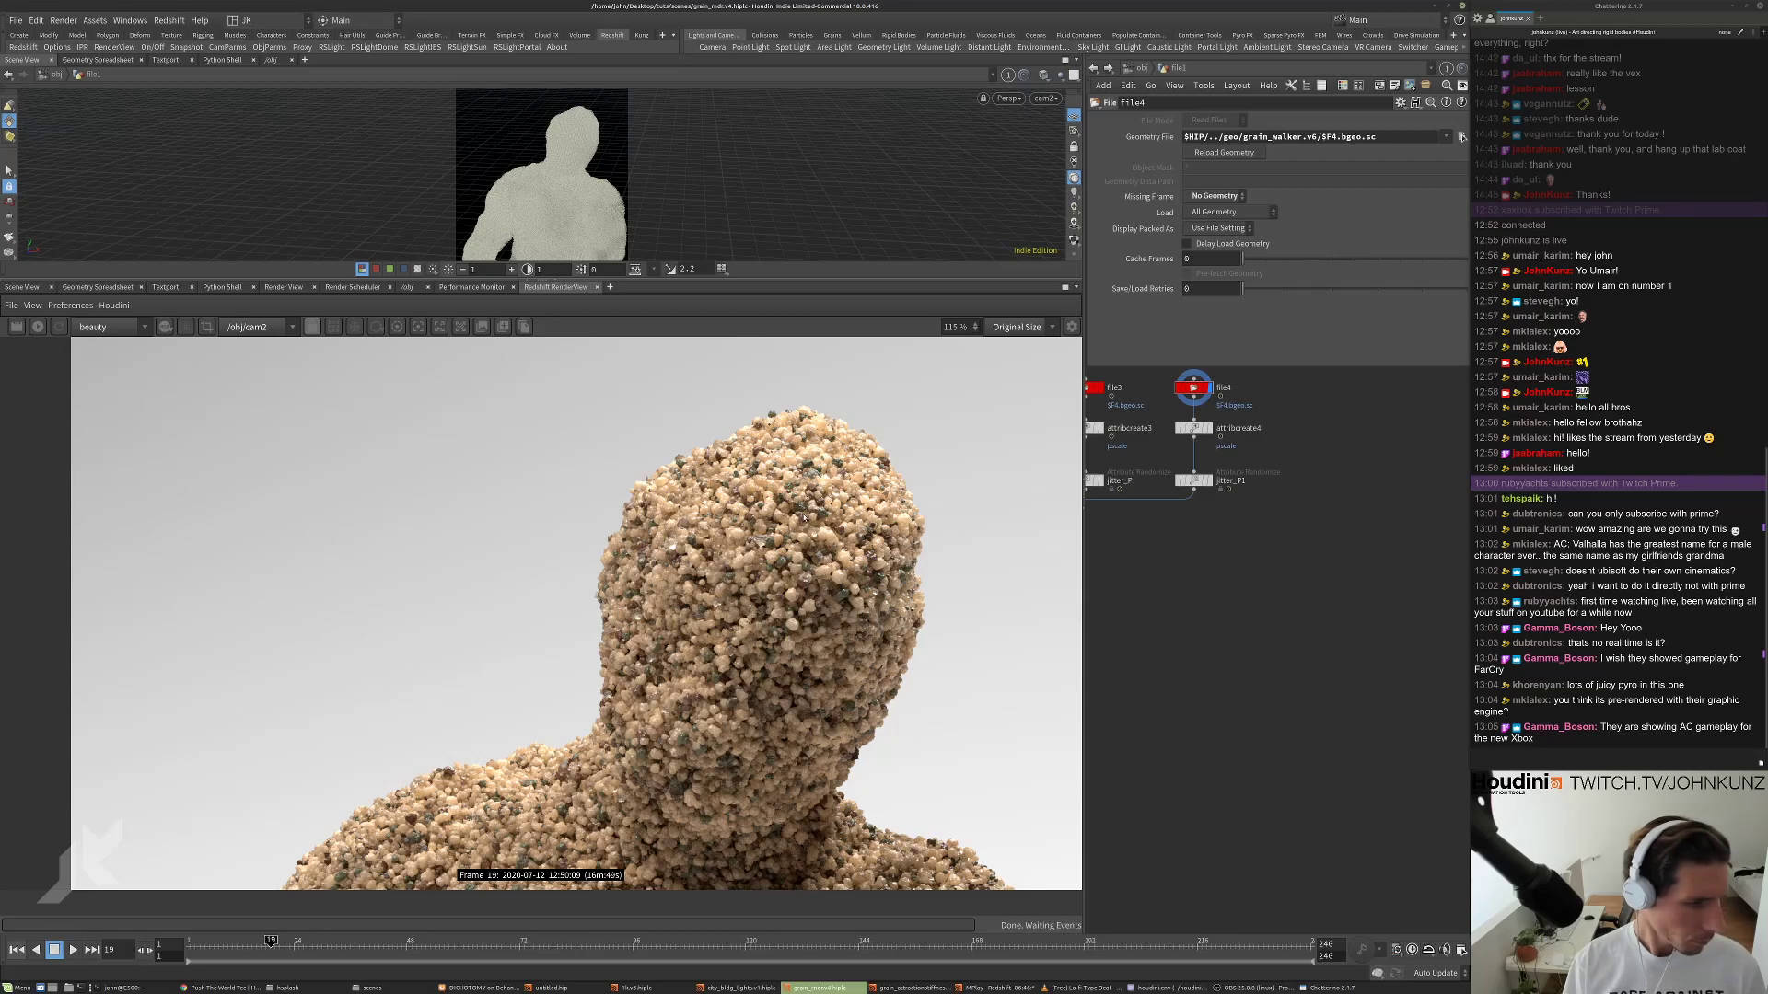
# Switch to the MPlay window with the rendered walker sequence and inspect the grain figure's head and torso on frame 1.
pyautogui.click(997, 988)
pyautogui.moveTo(636, 83); pyautogui.dragTo(1038, 89)
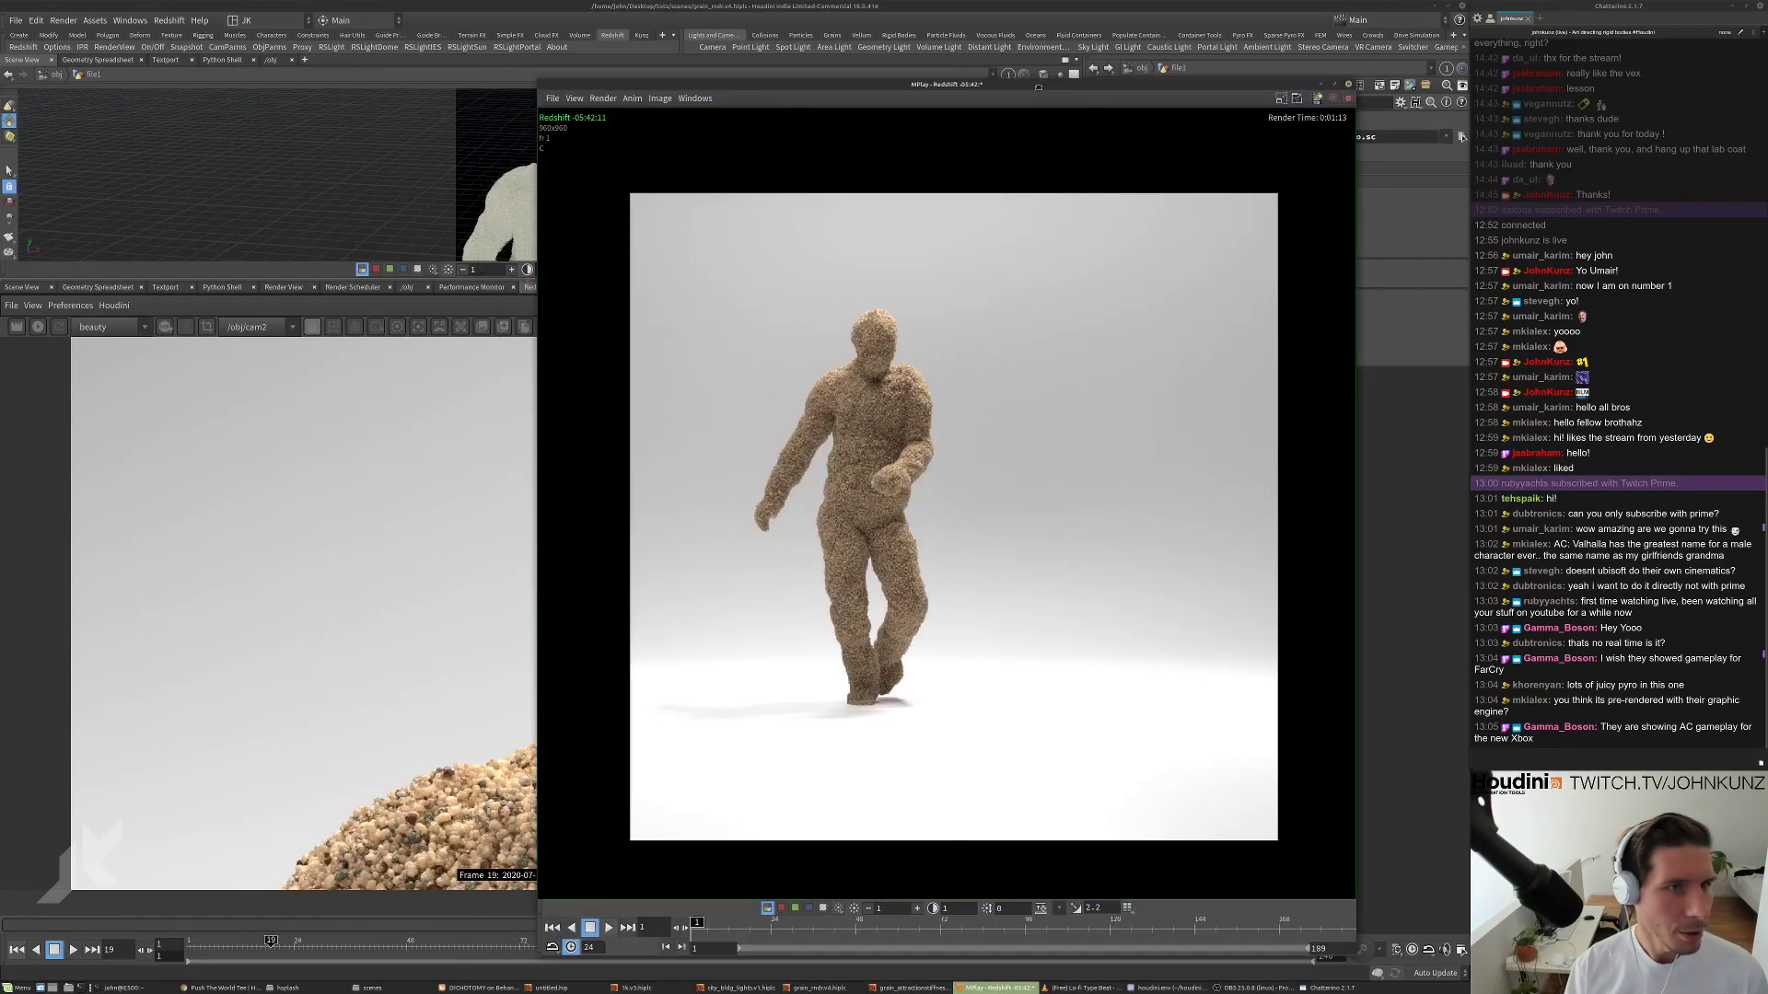
pyautogui.scroll(2, 1010, 627)
pyautogui.scroll(1, 947, 647)
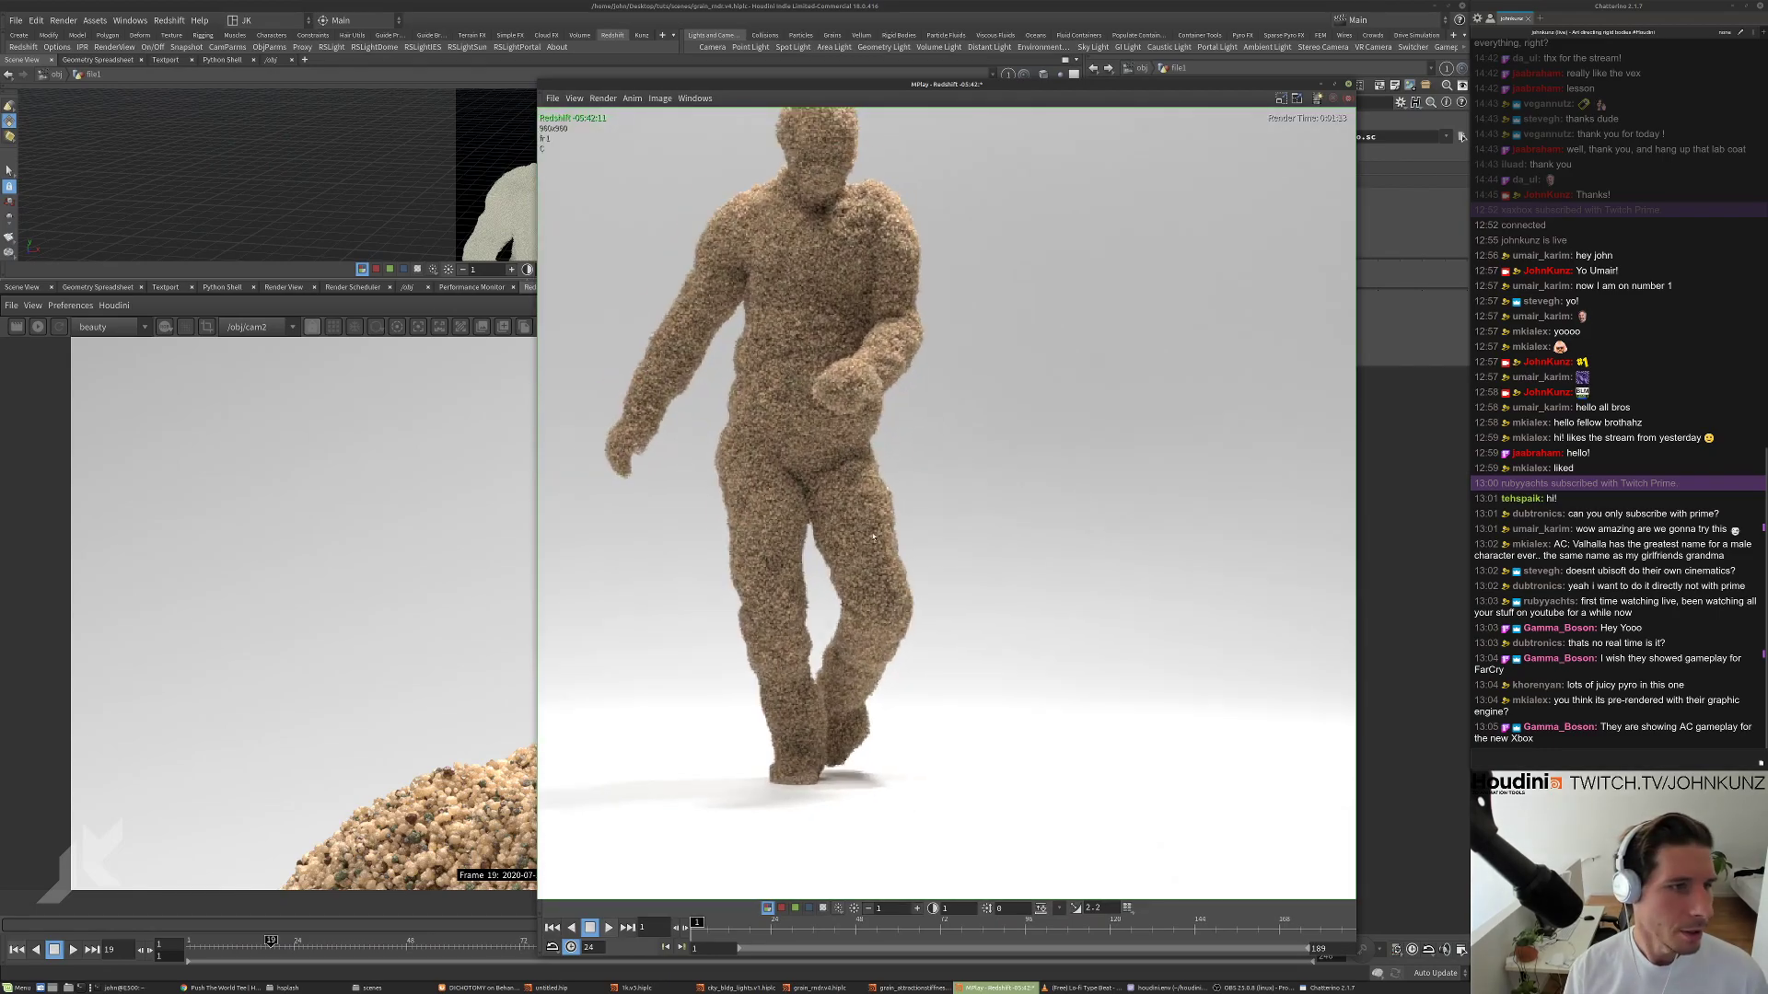
pyautogui.press('Up')
pyautogui.scroll(2, 882, 316)
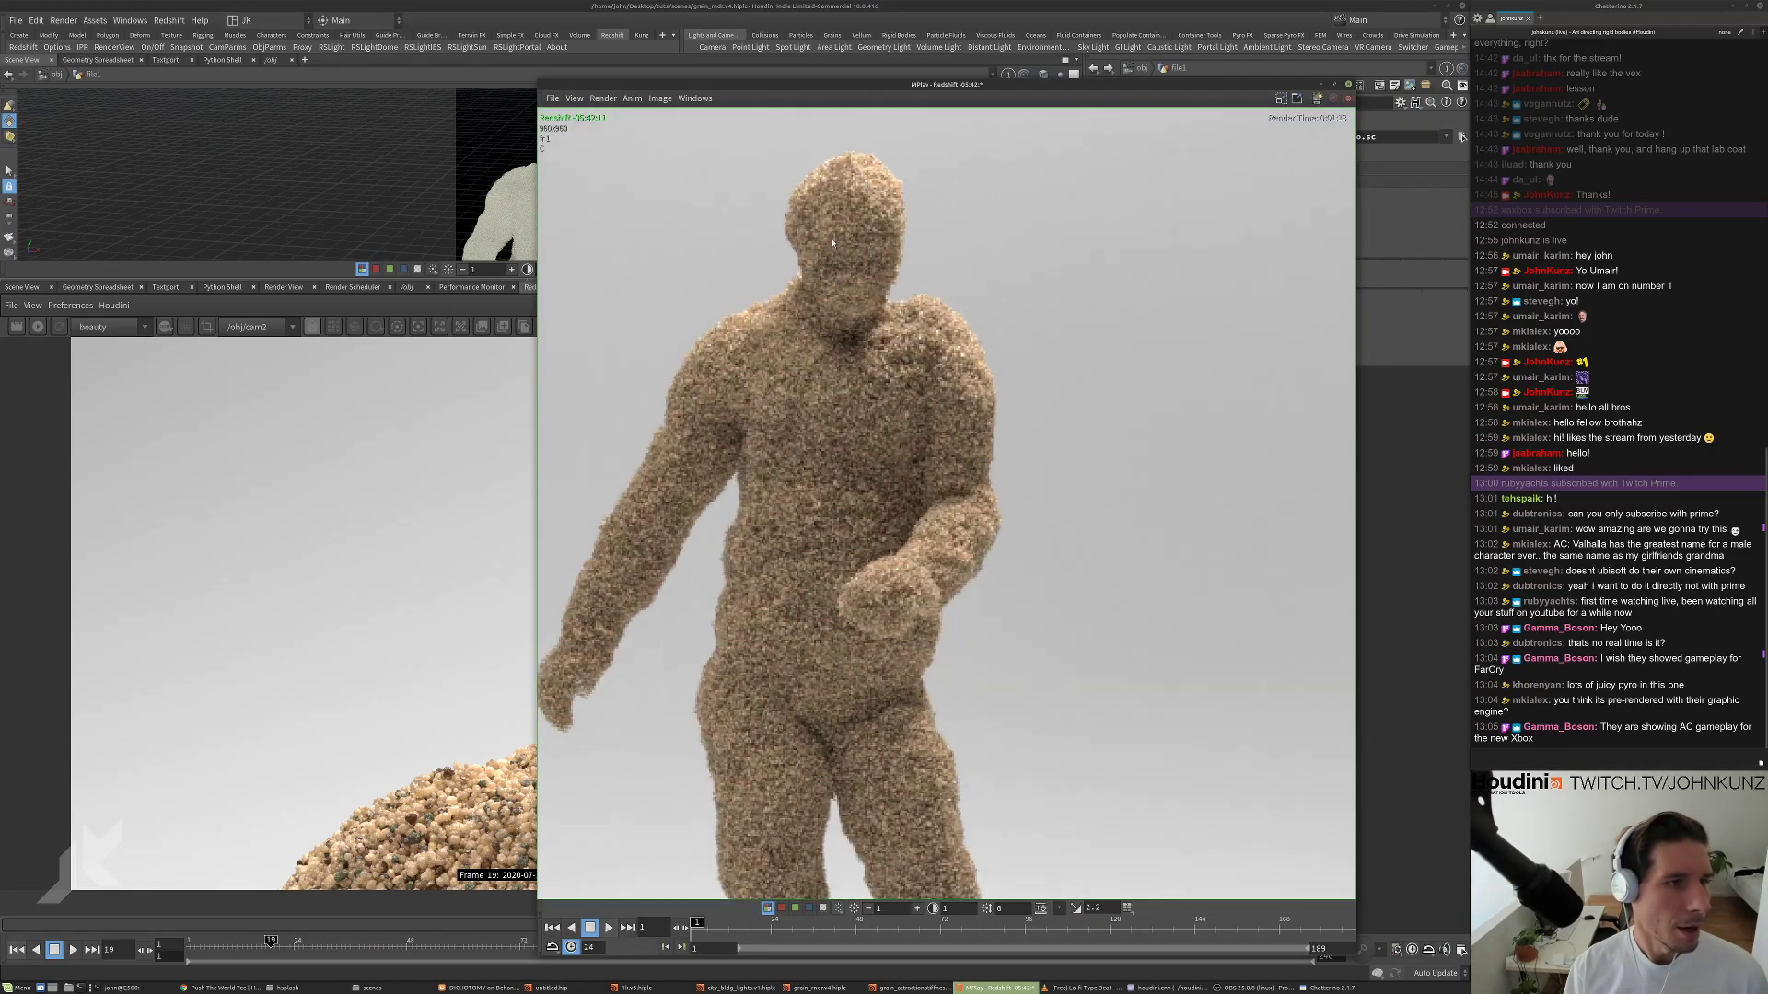
pyautogui.scroll(-3, 882, 316)
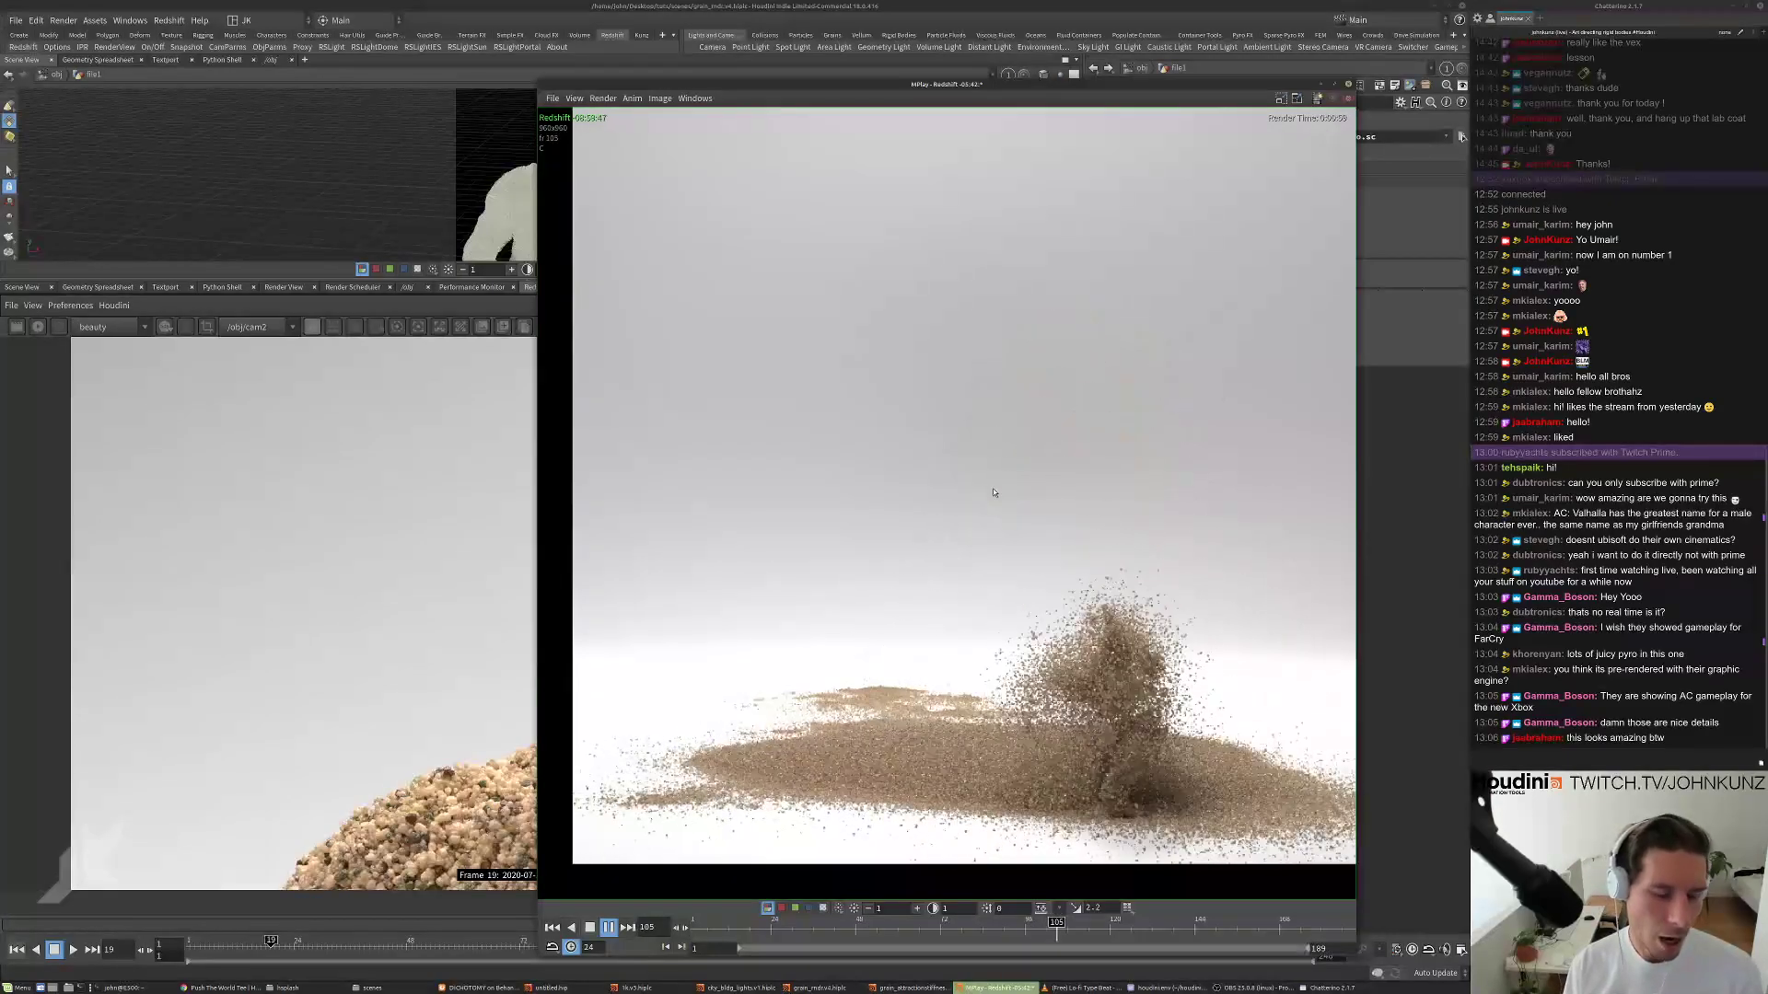
# Play the rendered sequence through the figure's collapse and scrub back through frame 75 to frame 63.
pyautogui.moveTo(1202, 928); pyautogui.dragTo(816, 924)
pyautogui.press('Up')
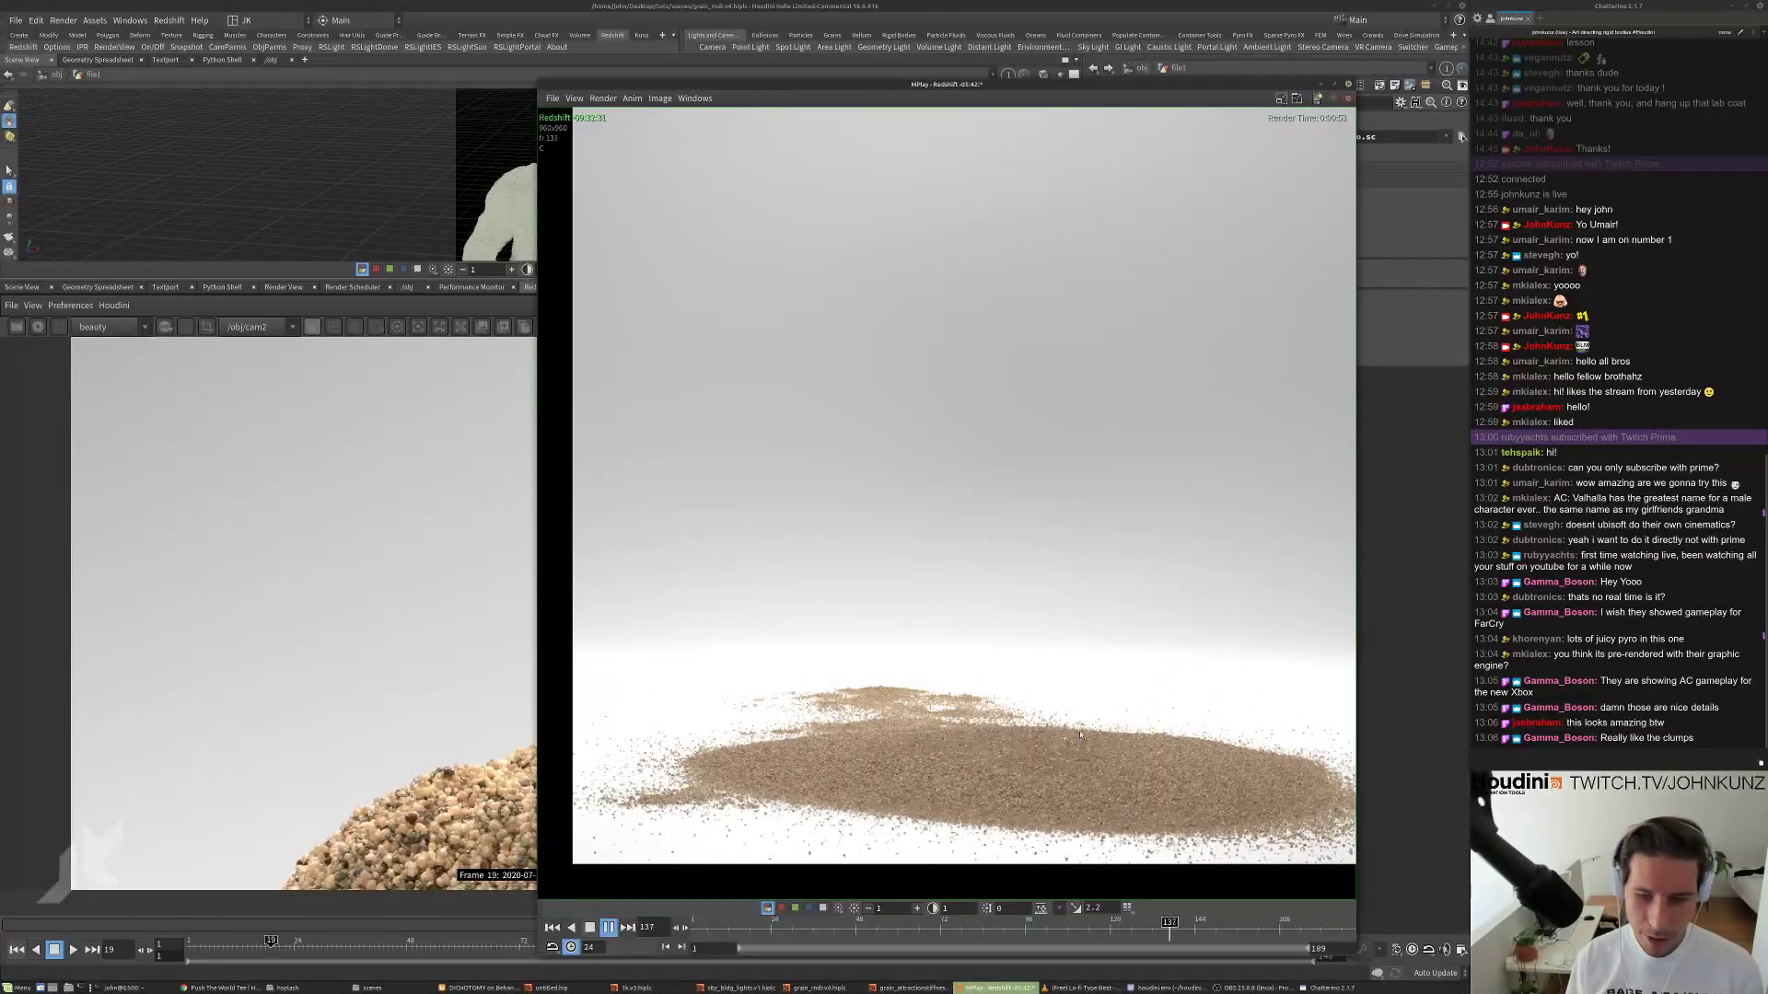
pyautogui.moveTo(1086, 928)
pyautogui.mouseDown()
pyautogui.moveTo(820, 925)
pyautogui.moveTo(948, 923)
pyautogui.moveTo(952, 896)
pyautogui.mouseUp()
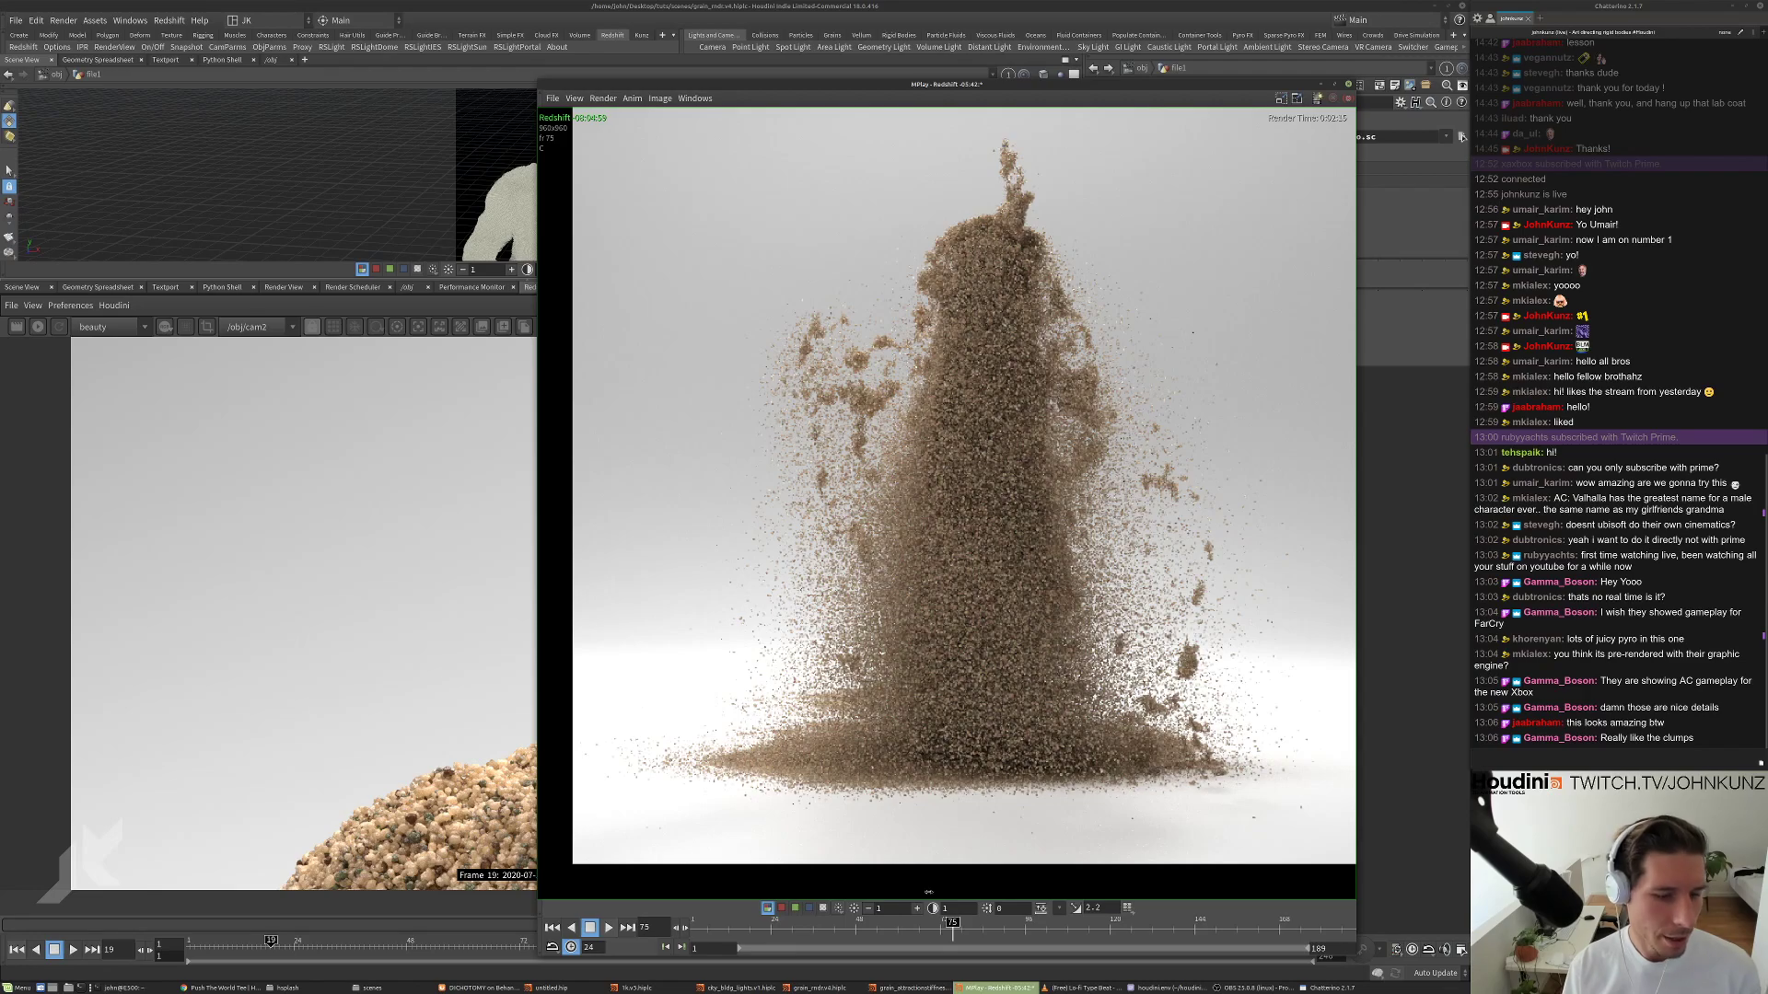
pyautogui.moveTo(952, 928)
pyautogui.mouseDown()
pyautogui.moveTo(875, 928)
pyautogui.moveTo(908, 928)
pyautogui.mouseUp()
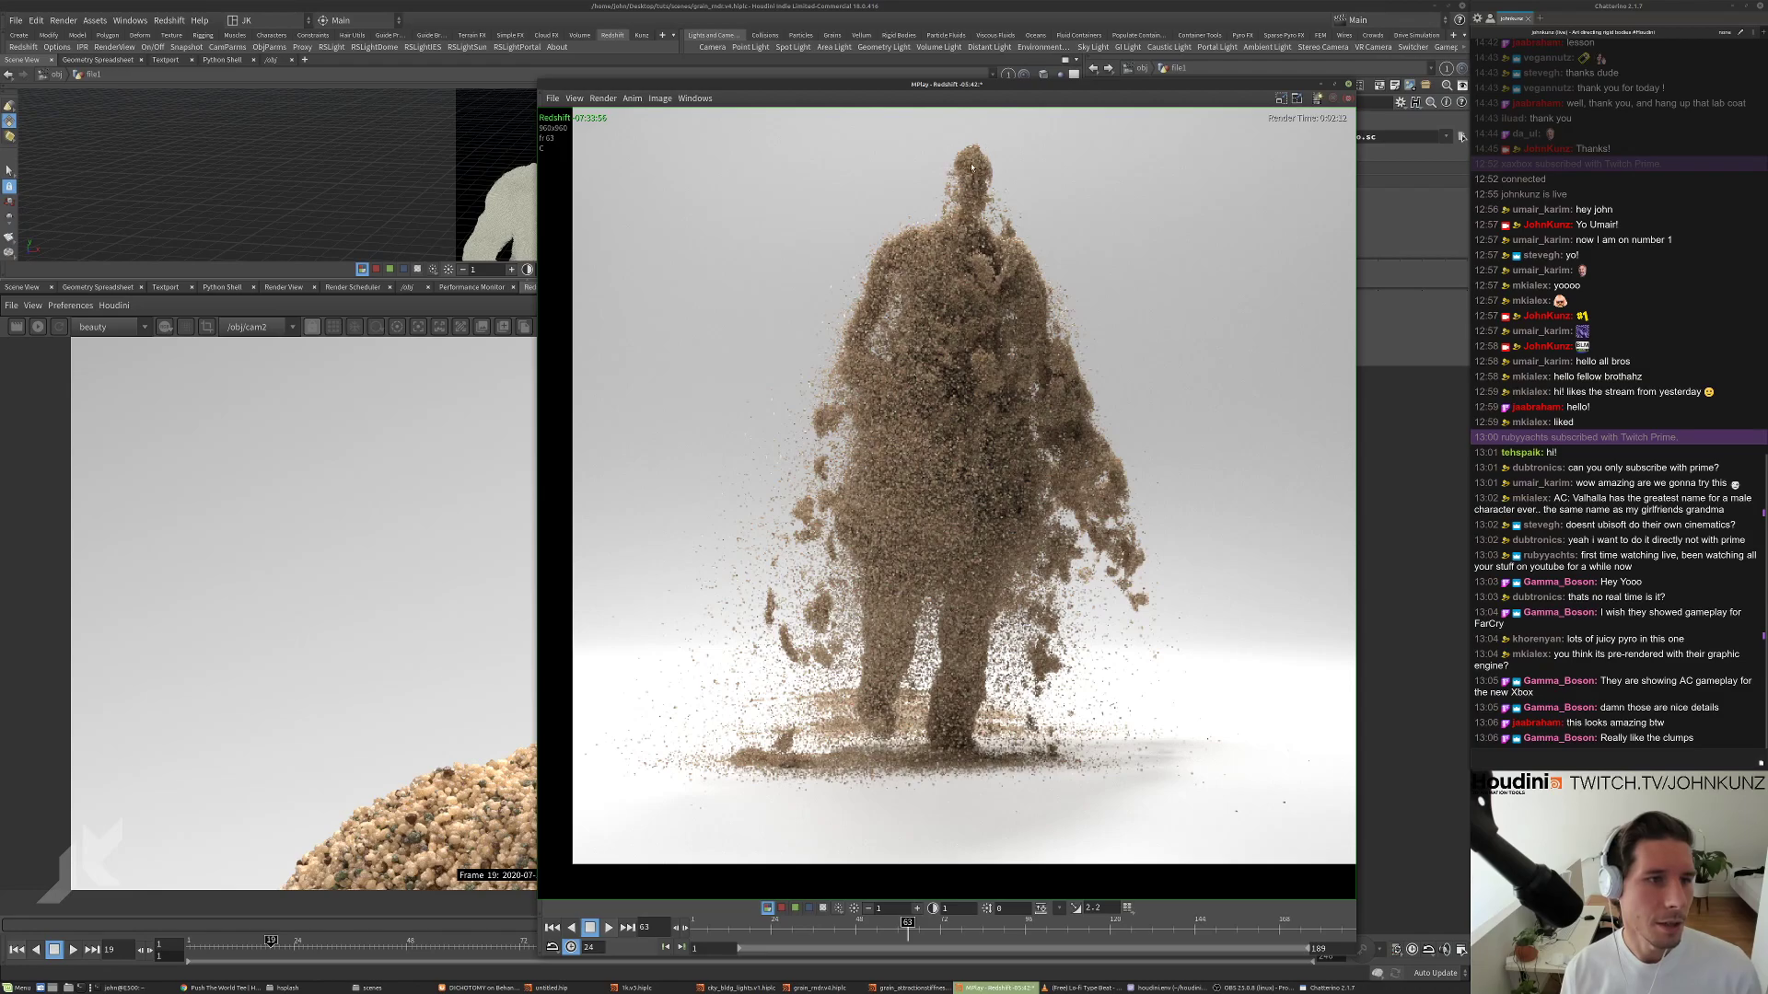
# Inspect the clumps breaking off the body at frames 63 and 57, and rewind the sequence to frame 8.
pyautogui.scroll(2, 971, 166)
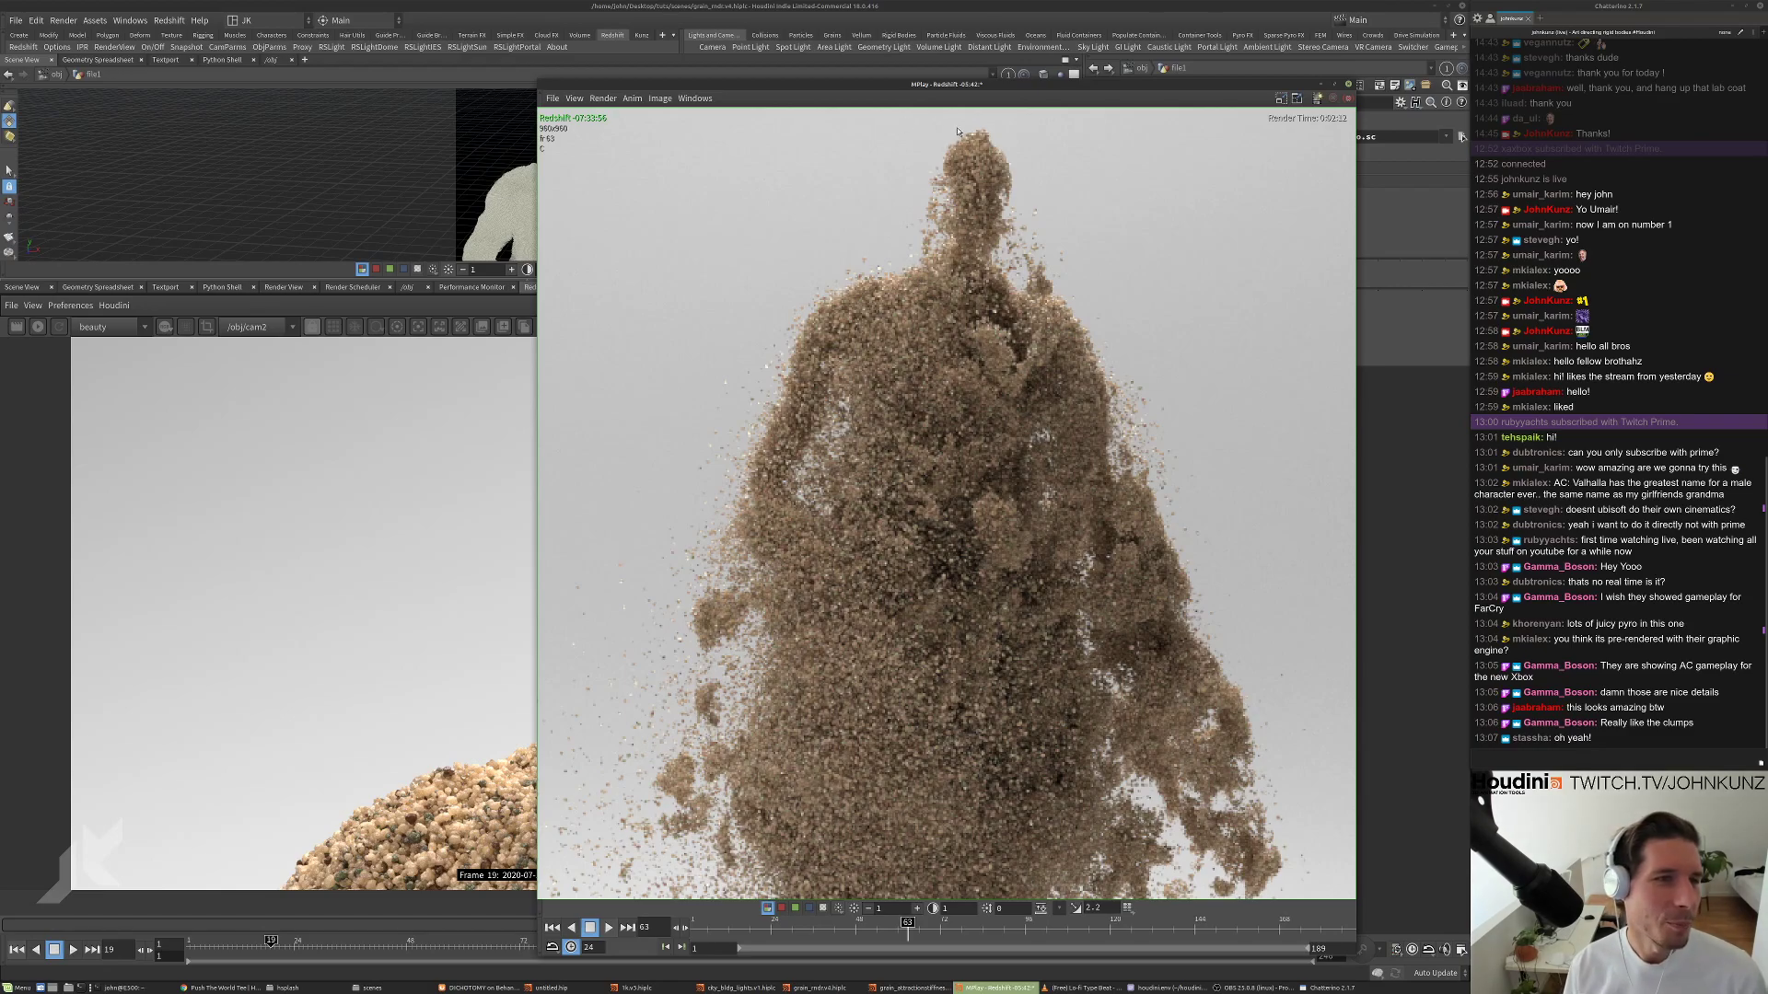
pyautogui.moveTo(899, 935); pyautogui.dragTo(885, 932)
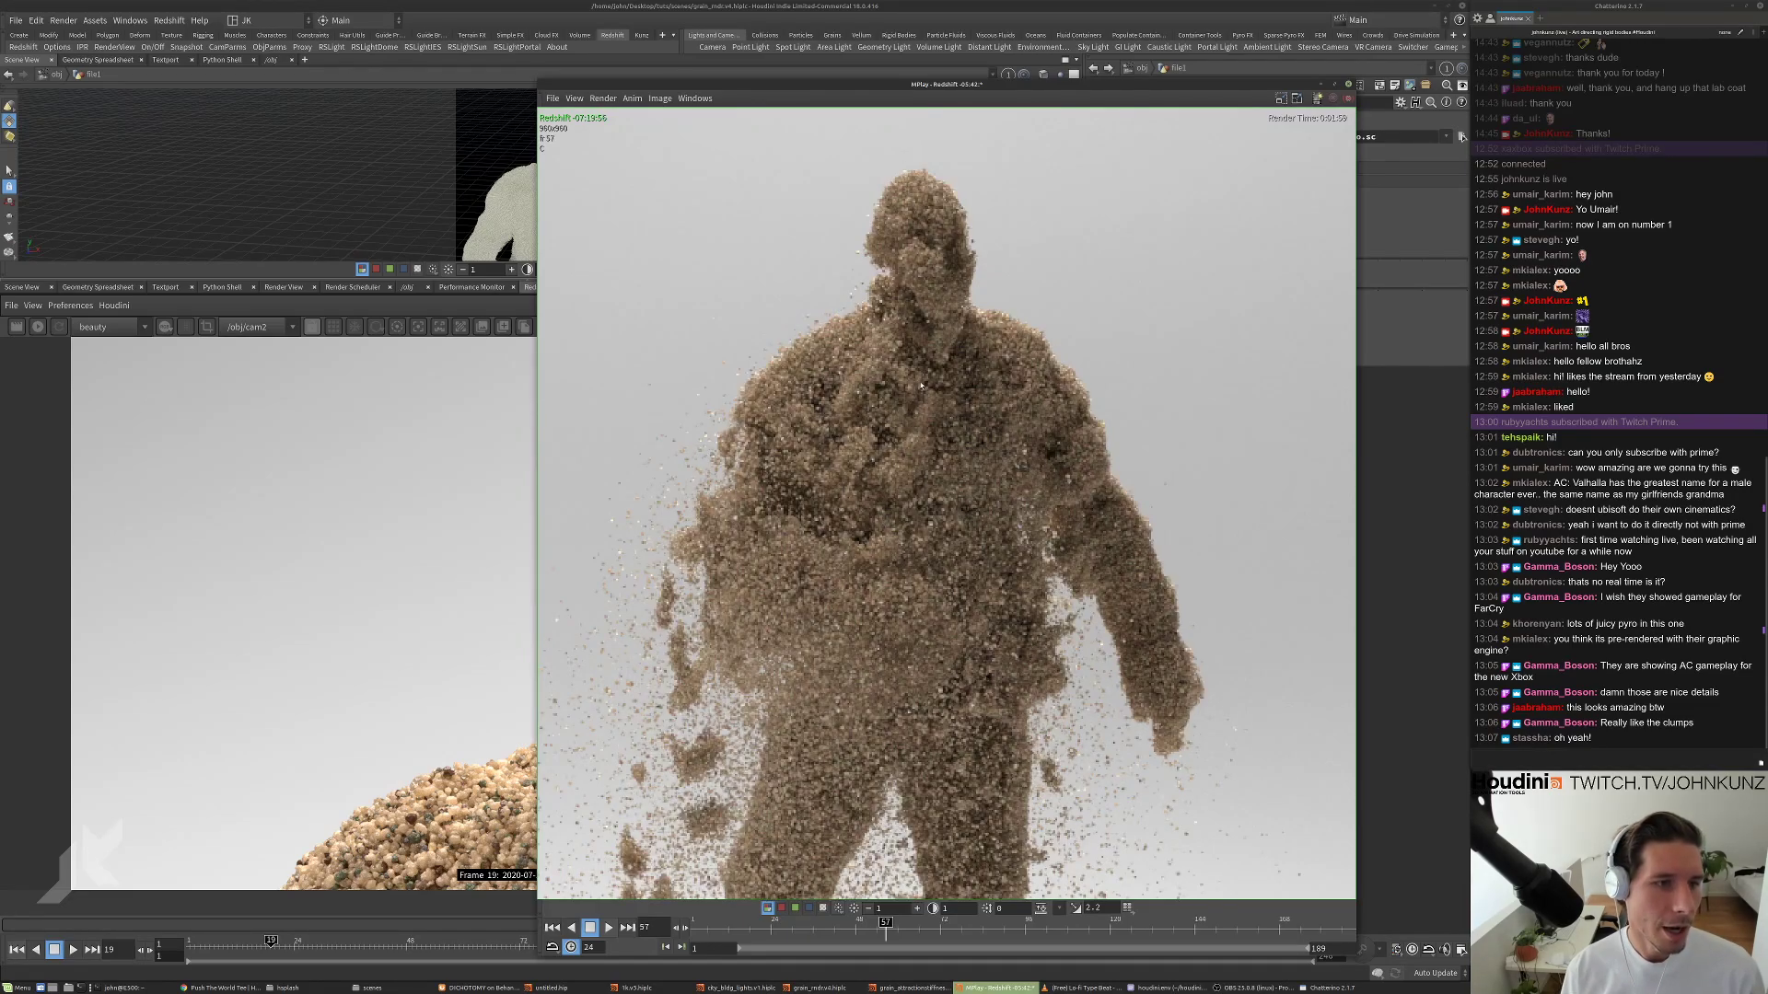
pyautogui.moveTo(876, 615); pyautogui.dragTo(903, 302, button='middle')
pyautogui.moveTo(840, 730); pyautogui.dragTo(884, 642, button='middle')
pyautogui.moveTo(815, 936)
pyautogui.mouseDown()
pyautogui.moveTo(692, 931)
pyautogui.moveTo(713, 933)
pyautogui.mouseUp()
pyautogui.scroll(-2, 911, 595)
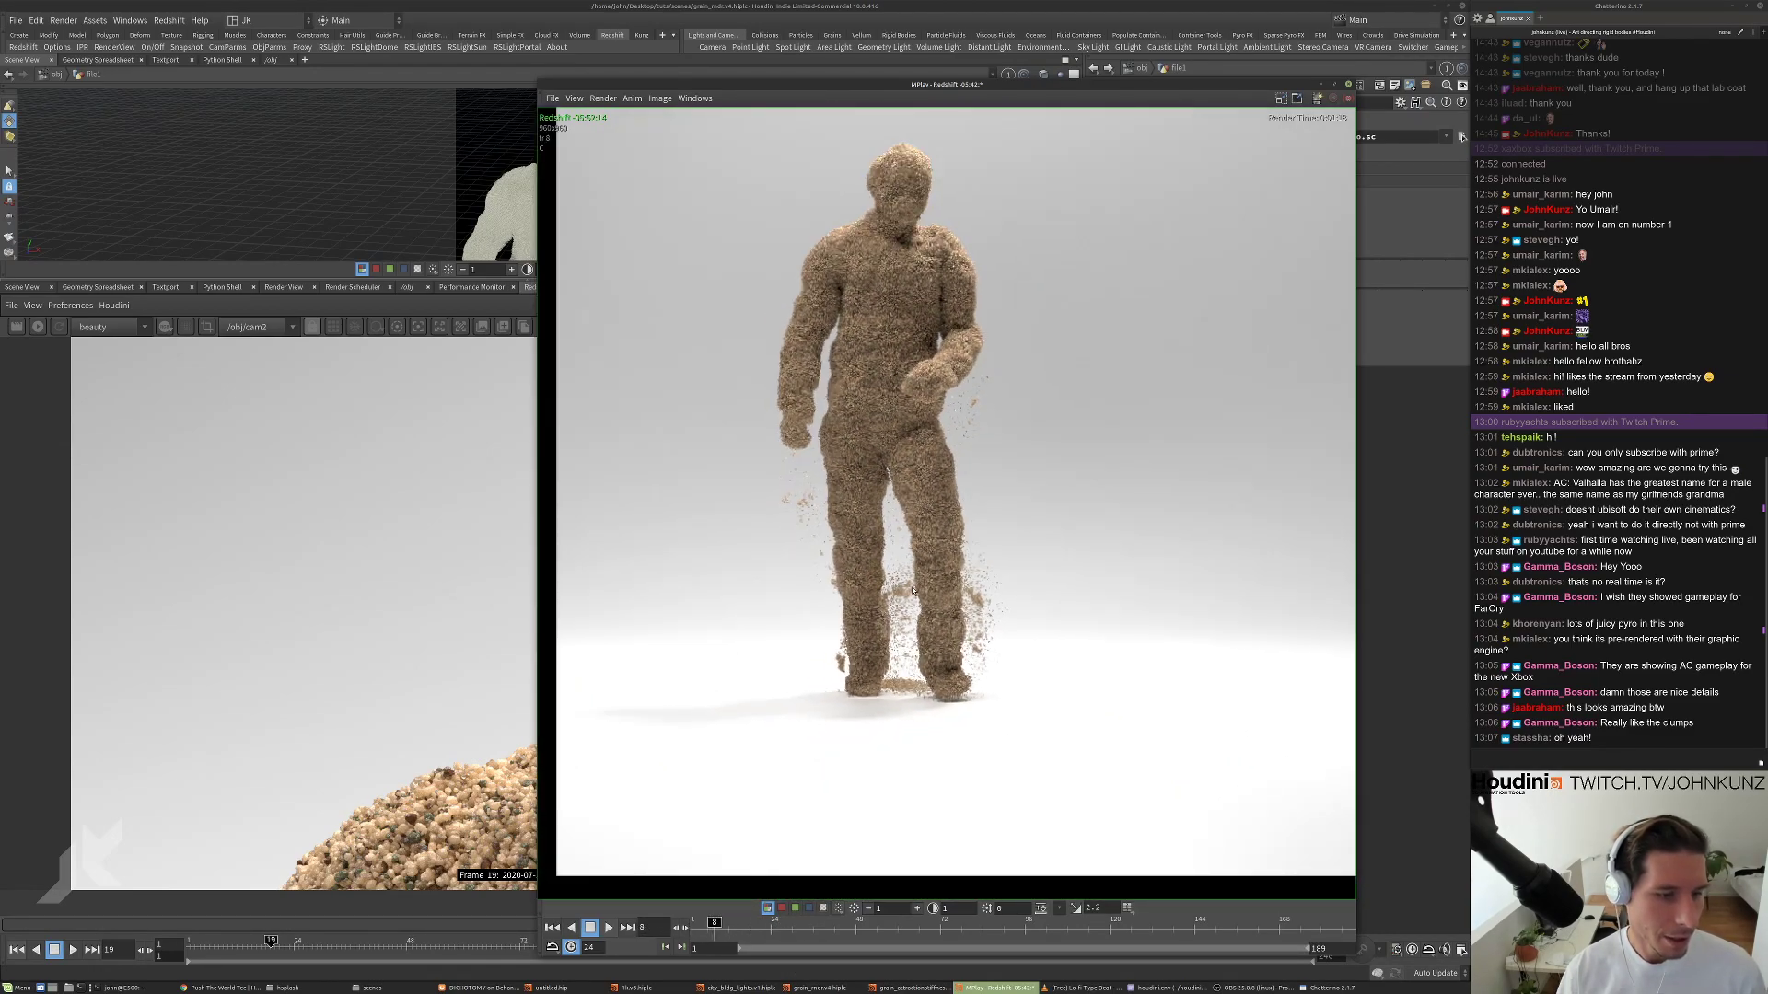
# Replay the breakup from frame 8 to frame 62 and examine the head and chest grains at frame 40.
pyautogui.press('Up')
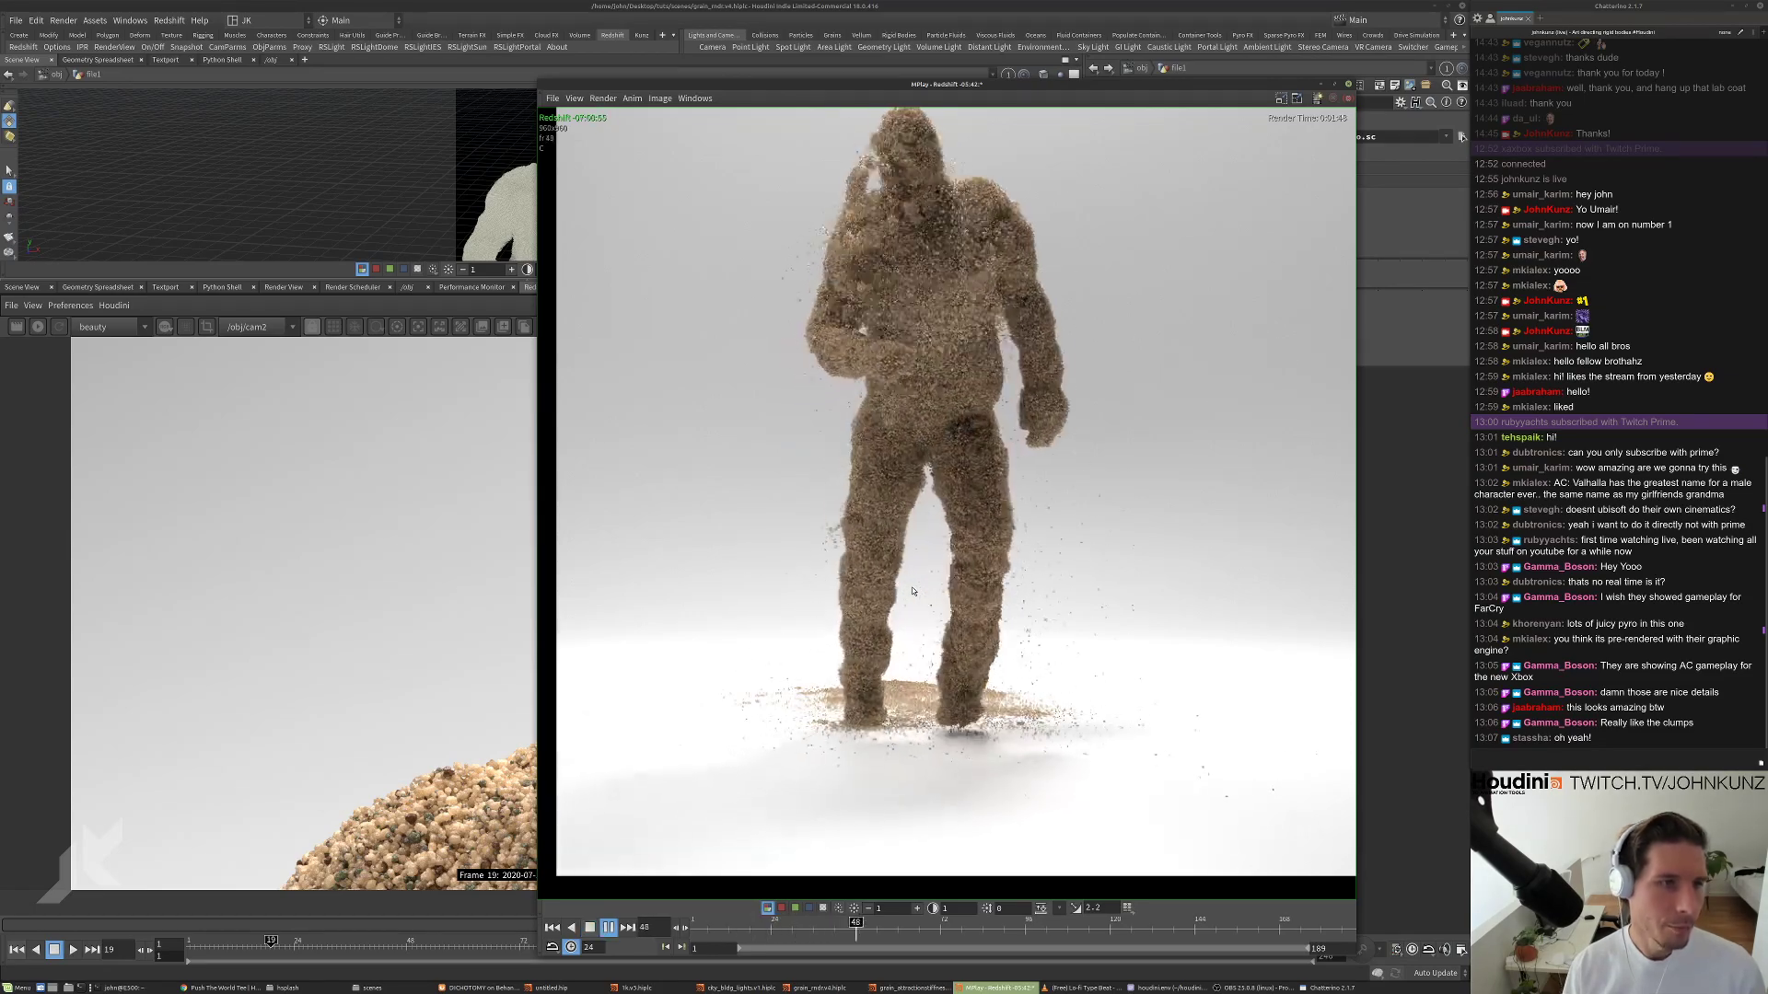
pyautogui.press('Up')
pyautogui.scroll(1, 966, 321)
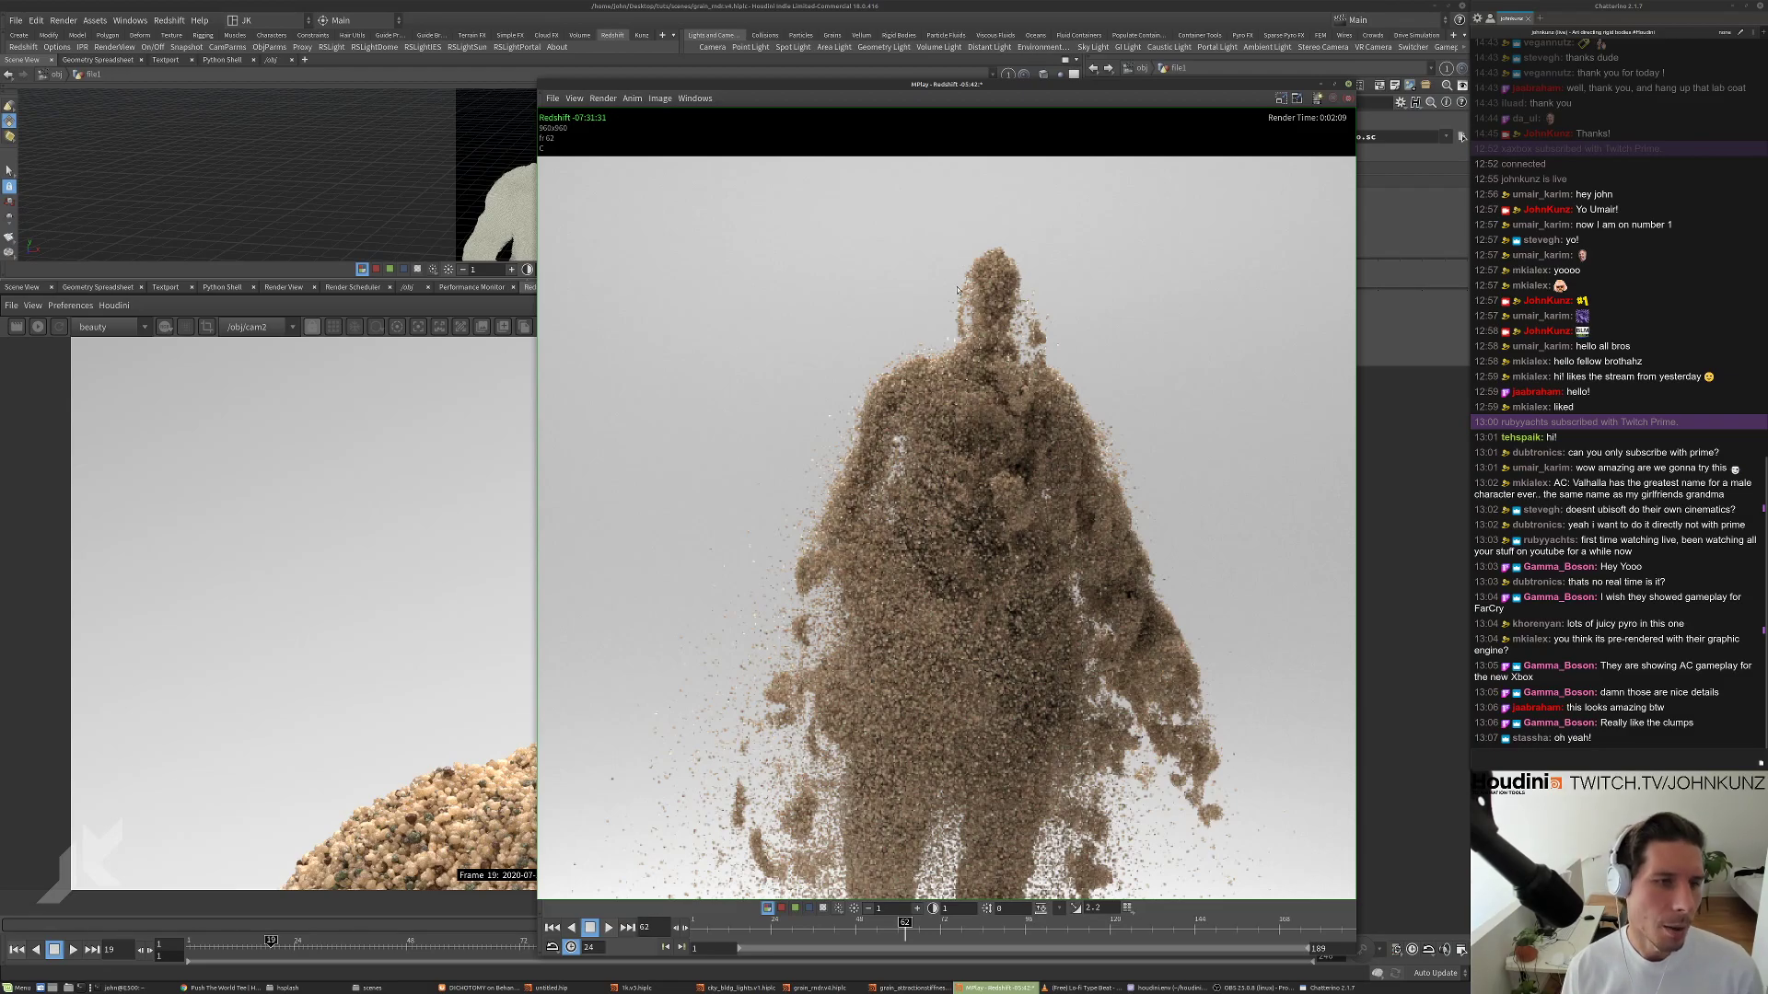
pyautogui.moveTo(867, 927); pyautogui.dragTo(826, 928)
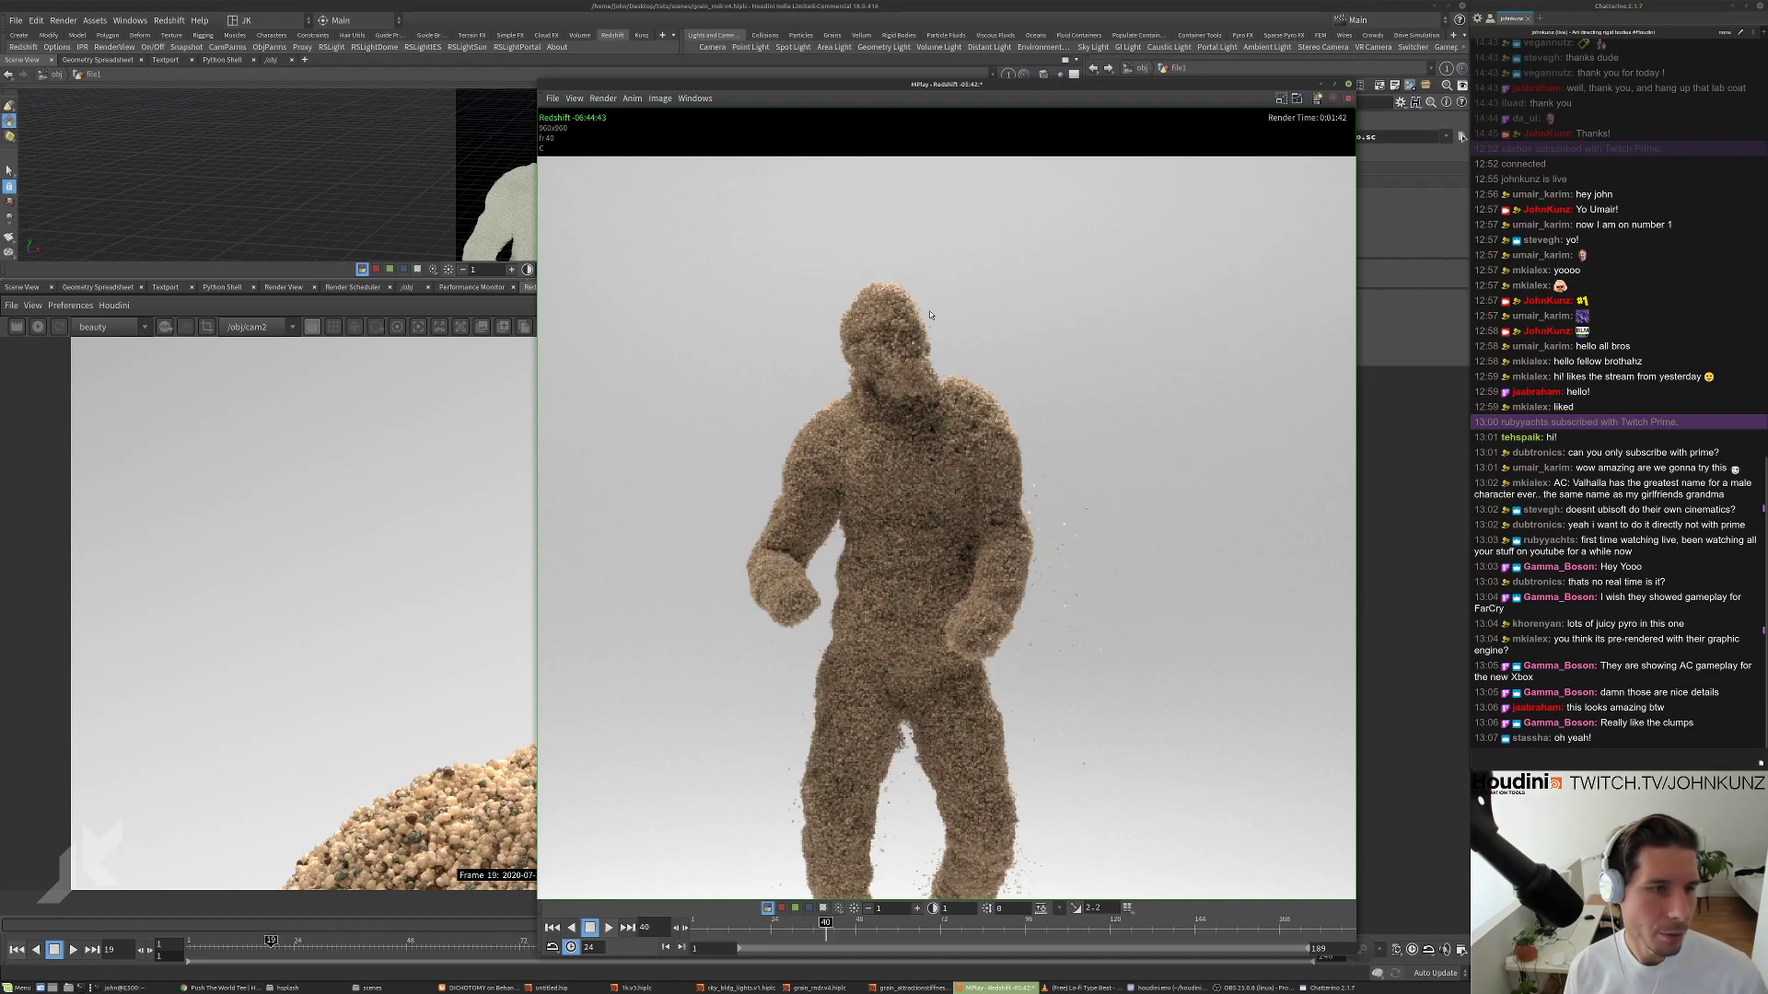
pyautogui.scroll(2, 929, 315)
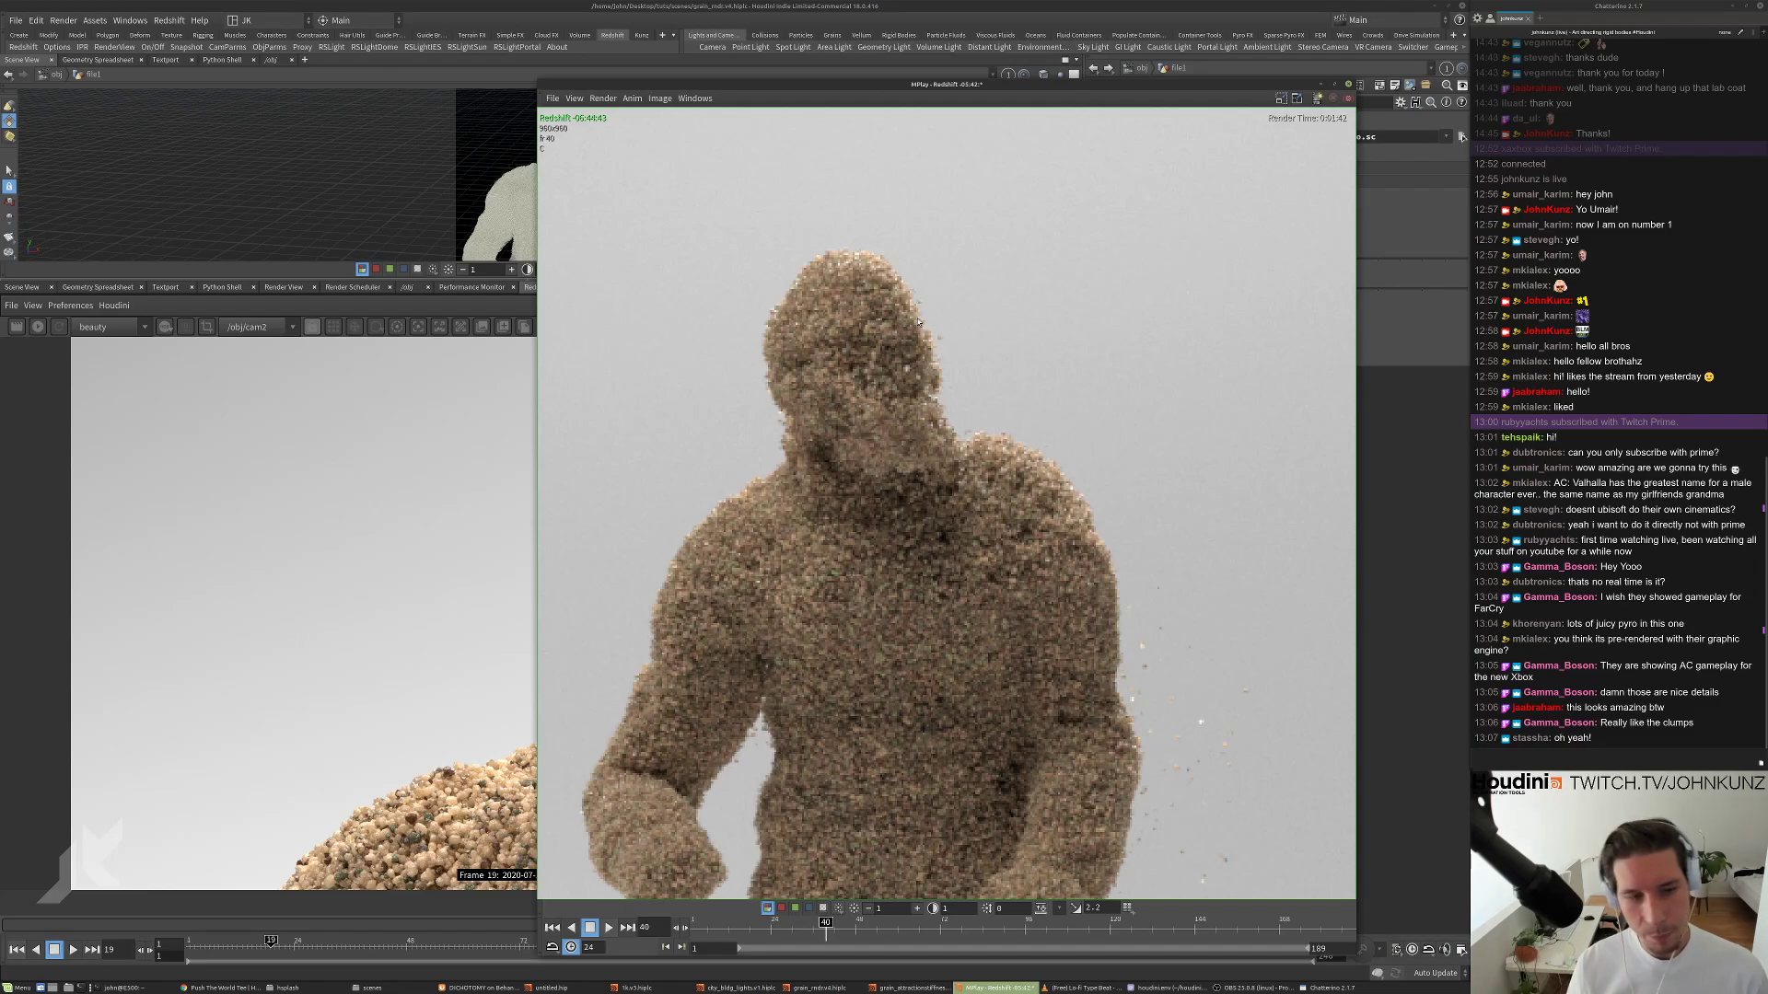
pyautogui.scroll(2, 904, 360)
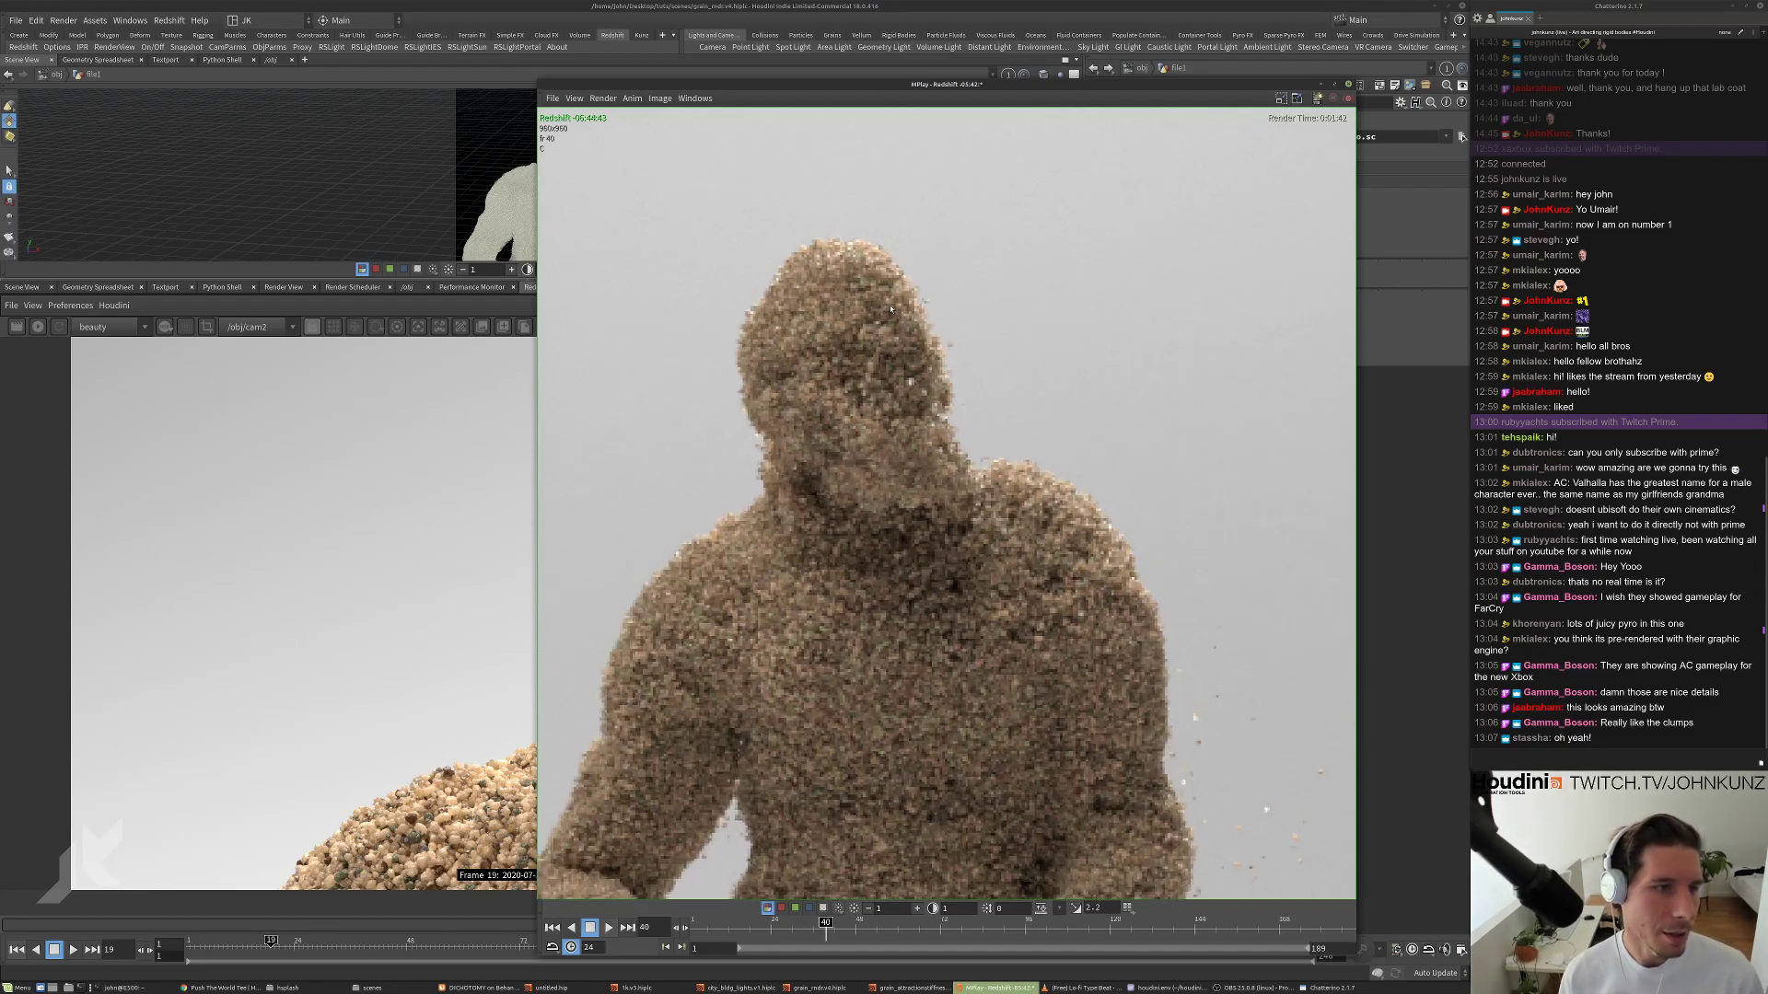
# Examine the disintegrating figure at frame 63, from the upper-body clumps out to the whole image.
pyautogui.moveTo(841, 932); pyautogui.dragTo(907, 923)
pyautogui.scroll(-3, 1146, 381)
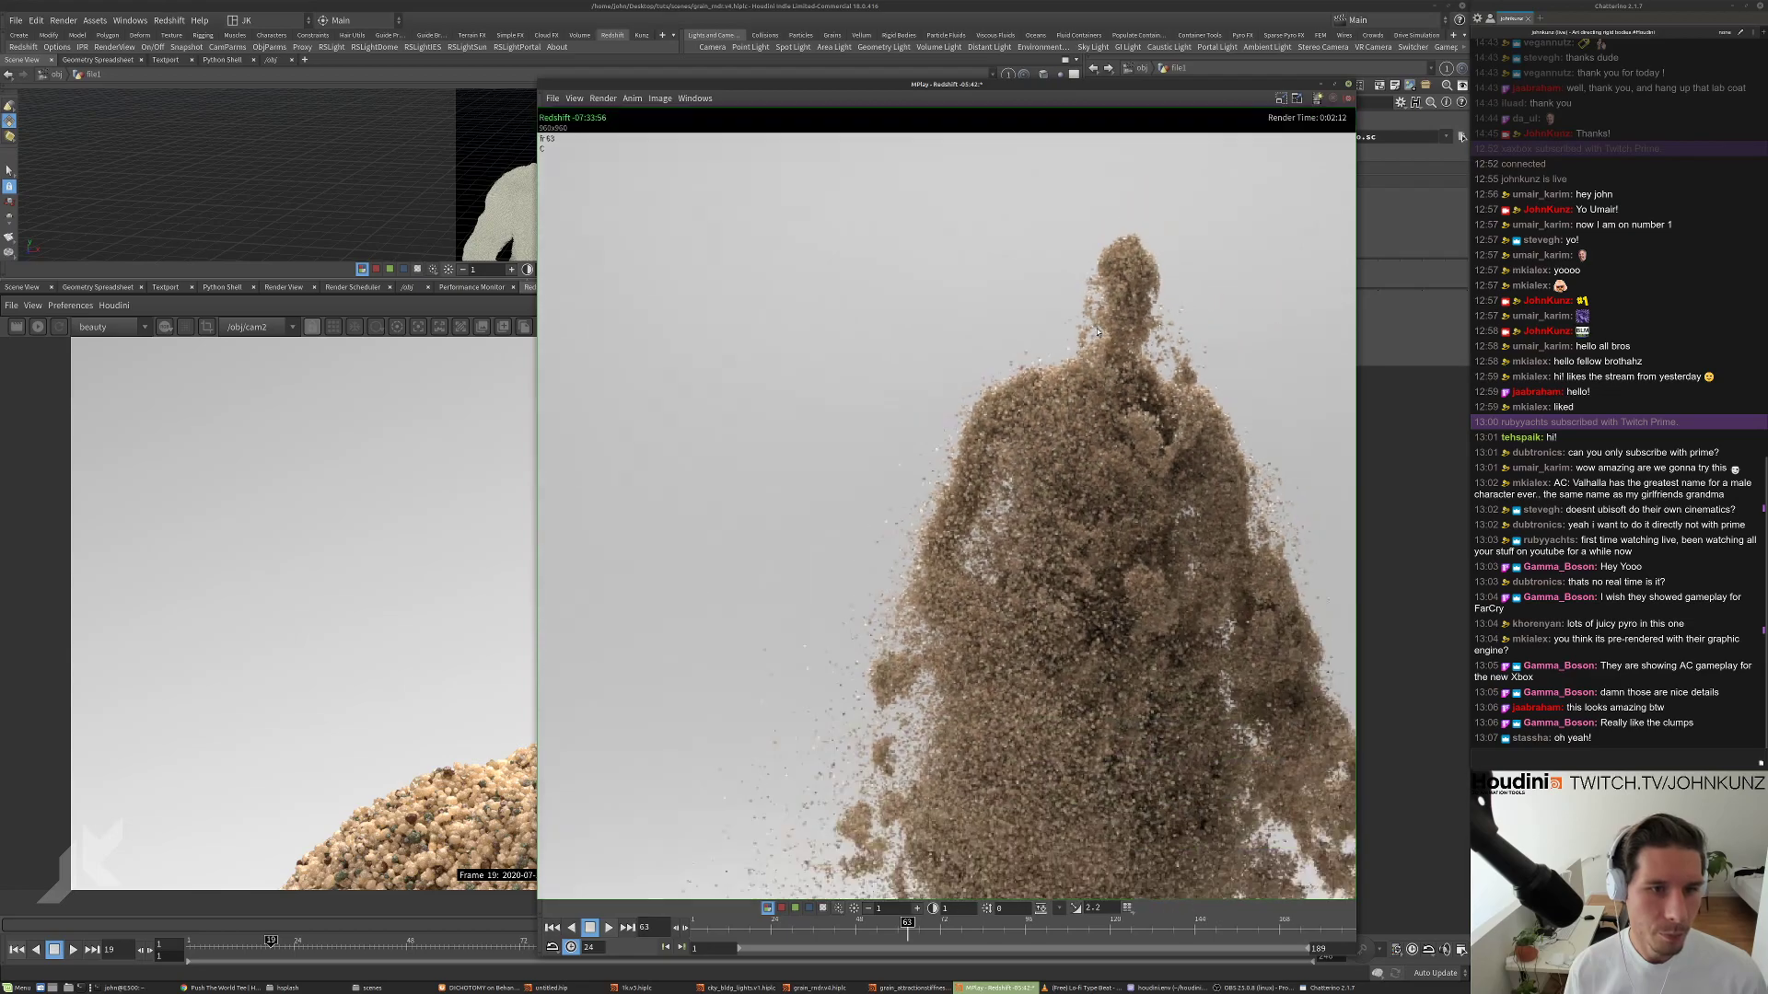
pyautogui.scroll(-1, 1048, 429)
pyautogui.scroll(1, 1048, 425)
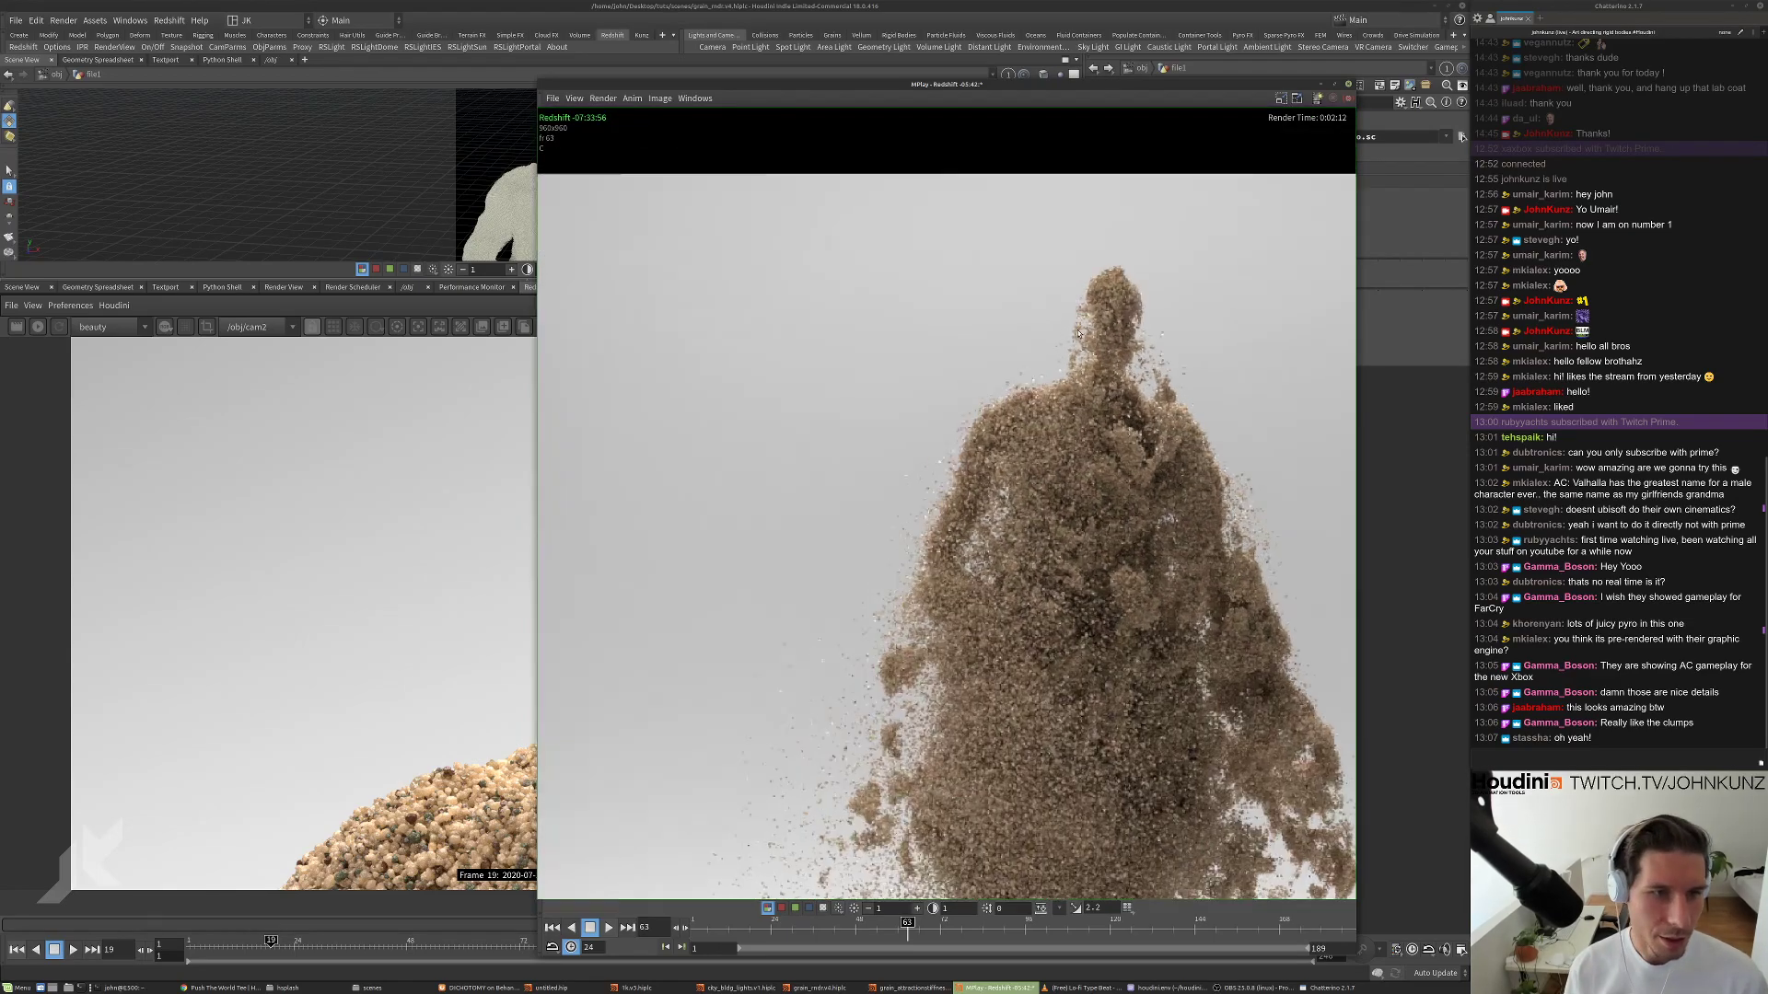
pyautogui.scroll(-1, 1046, 420)
pyautogui.scroll(-1, 1046, 421)
pyautogui.scroll(3, 1058, 396)
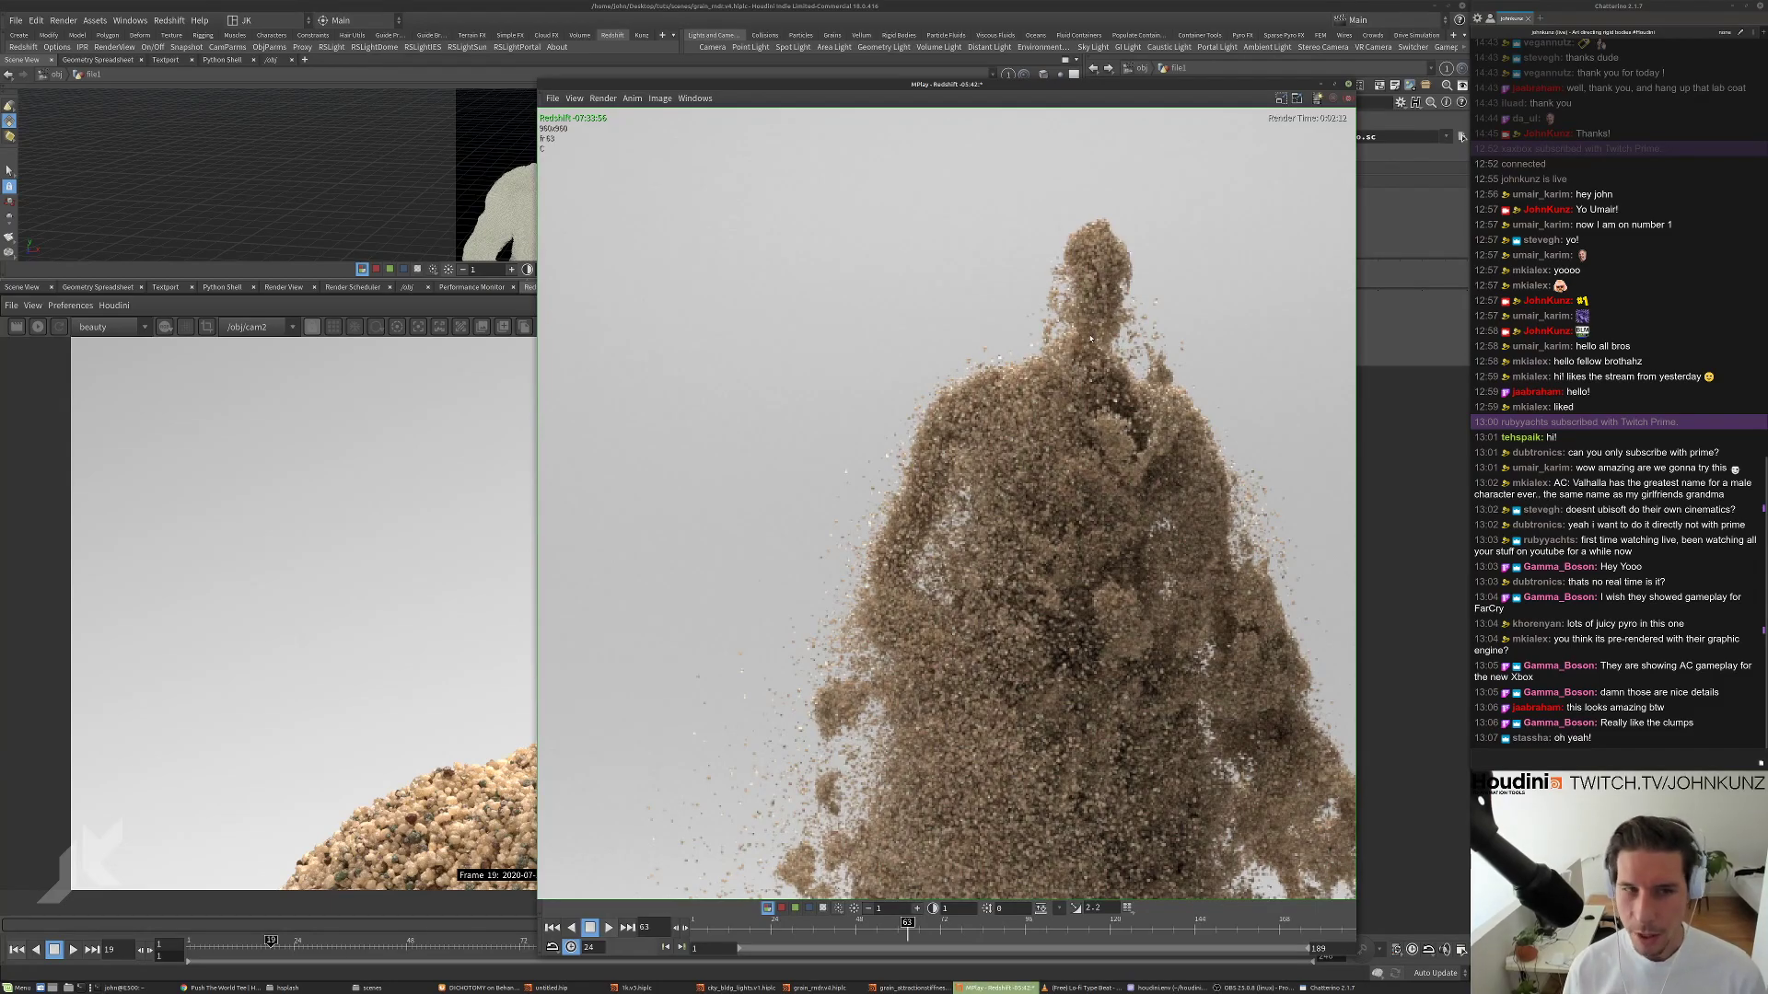
pyautogui.scroll(1, 1090, 339)
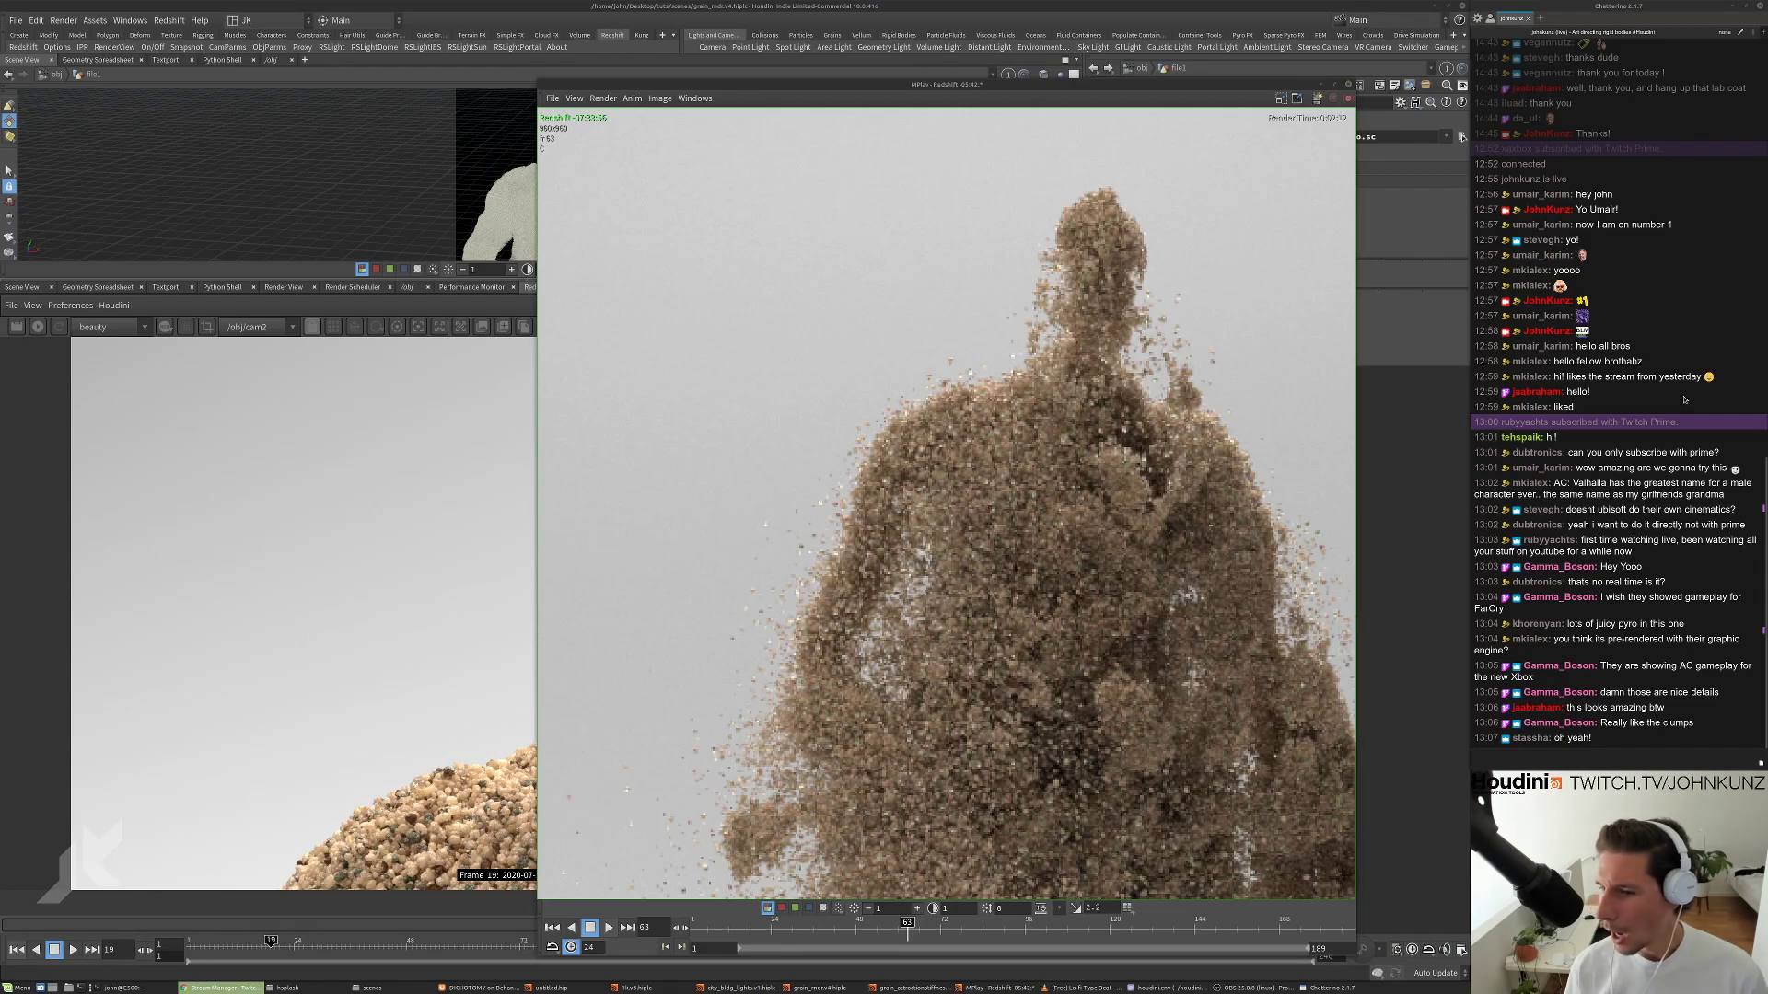
pyautogui.scroll(-1, 806, 505)
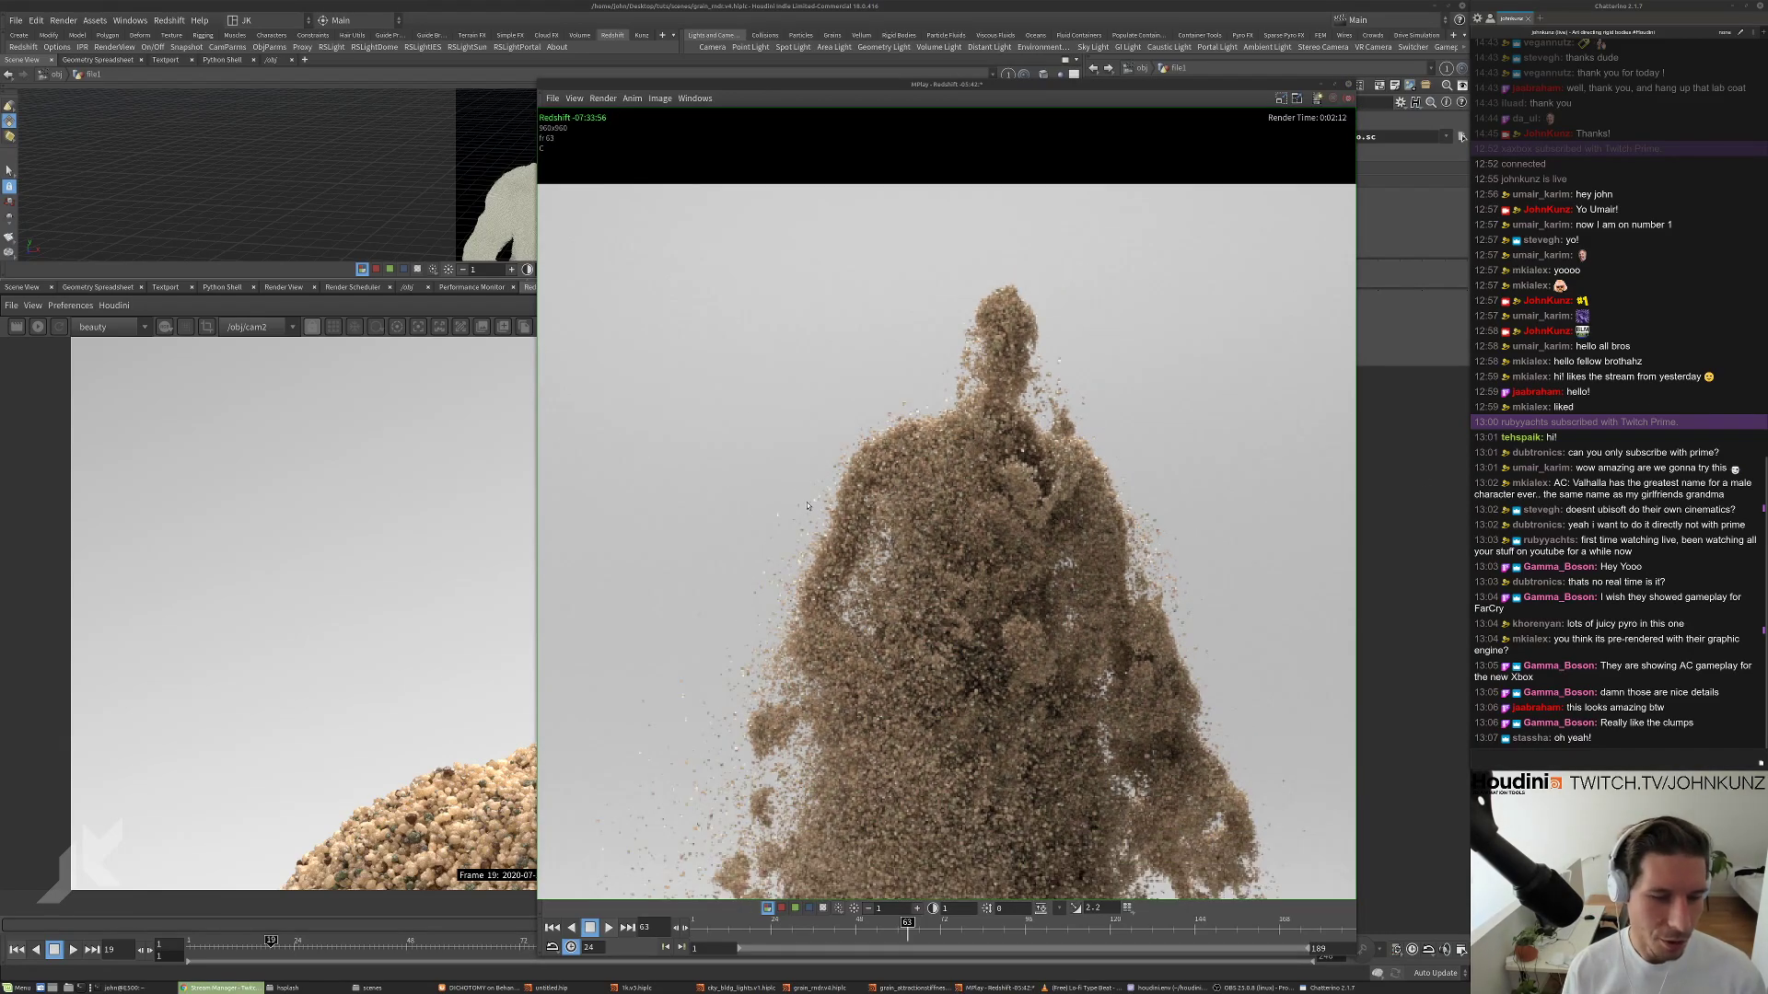
pyautogui.scroll(-1, 808, 505)
pyautogui.moveTo(863, 526); pyautogui.dragTo(930, 422, button='middle')
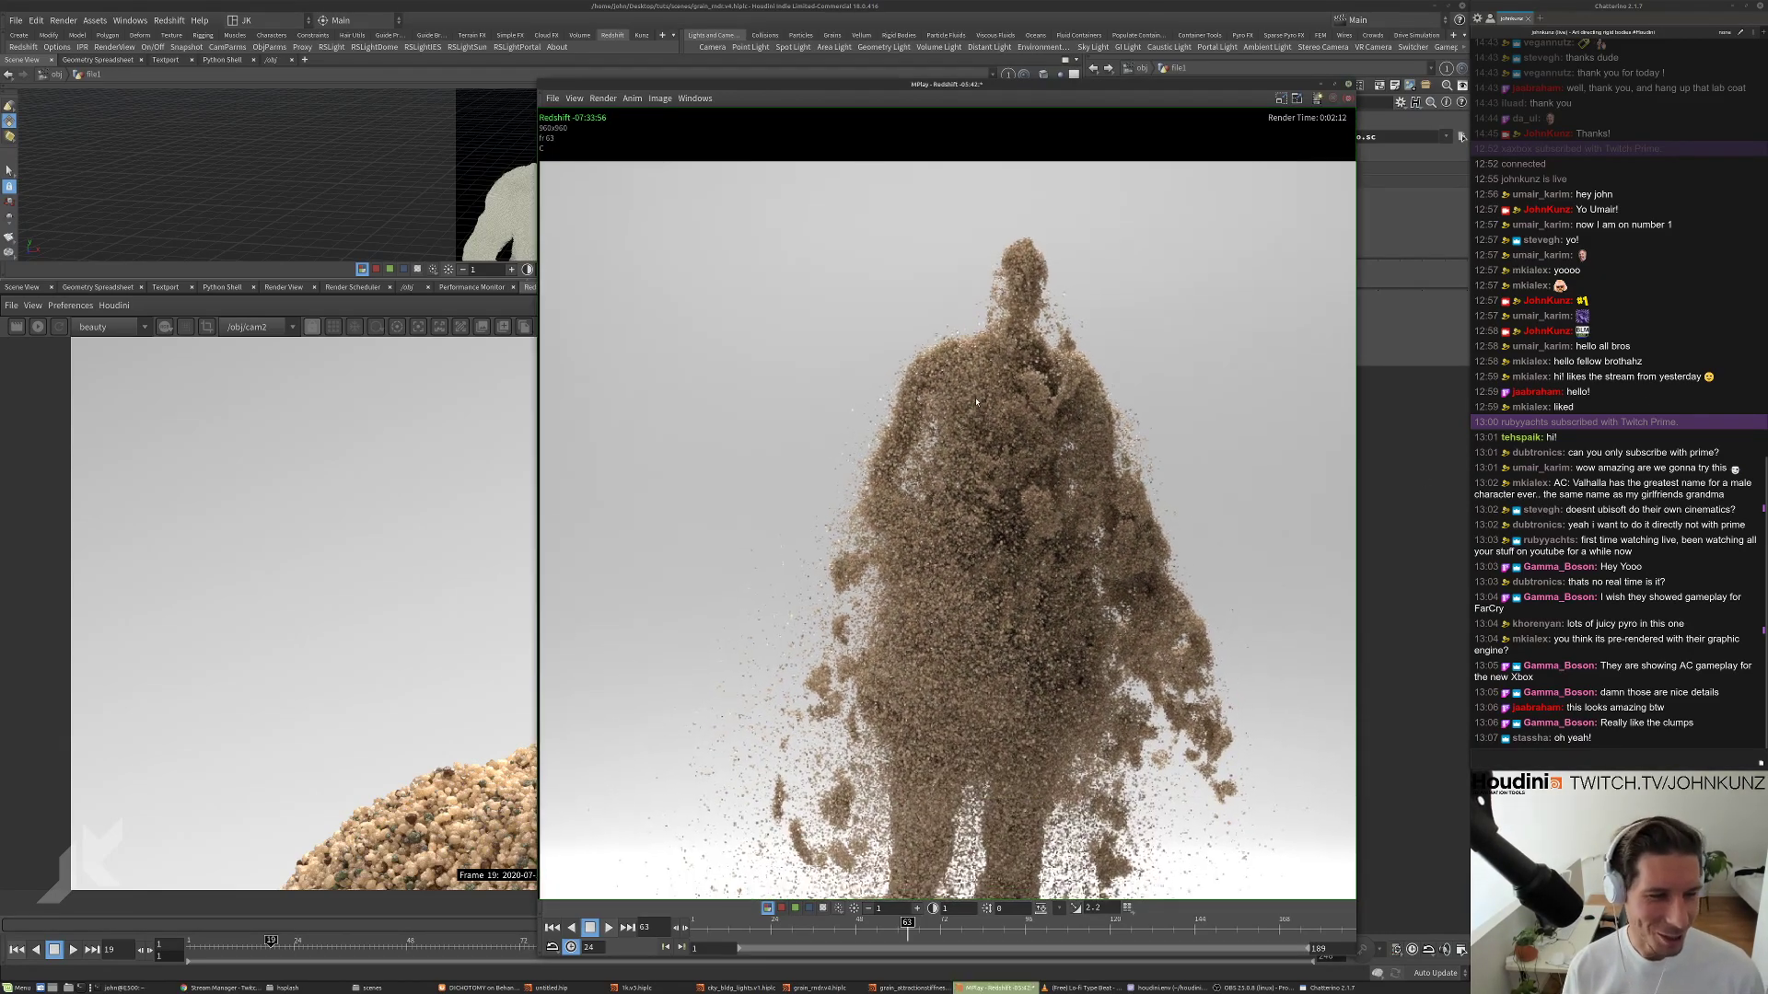
pyautogui.scroll(-2, 932, 422)
pyautogui.scroll(-1, 963, 477)
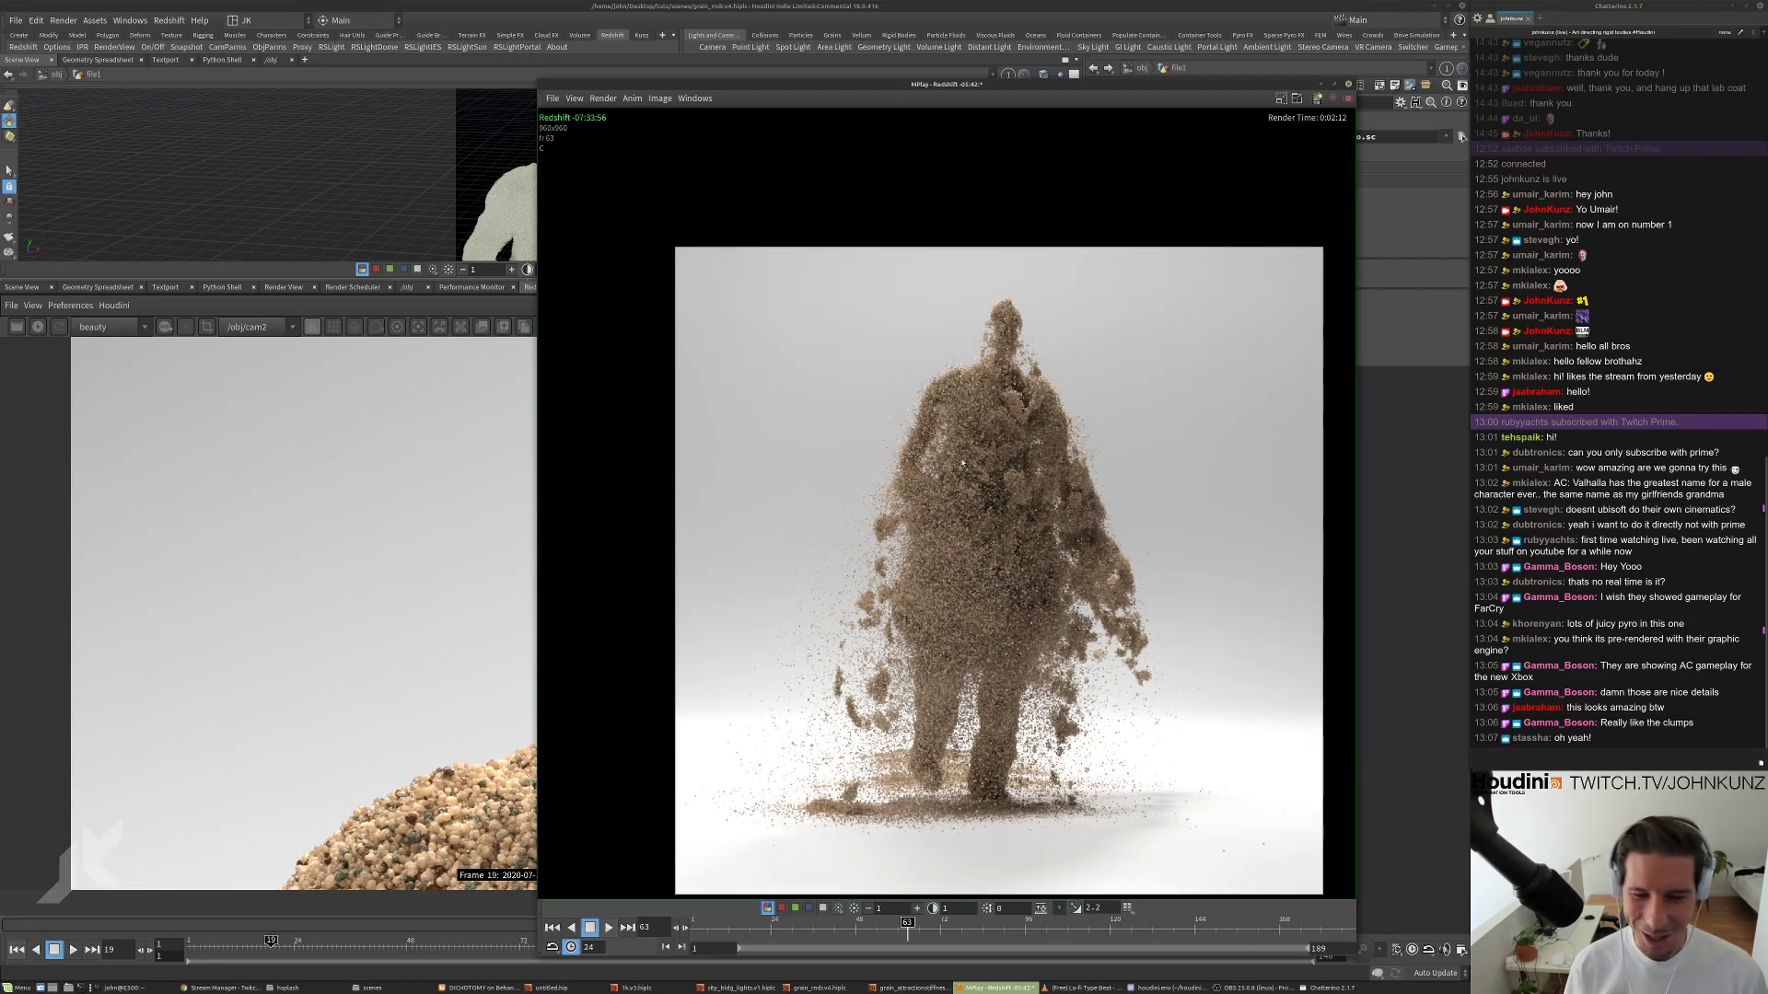
pyautogui.scroll(1, 963, 626)
# Switch back to Houdini and examine the individual grains' shape and color variation in the close-up Redshift render of the head.
pyautogui.click(1390, 692)
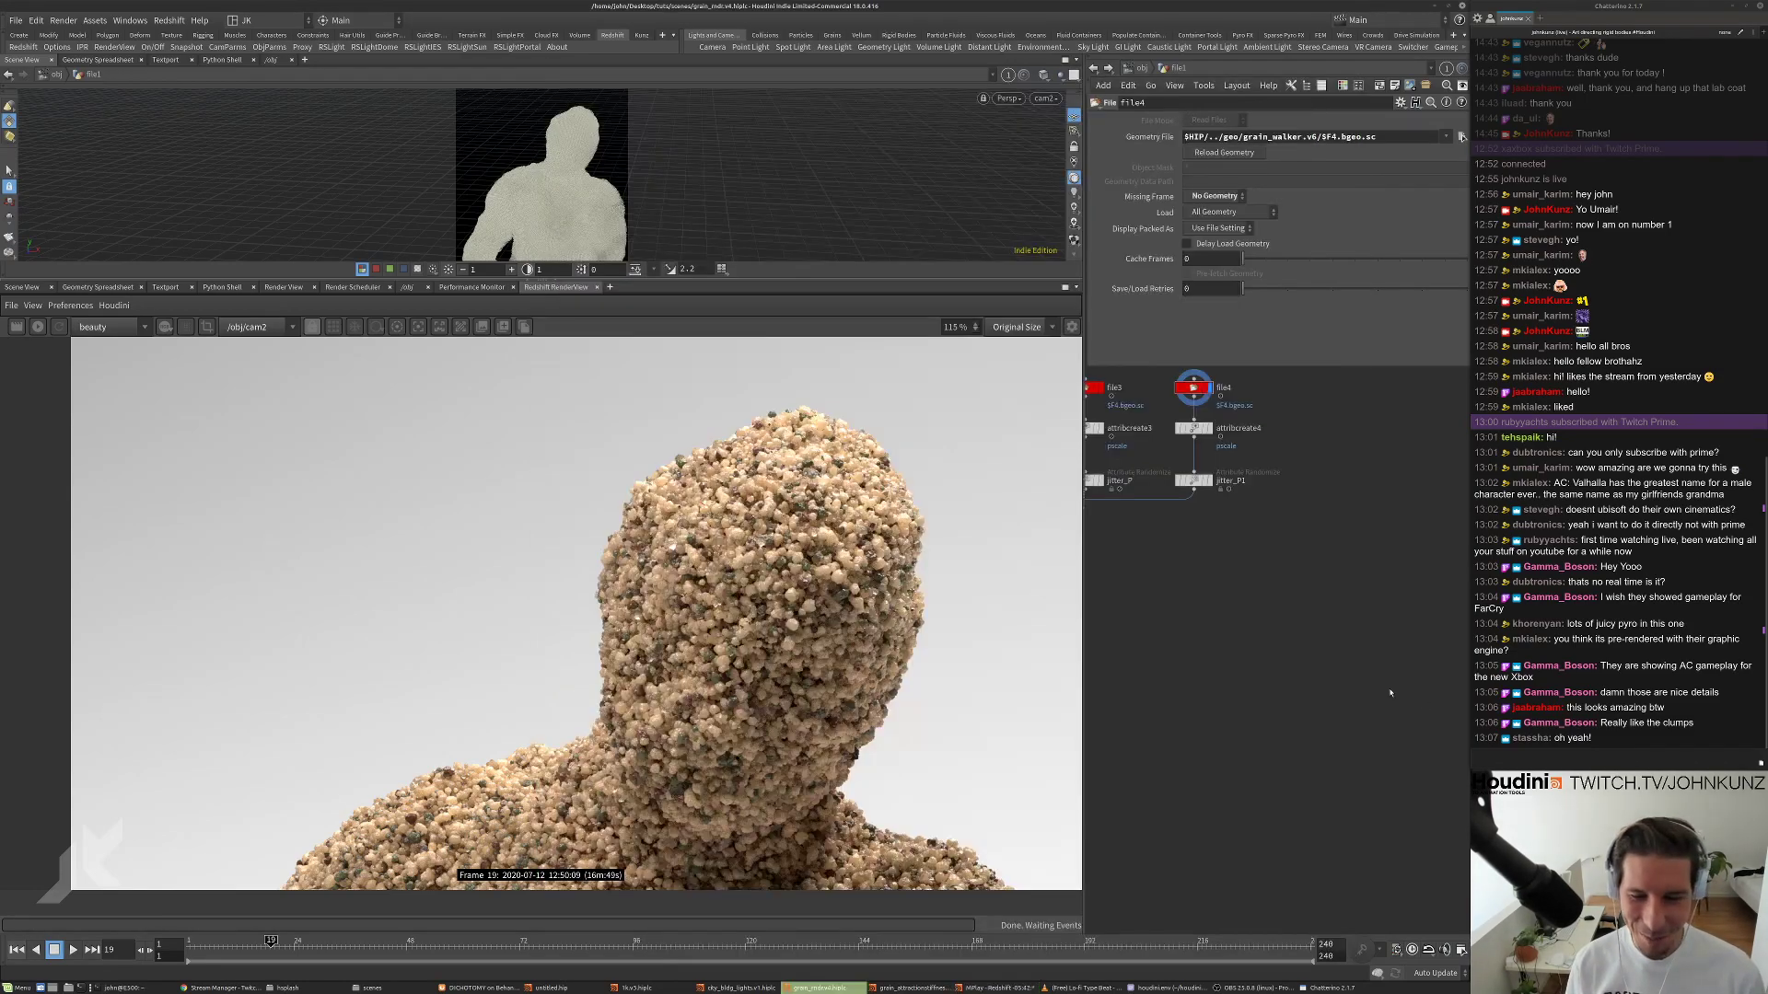
pyautogui.scroll(-4, 809, 511)
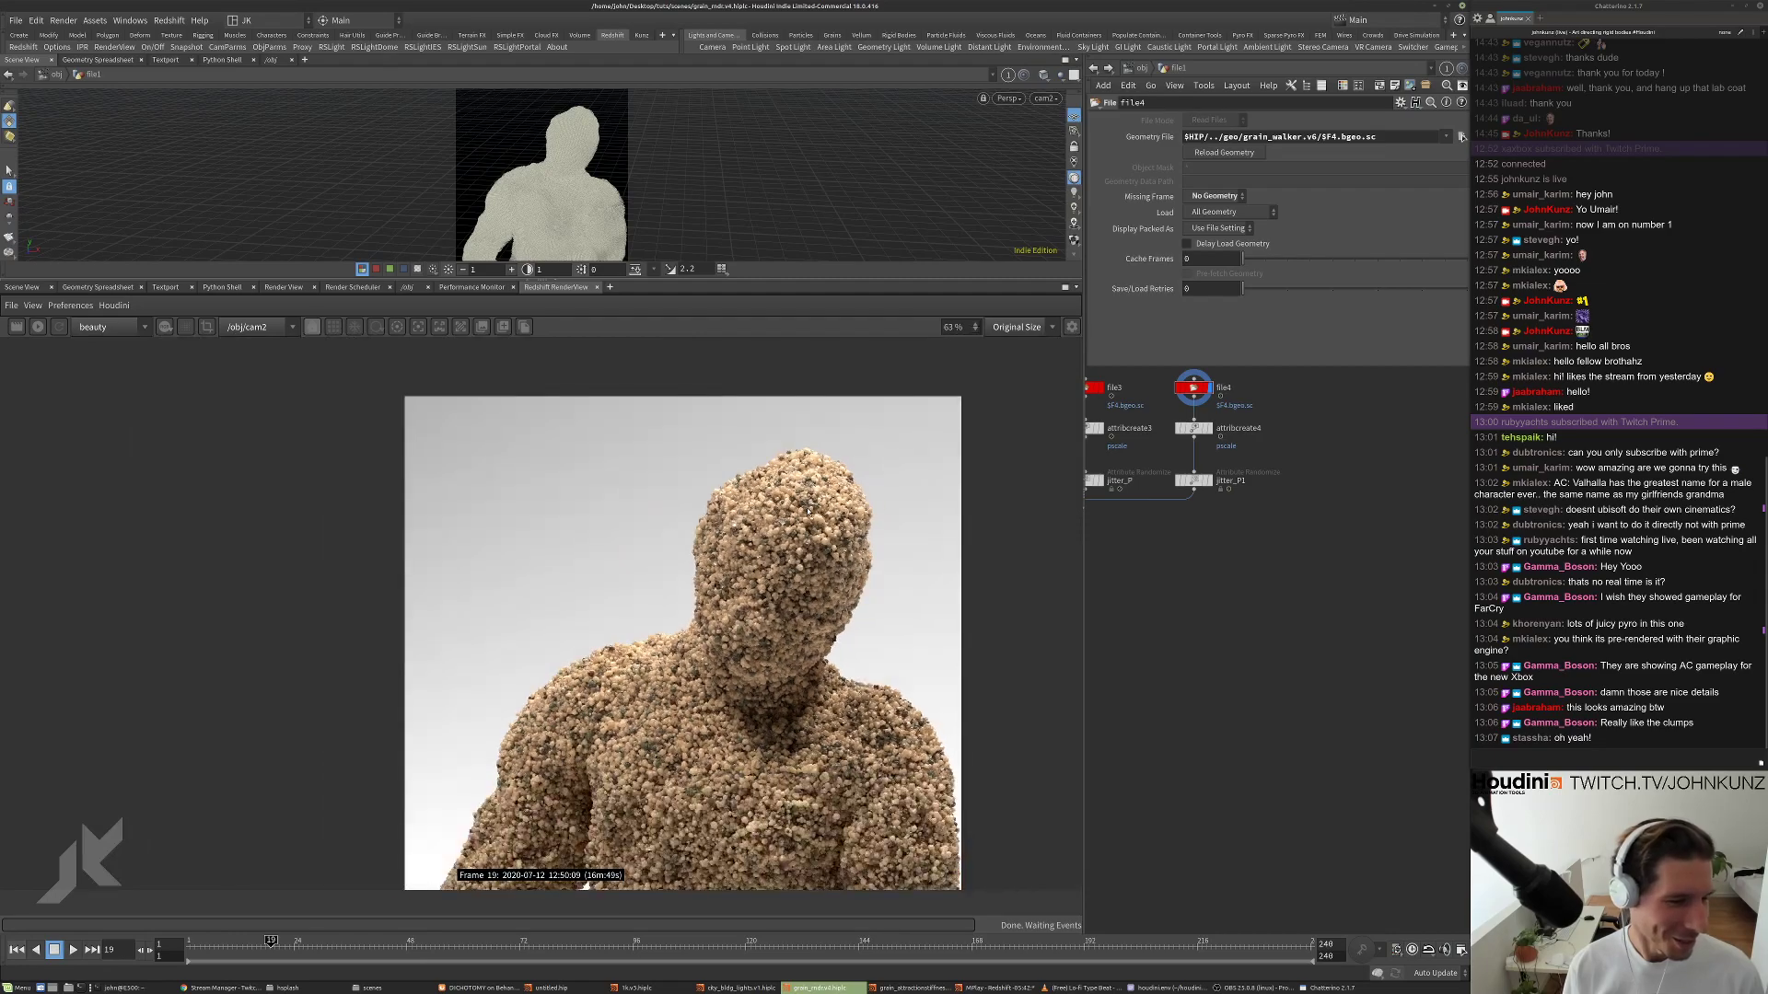
pyautogui.scroll(-1, 779, 495)
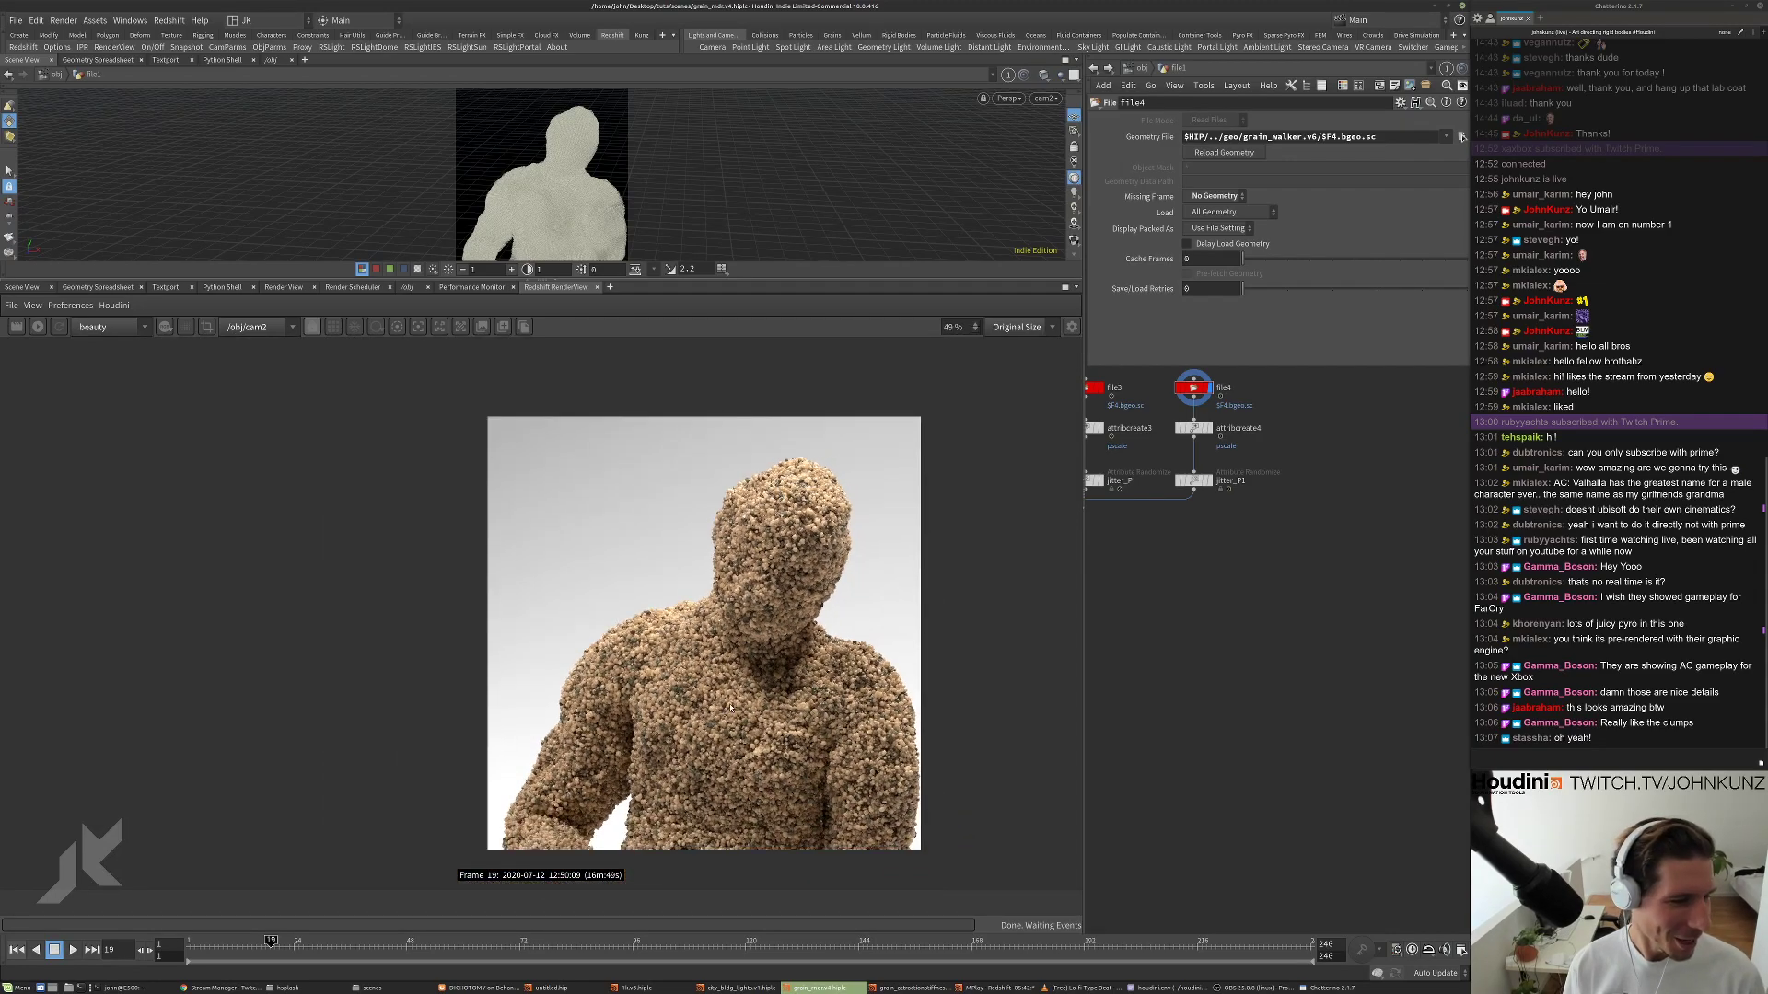
pyautogui.scroll(10, 731, 707)
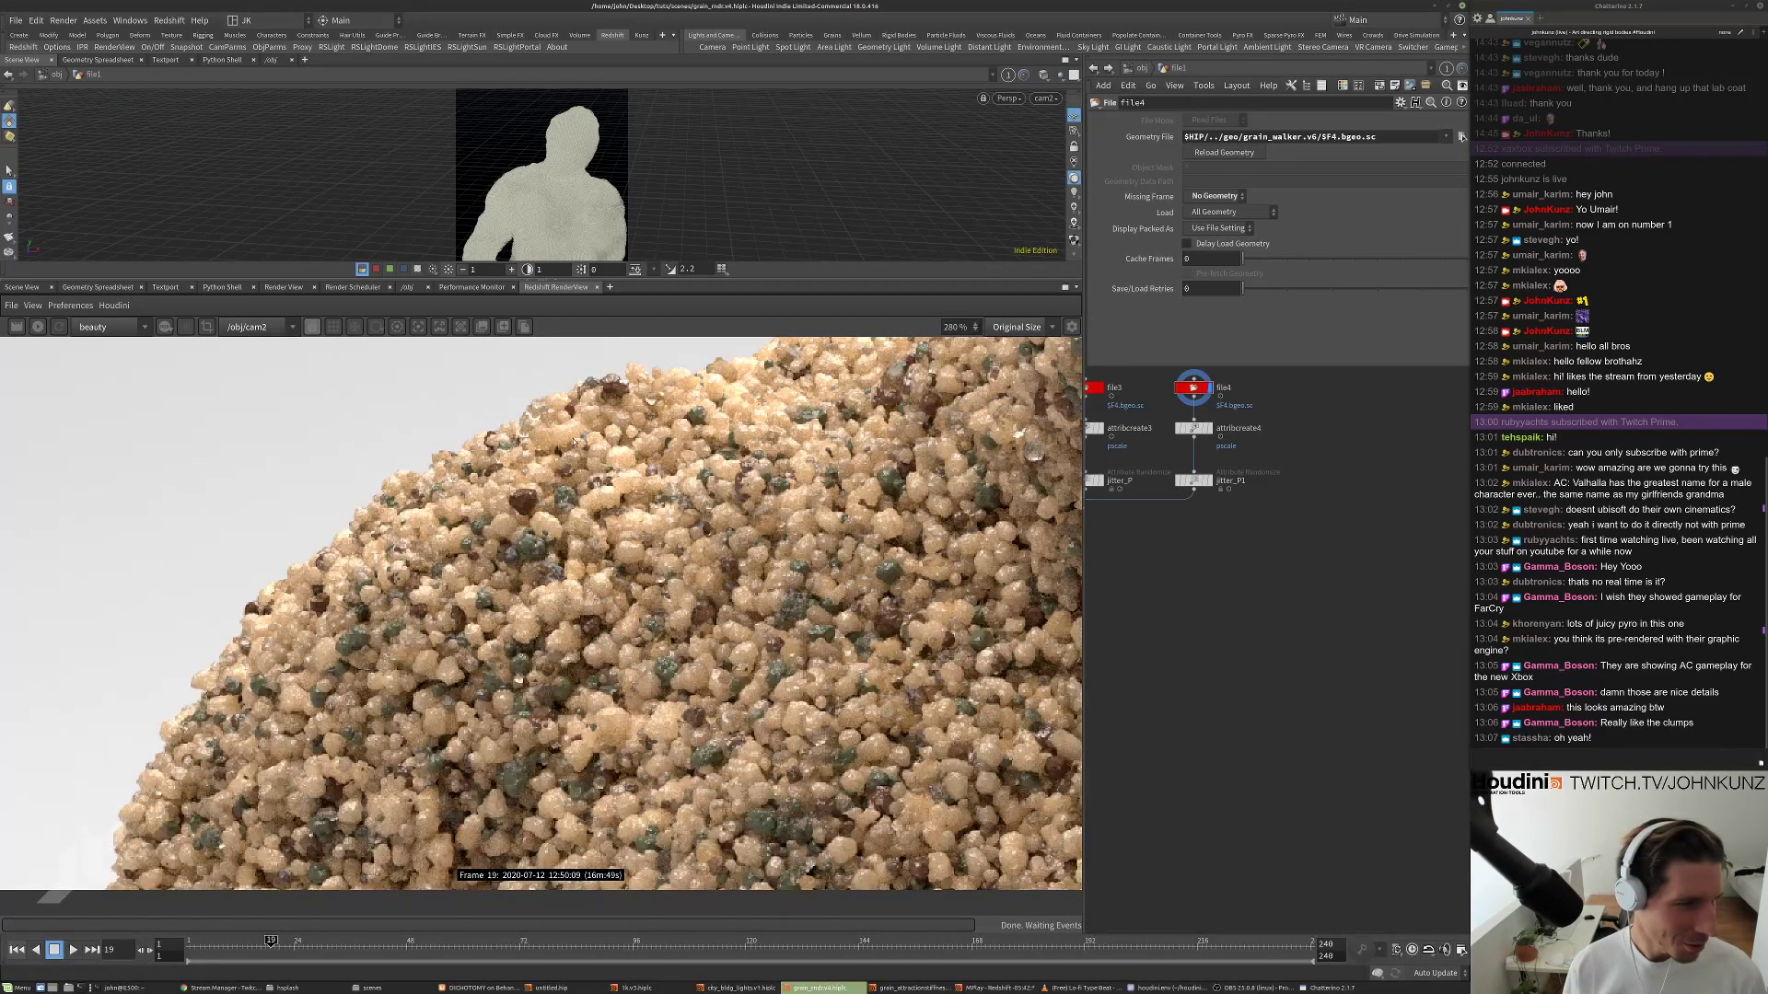
pyautogui.scroll(3, 564, 506)
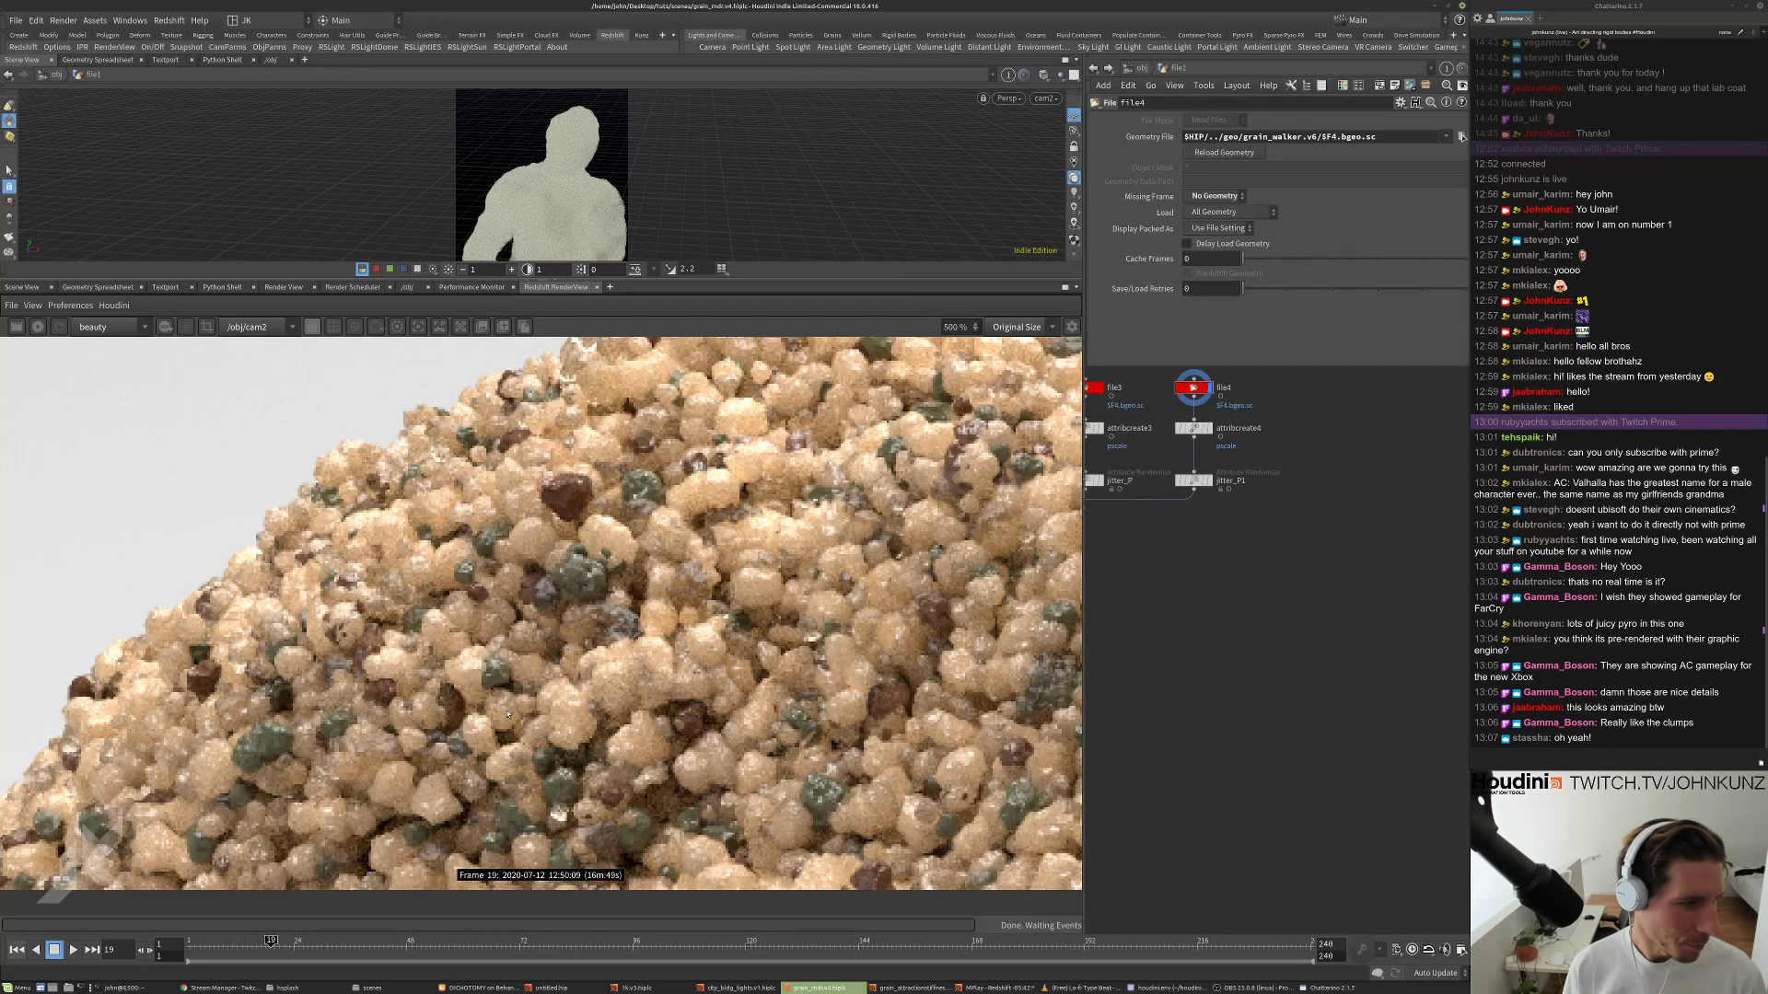
pyautogui.scroll(-8, 508, 714)
pyautogui.scroll(4, 776, 419)
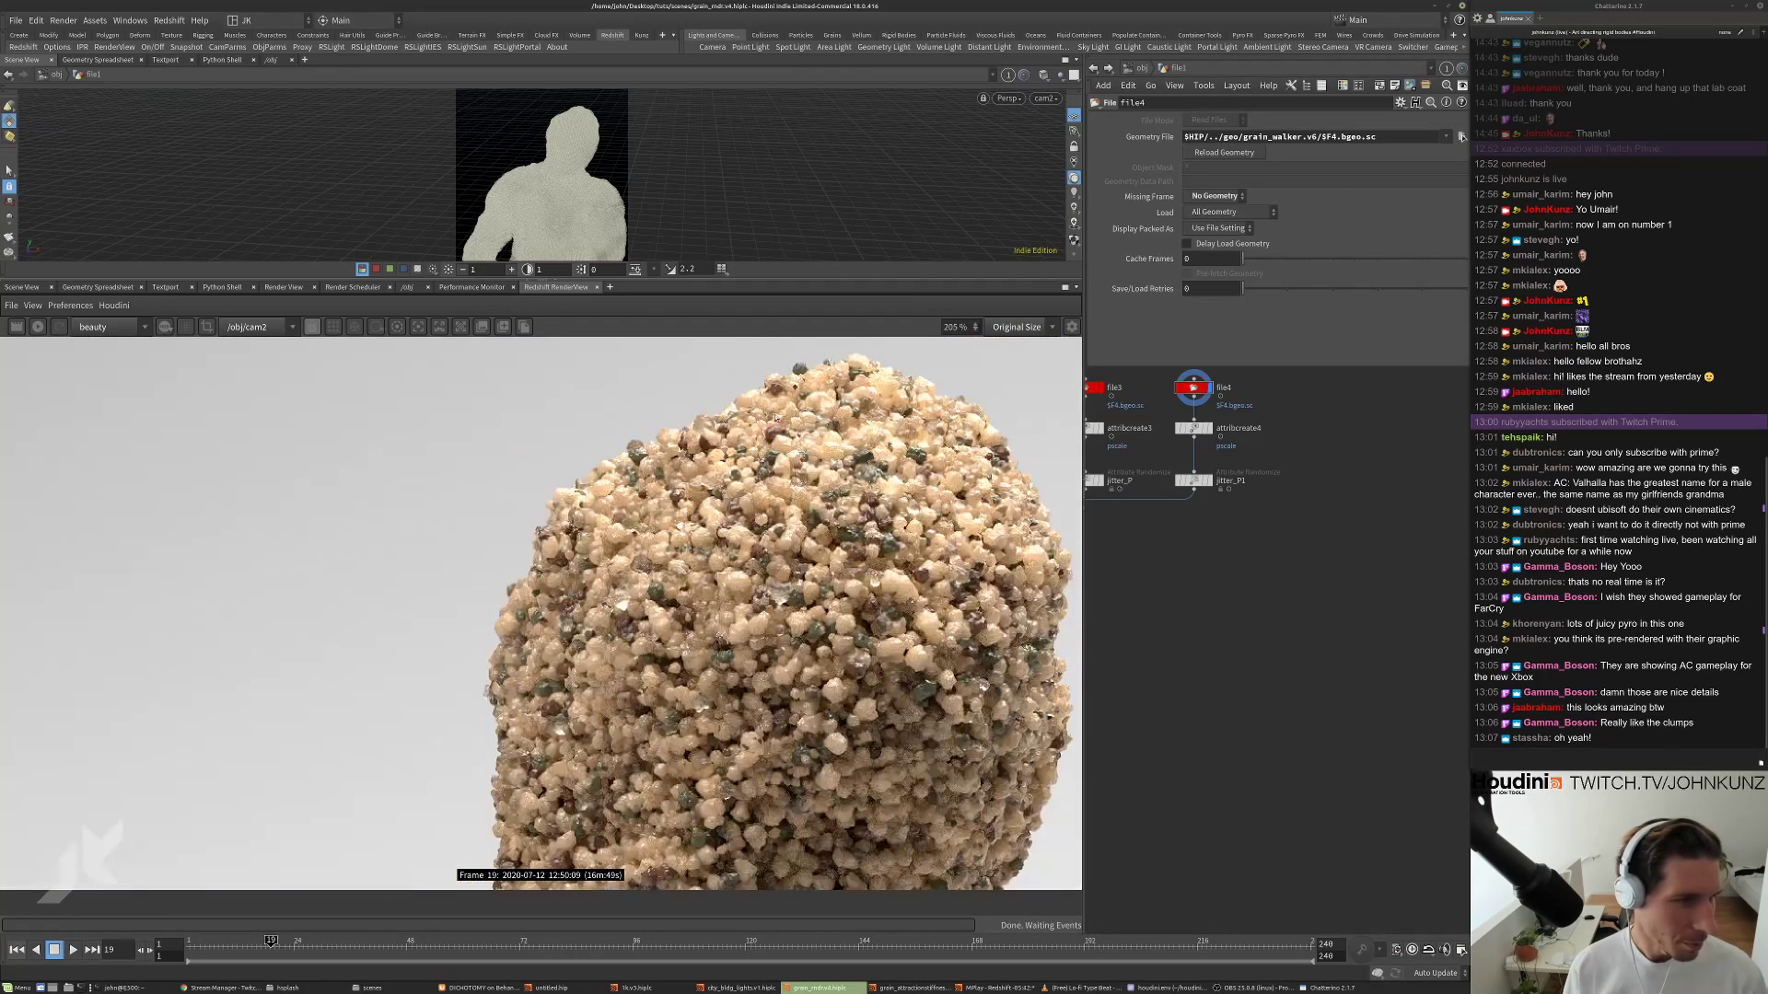
pyautogui.scroll(-3, 768, 432)
pyautogui.scroll(-2, 811, 433)
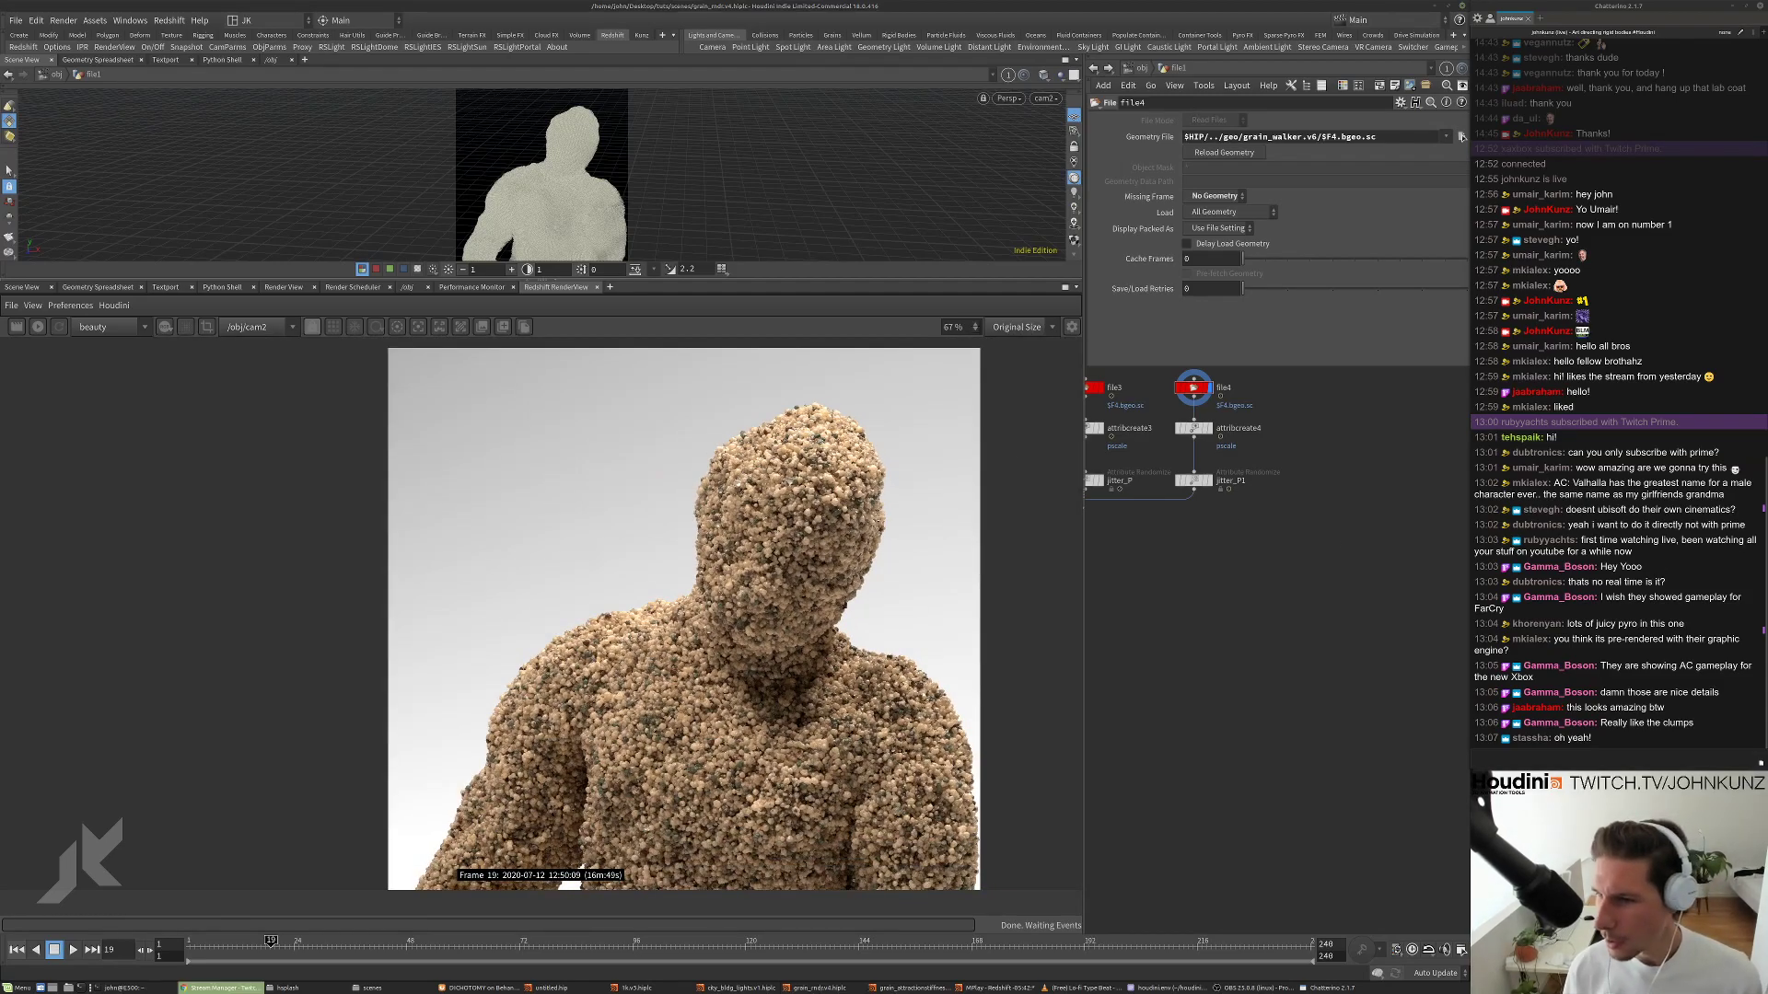
# Open the fxguide article on the tech of Pixar's Piper and examine its sand grain model and Poisson distribution images.
pyautogui.hotkey('ctrl', 't')
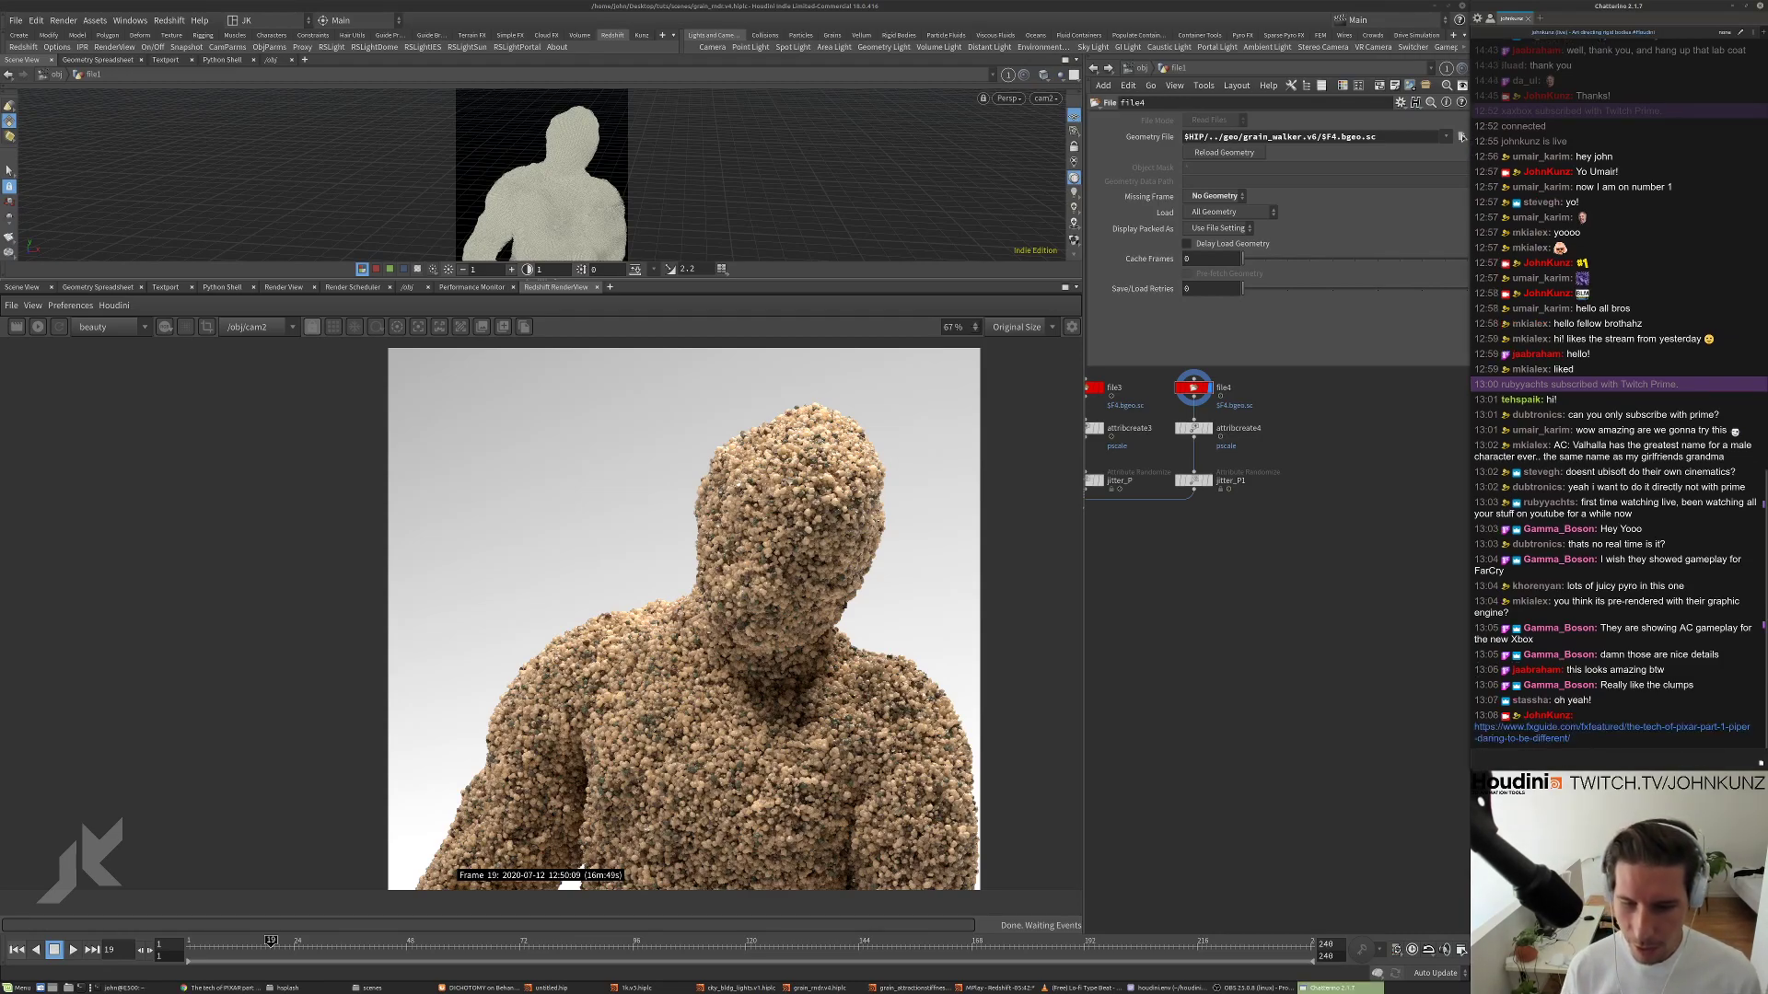
pyautogui.moveTo(1472, 354); pyautogui.dragTo(691, 302)
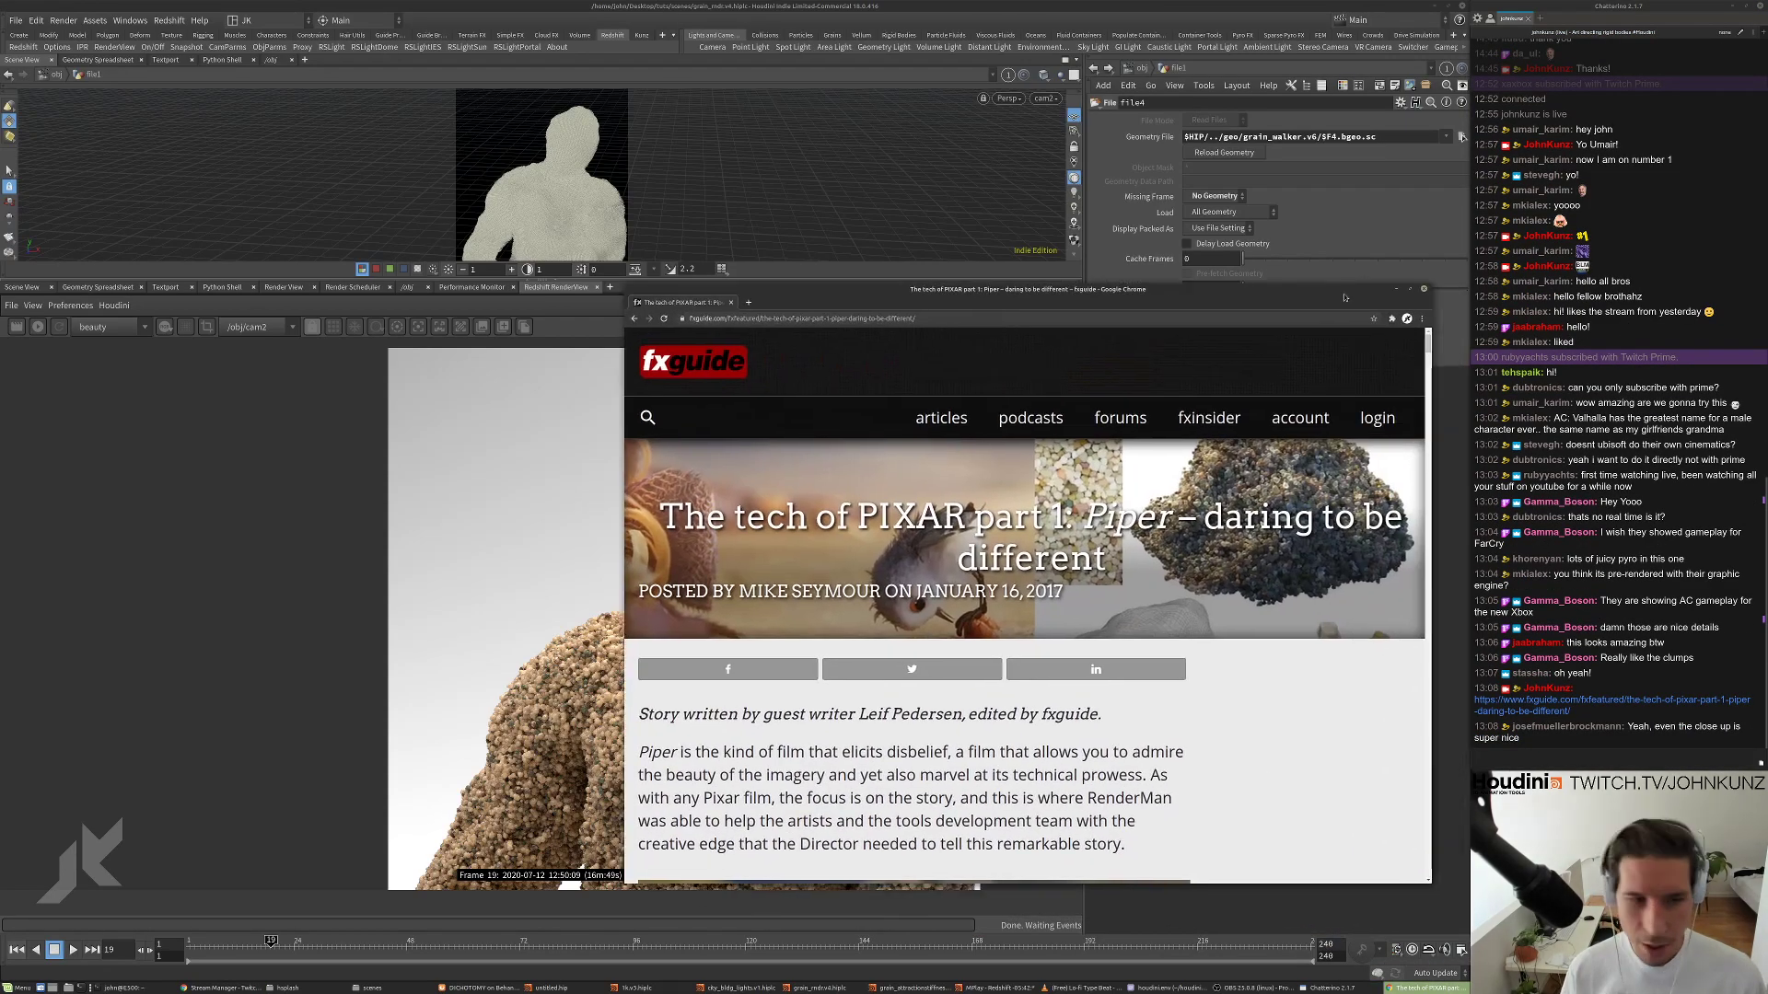
pyautogui.moveTo(1430, 358); pyautogui.dragTo(1423, 411)
pyautogui.scroll(-7, 1421, 458)
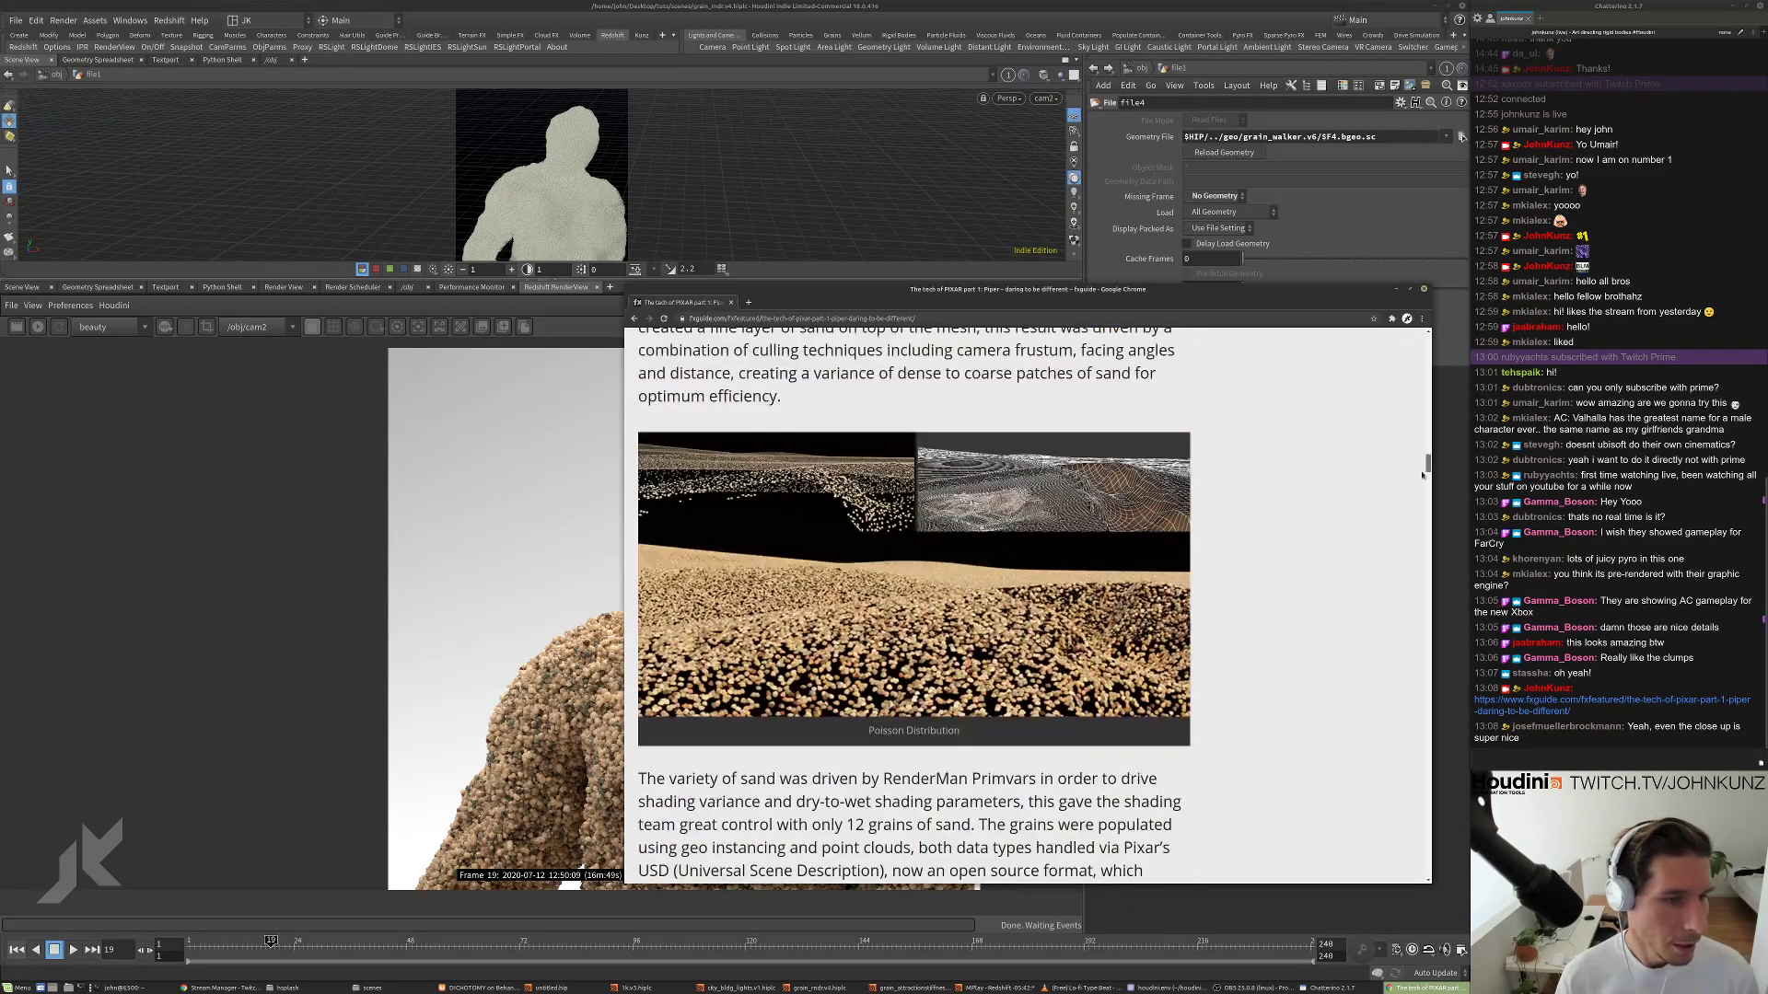
pyautogui.scroll(4, 1008, 476)
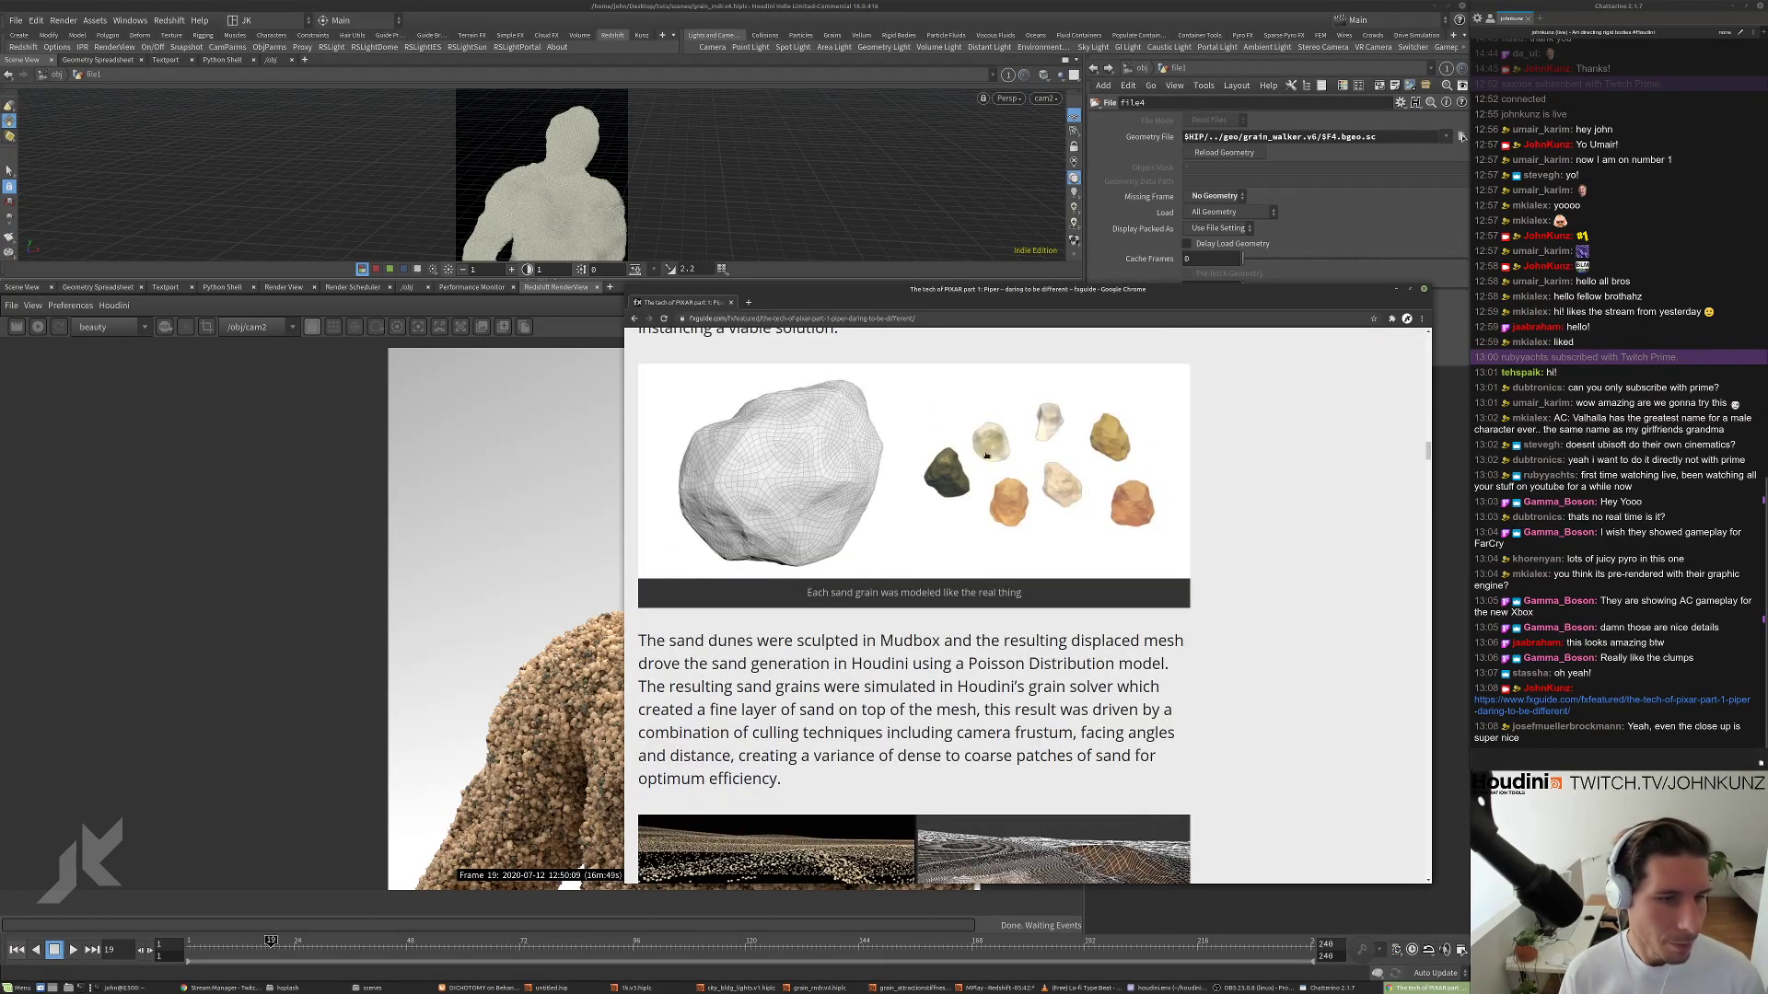
pyautogui.scroll(-3, 1023, 557)
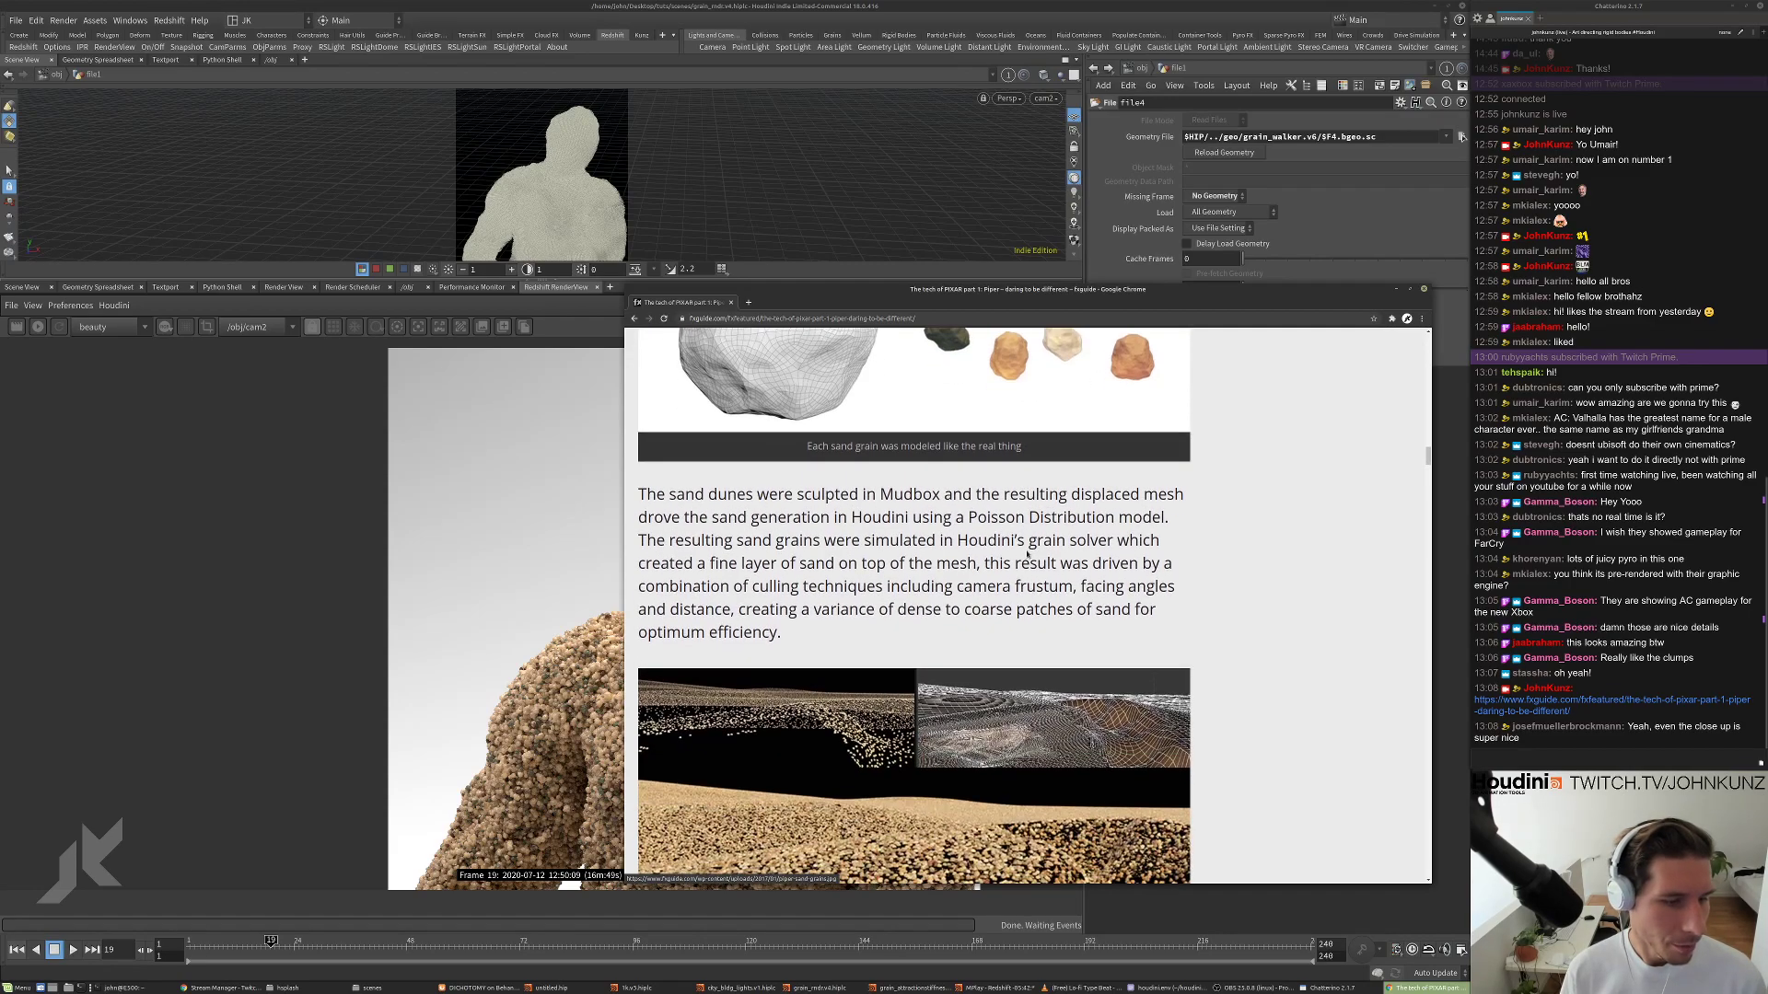
# Examine the article's simulated sand pile, the CGI versus photographic sand reference, and the wet, moist and dry sand types.
pyautogui.scroll(-10, 1022, 578)
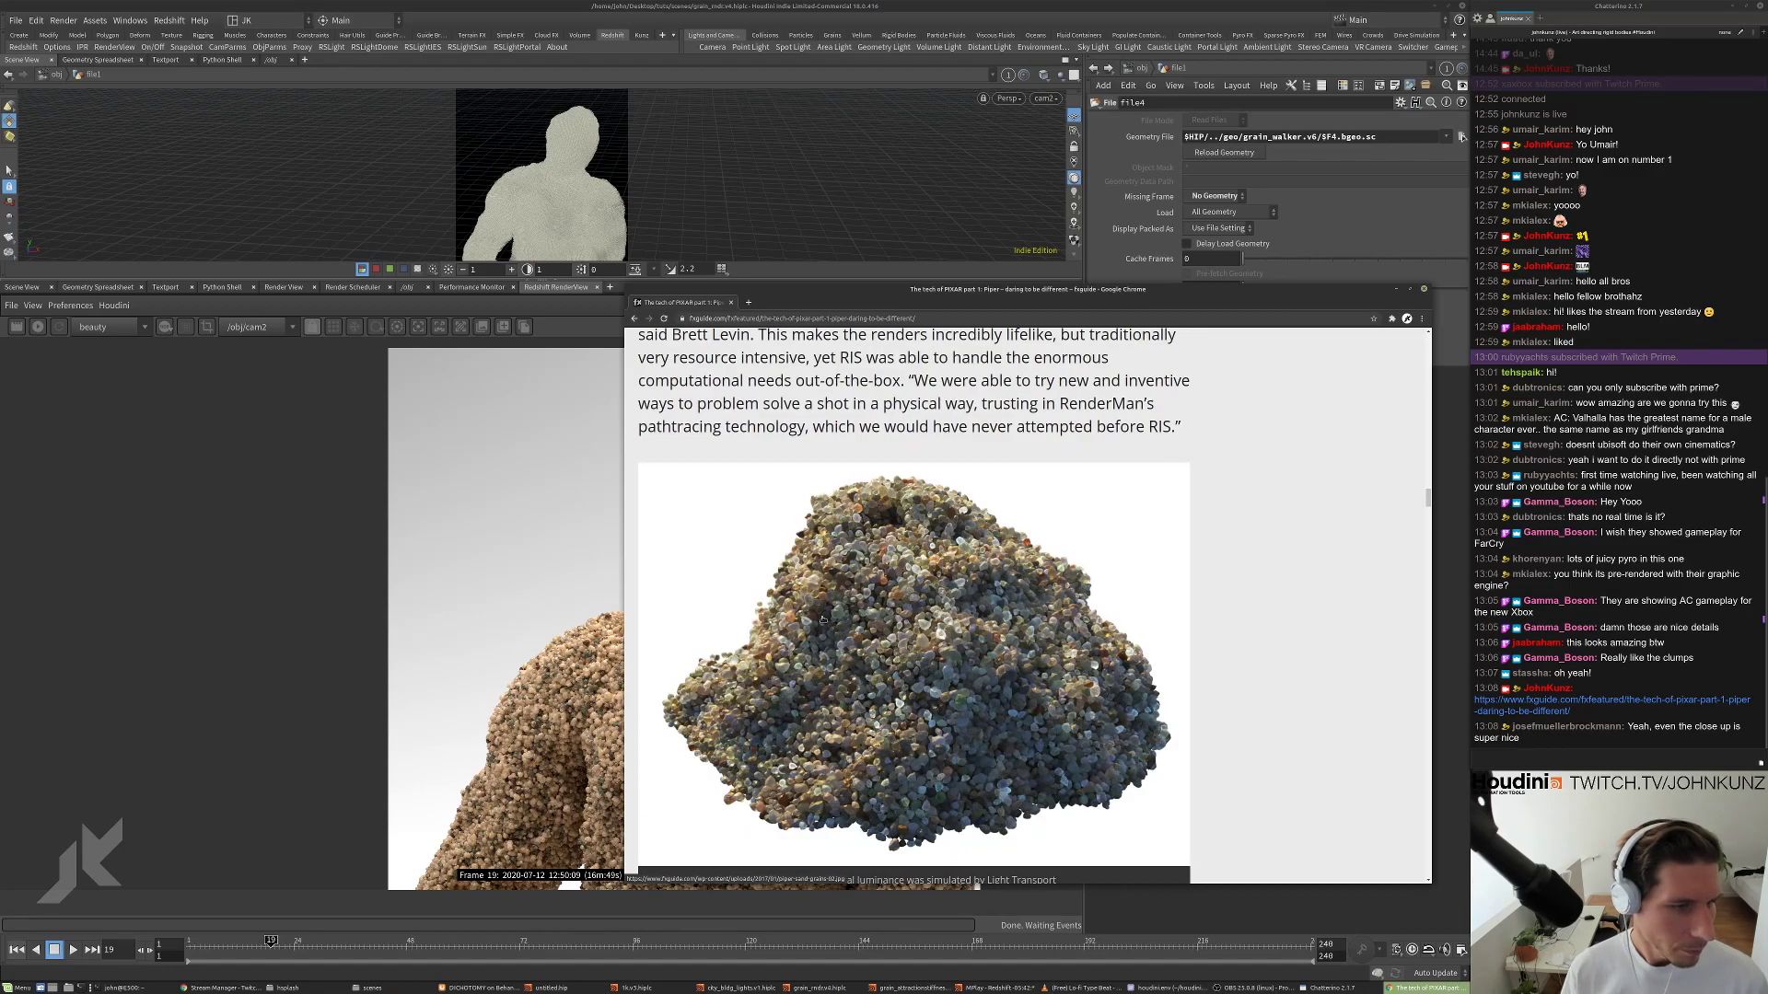
pyautogui.scroll(-1, 883, 561)
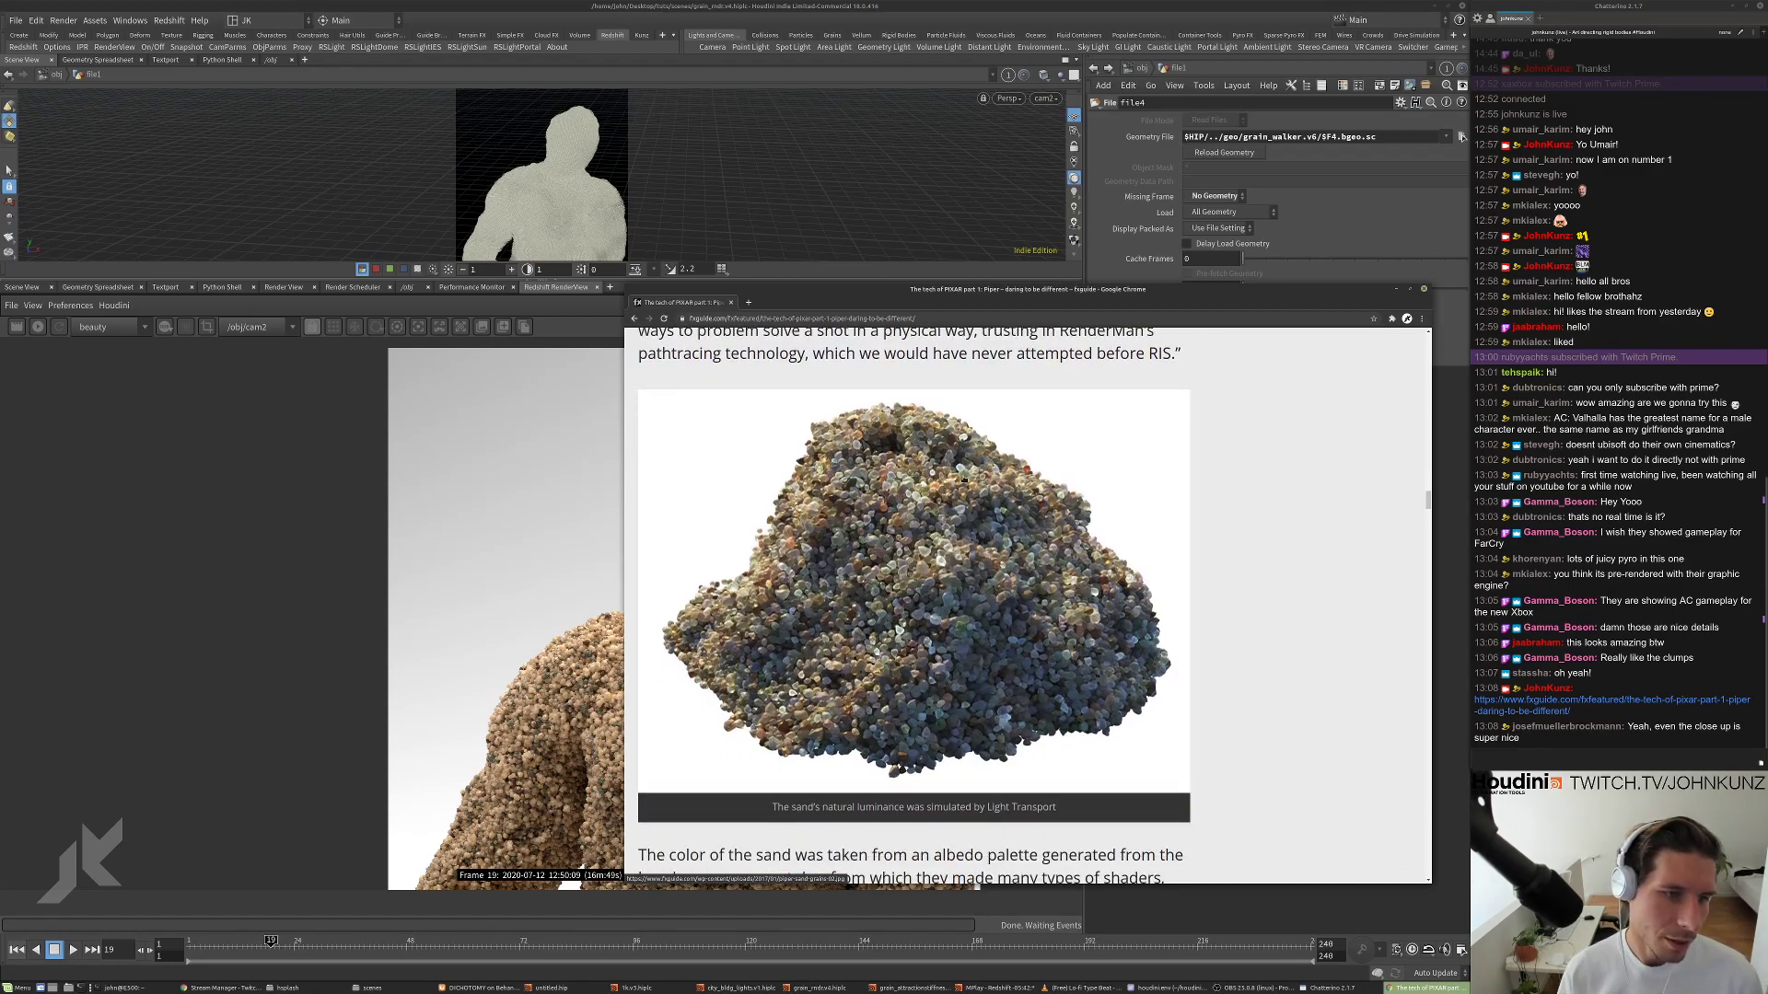
pyautogui.scroll(-1, 1046, 507)
pyautogui.scroll(-10, 1046, 507)
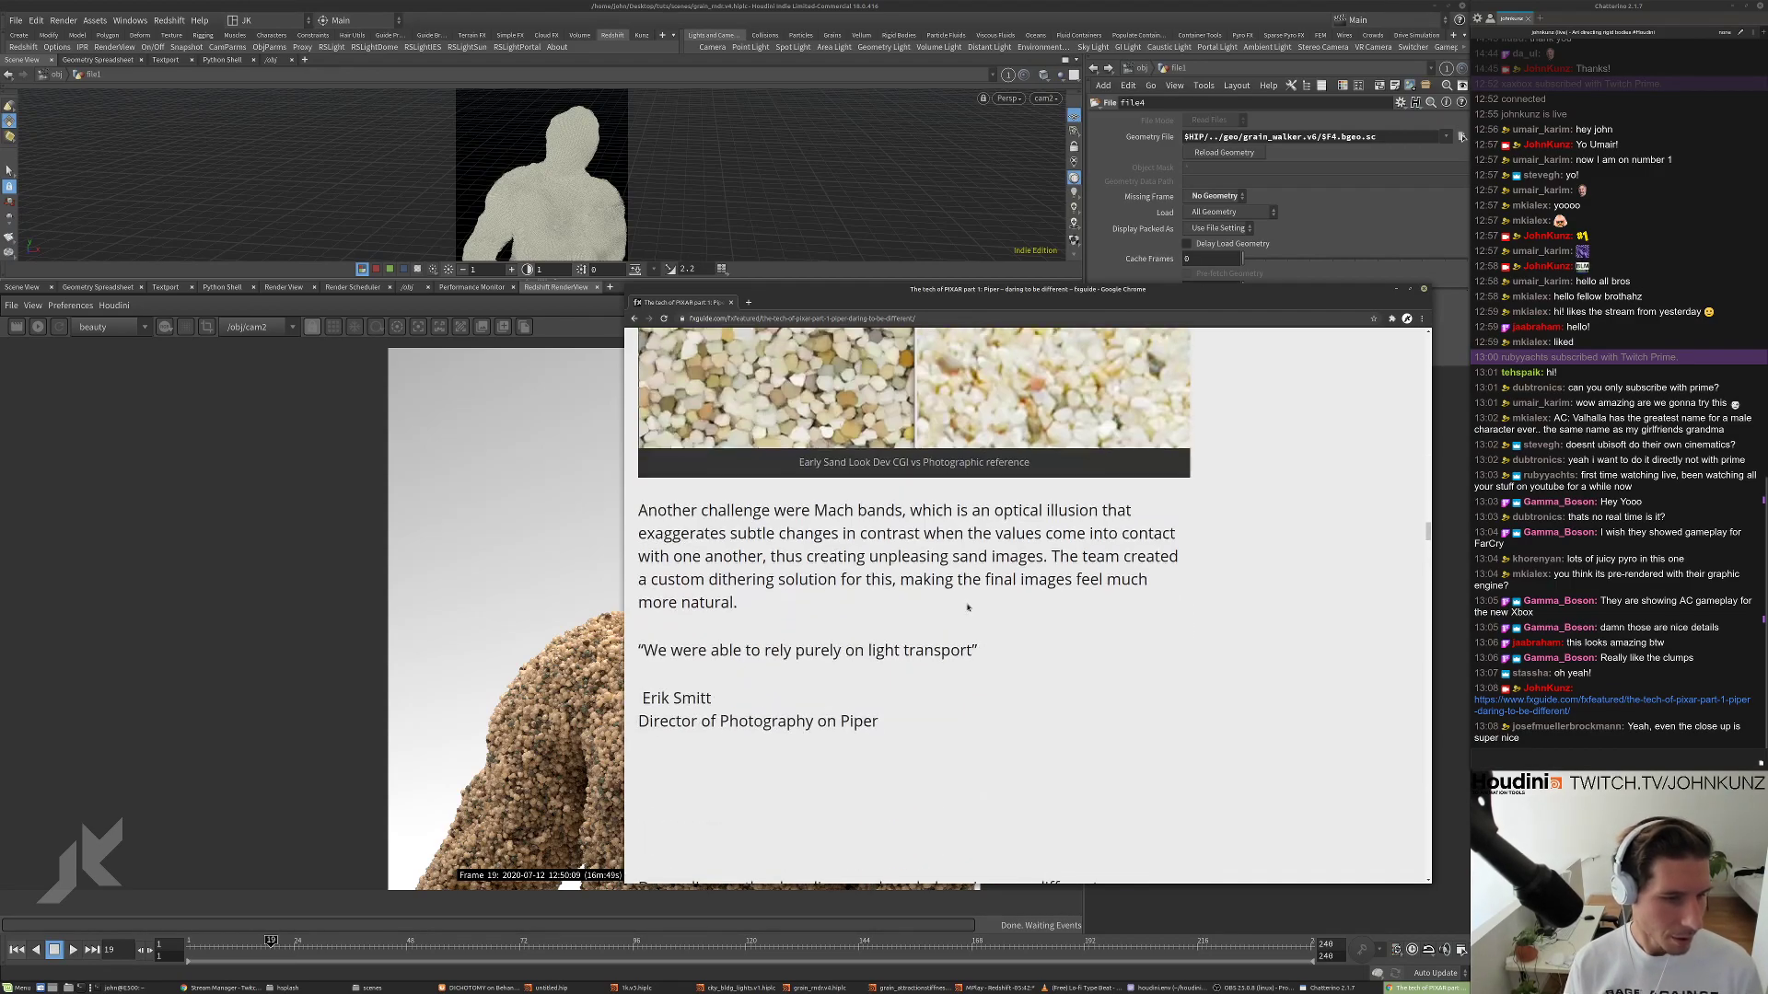
pyautogui.scroll(-5, 967, 607)
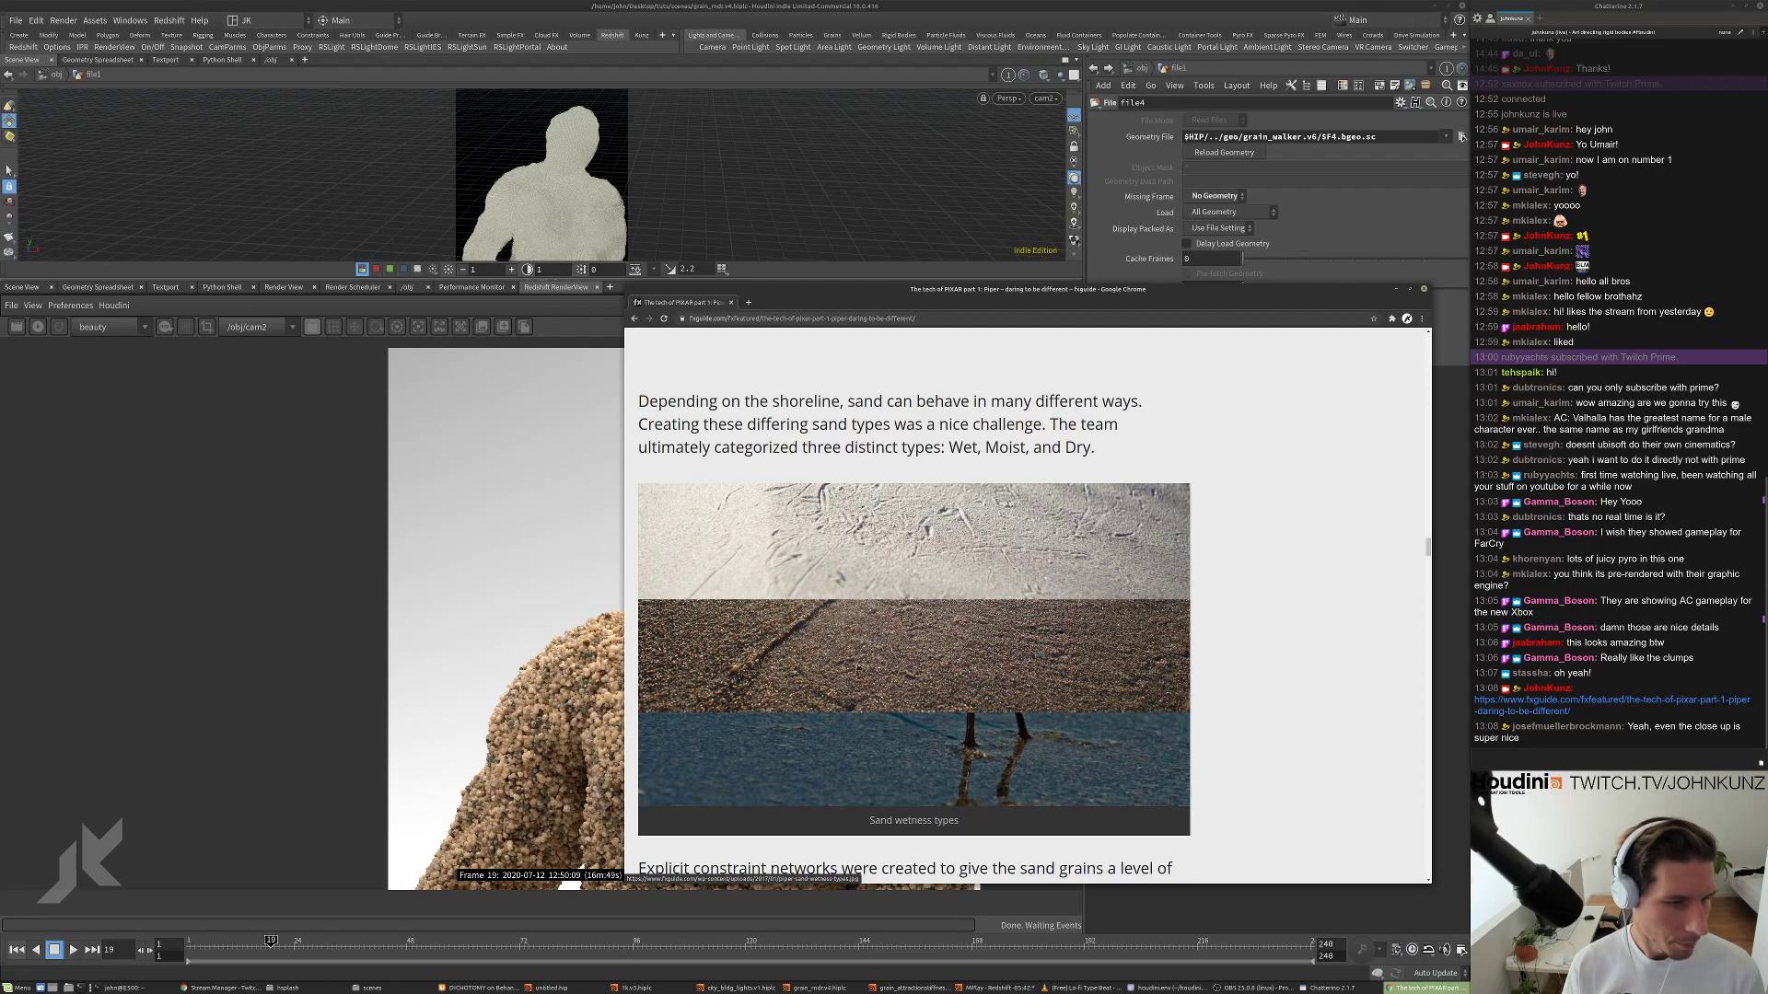
pyautogui.scroll(-2, 862, 659)
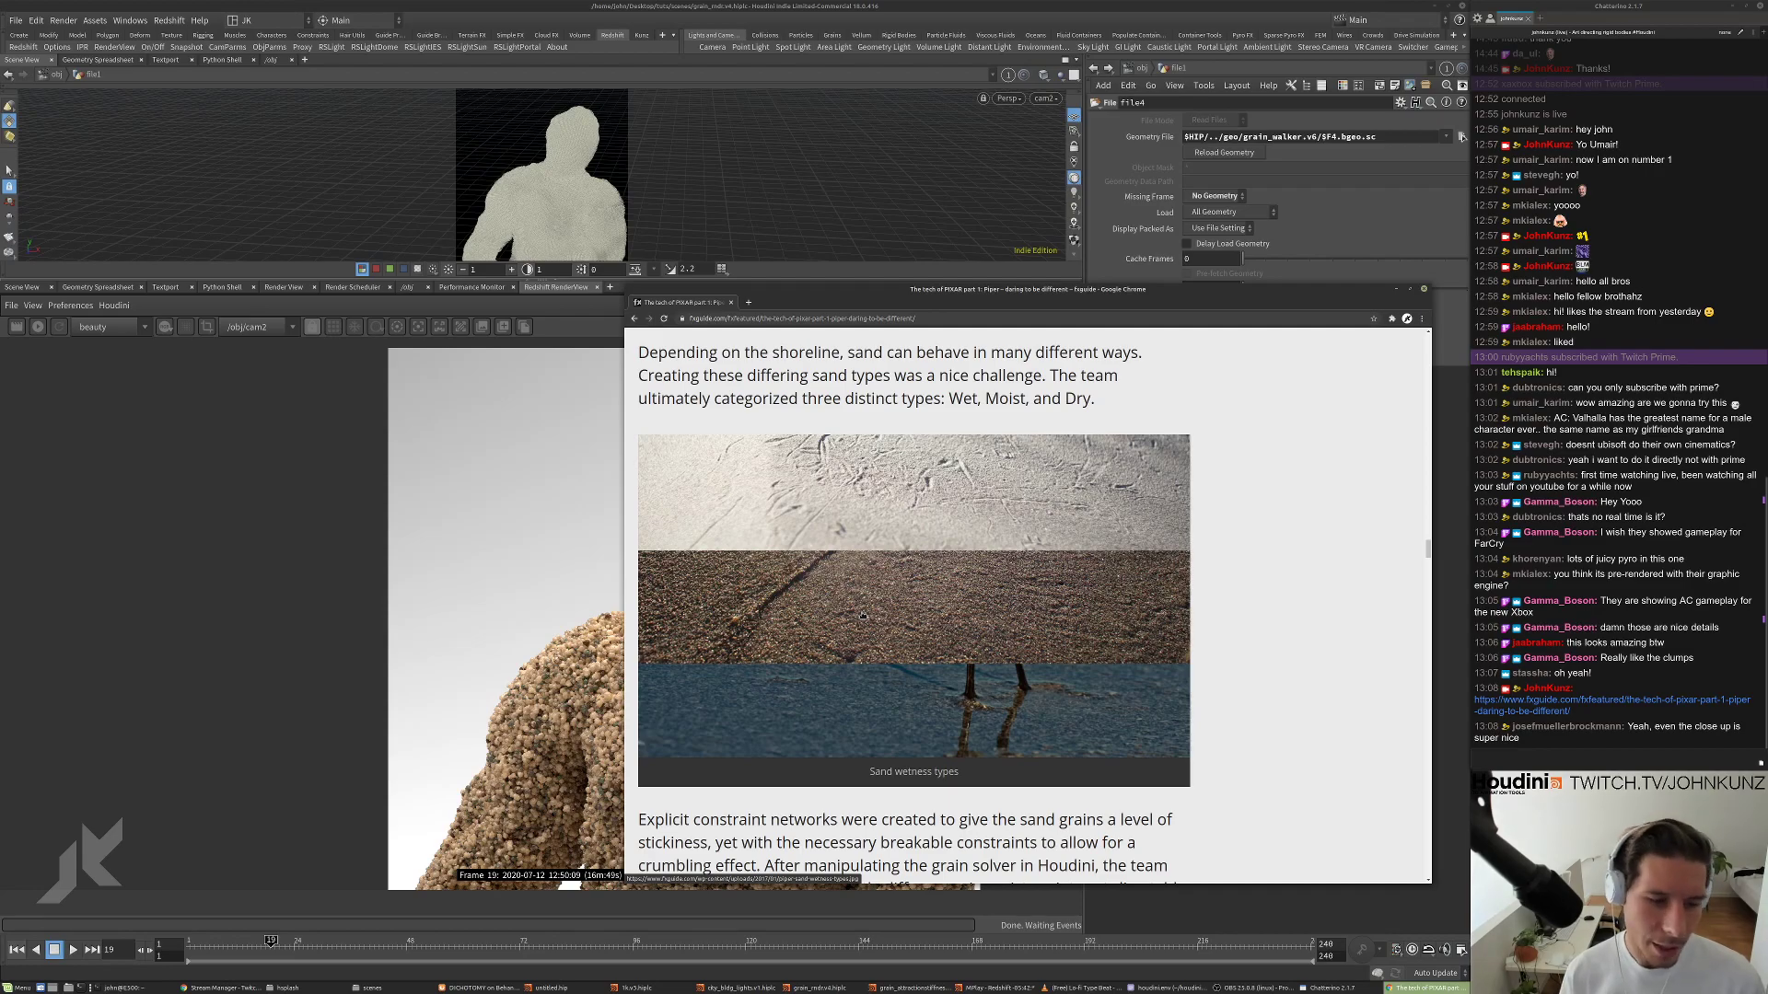
# Skim the article's water simulation, foam, bubble and meniscus sections, and close the article.
pyautogui.scroll(-10, 862, 615)
pyautogui.scroll(-6, 876, 615)
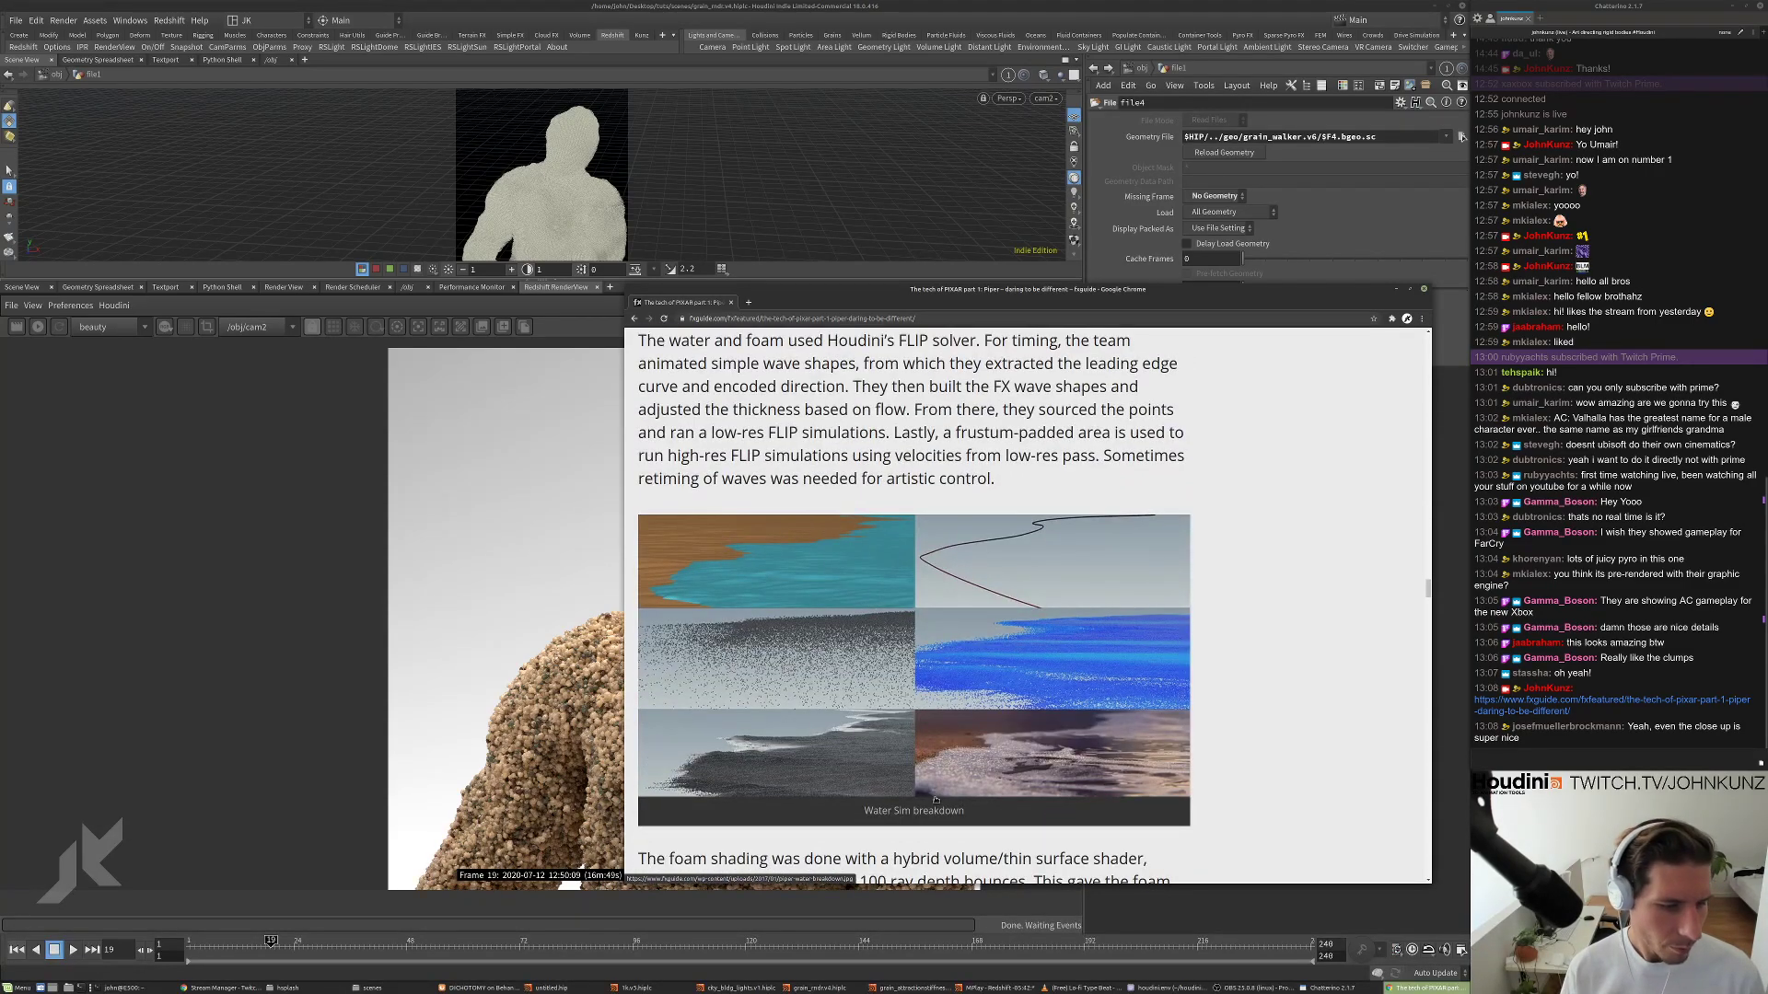
pyautogui.scroll(-5, 958, 597)
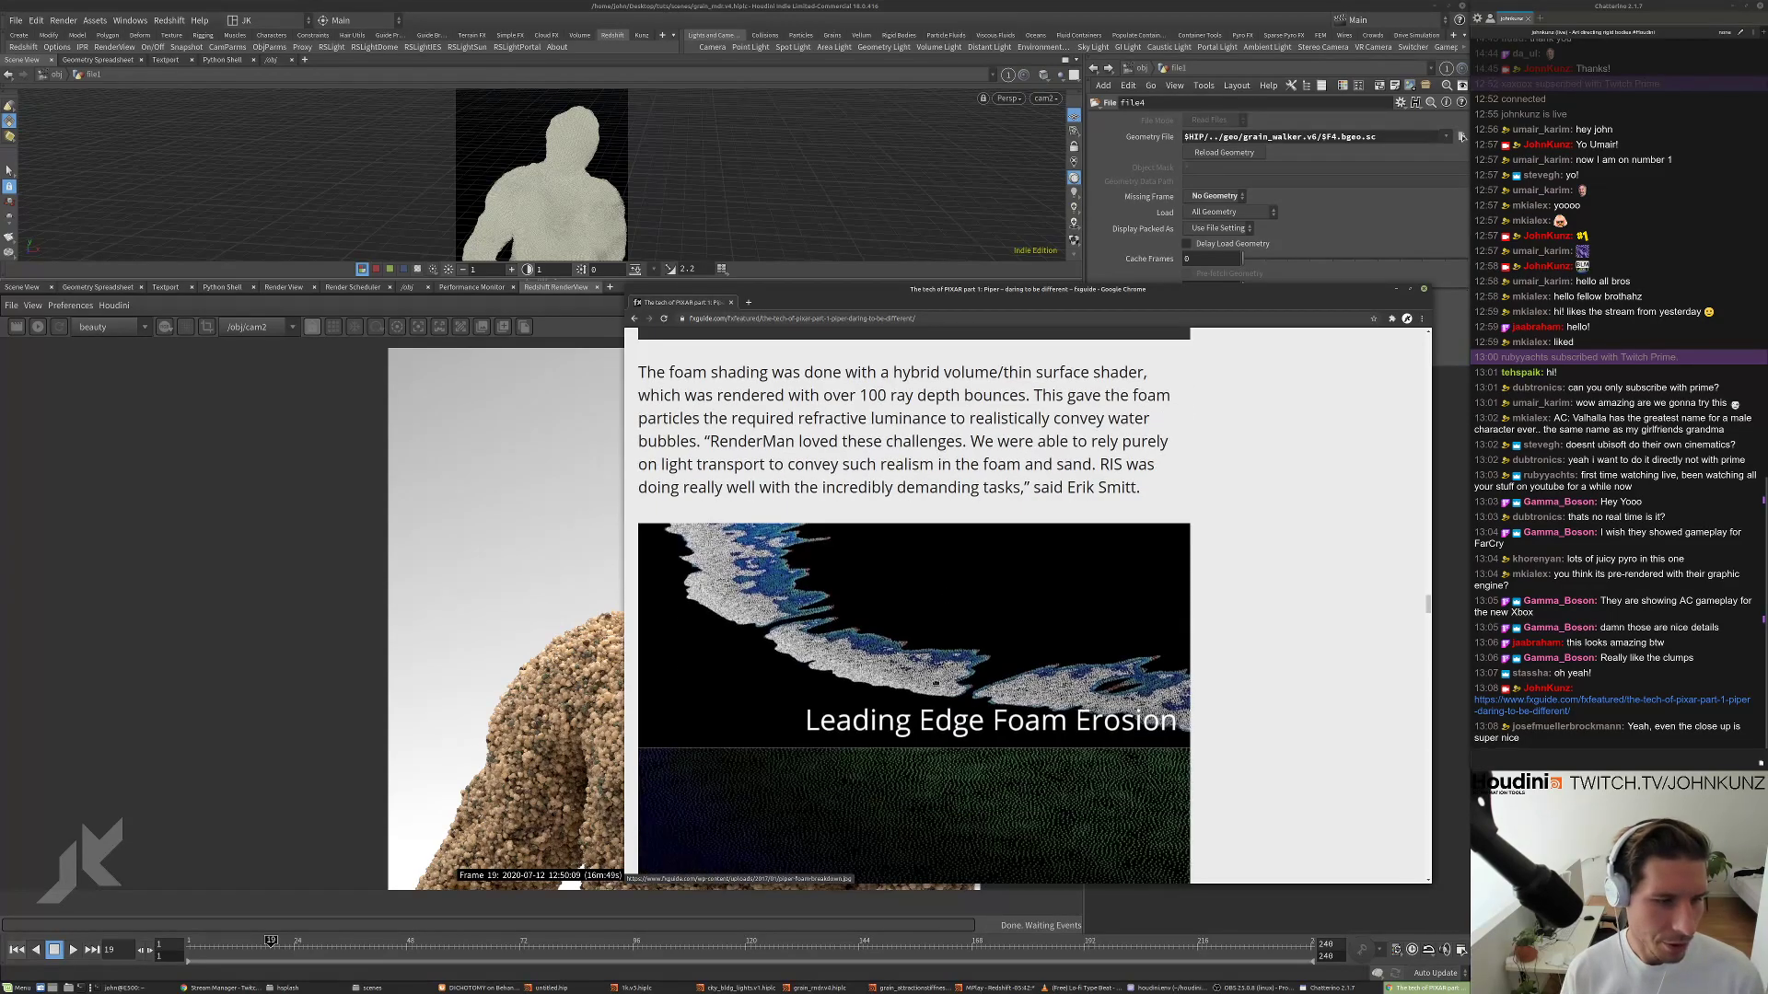
pyautogui.scroll(-10, 907, 623)
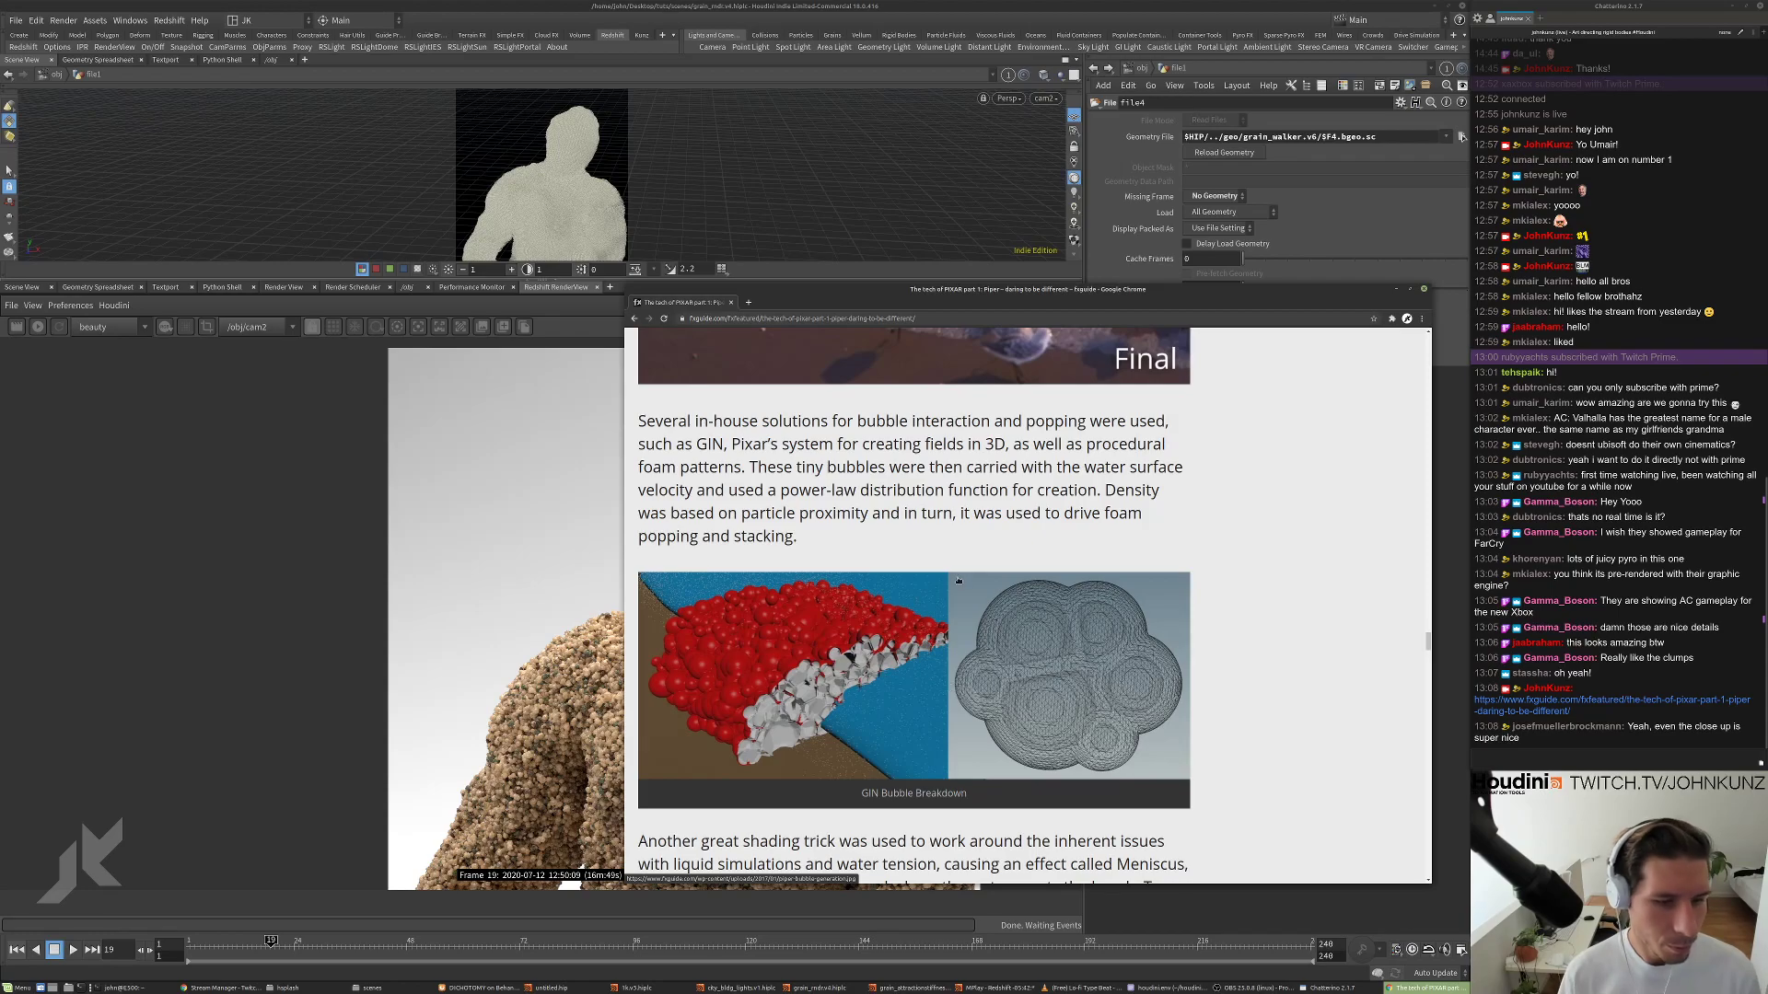
pyautogui.scroll(-4, 959, 580)
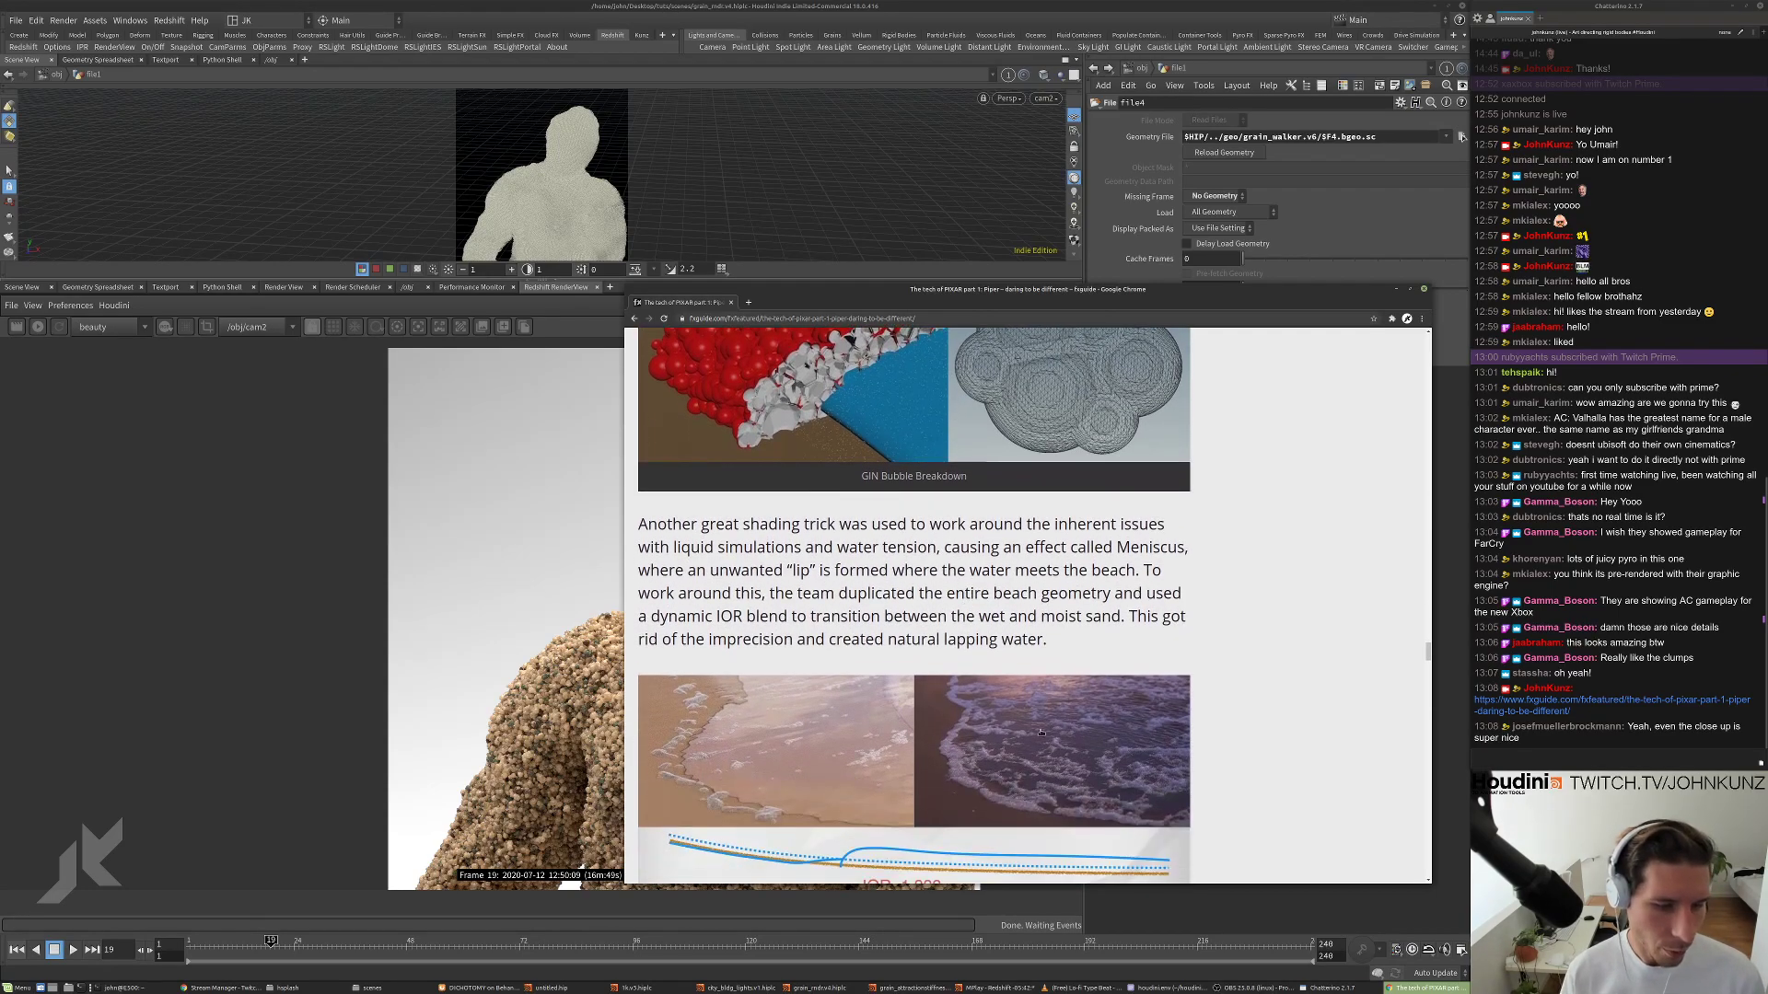
pyautogui.scroll(-2, 1046, 636)
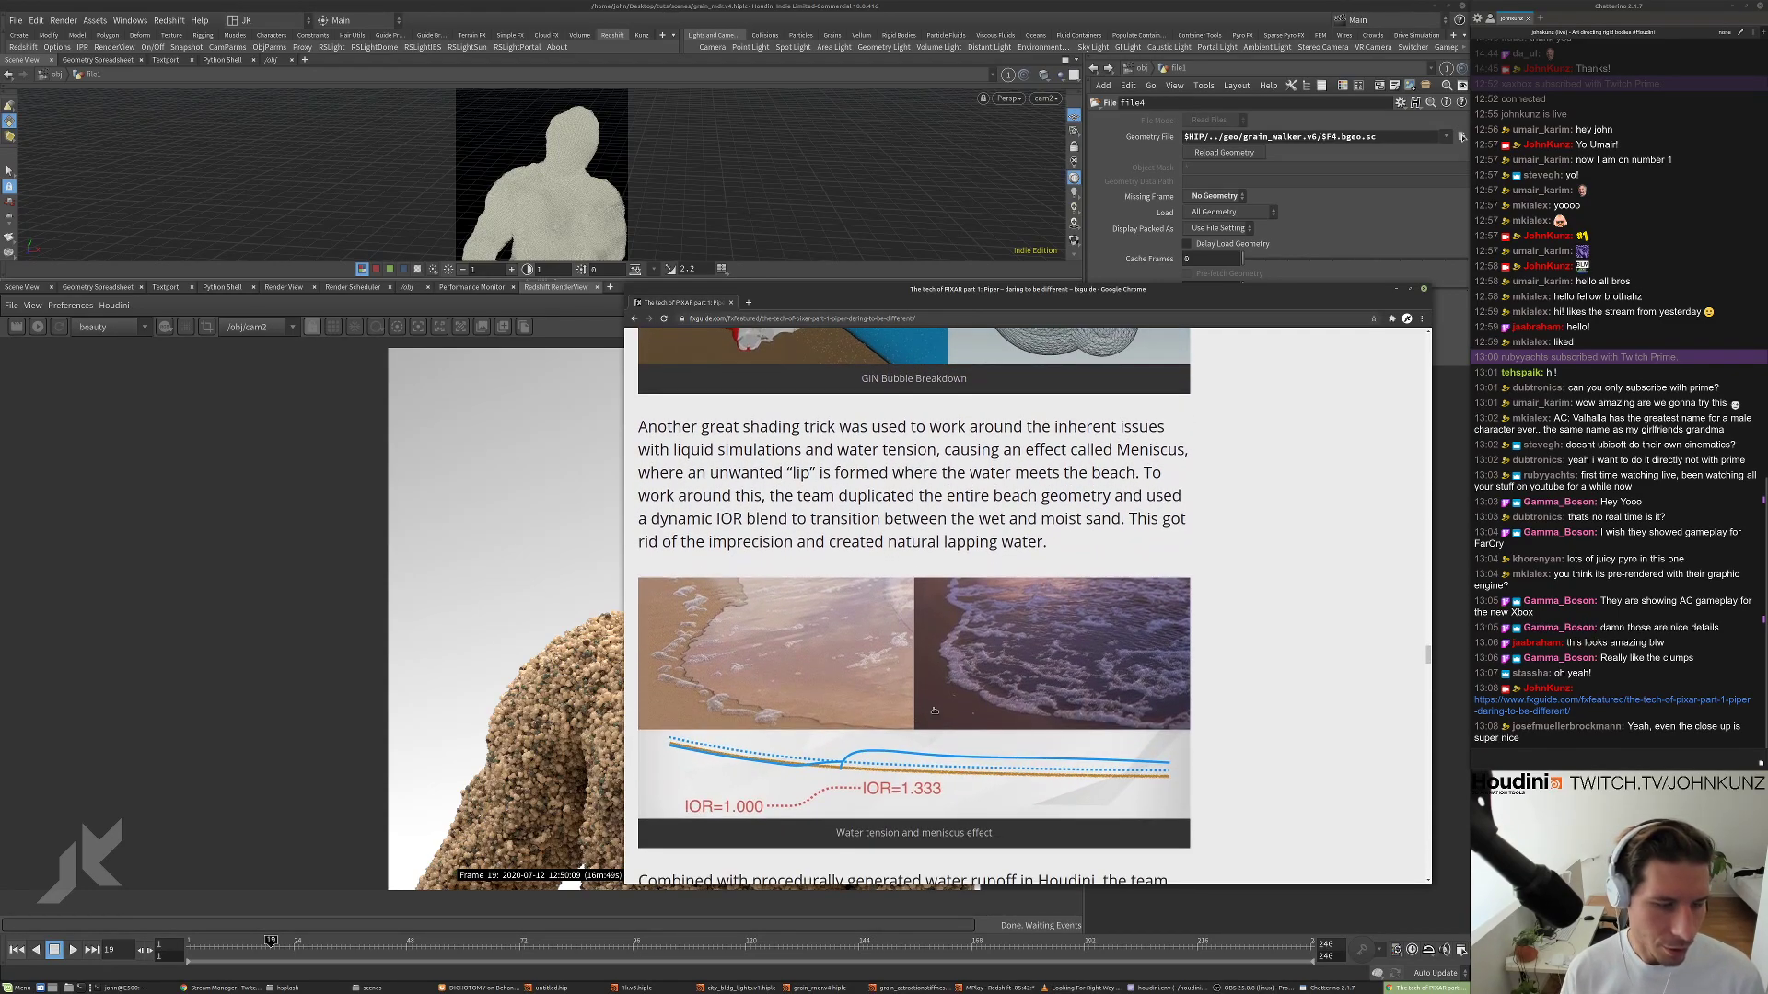
pyautogui.click(1422, 291)
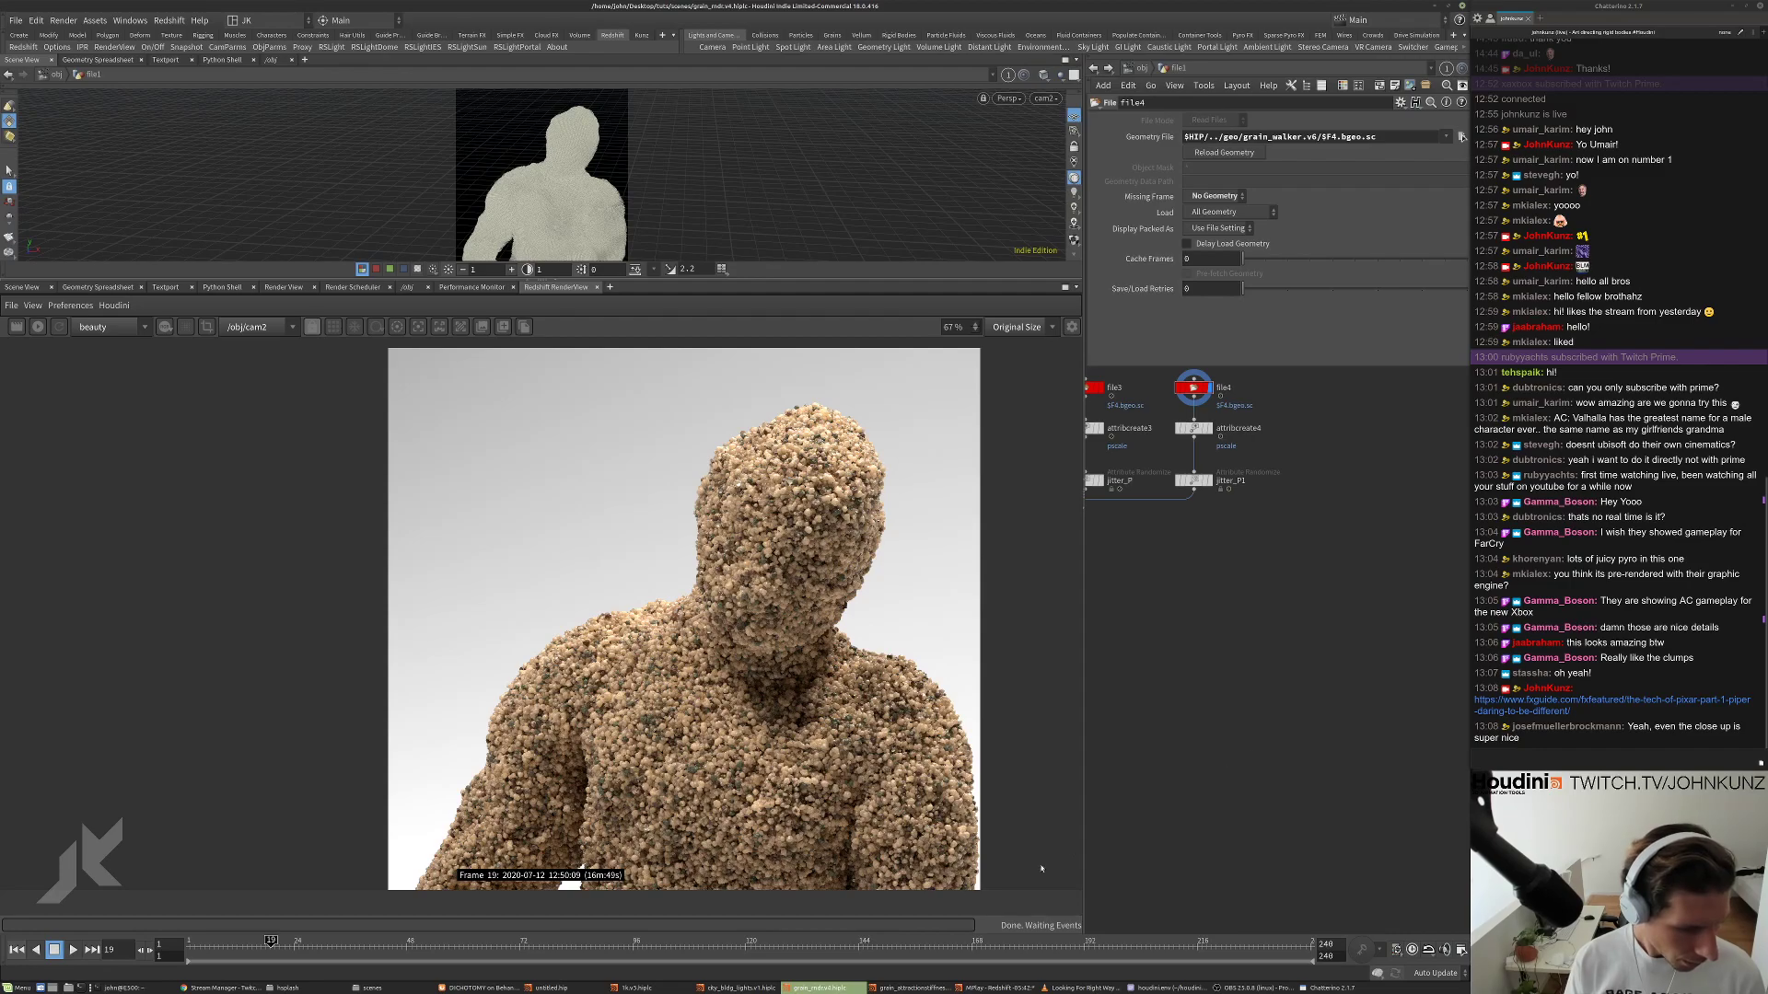
pyautogui.click(911, 988)
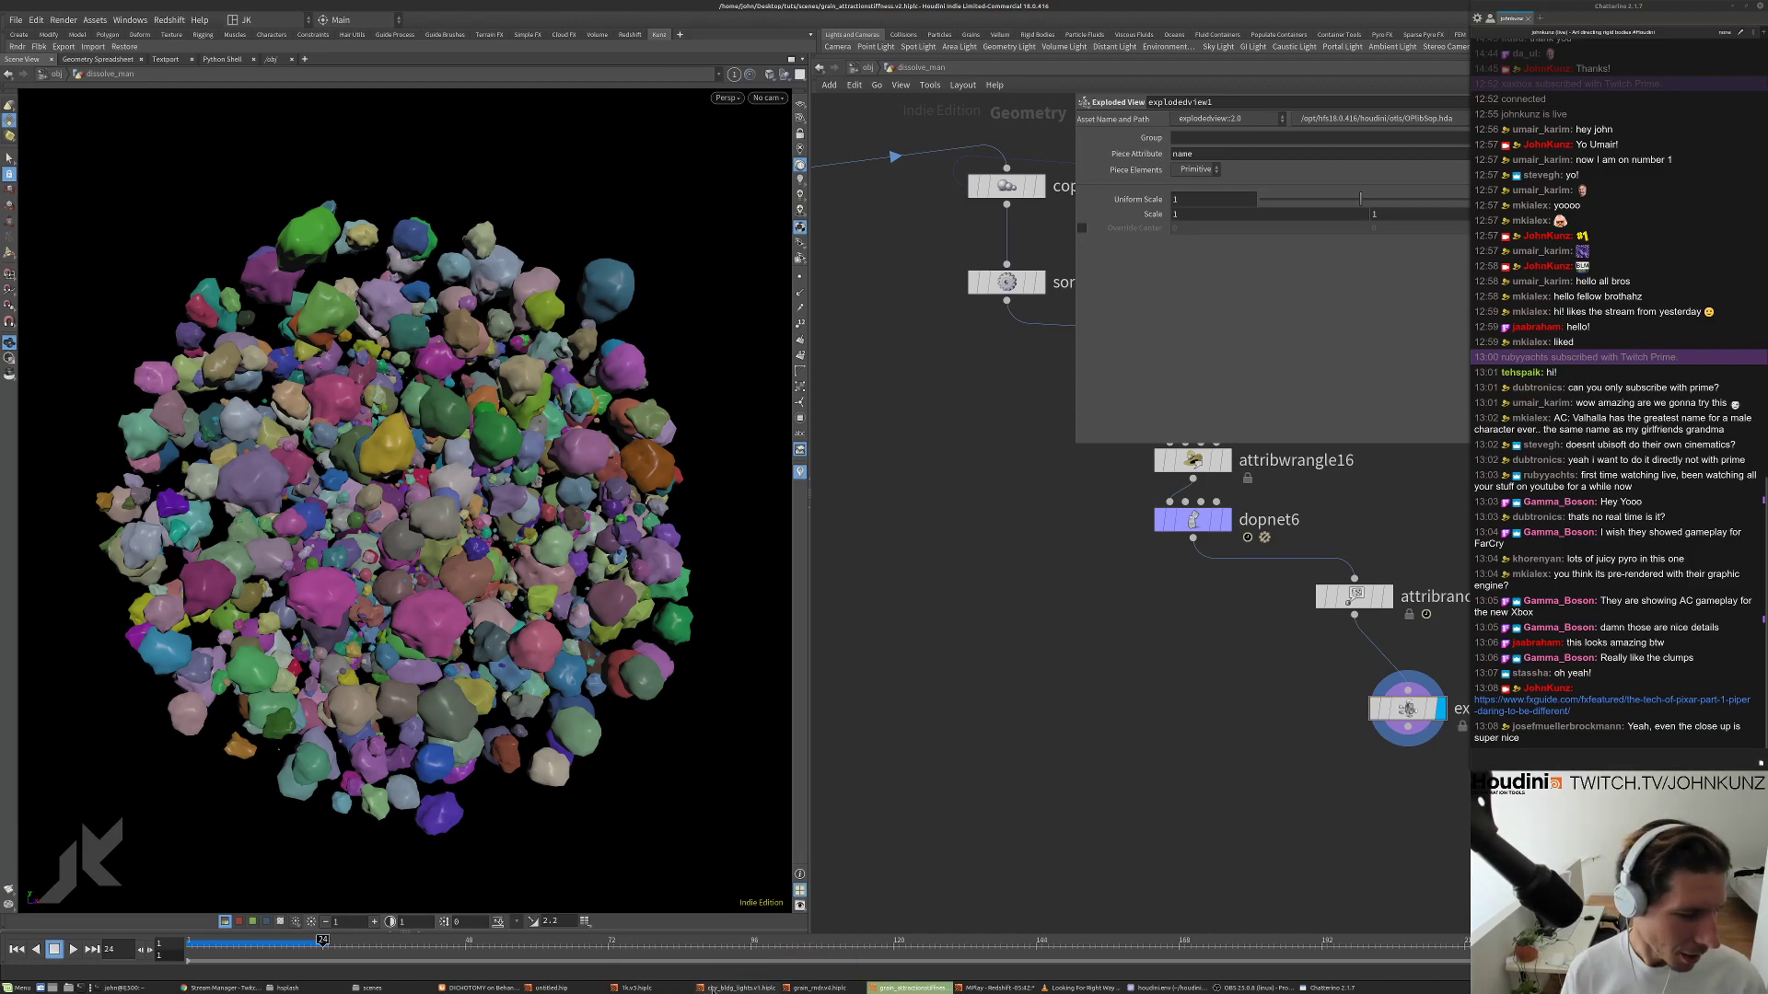
pyautogui.click(712, 990)
pyautogui.click(911, 988)
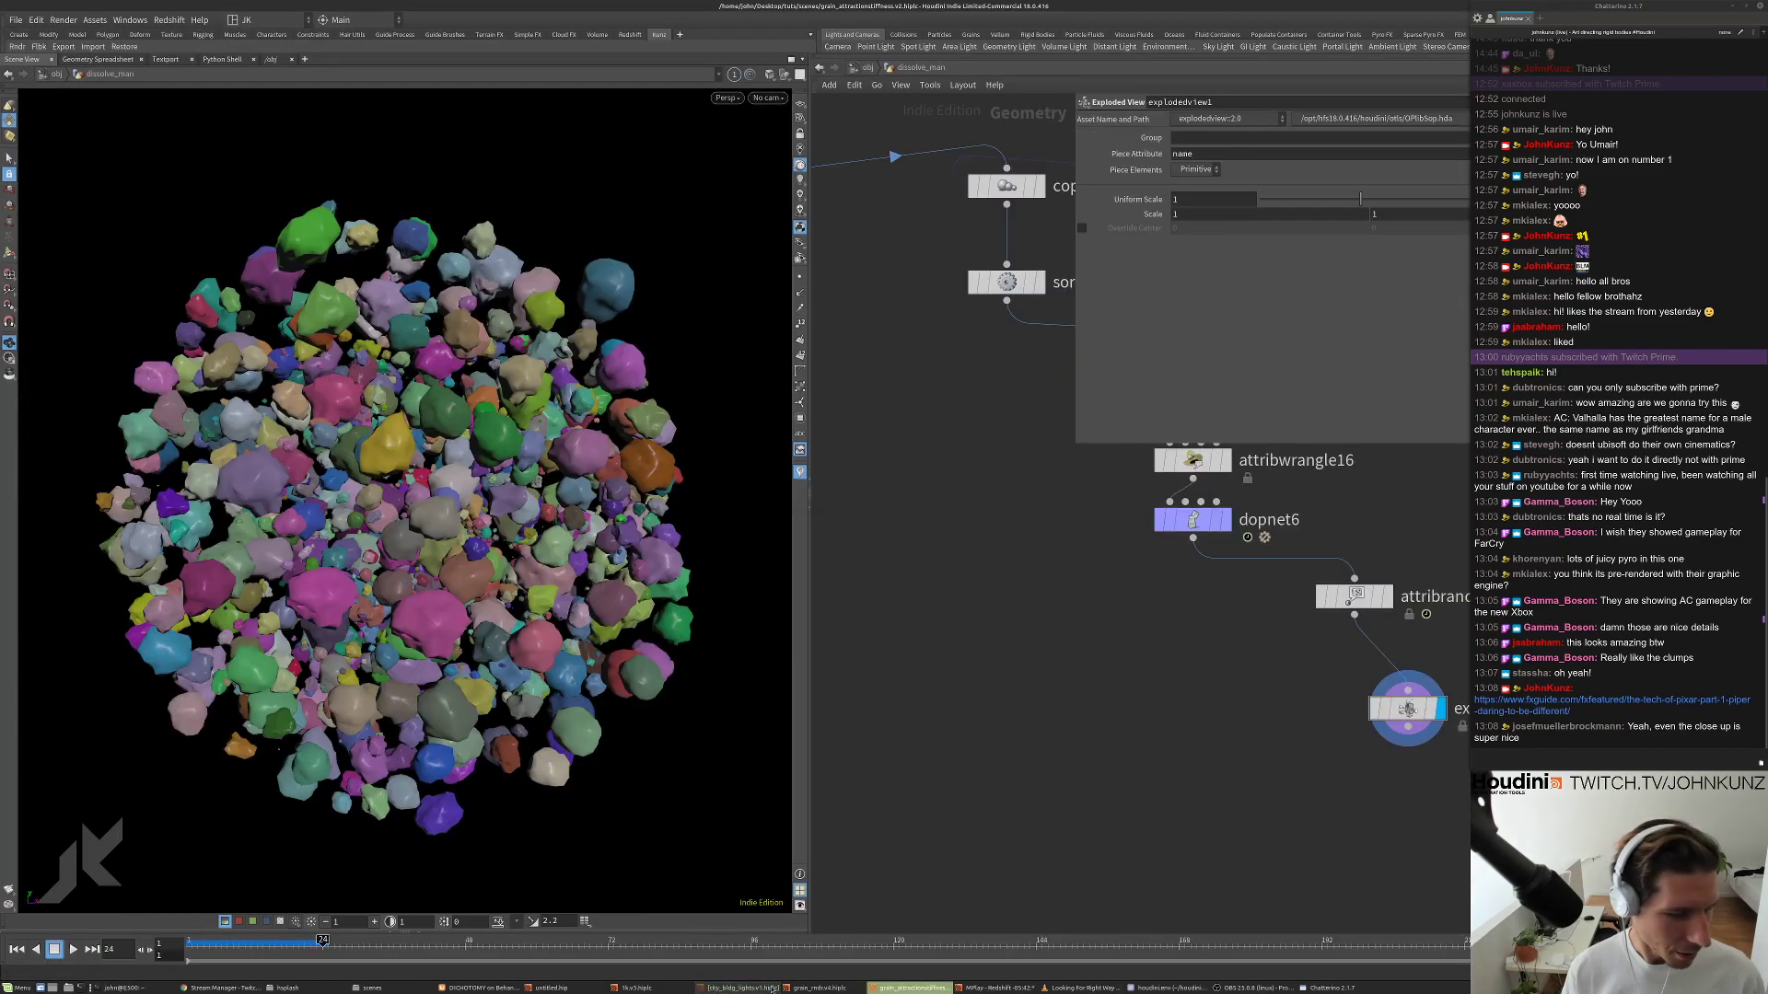
# Switch to the terminal's shell session and close the houdini.env file open in the text editor.
pyautogui.click(137, 989)
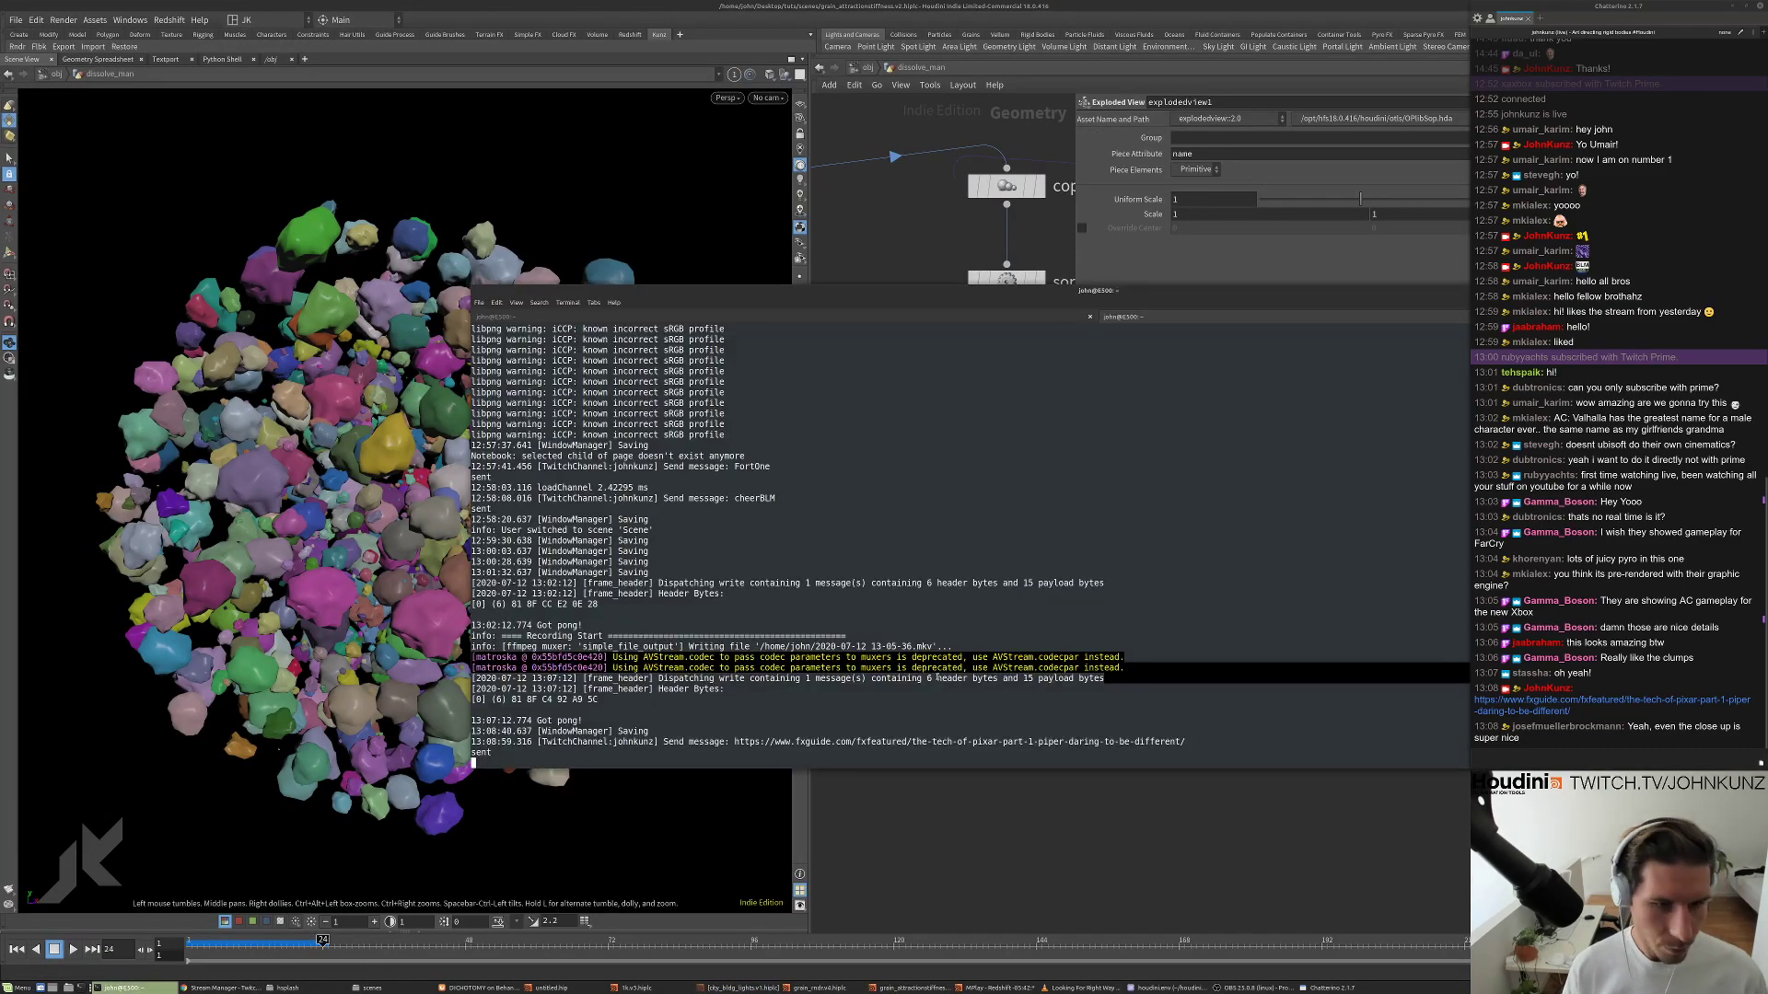
pyautogui.moveTo(1135, 286); pyautogui.dragTo(979, 253)
pyautogui.moveTo(1307, 271); pyautogui.dragTo(1150, 230)
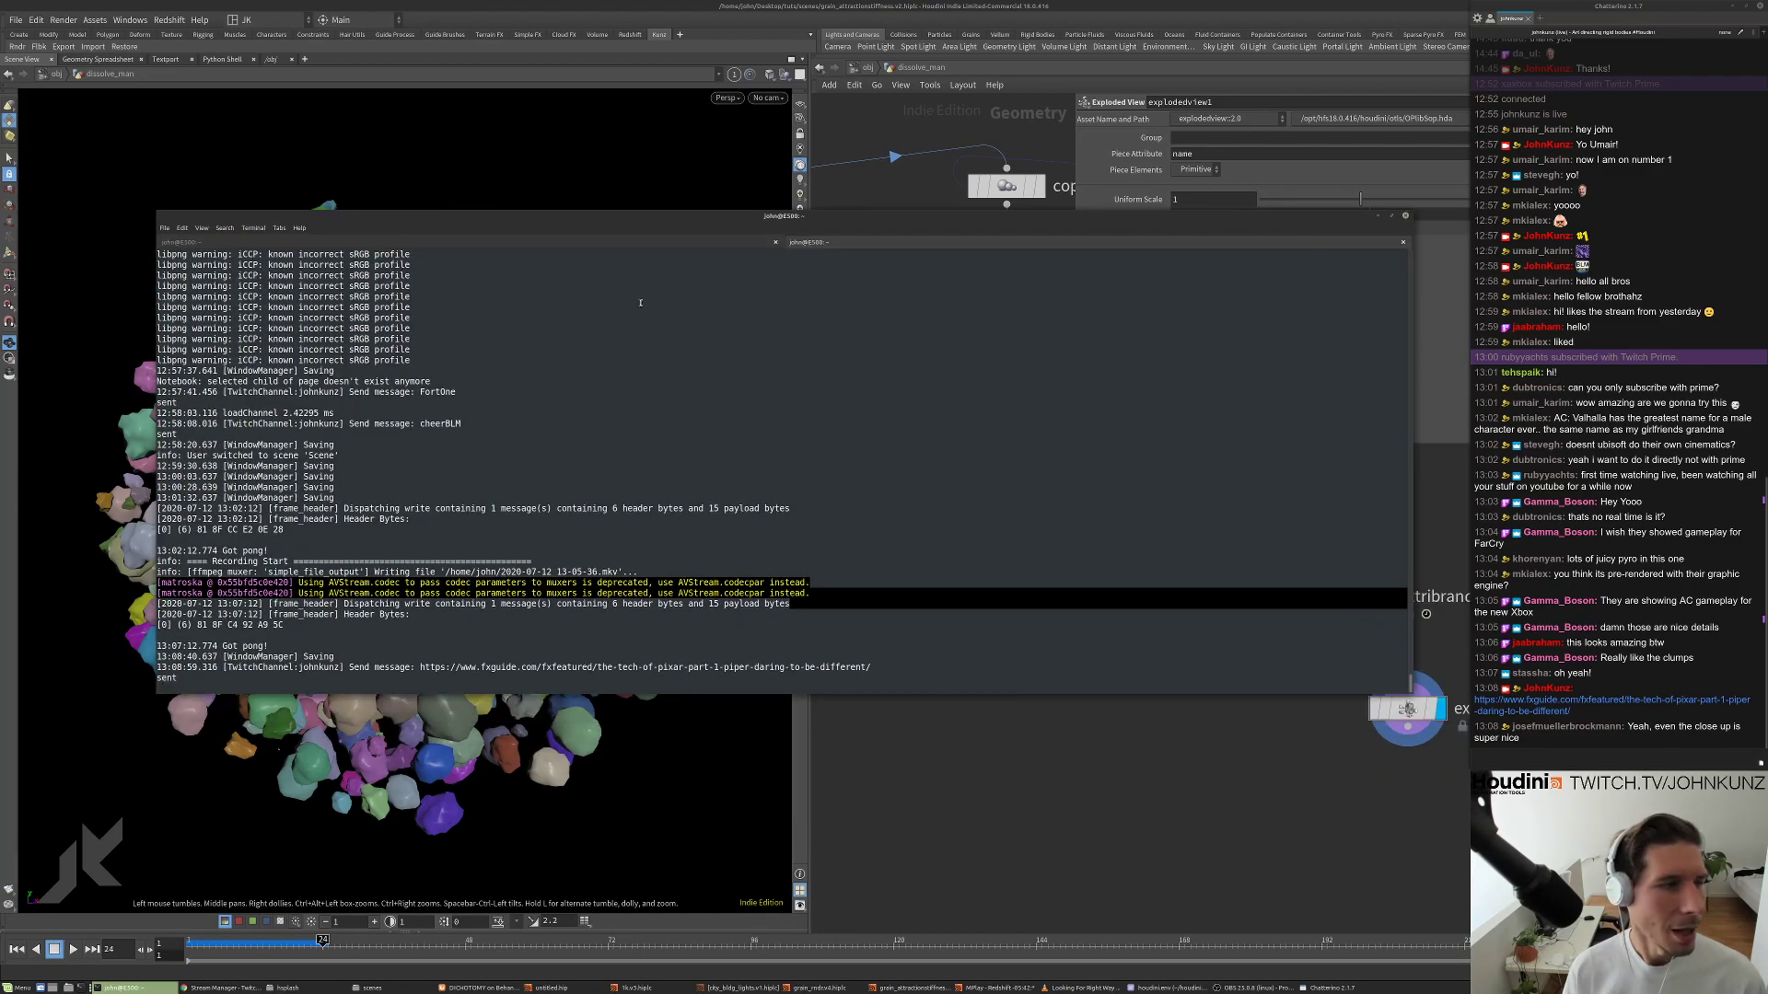
pyautogui.click(828, 242)
pyautogui.press('Return')
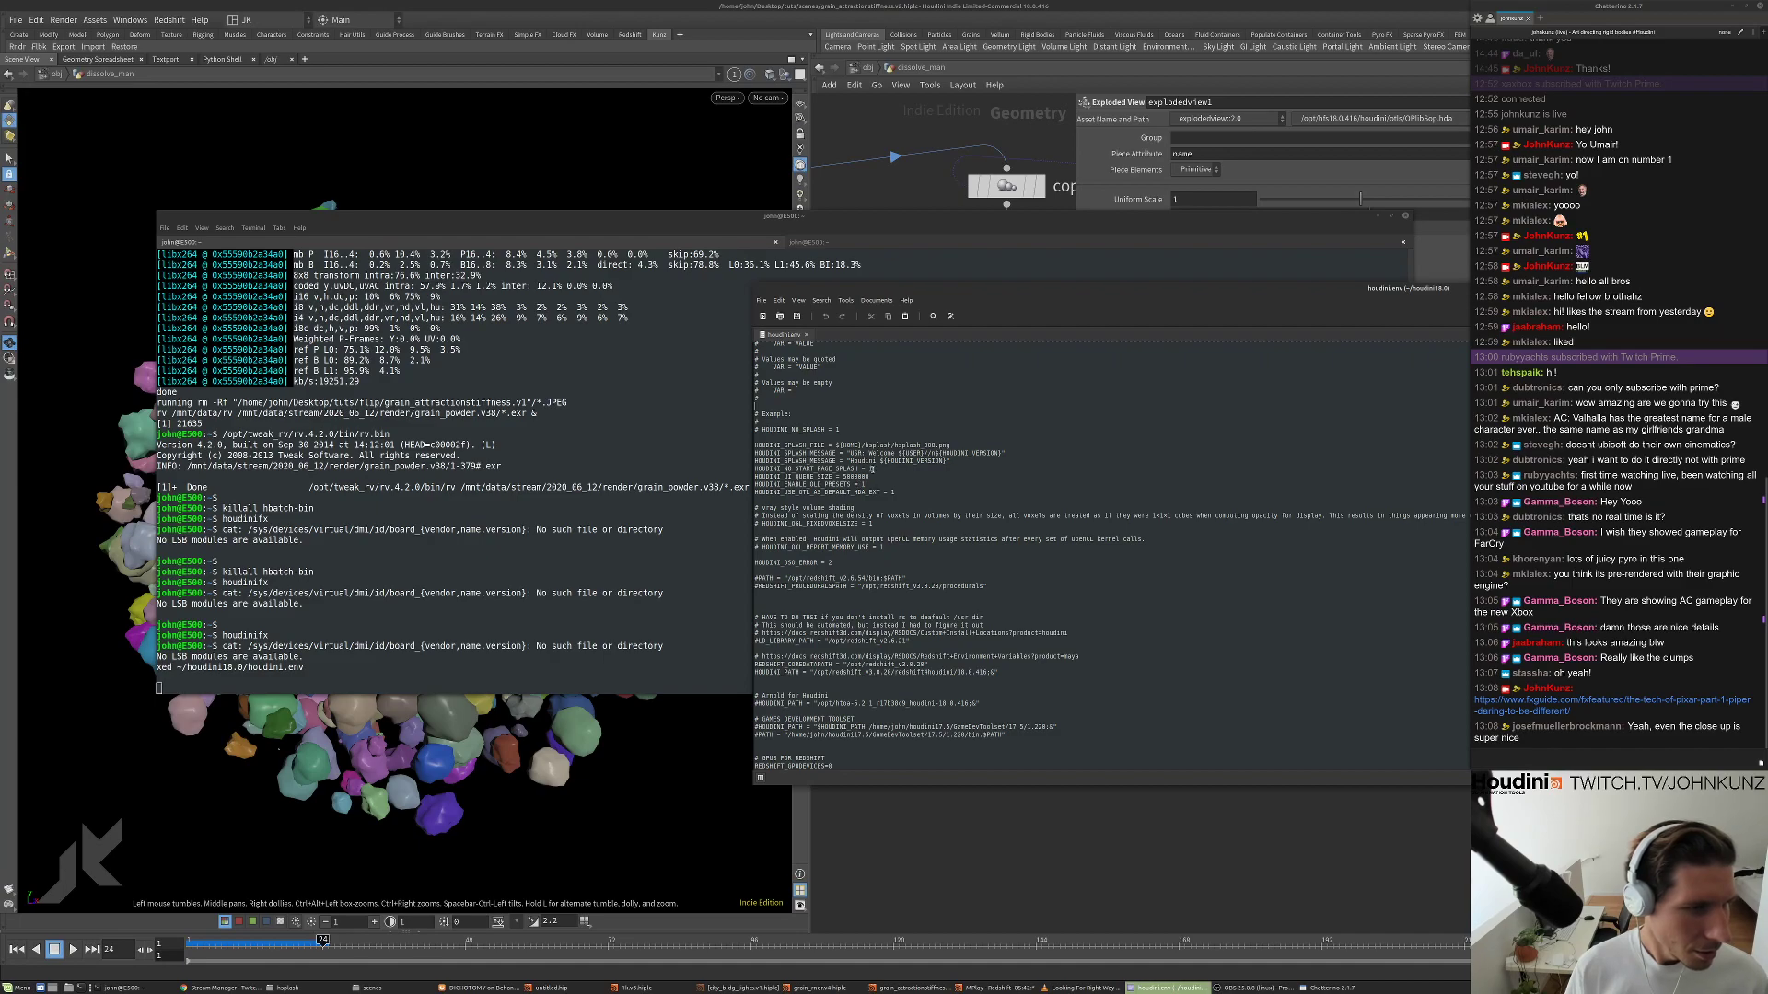
pyautogui.moveTo(1202, 288); pyautogui.dragTo(752, 333)
pyautogui.moveTo(1331, 331); pyautogui.dragTo(1027, 333)
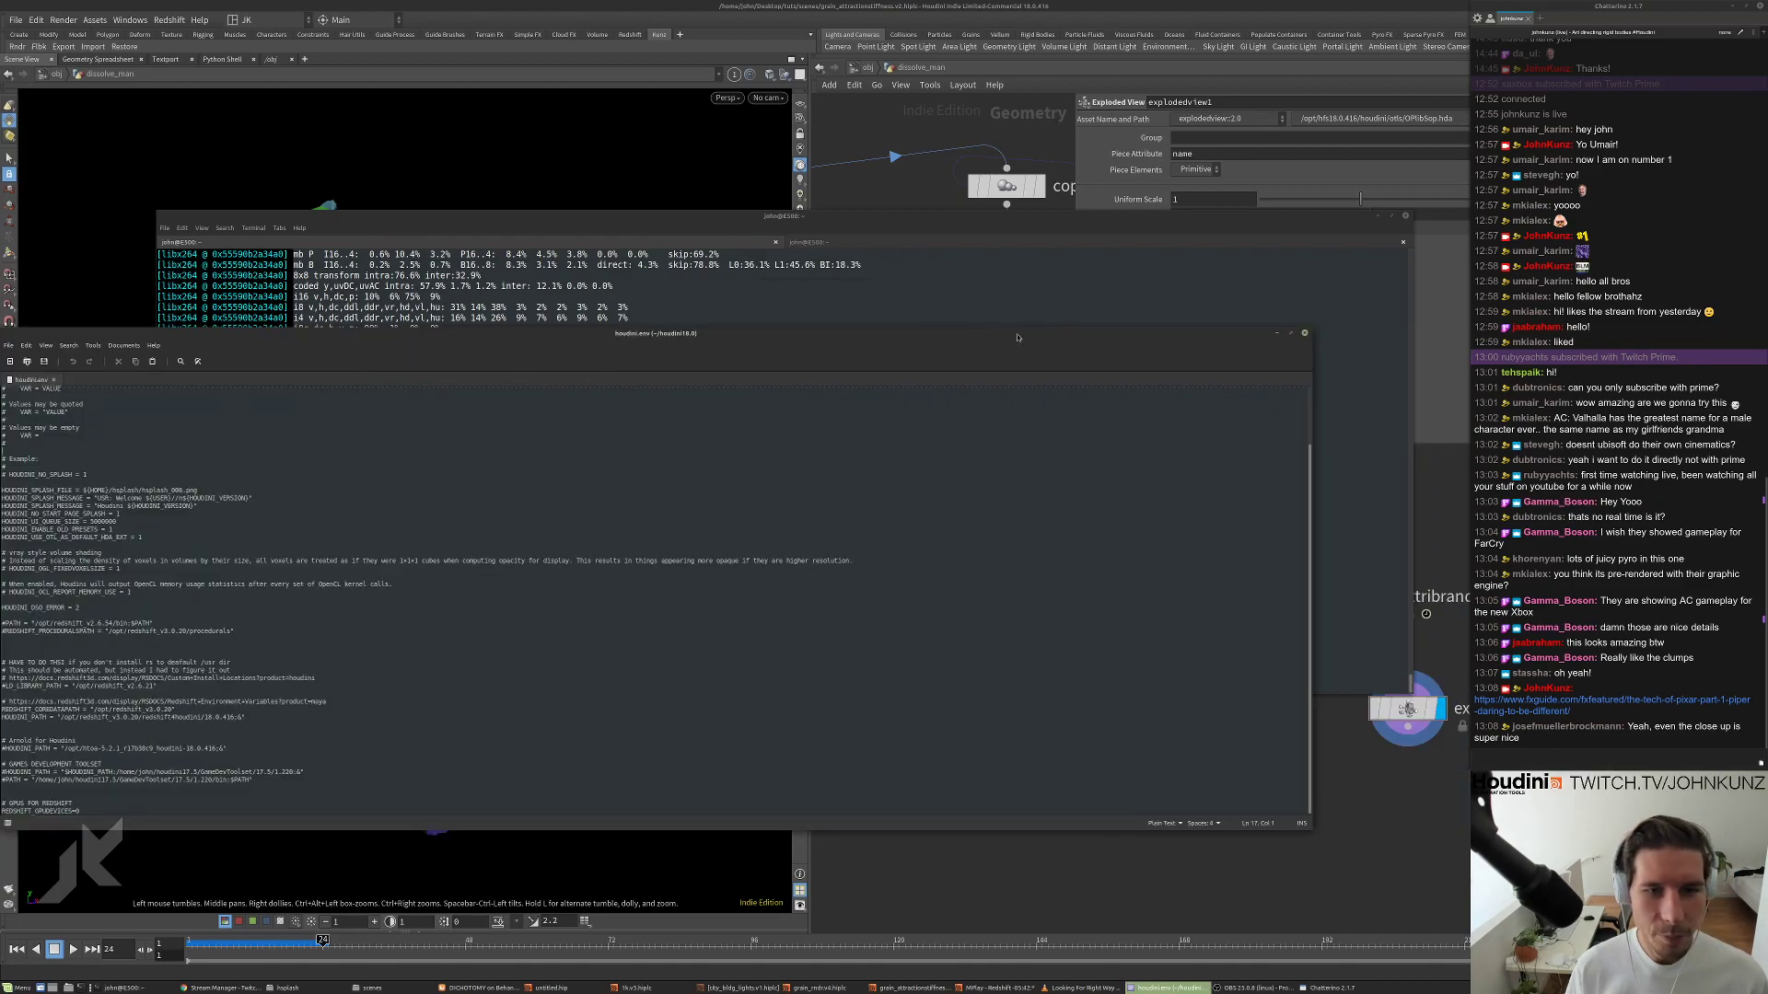
pyautogui.click(1304, 334)
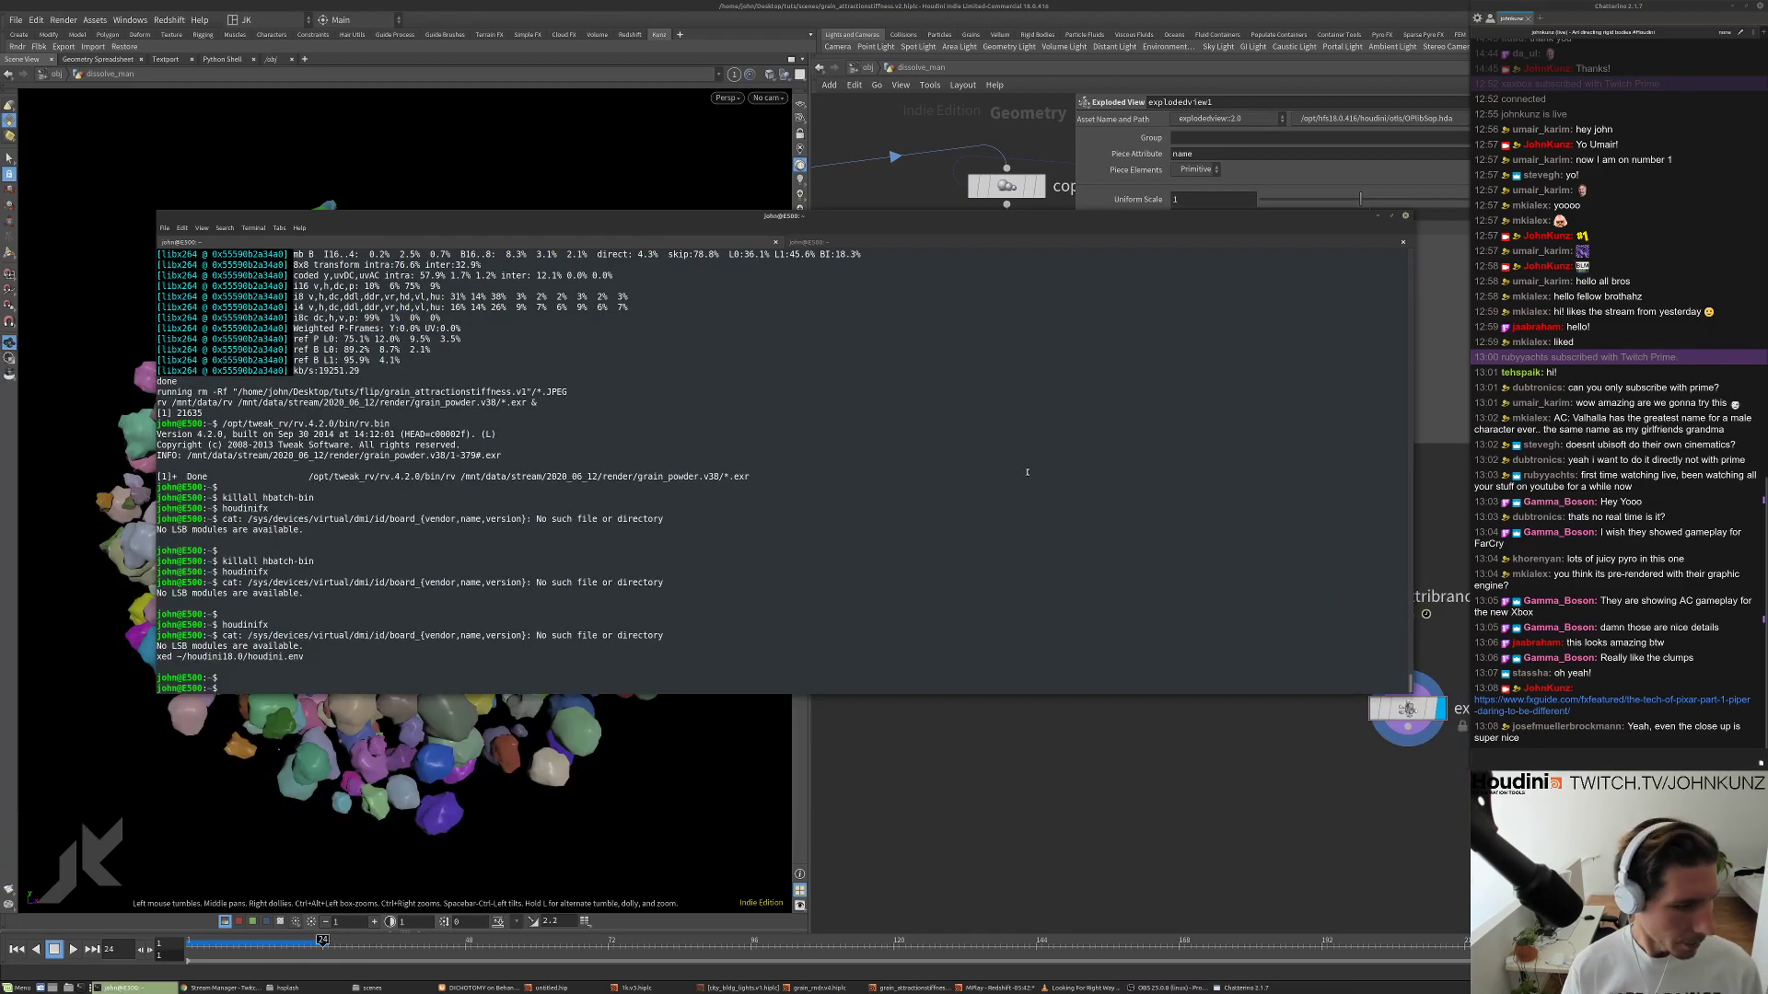
# Launch a new Houdini session from the terminal with houdinifx and fit its window to the screen area.
pyautogui.press('Return')
pyautogui.press('Return')
pyautogui.press('Return')
pyautogui.press('Return')
pyautogui.write('houdinifx')
pyautogui.press('Return')
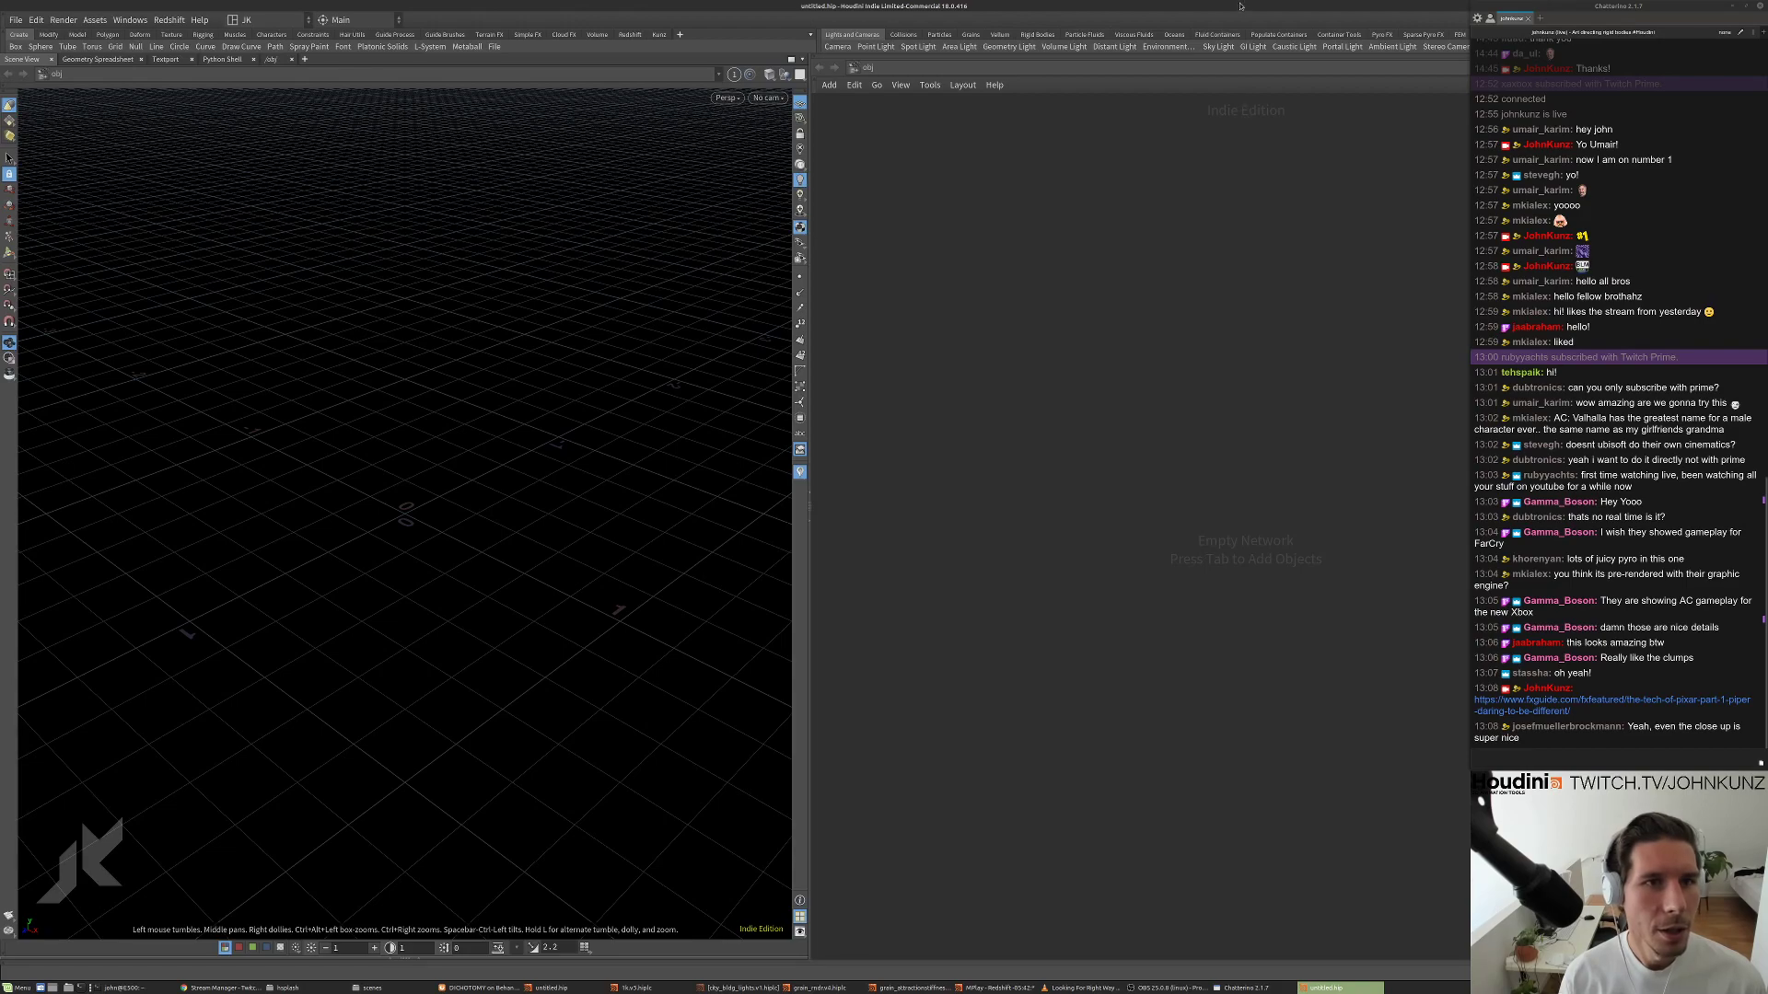
pyautogui.moveTo(1195, 15); pyautogui.dragTo(1364, 8)
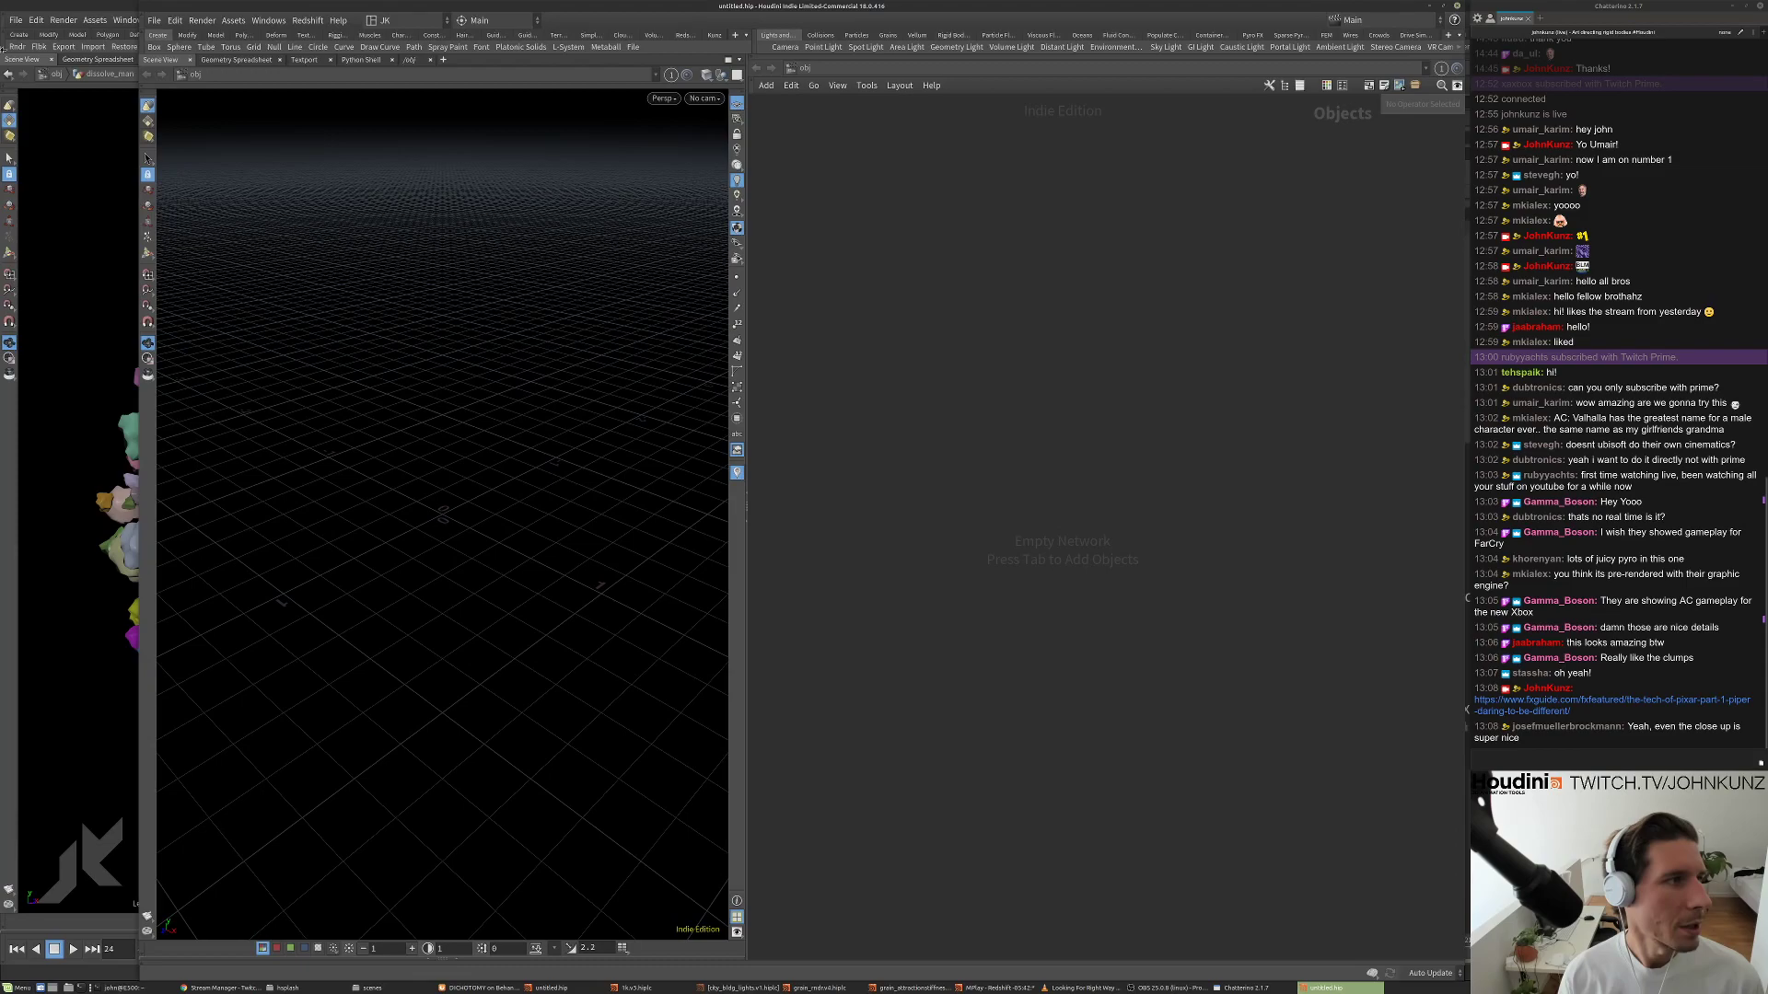
pyautogui.press('super+Up')
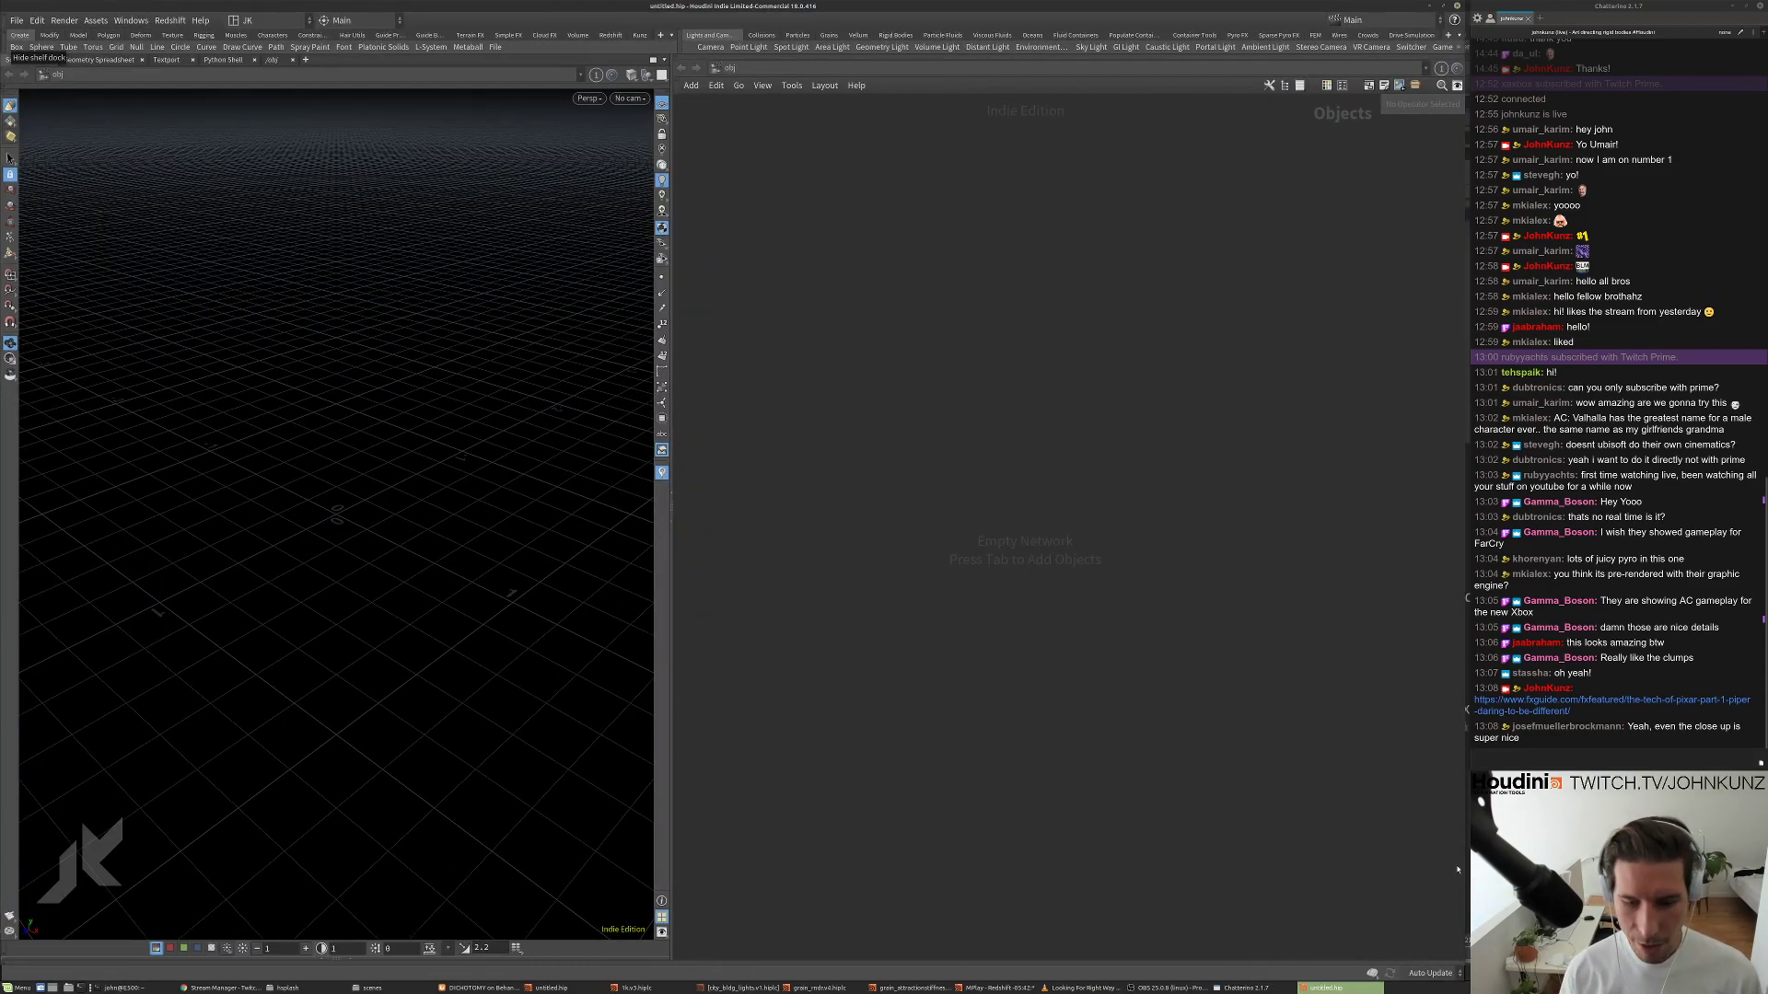
pyautogui.moveTo(1464, 854); pyautogui.dragTo(1468, 854)
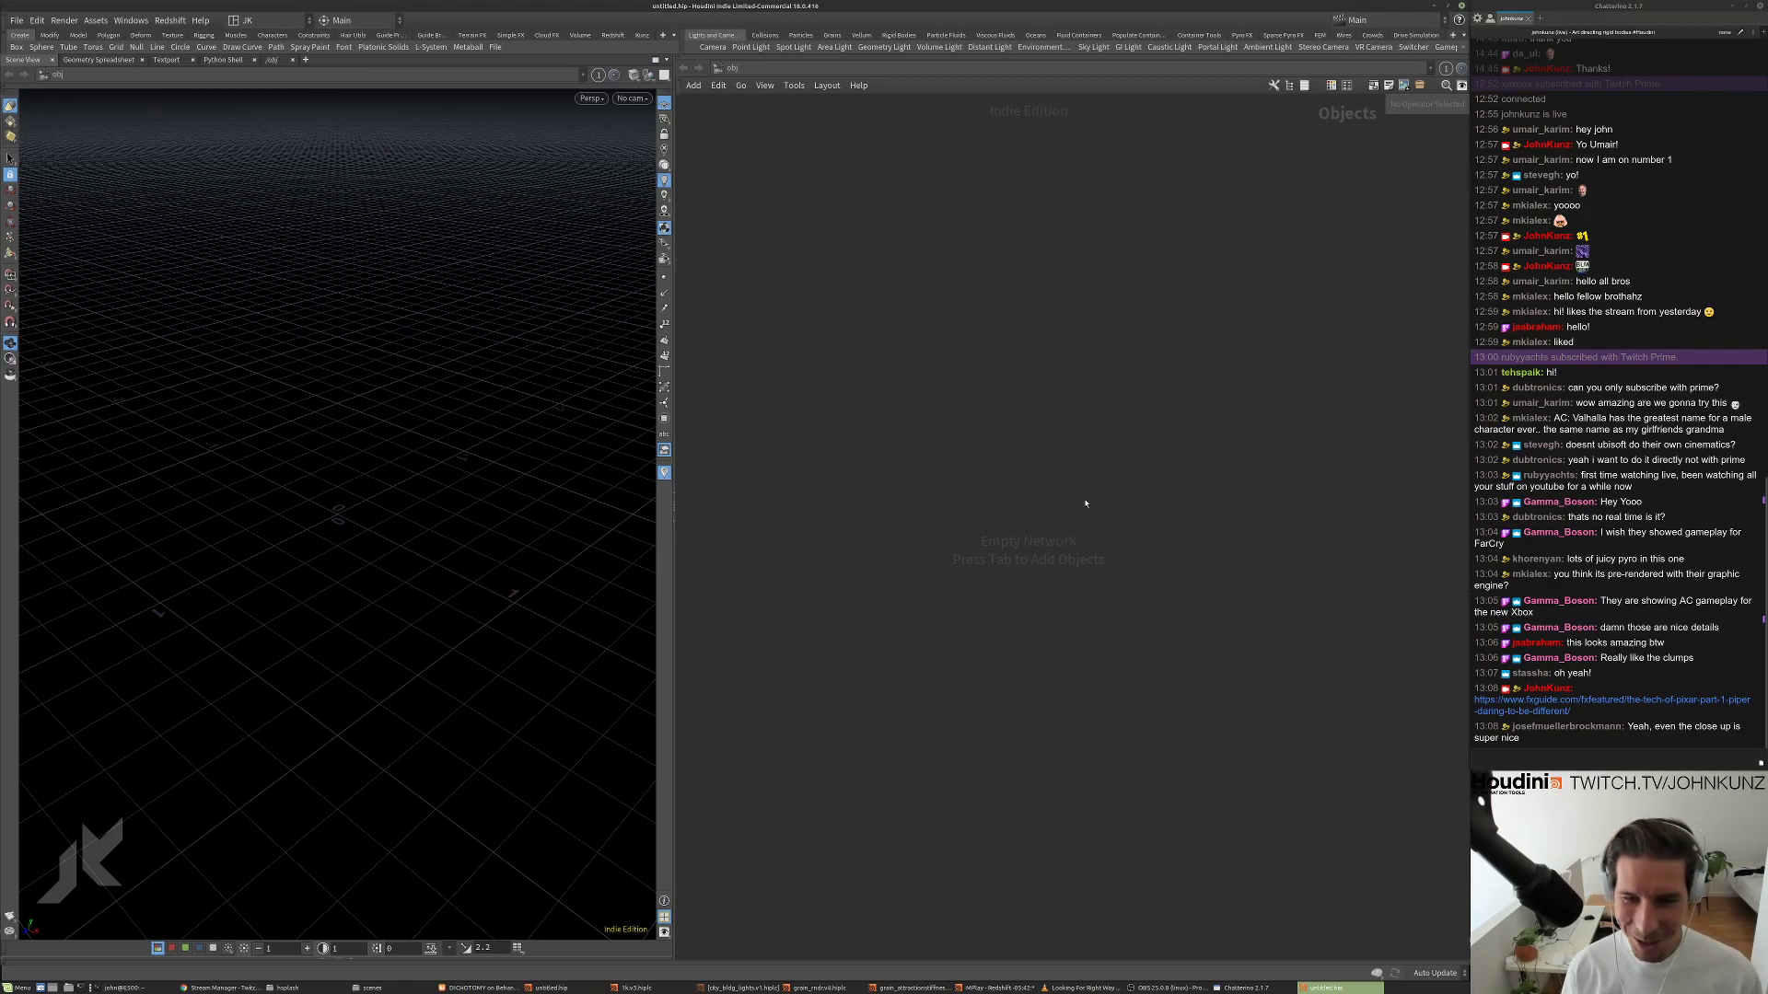
pyautogui.press('Tab')
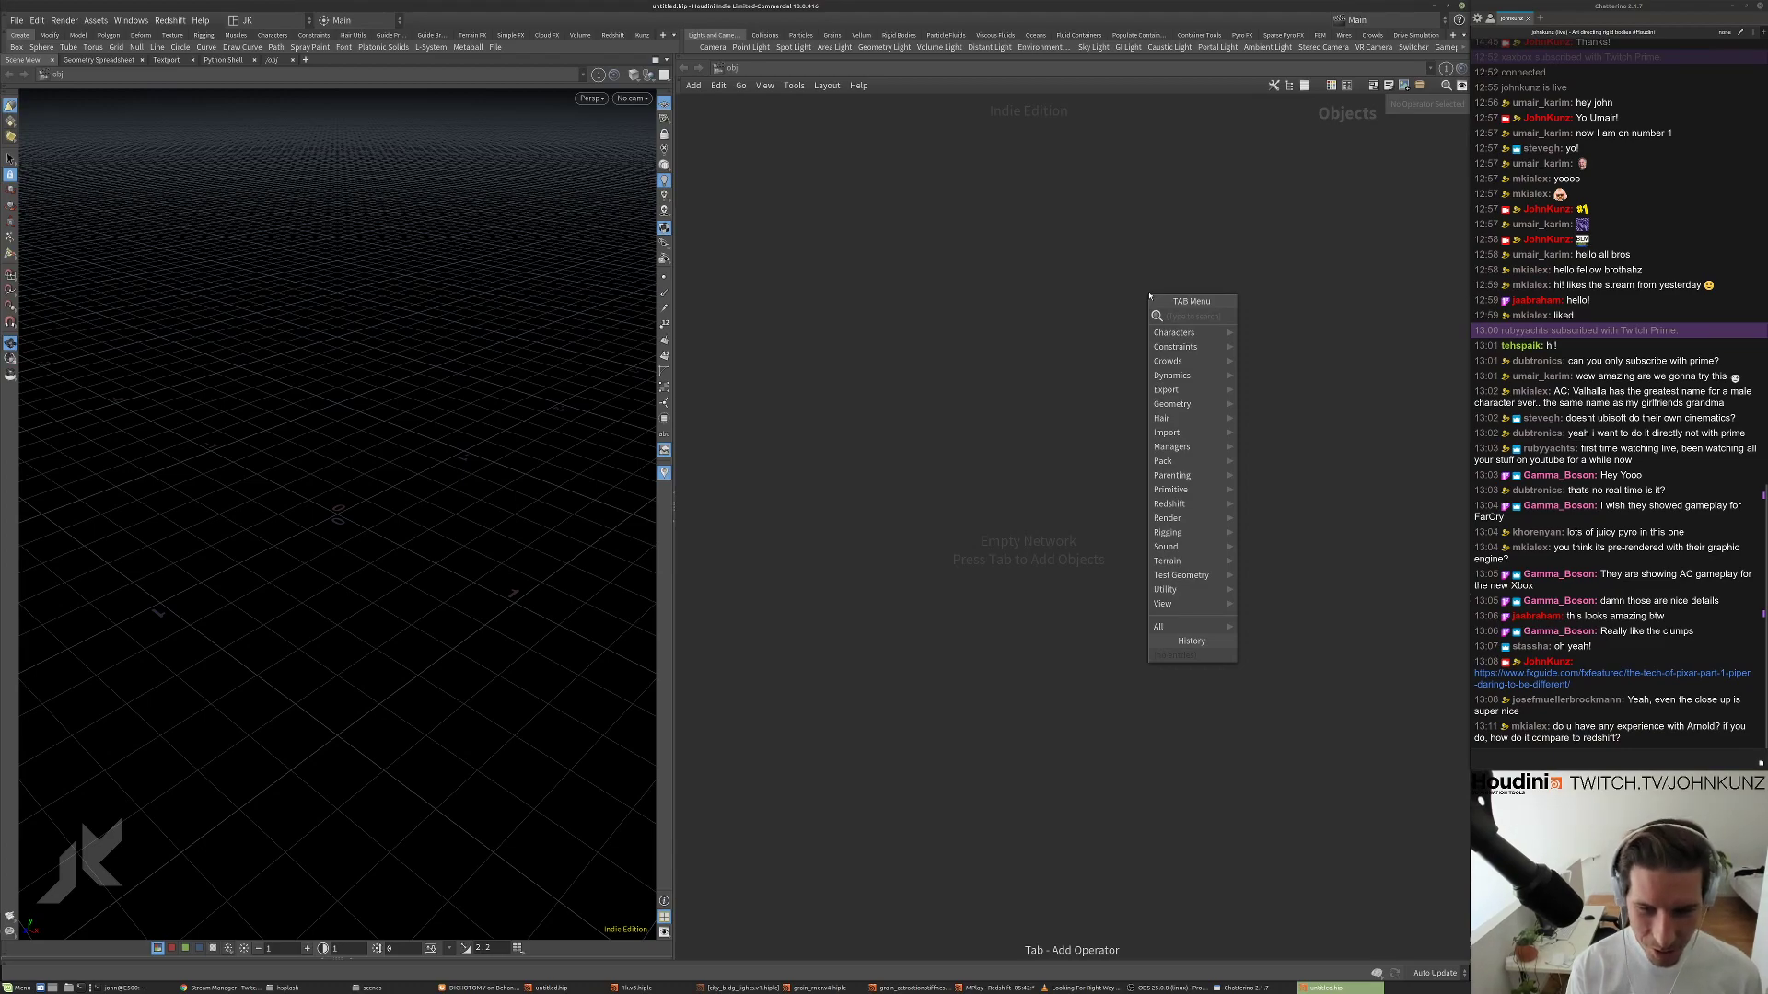
pyautogui.press('Escape')
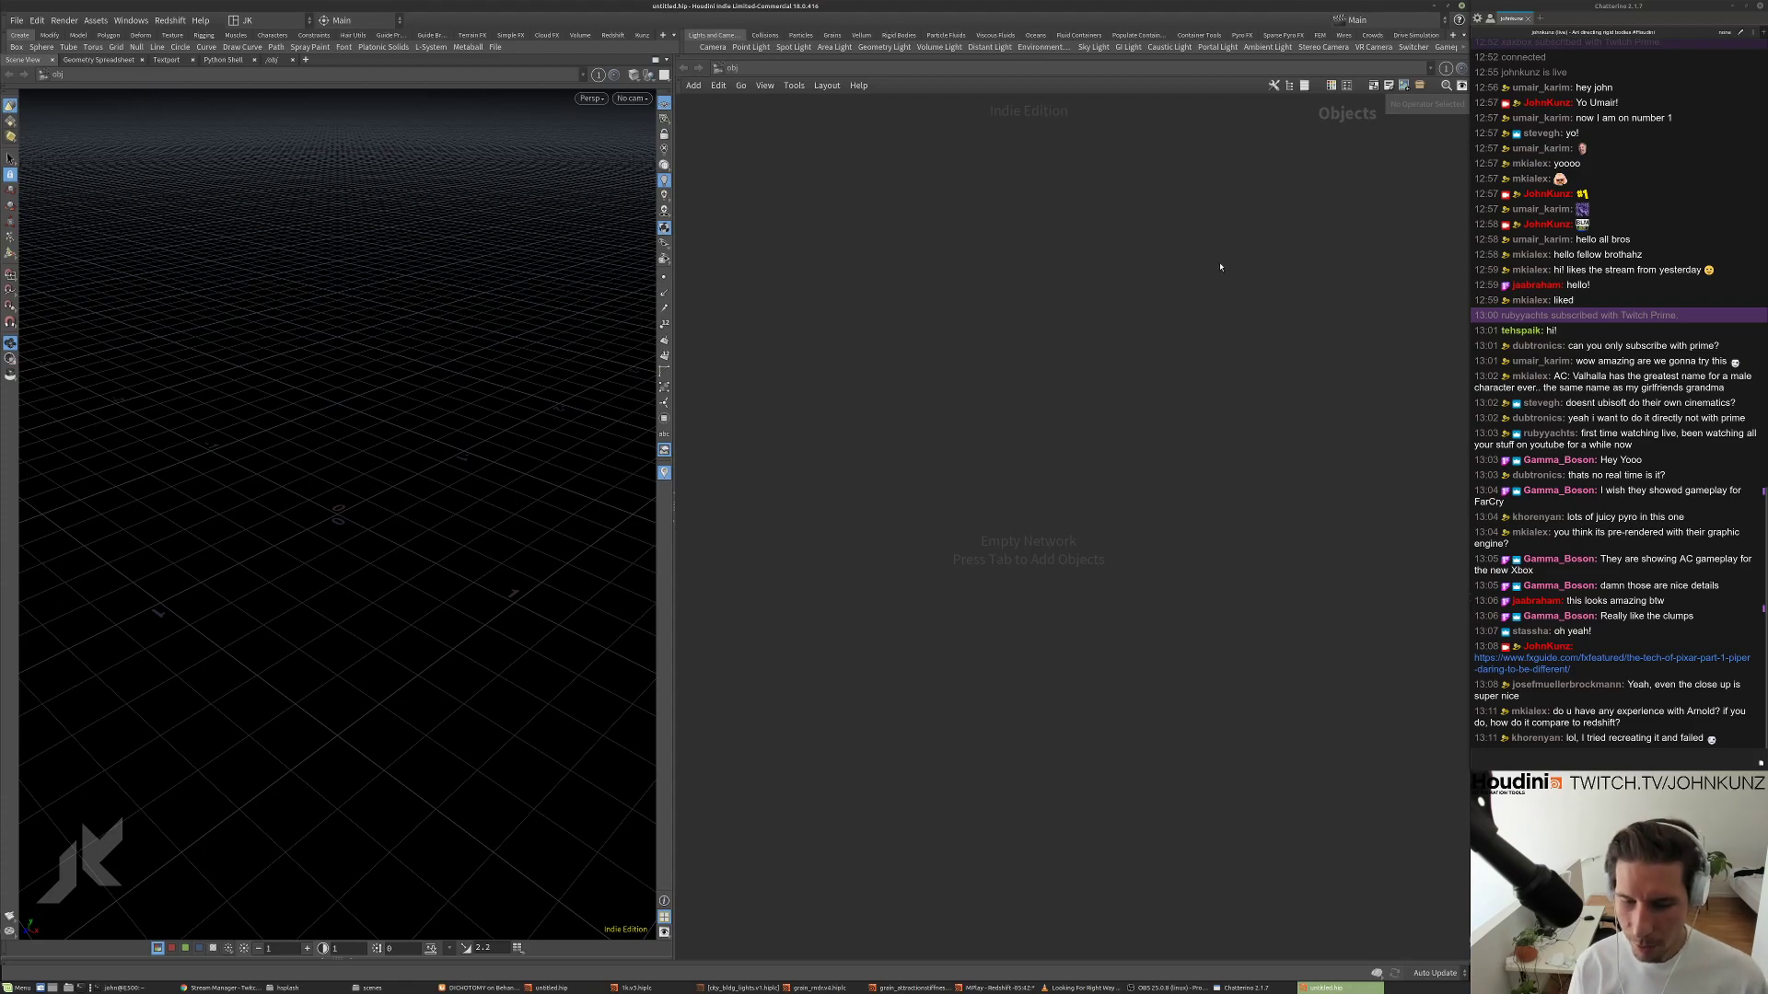
pyautogui.rightClick(1087, 373)
# Bring up the scene open dialog, enlarge it and browse to the /mnt/data/stream/ folder.
pyautogui.click(13, 20)
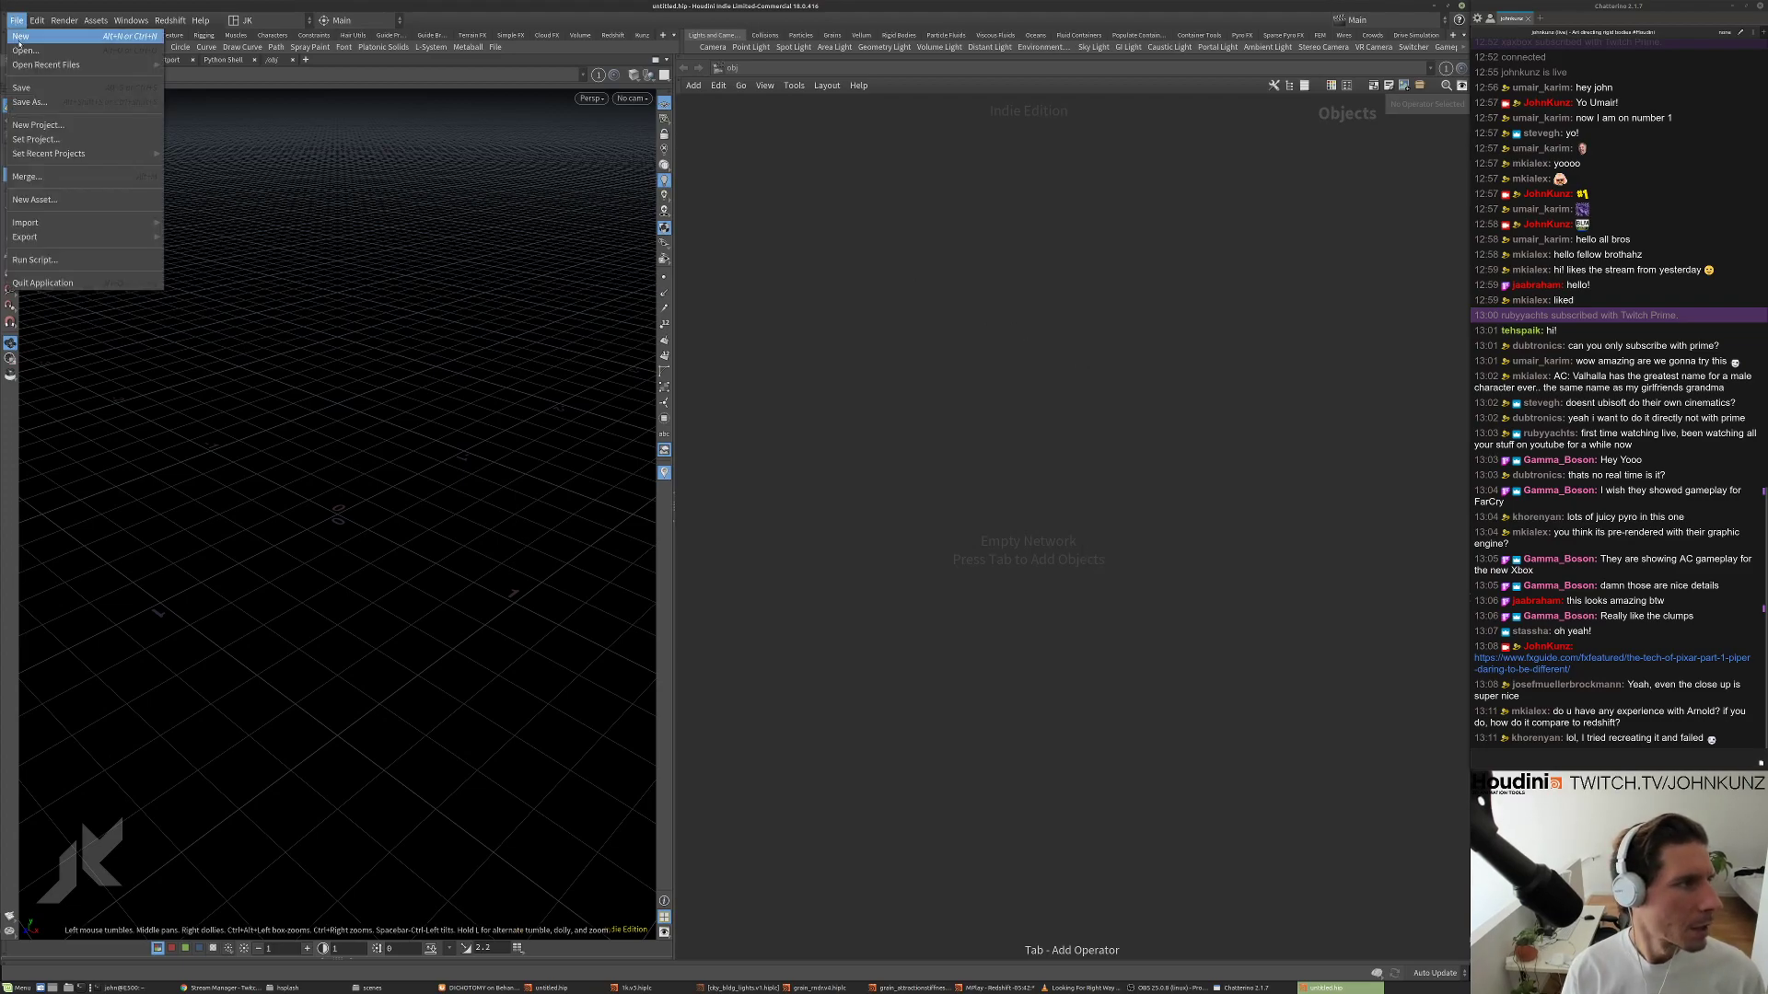
pyautogui.click(37, 43)
pyautogui.moveTo(1102, 193); pyautogui.dragTo(1209, 223)
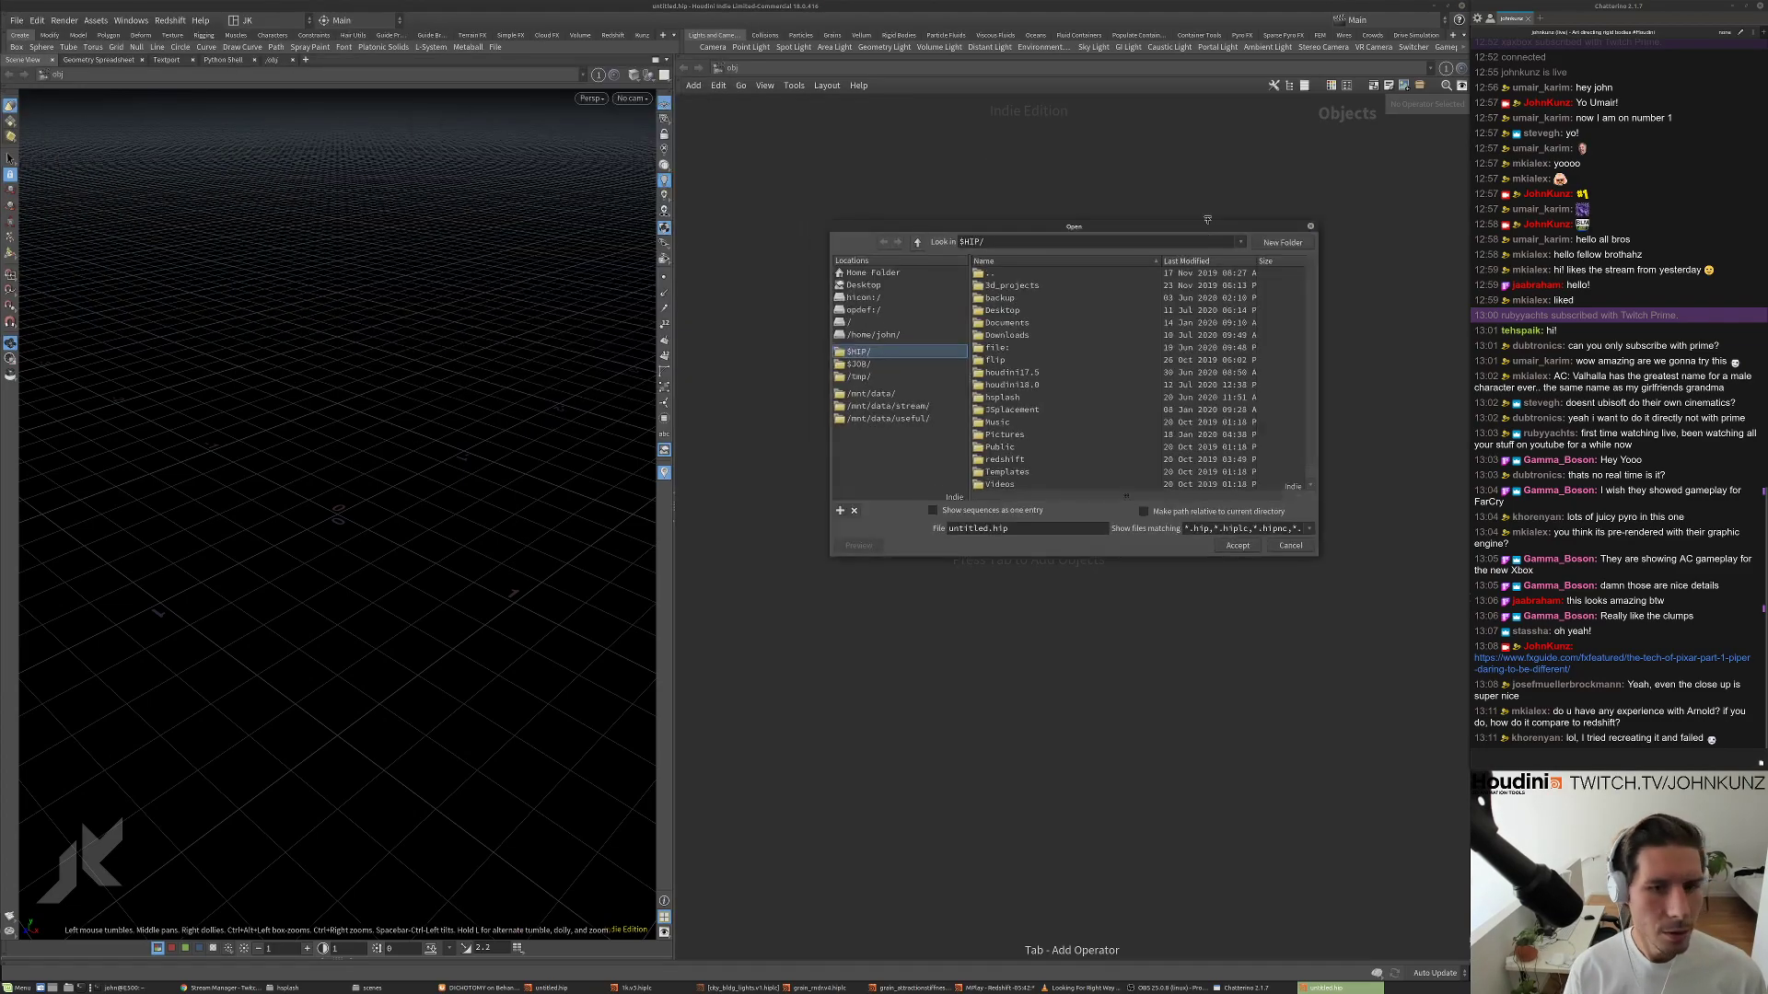
pyautogui.moveTo(1316, 554); pyautogui.dragTo(1359, 598)
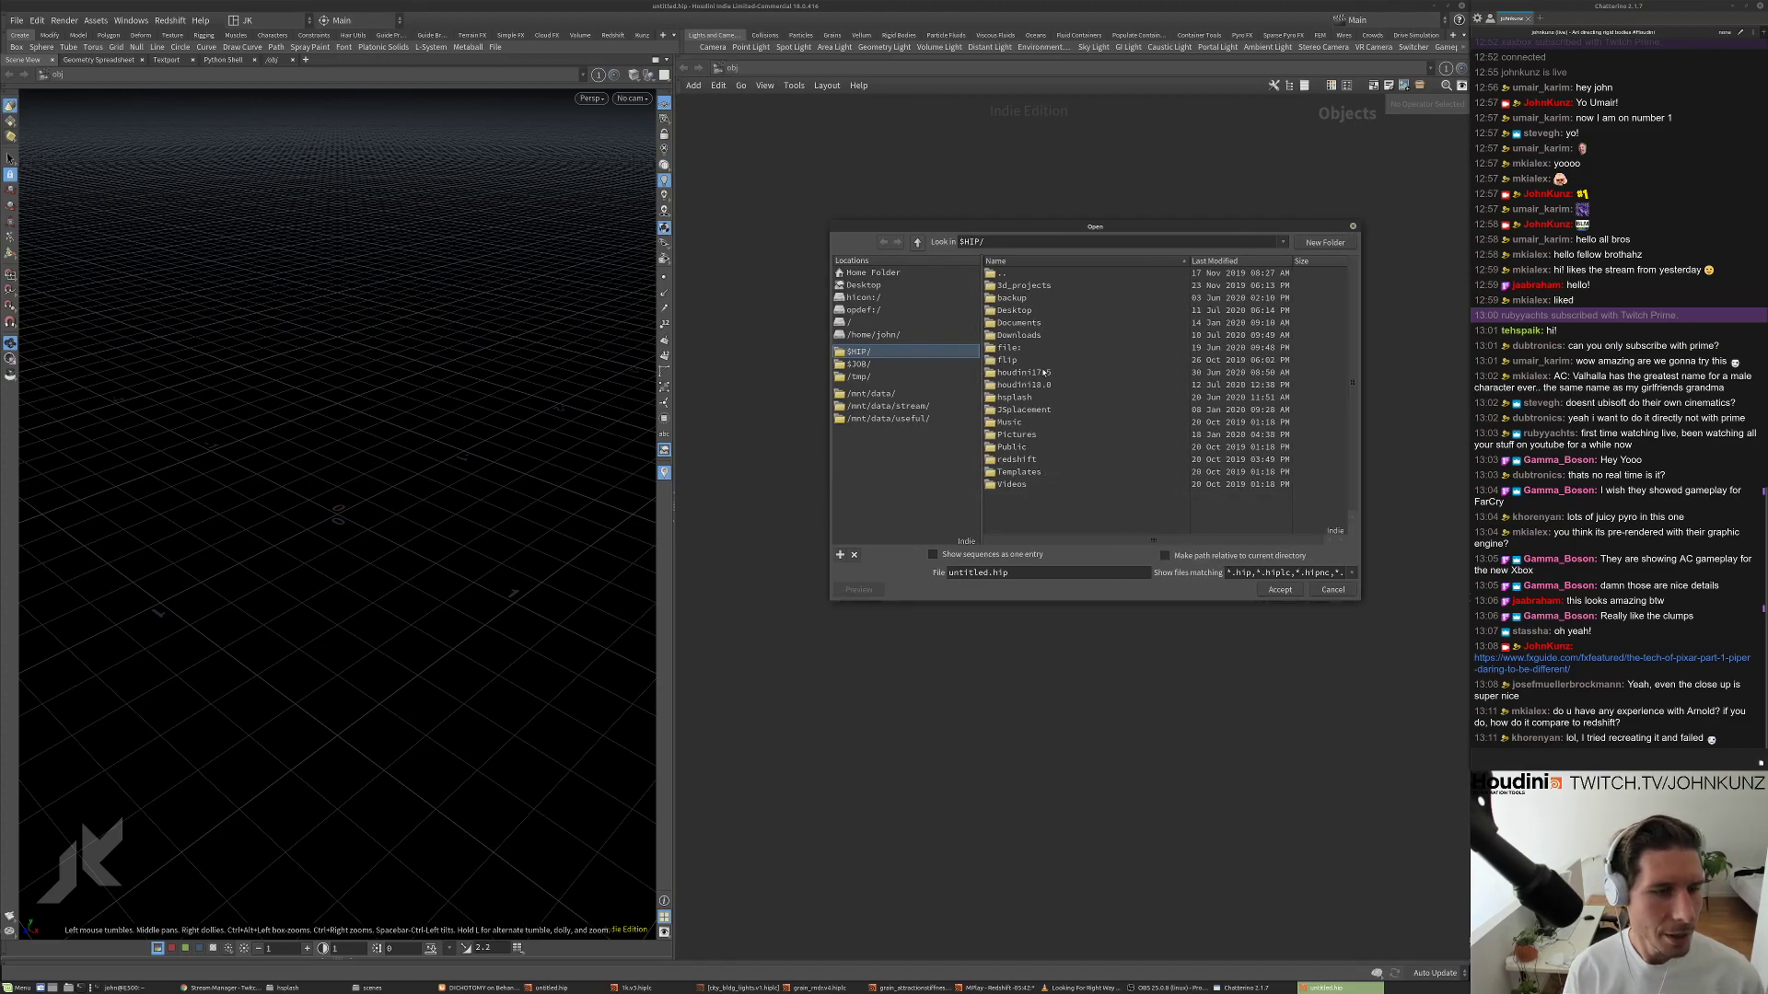
pyautogui.click(888, 406)
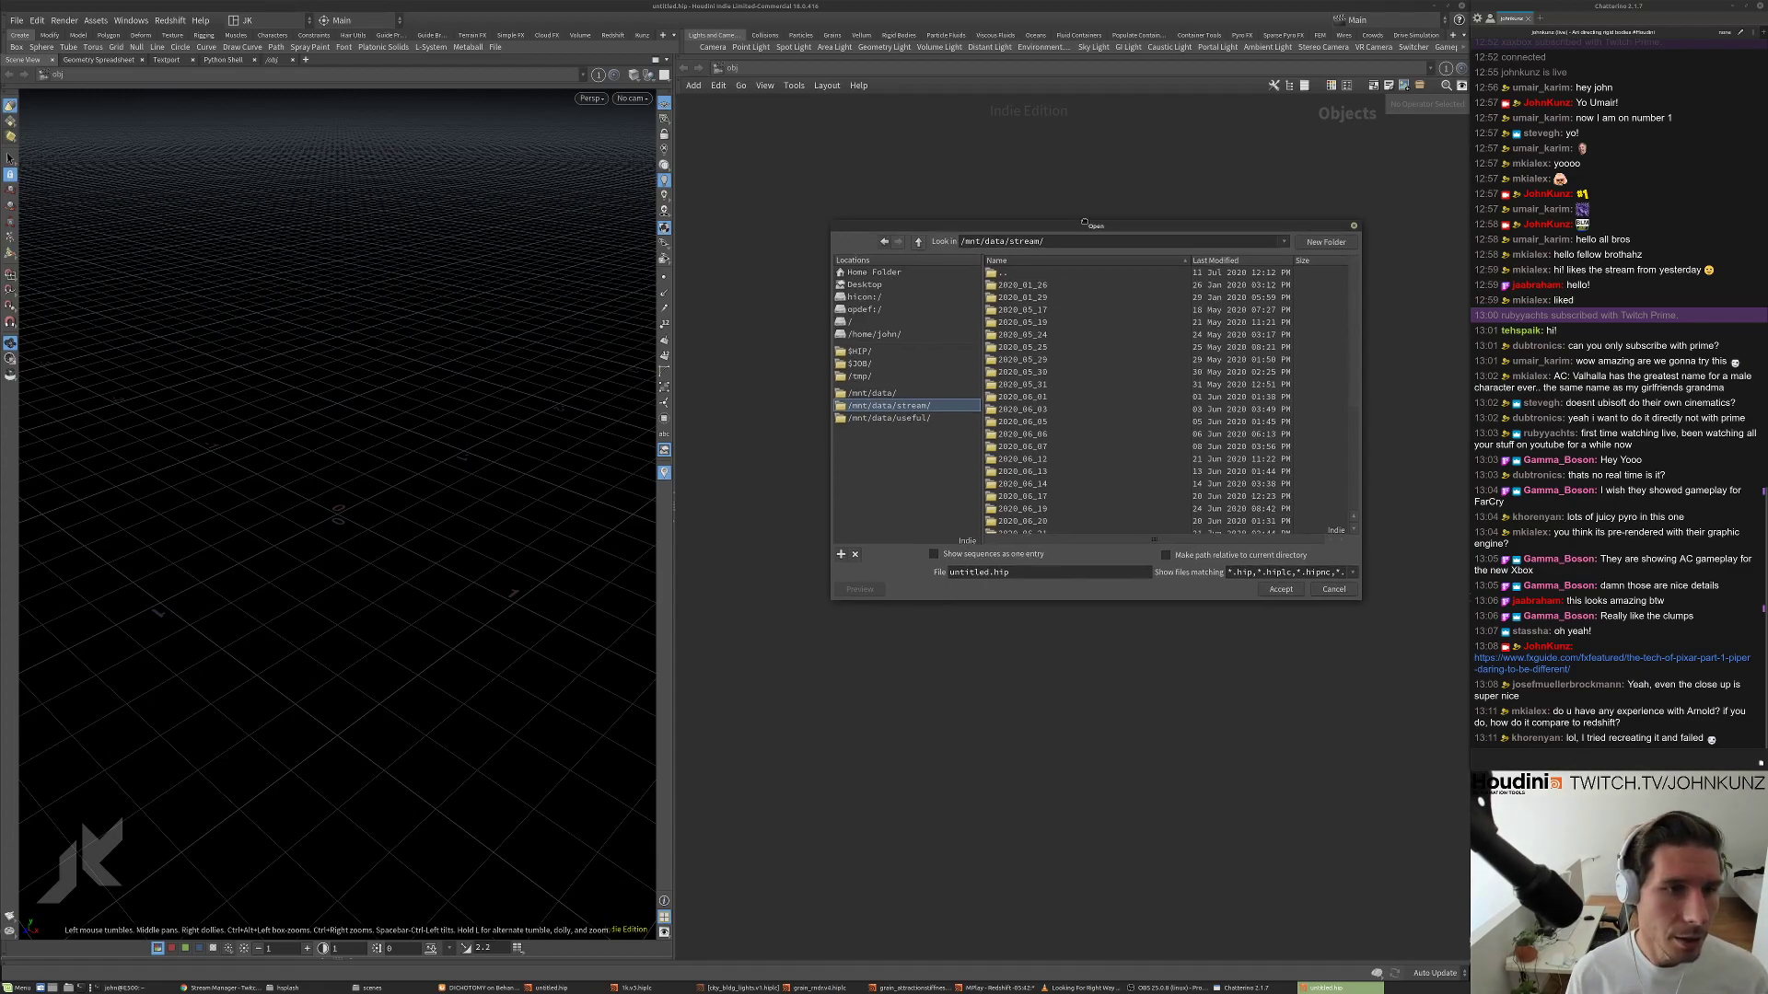
pyautogui.moveTo(1082, 230); pyautogui.dragTo(1098, 206)
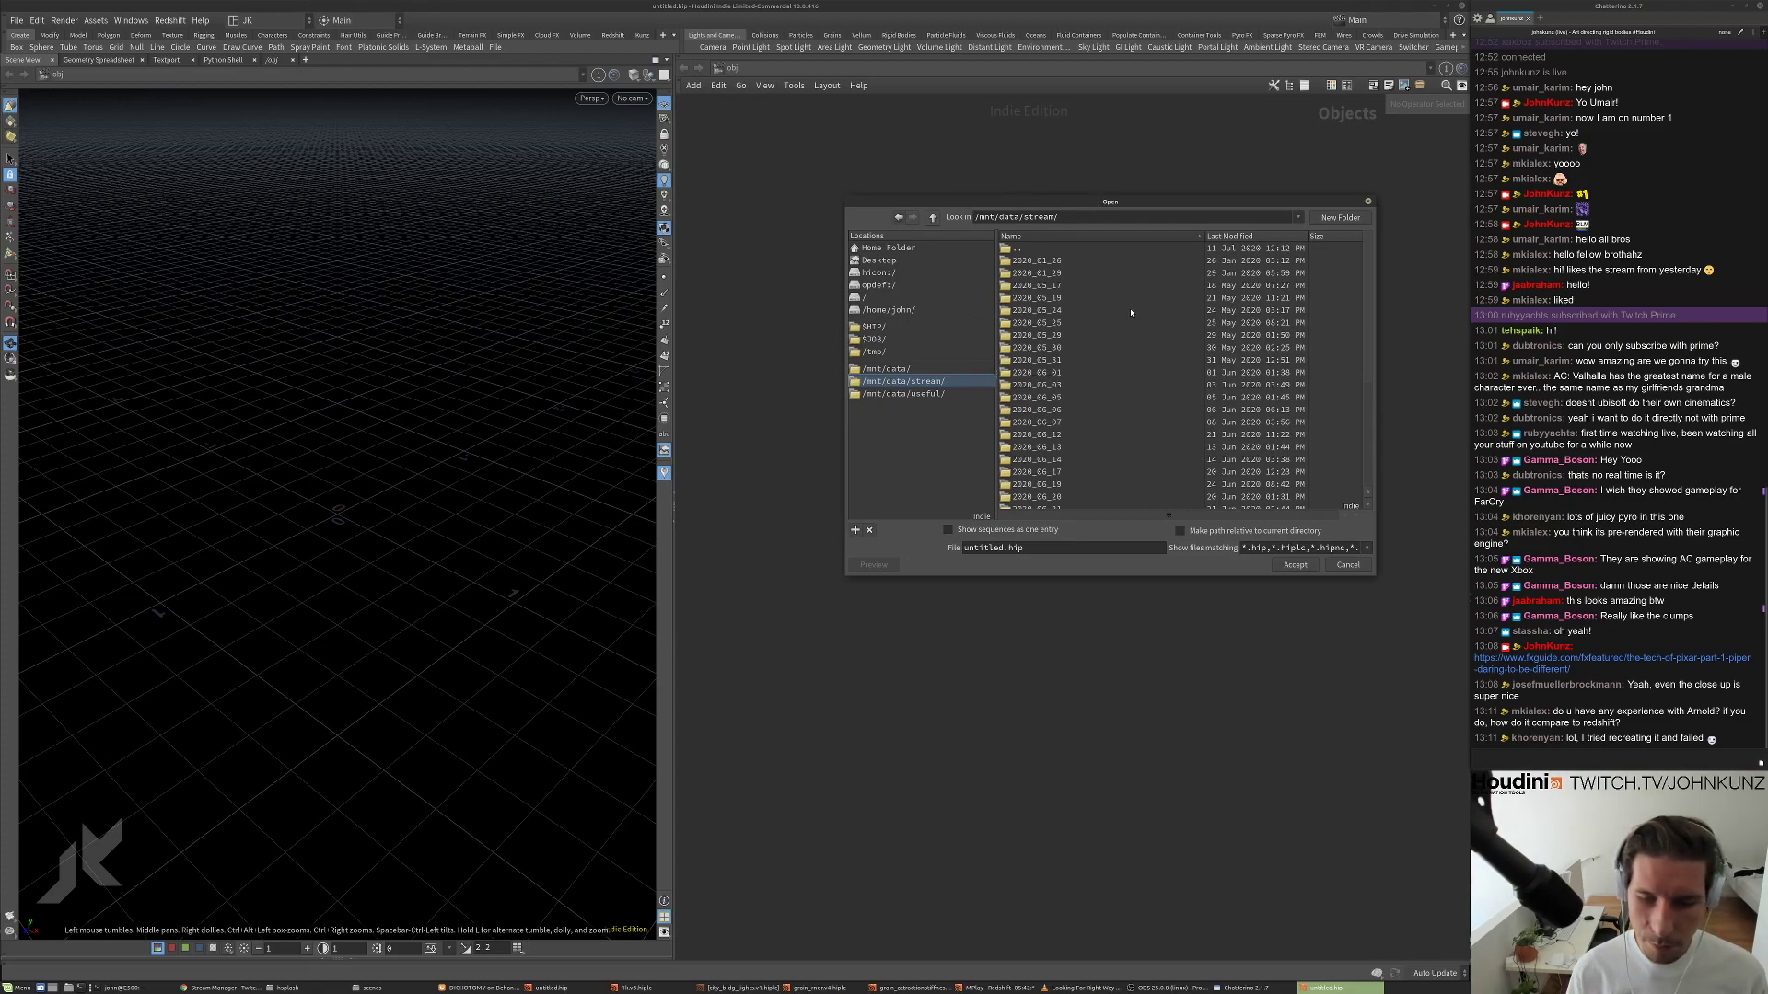
pyautogui.moveTo(1366, 287)
pyautogui.mouseDown()
pyautogui.moveTo(1368, 368)
pyautogui.moveTo(1357, 272)
pyautogui.mouseUp()
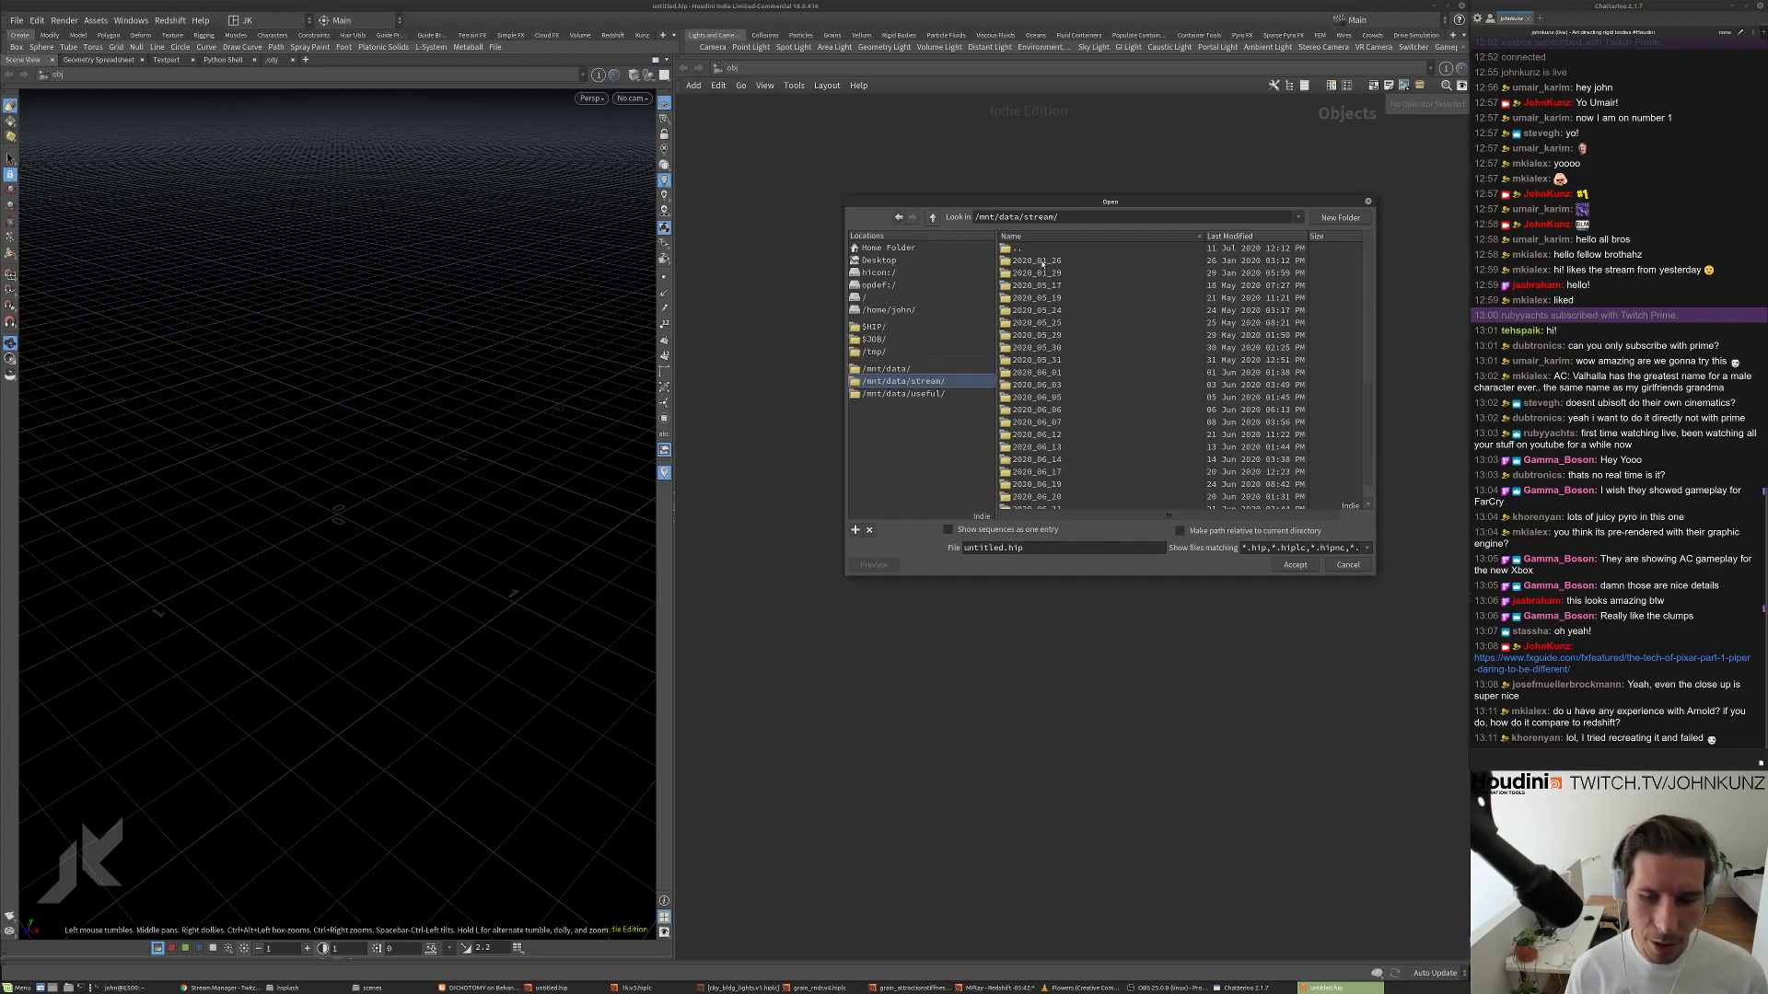
# Sort the stream folders newest first and open rbd_assemble.v3.hiplc from 2020_07_11/scenes.
pyautogui.click(1043, 263)
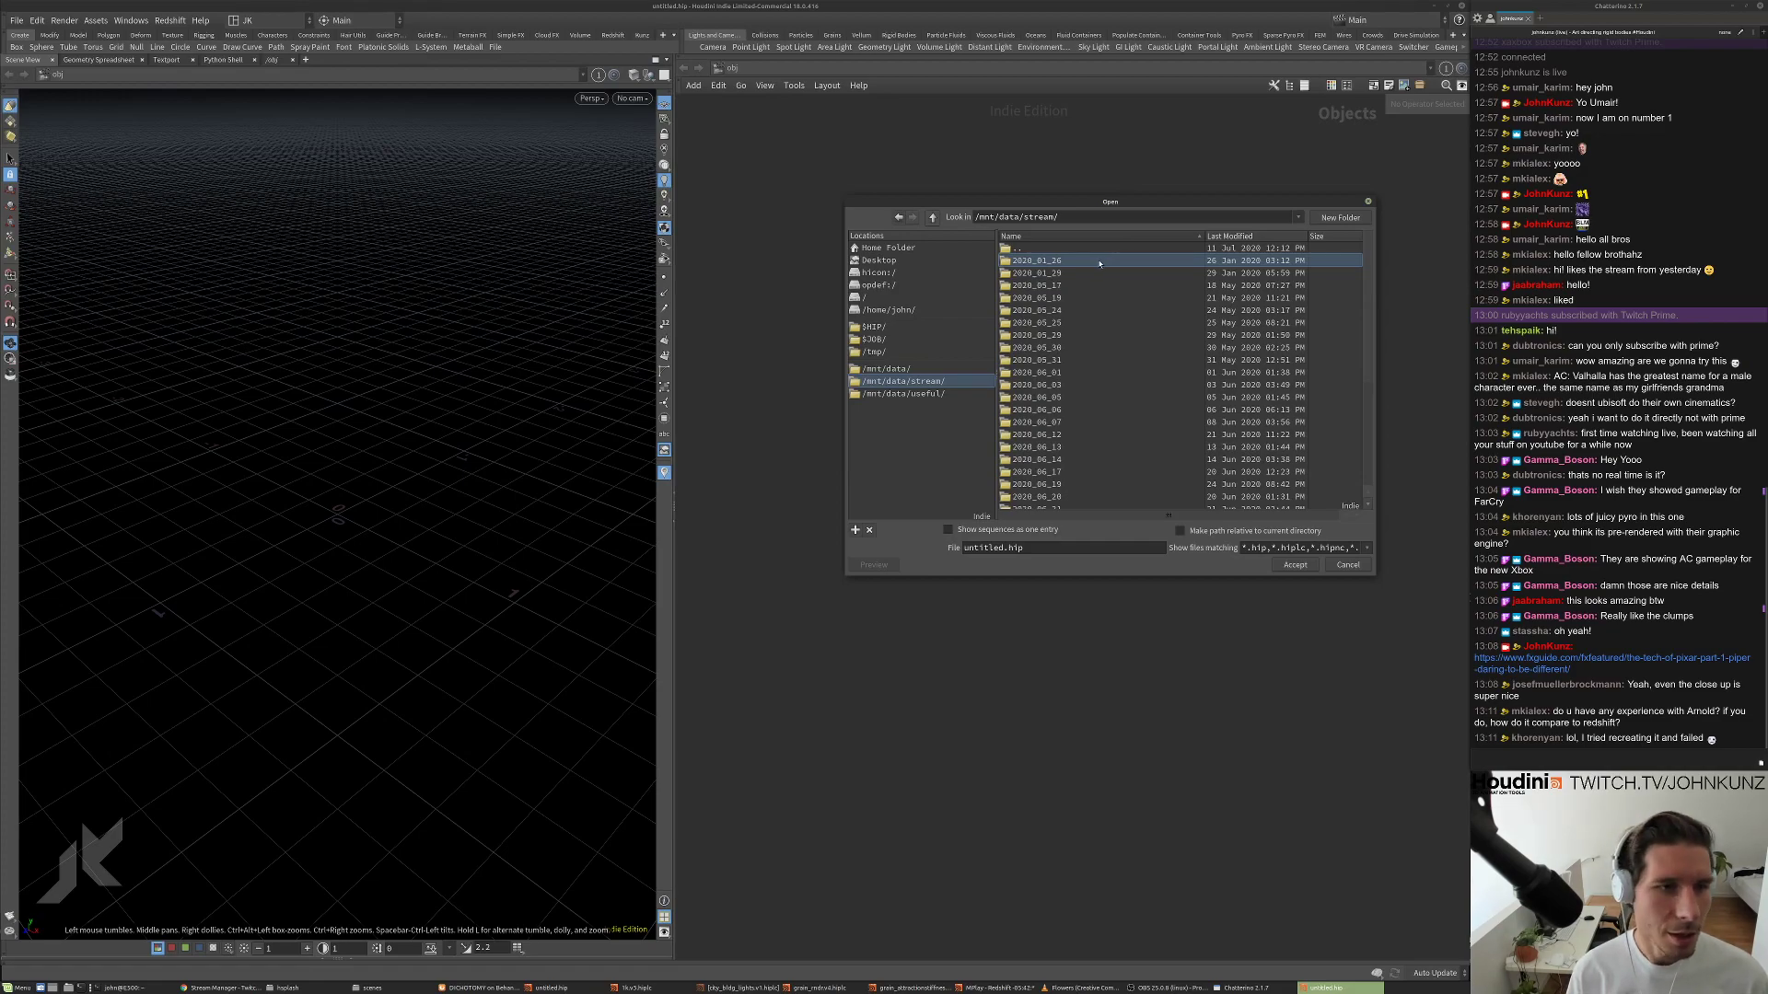
pyautogui.click(1224, 237)
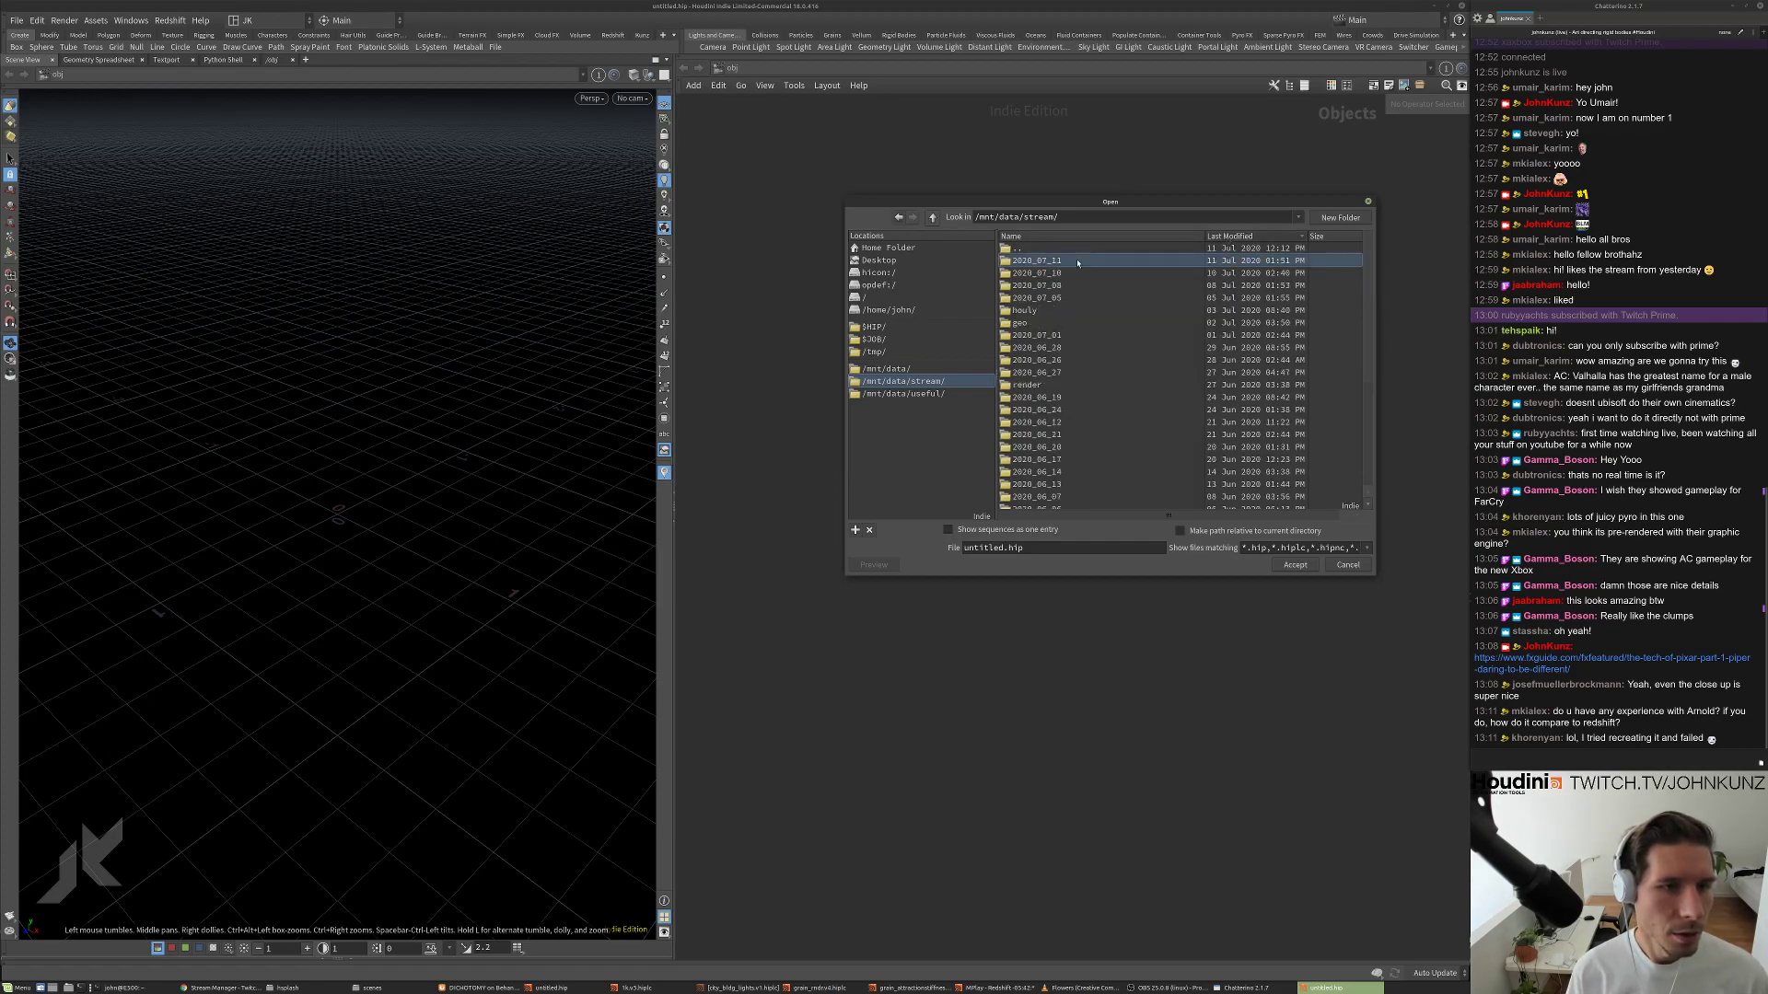
pyautogui.doubleClick(1035, 261)
pyautogui.doubleClick(1036, 261)
pyautogui.click(1060, 261)
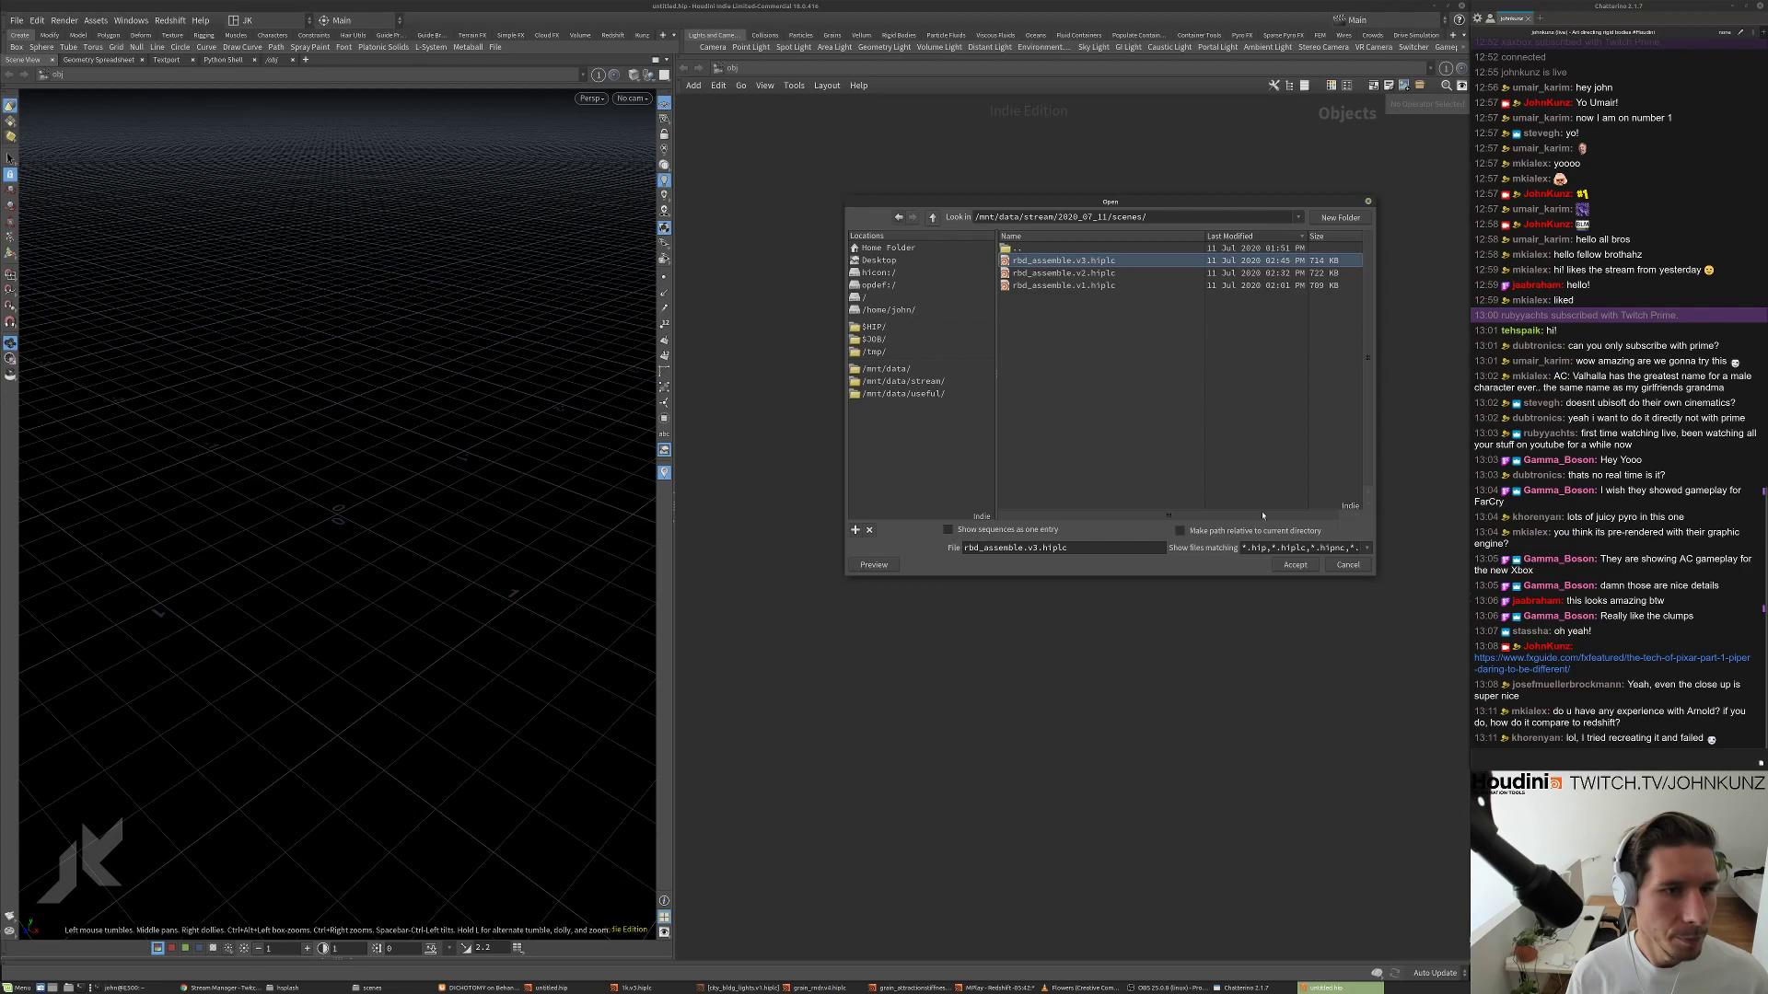
pyautogui.click(1285, 566)
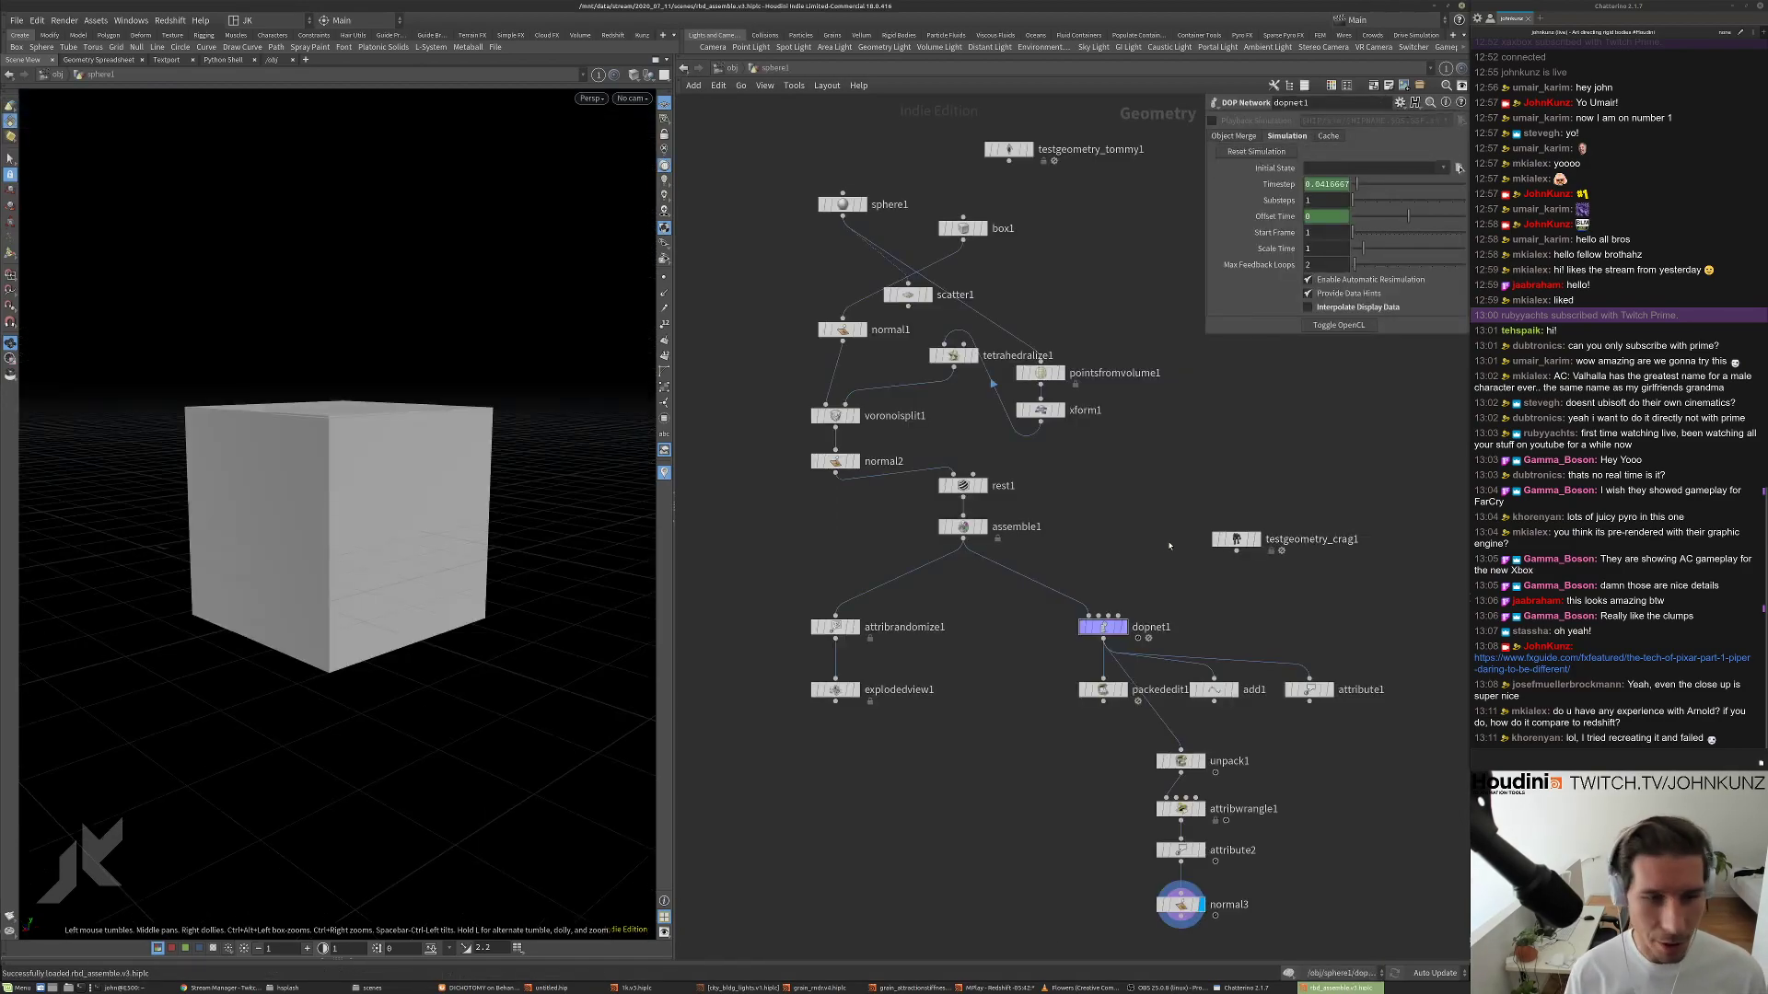
# Delete the testgeometry_crag1 node and move box1 and sphere1 apart above their branches.
pyautogui.moveTo(1228, 566); pyautogui.dragTo(1257, 563)
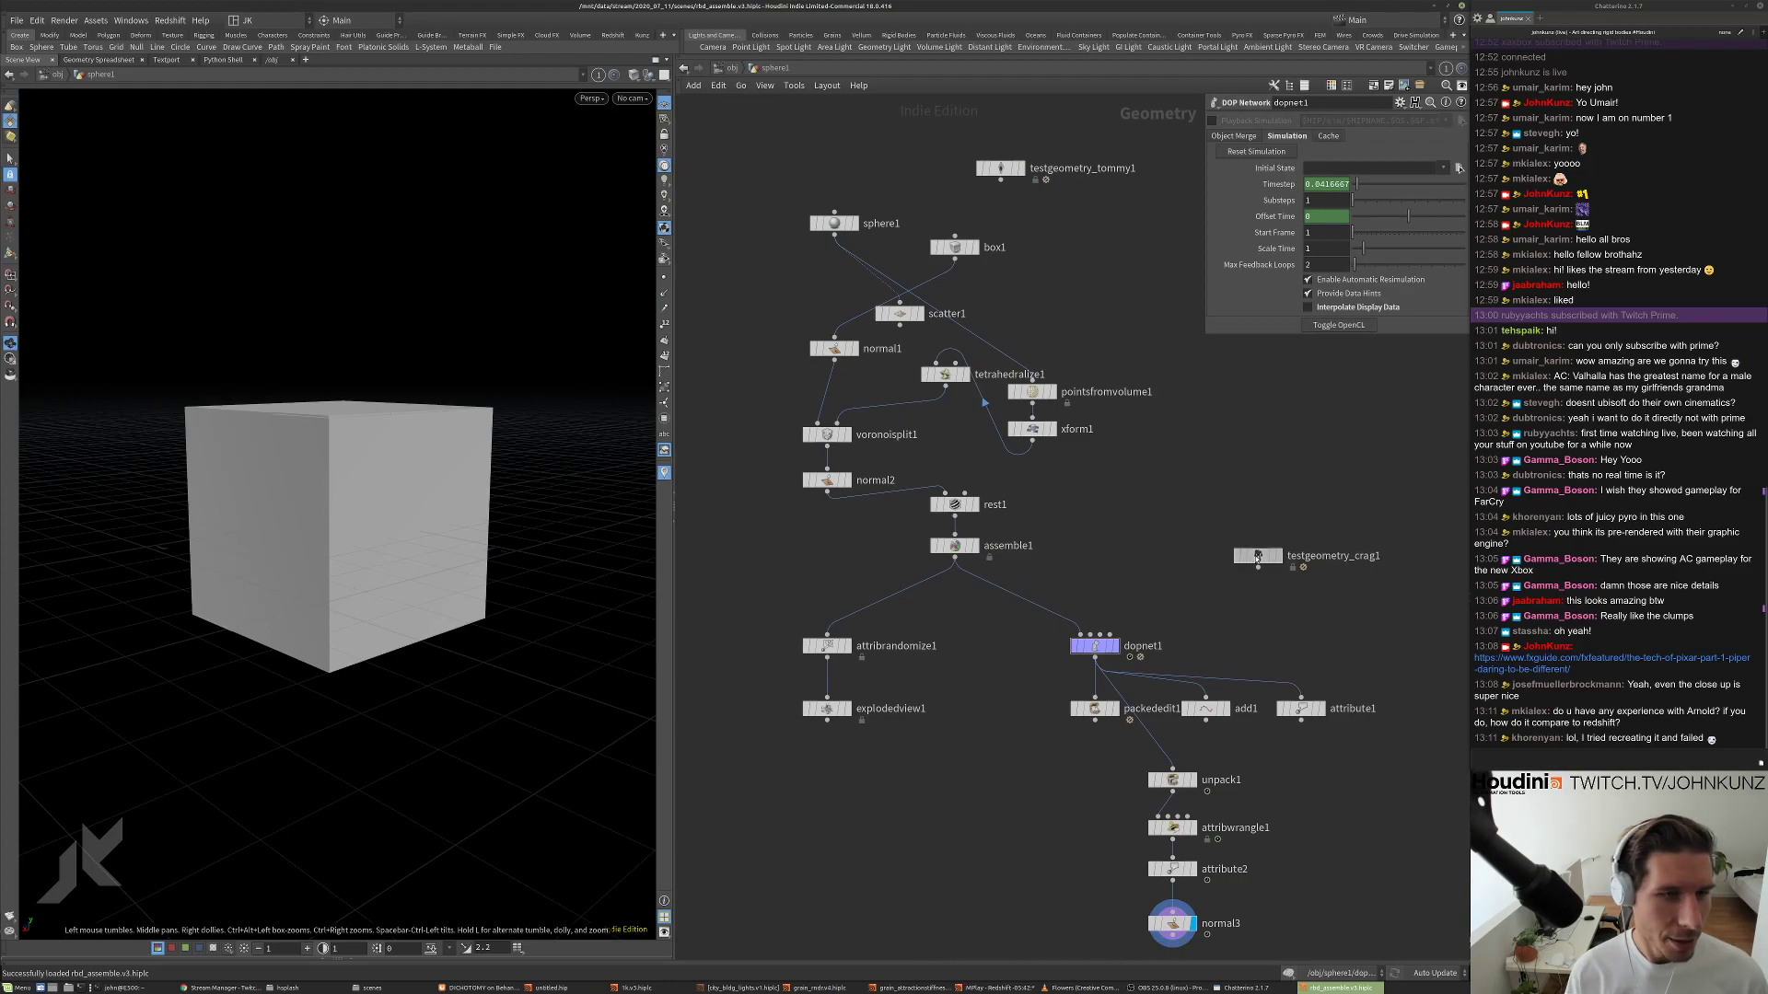
pyautogui.press('Delete')
pyautogui.moveTo(973, 293); pyautogui.dragTo(800, 327)
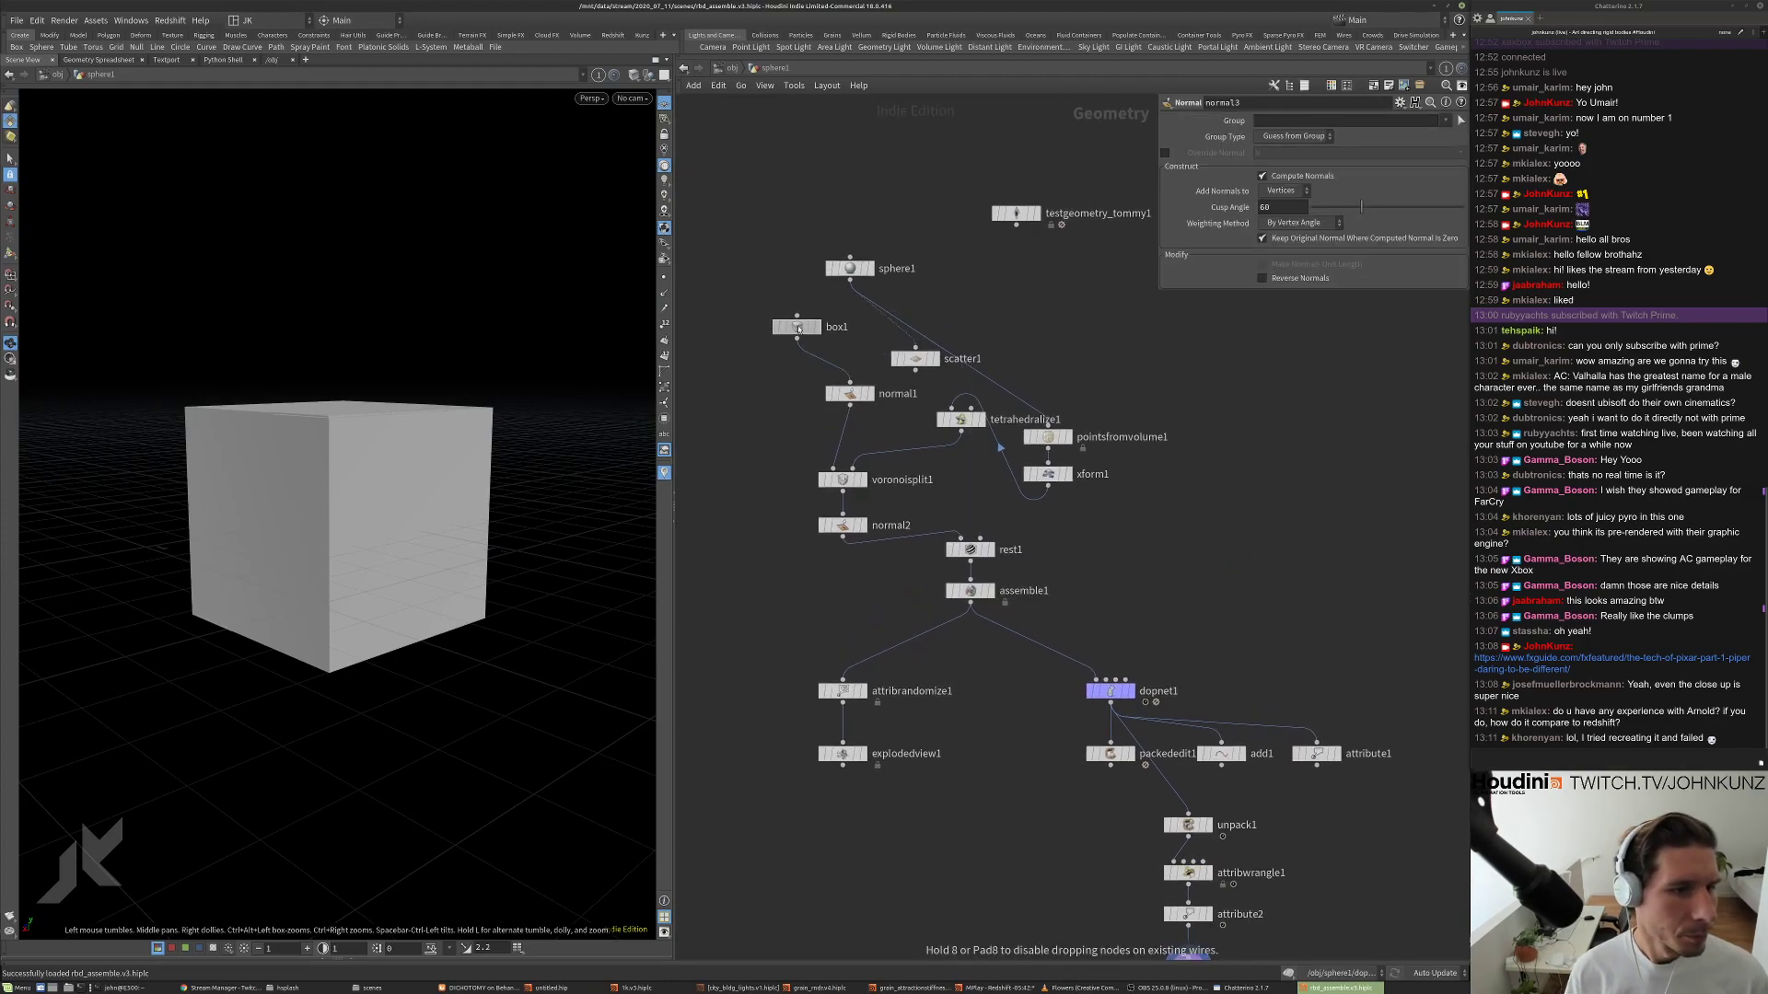
pyautogui.moveTo(850, 268); pyautogui.dragTo(1013, 288)
pyautogui.scroll(-3, 1084, 353)
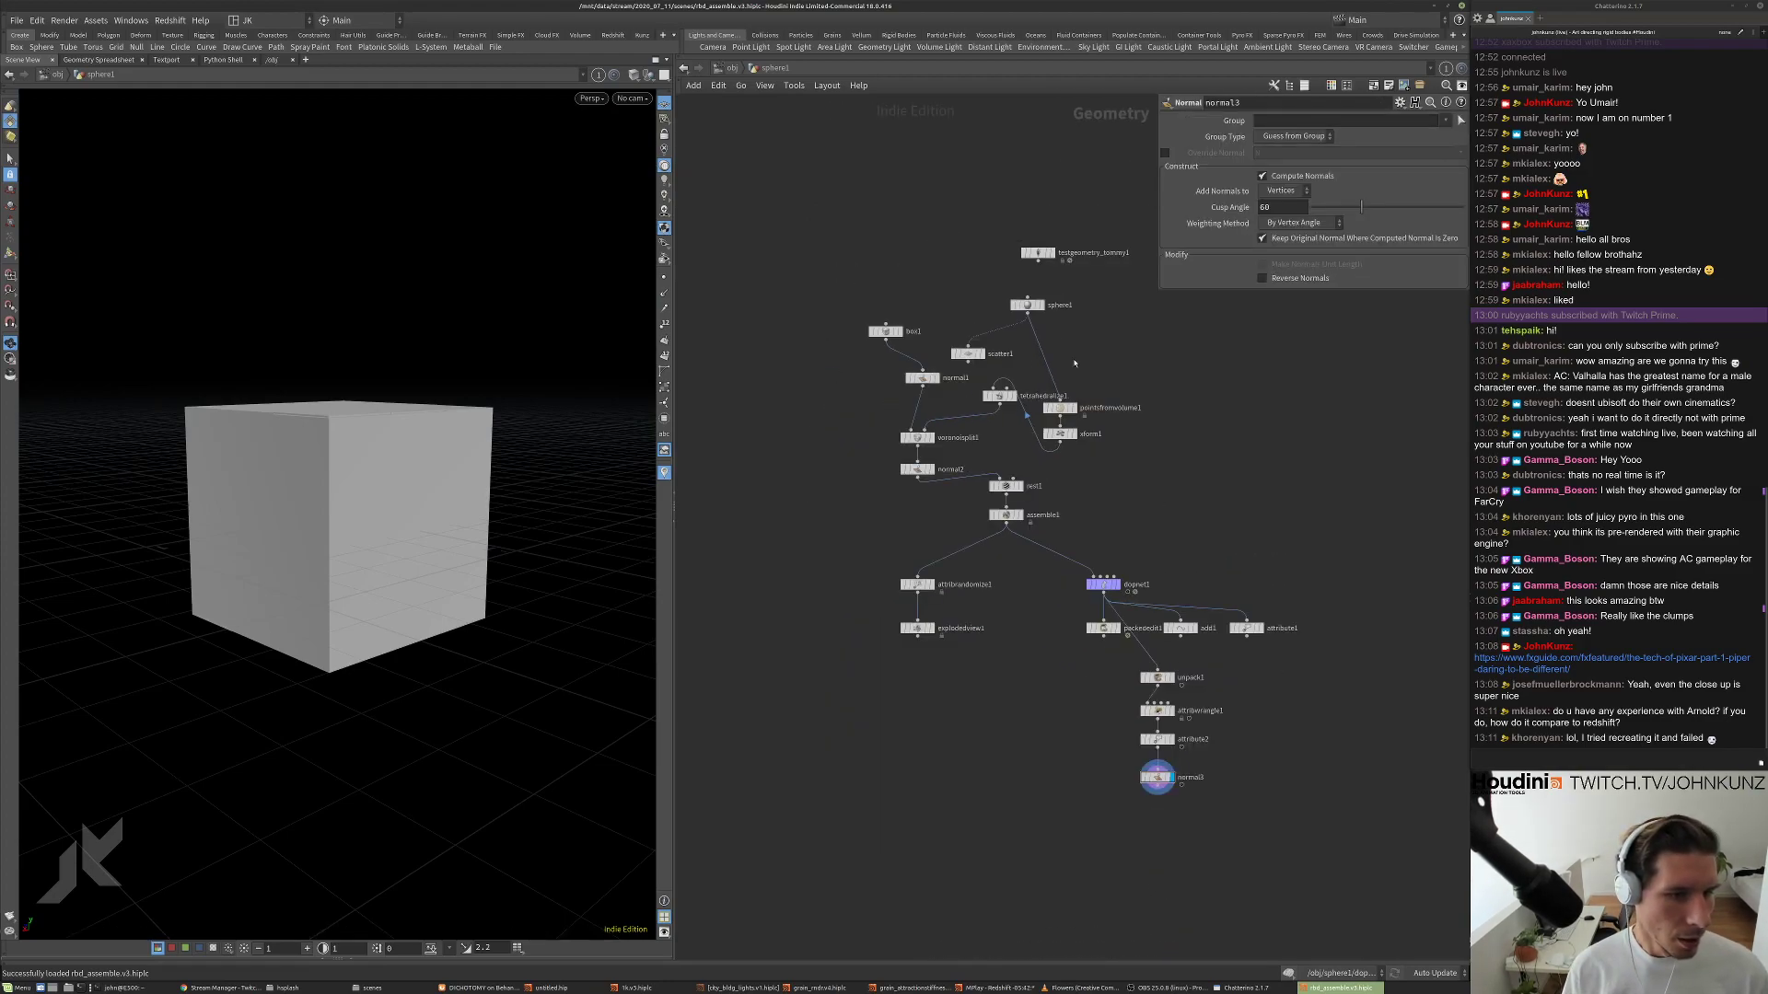
# Delete the testgeometry_tommy1 node and place tetrahedralize1 directly beneath xform1.
pyautogui.click(1035, 251)
pyautogui.scroll(2, 1031, 245)
pyautogui.moveTo(1029, 242); pyautogui.dragTo(1160, 305)
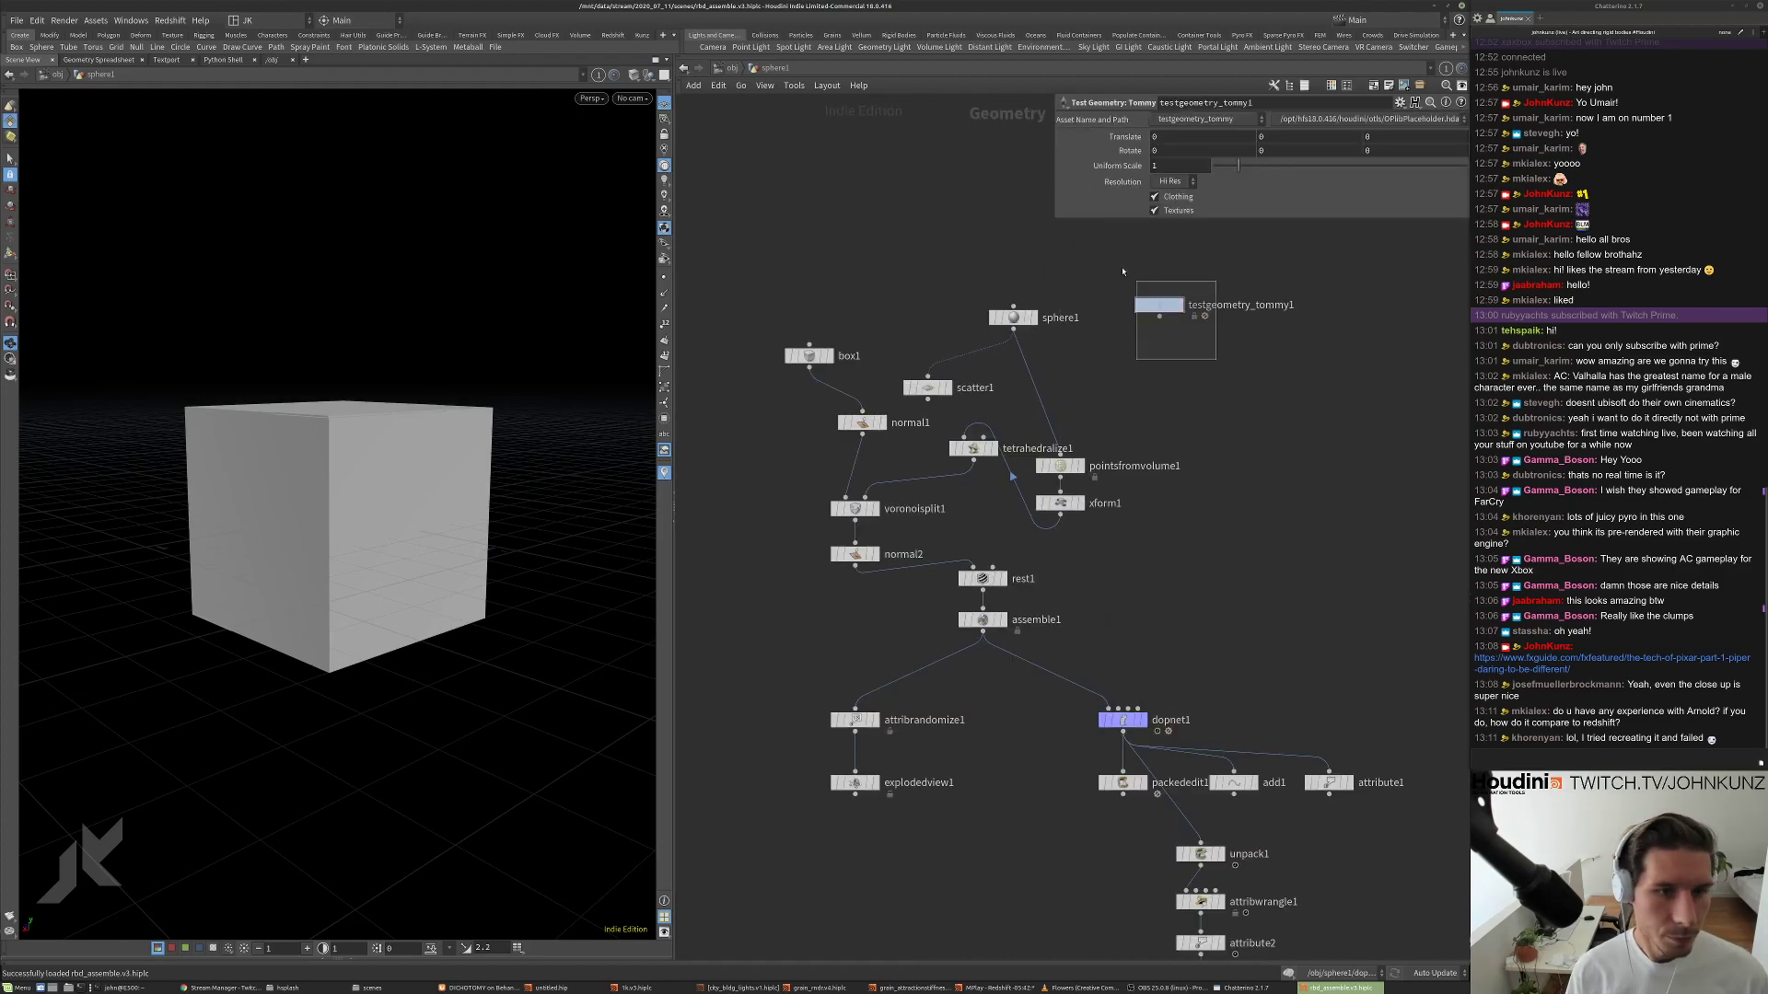
pyautogui.press('Delete')
pyautogui.moveTo(971, 450); pyautogui.dragTo(1057, 540)
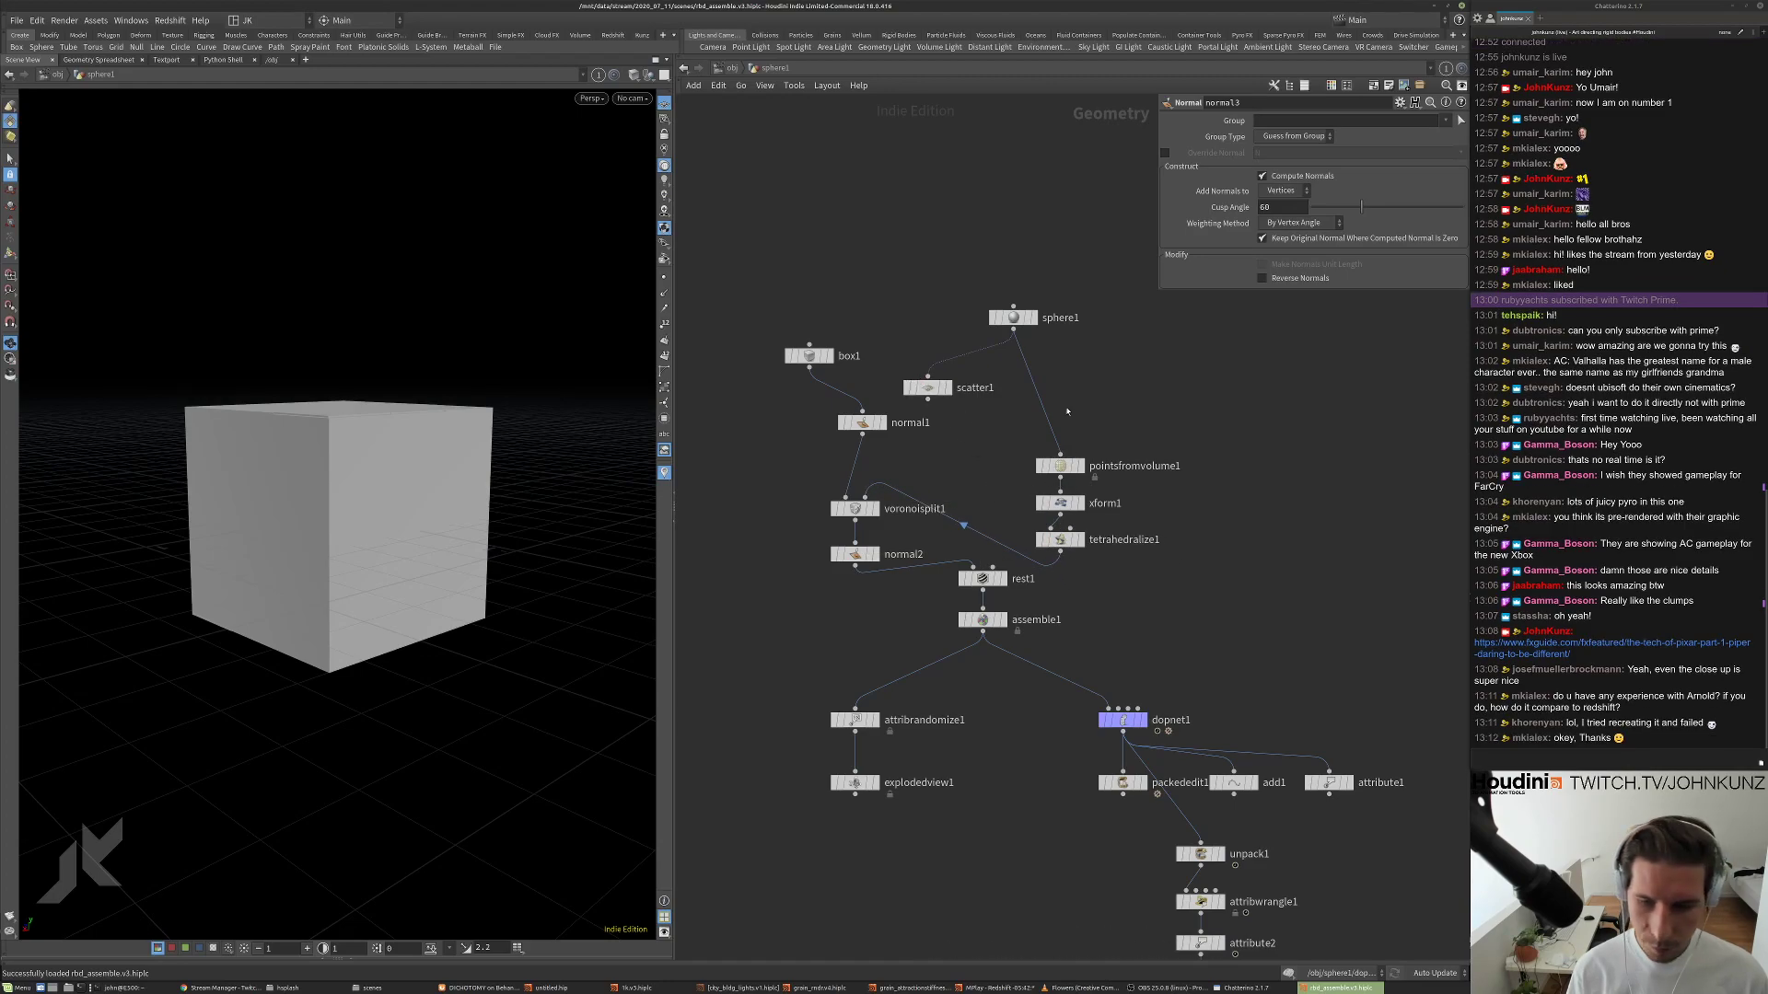
# Delete the scatter1 node and straighten the network by lining sphere1 up over pointsfromvolume1 and box1 and normal1 over voronoisplit1.
pyautogui.moveTo(1223, 363); pyautogui.dragTo(1289, 299, button='middle')
pyautogui.click(994, 324)
pyautogui.press('Delete')
pyautogui.moveTo(1079, 255); pyautogui.dragTo(1126, 244)
pyautogui.moveTo(927, 360); pyautogui.dragTo(921, 357)
pyautogui.moveTo(881, 292); pyautogui.dragTo(928, 296)
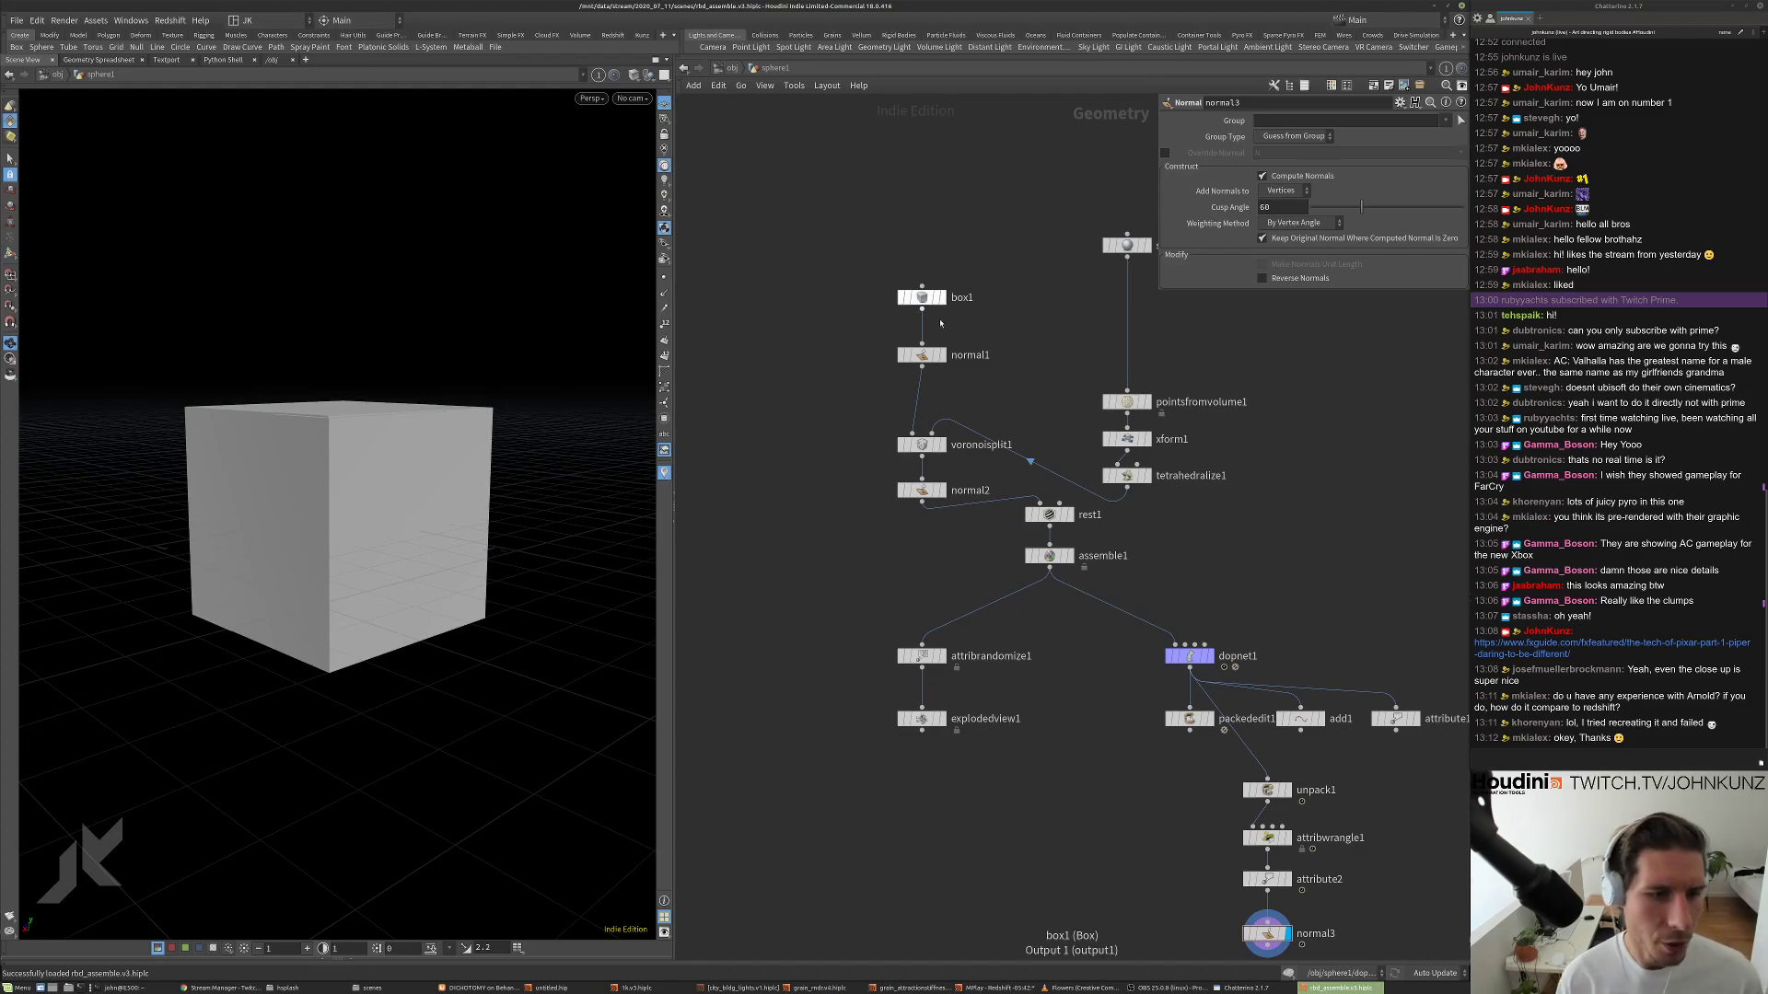
# Move assemble1 closer to rest1 and delete the attribrandomize1 and explodedview1 nodes.
pyautogui.moveTo(935, 475); pyautogui.dragTo(945, 421, button='middle')
pyautogui.moveTo(1079, 561); pyautogui.dragTo(1024, 501)
pyautogui.moveTo(957, 514); pyautogui.dragTo(951, 474, button='middle')
pyautogui.moveTo(952, 487); pyautogui.dragTo(934, 682)
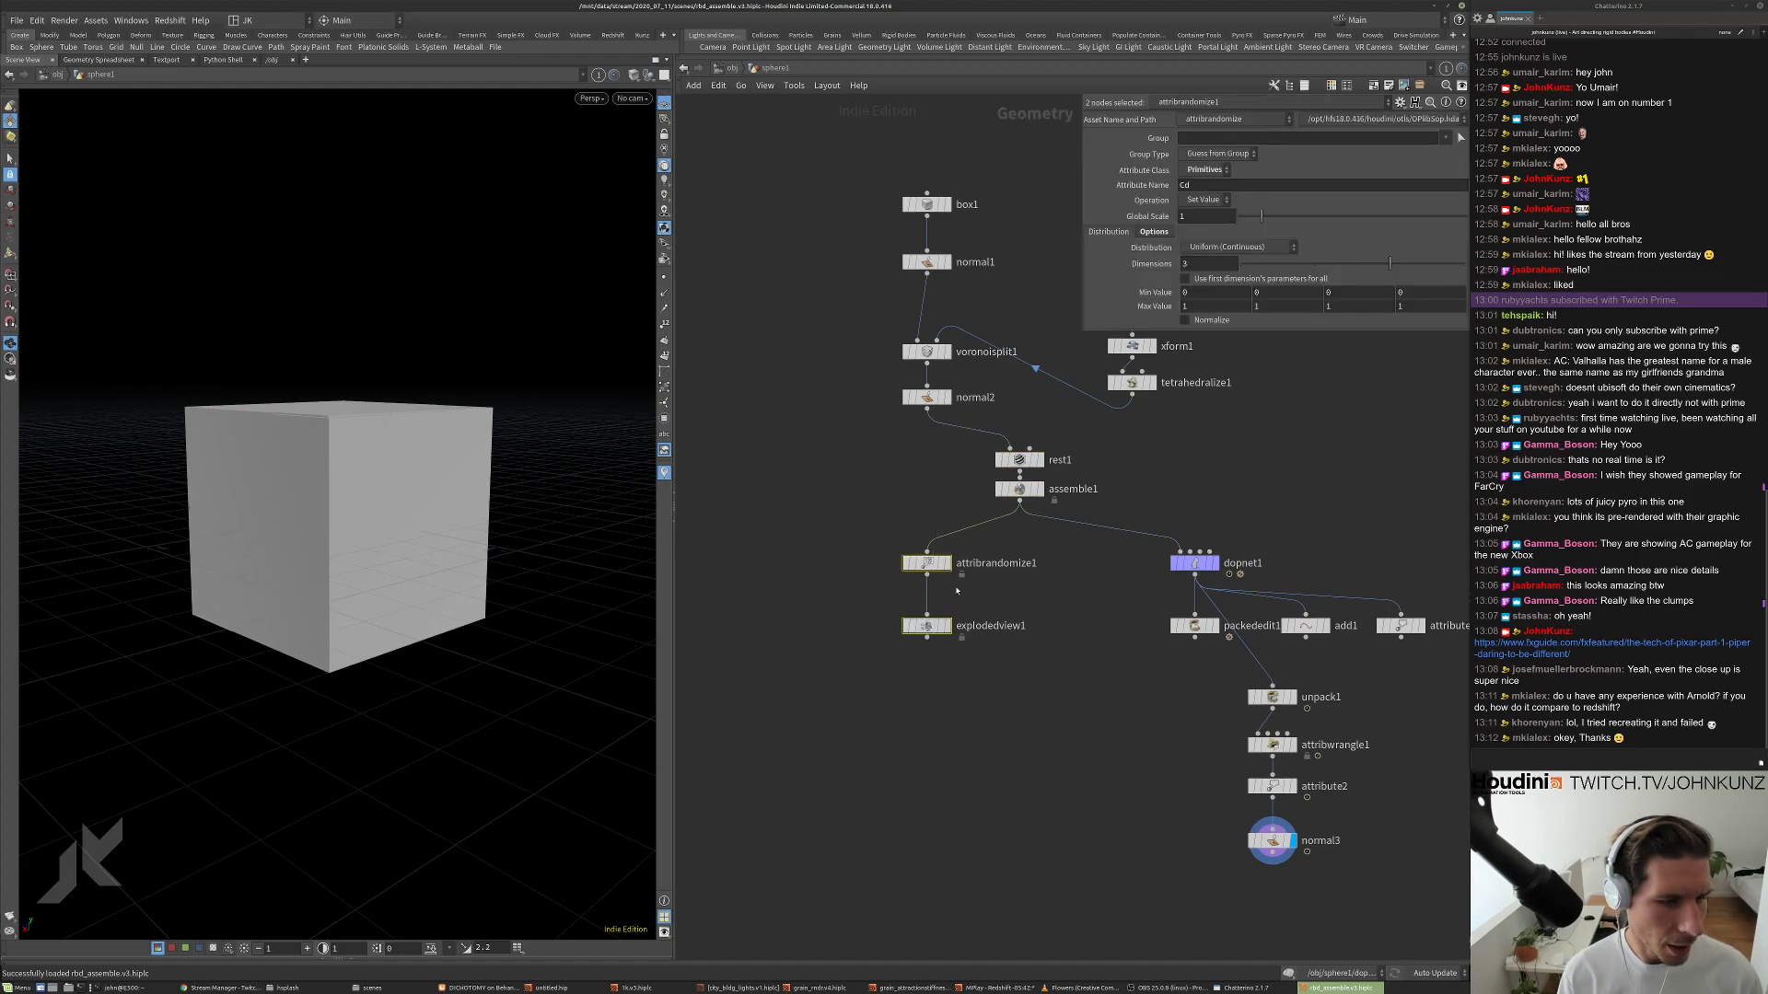
pyautogui.press('Delete')
# Move rest1 and assemble1 together so they sit directly below normal2.
pyautogui.moveTo(1042, 565); pyautogui.dragTo(993, 451)
pyautogui.moveTo(998, 457); pyautogui.dragTo(906, 445)
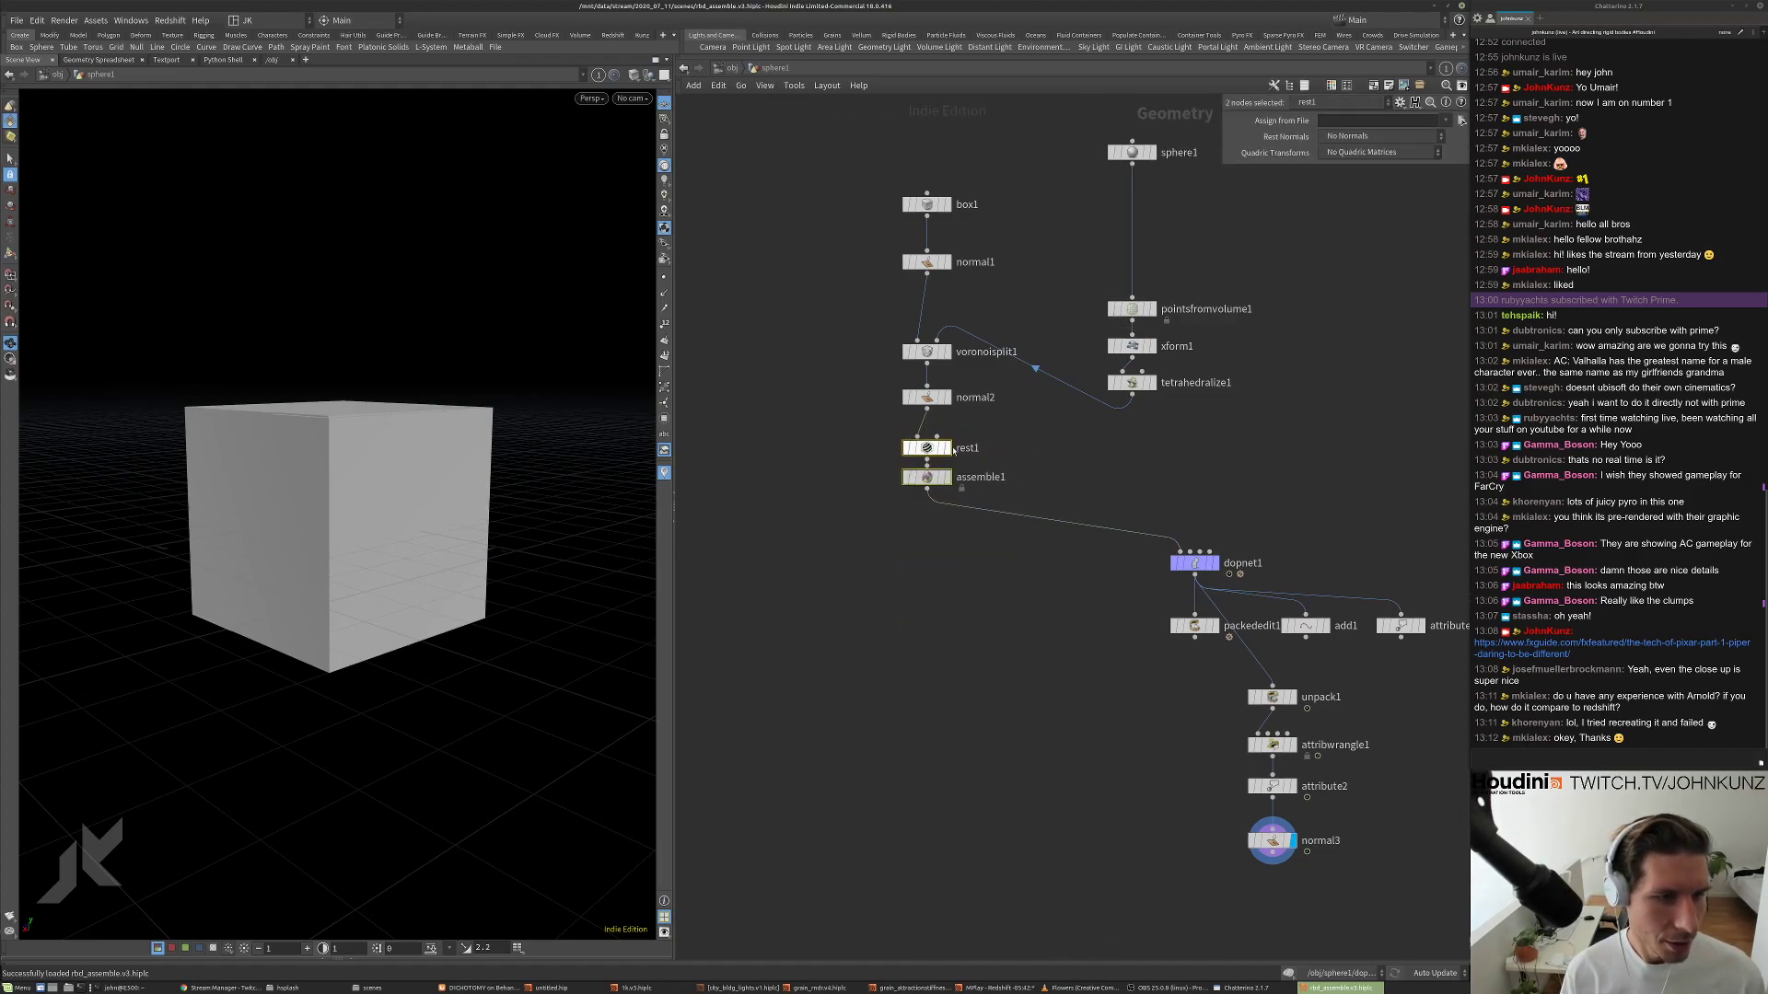
pyautogui.click(1046, 458)
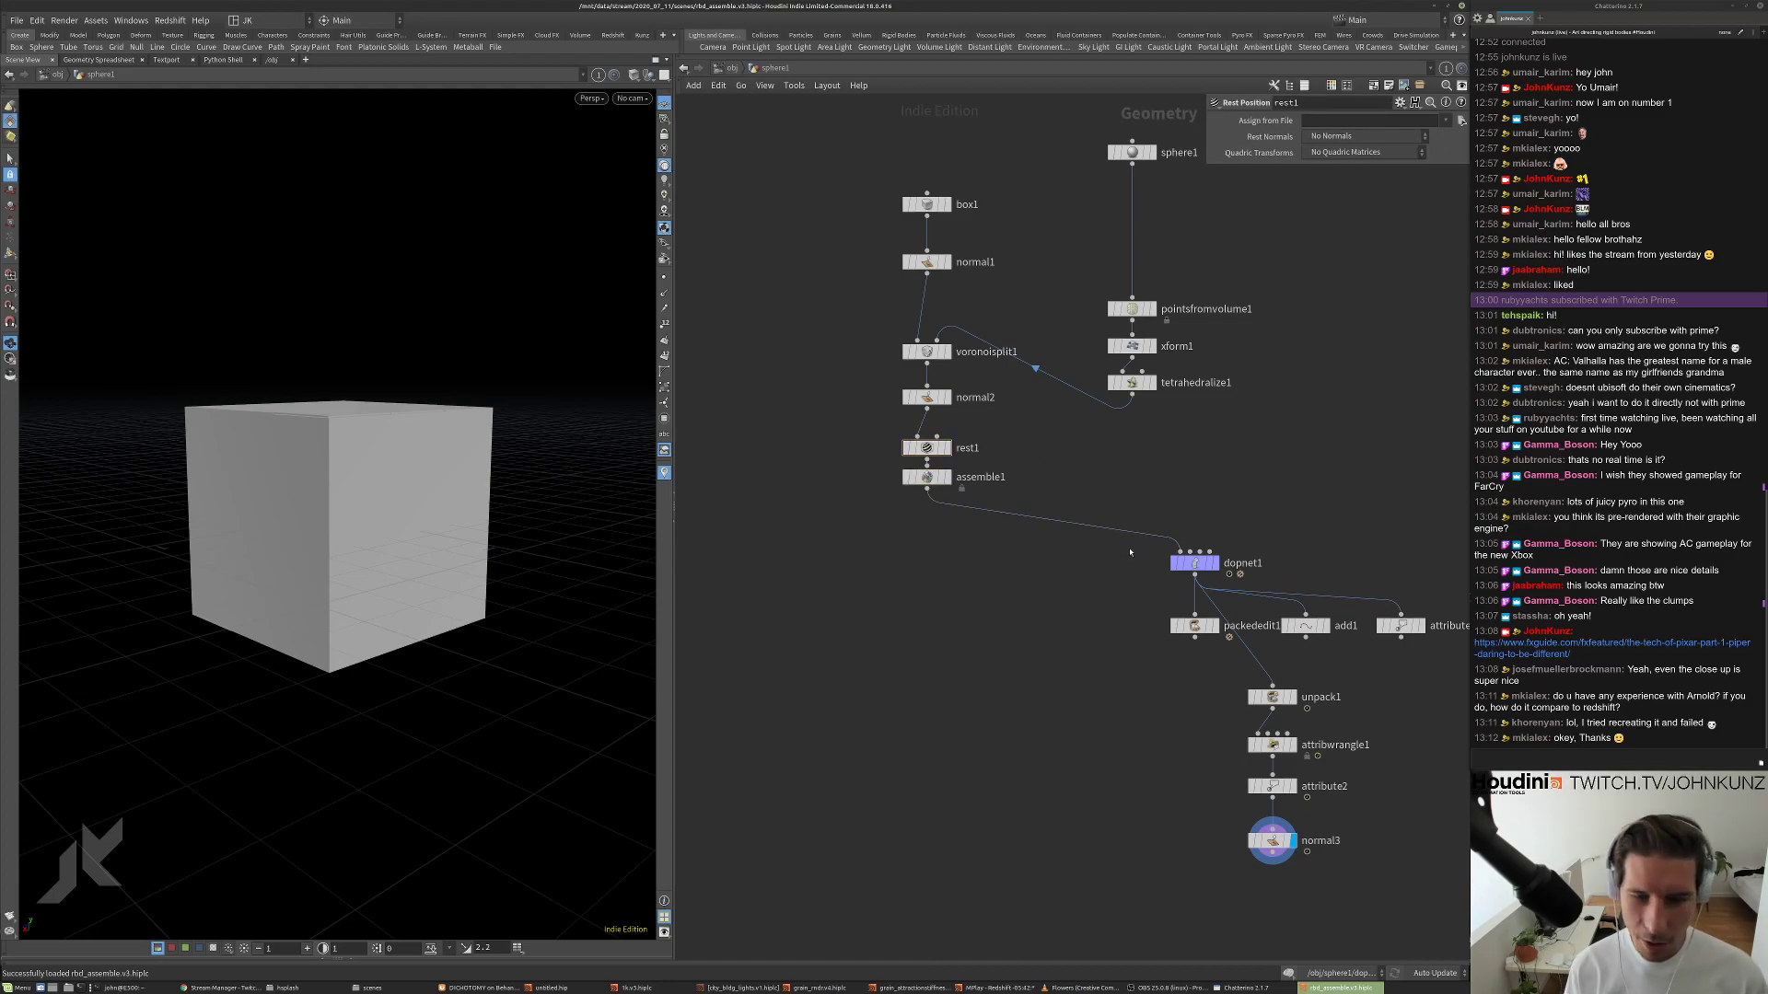
# Move dopnet1 and all of its downstream nodes beneath assemble1.
pyautogui.scroll(-4, 1130, 552)
pyautogui.scroll(2, 1095, 510)
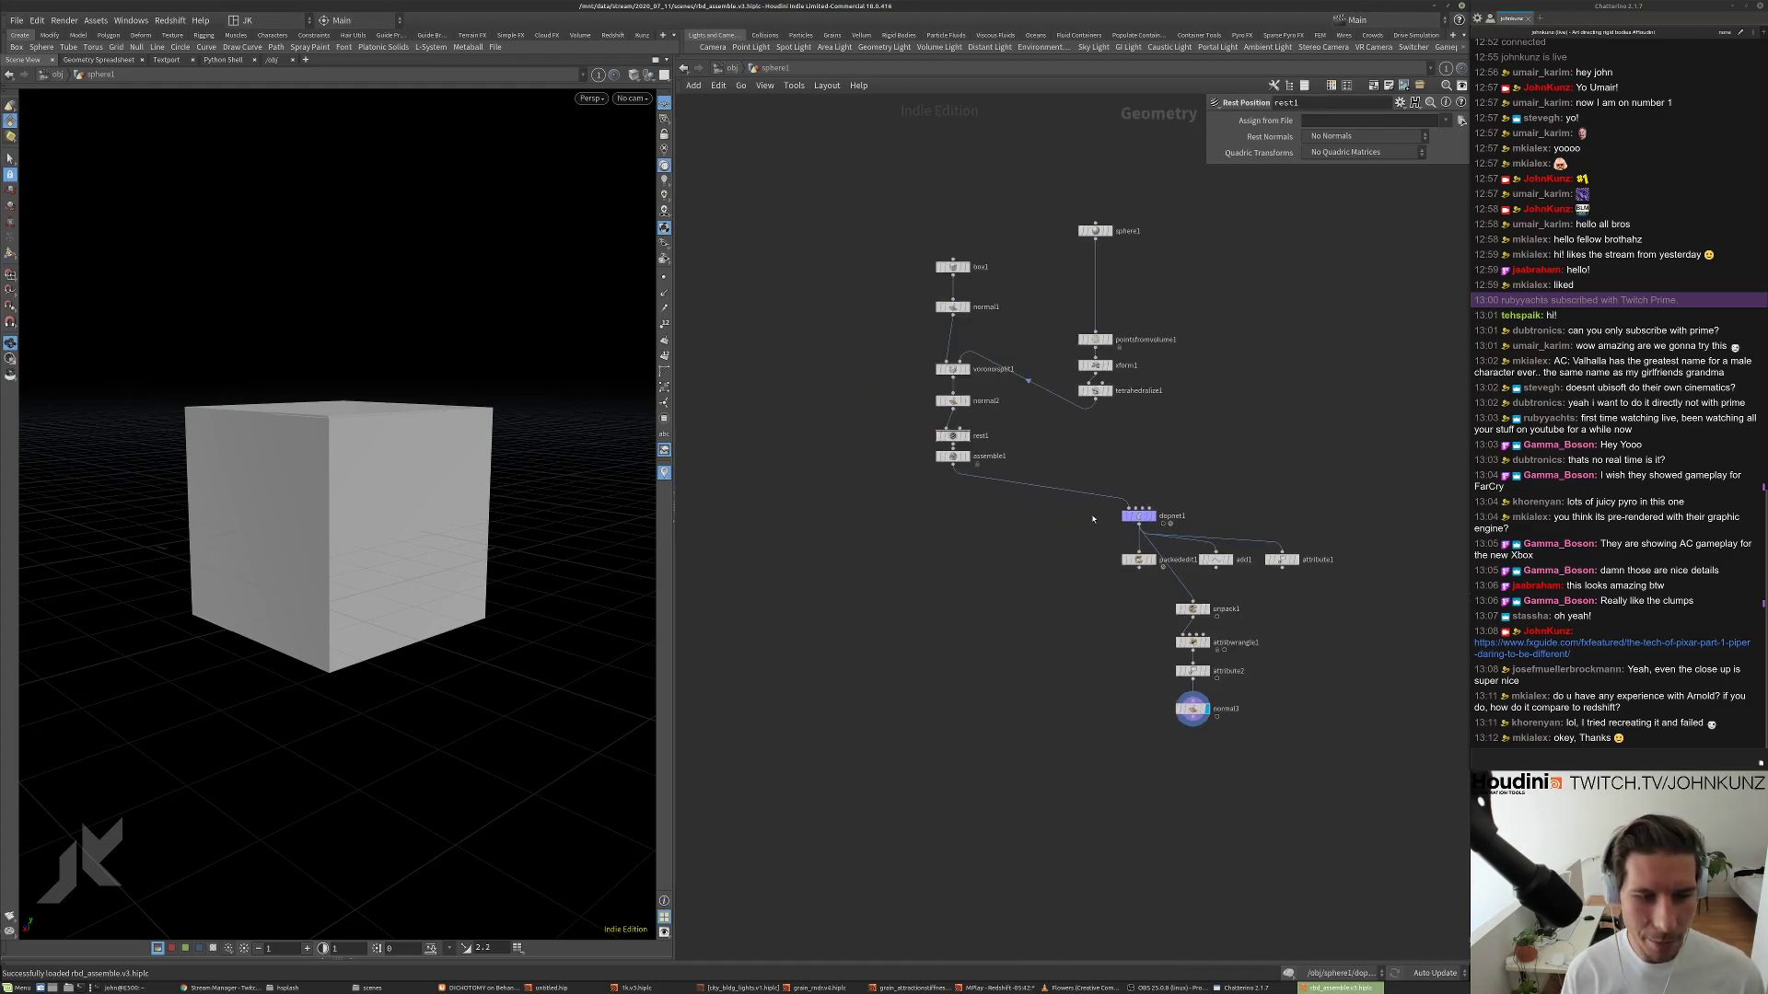
pyautogui.moveTo(1340, 733); pyautogui.dragTo(937, 544)
pyautogui.click(916, 550)
# Show the assemble1 parameters and shift the node slightly farther below rest1.
pyautogui.scroll(4, 916, 550)
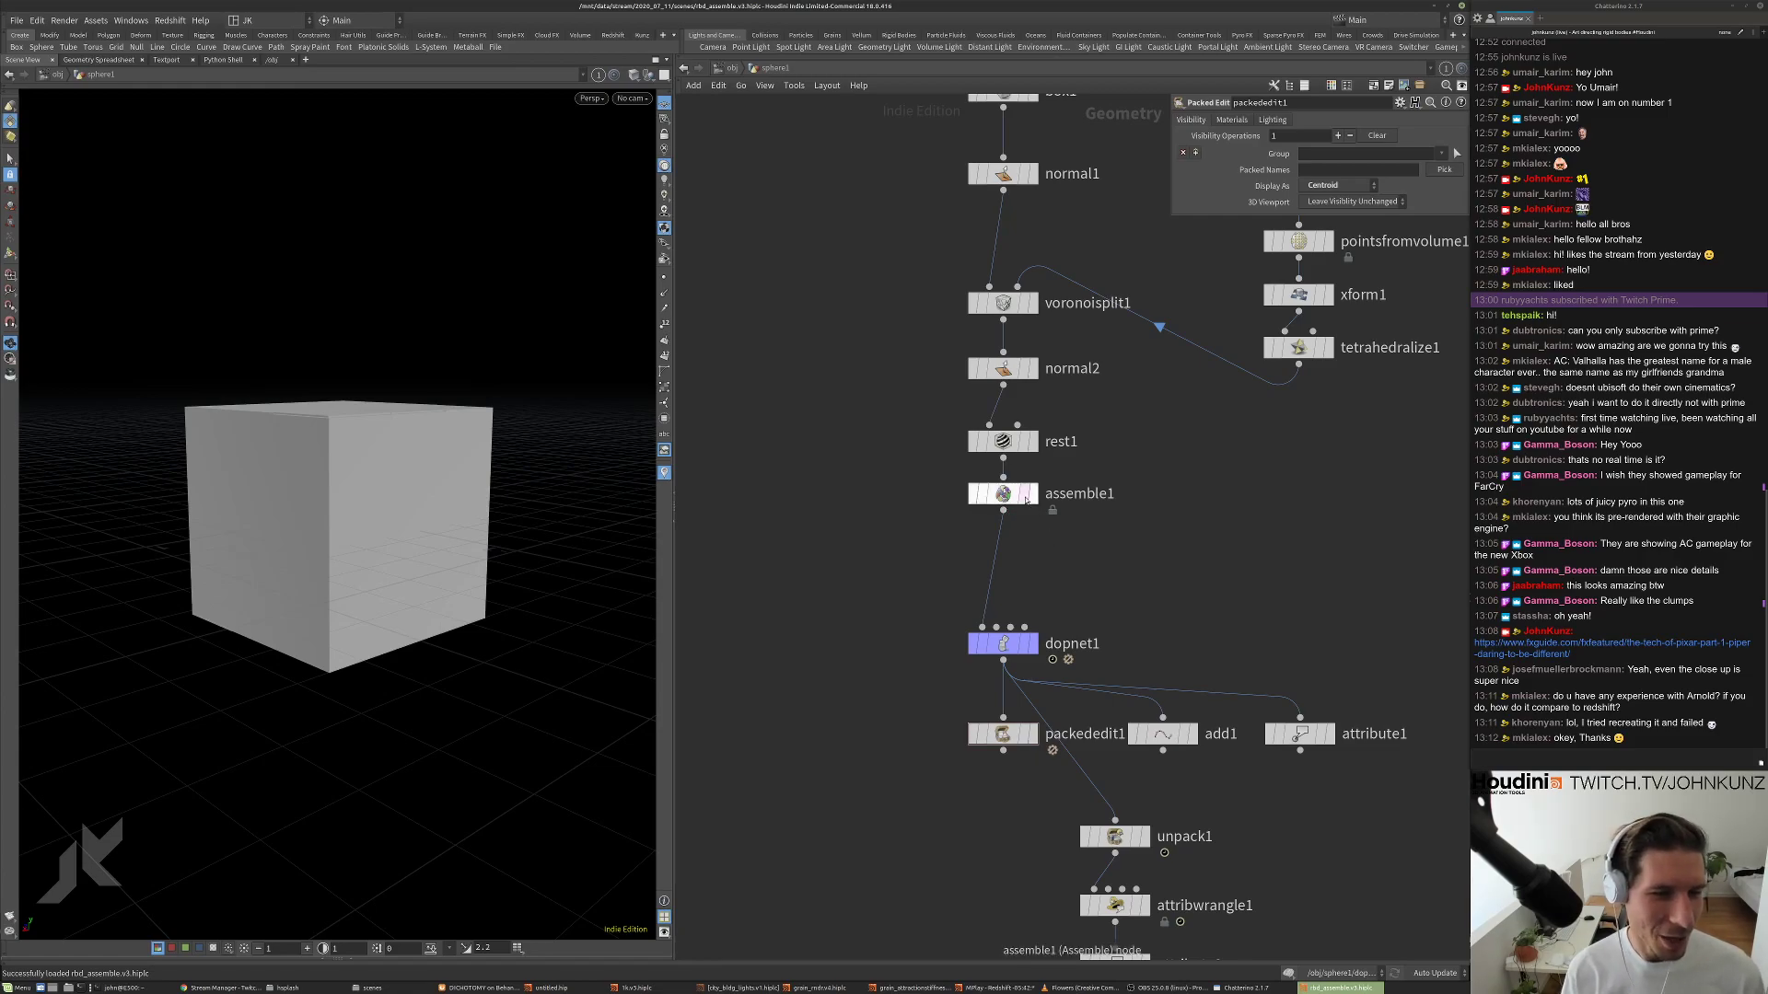
pyautogui.click(1020, 499)
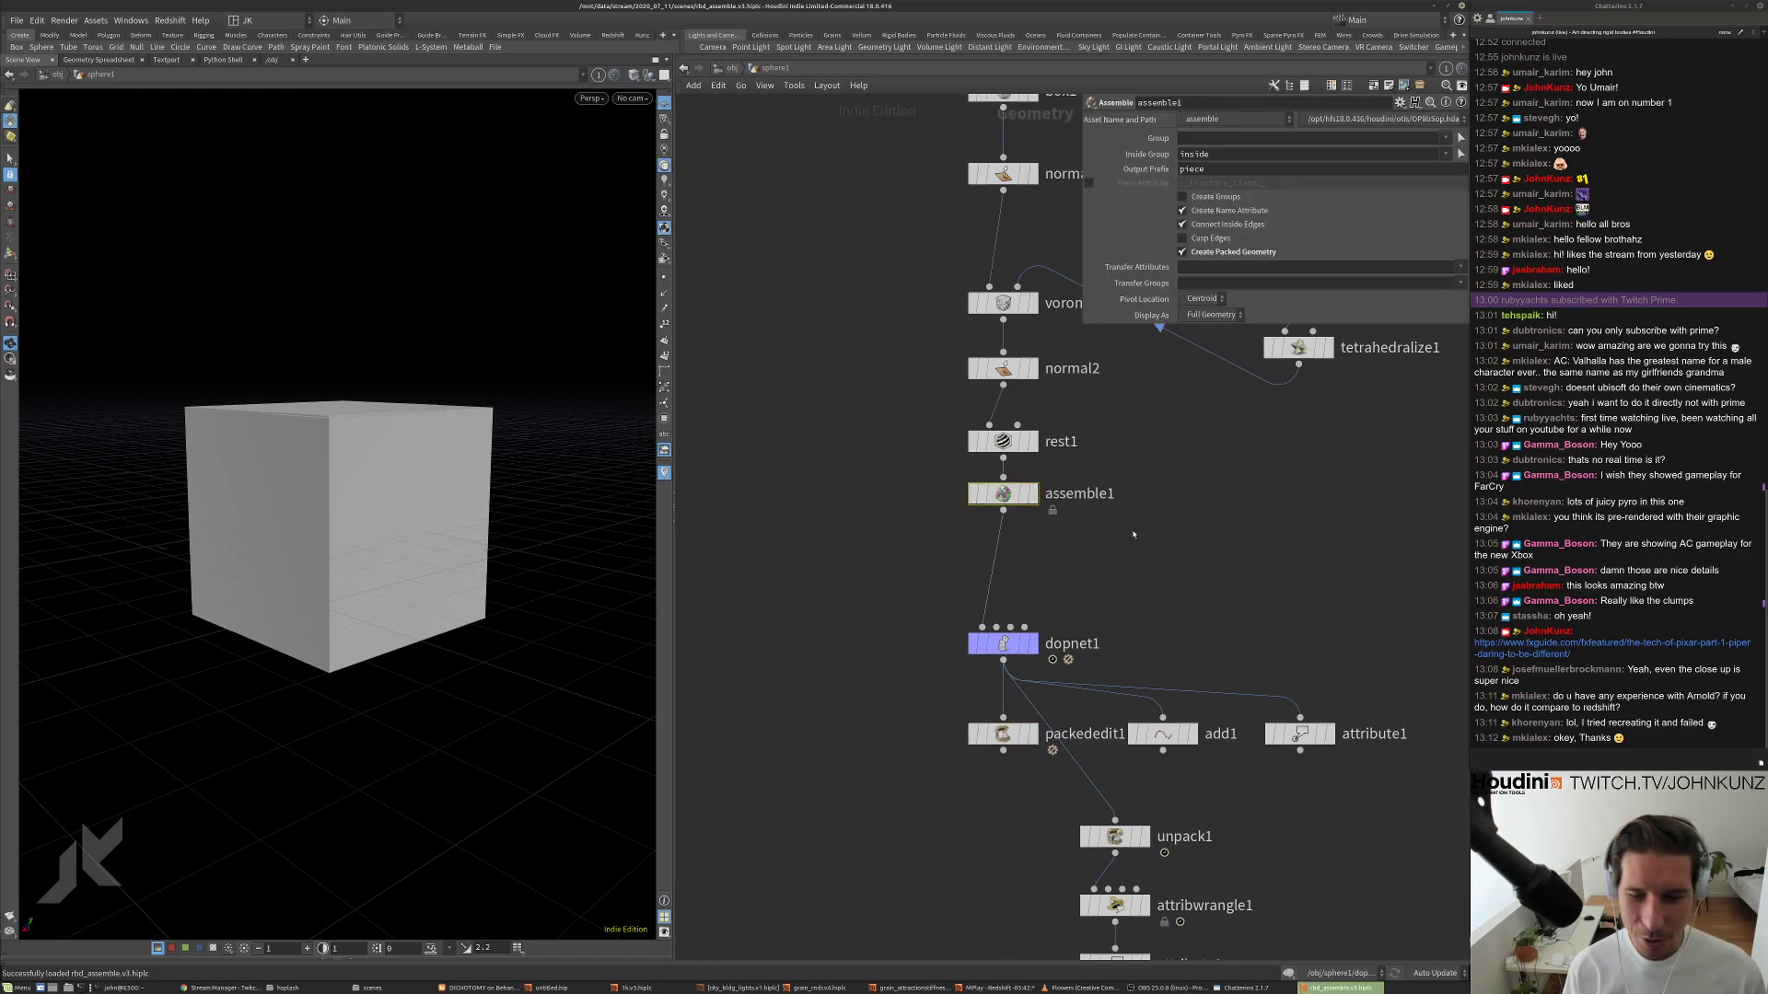
pyautogui.moveTo(1124, 514); pyautogui.dragTo(1106, 548, button='middle')
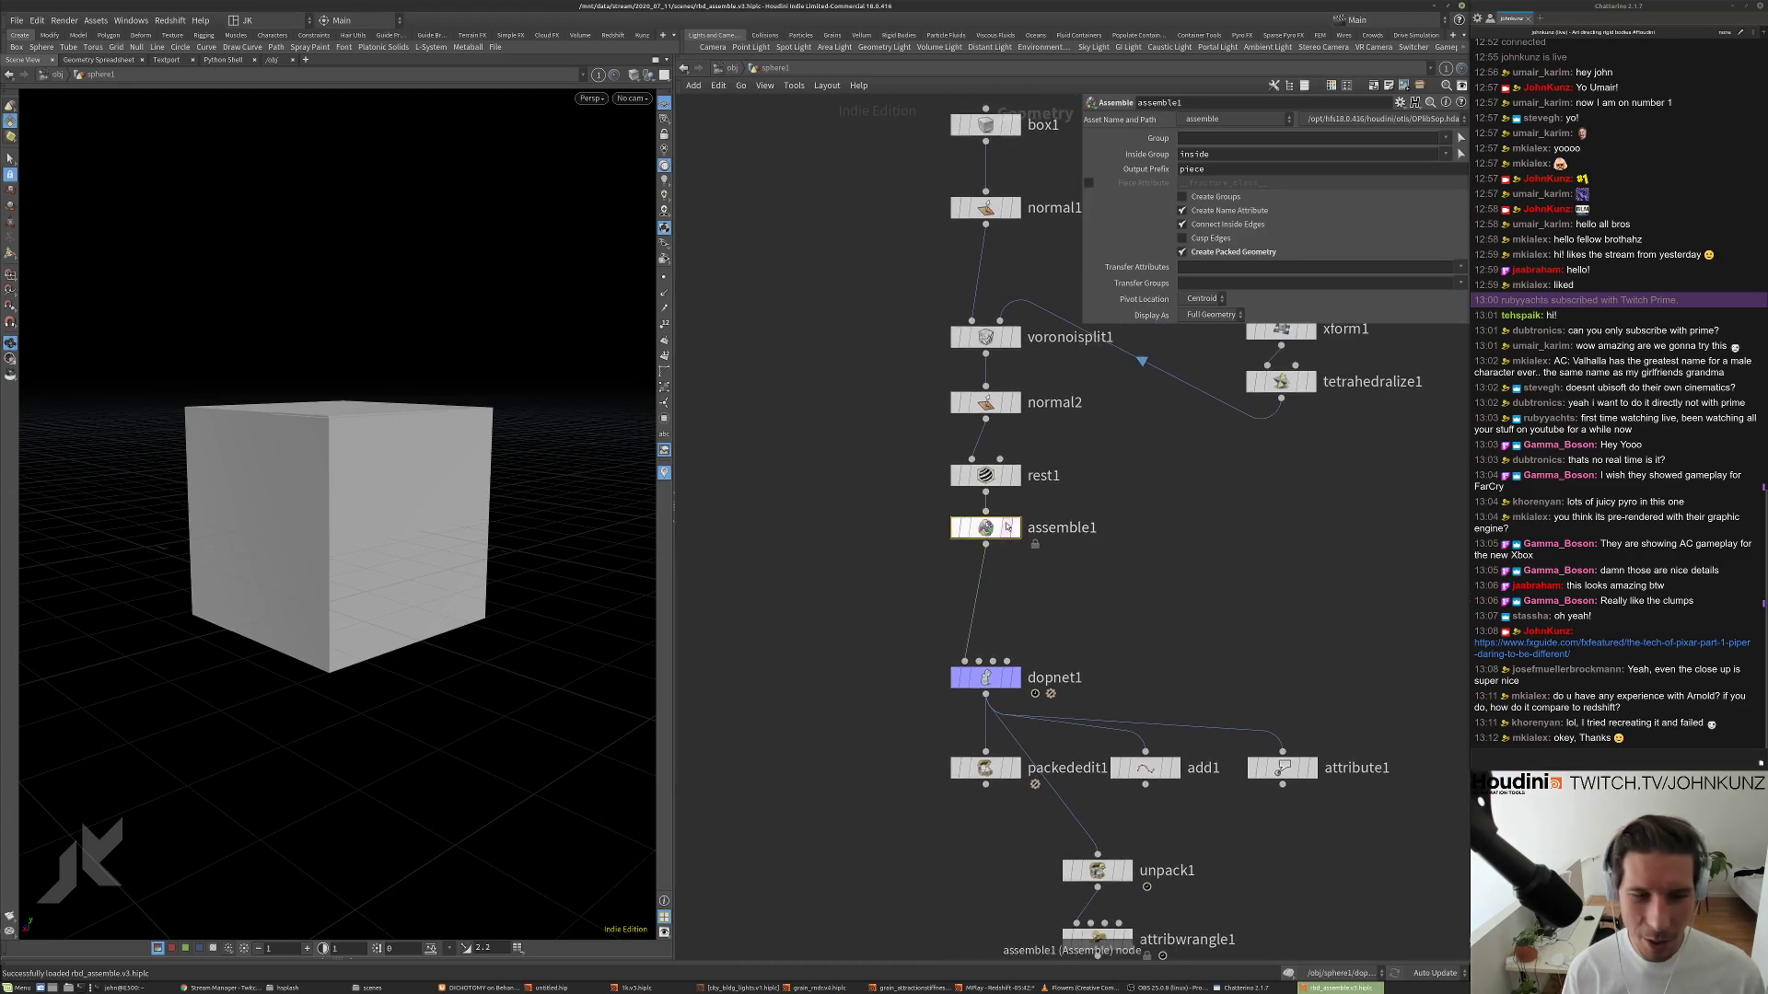
pyautogui.moveTo(1007, 527); pyautogui.dragTo(1007, 531)
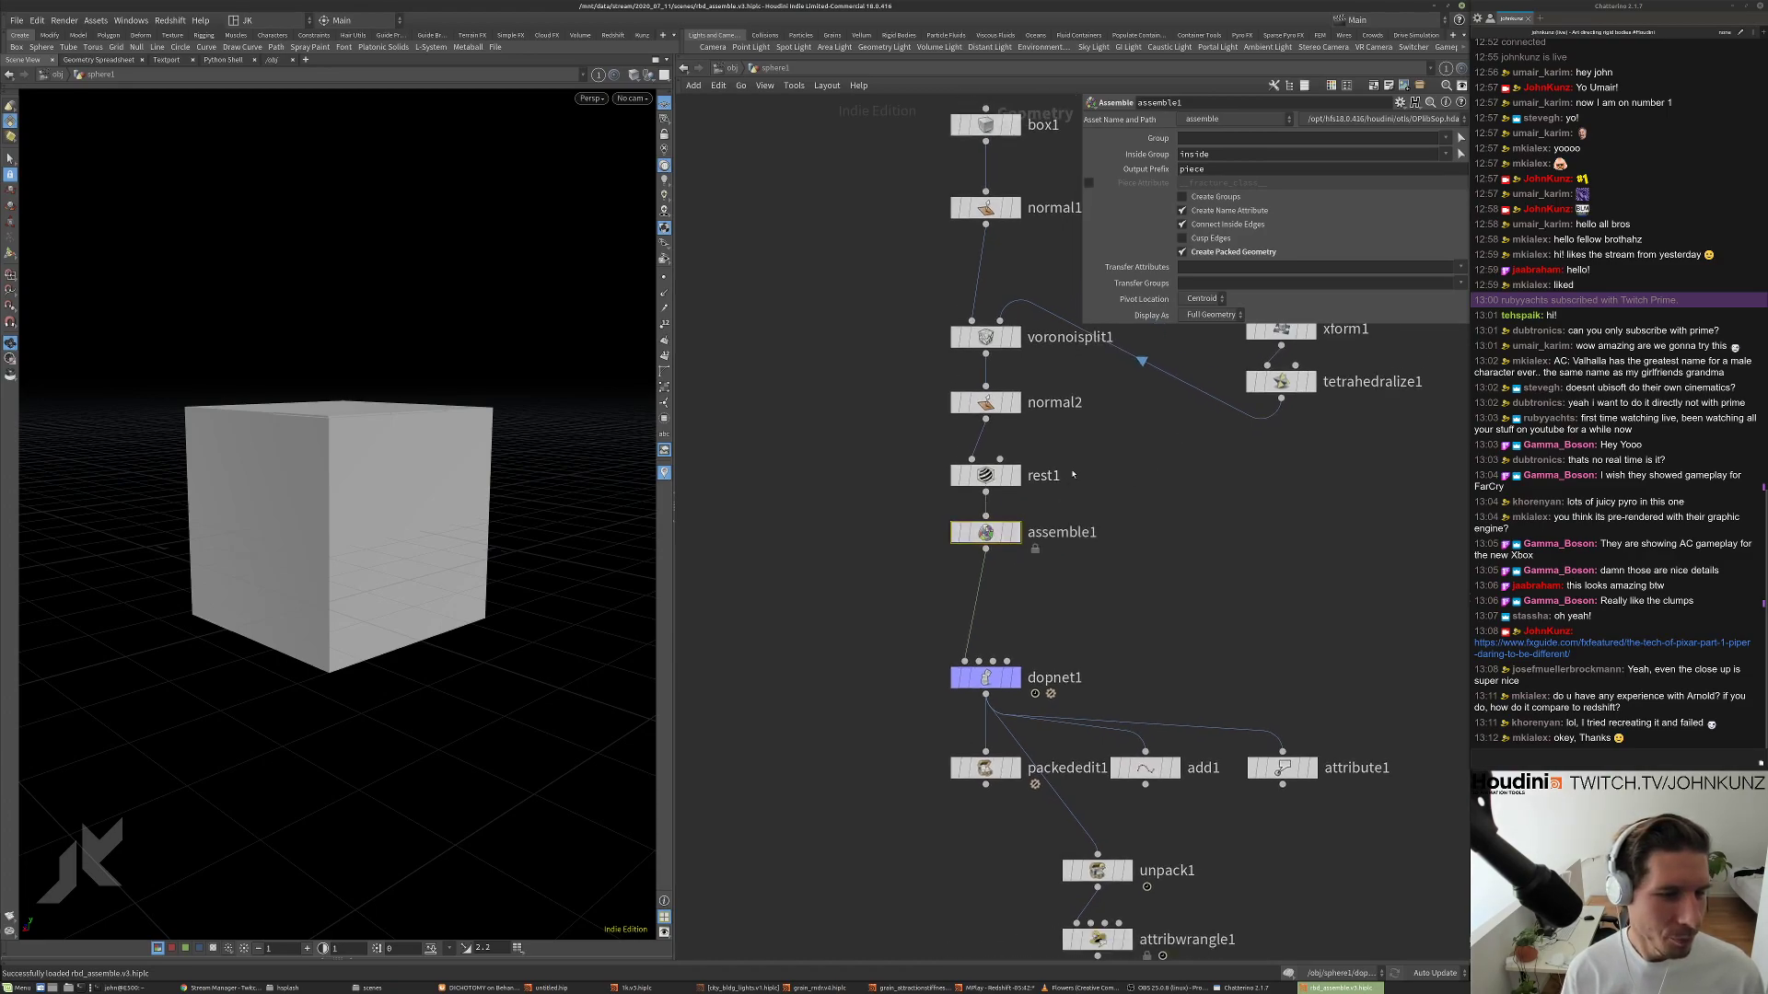
# Compact the sphere1, pointsfromvolume1, xform1 and tetrahedralize1 branch beside voronoisplit1 and raise box1 and sphere1 to the same level.
pyautogui.moveTo(1224, 501); pyautogui.dragTo(1085, 712, button='middle')
pyautogui.scroll(-2, 1118, 642)
pyautogui.moveTo(1121, 403); pyautogui.dragTo(1123, 456)
pyautogui.moveTo(1217, 706); pyautogui.dragTo(1128, 556)
pyautogui.moveTo(1127, 559); pyautogui.dragTo(1126, 505)
pyautogui.click(1176, 570)
pyautogui.moveTo(1057, 556); pyautogui.dragTo(1071, 512, button='middle')
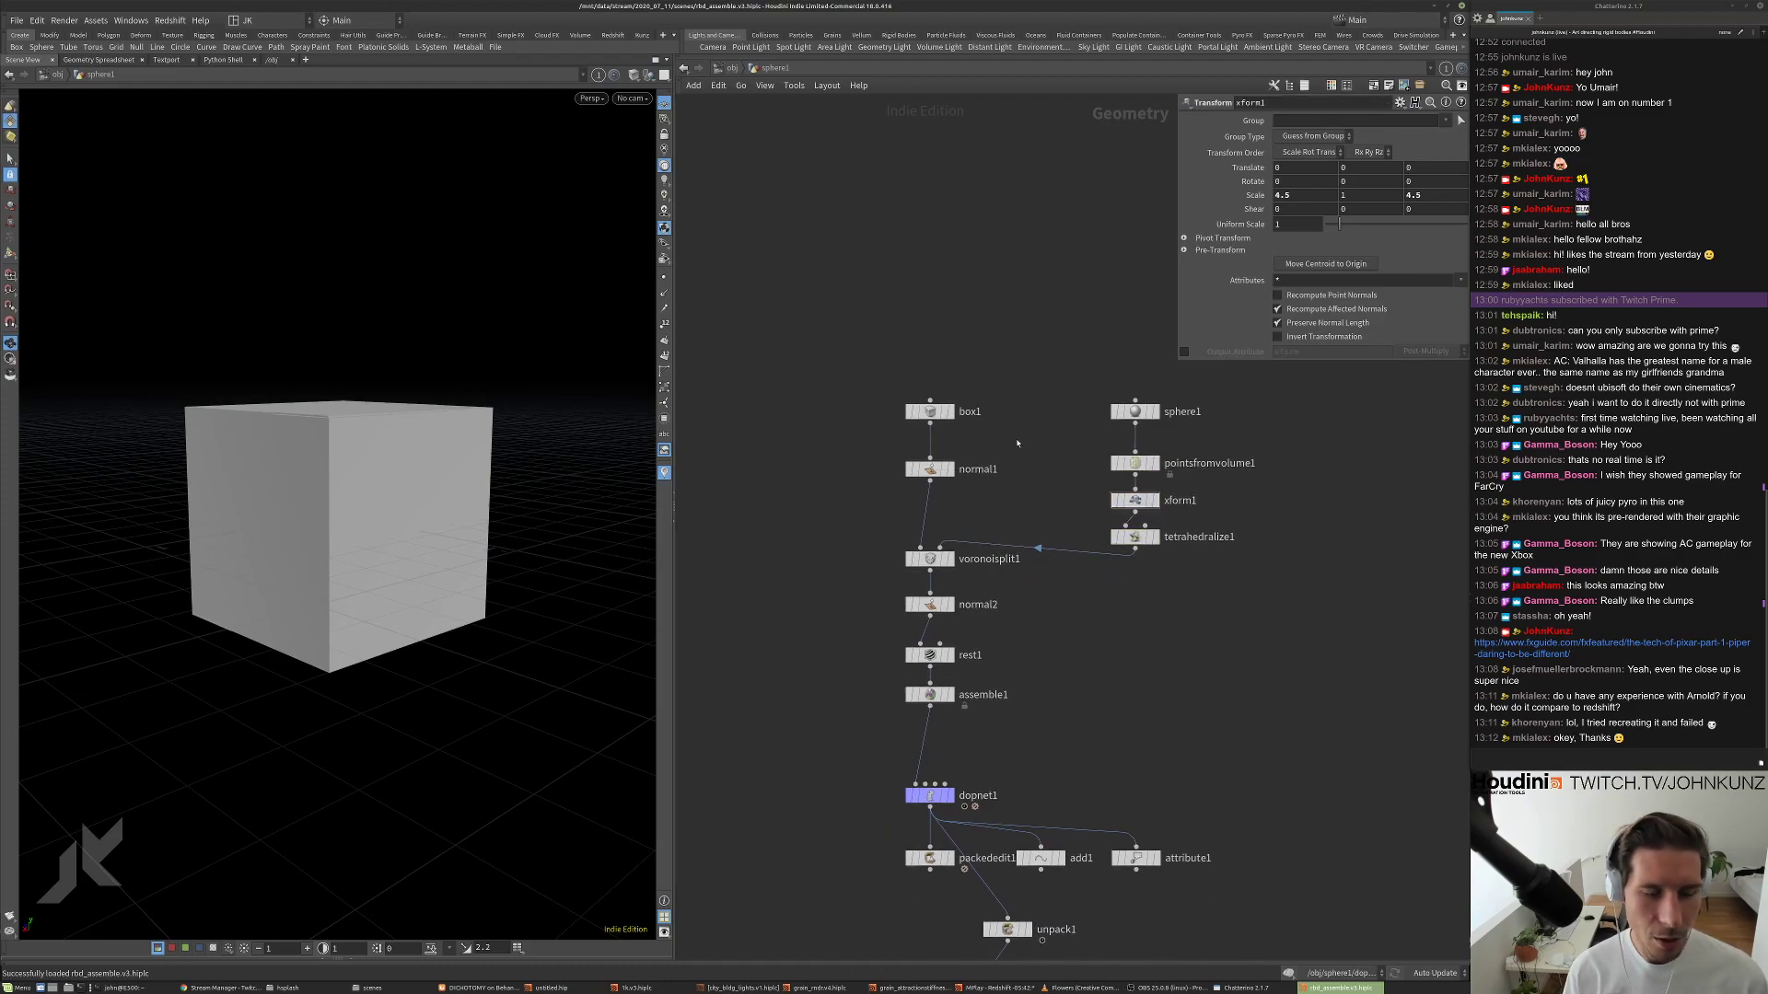
pyautogui.moveTo(930, 416); pyautogui.dragTo(930, 388)
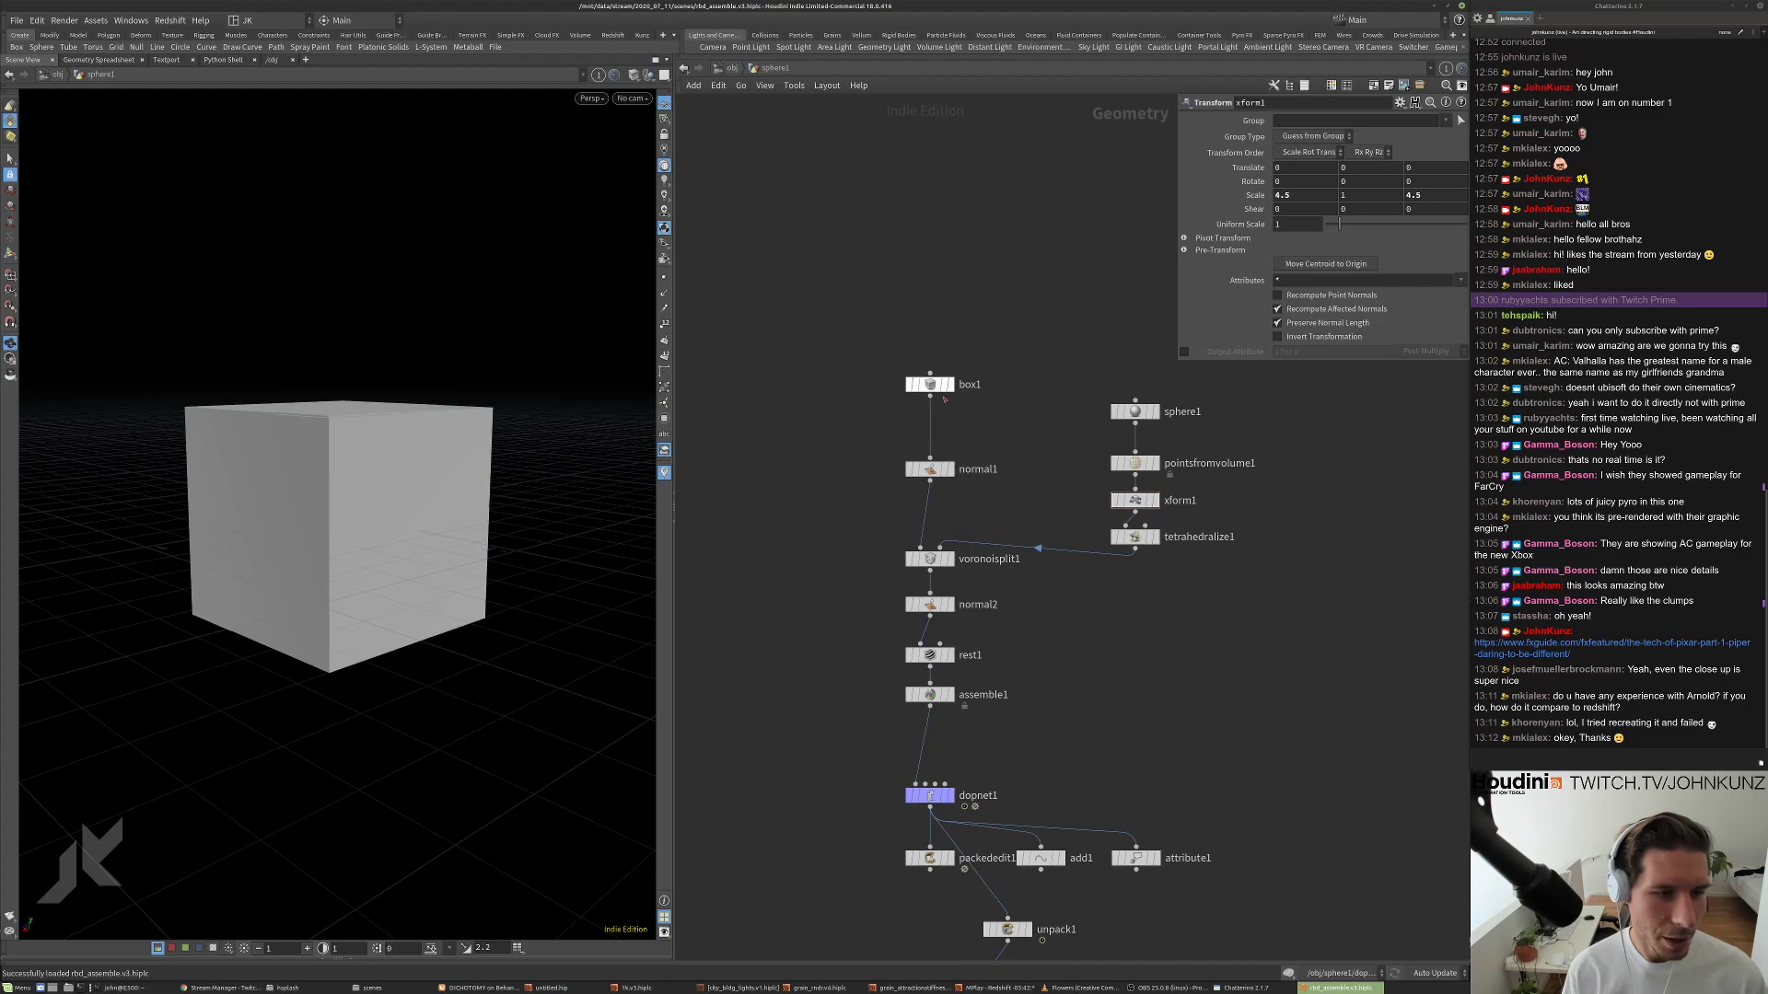
pyautogui.moveTo(1127, 411); pyautogui.dragTo(1133, 391)
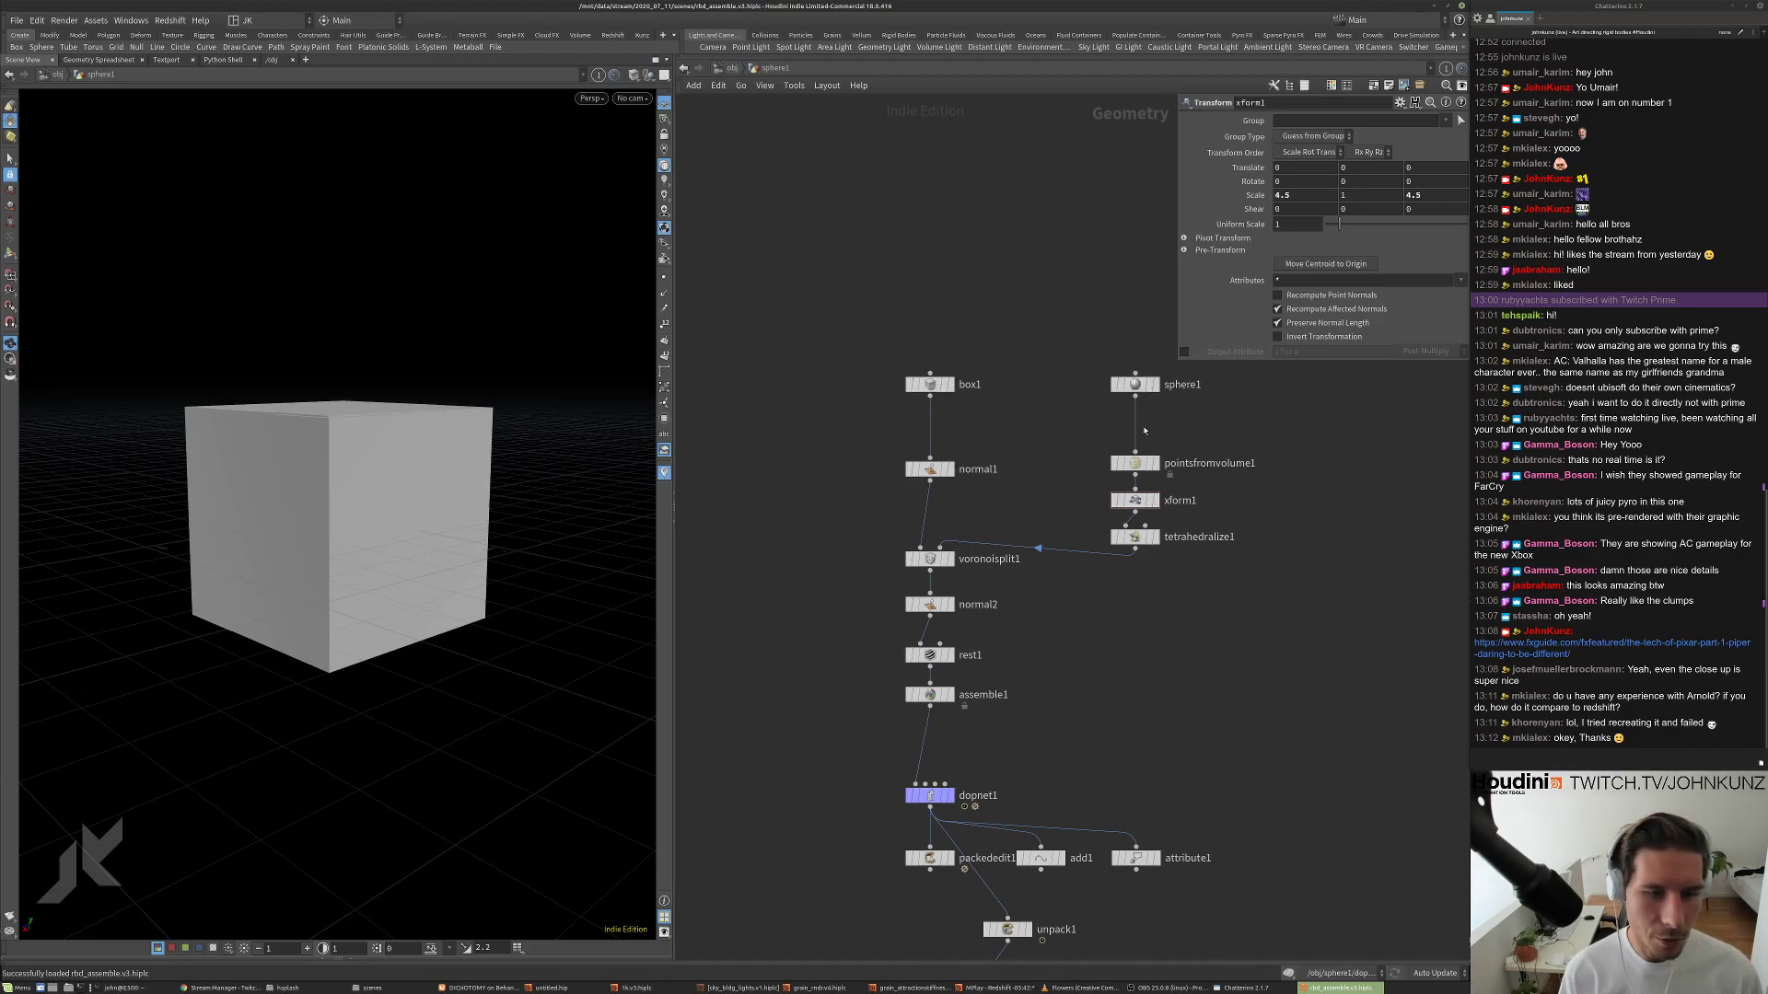
# Display box1 framed in the viewport and align normal1 level with pointsfromvolume1.
pyautogui.click(930, 384)
pyautogui.press('h')
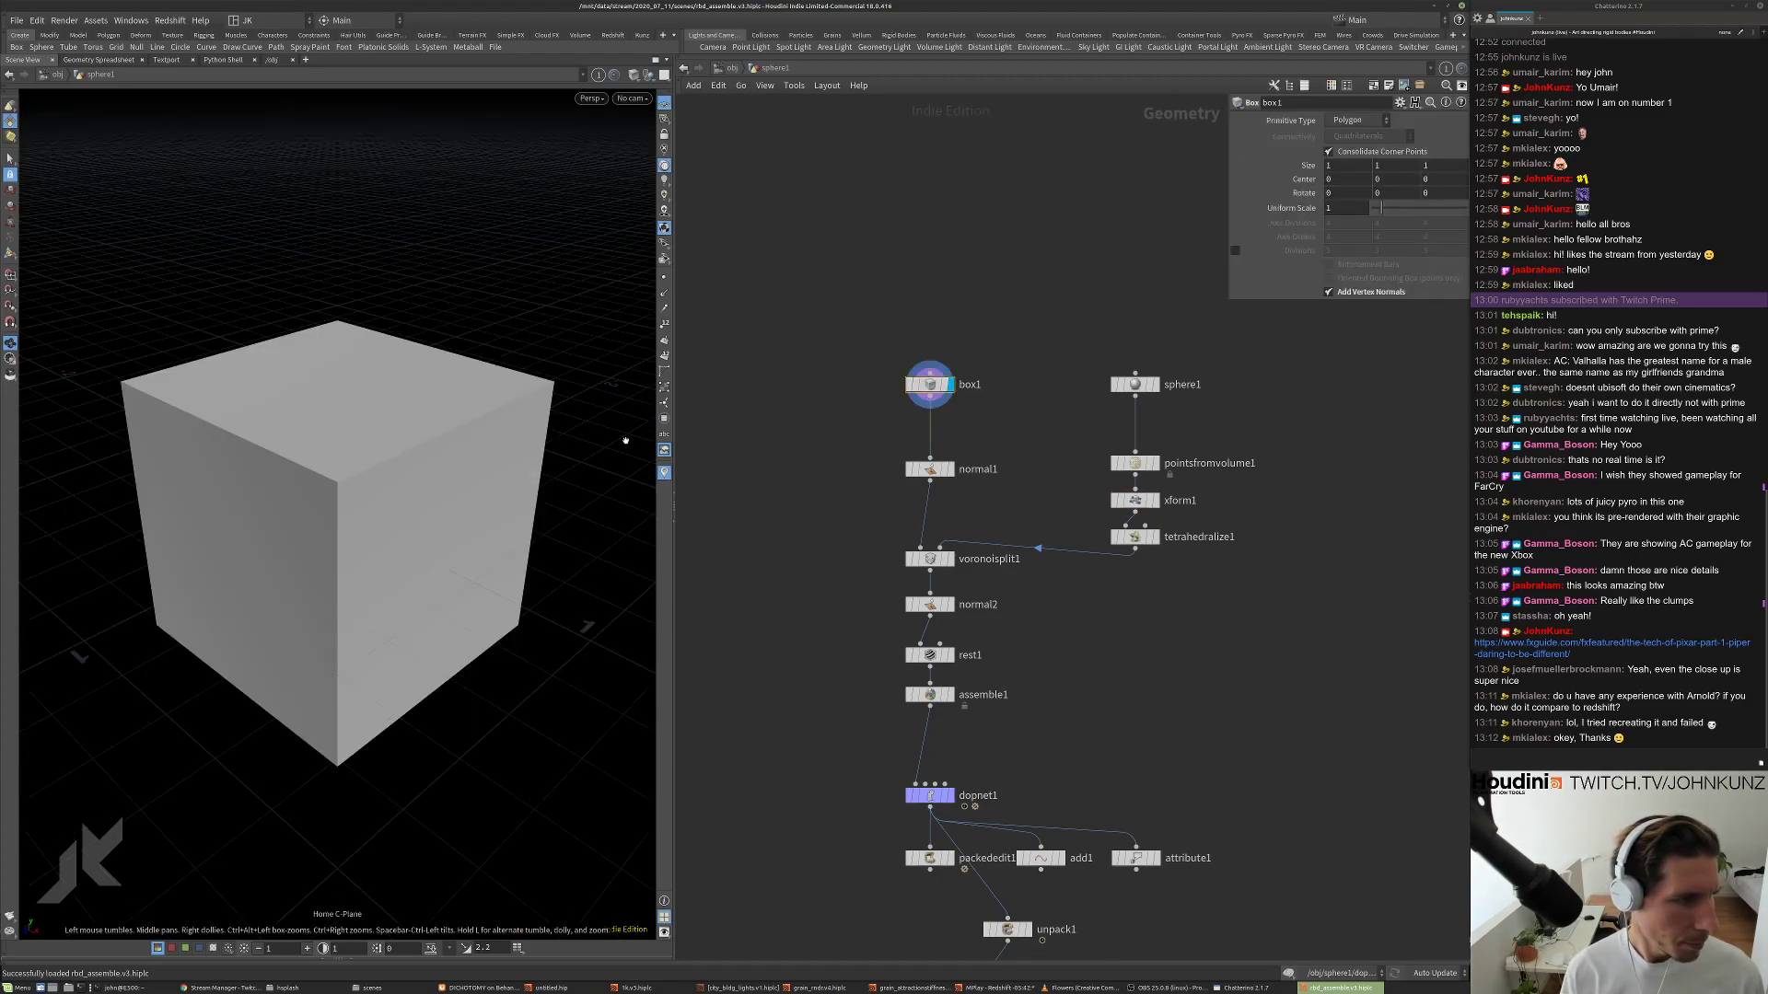
pyautogui.moveTo(935, 471); pyautogui.dragTo(935, 465)
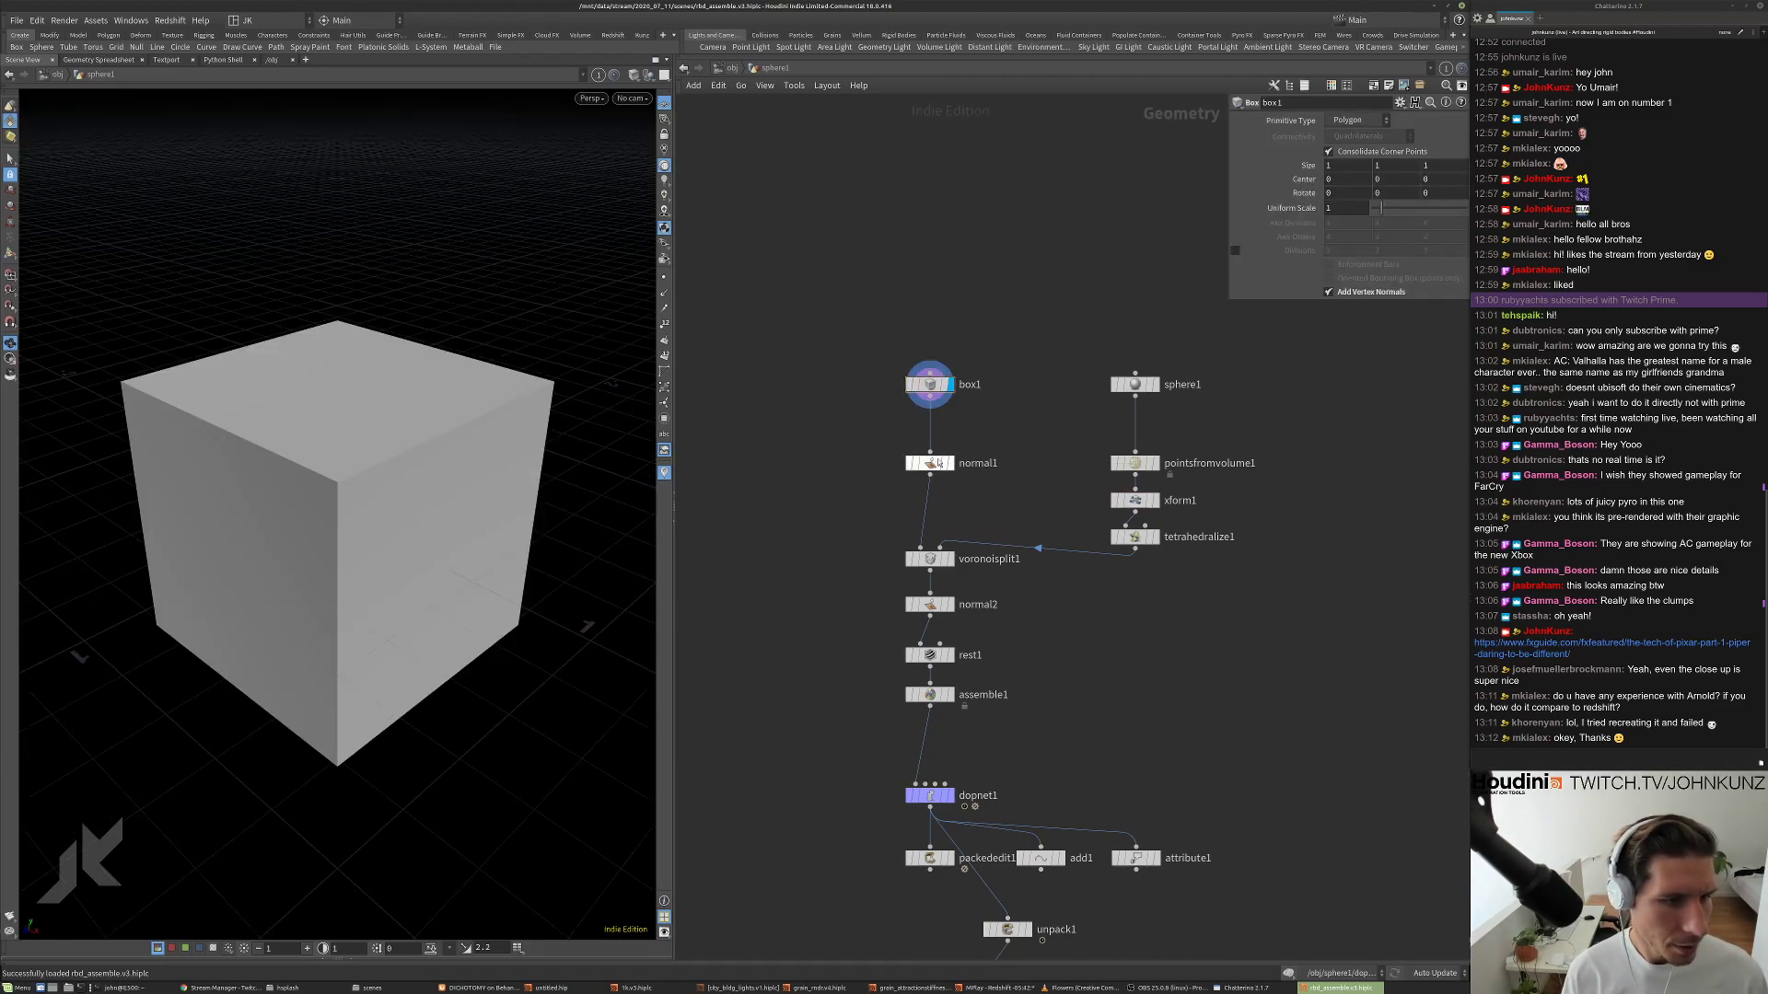
# Feed pointsfromvolume1 from box1 instead of sphere1, and display the pointsfromvolume1 and tetrahedralize1 outputs in turn.
pyautogui.moveTo(1134, 452); pyautogui.dragTo(930, 401)
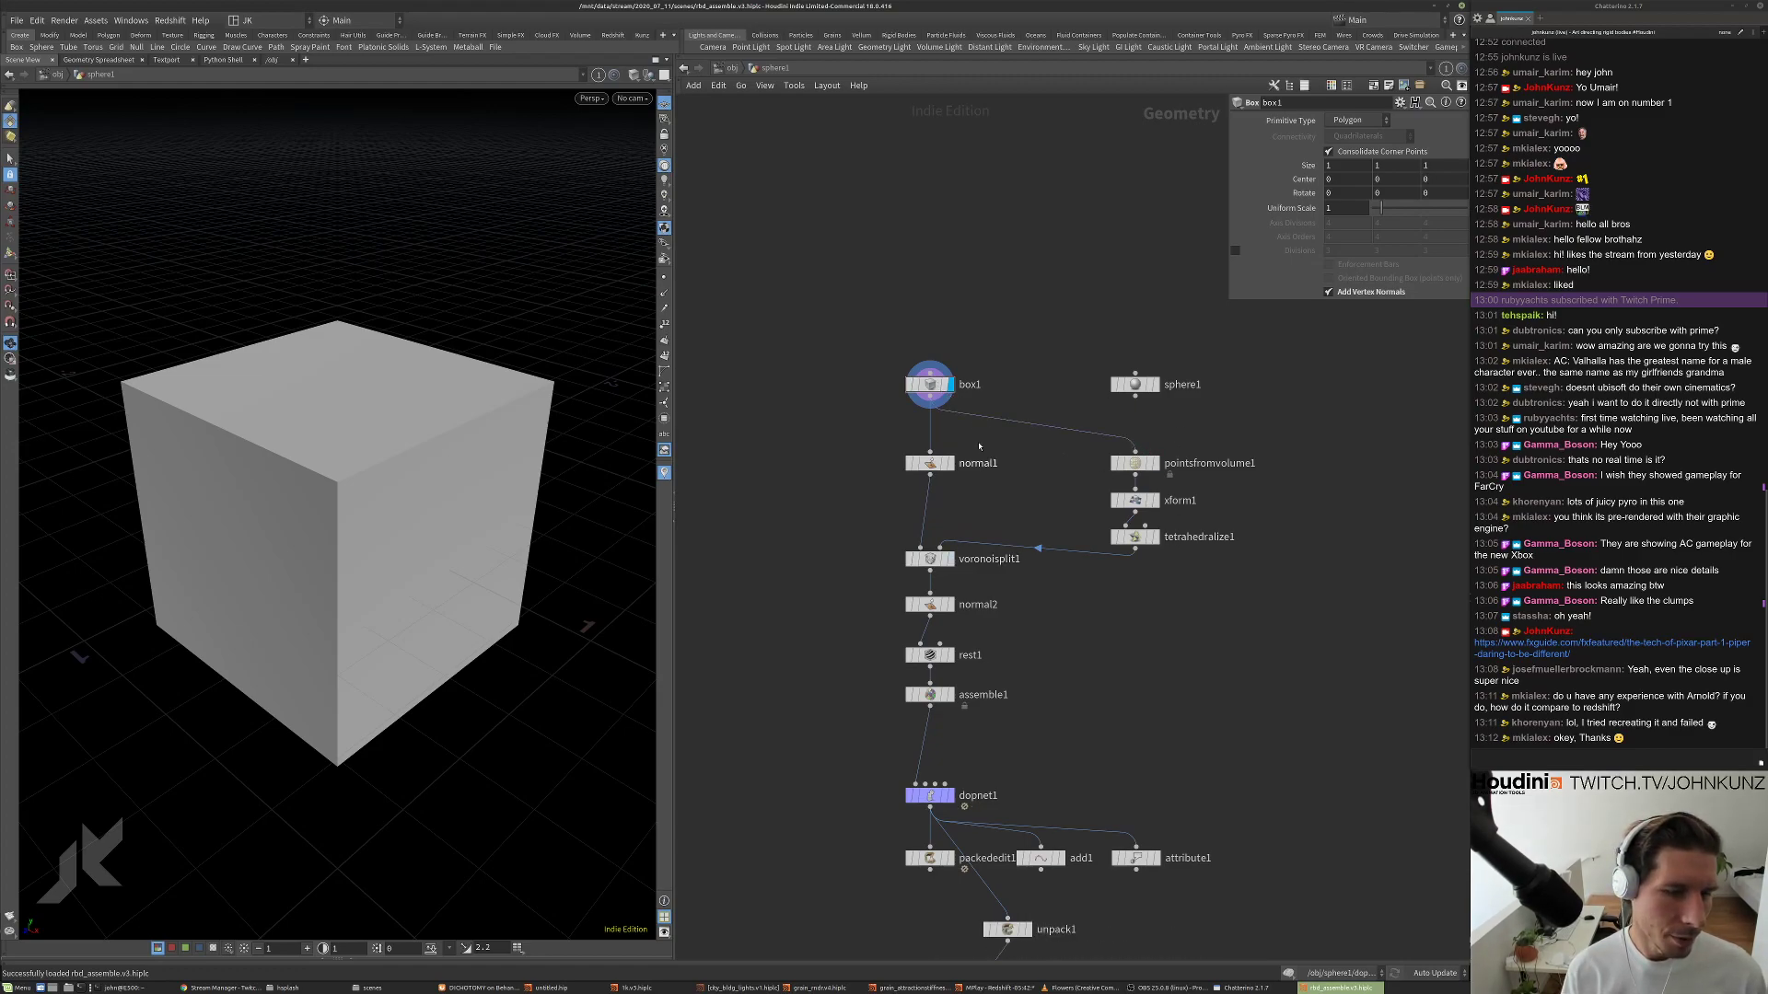
pyautogui.click(1156, 463)
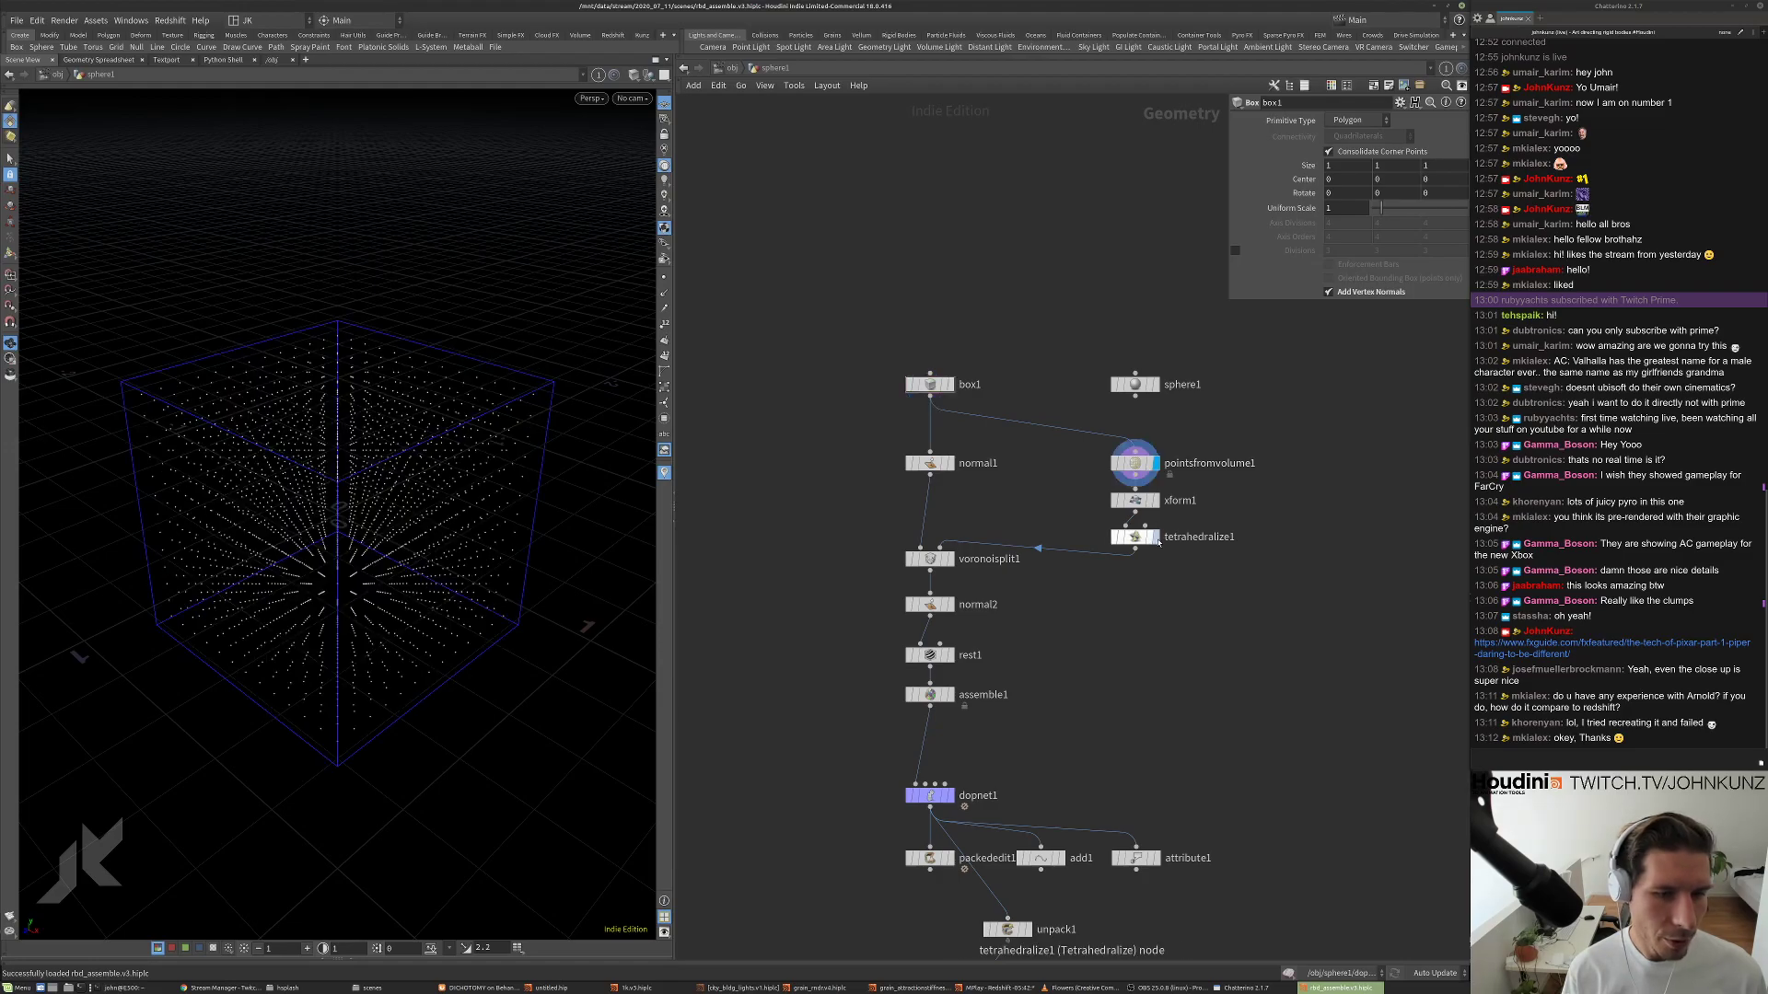
pyautogui.click(1155, 537)
pyautogui.press('g')
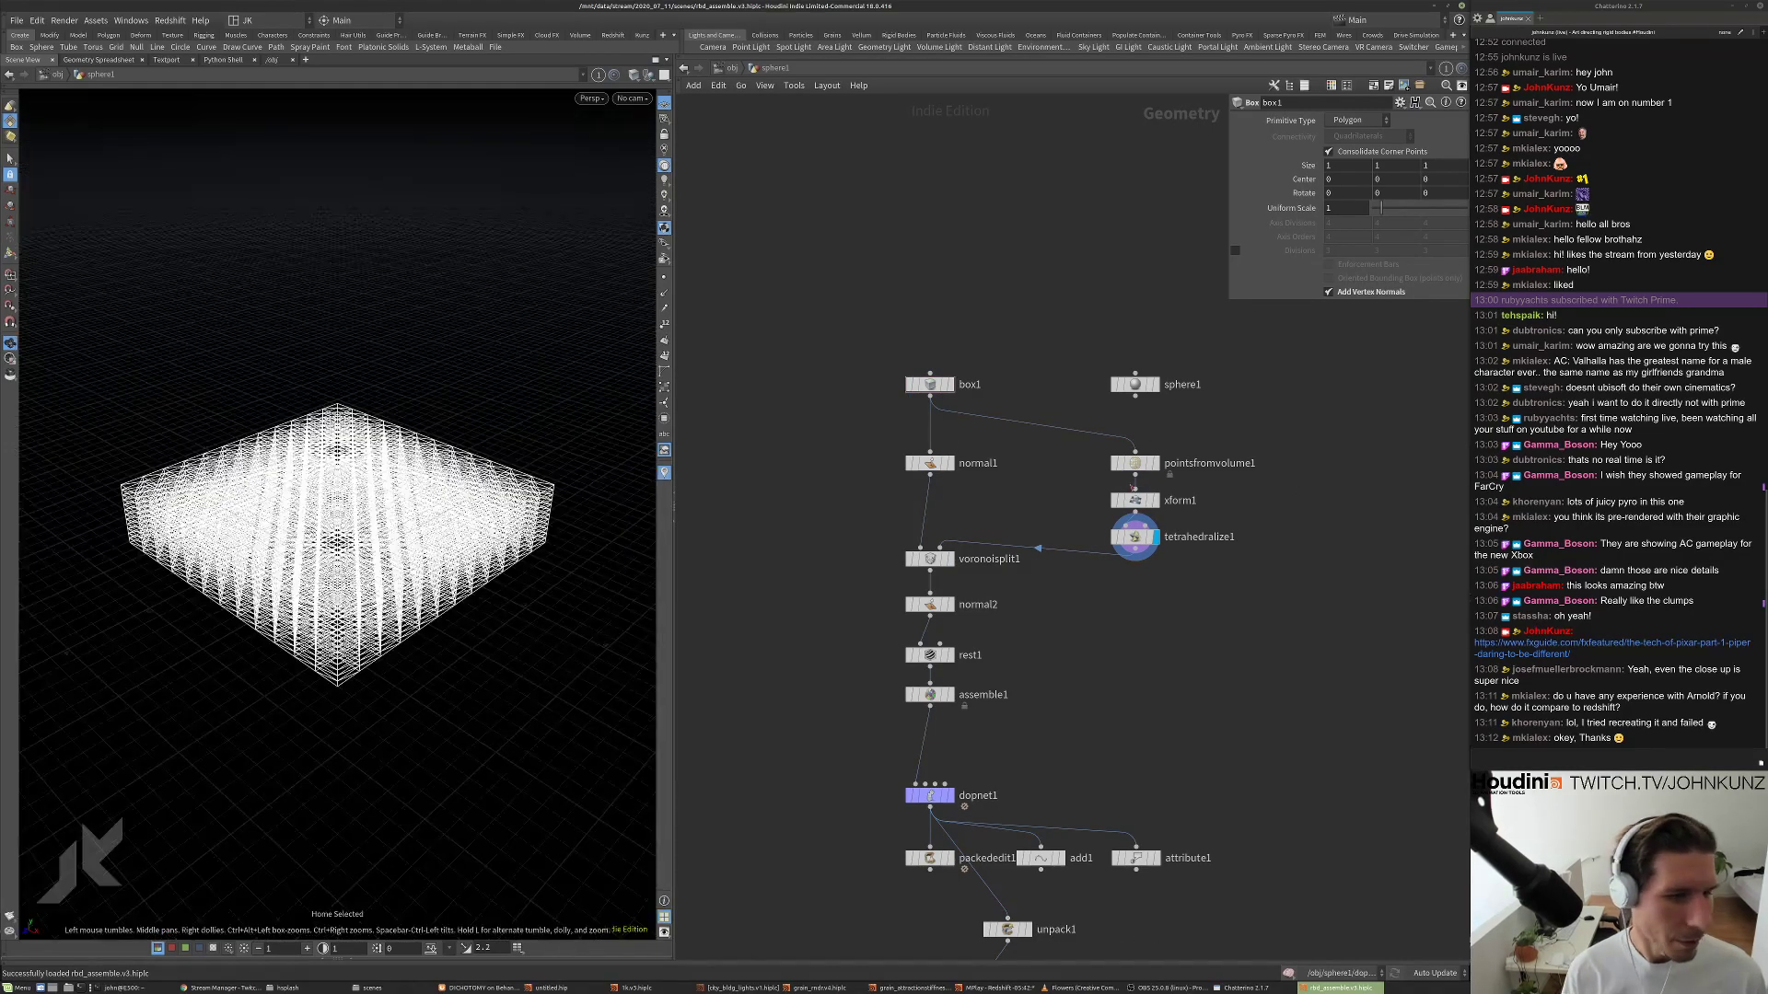
# Delete the xform1 node and the unused sphere1 node, and frame the tetrahedralized box in the viewport.
pyautogui.click(1156, 498)
pyautogui.scroll(3, 1141, 500)
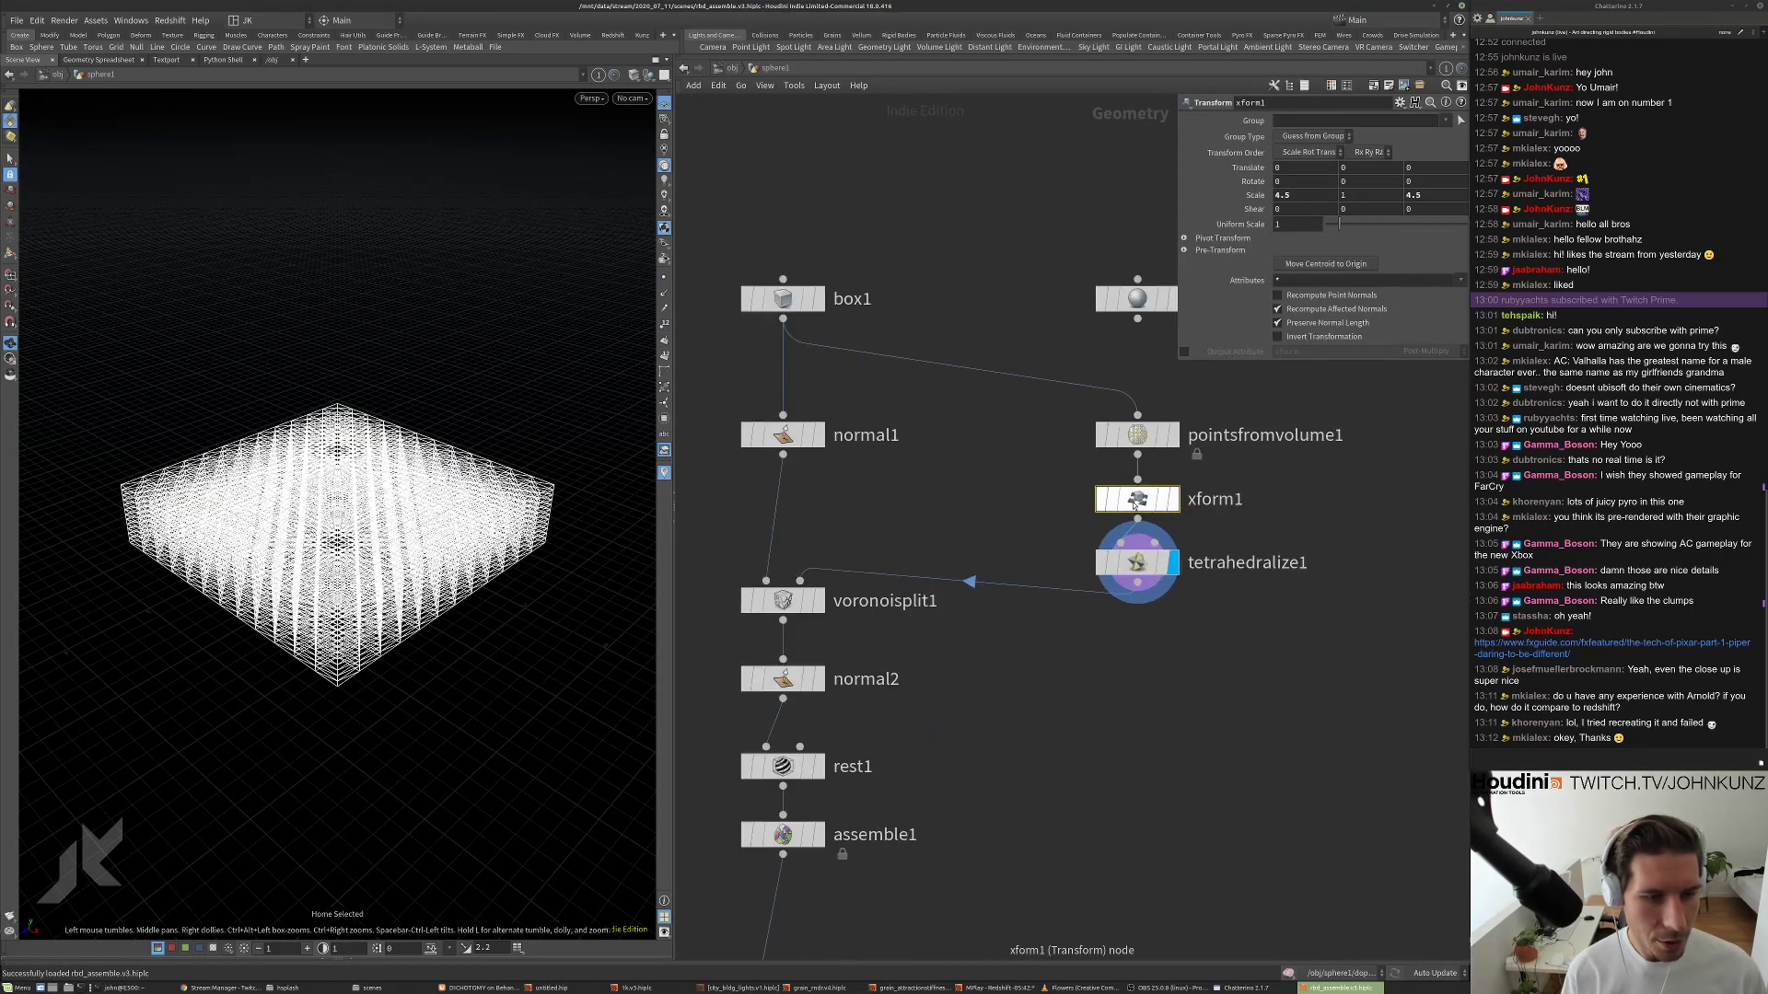
pyautogui.press('Delete')
pyautogui.press('h')
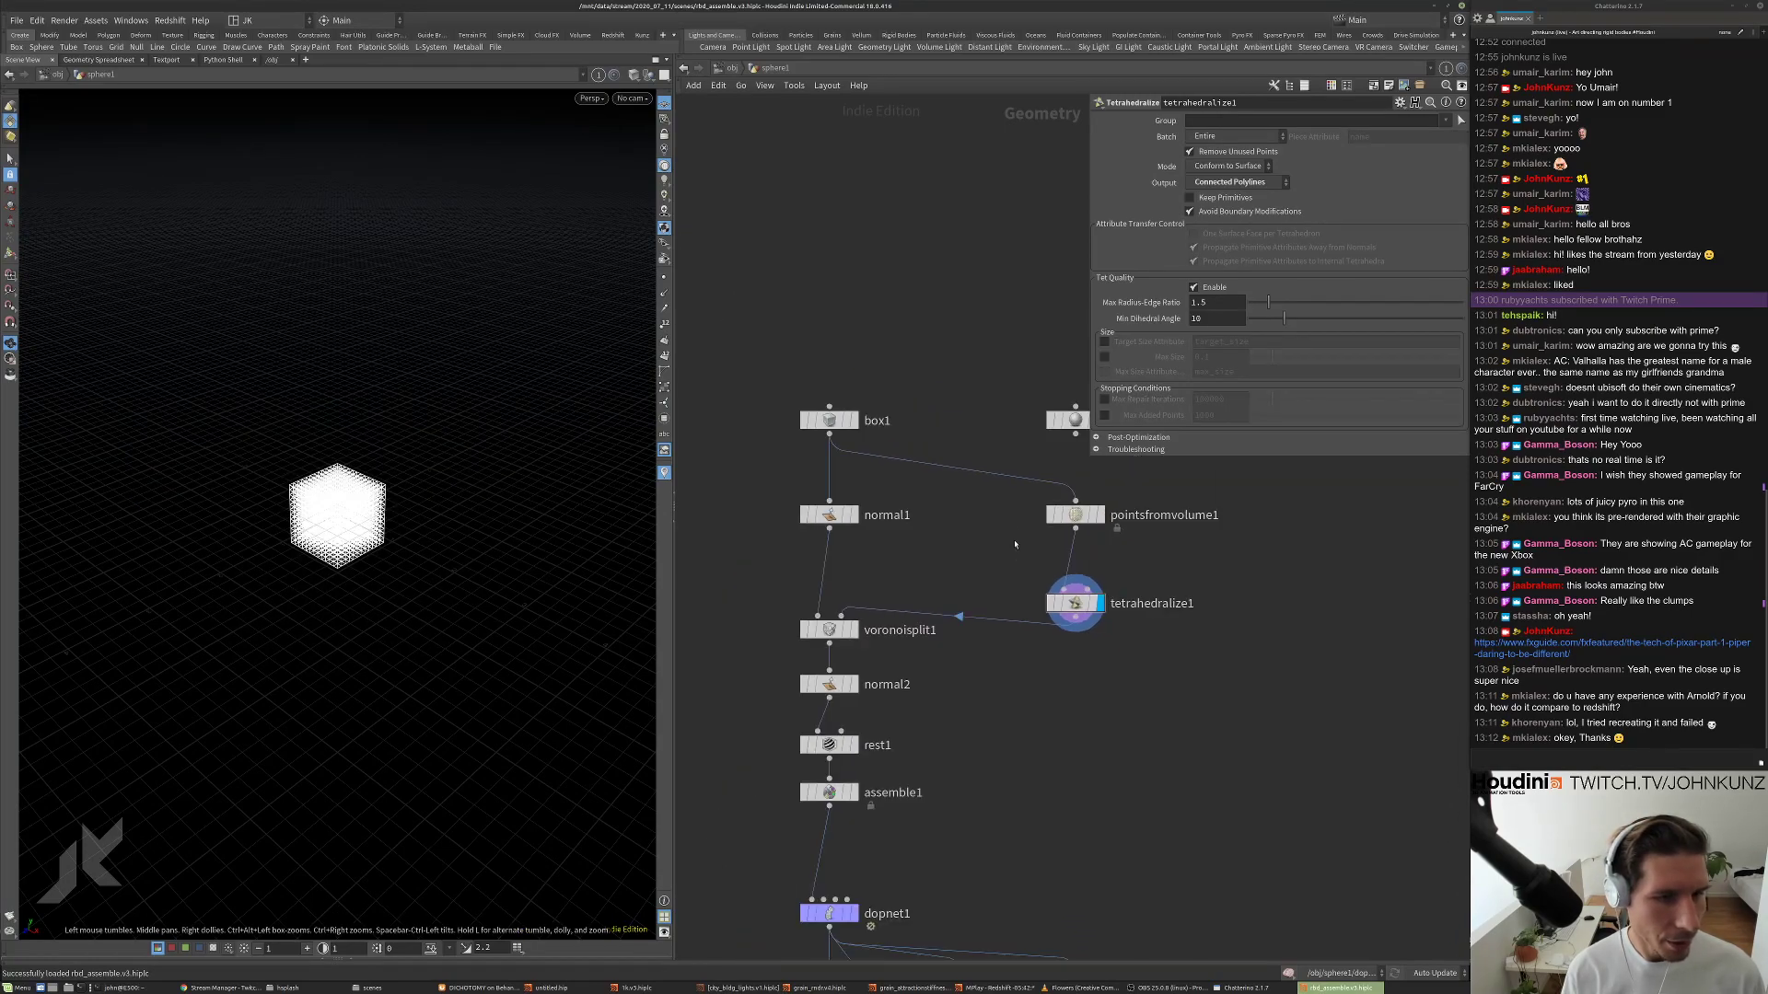
pyautogui.click(1025, 500)
pyautogui.press('Delete')
pyautogui.press('h')
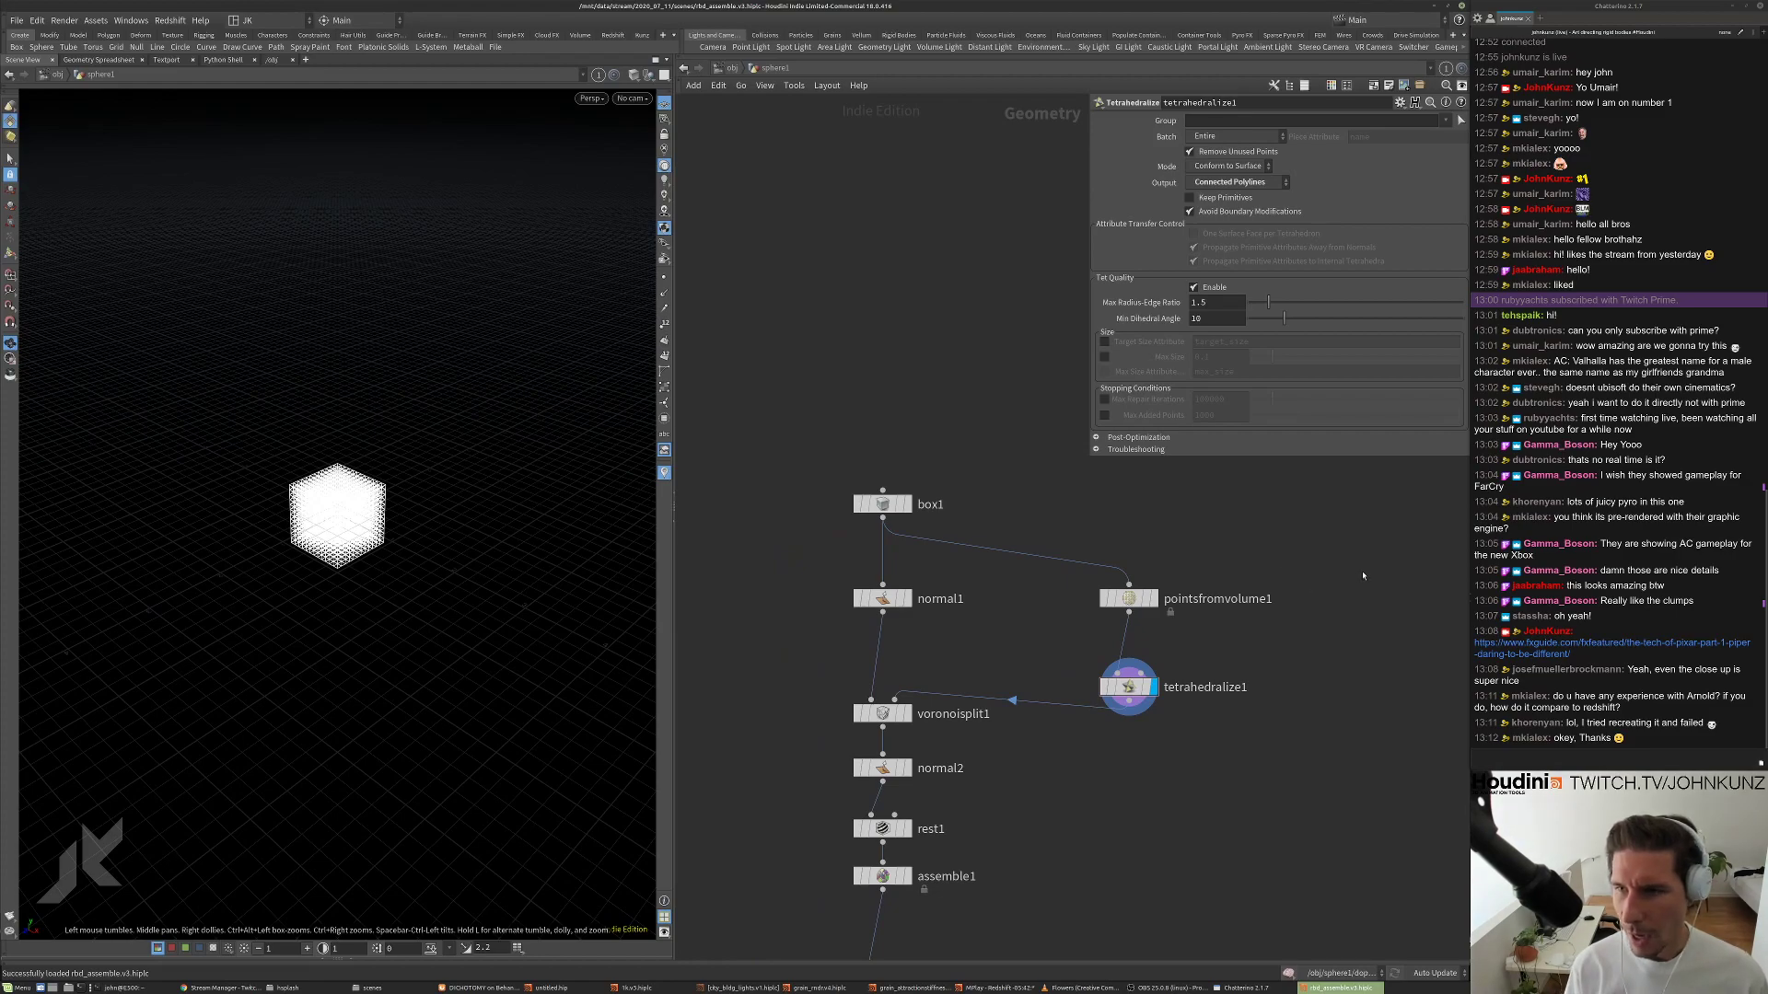
# Add a File node beside box1 and display its output.
pyautogui.scroll(3, 1068, 654)
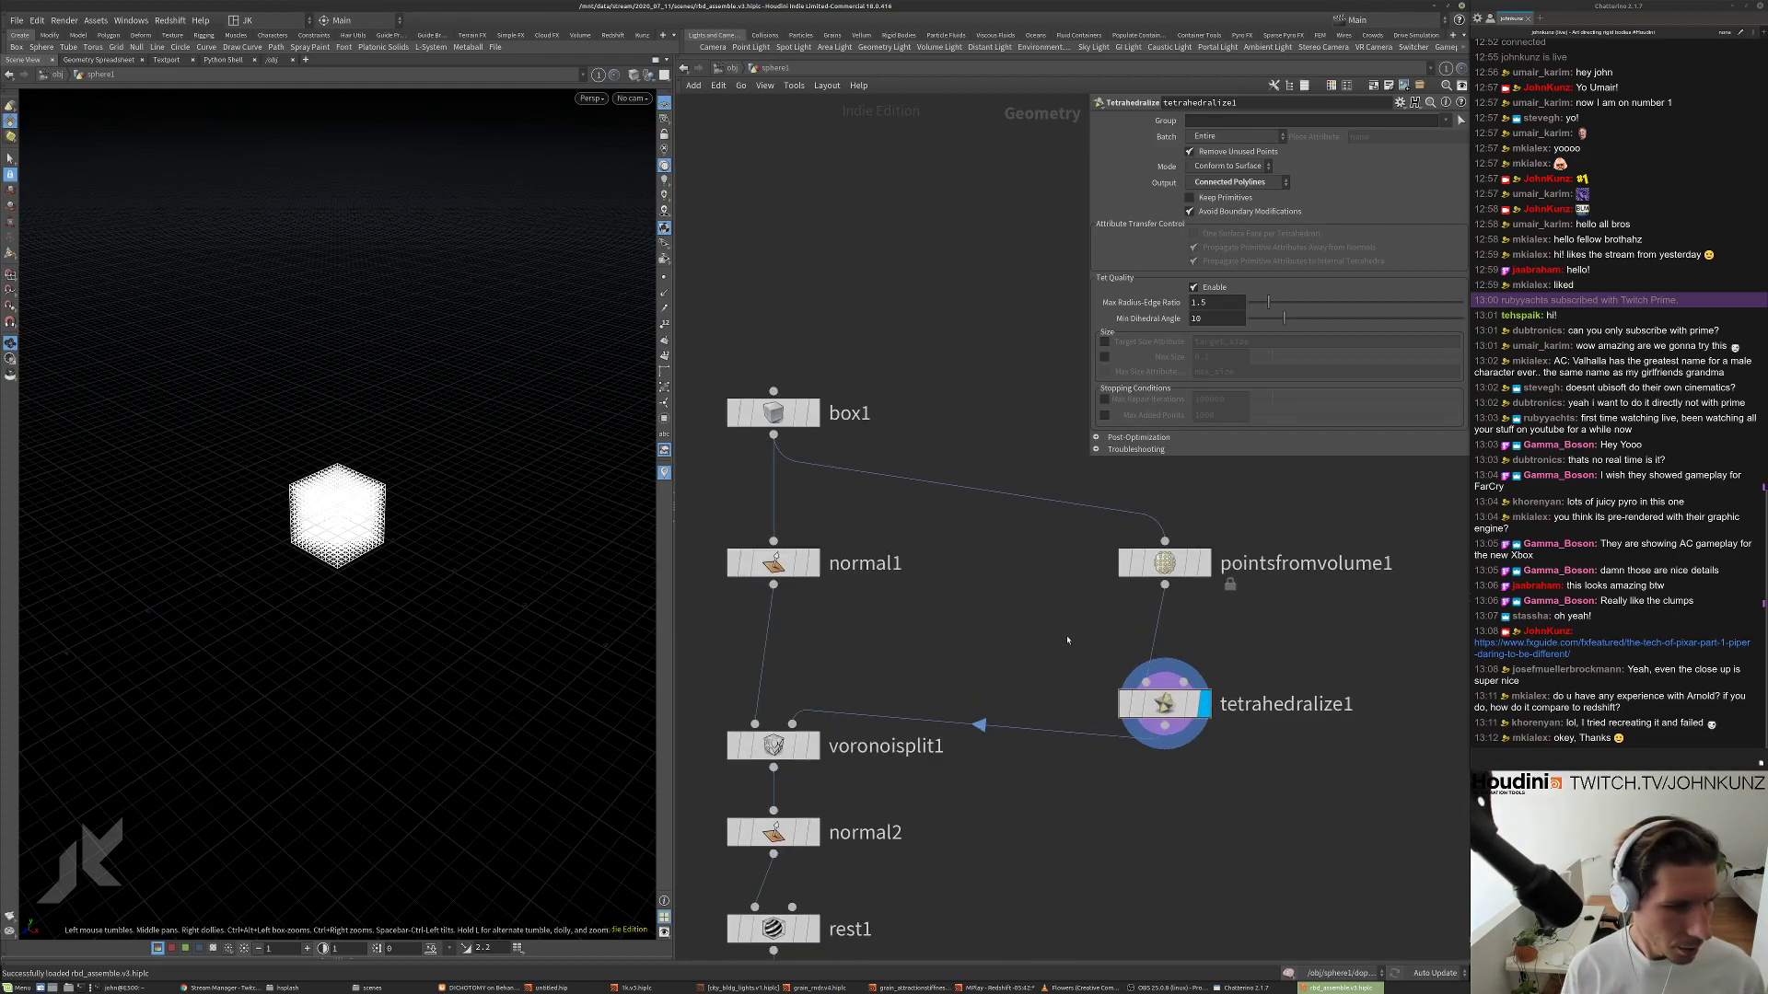
pyautogui.scroll(-2, 1006, 616)
pyautogui.scroll(3, 1110, 613)
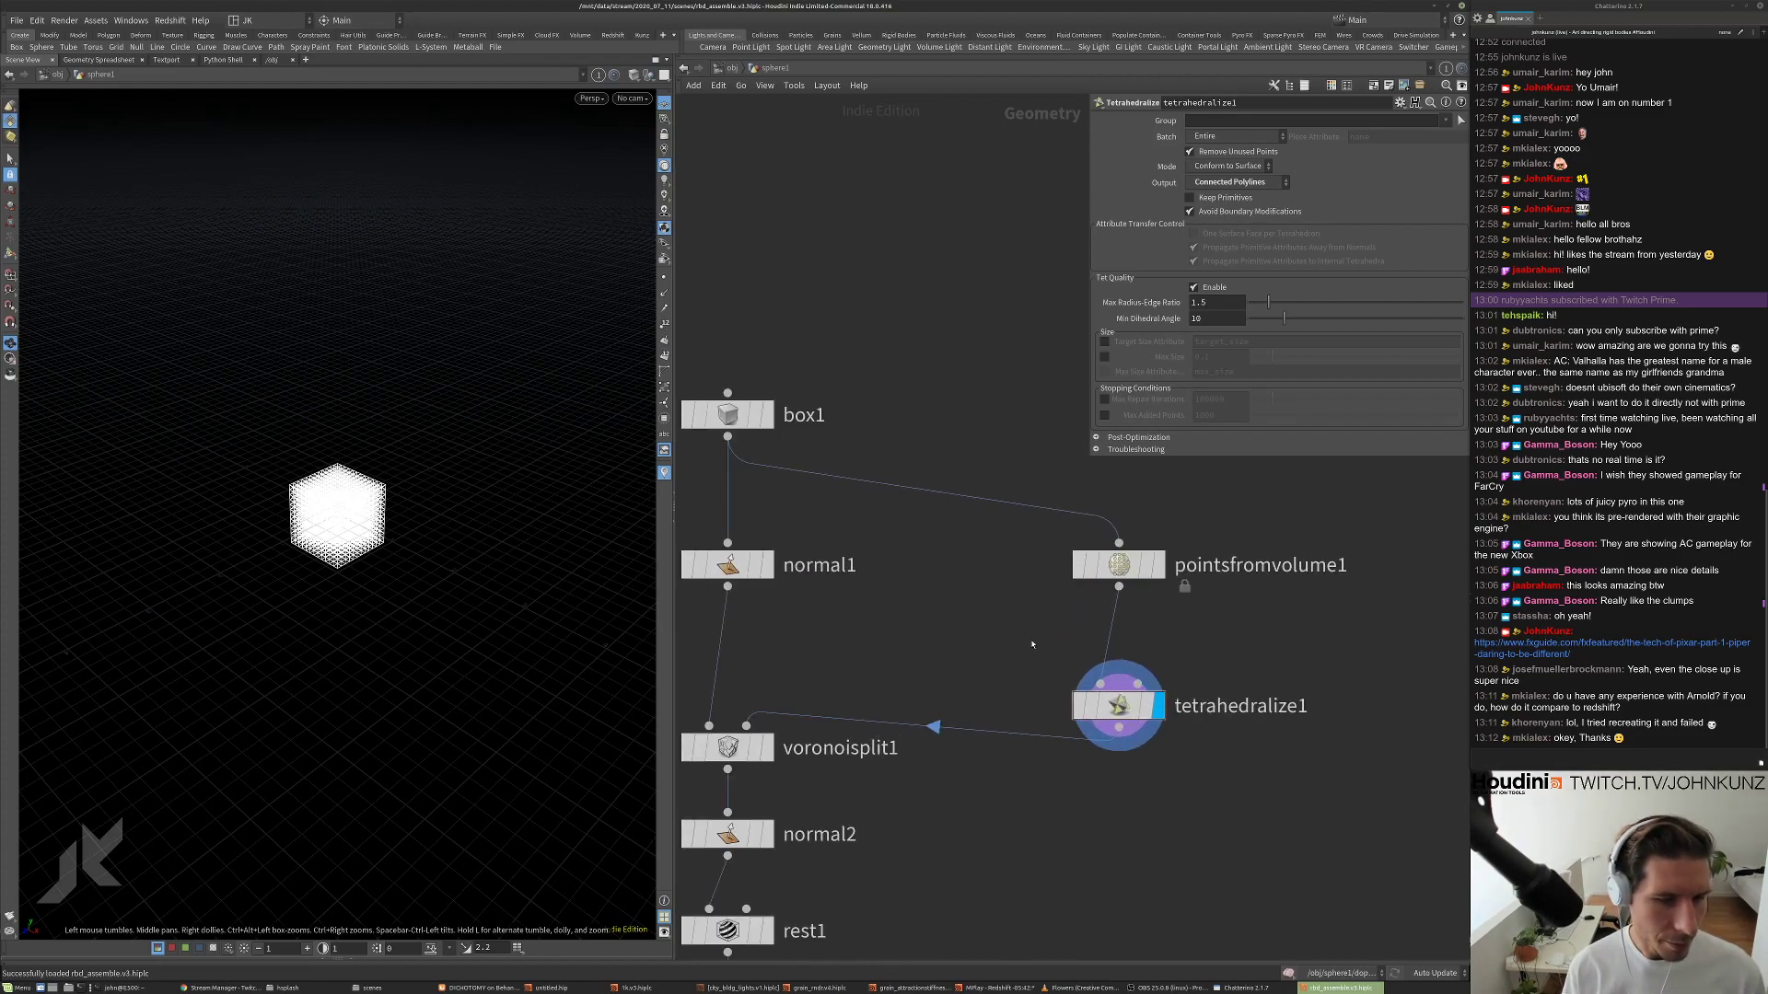
pyautogui.moveTo(1030, 644); pyautogui.dragTo(1132, 718, button='middle')
pyautogui.click(842, 489)
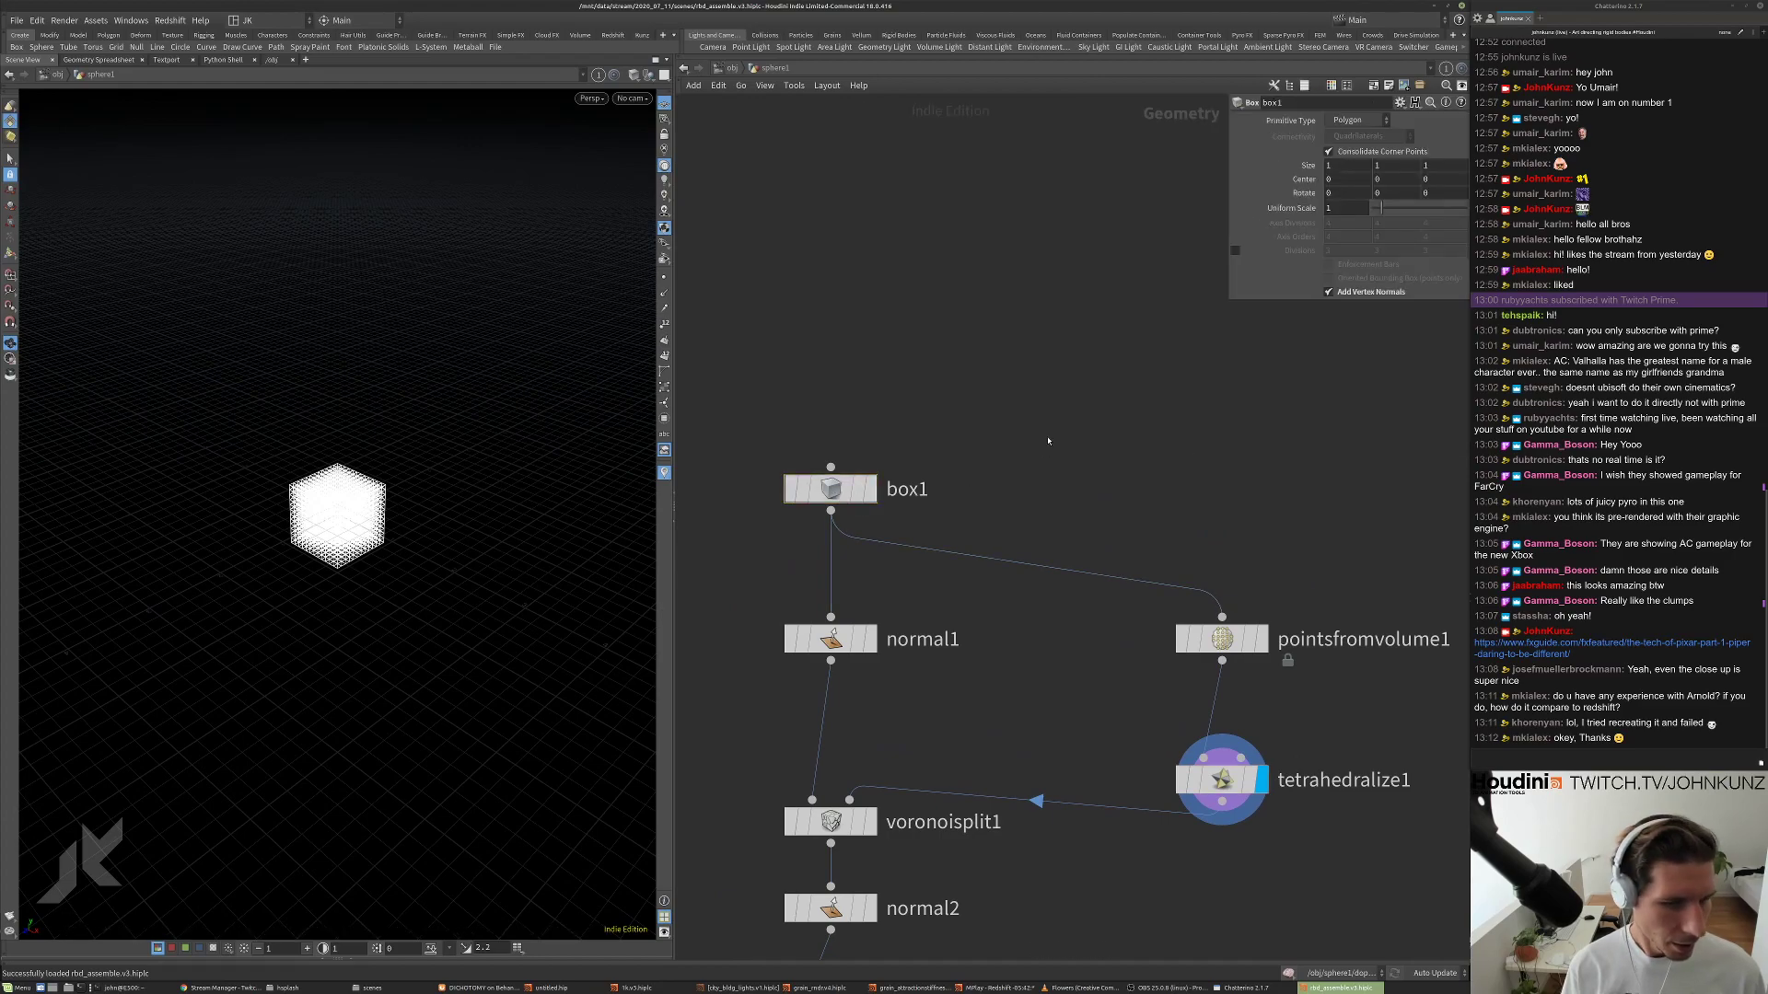
pyautogui.moveTo(1082, 514); pyautogui.dragTo(1102, 401, button='middle')
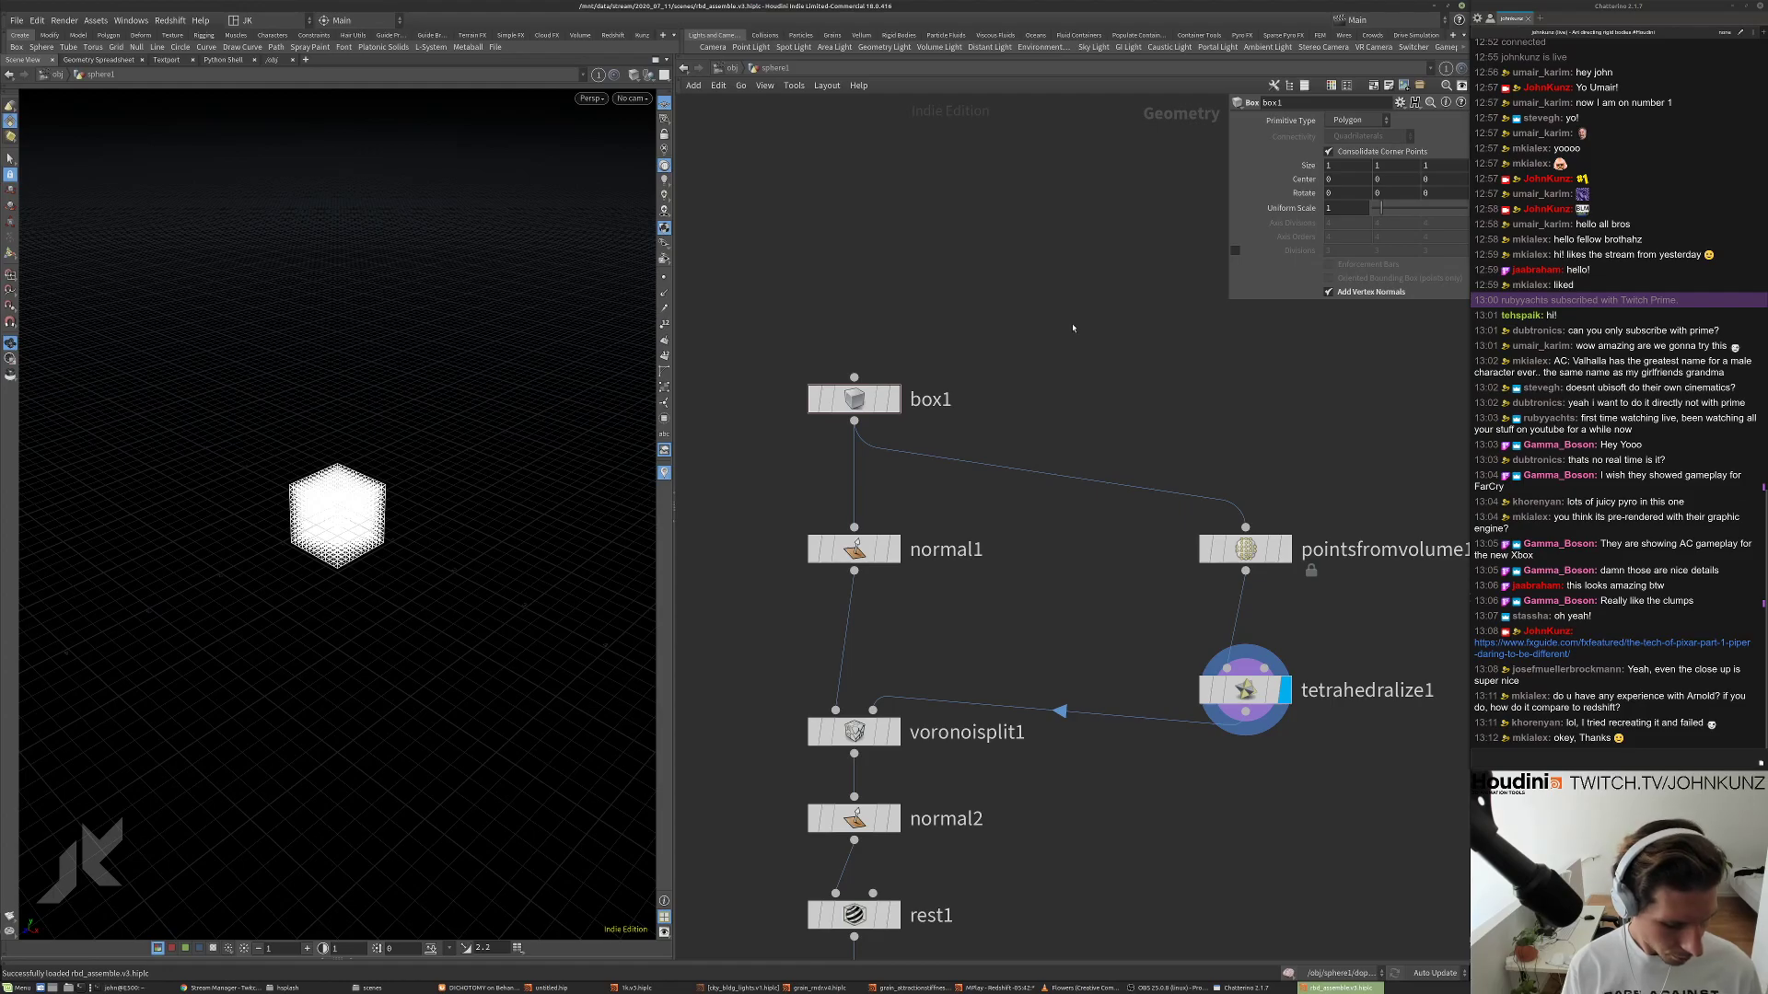
pyautogui.press('Tab')
pyautogui.write('file')
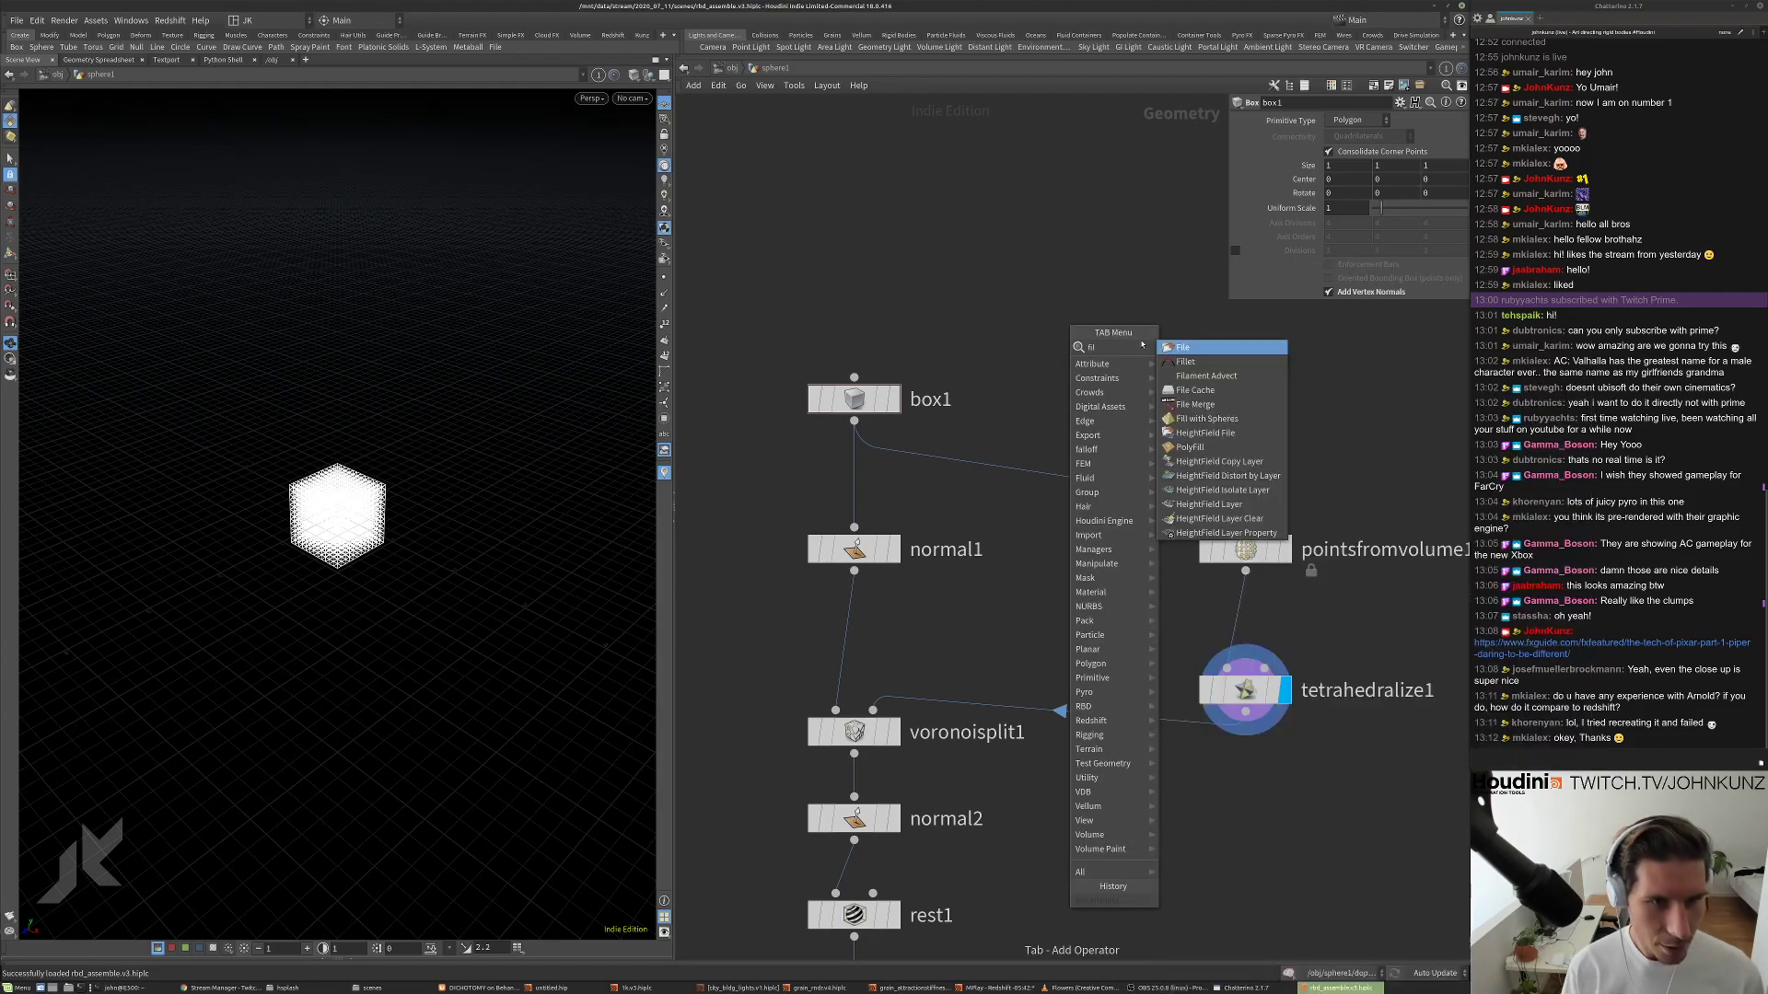
pyautogui.press('Return')
pyautogui.click(1068, 375)
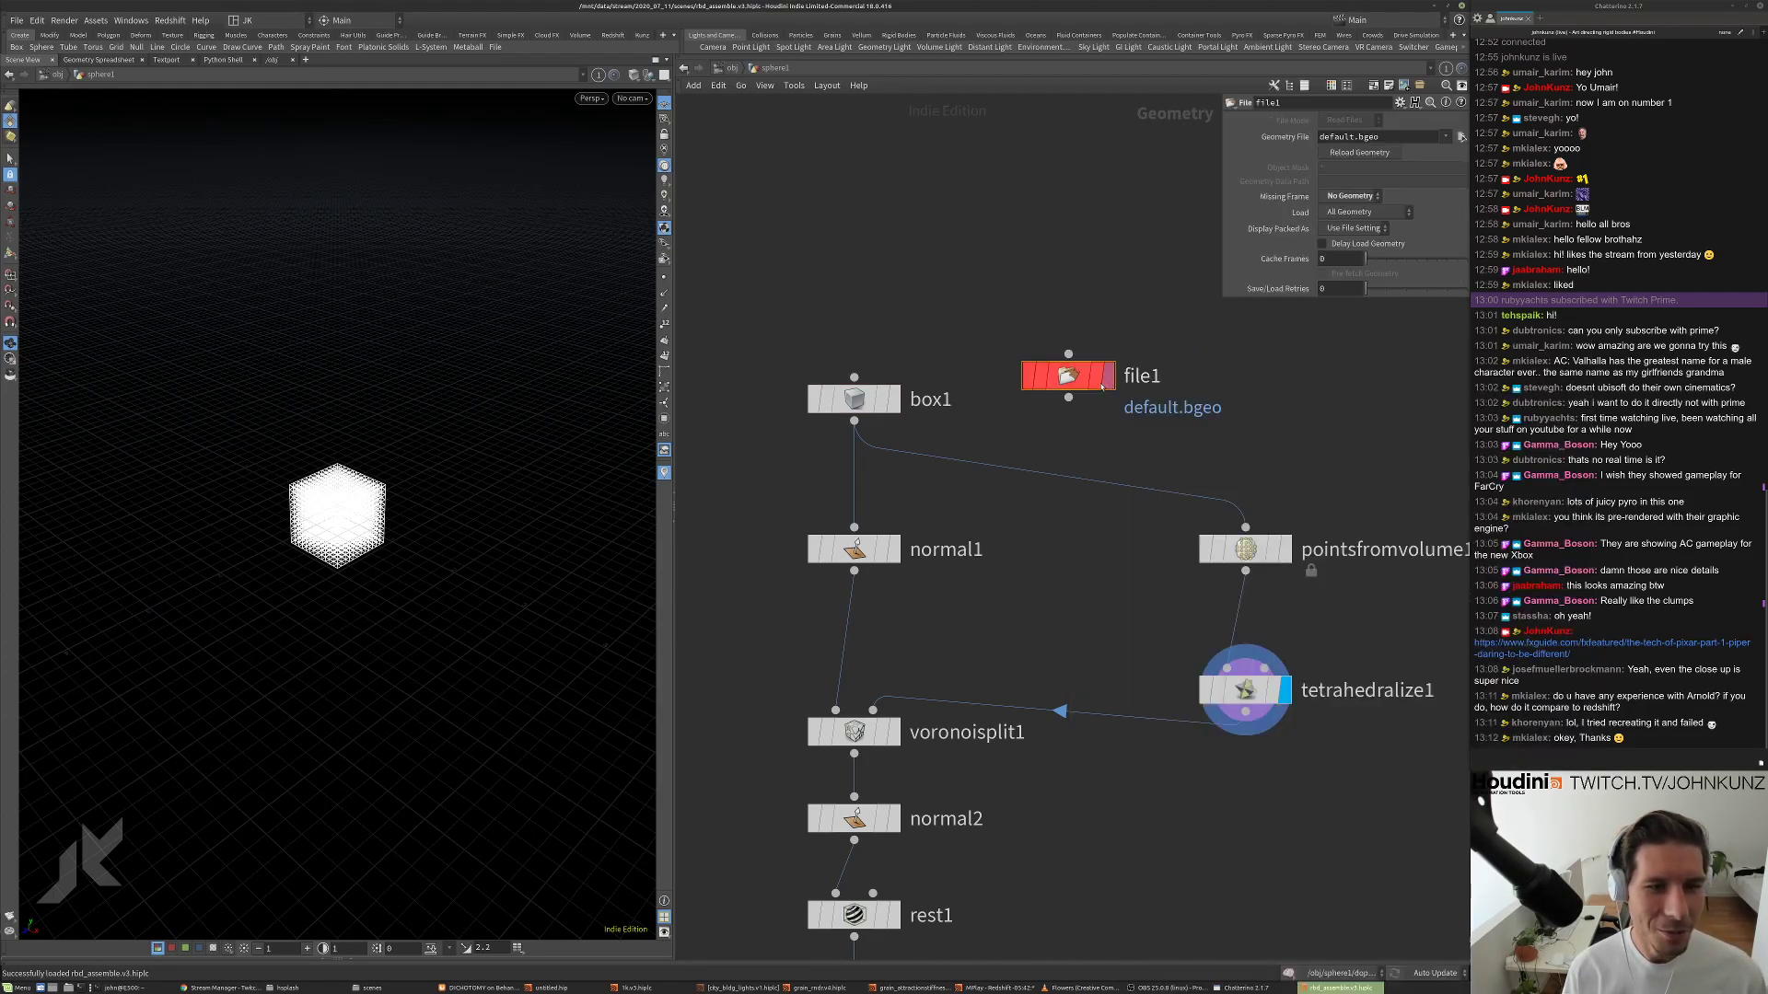
pyautogui.click(1109, 376)
# Browse for file1's geometry file in /mnt/data/useful/geo/ and open the asaro_head folder.
pyautogui.click(1461, 136)
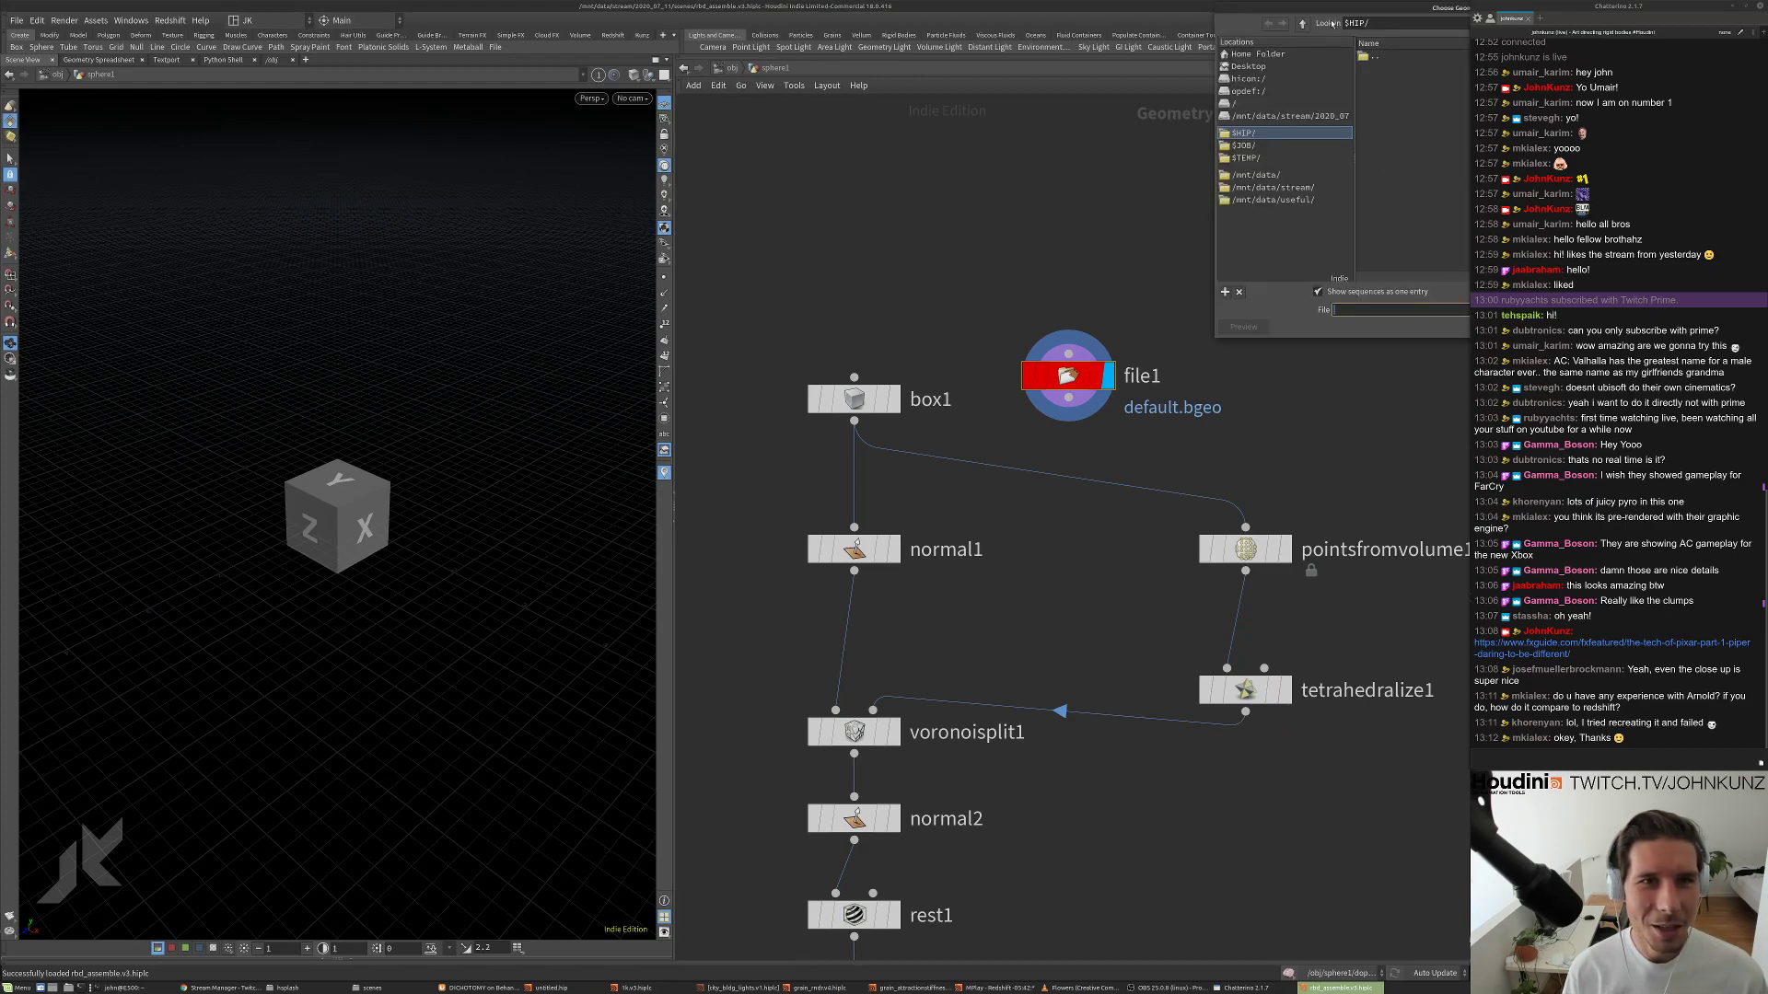
pyautogui.click(1066, 551)
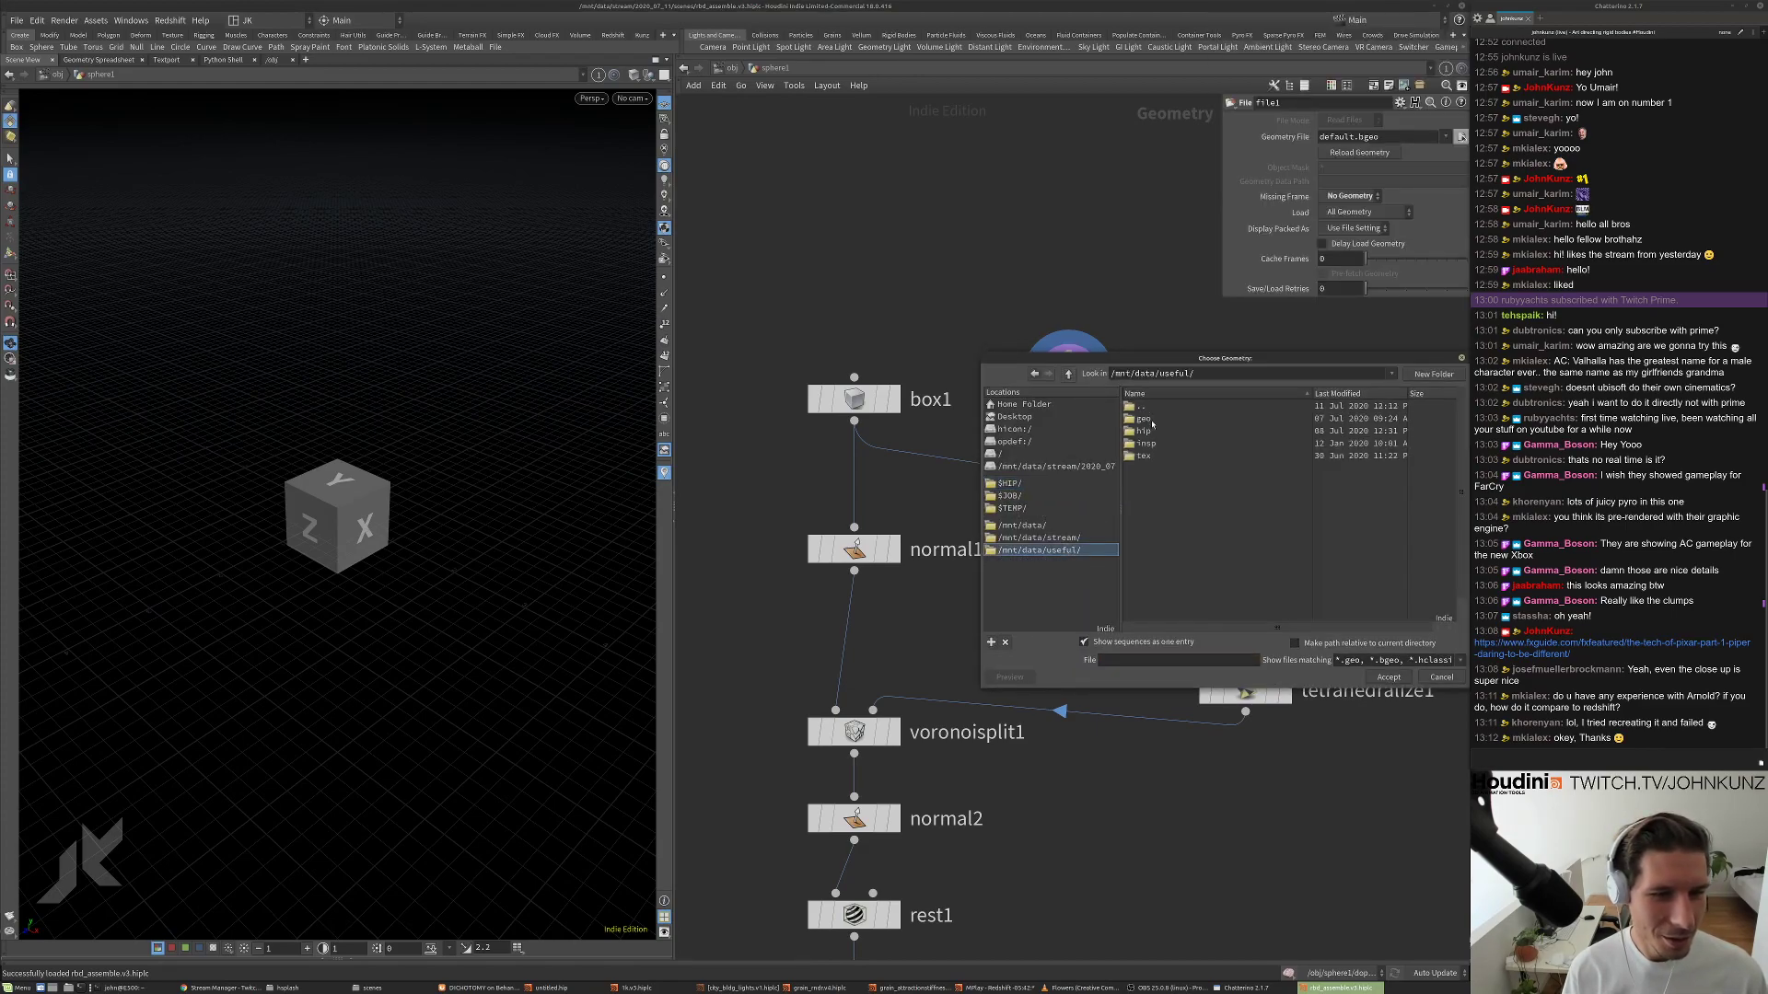
pyautogui.doubleClick(1142, 419)
pyautogui.scroll(-2, 1183, 481)
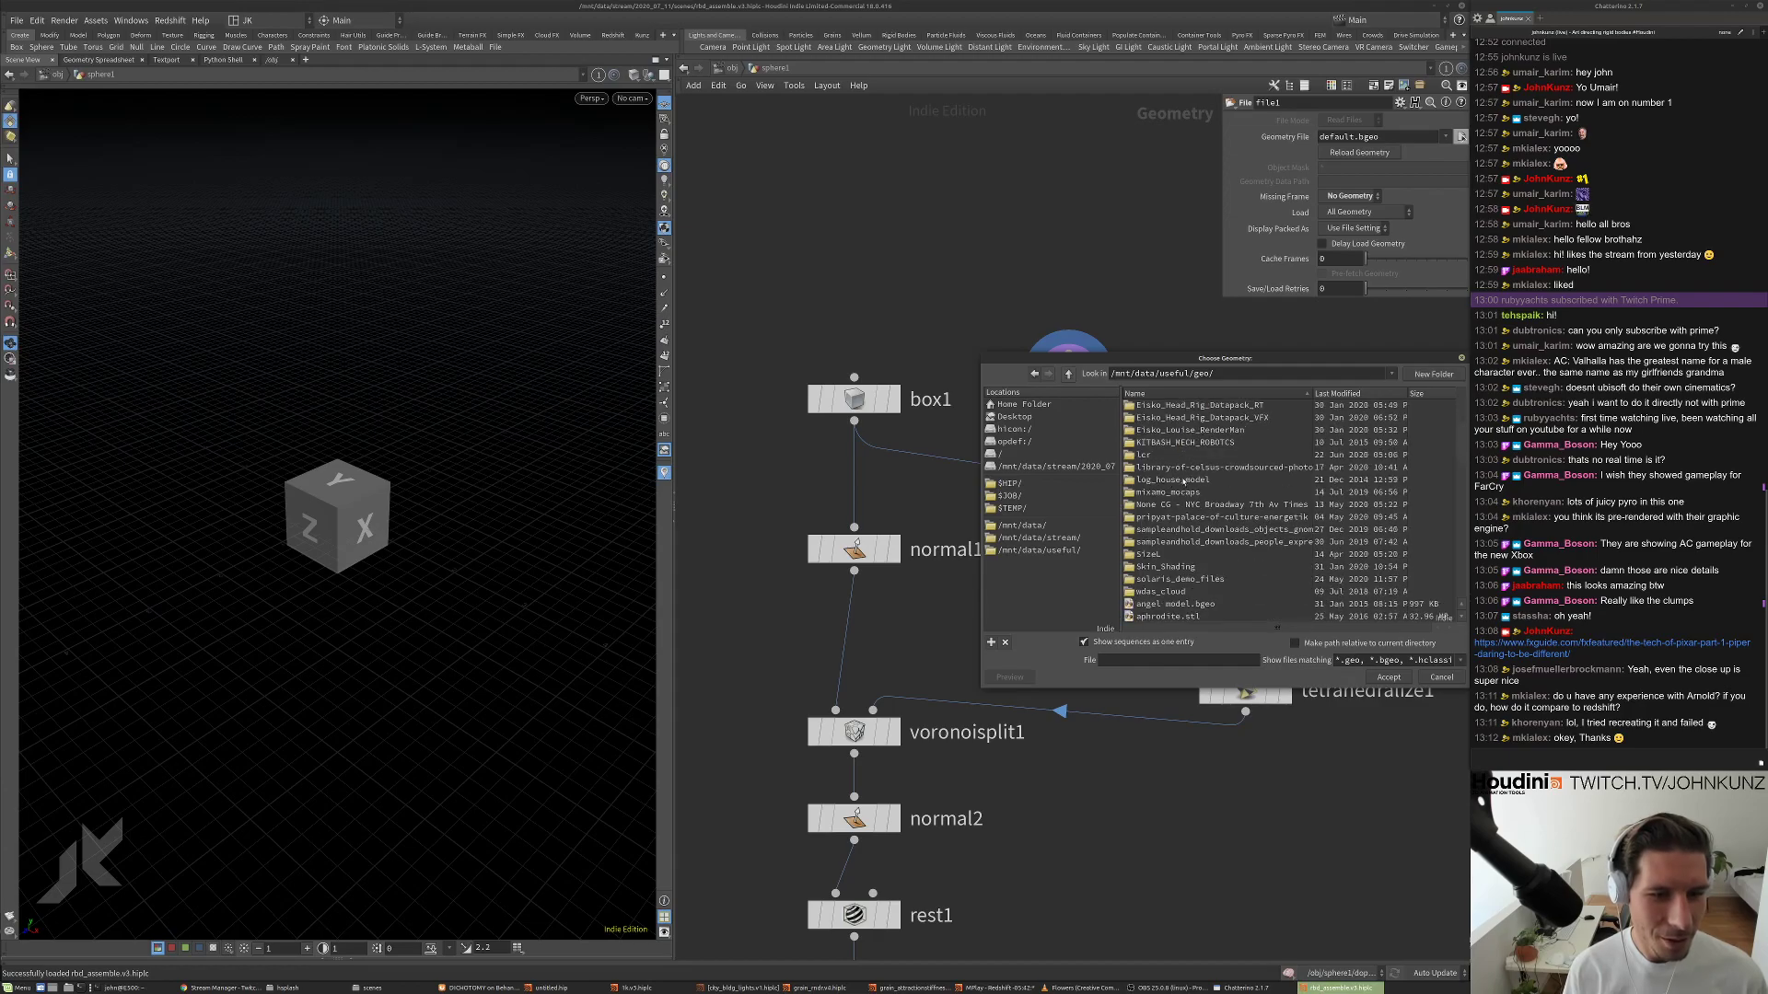
pyautogui.scroll(3, 1184, 485)
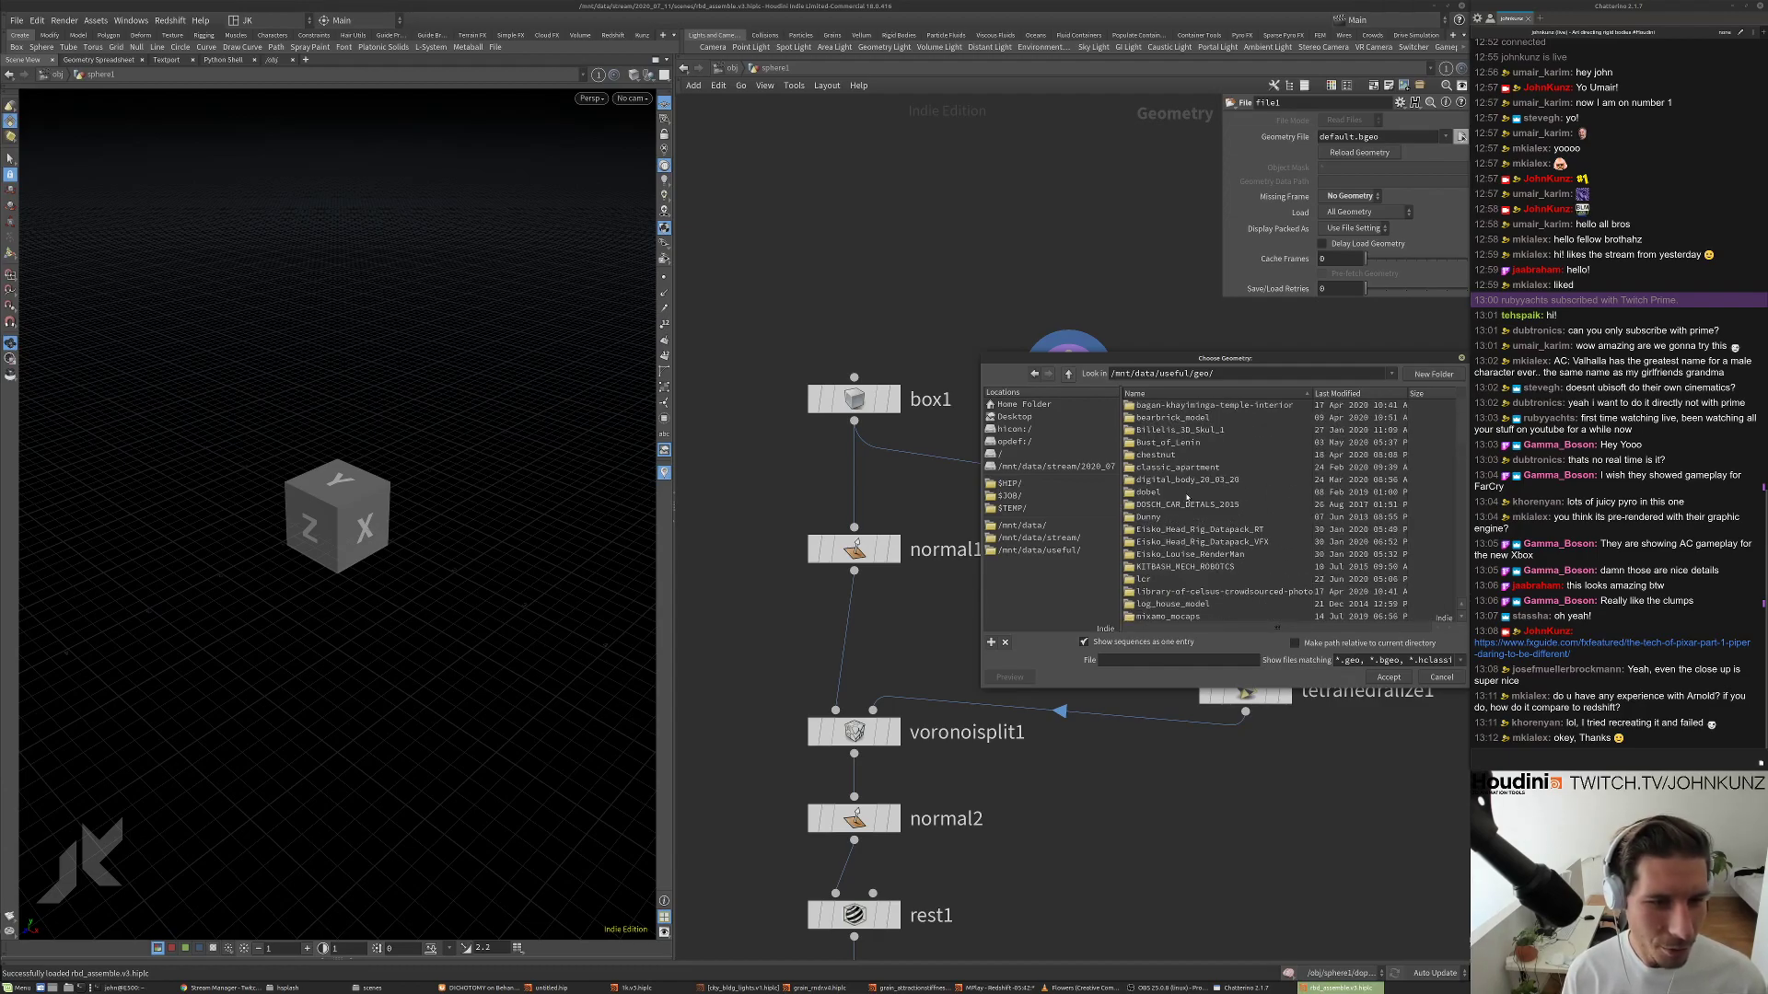
pyautogui.scroll(2, 1189, 494)
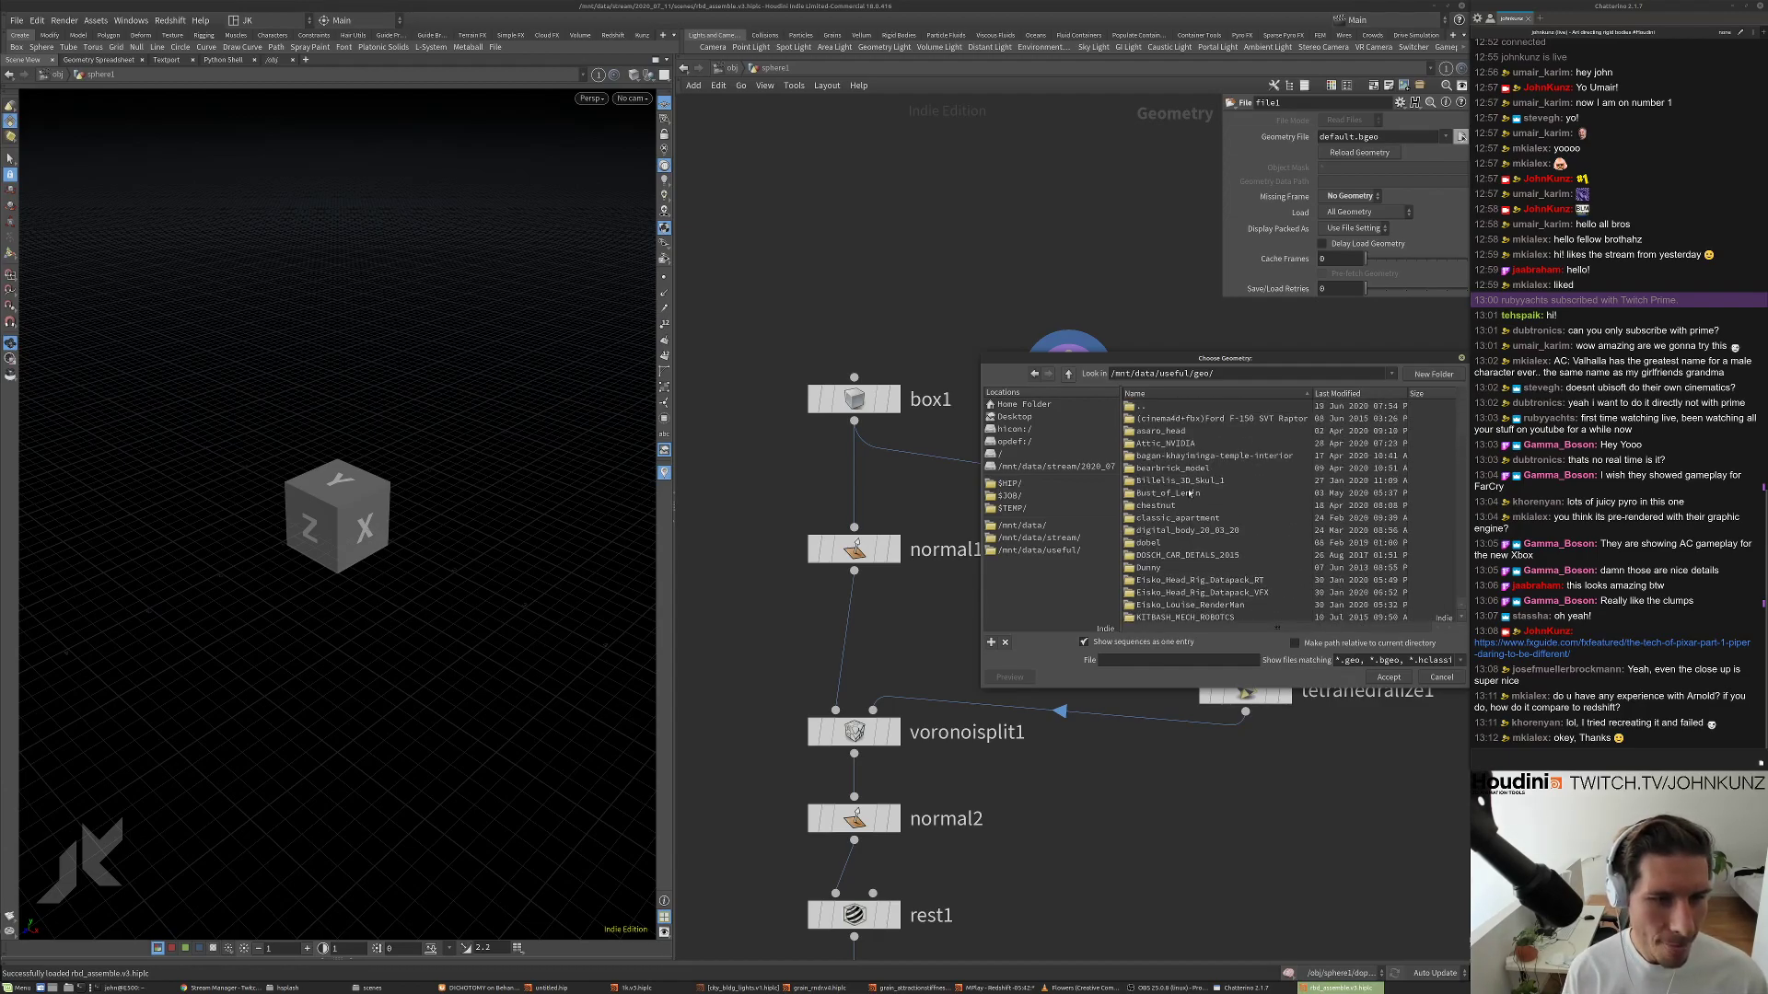
pyautogui.scroll(-2, 1189, 494)
pyautogui.scroll(-3, 1188, 497)
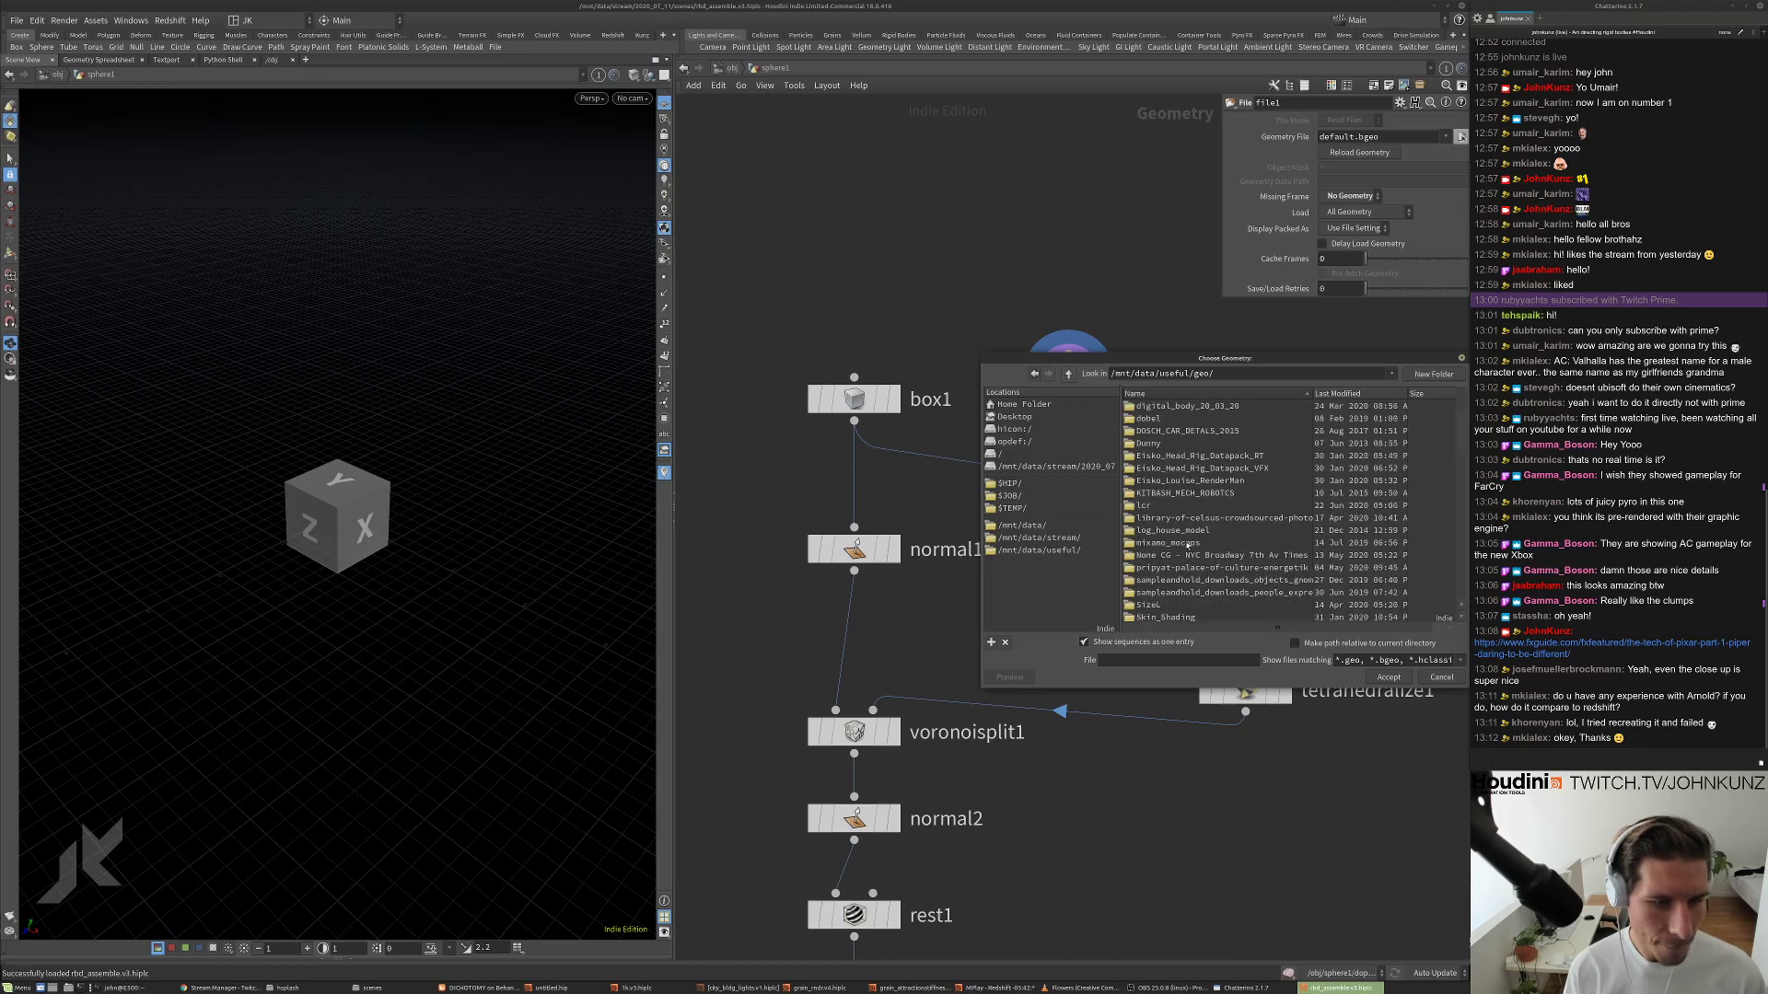
pyautogui.scroll(-2, 1184, 557)
pyautogui.scroll(-1, 1185, 550)
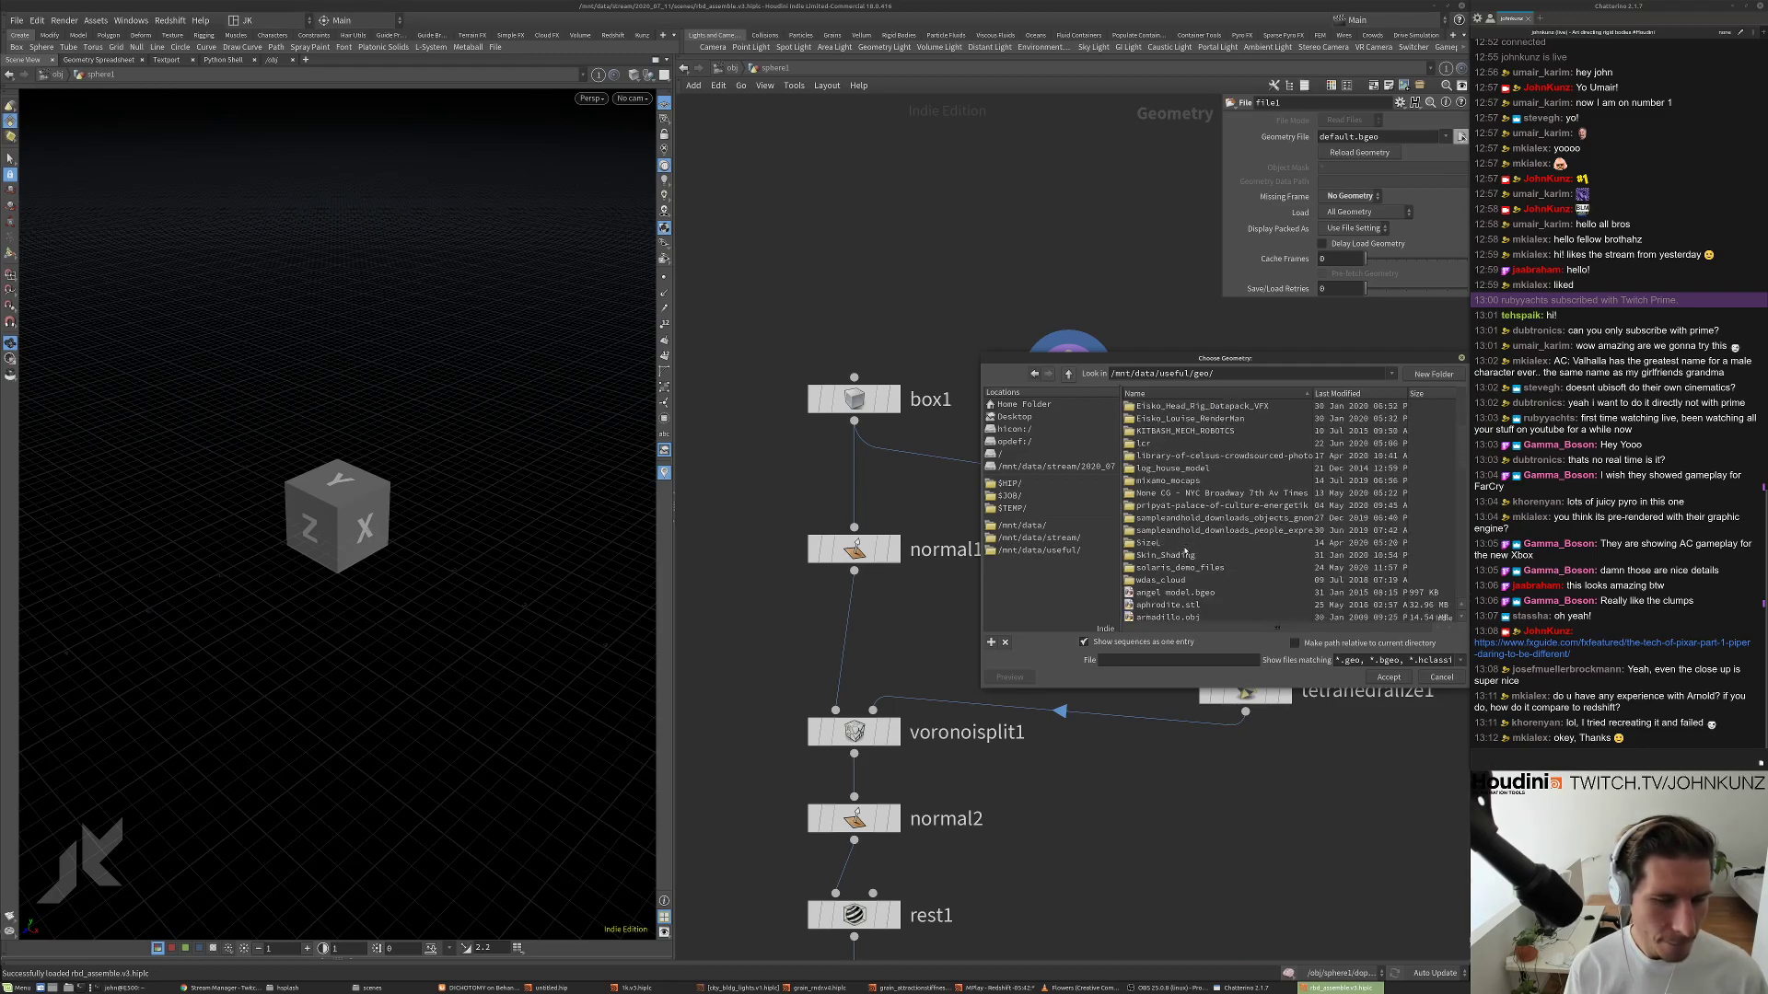
pyautogui.scroll(8, 1185, 551)
pyautogui.doubleClick(1160, 431)
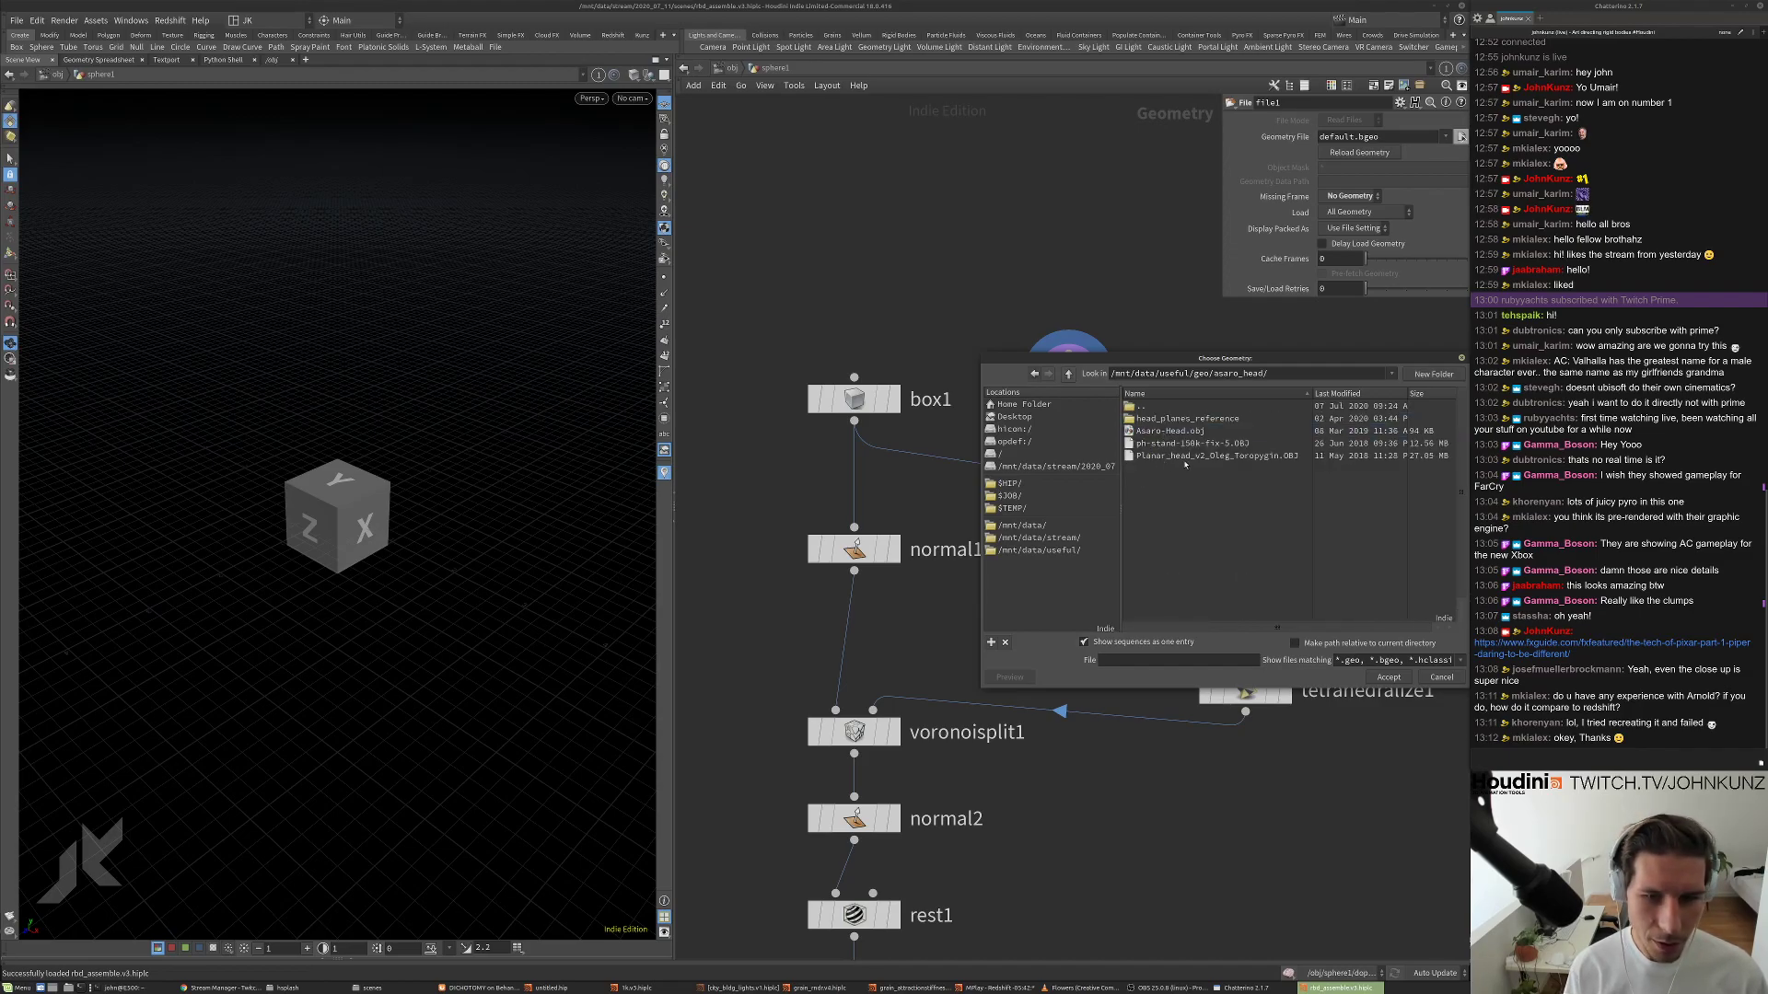
# Load Asaro-Head.obj into file1 and inspect the framed head from the side in the viewport.
pyautogui.click(1185, 460)
pyautogui.click(1171, 431)
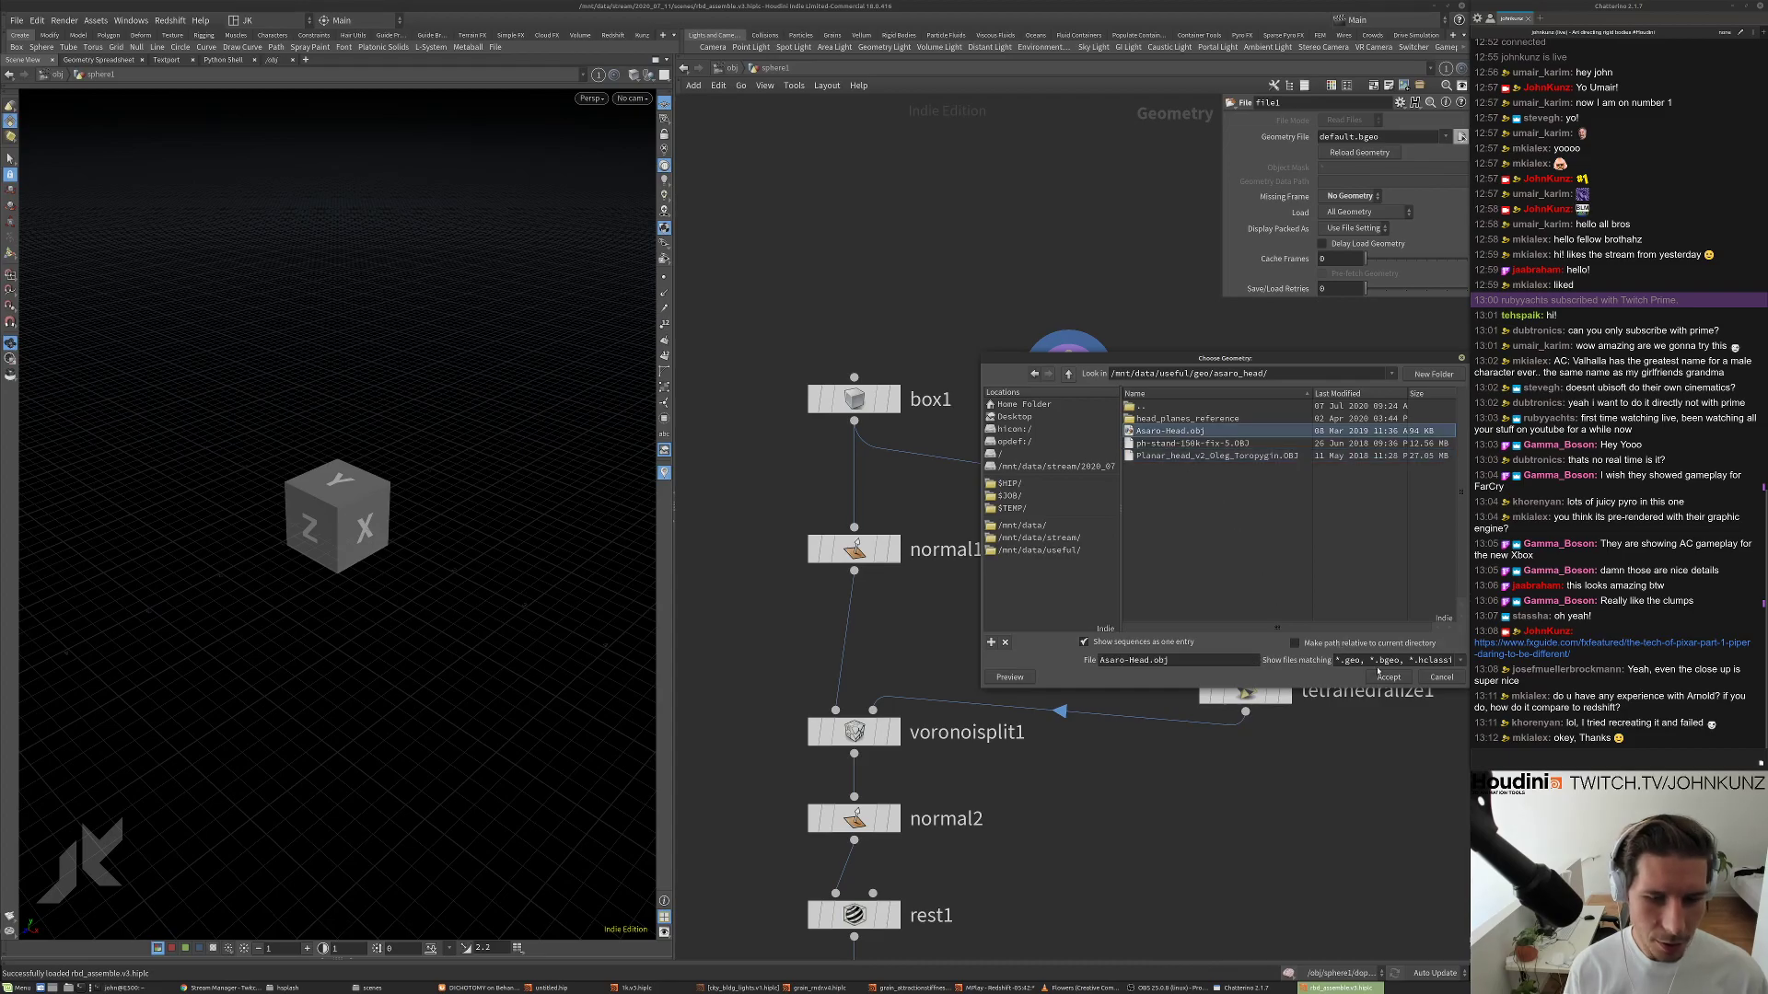
pyautogui.click(1398, 679)
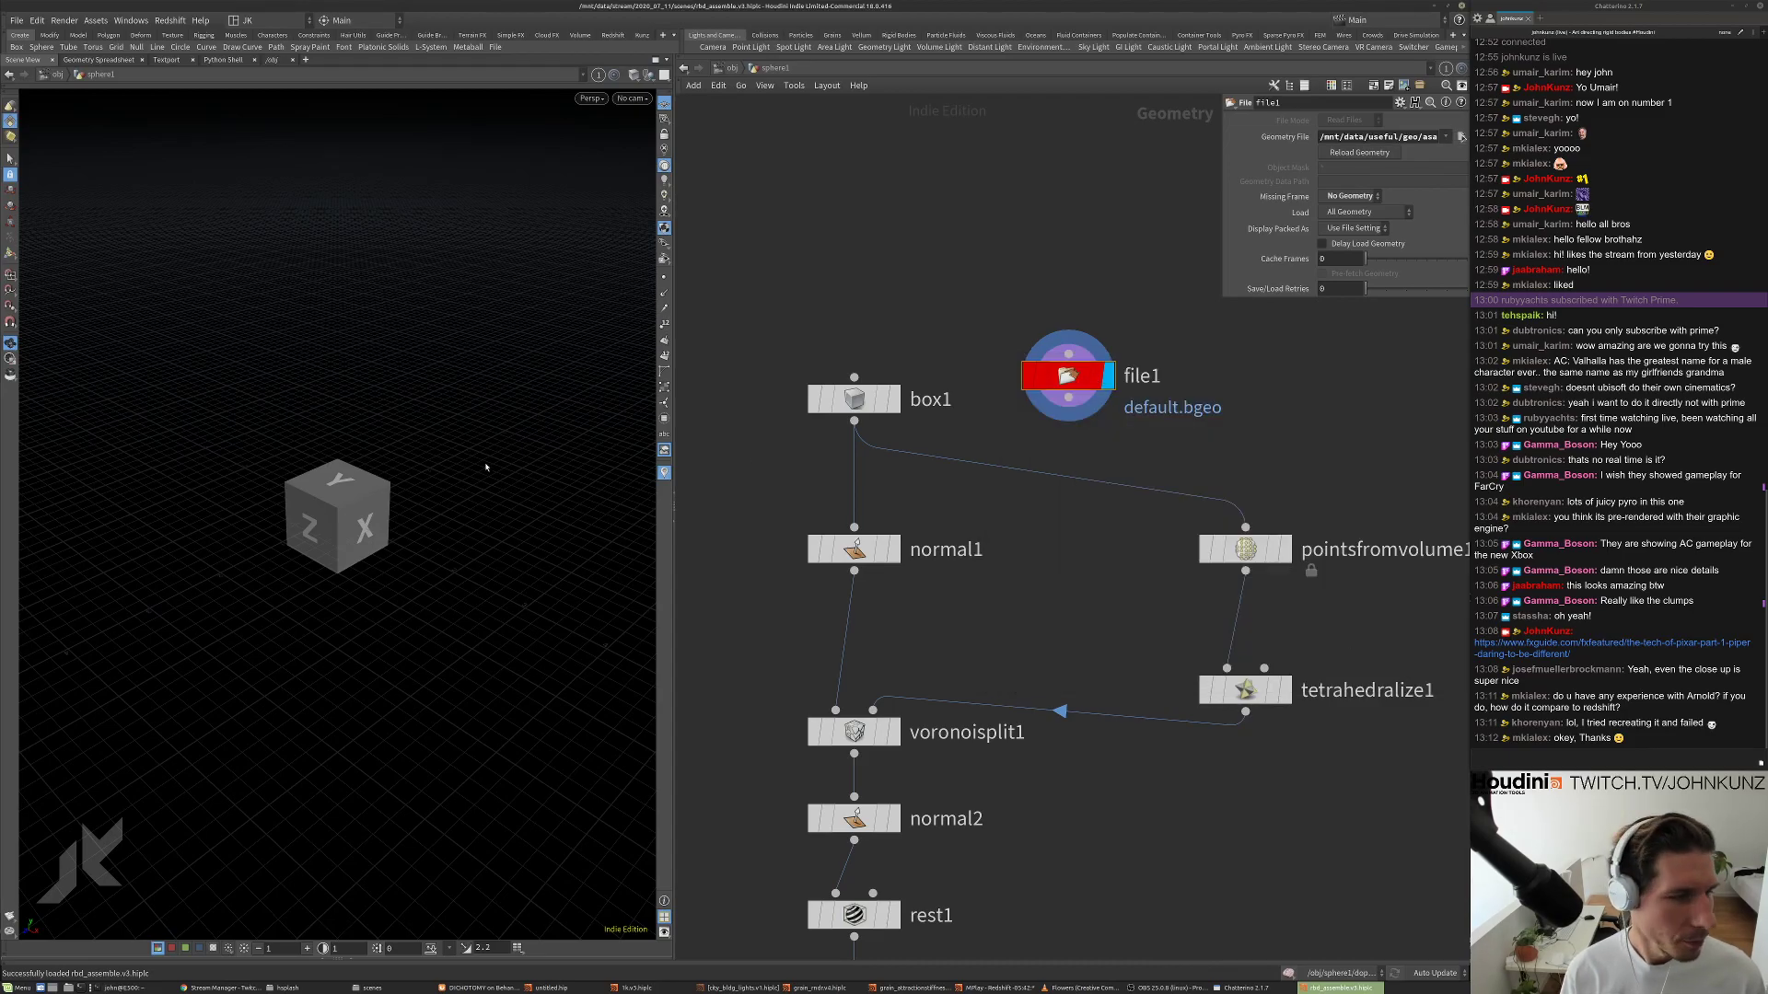
pyautogui.hotkey('space', 'g')
pyautogui.keyDown('alt'); pyautogui.moveTo(242, 501); pyautogui.dragTo(538, 465); pyautogui.keyUp('alt')
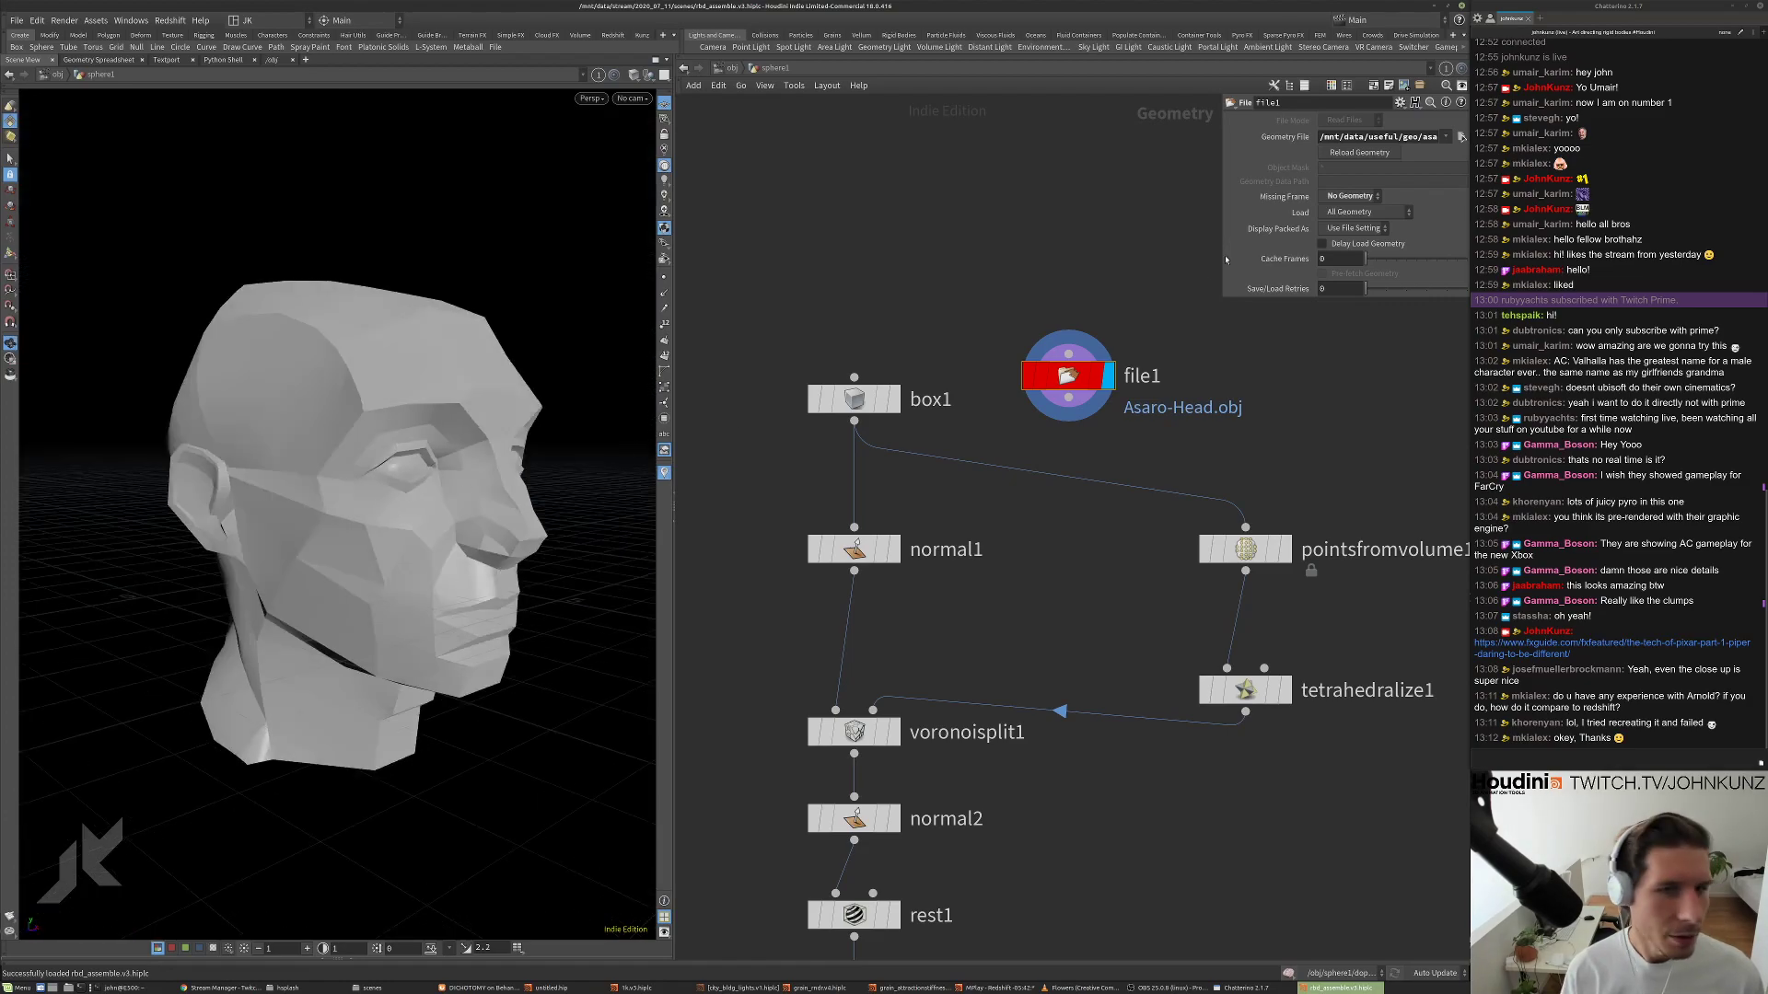
# Load the Planar_head_v2 OBJ into file1, frame it in the viewport and check its geometry info.
pyautogui.click(1461, 137)
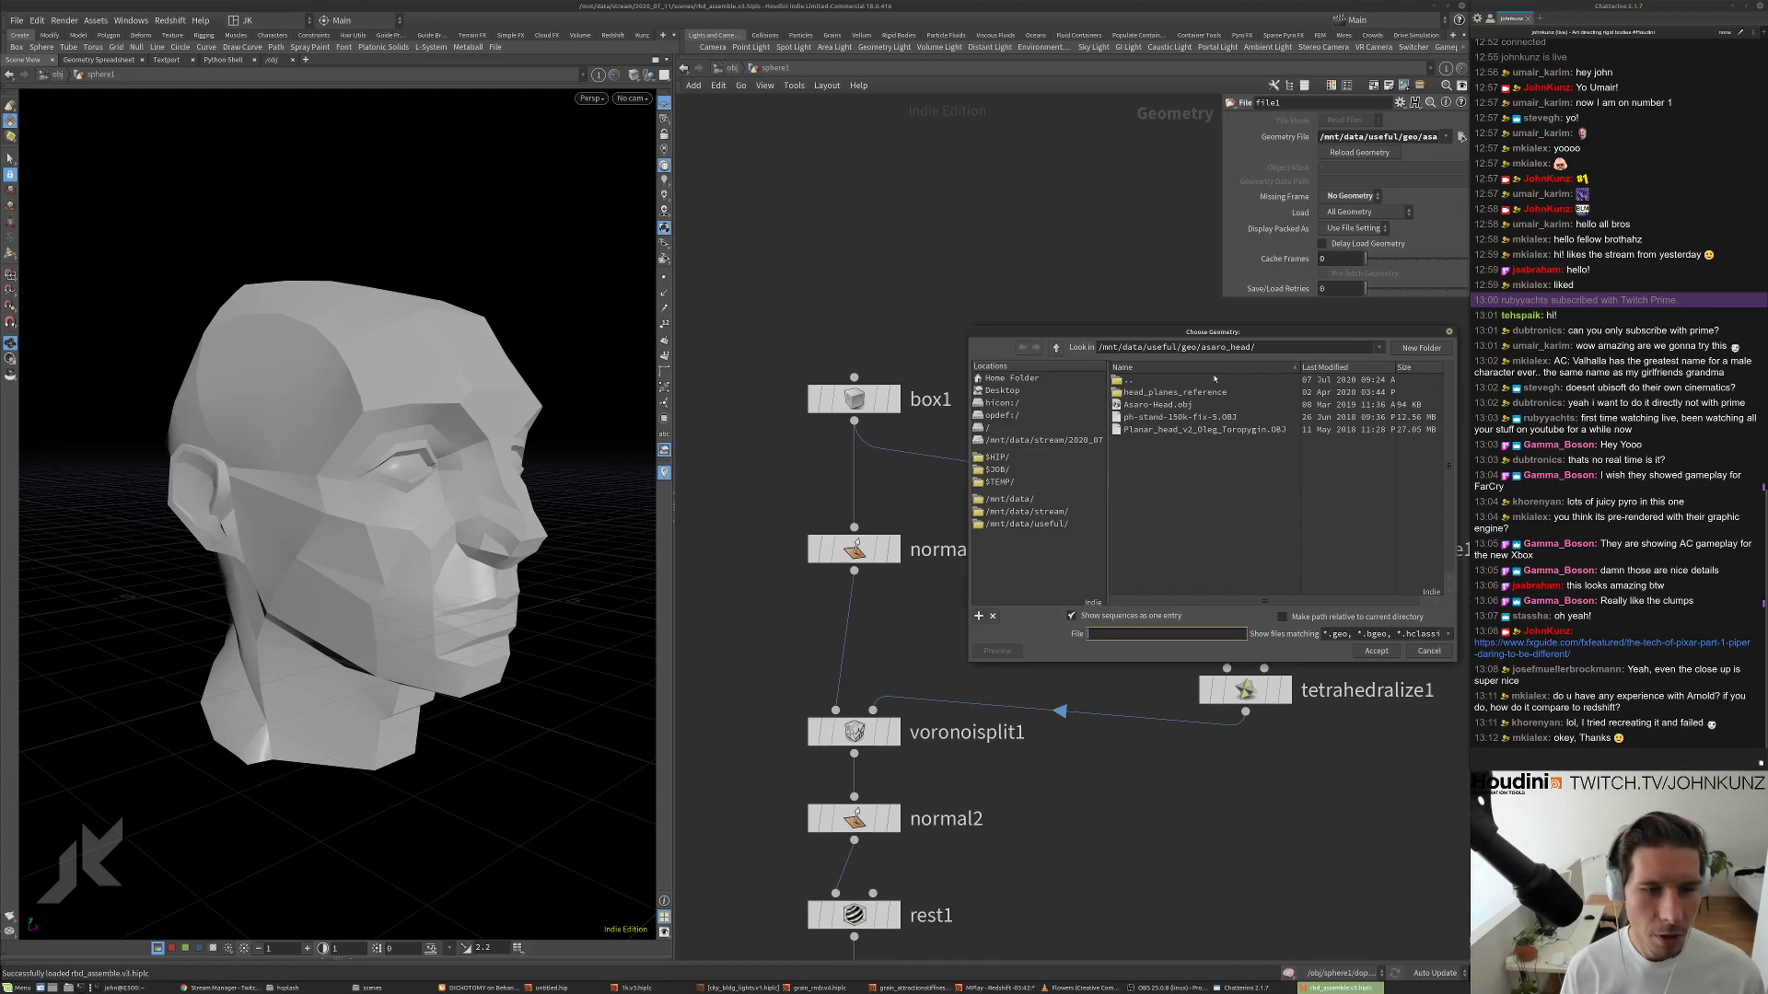
pyautogui.doubleClick(1158, 405)
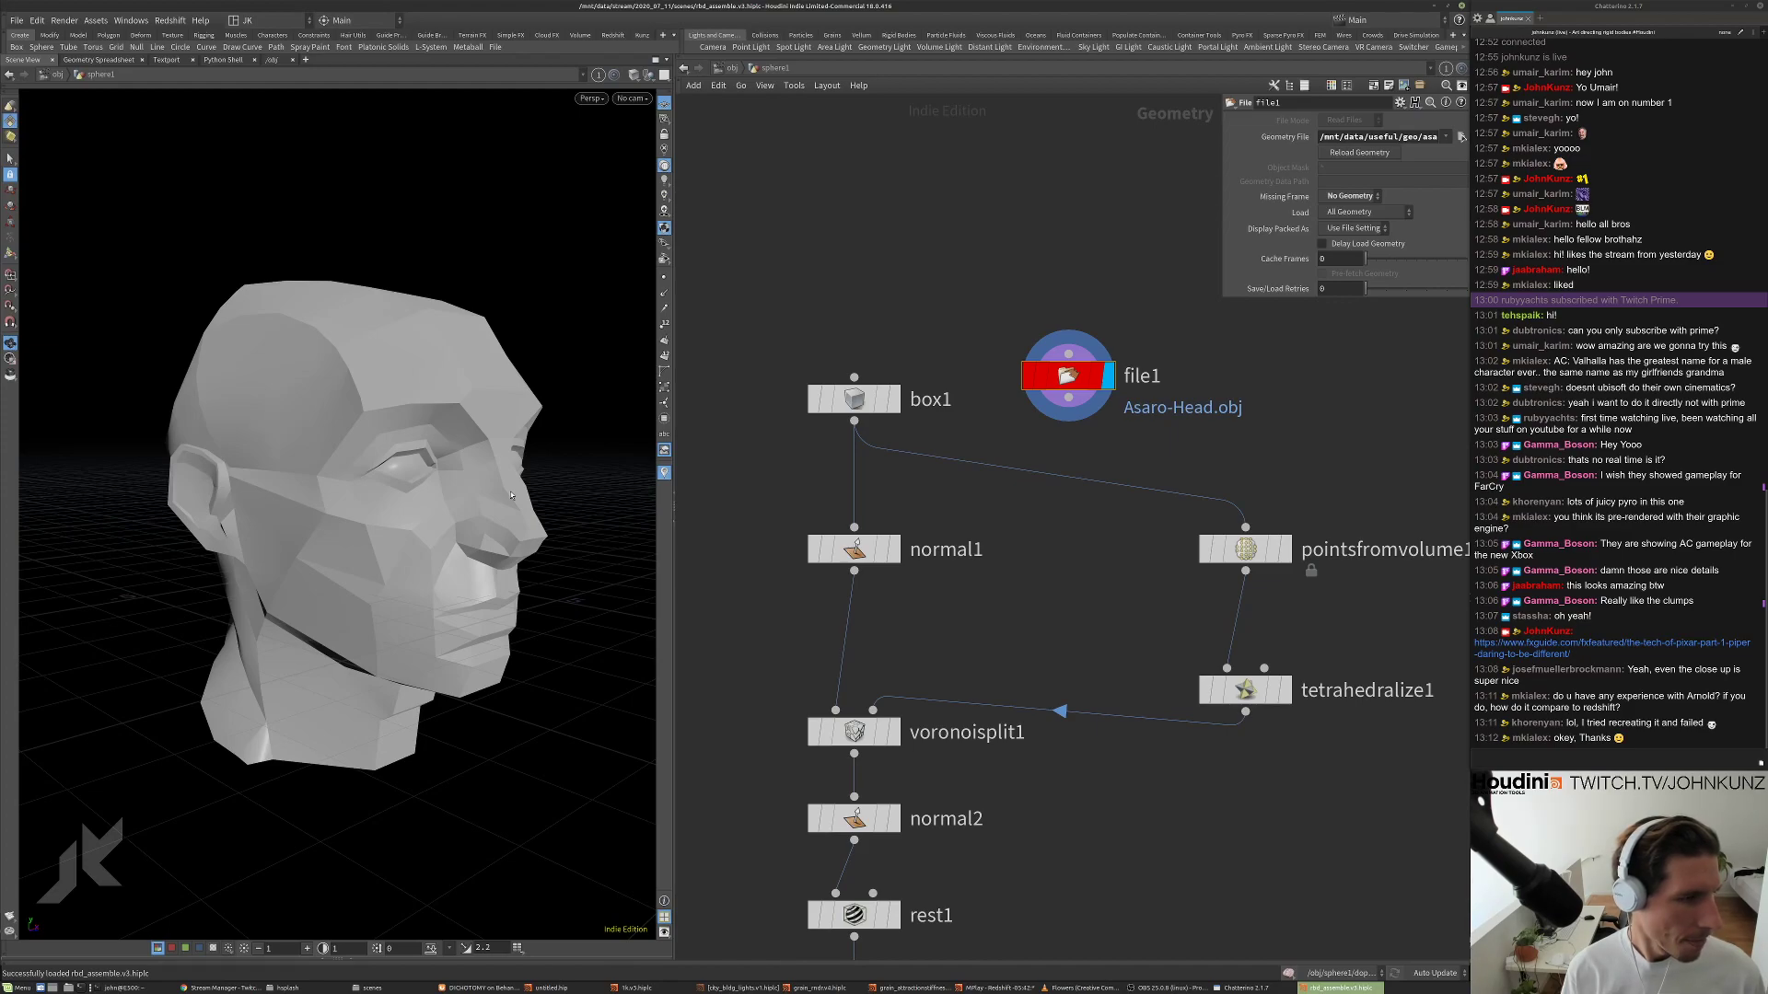
pyautogui.hotkey('ctrl', 'z')
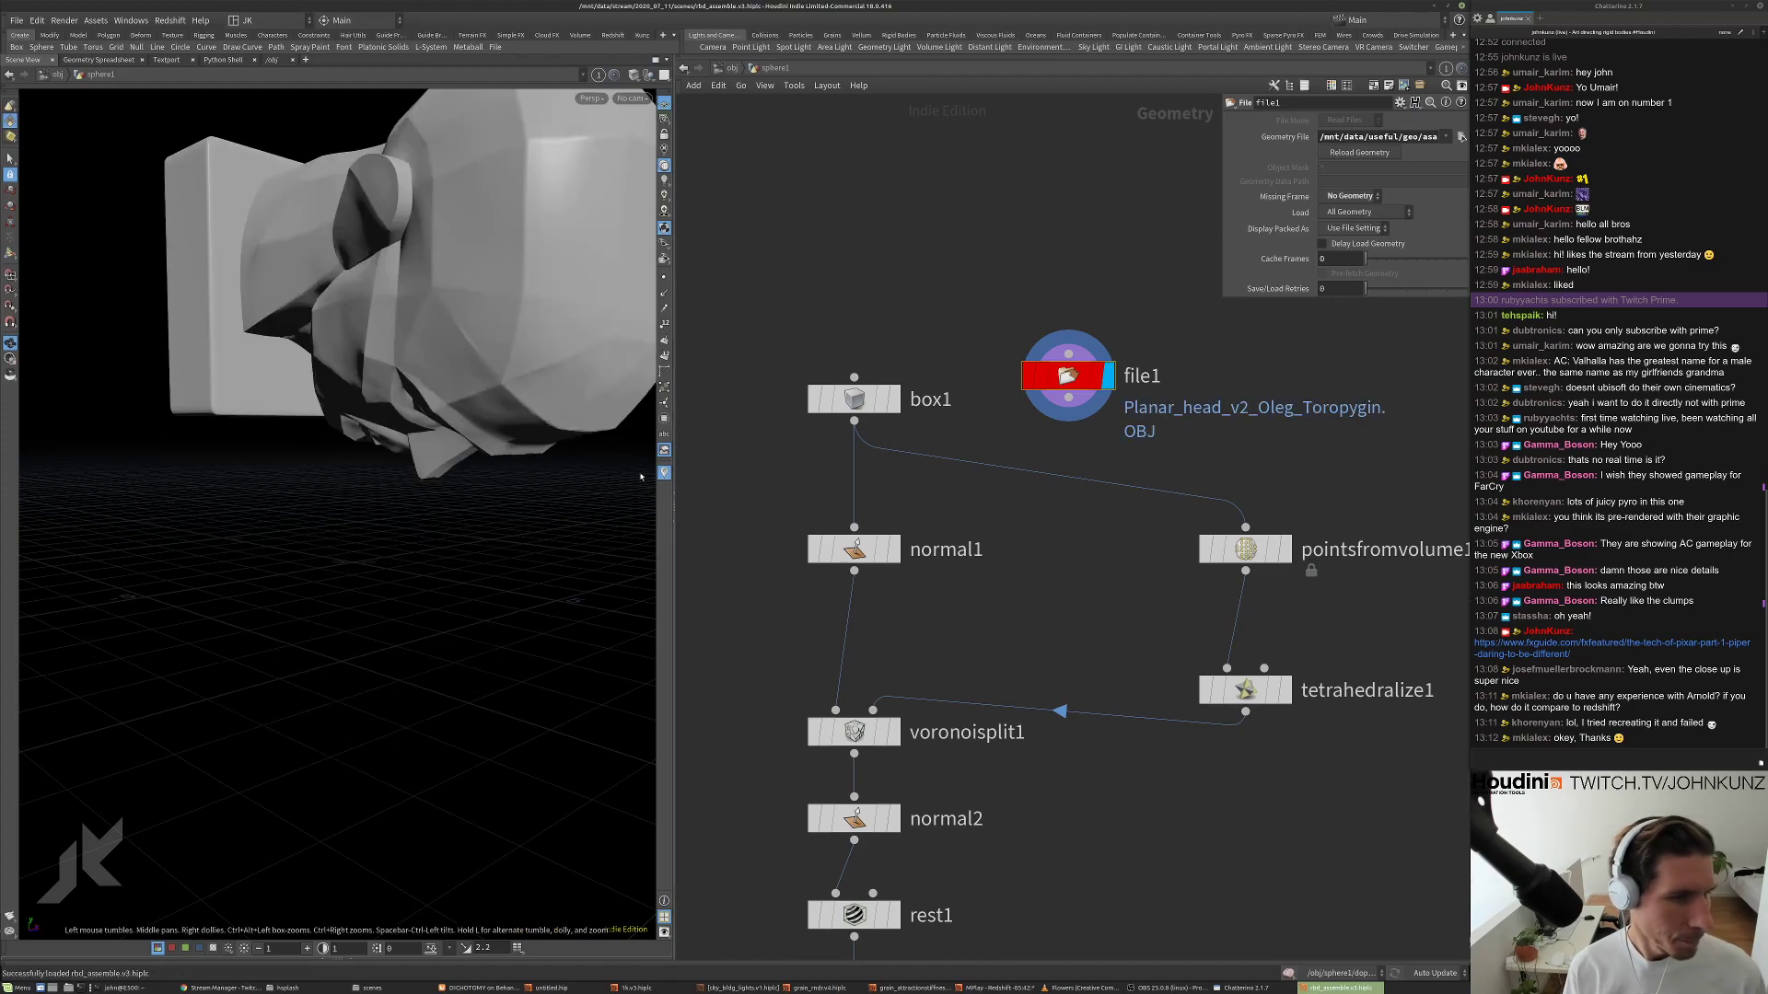
pyautogui.press('h')
pyautogui.moveTo(483, 424); pyautogui.dragTo(564, 455)
pyautogui.middleClick(1068, 376)
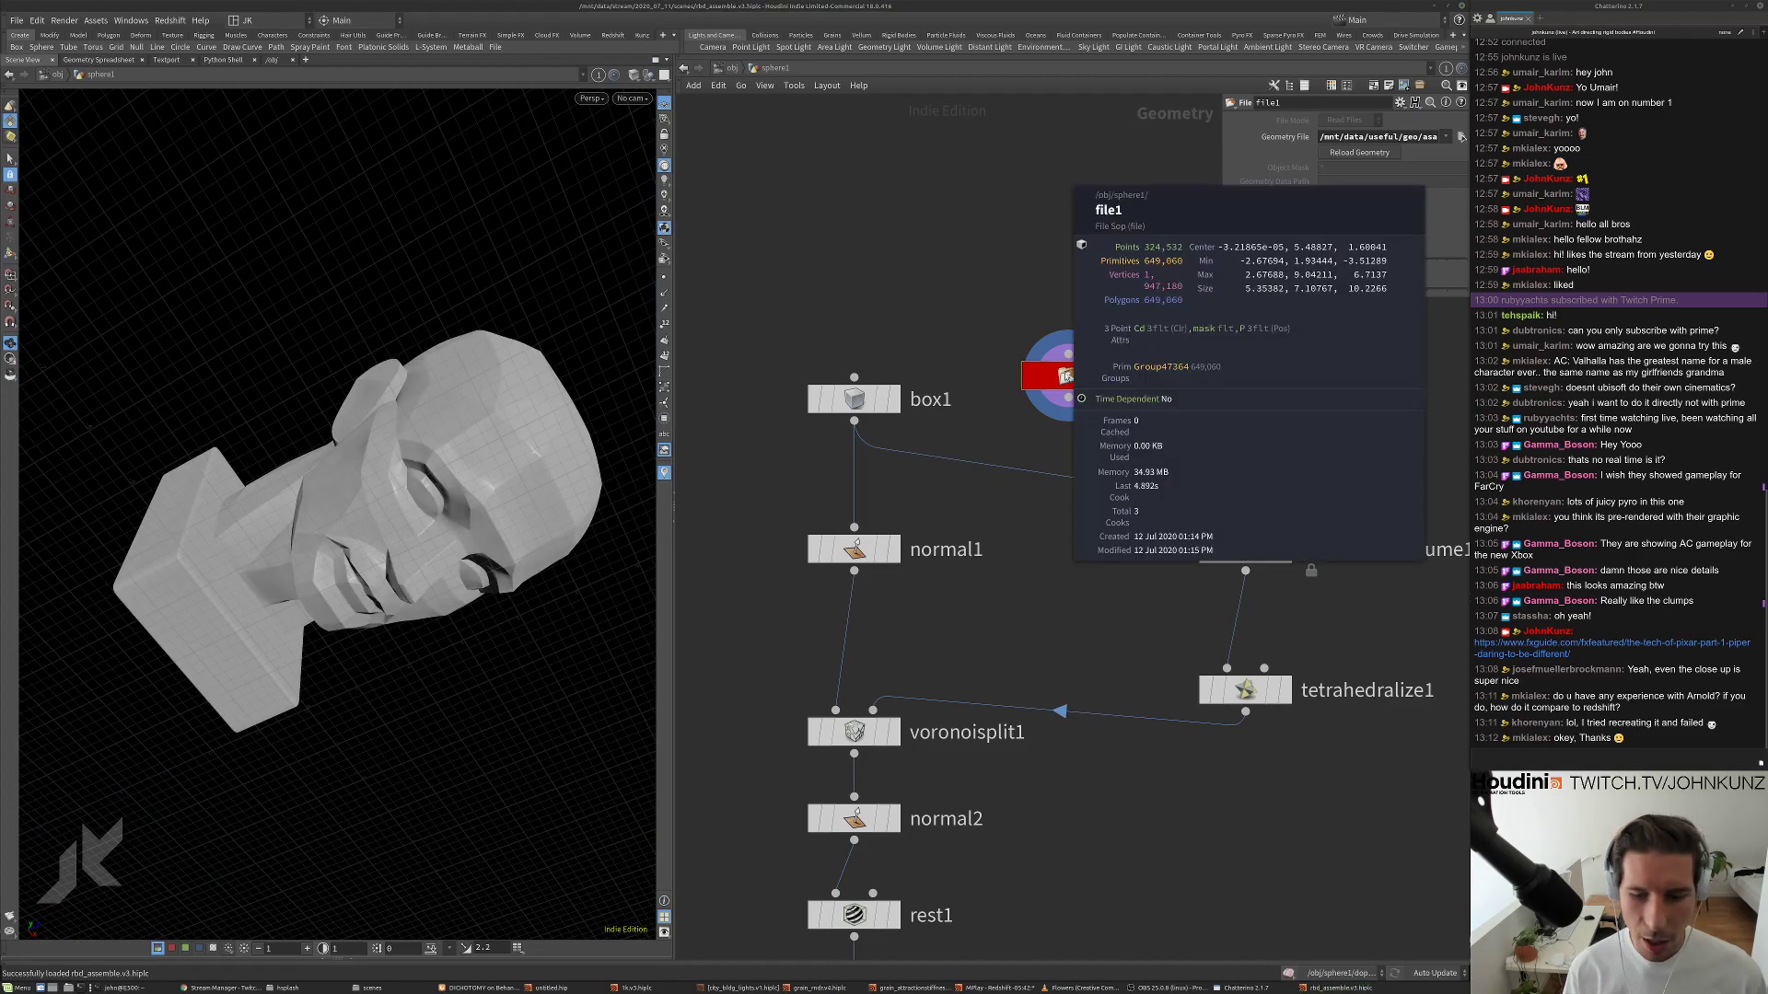
# Load ph-stand-150k-fix-5.OBJ into file1 and frame the head upright in the viewport.
pyautogui.click(1461, 136)
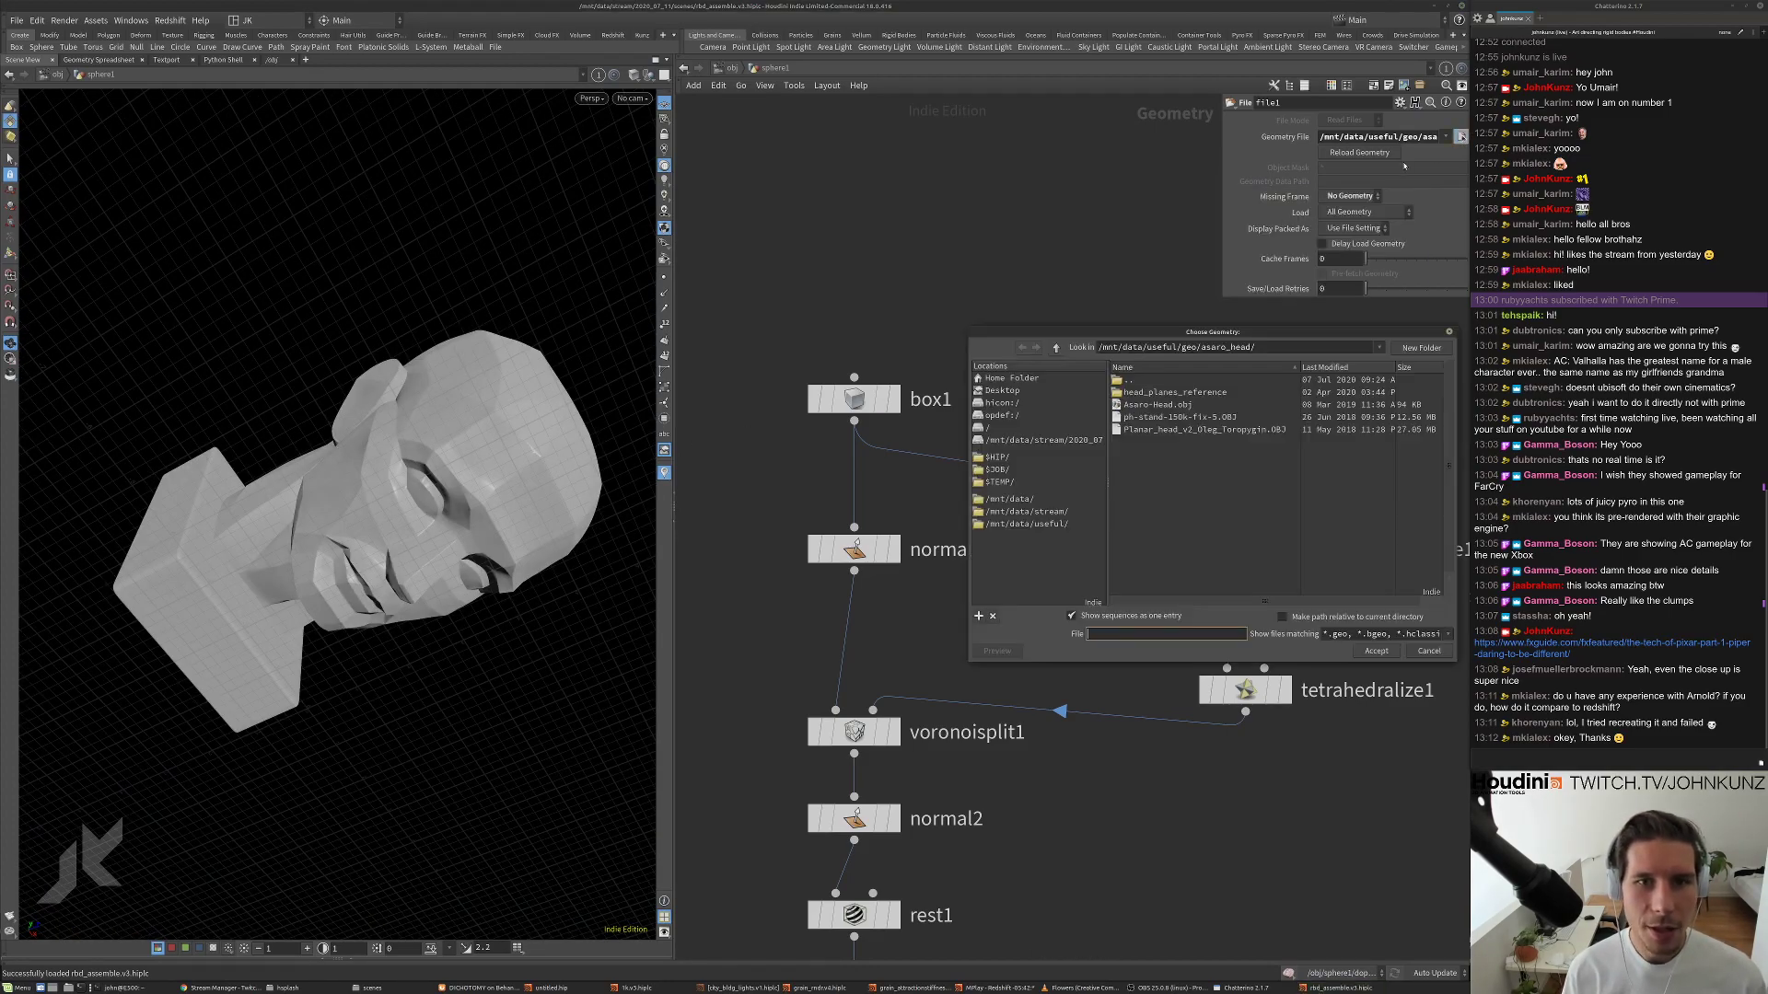
pyautogui.click(1158, 419)
pyautogui.press('Escape')
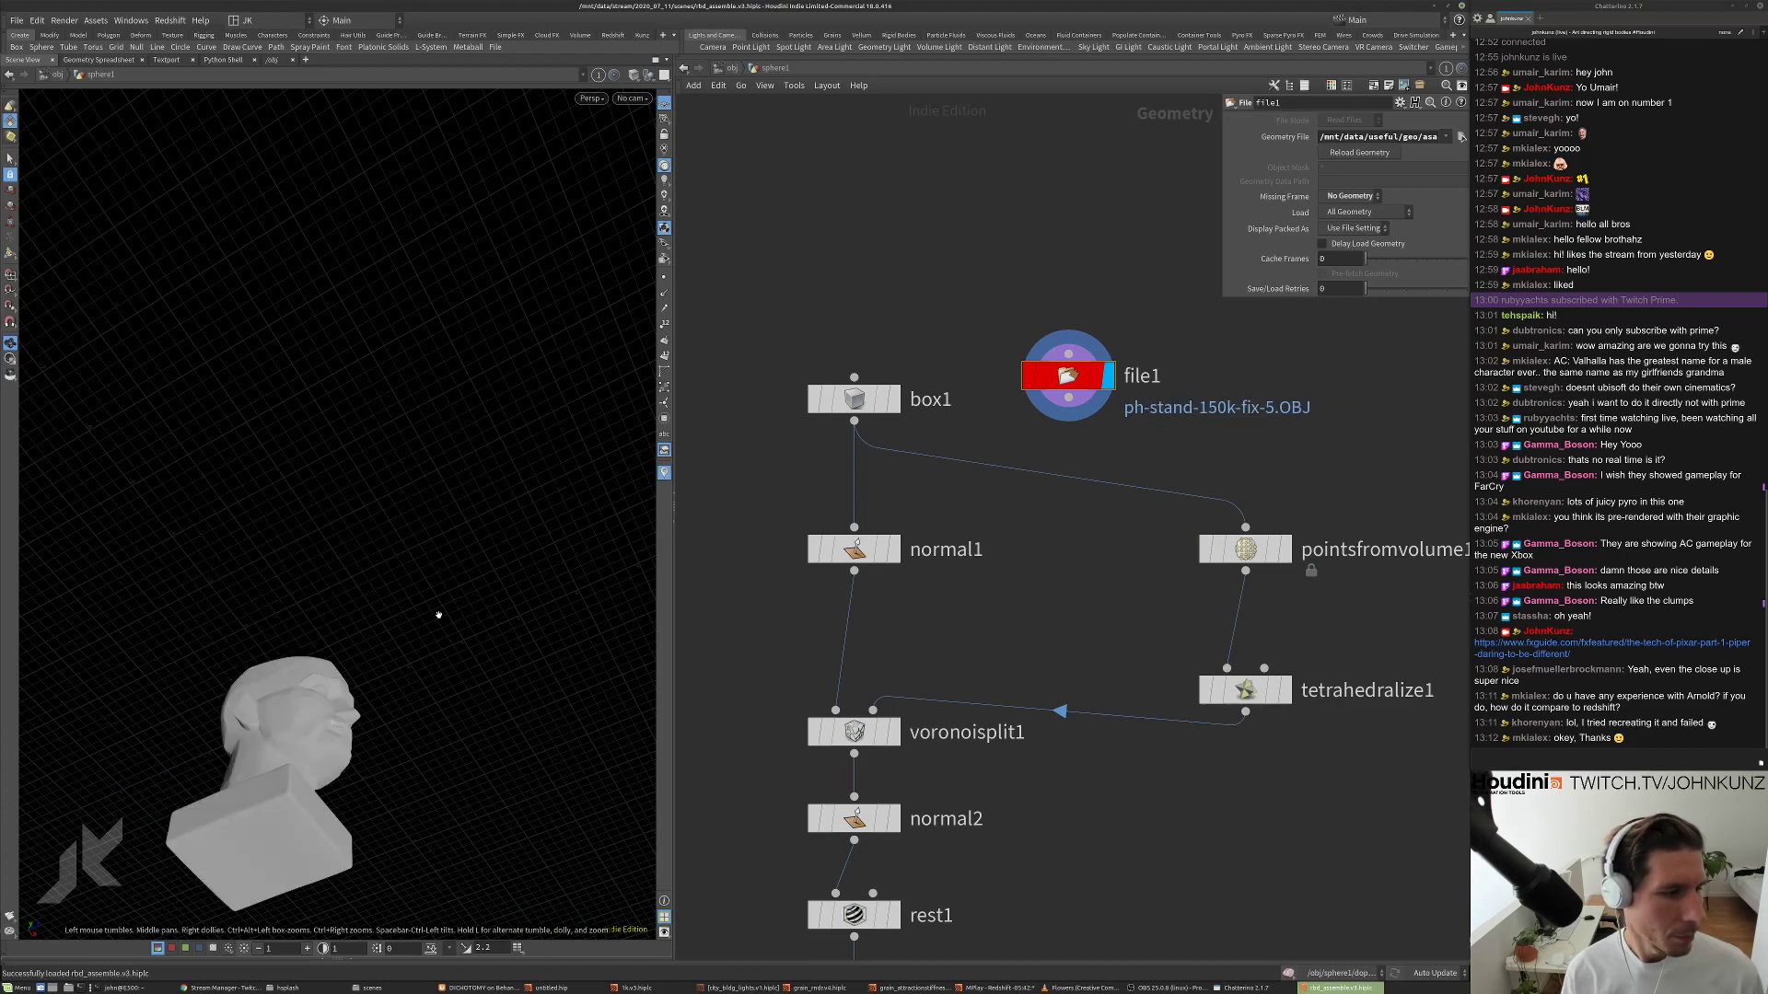
pyautogui.press('g')
pyautogui.moveTo(491, 564); pyautogui.dragTo(355, 308)
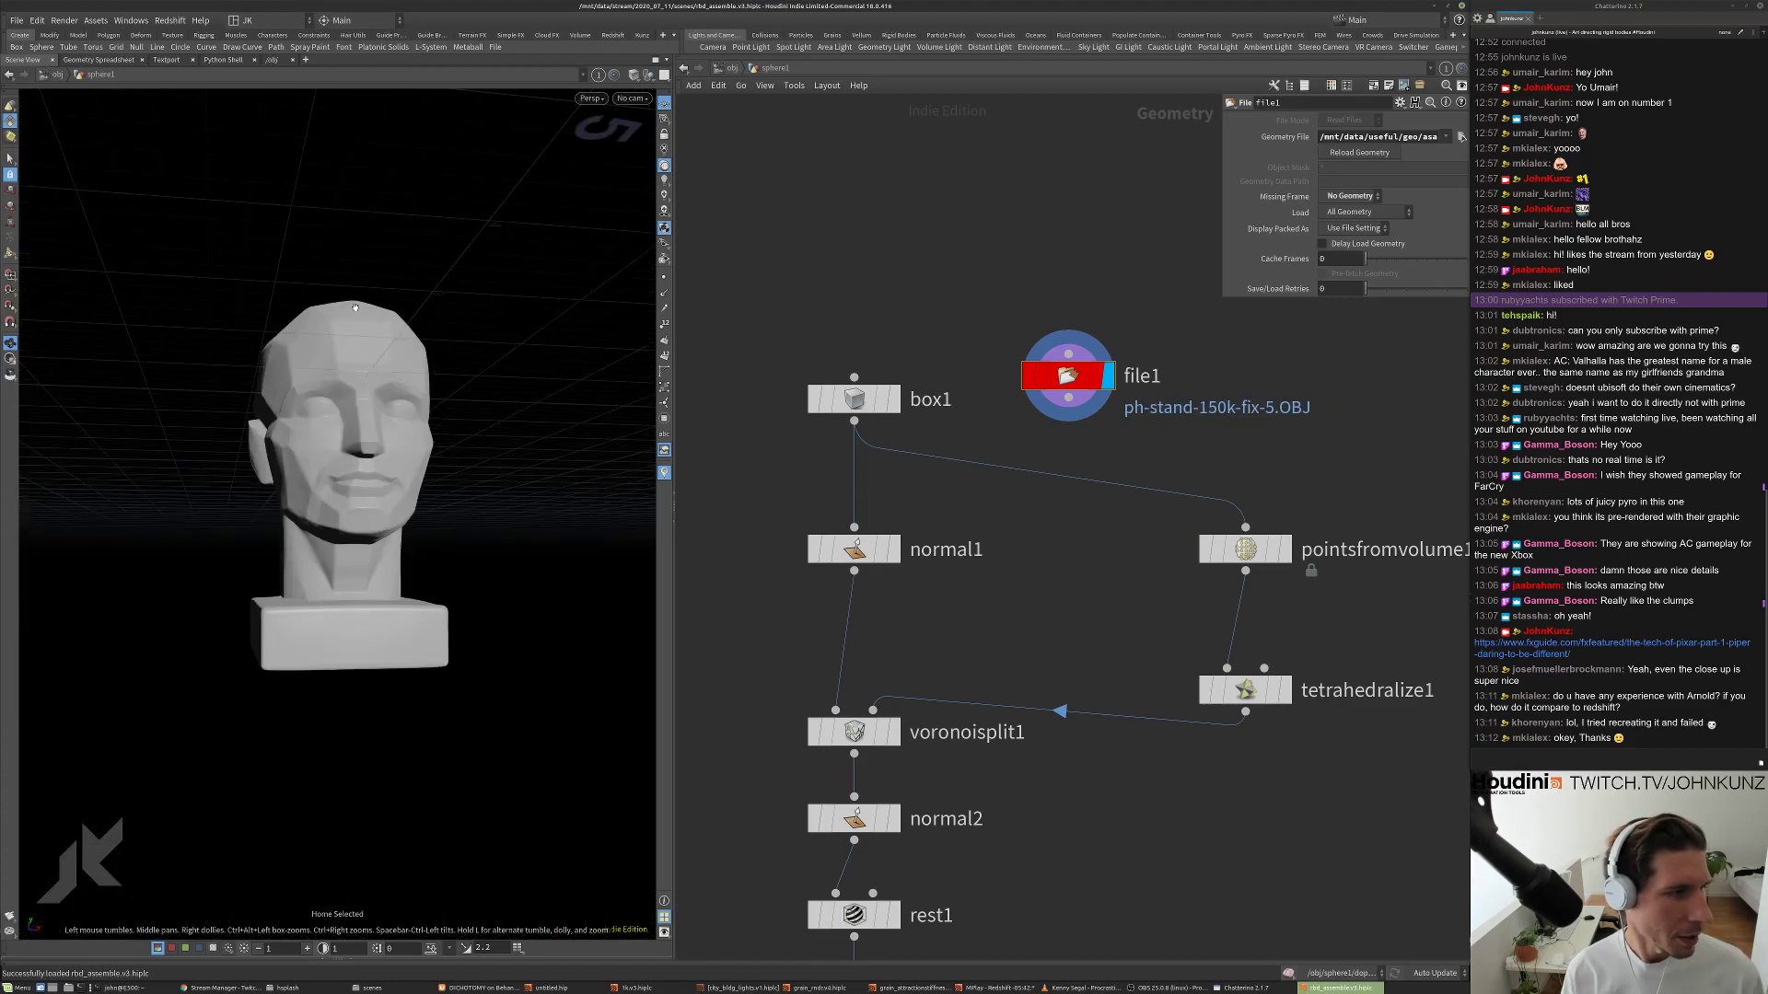
pyautogui.moveTo(424, 367); pyautogui.dragTo(408, 325)
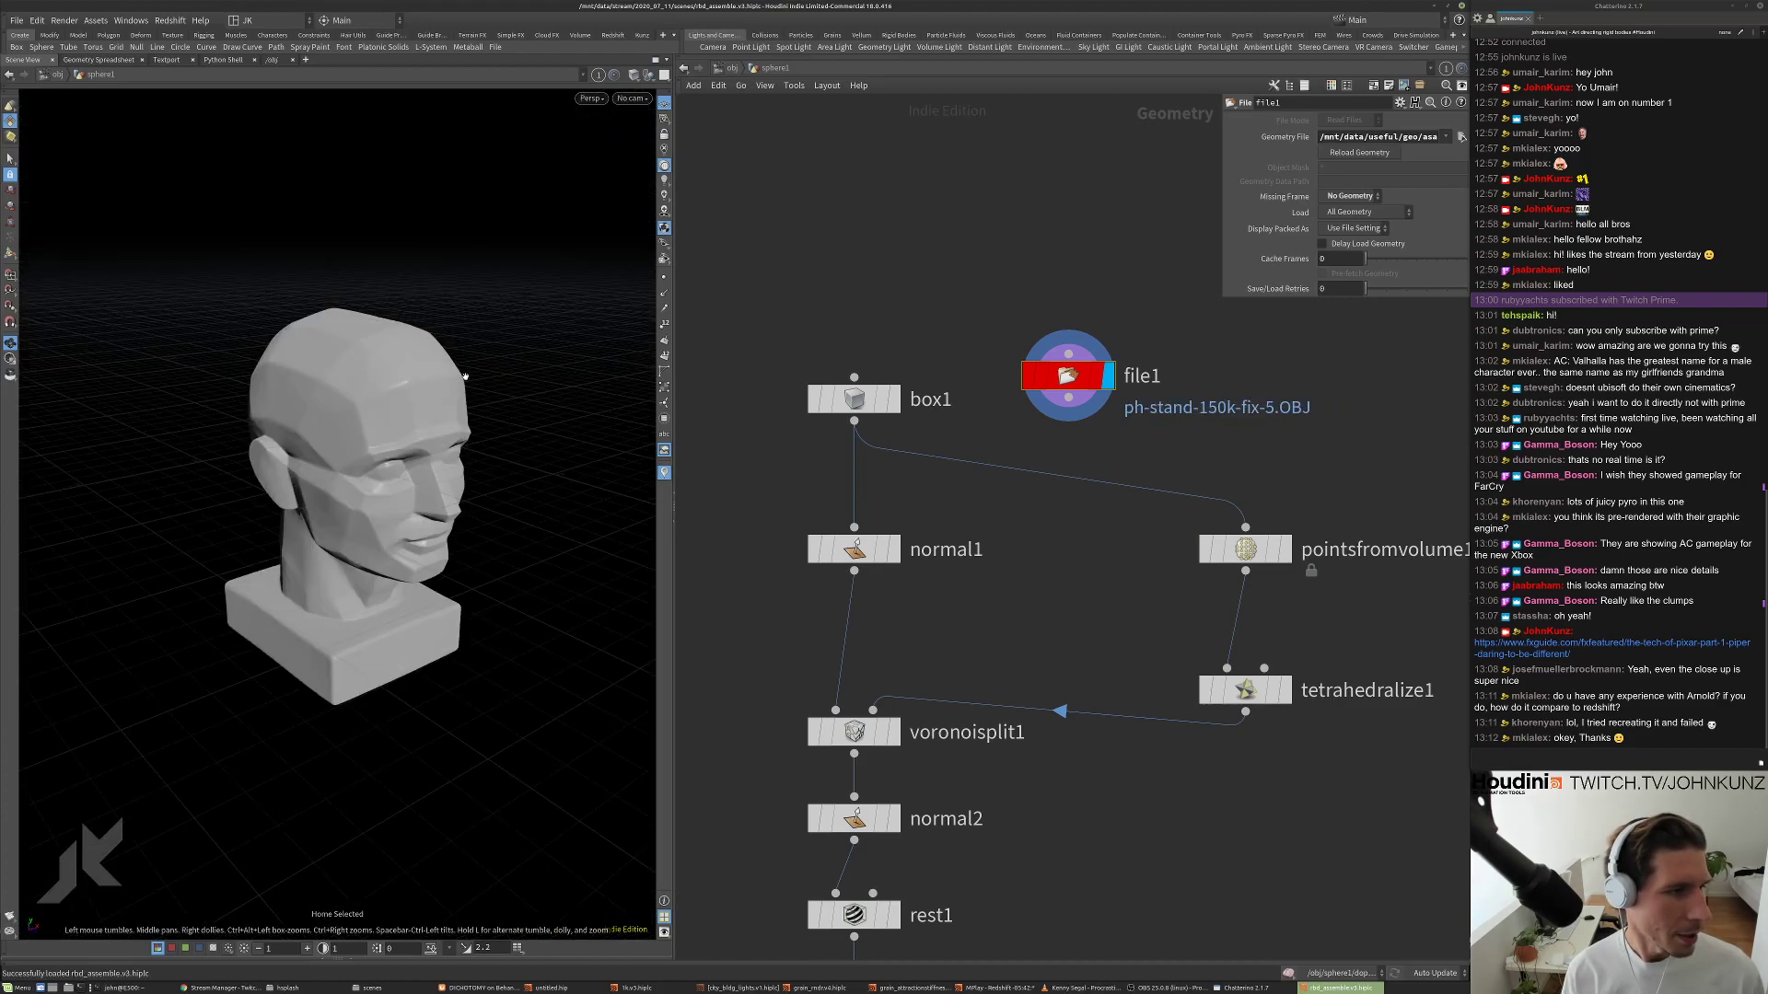
pyautogui.moveTo(354, 397); pyautogui.dragTo(341, 380)
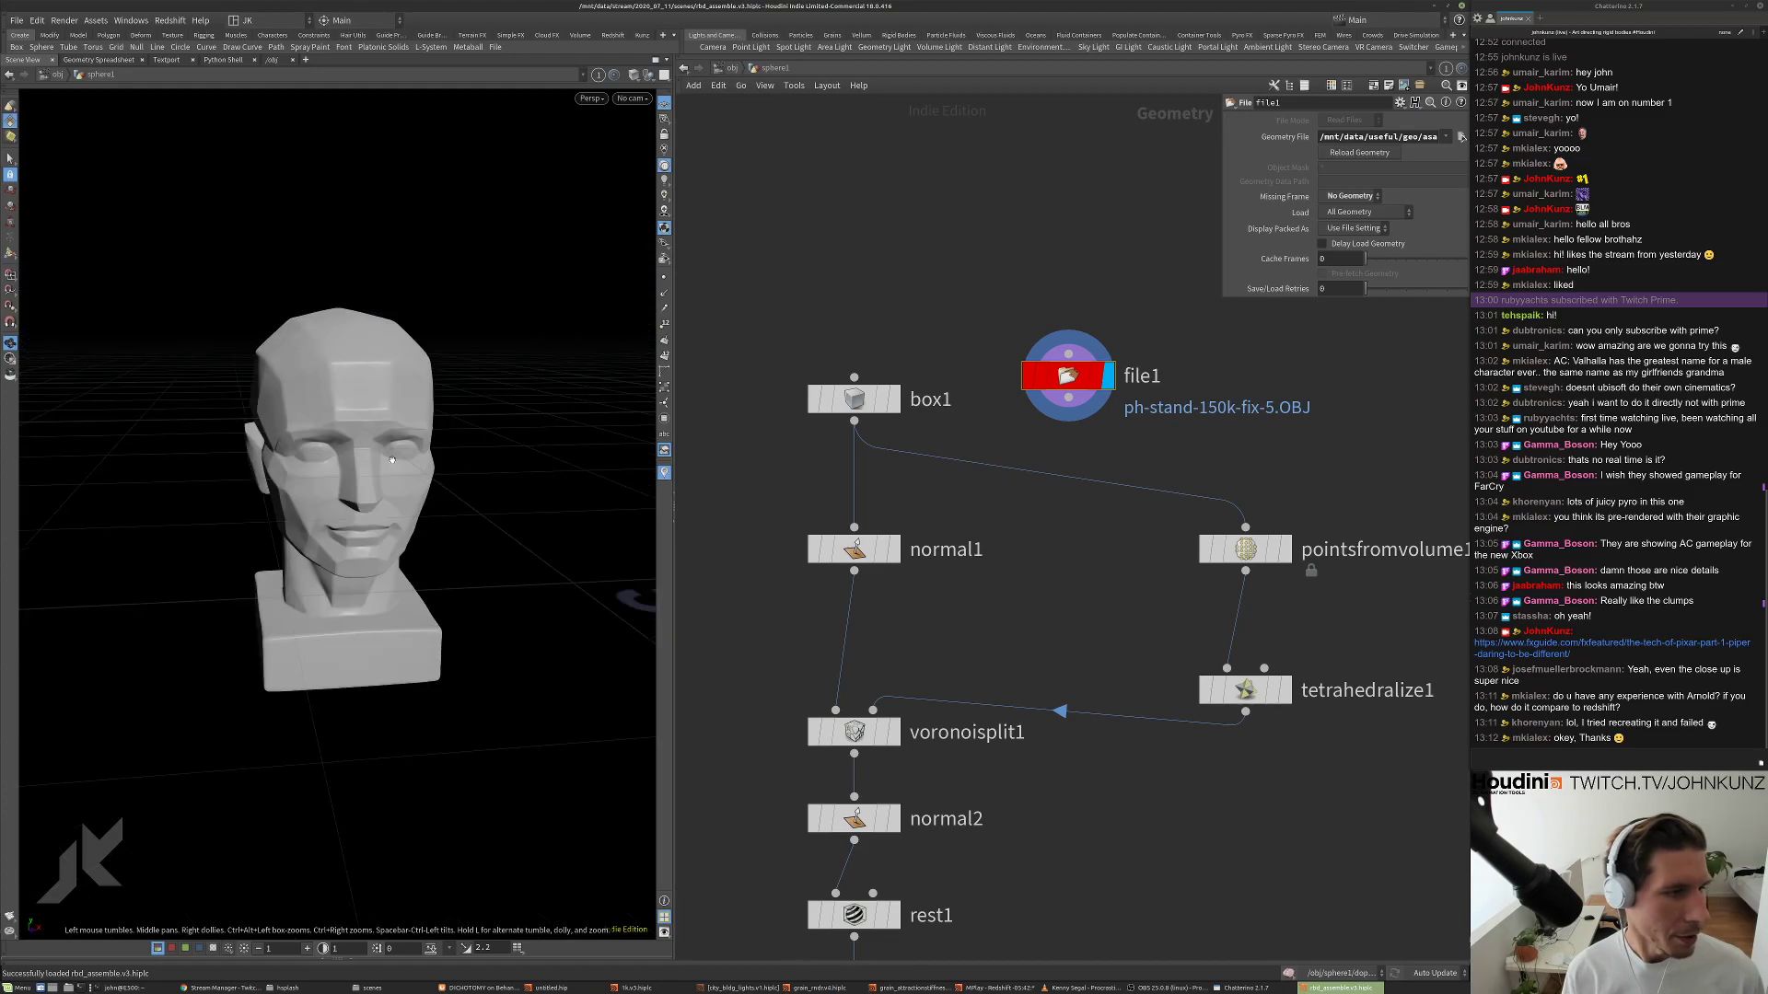
pyautogui.moveTo(391, 459); pyautogui.dragTo(482, 442)
# Move file1 higher above box1 and check the geometry info of the loaded head.
pyautogui.moveTo(983, 516); pyautogui.dragTo(990, 554, button='middle')
pyautogui.moveTo(1068, 415); pyautogui.dragTo(1077, 318)
pyautogui.middleClick(1077, 324)
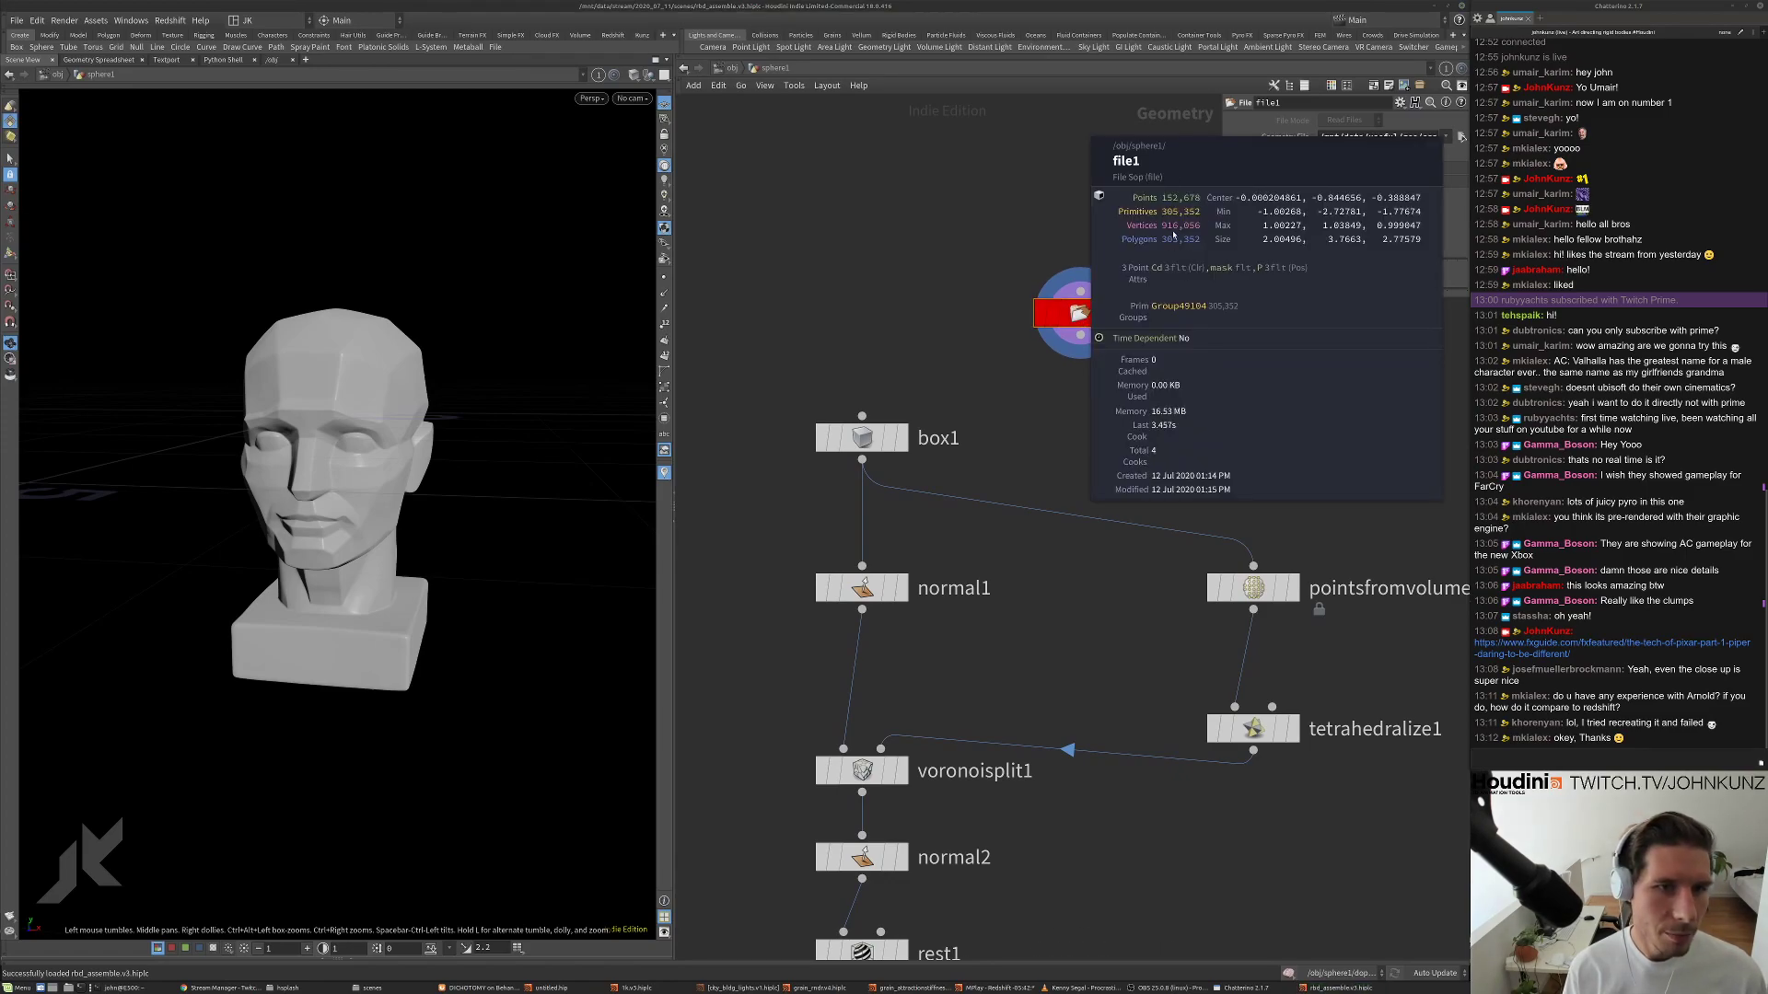
pyautogui.click(633, 99)
pyautogui.click(489, 348)
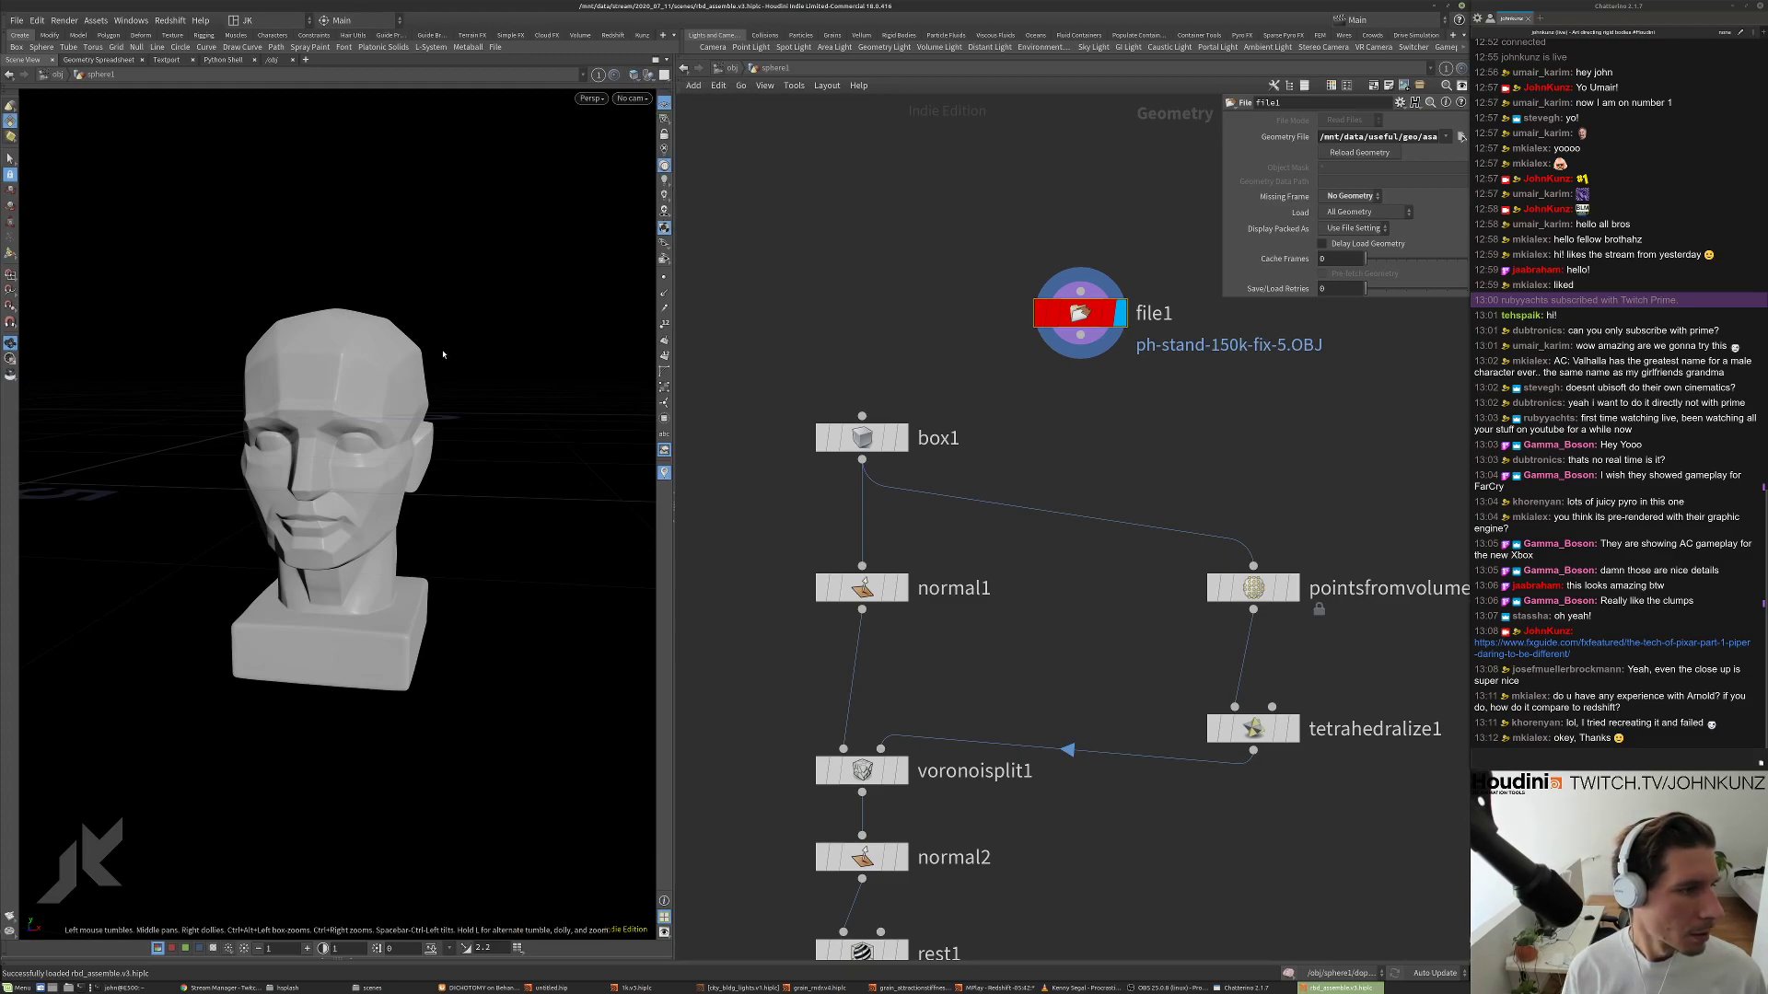
# Show the wireframe over the shaded head and examine the mesh density up close on the face.
pyautogui.hotkey('shift', 'w')
pyautogui.hotkey('space', 'g')
pyautogui.moveTo(453, 347)
pyautogui.mouseDown()
pyautogui.moveTo(304, 391)
pyautogui.moveTo(429, 364)
pyautogui.mouseUp()
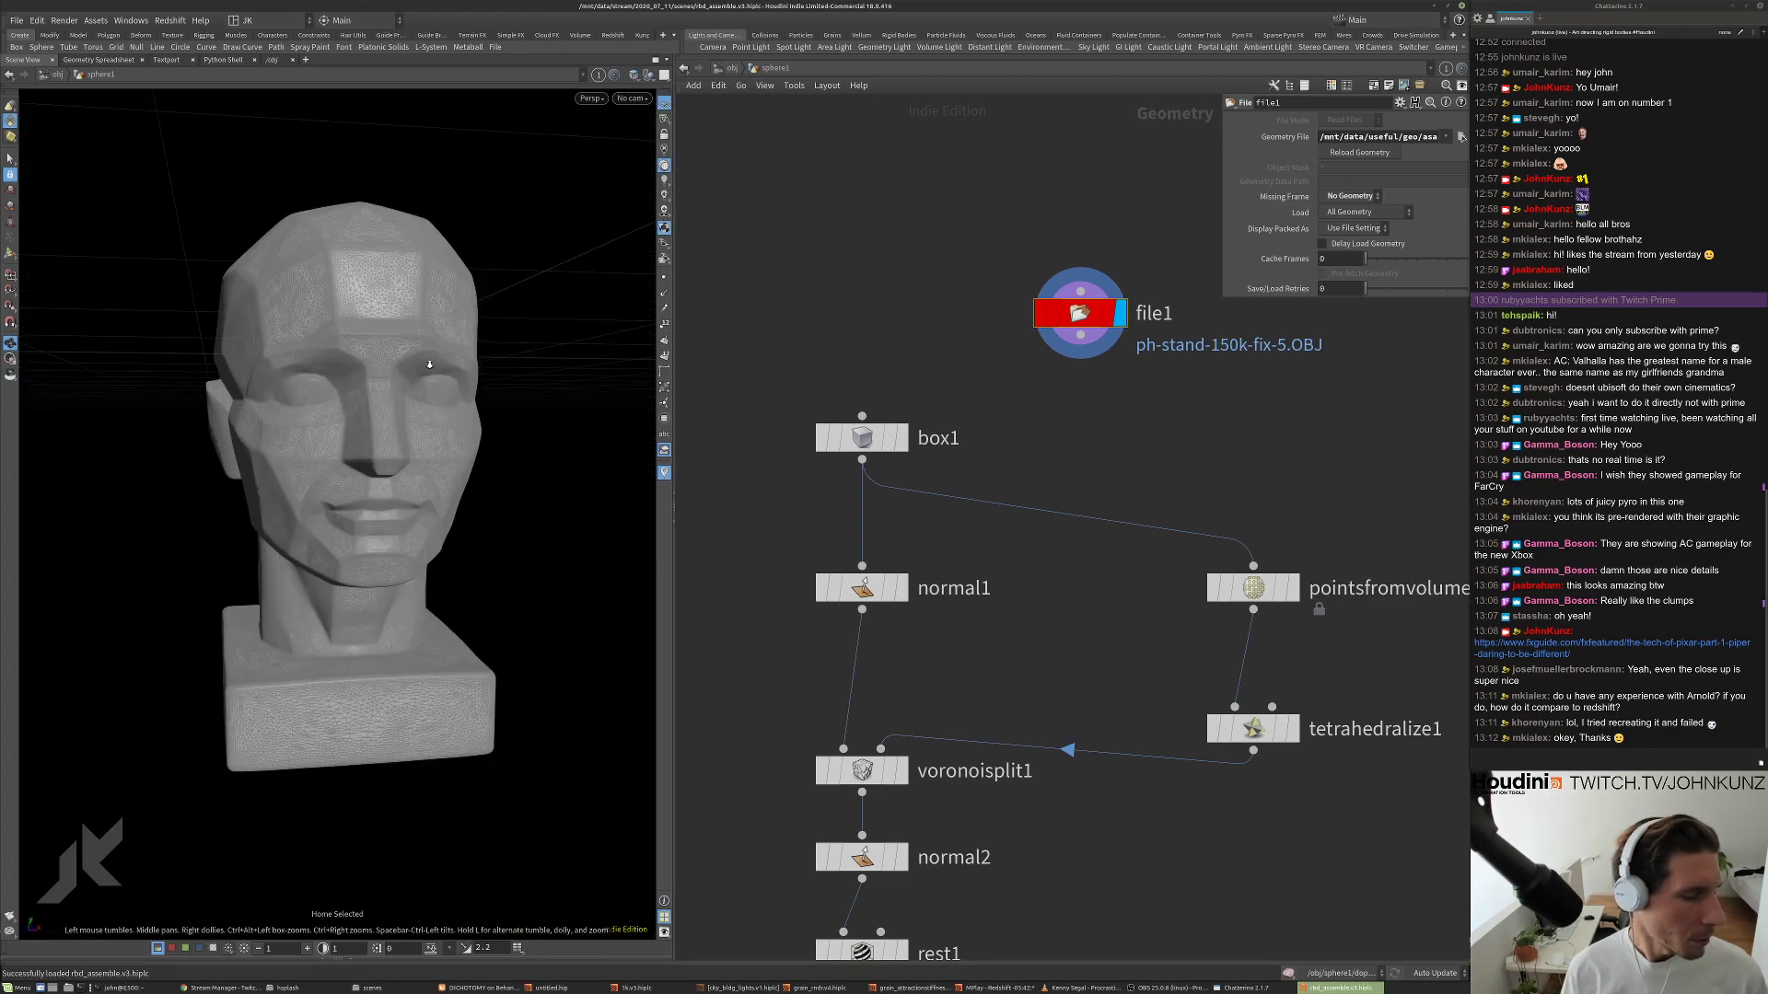
pyautogui.scroll(5, 429, 365)
# Shift file1 sideways toward the pointsfromvolume1 branch to make room for new nodes.
pyautogui.moveTo(1084, 317); pyautogui.dragTo(1111, 359, button='middle')
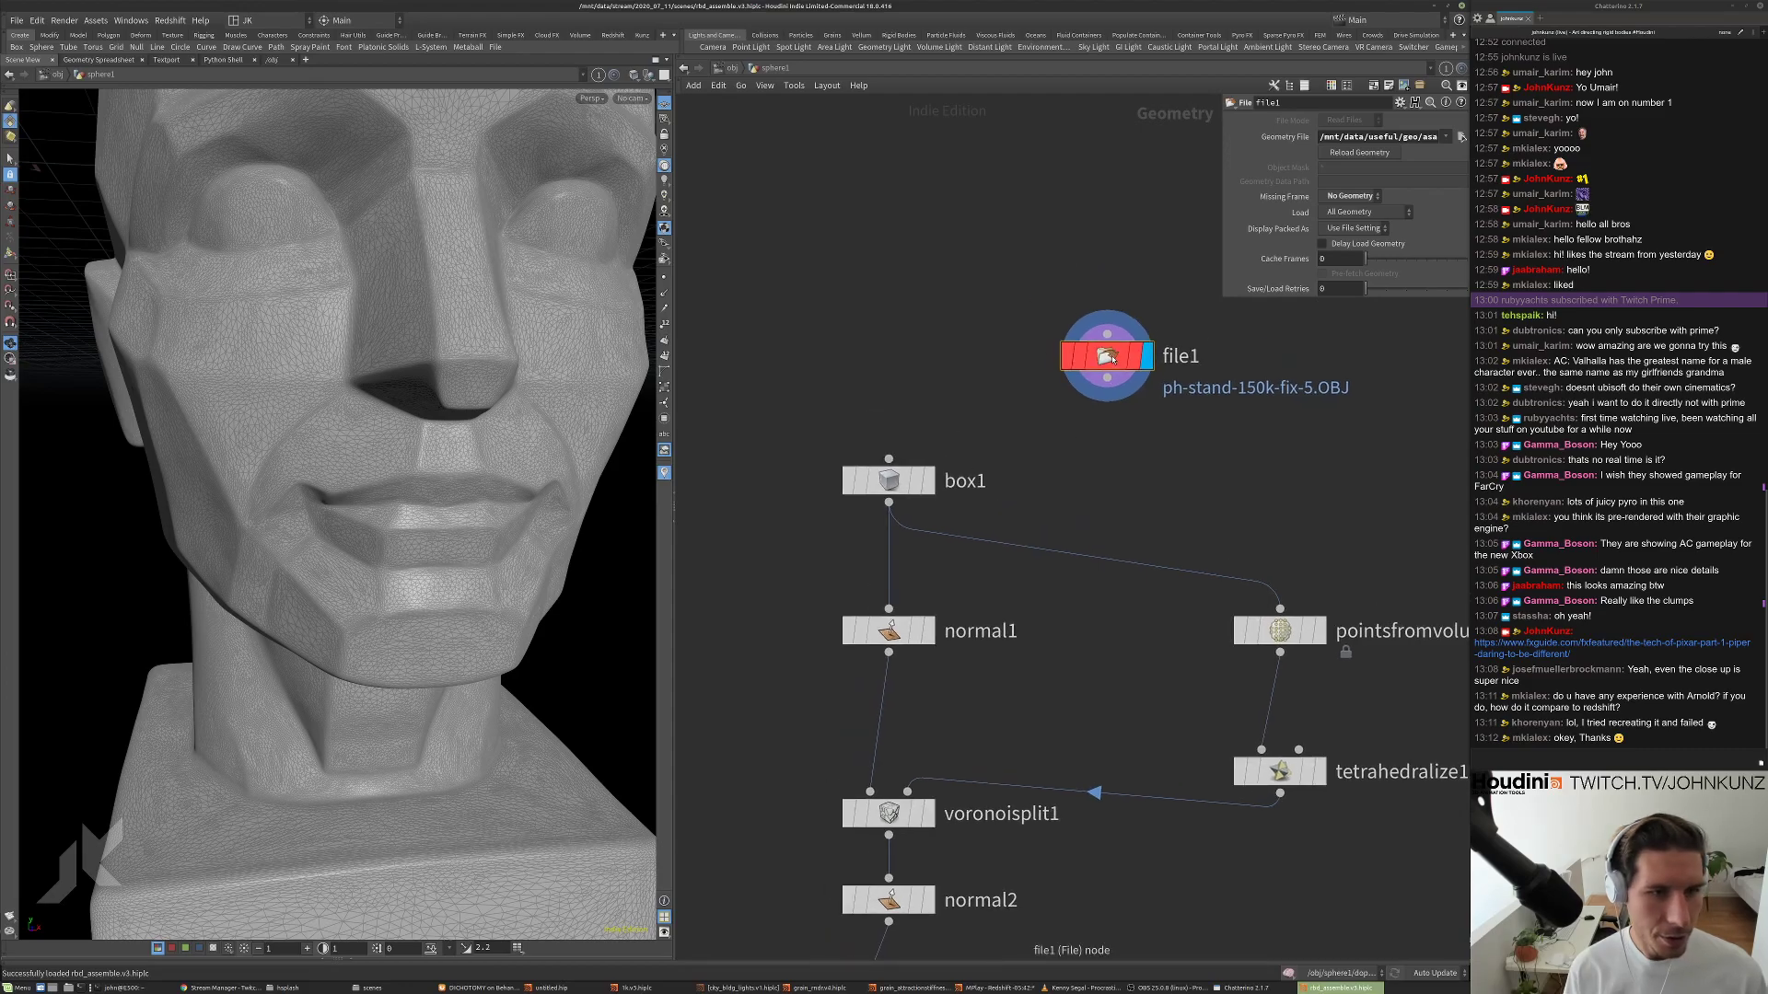
pyautogui.moveTo(1112, 359); pyautogui.dragTo(1195, 373)
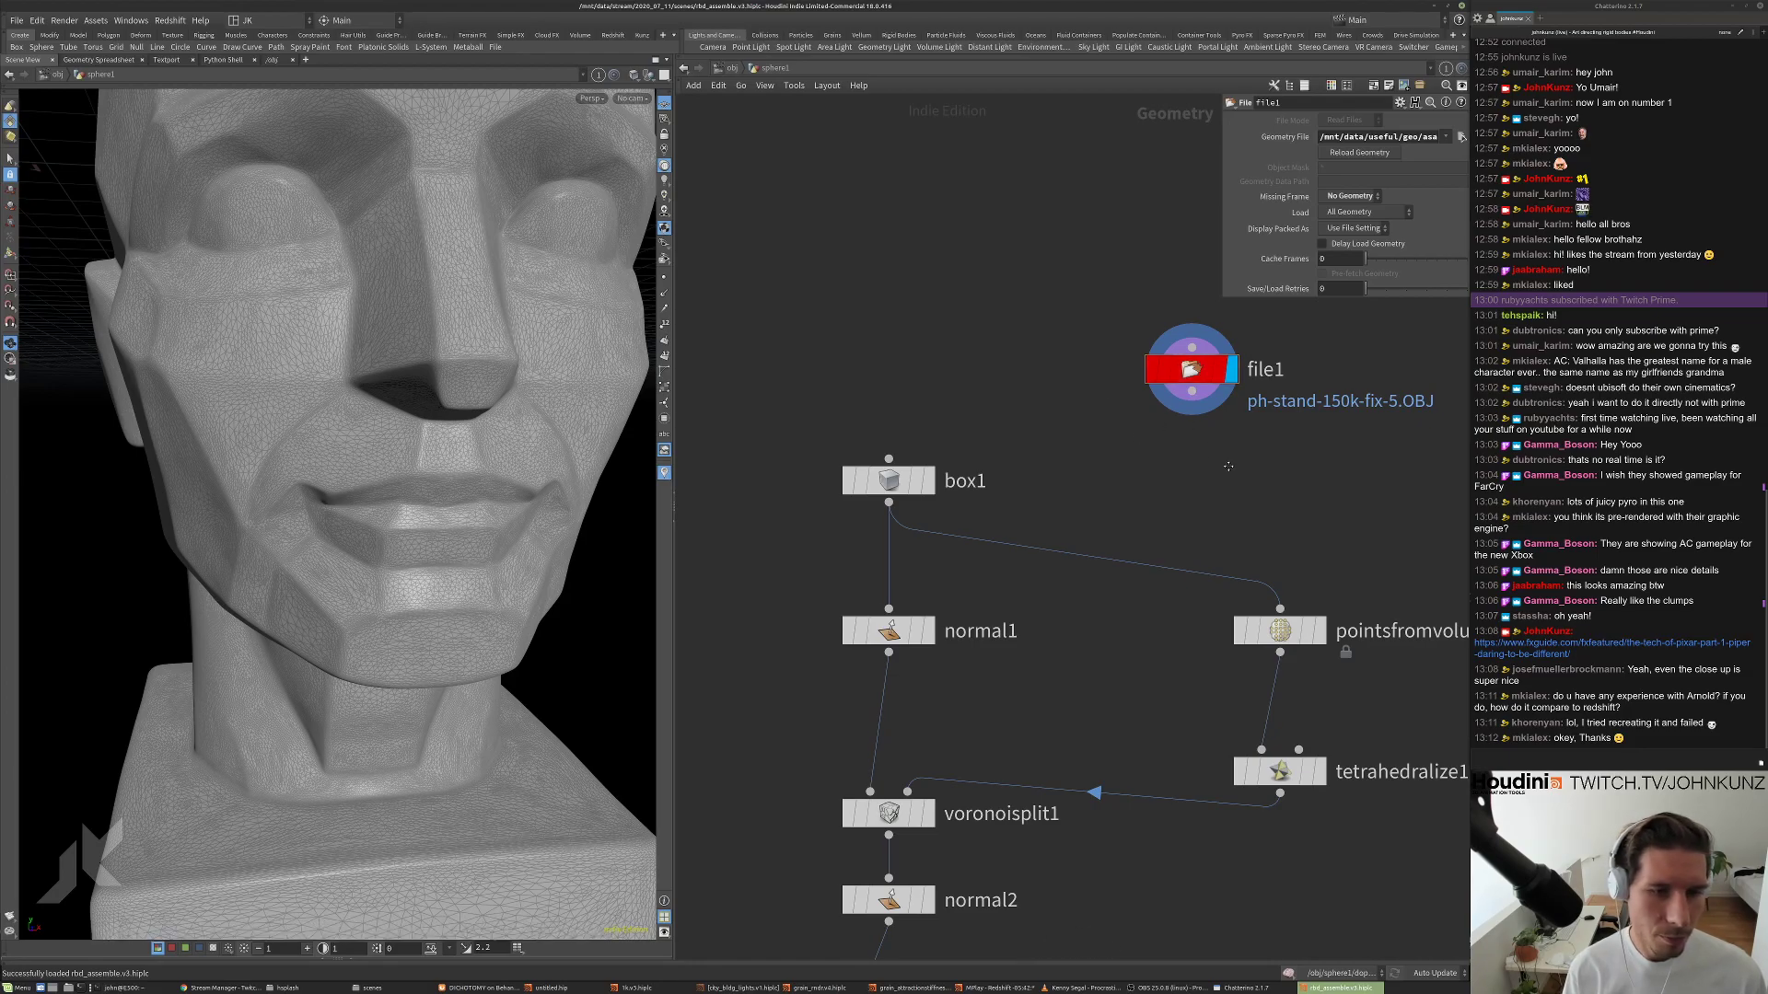
pyautogui.moveTo(1228, 470); pyautogui.dragTo(1184, 450, button='middle')
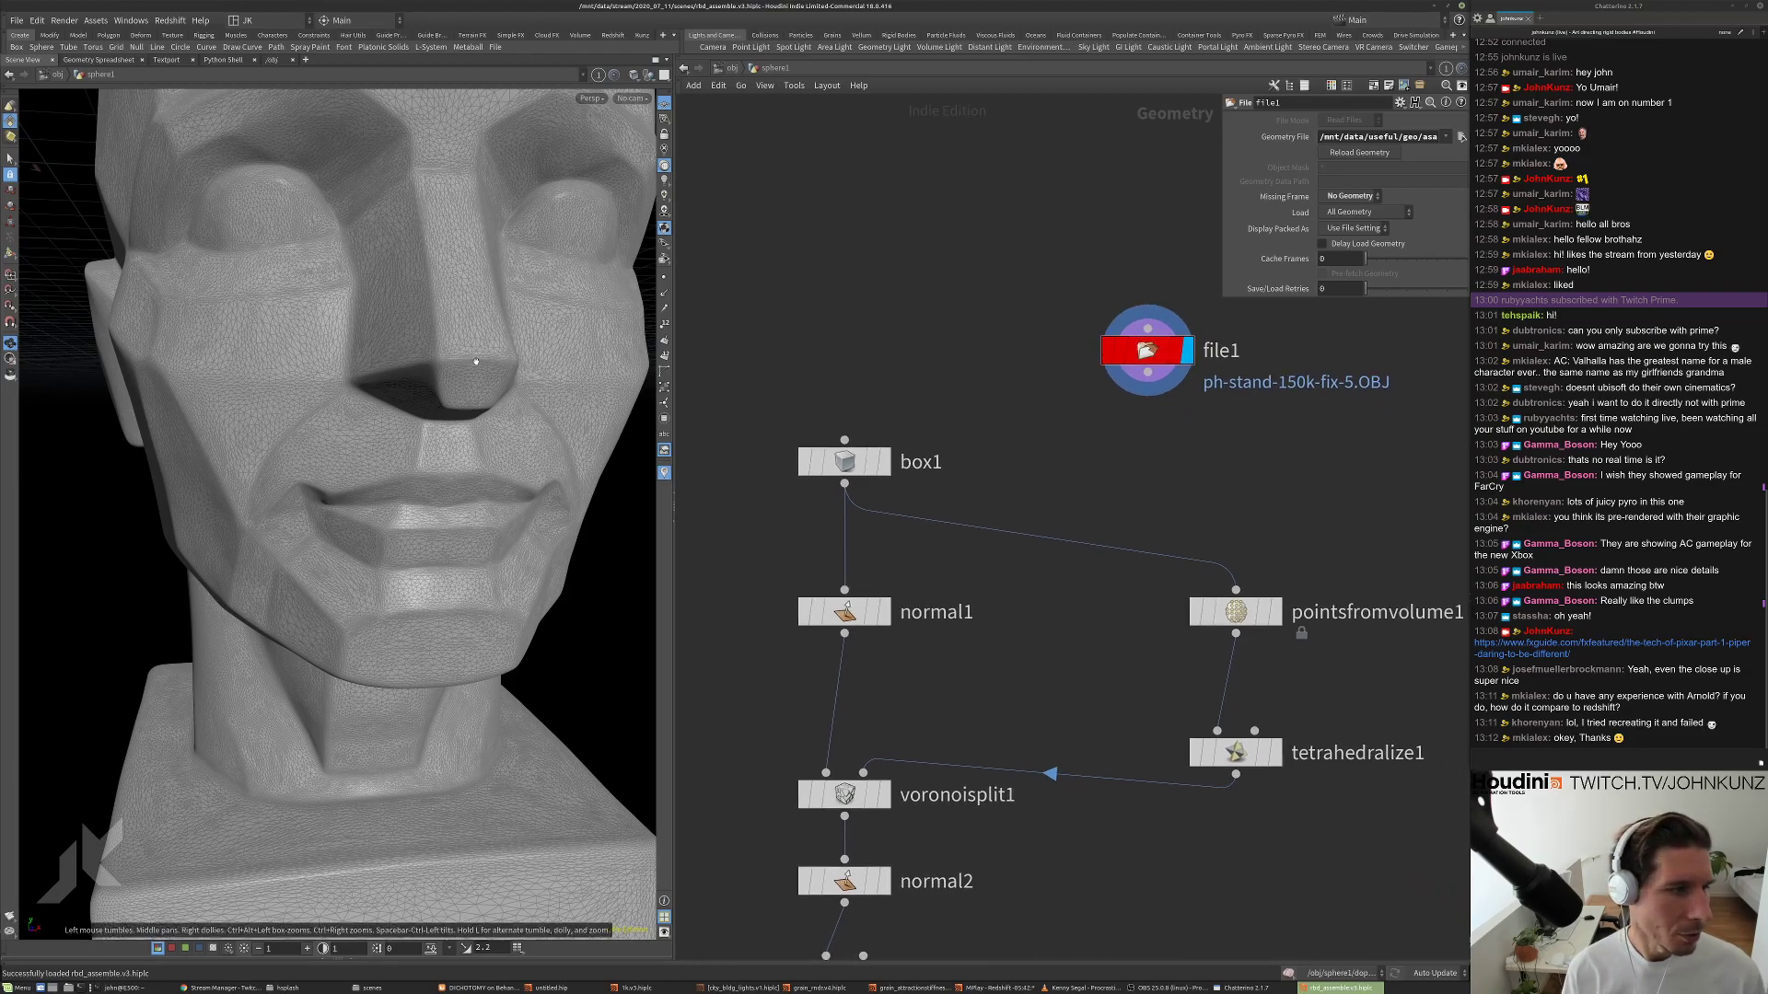
# Add a Remesh node below file1, connect file1 to its input and display the remeshed head framed in the viewport.
pyautogui.scroll(-2, 1090, 495)
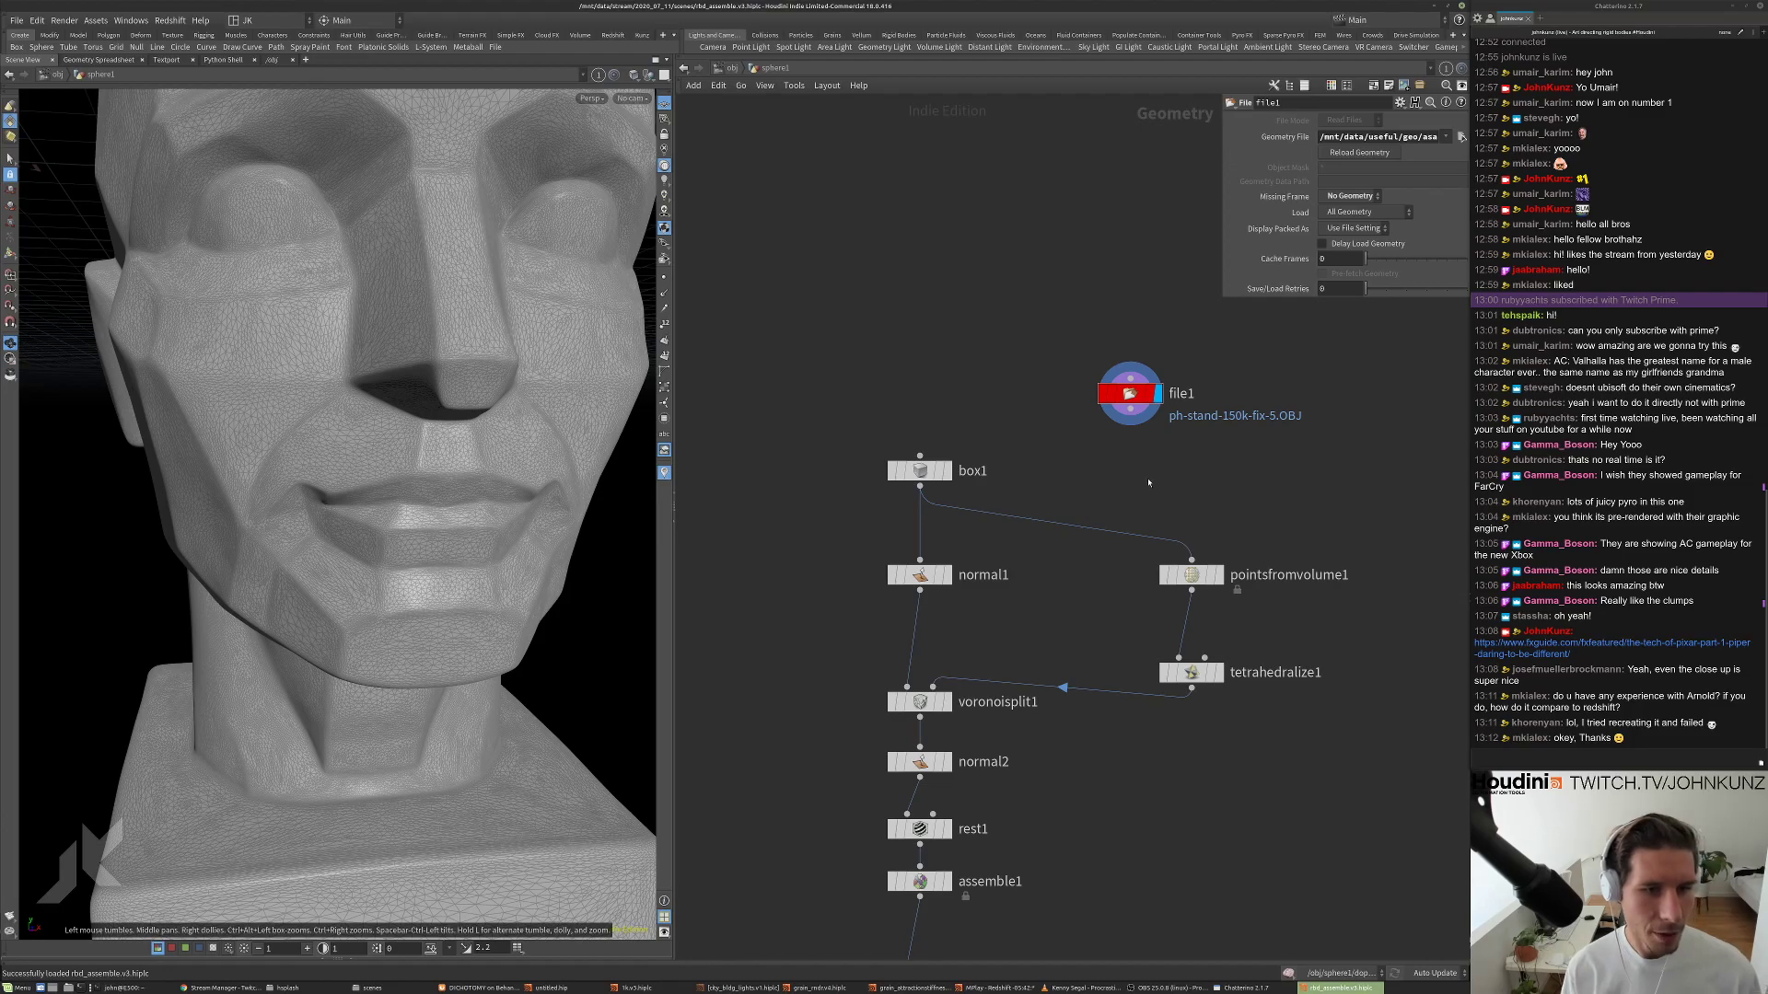
pyautogui.press('Tab')
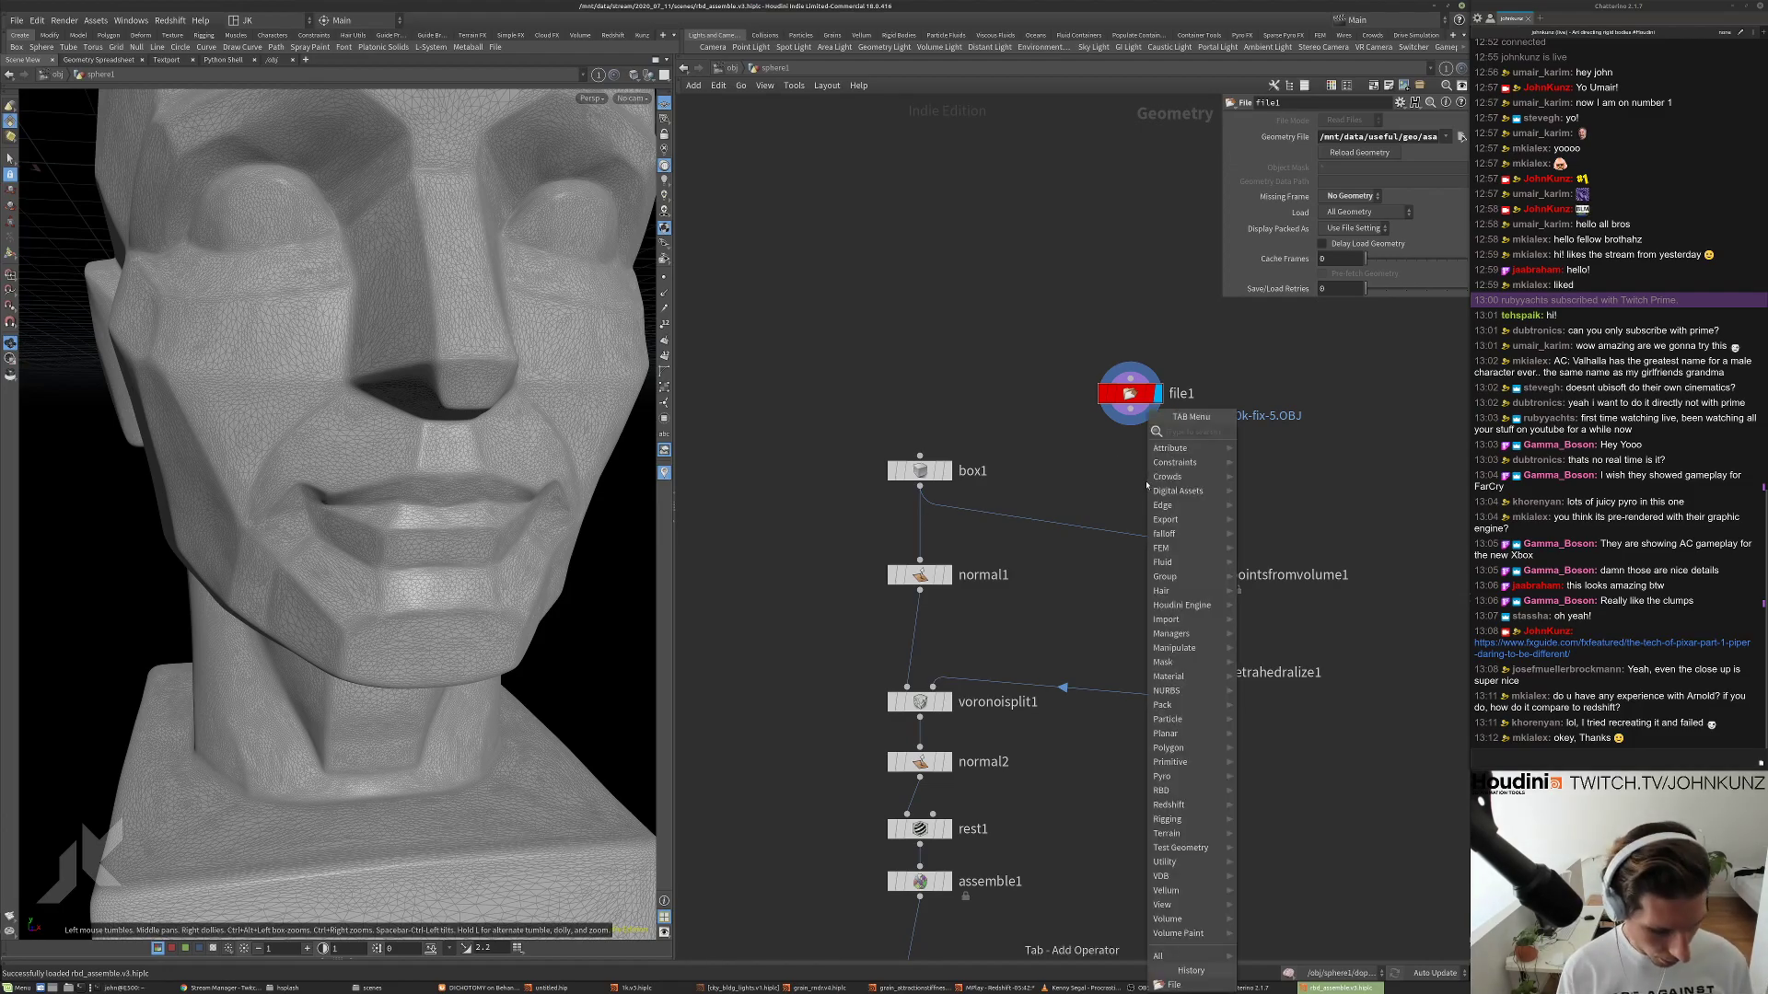
pyautogui.write('rem')
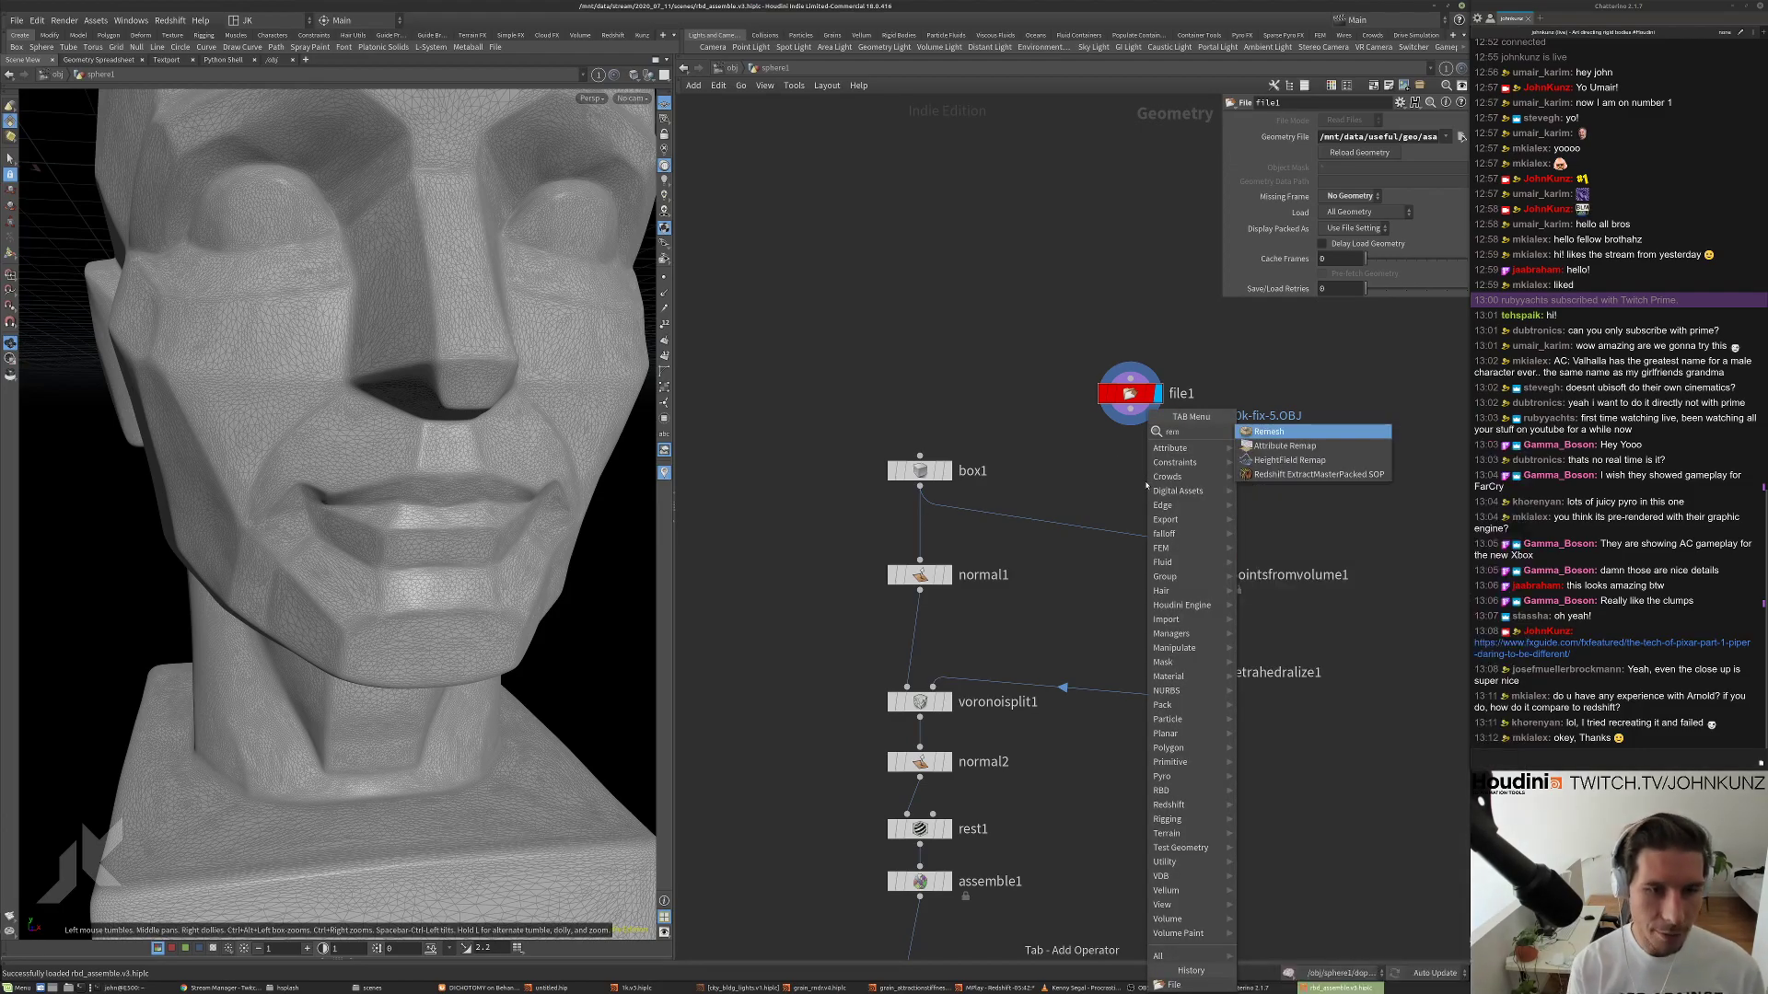
pyautogui.press('Return')
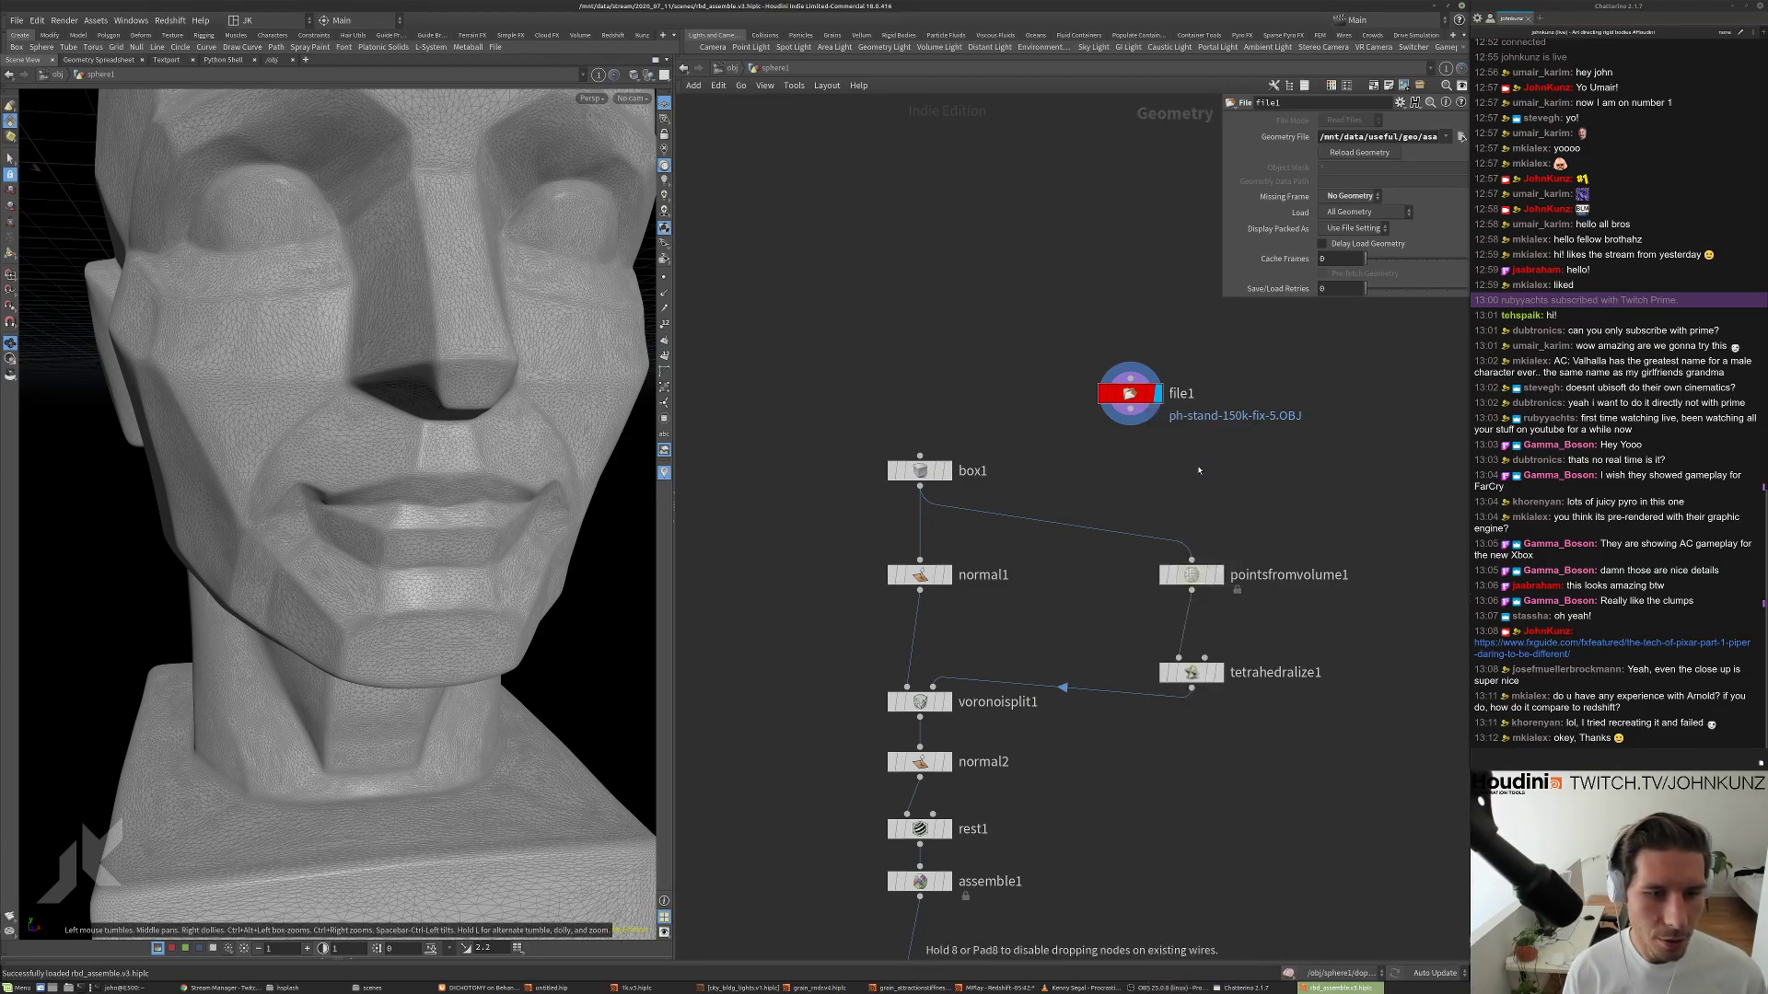
pyautogui.click(1197, 470)
pyautogui.moveTo(1131, 425); pyautogui.dragTo(1217, 472)
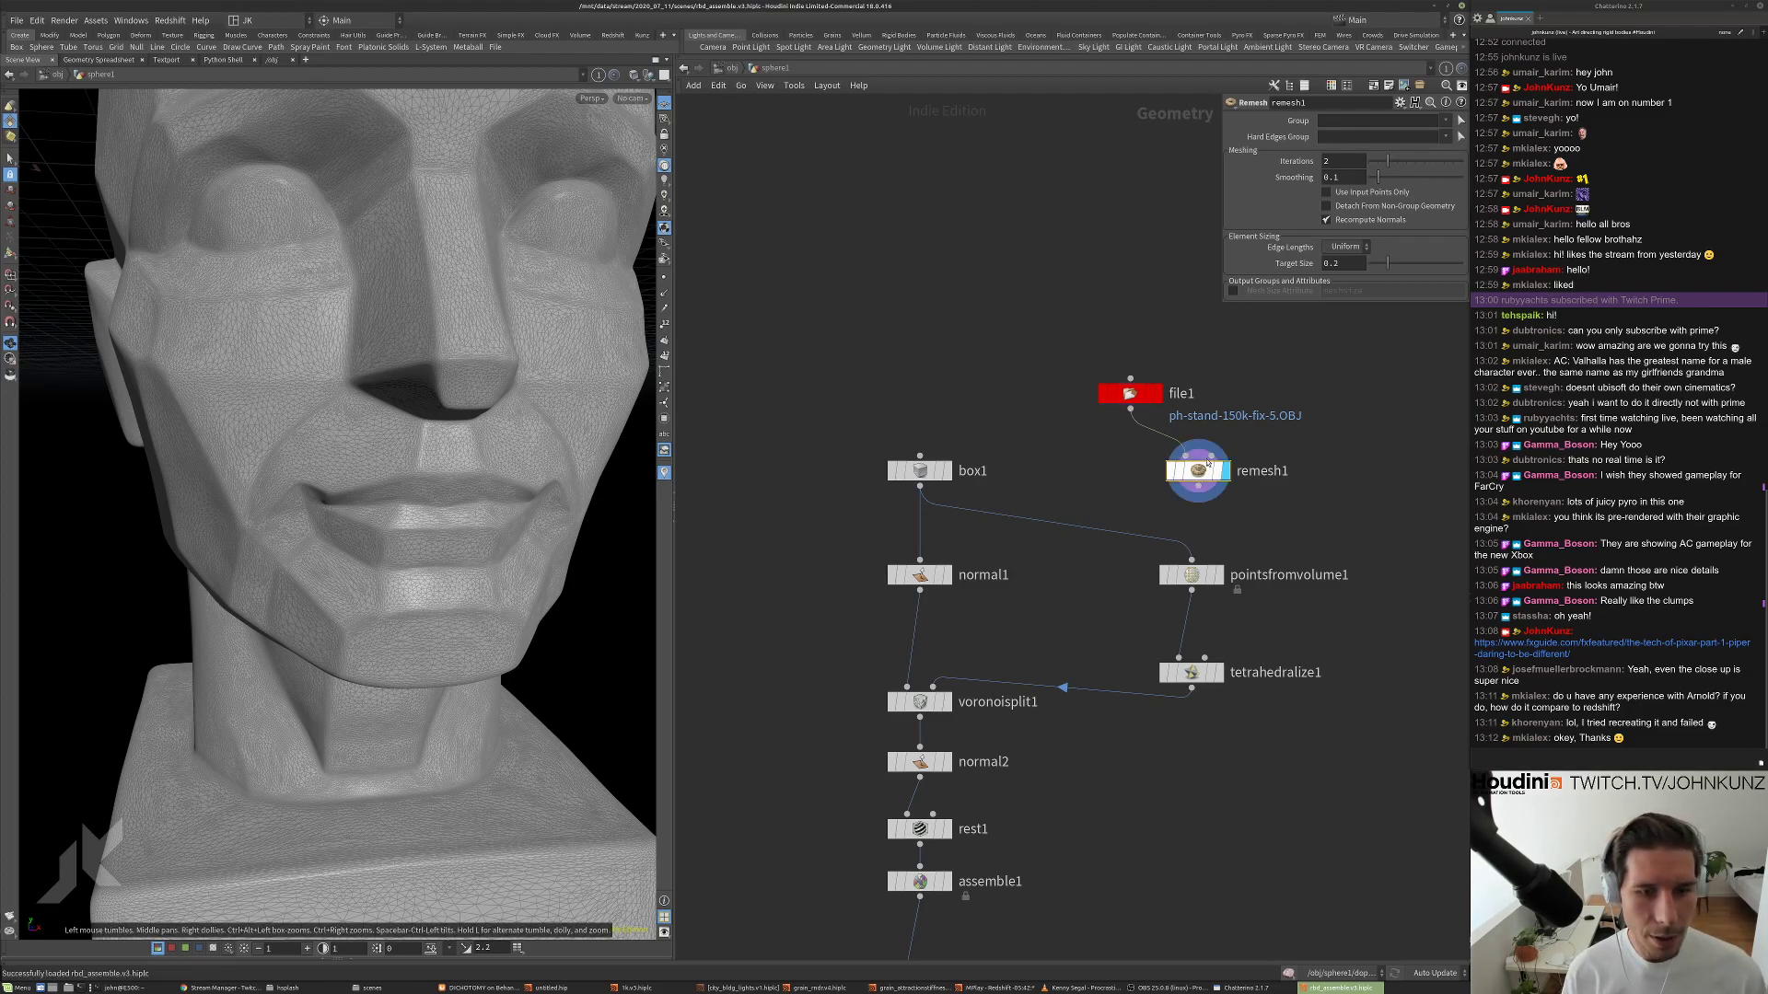
pyautogui.press('h')
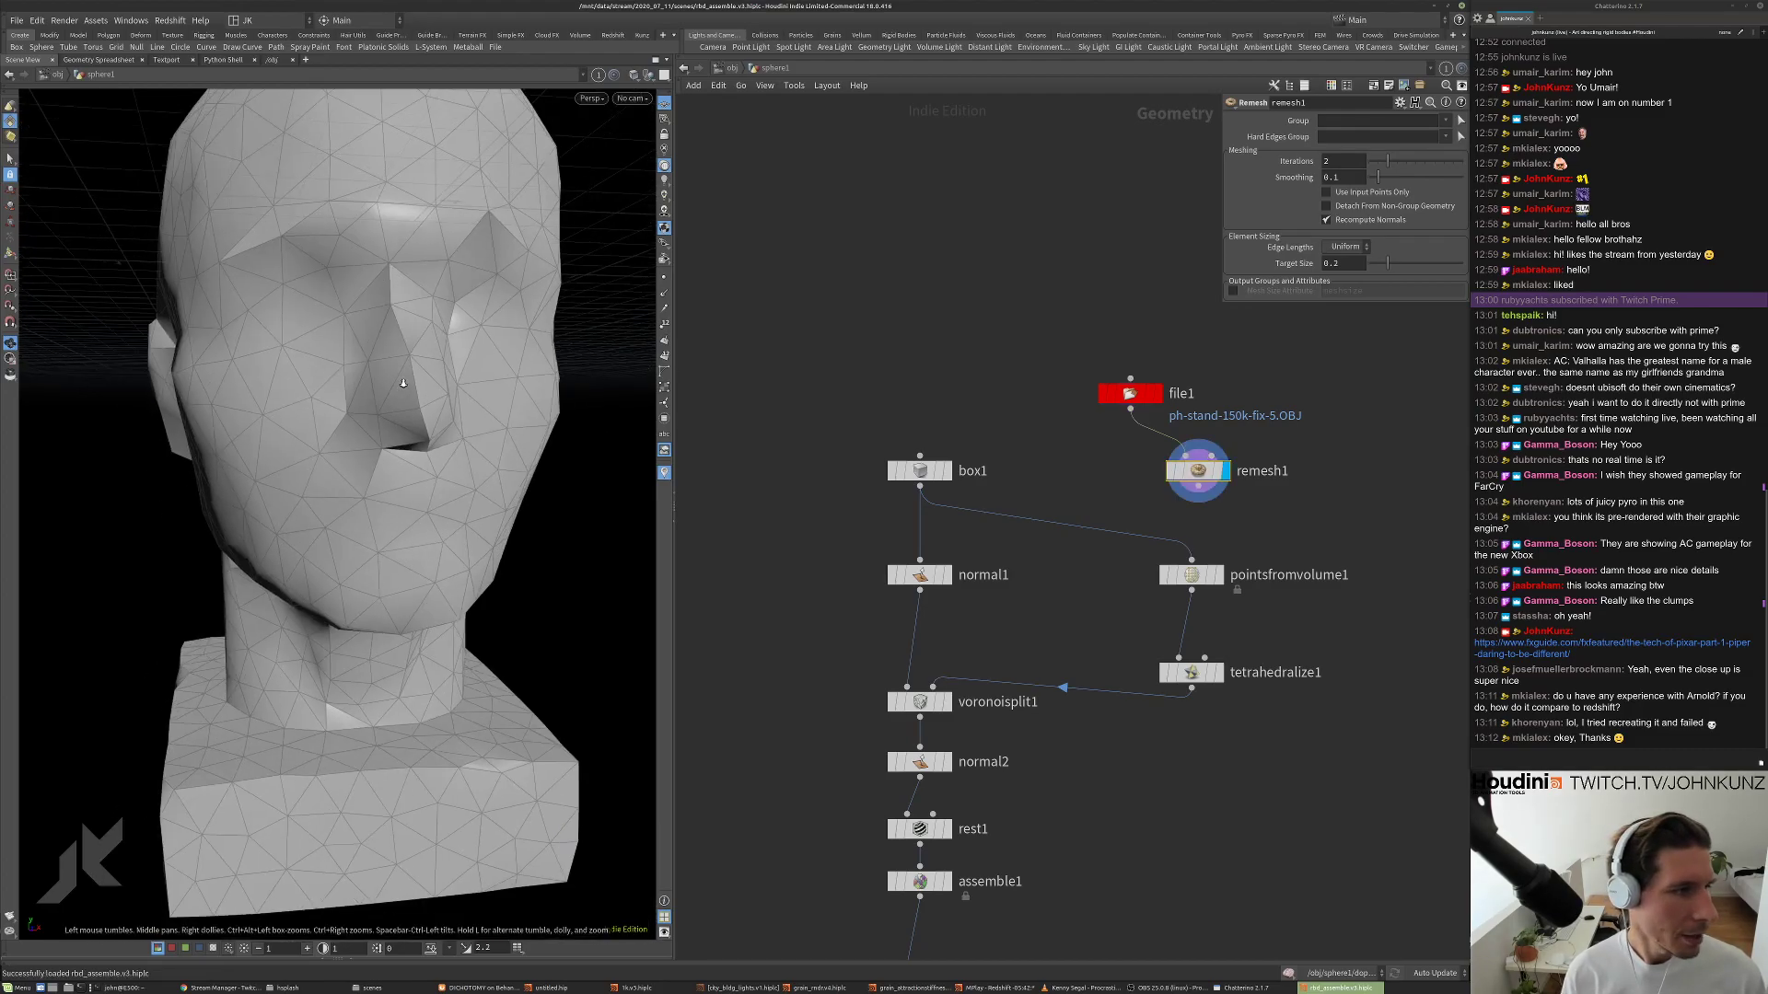
# Set remesh1's edge lengths to Adaptive and view the remeshed head from the side.
pyautogui.click(1346, 246)
pyautogui.click(1346, 260)
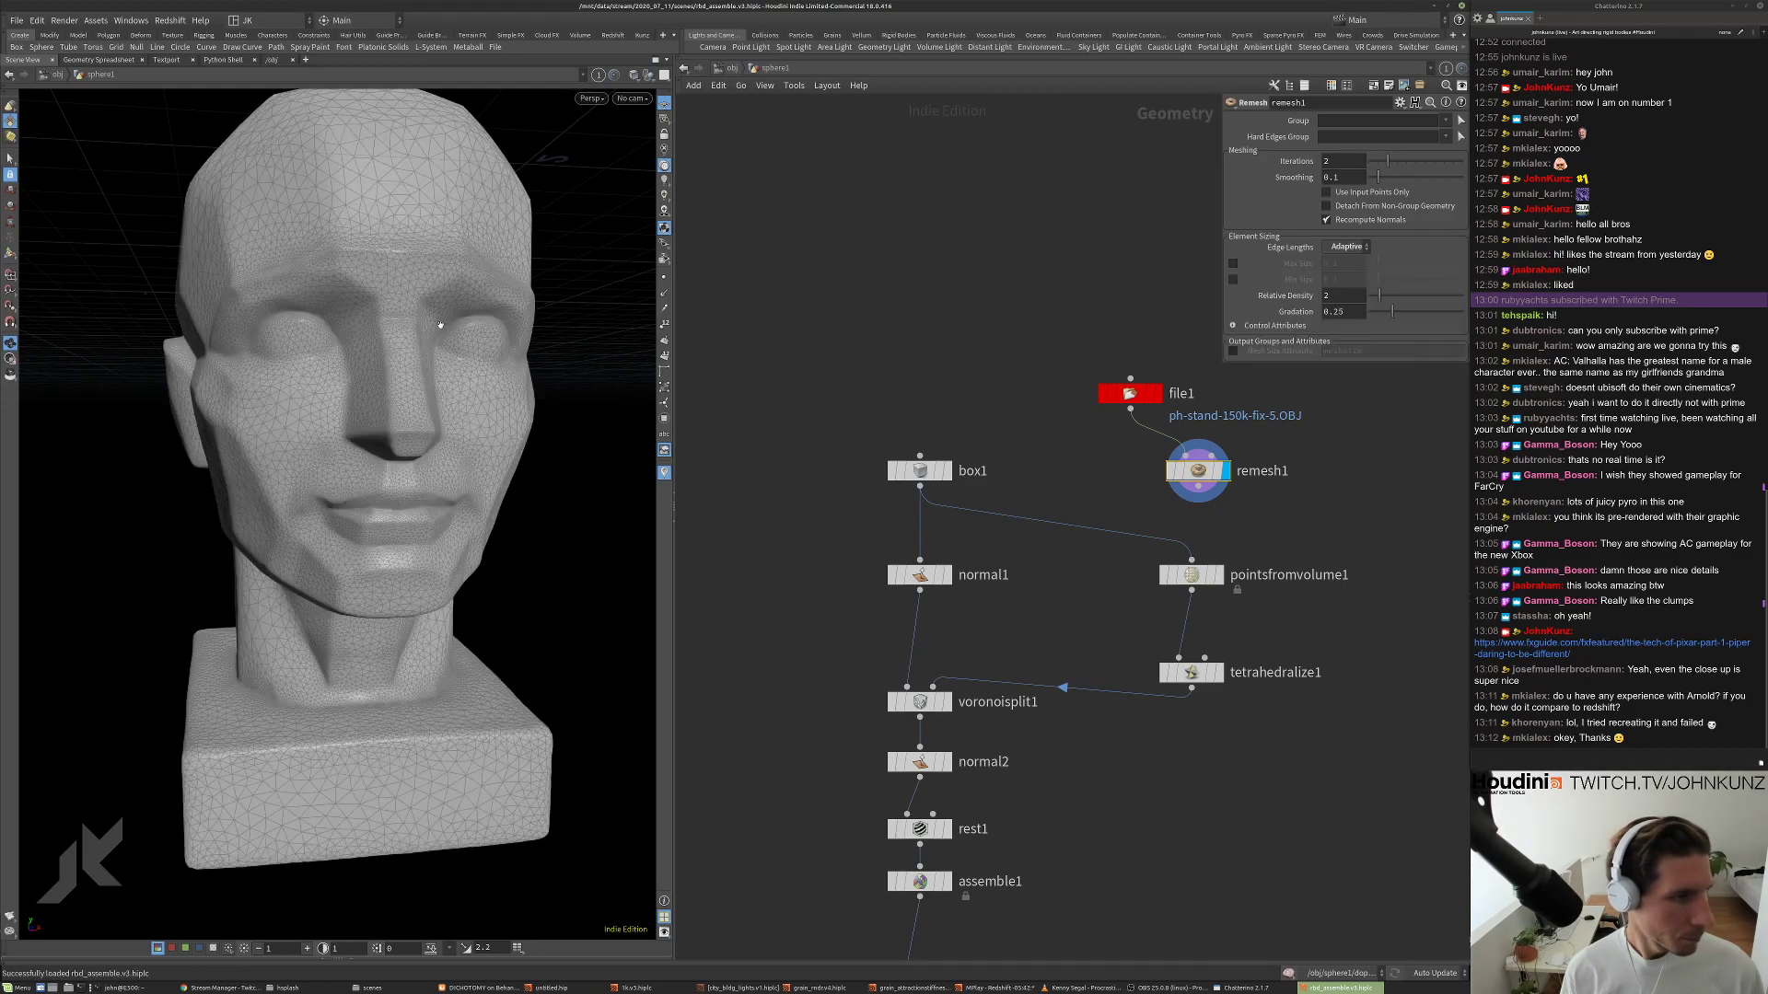
pyautogui.moveTo(348, 380); pyautogui.dragTo(460, 397)
# Compare the geometry info of file1 and remesh1, checking their point and polygon counts.
pyautogui.middleClick(1136, 397)
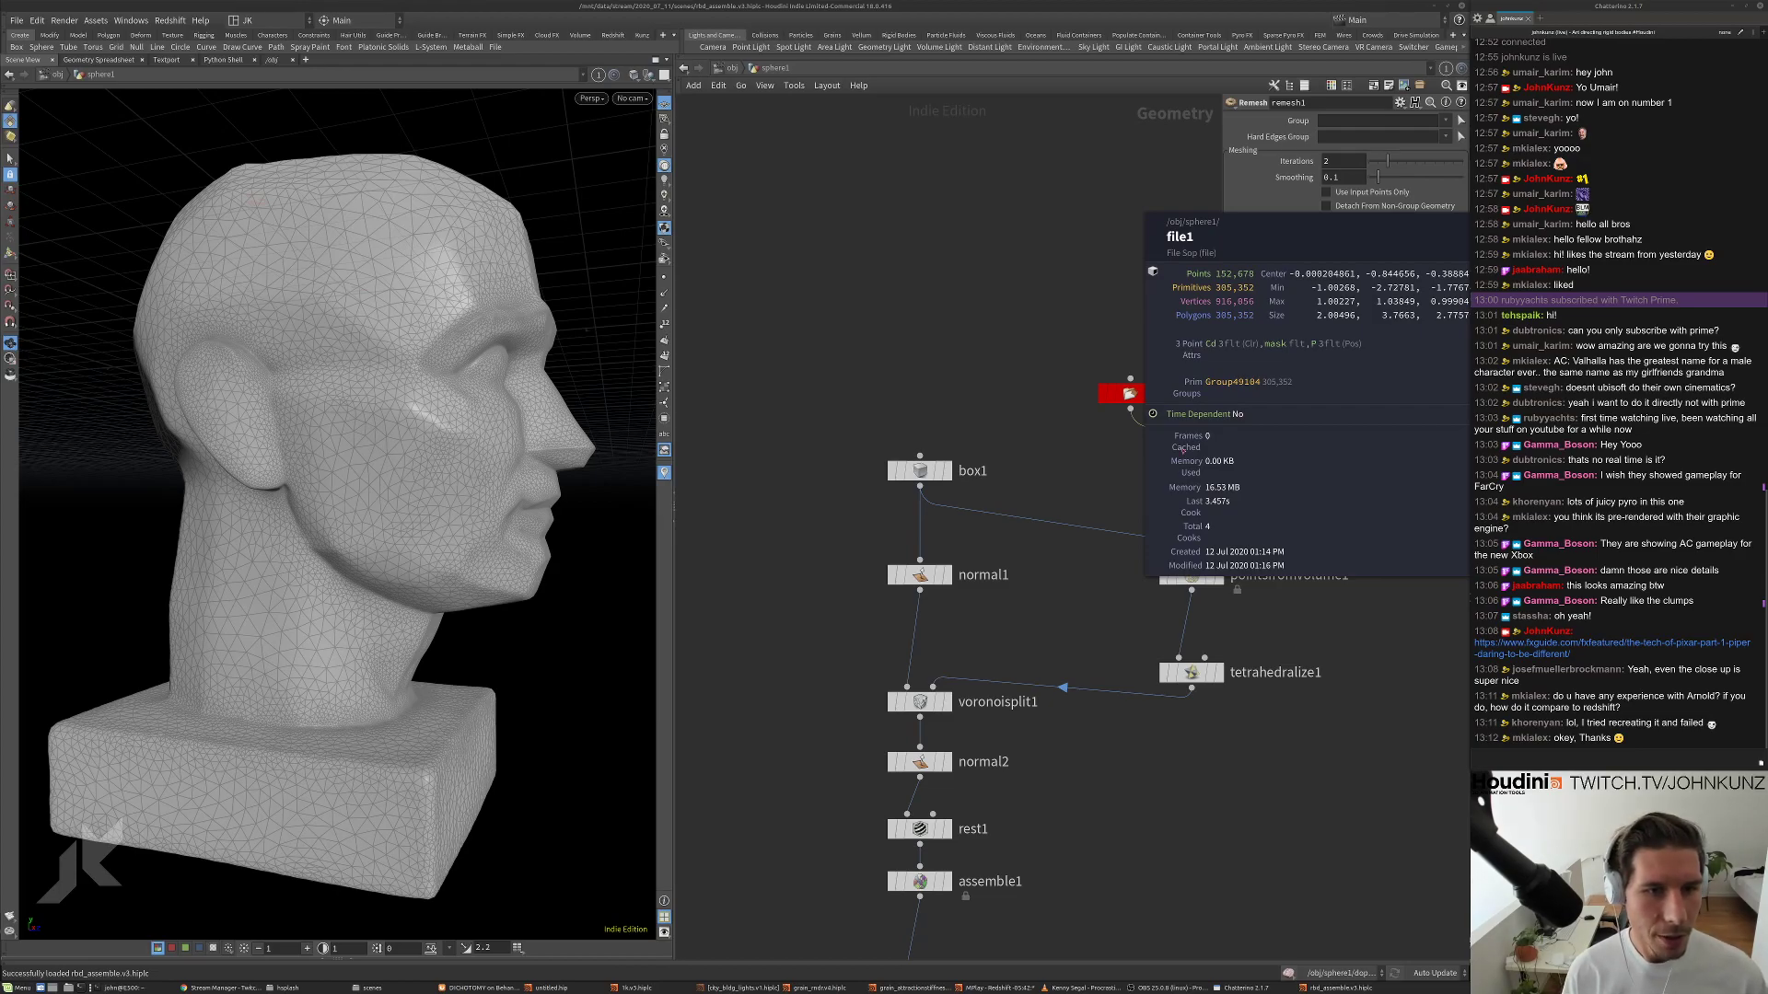
pyautogui.middleClick(1189, 471)
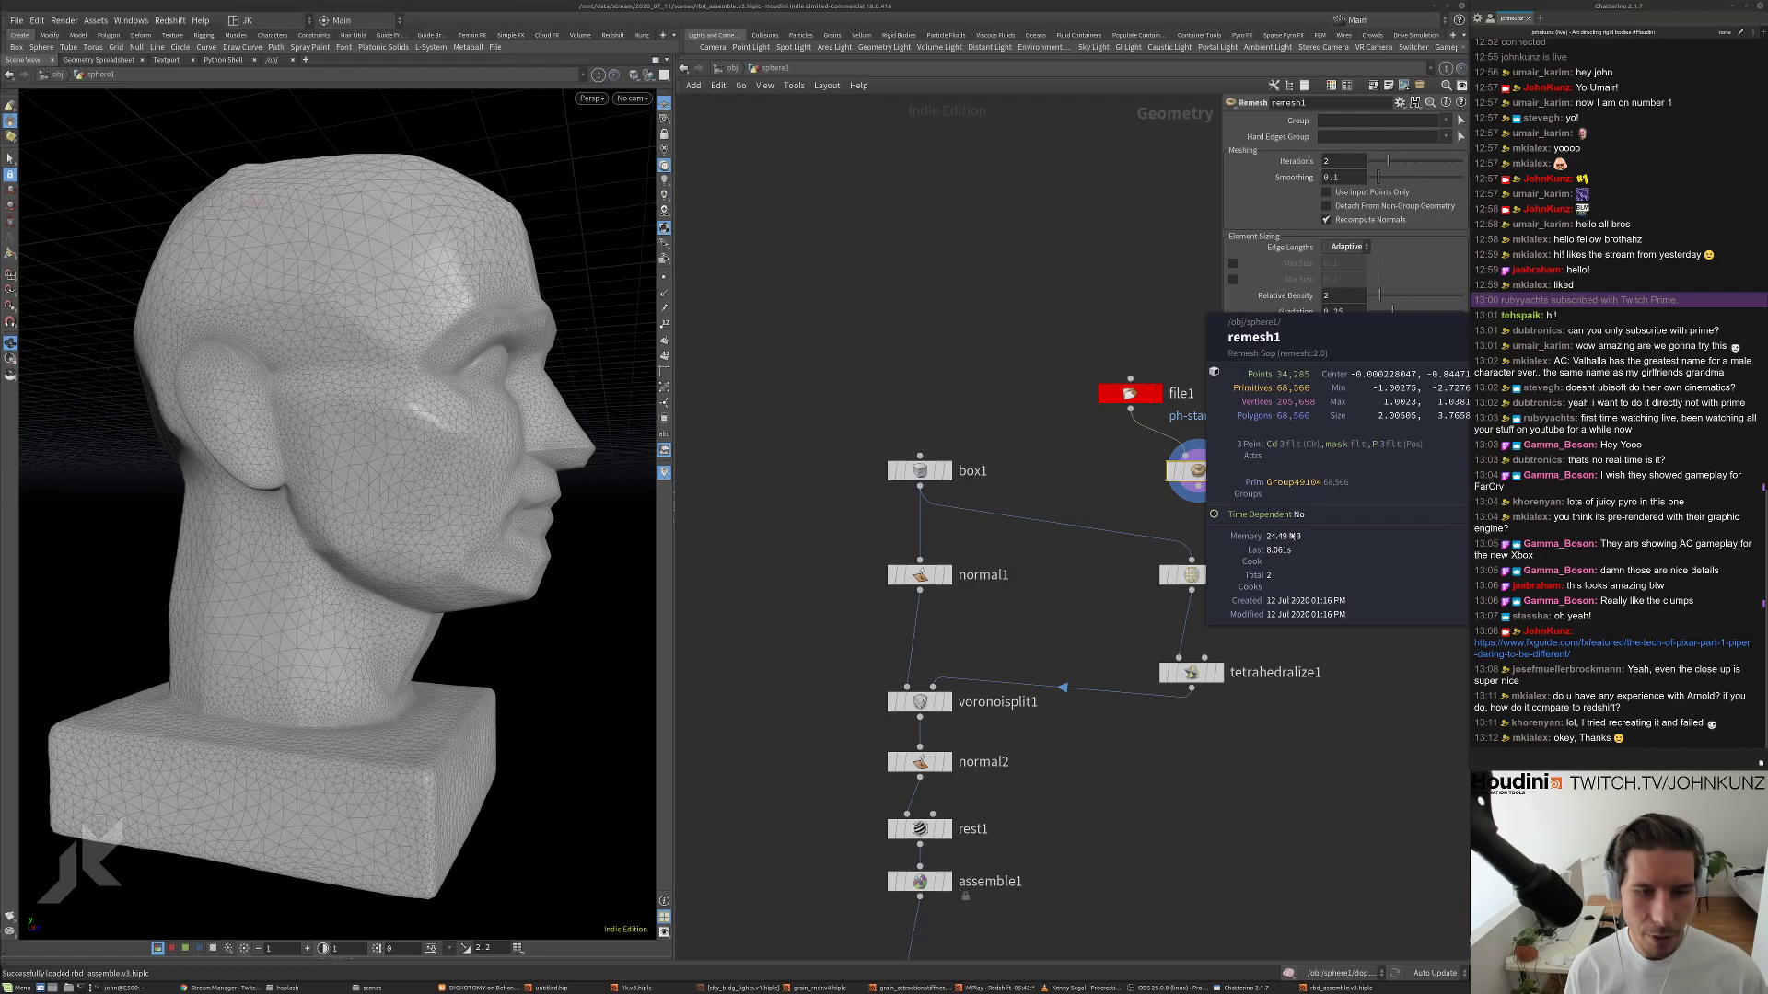
pyautogui.middleClick(1131, 398)
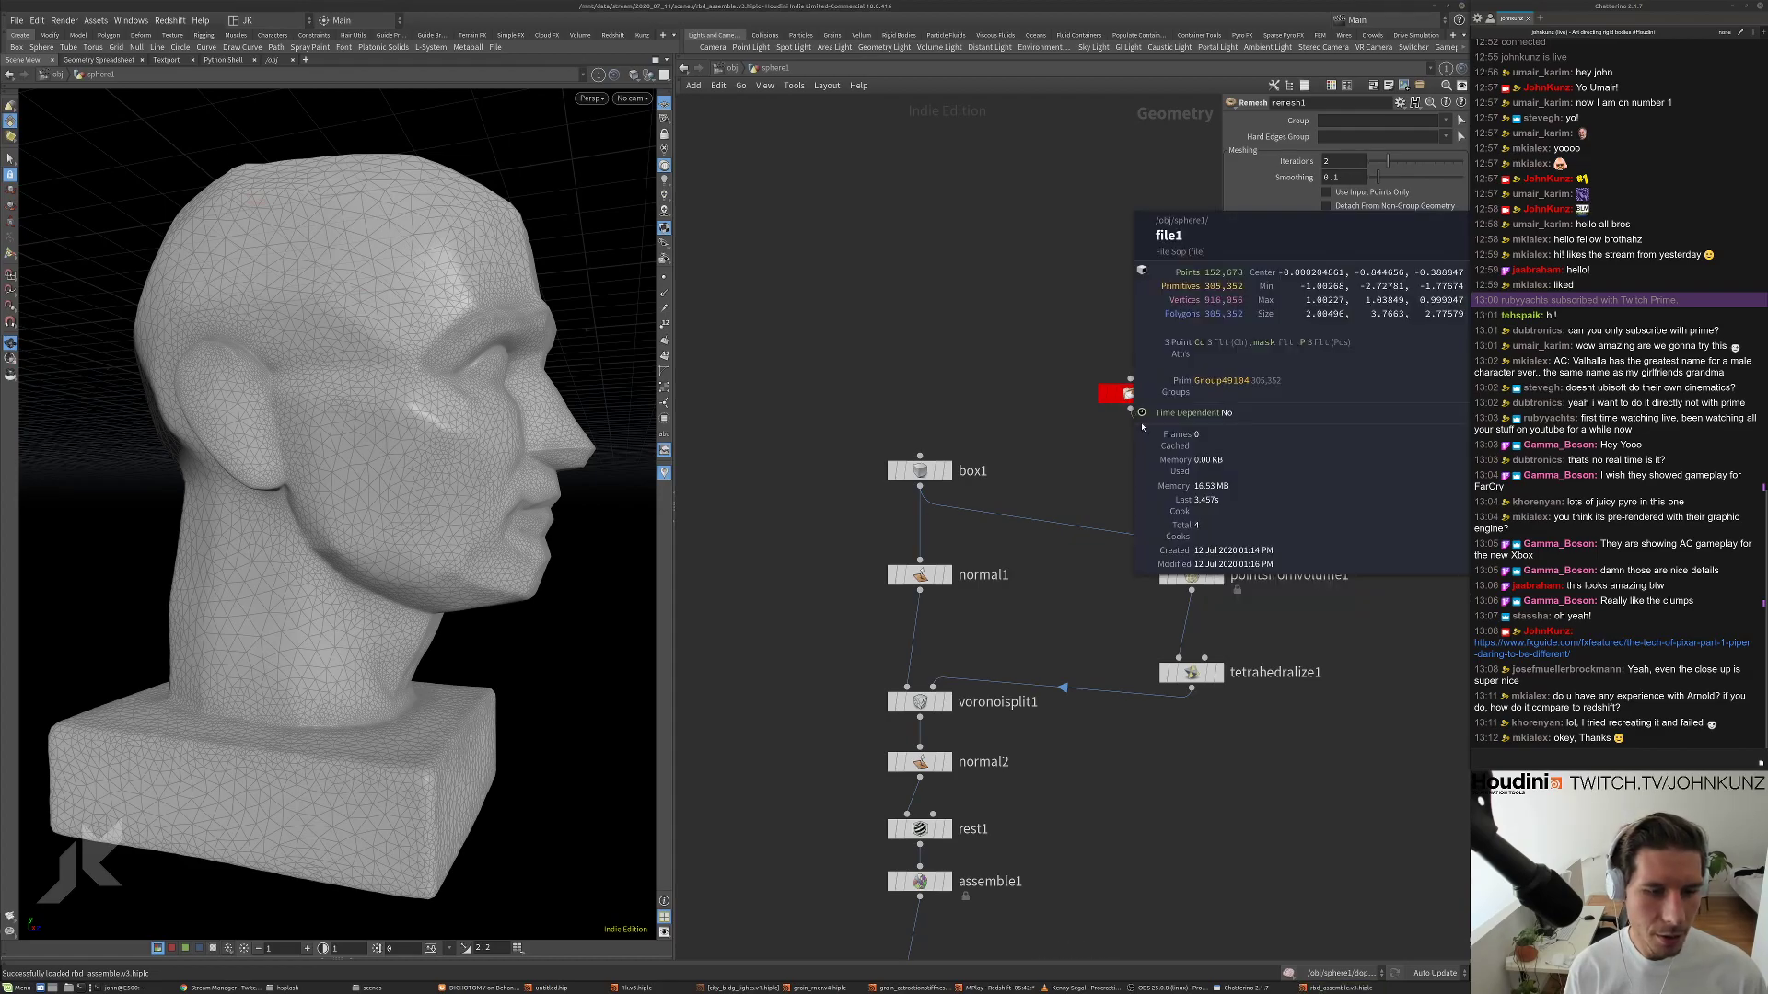
pyautogui.middleClick(1194, 470)
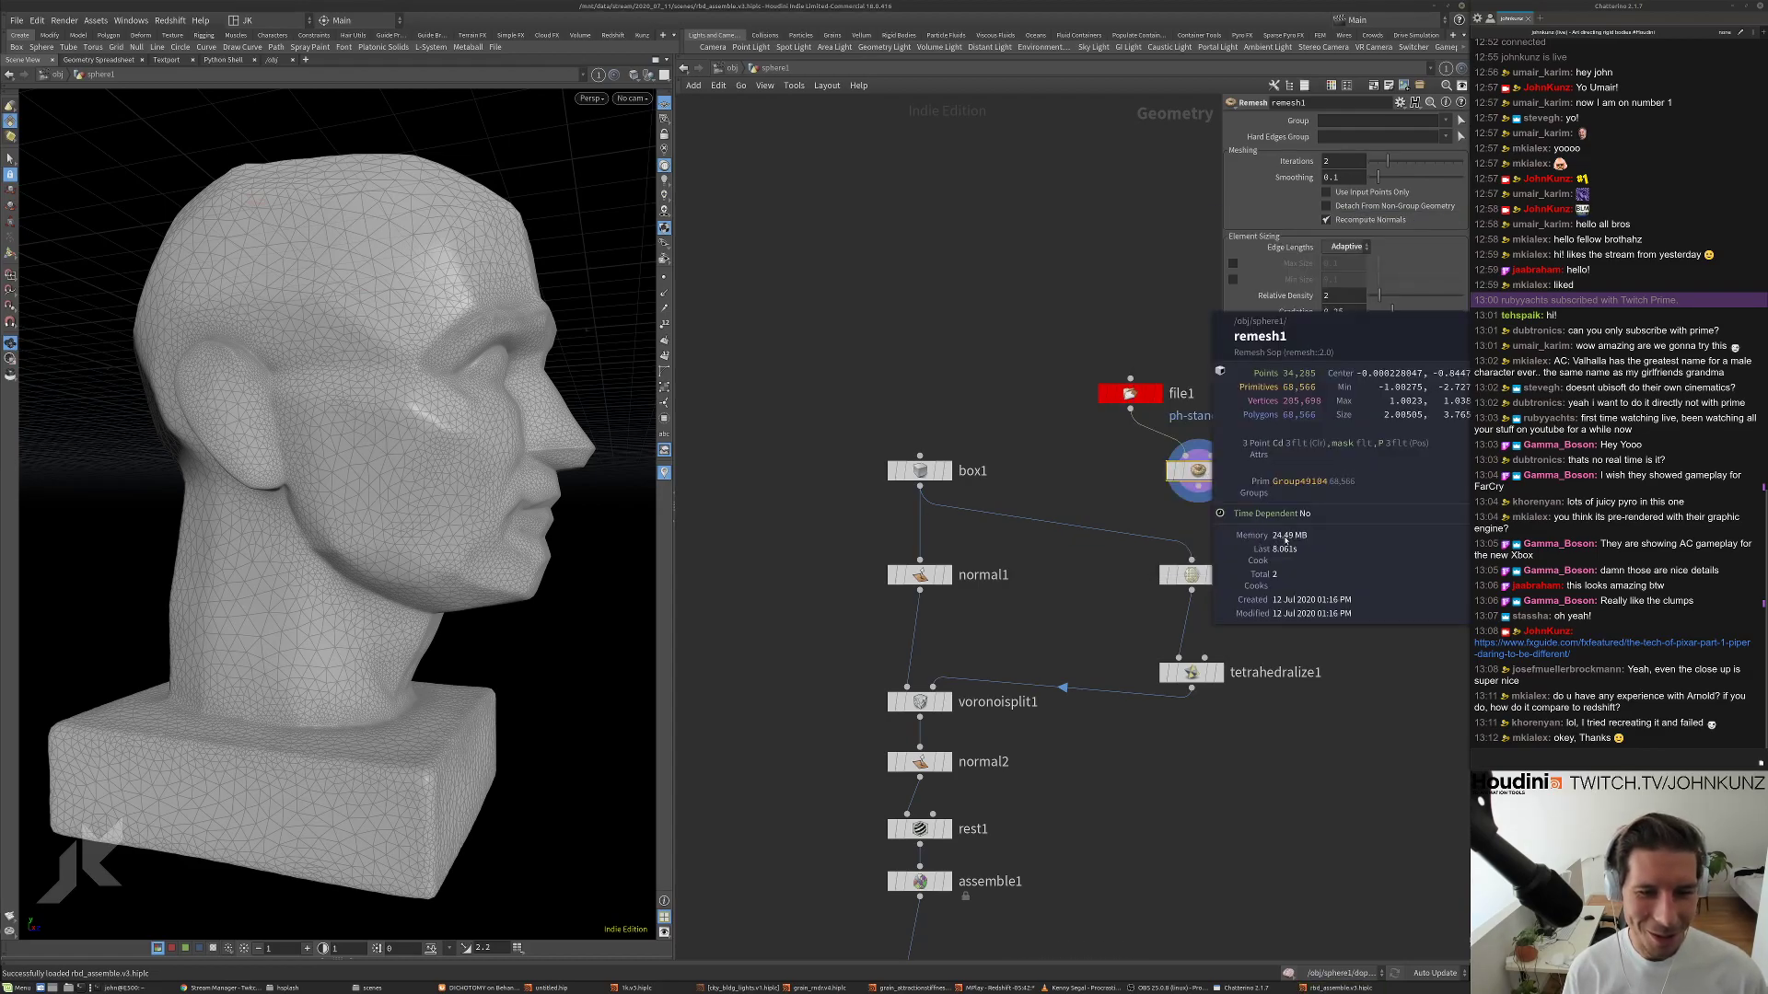
pyautogui.middleClick(1131, 396)
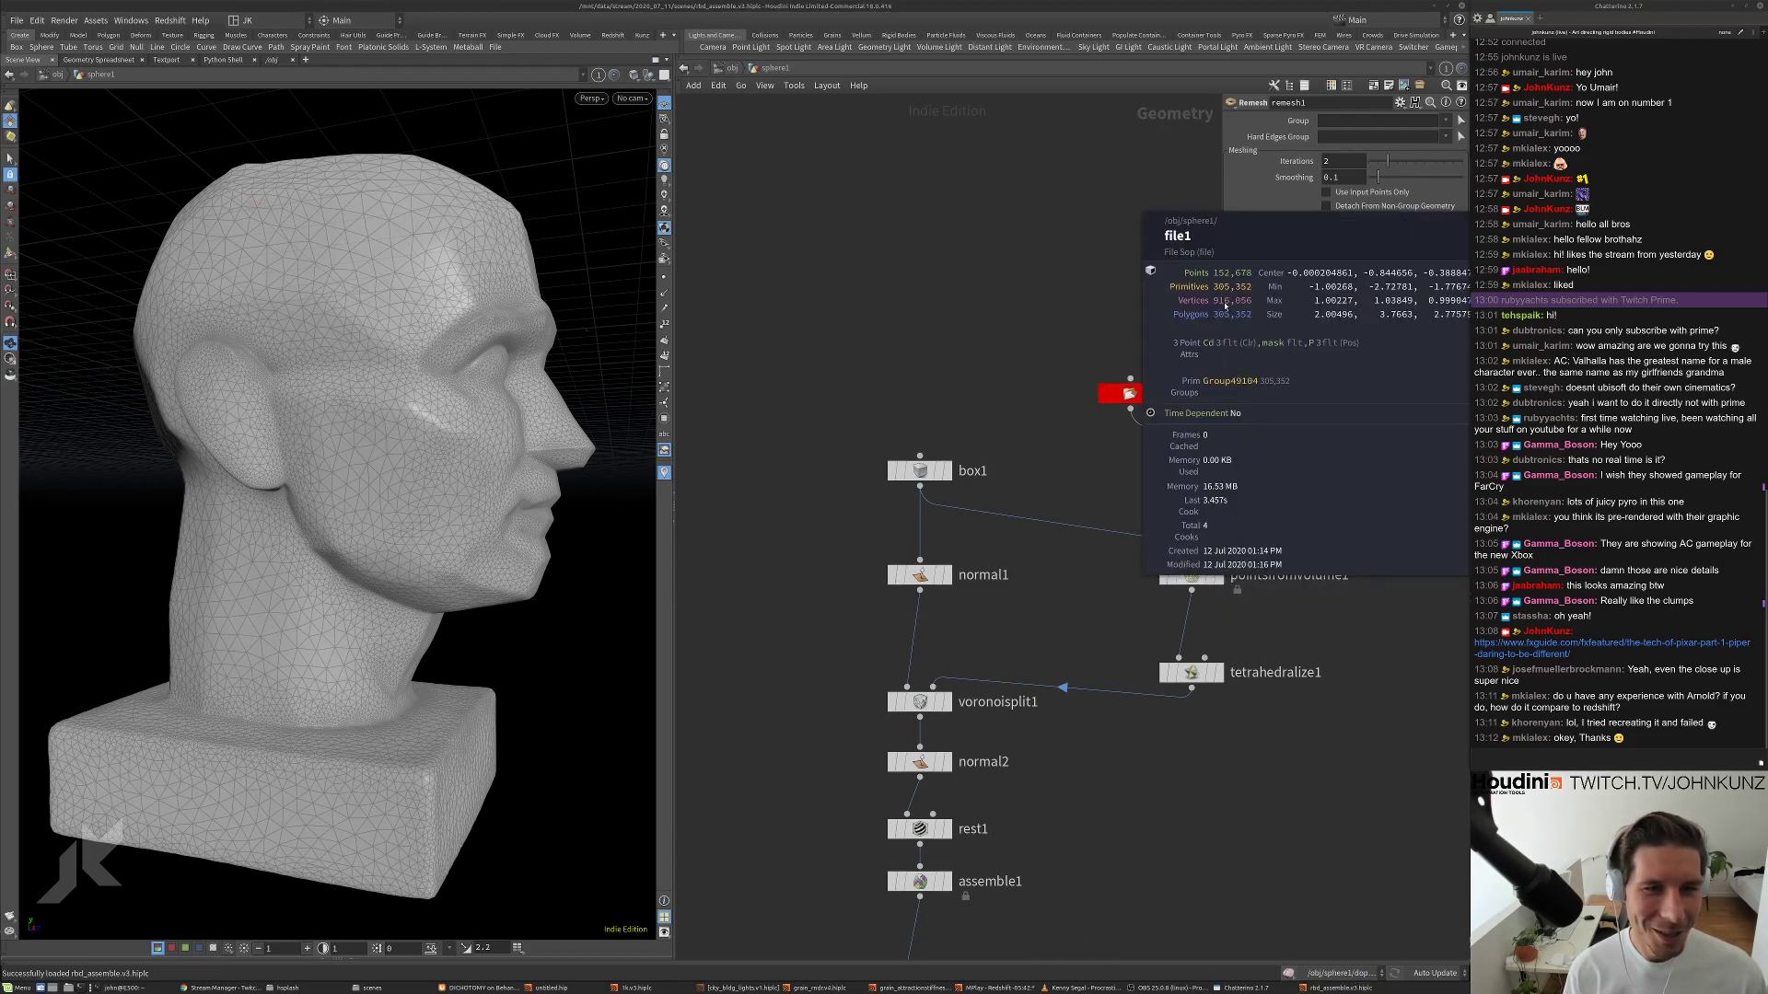
pyautogui.middleClick(1194, 471)
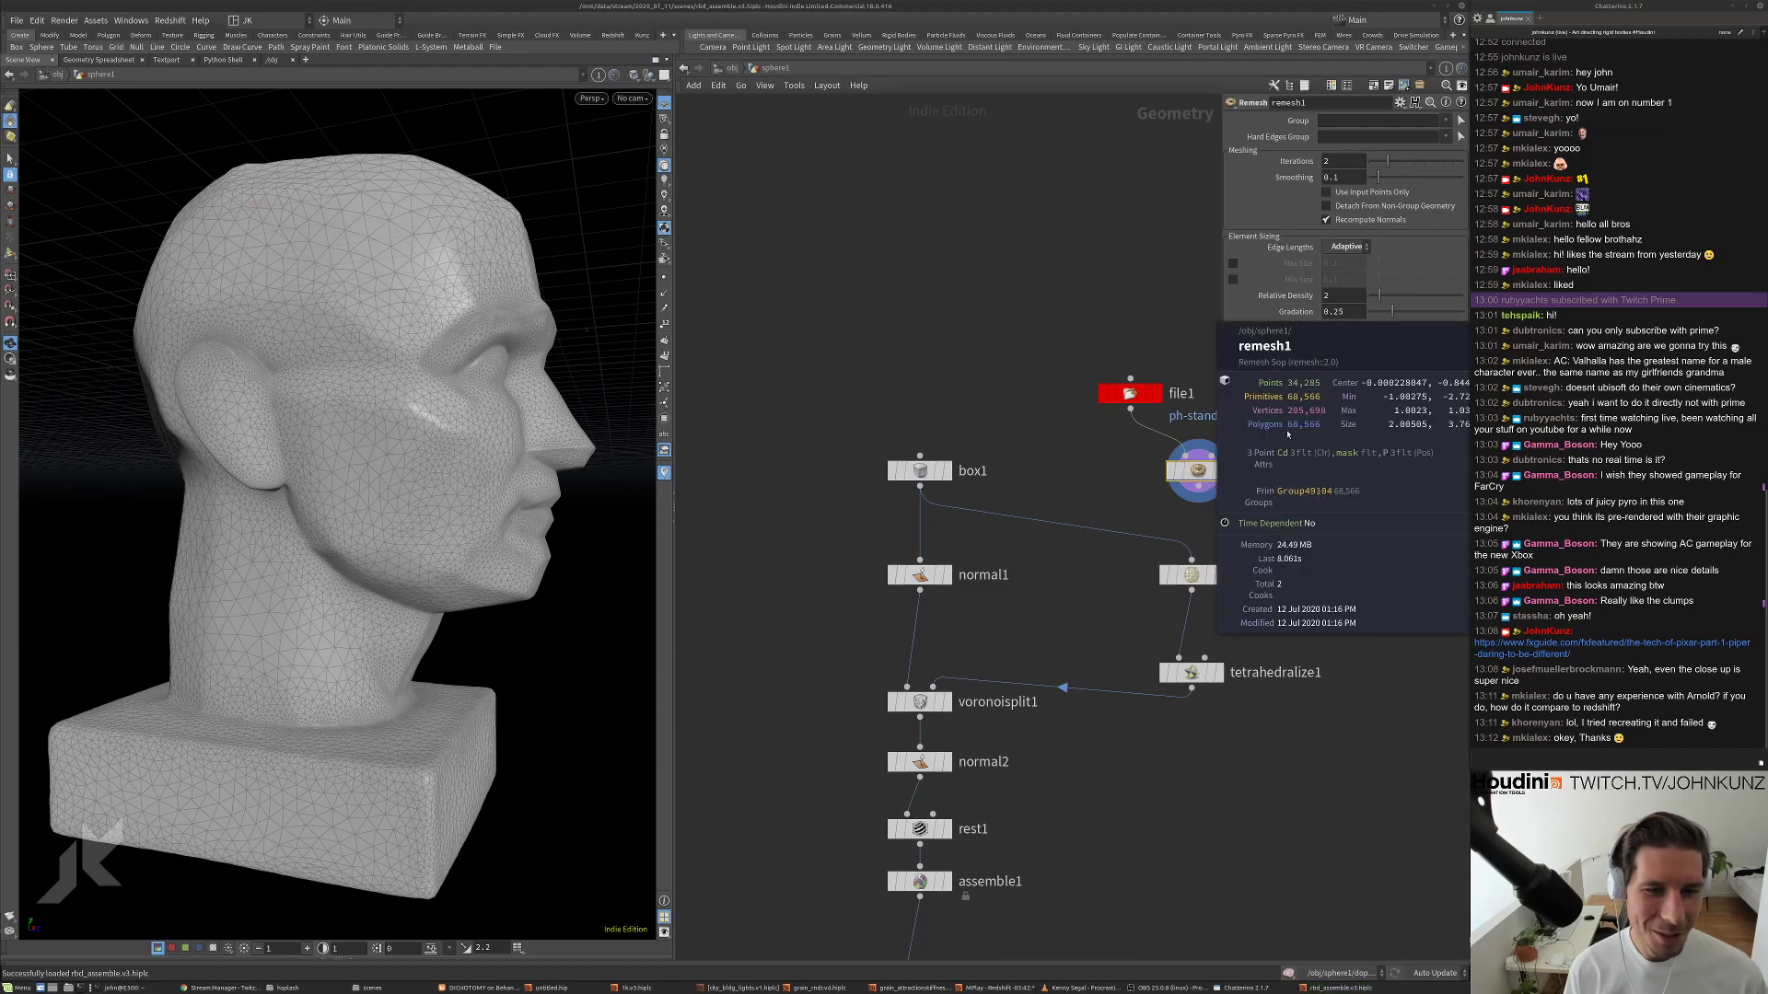
pyautogui.moveTo(405, 386); pyautogui.dragTo(479, 363)
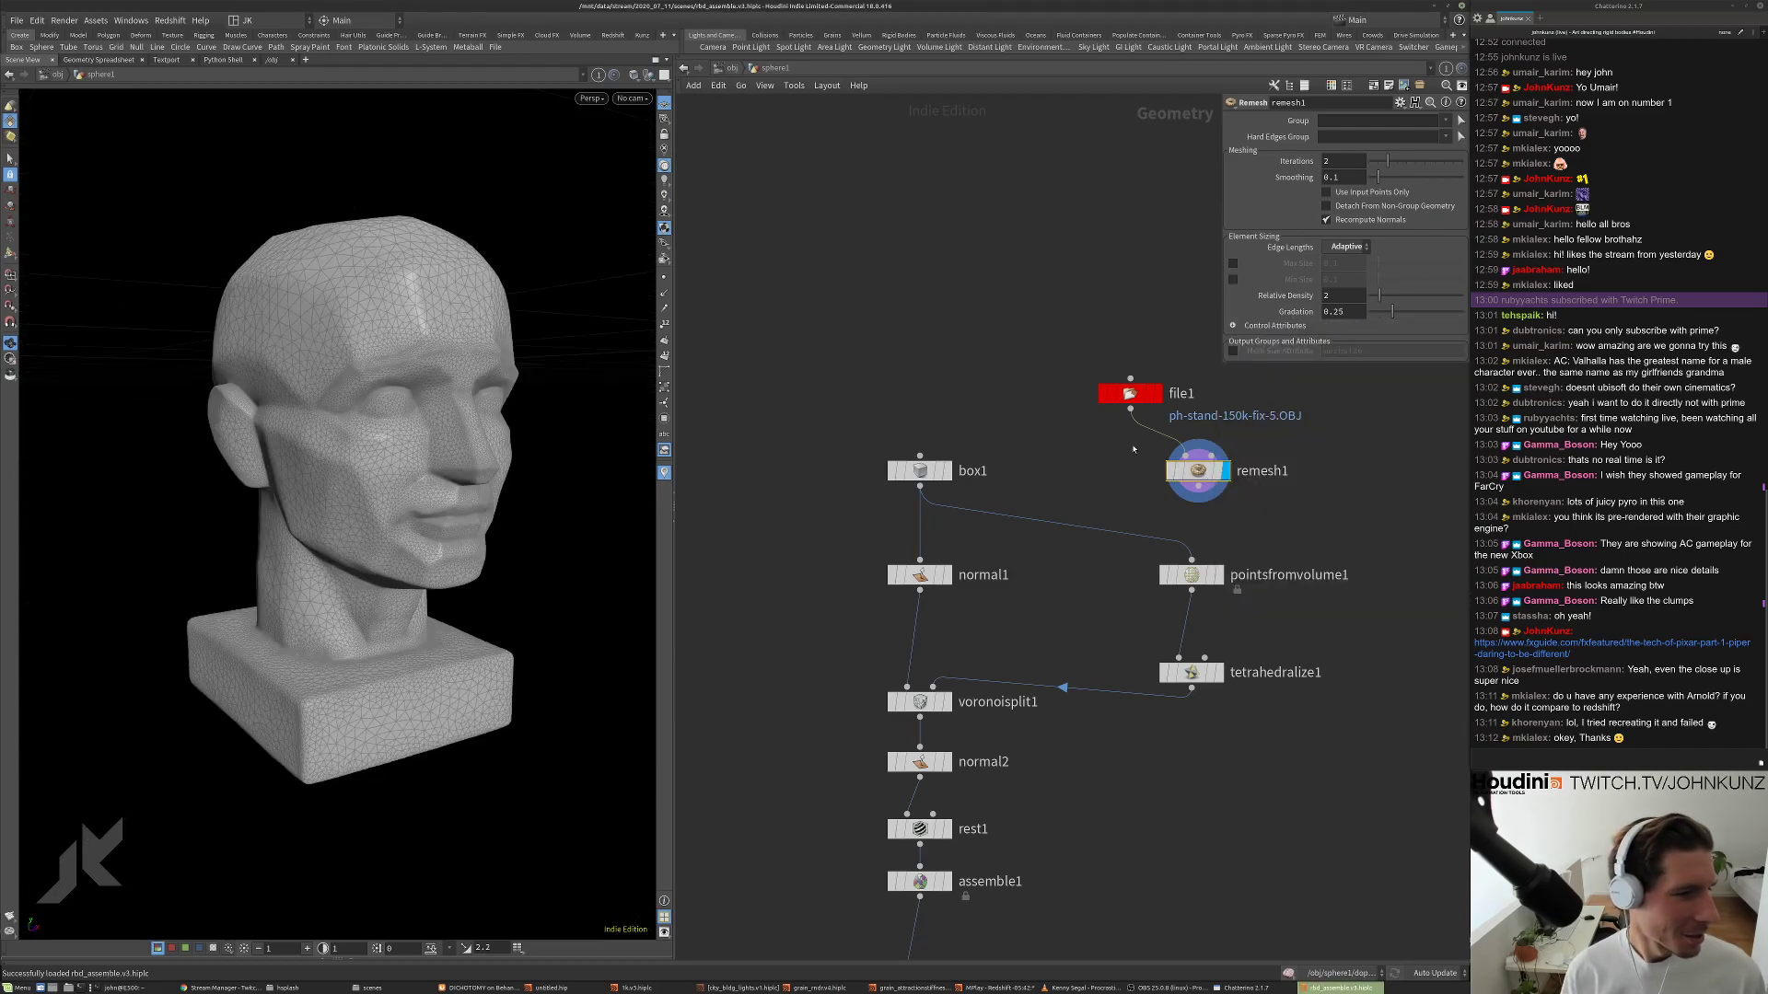
pyautogui.middleClick(1194, 471)
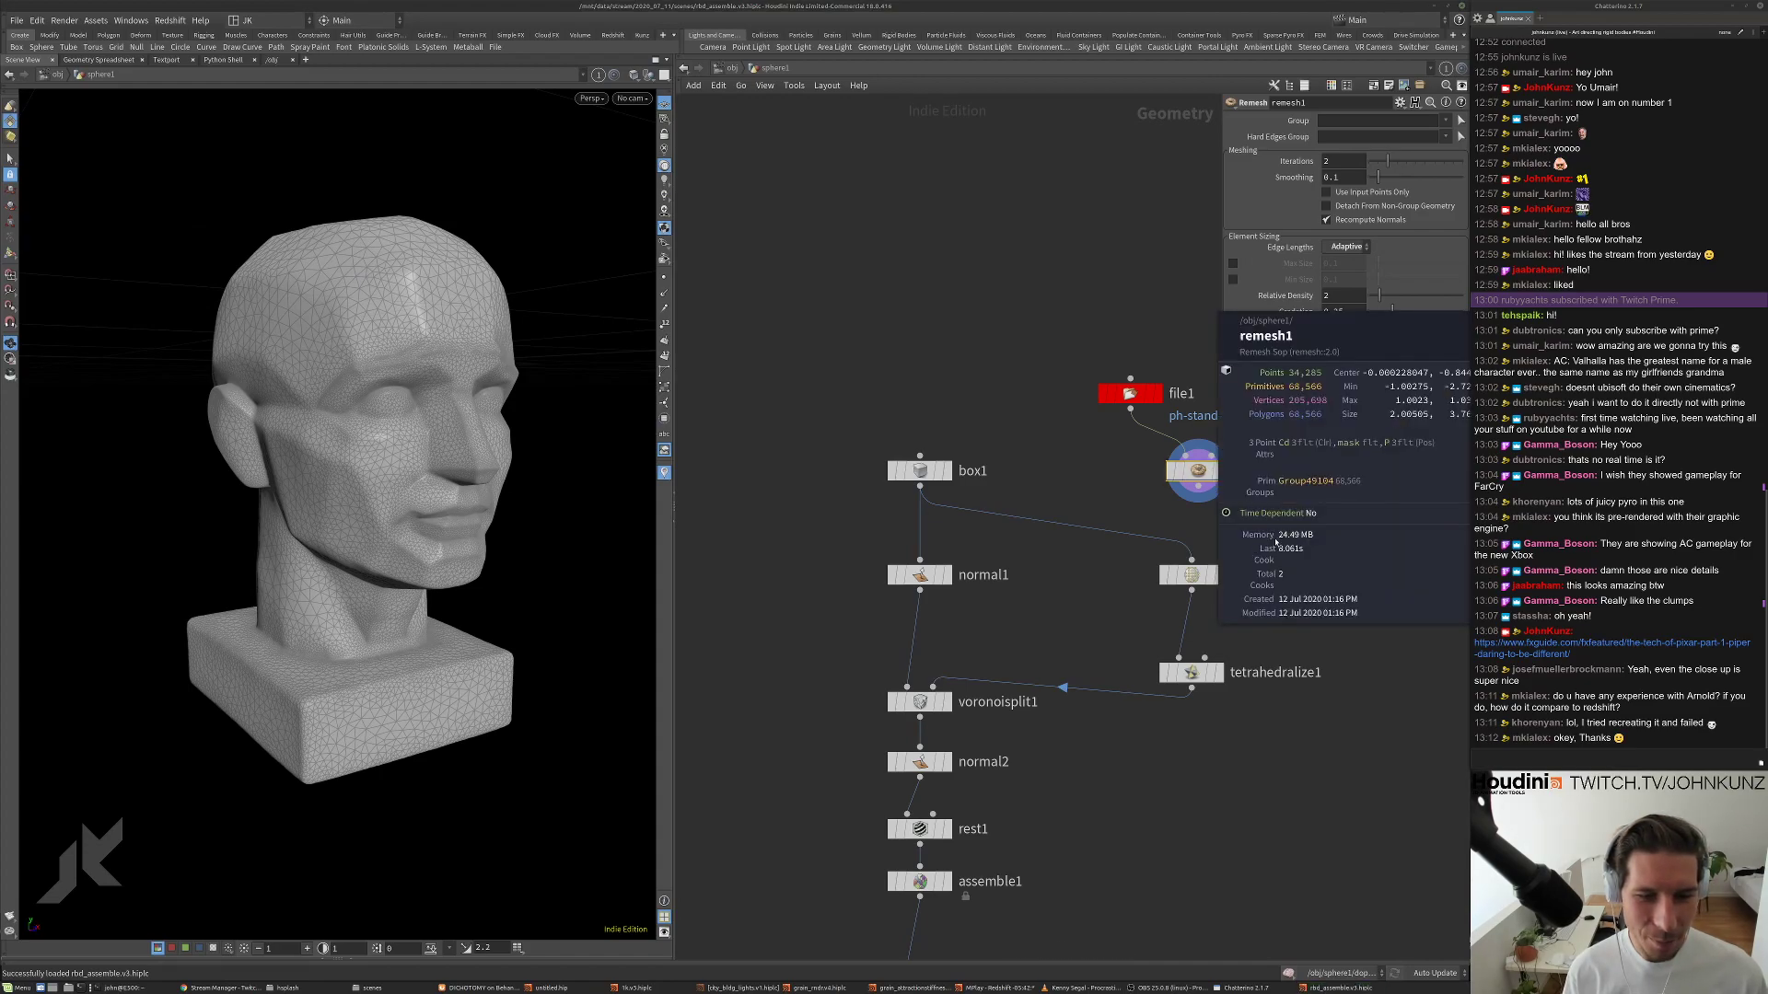
pyautogui.middleClick(1131, 394)
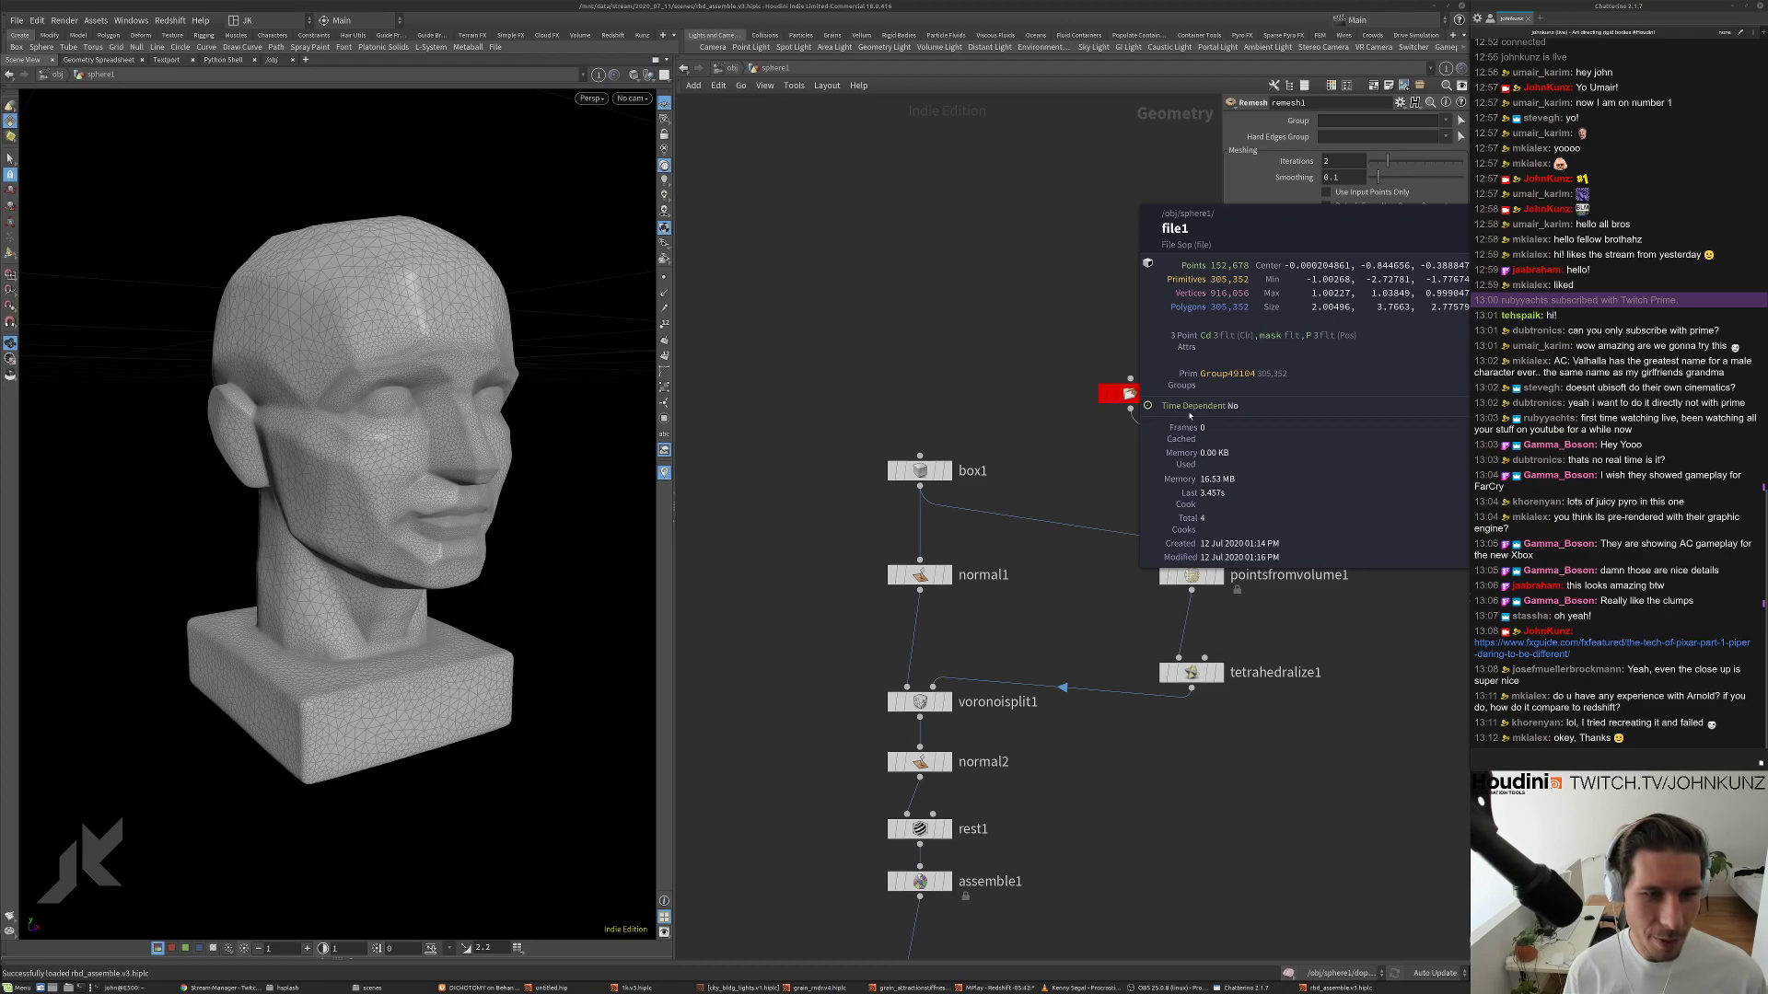
# Move file1 higher above the network and stack remesh1 directly beneath it.
pyautogui.moveTo(1119, 394); pyautogui.dragTo(1125, 296)
pyautogui.moveTo(1207, 478); pyautogui.dragTo(1134, 365)
pyautogui.moveTo(1184, 406); pyautogui.dragTo(1174, 419, button='middle')
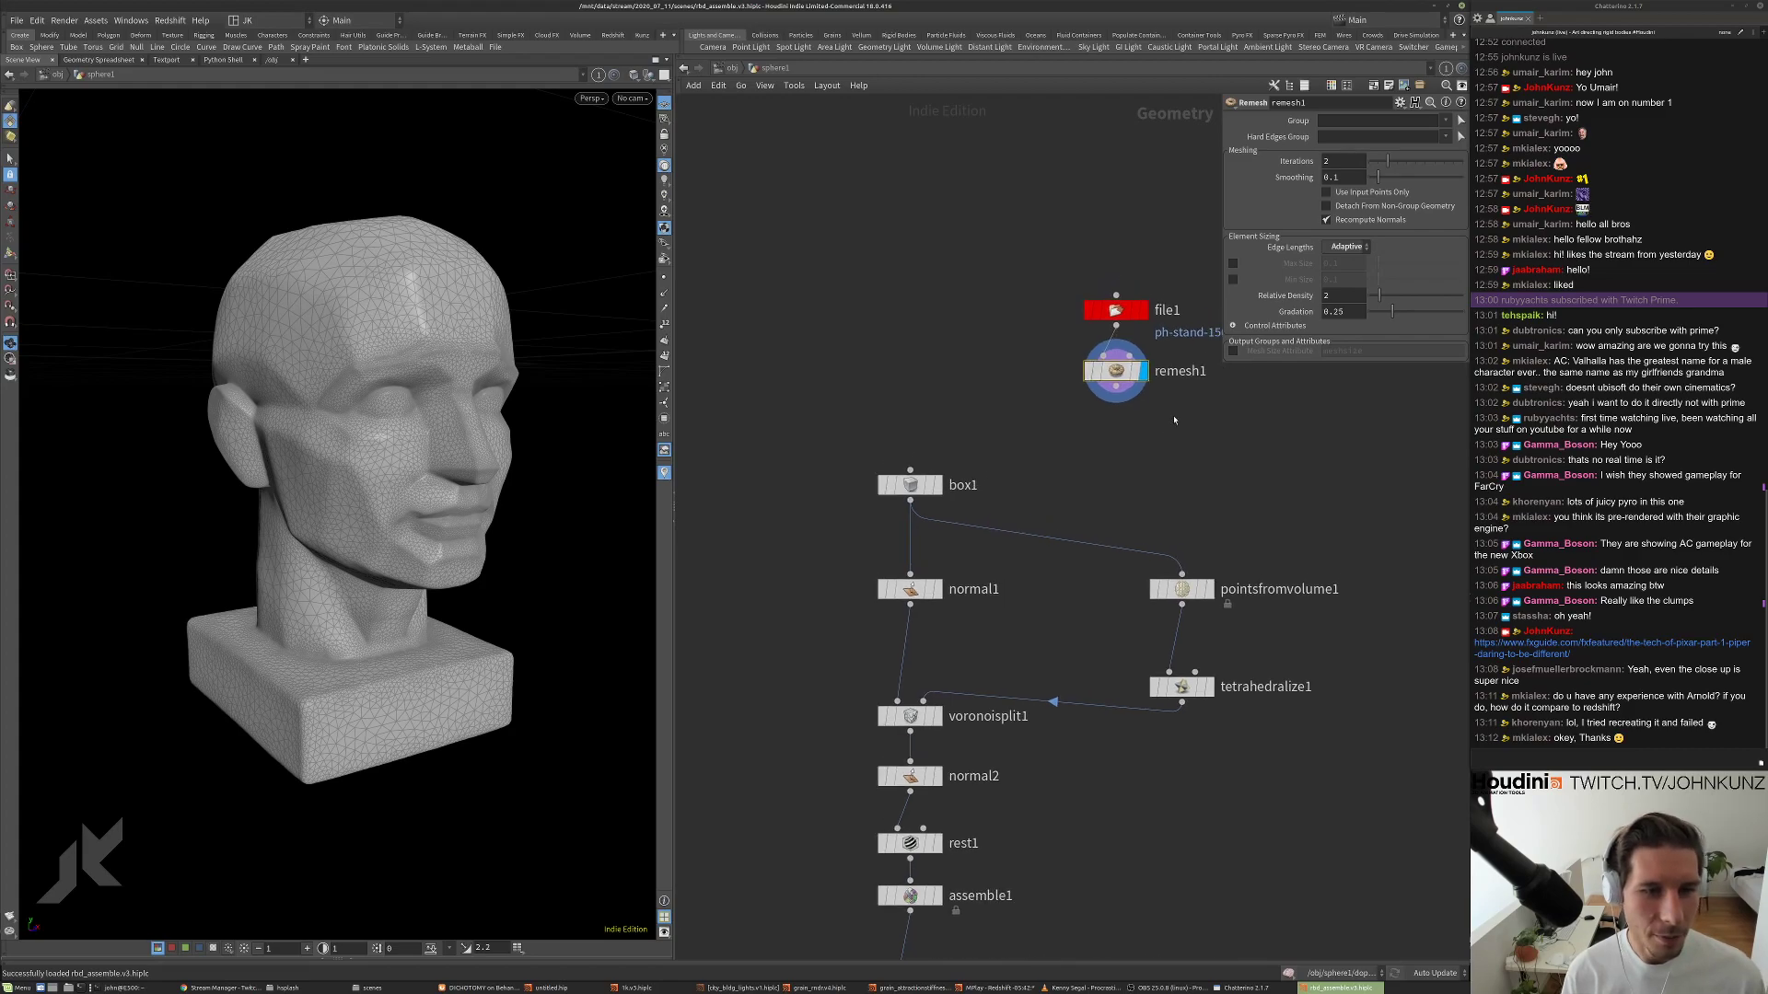
pyautogui.moveTo(918, 416); pyautogui.dragTo(891, 427, button='middle')
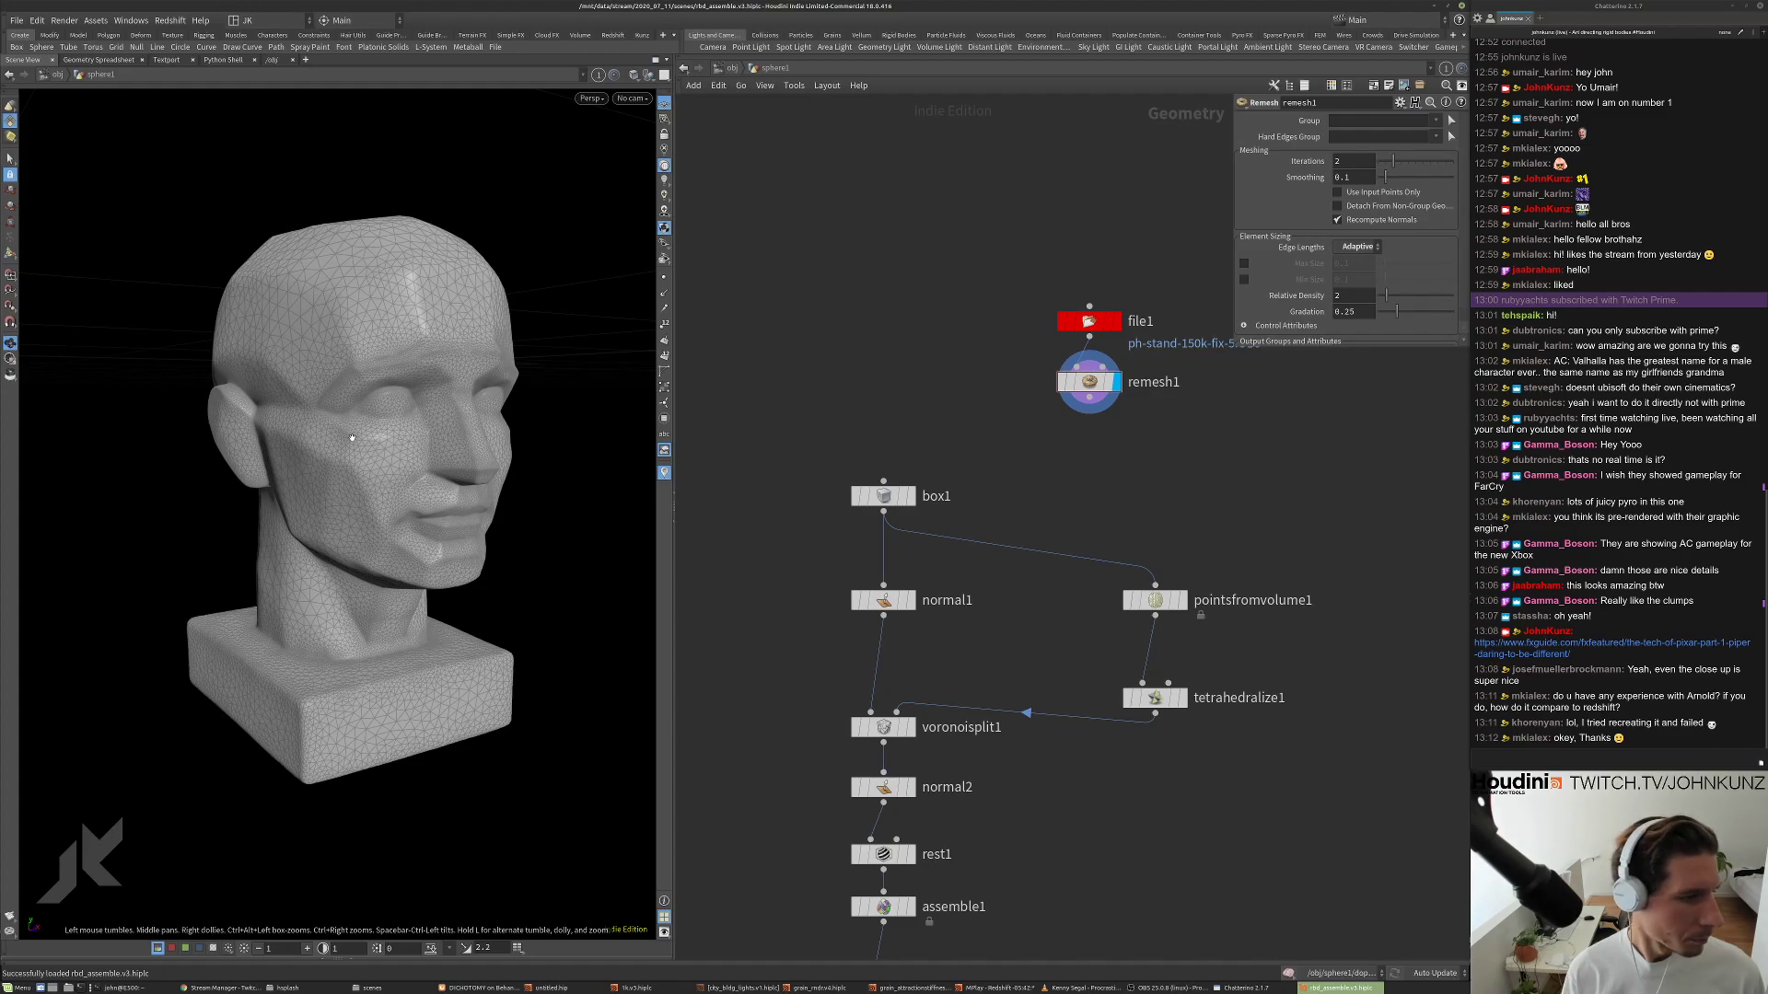
# Set remesh1's relative density to 1 and inspect the resulting mesh on the head.
pyautogui.moveTo(352, 438); pyautogui.dragTo(405, 436)
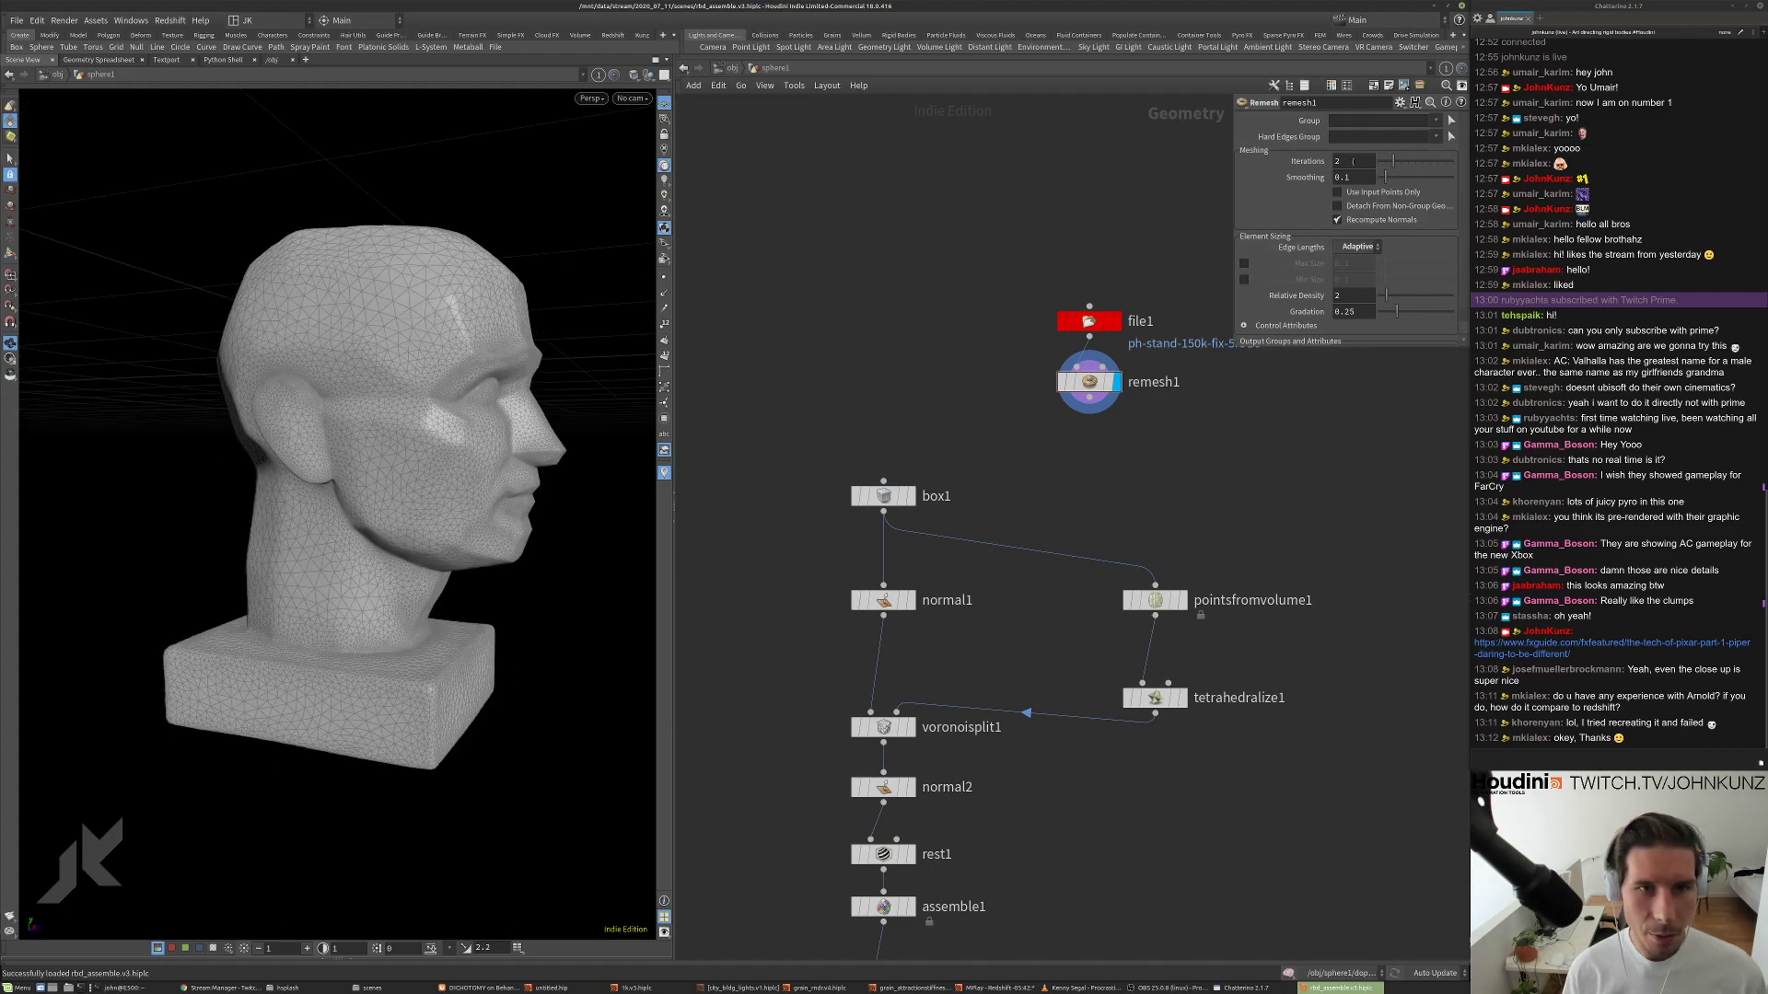
pyautogui.click(1360, 295)
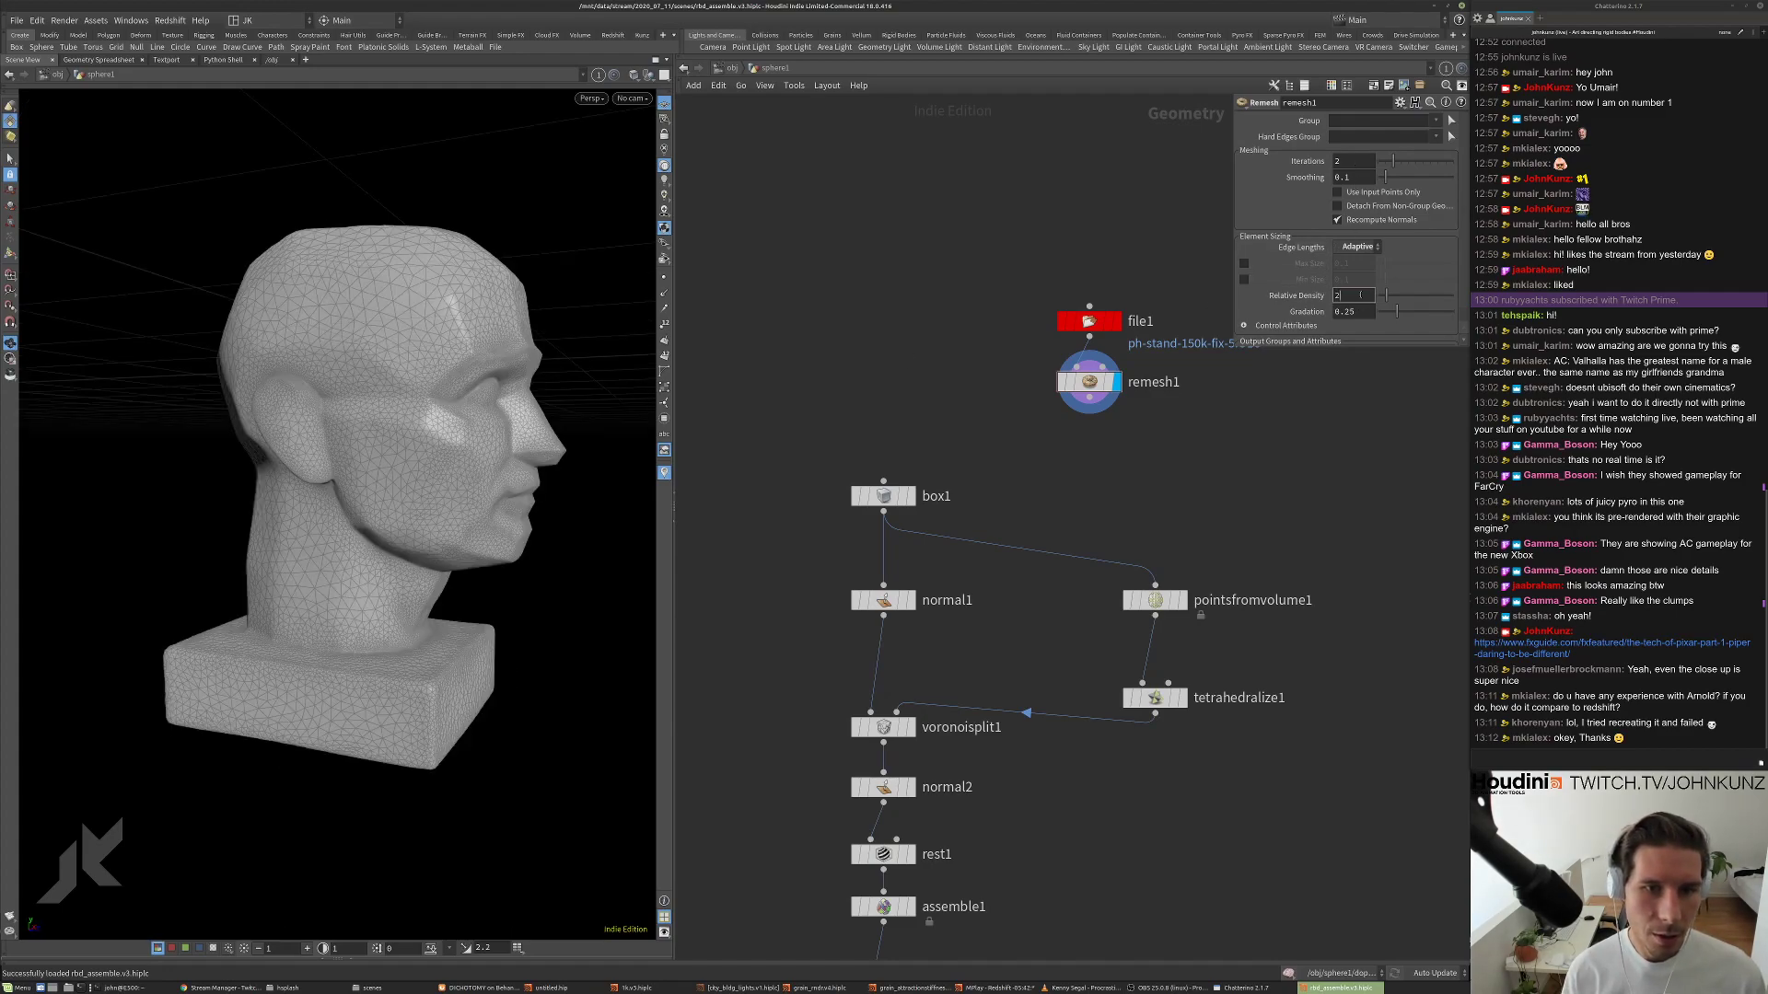
pyautogui.doubleClick(1360, 295)
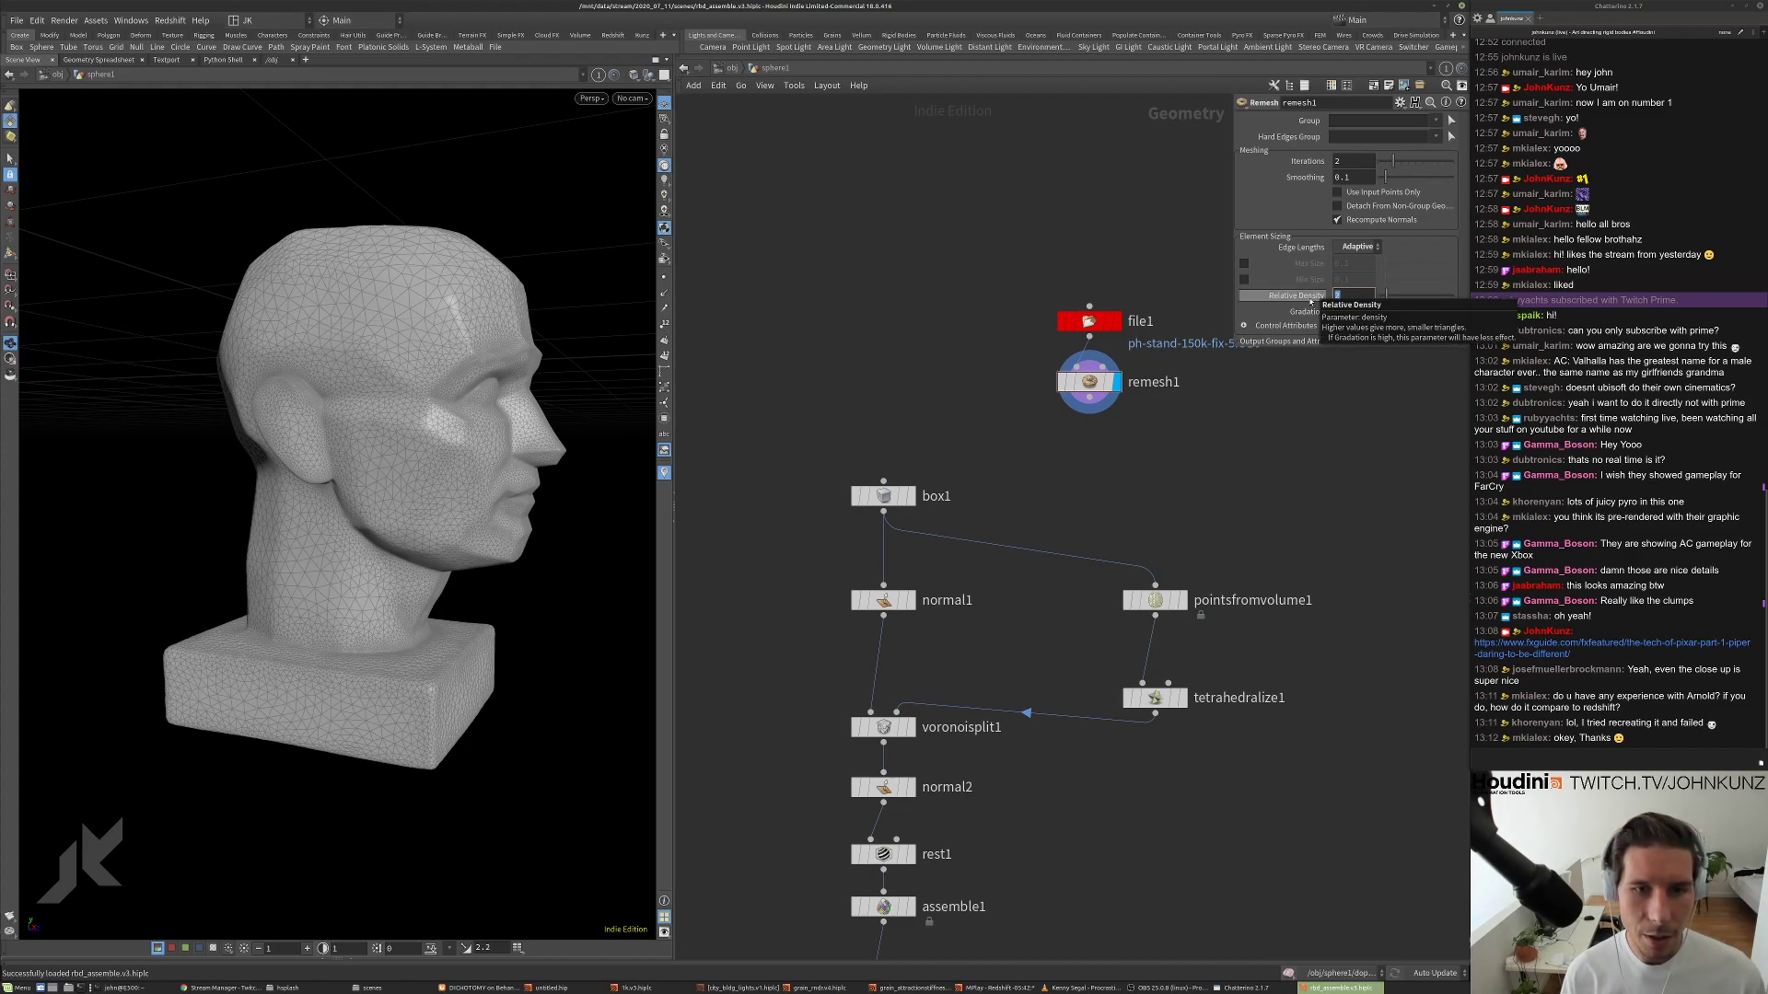
pyautogui.write('1')
pyautogui.press('Return')
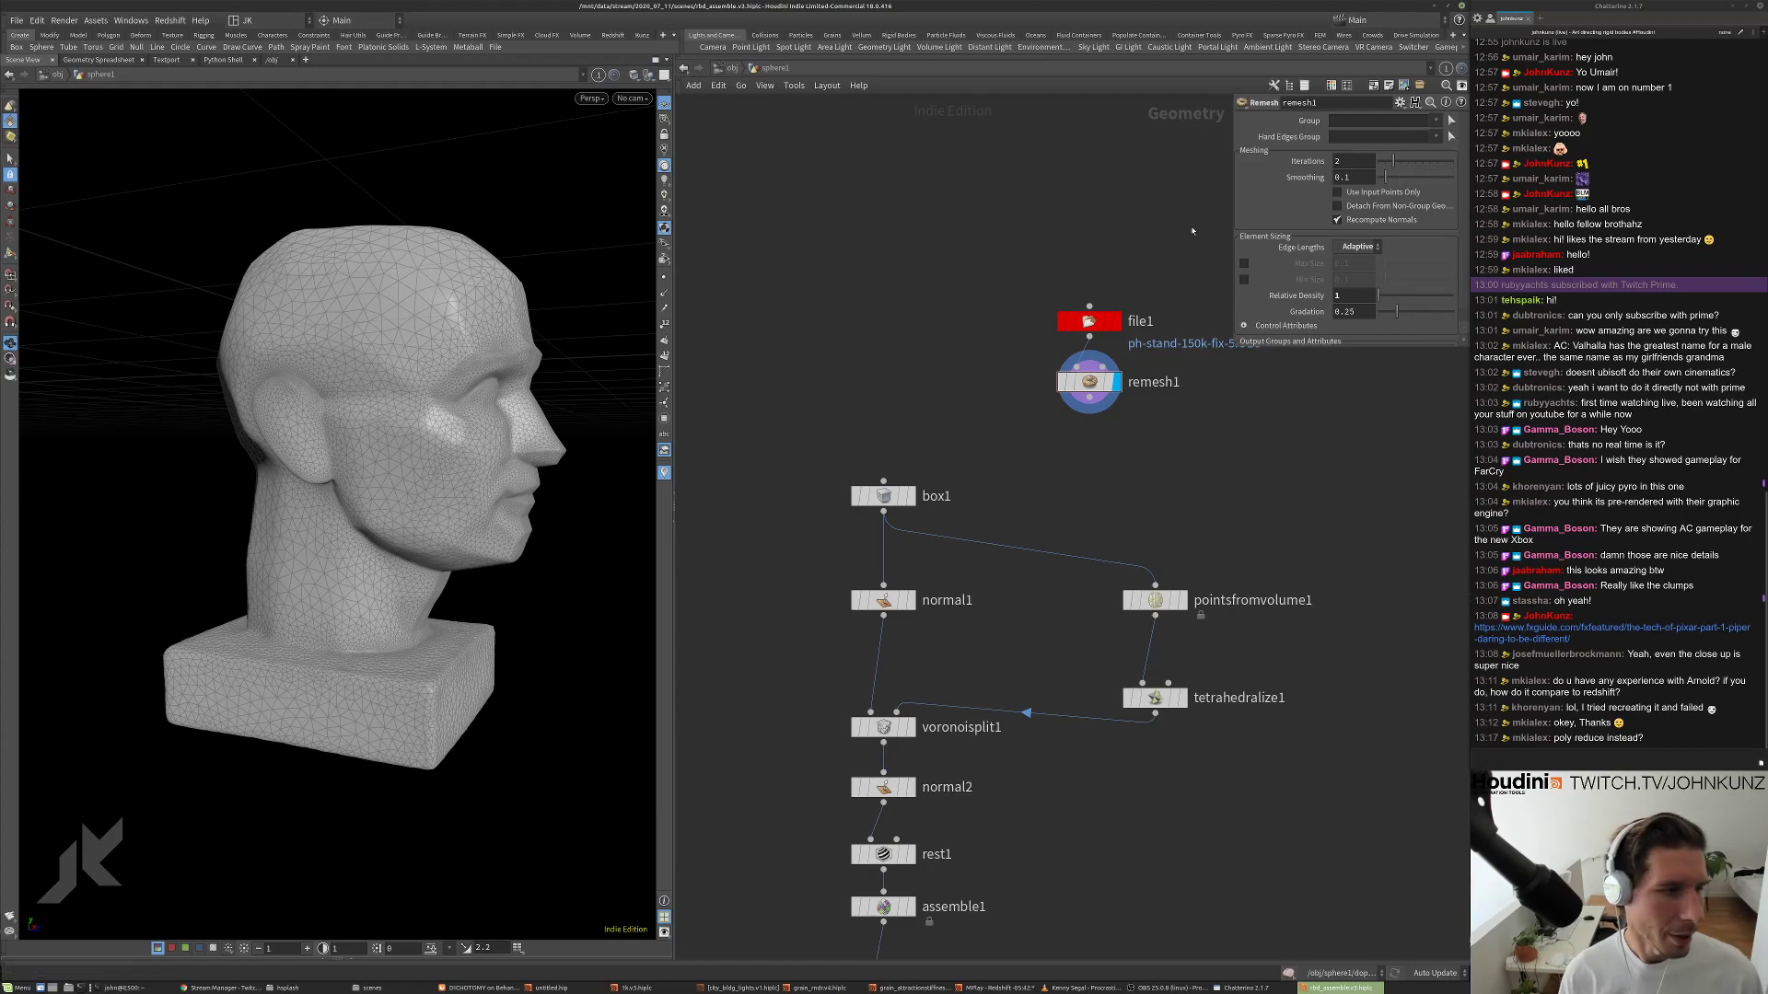
pyautogui.moveTo(468, 400); pyautogui.dragTo(477, 370)
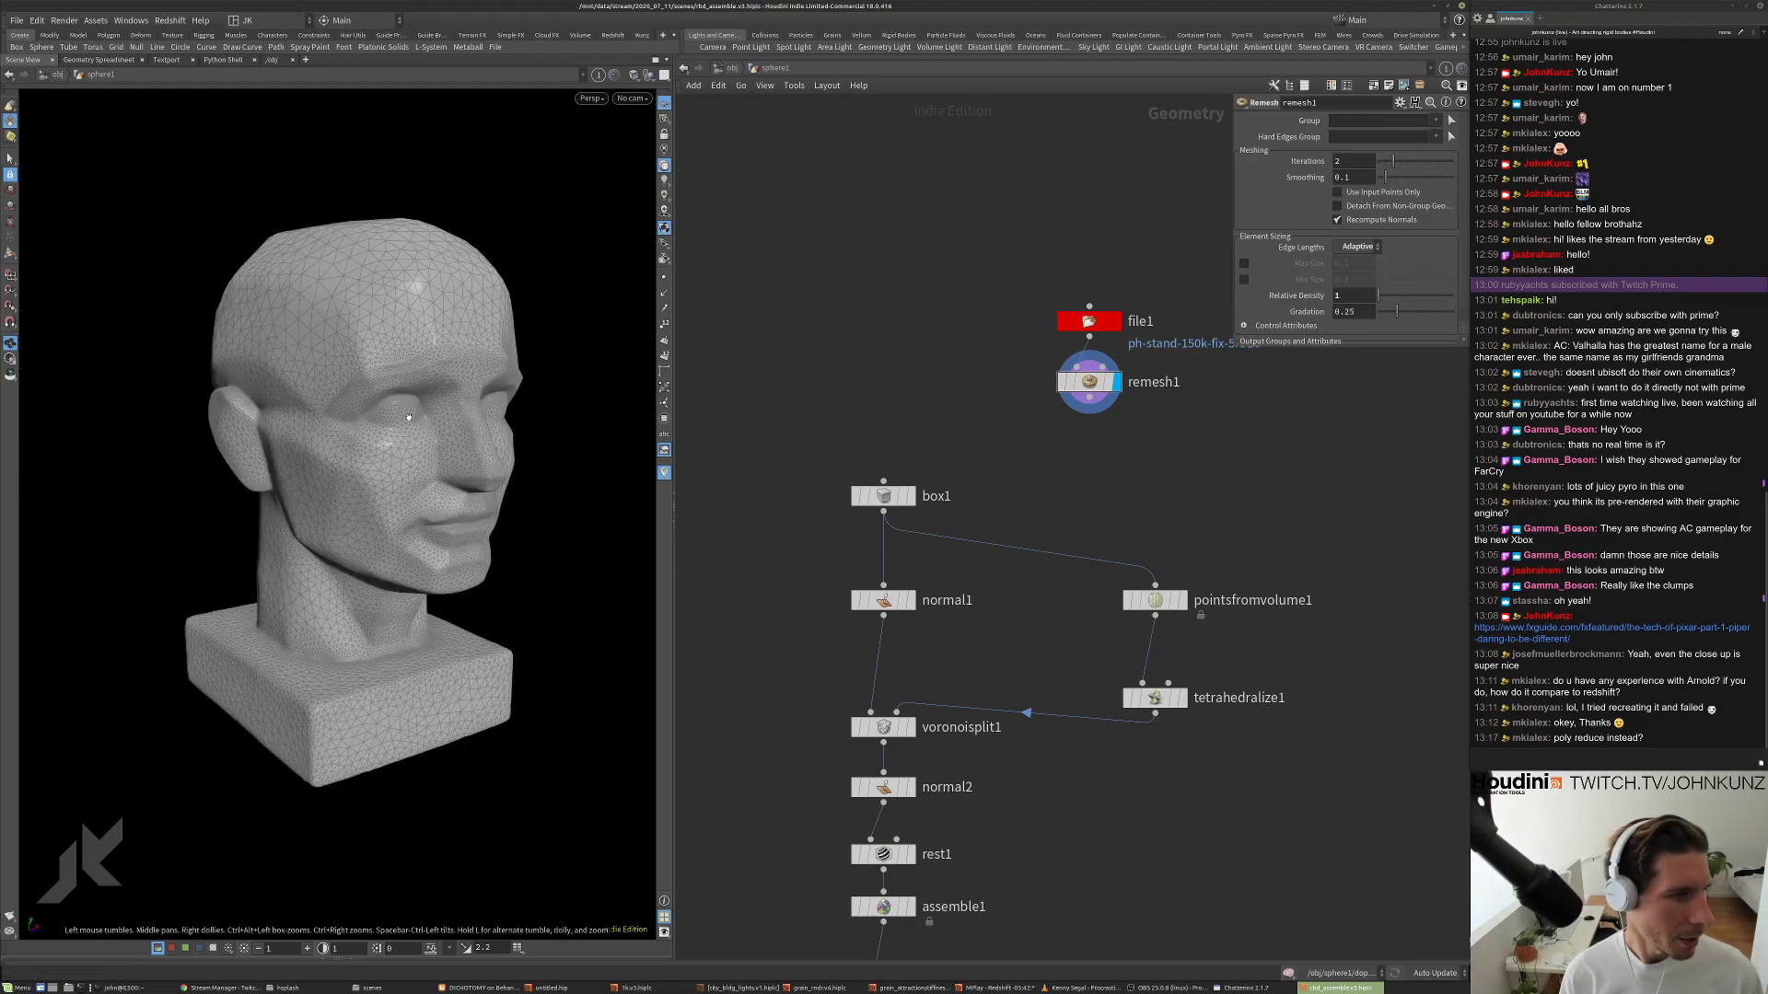
pyautogui.scroll(3, 477, 370)
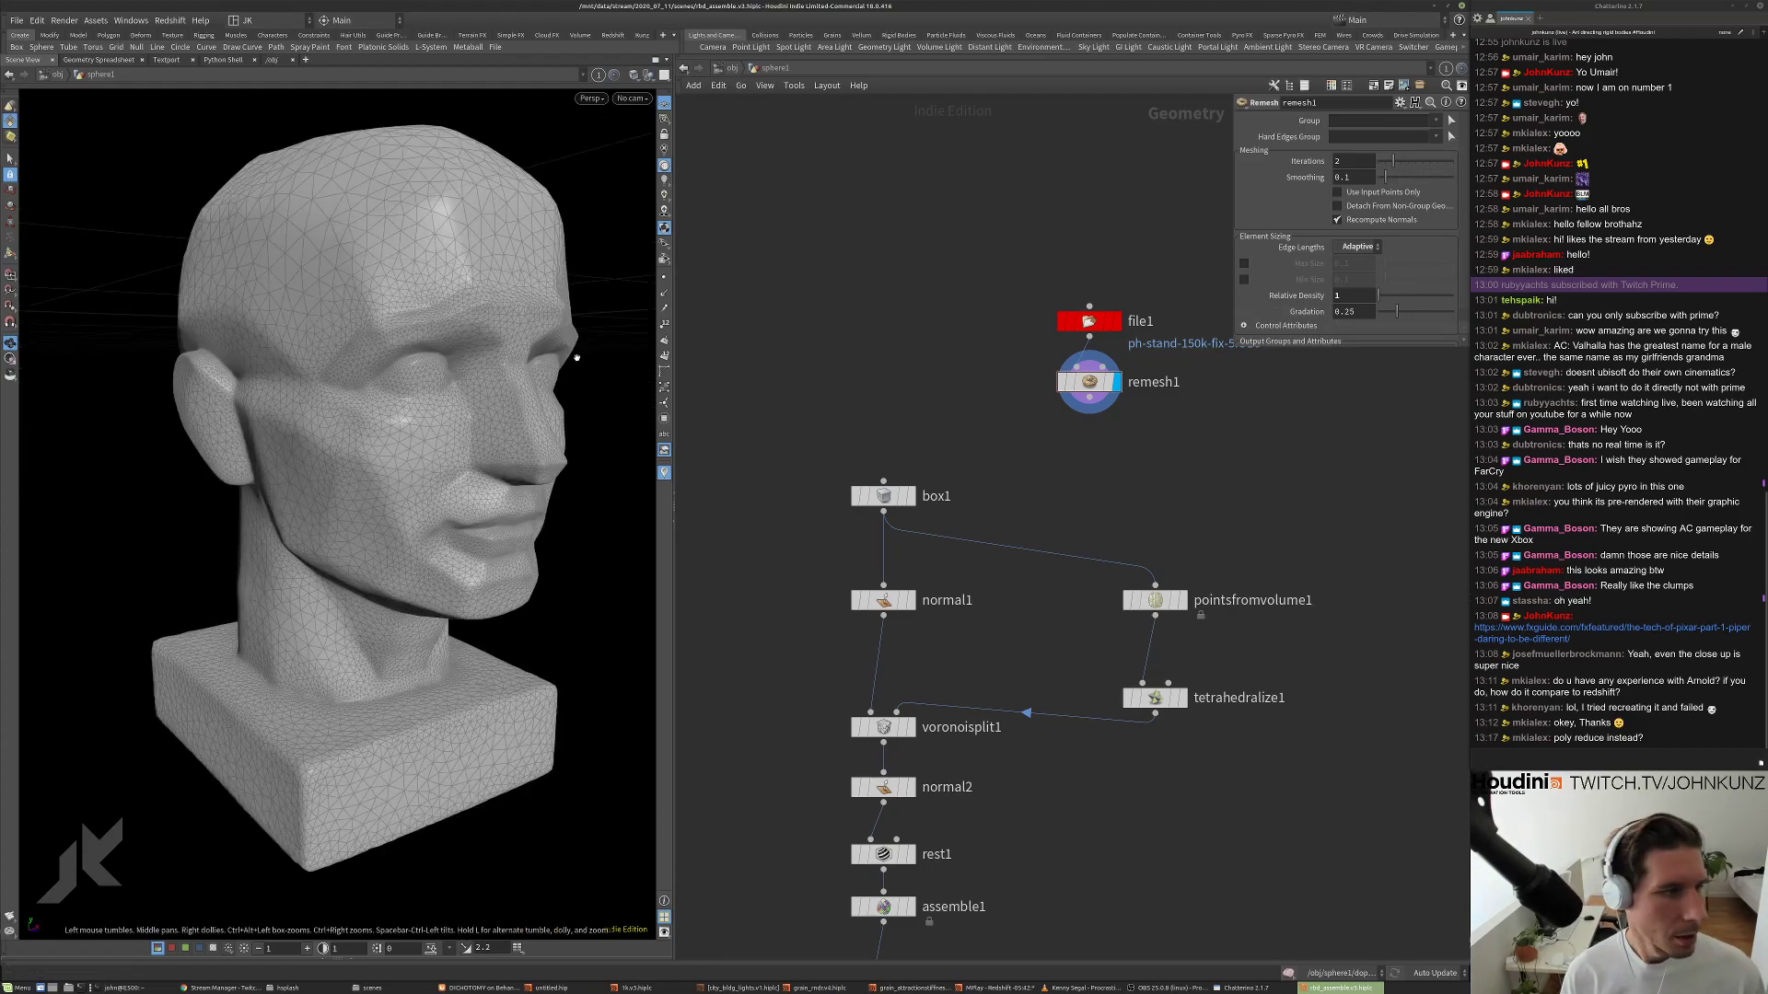
# Set remesh1's iterations to 5 and inspect the face mesh up close.
pyautogui.click(1367, 160)
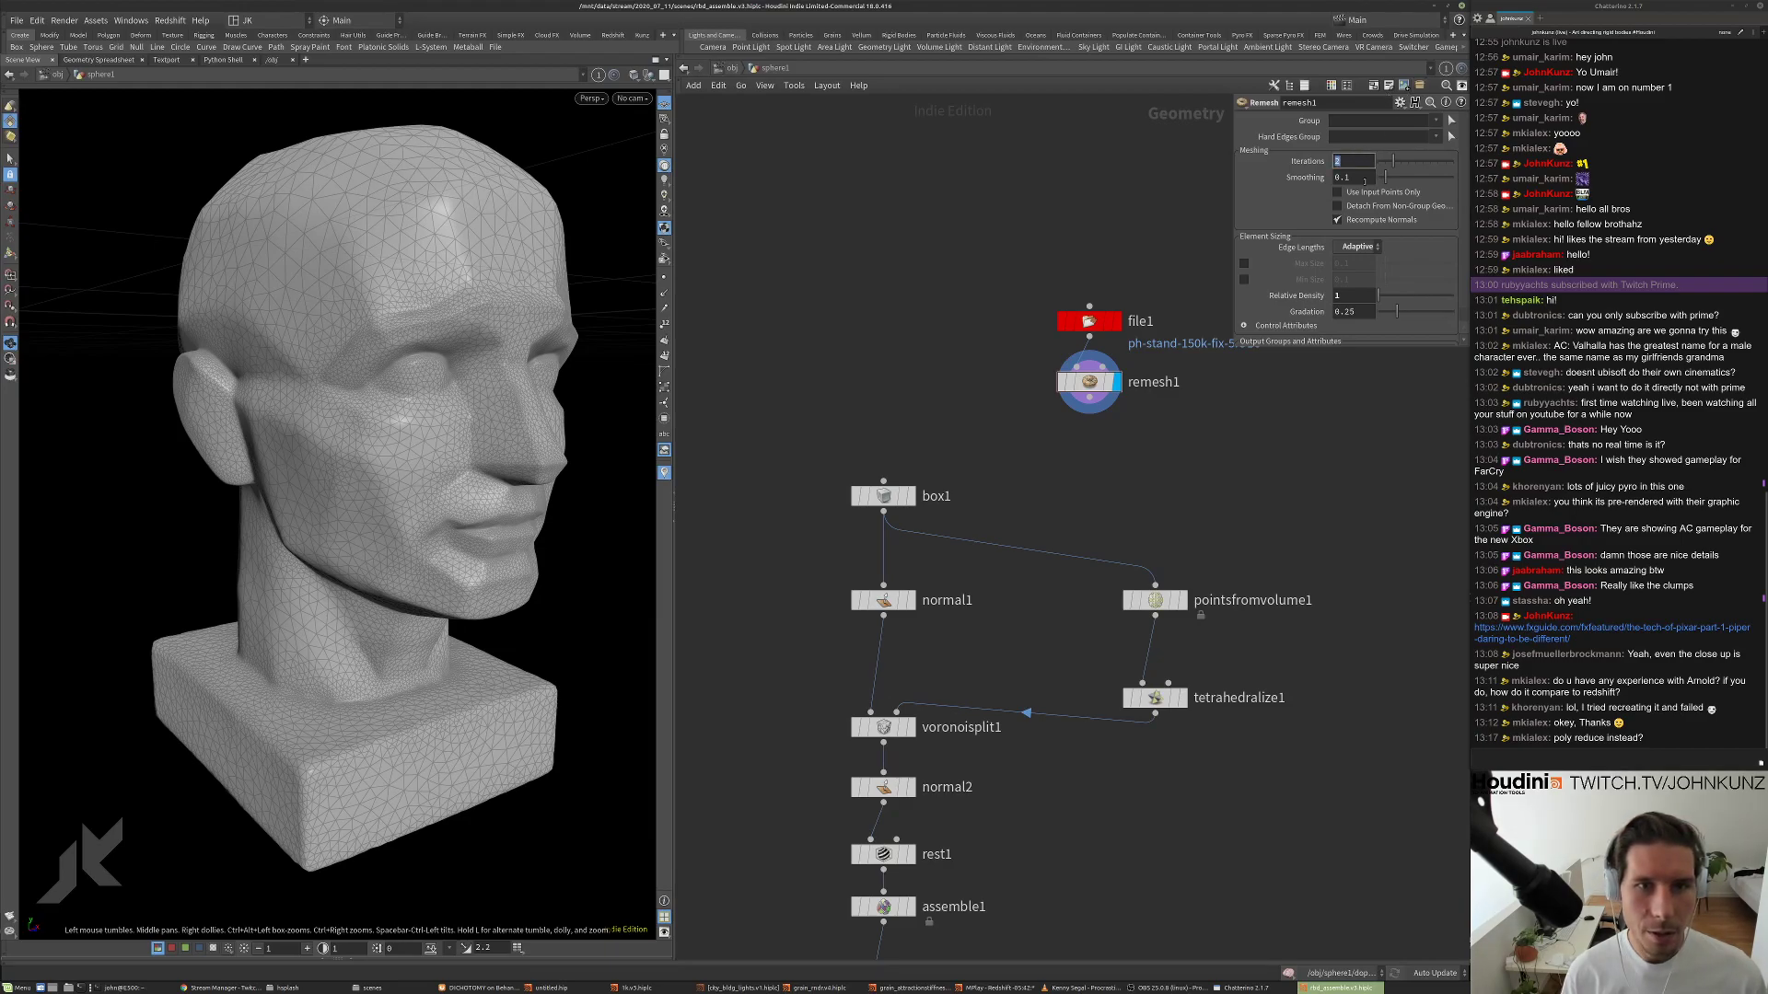
pyautogui.press('Return')
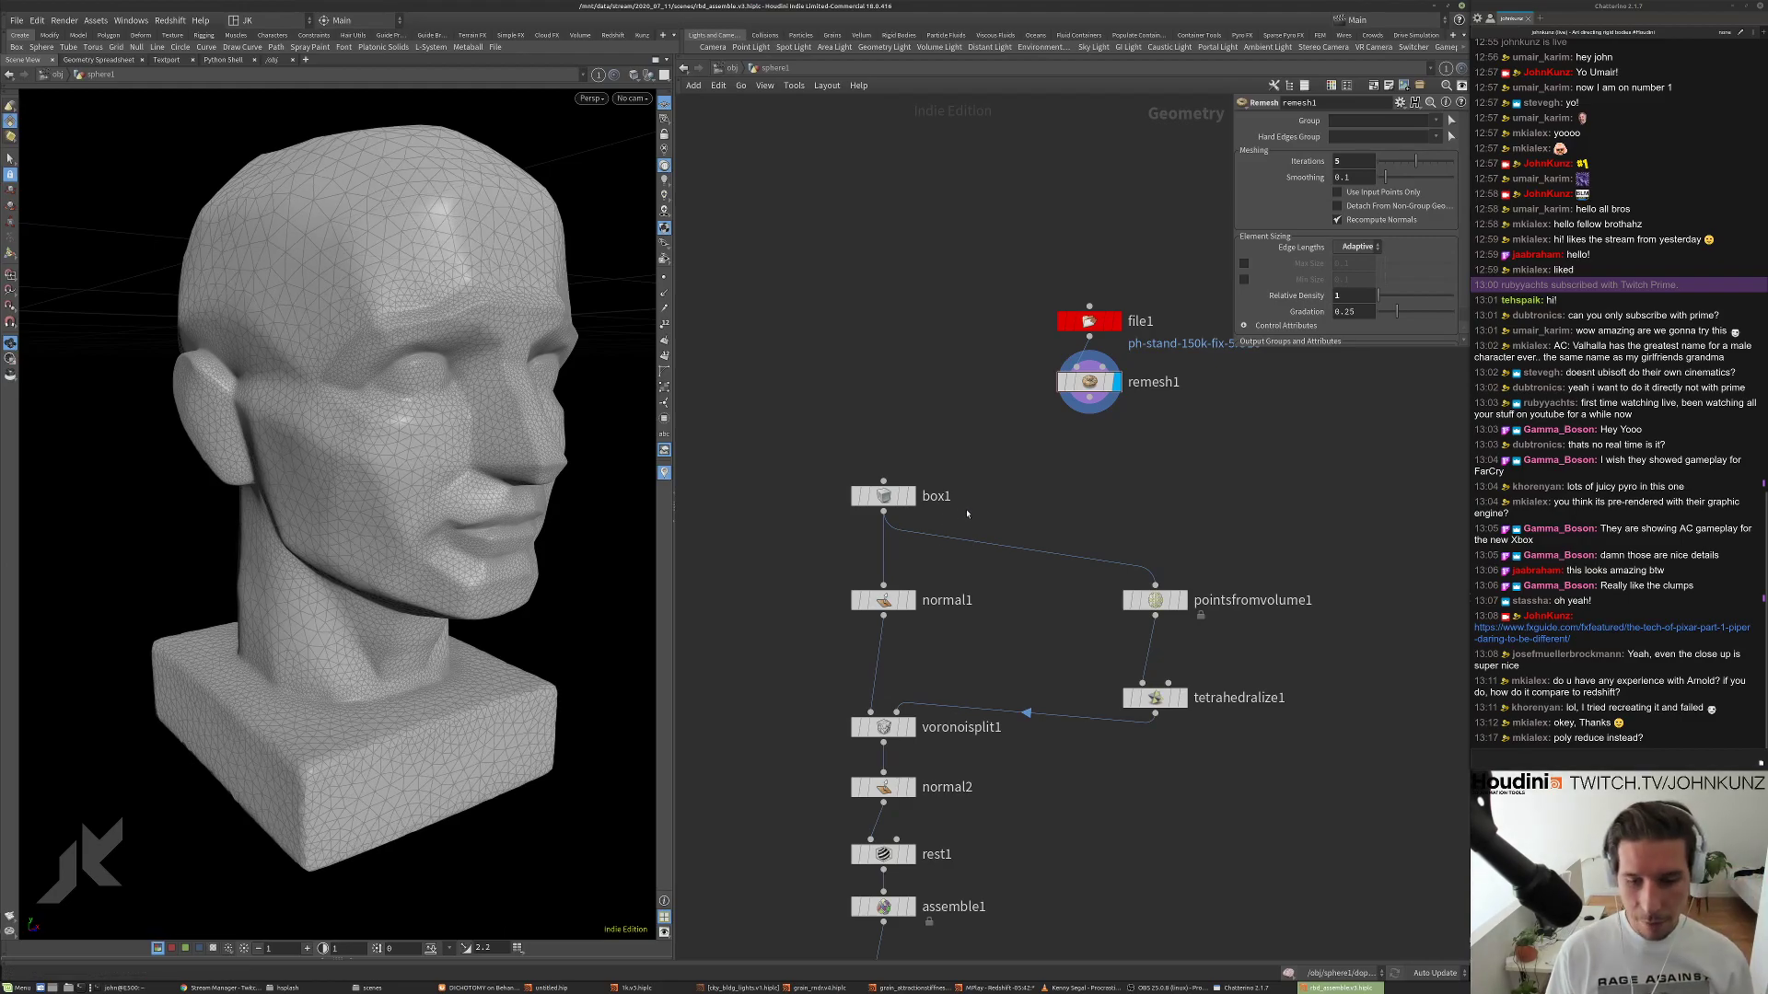
pyautogui.moveTo(513, 386); pyautogui.dragTo(444, 372)
pyautogui.scroll(4, 441, 371)
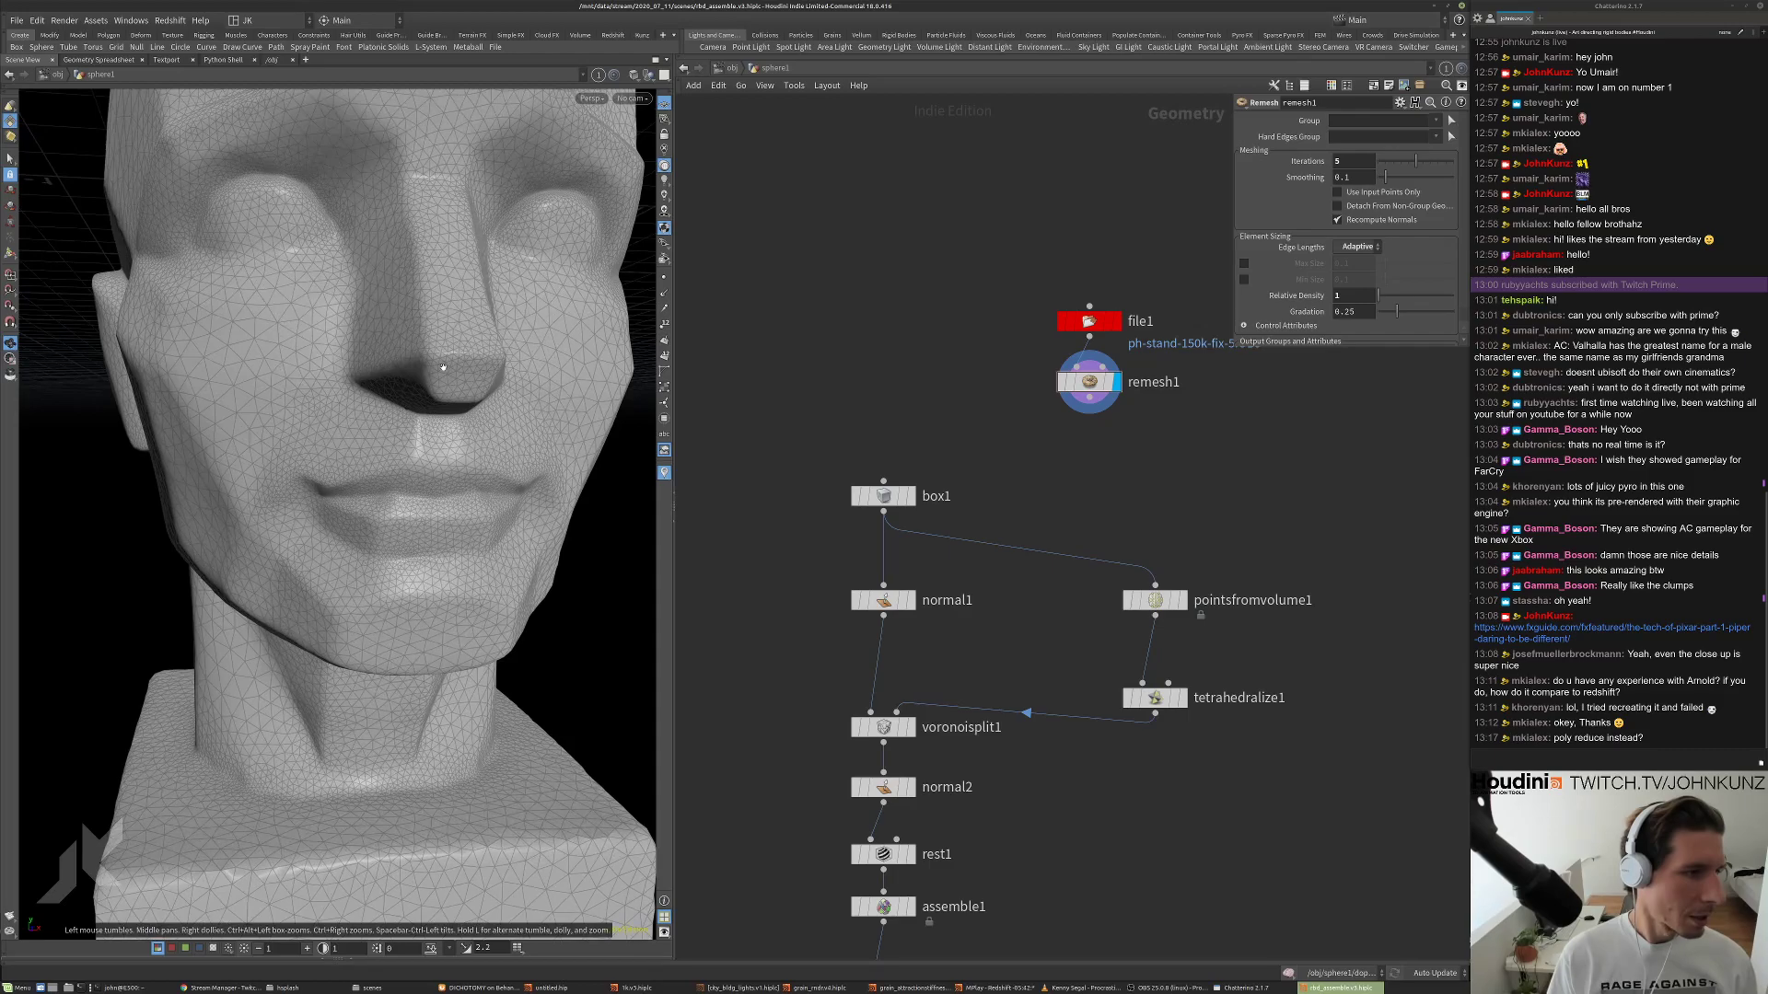
# Add a PolyReduce node beside remesh1 as a second branch from file1.
pyautogui.moveTo(1262, 422); pyautogui.dragTo(1236, 425, button='middle')
pyautogui.press('Tab')
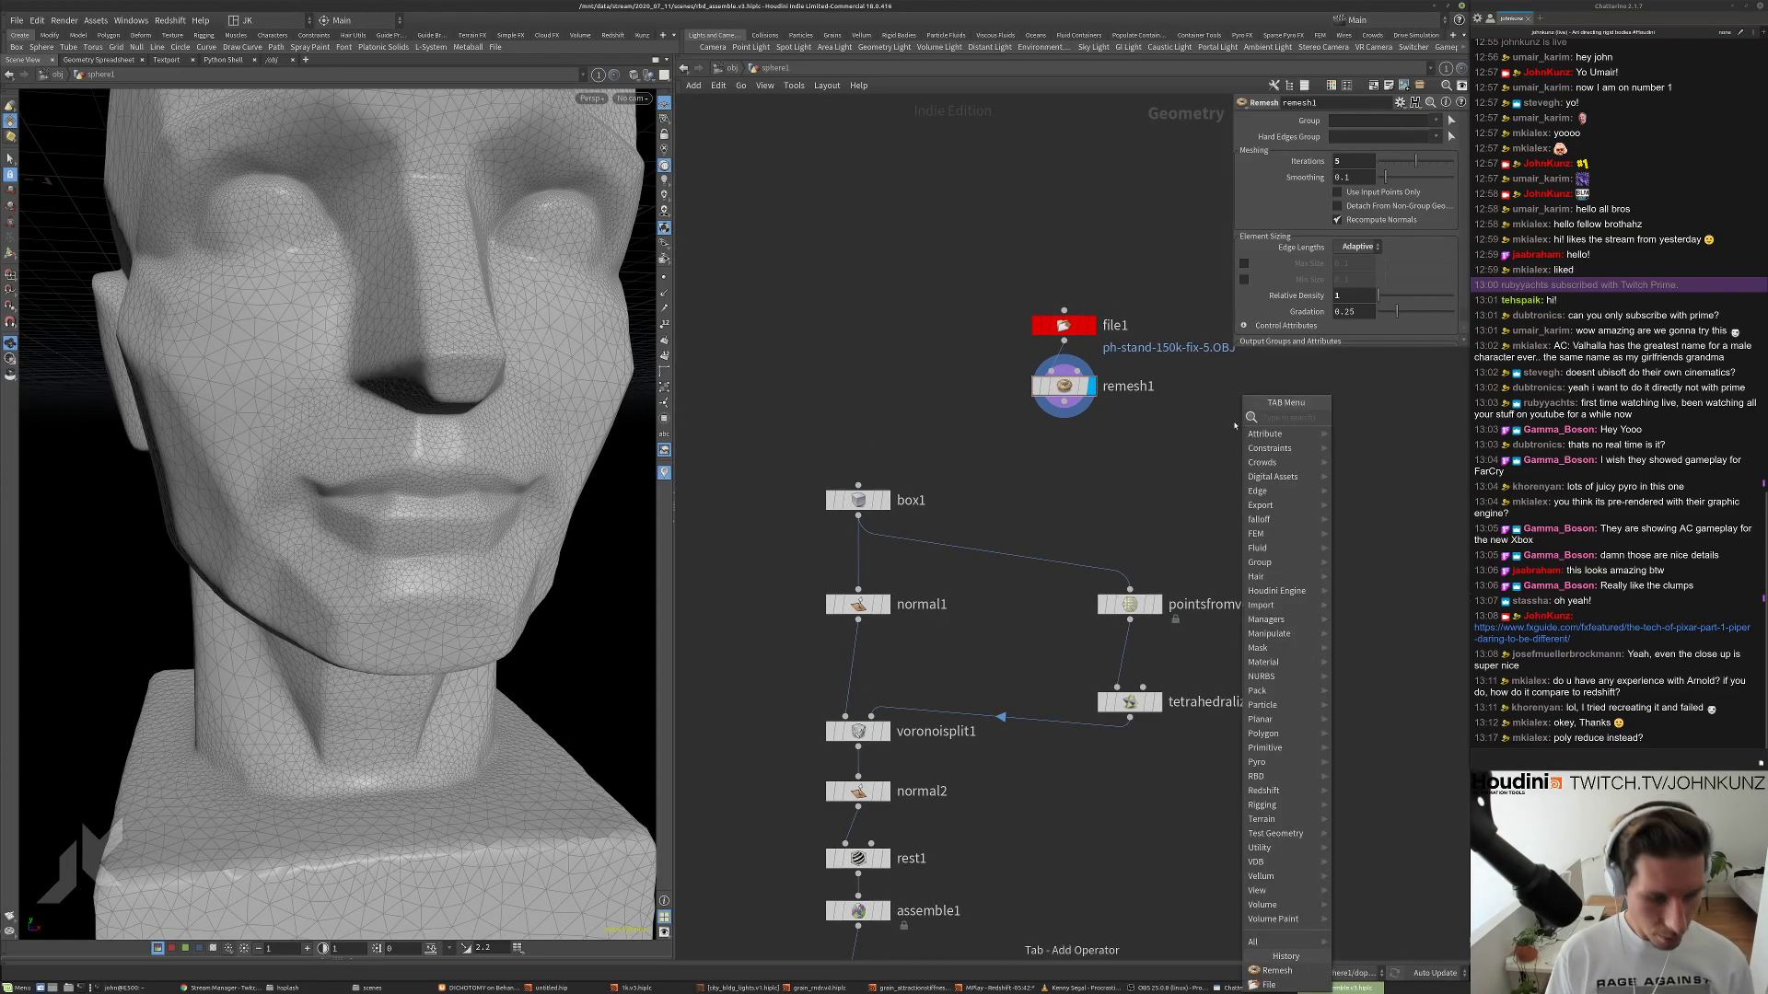
pyautogui.write('polyred')
pyautogui.press('Return')
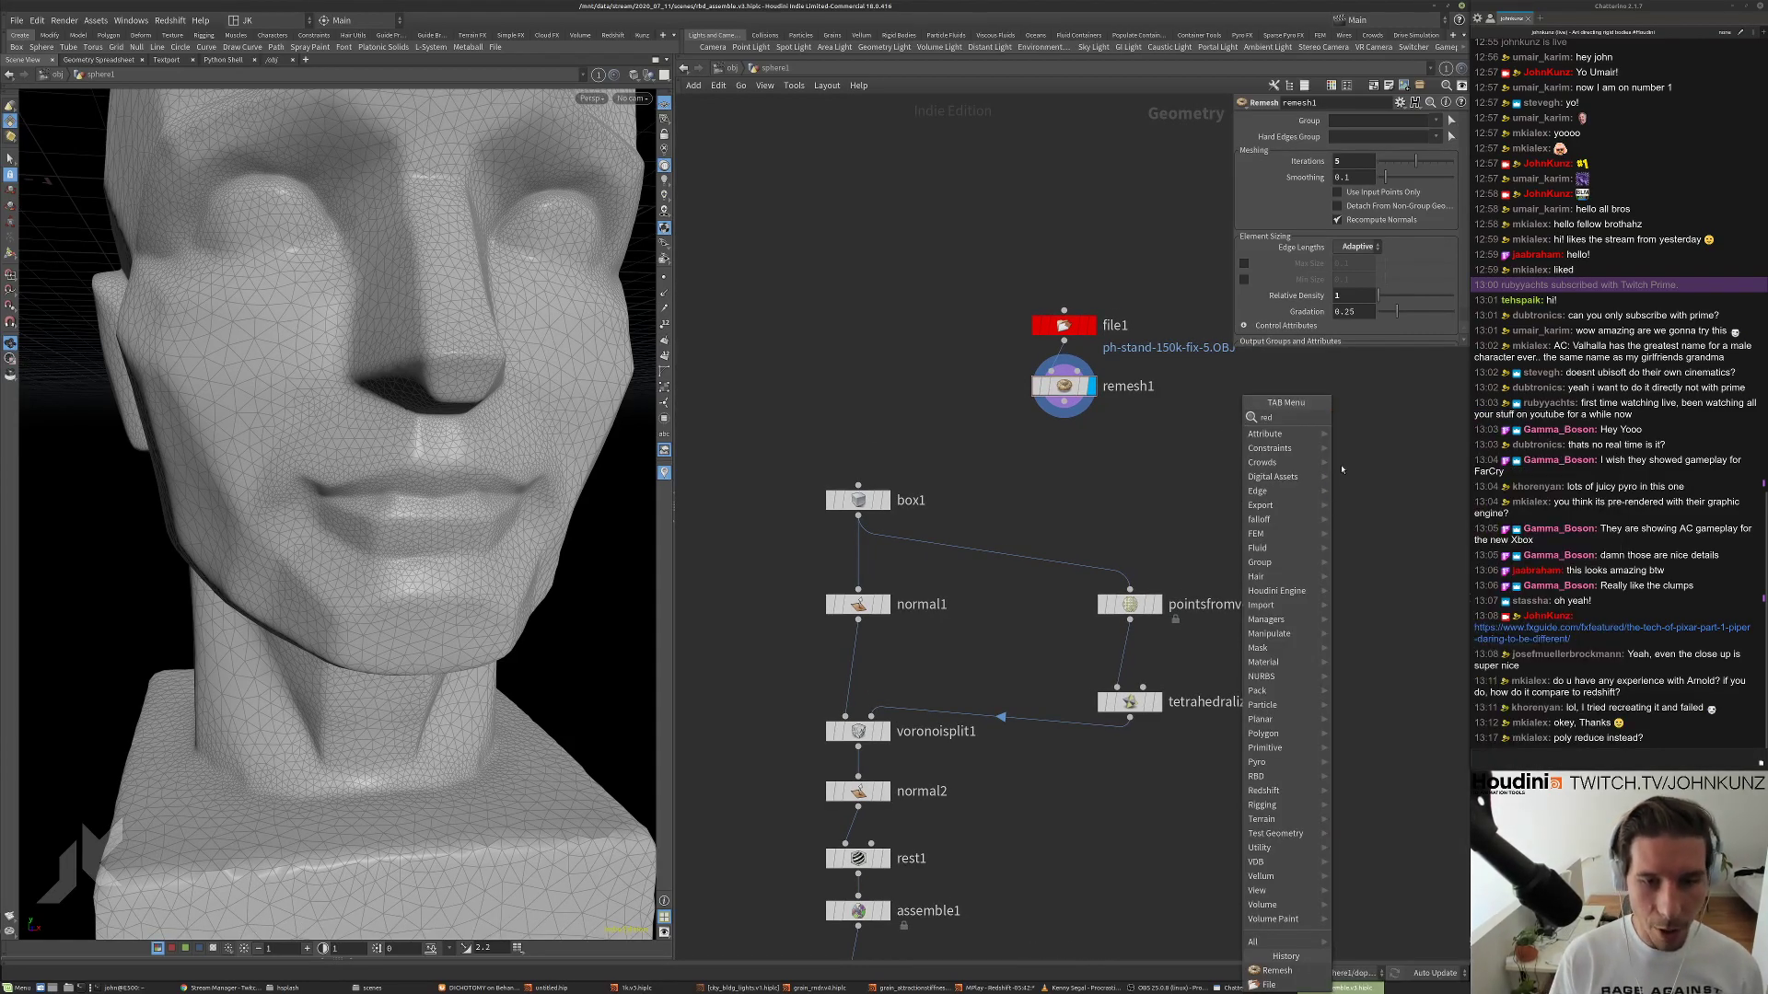
pyautogui.click(1276, 436)
# Set polyreduce1's percent to keep to 1.
pyautogui.click(1337, 176)
pyautogui.click(1349, 177)
pyautogui.doubleClick(1351, 161)
pyautogui.write('1')
pyautogui.press('Return')
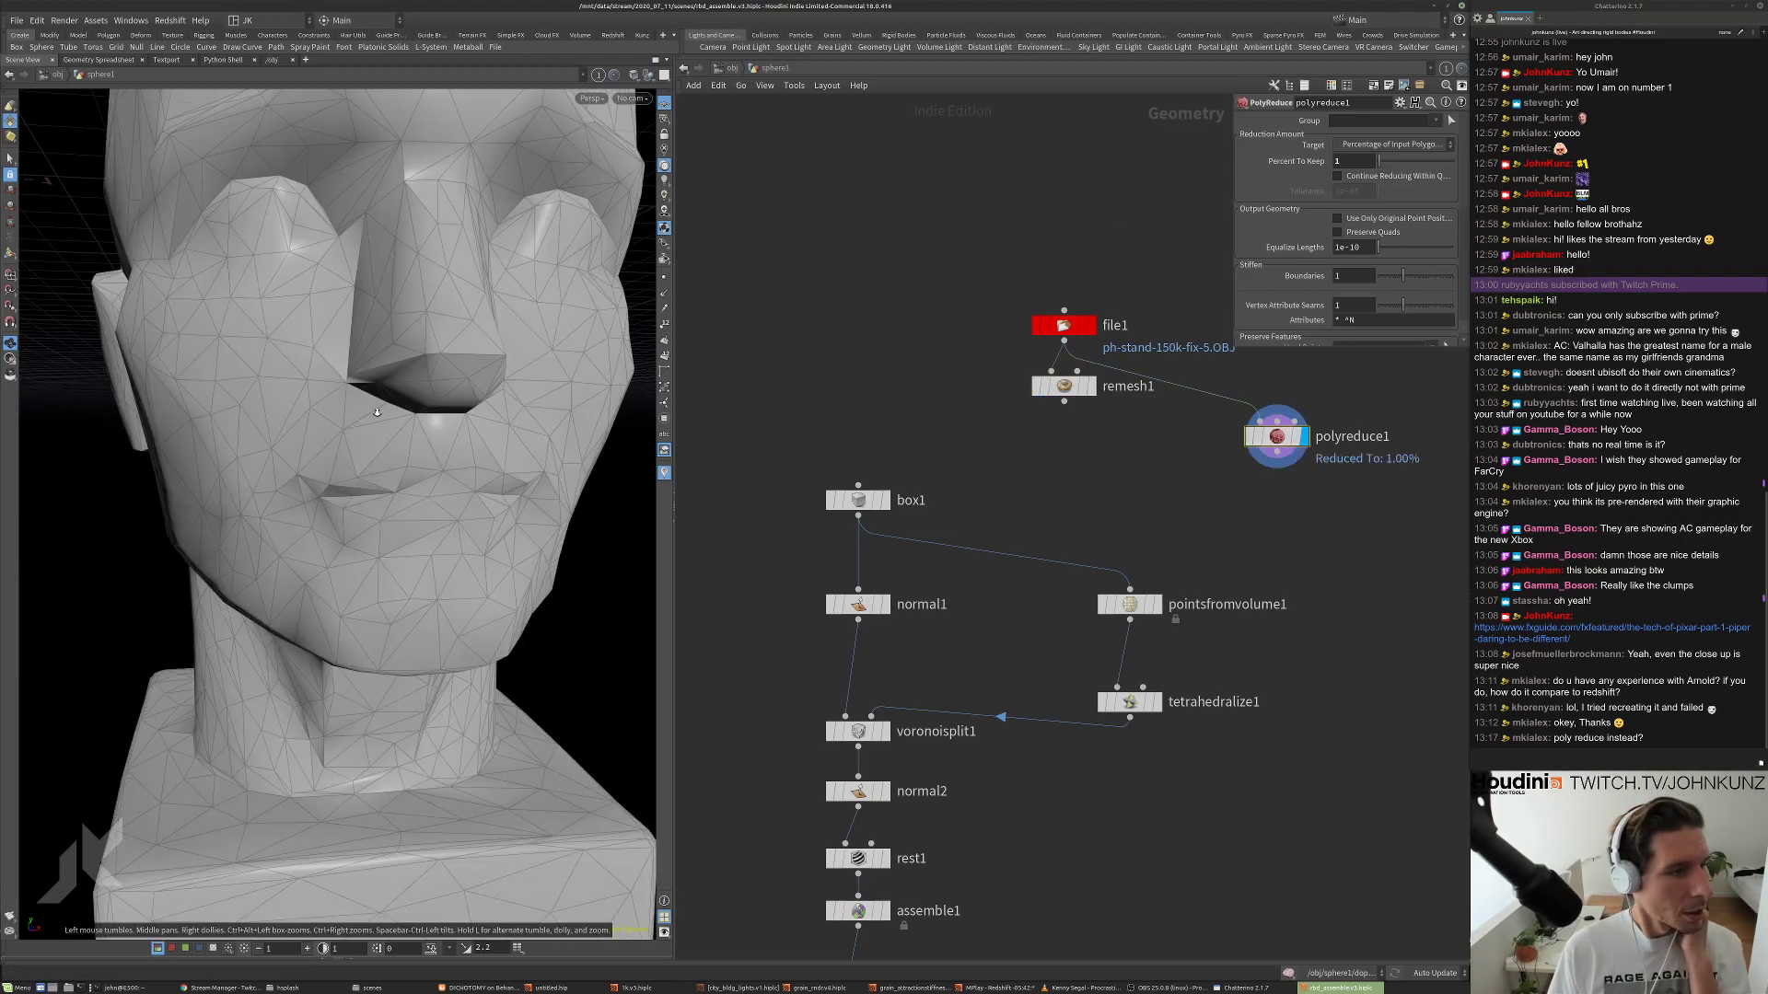
# Examine the reduced head from several angles, first with wireframe and then in smooth shading without it.
pyautogui.moveTo(377, 413); pyautogui.dragTo(322, 405, button='right')
pyautogui.moveTo(322, 405); pyautogui.dragTo(455, 426)
pyautogui.moveTo(455, 426); pyautogui.dragTo(486, 208, button='right')
pyautogui.moveTo(459, 241); pyautogui.dragTo(454, 255)
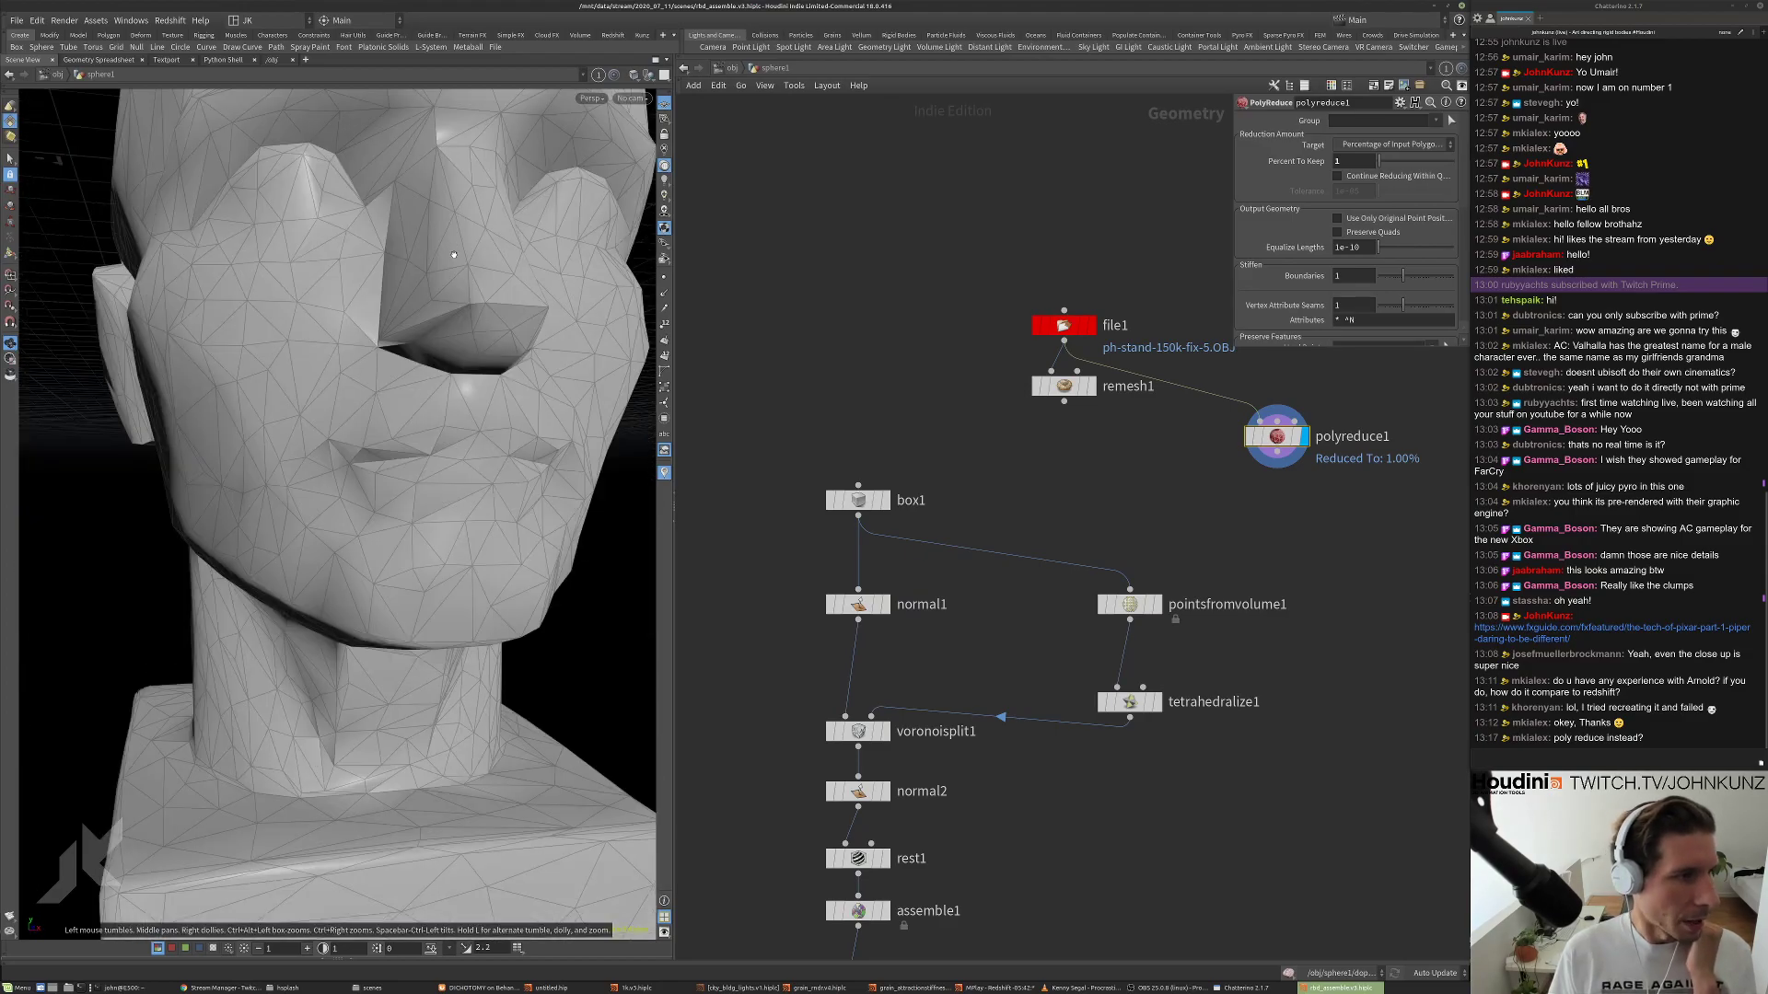
pyautogui.moveTo(377, 391); pyautogui.dragTo(350, 543, button='right')
pyautogui.moveTo(405, 258); pyautogui.dragTo(564, 254)
pyautogui.click(633, 75)
pyautogui.click(681, 207)
pyautogui.moveTo(463, 348); pyautogui.dragTo(396, 355)
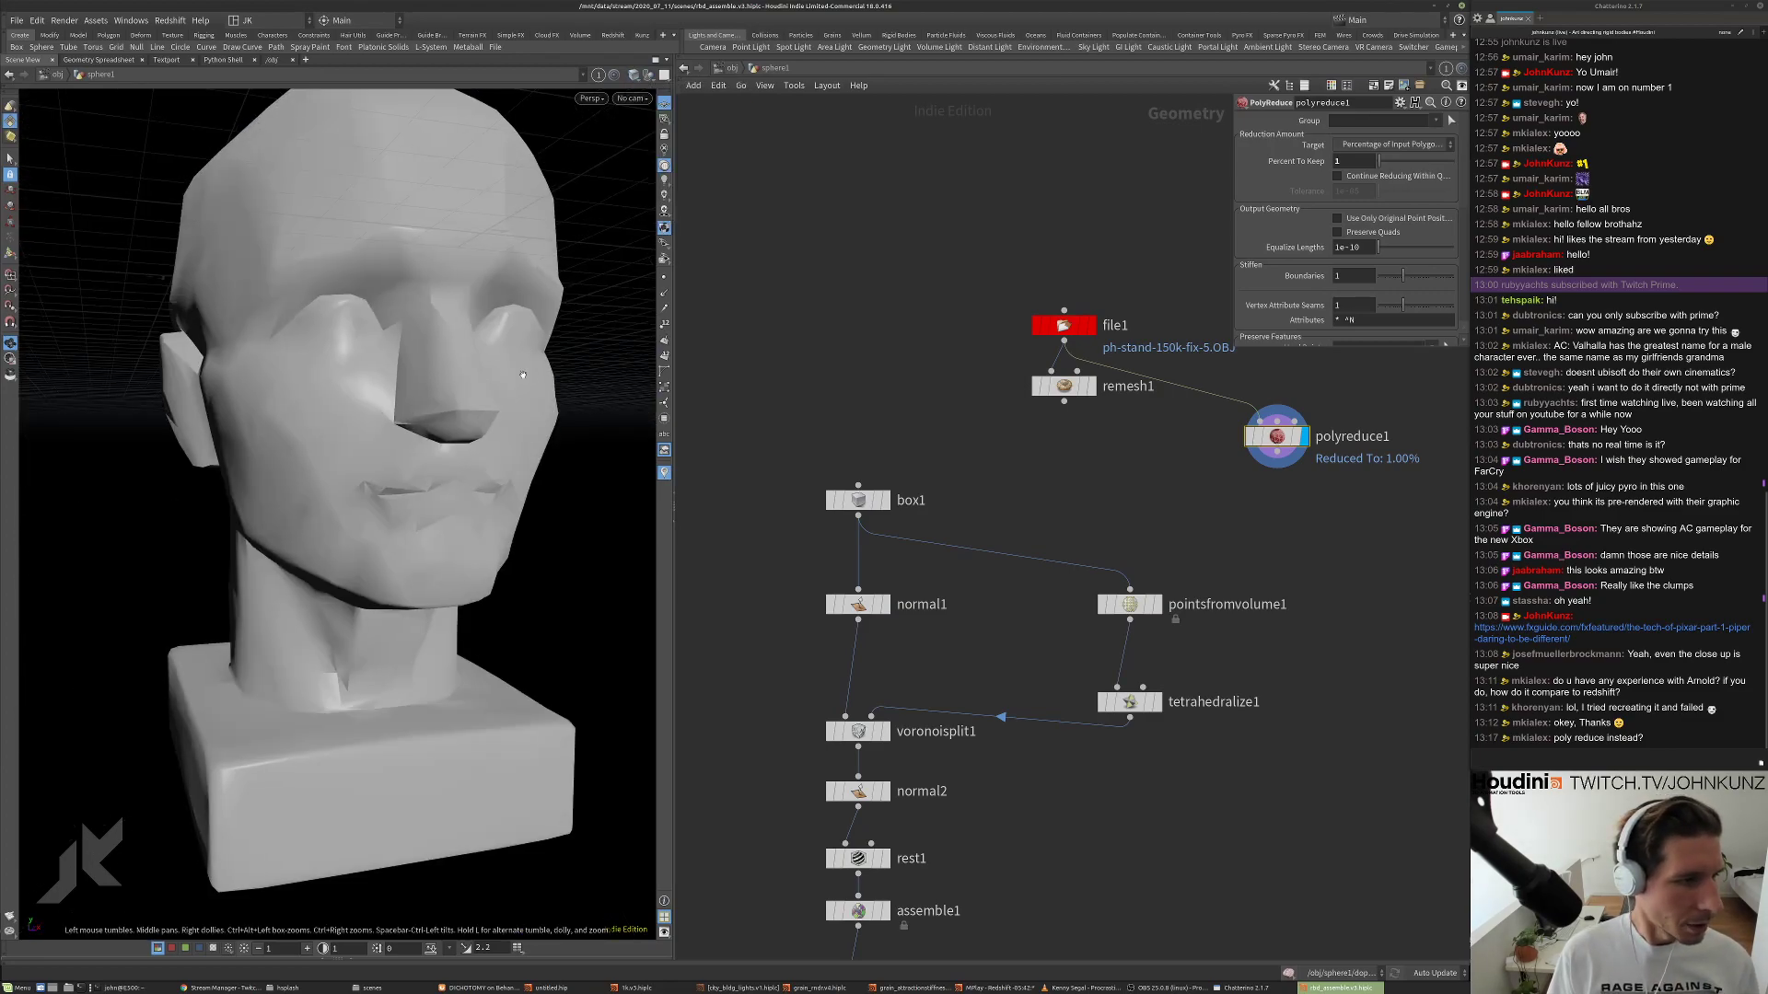
# Set polyreduce1's percent to keep to 5 and show the wireframe over the shaded head again.
pyautogui.click(1355, 161)
pyautogui.press('Return')
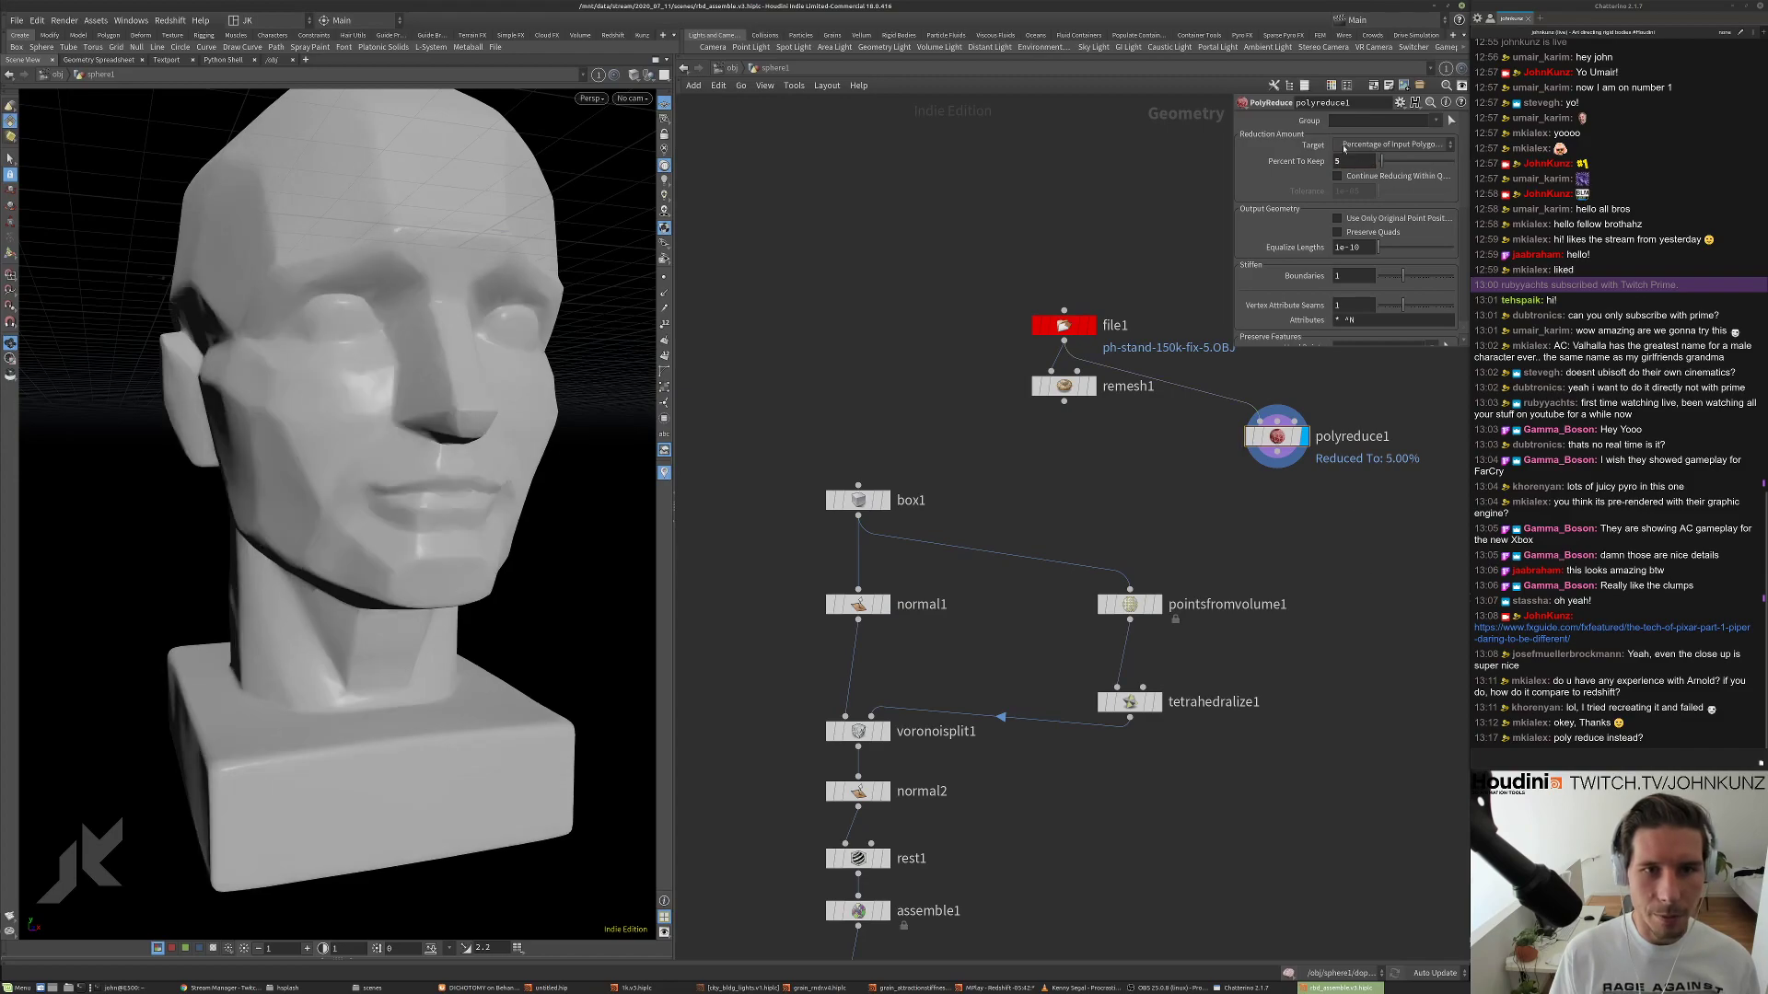
pyautogui.moveTo(479, 340); pyautogui.dragTo(405, 355)
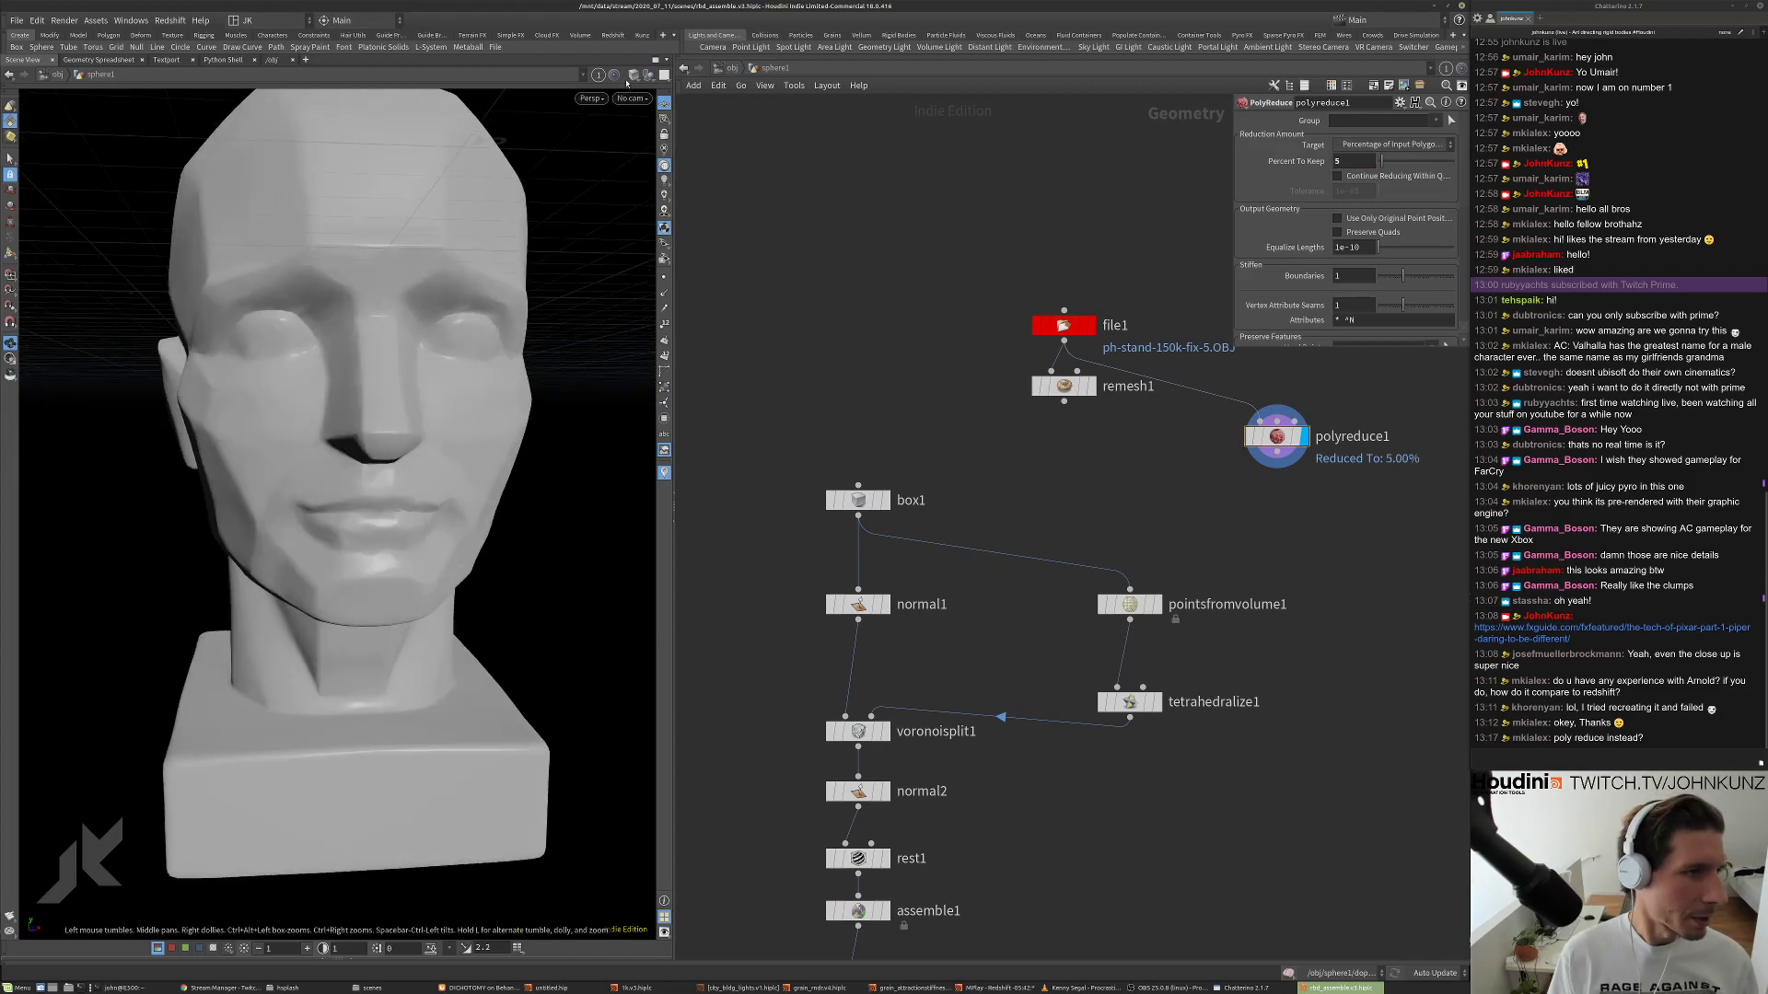
pyautogui.click(633, 75)
pyautogui.click(685, 218)
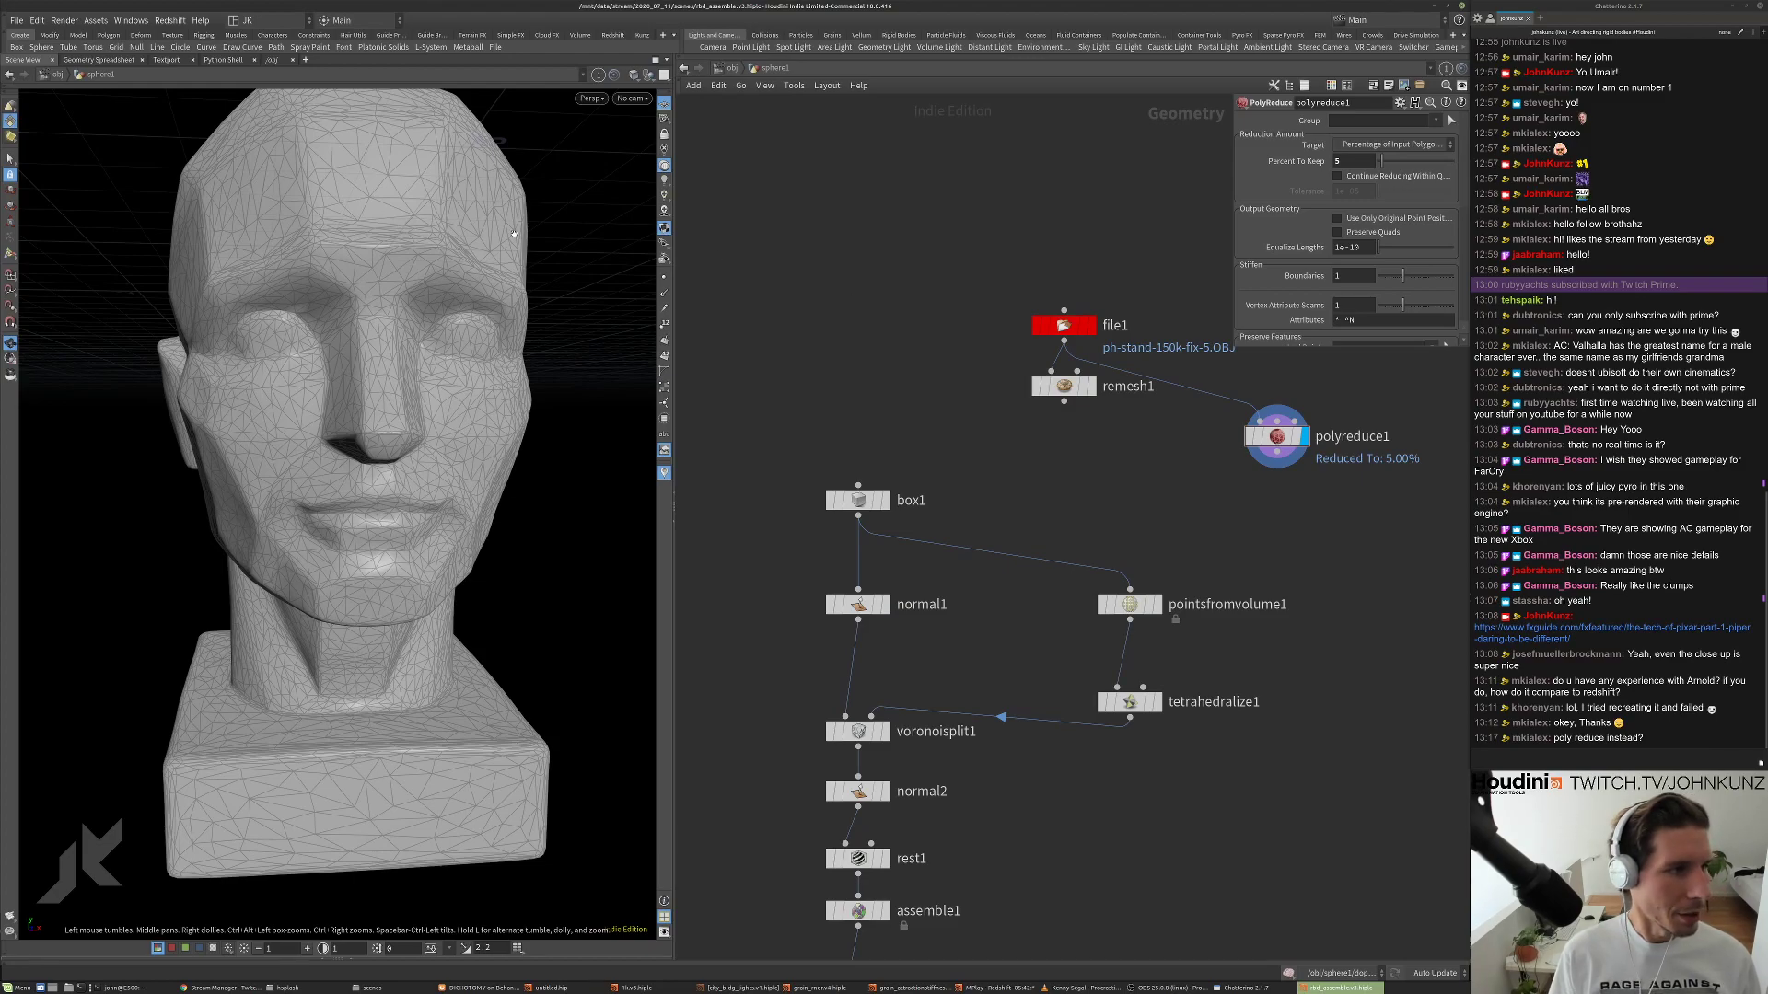
# Display remesh1 again and line polyreduce1 up beside it in the network.
pyautogui.press('r')
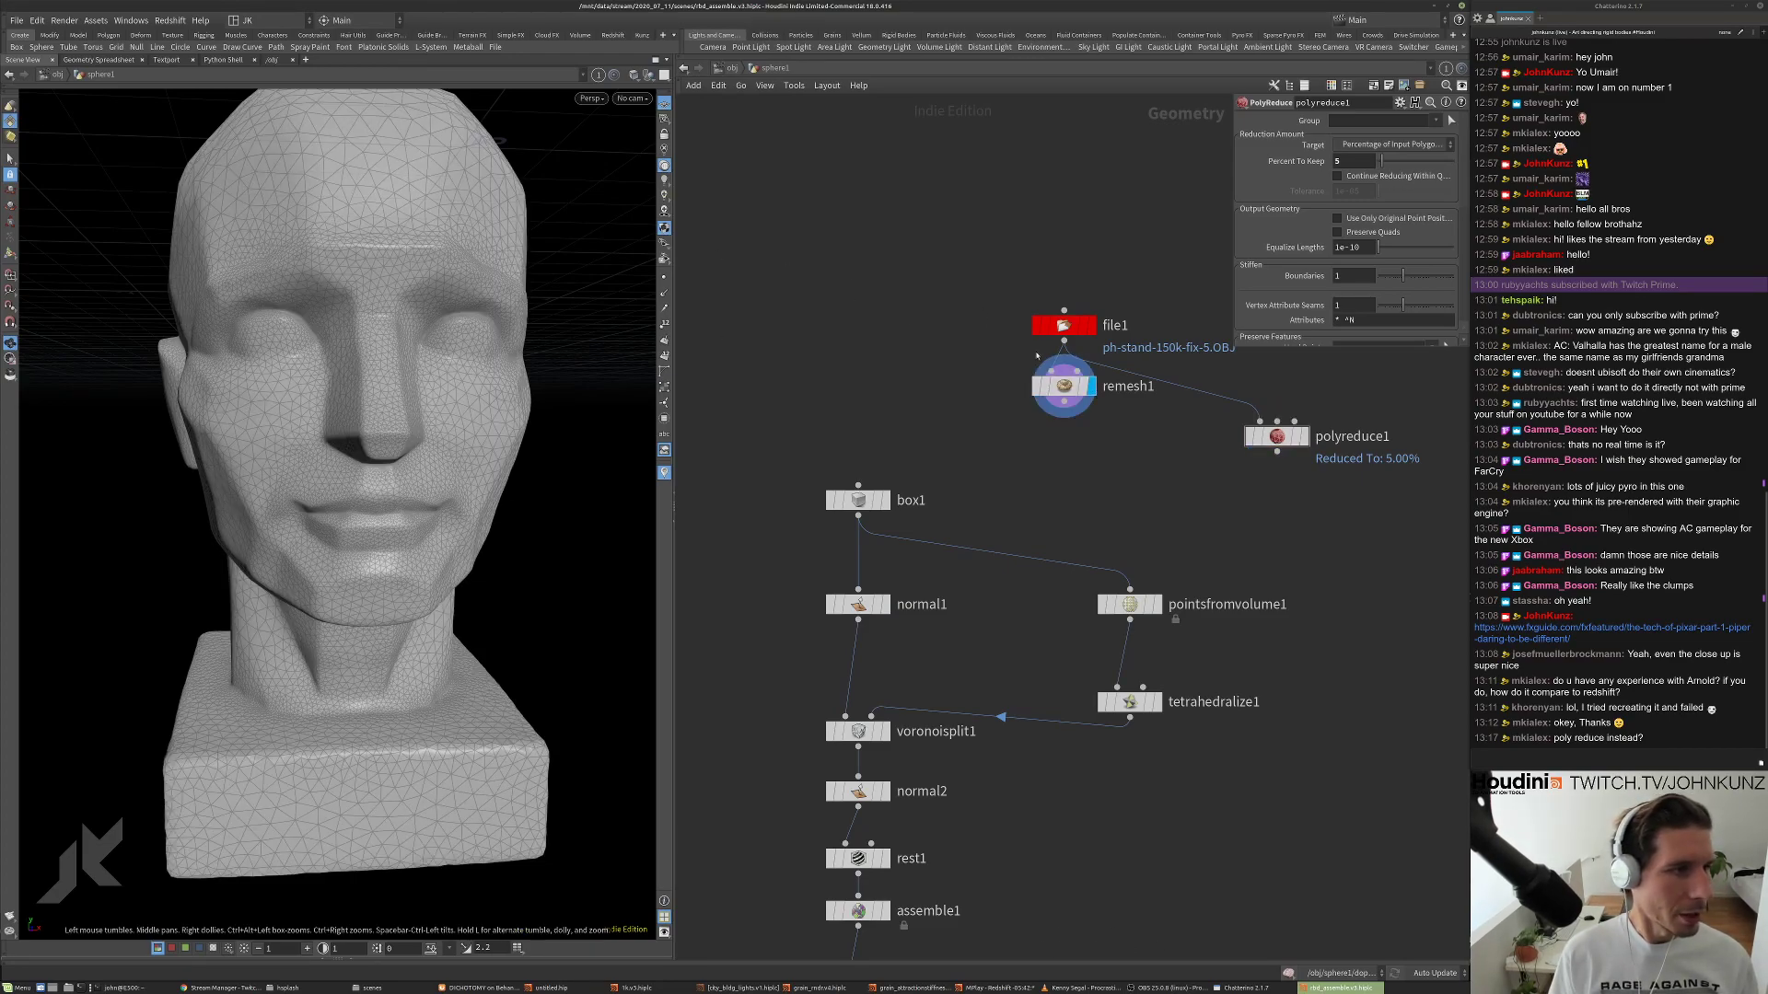
pyautogui.moveTo(1163, 450); pyautogui.dragTo(1116, 526, button='middle')
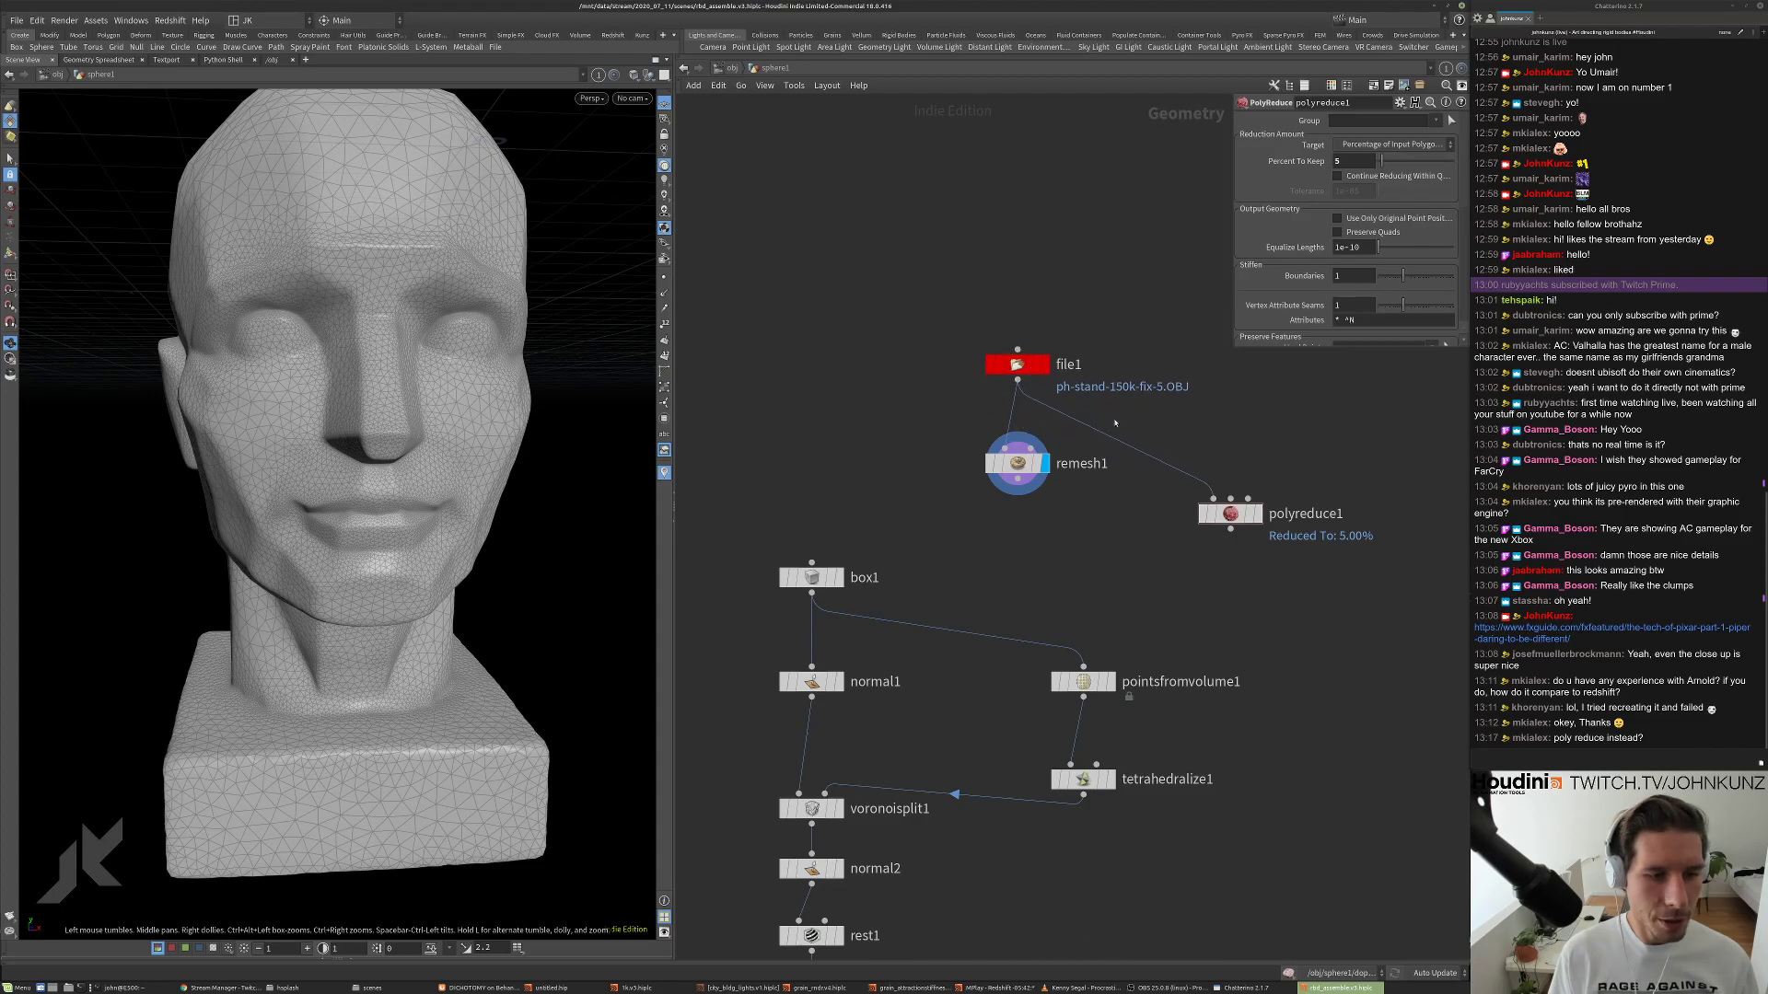
pyautogui.moveTo(1255, 520); pyautogui.dragTo(1190, 471)
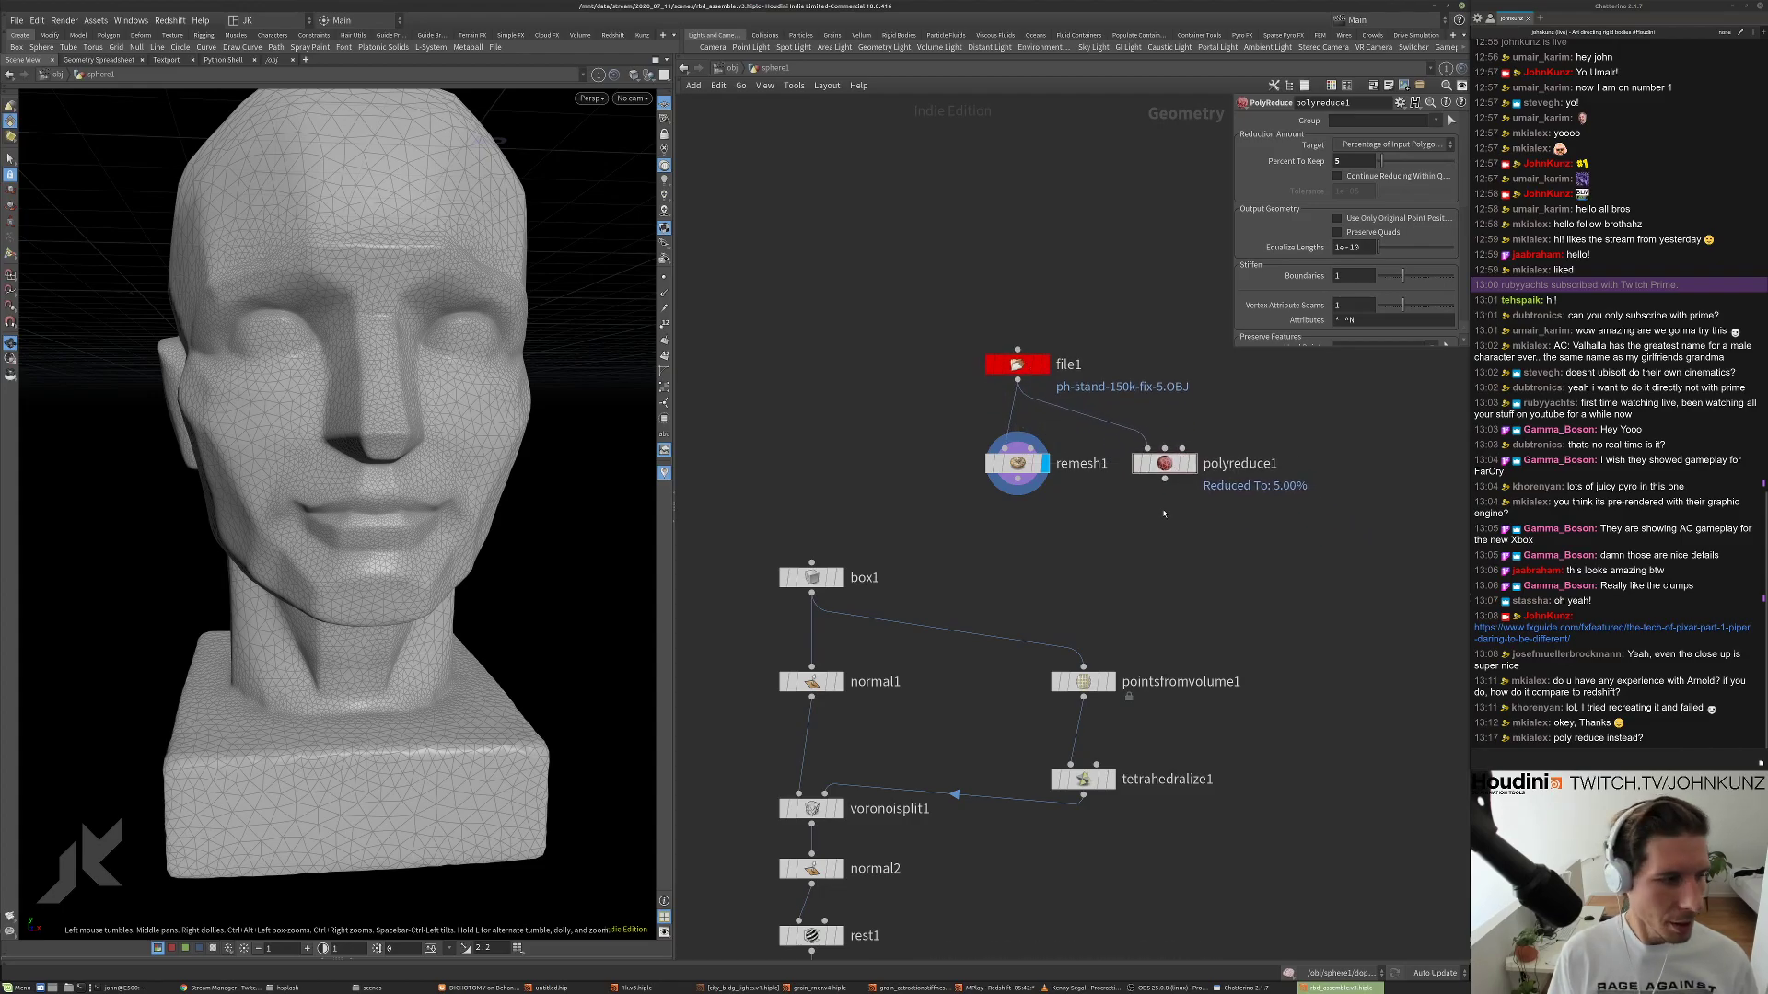
pyautogui.moveTo(1158, 501); pyautogui.dragTo(1127, 496, button='middle')
# Add a VDB from Polygons node as a third branch from file1, beside polyreduce1.
pyautogui.press('Tab')
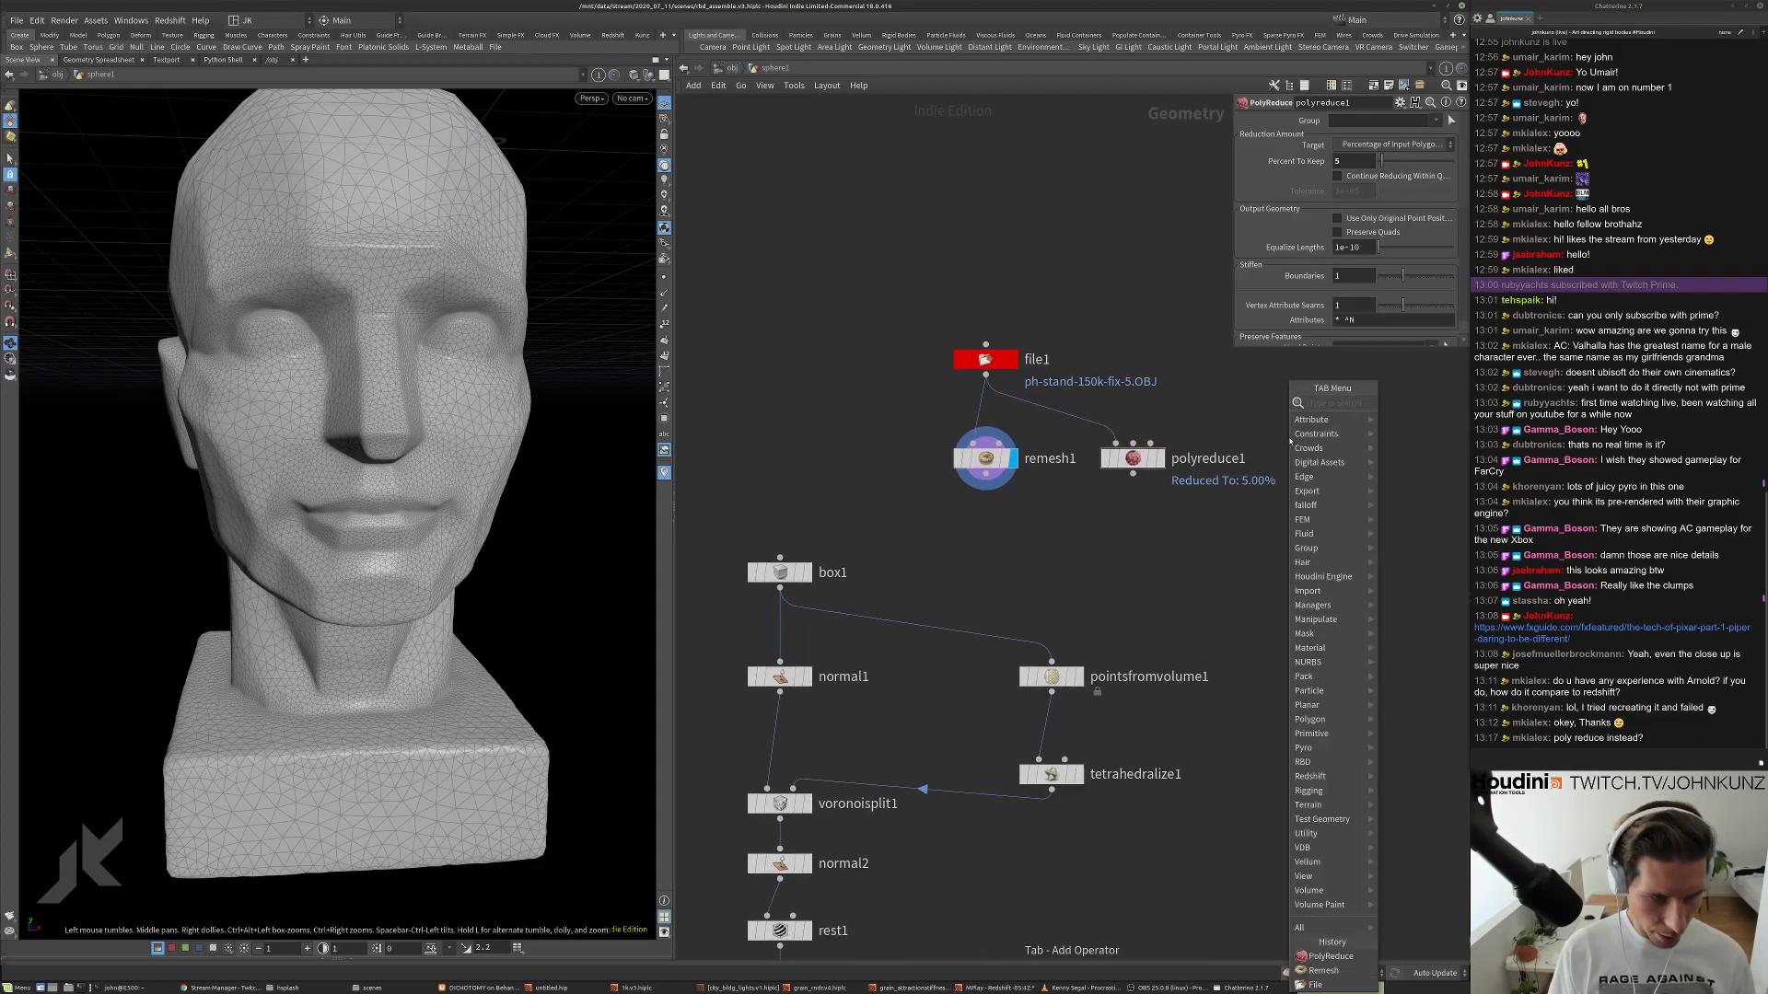
pyautogui.write('re')
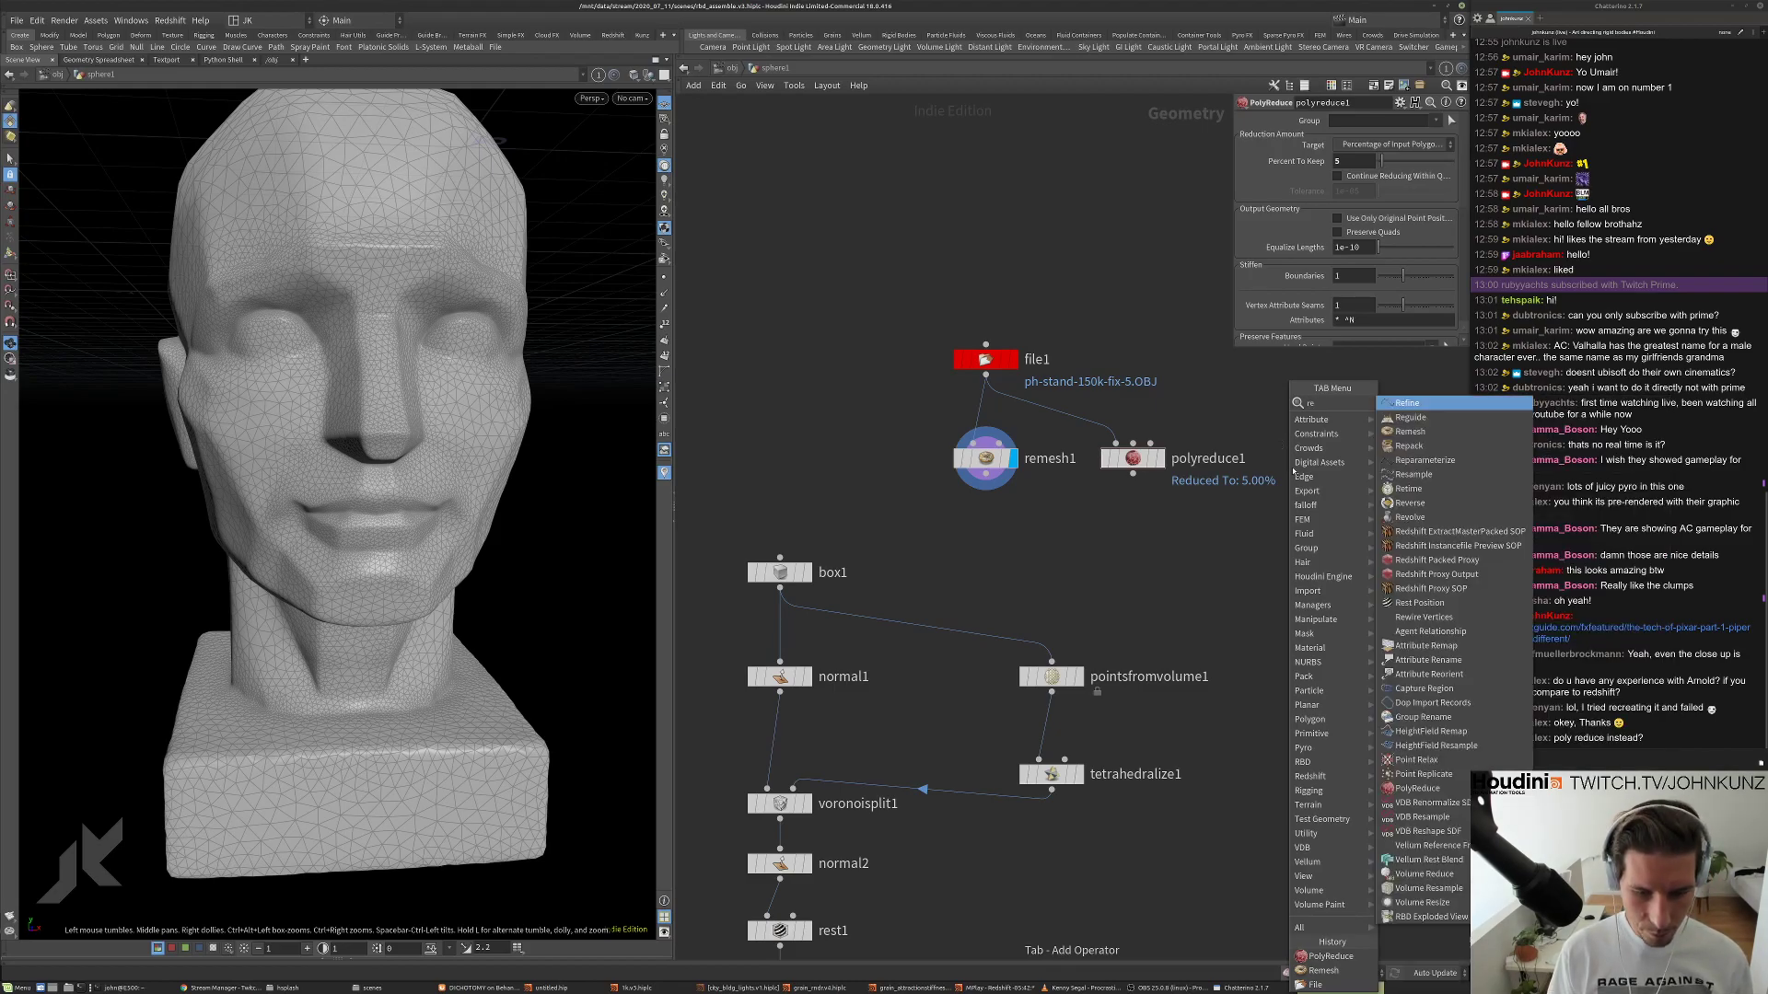
pyautogui.press('Escape')
pyautogui.press('Tab')
pyautogui.write('vdbfr')
pyautogui.press('Down')
pyautogui.press('Down')
pyautogui.press('Down')
pyautogui.press('Return')
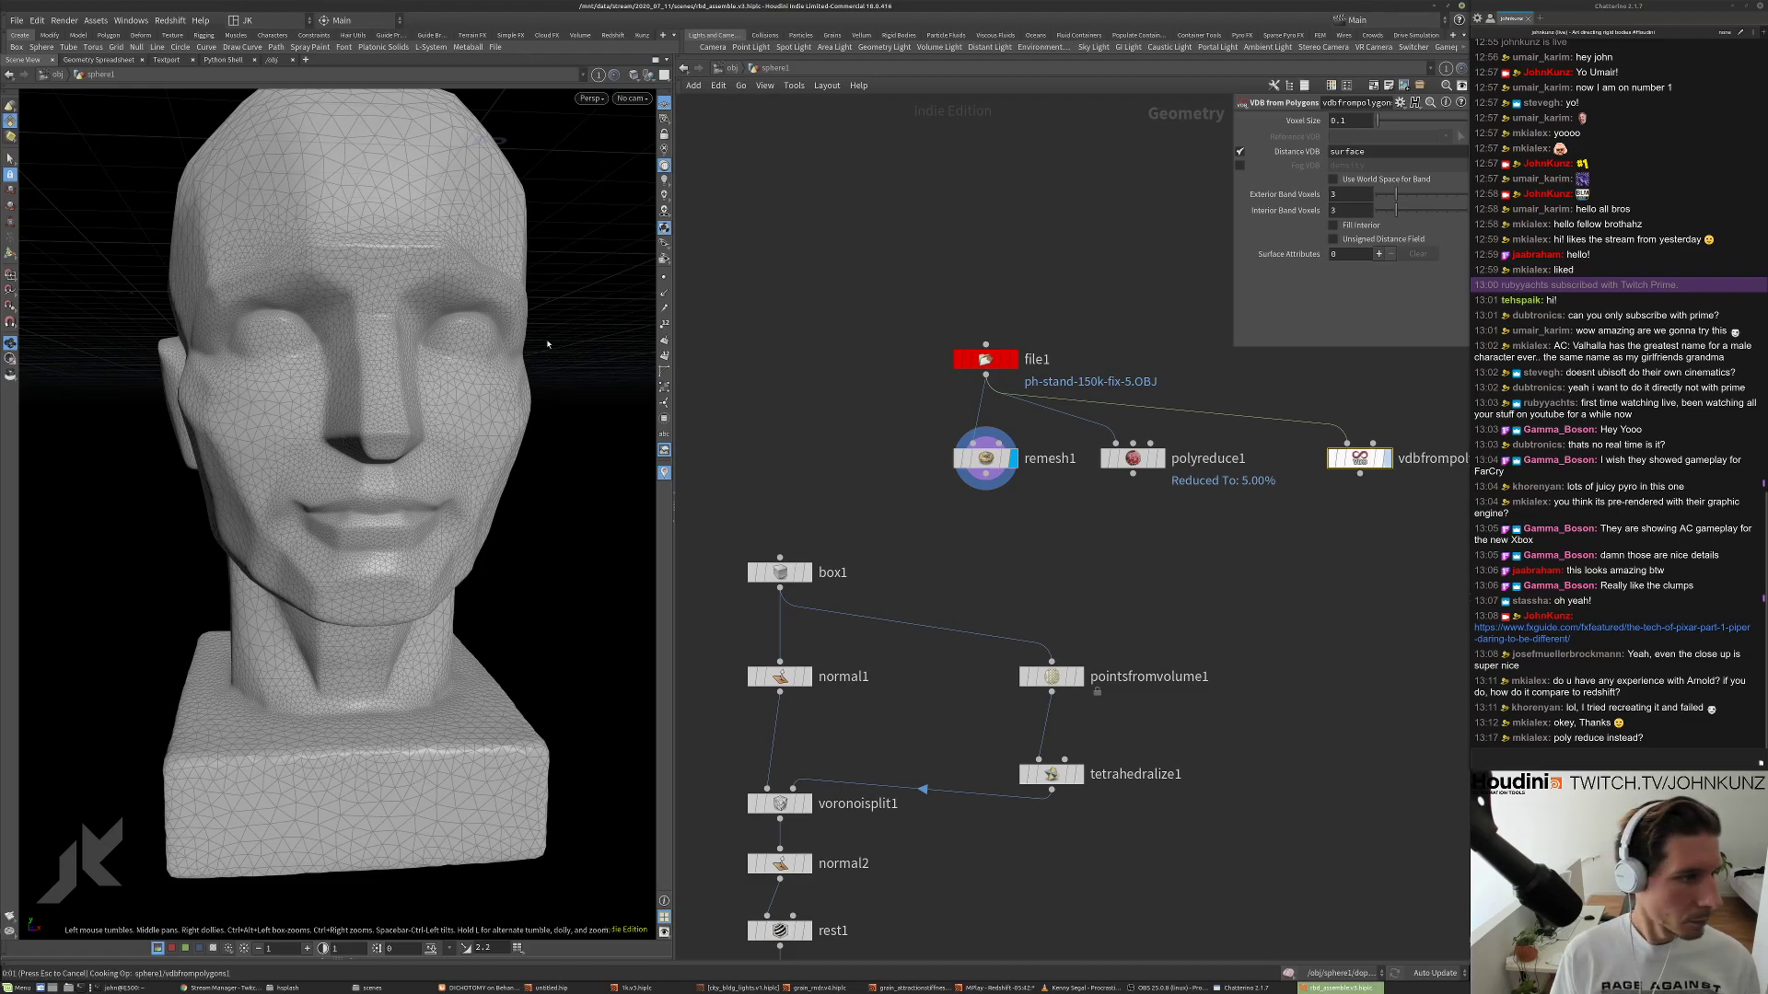
pyautogui.press('Escape')
# Set the voxel size of vdbfrompolygons1 to 4, display the node and check file1's geometry info.
pyautogui.click(1414, 146)
pyautogui.moveTo(1360, 121); pyautogui.dragTo(1275, 127)
pyautogui.write('4')
pyautogui.press('Return')
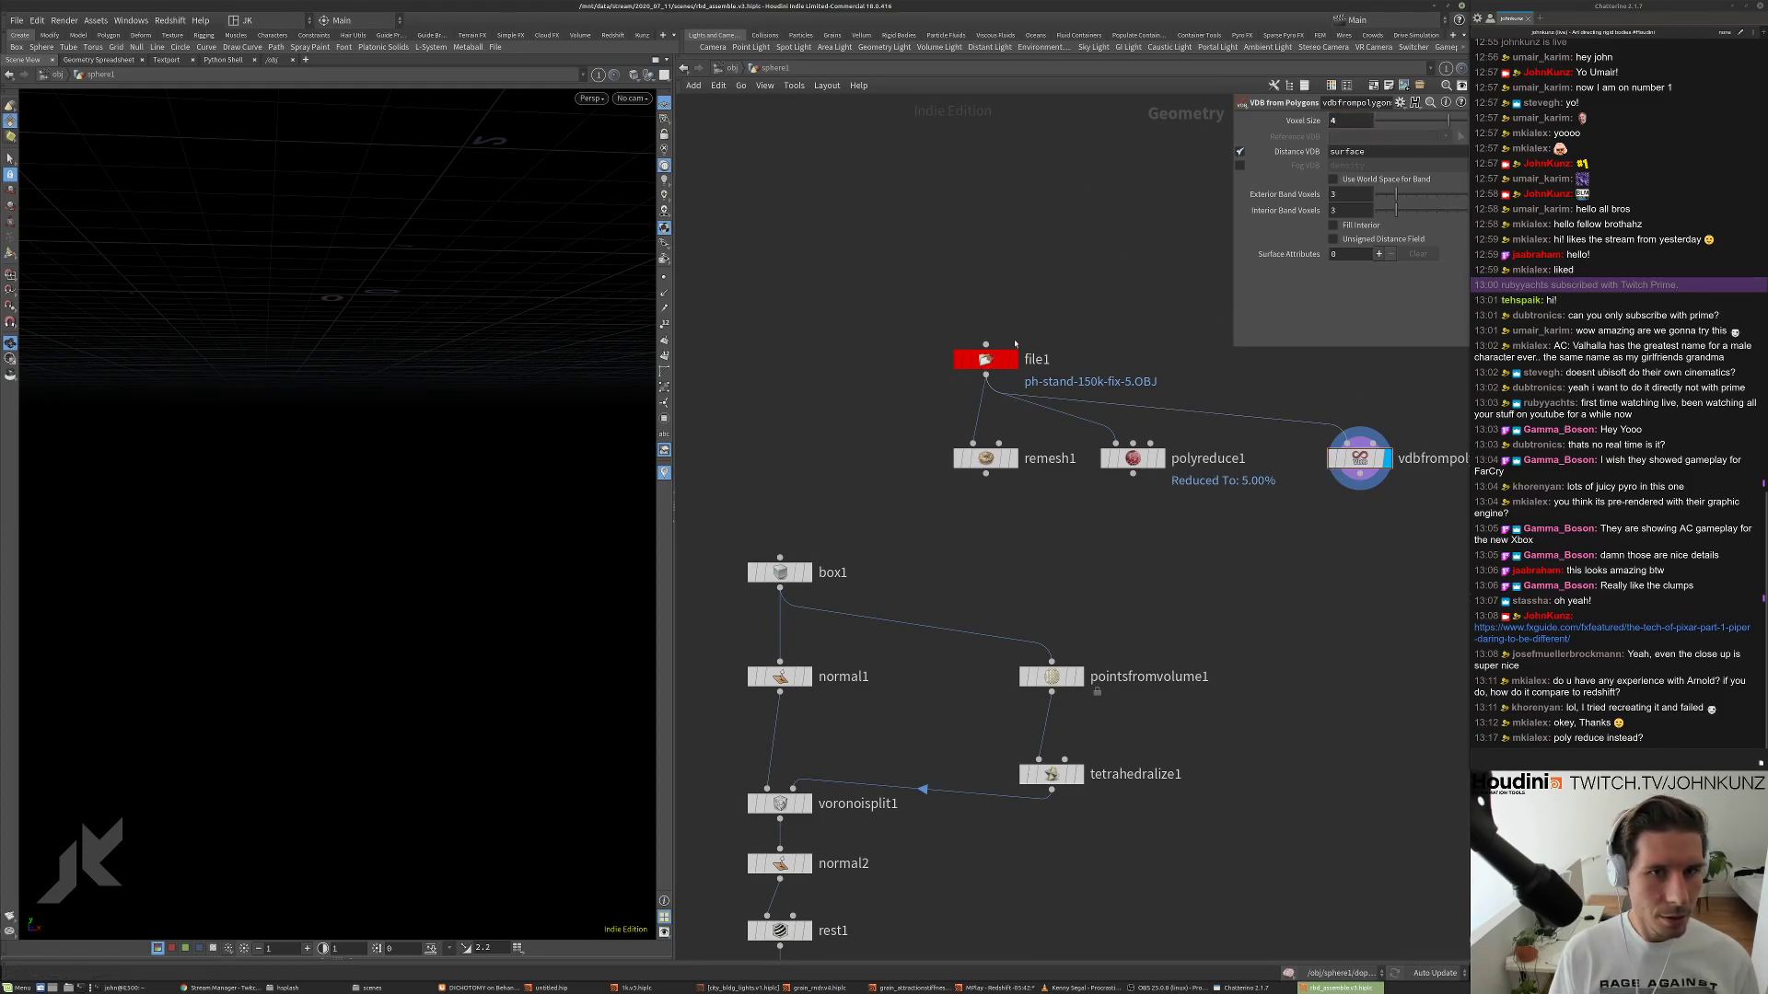
pyautogui.middleClick(987, 361)
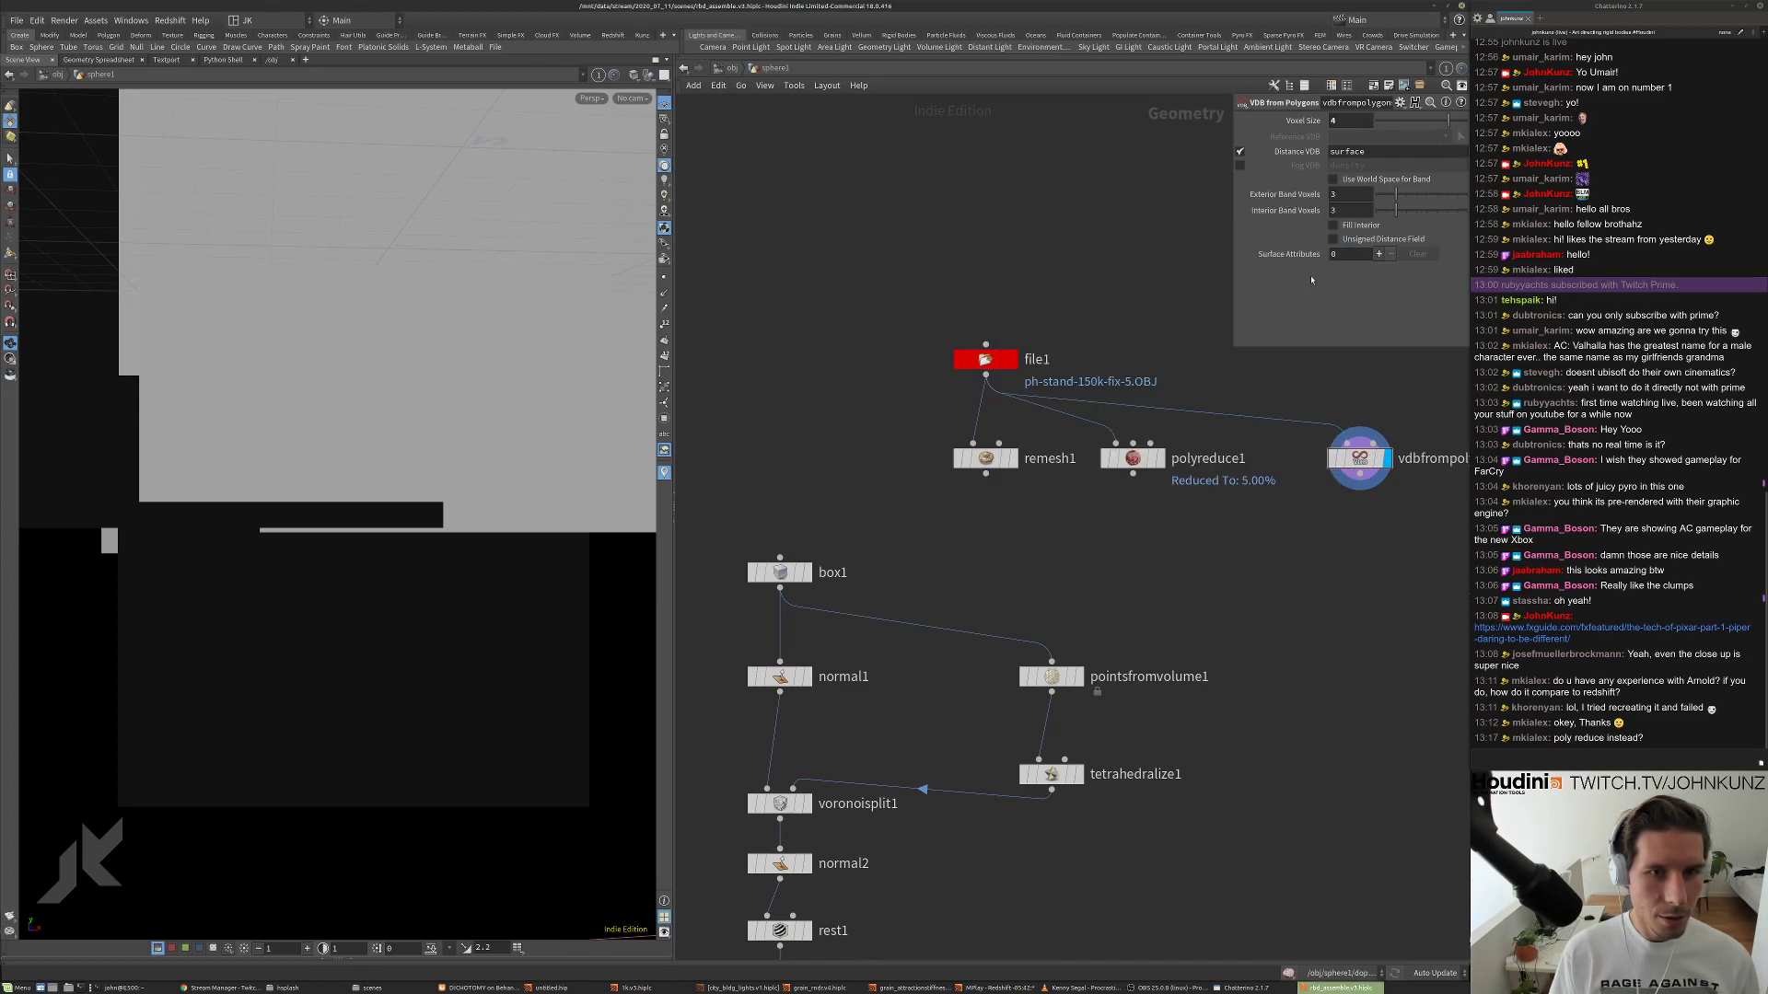
# Rewire the VDB from Polygons input to polyreduce1, set its voxel size to 1 and frame the result.
pyautogui.moveTo(1347, 444); pyautogui.dragTo(1135, 434)
pyautogui.doubleClick(1340, 121)
pyautogui.write('1')
pyautogui.press('Return')
pyautogui.press('g')
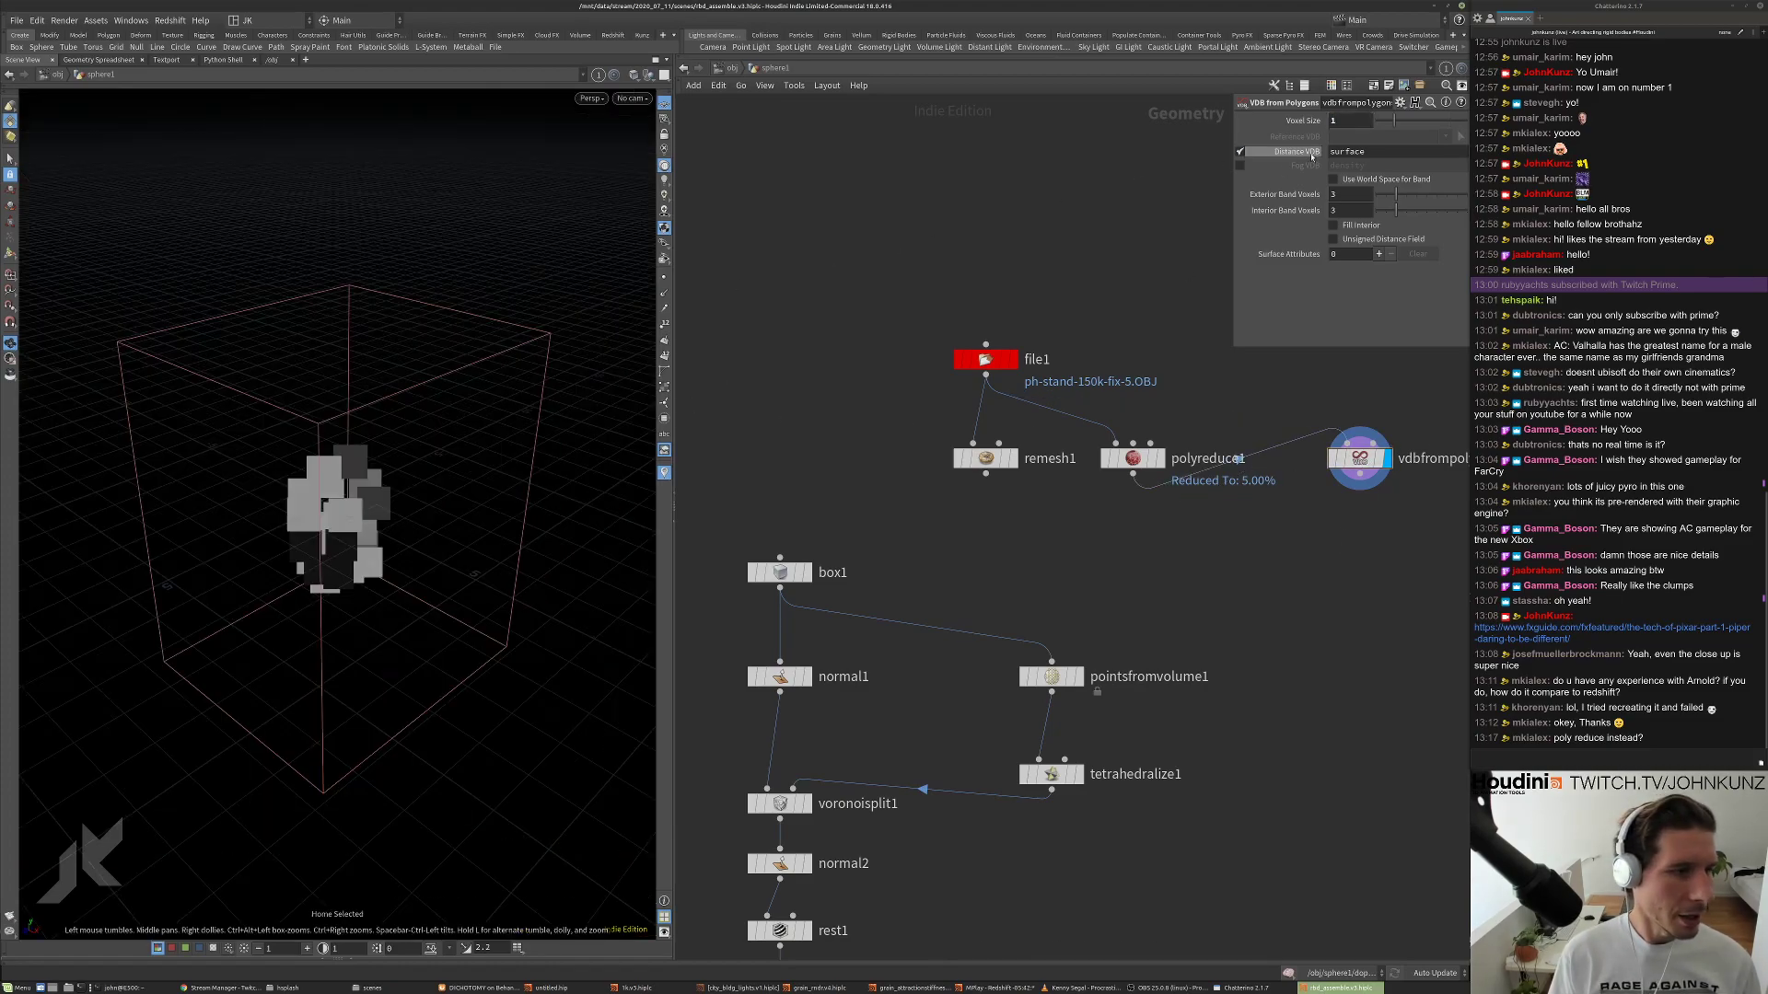
# Try a voxel size of 0.1 on vdbfrompolygons1, inspect the framed head, and refine the voxel size to 0.05.
pyautogui.write('.1')
pyautogui.press('Return')
pyautogui.press('g')
pyautogui.moveTo(365, 419); pyautogui.dragTo(488, 359)
pyautogui.click(1336, 119)
pyautogui.write('.05')
pyautogui.press('Return')
# Add a Convert VDB node below vdbfrompolygons1, display it and align the two nodes vertically.
pyautogui.press('Tab')
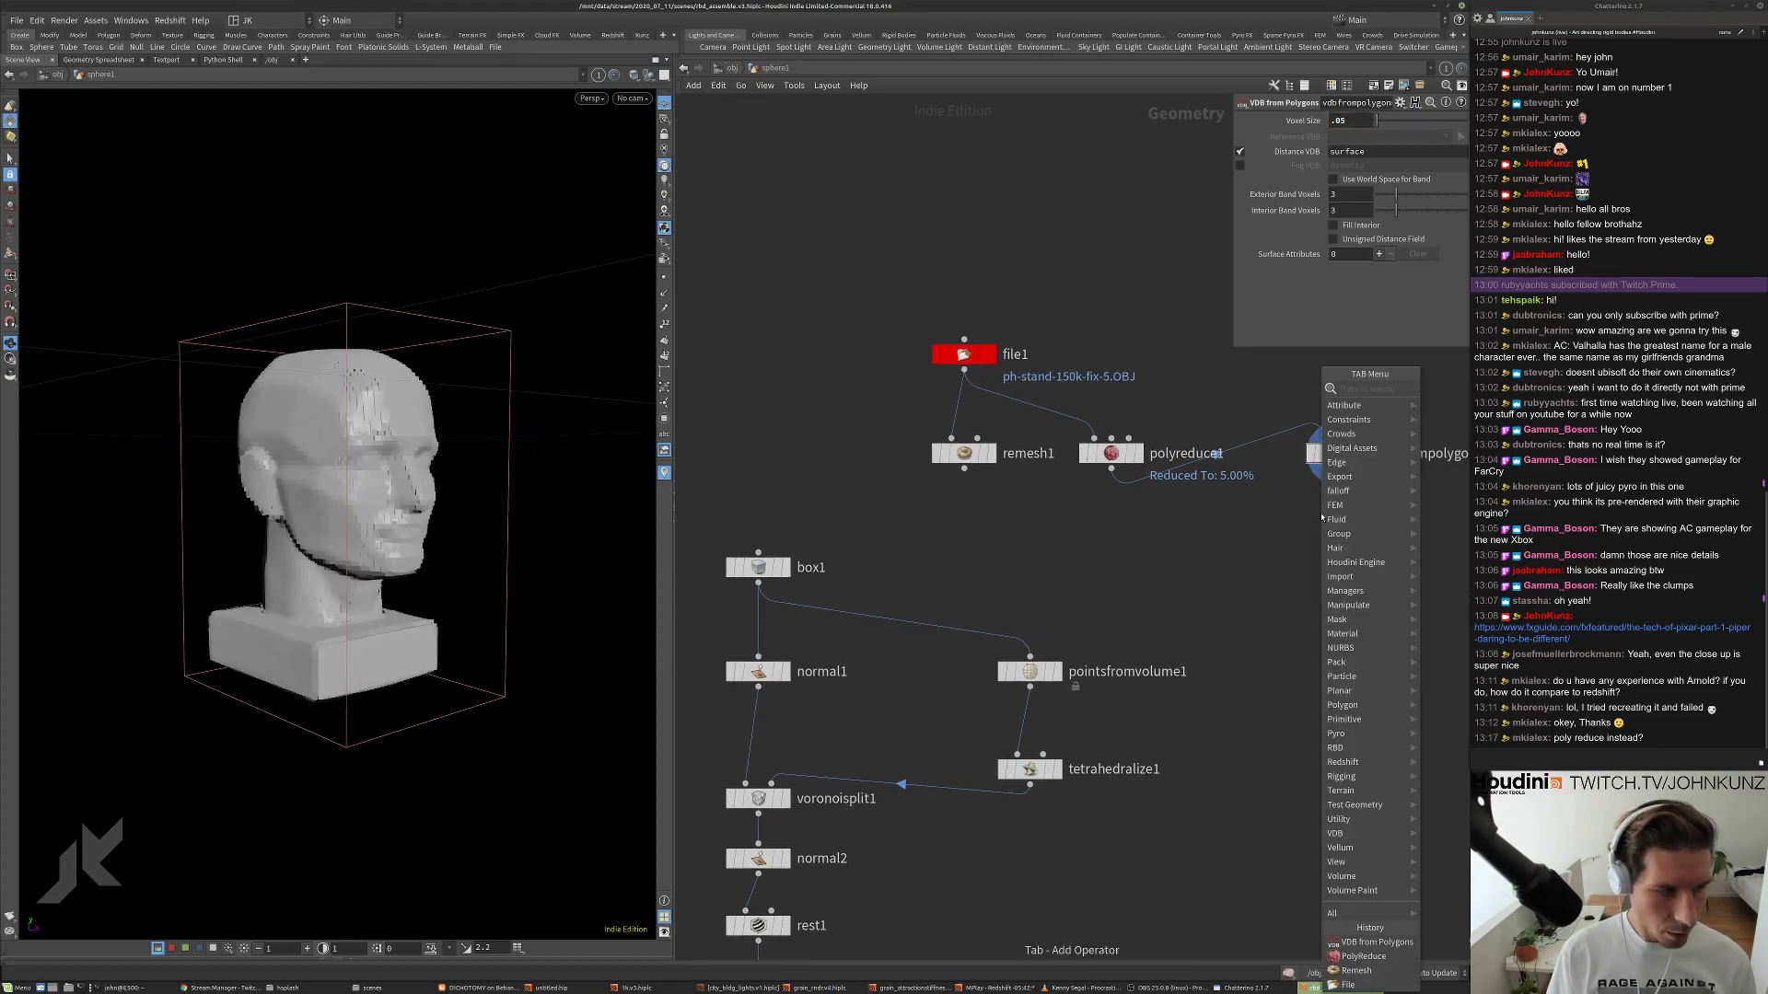
pyautogui.write('conv')
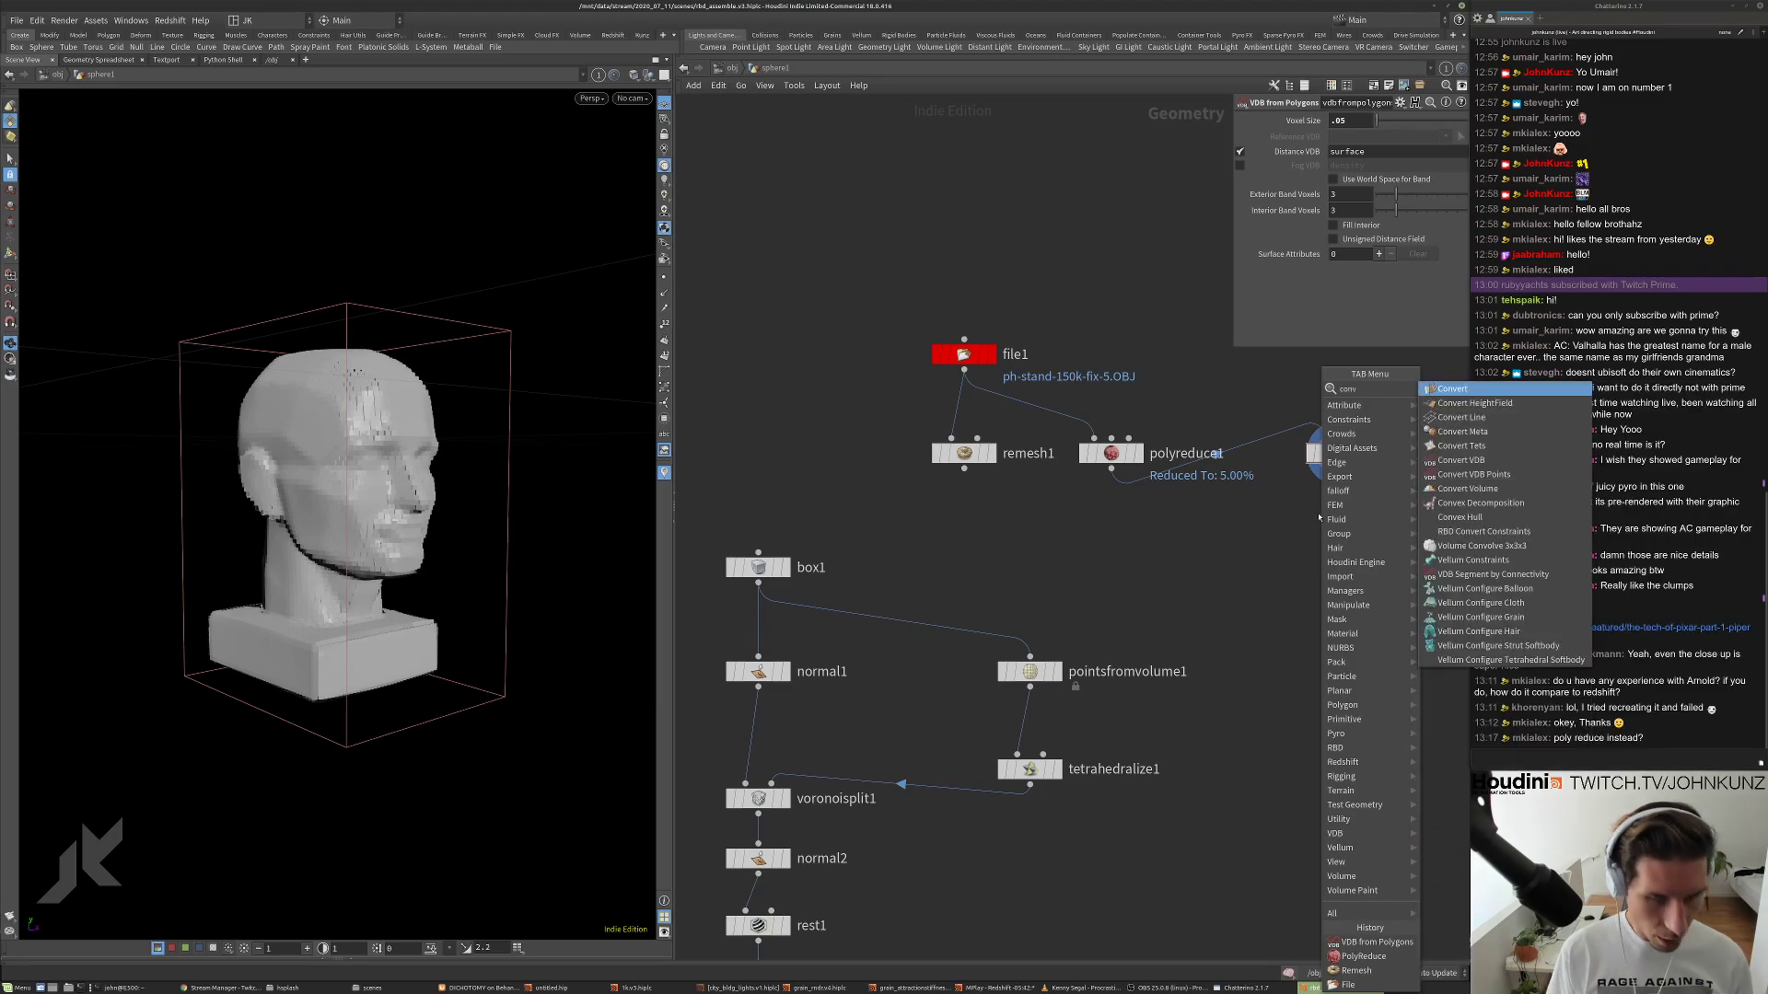
pyautogui.write('ert')
pyautogui.click(1461, 460)
pyautogui.click(1337, 524)
pyautogui.moveTo(1321, 507); pyautogui.dragTo(1337, 469)
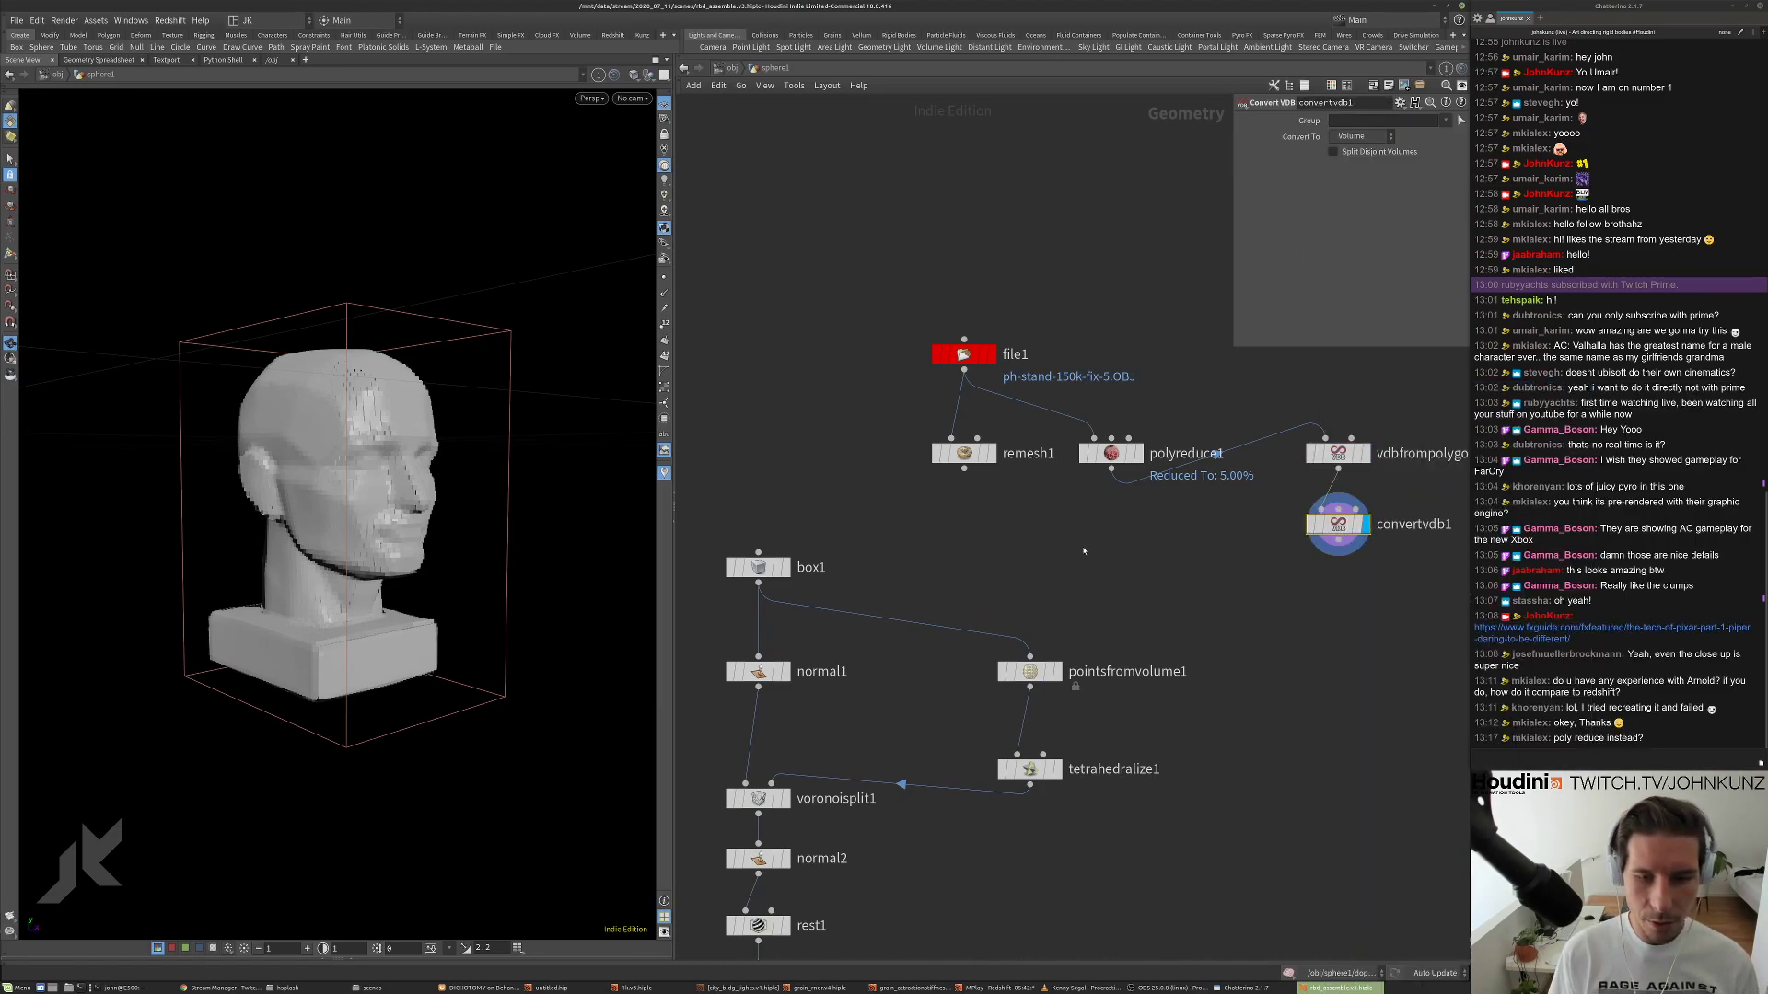
# Set convertvdb1 to convert to Polygon Soup and view the resulting head from the front.
pyautogui.moveTo(773, 538); pyautogui.dragTo(720, 570, button='middle')
pyautogui.click(1360, 136)
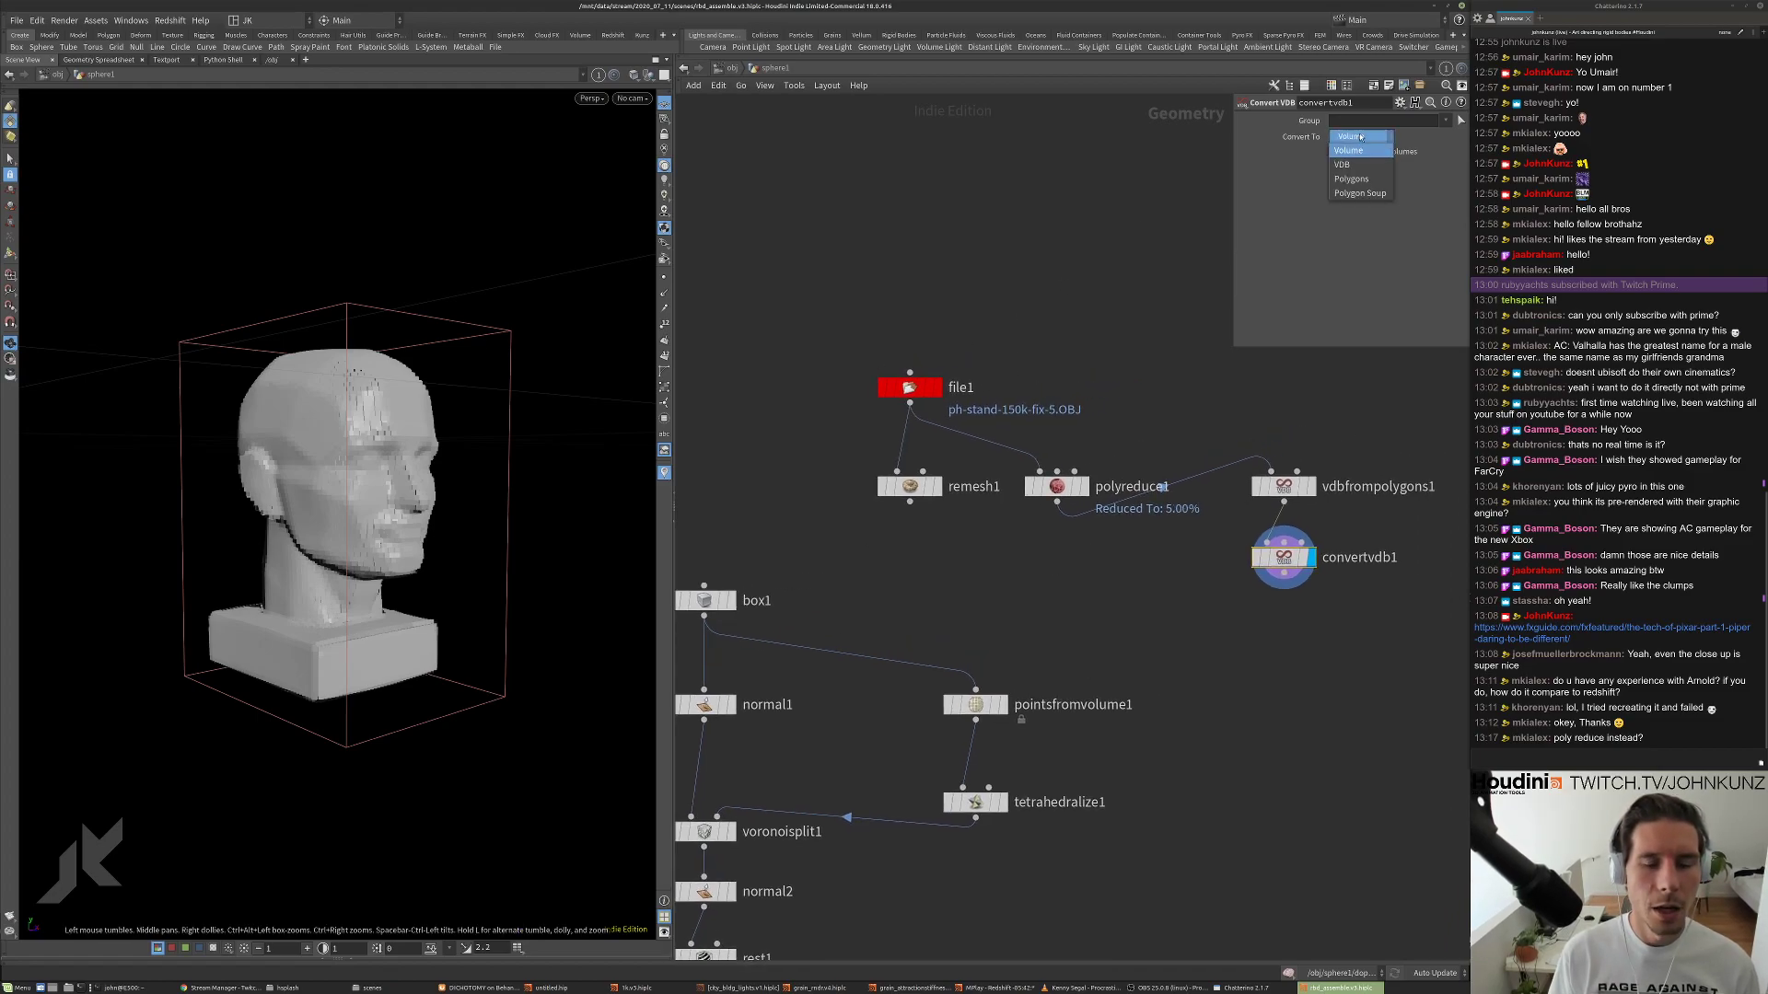
pyautogui.press('Escape')
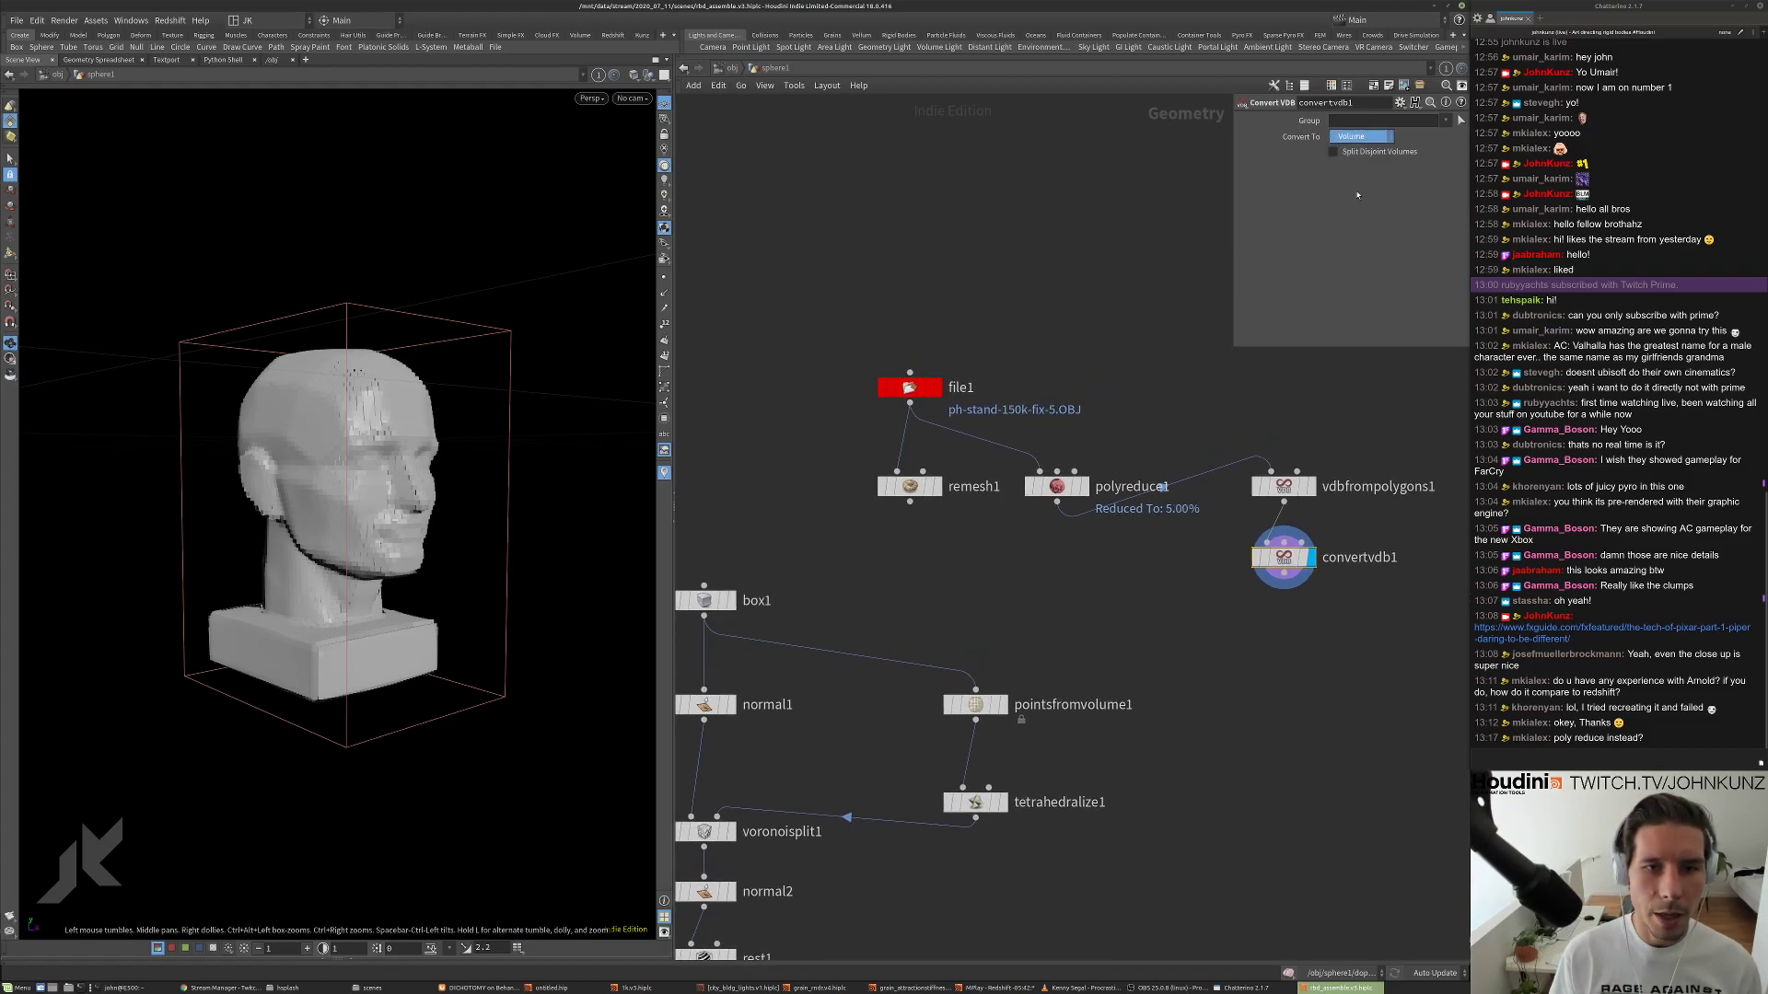
pyautogui.moveTo(289, 491); pyautogui.dragTo(411, 372)
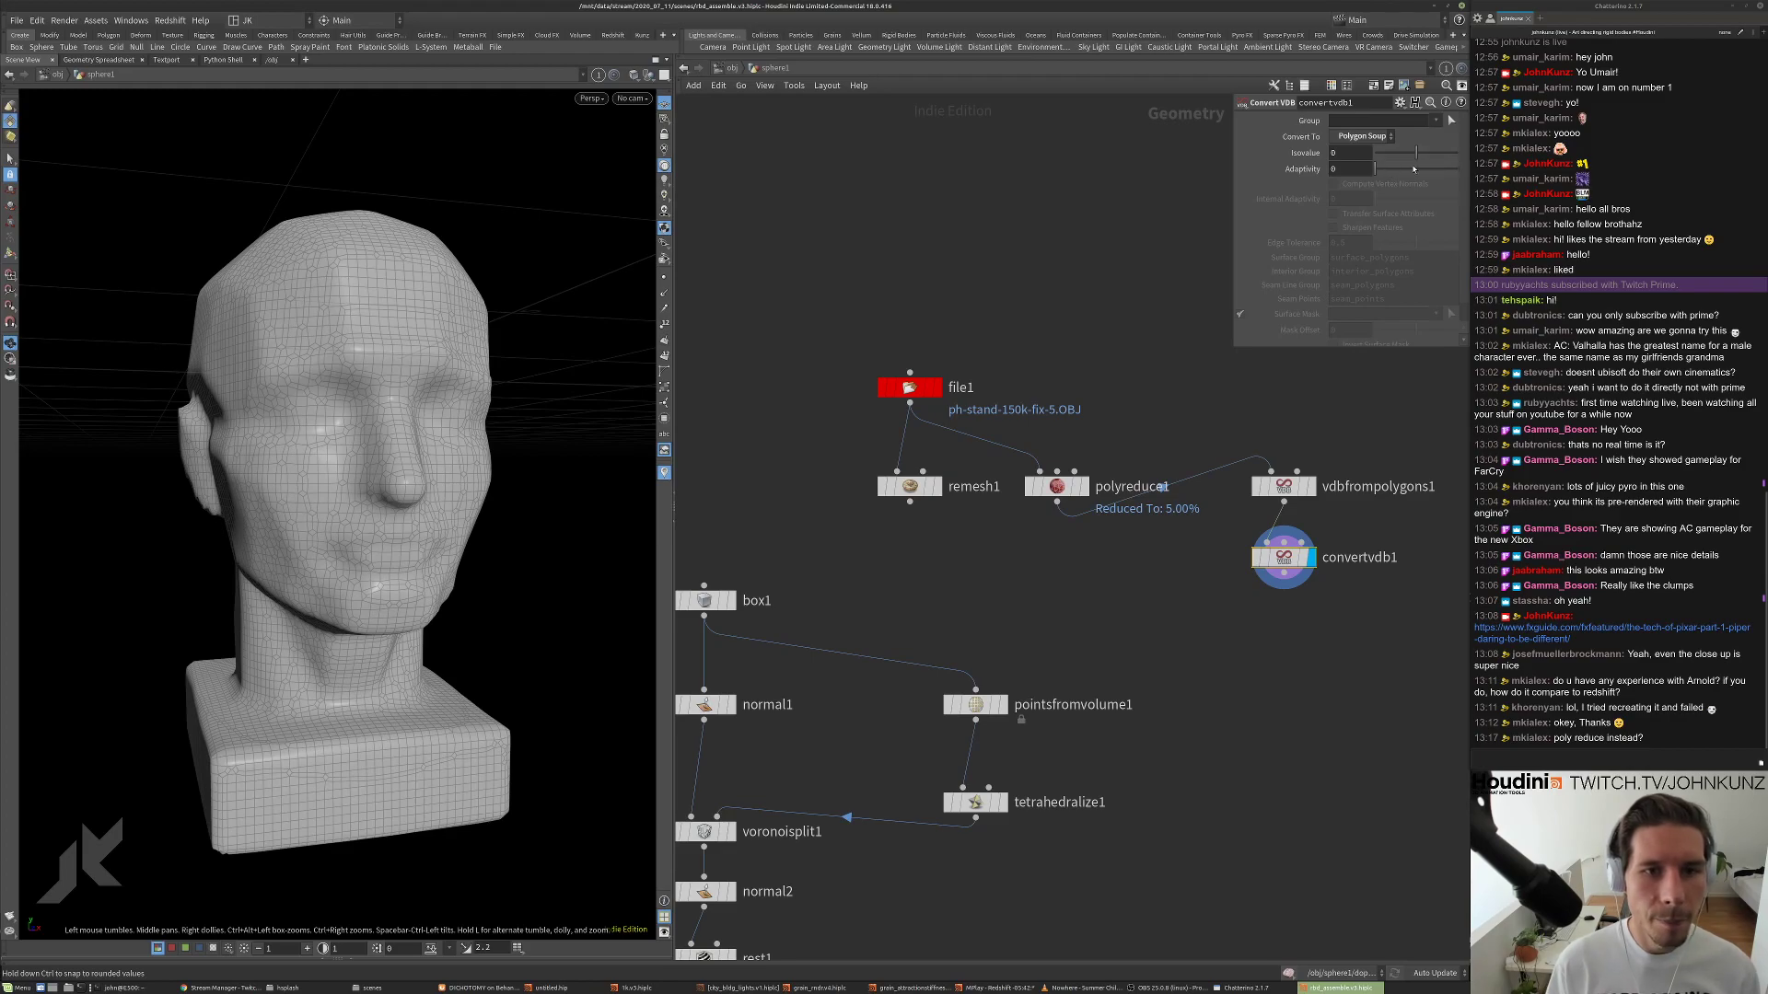
# Raise convertvdb1's adaptivity to 0.89 and inspect the simplified face up close.
pyautogui.click(1413, 169)
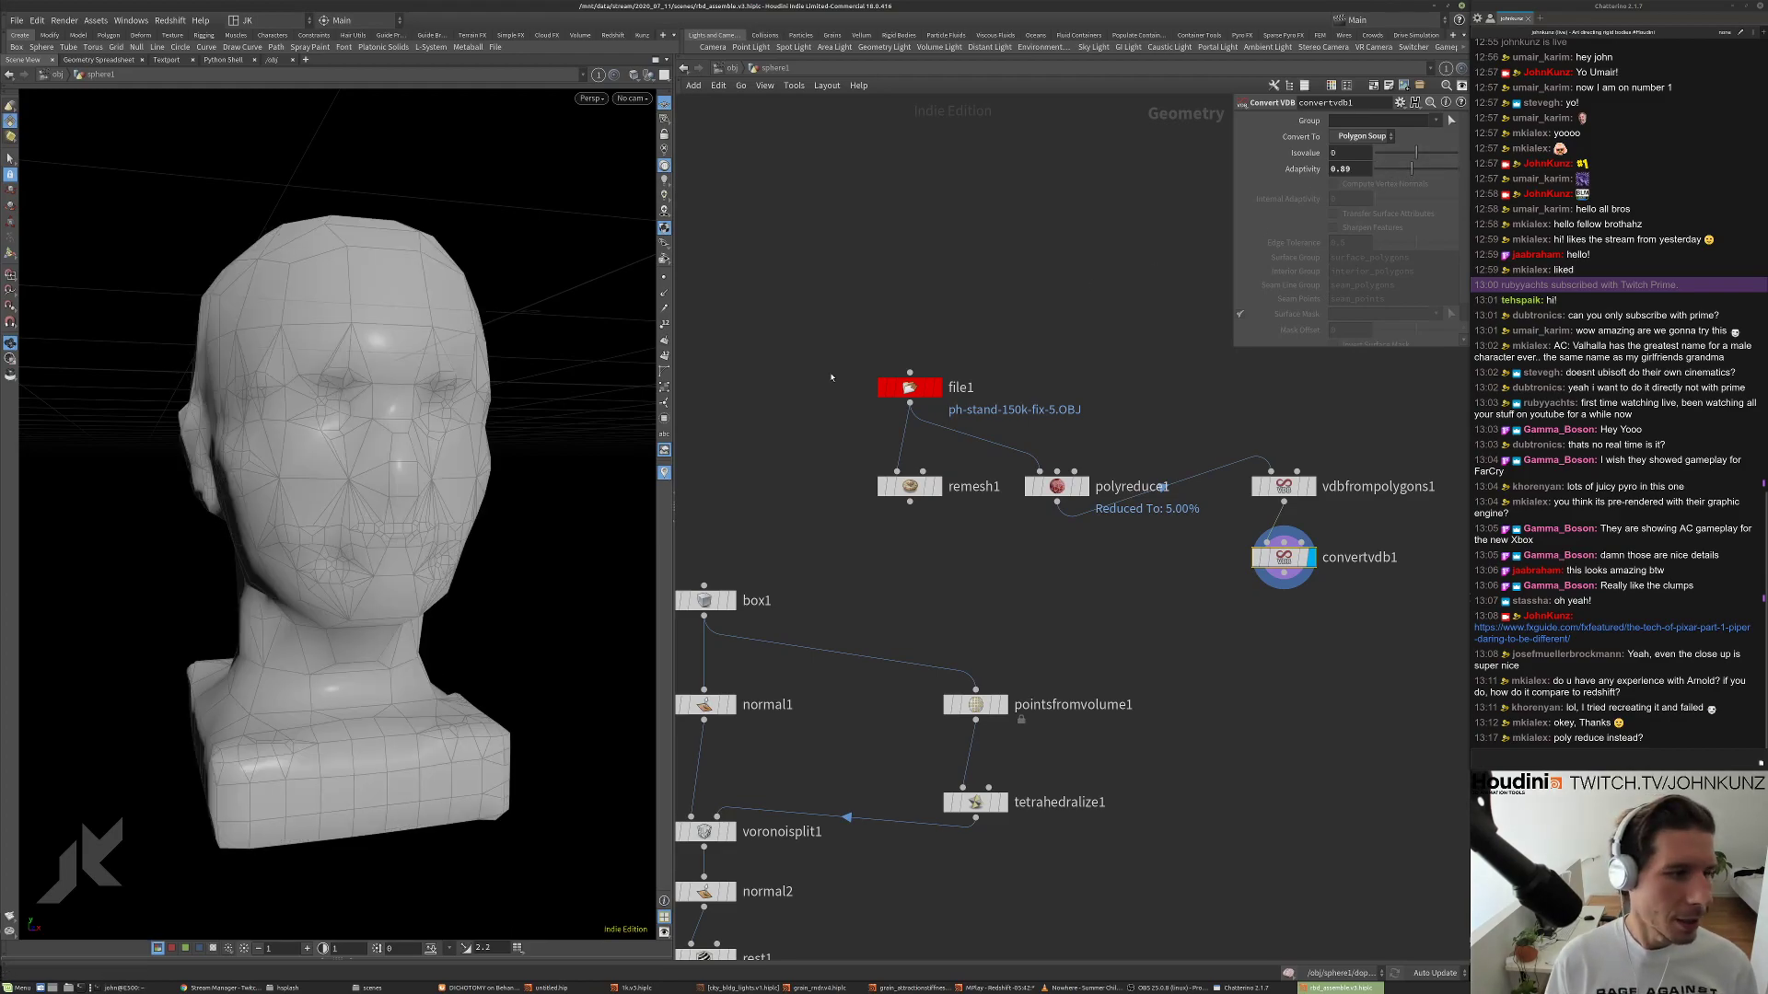
pyautogui.moveTo(395, 414); pyautogui.dragTo(480, 416)
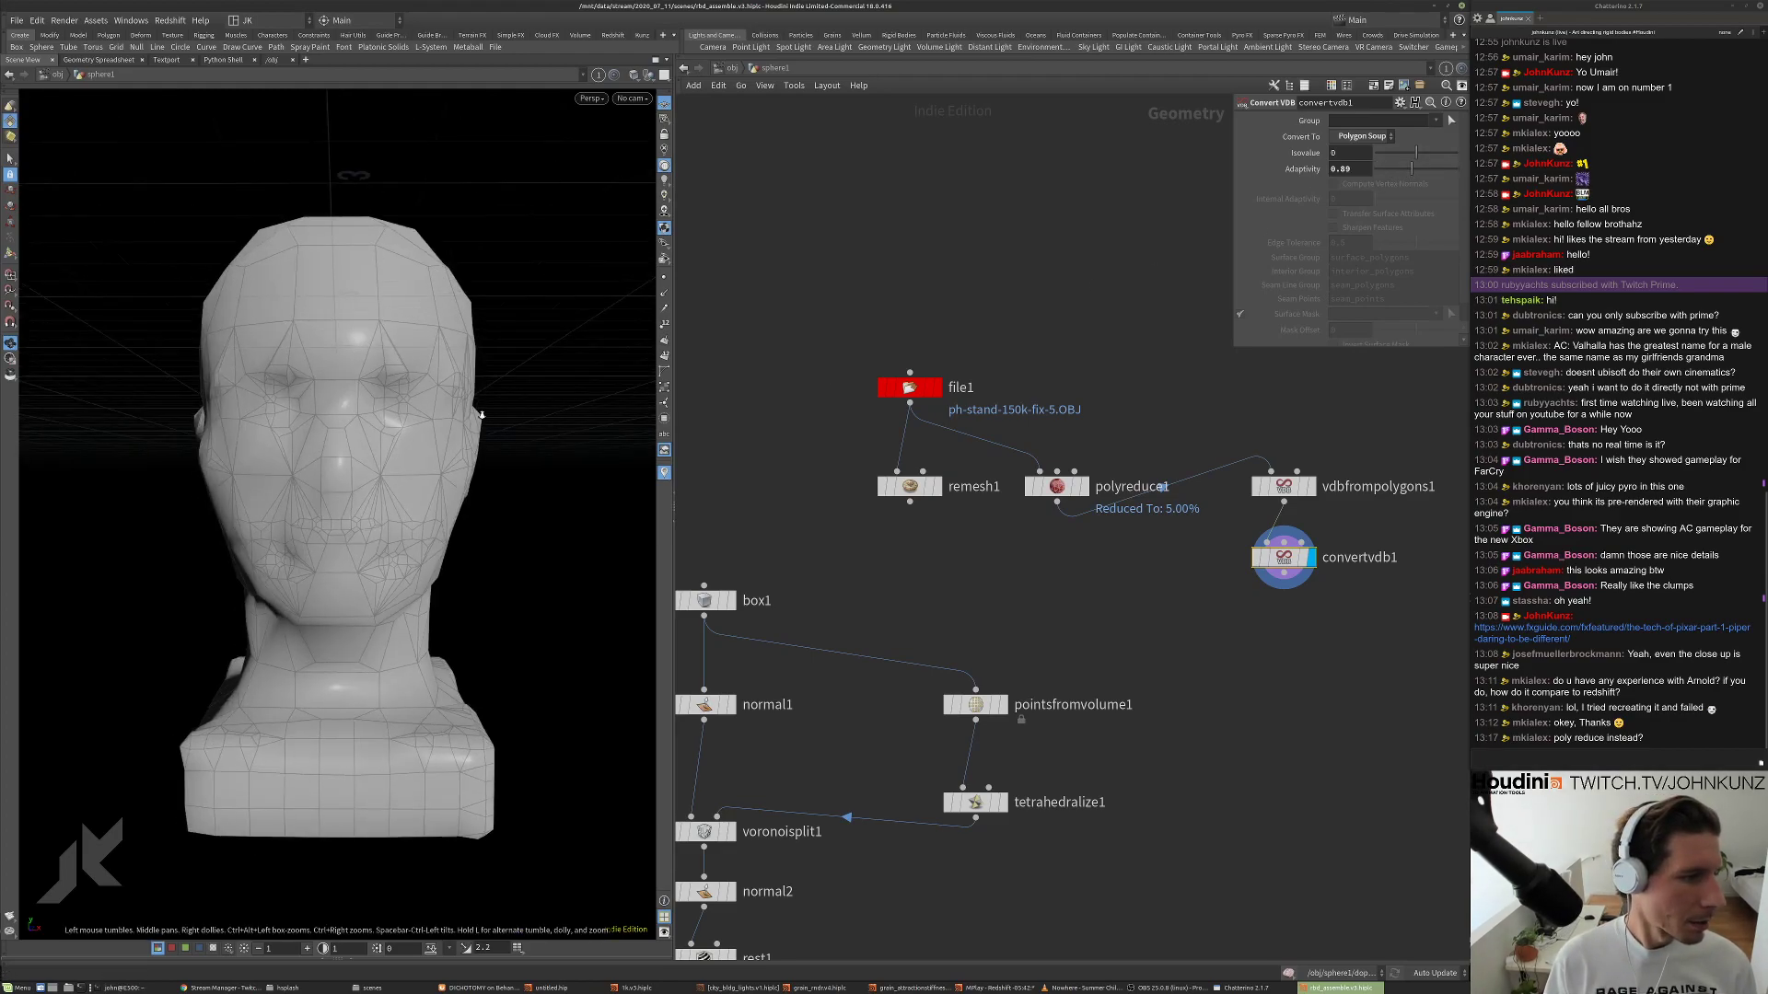
pyautogui.scroll(5, 480, 416)
pyautogui.scroll(-2, 291, 201)
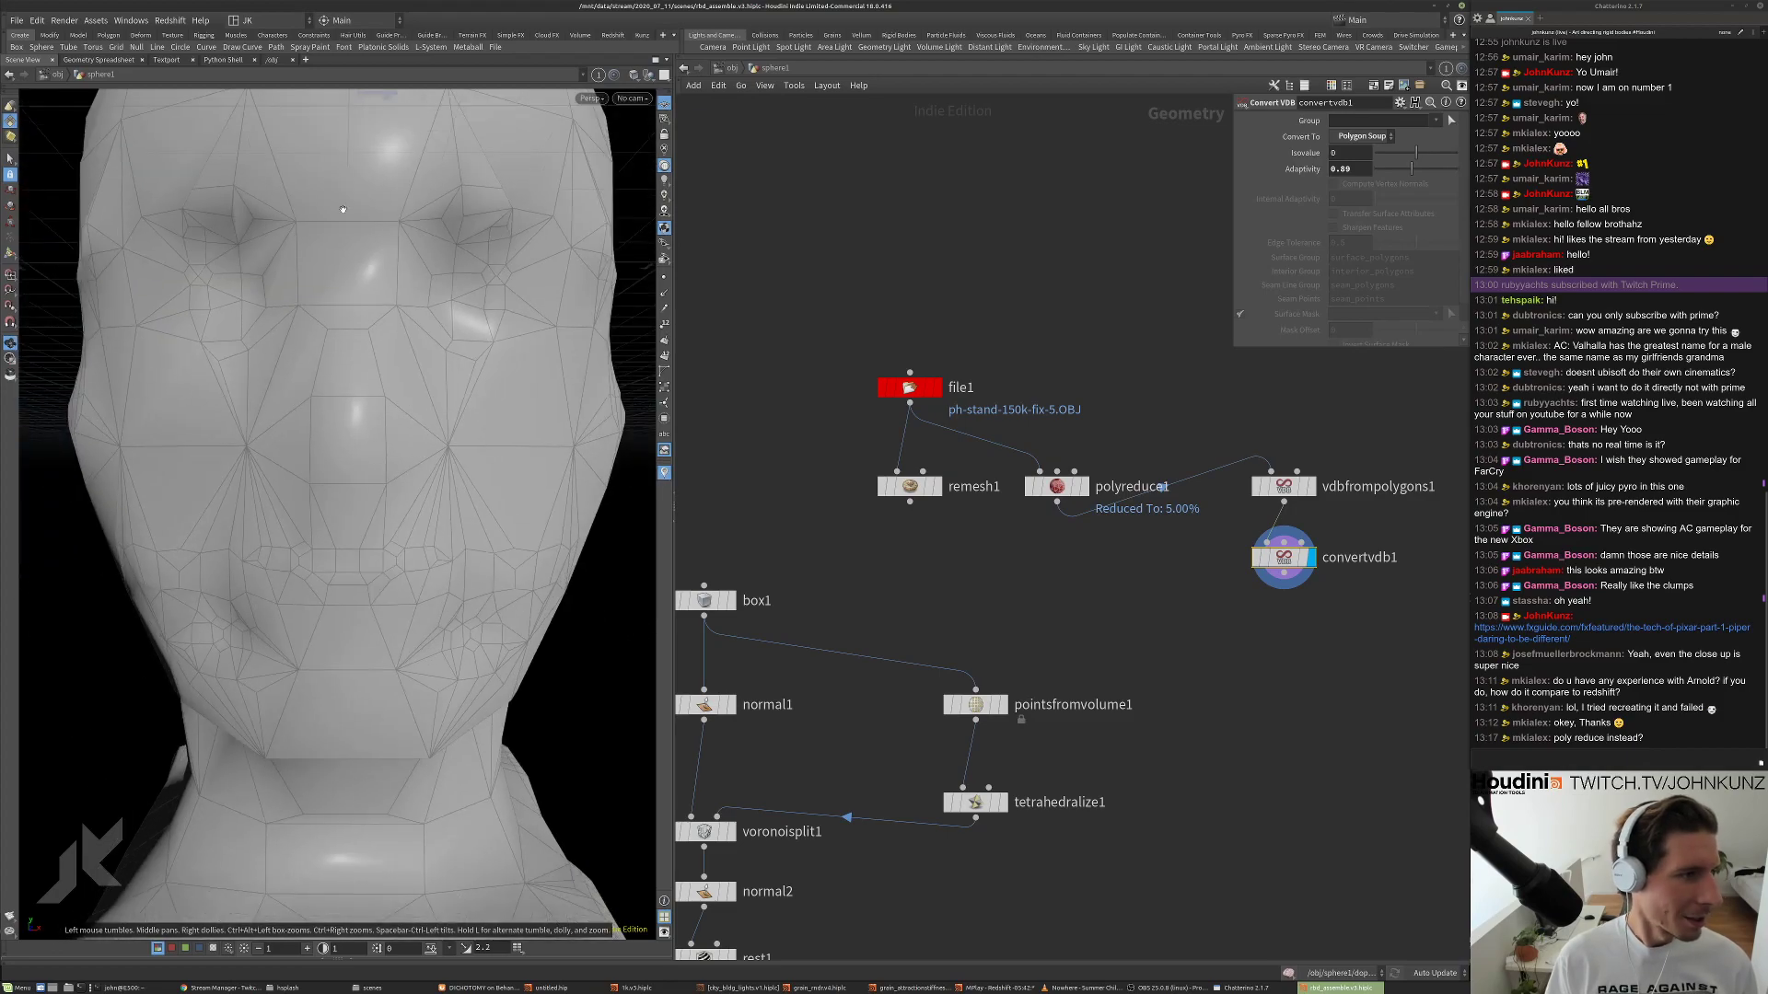
# View the whole head in Wireframe shading, and switch the display back to Smooth Wire Shaded.
pyautogui.click(634, 75)
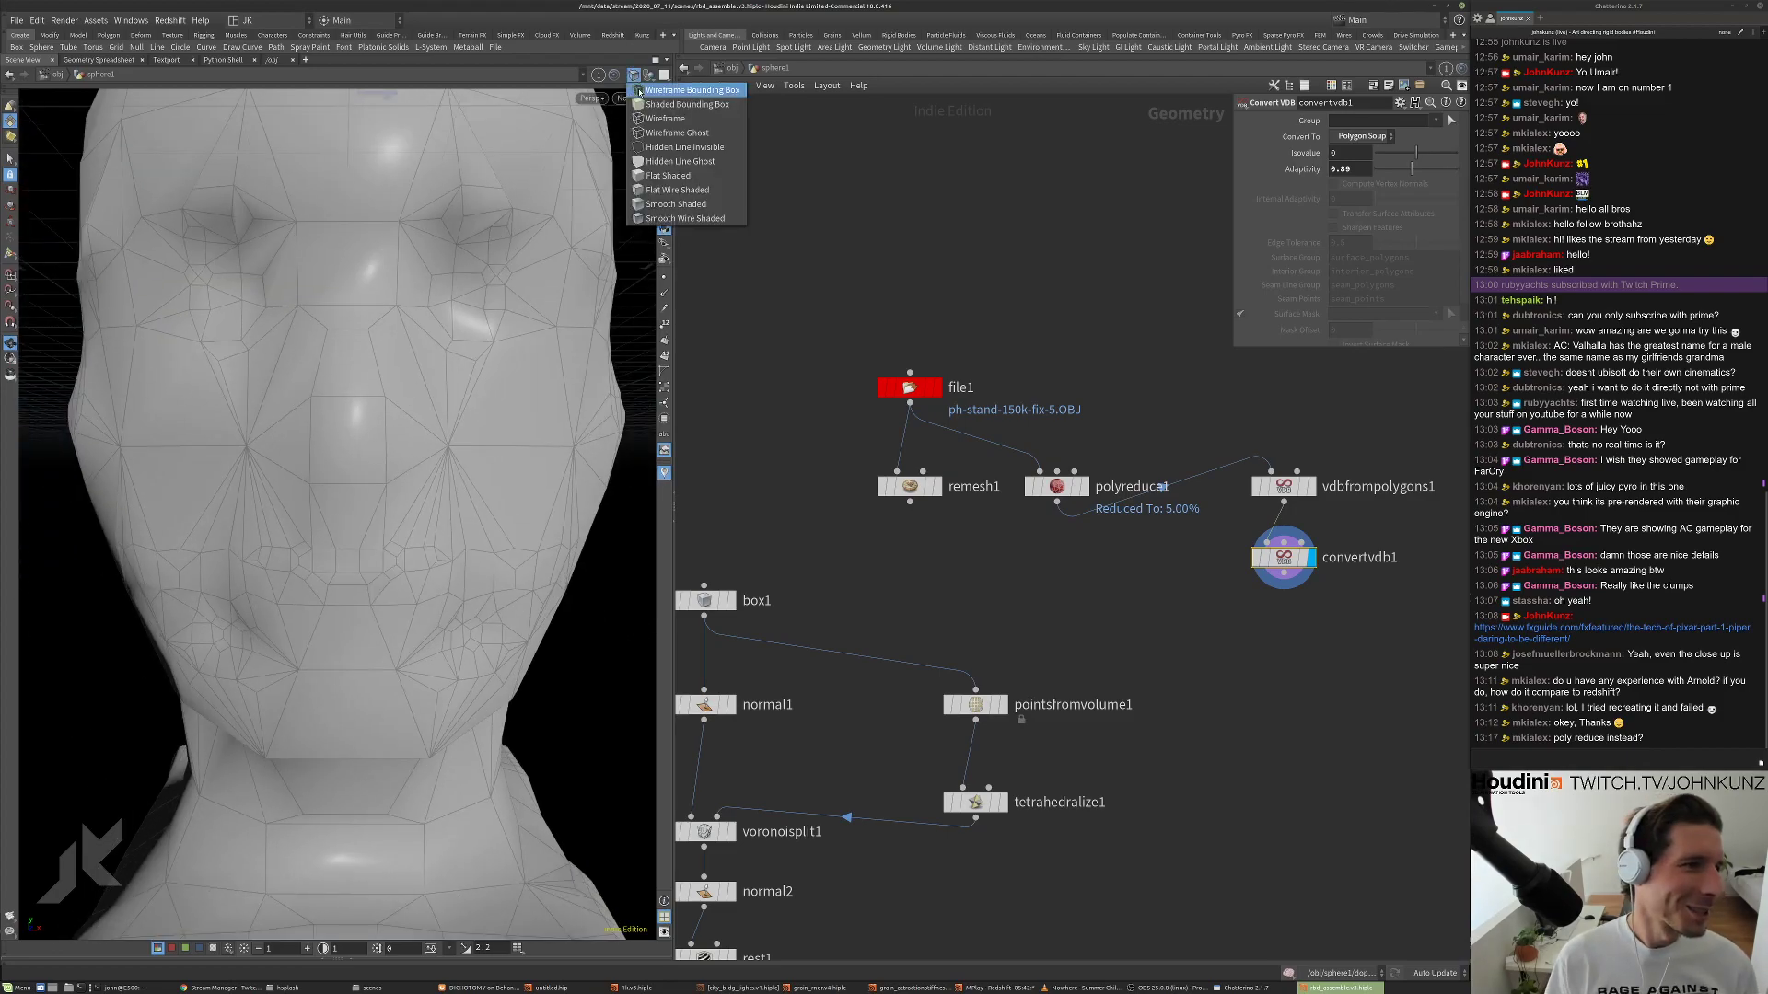
pyautogui.click(668, 119)
pyautogui.scroll(-6, 422, 339)
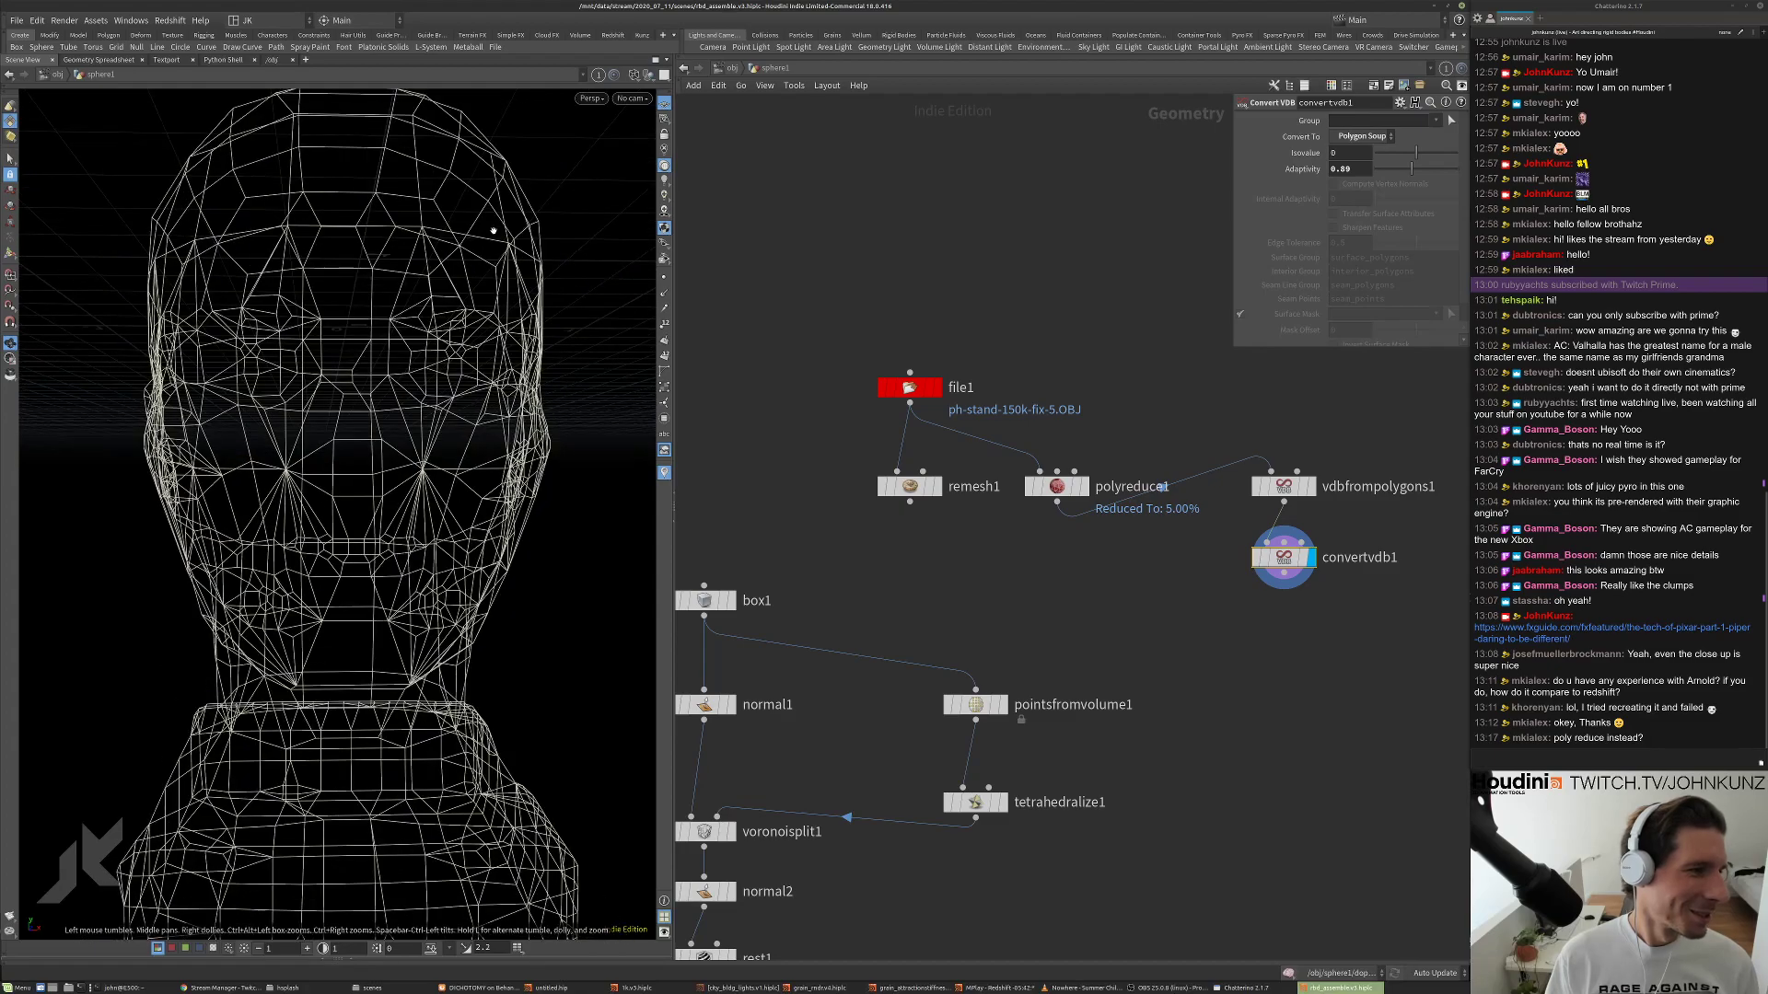
pyautogui.click(634, 75)
pyautogui.click(685, 218)
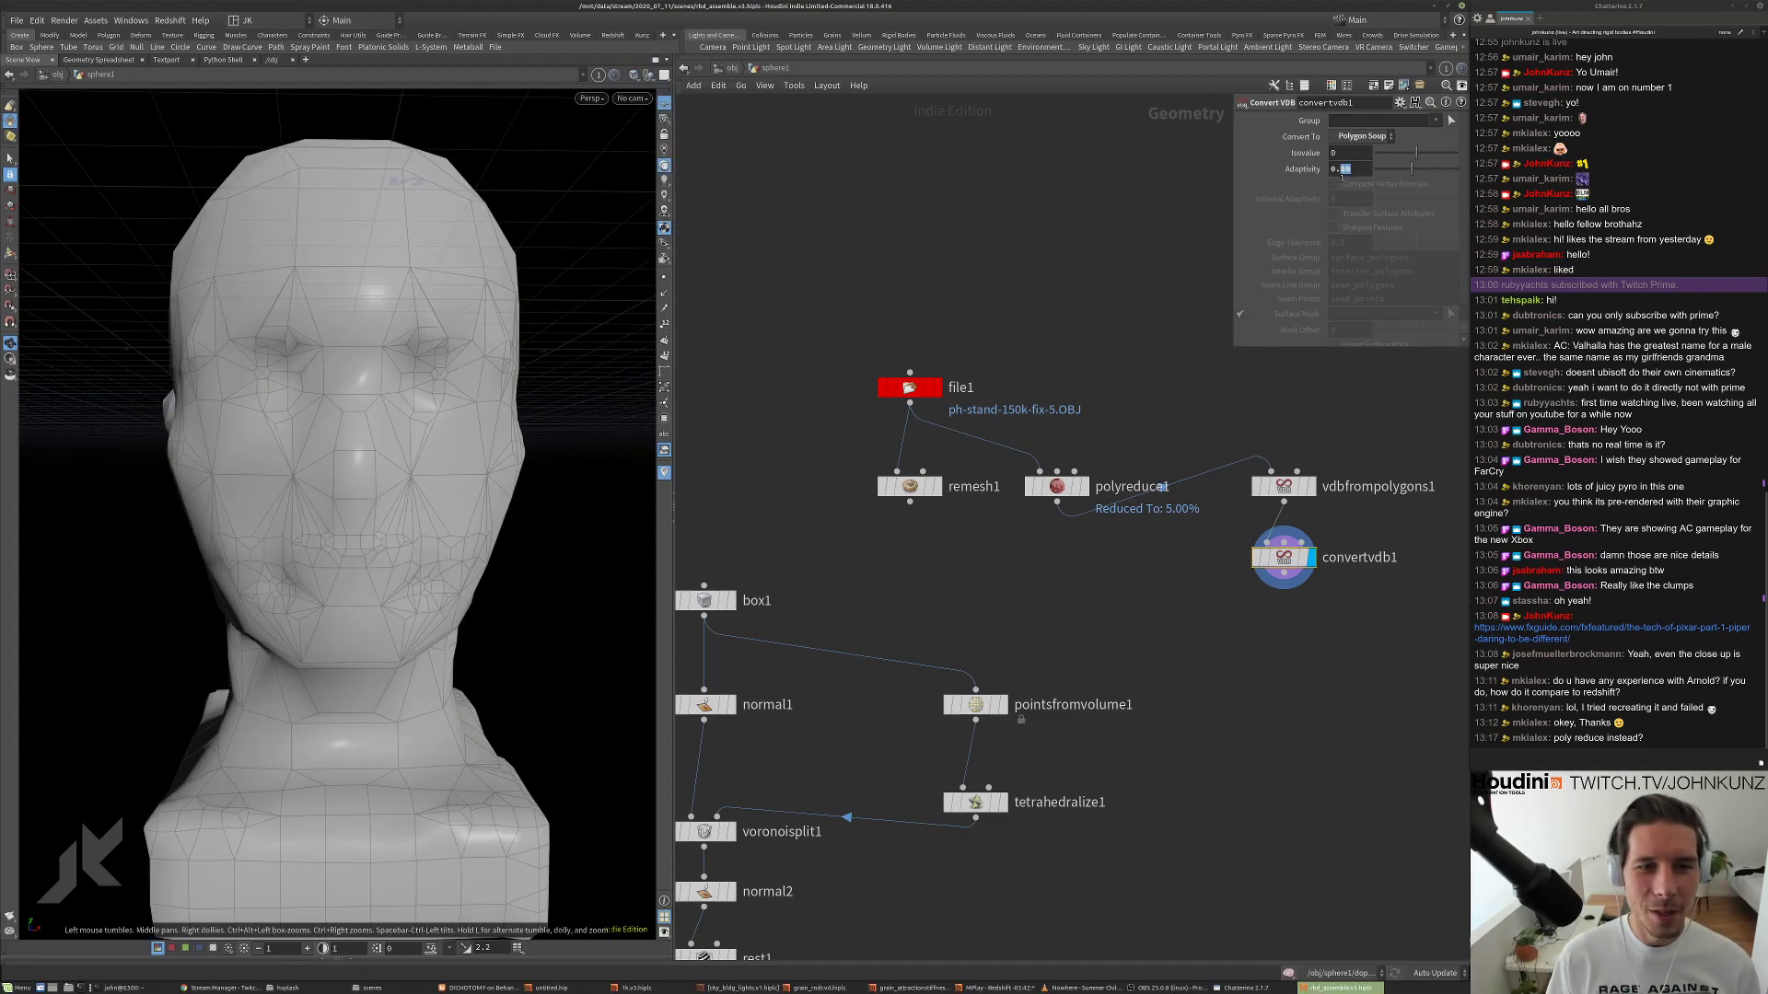
# Set convertvdb1's adaptivity to 0.25 and inspect the head at an angle.
pyautogui.write('0.25')
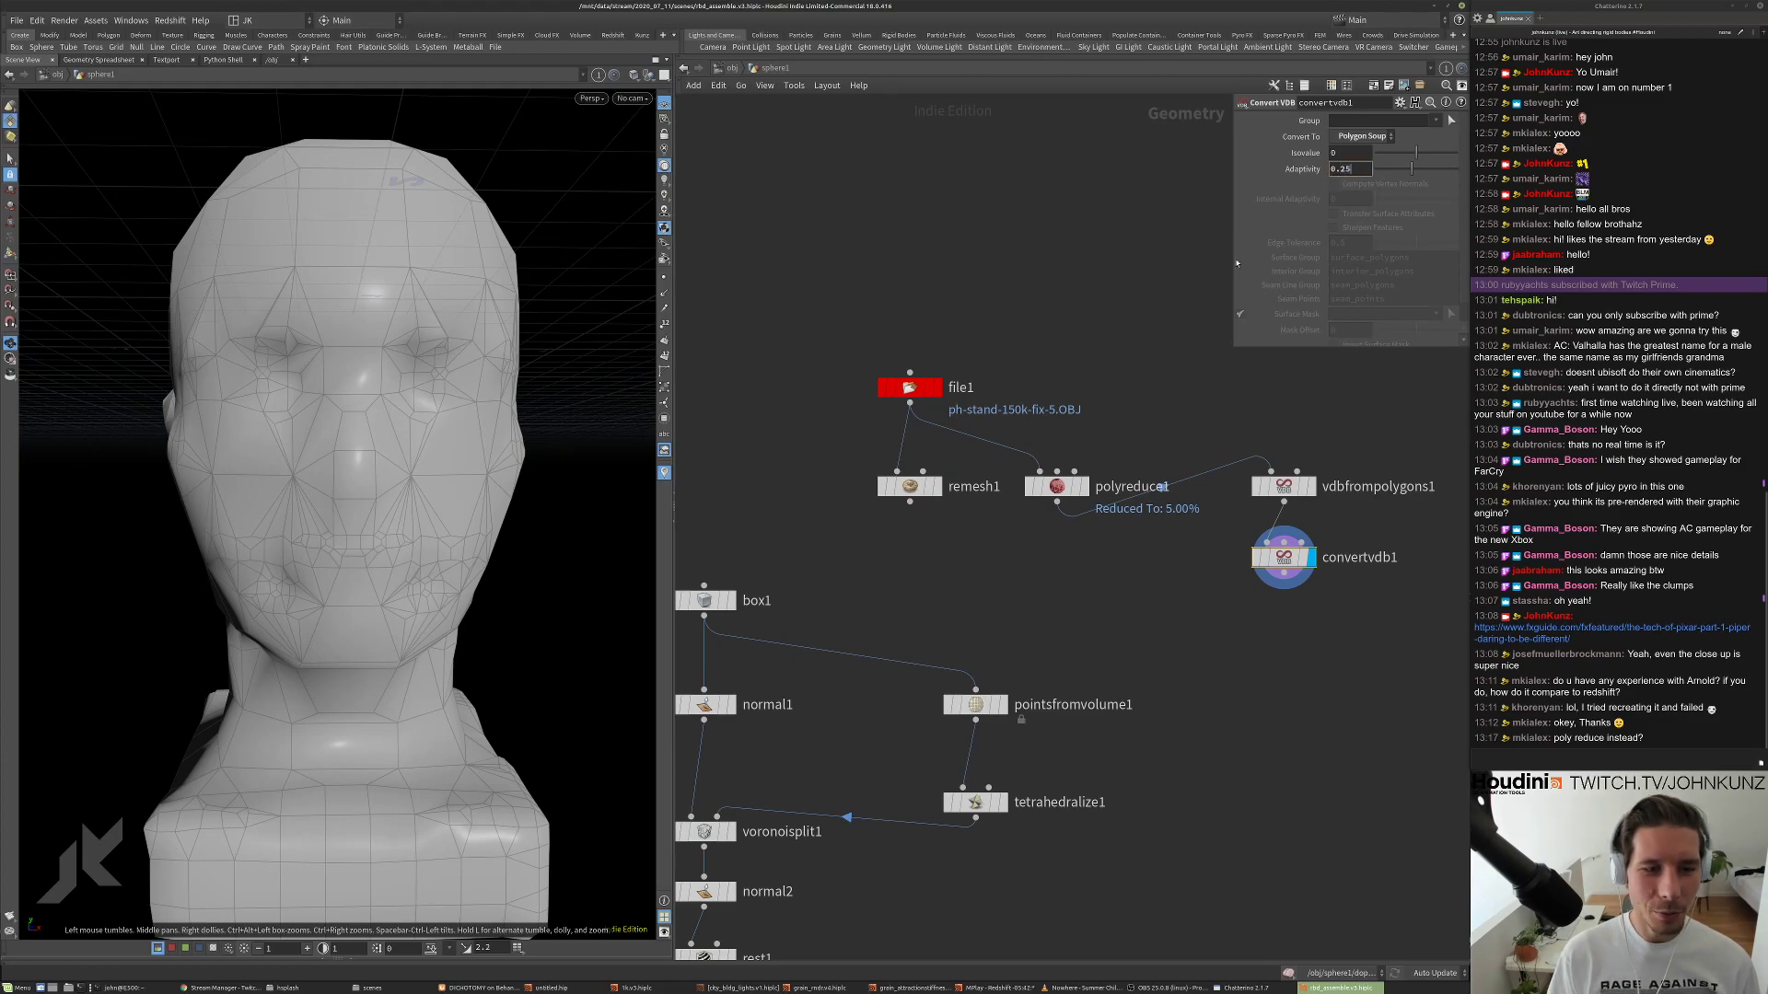
pyautogui.press('Return')
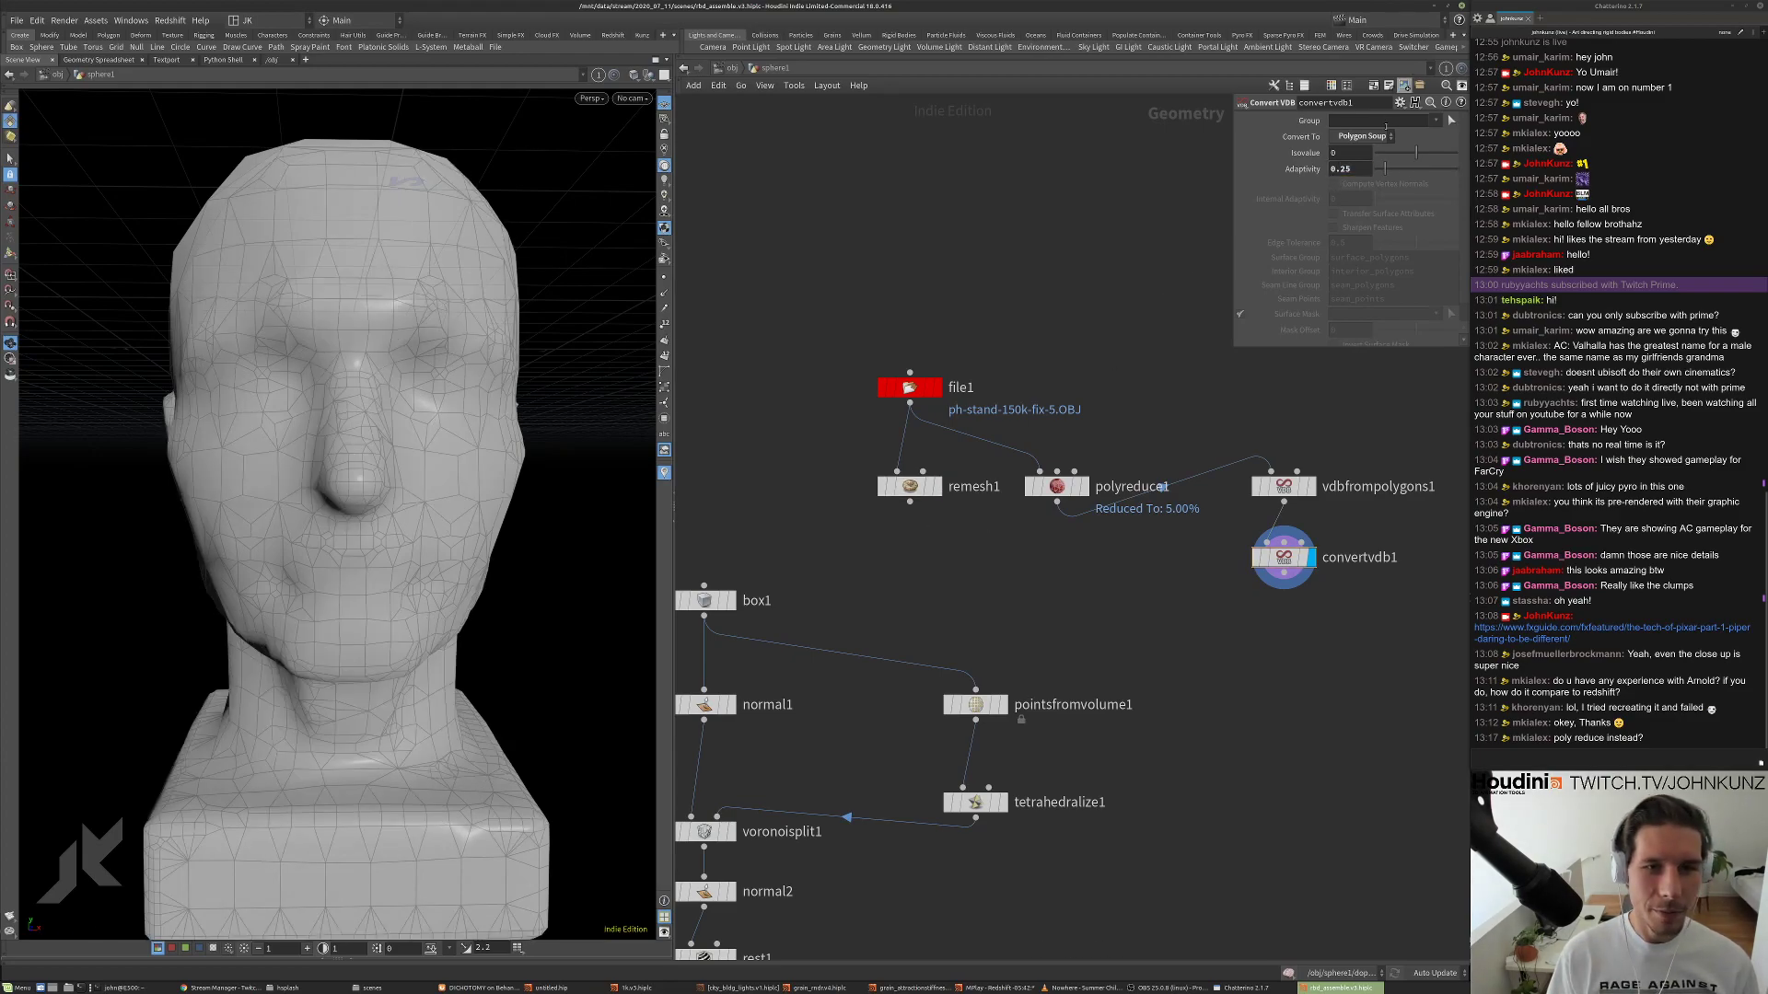
pyautogui.moveTo(213, 449); pyautogui.dragTo(442, 402)
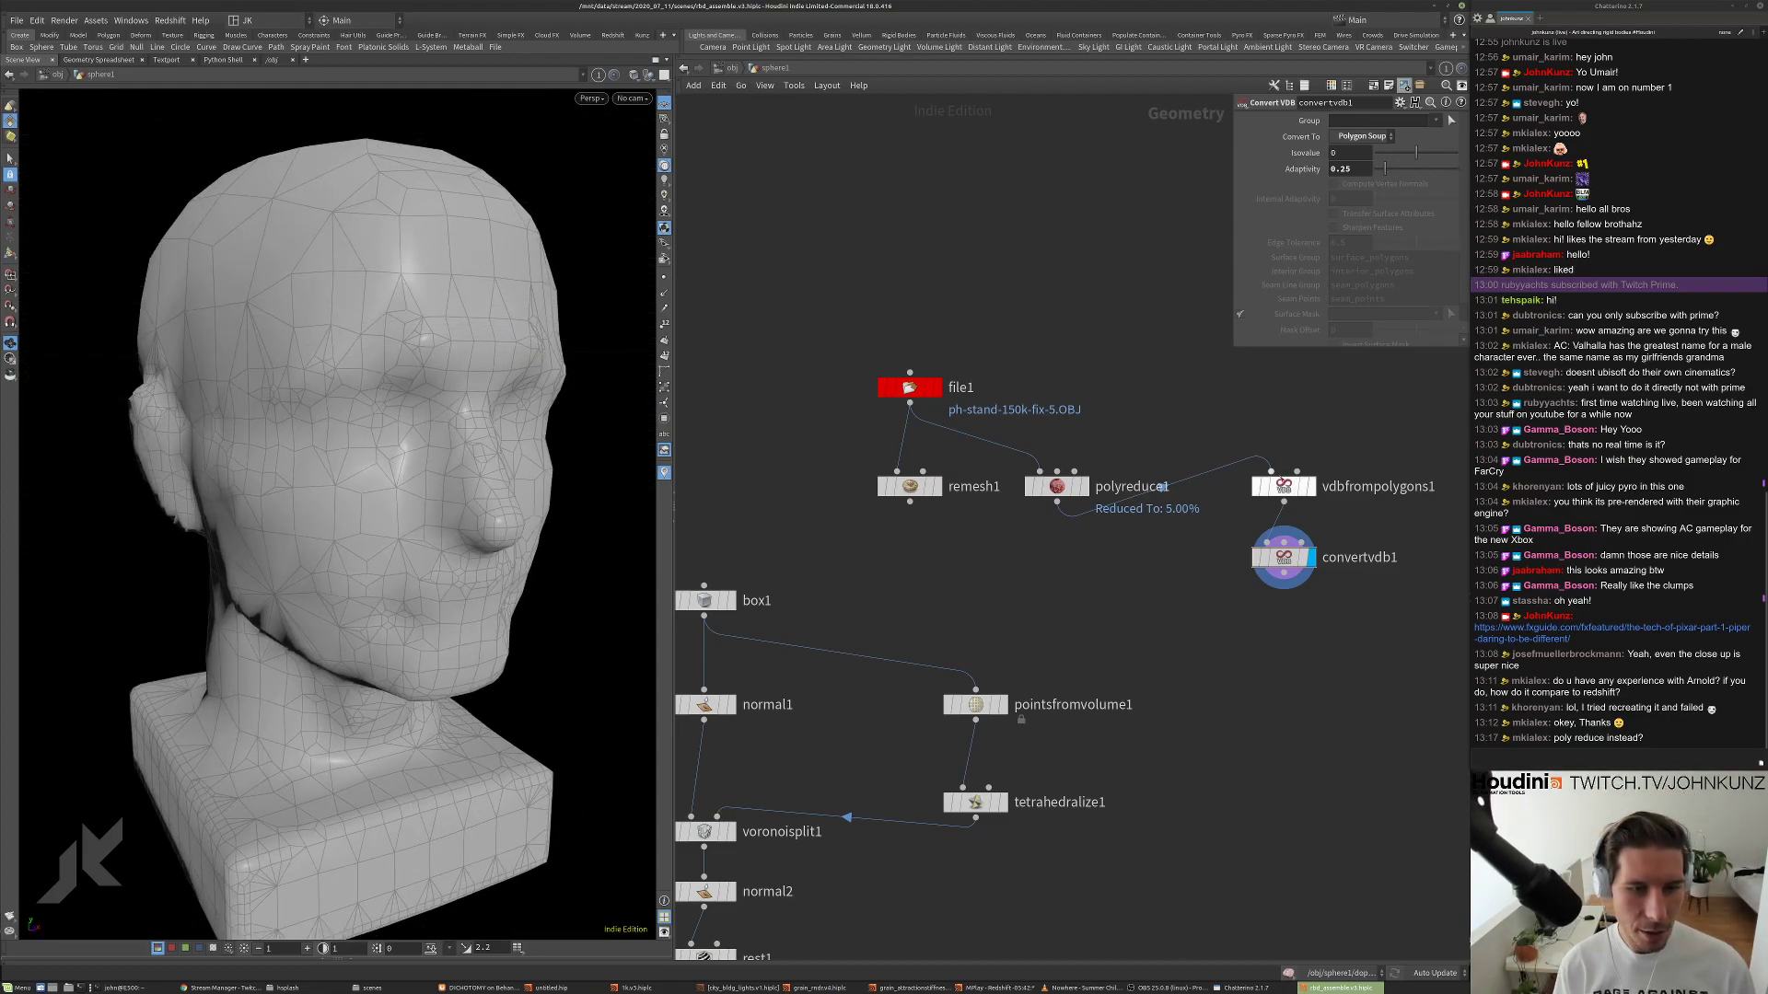
# Set vdbfrompolygons1's voxel size to 0.02 and reconnect its input to file1.
pyautogui.click(1285, 488)
pyautogui.doubleClick(1346, 120)
pyautogui.write('.02')
pyautogui.press('Return')
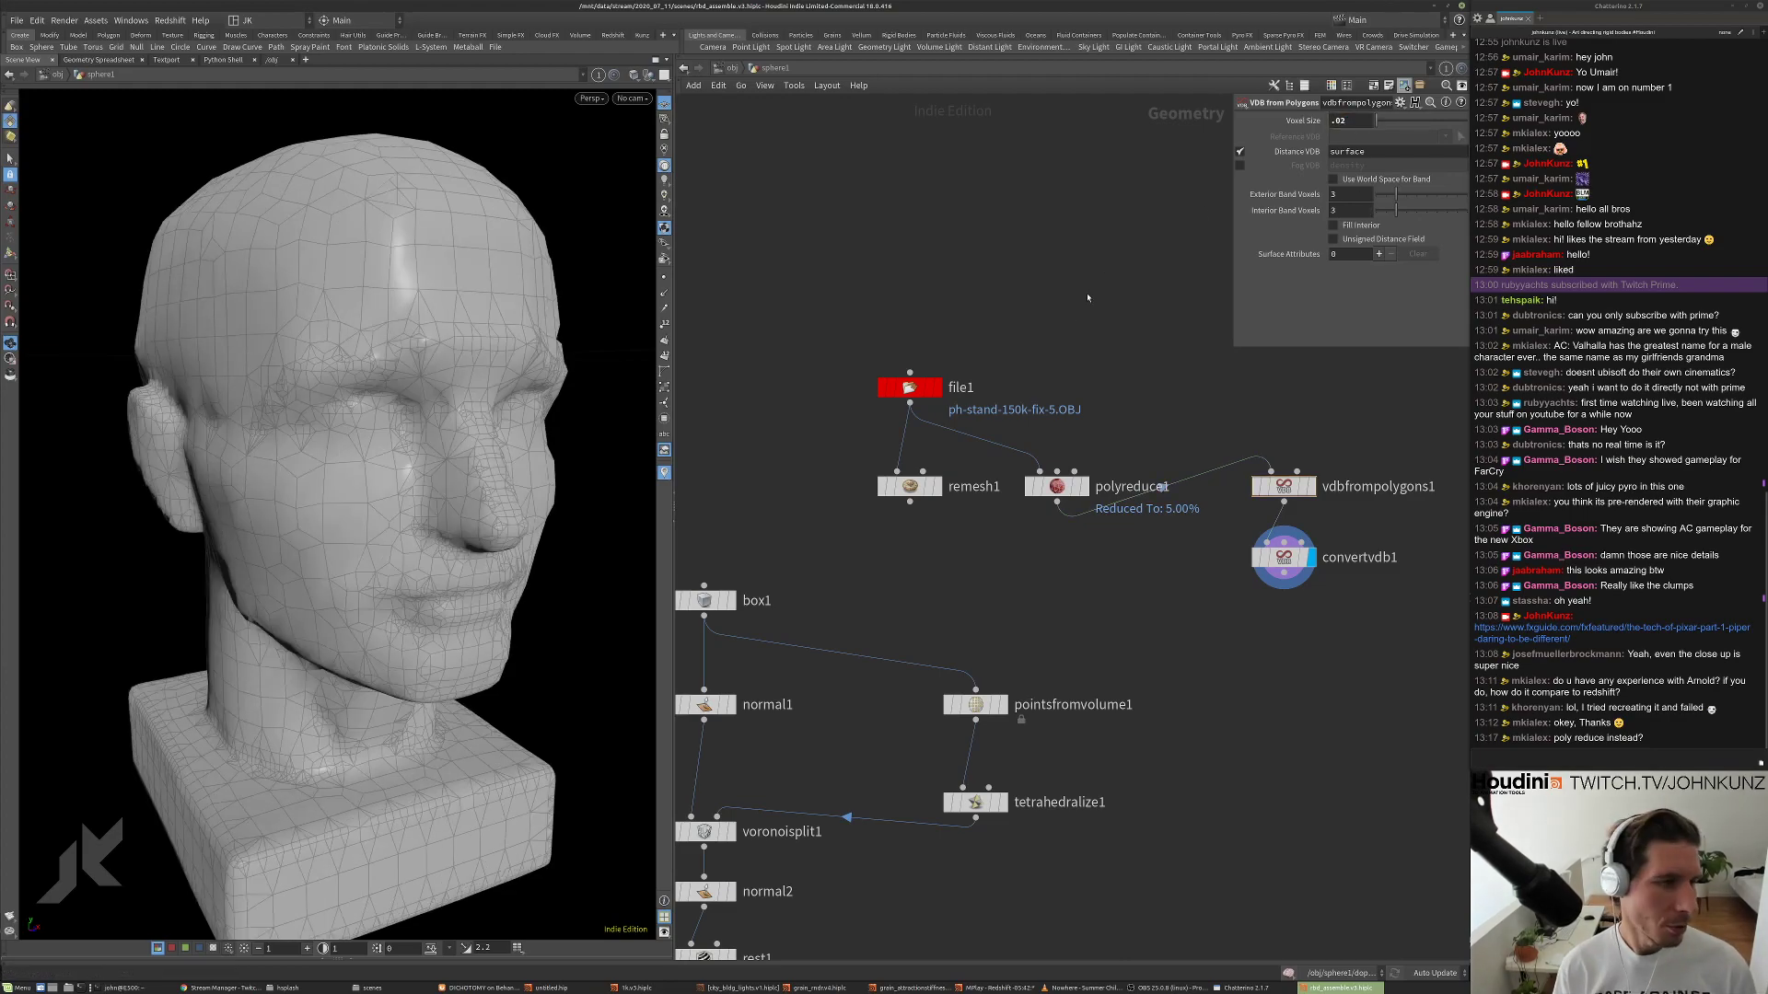
pyautogui.click(1275, 465)
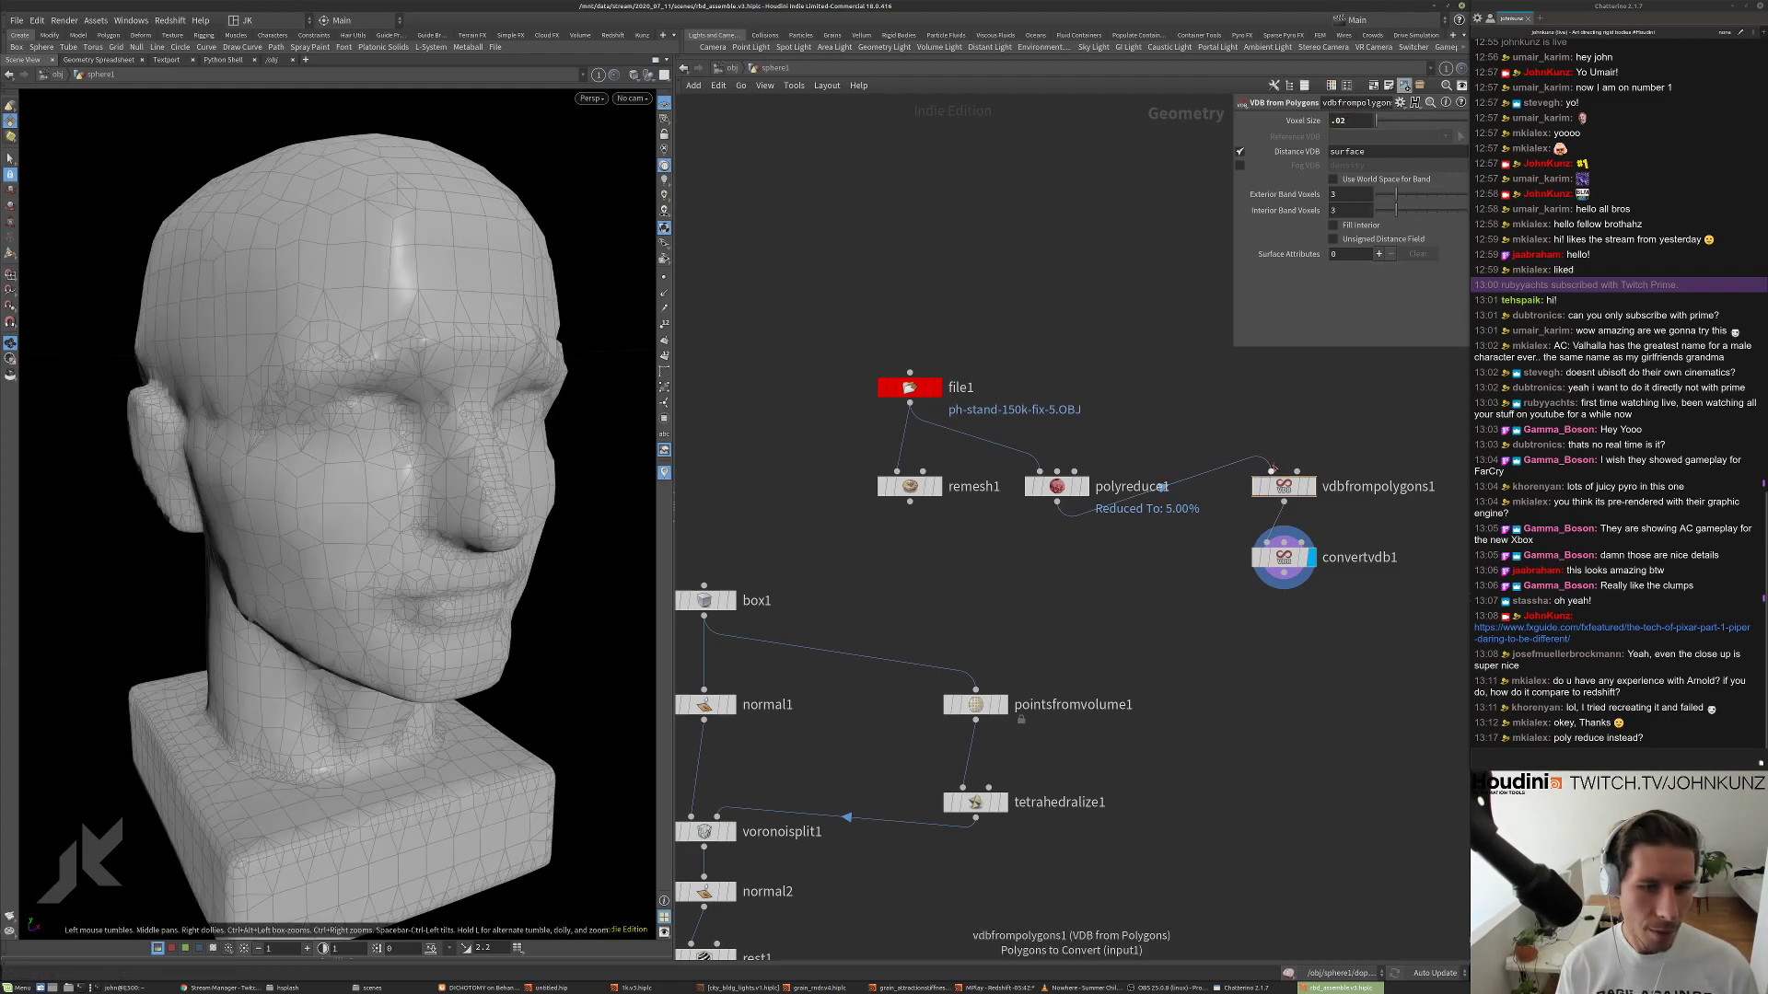
pyautogui.click(923, 387)
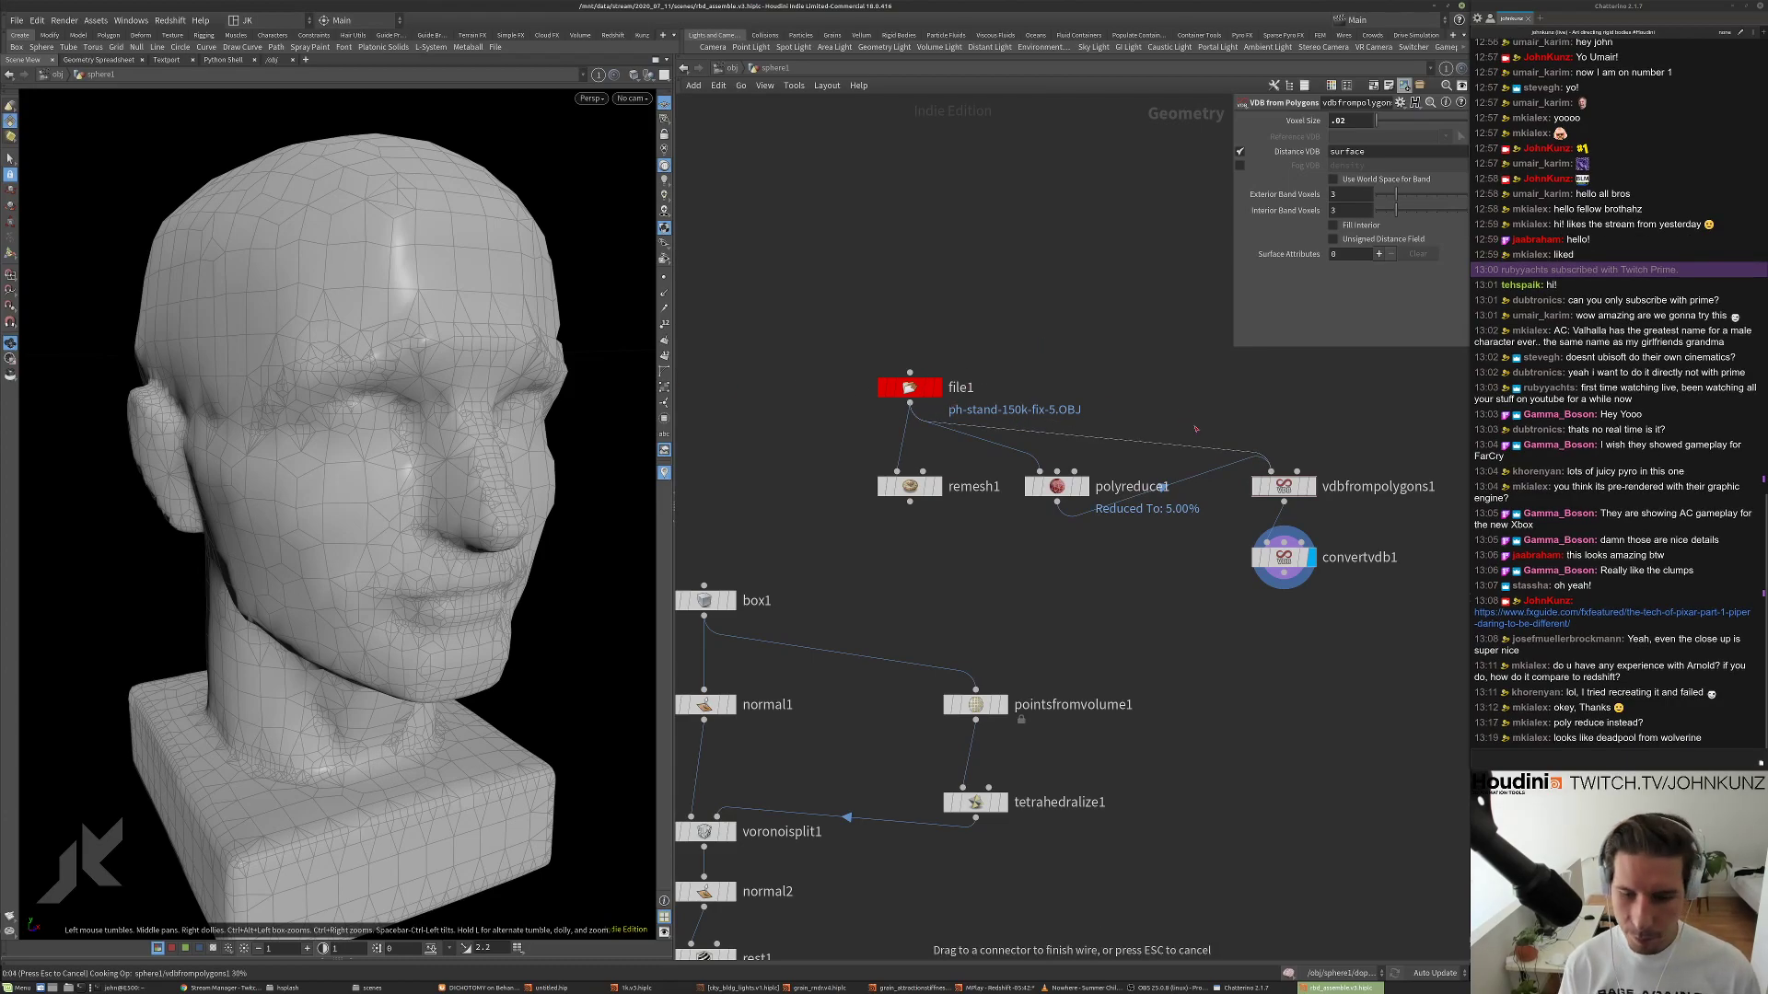
# Examine the converted head's facial detail and wireframe density up close from several angles.
pyautogui.moveTo(432, 451); pyautogui.dragTo(384, 448)
pyautogui.scroll(3, 372, 447)
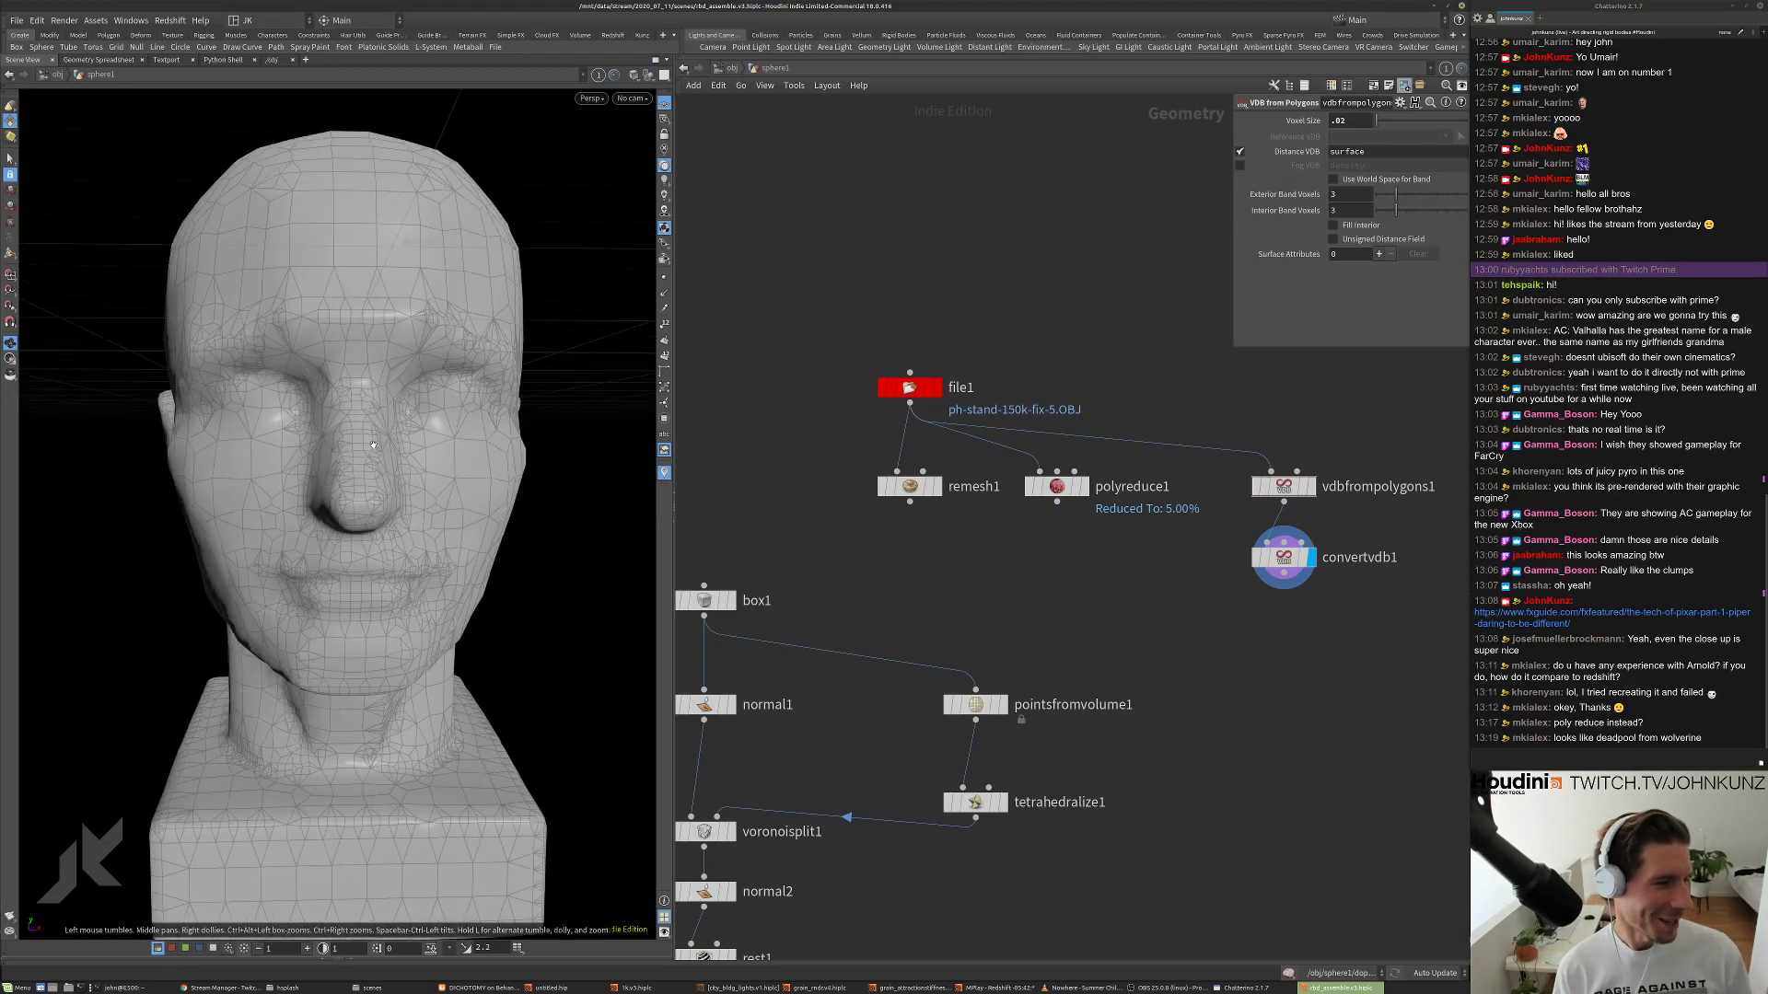
pyautogui.scroll(3, 376, 447)
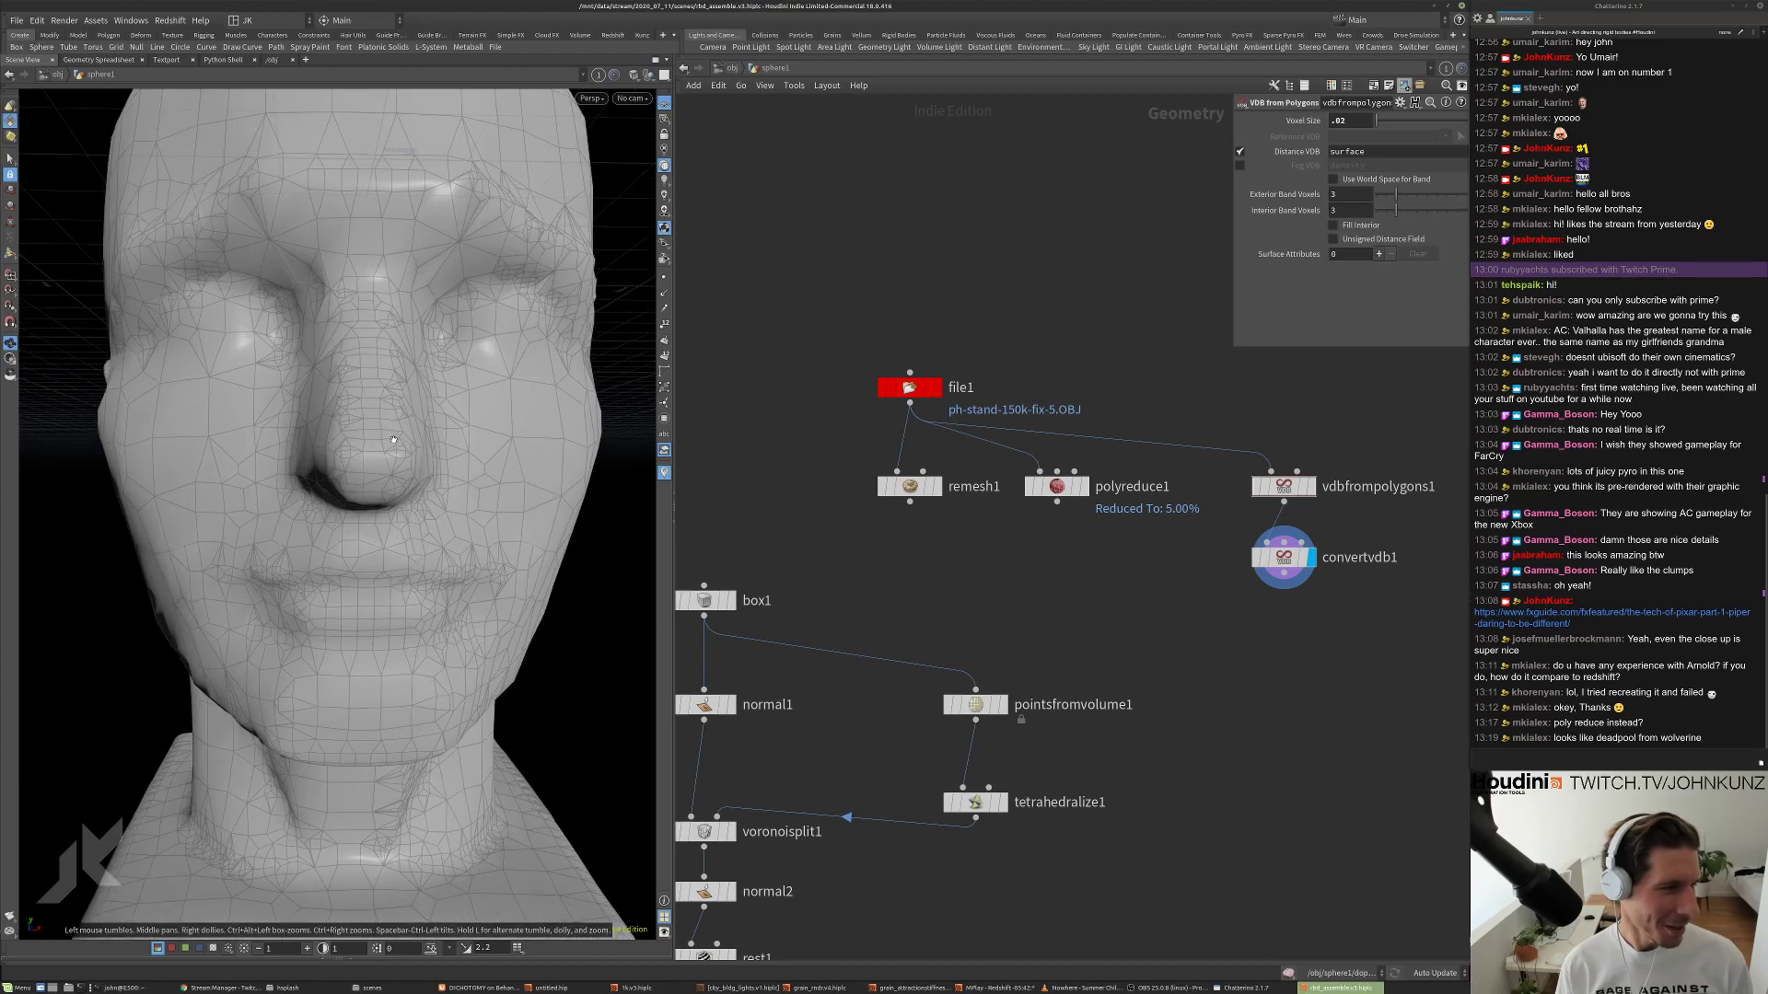
pyautogui.scroll(-3, 363, 464)
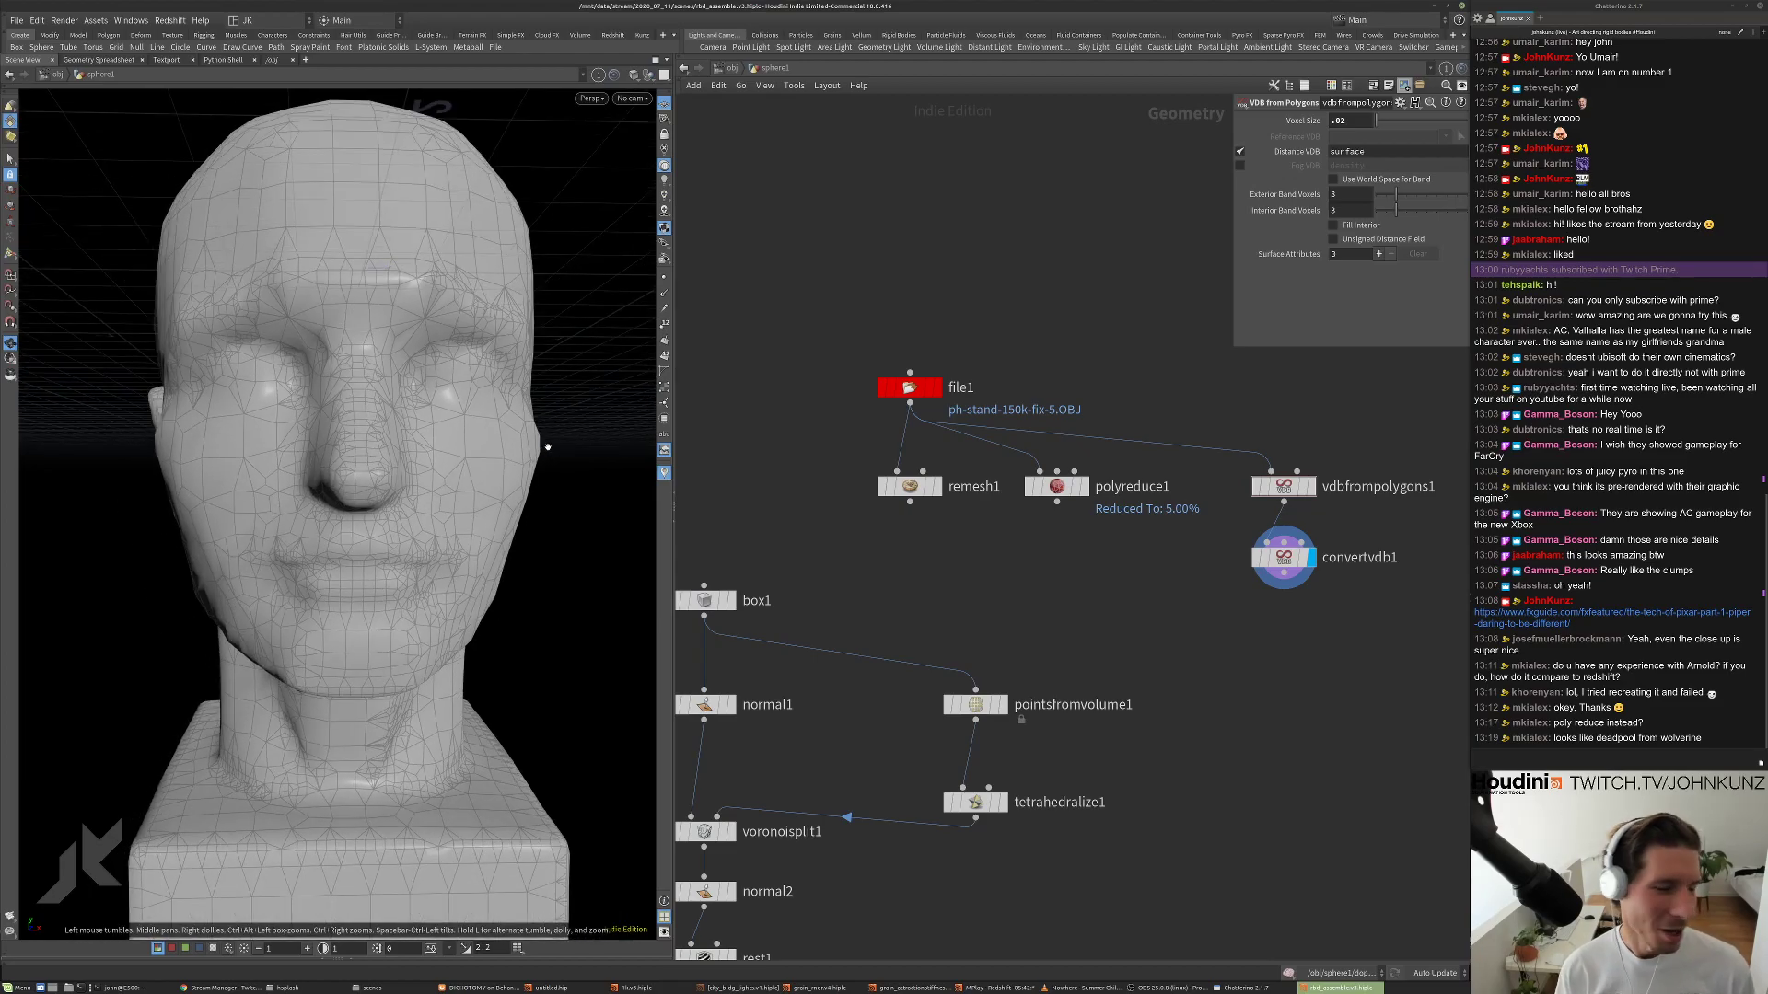
pyautogui.moveTo(484, 306); pyautogui.dragTo(394, 420)
pyautogui.scroll(2, 364, 354)
pyautogui.scroll(3, 343, 397)
pyautogui.scroll(-4, 394, 421)
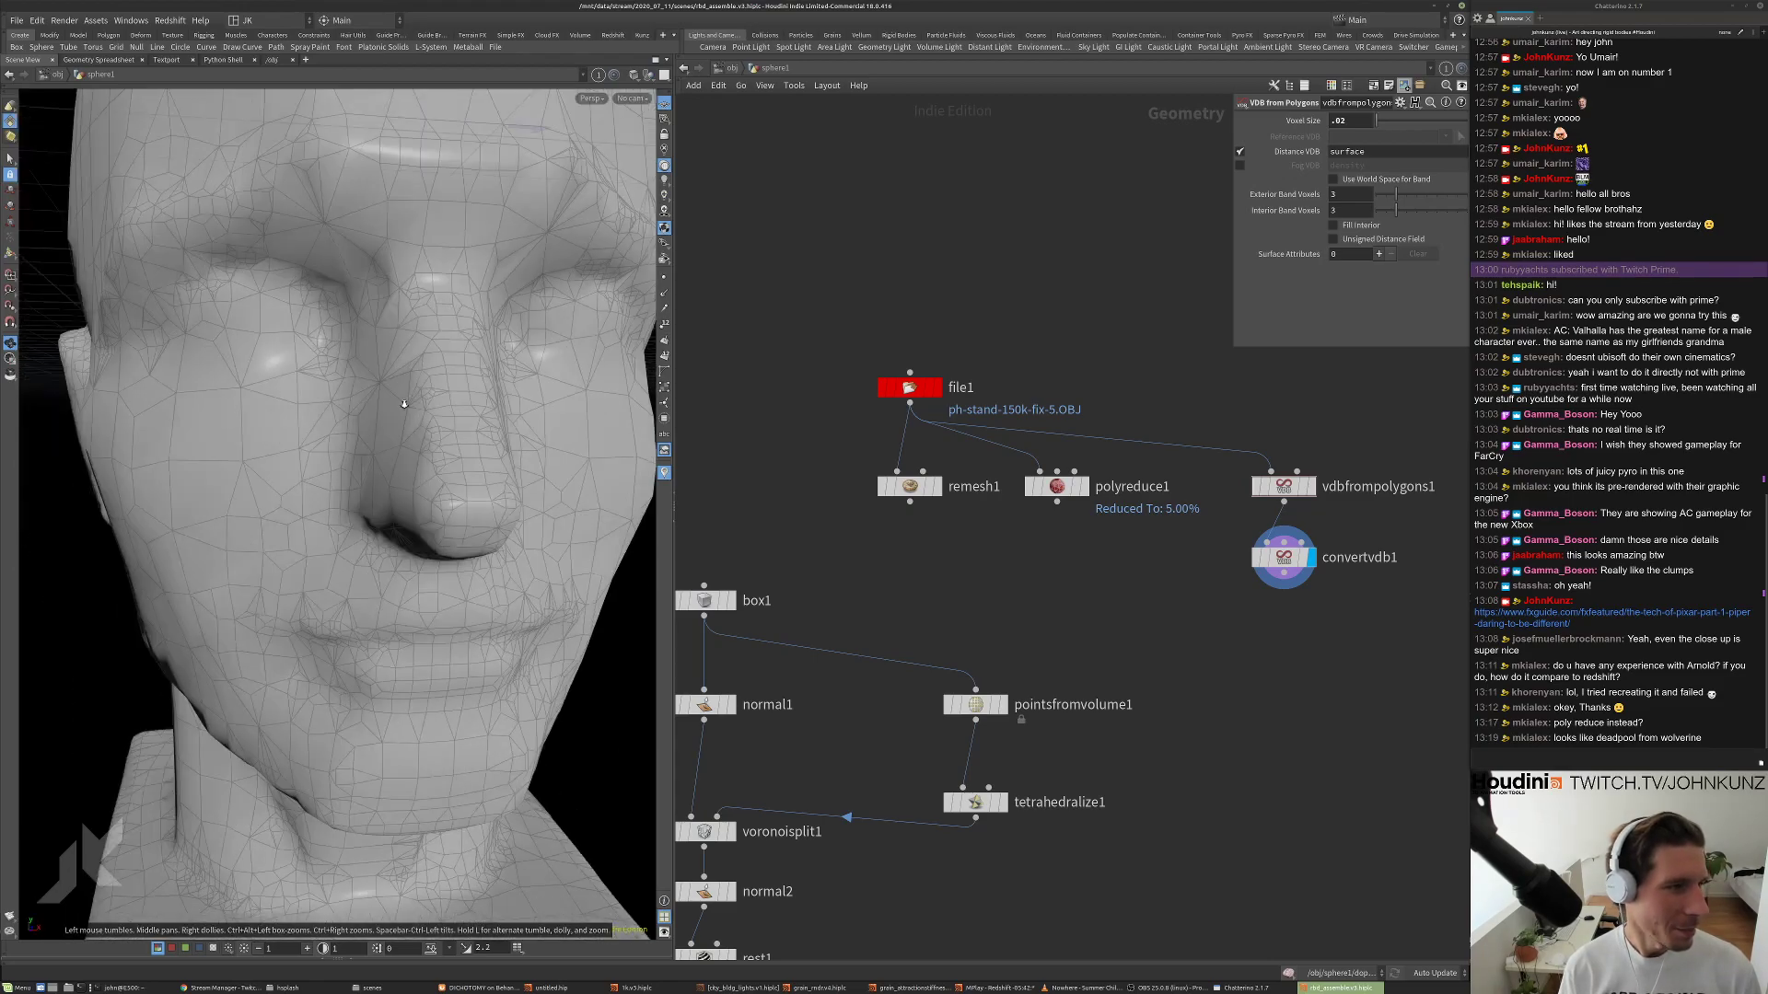
# Set convertvdb1's adaptivity to 0.1 and inspect the head from the side.
pyautogui.click(1298, 551)
pyautogui.doubleClick(1348, 168)
pyautogui.write('1')
pyautogui.press('Return')
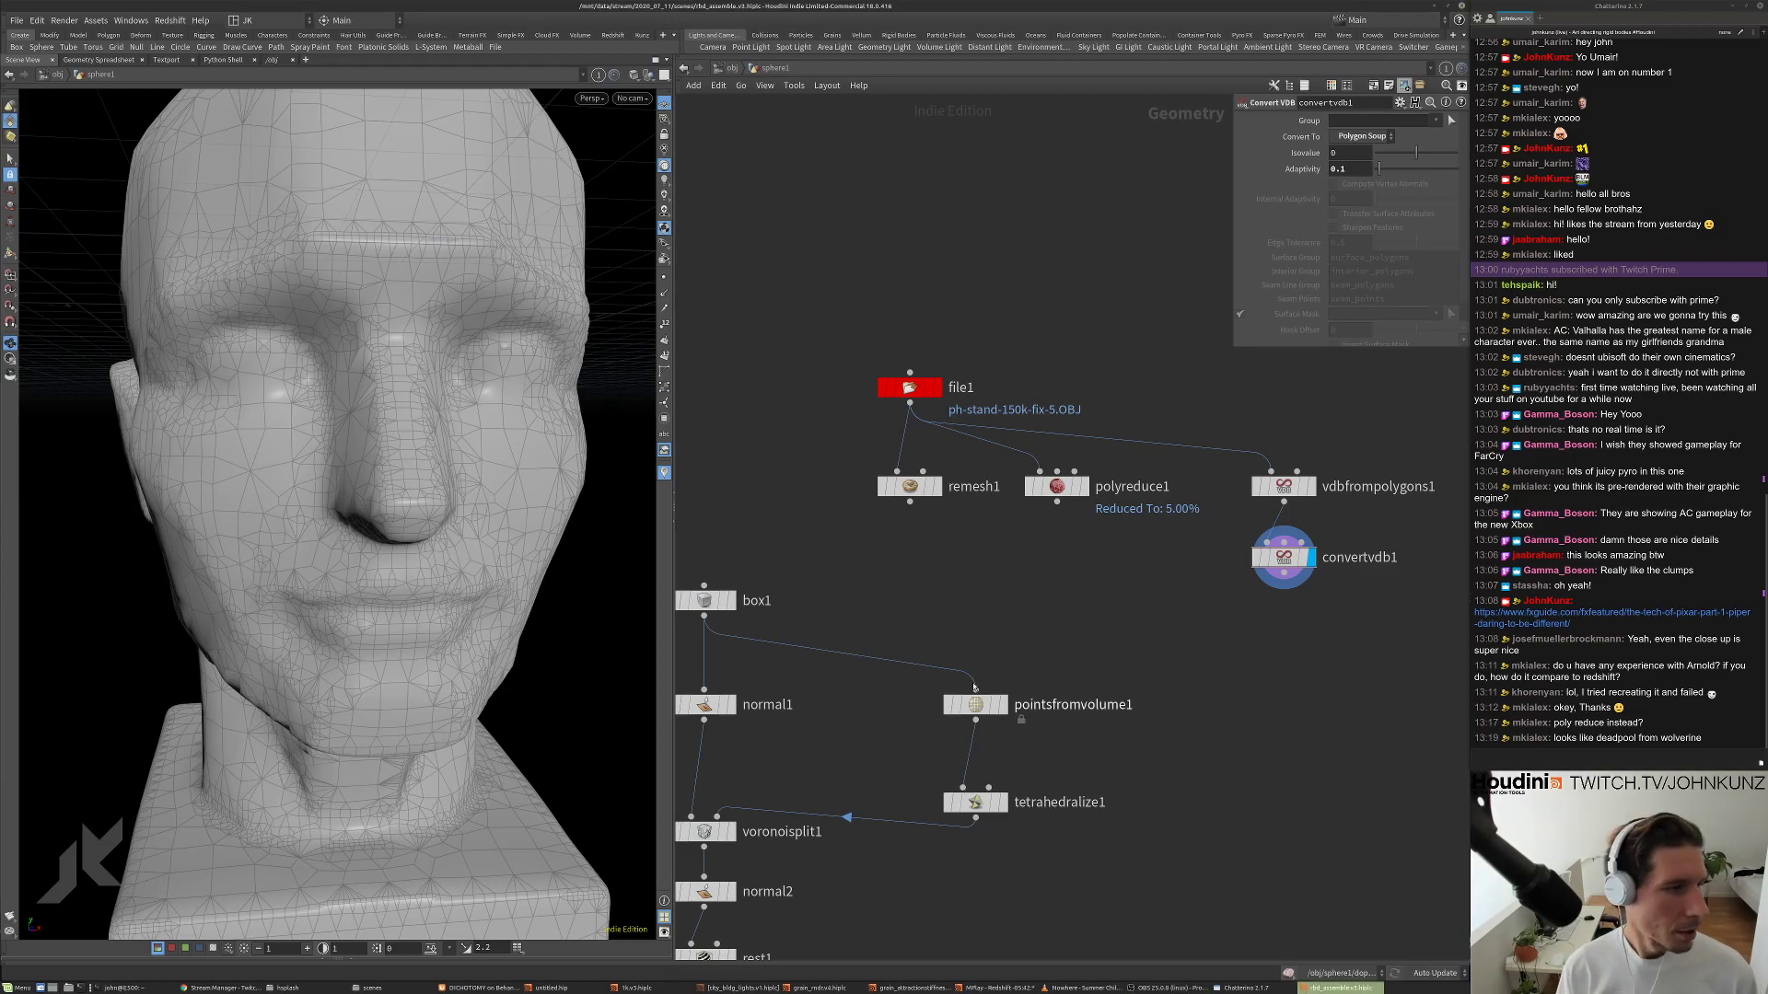
pyautogui.scroll(-3, 355, 414)
pyautogui.moveTo(355, 414); pyautogui.dragTo(460, 419)
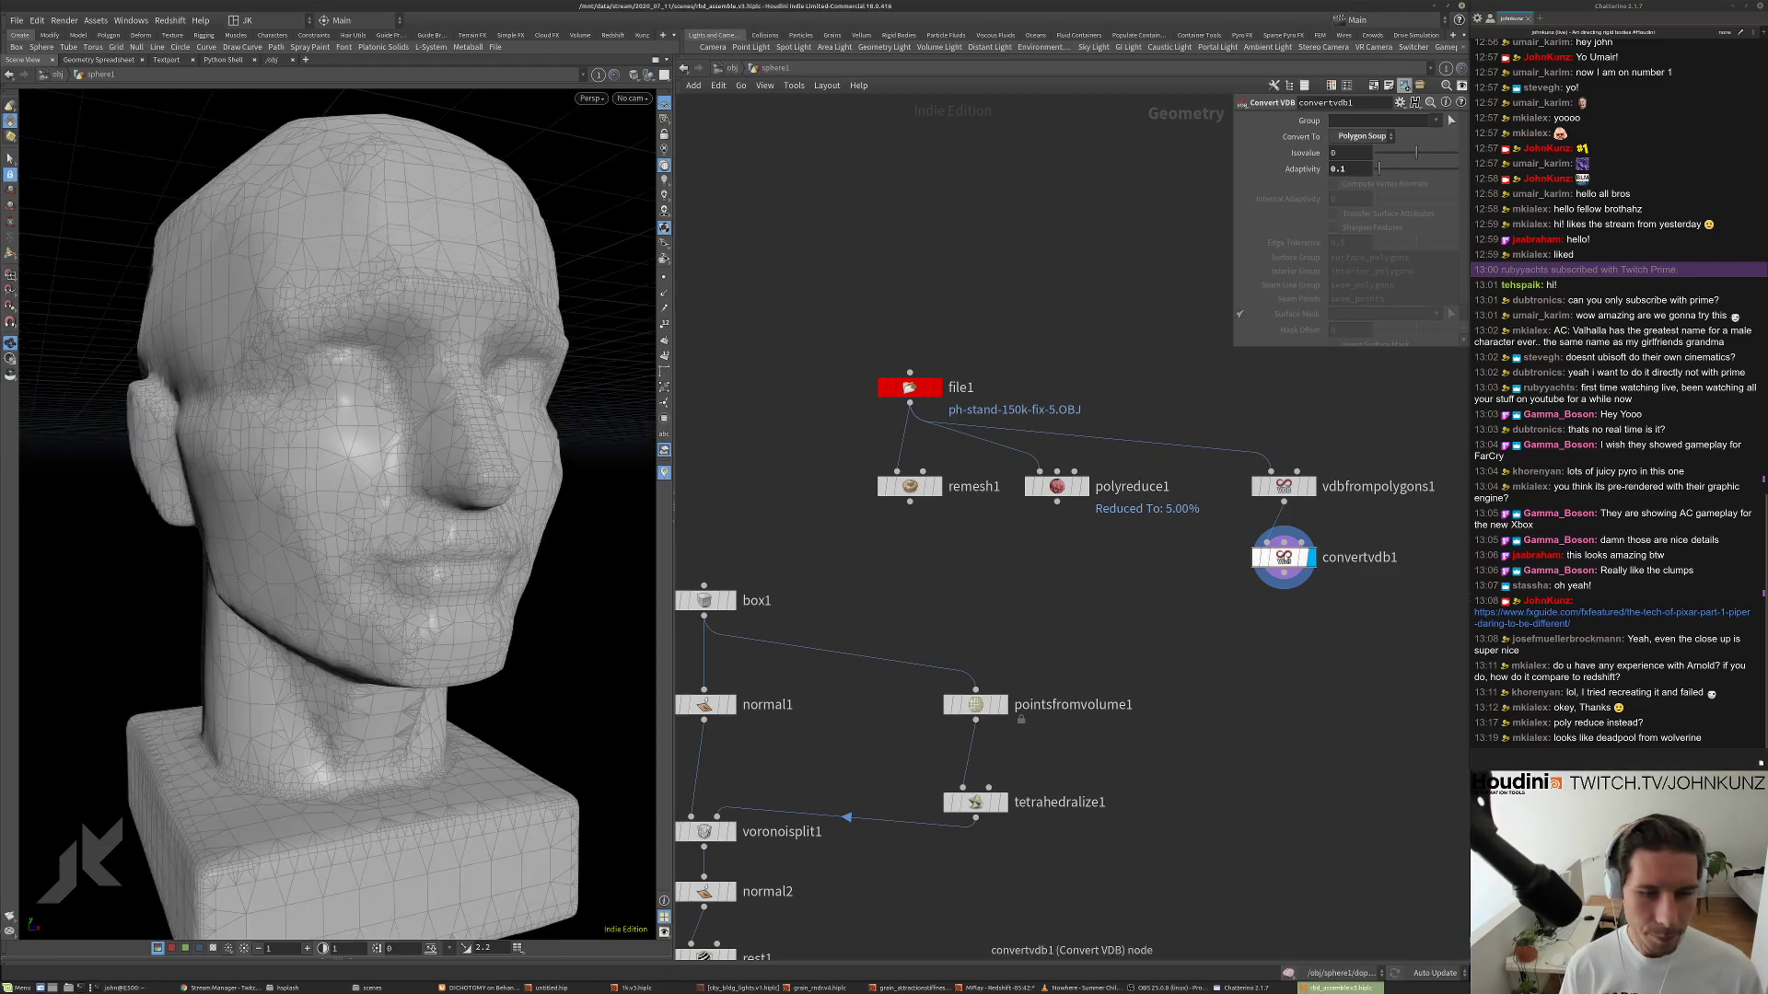
# Compare the geometry info of convertvdb1, remesh1 and polyreduce1.
pyautogui.middleClick(1293, 555)
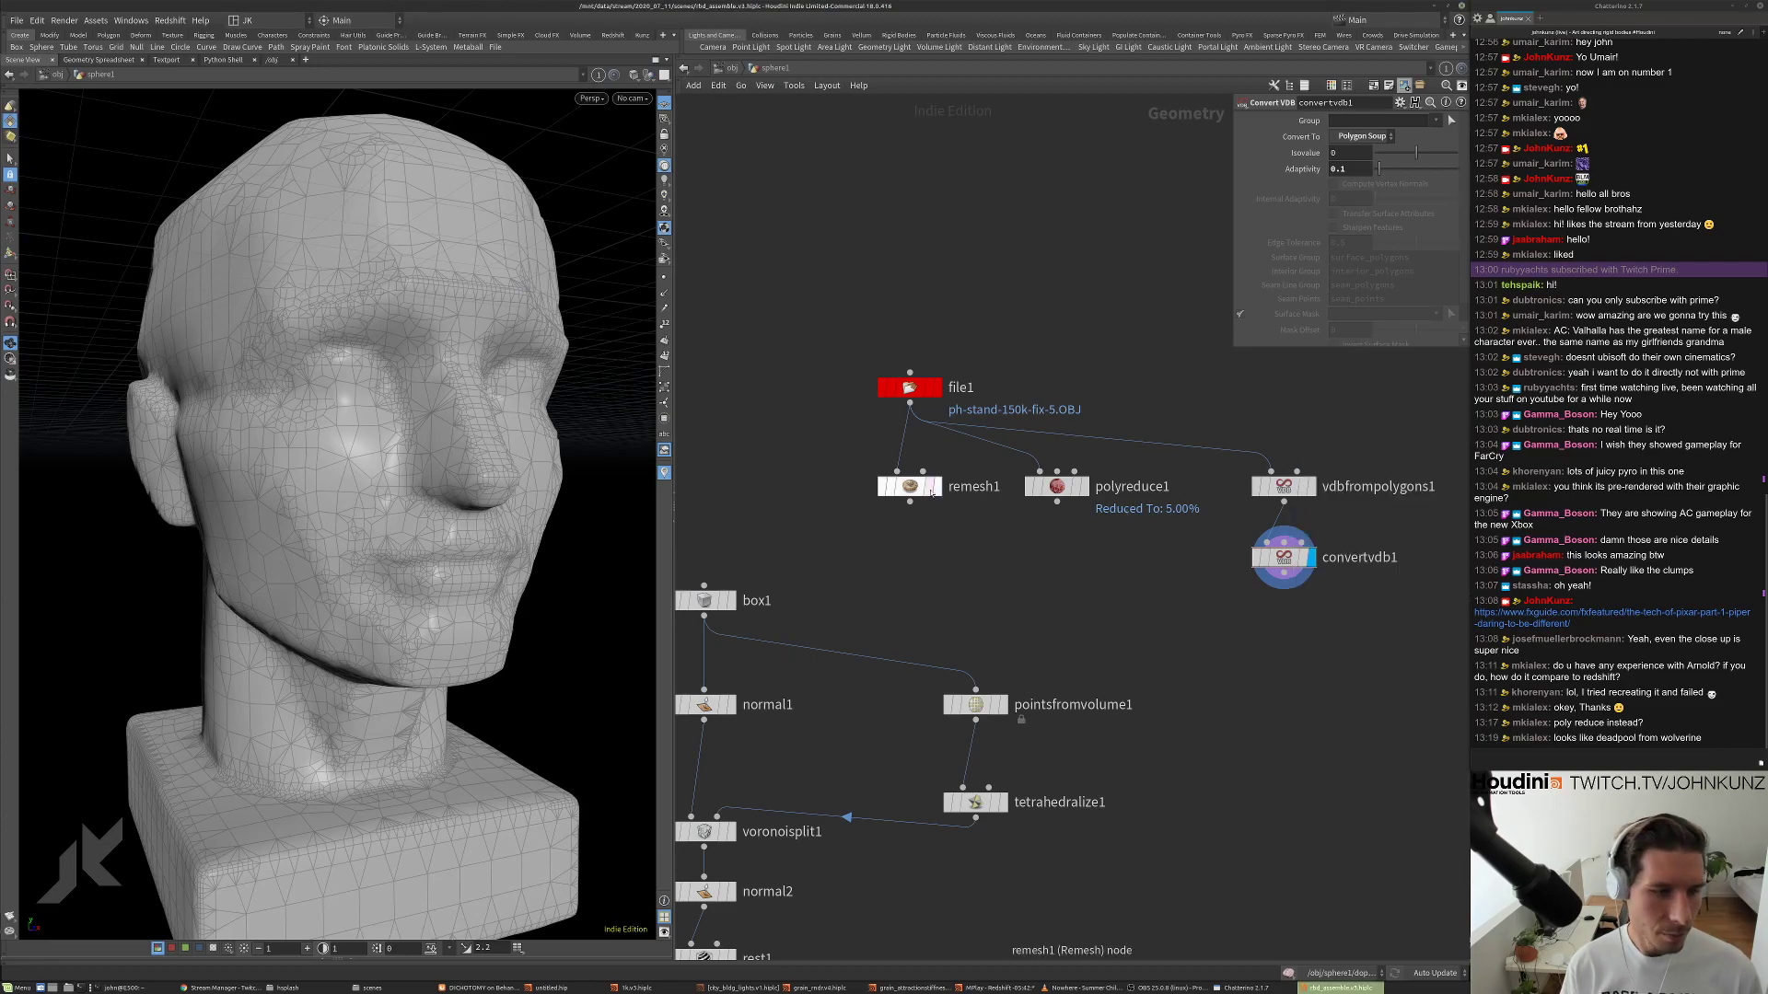
pyautogui.middleClick(910, 486)
pyautogui.middleClick(1077, 481)
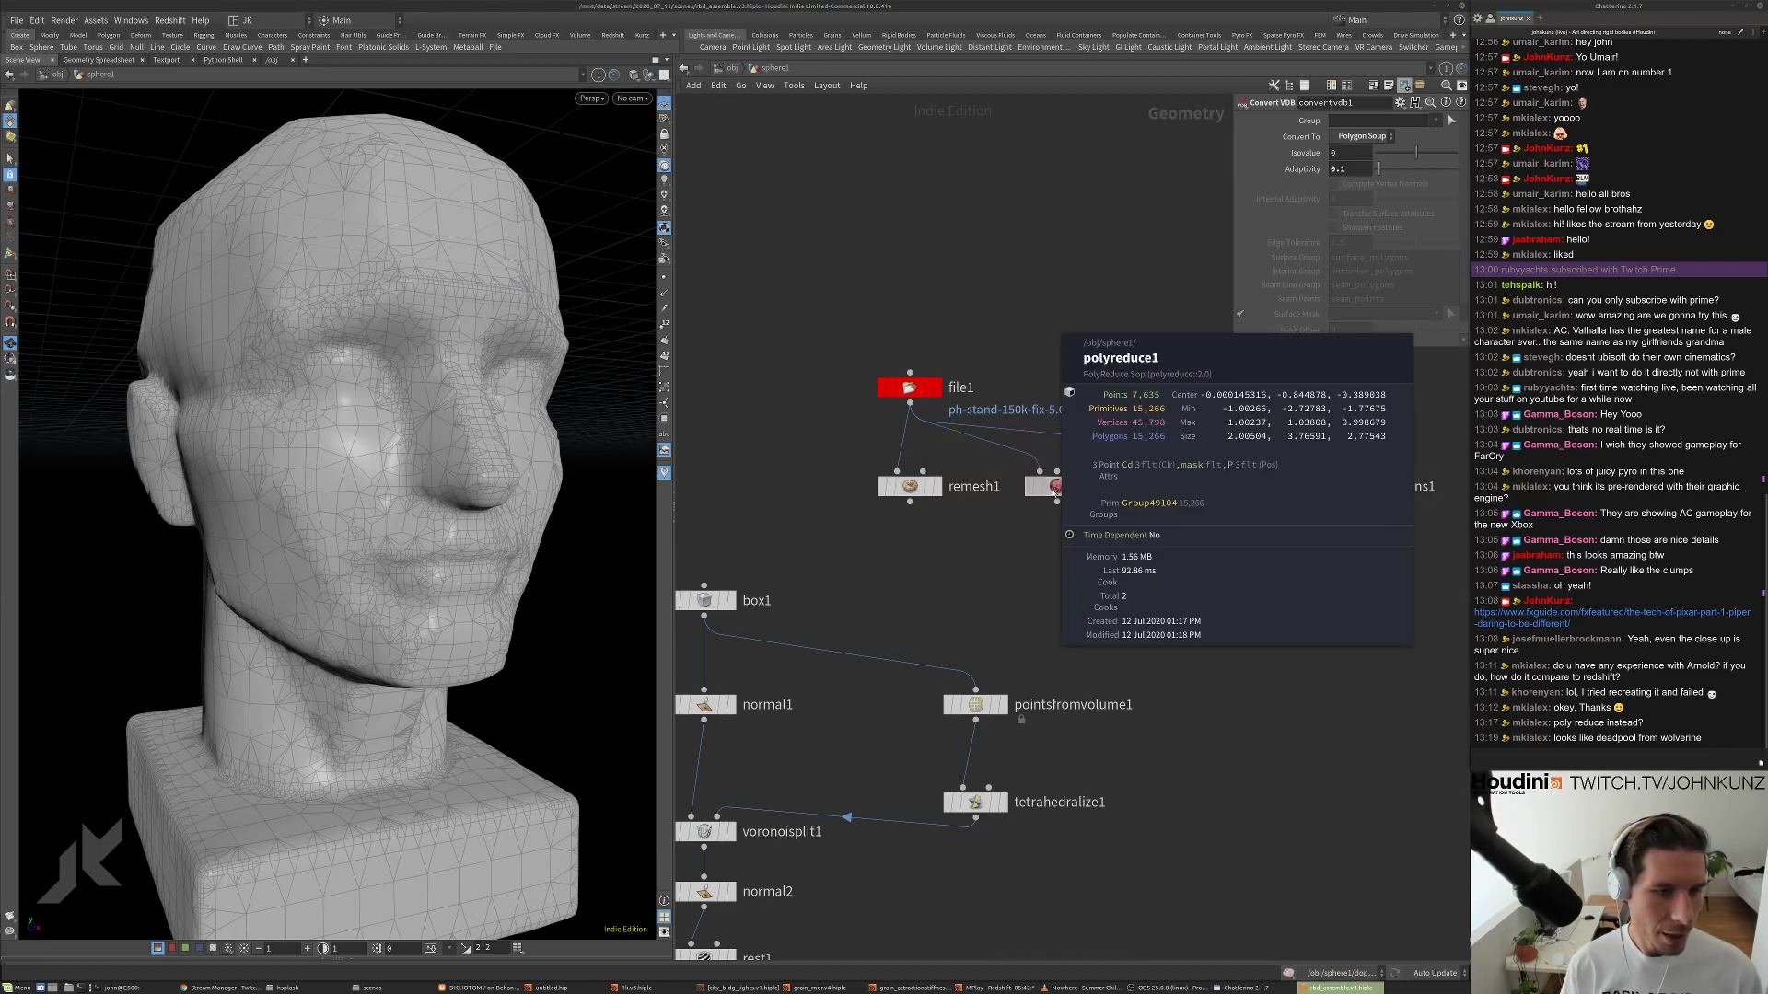
# Display polyreduce1, remesh1 and convertvdb1 in turn to compare their wireframes on the face.
pyautogui.click(1084, 486)
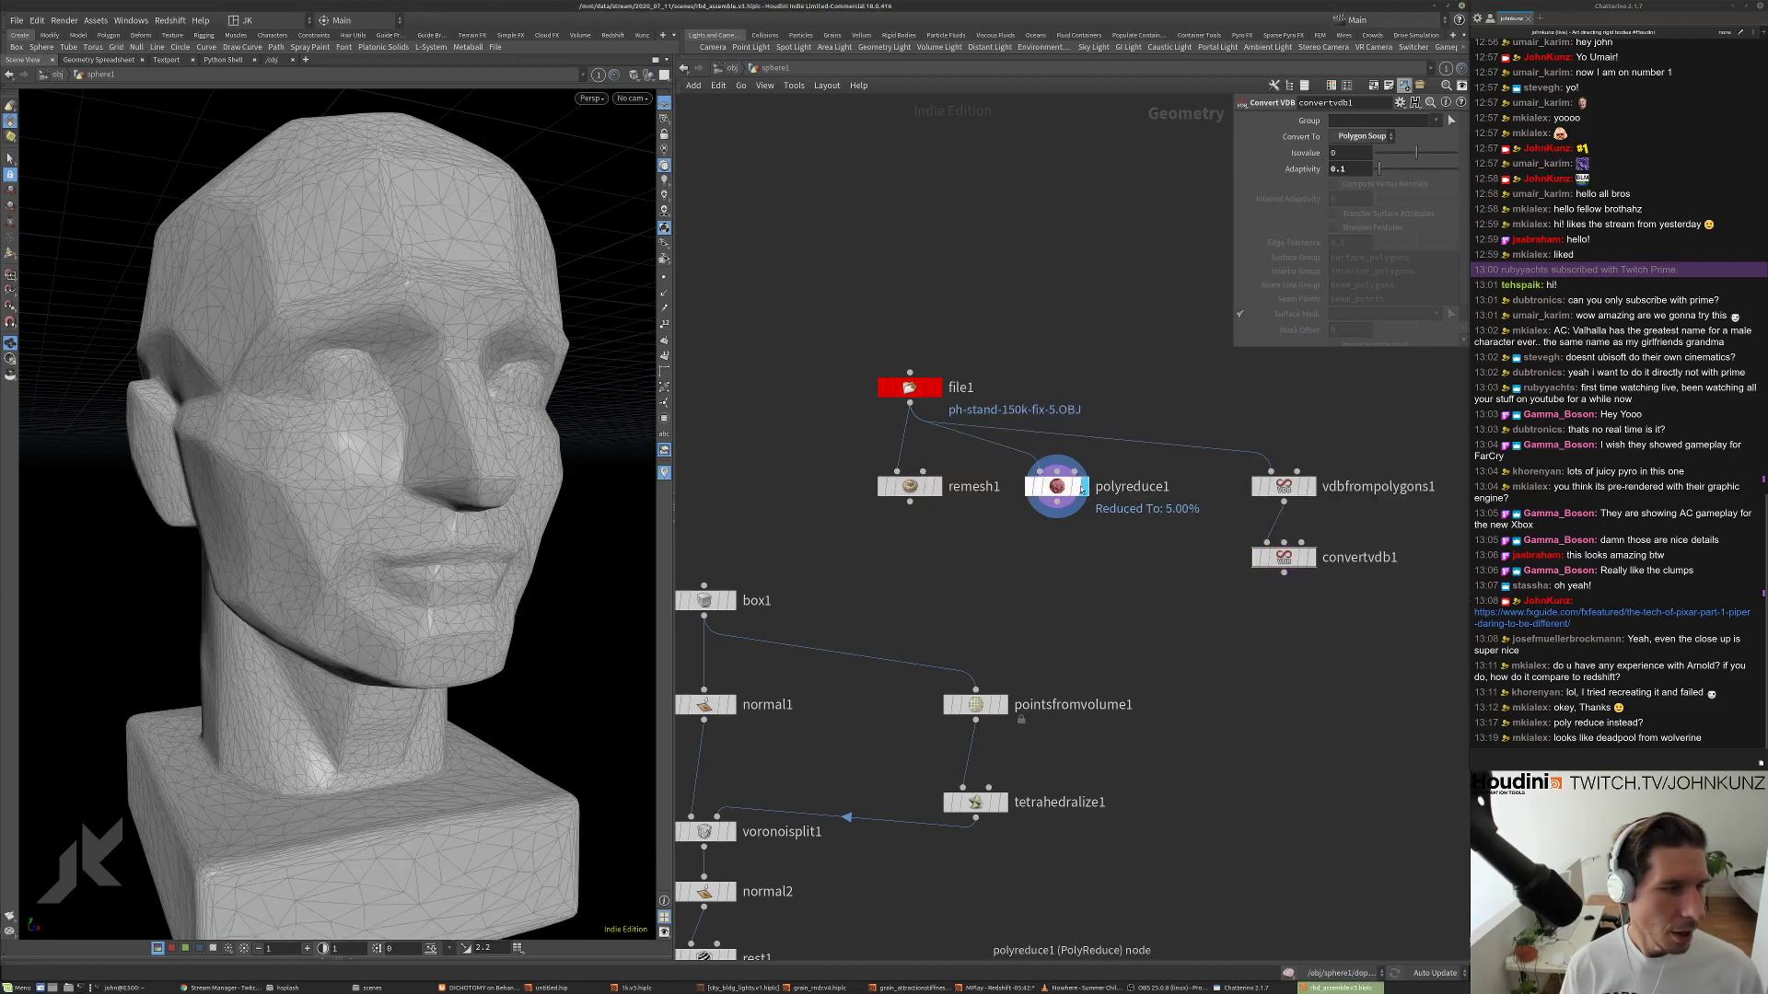
pyautogui.click(938, 486)
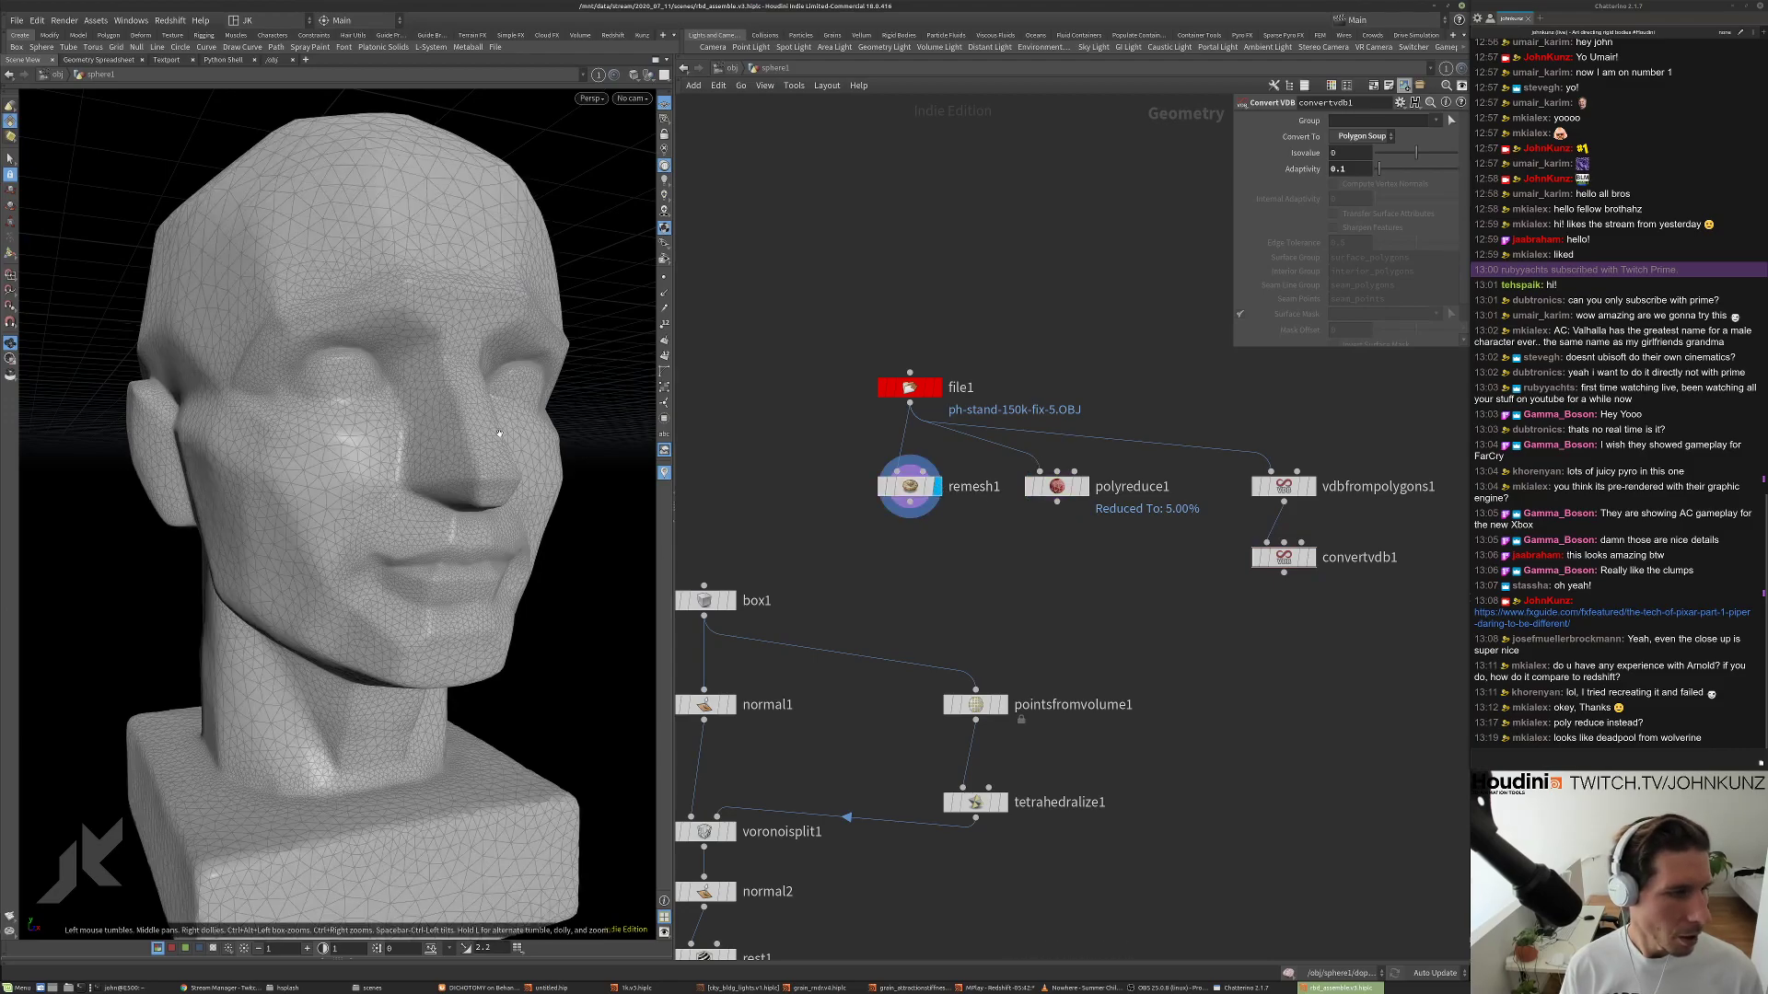
pyautogui.click(1311, 557)
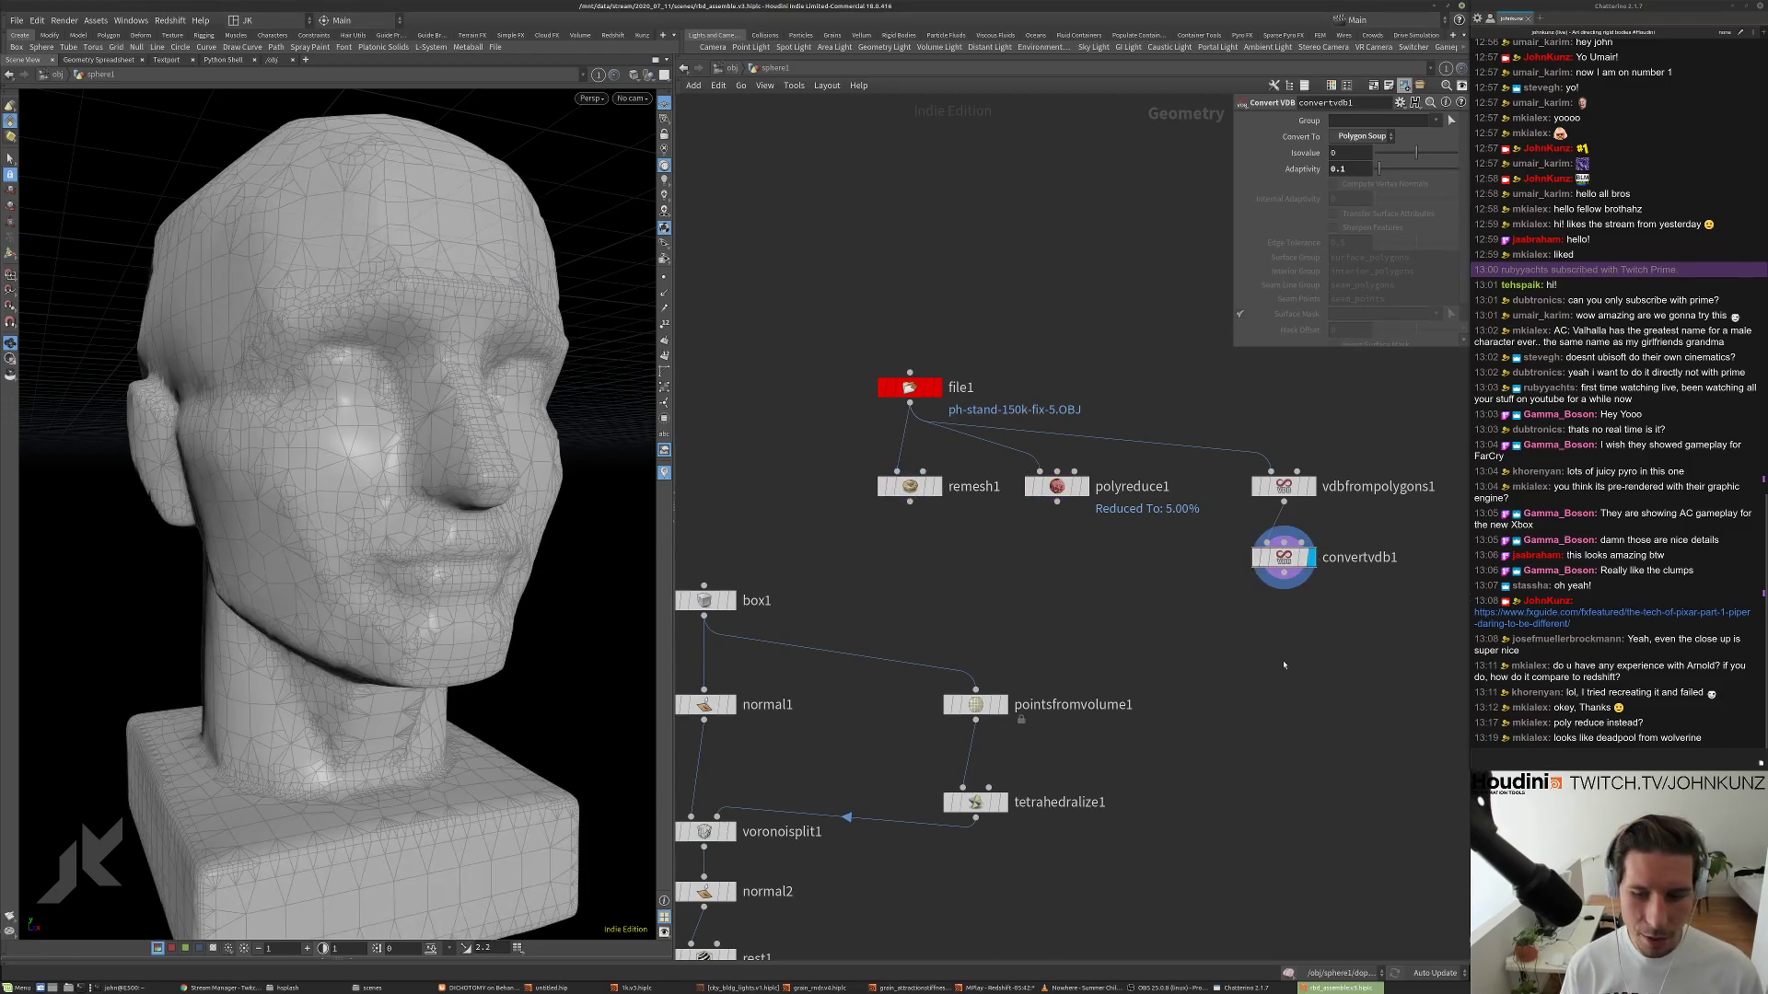
pyautogui.scroll(-3, 1075, 461)
pyautogui.moveTo(961, 386); pyautogui.dragTo(1162, 388)
pyautogui.click(1053, 516)
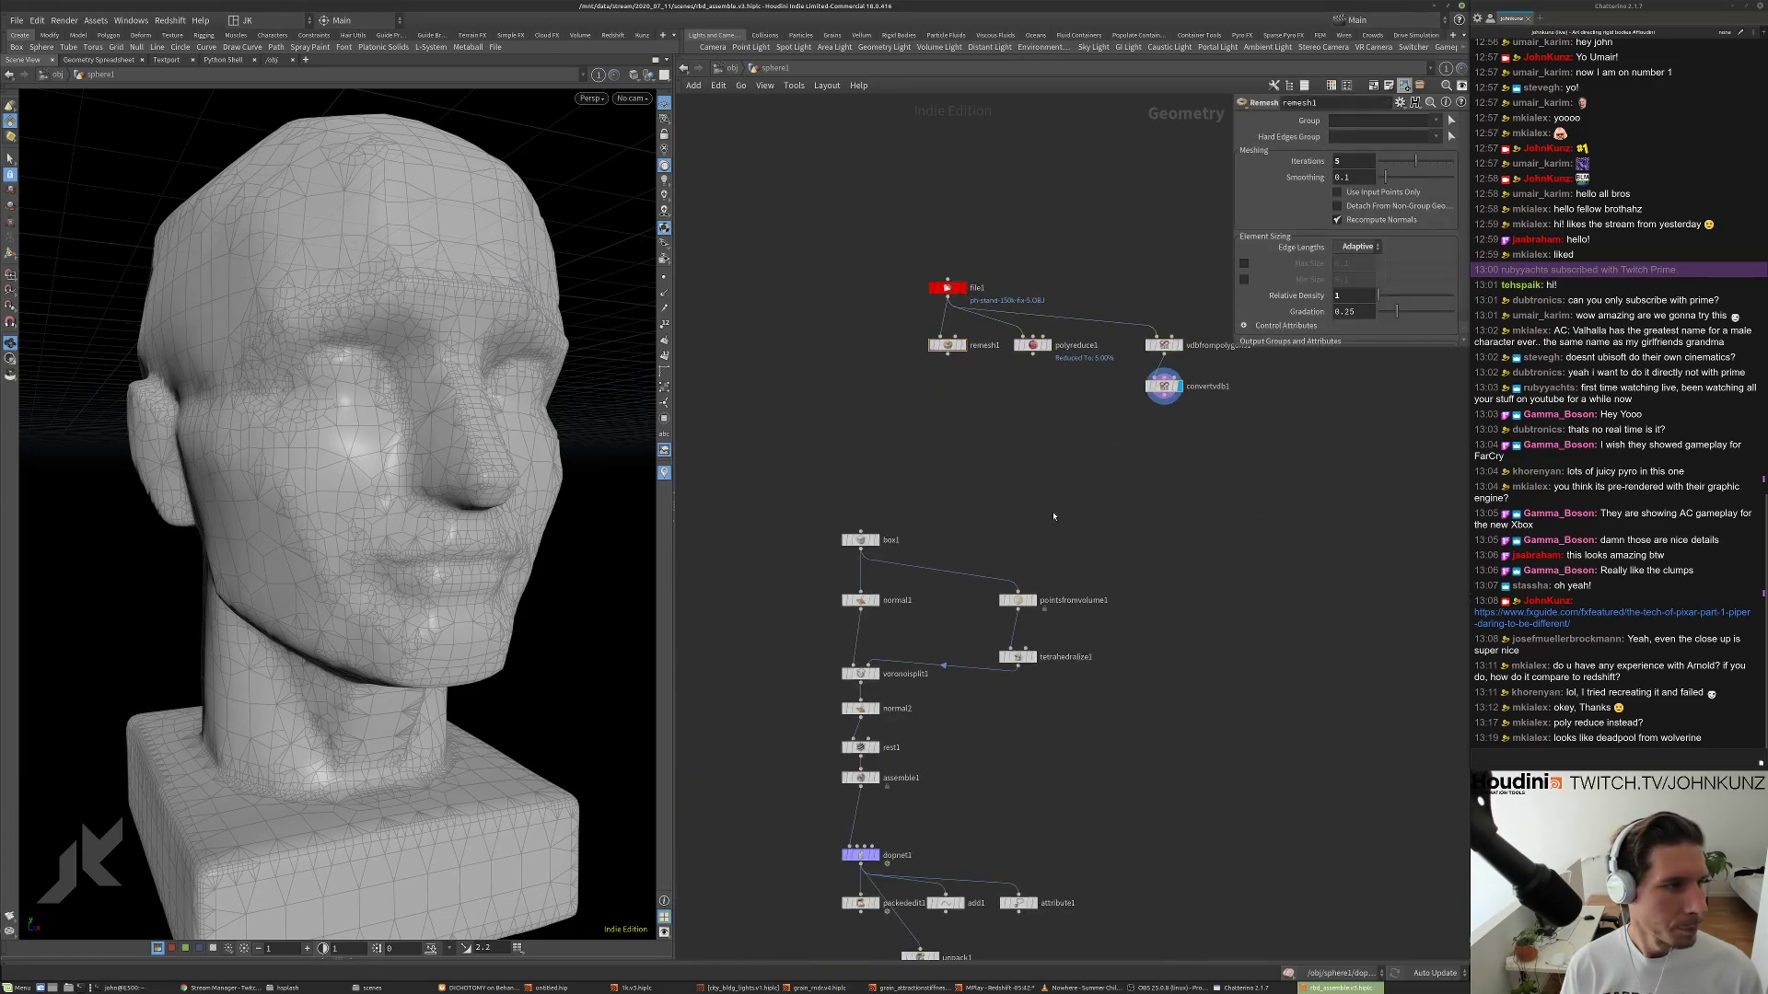
pyautogui.keyDown('alt'); pyautogui.moveTo(303, 414); pyautogui.dragTo(424, 414); pyautogui.keyUp('alt')
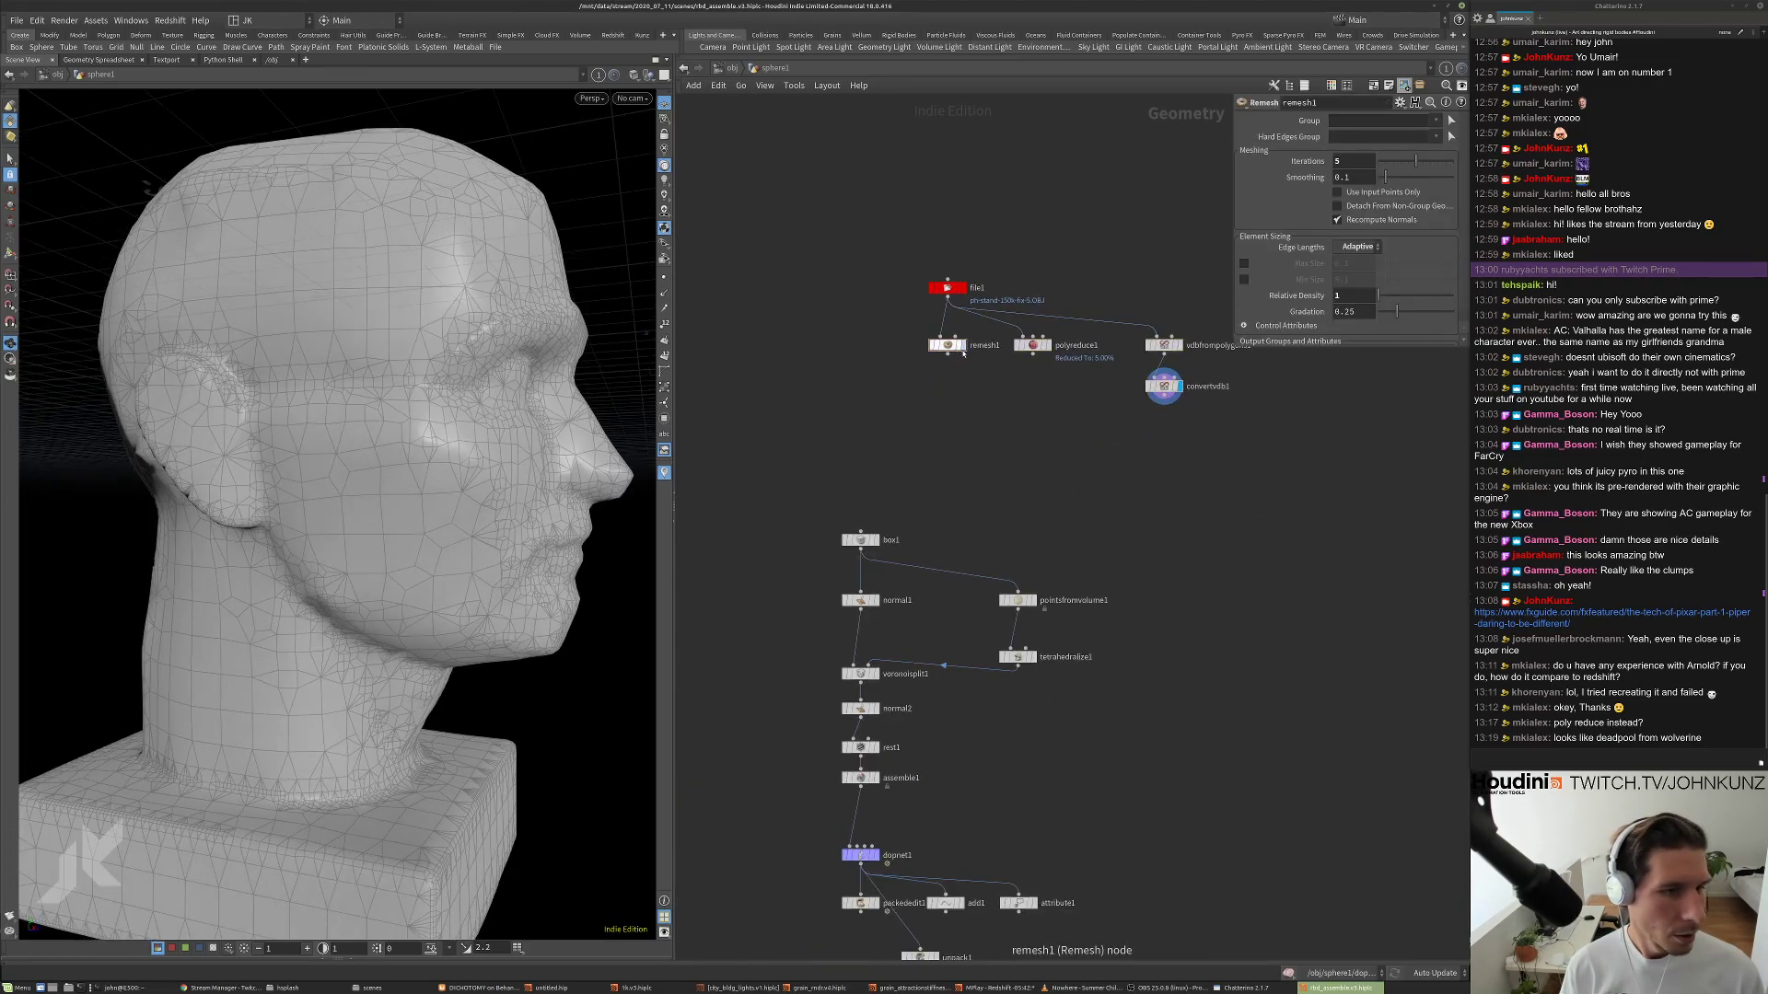
# Compare the polyreduce1, convertvdb1 and remesh1 results around the ear, profile and base of the head.
pyautogui.click(963, 348)
pyautogui.click(1048, 348)
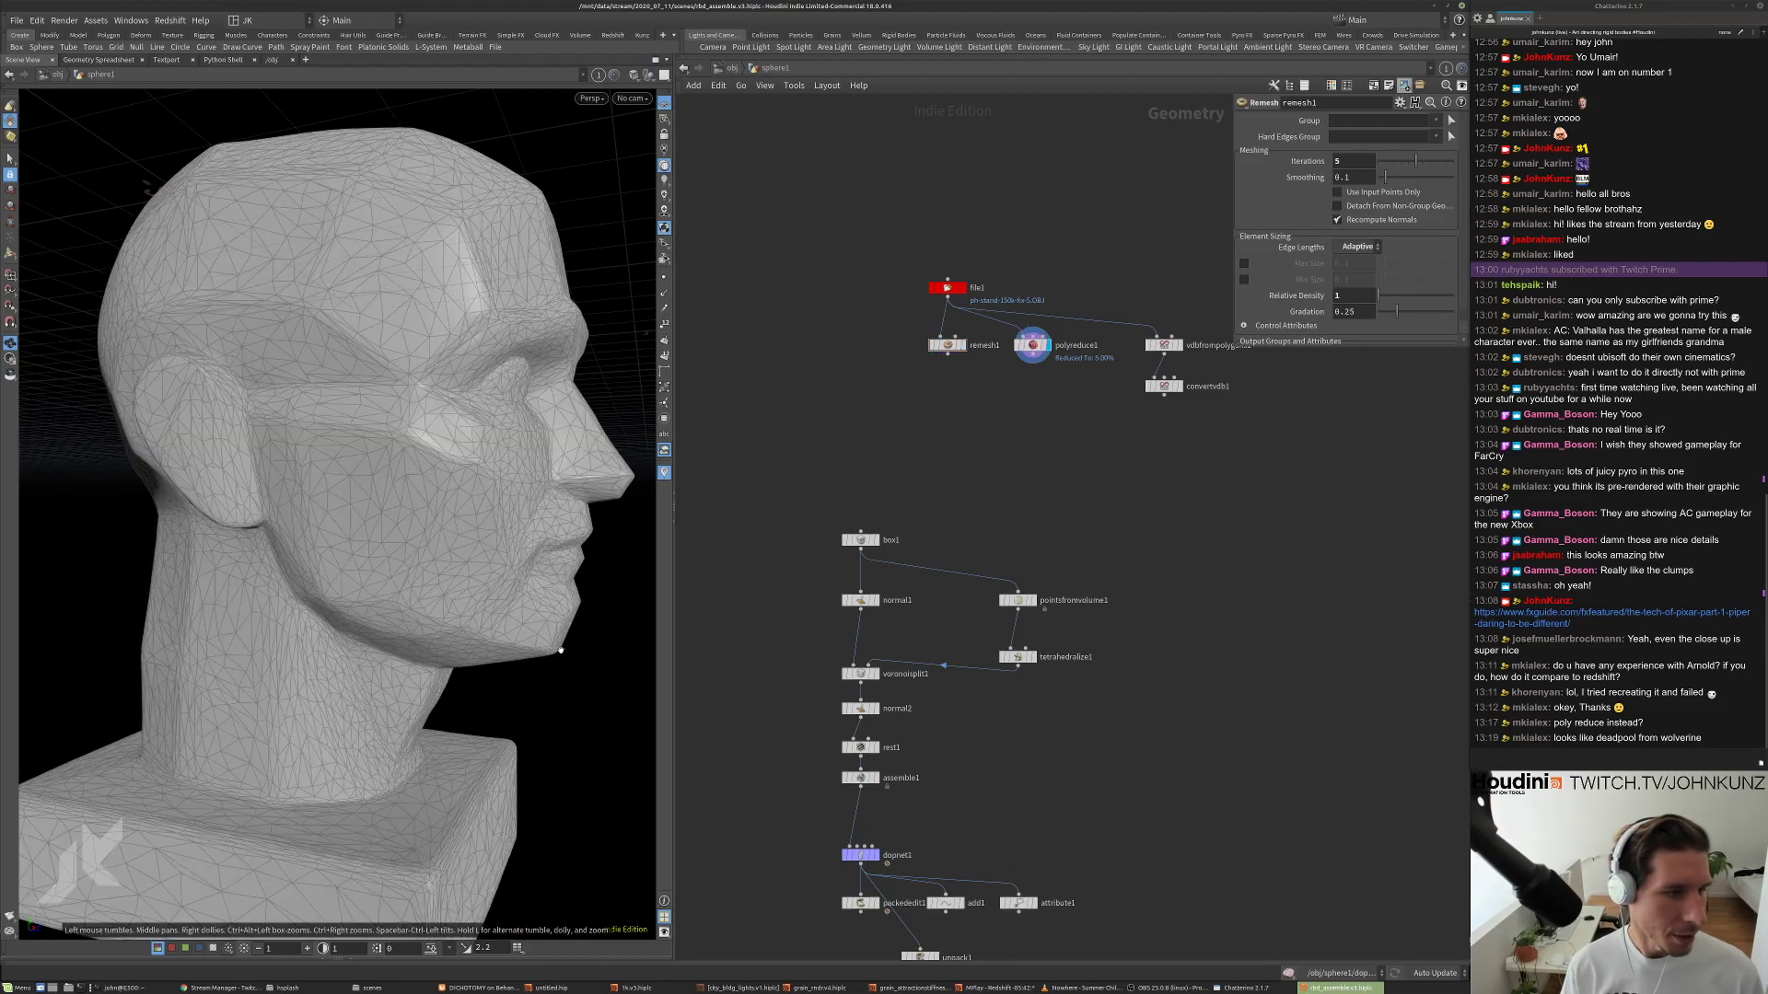
pyautogui.moveTo(461, 672); pyautogui.dragTo(529, 640)
pyautogui.scroll(3, 1174, 401)
pyautogui.click(1191, 379)
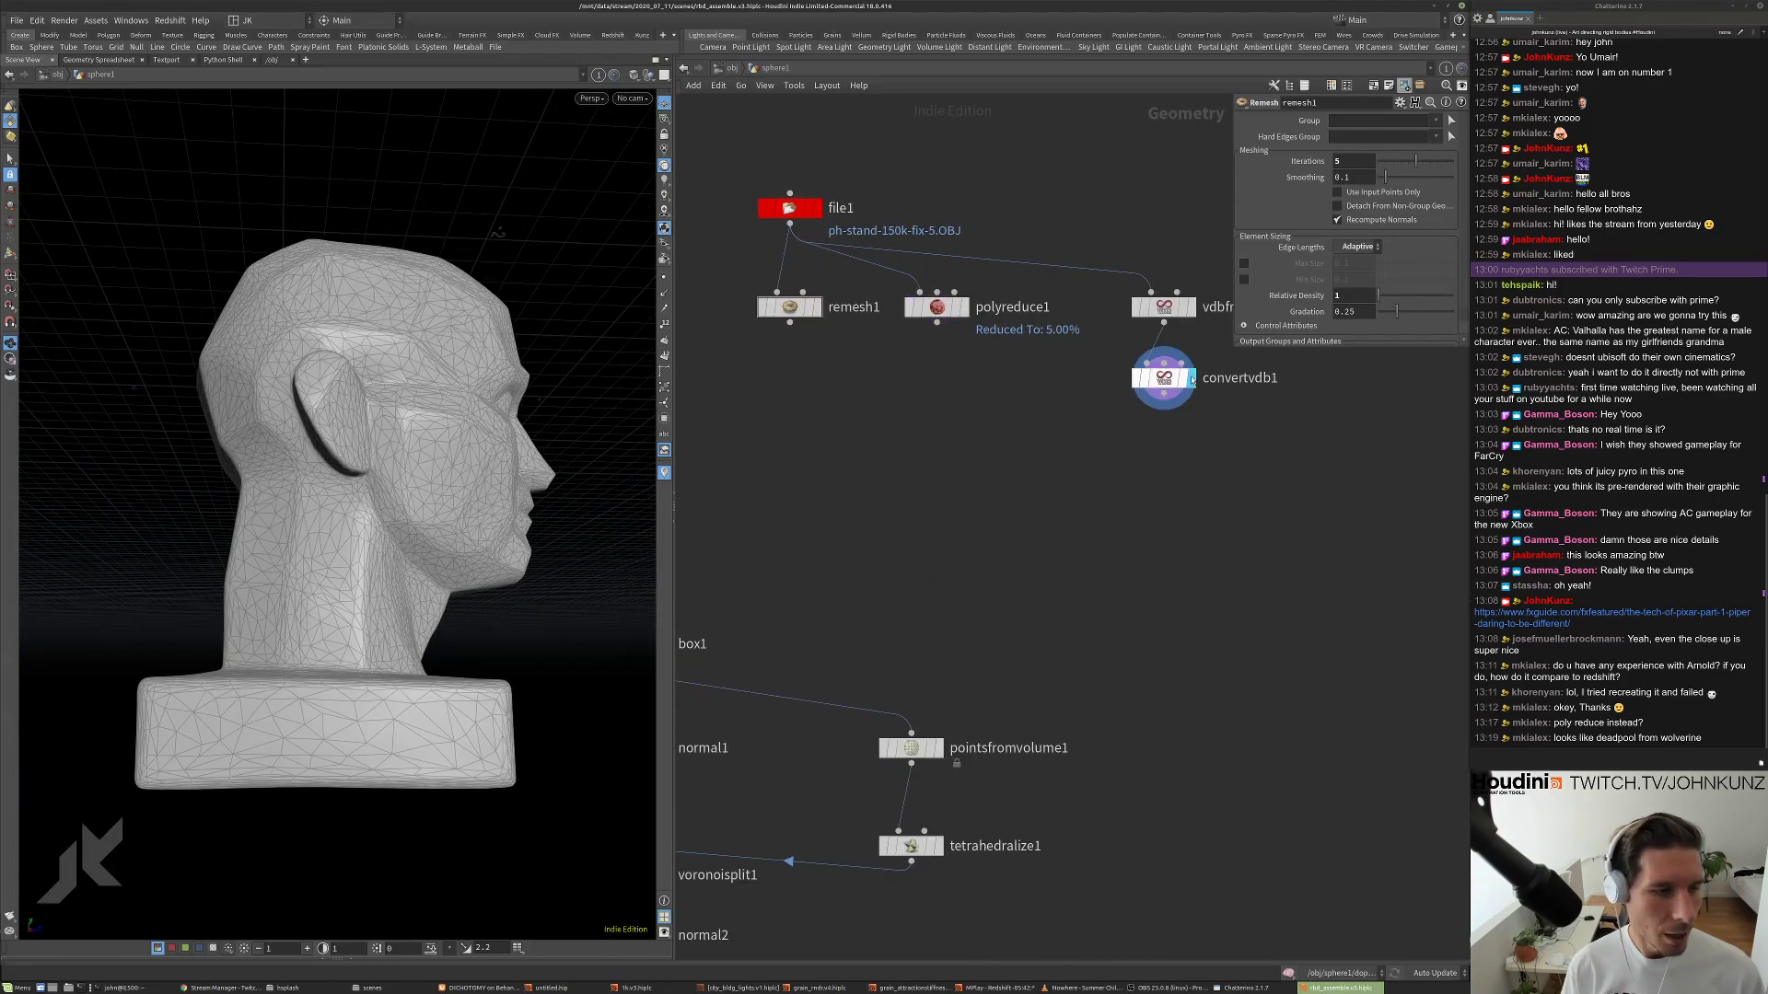
pyautogui.moveTo(504, 716); pyautogui.dragTo(390, 549)
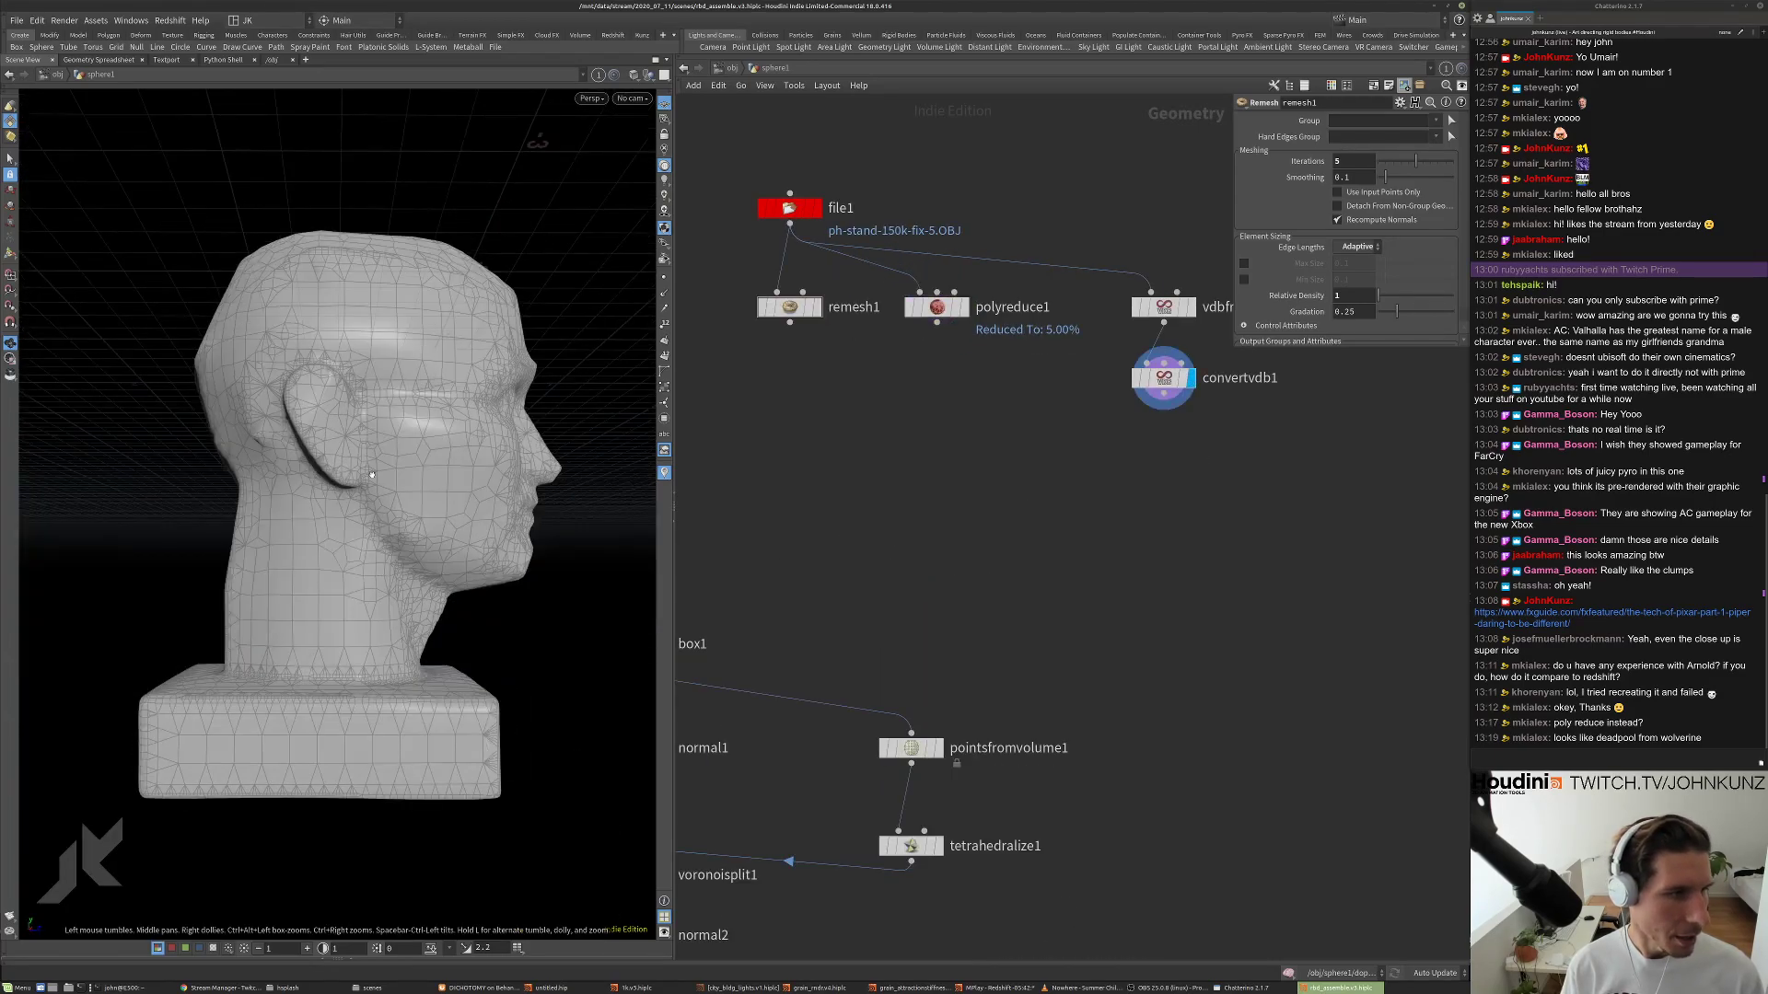
pyautogui.click(816, 306)
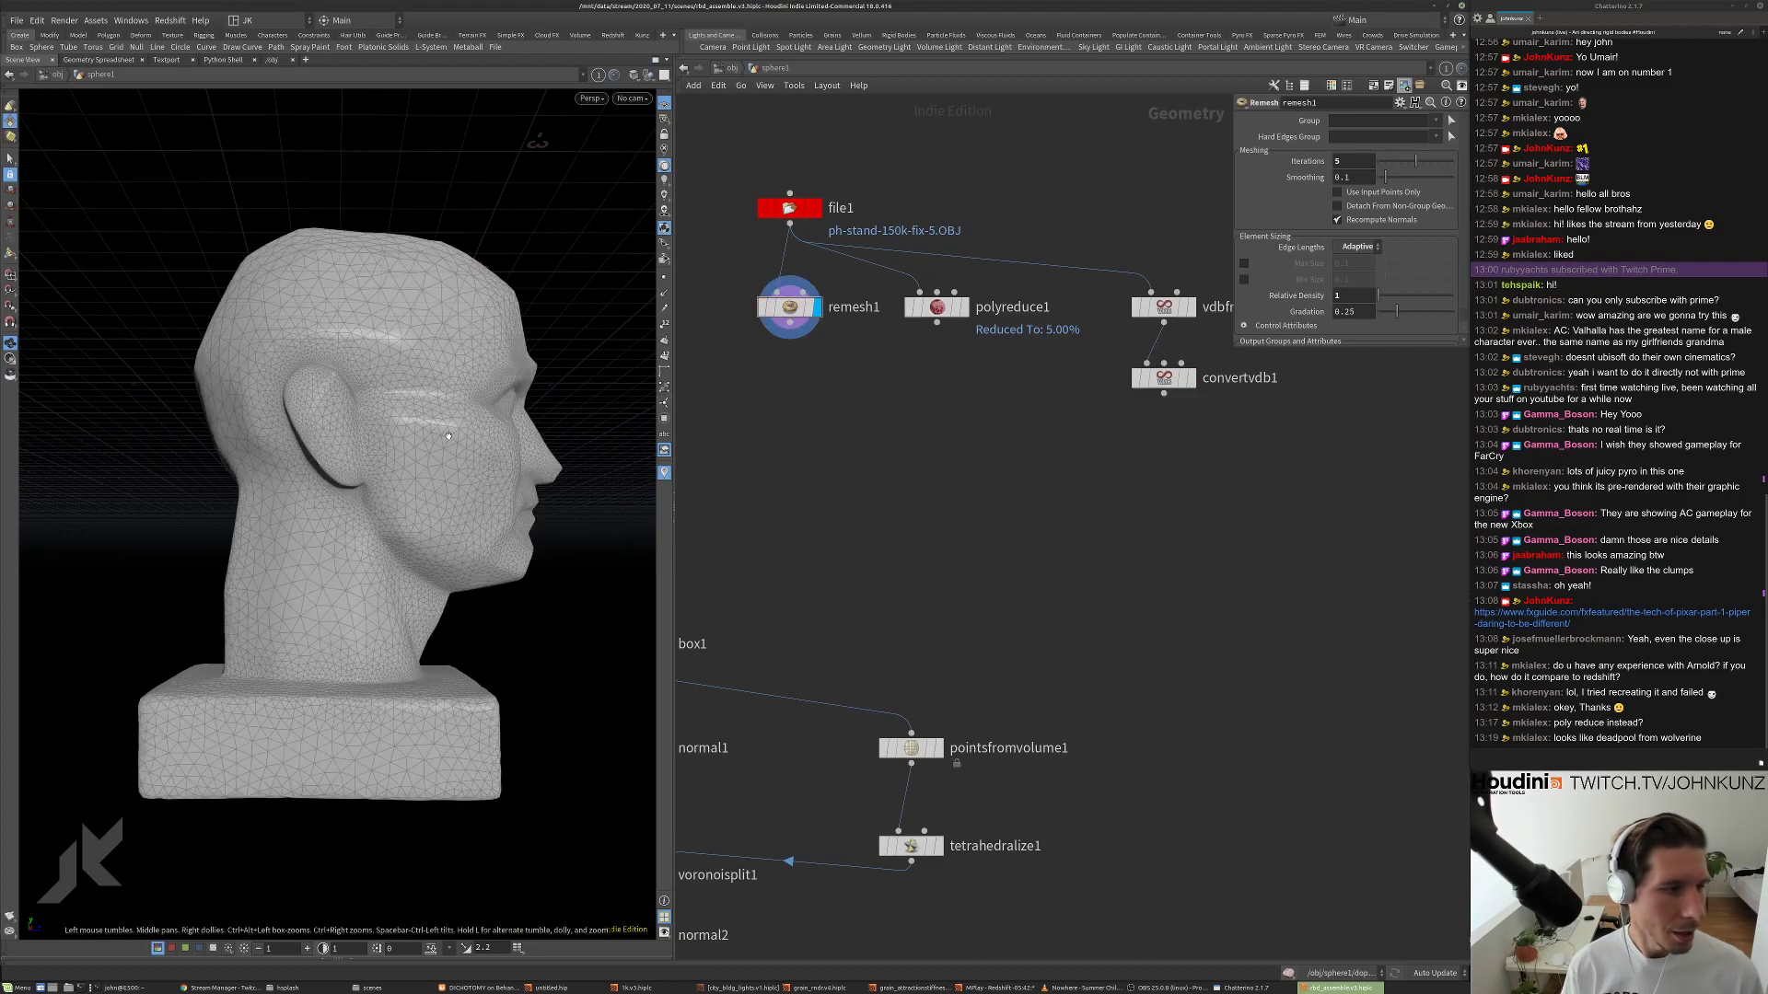
pyautogui.moveTo(436, 500)
pyautogui.mouseDown()
pyautogui.moveTo(350, 516)
pyautogui.moveTo(368, 552)
pyautogui.moveTo(433, 515)
pyautogui.mouseUp()
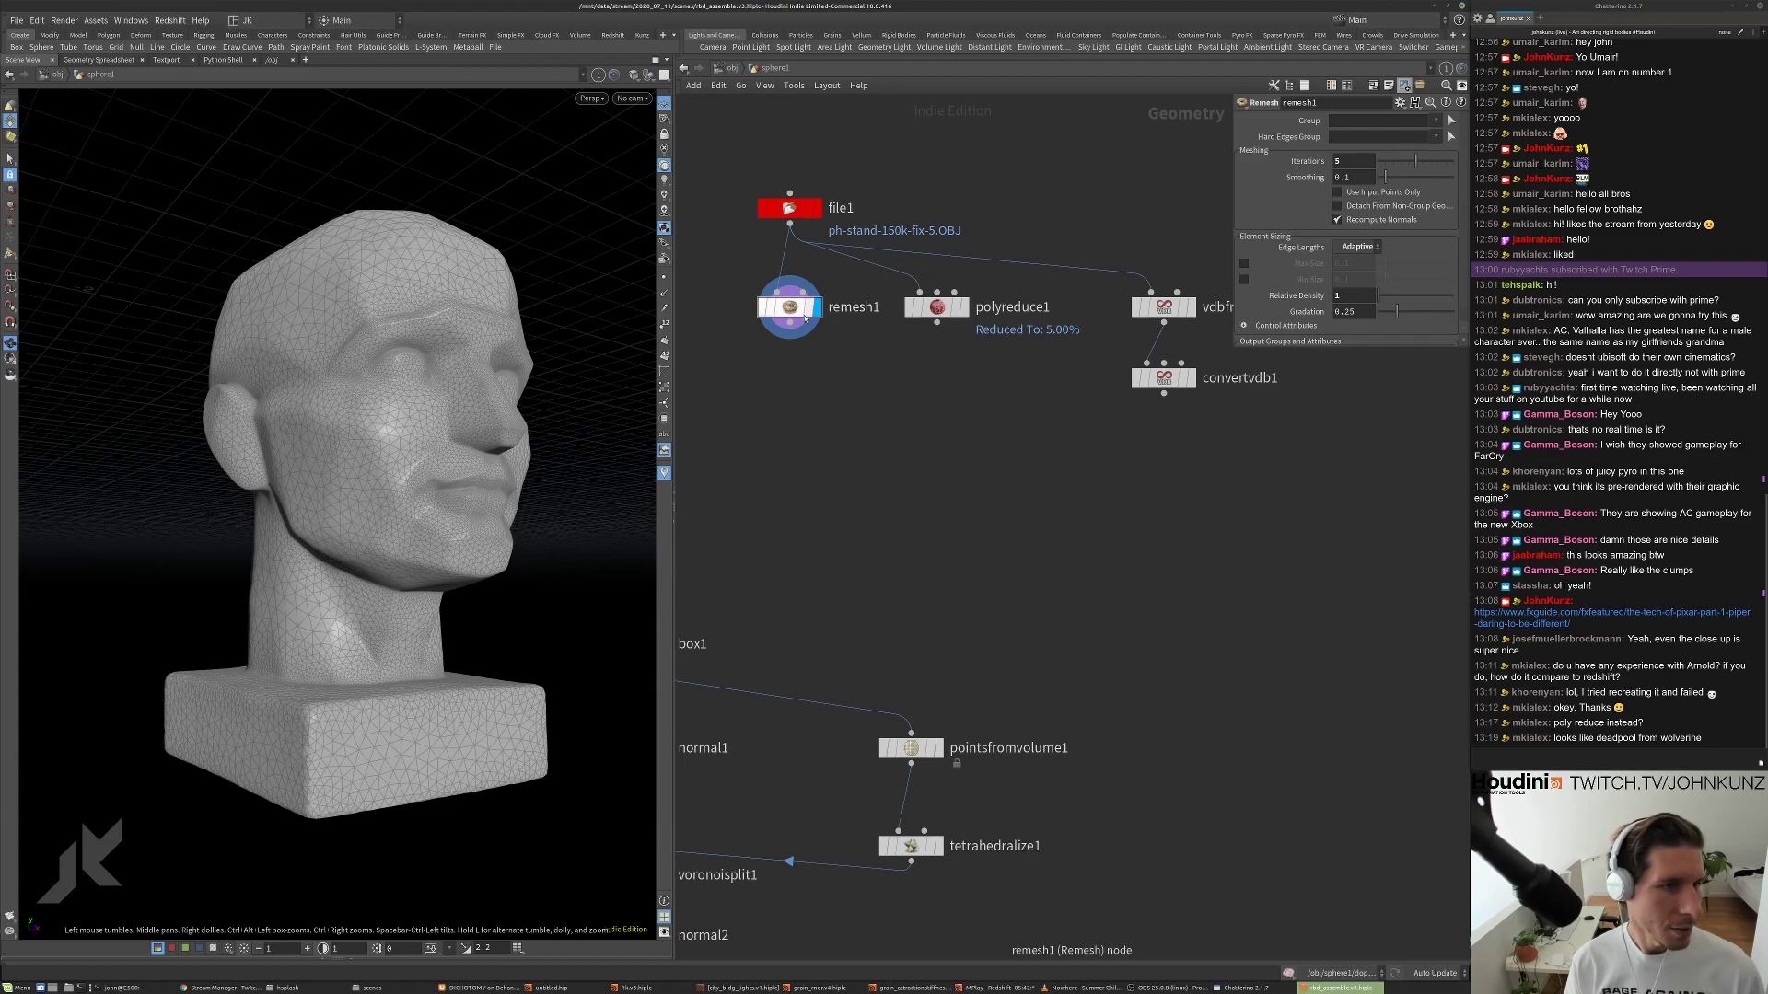
# Check remesh1's geometry info and examine its mesh from above.
pyautogui.moveTo(828, 482); pyautogui.dragTo(910, 507, button='middle')
pyautogui.scroll(3, 331, 498)
pyautogui.middleClick(941, 318)
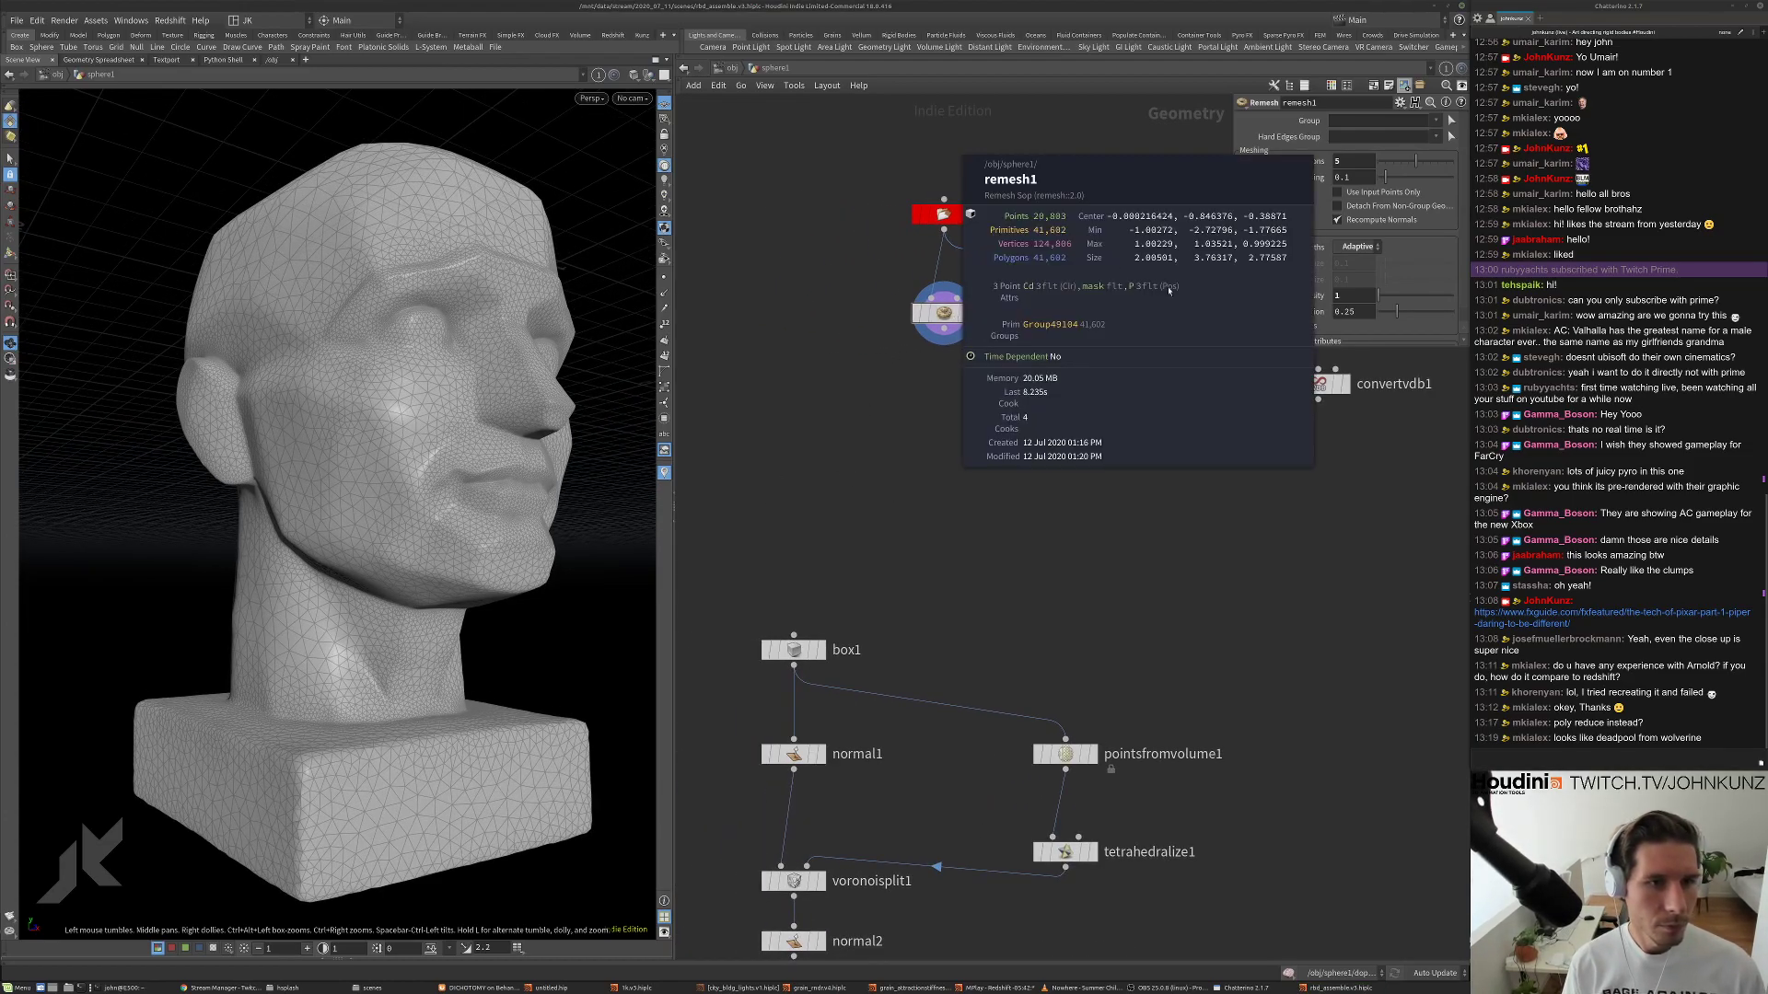
pyautogui.moveTo(387, 341); pyautogui.dragTo(434, 283)
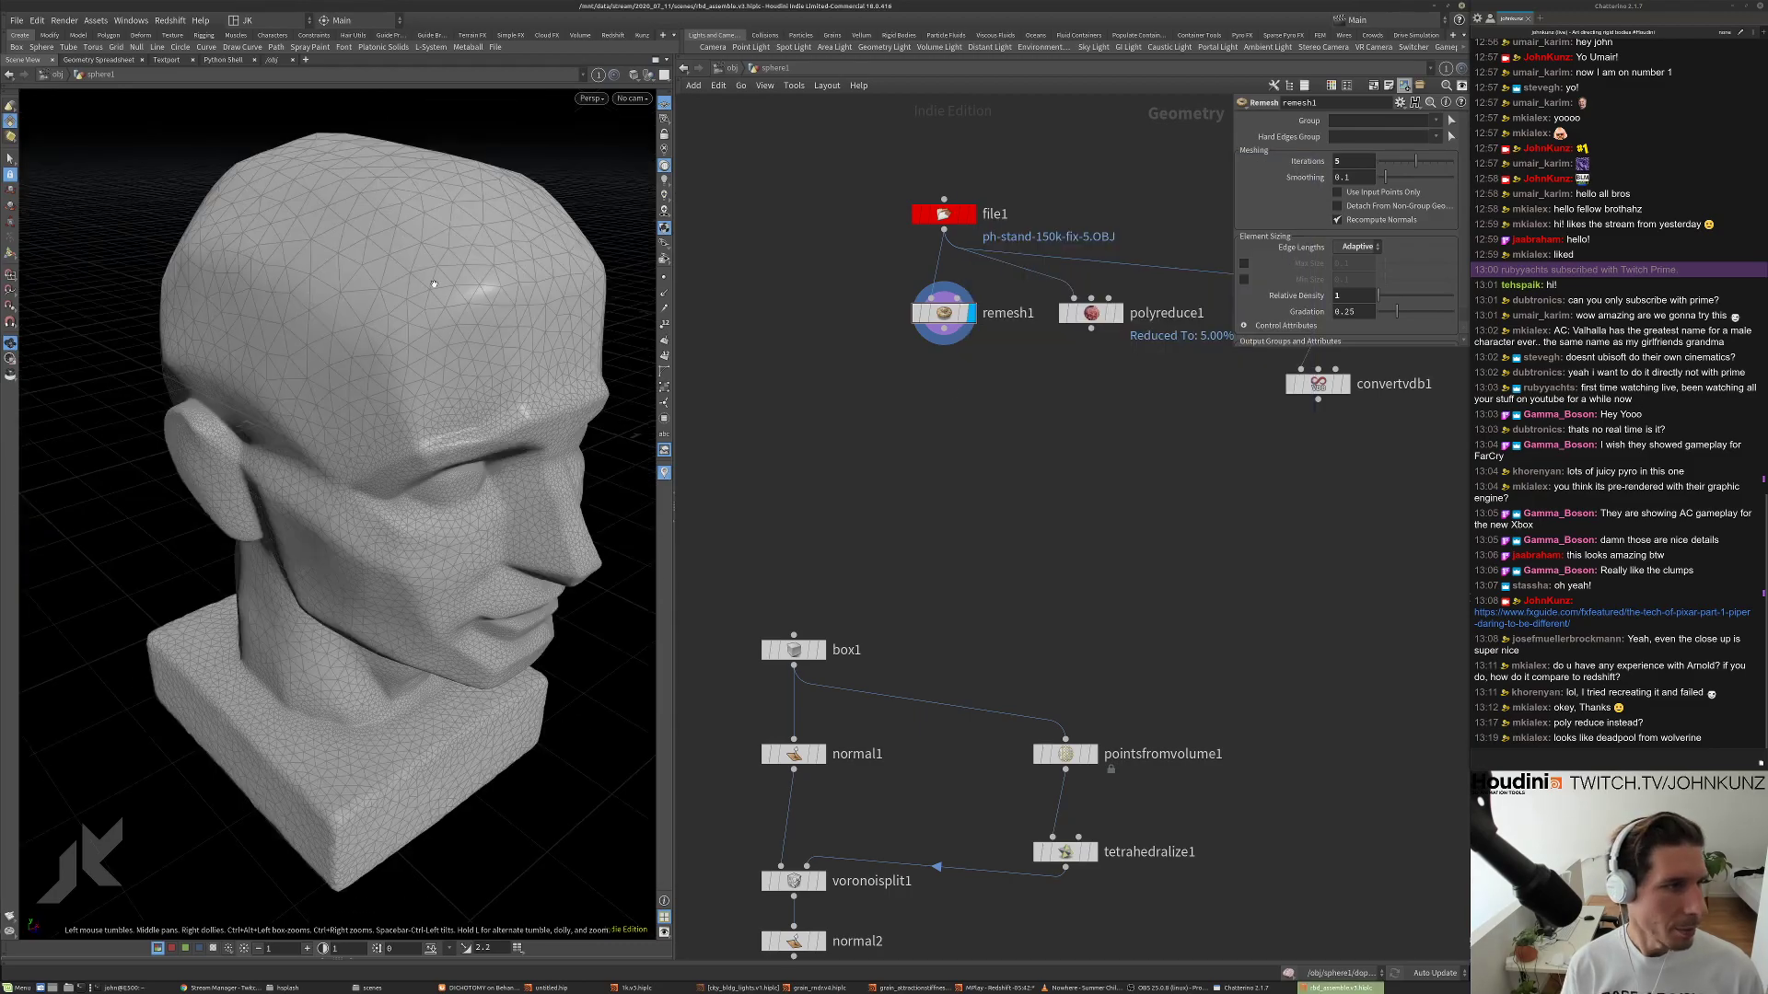
pyautogui.scroll(-3, 921, 415)
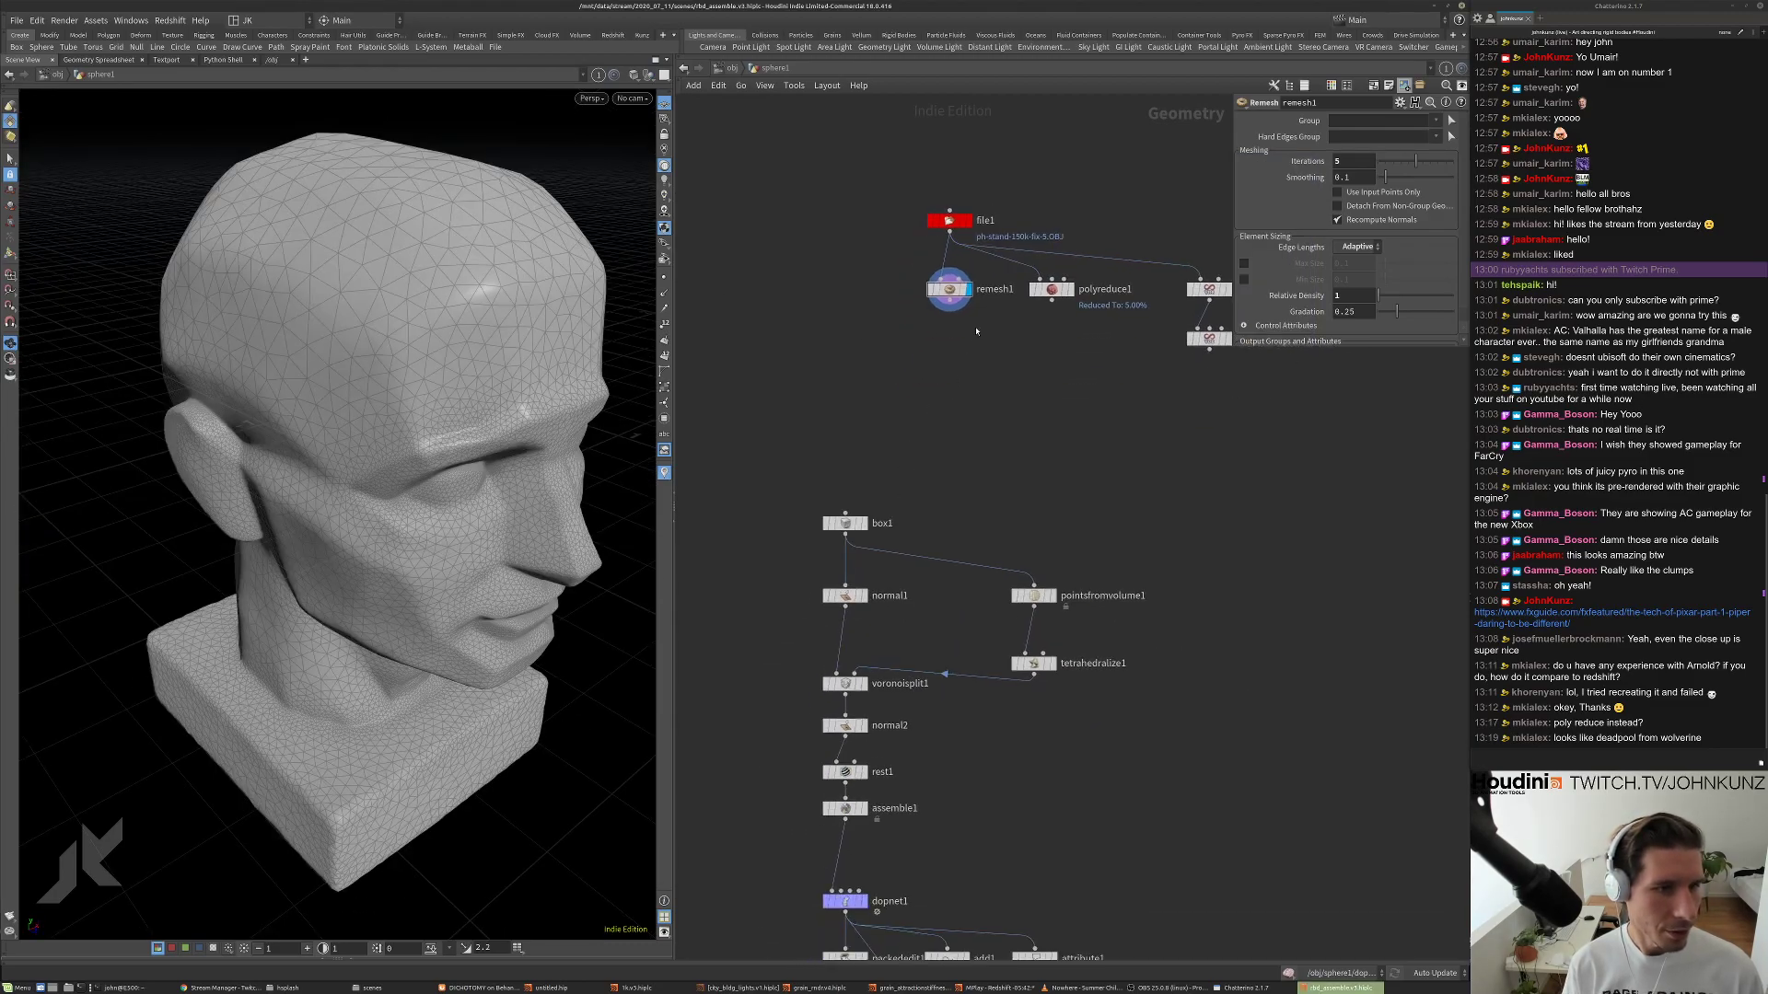
pyautogui.scroll(2, 964, 309)
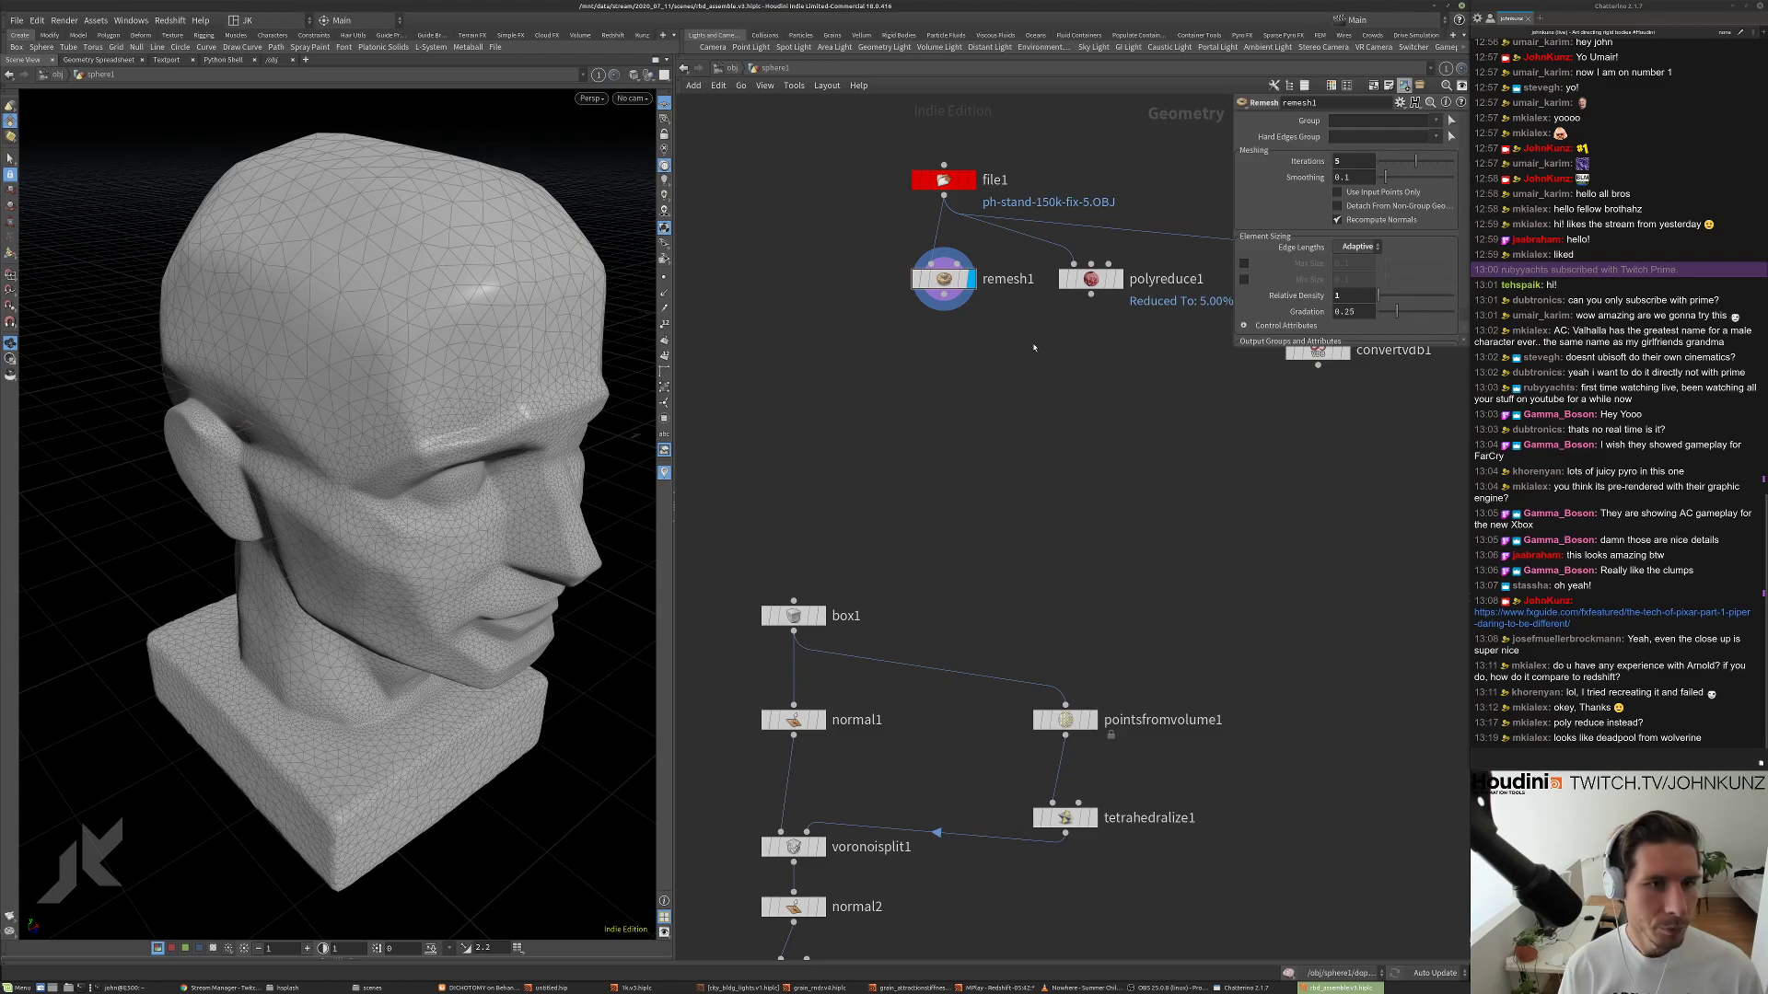
# Replace box1 with remesh1 as the input of normal1 and pointsfromvolume1, and delete box1.
pyautogui.scroll(-3, 963, 327)
pyautogui.moveTo(964, 204); pyautogui.dragTo(860, 487)
pyautogui.moveTo(1049, 486); pyautogui.dragTo(964, 205)
pyautogui.moveTo(873, 343); pyautogui.dragTo(871, 458)
pyautogui.press('Delete')
pyautogui.scroll(-2, 1026, 218)
pyautogui.moveTo(1026, 218); pyautogui.dragTo(965, 335, button='middle')
pyautogui.moveTo(1146, 399); pyautogui.dragTo(884, 203)
pyautogui.moveTo(921, 322); pyautogui.dragTo(892, 324)
pyautogui.click(930, 423)
pyautogui.scroll(3, 971, 545)
pyautogui.moveTo(895, 556); pyautogui.dragTo(951, 450, button='middle')
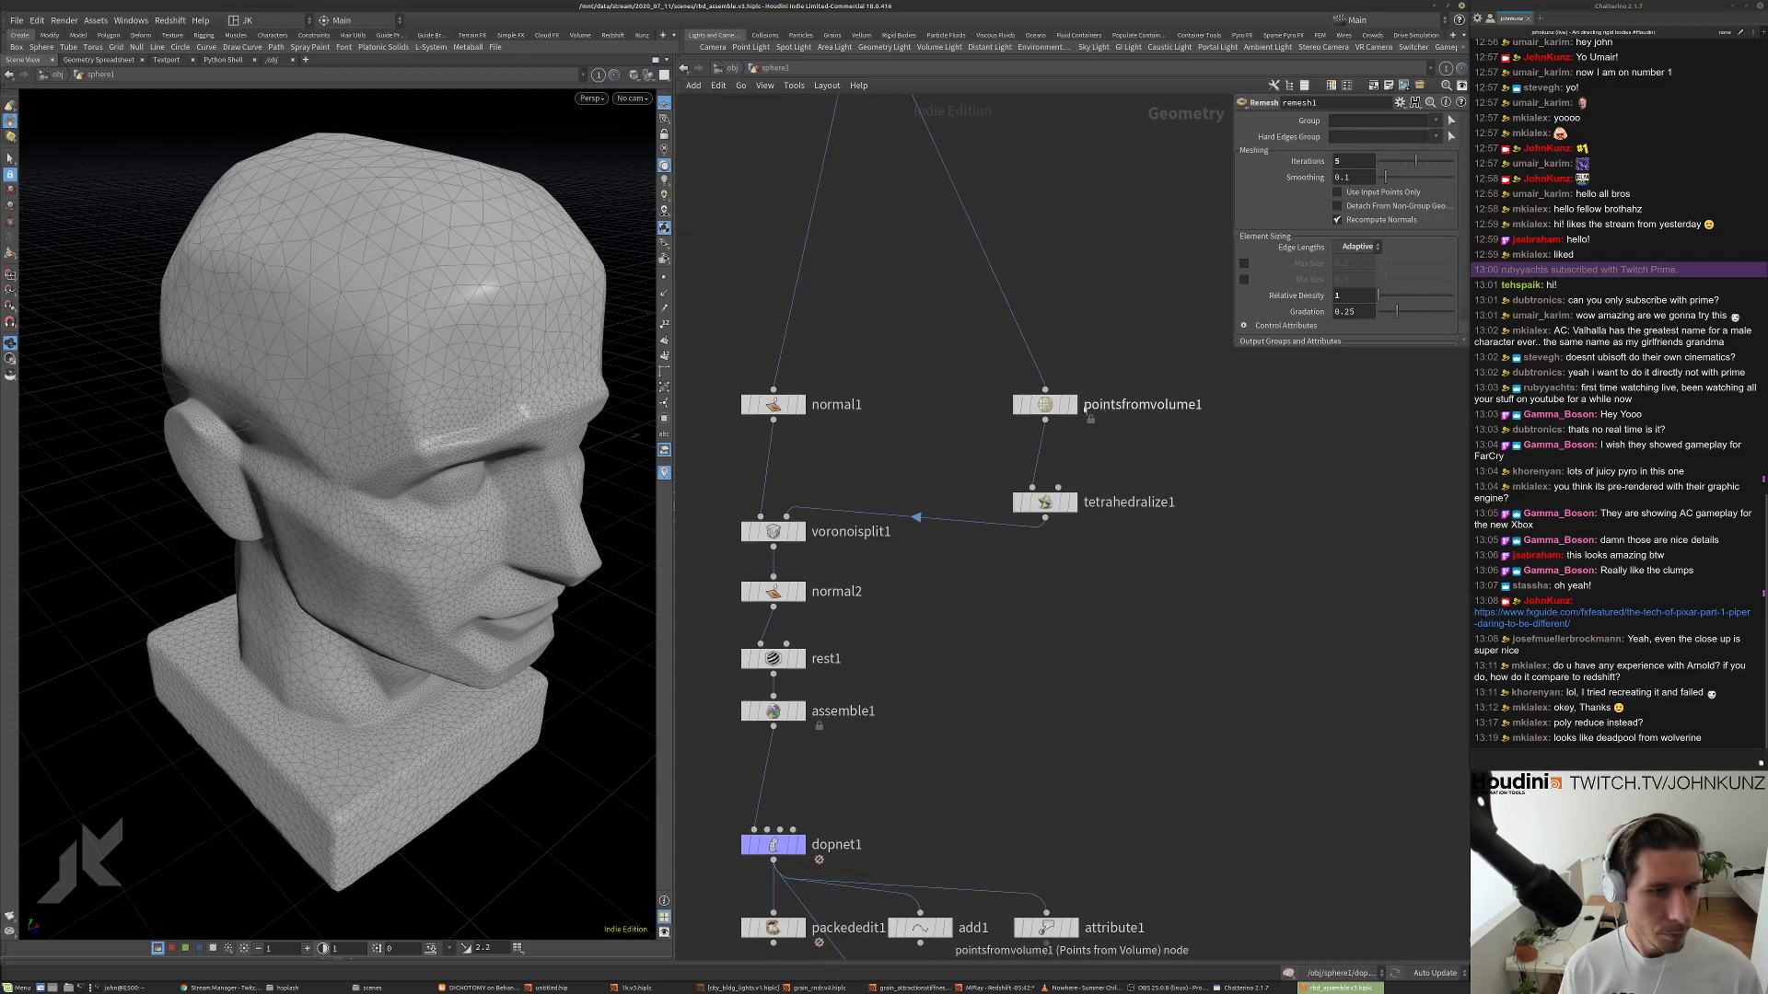
# Display pointsfromvolume1, set its point separation to 0.15 and check its geometry info.
pyautogui.click(1072, 405)
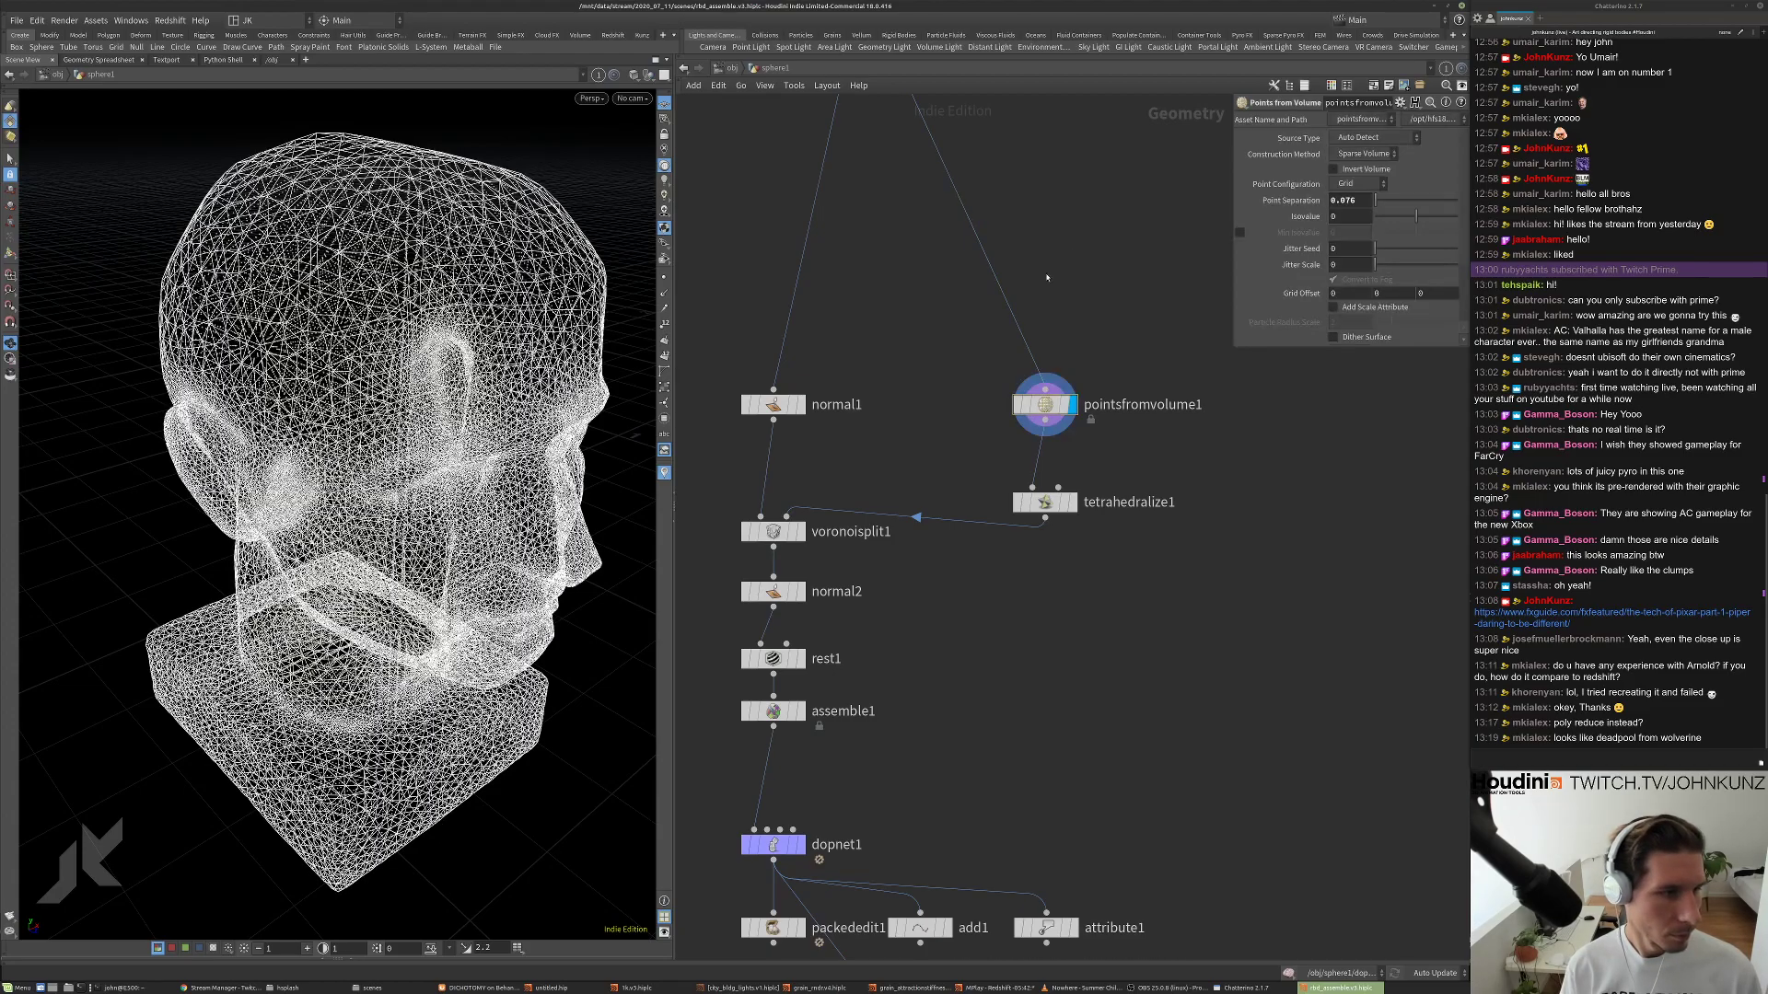
pyautogui.keyDown('alt'); pyautogui.moveTo(368, 479); pyautogui.dragTo(442, 433); pyautogui.keyUp('alt')
pyautogui.doubleClick(1342, 201)
pyautogui.write('15')
pyautogui.press('Return')
pyautogui.middleClick(1045, 410)
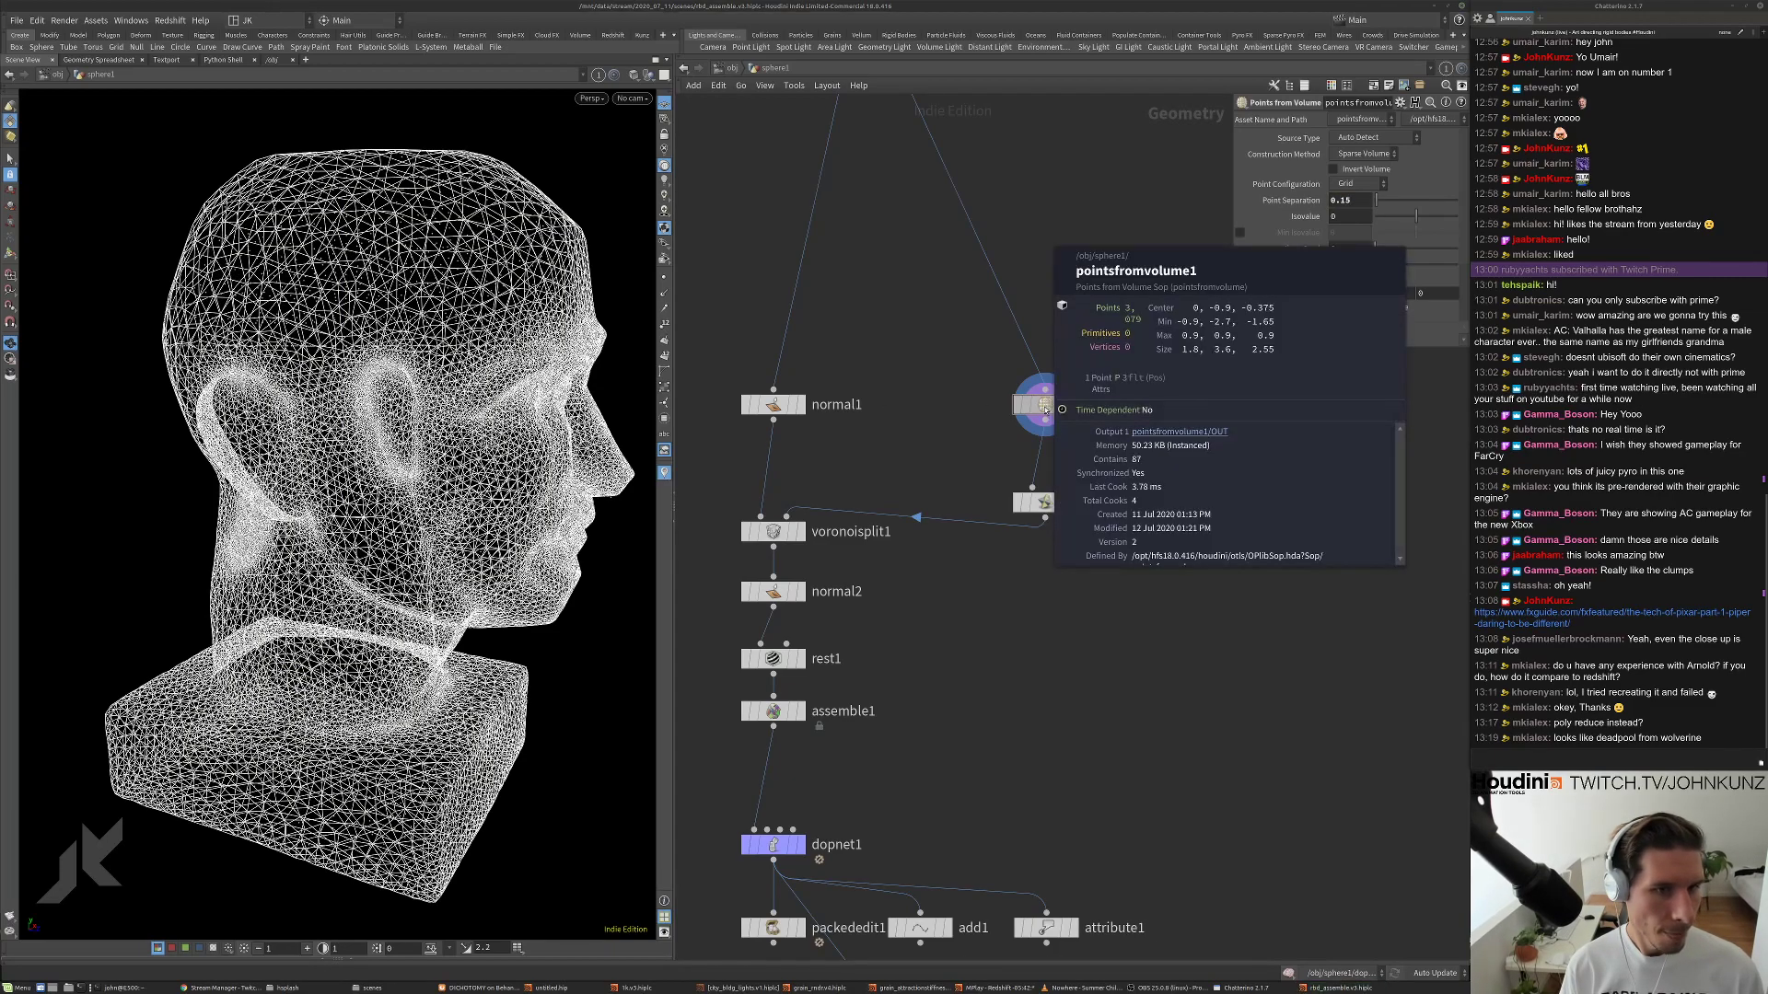
pyautogui.moveTo(947, 482); pyautogui.dragTo(975, 406, button='middle')
# Set pointsfromvolume1's point separation to 0.35.
pyautogui.doubleClick(1345, 200)
pyautogui.write('35')
pyautogui.press('Return')
pyautogui.scroll(2, 1004, 341)
pyautogui.moveTo(1104, 326); pyautogui.dragTo(1104, 293)
pyautogui.scroll(-2, 1273, 236)
pyautogui.scroll(2, 1279, 258)
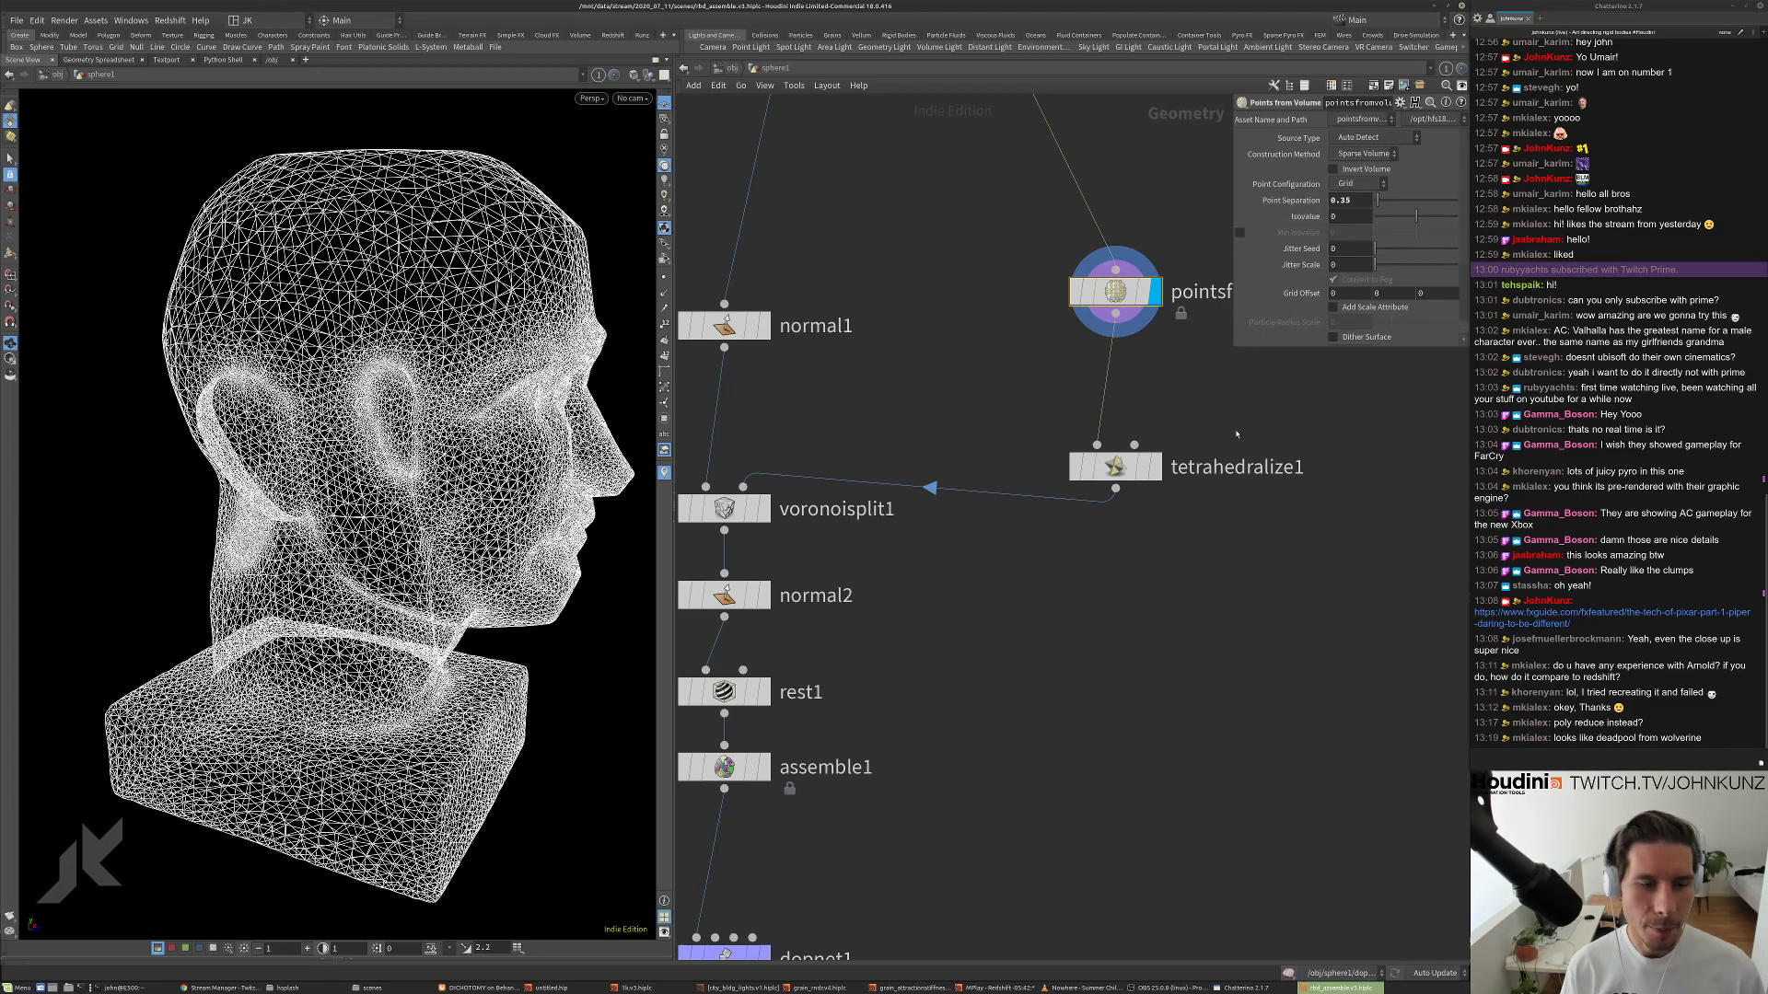
# Insert a Null node between pointsfromvolume1 and tetrahedralize1 and display it to view the points.
pyautogui.press('Tab')
pyautogui.write('nu')
pyautogui.click(1355, 375)
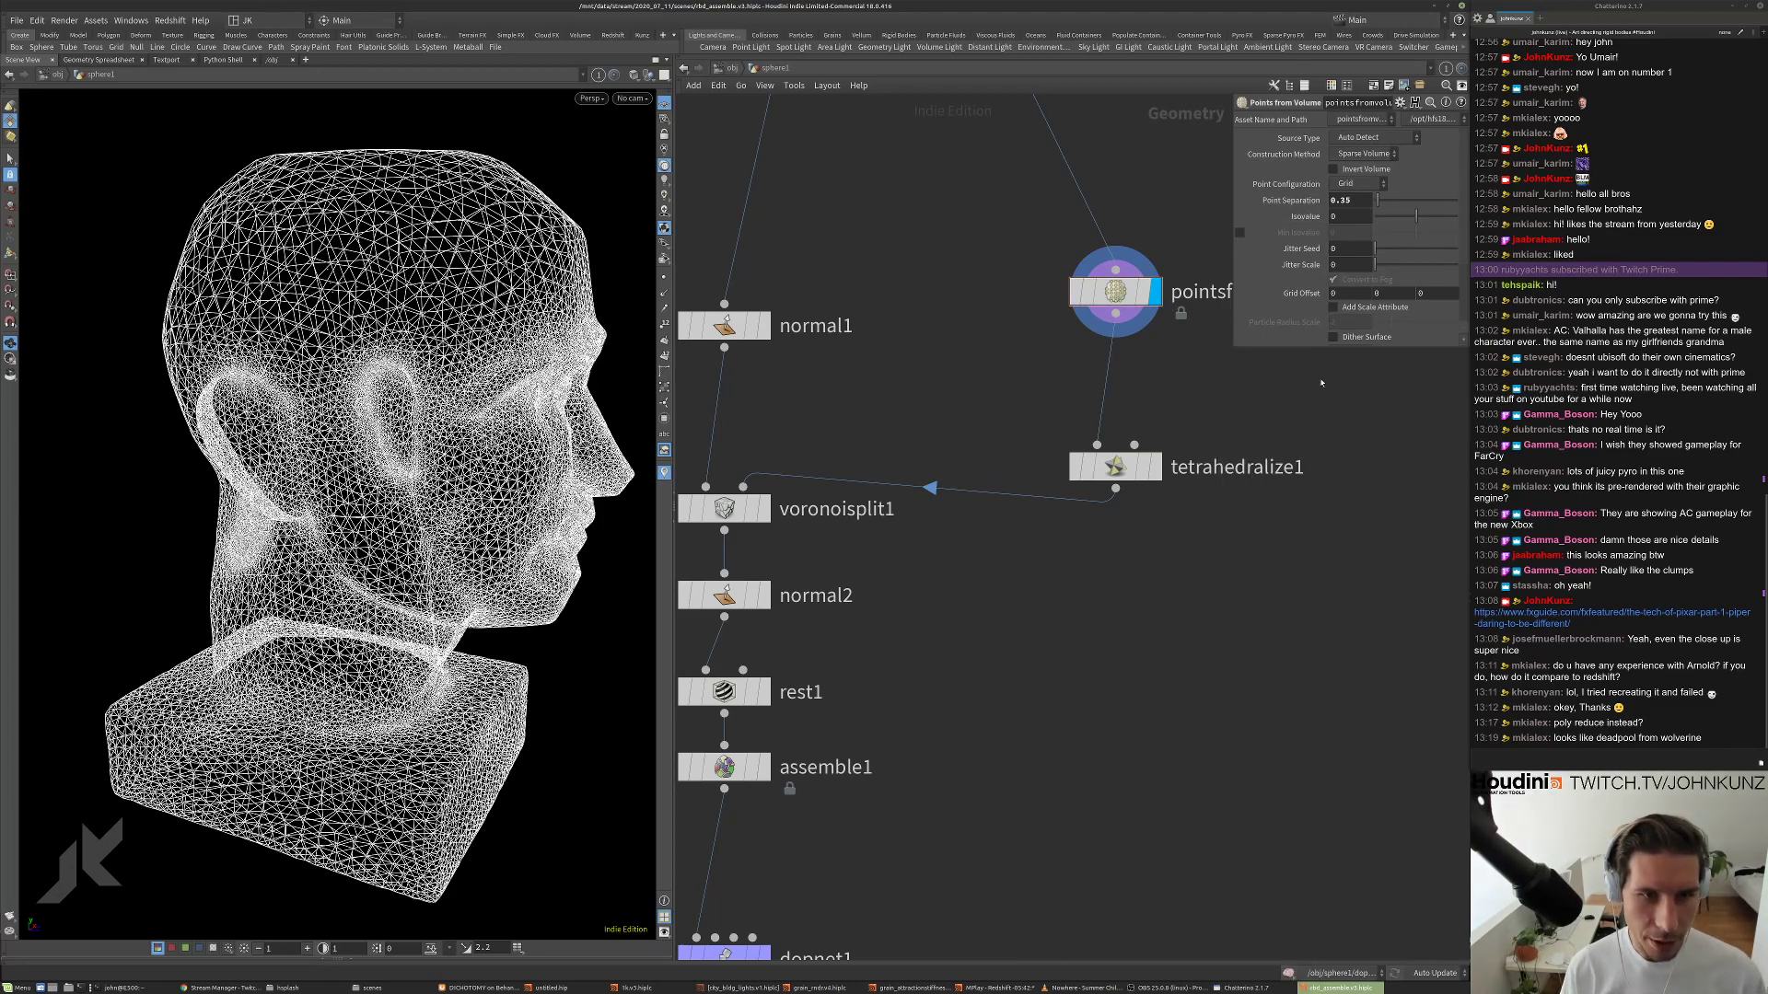
pyautogui.click(1215, 390)
pyautogui.moveTo(1215, 390); pyautogui.dragTo(1106, 386)
pyautogui.click(1154, 387)
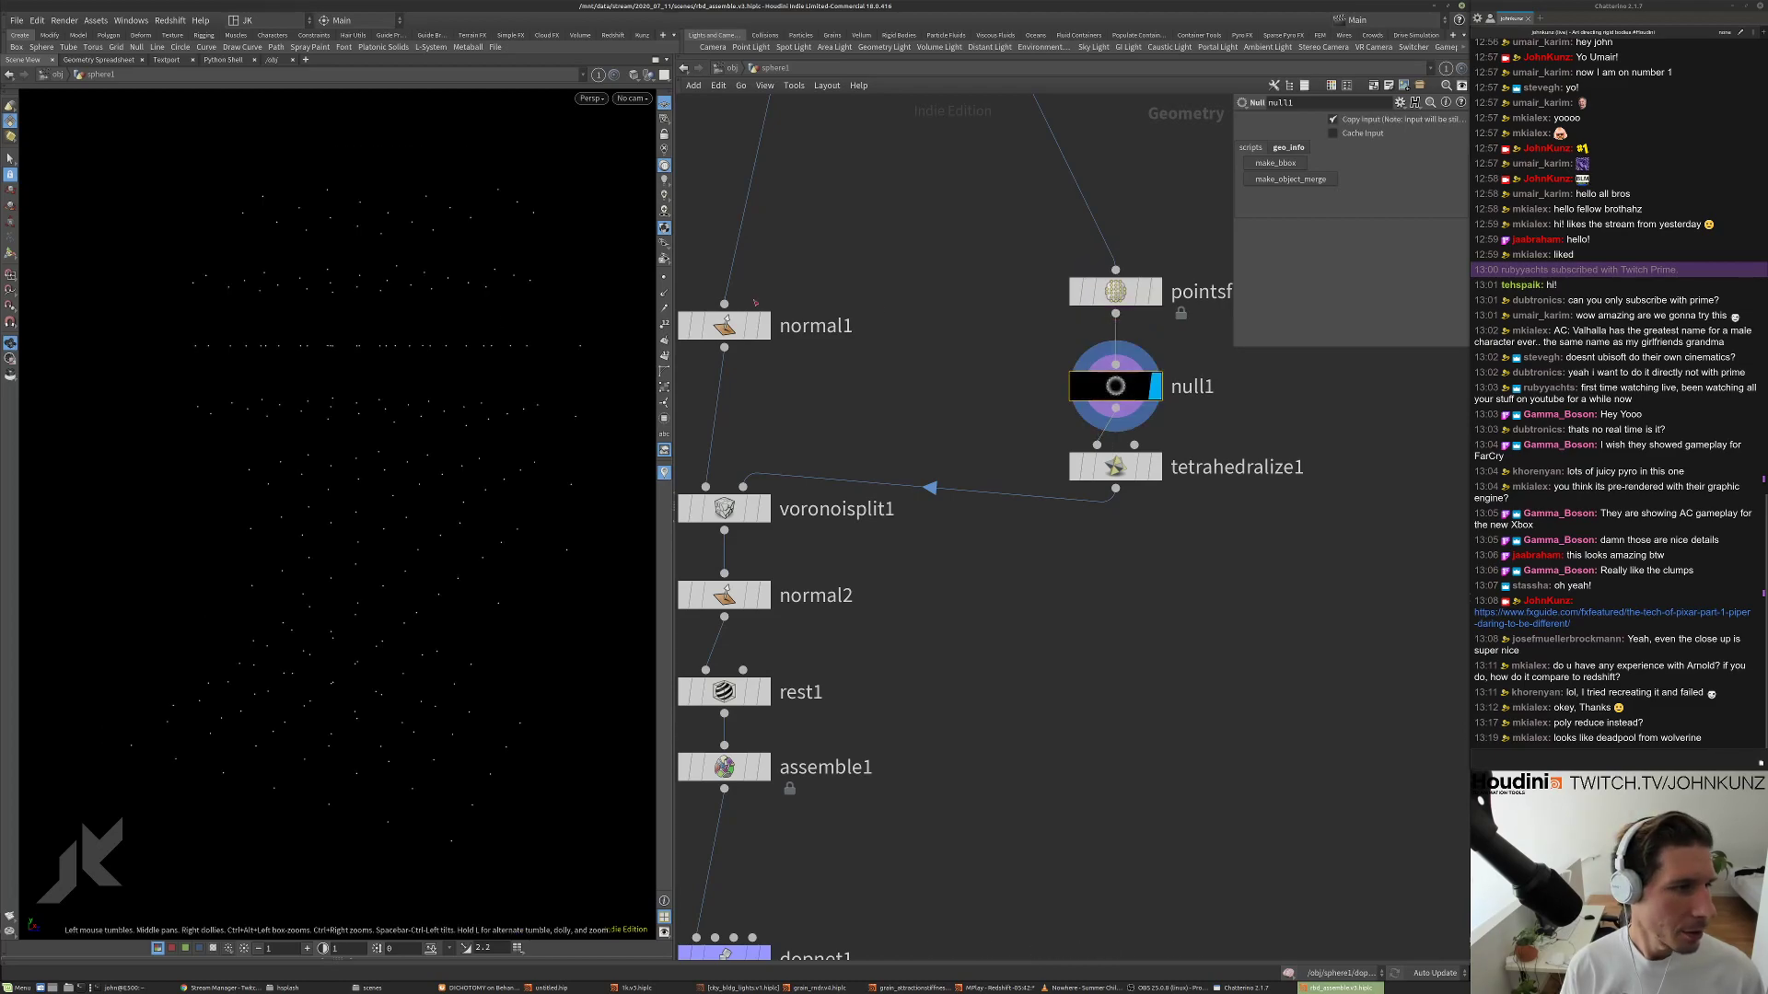
# Compare the pointsfromvolume1 and null1 displays and try a point separation of 0.2.
pyautogui.click(1154, 291)
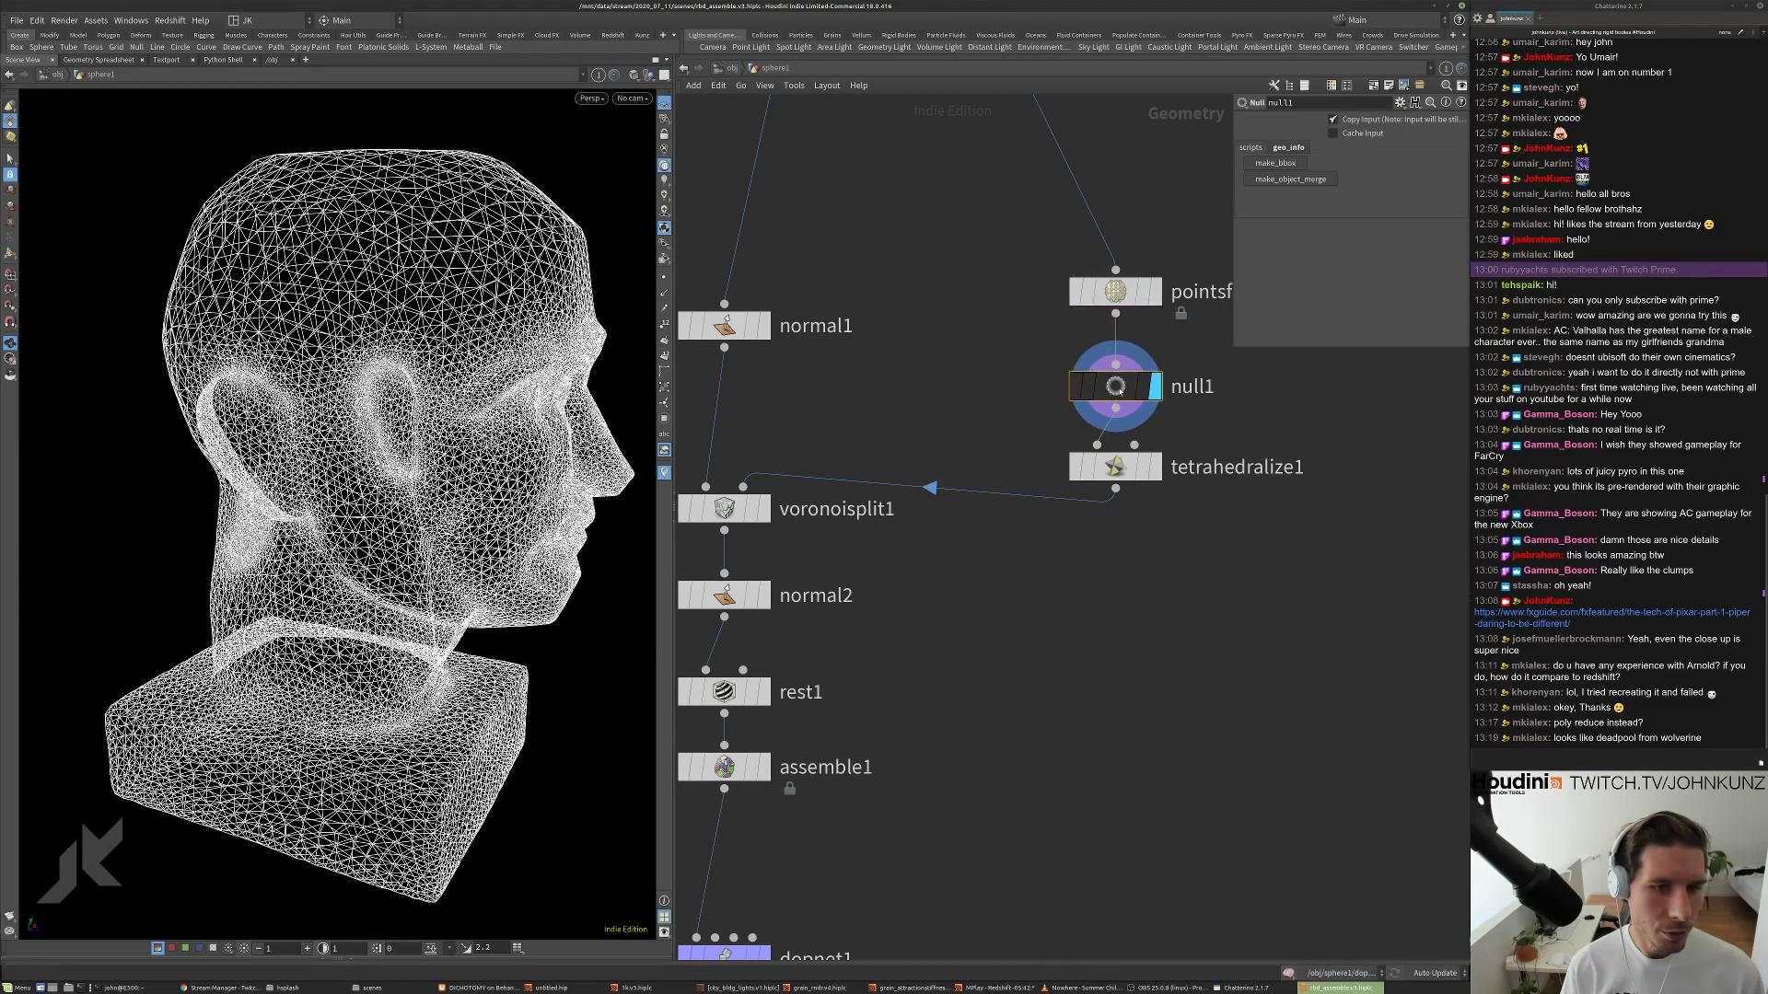
pyautogui.click(1154, 386)
pyautogui.press('Up')
pyautogui.moveTo(1362, 205); pyautogui.dragTo(1345, 208)
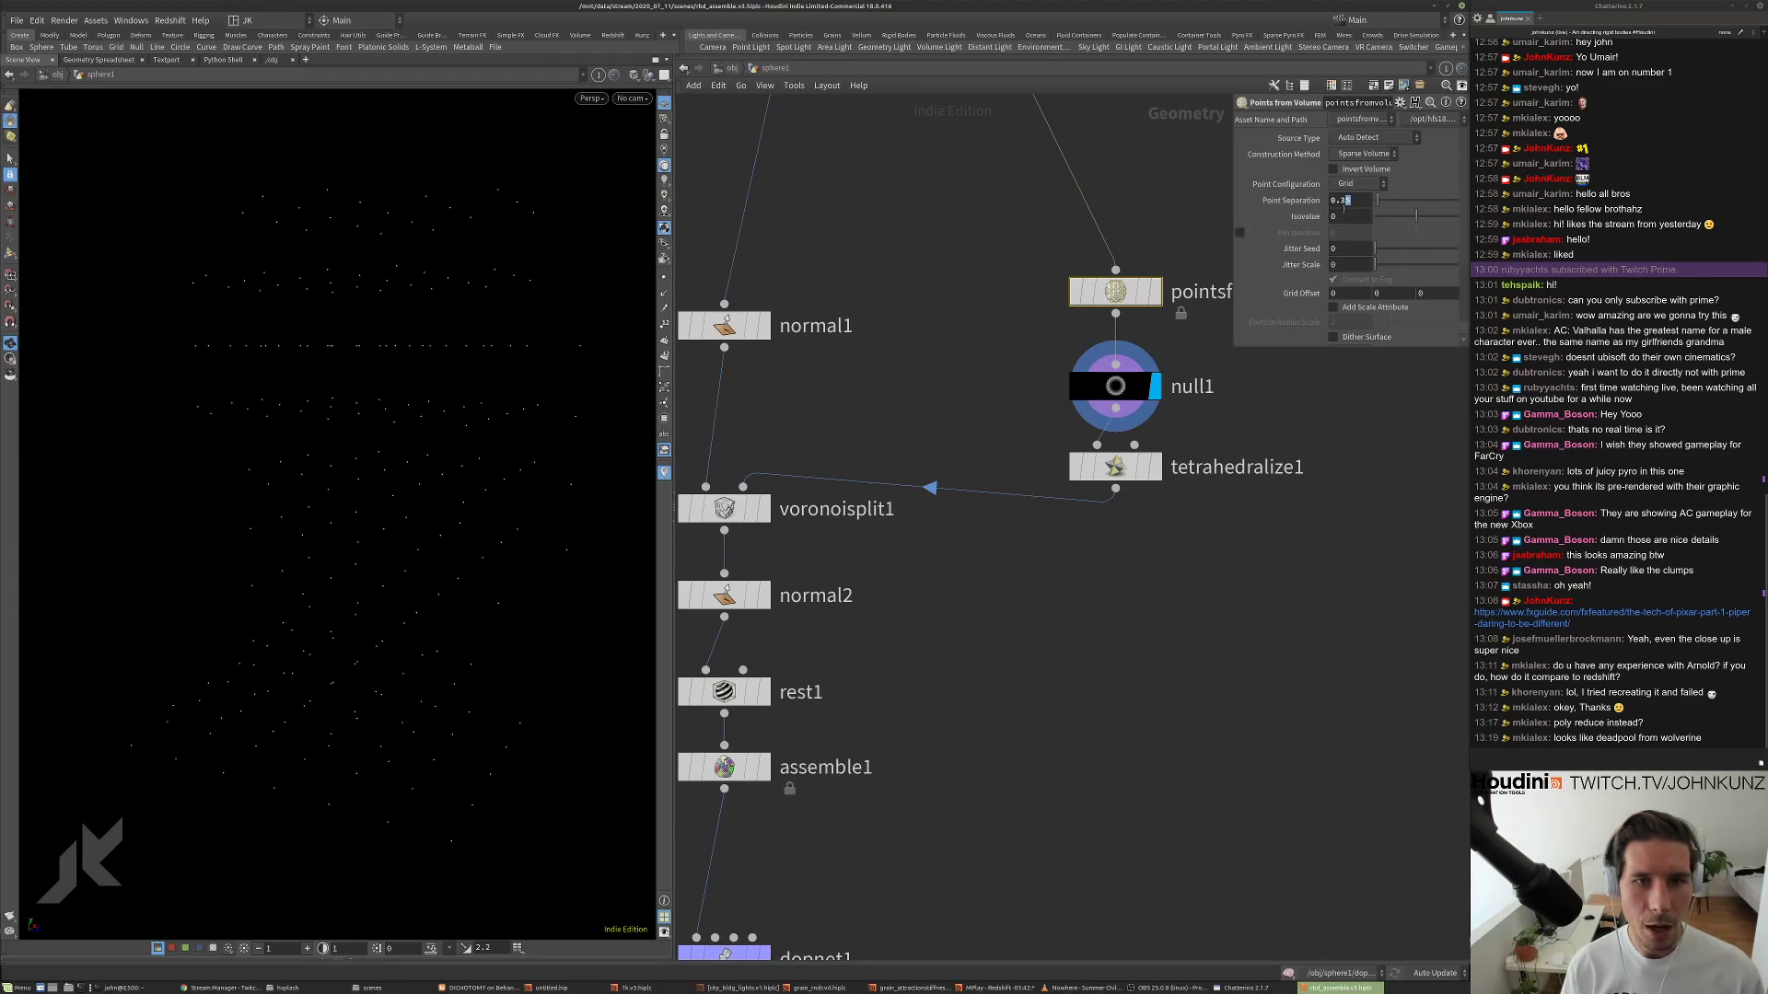
pyautogui.write('2')
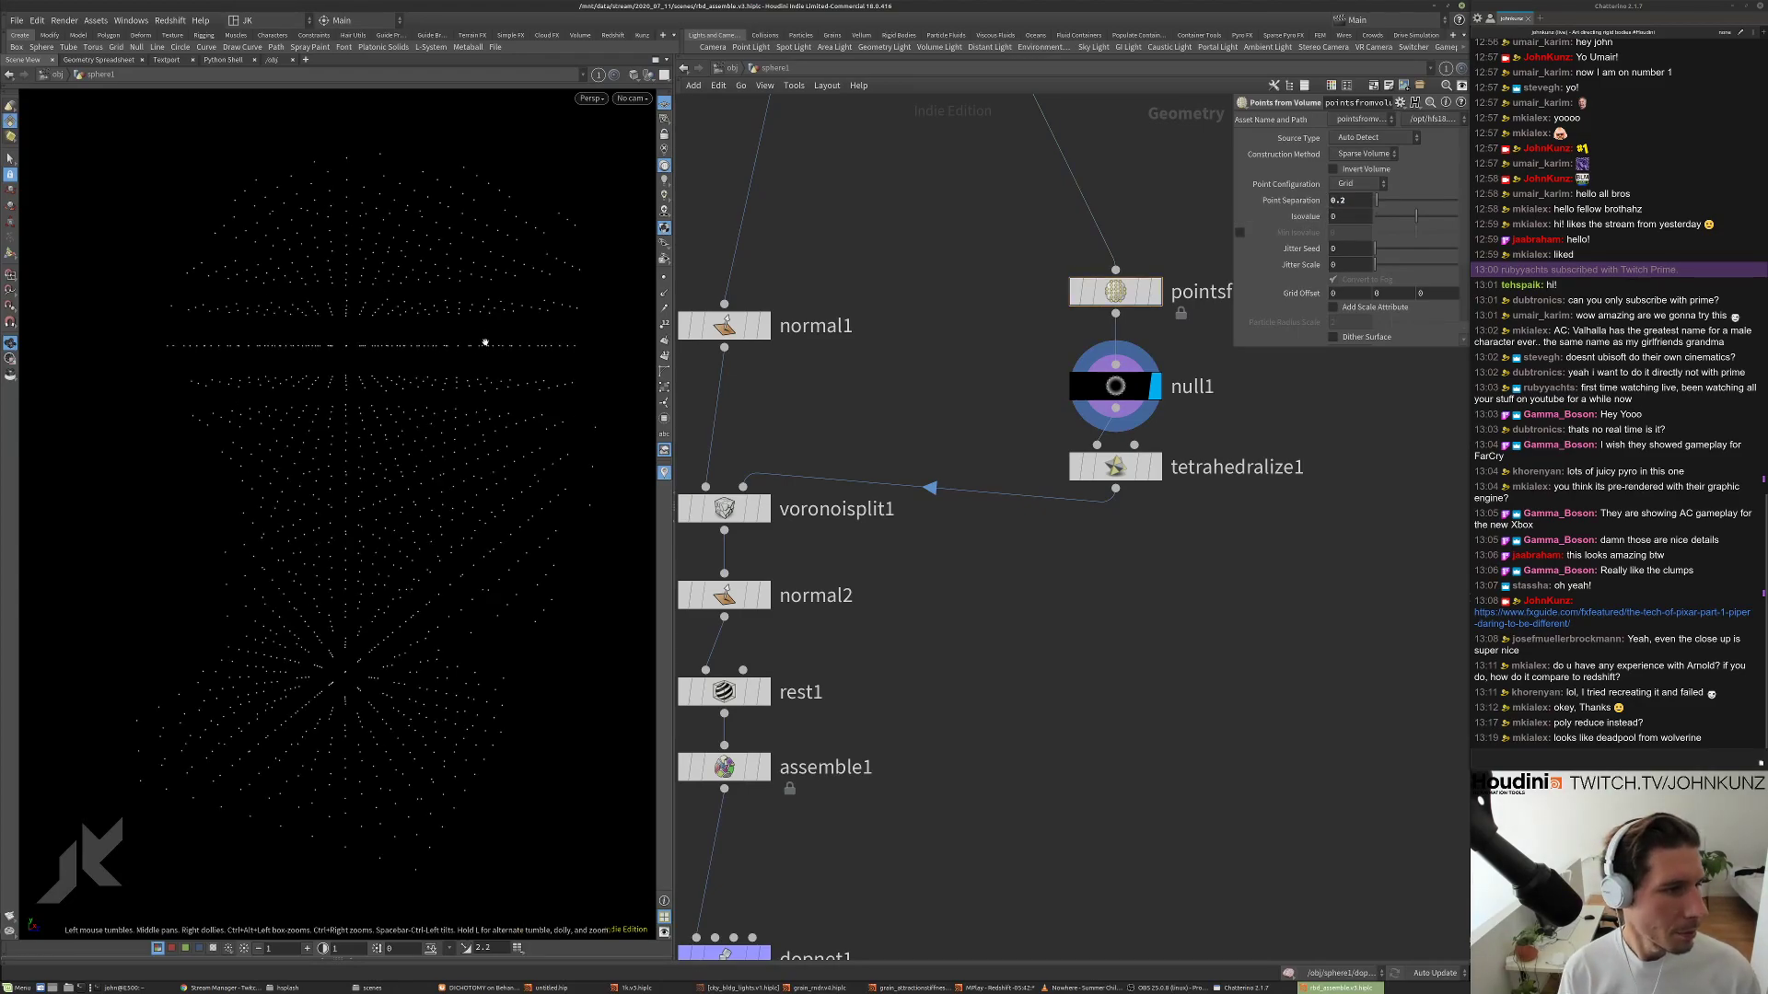
# Return the point separation to 0.35 and inspect the resulting point cloud.
pyautogui.moveTo(1352, 202); pyautogui.dragTo(1339, 203)
pyautogui.write('35')
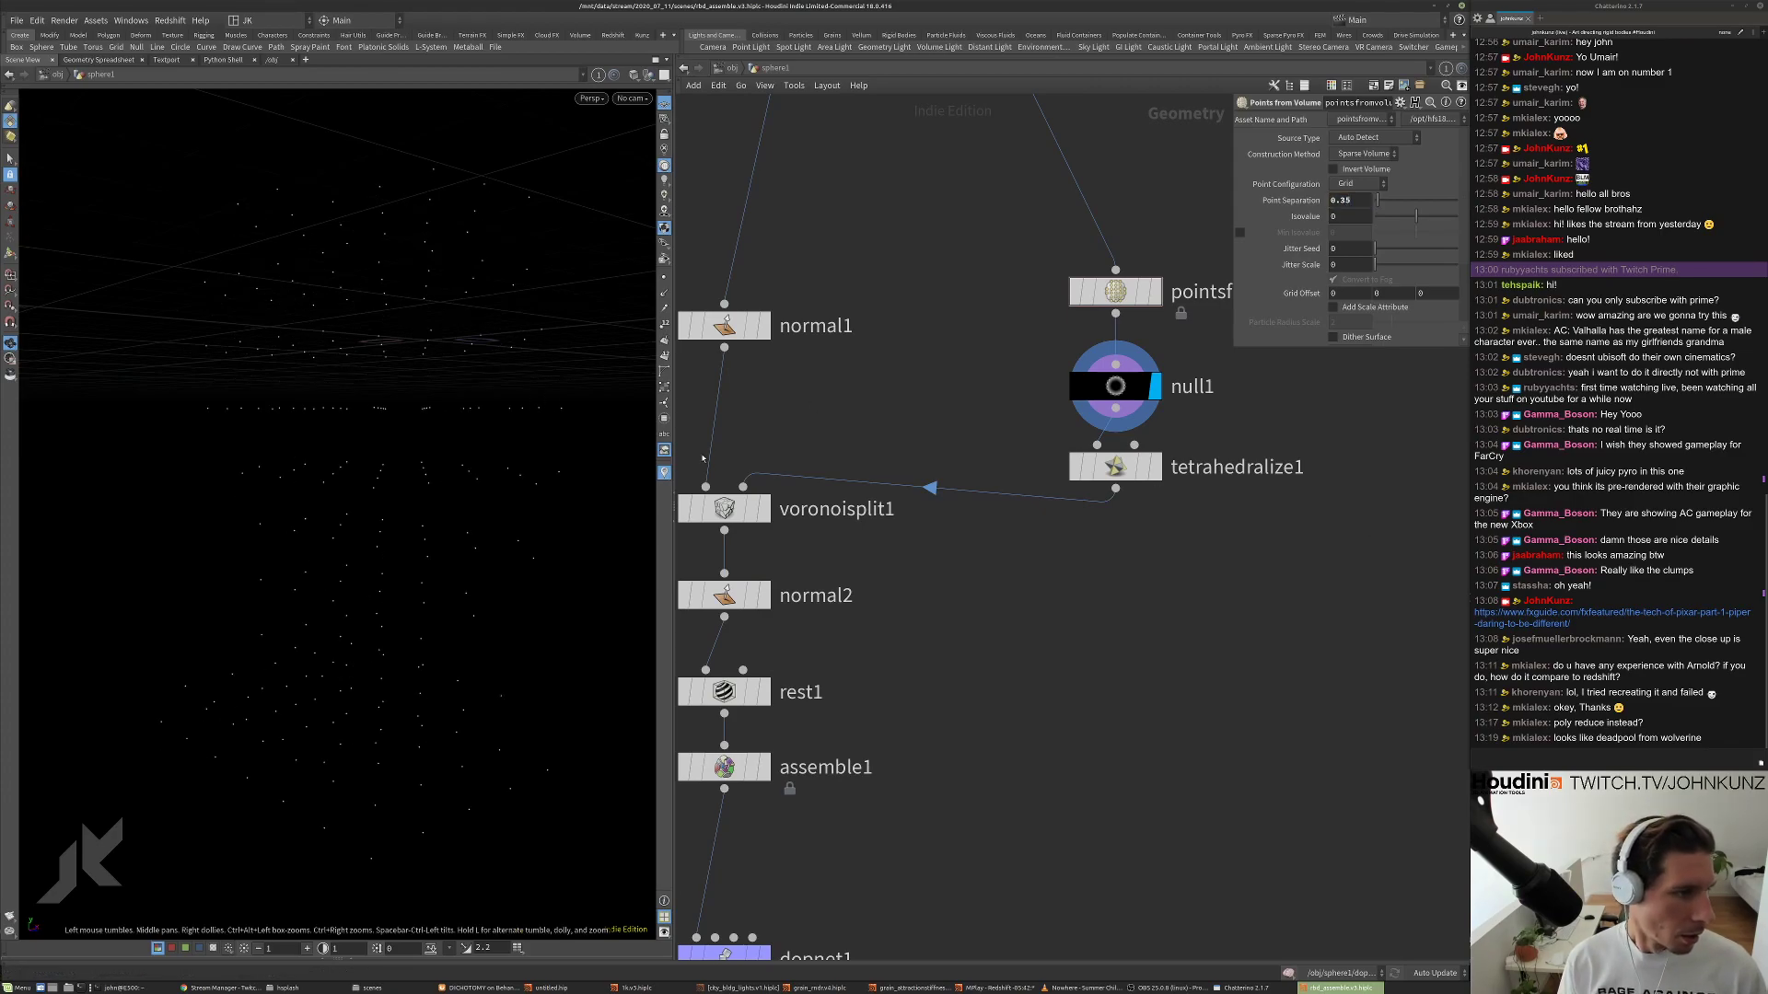
pyautogui.moveTo(283, 474); pyautogui.dragTo(299, 511)
# Check voronoisplit1's geometry info and examine the fractured head displayed at assemble1.
pyautogui.moveTo(1015, 671); pyautogui.dragTo(1038, 580, button='middle')
pyautogui.scroll(-2, 1022, 585)
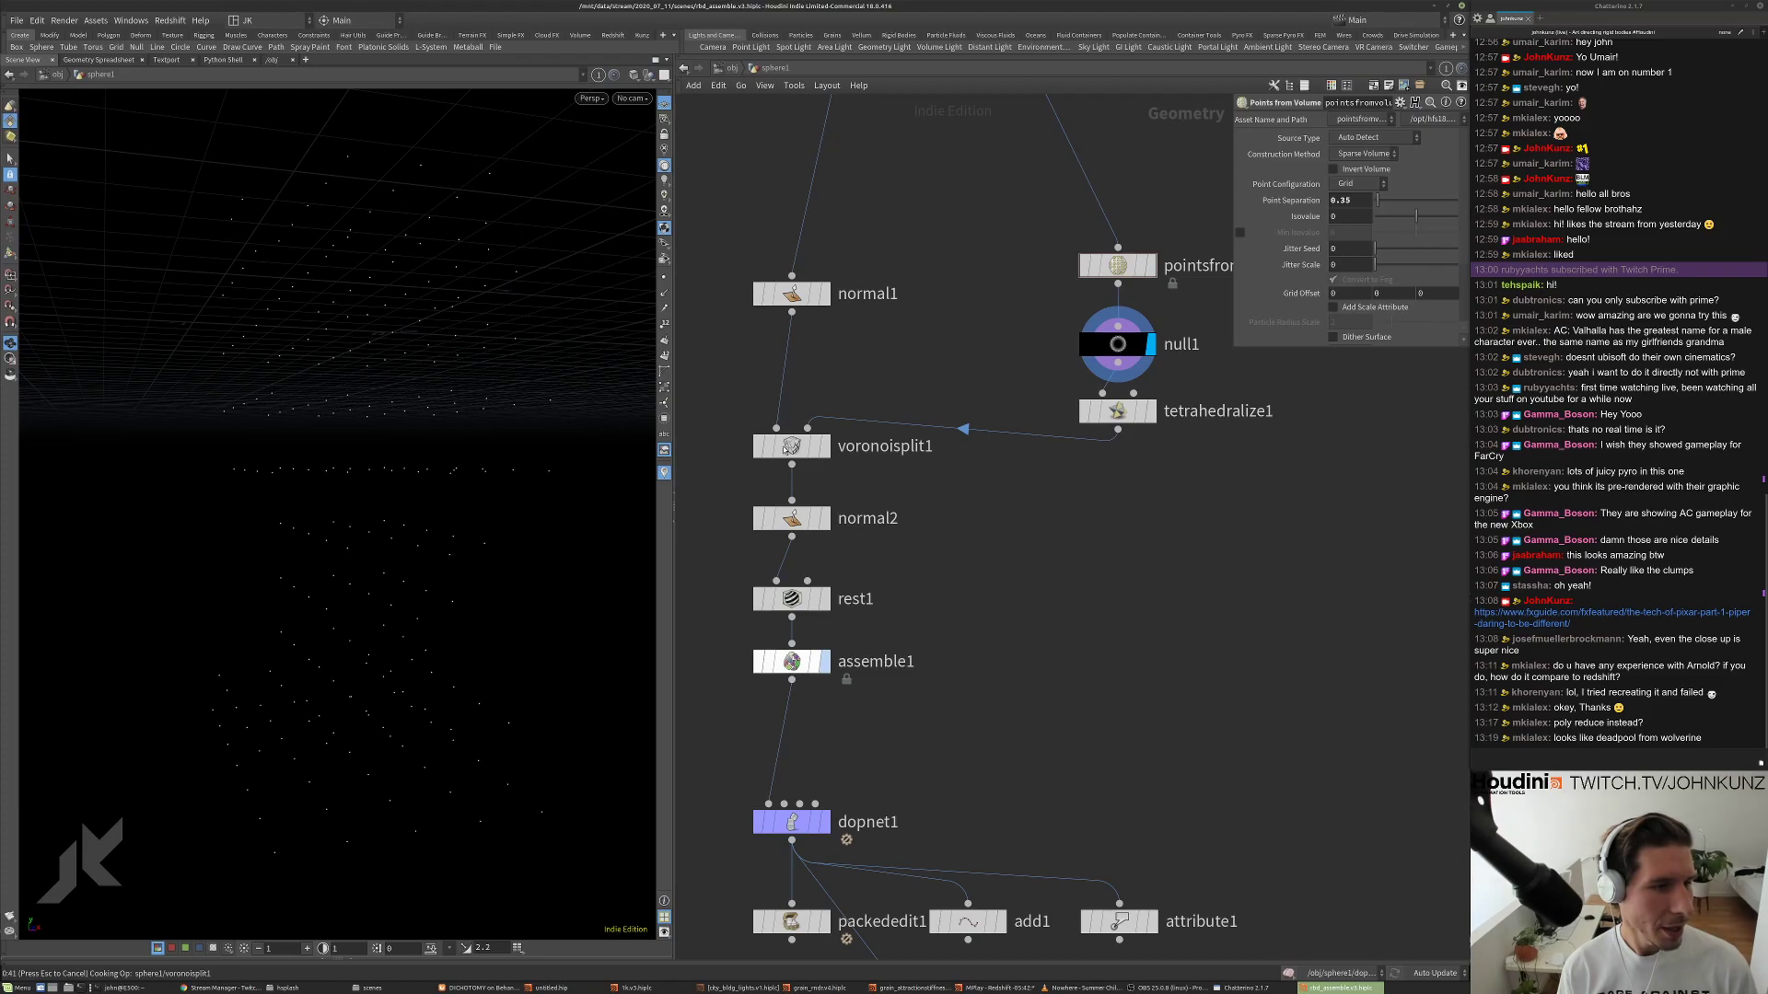
pyautogui.middleClick(792, 446)
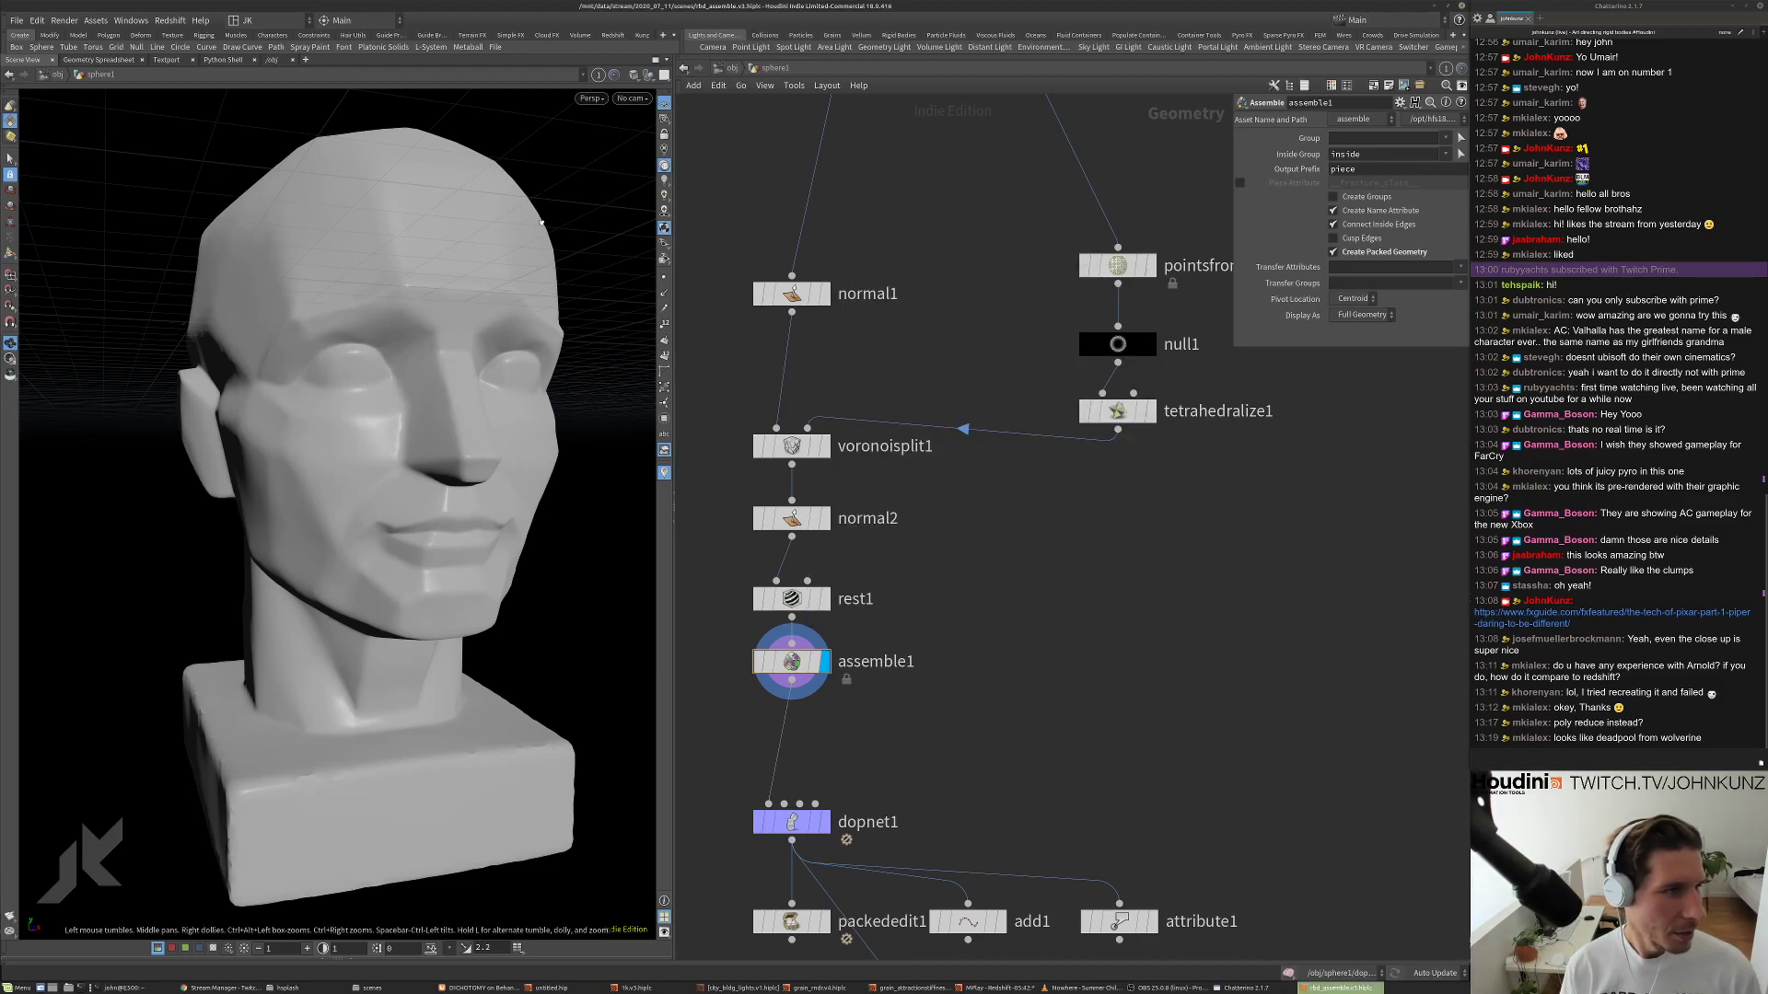
pyautogui.moveTo(542, 222); pyautogui.dragTo(545, 219)
pyautogui.scroll(-3, 436, 306)
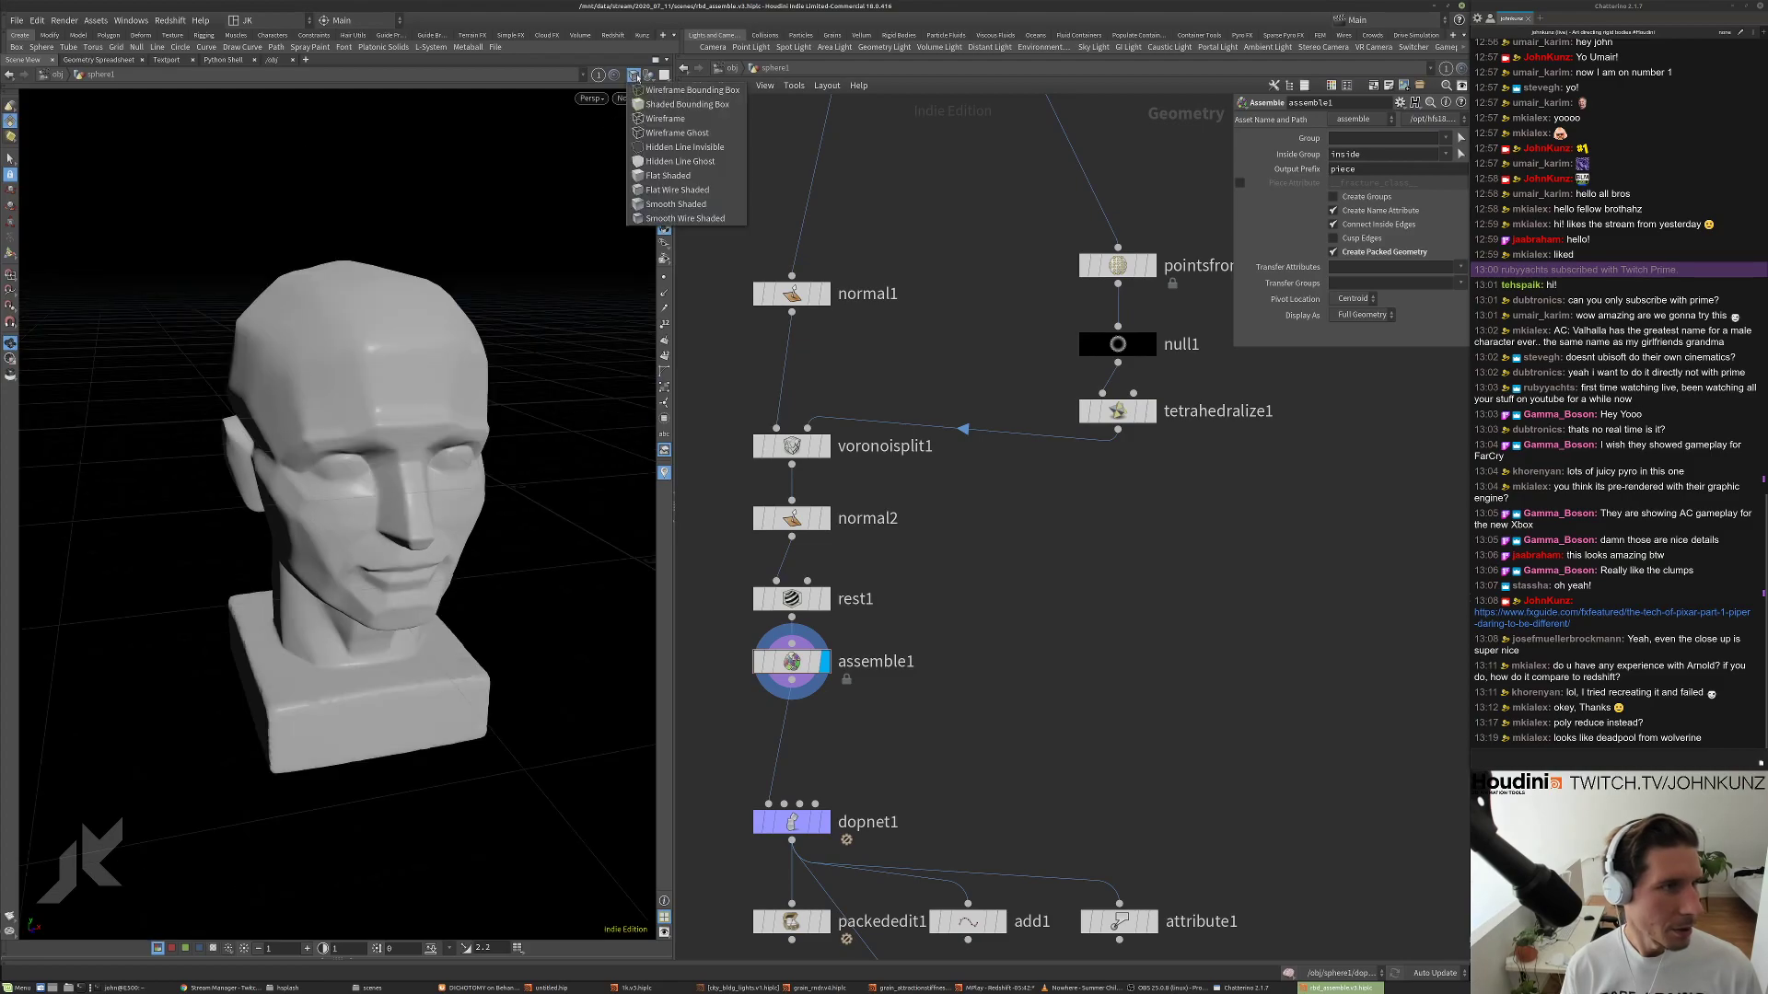
# Branch a displayed Attribute Randomize node for Cd off assemble1 and set its attribute class to Primitives.
pyautogui.moveTo(820, 713); pyautogui.dragTo(888, 530, button='middle')
pyautogui.scroll(-2, 889, 530)
pyautogui.moveTo(810, 571); pyautogui.dragTo(1112, 566, button='middle')
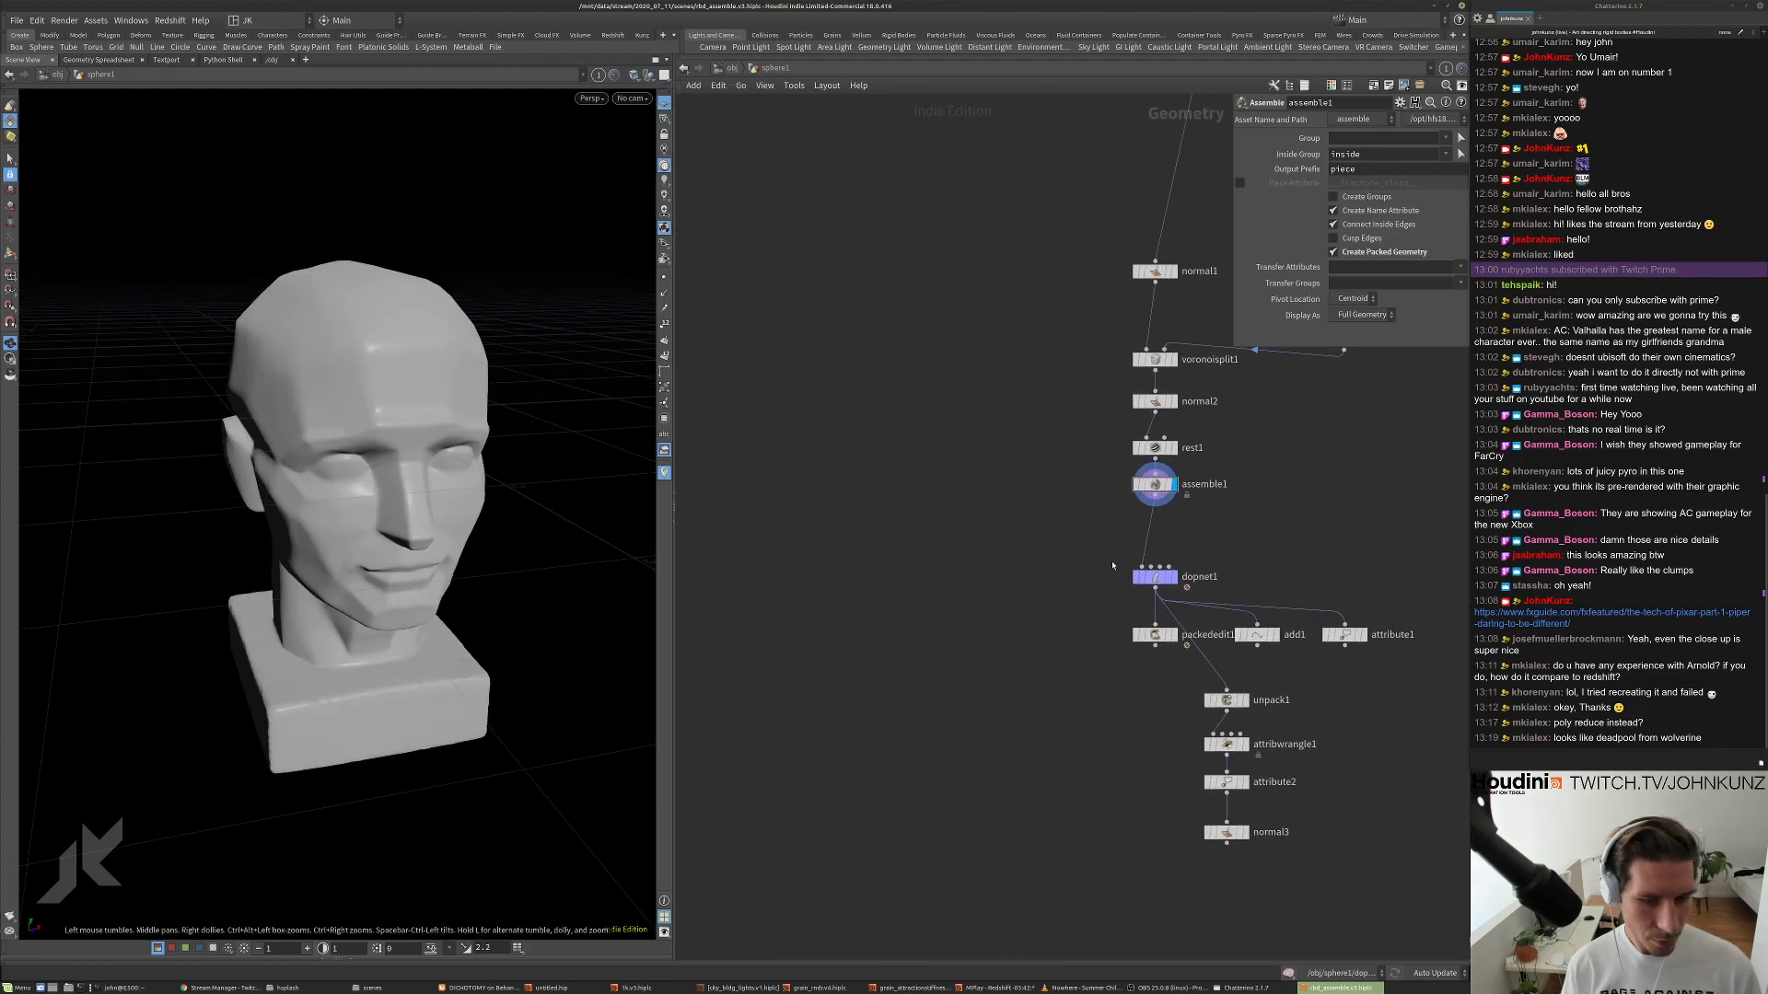
pyautogui.scroll(3, 1250, 440)
pyautogui.press('Tab')
pyautogui.write('ran')
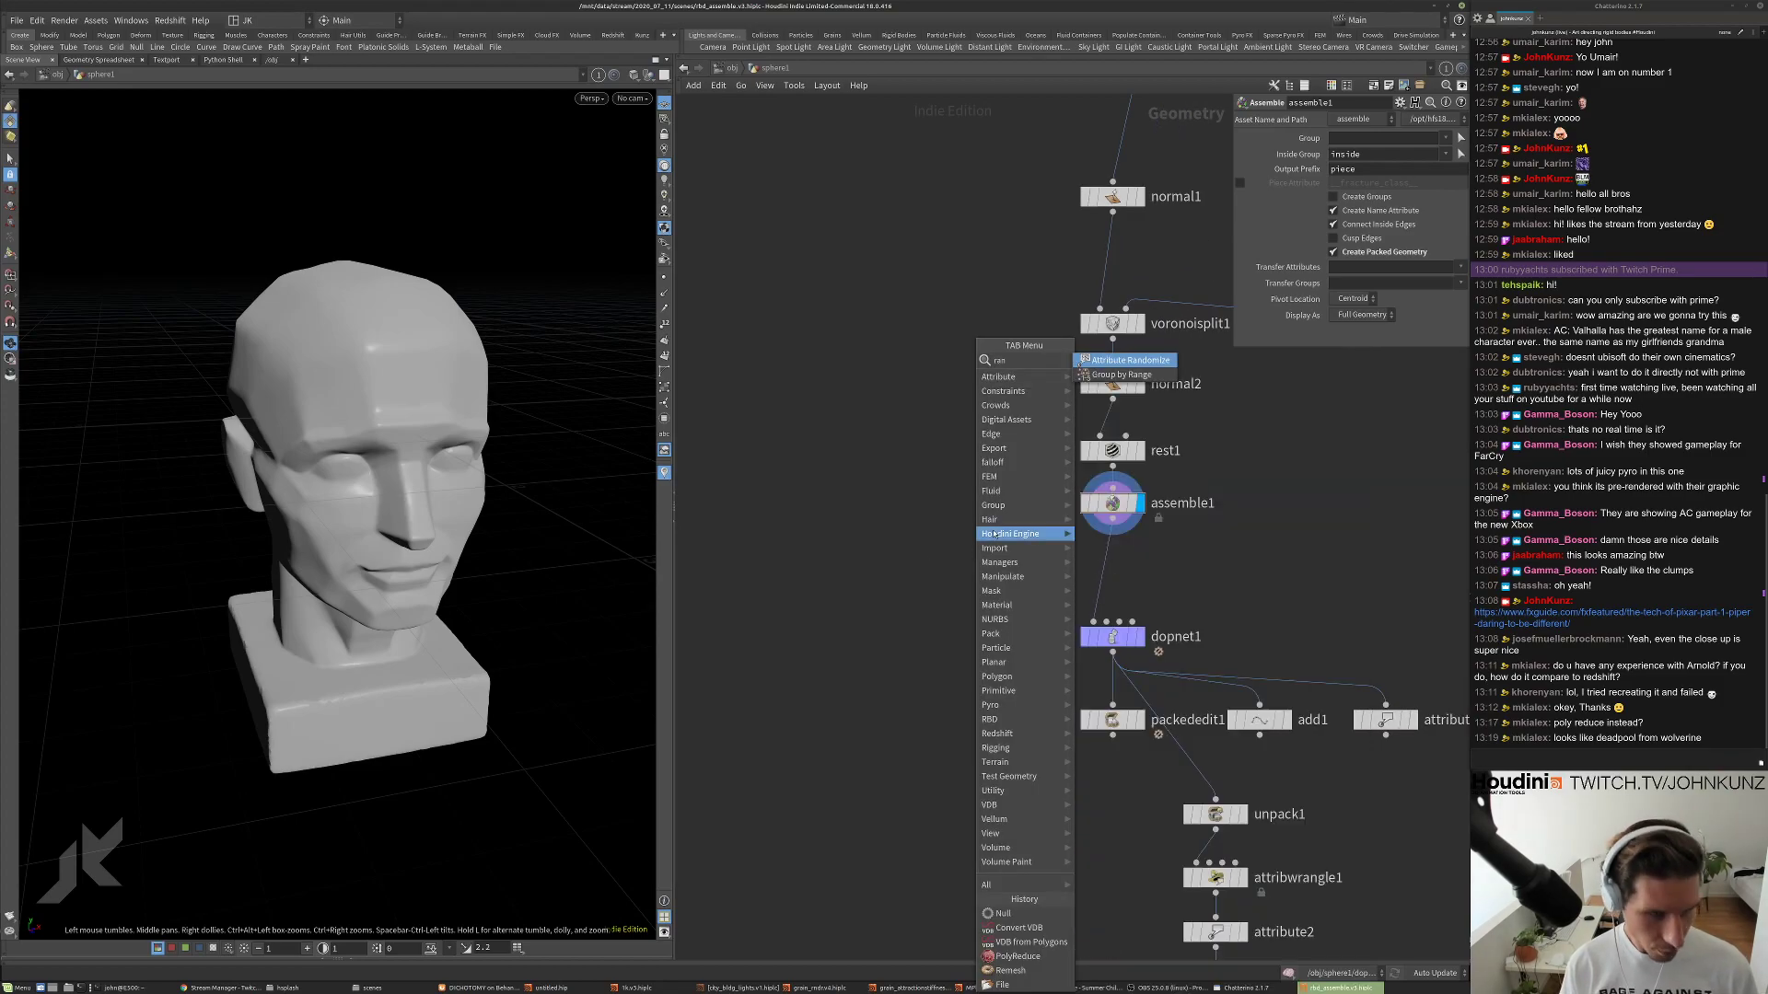
pyautogui.click(1128, 360)
pyautogui.click(966, 562)
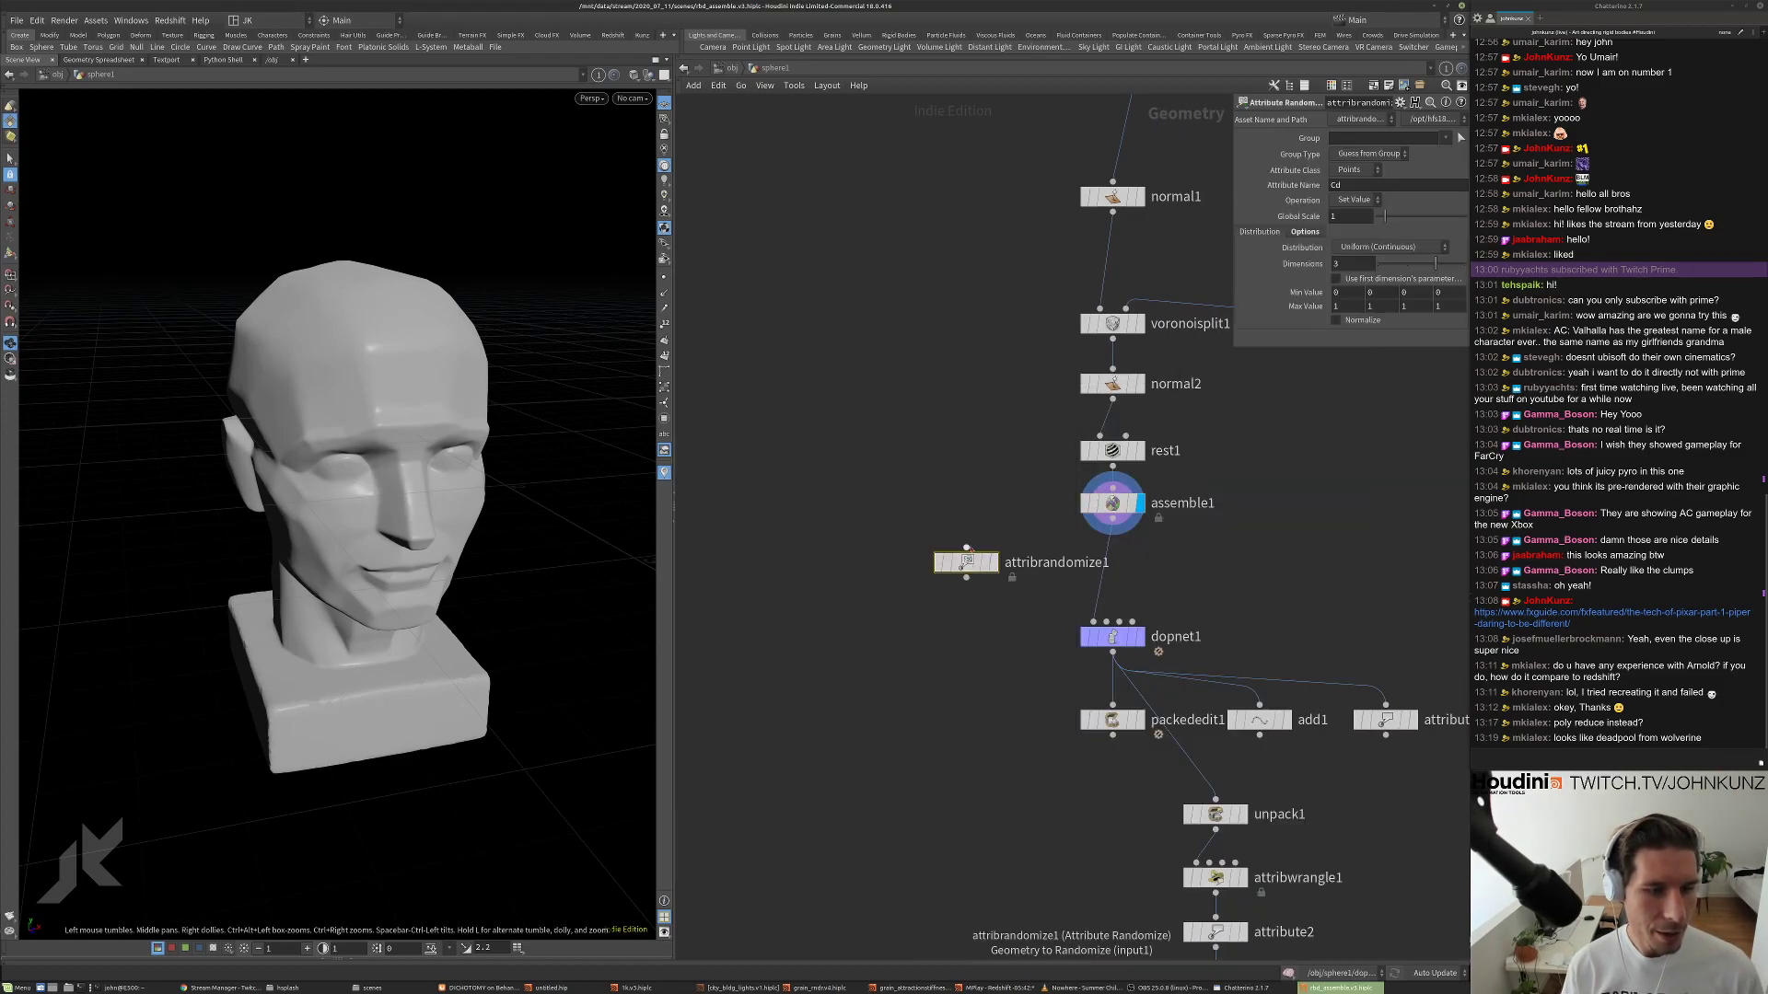
pyautogui.click(993, 561)
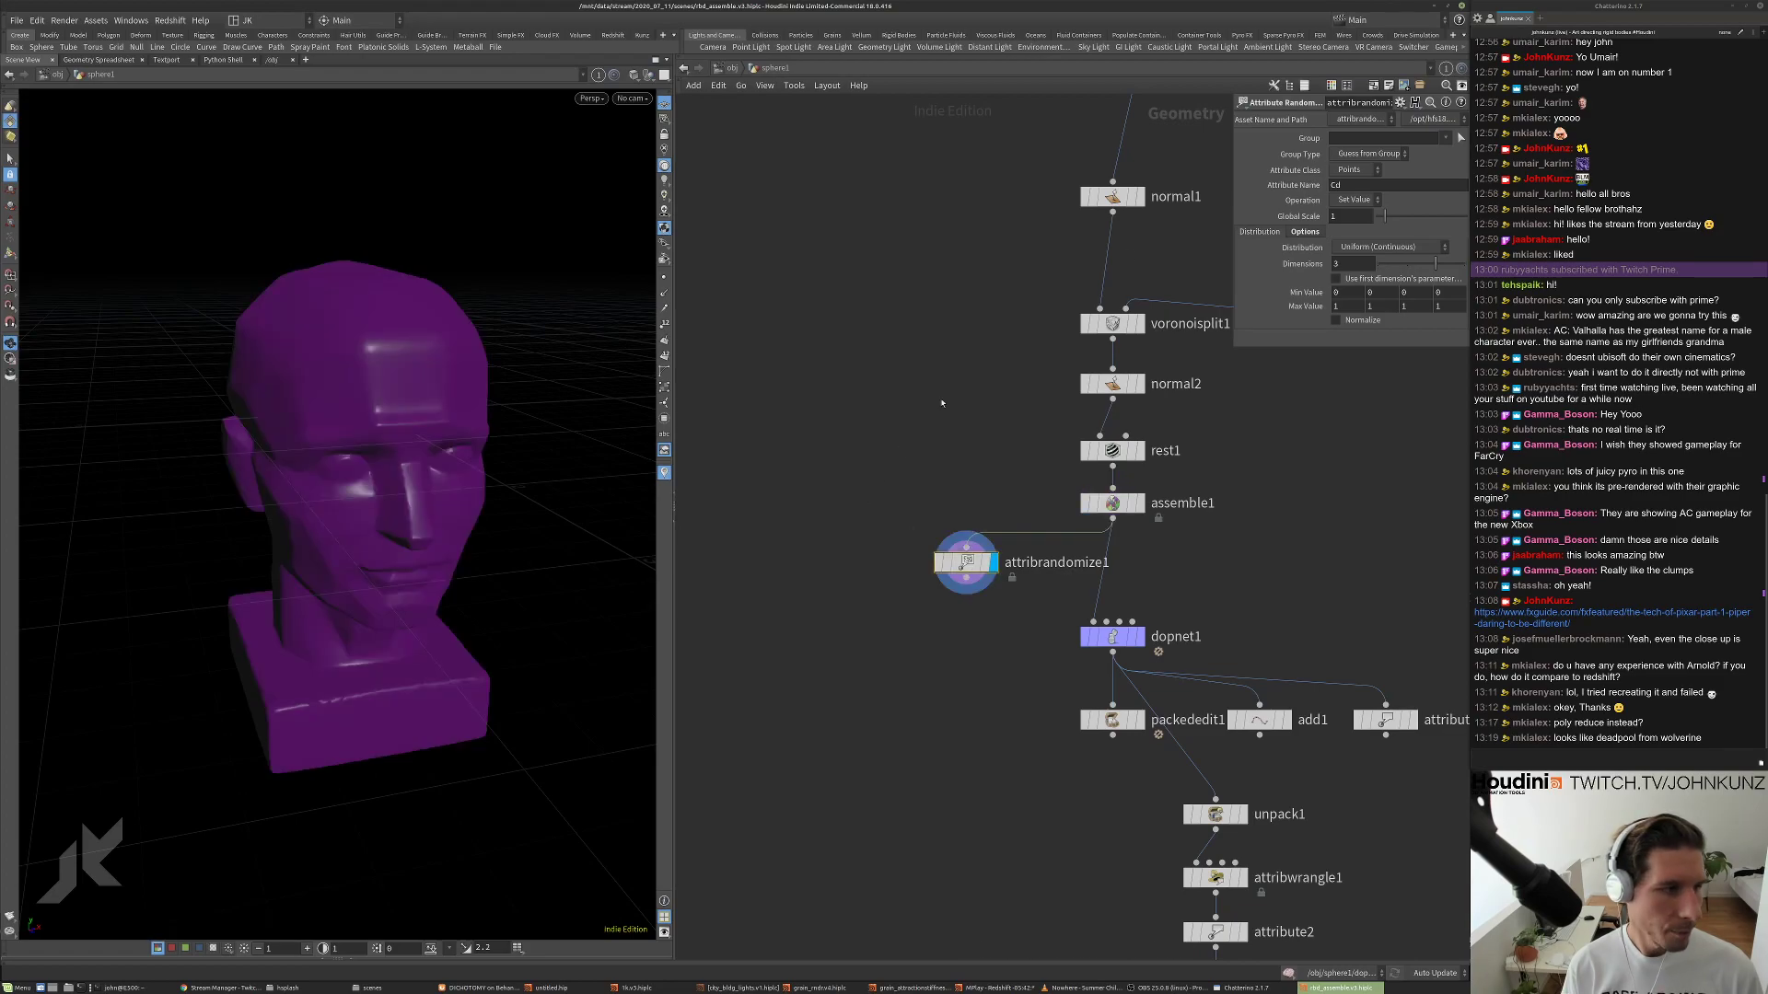
pyautogui.click(1357, 169)
pyautogui.click(1354, 208)
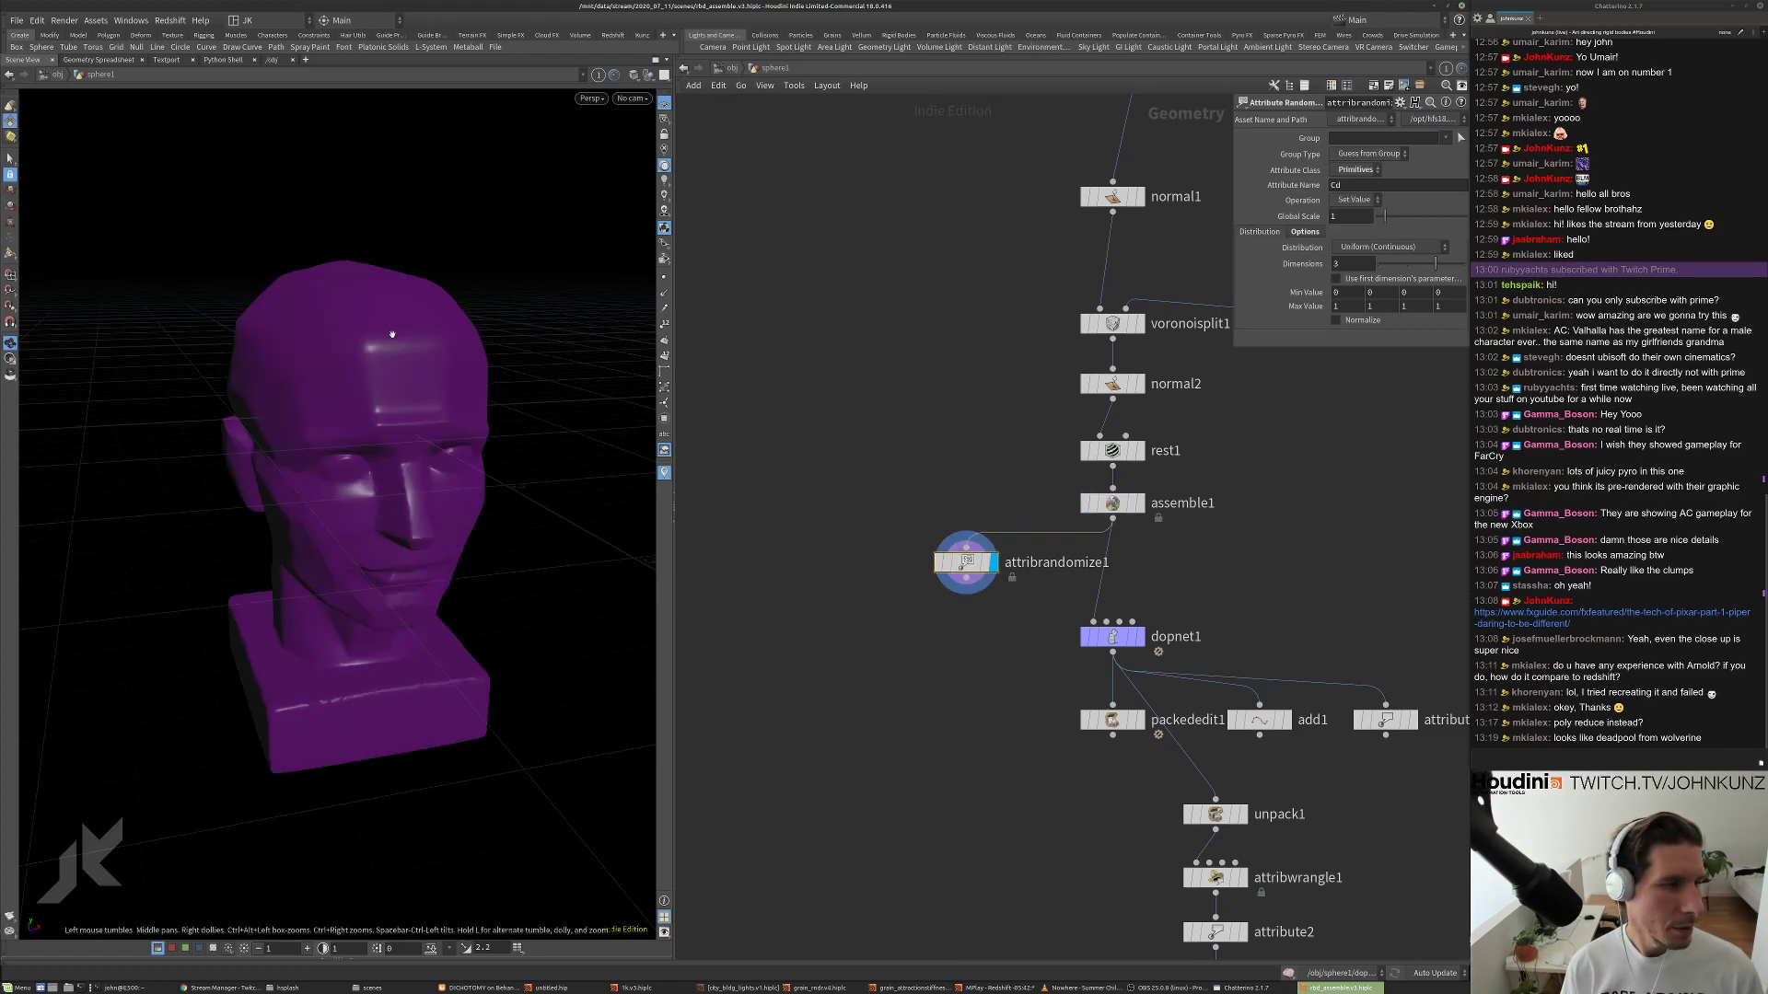
# Compare the geometry info of voronoisplit1 and assemble1.
pyautogui.click(1114, 503)
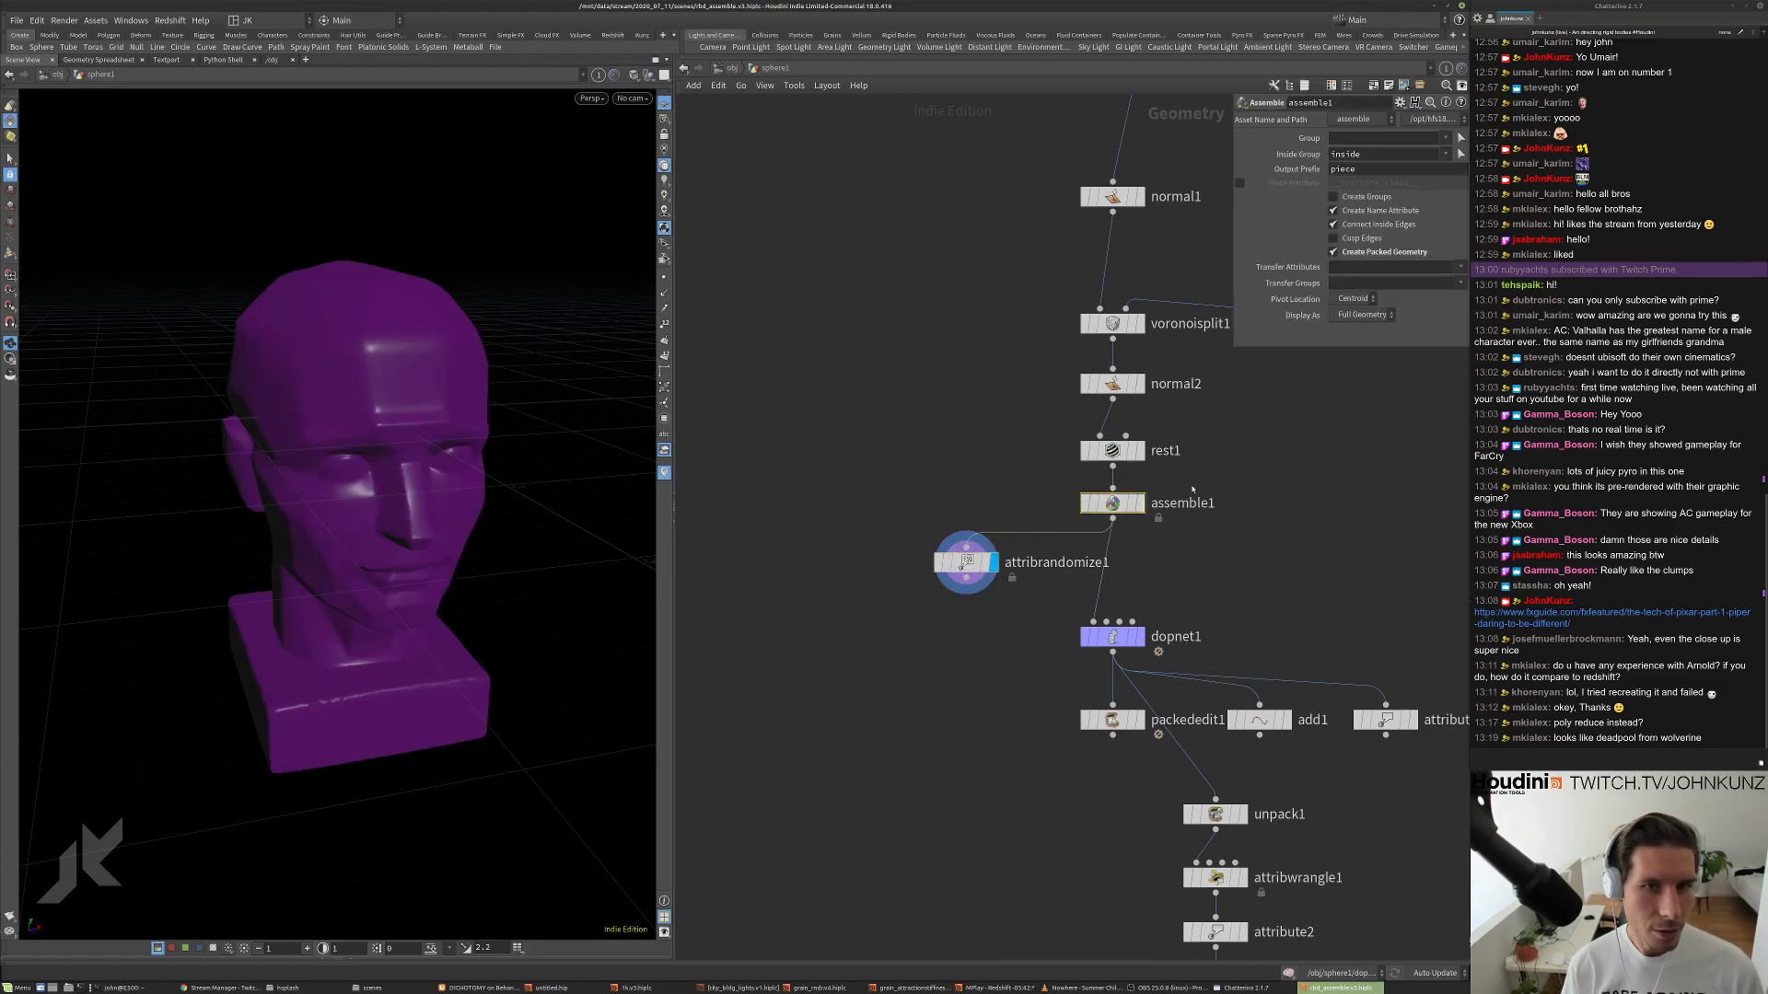
pyautogui.scroll(2, 1088, 489)
pyautogui.middleClick(1063, 256)
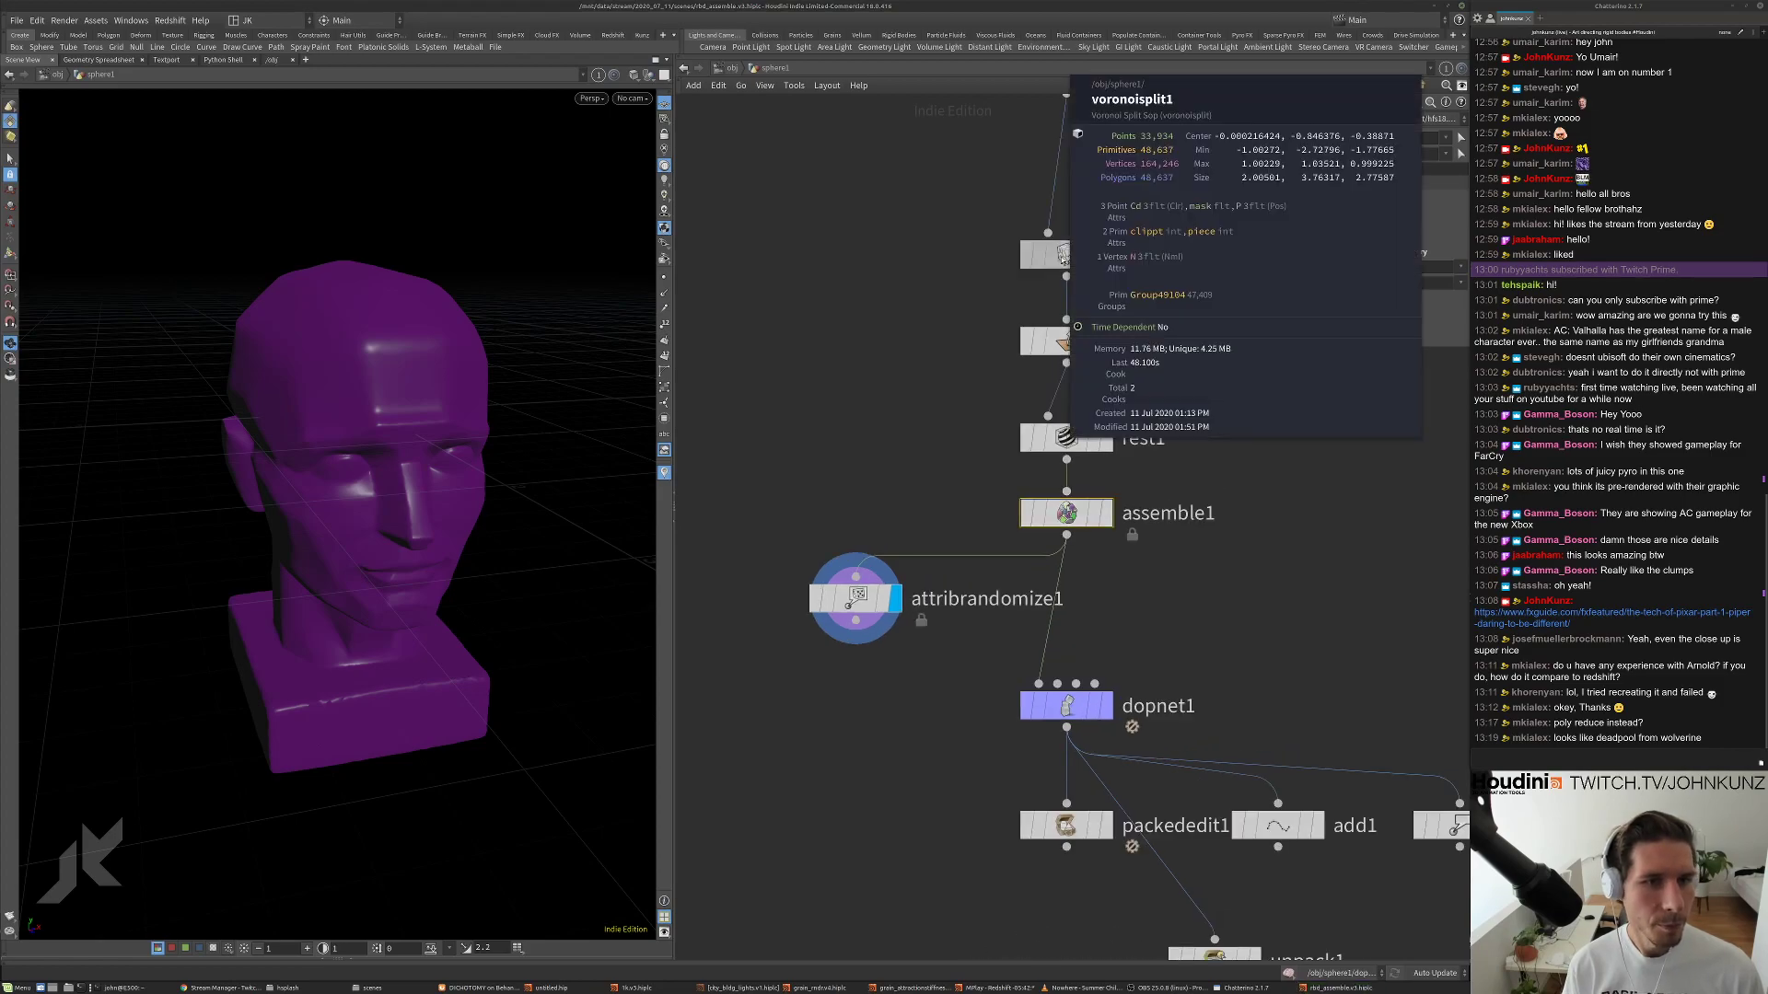
pyautogui.middleClick(1066, 513)
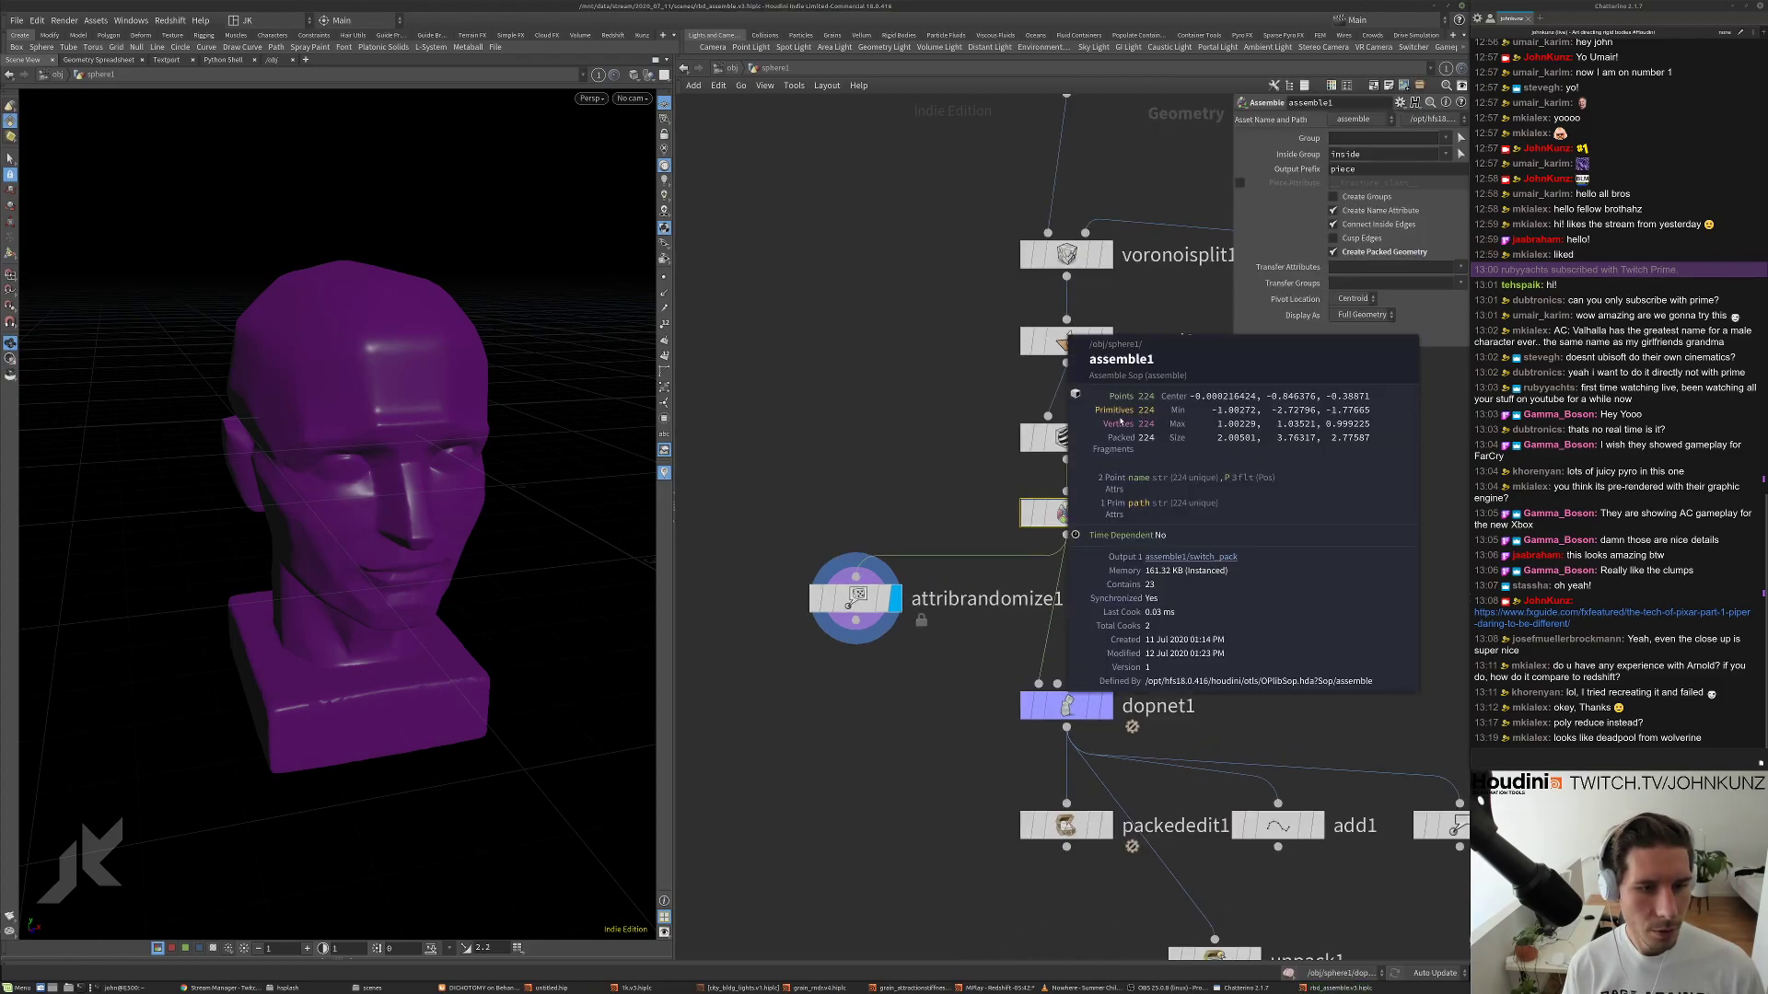
# Try a different global seed on attribrandomize1 to vary the random colours.
pyautogui.click(870, 580)
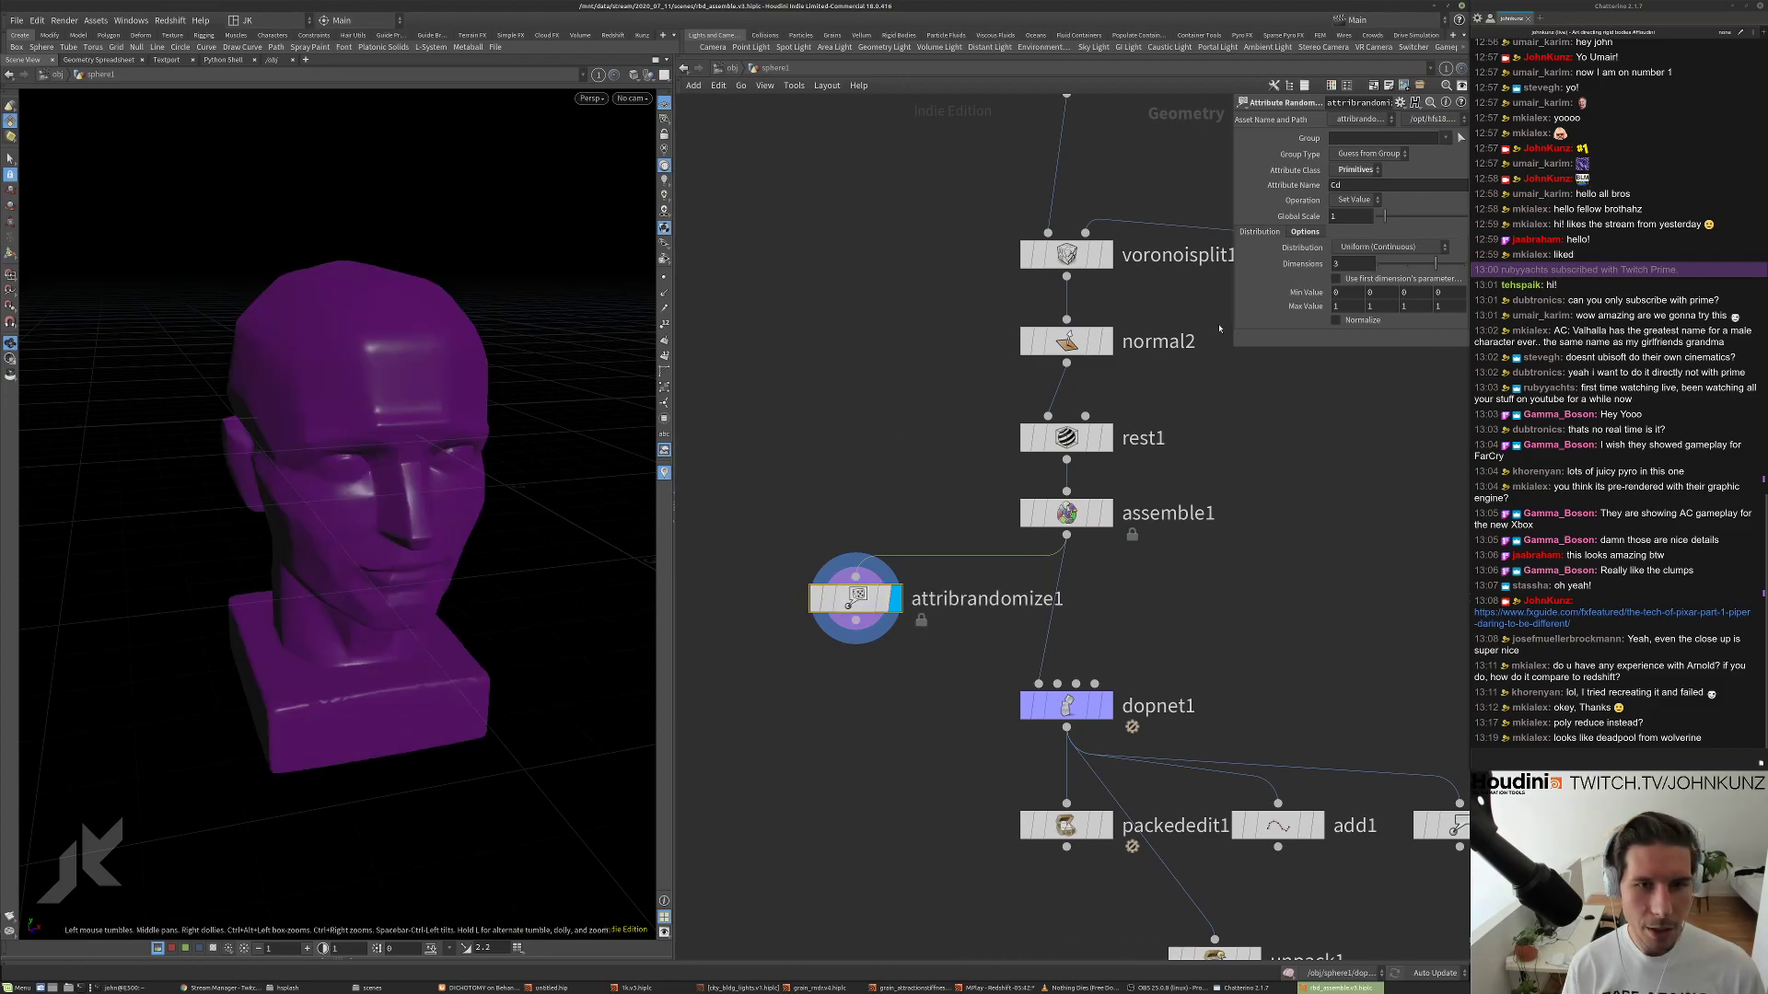
pyautogui.click(1305, 232)
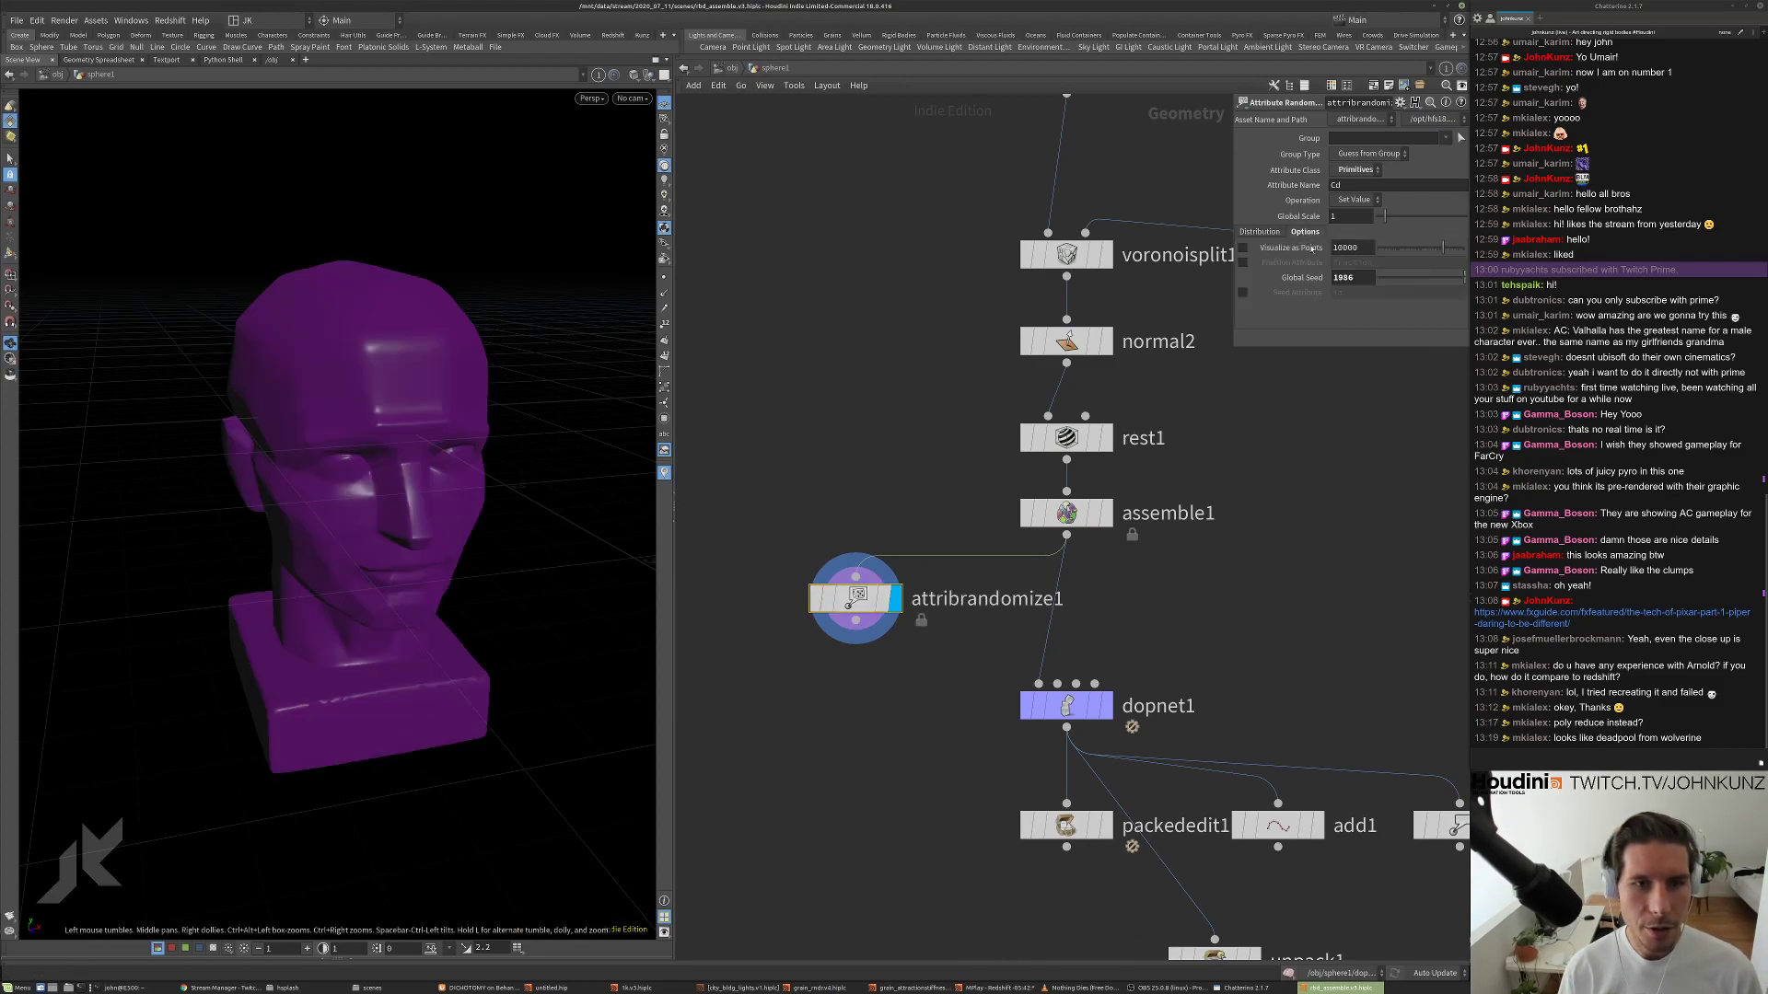
pyautogui.click(1401, 277)
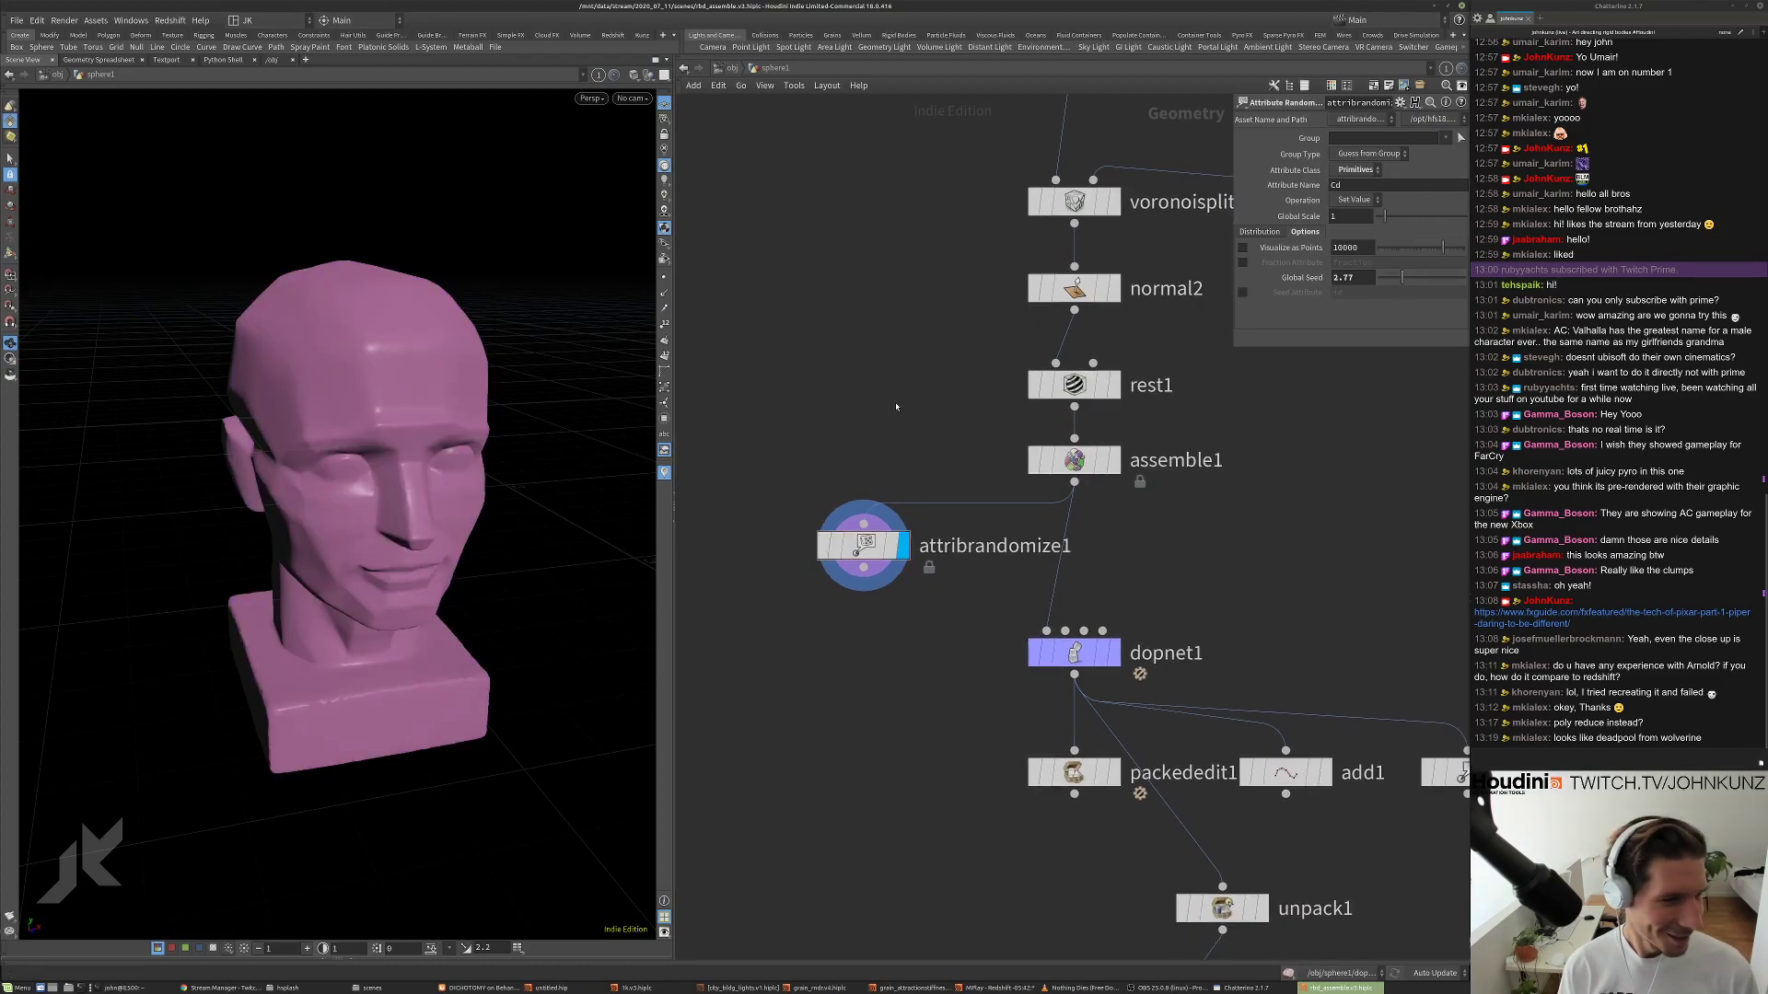
# Branch an Exploded View node off assemble1, display it beside the main chain and frame the separated pieces.
pyautogui.press('Tab')
pyautogui.write('ec')
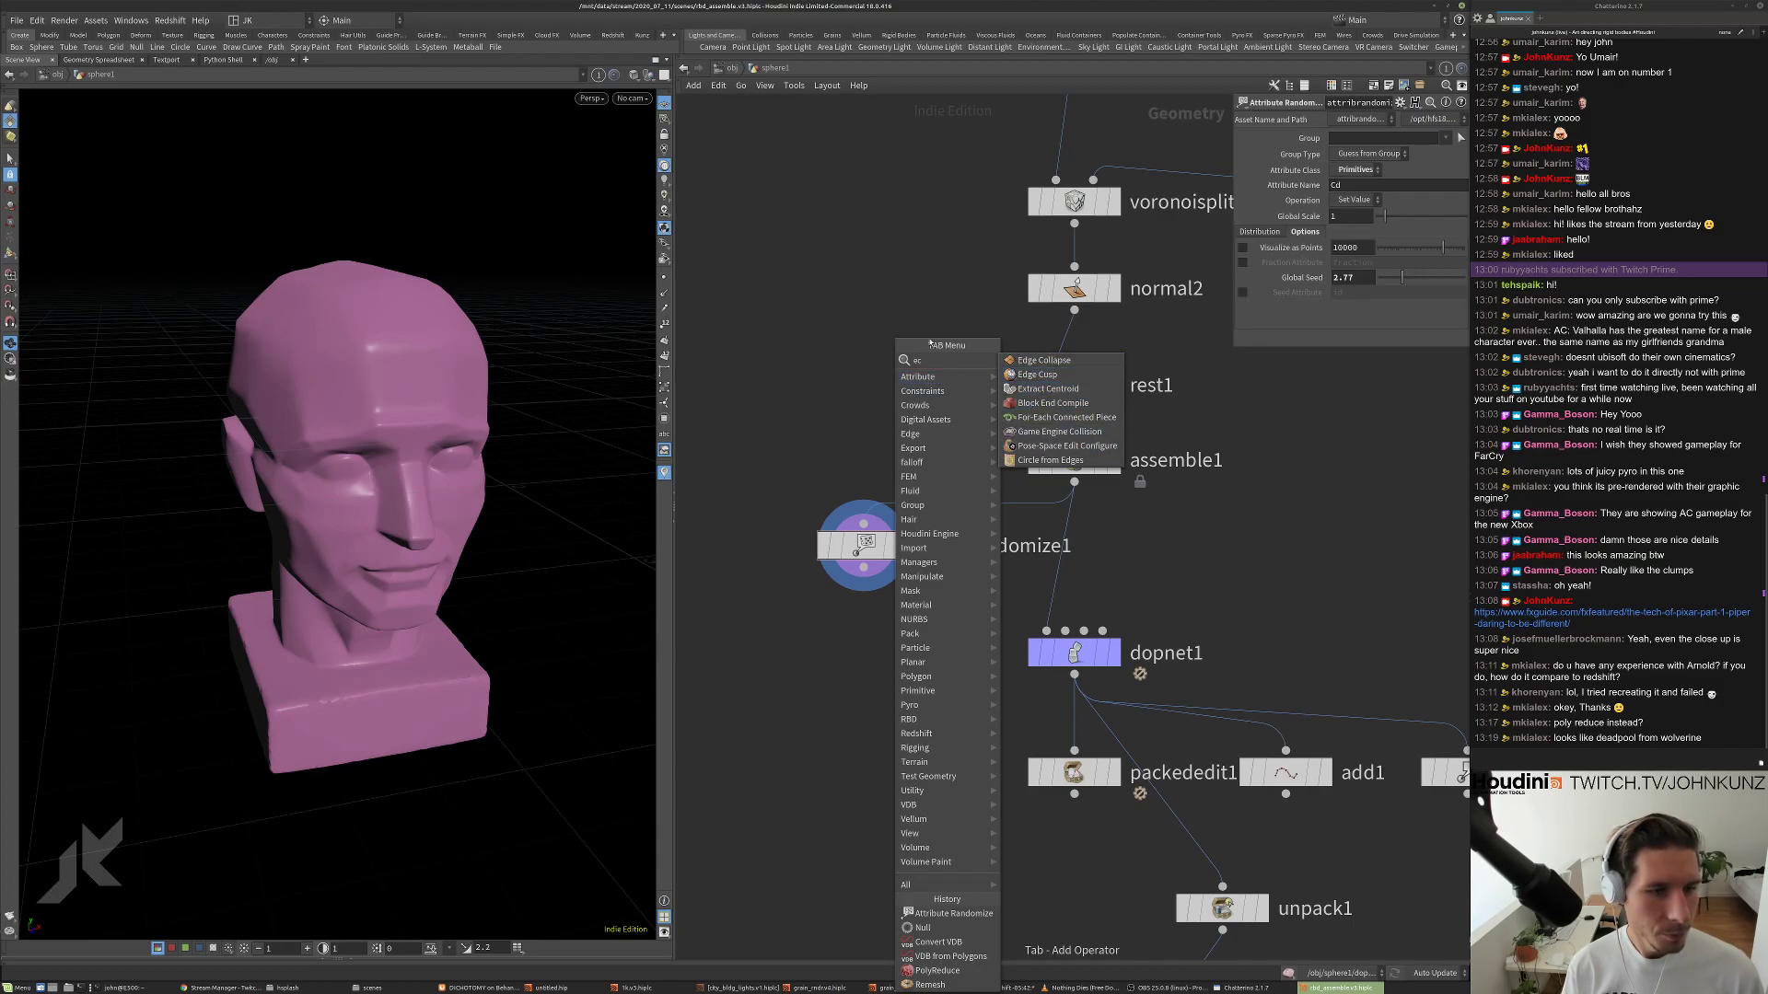
pyautogui.press('Escape')
pyautogui.press('Tab')
pyautogui.write('ex')
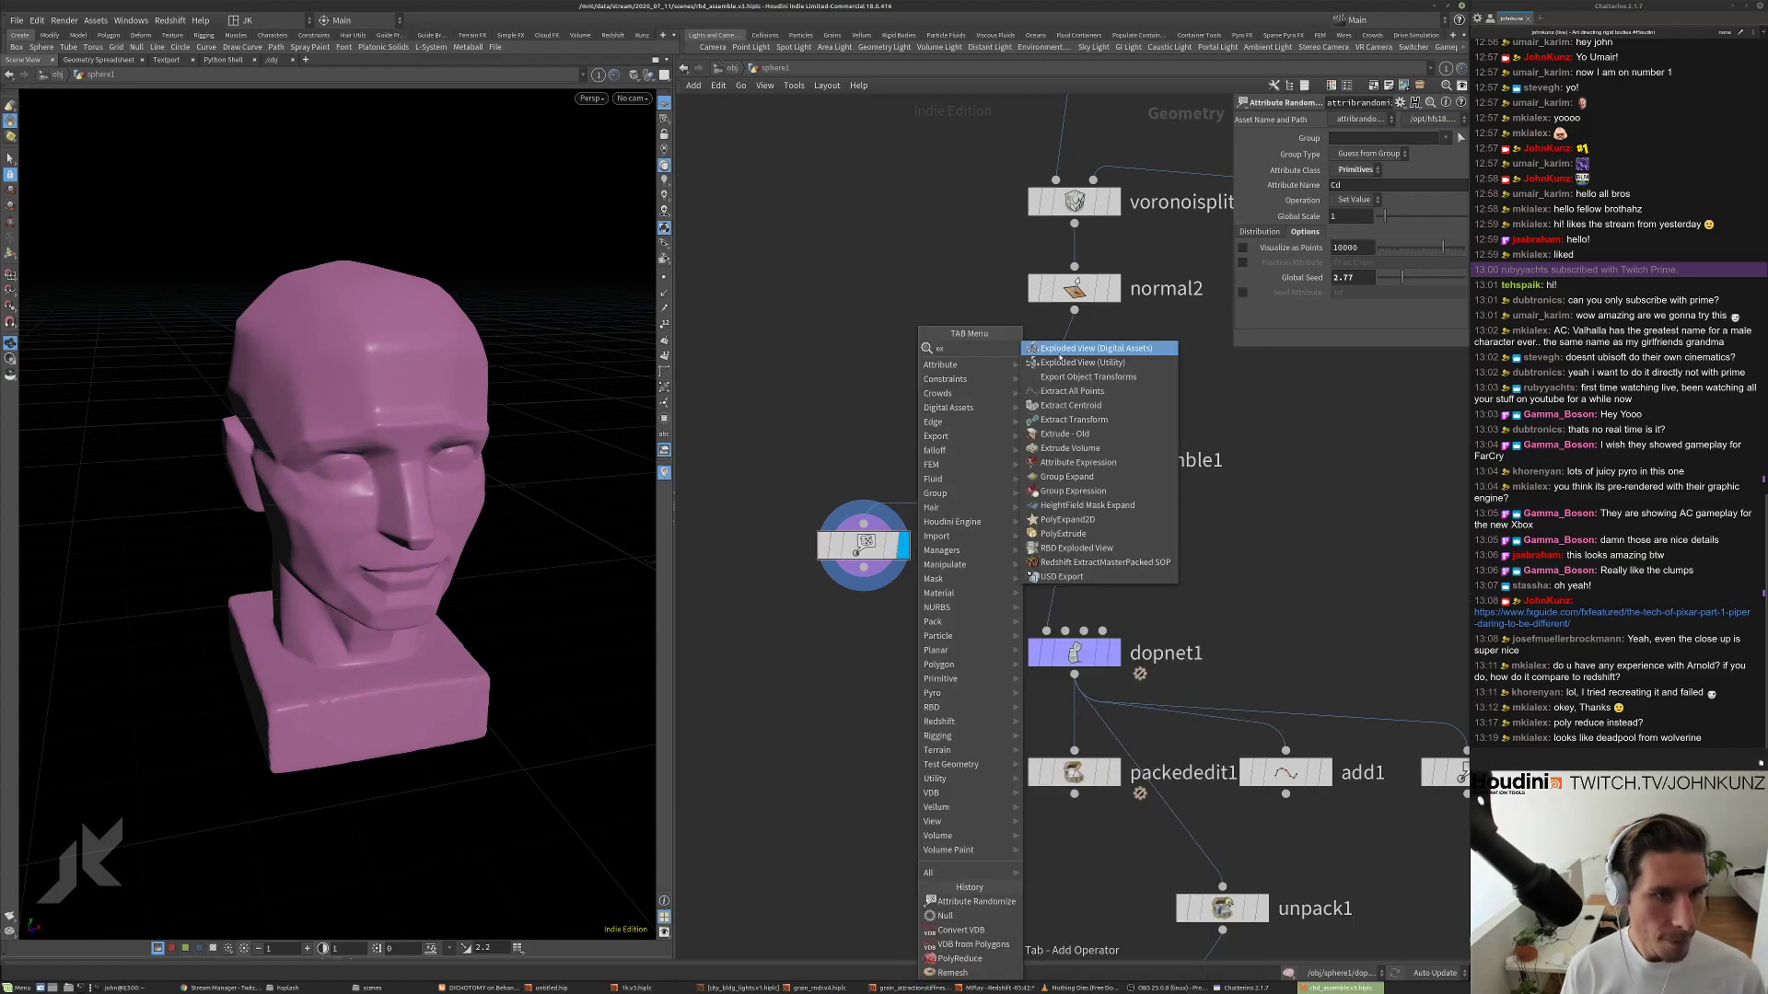
pyautogui.click(1059, 357)
pyautogui.click(953, 385)
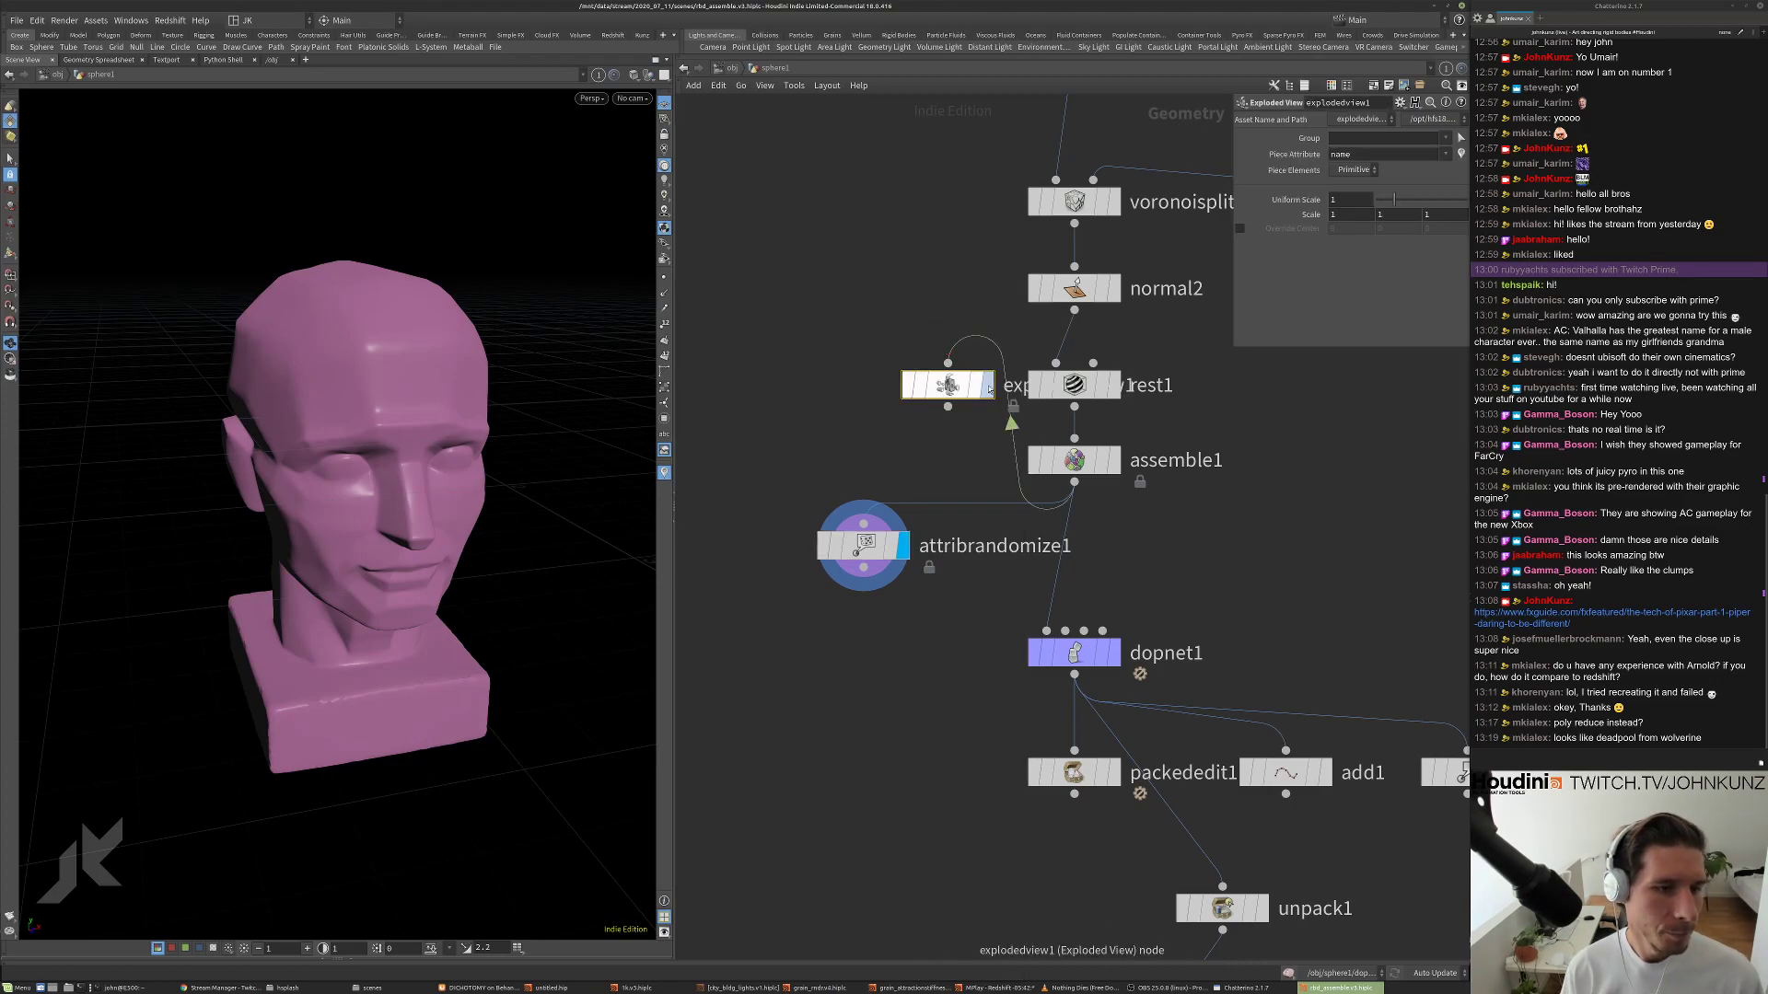
pyautogui.click(988, 388)
pyautogui.moveTo(958, 387); pyautogui.dragTo(910, 402)
pyautogui.moveTo(405, 479); pyautogui.dragTo(435, 379)
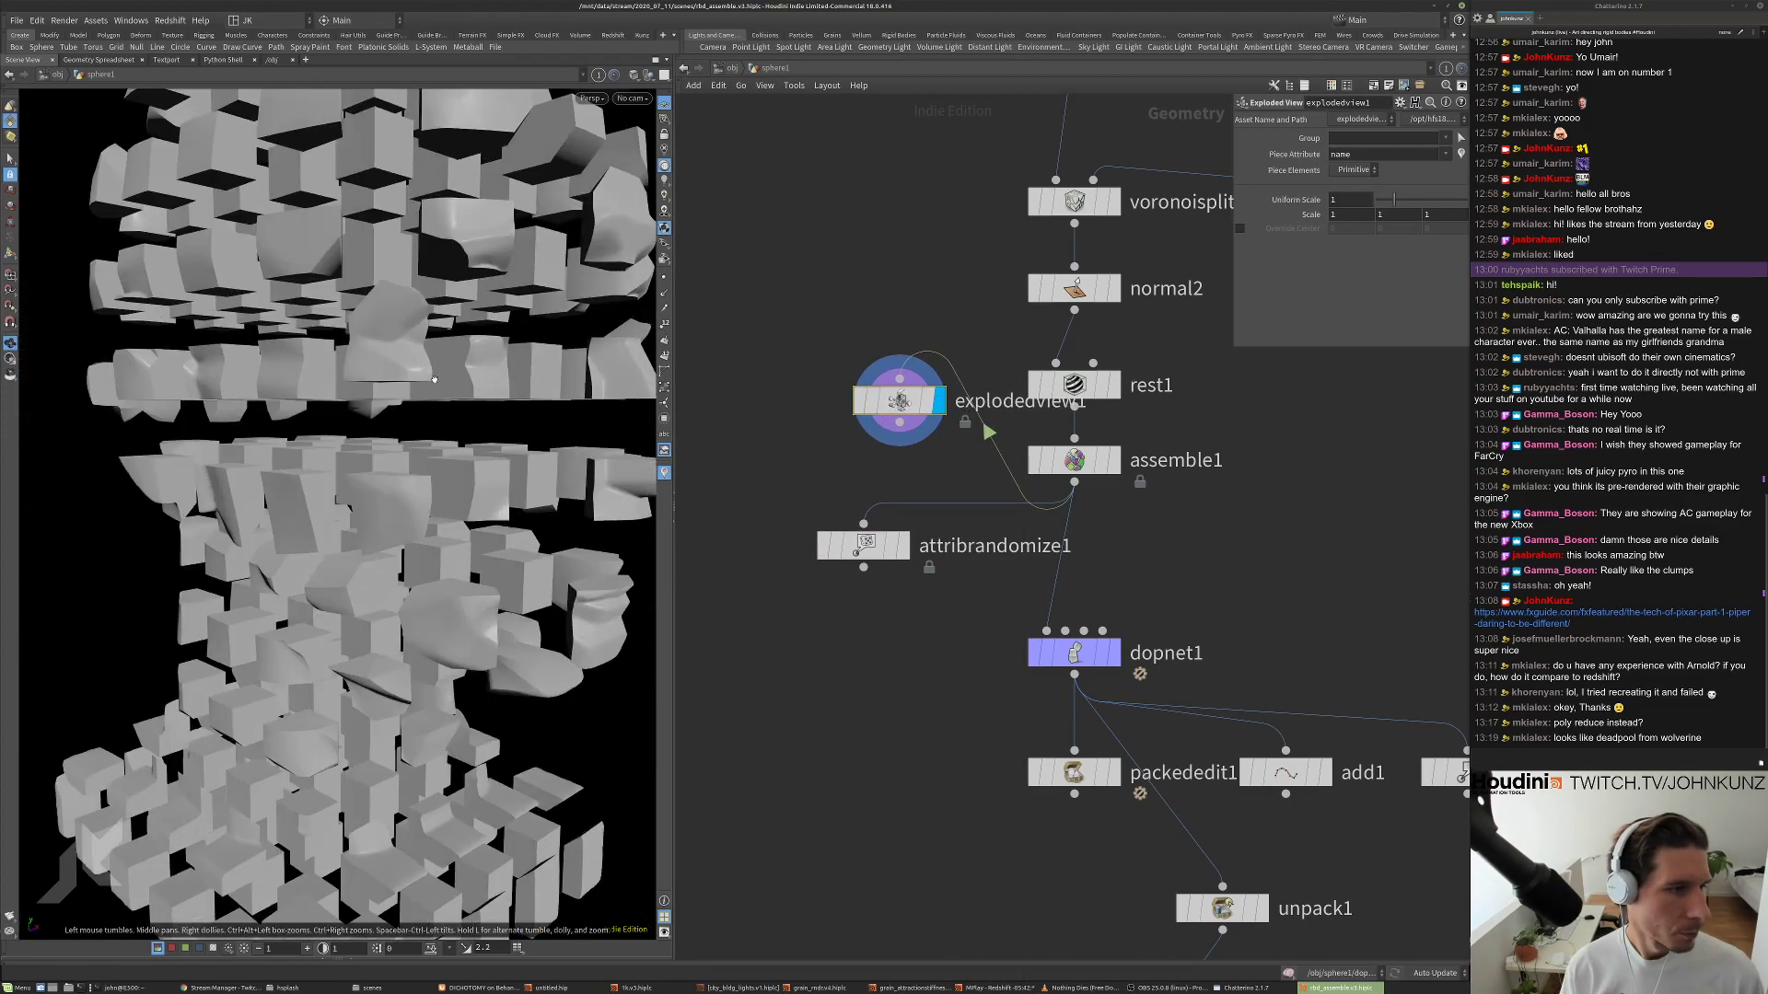
pyautogui.hotkey('space', 'g')
# Feed explodedview1 into attribrandomize1, display it, set its attribute class to Points and vary the global seed.
pyautogui.moveTo(899, 423); pyautogui.dragTo(864, 524)
pyautogui.click(903, 545)
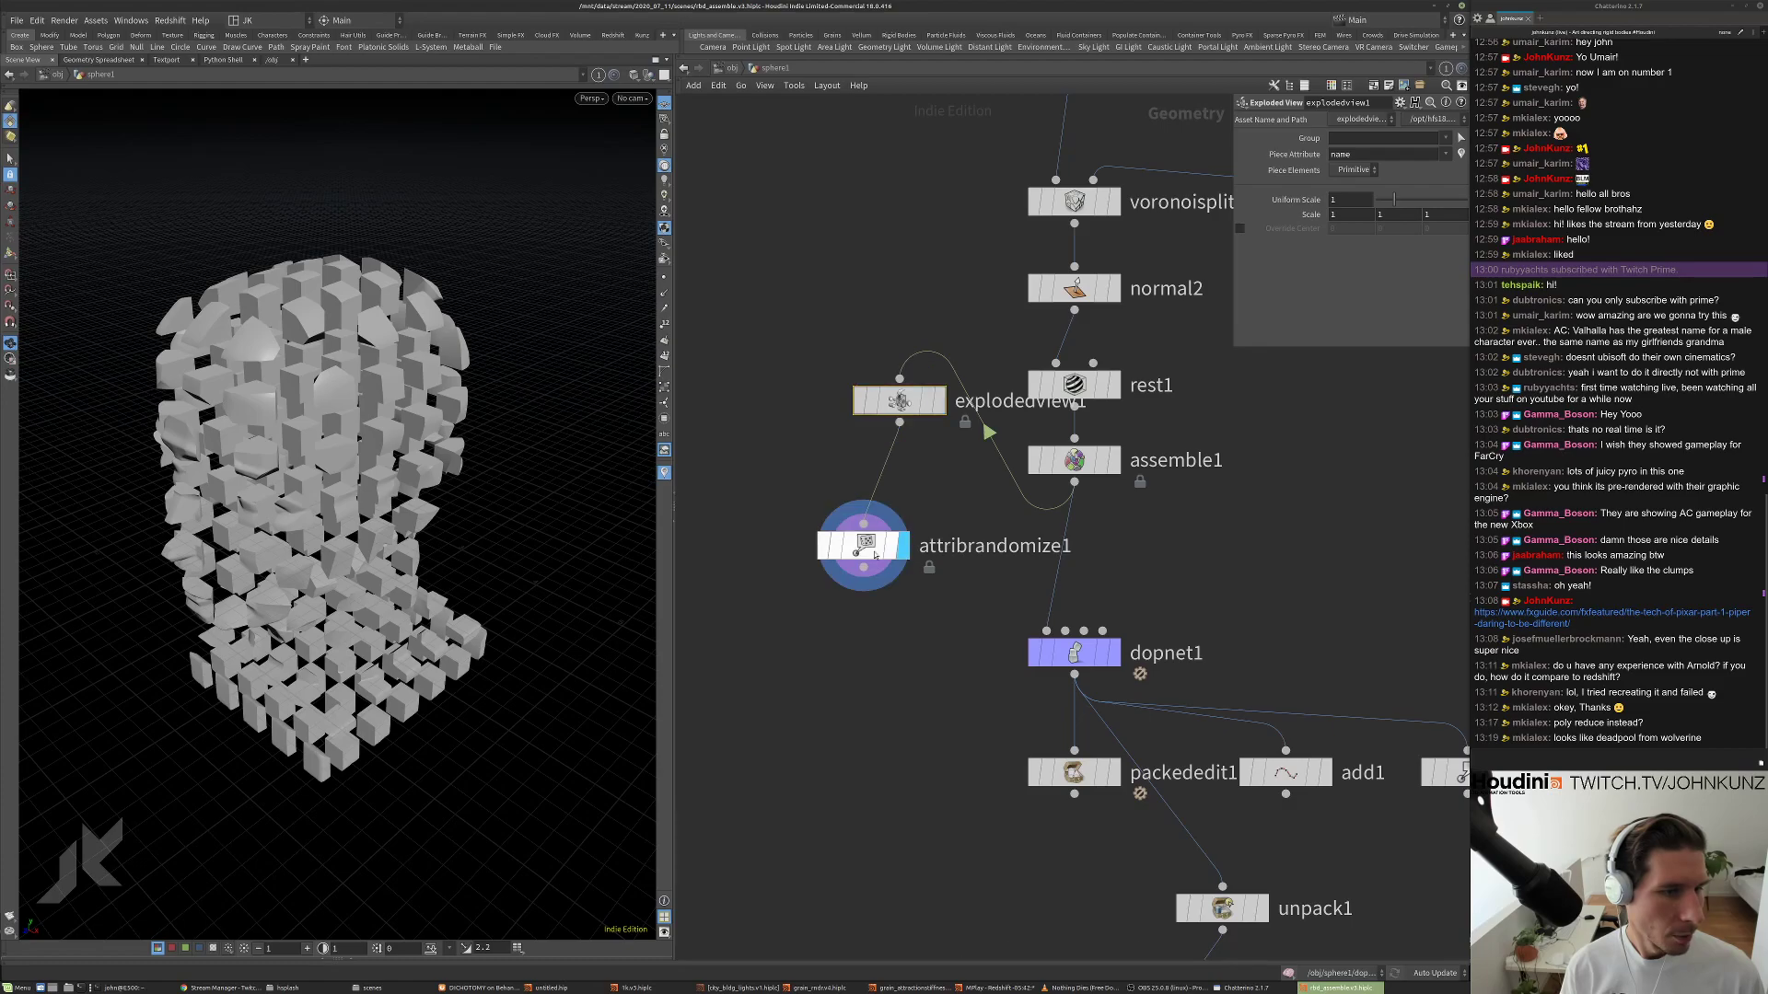
pyautogui.click(875, 553)
pyautogui.click(1355, 170)
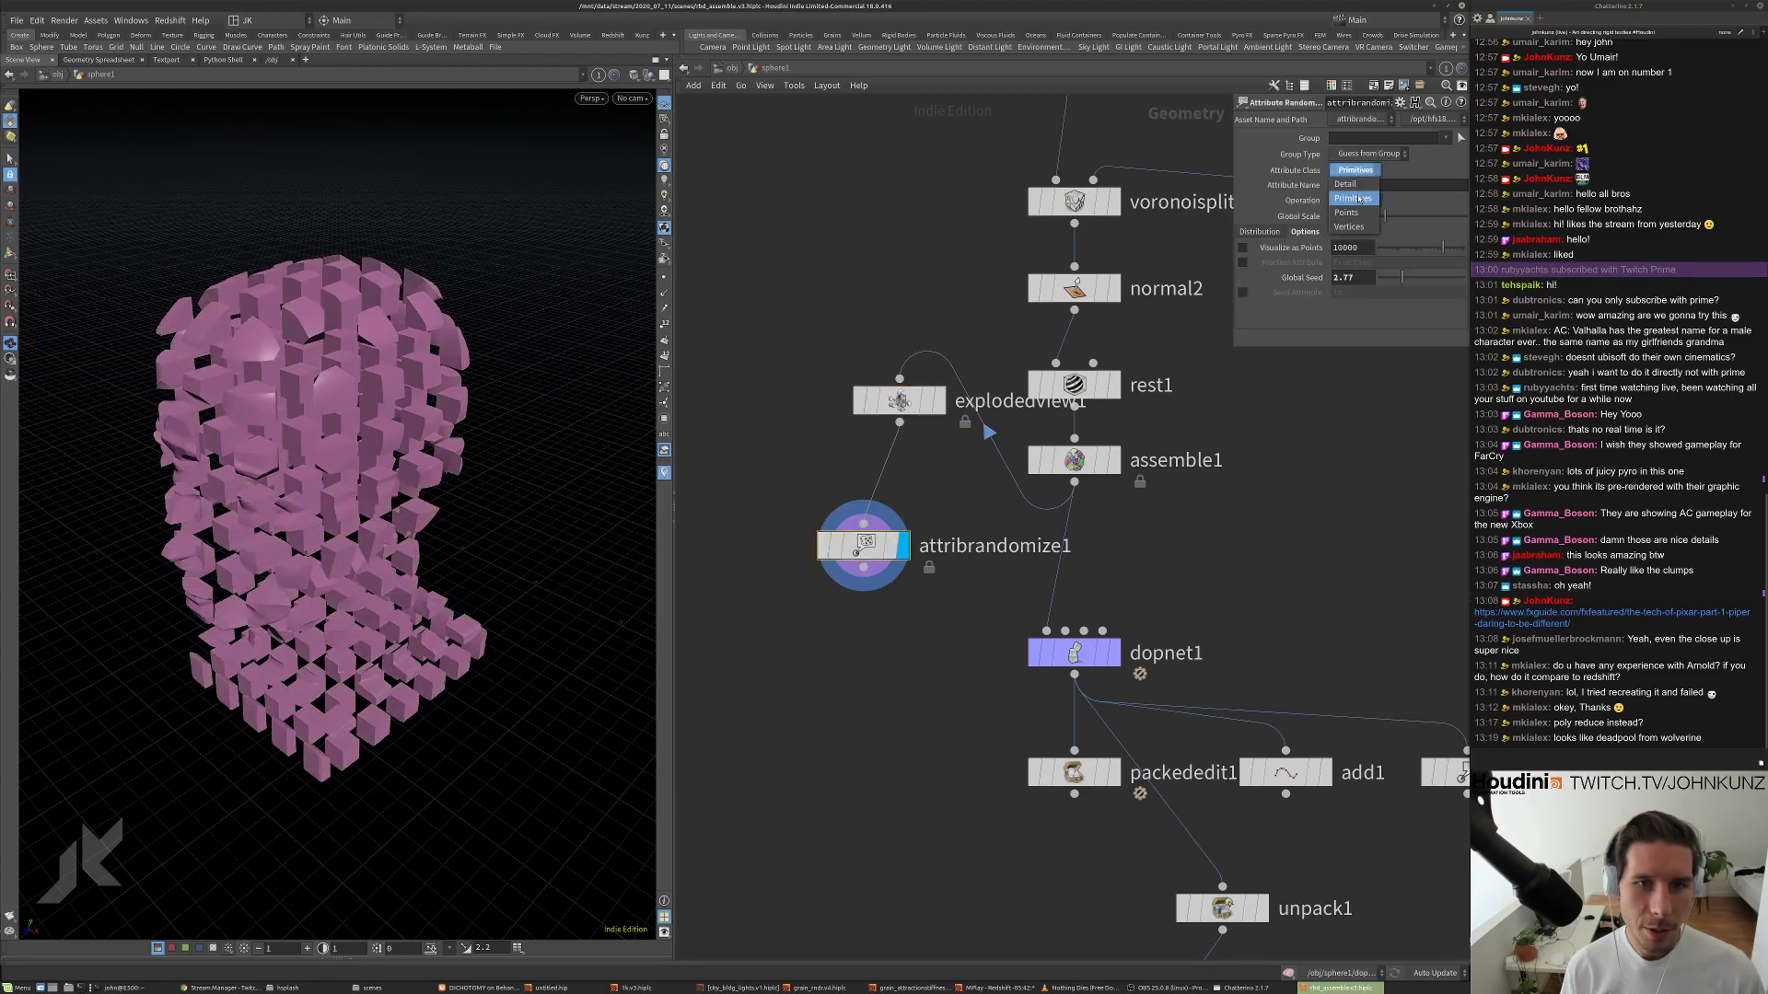
pyautogui.click(1345, 213)
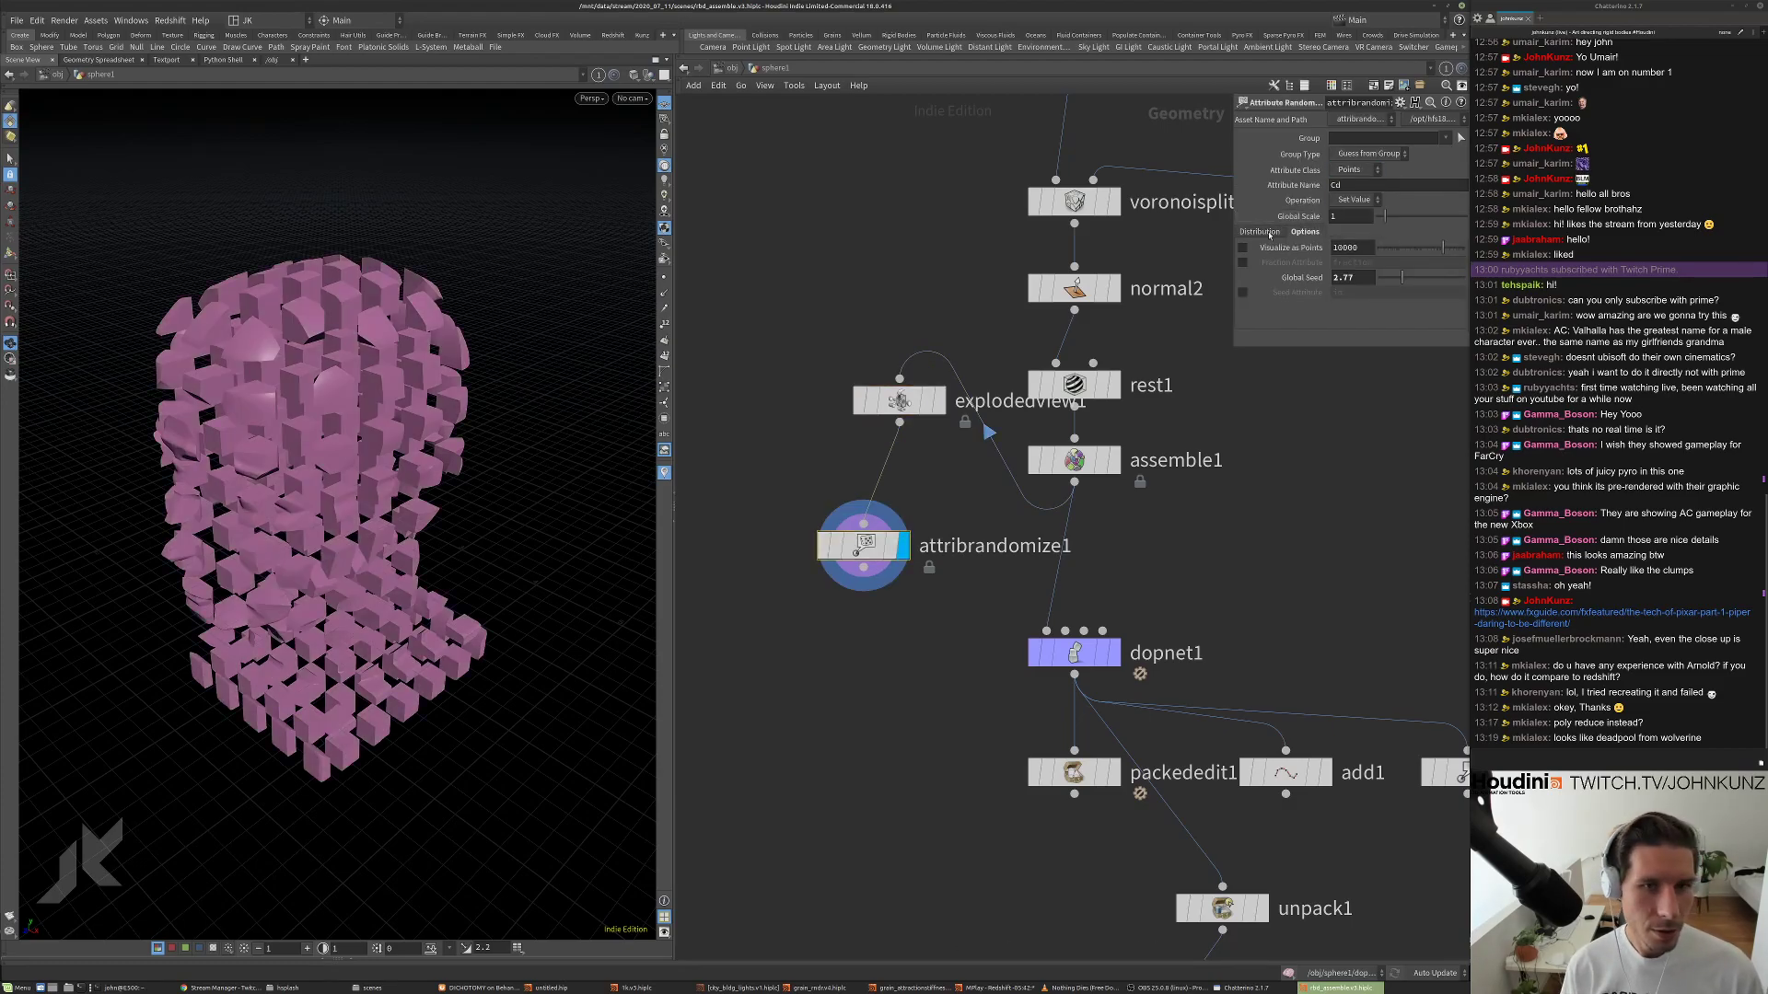
pyautogui.moveTo(1401, 277); pyautogui.dragTo(1412, 280)
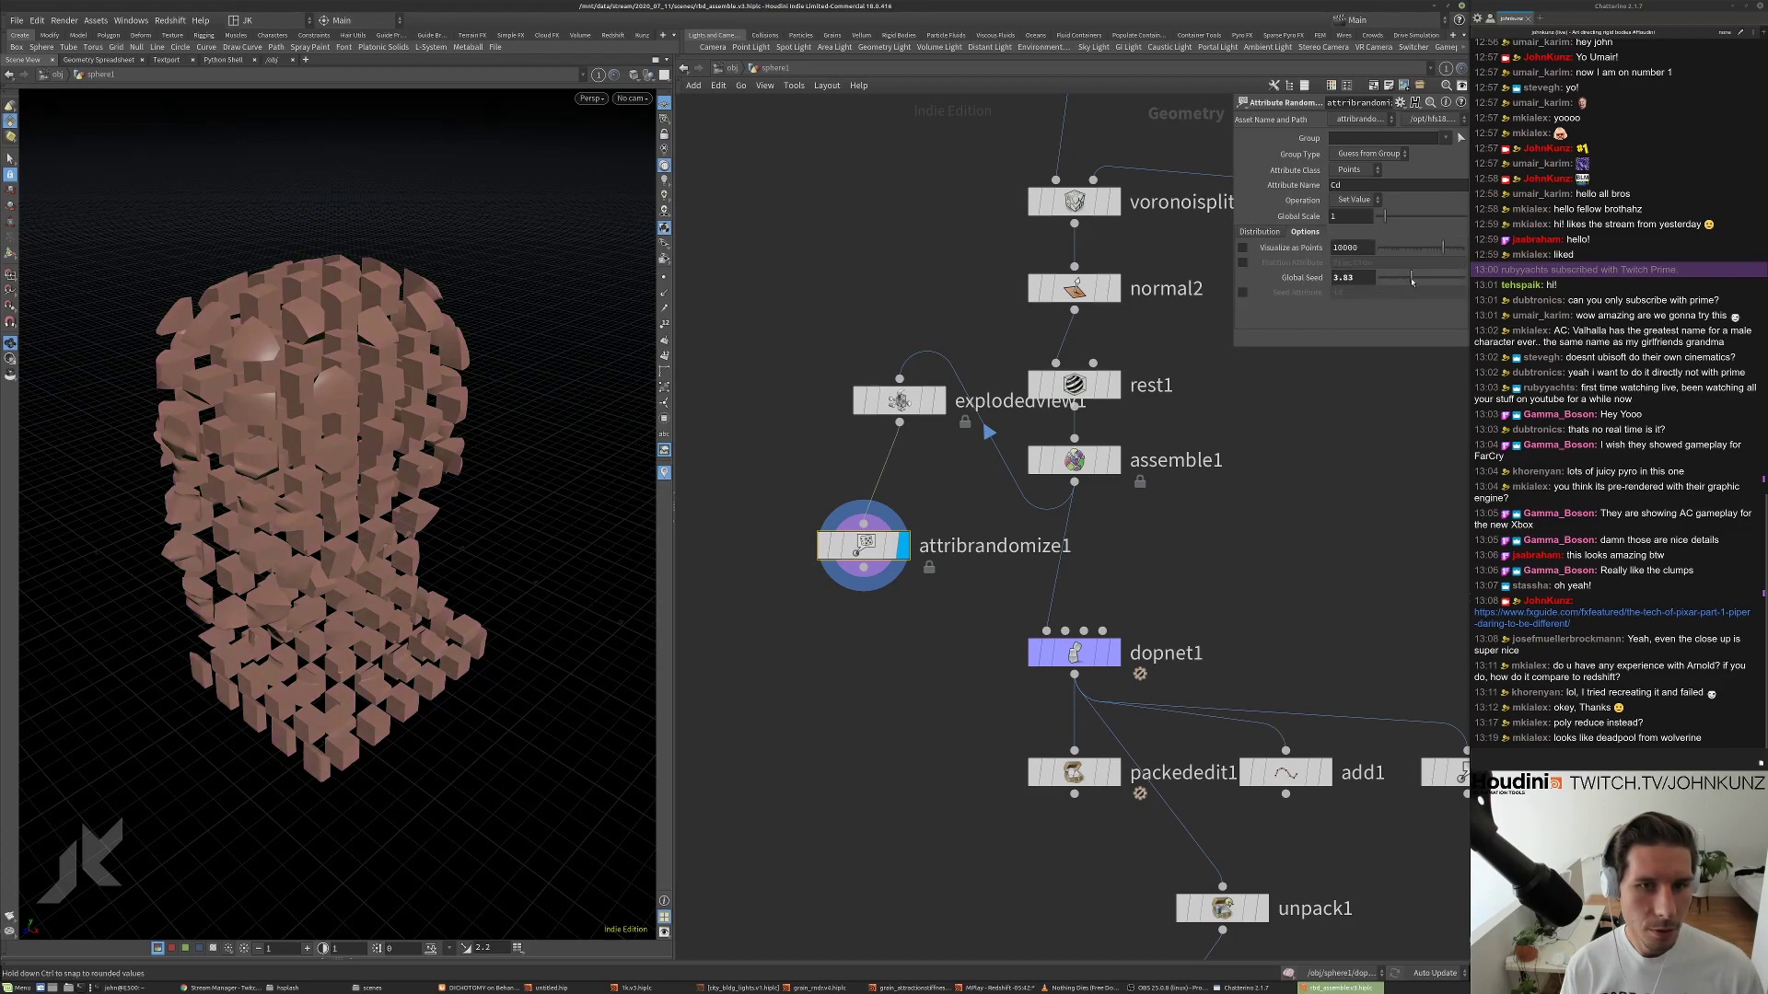
# Branch a Color node off explodedview1 below attribrandomize1 and display it.
pyautogui.press('Tab')
pyautogui.write('c')
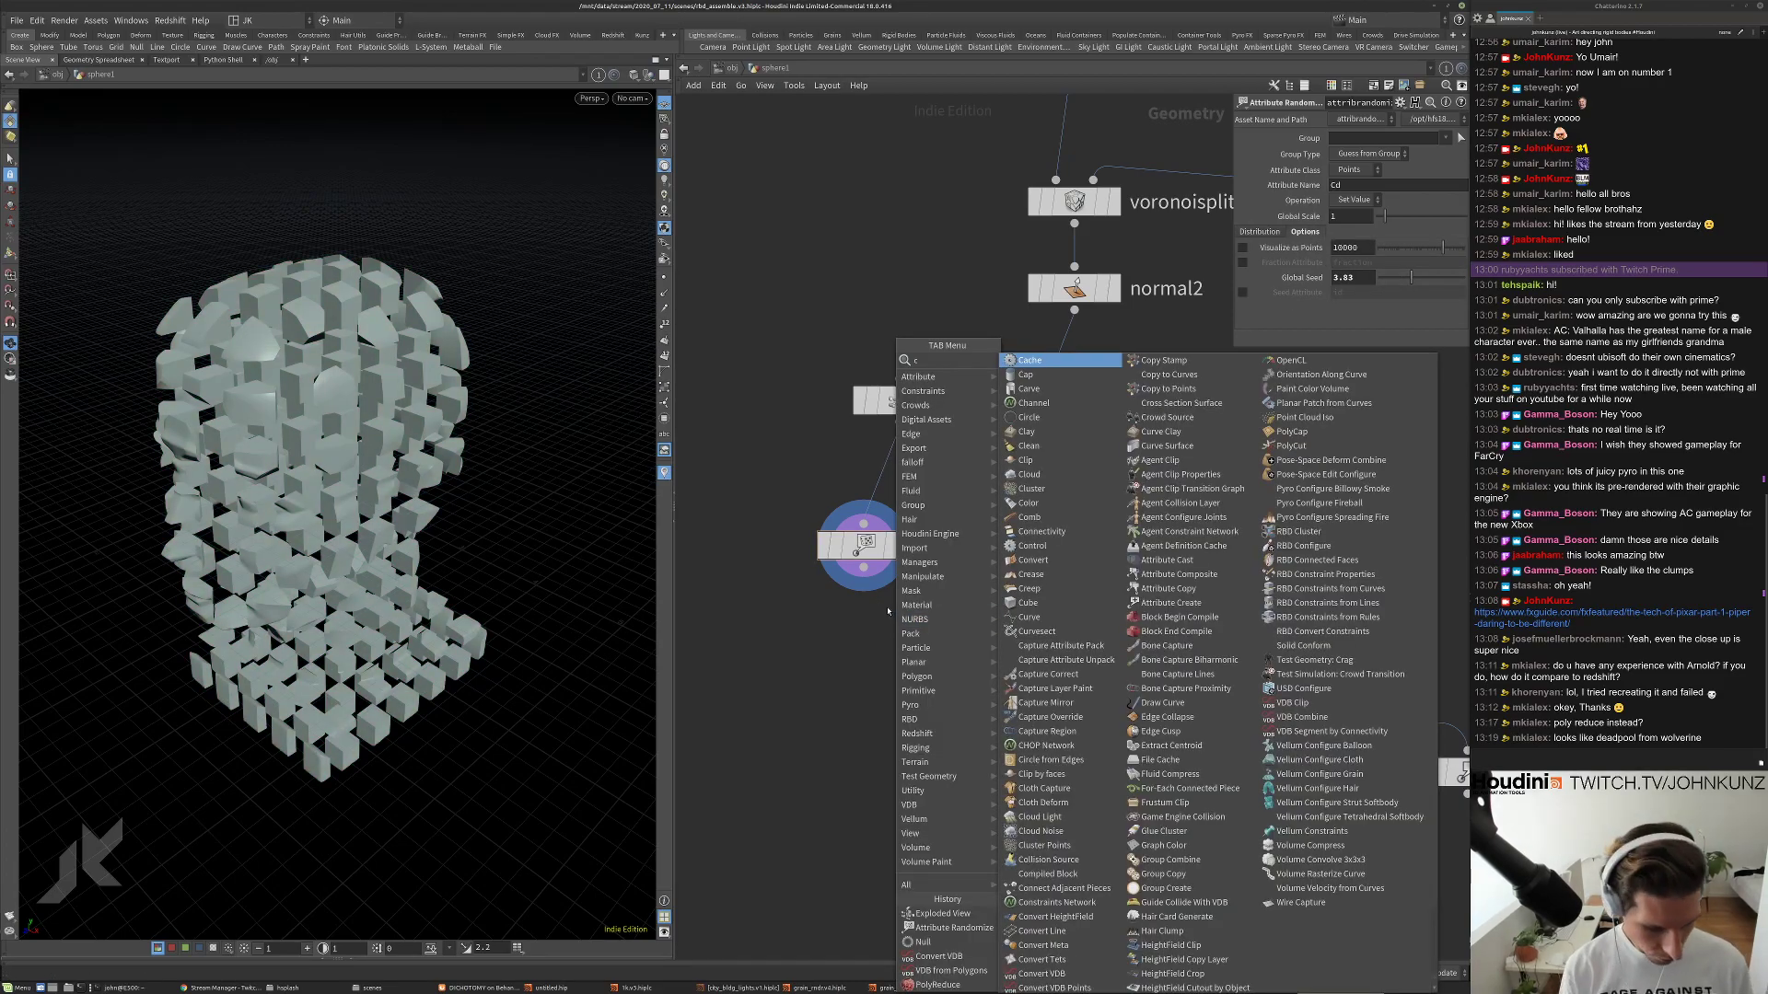
pyautogui.write('olor')
pyautogui.press('Return')
pyautogui.click(887, 610)
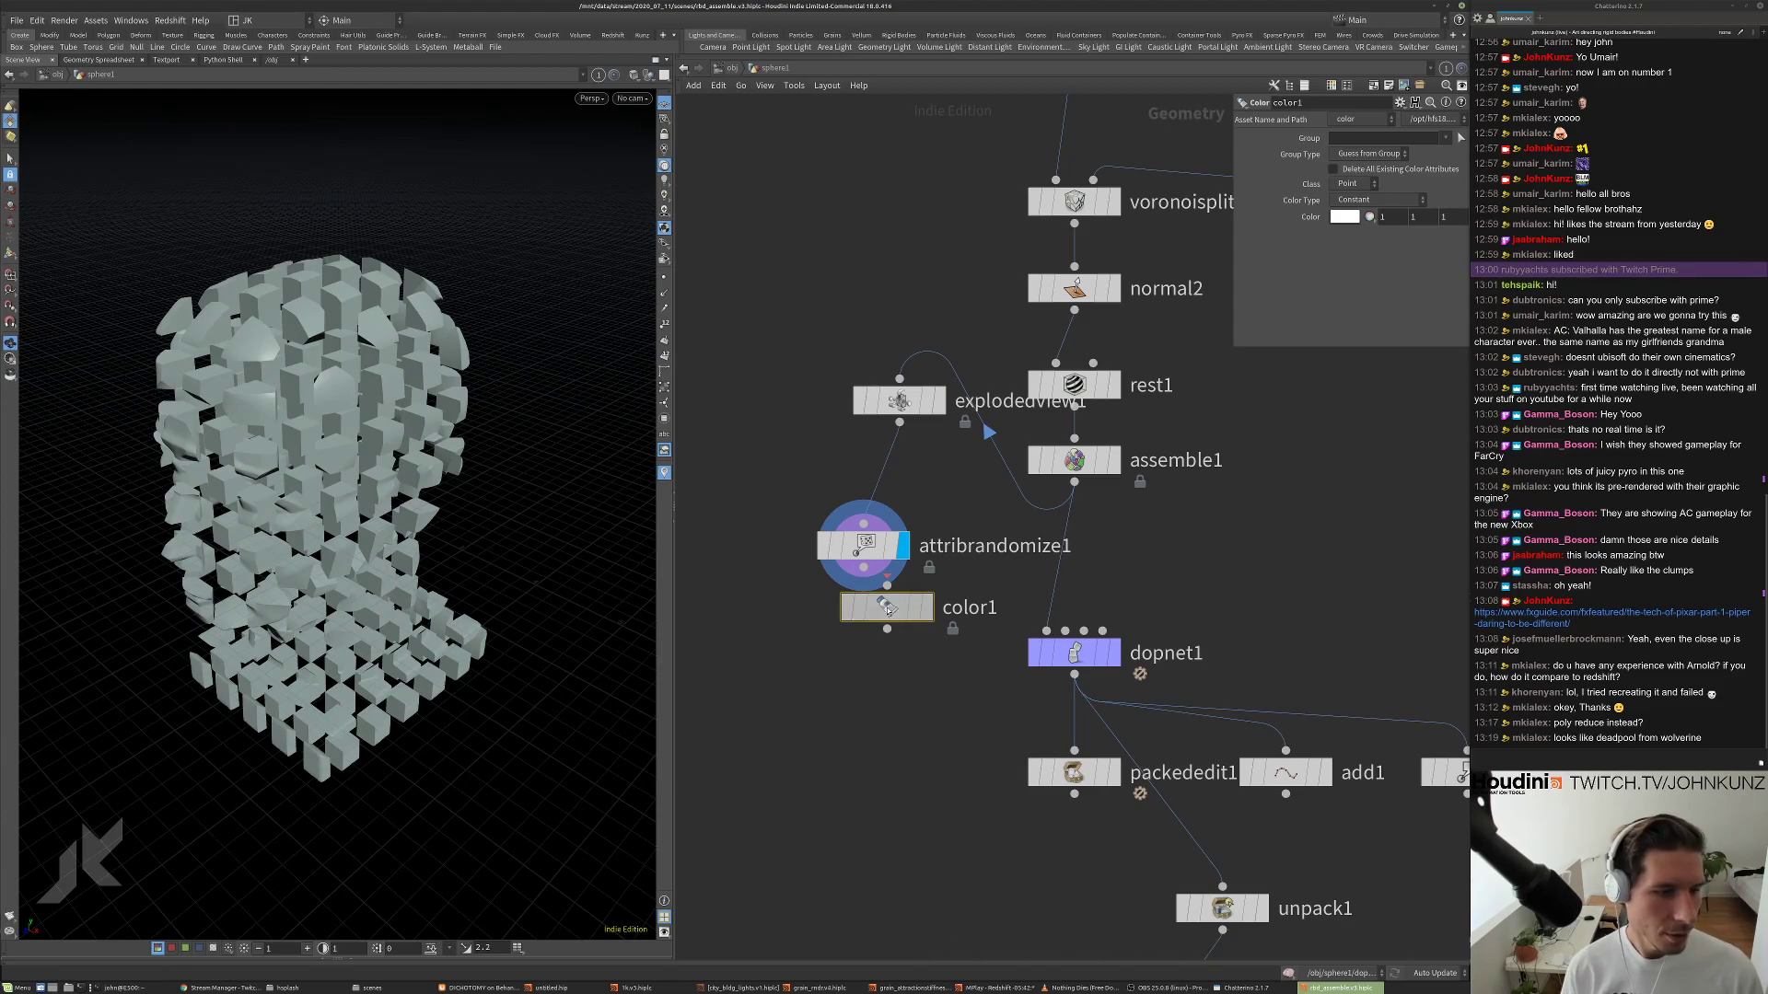
pyautogui.click(902, 611)
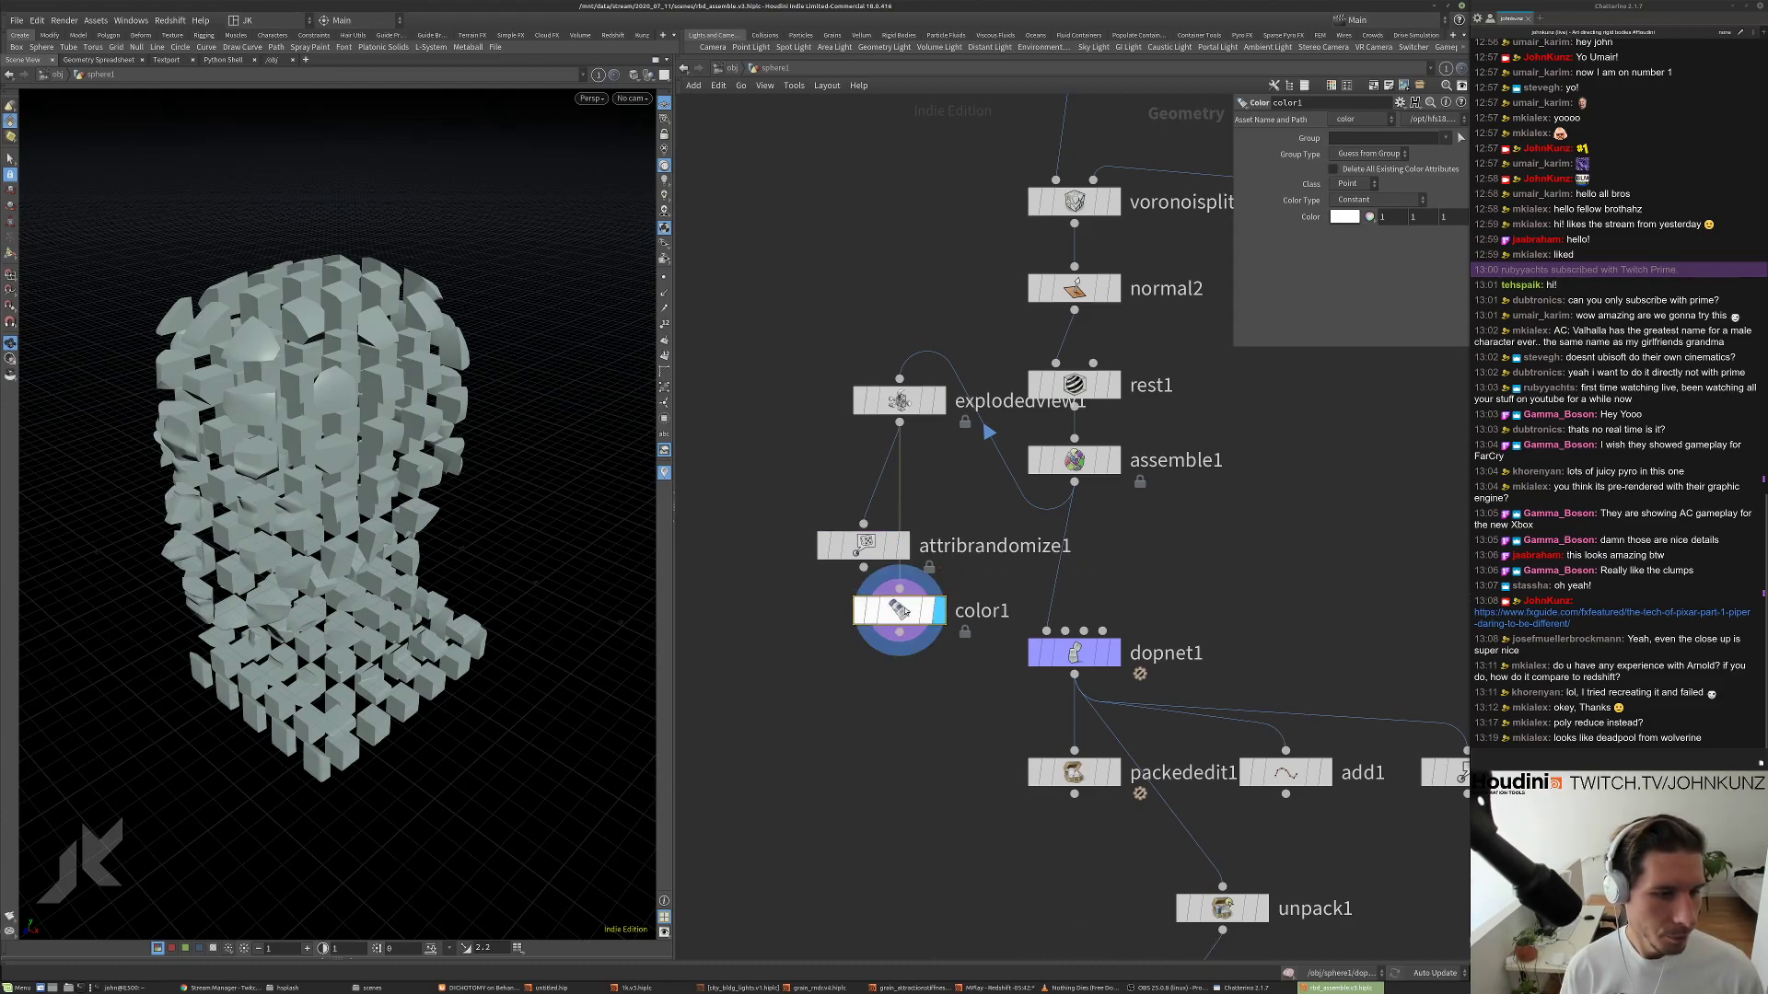
# Set color1's color type to Random and its class to Primitive.
pyautogui.click(1378, 200)
pyautogui.click(1363, 243)
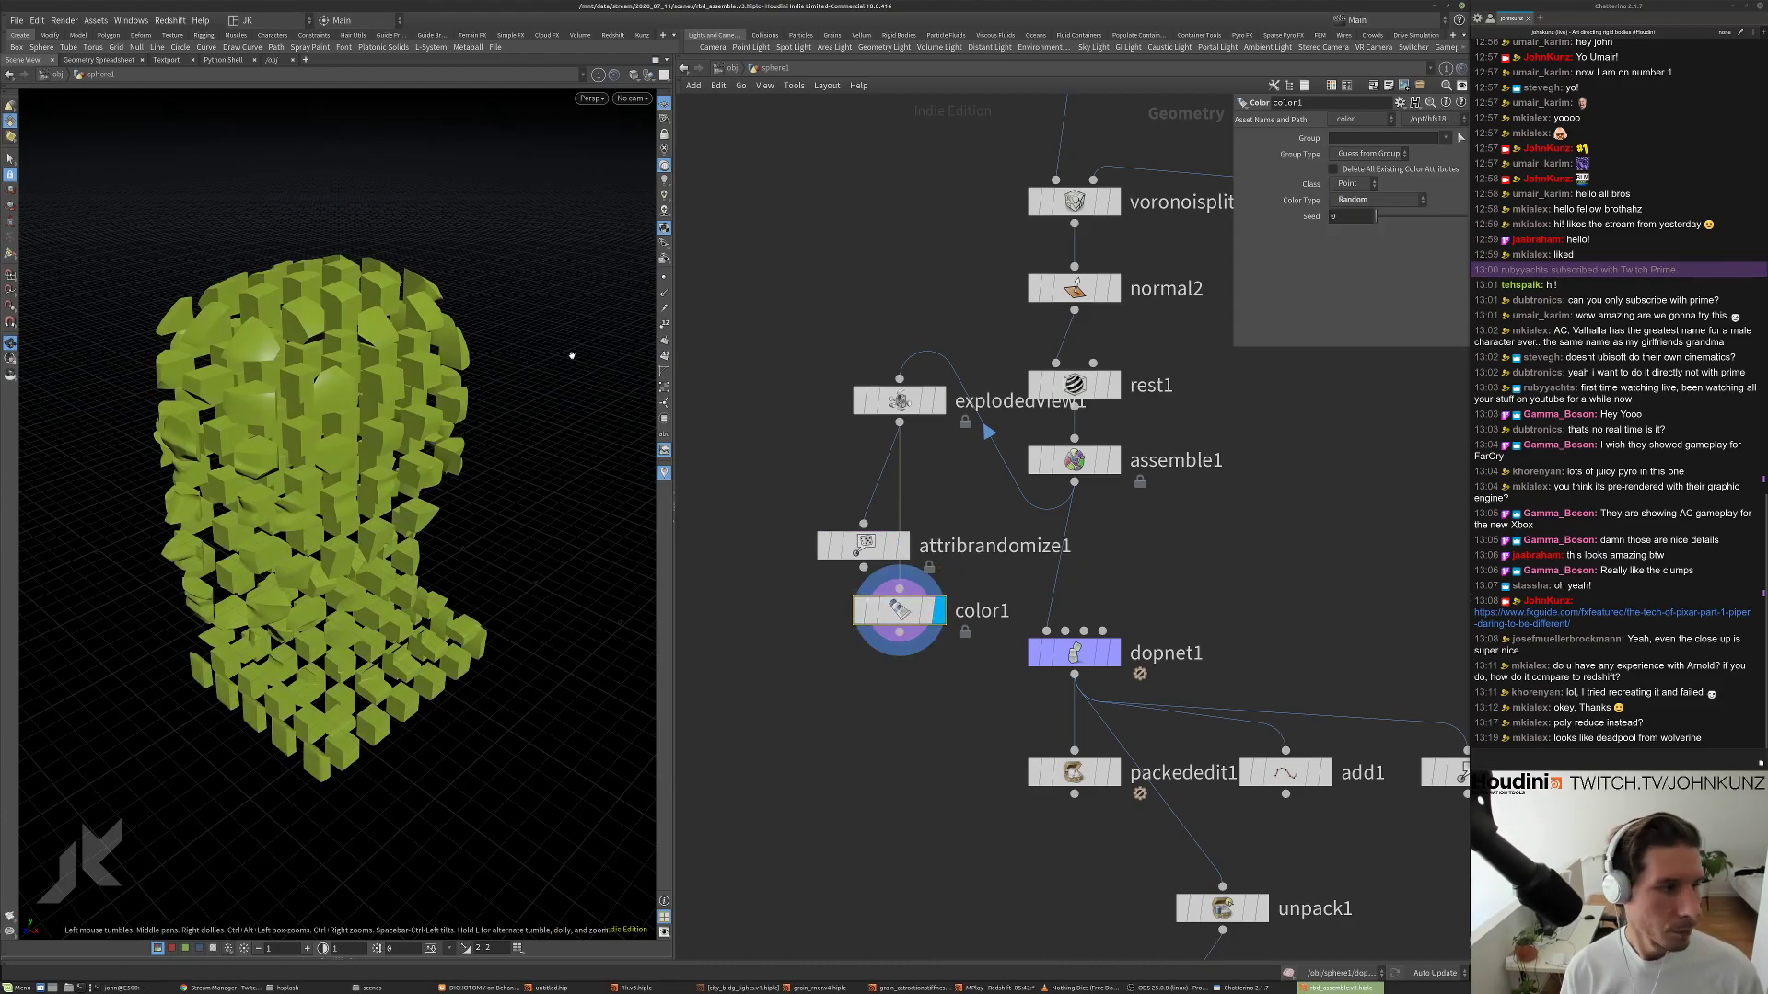
pyautogui.click(1364, 184)
pyautogui.click(1360, 212)
# Examine color1's per-primitive Cd values in its own geometry spreadsheet, and close the spreadsheet.
pyautogui.rightClick(900, 610)
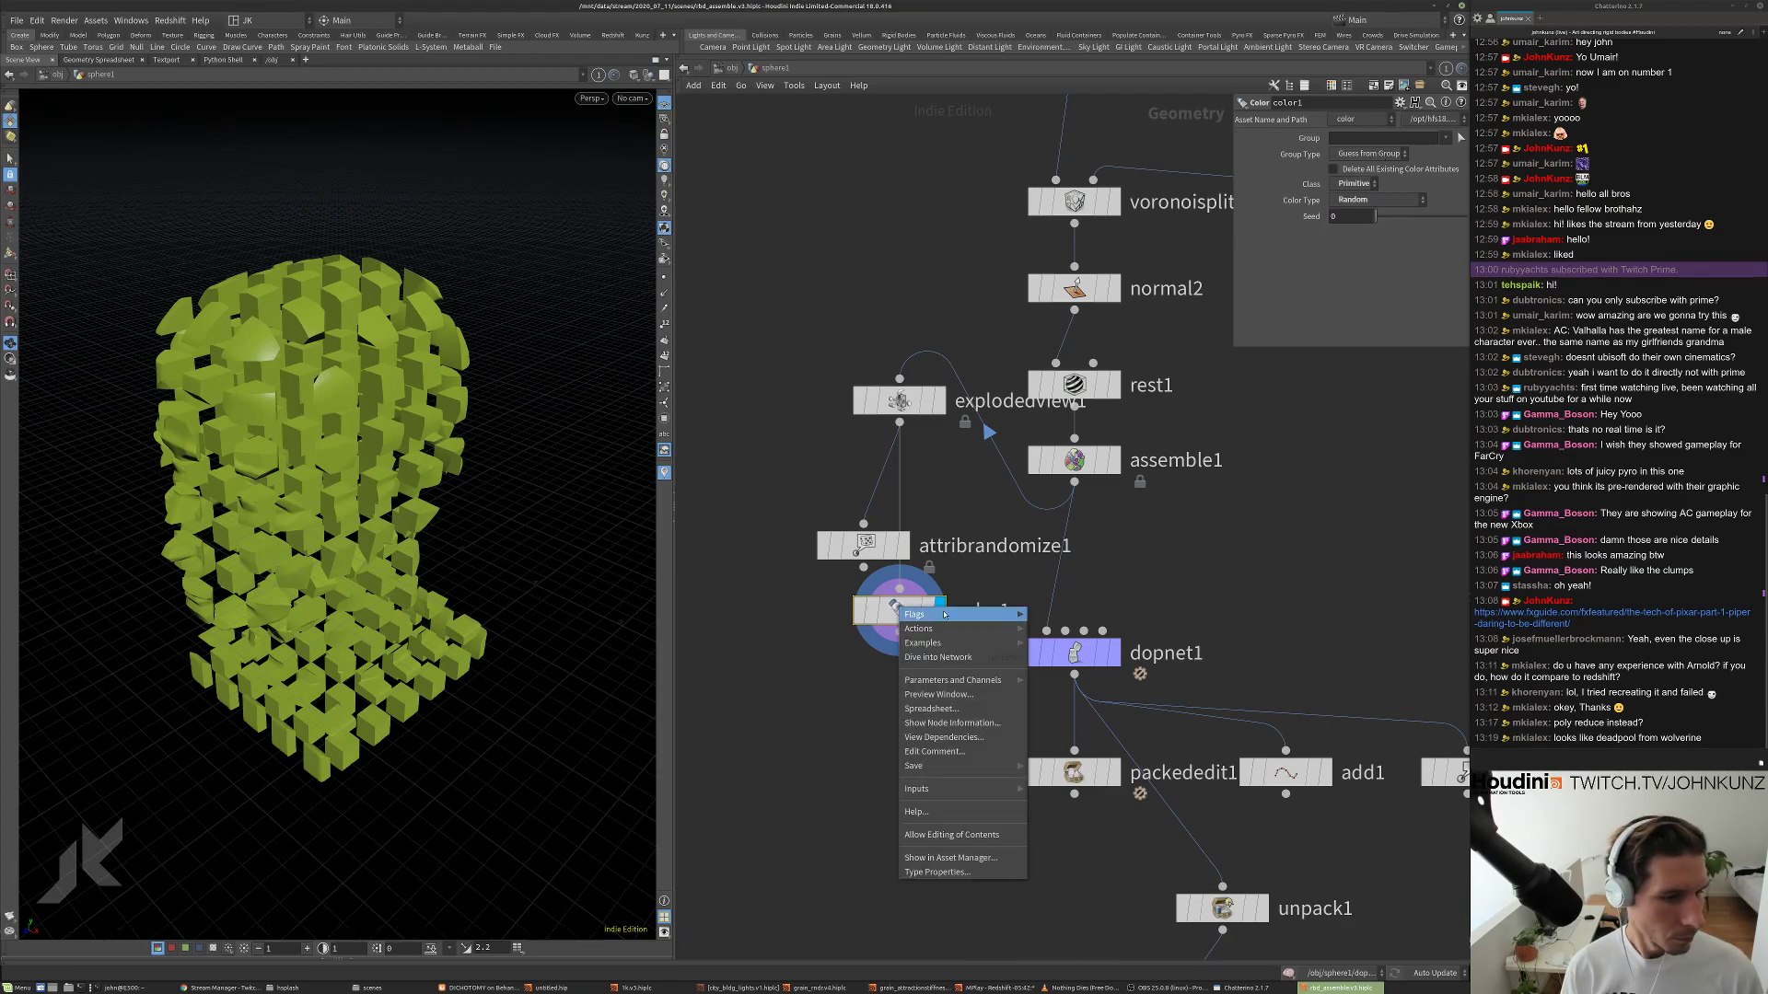
pyautogui.click(931, 708)
pyautogui.click(792, 613)
pyautogui.scroll(-9, 910, 688)
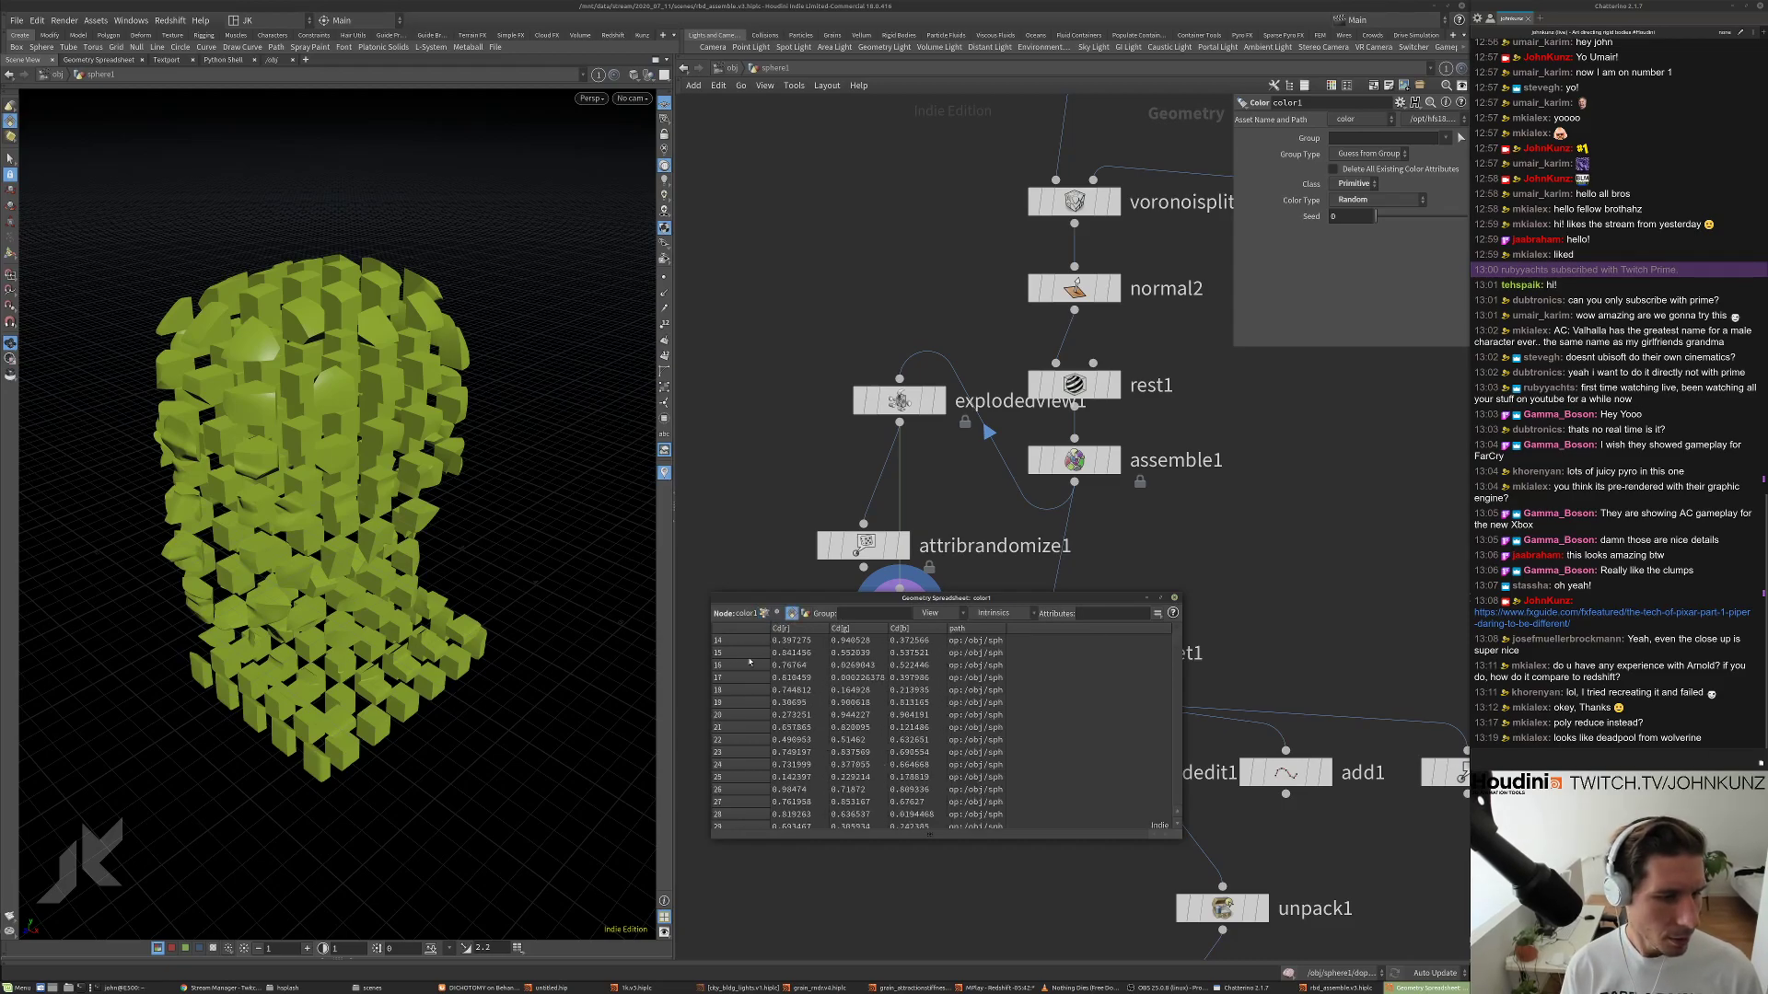
pyautogui.scroll(-3, 838, 669)
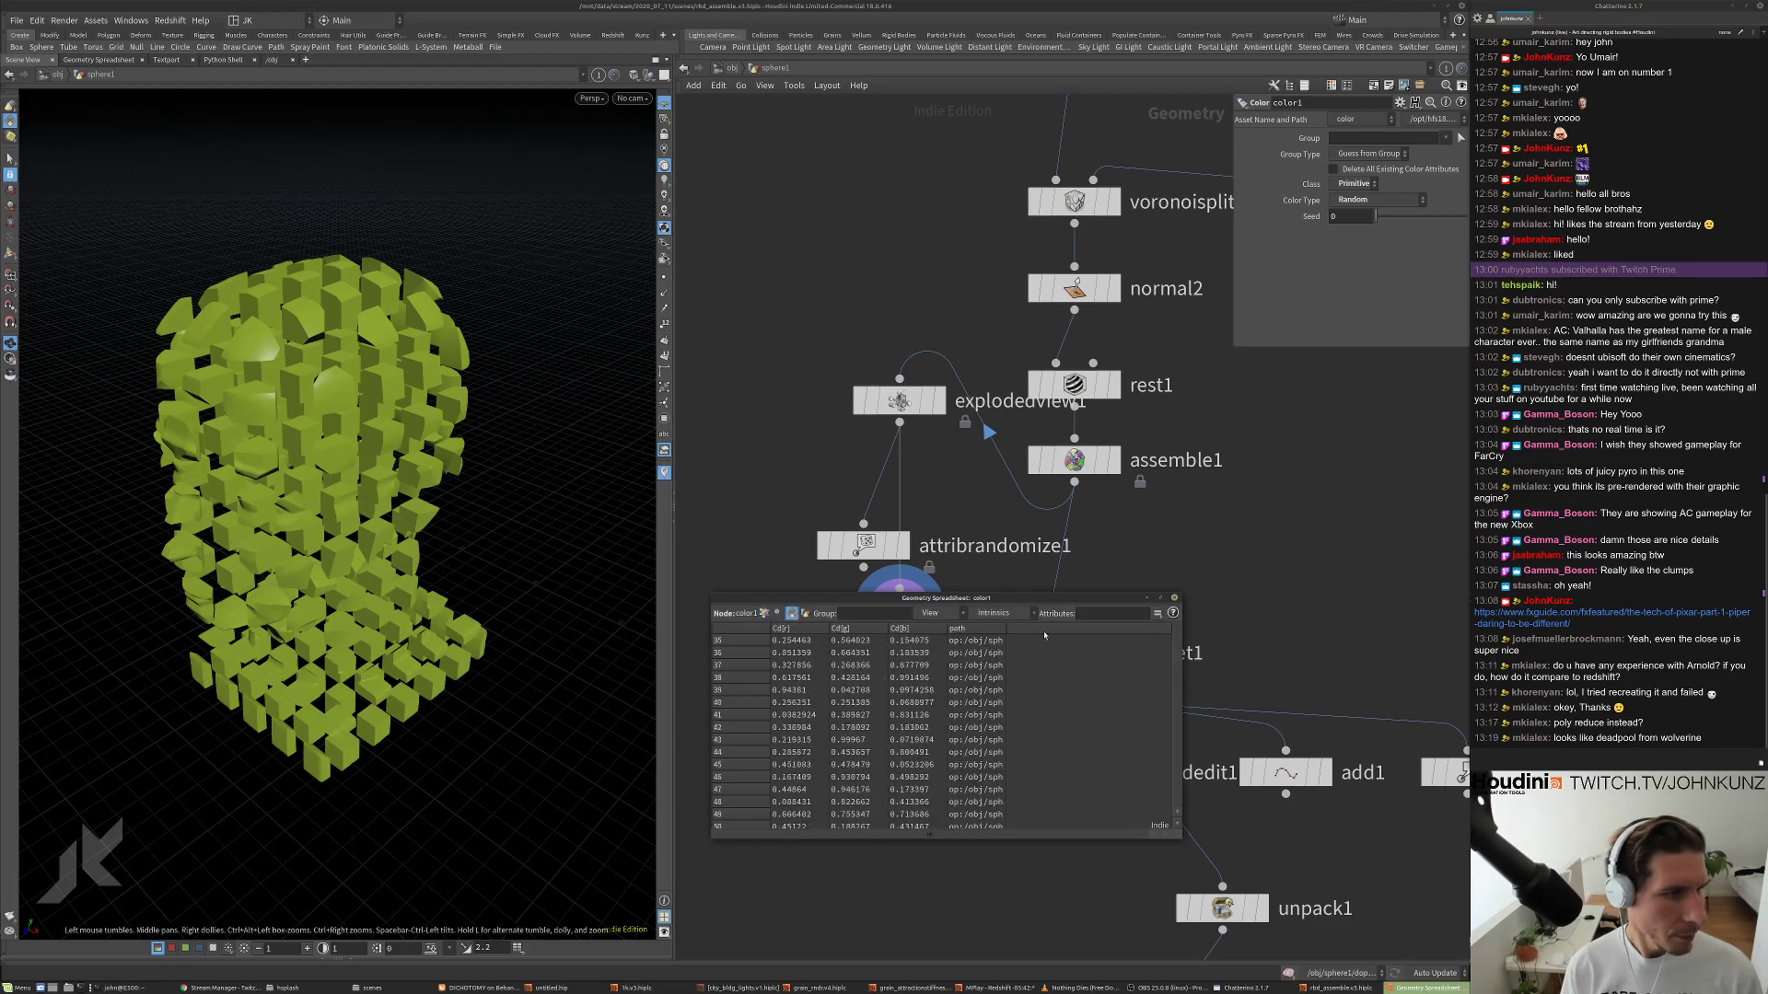
pyautogui.click(1174, 598)
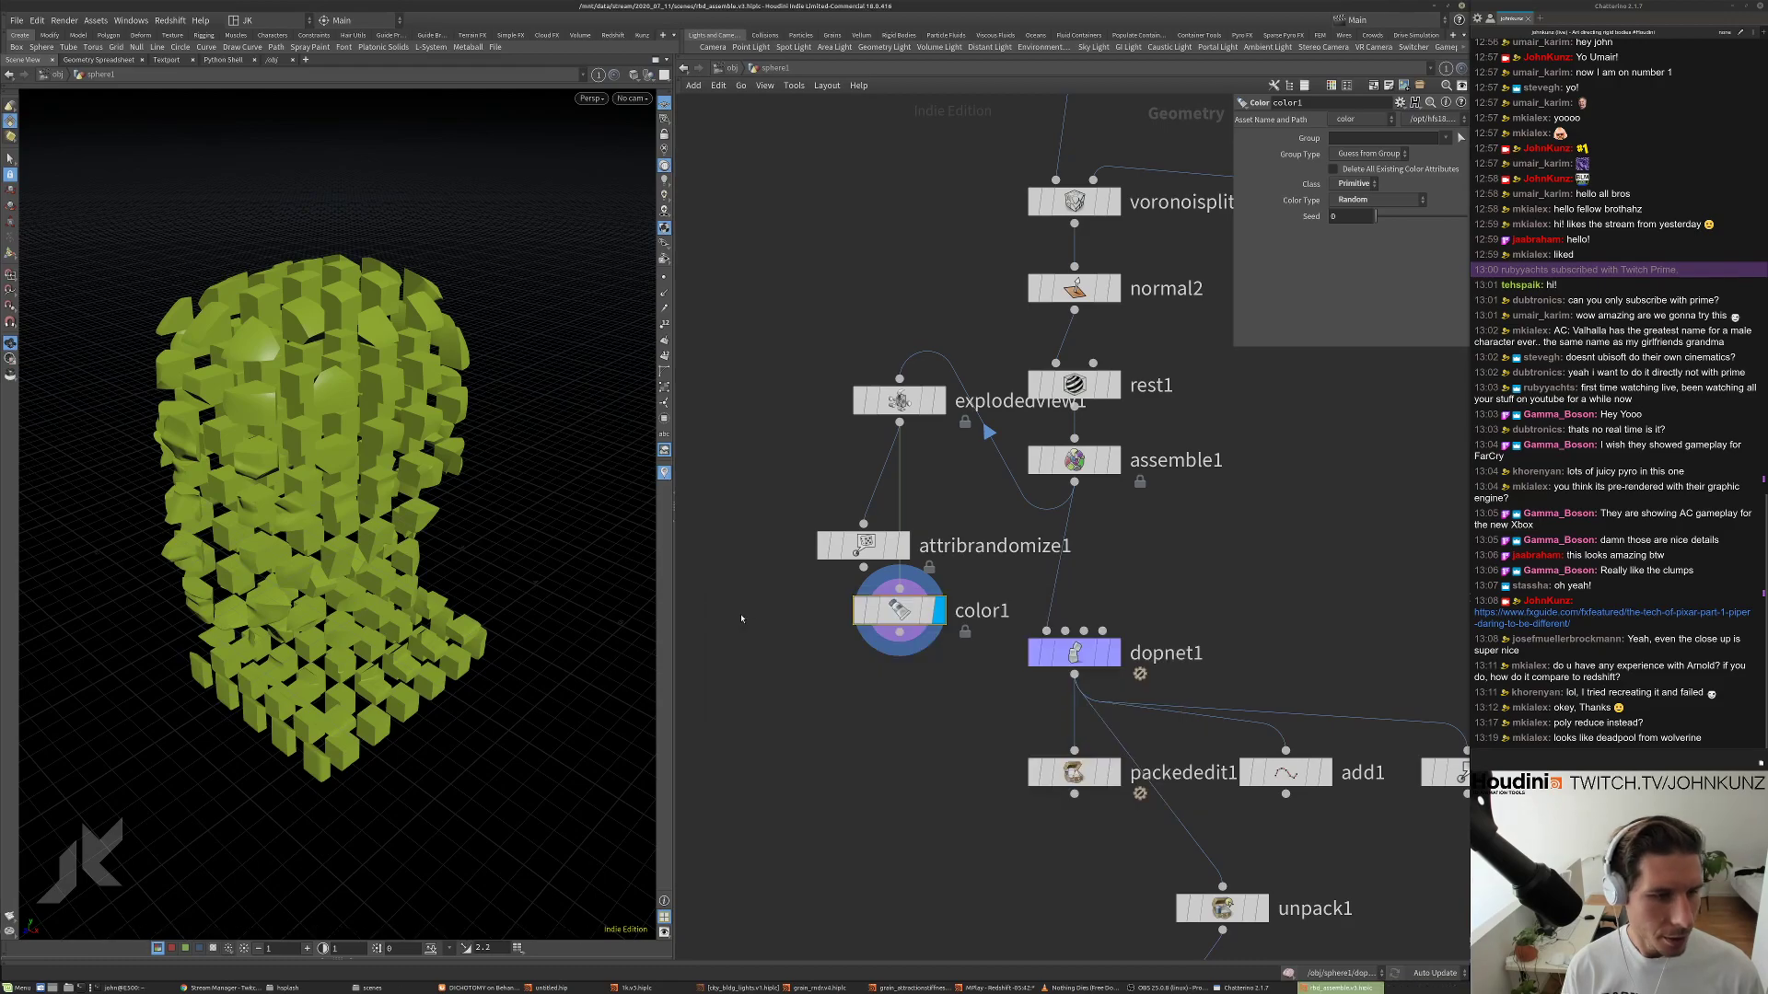
pyautogui.click(850, 610)
pyautogui.click(850, 609)
pyautogui.click(850, 607)
pyautogui.click(850, 607)
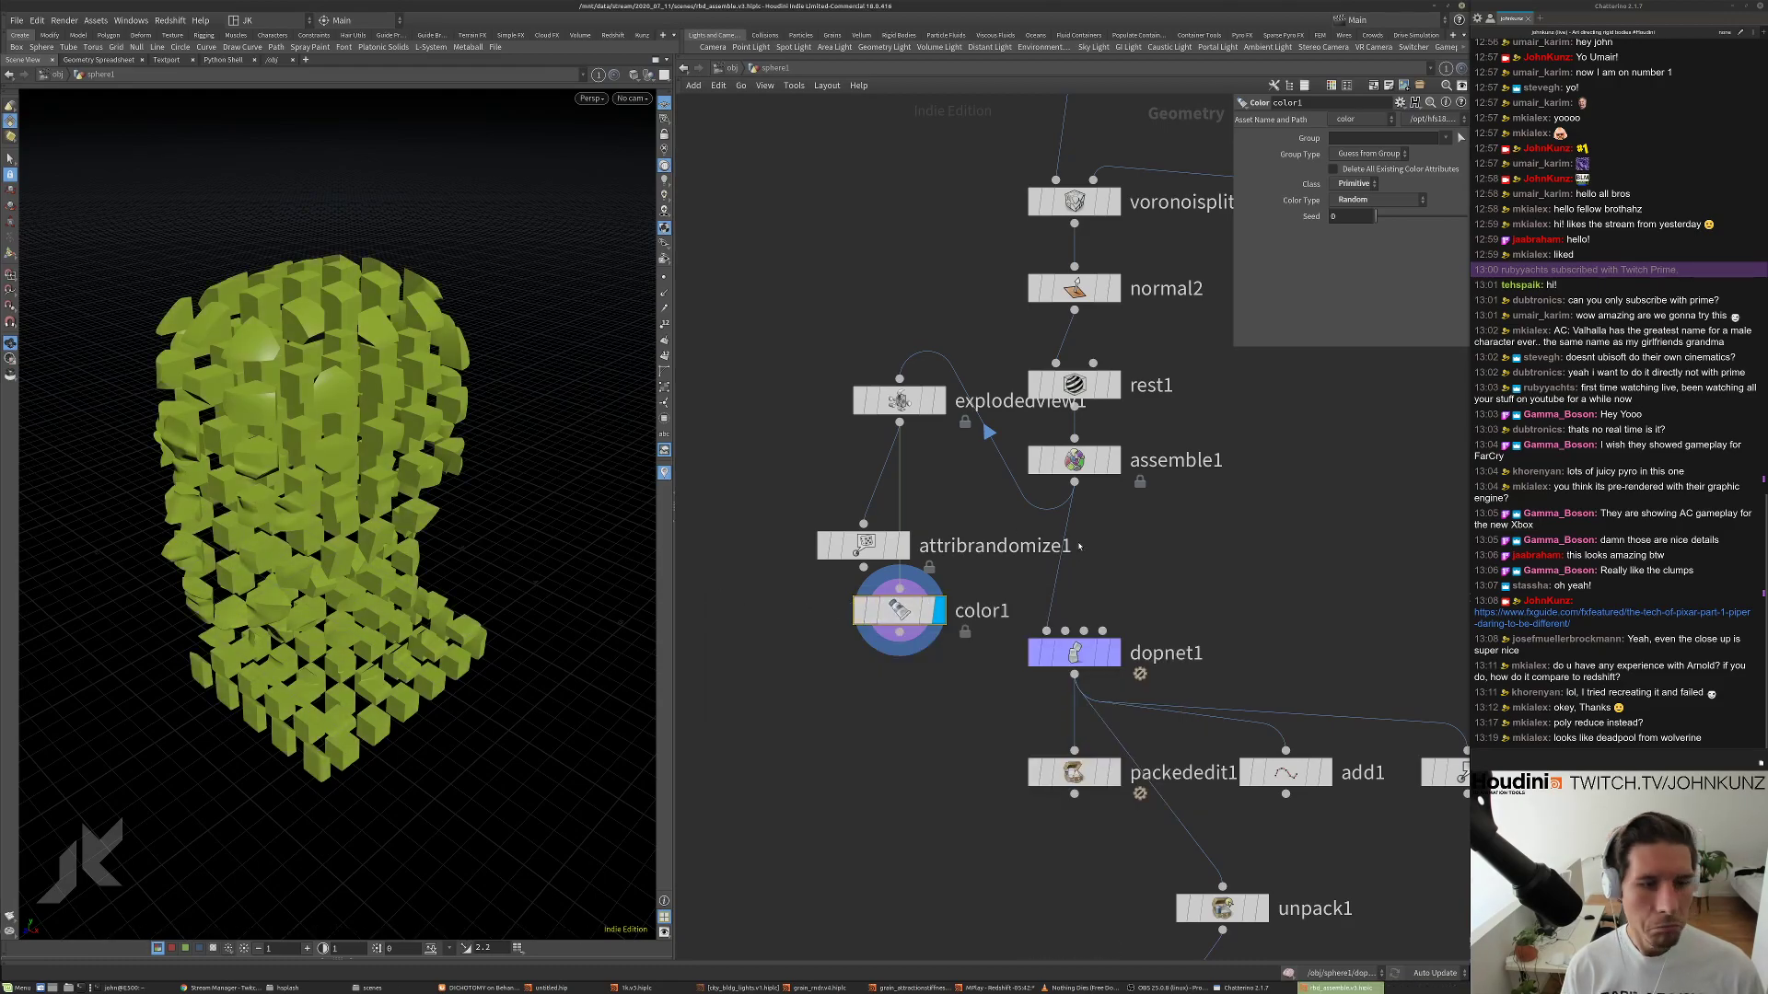
# Display assemble1 and set the point separation of pointsfromvolume1 to 0.75.
pyautogui.click(1112, 461)
pyautogui.click(1077, 462)
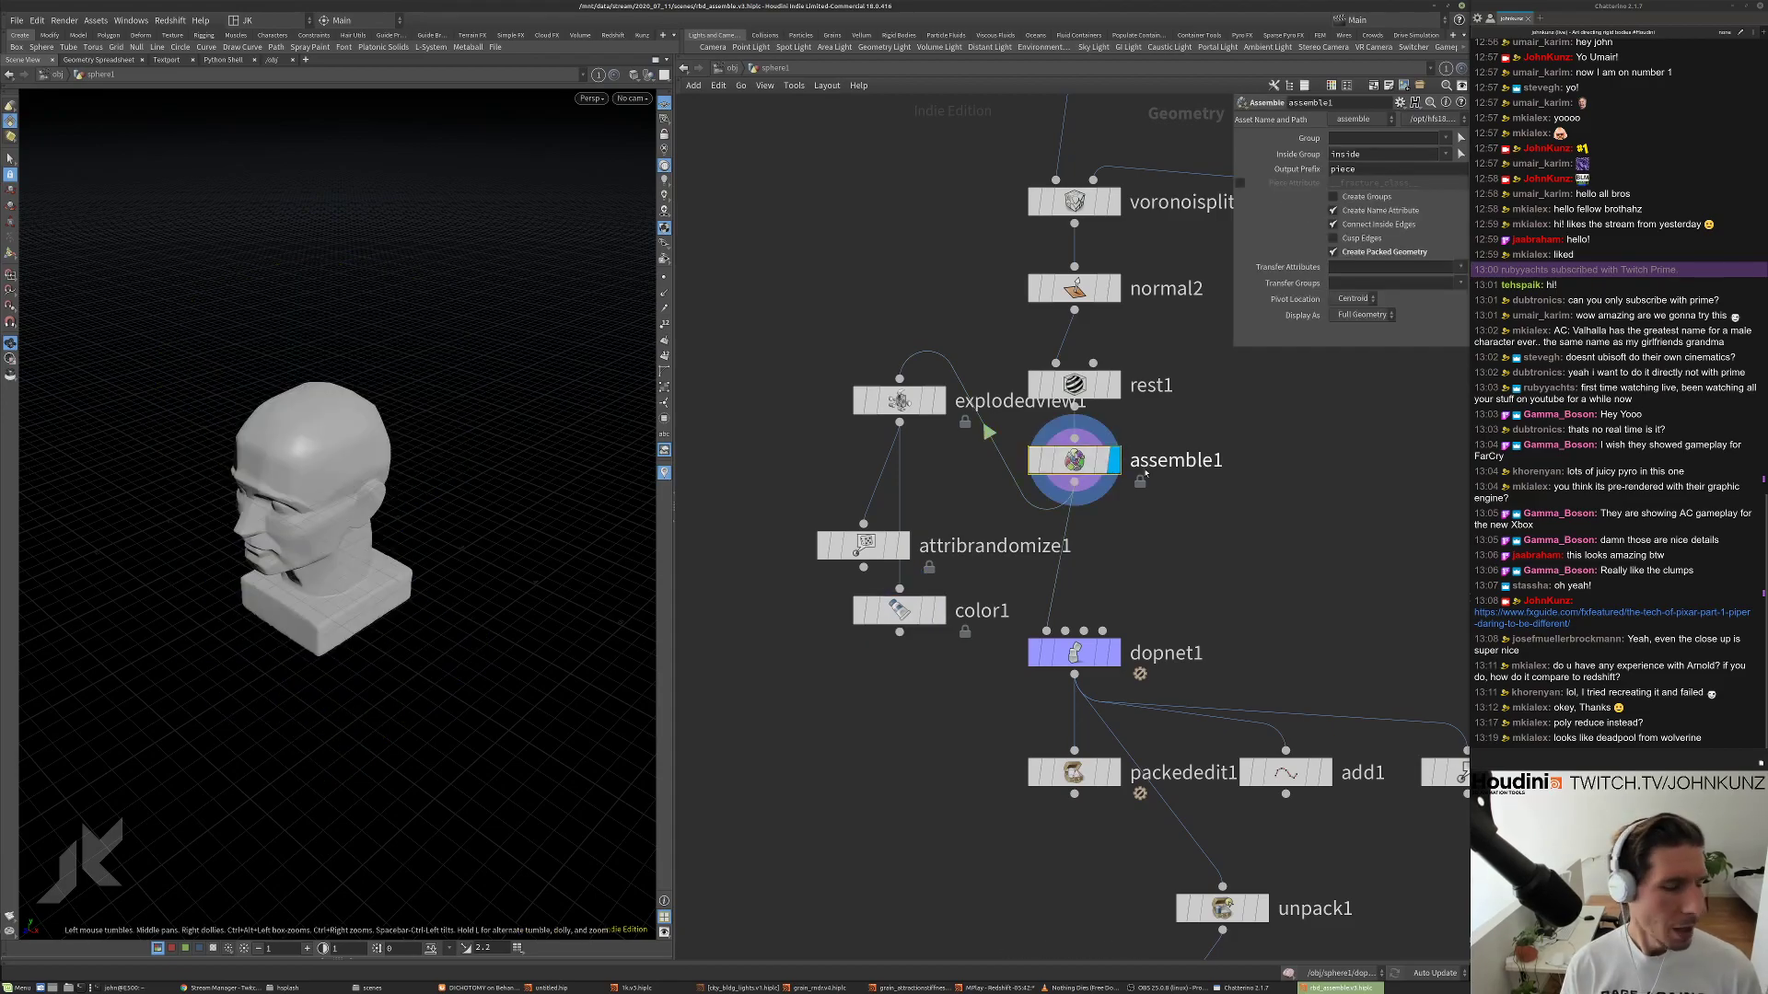
pyautogui.moveTo(1211, 339); pyautogui.dragTo(1082, 529, button='middle')
pyautogui.scroll(-4, 1072, 522)
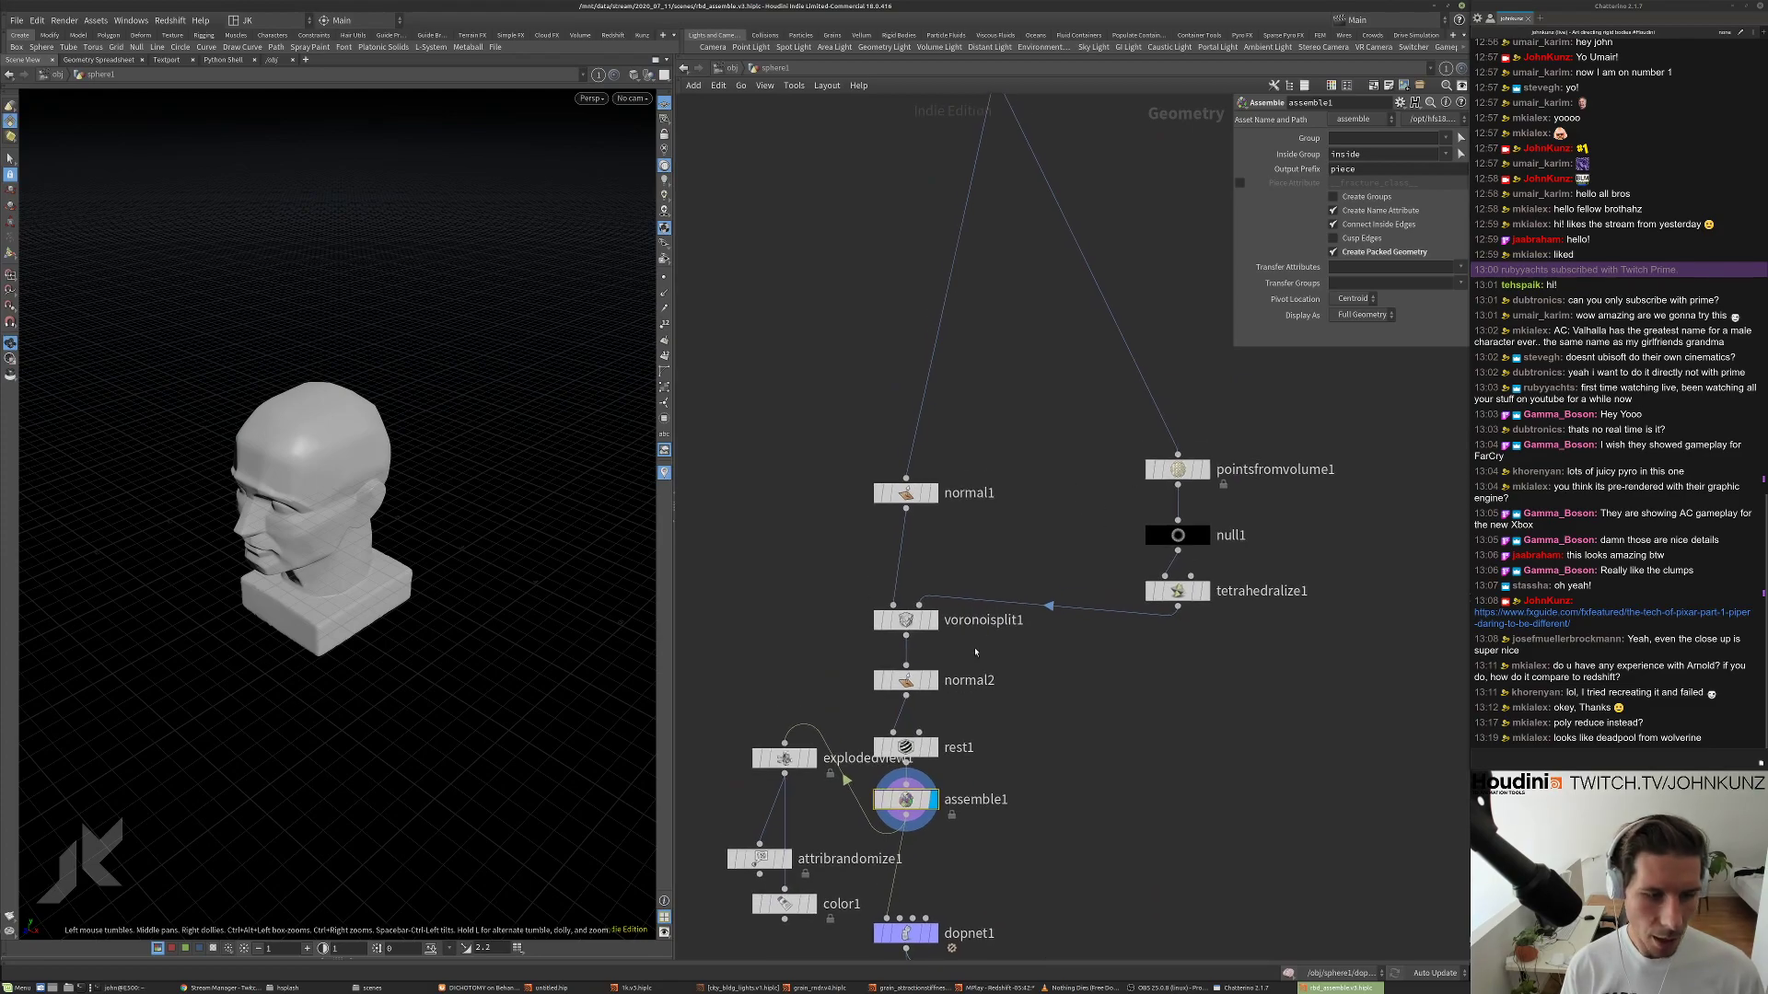
pyautogui.moveTo(937, 465); pyautogui.dragTo(1007, 430, button='middle')
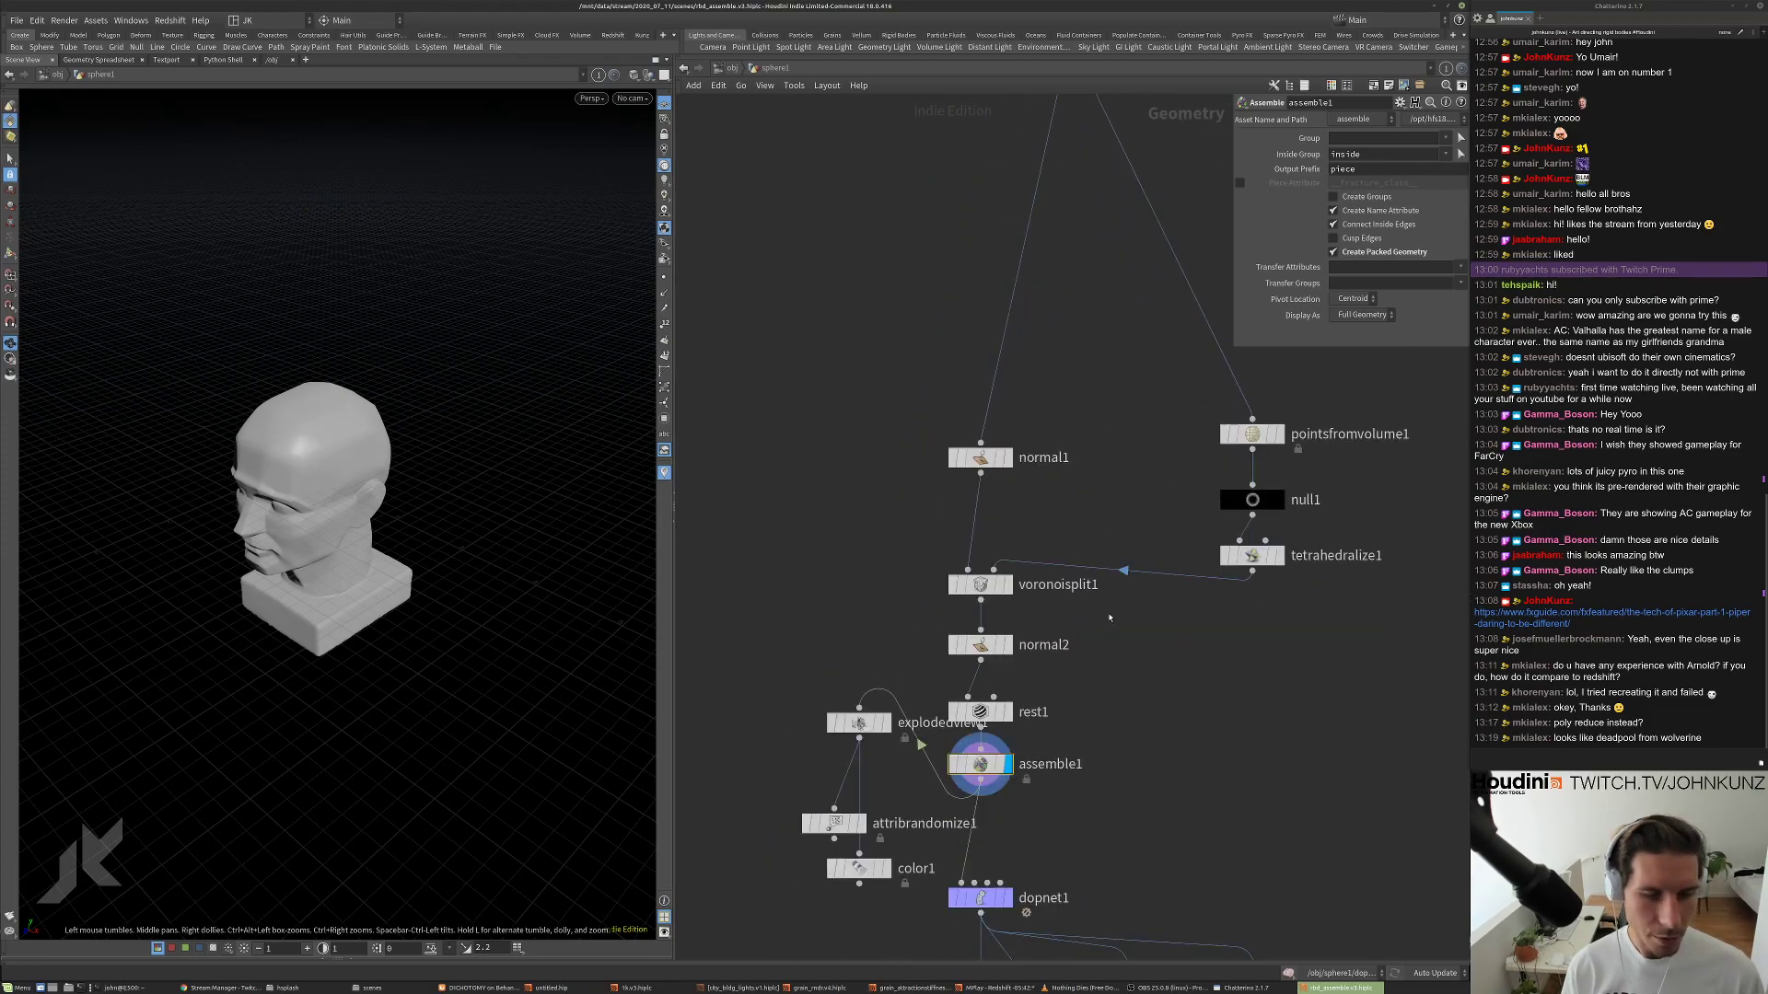
pyautogui.scroll(2, 1307, 359)
pyautogui.click(1226, 464)
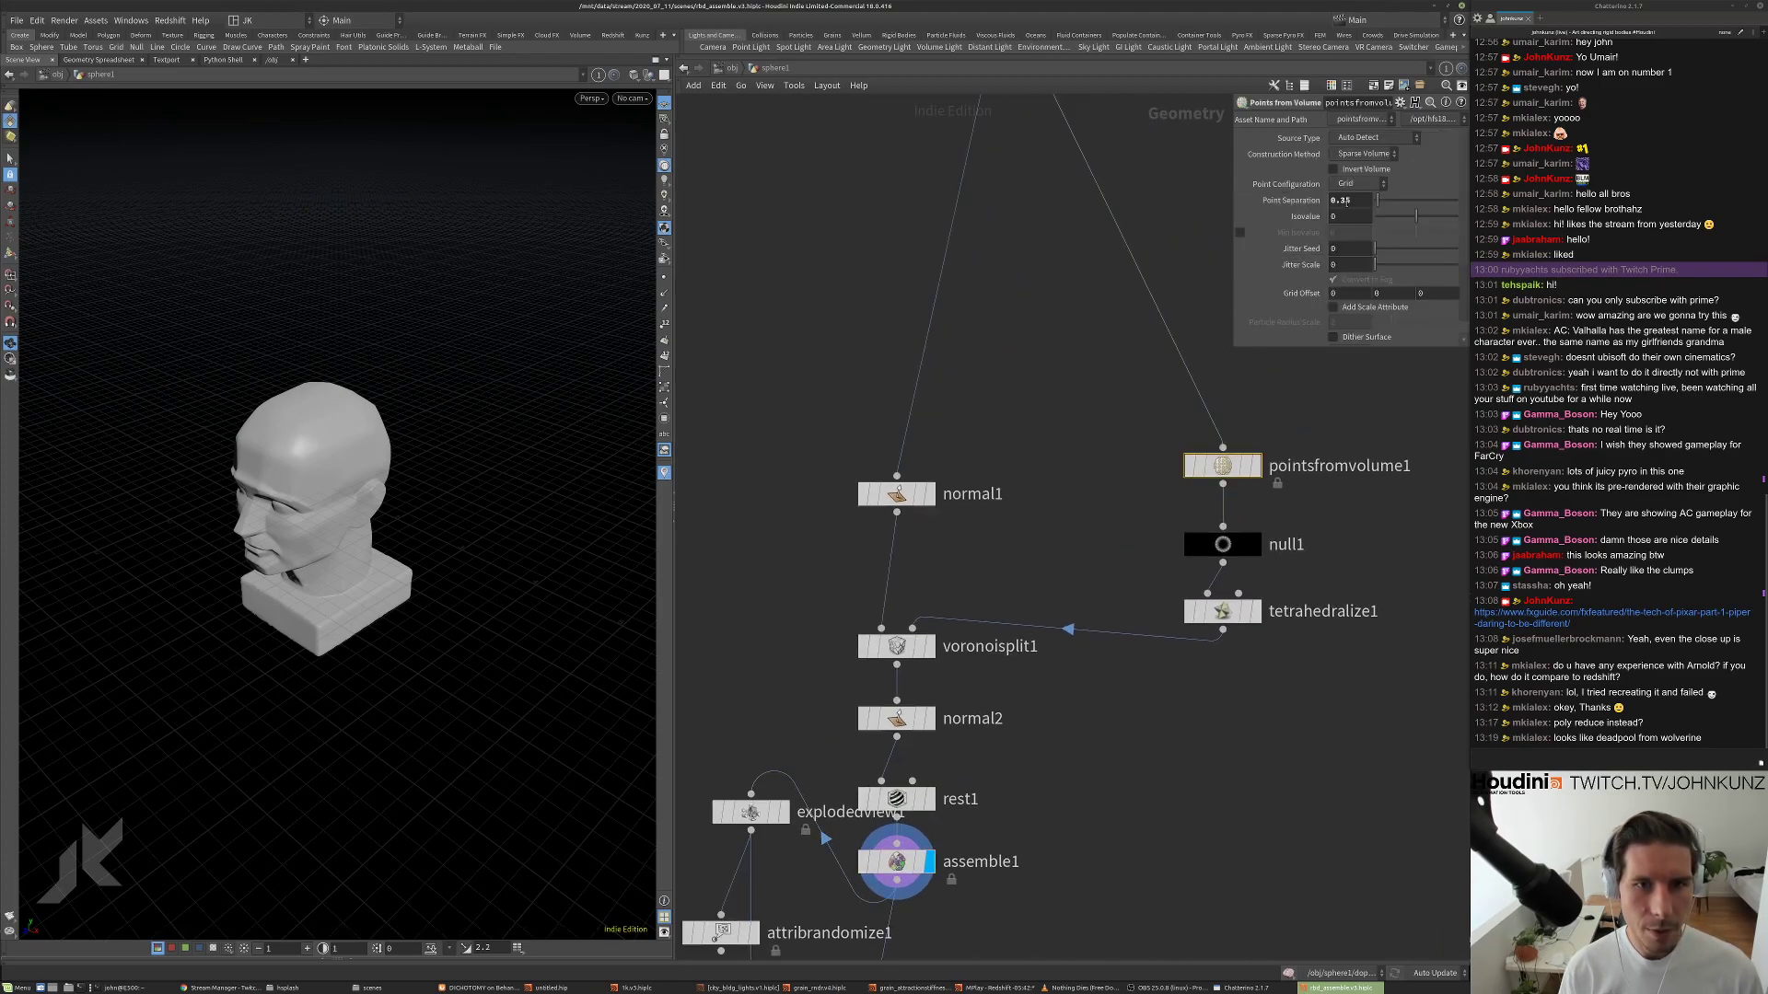
pyautogui.write('0.75')
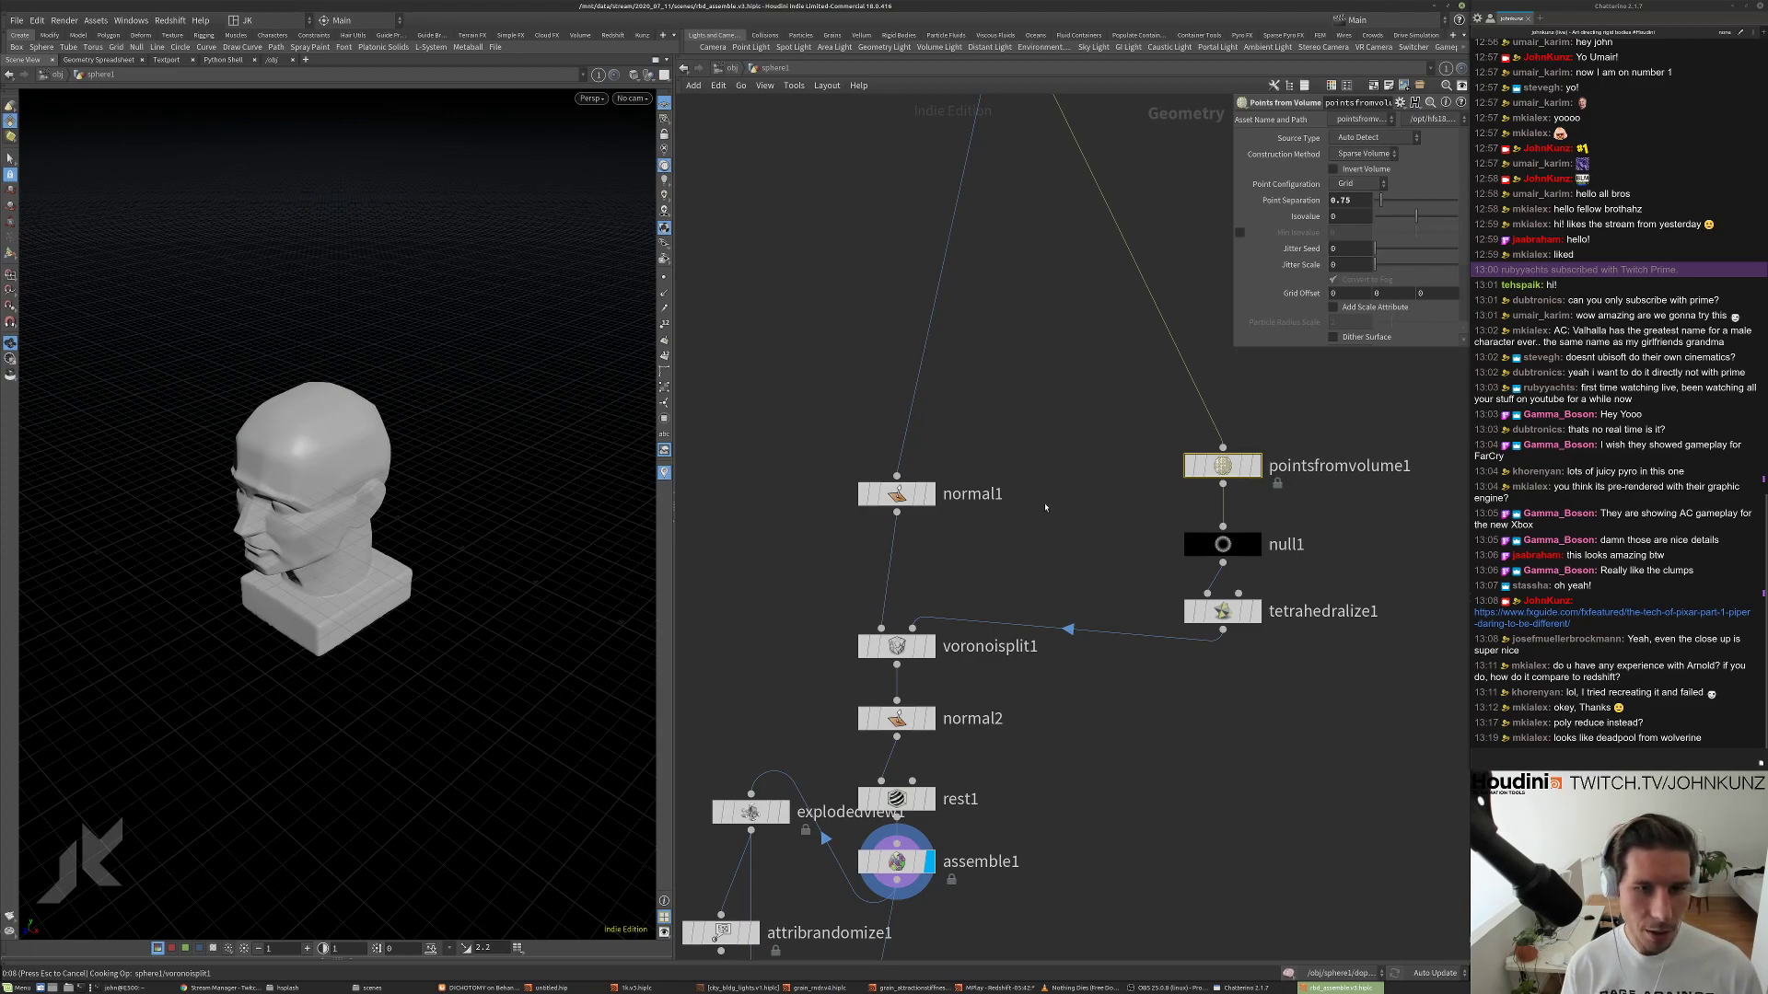
pyautogui.scroll(3, 383, 468)
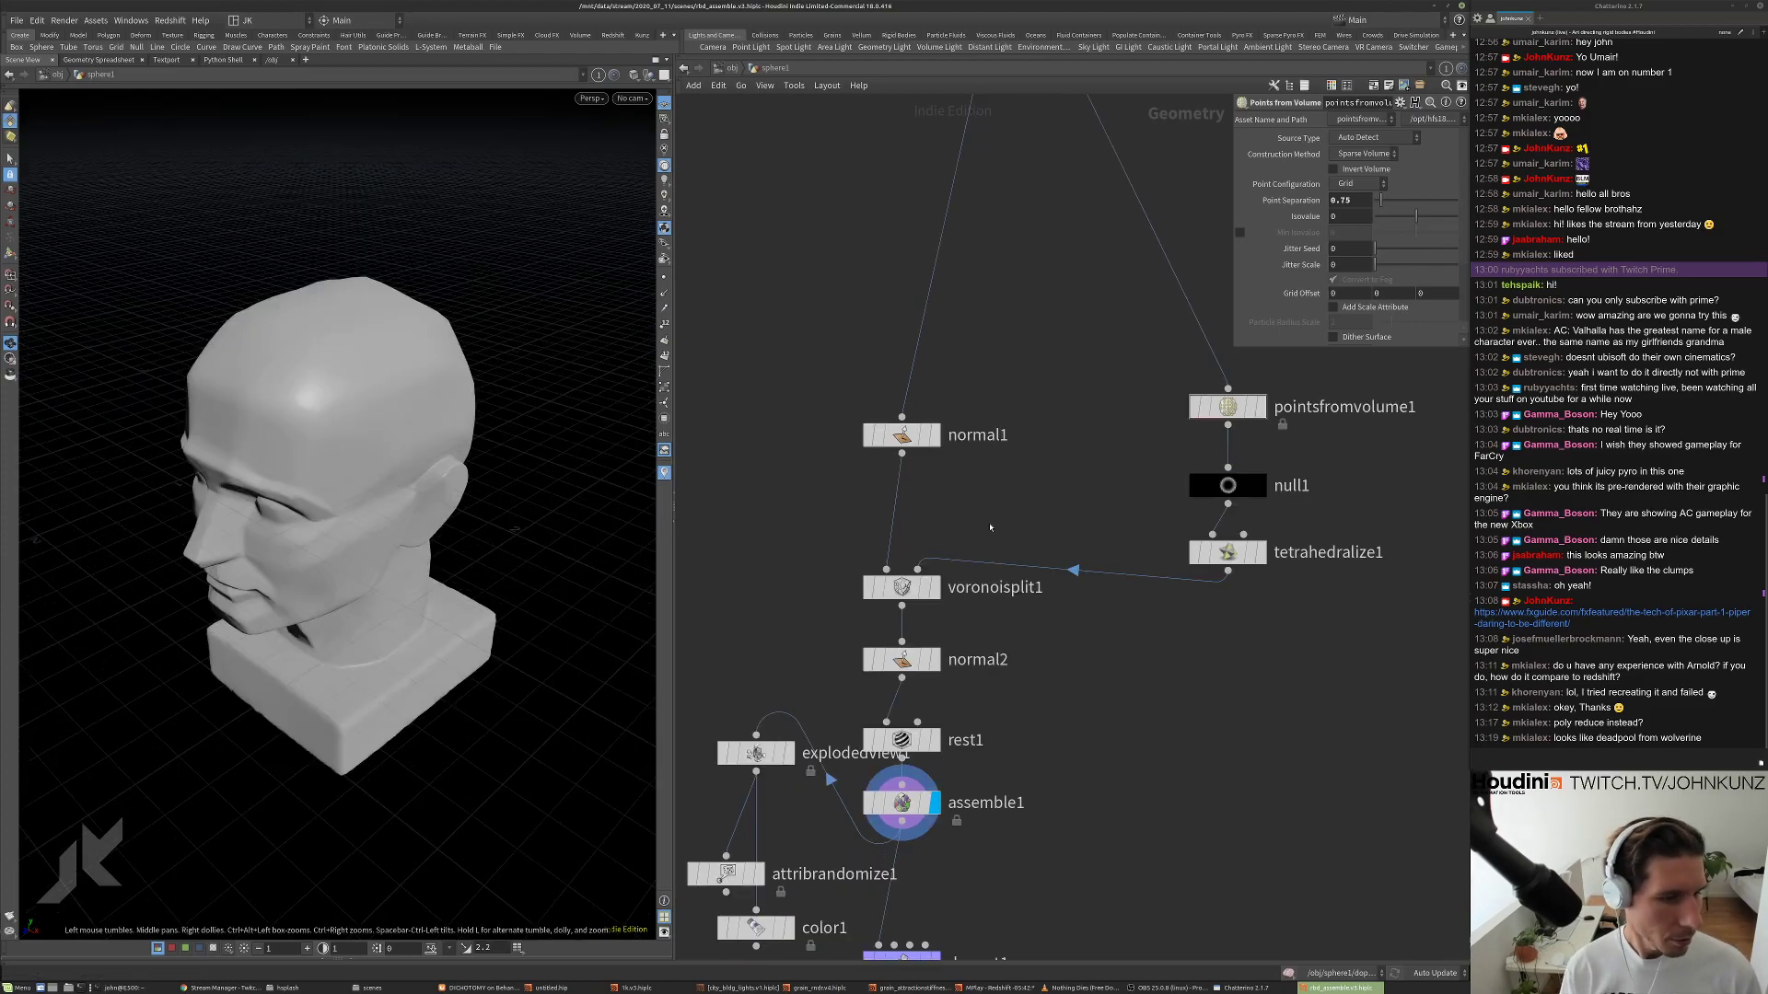
# Display color1, switch the display to explodedview1, and inspect the larger exploded pieces from several angles.
pyautogui.moveTo(989, 528); pyautogui.dragTo(1049, 385, button='middle')
pyautogui.click(844, 786)
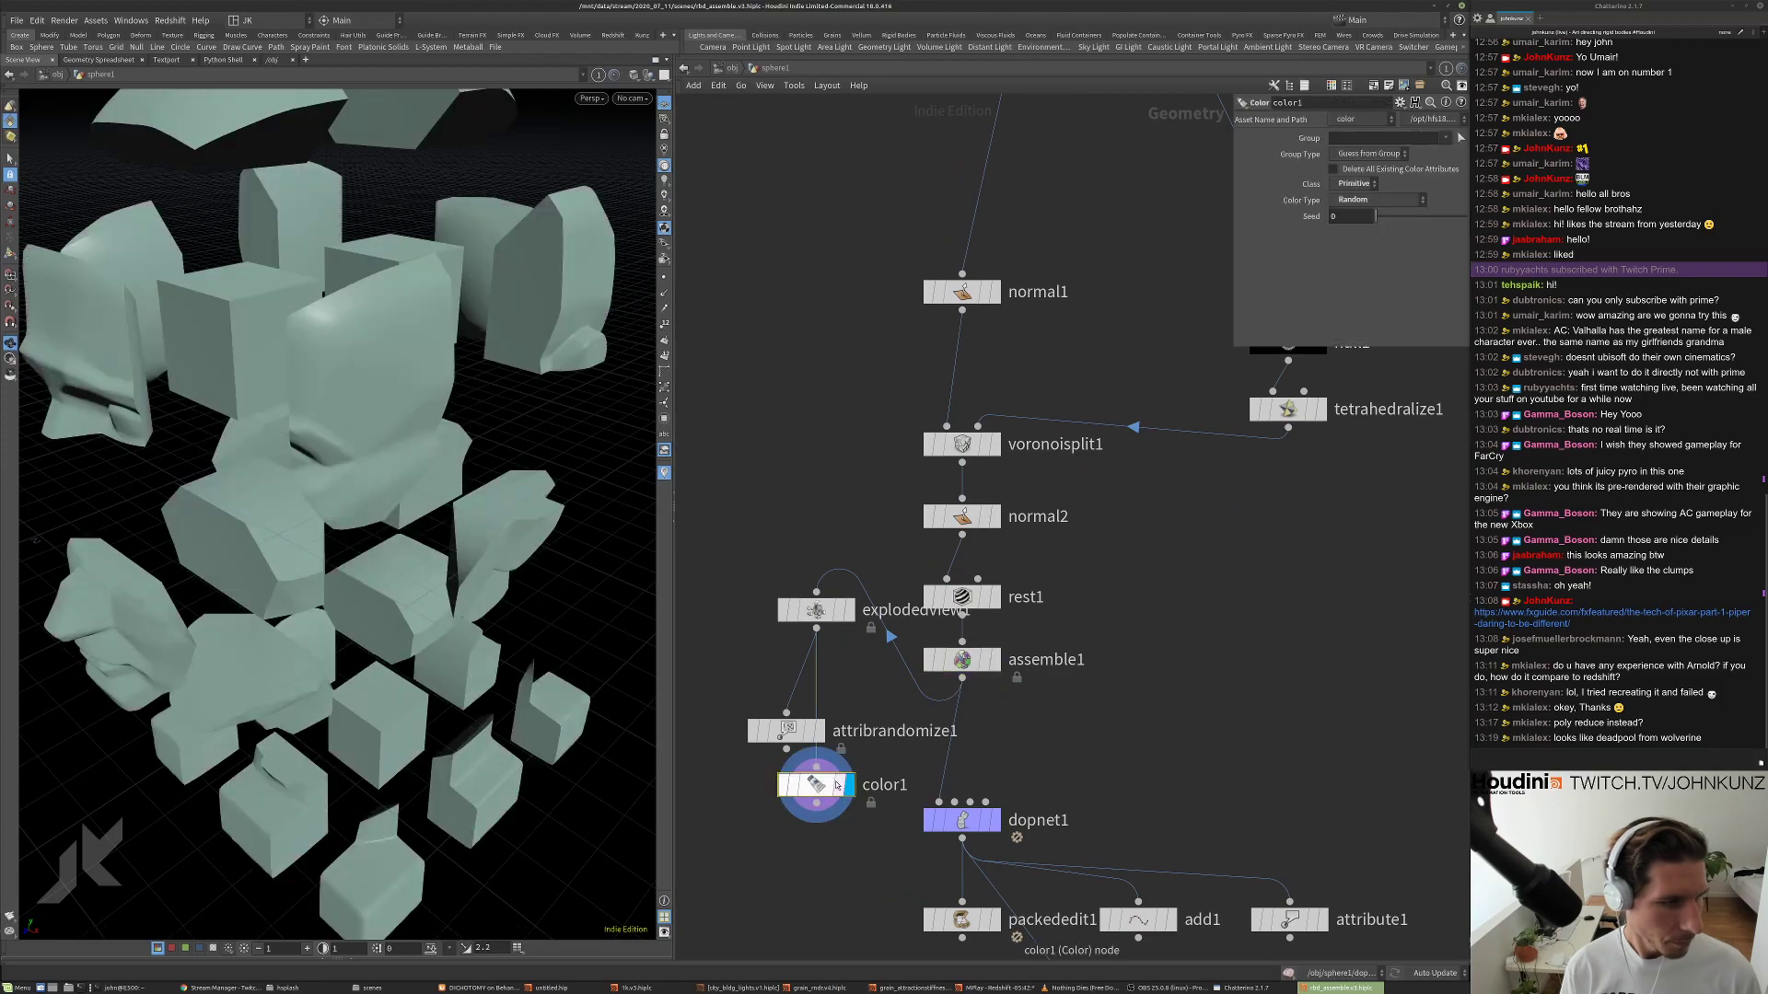
pyautogui.click(849, 612)
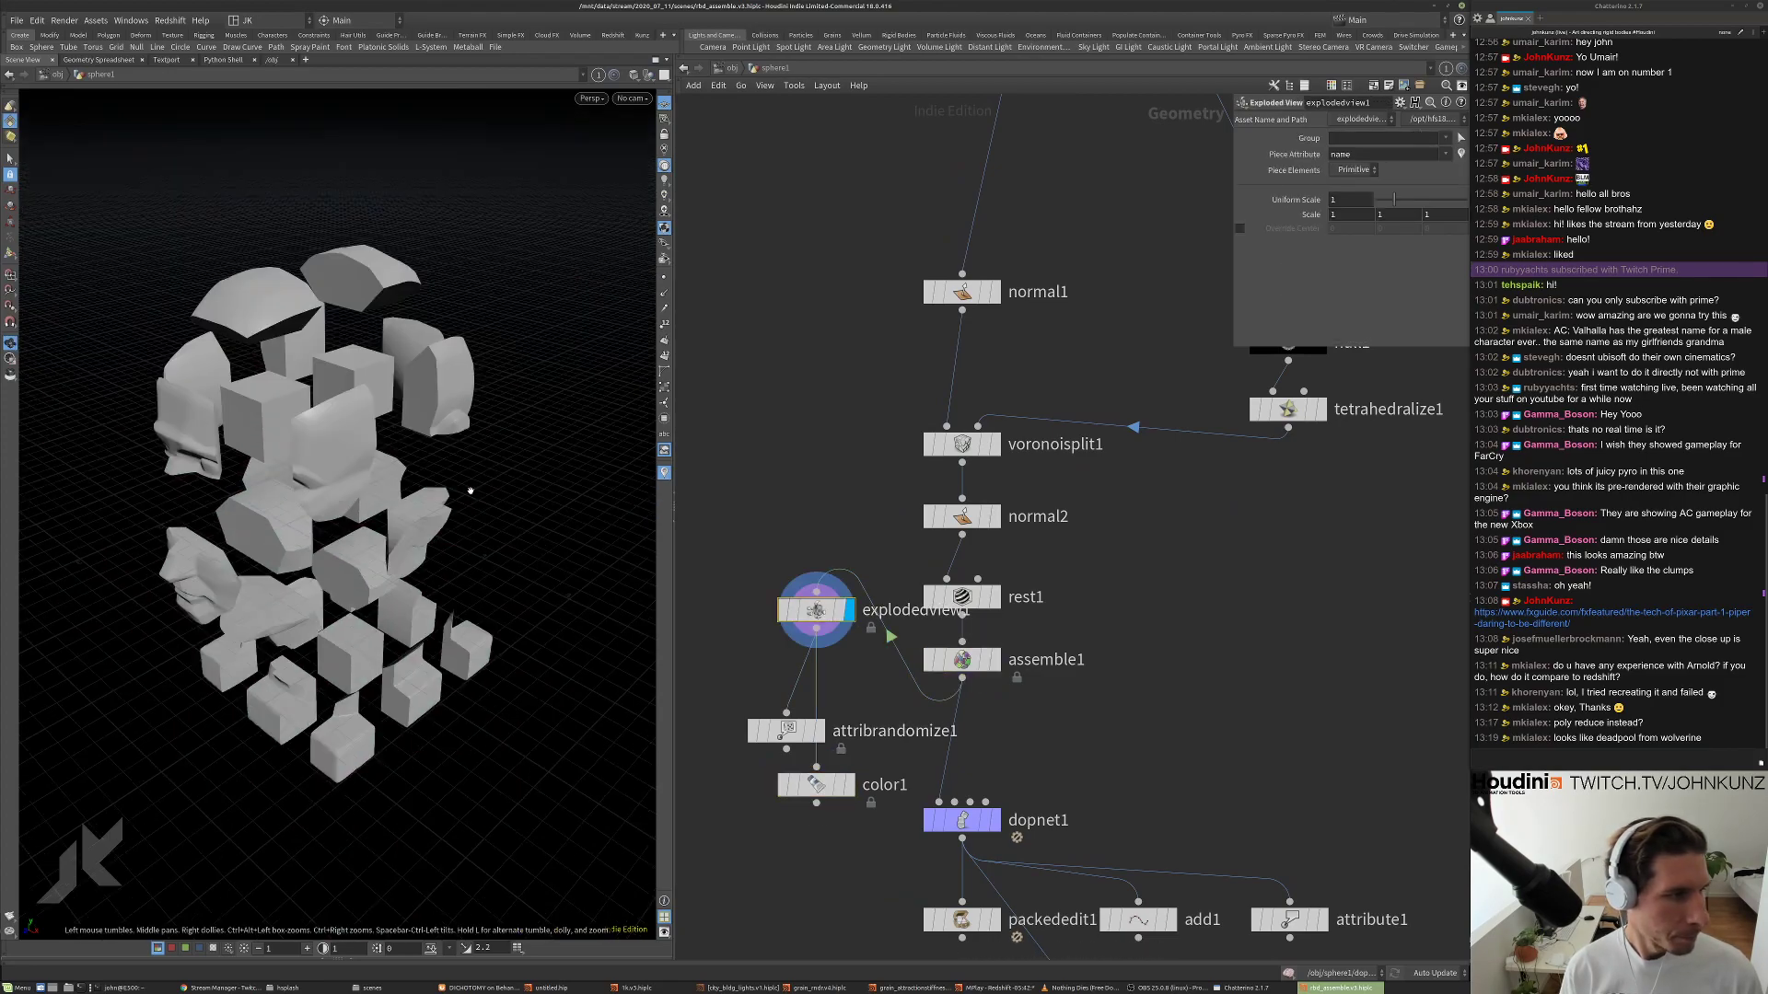
pyautogui.moveTo(435, 505); pyautogui.dragTo(445, 502)
pyautogui.scroll(3, 445, 503)
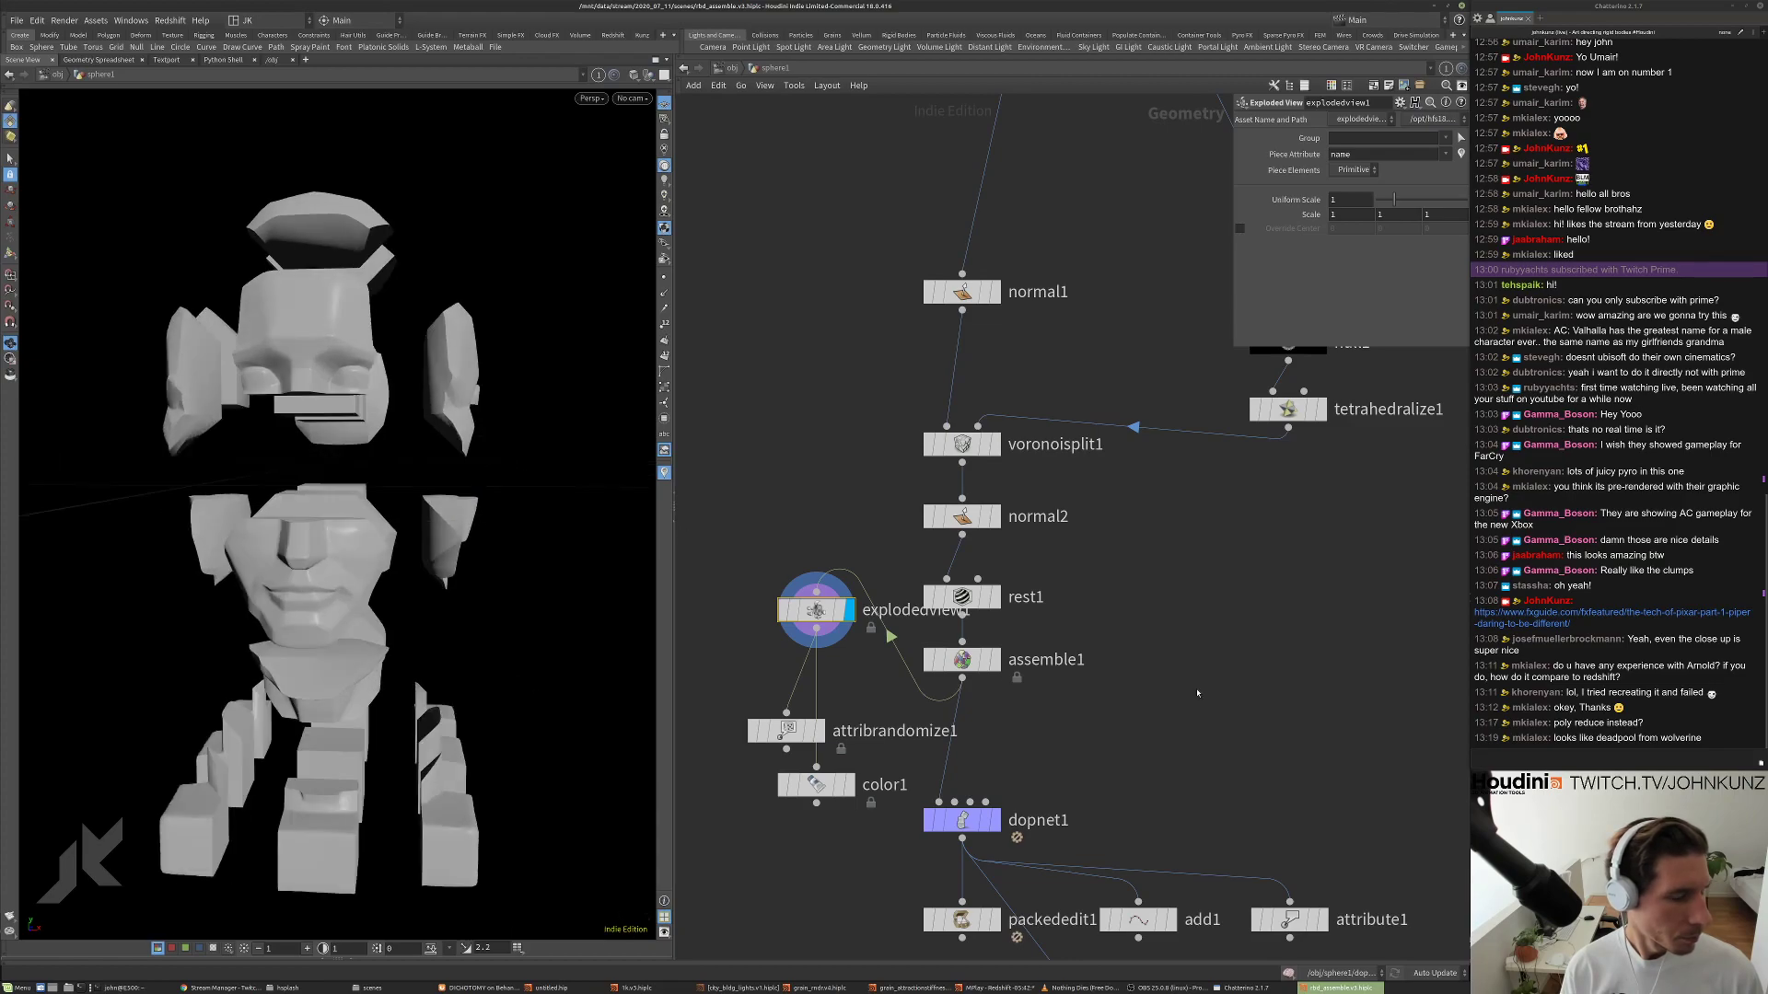
pyautogui.scroll(-3, 1209, 671)
pyautogui.scroll(3, 1041, 632)
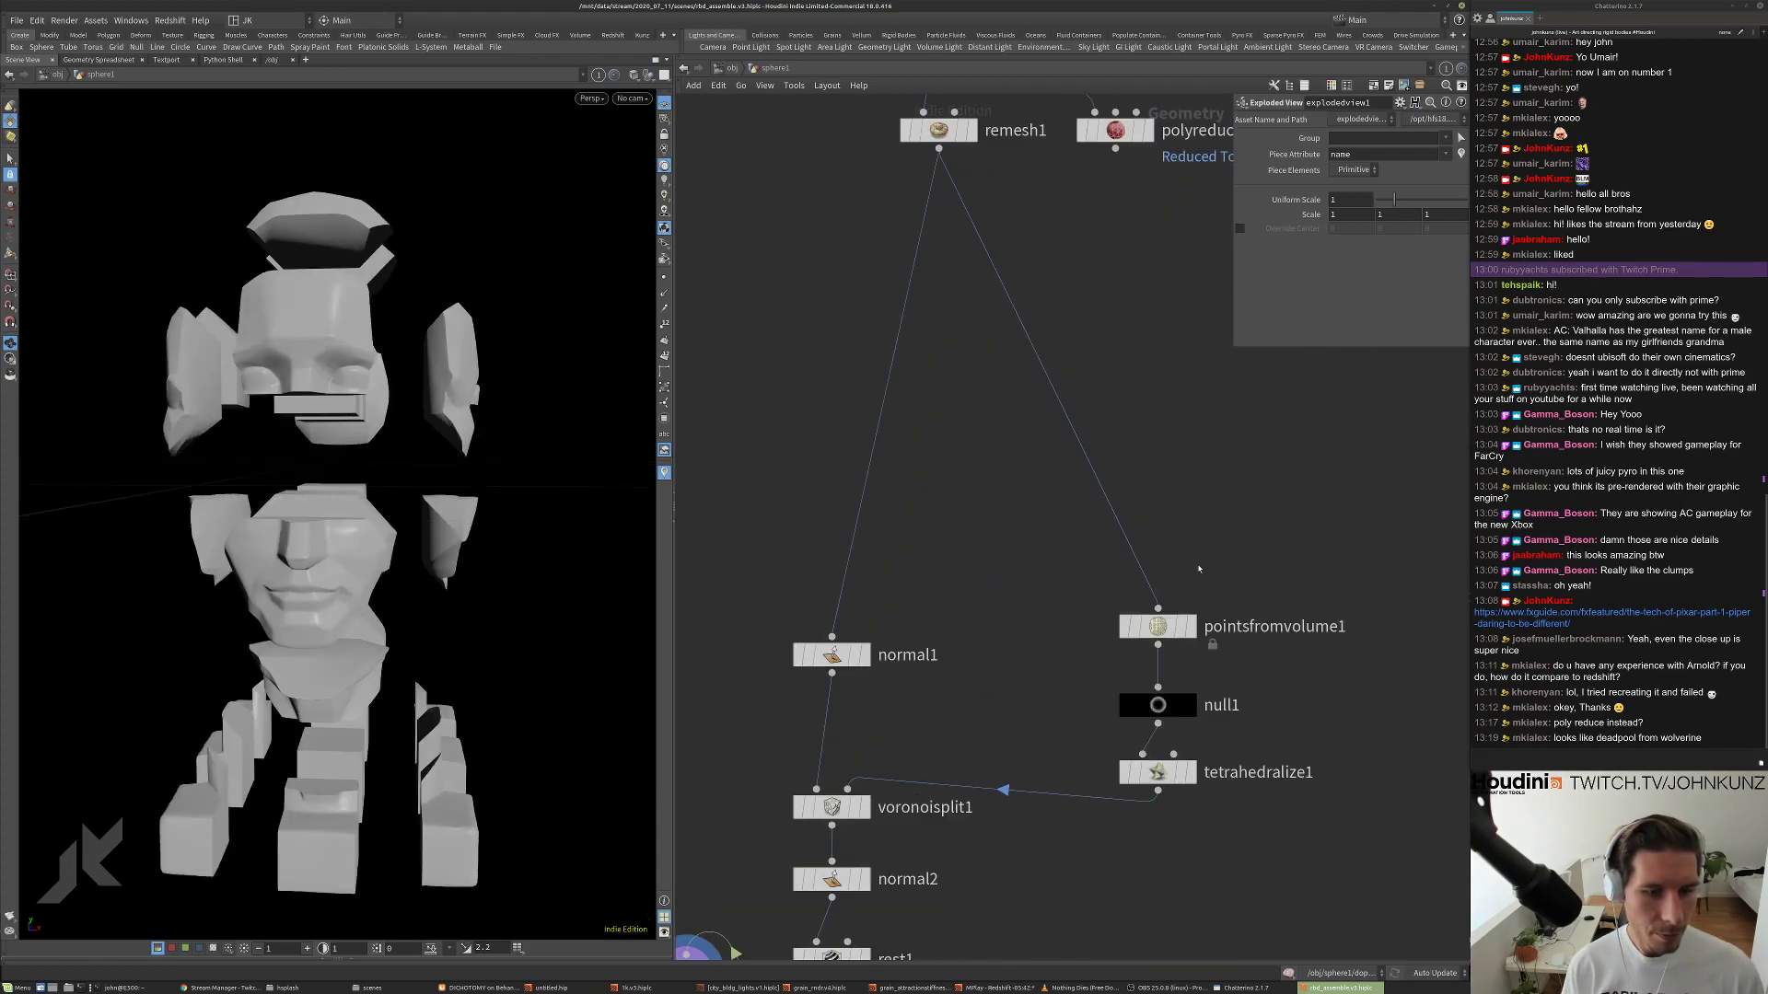
pyautogui.moveTo(979, 697); pyautogui.dragTo(873, 593, button='middle')
pyautogui.moveTo(366, 474); pyautogui.dragTo(433, 471)
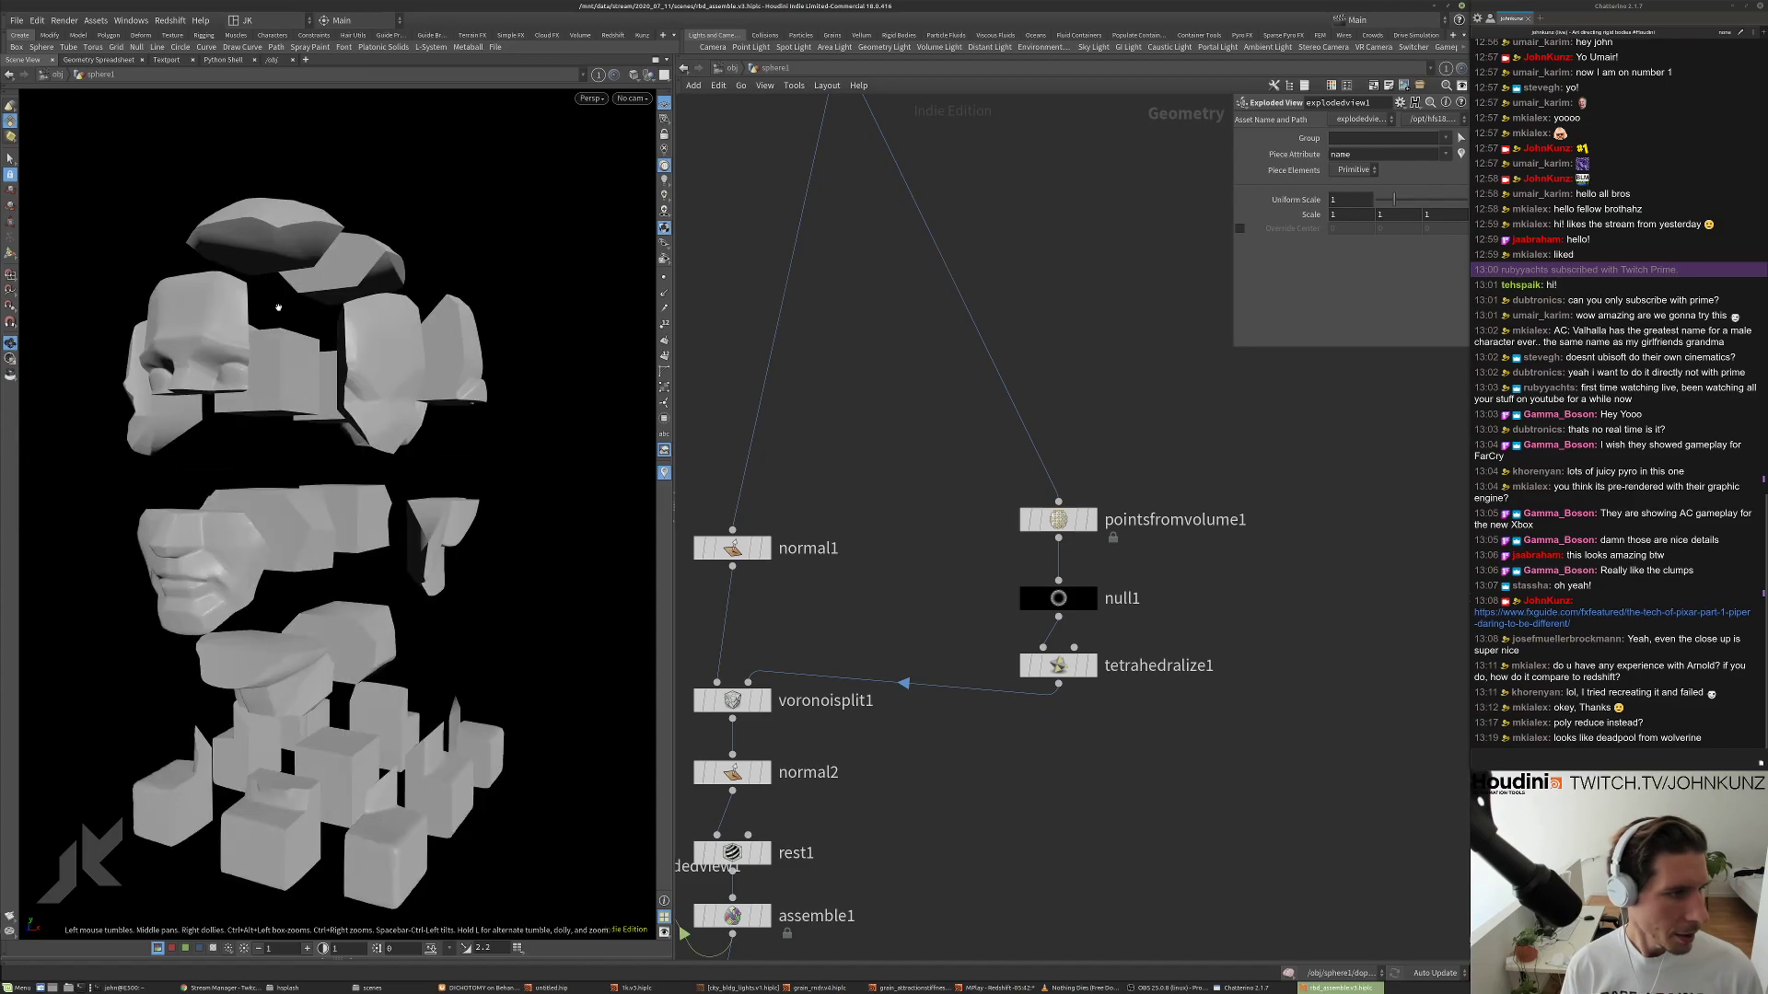
# Add a Scatter node beside pointsfromvolume1, wire it to remesh1's output and display it.
pyautogui.moveTo(1275, 581); pyautogui.dragTo(1270, 555, button='middle')
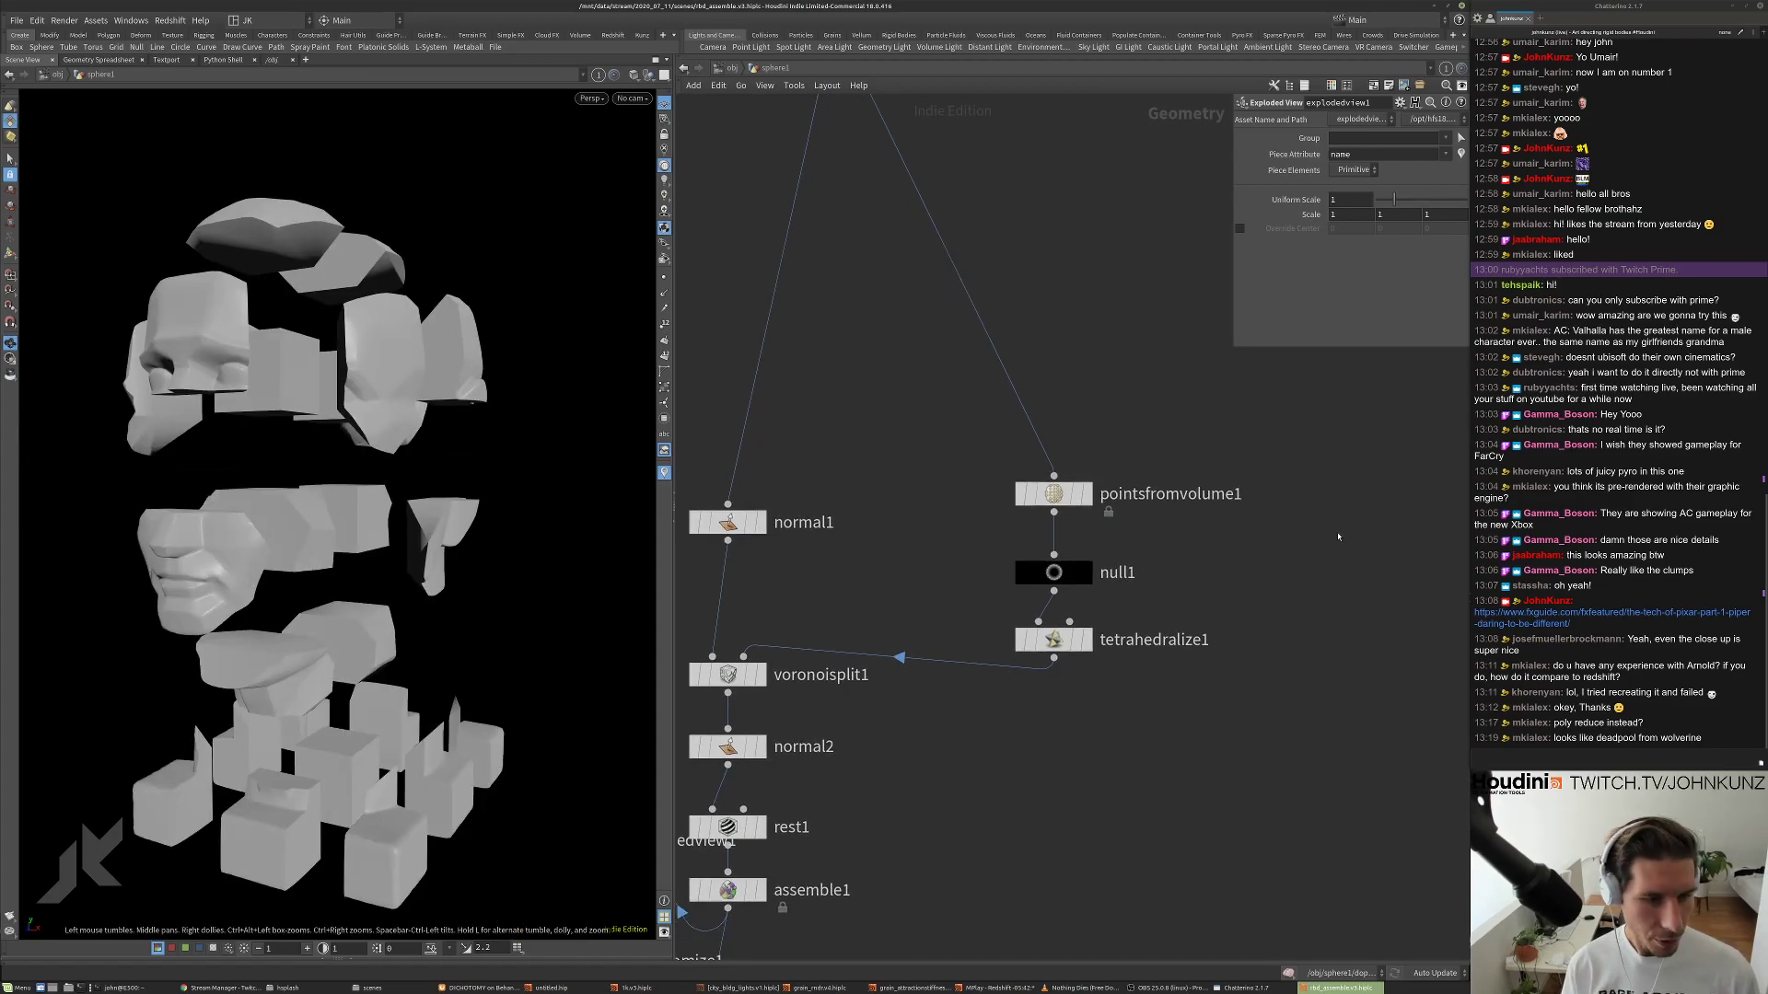
pyautogui.press('Tab')
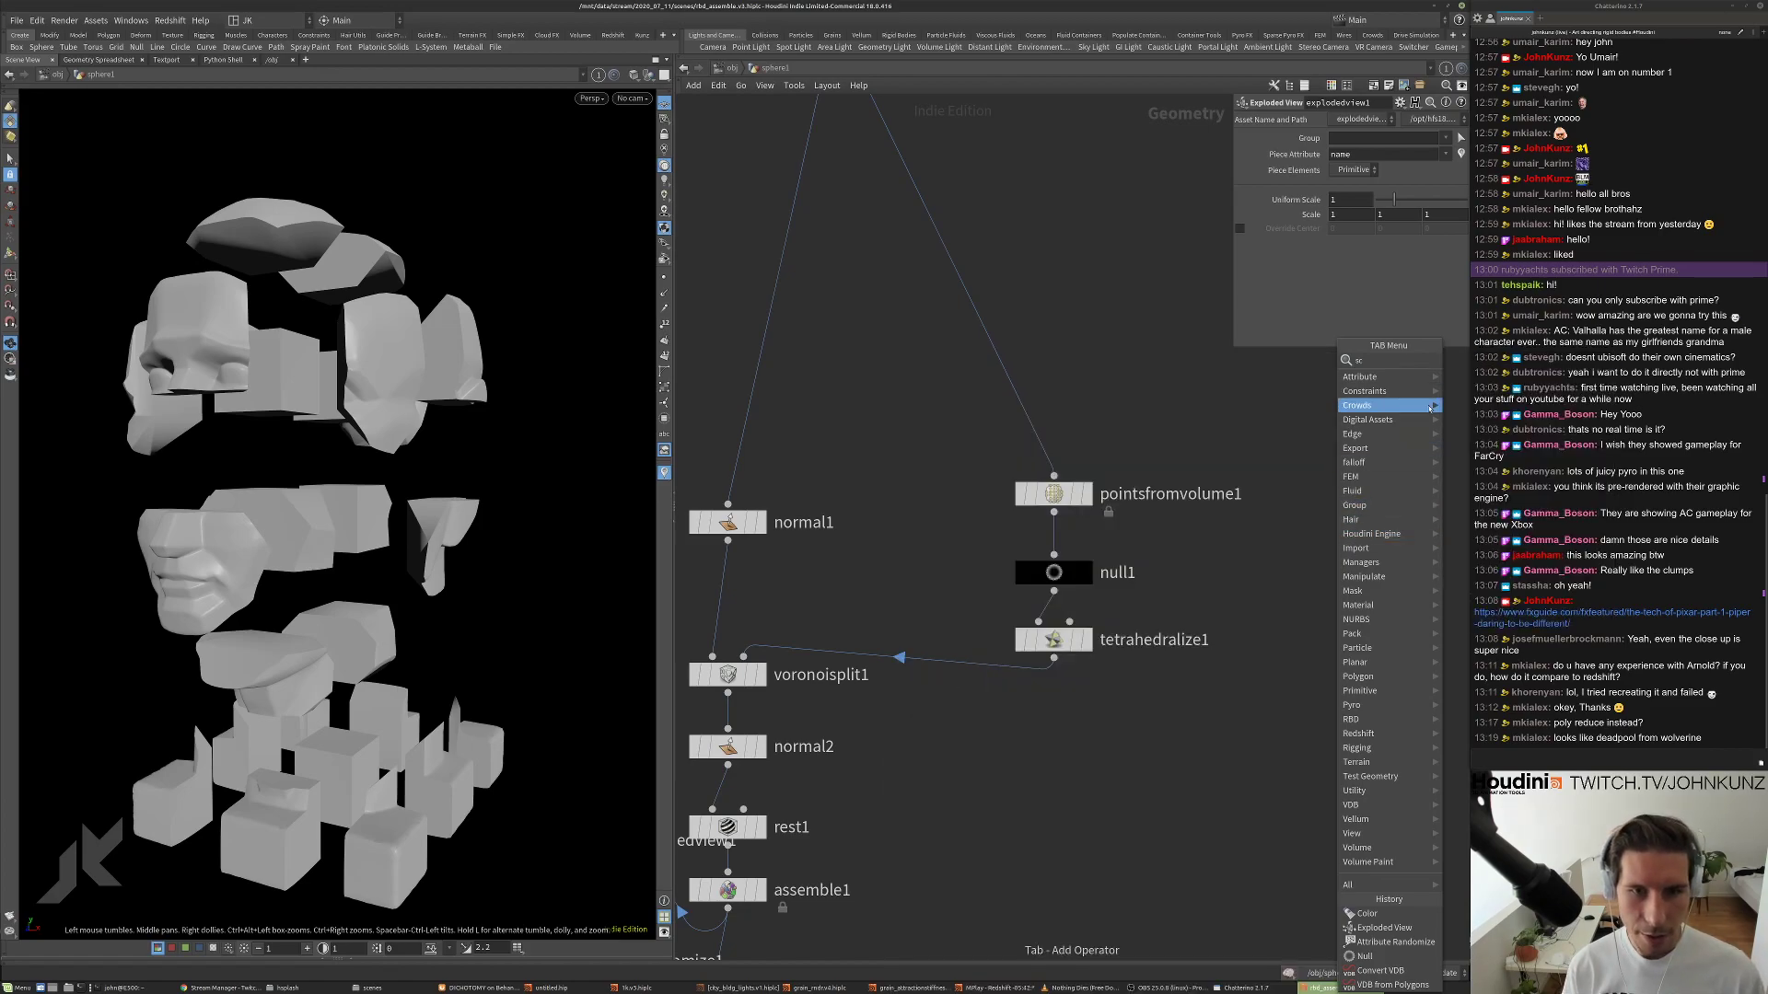
pyautogui.write('sc')
pyautogui.press('Return')
pyautogui.click(1242, 548)
pyautogui.click(1243, 531)
pyautogui.moveTo(1006, 229); pyautogui.dragTo(1045, 361, button='middle')
pyautogui.click(873, 148)
pyautogui.moveTo(1270, 532); pyautogui.dragTo(1249, 487, button='middle')
pyautogui.press('r')
pyautogui.click(1270, 637)
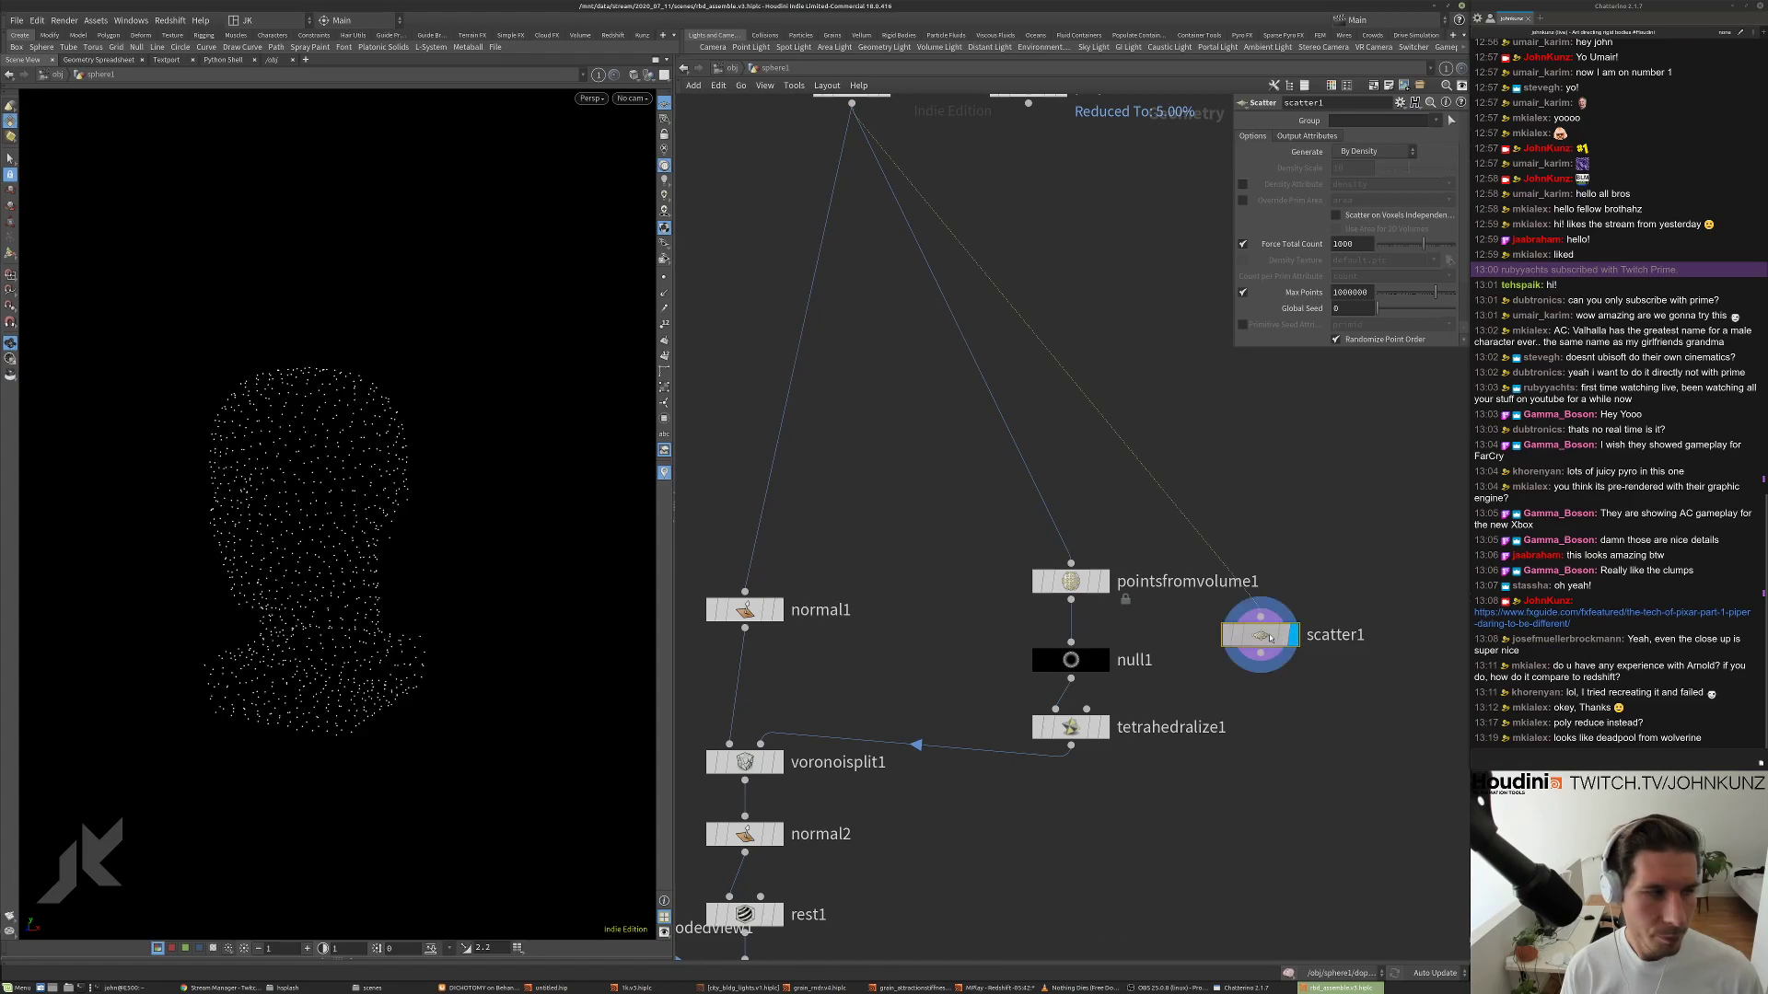
# Set scatter1's force total count to 25 and turn off its max points limit.
pyautogui.doubleClick(1350, 244)
pyautogui.write('25')
pyautogui.press('Return')
pyautogui.click(1242, 291)
pyautogui.scroll(-2, 1279, 313)
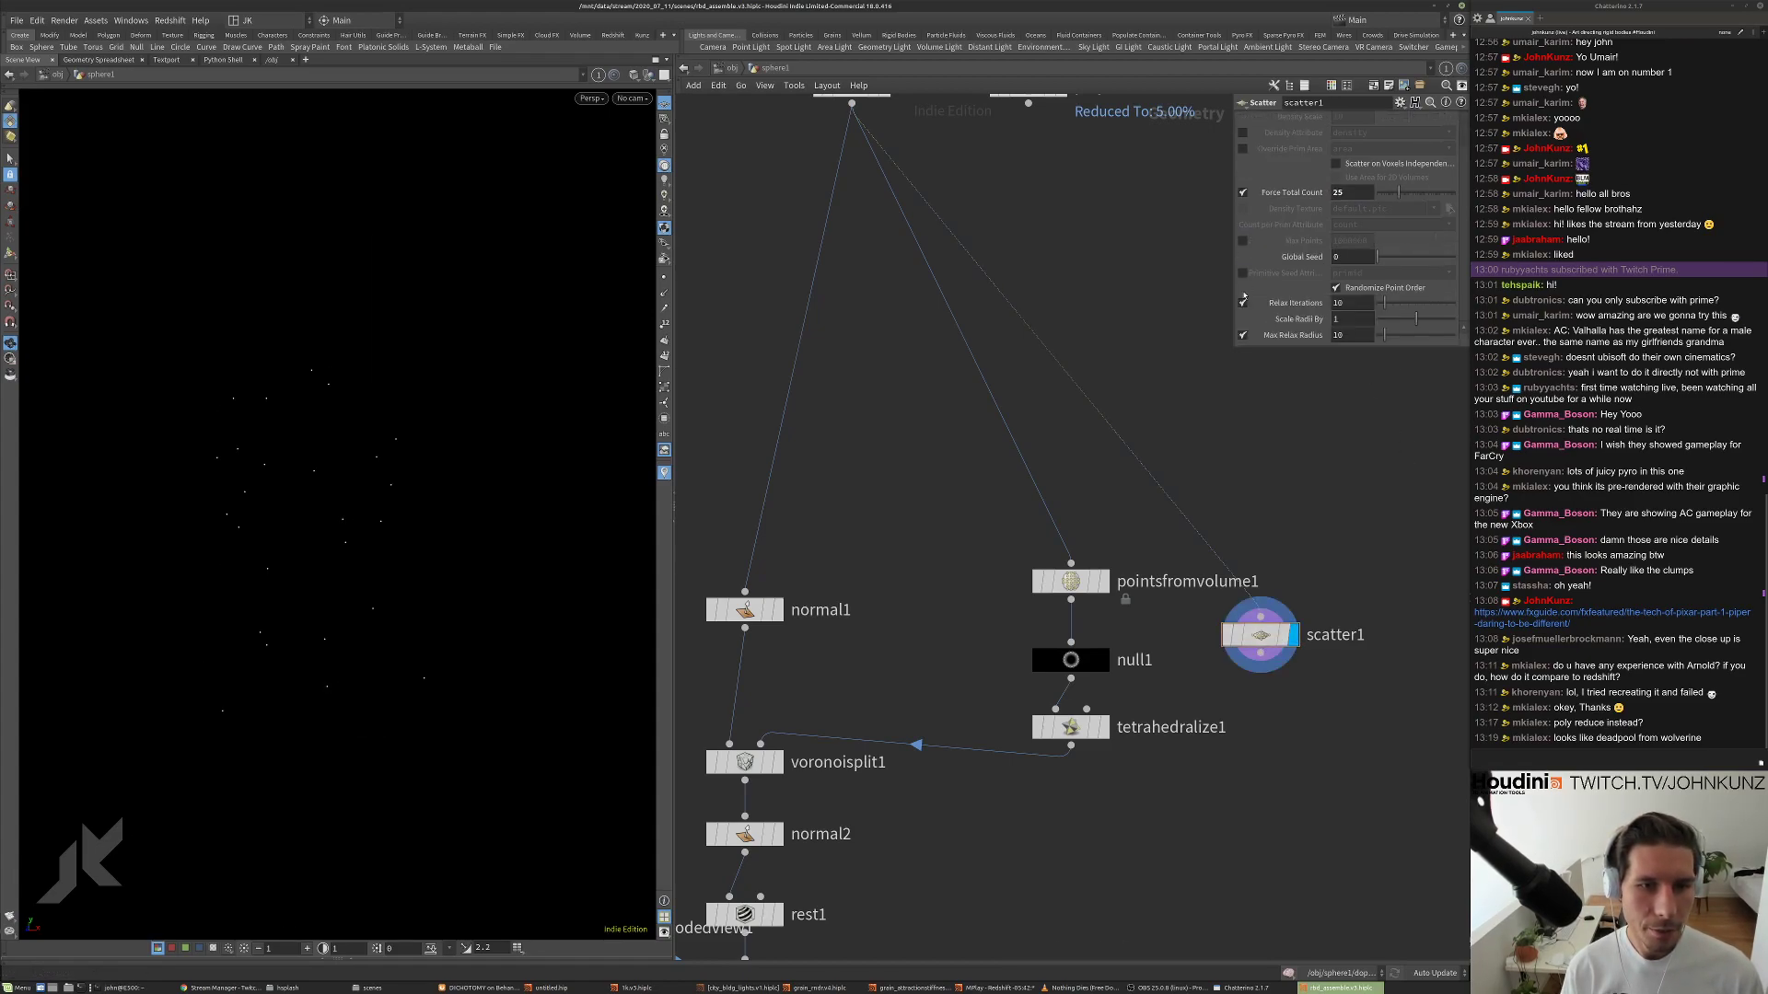
# Merge pointsfromvolume1 and scatter1 with a Merge node and feed the combined points into null1.
pyautogui.scroll(-3, 1289, 412)
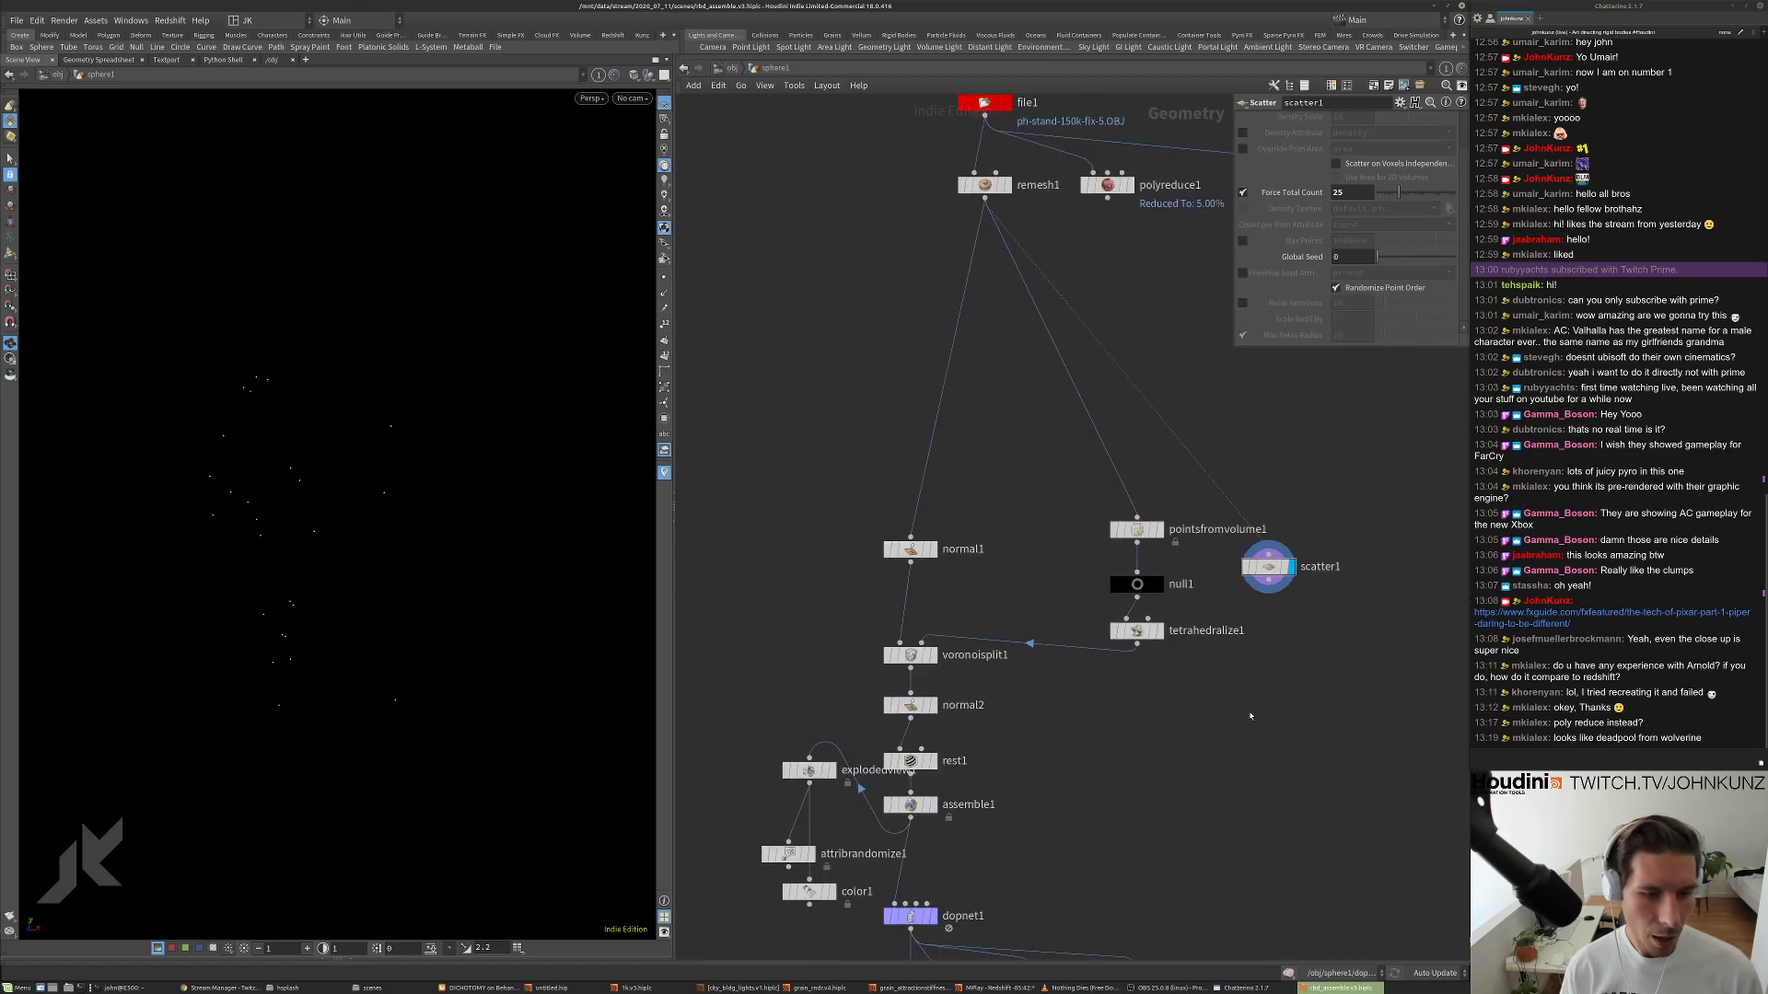
pyautogui.press('Tab')
pyautogui.press('Escape')
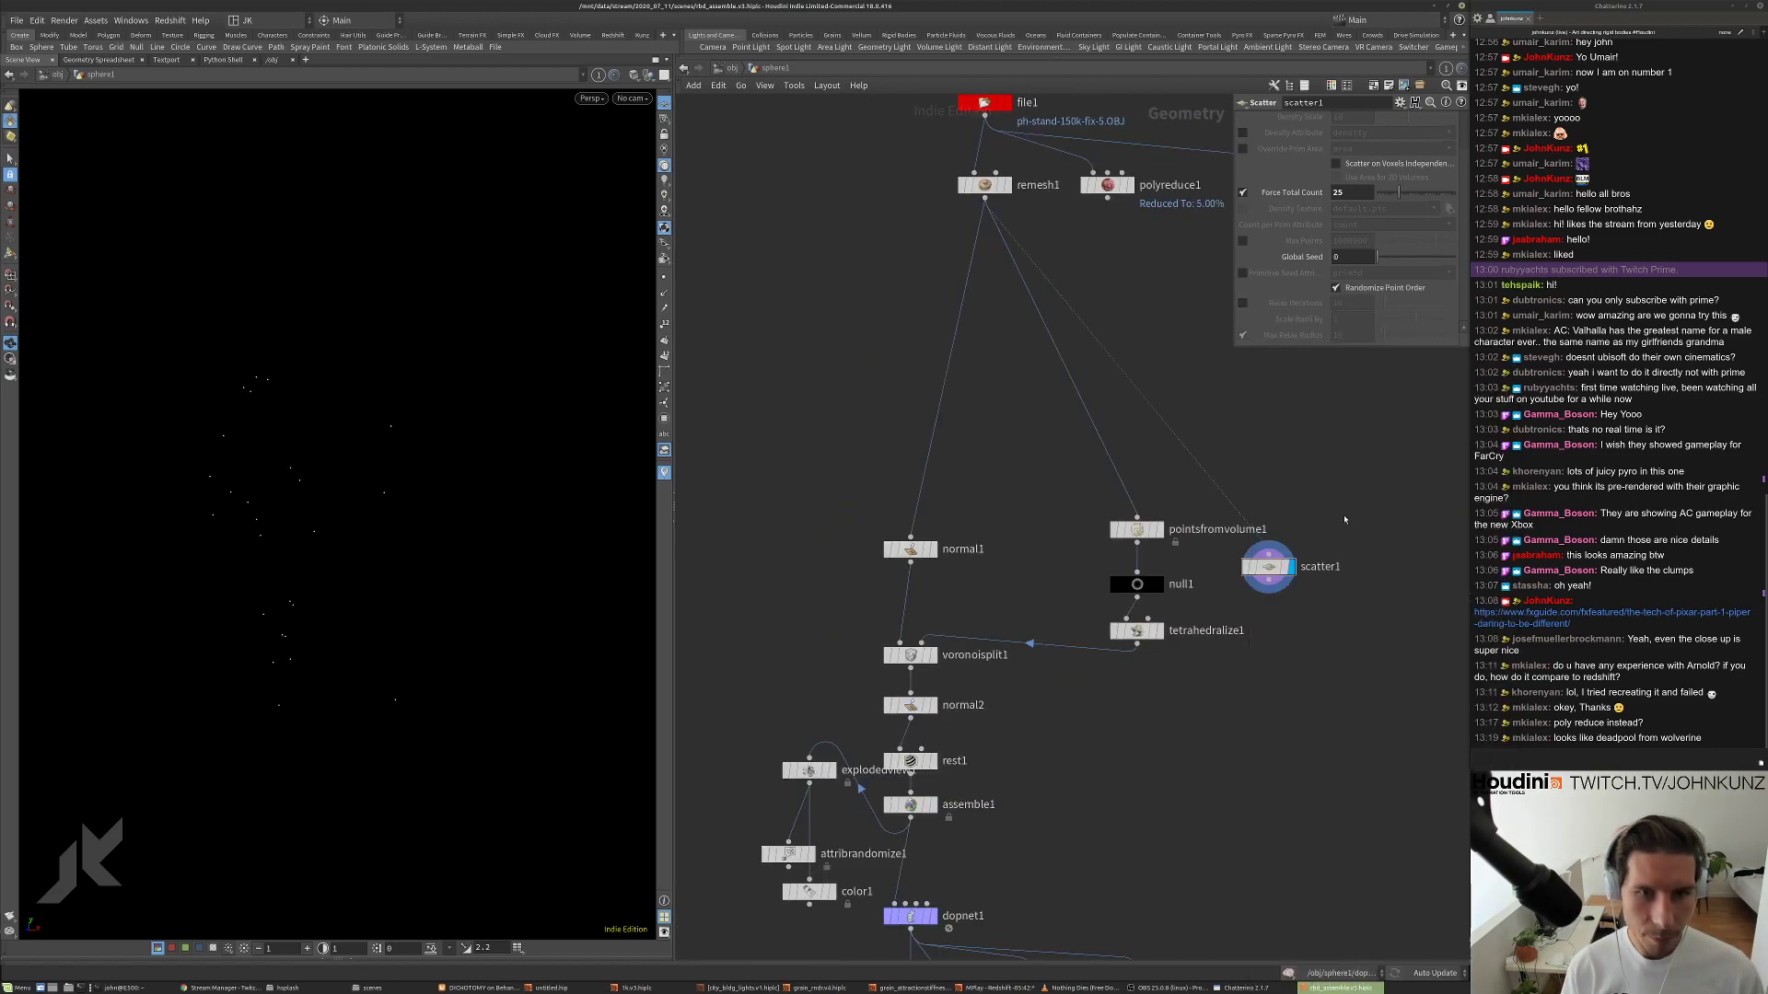
pyautogui.click(1130, 566)
pyautogui.click(1137, 543)
pyautogui.click(1136, 553)
pyautogui.moveTo(1142, 570); pyautogui.dragTo(1211, 577)
pyautogui.click(1267, 579)
pyautogui.click(1206, 561)
# Display tetrahedralize1 and then merge1 to check the connected lines and the combined point set.
pyautogui.click(1156, 631)
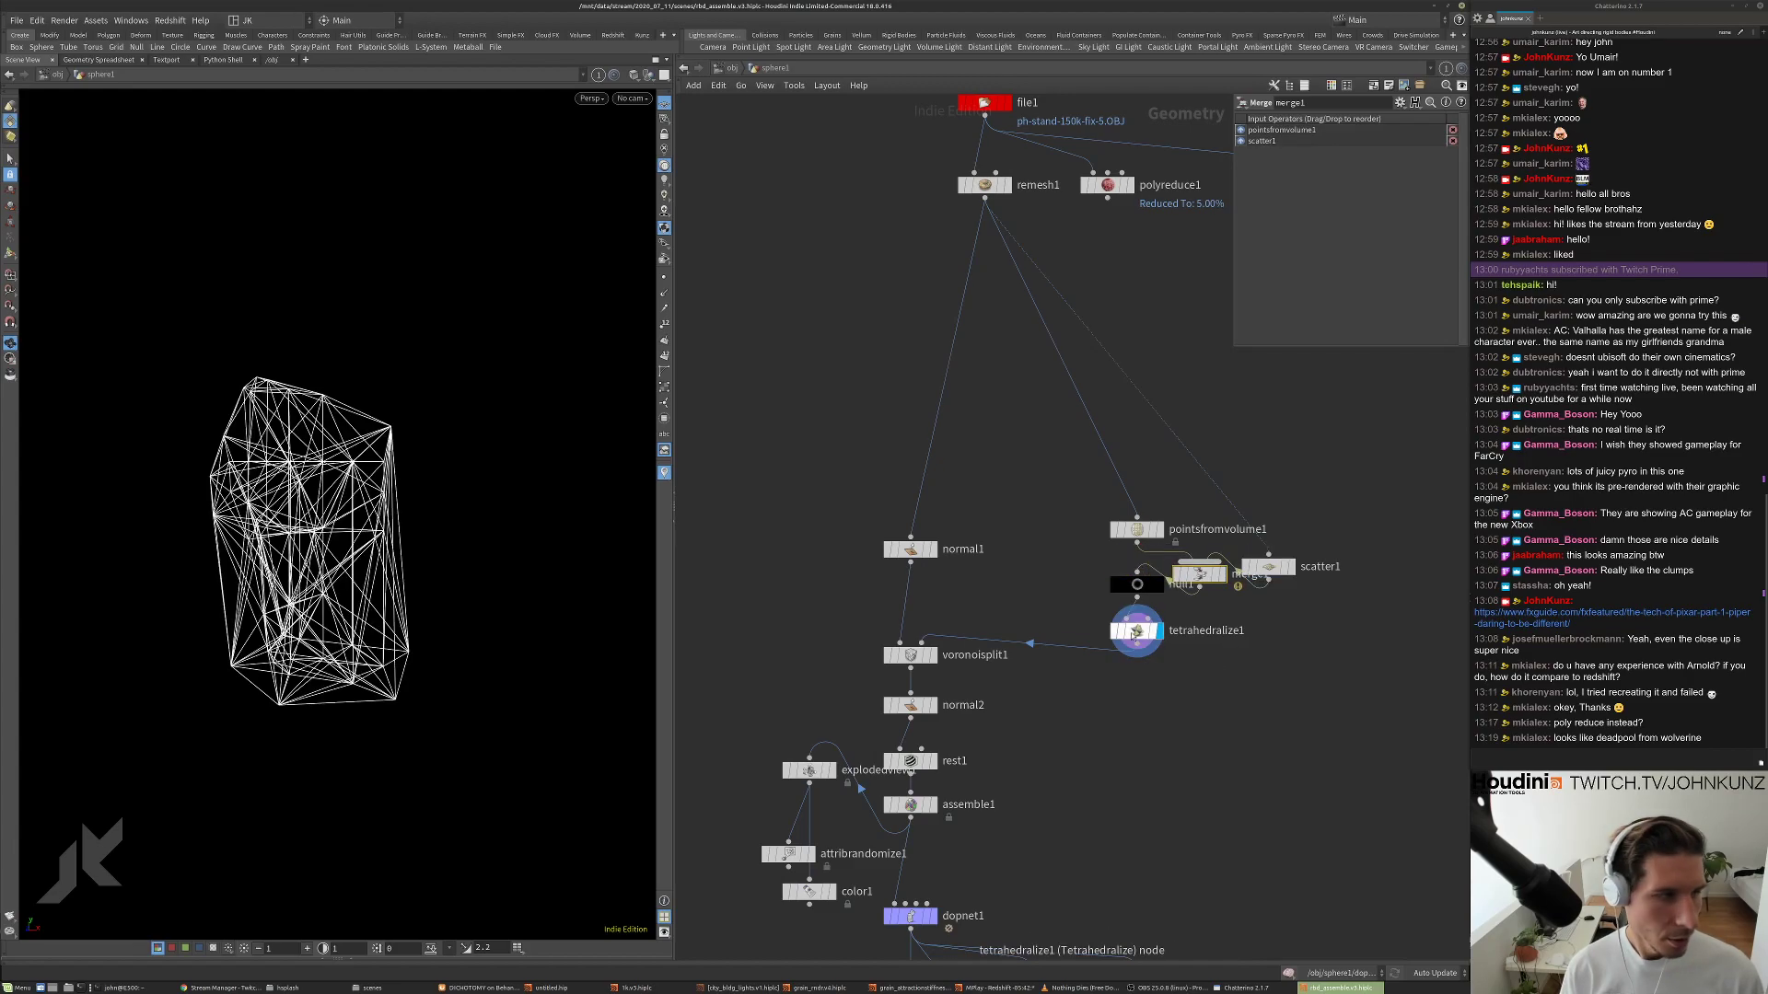
pyautogui.click(1134, 634)
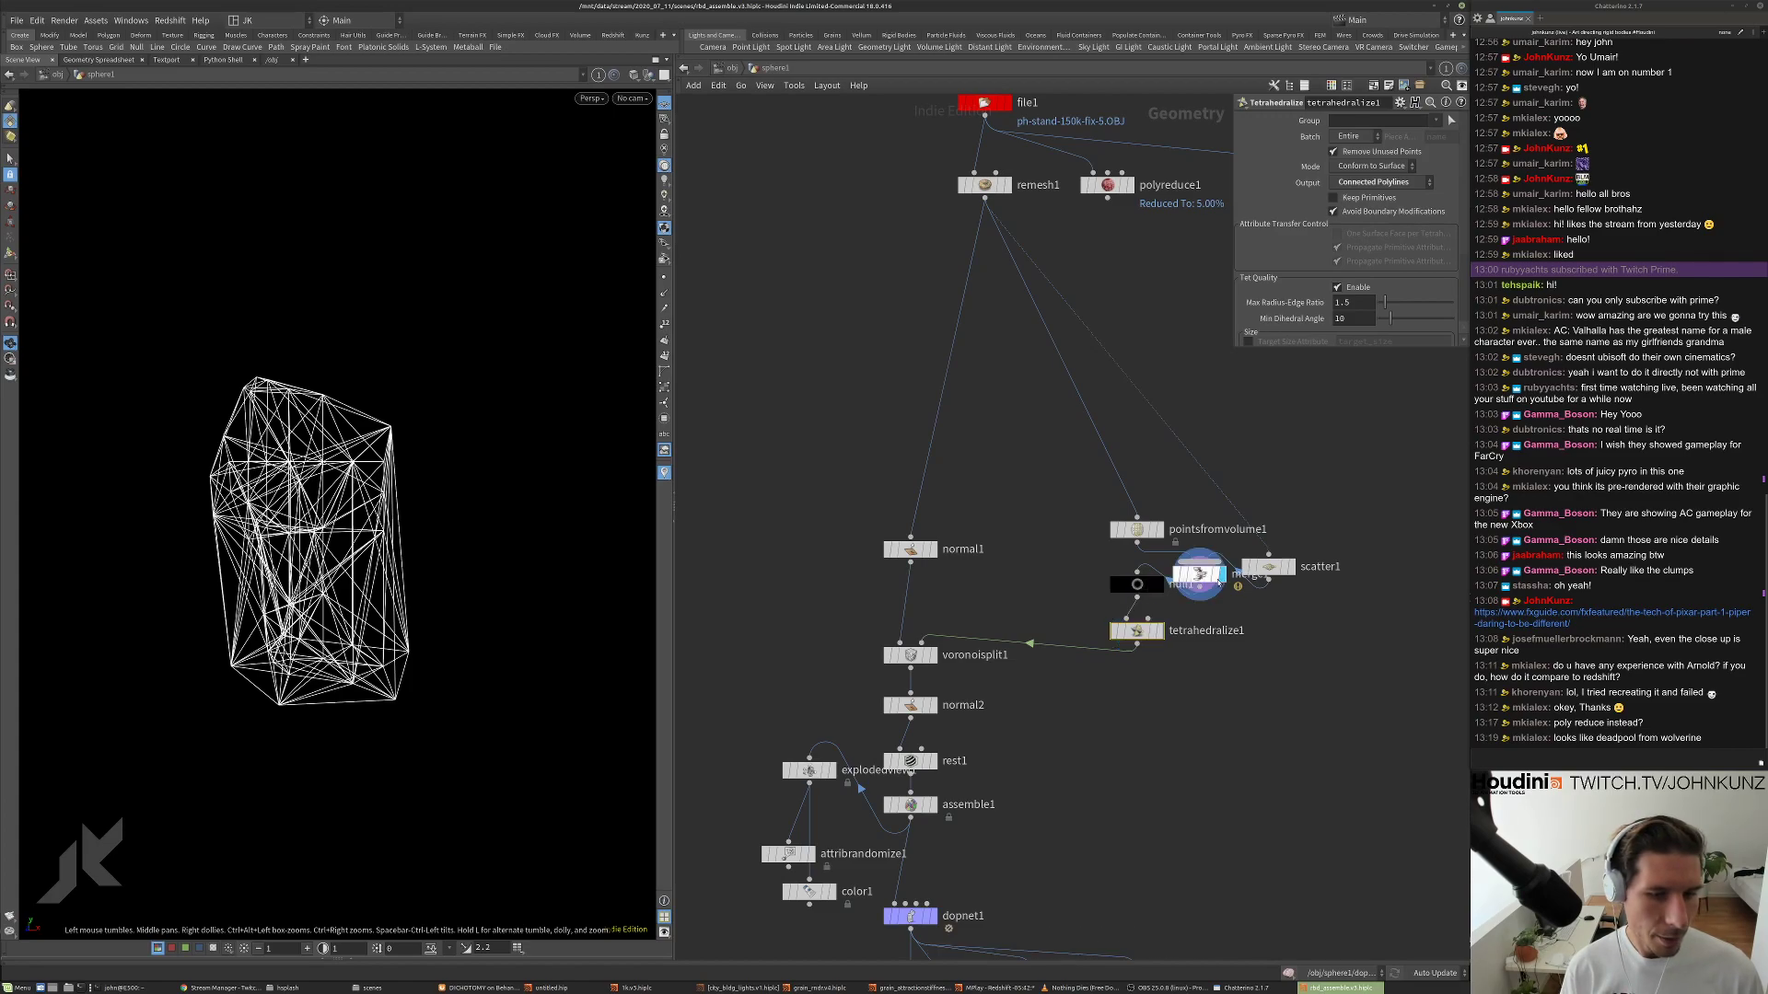
pyautogui.click(1221, 574)
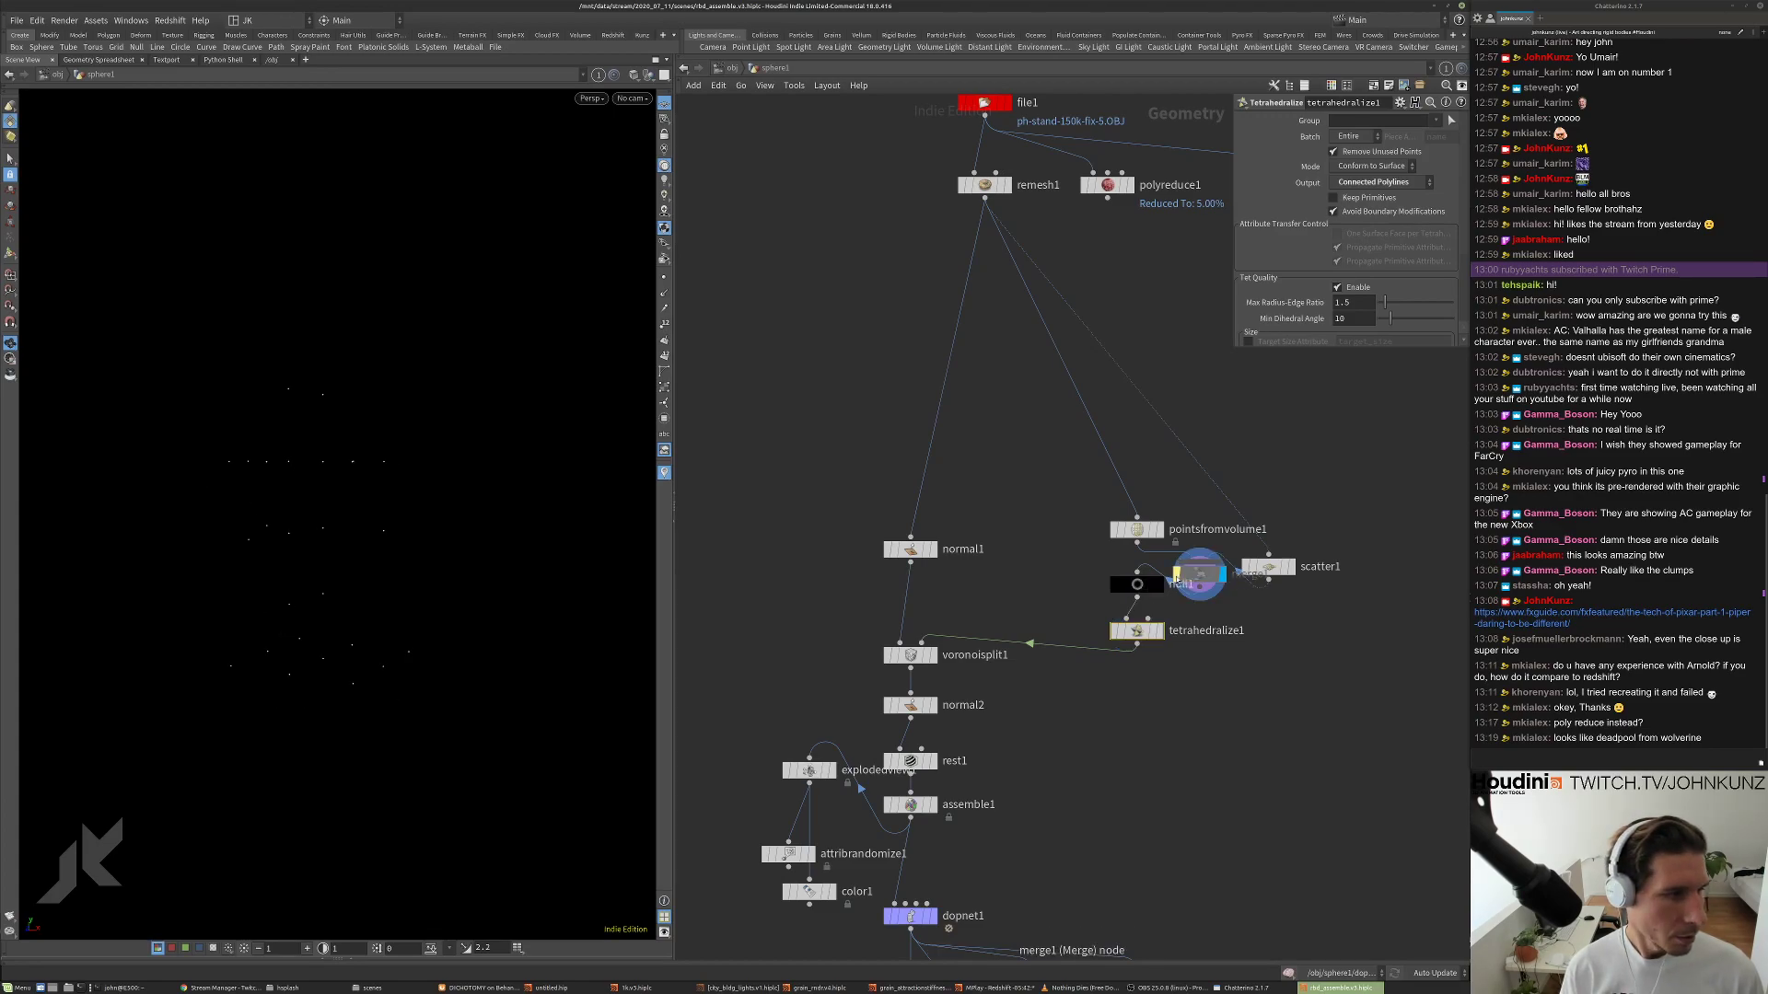
# Display explodedview1 and inspect the exploded head pieces from several angles.
pyautogui.scroll(-1, 1149, 731)
pyautogui.moveTo(1149, 731); pyautogui.dragTo(1208, 556, button='middle')
pyautogui.scroll(2, 944, 708)
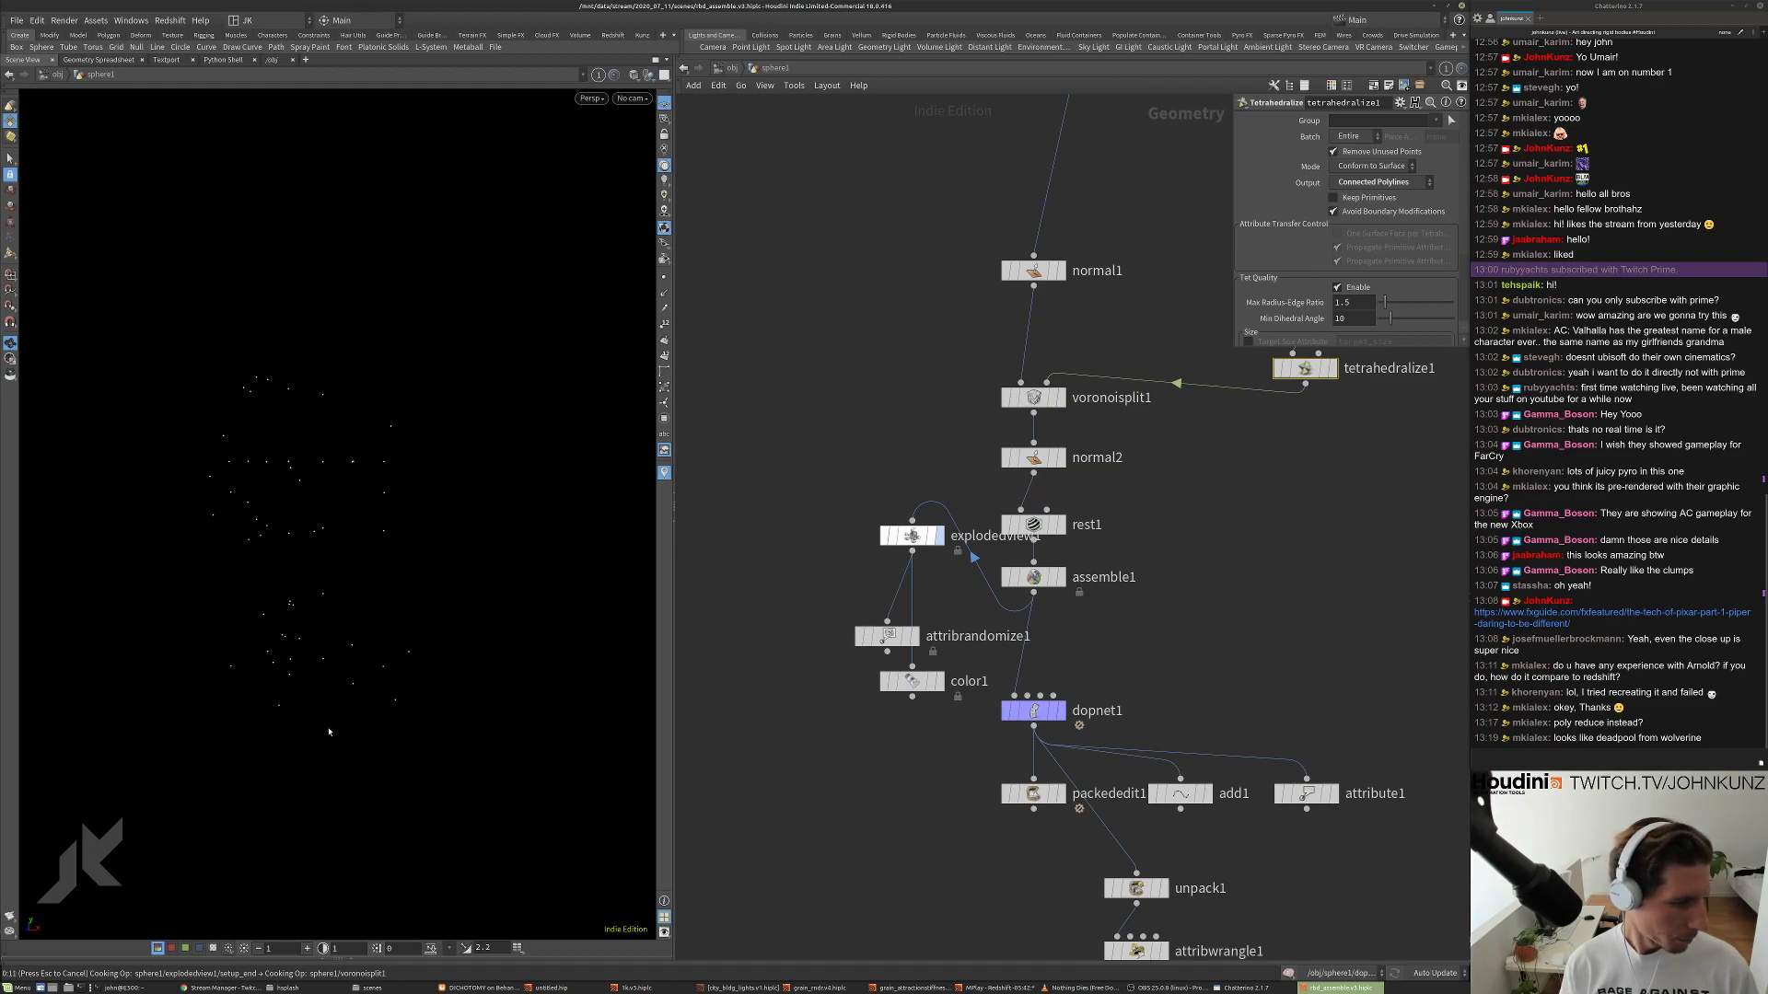
pyautogui.click(939, 536)
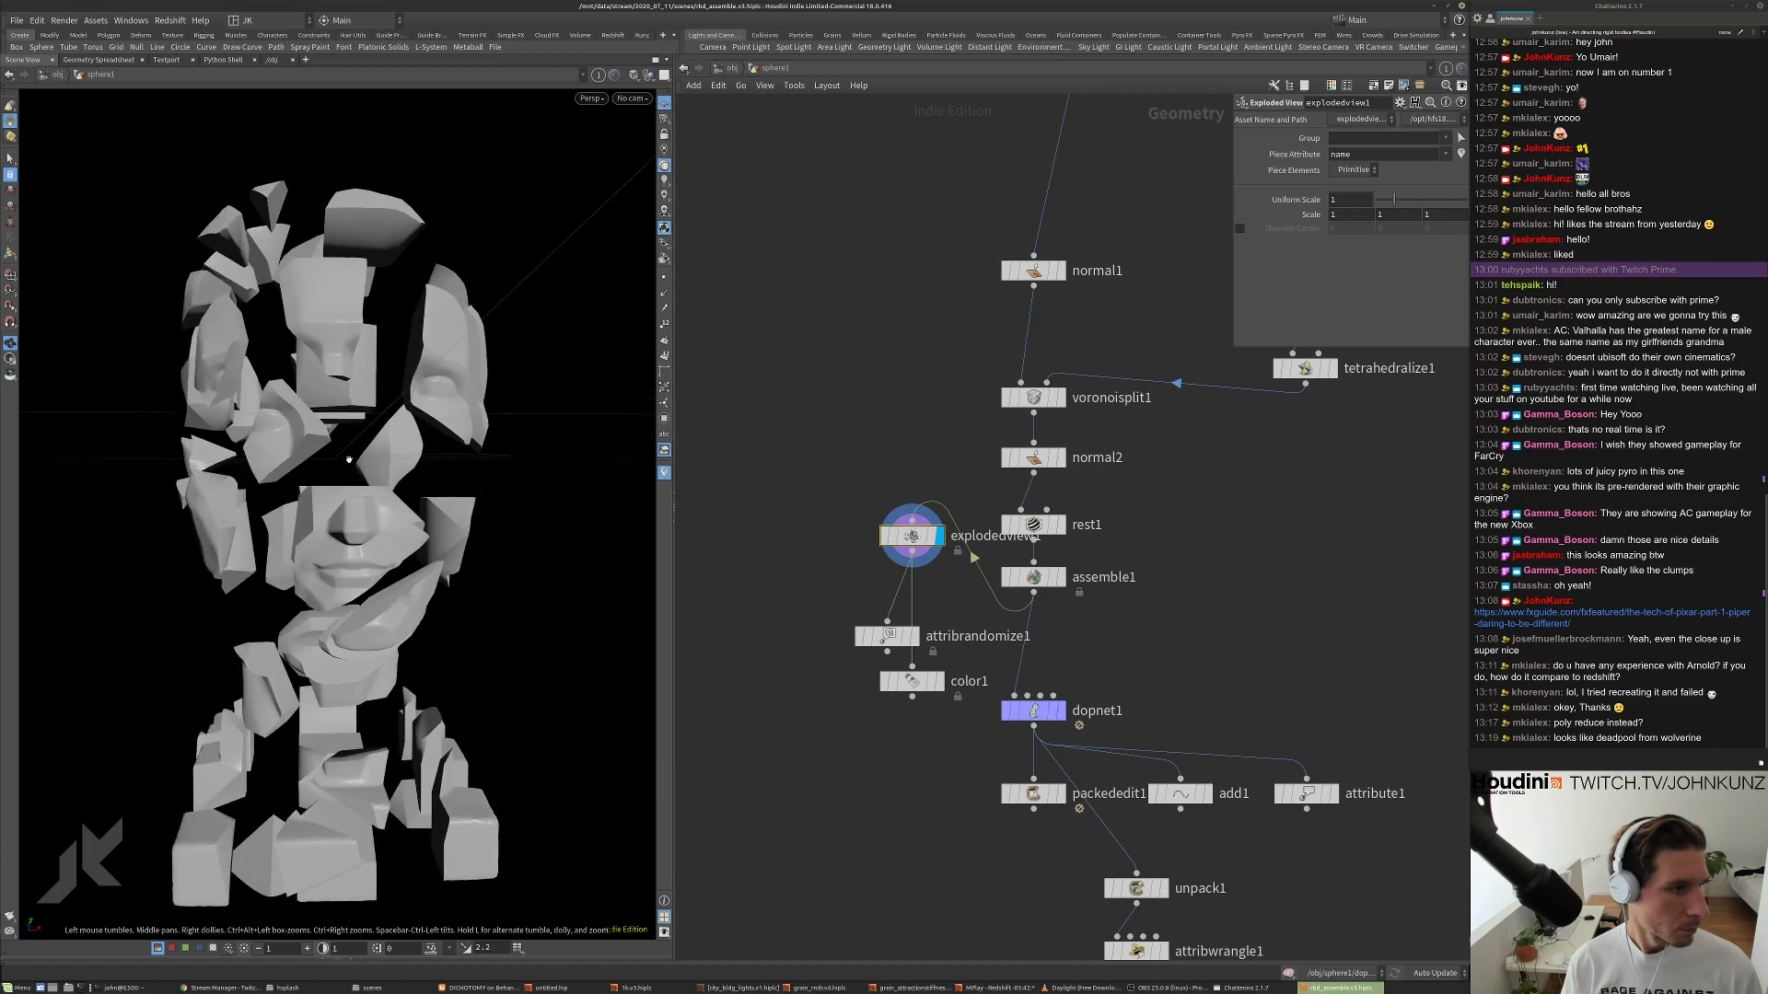
pyautogui.moveTo(320, 351); pyautogui.dragTo(355, 422)
pyautogui.moveTo(354, 421); pyautogui.dragTo(414, 425, button='right')
pyautogui.moveTo(415, 426); pyautogui.dragTo(270, 476)
pyautogui.moveTo(369, 398); pyautogui.dragTo(411, 470)
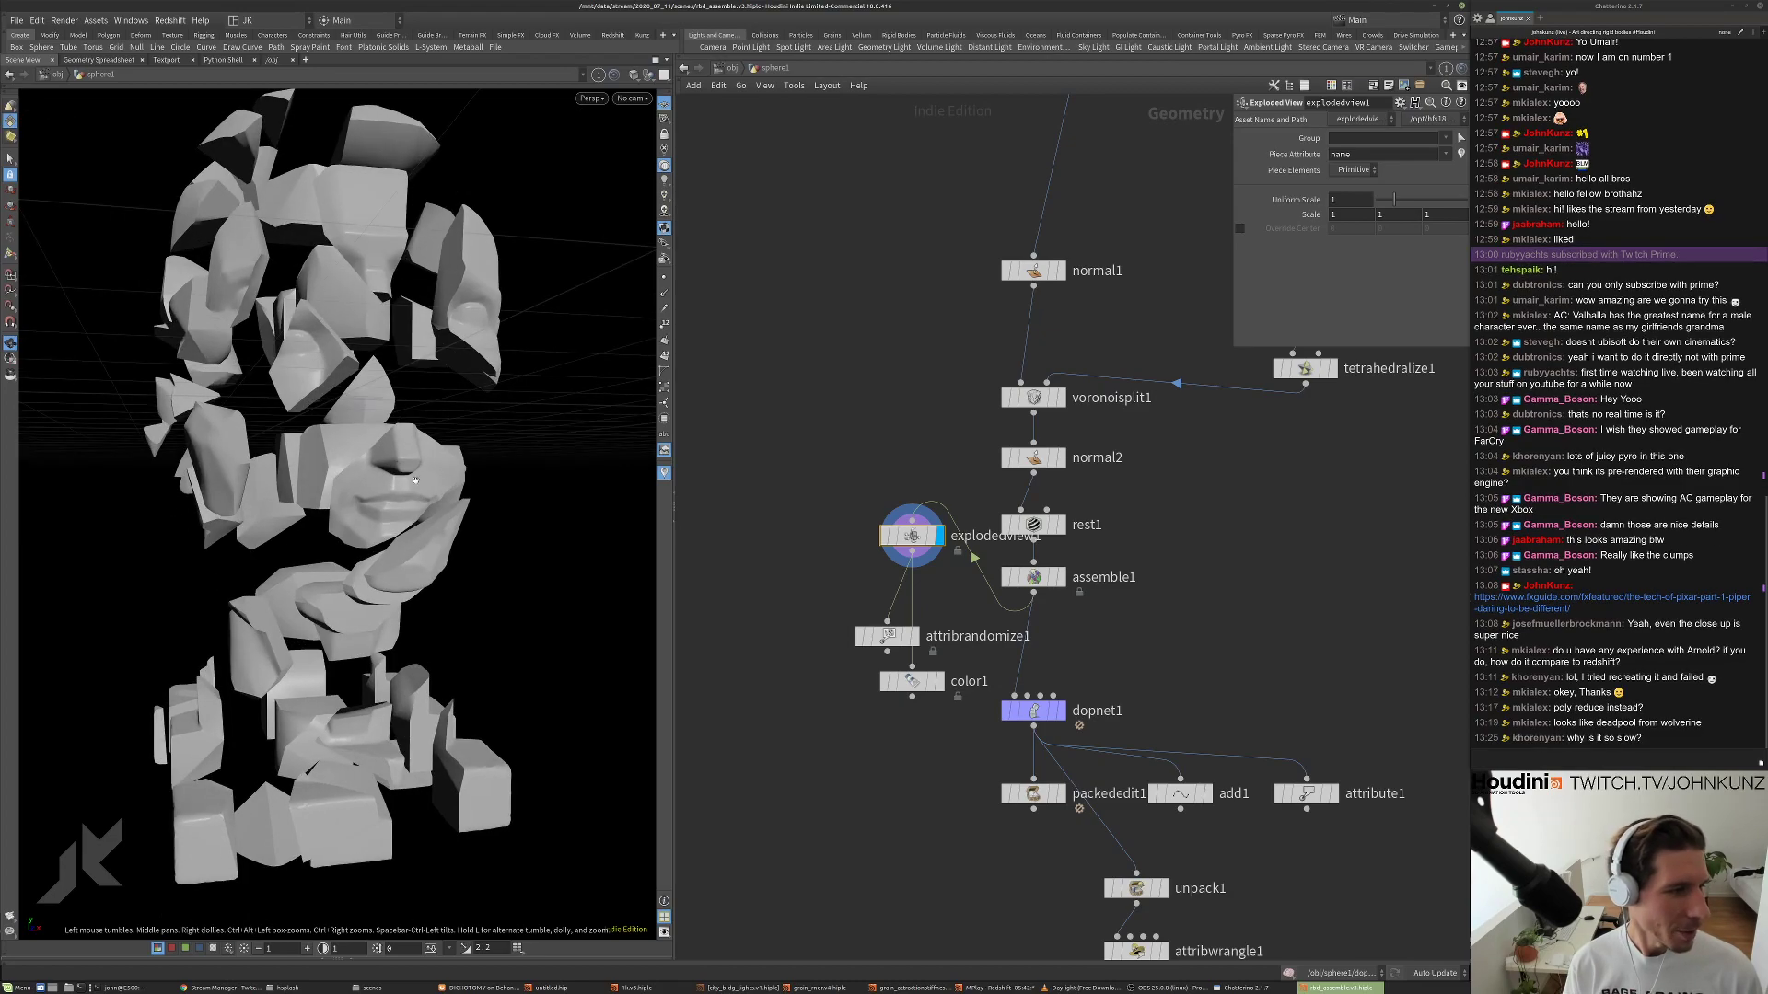
# Examine the node info of the fracture chain, including voronoisplit1 and tetrahedralize1, for geometry counts and cook times.
pyautogui.moveTo(1205, 539); pyautogui.dragTo(1242, 517, button='middle')
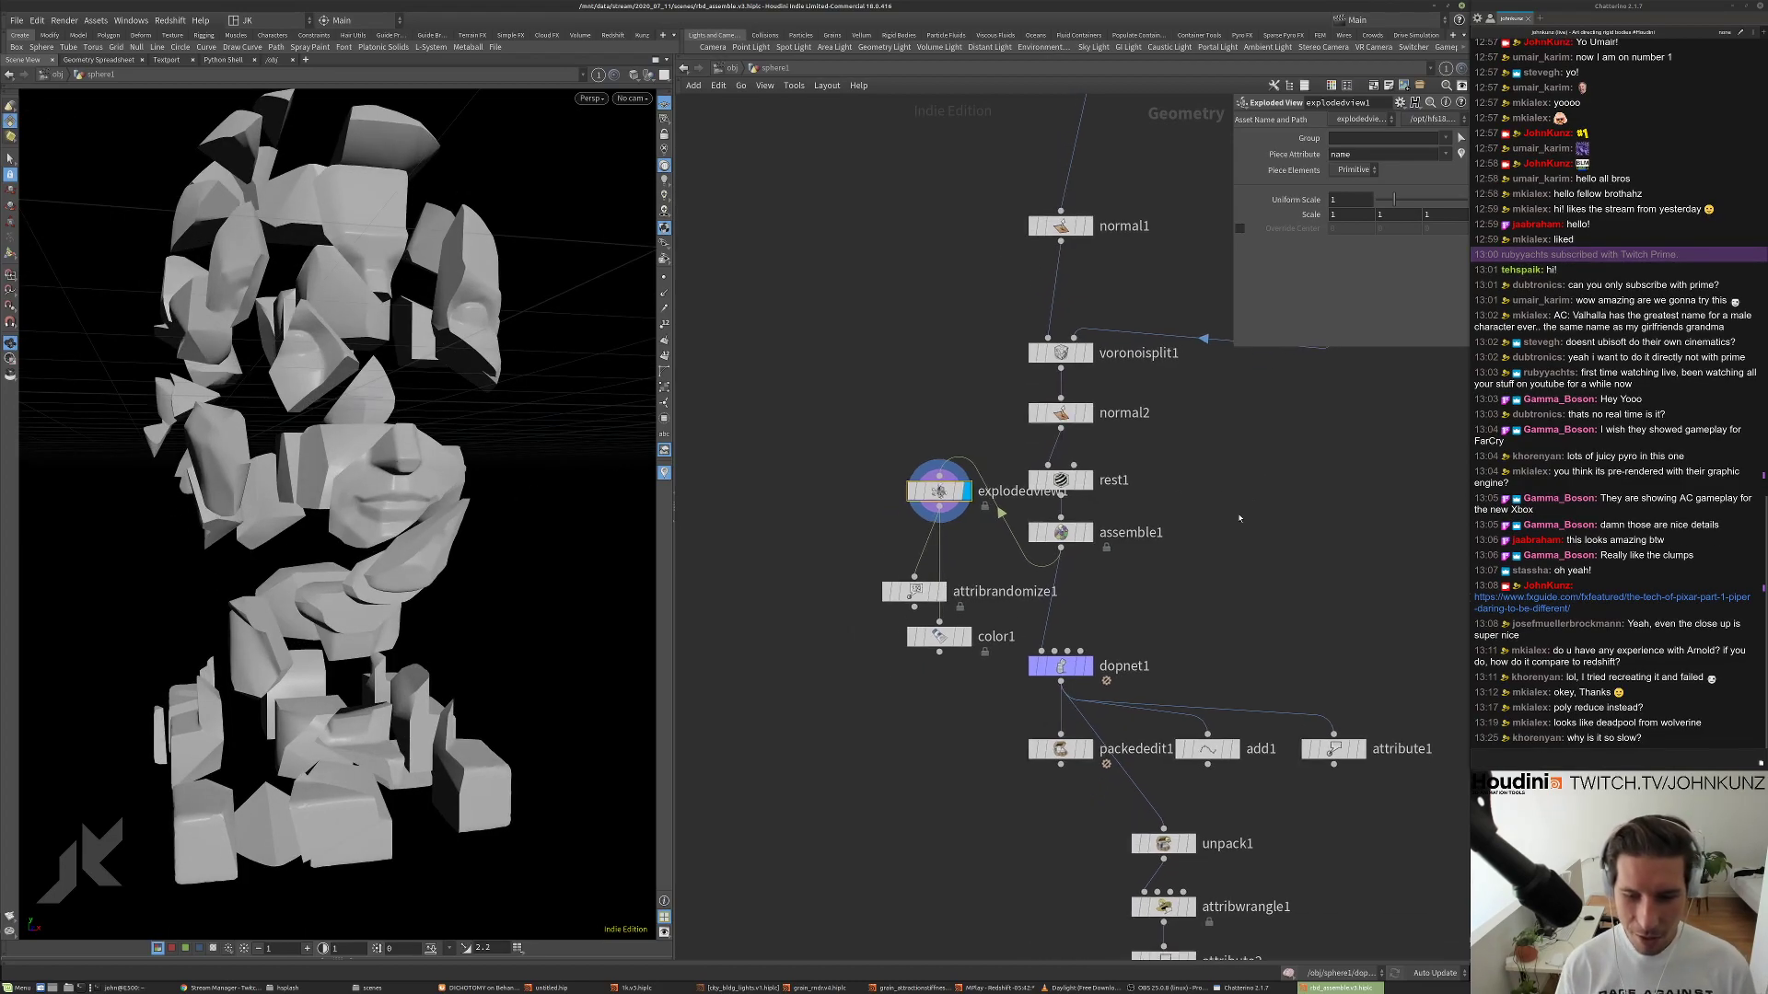
pyautogui.moveTo(1062, 285); pyautogui.dragTo(949, 659, button='middle')
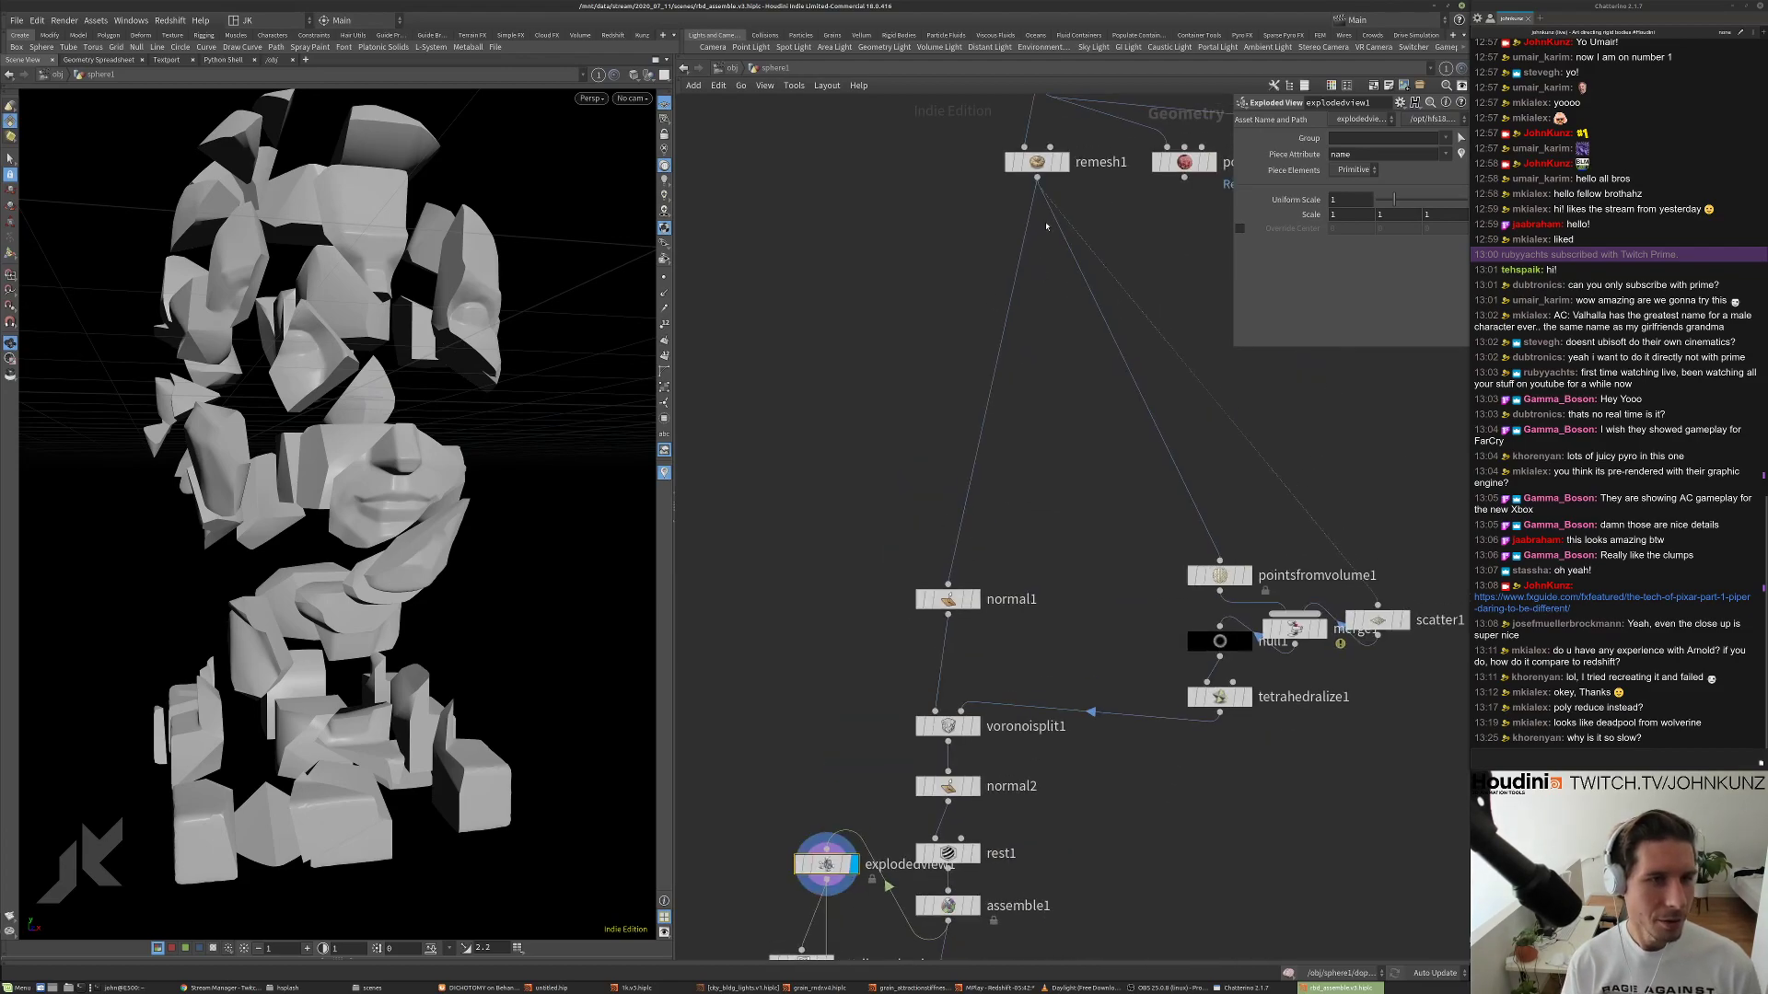
pyautogui.middleClick(1037, 162)
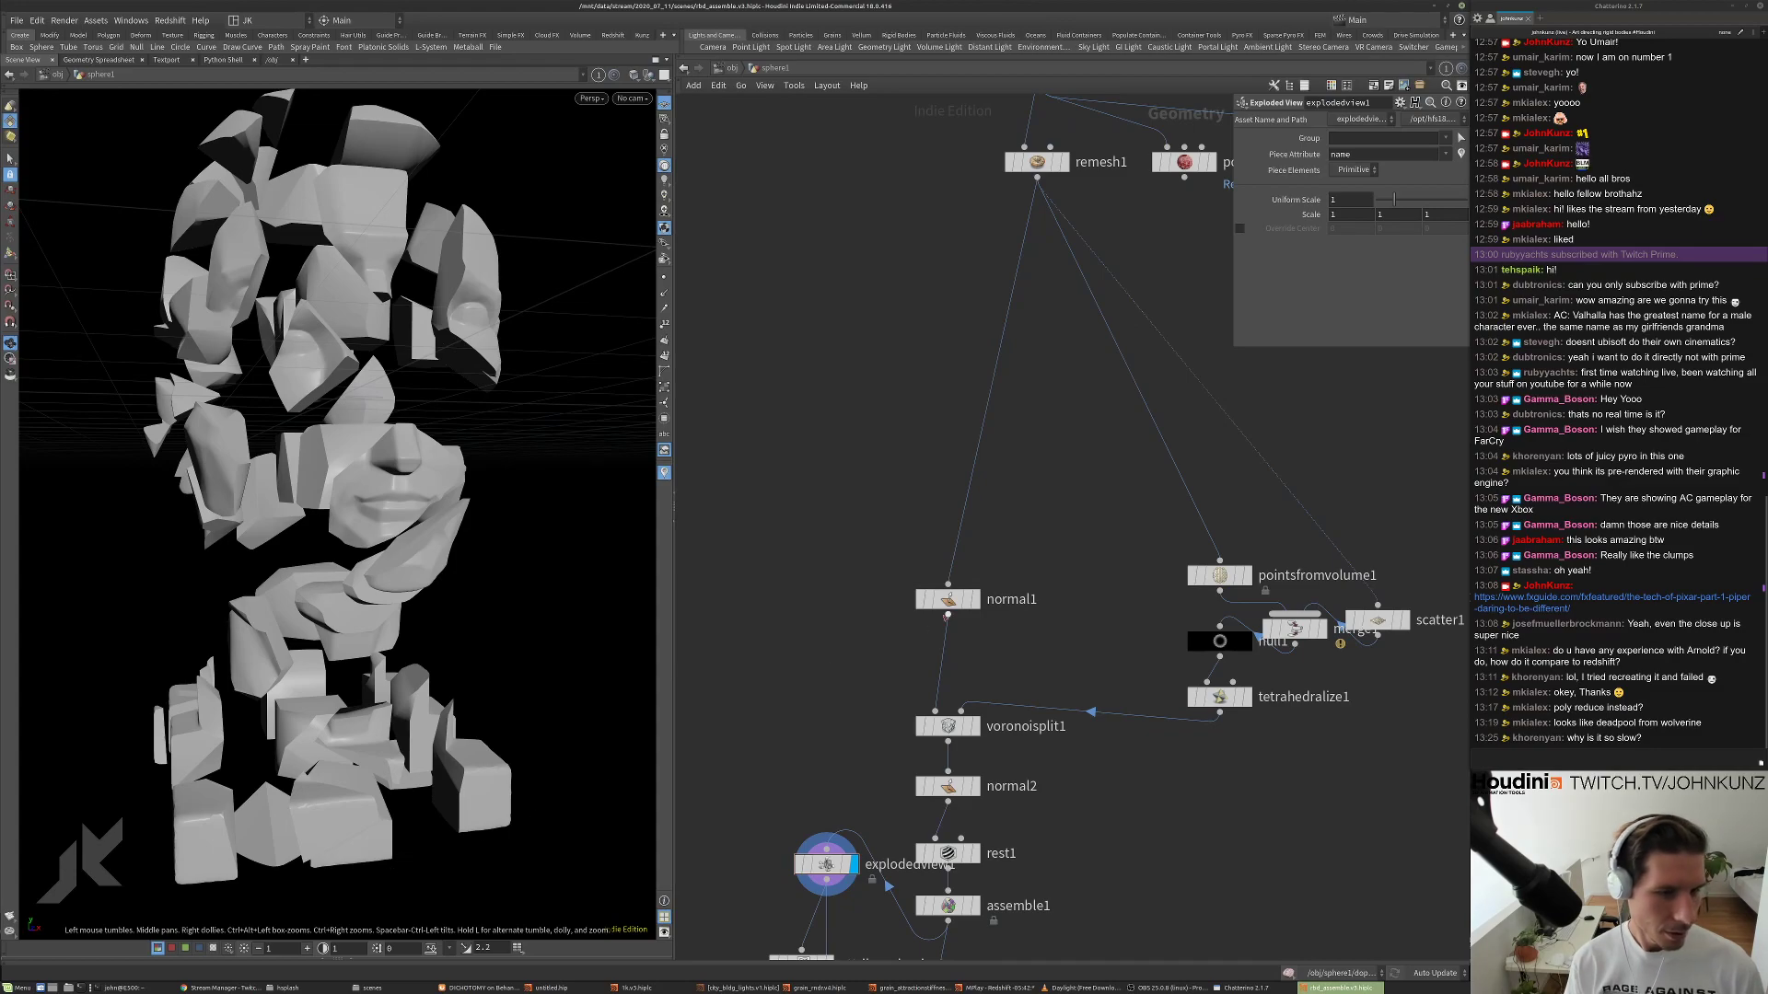
pyautogui.middleClick(949, 603)
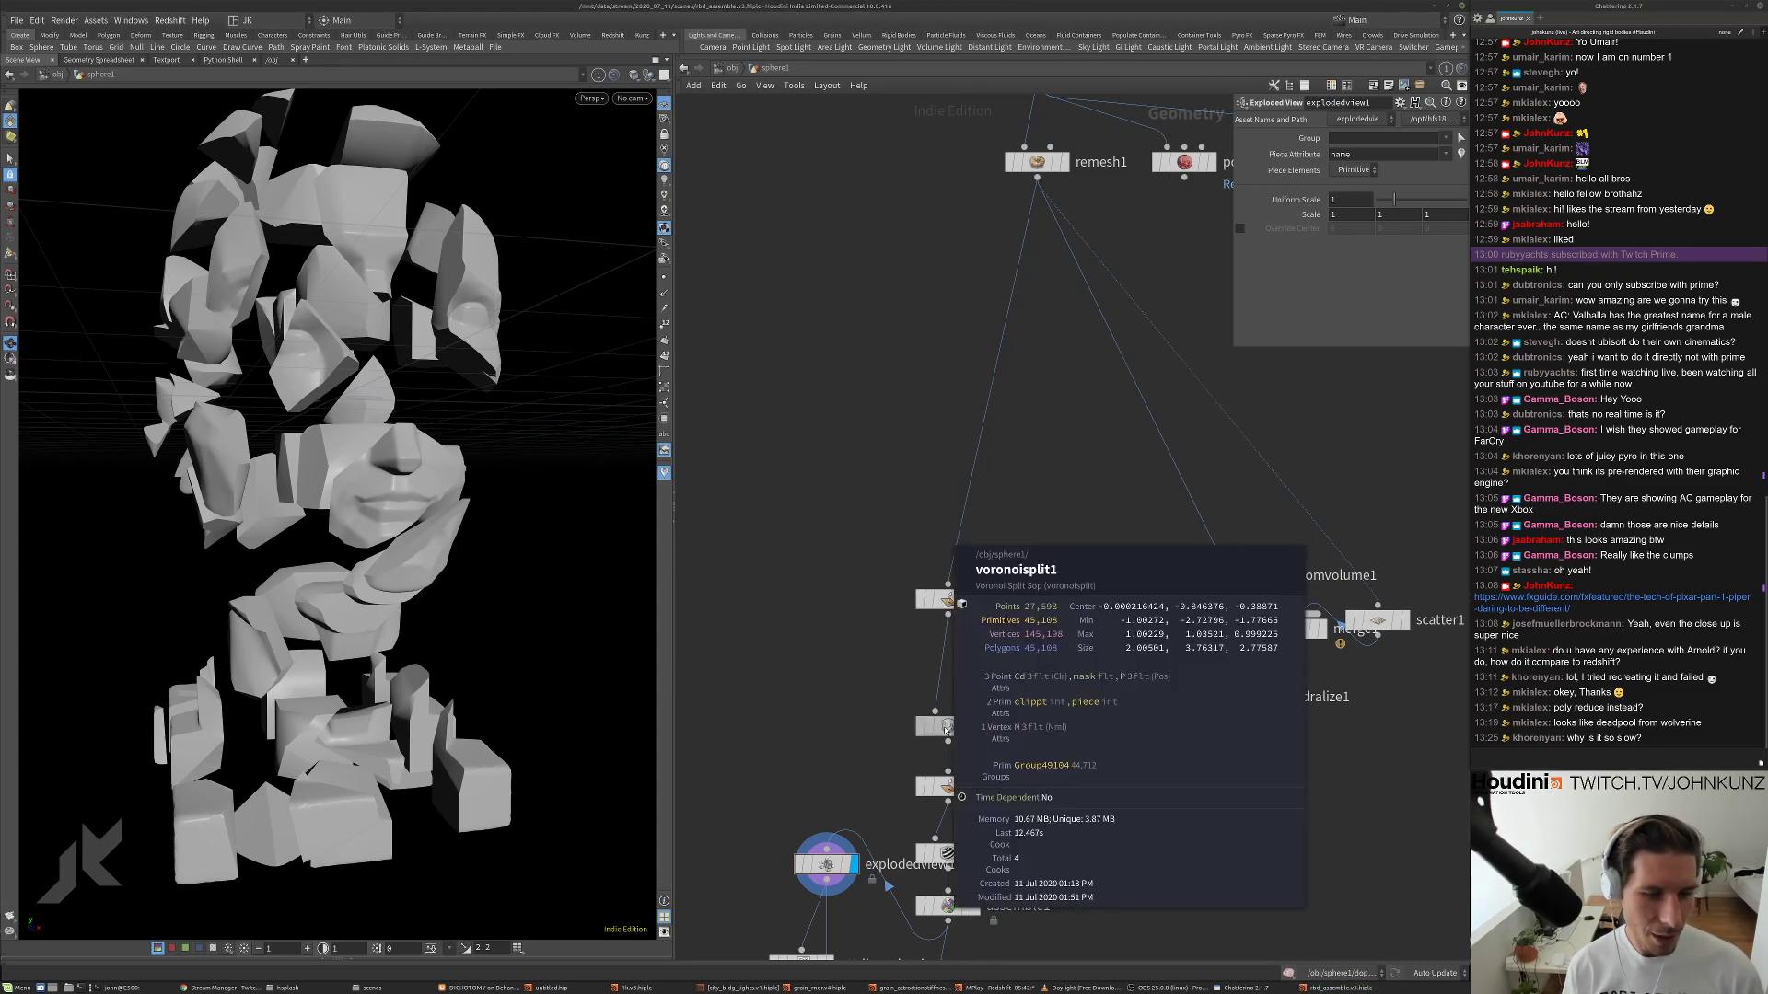
pyautogui.press('l')
pyautogui.middleClick(1226, 634)
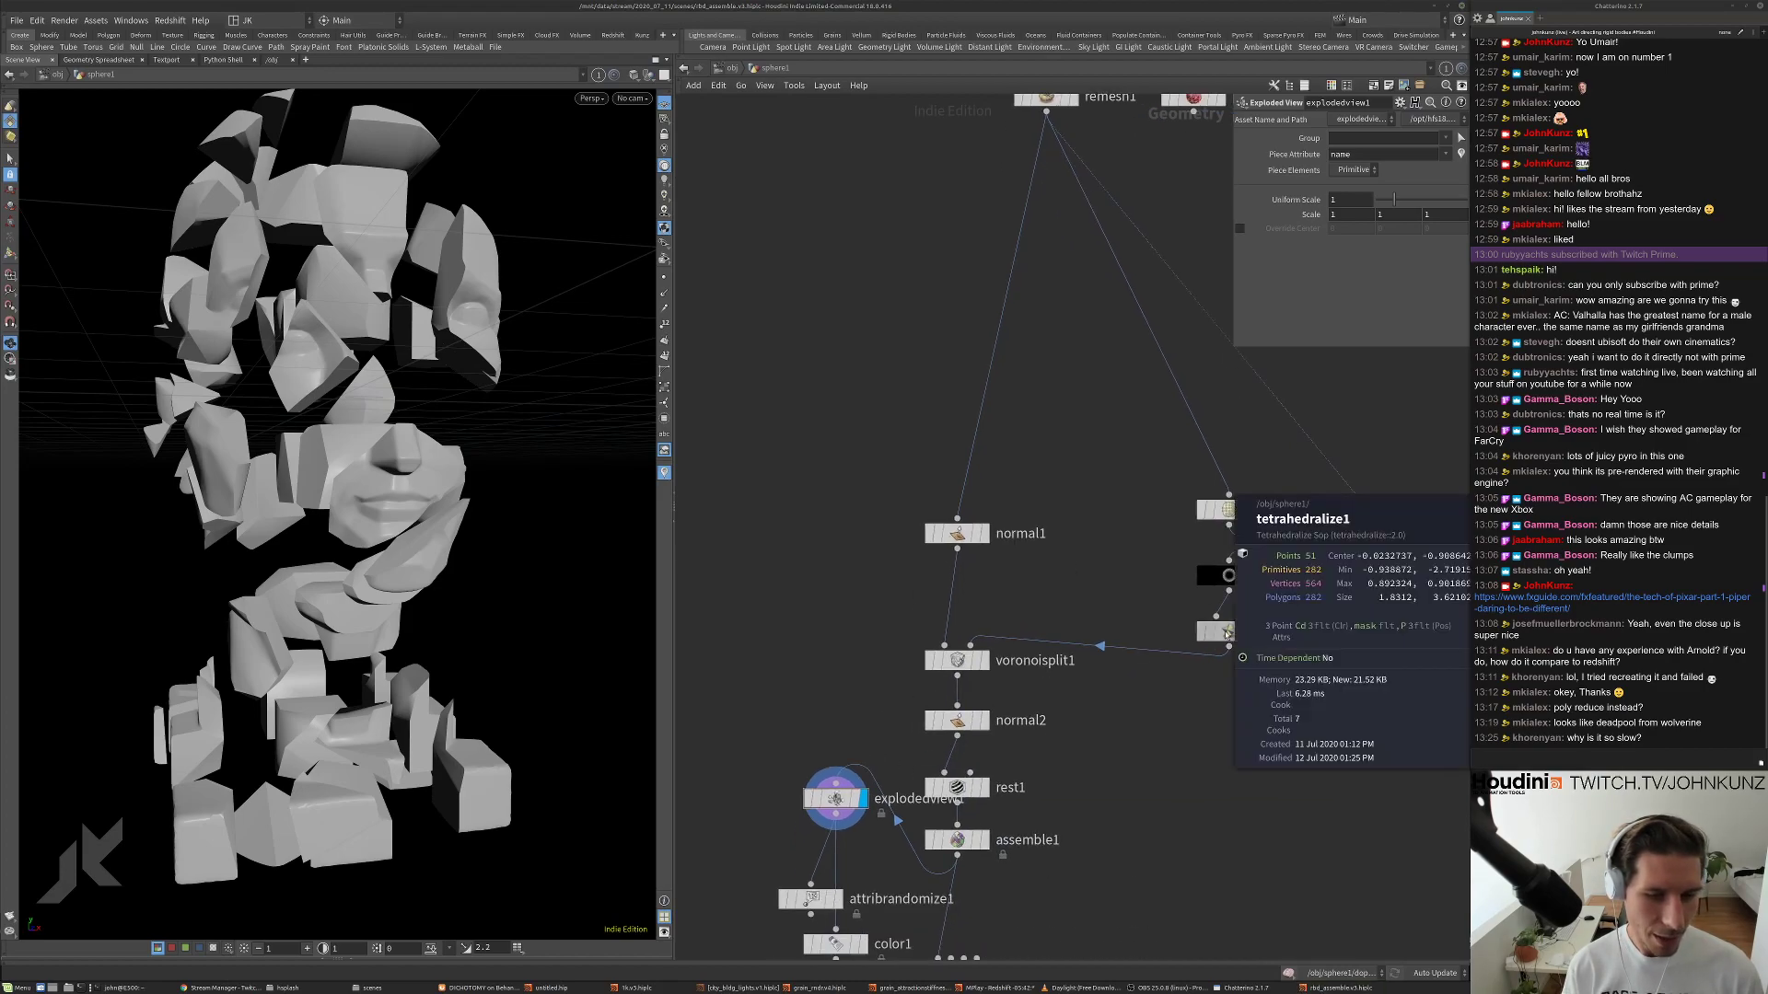
pyautogui.moveTo(954, 839); pyautogui.dragTo(1075, 679, button='middle')
pyautogui.moveTo(957, 660); pyautogui.dragTo(1112, 692, button='middle')
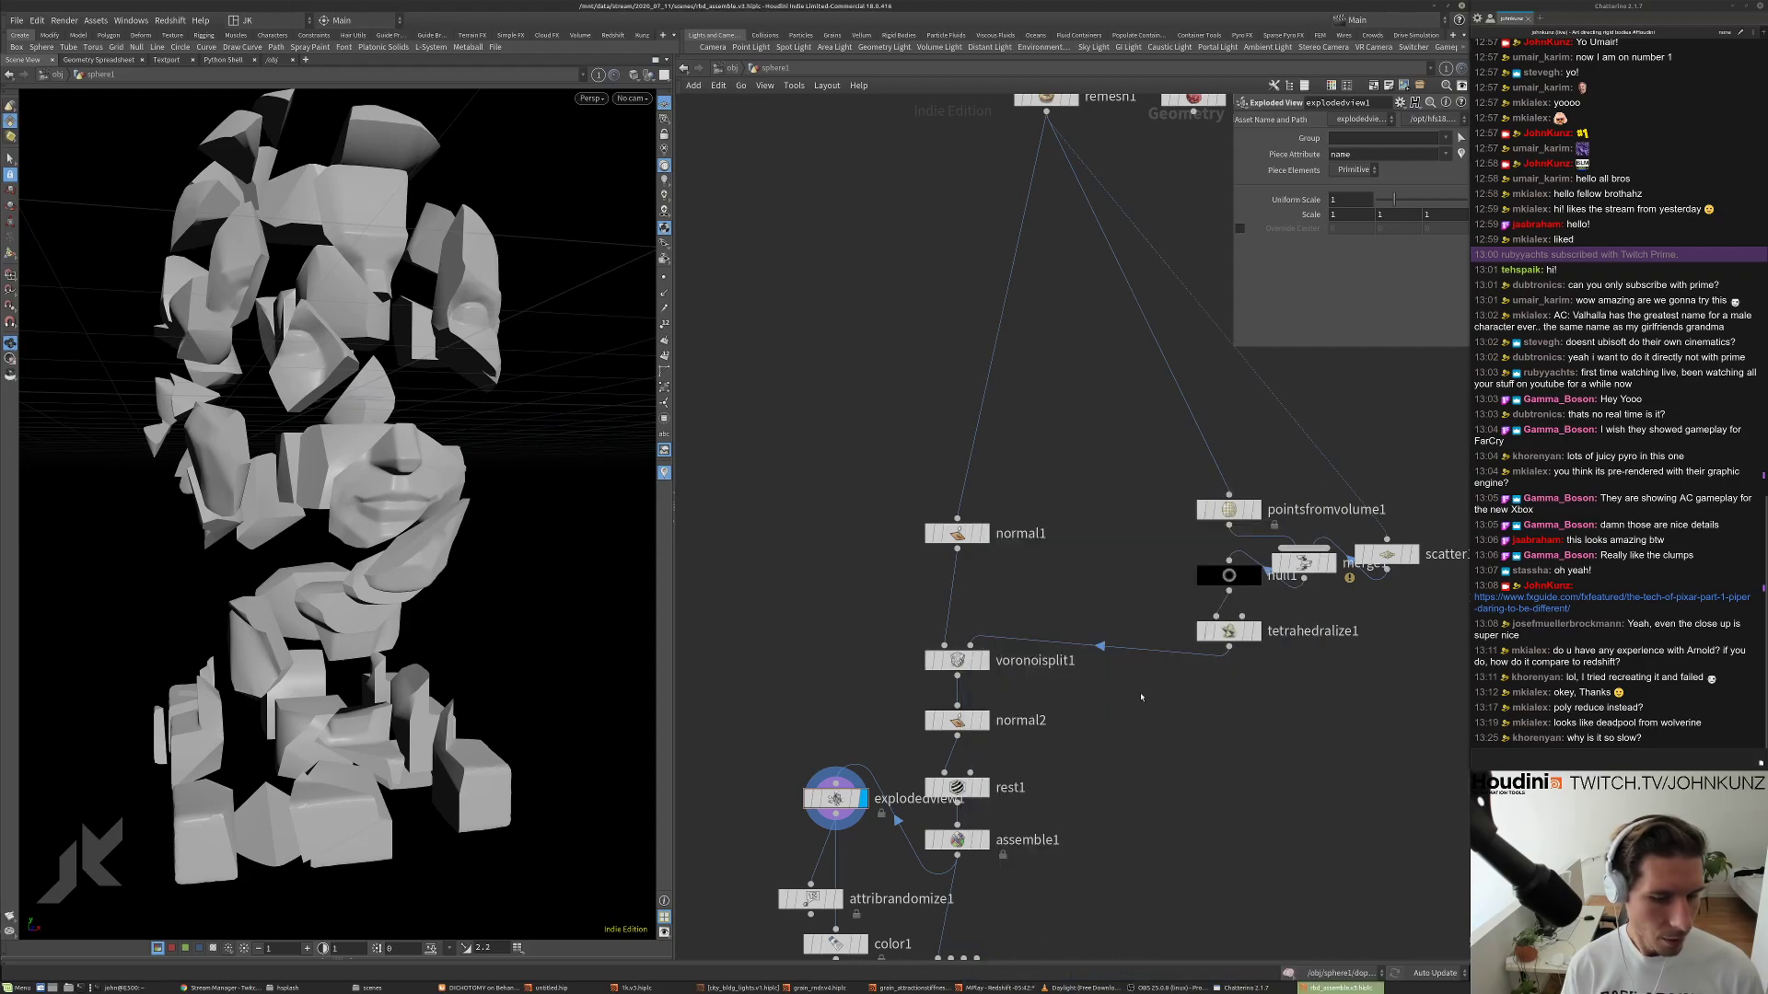
pyautogui.scroll(-3, 1156, 722)
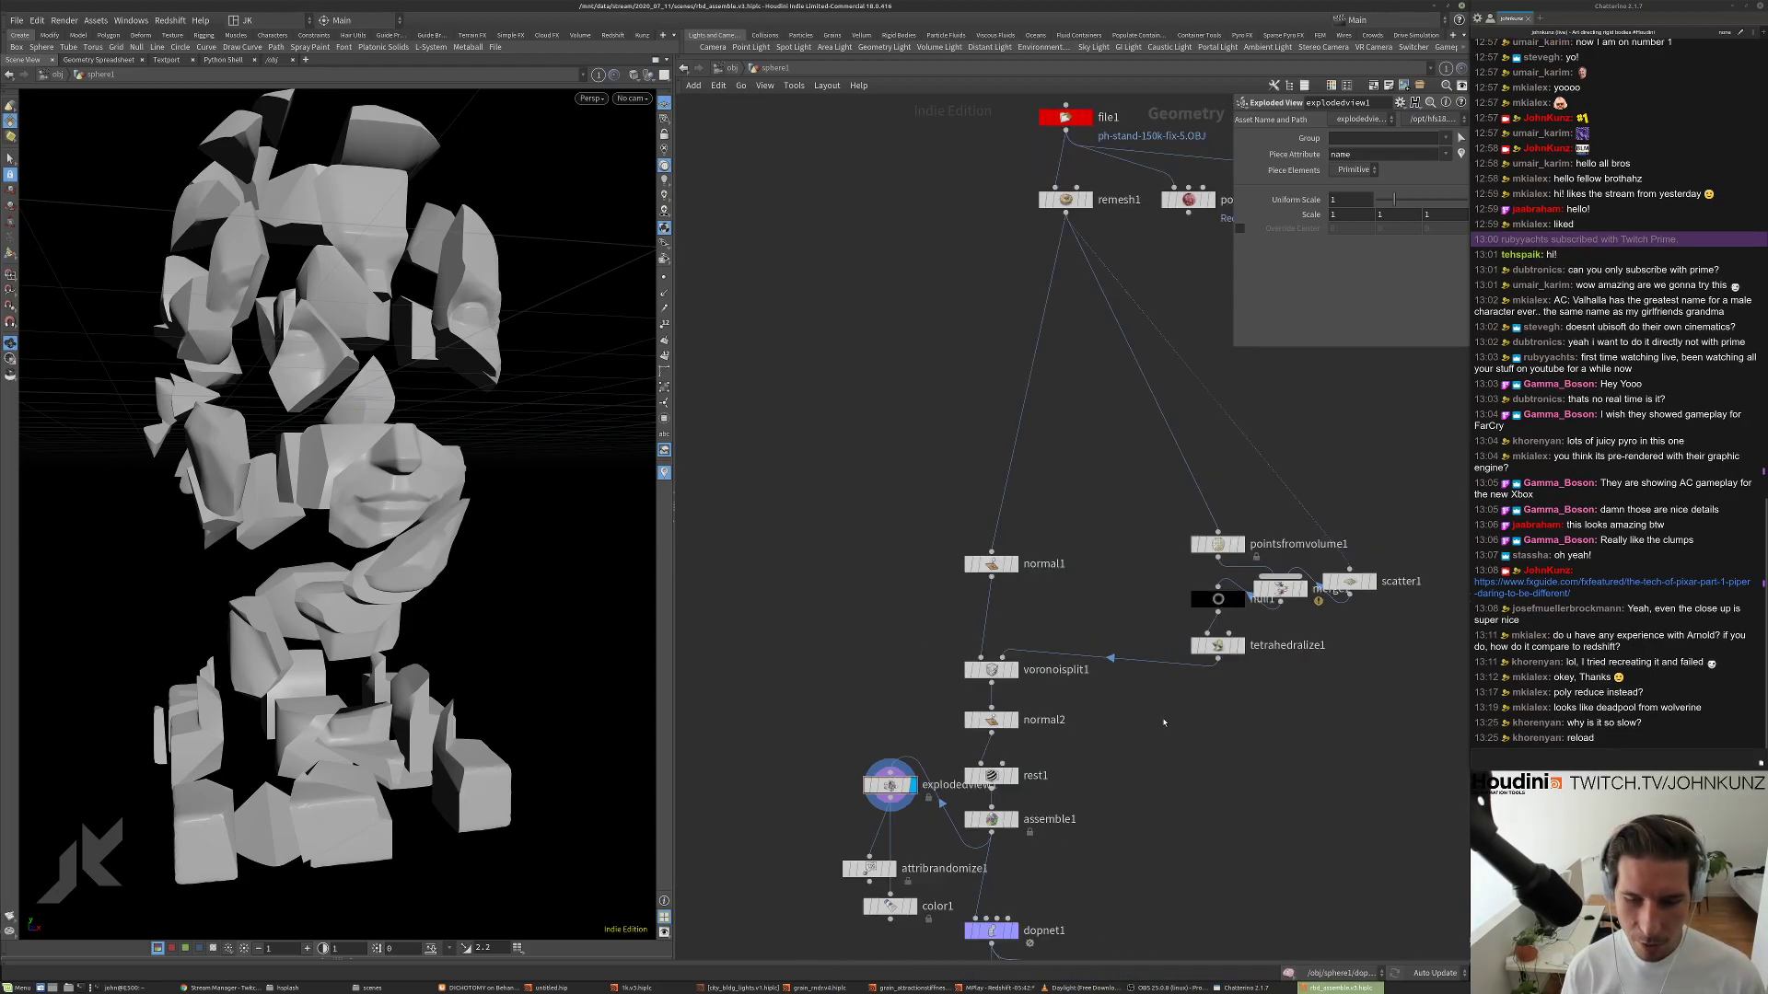
pyautogui.moveTo(1164, 728); pyautogui.dragTo(1150, 681, button='middle')
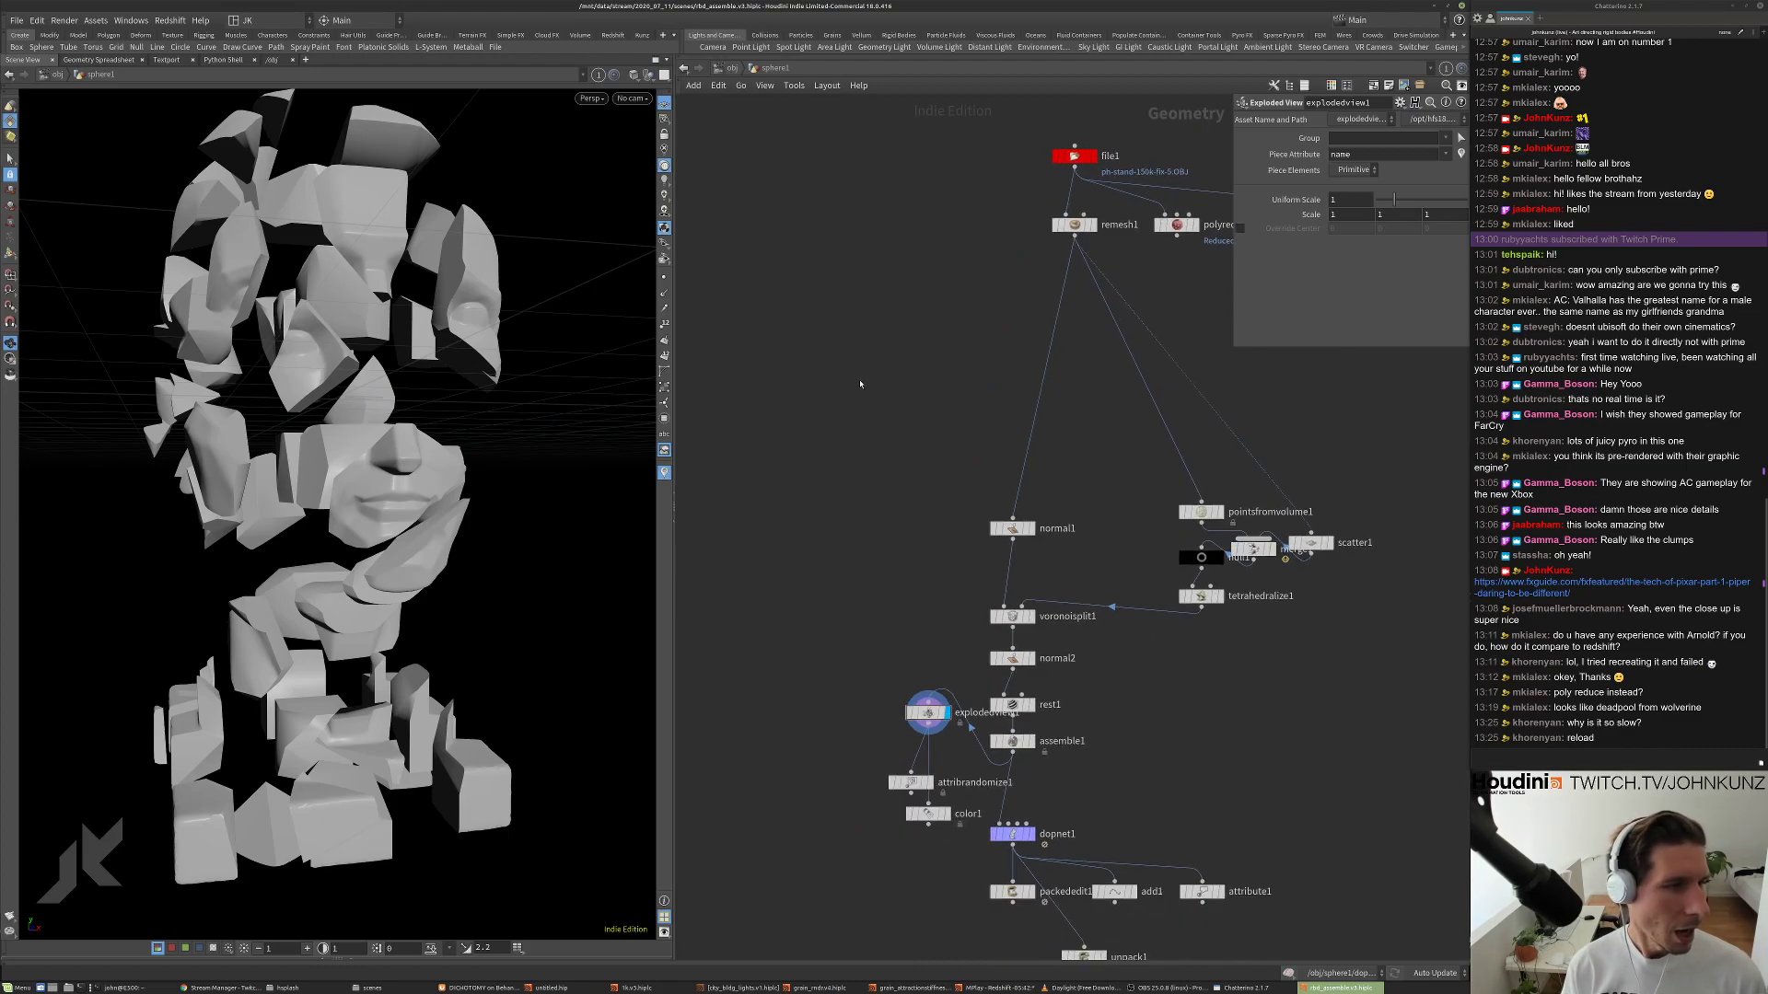
# Start saving the scene under a new name and create a folder named 2020_07_12 in /mnt/data/stream/.
pyautogui.click(17, 21)
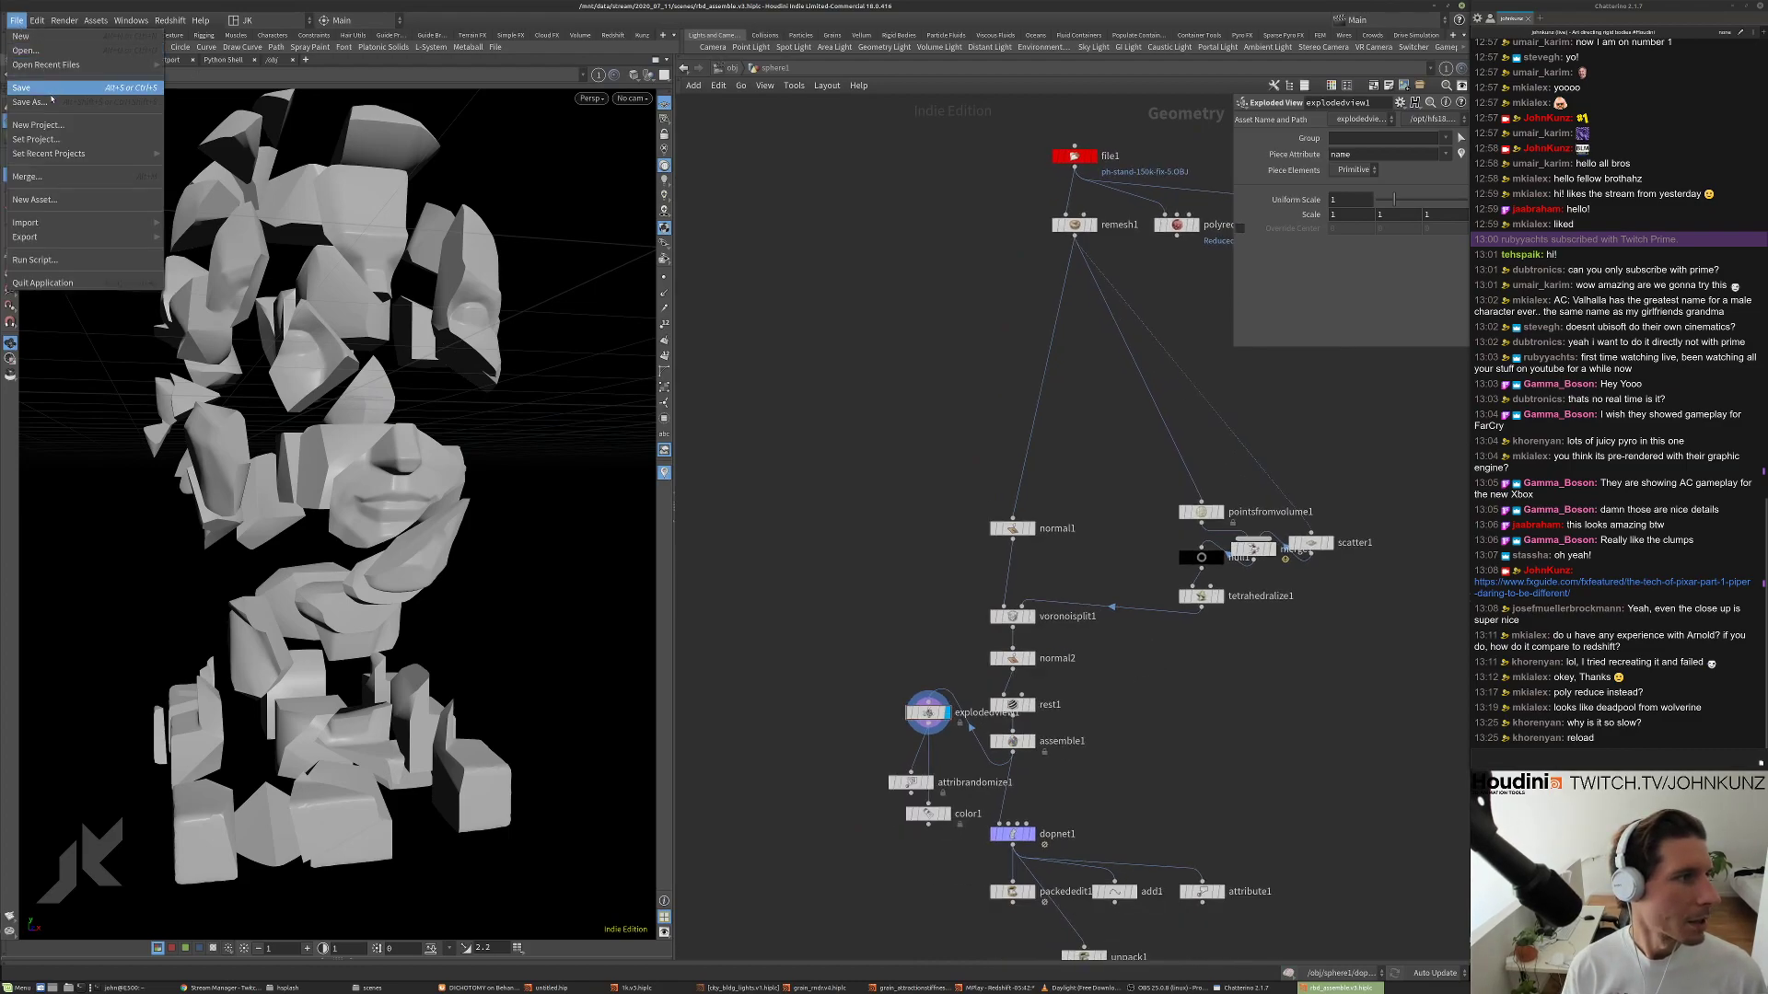
pyautogui.click(56, 100)
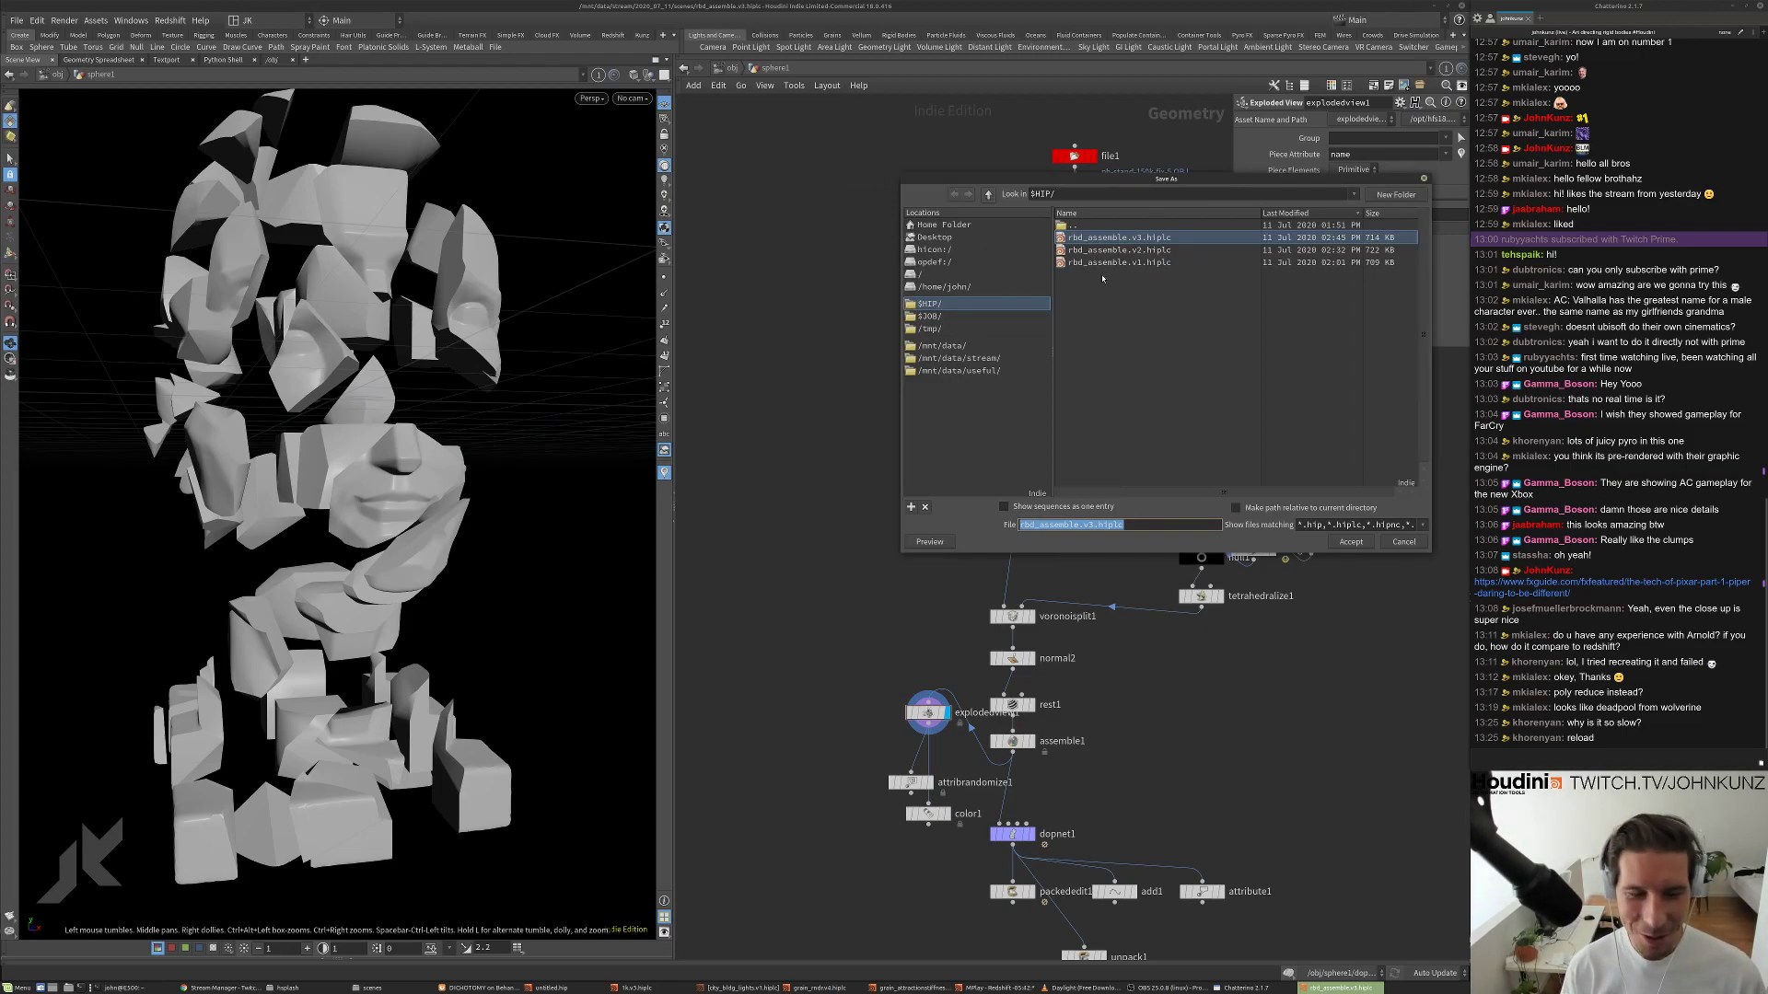
pyautogui.click(958, 358)
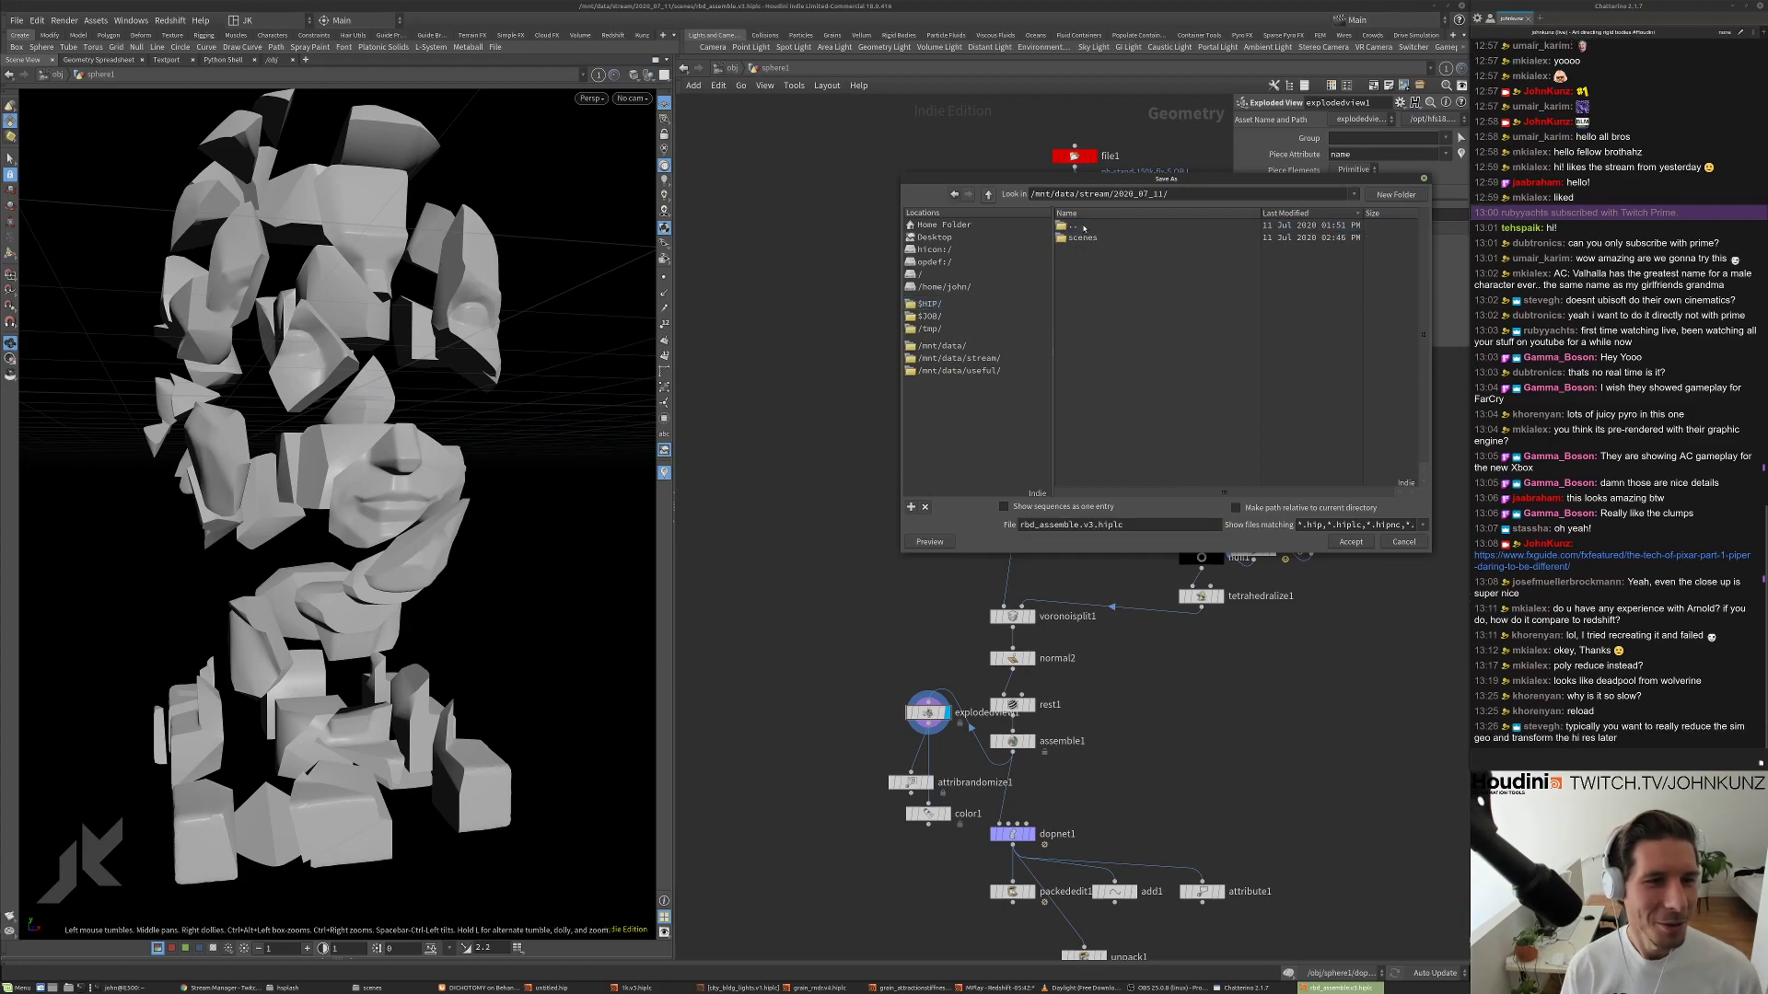
pyautogui.click(1375, 195)
pyautogui.write('20')
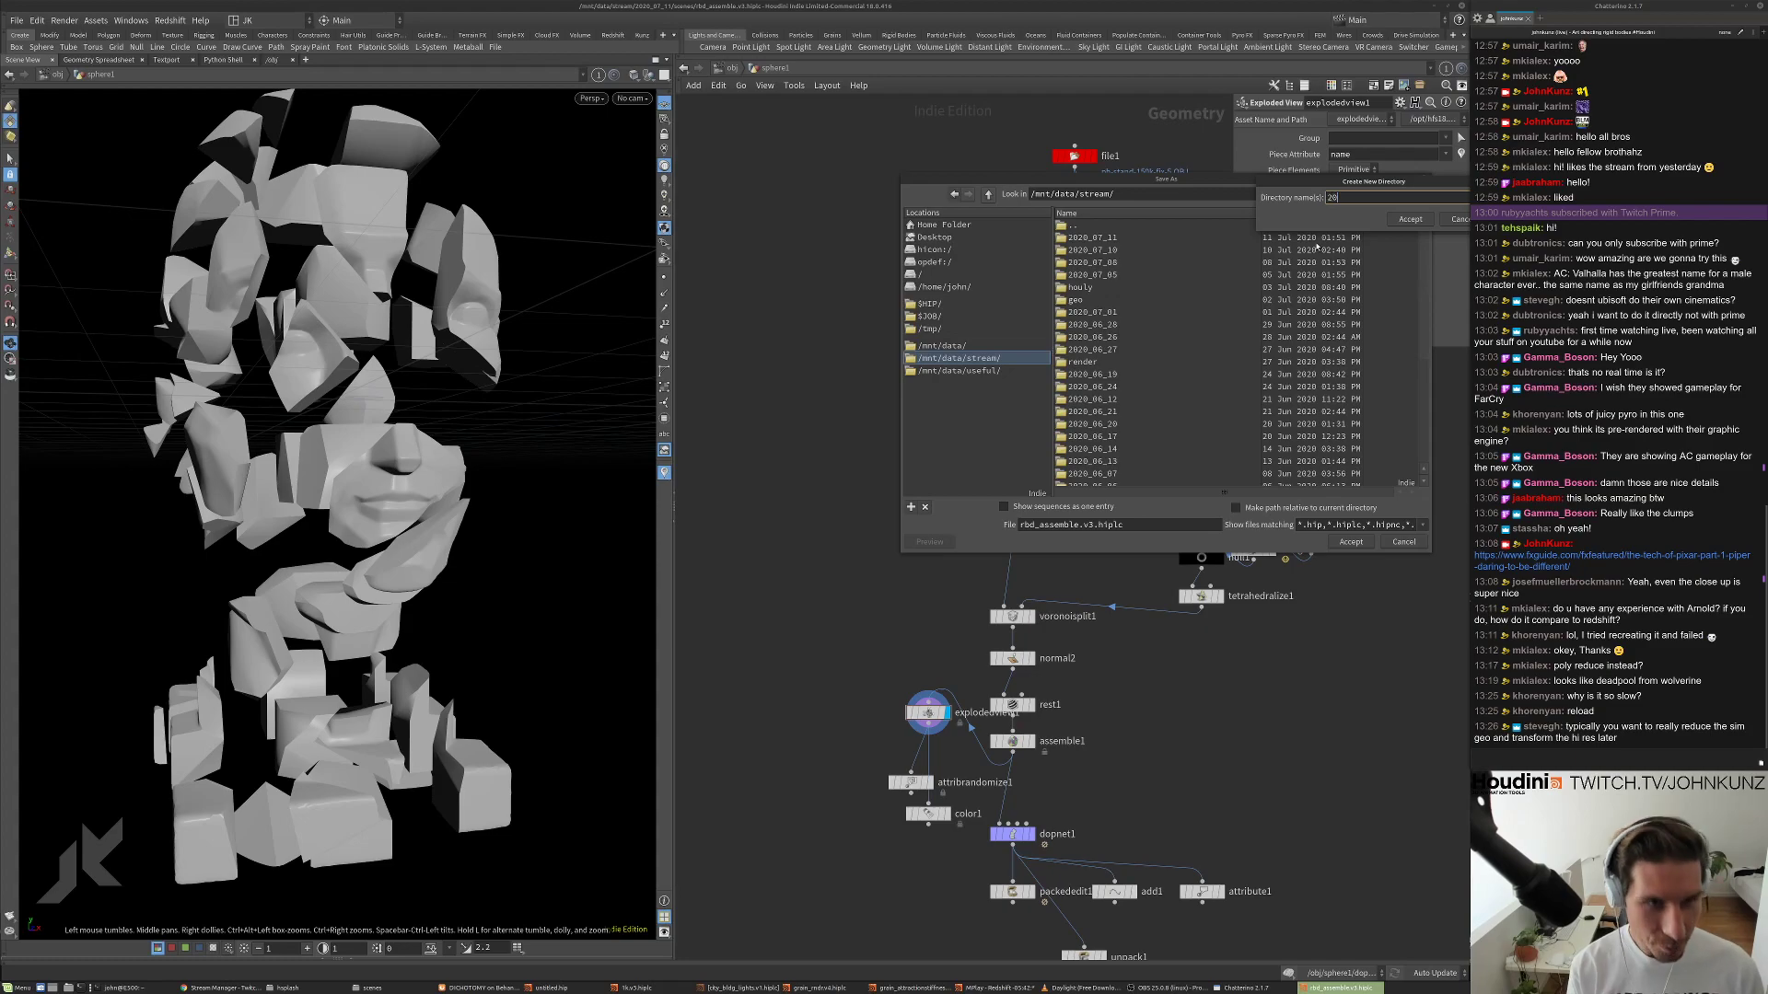
pyautogui.write('20_07_')
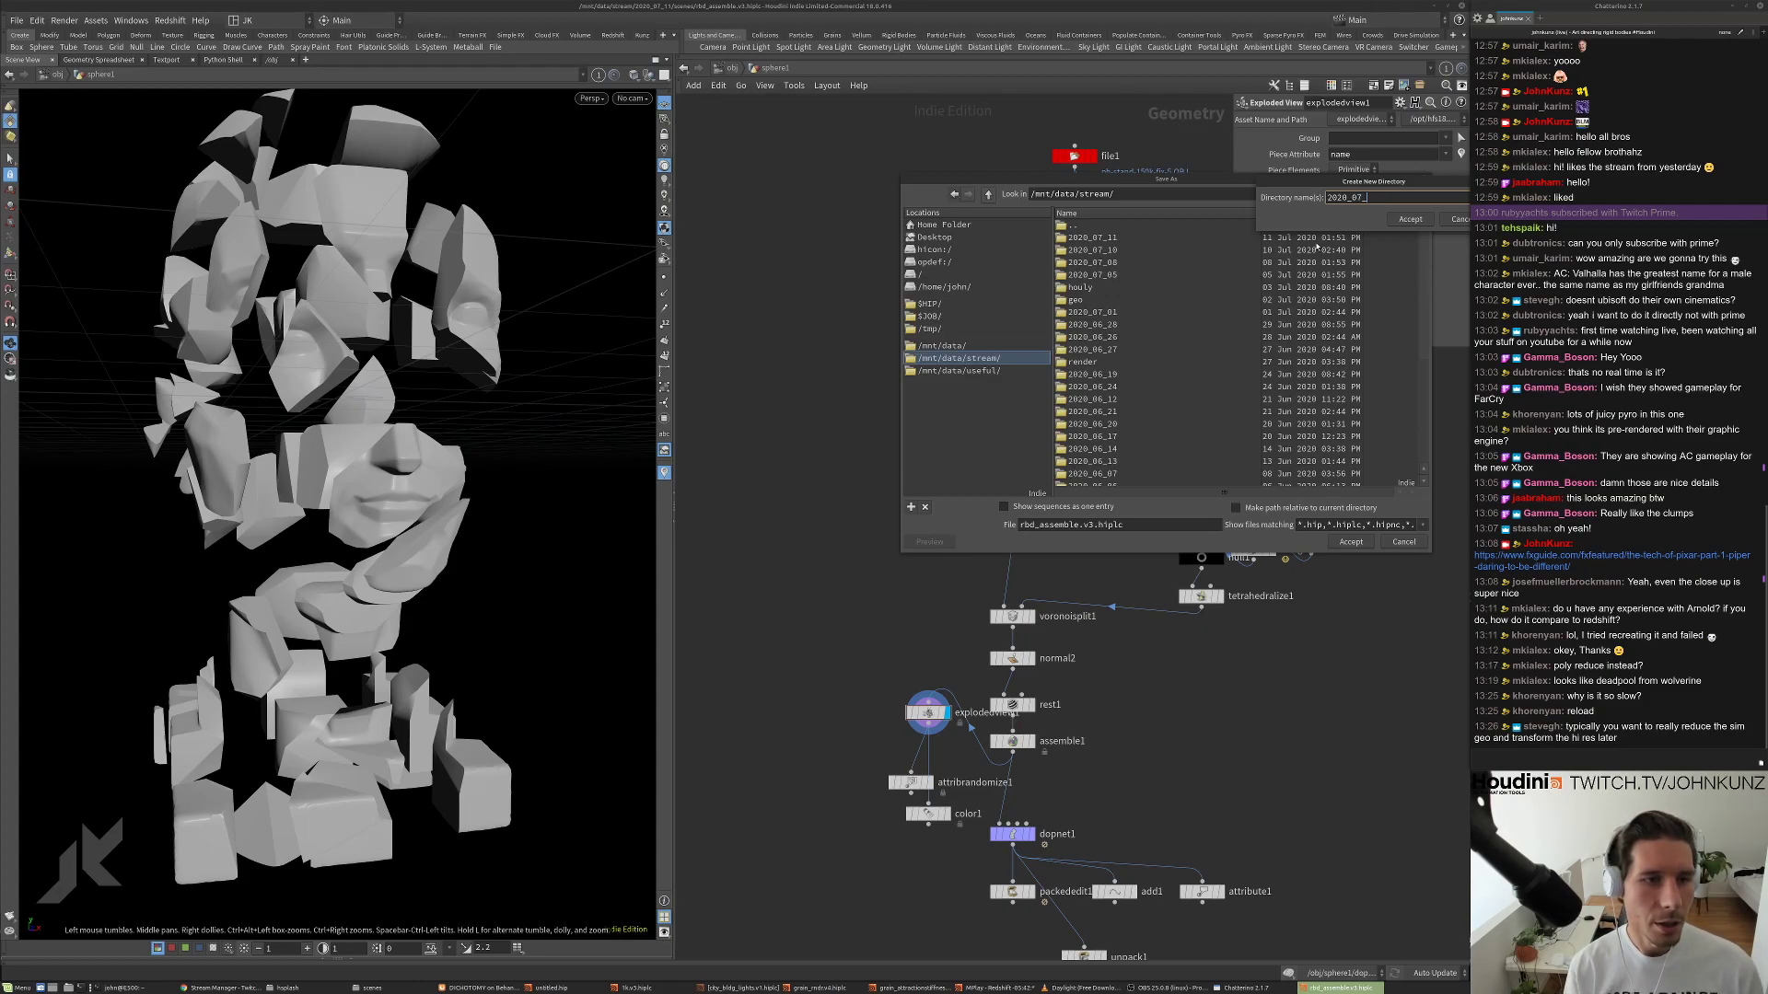
pyautogui.write('12')
pyautogui.press('Return')
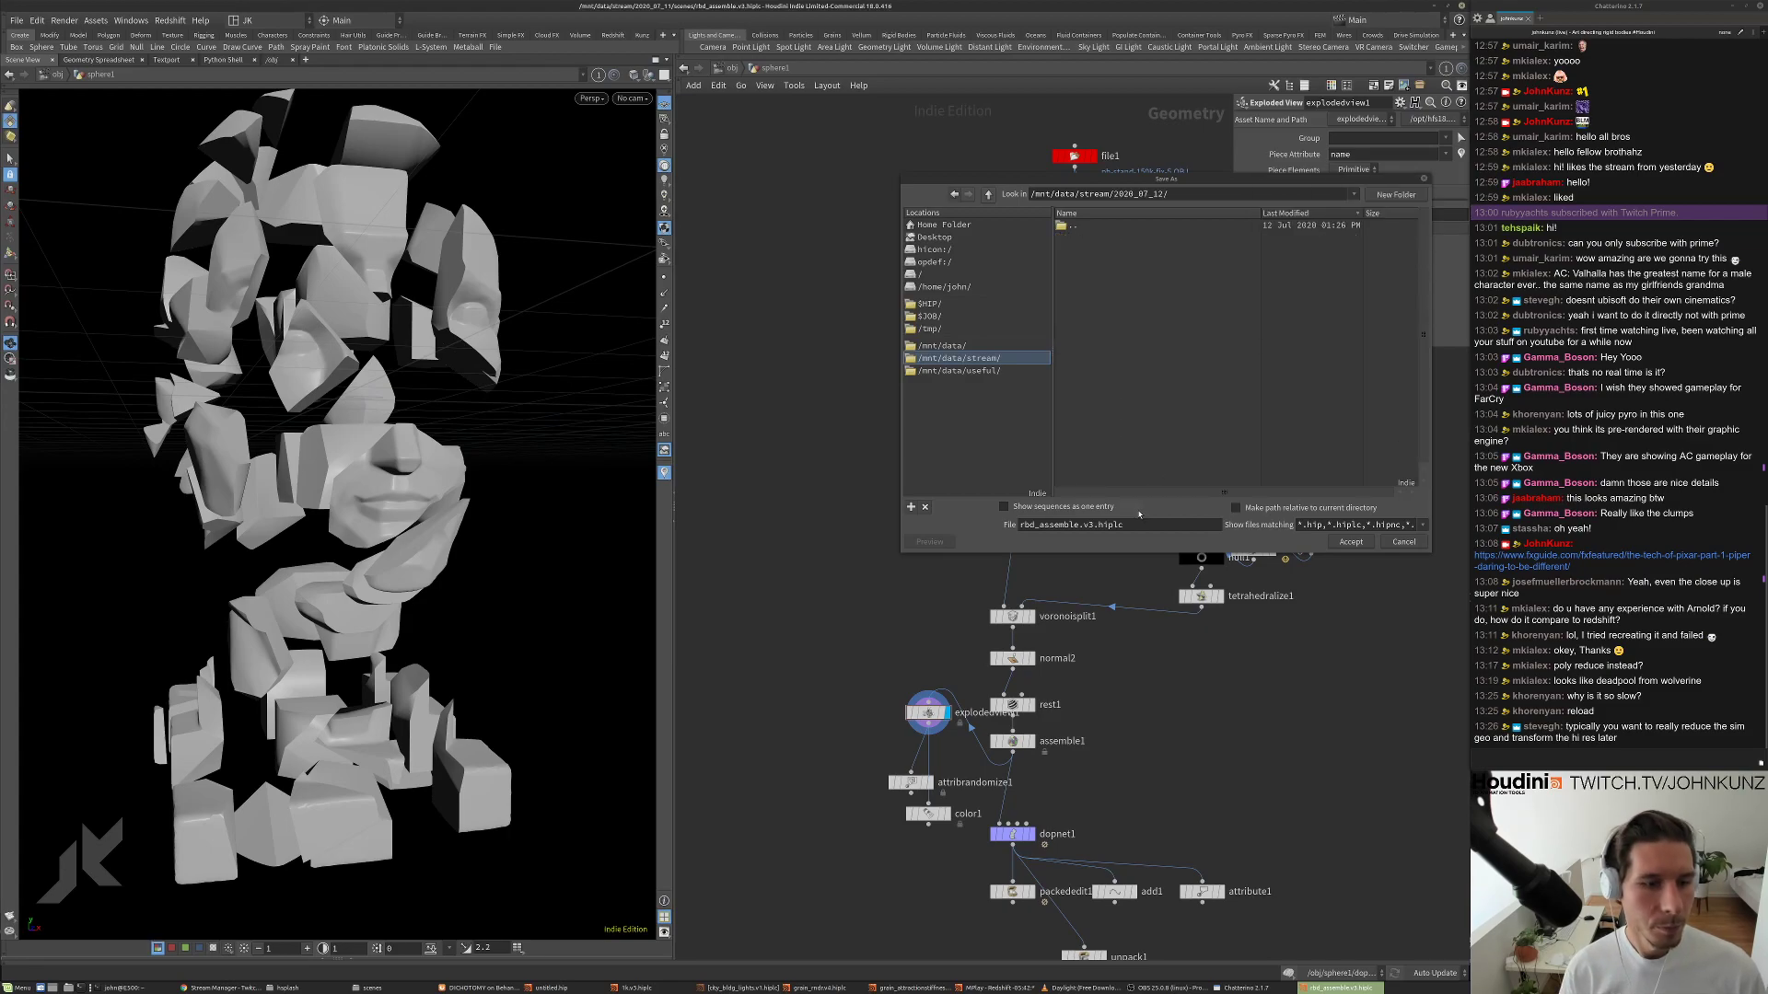
# Save the scene as rbd_assemble.v4.hiplc in a new scenes folder inside 2020_07_12.
pyautogui.click(1093, 524)
pyautogui.press('BackSpace')
pyautogui.write('4')
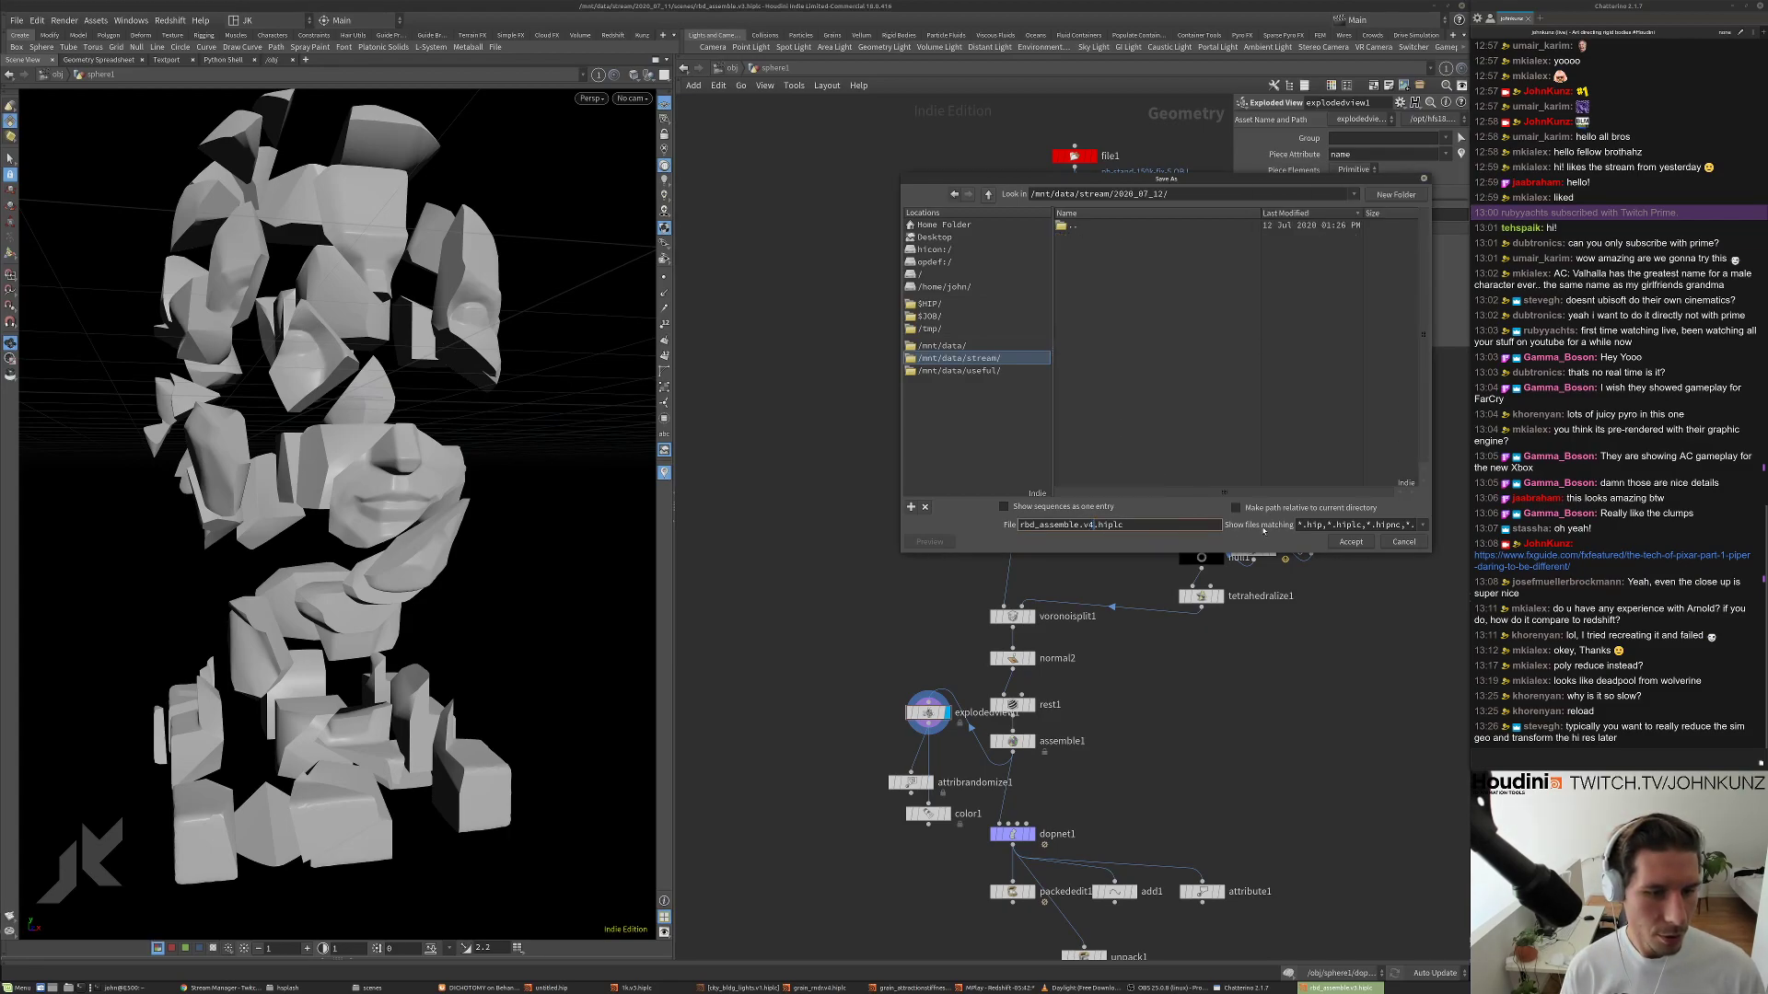
pyautogui.click(1393, 194)
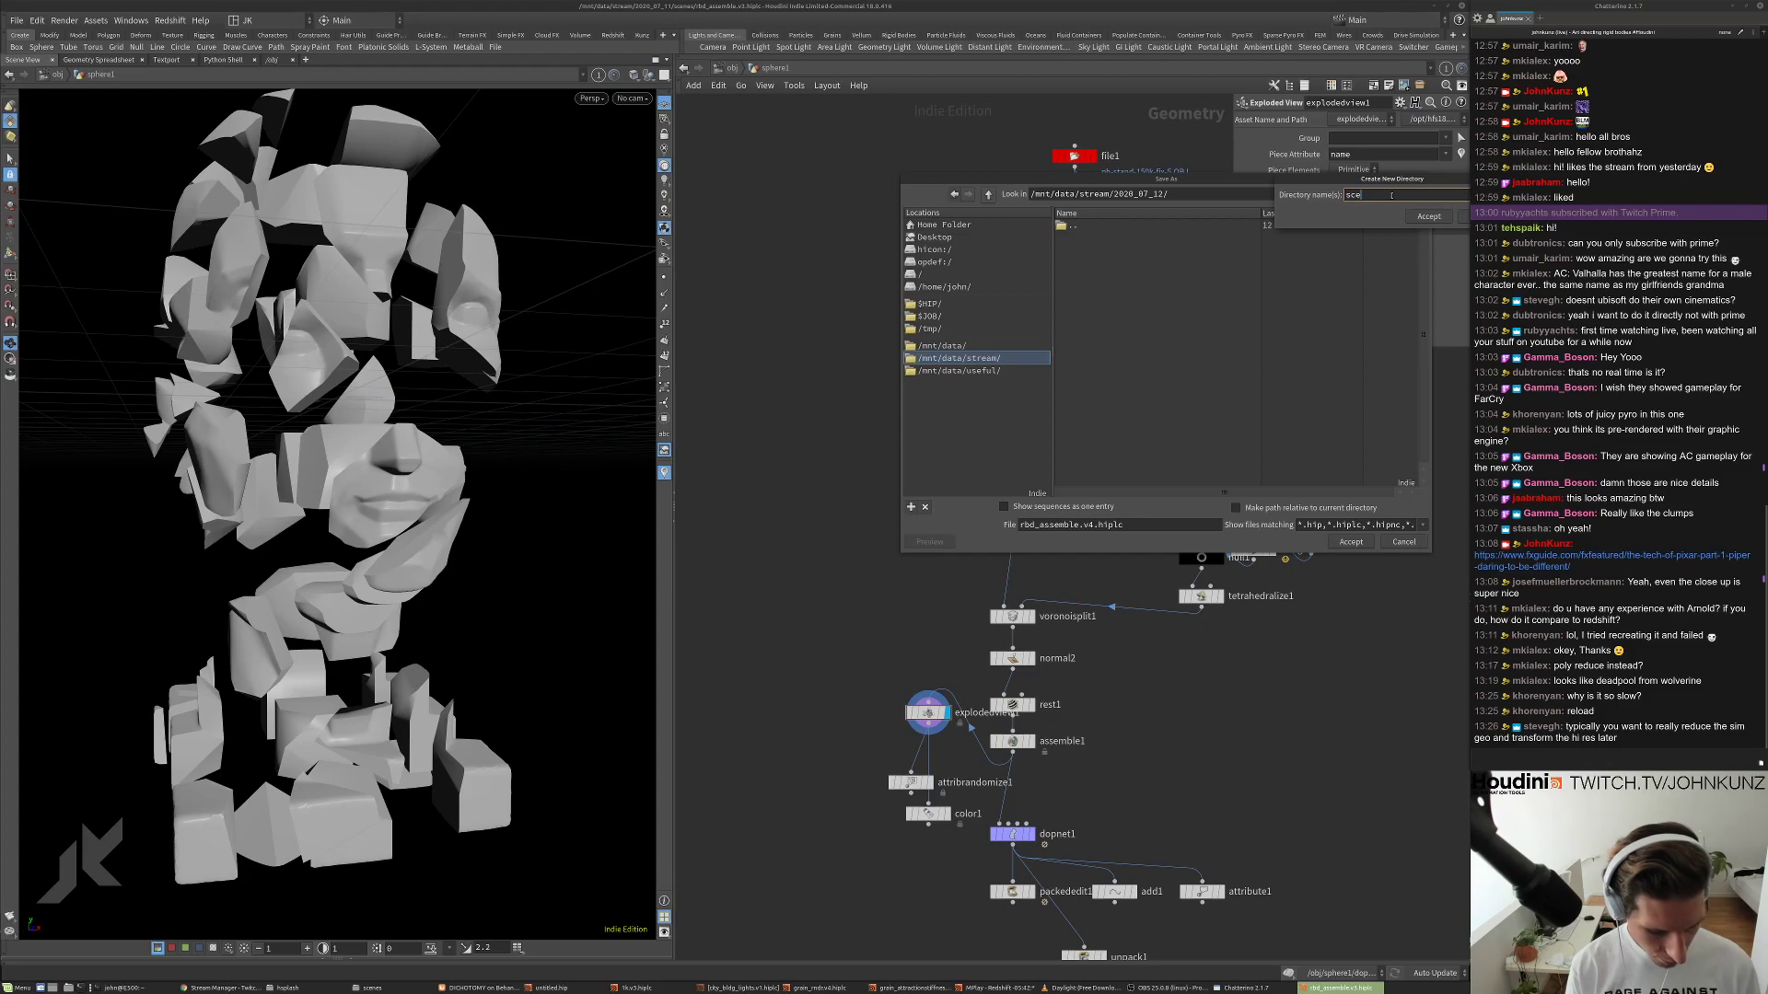
pyautogui.press('Return')
pyautogui.click(1350, 542)
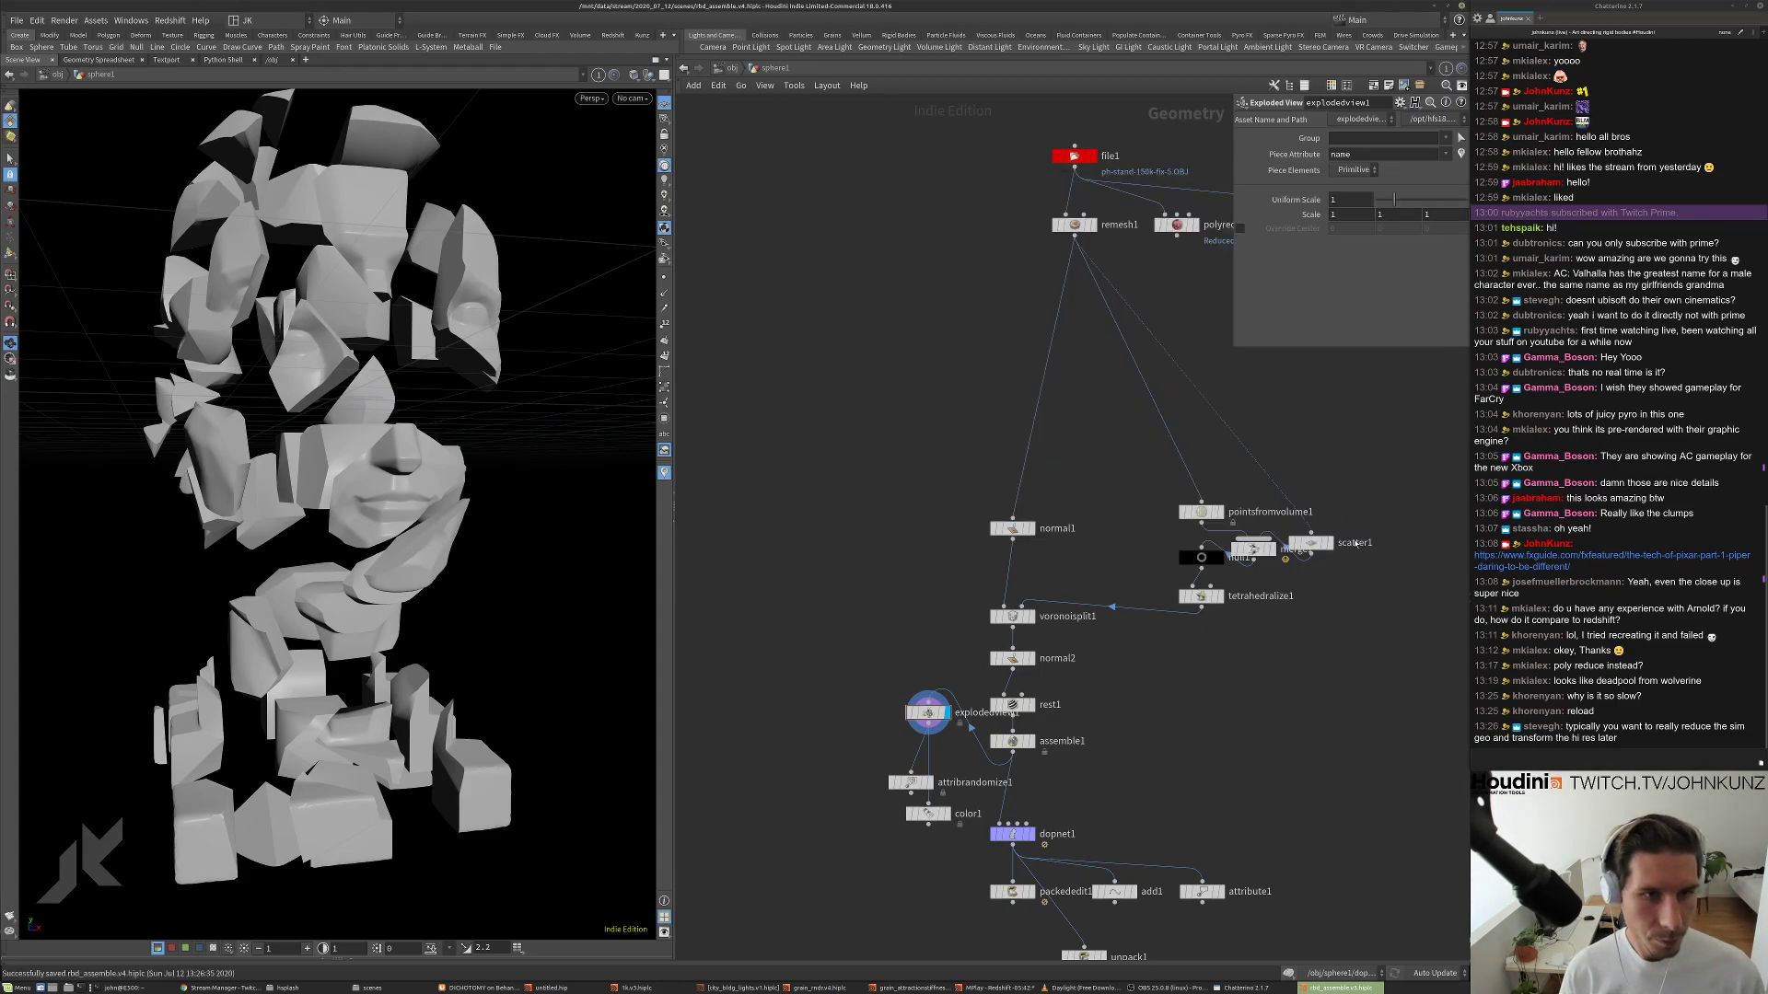
# Close the current Houdini session and relaunch Houdini from the terminal with the houdinifx command.
pyautogui.click(1461, 6)
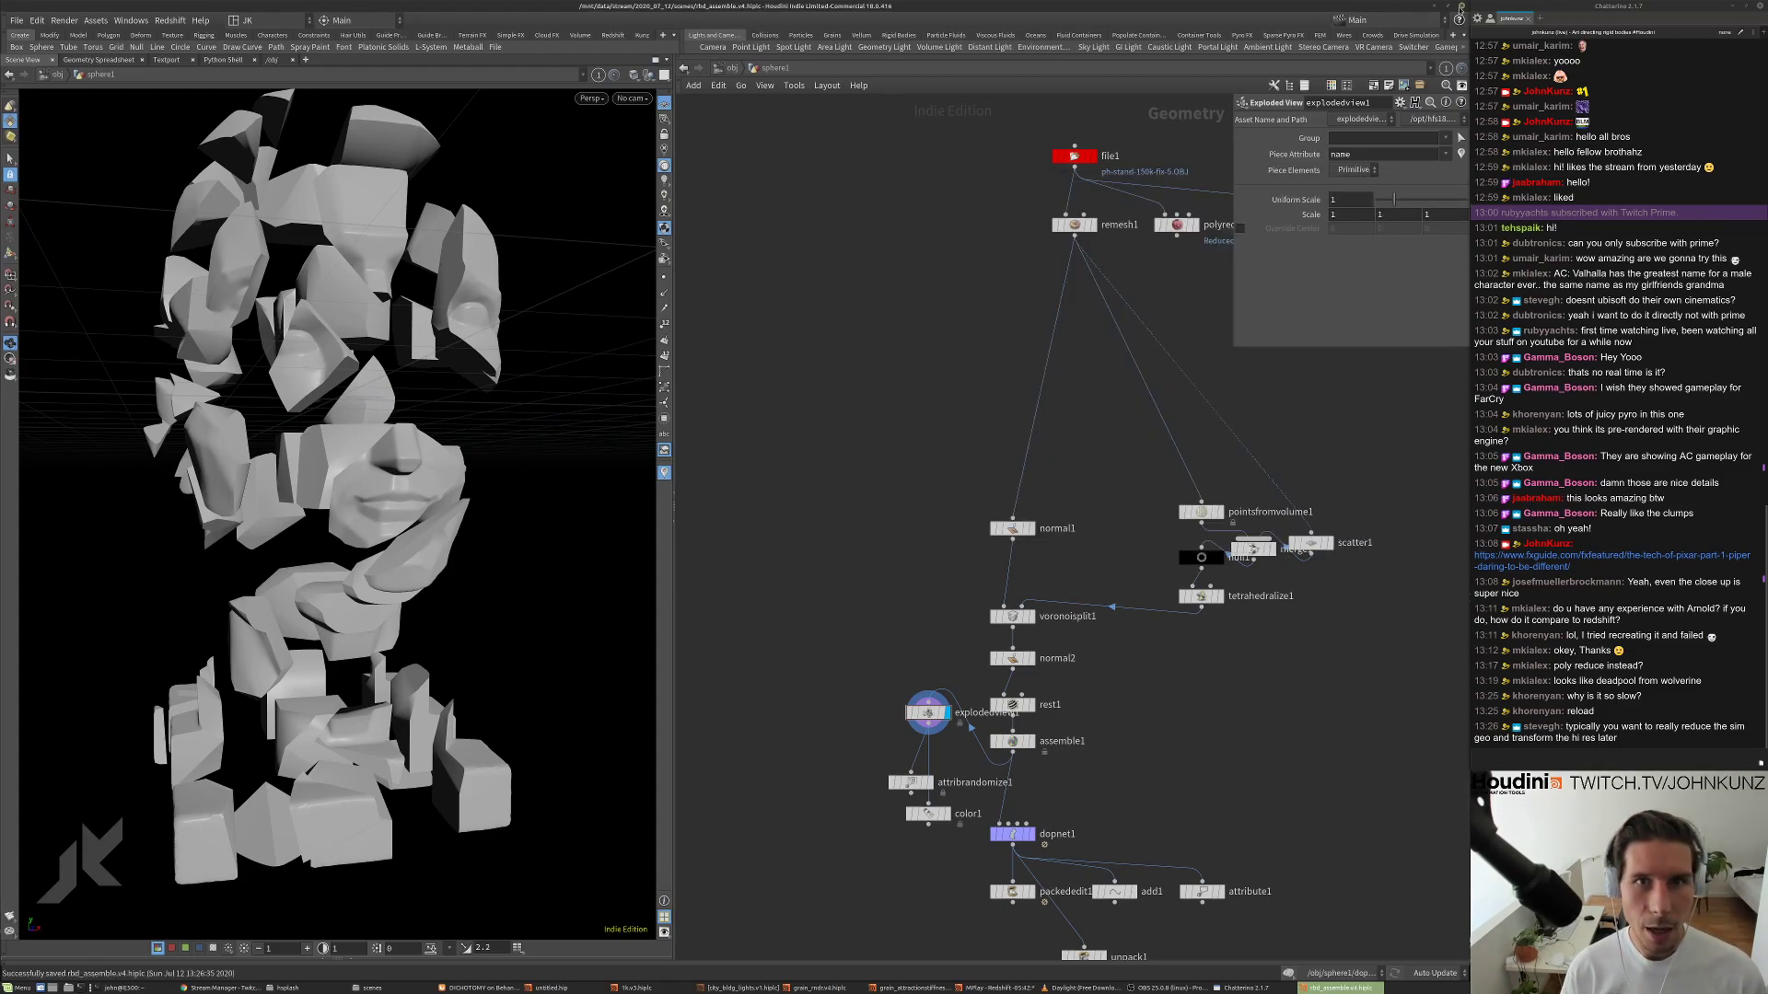
pyautogui.press('Return')
pyautogui.press('Up')
pyautogui.press('Return')
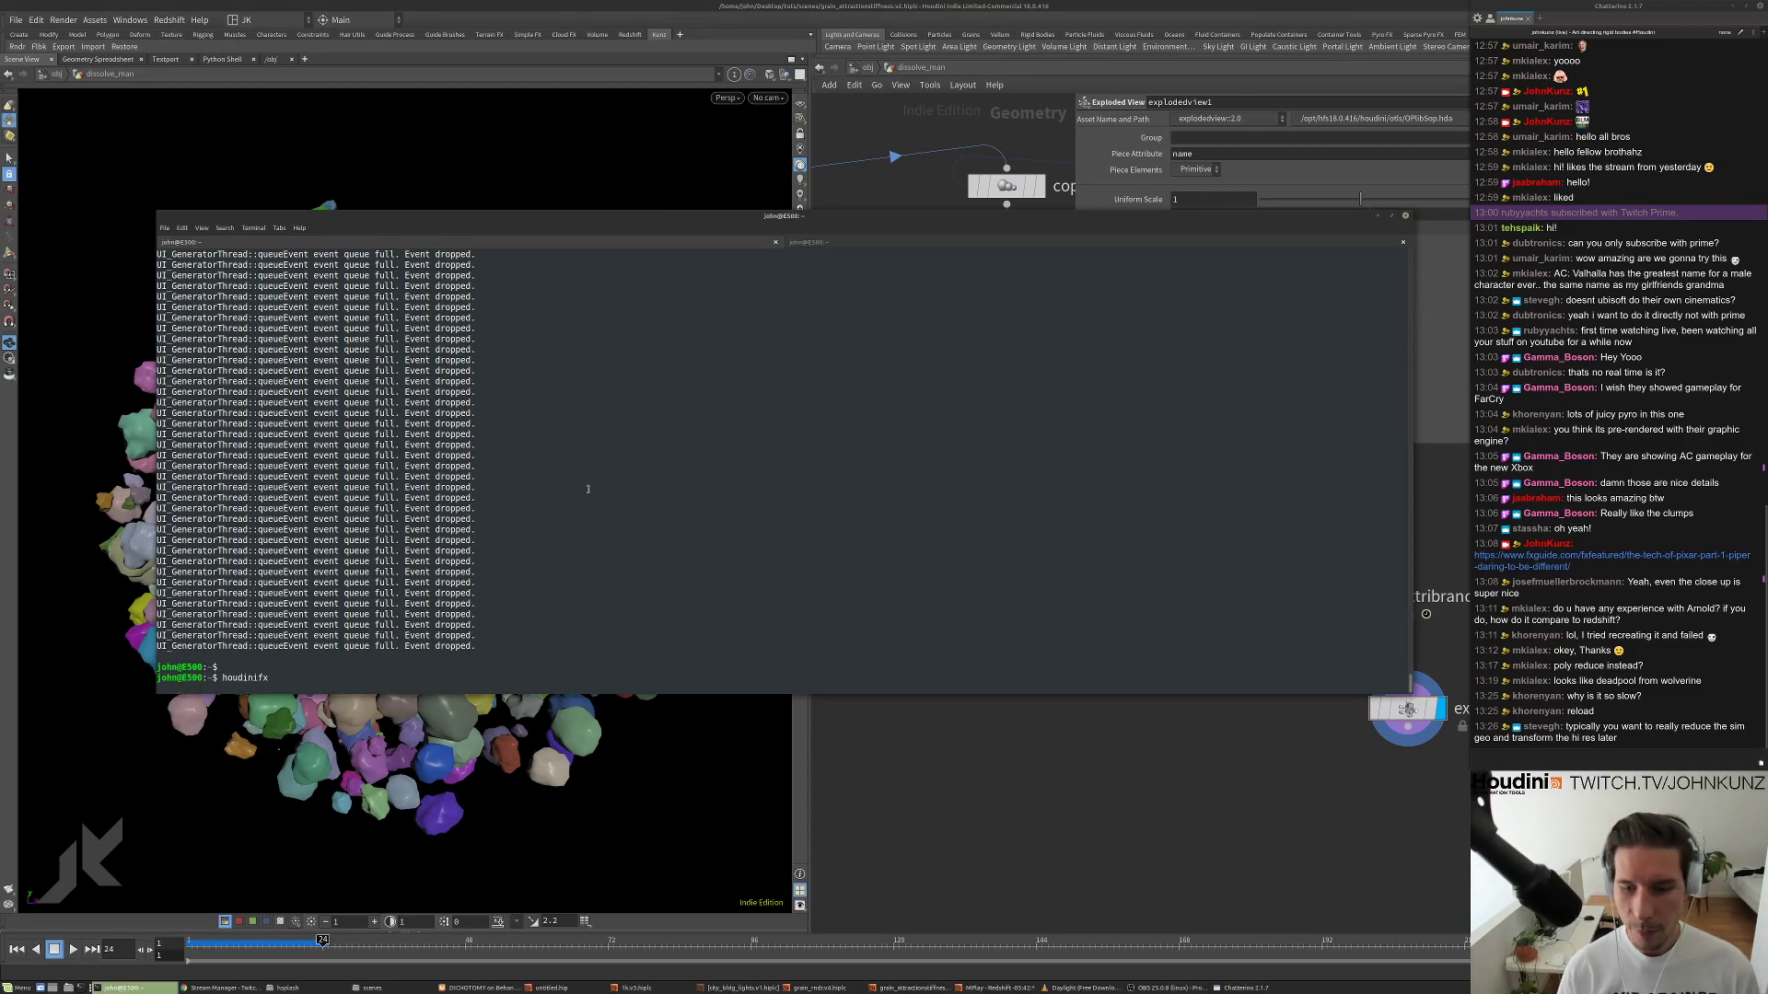
pyautogui.tripleClick(452, 453)
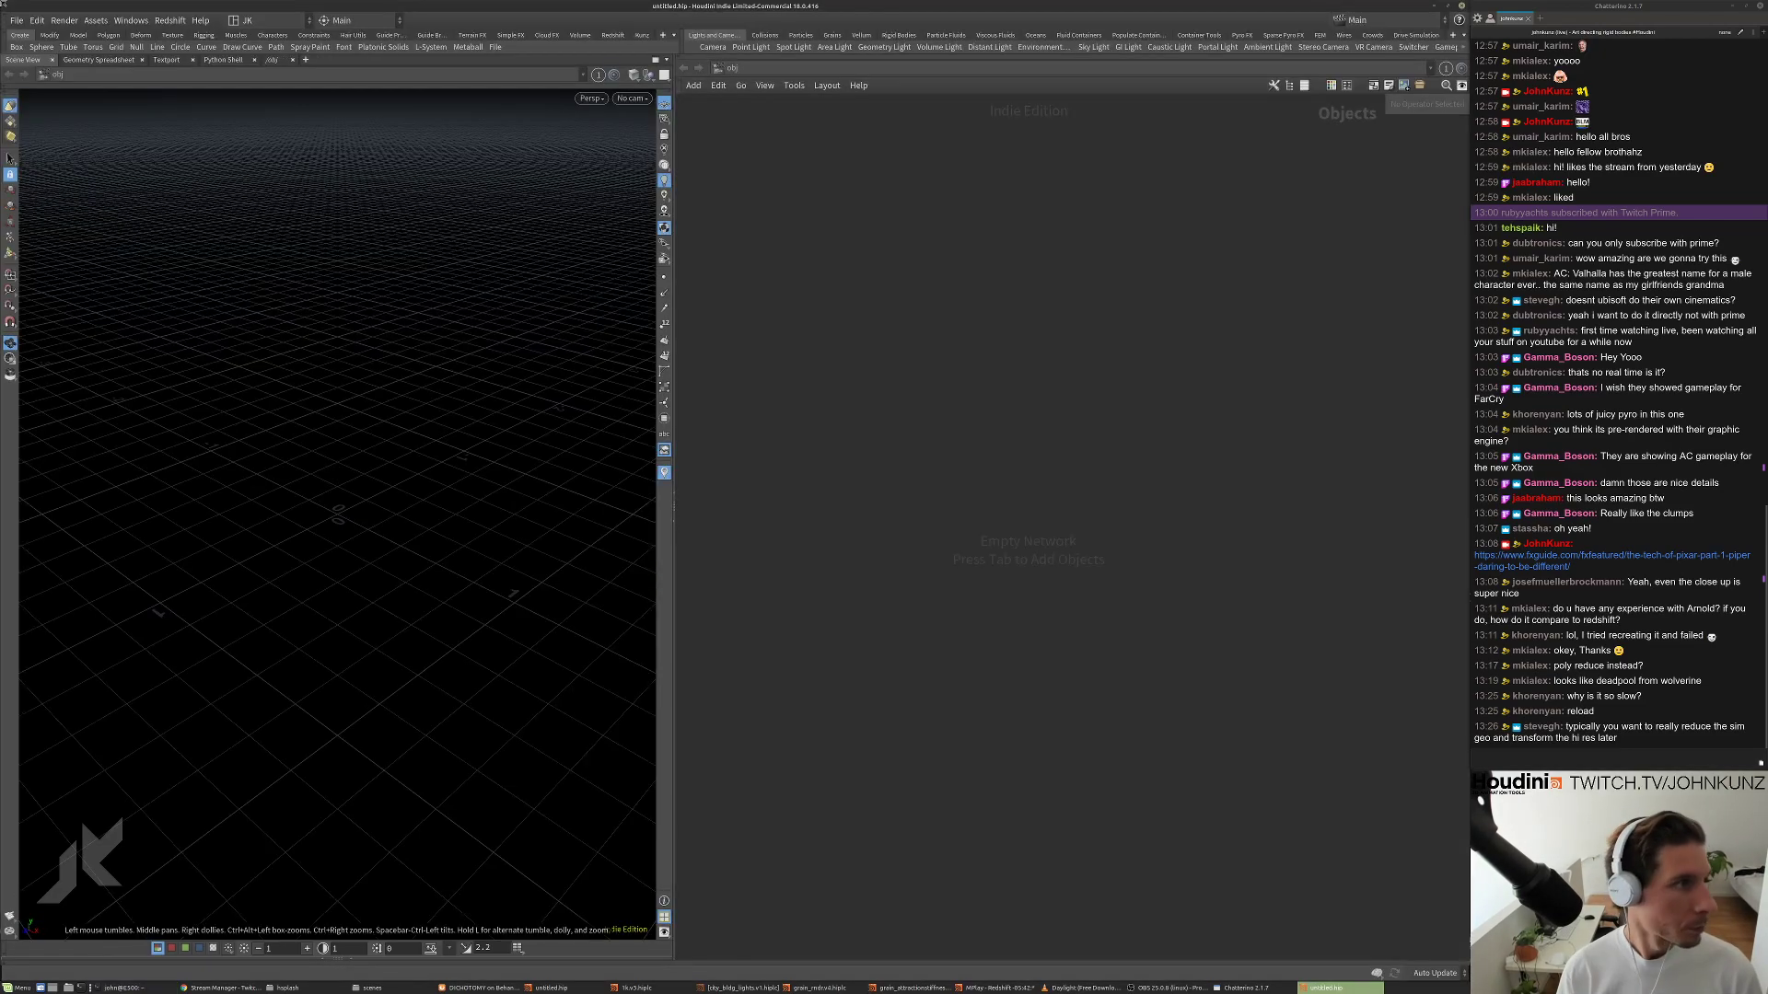
# Reopen the recent file rbd_assemble.v4.hiplc and interrupt its initial cooking.
pyautogui.click(17, 19)
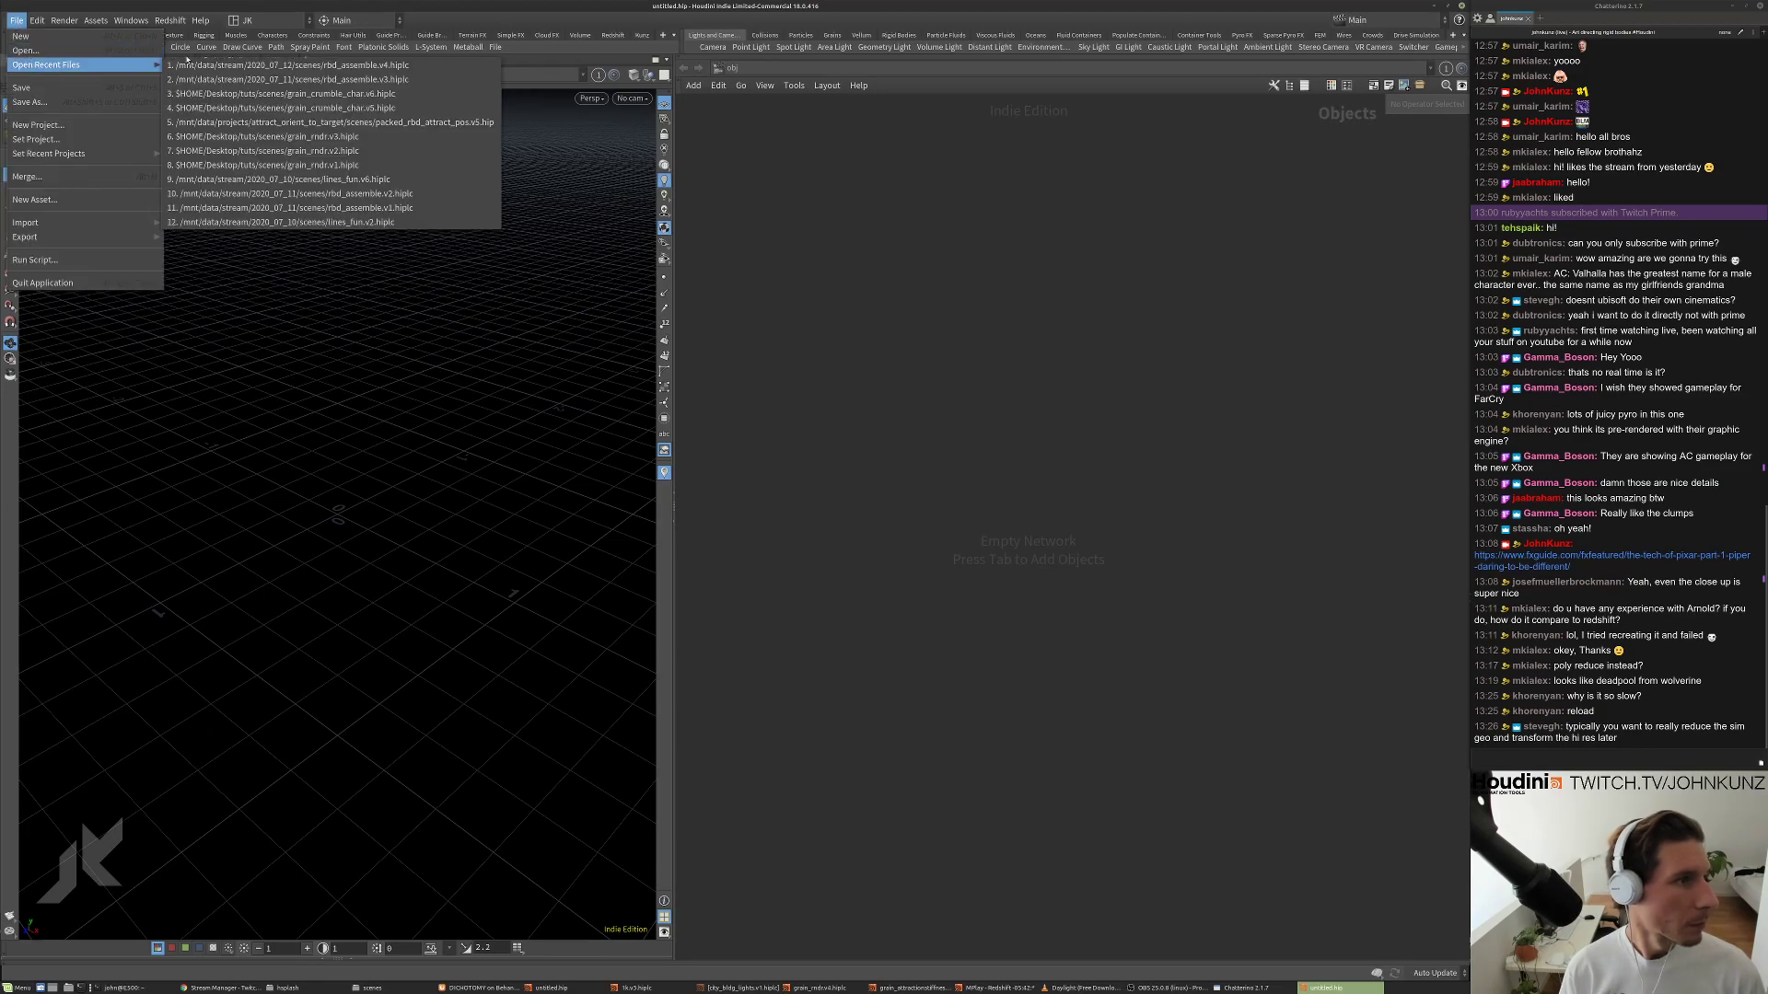
pyautogui.click(1060, 301)
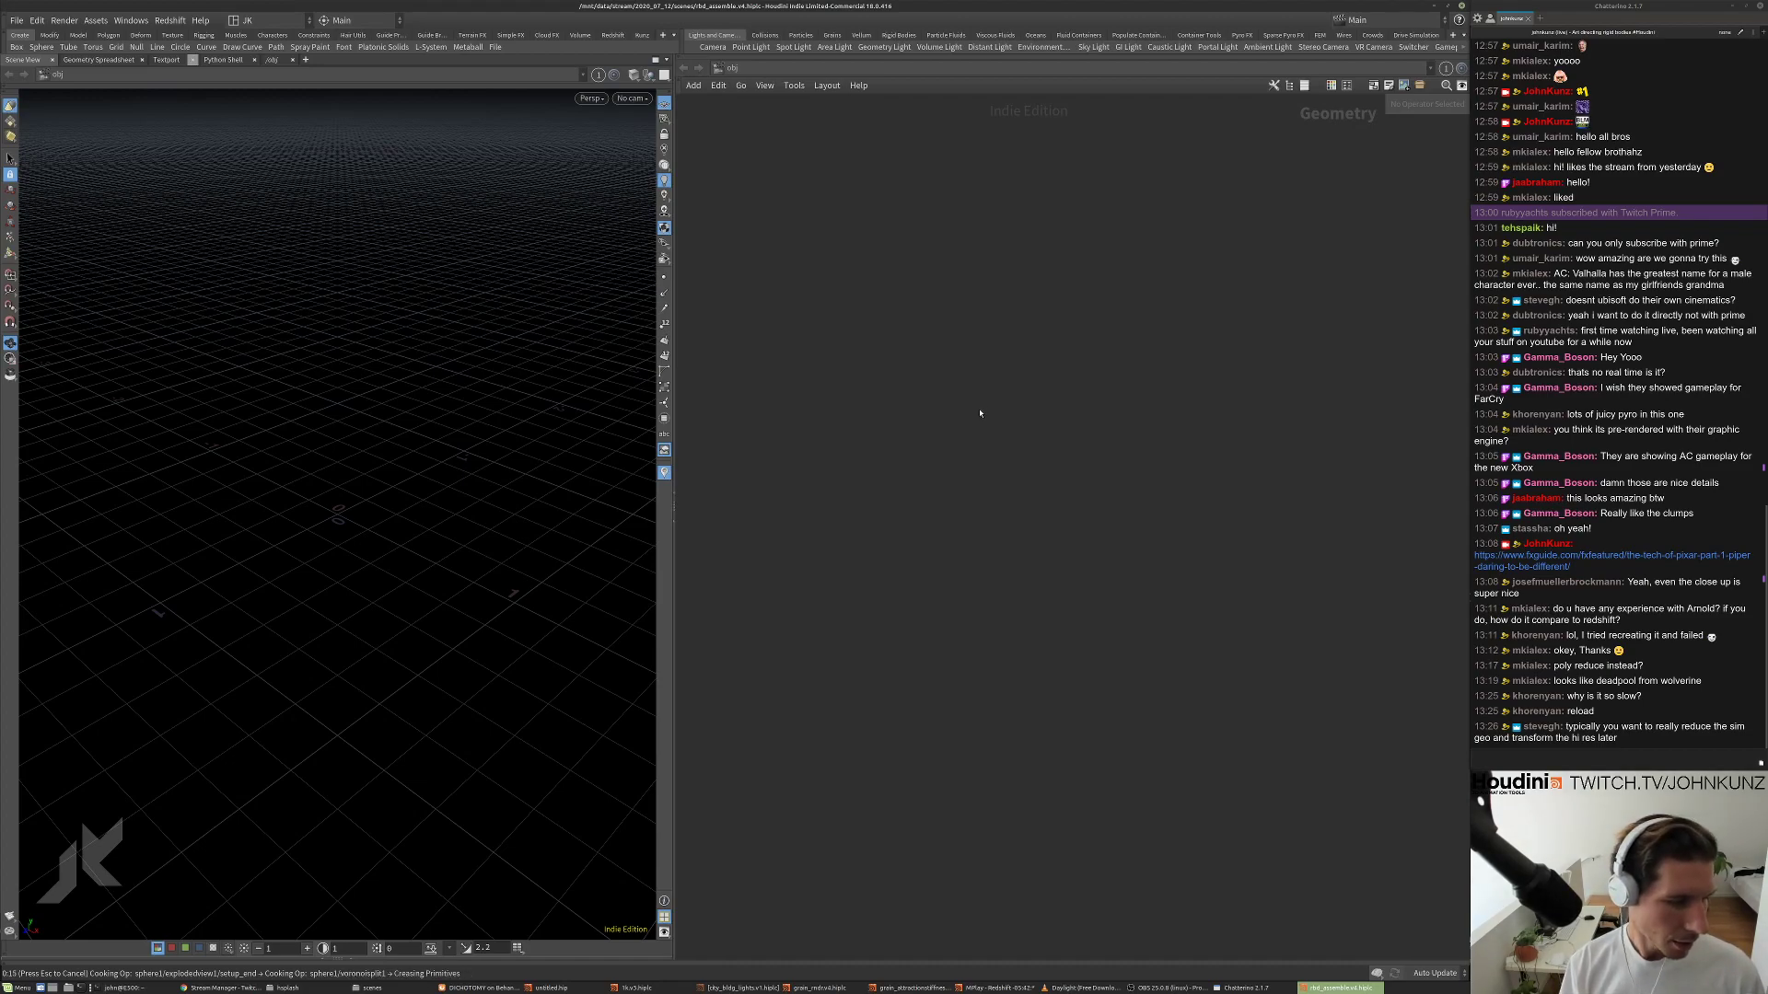
pyautogui.press('Escape')
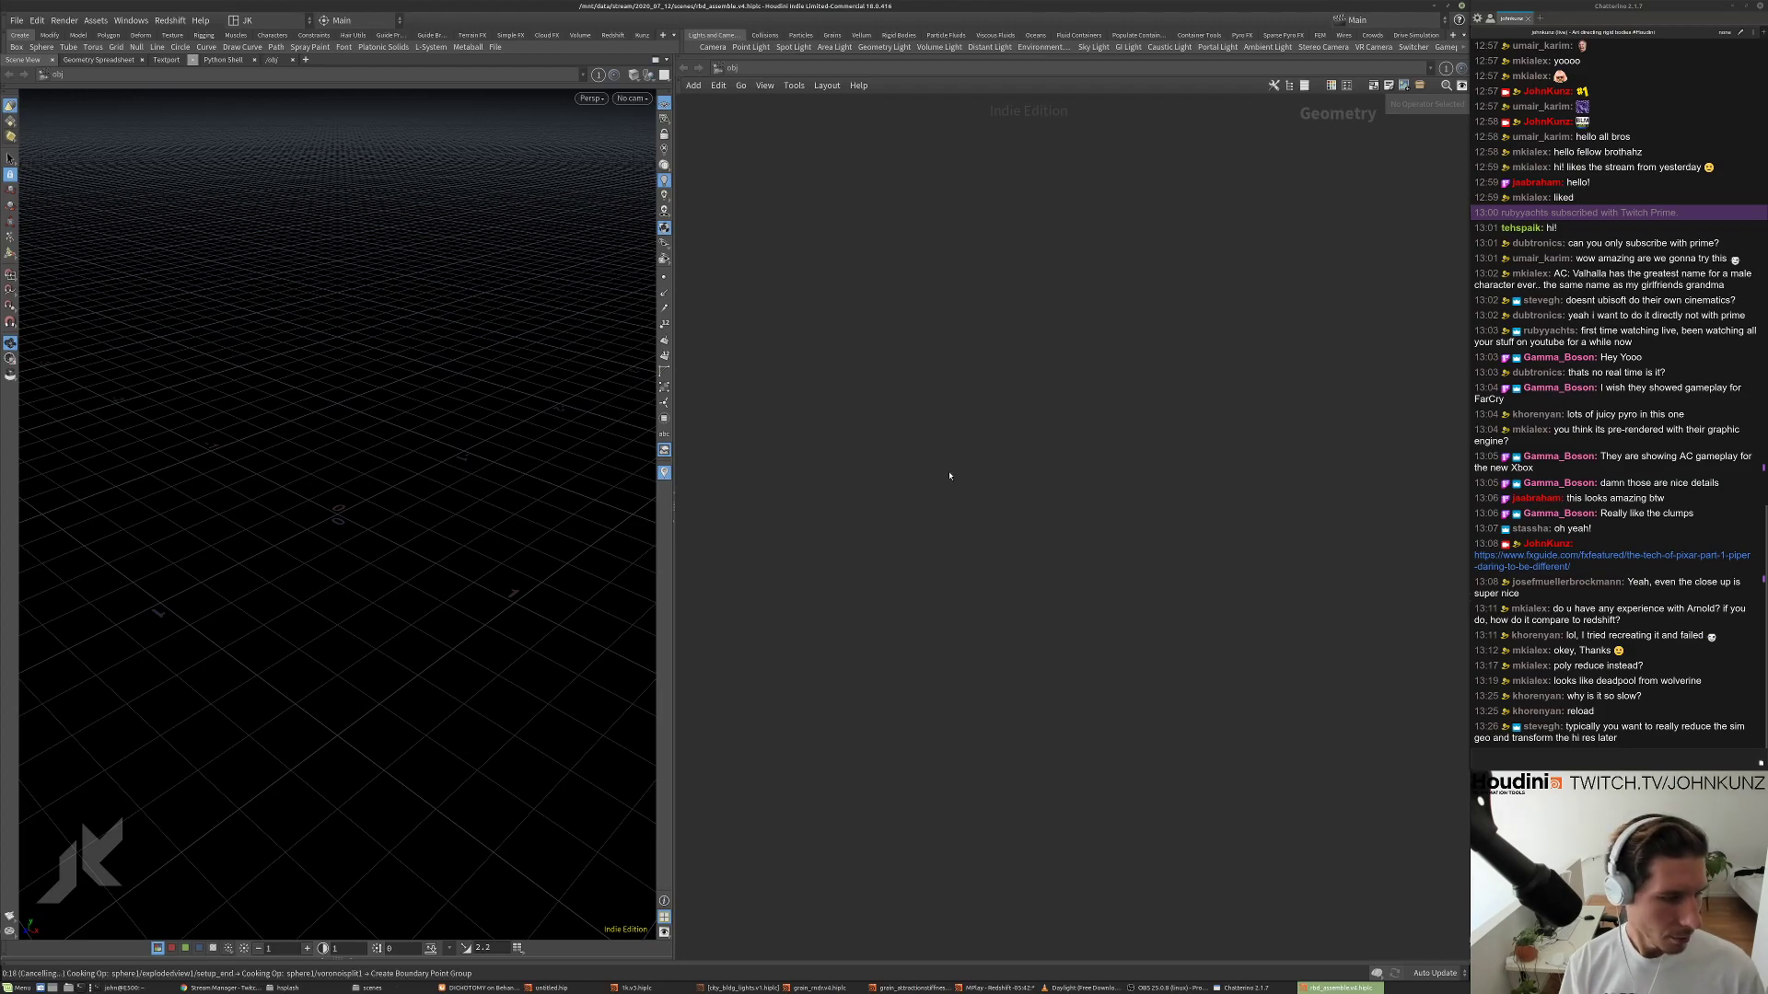
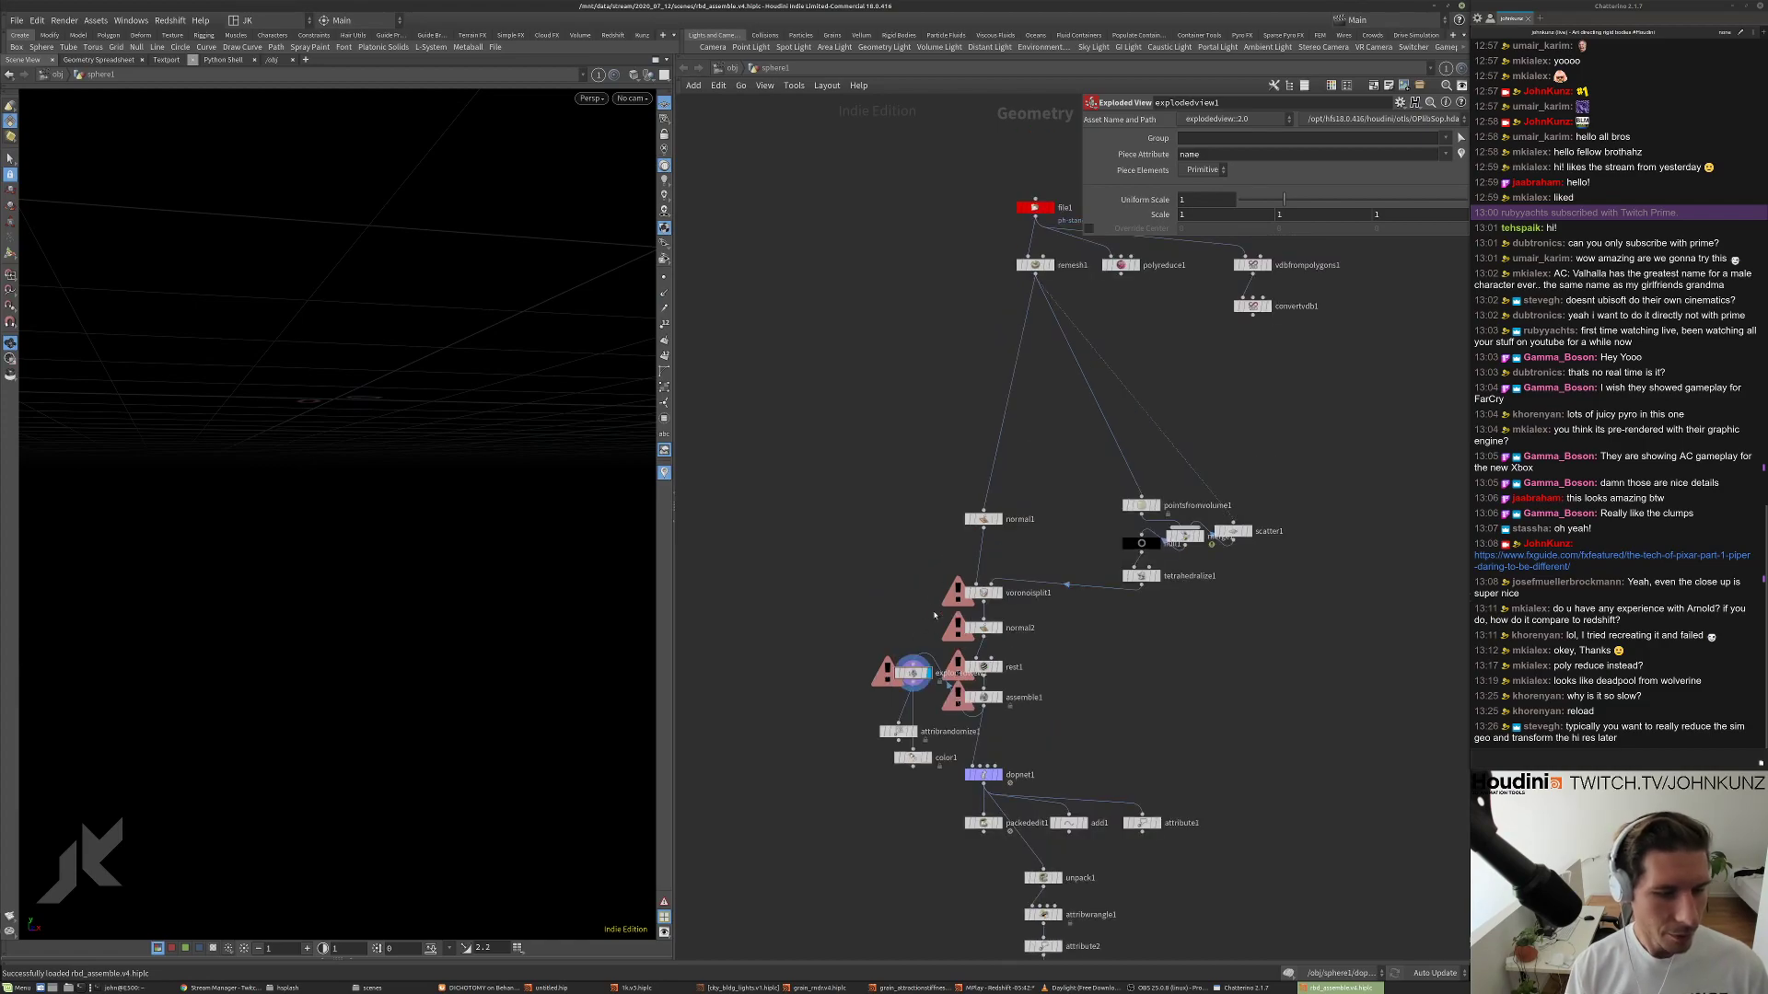
# Display remesh1, duplicate polyreduce1 just below the original, and wire remesh1's output into the copy.
pyautogui.scroll(5, 934, 624)
pyautogui.moveTo(967, 687); pyautogui.dragTo(941, 782, button='middle')
pyautogui.moveTo(1048, 584); pyautogui.dragTo(1007, 663, button='middle')
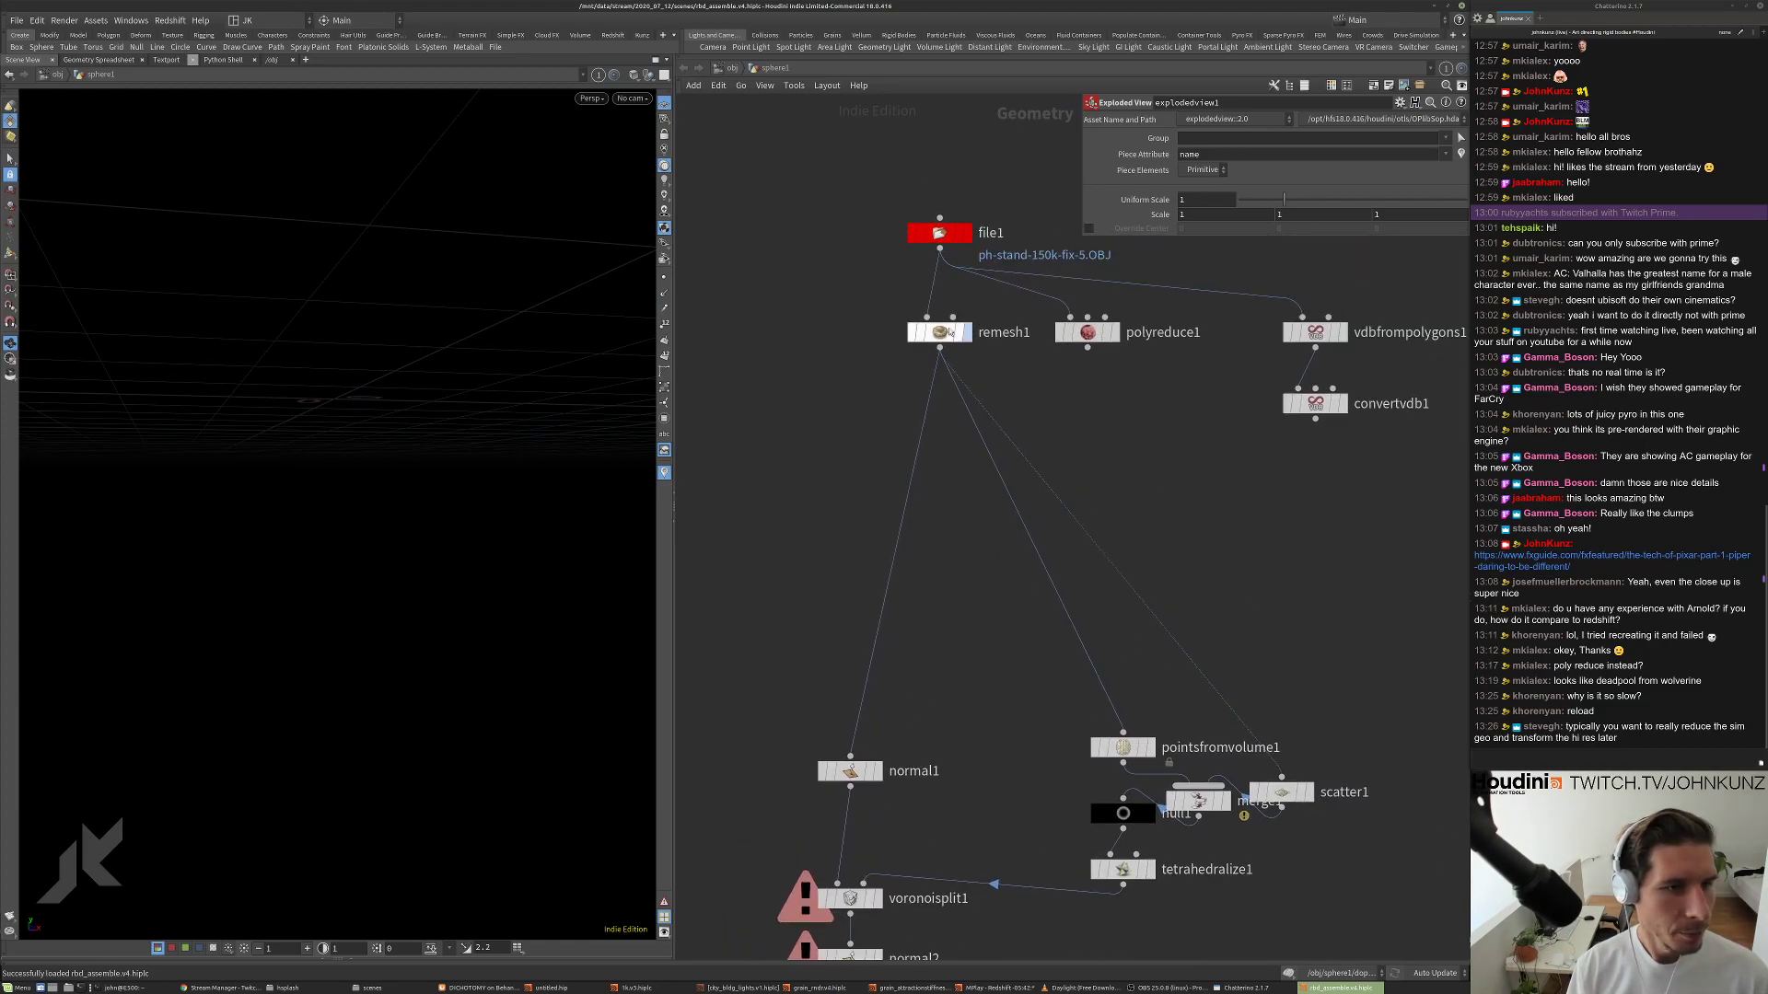
pyautogui.click(950, 333)
pyautogui.click(1087, 333)
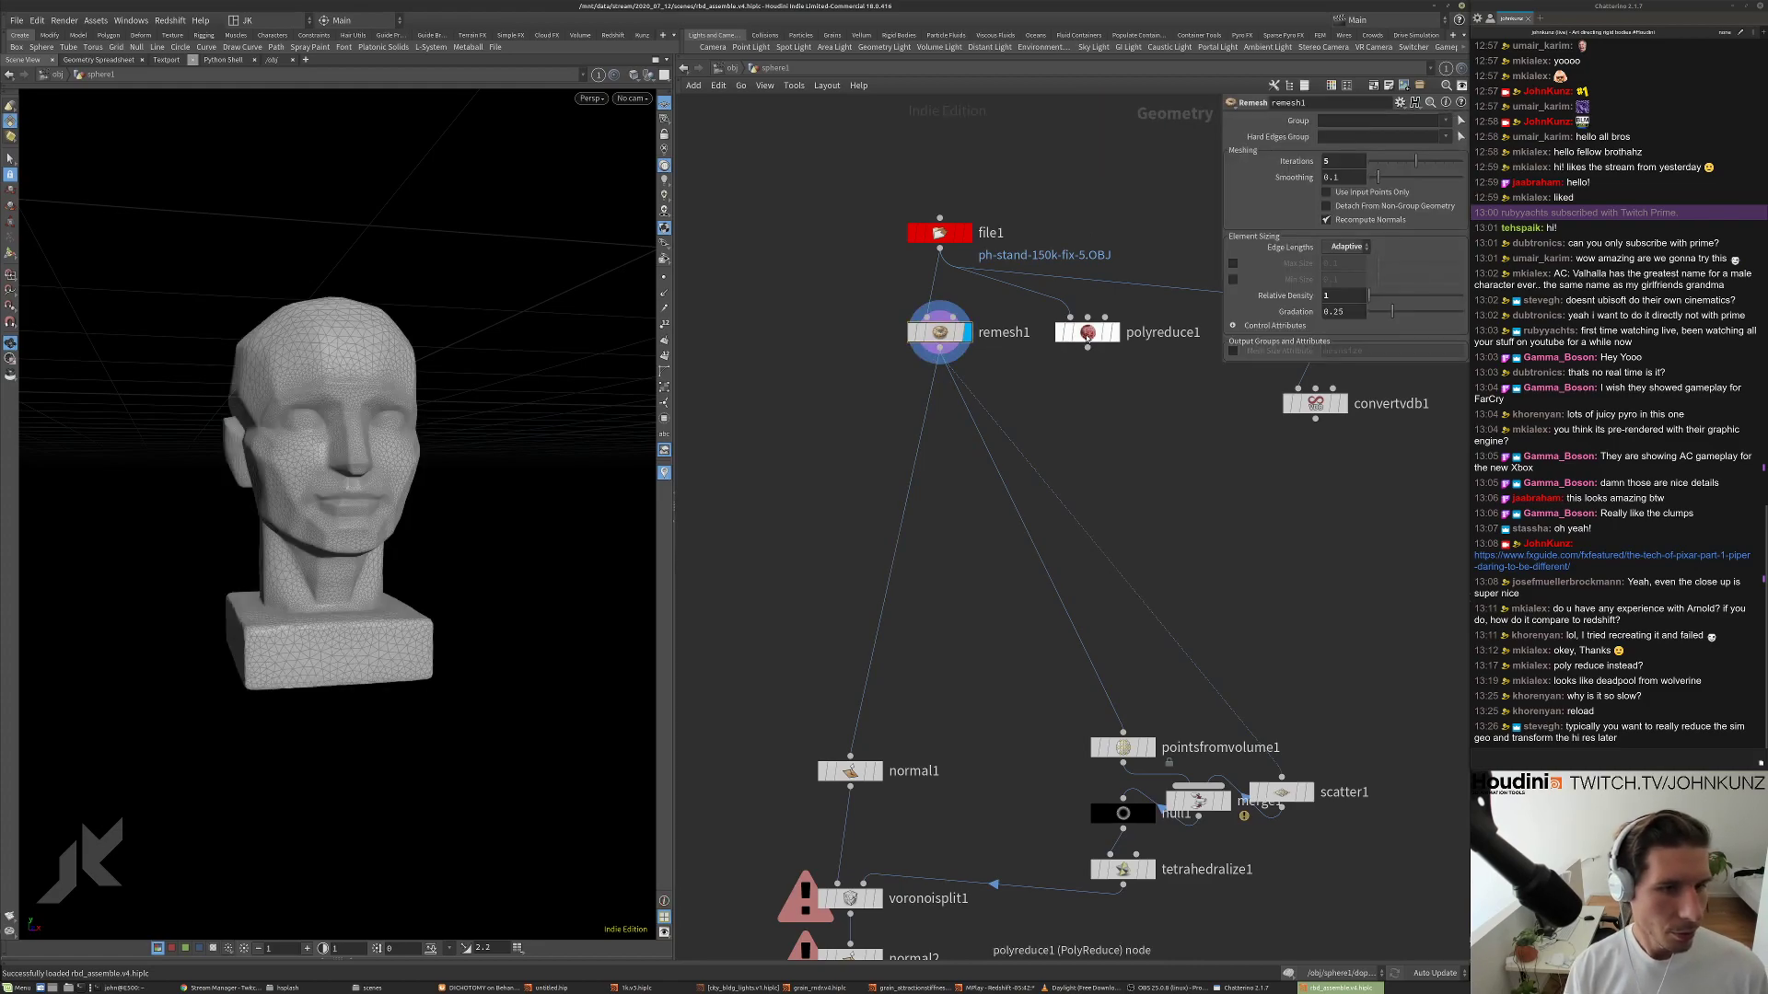
pyautogui.keyDown('alt'); pyautogui.moveTo(1087, 332); pyautogui.dragTo(1091, 397); pyautogui.keyUp('alt')
pyautogui.moveTo(940, 348); pyautogui.dragTo(1070, 380)
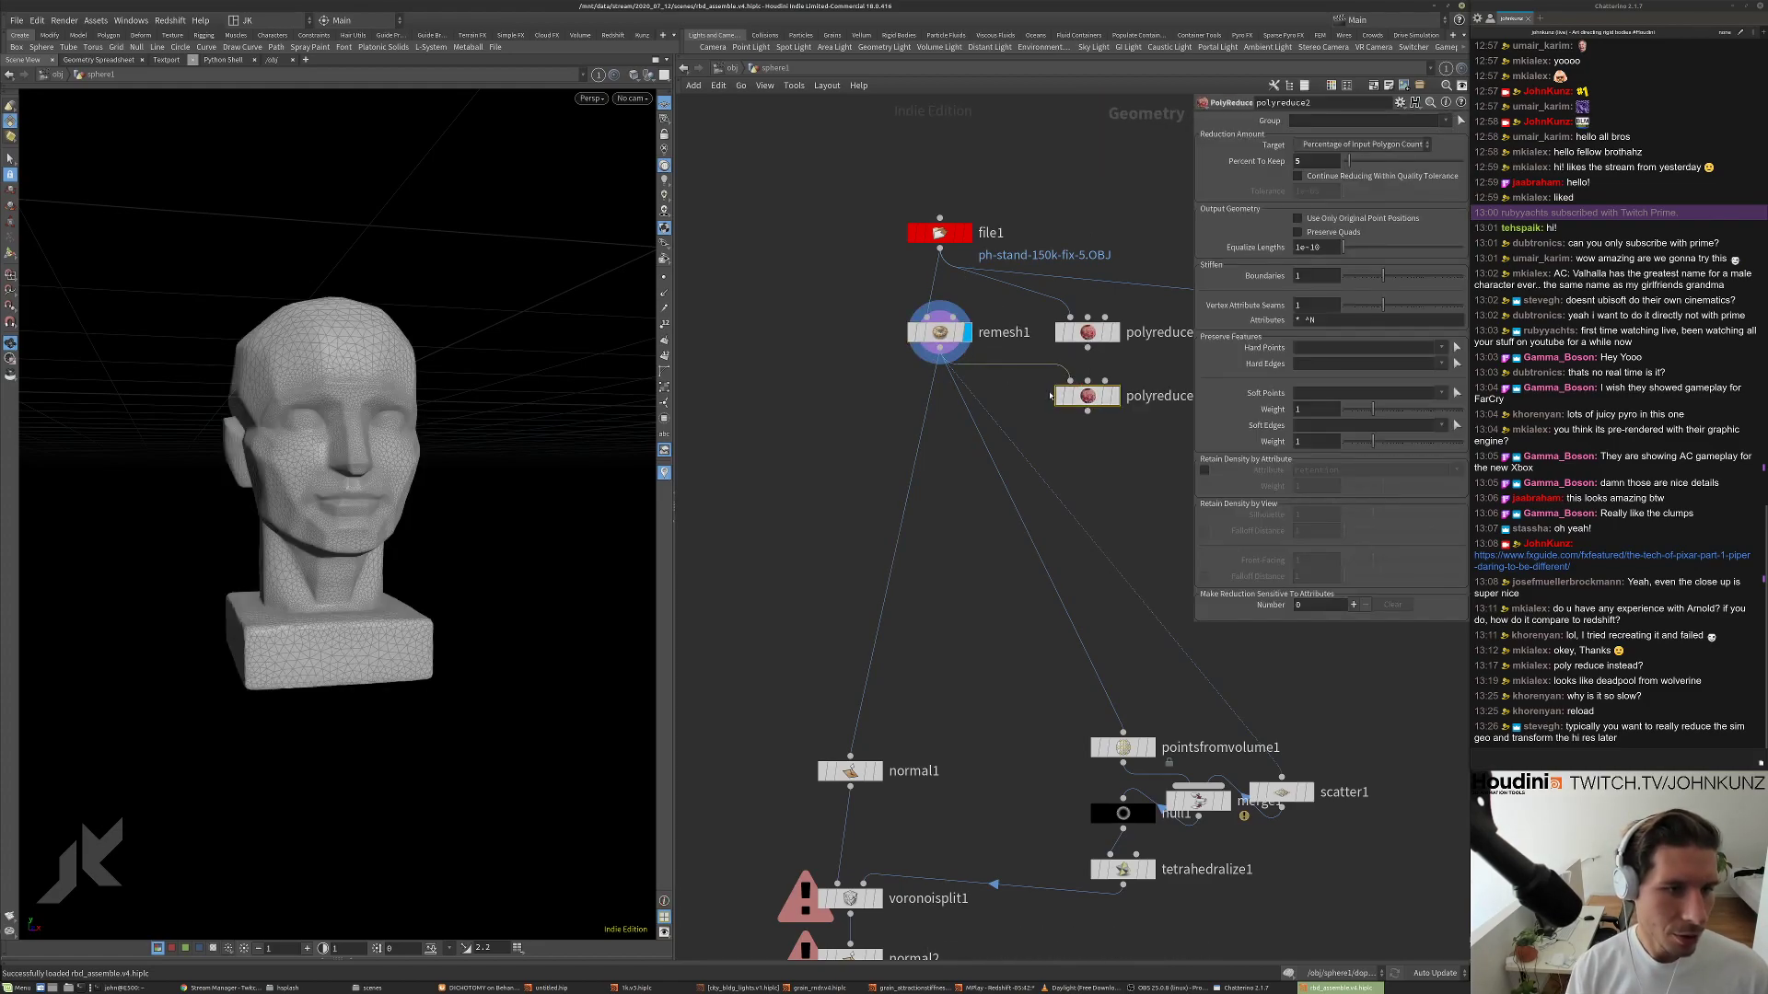
# Display polyreduce2 and set its Percent To Keep to 2, checking the reduced head's geometry info.
pyautogui.click(1114, 396)
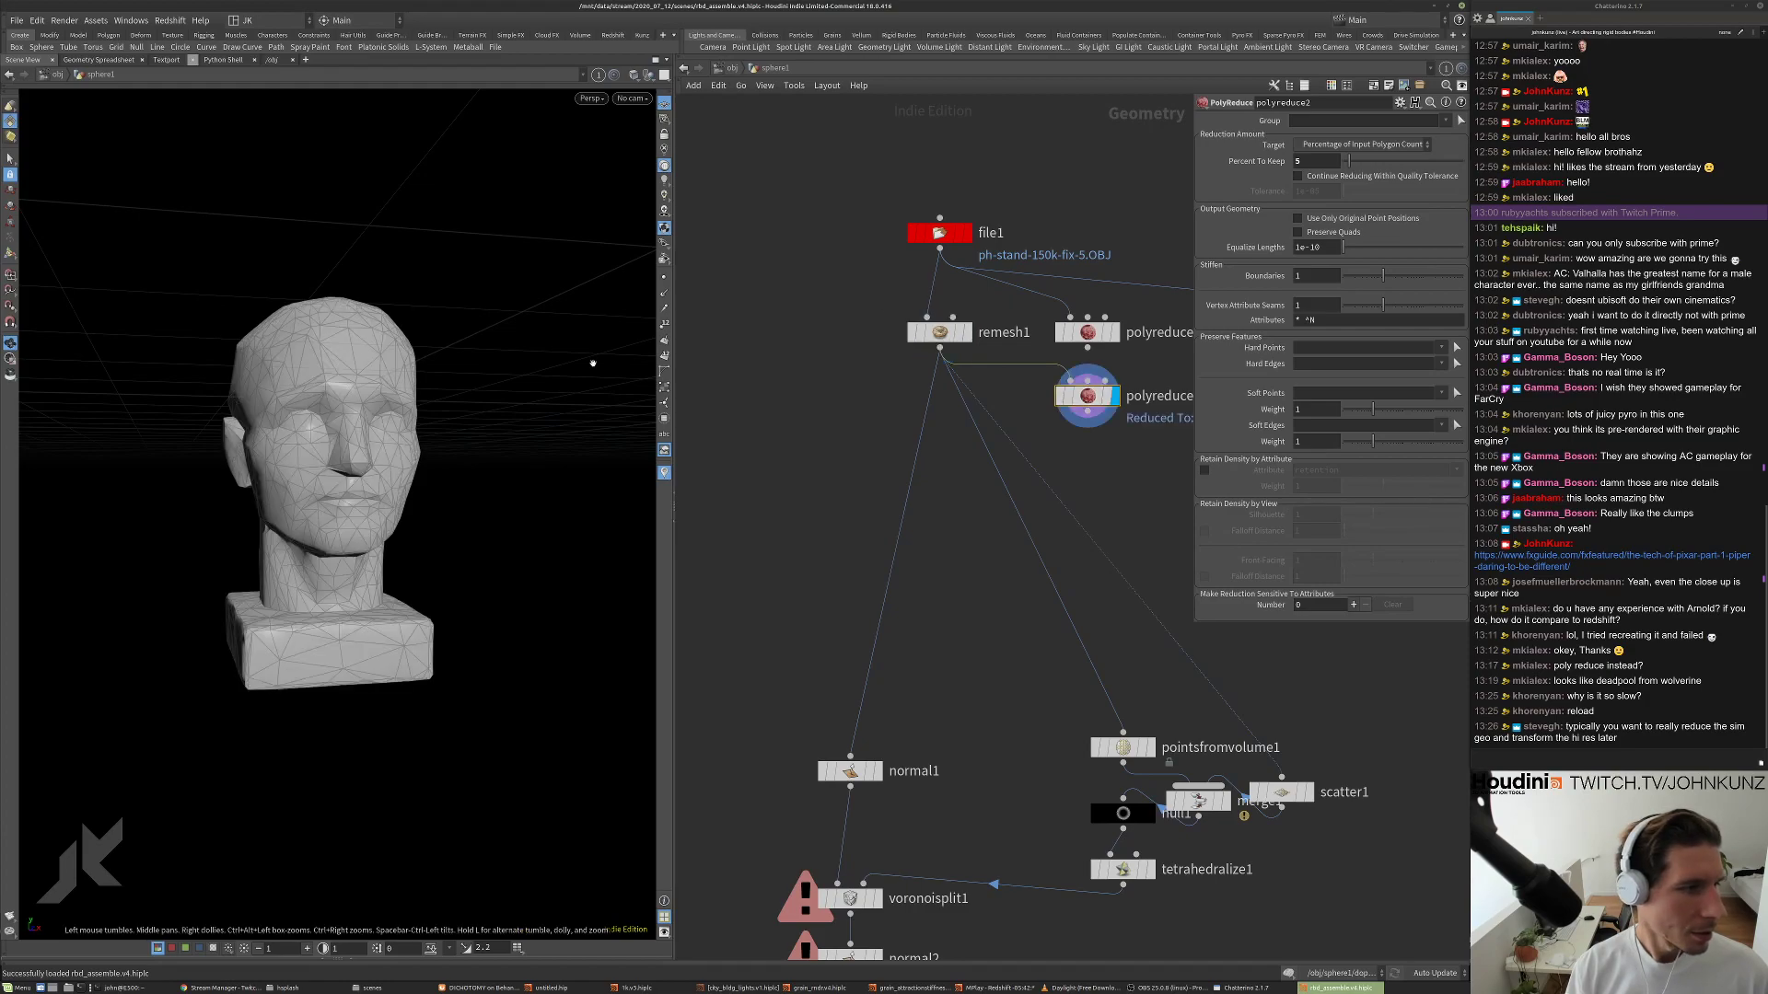
pyautogui.middleClick(1089, 400)
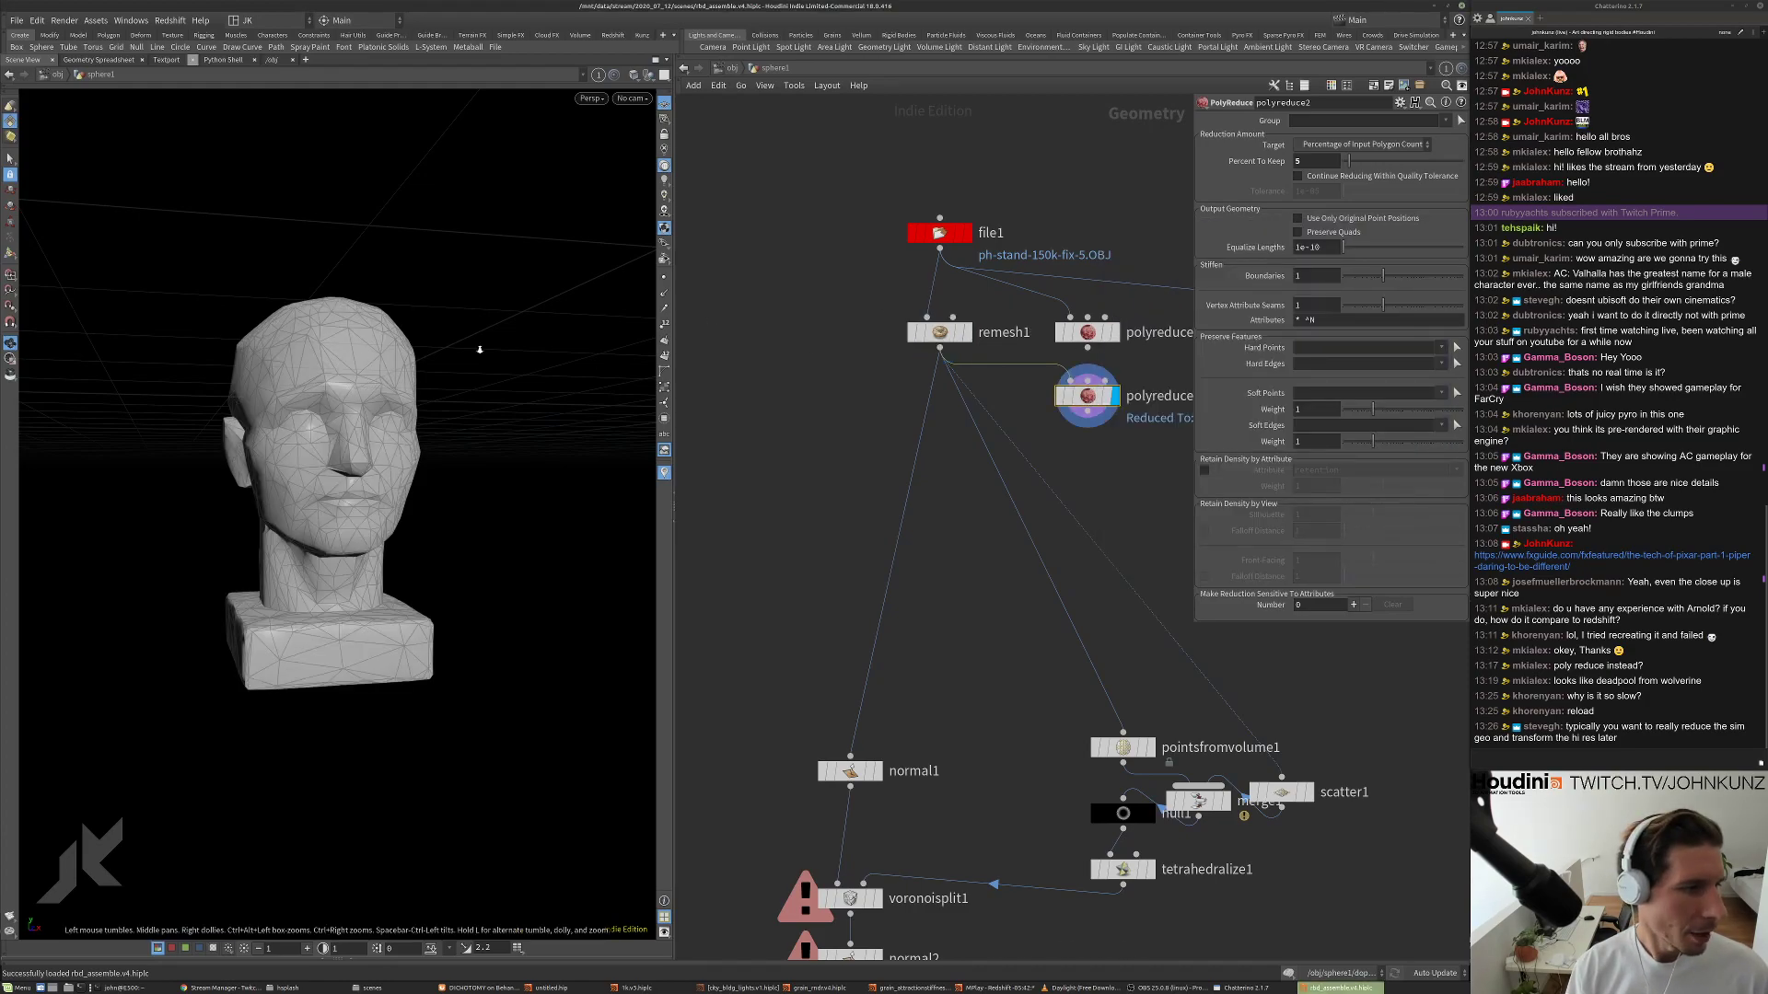
pyautogui.scroll(5, 426, 248)
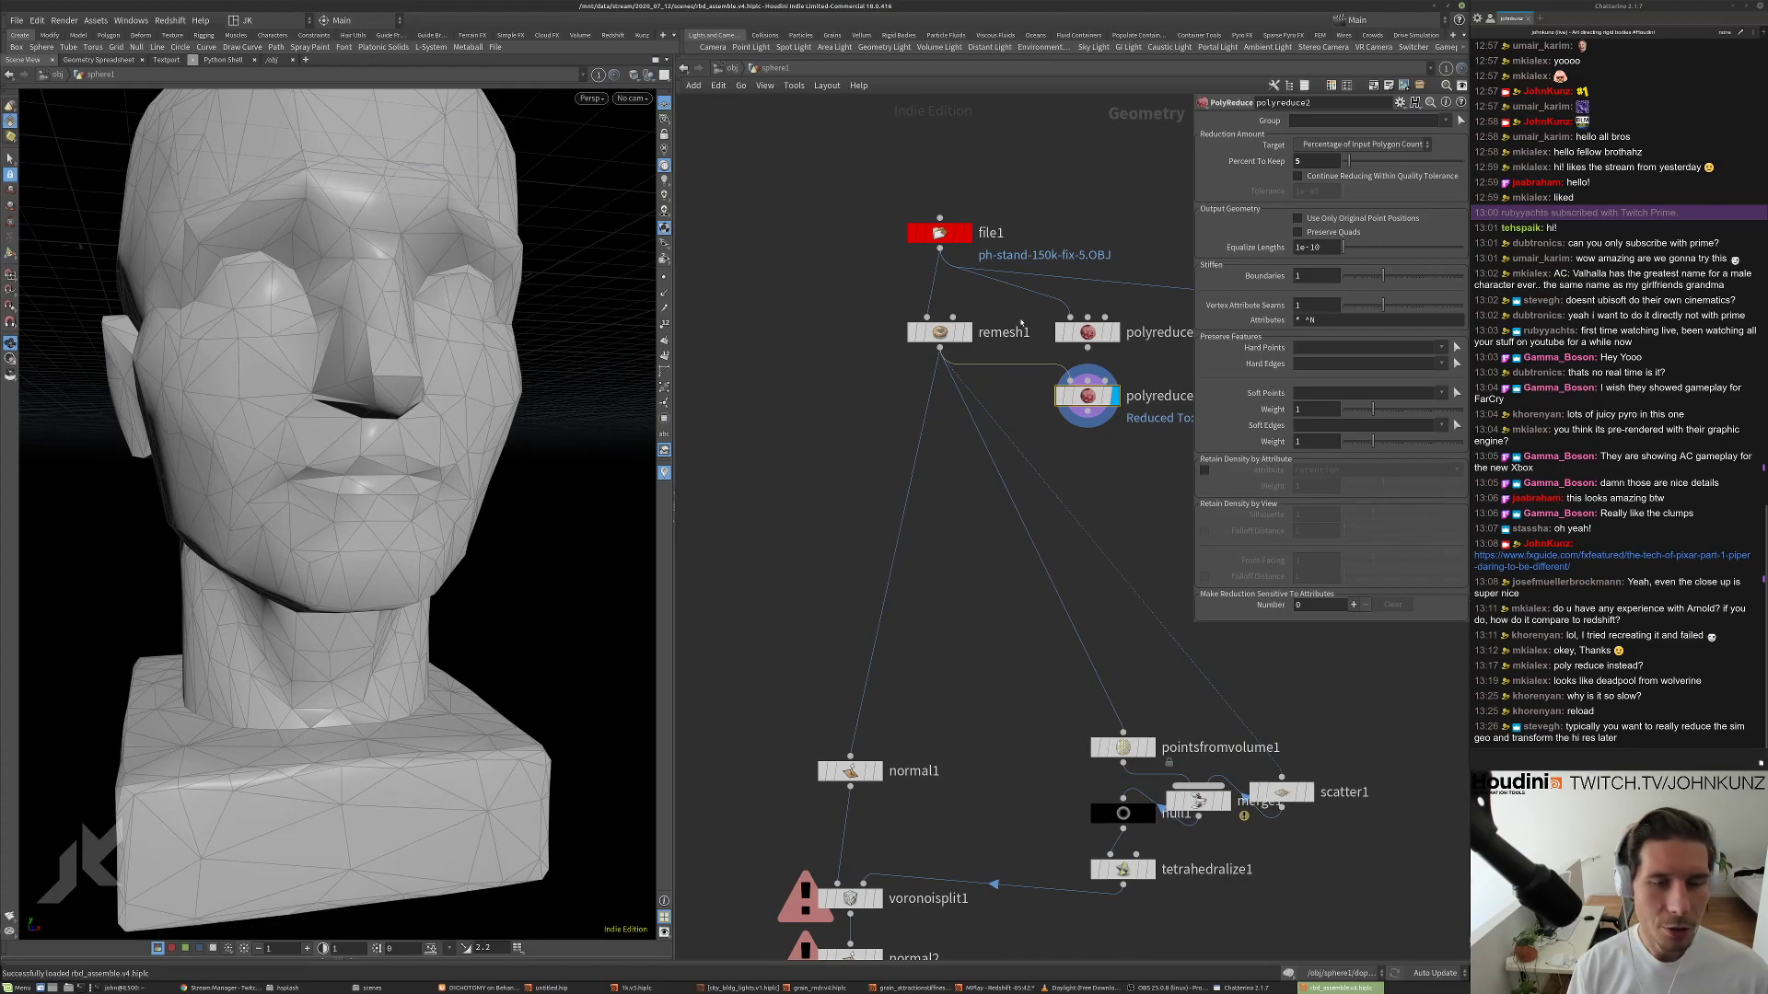
pyautogui.doubleClick(1299, 162)
pyautogui.write('2')
pyautogui.press('Return')
pyautogui.moveTo(381, 397); pyautogui.dragTo(479, 343)
pyautogui.hotkey('space', 'g')
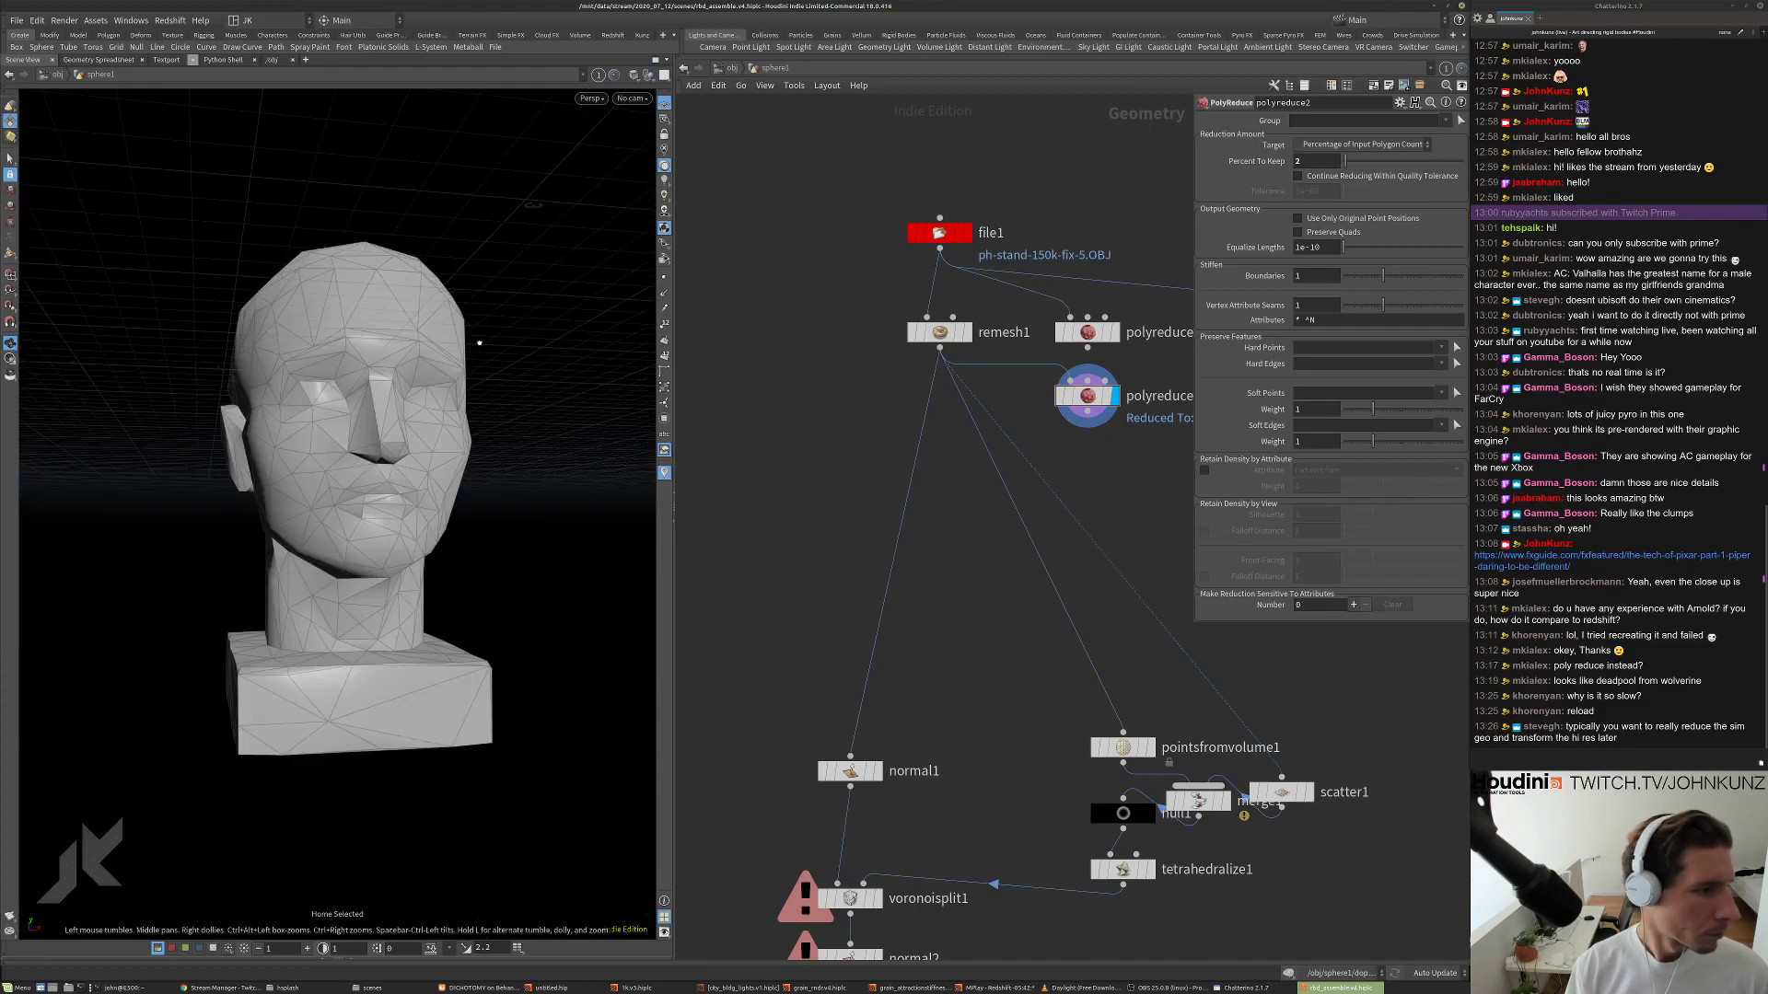
pyautogui.middleClick(1083, 405)
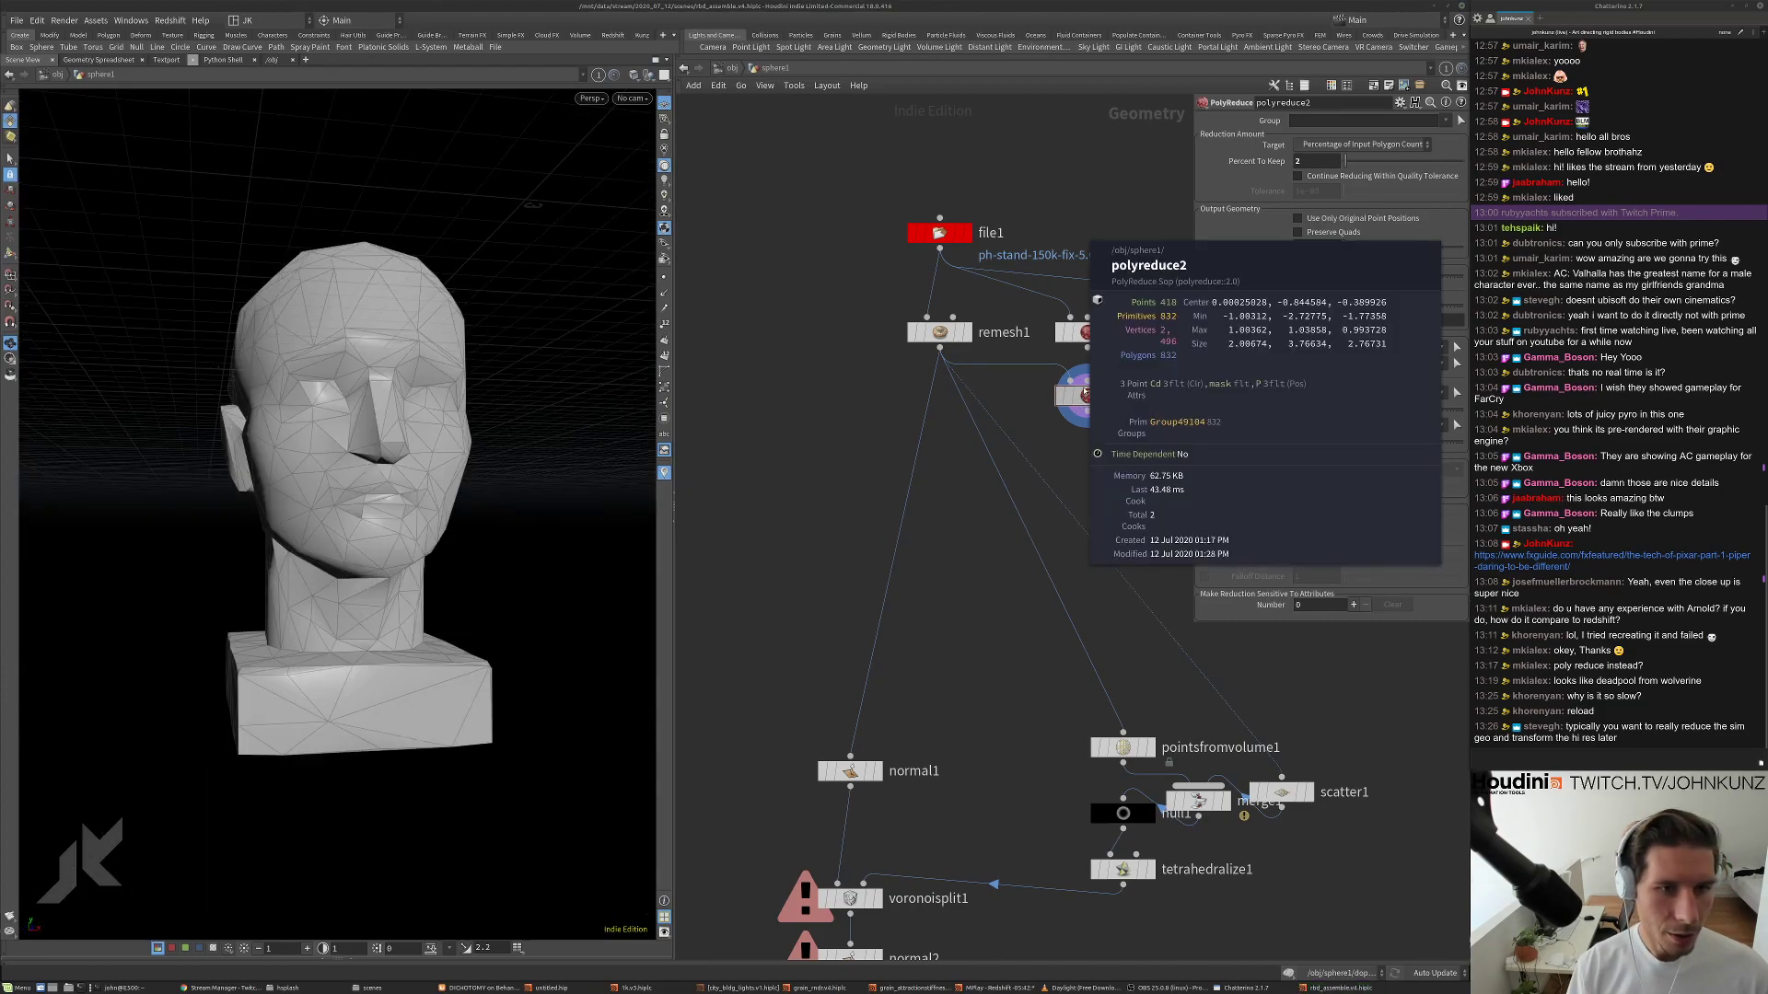
# Feed normal1, pointsfromvolume1 and scatter1 from polyreduce2 instead of remesh1, and place polyreduce2 directly beneath remesh1.
pyautogui.scroll(-3, 1084, 395)
pyautogui.moveTo(1082, 414); pyautogui.dragTo(918, 649)
pyautogui.moveTo(1116, 630); pyautogui.dragTo(1084, 416)
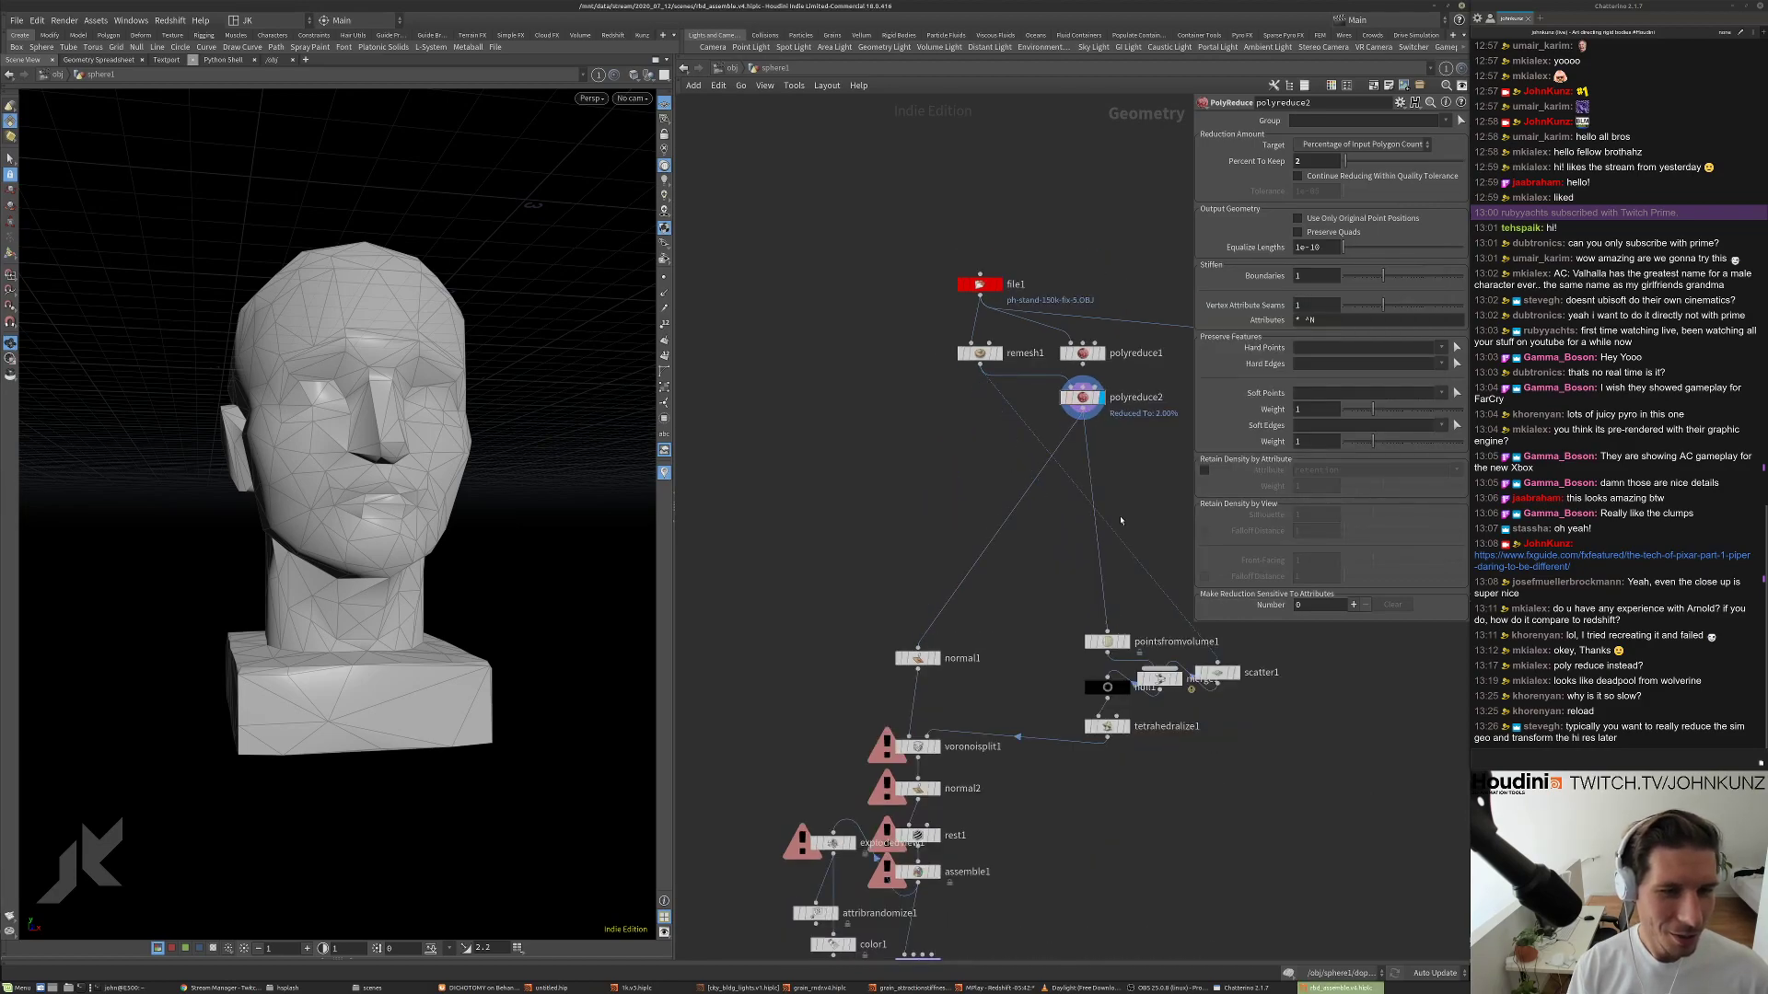
pyautogui.moveTo(1217, 662); pyautogui.dragTo(981, 396)
pyautogui.moveTo(907, 683); pyautogui.dragTo(914, 596, button='middle')
pyautogui.scroll(2, 921, 663)
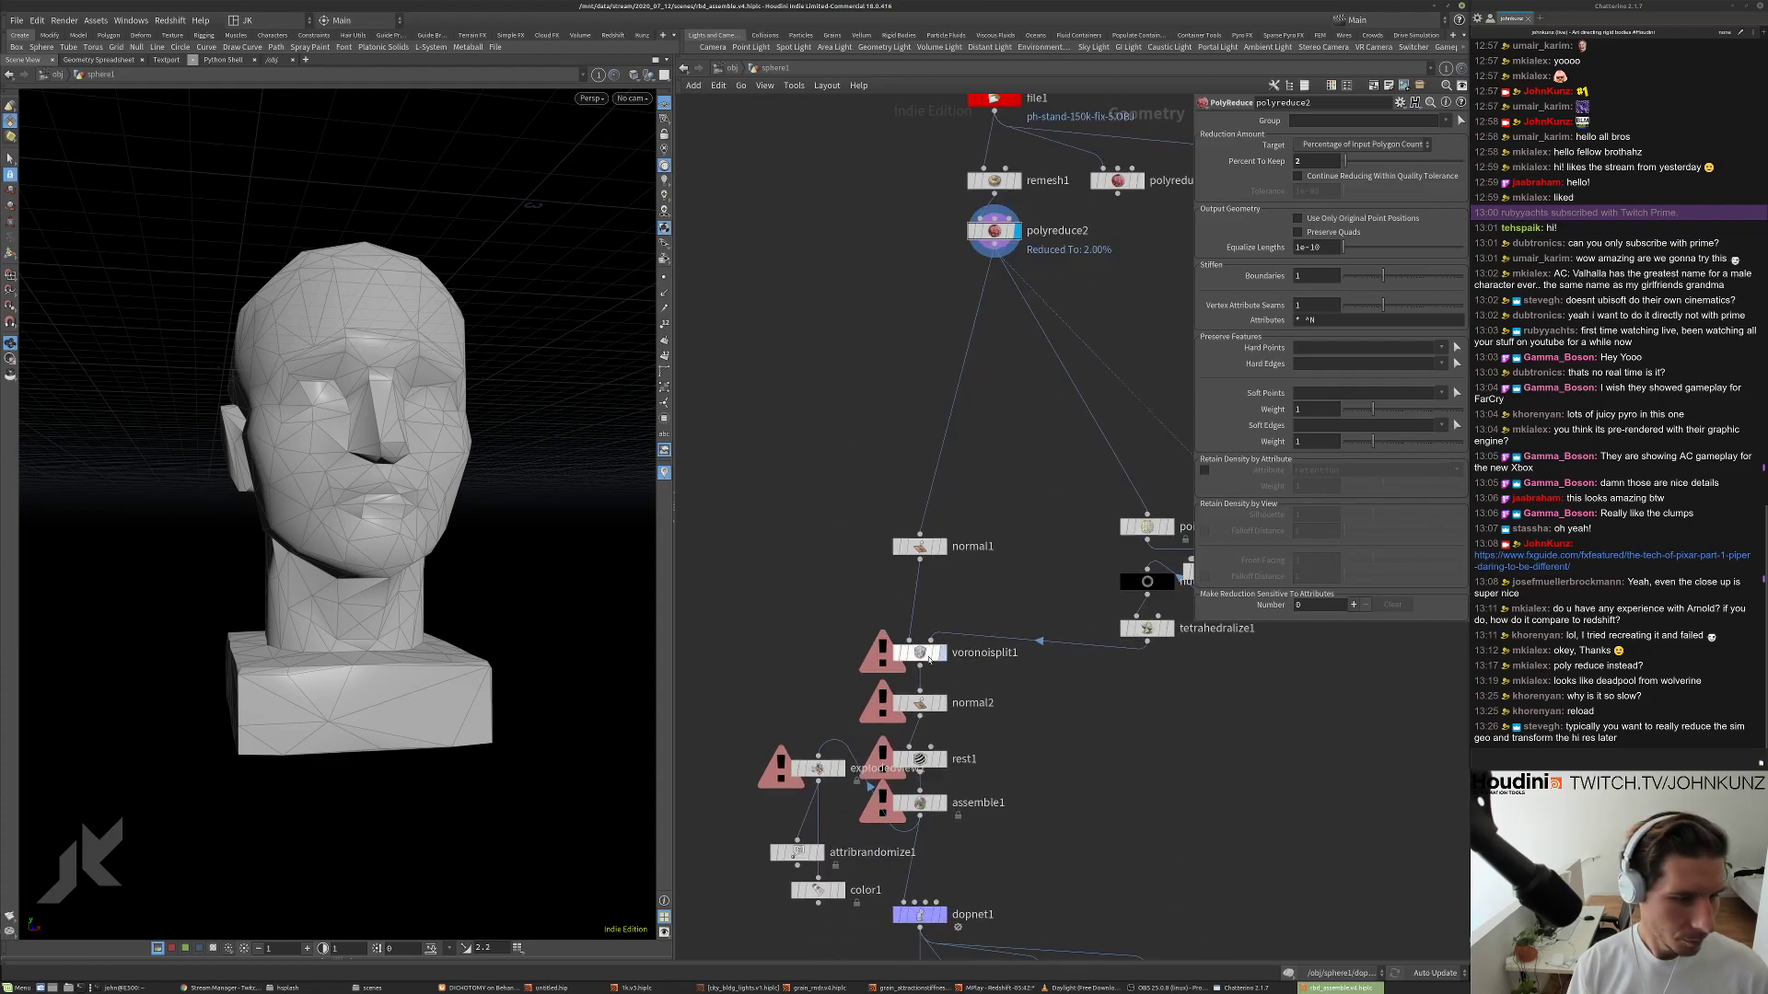
# Display voronoisplit1 and check the fractured head's geometry info.
pyautogui.click(921, 654)
pyautogui.middleClick(923, 657)
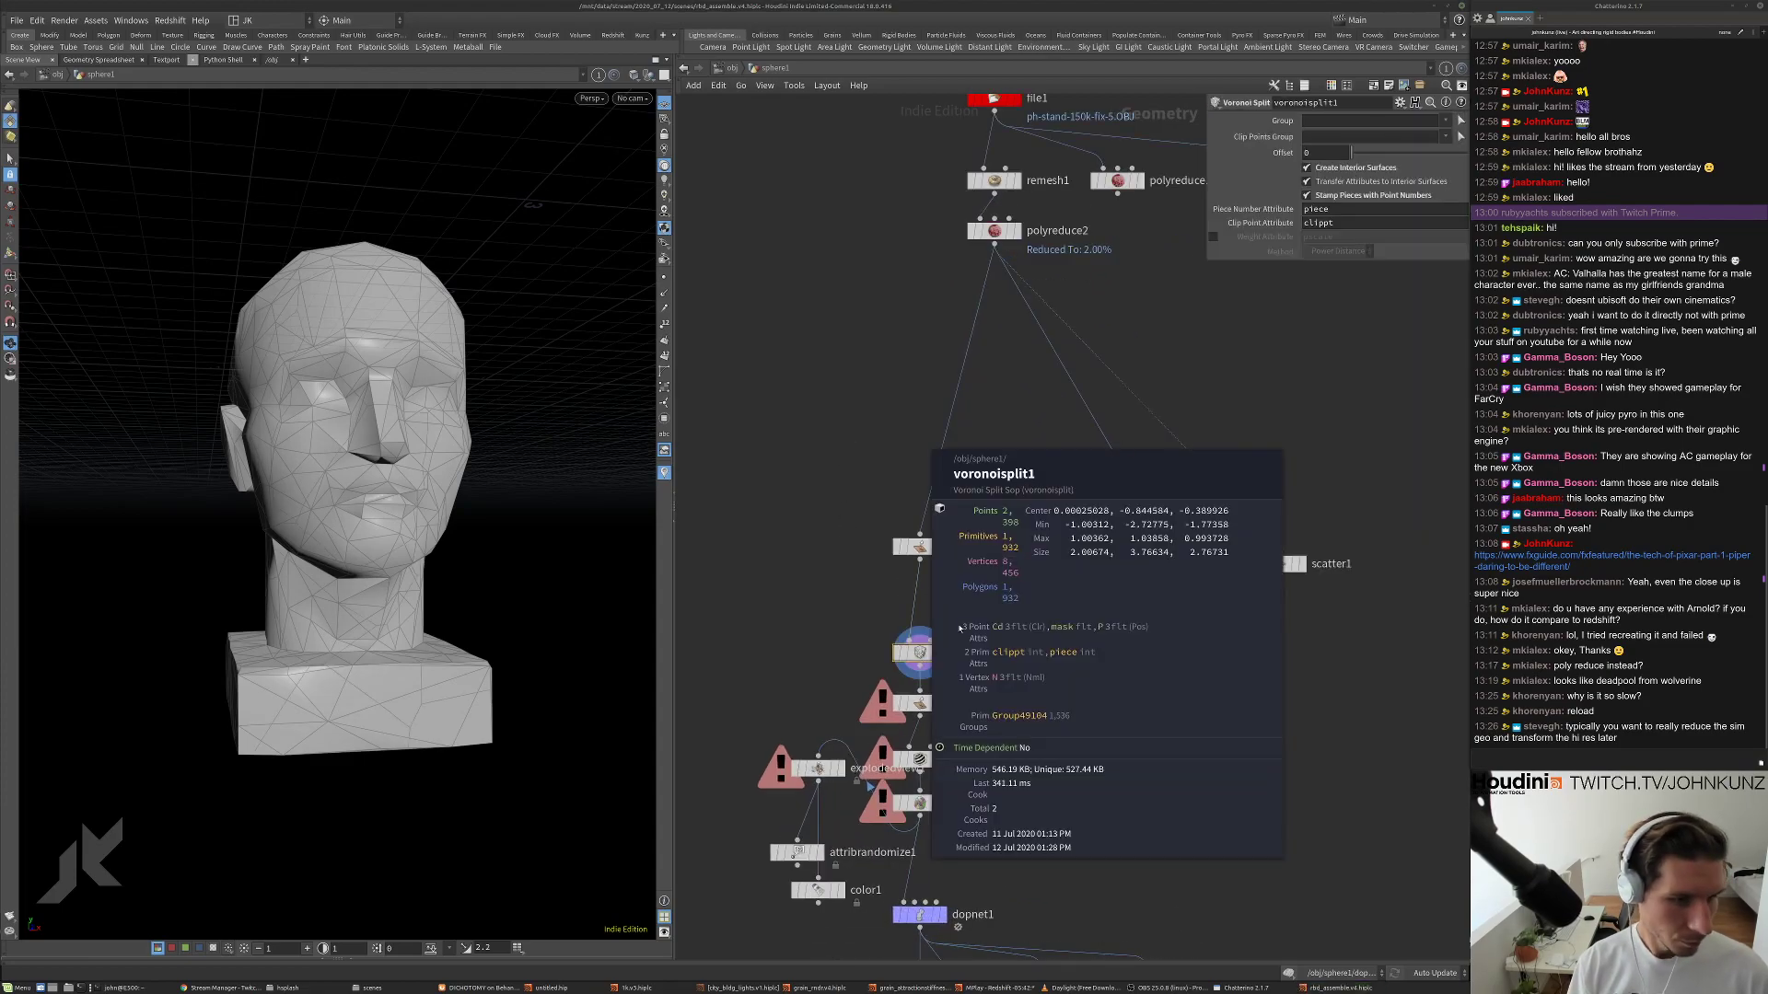
pyautogui.moveTo(1030, 690); pyautogui.dragTo(1099, 543, button='middle')
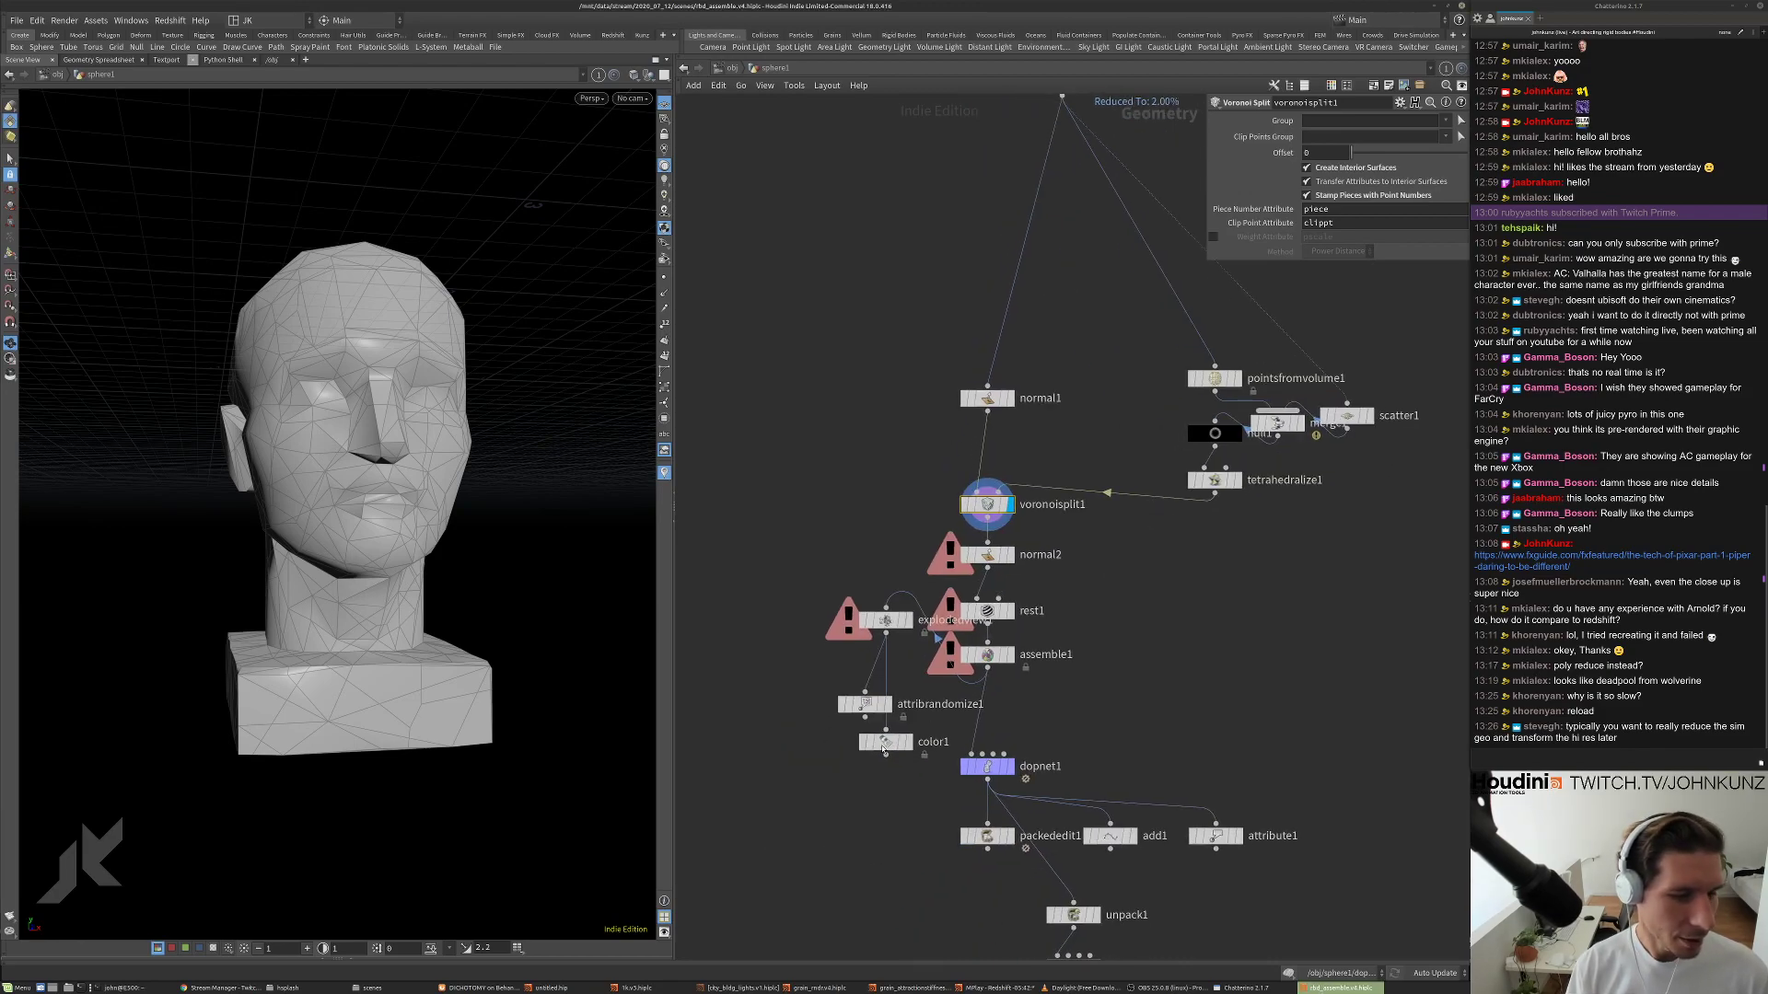
# Display attribrandomize1 and color1 in turn to view the exploded fracture pieces from another angle.
pyautogui.click(887, 705)
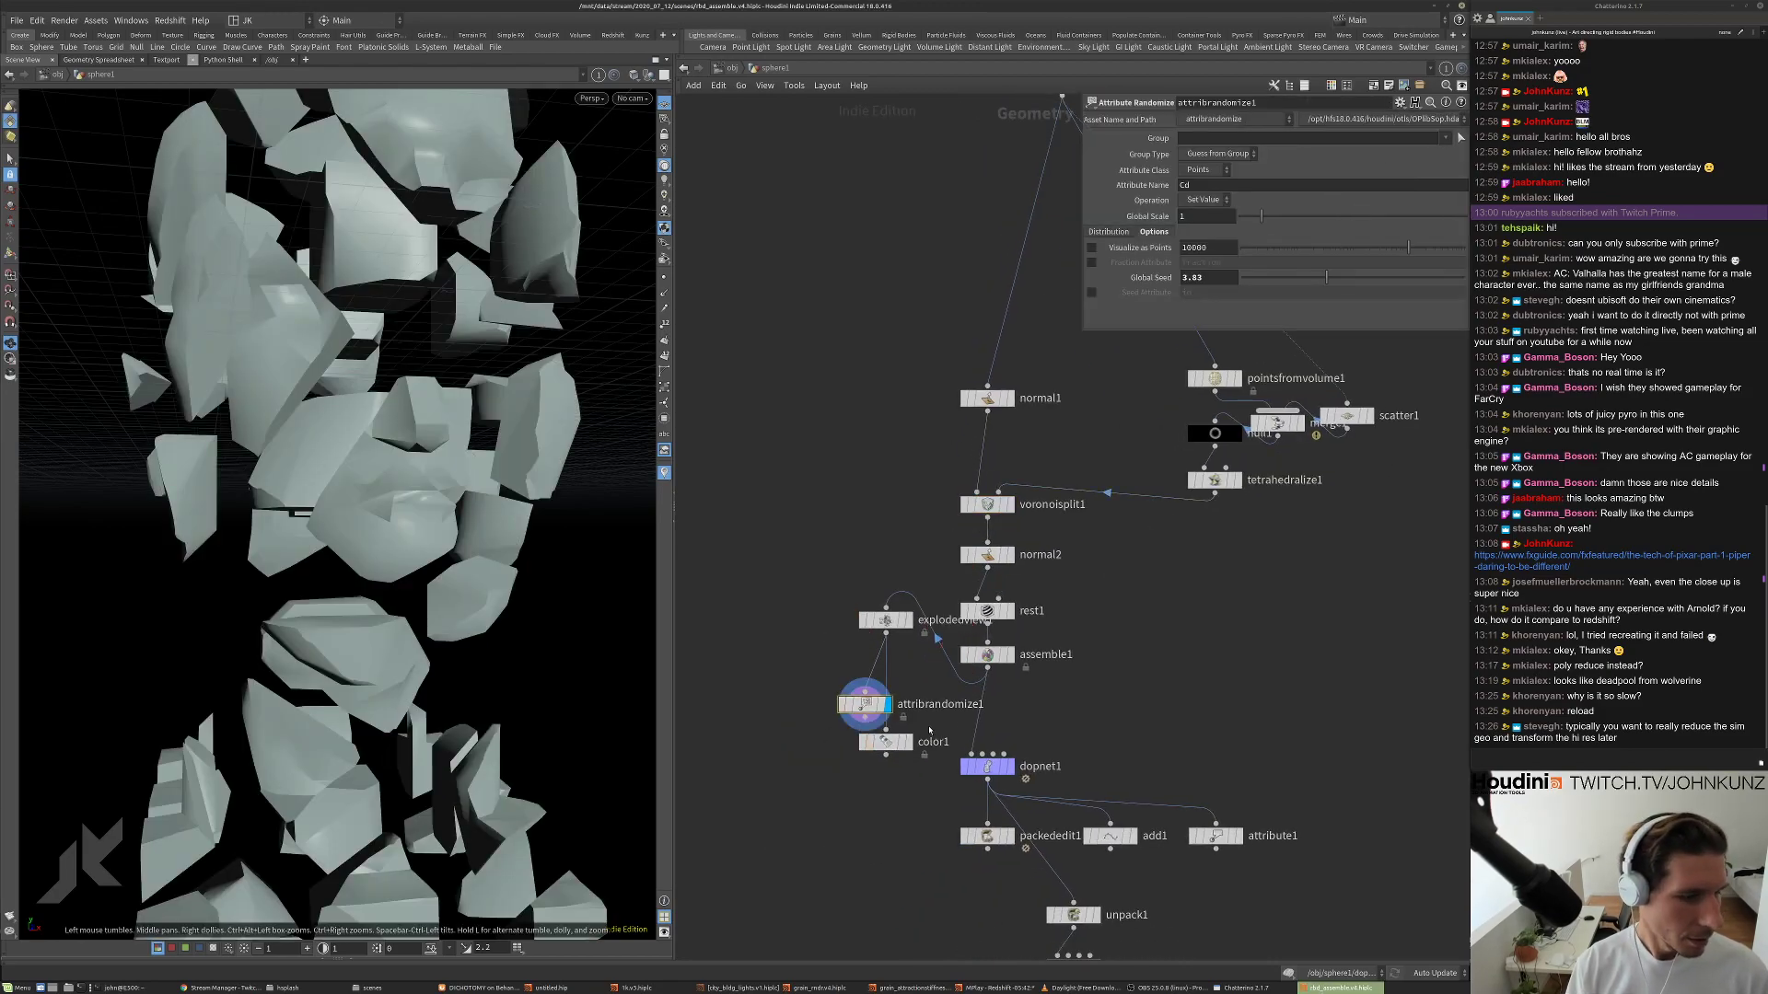
pyautogui.click(907, 743)
pyautogui.click(1204, 184)
pyautogui.click(1197, 185)
pyautogui.moveTo(451, 385); pyautogui.dragTo(516, 396)
pyautogui.middleClick(989, 401)
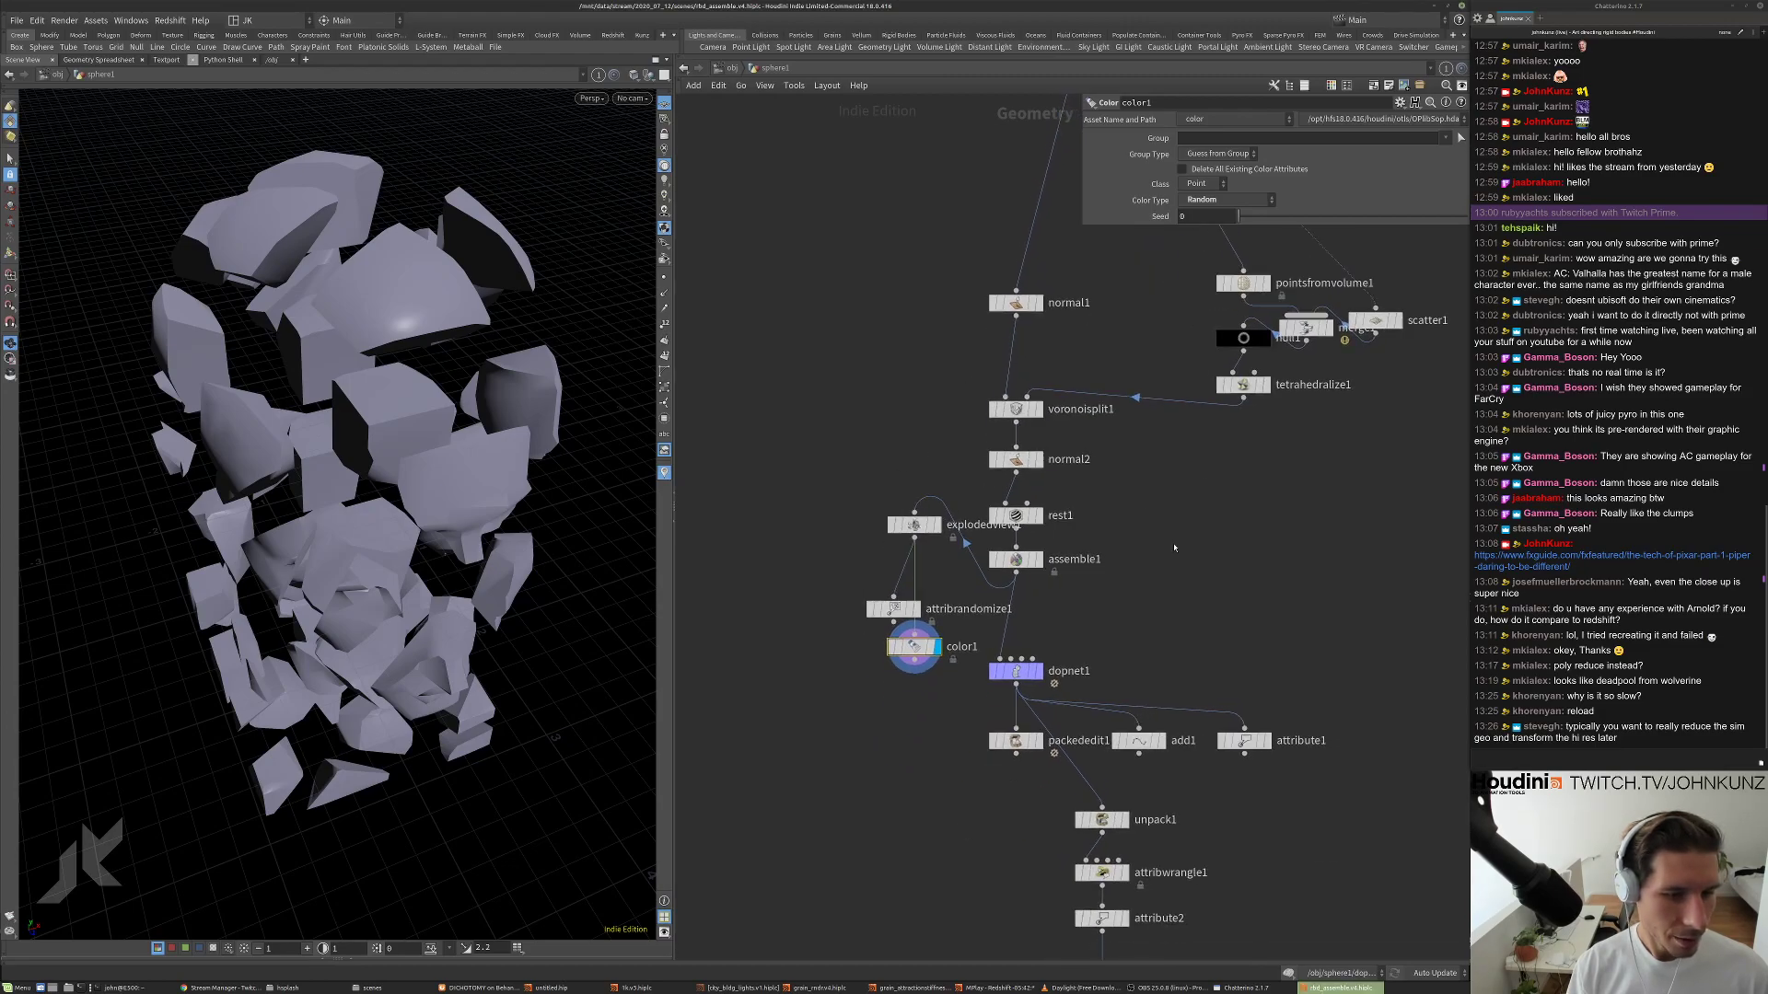
# Display assemble1 and open the dopnet1 simulation network.
pyautogui.scroll(3, 934, 552)
pyautogui.press('r')
pyautogui.click(1046, 511)
pyautogui.moveTo(1130, 617); pyautogui.dragTo(1148, 502, button='middle')
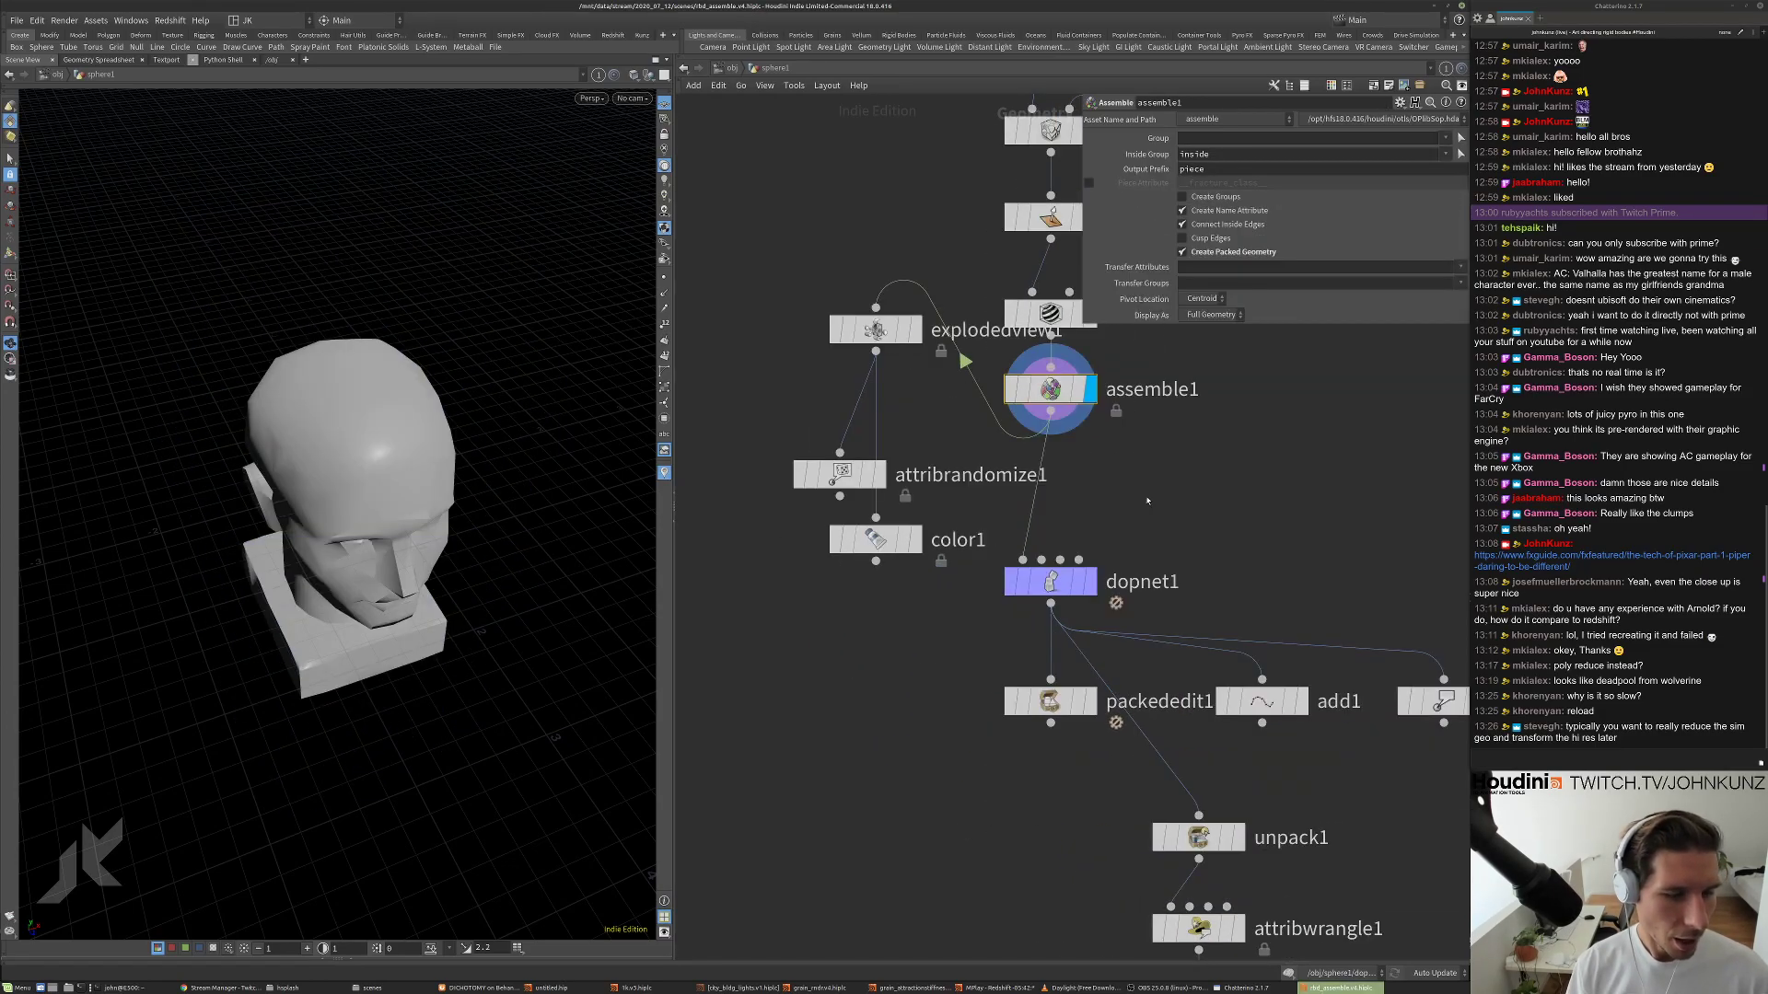
pyautogui.press('r')
pyautogui.click(1051, 586)
pyautogui.doubleClick(1052, 586)
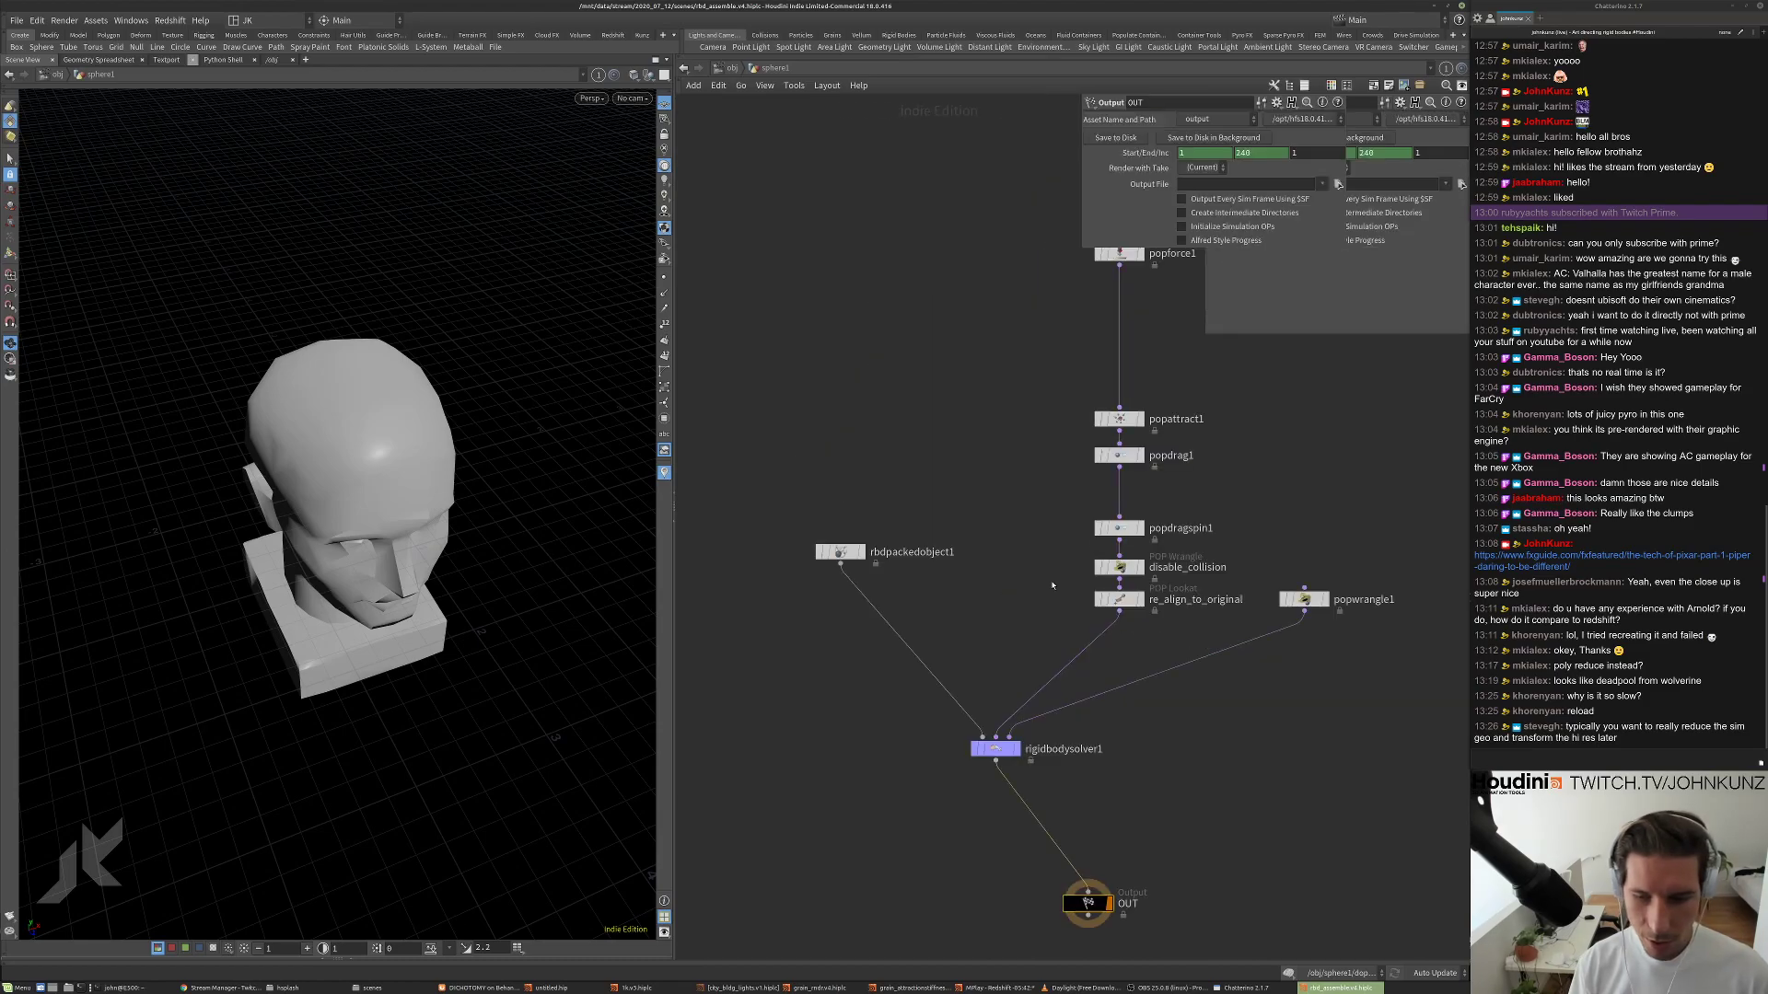
# Move the OUT node straight beneath rigidbodysolver1 and align rbdpackedobject1 level with re_align_to_original.
pyautogui.moveTo(1075, 782); pyautogui.dragTo(983, 780)
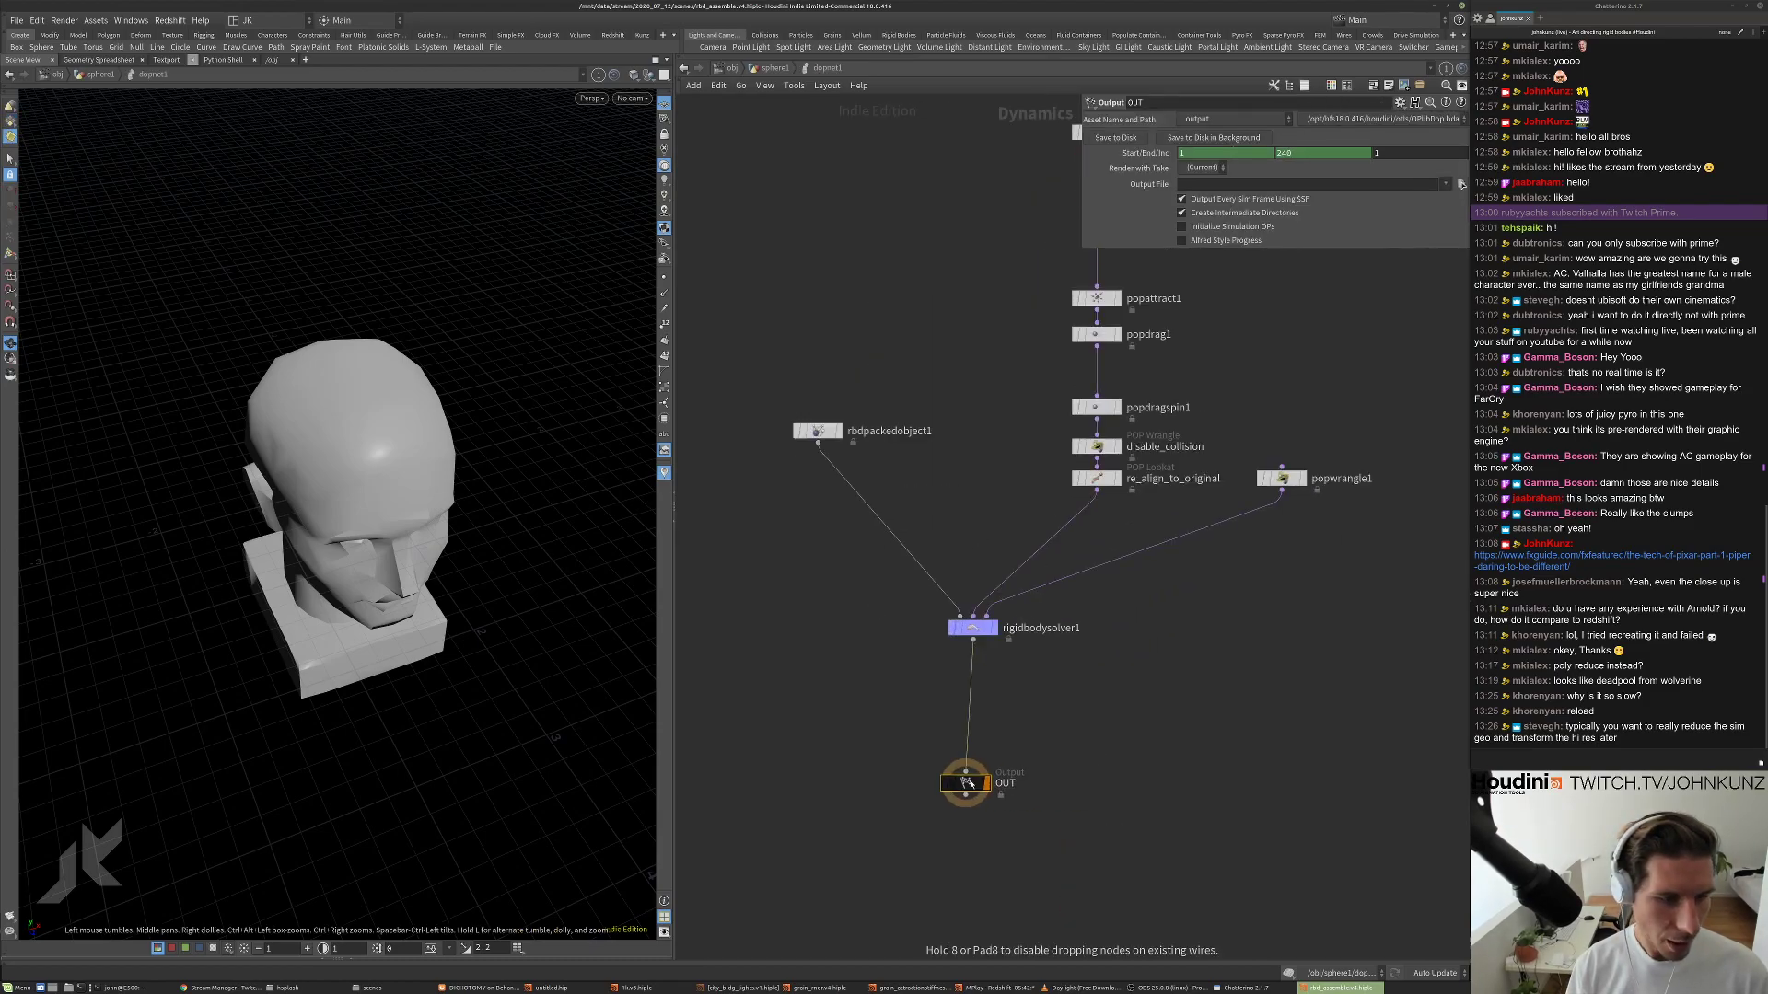
pyautogui.moveTo(828, 432); pyautogui.dragTo(836, 479)
pyautogui.press('h')
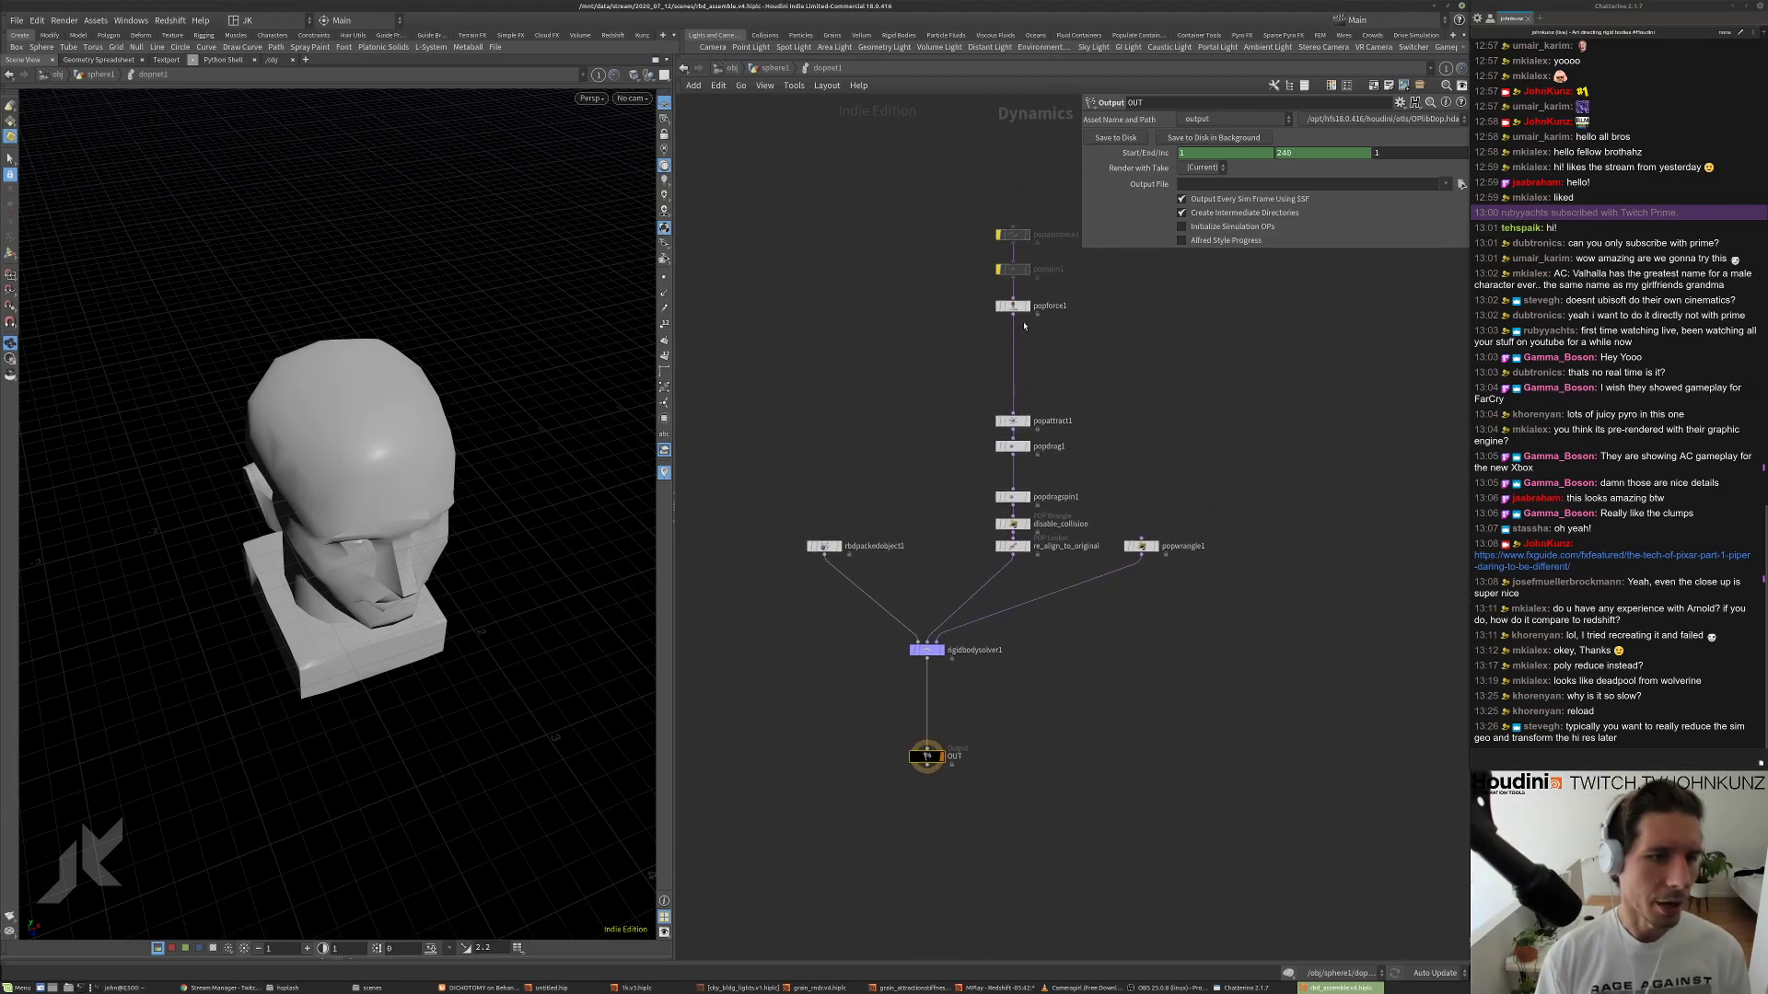
# Examine the noise settings of popforce1 and the air resistance expression of popdrag1.
pyautogui.scroll(3, 1027, 327)
pyautogui.click(1018, 291)
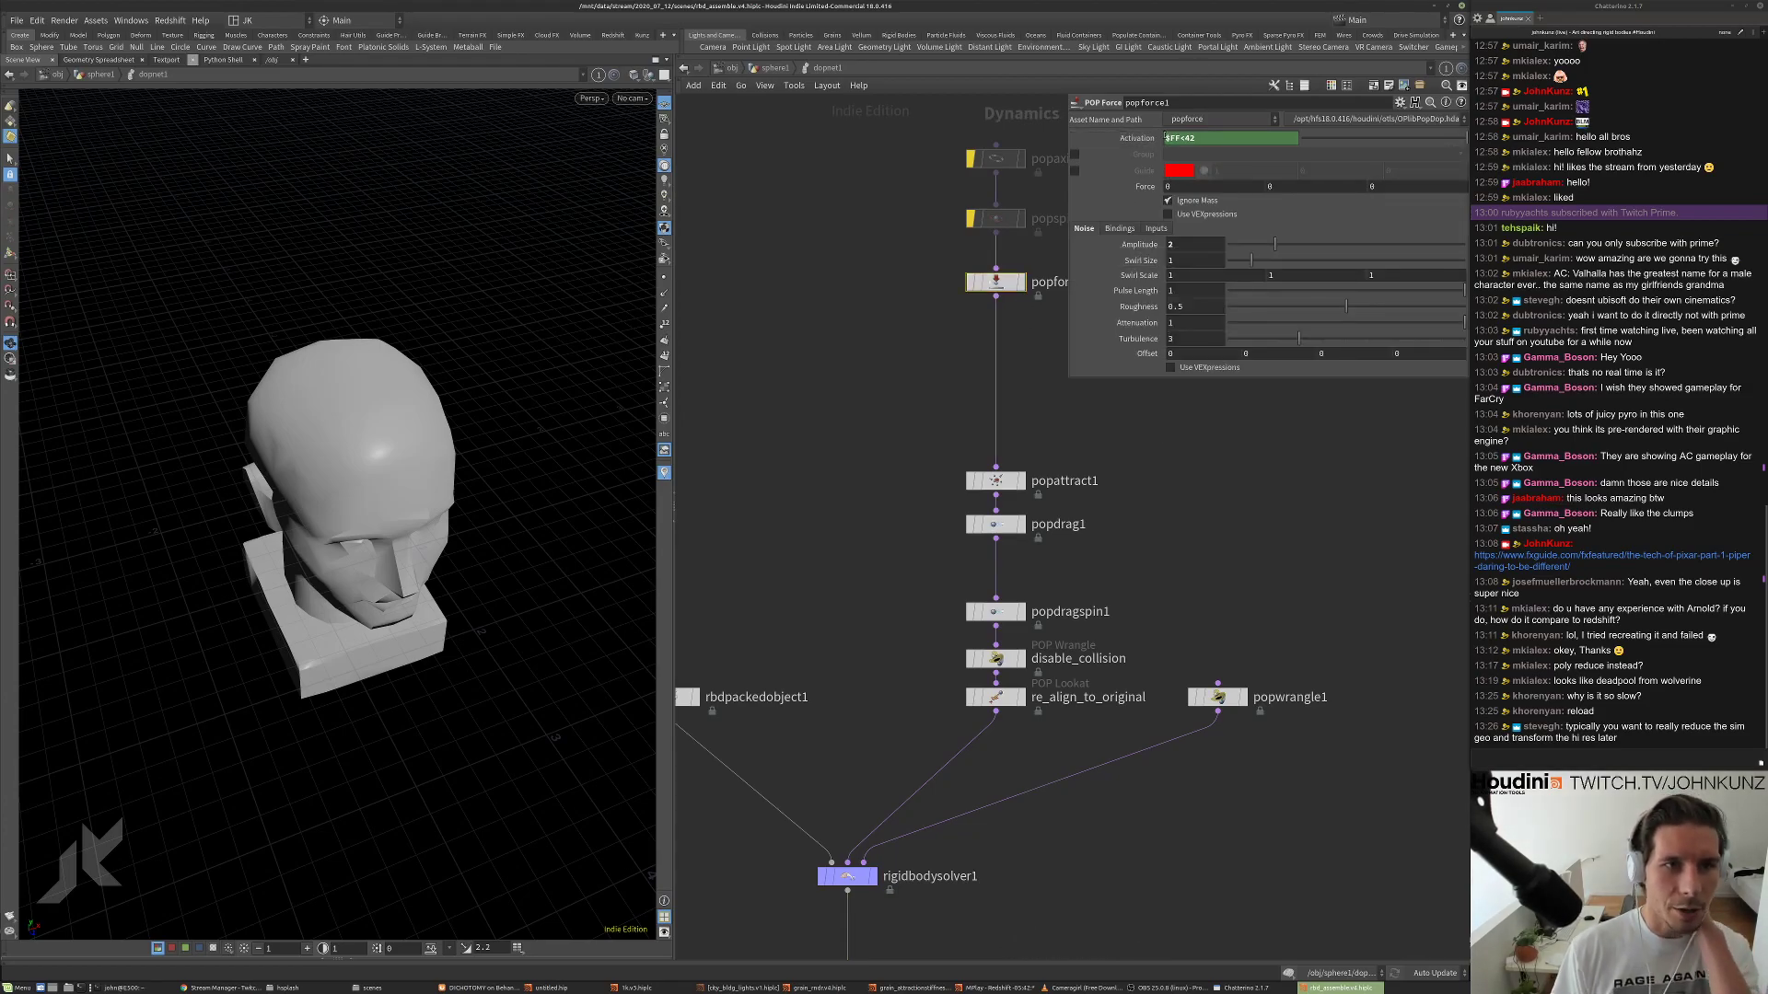
pyautogui.click(995, 523)
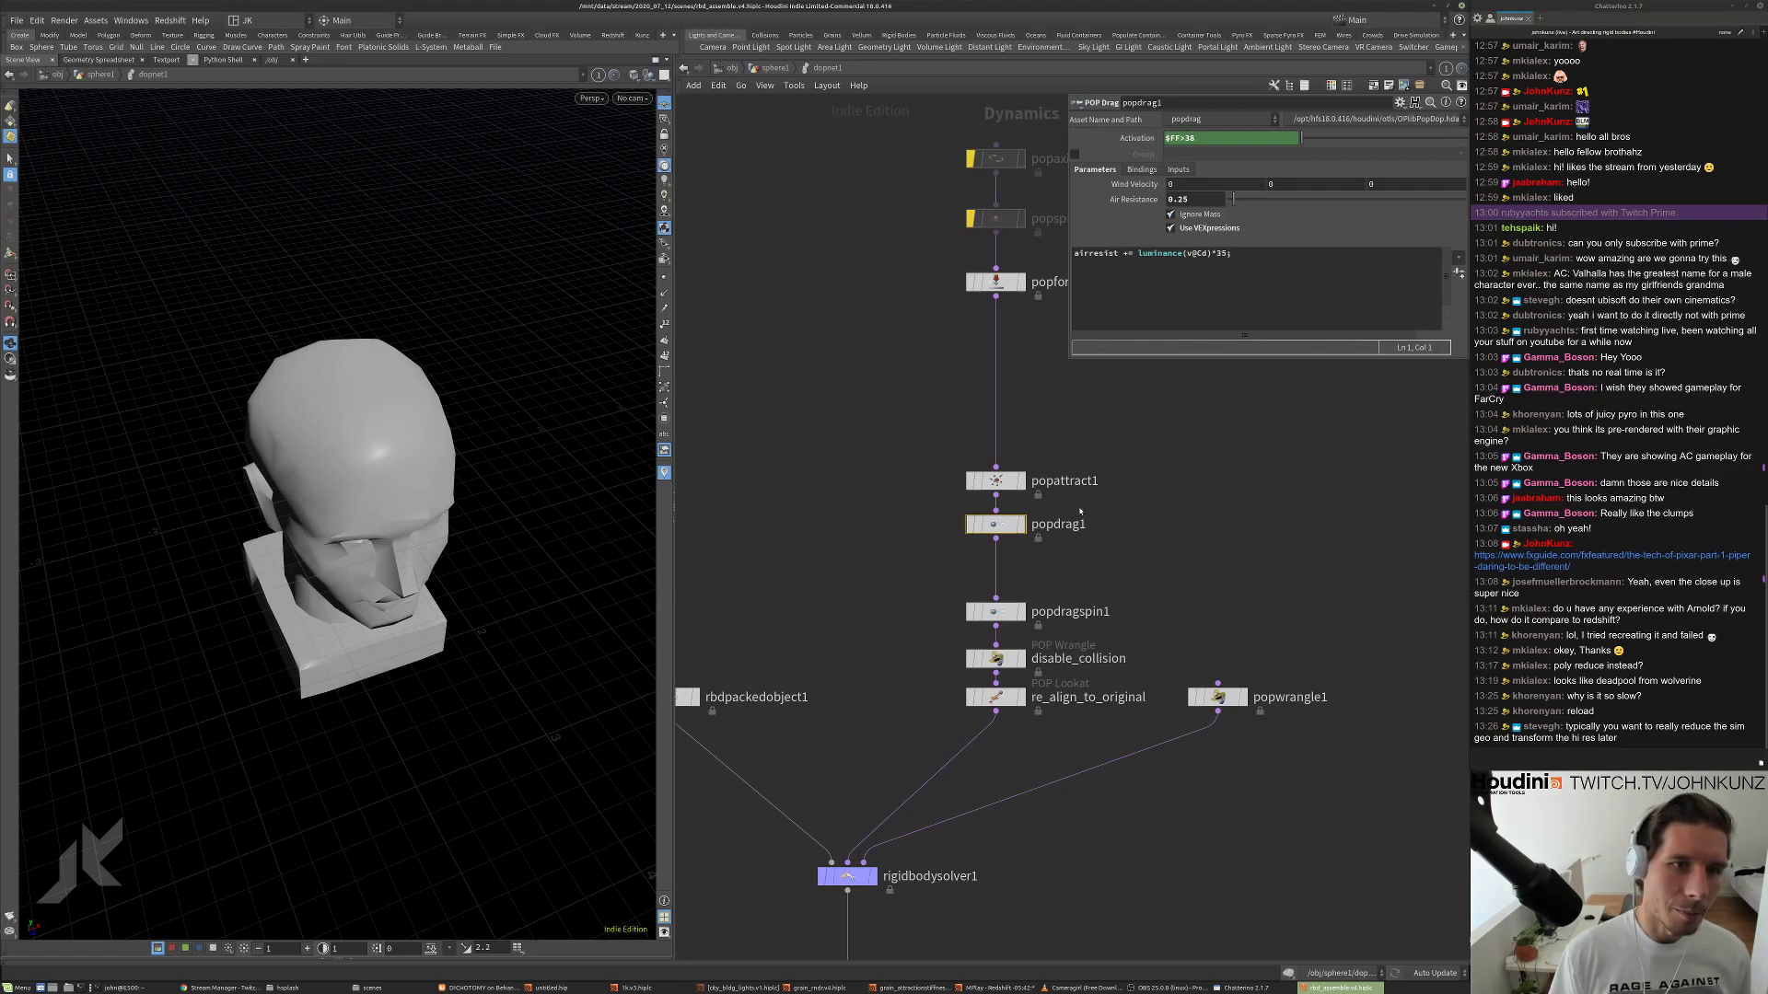
pyautogui.moveTo(1017, 557); pyautogui.dragTo(989, 593, button='middle')
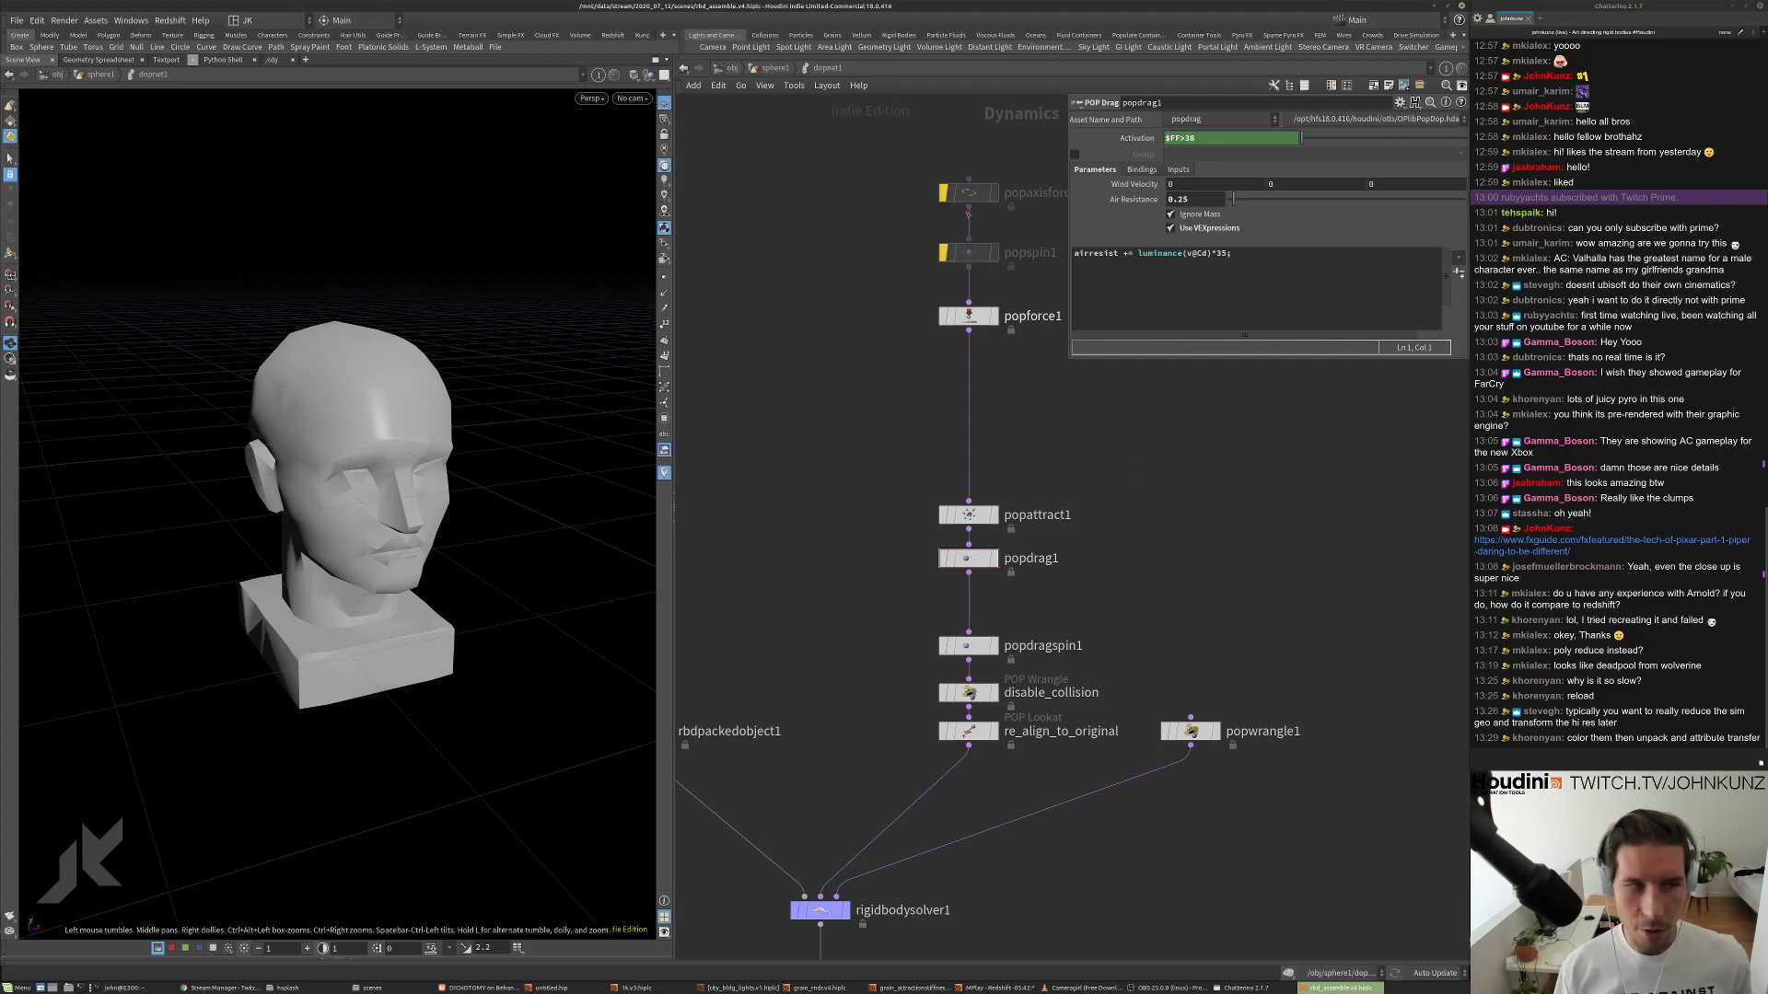
# Go up to the geometry network, view color1's exploded pieces, switch the display to dopnet1 and reopen its network.
pyautogui.press('u')
pyautogui.click(912, 539)
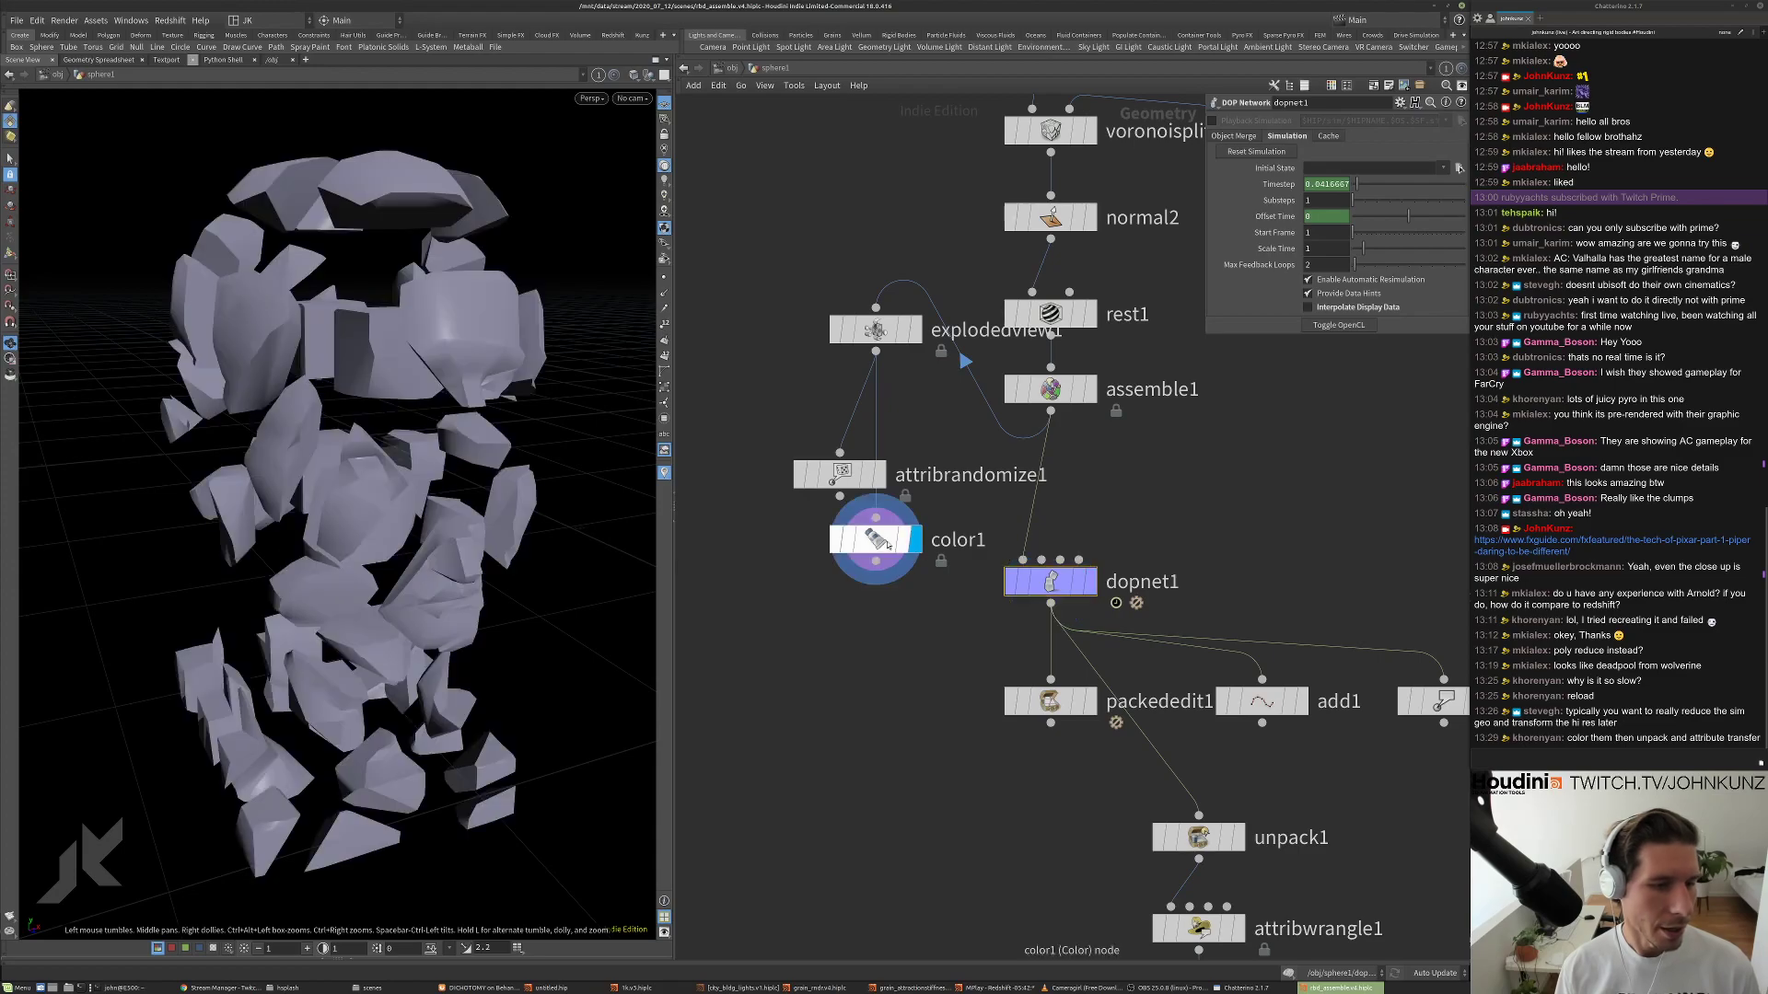
pyautogui.click(870, 540)
pyautogui.click(1089, 581)
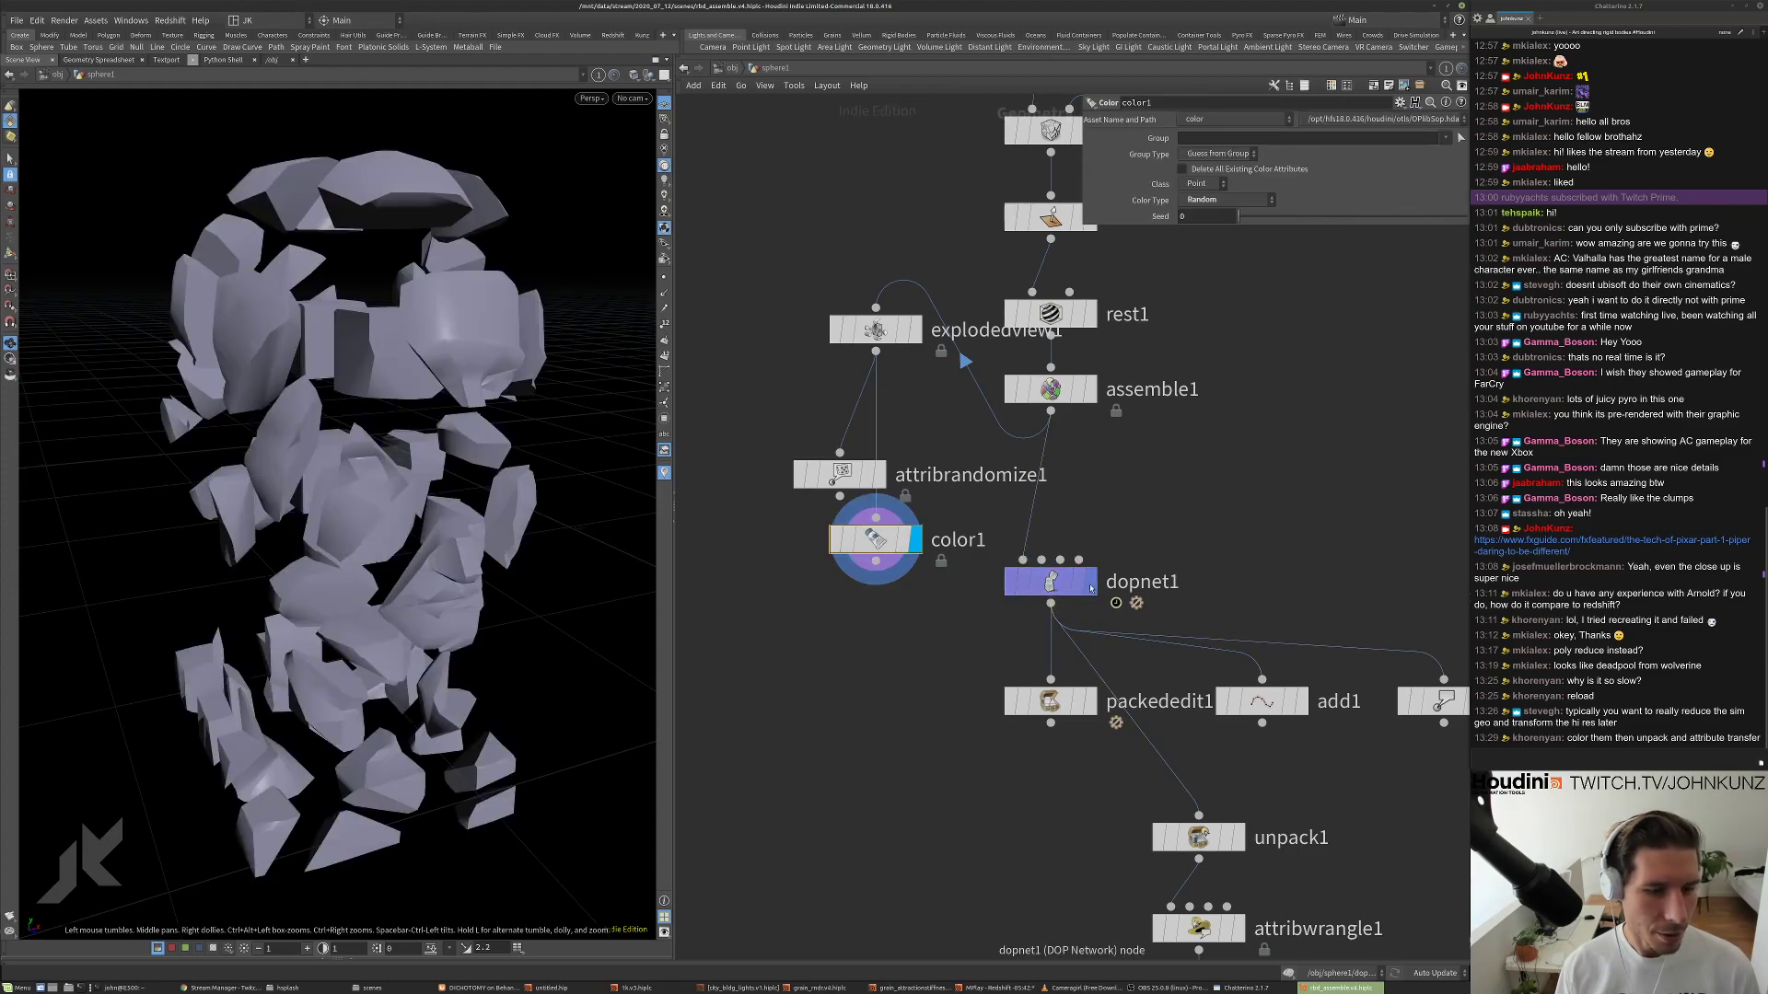
pyautogui.doubleClick(1050, 580)
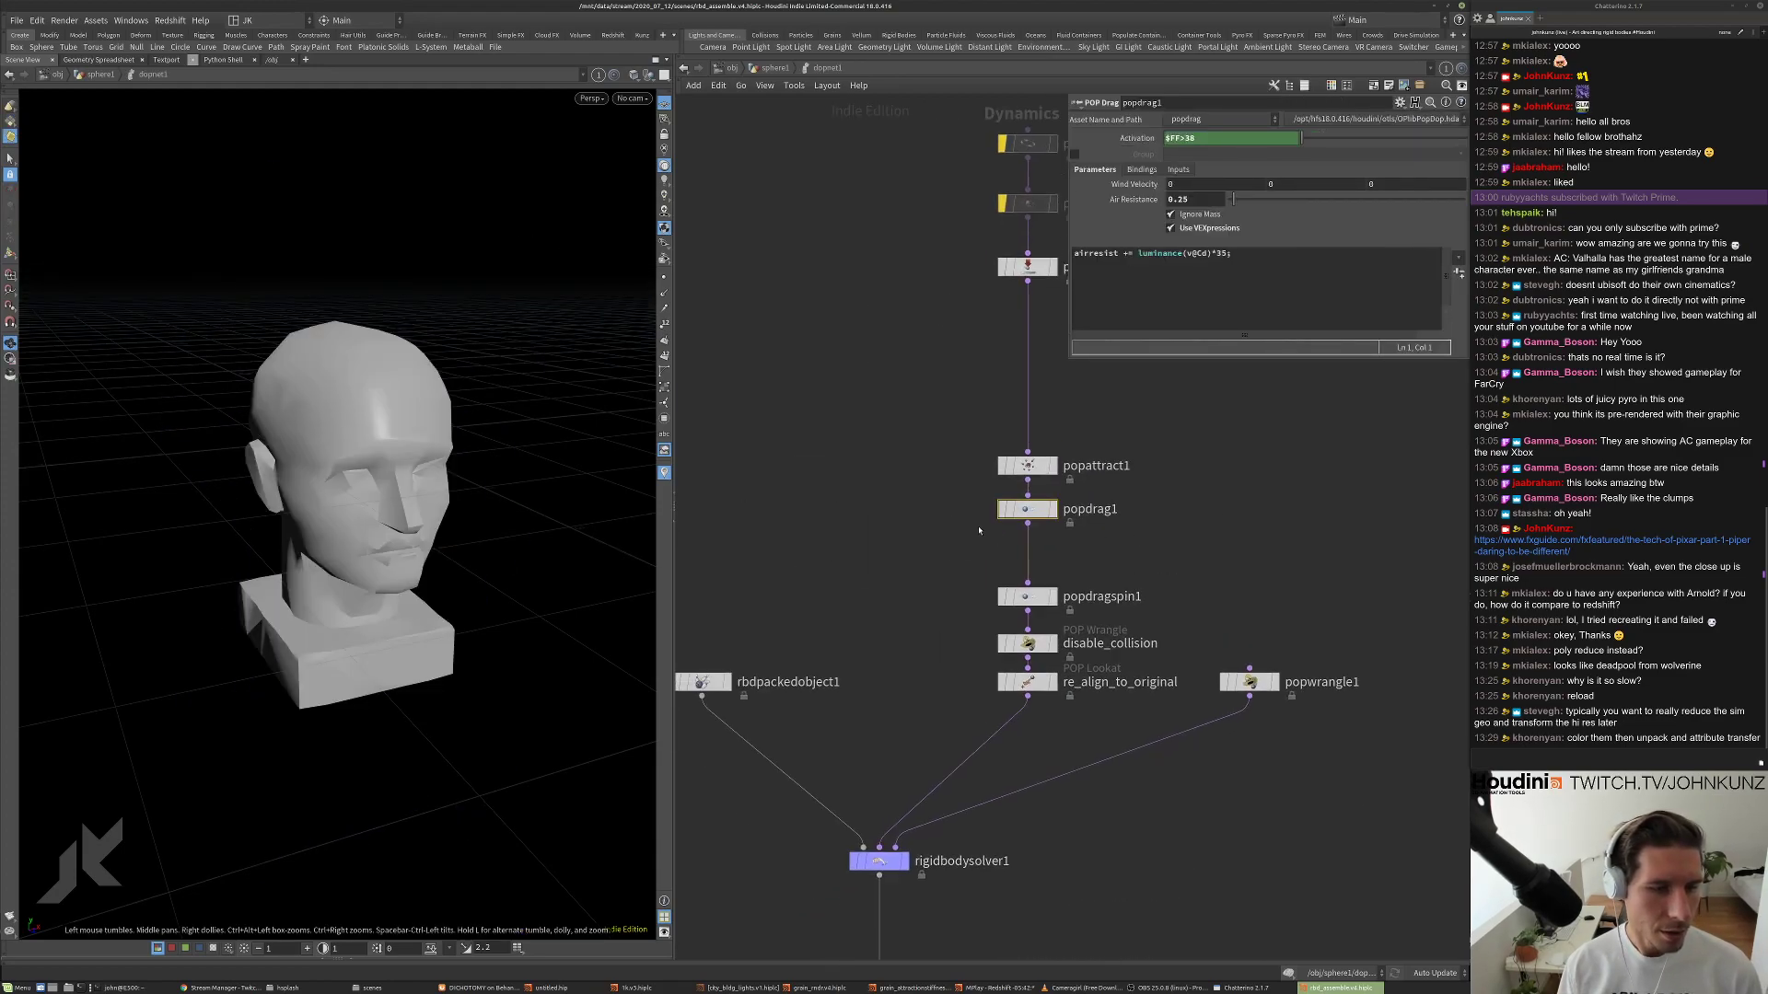
# Inspect the parameters of popattract1 and popforce1, and move popforce1 slightly down toward popattract1.
pyautogui.scroll(4, 828, 538)
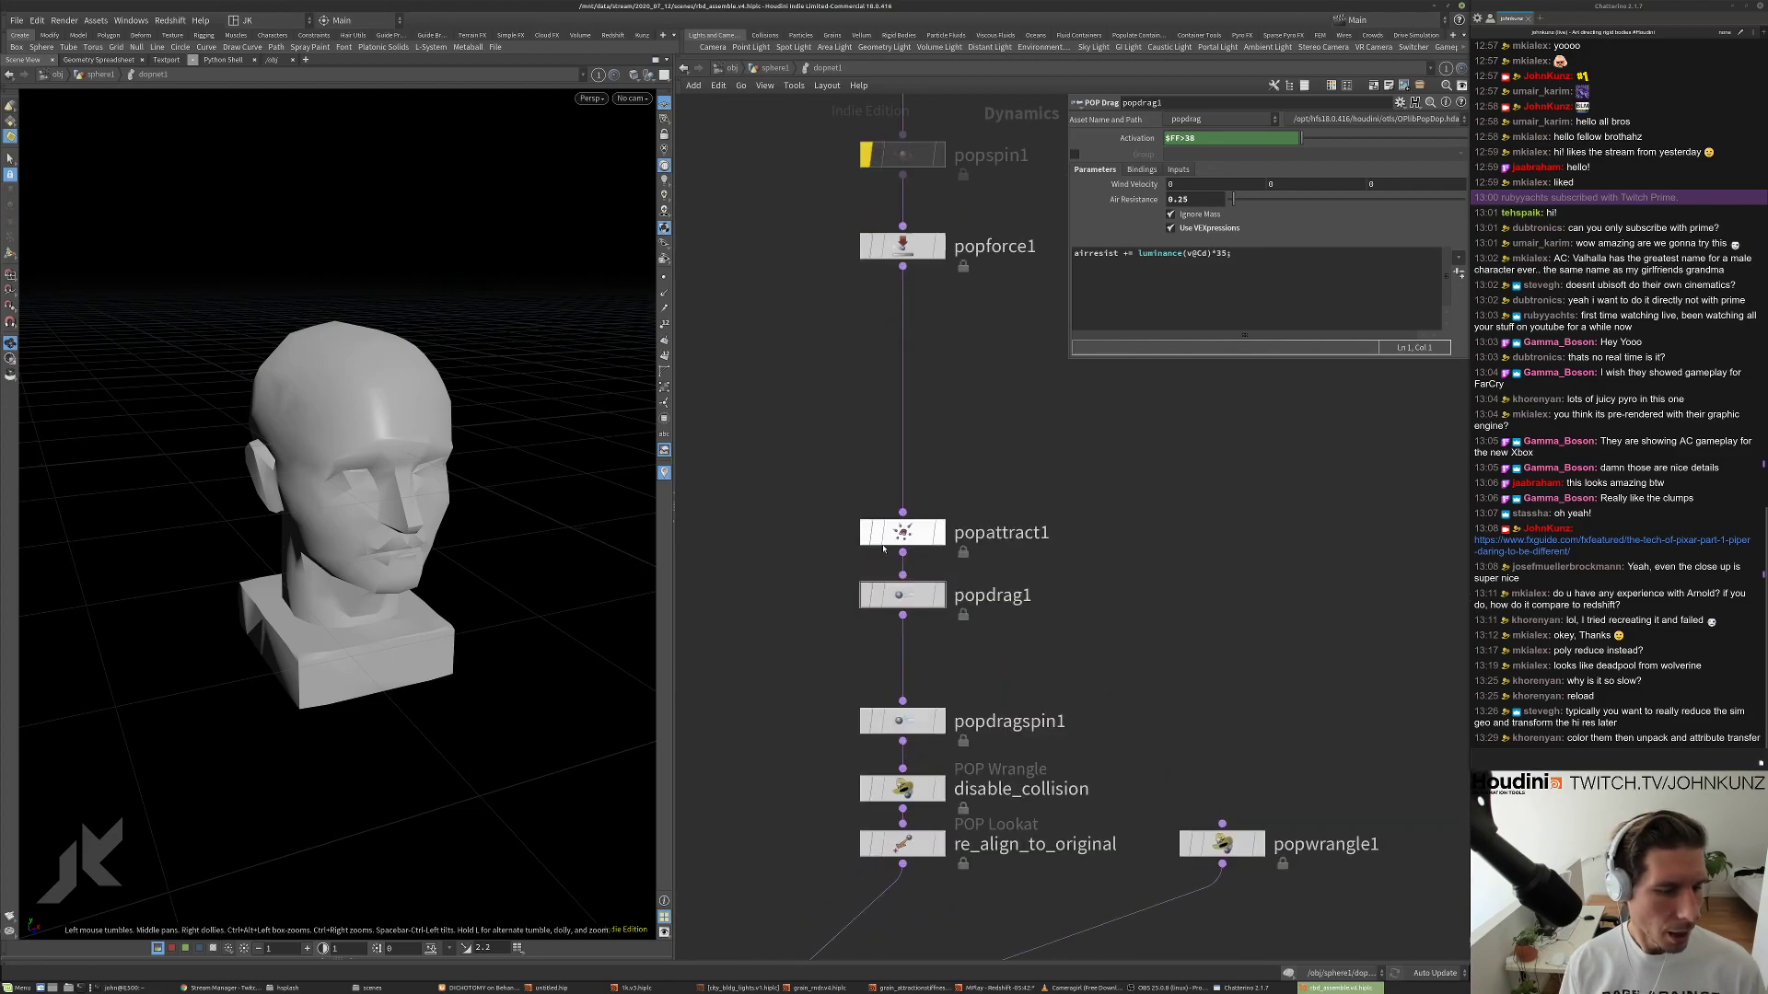
pyautogui.click(902, 532)
pyautogui.moveTo(1037, 488); pyautogui.dragTo(1098, 554, button='middle')
pyautogui.click(930, 314)
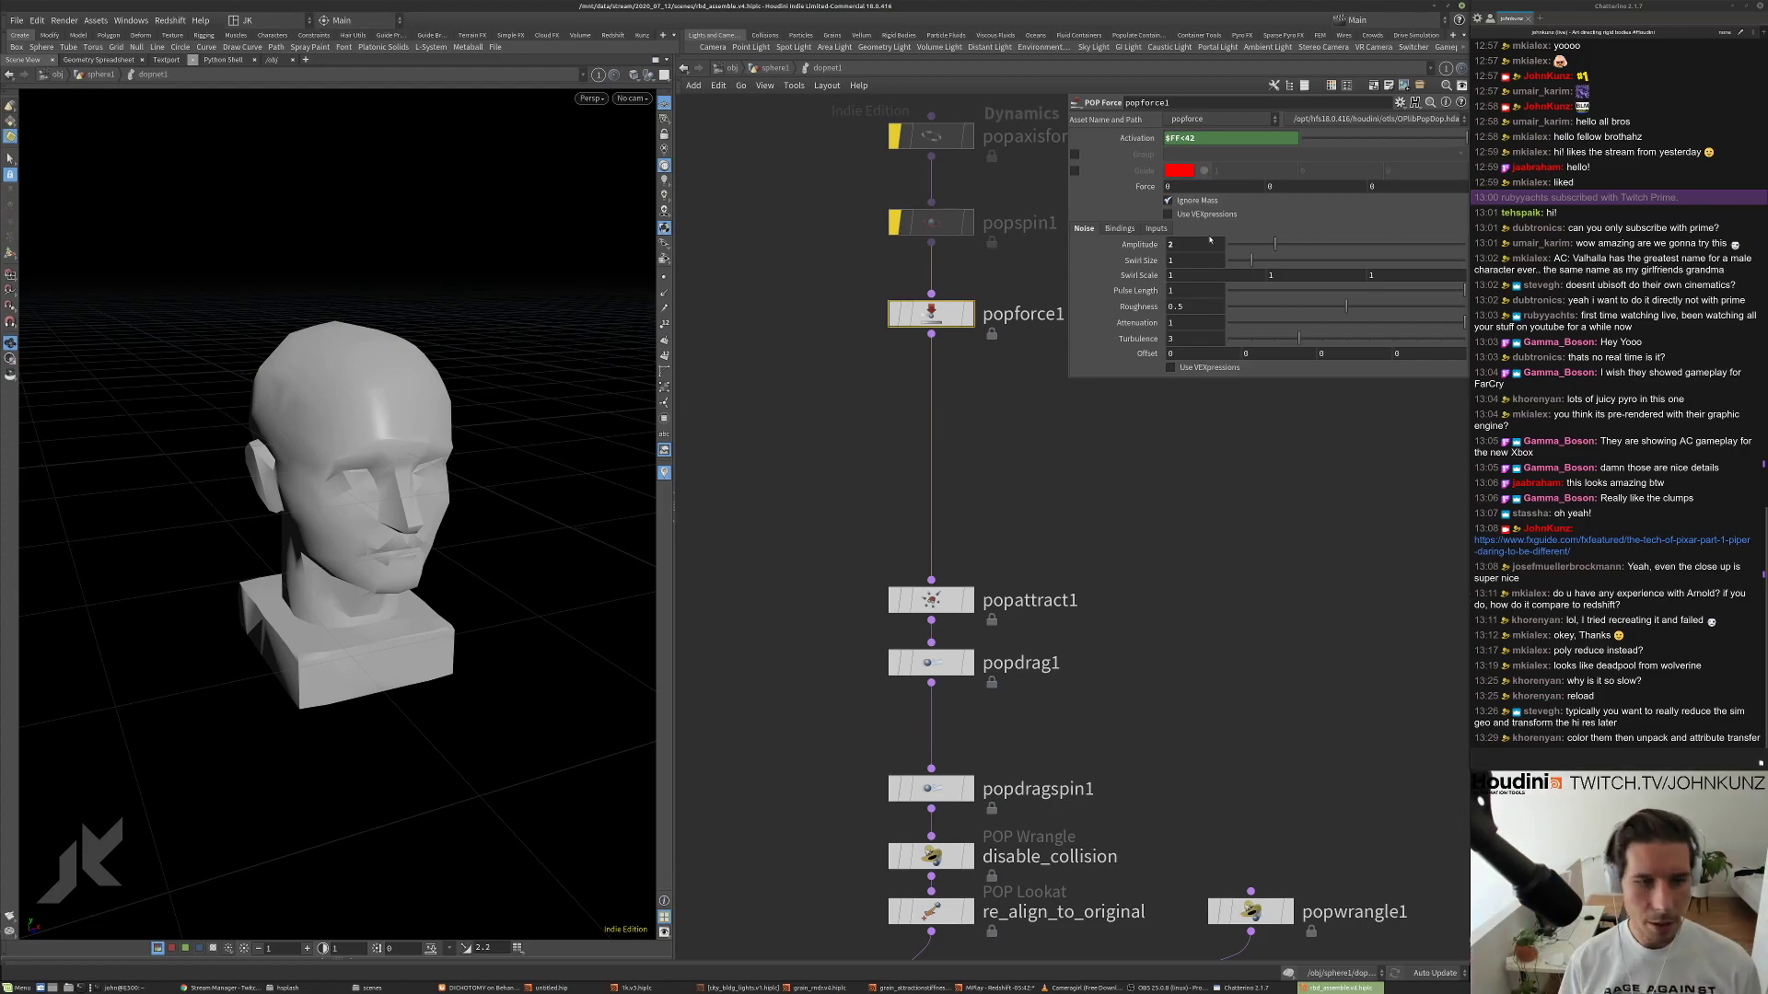
pyautogui.moveTo(1162, 607); pyautogui.dragTo(1147, 552, button='middle')
pyautogui.moveTo(918, 258); pyautogui.dragTo(918, 292)
# Examine popattract1's Force and Goal settings, including its attraction type, geometry source and match method.
pyautogui.click(921, 552)
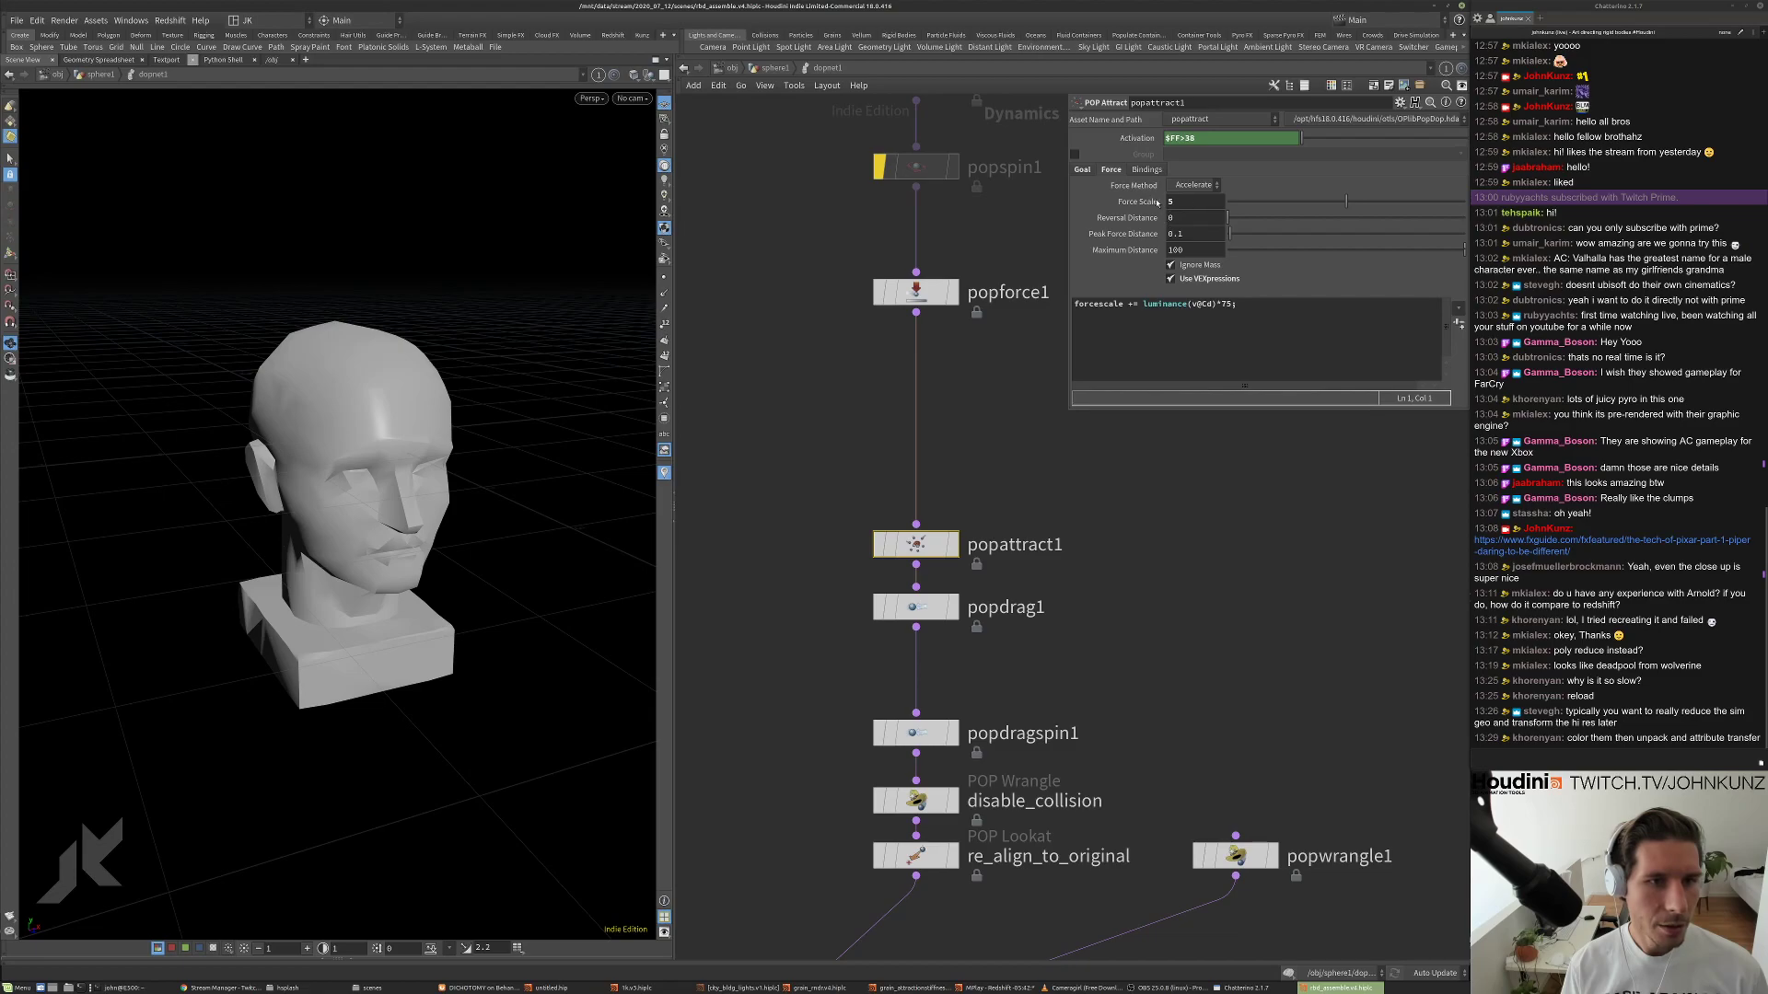
pyautogui.click(1082, 170)
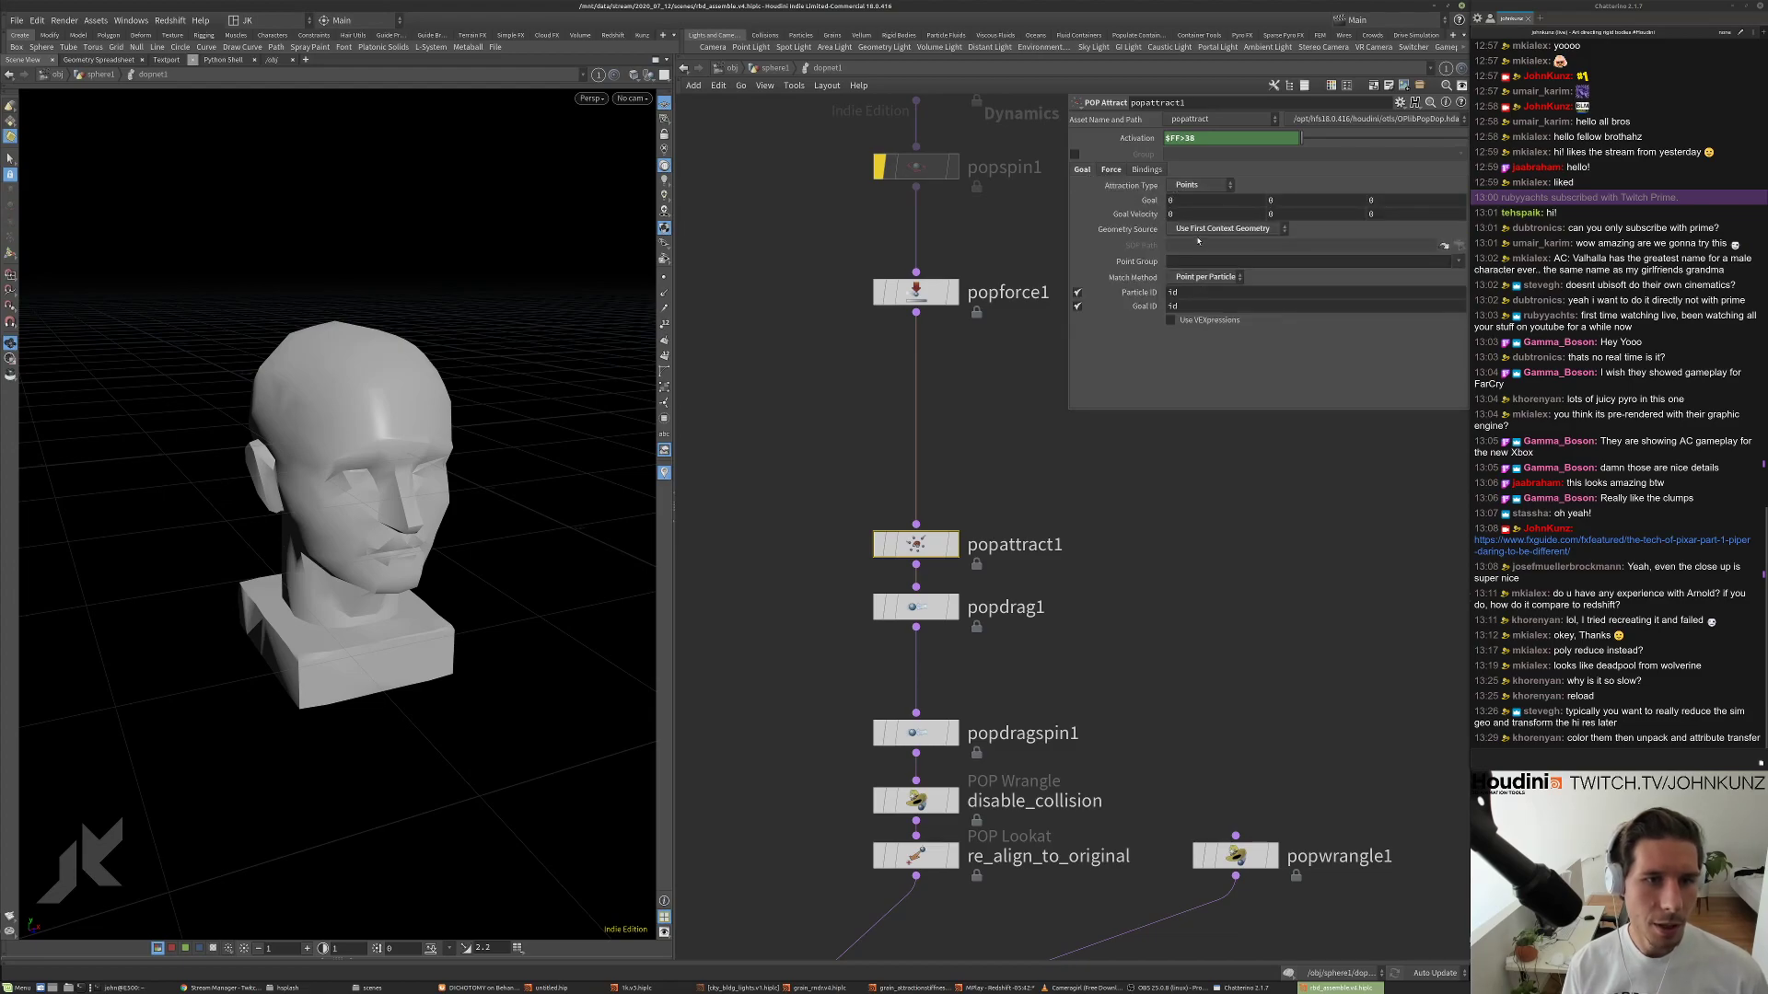
pyautogui.moveTo(386, 405); pyautogui.dragTo(321, 395)
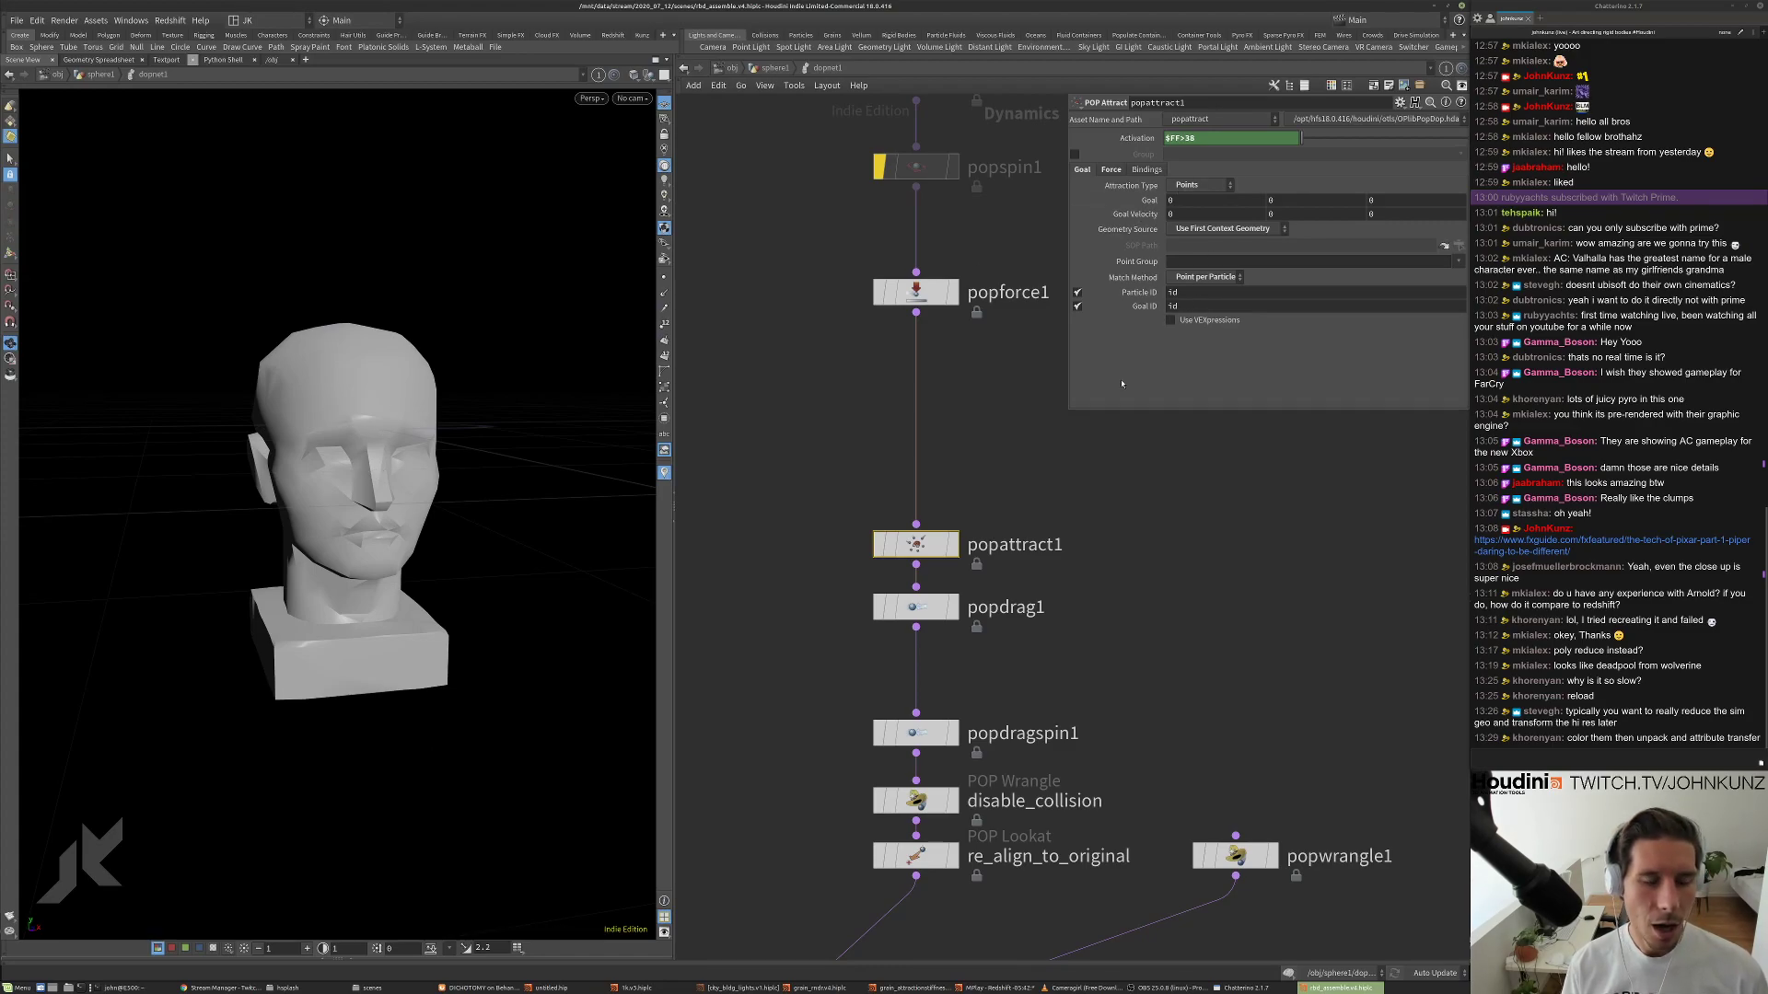
pyautogui.scroll(1, 963, 528)
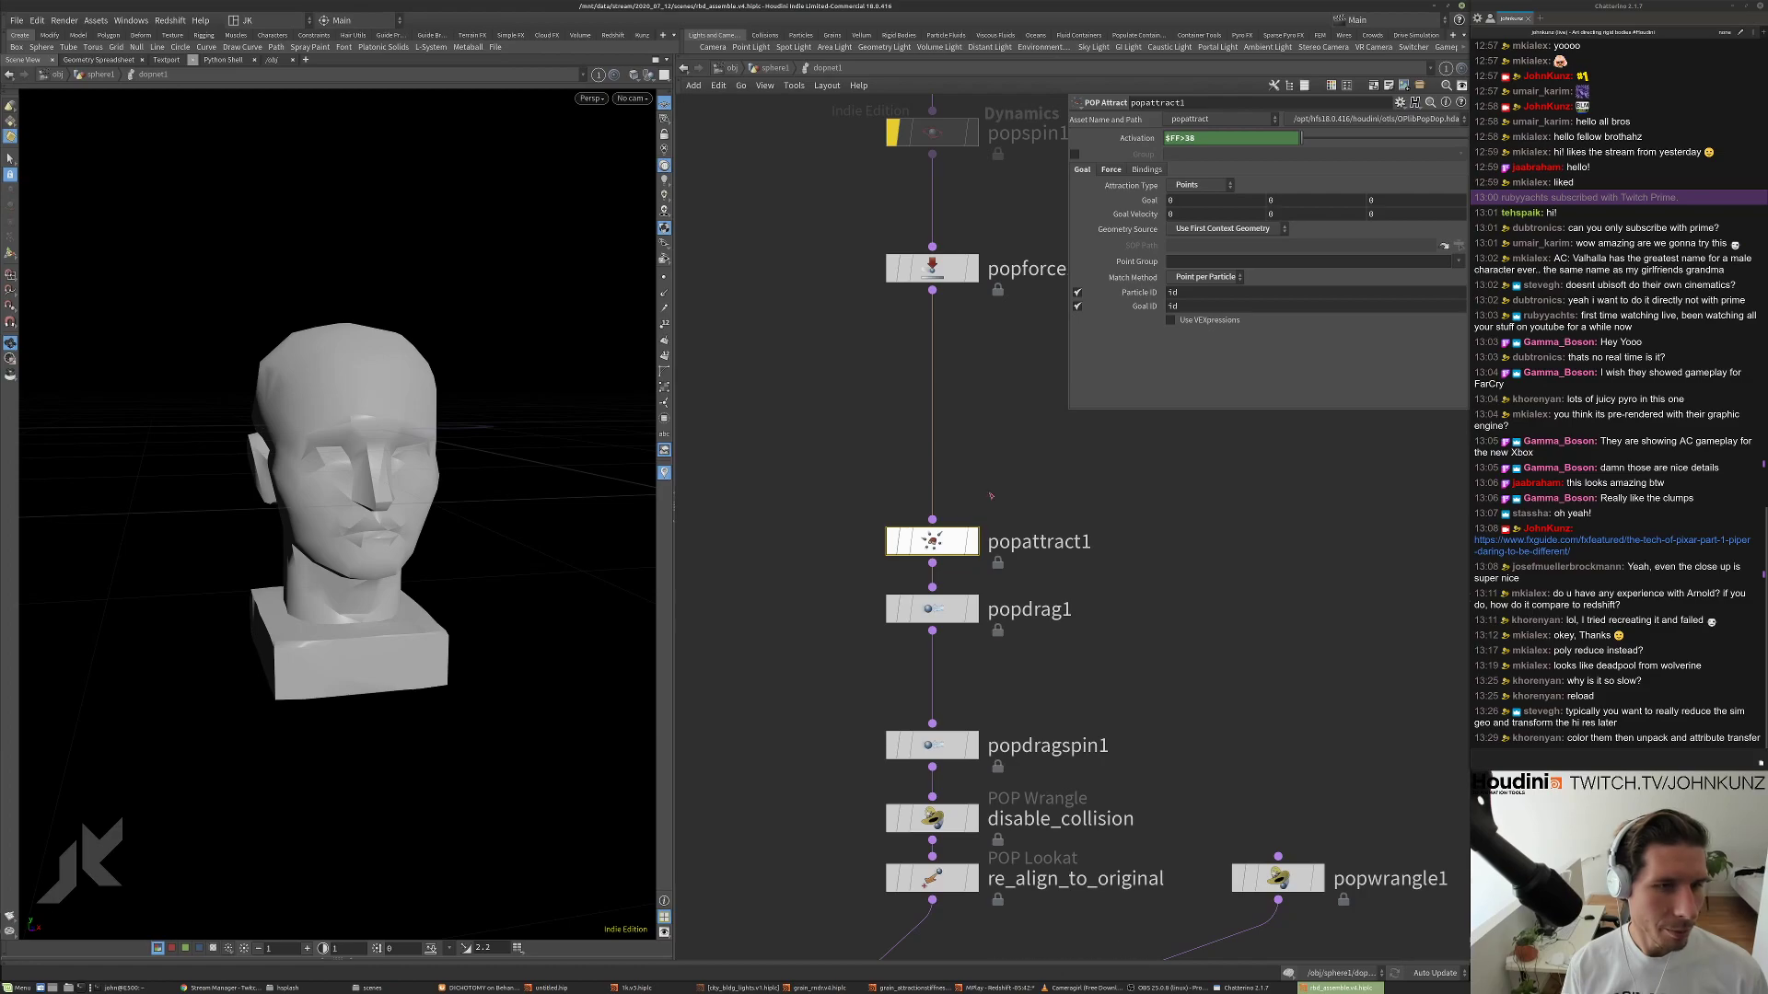
# Examine popdrag1's air resistance expression and popdragspin1's spin resistance settings.
pyautogui.click(932, 608)
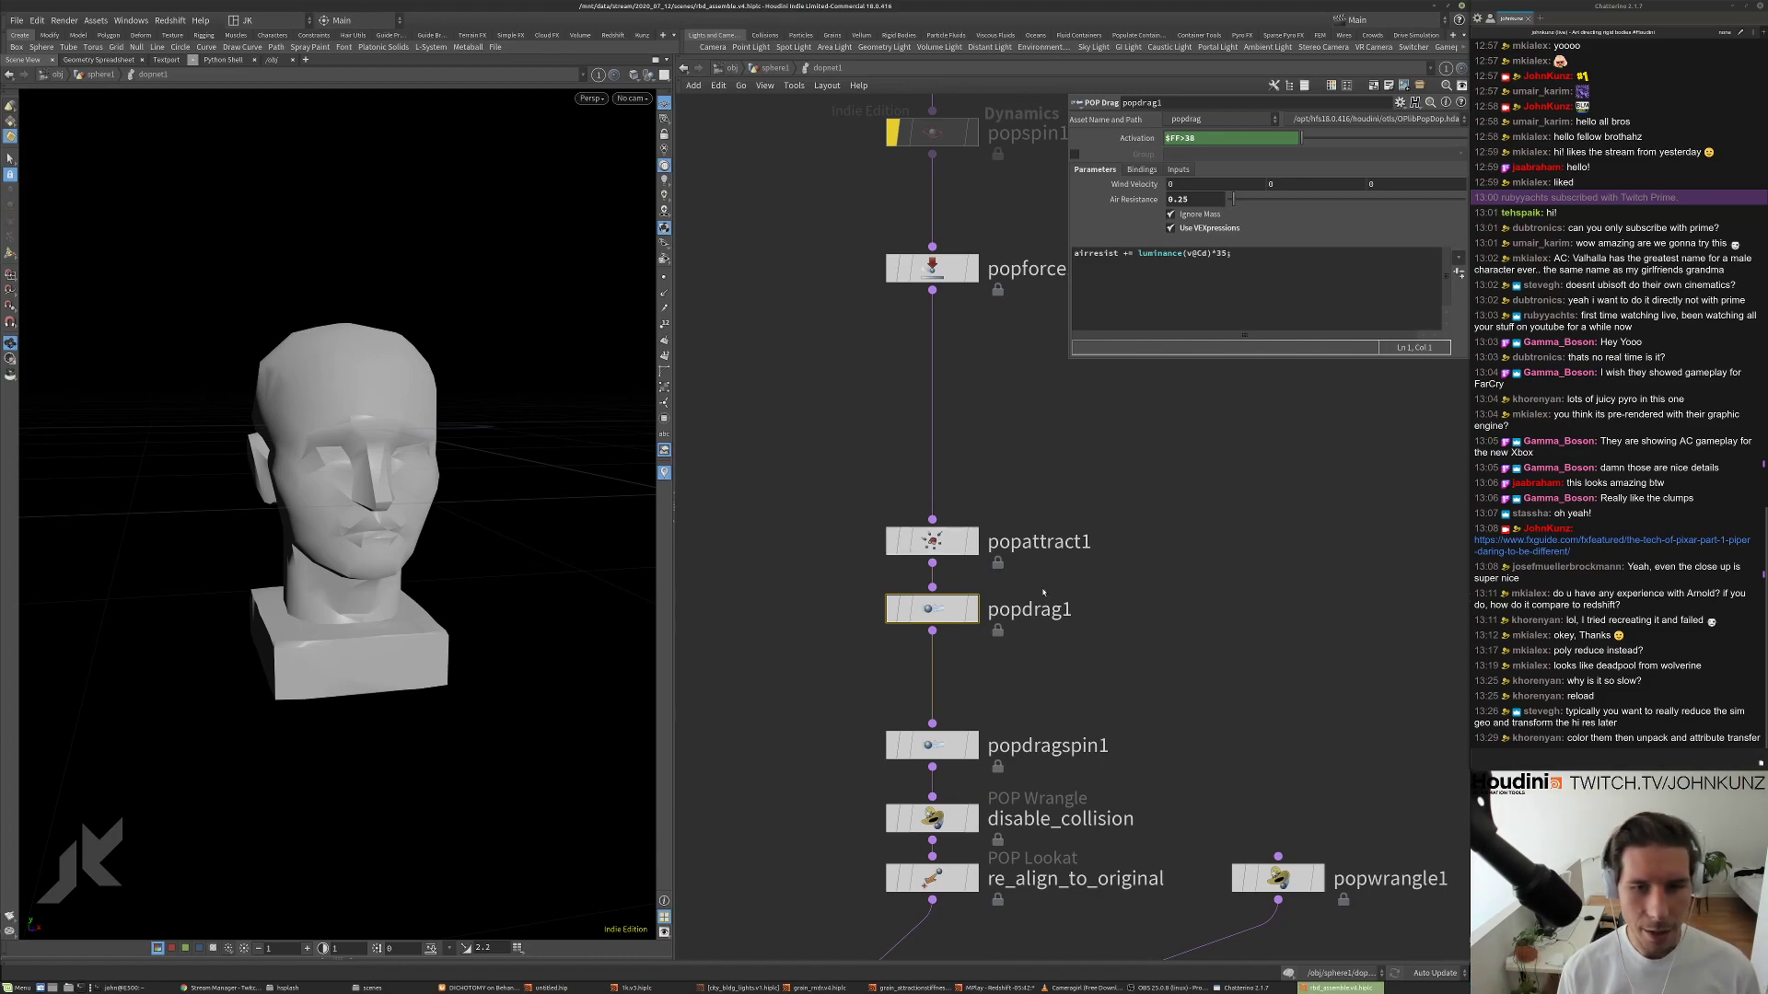
pyautogui.moveTo(1081, 543); pyautogui.dragTo(1083, 492, button='middle')
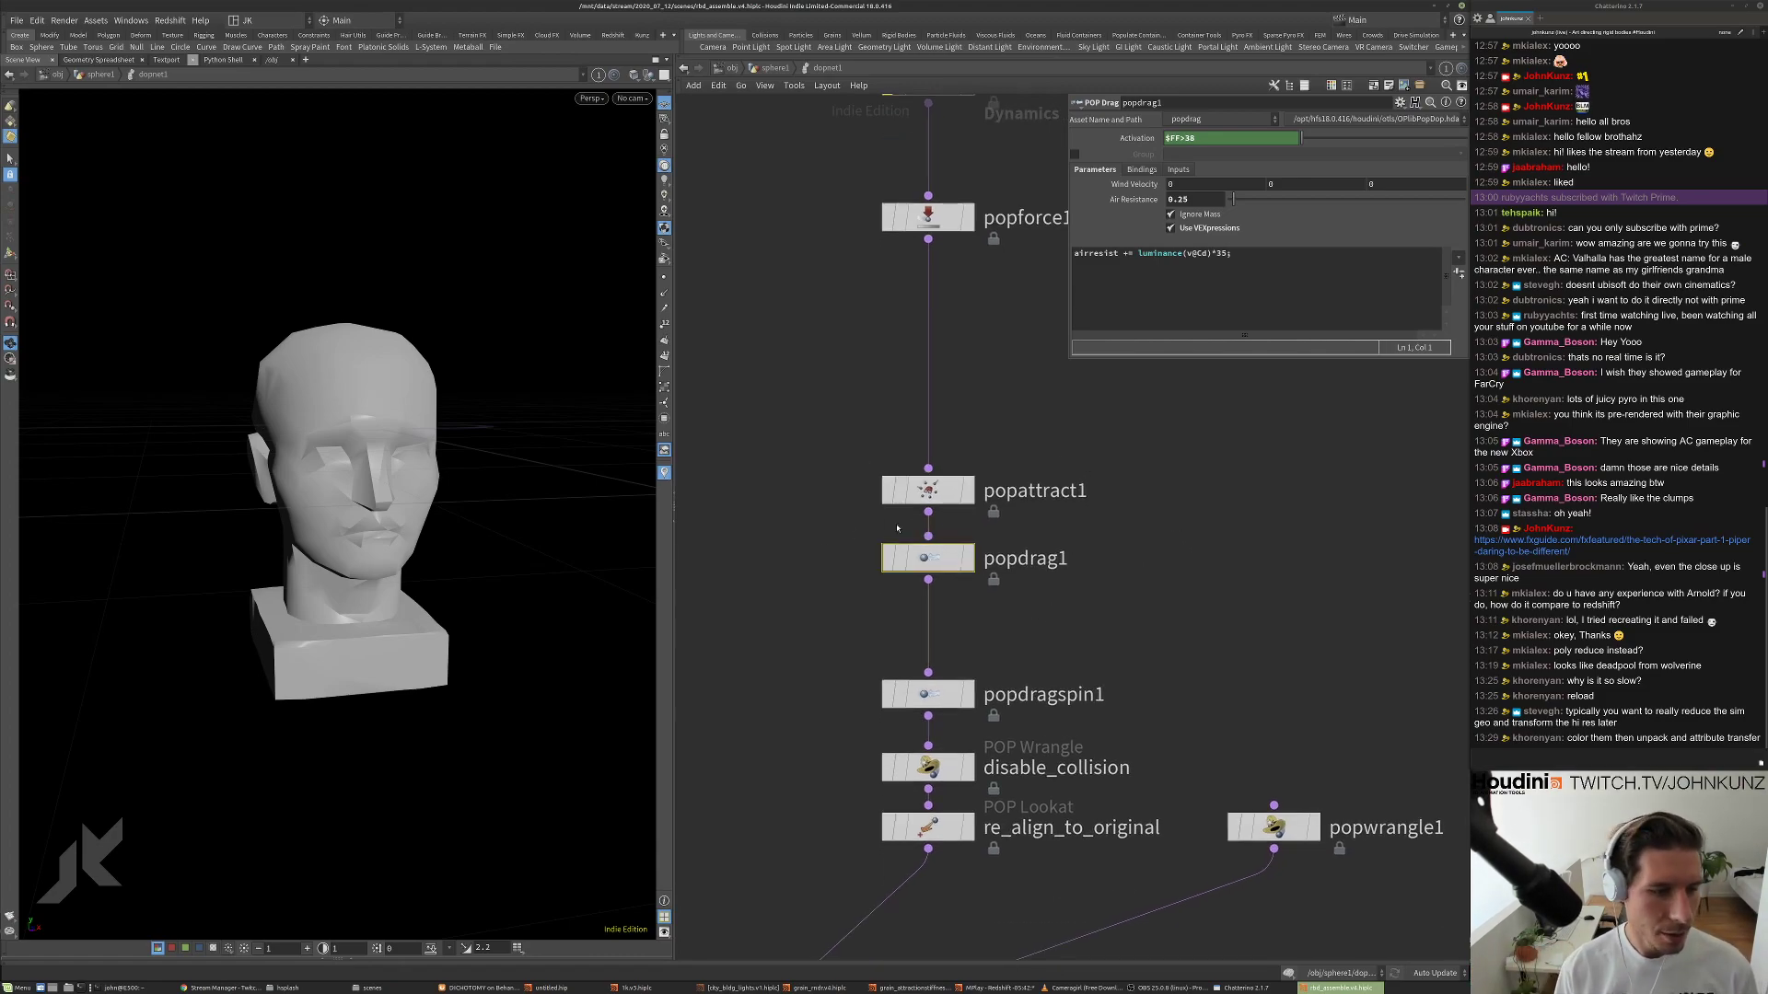
pyautogui.moveTo(1002, 630); pyautogui.dragTo(1002, 530, button='middle')
pyautogui.click(950, 595)
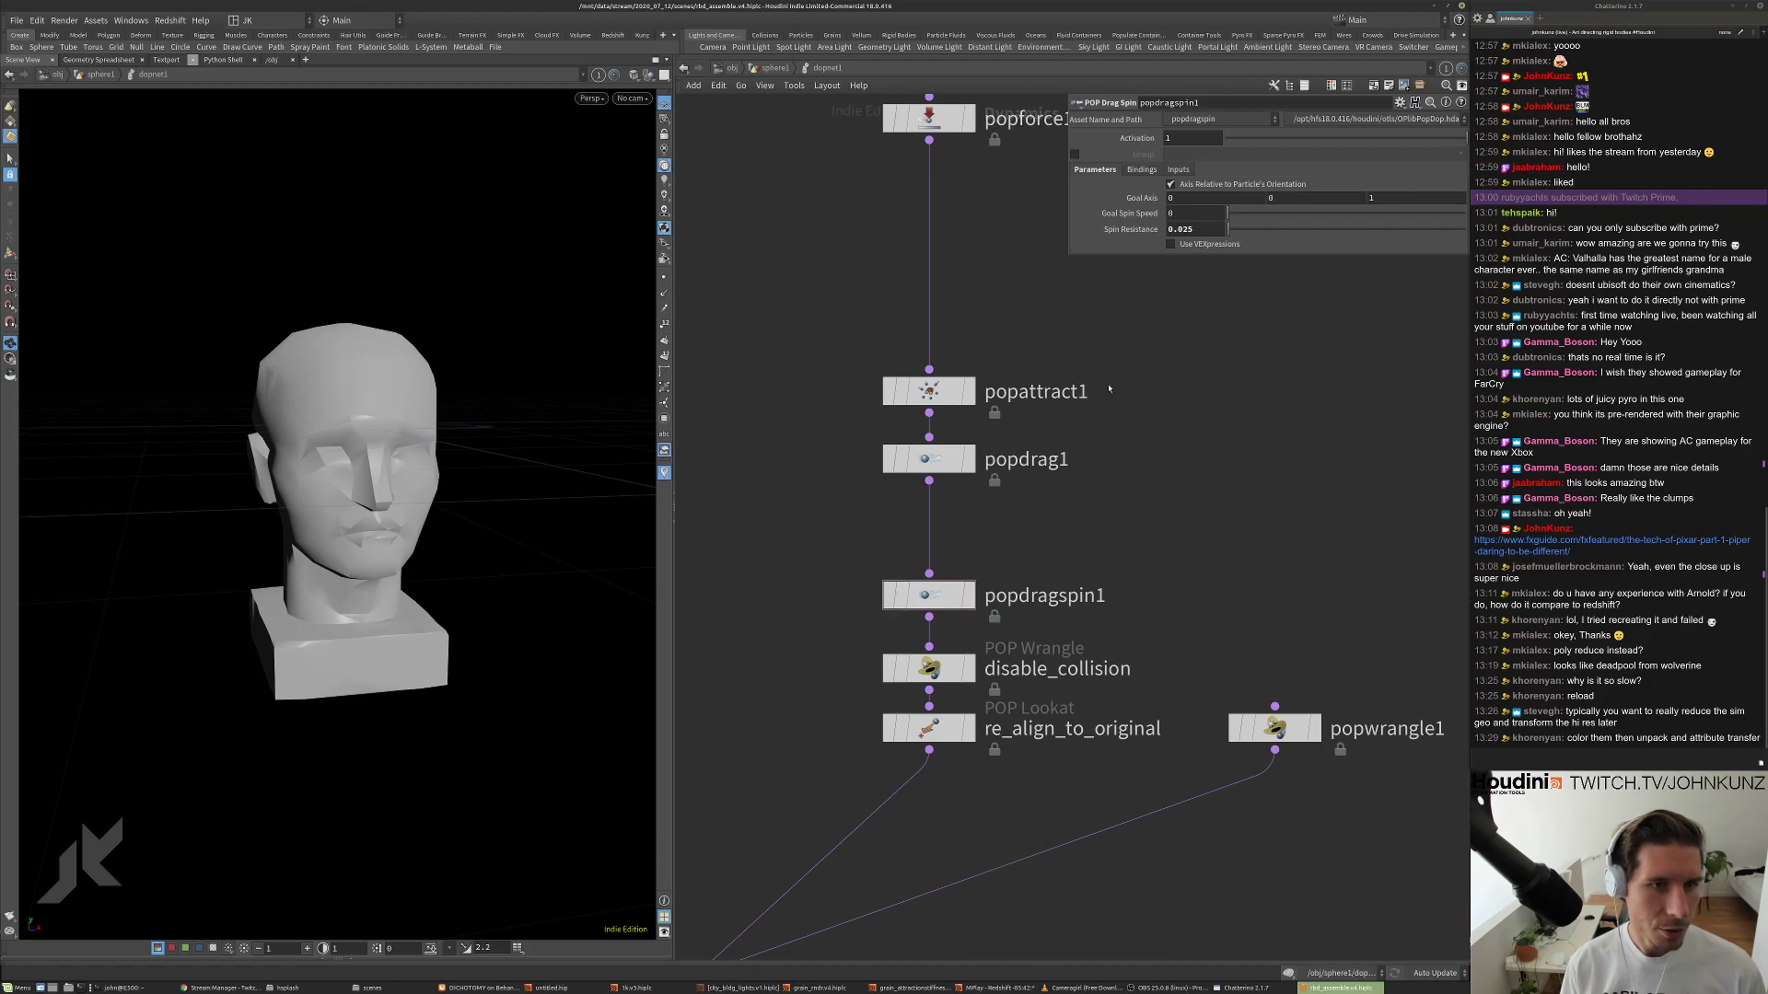
# Examine the Bullet Data settings of rbdpackedobject1.
pyautogui.scroll(-5, 1100, 396)
pyautogui.moveTo(1100, 396); pyautogui.dragTo(1151, 357, button='middle')
pyautogui.moveTo(870, 463); pyautogui.dragTo(760, 575)
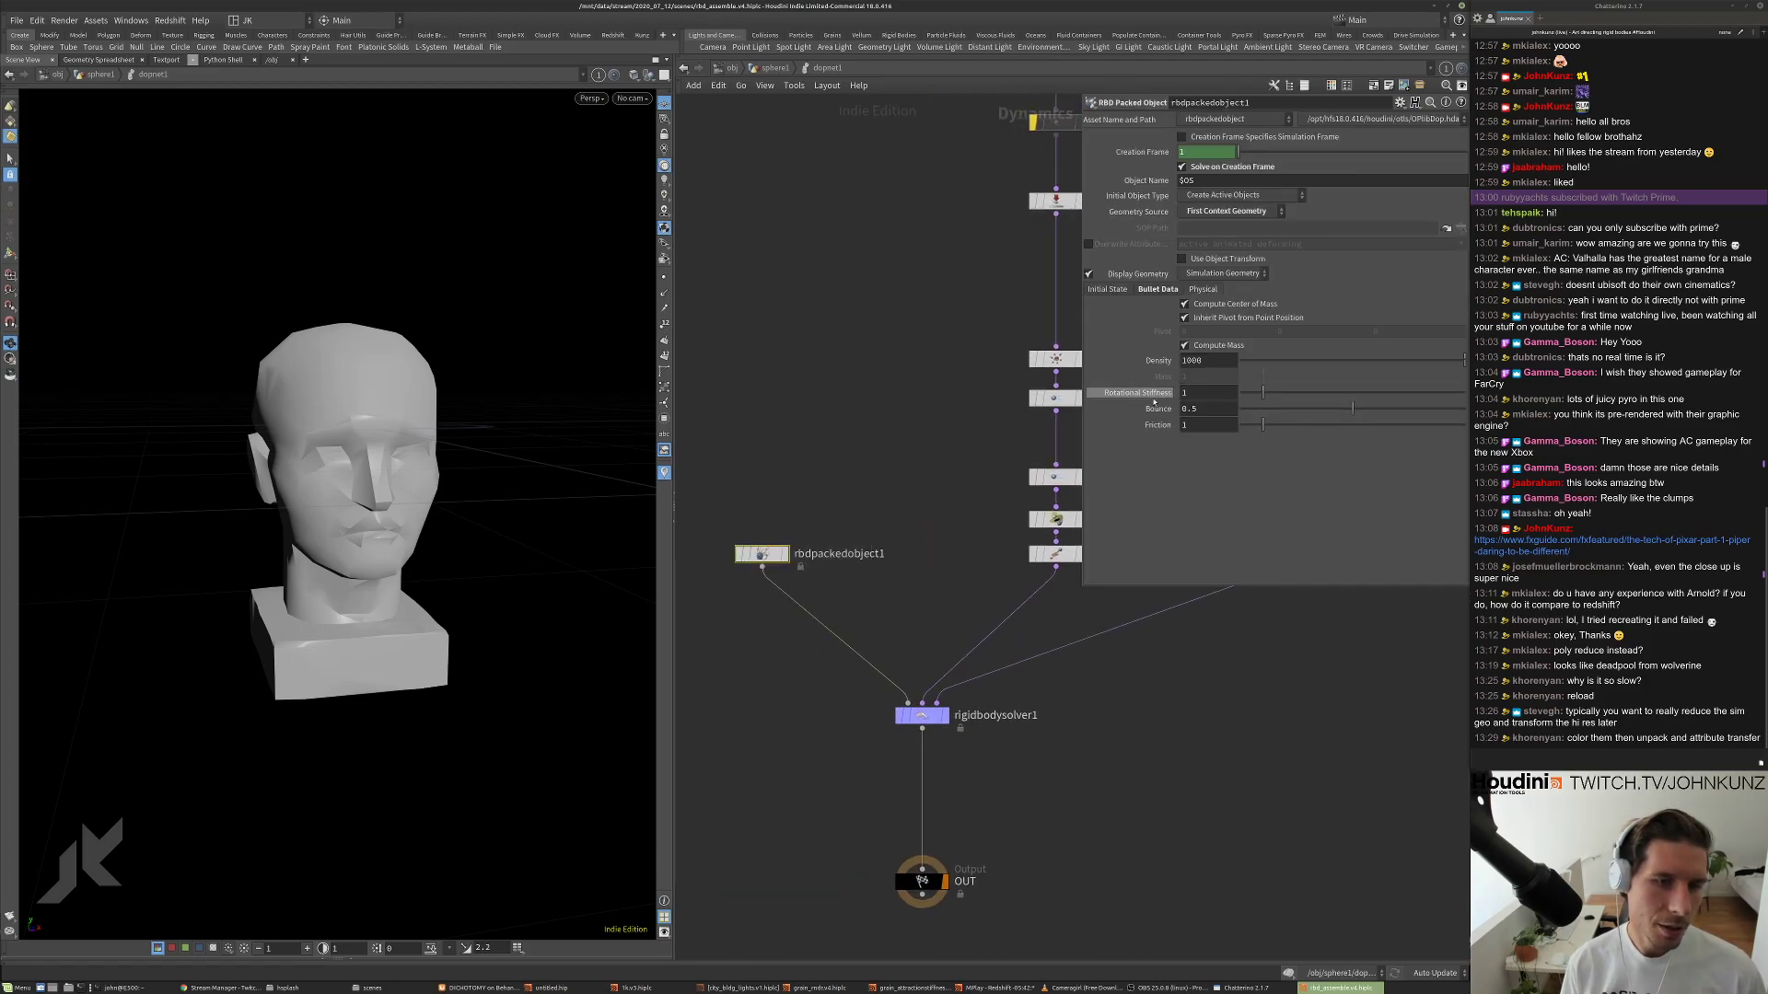
pyautogui.moveTo(911, 430); pyautogui.dragTo(885, 429, button='middle')
pyautogui.scroll(4, 1050, 432)
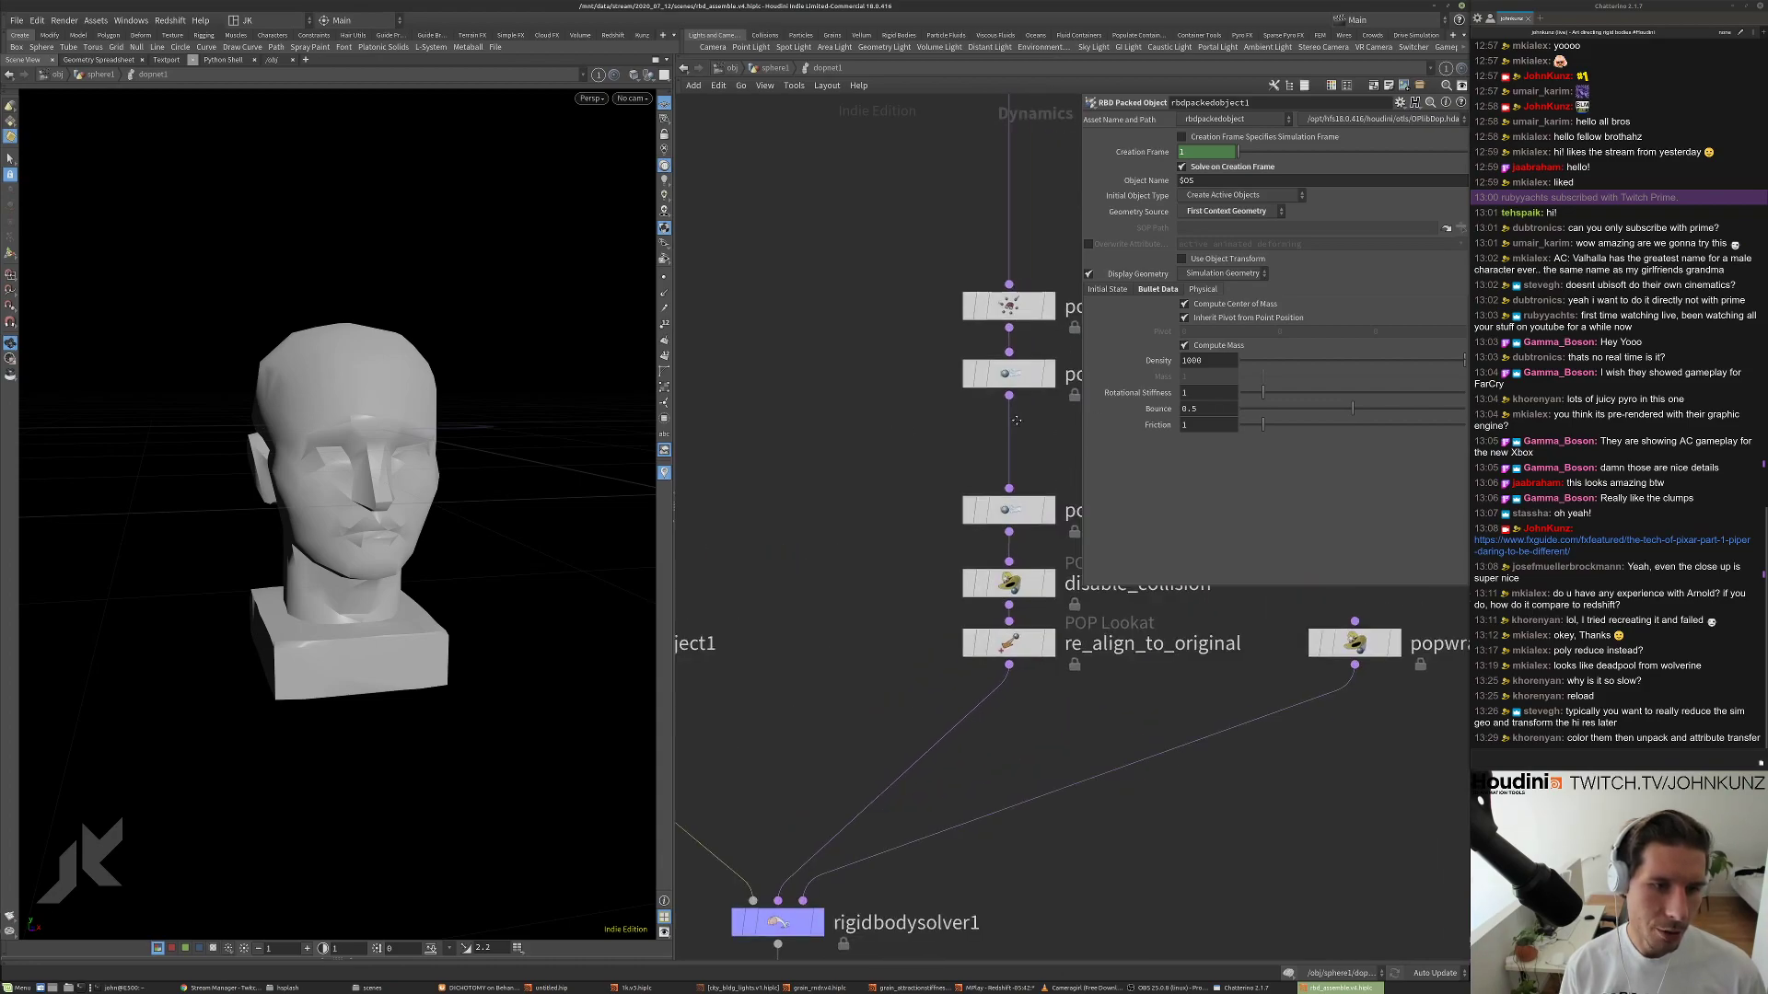
# Revisit popdragspin1's parameters and read the activation and VEX code of the disable_collision wrangle.
pyautogui.click(958, 497)
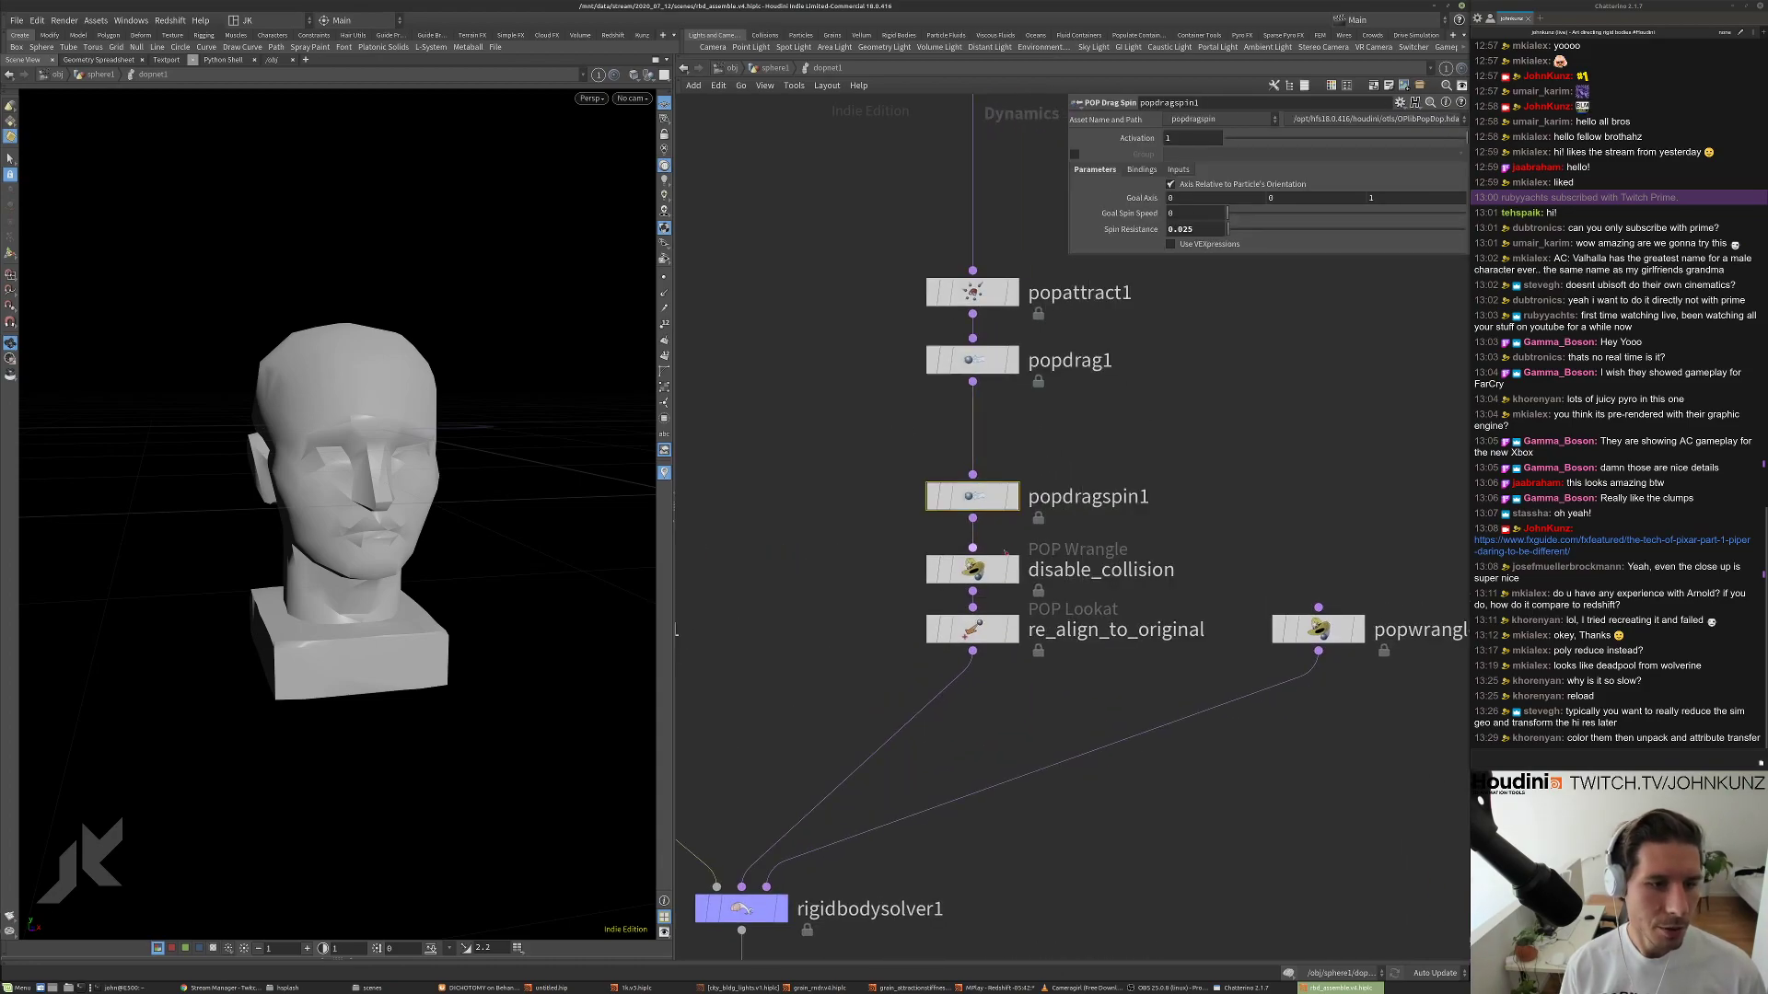
pyautogui.click(973, 568)
pyautogui.moveTo(982, 496); pyautogui.dragTo(988, 450, button='middle')
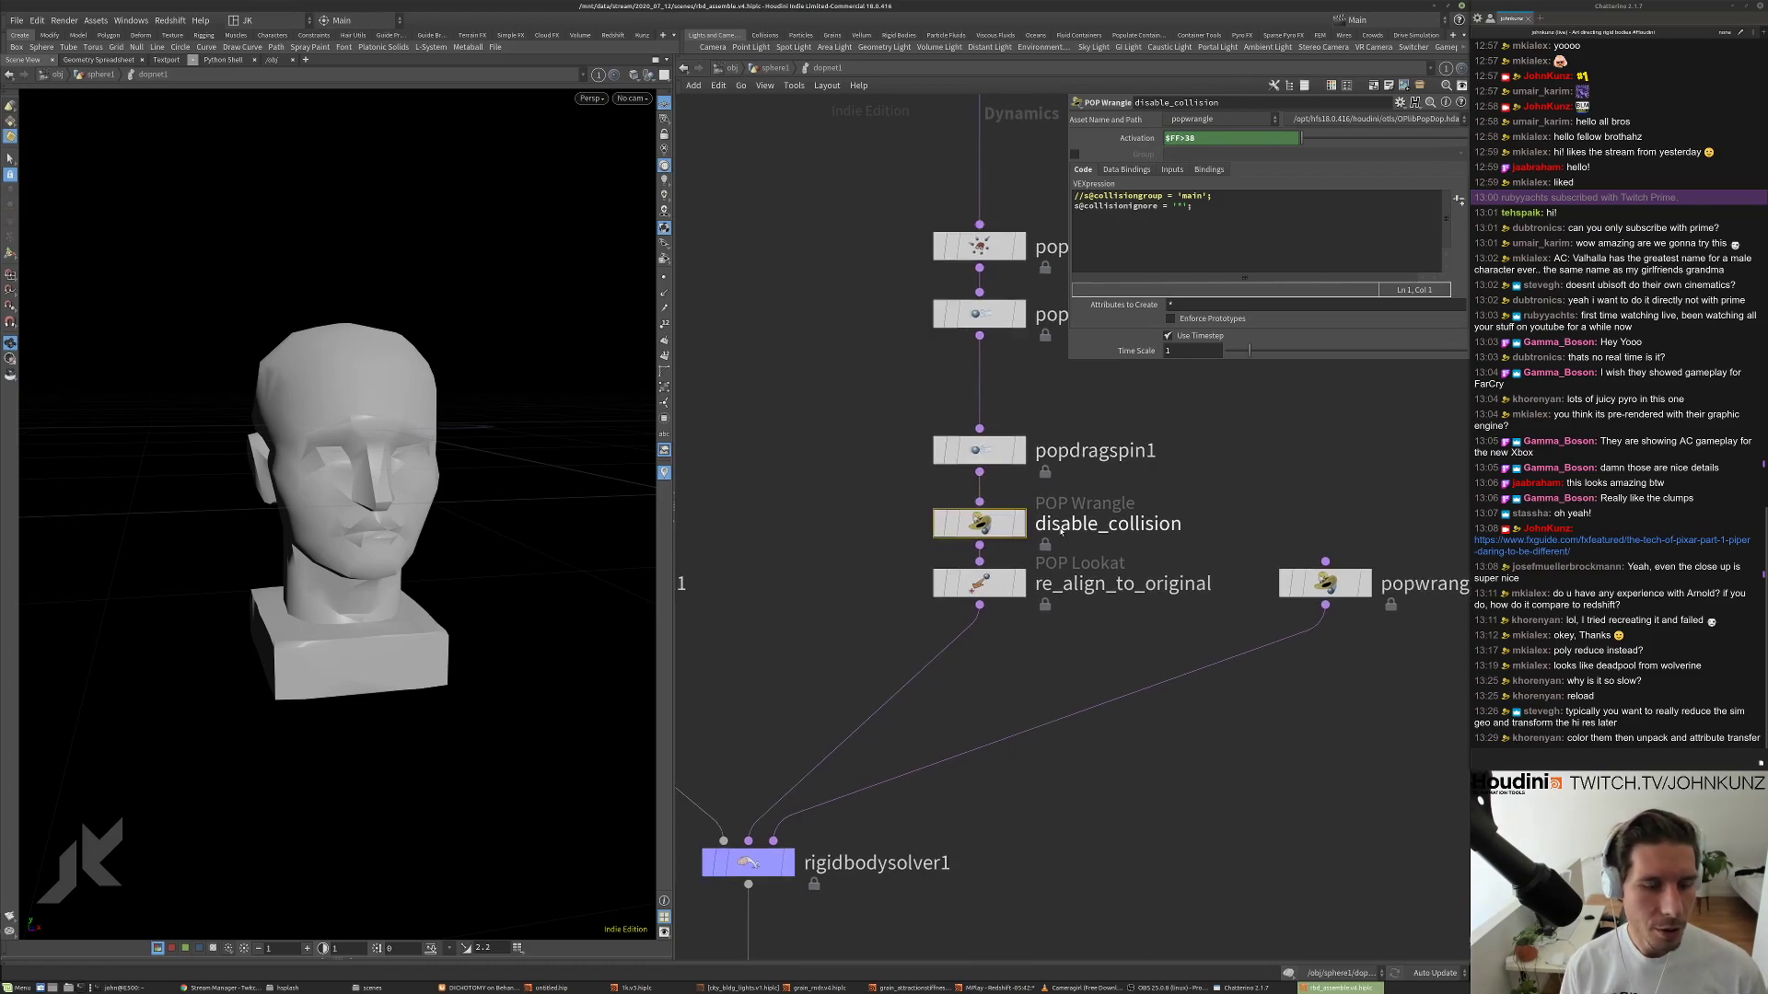
pyautogui.moveTo(403, 439); pyautogui.dragTo(378, 435)
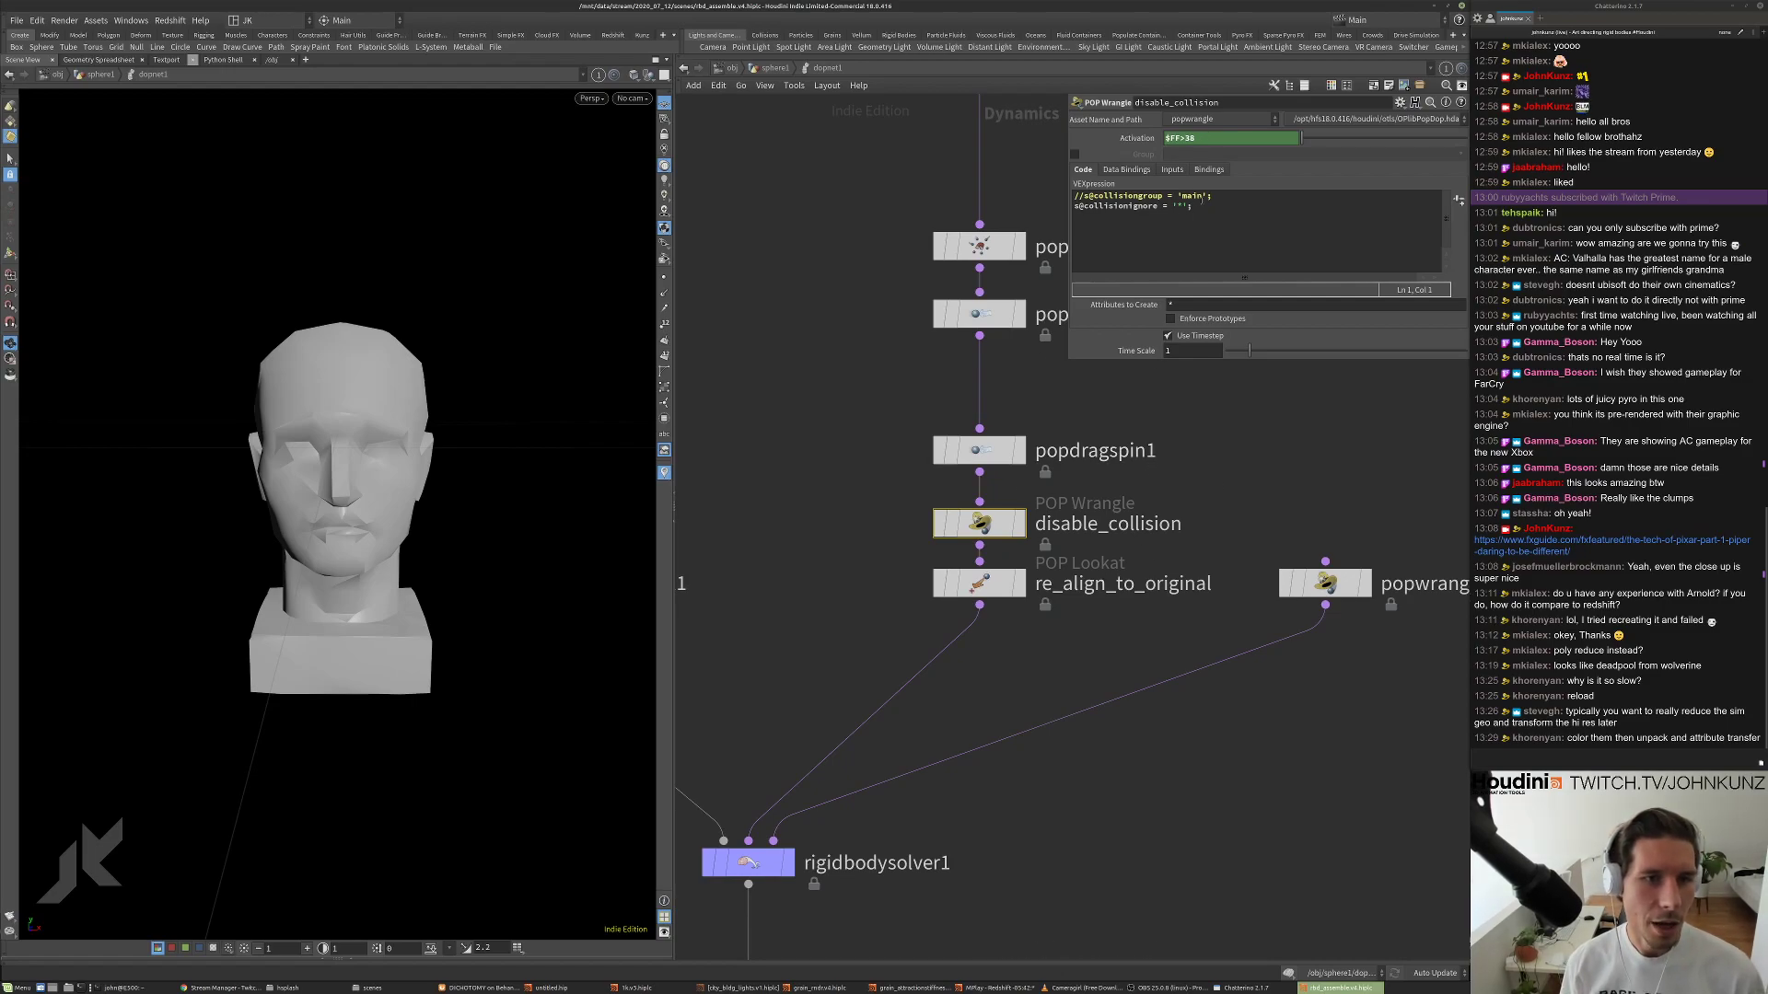
# Examine the Target settings of the re_align_to_original POP Lookat, including its mode, method, torque scale and spin resistance.
pyautogui.click(978, 582)
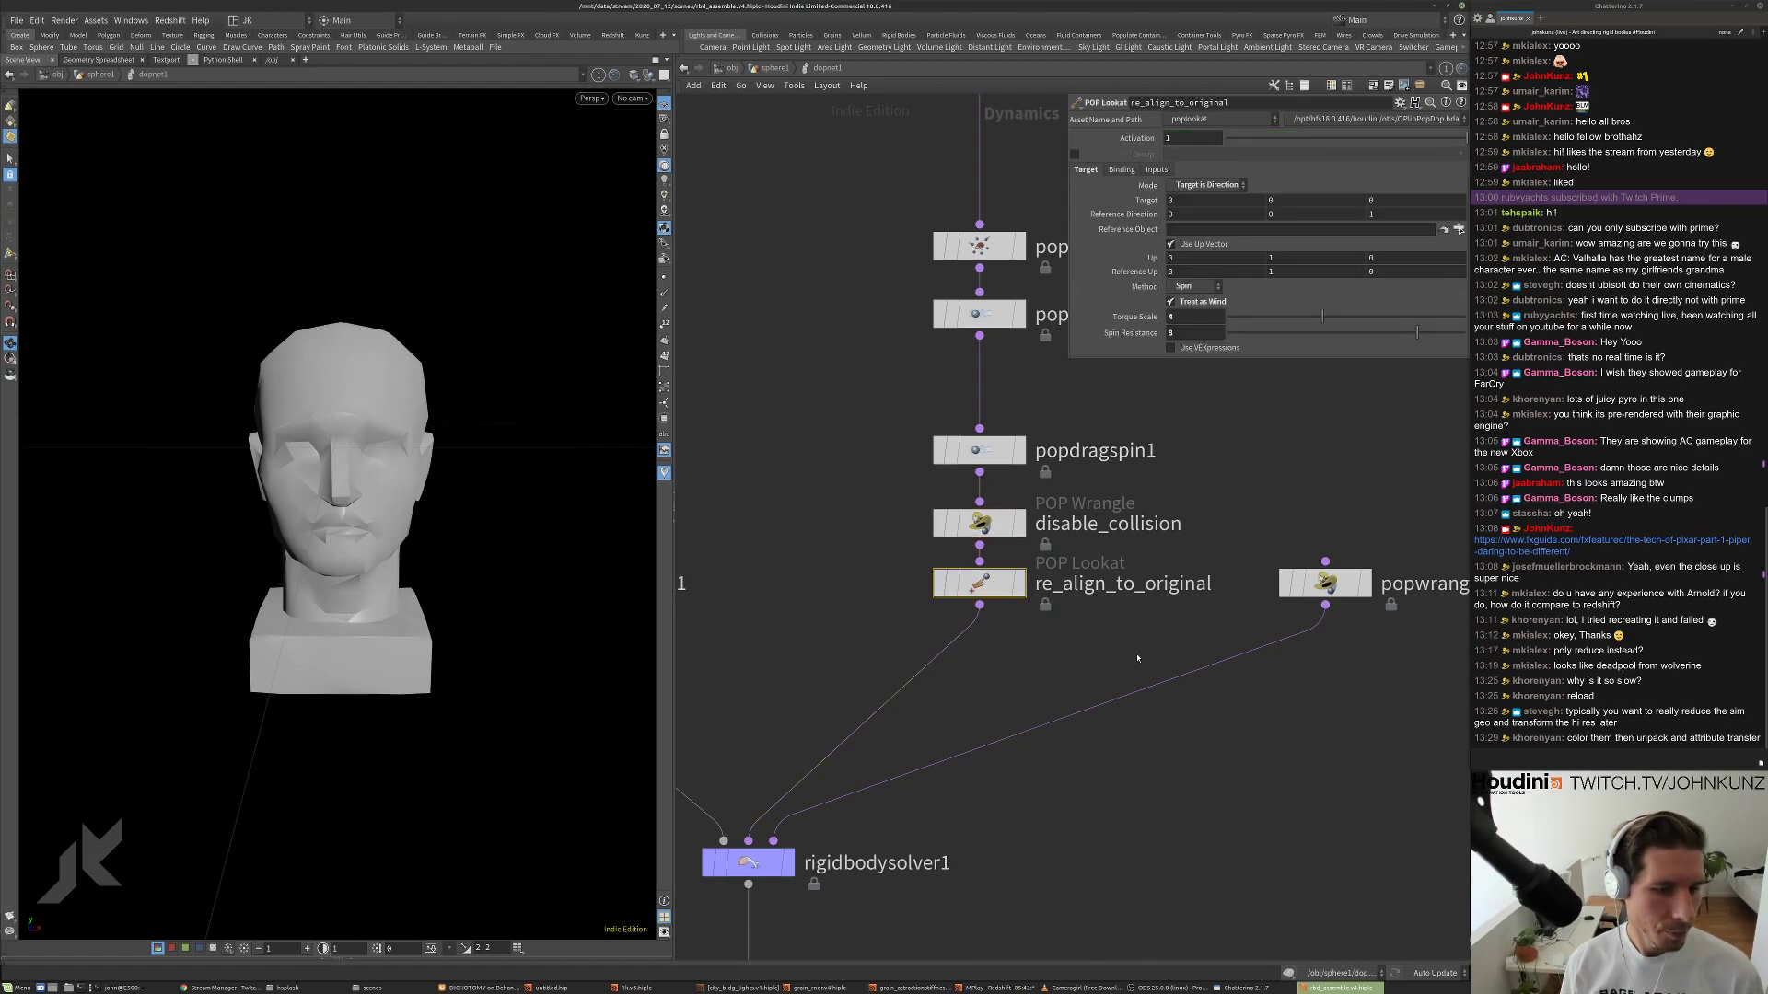
pyautogui.scroll(-3, 1128, 626)
pyautogui.scroll(2, 1022, 625)
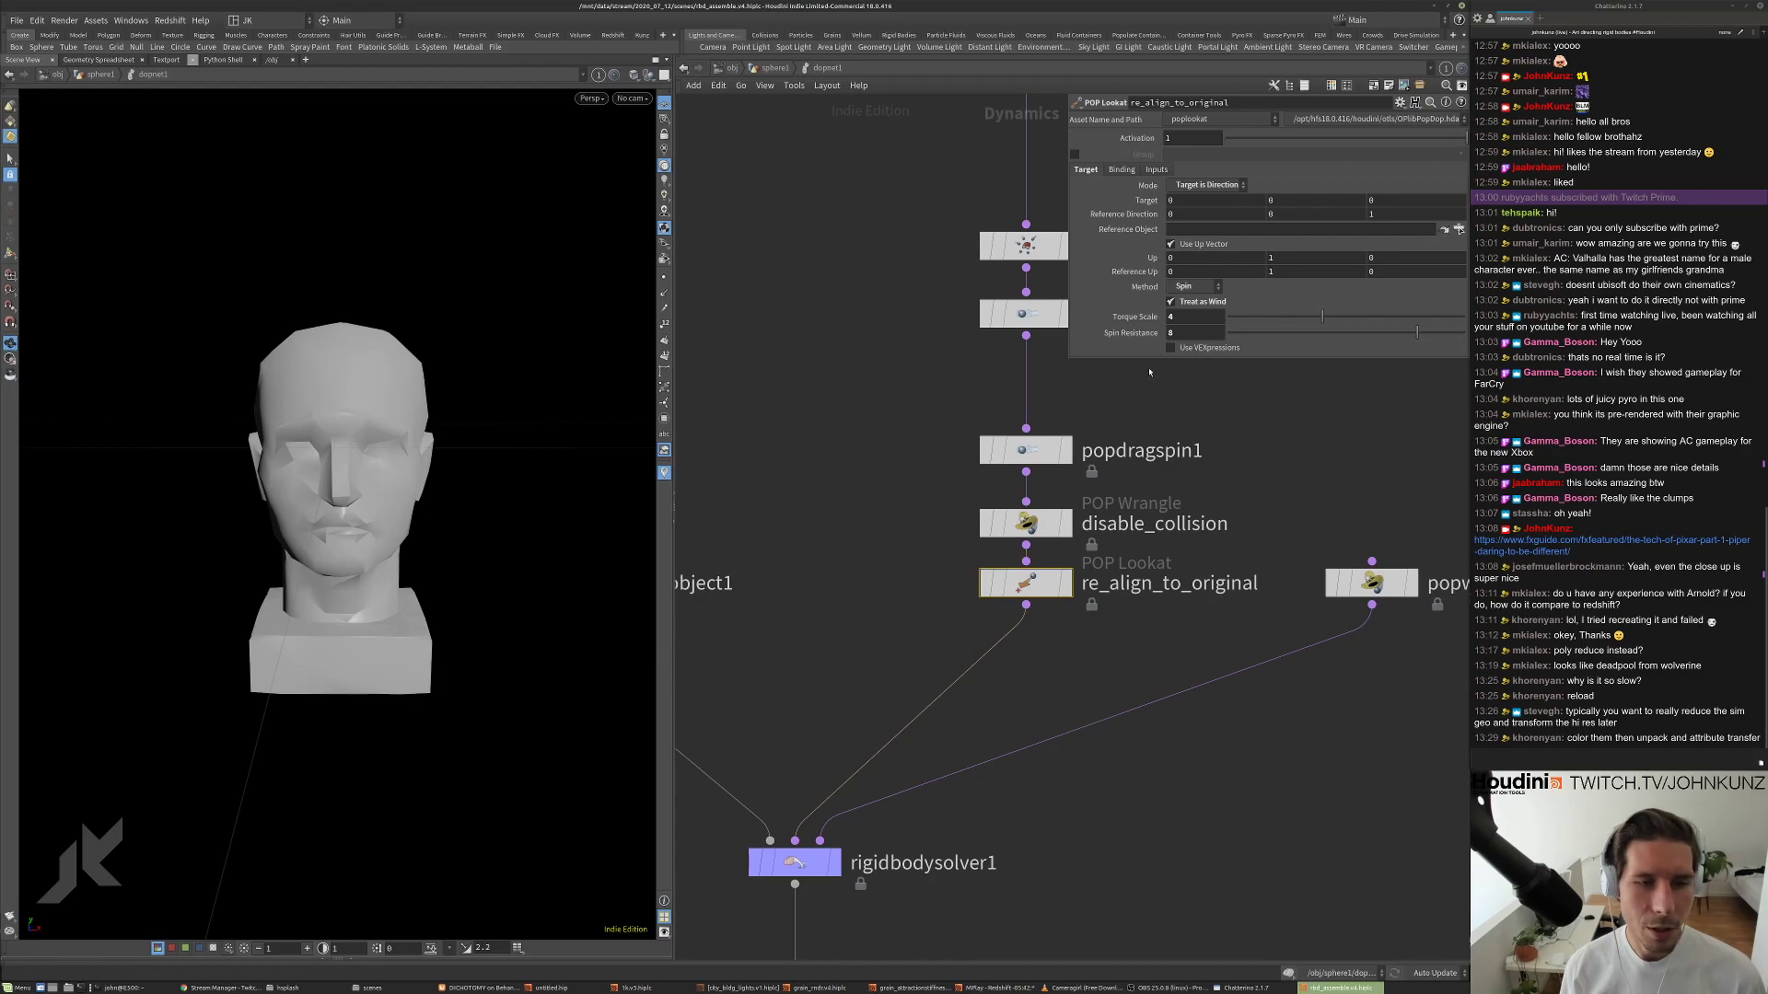
pyautogui.moveTo(599, 474); pyautogui.dragTo(521, 490)
pyautogui.scroll(-3, 1276, 689)
pyautogui.scroll(2, 1341, 655)
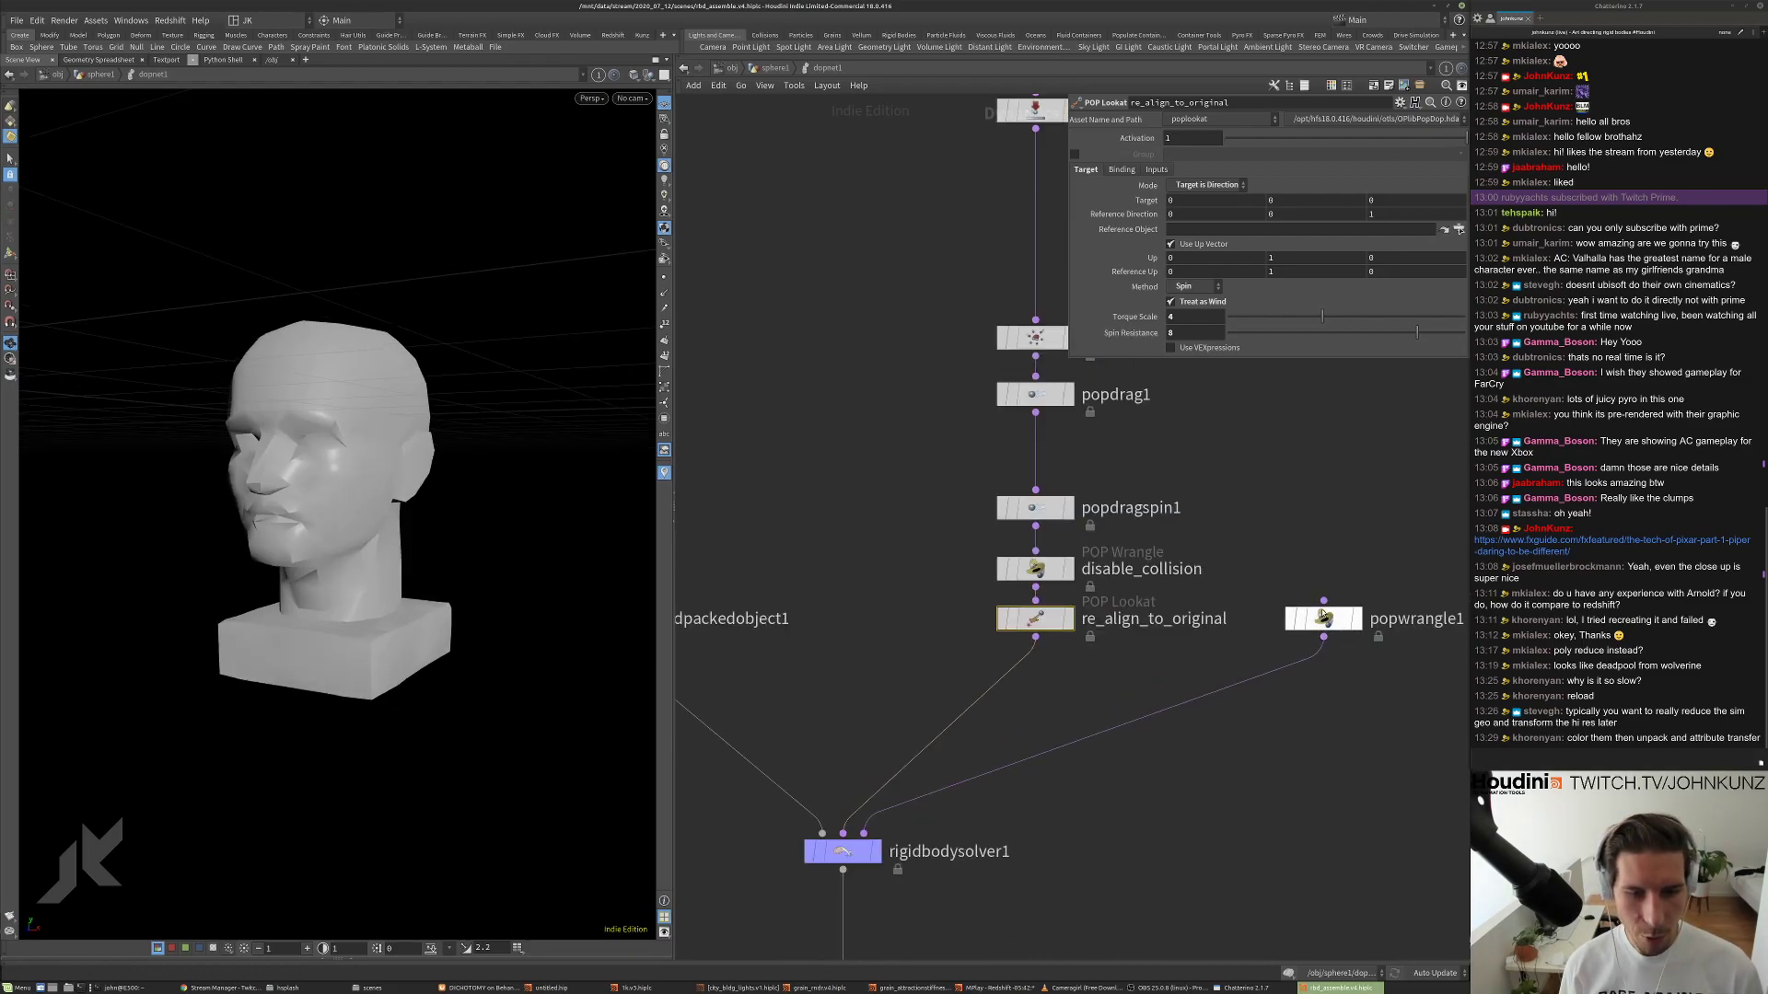
# Read popwrangle1's VEX code line by line, focusing on the distance-based Cd fit and the active attribute.
pyautogui.click(1326, 624)
pyautogui.scroll(-3, 1263, 504)
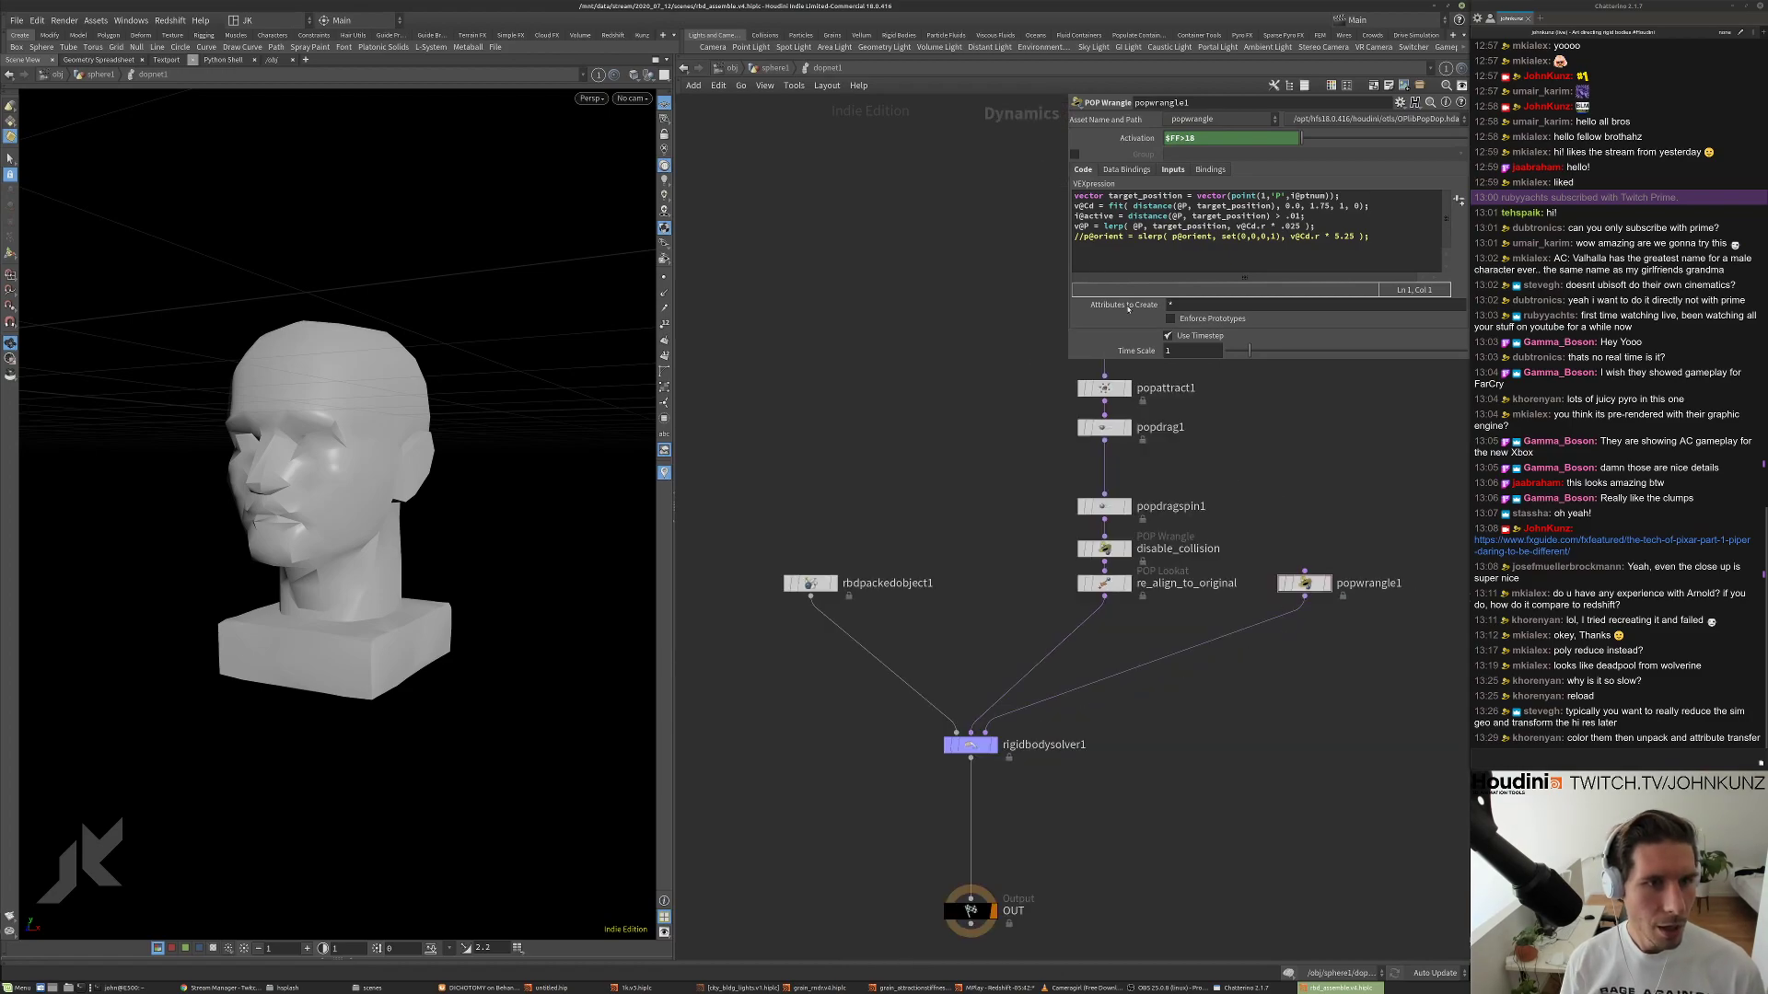
pyautogui.scroll(3, 1220, 629)
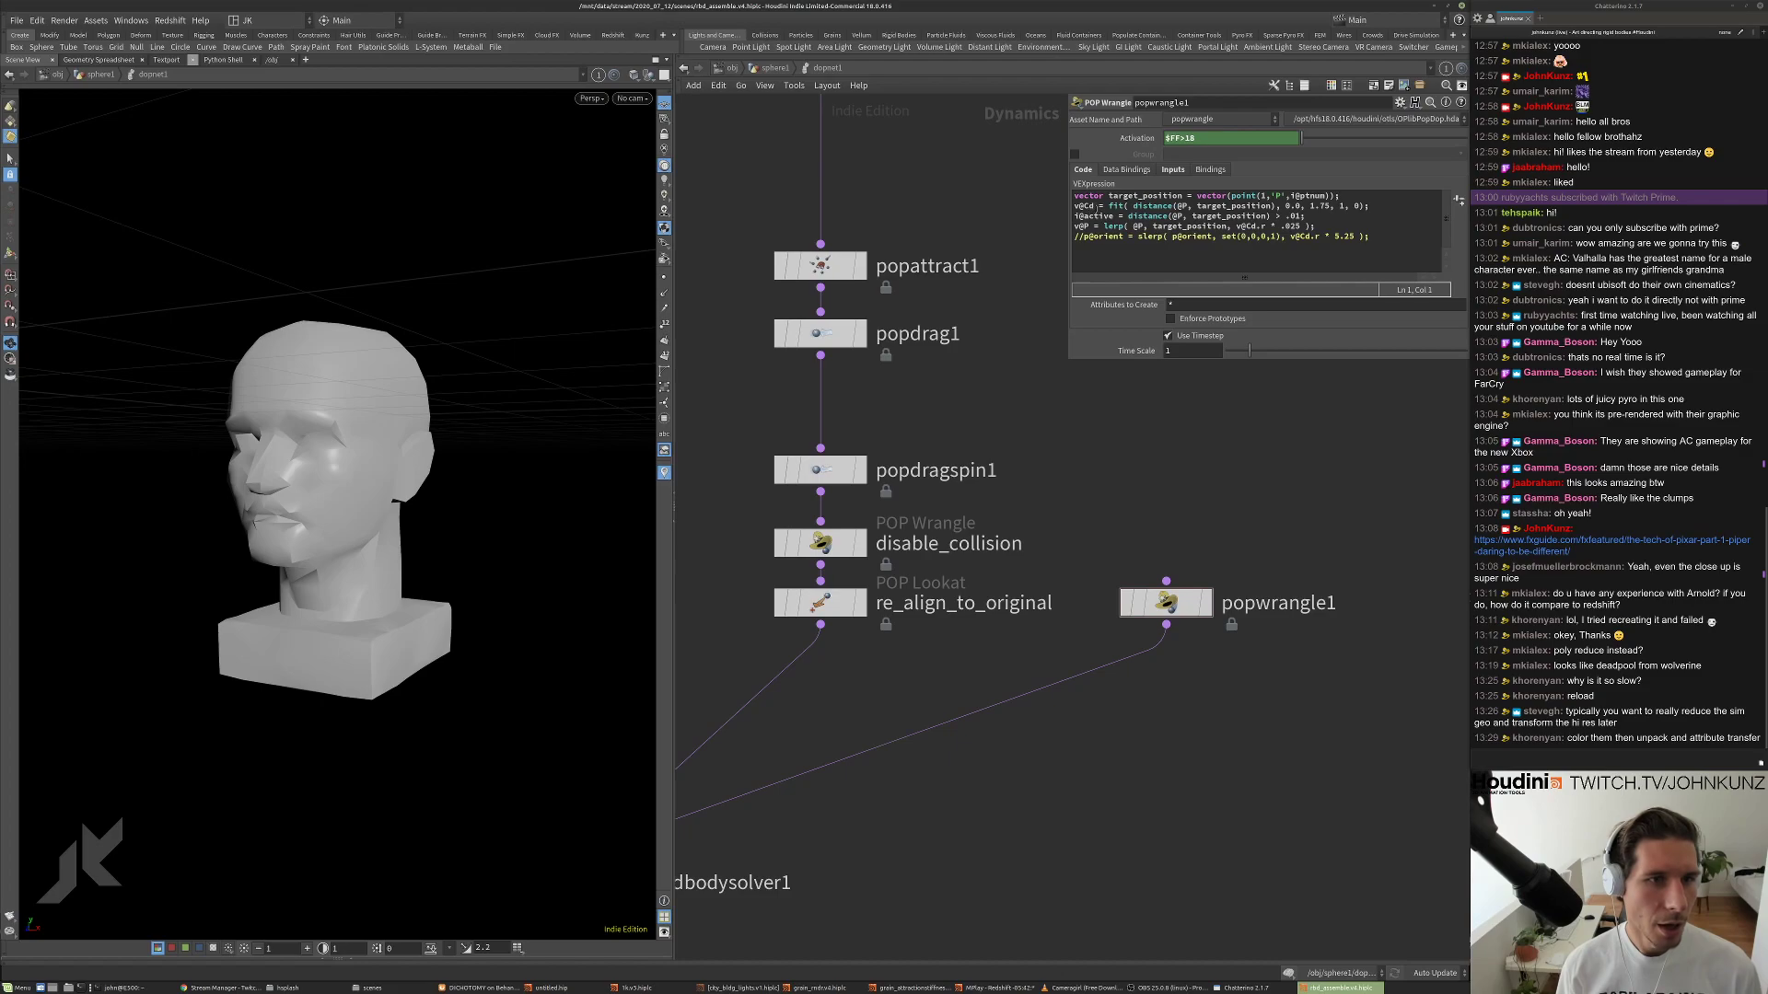
pyautogui.moveTo(1074, 207); pyautogui.dragTo(1381, 209)
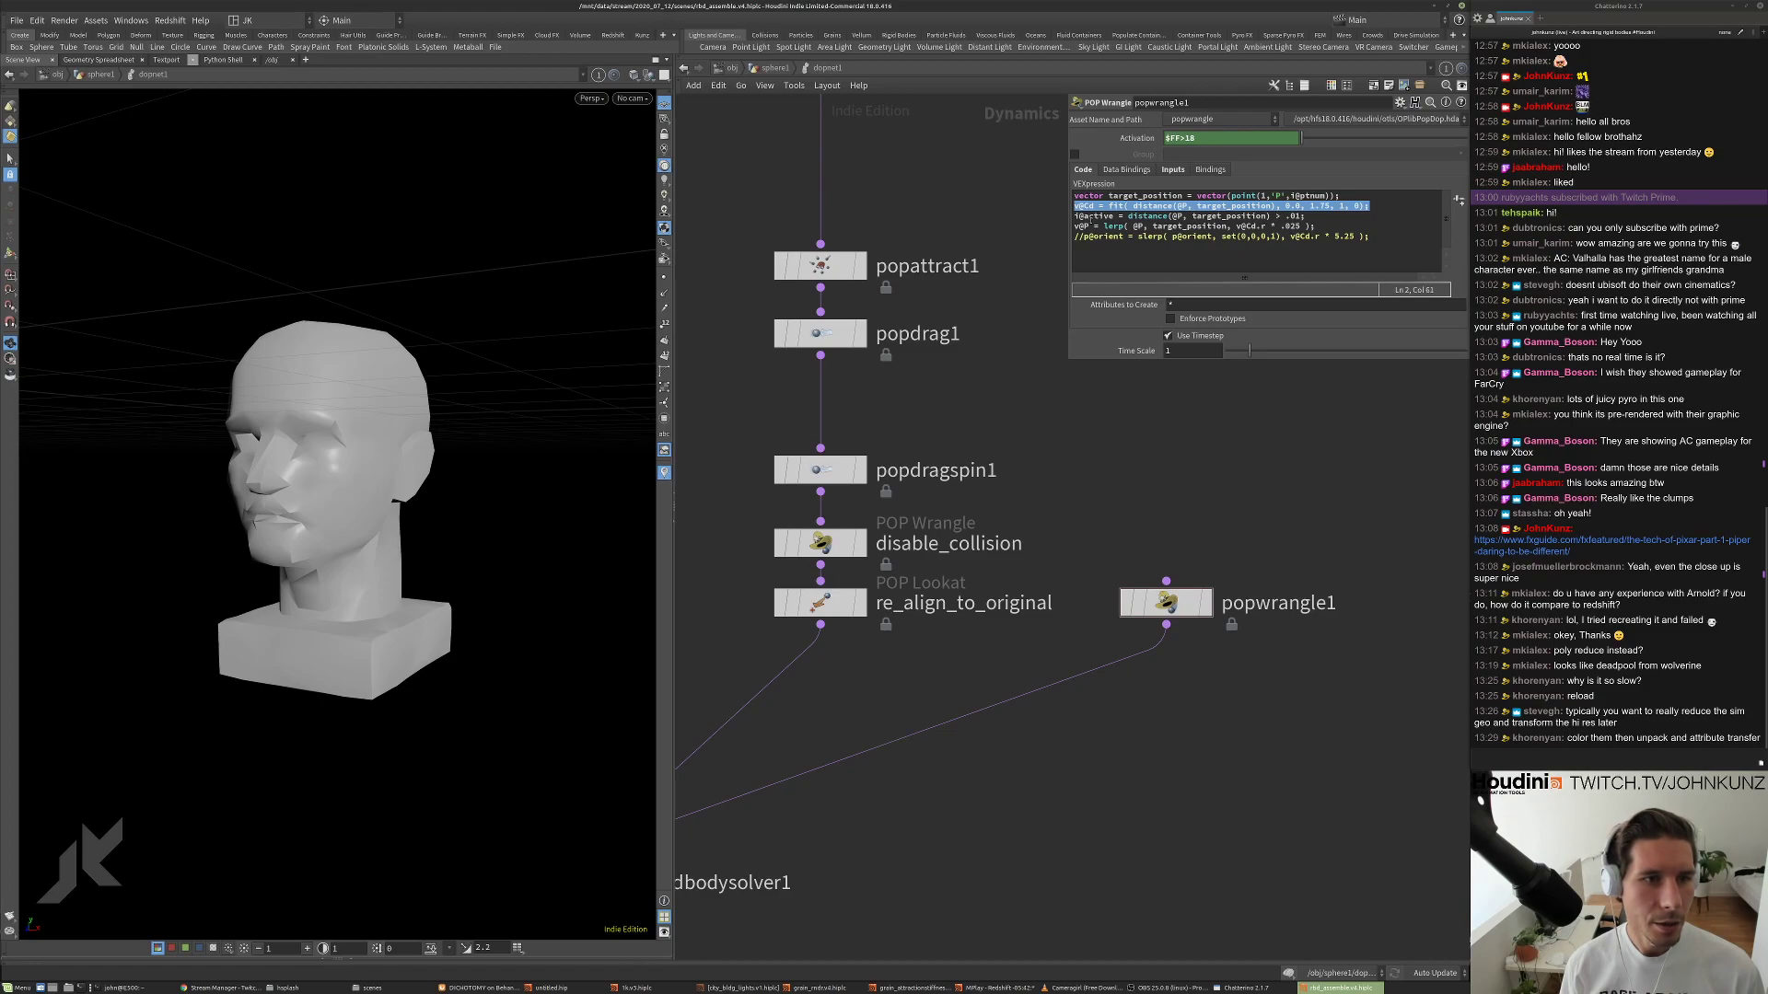
pyautogui.moveTo(1078, 215)
pyautogui.mouseDown()
pyautogui.moveTo(1113, 215)
pyautogui.moveTo(1073, 216)
pyautogui.mouseUp()
# Return to the sphere1 geometry network and read the rest-position lerp code in attribwrangle1.
pyautogui.press('u')
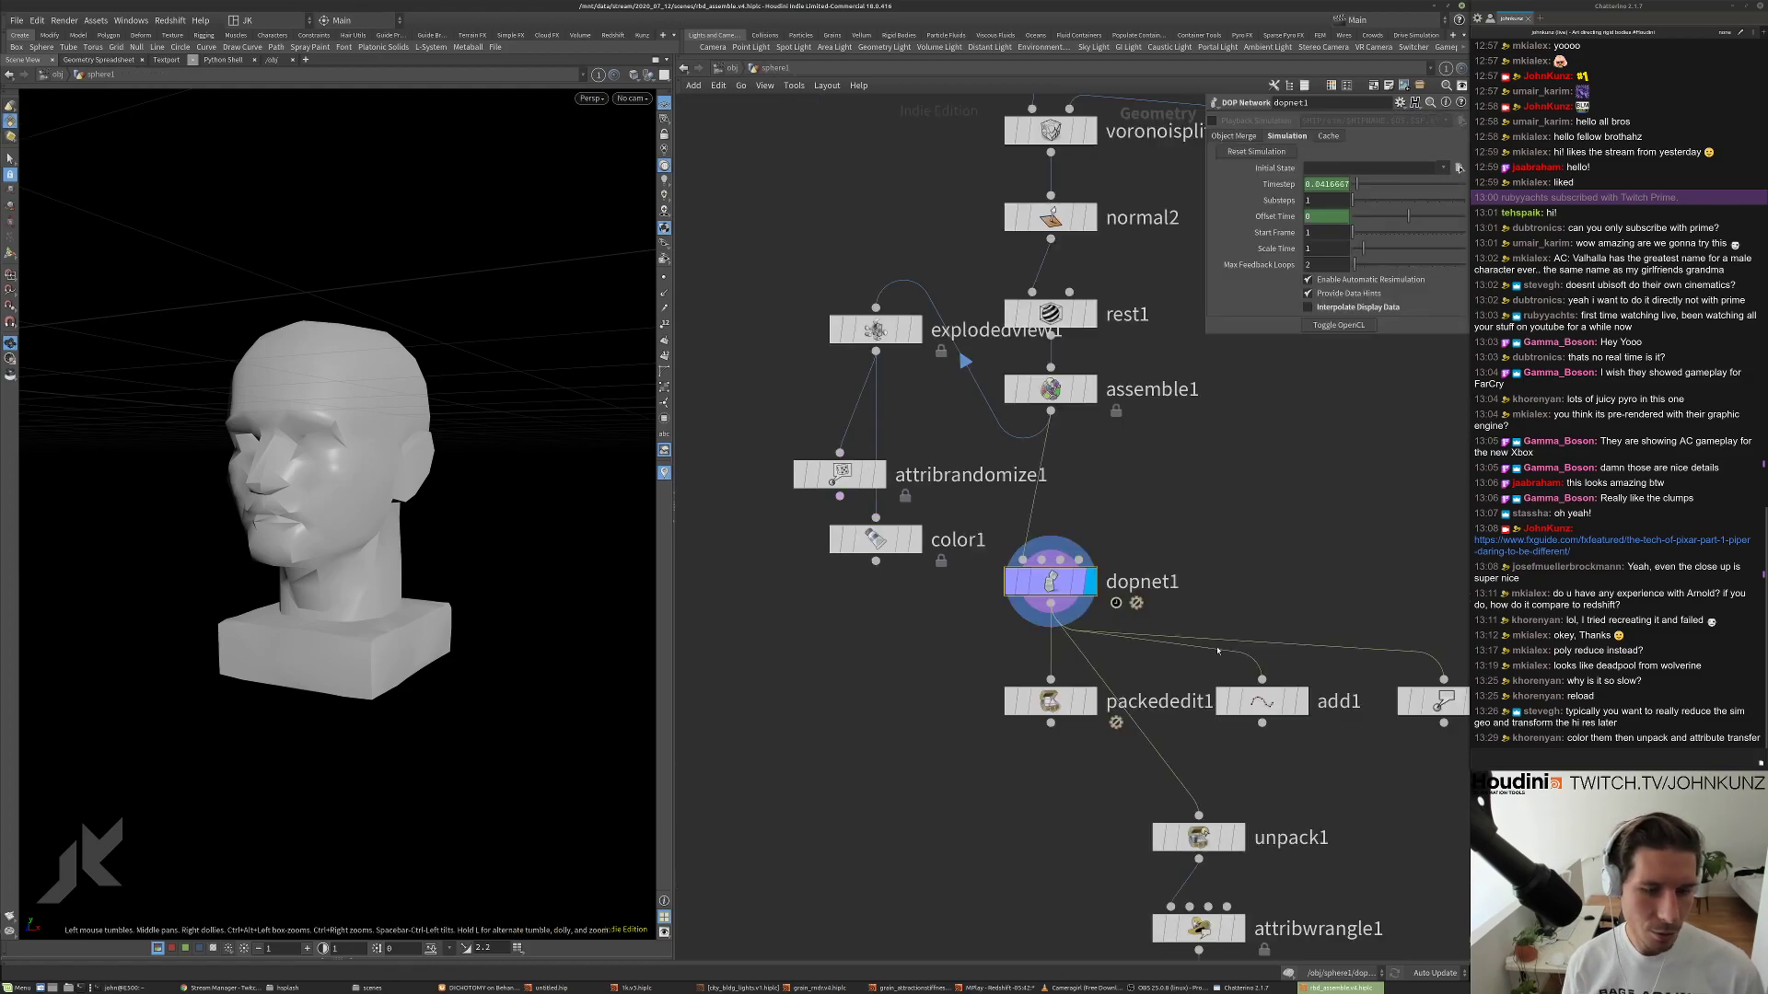
pyautogui.click(1153, 711)
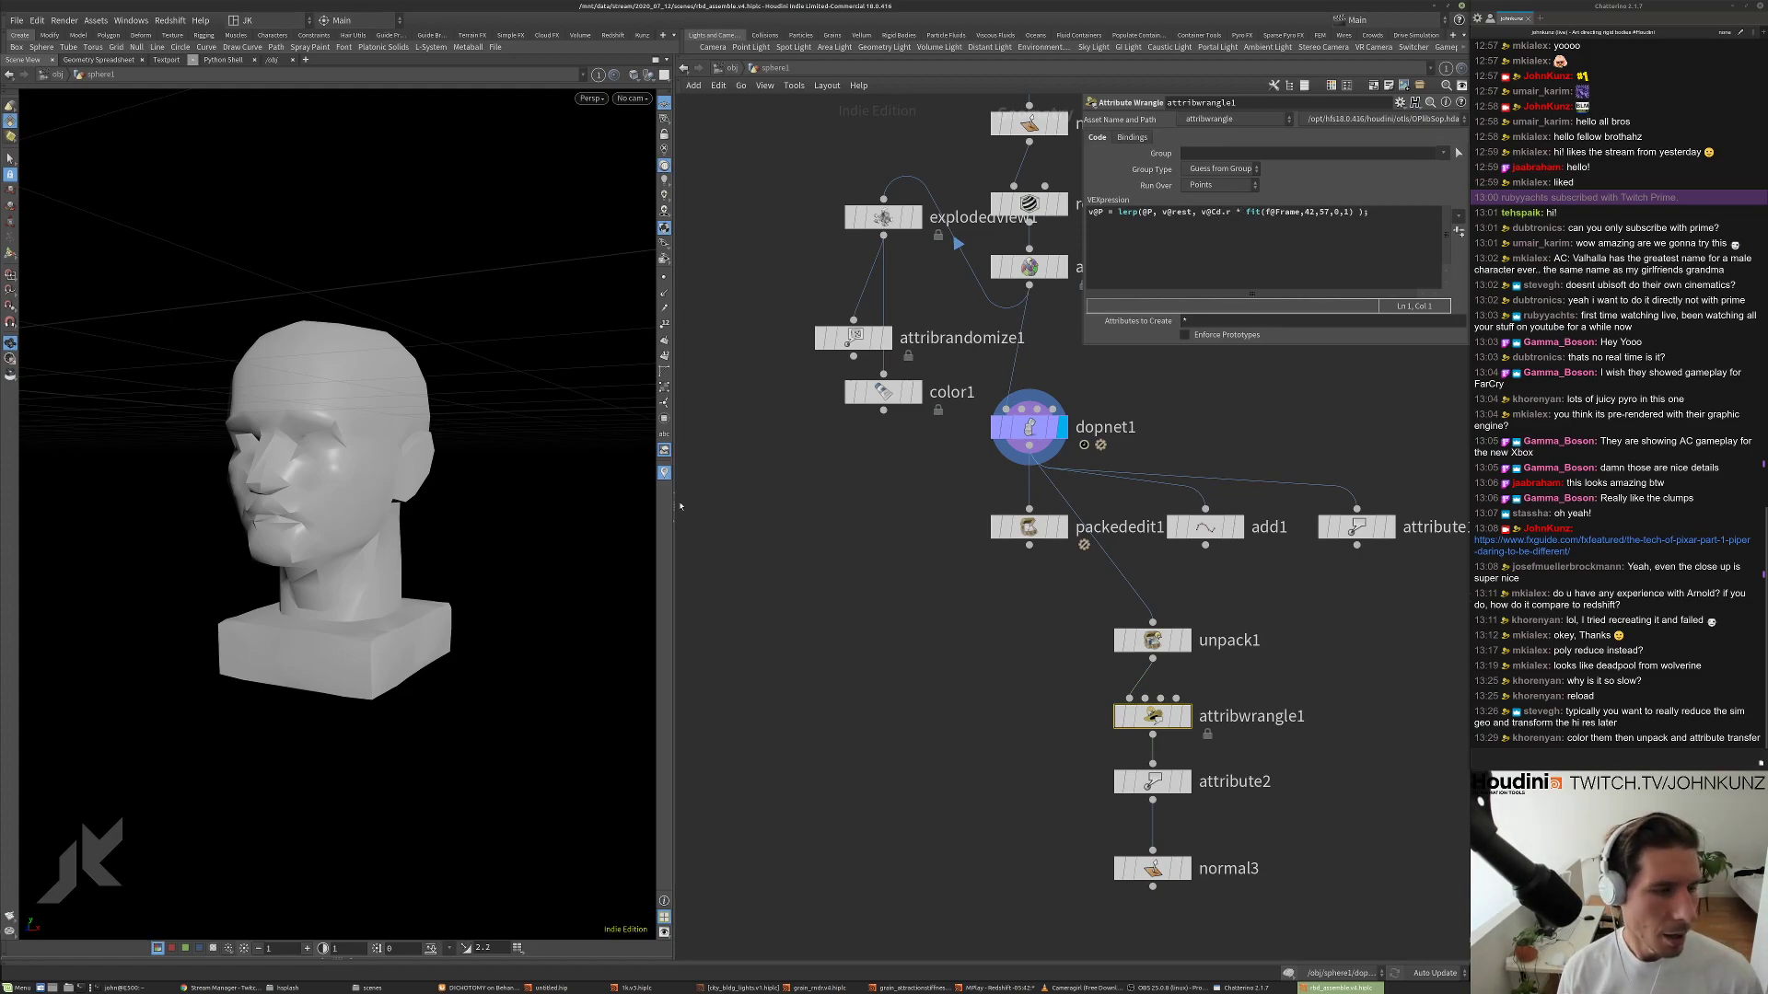
pyautogui.moveTo(455, 517); pyautogui.dragTo(381, 489)
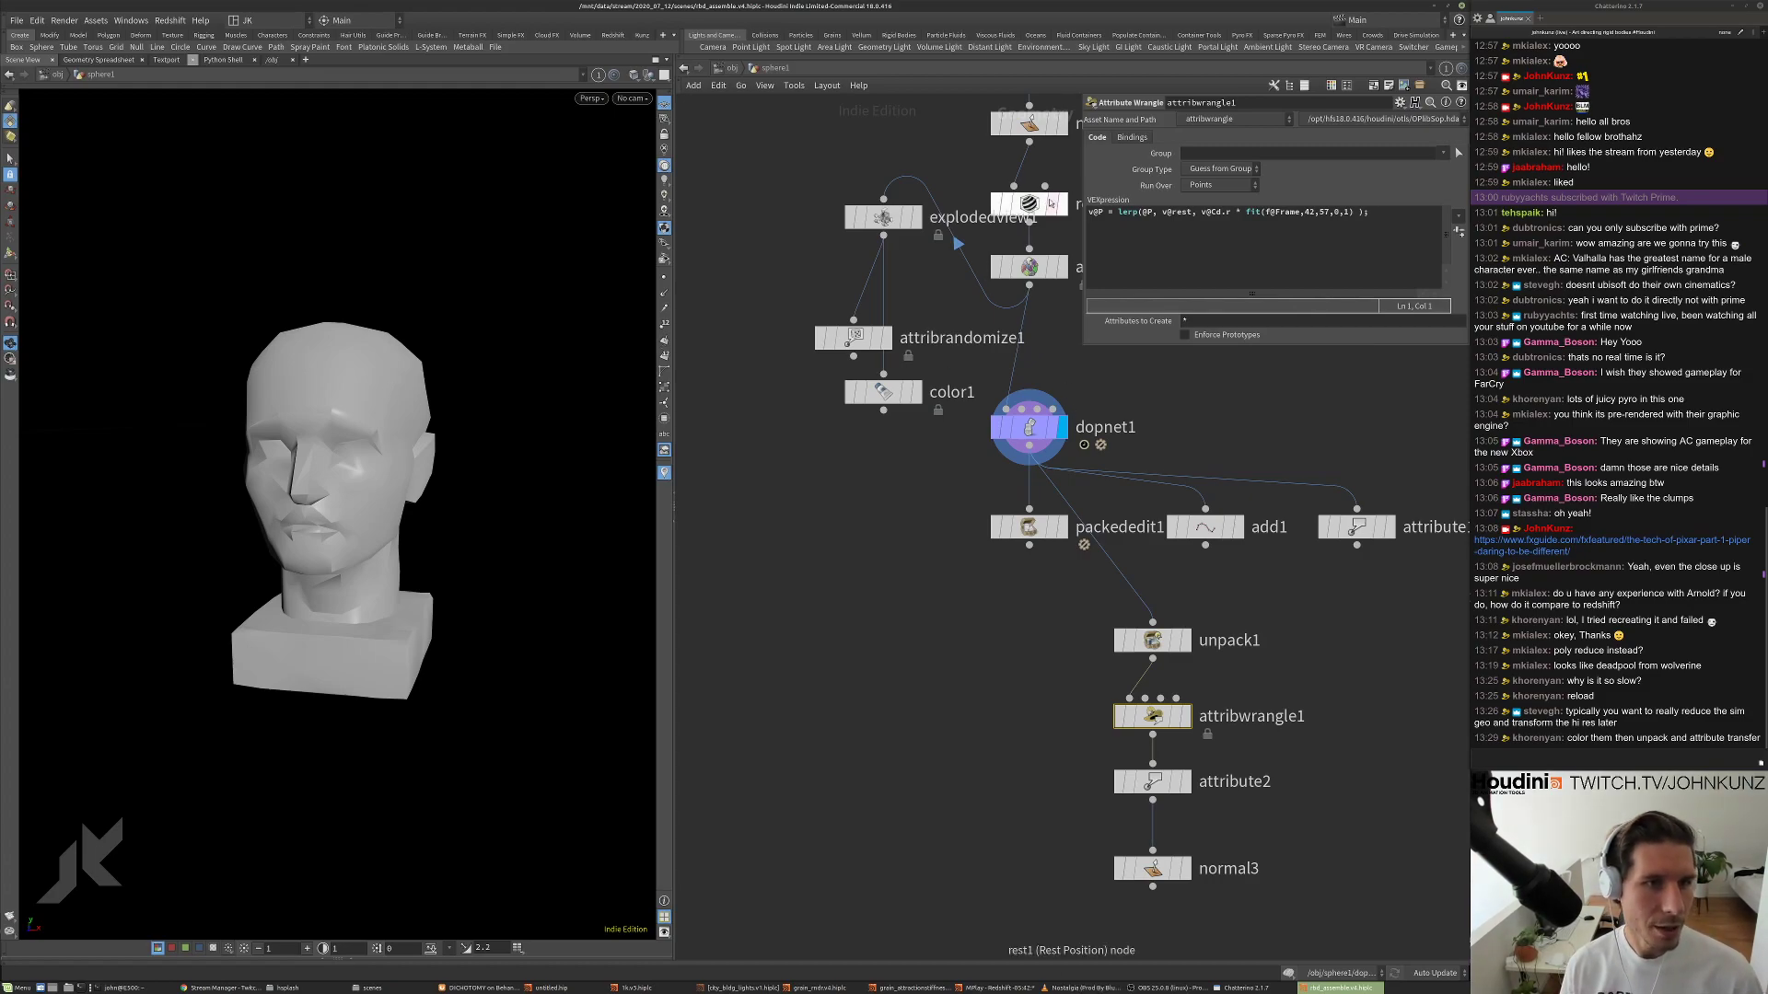
# Delete the unused side branches around dopnet1 and explodedview1, and line up the unpack1-to-normal3 chain beneath dopnet1.
pyautogui.scroll(-2, 975, 547)
pyautogui.moveTo(1361, 559); pyautogui.dragTo(876, 208)
pyautogui.press('Delete')
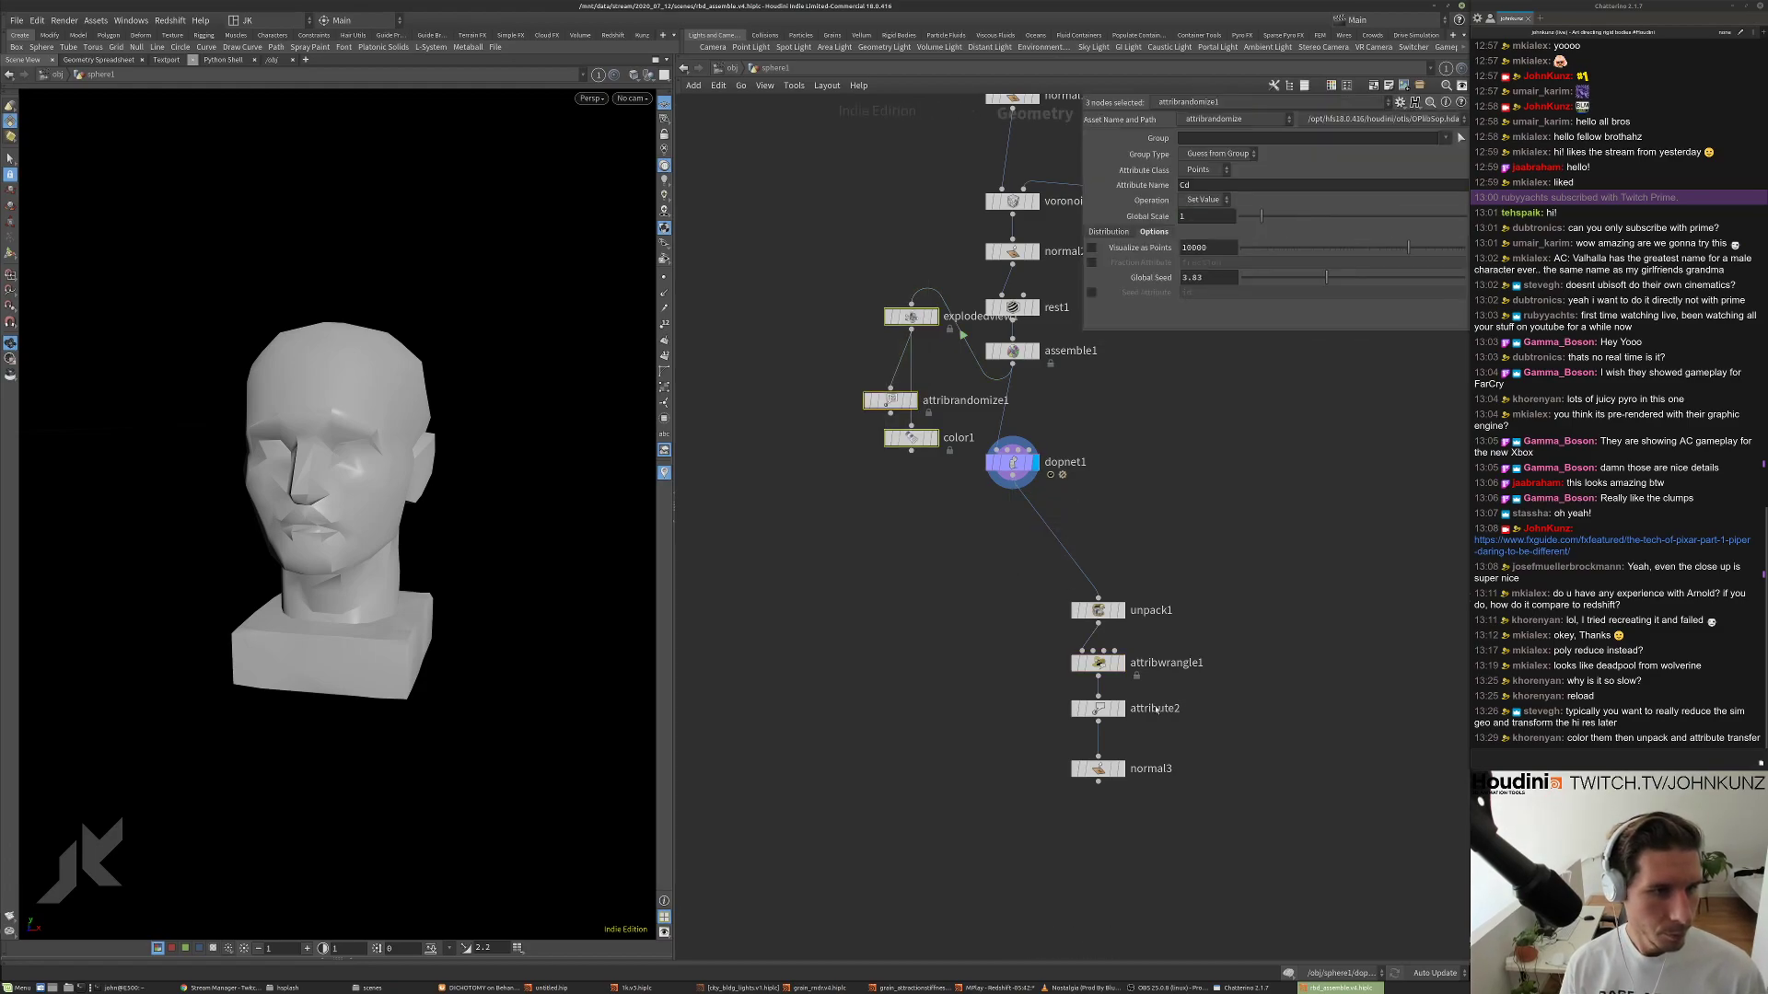
pyautogui.press('Delete')
pyautogui.moveTo(1188, 791); pyautogui.dragTo(1012, 560)
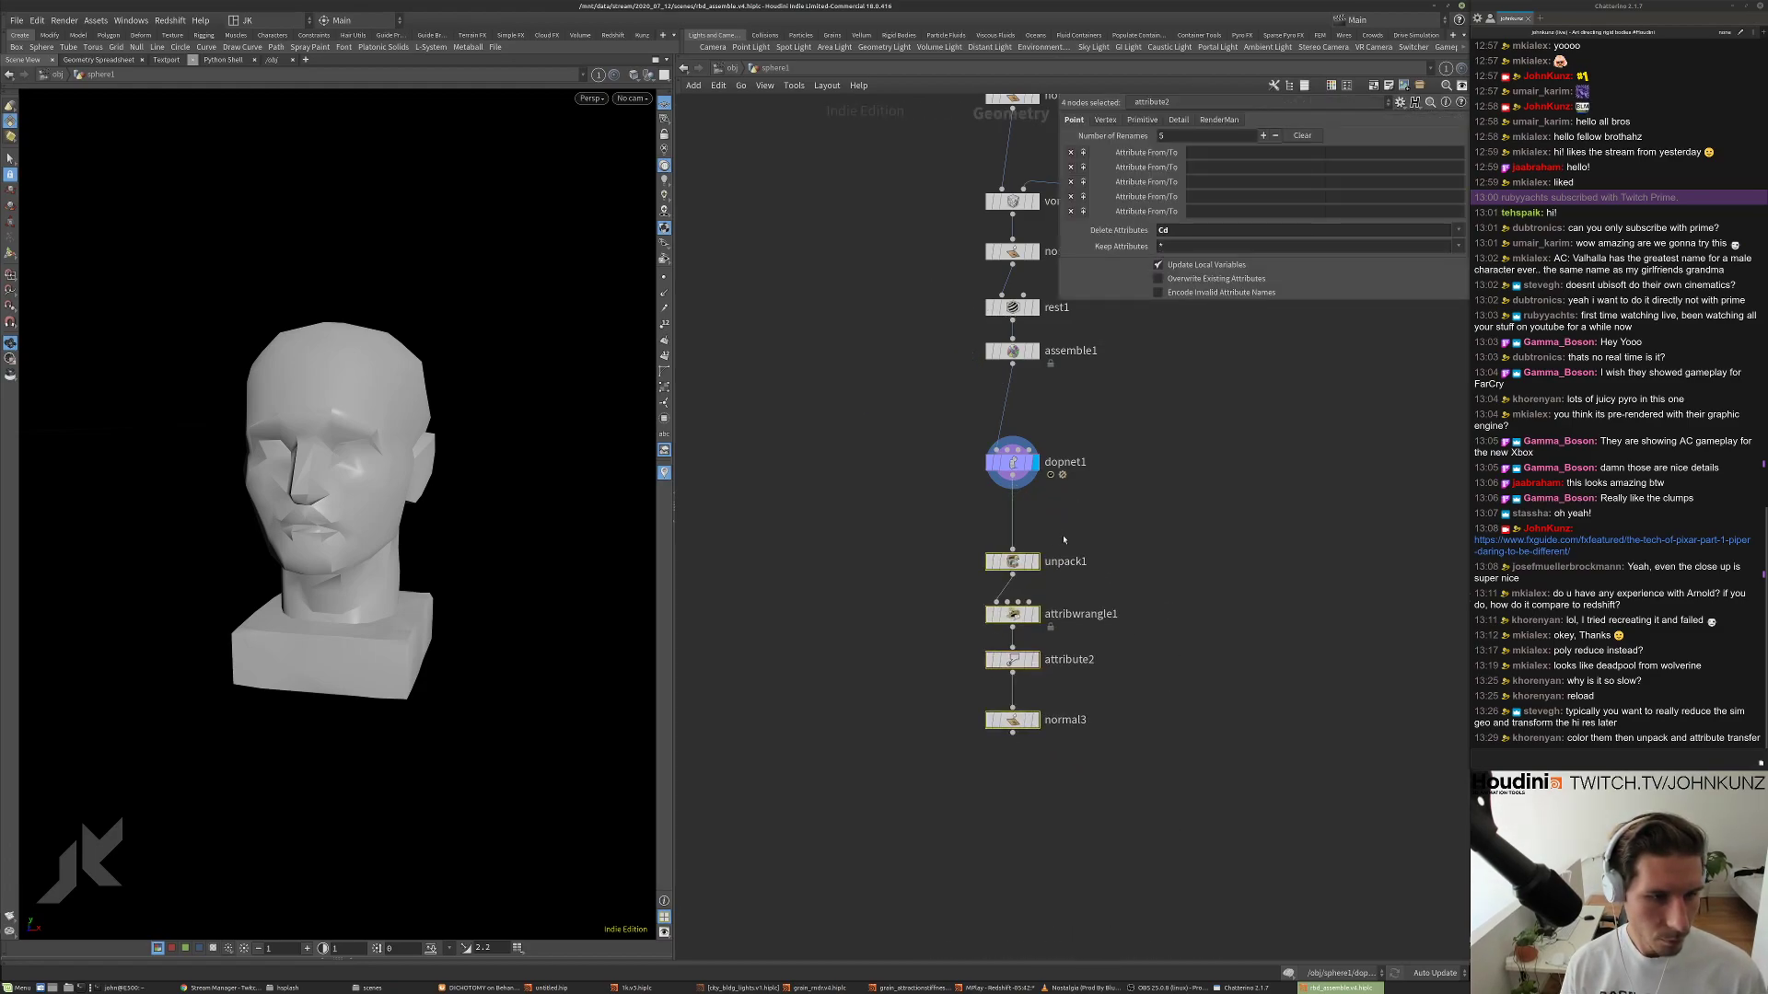
pyautogui.click(1062, 542)
# Create an Add node fed by dopnet1, set it to delete geometry but keep the points, and display it.
pyautogui.scroll(2, 1068, 534)
pyautogui.press('Tab')
pyautogui.write('ad')
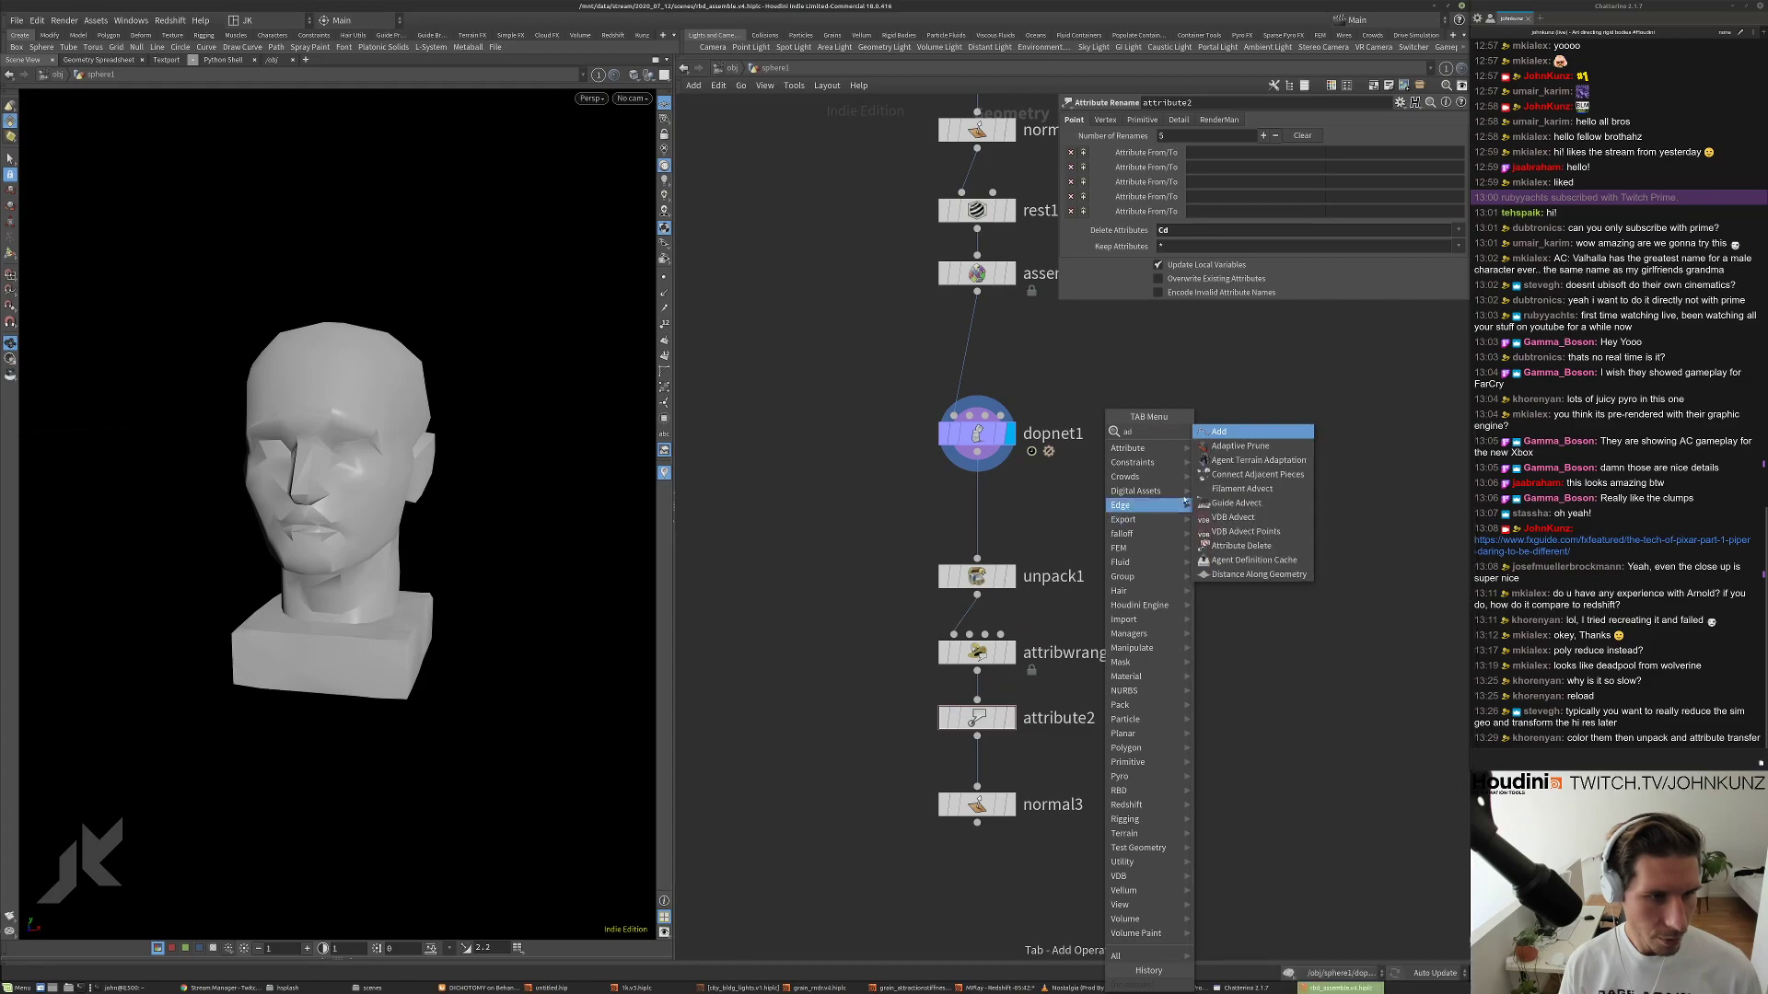
pyautogui.click(1264, 435)
pyautogui.click(1196, 513)
pyautogui.moveTo(1197, 494); pyautogui.dragTo(977, 452)
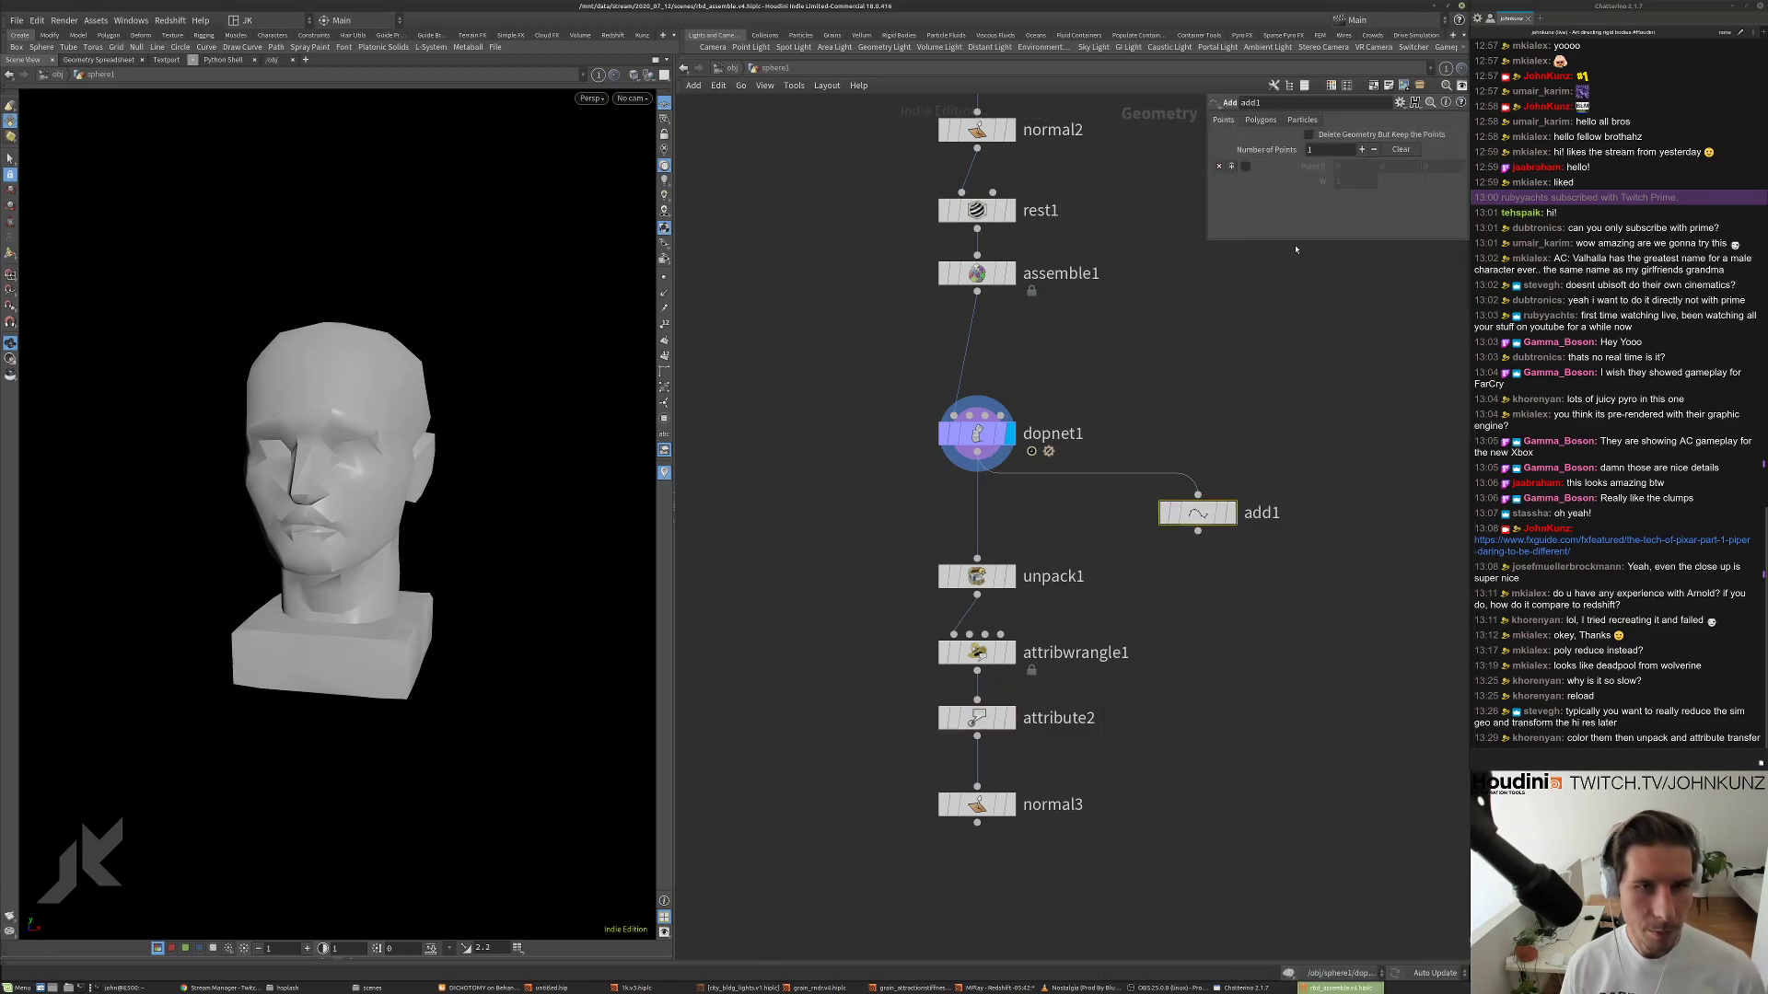
pyautogui.click(1335, 135)
pyautogui.click(1231, 512)
pyautogui.moveTo(361, 431); pyautogui.dragTo(323, 435)
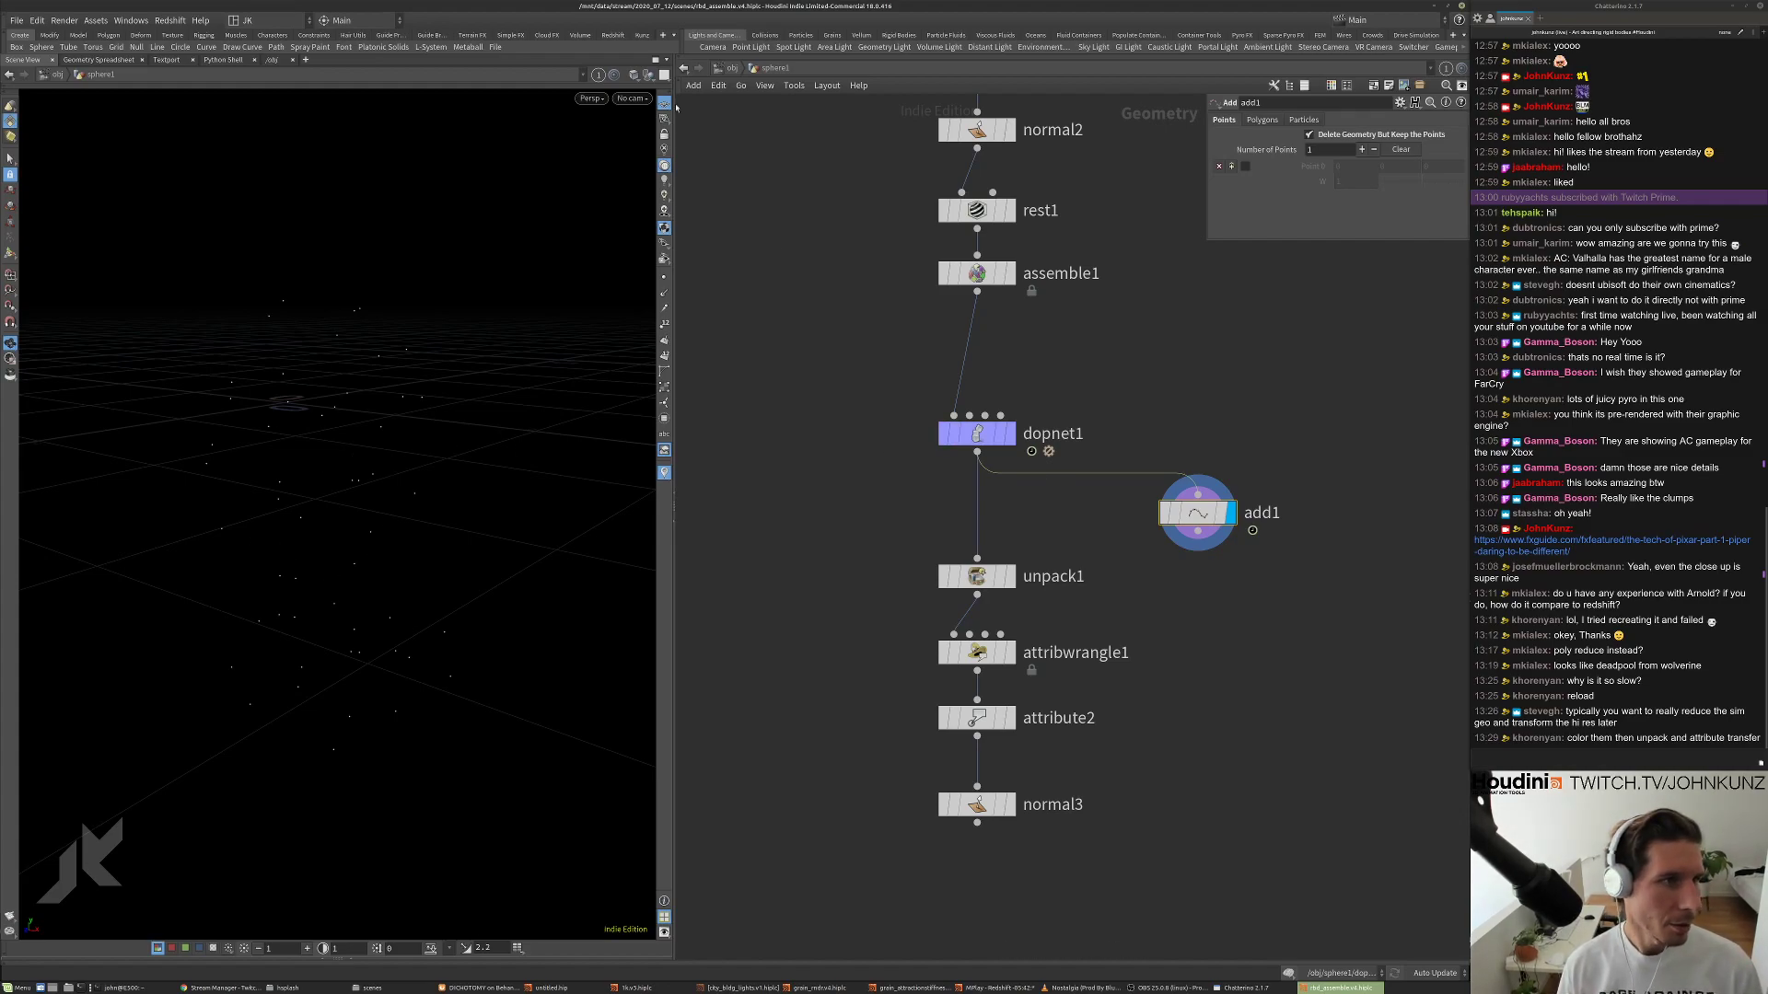
# Pin the scene view to the geometry level and enter dopnet1 while keeping the add1 points in view.
pyautogui.click(597, 74)
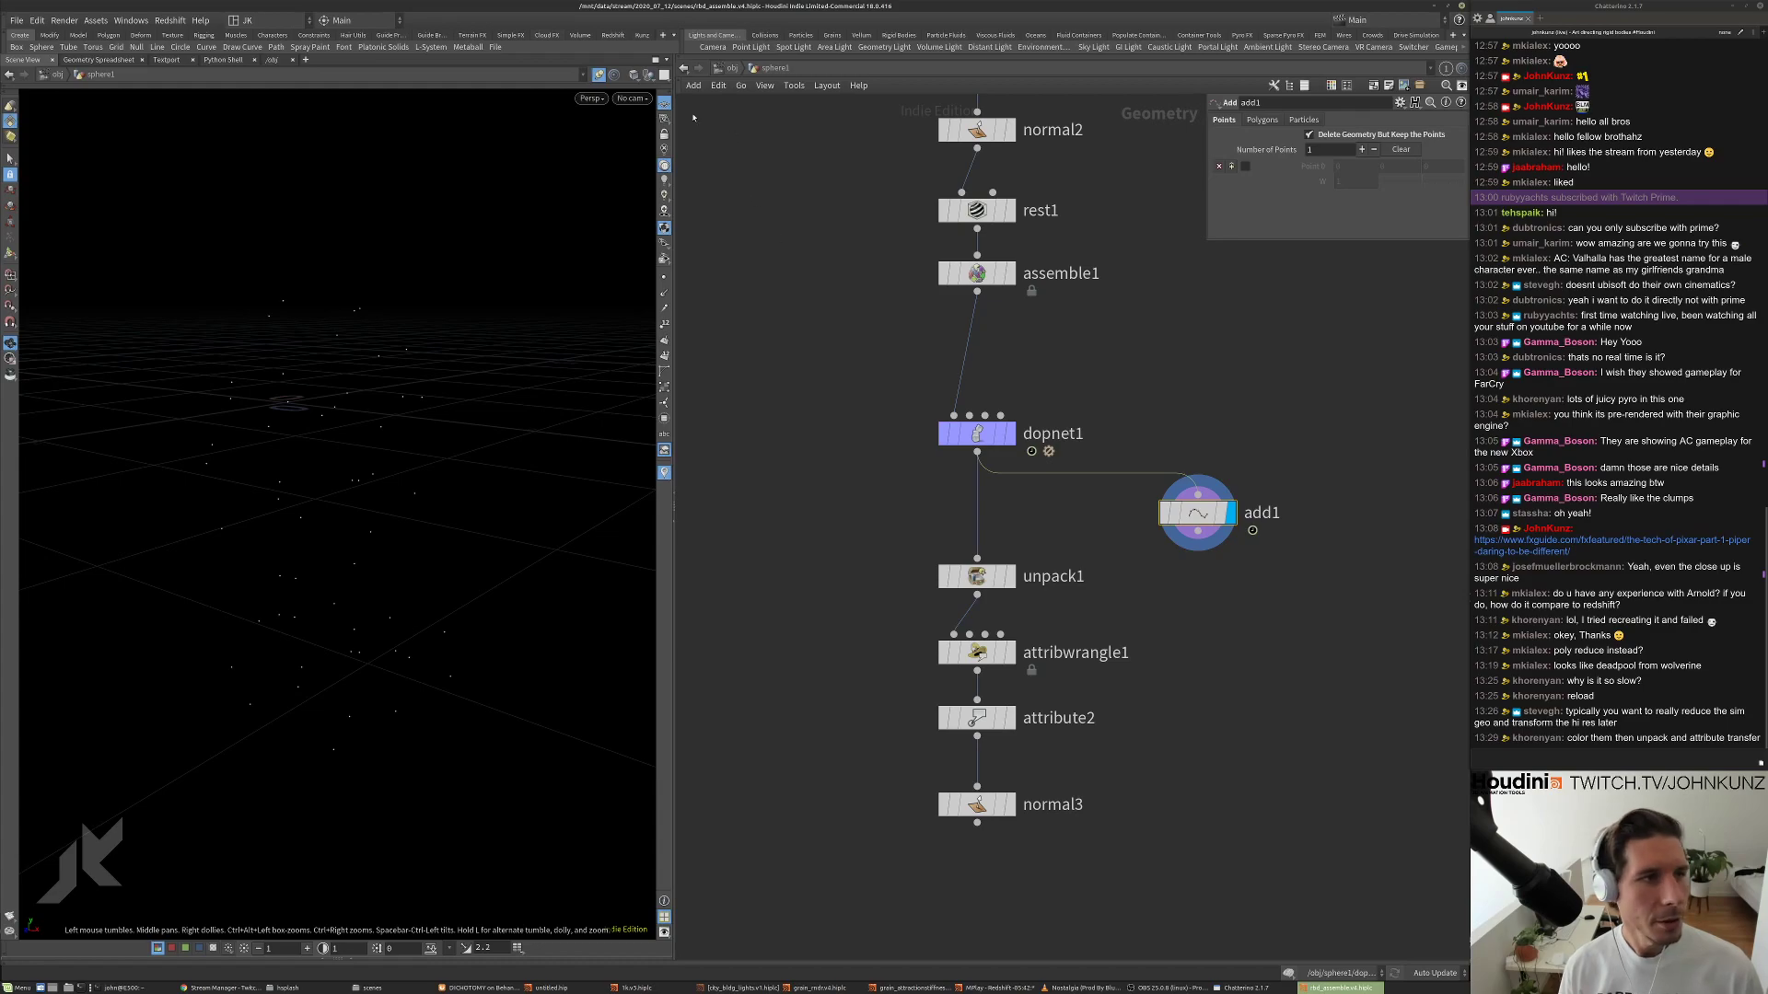
pyautogui.doubleClick(976, 432)
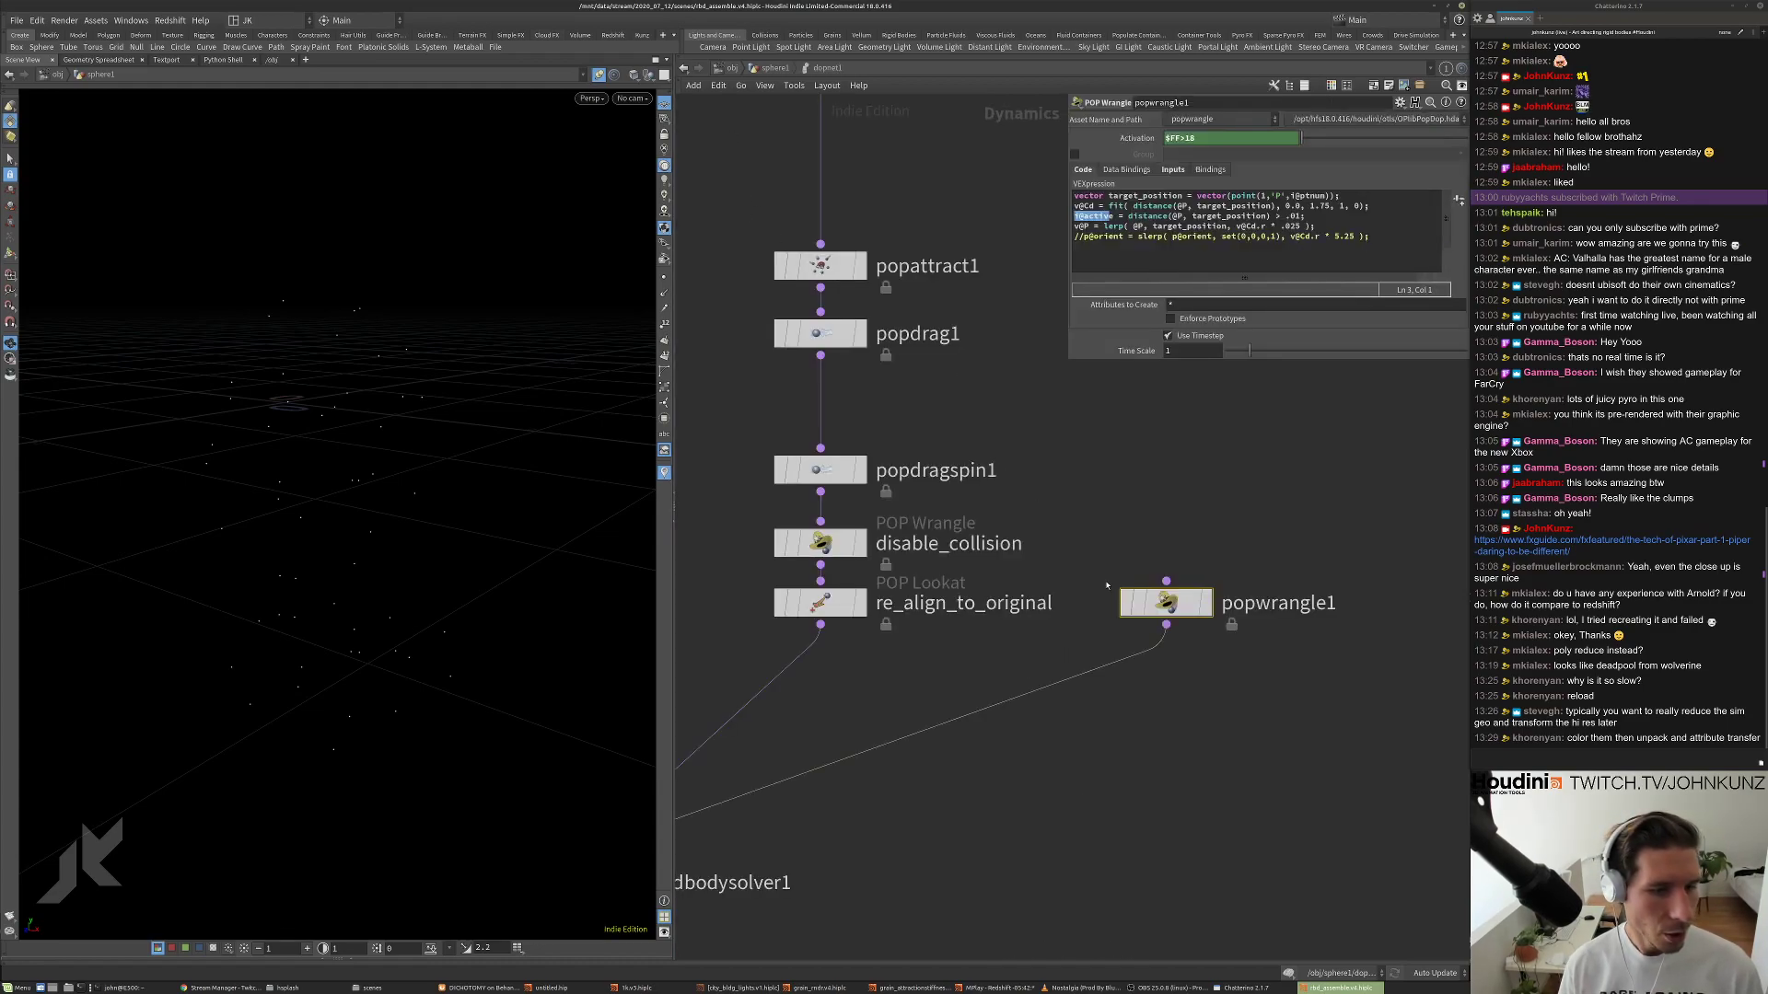
pyautogui.scroll(-2, 1176, 533)
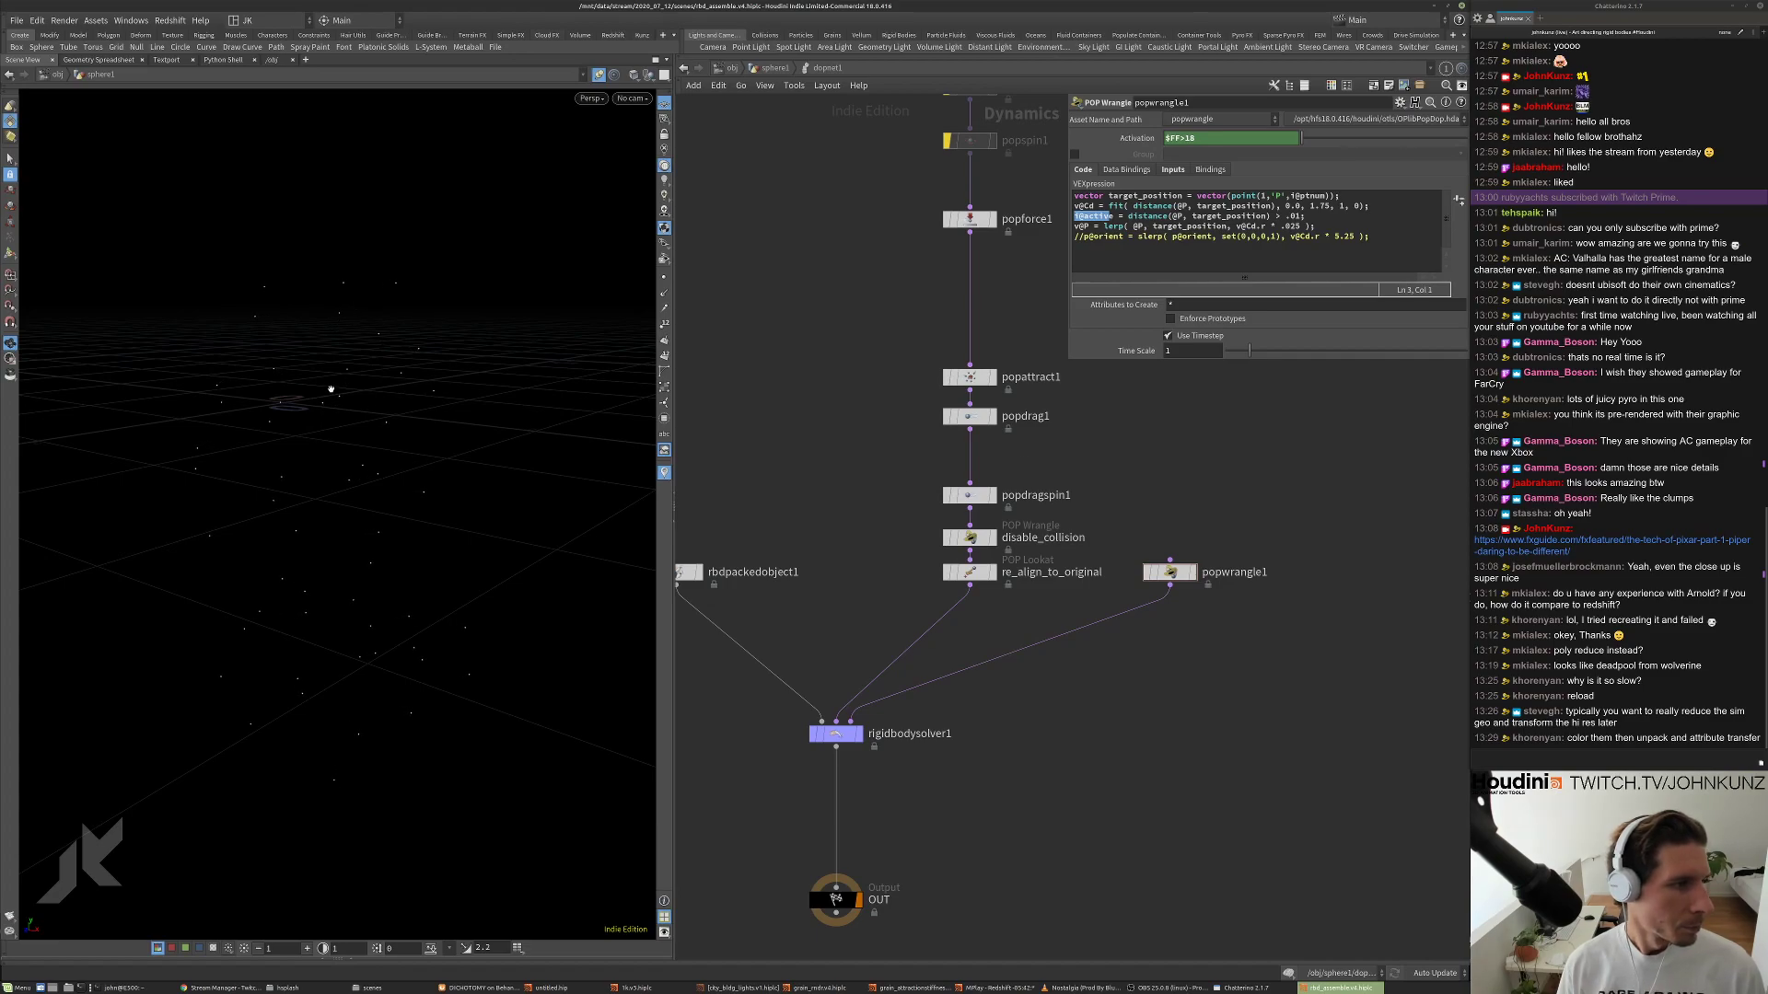
pyautogui.moveTo(433, 404); pyautogui.dragTo(395, 483)
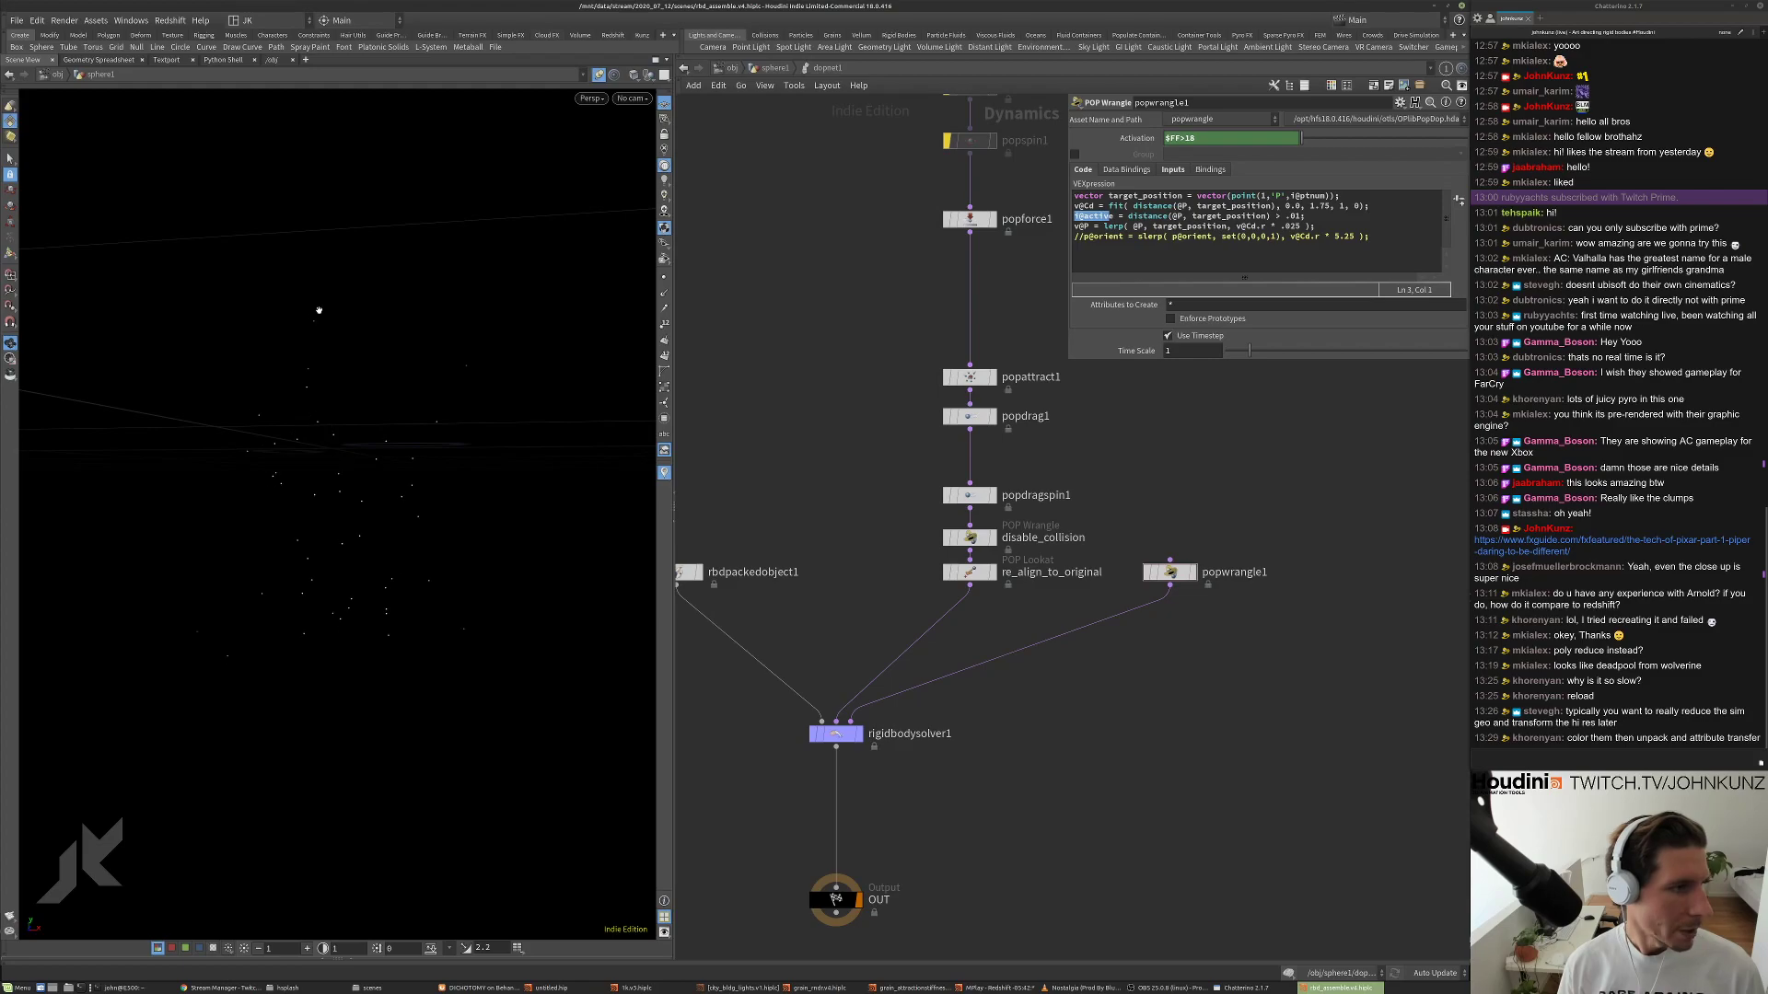
# Rename the popwrangle1 node as set_Cd_mask.
pyautogui.scroll(3, 1217, 579)
pyautogui.doubleClick(1219, 573)
pyautogui.write('Set_Cd_mask')
pyautogui.press('Return')
pyautogui.scroll(-2, 1220, 576)
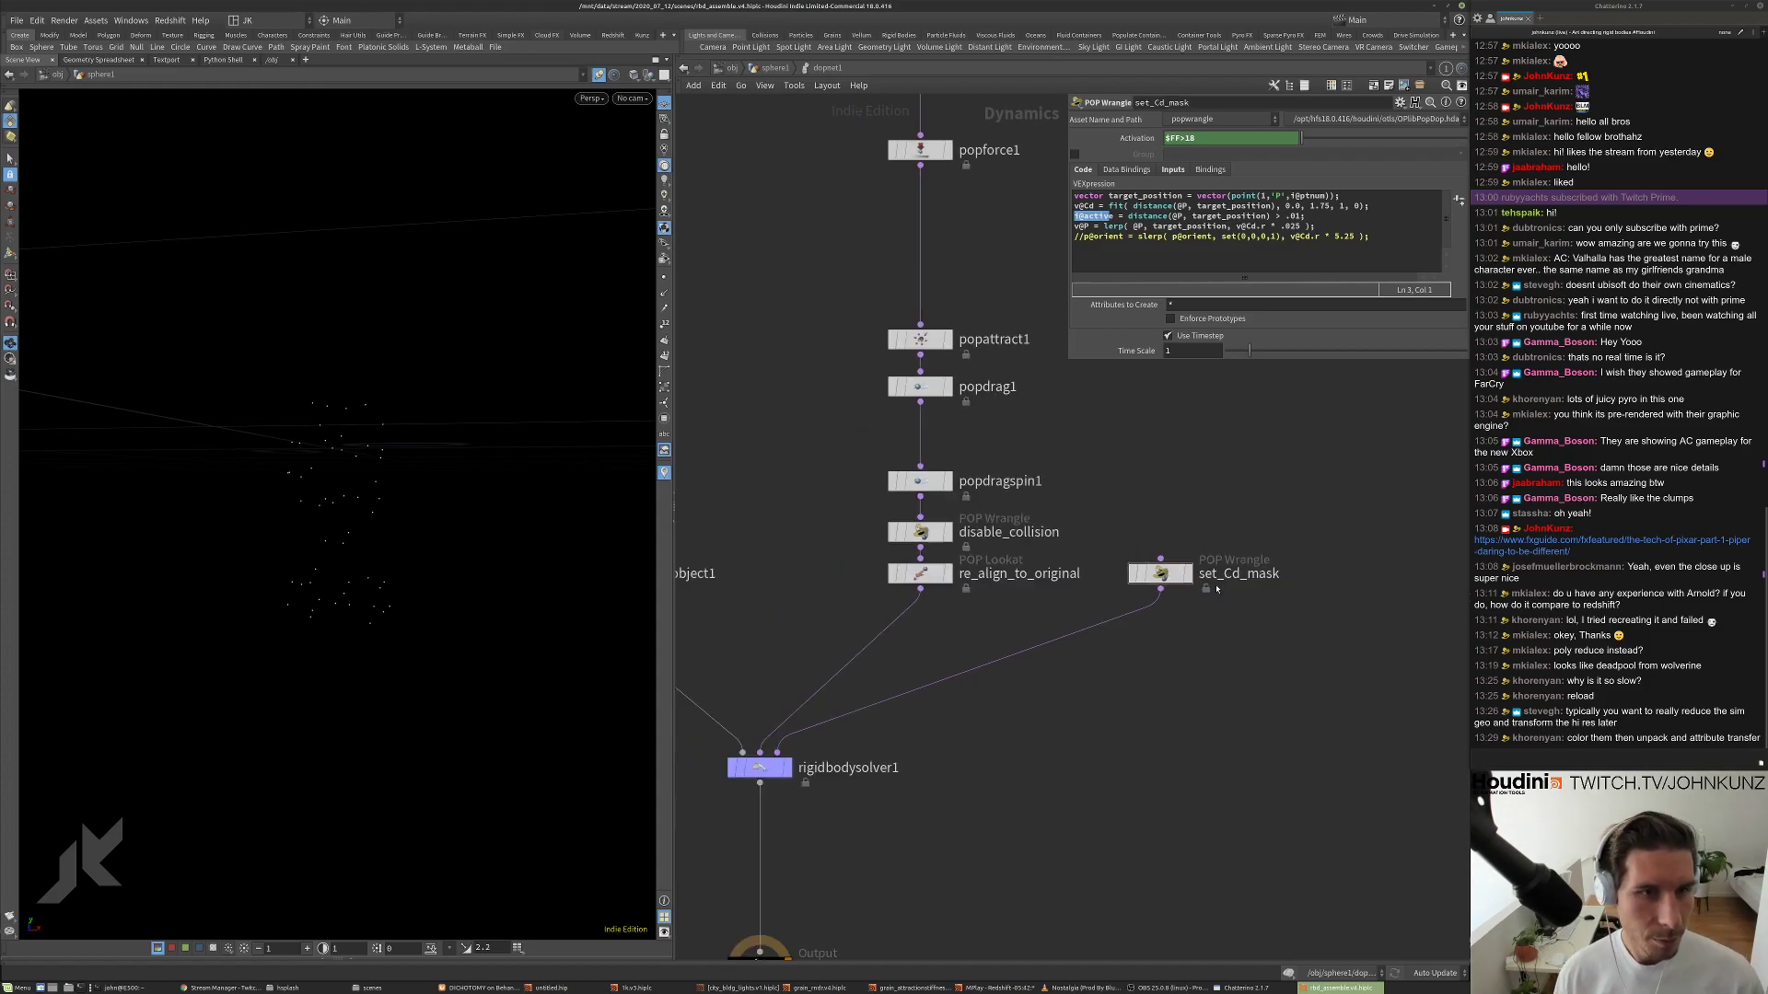
# Return to the geometry network, display dopnet1's result, and reveal the playbar to review the simulation's frames.
pyautogui.click(768, 68)
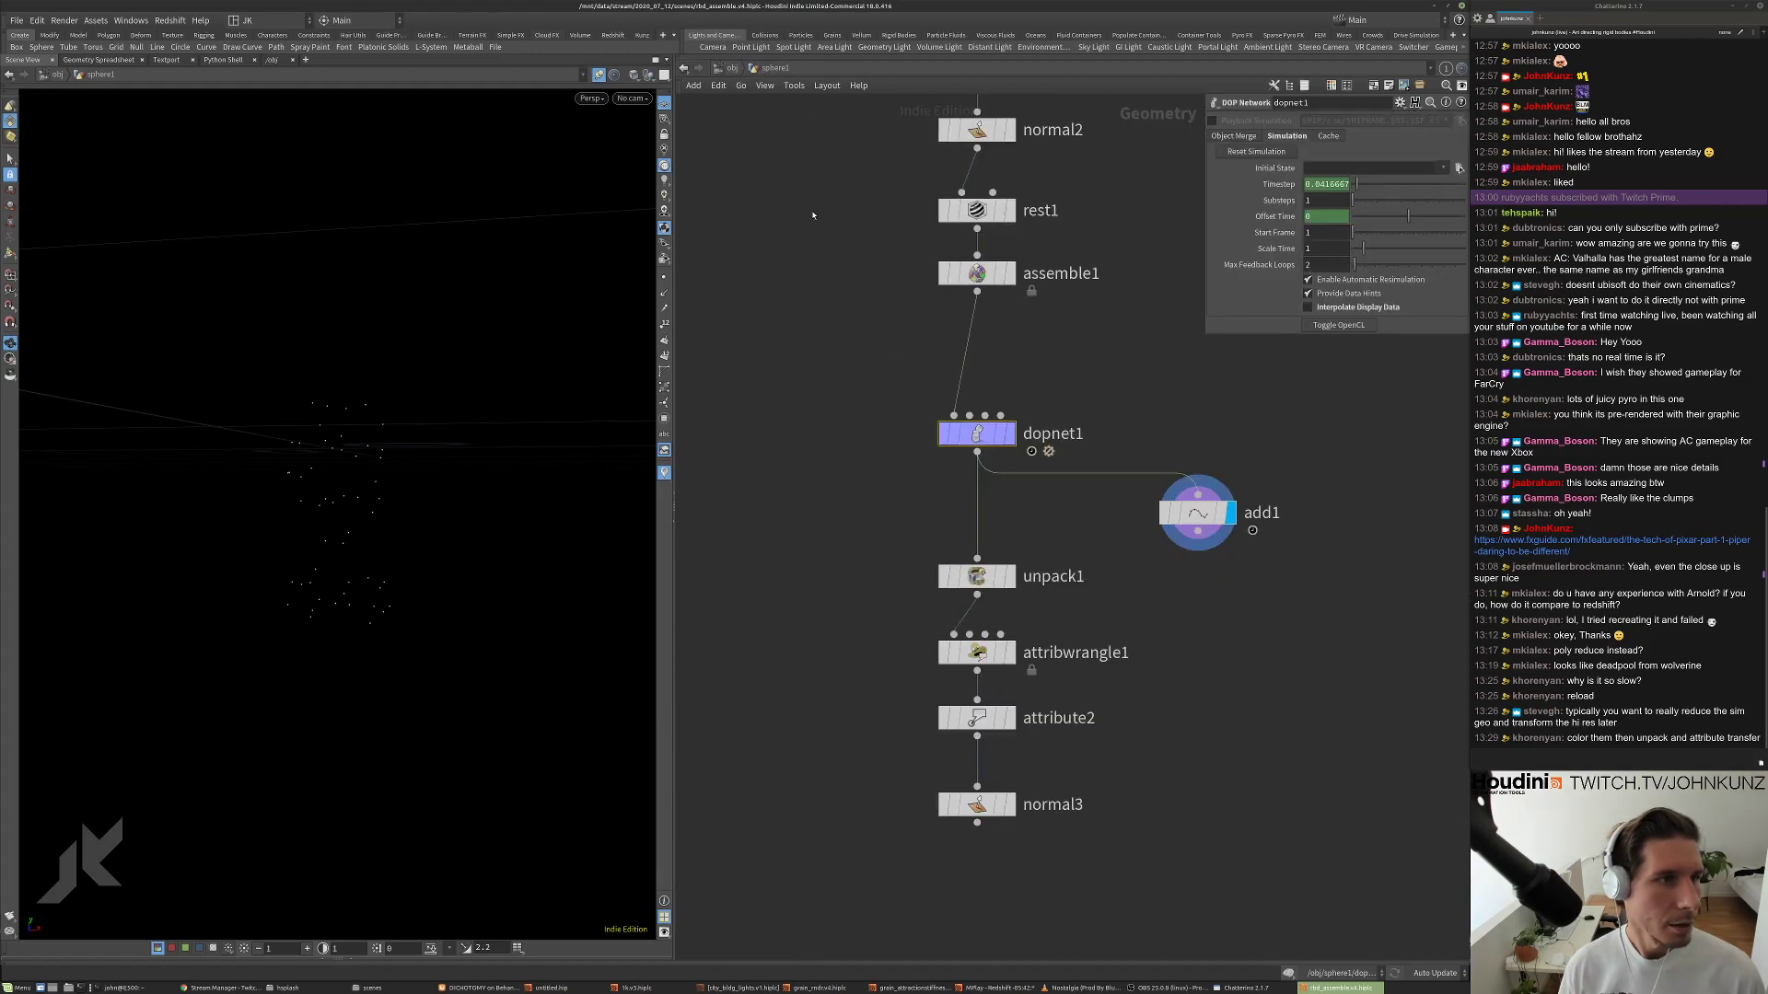
pyautogui.click(1010, 433)
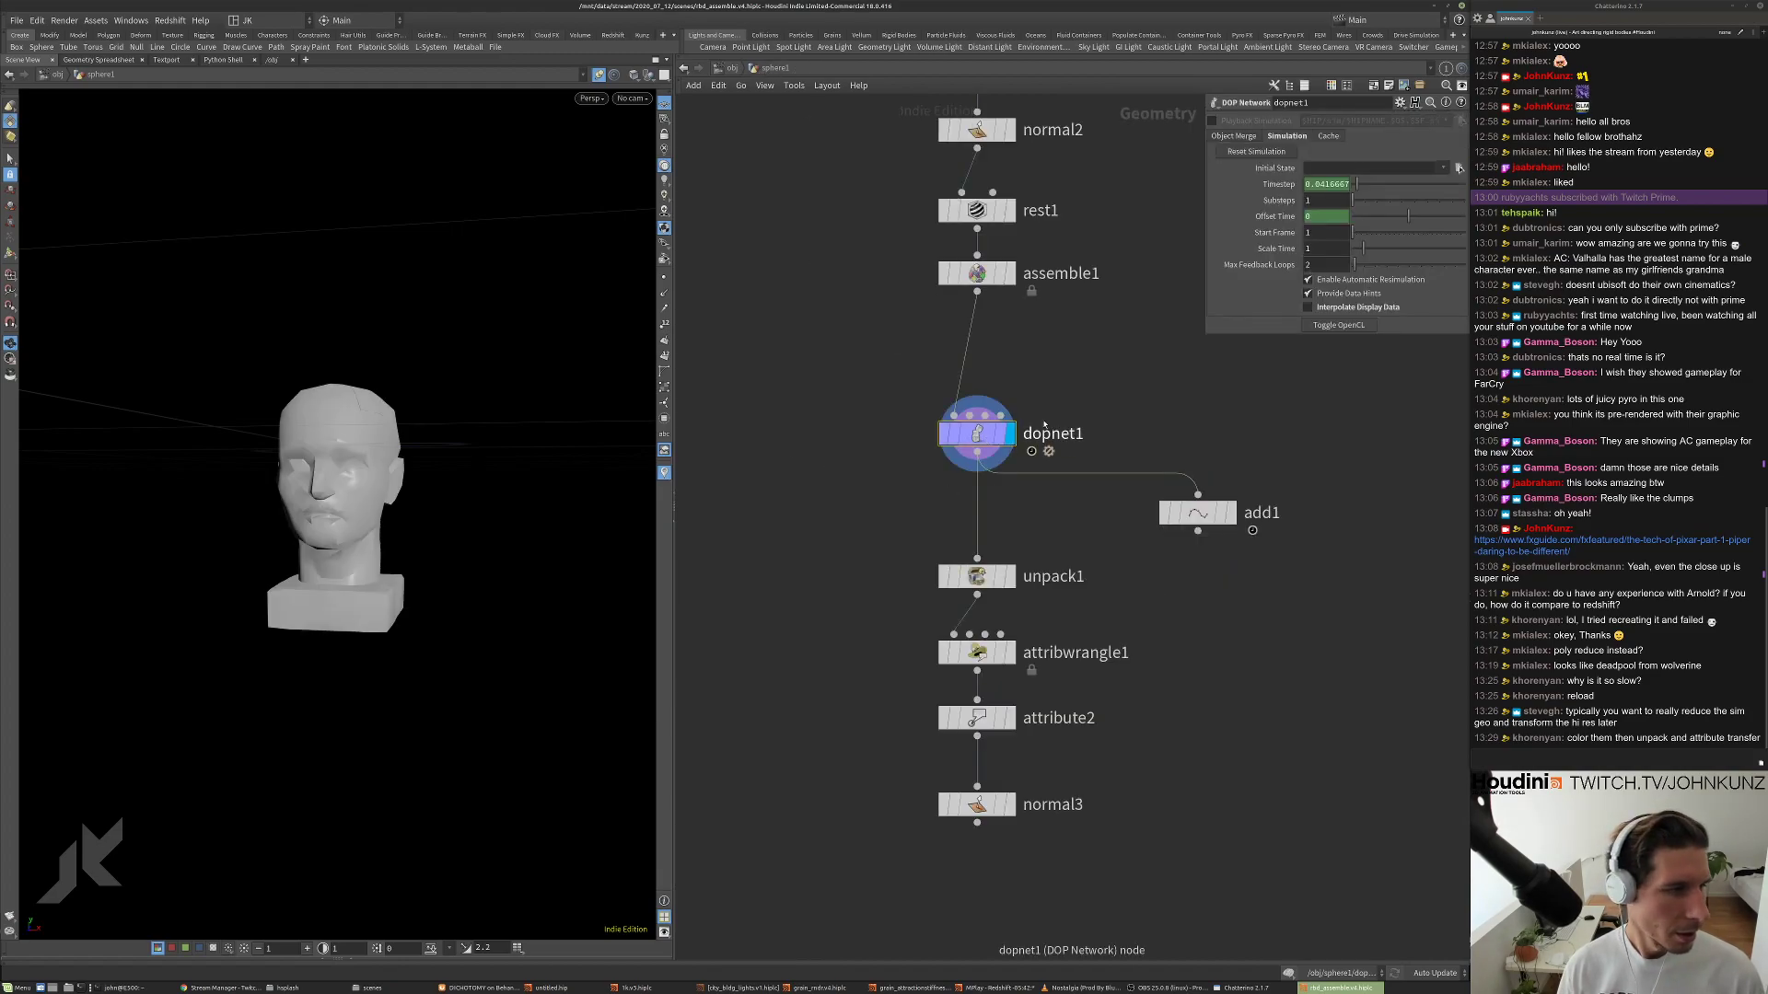
pyautogui.moveTo(324, 467); pyautogui.dragTo(330, 479)
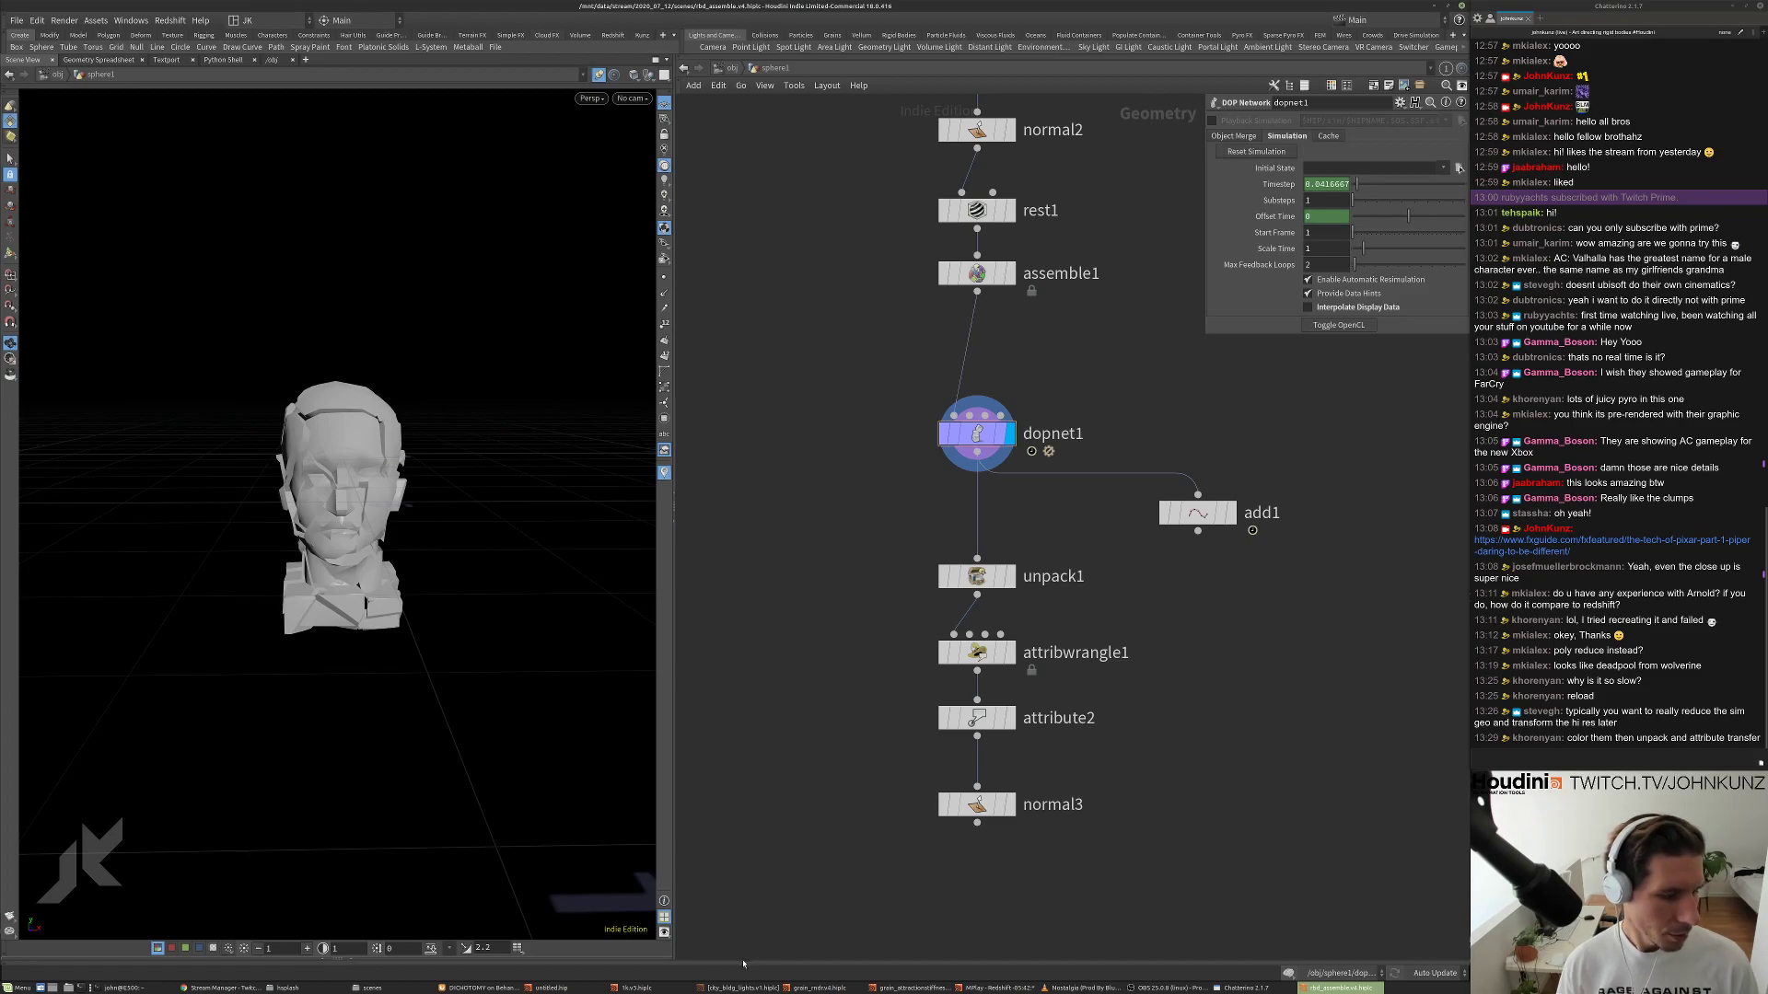
pyautogui.click(740, 963)
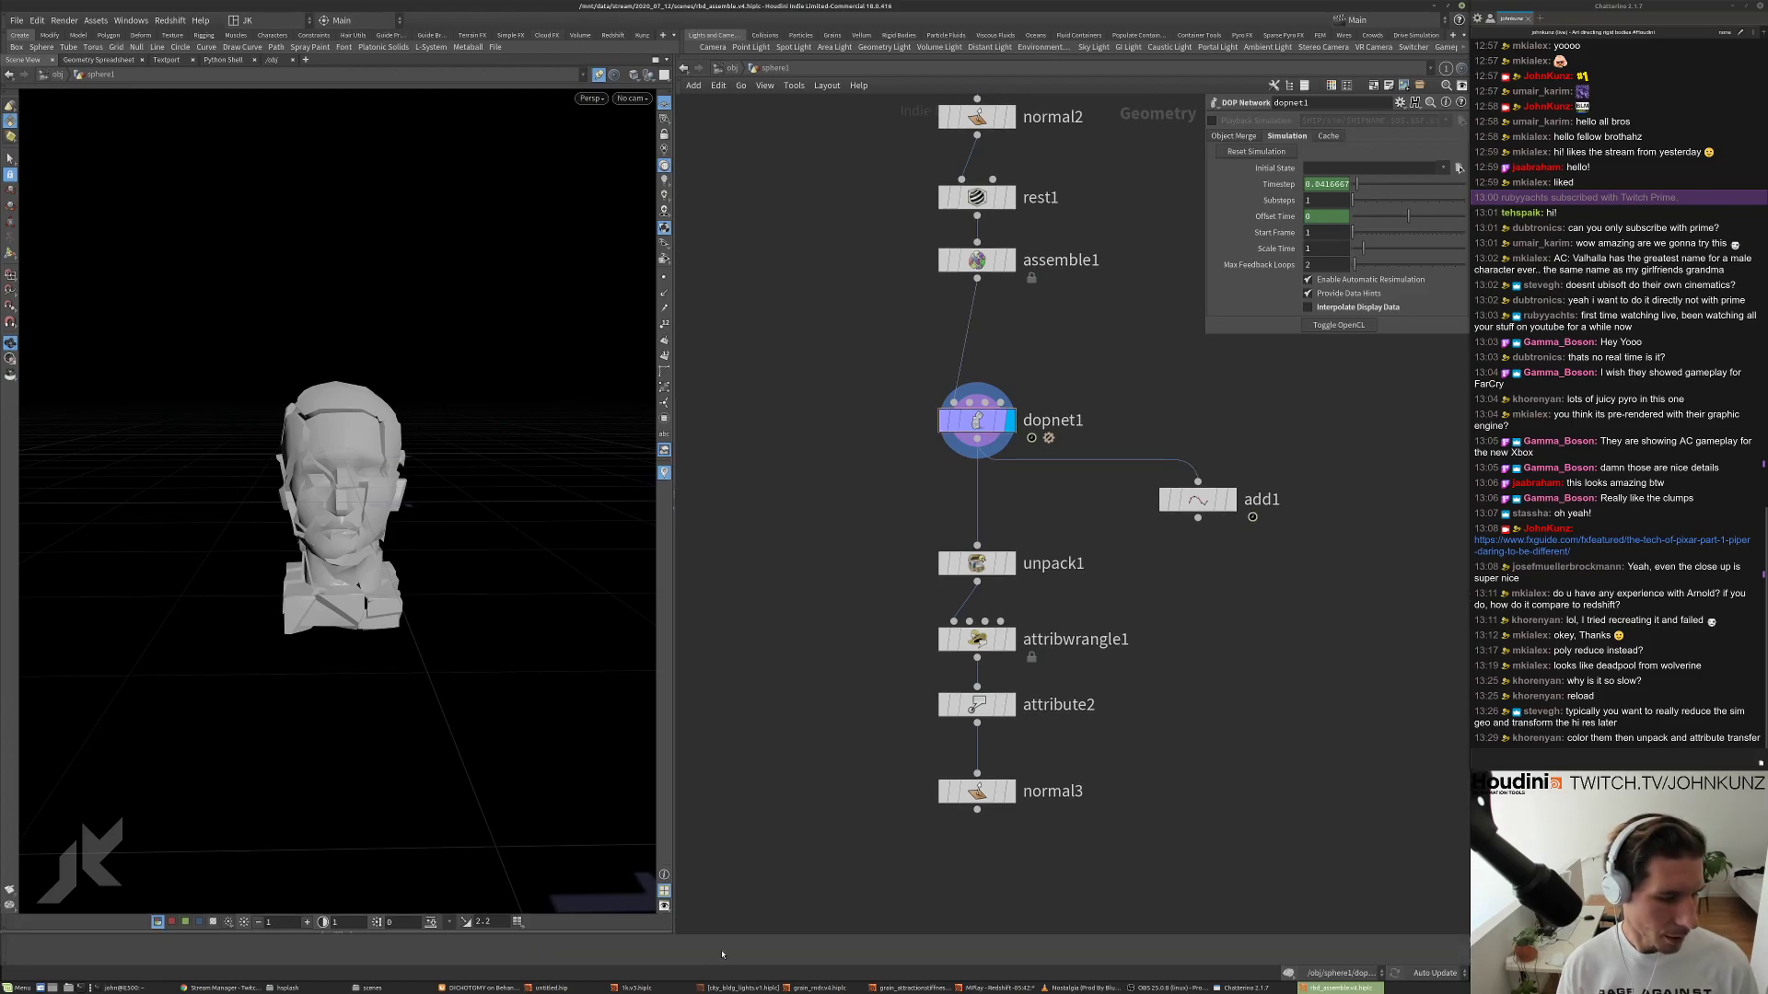
pyautogui.click(659, 954)
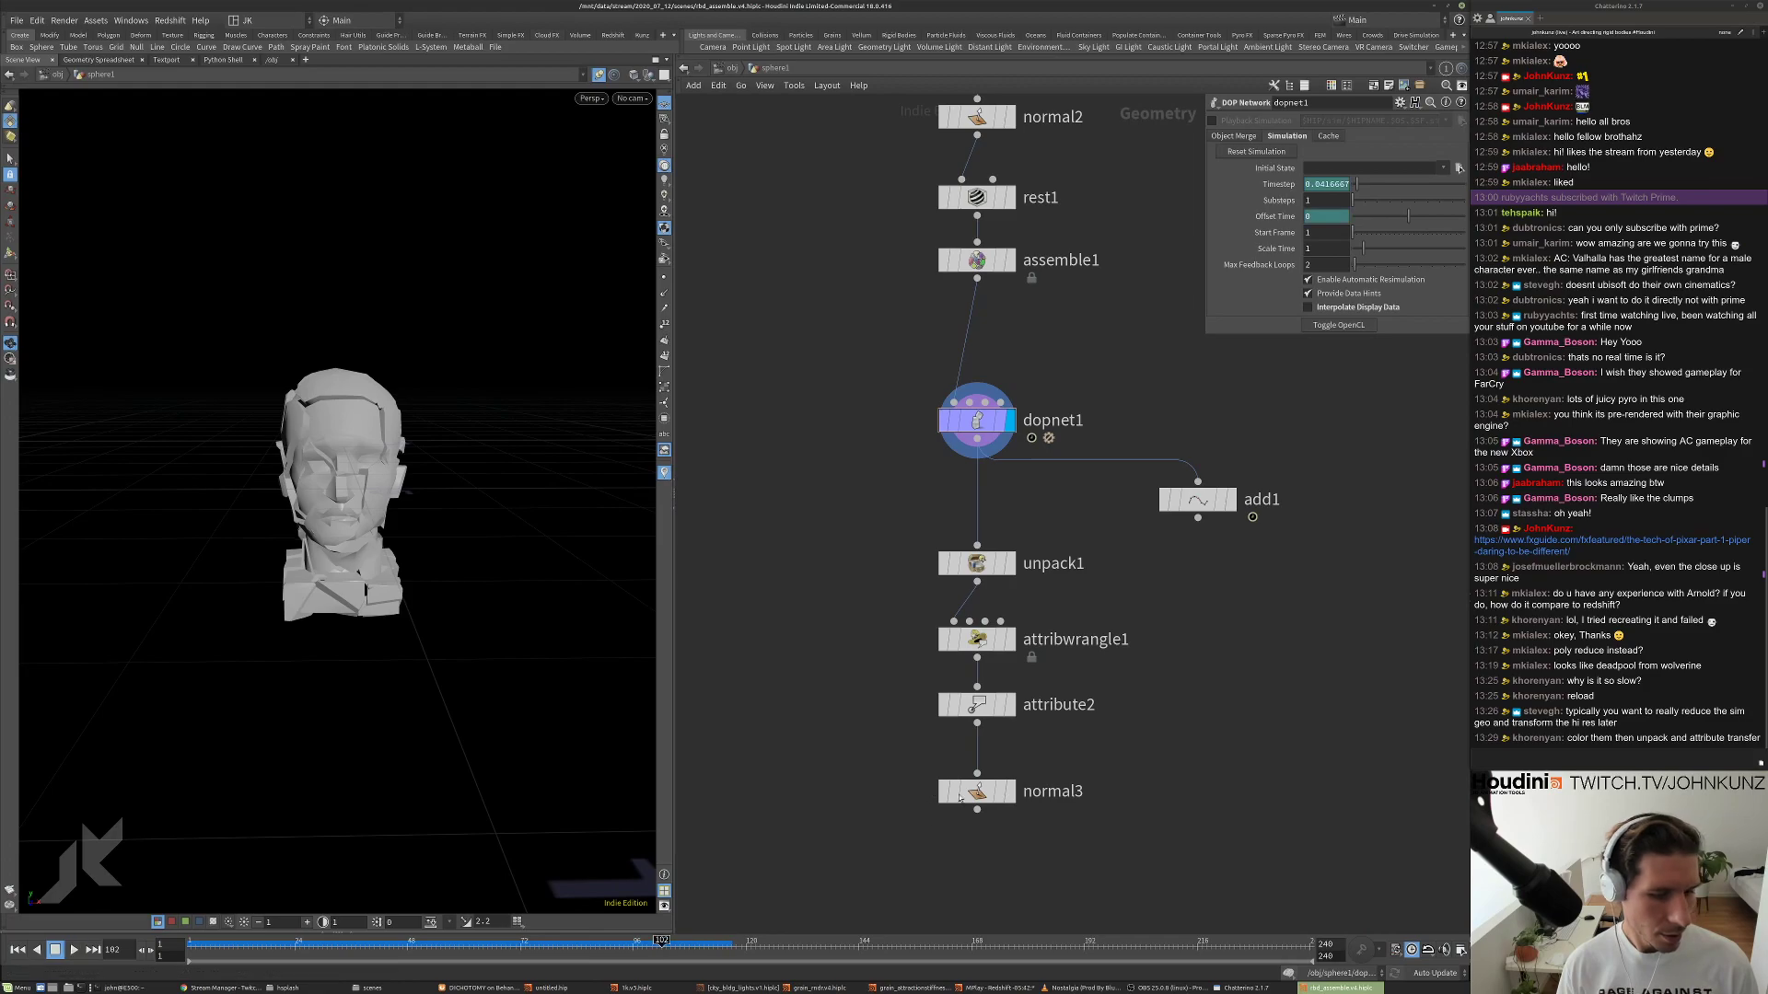
# Display normal3 and review the head pieces assembling by scrubbing and playing the timeline.
pyautogui.click(1008, 791)
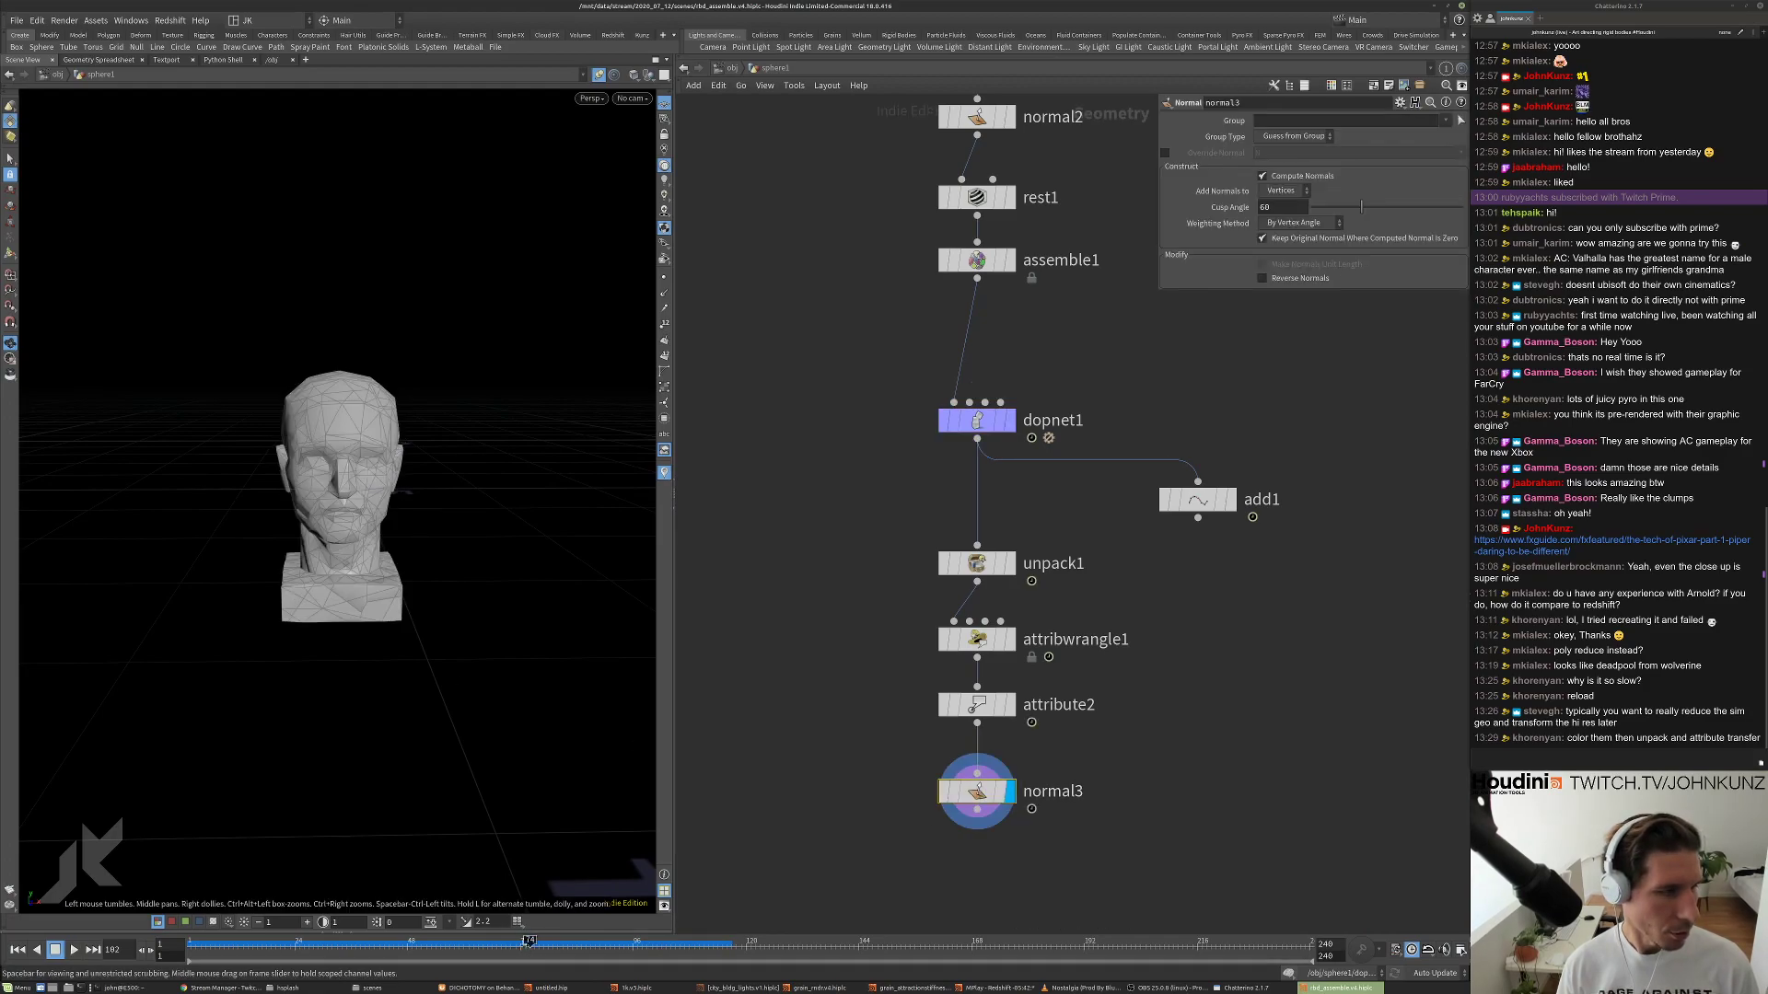
pyautogui.click(389, 941)
pyautogui.moveTo(414, 941); pyautogui.dragTo(417, 941)
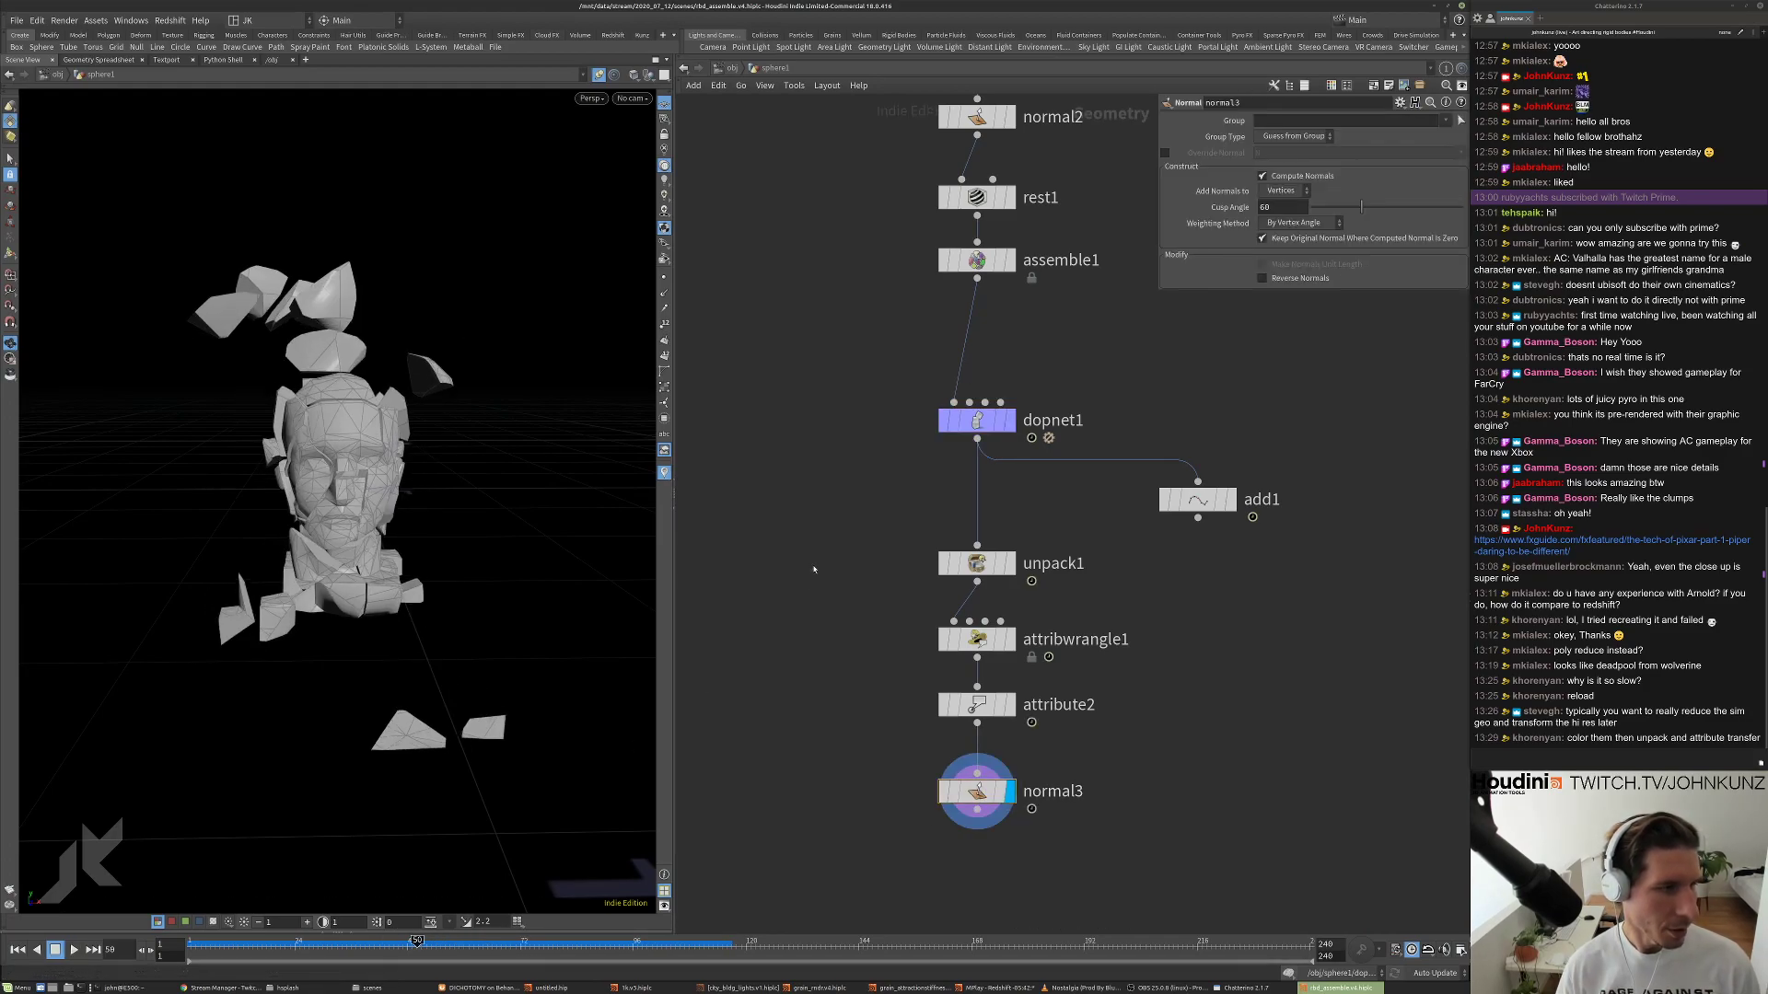
pyautogui.press('Up')
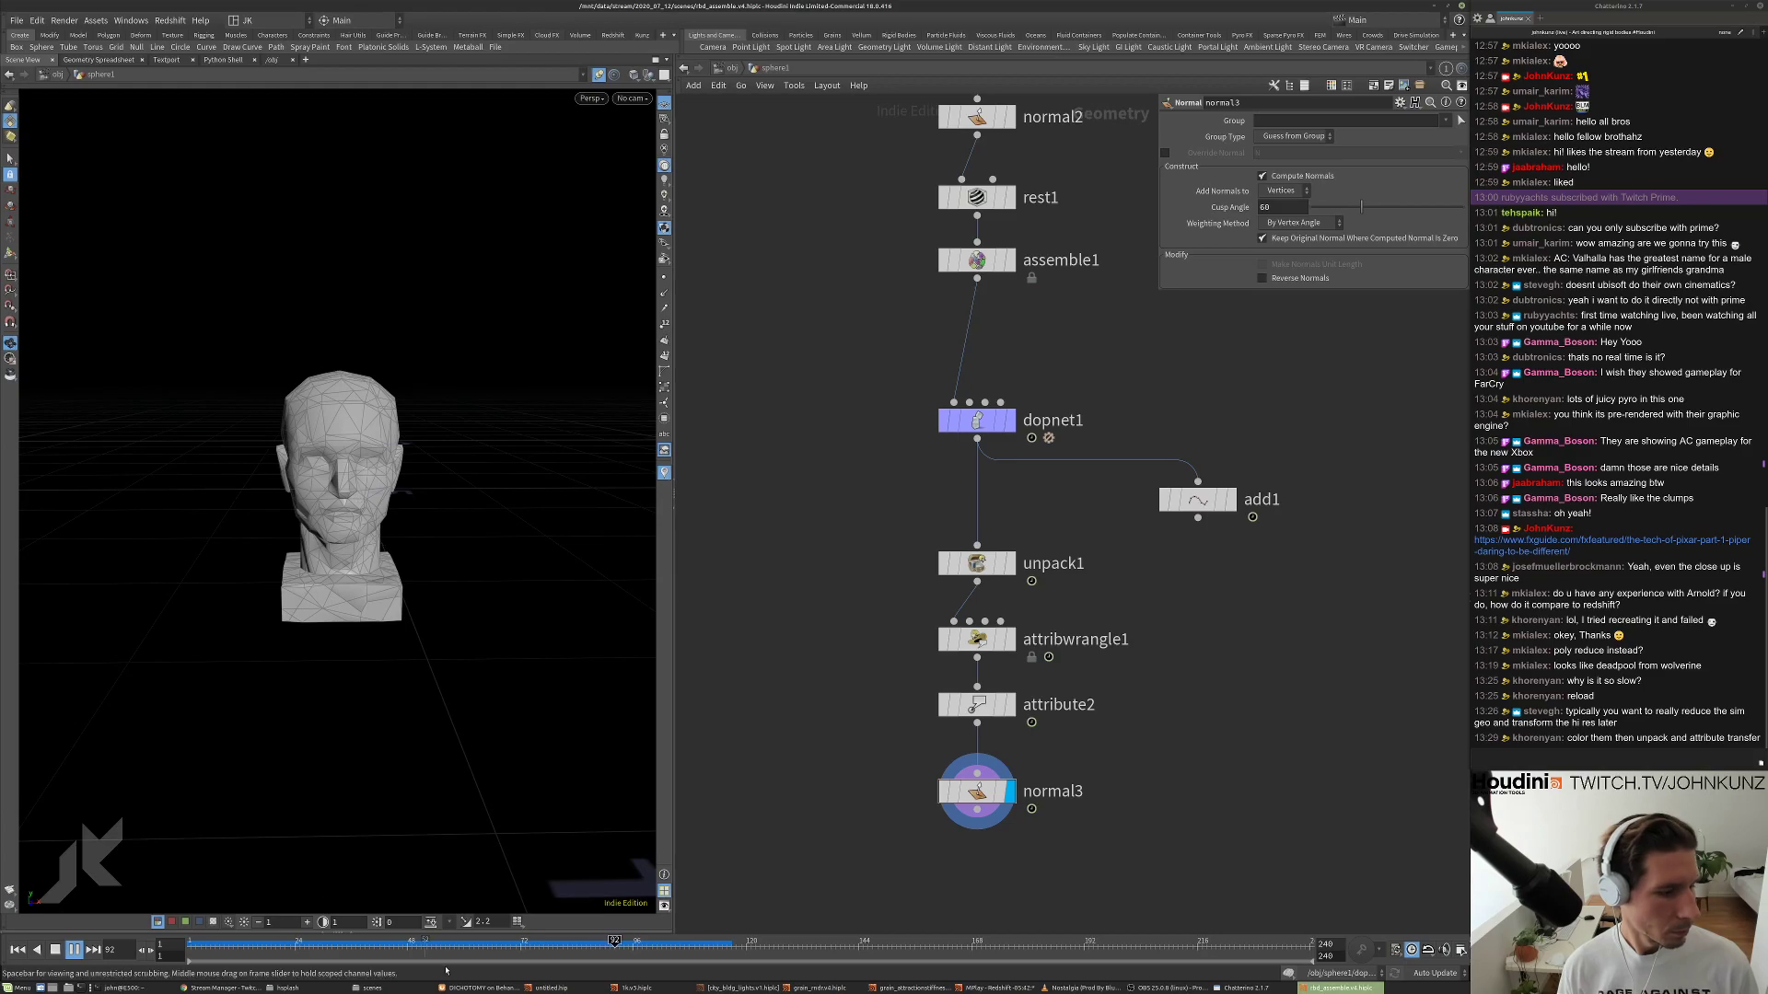
pyautogui.moveTo(438, 950); pyautogui.dragTo(544, 941)
# Switch the viewport to plain shading without the wireframe overlay, replay normal3's assembly, and rewind to the first frame.
pyautogui.click(633, 75)
pyautogui.click(681, 213)
pyautogui.scroll(1, 1009, 786)
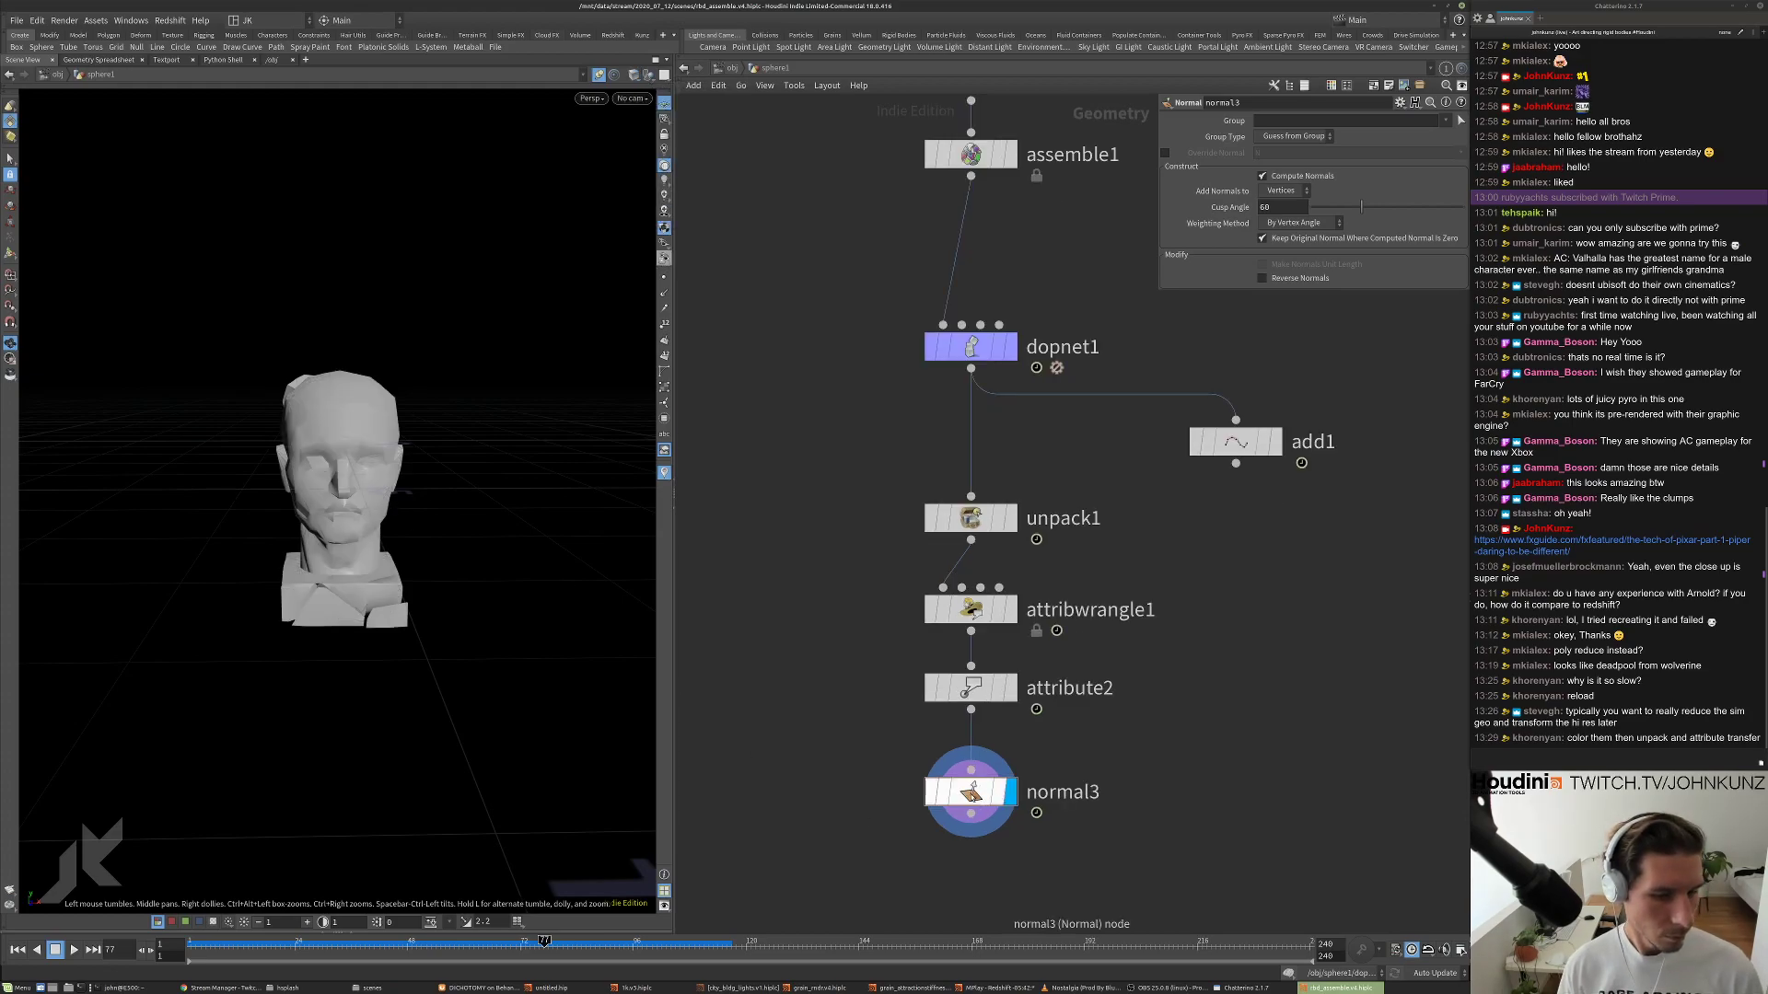
pyautogui.press('Up')
pyautogui.hotkey('ctrl', 'Up')
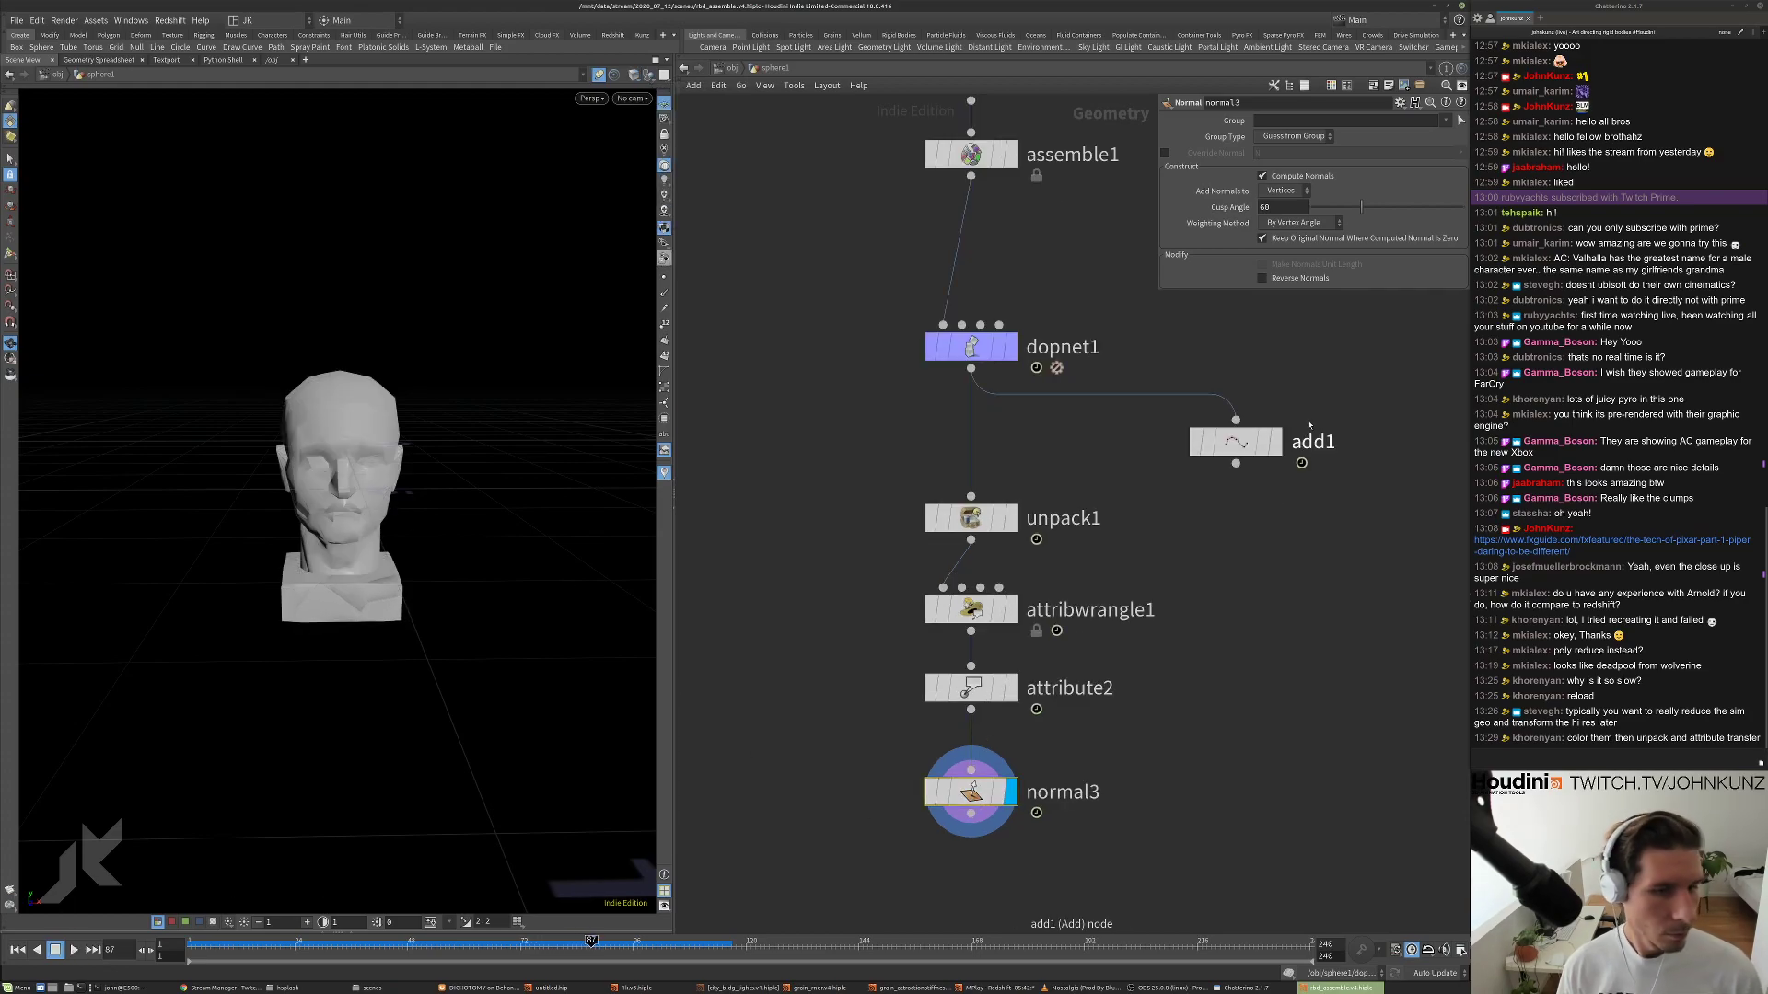
# Display add1's points, review their motion over the timeline, and reopen dopnet1 at the set_Cd_mask wrangle.
pyautogui.click(1274, 442)
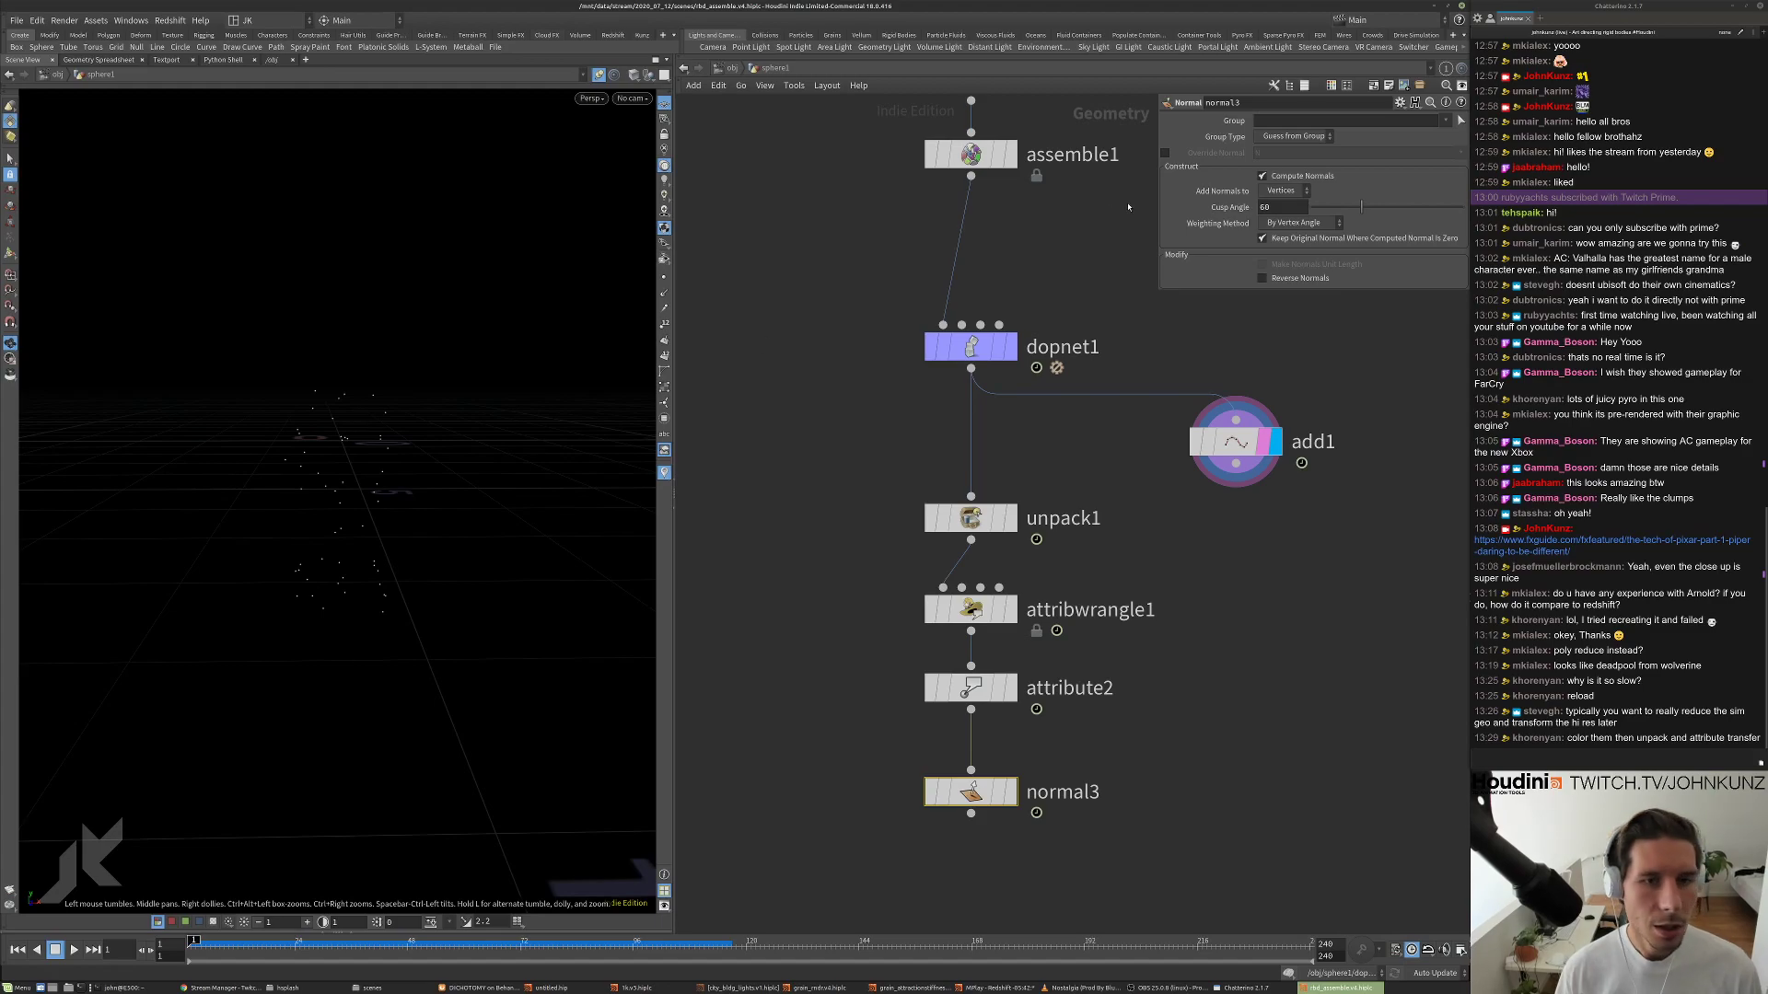
pyautogui.click(1263, 441)
pyautogui.click(1228, 442)
pyautogui.press('Up')
pyautogui.moveTo(531, 957); pyautogui.dragTo(337, 948)
pyautogui.hotkey('ctrl', 'Up')
pyautogui.doubleClick(954, 355)
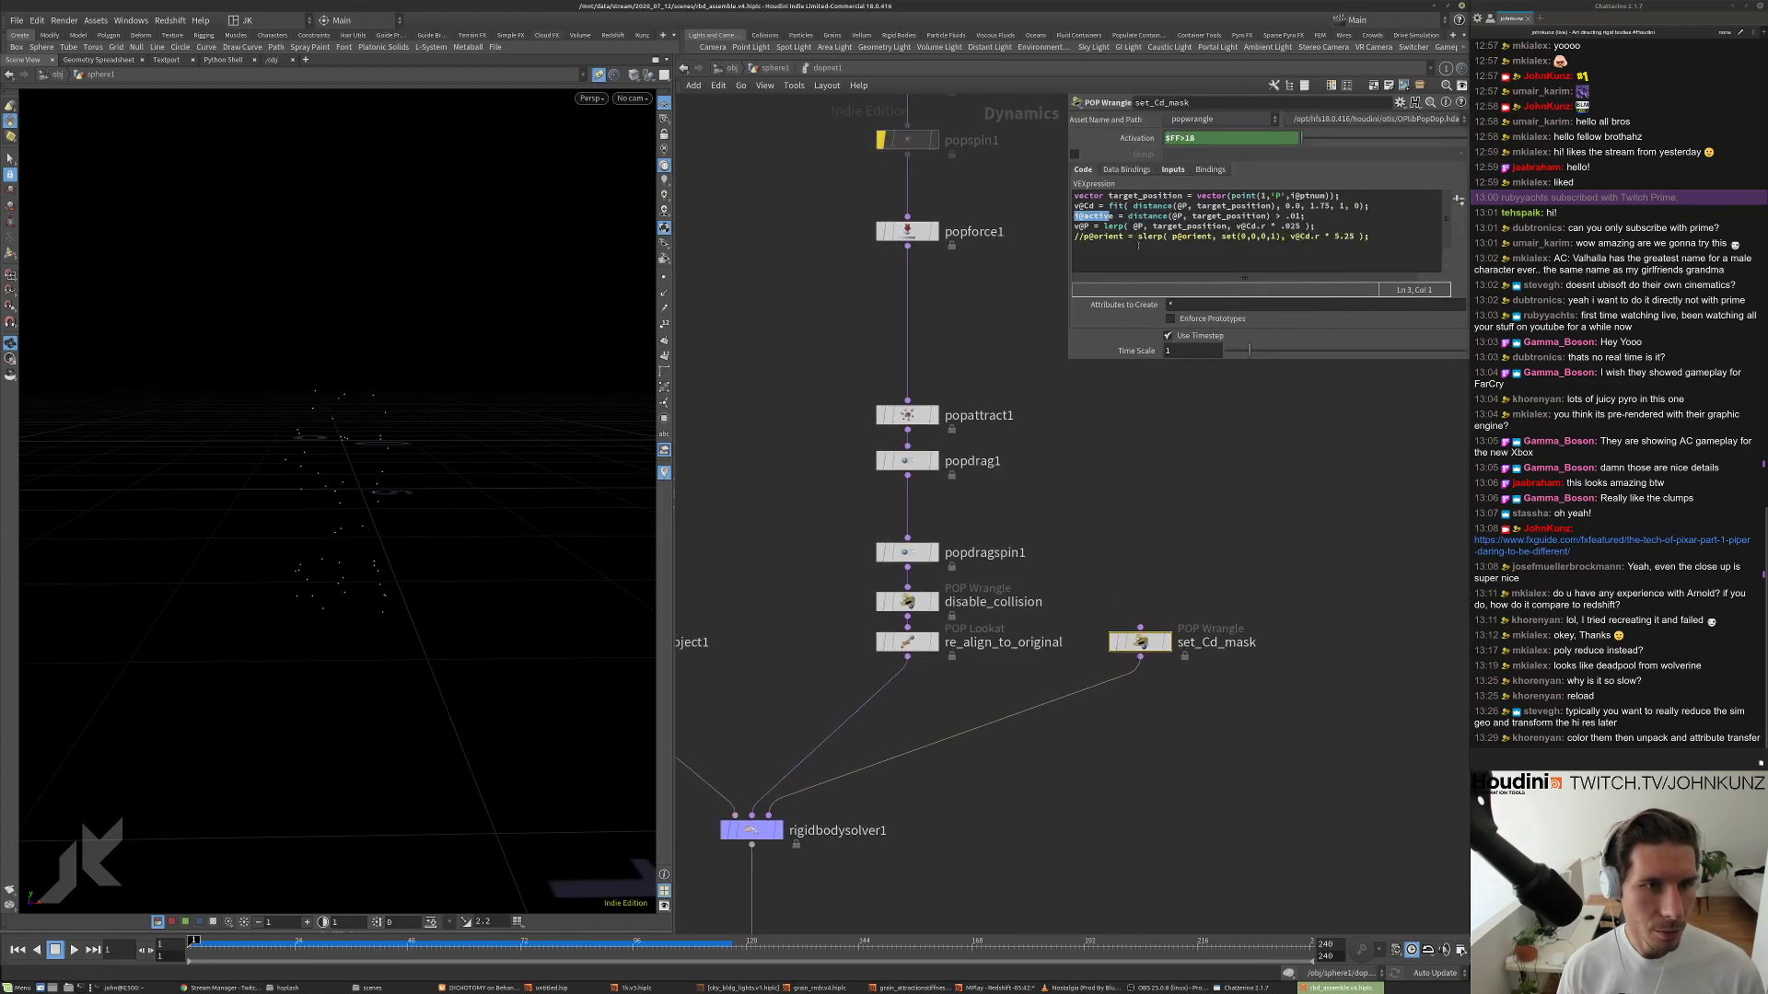
# Review the set_Cd_mask wrangle code and the popforce1 settings in the DOP network, and return to the sphere1 network.
pyautogui.click(1117, 214)
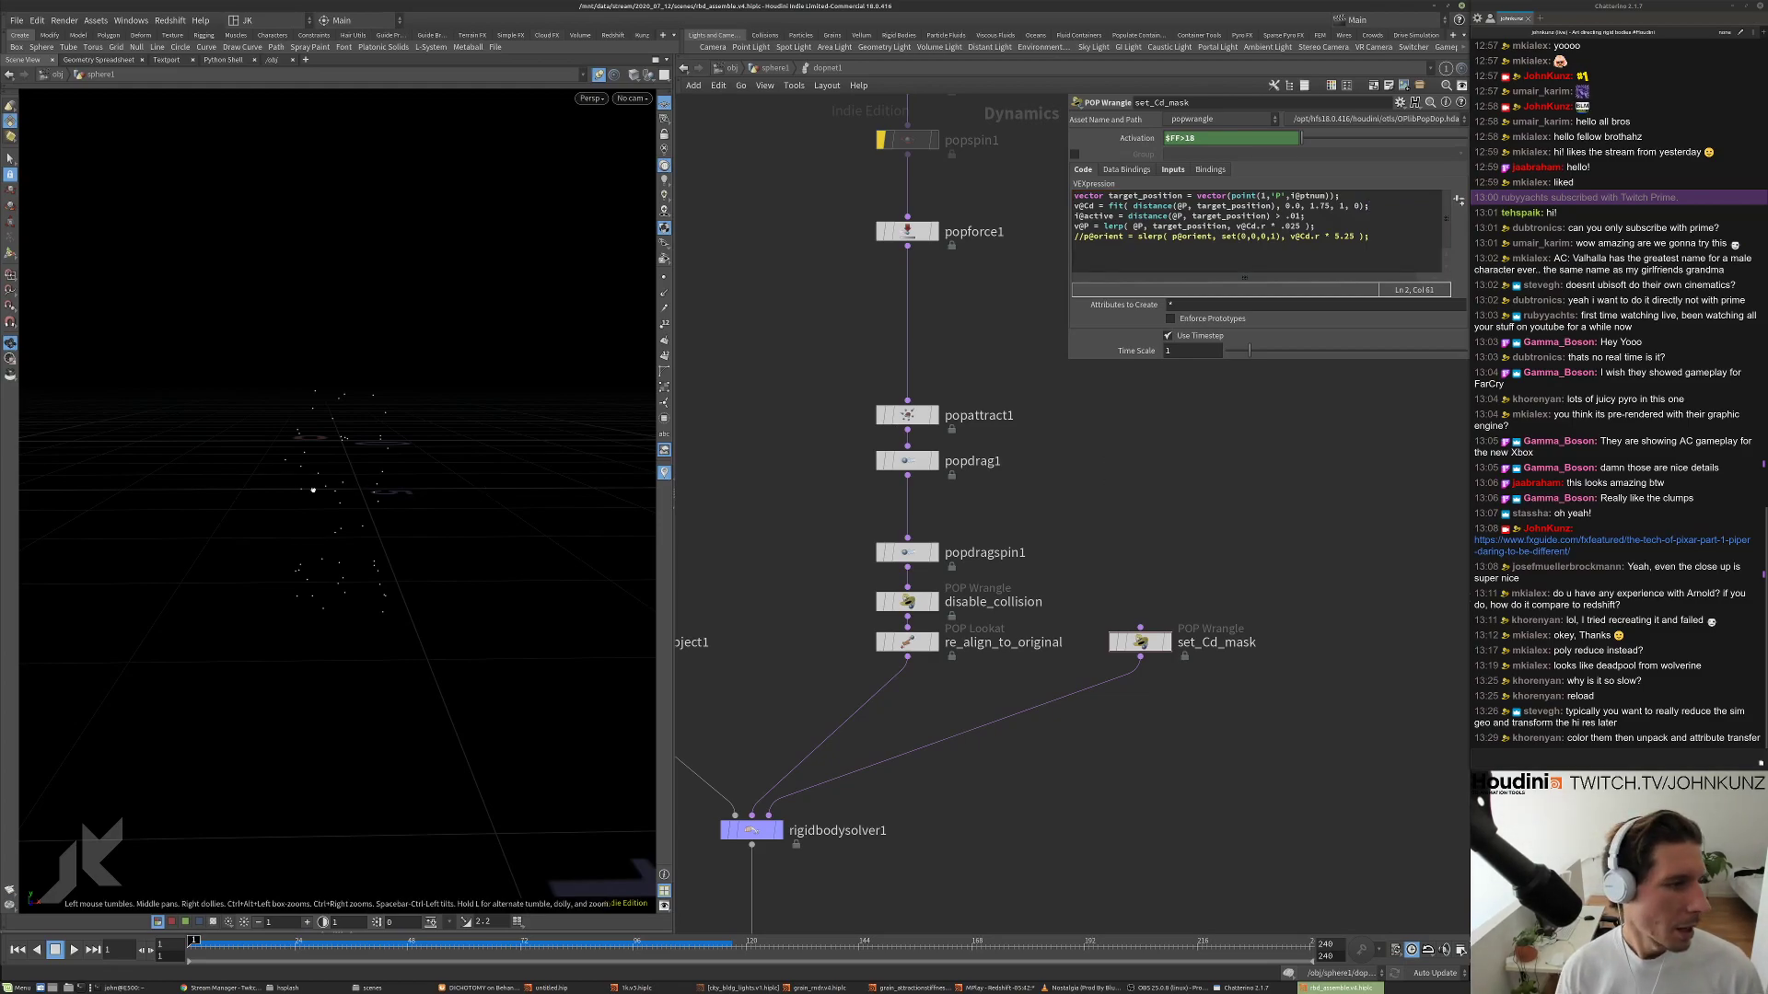
pyautogui.moveTo(313, 490); pyautogui.dragTo(309, 488)
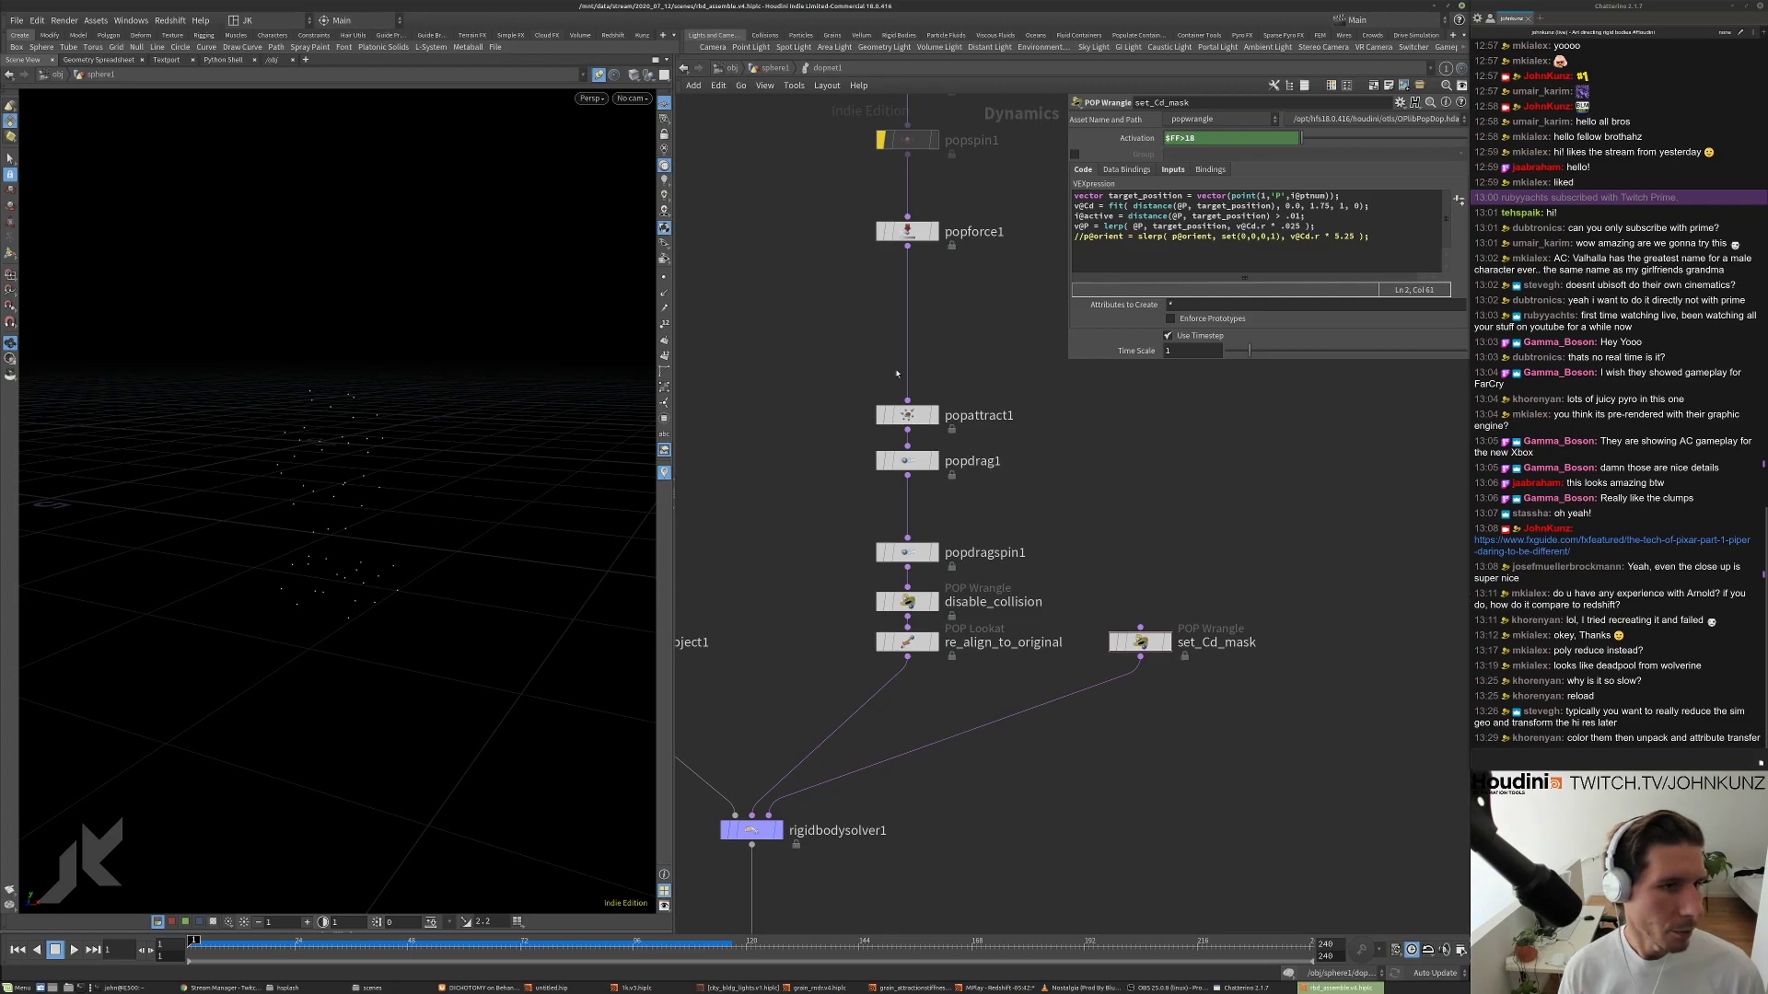
pyautogui.moveTo(912, 278); pyautogui.dragTo(920, 368, button='middle')
pyautogui.click(919, 322)
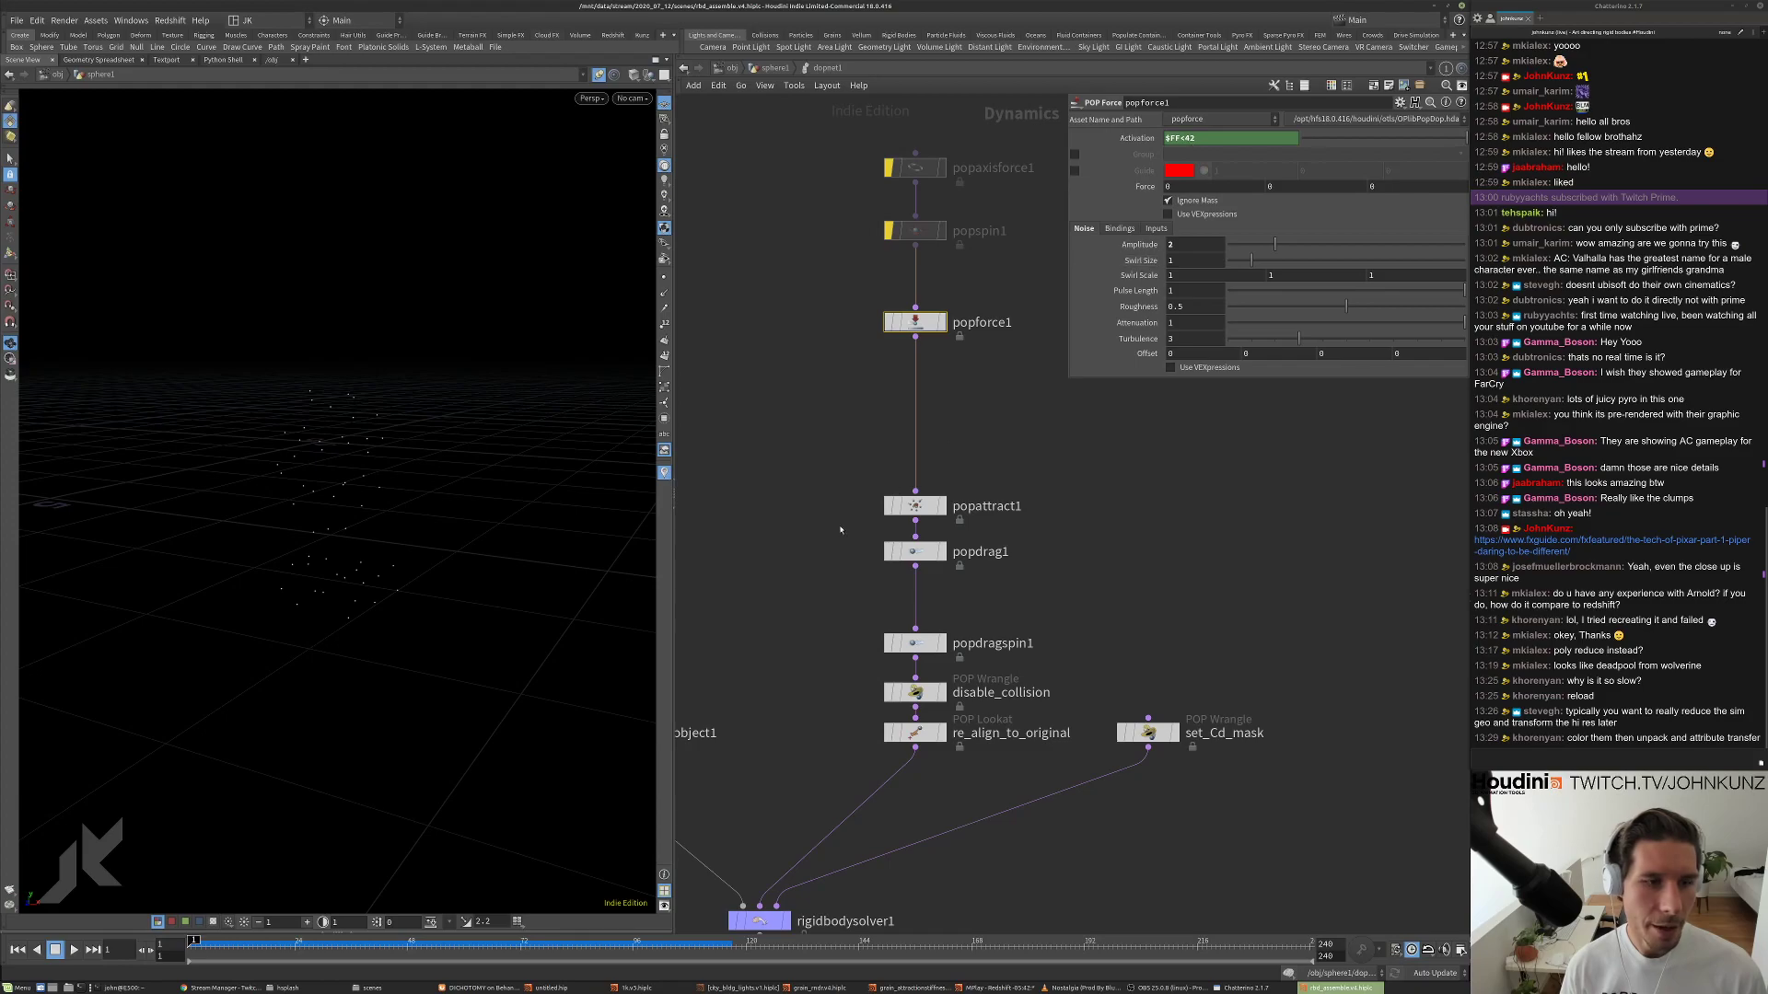
pyautogui.click(772, 68)
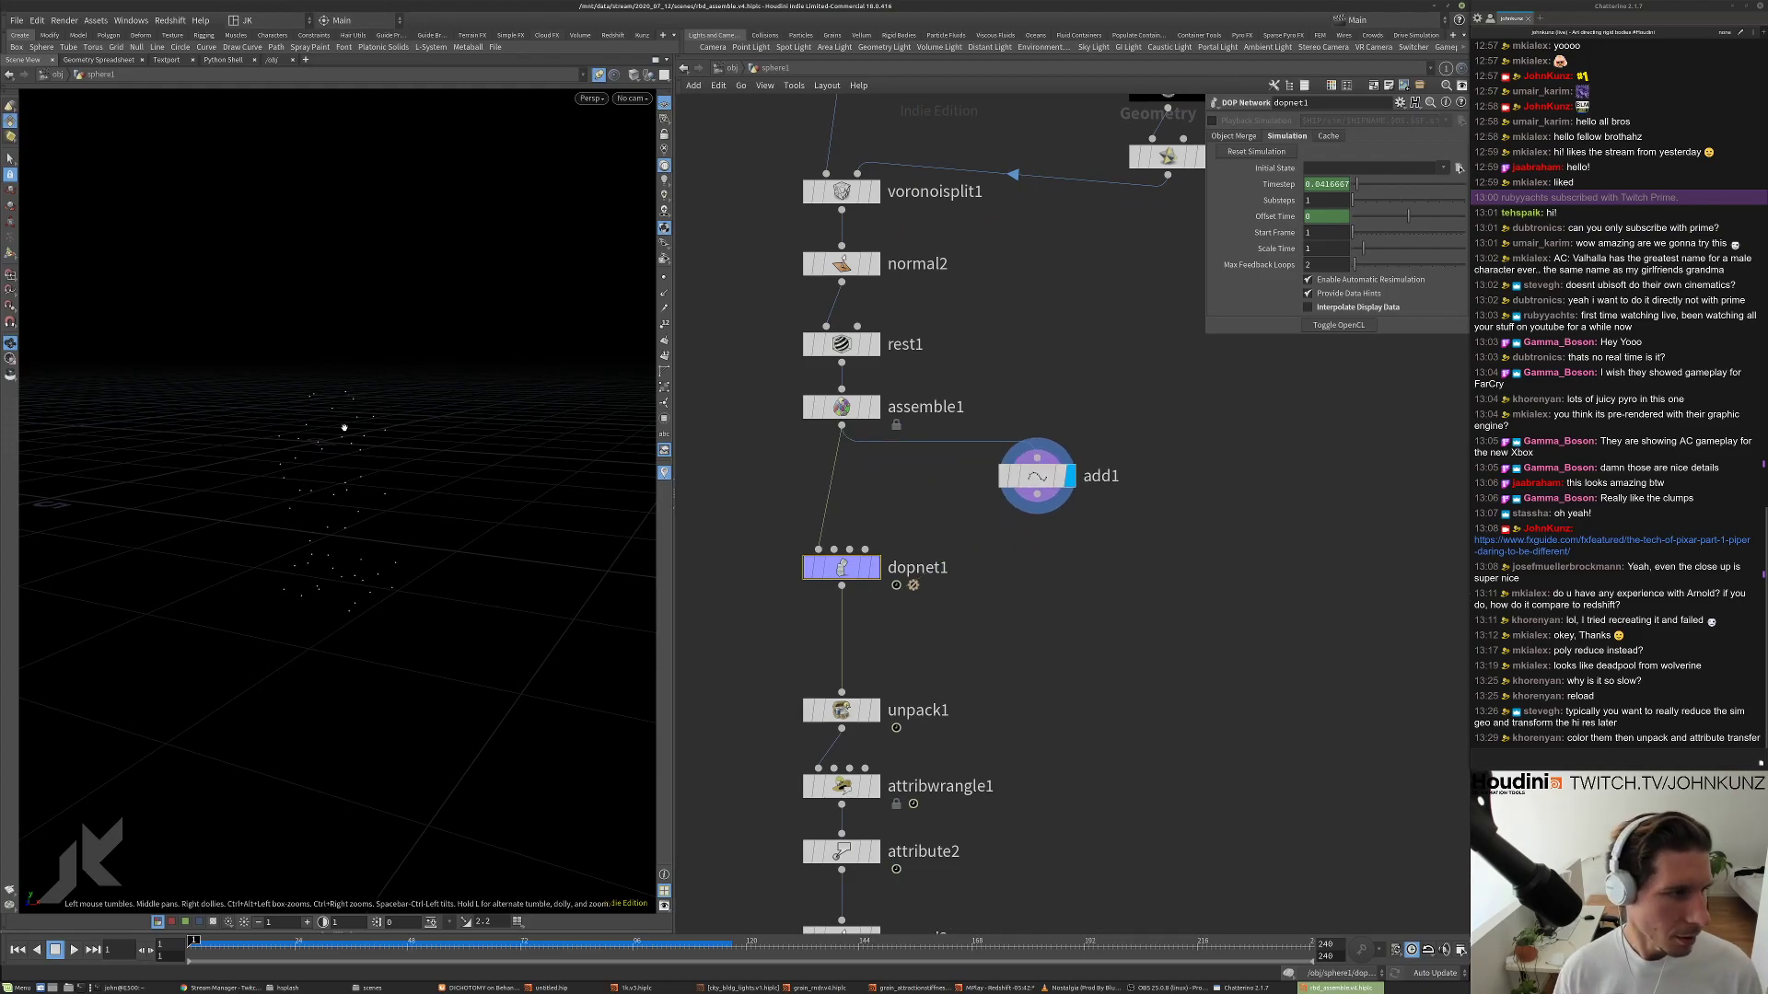
# Add an Attribute VOP node after add1 and display its result.
pyautogui.scroll(5, 343, 428)
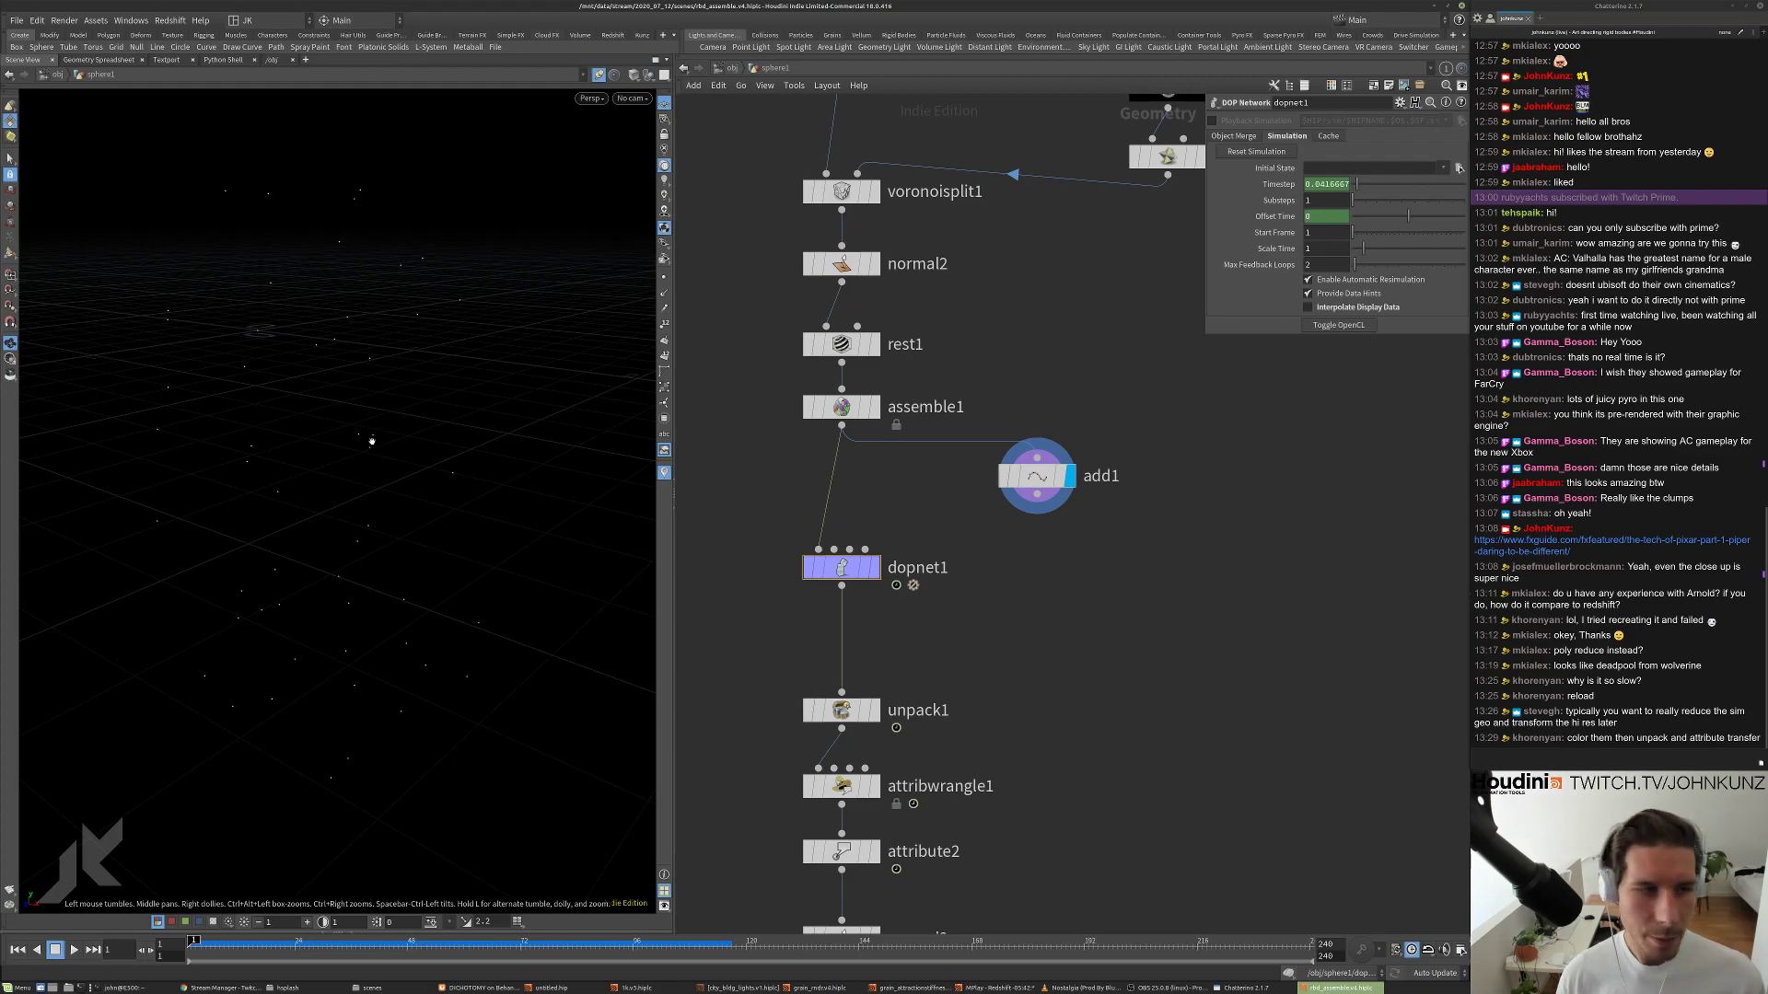
pyautogui.scroll(-5, 261, 521)
pyautogui.moveTo(260, 521); pyautogui.dragTo(300, 450)
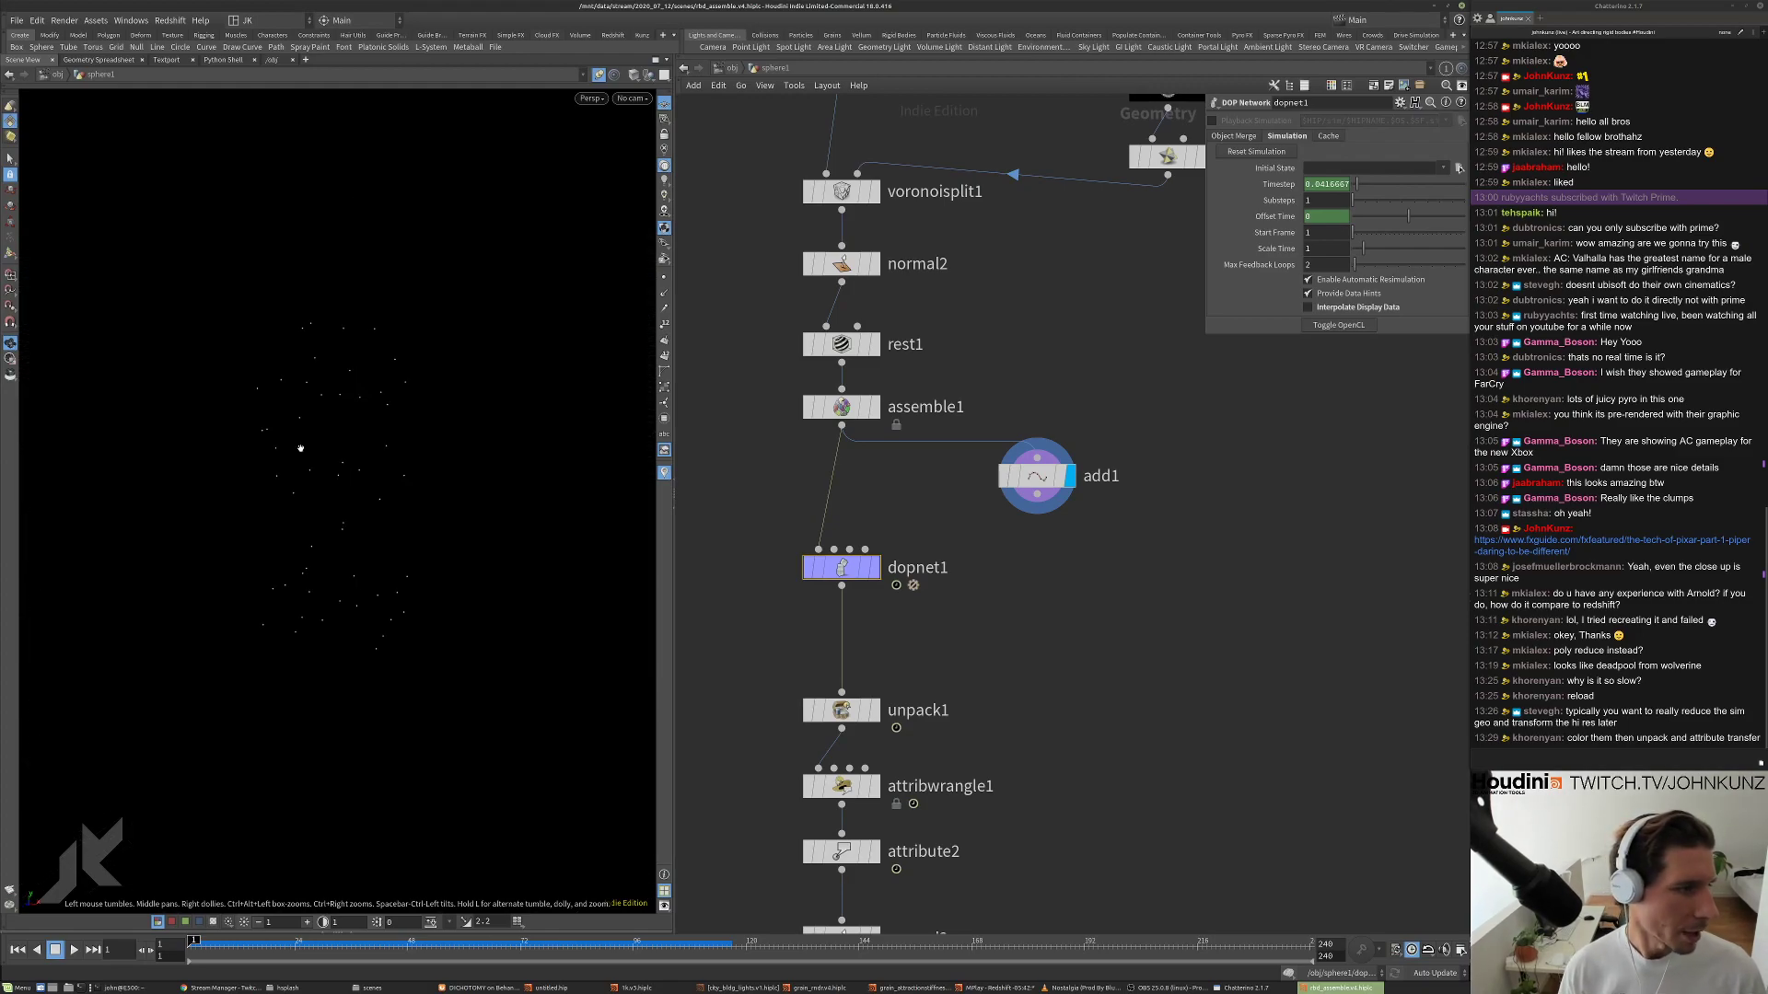
pyautogui.moveTo(1139, 551); pyautogui.dragTo(1134, 528, button='middle')
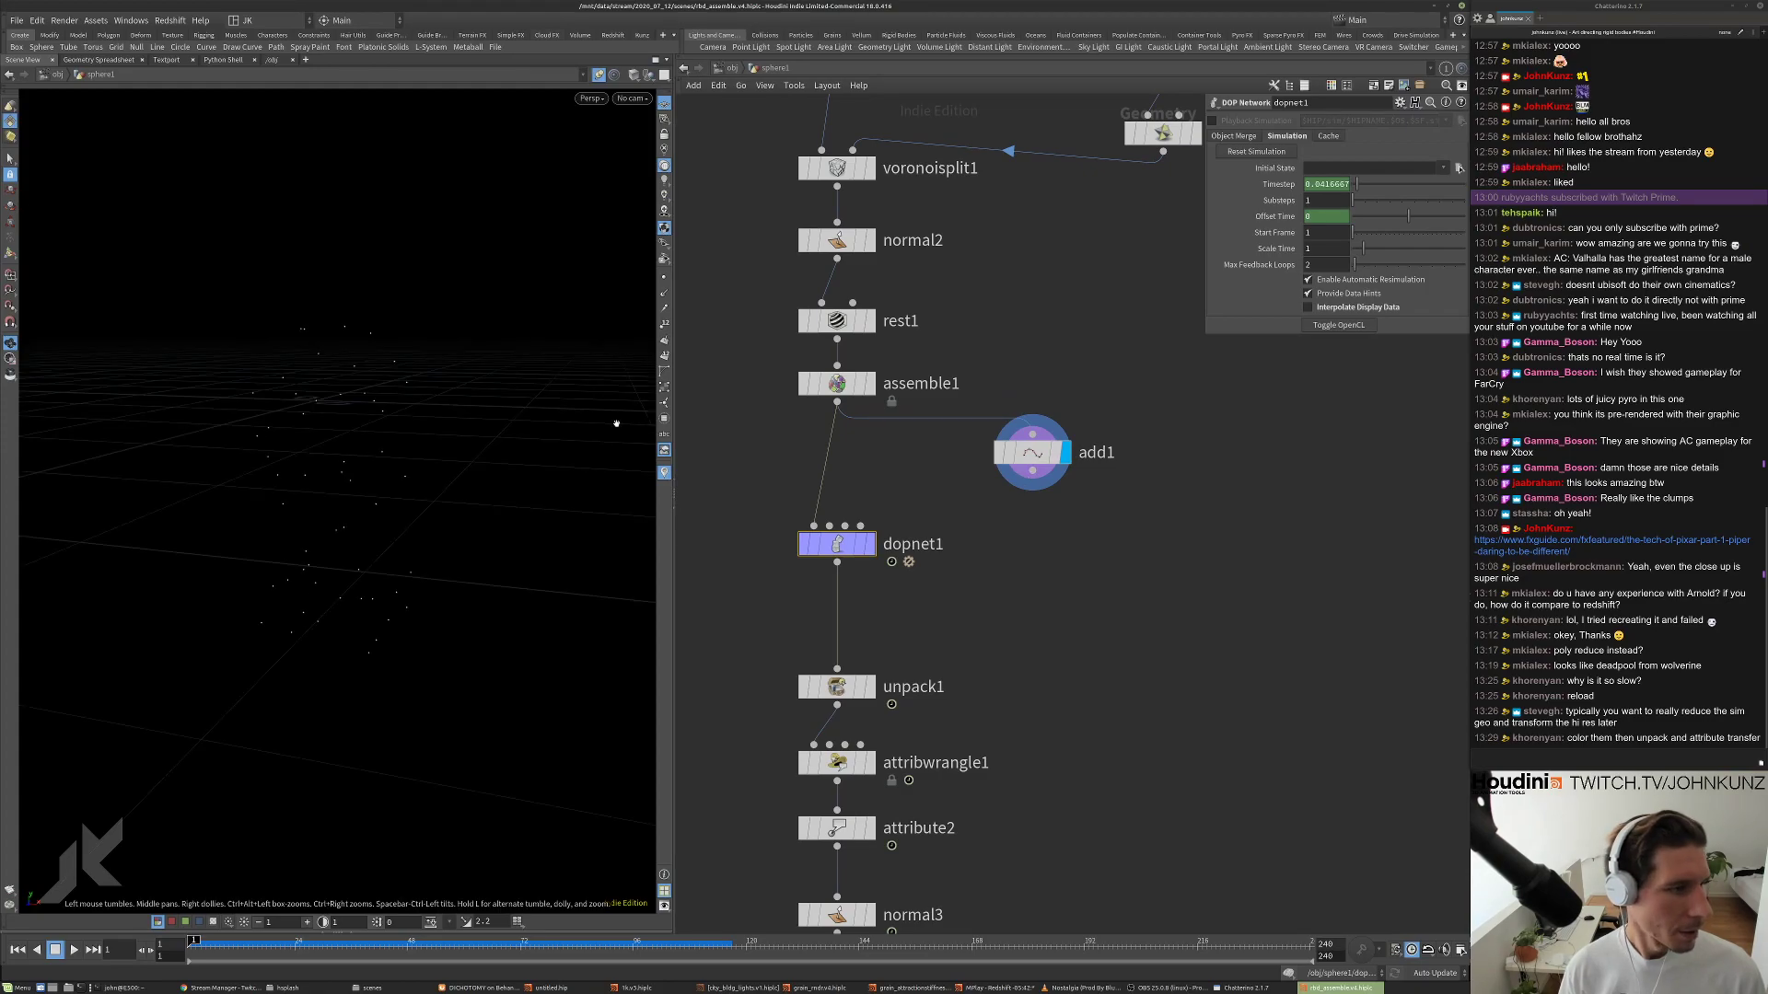
pyautogui.press('Tab')
pyautogui.write('vop')
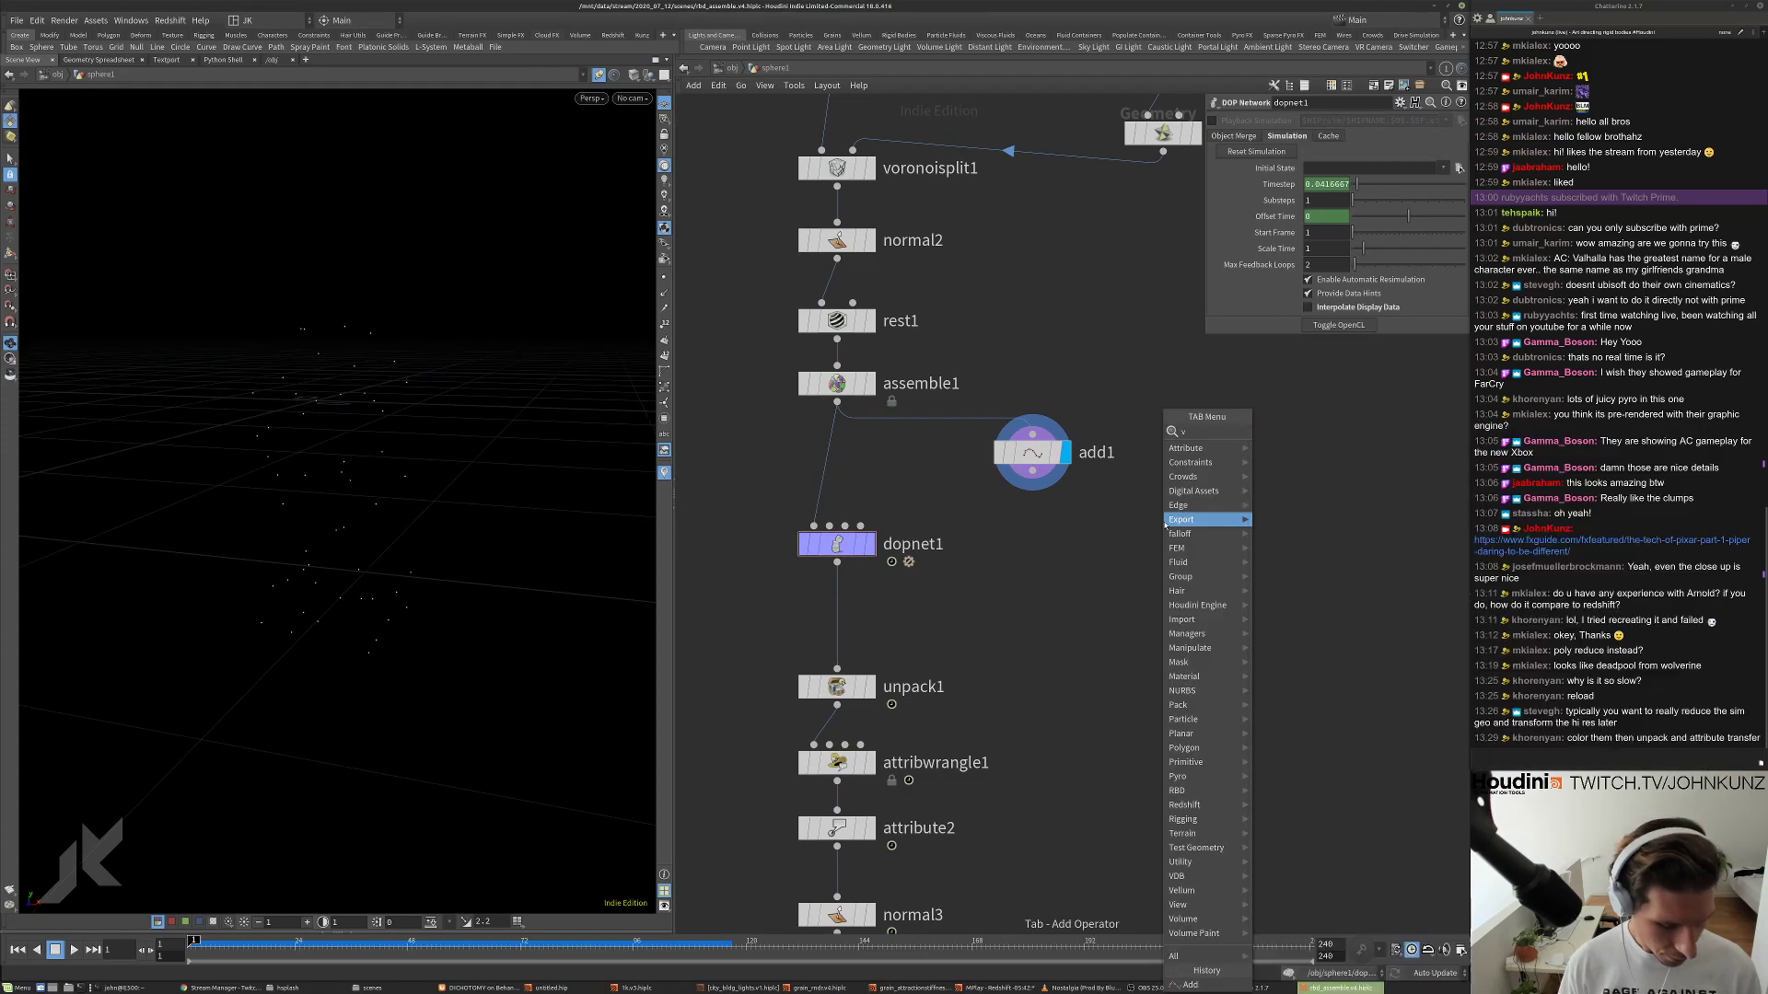
pyautogui.click(1296, 446)
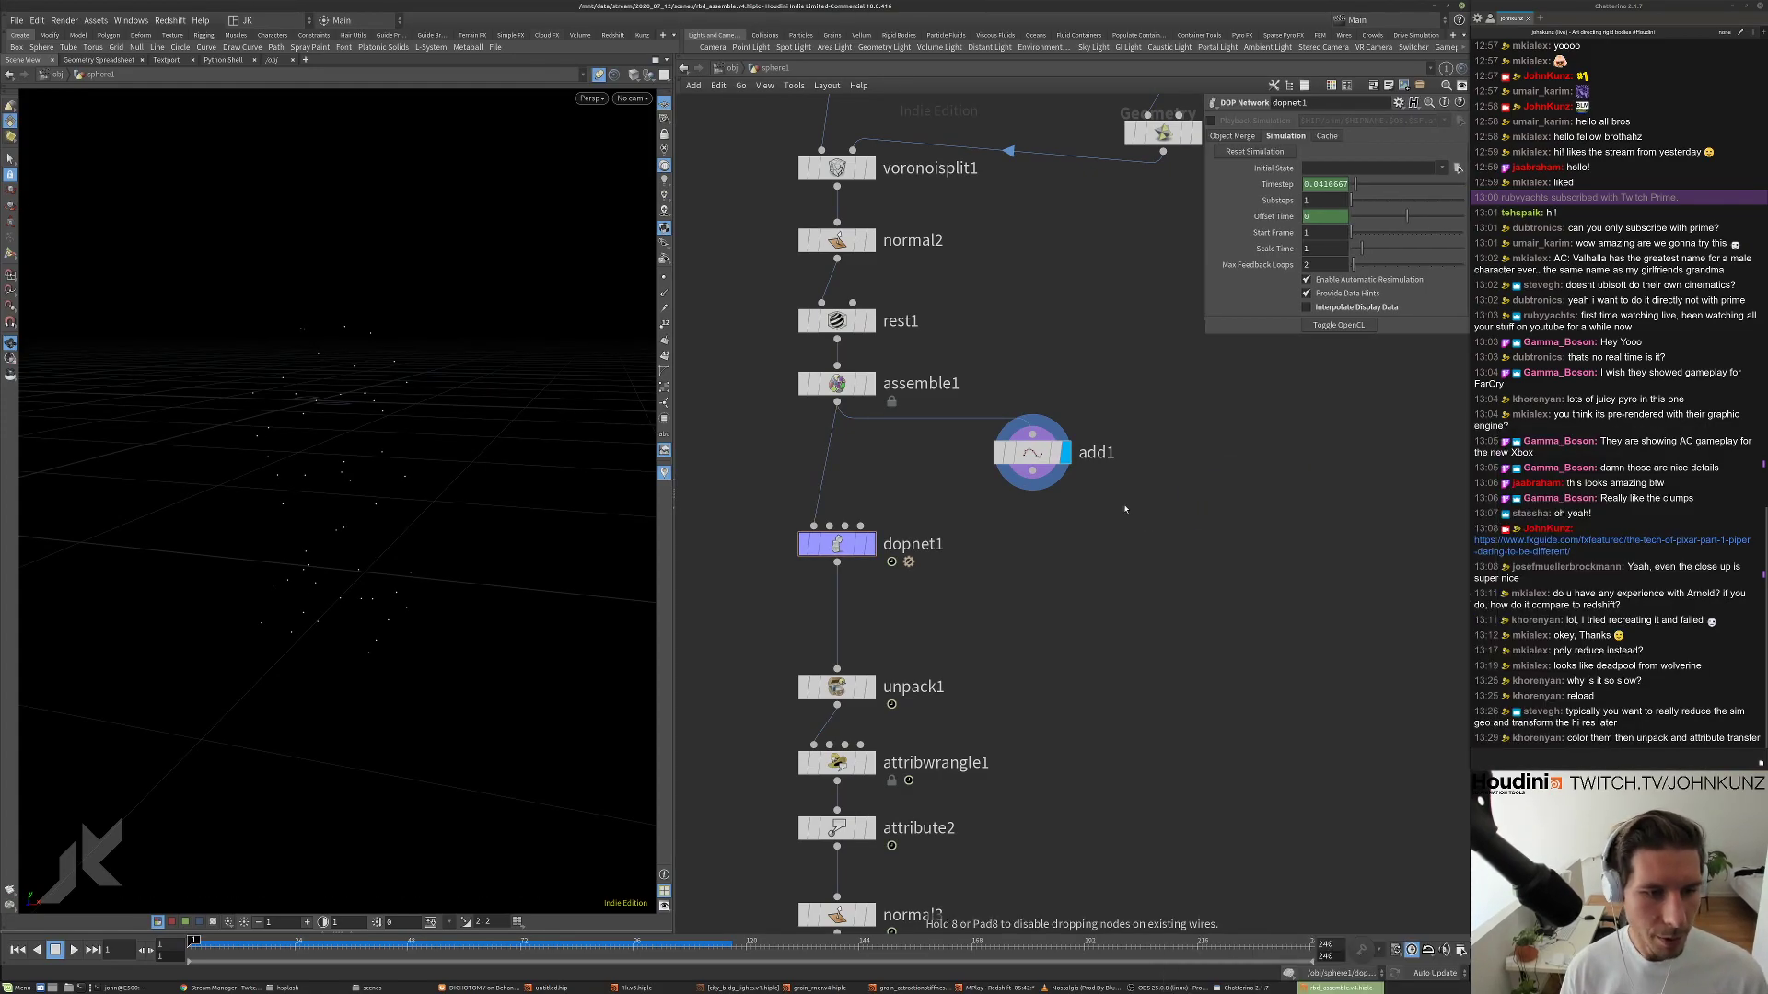
pyautogui.click(1176, 504)
pyautogui.click(1176, 519)
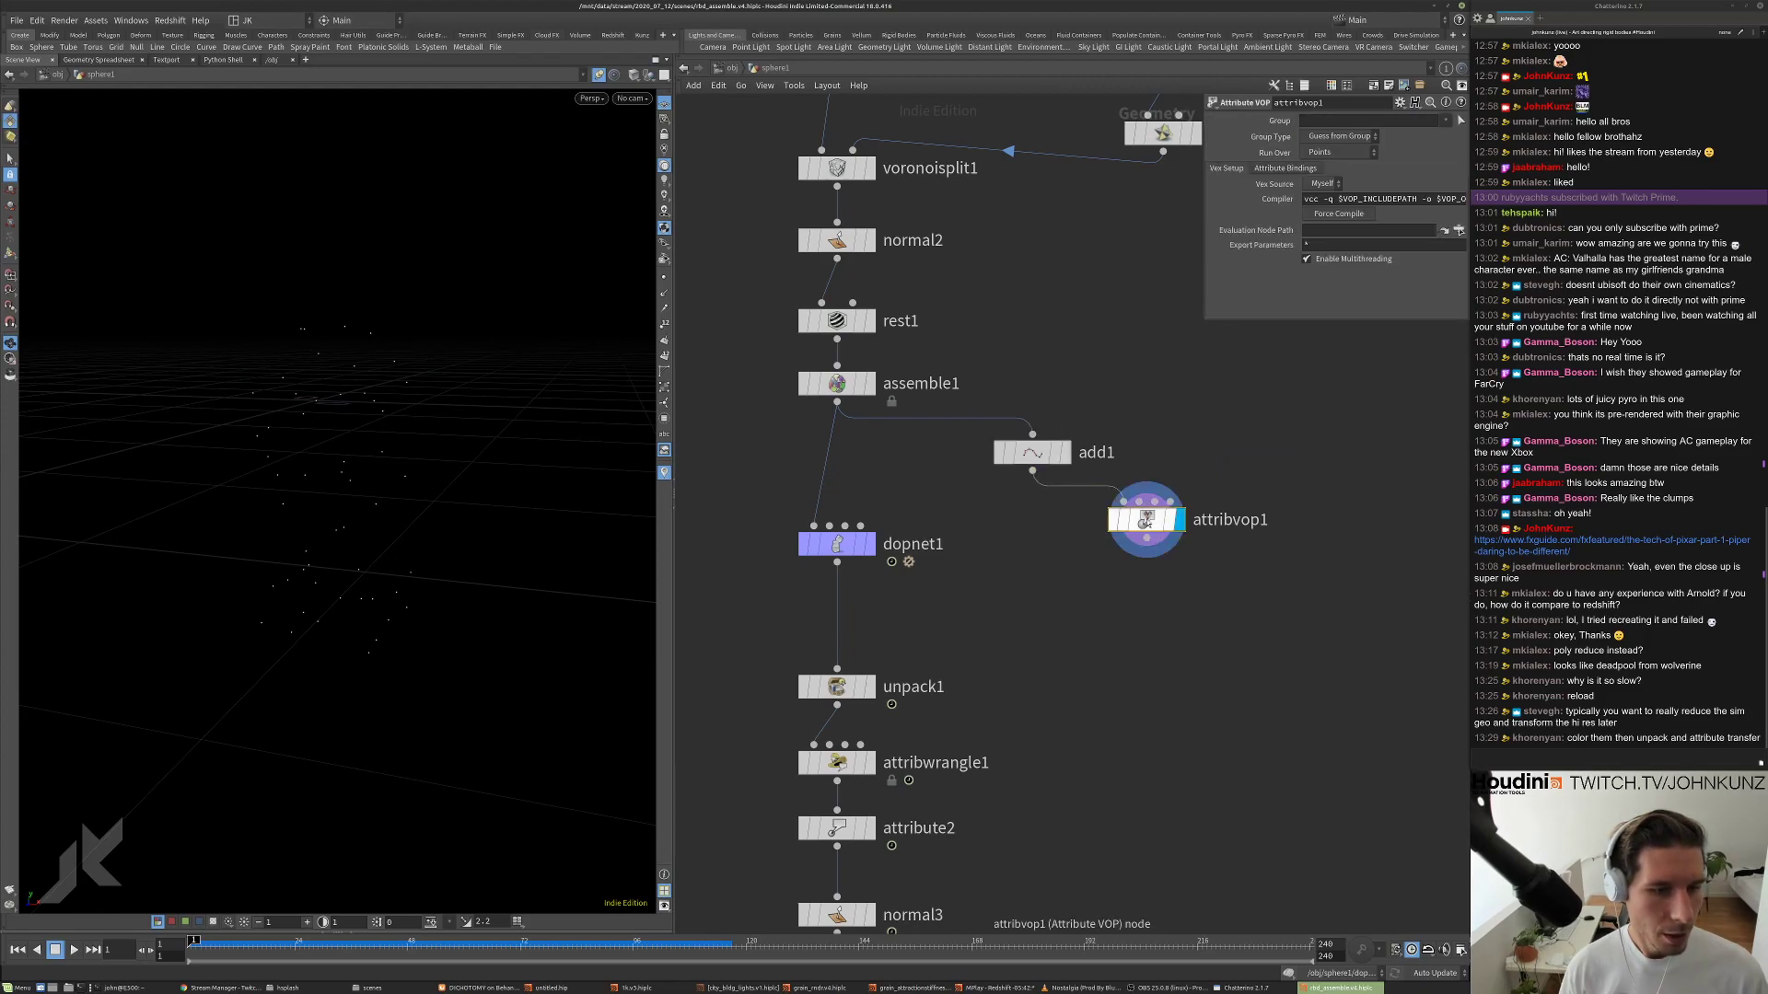
# Temporarily template assemble1 in the viewport to compare the head geometry with the displayed points.
pyautogui.moveTo(1031, 617); pyautogui.dragTo(1003, 665, button='middle')
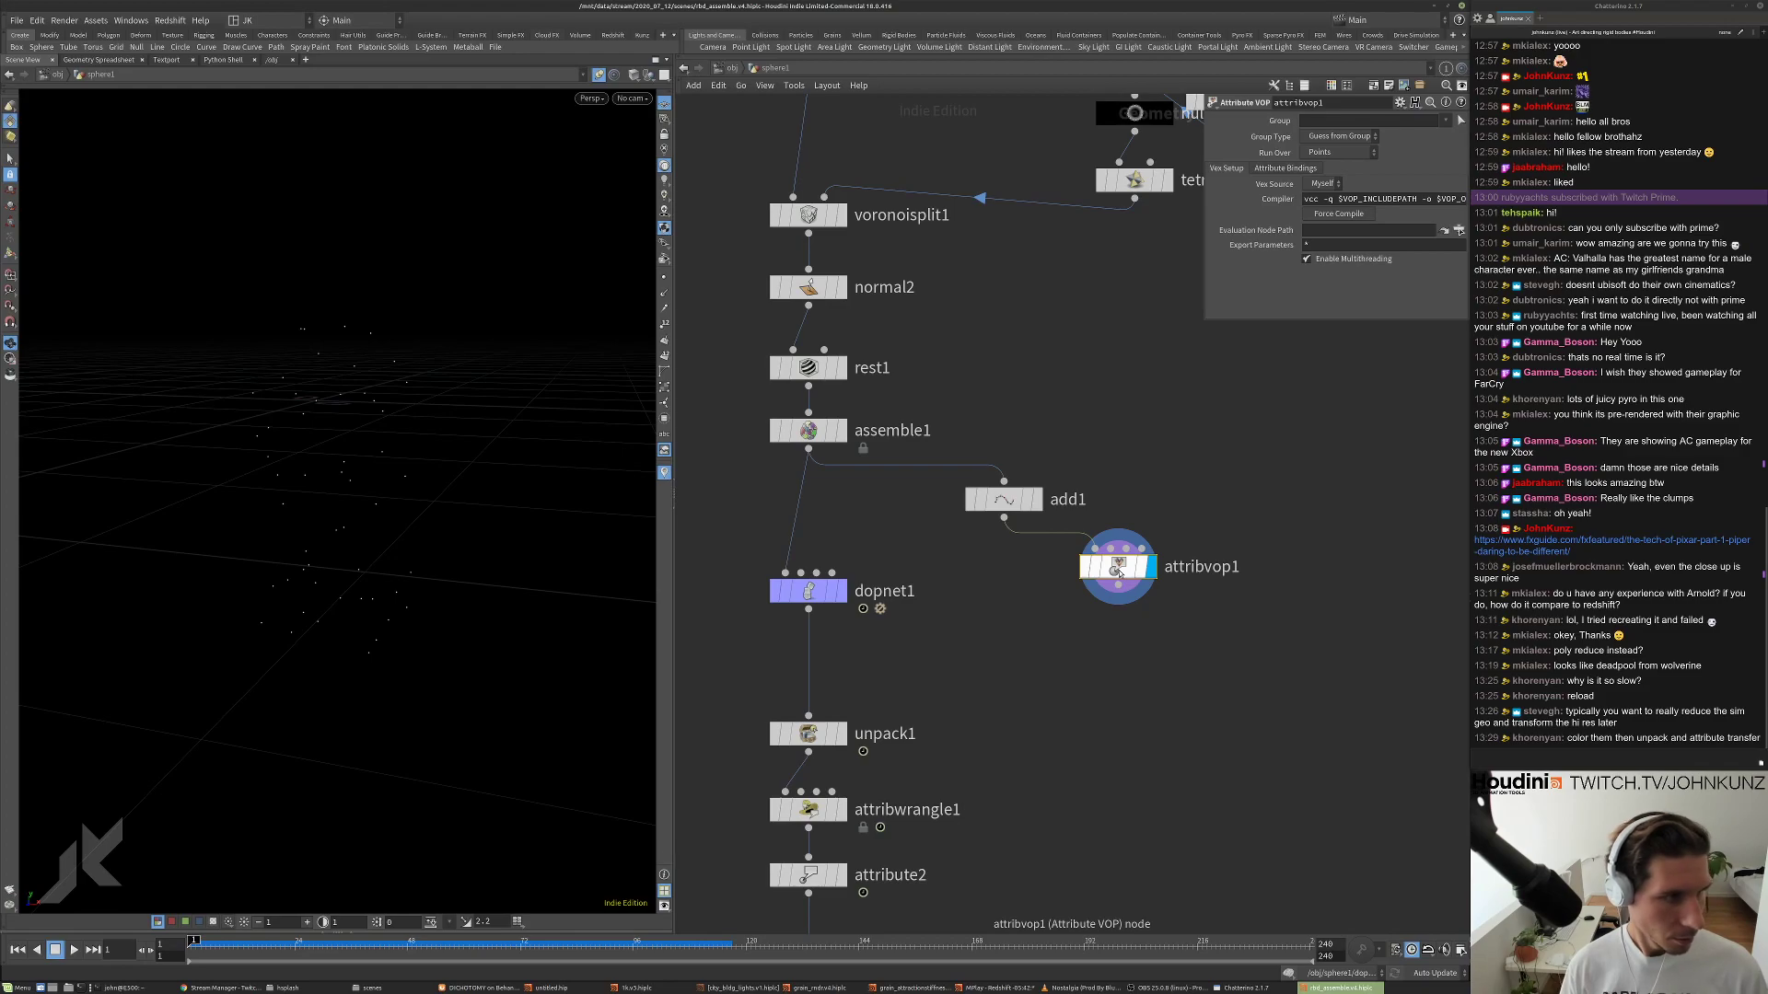
pyautogui.click(832, 432)
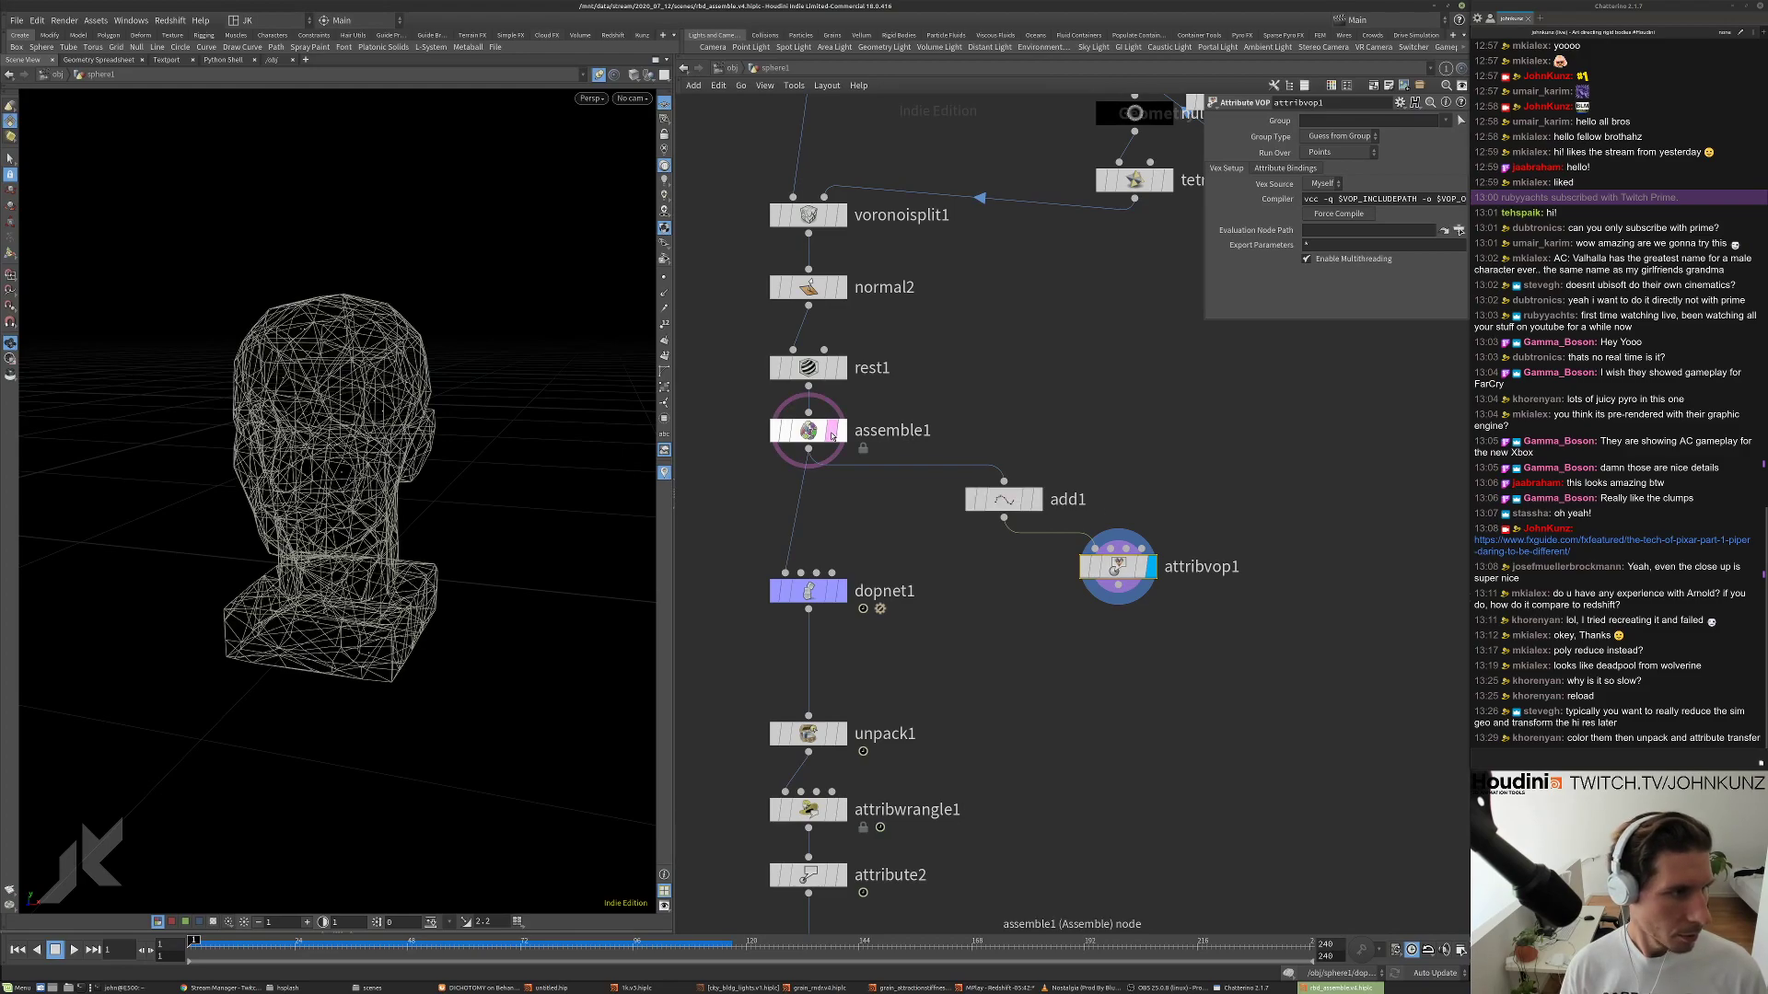
pyautogui.scroll(6, 401, 346)
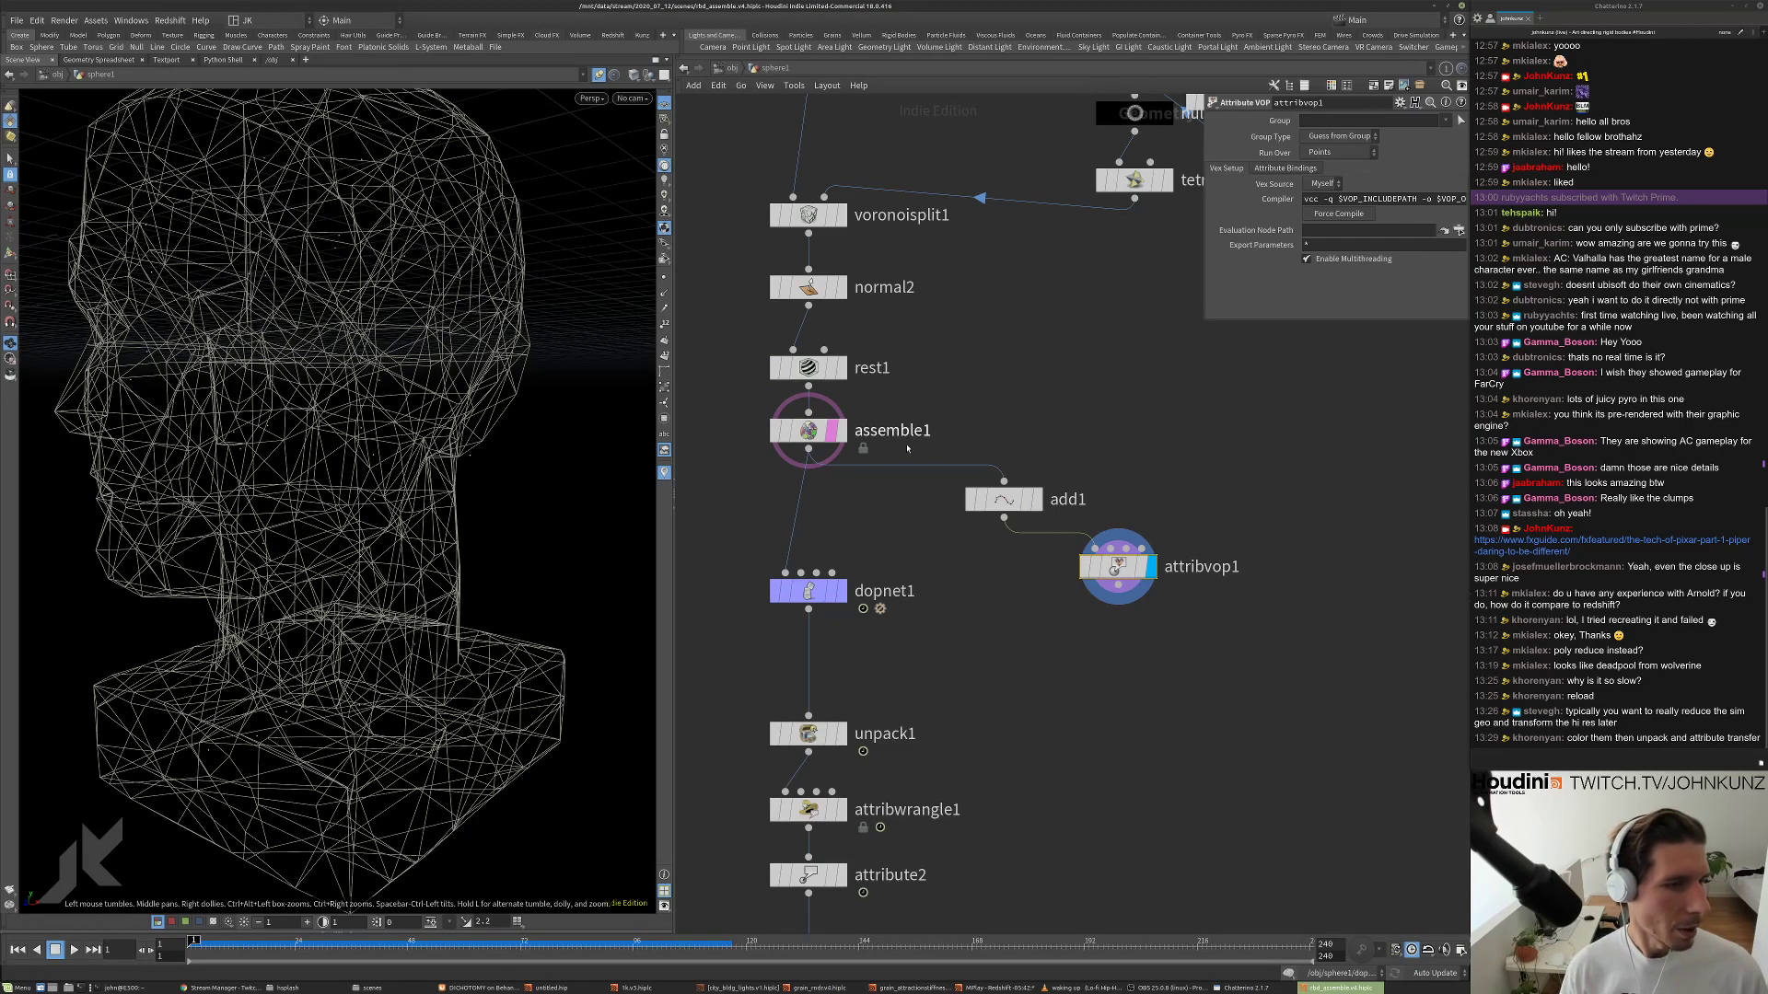
pyautogui.click(833, 431)
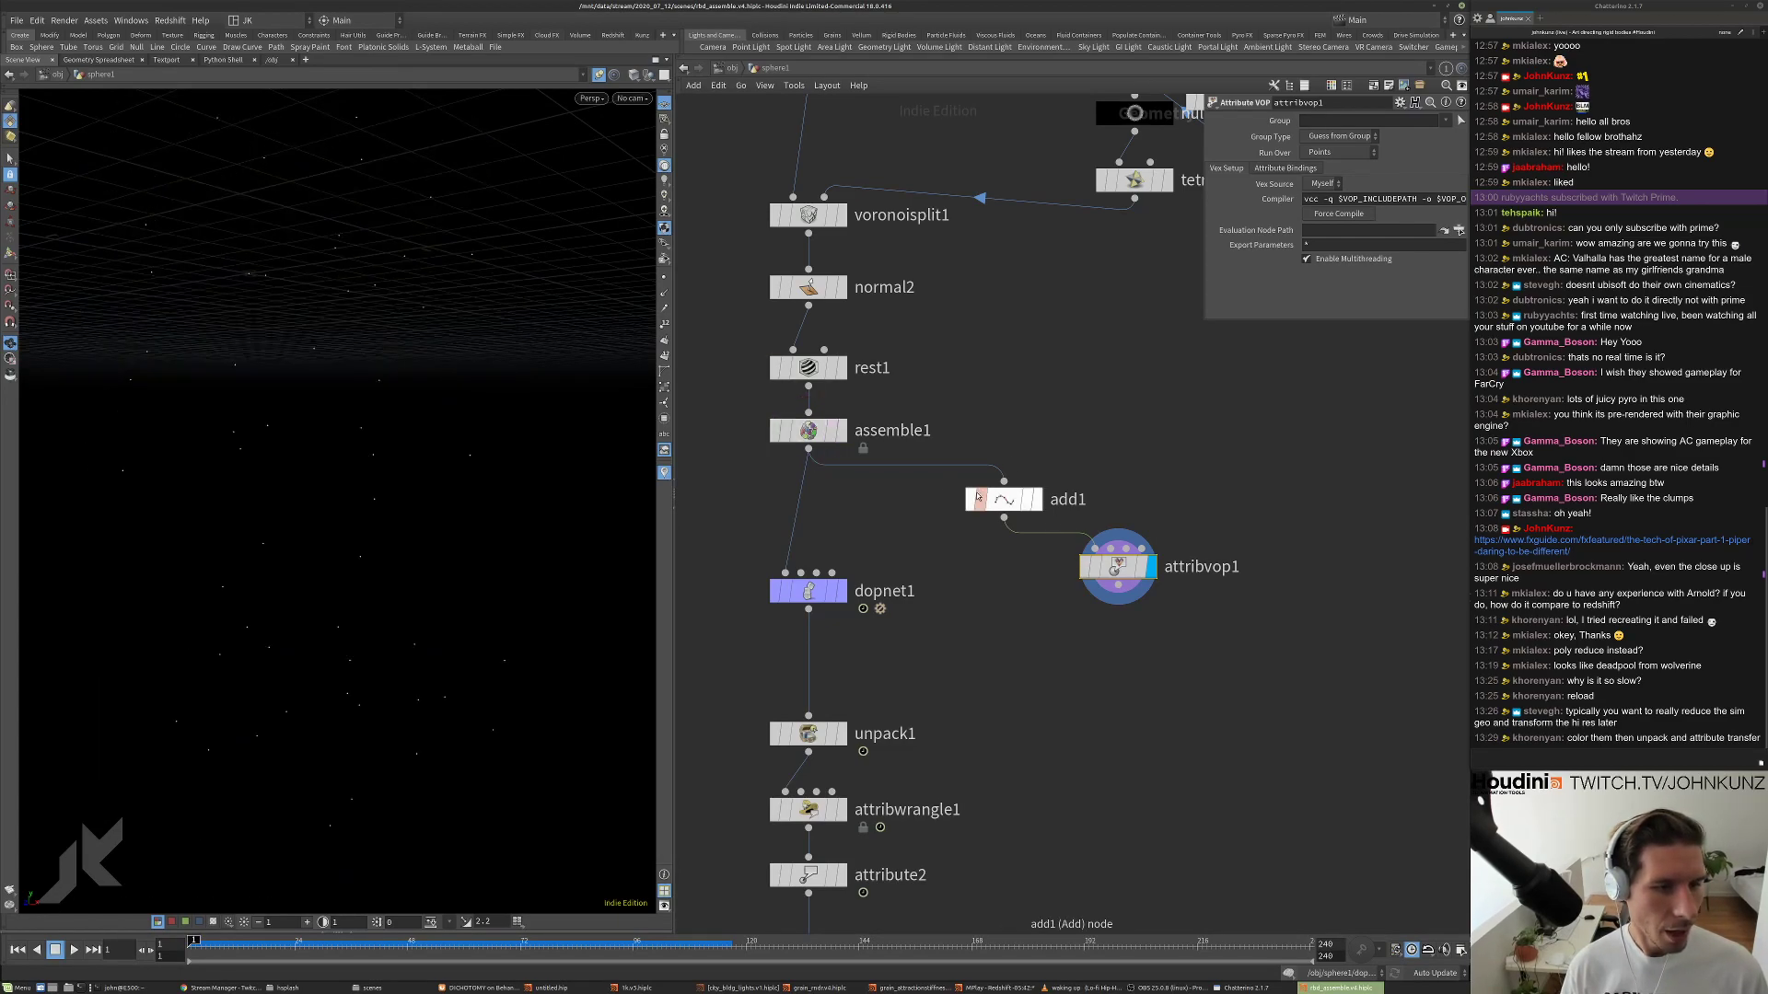
# Bypass add1 and, inside attribvop1, wire the global P into Cd on geometryvopoutput1.
pyautogui.click(1035, 499)
pyautogui.doubleClick(1118, 566)
pyautogui.scroll(3, 1164, 402)
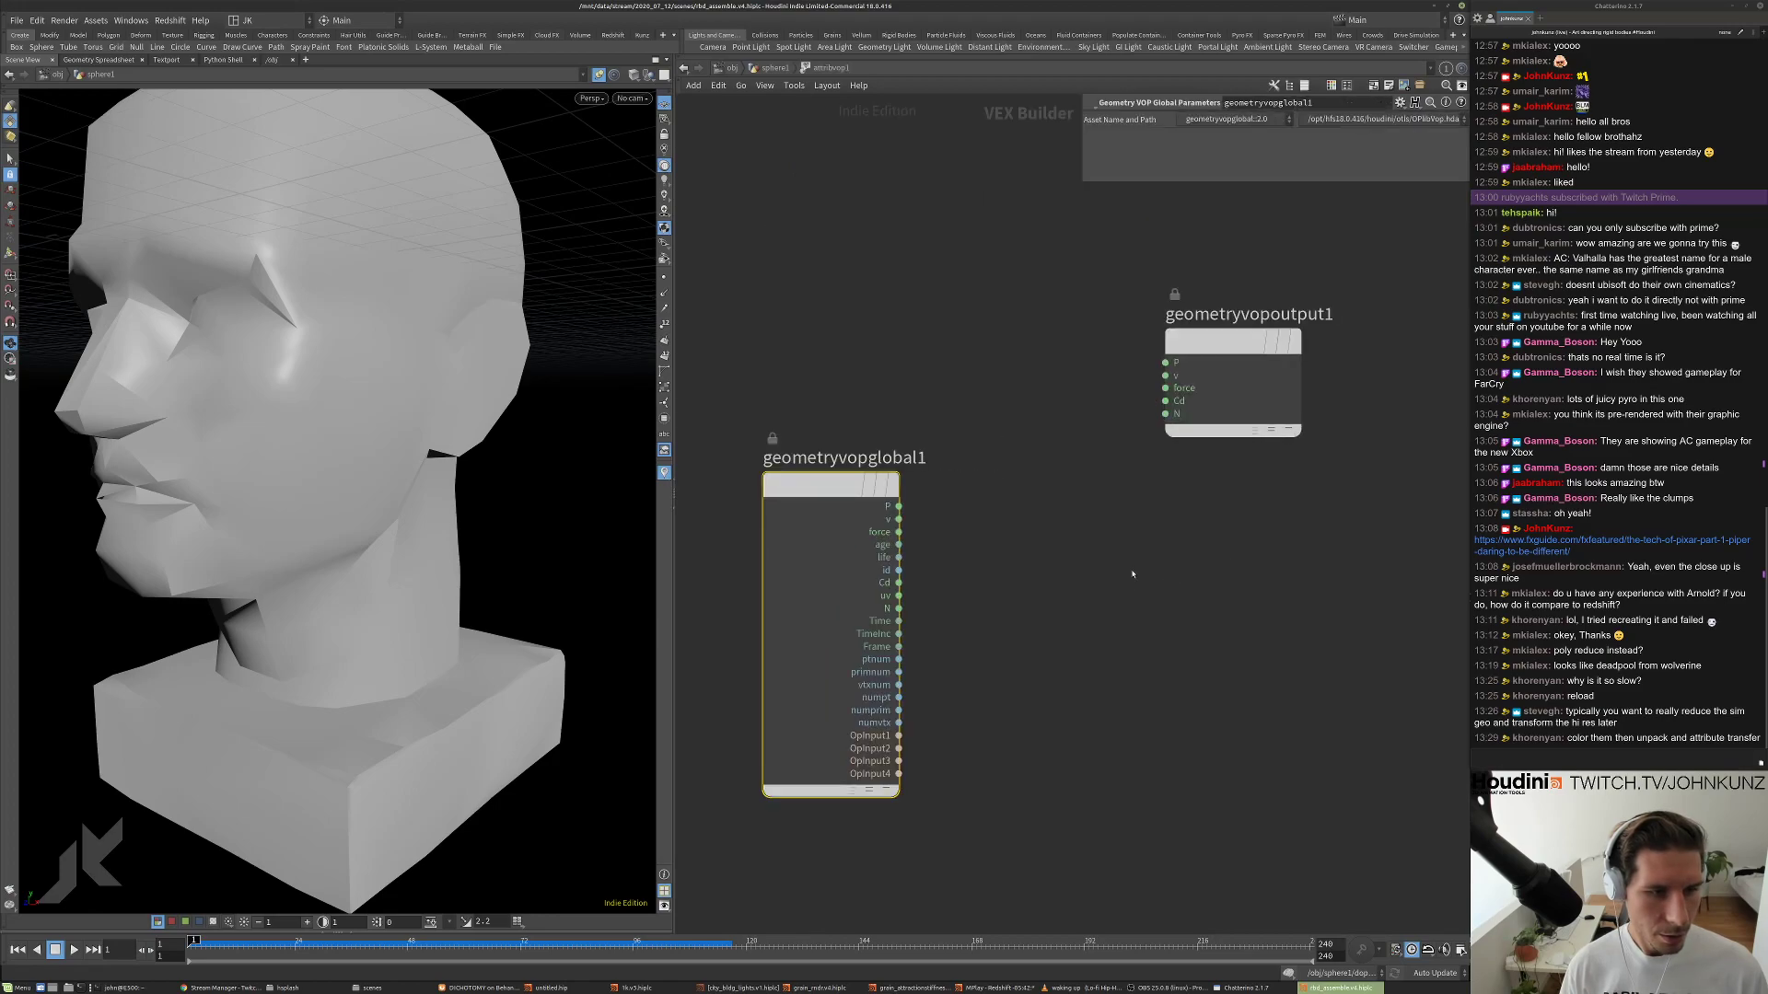
pyautogui.click(1165, 400)
pyautogui.click(901, 506)
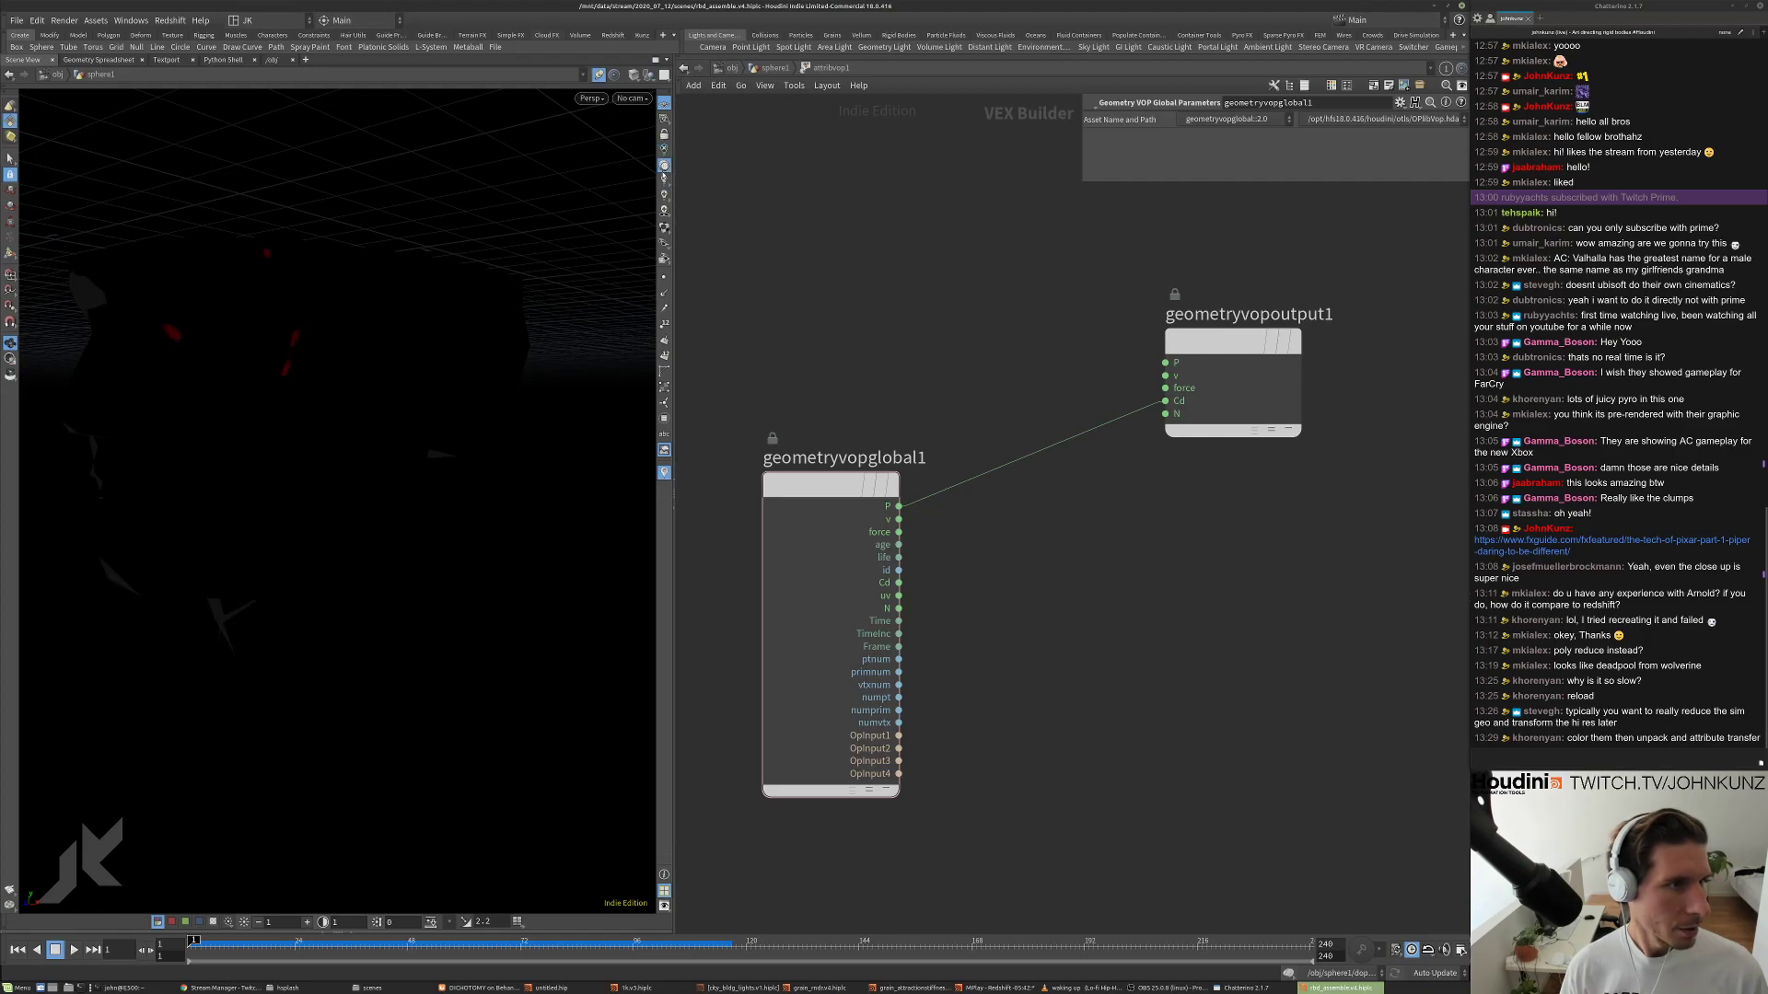
# Change the viewport lighting mode and re-enable add1 in the sphere1 network.
pyautogui.click(664, 150)
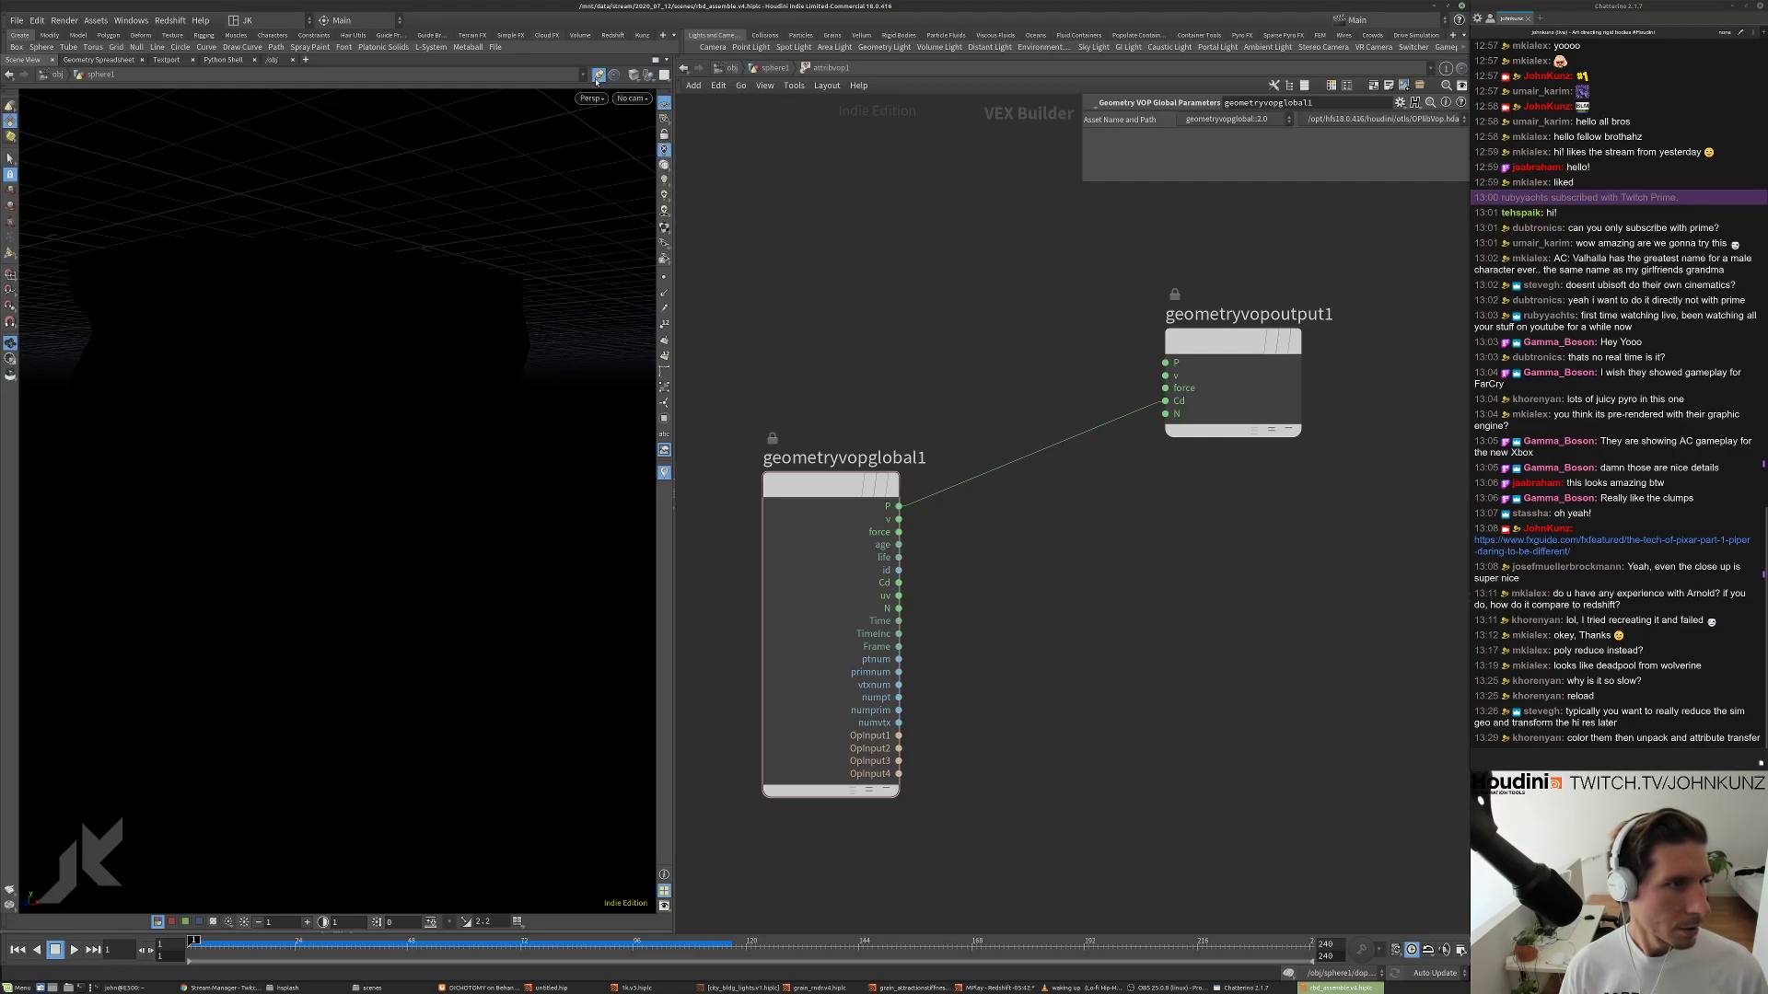
pyautogui.click(780, 68)
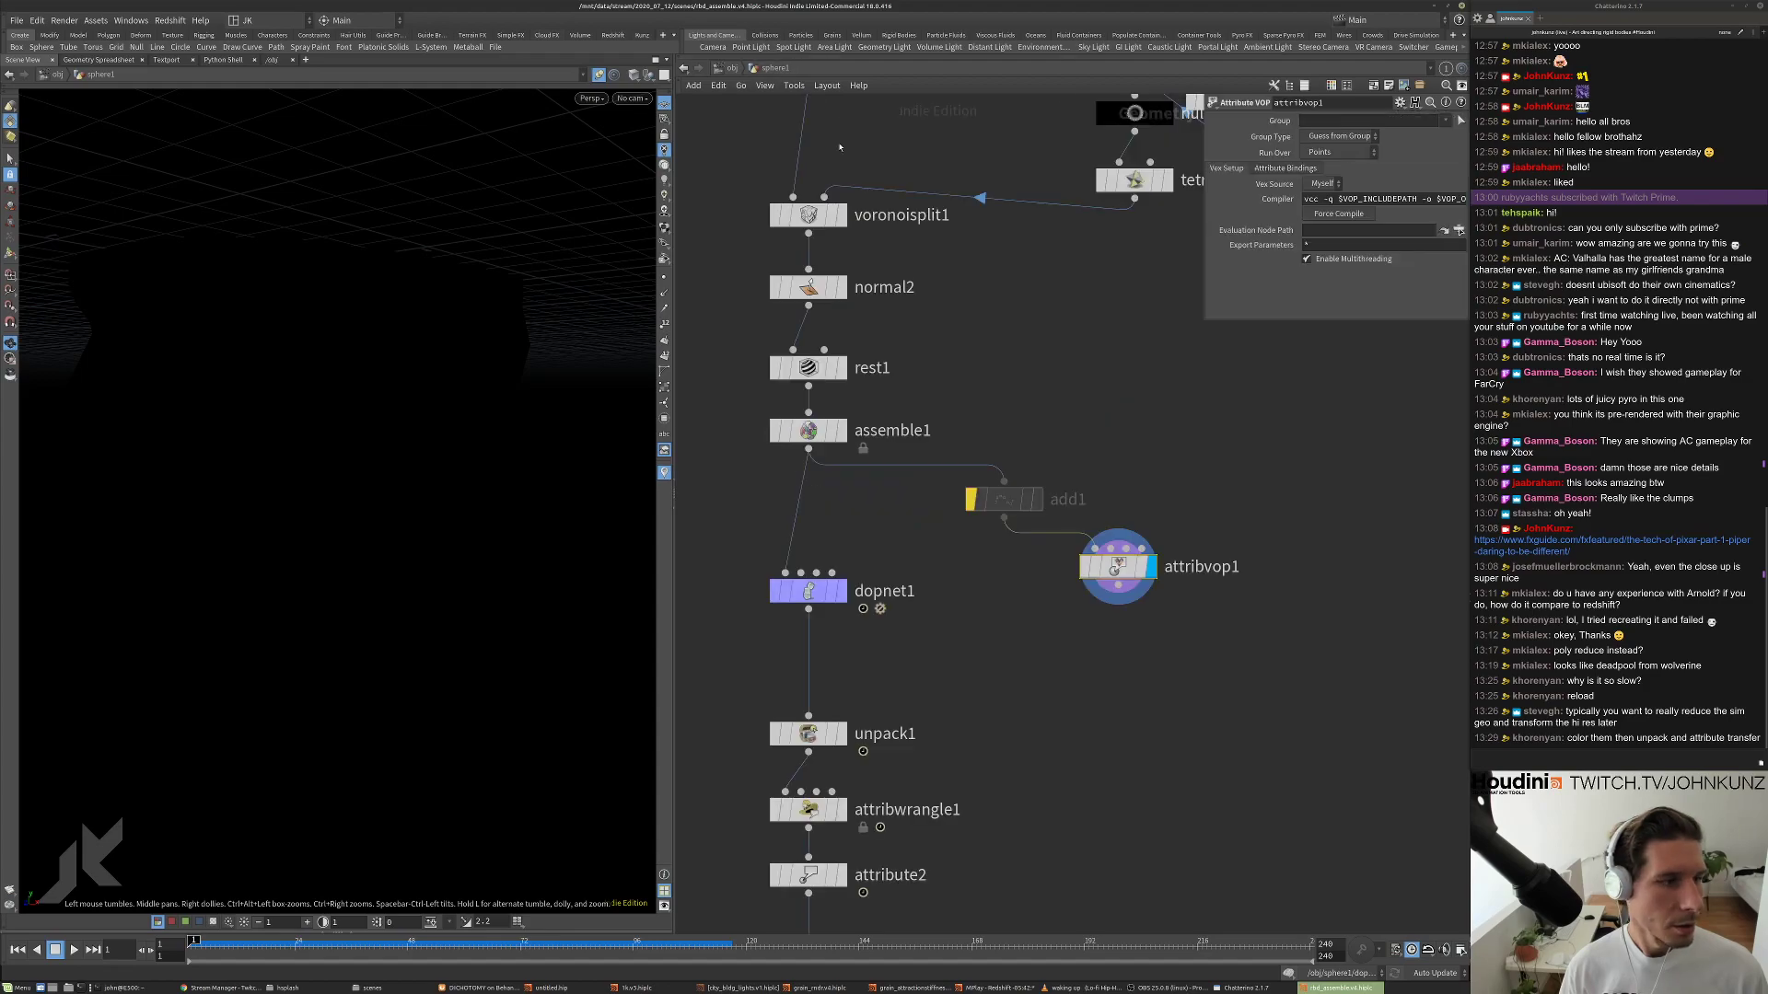
pyautogui.moveTo(335, 340); pyautogui.dragTo(461, 418)
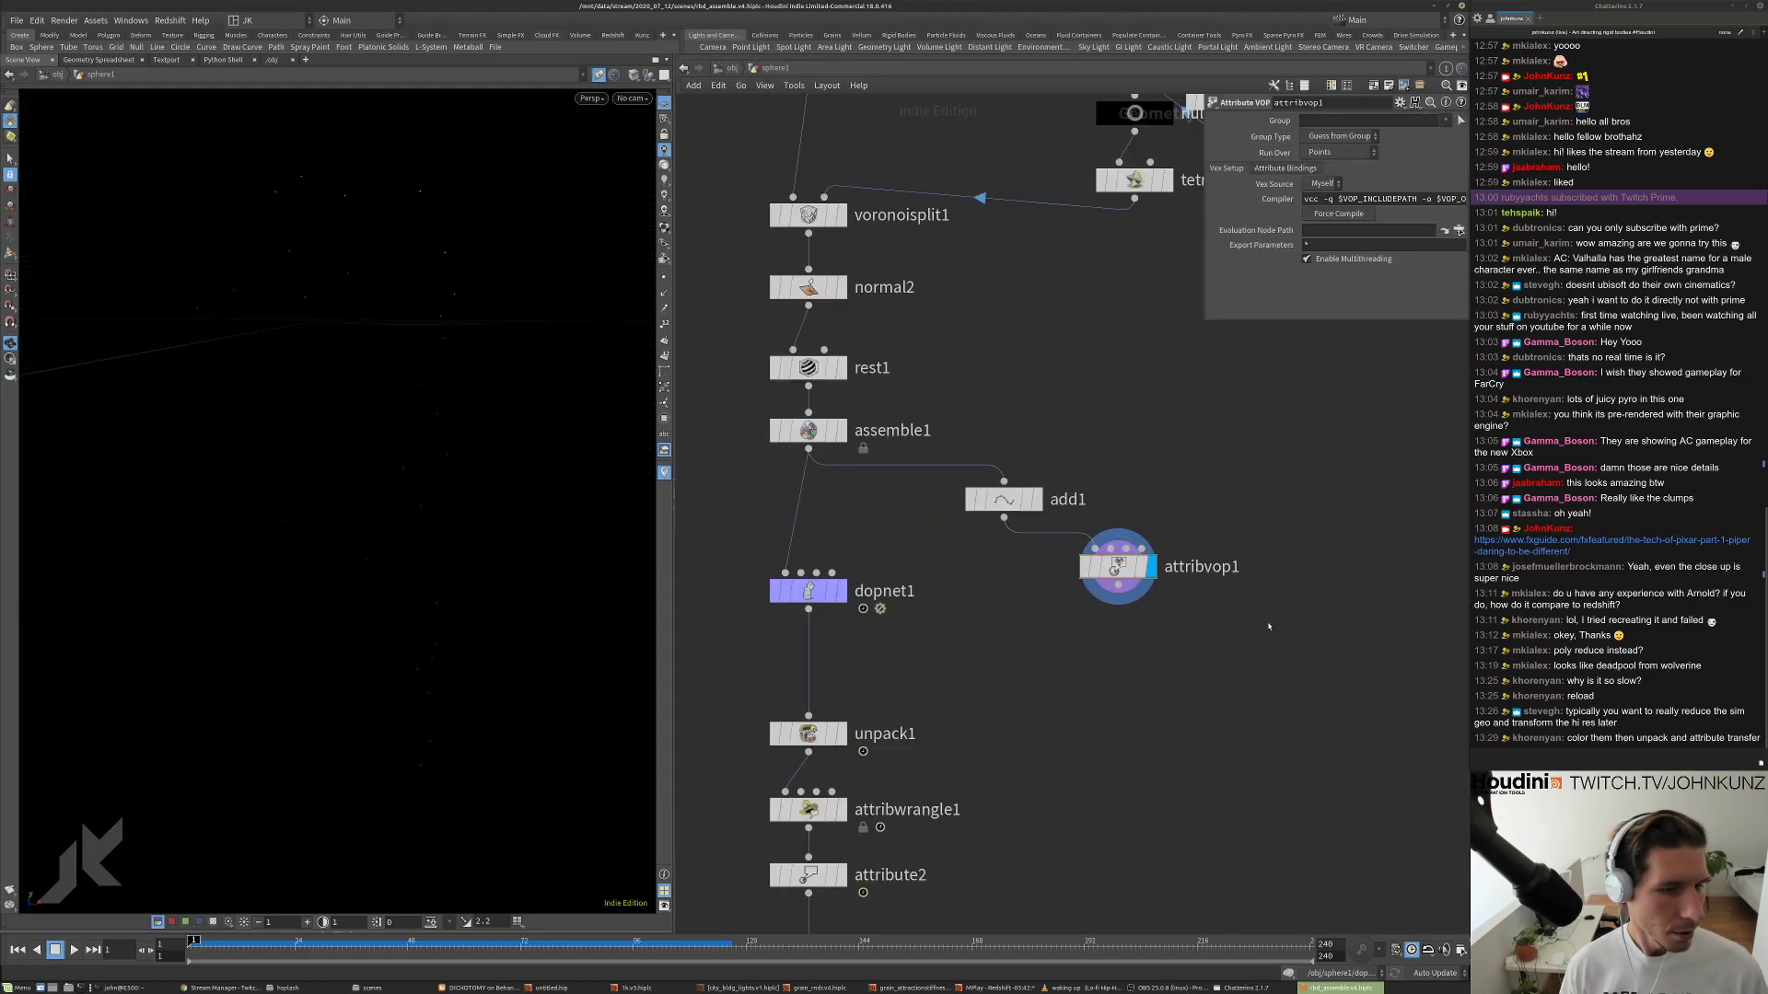
# Set the viewport's geometry display options to show particles as Discs.
pyautogui.moveTo(1268, 627); pyautogui.dragTo(1266, 579, button='middle')
pyautogui.press('Tab')
pyautogui.press('Escape')
pyautogui.press('d')
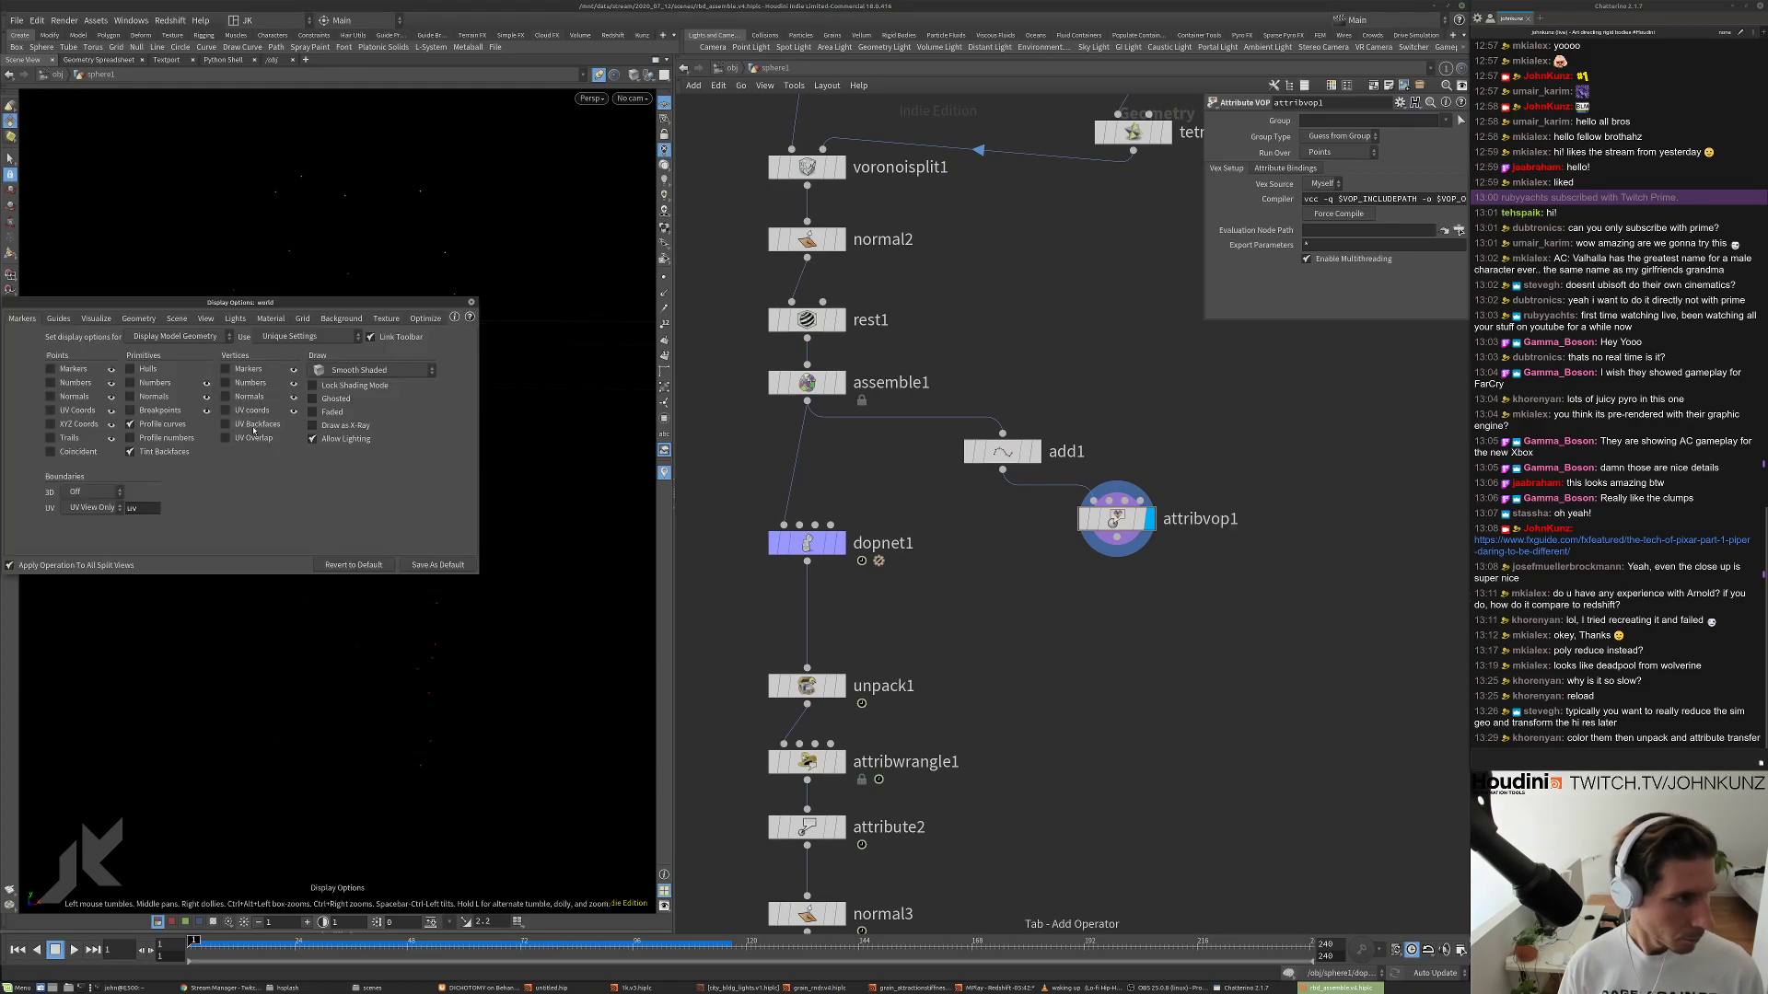
pyautogui.click(138, 318)
pyautogui.click(113, 448)
pyautogui.click(104, 505)
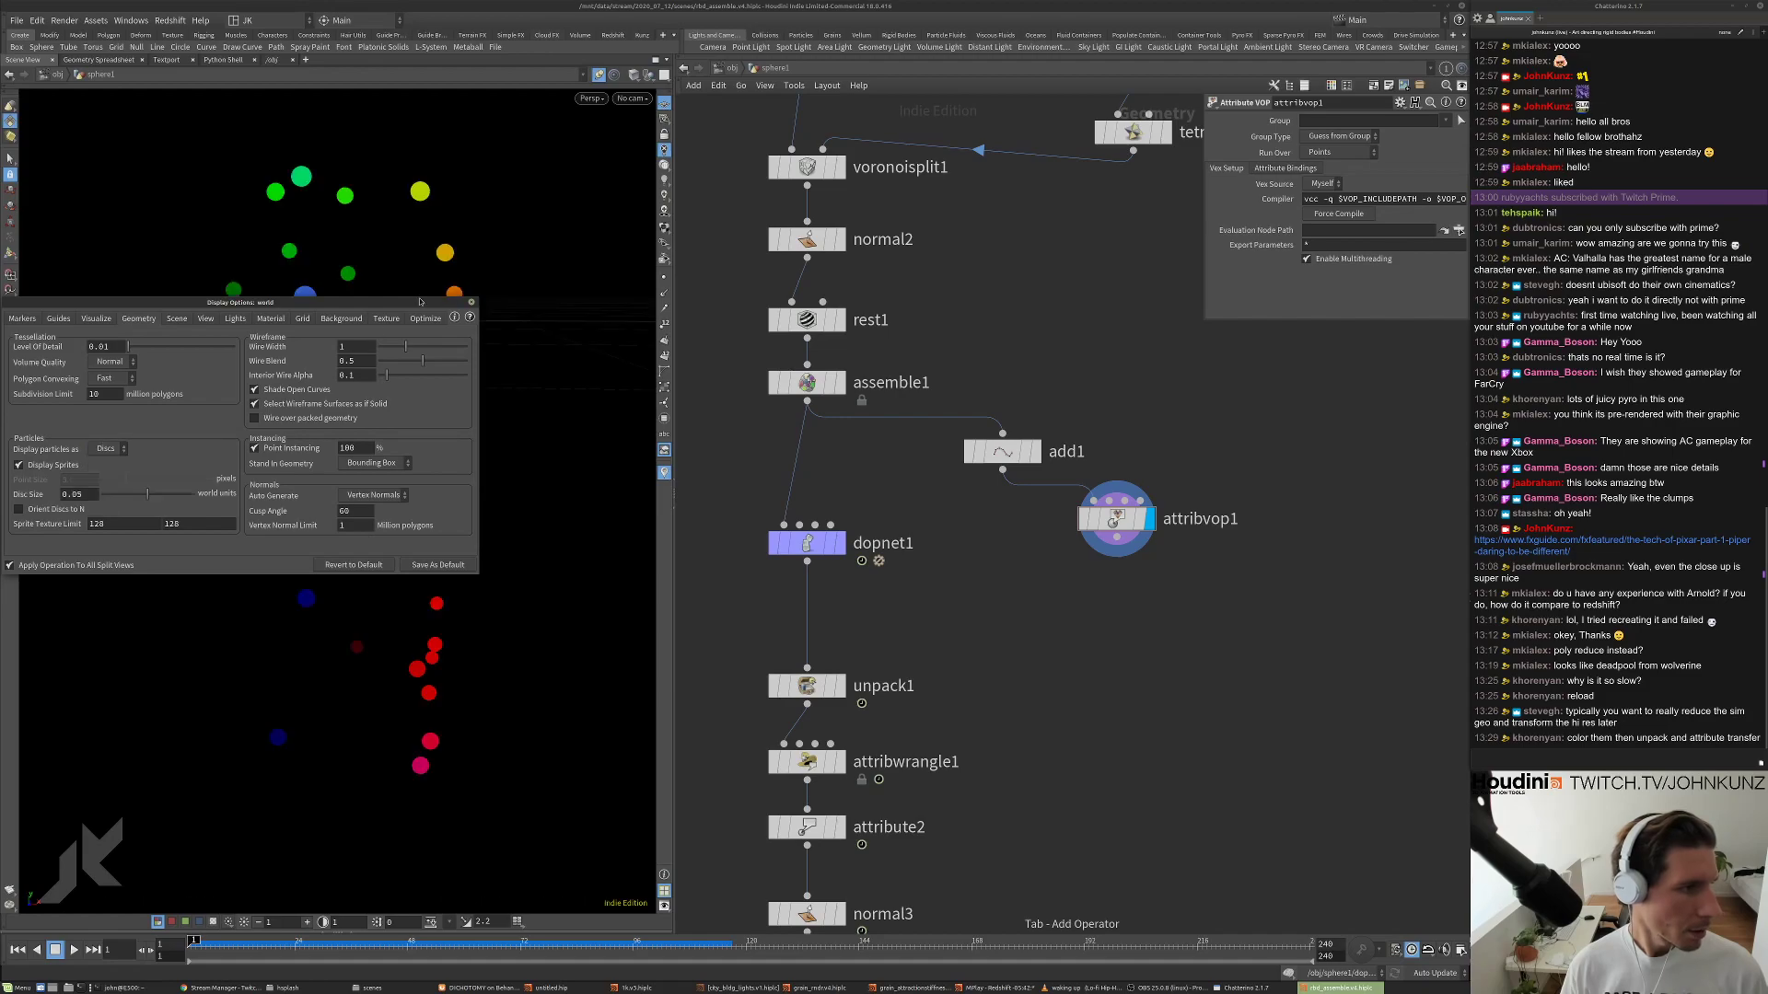
pyautogui.click(470, 303)
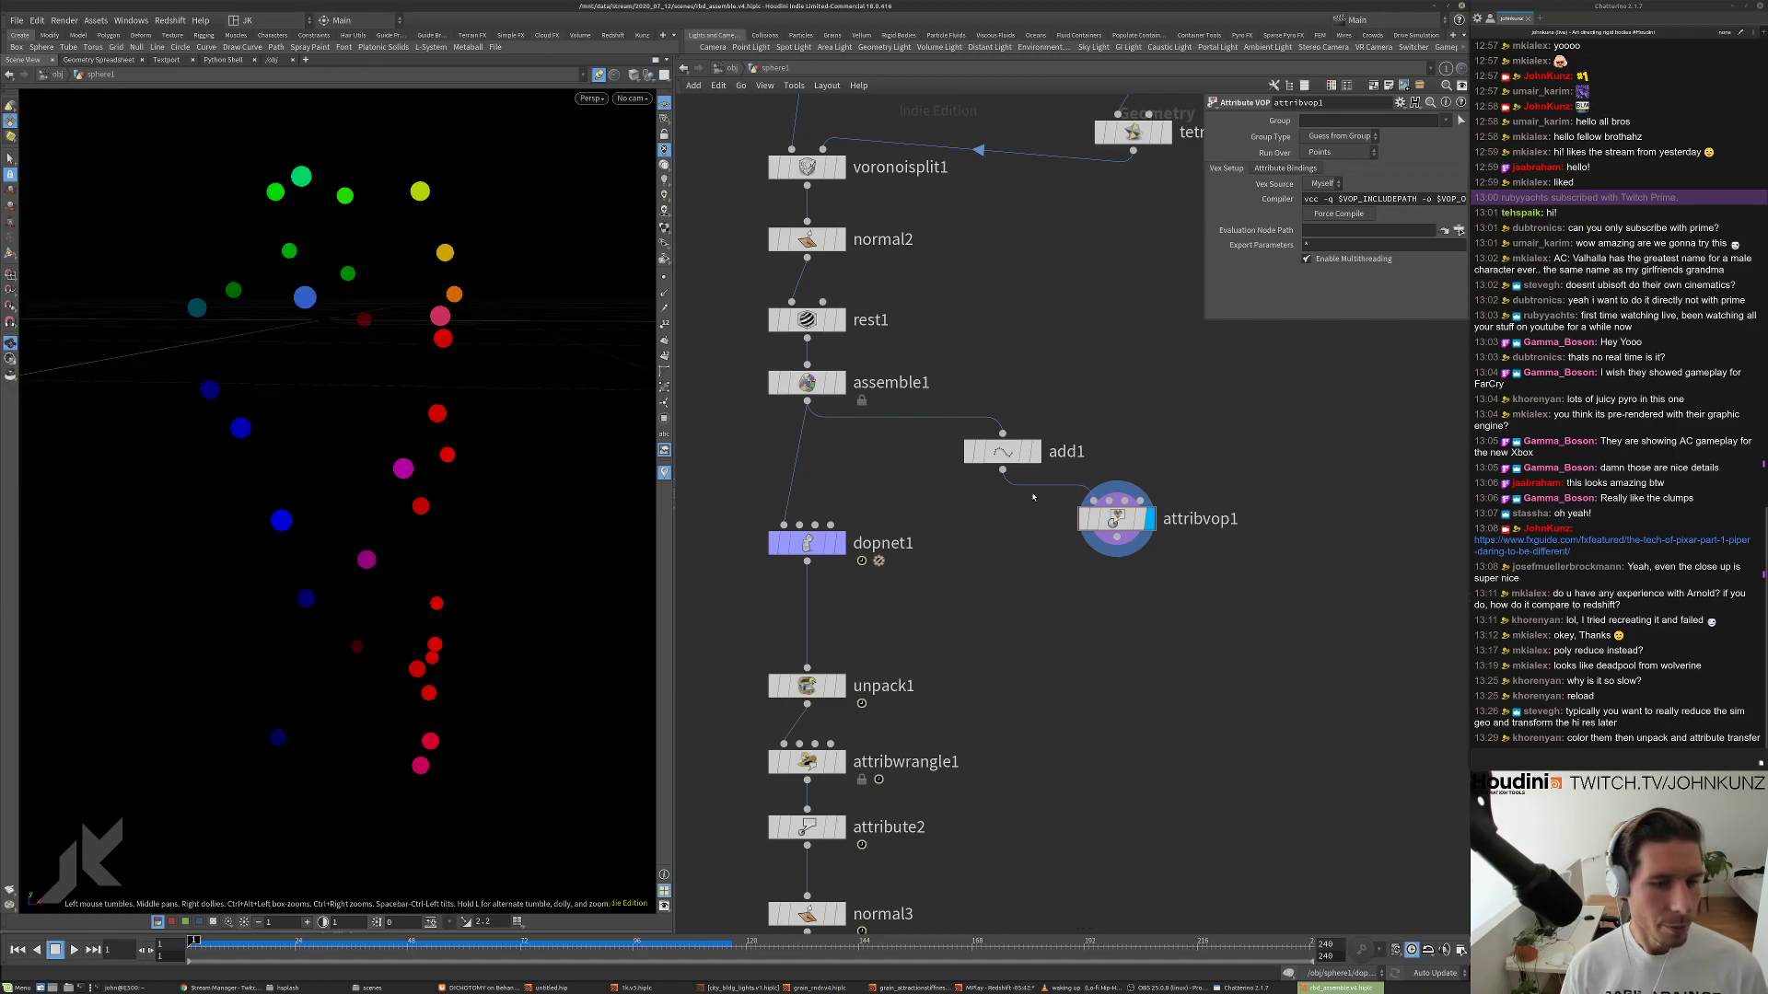
# Add a Relative to Bounding Box node inside attribvop1, between the global parameters and the output node.
pyautogui.doubleClick(1113, 523)
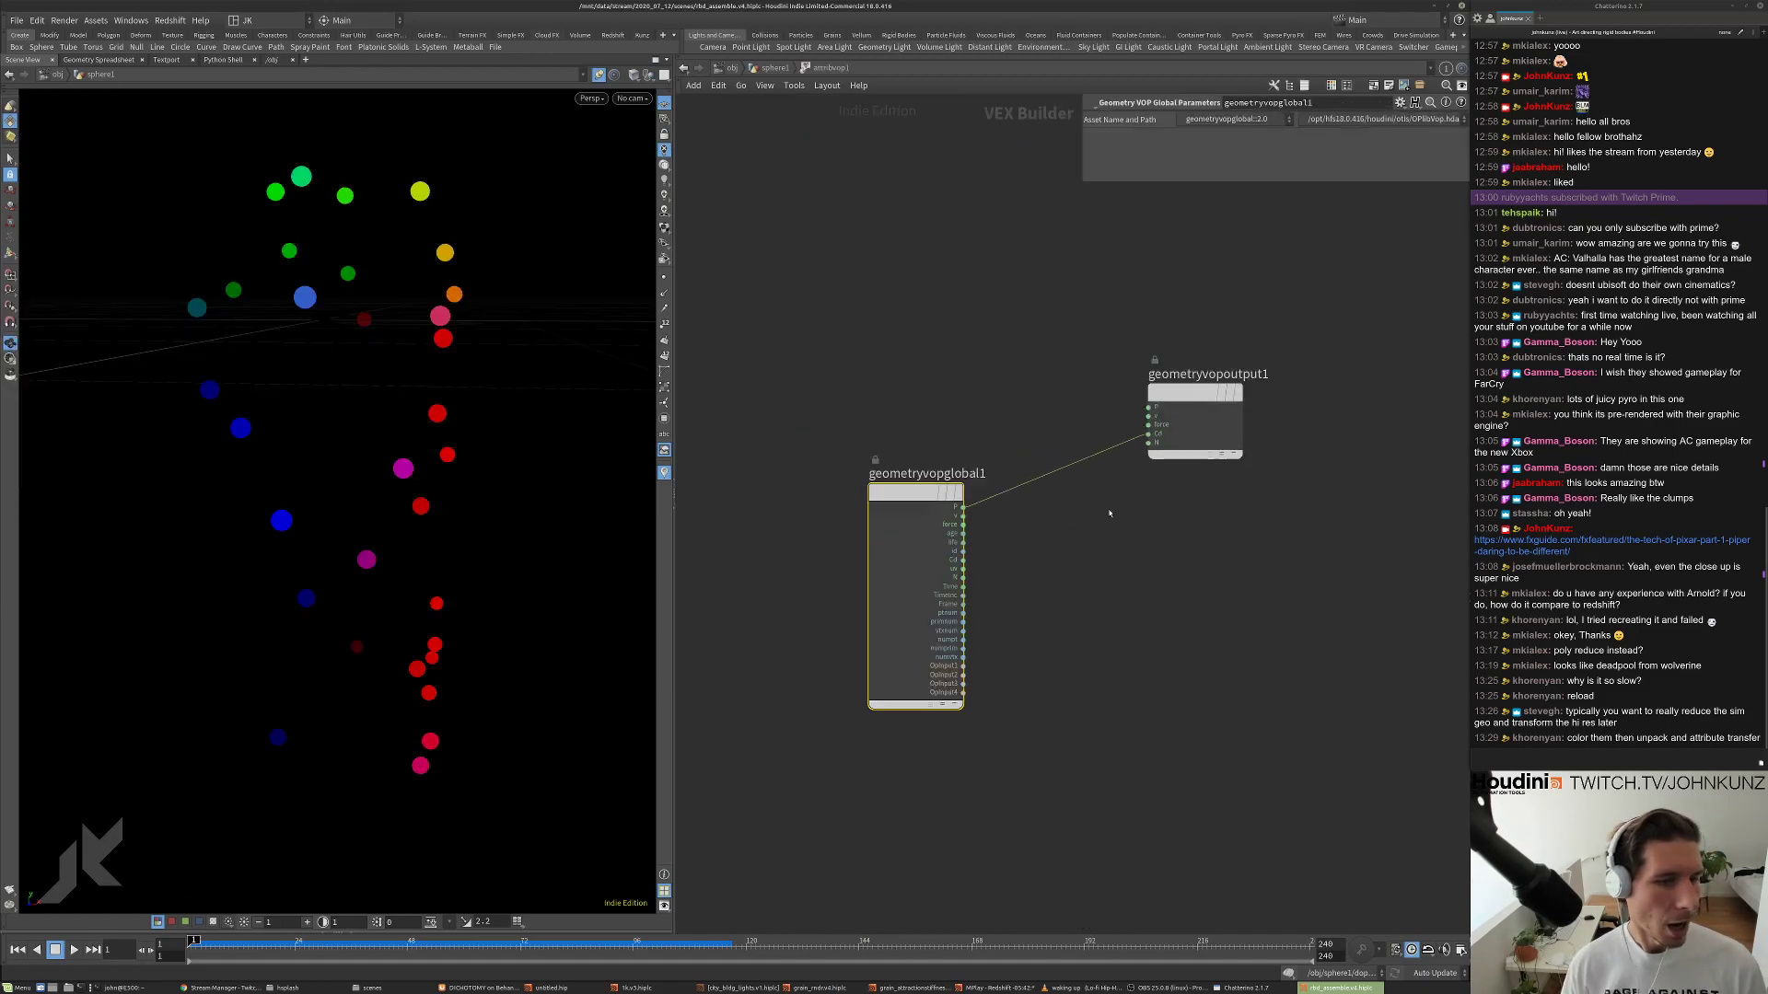
pyautogui.press('l')
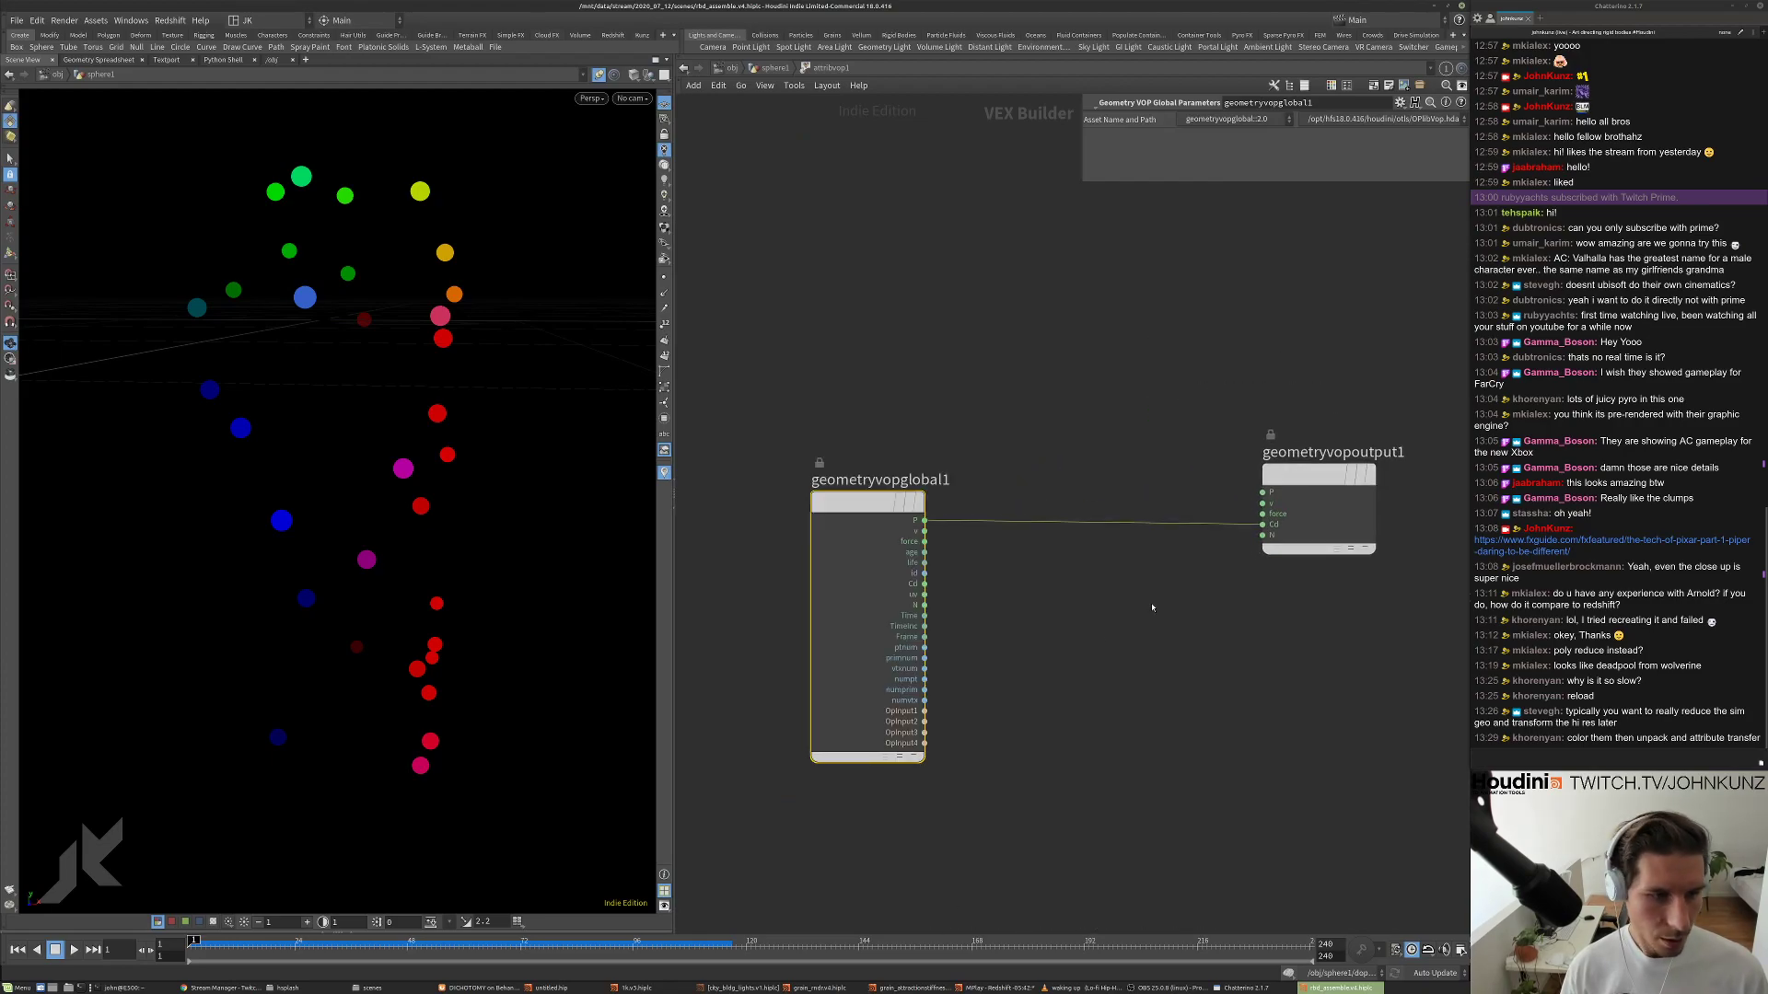
pyautogui.press('Tab')
pyautogui.write('rel')
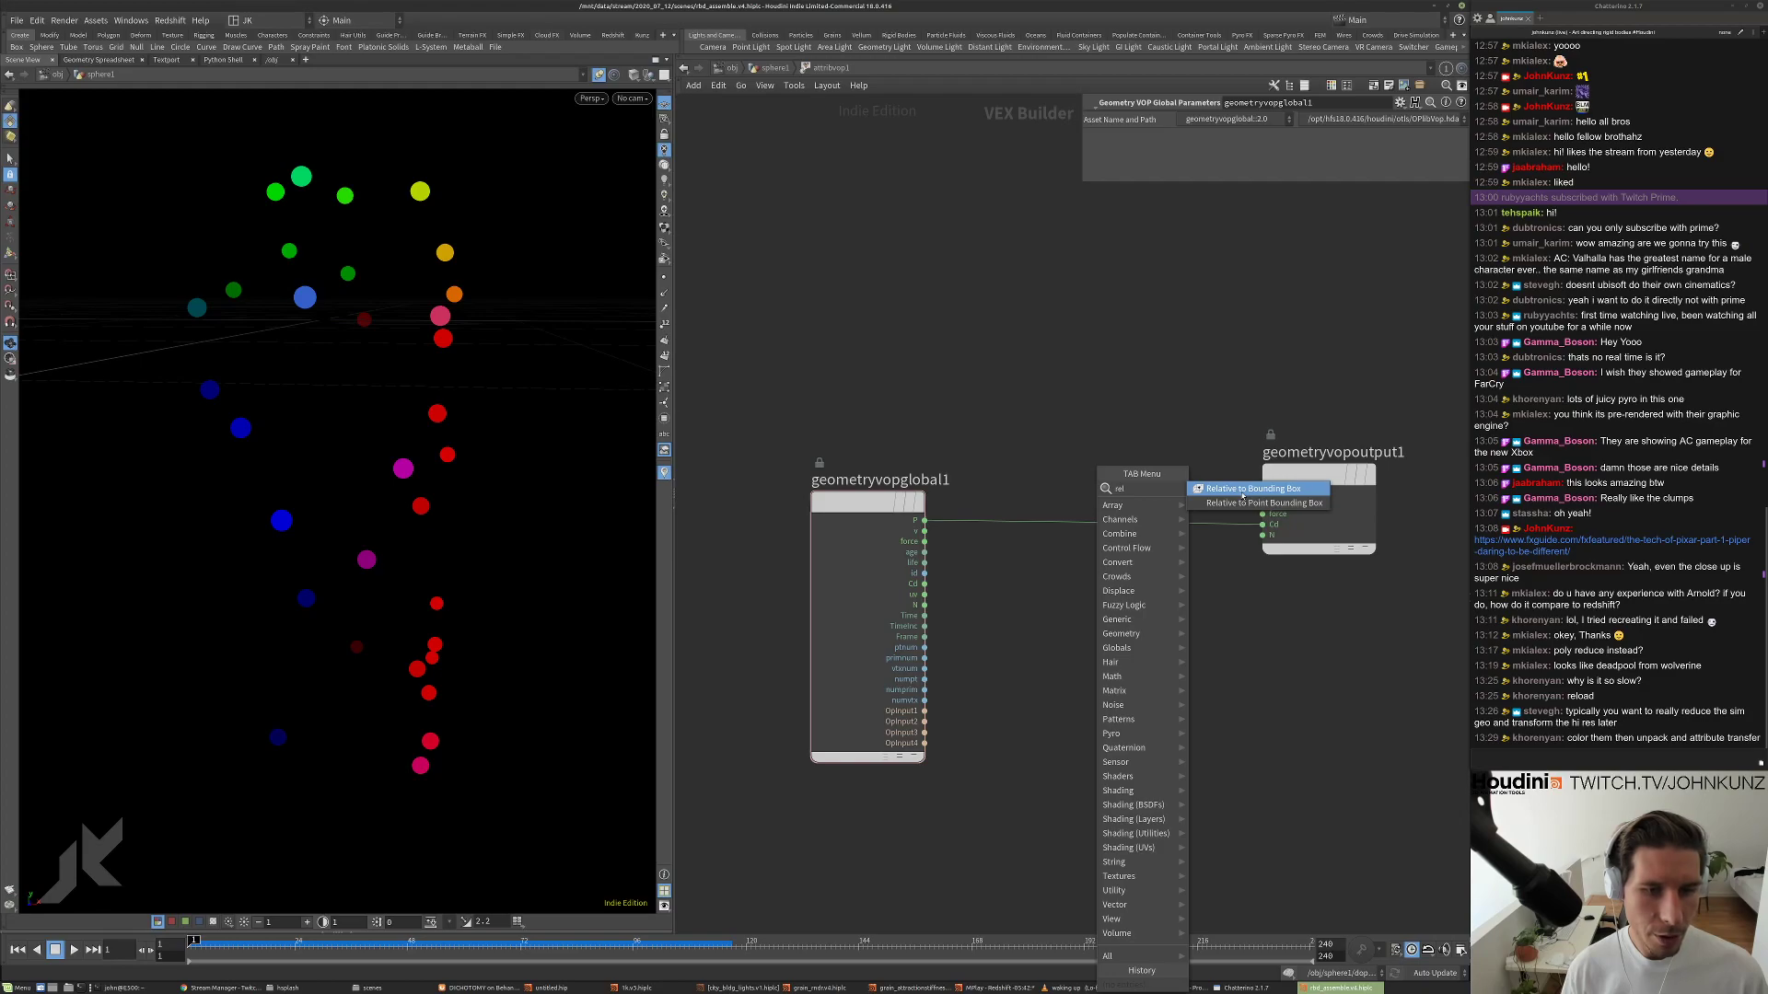
pyautogui.click(1241, 492)
pyautogui.click(1113, 667)
# Wire the global P and OpInput1 into relbbox1's P and file inputs, and connect its result to Cd.
pyautogui.moveTo(1056, 684); pyautogui.dragTo(954, 715)
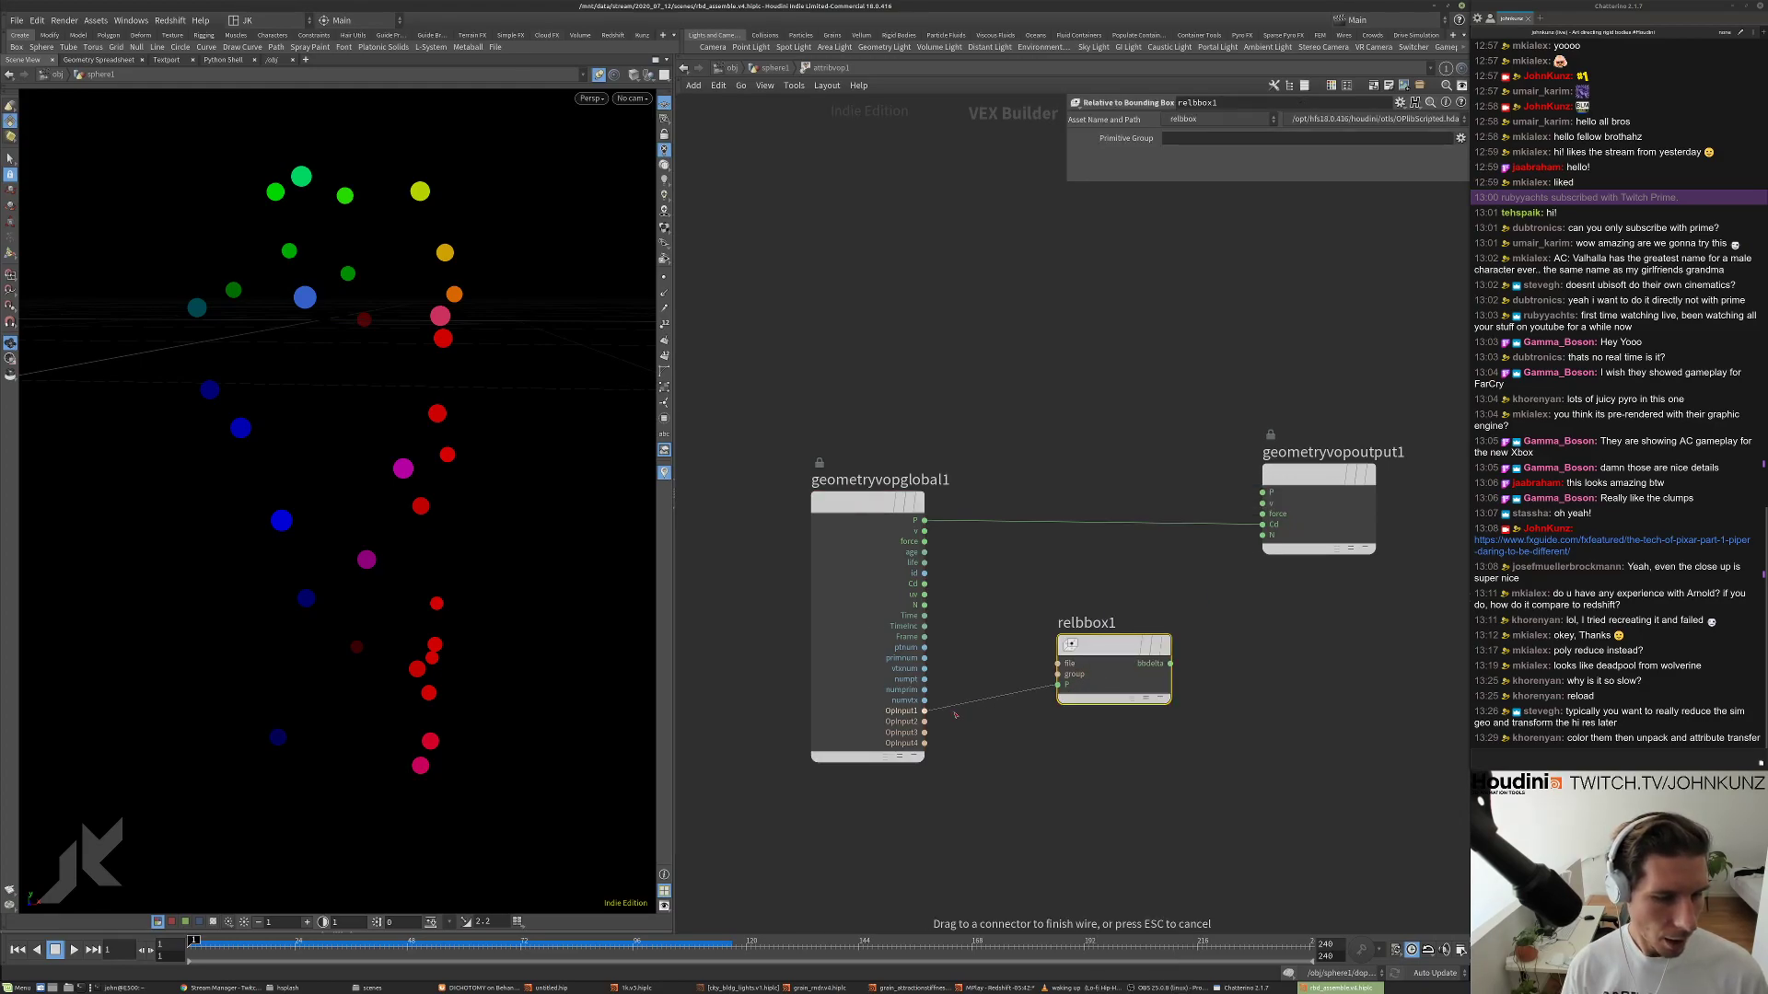
pyautogui.click(923, 521)
pyautogui.click(1058, 664)
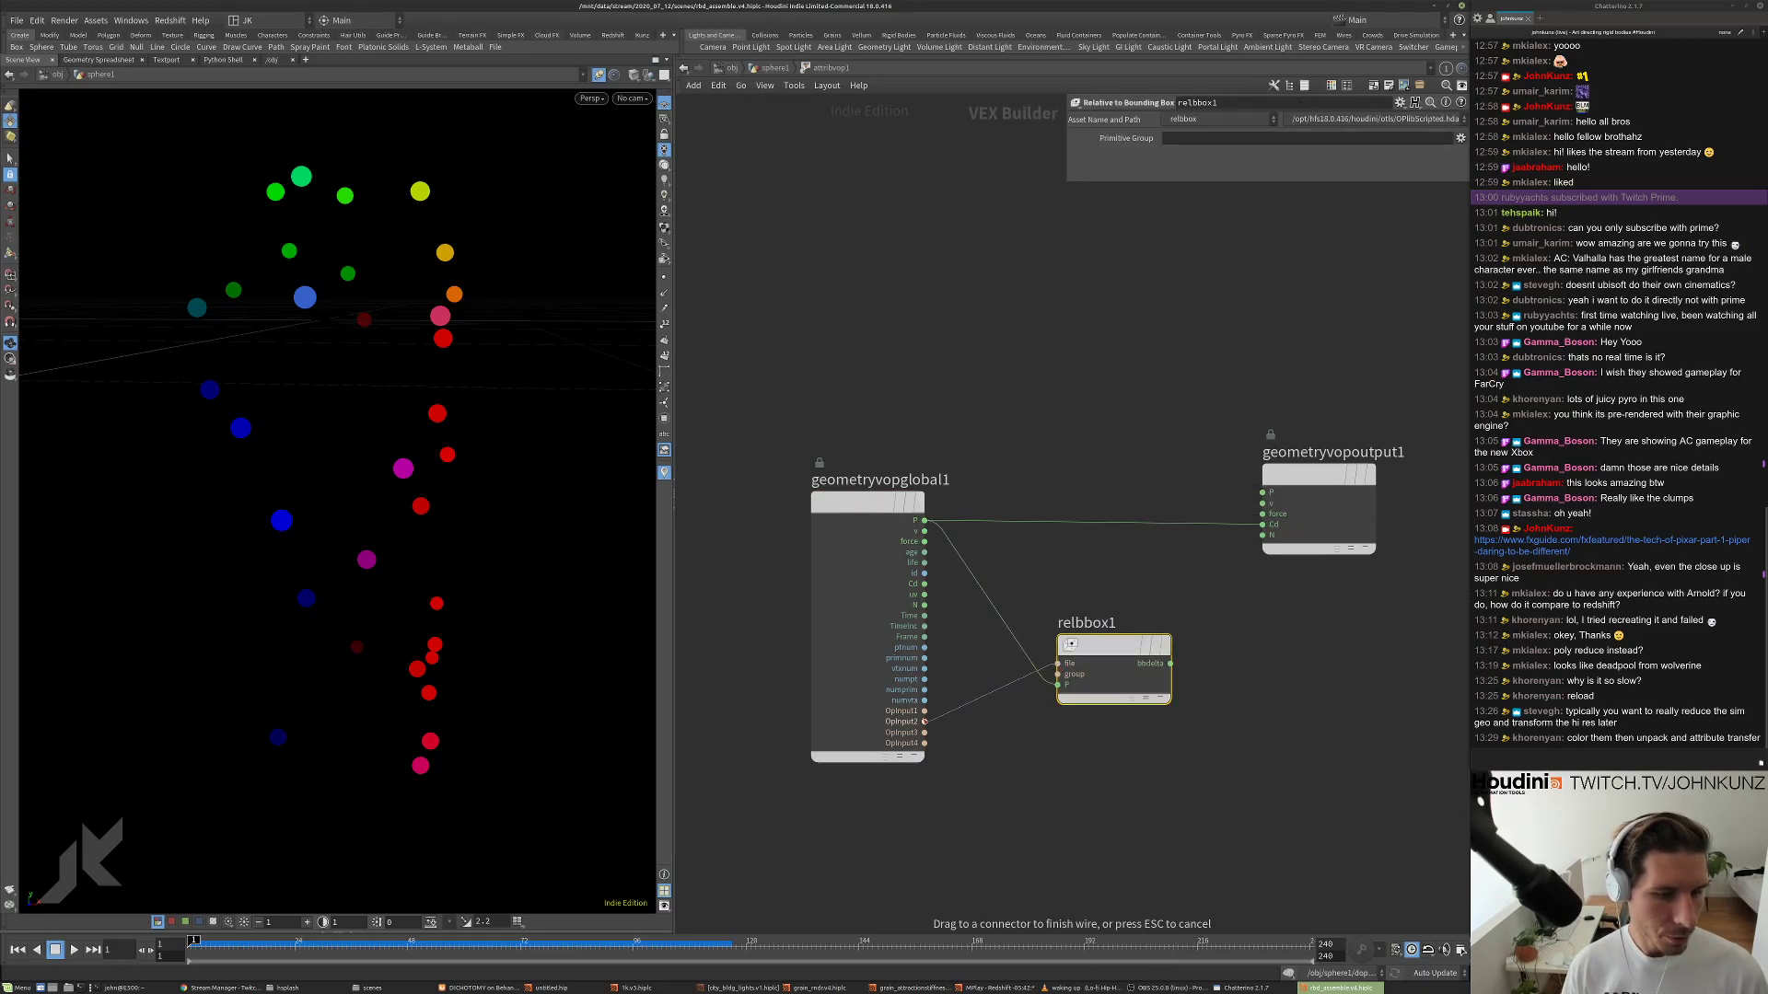
pyautogui.click(924, 710)
pyautogui.moveTo(1118, 644); pyautogui.dragTo(1056, 630)
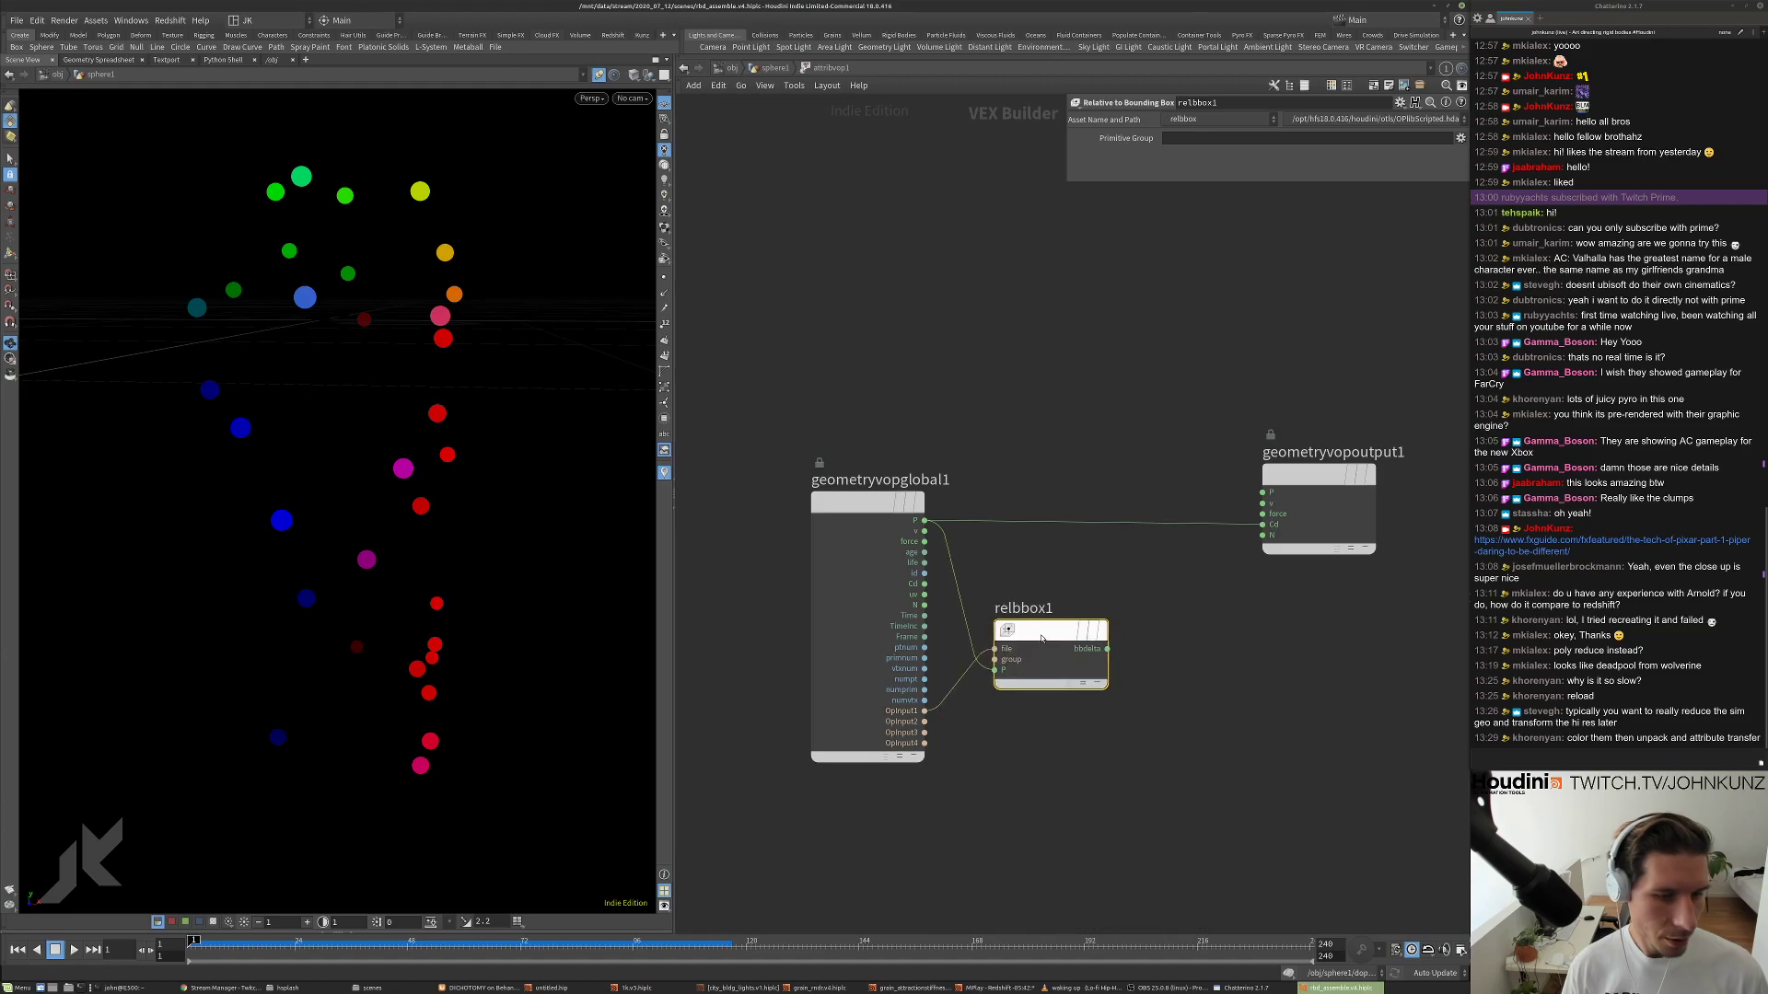
pyautogui.click(1107, 649)
pyautogui.click(1262, 525)
pyautogui.press('Escape')
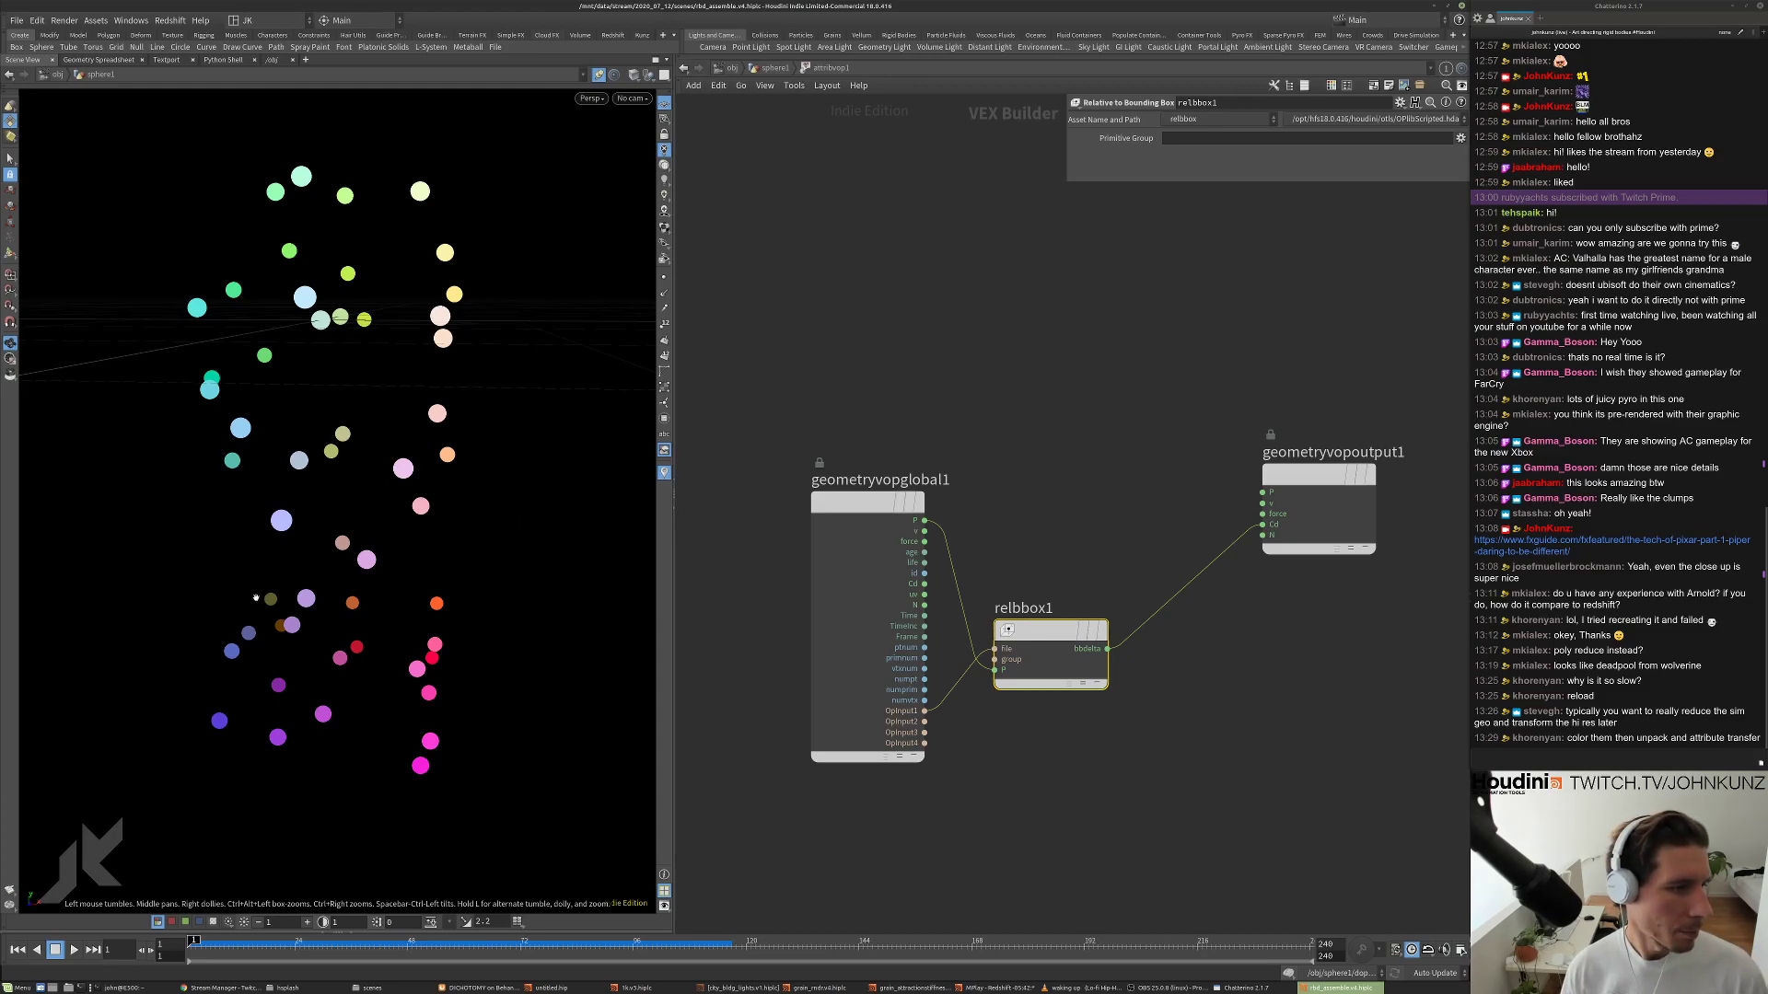
# Examine the red, green and blue channels of the point colours one at a time in the viewport.
pyautogui.click(171, 922)
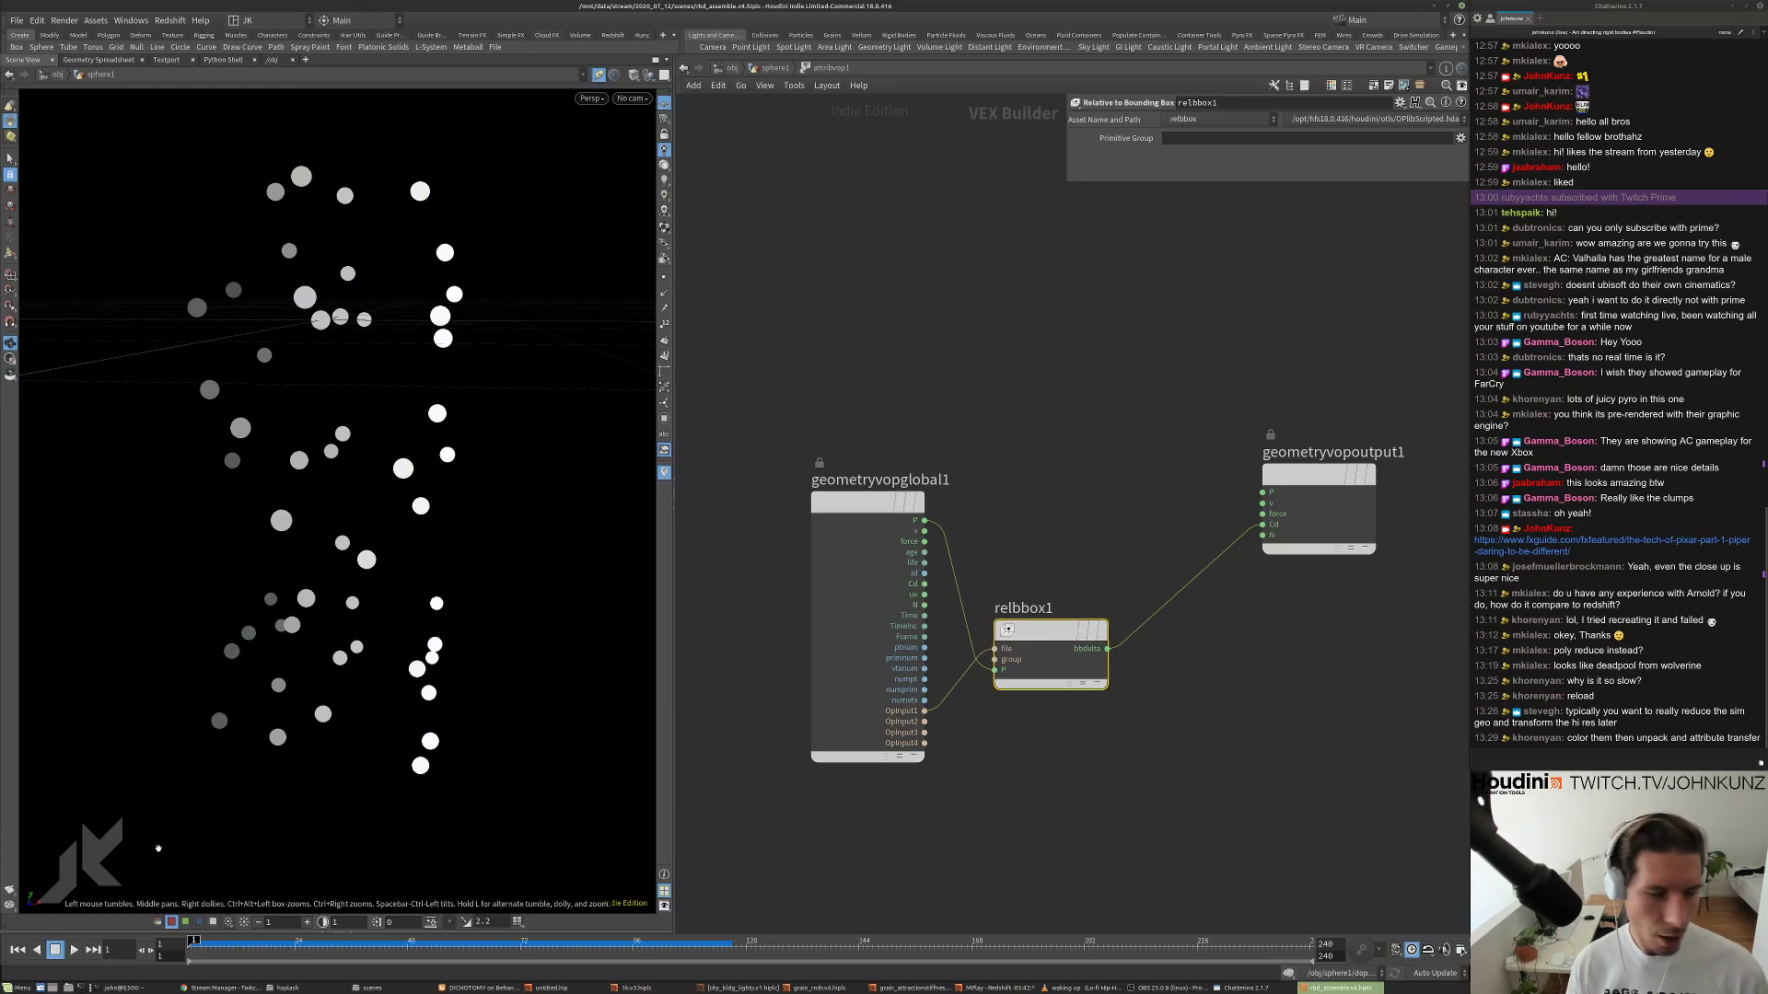
pyautogui.click(185, 922)
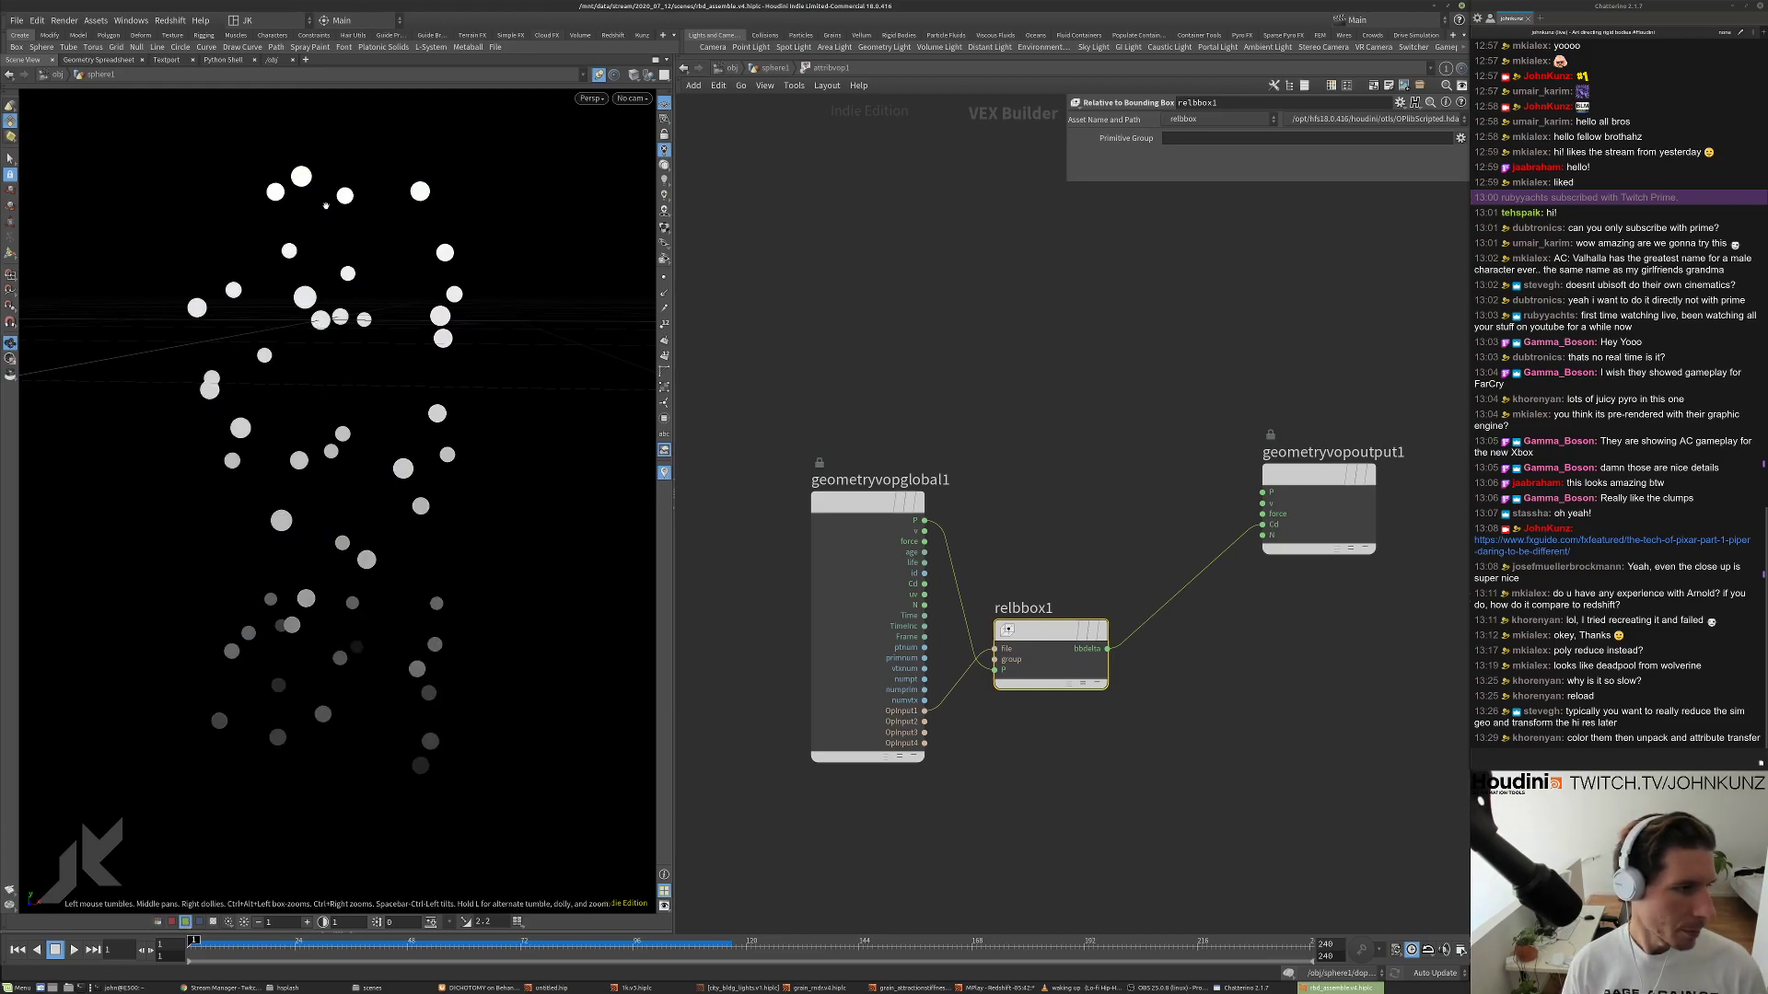
pyautogui.moveTo(326, 205); pyautogui.dragTo(328, 528)
pyautogui.click(199, 922)
pyautogui.moveTo(402, 271); pyautogui.dragTo(229, 398)
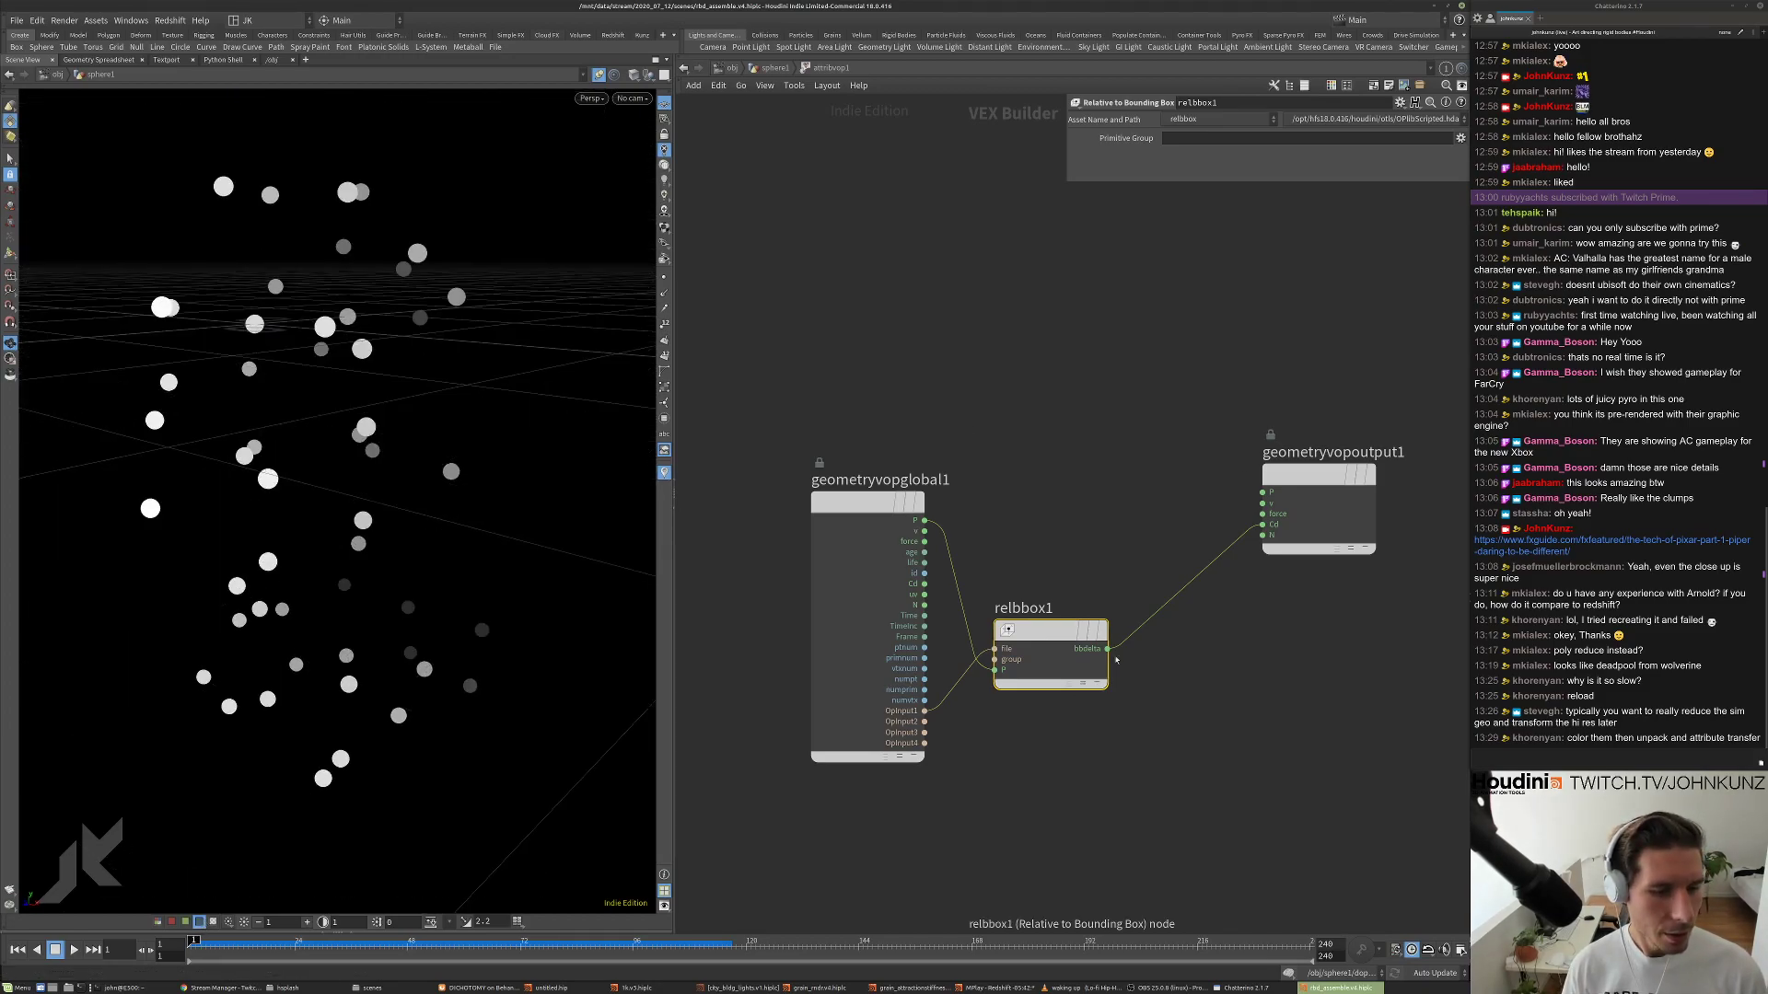
# Reconnect the global P directly to Cd to compare the colours, and move relbbox1 closer to geometryvopoutput1.
pyautogui.click(1263, 525)
pyautogui.click(925, 521)
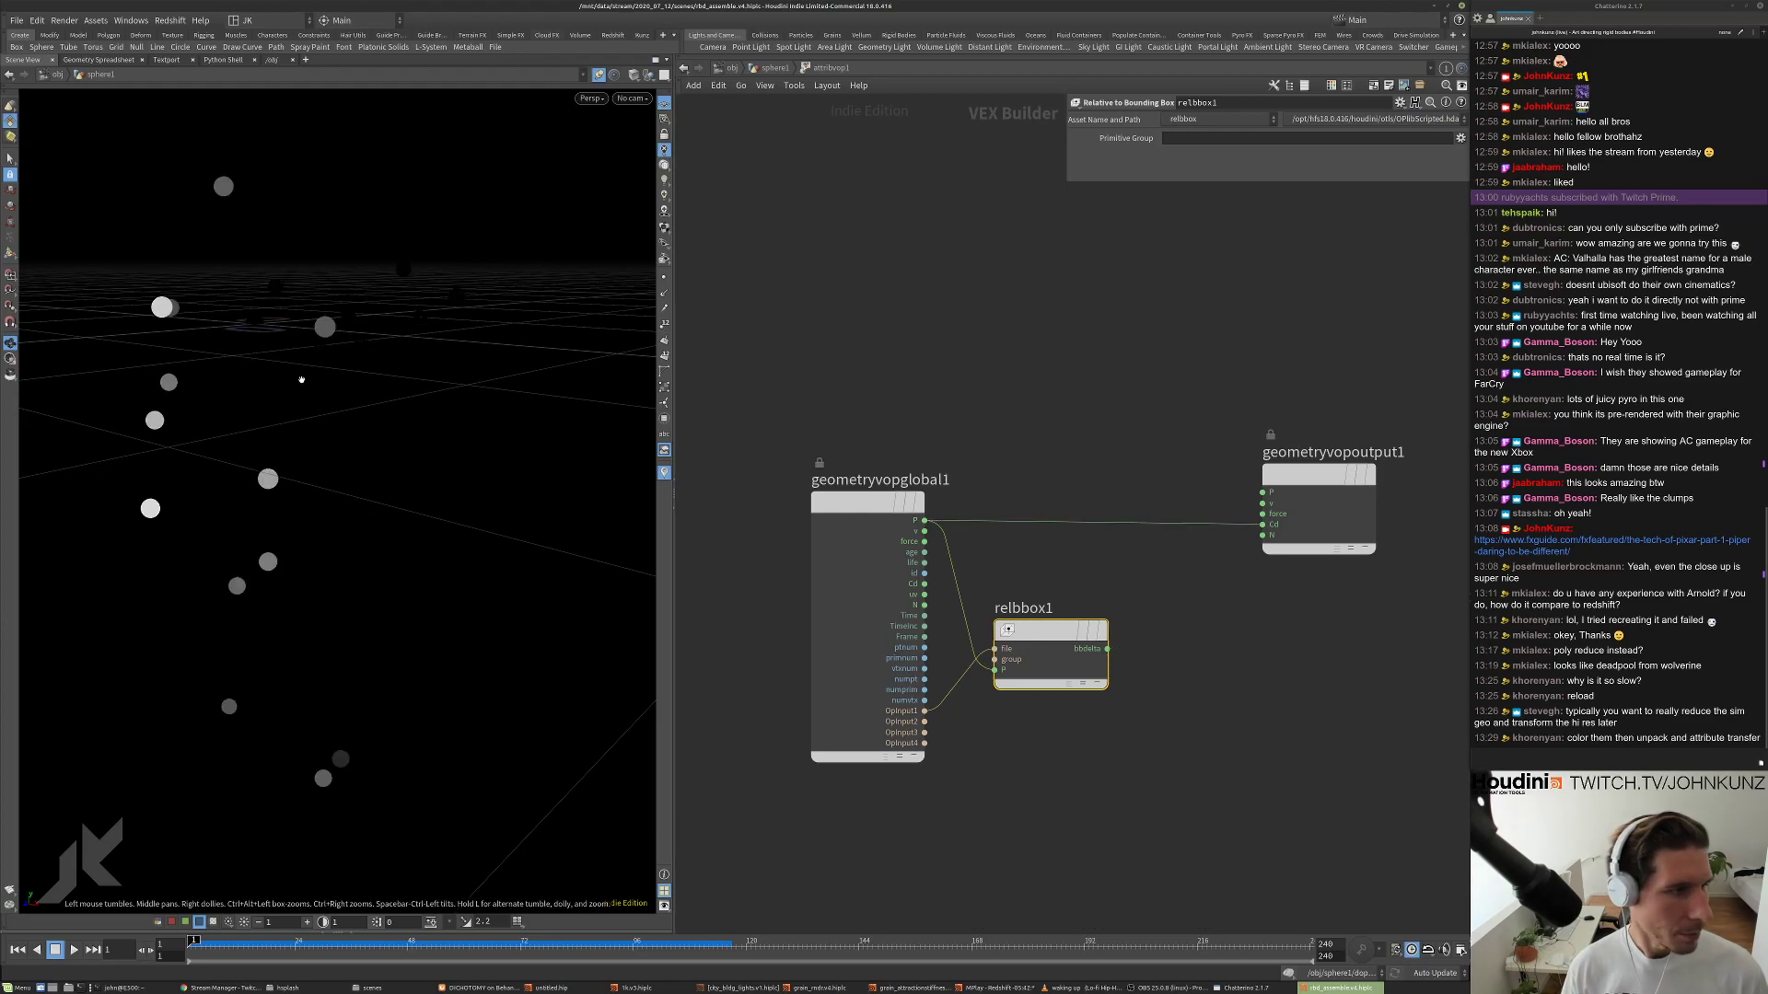
pyautogui.moveTo(369, 367); pyautogui.dragTo(315, 329)
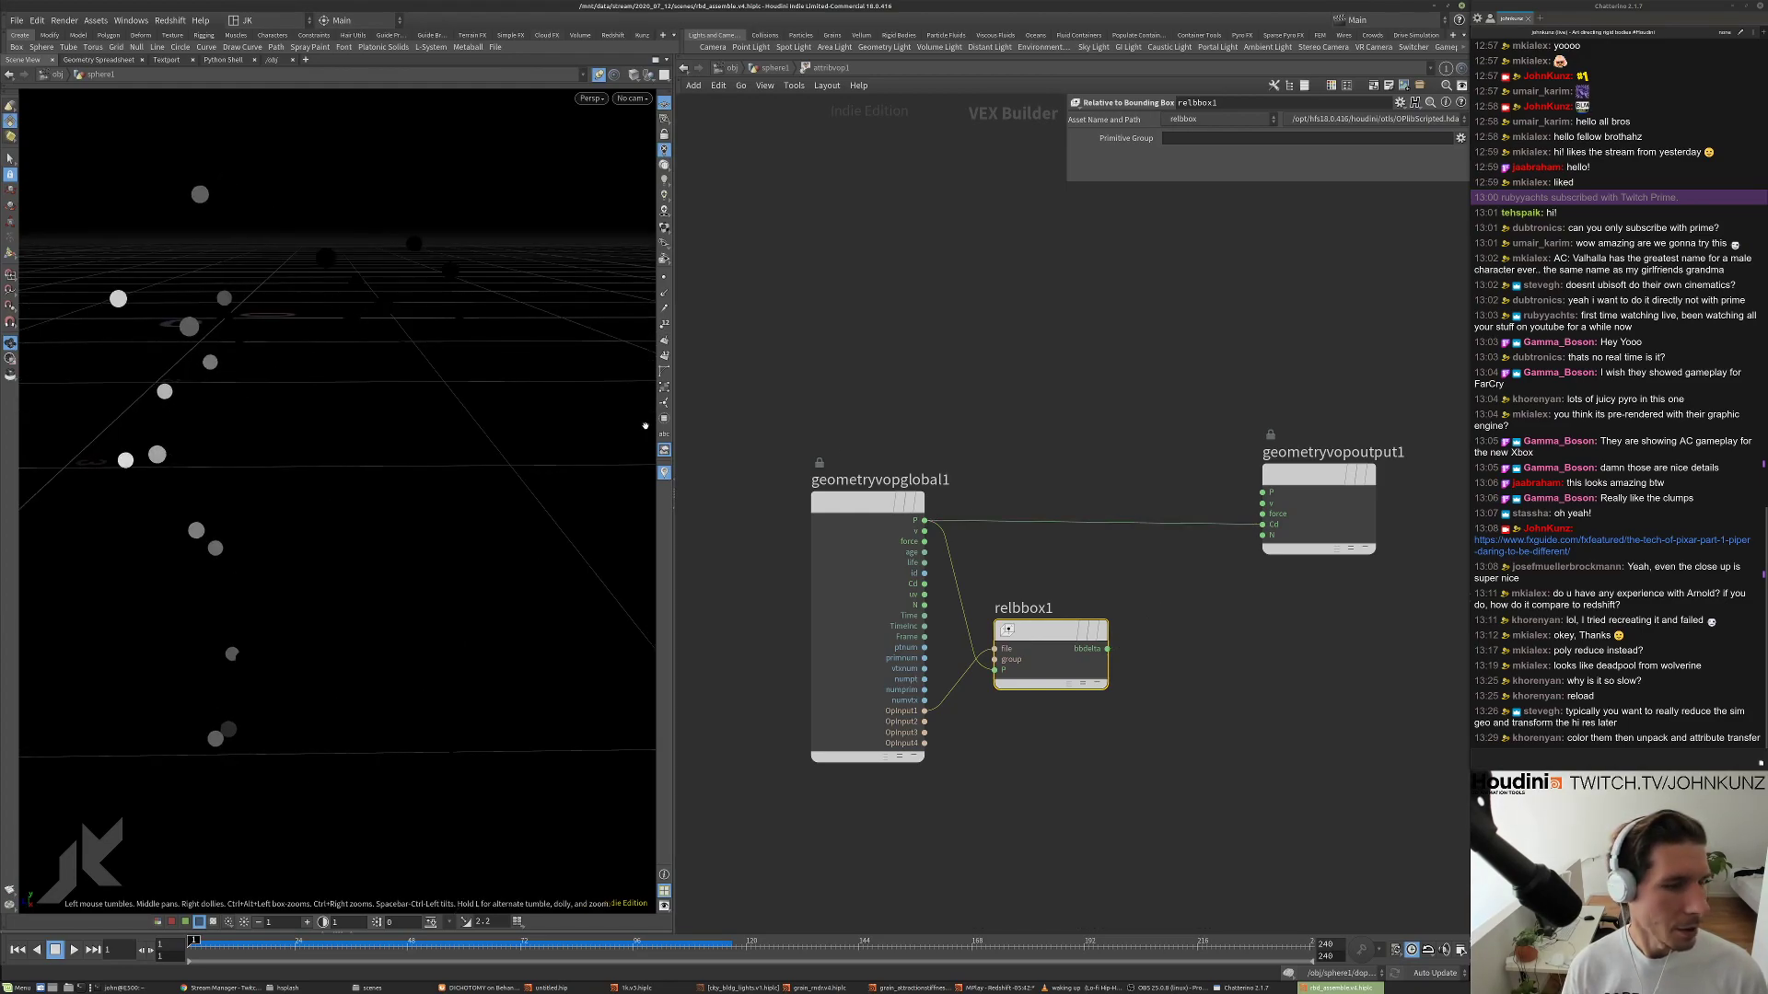
pyautogui.moveTo(1049, 632); pyautogui.dragTo(1123, 604)
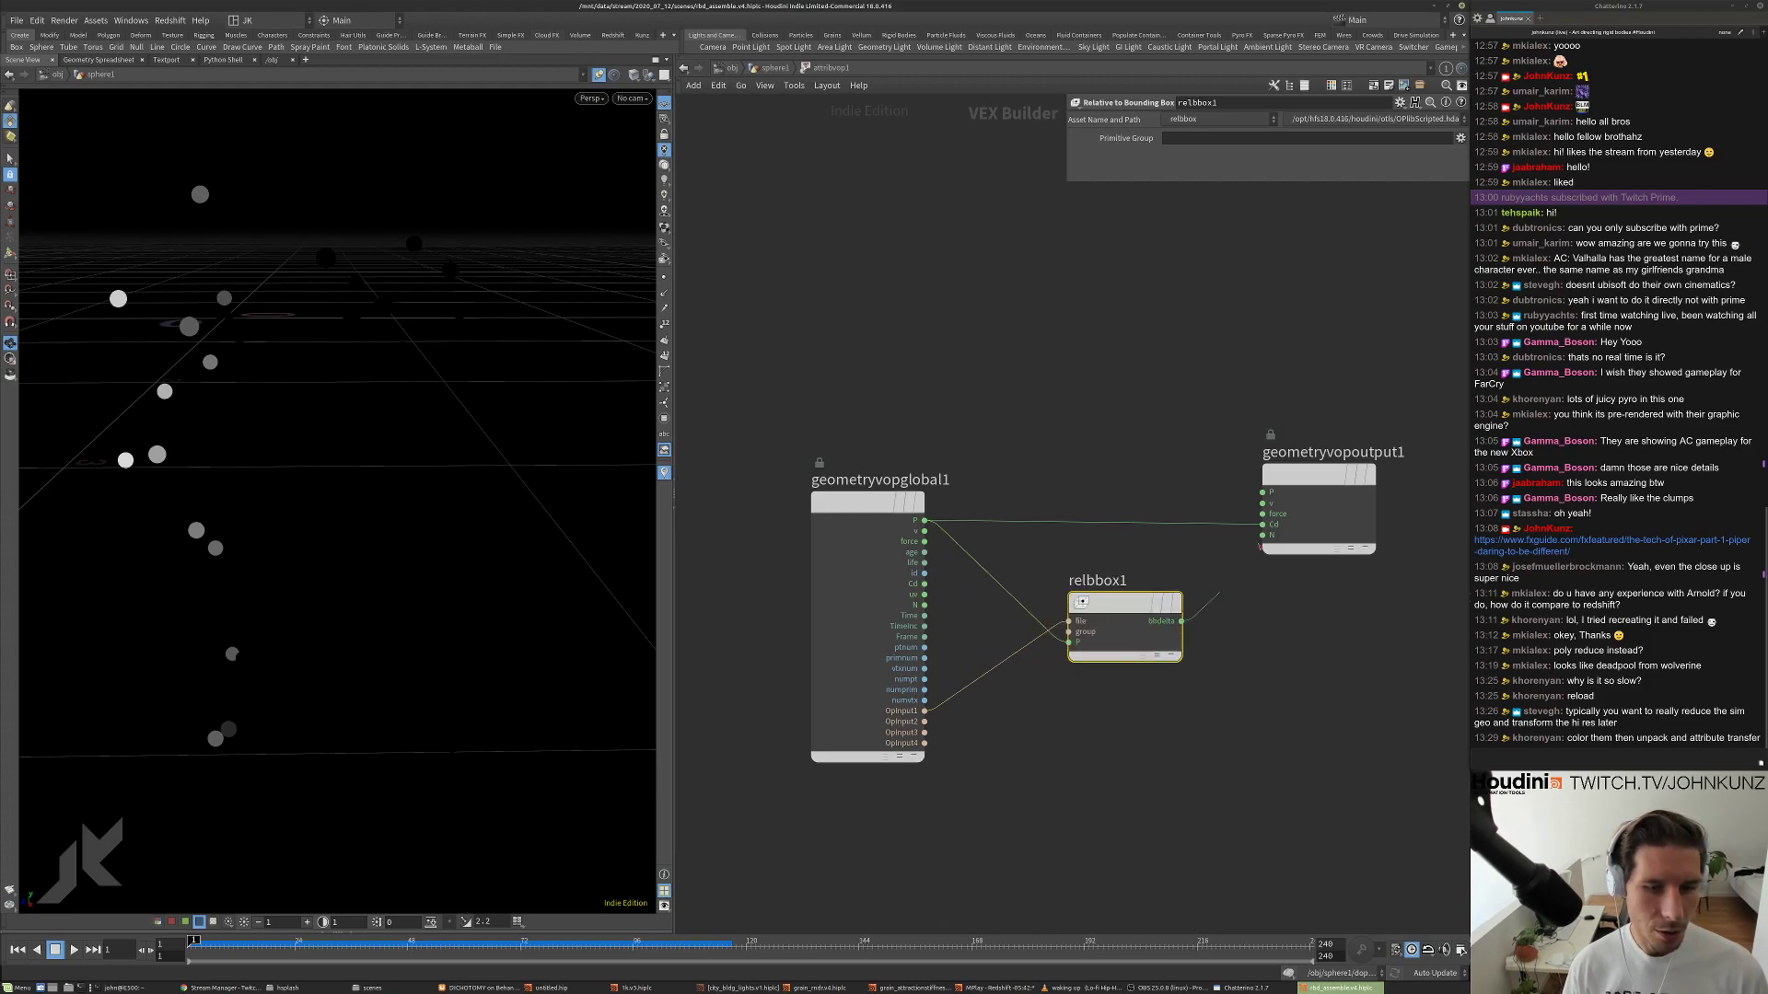
# Reconnect relbbox1's result to Cd and move geometryvopoutput1 away to make room for more nodes.
pyautogui.click(1262, 524)
pyautogui.moveTo(359, 339); pyautogui.dragTo(188, 443)
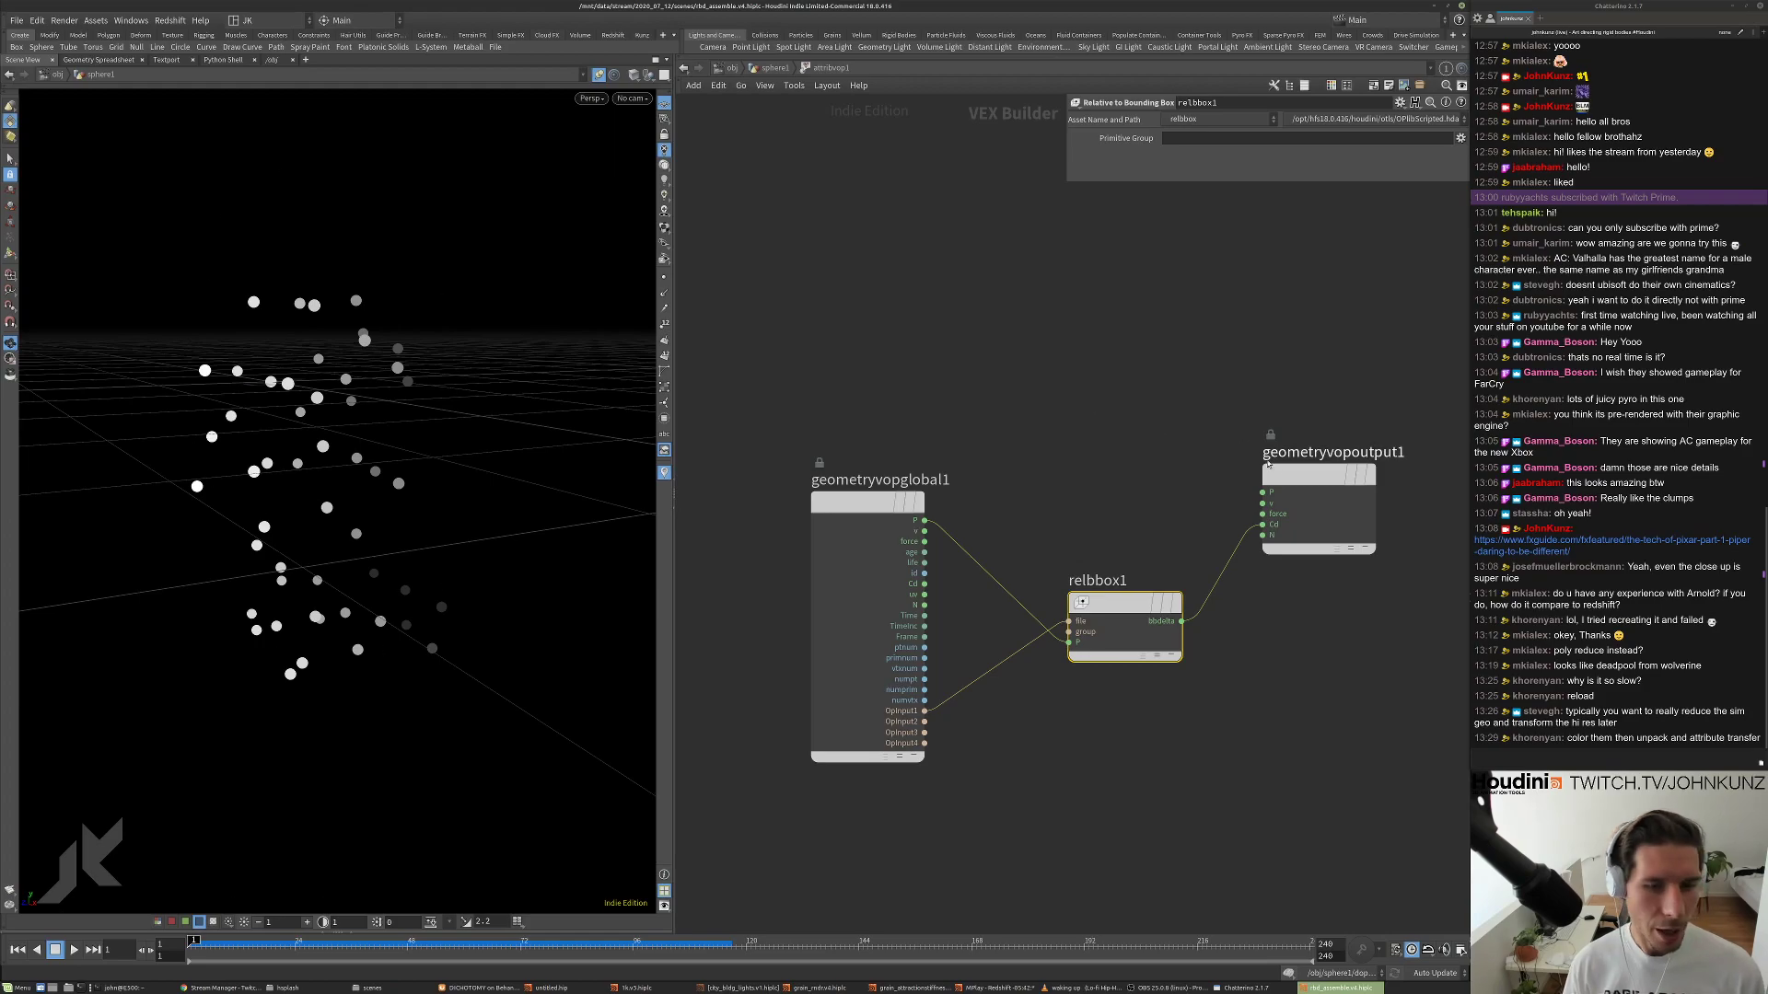
pyautogui.moveTo(1298, 702); pyautogui.dragTo(1239, 661, button='middle')
pyautogui.moveTo(1280, 434); pyautogui.dragTo(1413, 479)
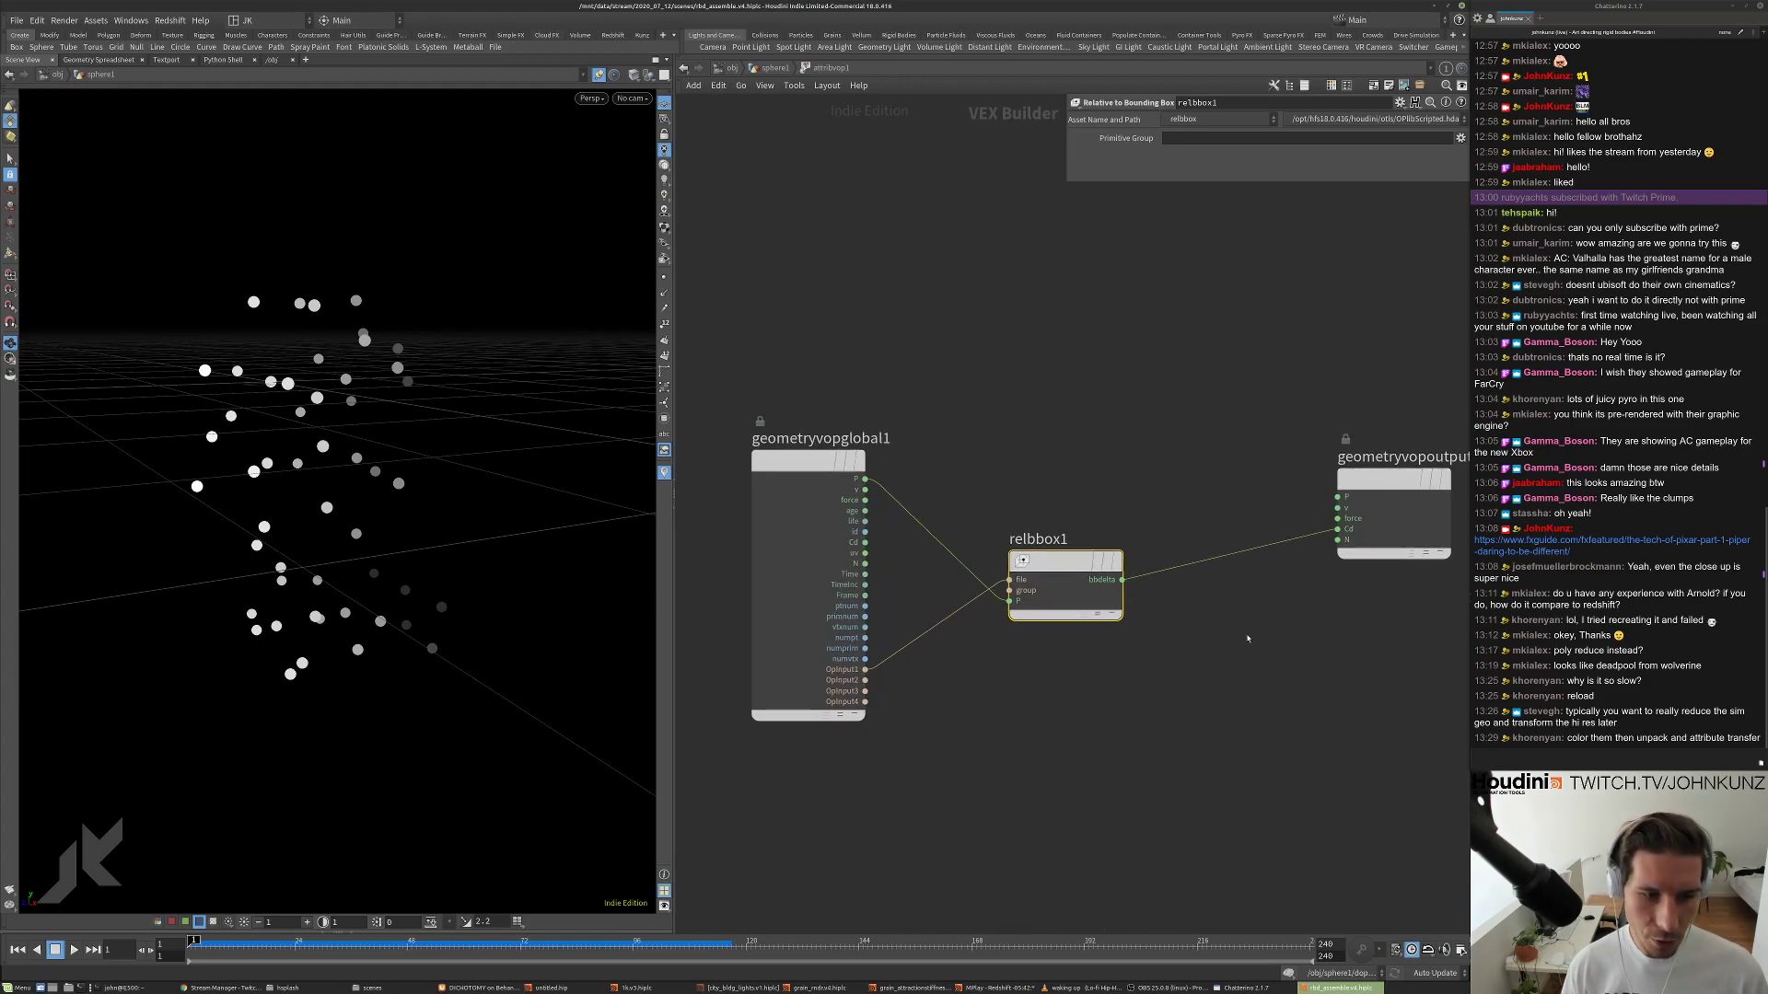
# Insert a Vector to Float node into the wire between relbbox1 and geometryvopoutput1.
pyautogui.press('Tab')
pyautogui.write('vec')
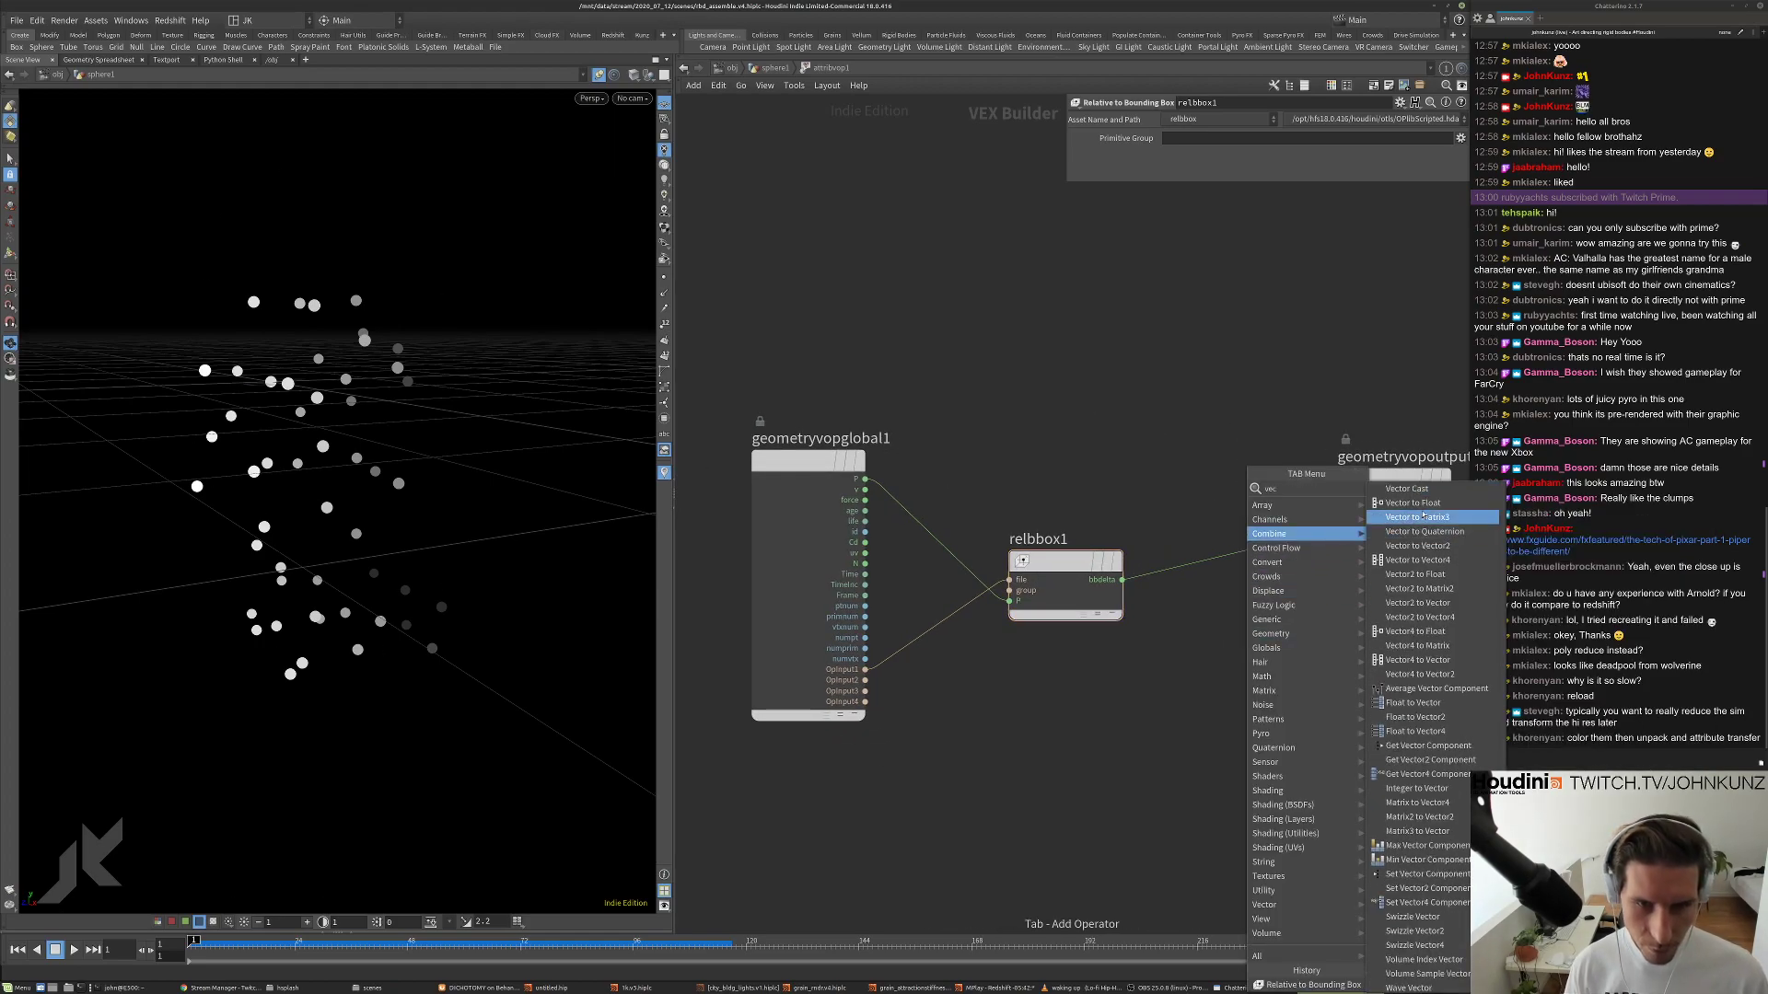
pyautogui.press('Escape')
pyautogui.moveTo(1206, 589); pyautogui.dragTo(1206, 536)
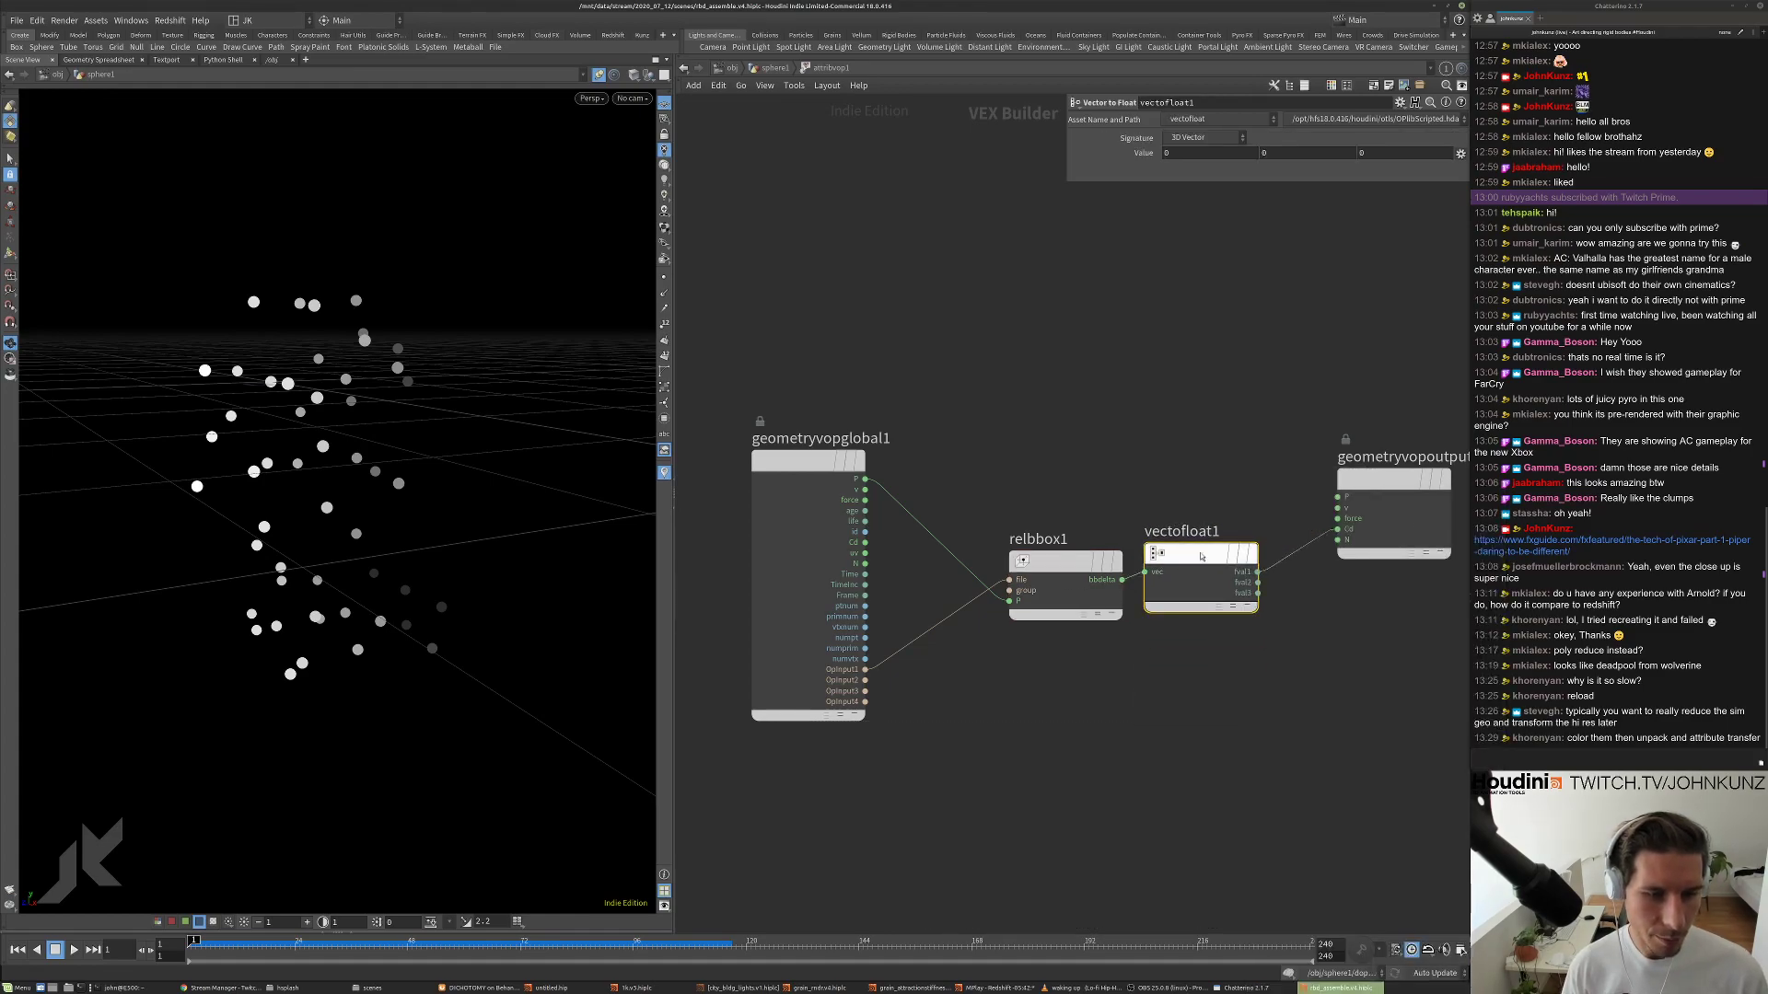
pyautogui.moveTo(1372, 477); pyautogui.dragTo(1317, 469, button='middle')
pyautogui.moveTo(1317, 468); pyautogui.dragTo(1356, 438)
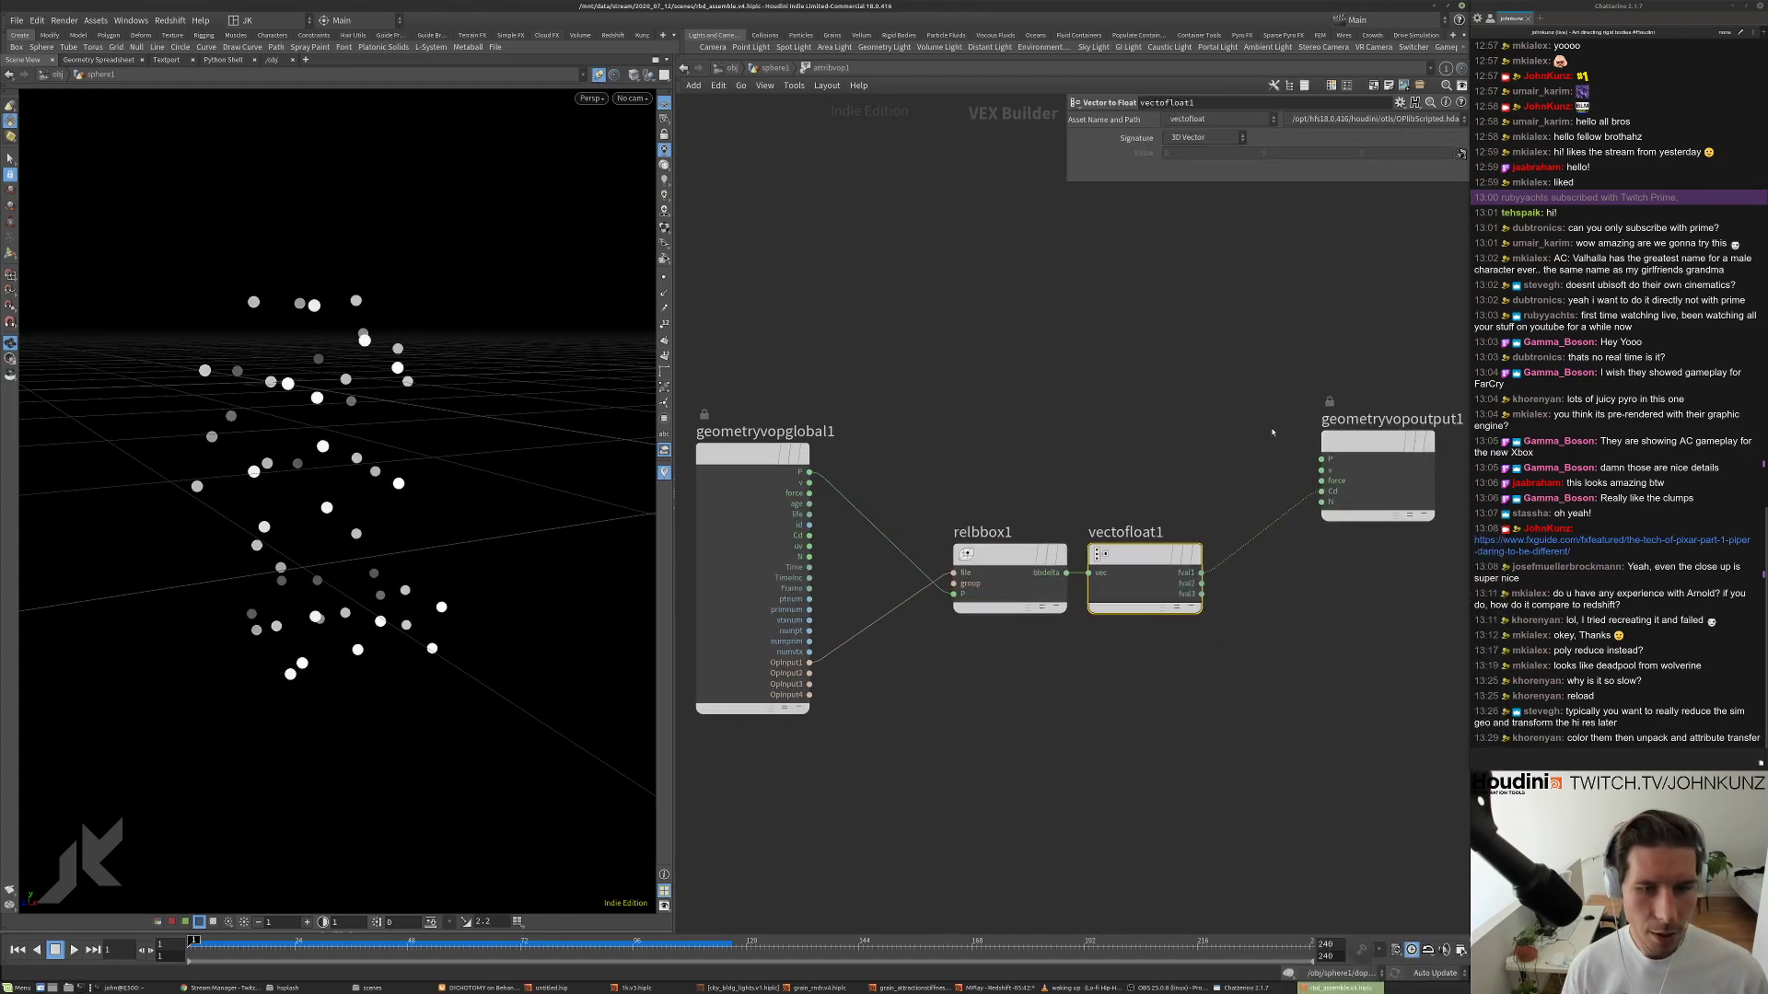
# Add a Compare node and insert it between vectofloat1 and geometryvopoutput1's Cd input.
pyautogui.press('Tab')
pyautogui.write('compa')
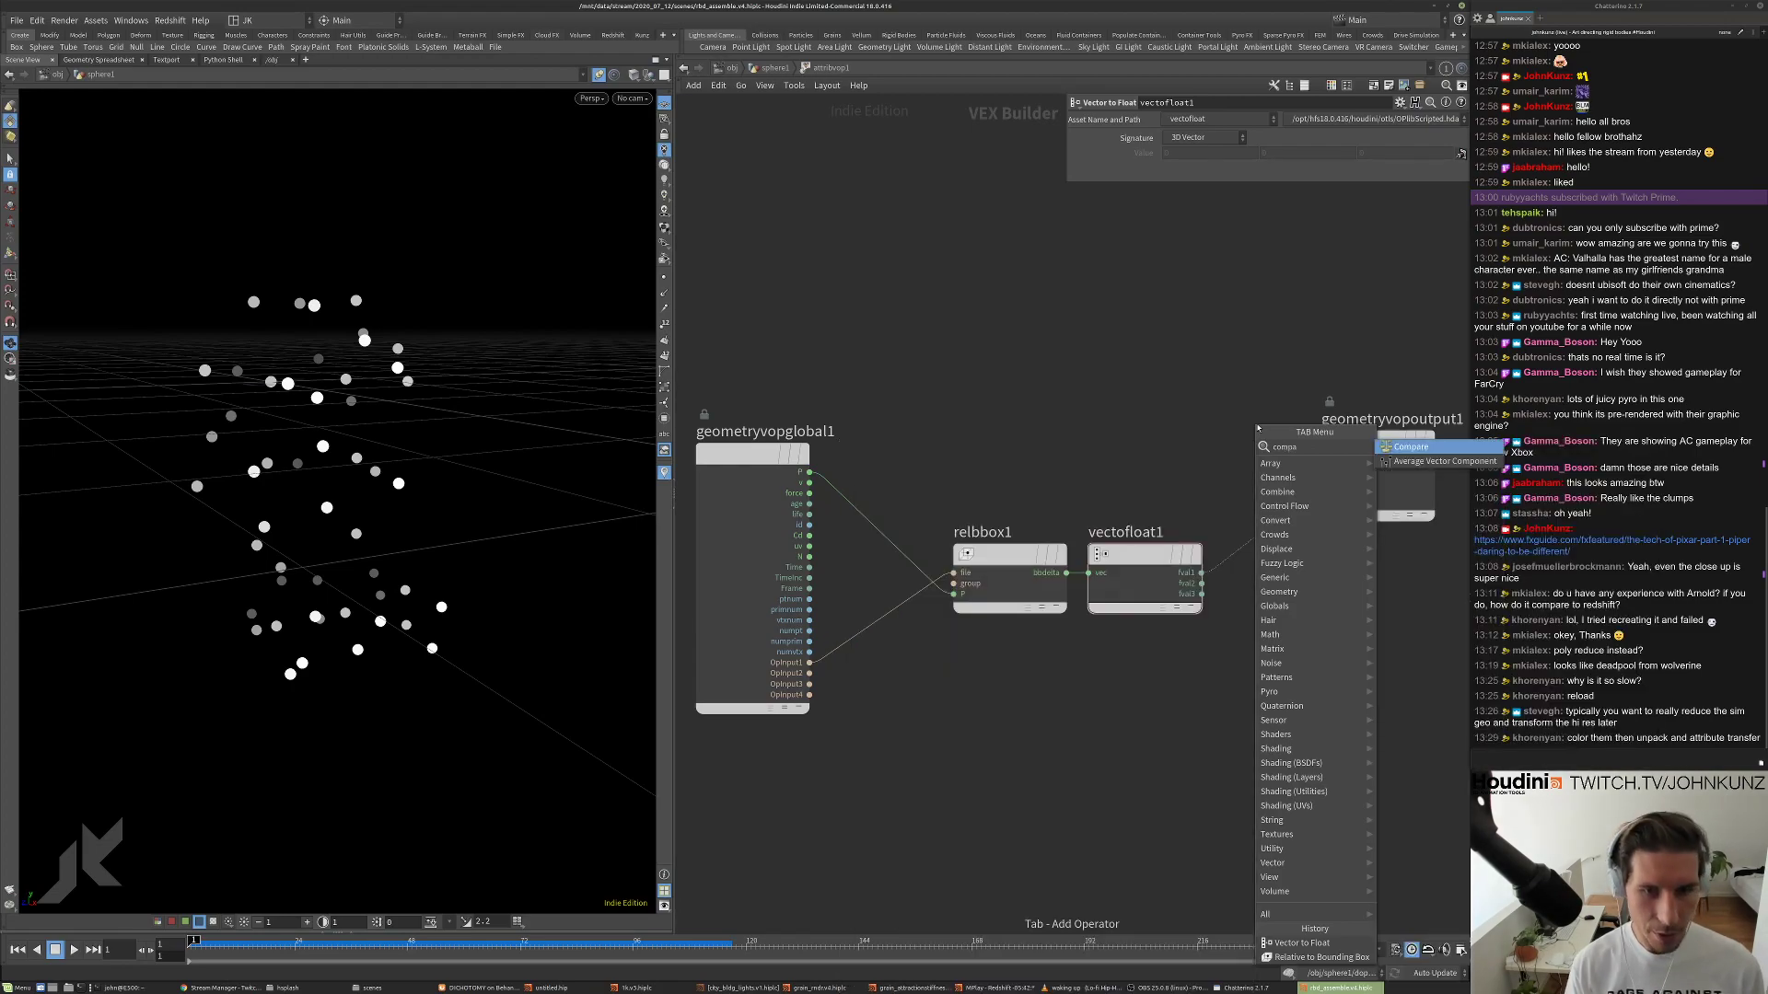
pyautogui.click(1442, 452)
pyautogui.click(1372, 589)
pyautogui.moveTo(1372, 589); pyautogui.dragTo(1279, 568)
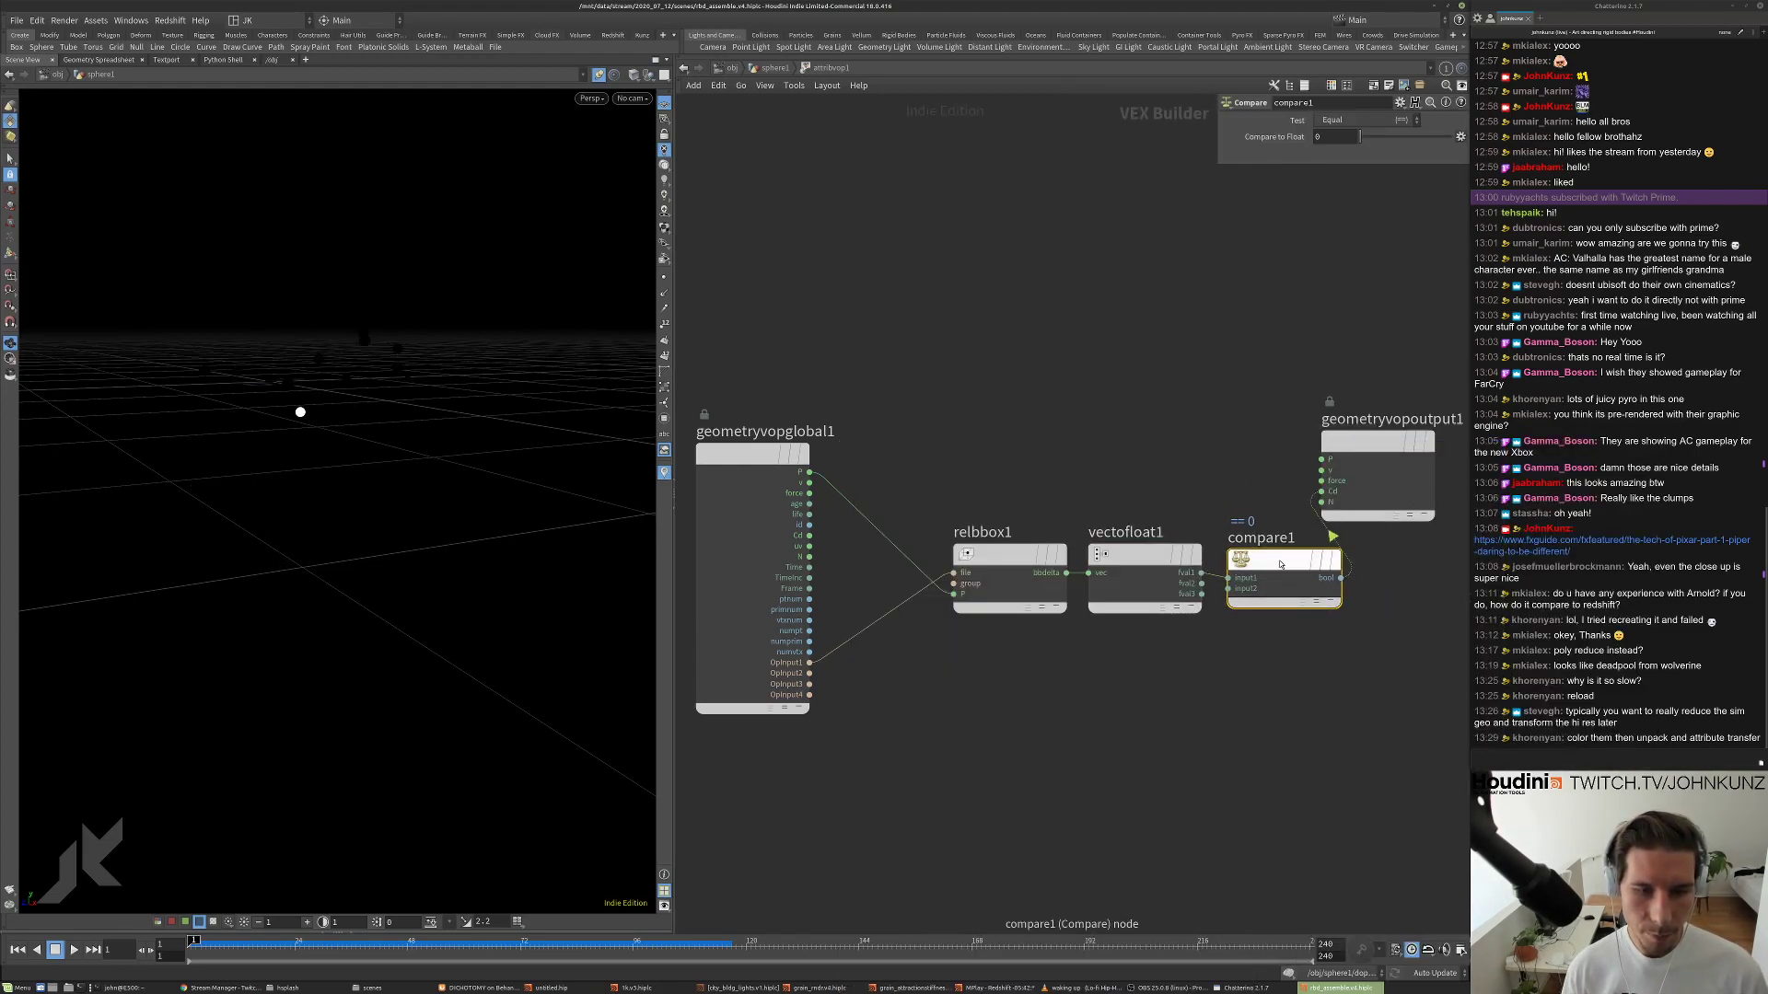
# Set compare1's test to Greater Than with a Compare to Float value of 1.
pyautogui.click(1363, 120)
pyautogui.click(1377, 163)
pyautogui.moveTo(1381, 137); pyautogui.dragTo(1455, 140)
pyautogui.moveTo(422, 434); pyautogui.dragTo(524, 434)
pyautogui.moveTo(307, 383); pyautogui.dragTo(466, 418)
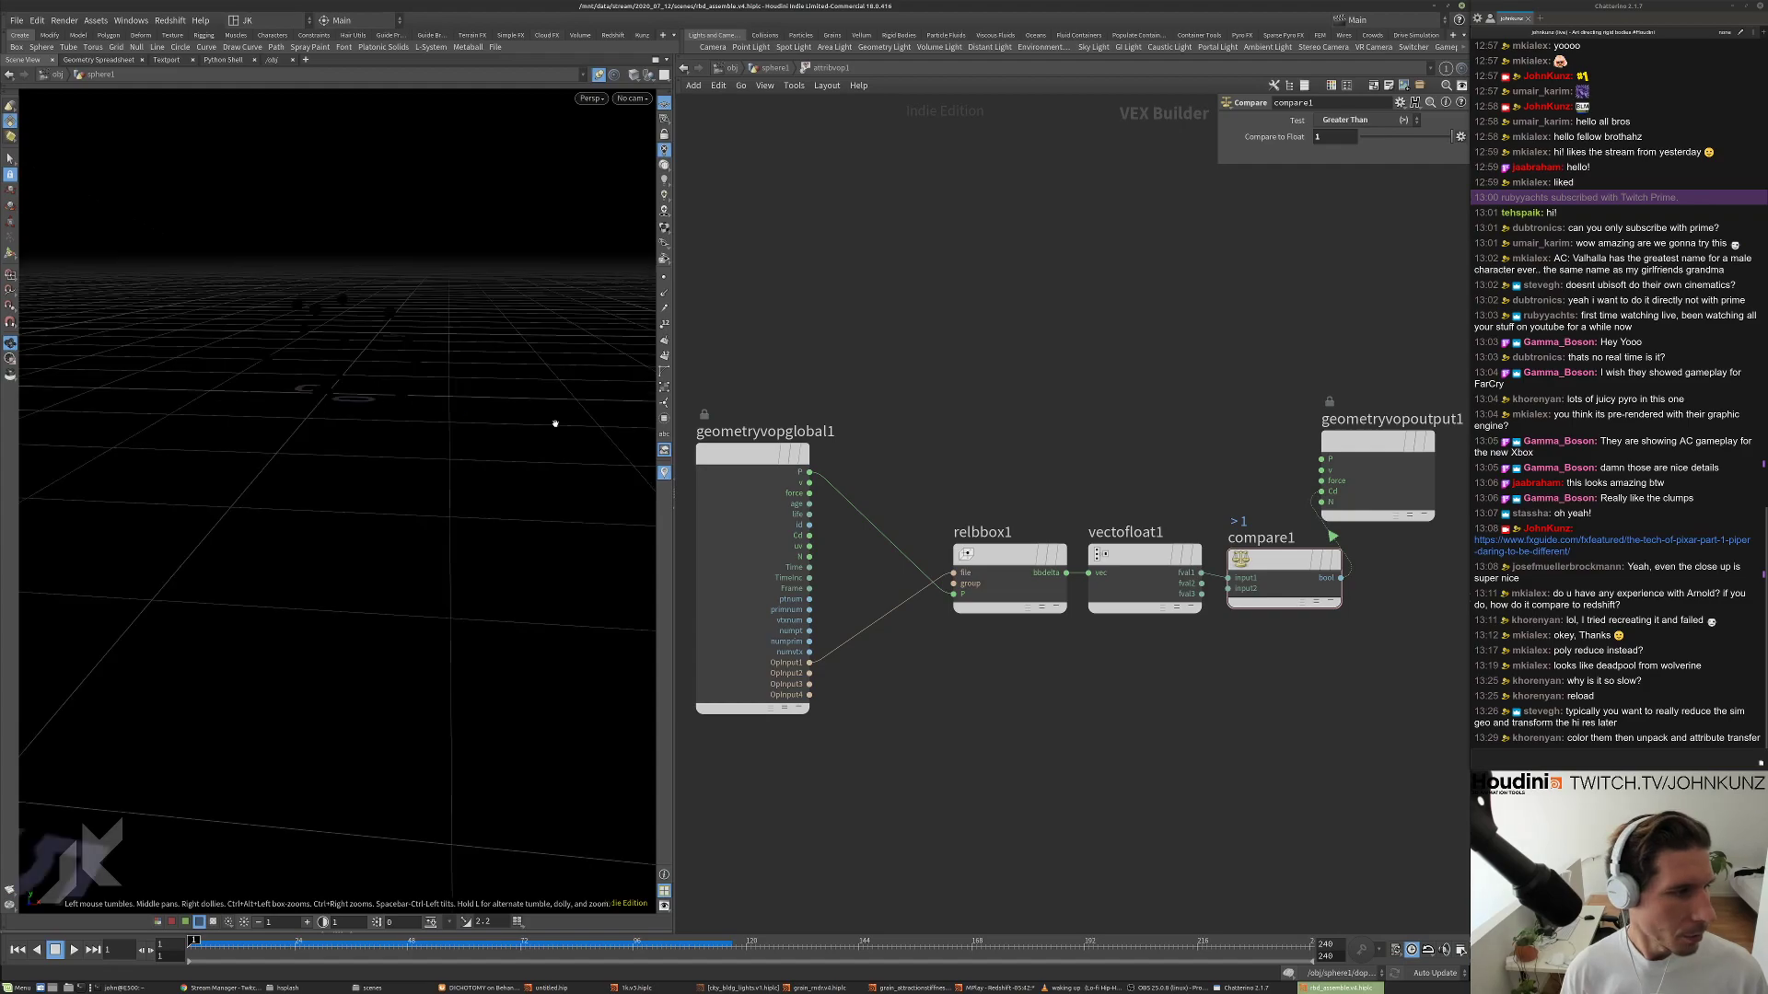
# Wire vectofloat1's fval2 into compare1's input1 and set Compare to Float to 0.
pyautogui.click(1192, 609)
pyautogui.click(1202, 584)
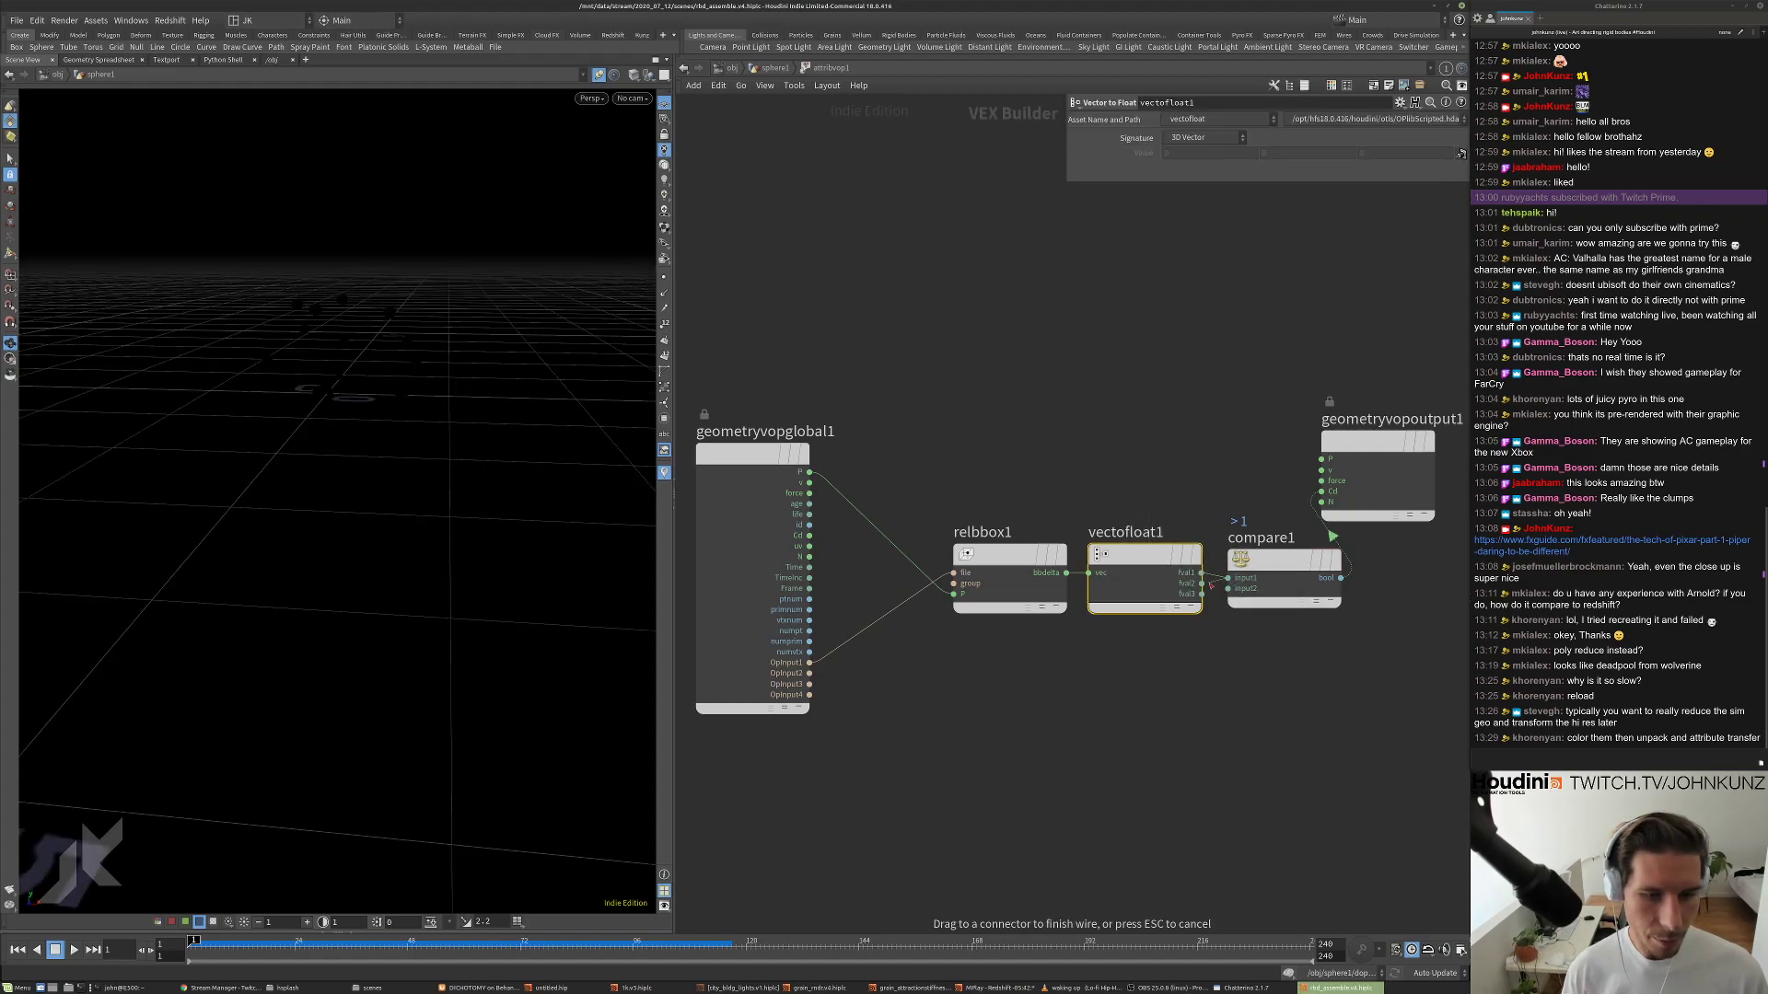
pyautogui.click(1172, 460)
pyautogui.click(1285, 560)
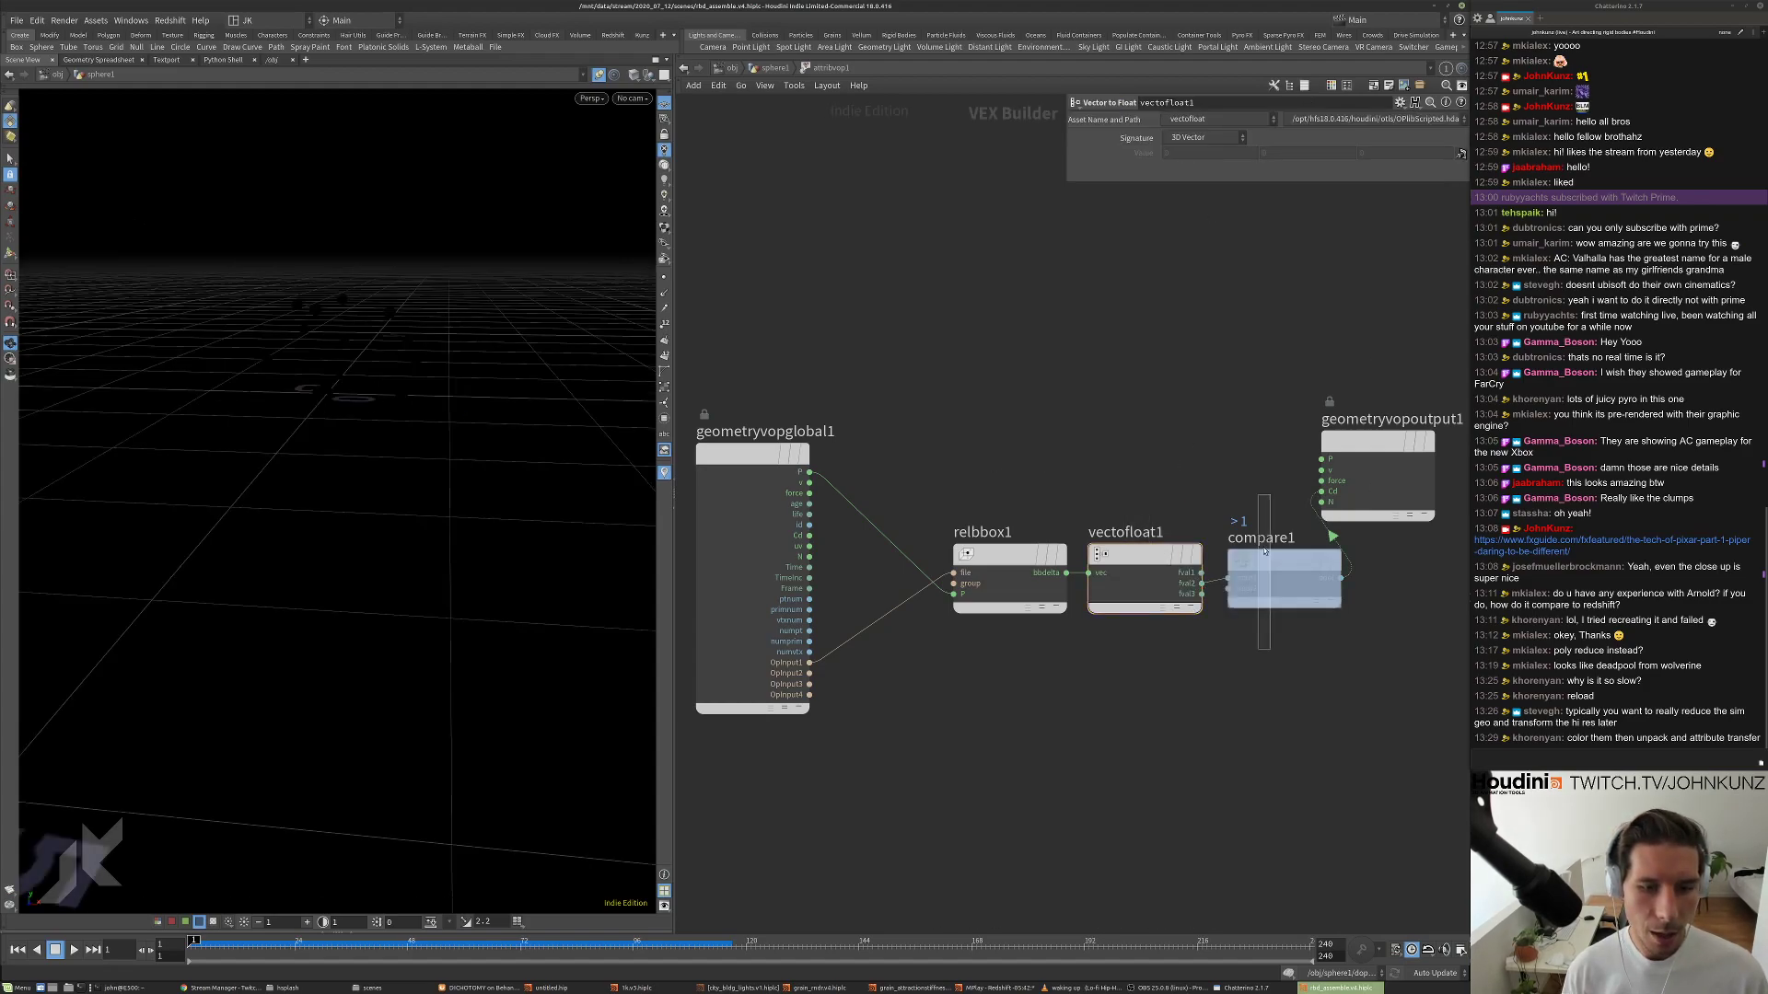
pyautogui.moveTo(1369, 137); pyautogui.dragTo(1326, 140)
pyautogui.moveTo(303, 293); pyautogui.dragTo(587, 440)
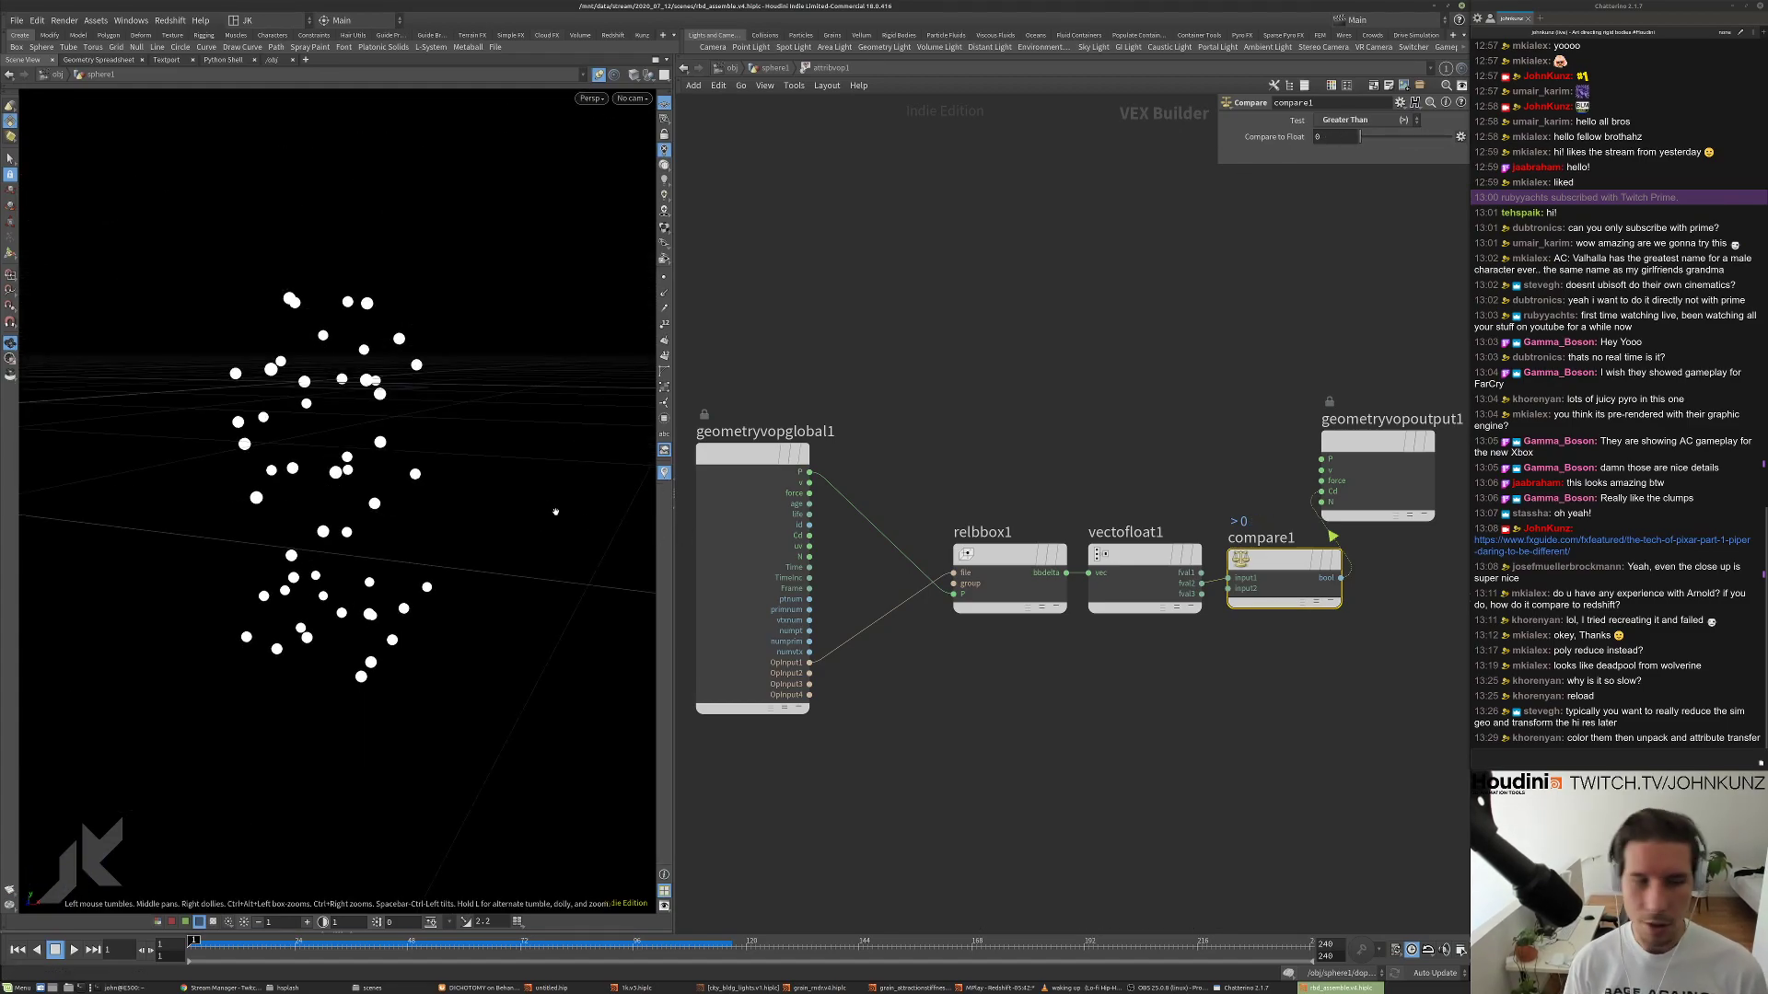
pyautogui.moveTo(303, 457); pyautogui.dragTo(332, 465)
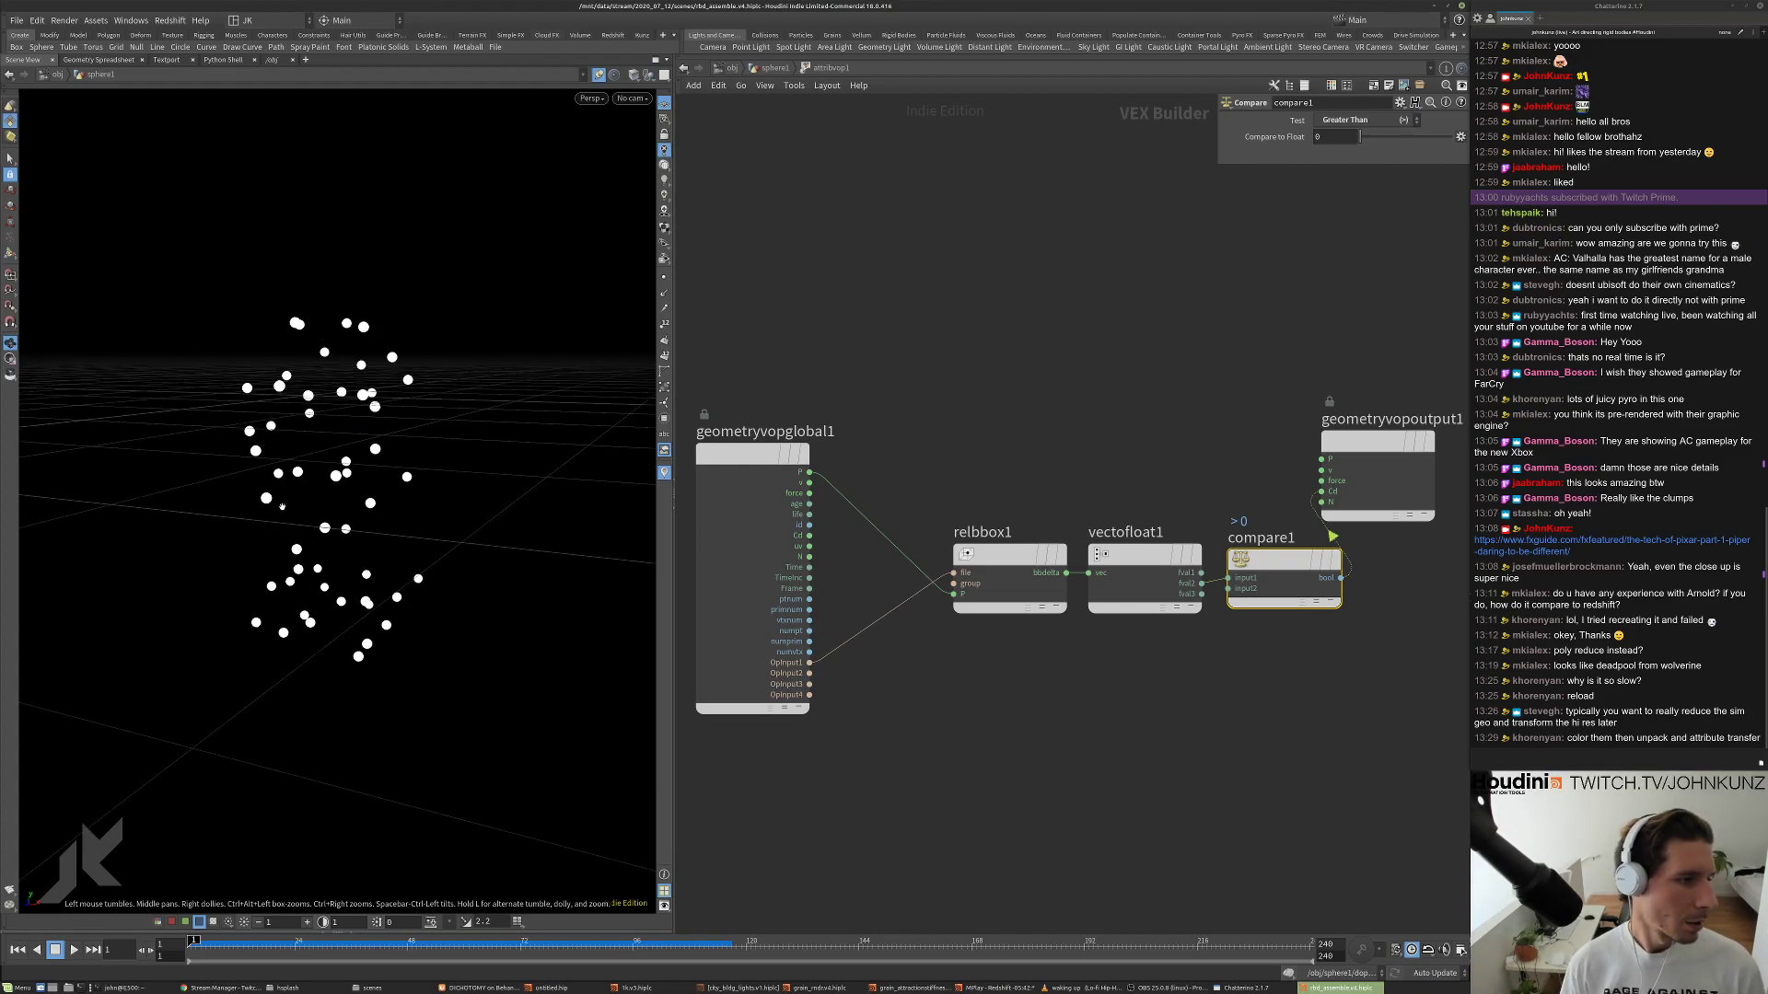
# Move geometryvopoutput1 so that it sits clear of compare1.
pyautogui.press('h')
pyautogui.moveTo(1283, 404); pyautogui.dragTo(1381, 486)
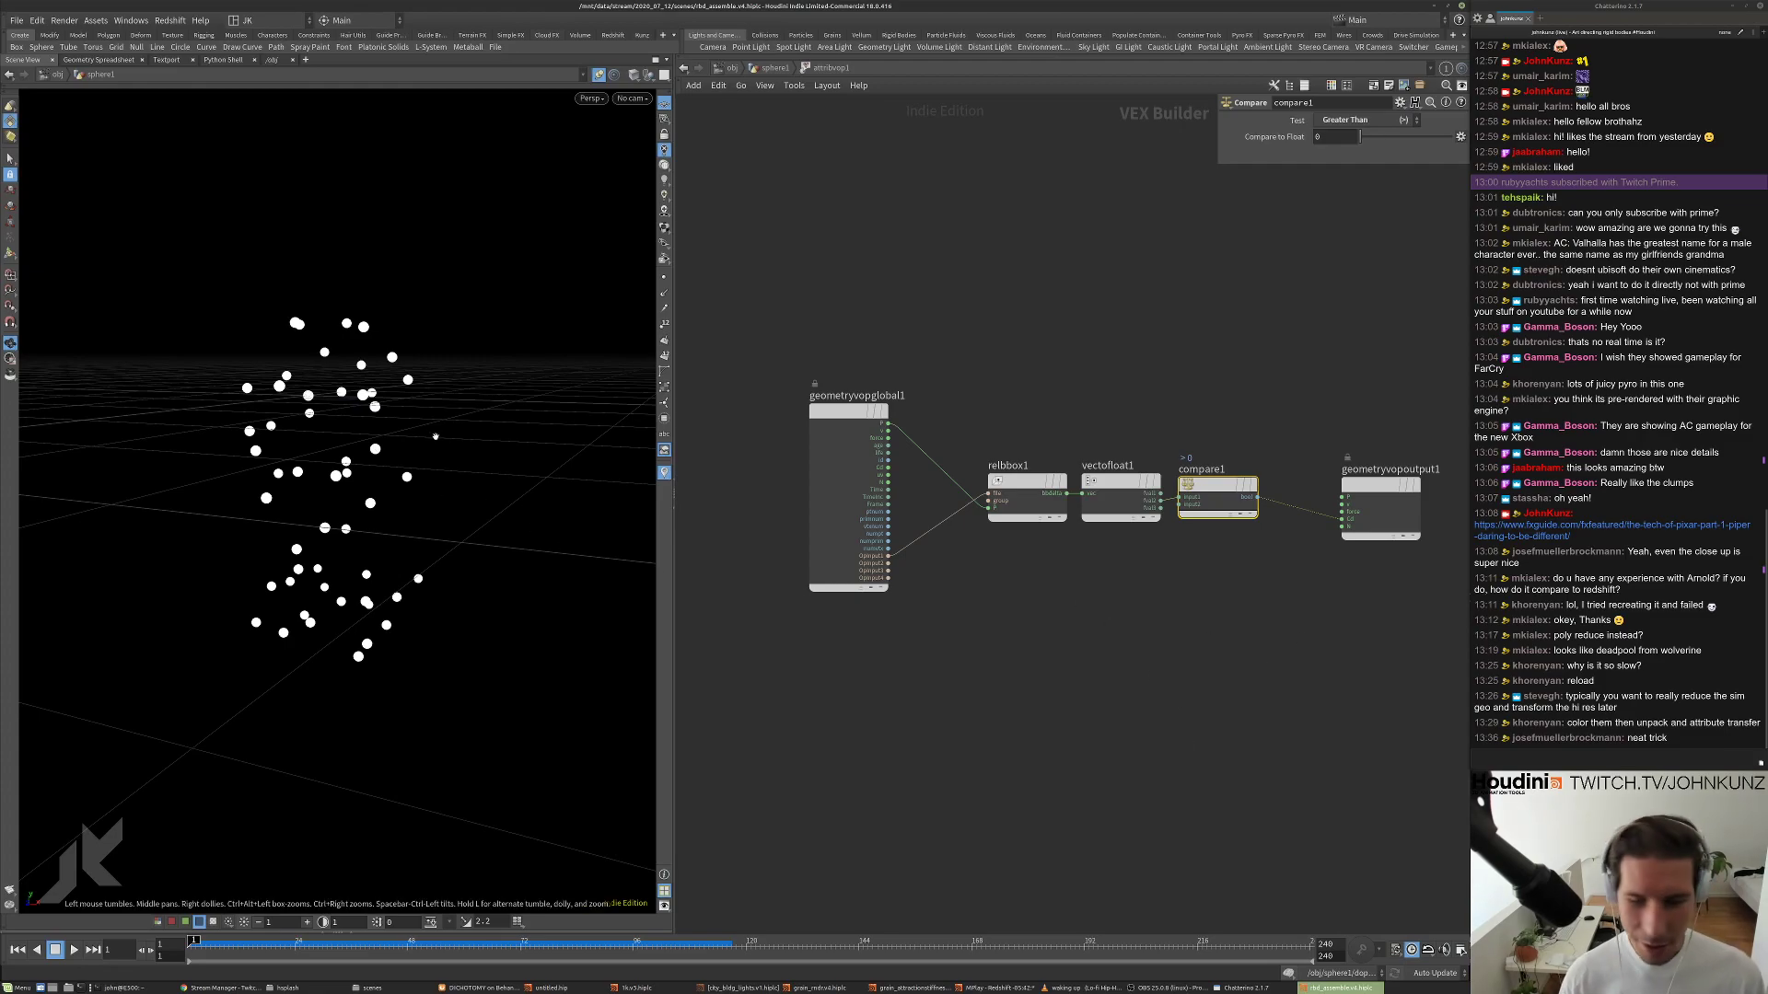
pyautogui.moveTo(375, 406); pyautogui.dragTo(371, 447)
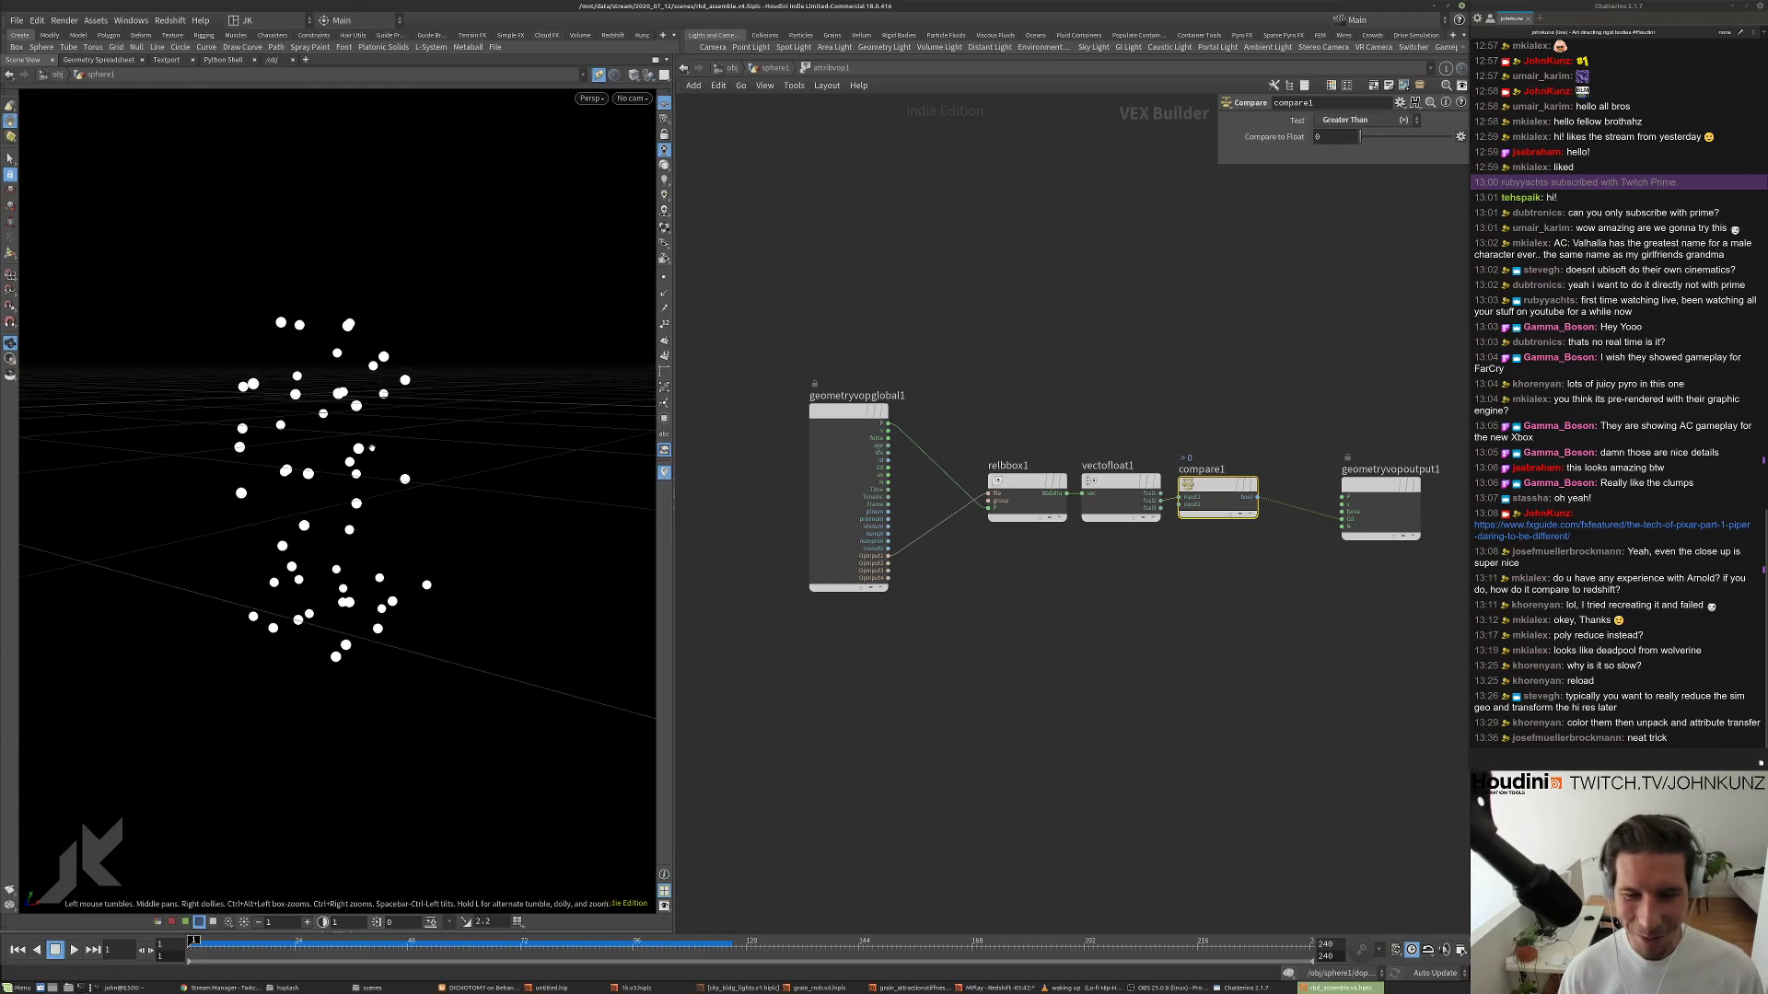
pyautogui.moveTo(1381, 486); pyautogui.dragTo(1368, 486)
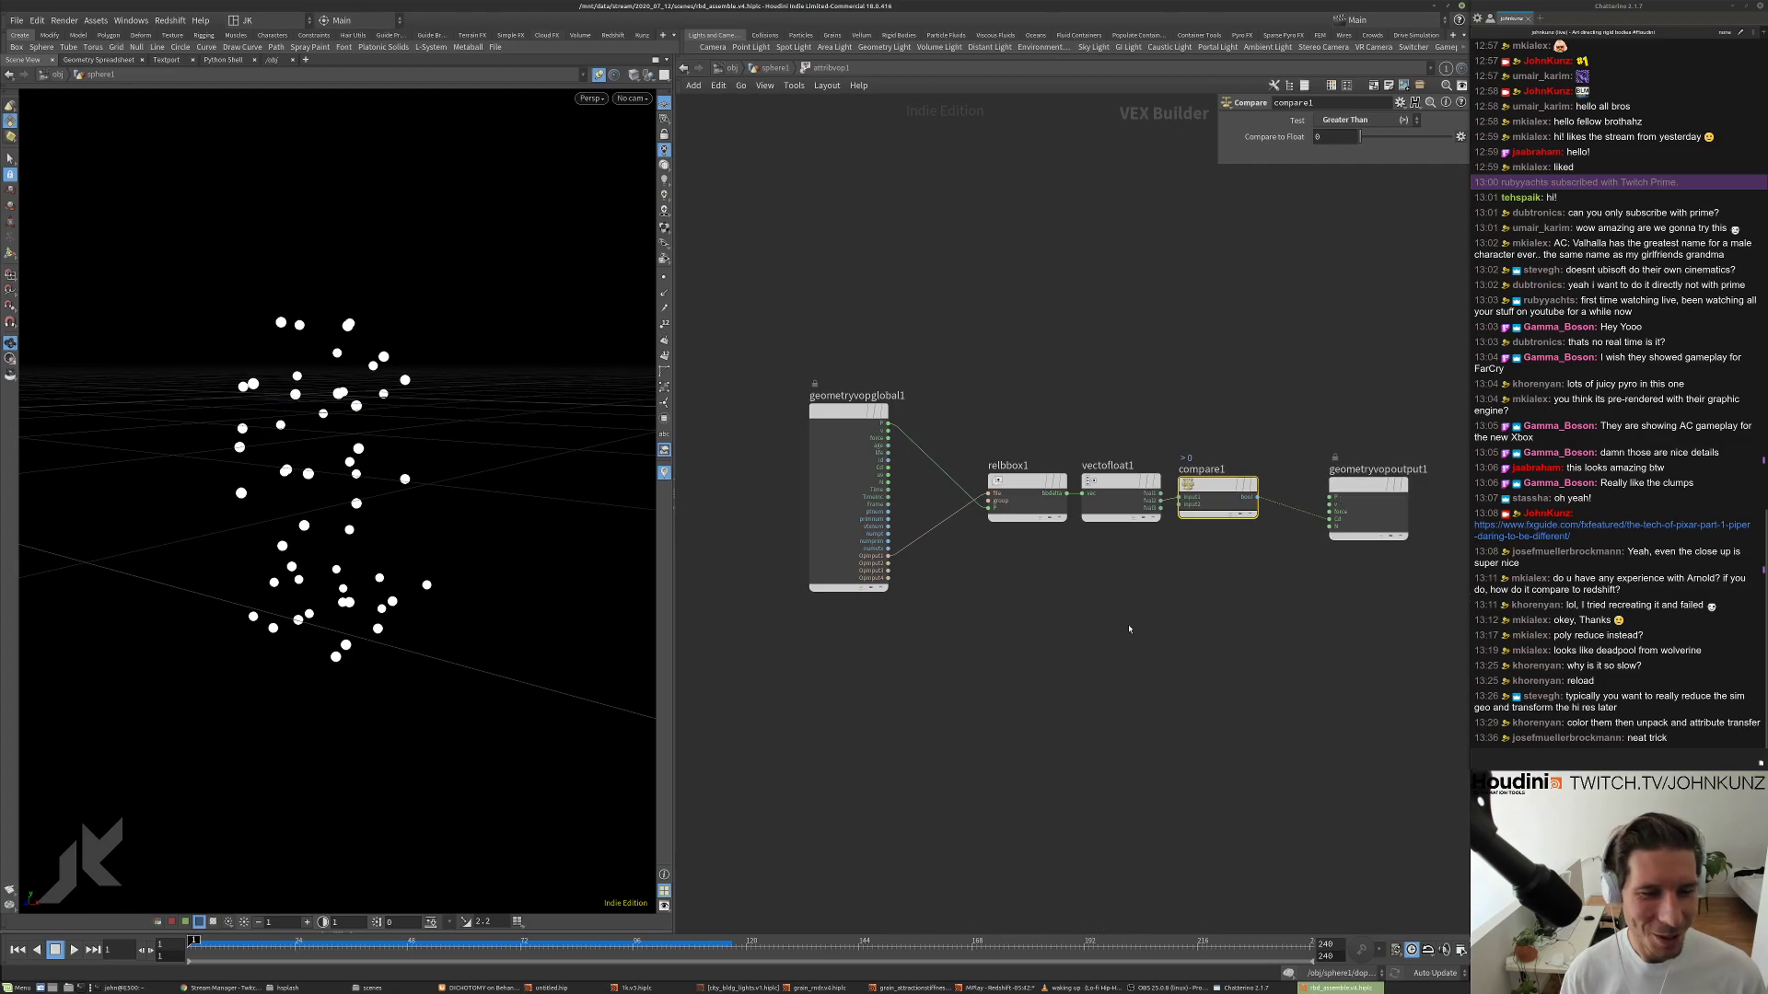
pyautogui.press('u')
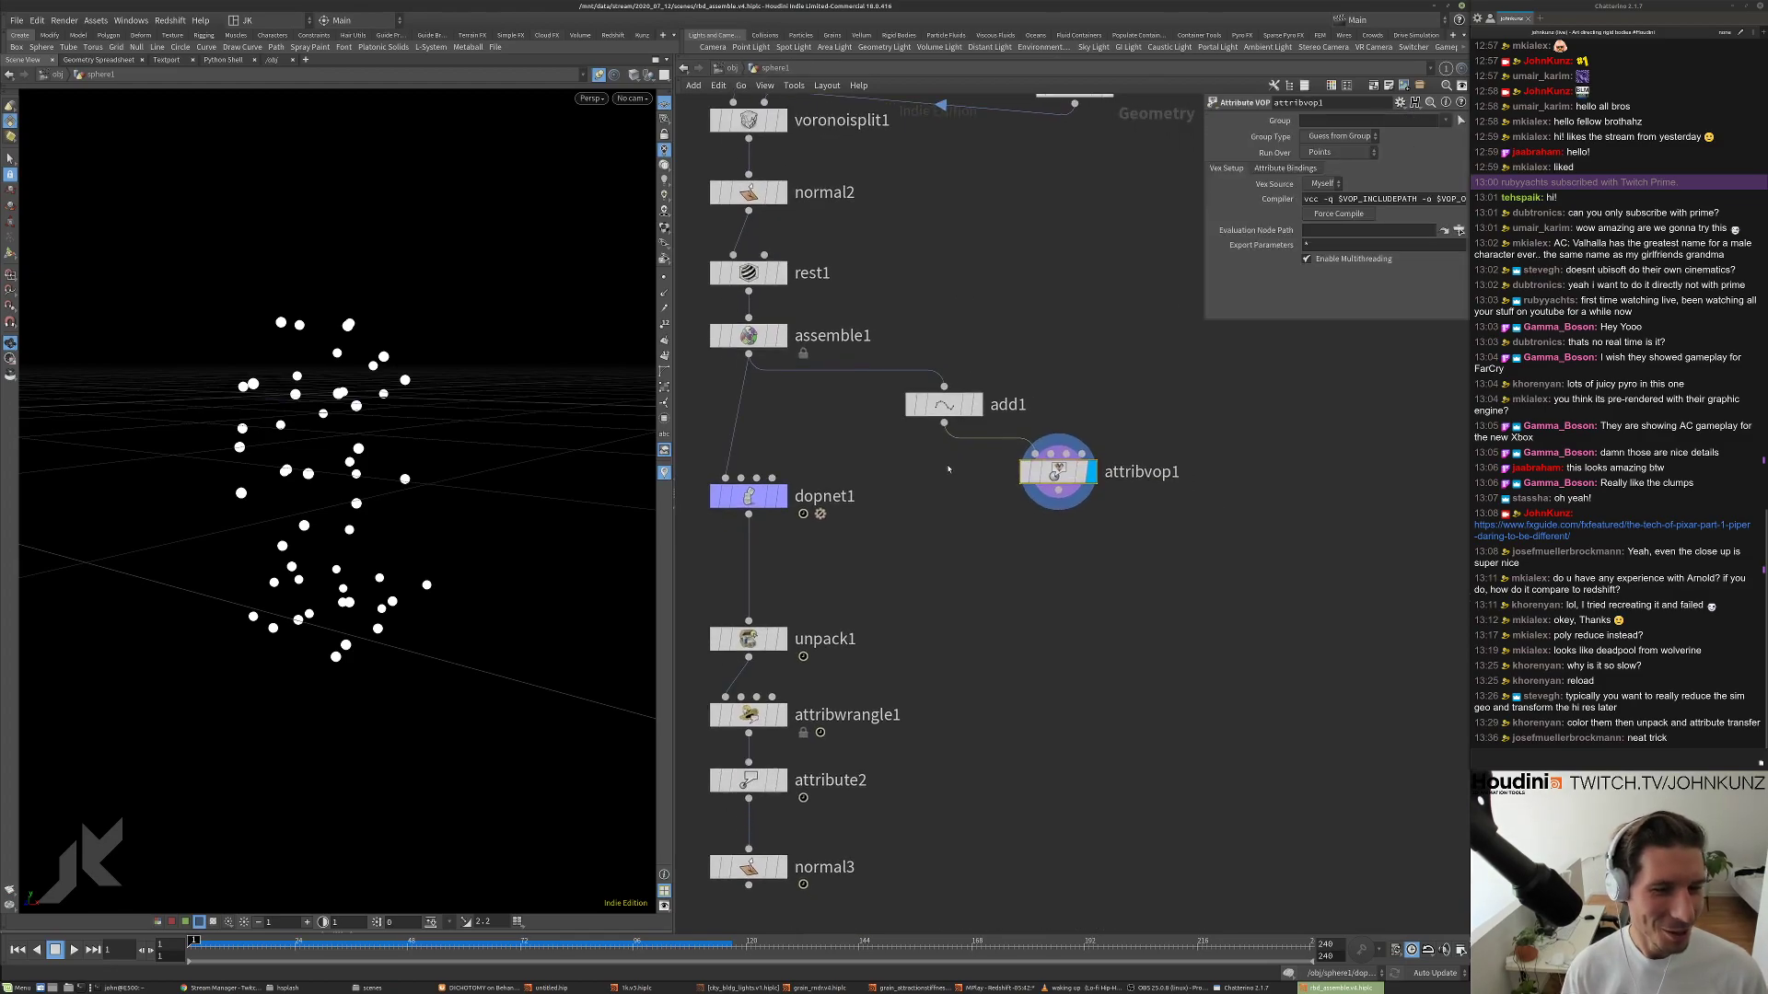
pyautogui.scroll(2, 1095, 471)
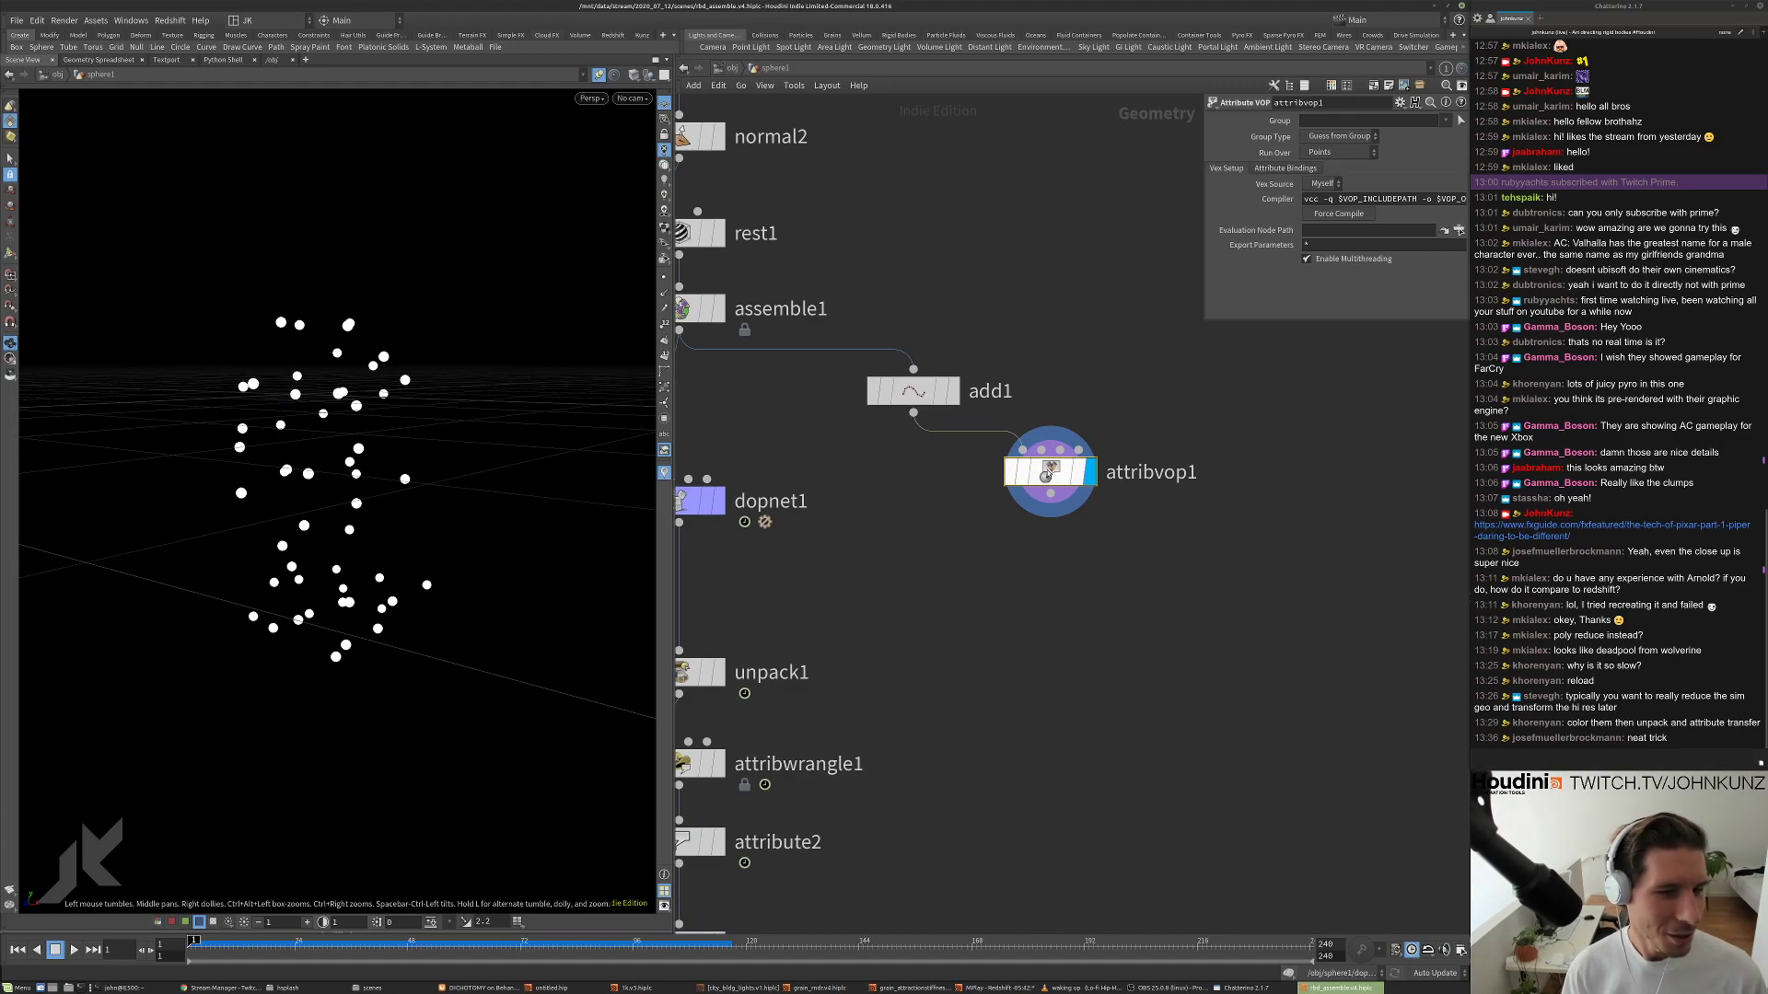
pyautogui.doubleClick(1026, 475)
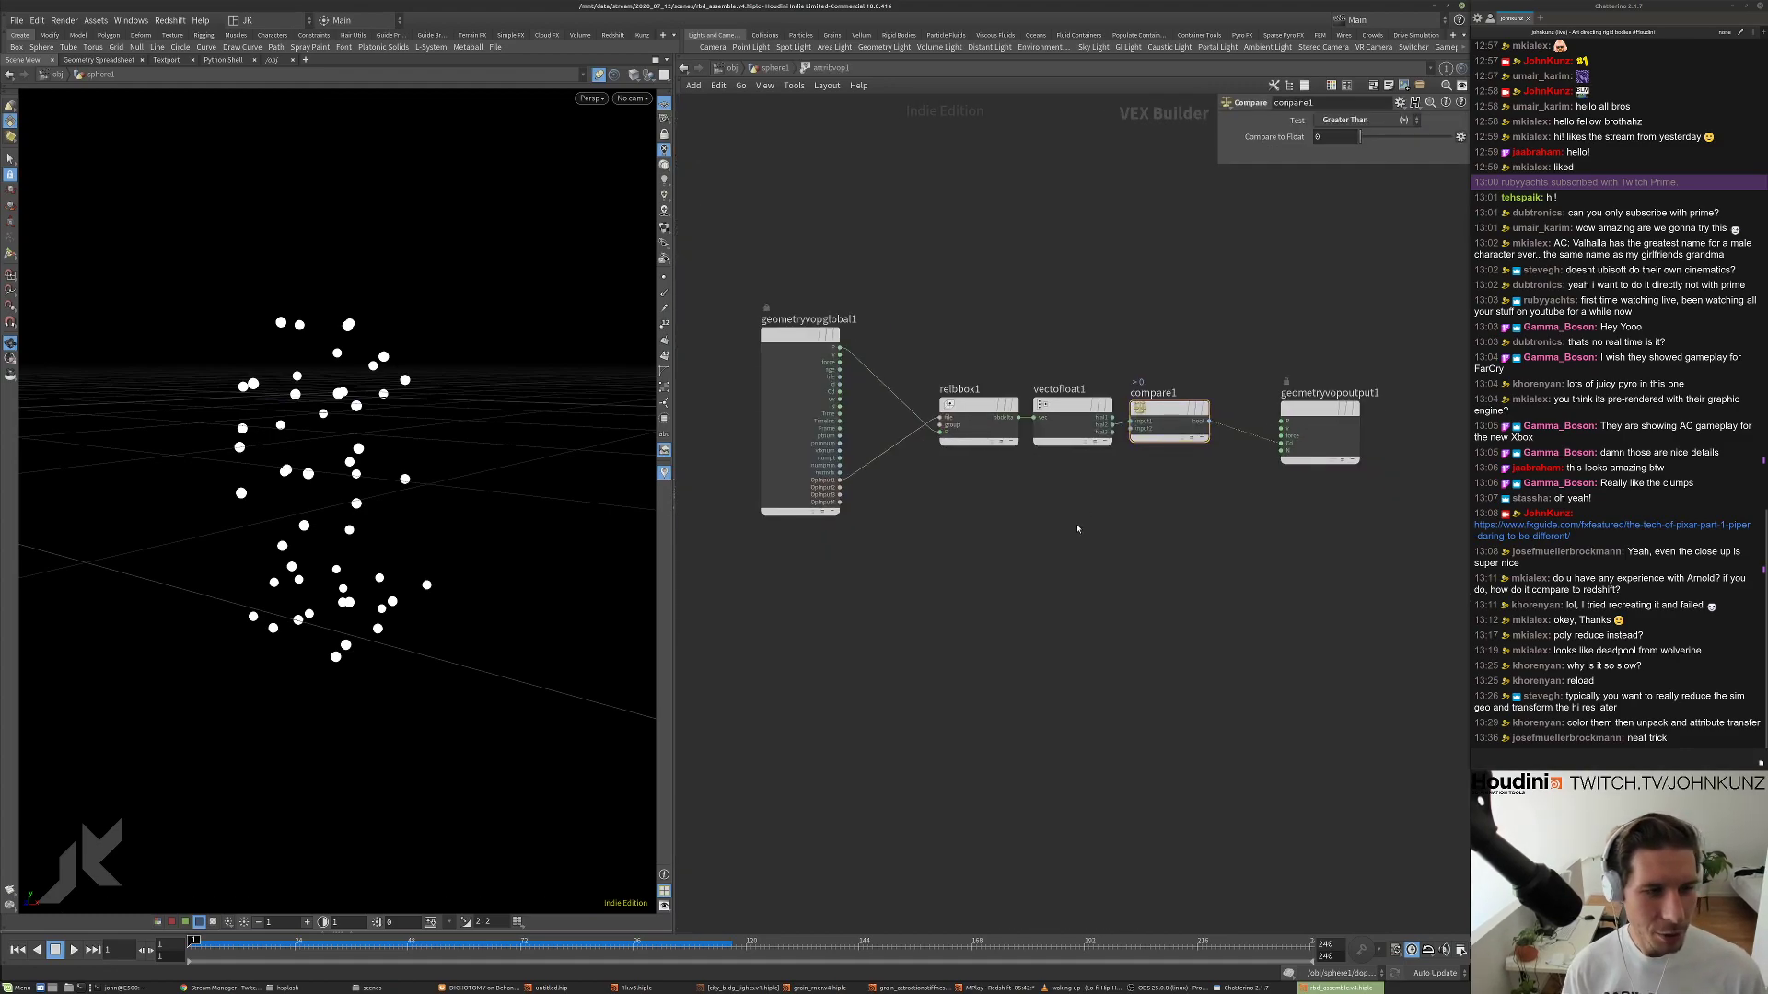
pyautogui.moveTo(979, 336); pyautogui.dragTo(1146, 490)
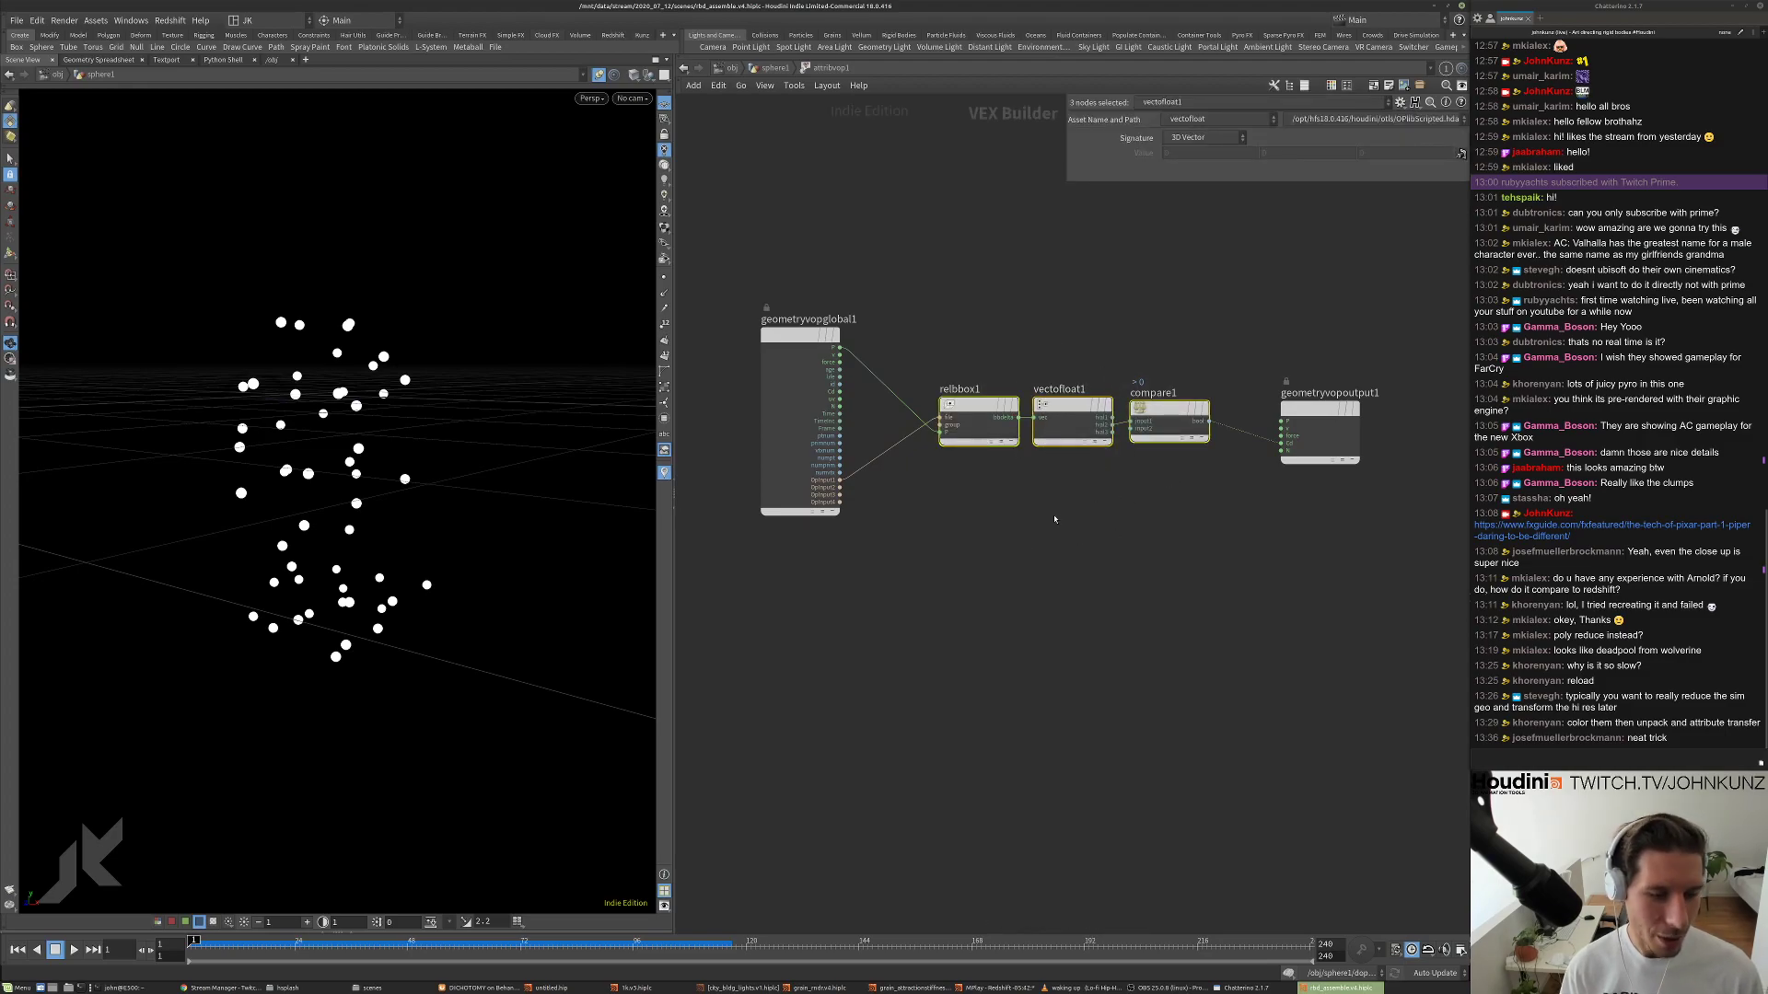
# Add an Anti-Aliased Noise node below relbbox1, wiring the global P to its pos input and its noise output to compare1's input1.
pyautogui.press('Tab')
pyautogui.write('anti')
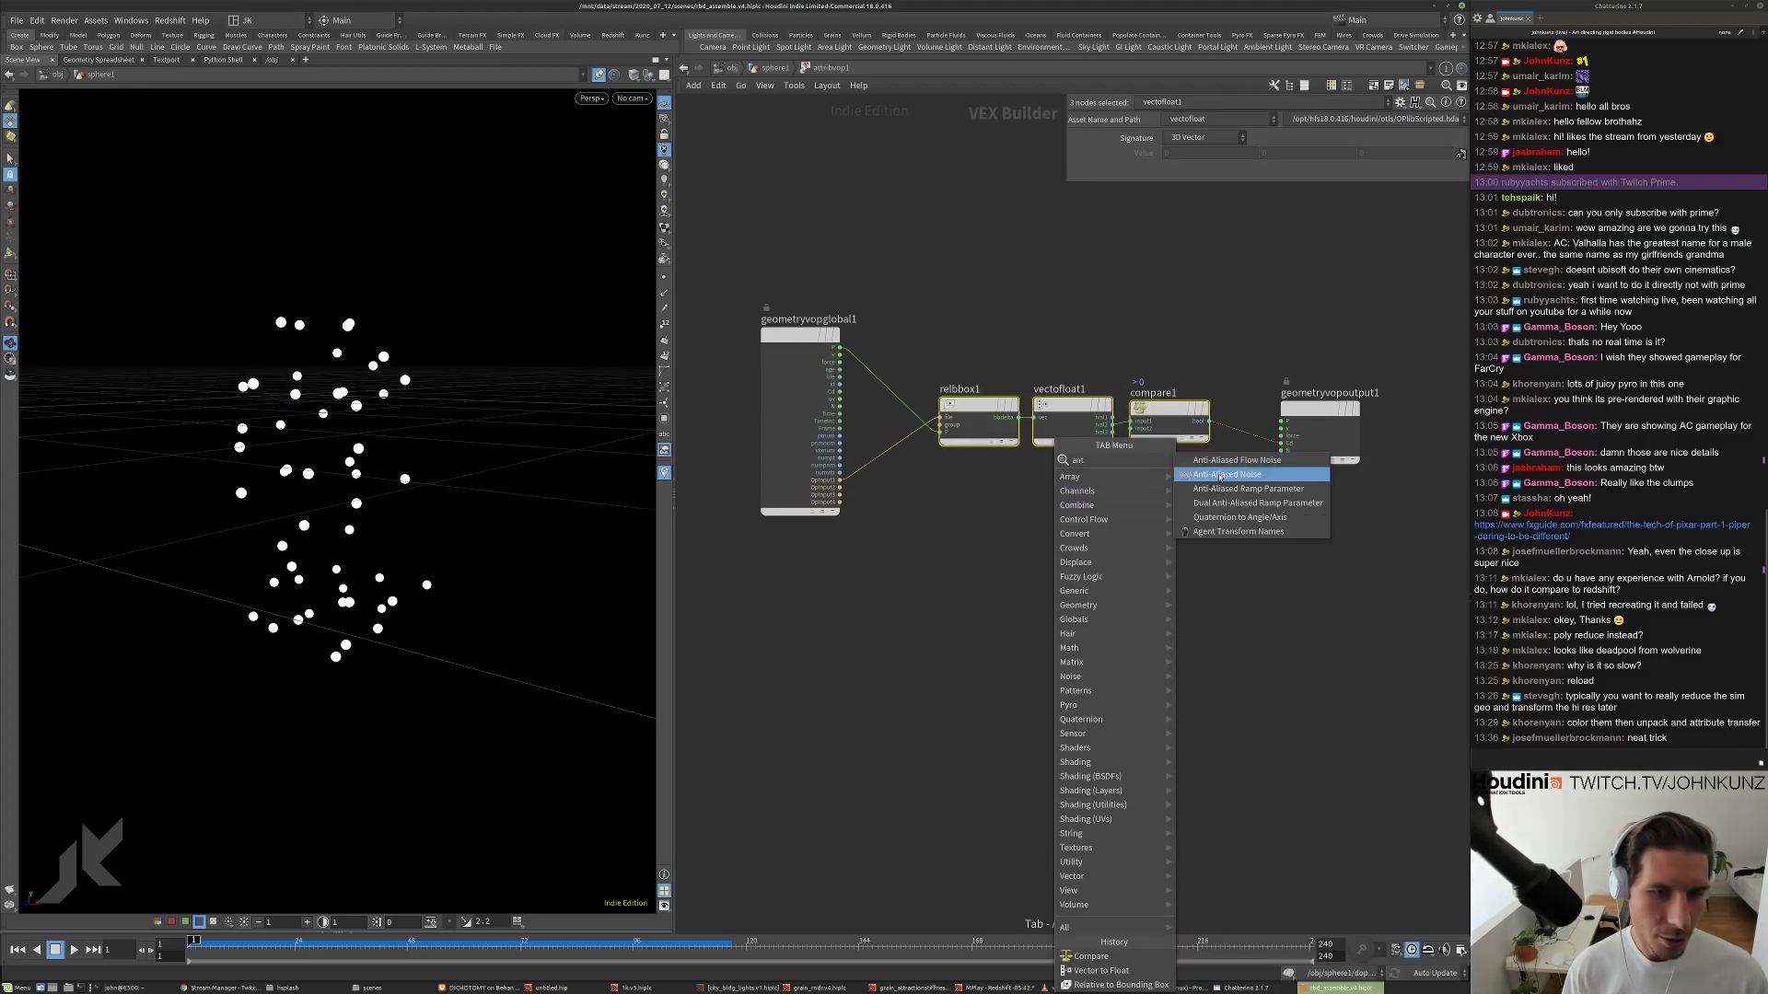
pyautogui.click(1206, 475)
pyautogui.click(1041, 530)
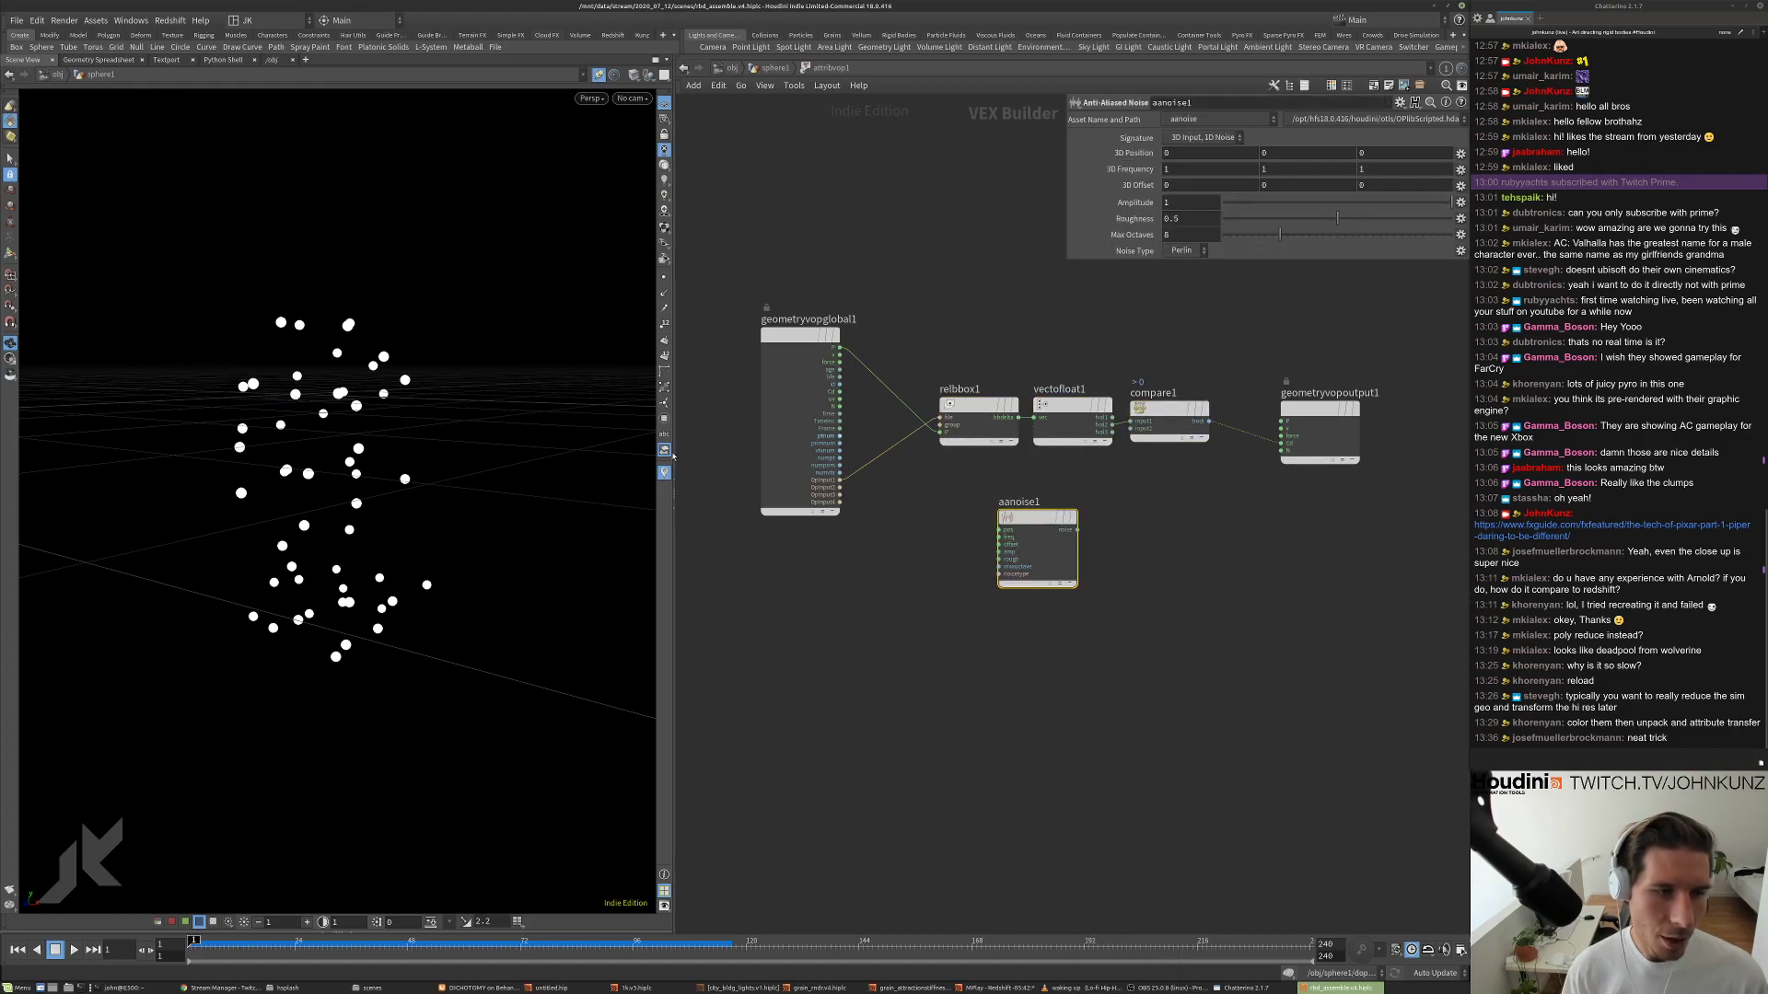
pyautogui.scroll(3, 958, 543)
pyautogui.moveTo(772, 267); pyautogui.dragTo(1191, 373)
pyautogui.click(1211, 365)
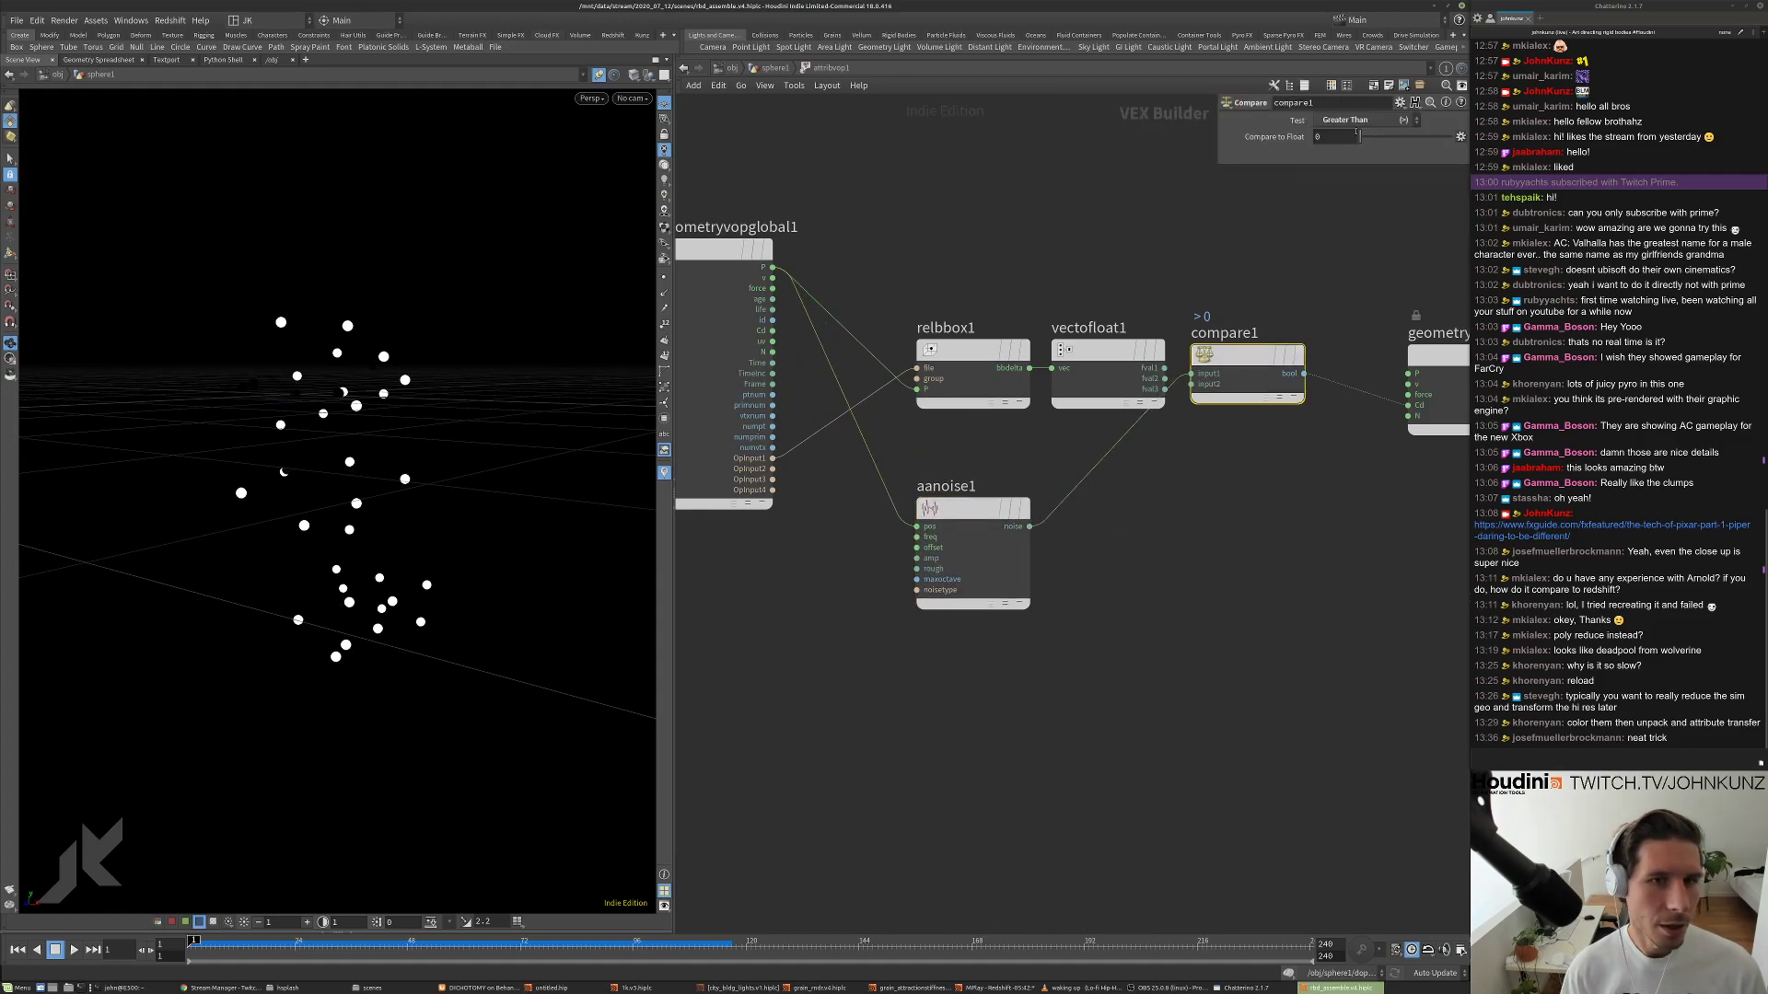
# Set compare1's Compare to Float to 0.3 and reconnect vectofloat1's fval2 to its input1 in place of the noise.
pyautogui.moveTo(1348, 138); pyautogui.dragTo(1423, 138, button='middle')
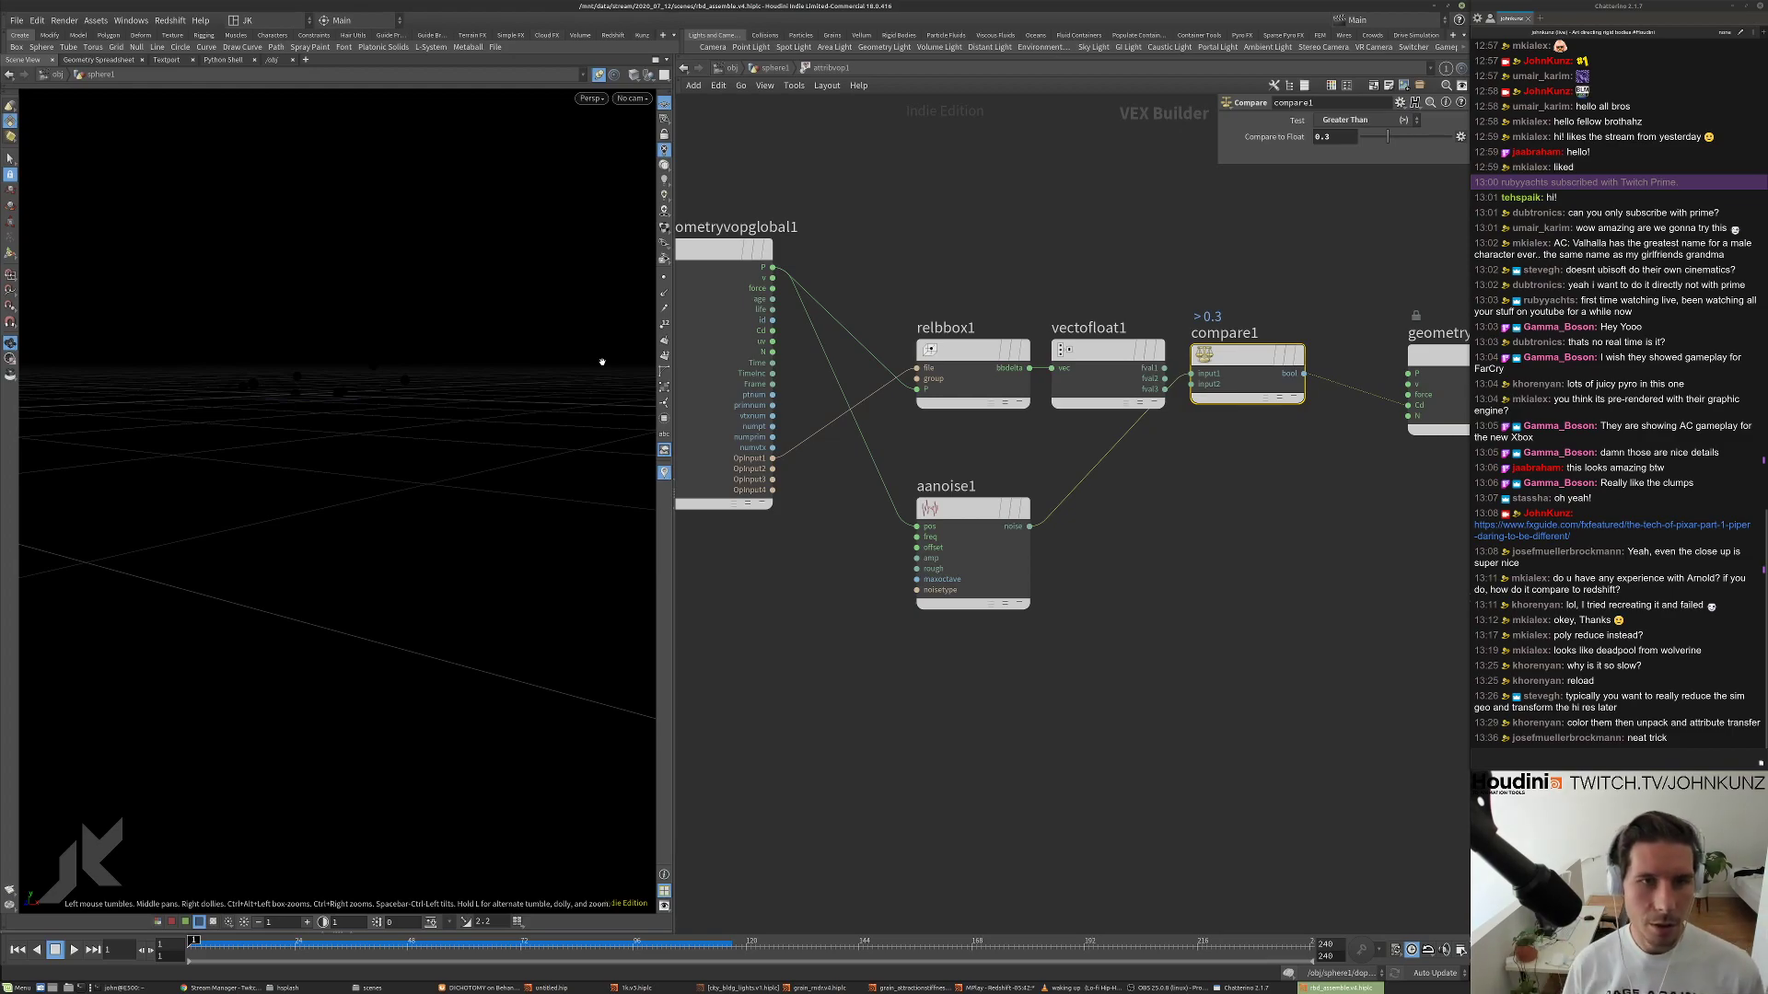
pyautogui.click(1164, 367)
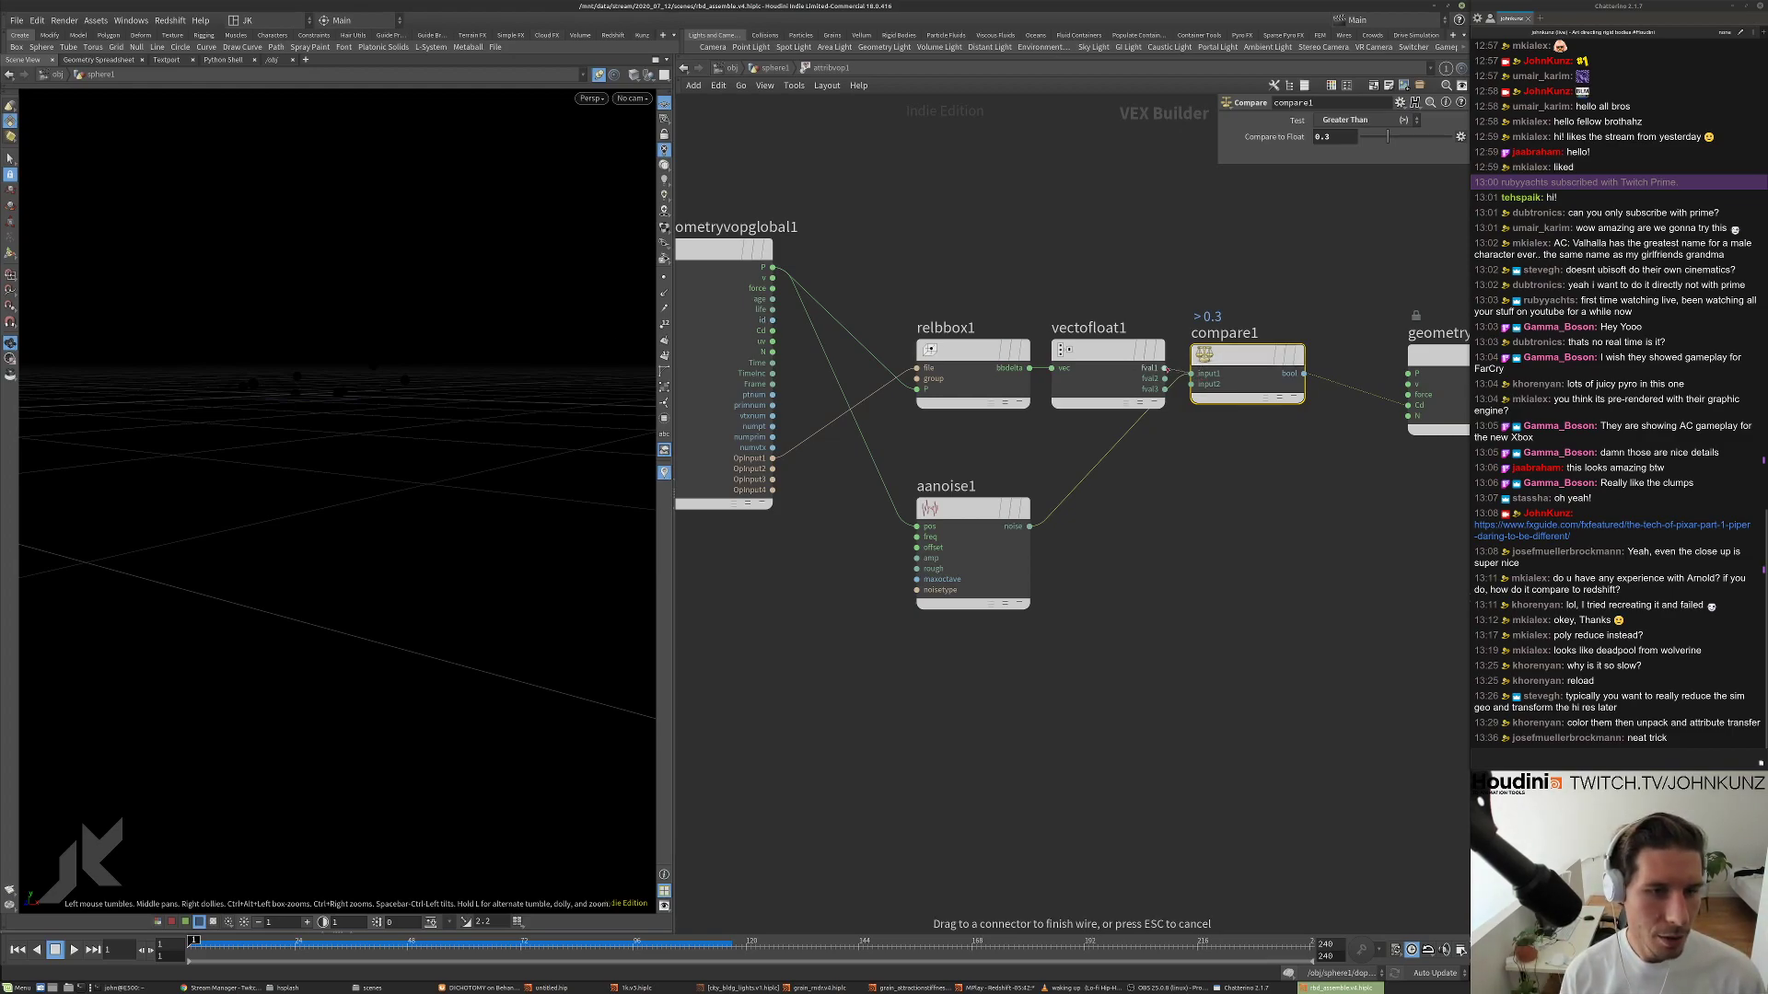
pyautogui.press('Escape')
# Space out geometryvopoutput1 and compare1 to leave wider gaps along the node chain.
pyautogui.press('h')
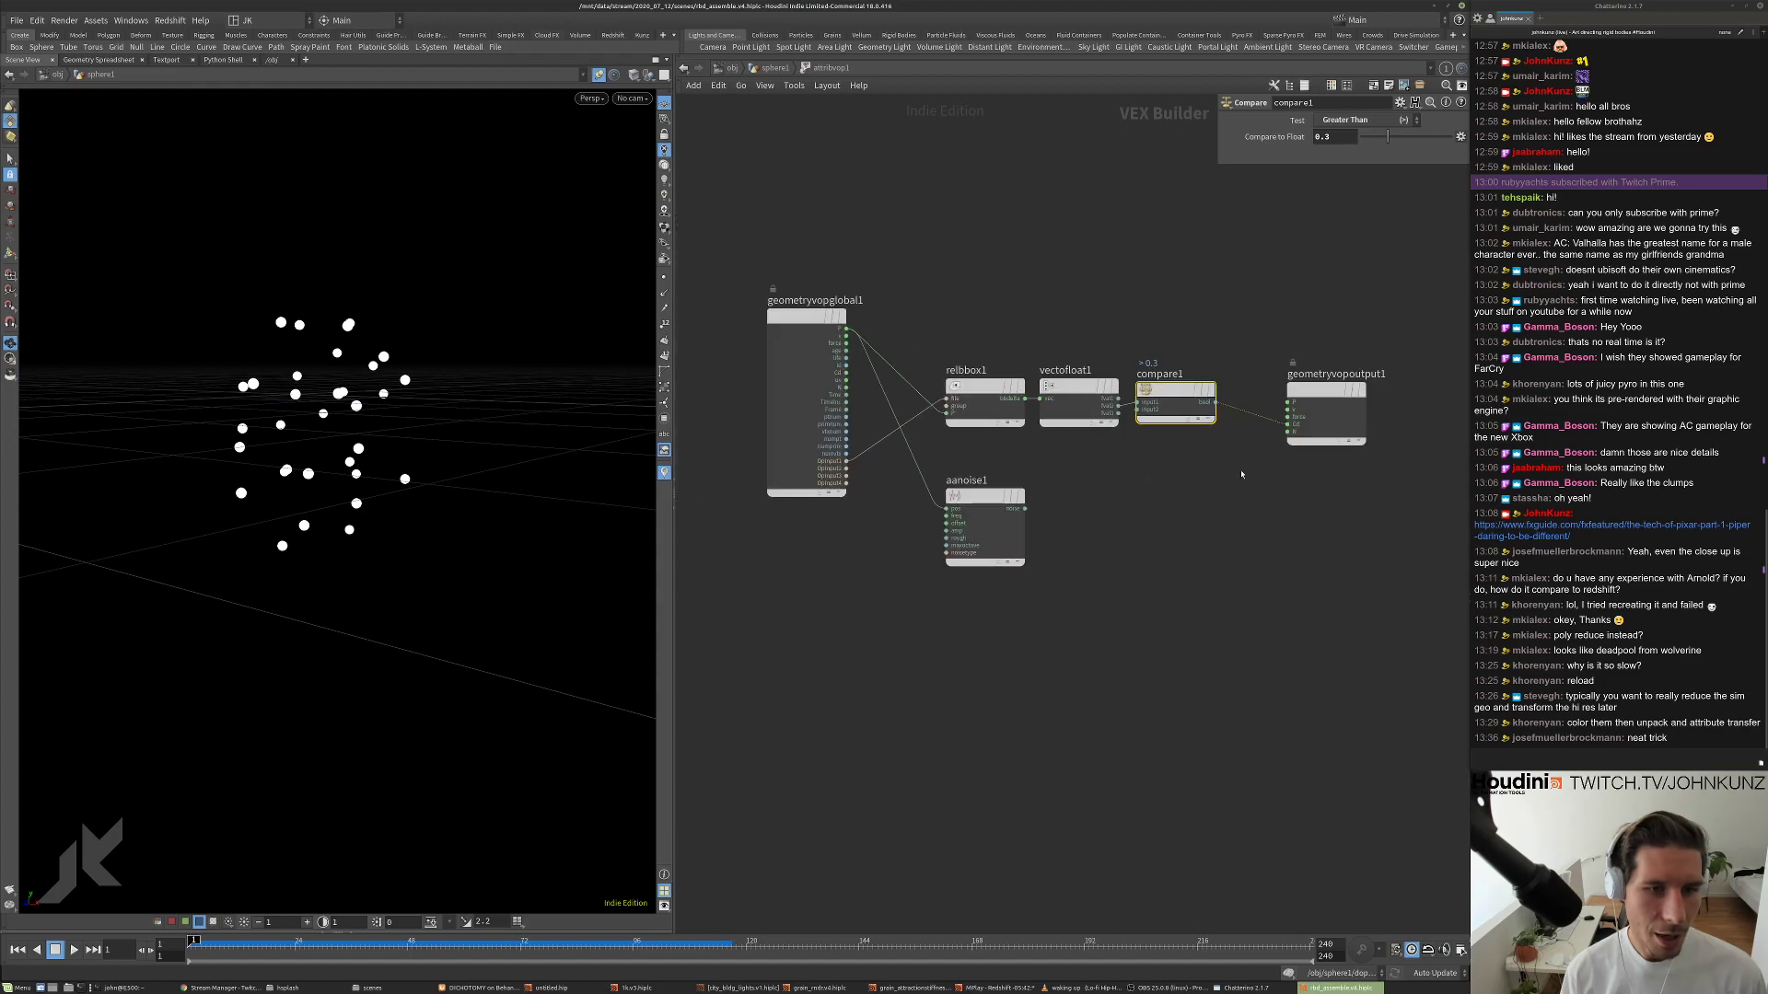
pyautogui.moveTo(1329, 396); pyautogui.dragTo(1375, 395)
pyautogui.moveTo(1179, 393); pyautogui.dragTo(1202, 389)
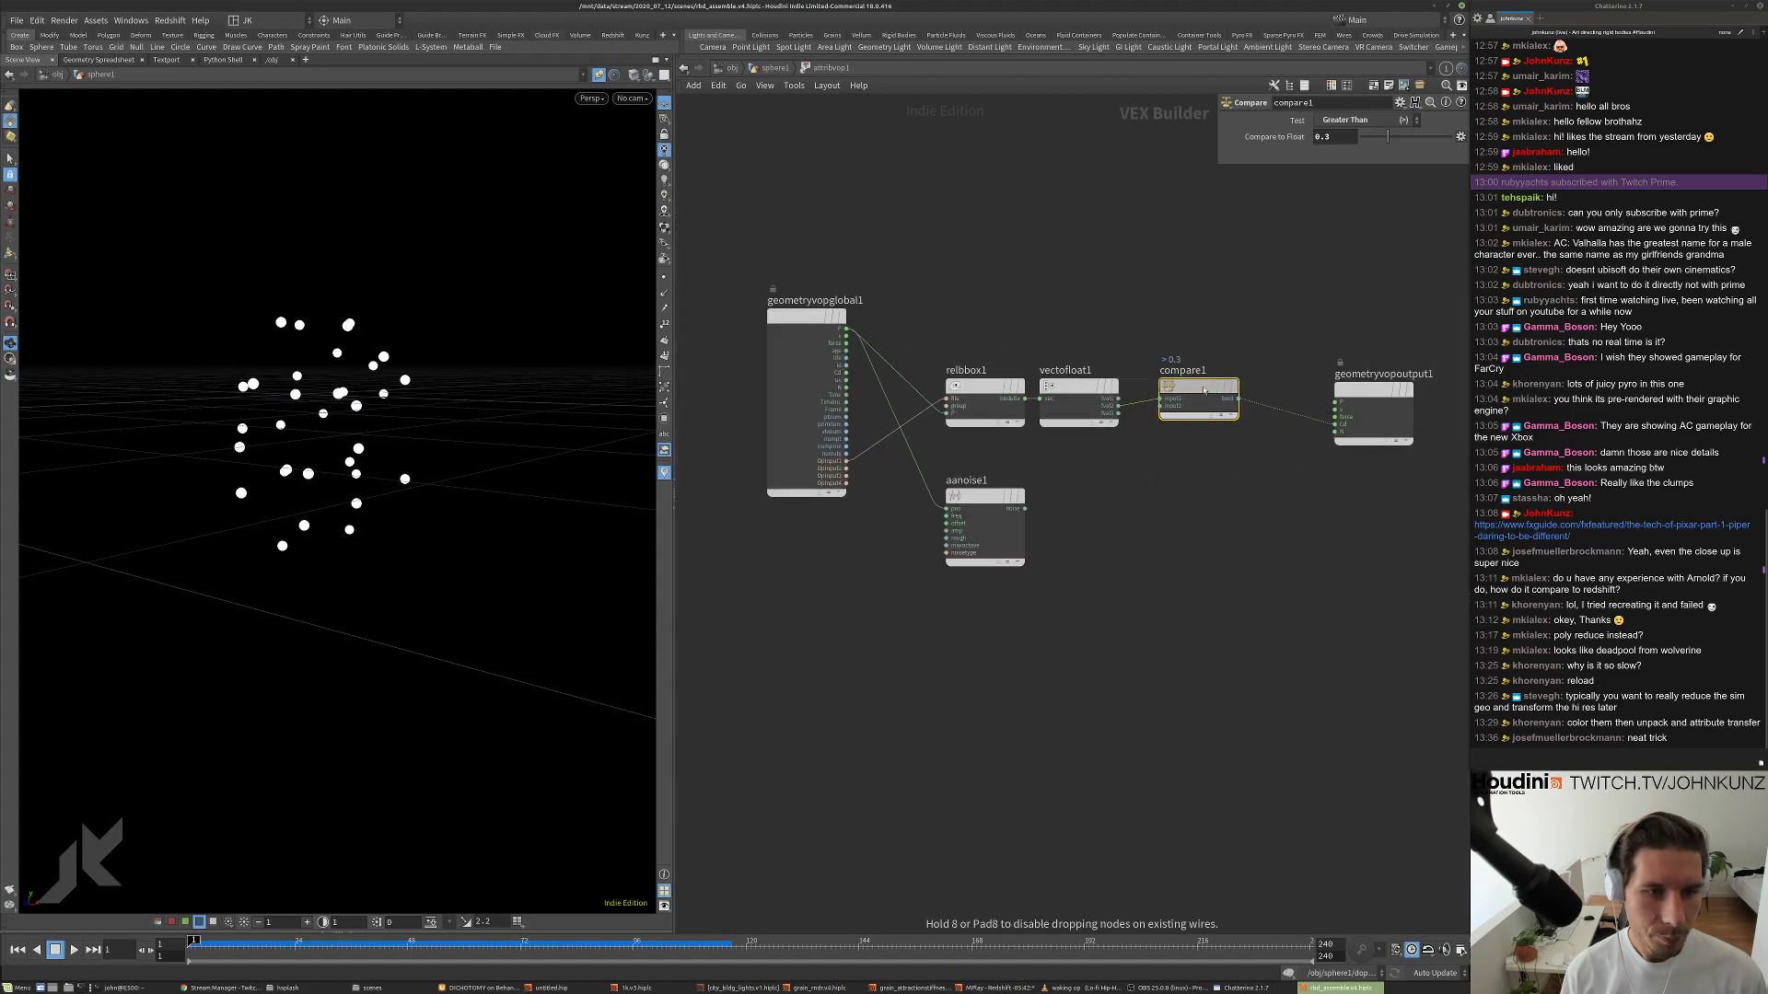
pyautogui.press('u')
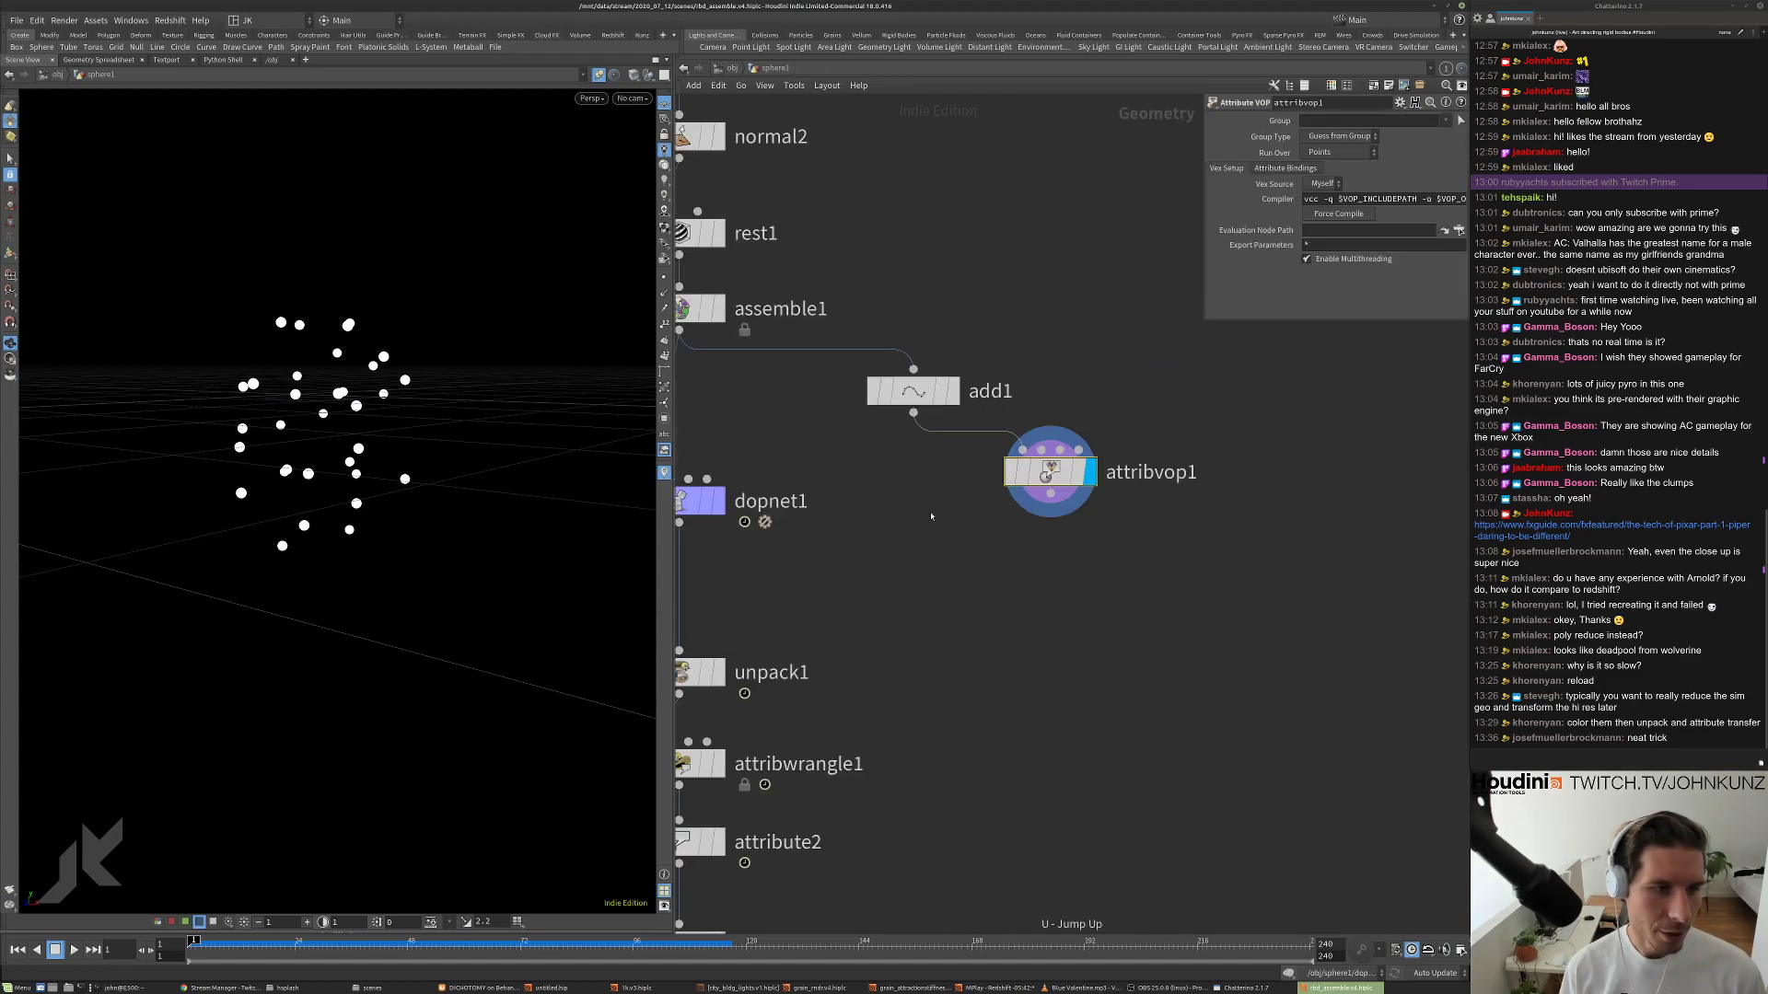
pyautogui.scroll(-1, 967, 479)
pyautogui.moveTo(967, 478); pyautogui.dragTo(988, 454, button='middle')
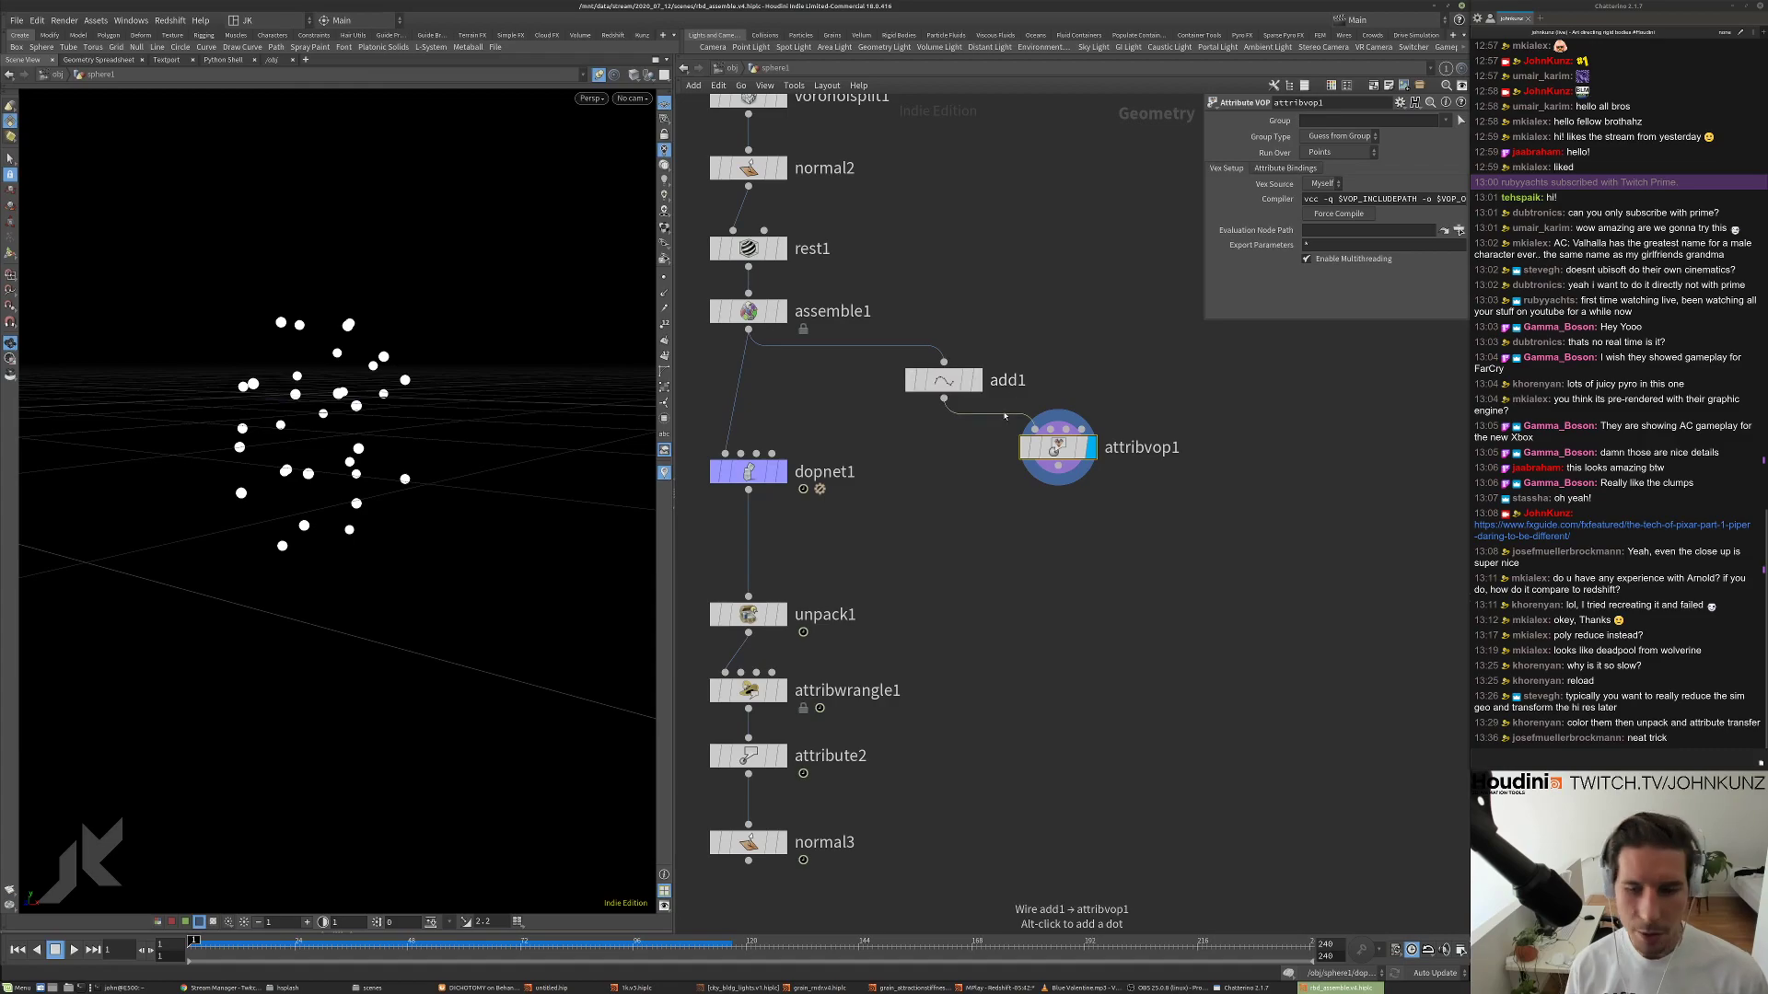
pyautogui.scroll(1, 994, 423)
pyautogui.doubleClick(1070, 454)
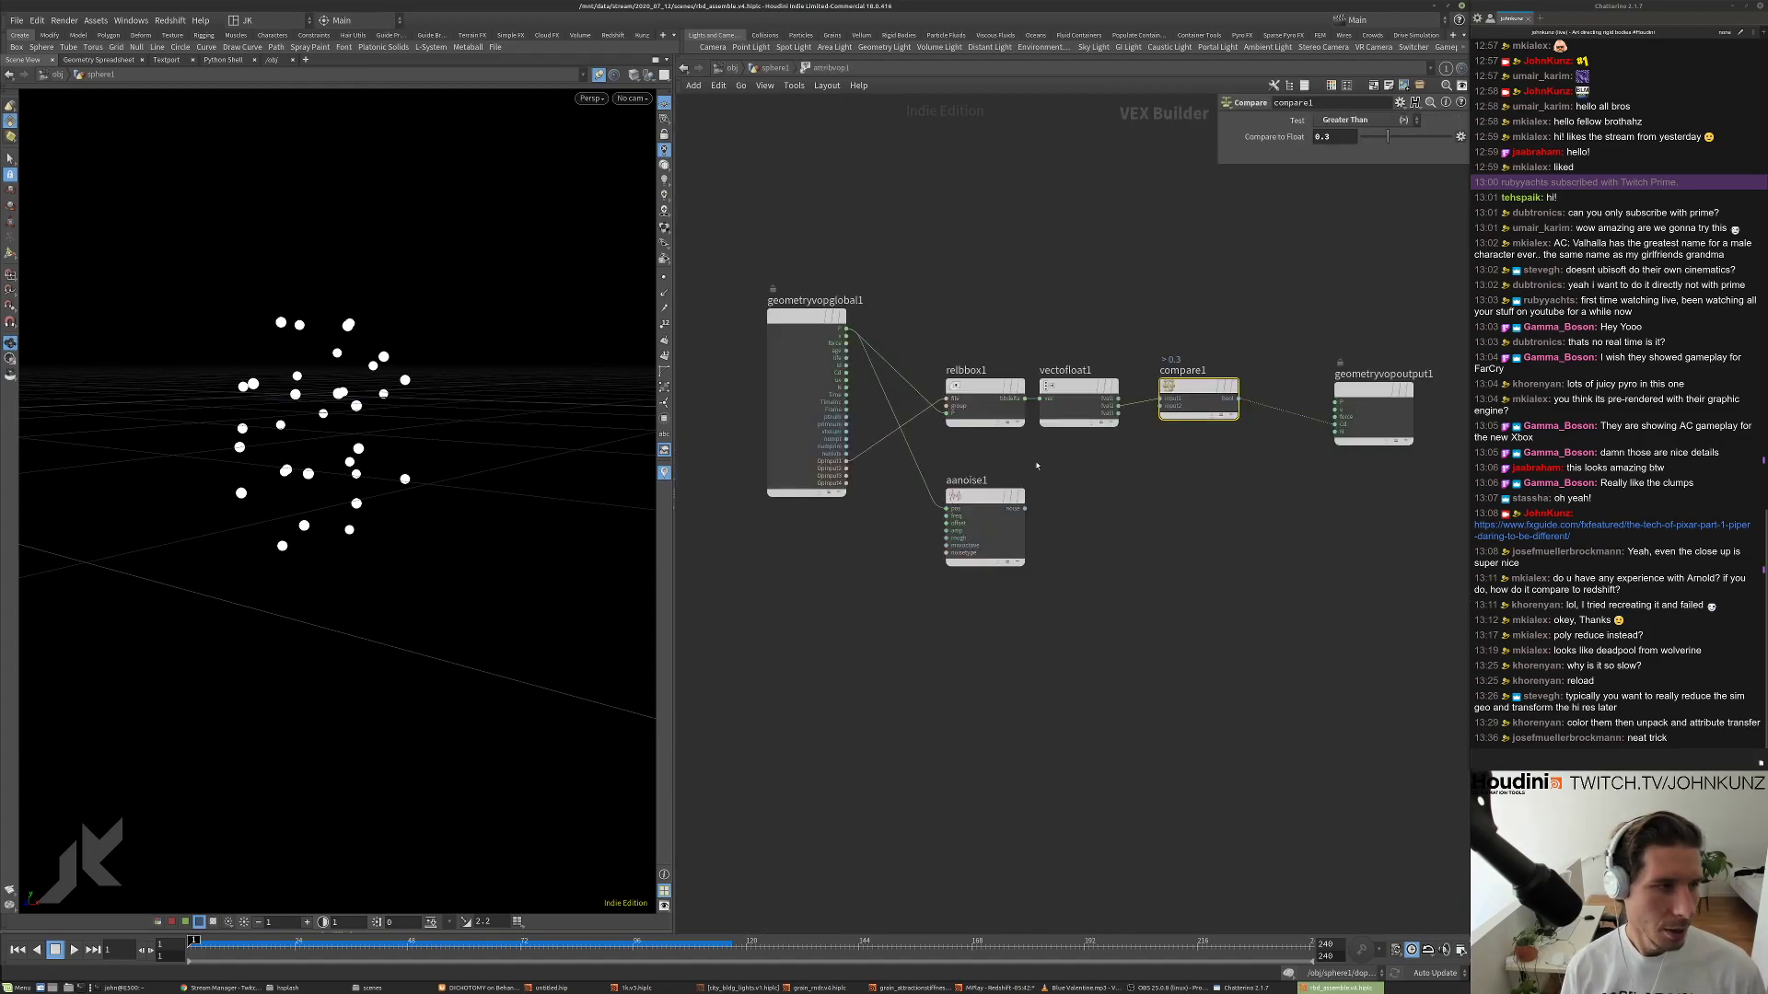
pyautogui.scroll(2, 1013, 442)
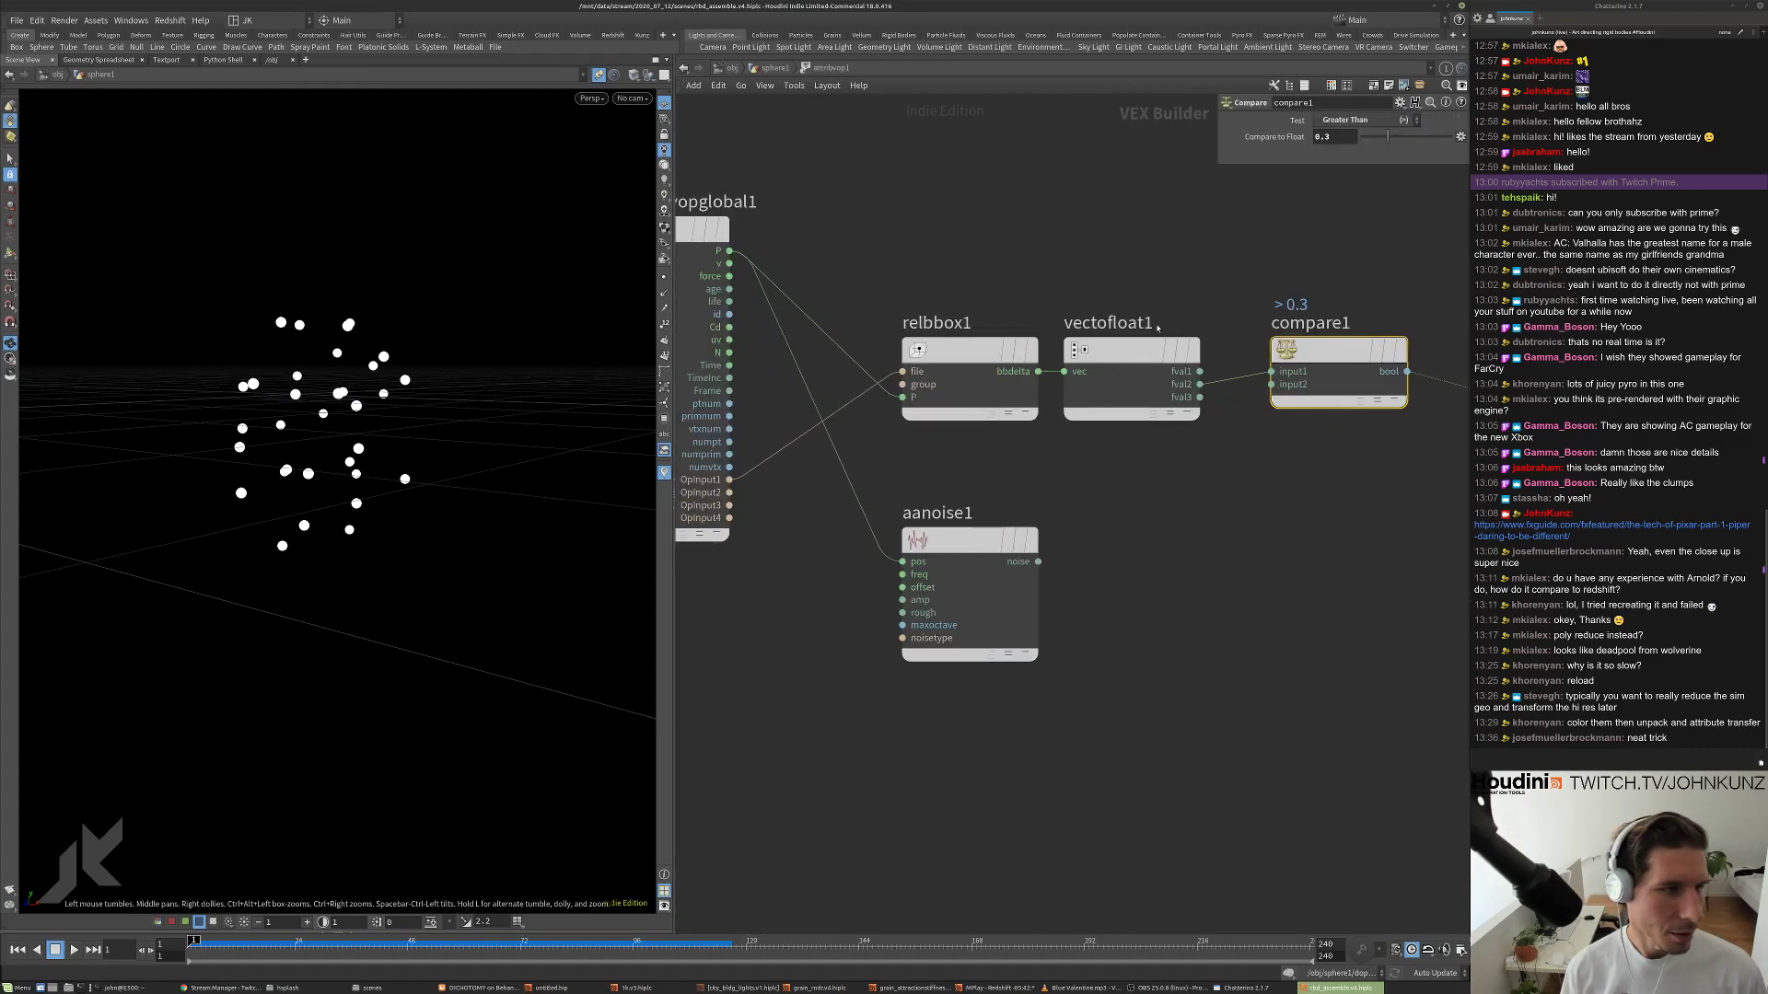
pyautogui.scroll(-2, 1003, 434)
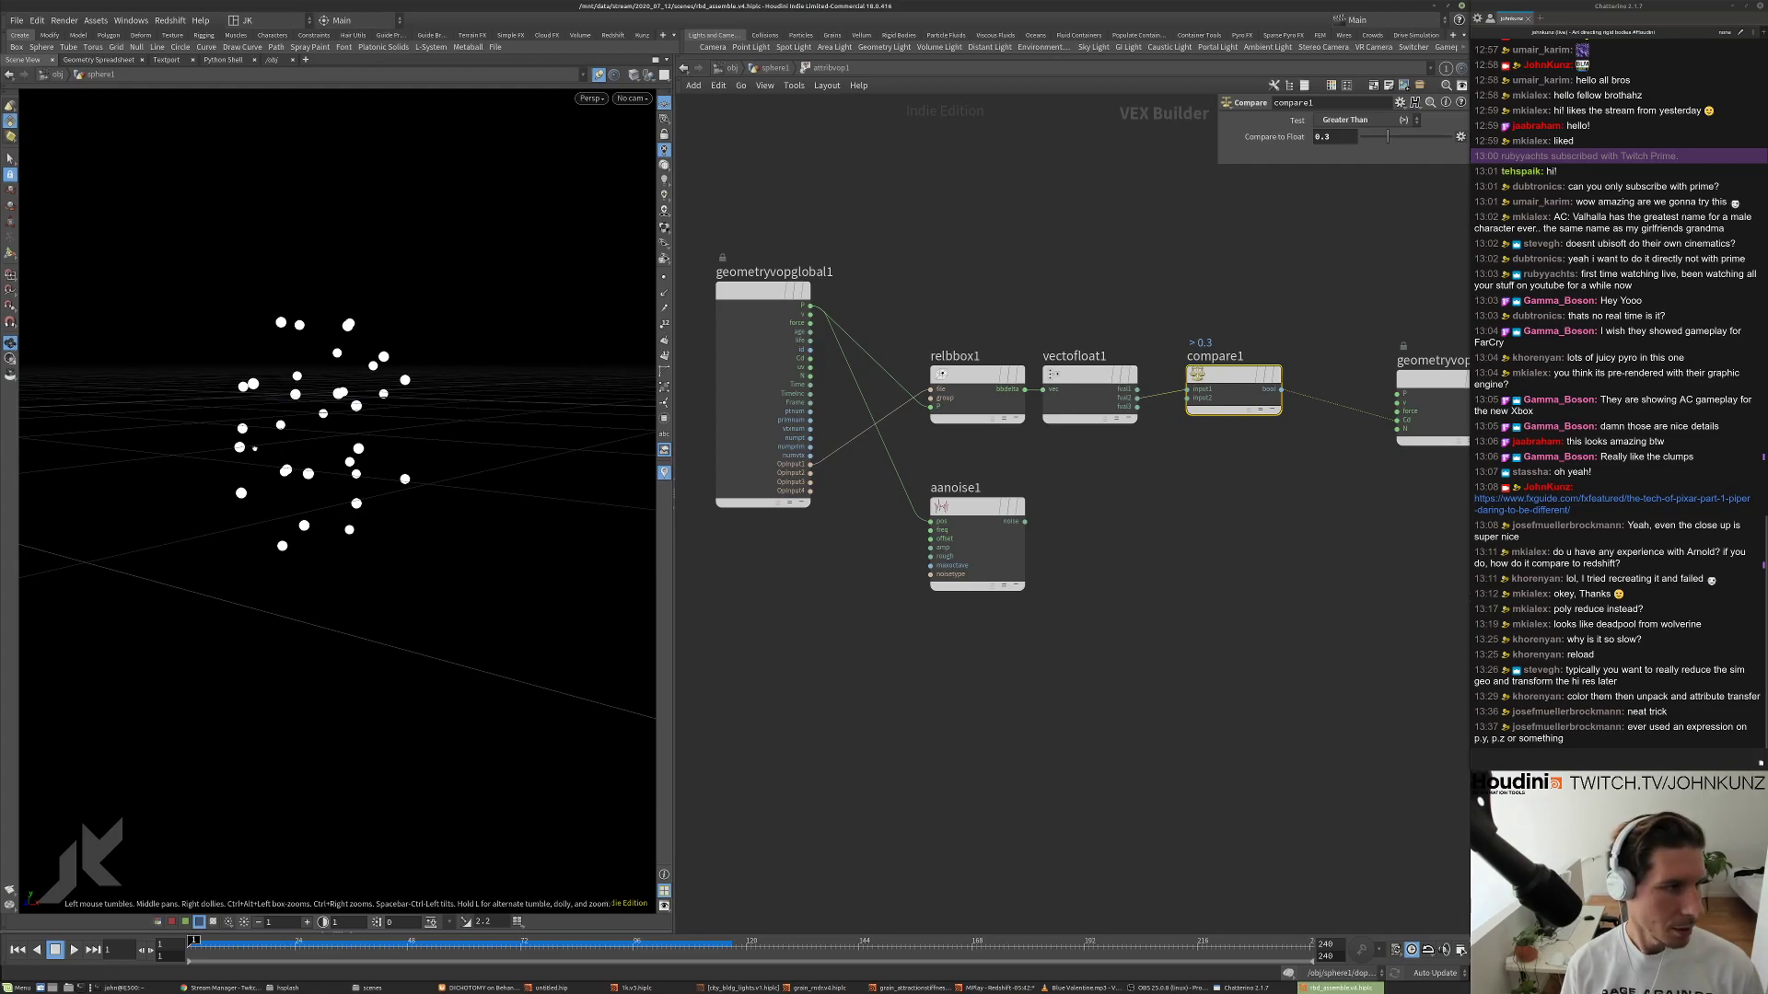
pyautogui.moveTo(279, 449); pyautogui.dragTo(313, 425)
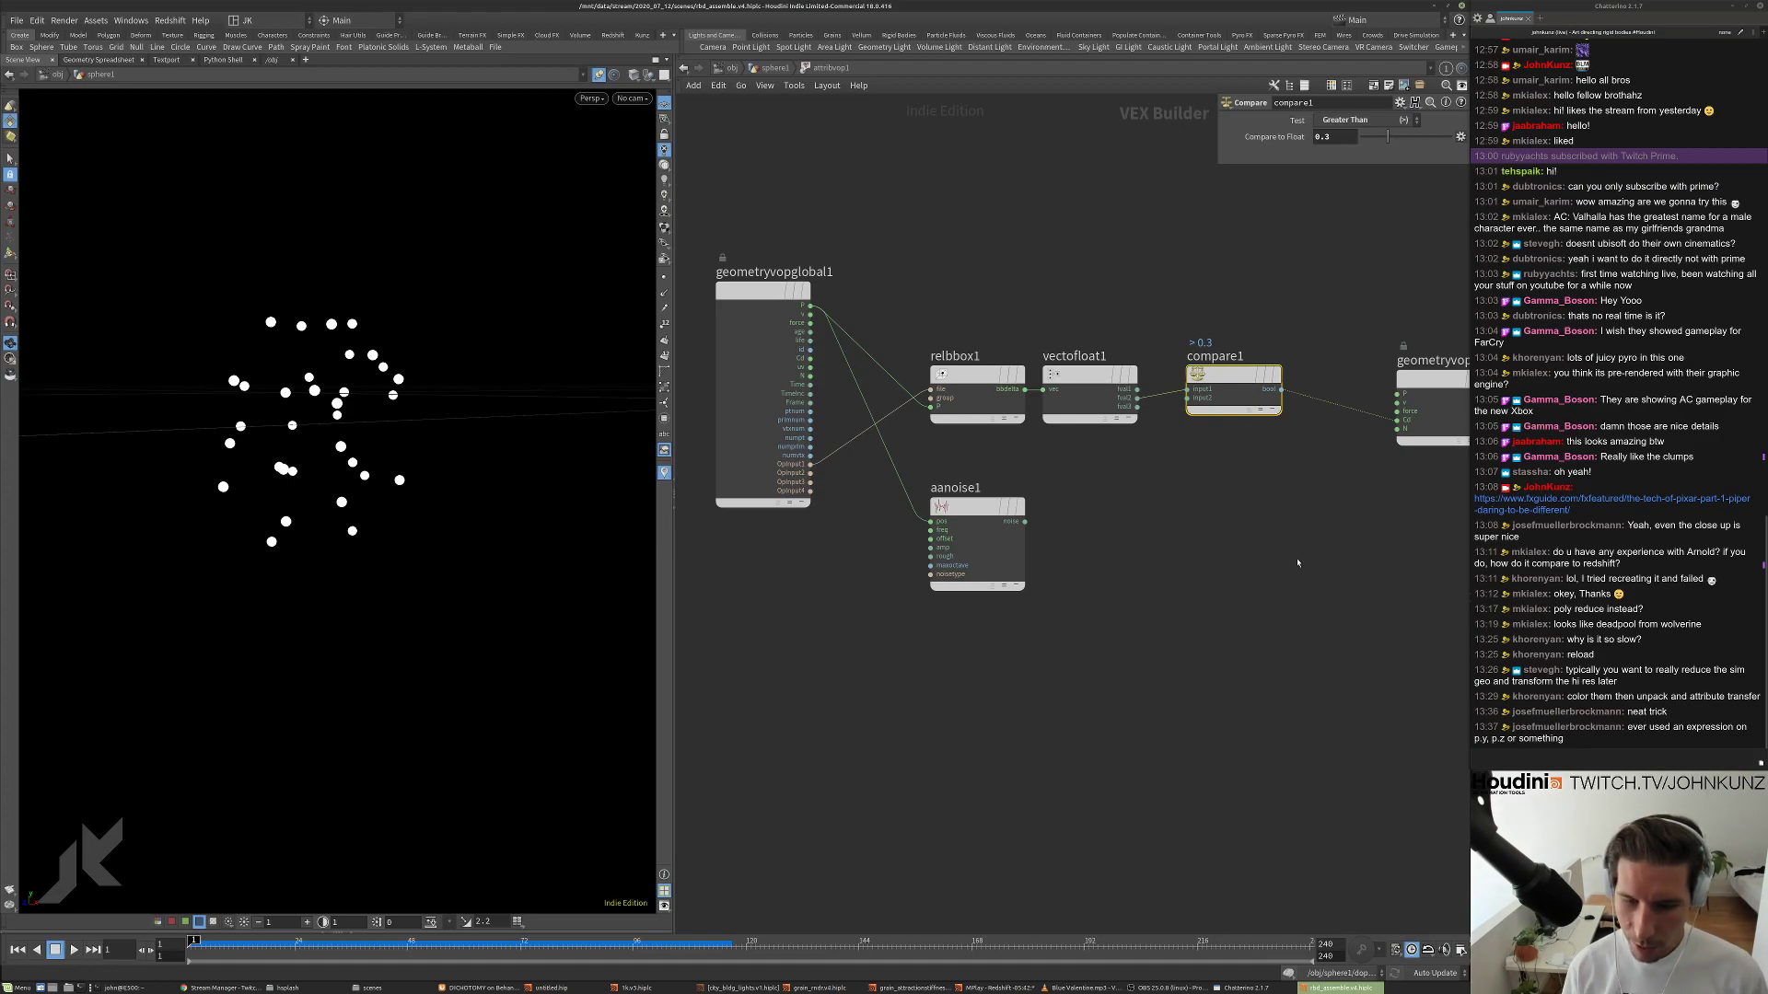
# Shift compare1 slightly farther away from vectofloat1.
pyautogui.moveTo(1305, 535); pyautogui.dragTo(1301, 601, button='middle')
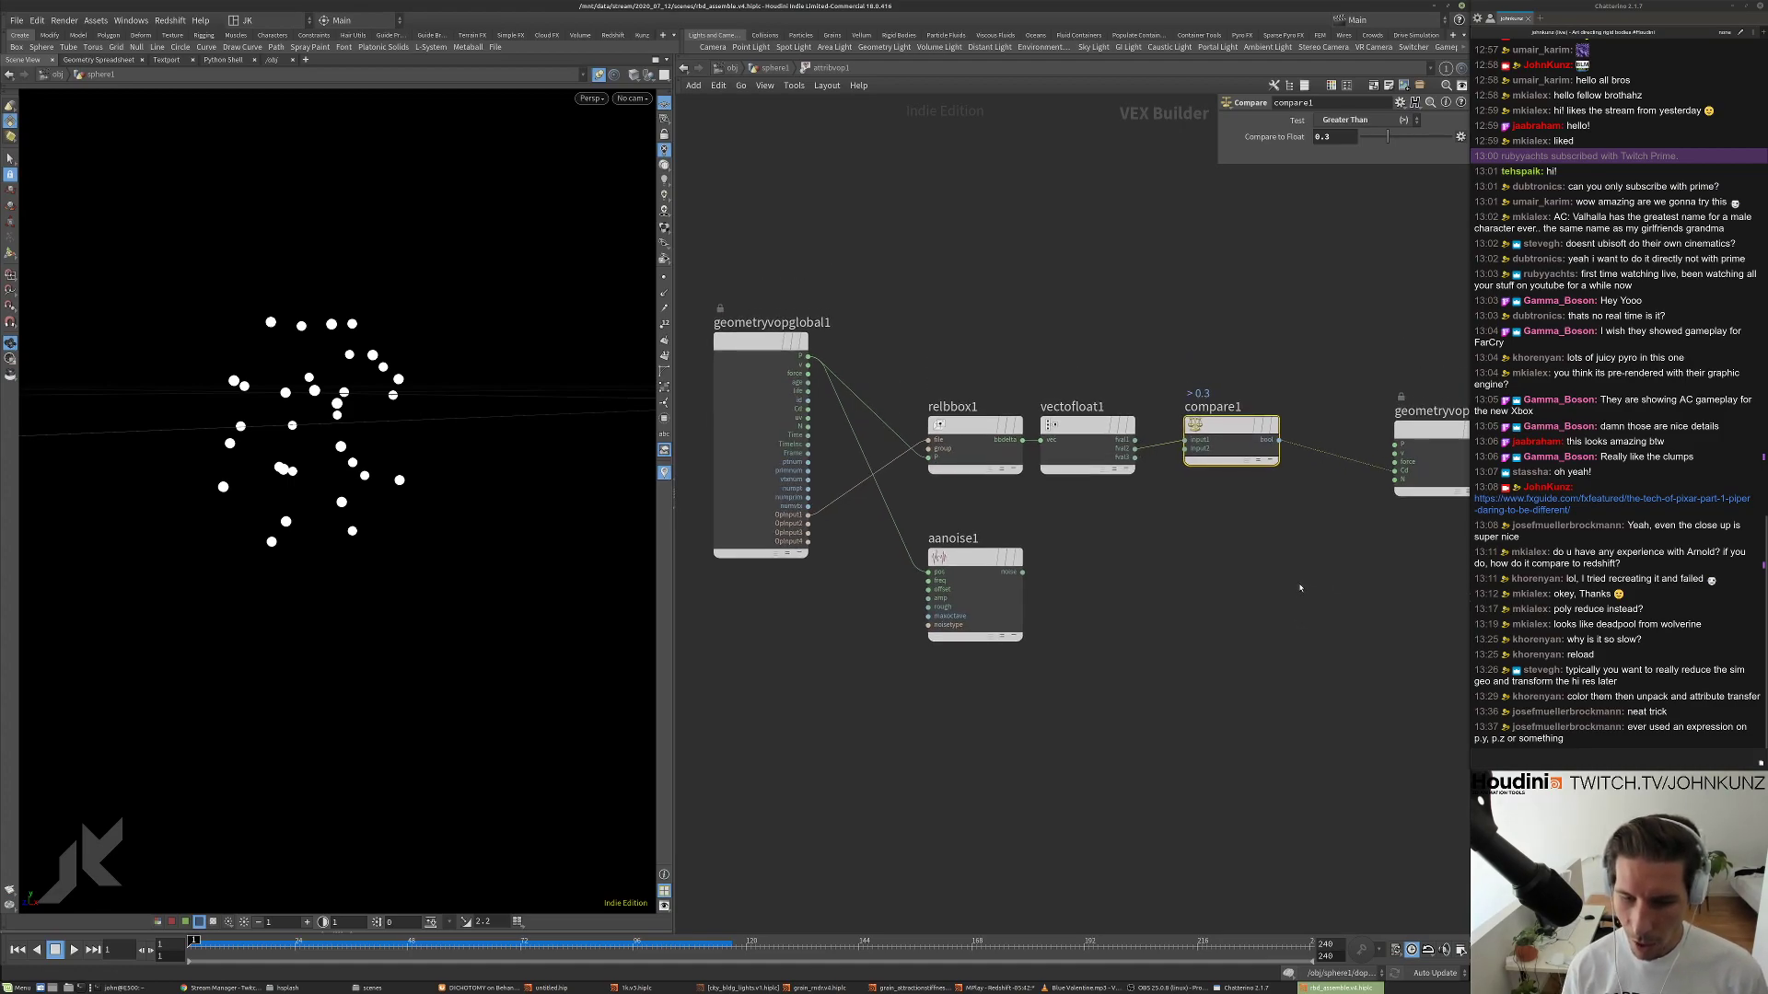
pyautogui.moveTo(1283, 567); pyautogui.dragTo(1275, 597, button='middle')
pyautogui.moveTo(1211, 457); pyautogui.dragTo(1235, 460)
pyautogui.moveTo(1116, 537); pyautogui.dragTo(1111, 498, button='middle')
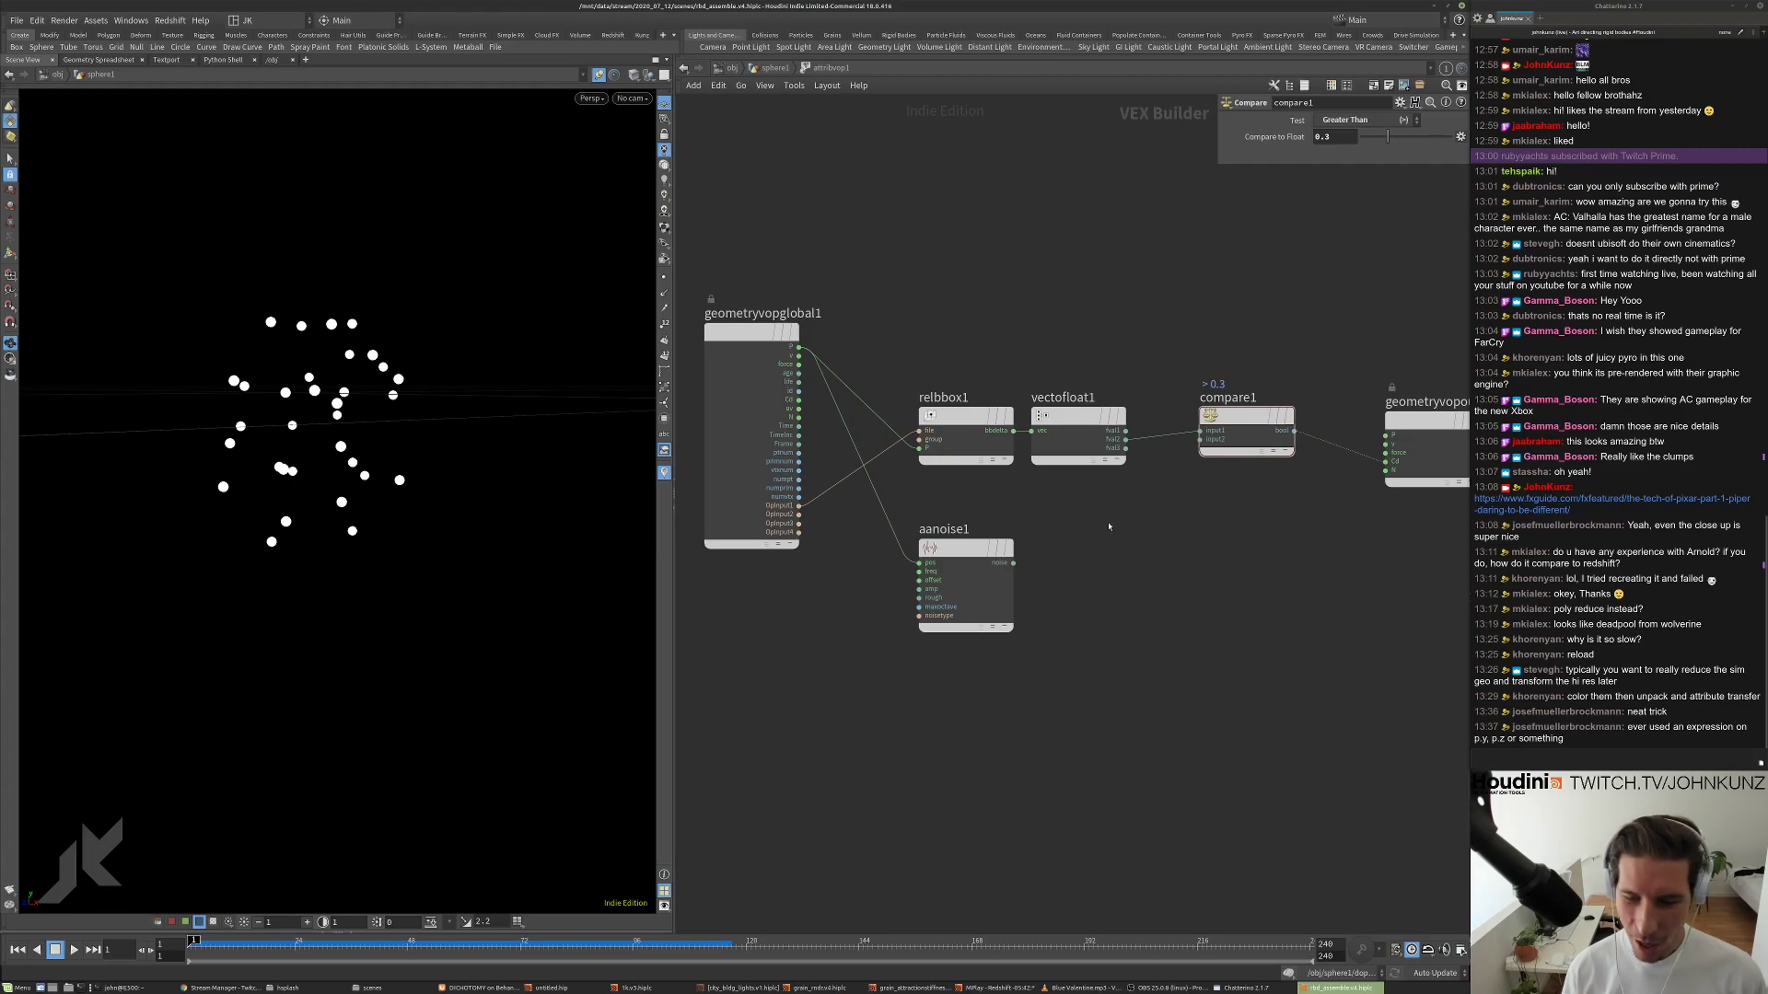
pyautogui.moveTo(1093, 504)
pyautogui.mouseDown(button='middle')
pyautogui.moveTo(1090, 539)
pyautogui.moveTo(1065, 508)
pyautogui.mouseUp(button='middle')
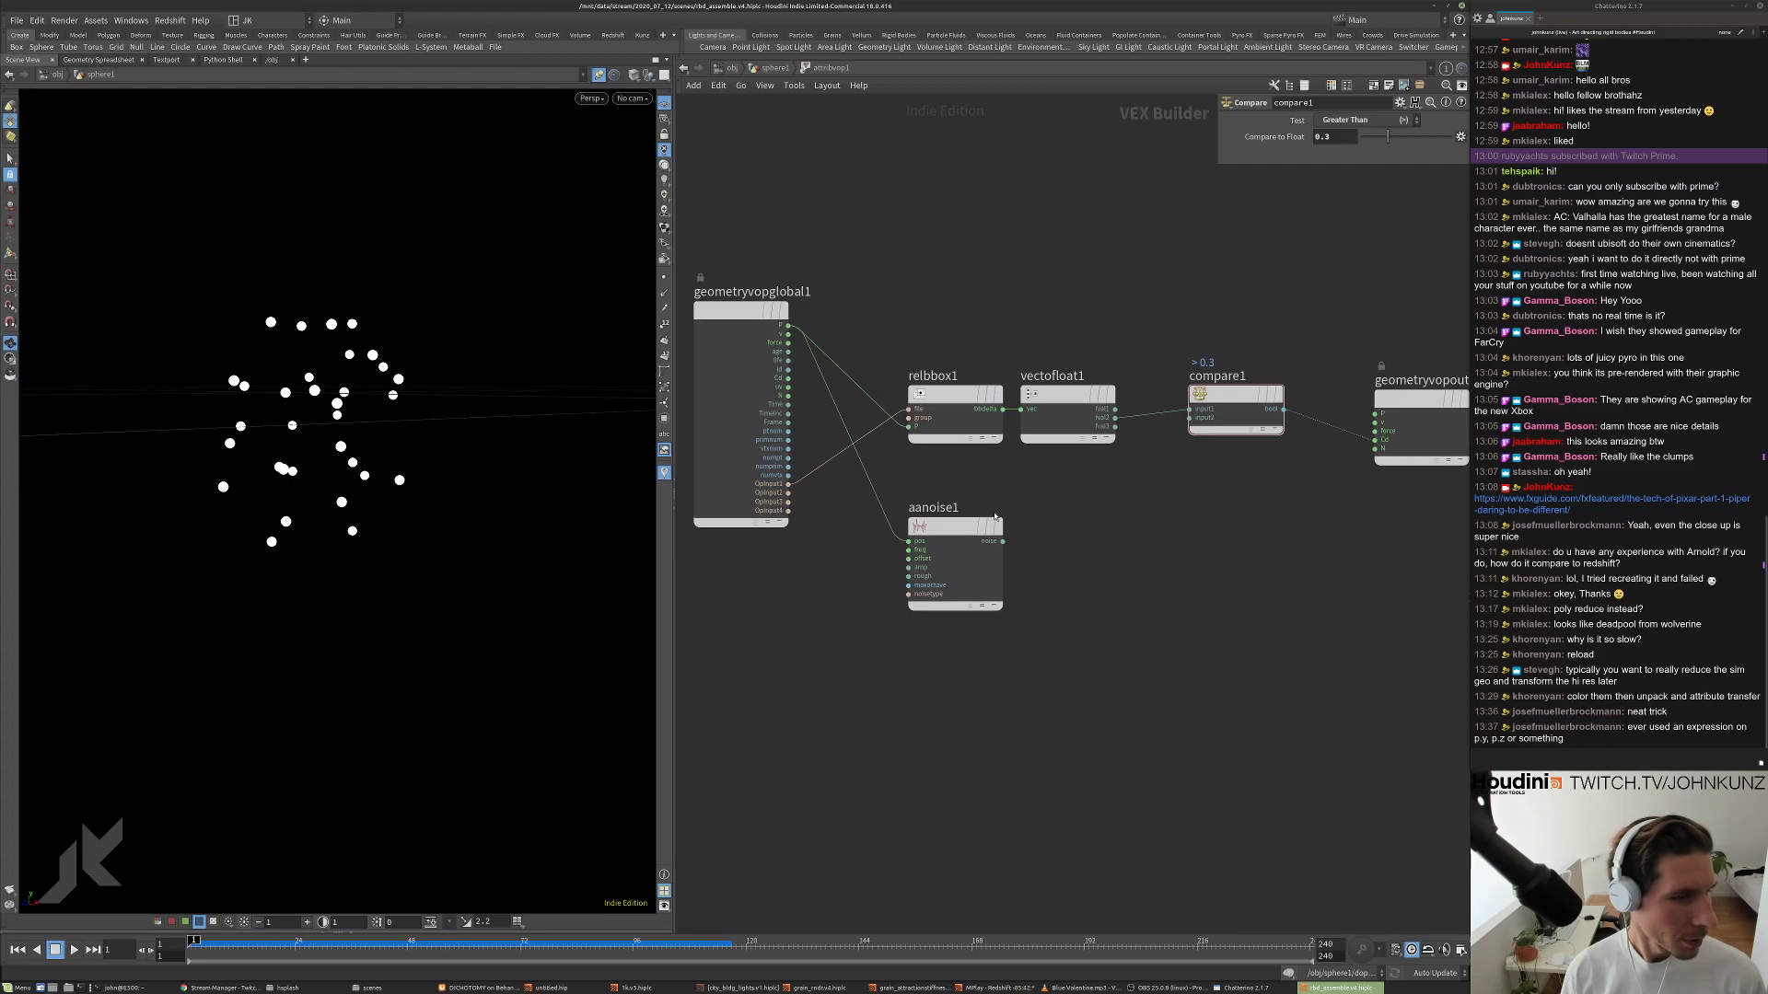
# Add a Length node above relbbox1, feeding it the global P and wiring its len output to compare1's input1.
pyautogui.scroll(3, 911, 517)
pyautogui.scroll(-2, 1176, 560)
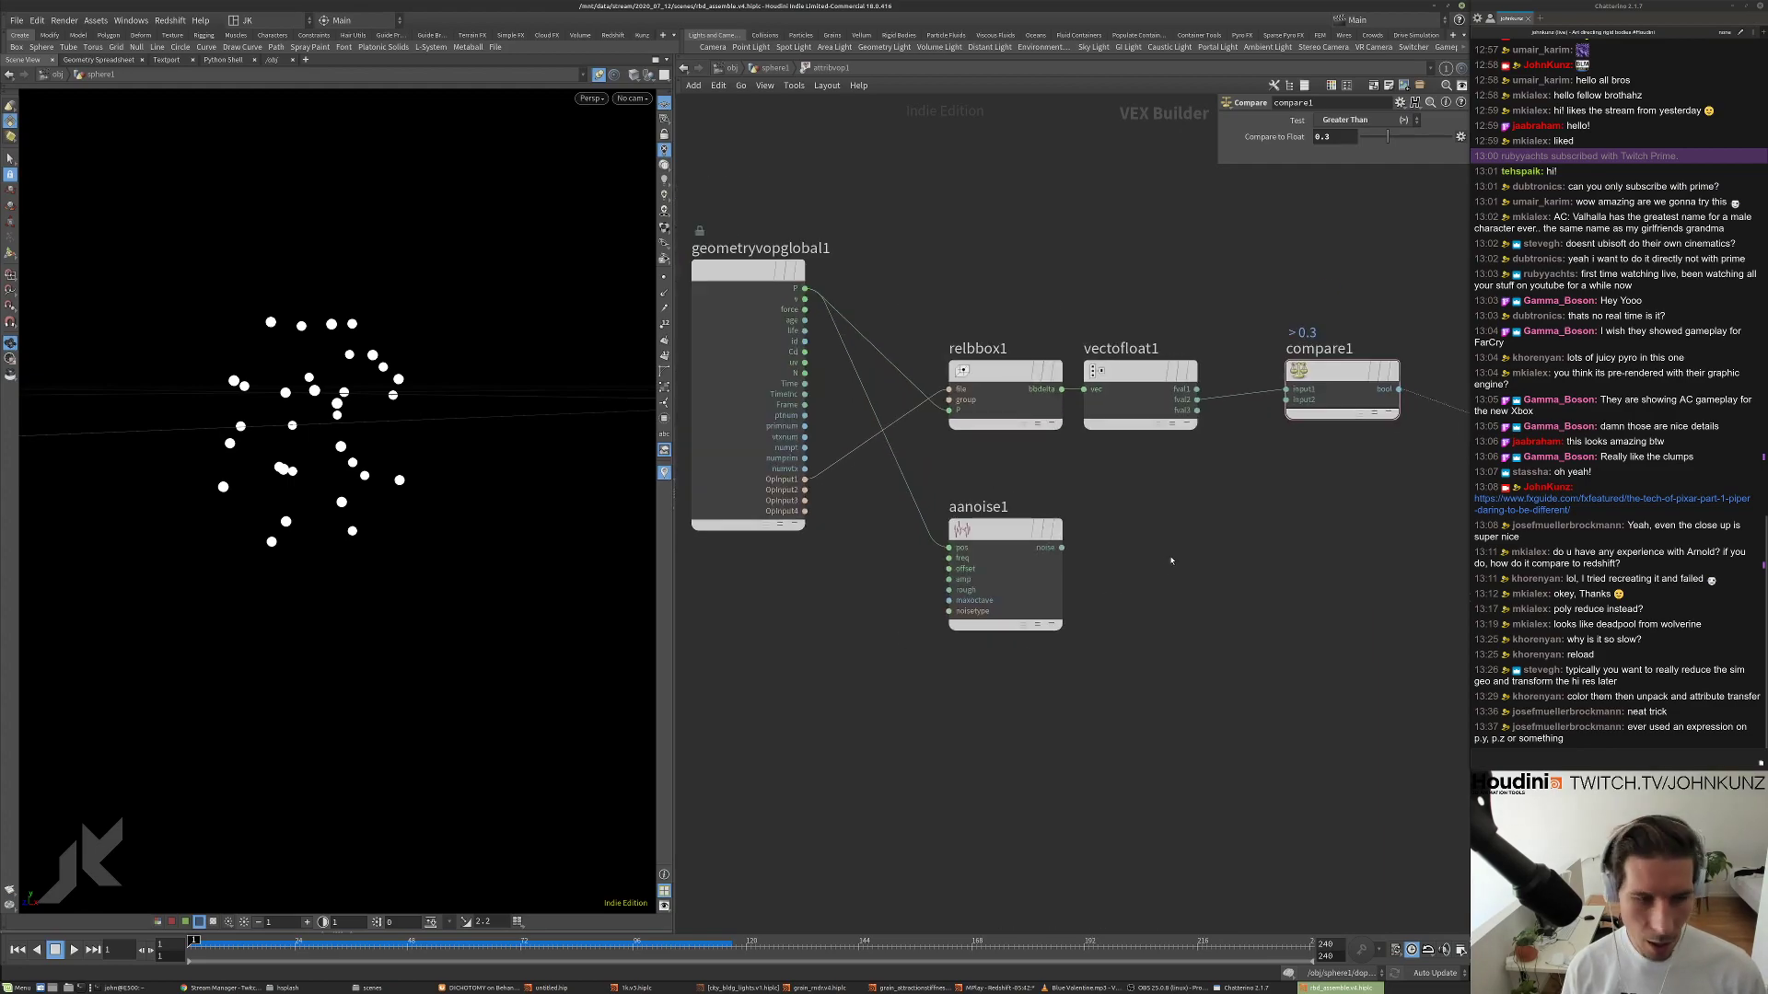
pyautogui.moveTo(1025, 443); pyautogui.dragTo(1001, 592, button='middle')
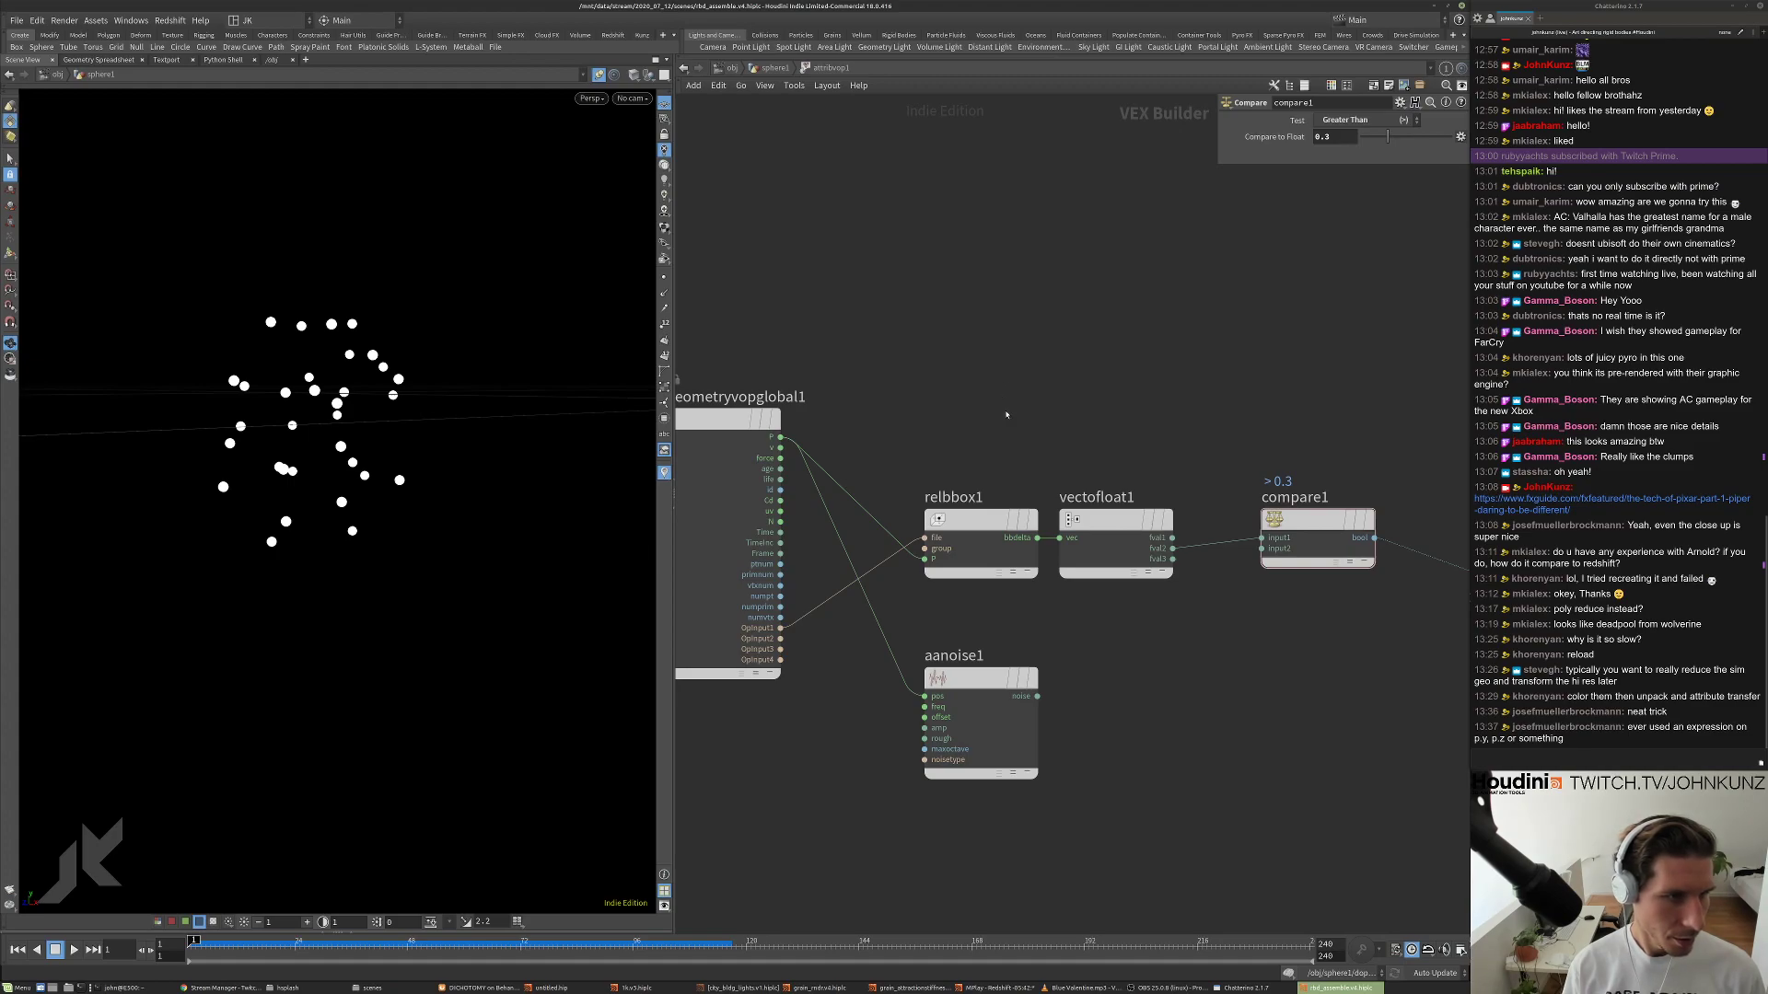
pyautogui.press('Tab')
pyautogui.write('leng')
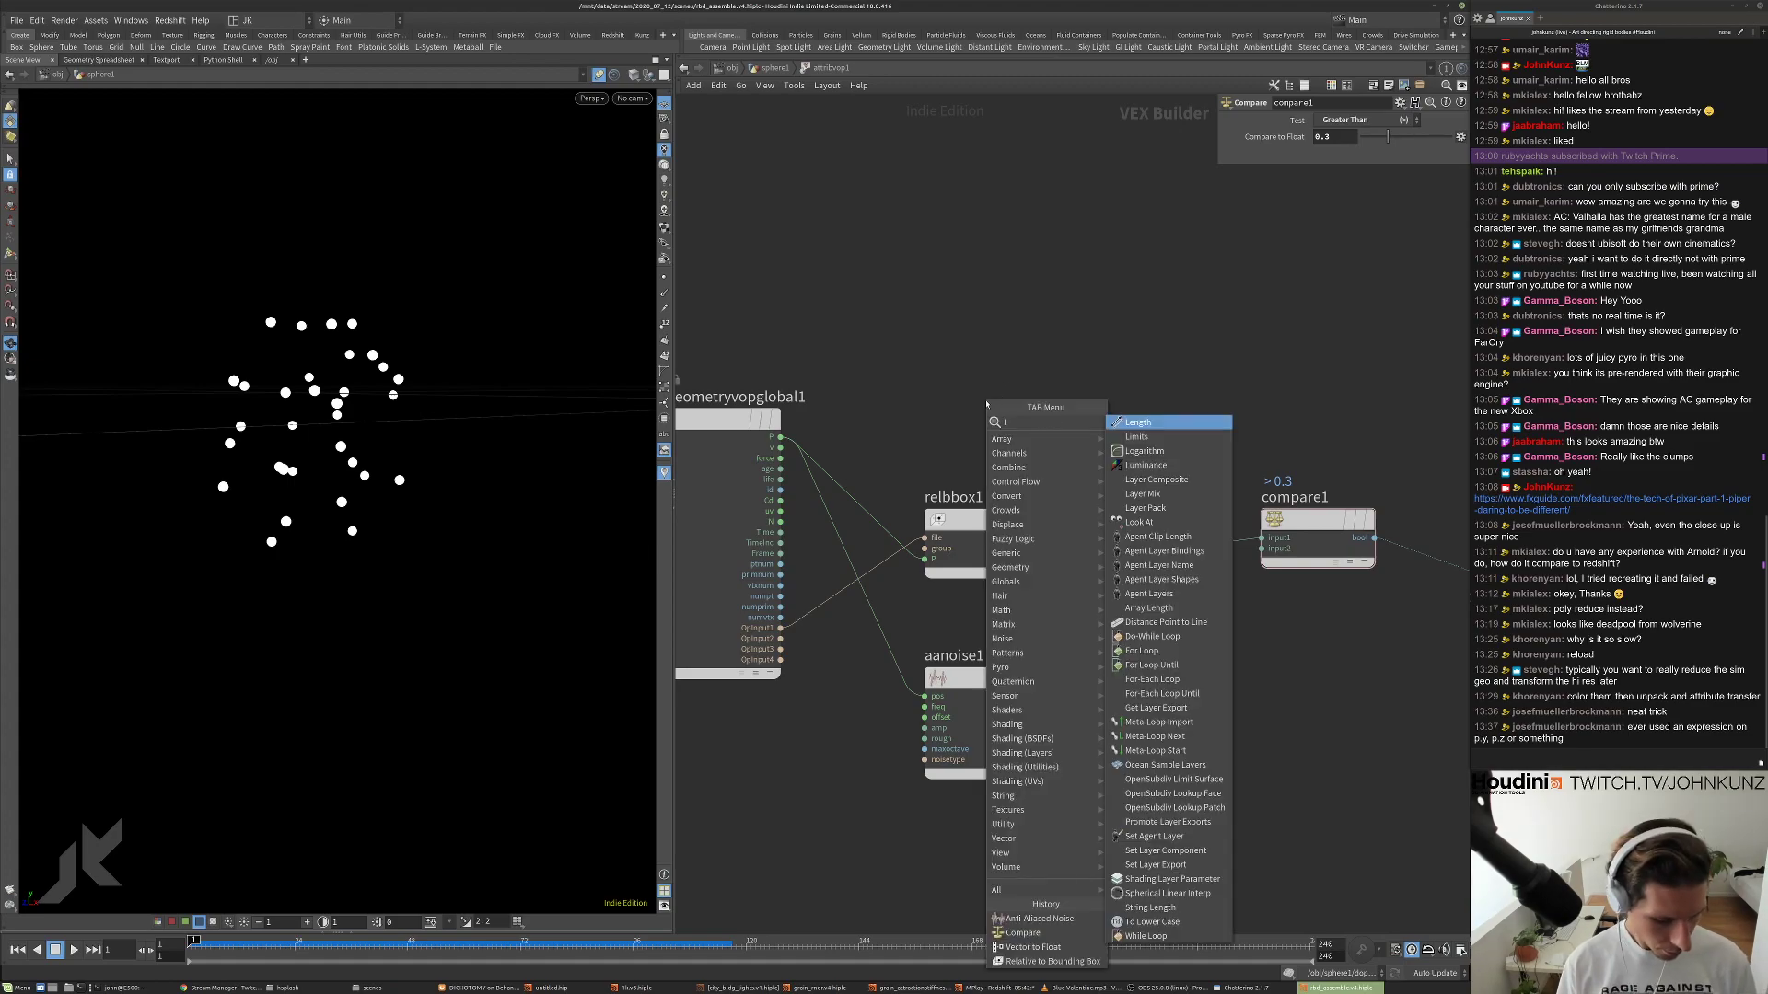
pyautogui.click(1131, 423)
pyautogui.click(1008, 424)
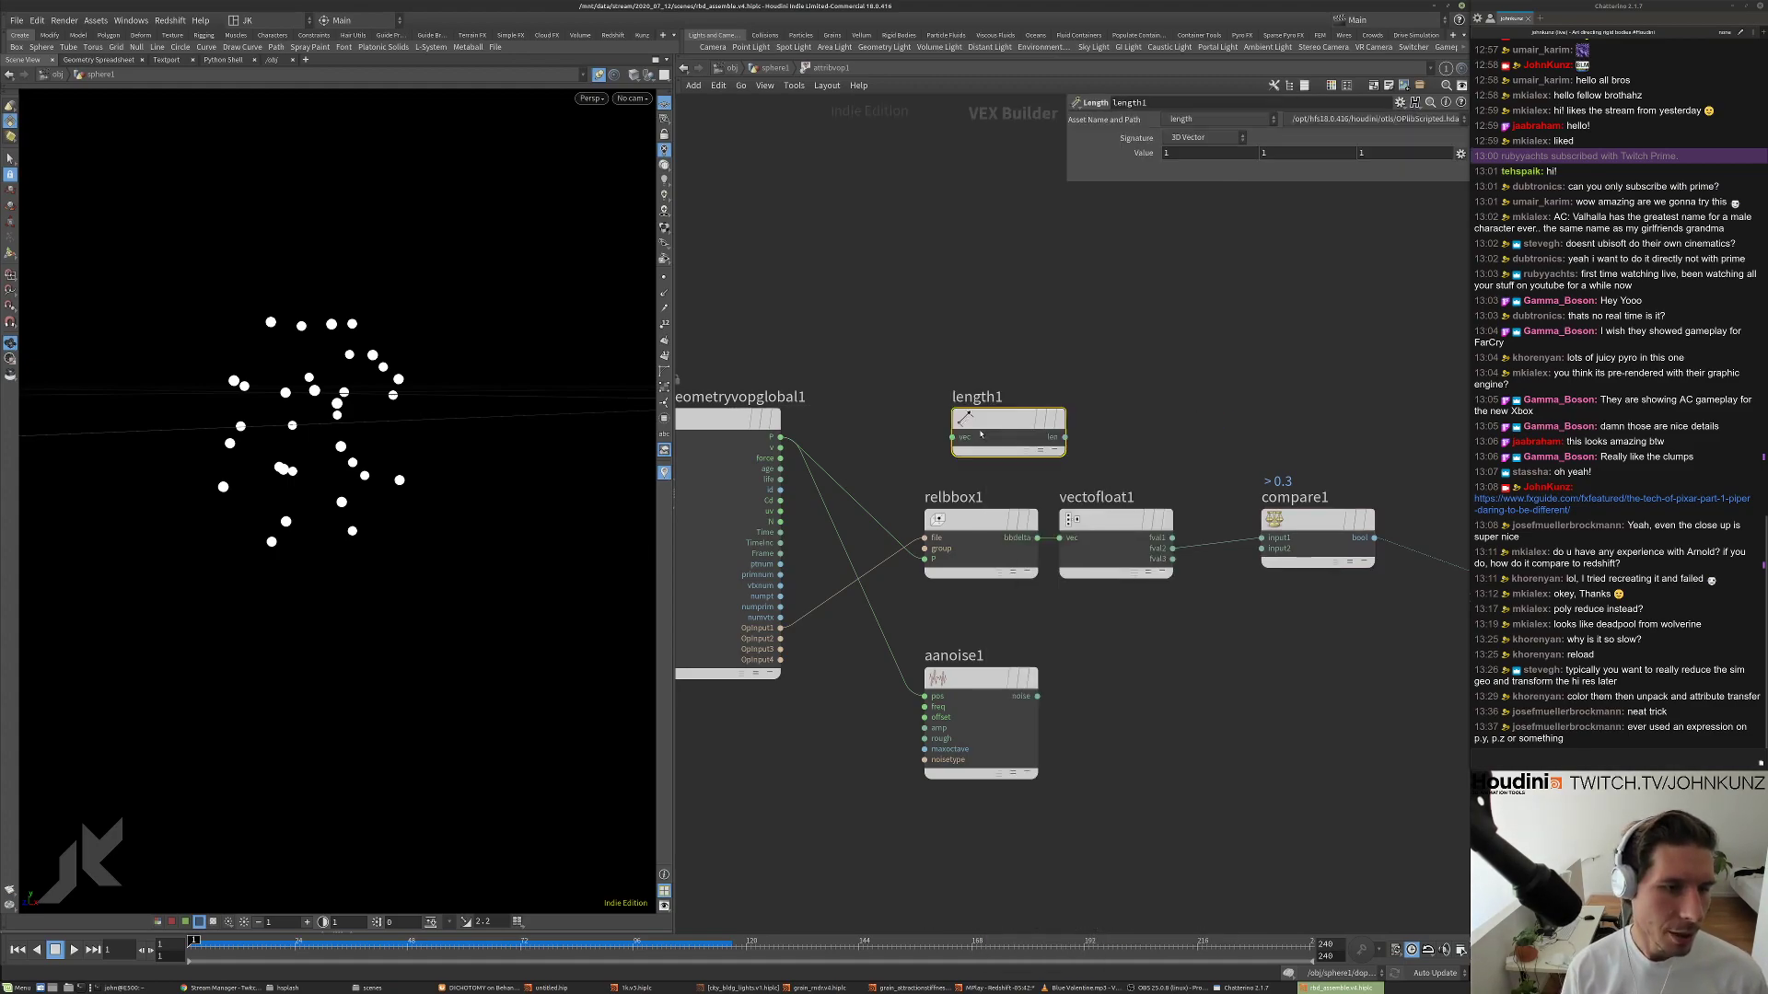
pyautogui.moveTo(953, 437); pyautogui.dragTo(782, 437)
pyautogui.moveTo(1008, 422); pyautogui.dragTo(1154, 442)
pyautogui.click(1261, 538)
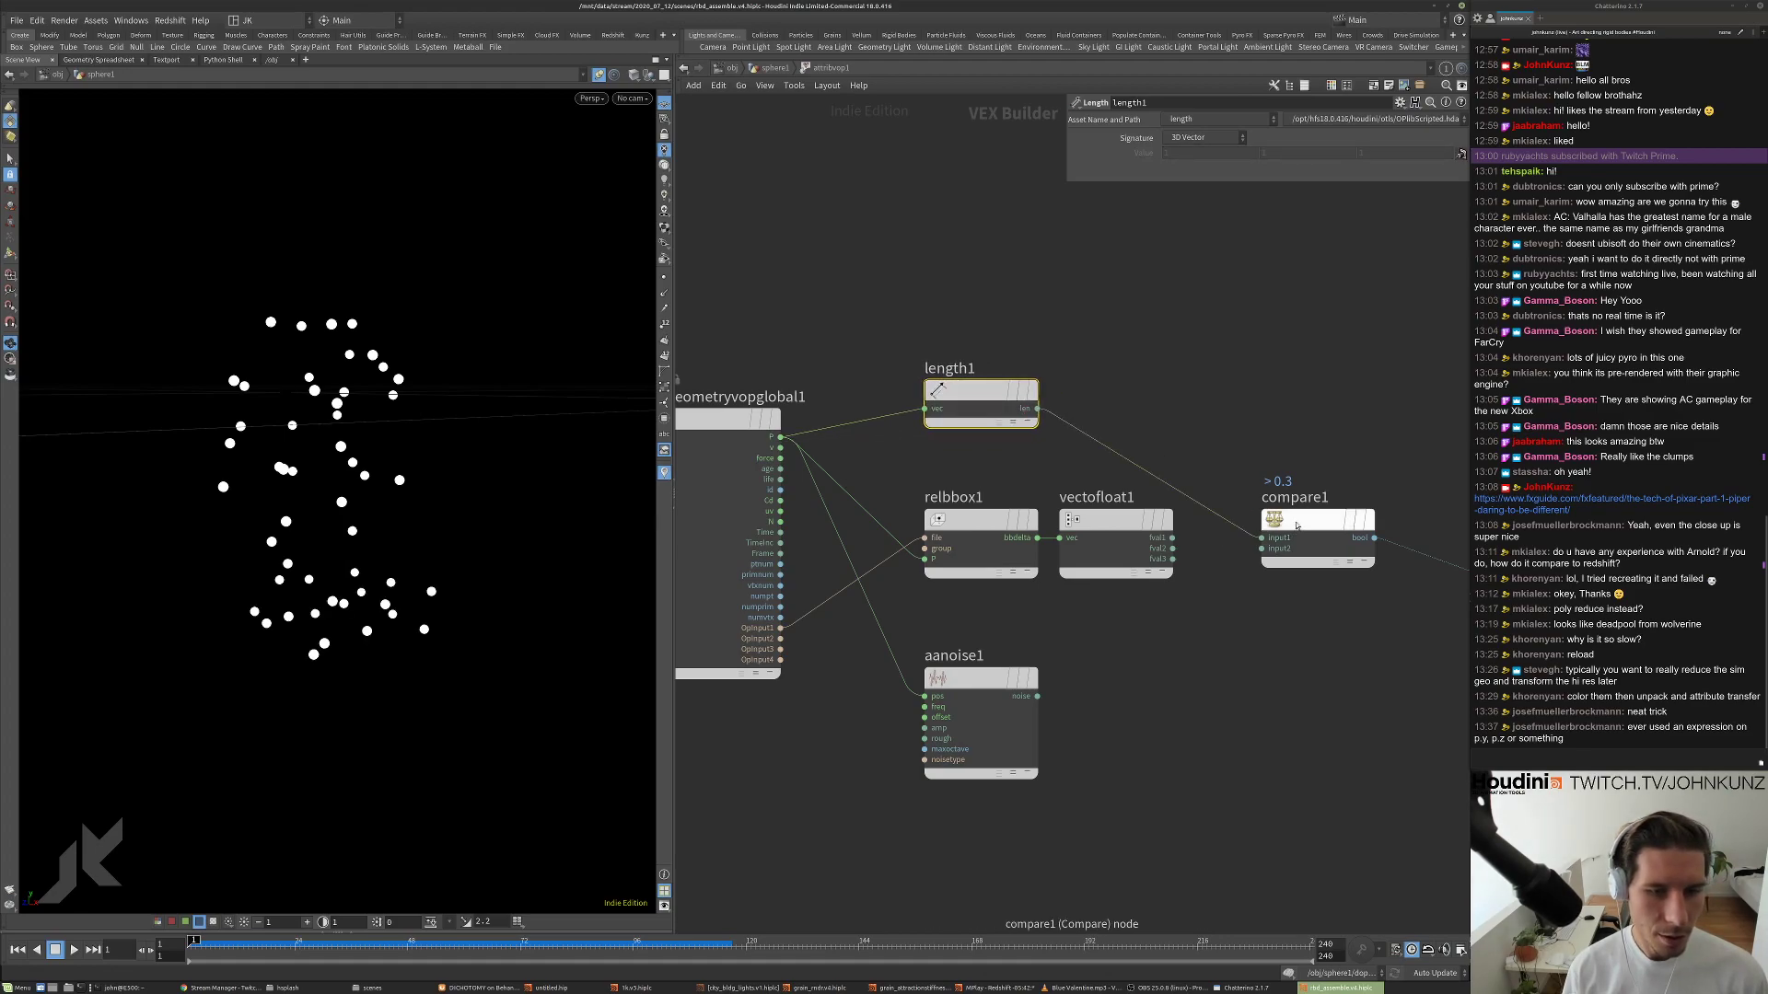
# Set compare1's Compare to Float to 1 and inspect the point mask from another angle.
pyautogui.moveTo(1390, 135)
pyautogui.mouseDown()
pyautogui.moveTo(1467, 147)
pyautogui.moveTo(1378, 141)
pyautogui.mouseUp()
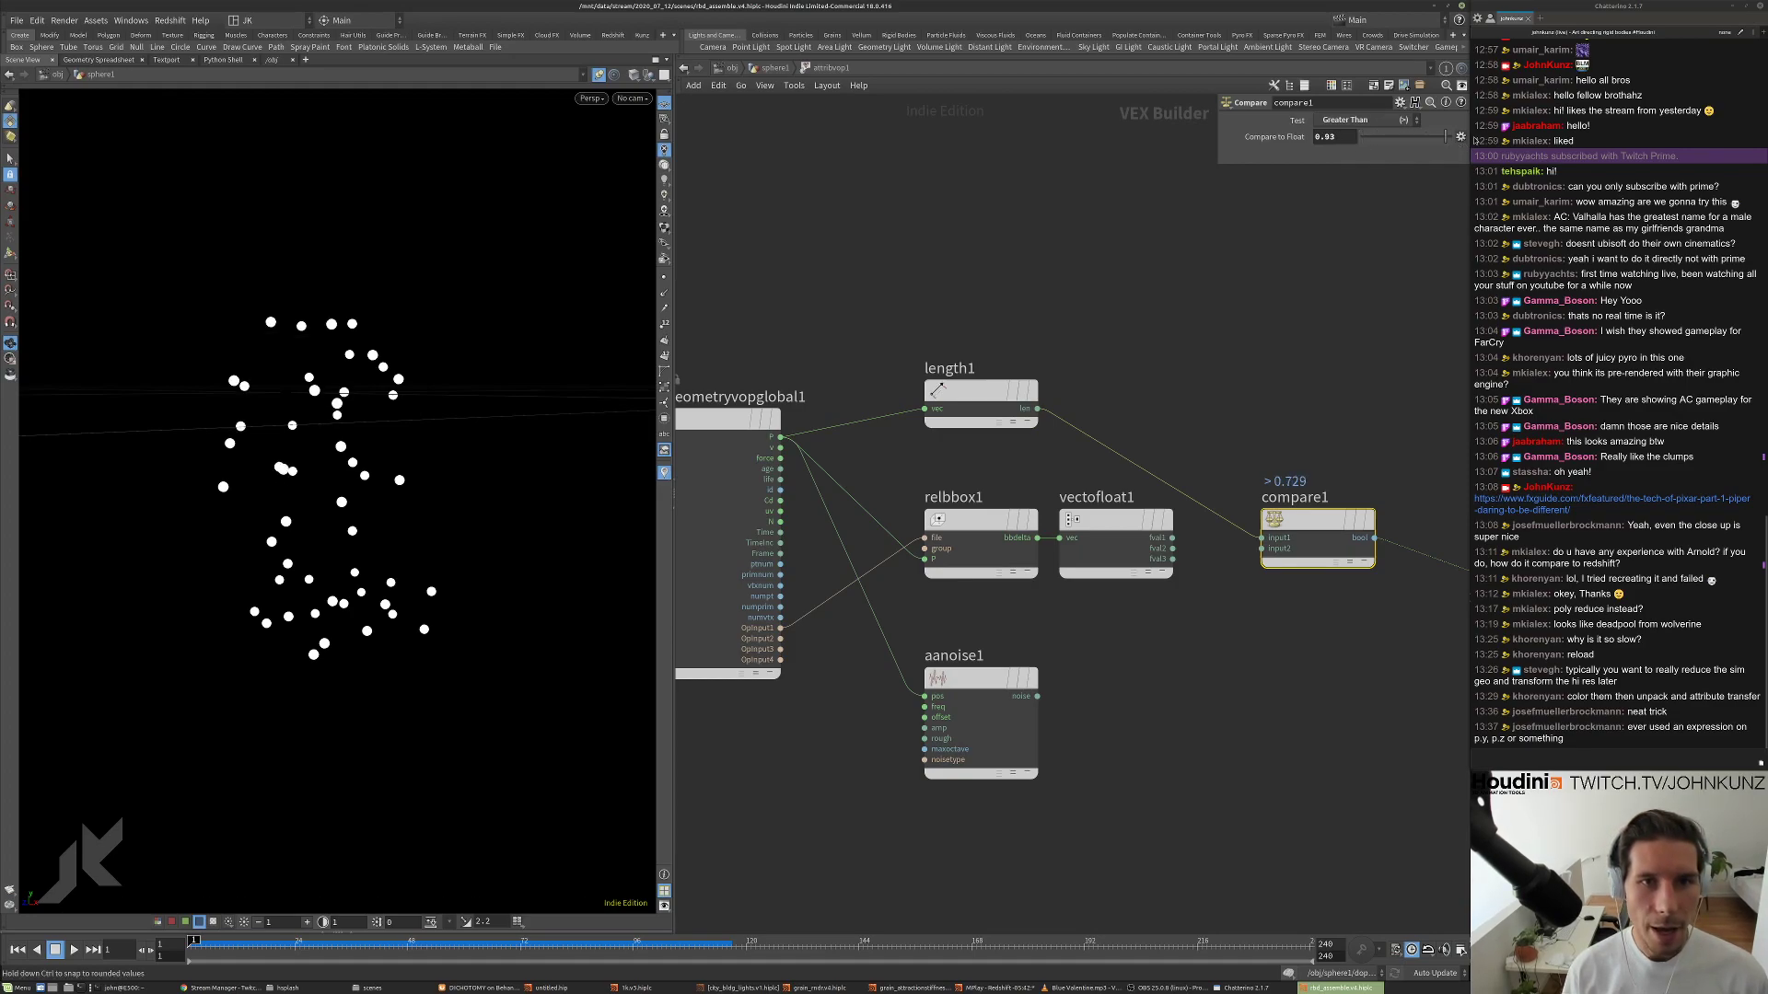
pyautogui.moveTo(1326, 136)
pyautogui.mouseDown(button='middle')
pyautogui.moveTo(1325, 115)
pyautogui.moveTo(1354, 115)
pyautogui.moveTo(1327, 115)
pyautogui.mouseUp(button='middle')
pyautogui.moveTo(334, 396); pyautogui.dragTo(389, 429)
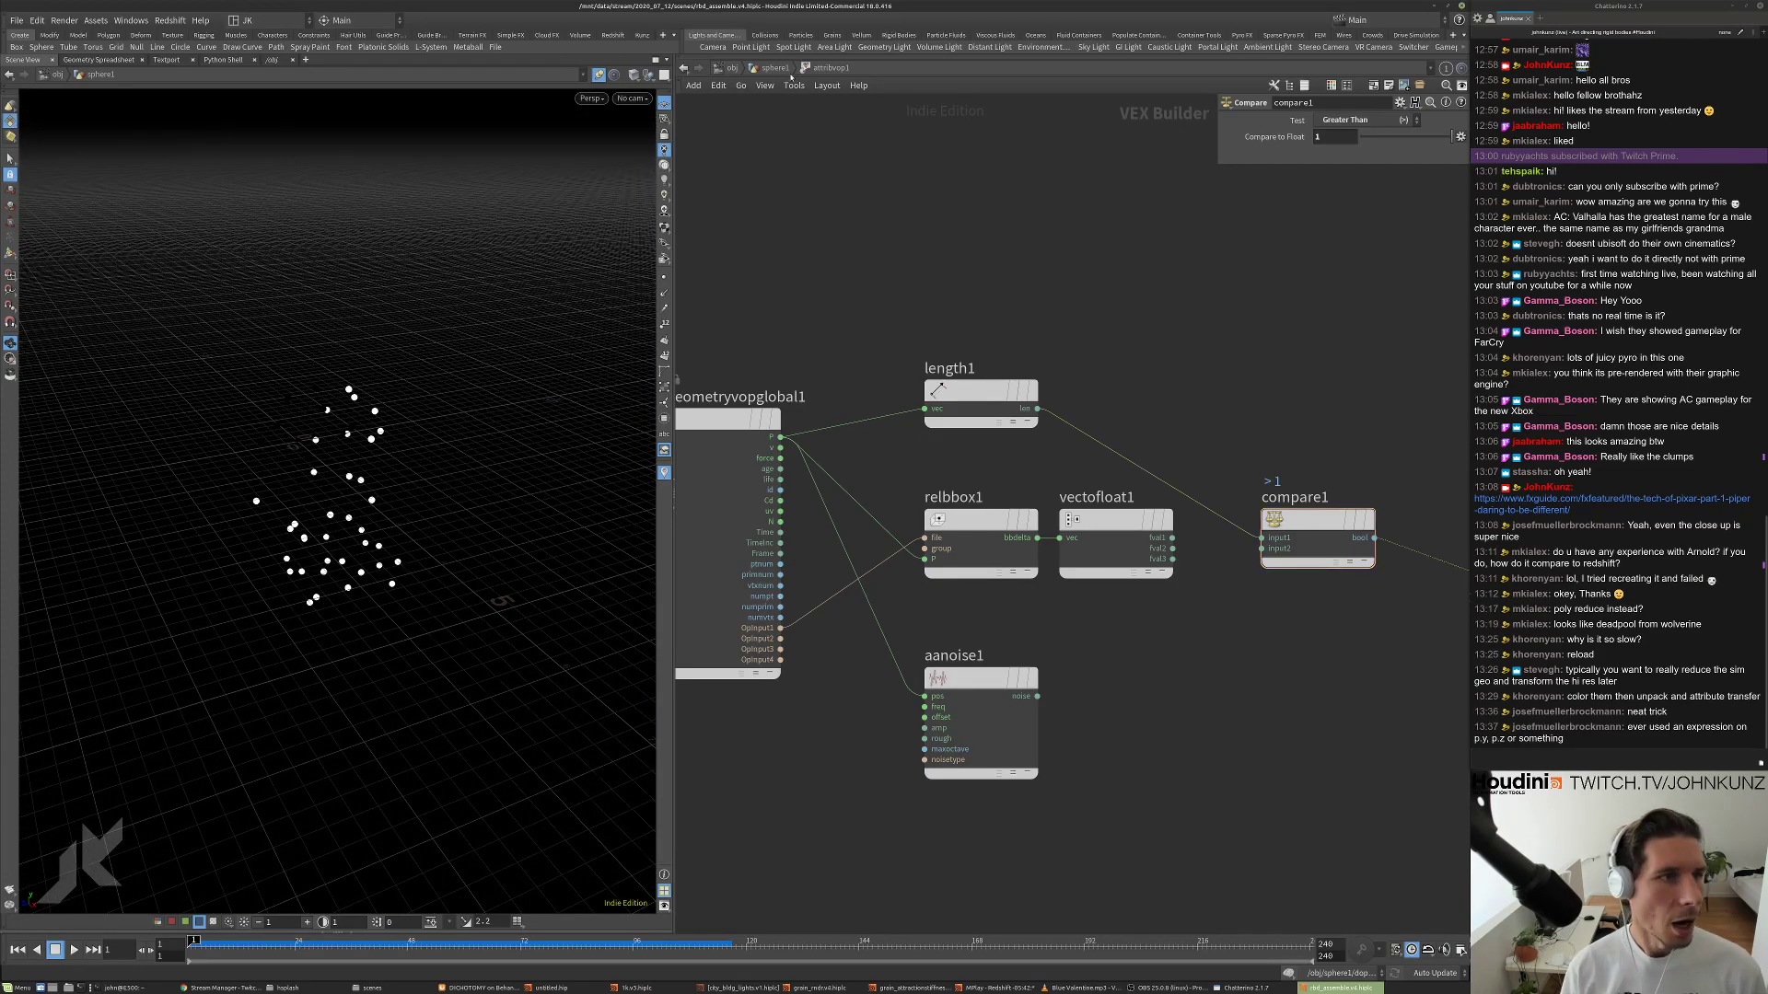
# In the parent geometry network, feed attribvop1 from normal2 instead of add1, and reopen attribvop1's VOP network.
pyautogui.click(790, 74)
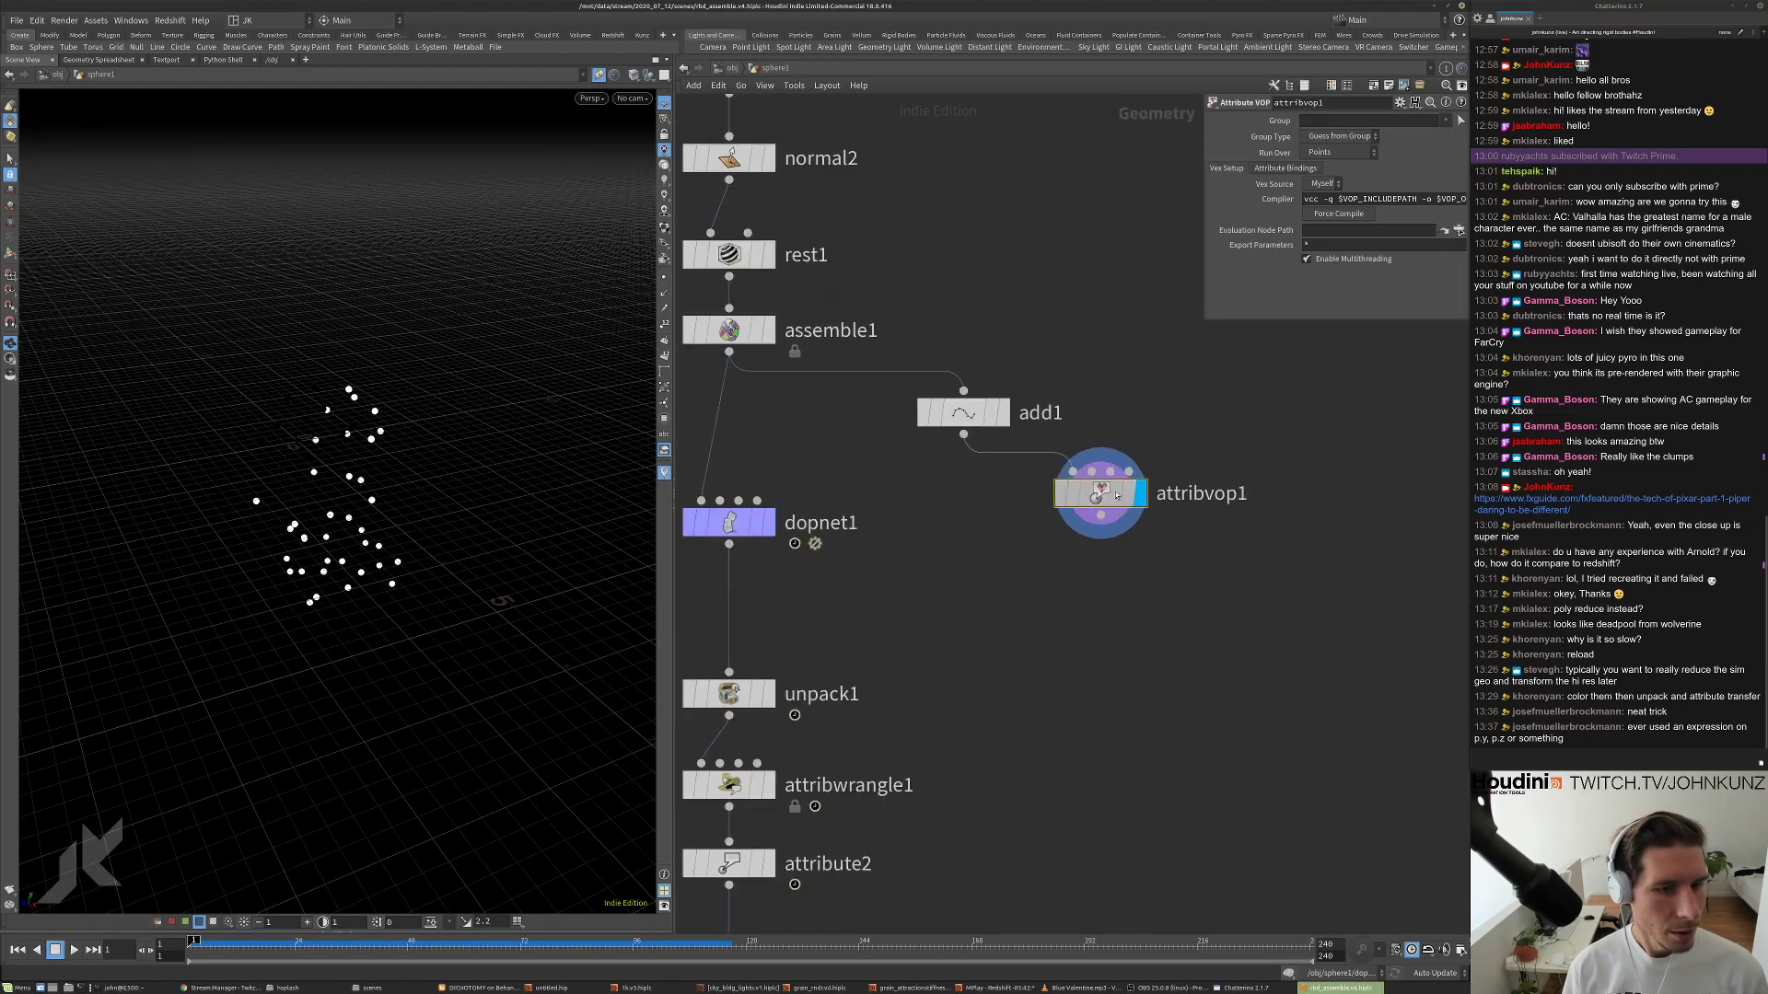
pyautogui.moveTo(1101, 490); pyautogui.dragTo(1192, 500)
pyautogui.scroll(-4, 1028, 453)
pyautogui.scroll(3, 1055, 393)
pyautogui.scroll(-1, 1106, 417)
pyautogui.moveTo(824, 293); pyautogui.dragTo(1125, 502)
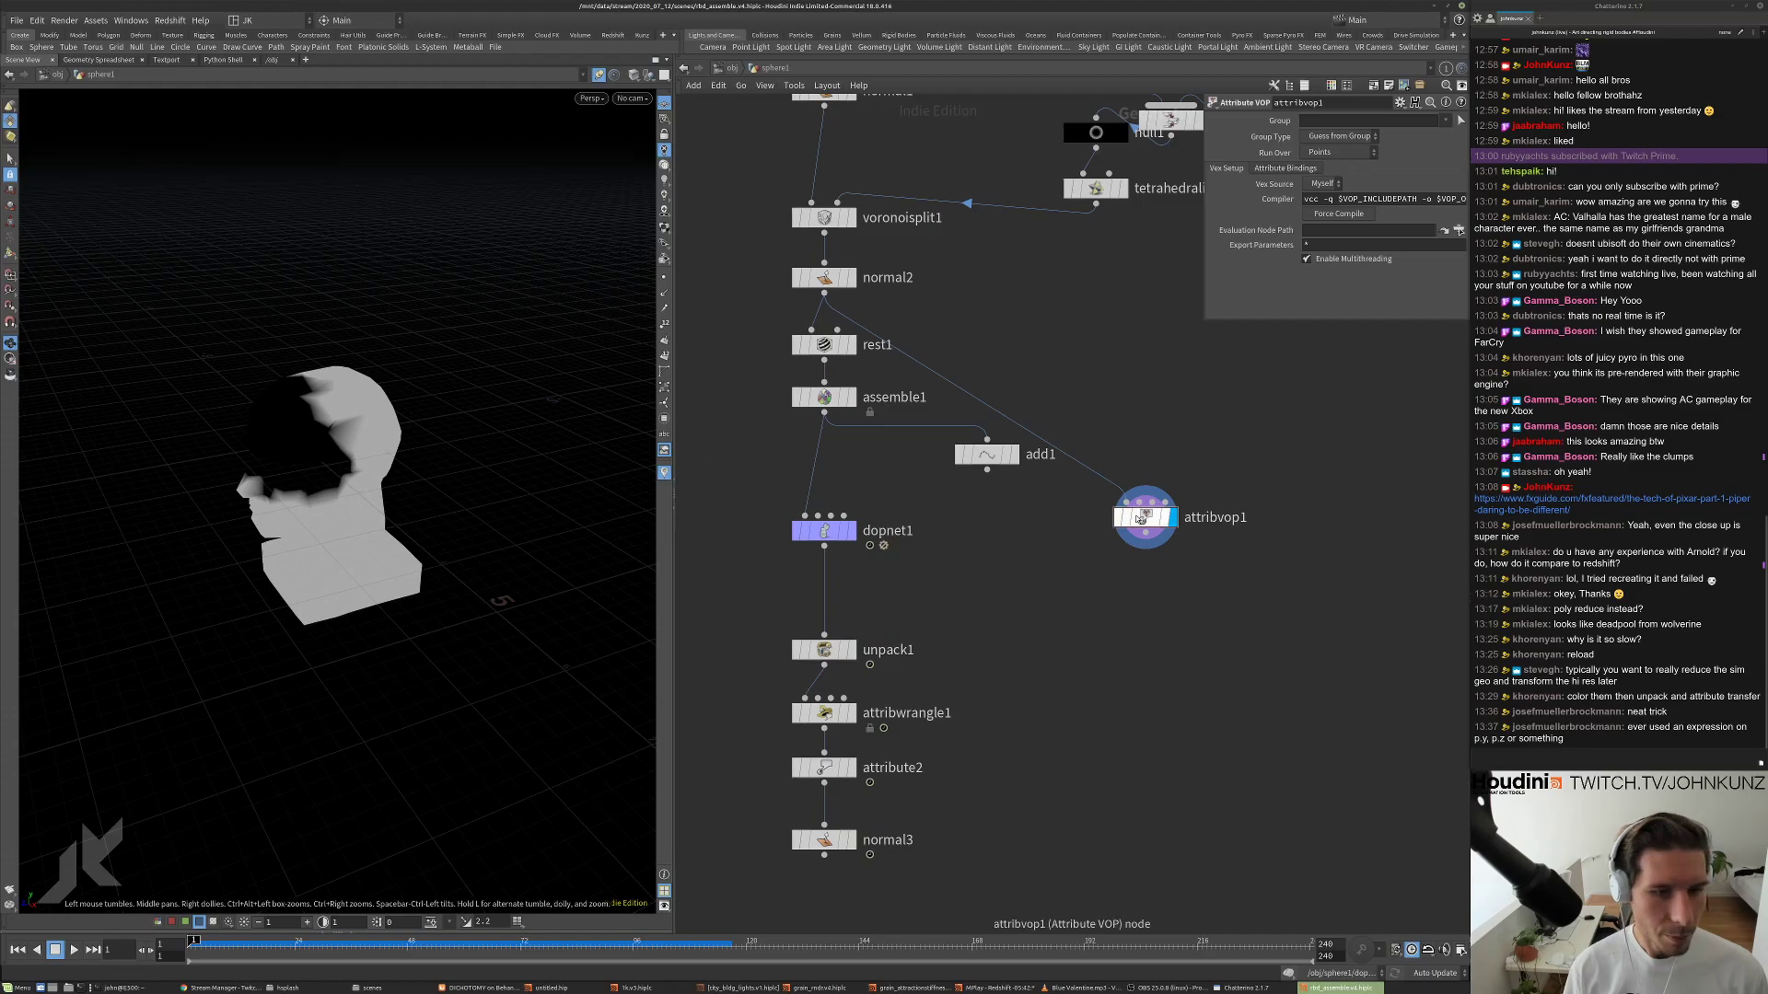
pyautogui.doubleClick(1145, 516)
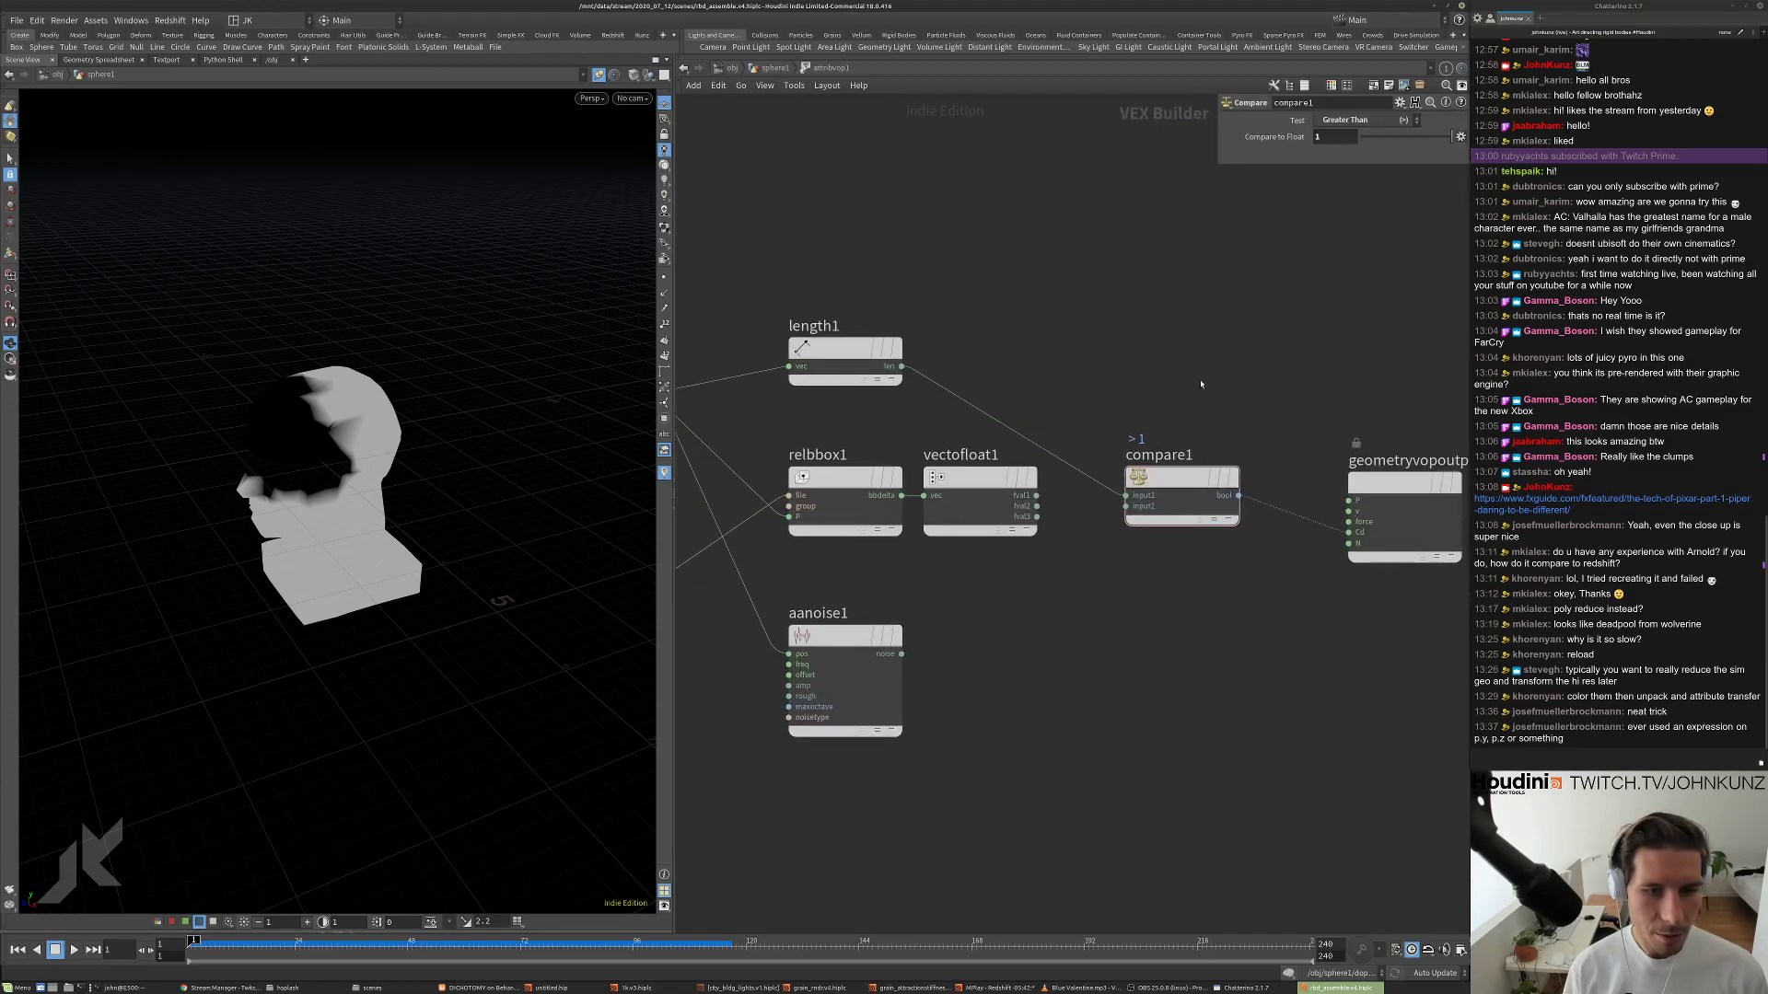
# Test compare1's Compare to Float at 2.6, return it to 1, and view the mask from the other side of the head.
pyautogui.moveTo(1392, 138); pyautogui.dragTo(1460, 139)
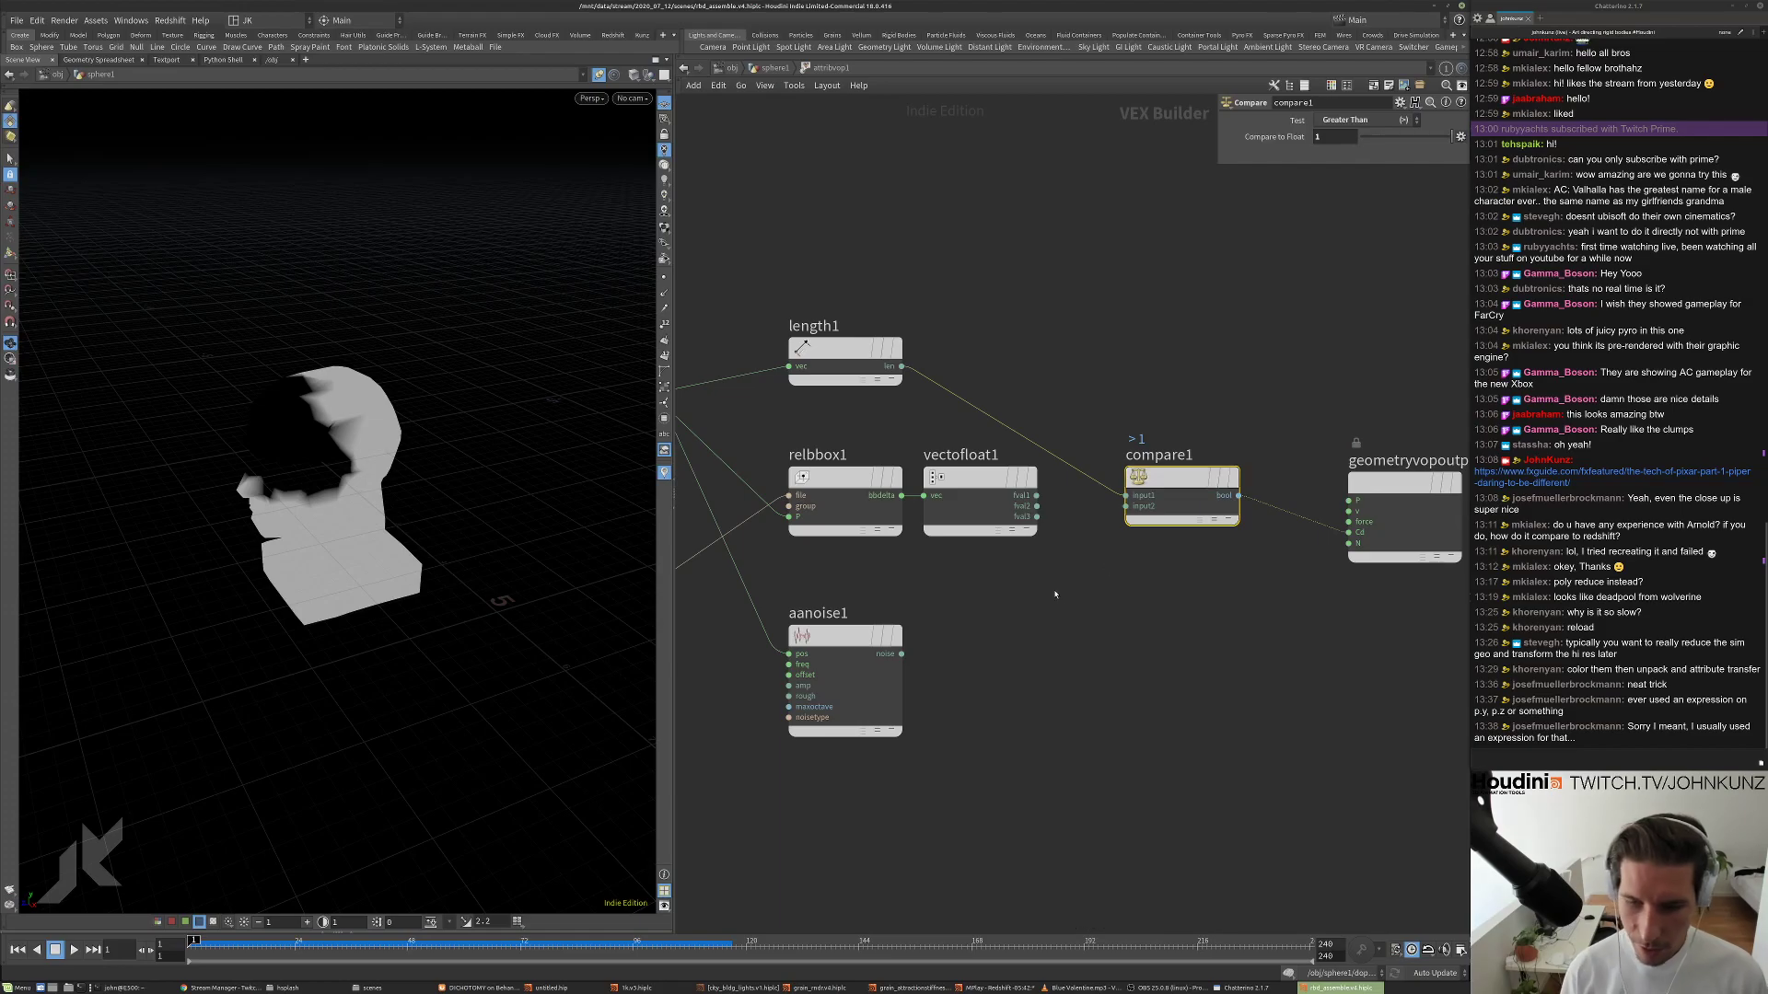
pyautogui.moveTo(587, 607); pyautogui.dragTo(385, 505)
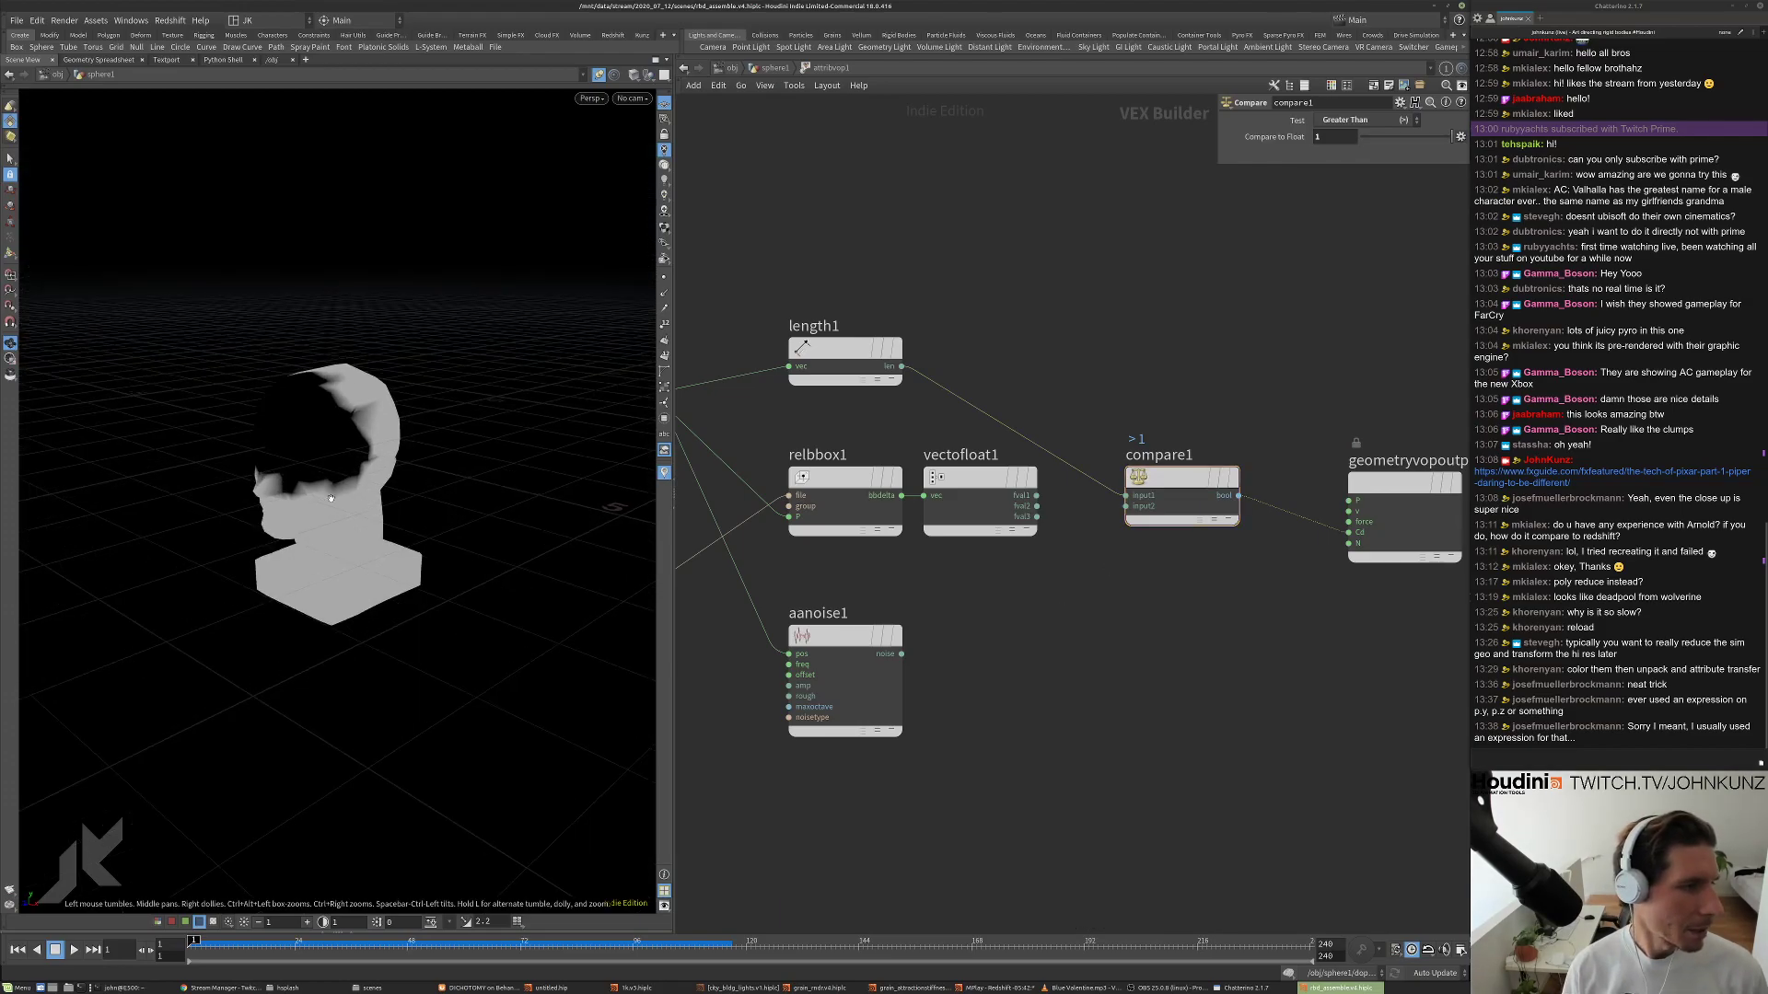
pyautogui.hotkey('space', '4')
pyautogui.moveTo(1334, 136); pyautogui.dragTo(1442, 143, button='middle')
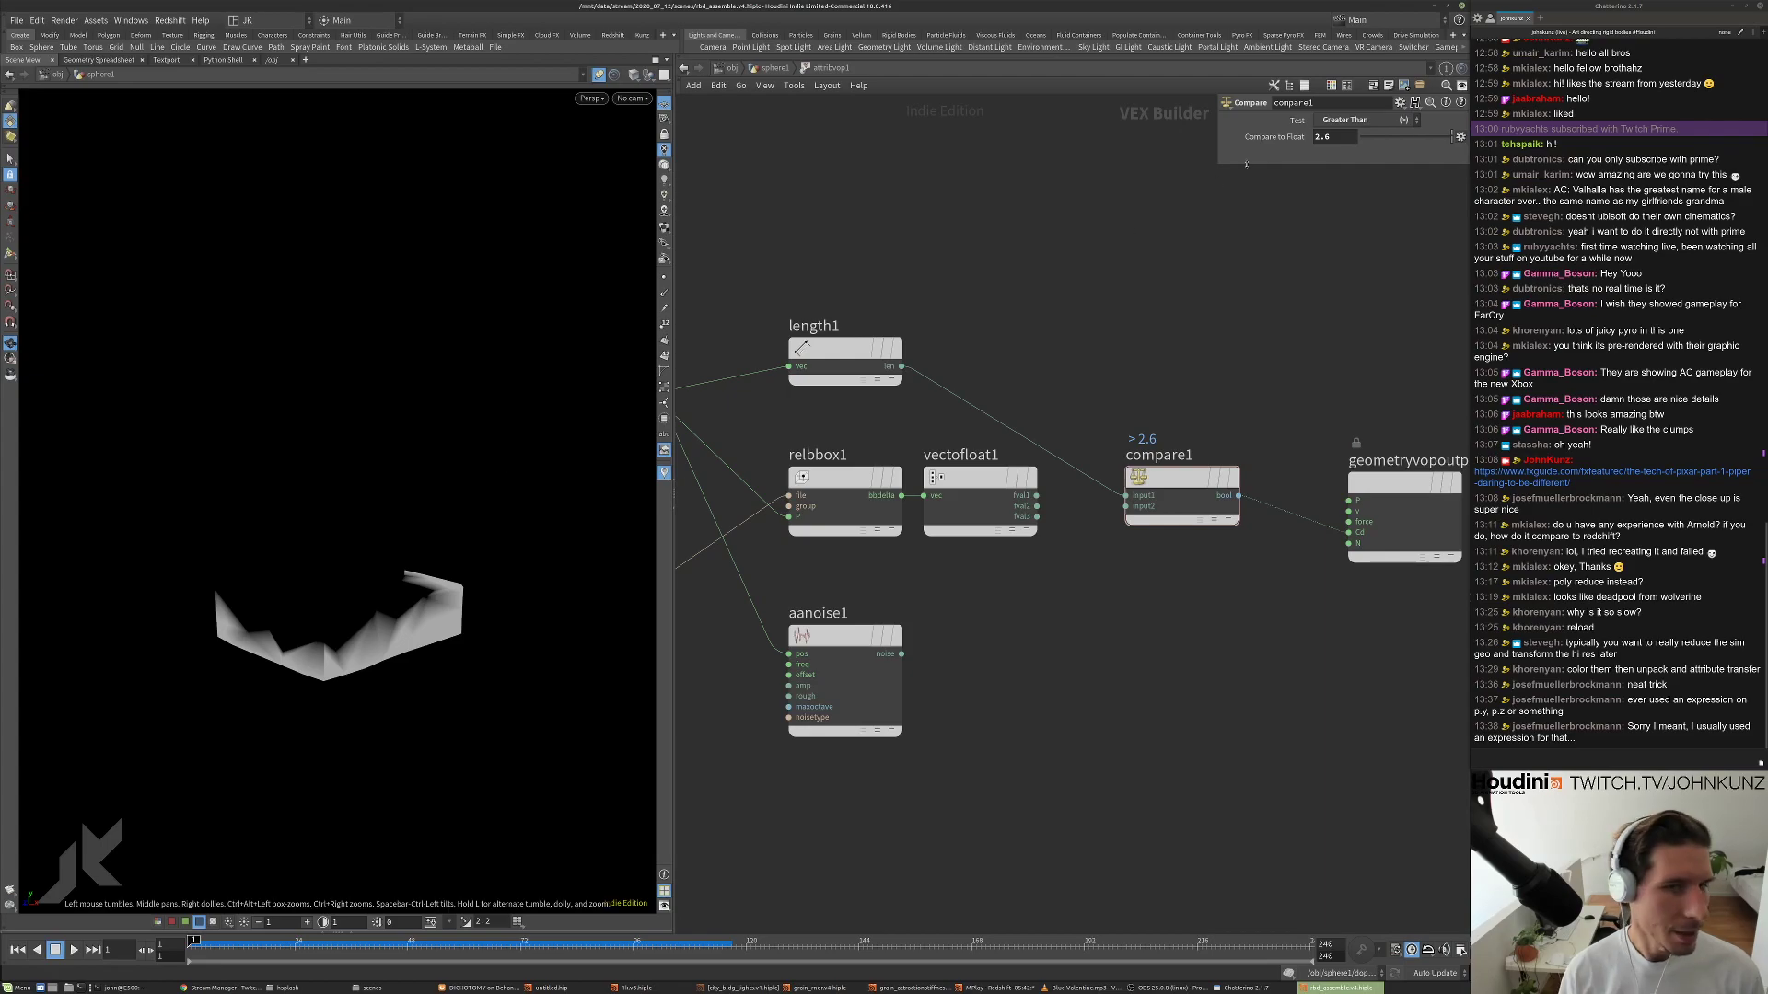
pyautogui.moveTo(1383, 136); pyautogui.dragTo(1366, 140)
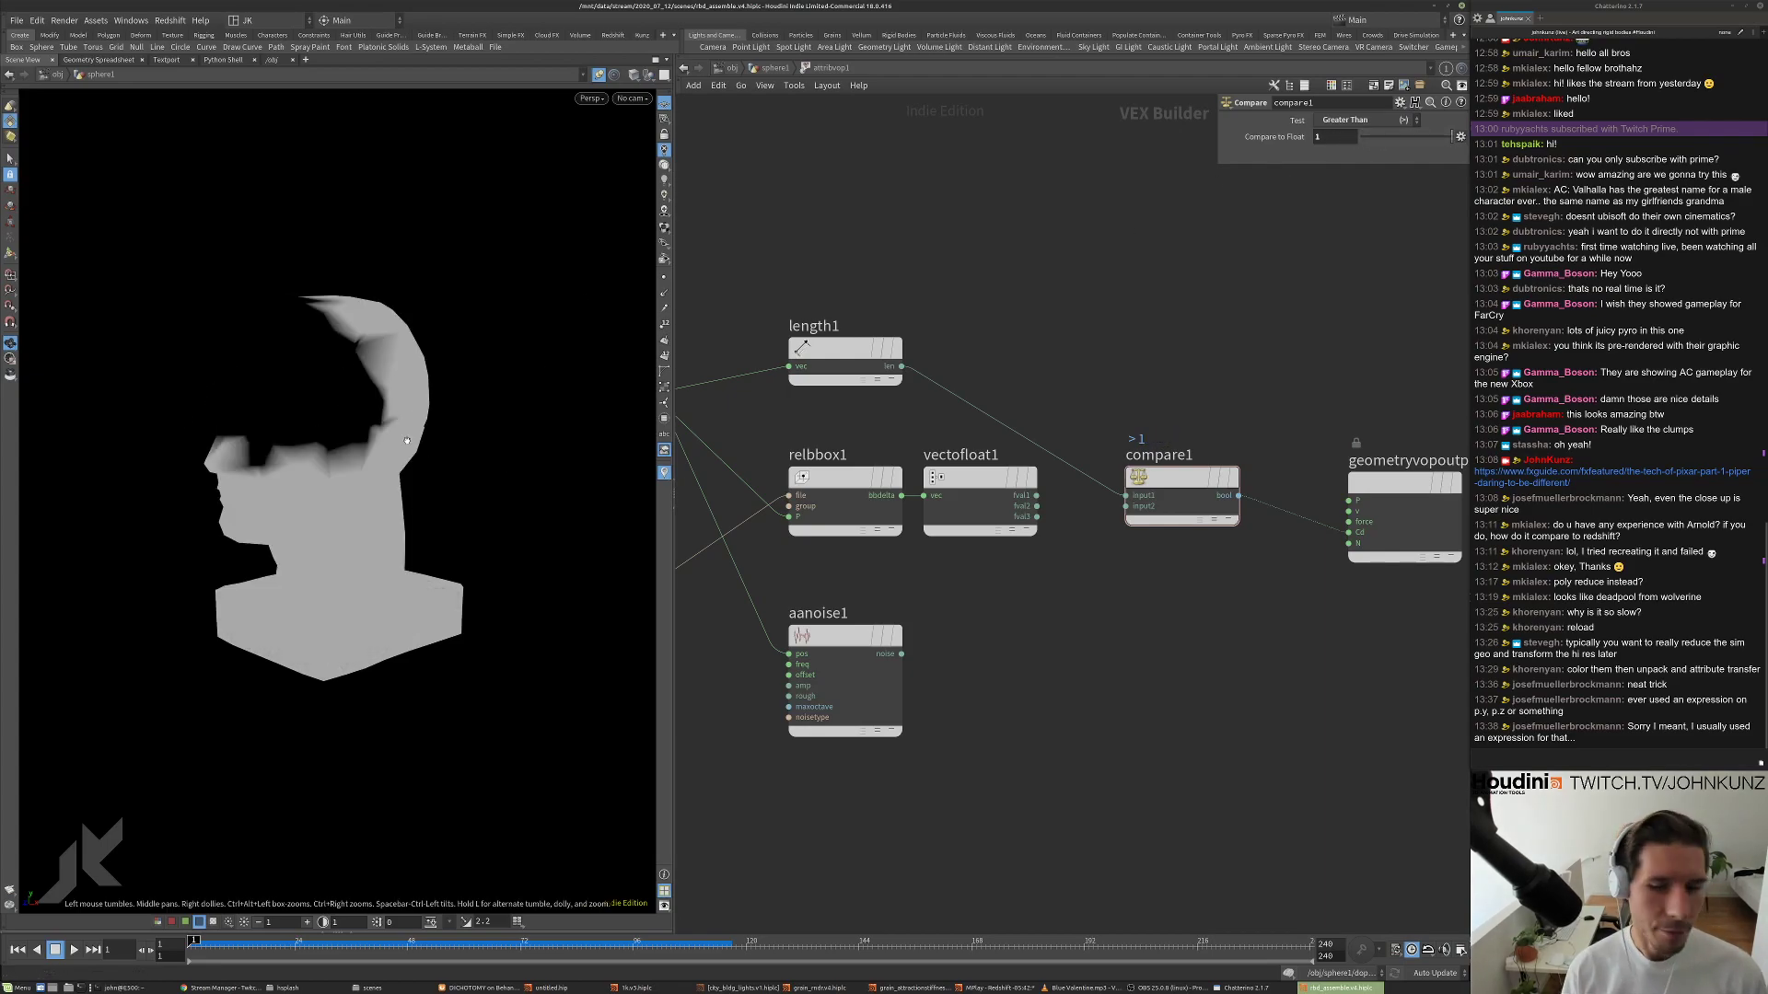
pyautogui.moveTo(305, 388); pyautogui.dragTo(447, 416)
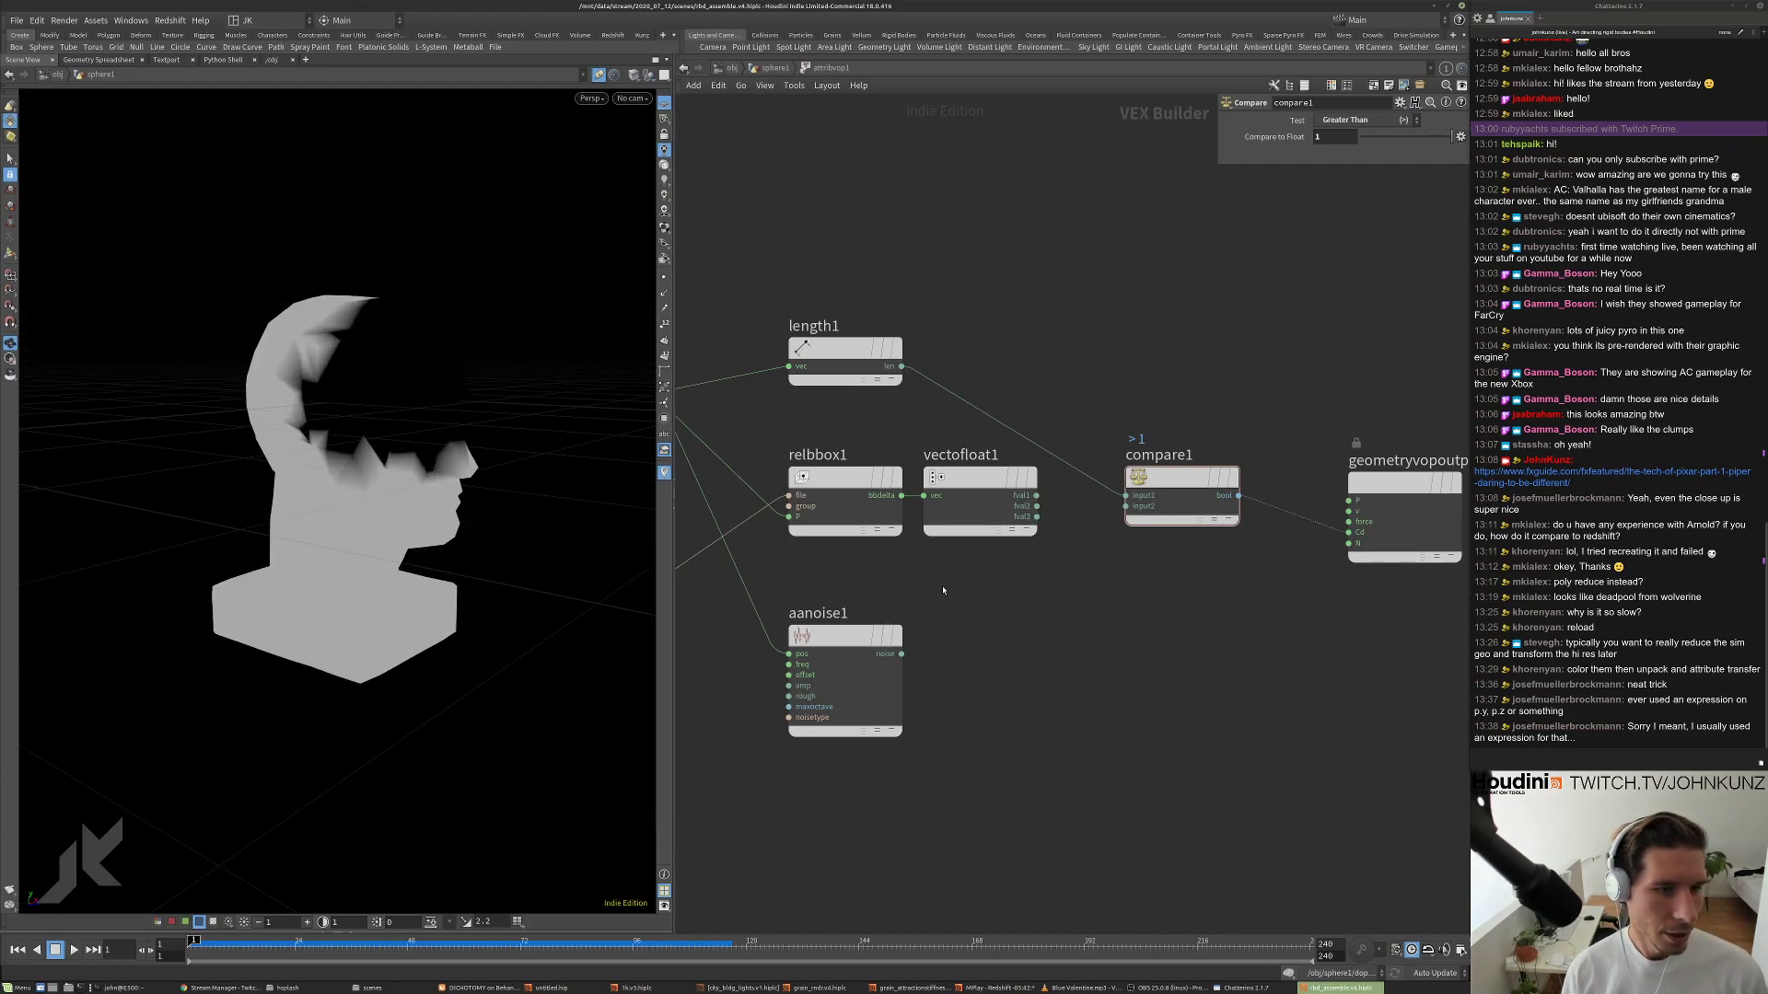
# Move compare1 and geometryvopoutput1 together farther away from vectofloat1.
pyautogui.scroll(-3, 948, 593)
pyautogui.moveTo(955, 595); pyautogui.dragTo(988, 526, button='middle')
pyautogui.moveTo(1331, 552); pyautogui.dragTo(1238, 457)
pyautogui.scroll(3, 1132, 415)
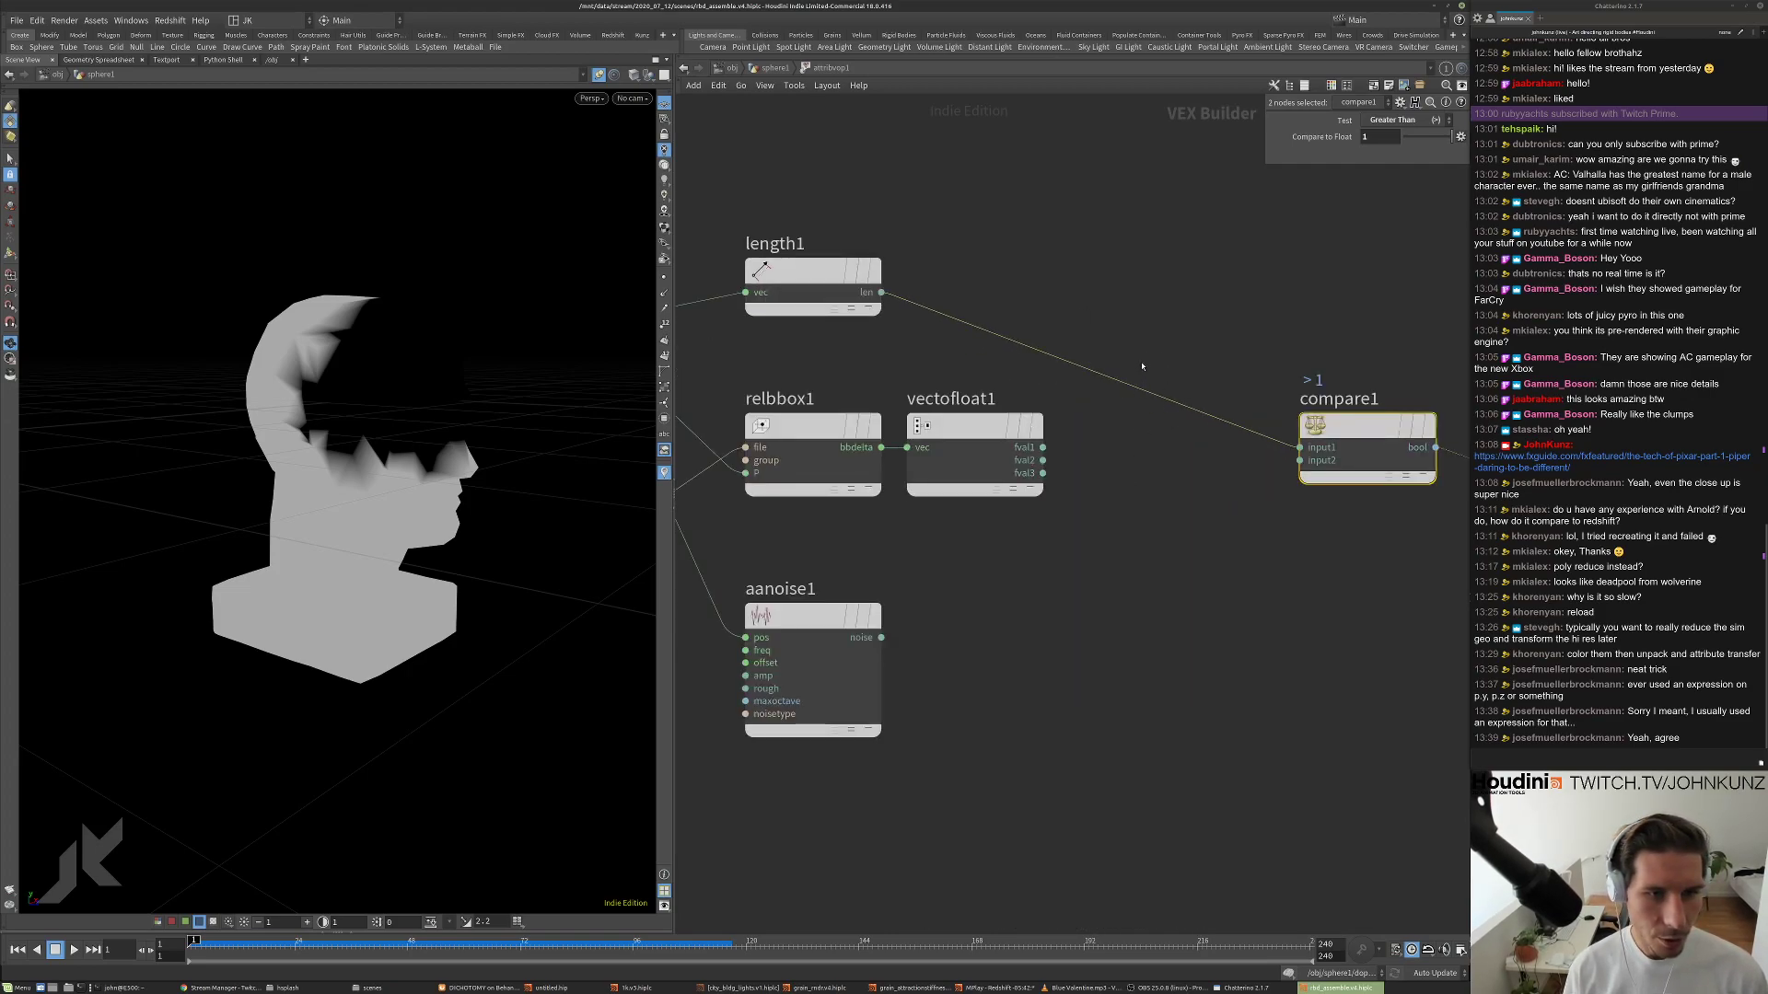
pyautogui.scroll(-3, 1145, 359)
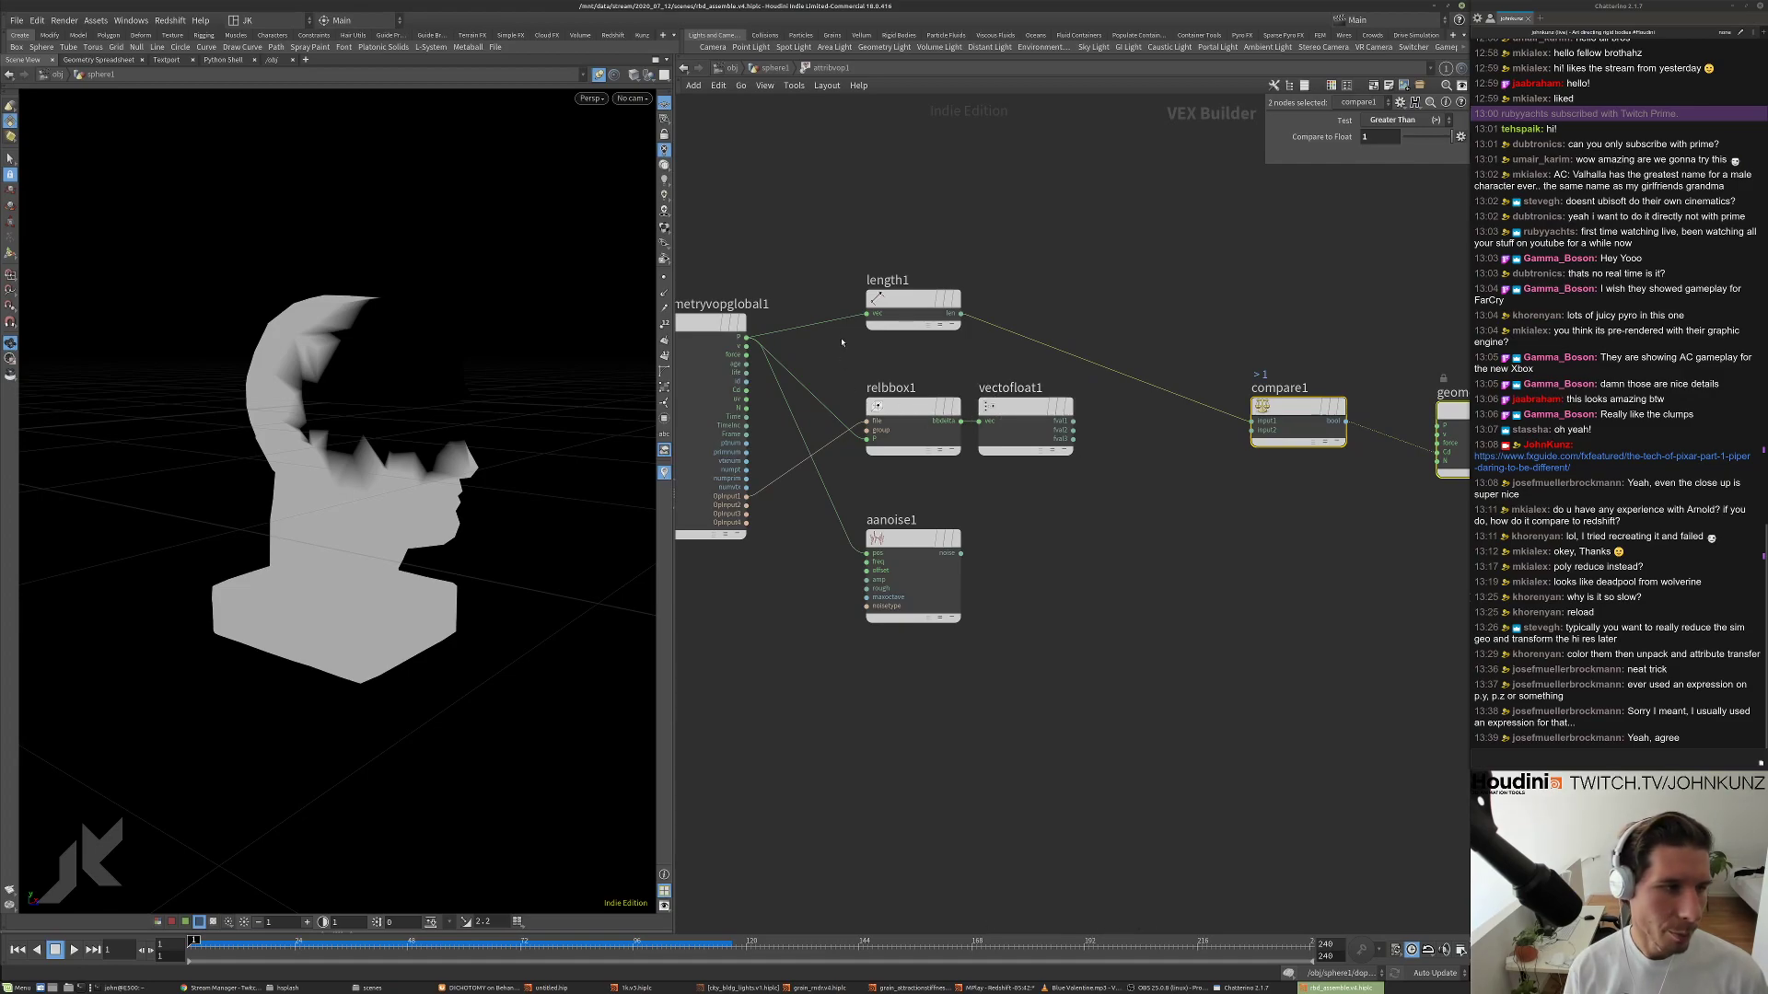
pyautogui.moveTo(333, 285); pyautogui.dragTo(354, 406)
pyautogui.moveTo(370, 525); pyautogui.dragTo(432, 584)
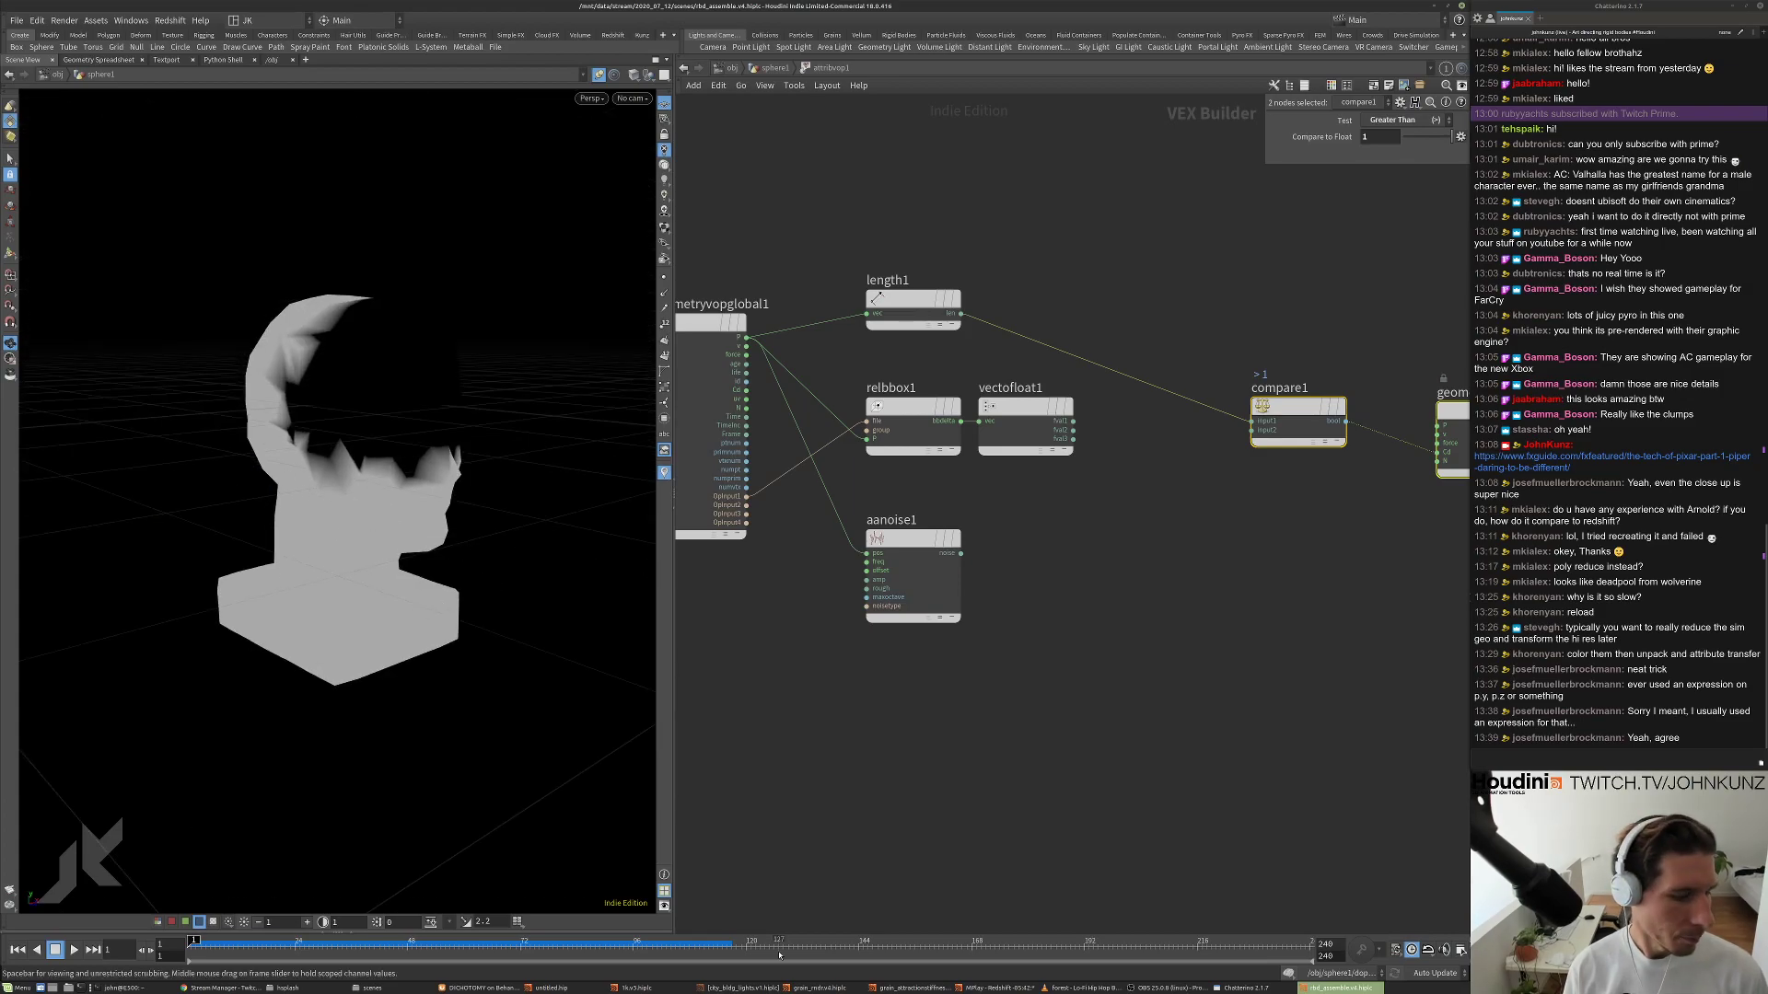
# Switch to the MPlay Redshift render to review frames of the disintegrating figure, and return to the Houdini scene.
pyautogui.click(999, 987)
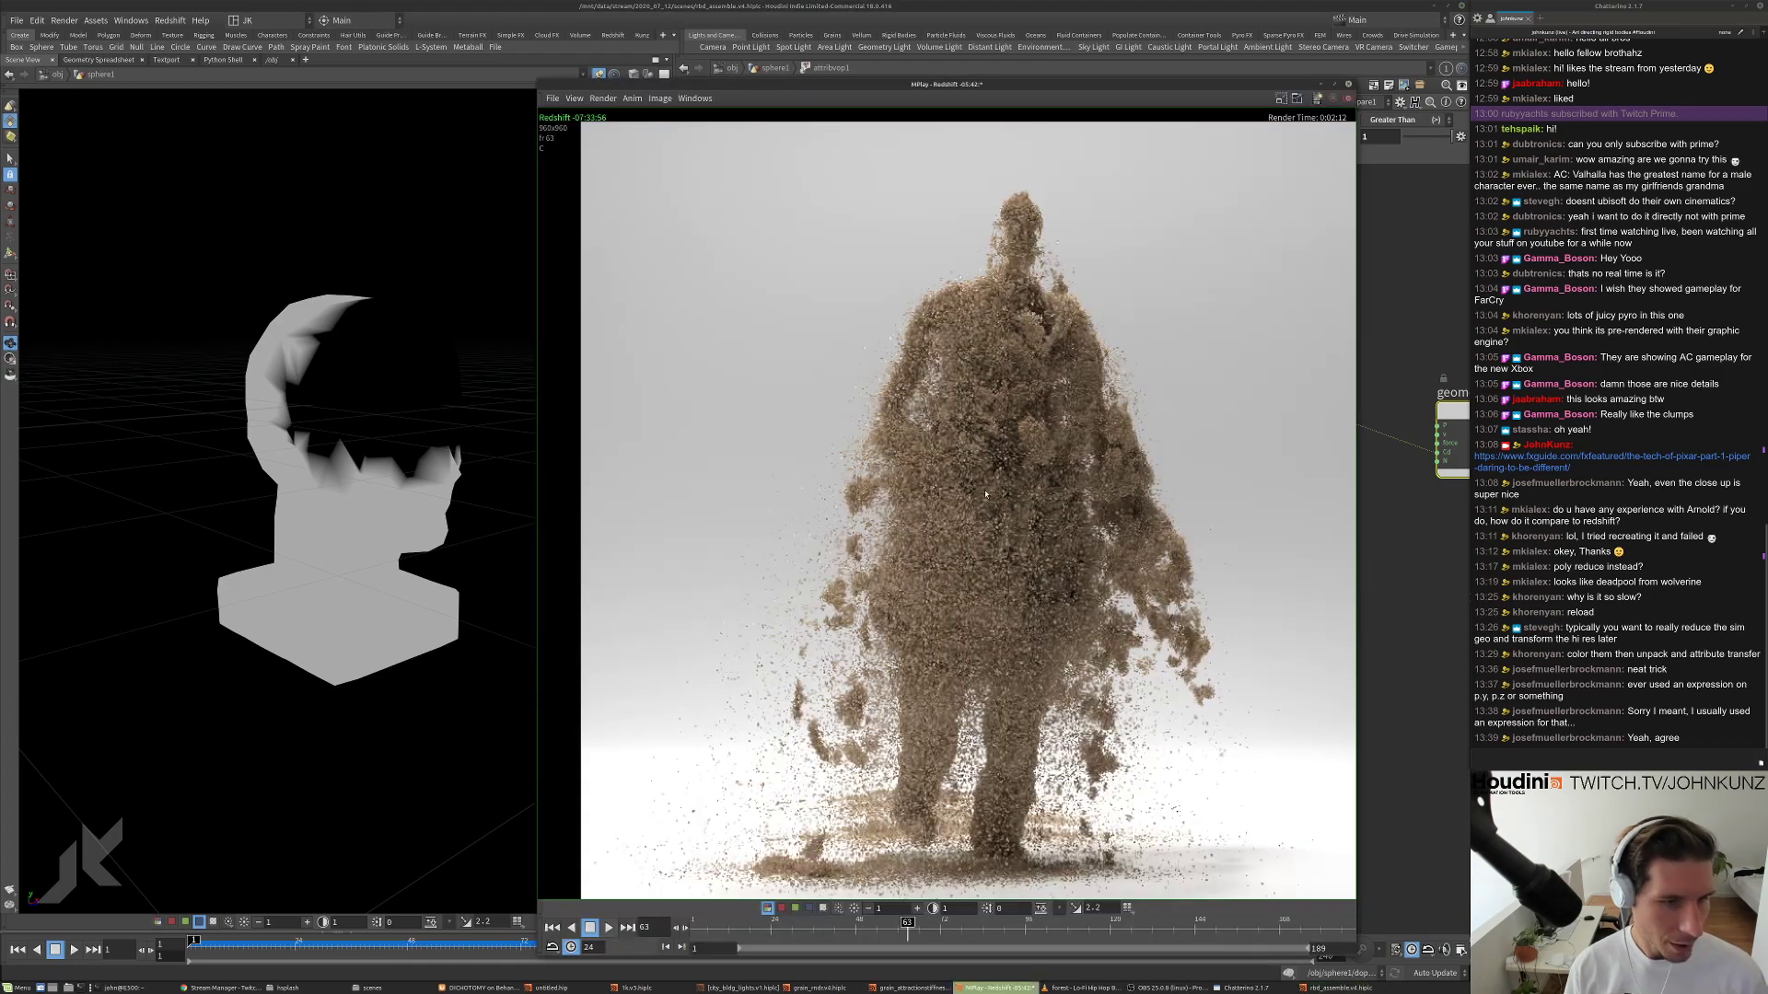
pyautogui.moveTo(900, 922); pyautogui.dragTo(697, 922)
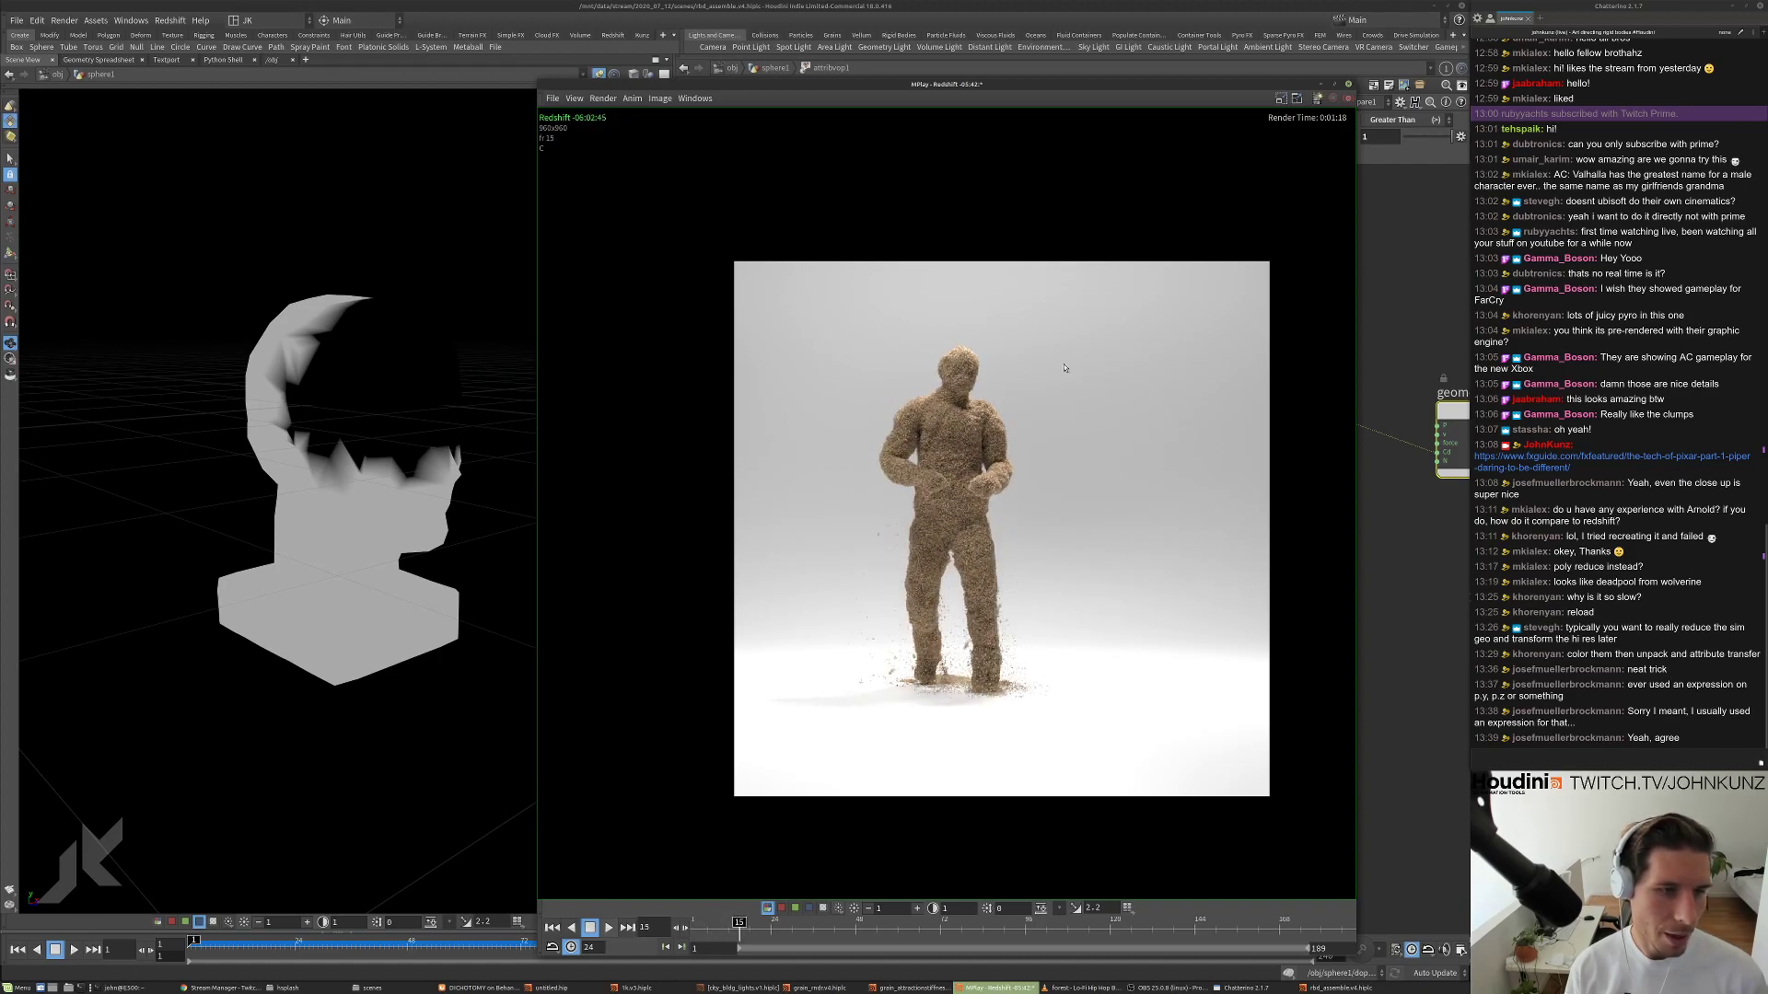
pyautogui.press('Up')
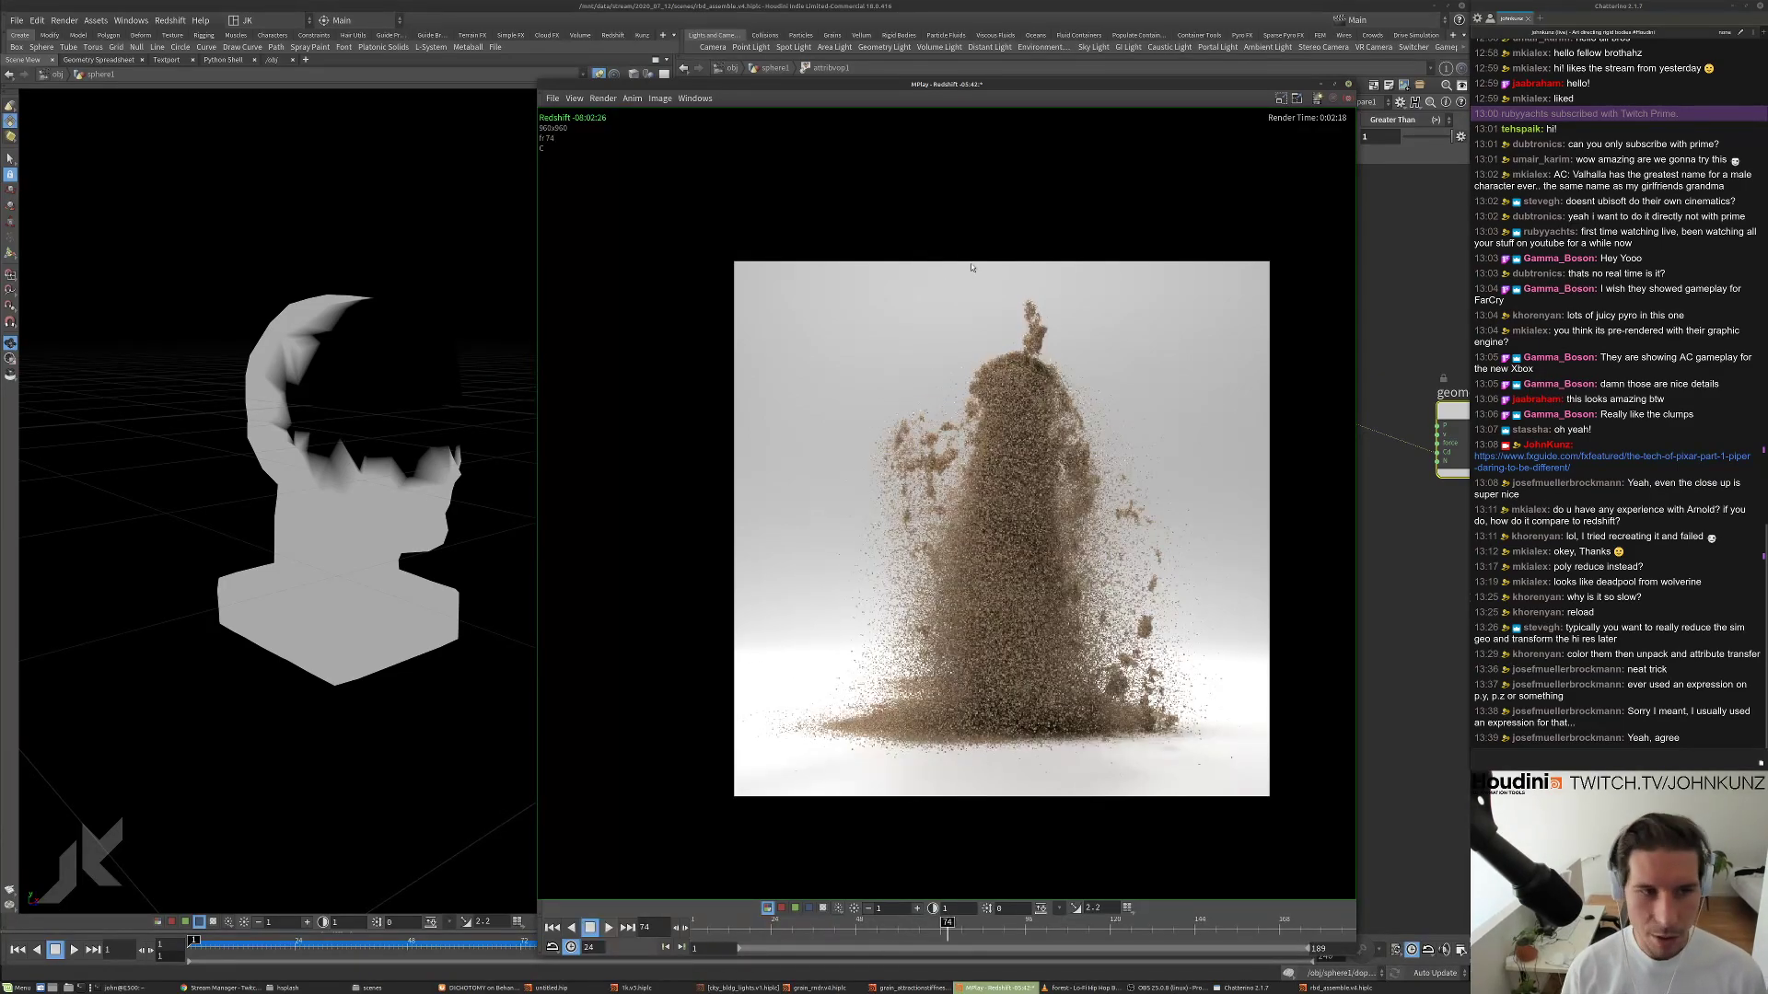
pyautogui.hotkey('alt', 'Tab')
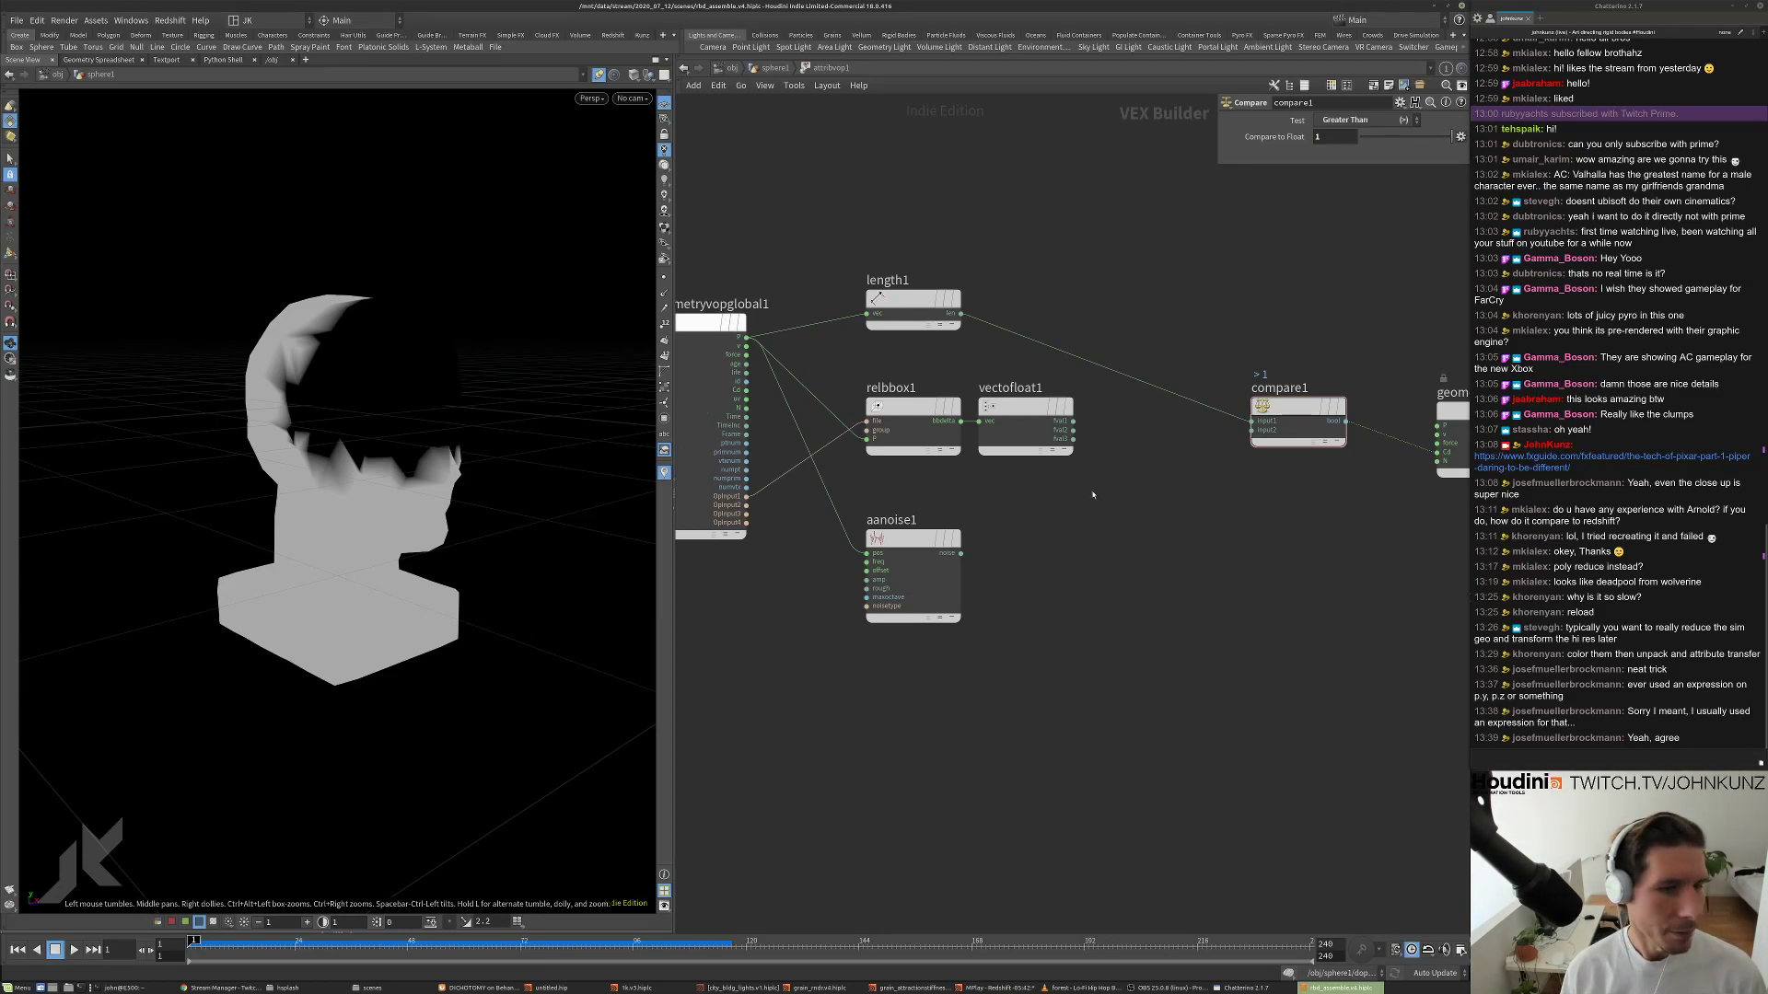
# Move geometryvopoutput1 slightly closer to compare1.
pyautogui.scroll(-2, 1158, 534)
pyautogui.moveTo(1213, 525); pyautogui.dragTo(1108, 536, button='middle')
pyautogui.scroll(2, 969, 390)
pyautogui.scroll(-2, 1187, 501)
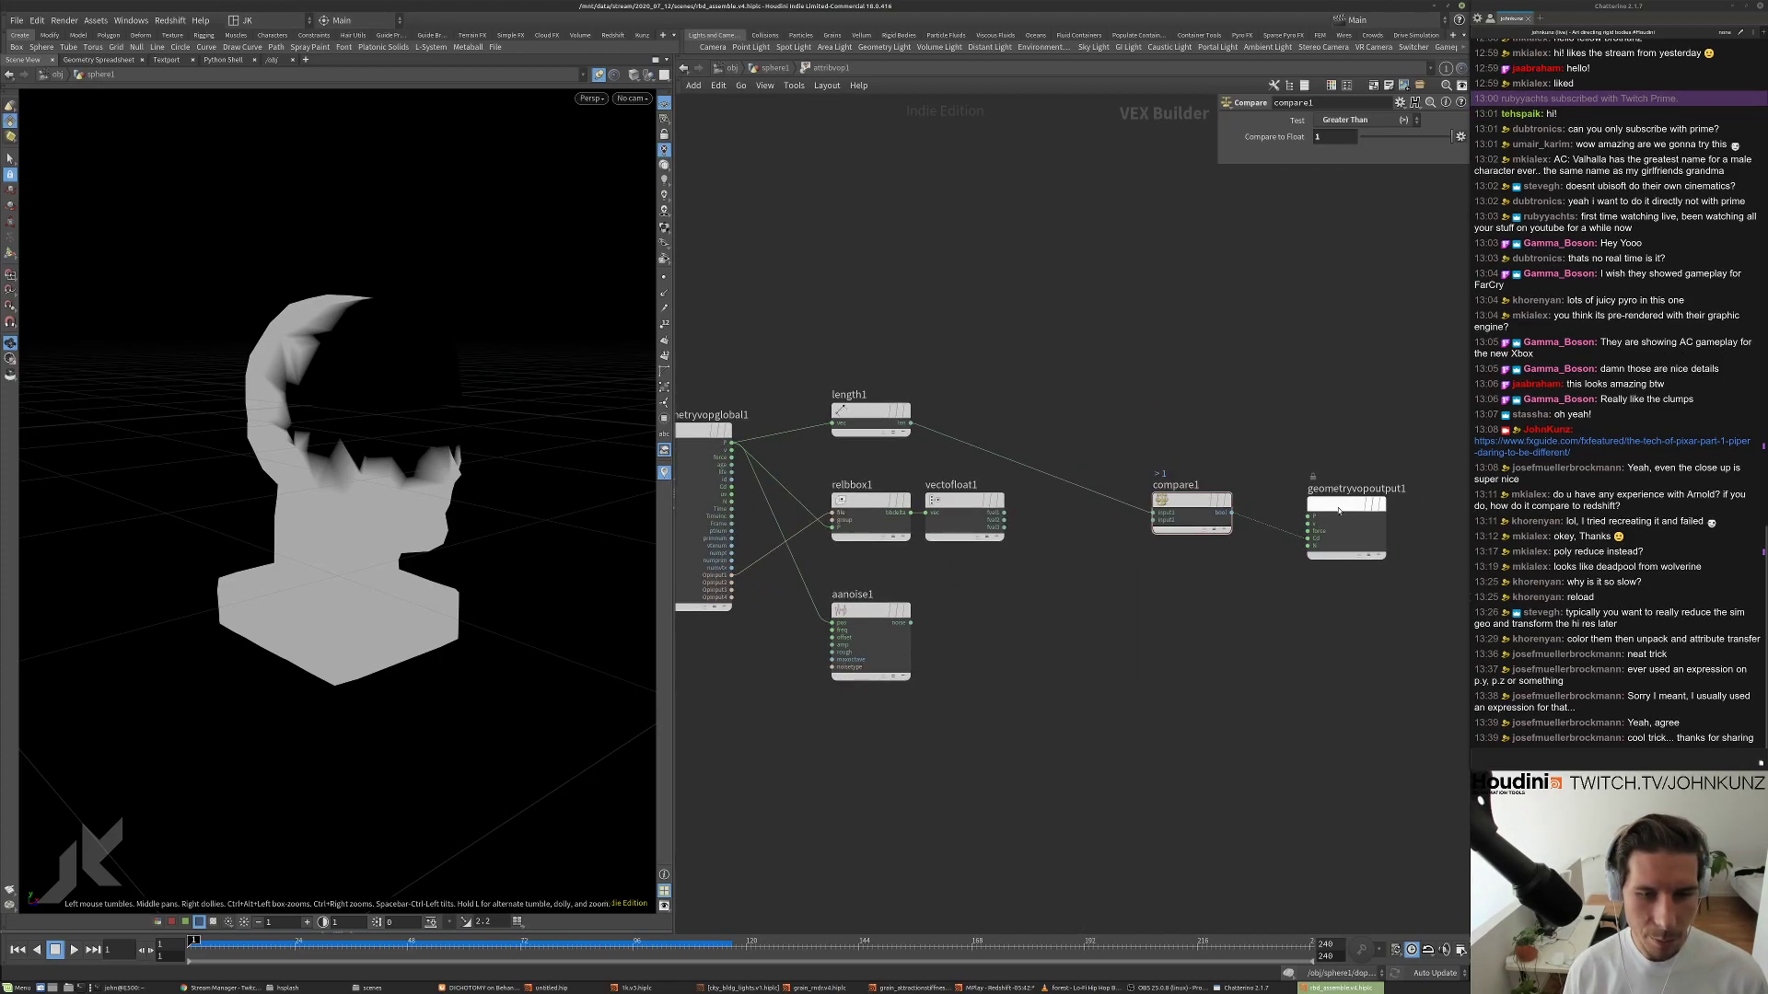
pyautogui.moveTo(1340, 509); pyautogui.dragTo(1311, 507)
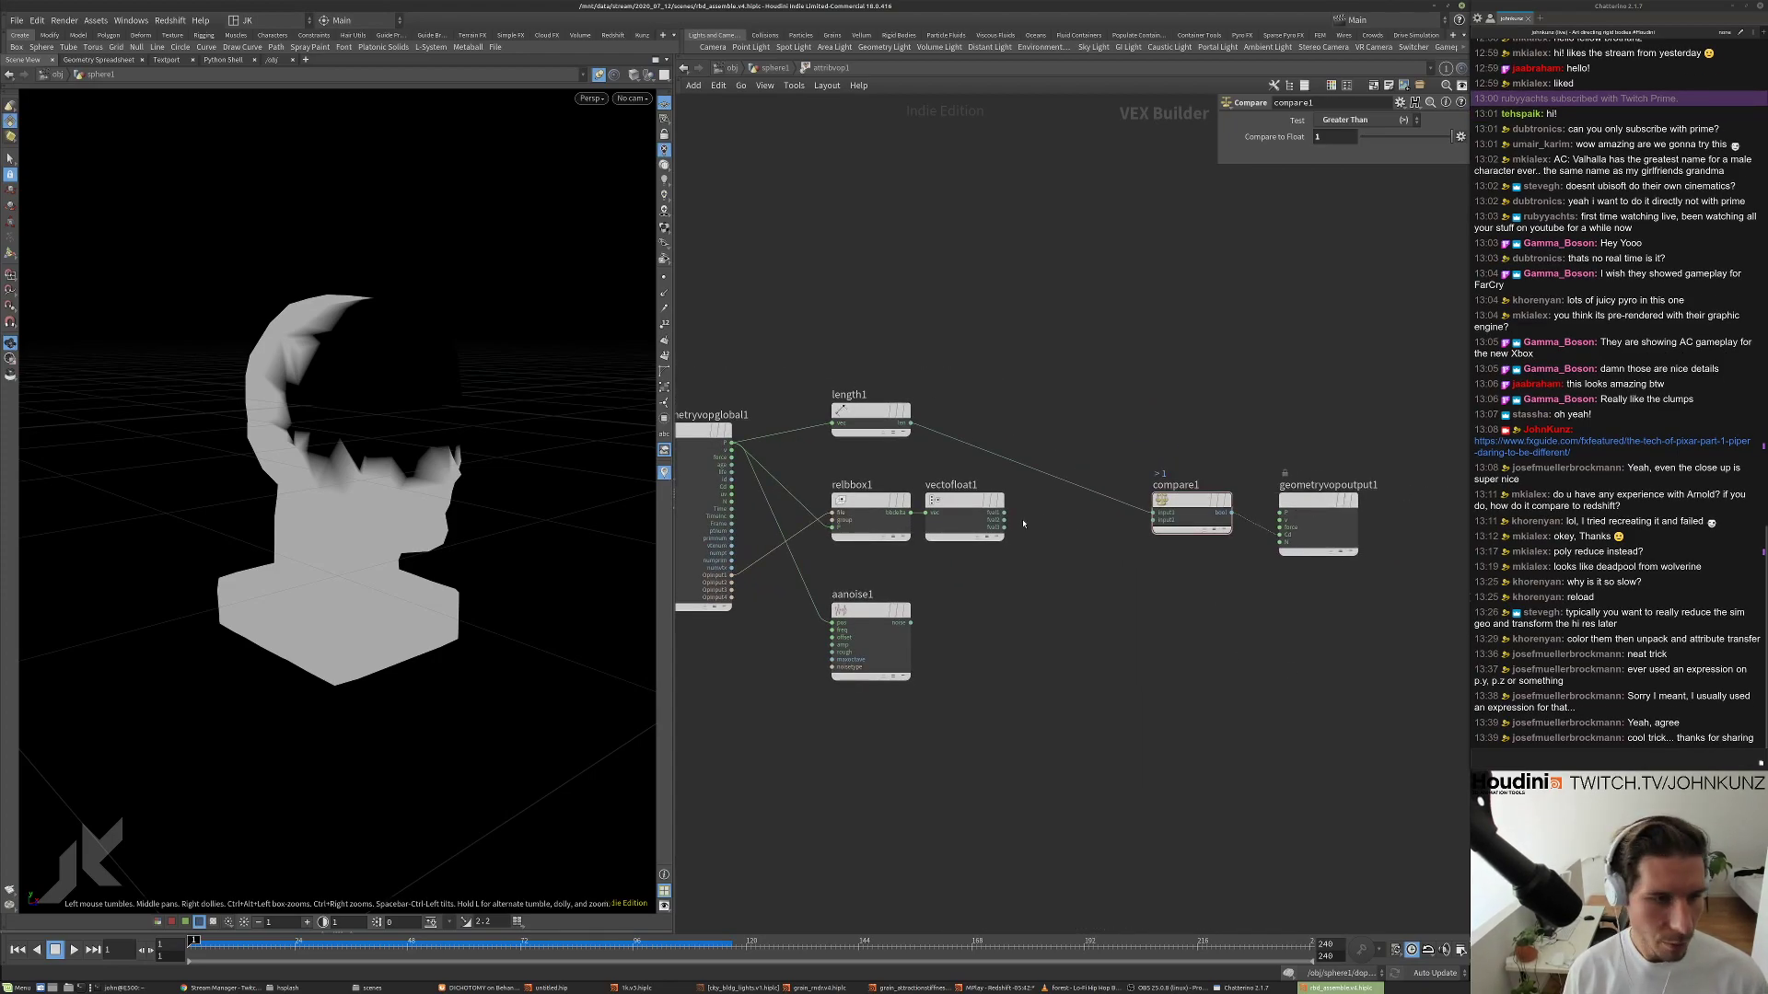
pyautogui.scroll(3, 1068, 451)
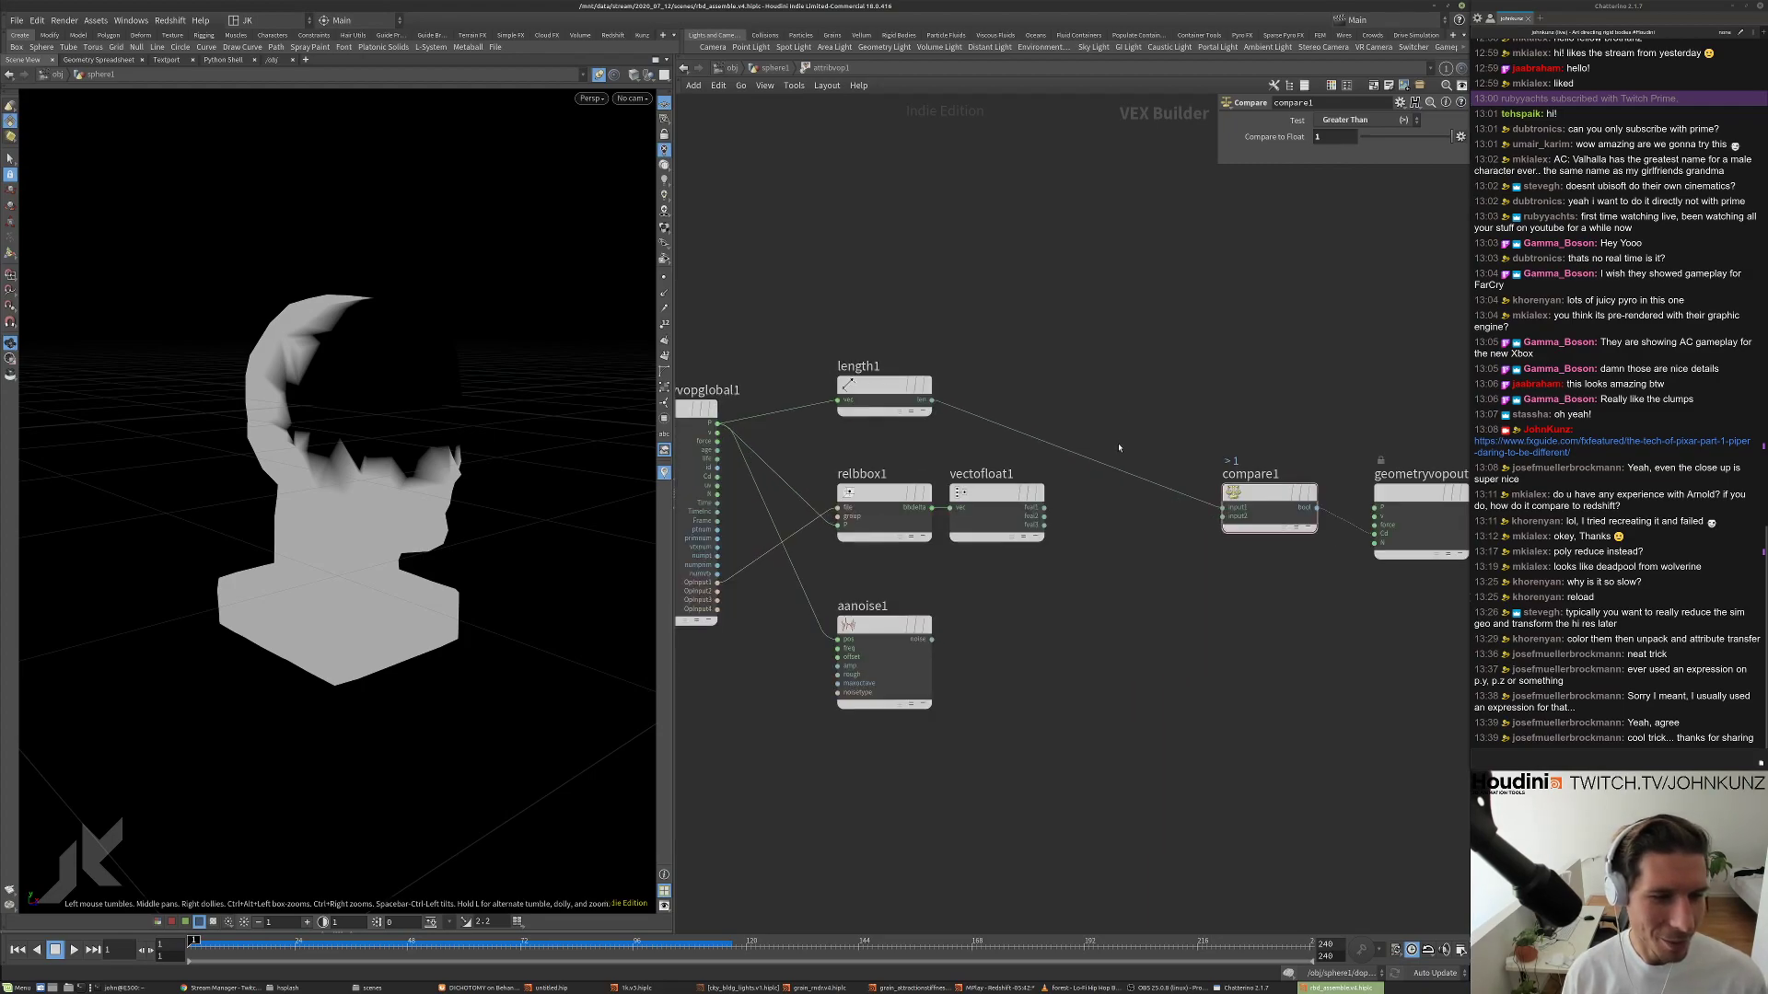
pyautogui.scroll(-2, 1097, 504)
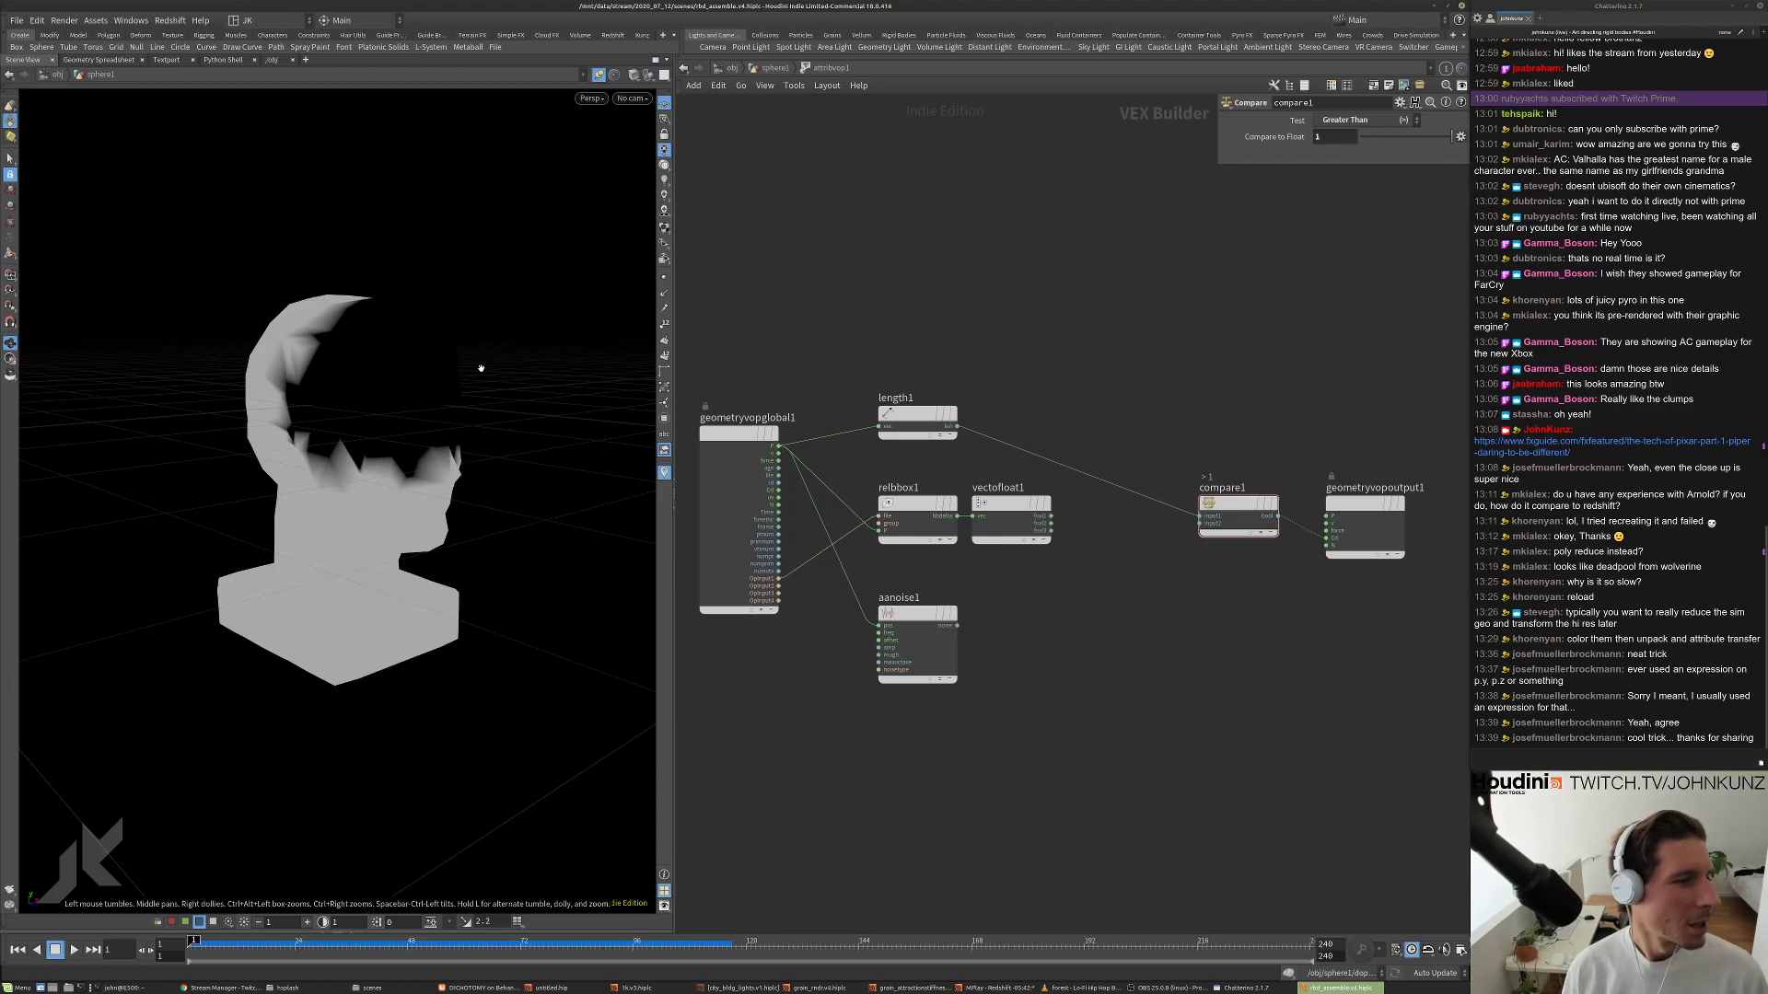
pyautogui.moveTo(480, 369); pyautogui.dragTo(396, 384)
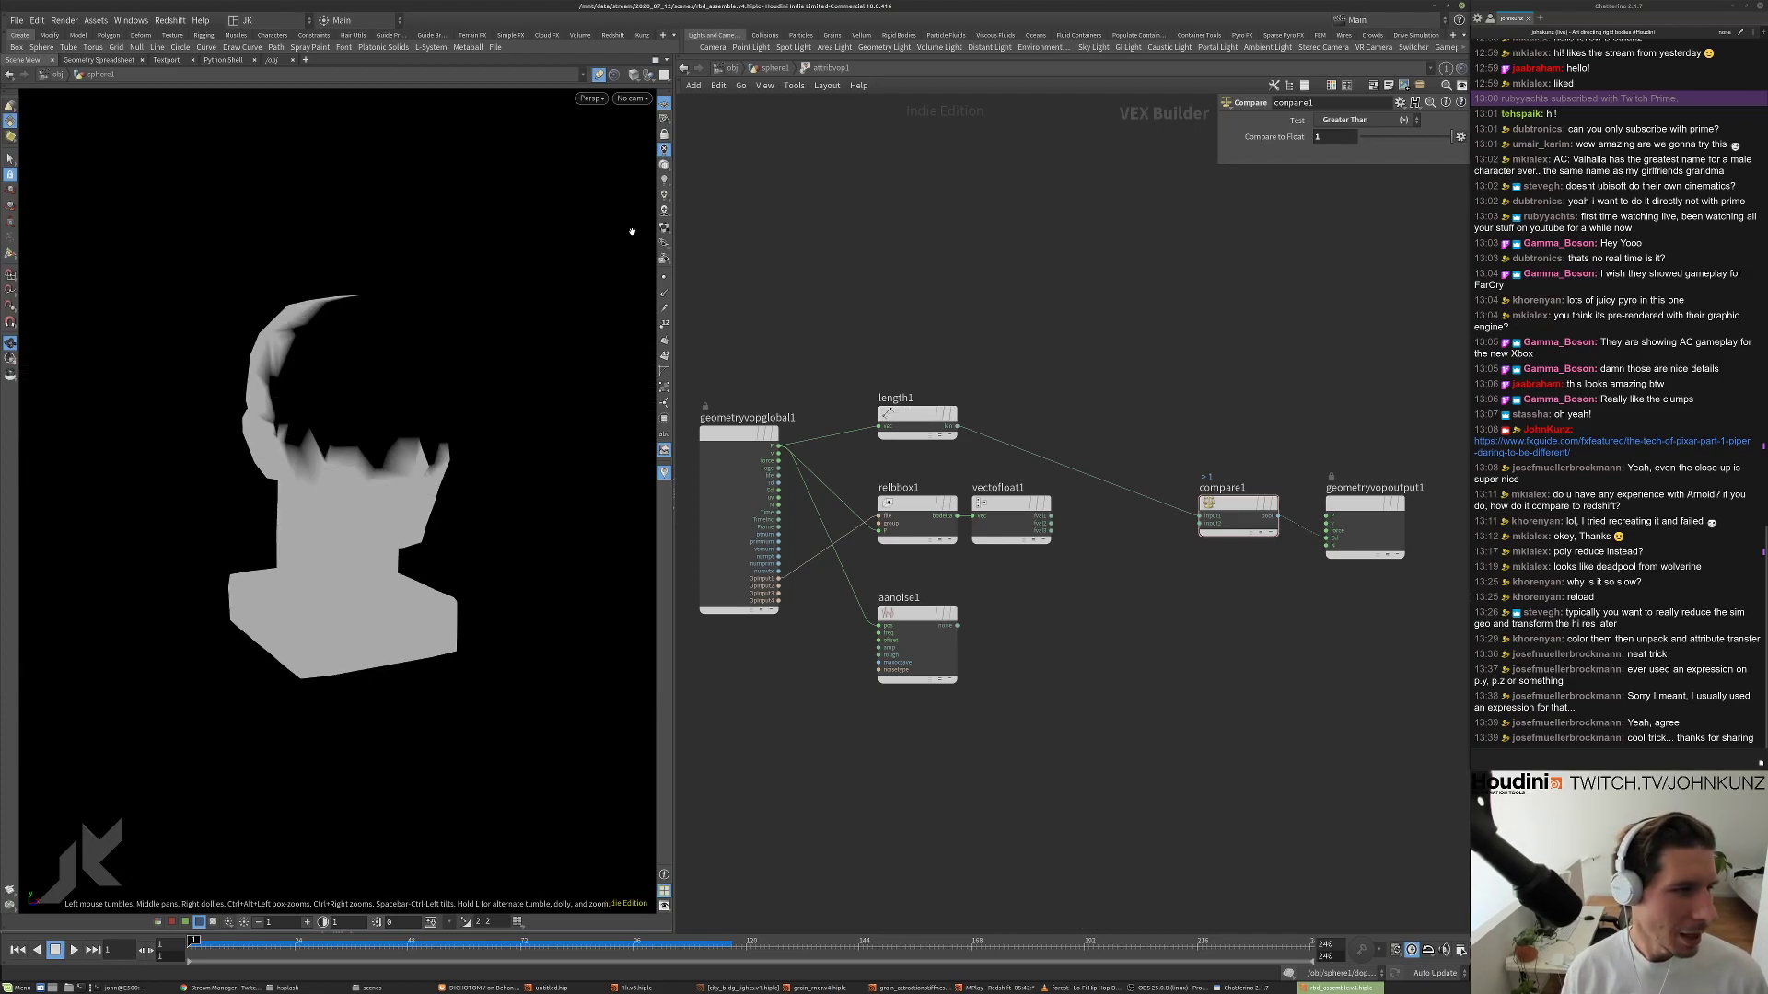
# Set compare1's Compare to Float to 3.5.
pyautogui.scroll(3, 1132, 443)
pyautogui.click(1281, 559)
pyautogui.middleClick(1336, 136)
pyautogui.moveTo(1336, 136)
pyautogui.mouseDown(button='middle')
pyautogui.moveTo(1319, 138)
pyautogui.moveTo(1500, 144)
pyautogui.moveTo(1345, 144)
pyautogui.mouseUp(button='middle')
pyautogui.middleClick(1335, 139)
pyautogui.moveTo(1212, 495); pyautogui.dragTo(1101, 363, button='middle')
pyautogui.scroll(-3, 1101, 361)
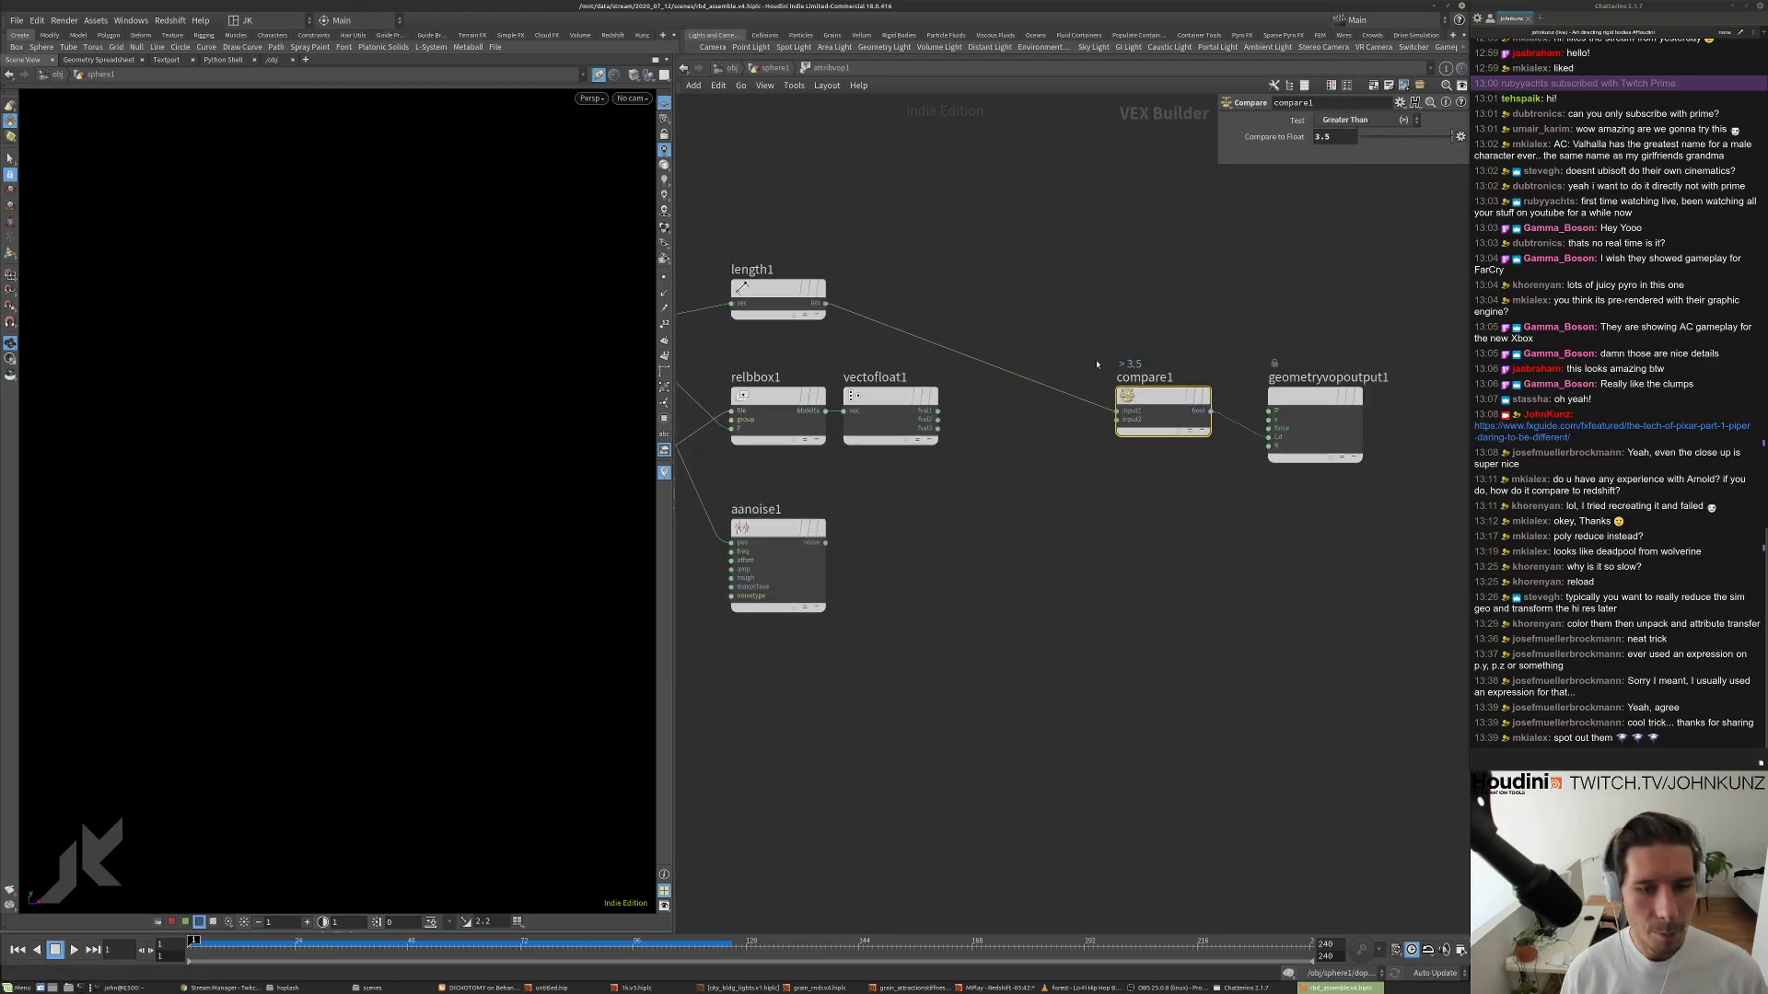
pyautogui.scroll(3, 1051, 402)
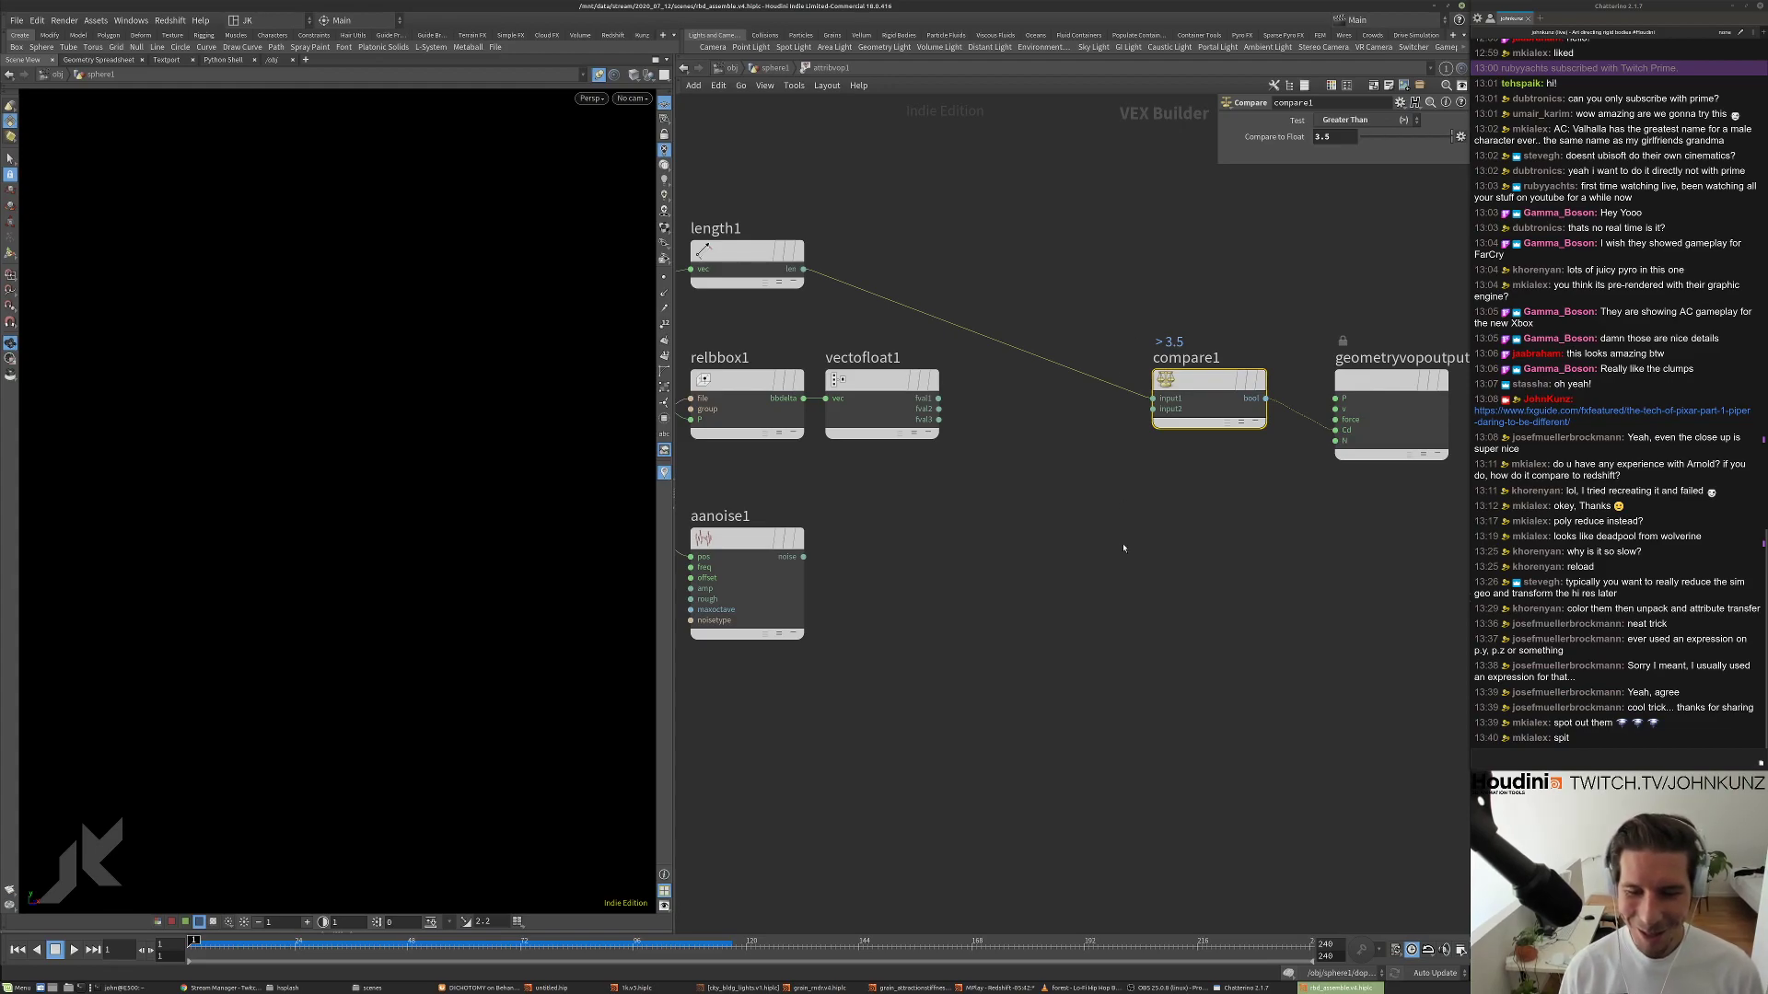
pyautogui.moveTo(1215, 272); pyautogui.dragTo(1203, 363, button='middle')
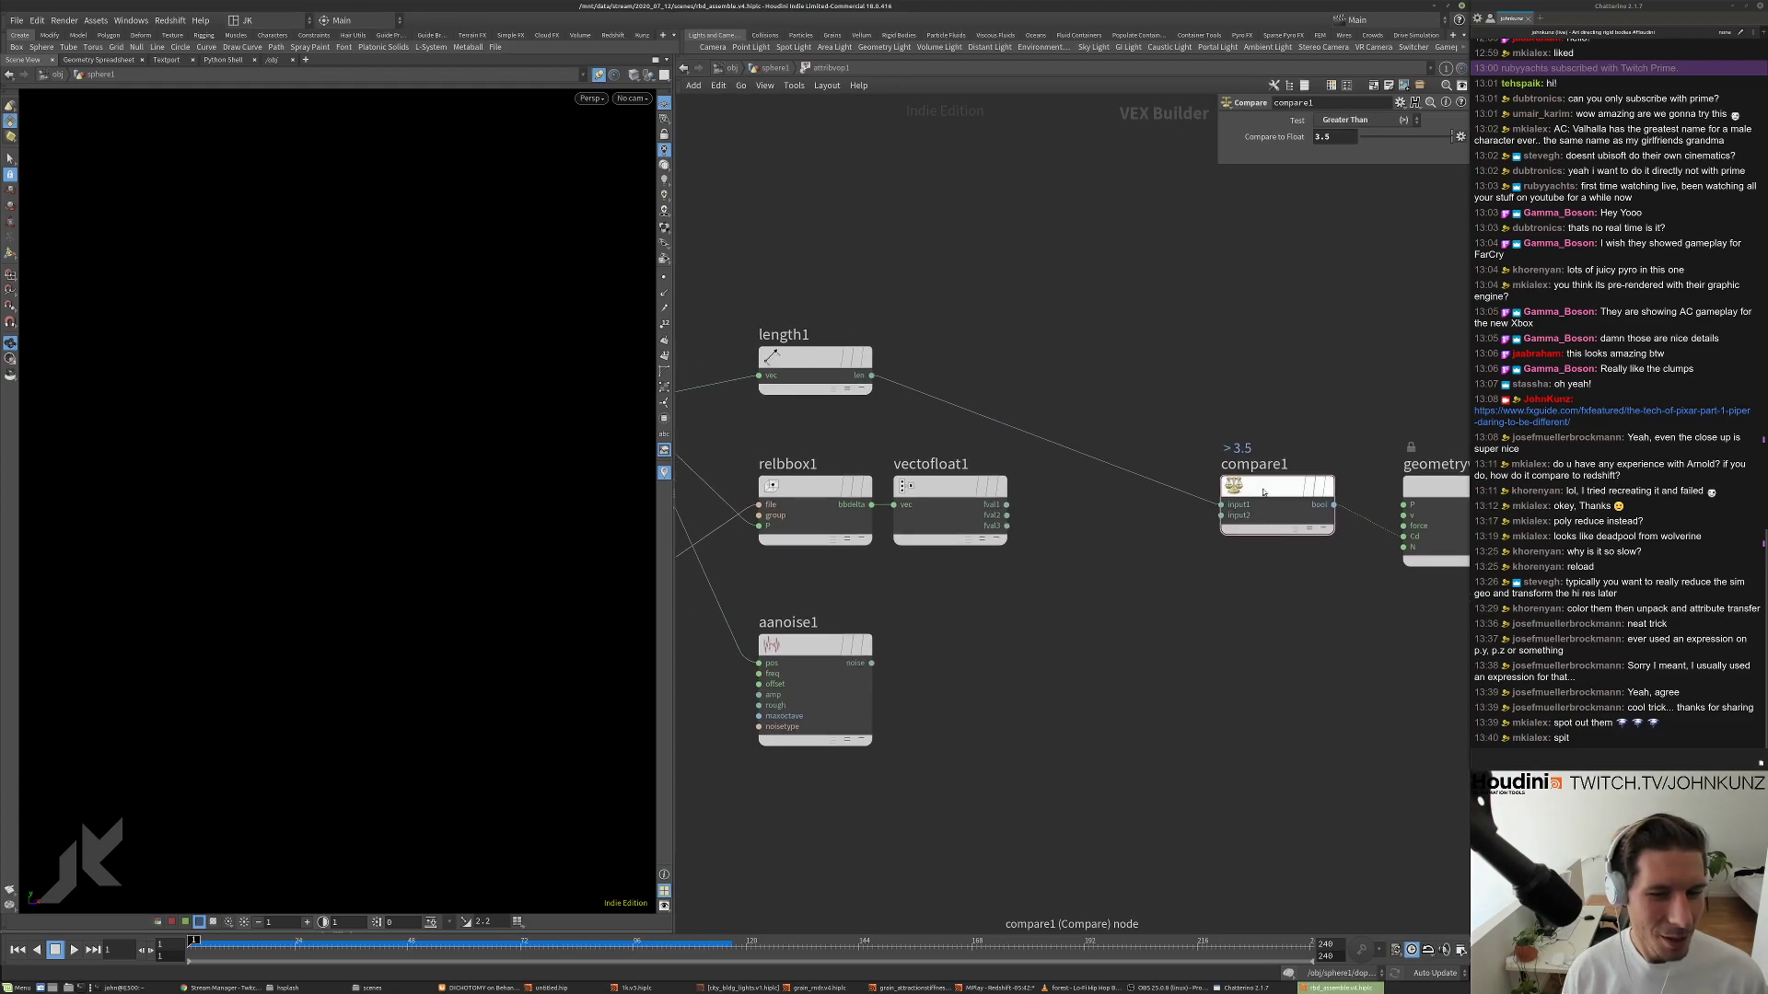
# In the parent geometry network, reconnect attribvop1's first input to add1, placing it alongside, and display point numbers in the viewport.
pyautogui.press('u')
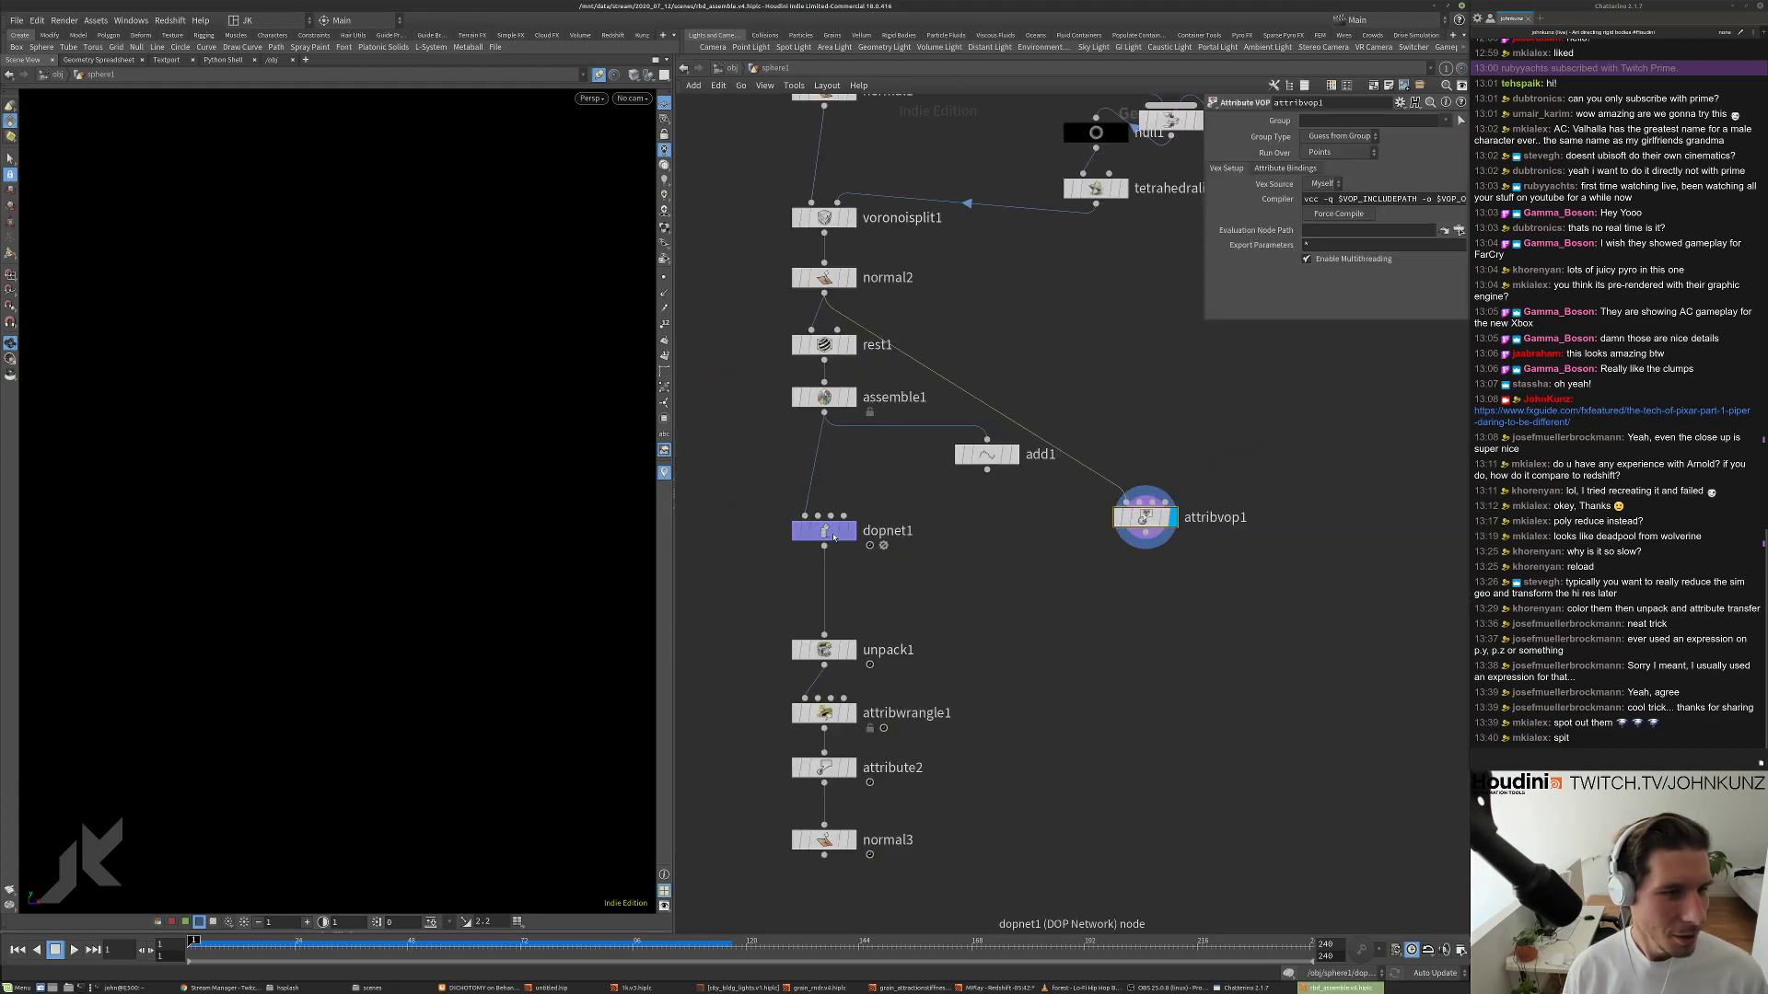
pyautogui.scroll(3, 1031, 523)
pyautogui.moveTo(967, 425); pyautogui.dragTo(913, 434)
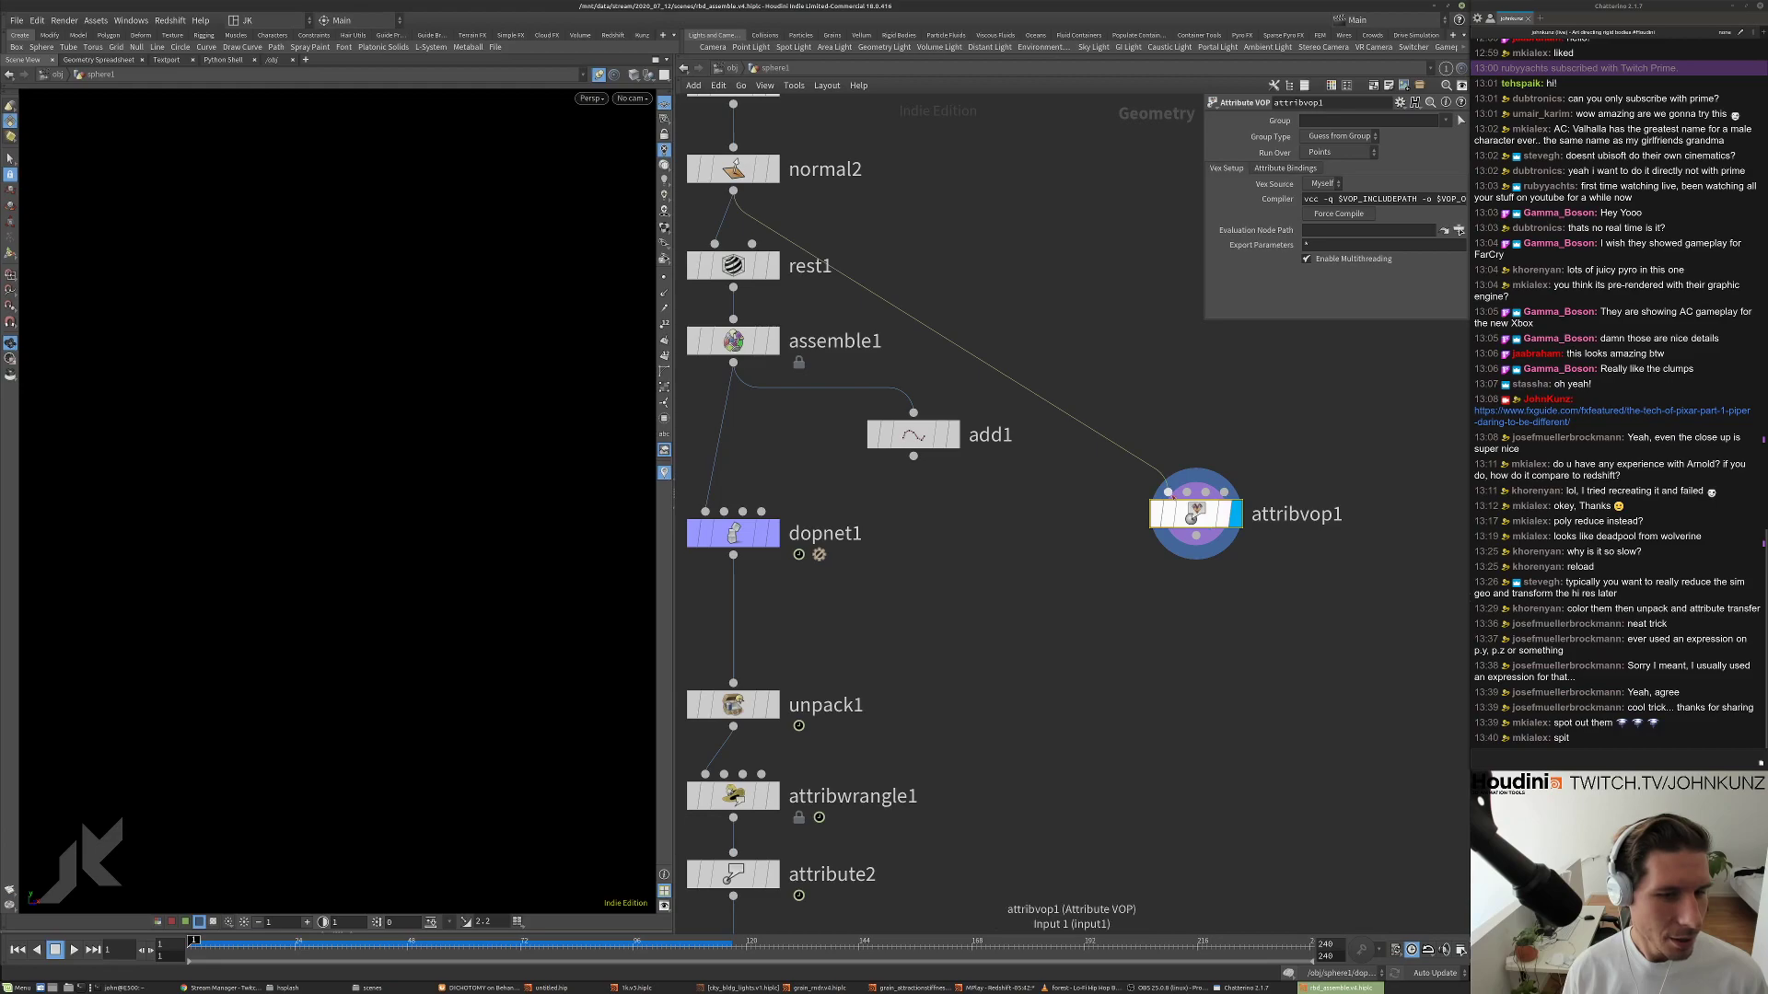
pyautogui.click(1167, 491)
pyautogui.press('Escape')
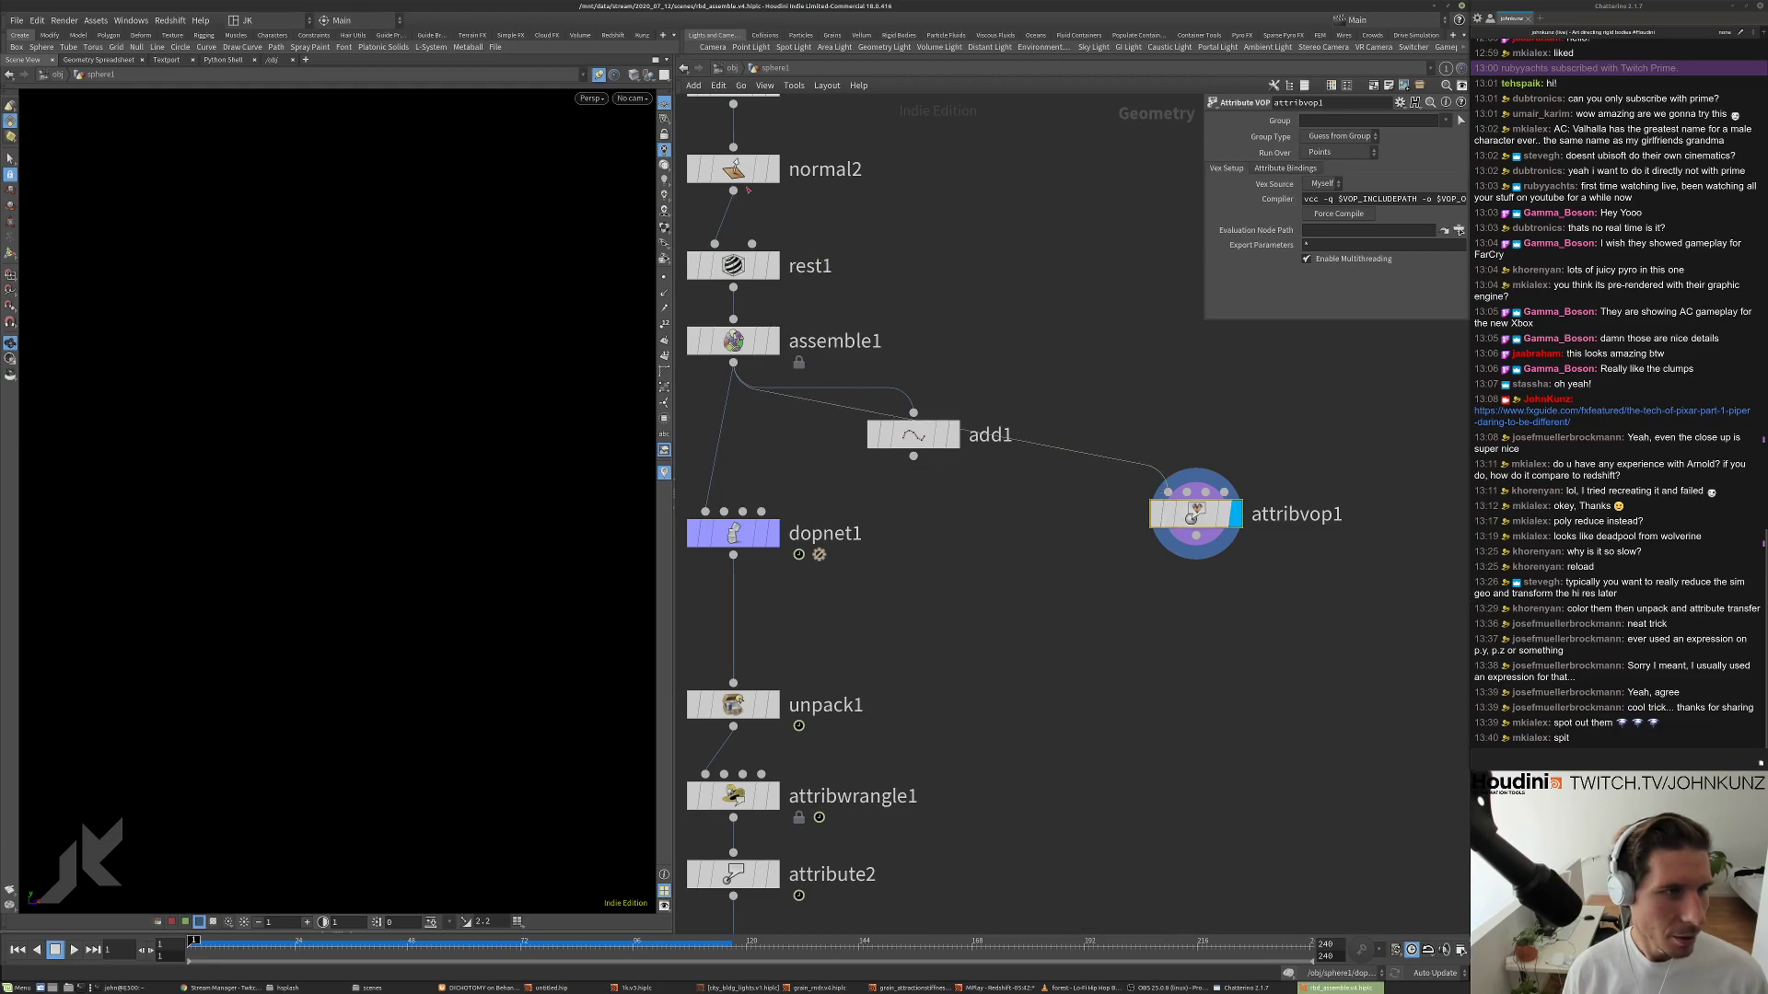
pyautogui.moveTo(1224, 522); pyautogui.dragTo(1130, 443)
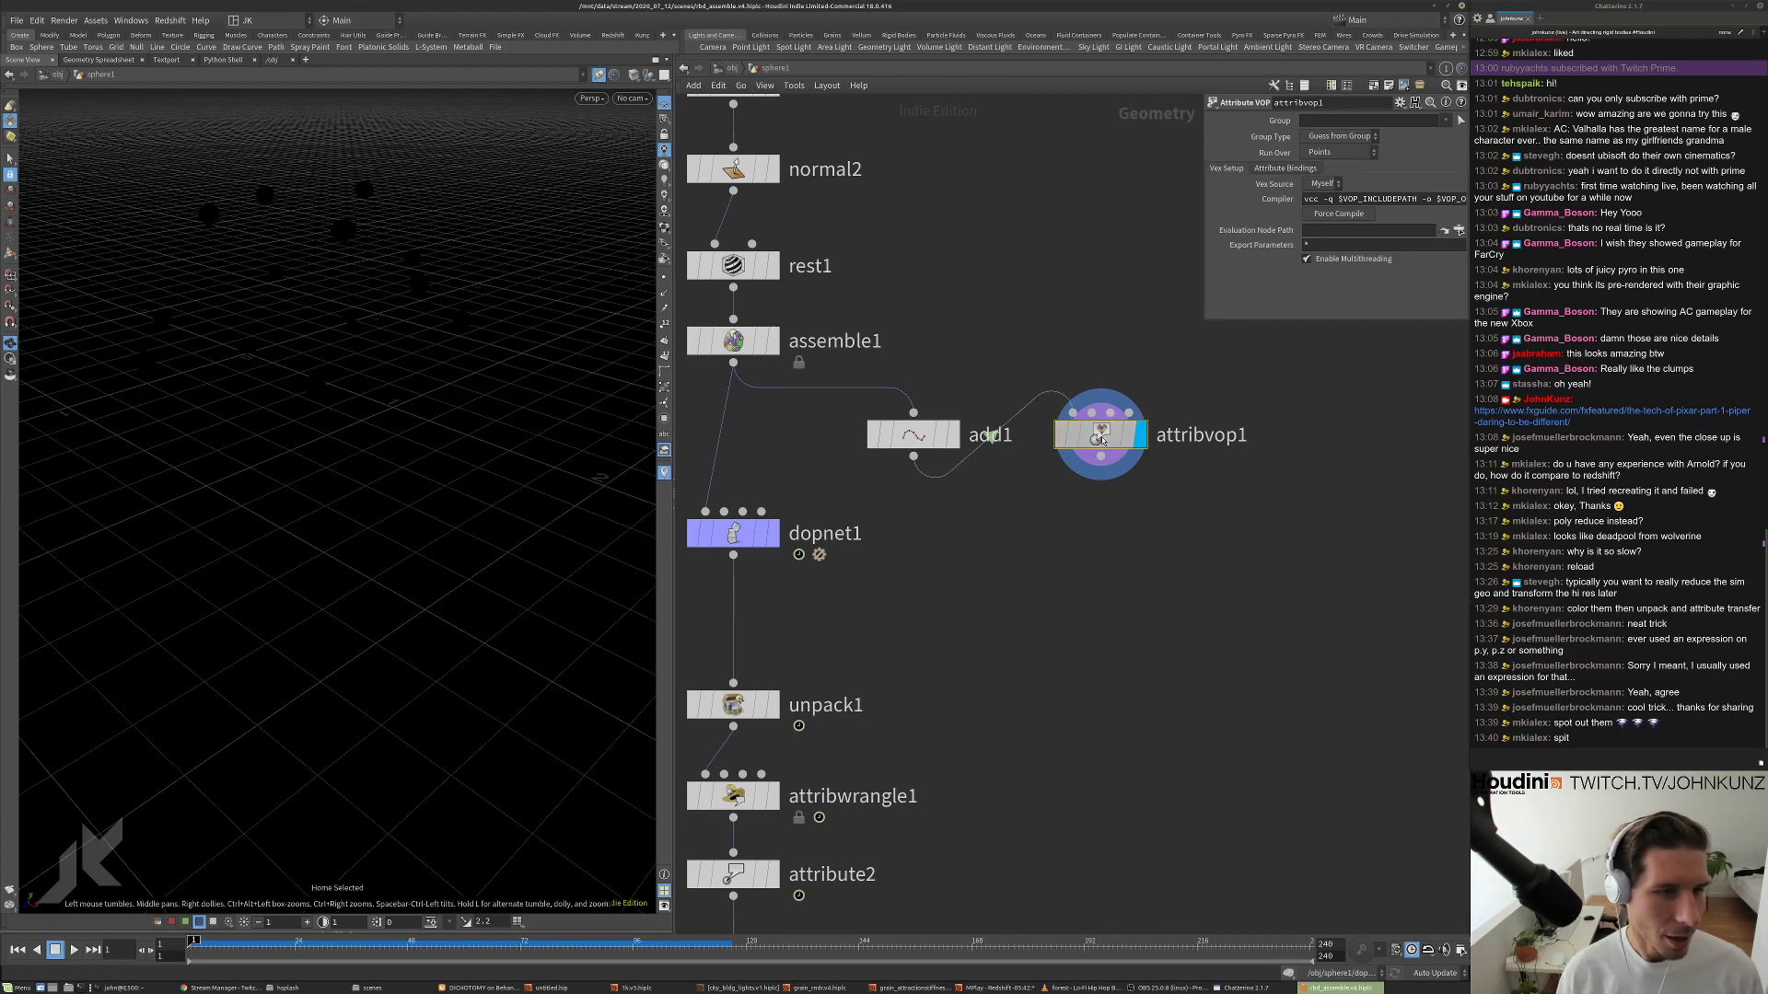
pyautogui.click(663, 324)
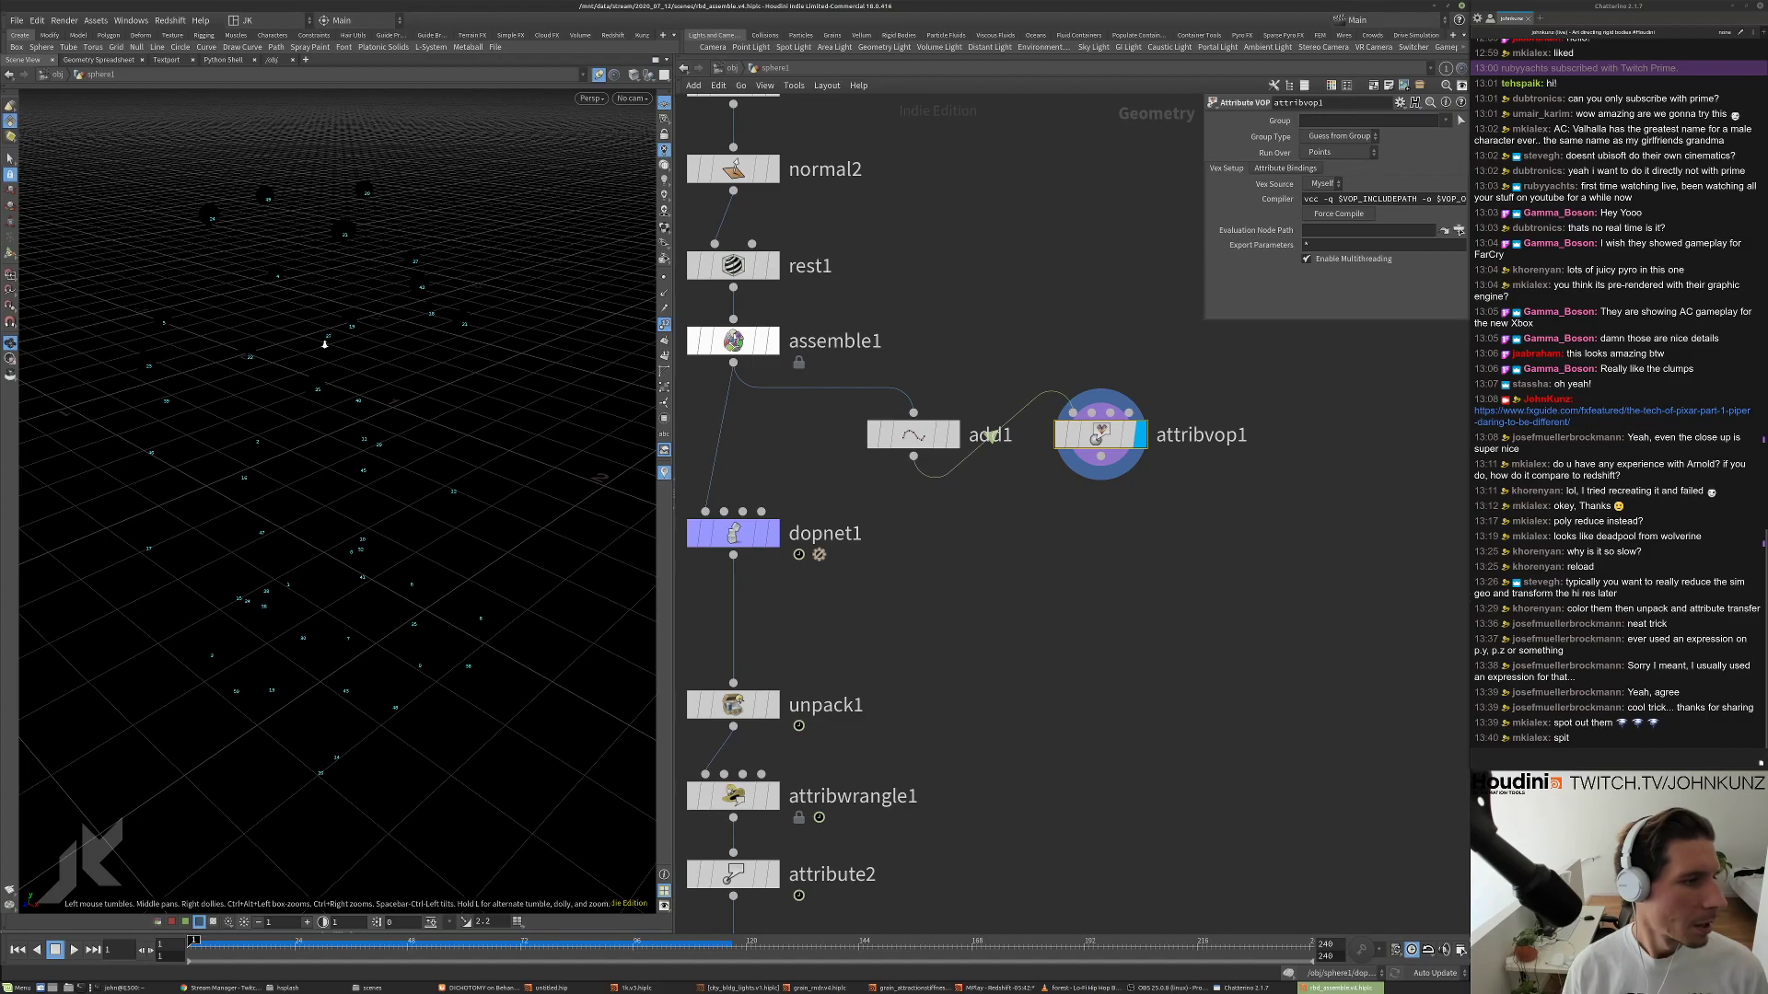
# Insert attribvop1 into the connection between assemble1 and dopnet1, with add1 moved aside.
pyautogui.moveTo(324, 344); pyautogui.dragTo(537, 295)
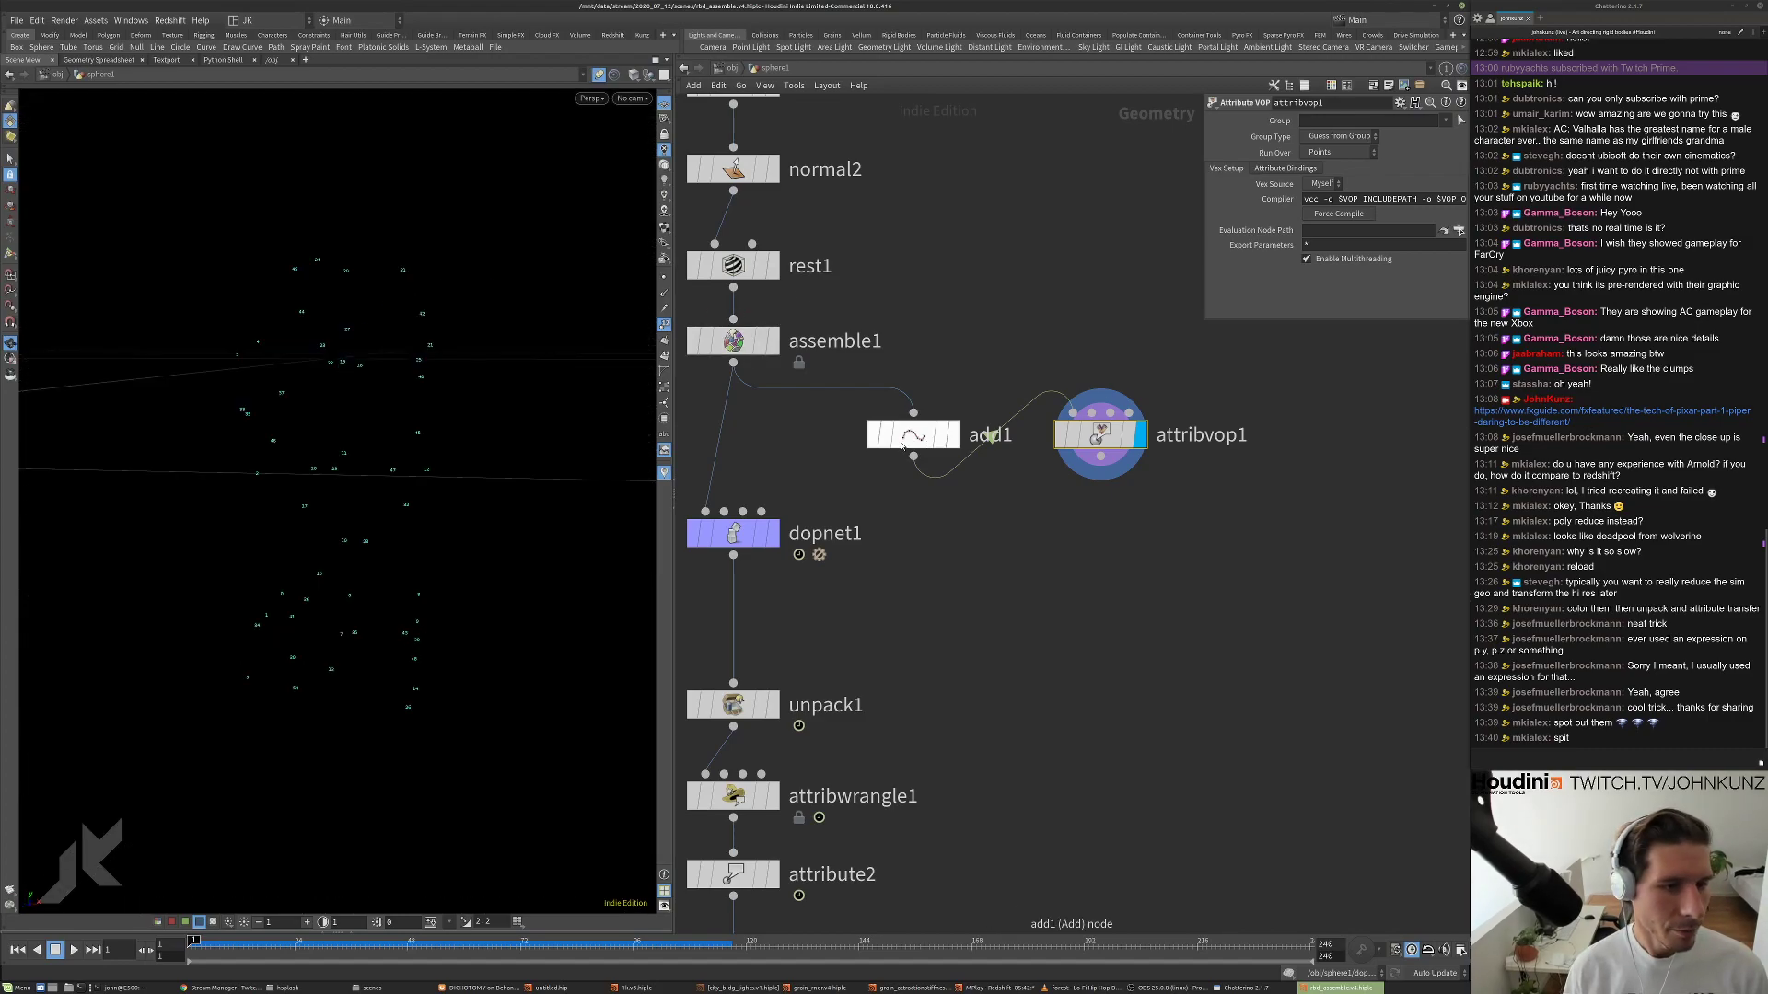
pyautogui.moveTo(903, 445); pyautogui.dragTo(980, 381)
pyautogui.moveTo(1095, 435); pyautogui.dragTo(727, 443)
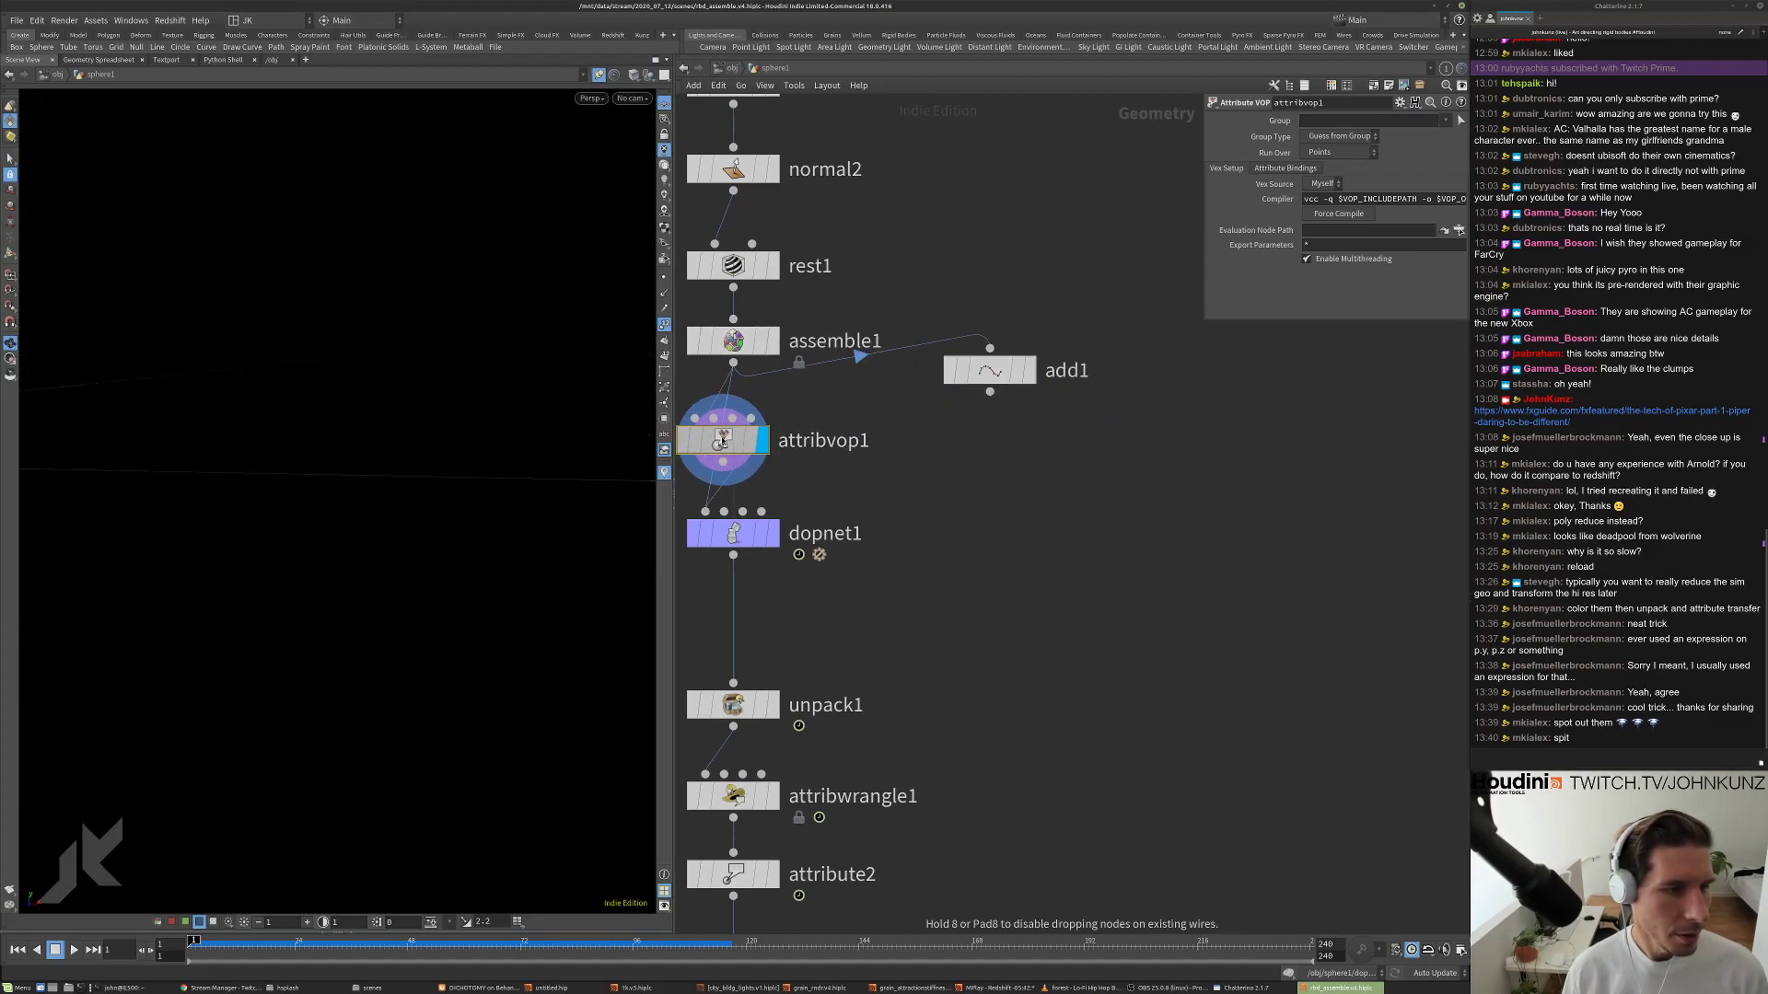
pyautogui.moveTo(726, 443); pyautogui.dragTo(806, 386, button='middle')
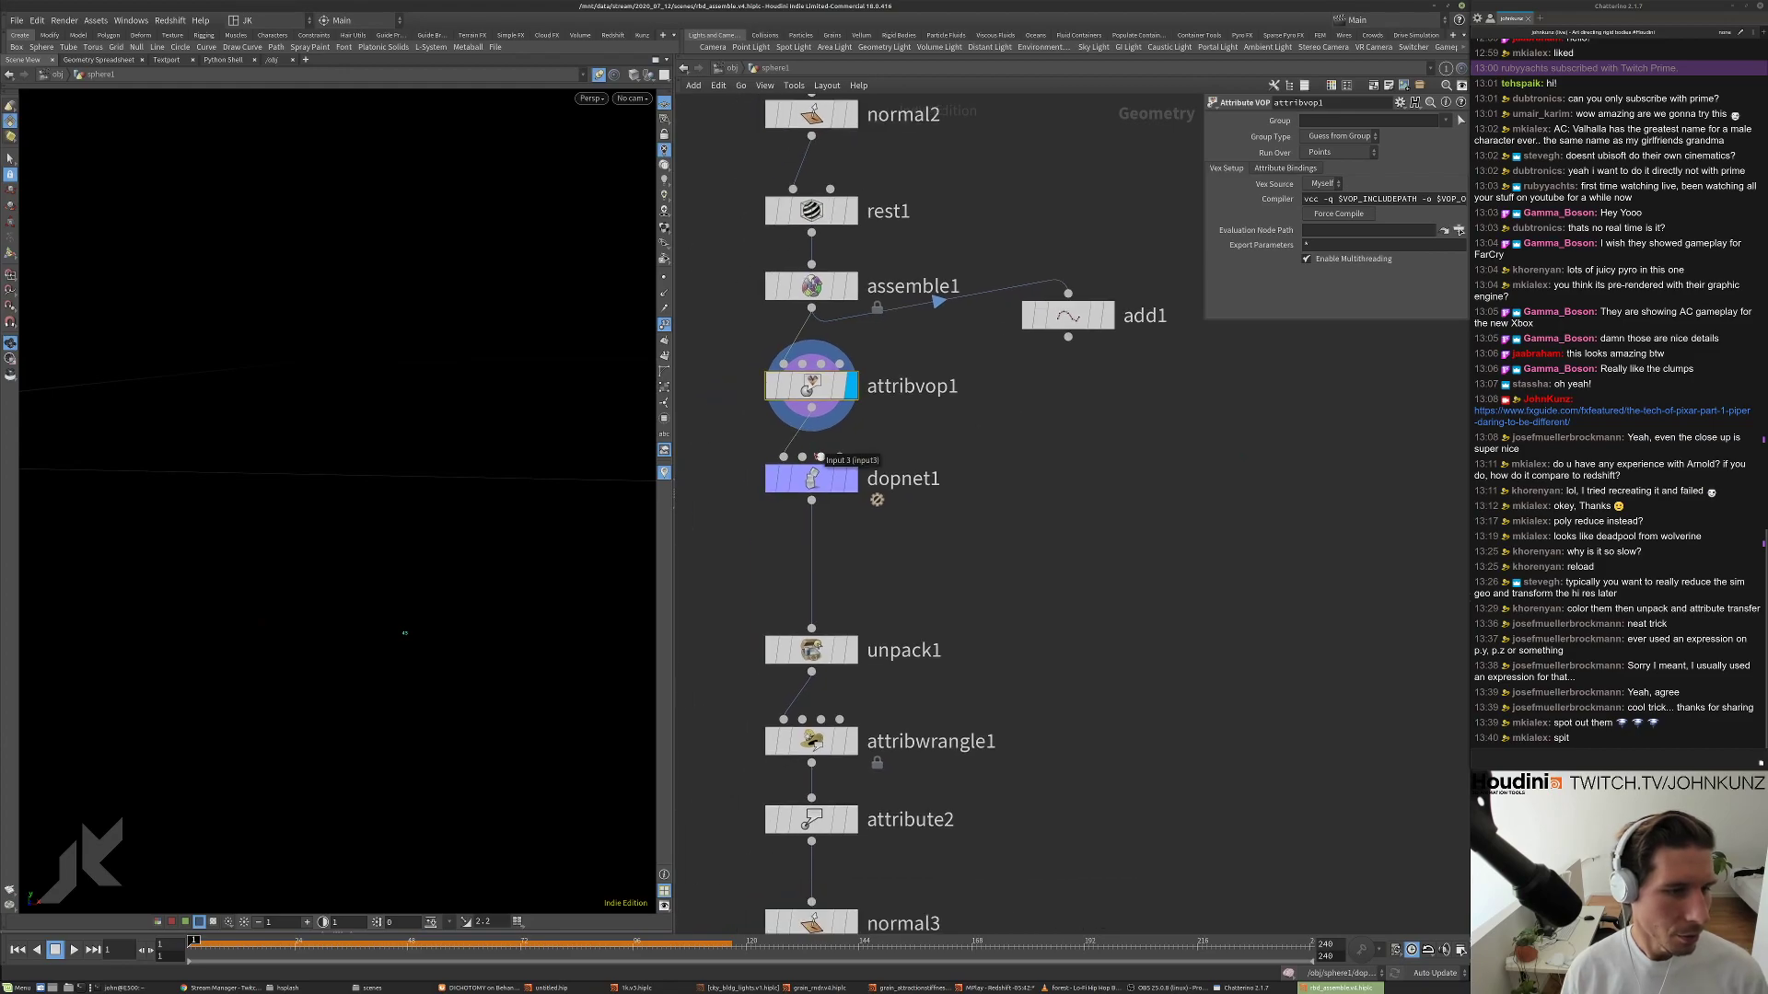
# Inside dopnet1, examine the target_position point lookup in set_Cd_mask's VEX code.
pyautogui.doubleClick(813, 475)
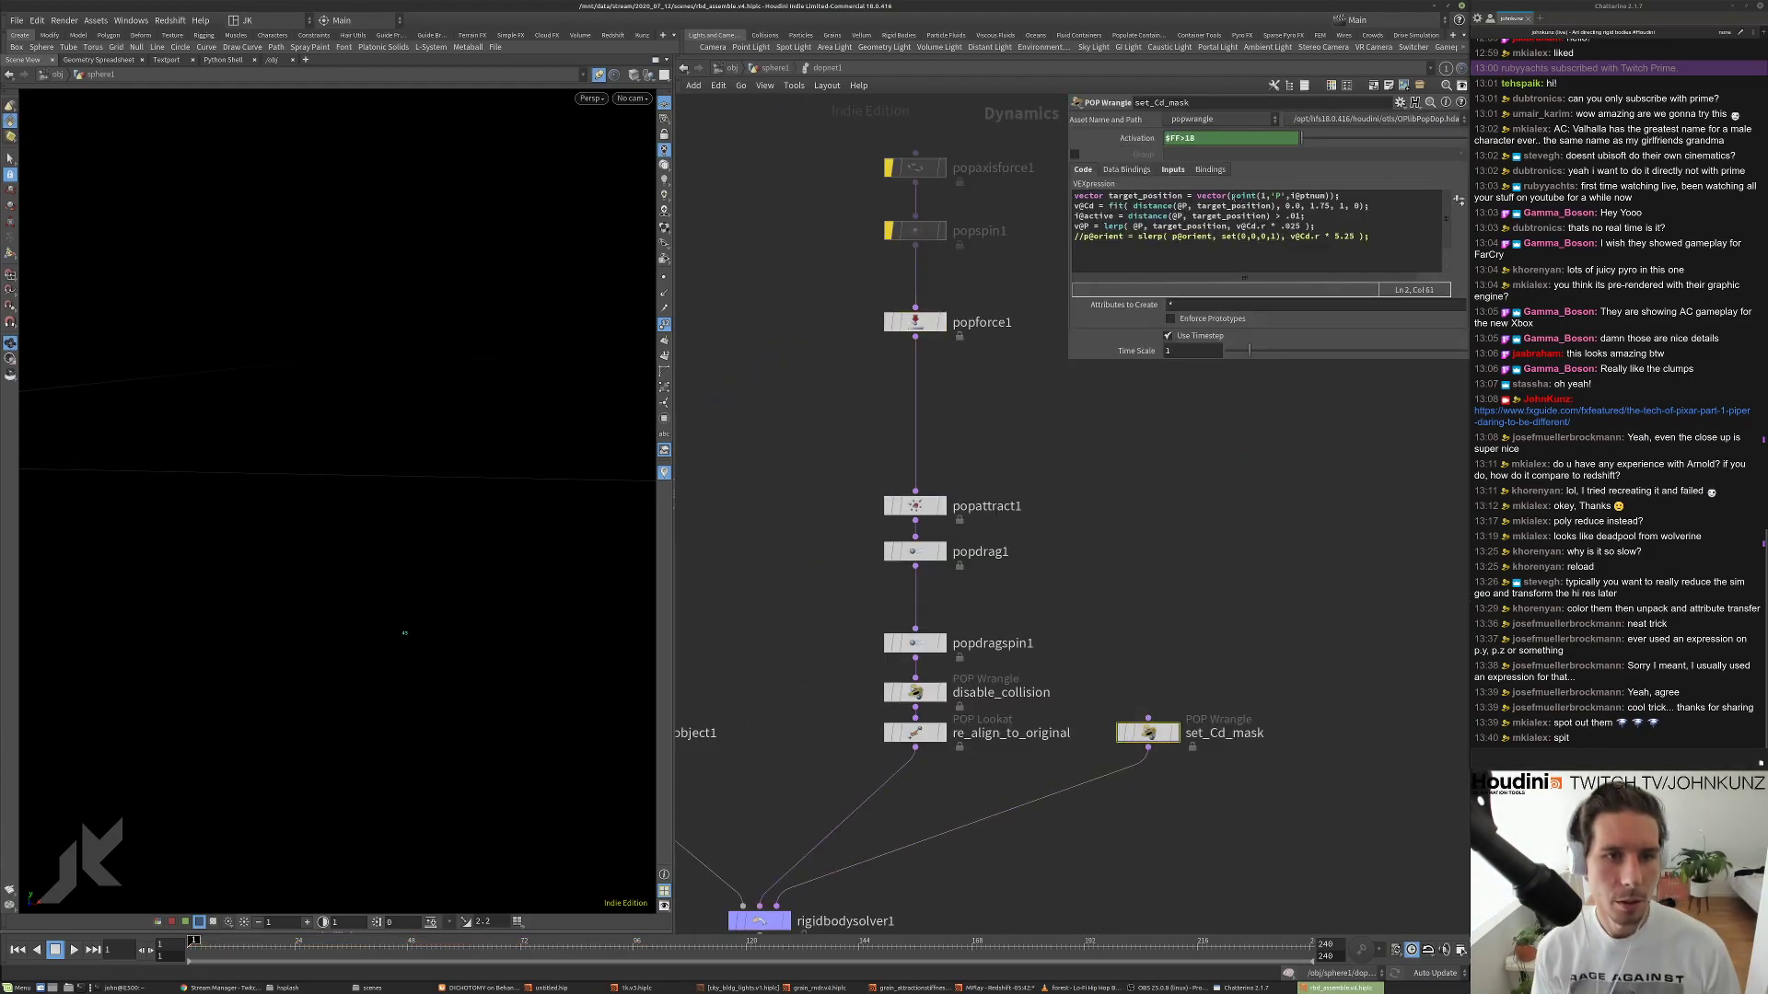
pyautogui.click(1278, 195)
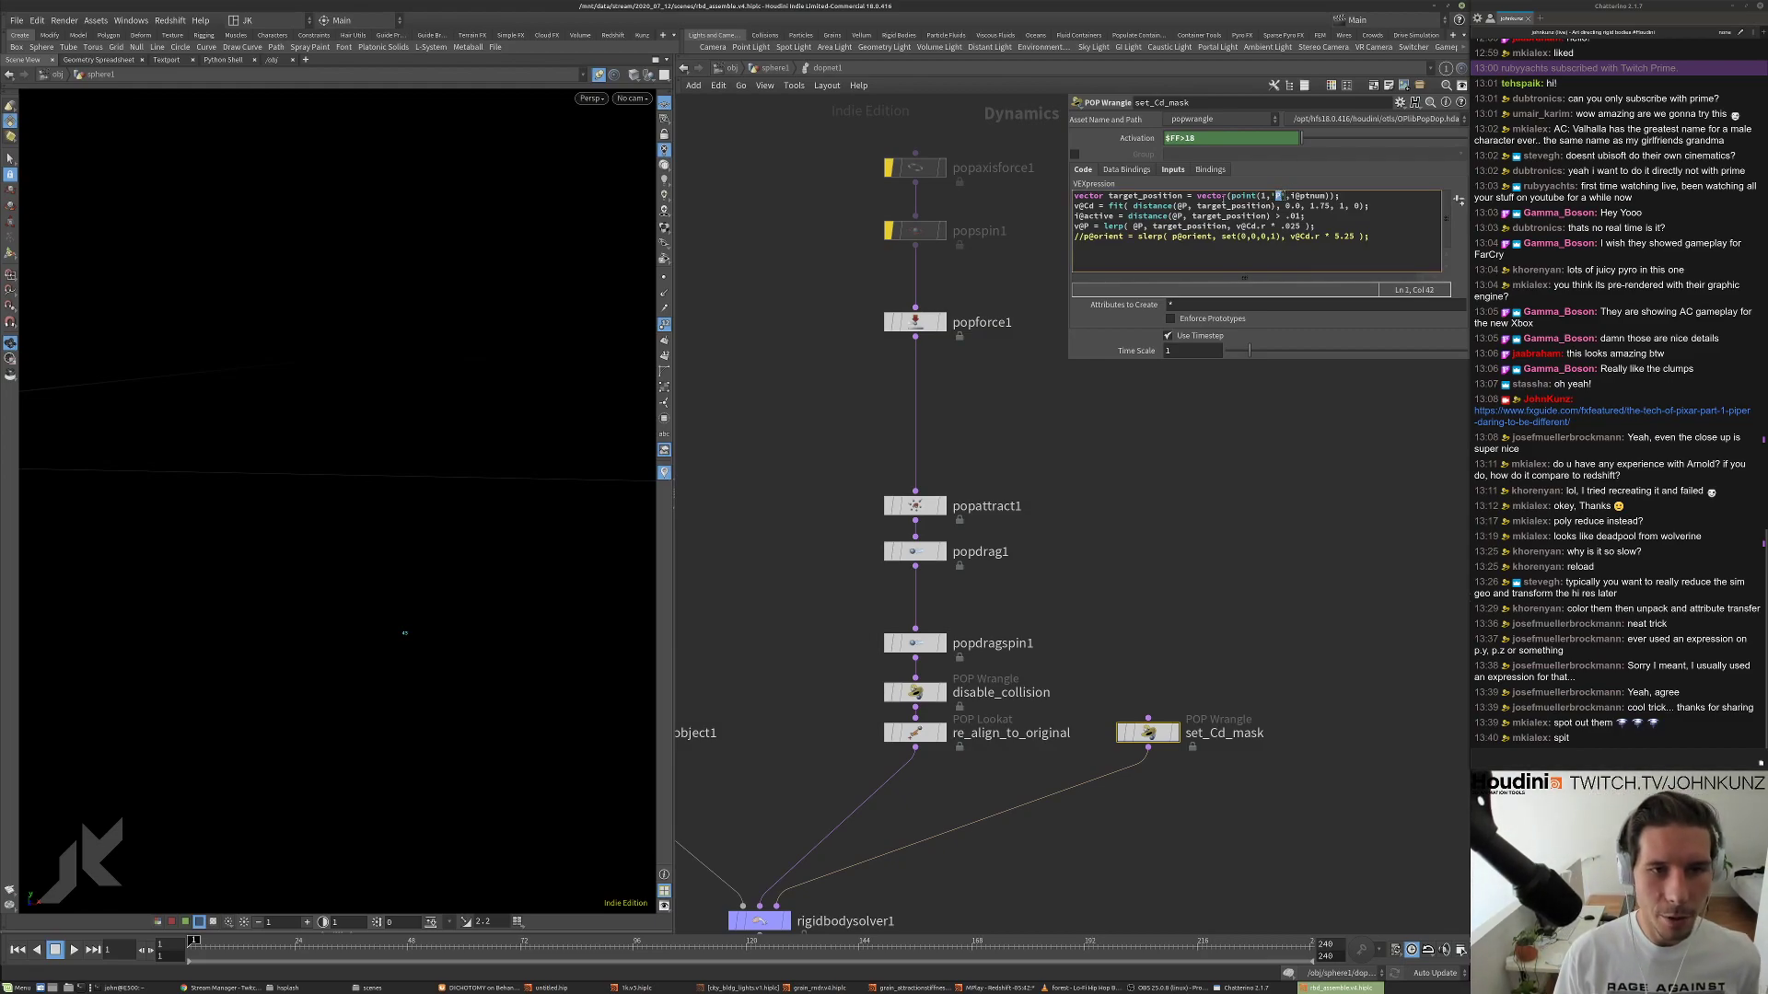
pyautogui.moveTo(1340, 195); pyautogui.dragTo(1199, 196)
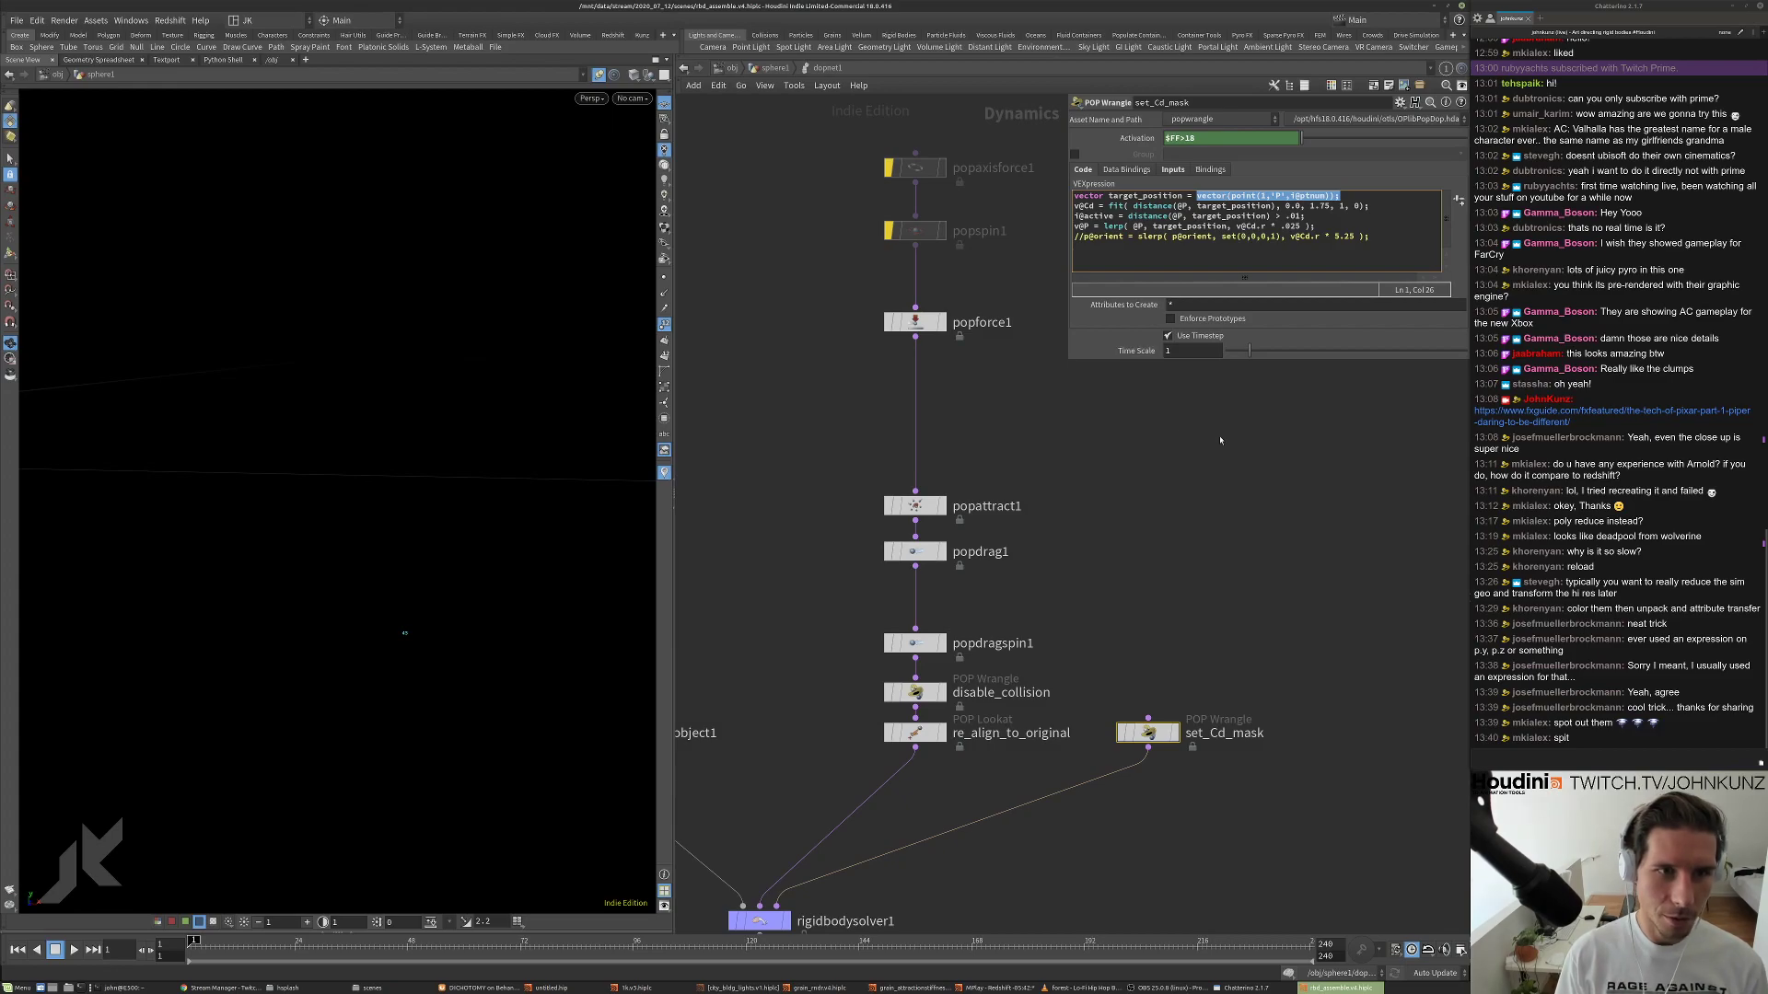
pyautogui.press('u')
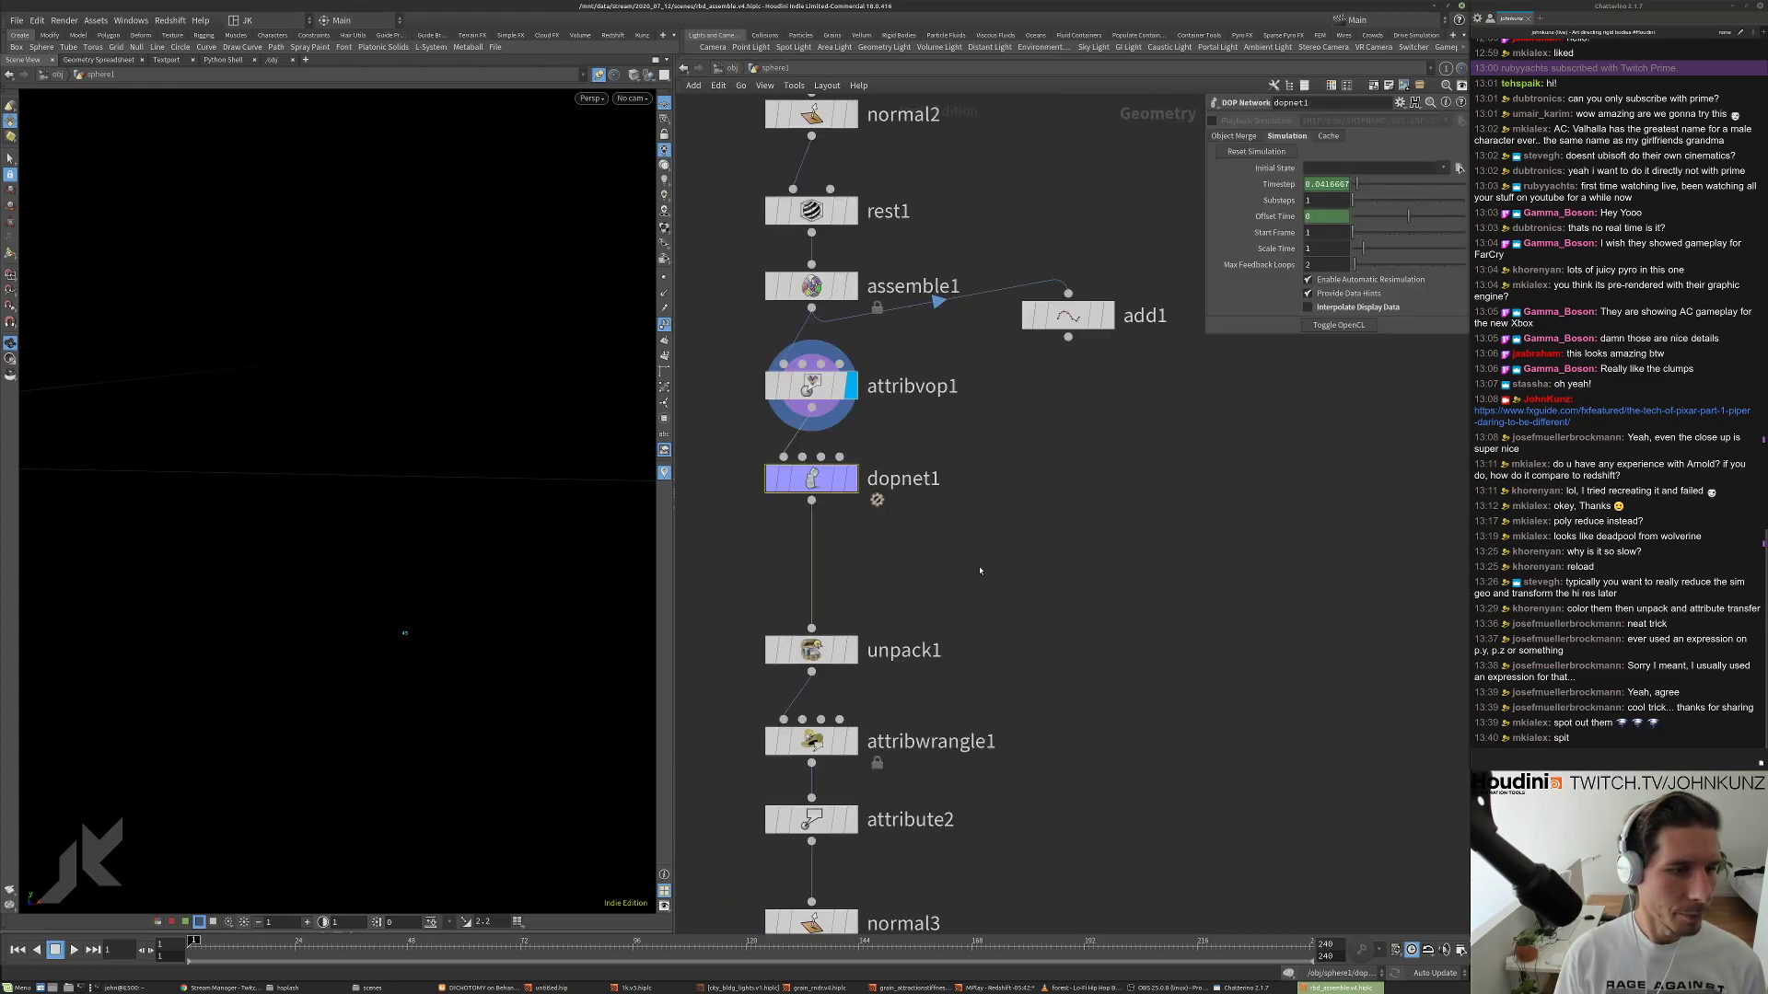
pyautogui.press('i')
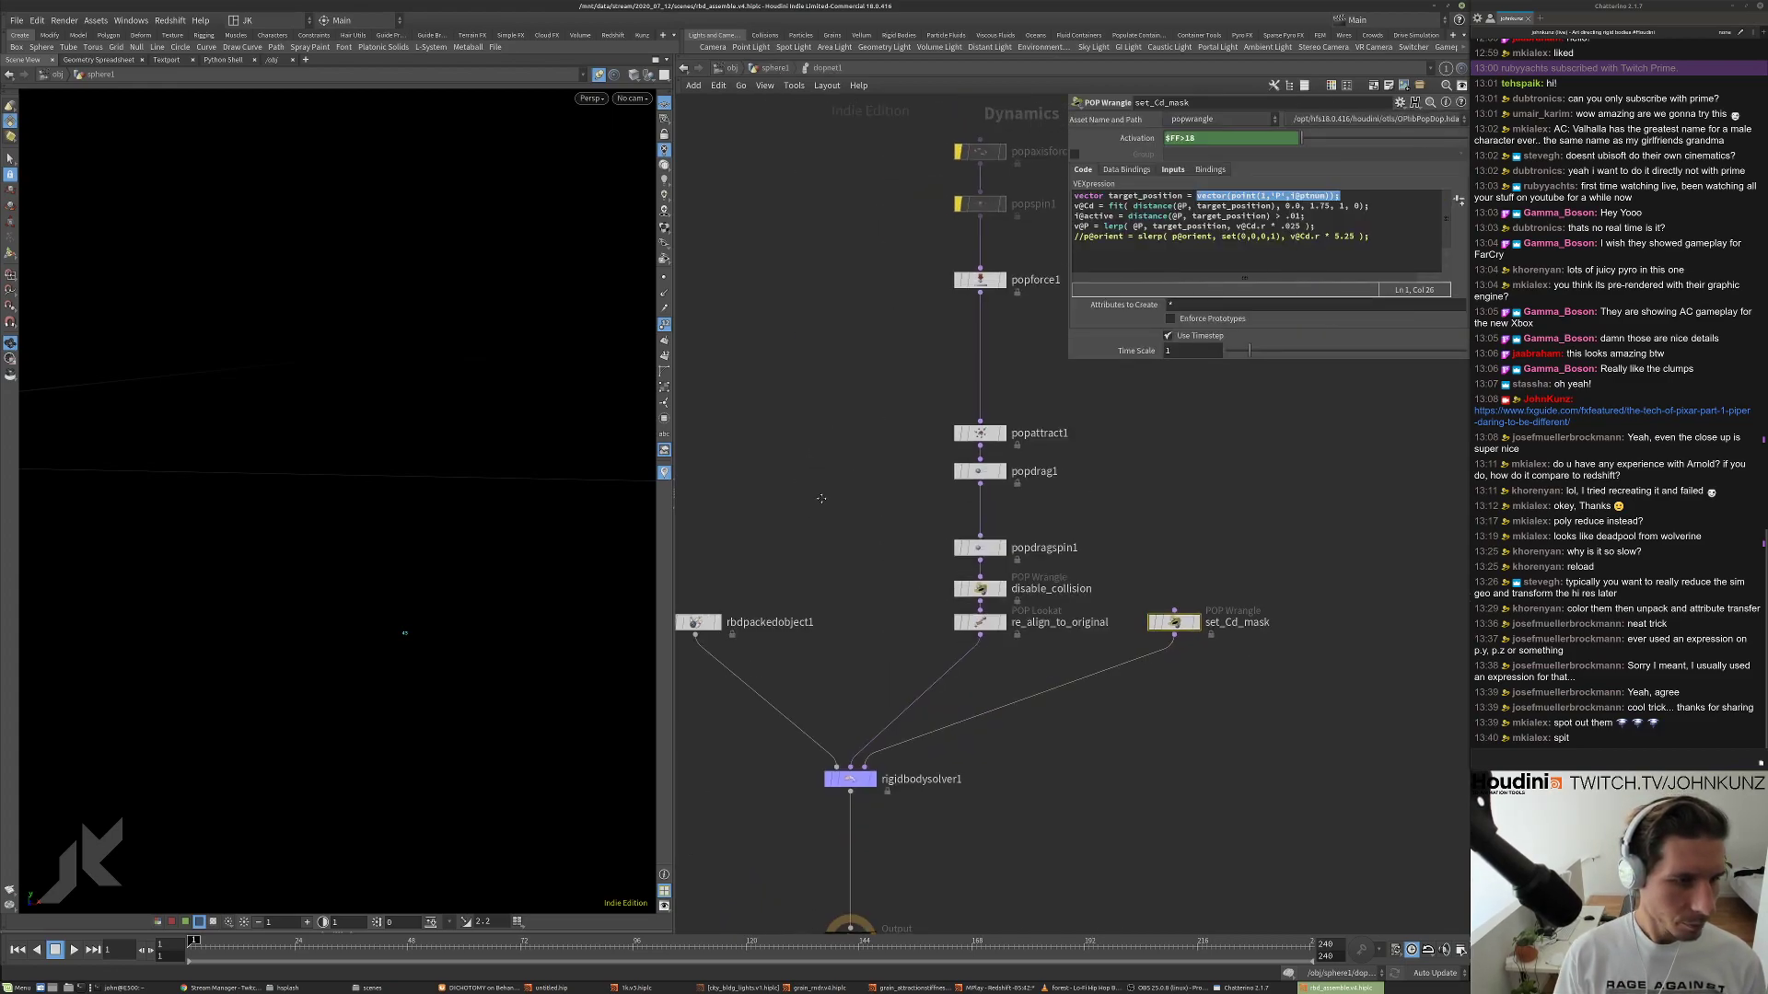
# Examine rbdpackedobject1's geometry source and the input settings and code of set_Cd_mask.
pyautogui.click(769, 552)
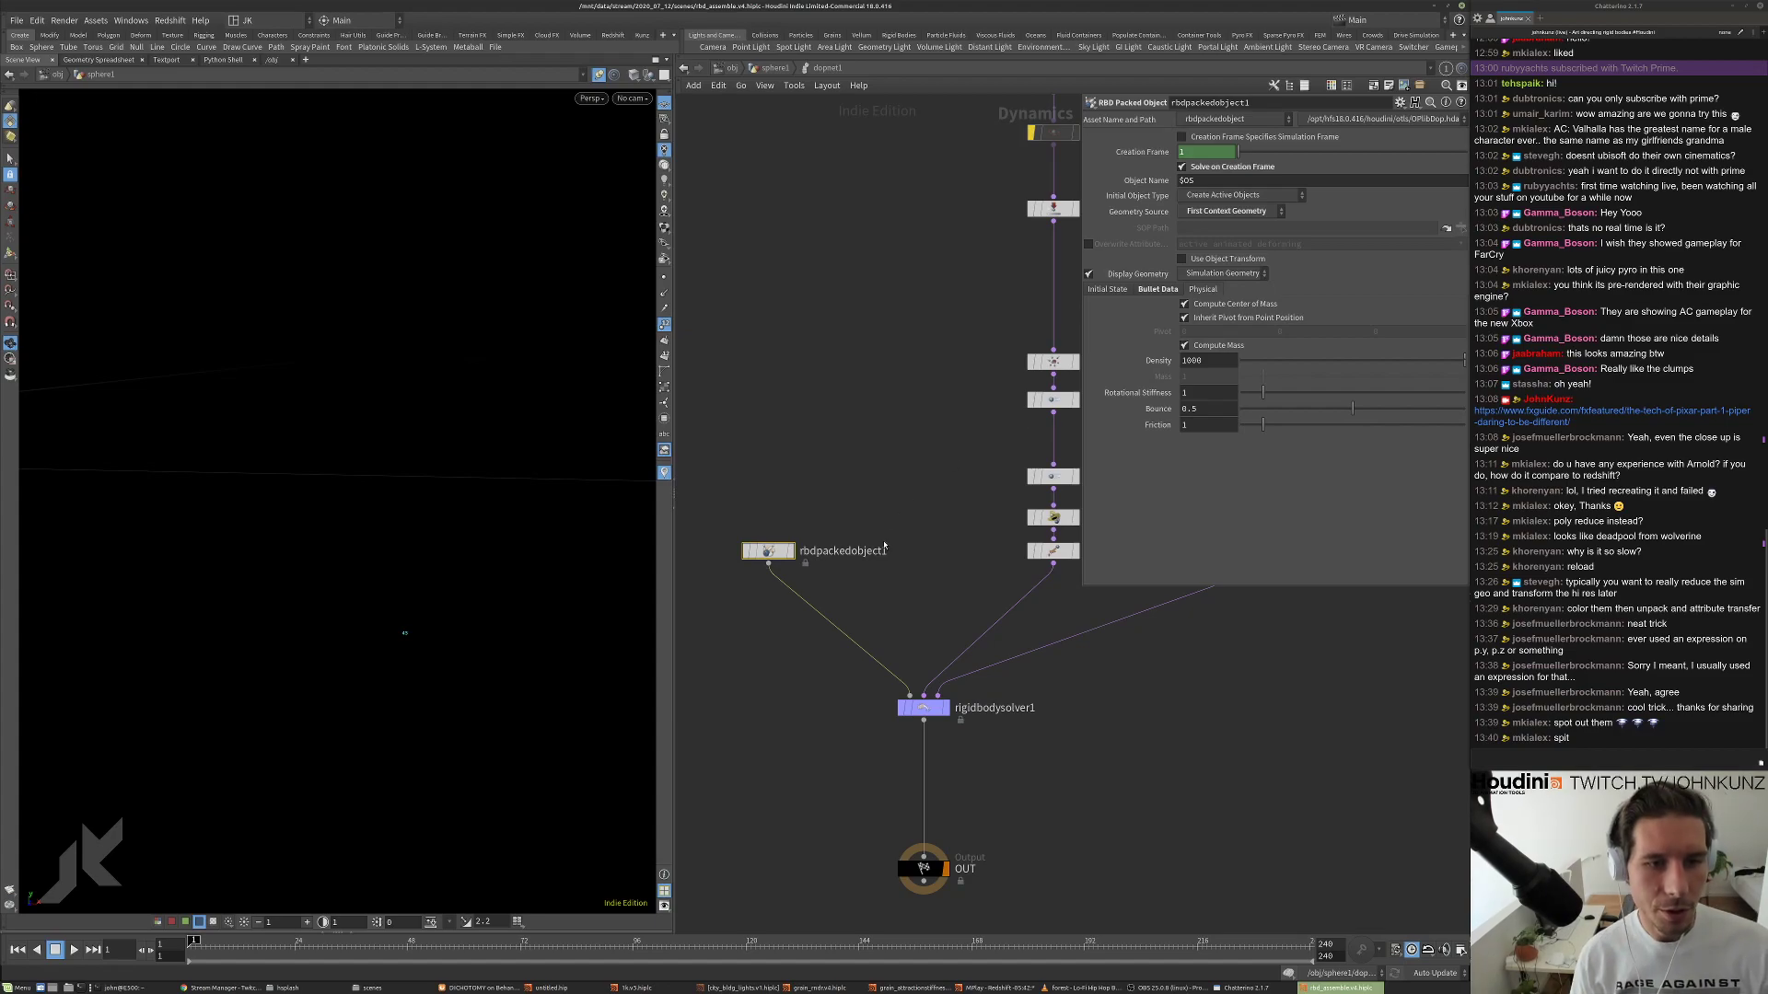
pyautogui.scroll(-1, 886, 529)
pyautogui.moveTo(888, 528); pyautogui.dragTo(791, 607, button='middle')
pyautogui.scroll(1, 1097, 614)
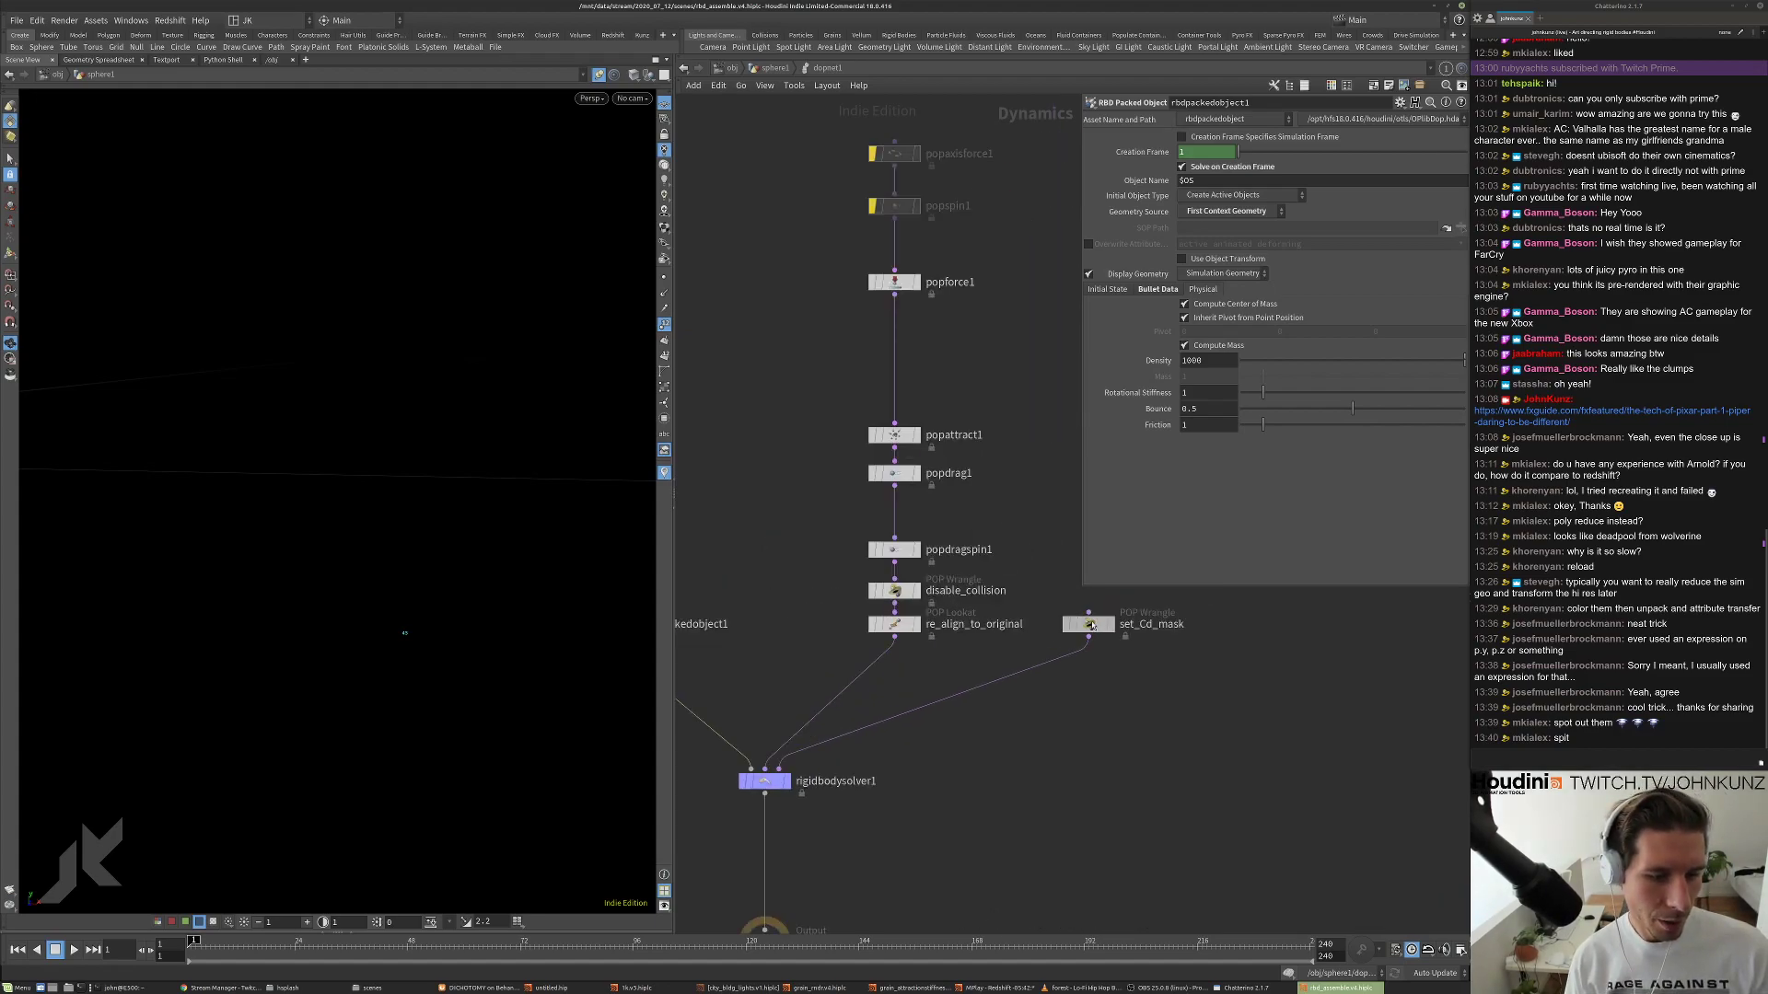
pyautogui.click(1091, 621)
pyautogui.click(1172, 170)
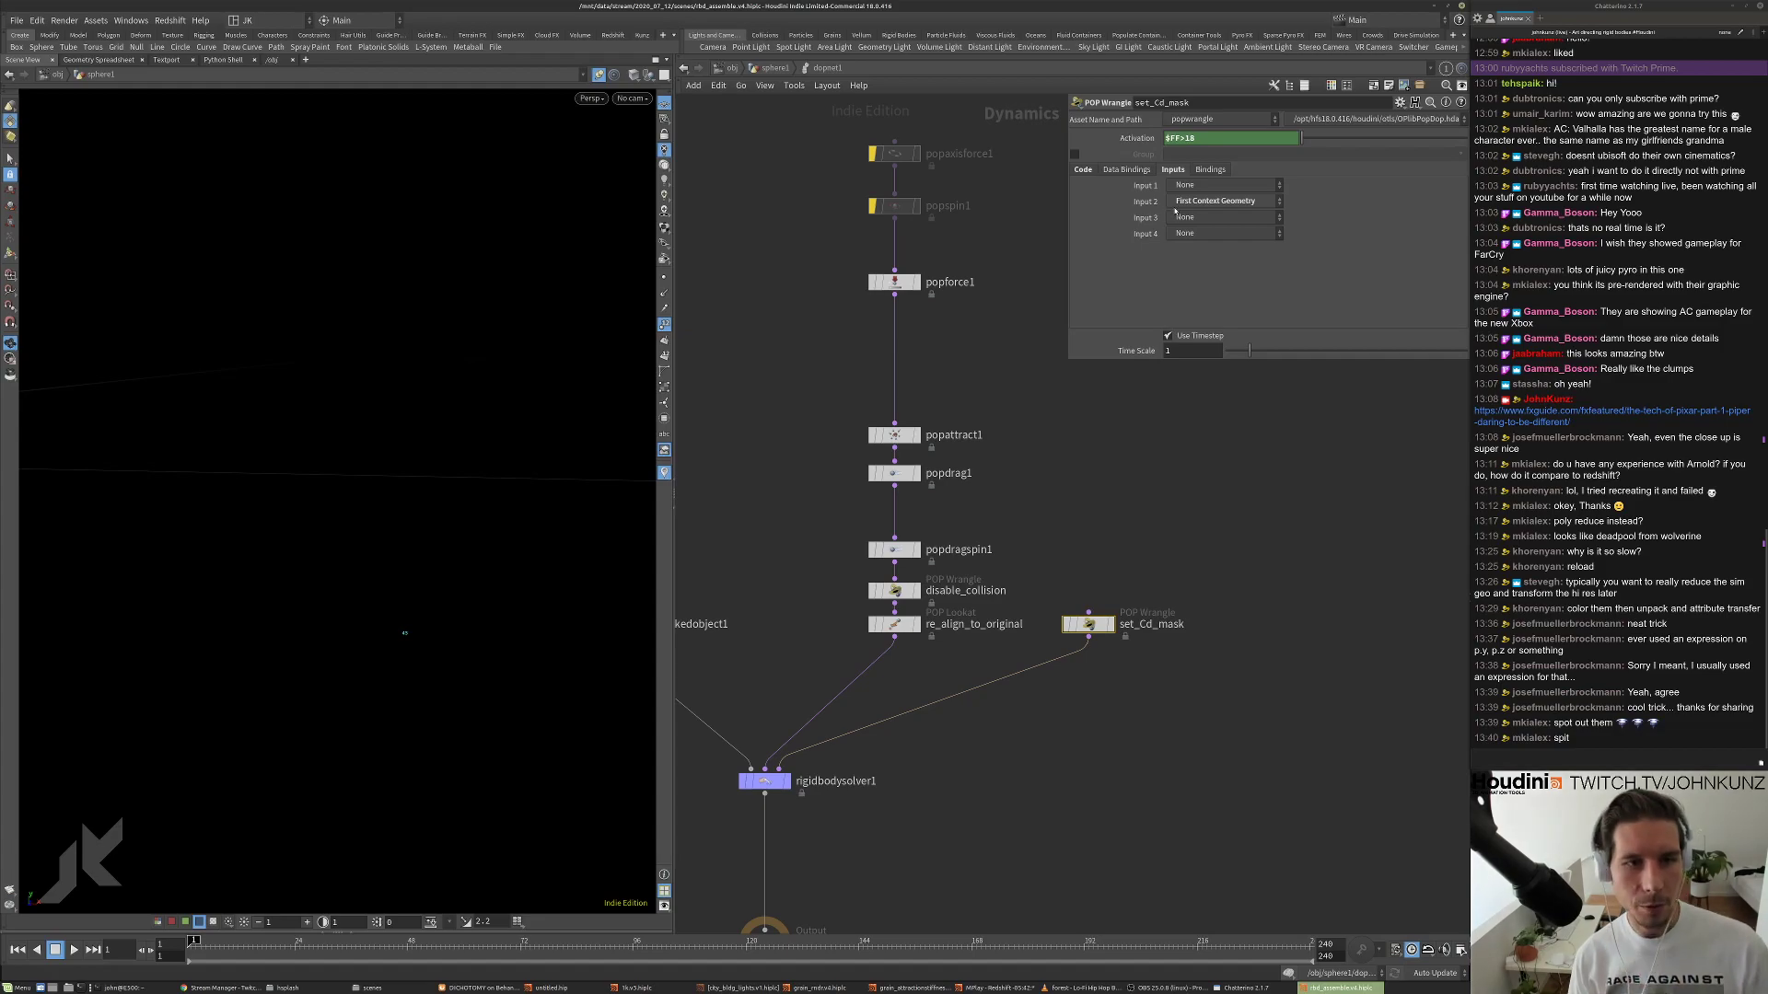
pyautogui.click(1083, 170)
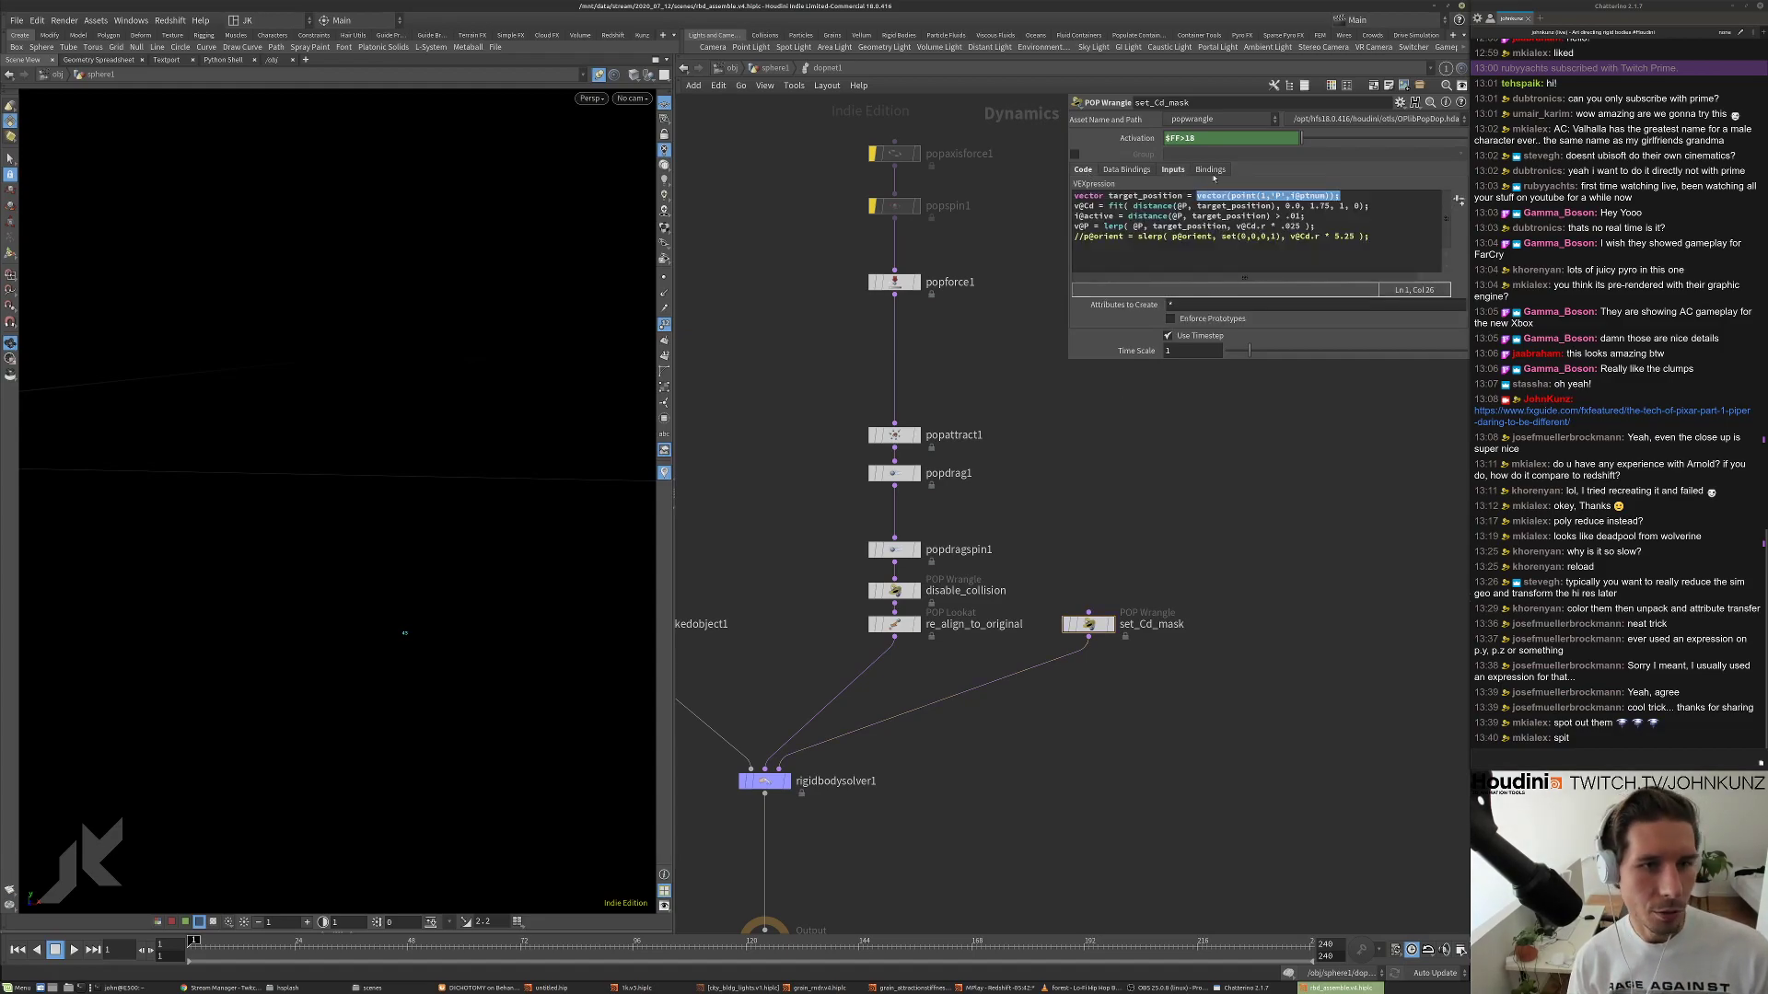
pyautogui.scroll(3, 1094, 629)
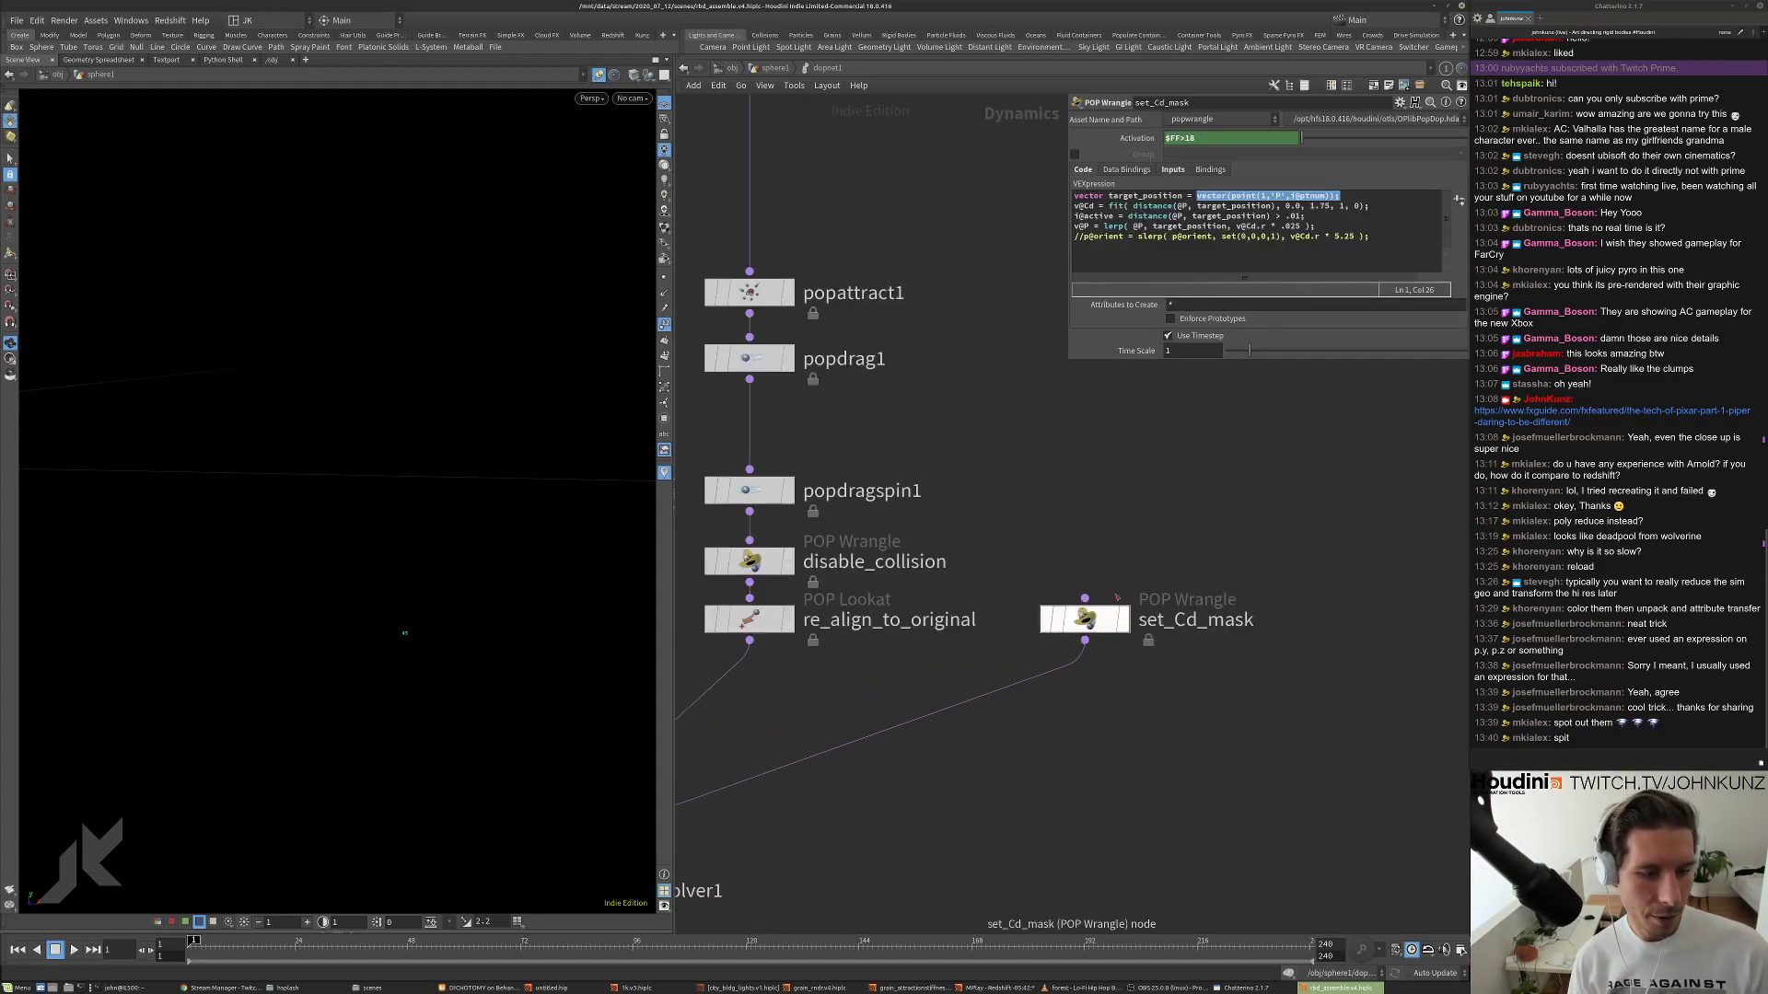
# Back in the geometry network, view the output of voronoisplit1 and return the display to attribvop1.
pyautogui.press('u')
pyautogui.moveTo(990, 184); pyautogui.dragTo(1012, 346, button='middle')
pyautogui.click(875, 191)
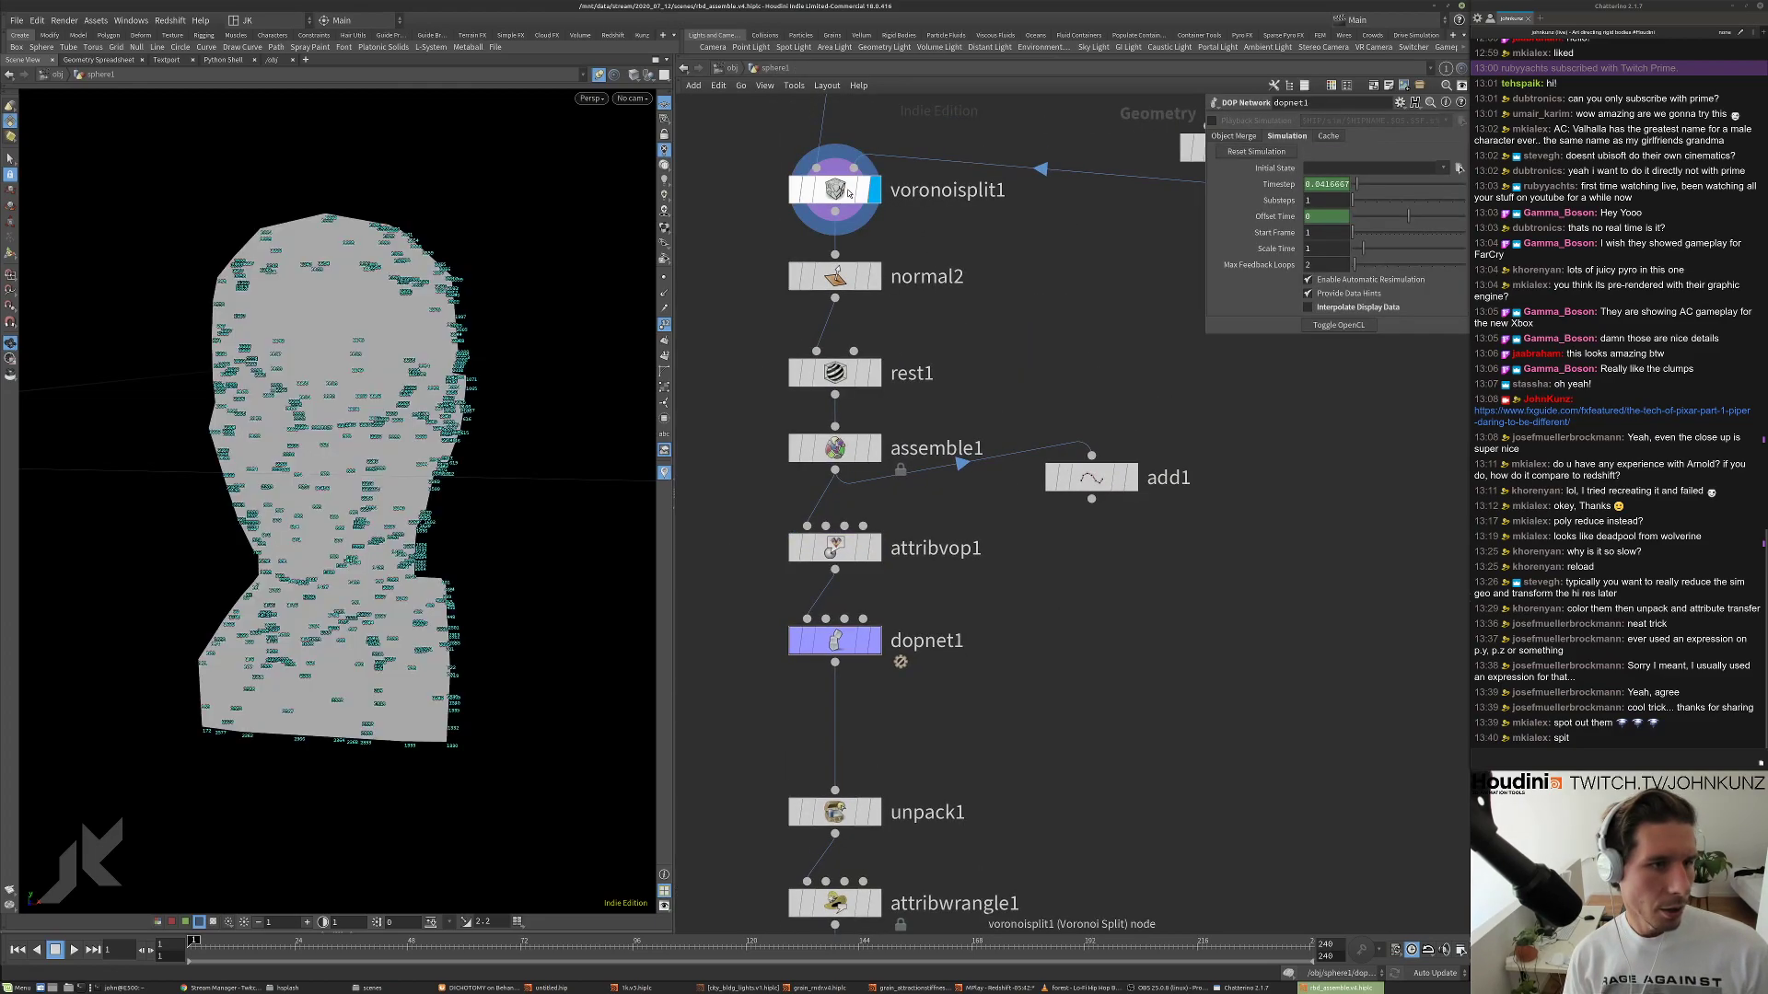
pyautogui.click(856, 190)
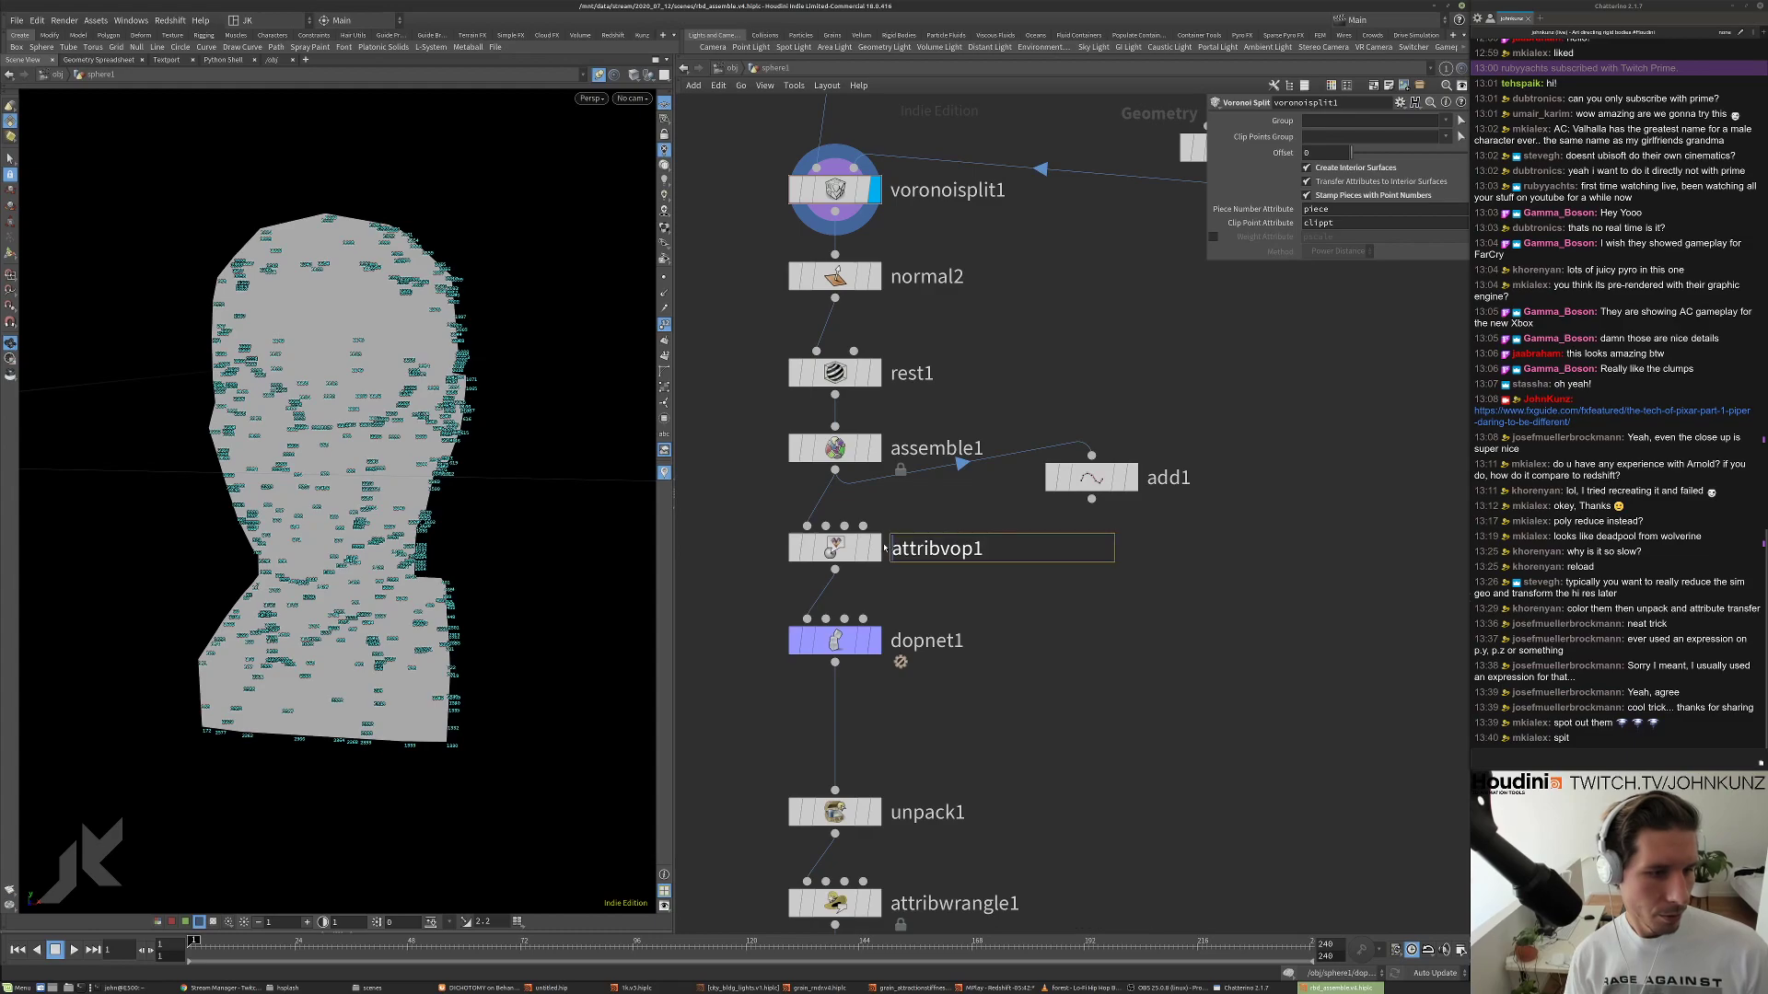
pyautogui.click(873, 548)
pyautogui.click(834, 550)
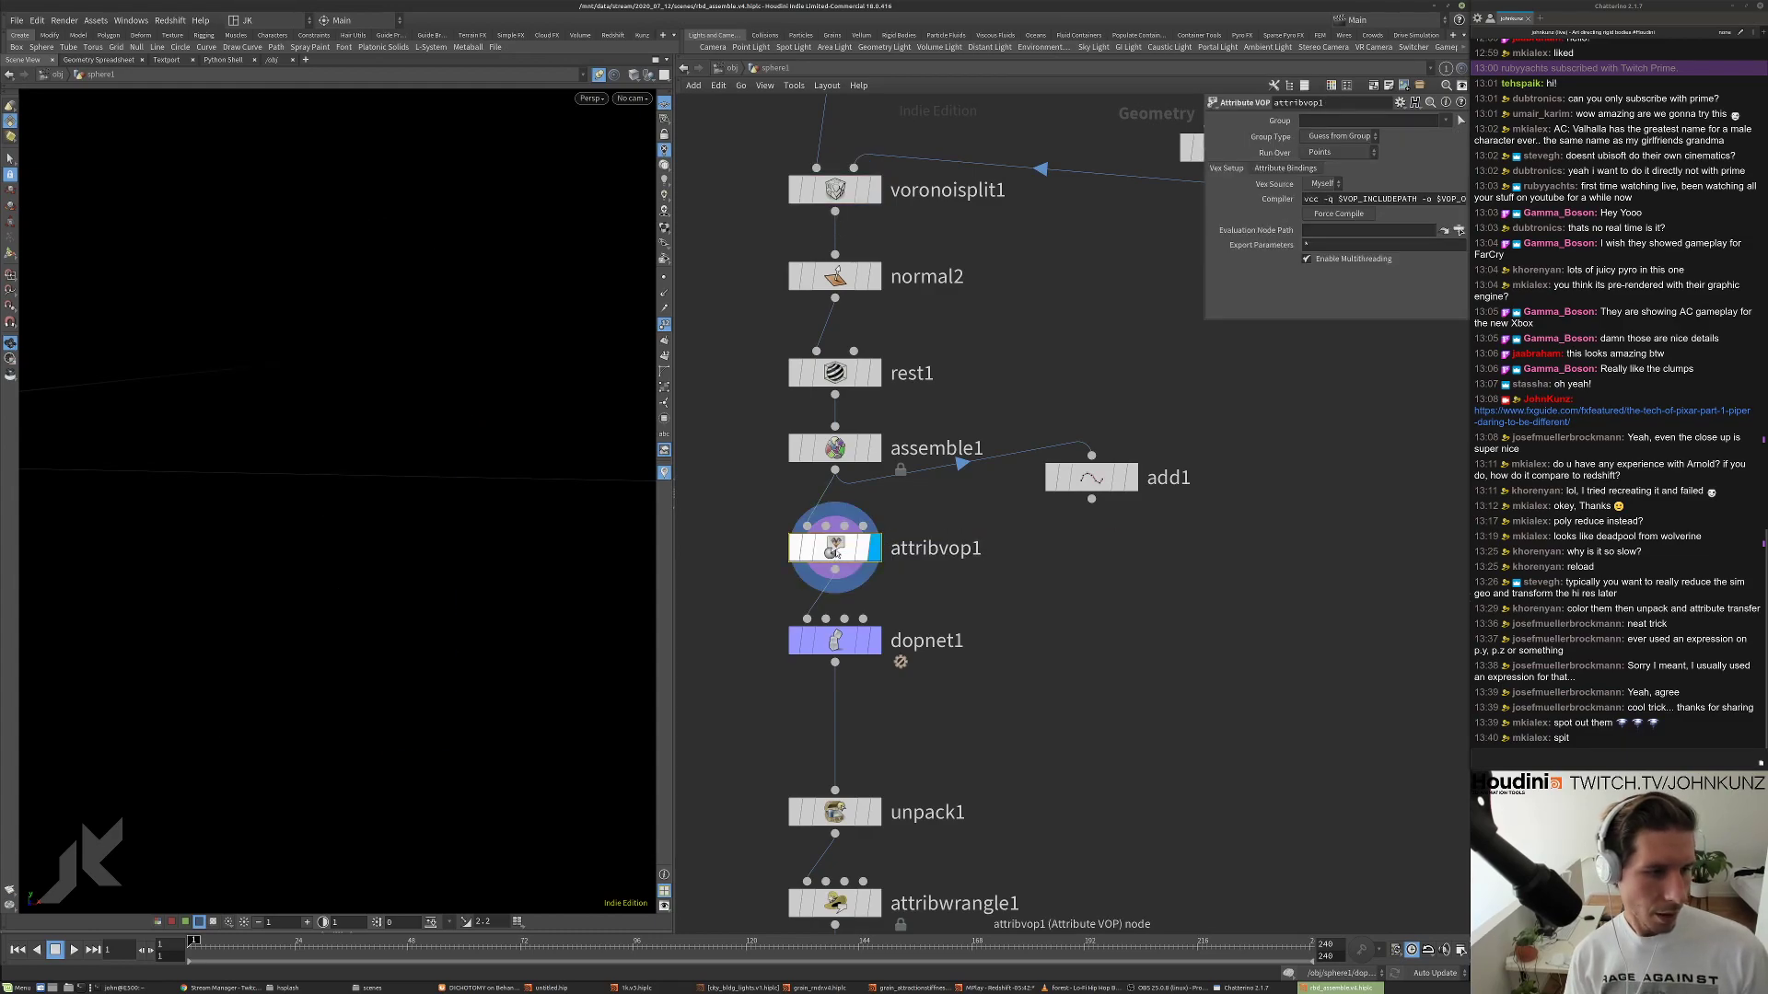
# Inside attribvop1, promote compare1's Compare to Float as a parameter and return to the parent network.
pyautogui.doubleClick(834, 549)
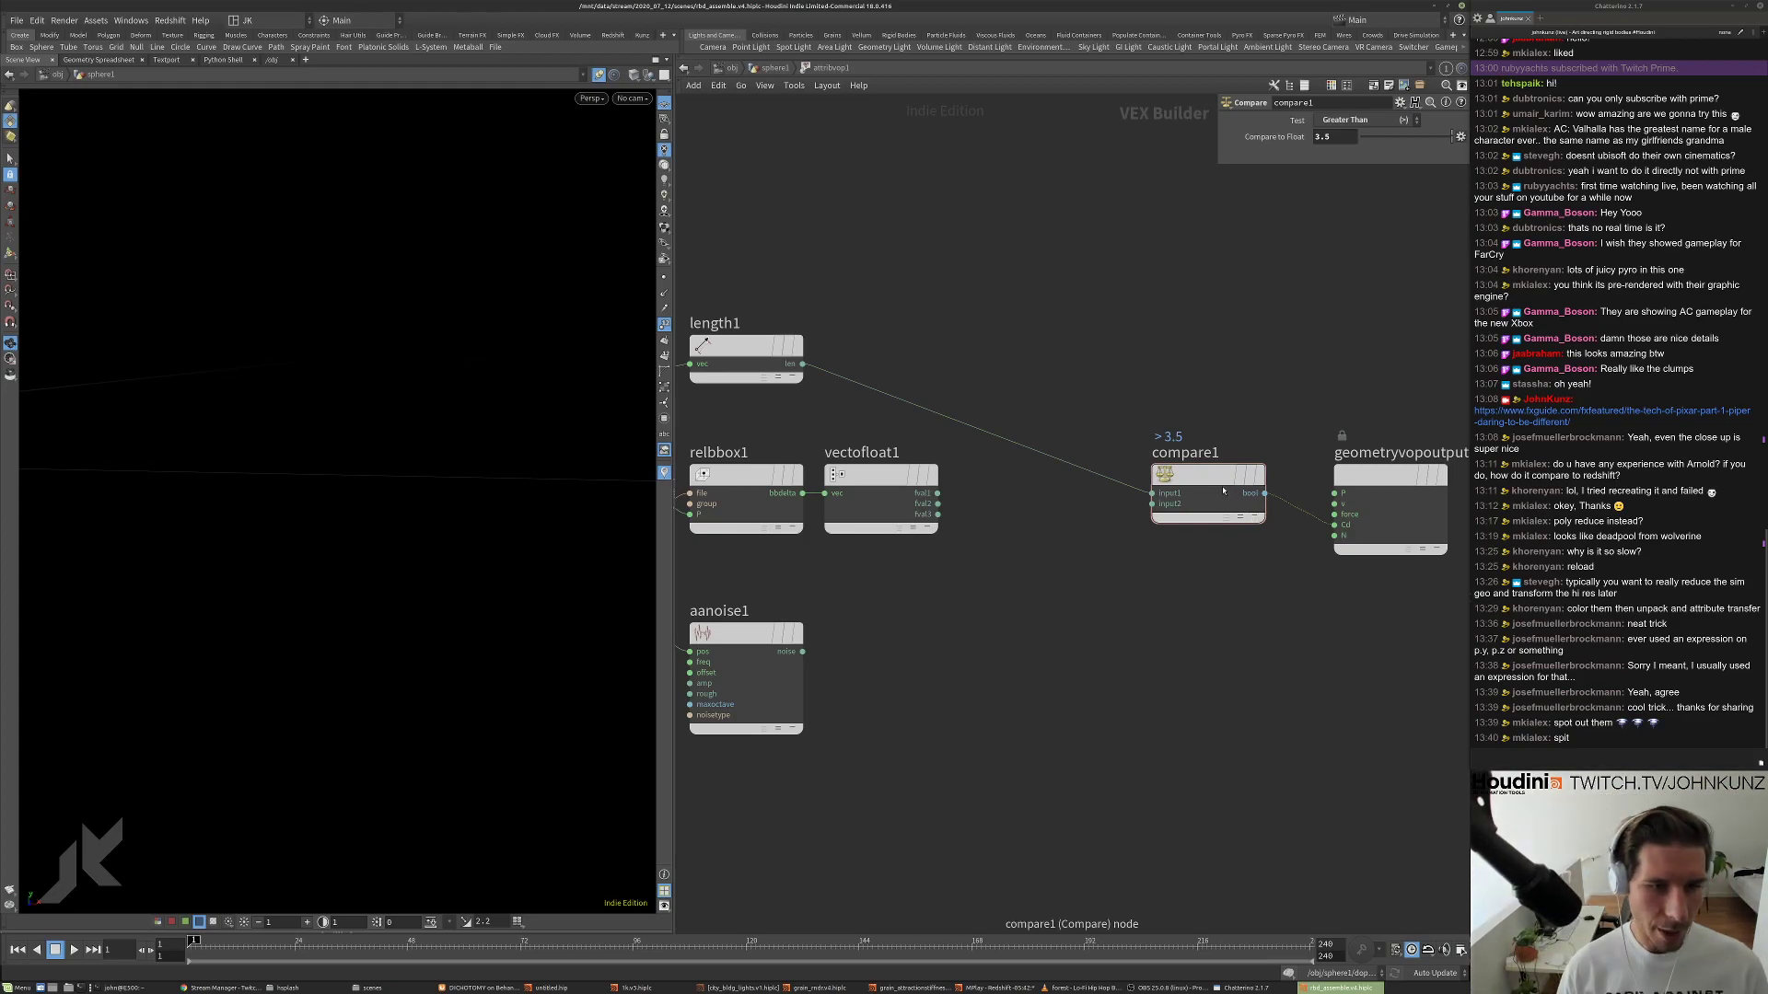
pyautogui.click(1459, 136)
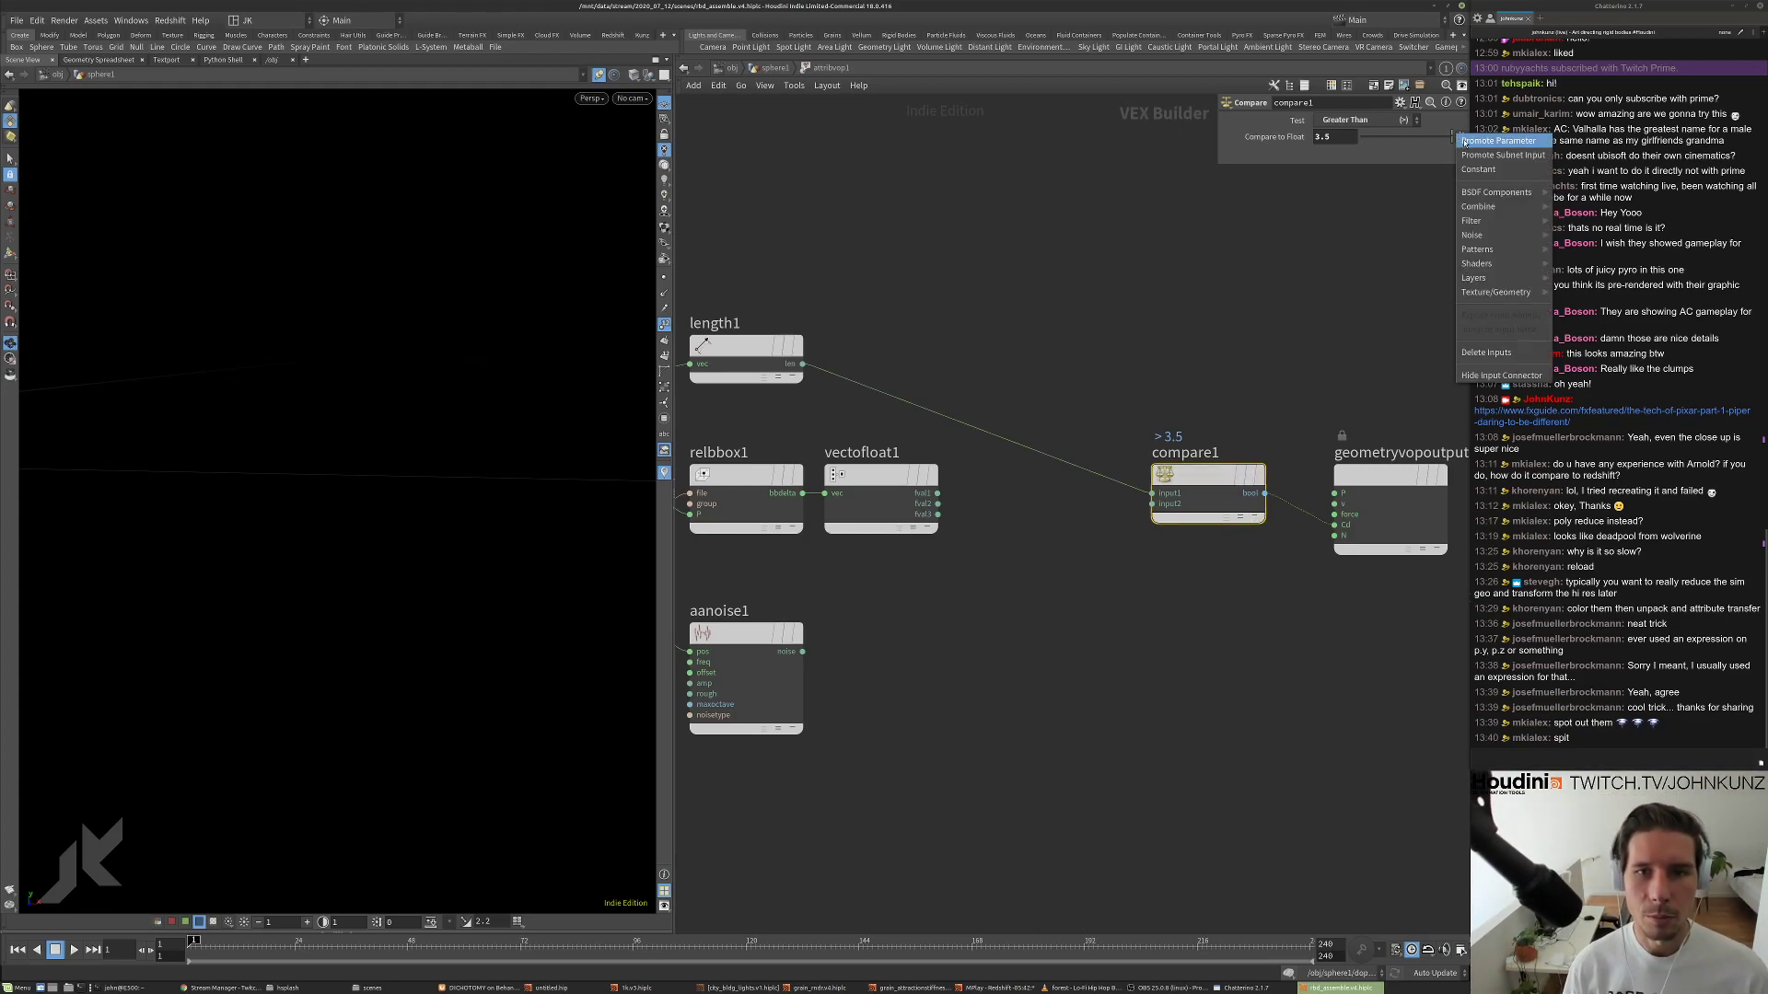
pyautogui.click(1466, 142)
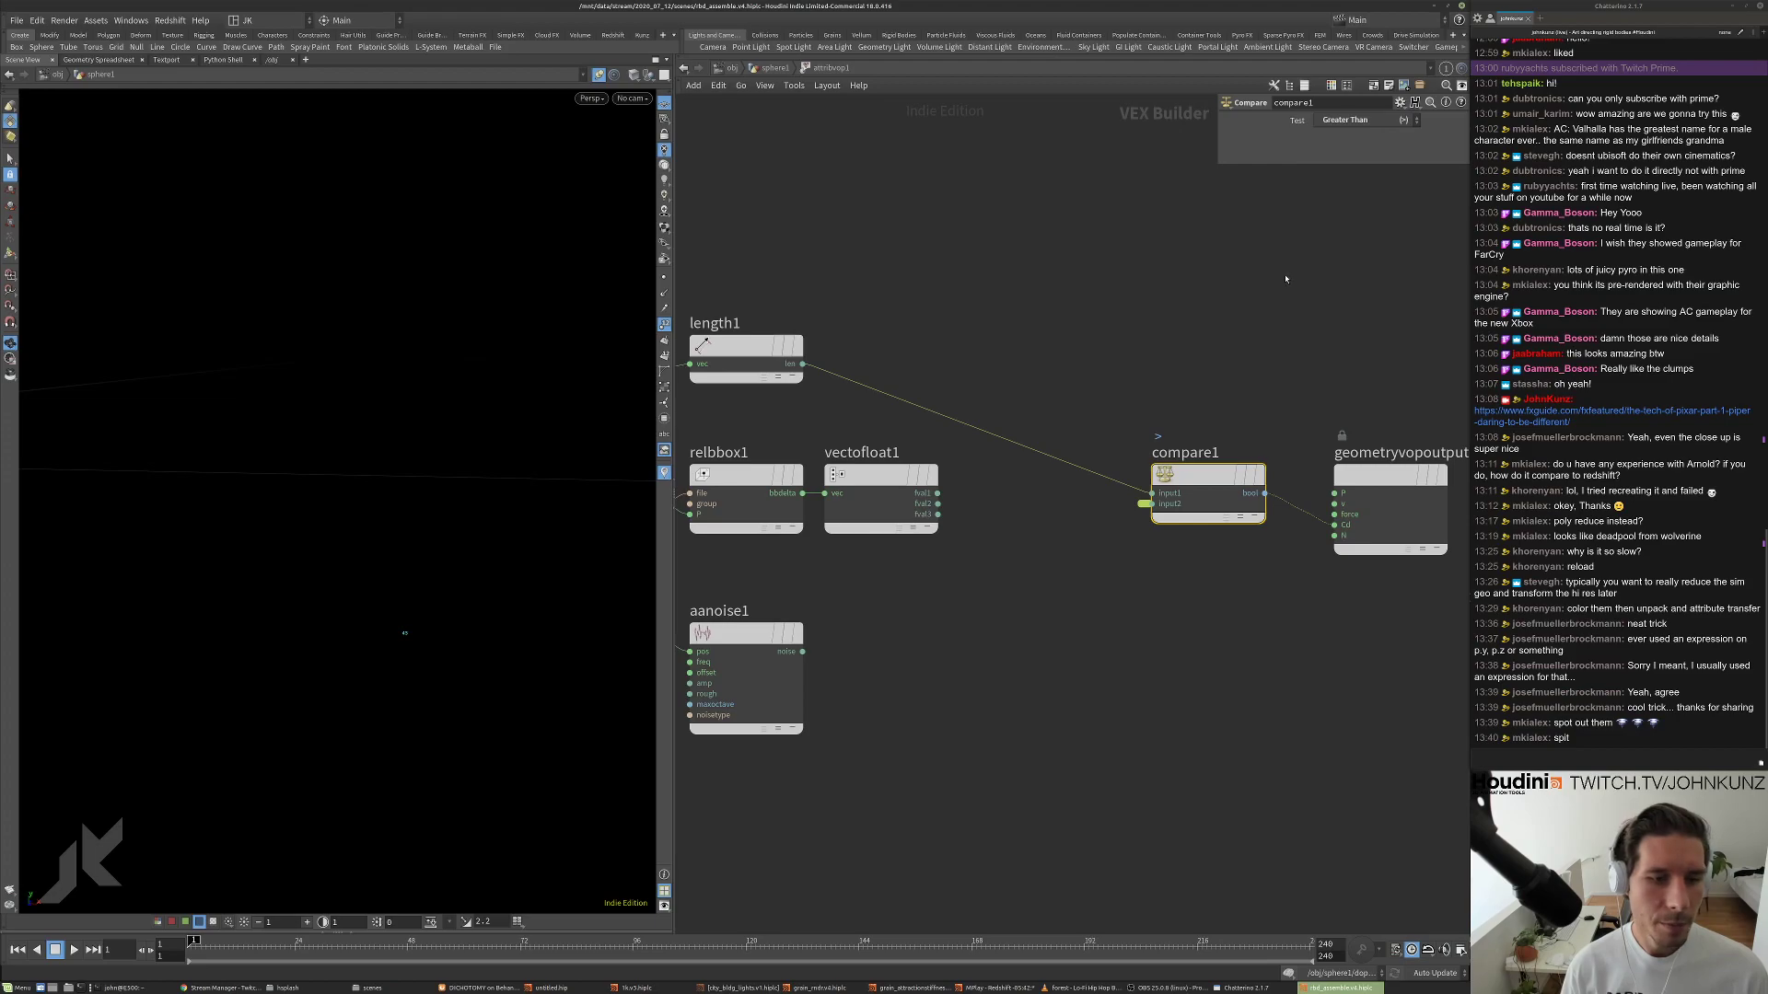
pyautogui.press('h')
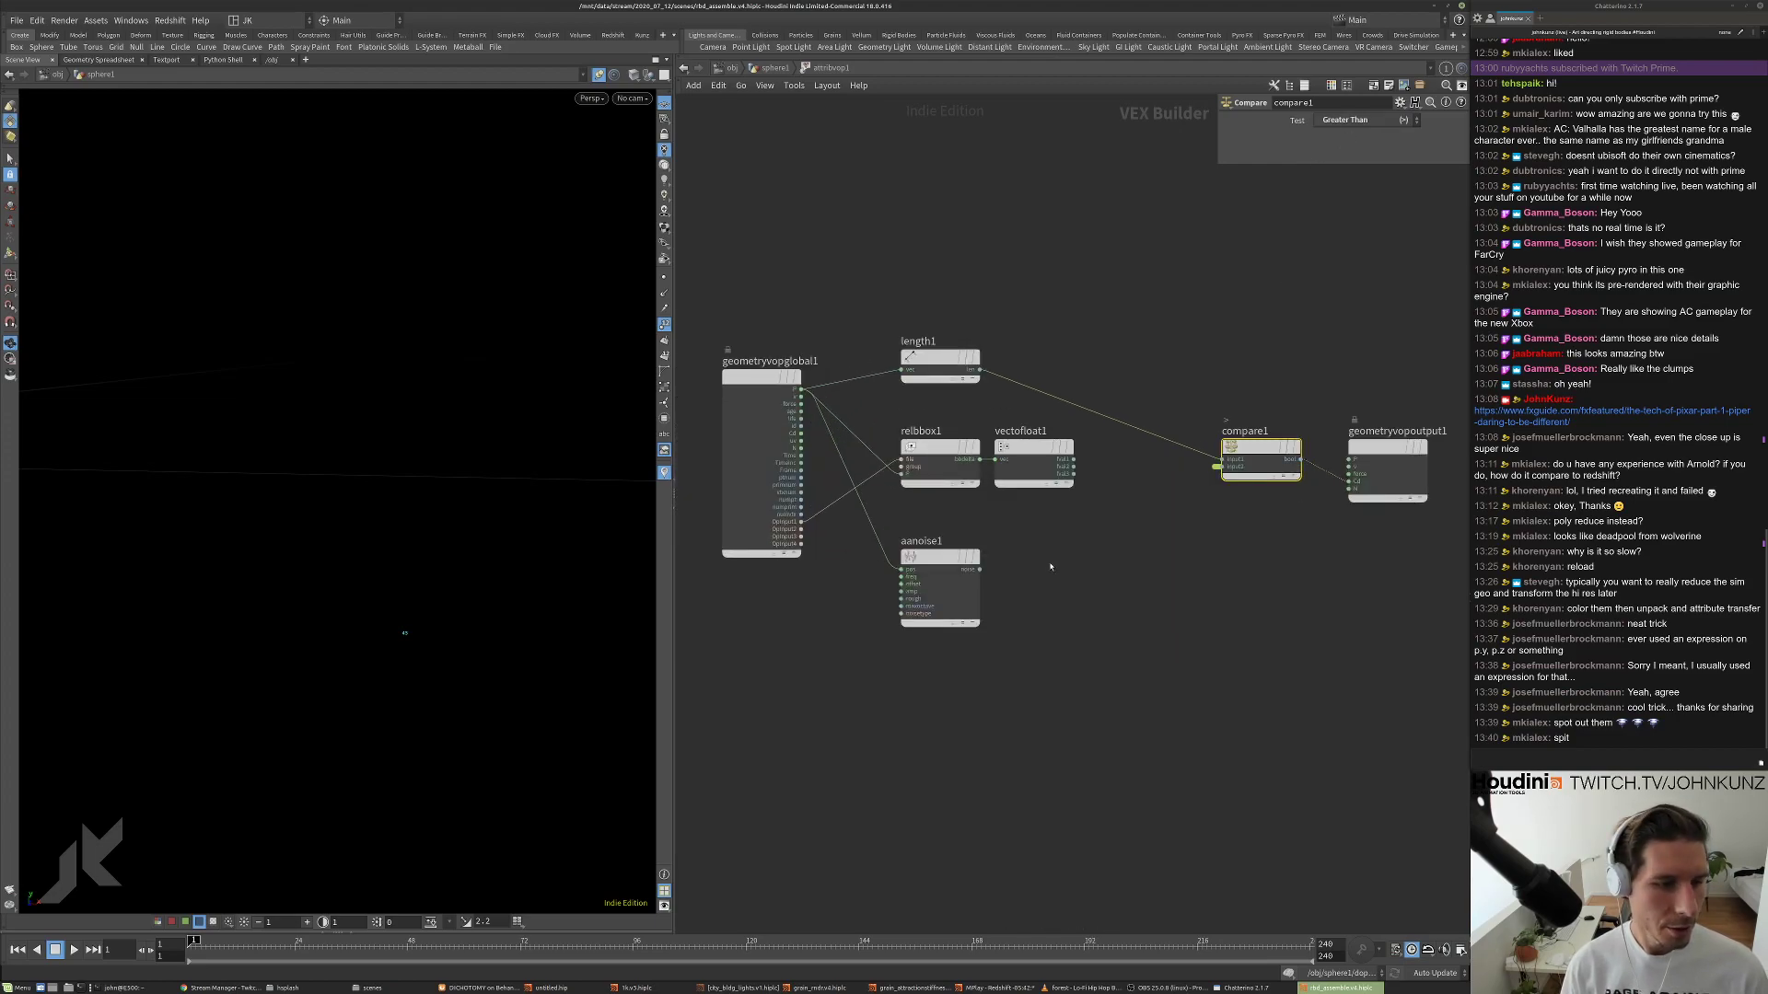
pyautogui.moveTo(1044, 698); pyautogui.dragTo(932, 568)
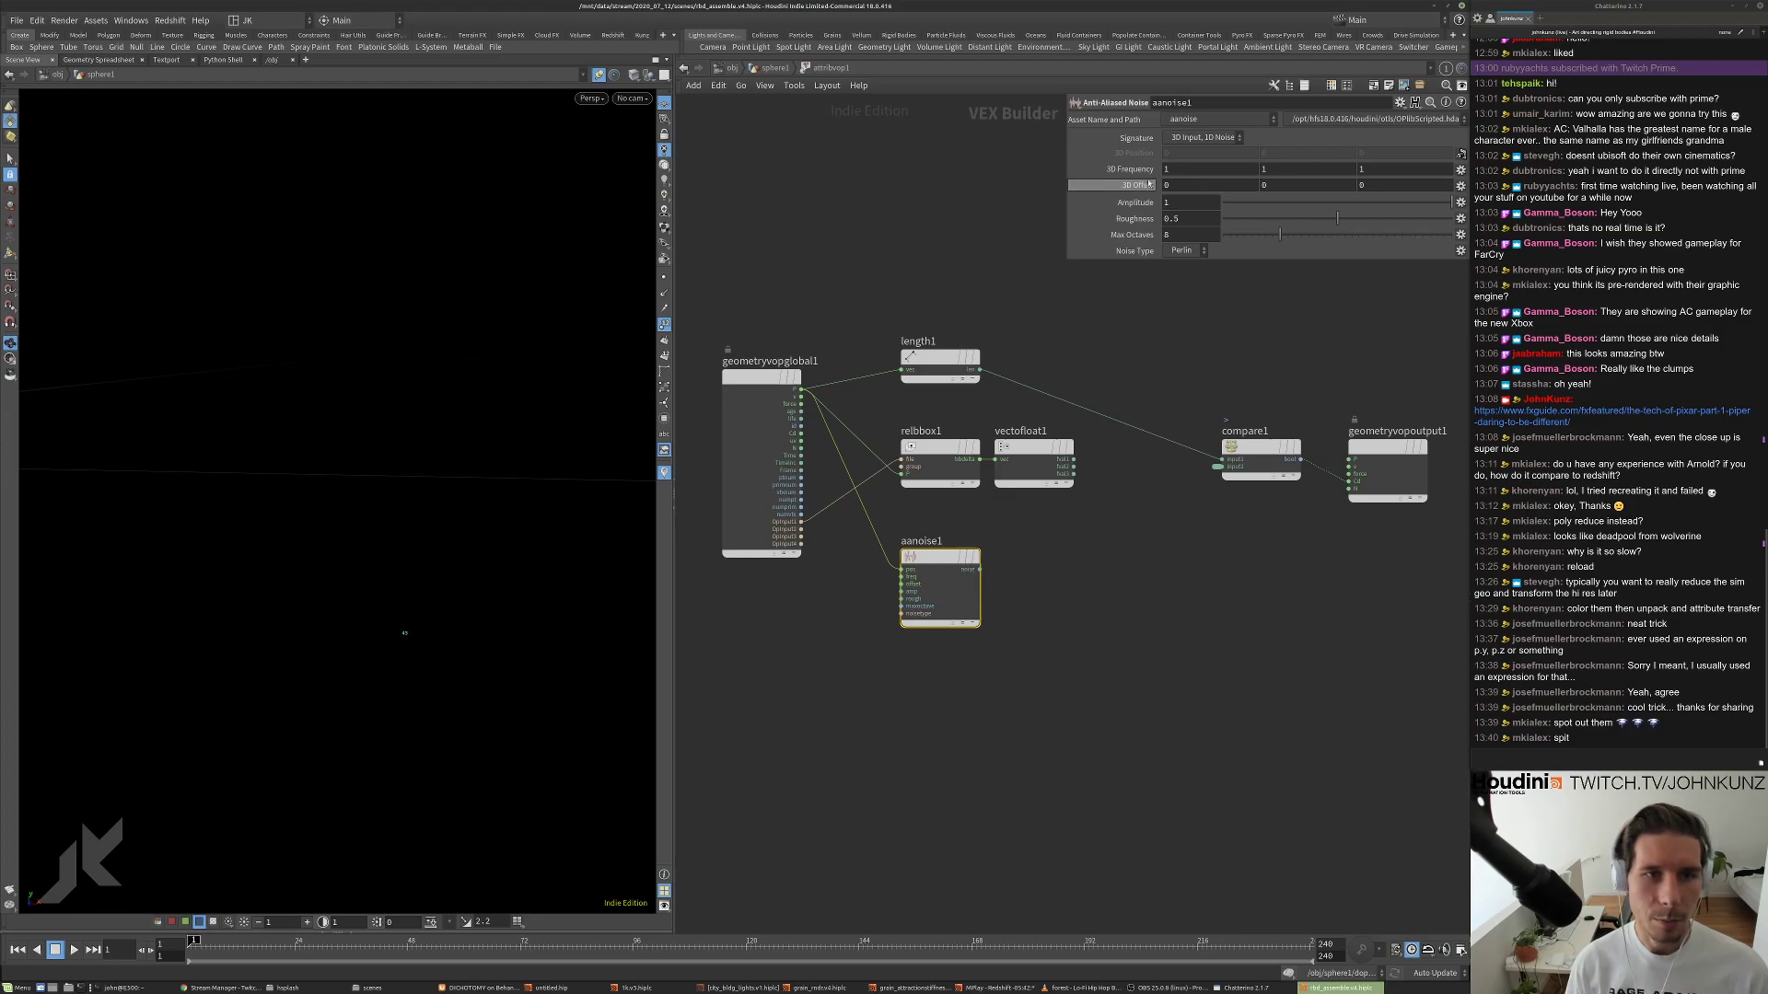
pyautogui.moveTo(1357, 418); pyautogui.dragTo(719, 723)
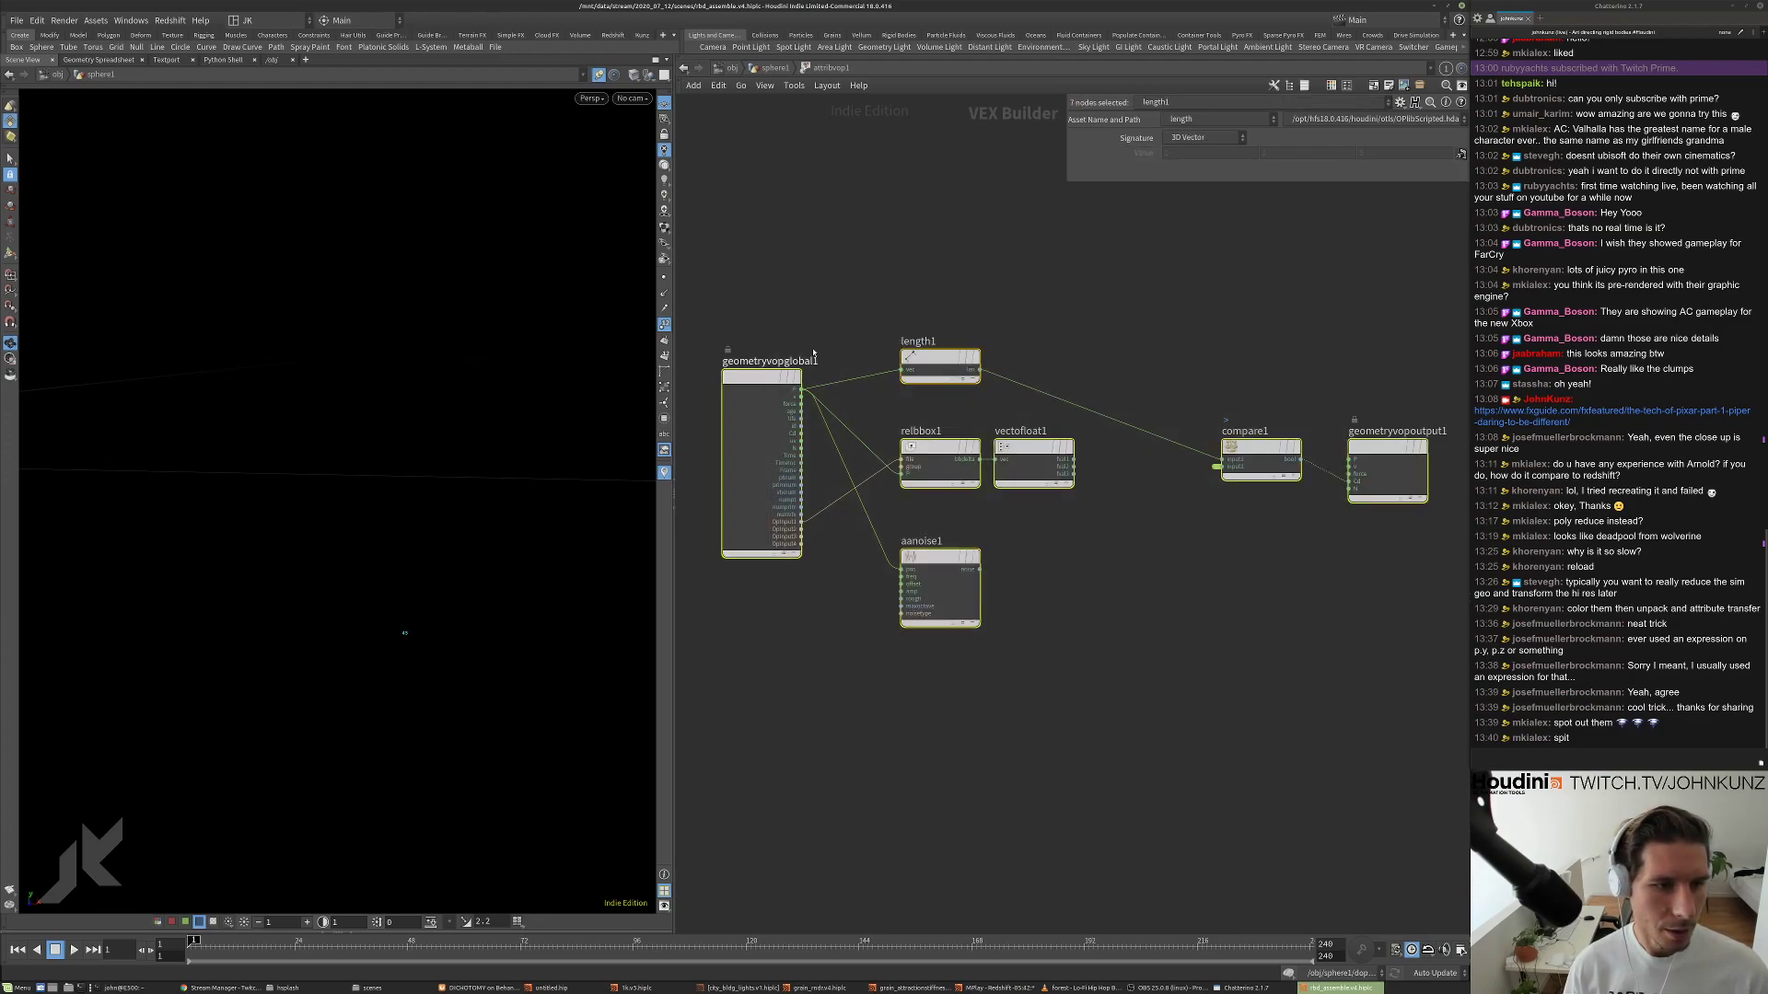
pyautogui.click(777, 68)
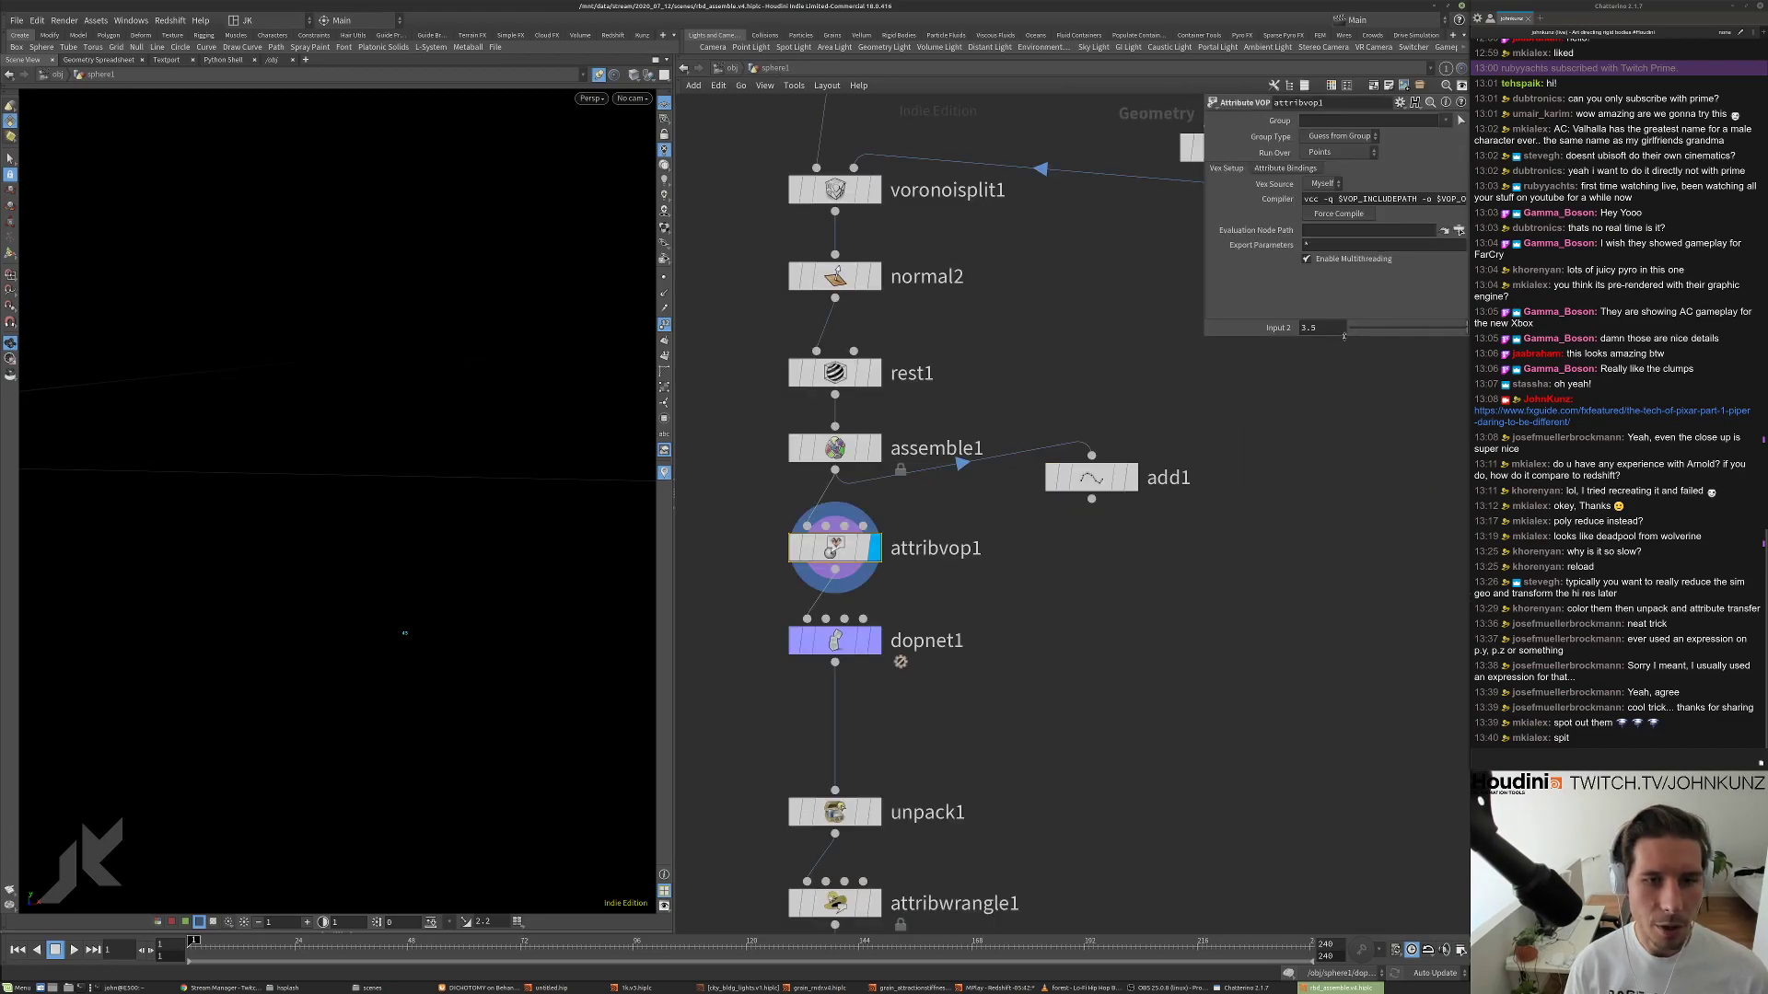
# Keyframe attribvop1's Input 2 at 0 on frame 1 and move the timeline to around frame 48.
pyautogui.moveTo(1279, 546); pyautogui.dragTo(1287, 499, button='middle')
pyautogui.moveTo(1372, 327); pyautogui.dragTo(1279, 328)
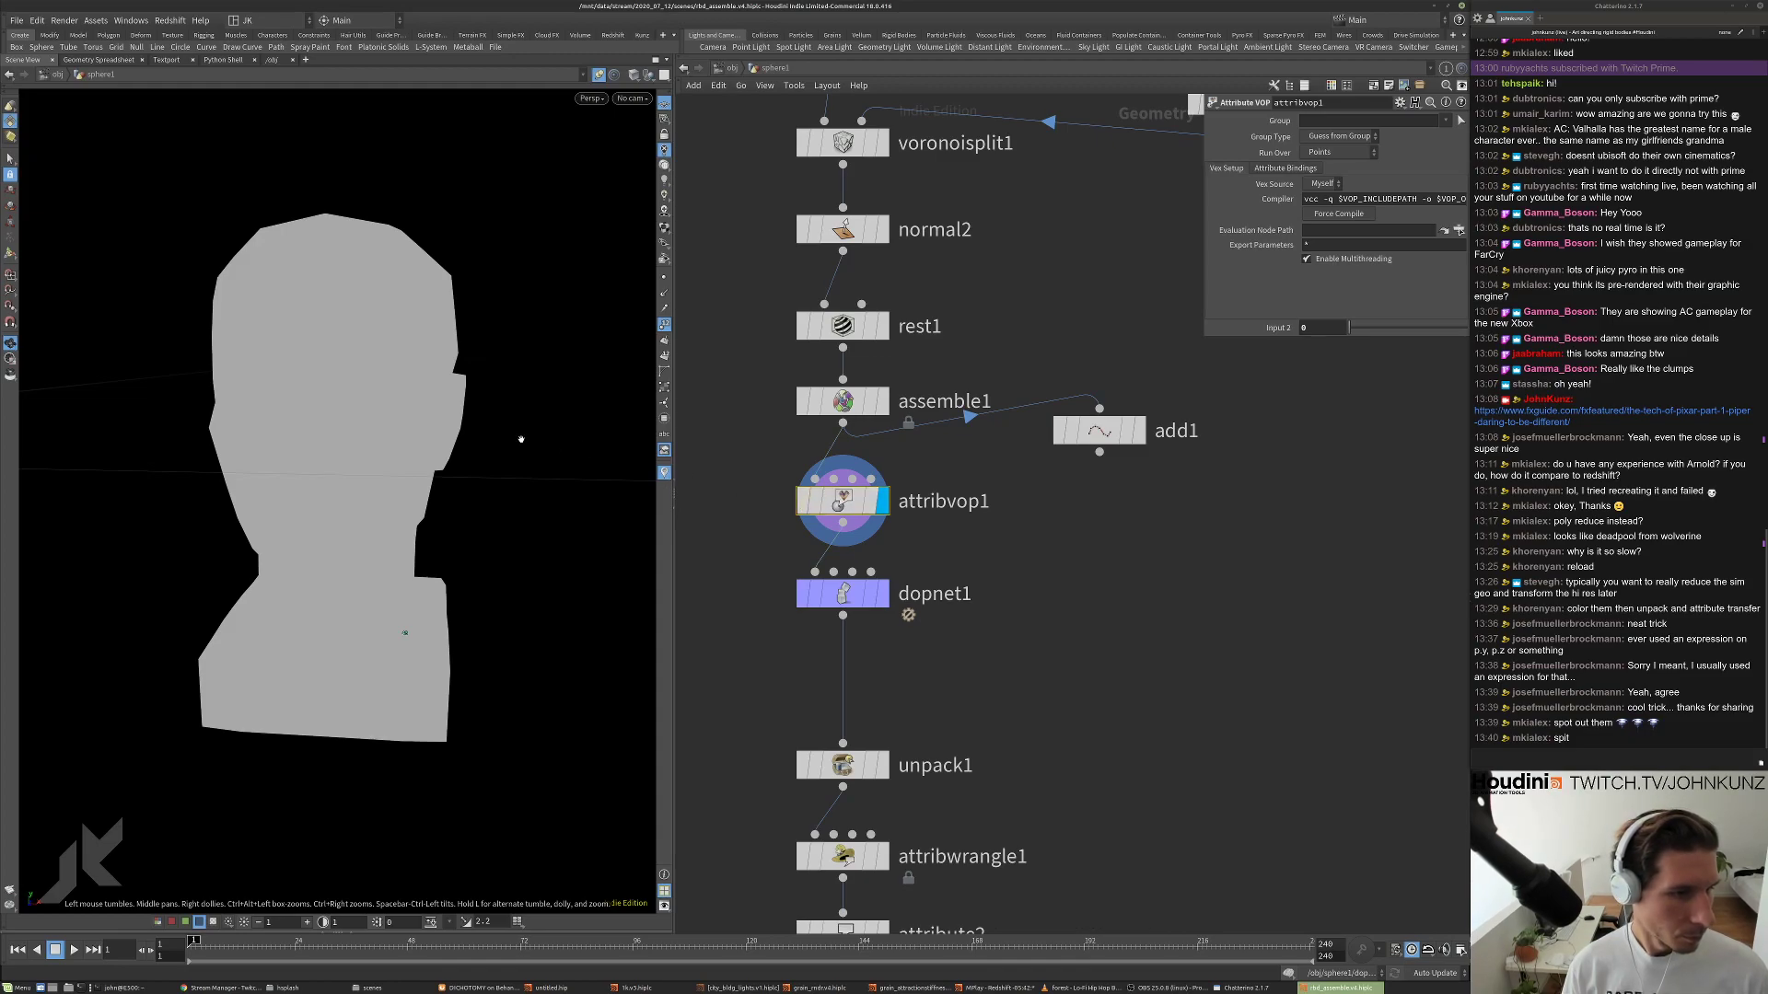
pyautogui.moveTo(459, 440); pyautogui.dragTo(468, 329)
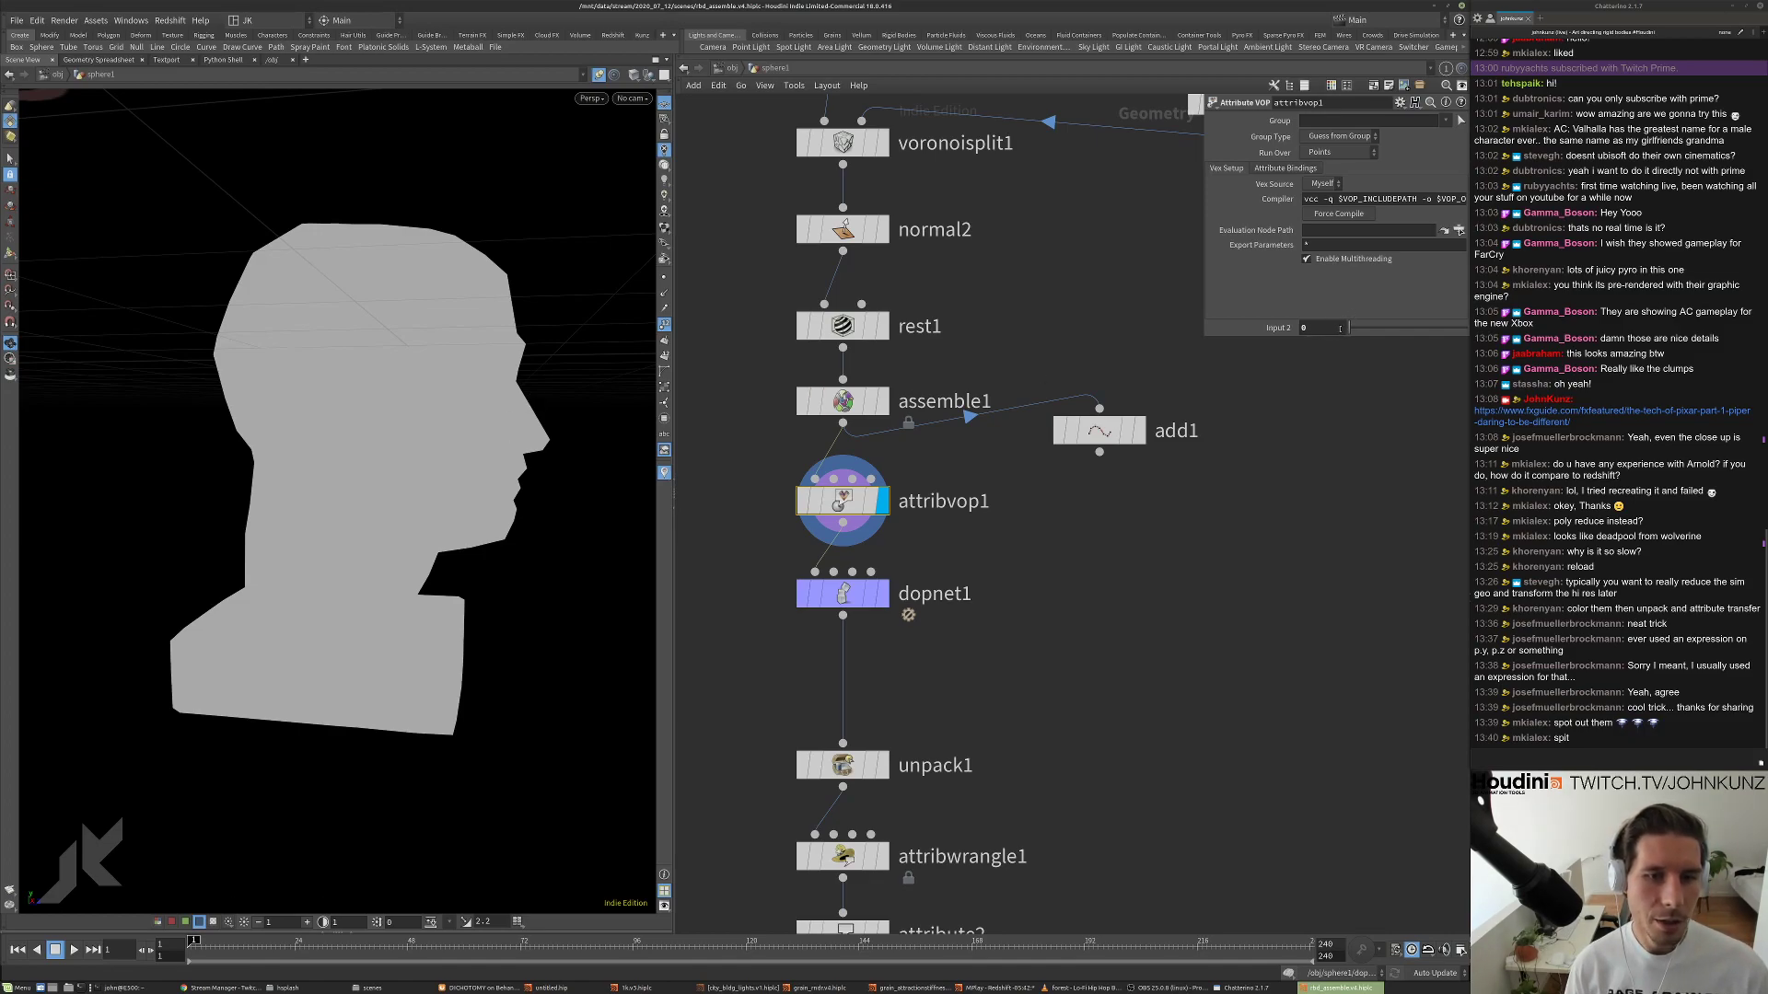
pyautogui.keyDown('alt'); pyautogui.click(1333, 326); pyautogui.keyUp('alt')
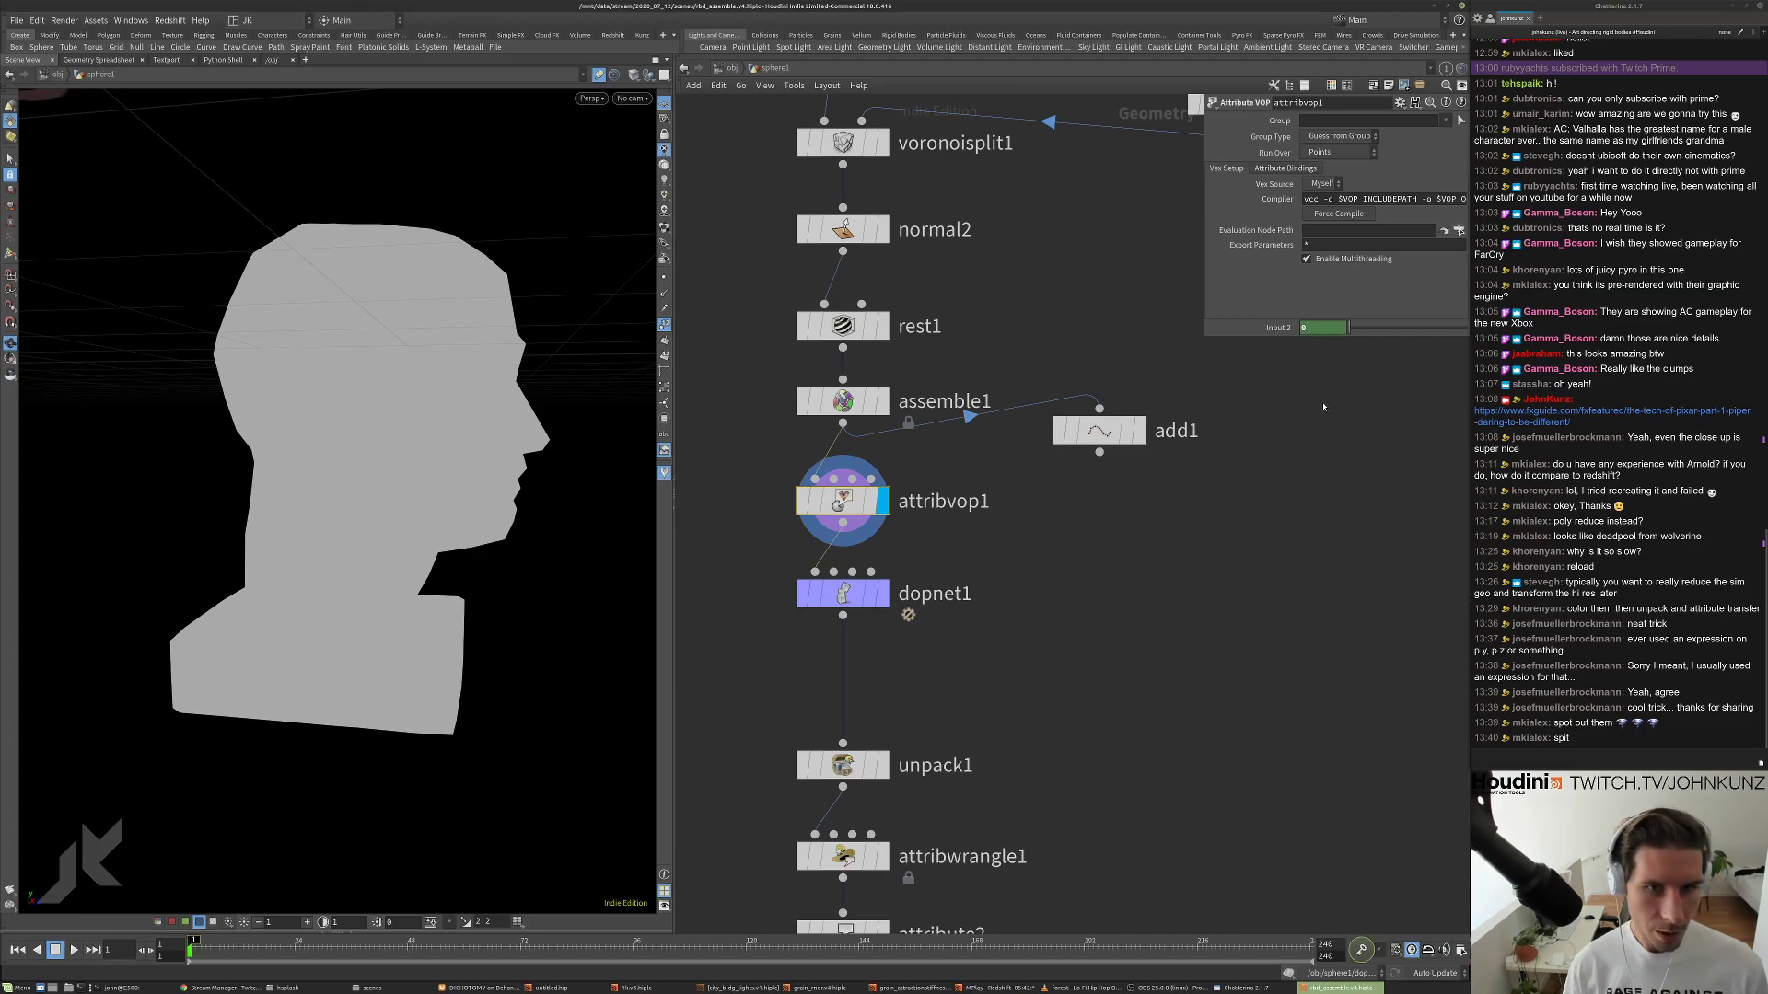
pyautogui.click(406, 950)
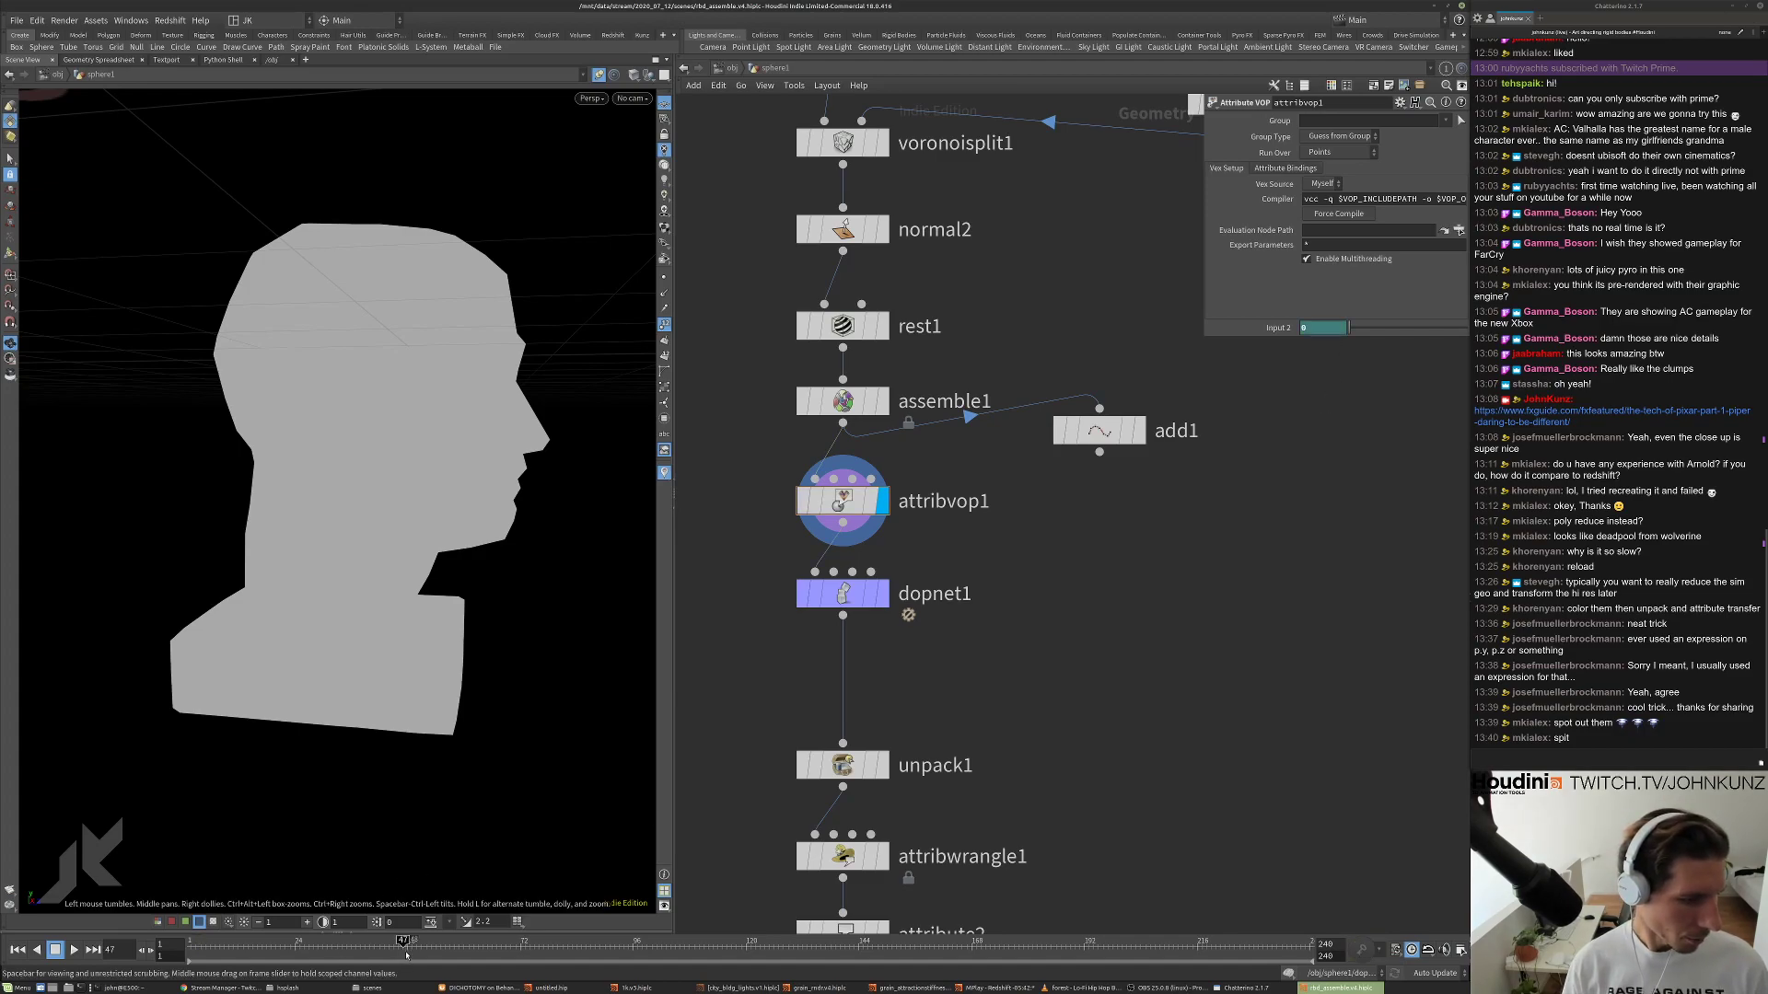
# Try raising attribvop1's Input 2 value interactively, and undo the last changes.
pyautogui.moveTo(1349, 327); pyautogui.dragTo(1466, 327)
pyautogui.moveTo(1312, 327); pyautogui.dragTo(1381, 285, button='middle')
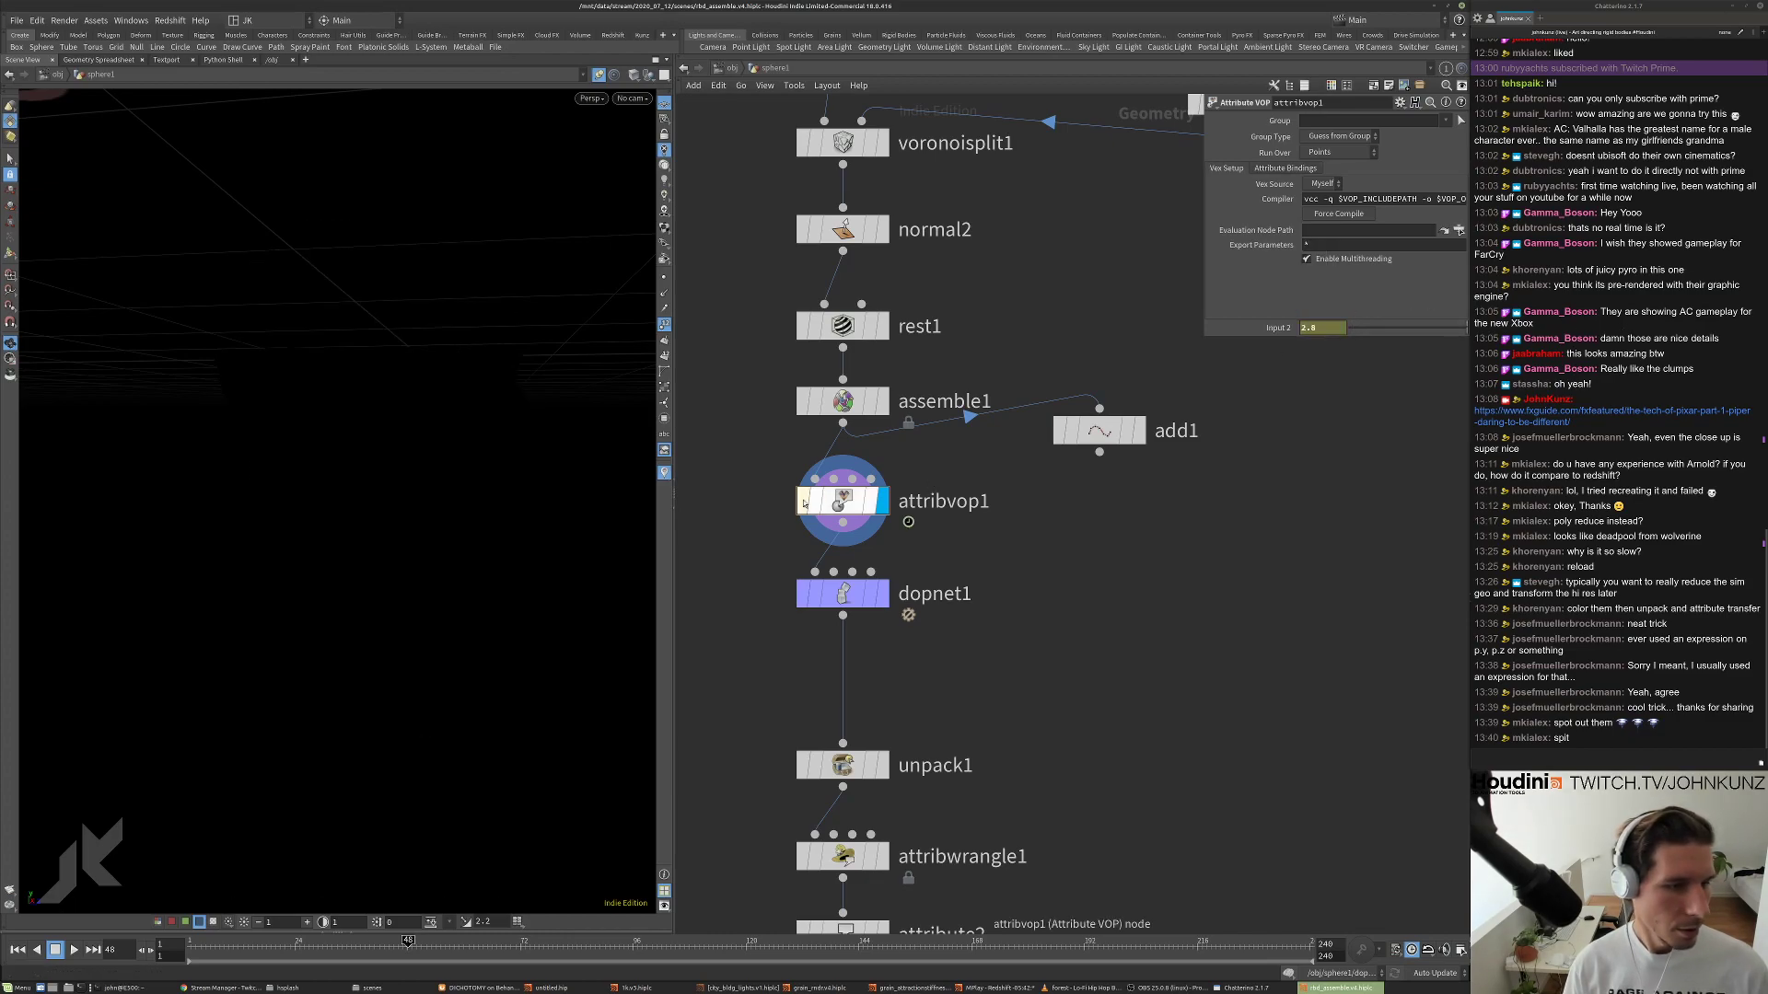
pyautogui.hotkey('ctrl', 'z')
pyautogui.hotkey('ctrl', 'z')
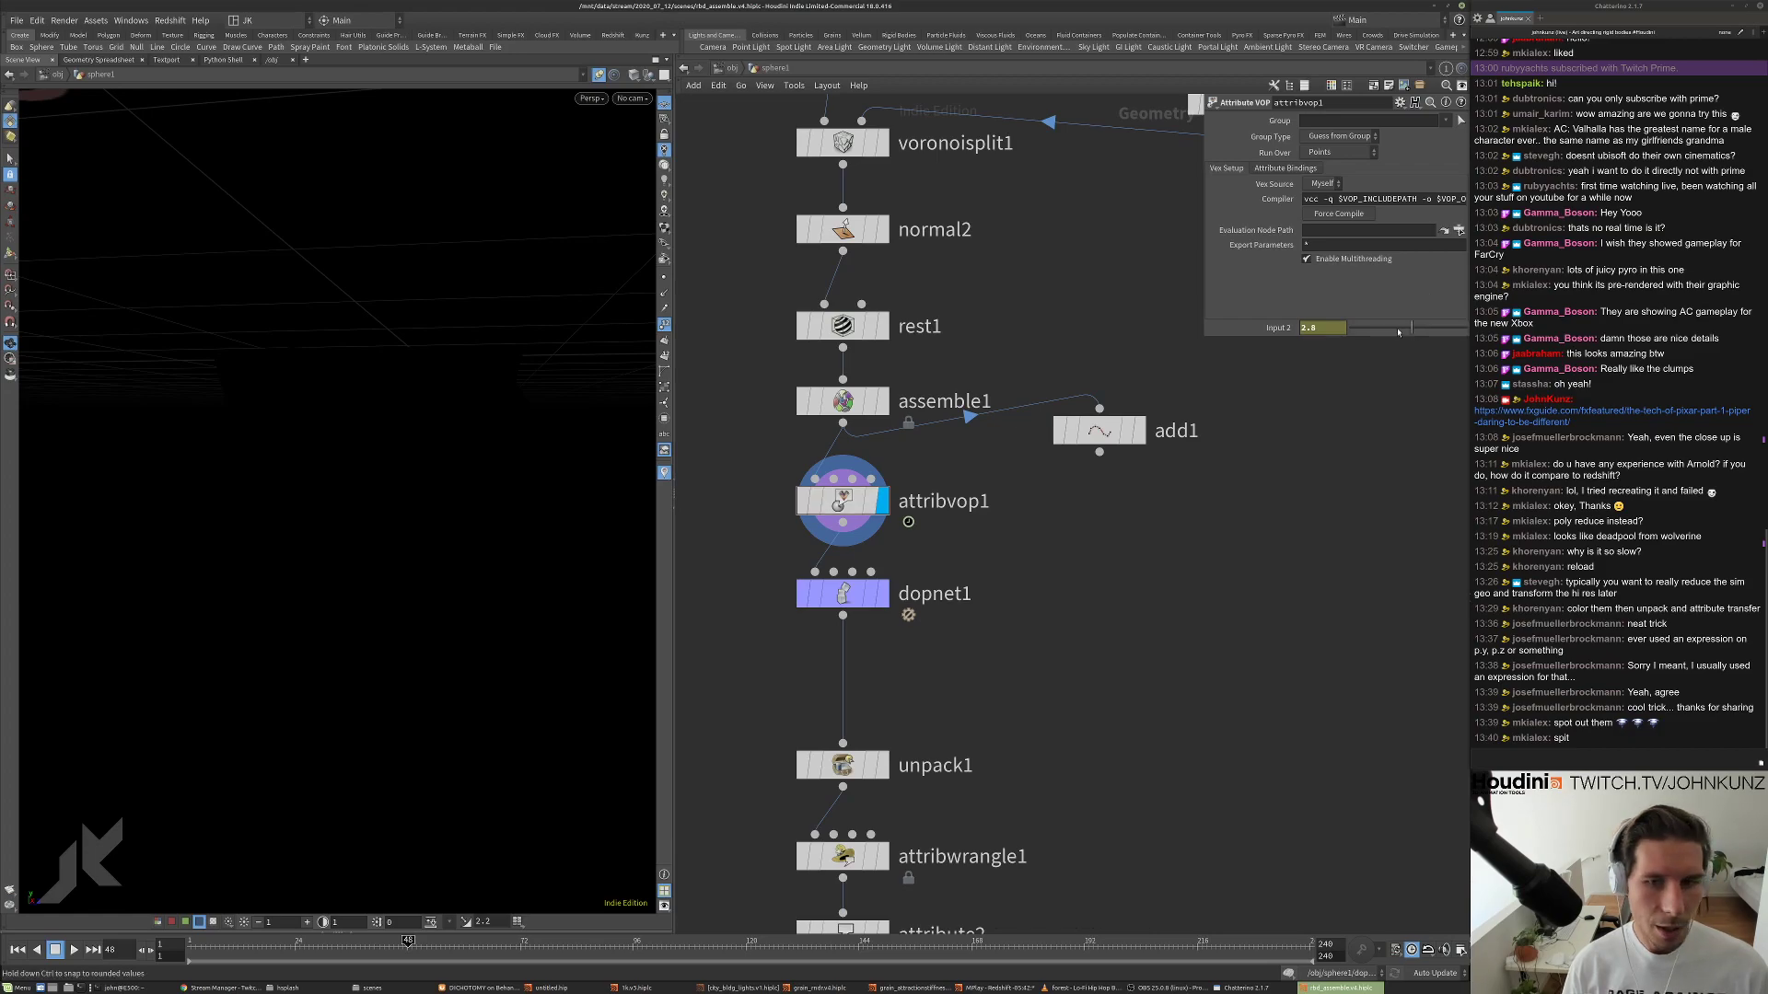
# Move add1 closer to the chain and connect its output into attribvop1.
pyautogui.moveTo(1104, 431); pyautogui.dragTo(1009, 442)
pyautogui.click(1003, 464)
pyautogui.click(852, 478)
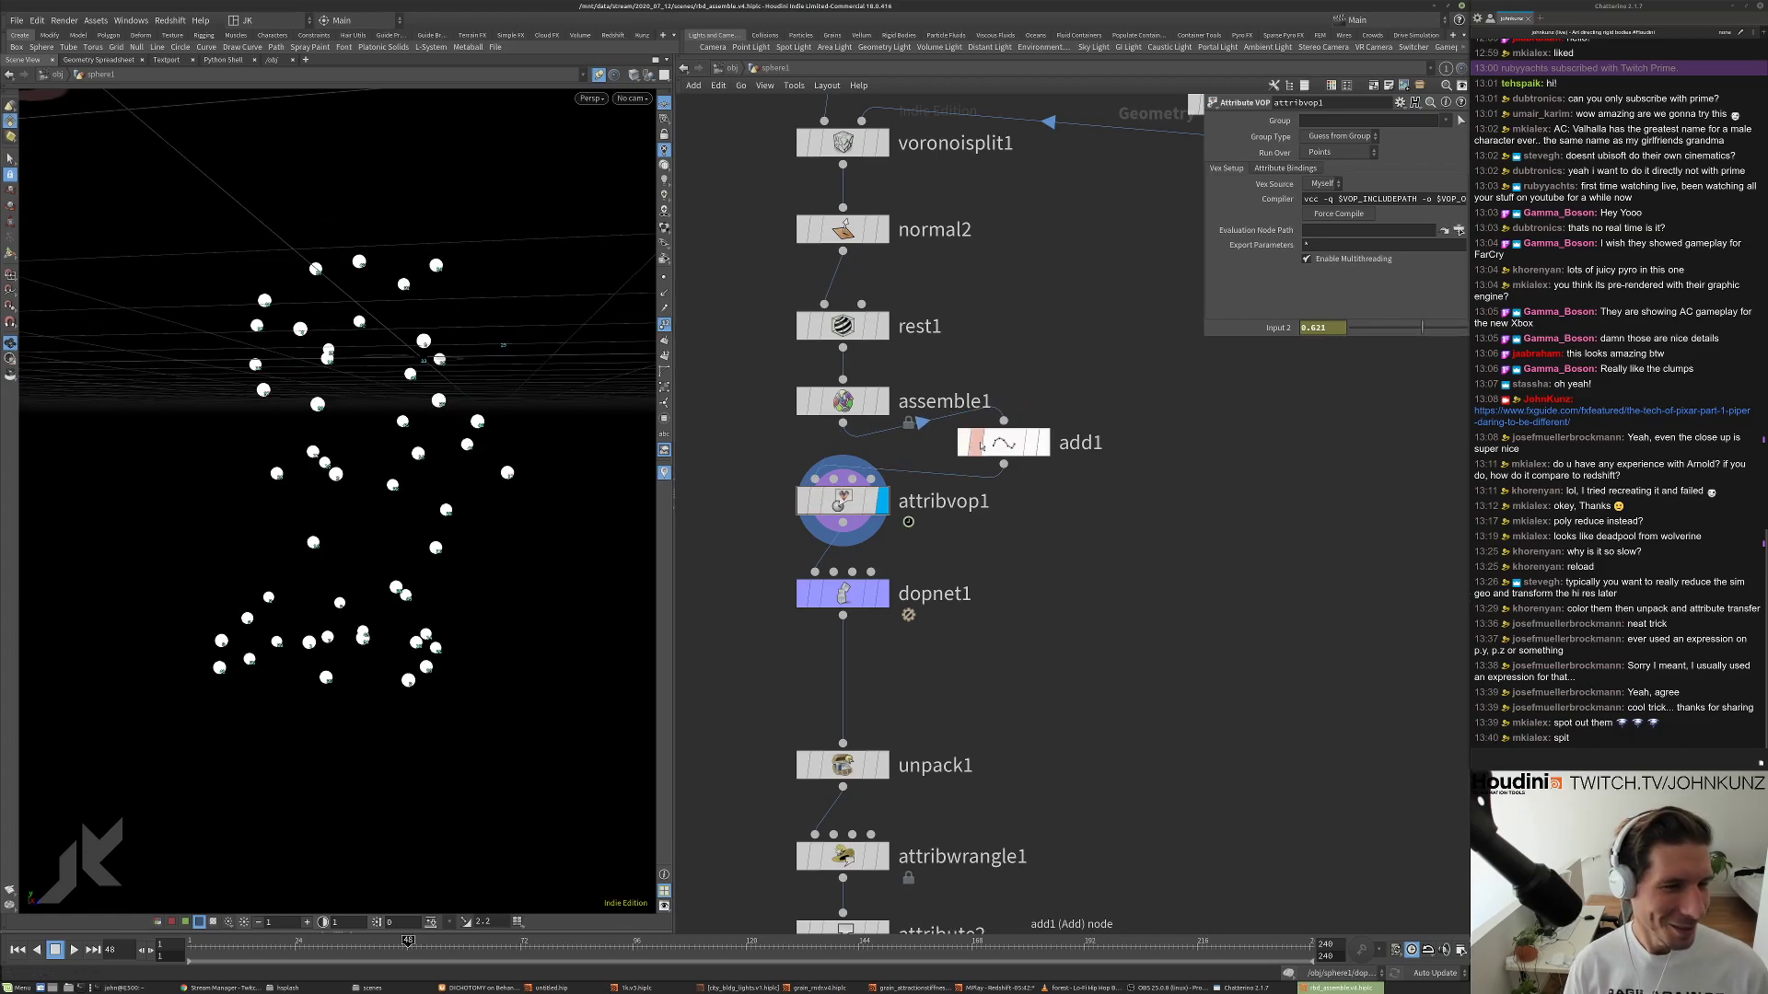
# At frame 48, try Input 2 values of 1 and 3.4 on attribvop1, and settle on 3.5.
pyautogui.doubleClick(1322, 326)
pyautogui.write('1')
pyautogui.press('Return')
pyautogui.moveTo(1332, 321); pyautogui.dragTo(1491, 320, button='middle')
pyautogui.doubleClick(1322, 327)
pyautogui.write('3.4')
pyautogui.press('Return')
pyautogui.write('3.5')
pyautogui.press('Return')
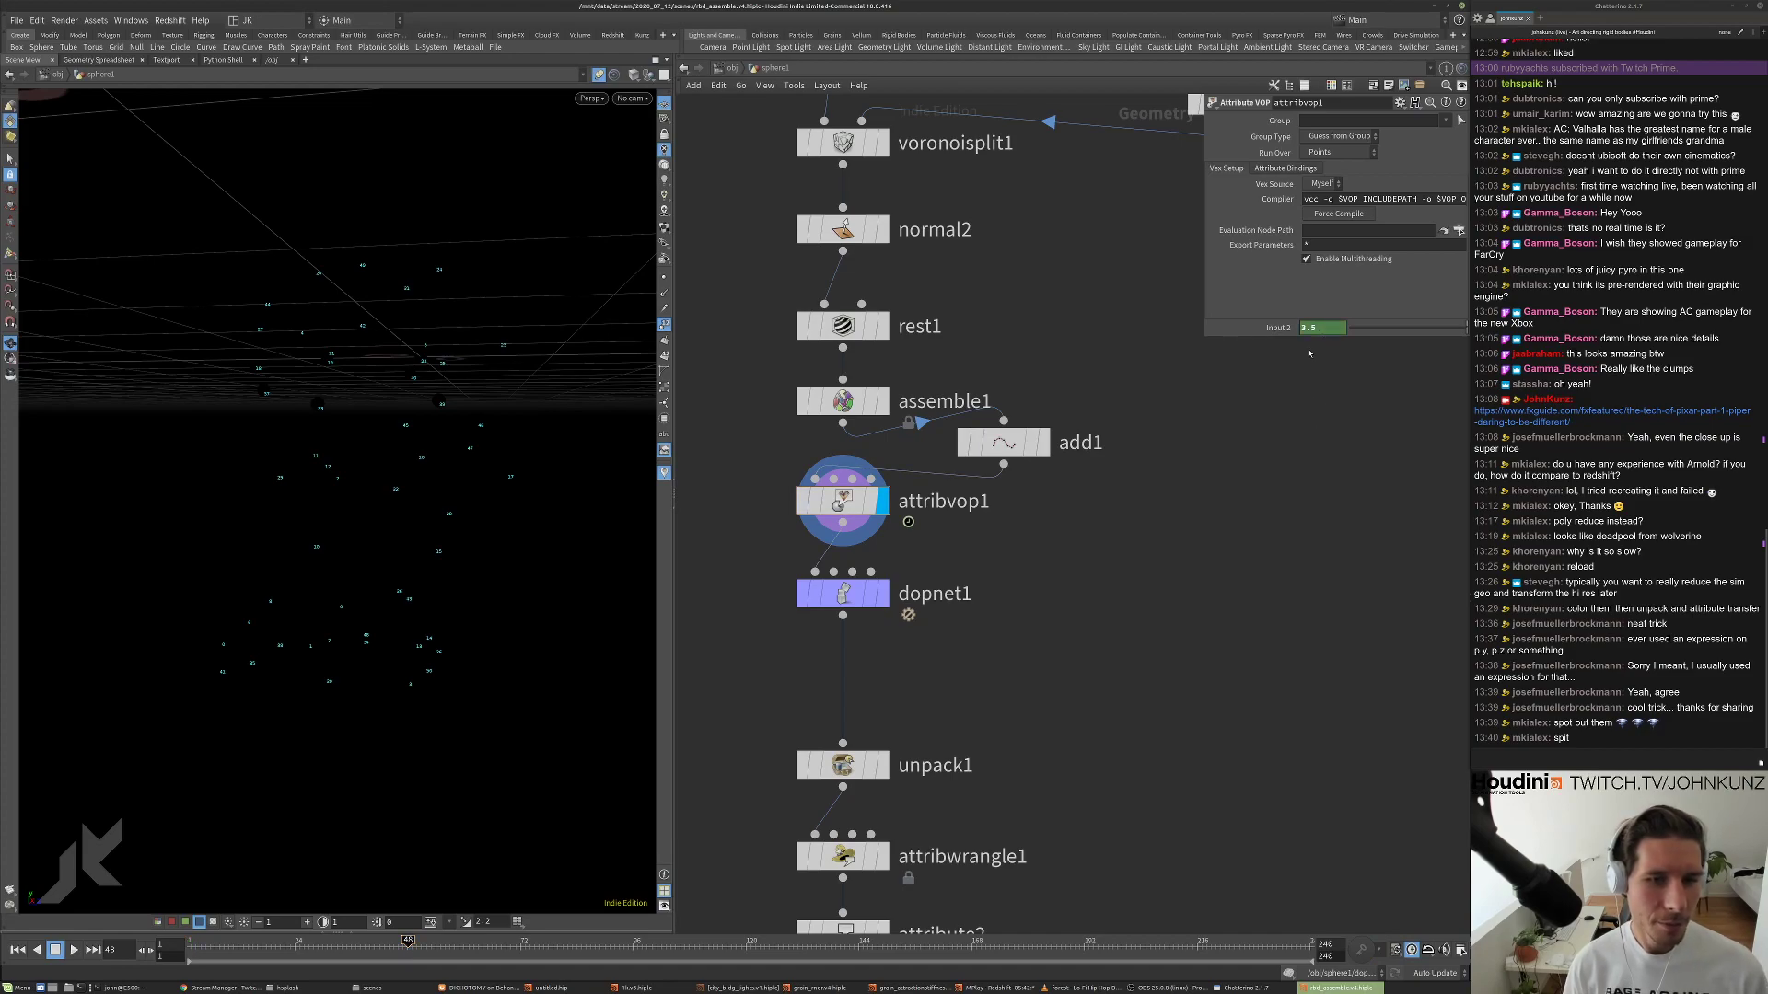
# Play the animated mask on the points from the first frame, stop it and return to frame 1.
pyautogui.hotkey('ctrl', 'Up')
pyautogui.press('Up')
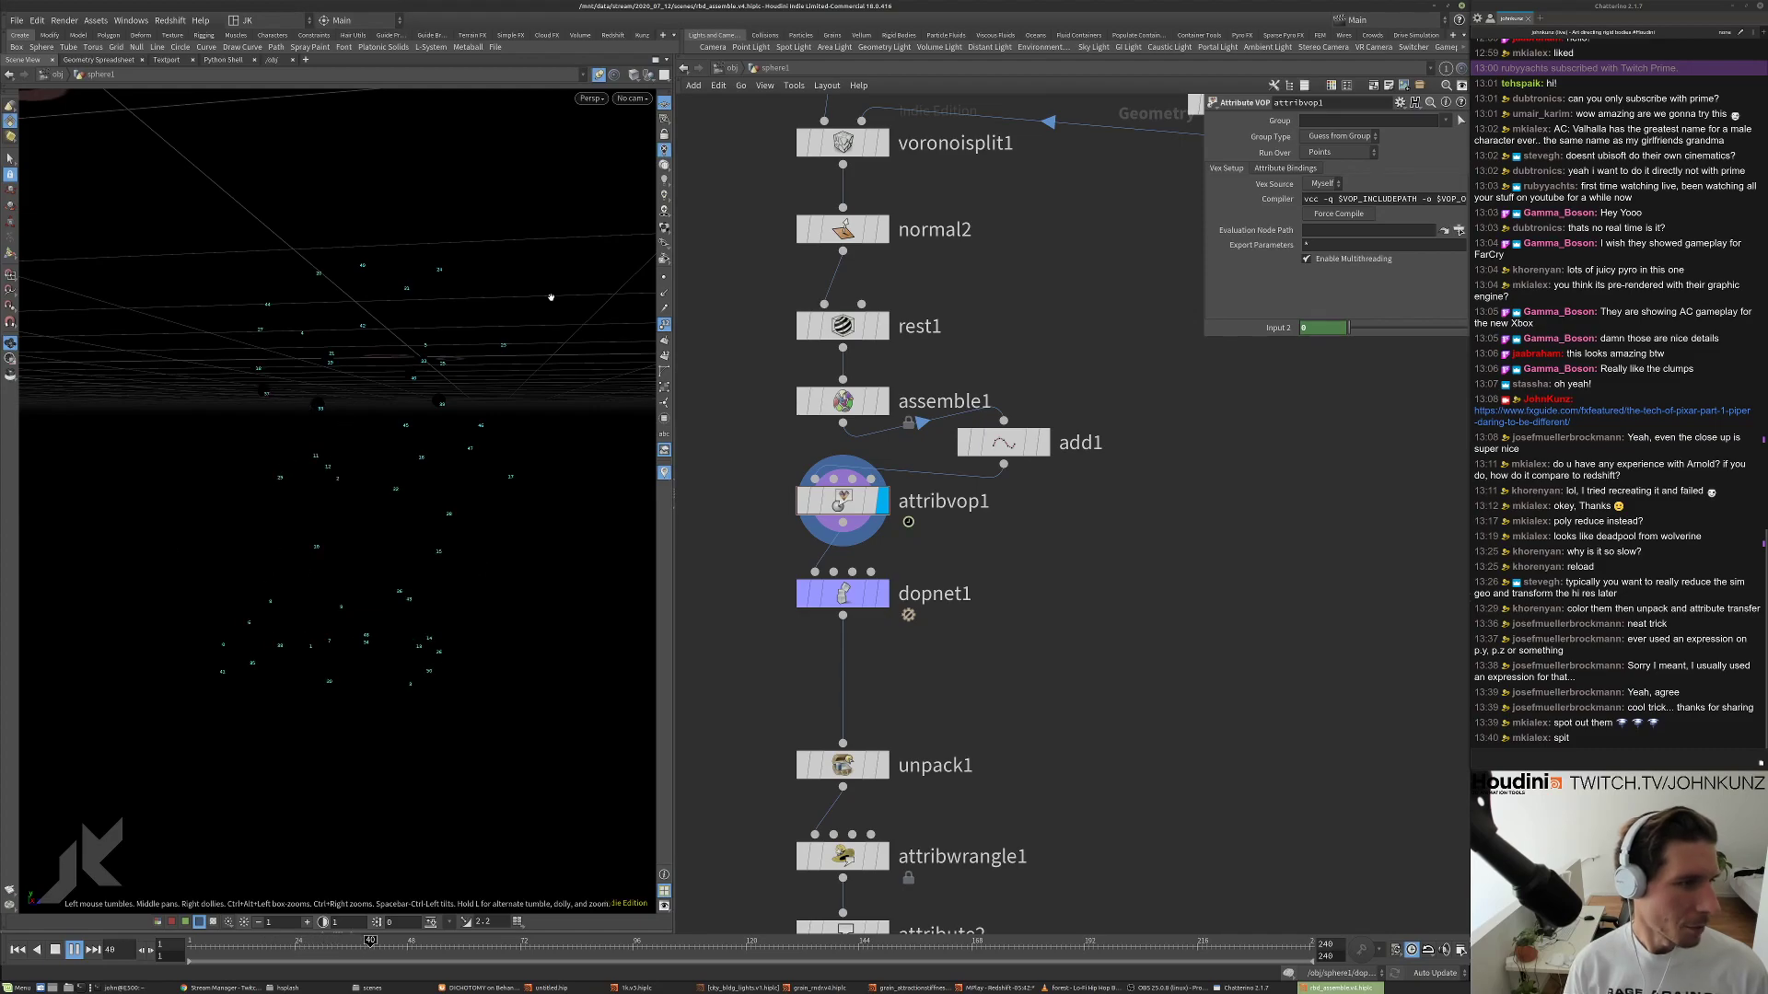
pyautogui.press('Up')
pyautogui.hotkey('ctrl', 'Up')
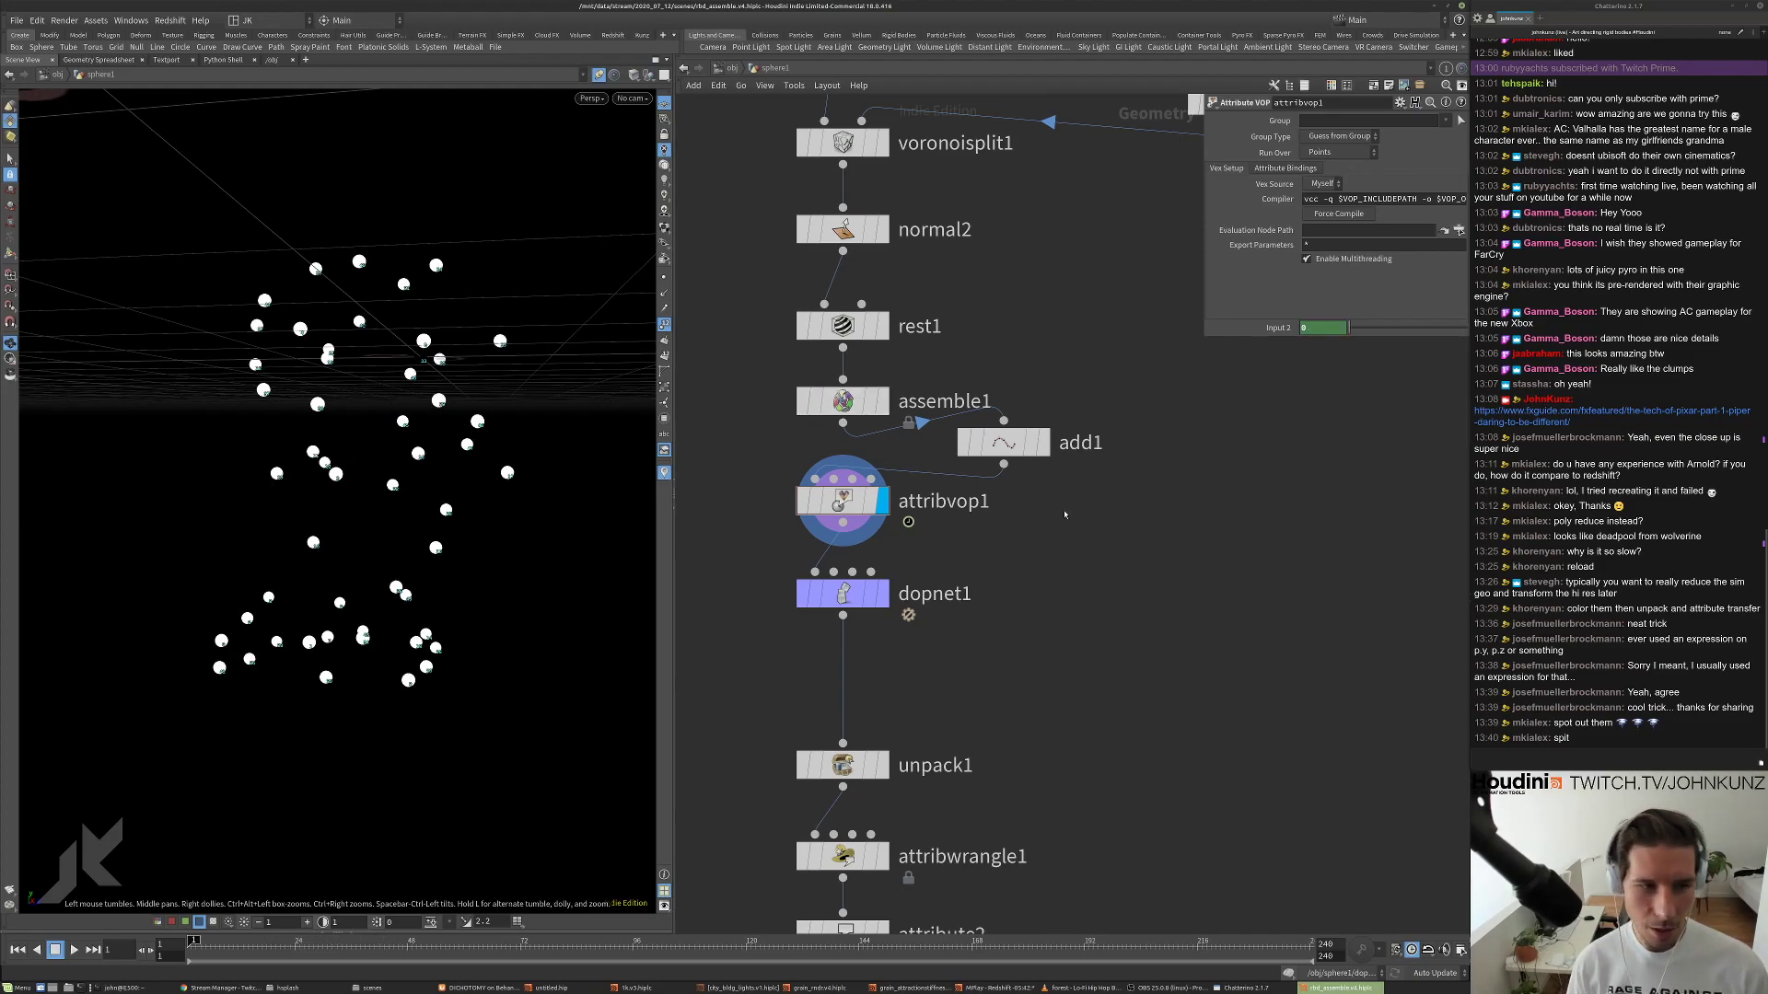
# Move add1 to a side branch fed by attribvop1's output, wire assemble1 directly into attribvop1, and display add1.
pyautogui.moveTo(1064, 515); pyautogui.dragTo(1173, 494, button='middle')
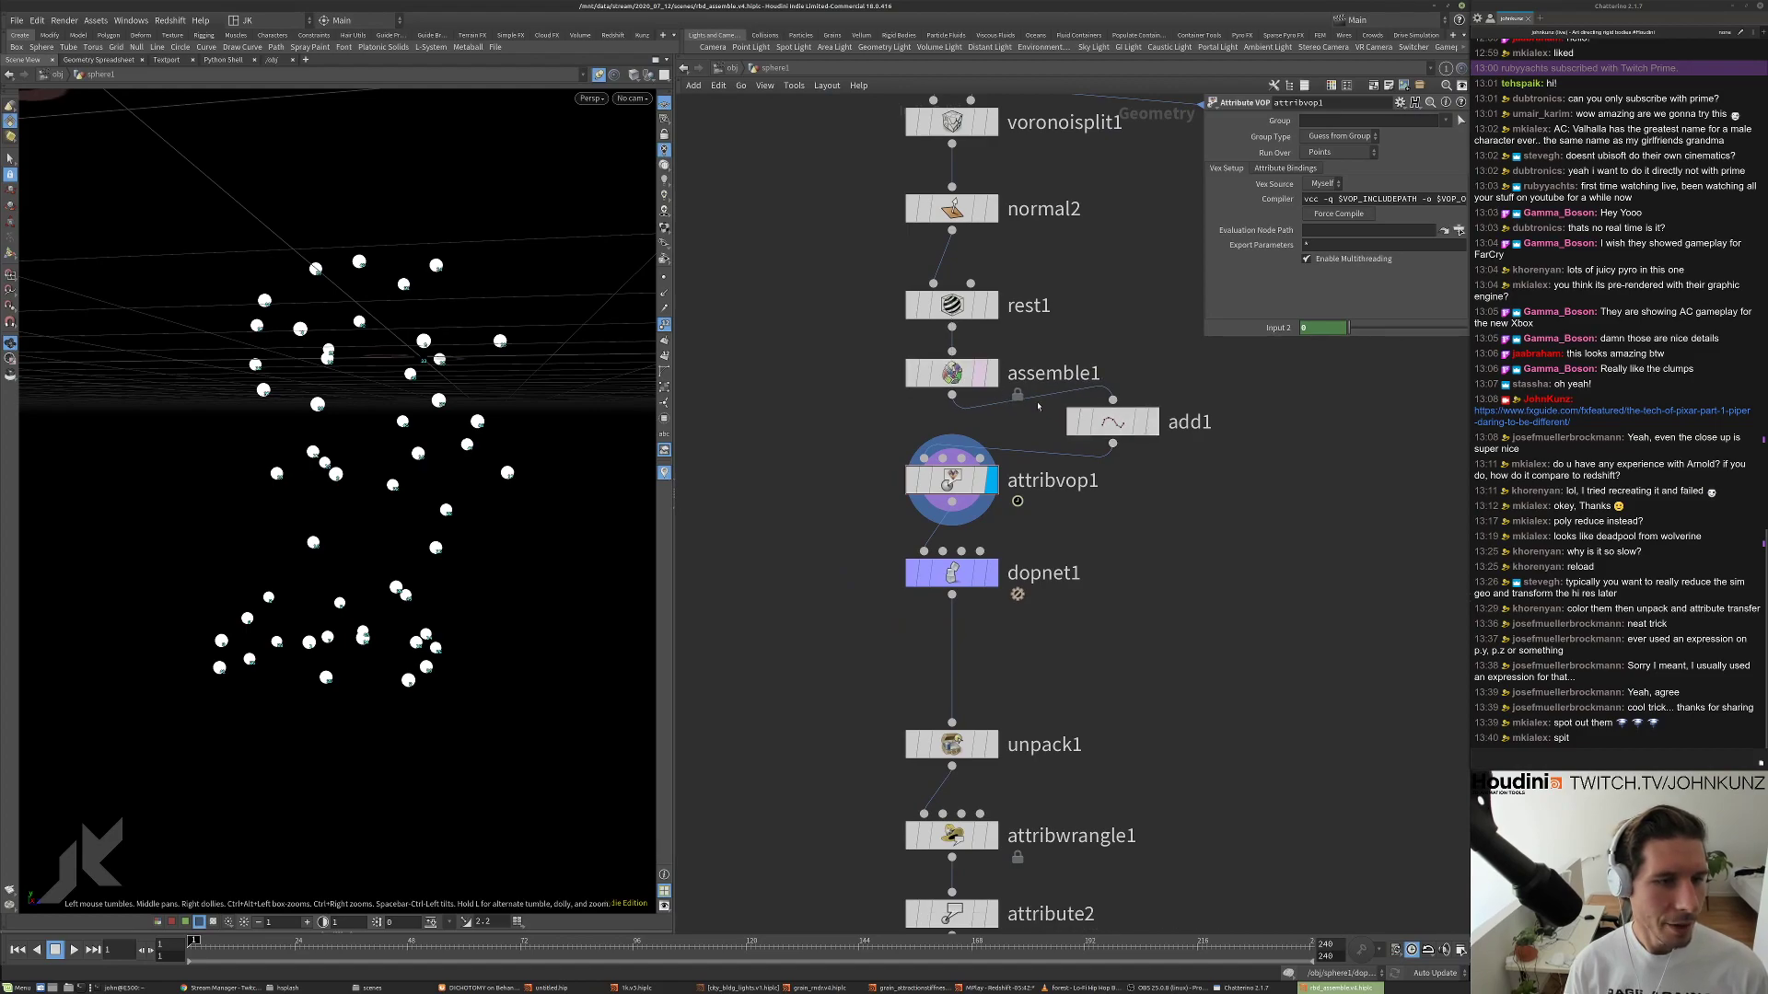
pyautogui.click(1070, 421)
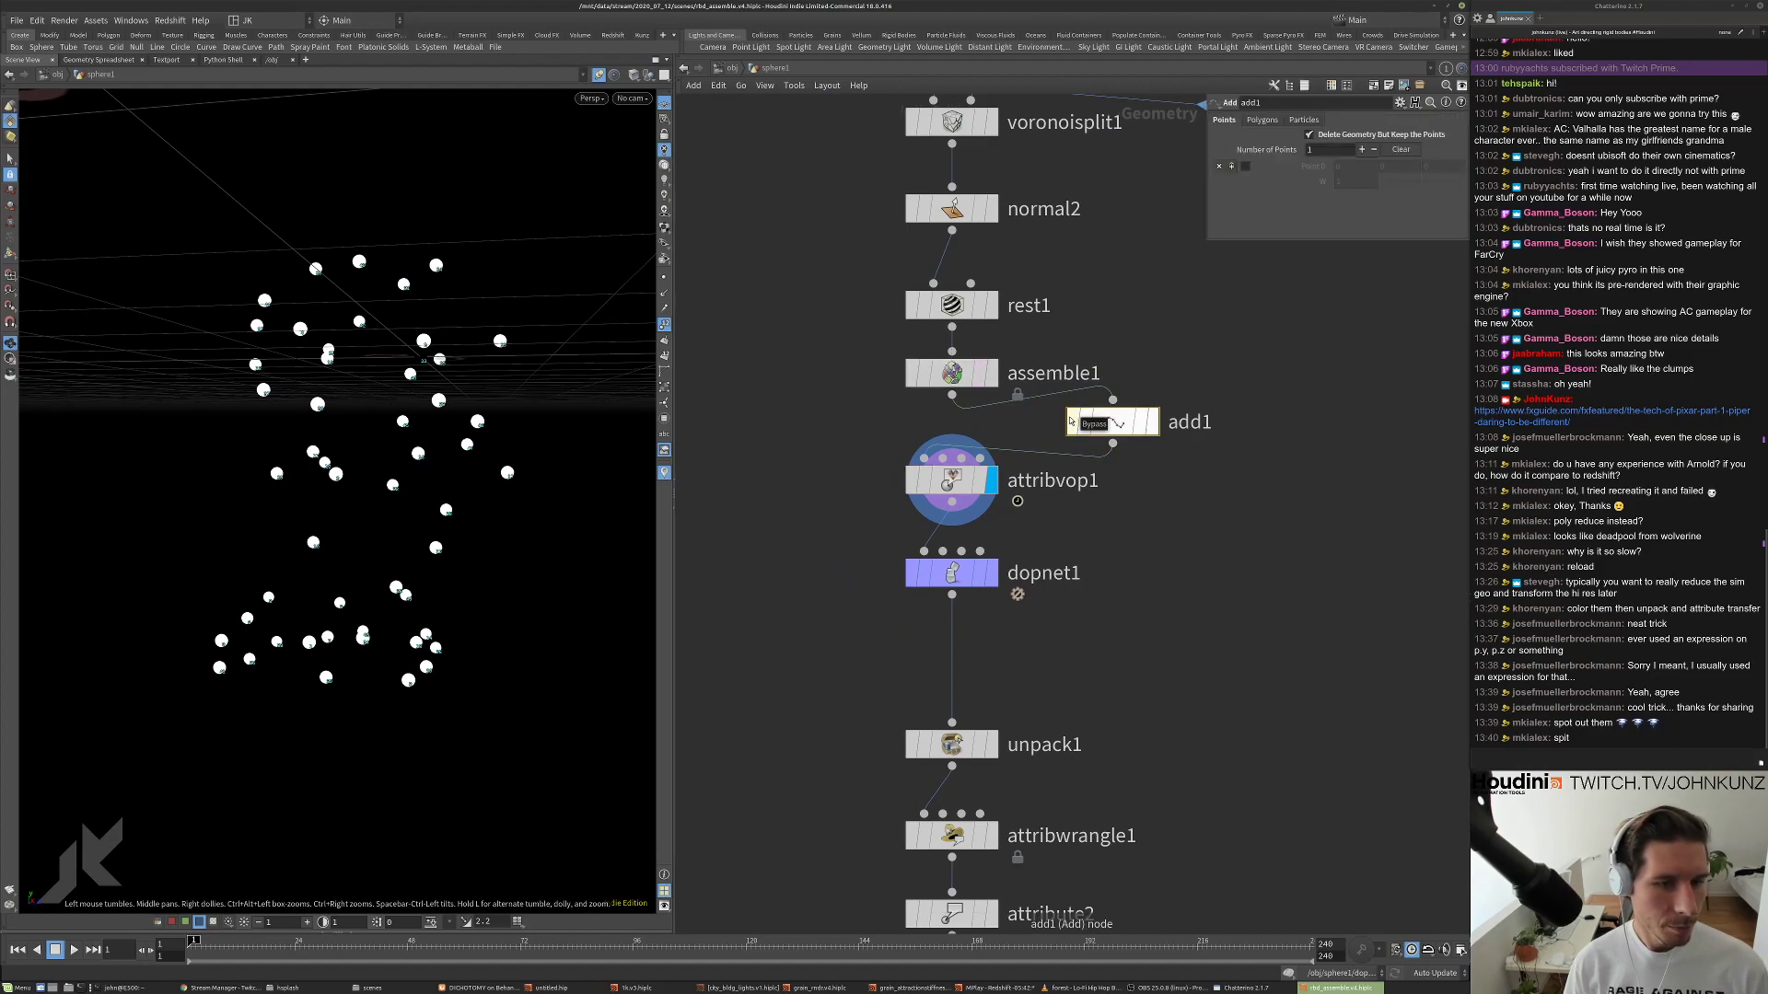
pyautogui.moveTo(1112, 399); pyautogui.dragTo(952, 502)
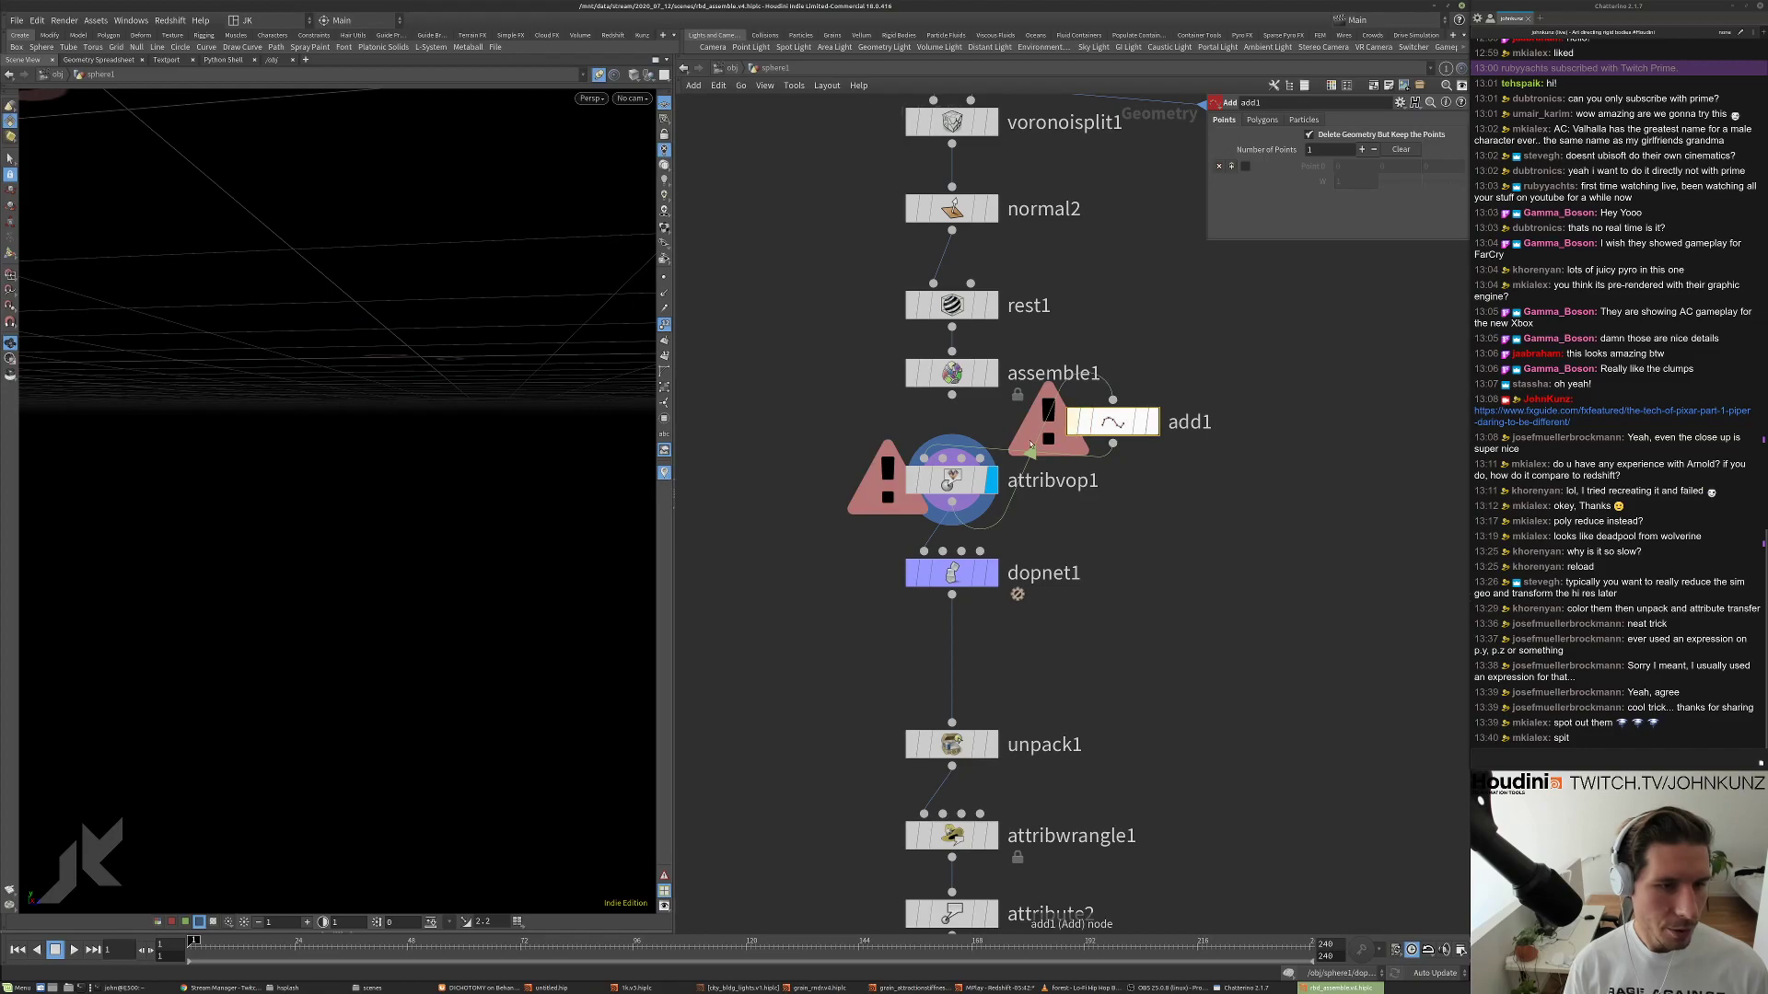
pyautogui.moveTo(1092, 418); pyautogui.dragTo(1171, 568)
pyautogui.click(1232, 573)
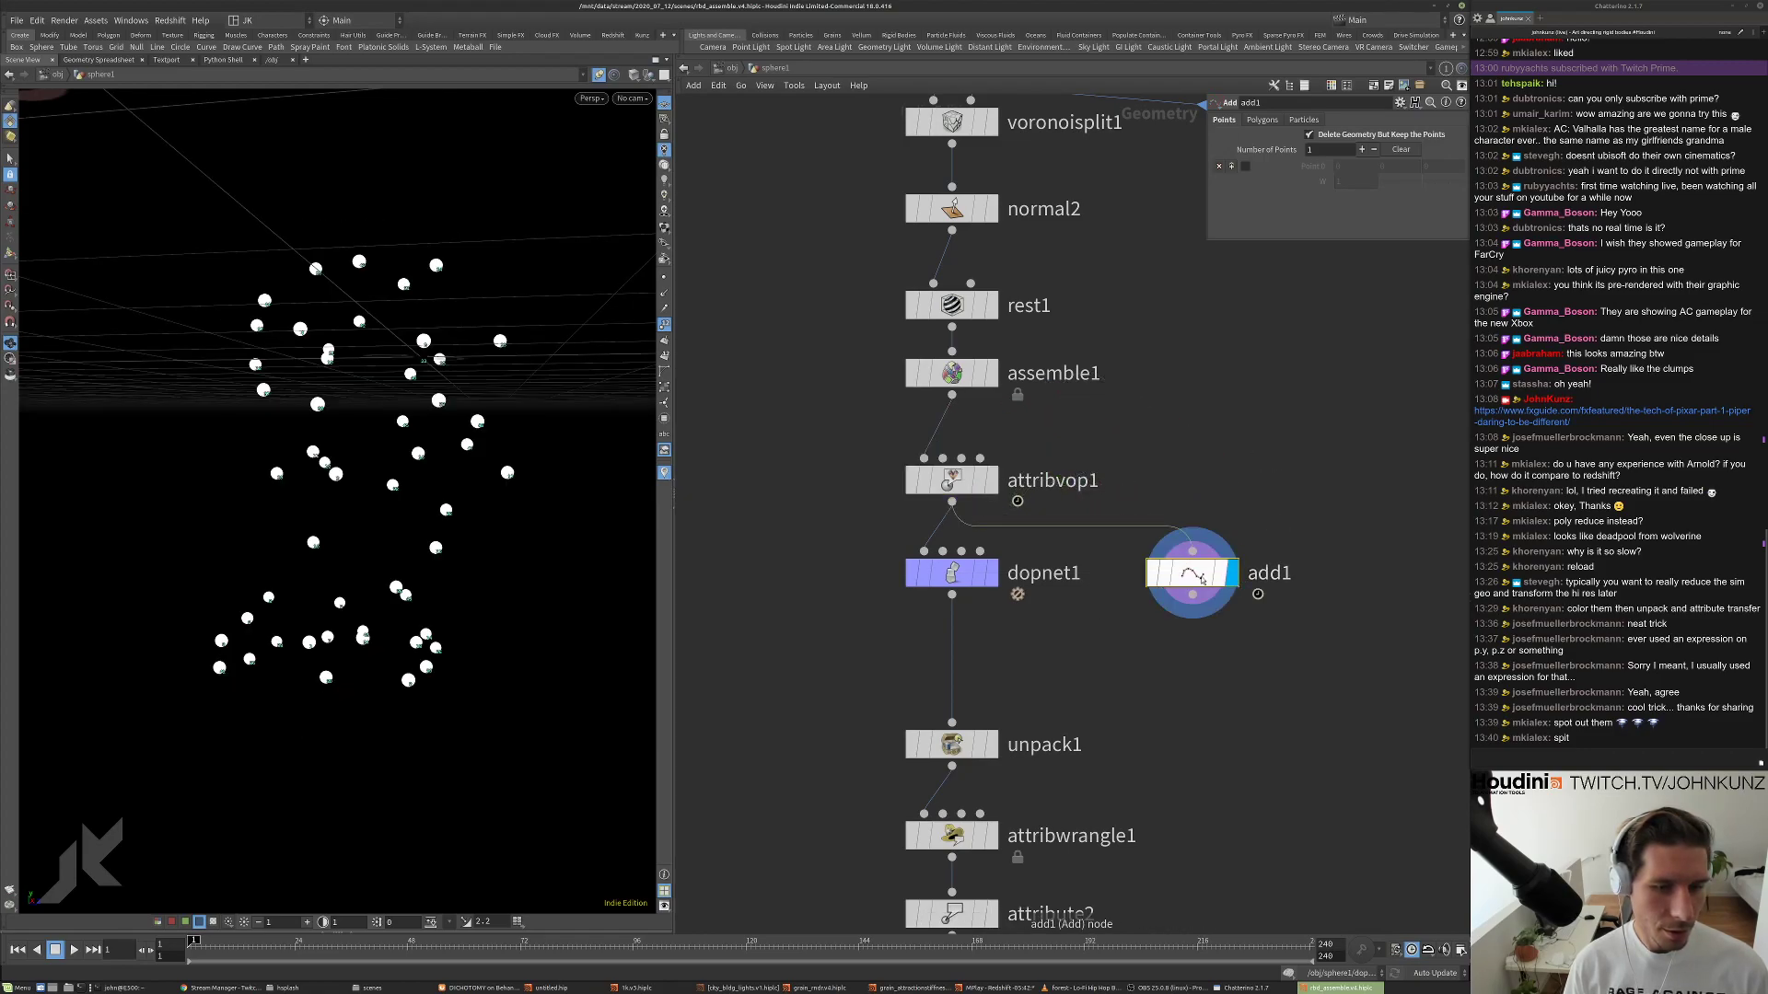
# Play and scrub the mask animation on add1's points, and return to frame 1.
pyautogui.press('Up')
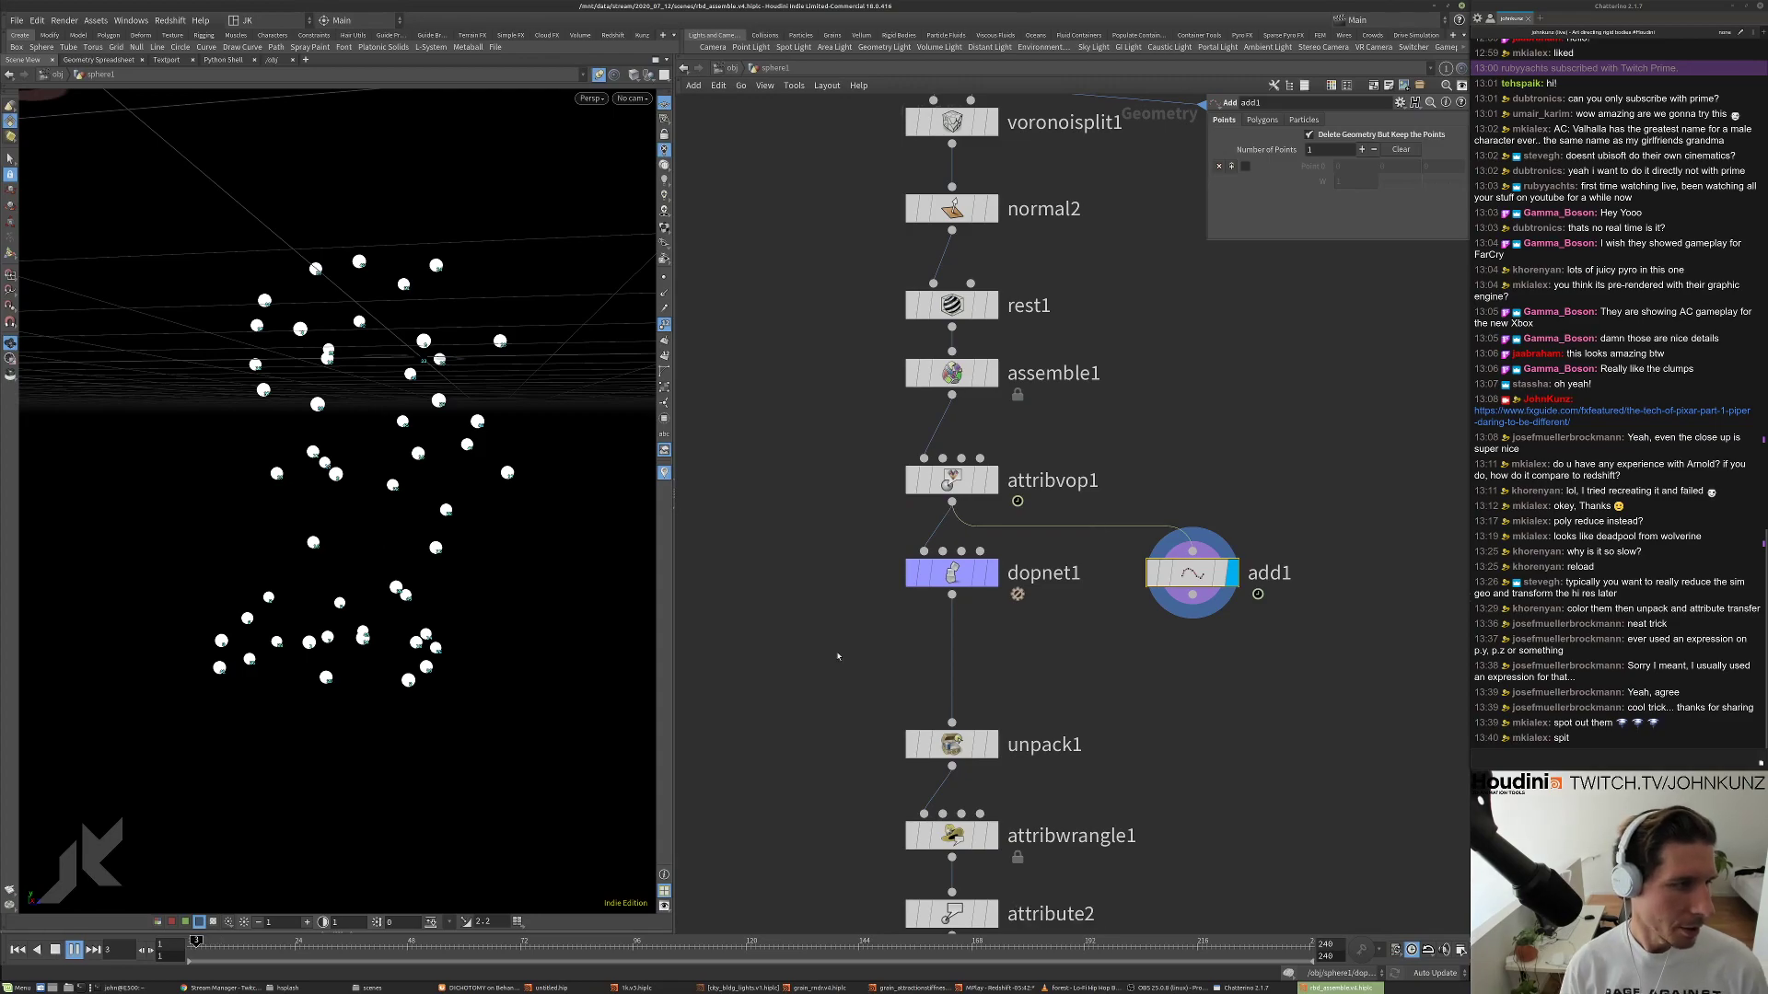
pyautogui.moveTo(320, 948); pyautogui.dragTo(261, 949)
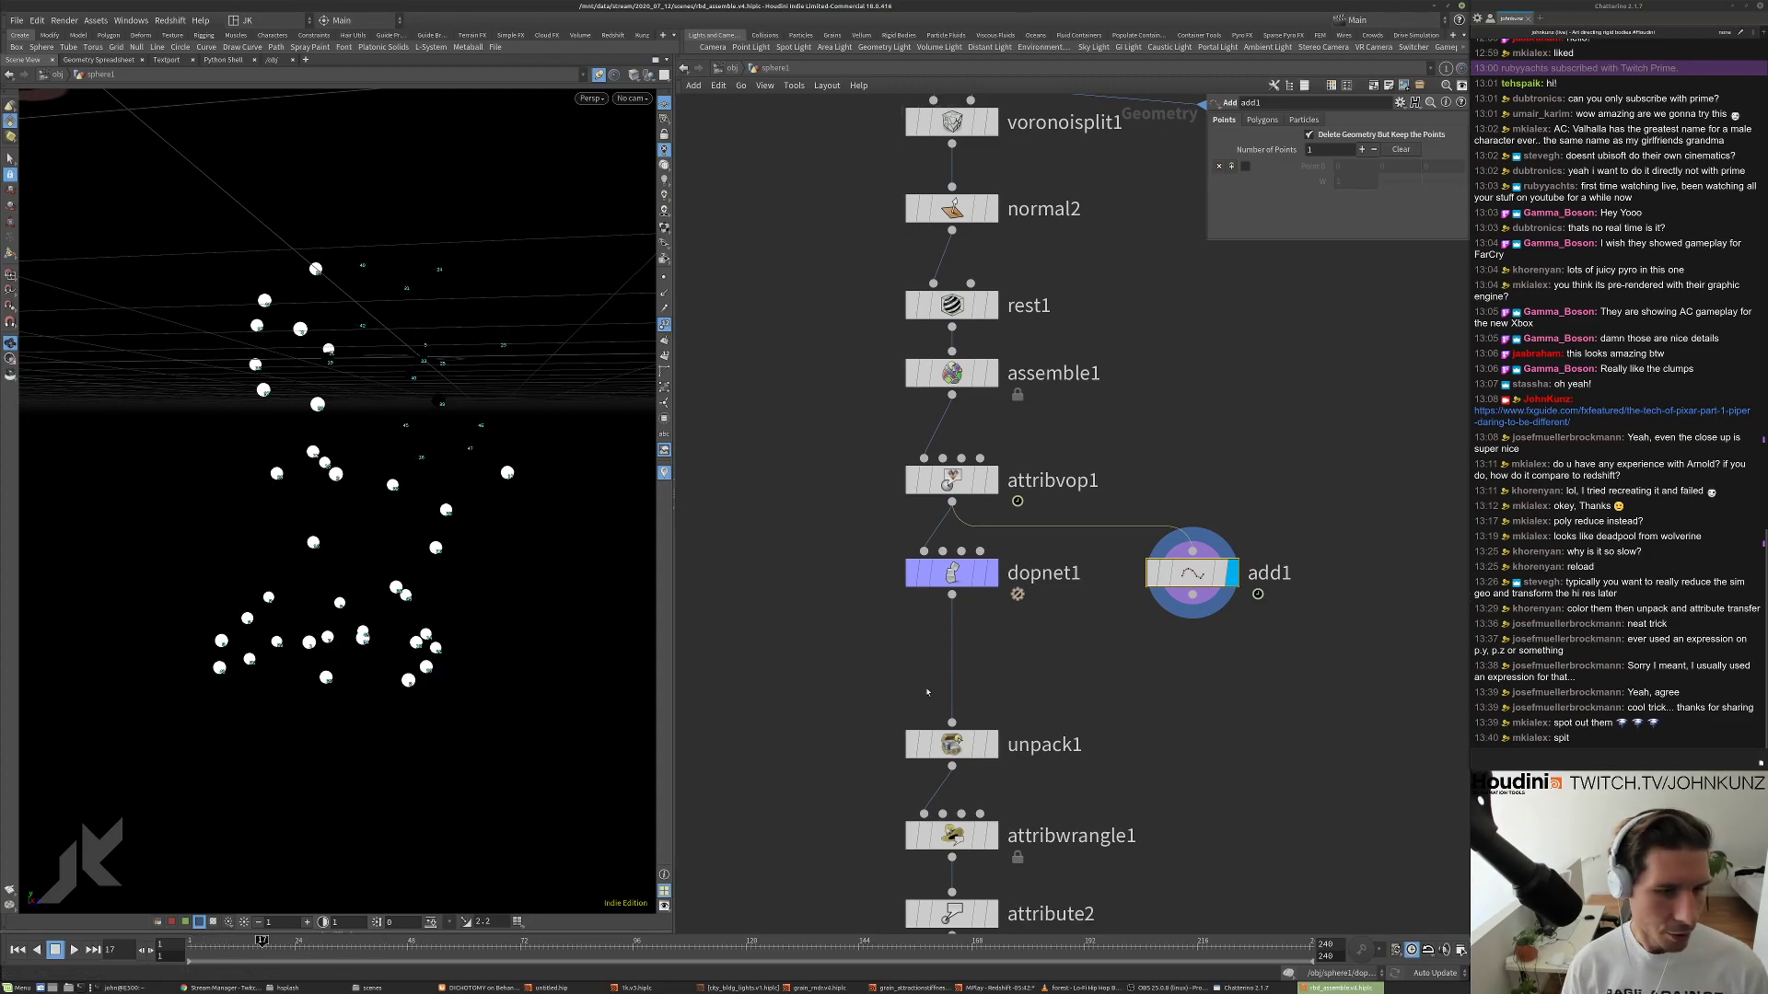
pyautogui.hotkey('ctrl', 'Up')
# Inspect attribvop1's Cd values in a floating geometry spreadsheet while scrubbing through the timeline, and close the spreadsheet.
pyautogui.moveTo(1061, 600); pyautogui.dragTo(1075, 539, button='middle')
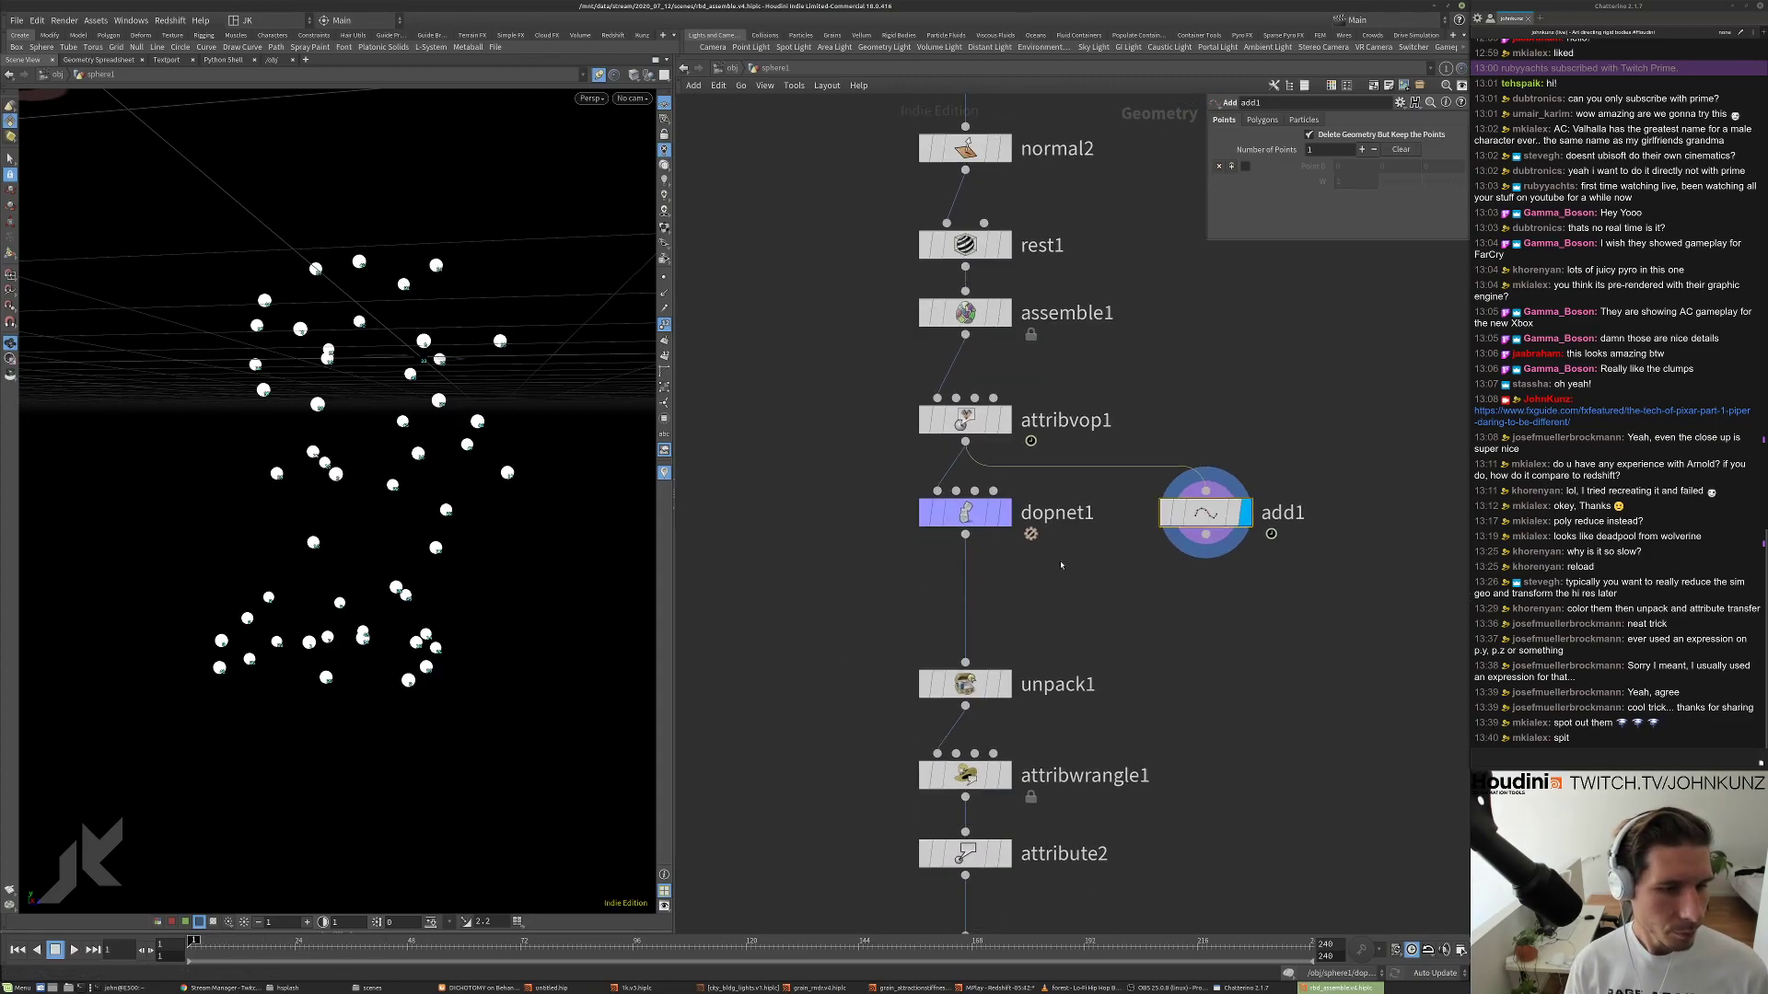
pyautogui.rightClick(965, 424)
pyautogui.click(999, 525)
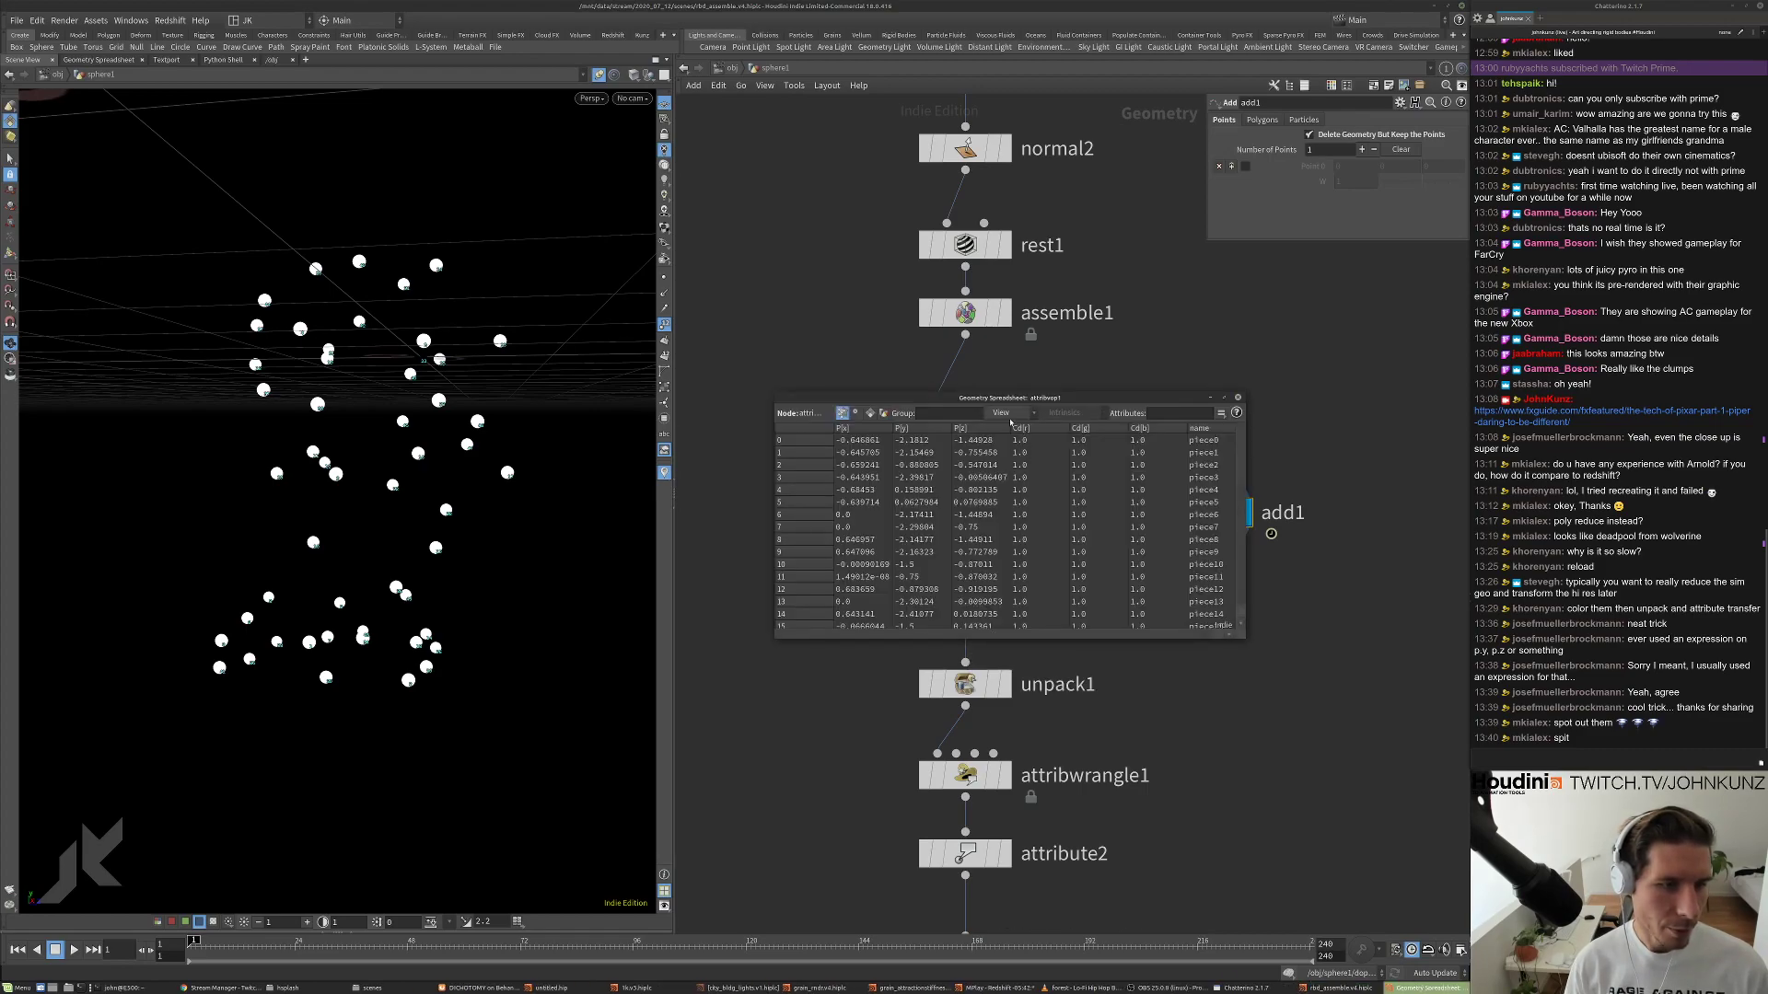
pyautogui.moveTo(280, 948); pyautogui.dragTo(300, 948)
pyautogui.click(995, 989)
pyautogui.click(995, 988)
pyautogui.click(1428, 988)
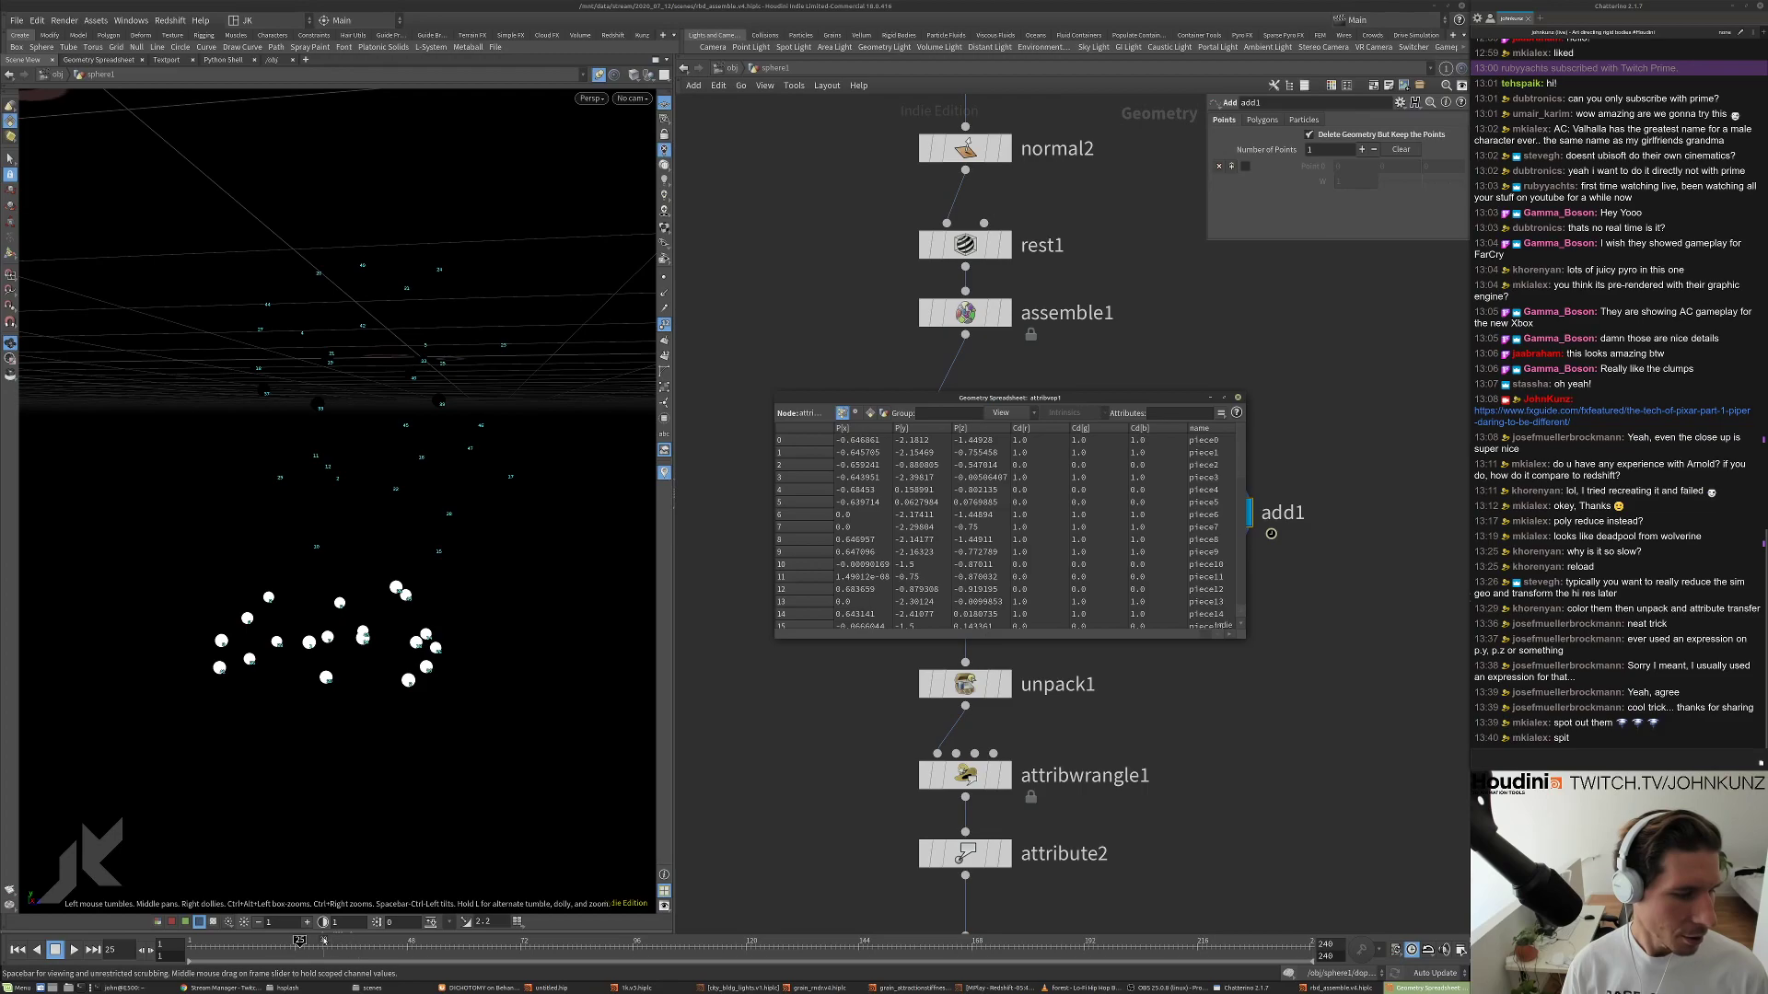
pyautogui.moveTo(304, 940); pyautogui.dragTo(384, 939)
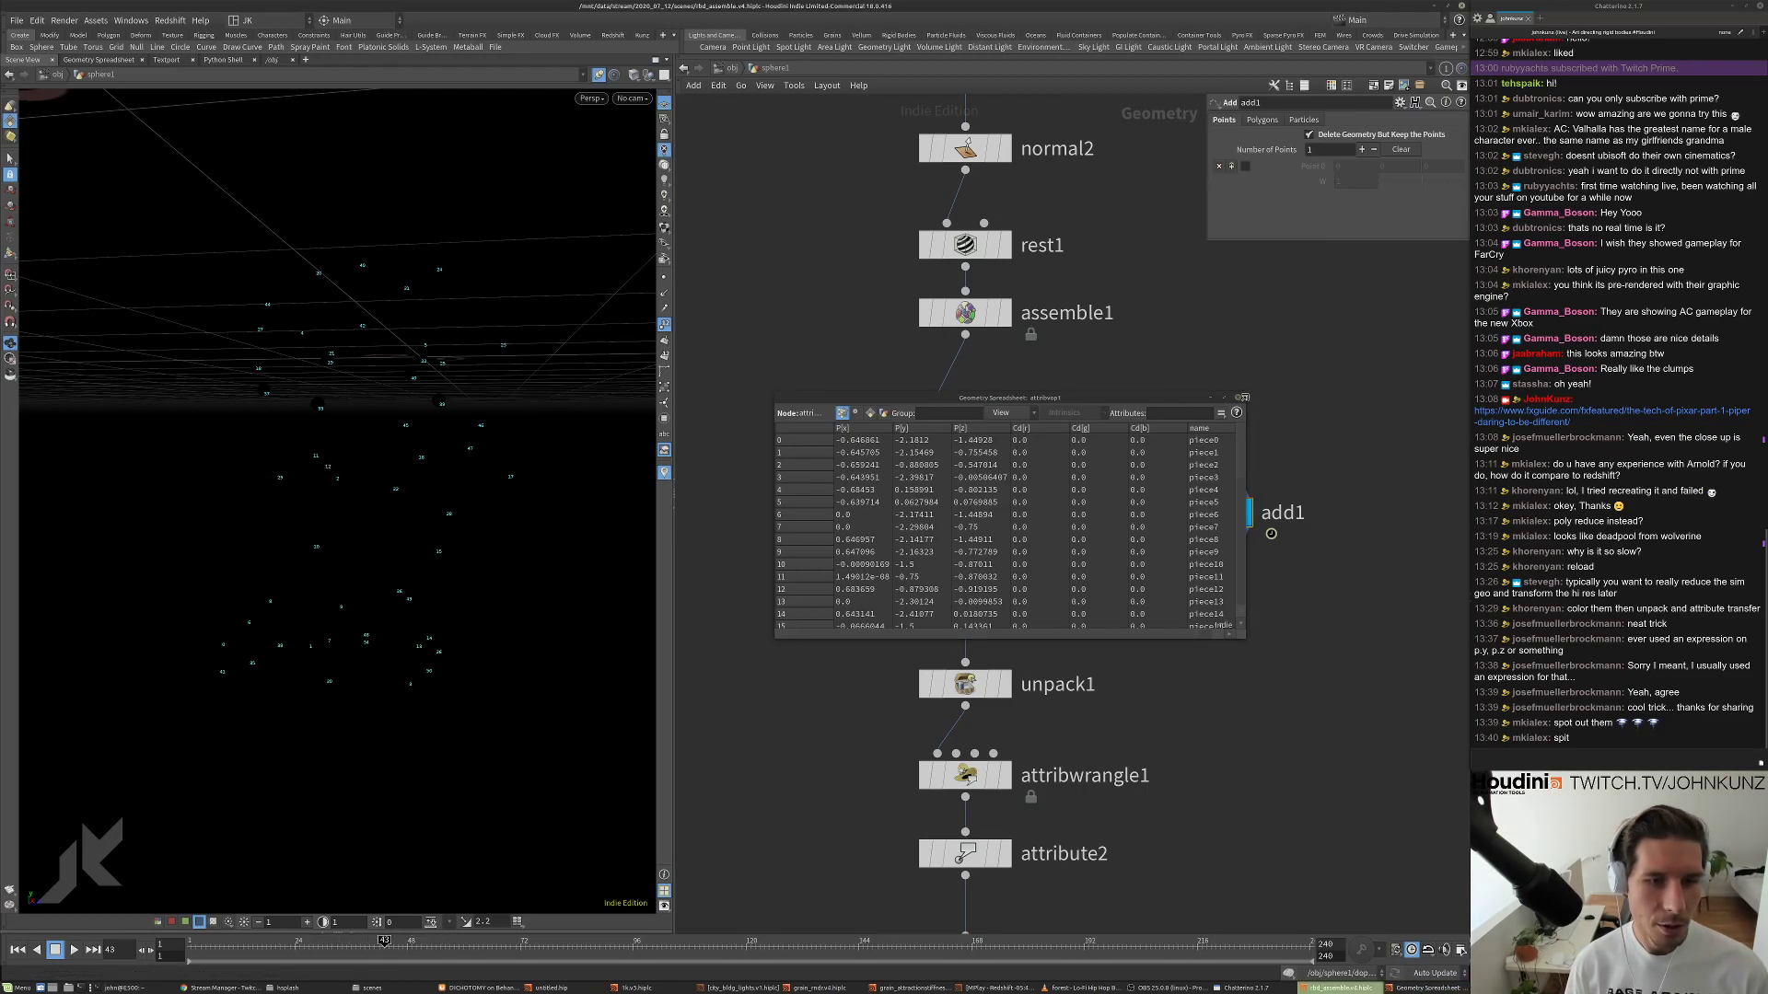
pyautogui.click(1237, 398)
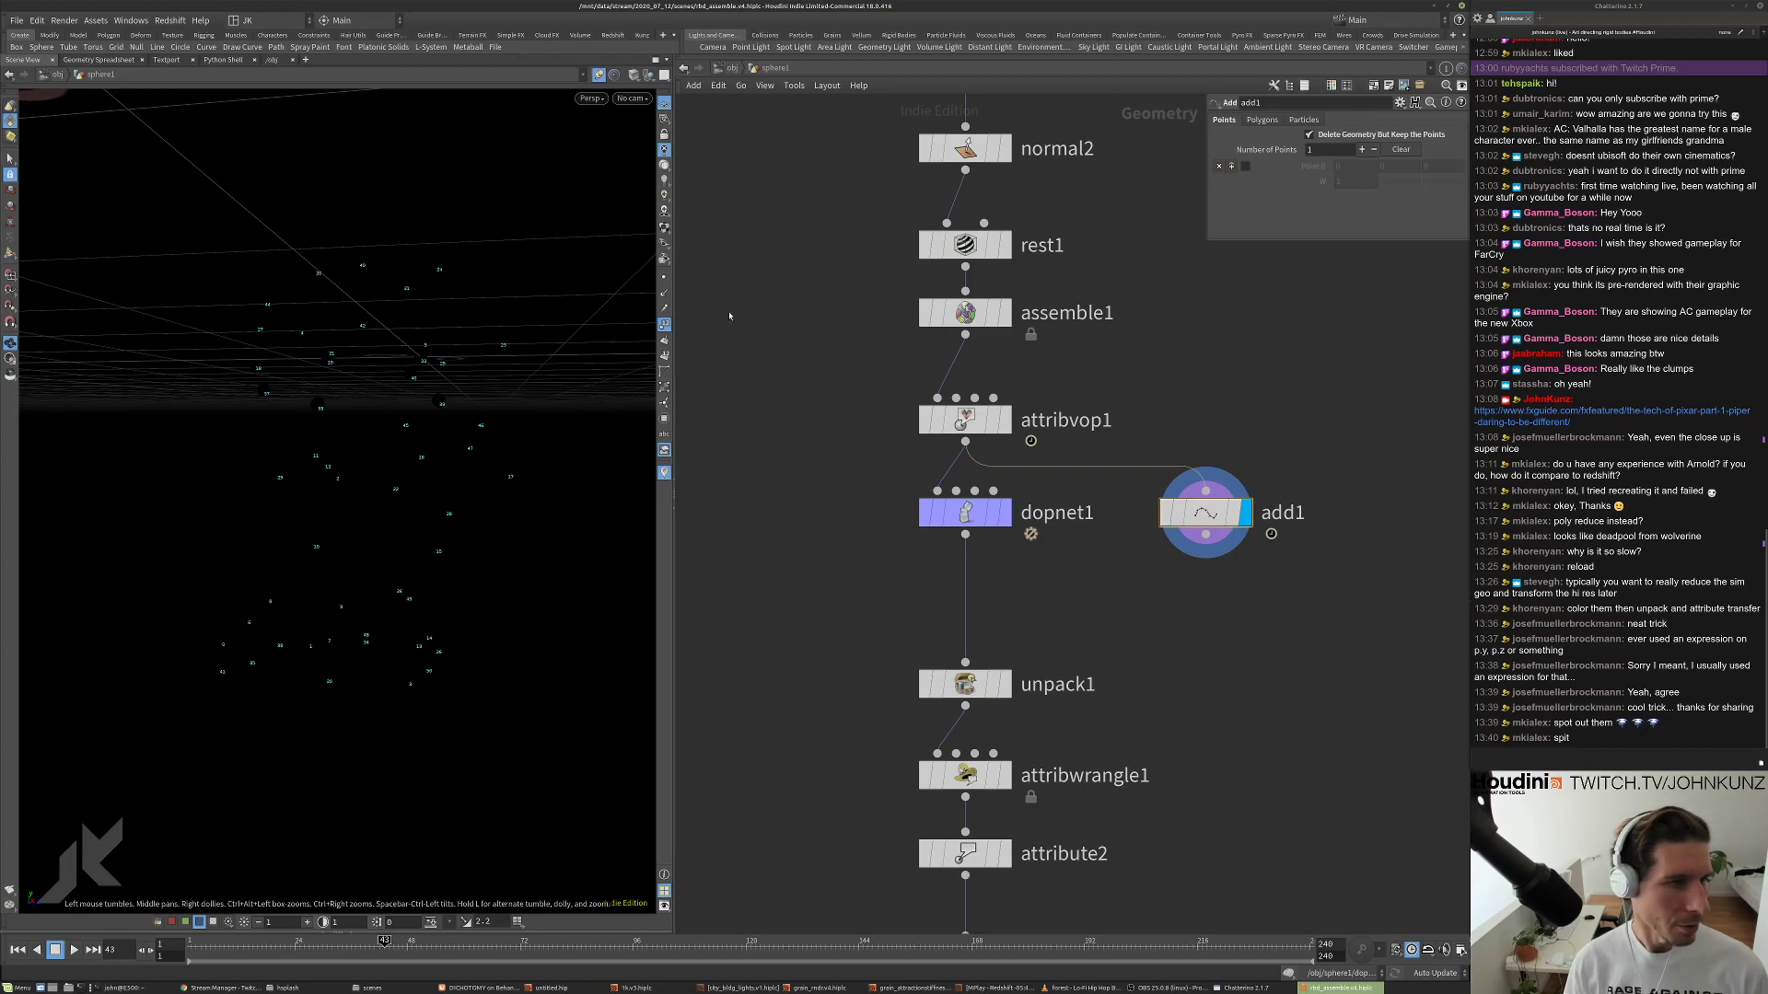
# Turn off the viewport's point display, return to frame 1, display dopnet1 and enter its network.
pyautogui.click(665, 324)
pyautogui.moveTo(784, 360); pyautogui.dragTo(857, 286, button='middle')
pyautogui.hotkey('ctrl', 'Up')
pyautogui.click(1068, 441)
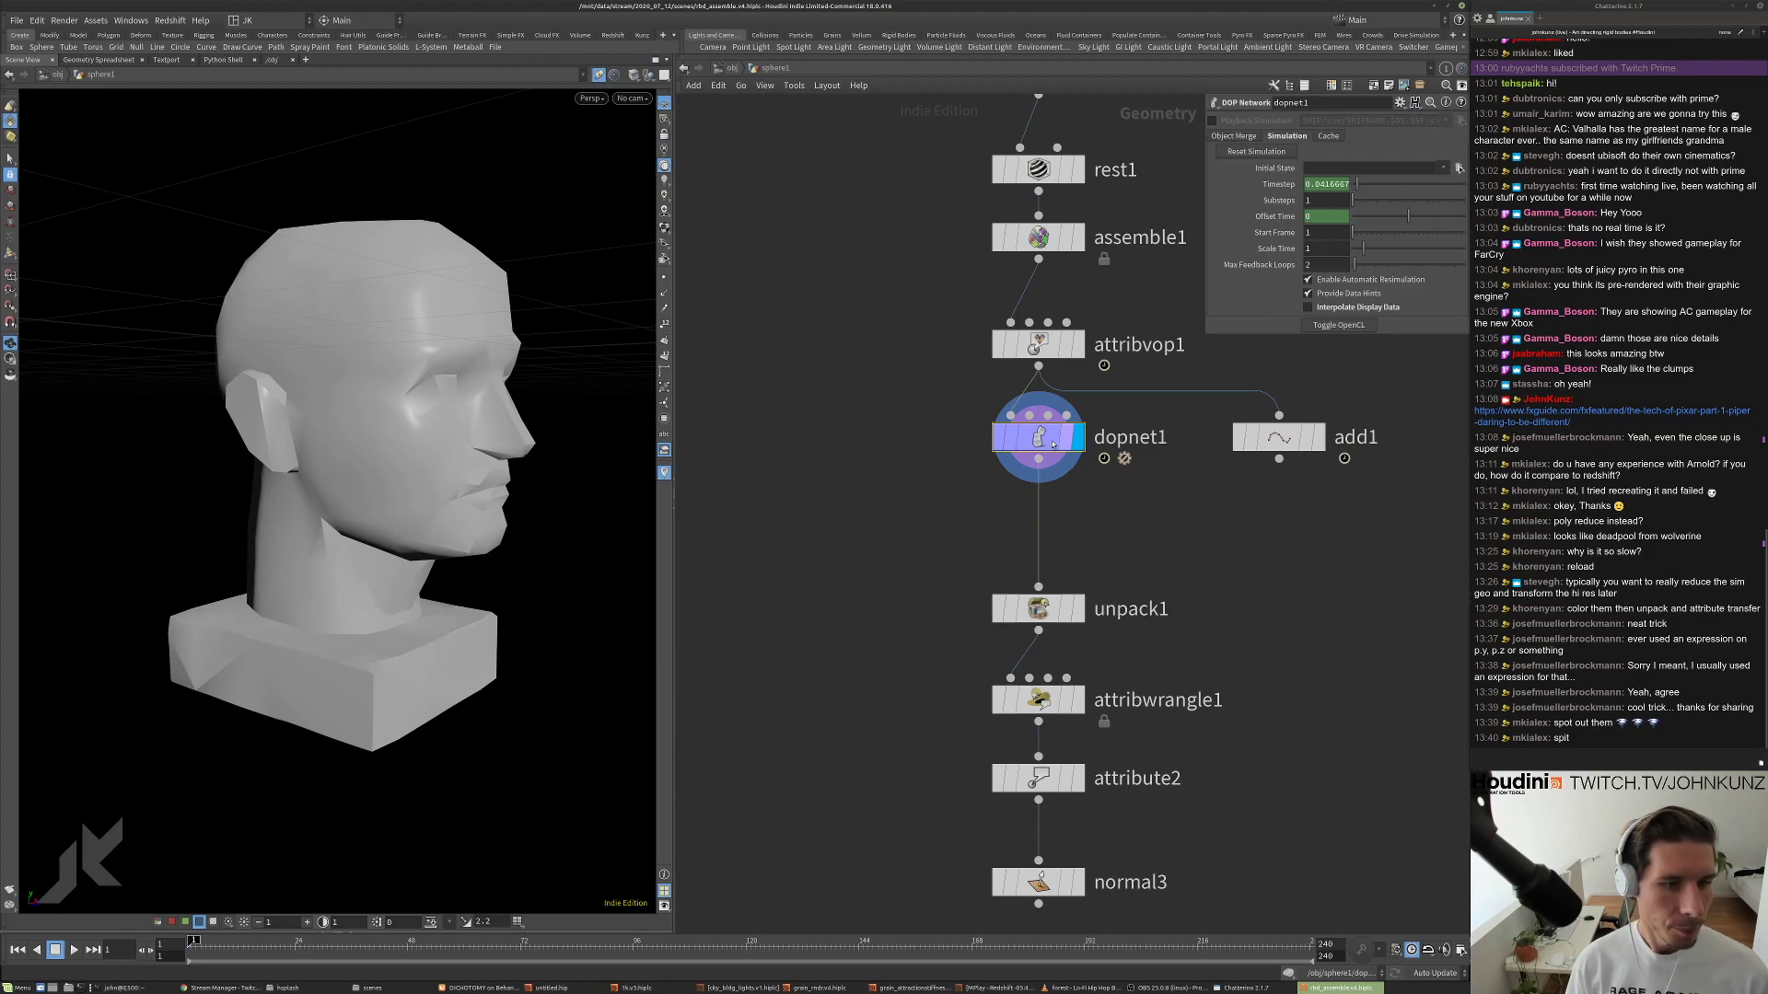
pyautogui.doubleClick(1073, 448)
pyautogui.moveTo(1057, 497); pyautogui.dragTo(1167, 506, button='middle')
pyautogui.scroll(-2, 1170, 405)
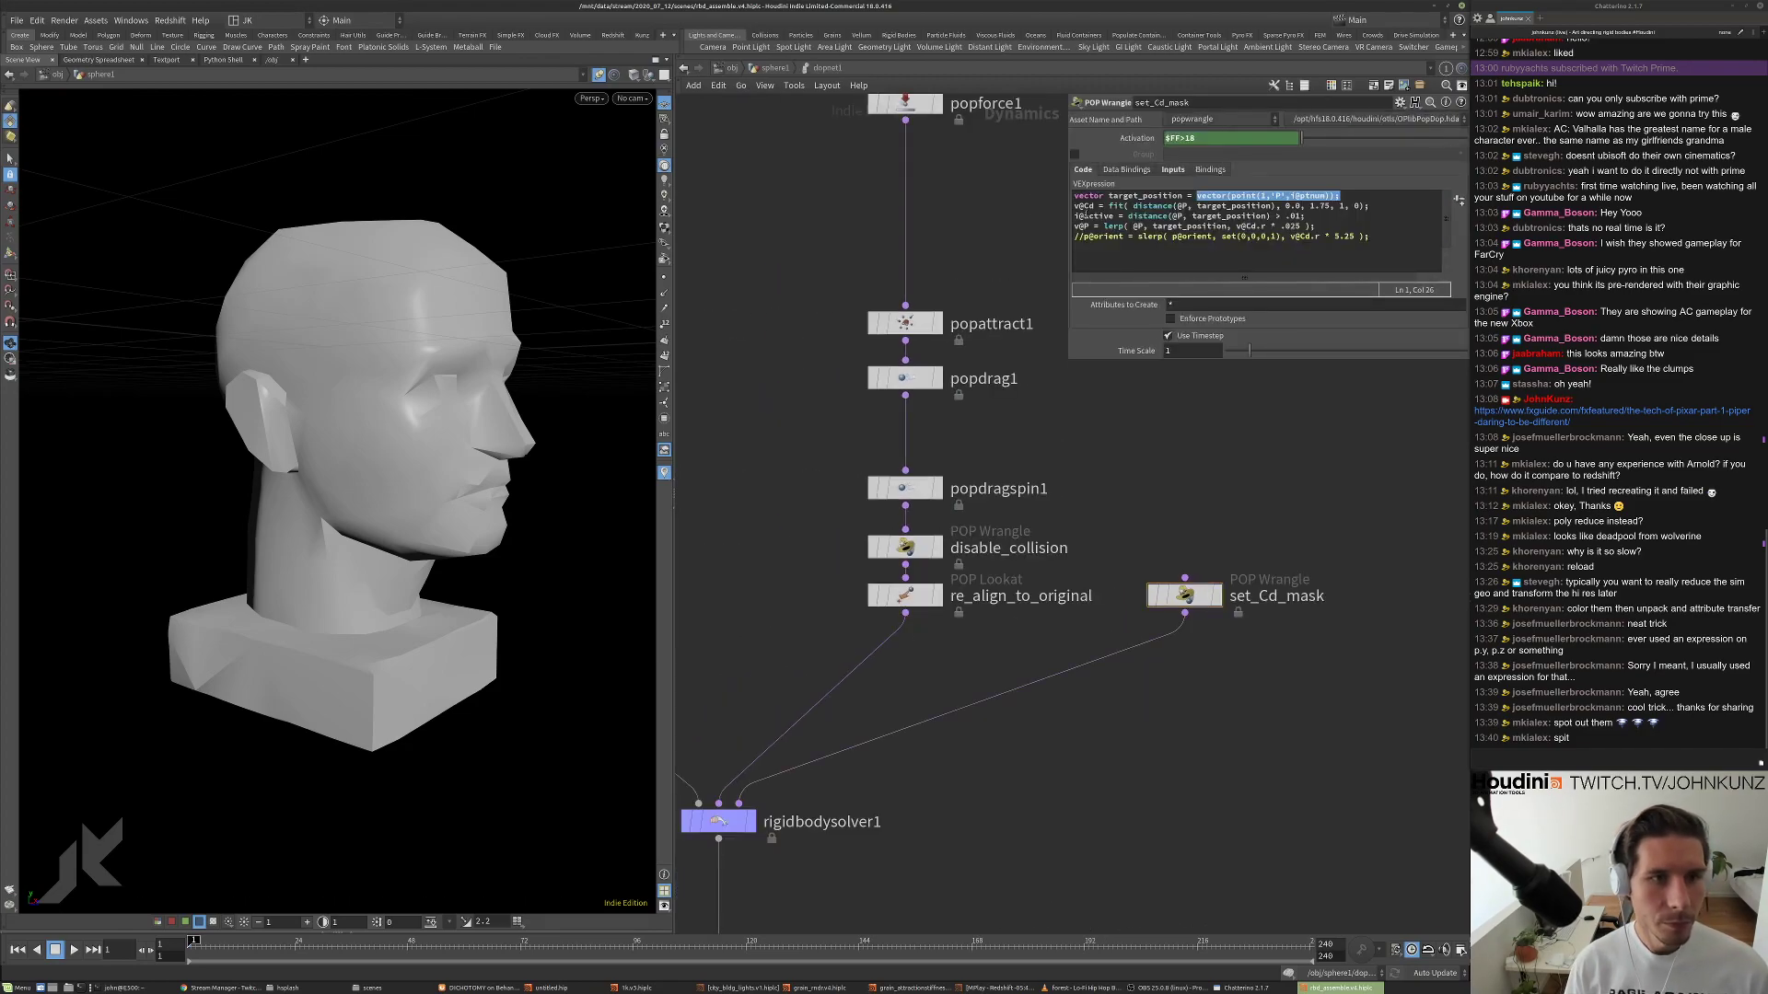
# Comment out the v@Cd, i@active and v@P lines in the set_Cd_mask wrangle's VEXpression.
pyautogui.click(1382, 207)
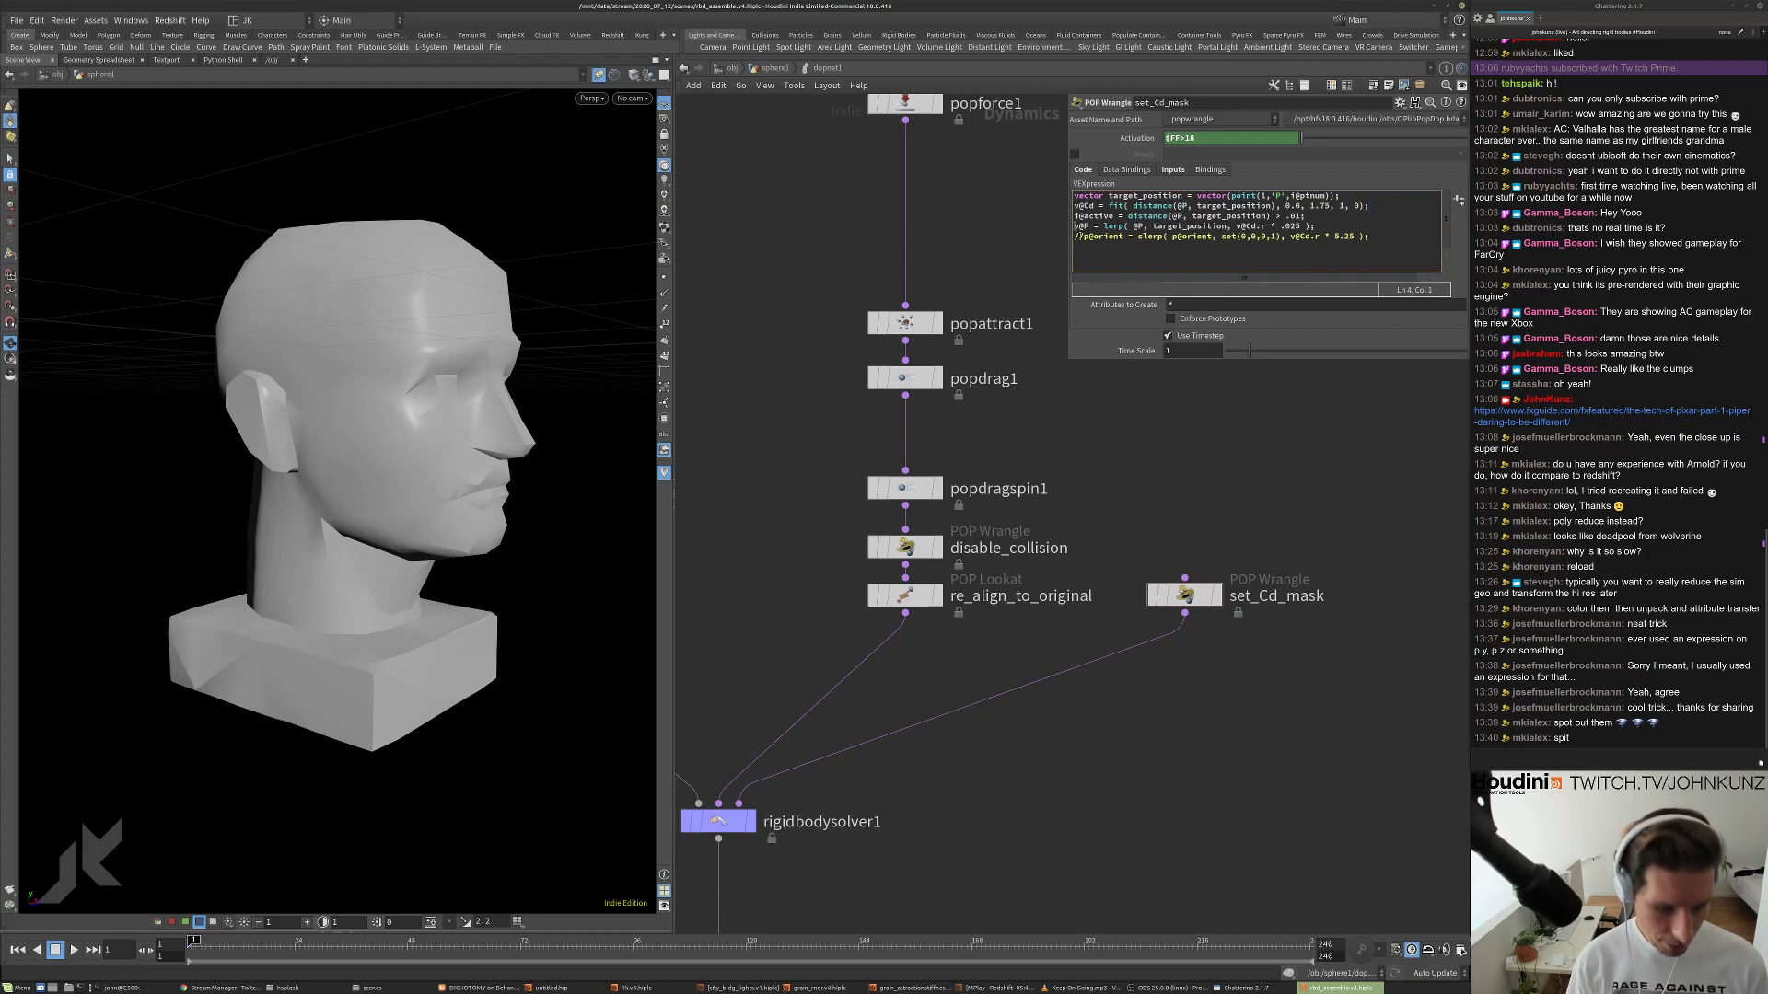
pyautogui.write('//')
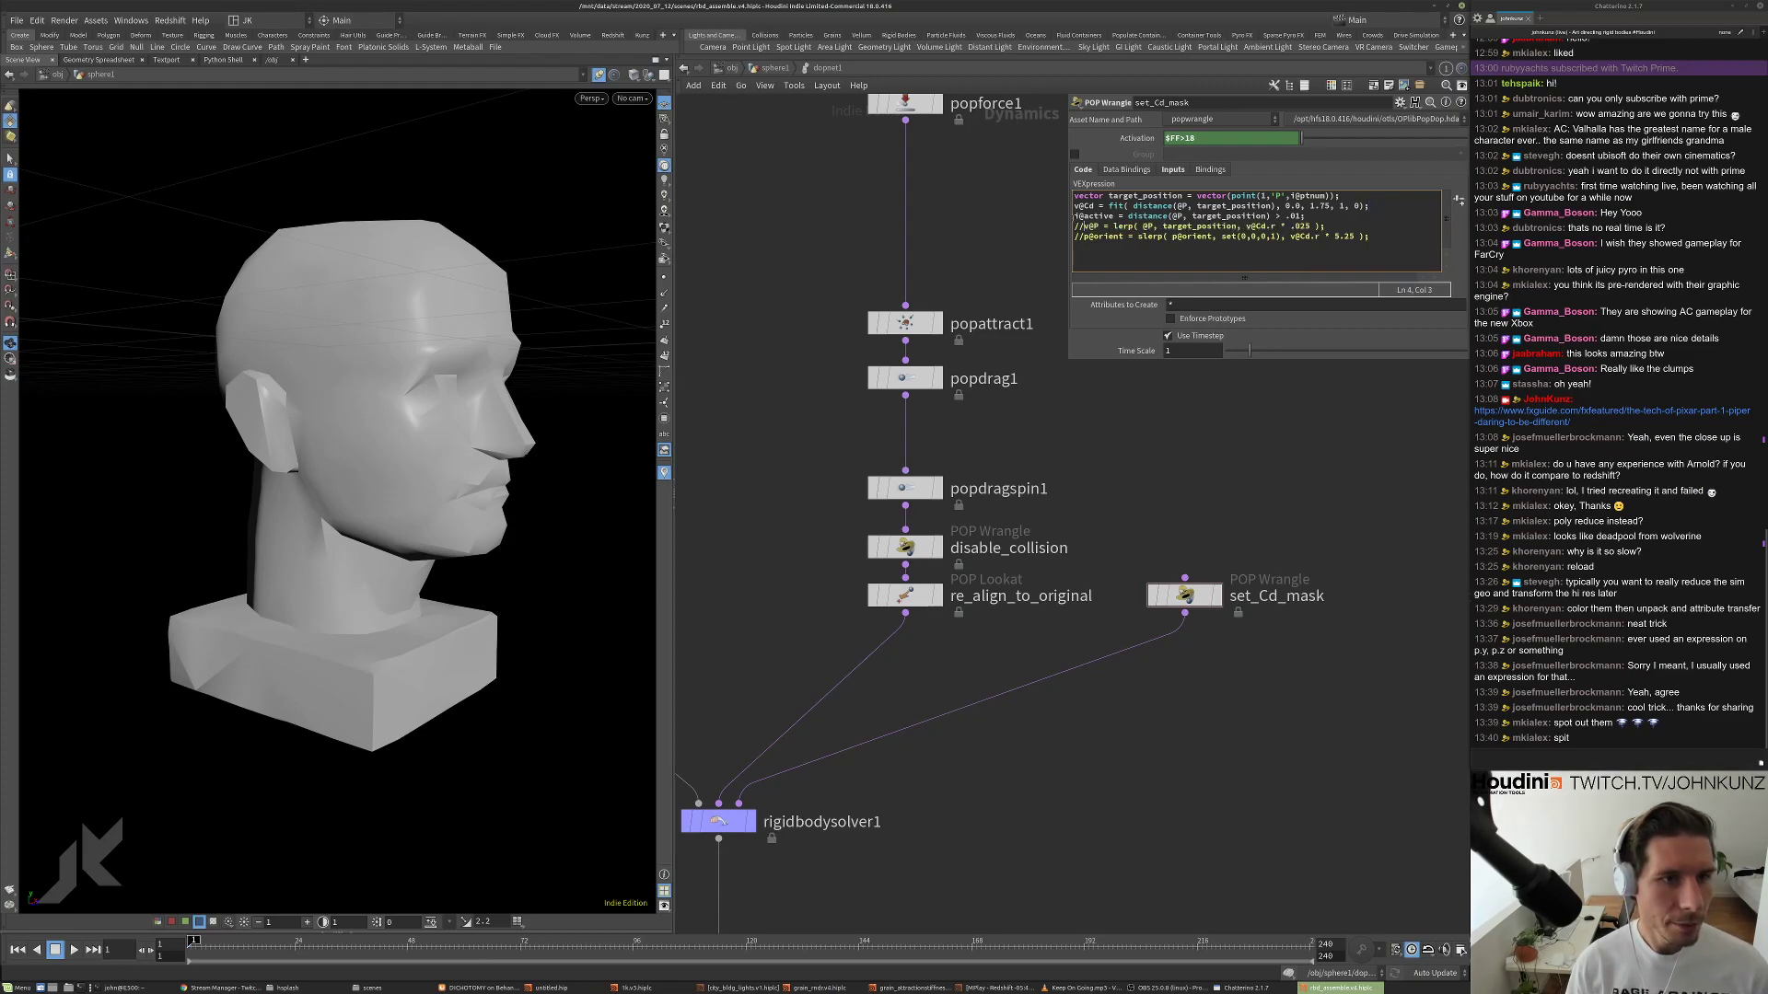
pyautogui.write('//')
pyautogui.write('//')
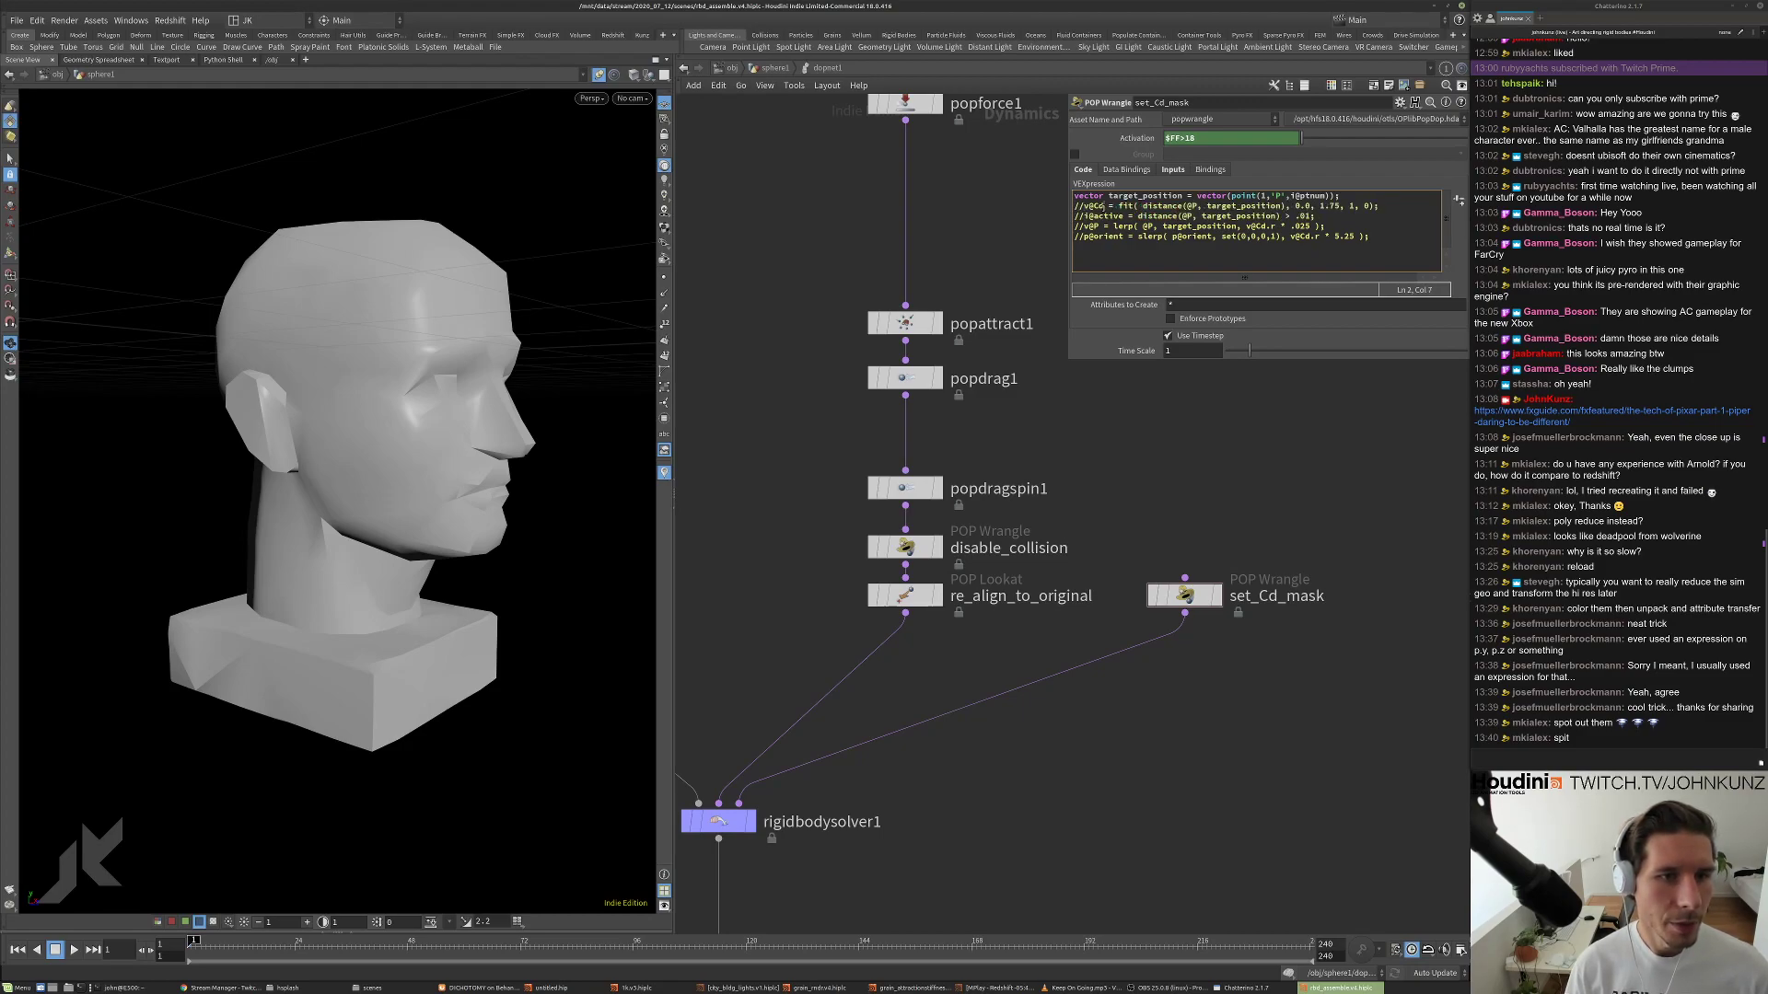
# Copy v@Cd from the commented line onto a new line at the end of the set_Cd_mask code.
pyautogui.hotkey('shift', 'Right')
pyautogui.hotkey('shift', 'Right')
pyautogui.hotkey('shift', 'Right')
pyautogui.hotkey('shift', 'Right')
pyautogui.hotkey('ctrl', 'c')
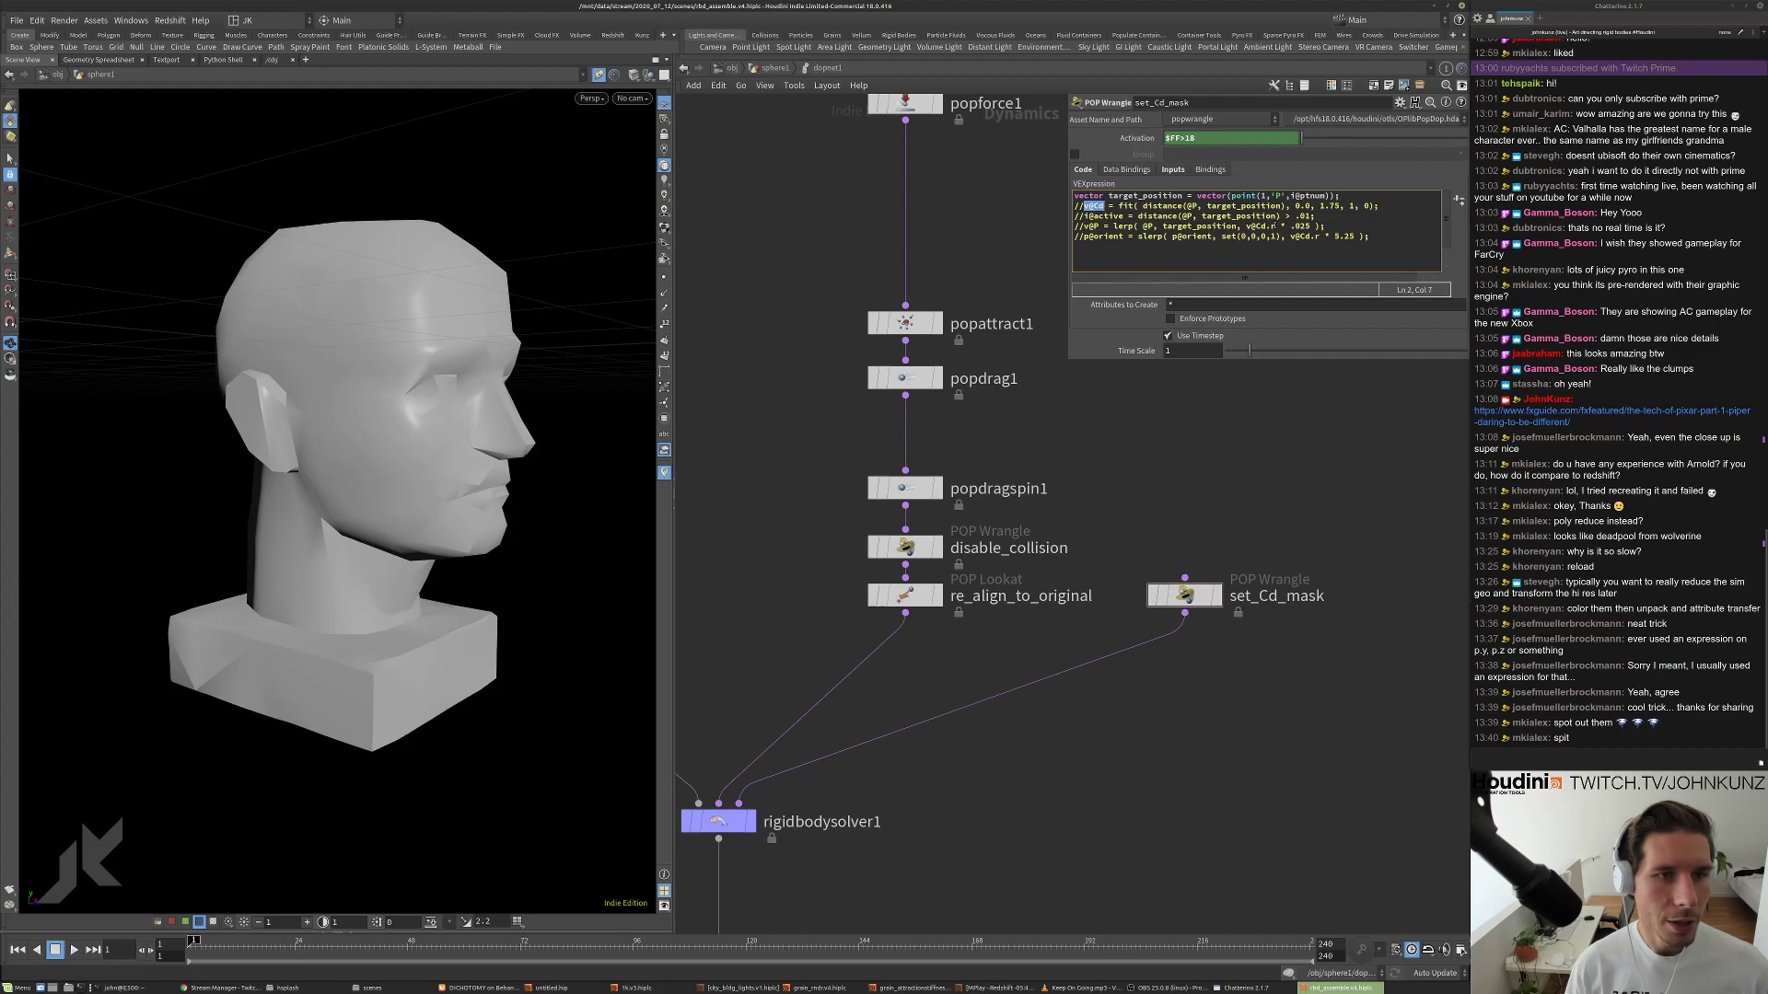
pyautogui.click(1382, 236)
pyautogui.press('Return')
pyautogui.press('Return')
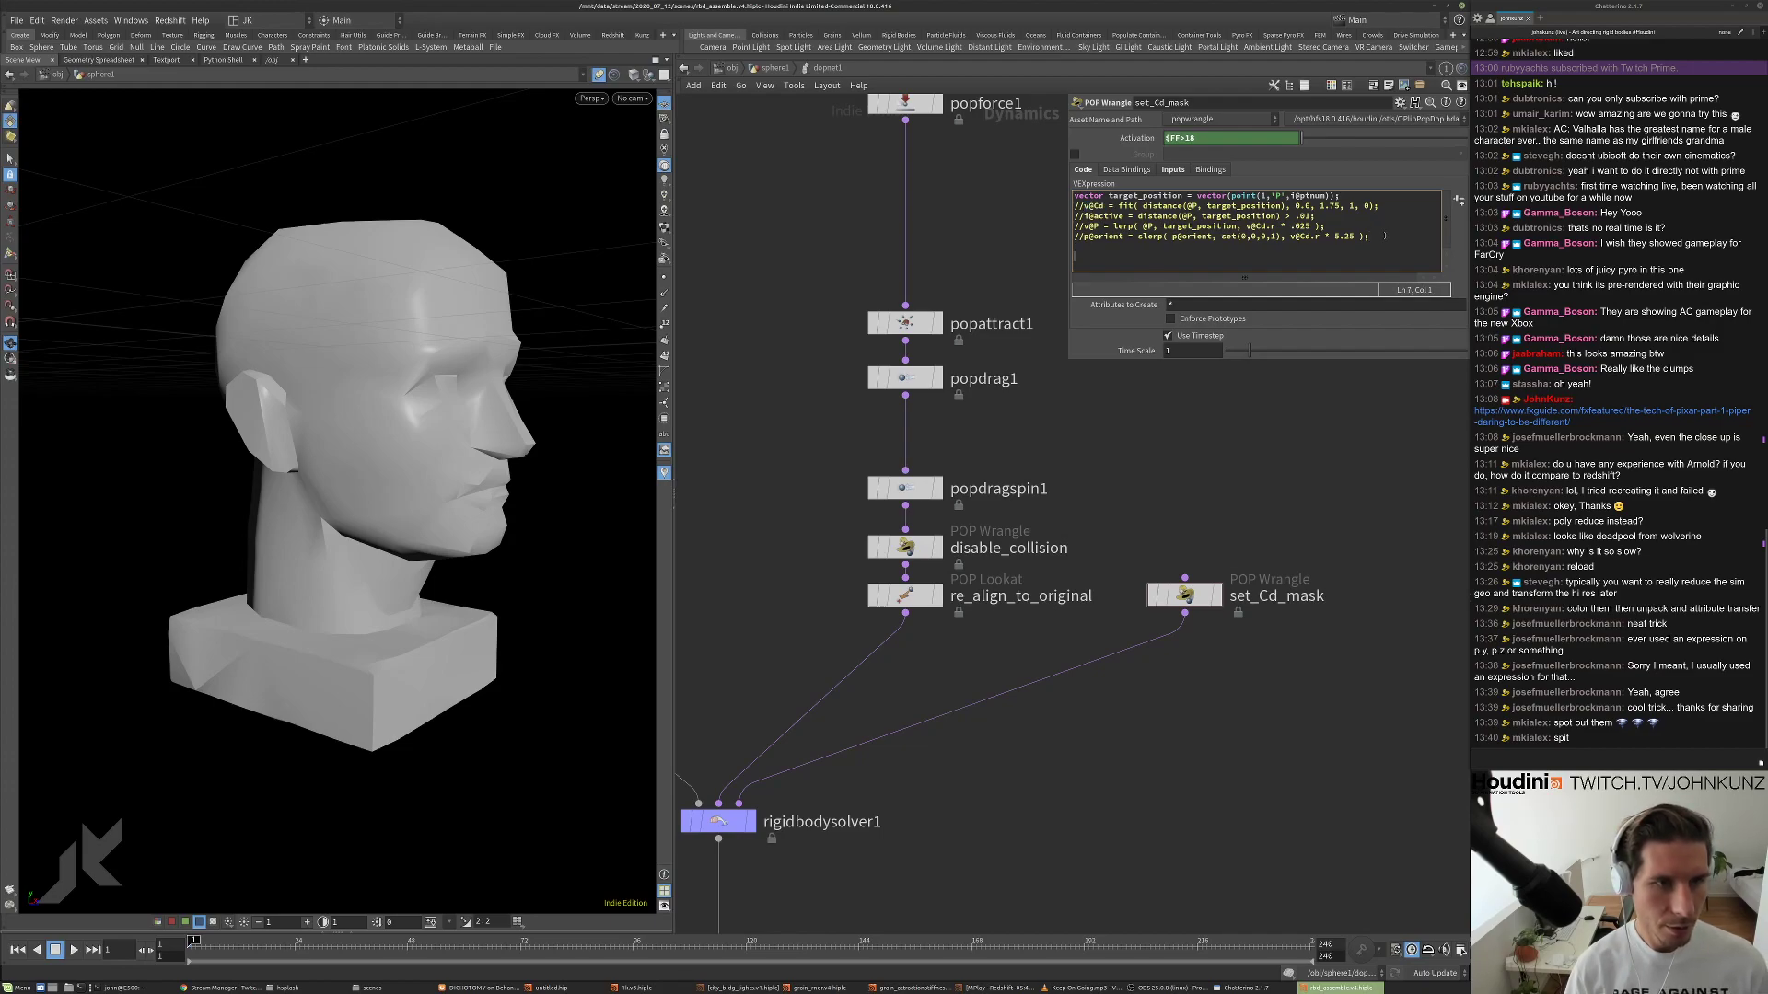
pyautogui.hotkey('ctrl', 'v')
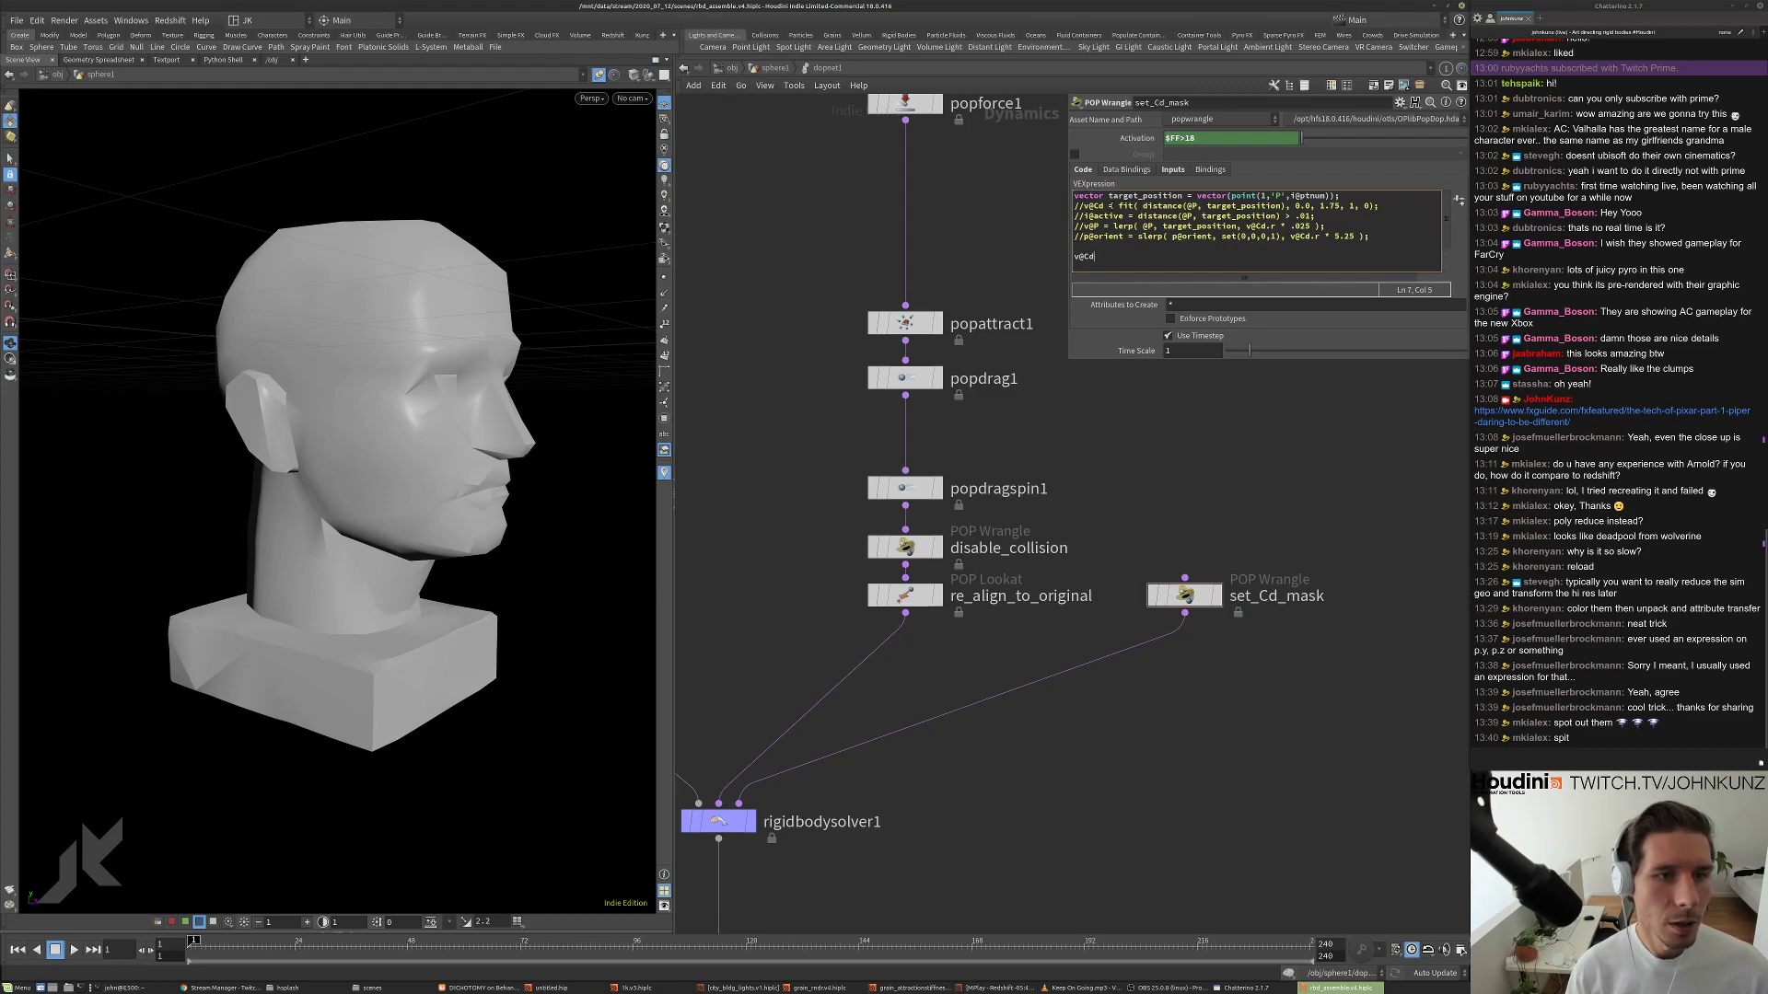
# Complete the new line as v@Cd = vector(point(1,'Cd',i@ptnum)); by adapting the target_position expression.
pyautogui.moveTo(1353, 196); pyautogui.dragTo(1190, 196)
pyautogui.hotkey('ctrl', 'c')
pyautogui.click(1129, 260)
pyautogui.write('=')
pyautogui.hotkey('ctrl', 'v')
pyautogui.doubleClick(1189, 257)
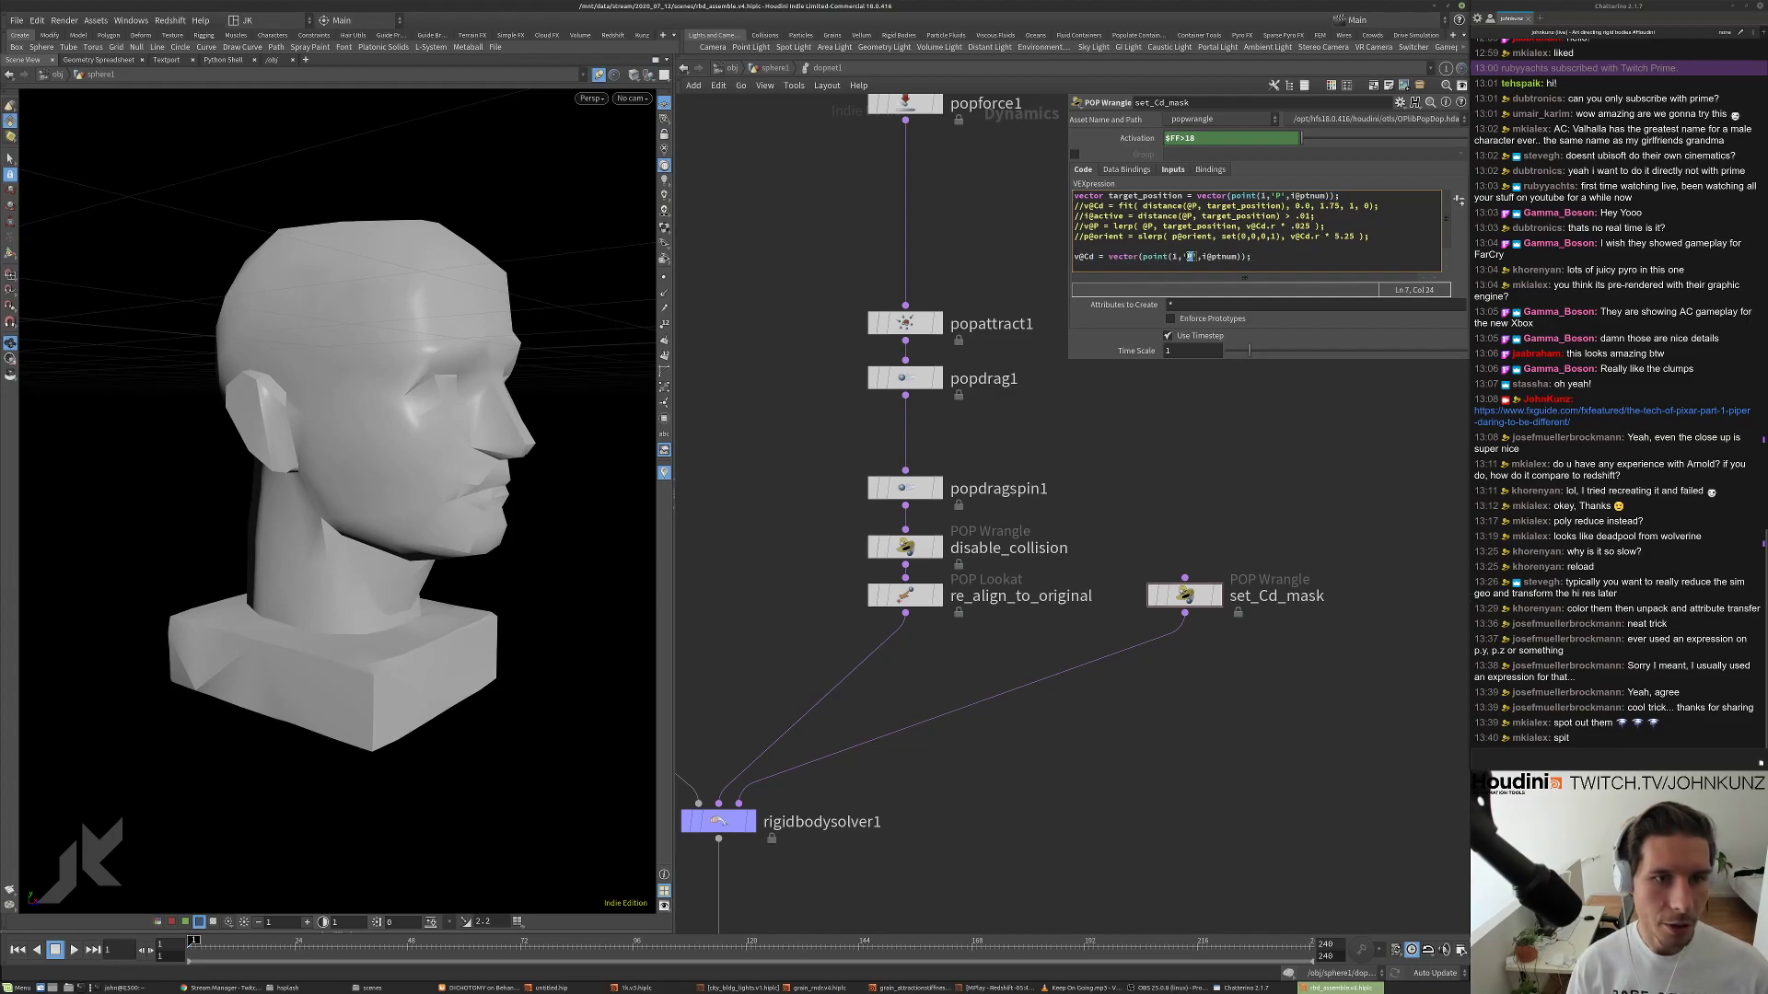
pyautogui.write('Cd')
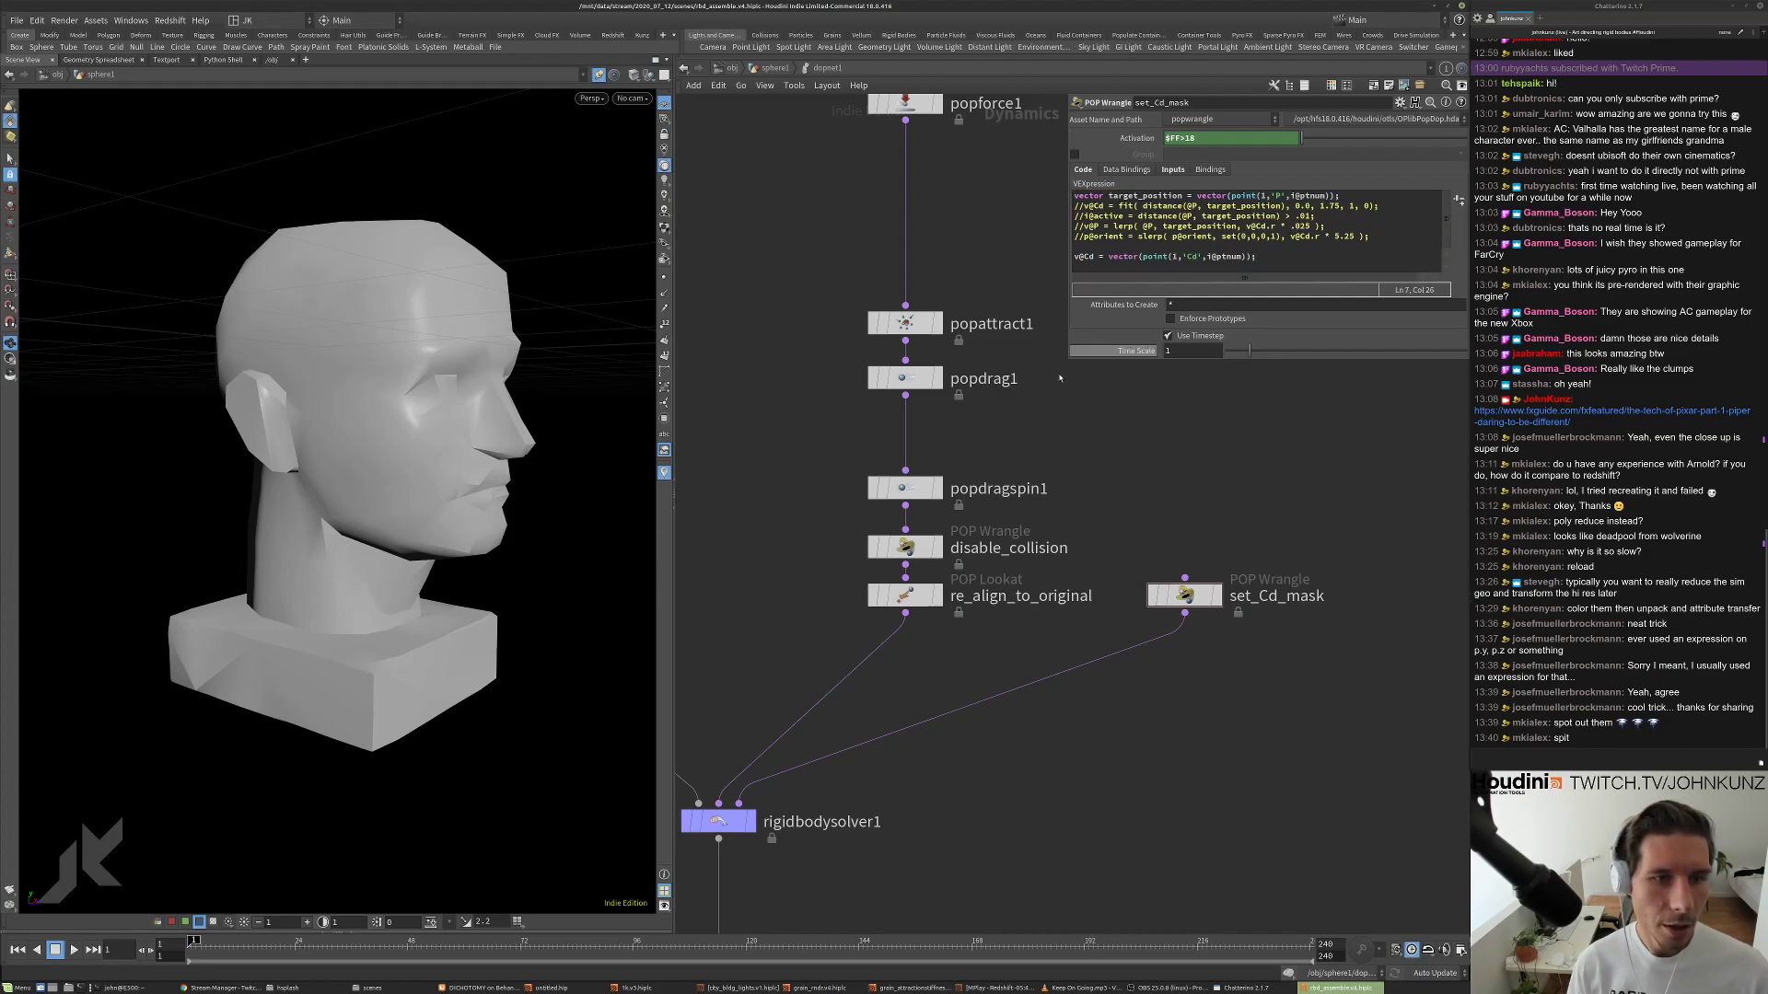
# Remove the frame-based expression from set_Cd_mask's Activation and set it to 1.
pyautogui.moveTo(337, 385); pyautogui.dragTo(387, 393)
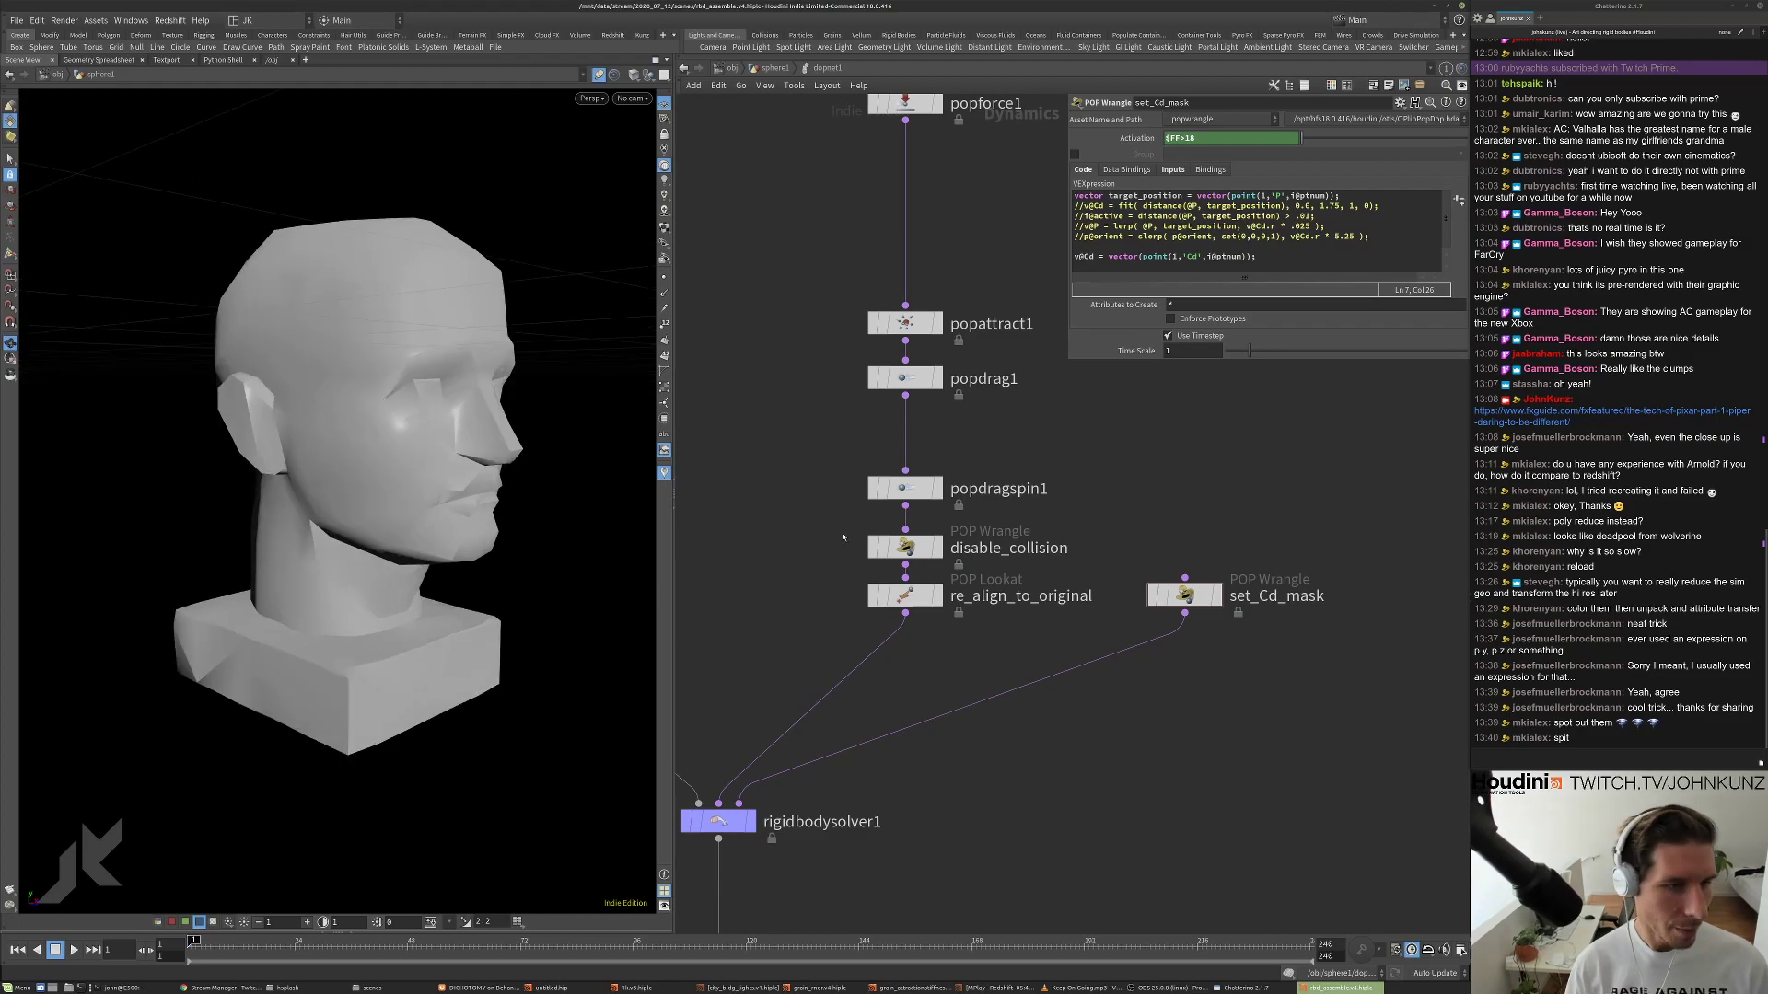
pyautogui.scroll(-4, 885, 521)
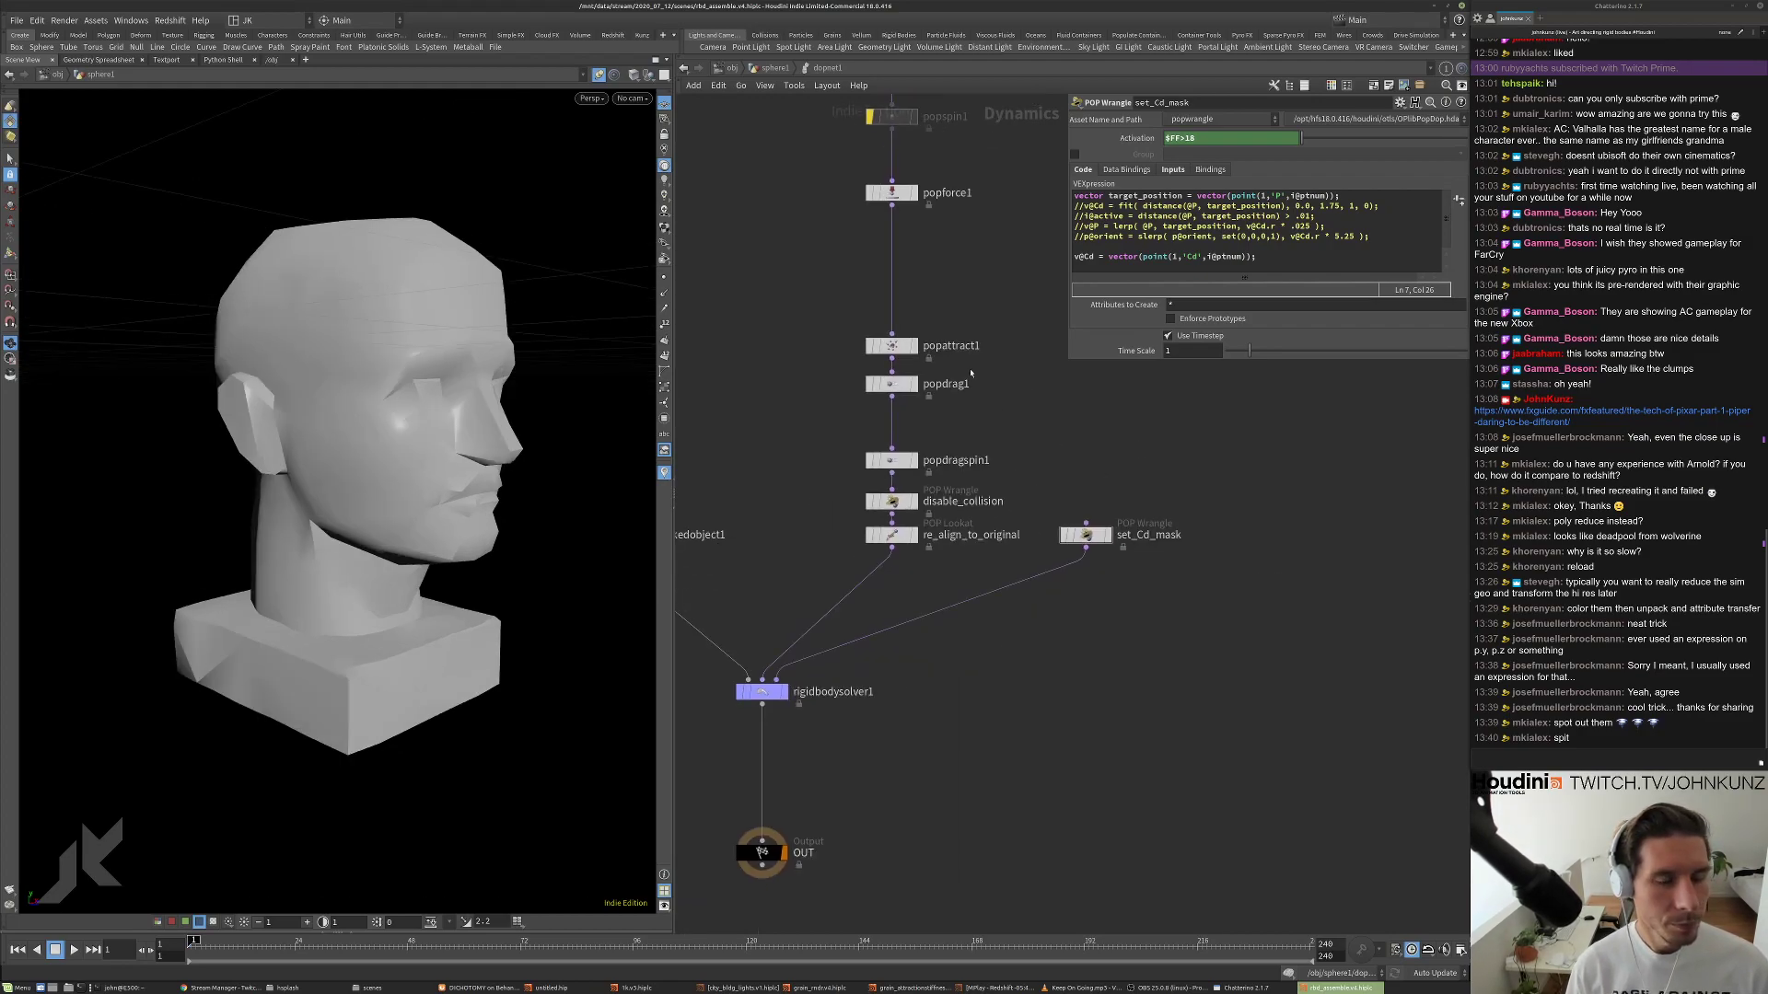
pyautogui.moveTo(930, 302); pyautogui.dragTo(932, 326, button='middle')
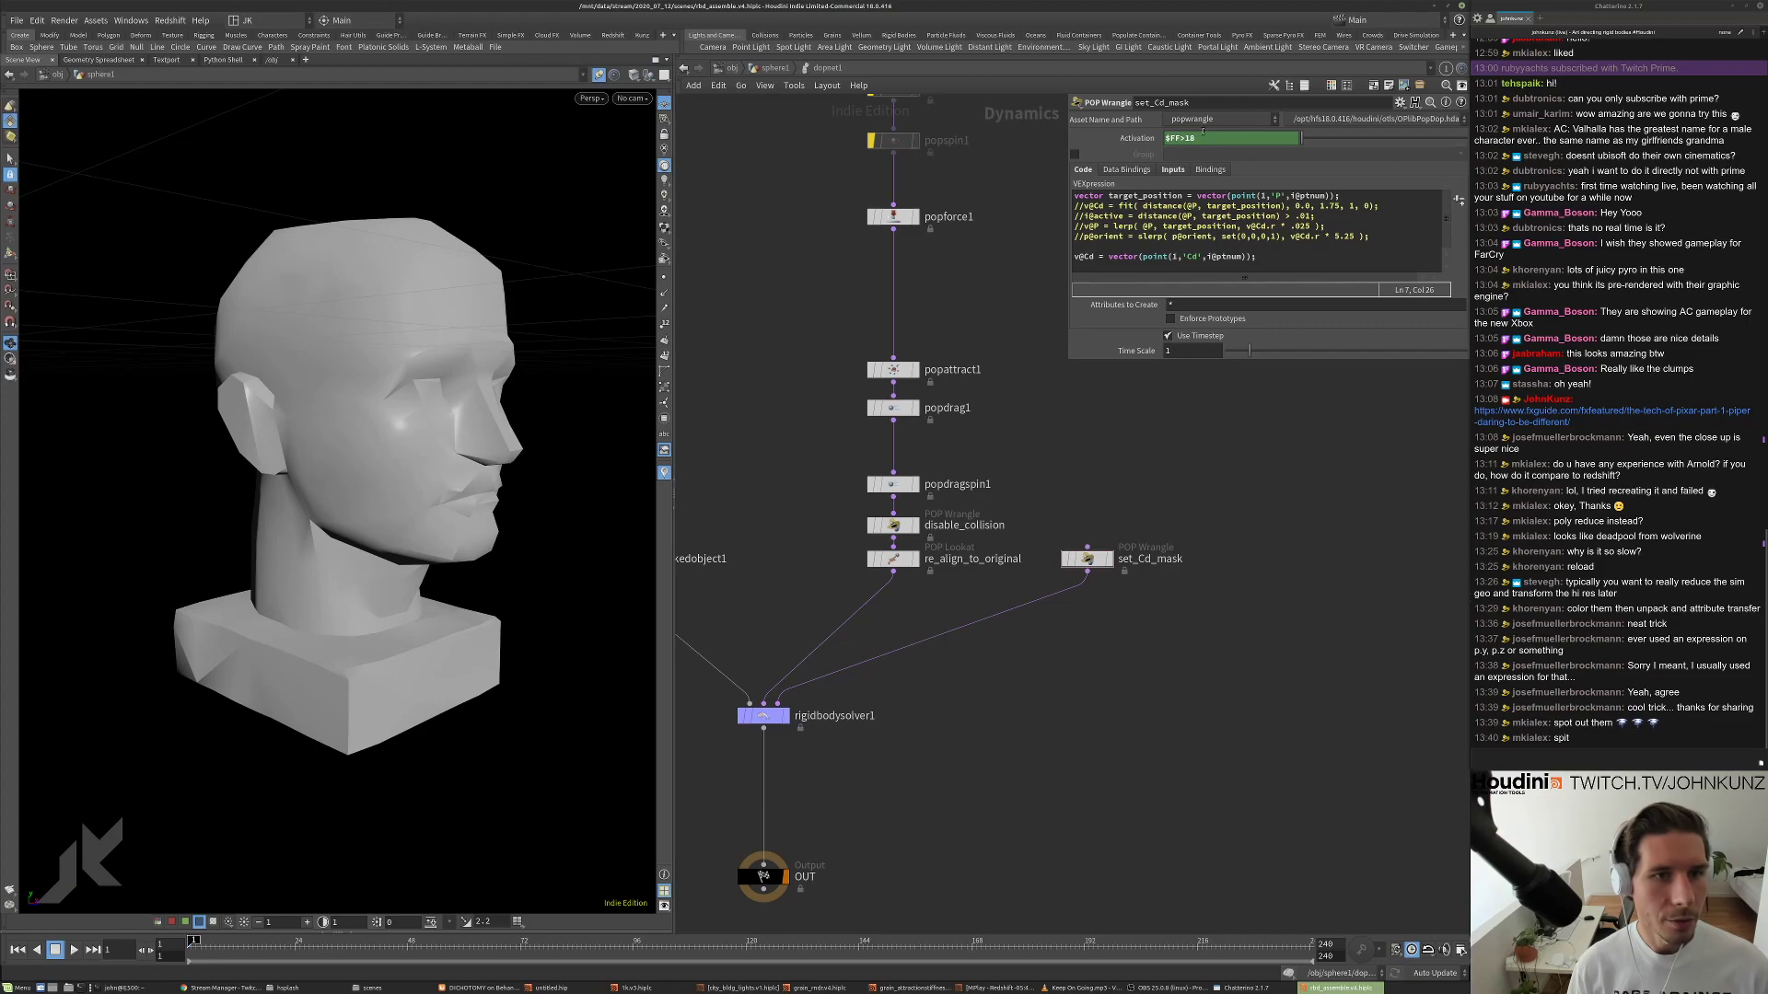
pyautogui.rightClick(1200, 134)
pyautogui.click(1233, 291)
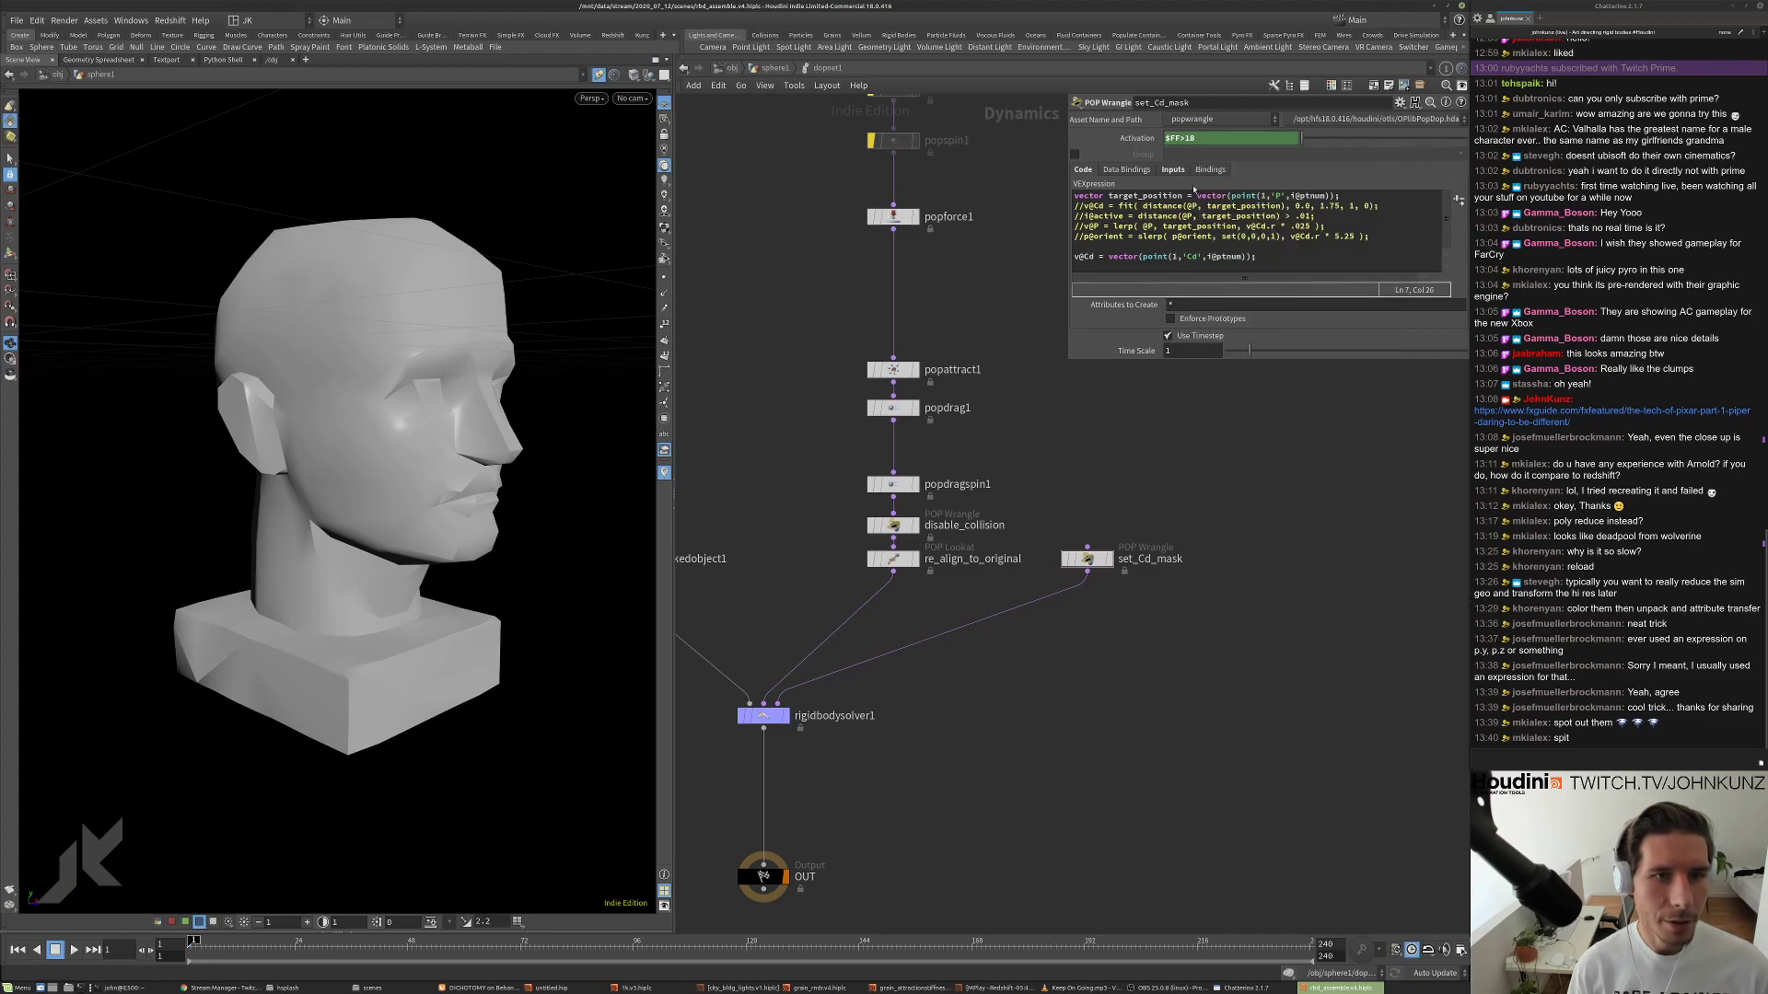
pyautogui.doubleClick(1169, 138)
pyautogui.write('1')
pyautogui.press('Return')
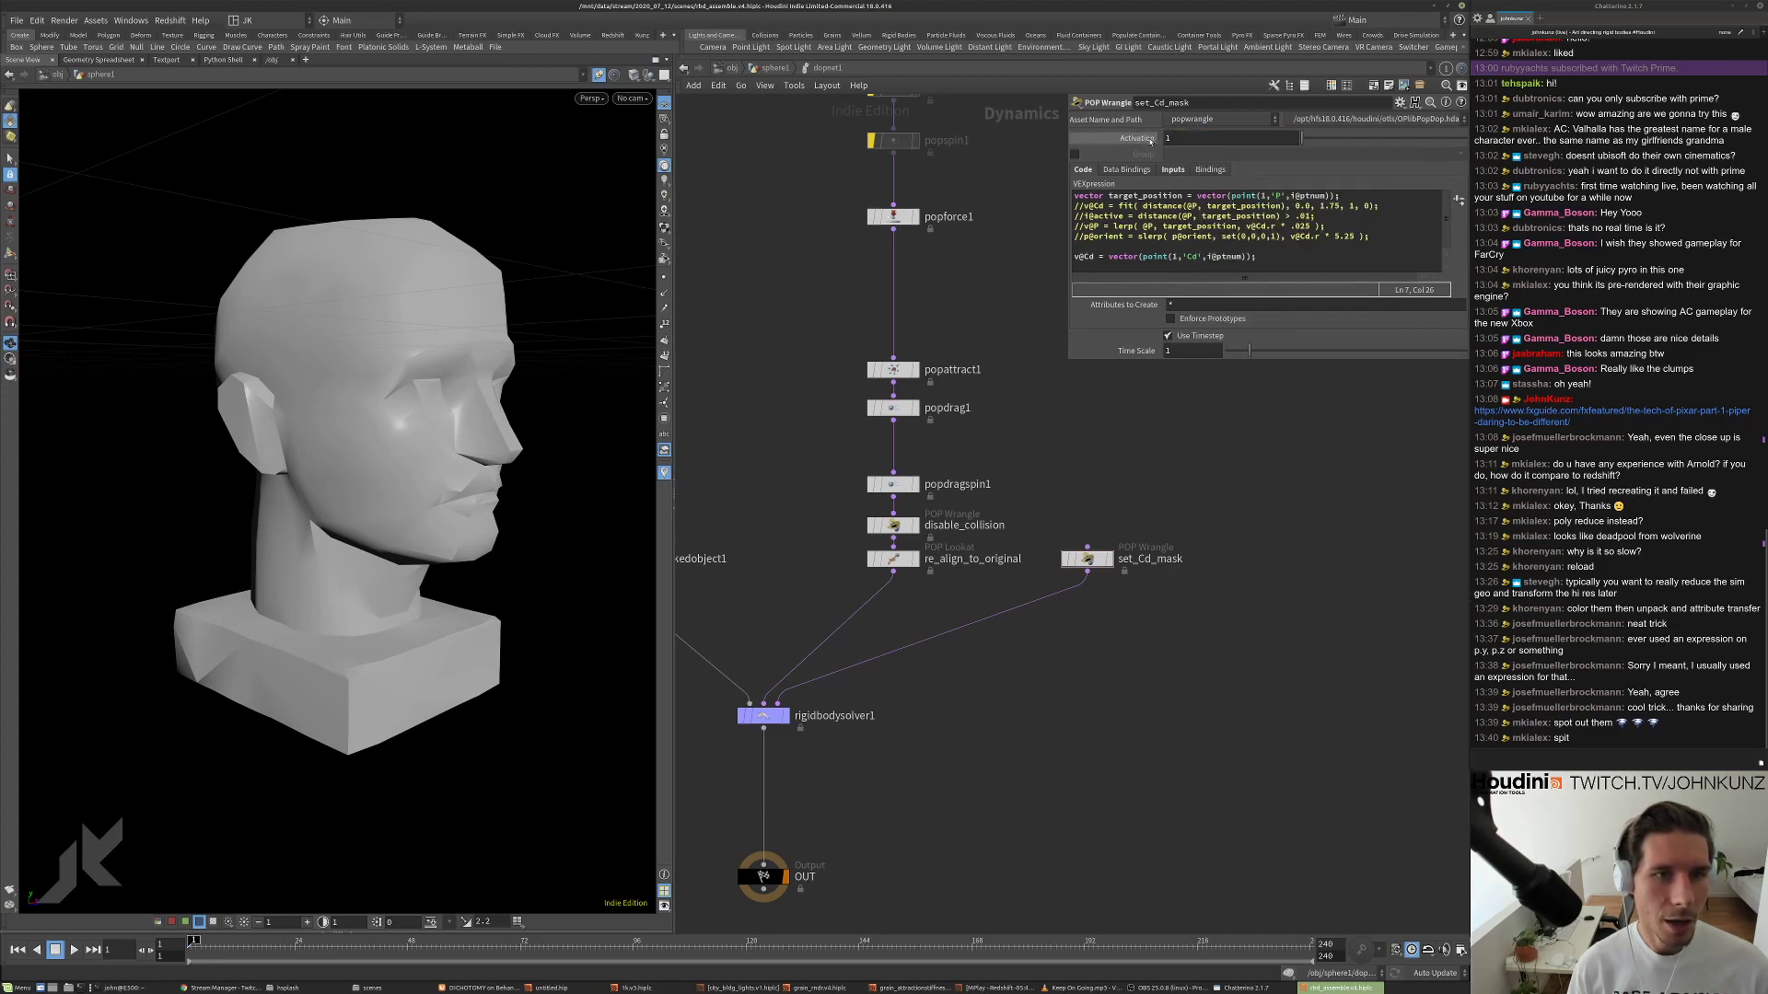
# Remove the Activation expression on the disable_collision wrangle and reset Activation to its default of 1.
pyautogui.moveTo(1187, 454); pyautogui.dragTo(1217, 427, button='middle')
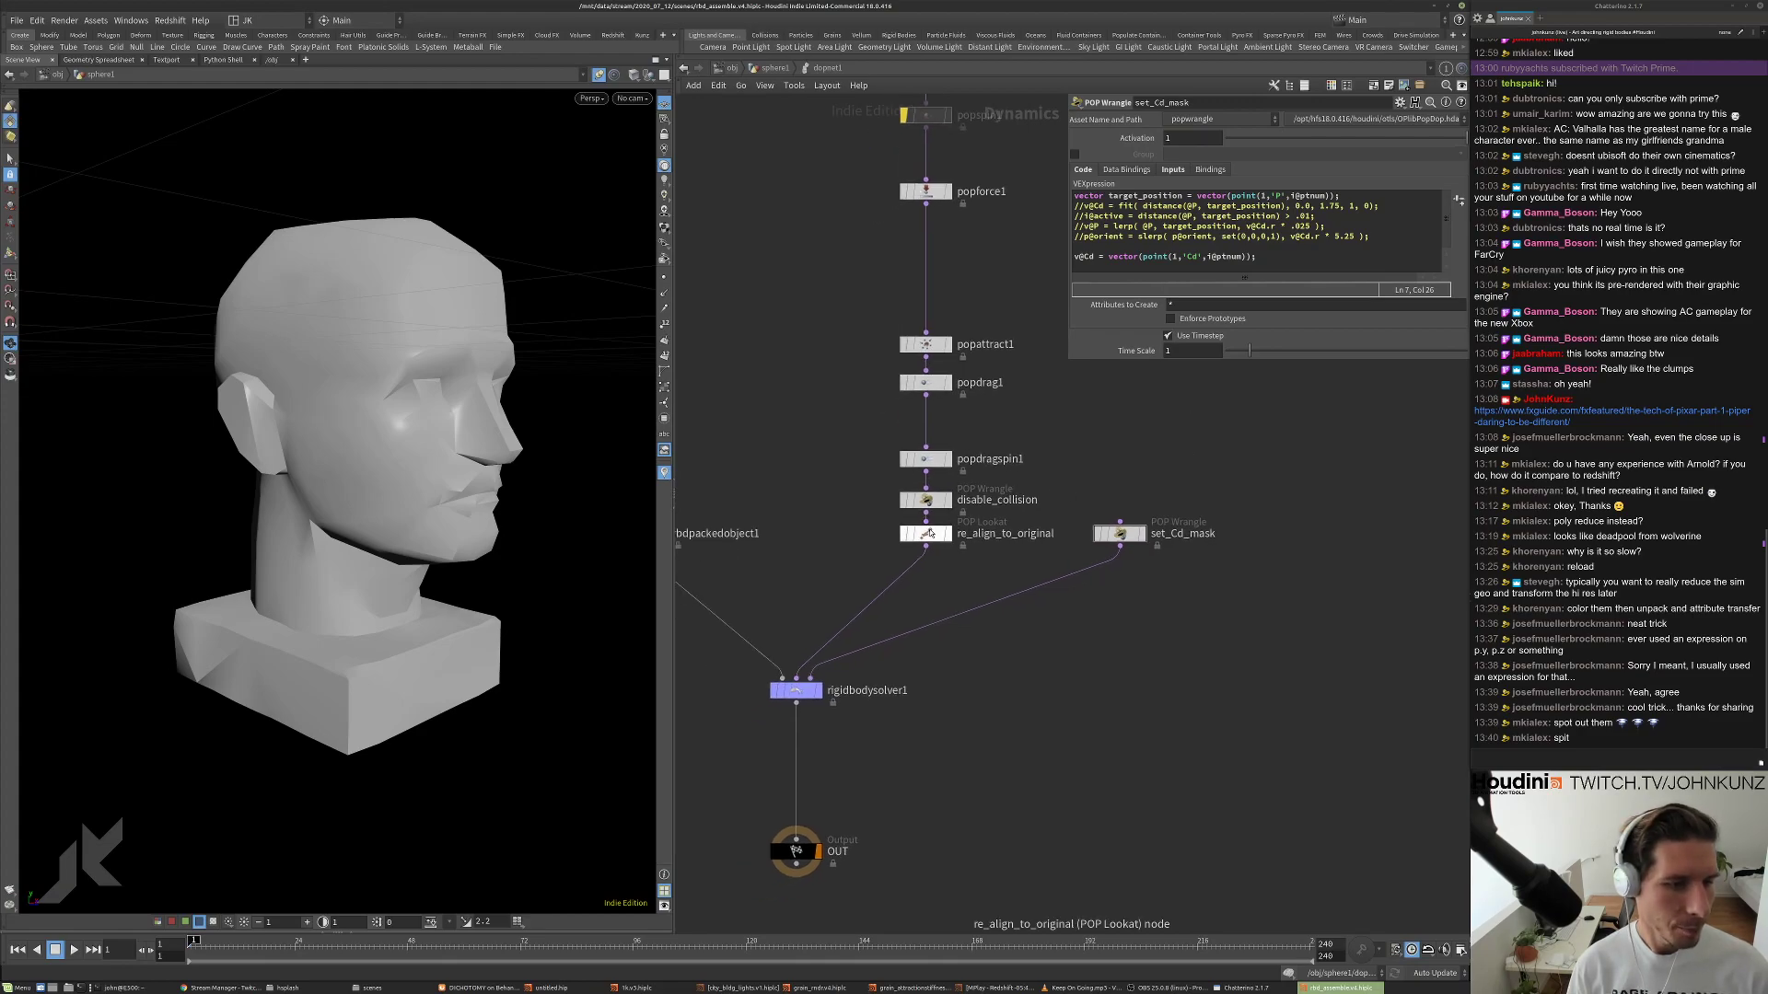
pyautogui.scroll(2, 898, 511)
pyautogui.click(925, 534)
pyautogui.click(926, 494)
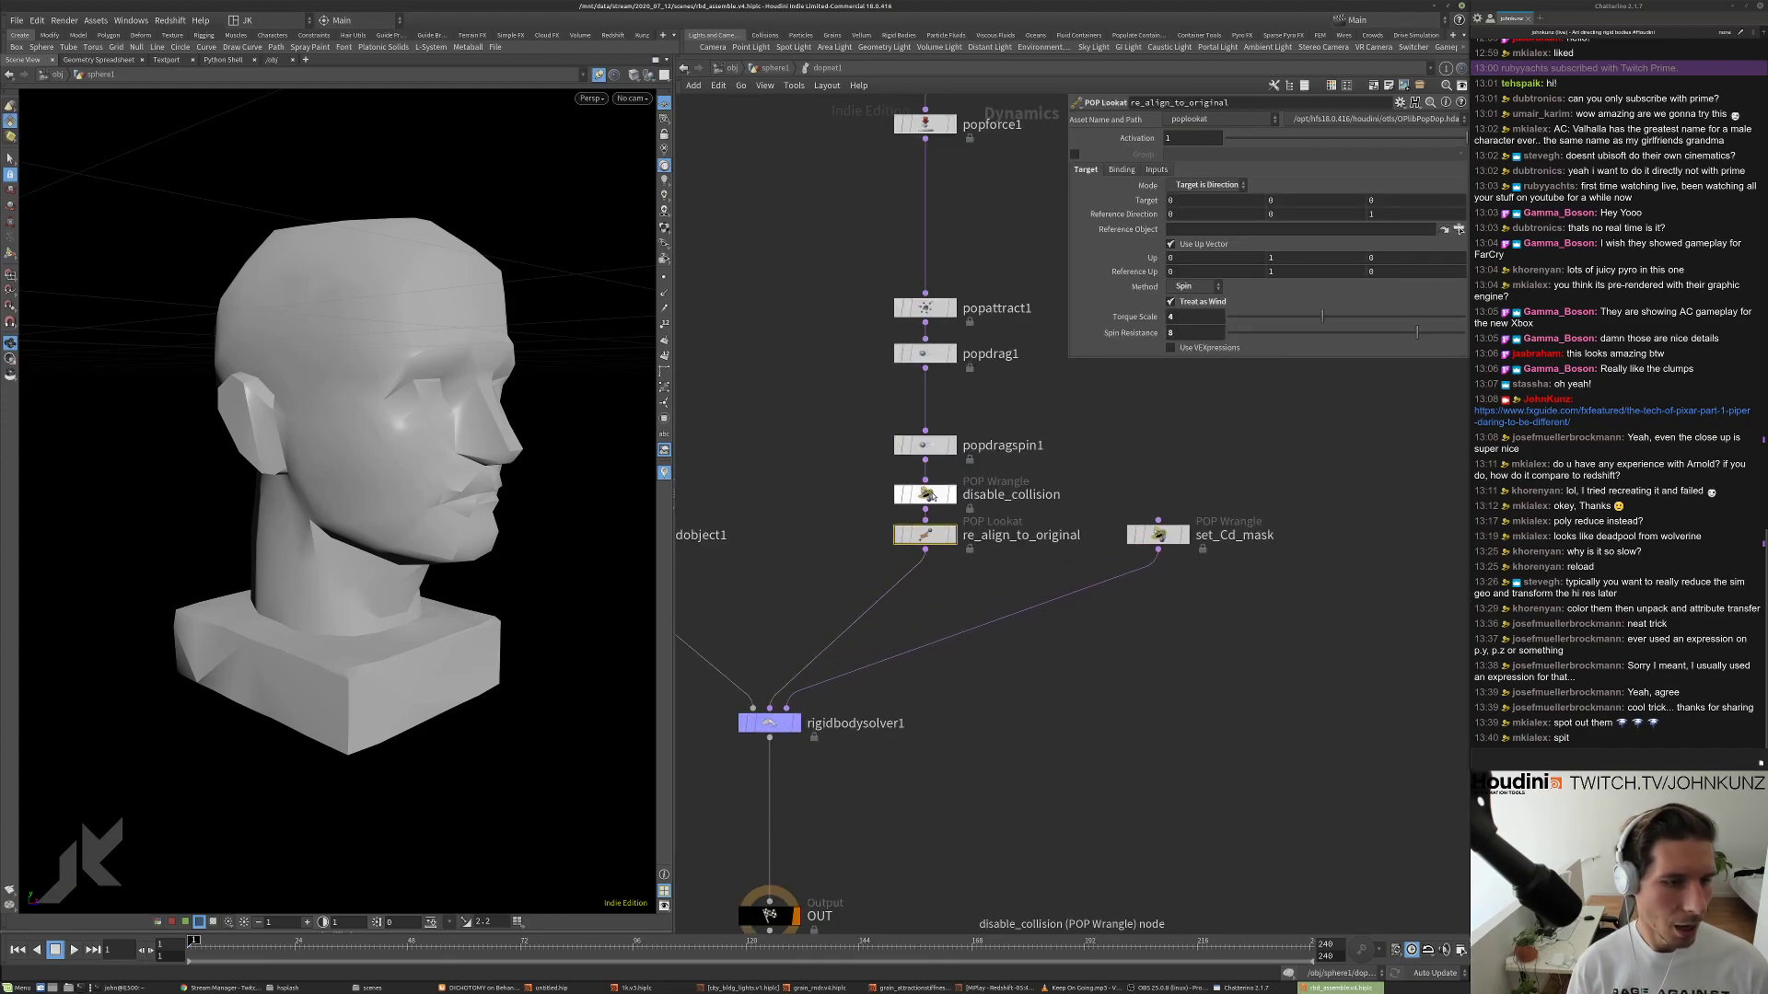
pyautogui.rightClick(1181, 139)
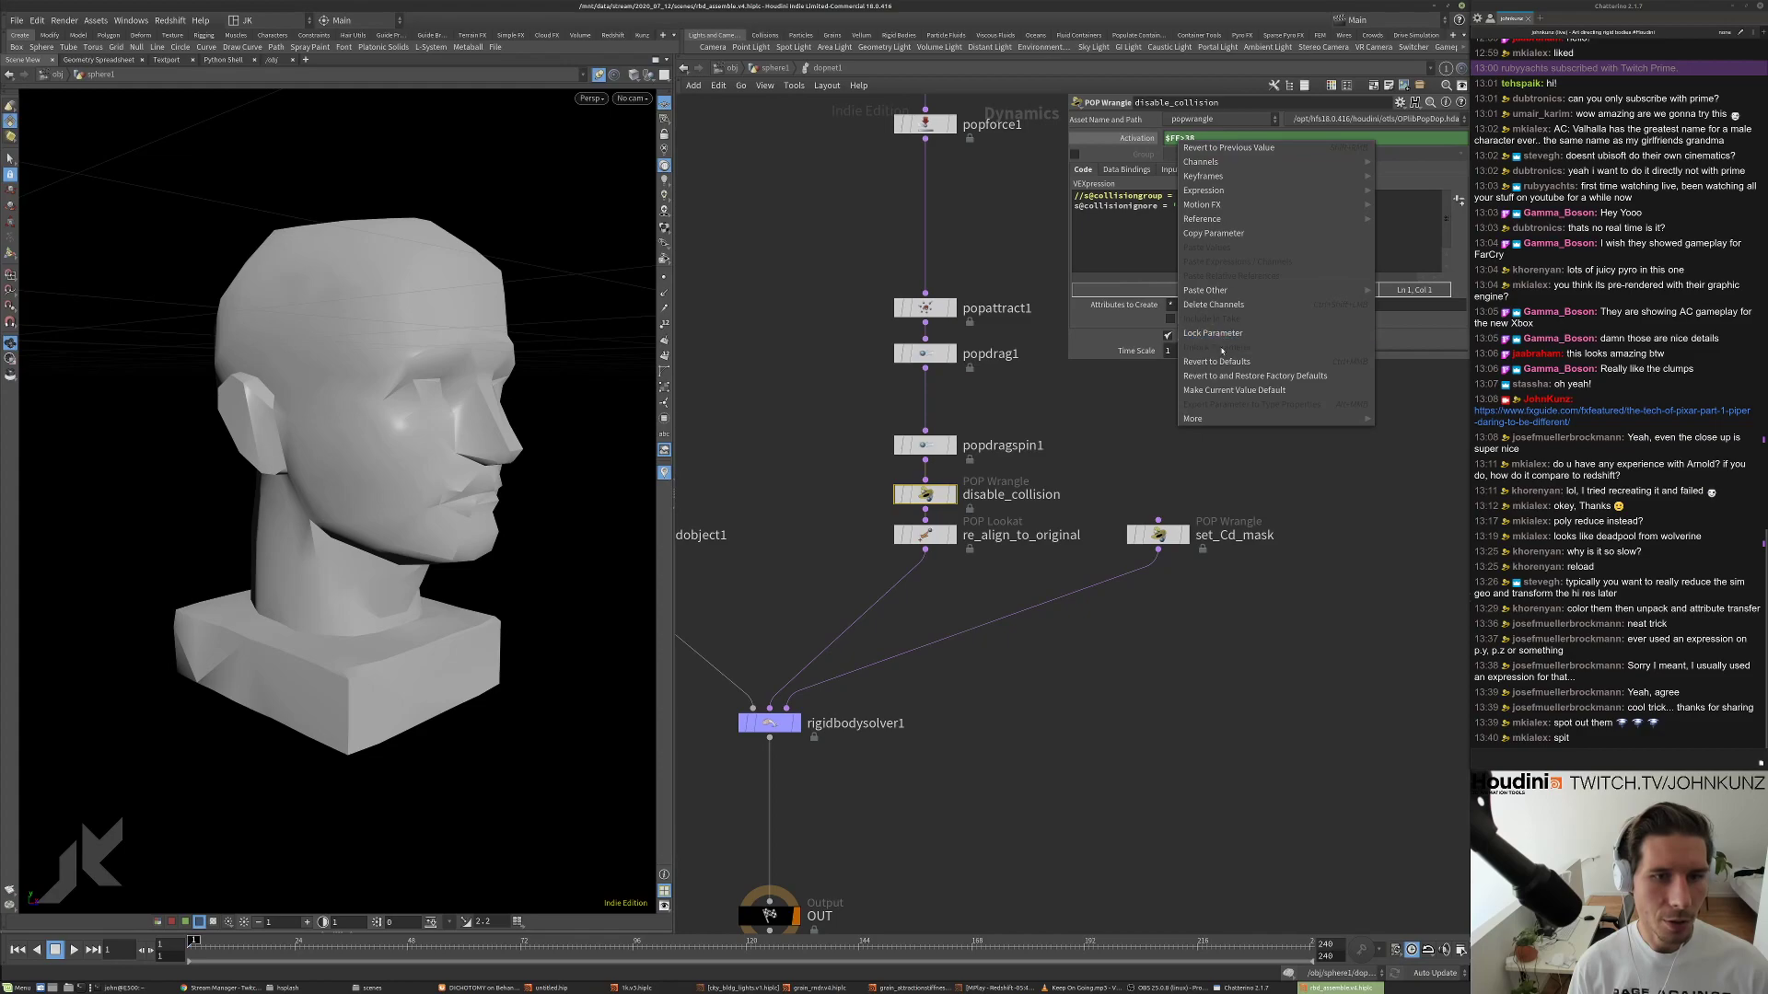
pyautogui.press('Escape')
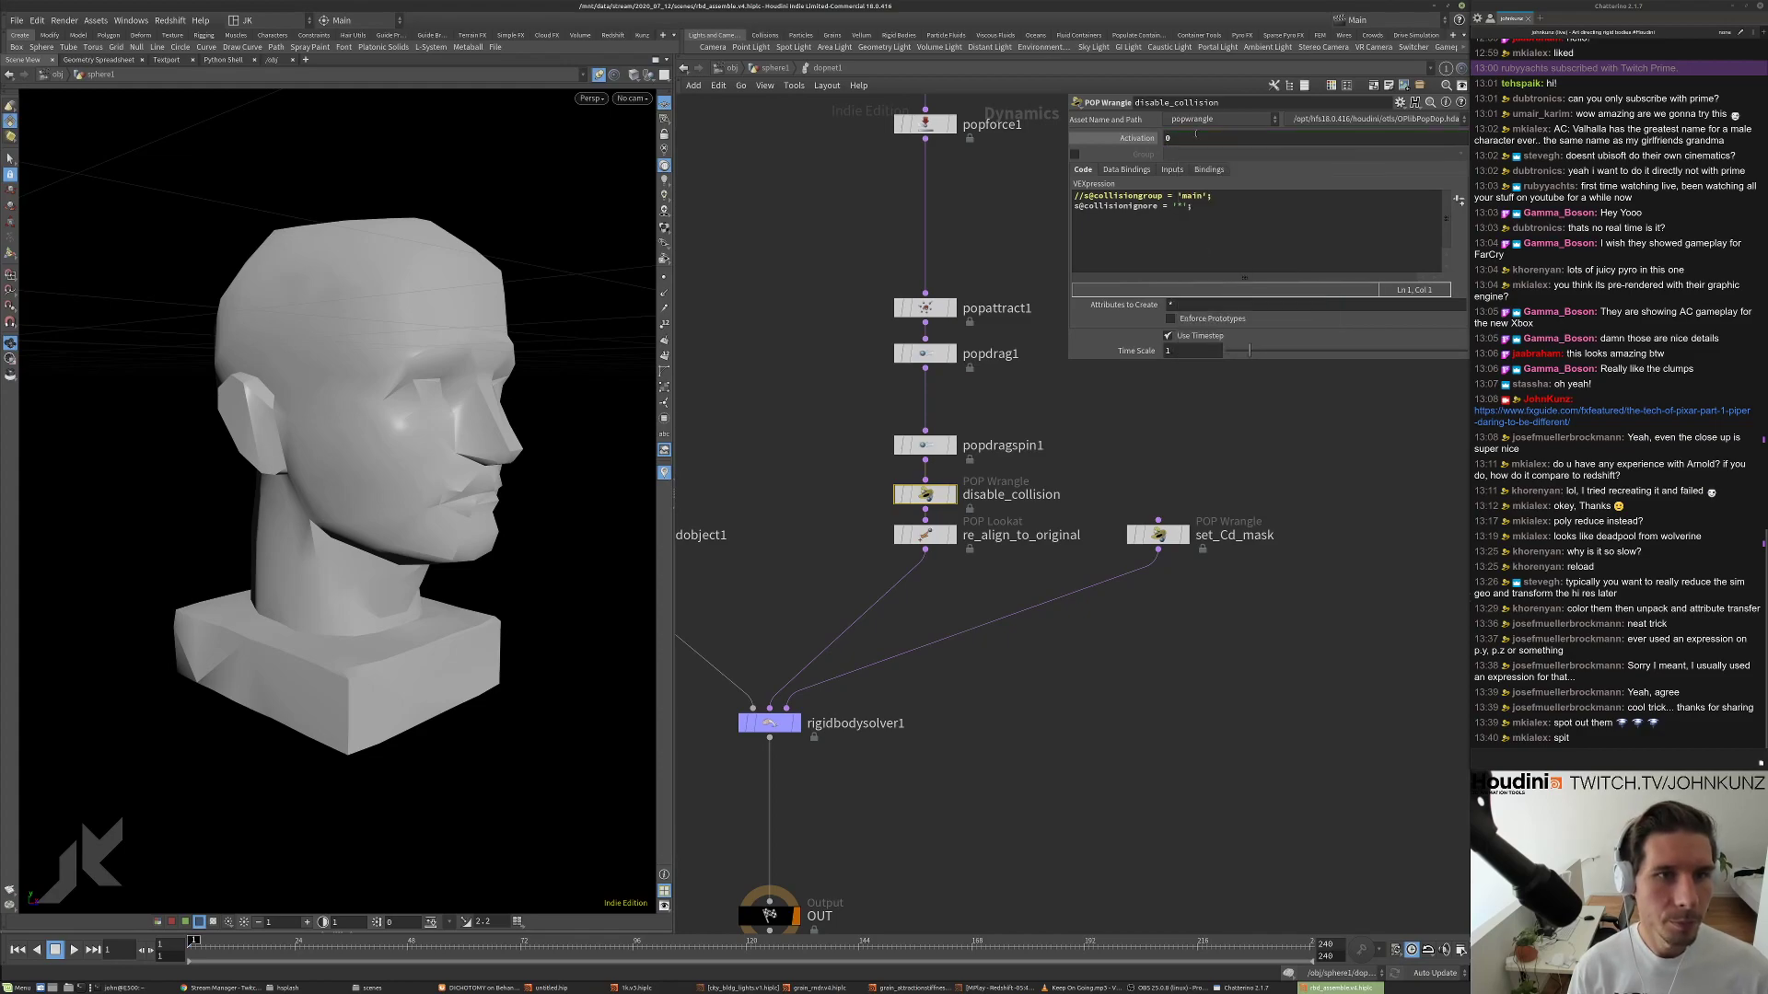
pyautogui.keyDown('ctrl'); pyautogui.middleClick(1151, 140); pyautogui.keyUp('ctrl')
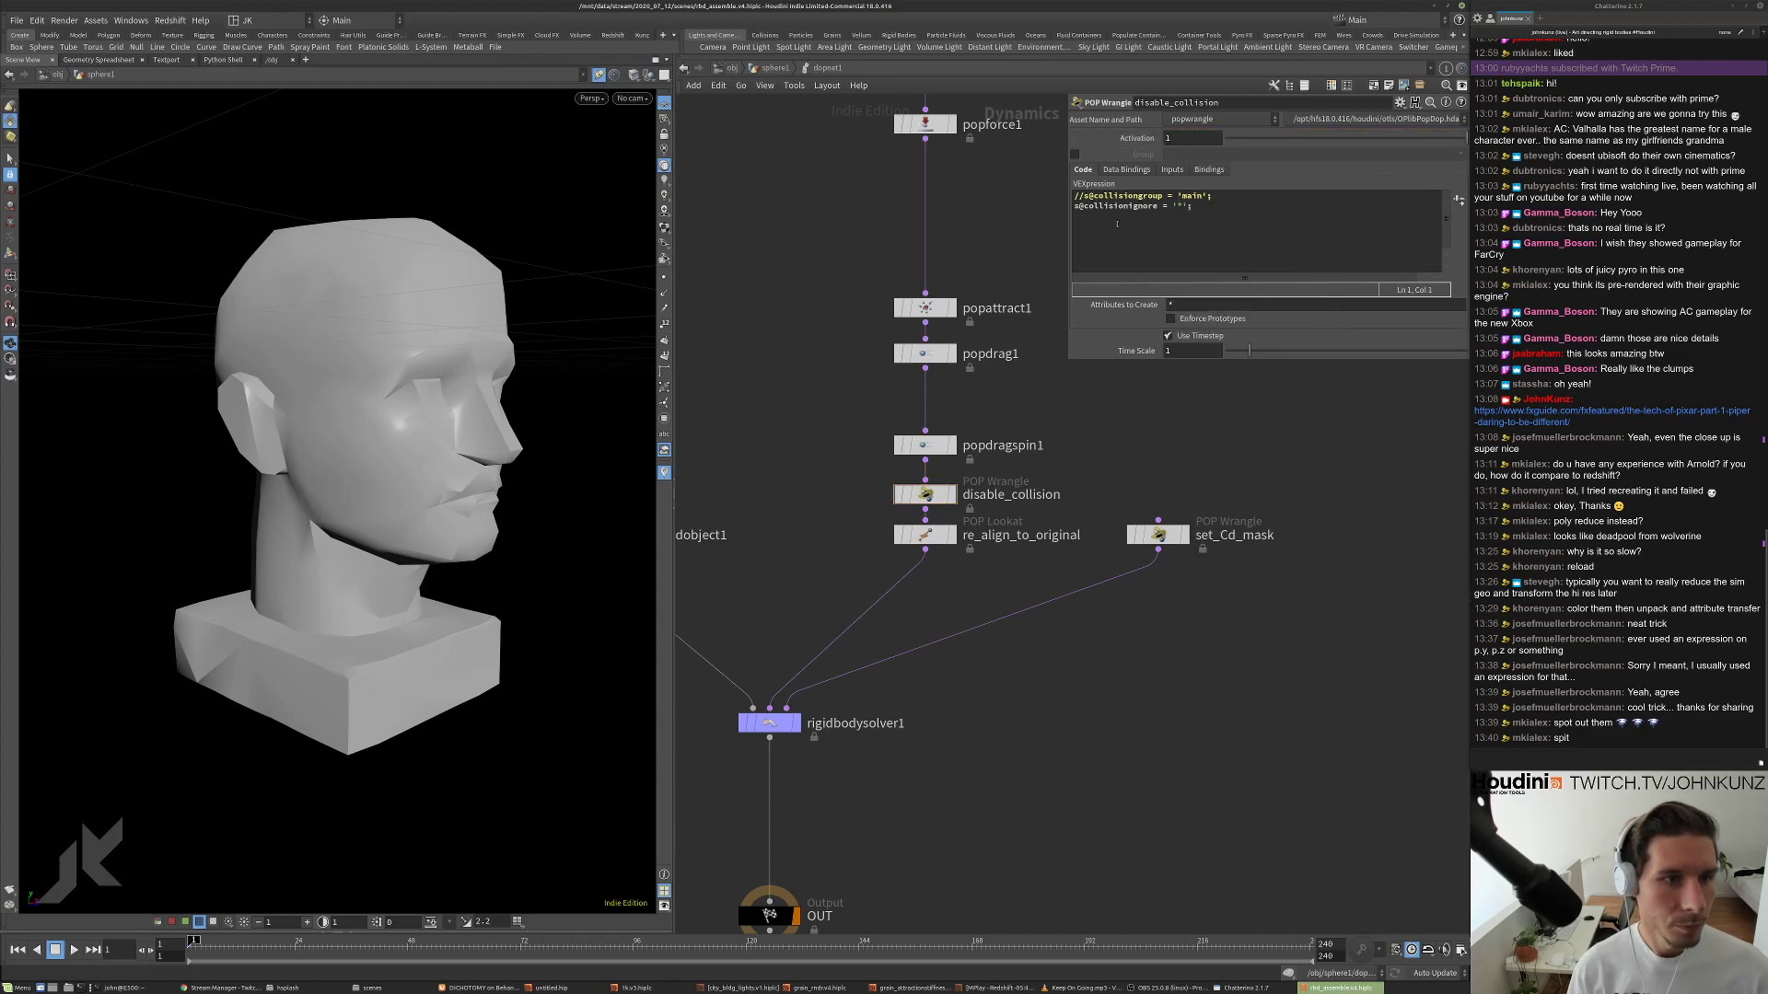
# Delete the frame-based Activation expression from popdrag1.
pyautogui.click(925, 445)
pyautogui.click(993, 354)
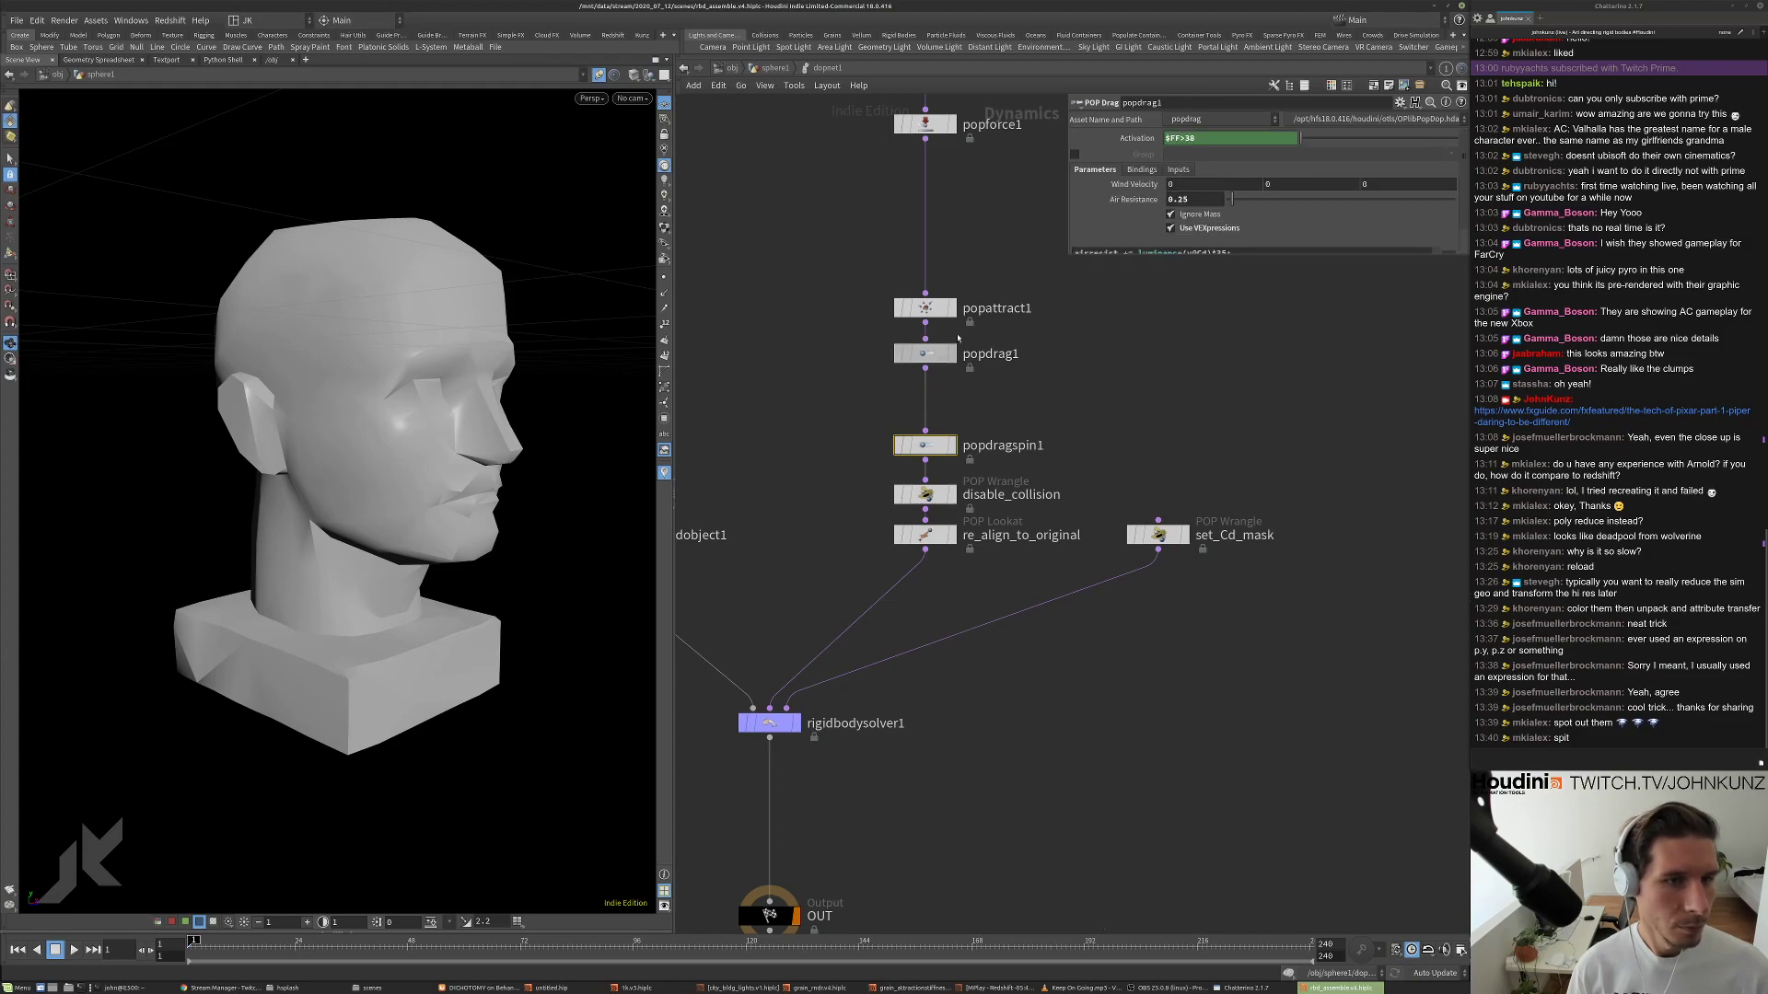
pyautogui.rightClick(1184, 139)
pyautogui.click(1217, 307)
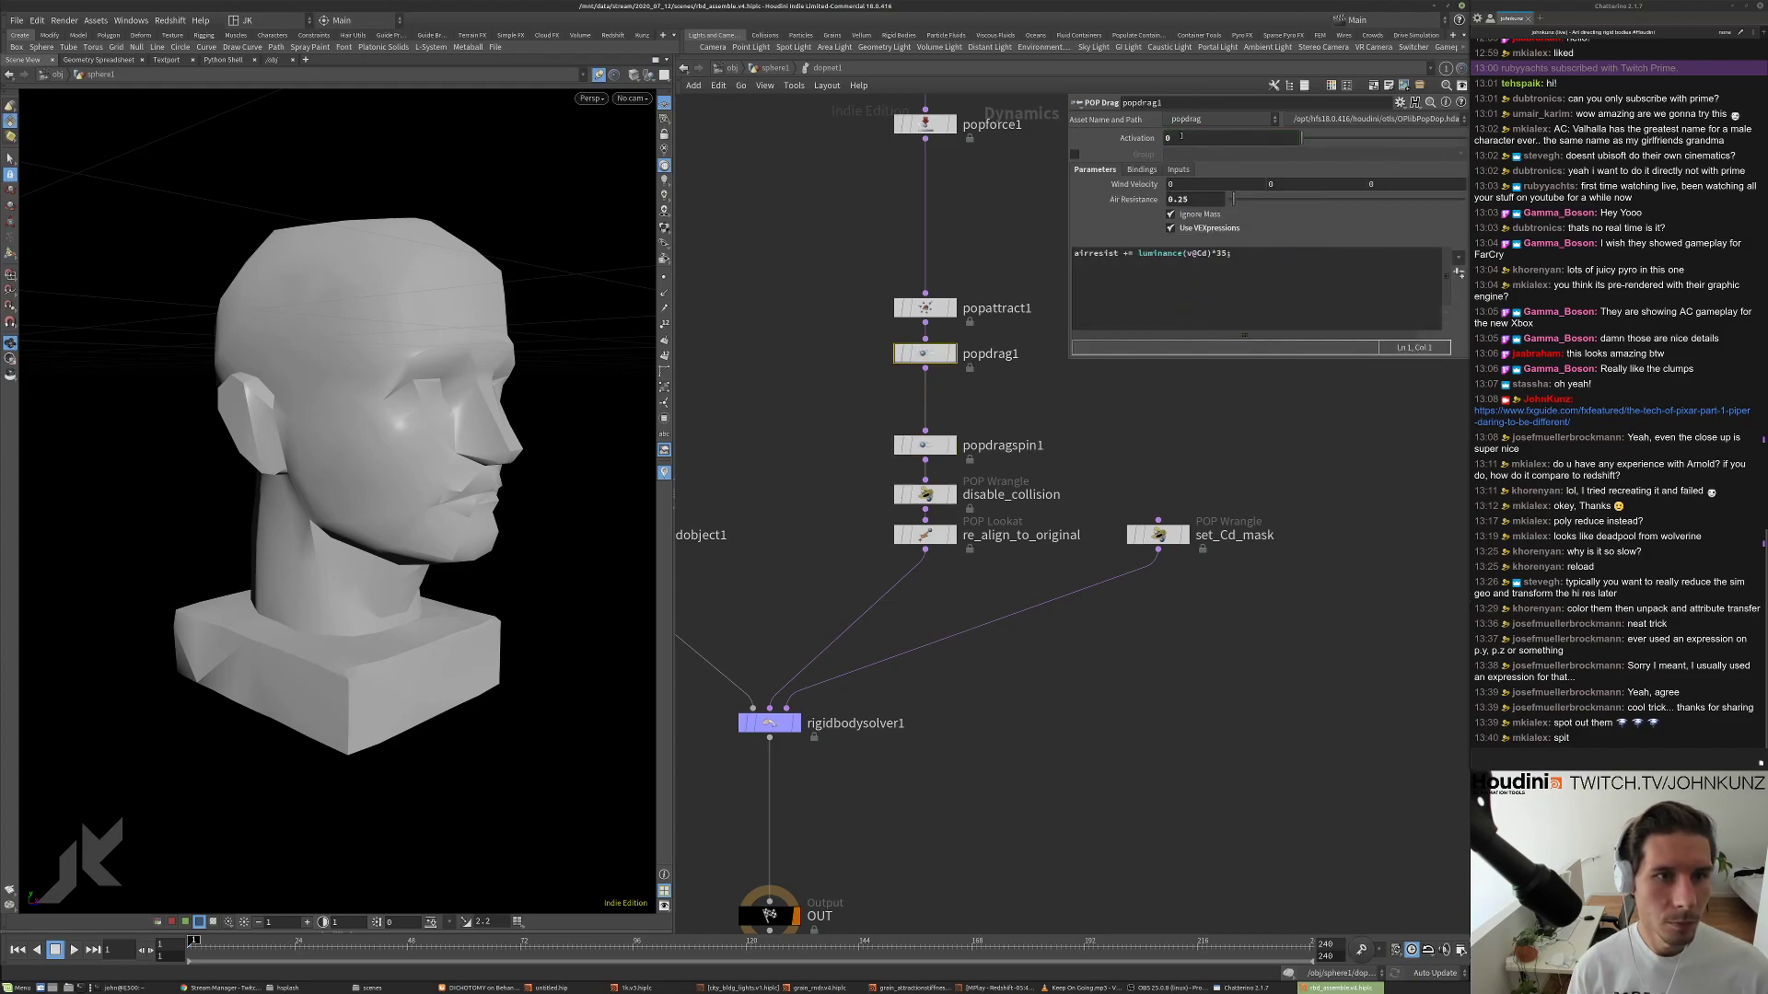
# Delete the frame-based Activation expression from popattract1.
pyautogui.click(937, 314)
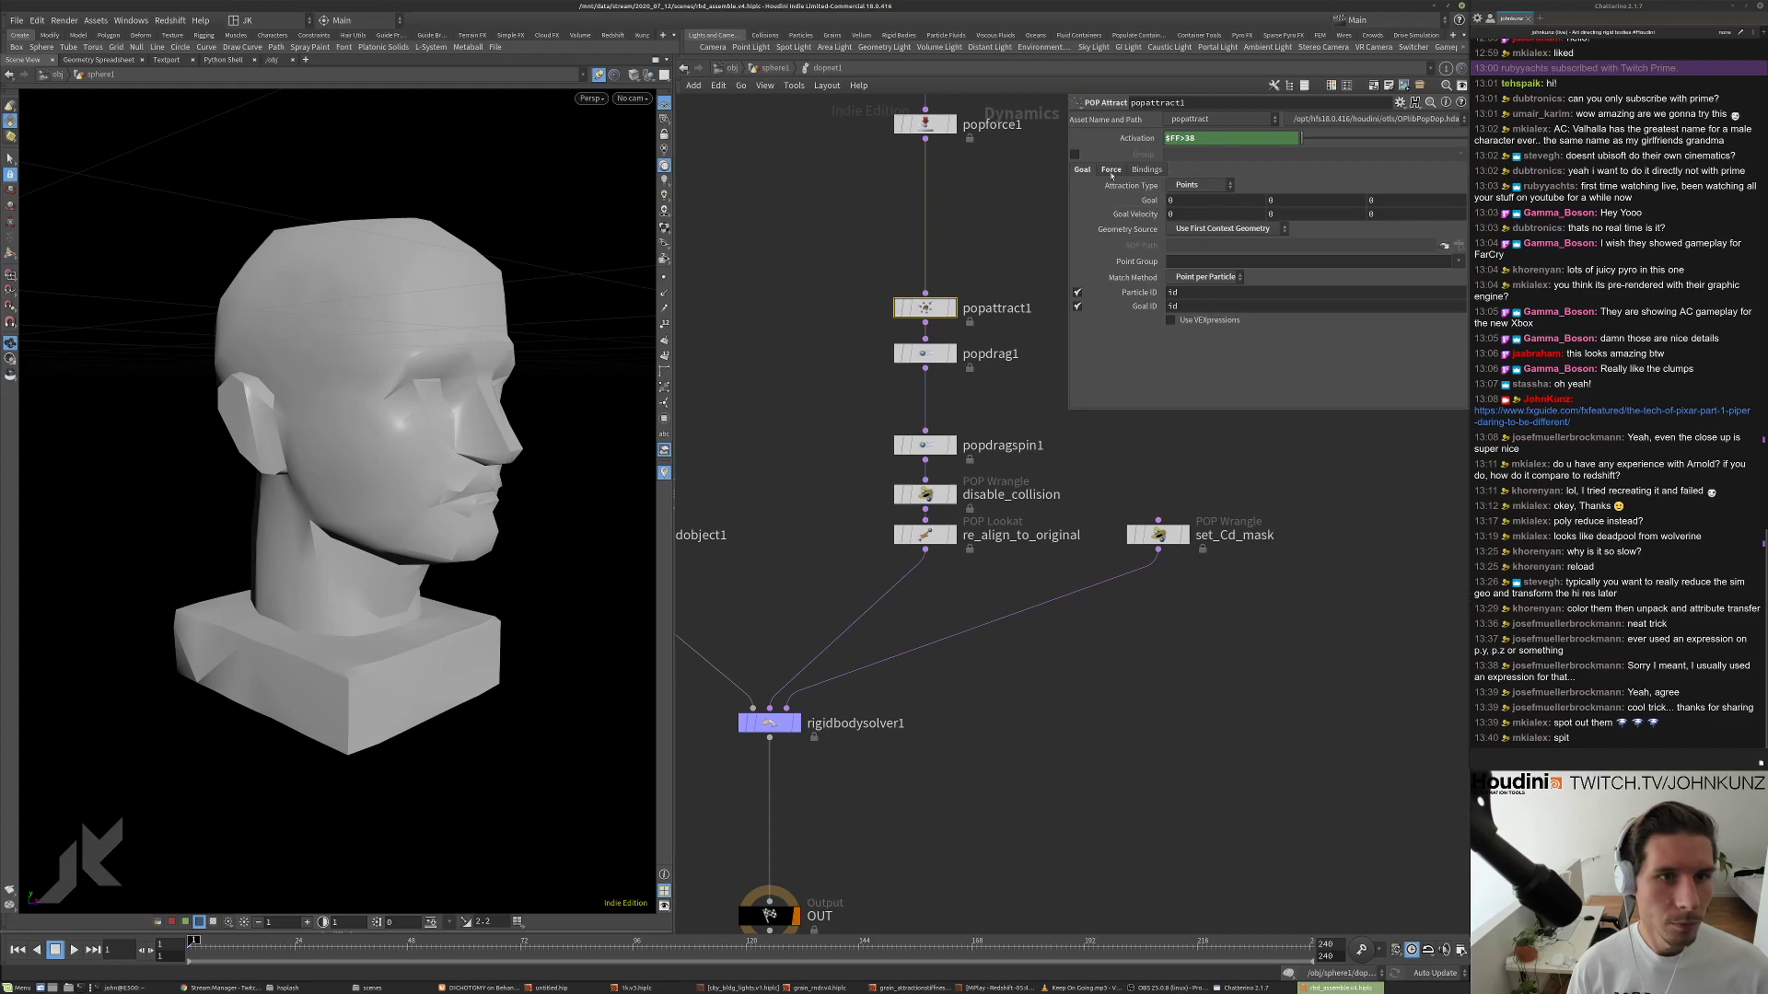
pyautogui.rightClick(1184, 139)
pyautogui.click(1192, 303)
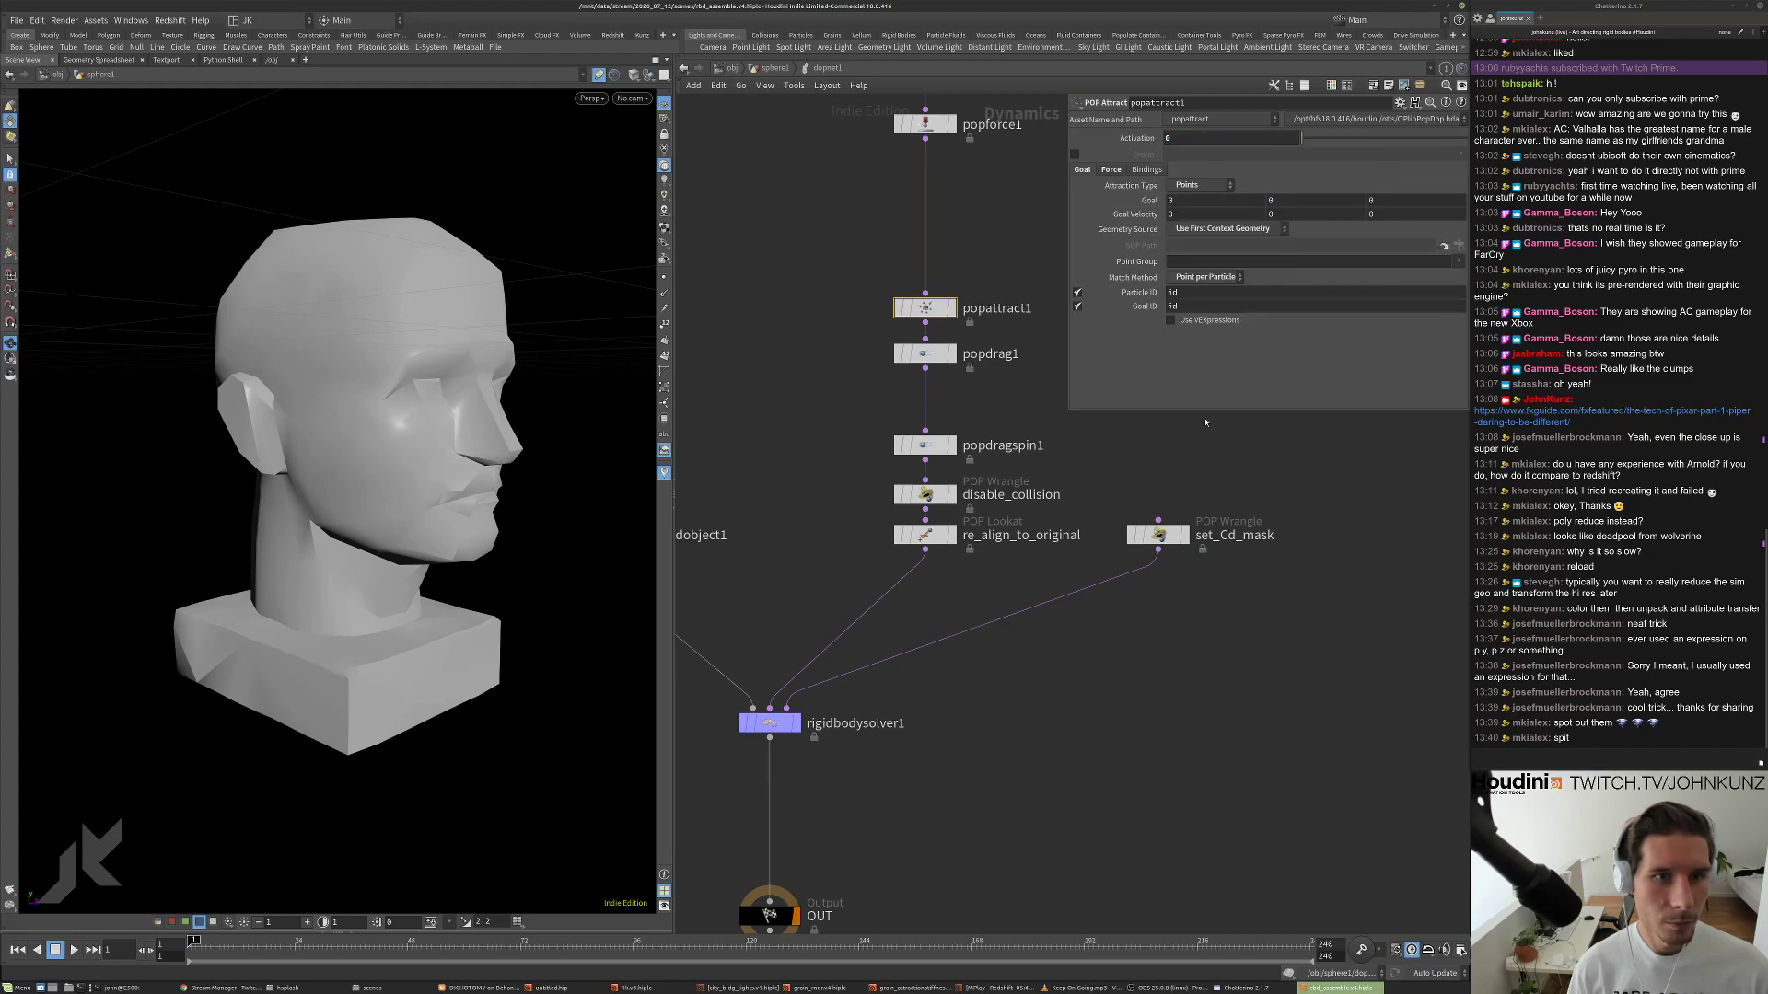
# Delete the frame-based Activation expression from popforce1.
pyautogui.moveTo(981, 239); pyautogui.dragTo(954, 335, button='middle')
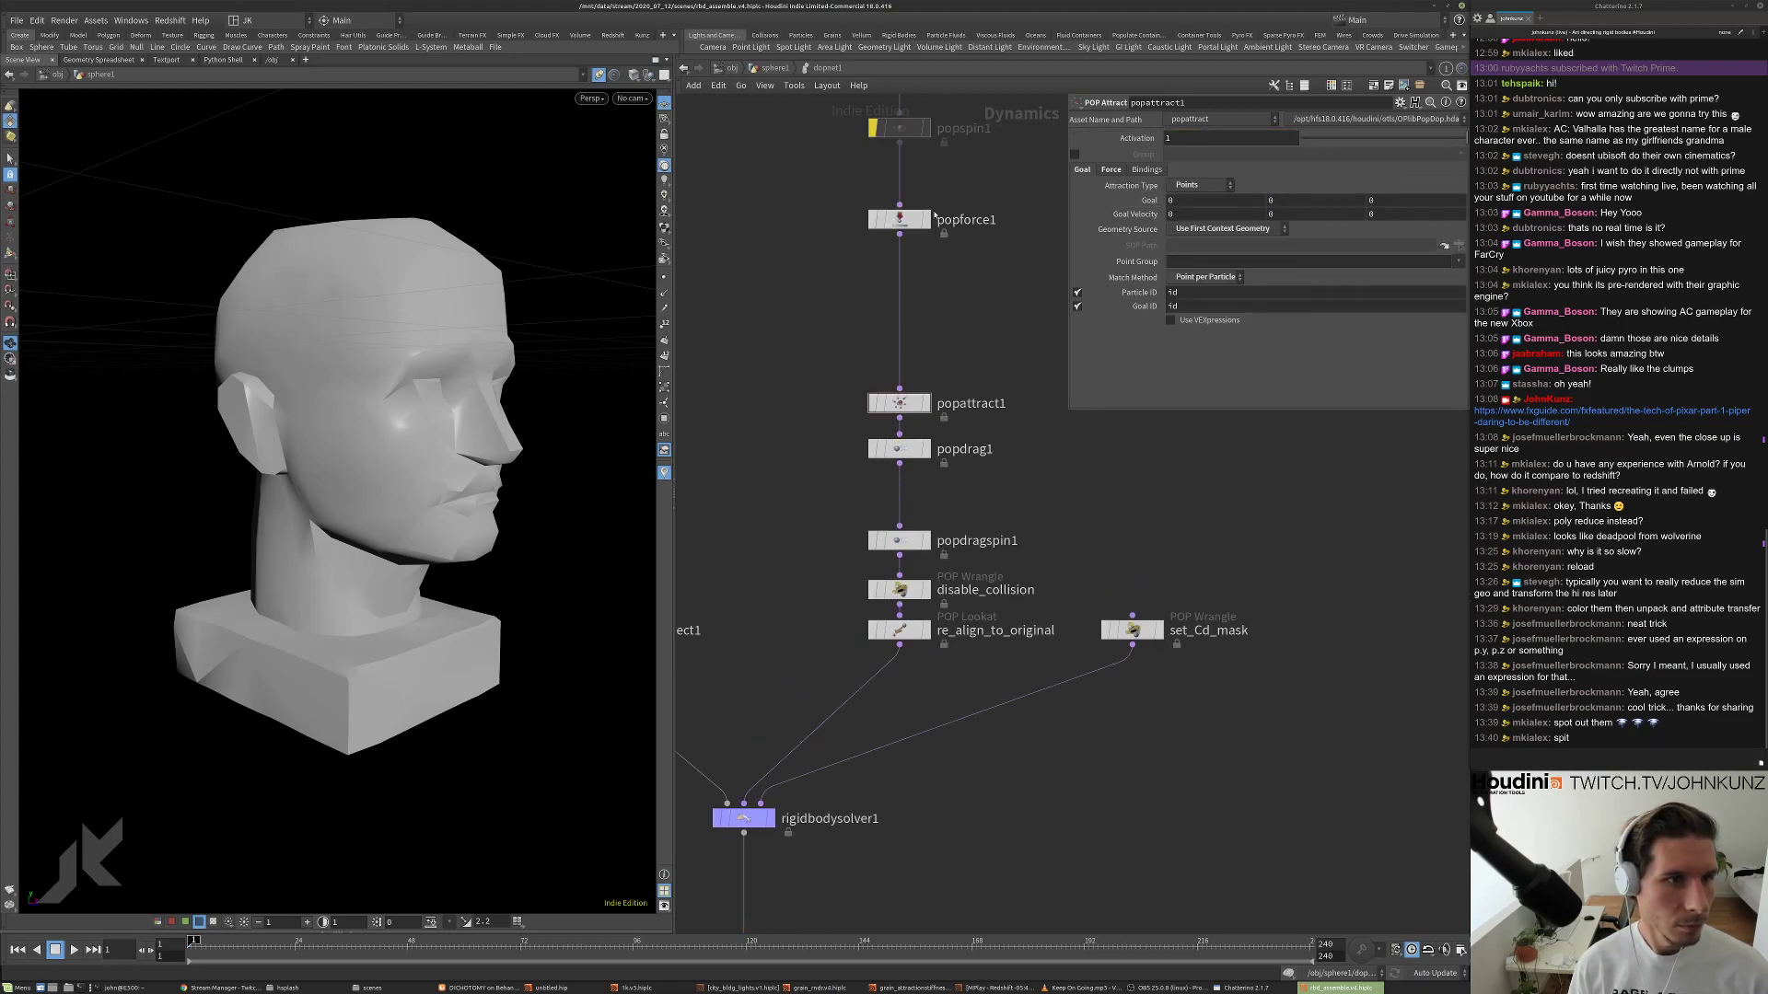
pyautogui.click(901, 221)
pyautogui.moveTo(983, 276); pyautogui.dragTo(982, 321, button='middle')
pyautogui.rightClick(1234, 139)
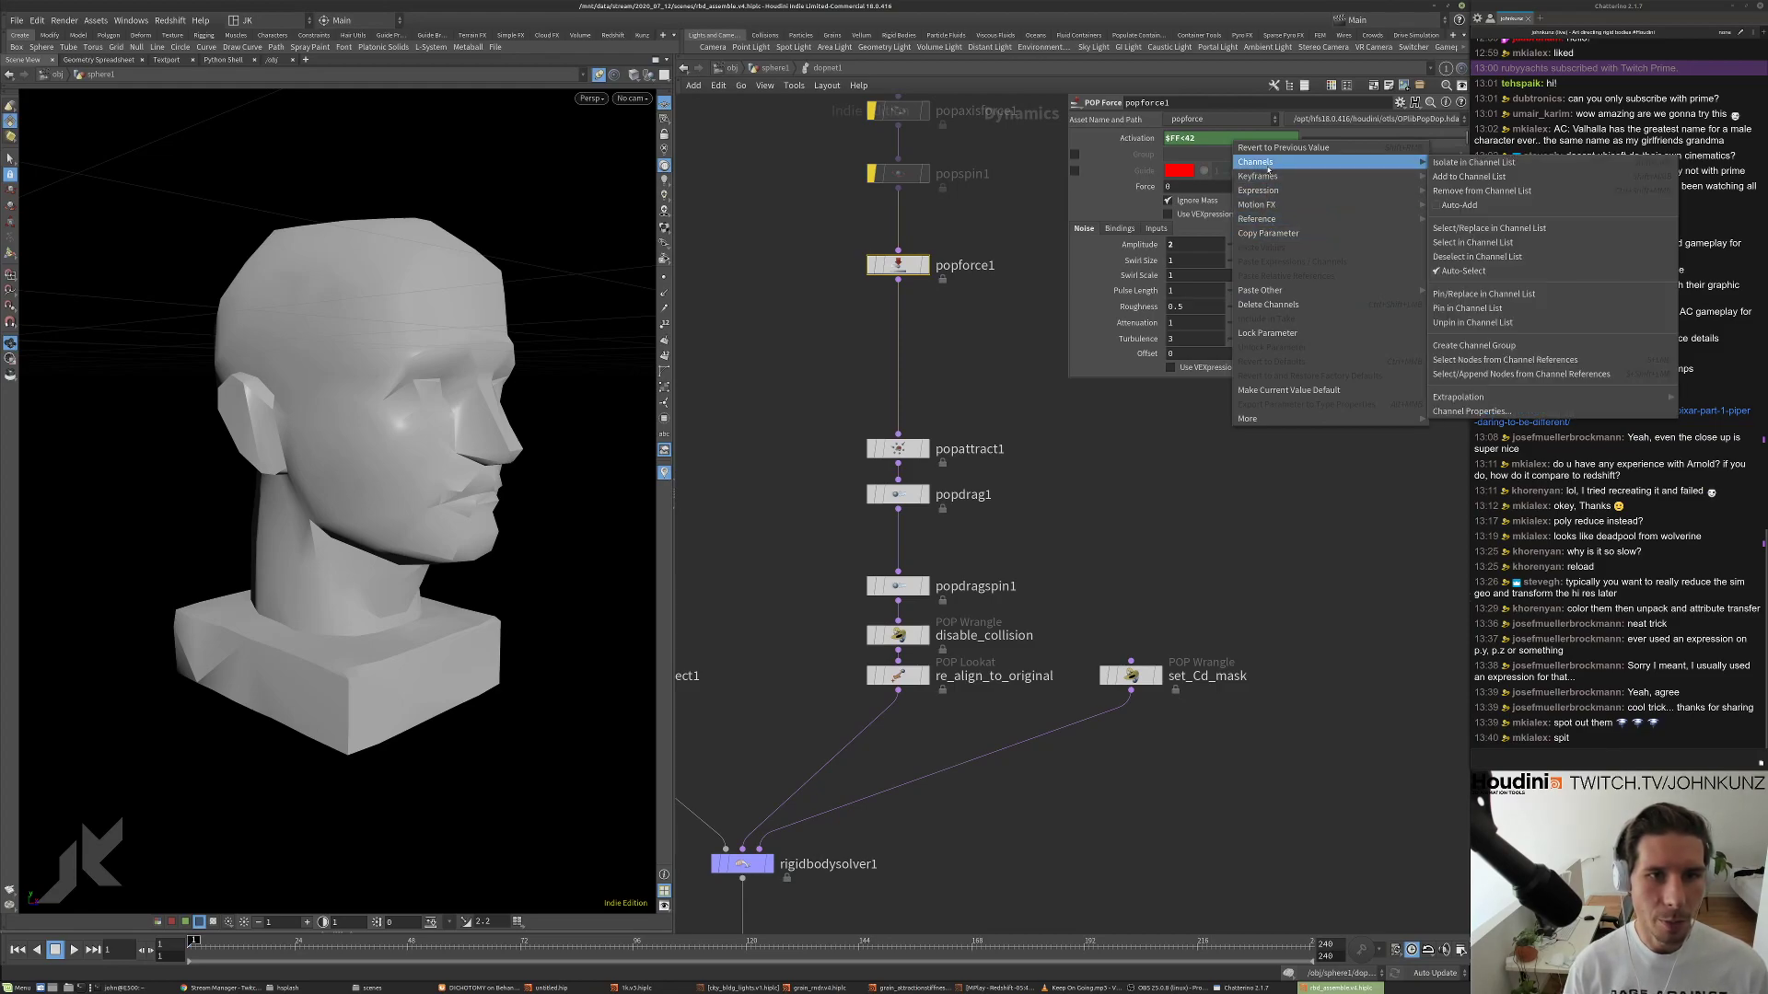
pyautogui.click(1259, 305)
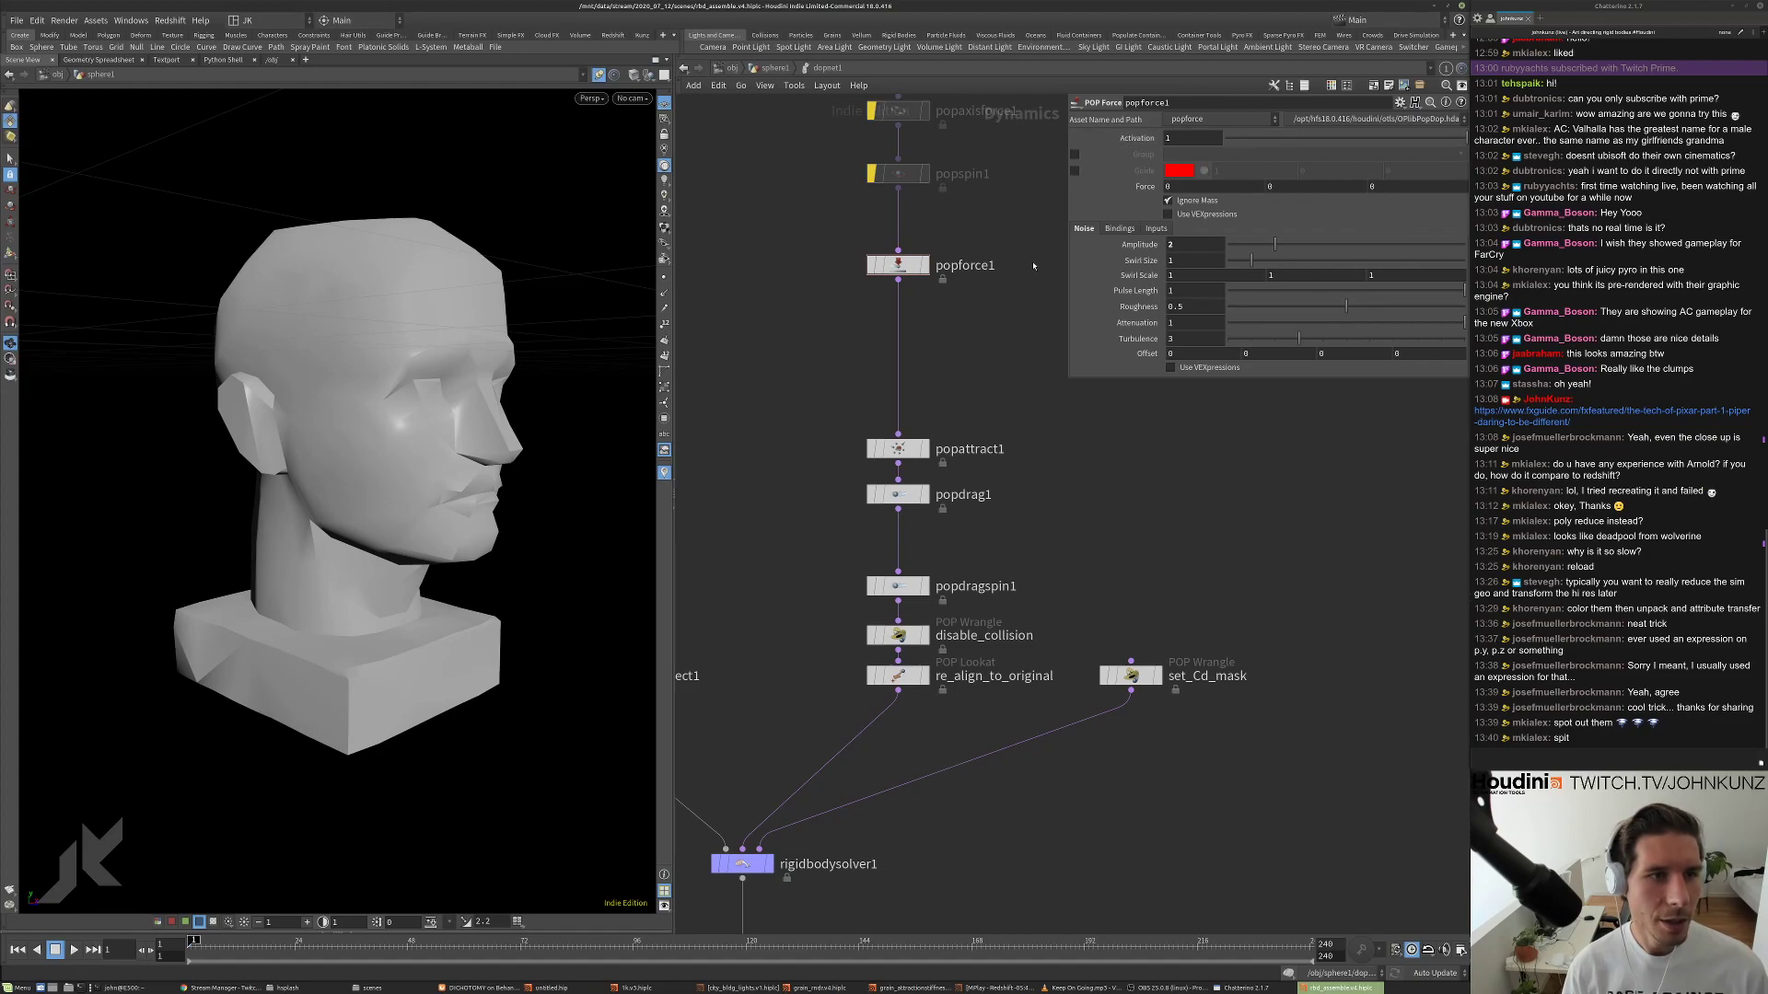
# Review the settings of rbdpackedobject1 and popforce1 and the Cd assignment in the set_Cd_mask wrangle.
pyautogui.scroll(-2, 989, 331)
pyautogui.moveTo(1048, 481); pyautogui.dragTo(1167, 400, button='middle')
pyautogui.moveTo(775, 554); pyautogui.dragTo(706, 629)
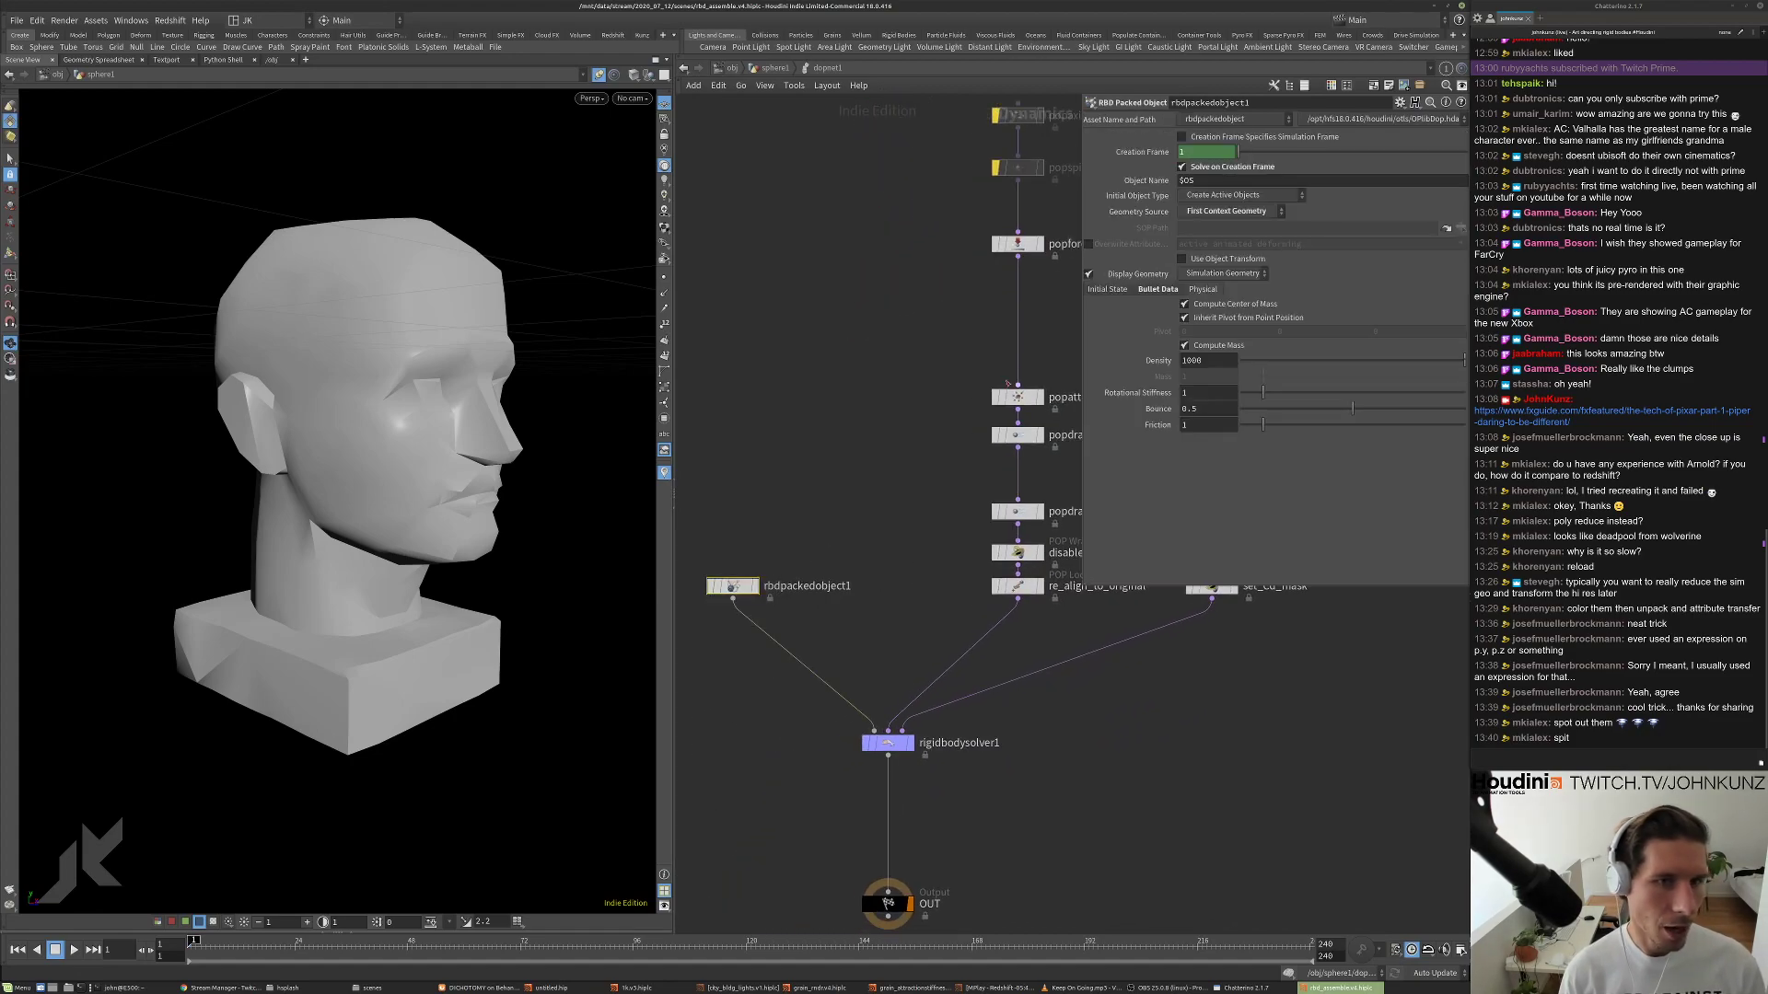
pyautogui.moveTo(1006, 383); pyautogui.dragTo(877, 406, button='middle')
pyautogui.moveTo(1158, 687); pyautogui.dragTo(1060, 599)
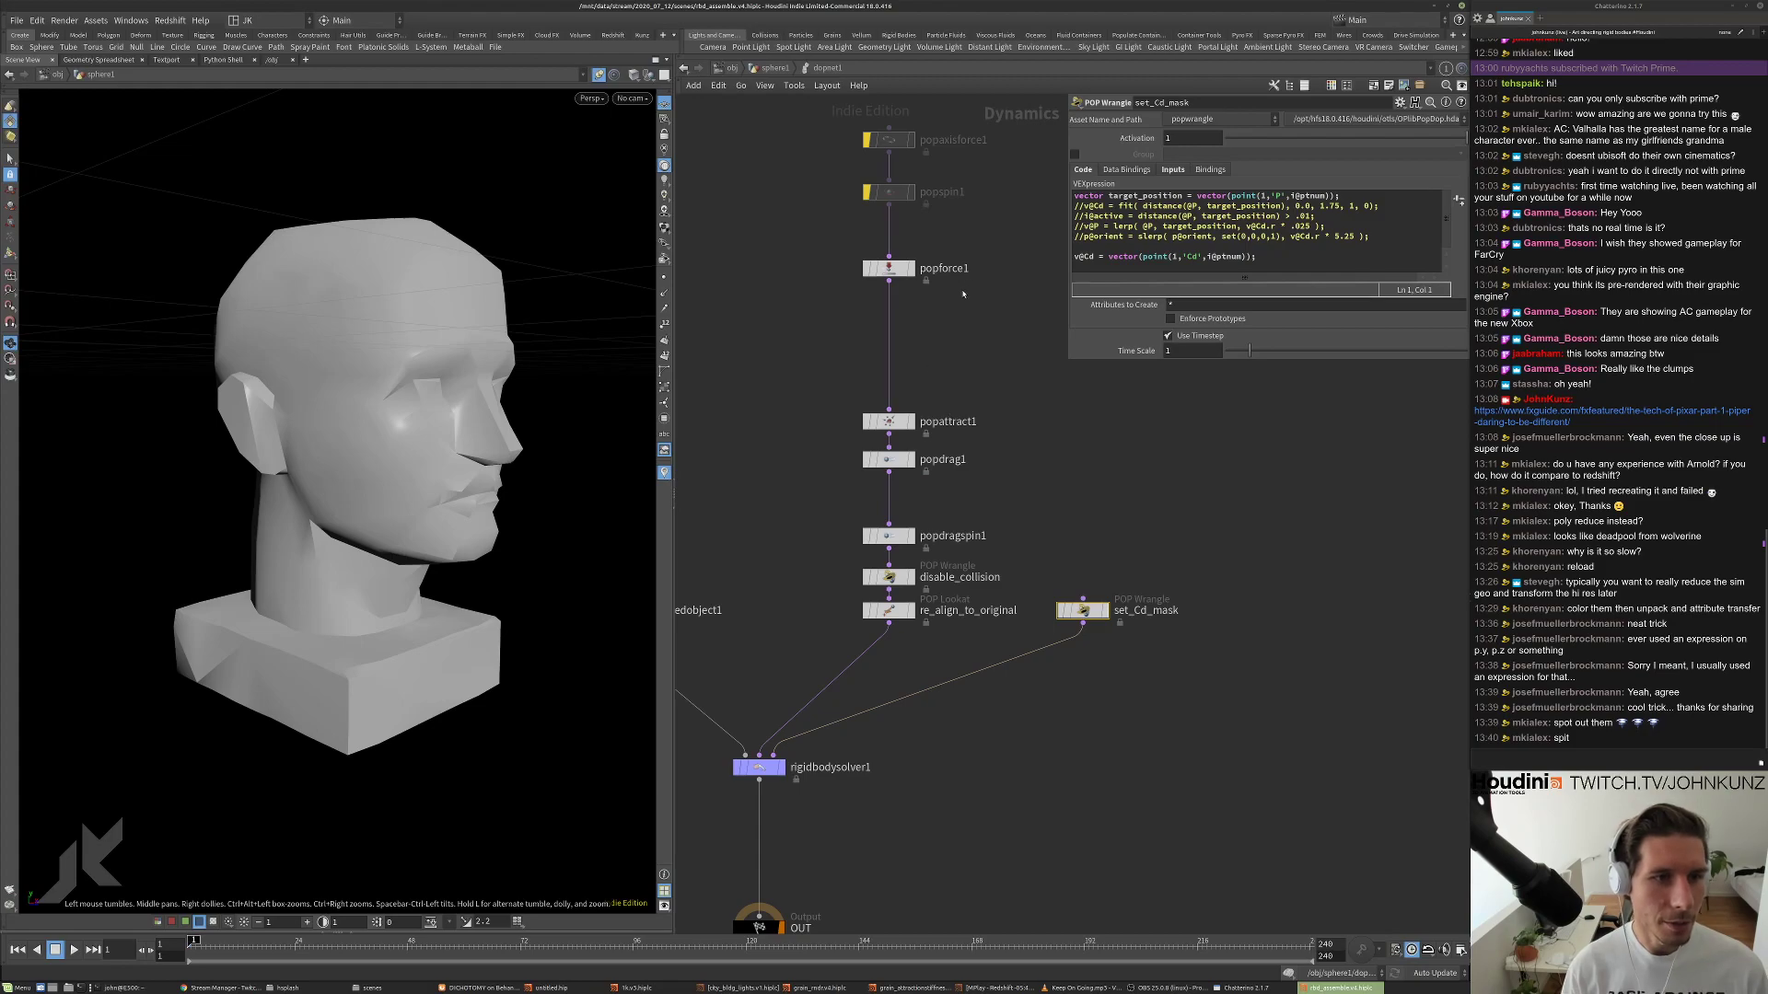
pyautogui.scroll(2, 958, 286)
pyautogui.click(881, 265)
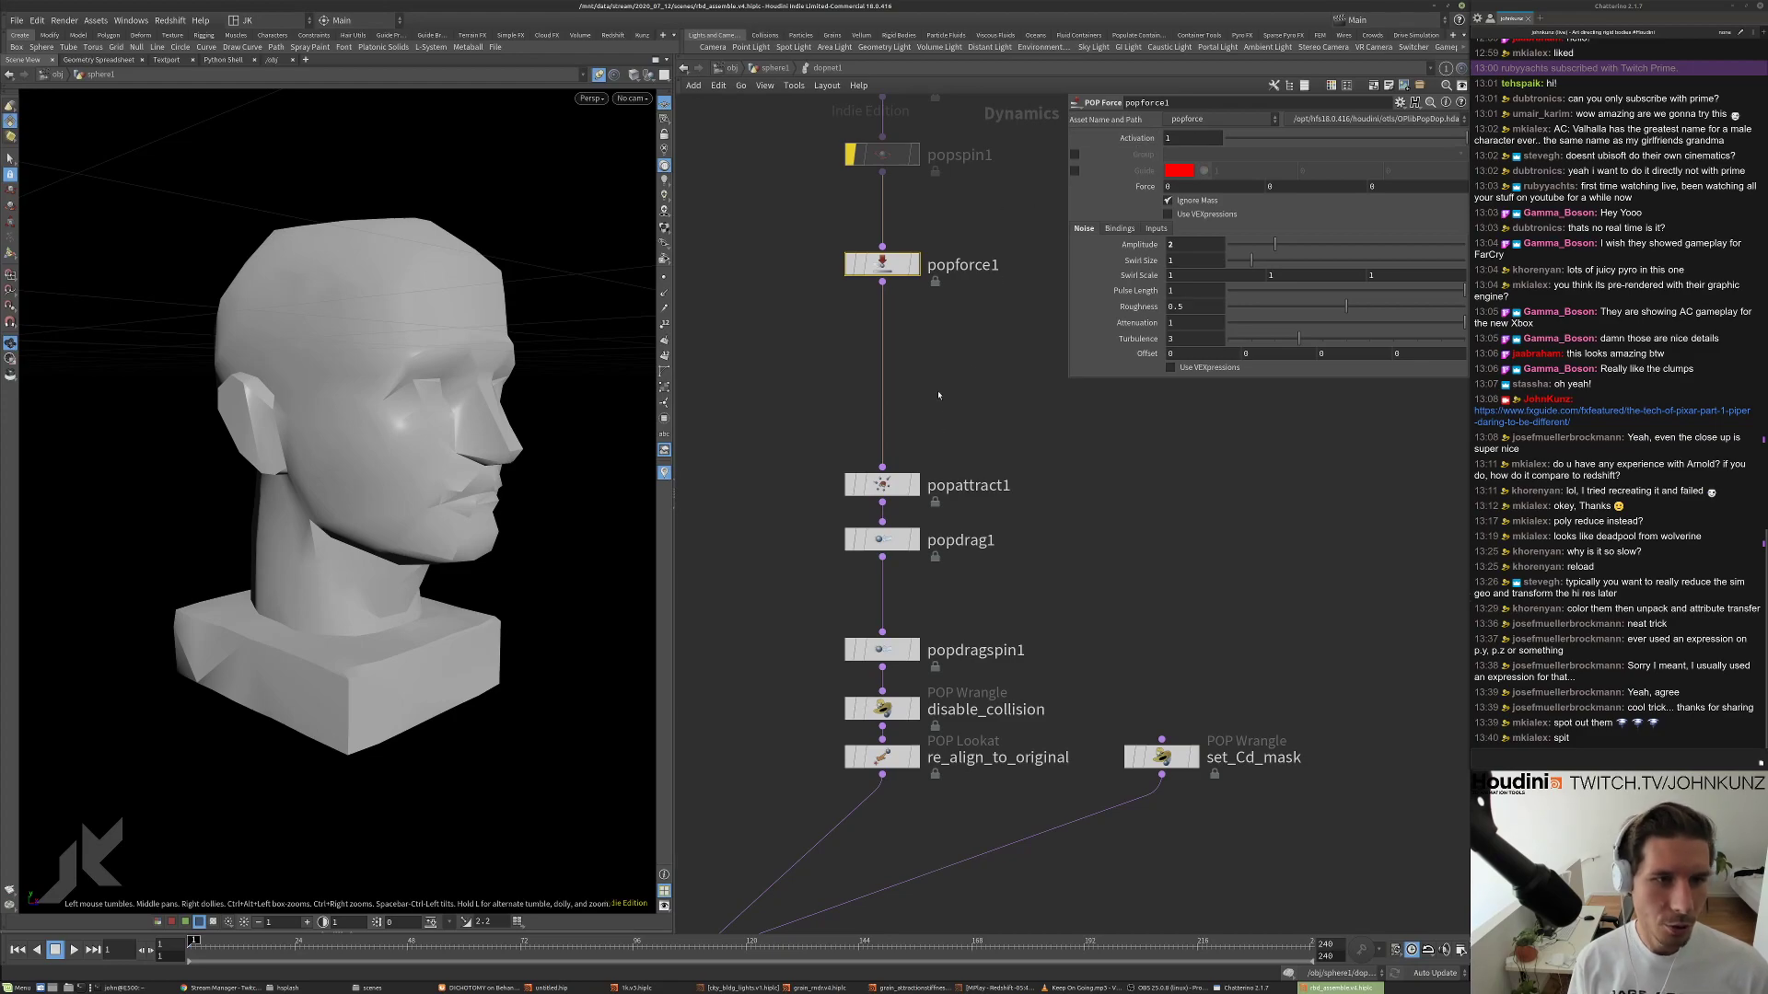
pyautogui.scroll(-2, 939, 395)
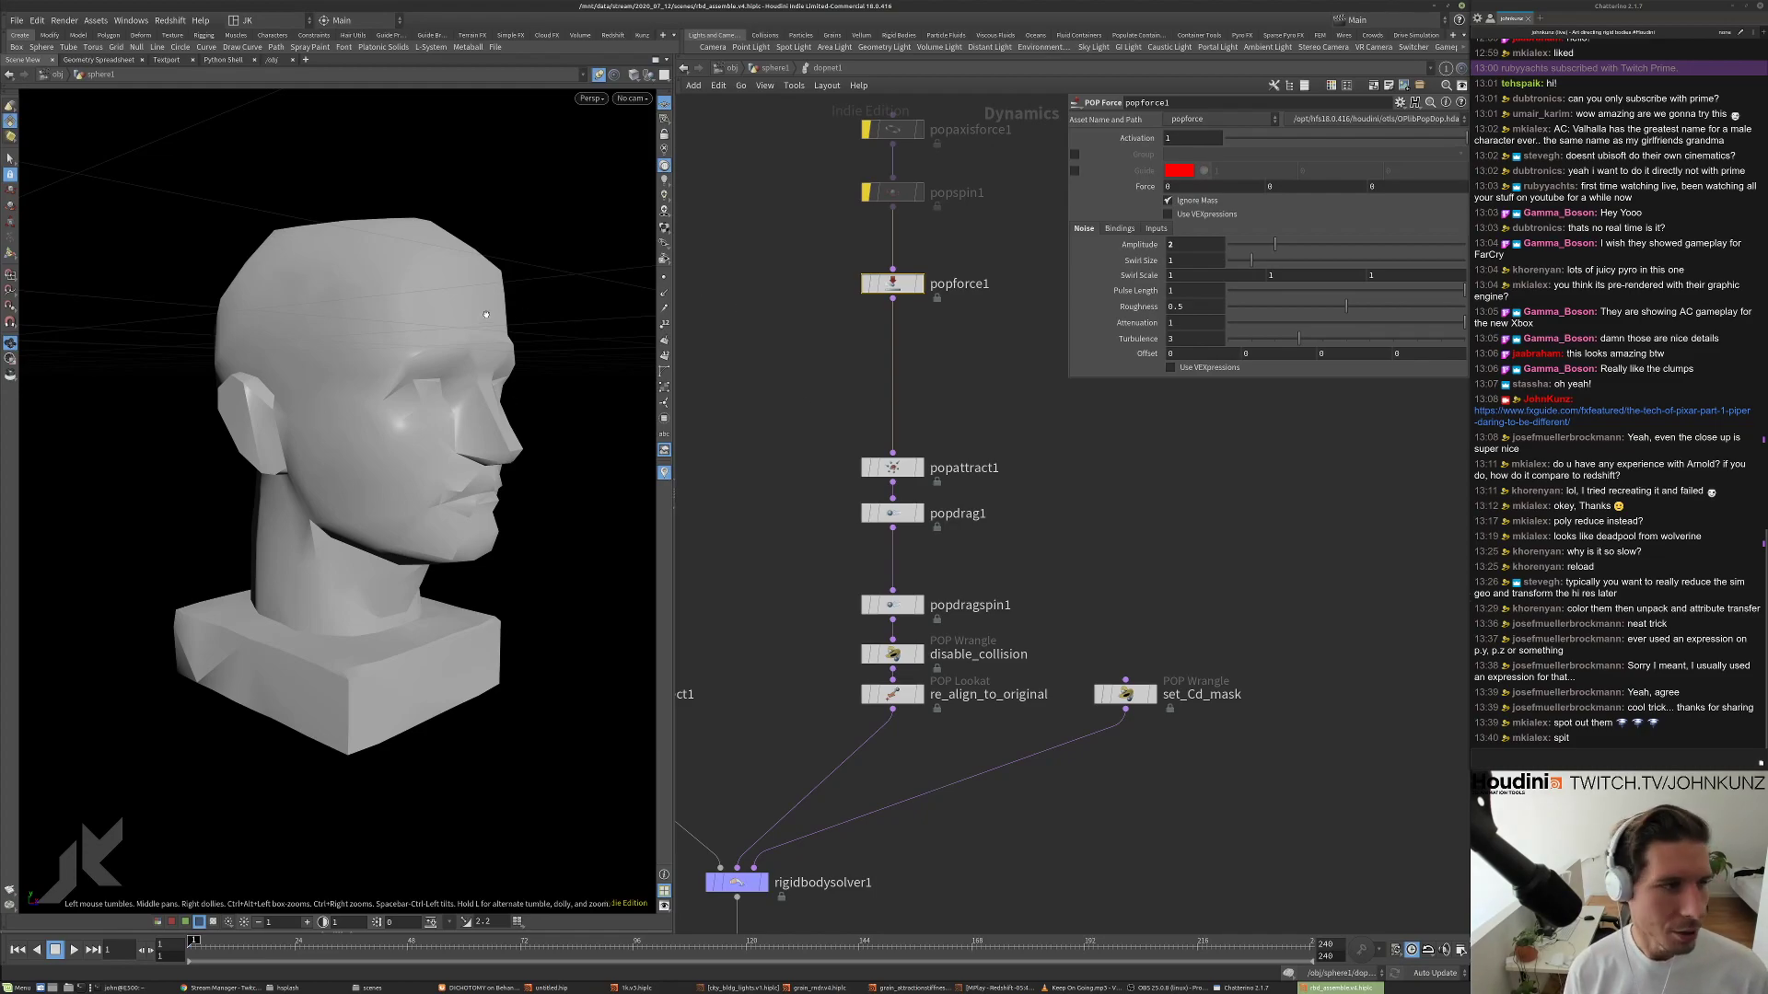
pyautogui.moveTo(485, 317); pyautogui.dragTo(596, 284)
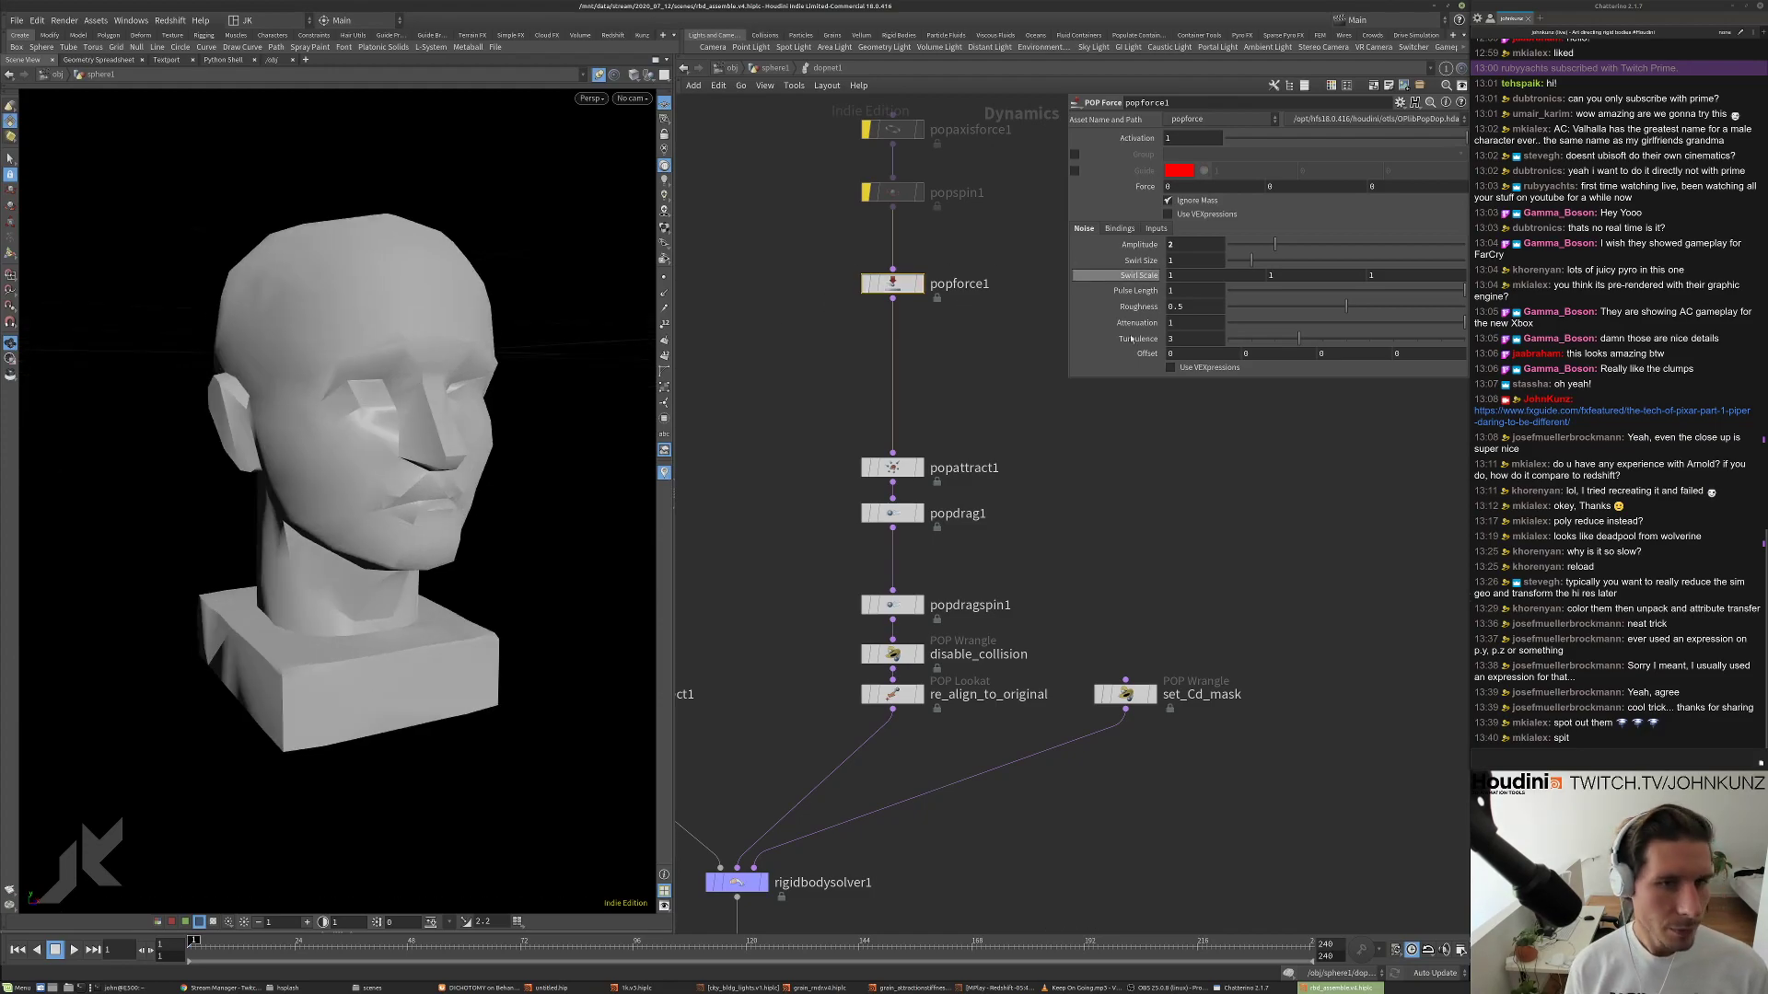
pyautogui.click(1125, 694)
pyautogui.moveTo(1095, 256); pyautogui.dragTo(1071, 257)
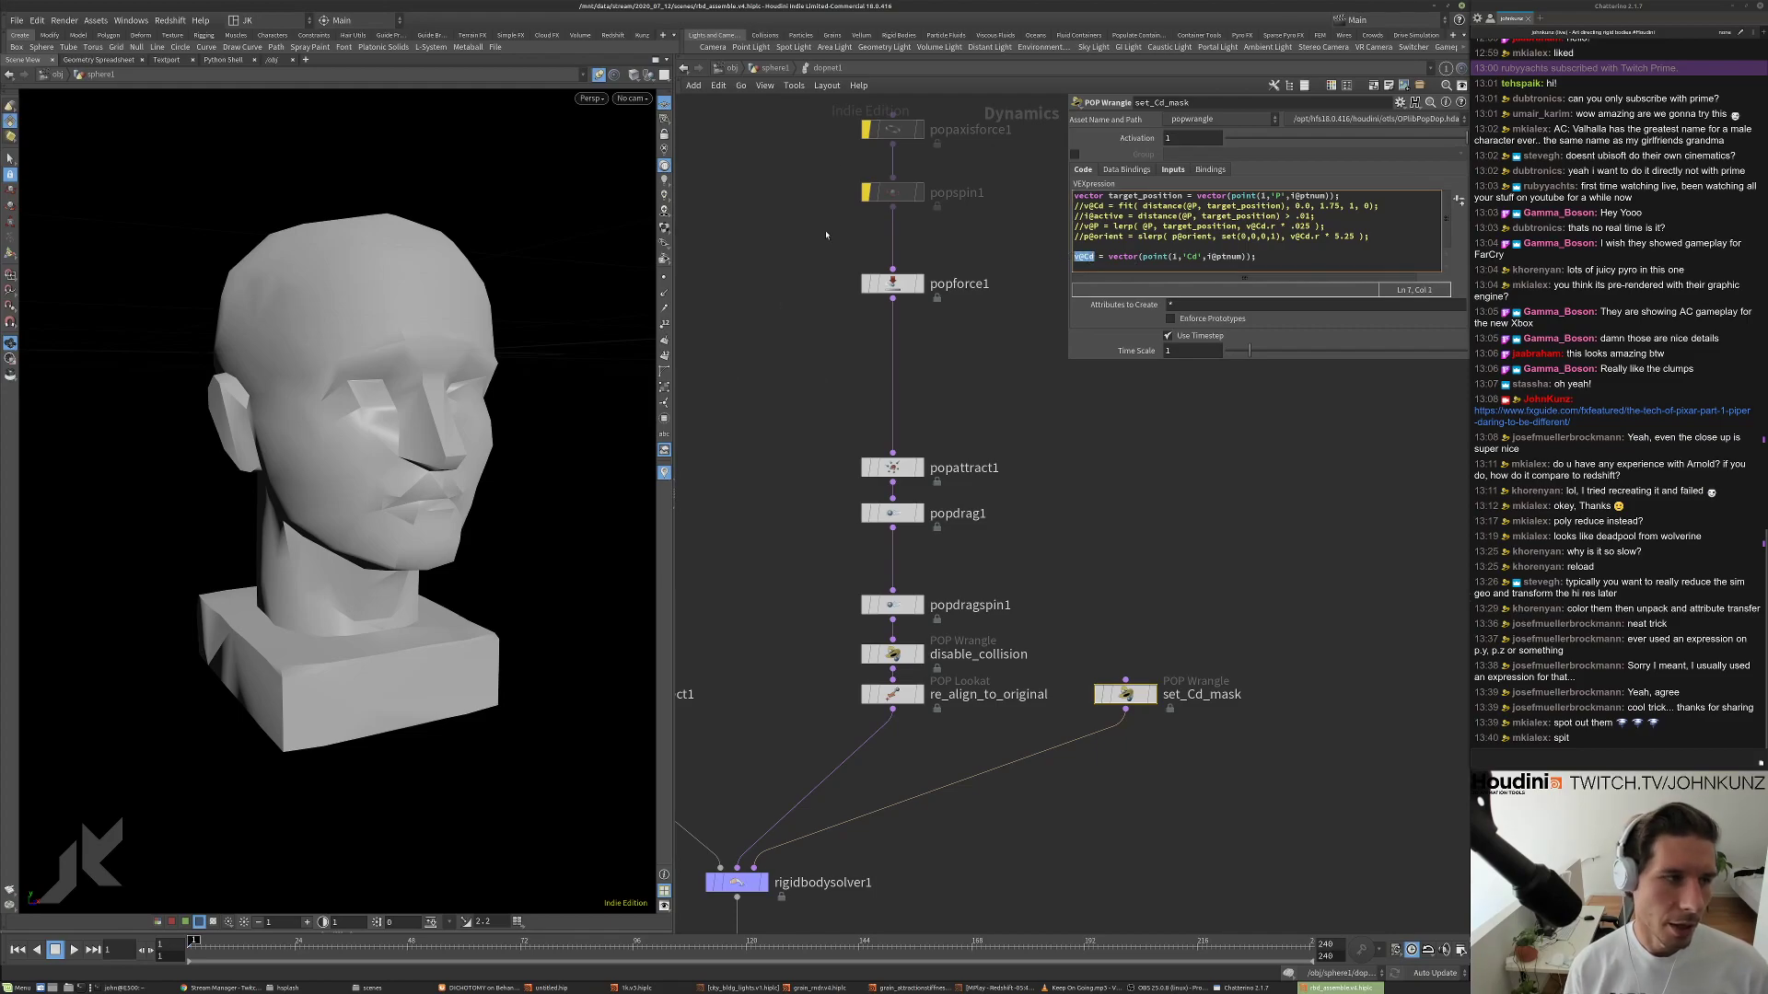
# Check the point display of add1 in the sphere1 network, restore the display to dopnet1 and go back inside it.
pyautogui.click(774, 68)
pyautogui.click(1318, 437)
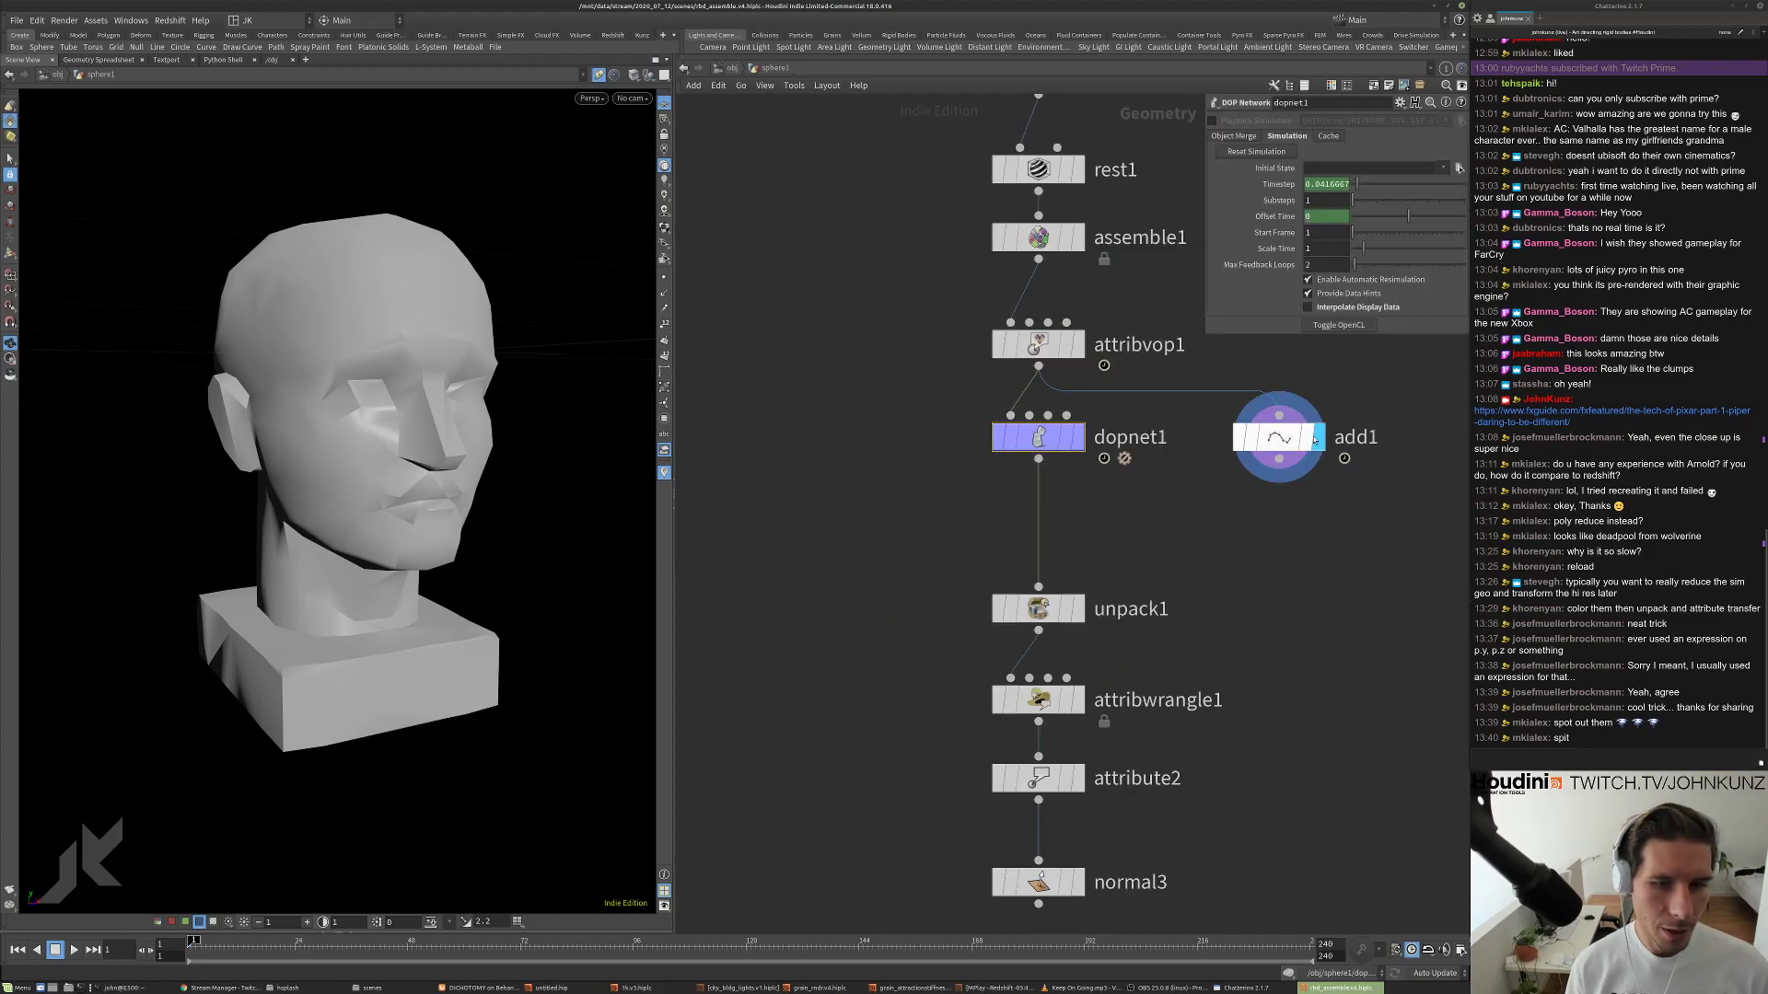
pyautogui.moveTo(195, 953)
pyautogui.mouseDown()
pyautogui.moveTo(394, 956)
pyautogui.moveTo(187, 952)
pyautogui.mouseUp()
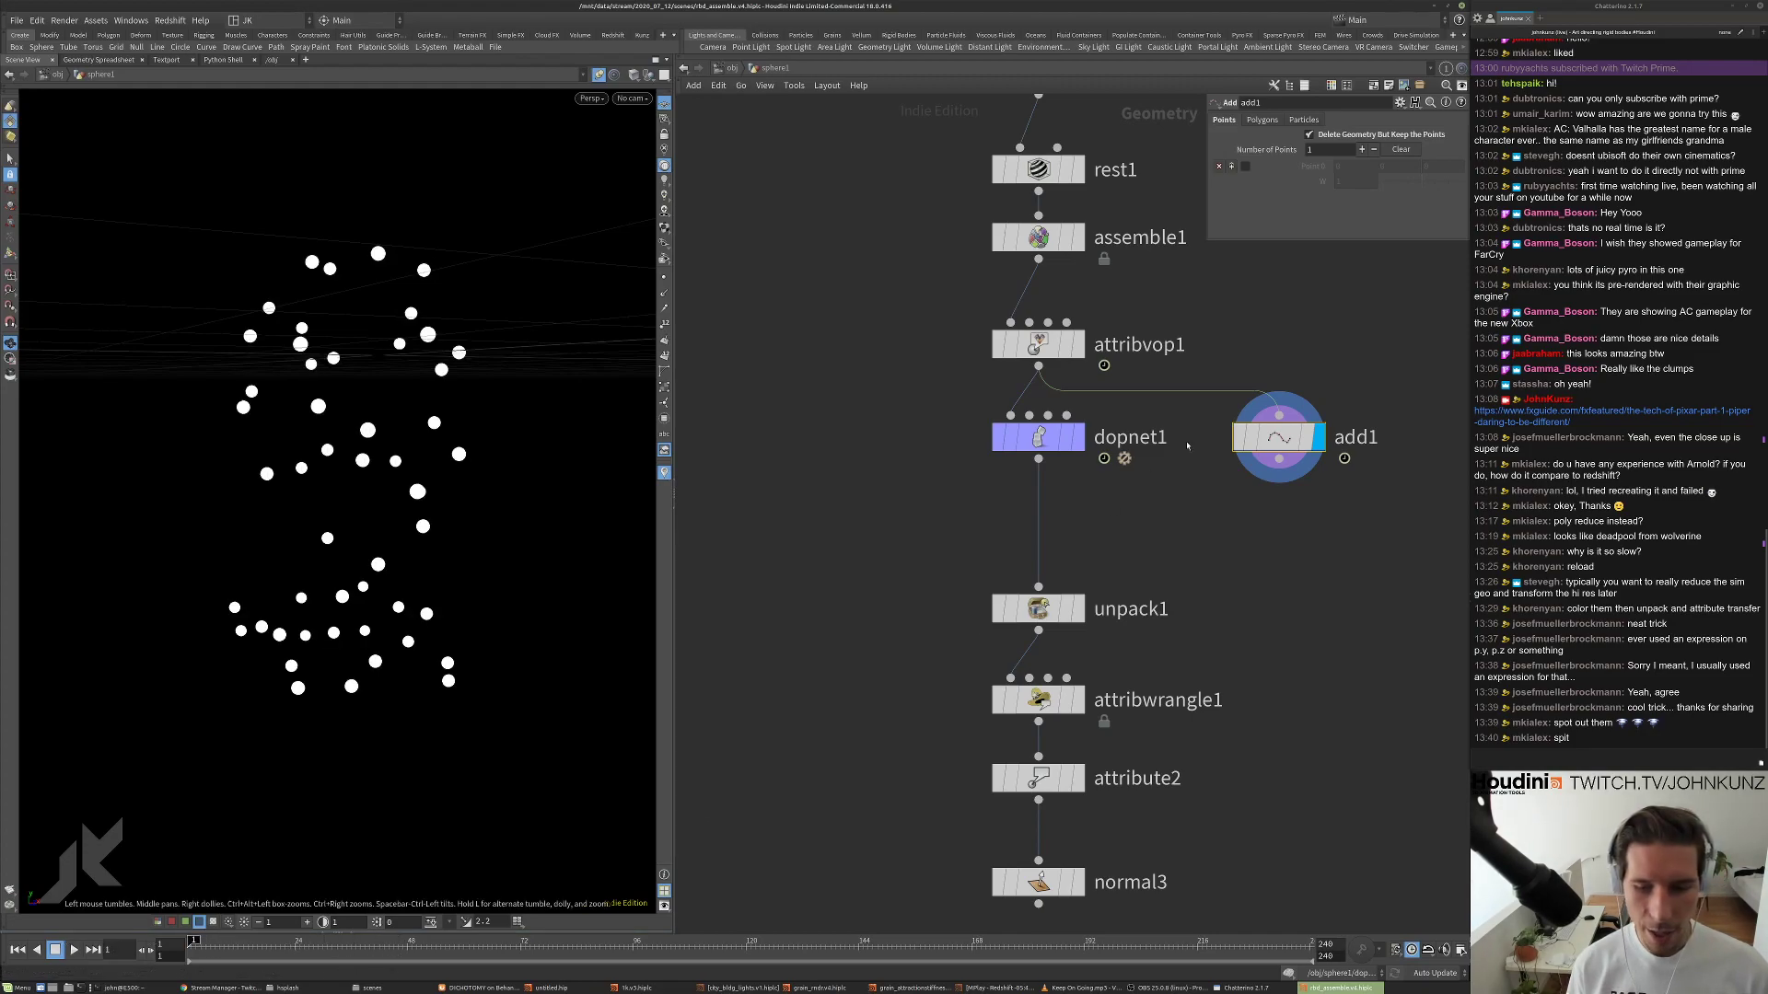
pyautogui.click(1080, 441)
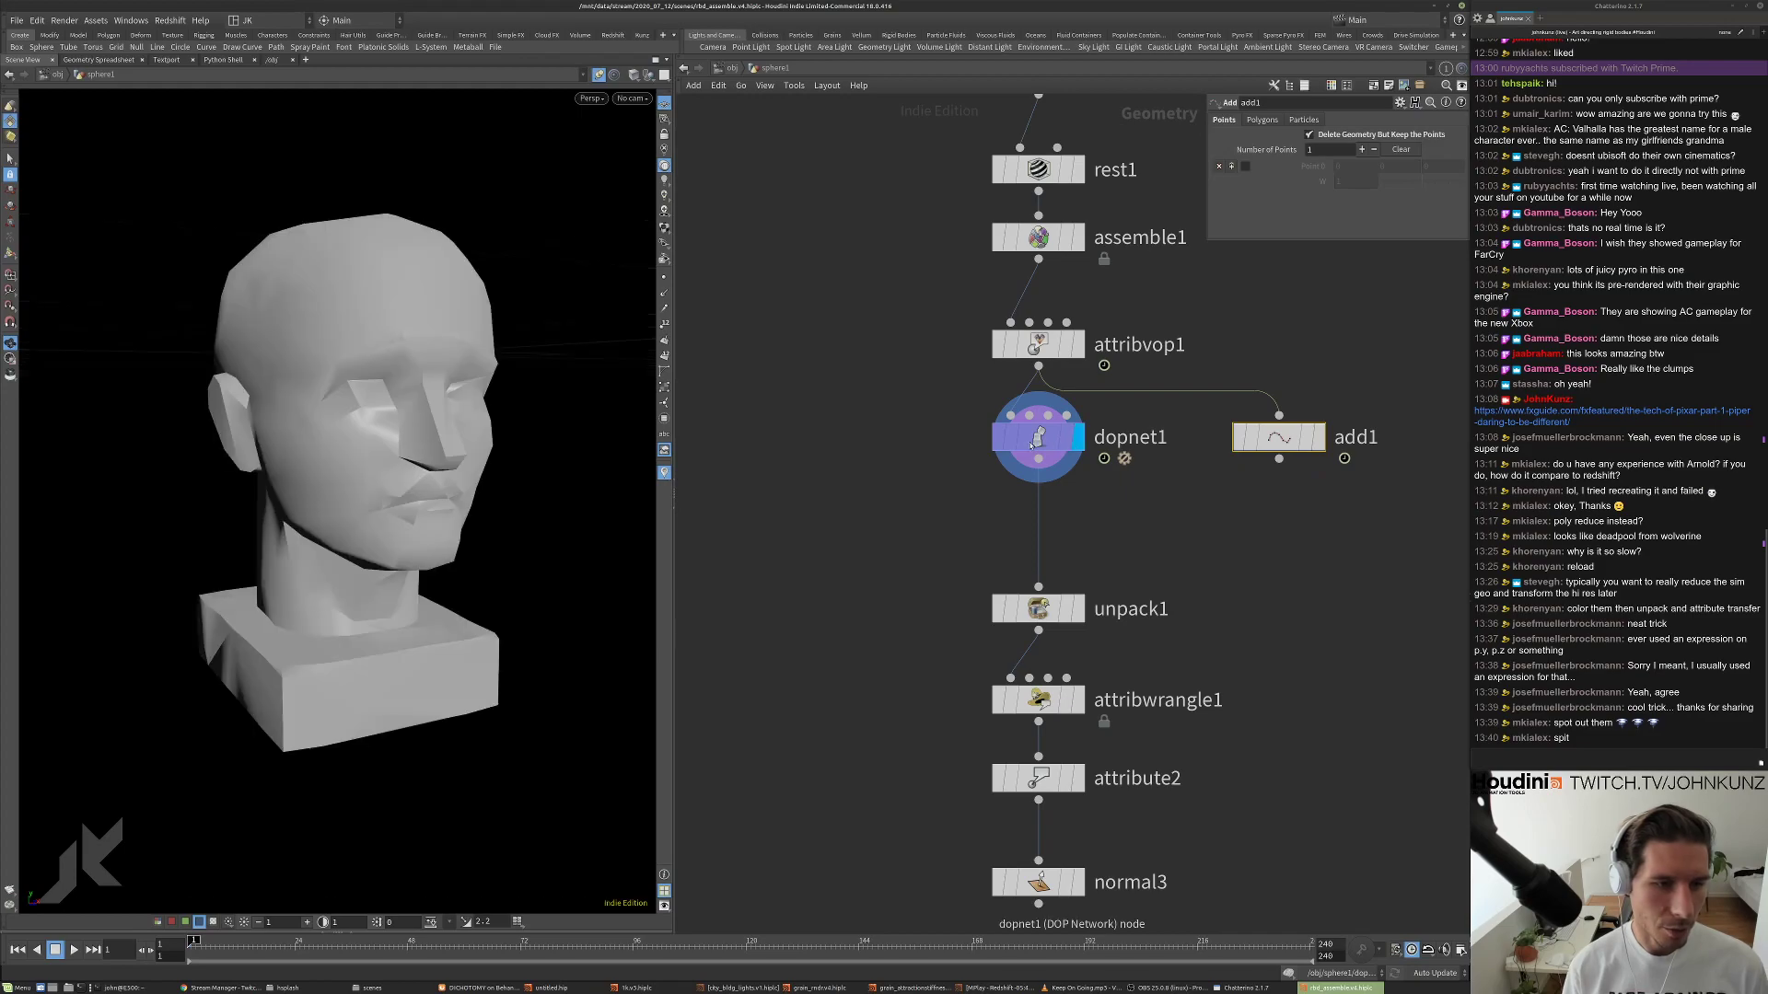
pyautogui.click(1028, 446)
pyautogui.doubleClick(1027, 446)
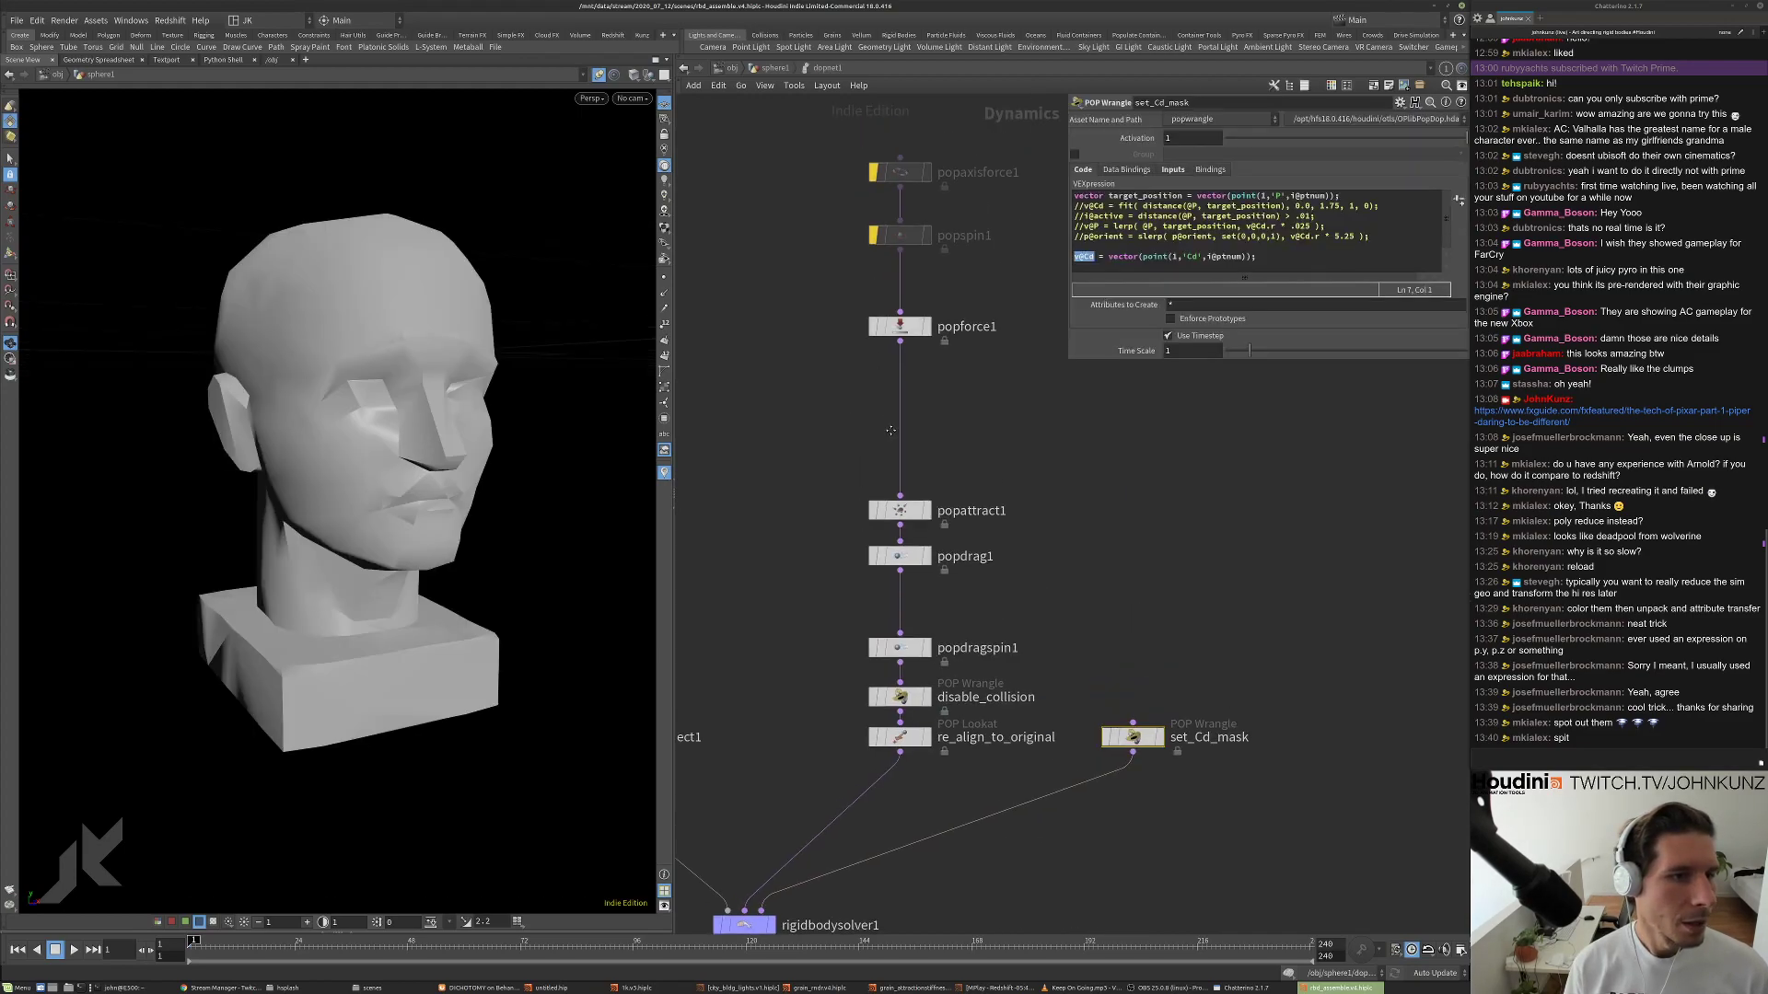
pyautogui.click(900, 387)
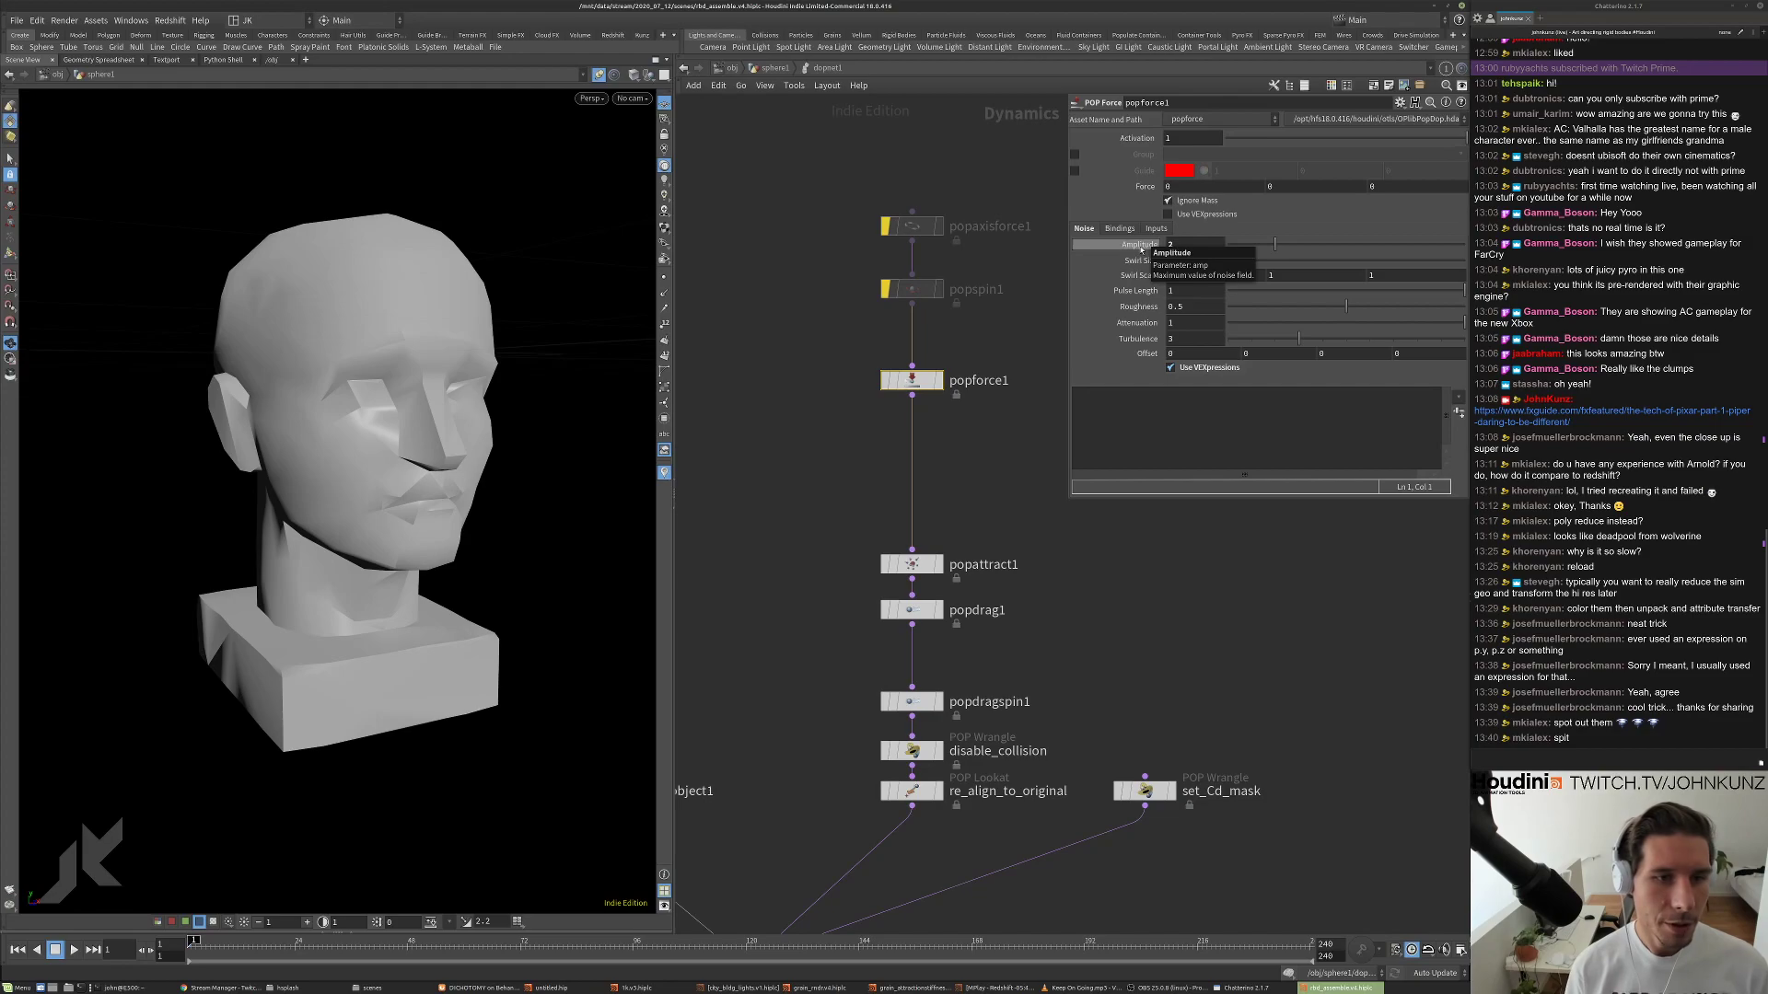
pyautogui.click(1174, 420)
pyautogui.write('amp *')
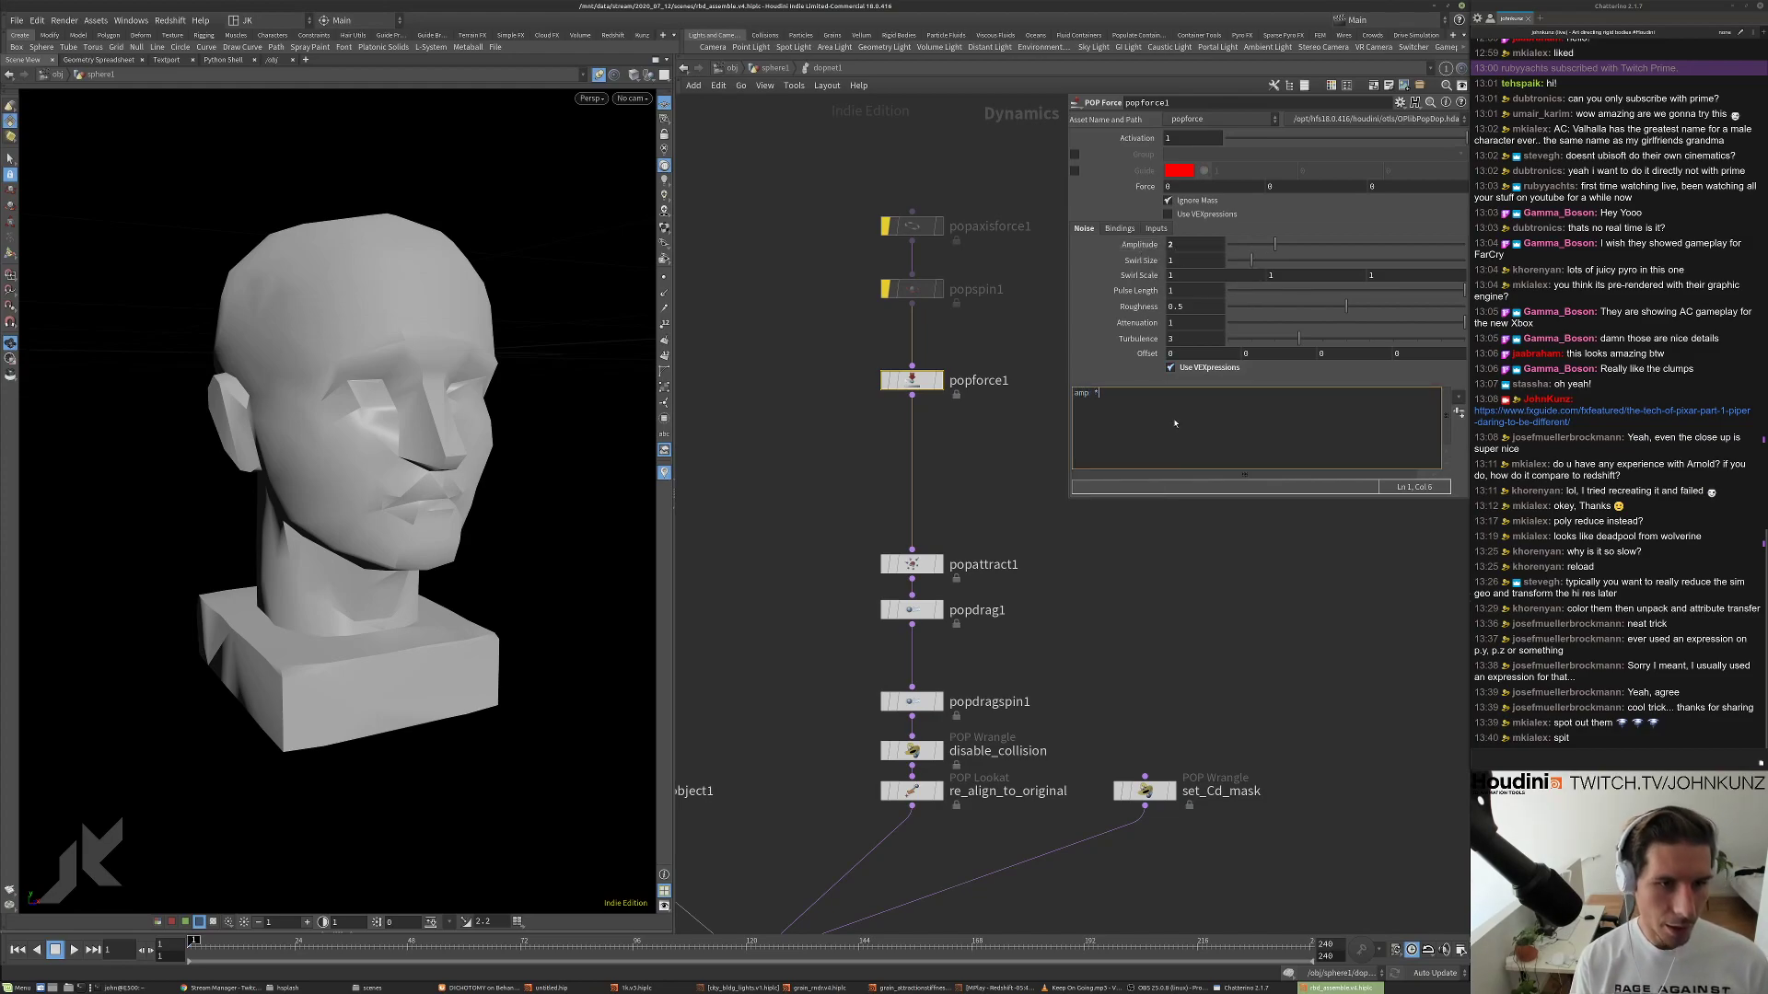
pyautogui.write('= v@Cd')
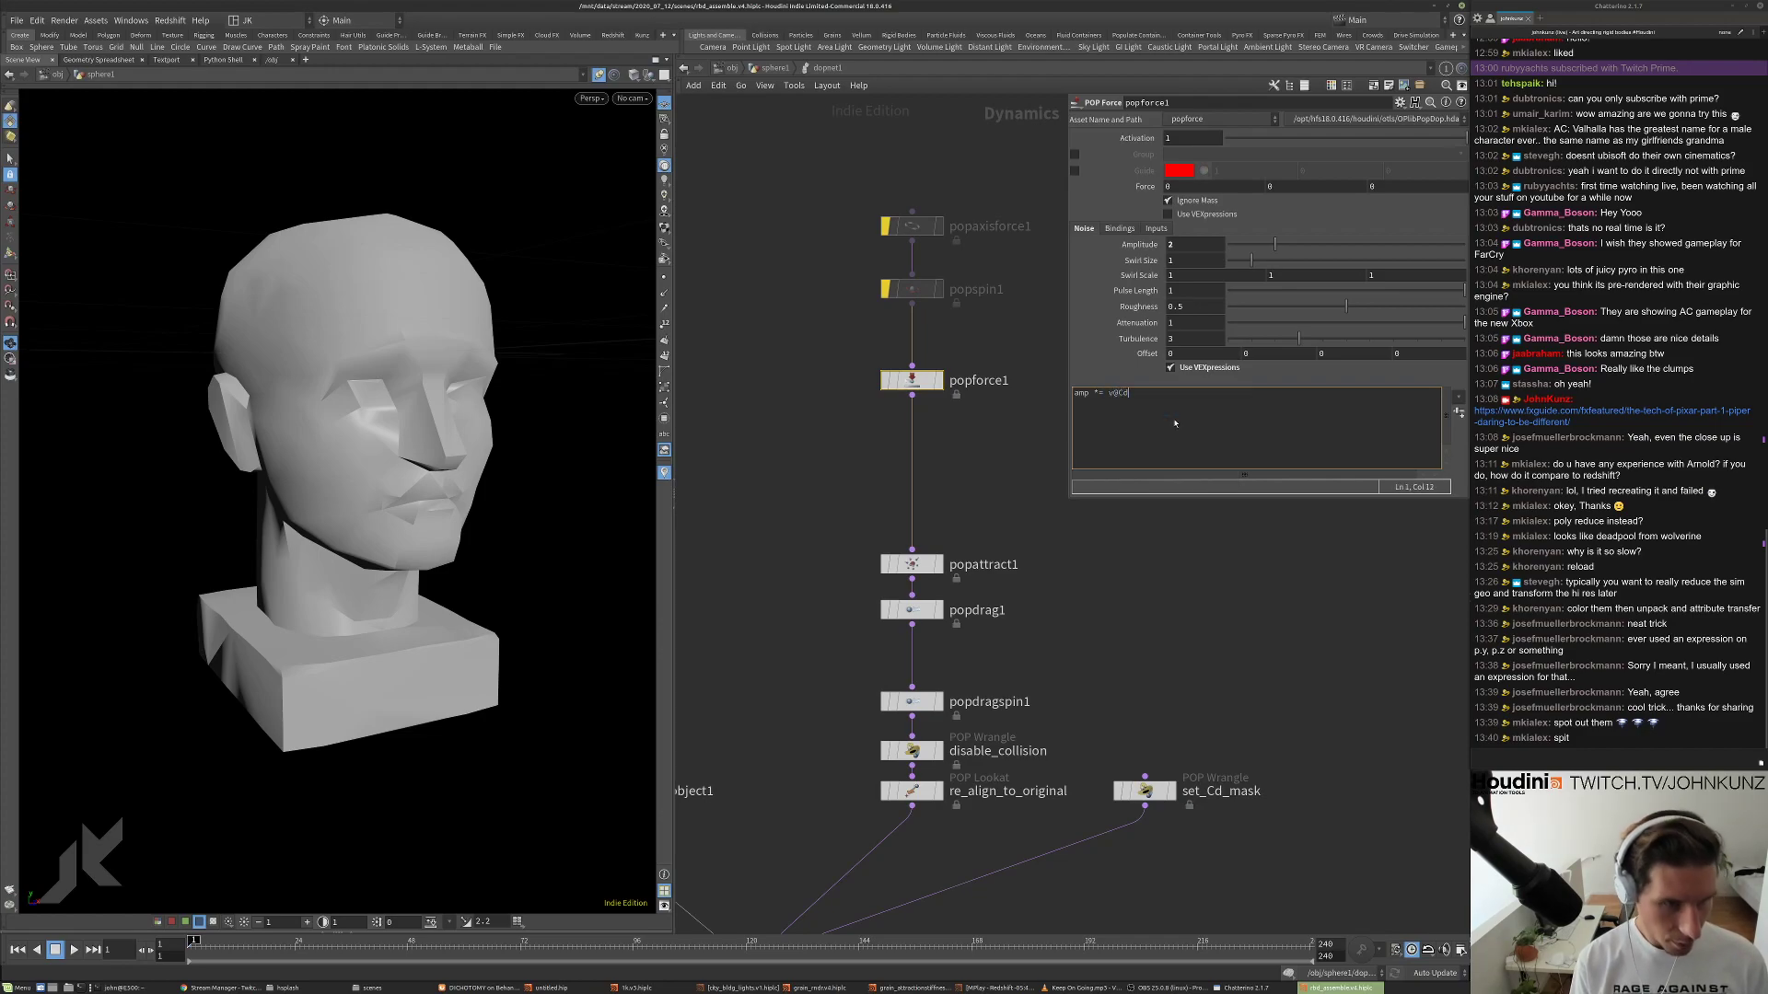
pyautogui.write('.x')
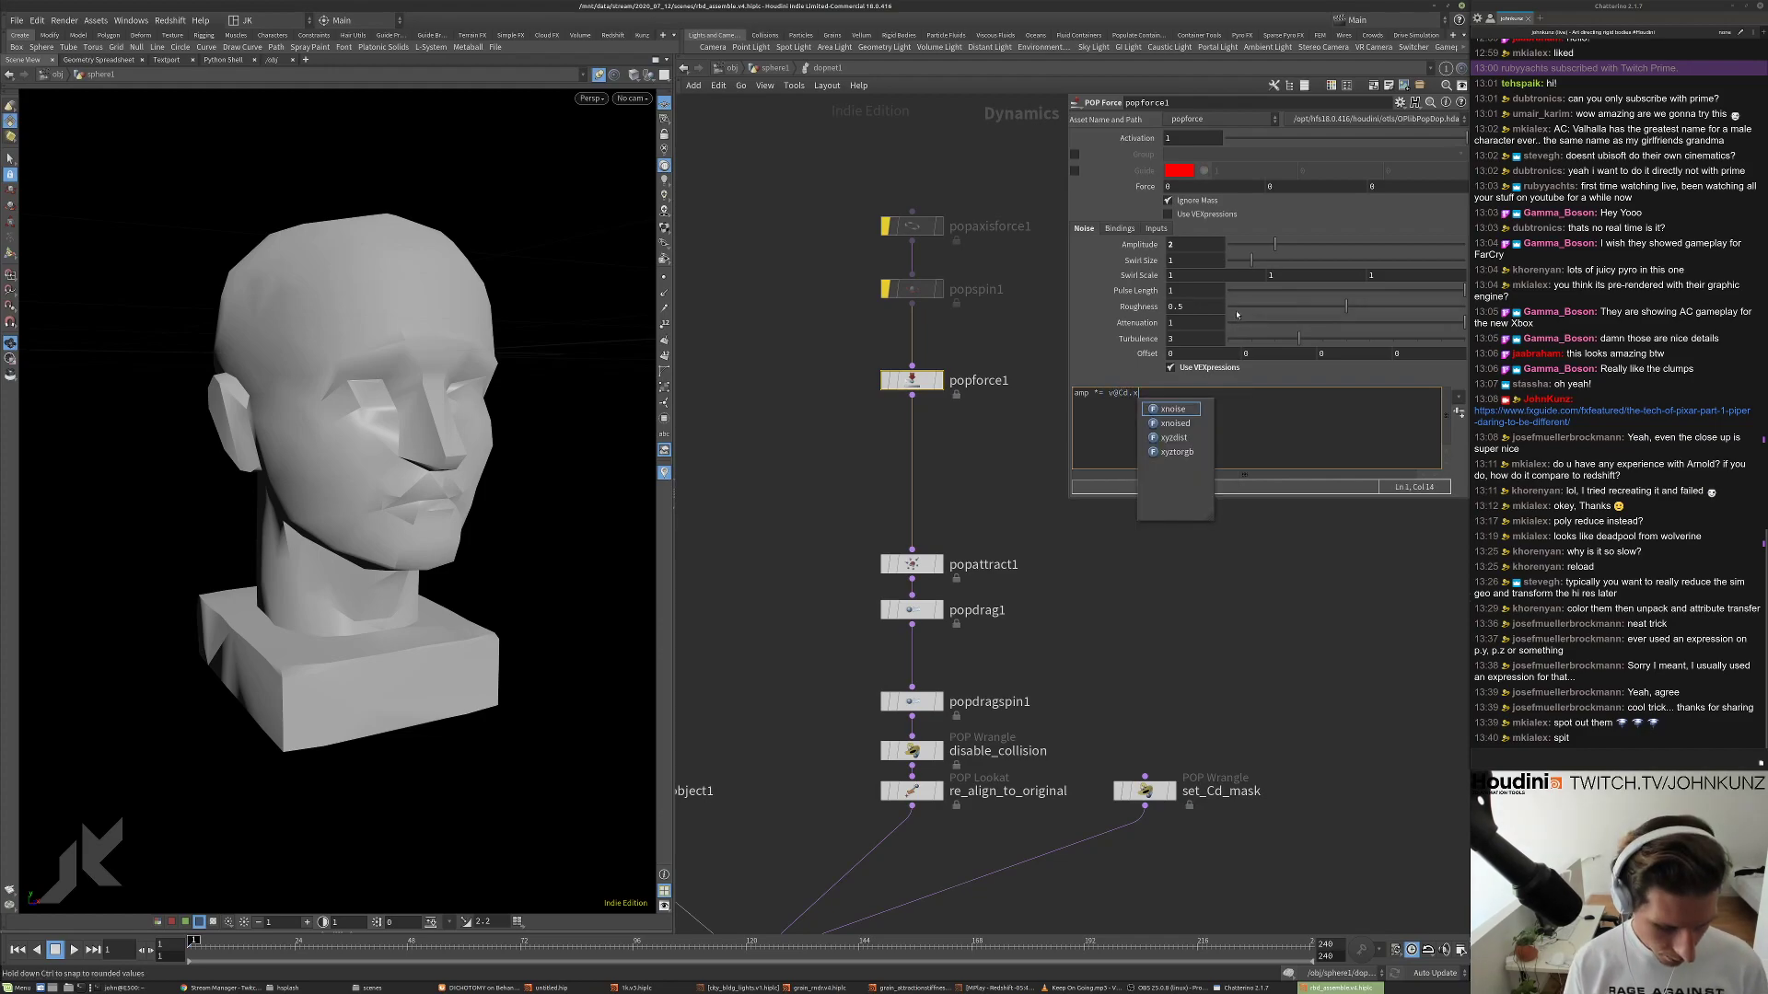
pyautogui.write(';')
# Bypass popattract1, popdrag1, popdragspin1, disable_collision and re_align_to_original to isolate popforce1.
pyautogui.moveTo(918, 732); pyautogui.dragTo(895, 638, button='middle')
pyautogui.moveTo(817, 743); pyautogui.dragTo(818, 742)
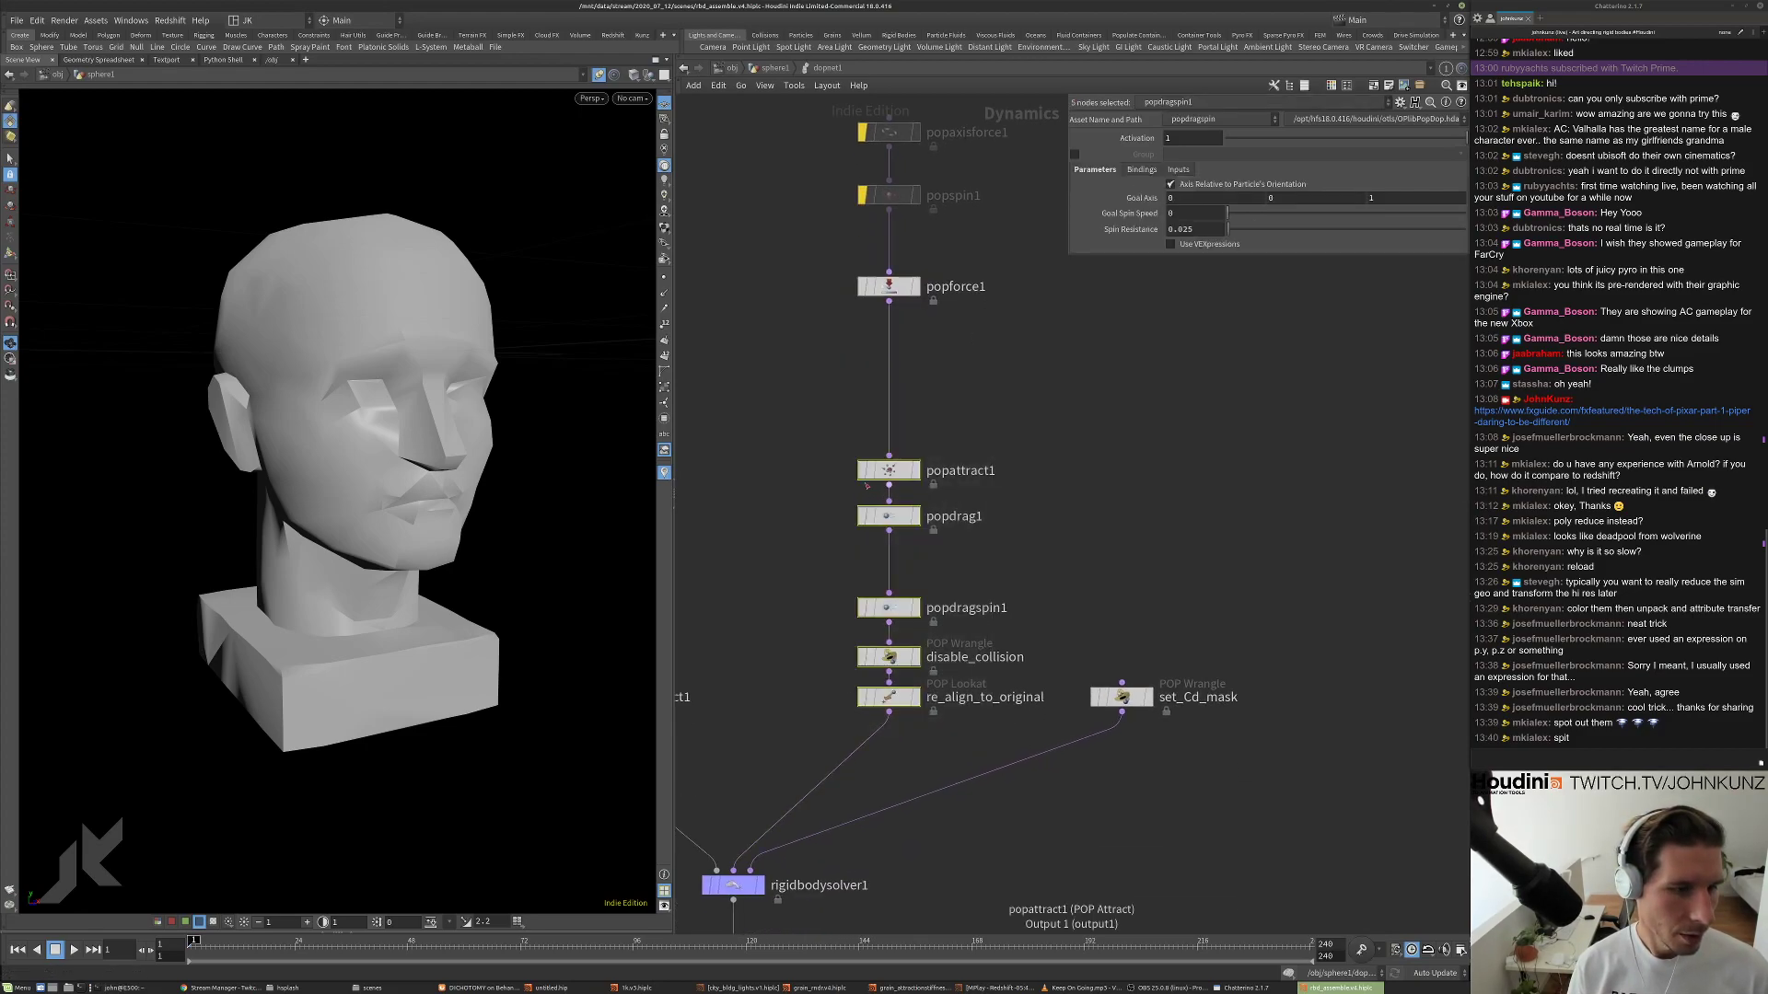
pyautogui.press('q')
pyautogui.click(1017, 410)
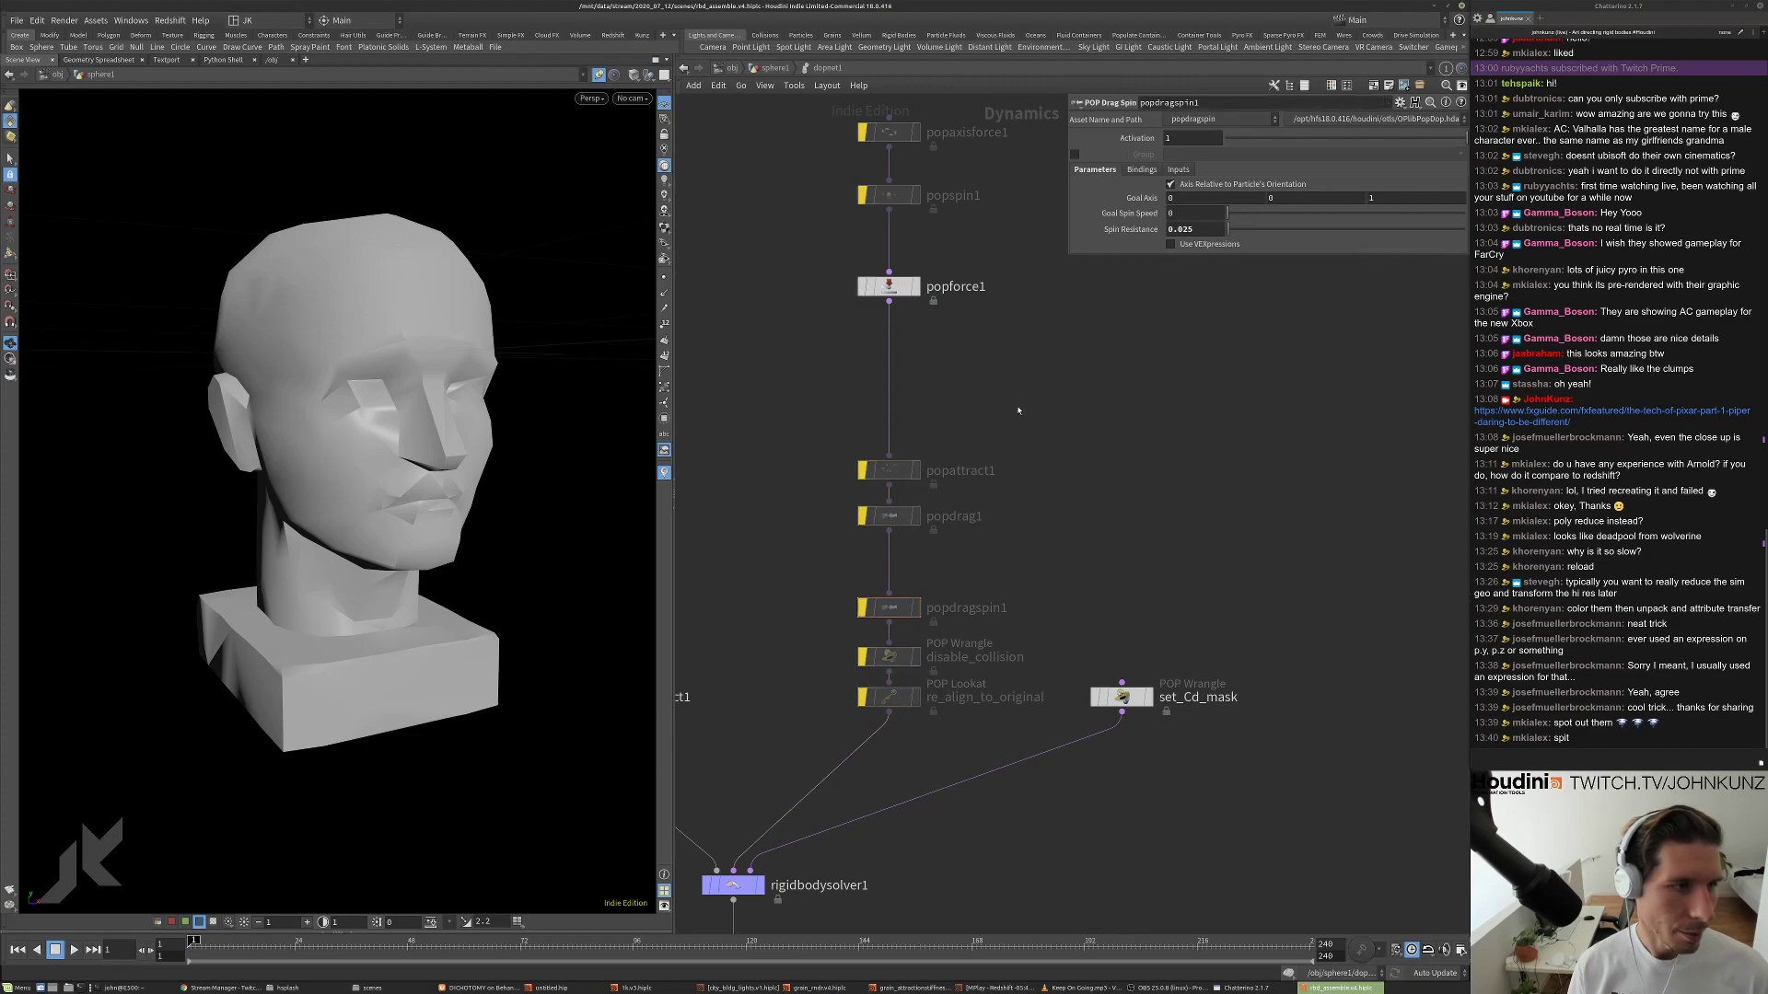
# Show popforce1's parameters and play the simulation to check the masked force, then rewind to the first frame.
pyautogui.moveTo(1017, 409); pyautogui.dragTo(1023, 380, button='middle')
pyautogui.click(894, 243)
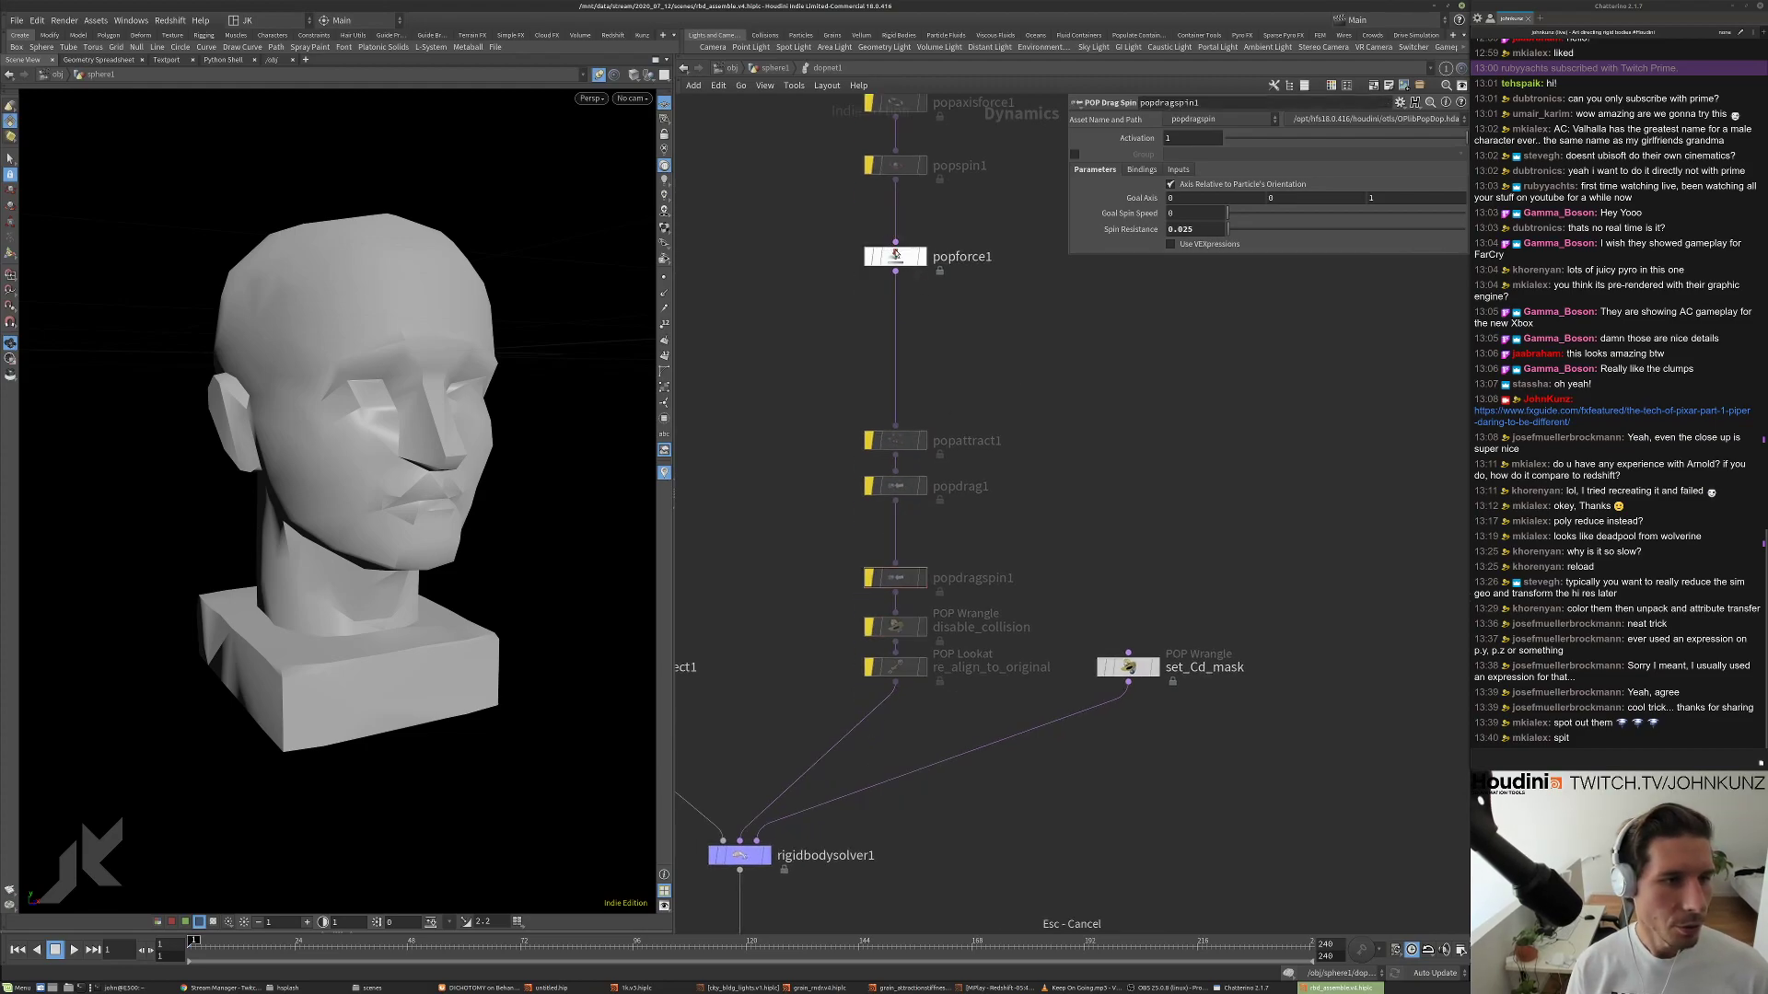
pyautogui.click(894, 257)
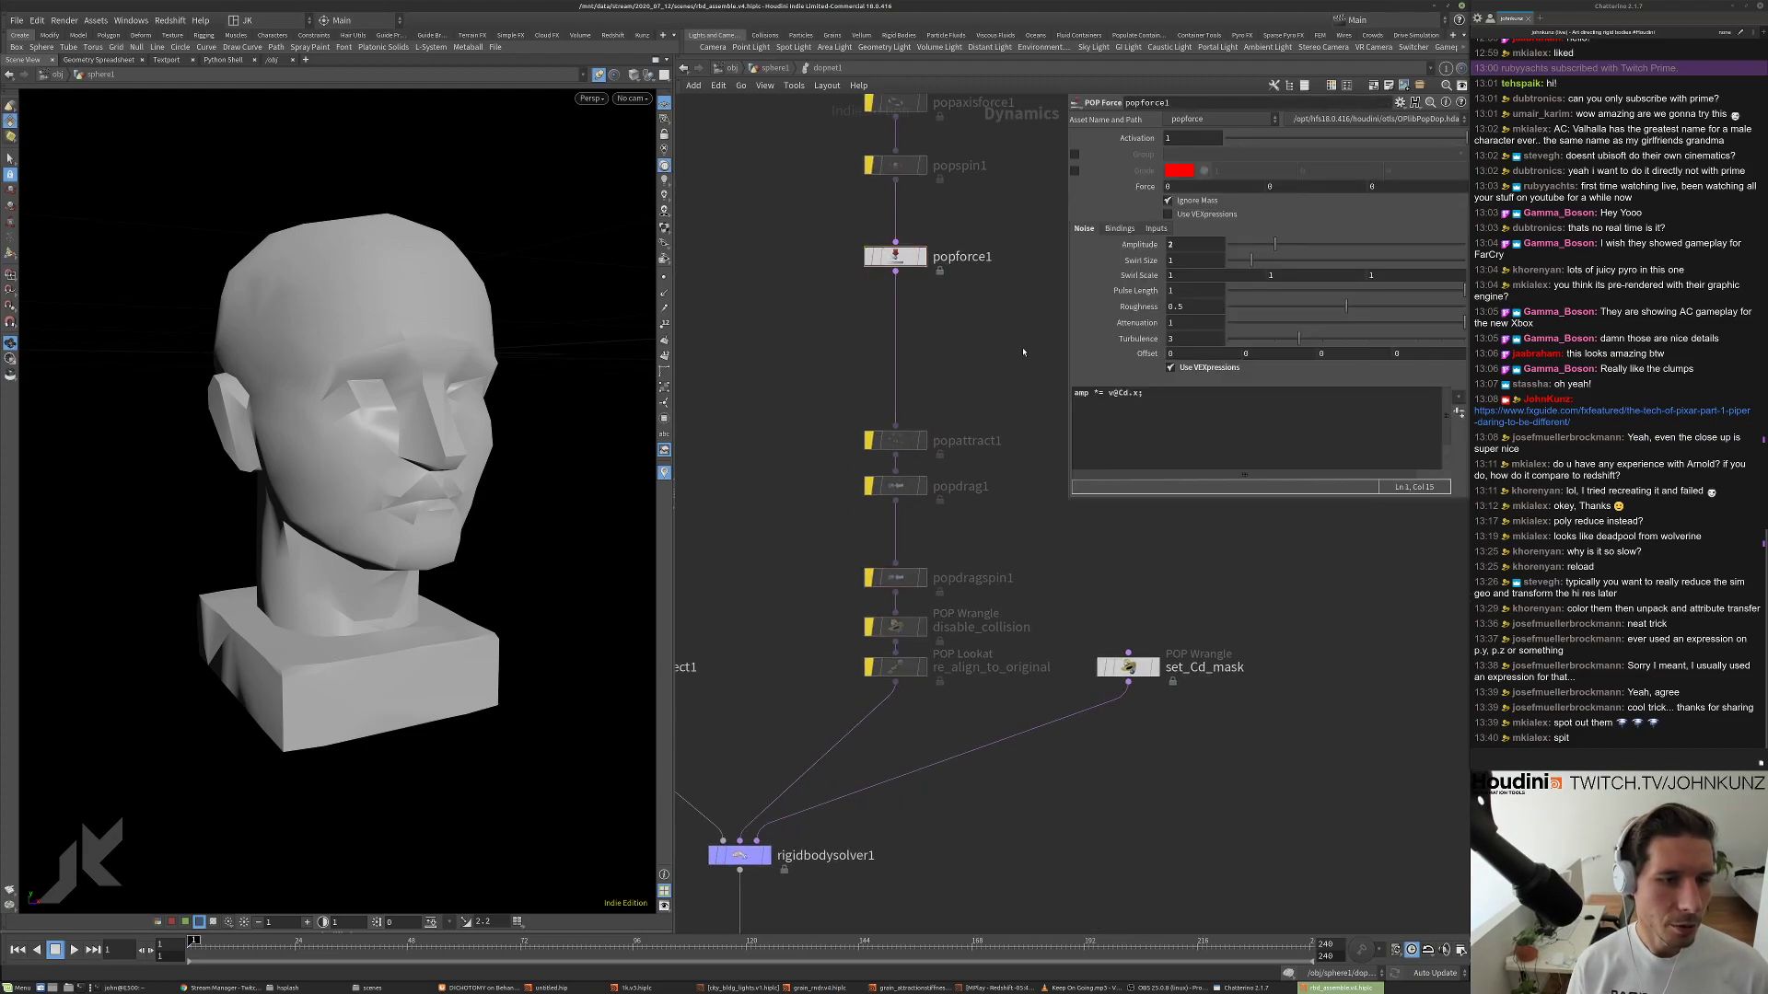
pyautogui.press('Up')
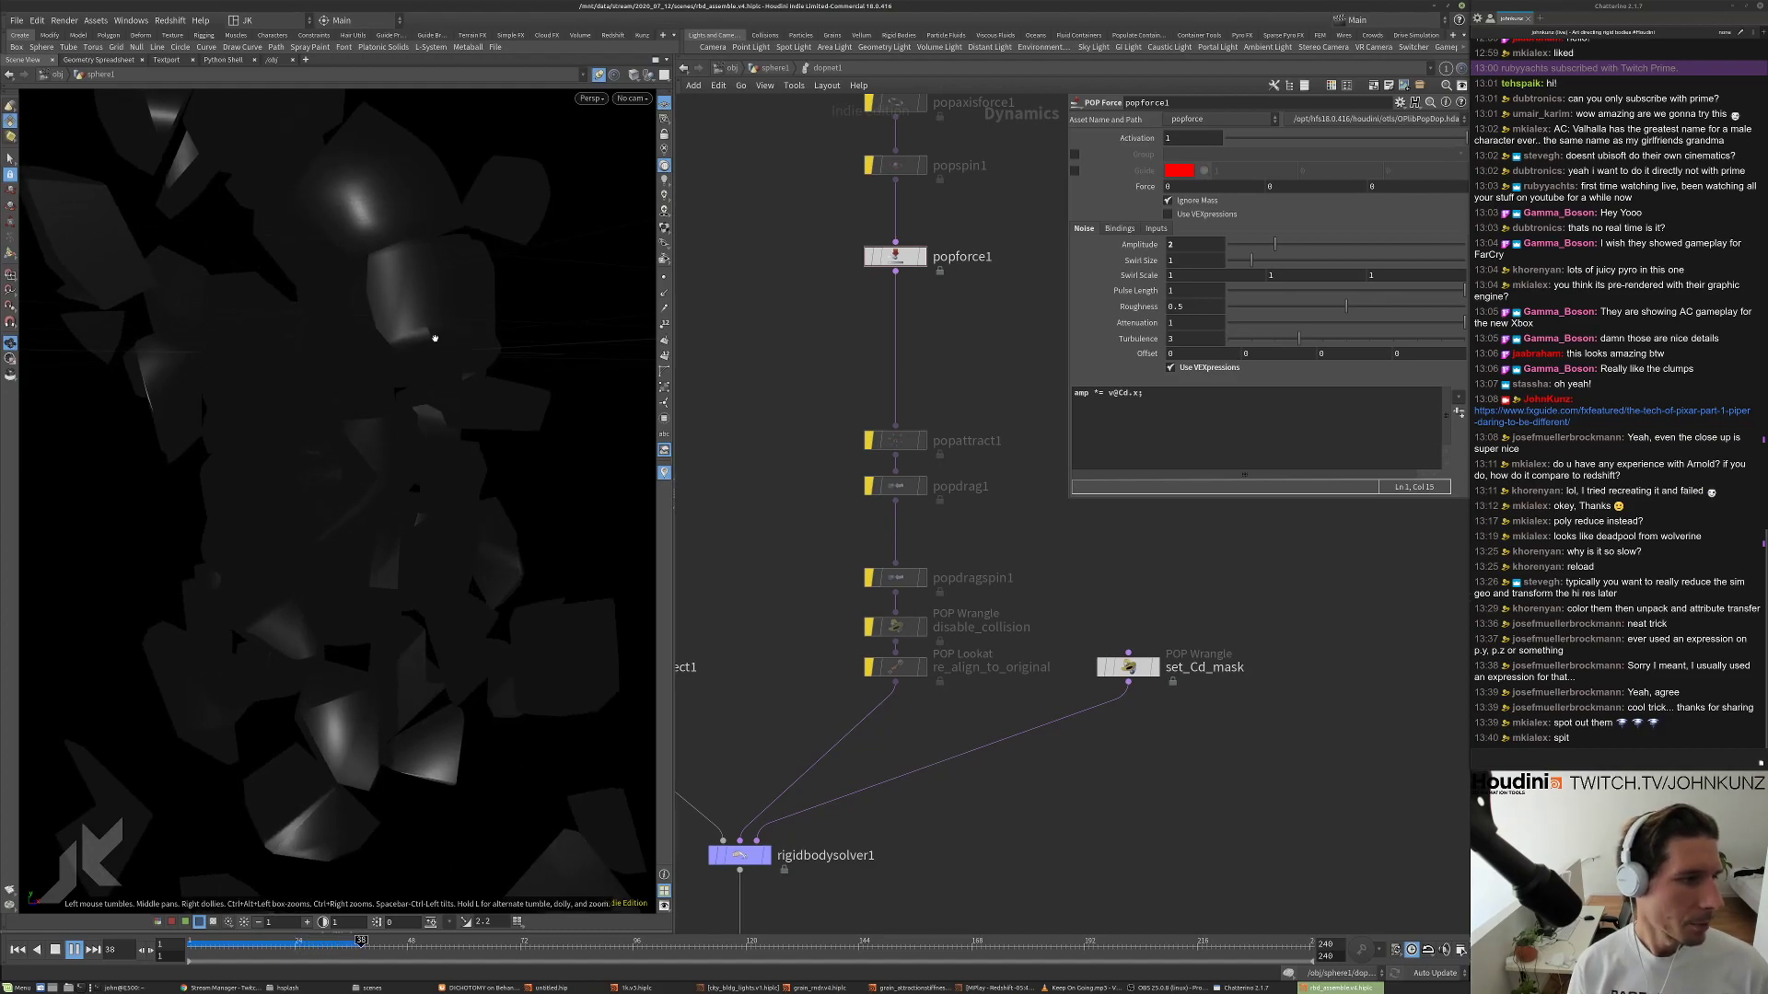
pyautogui.hotkey('ctrl', 'Up')
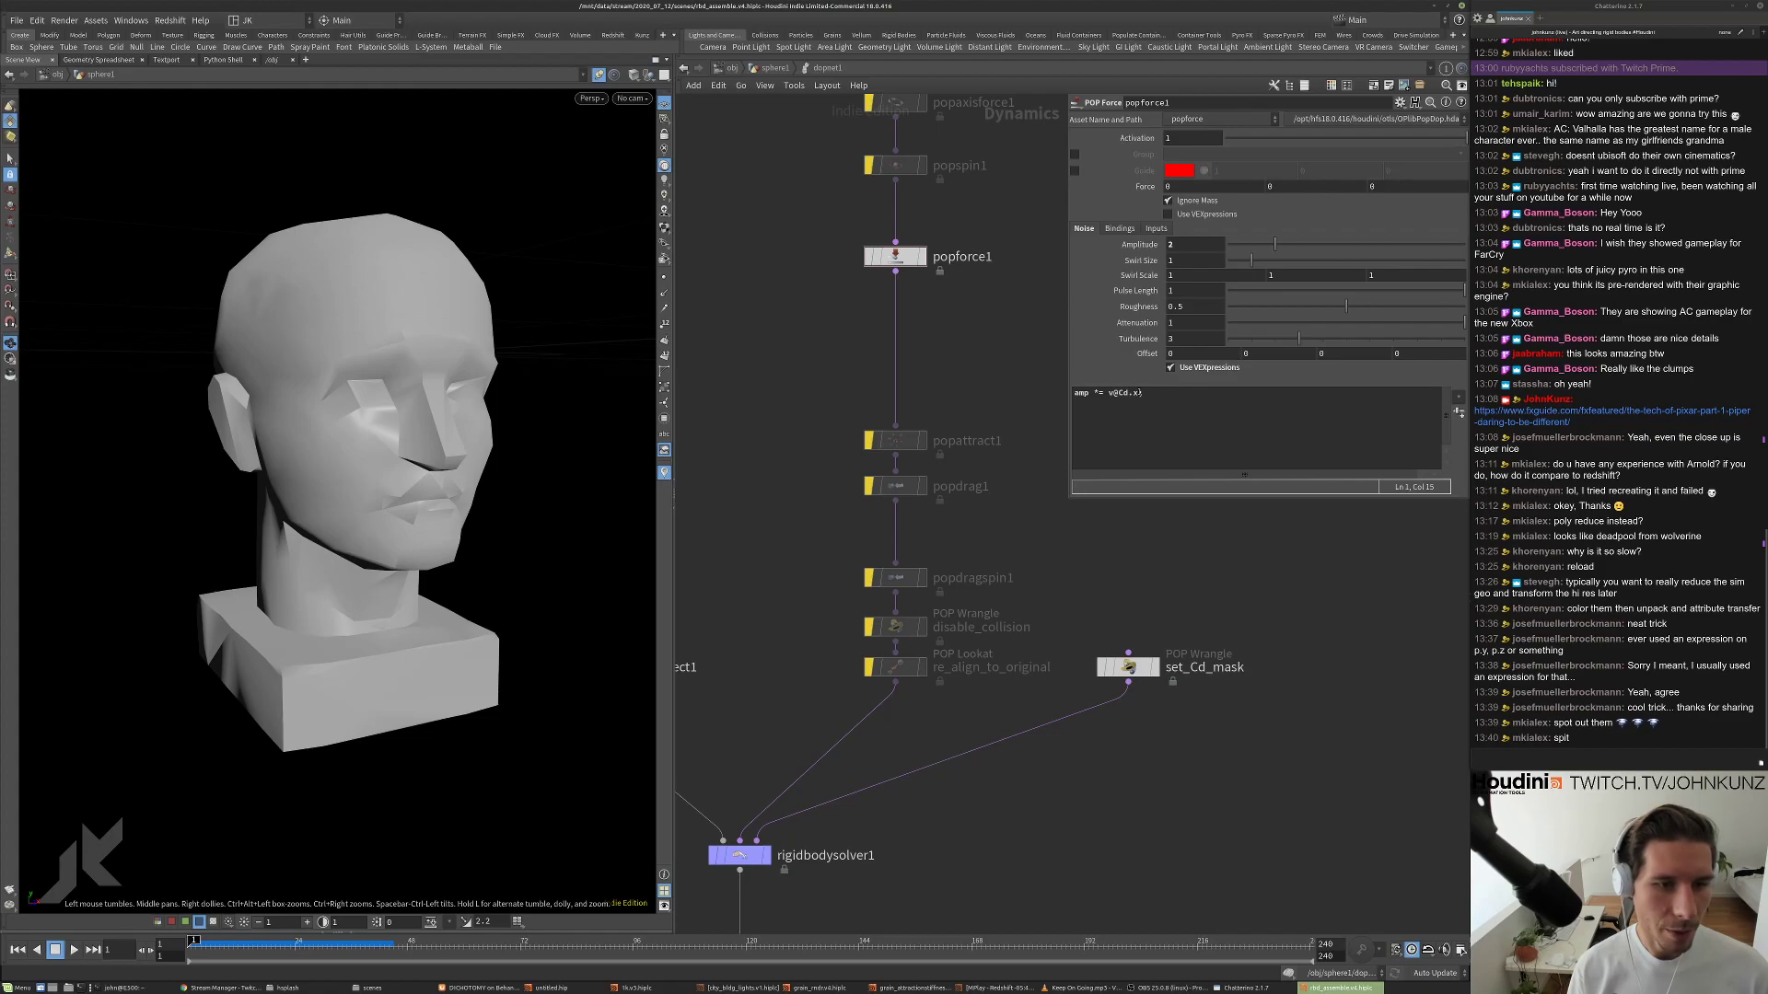
pyautogui.click(1107, 393)
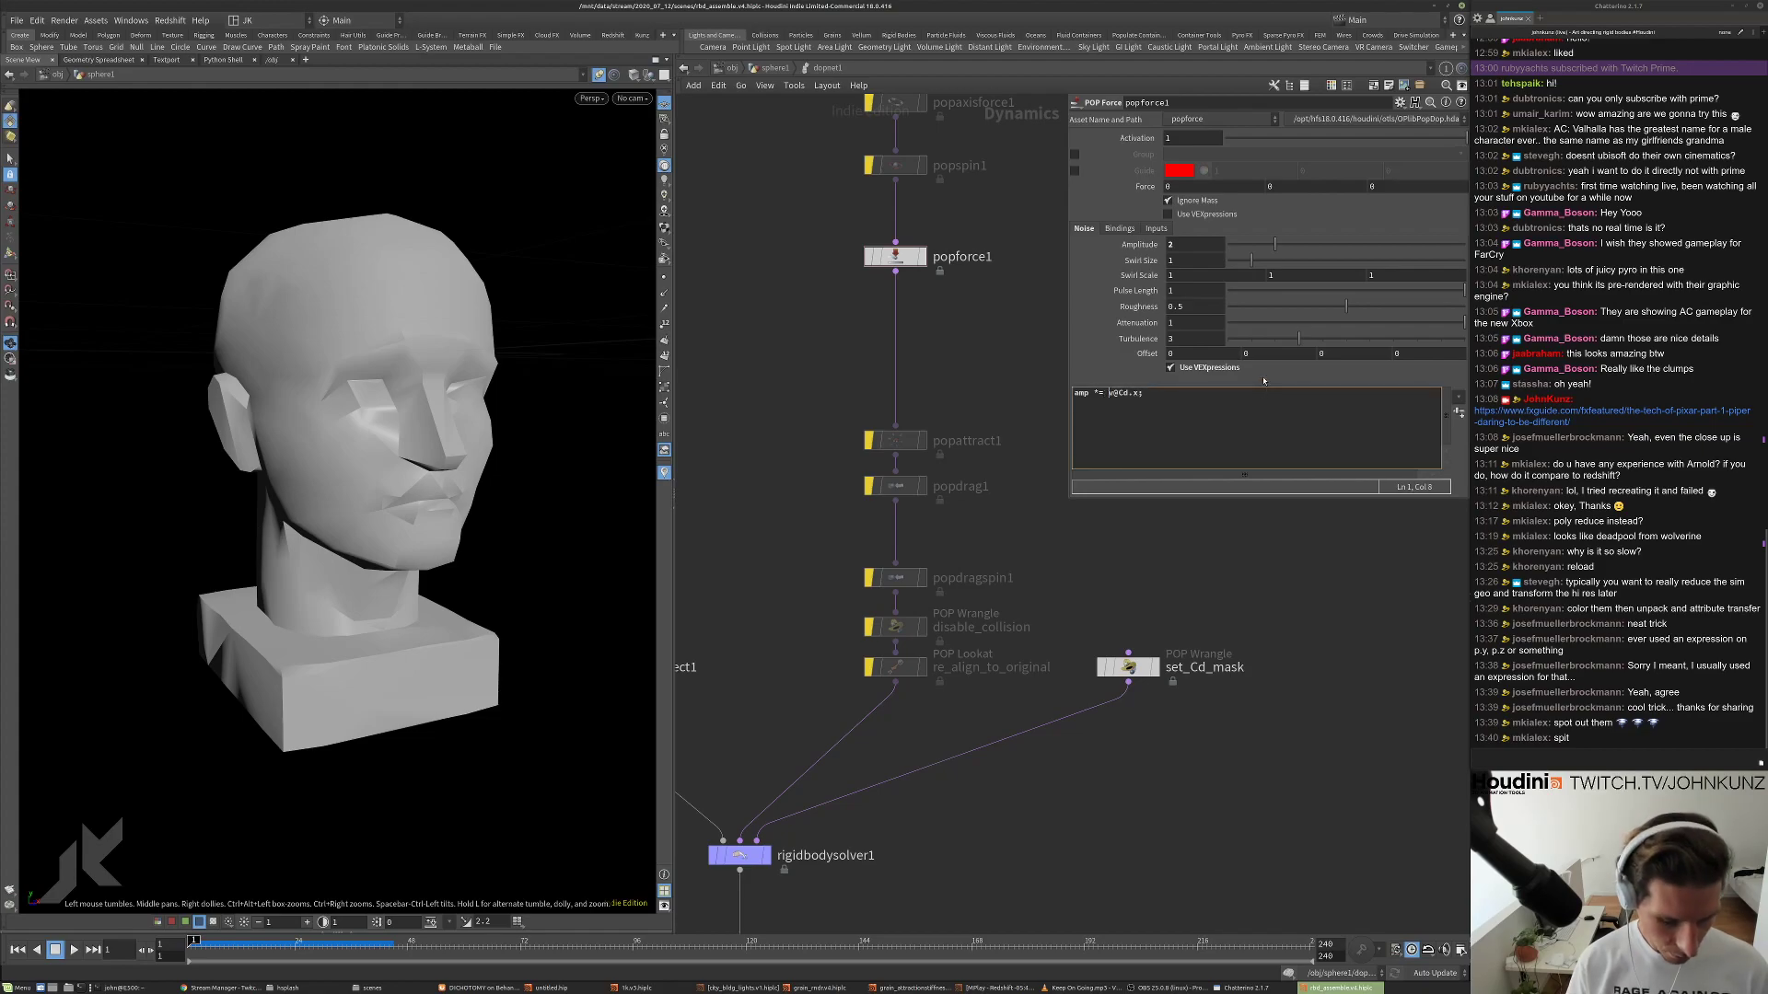
pyautogui.write('(')
pyautogui.press('Right')
pyautogui.press('Right')
pyautogui.press('Right')
pyautogui.press('Right')
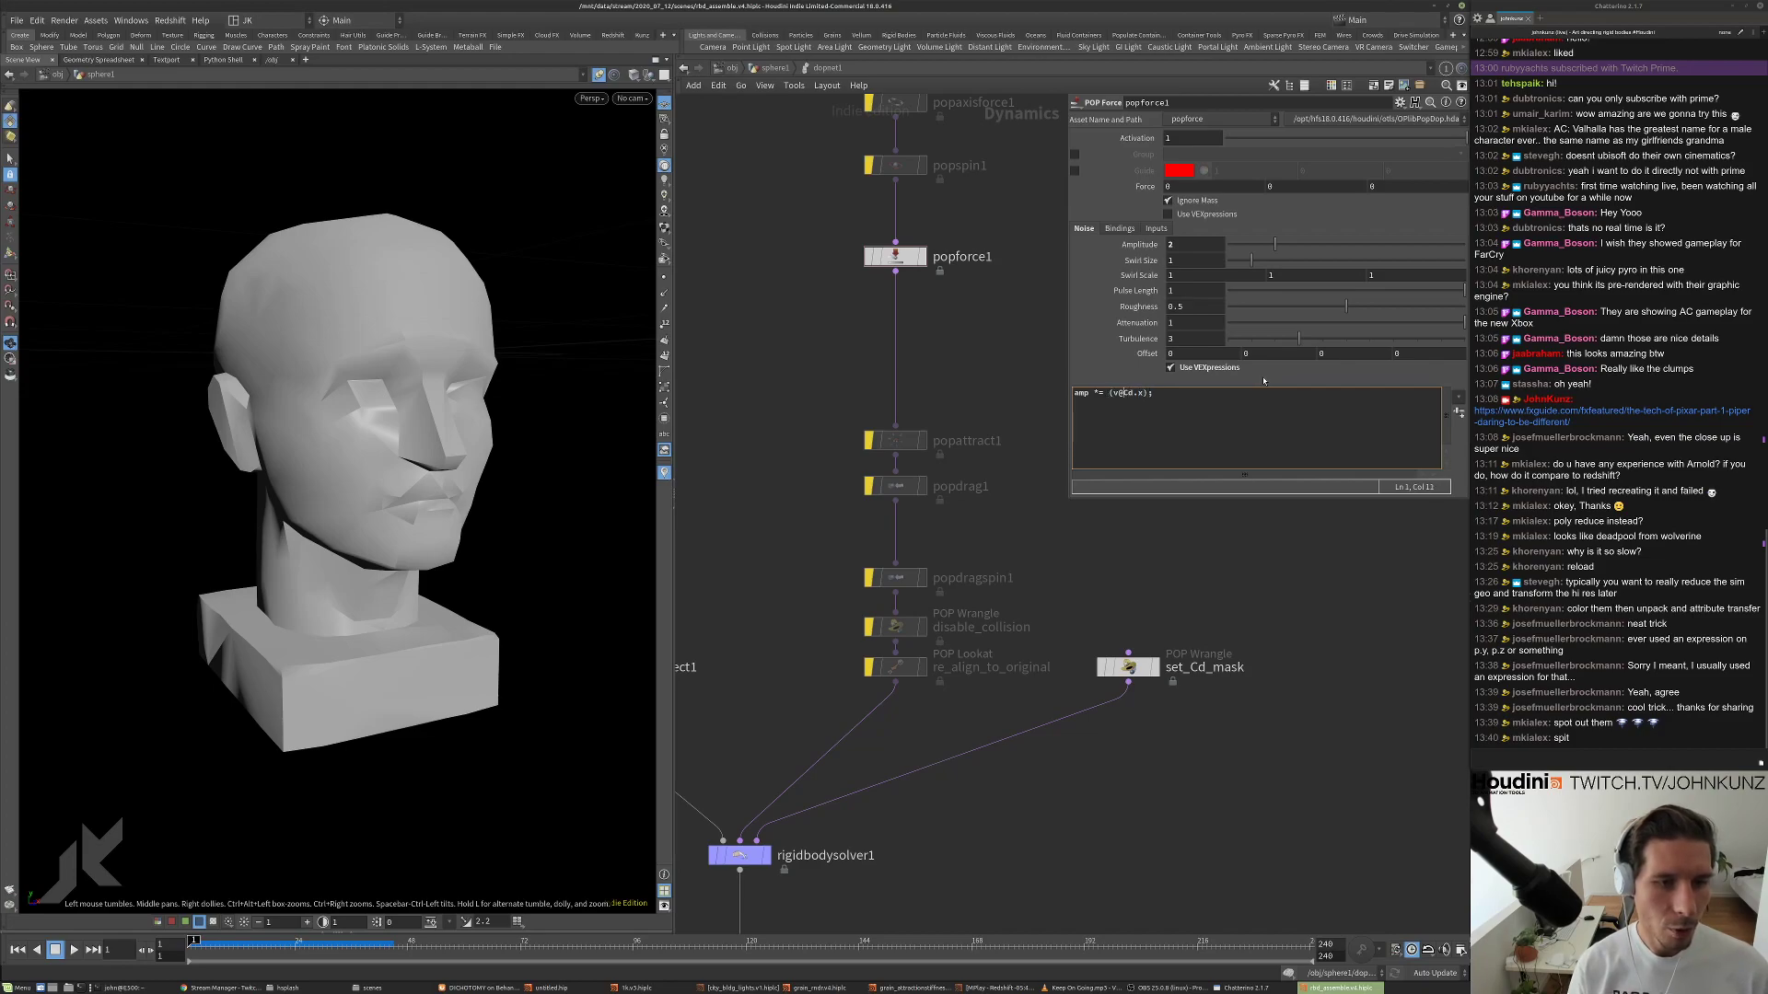
pyautogui.write('1-')
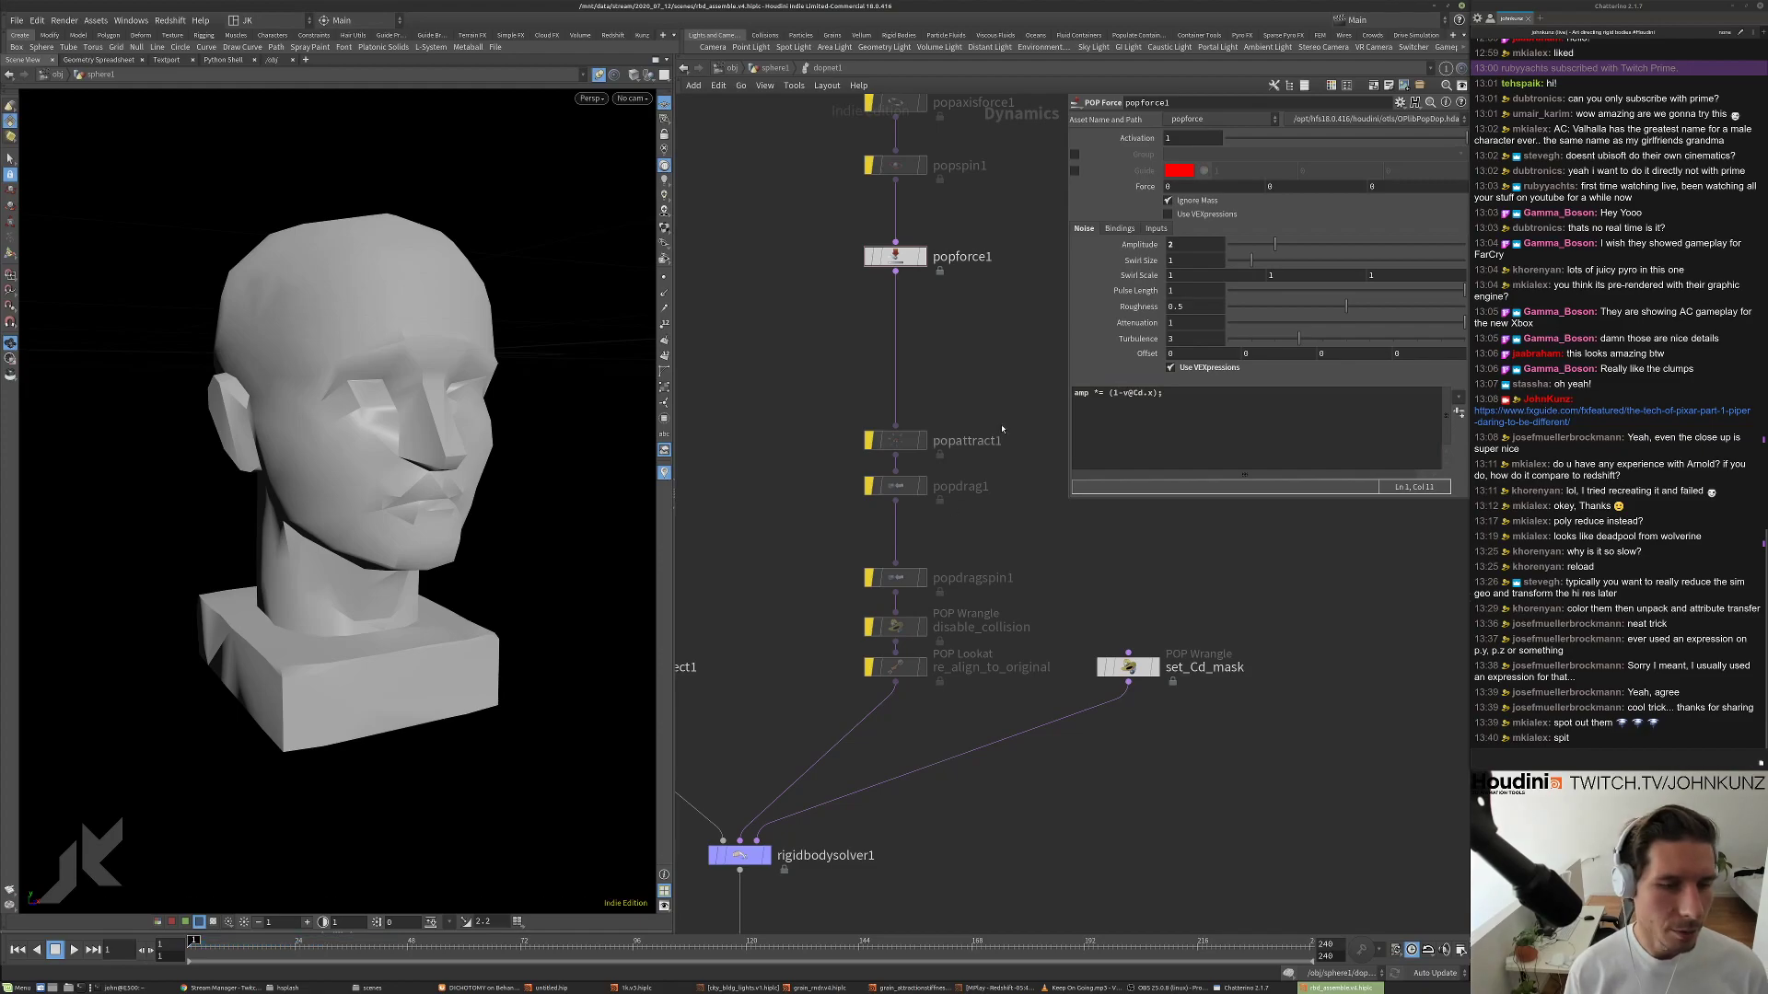
pyautogui.press('Up')
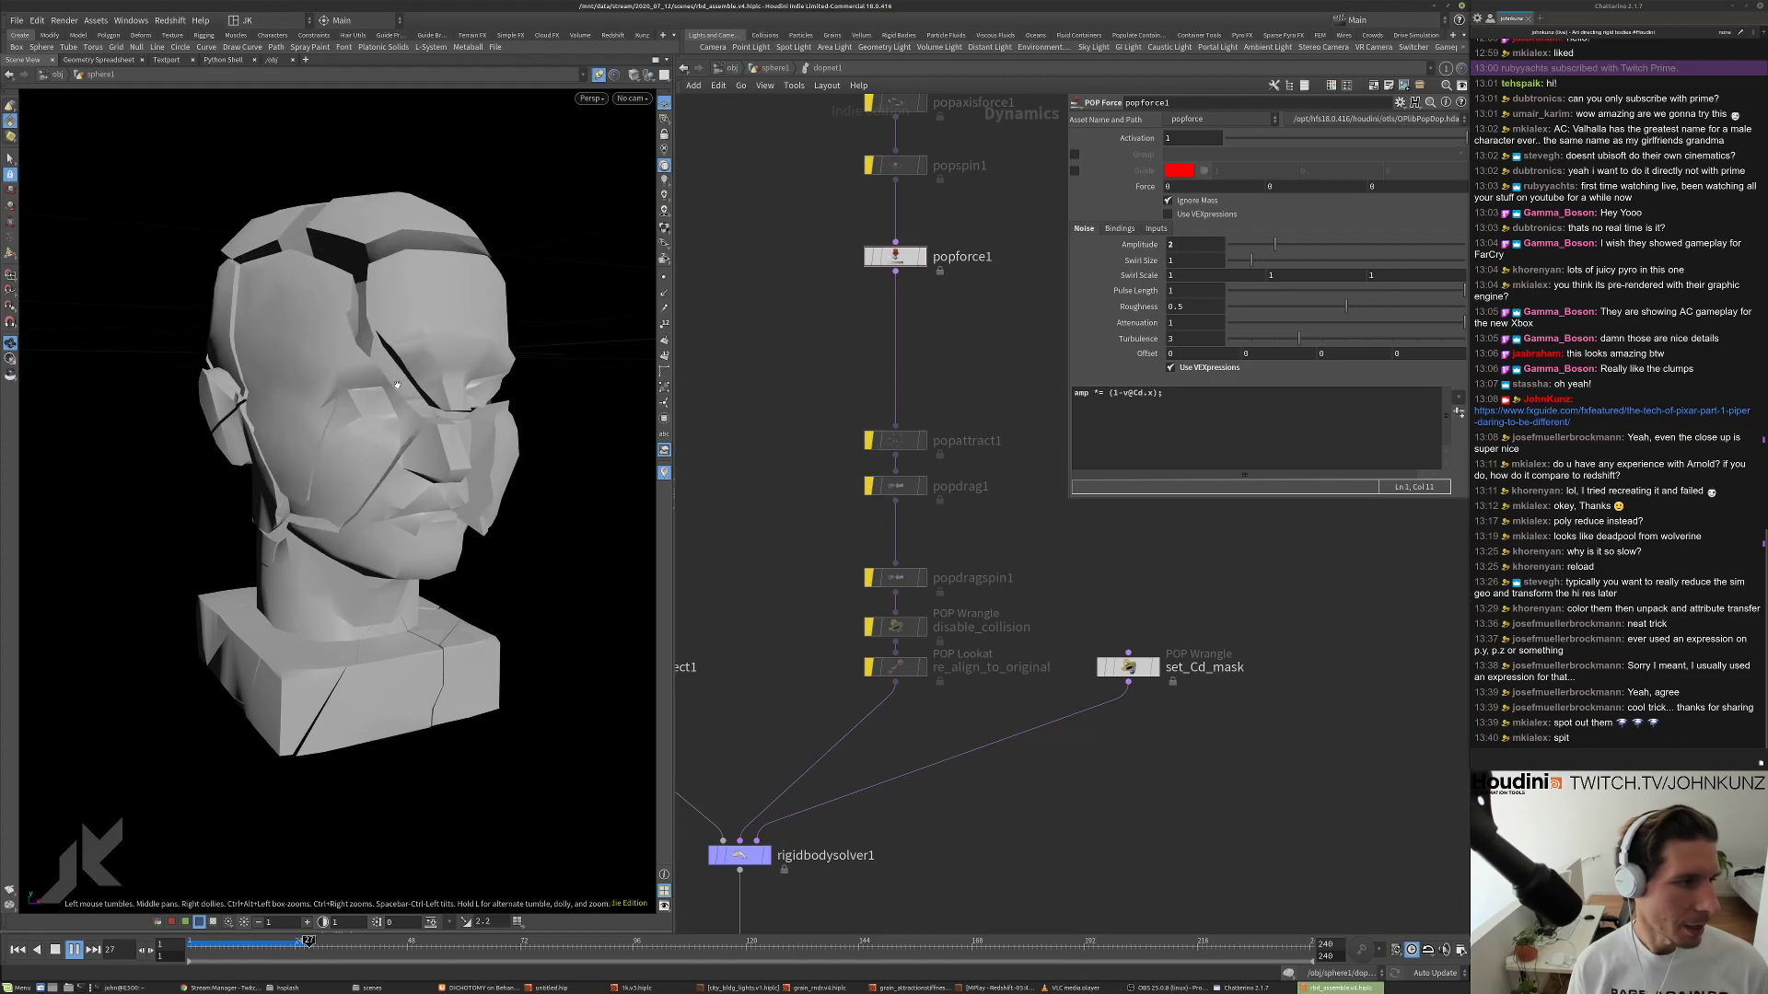
pyautogui.hotkey('ctrl', 'Up')
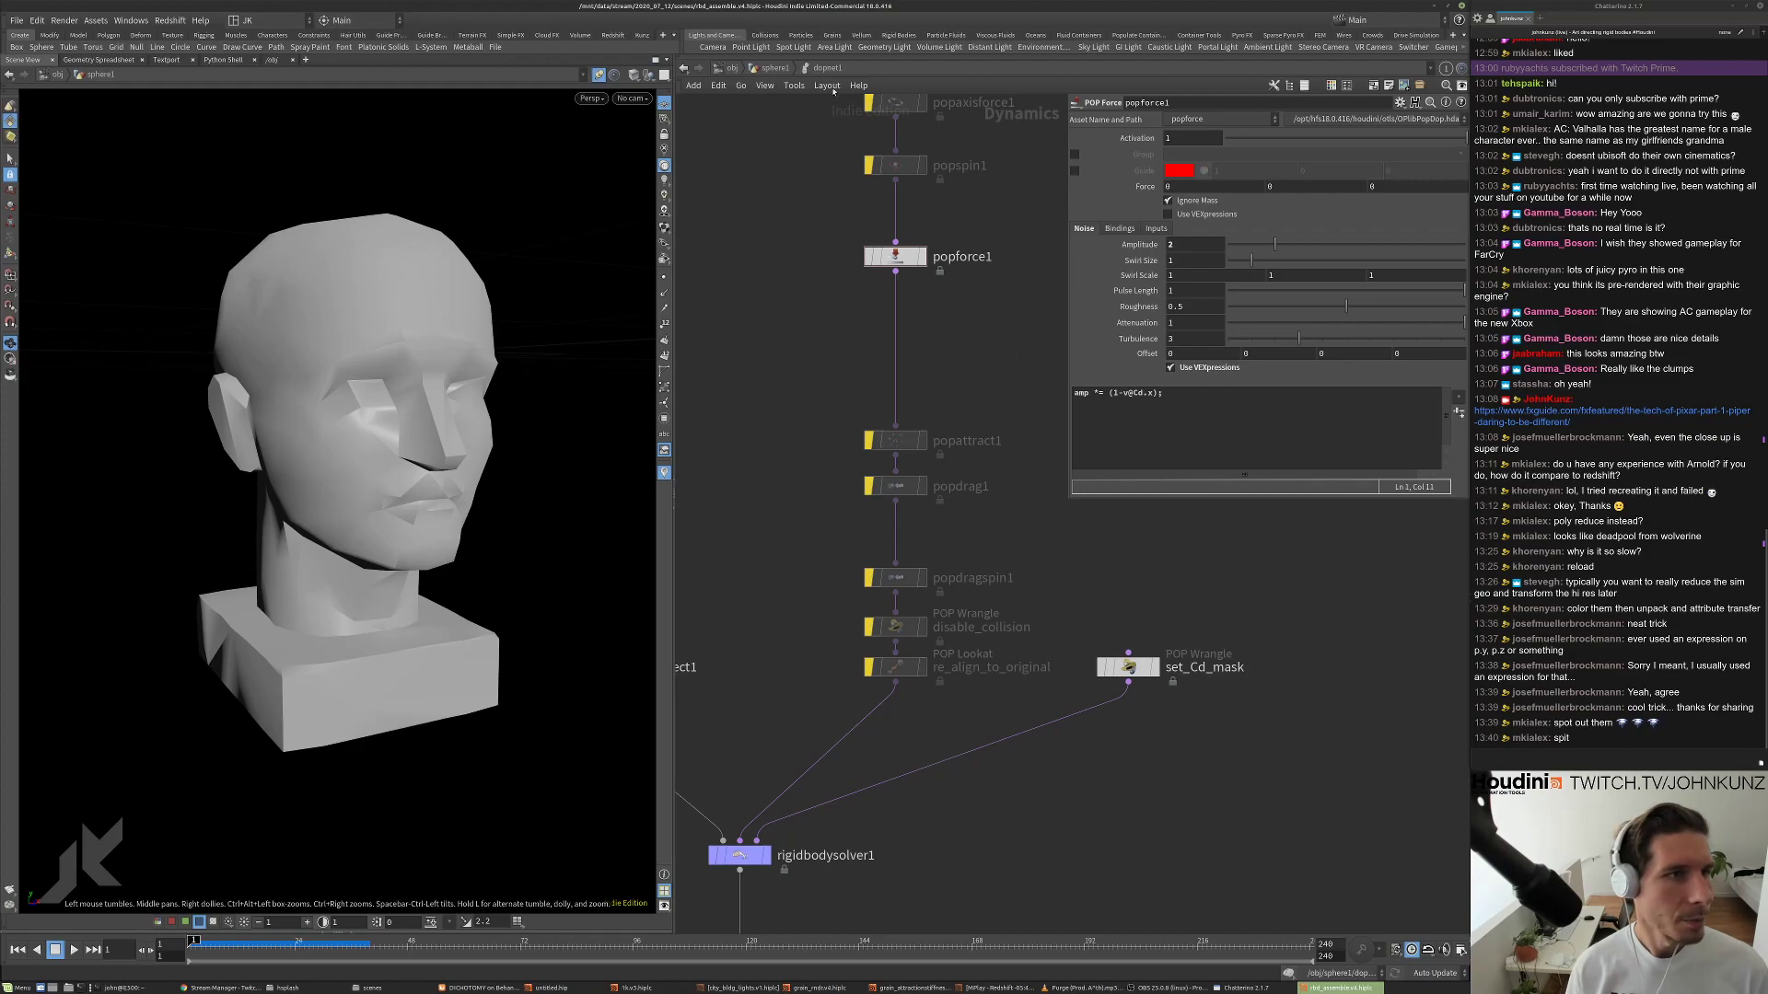
# Display unpack1 in the sphere1 network and play the simulation to compare the Cd mask with the fragment motion.
pyautogui.press('u')
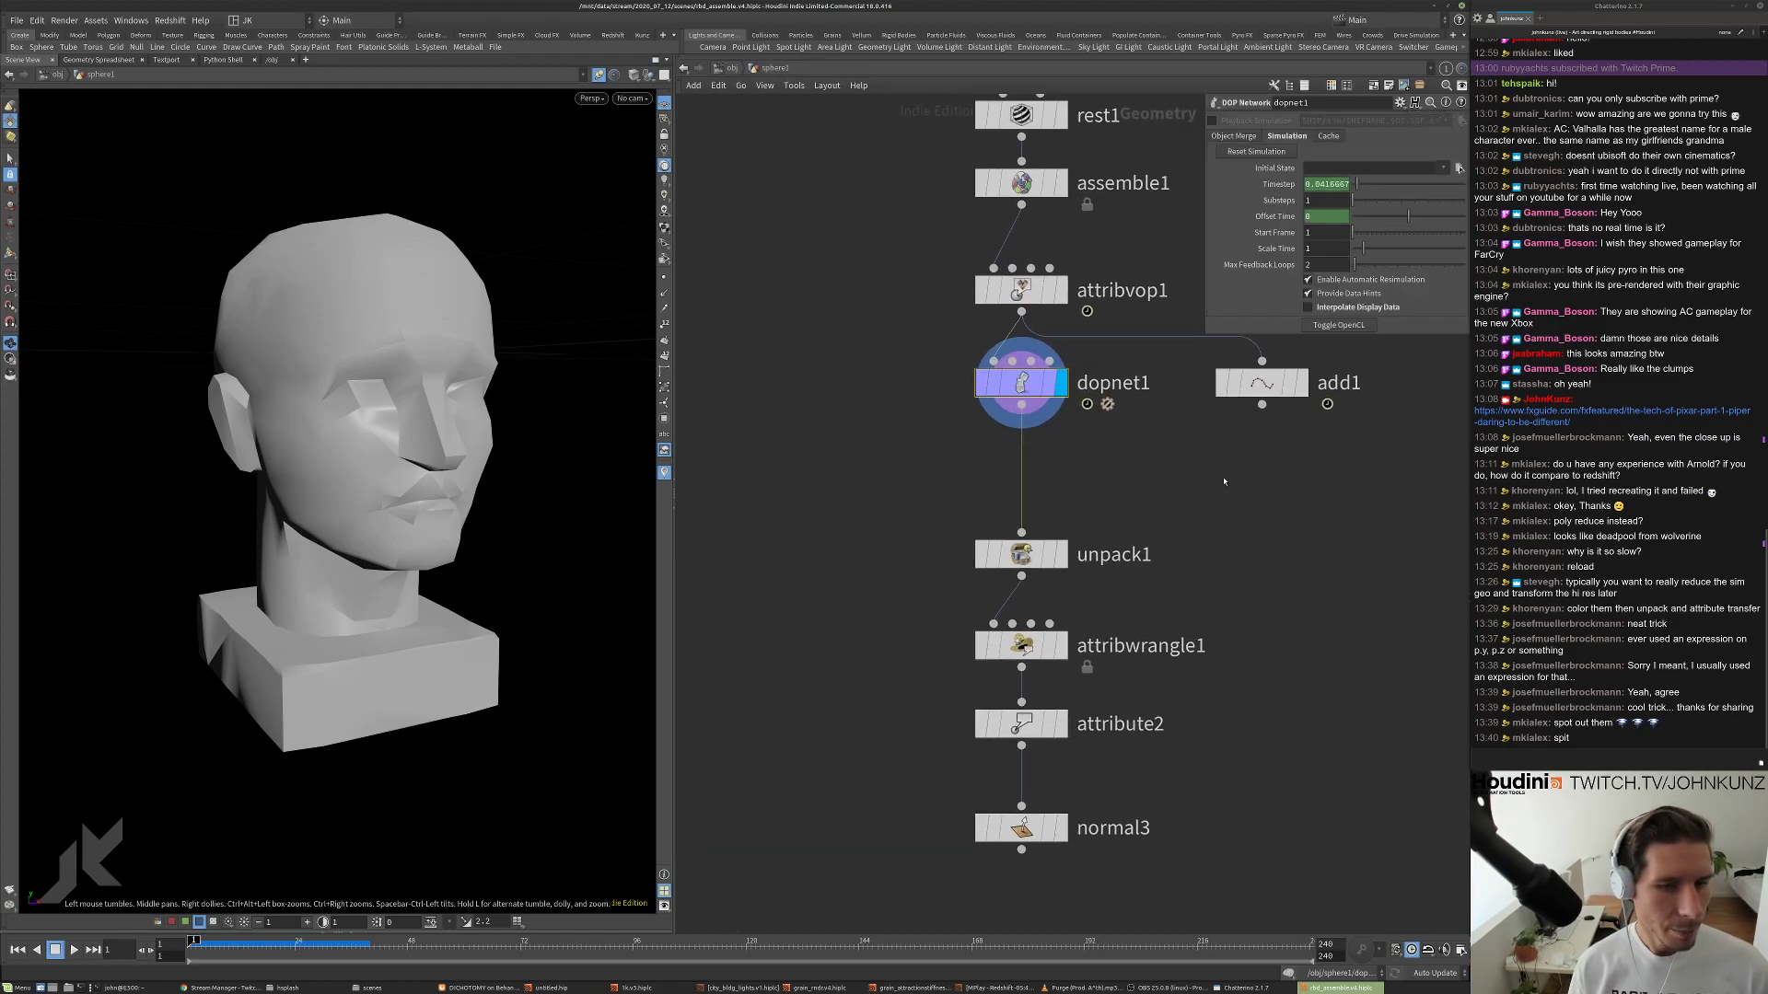
pyautogui.click(1027, 635)
pyautogui.click(1020, 633)
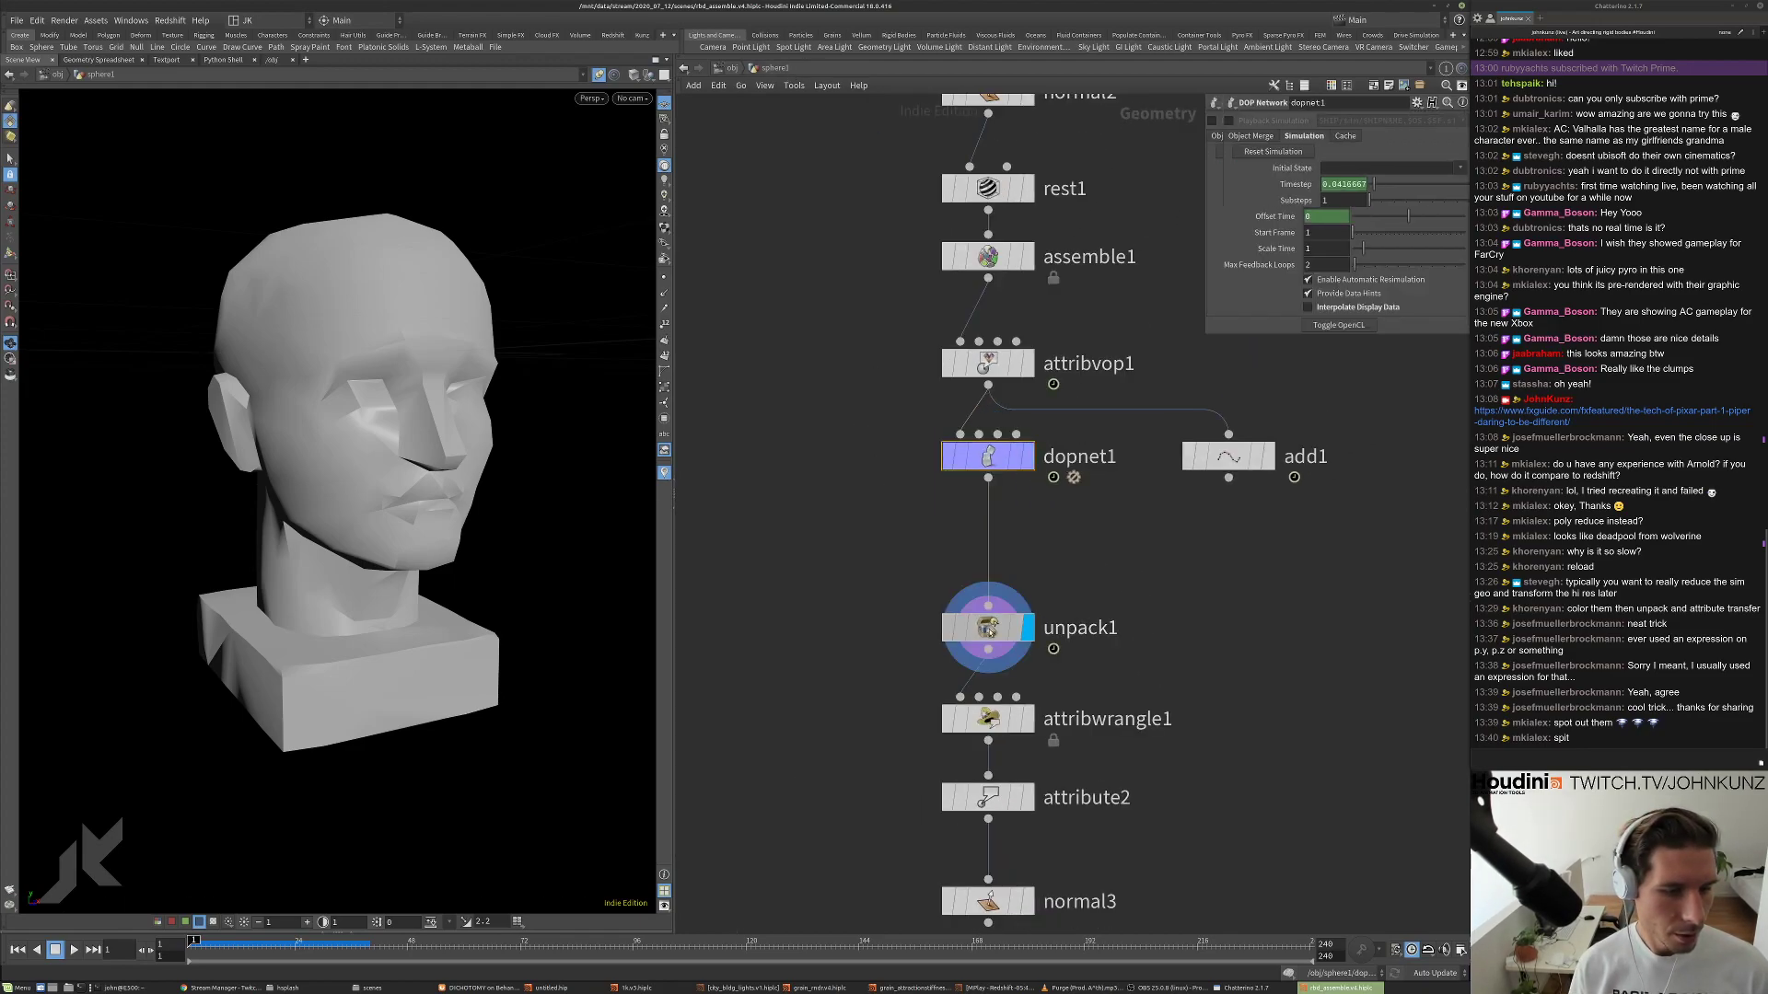
pyautogui.press('Up')
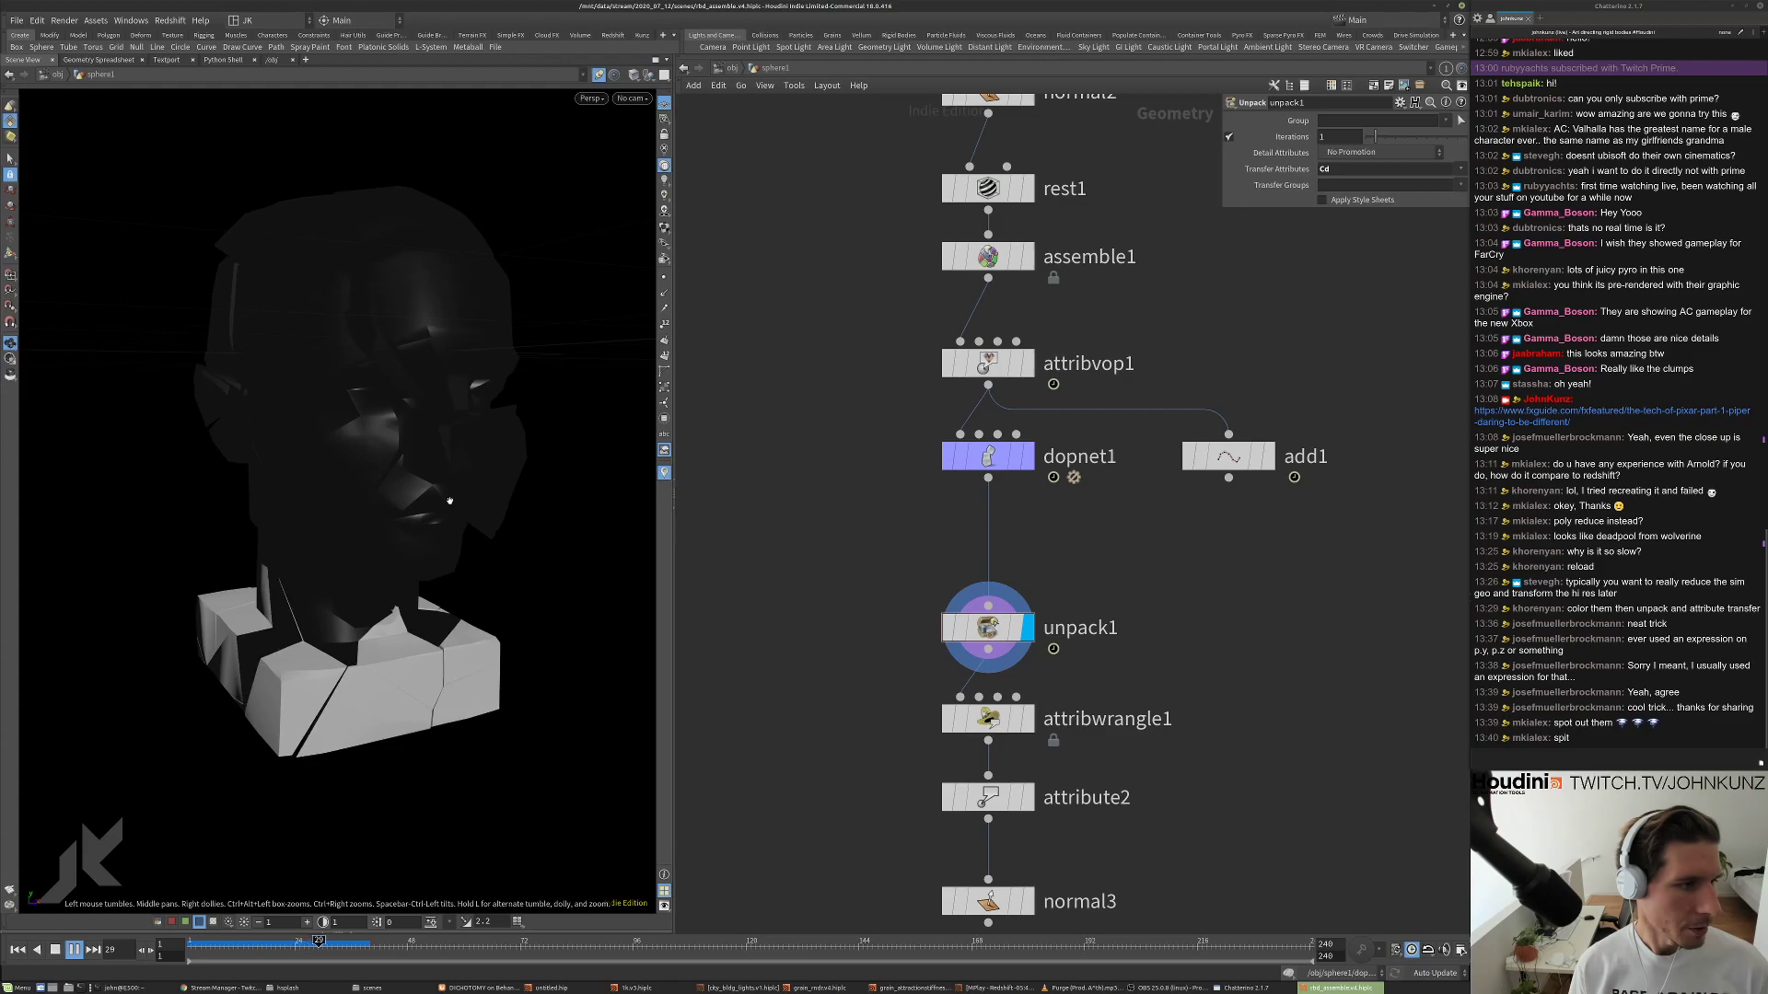
pyautogui.hotkey('ctrl', 'Up')
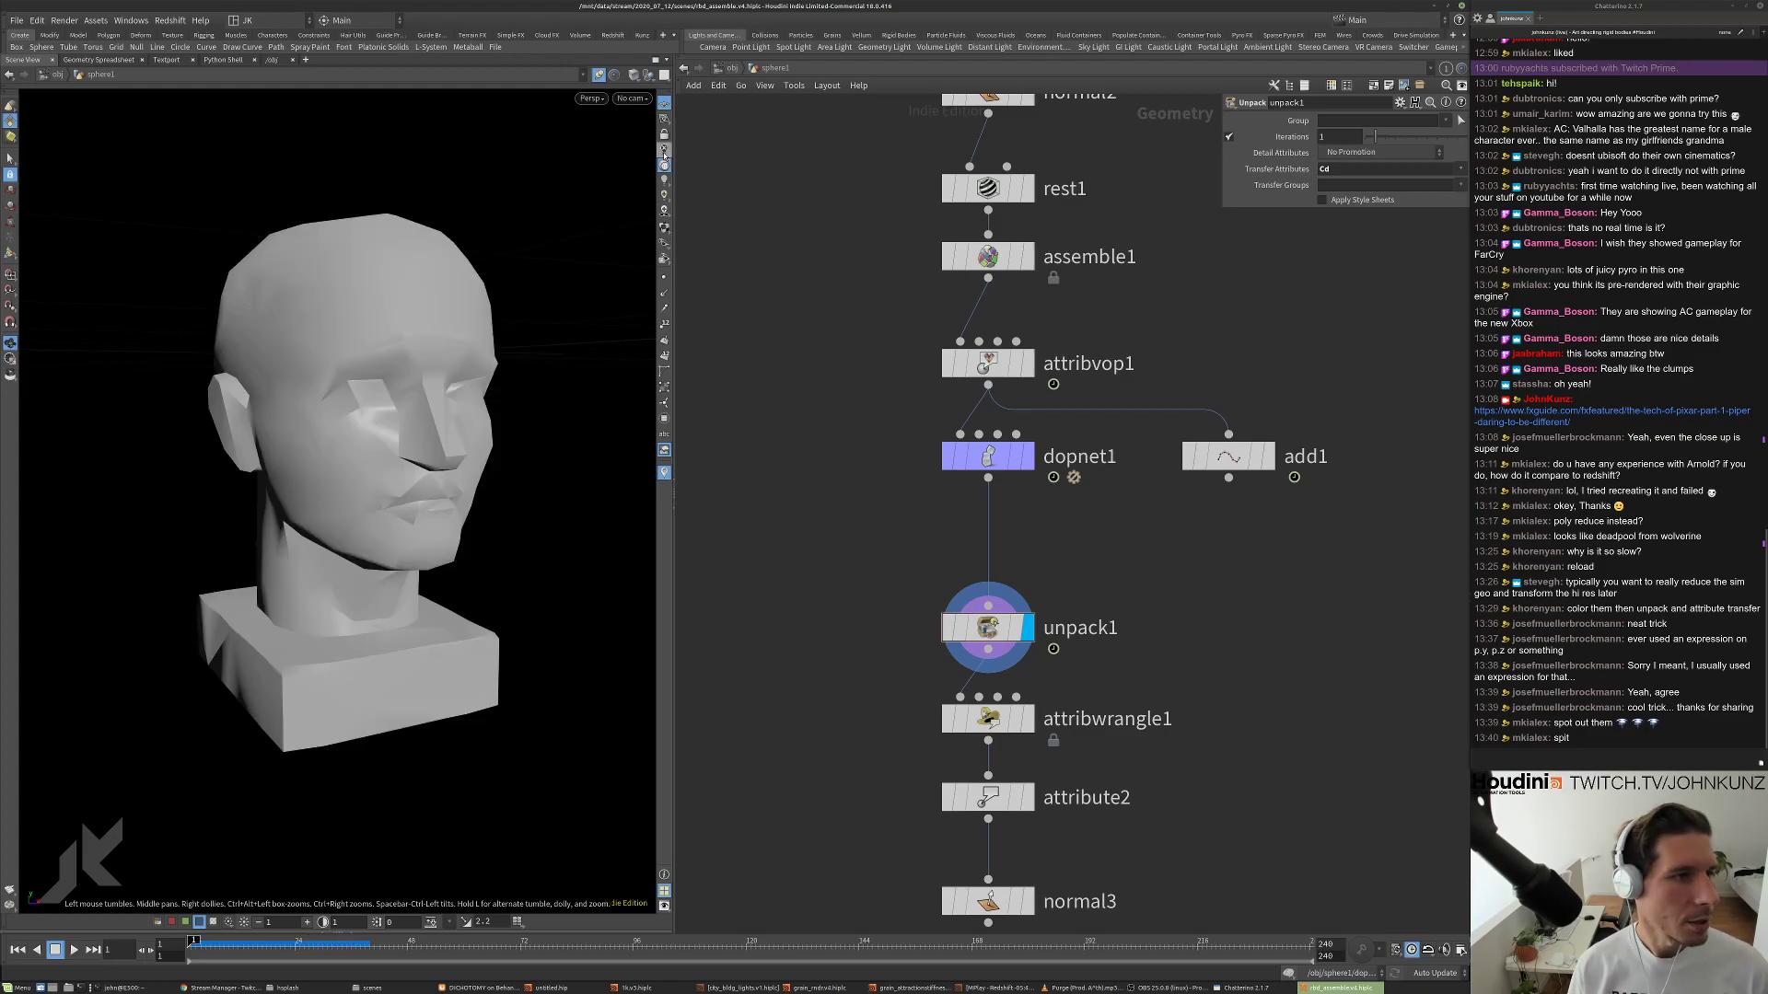
# Open the dopnet1 network and play the simulation while viewing the head from the side, then rewind to the first frame.
pyautogui.doubleClick(987, 456)
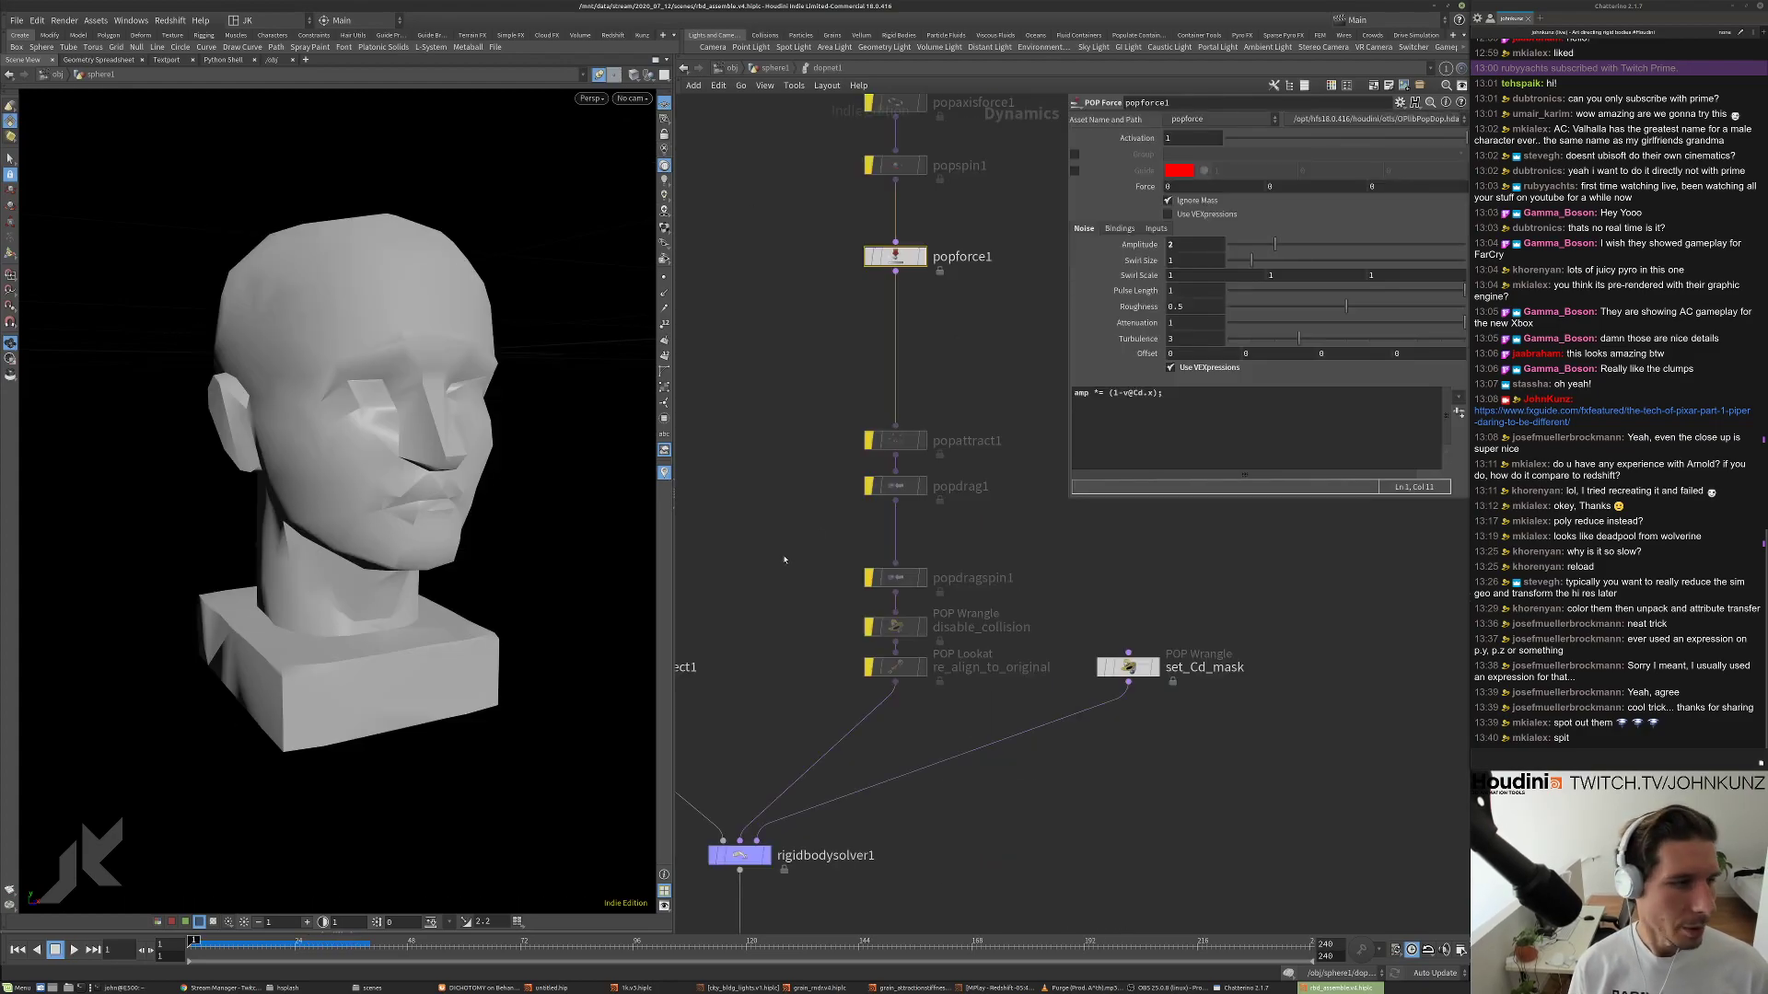
pyautogui.moveTo(1001, 375); pyautogui.dragTo(1022, 347, button='middle')
pyautogui.scroll(-2, 987, 447)
pyautogui.press('Up')
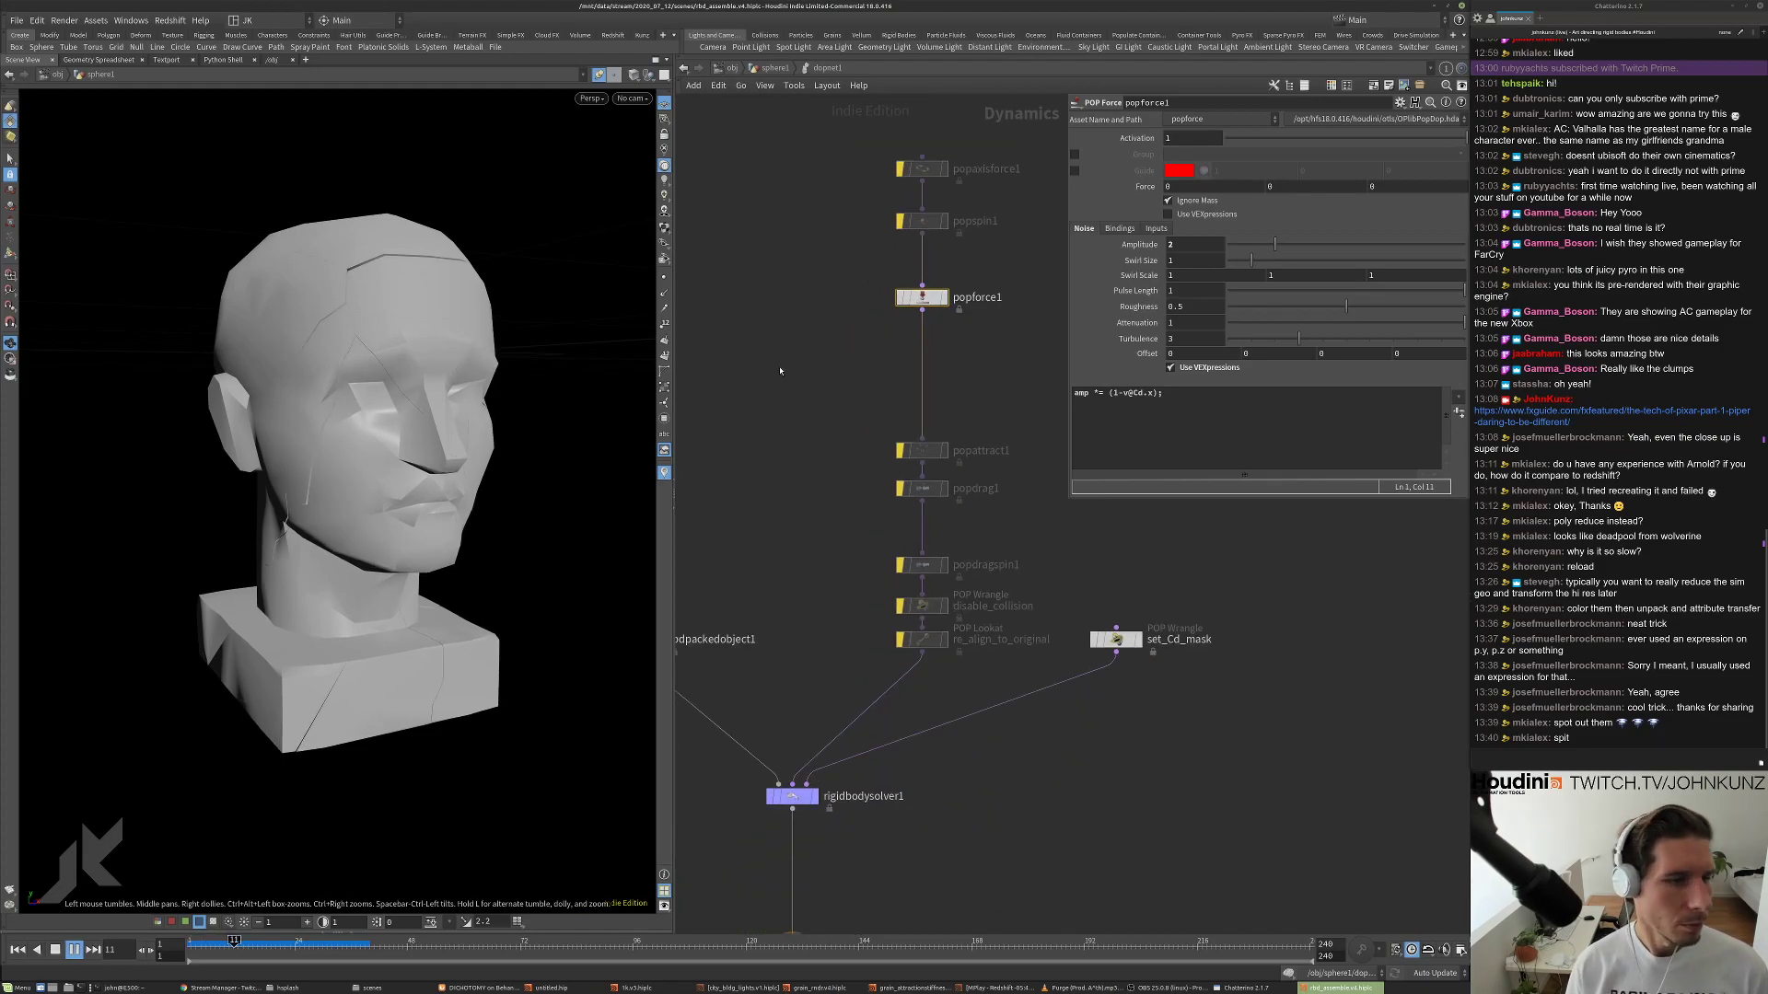
pyautogui.moveTo(487, 388); pyautogui.dragTo(549, 406)
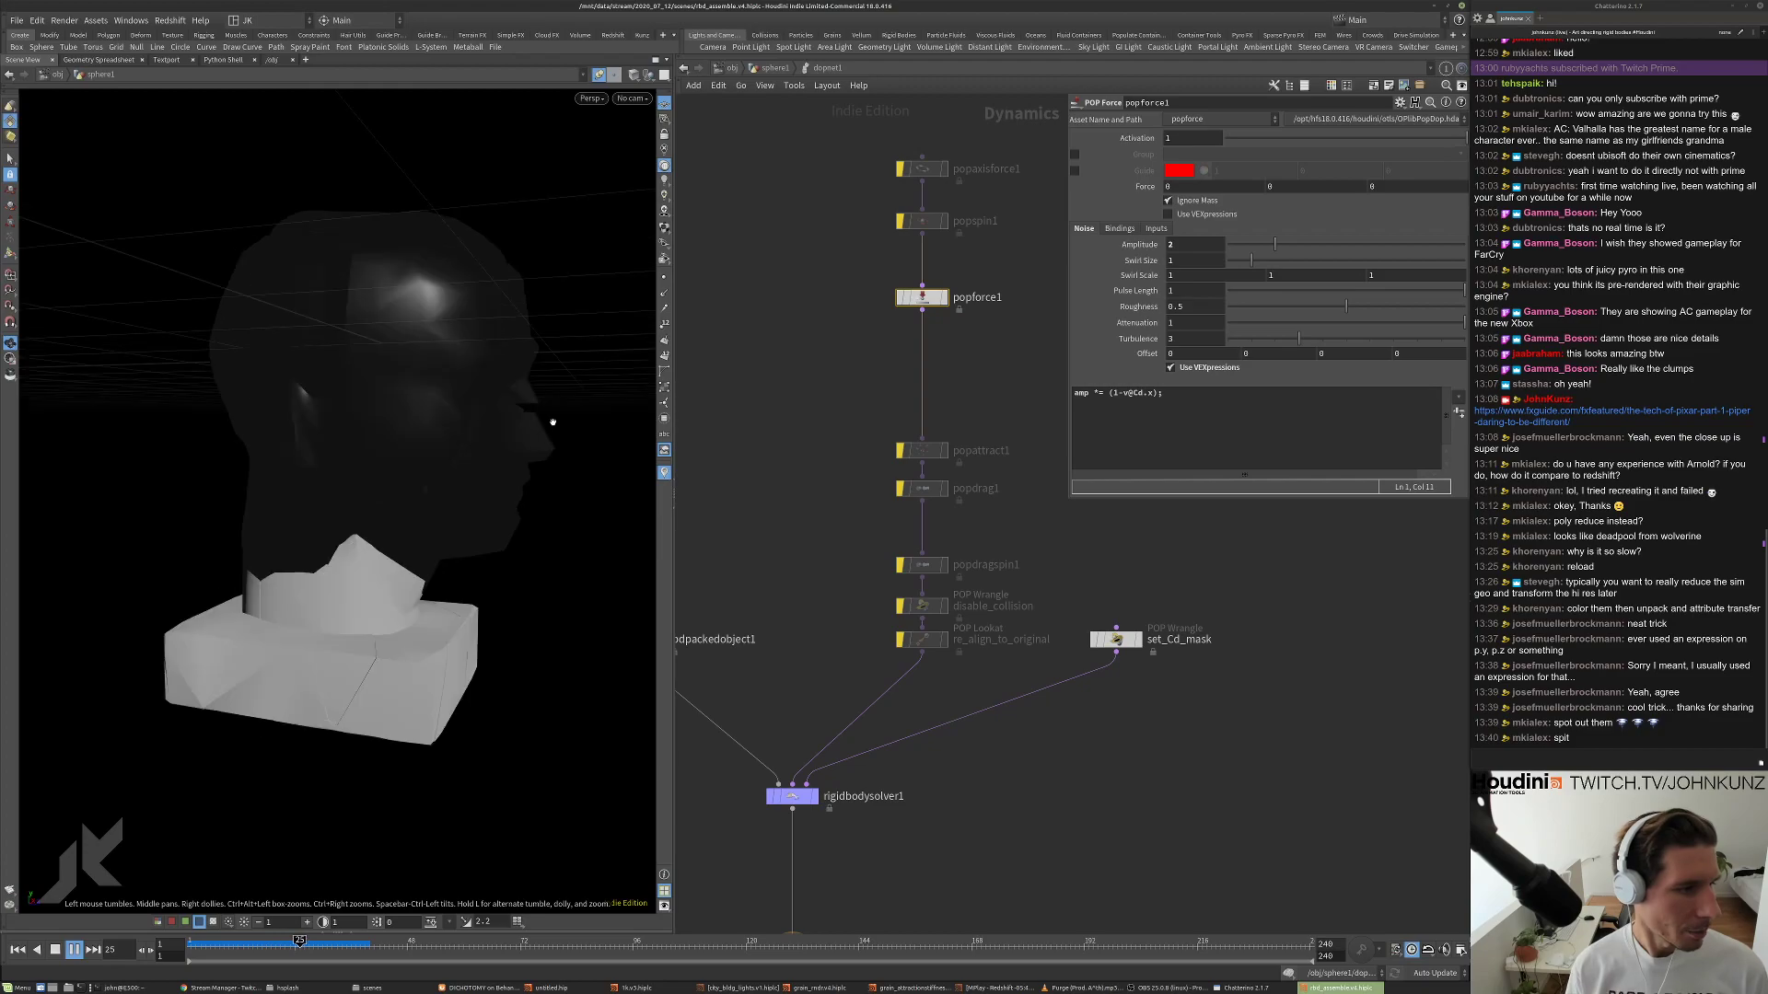
pyautogui.hotkey('ctrl', 'Up')
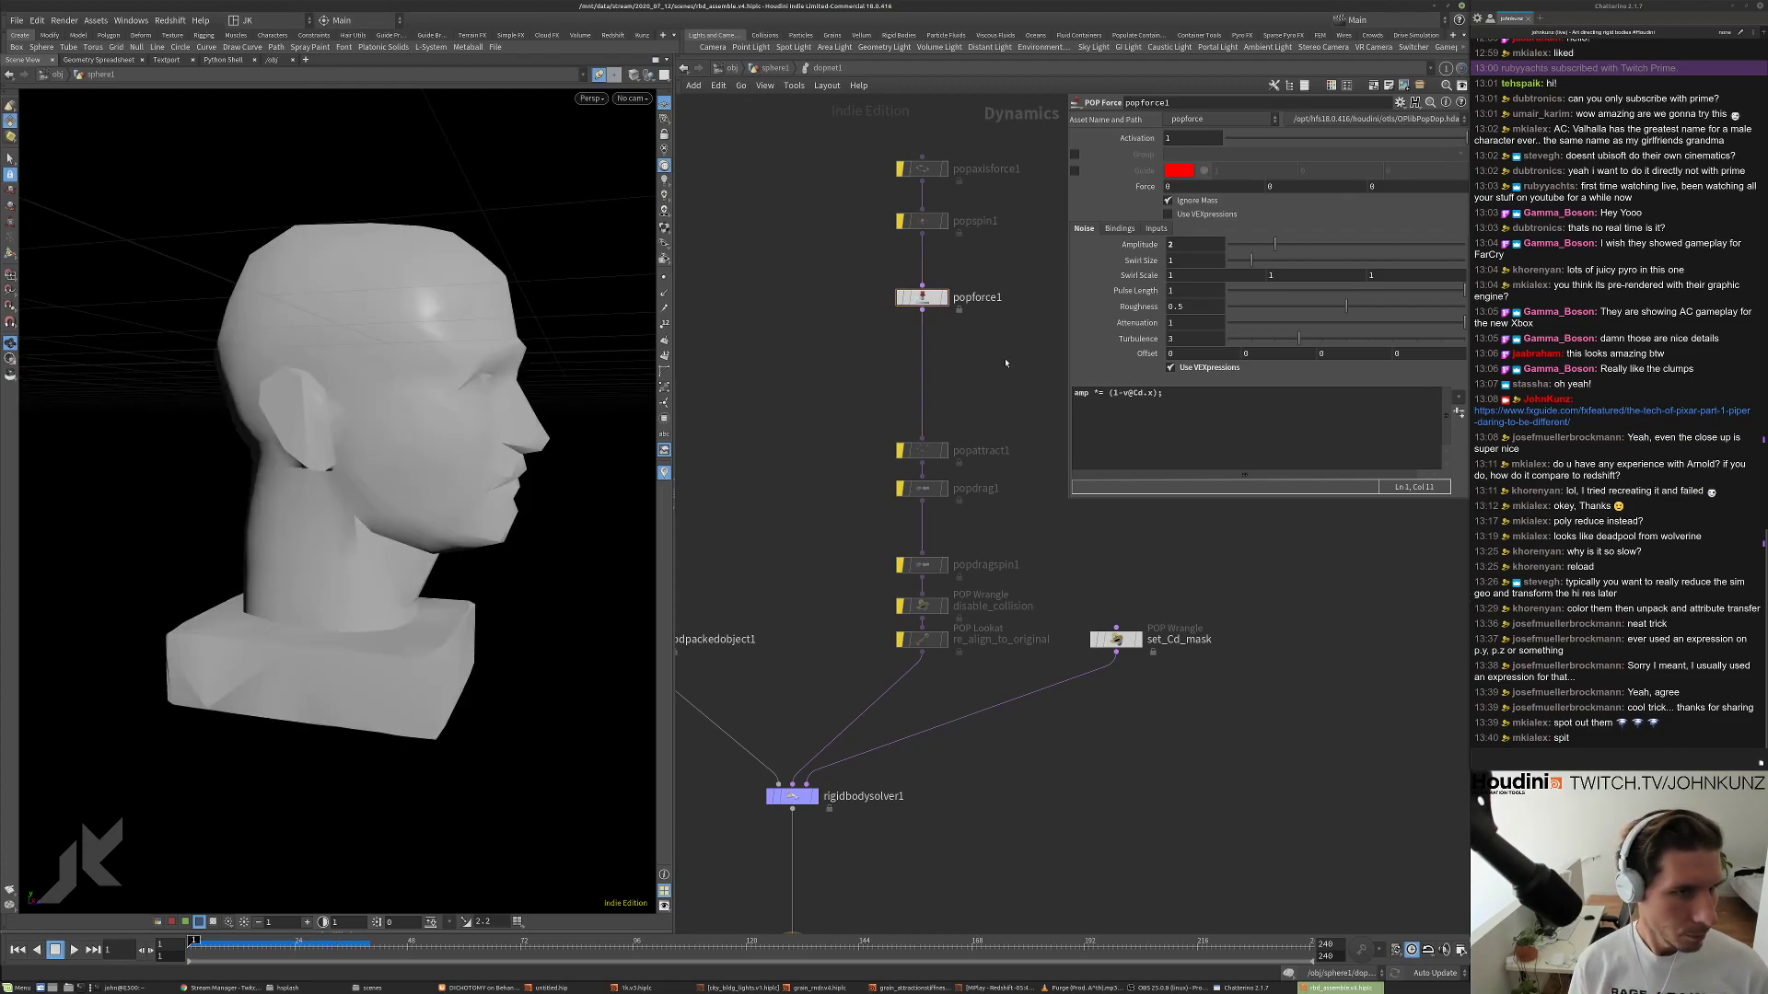
# Set the viewport background color scheme to Light and scrub the first frames of the simulation to check the fragments' visibility.
pyautogui.press('d')
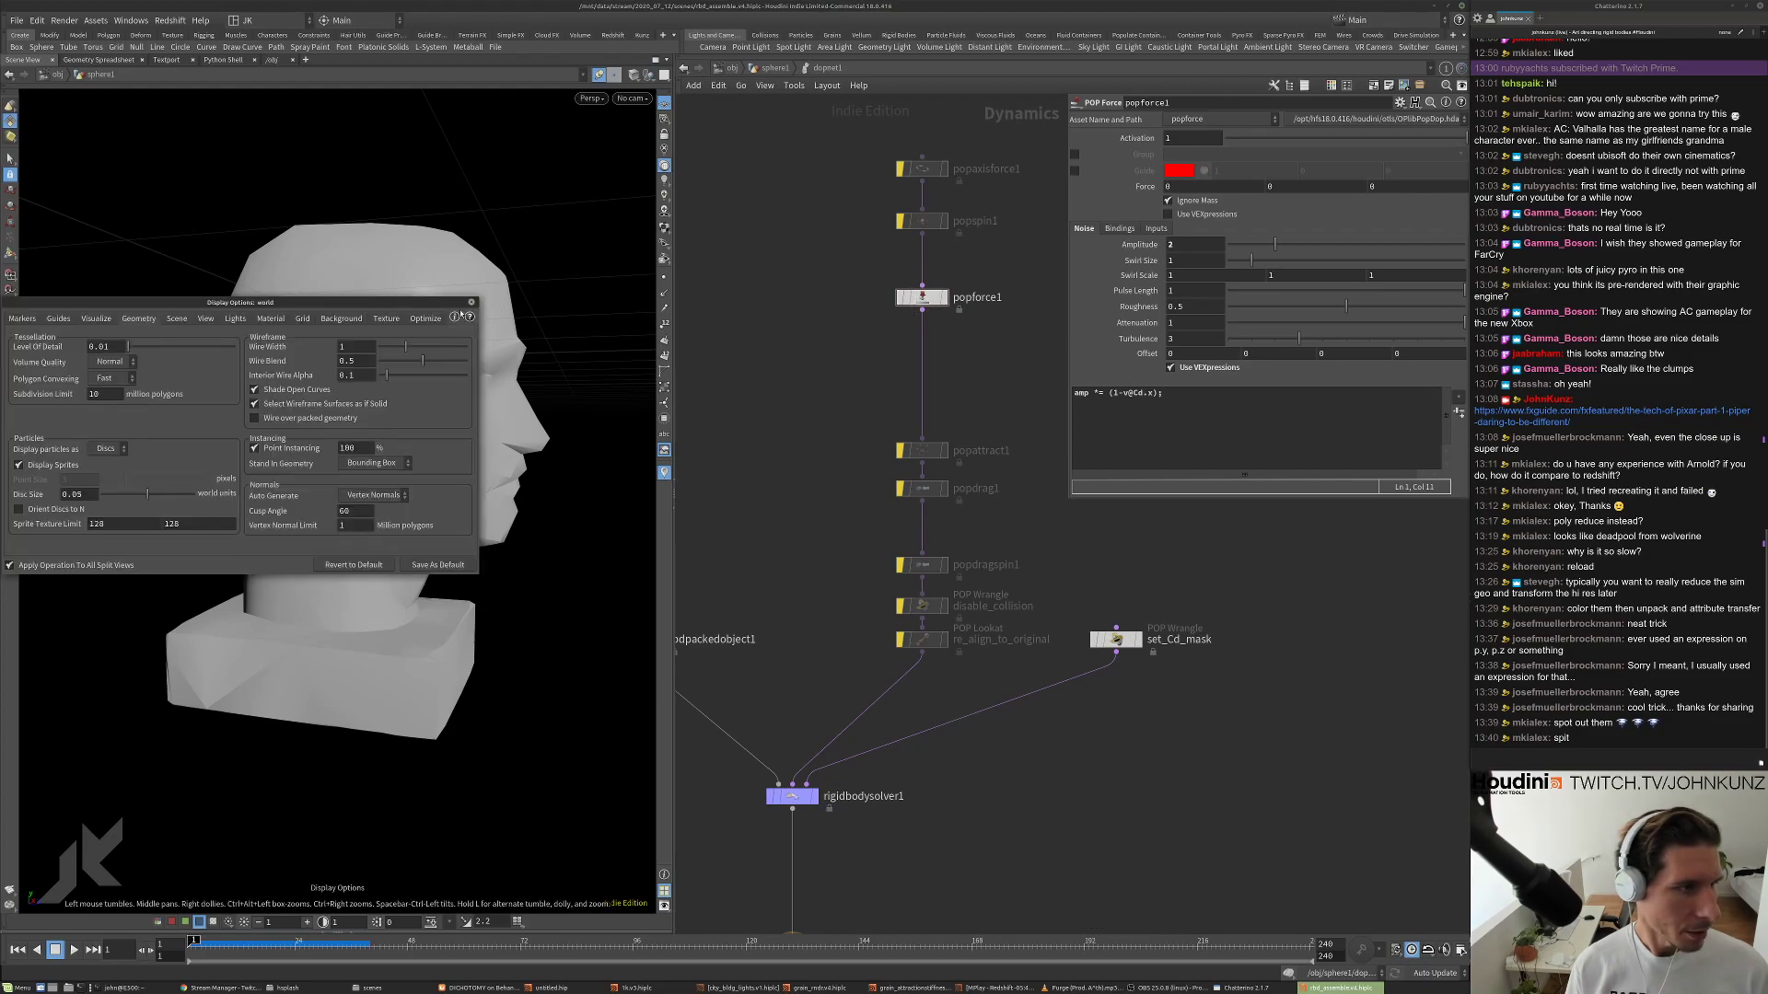
pyautogui.click(341, 318)
pyautogui.click(104, 337)
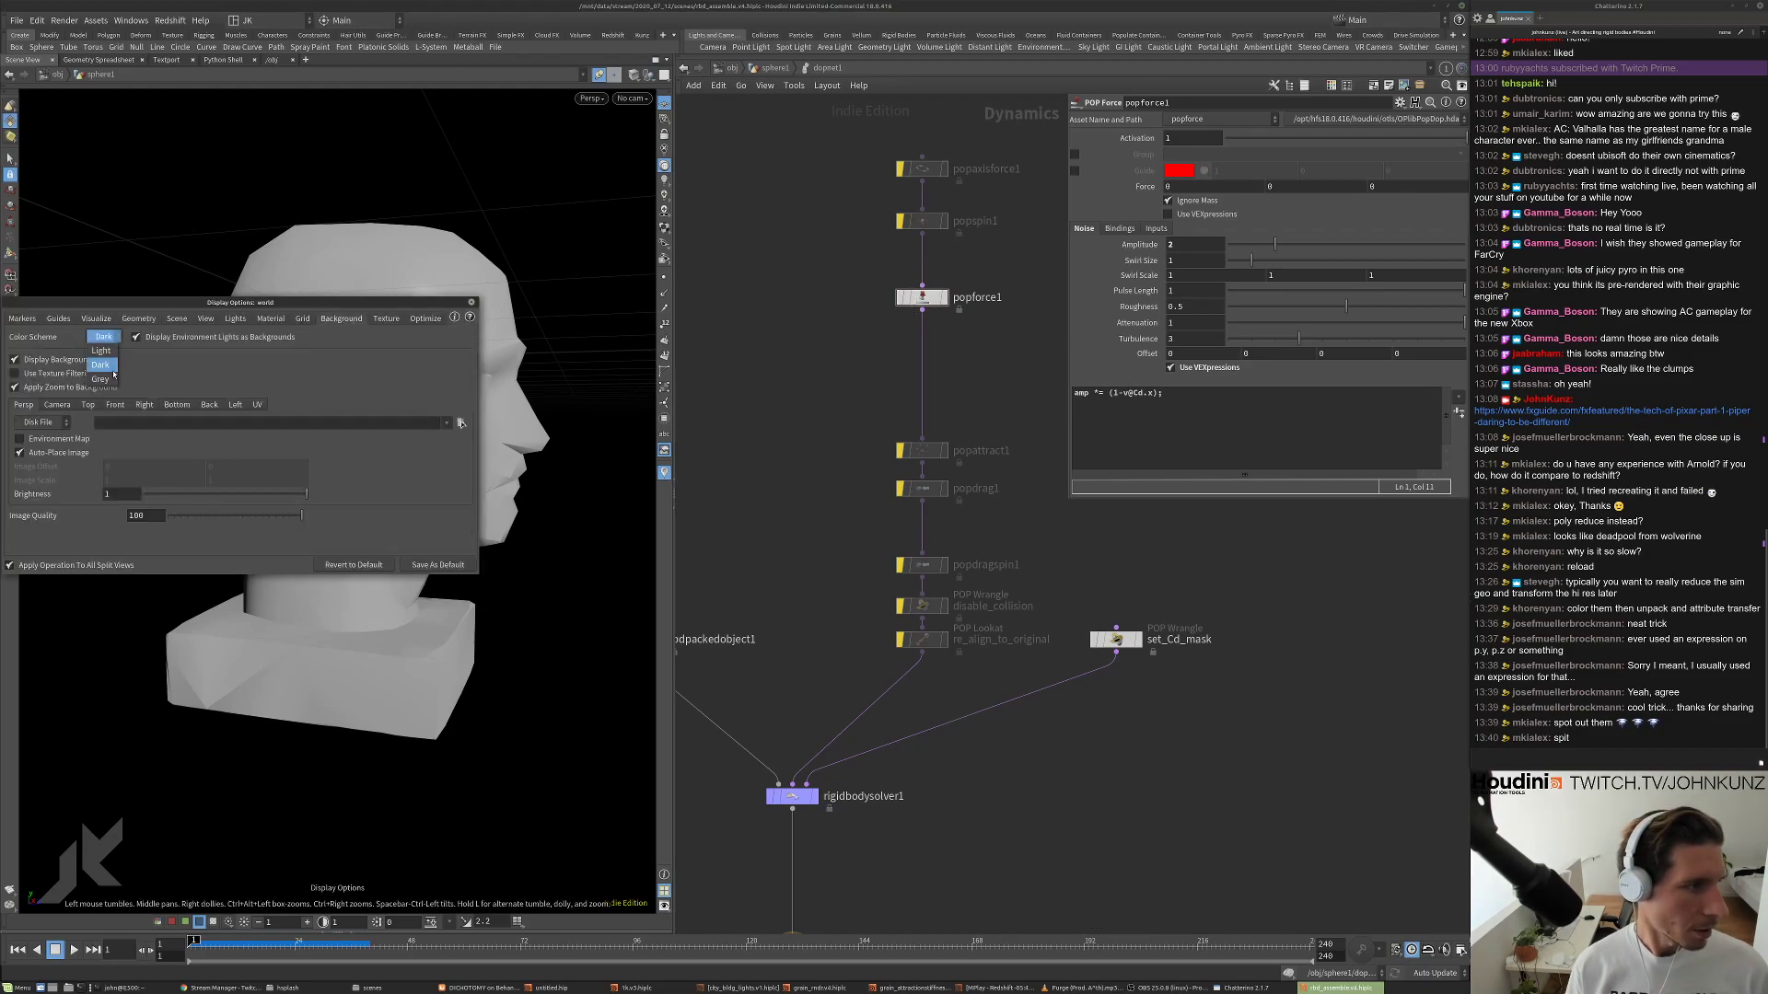
pyautogui.click(101, 336)
pyautogui.click(470, 302)
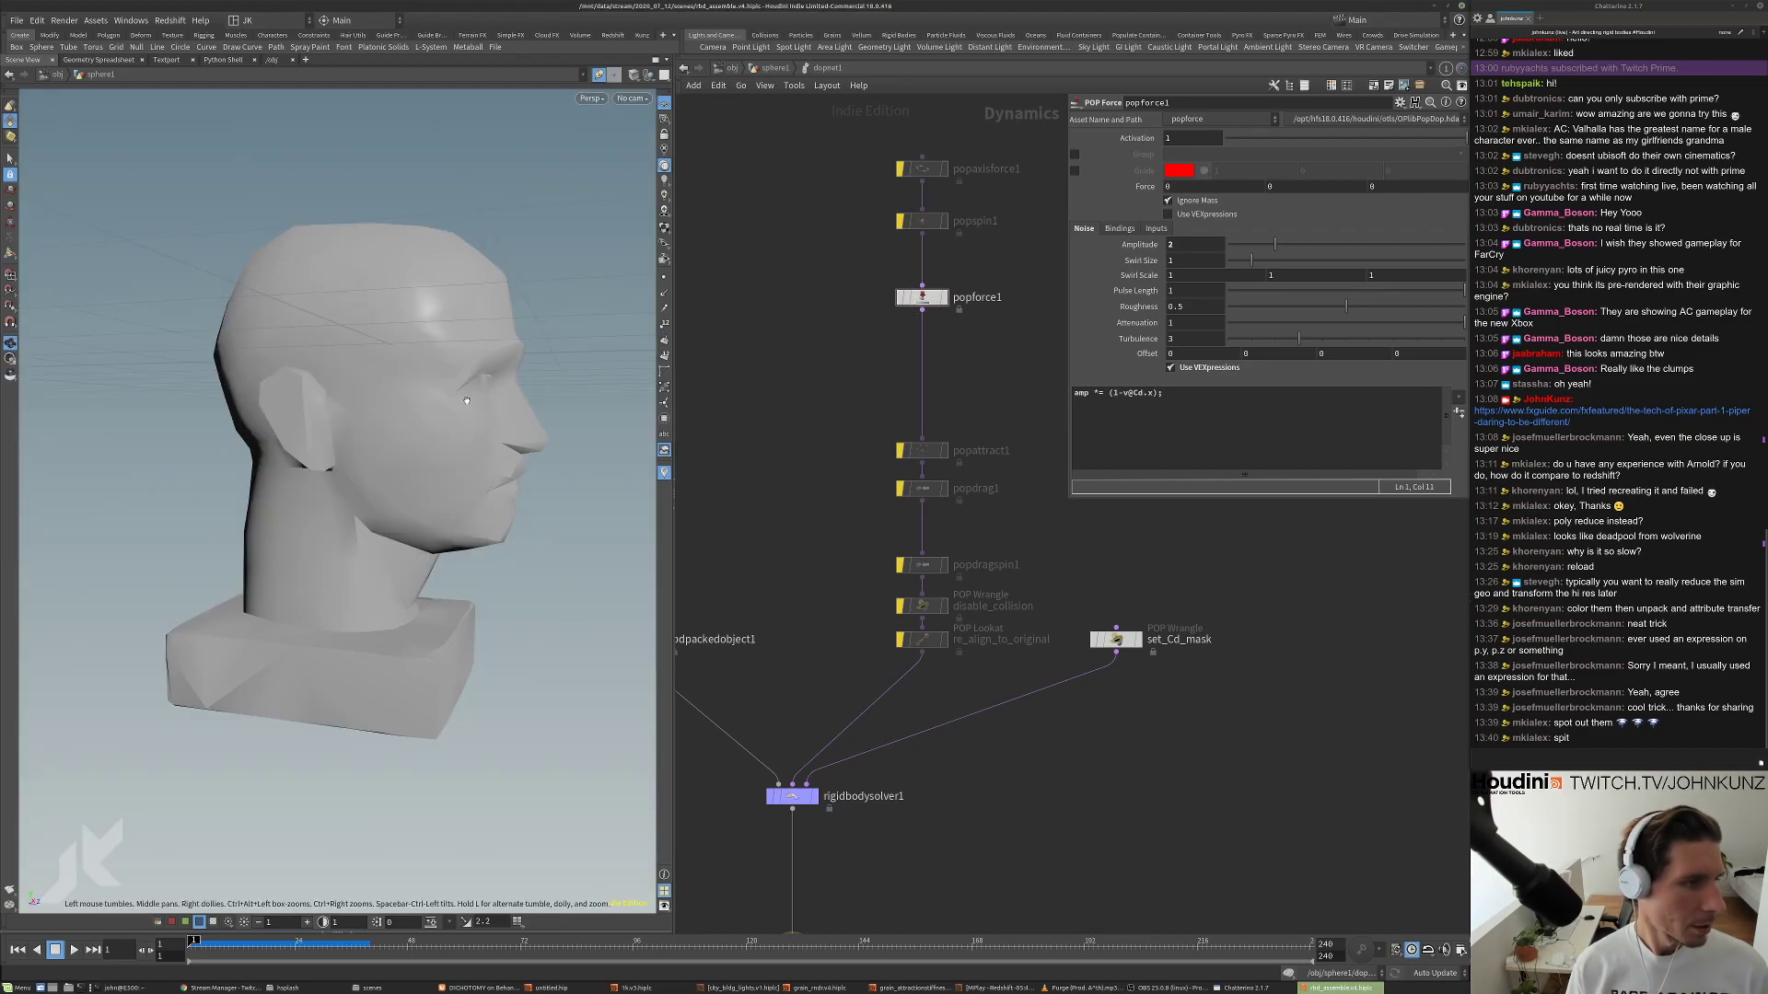
pyautogui.click(309, 941)
pyautogui.moveTo(310, 940); pyautogui.dragTo(193, 941)
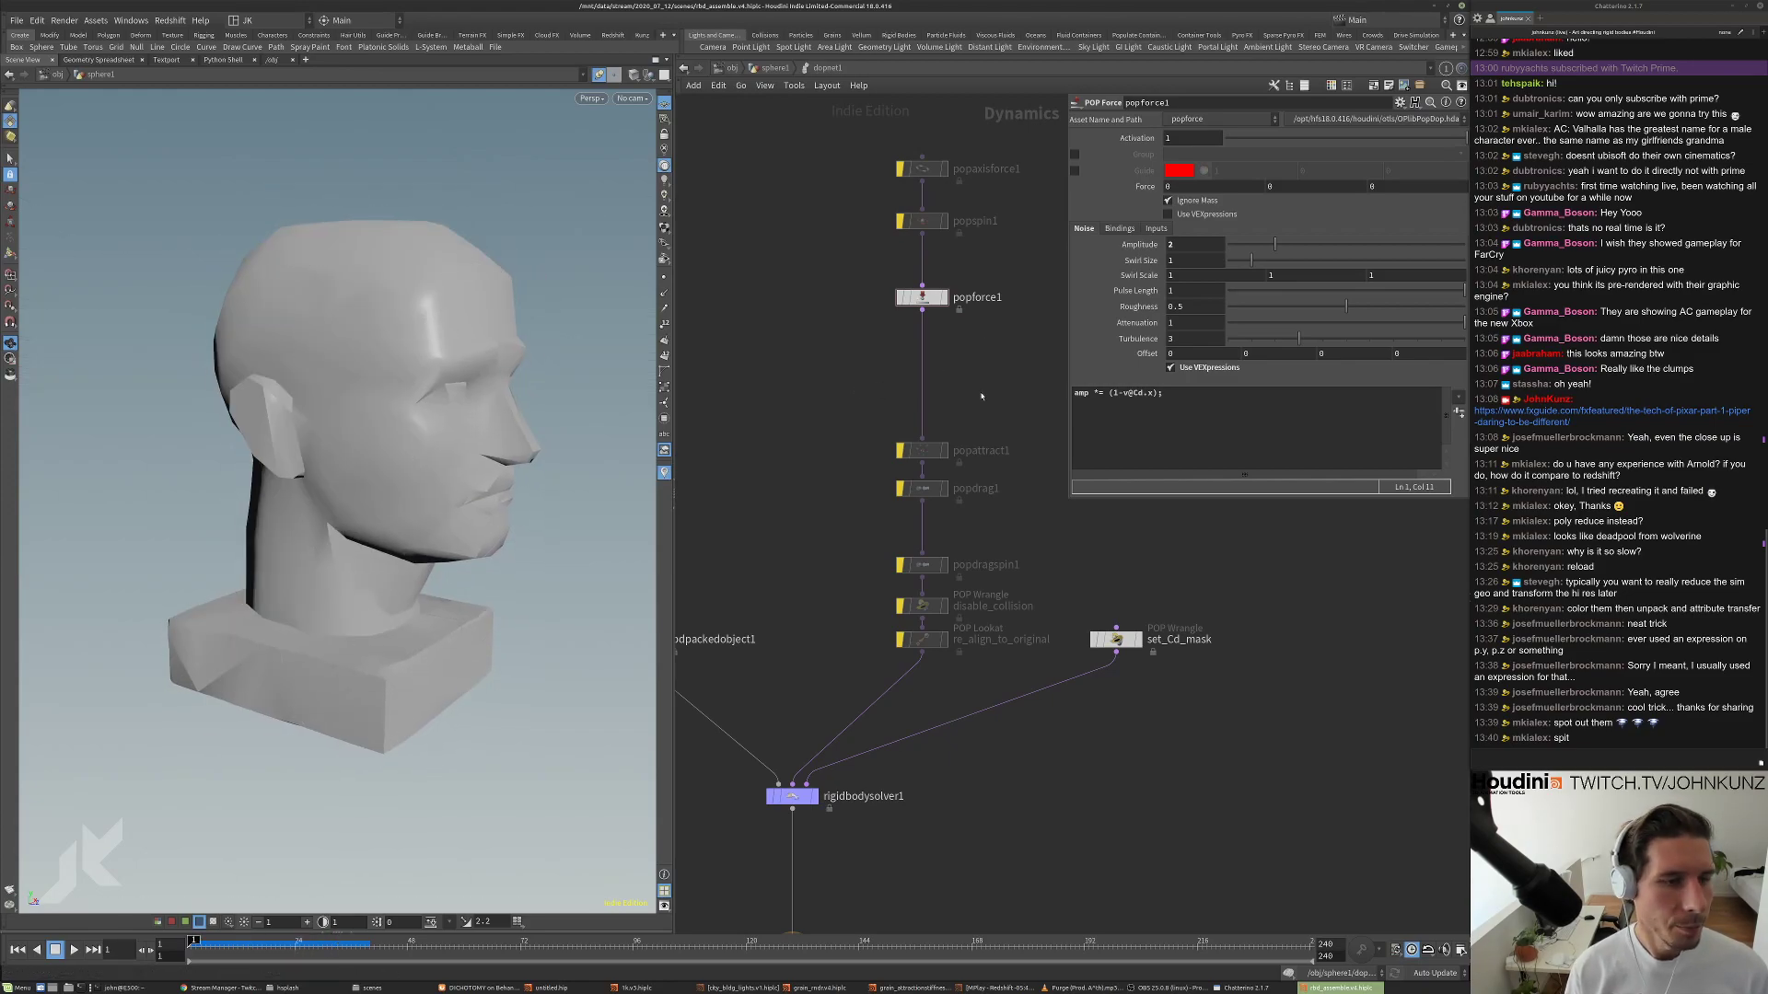
# Copy the VEXpression from popforce1 and enable popattract1 again.
pyautogui.moveTo(984, 380); pyautogui.dragTo(967, 442, button='middle')
pyautogui.click(906, 359)
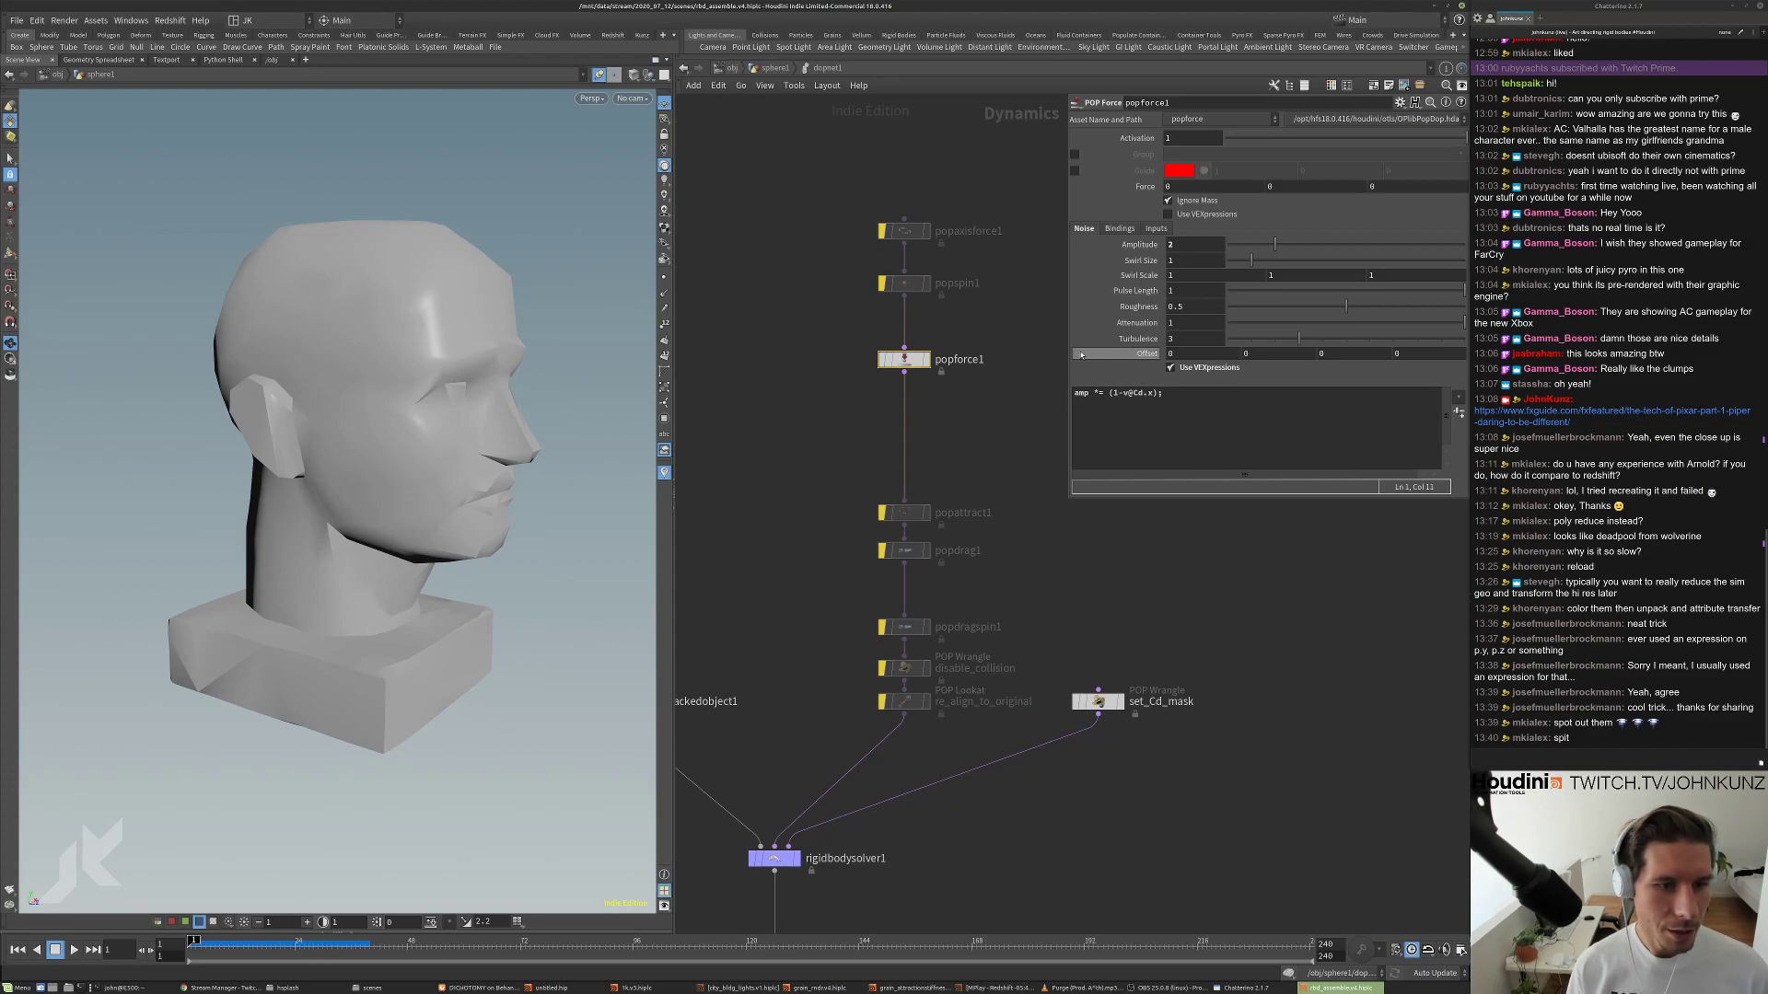
pyautogui.moveTo(1197, 392); pyautogui.dragTo(1034, 401)
pyautogui.hotkey('ctrl', 'c')
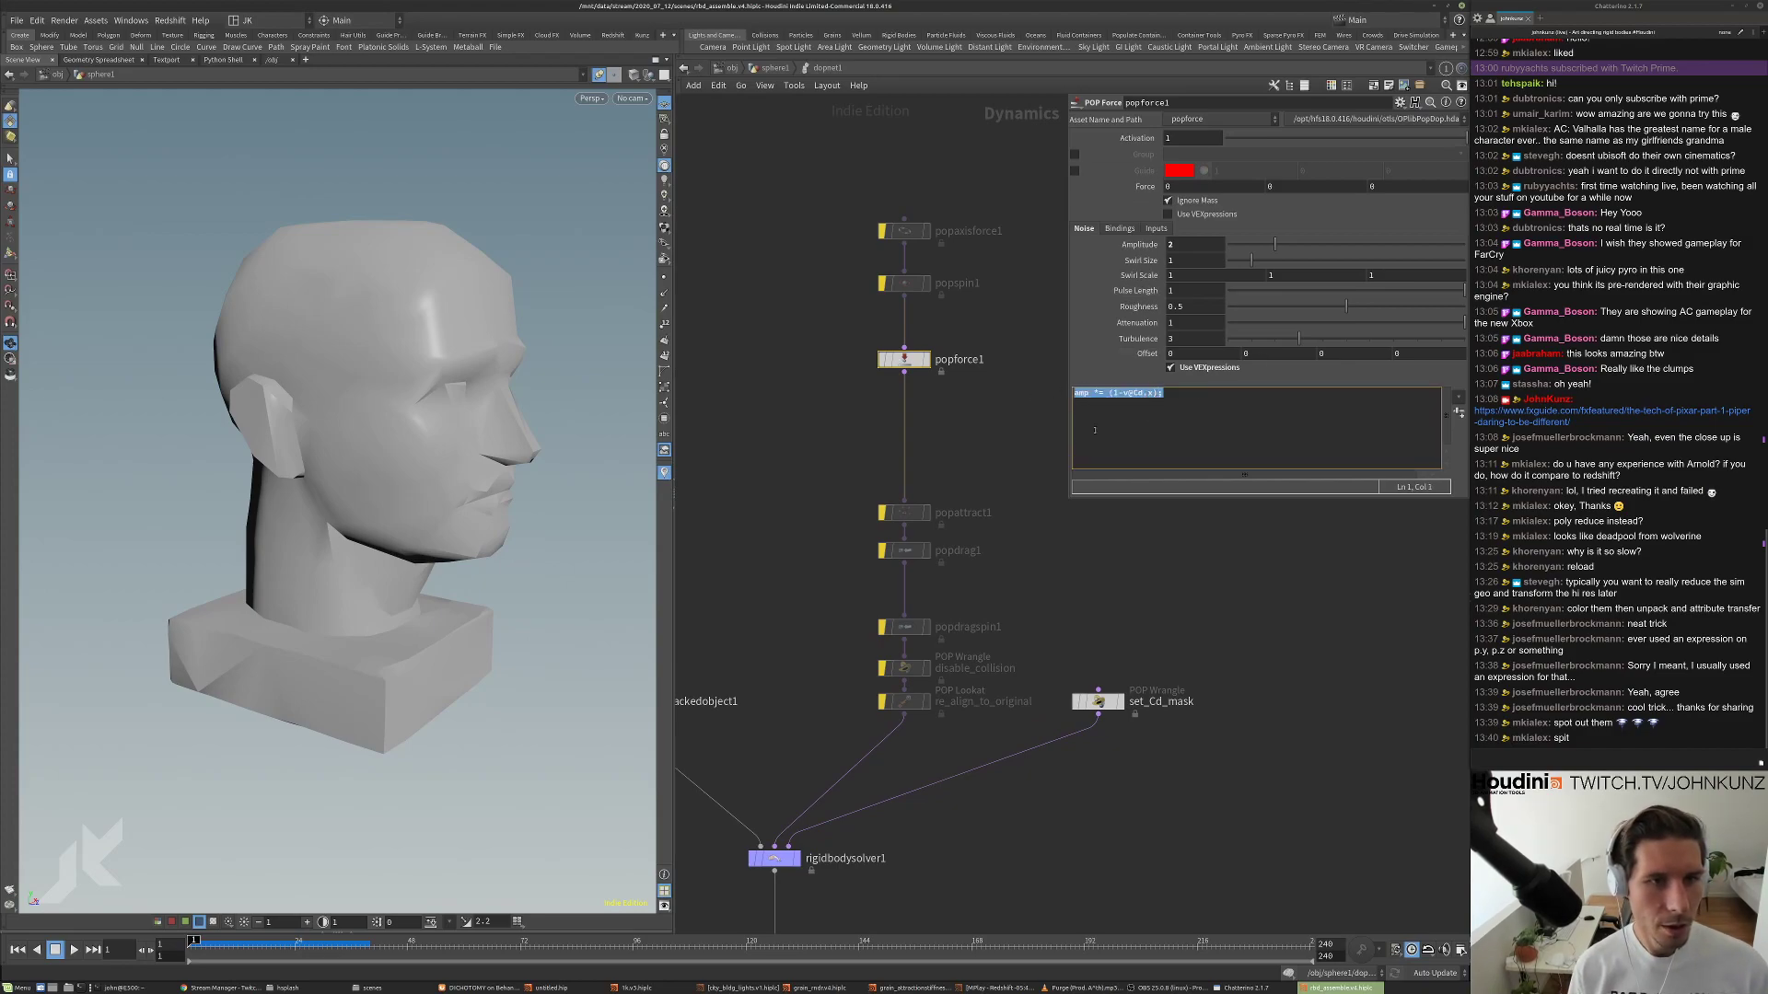
pyautogui.click(893, 513)
pyautogui.scroll(2, 893, 513)
pyautogui.click(873, 513)
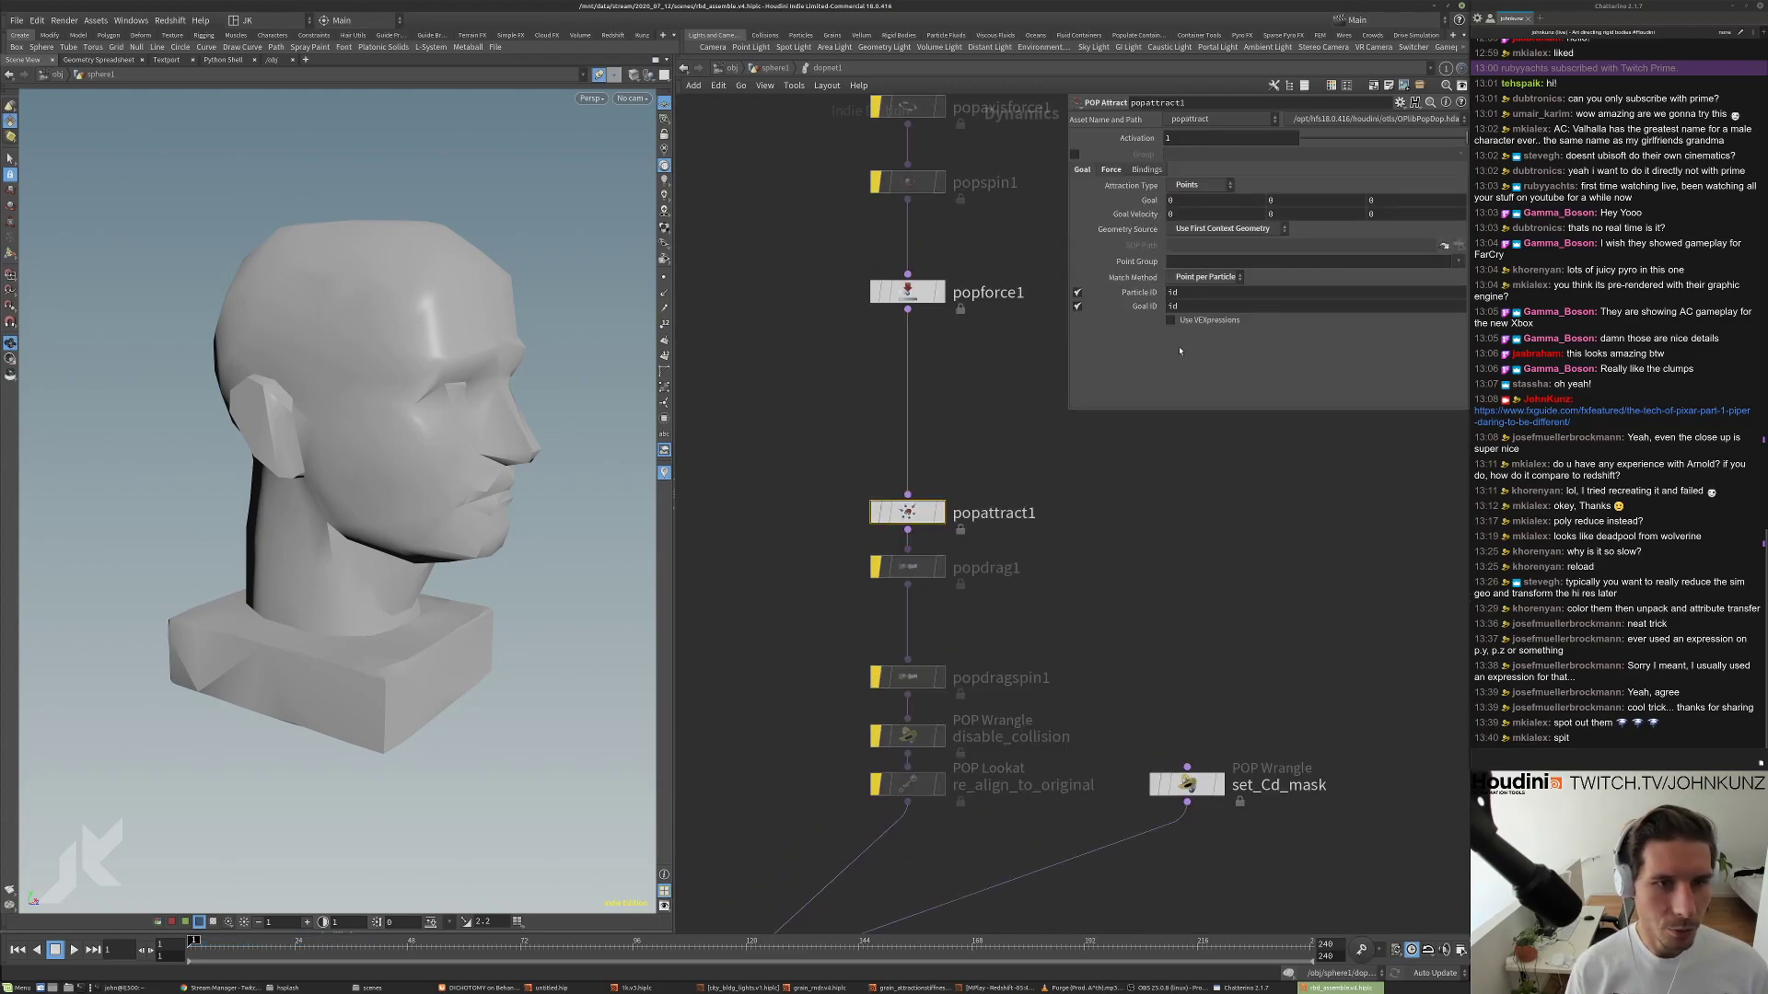
# Comment out the existing luminance line in popattract1's force VEXpression and paste the copied mask expression on the line below.
pyautogui.click(1112, 170)
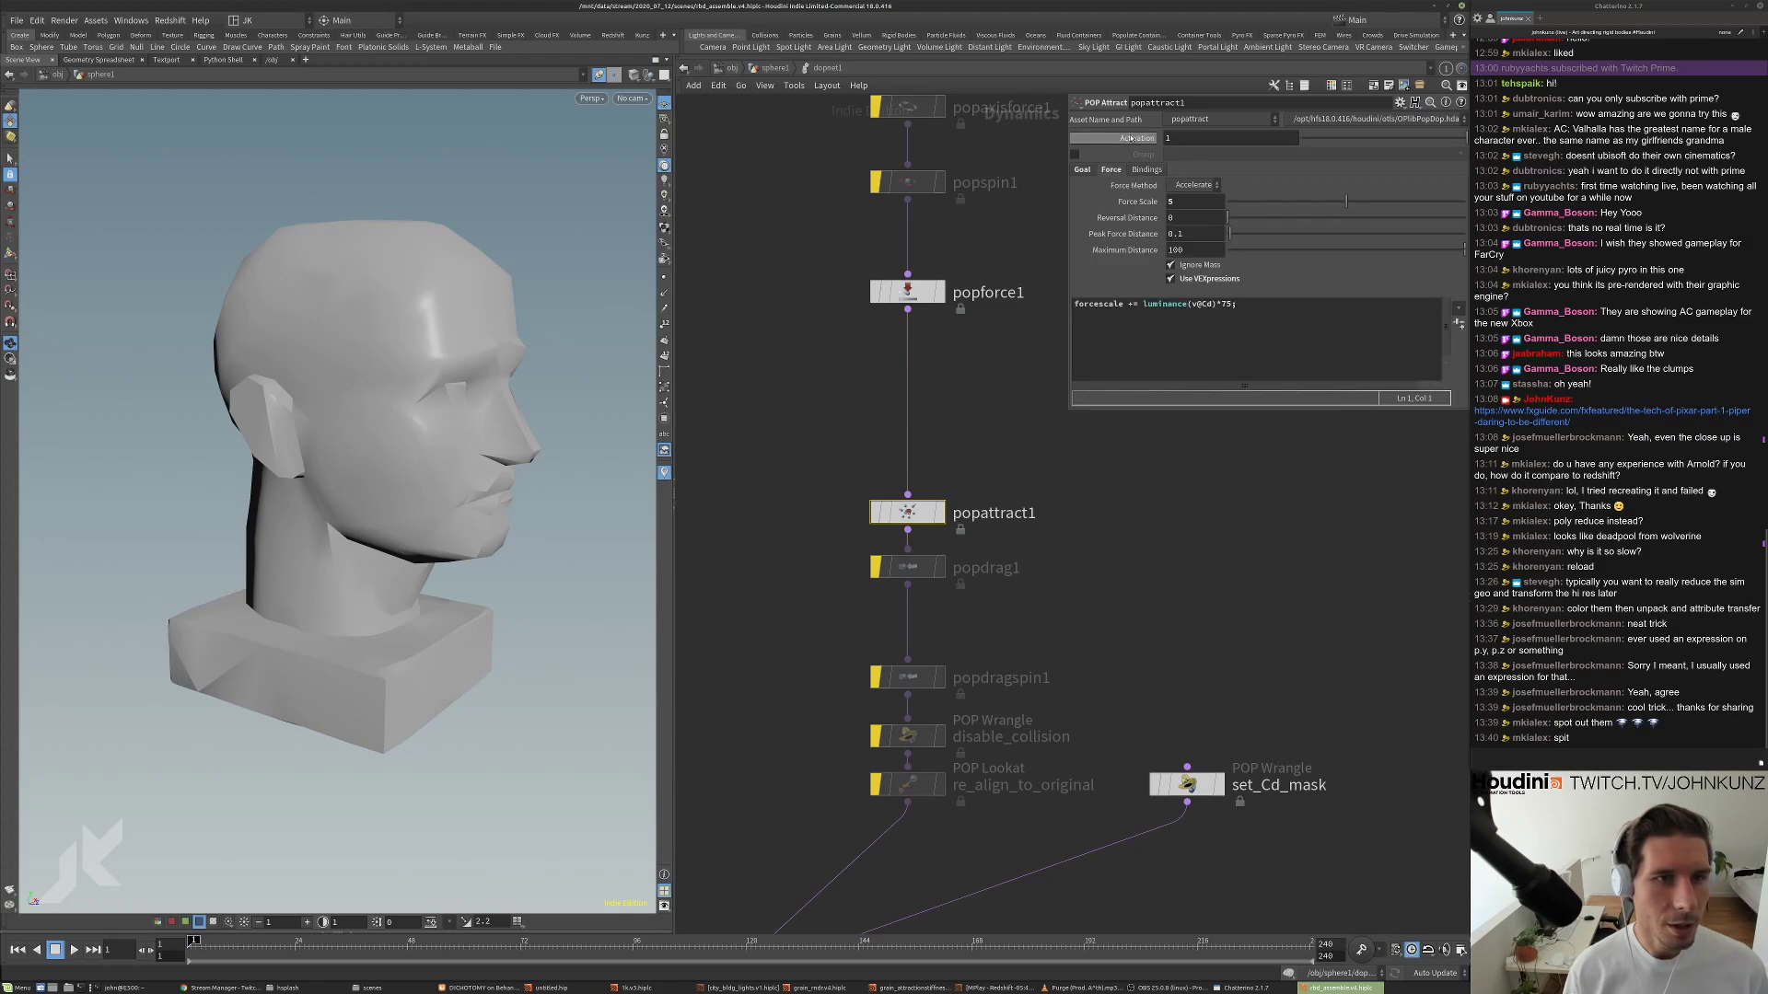
pyautogui.moveTo(1289, 309); pyautogui.dragTo(1055, 316)
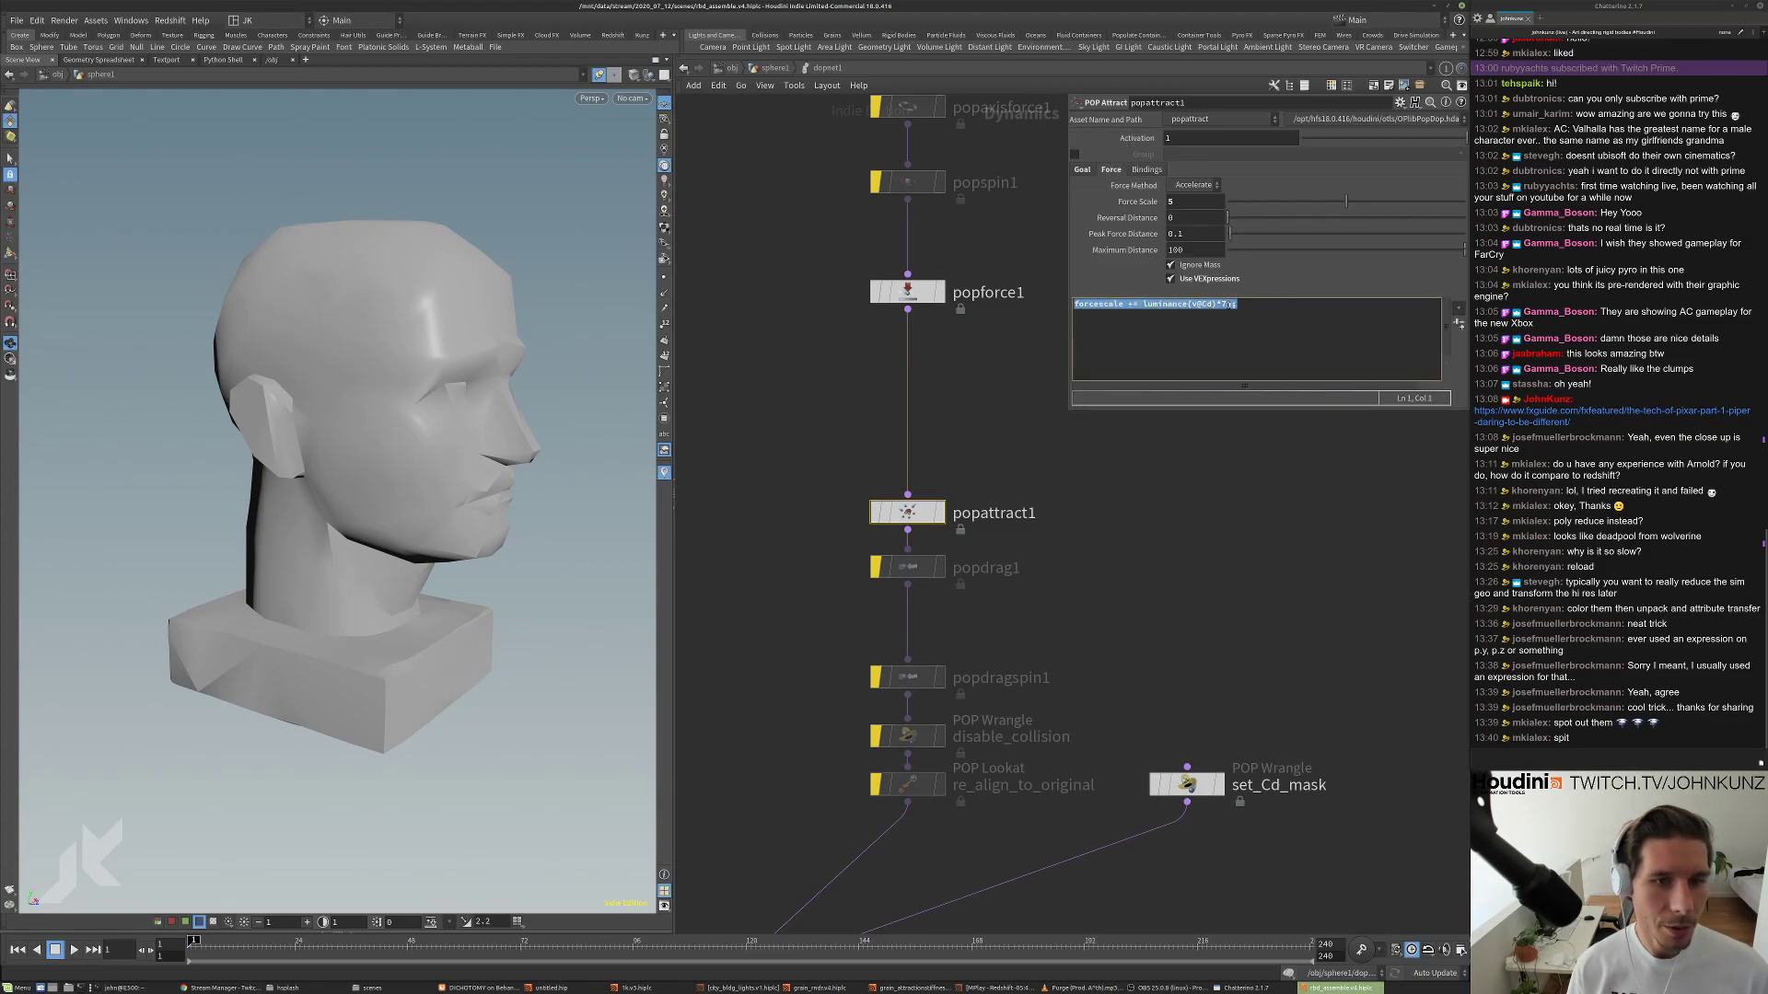
pyautogui.click(1078, 307)
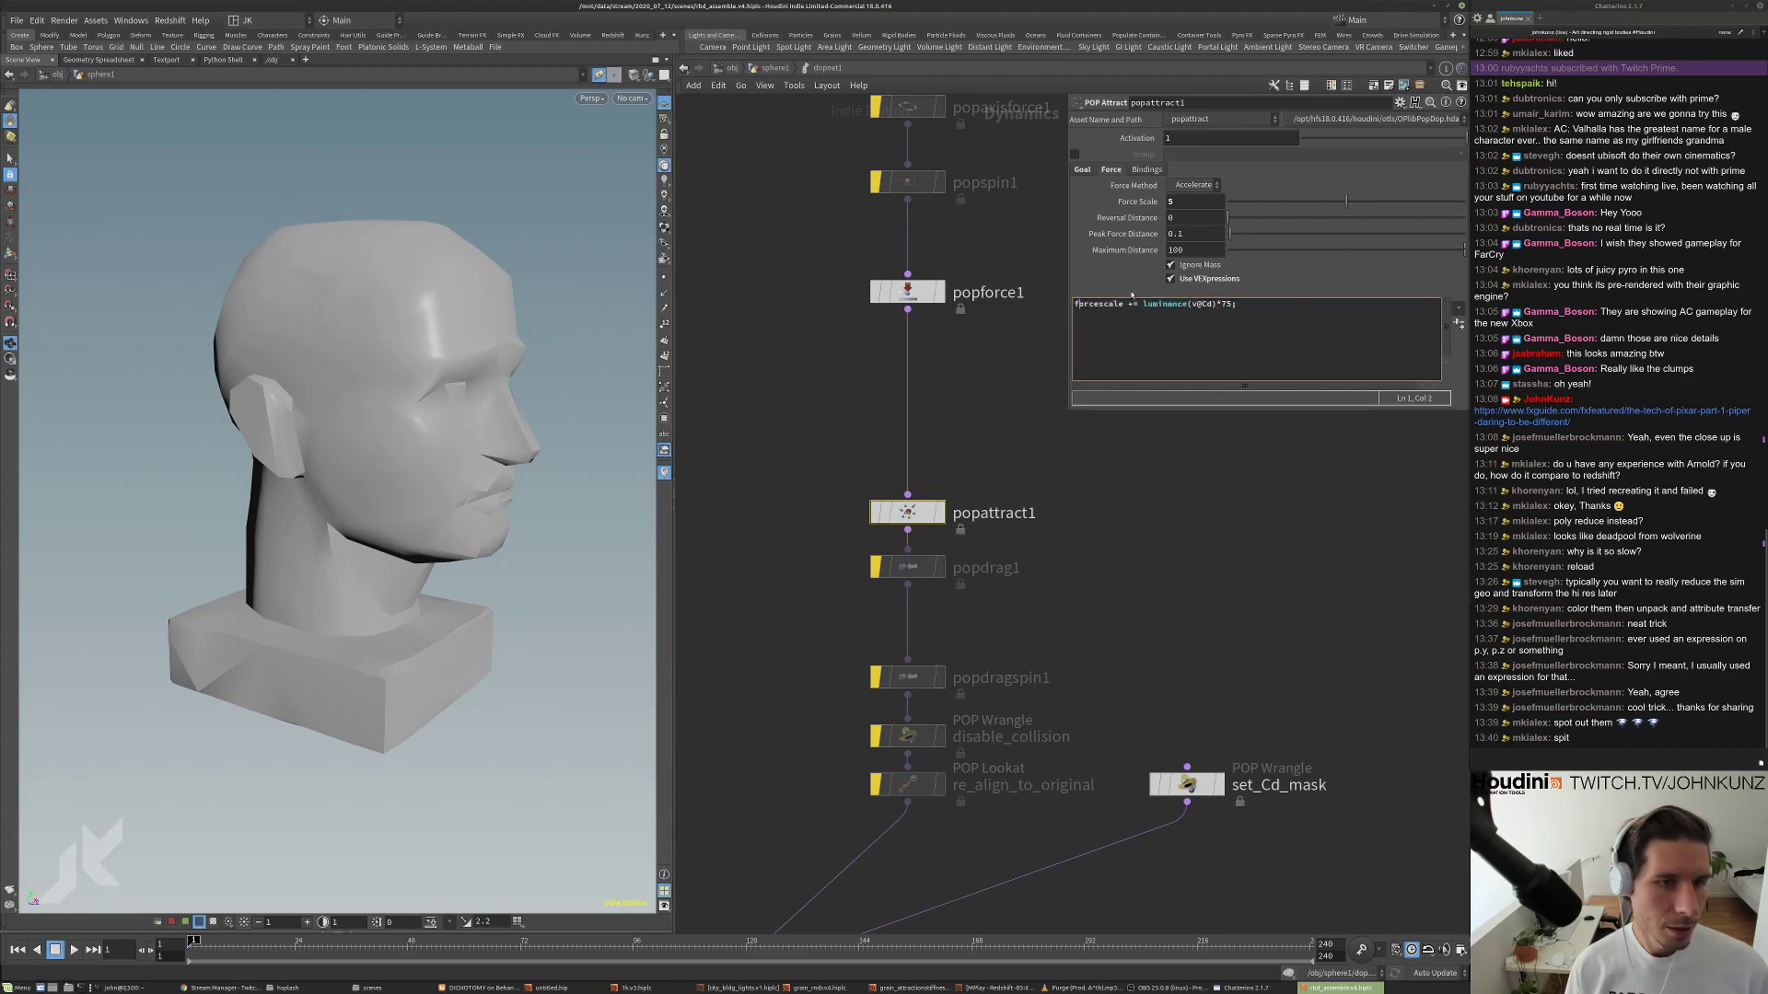
pyautogui.write('//')
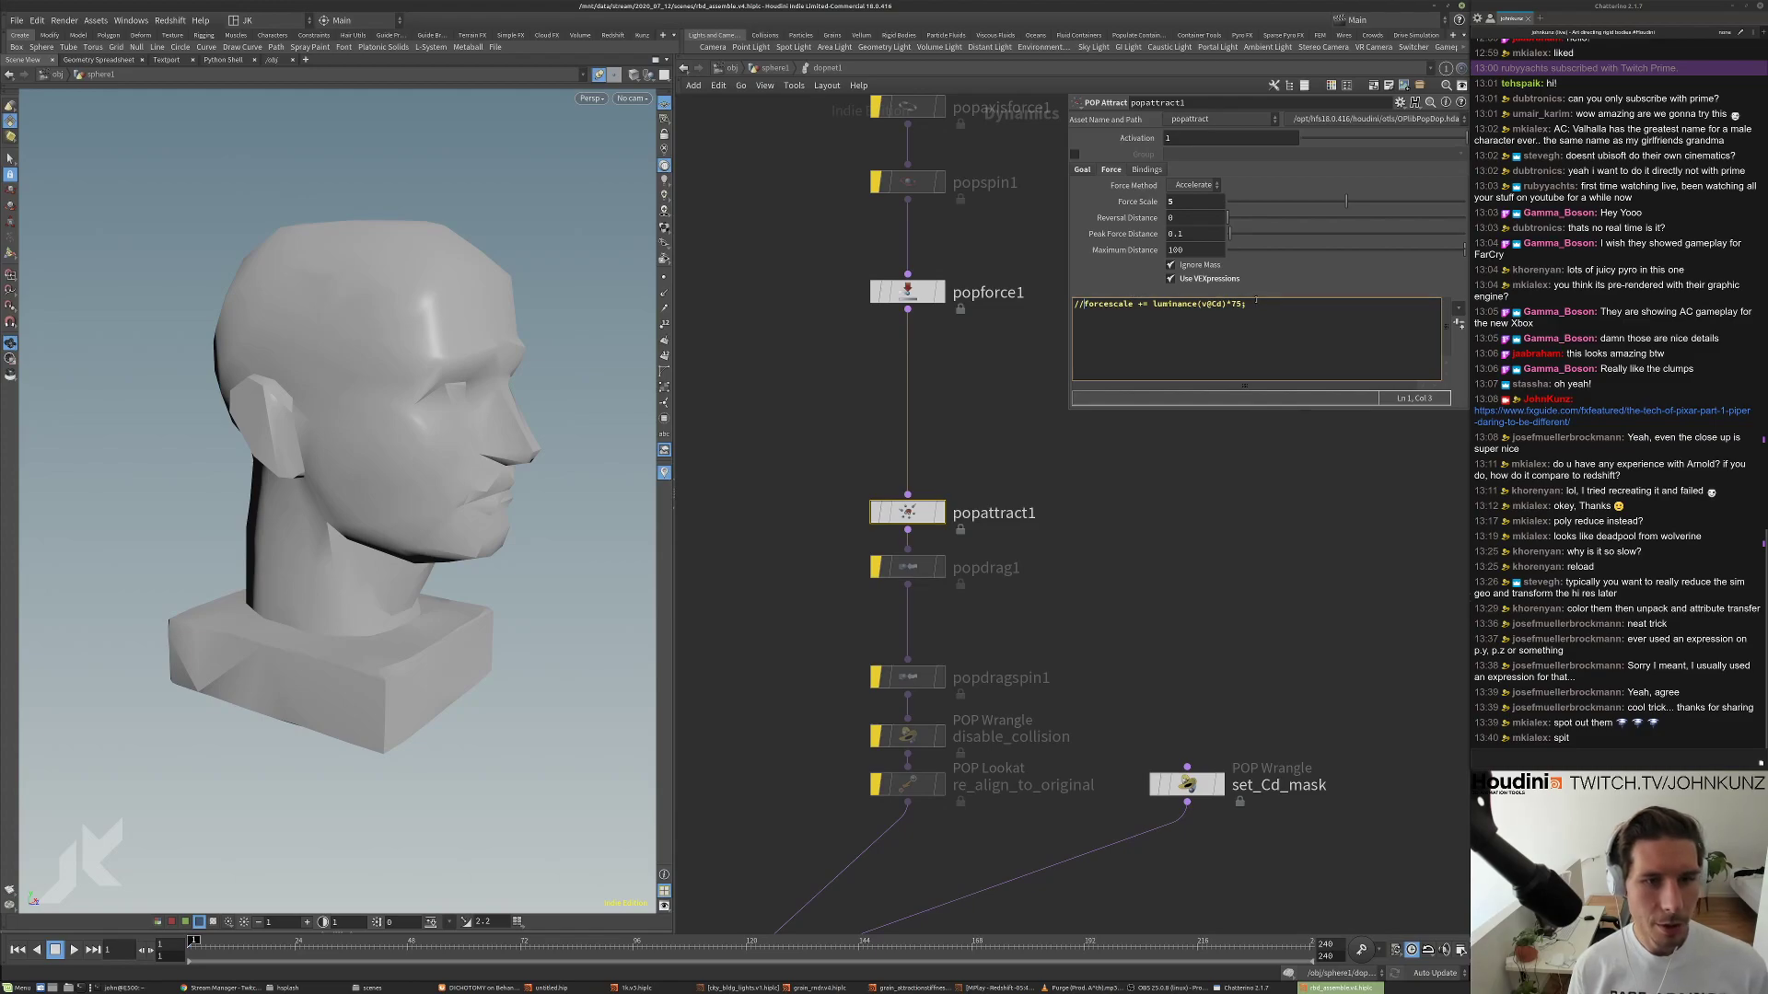
pyautogui.hotkey('ctrl', 'v')
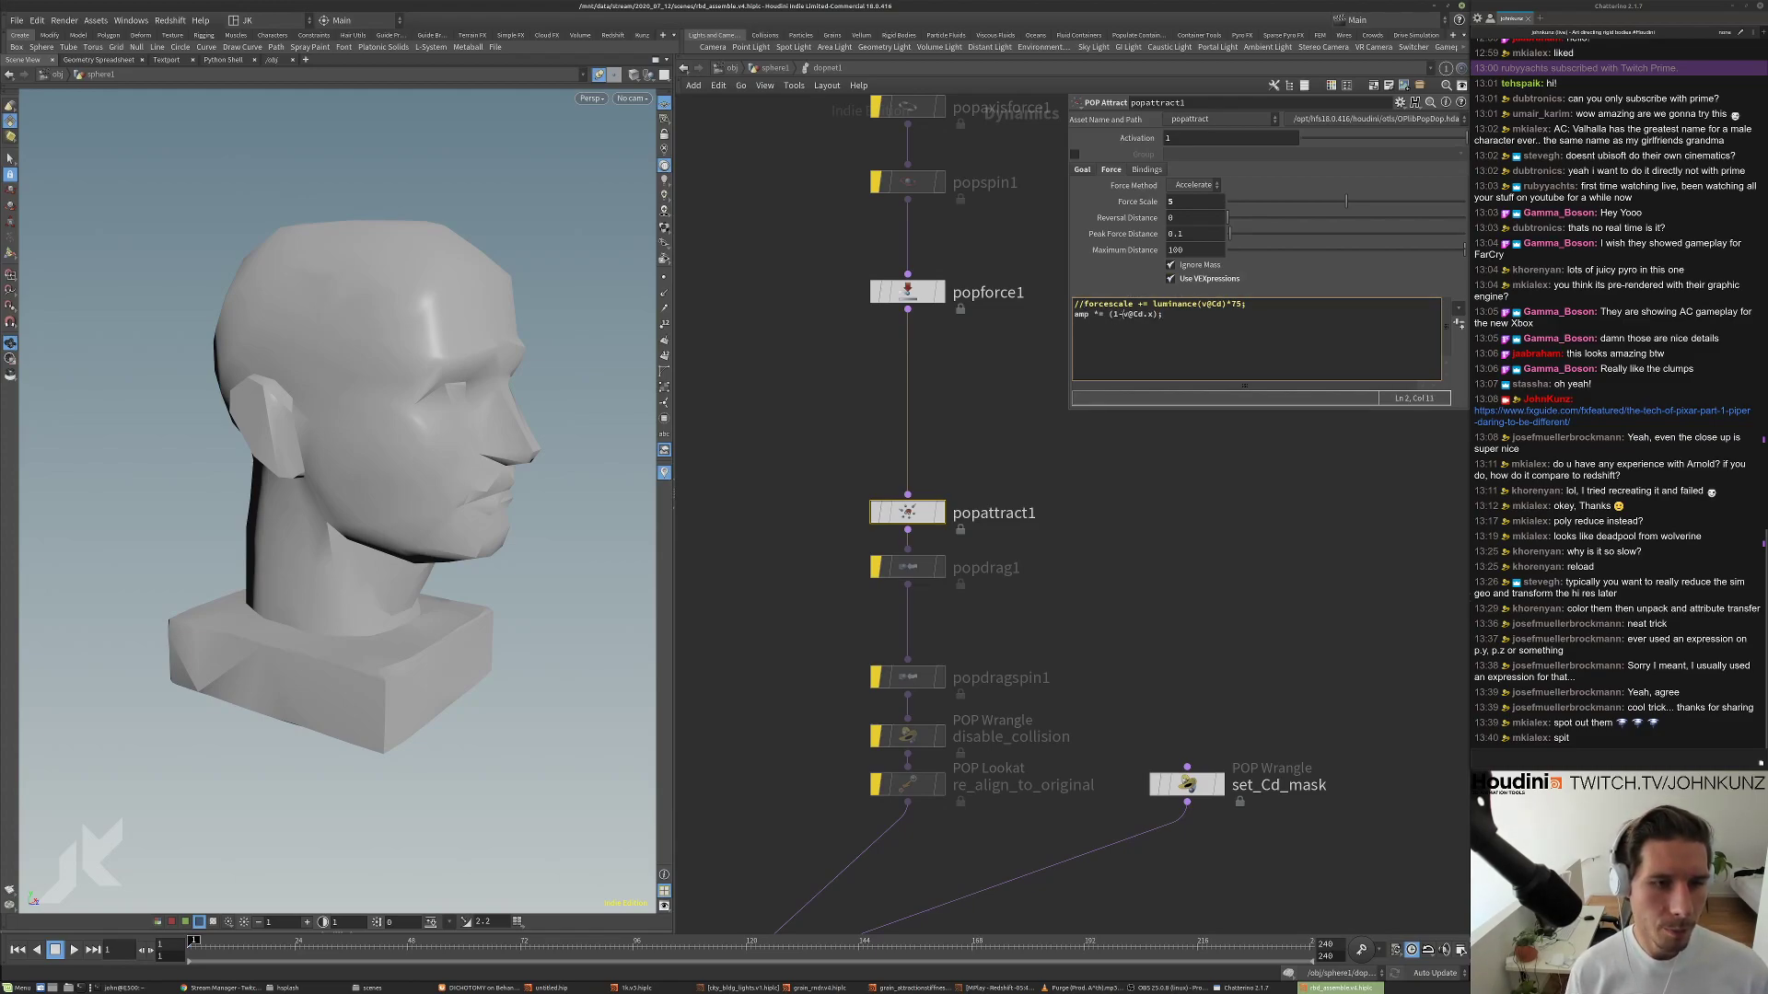
pyautogui.doubleClick(1124, 304)
pyautogui.hotkey('ctrl', 'c')
pyautogui.doubleClick(1082, 314)
pyautogui.hotkey('ctrl', 'v')
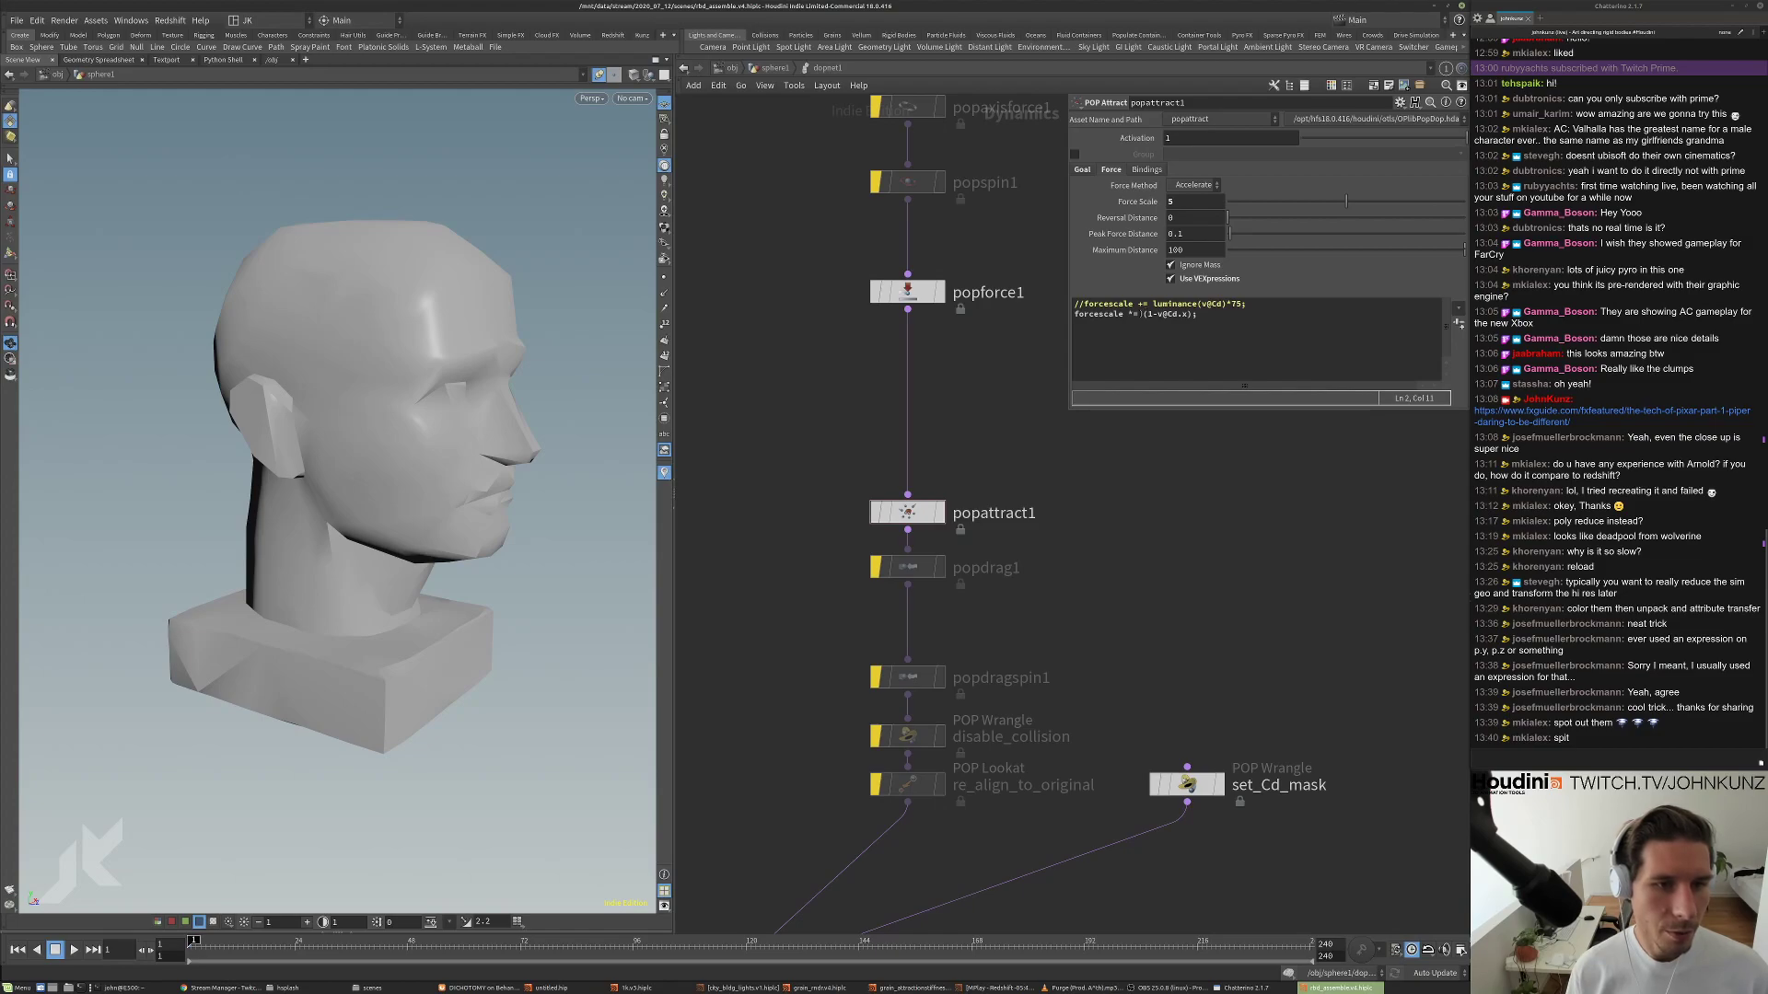
pyautogui.moveTo(1127, 314); pyautogui.dragTo(1133, 314)
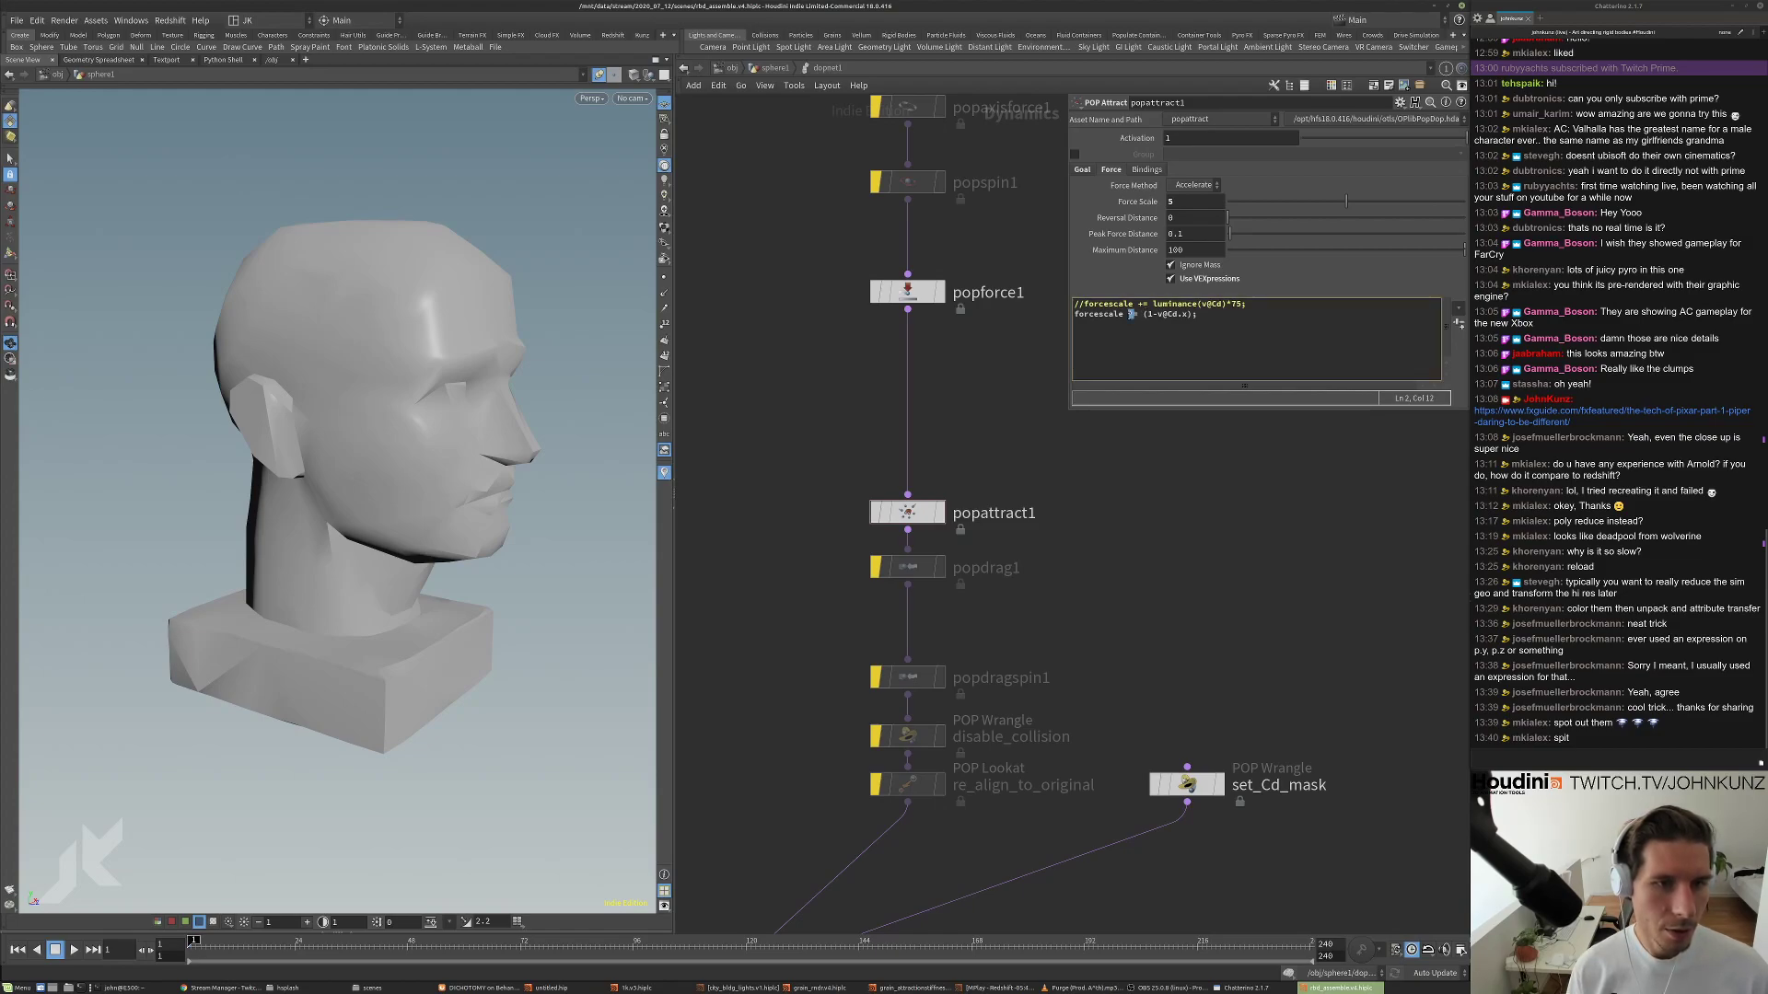
pyautogui.write('*=')
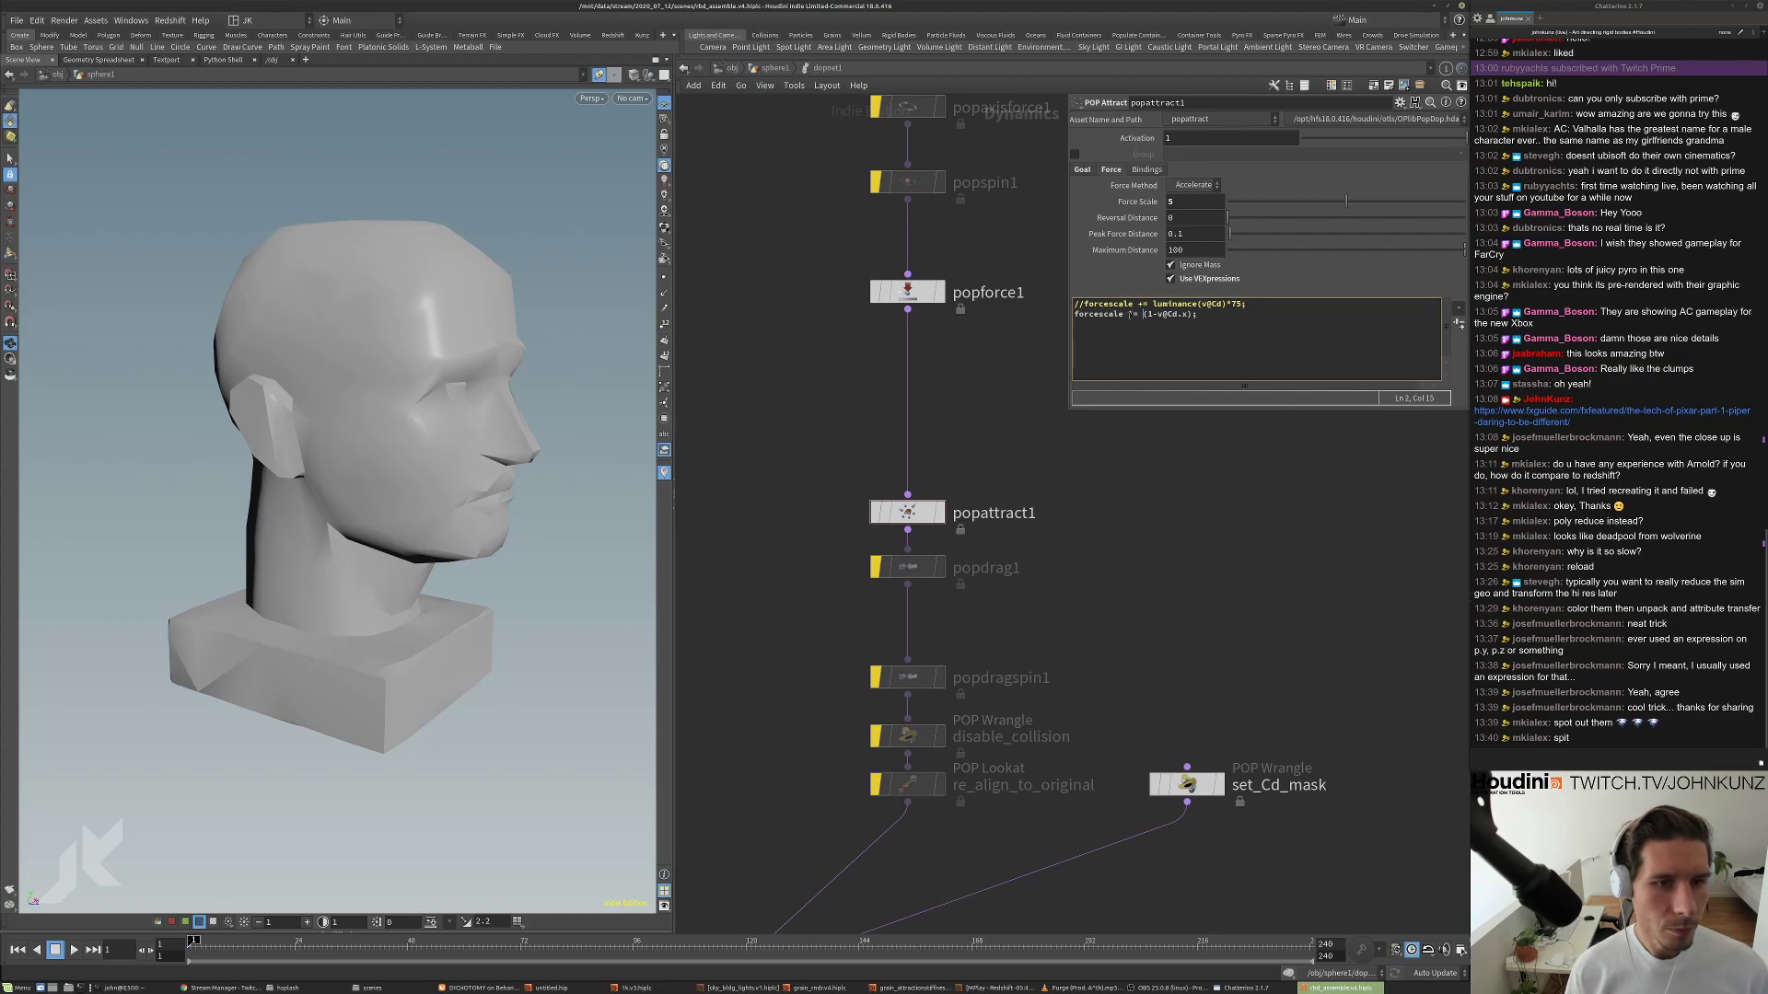
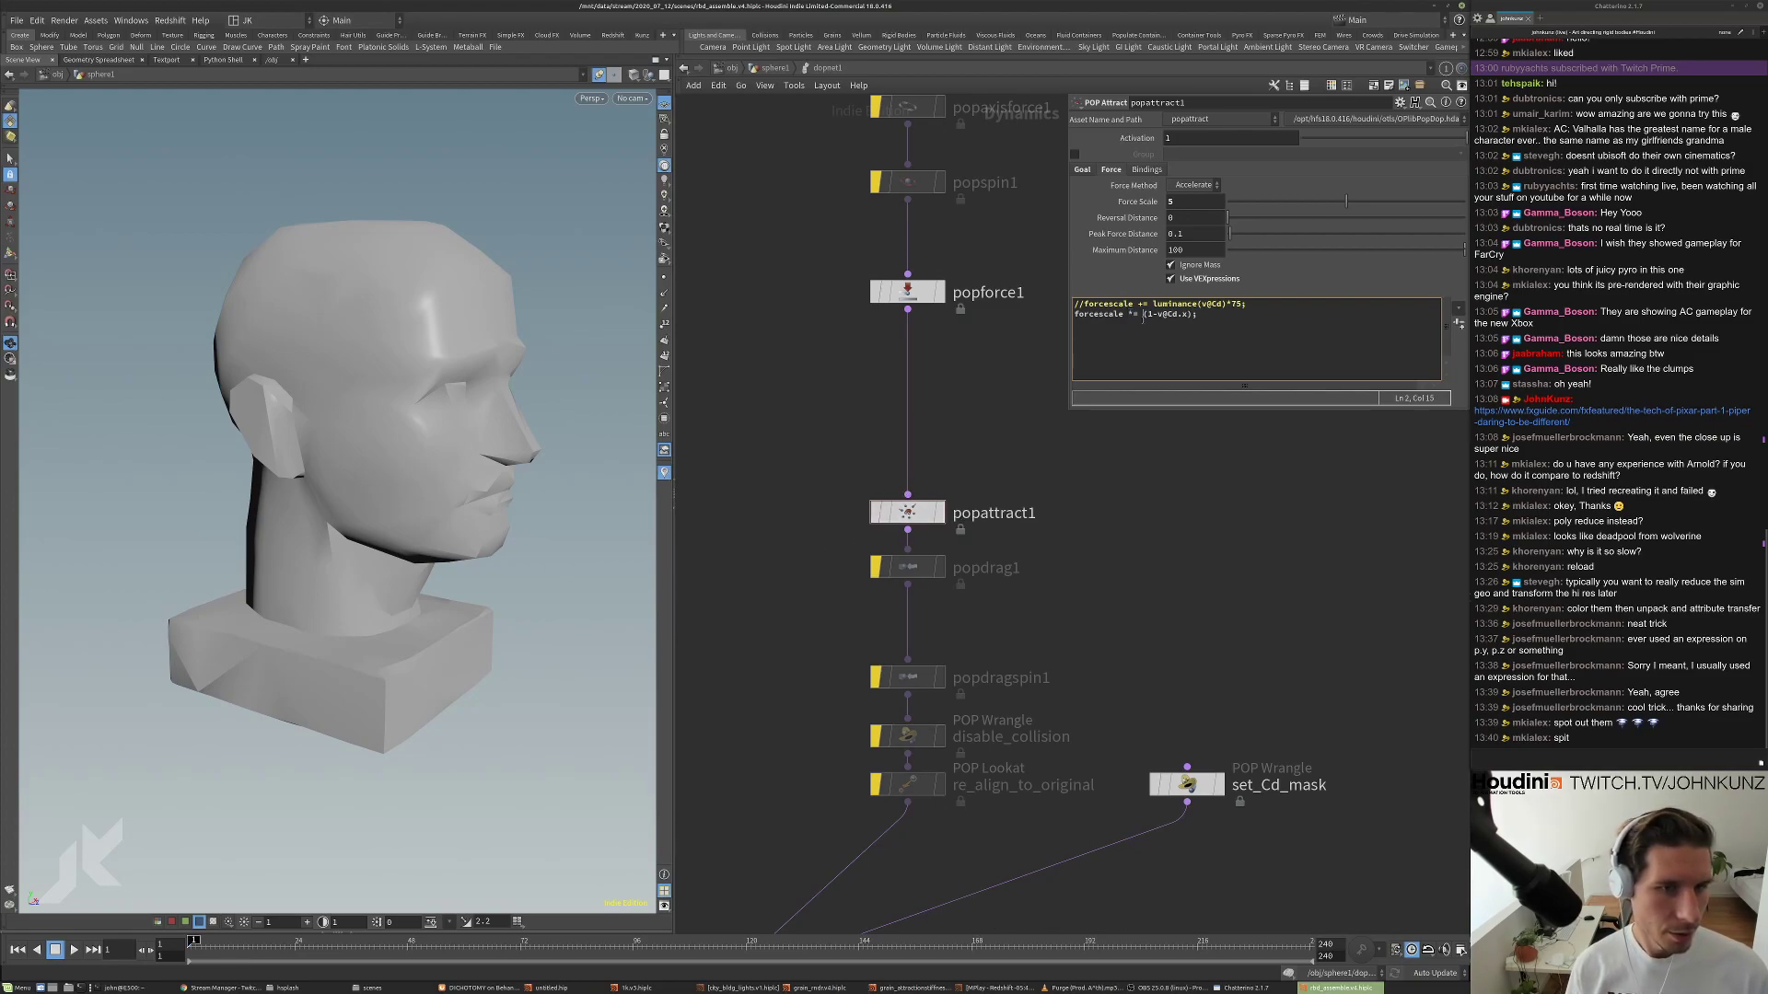
# Bypass popattract1 and play the simulation with only popforce1 active, then rewind to the first frame.
pyautogui.click(876, 512)
pyautogui.click(1031, 512)
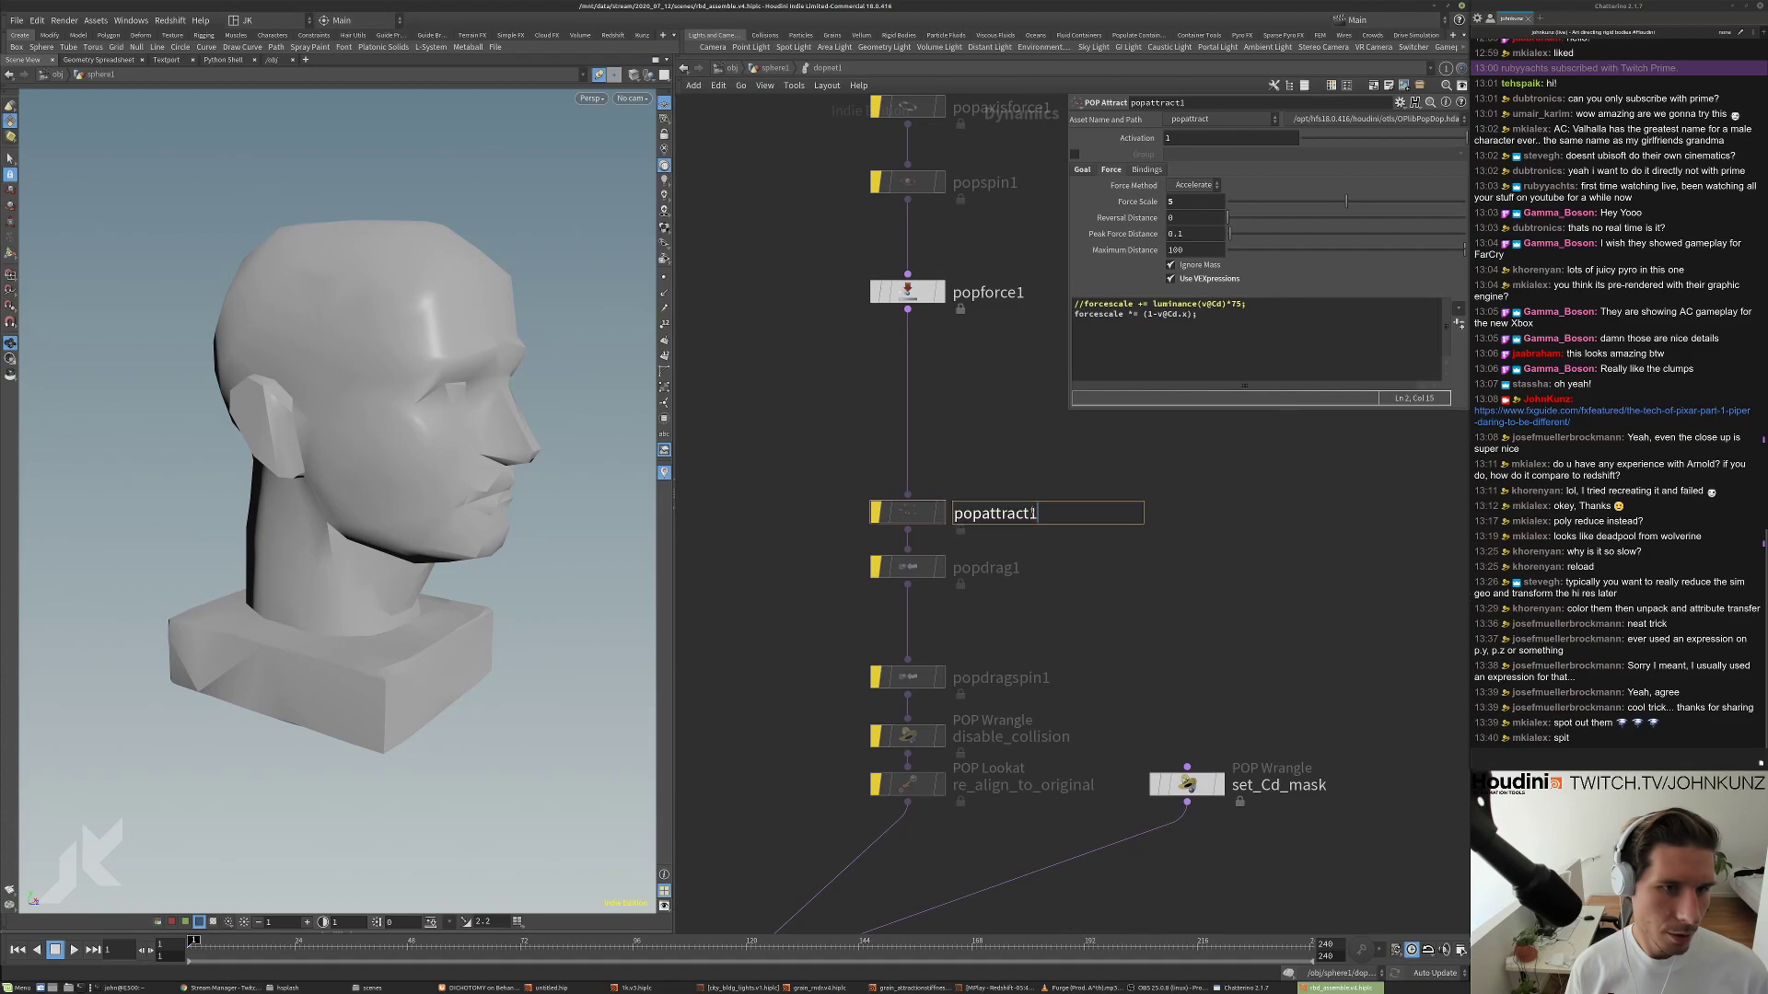
pyautogui.click(1038, 559)
pyautogui.scroll(-3, 1052, 584)
pyautogui.moveTo(1064, 591); pyautogui.dragTo(1082, 531, button='middle')
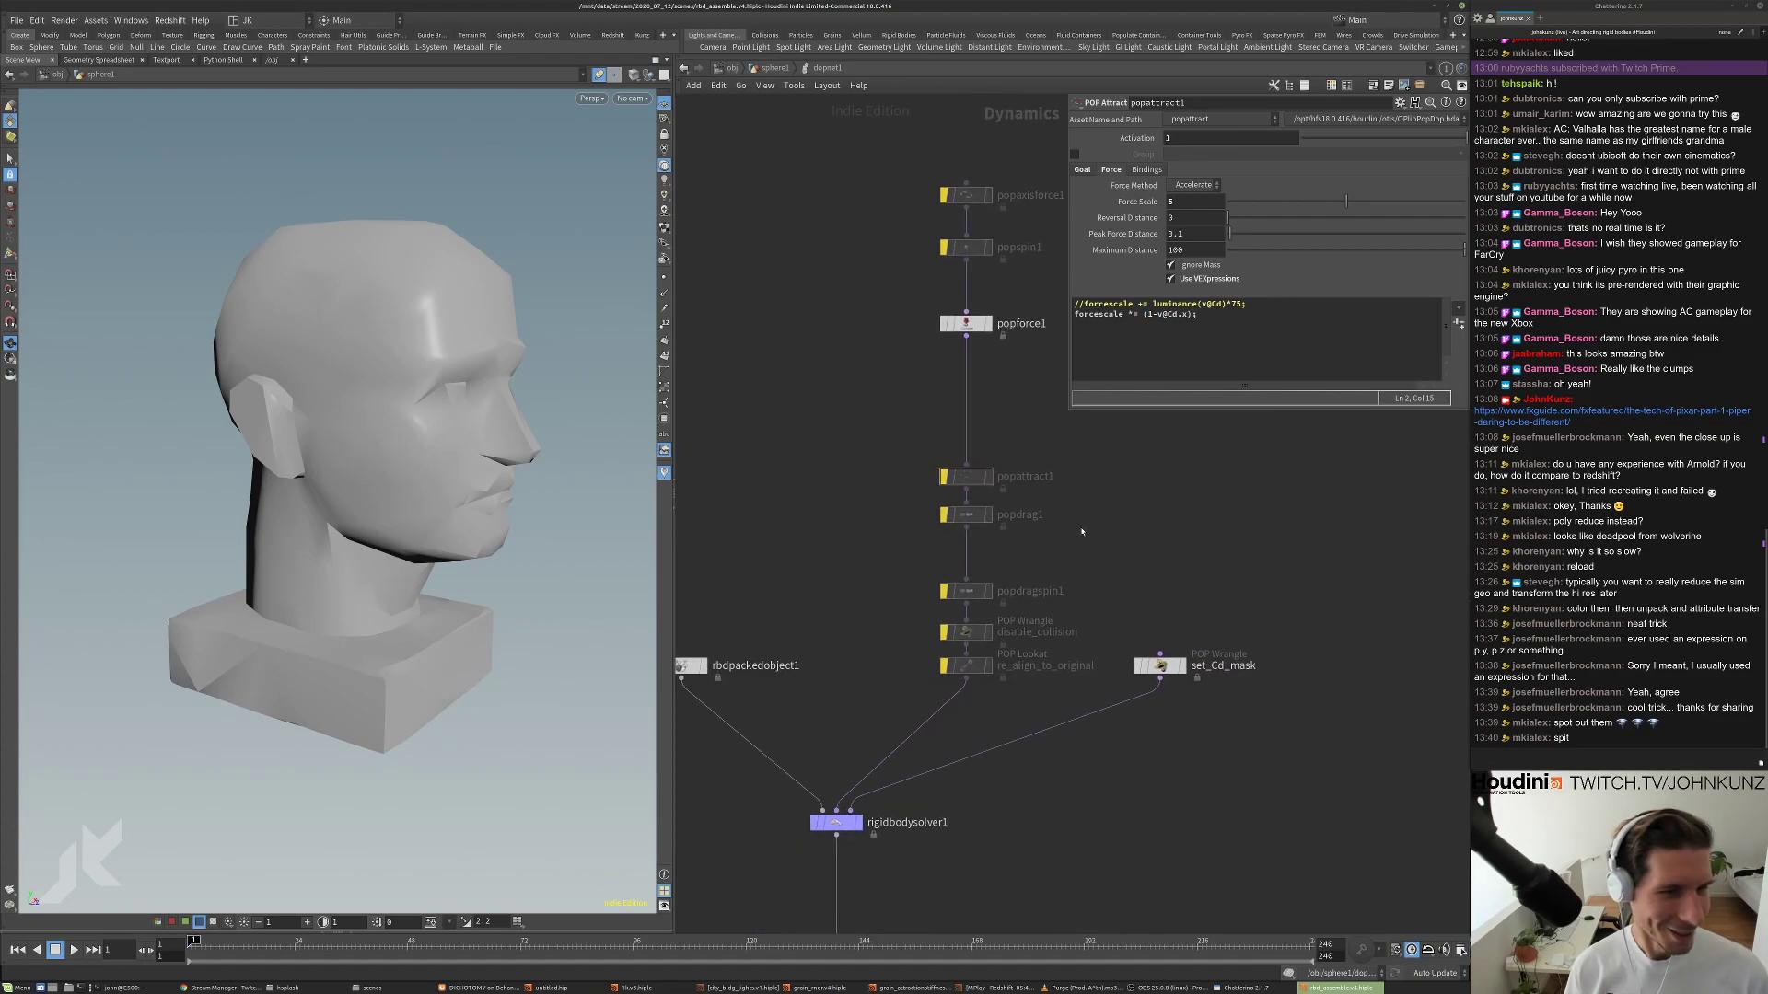
pyautogui.press('Up')
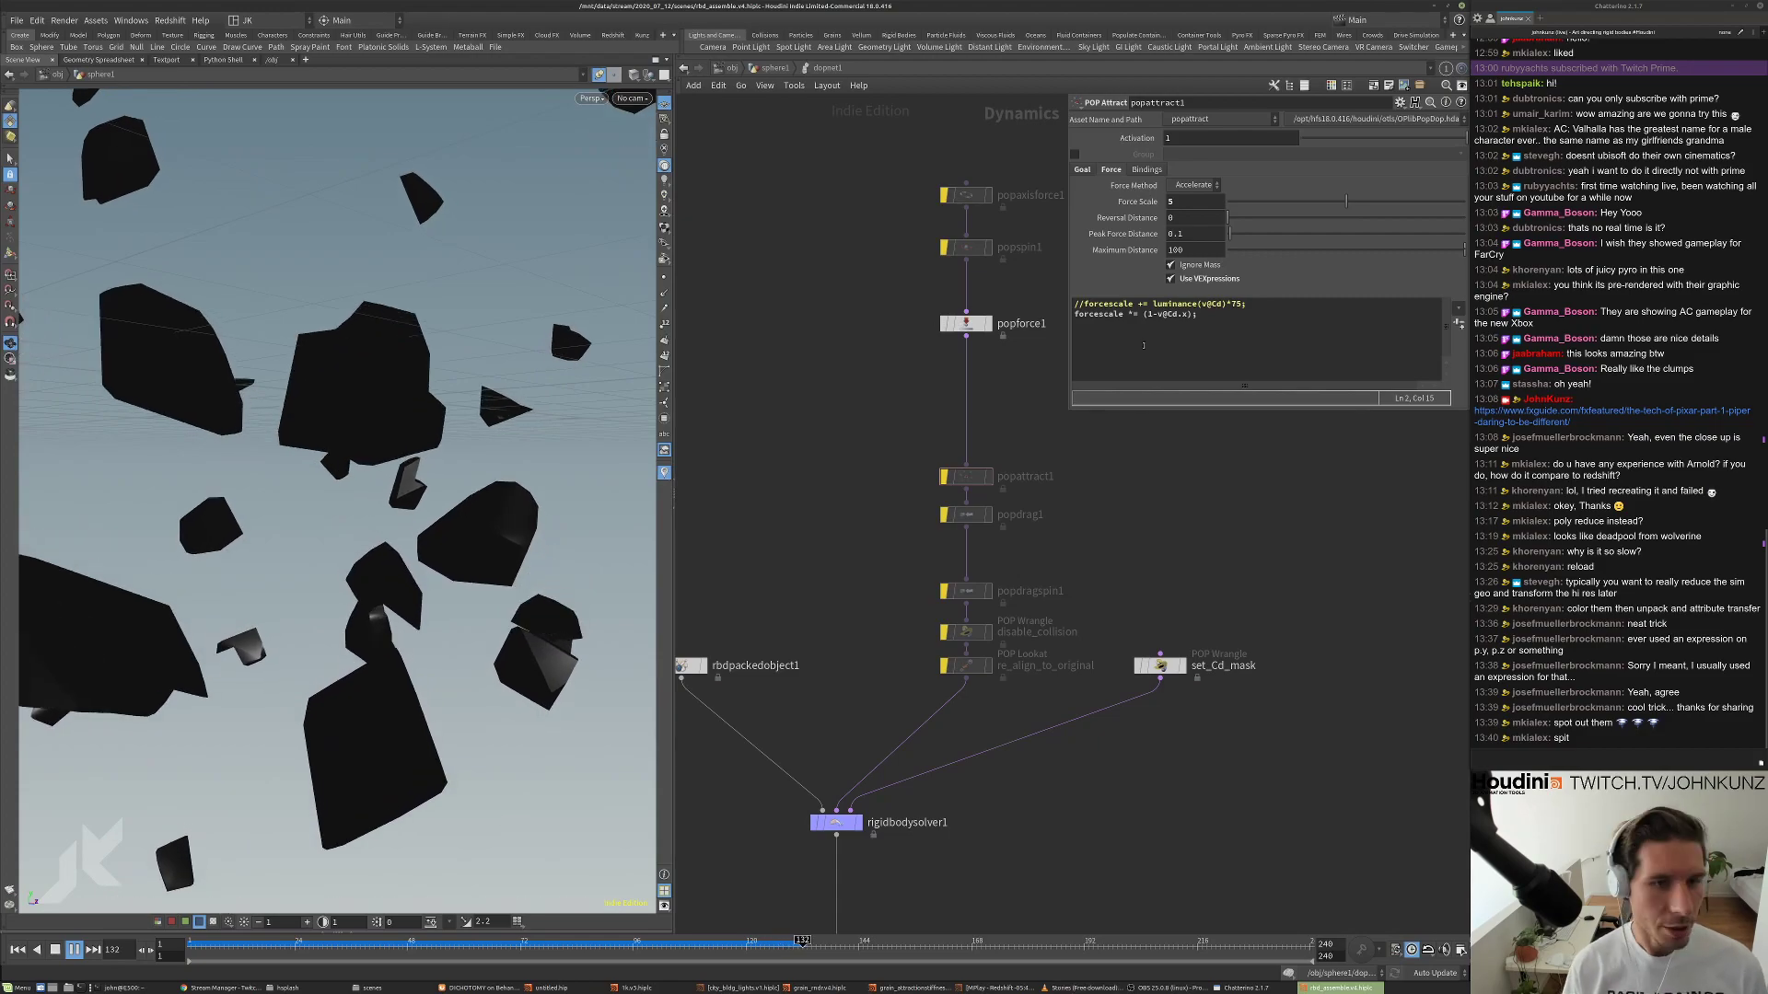
pyautogui.hotkey('ctrl', 'Up')
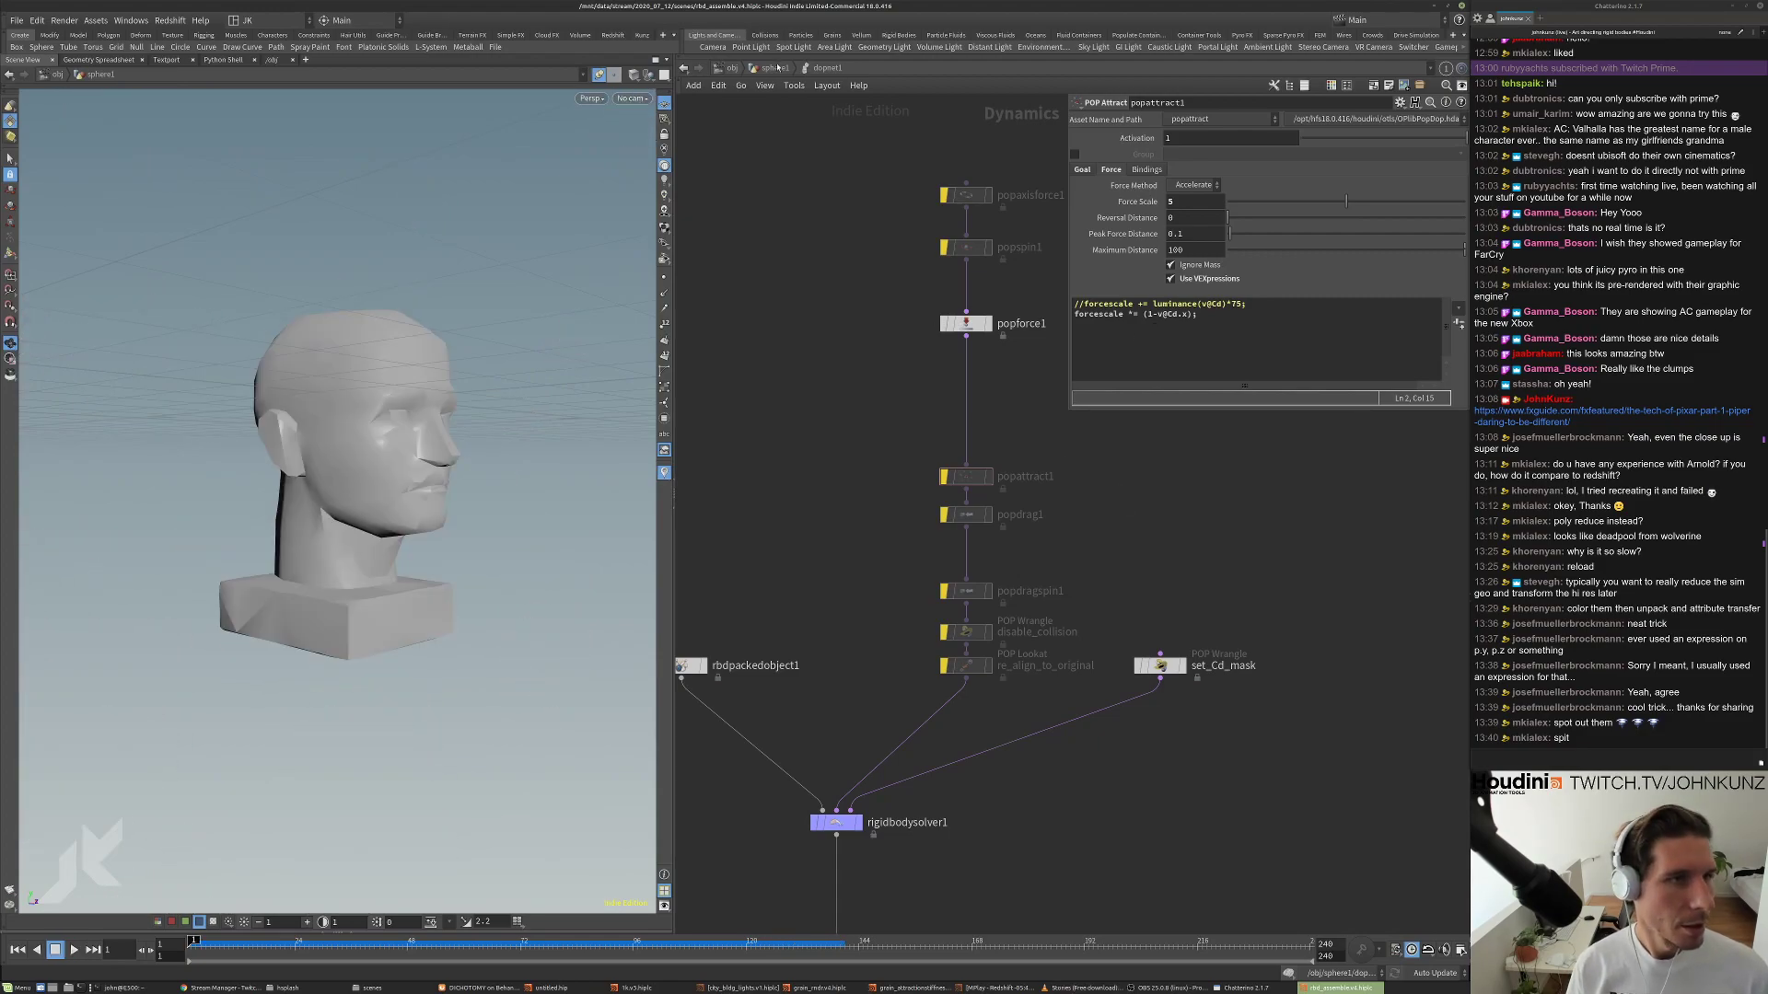
# Return to the sphere1 network, rewire unpack1's input to attribvop1 and scrub the timeline to check the animated Cd mask.
pyautogui.click(773, 68)
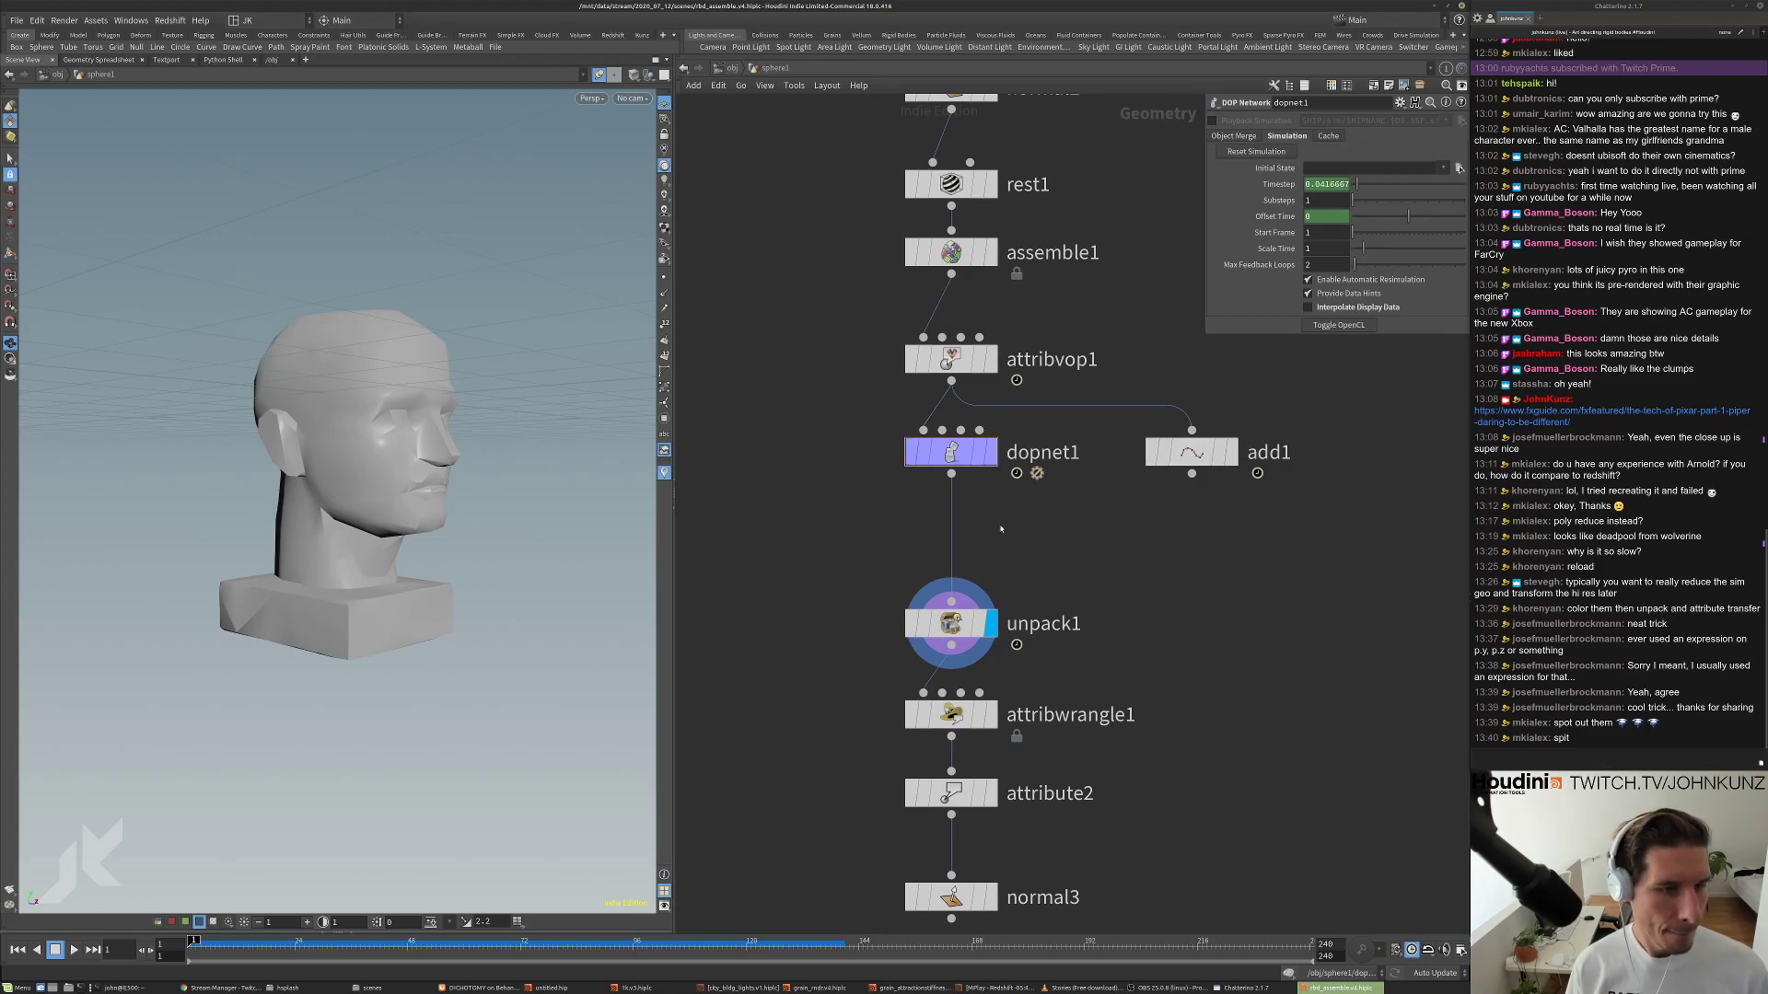
pyautogui.moveTo(951, 623); pyautogui.dragTo(932, 397)
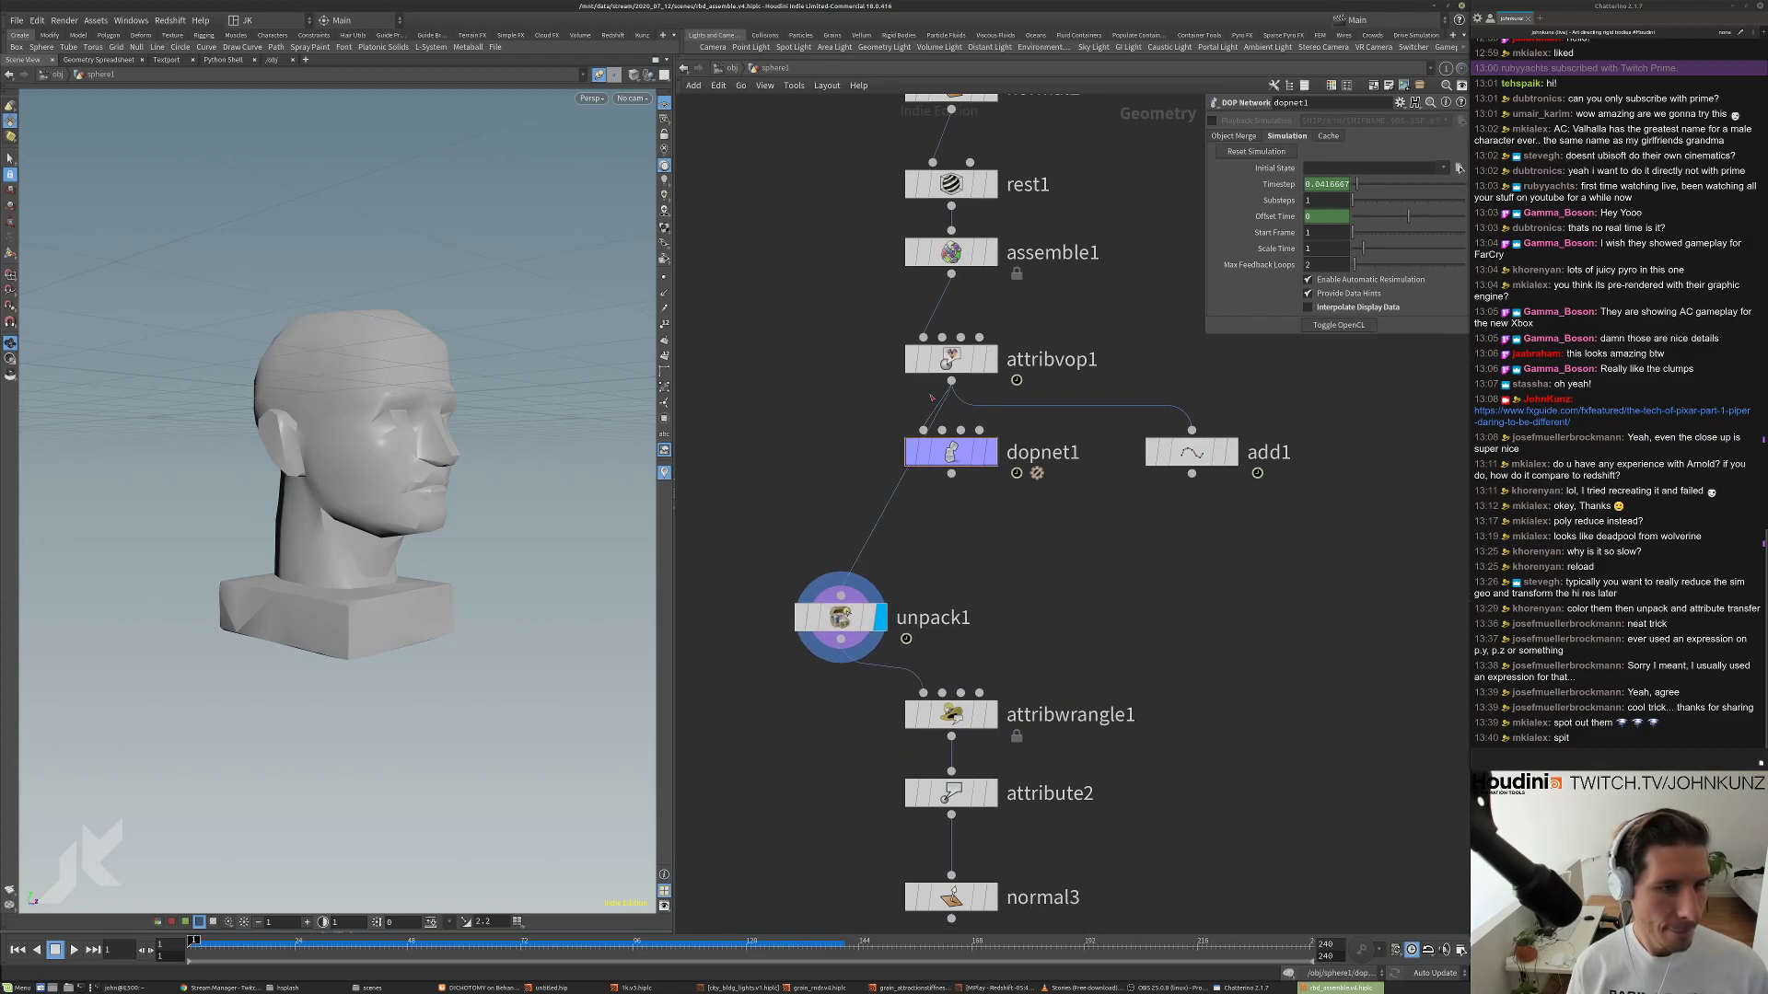
pyautogui.press('Up')
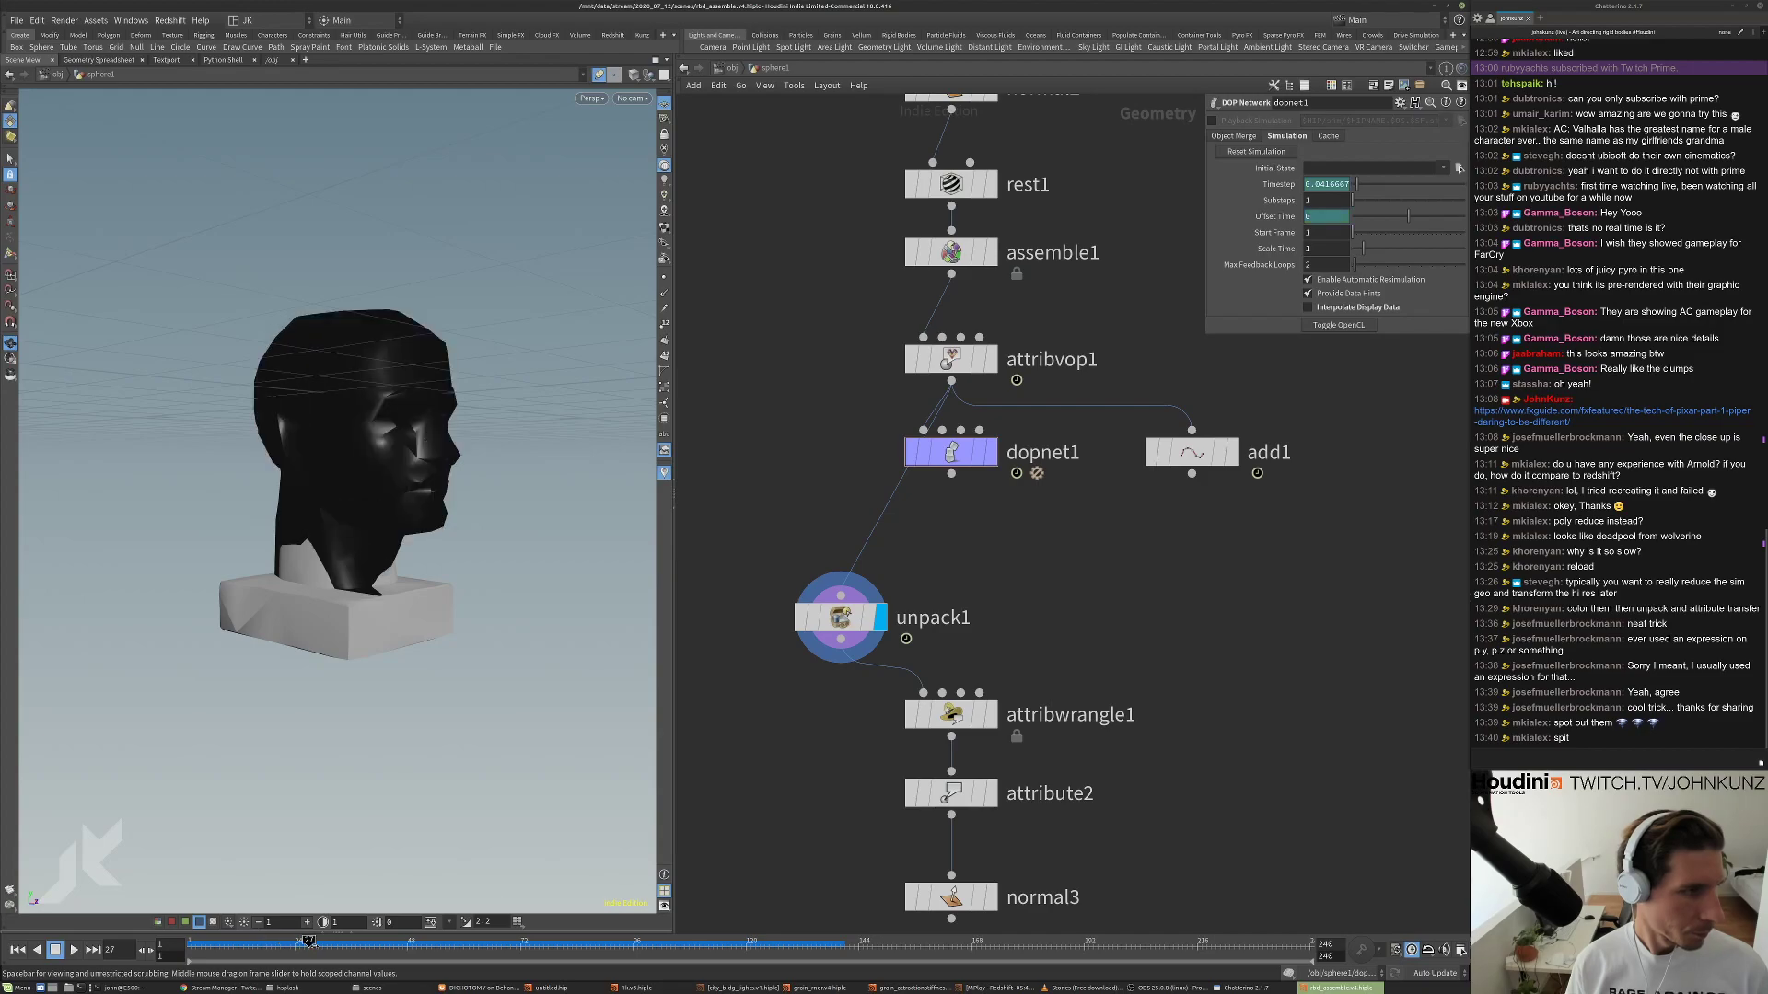
pyautogui.moveTo(390, 954); pyautogui.dragTo(498, 949)
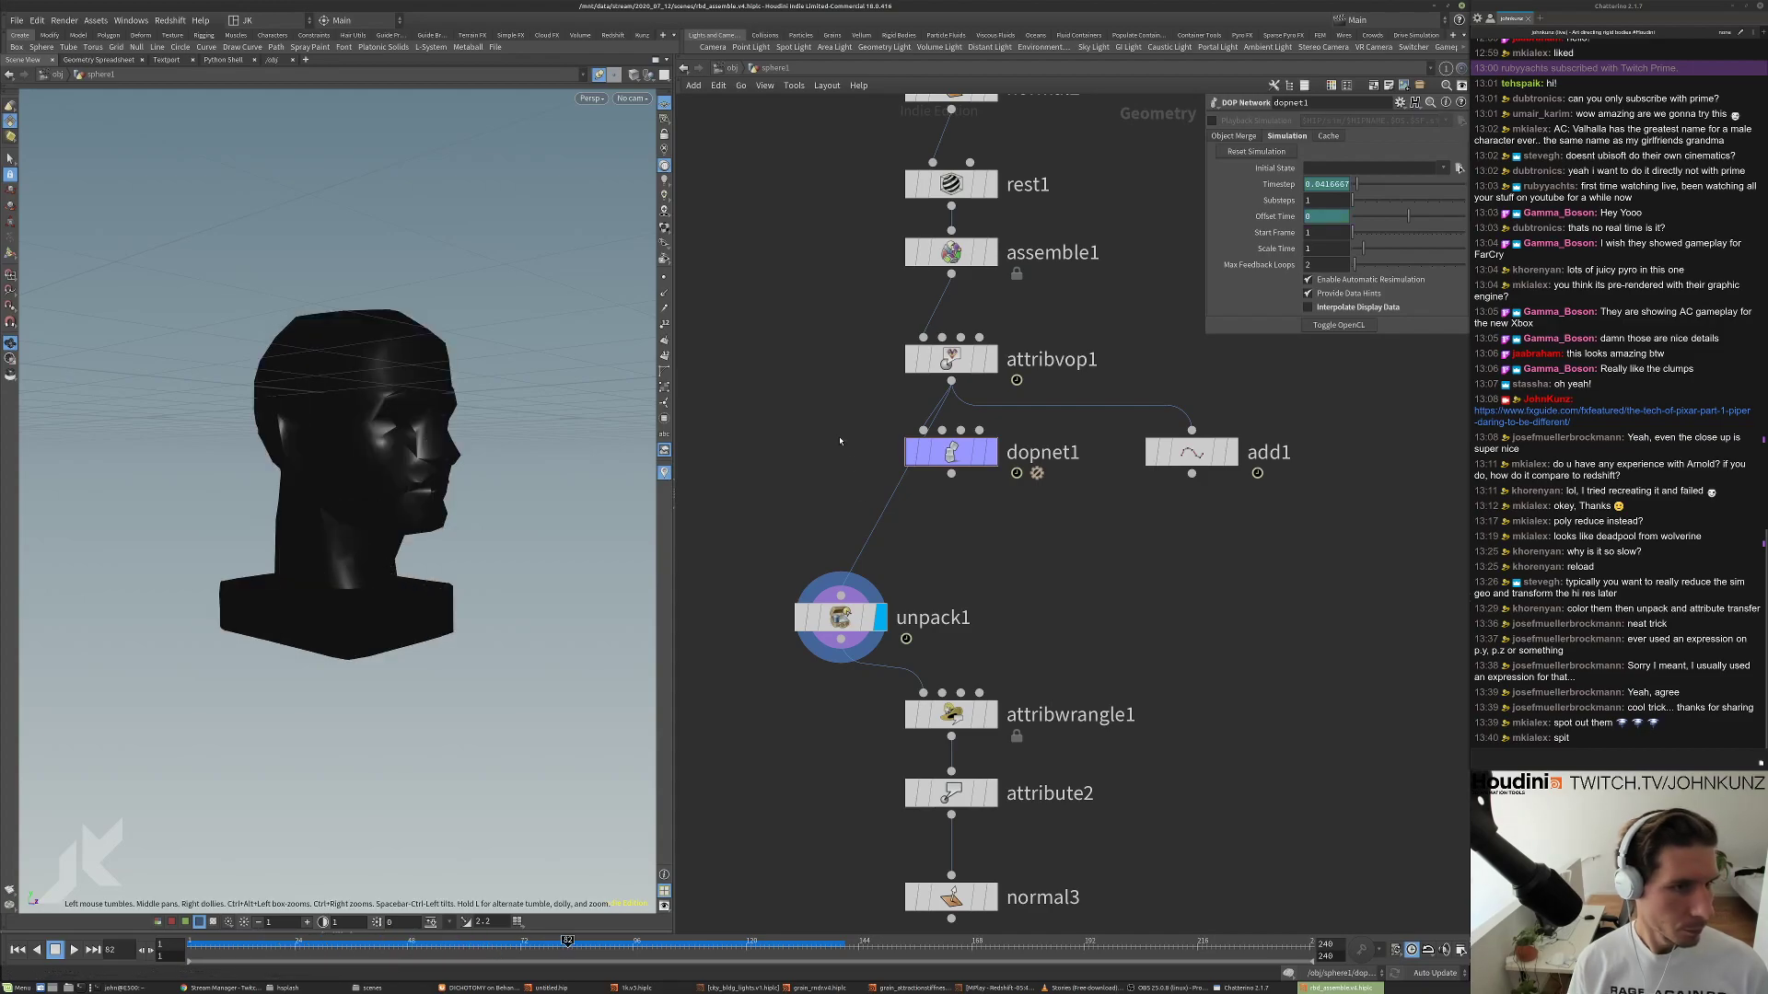
pyautogui.hotkey('ctrl', 'Up')
# Open attribvop1's VOP network and move geometryvopoutput1 away from compare1 to make room between them.
pyautogui.doubleClick(918, 369)
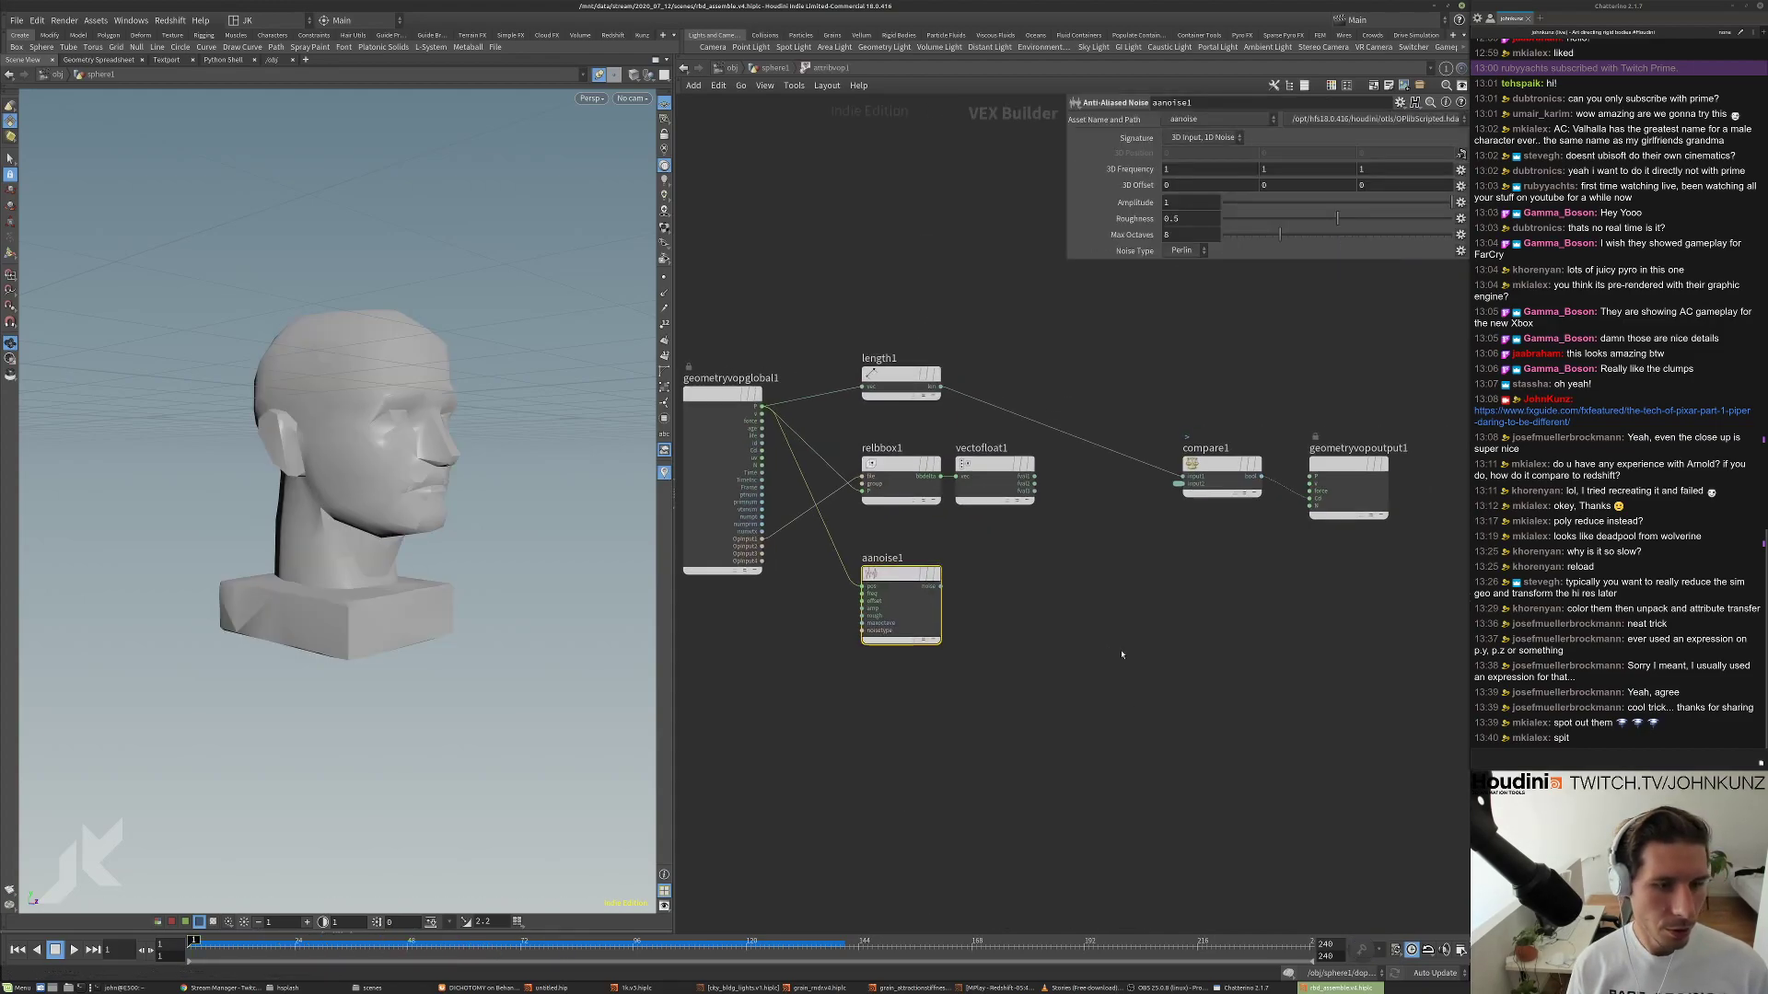
pyautogui.moveTo(1223, 580); pyautogui.dragTo(1186, 568, button='middle')
pyautogui.moveTo(1309, 466); pyautogui.dragTo(1352, 466)
pyautogui.press('Tab')
pyautogui.write('vec')
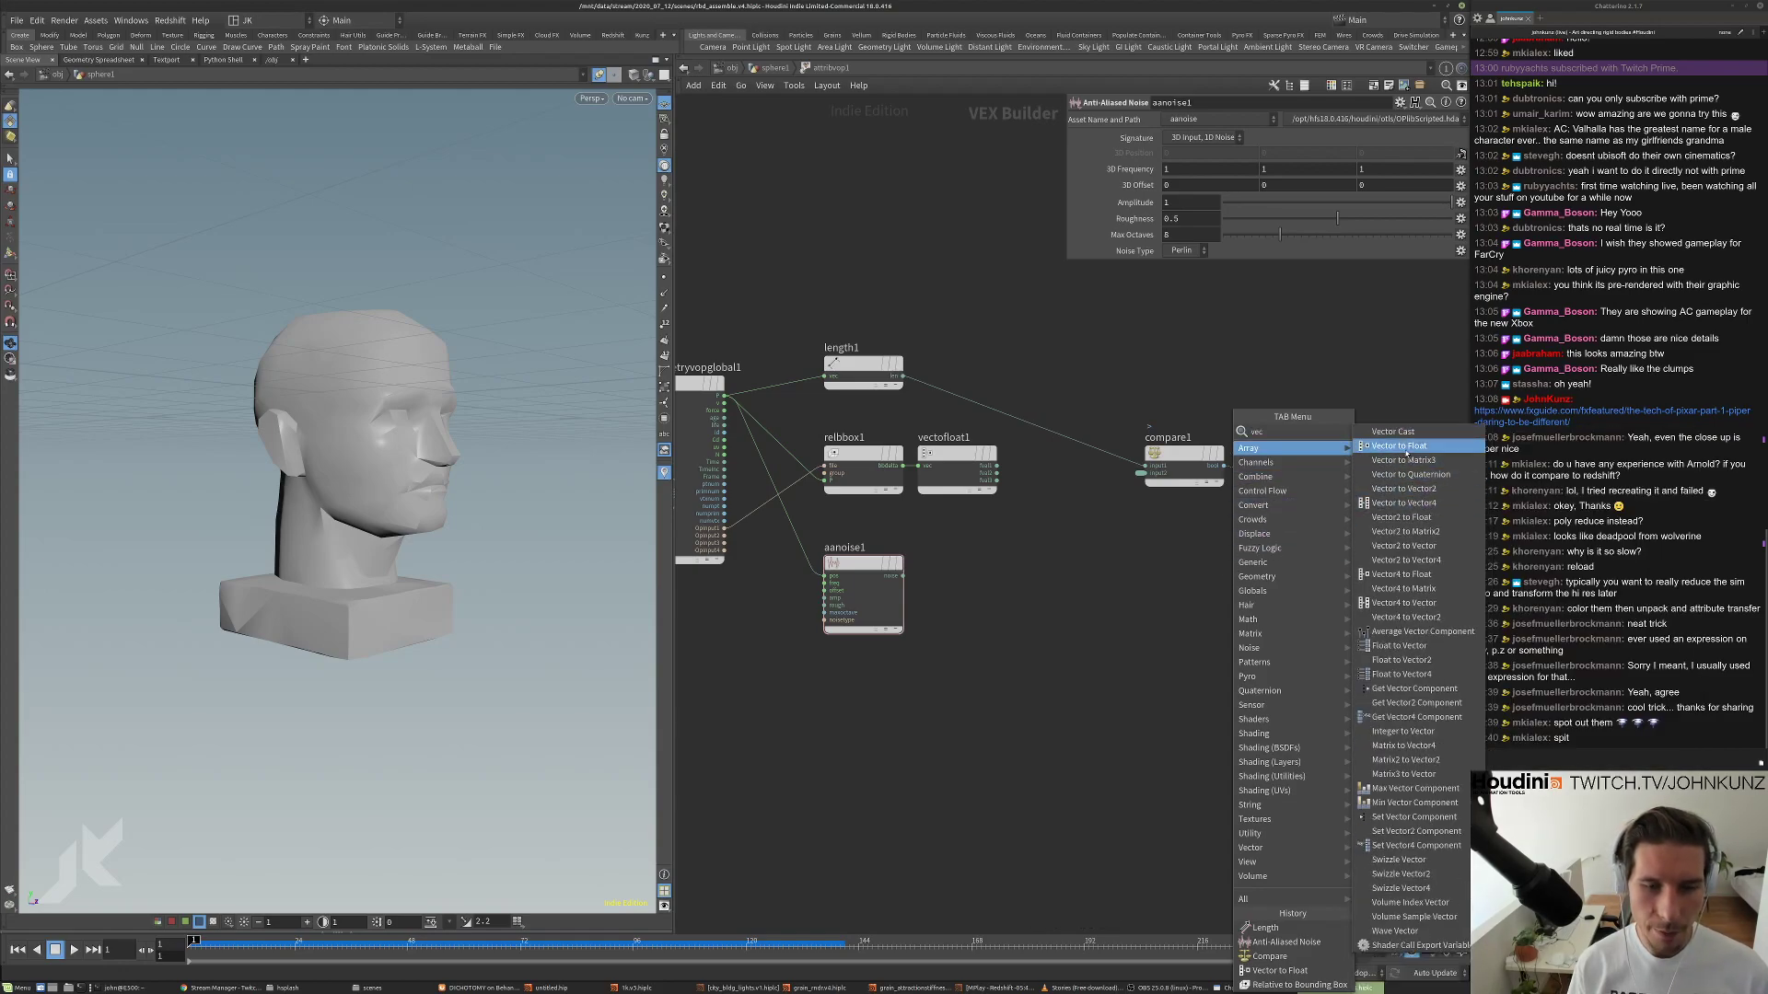
pyautogui.click(1404, 447)
pyautogui.press('Escape')
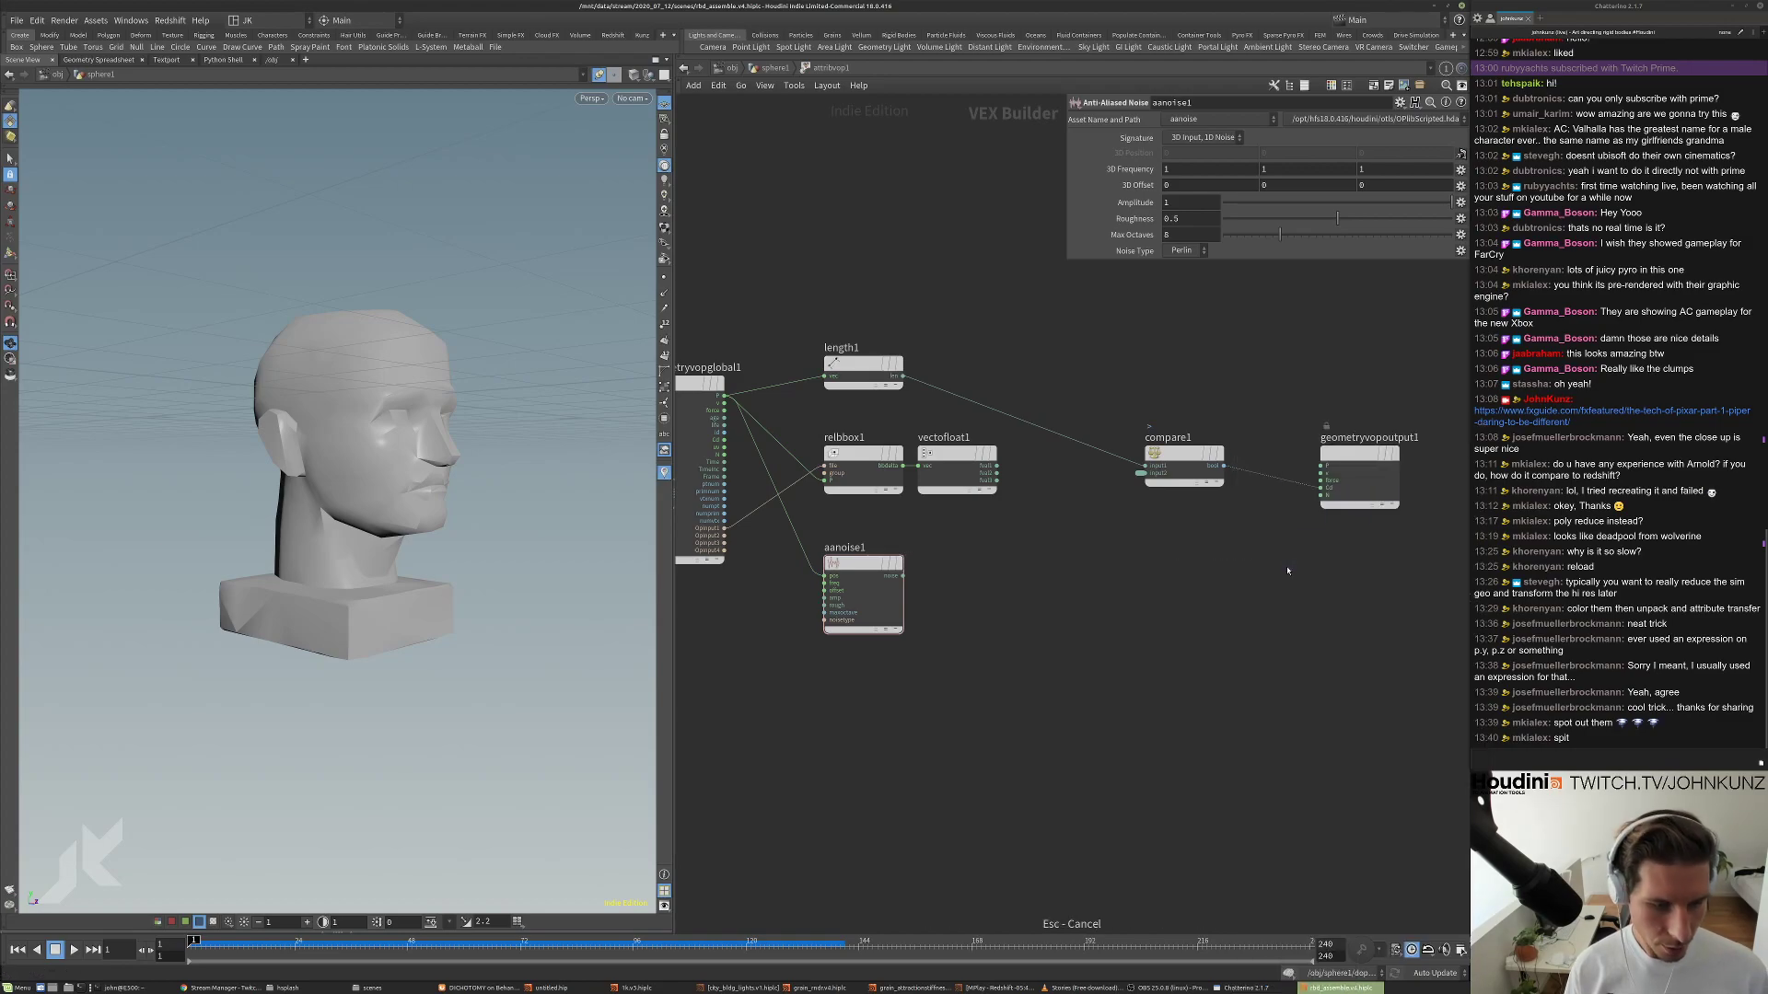
# Insert a Float to Vector node on the wire between compare1 and geometryvopoutput1, and shift compare1 to make room.
pyautogui.press('Tab')
pyautogui.write('flo')
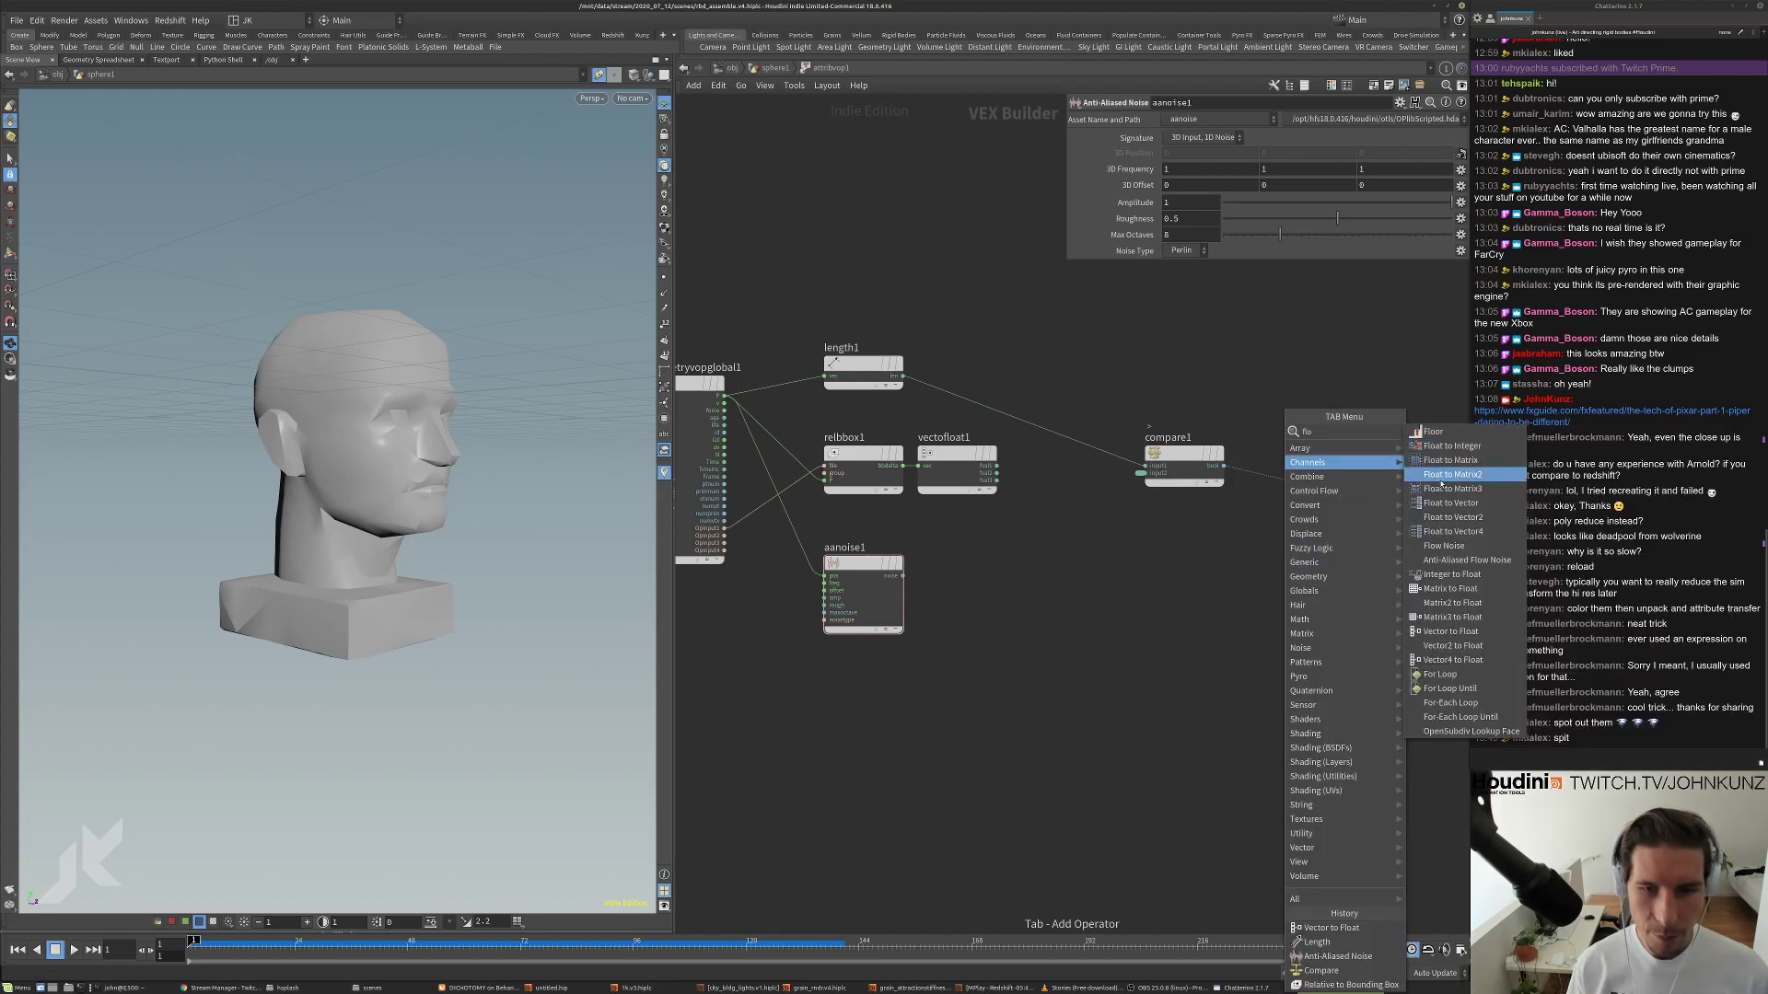
pyautogui.click(1444, 509)
pyautogui.click(1231, 574)
pyautogui.moveTo(1234, 566); pyautogui.dragTo(1152, 455)
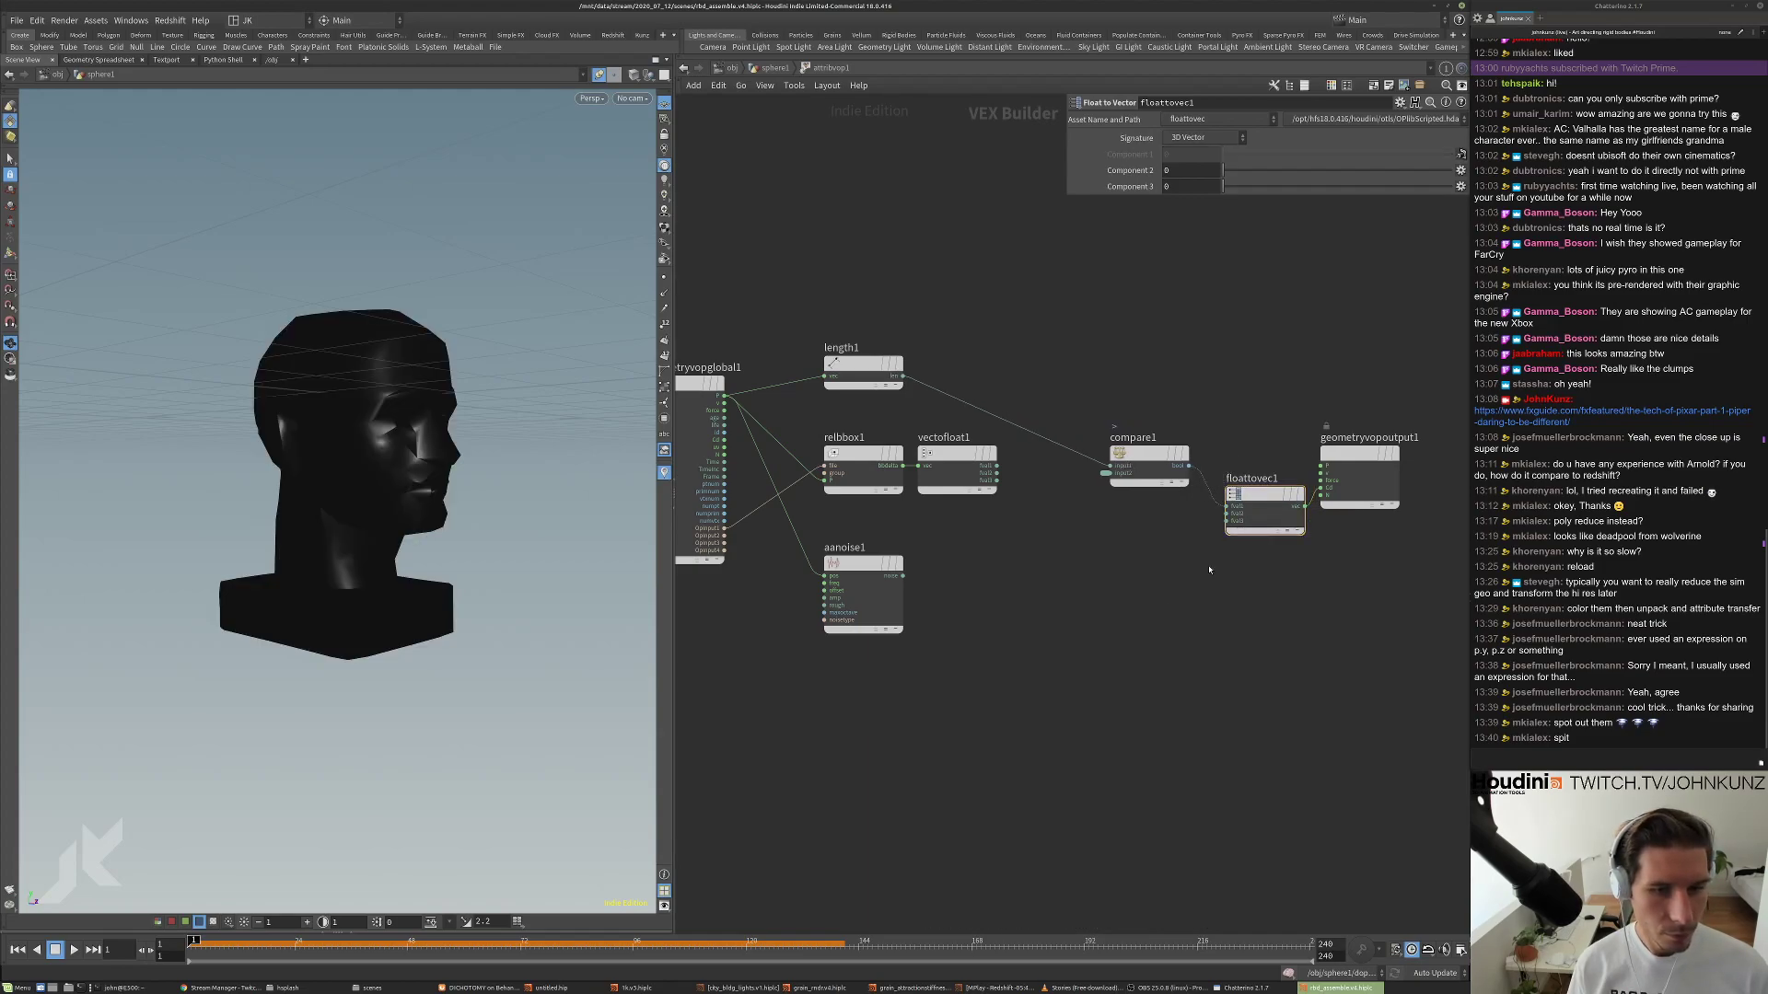
# Connect aanoise1's noise output to the third component of floattovec1 and set Component 2 to 1.
pyautogui.moveTo(1250, 494); pyautogui.dragTo(916, 575)
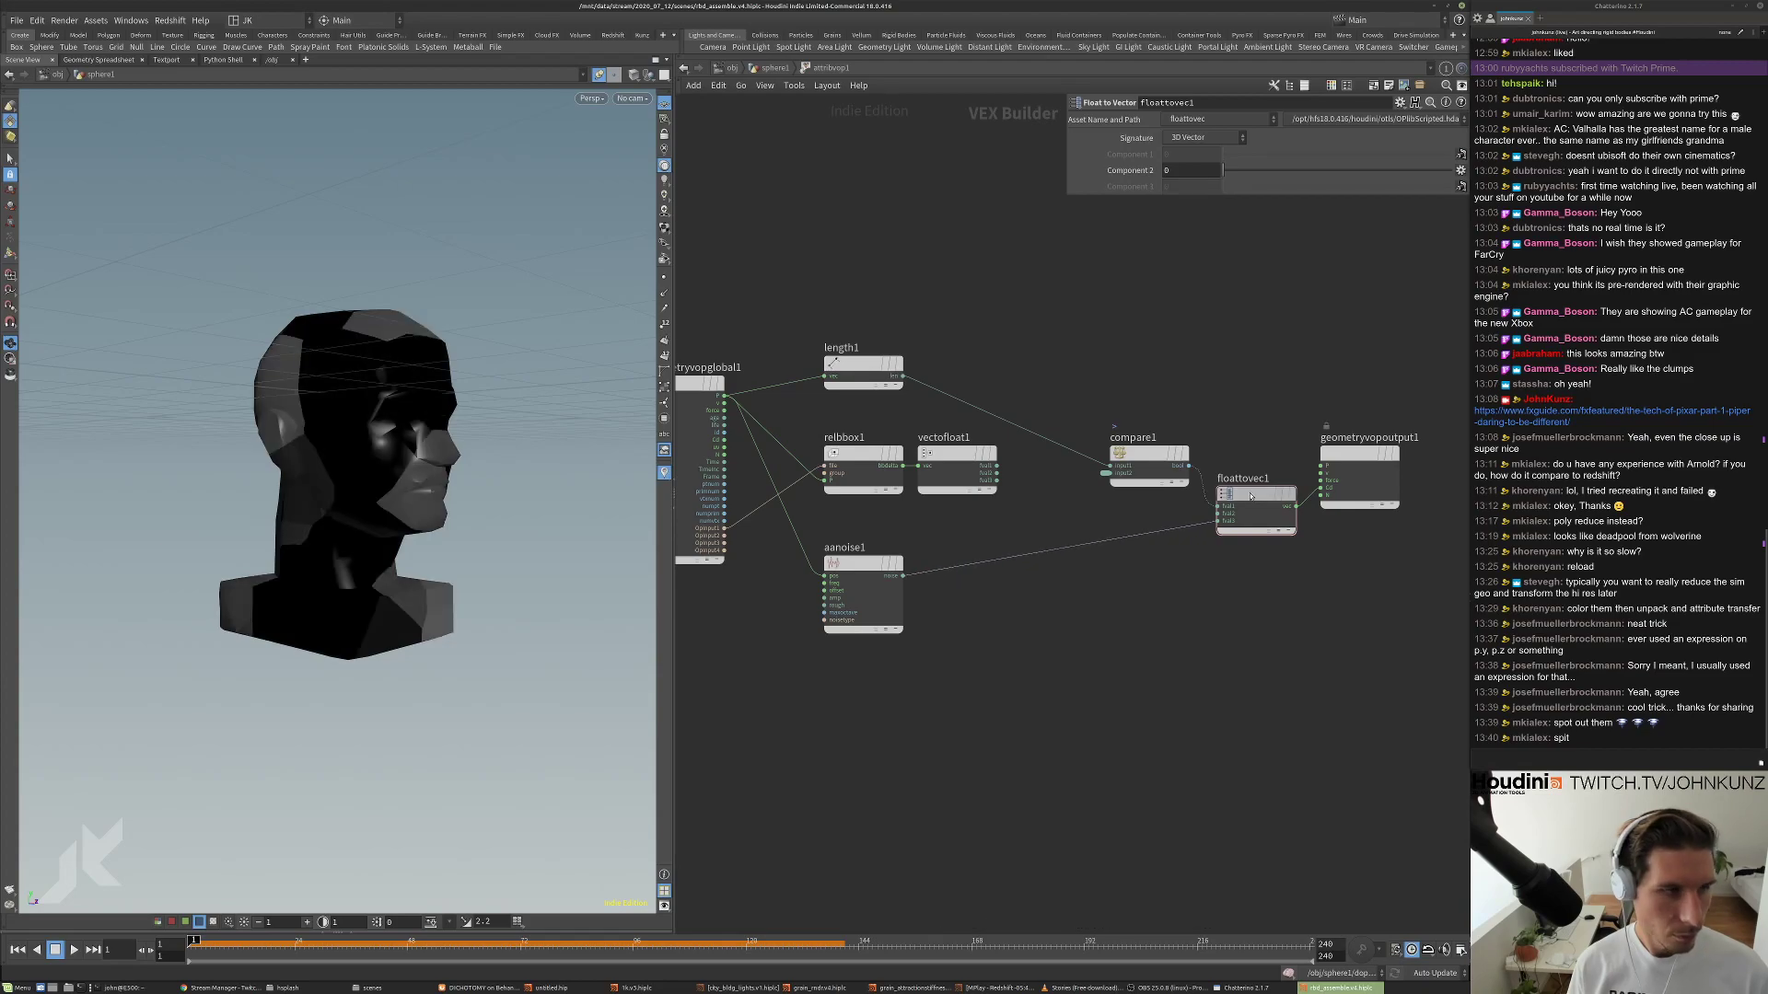
pyautogui.click(1188, 170)
pyautogui.write('1')
pyautogui.press('Return')
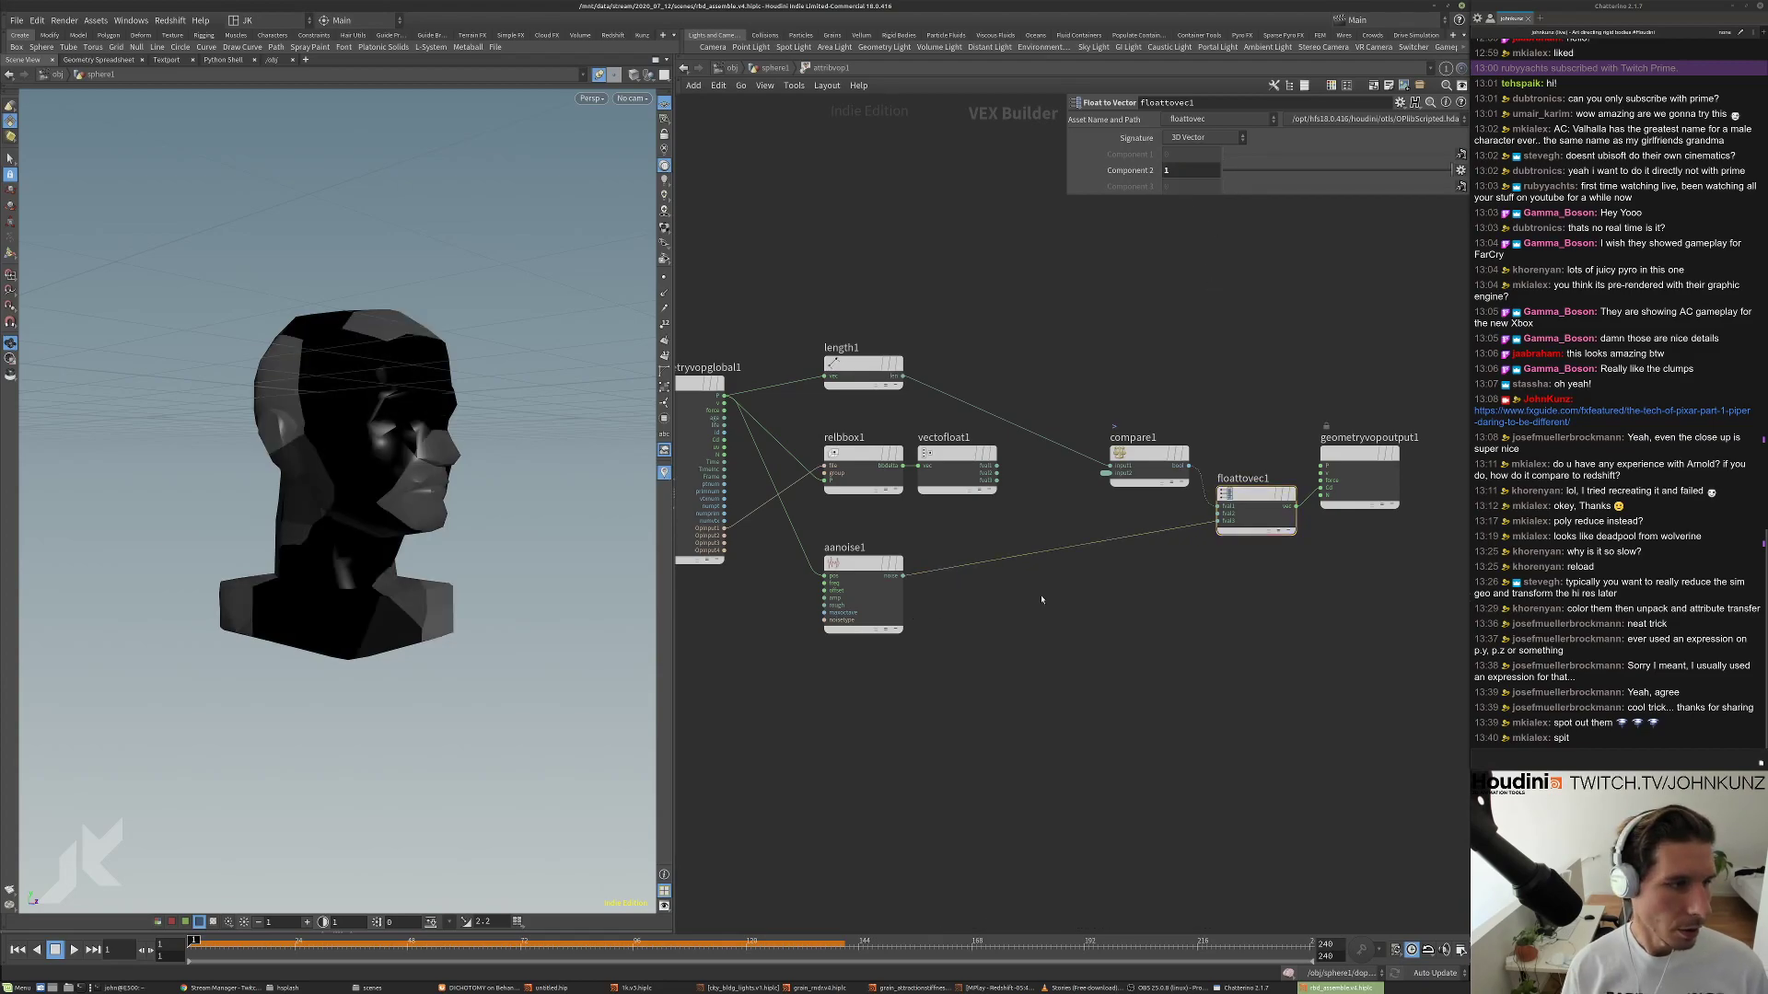
# Insert a Compare node on the wire between aanoise1 and floattovec1 and set its test to Greater Than.
pyautogui.scroll(2, 1215, 505)
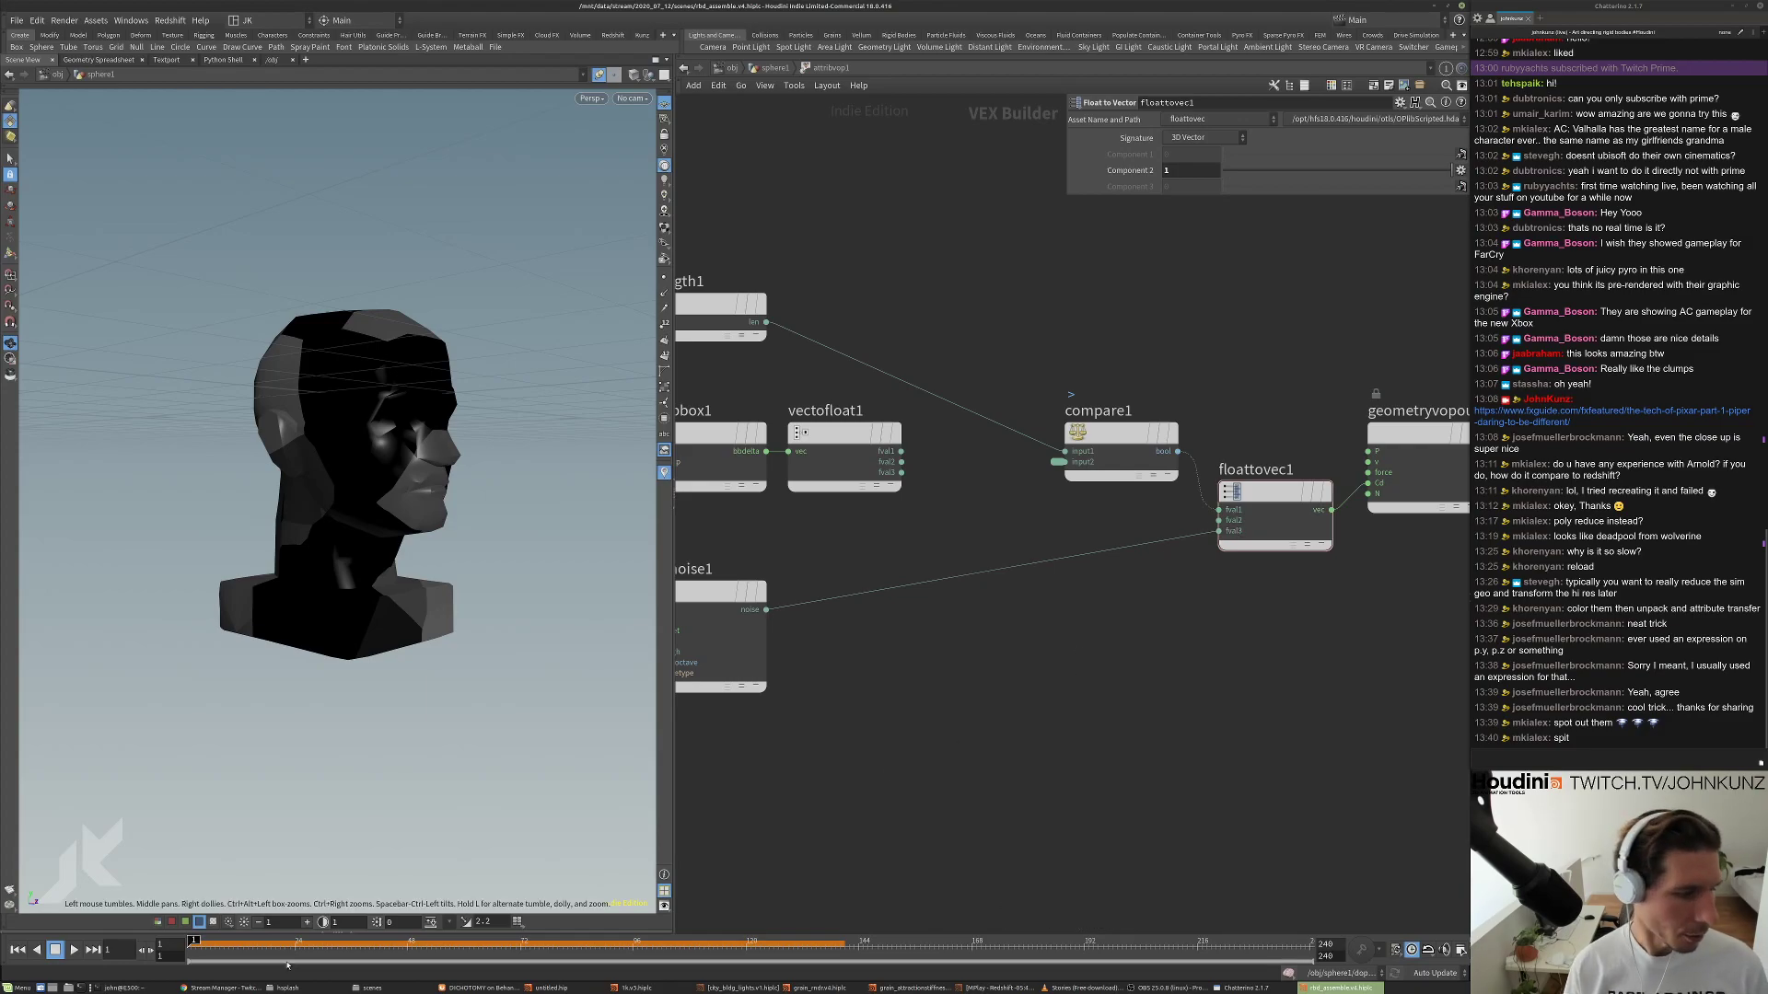
pyautogui.scroll(-2, 1056, 624)
pyautogui.press('Tab')
pyautogui.write('comp')
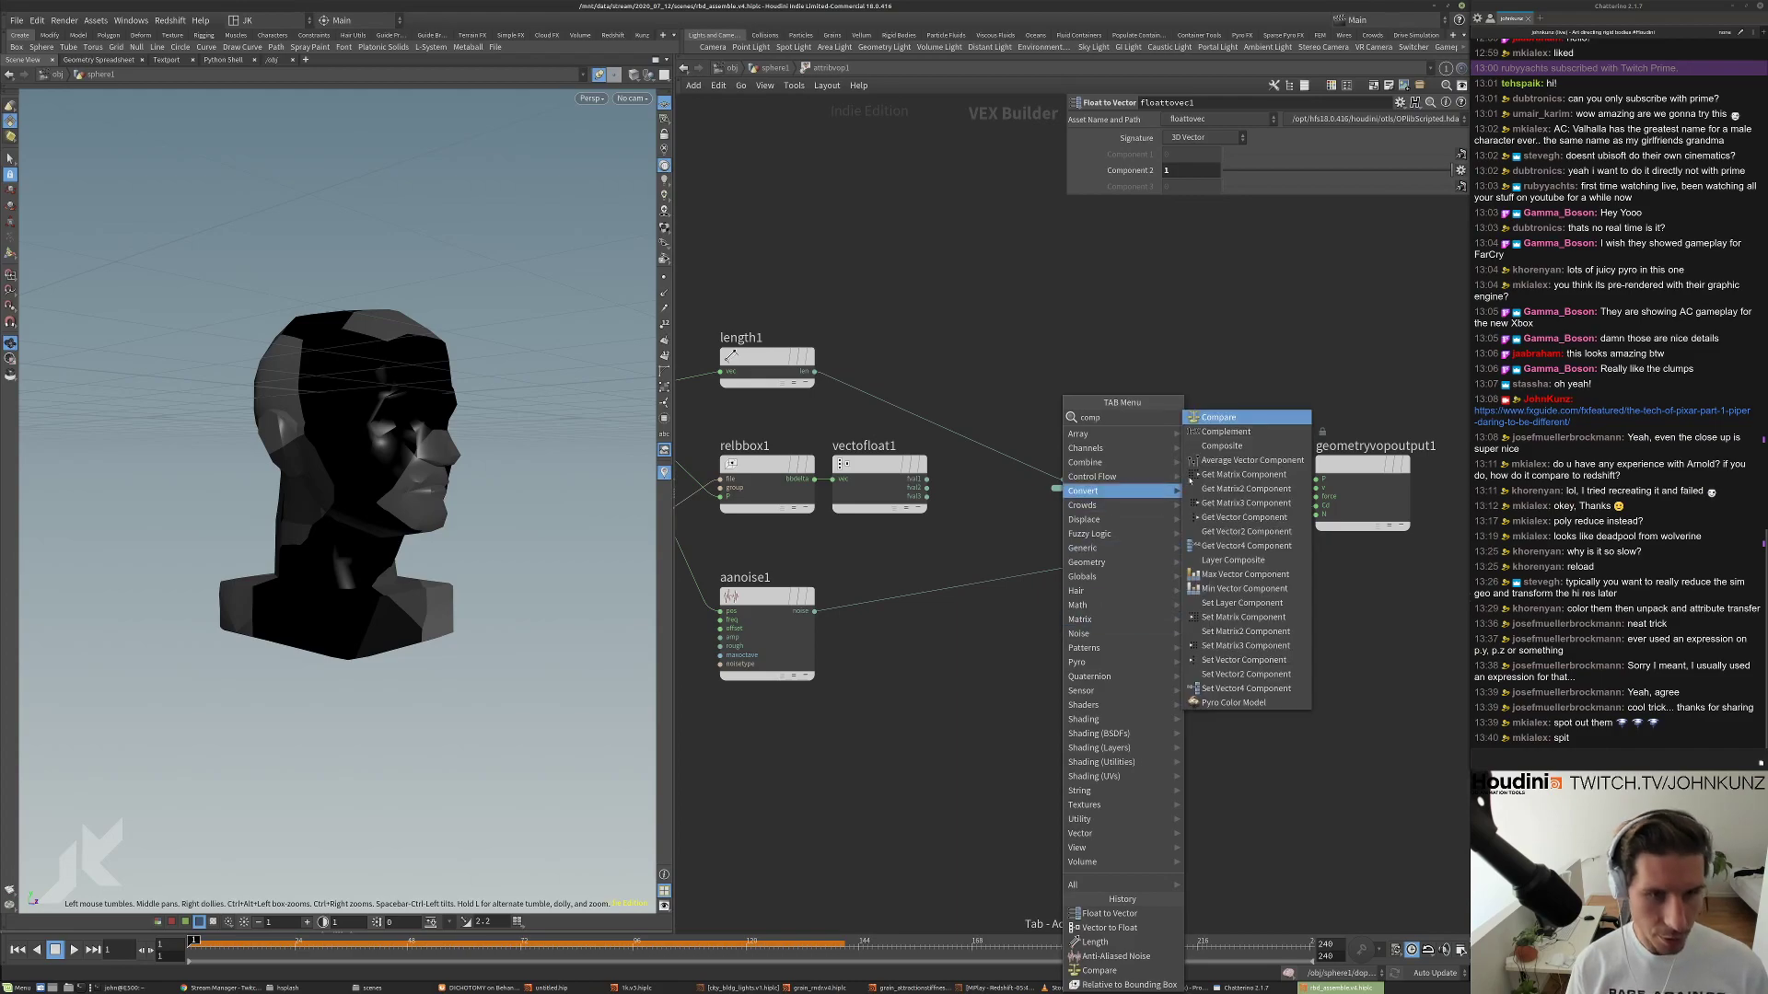
pyautogui.click(1217, 417)
pyautogui.click(1072, 571)
pyautogui.moveTo(1072, 571); pyautogui.dragTo(1097, 580)
pyautogui.click(1366, 122)
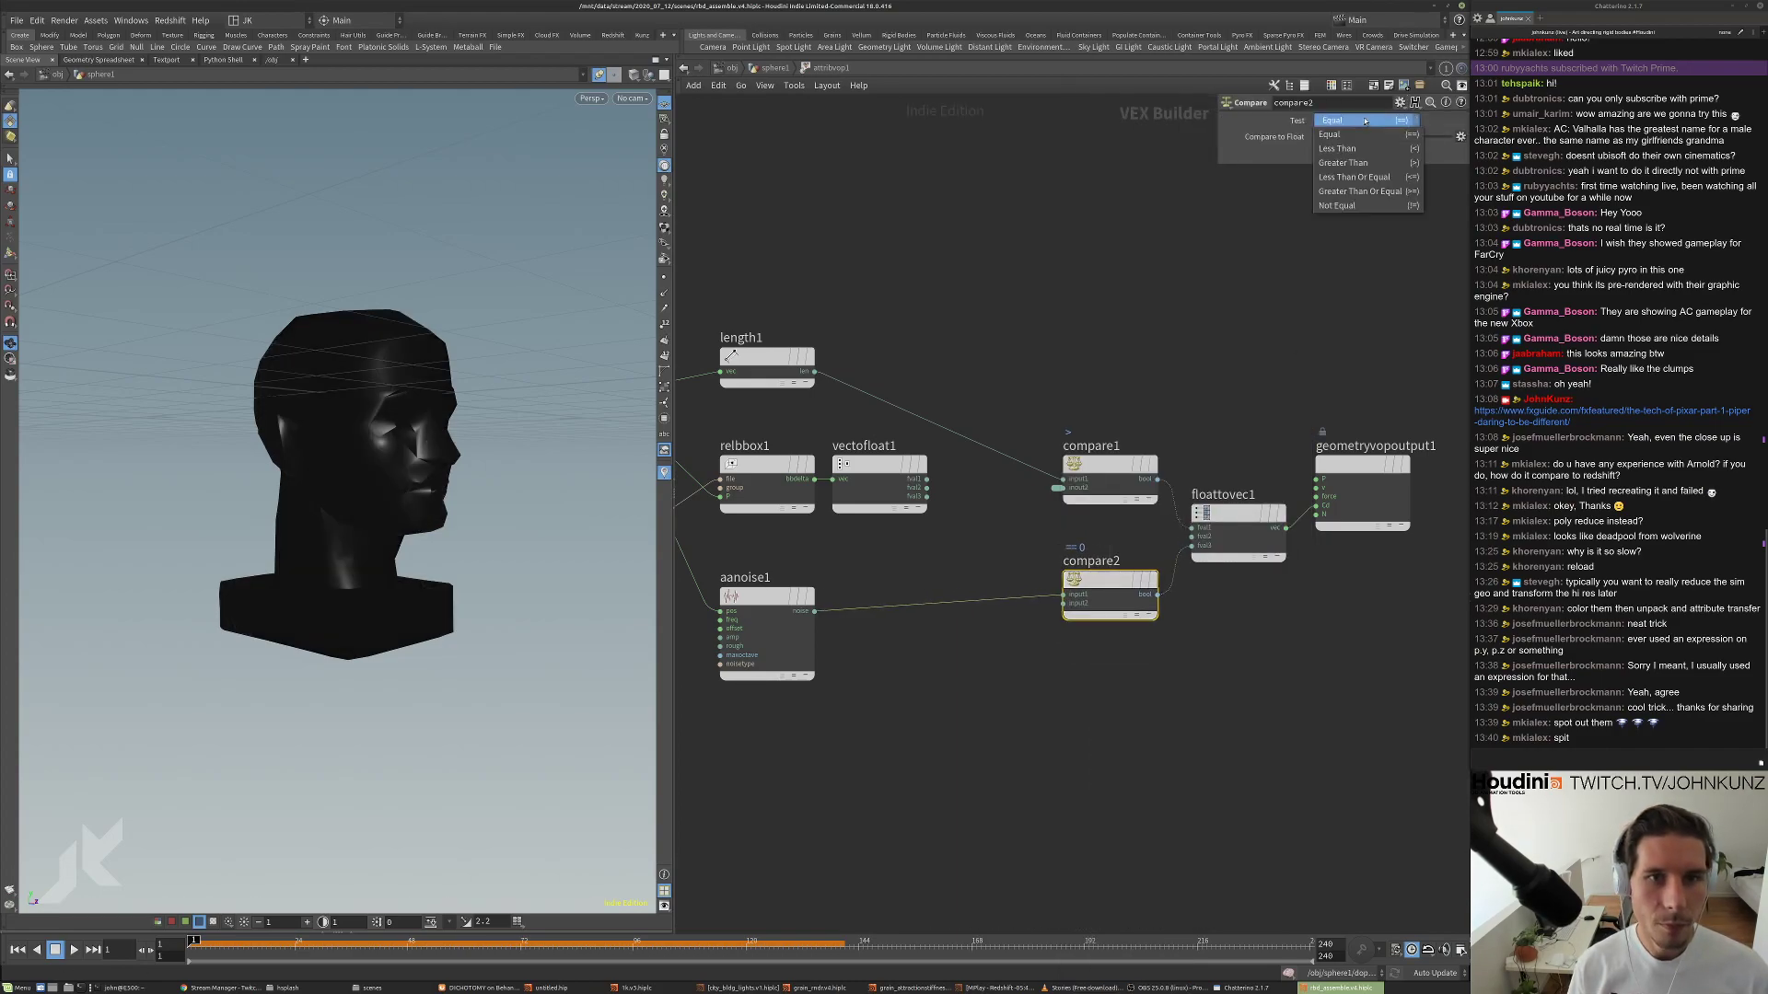
pyautogui.click(1344, 162)
# Insert an Add Constant node on the wire between aanoise1 and compare2 and set its Add value to 0.5.
pyautogui.moveTo(954, 658); pyautogui.dragTo(986, 611, button='middle')
pyautogui.press('Tab')
pyautogui.moveTo(999, 605)
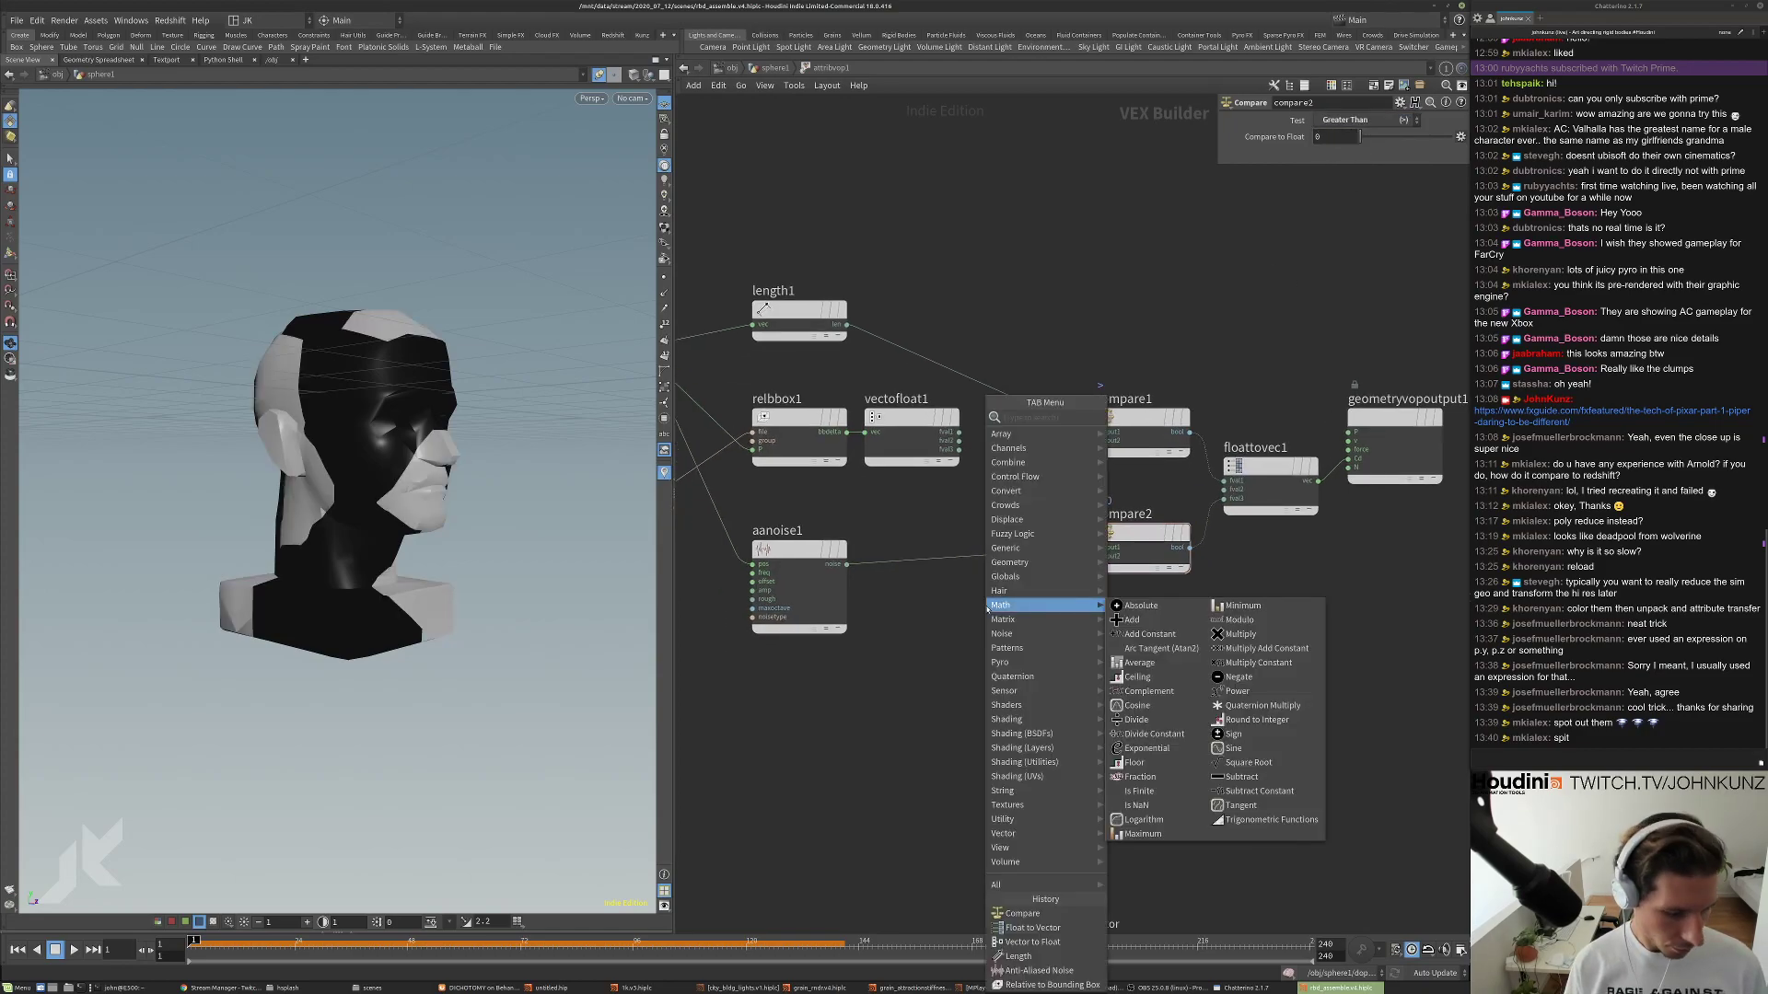
pyautogui.click(1156, 444)
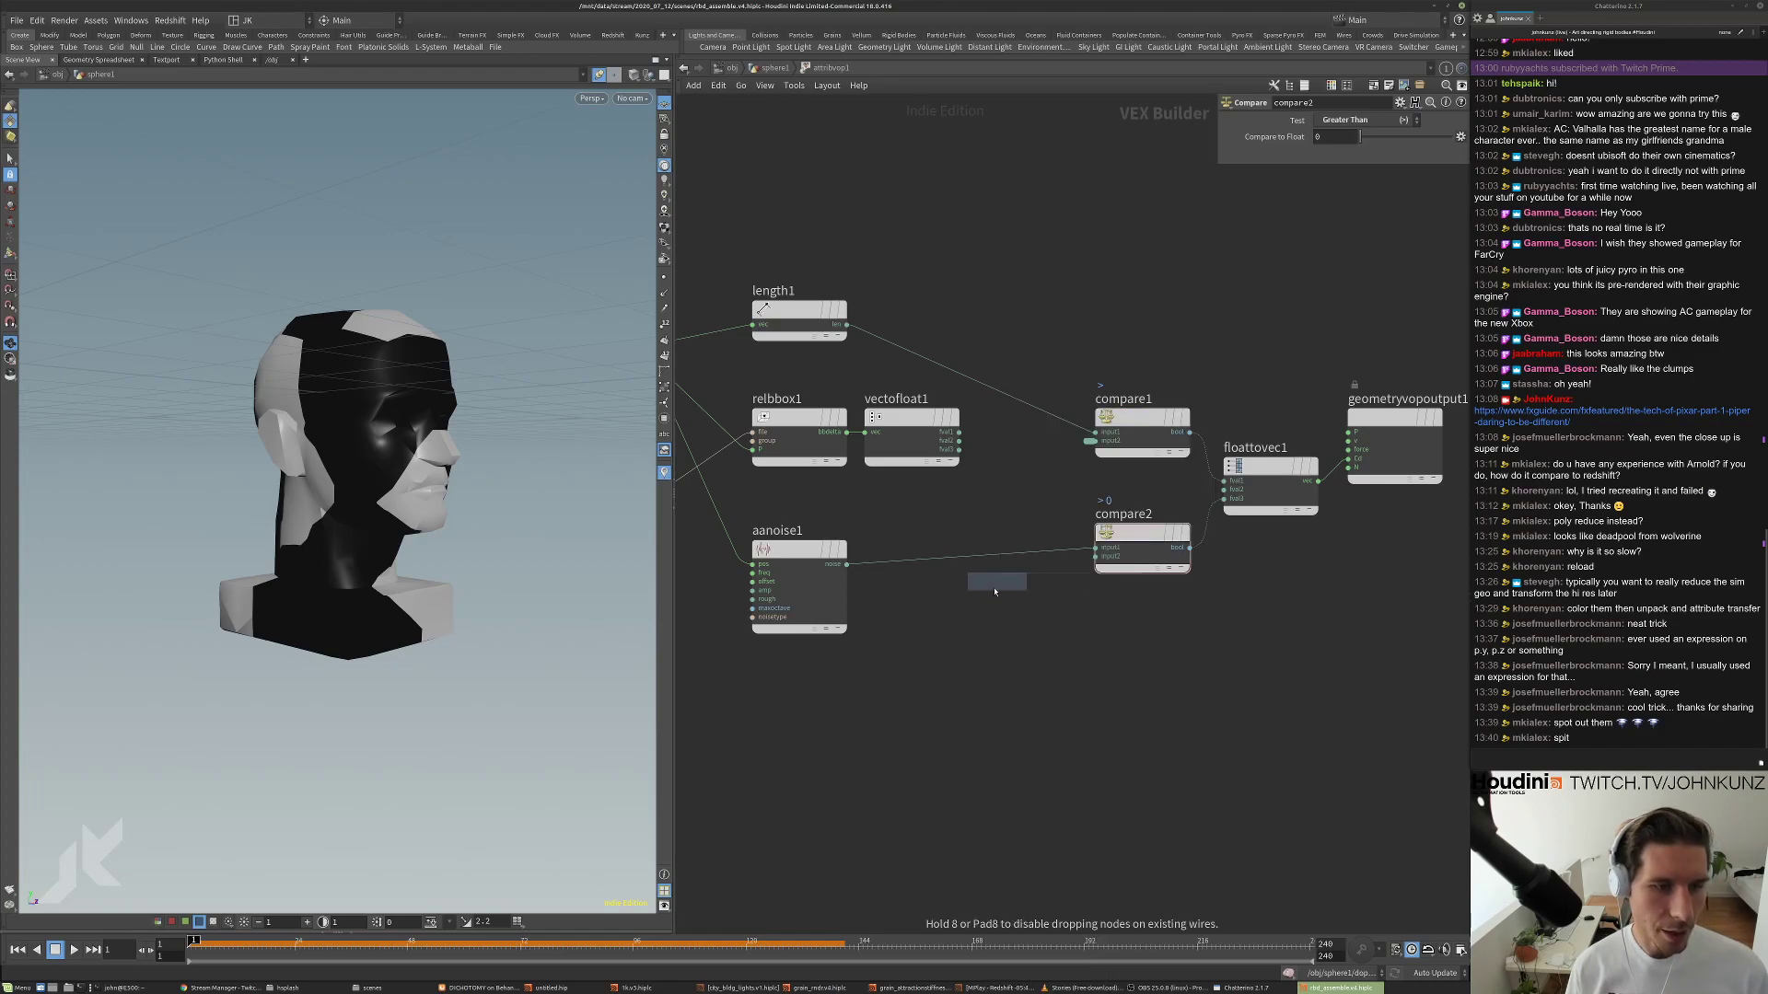
pyautogui.click(995, 592)
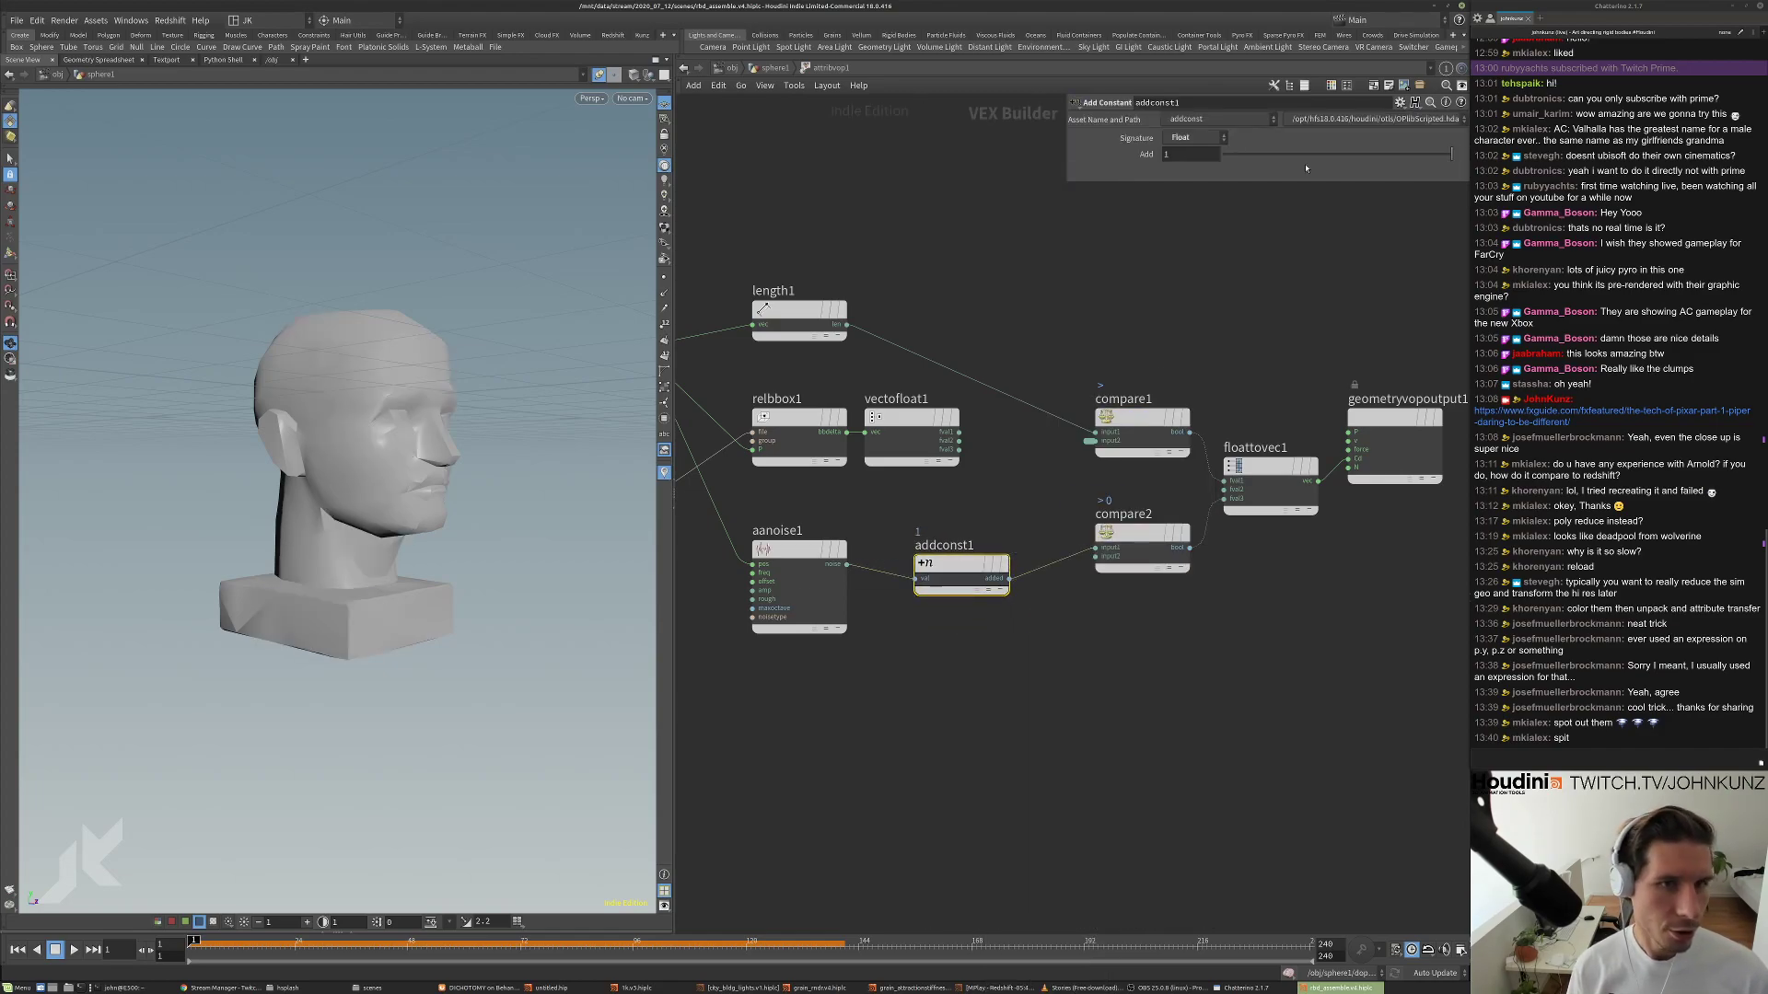
pyautogui.moveTo(1315, 156); pyautogui.dragTo(1327, 157)
pyautogui.write('0.5')
pyautogui.press('Return')
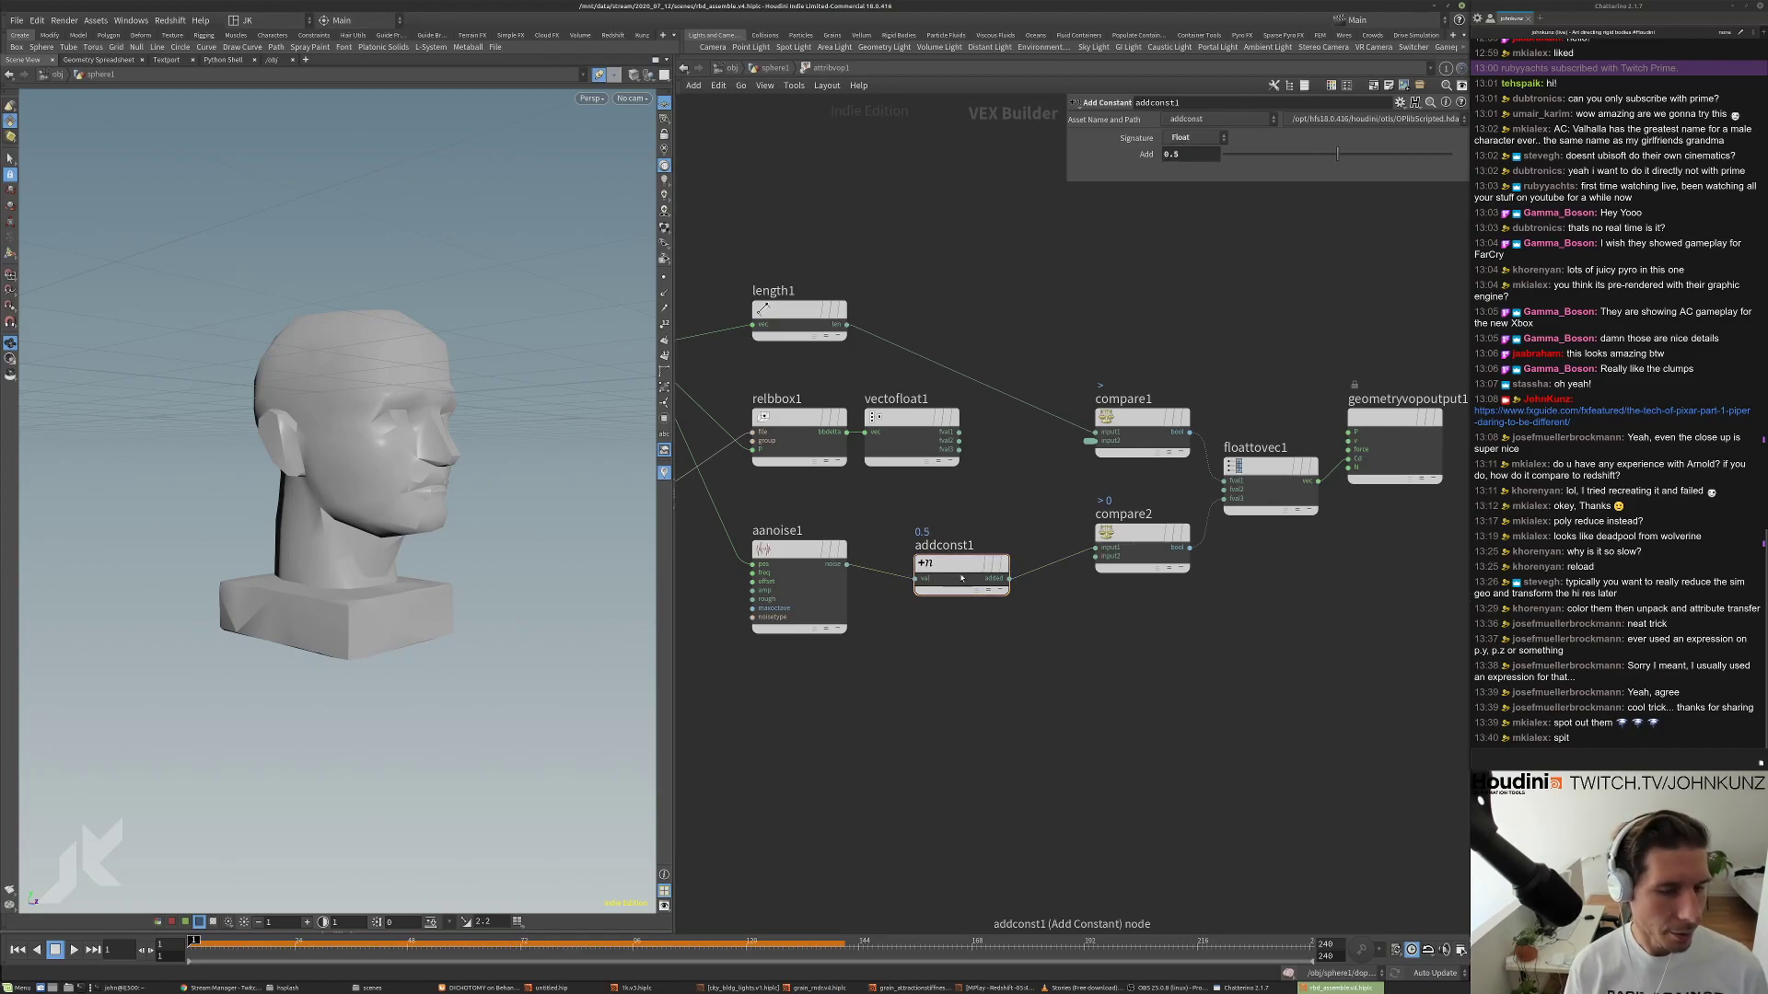
# Promote compare2's Compare to Float value to a parameter and set the viewport to display all color channels.
pyautogui.click(1140, 534)
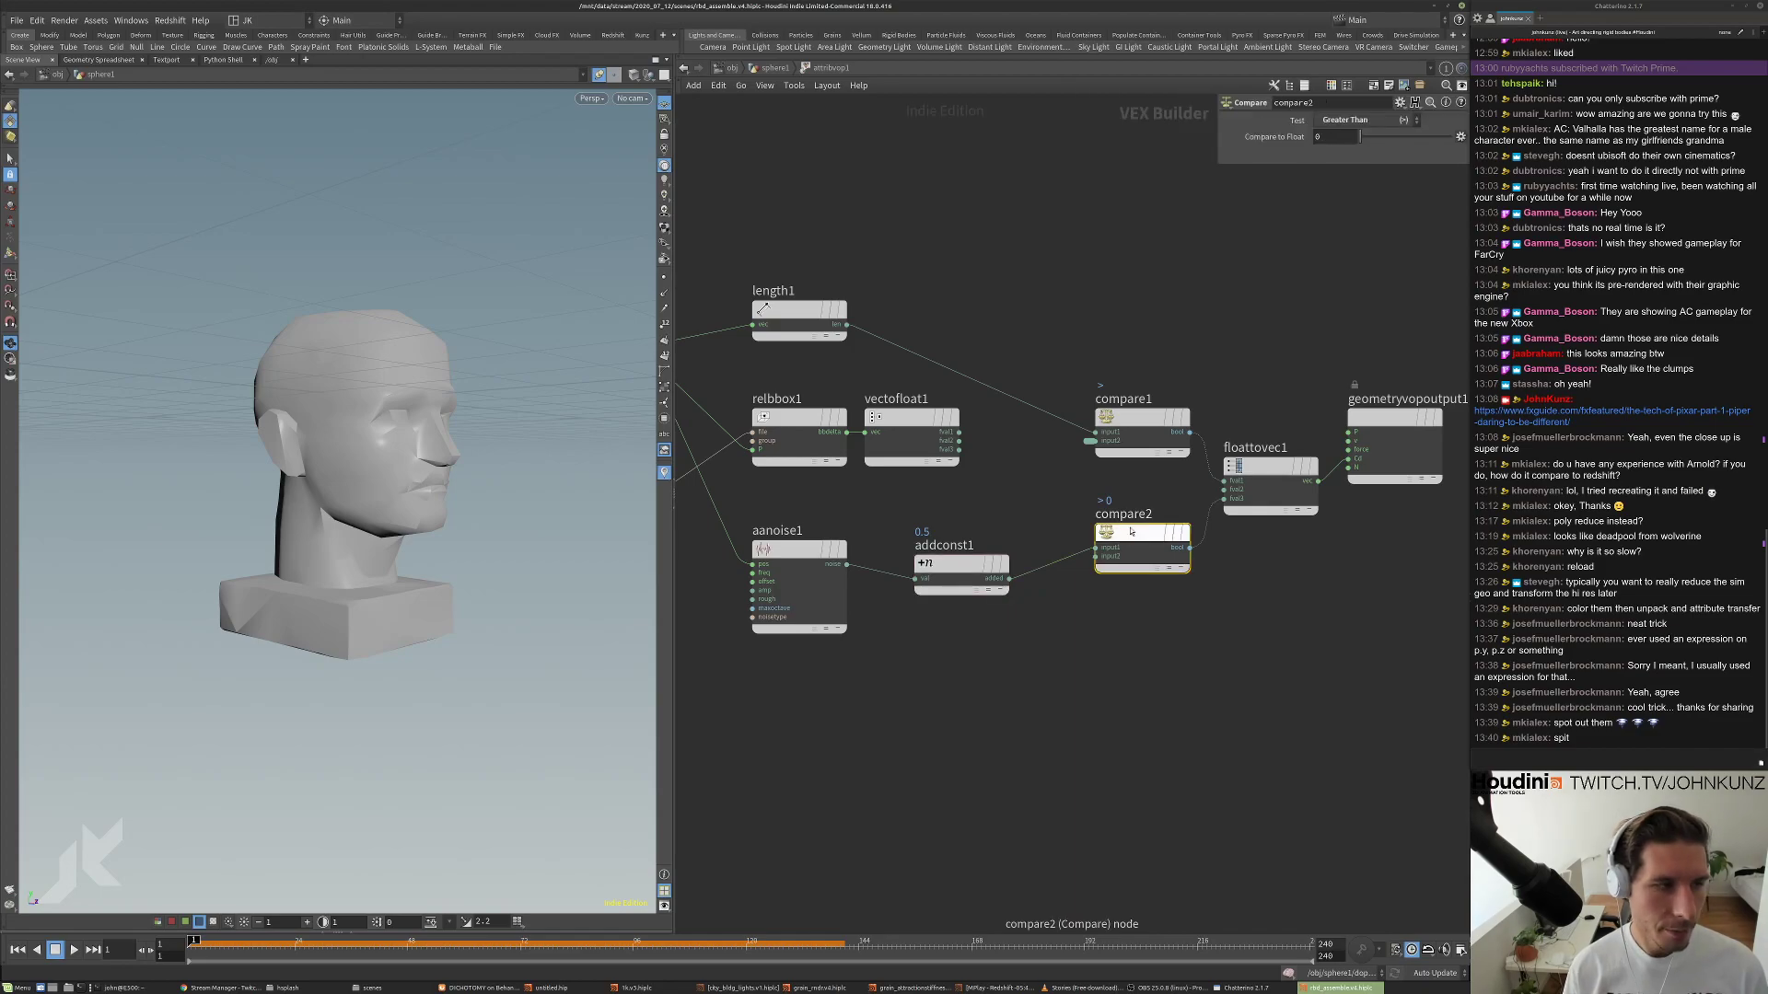
pyautogui.moveTo(1367, 137); pyautogui.dragTo(1326, 150)
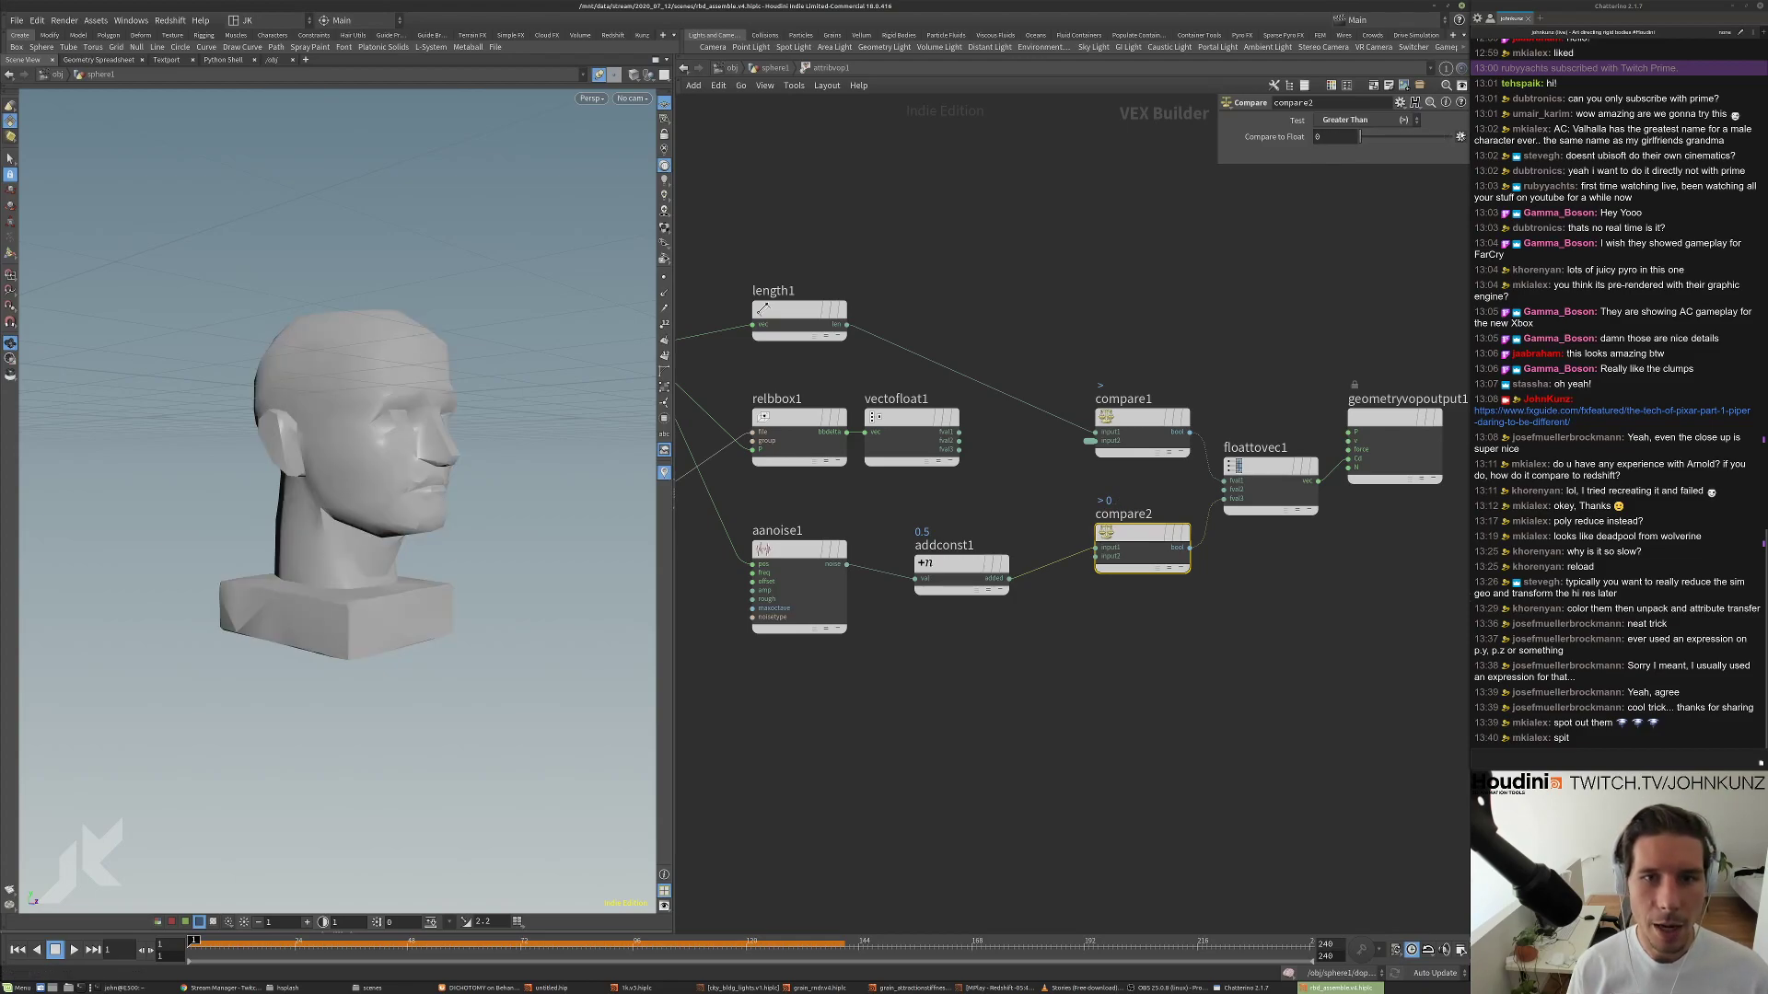
pyautogui.rightClick(1460, 136)
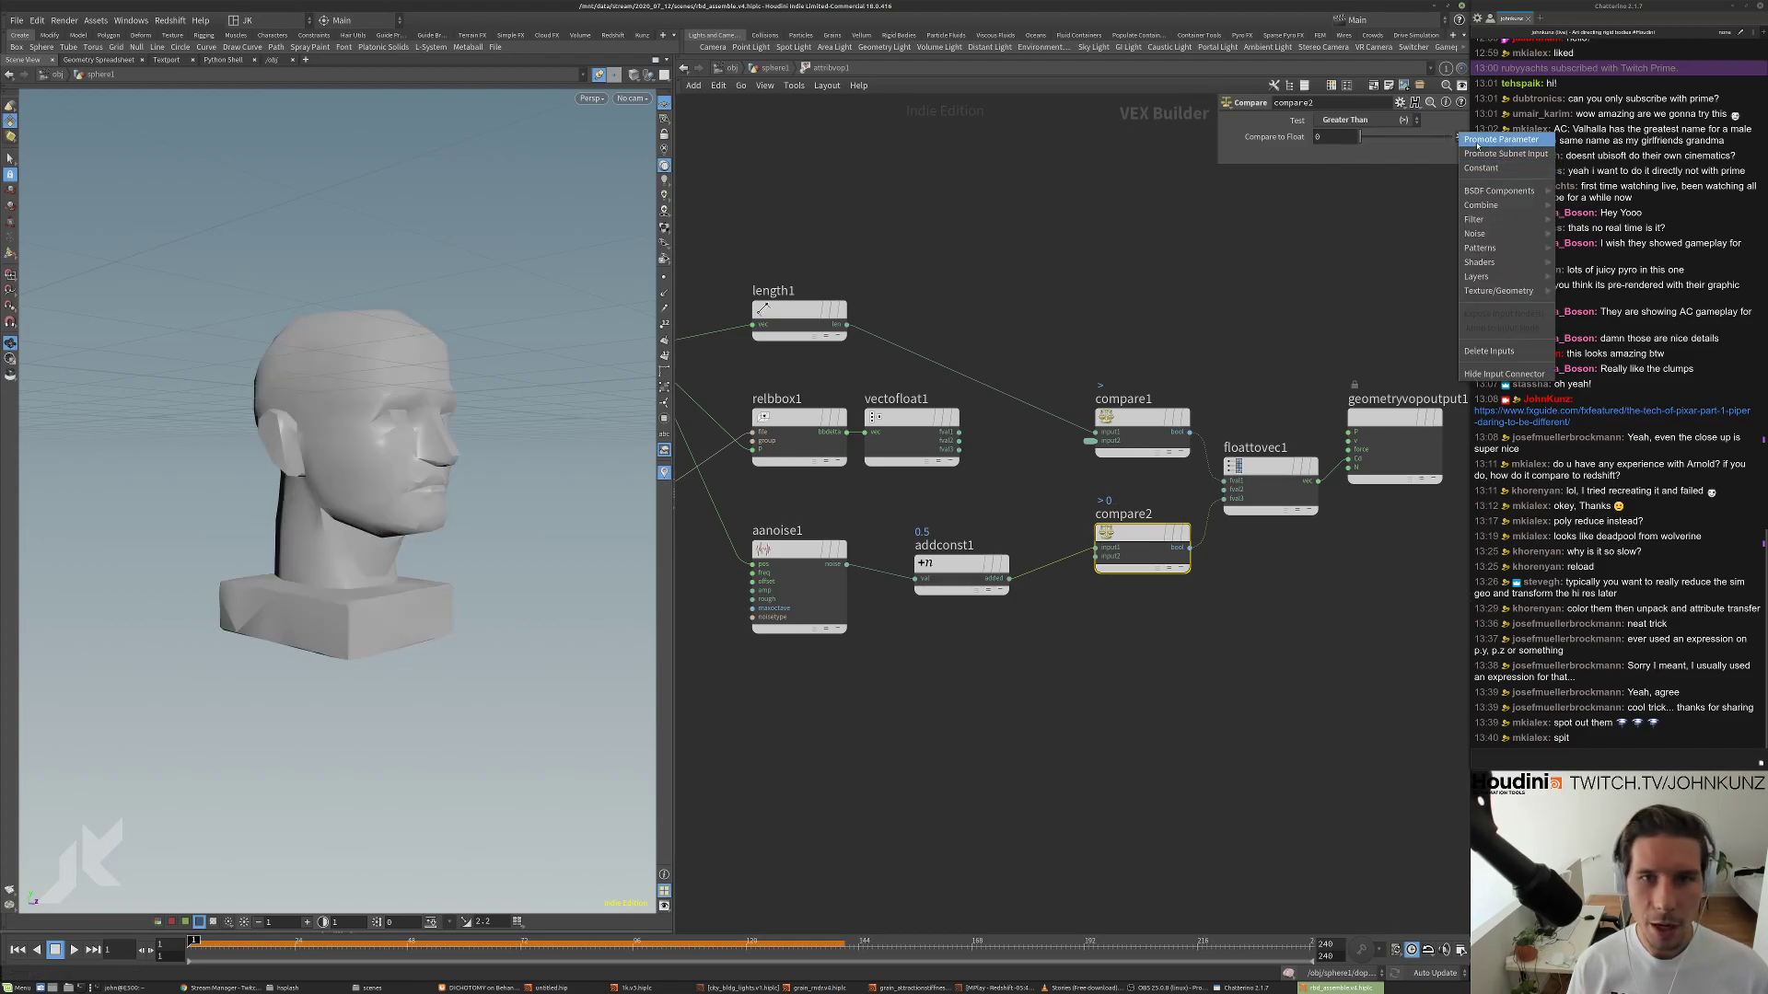
pyautogui.click(1479, 140)
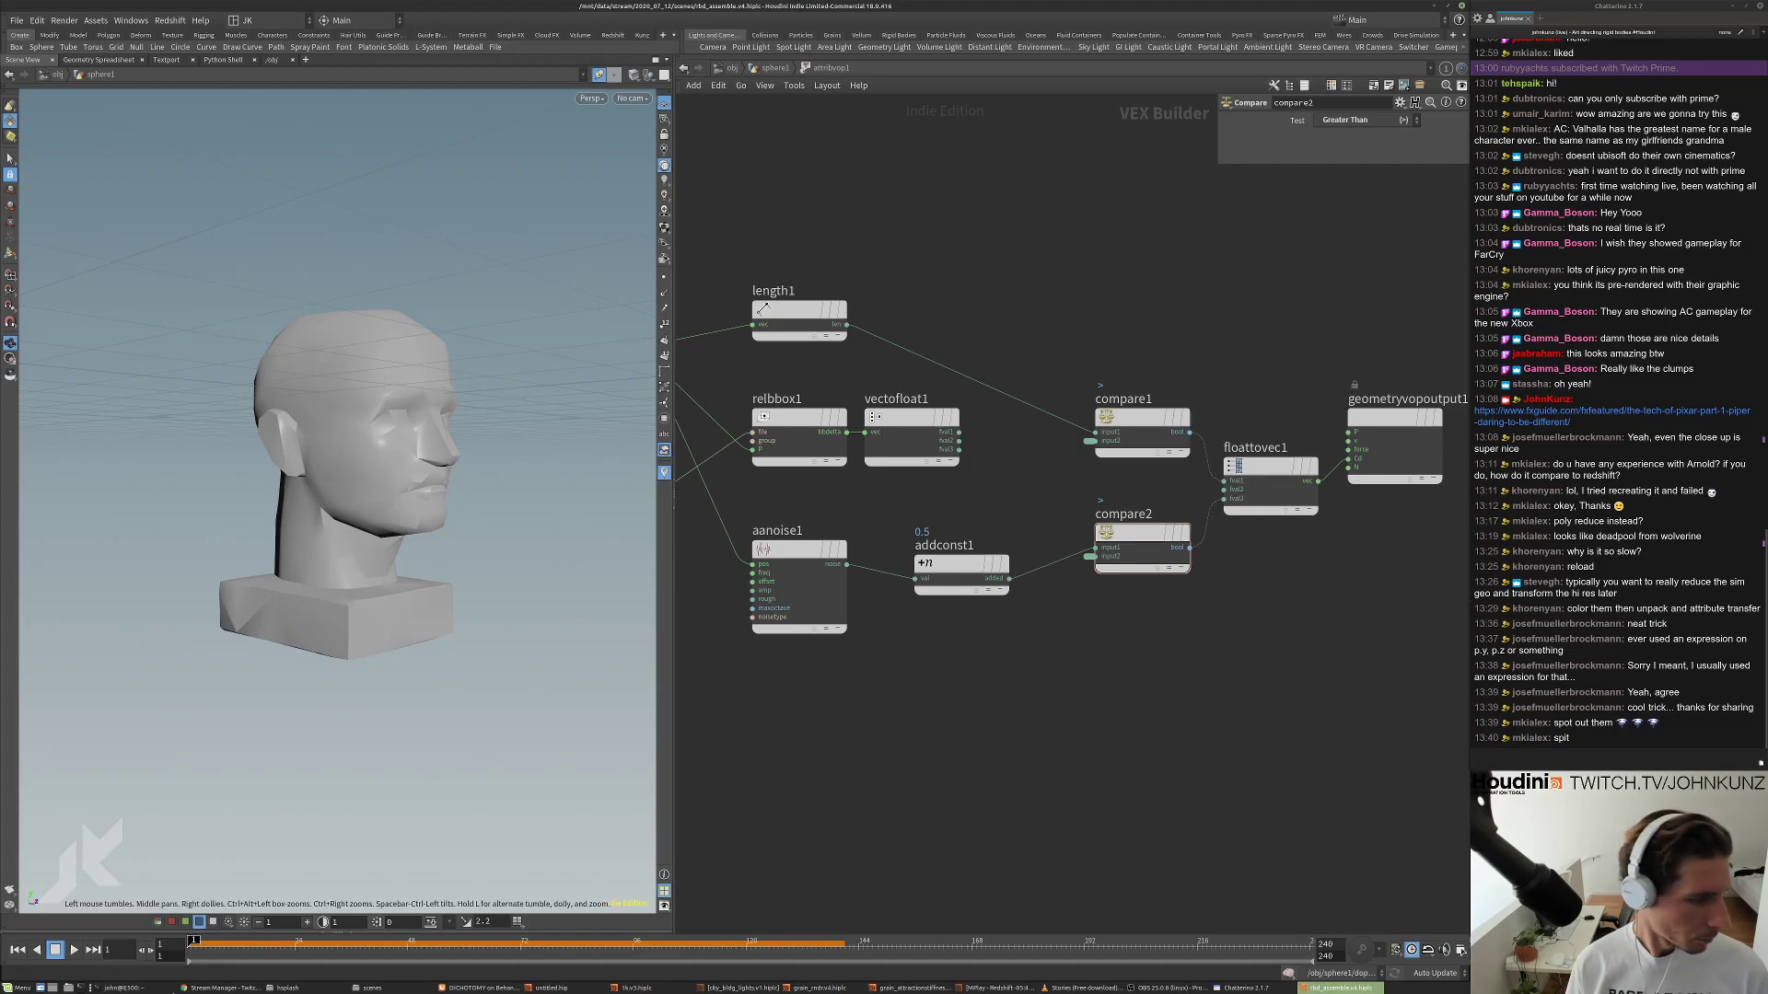
pyautogui.click(159, 922)
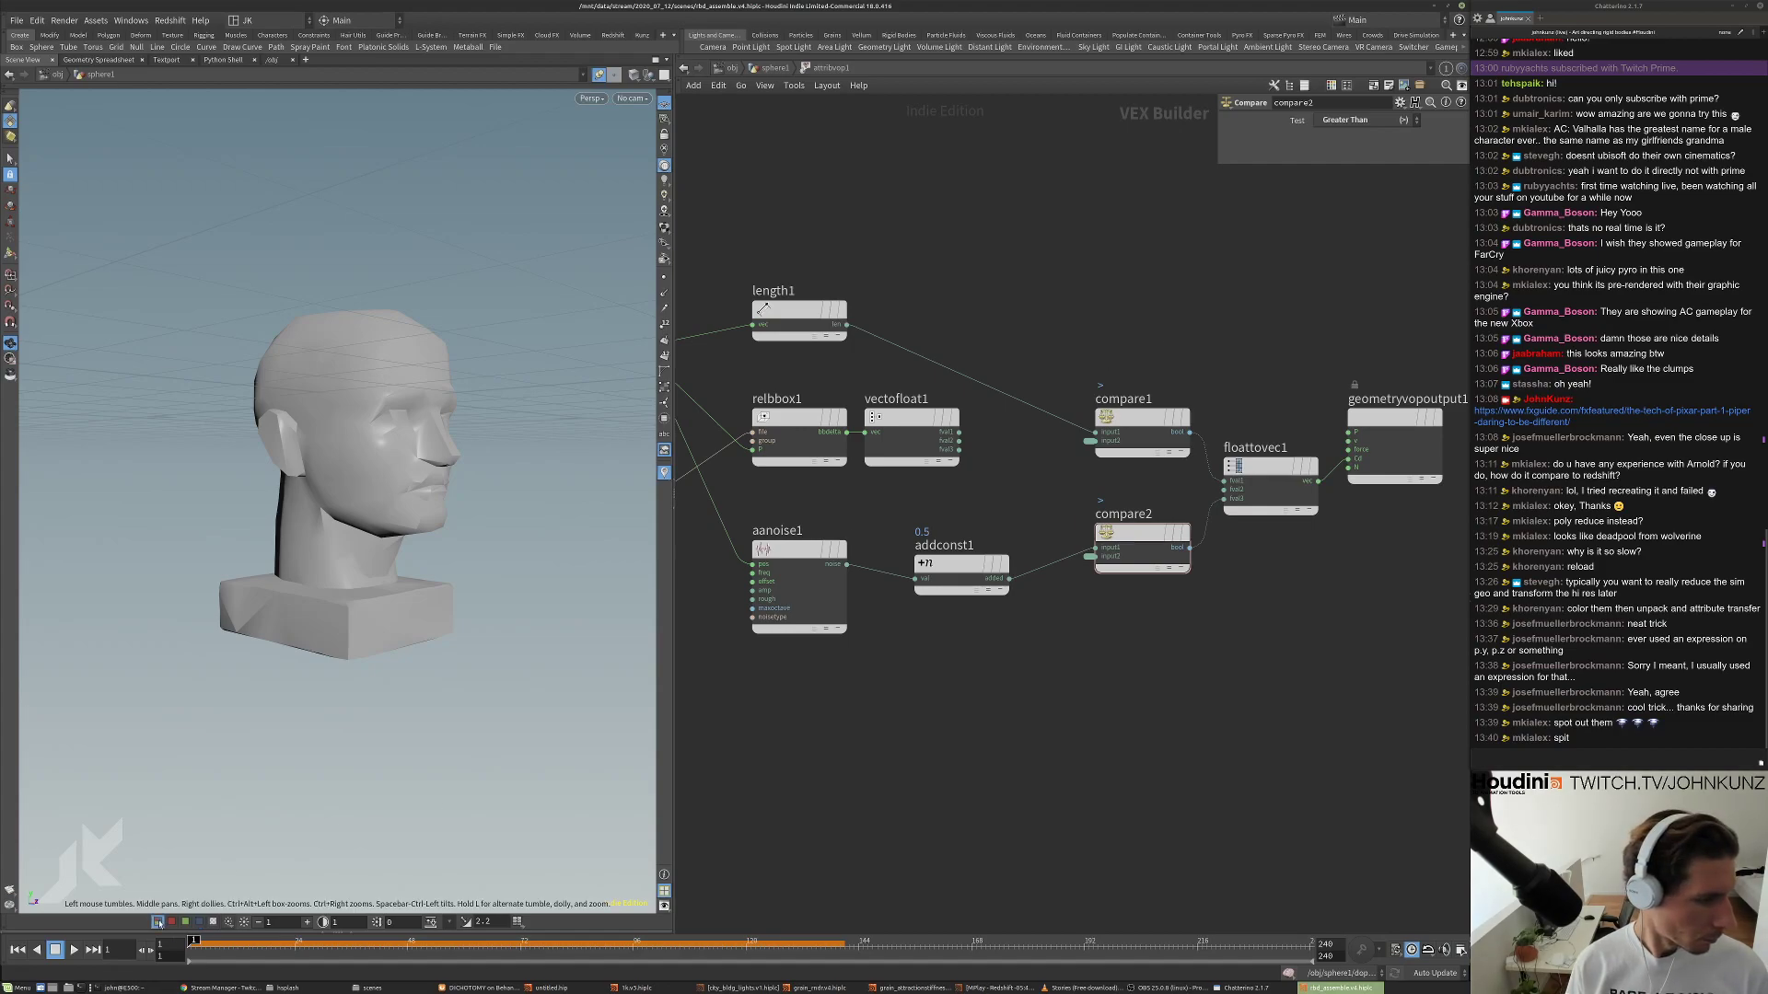
# Back in the sphere1 network, keyframe attribvop1's second Input 2 parameter with 0 at frame 96 and 1 at frame 120.
pyautogui.click(769, 68)
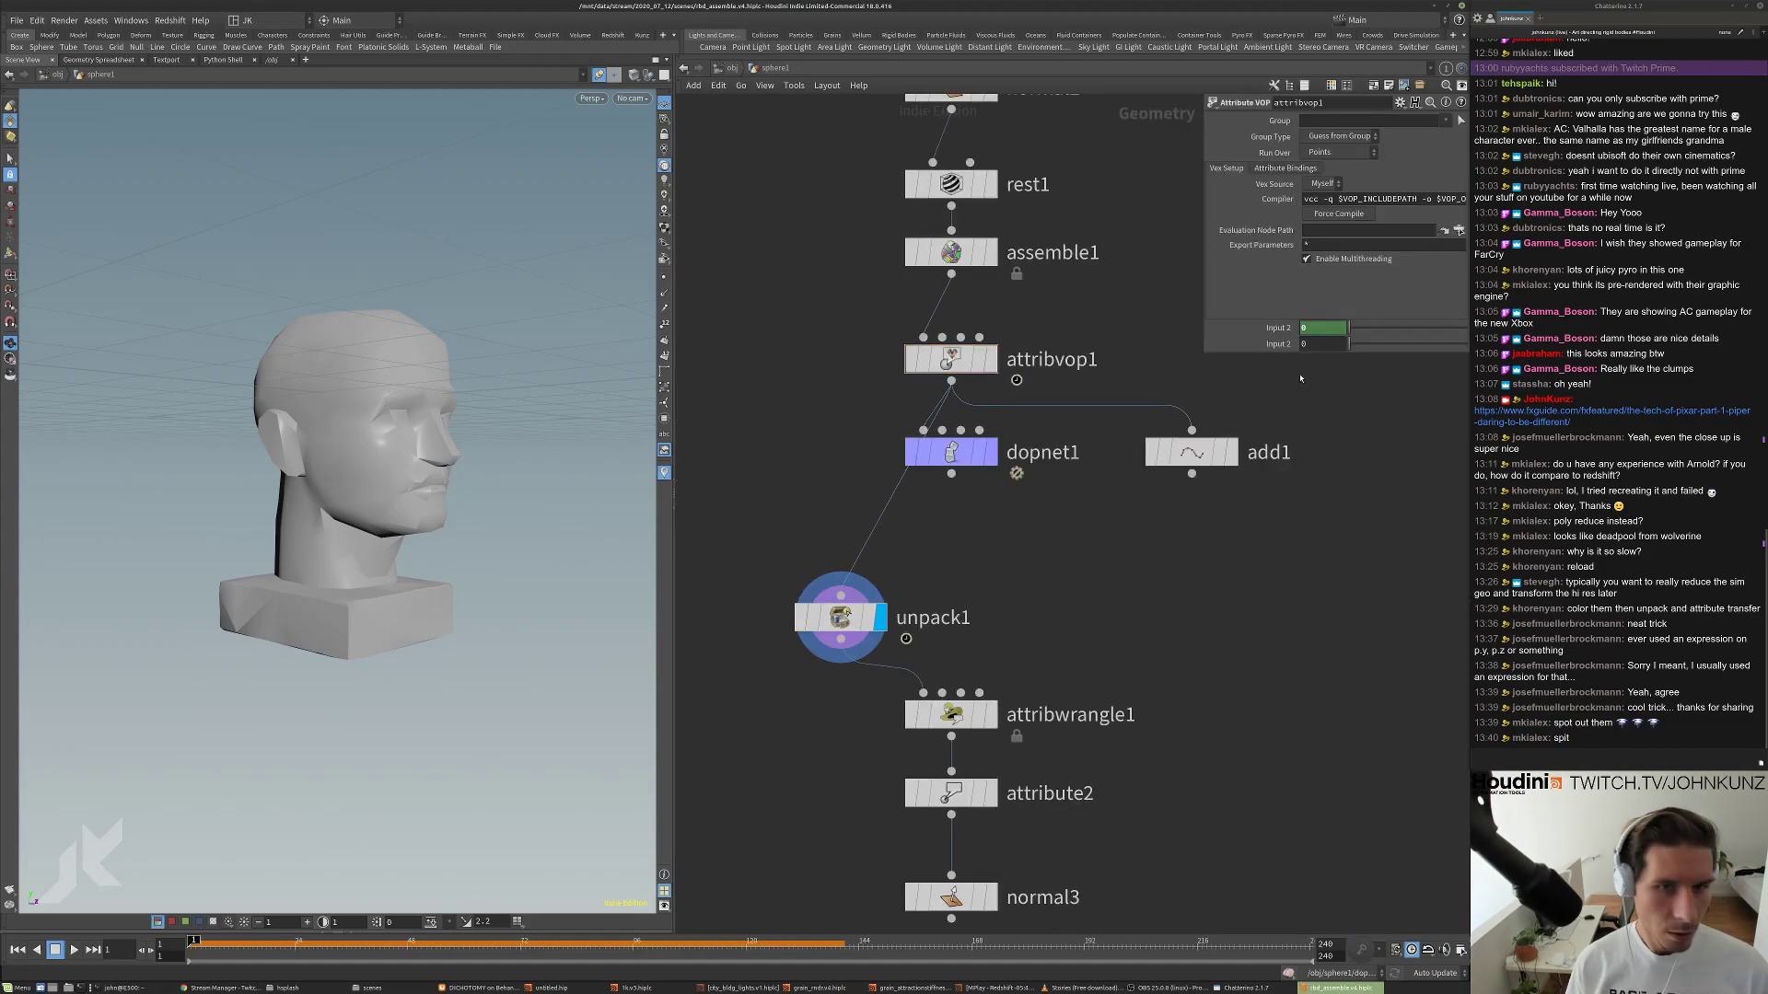
pyautogui.moveTo(1349, 343); pyautogui.dragTo(1330, 405)
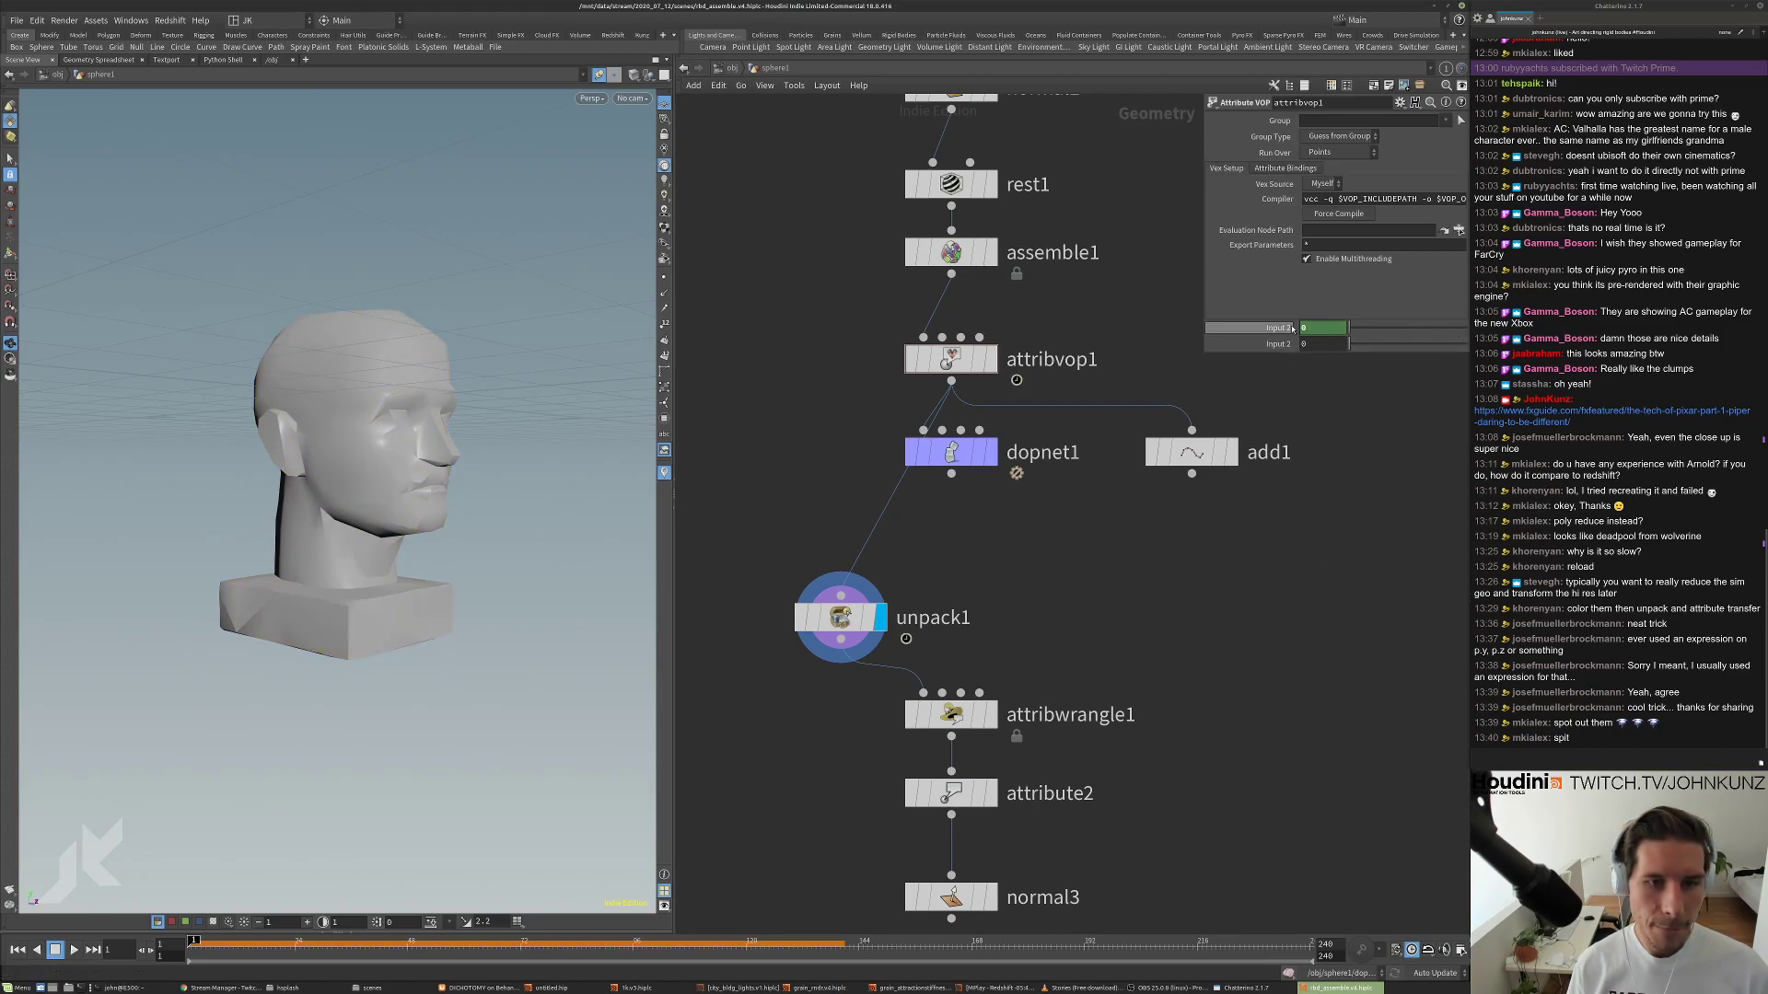
pyautogui.press('Up')
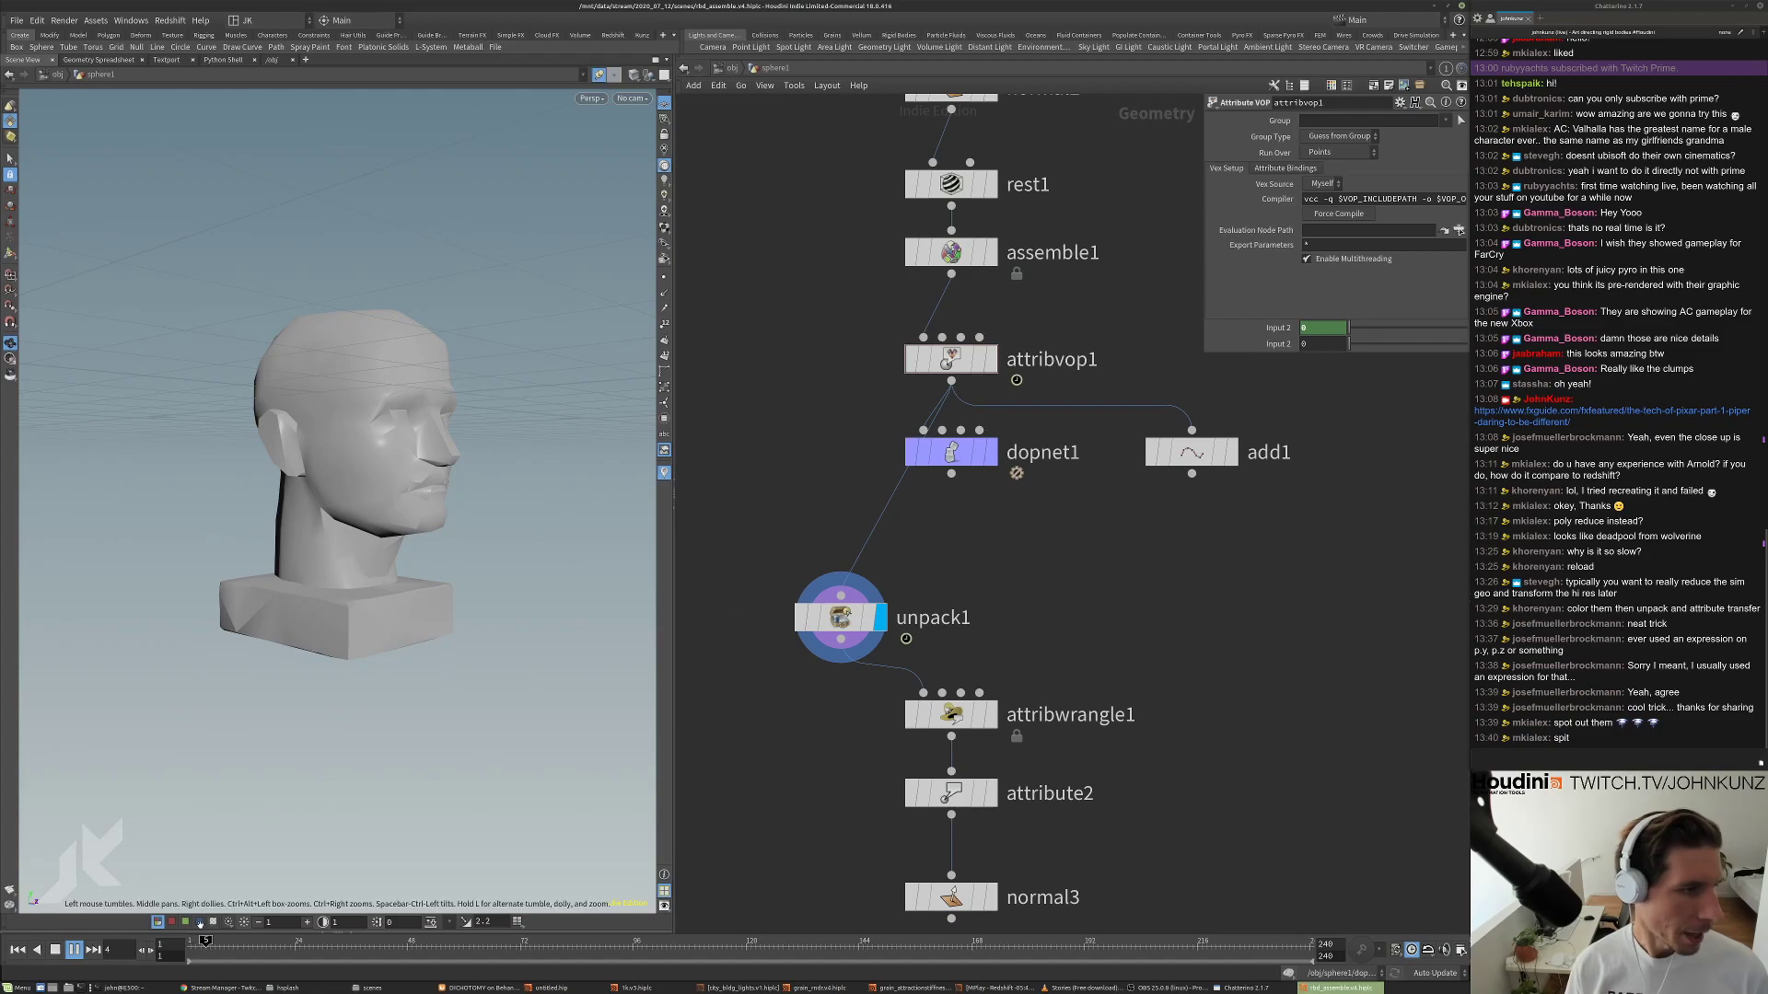
pyautogui.press('Up')
pyautogui.moveTo(296, 943); pyautogui.dragTo(408, 944)
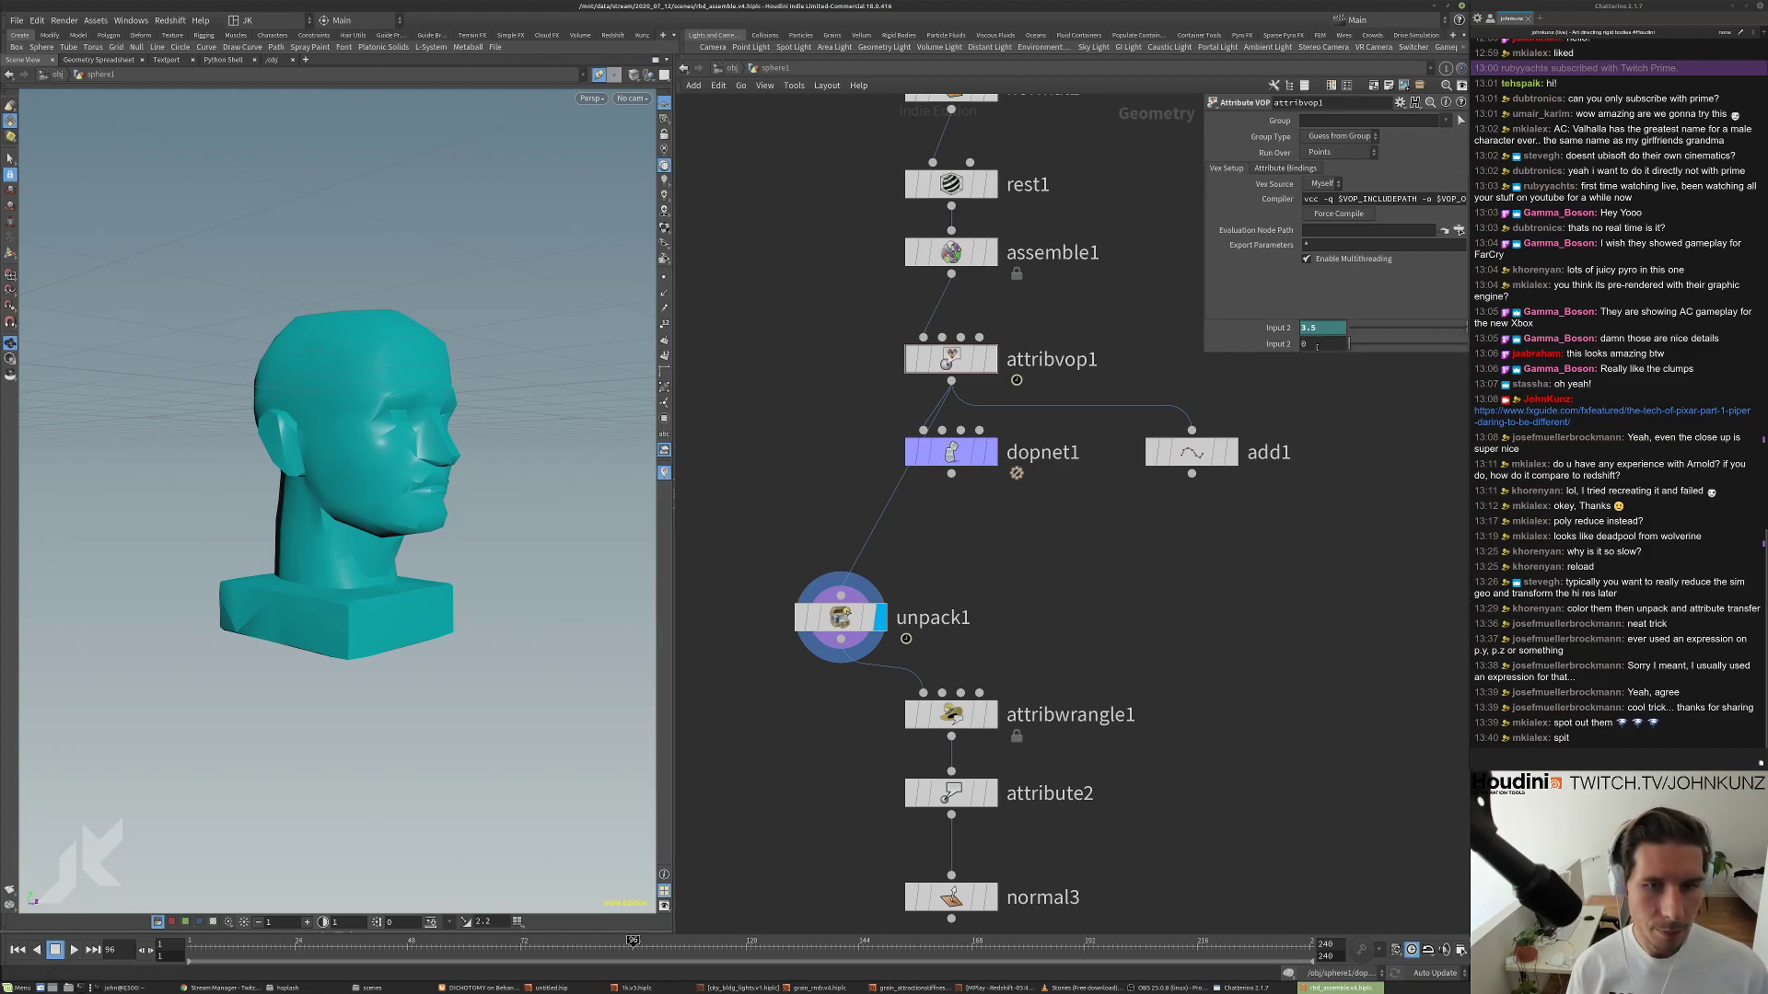
pyautogui.keyDown('alt'); pyautogui.click(1313, 345); pyautogui.keyUp('alt')
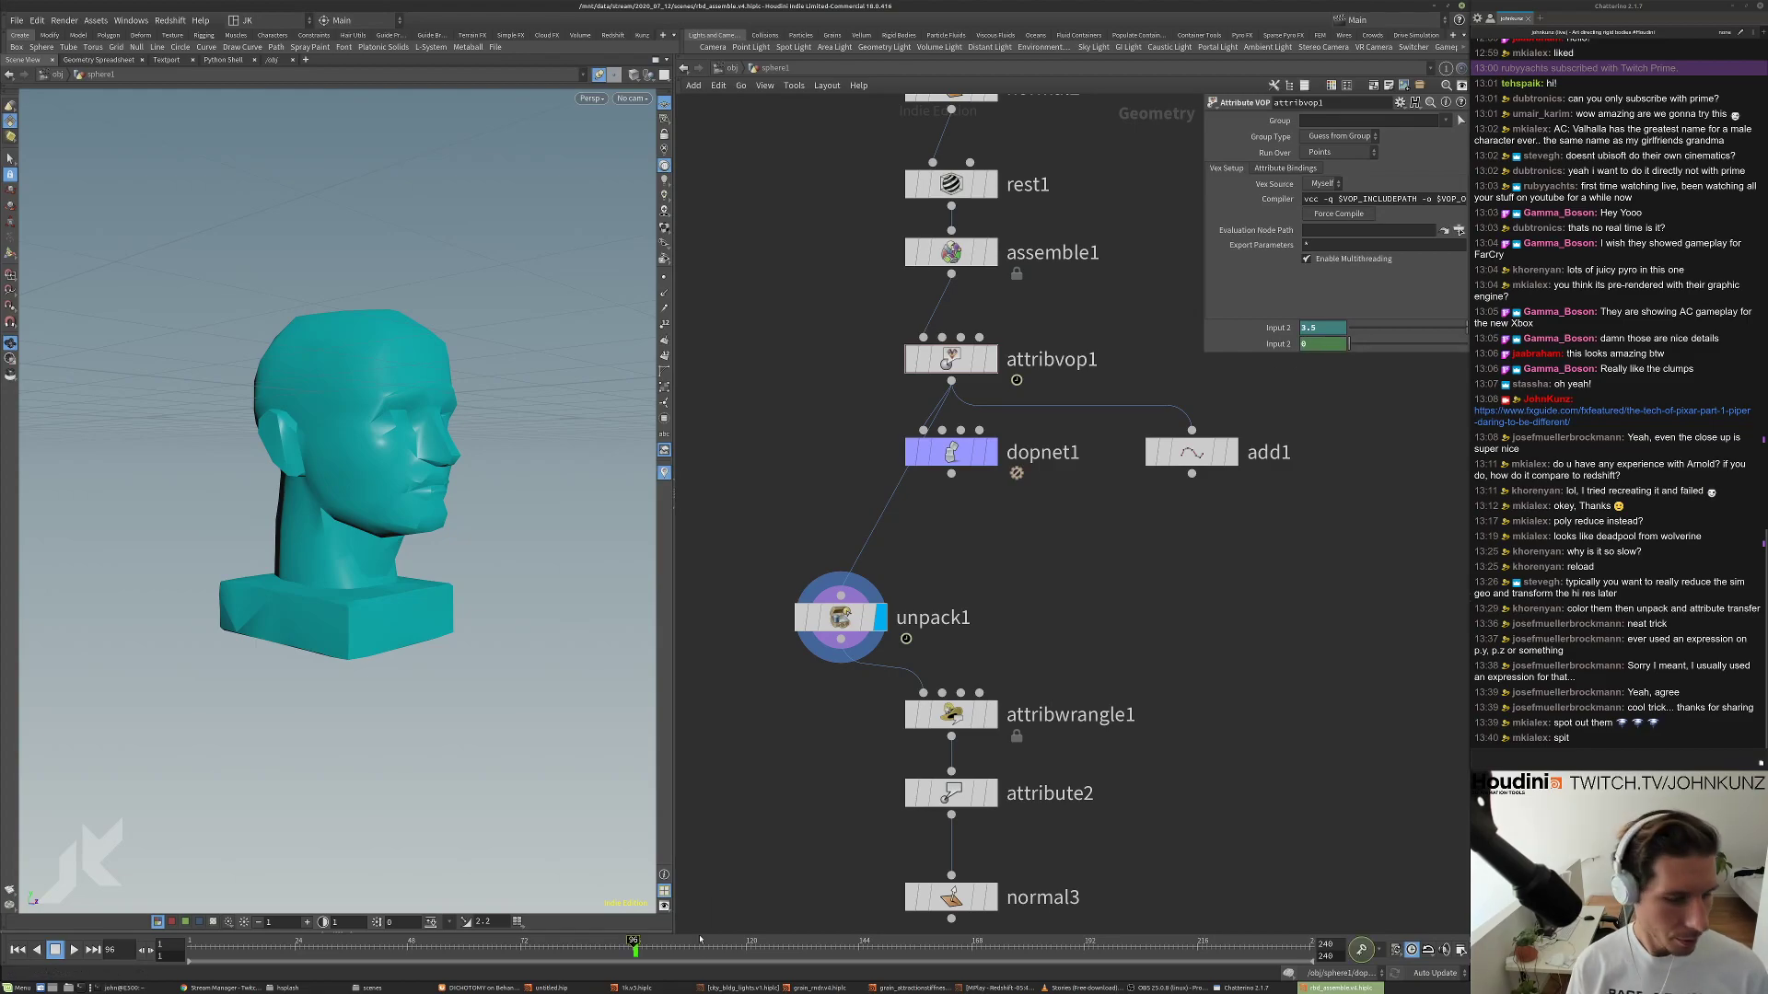
pyautogui.click(745, 940)
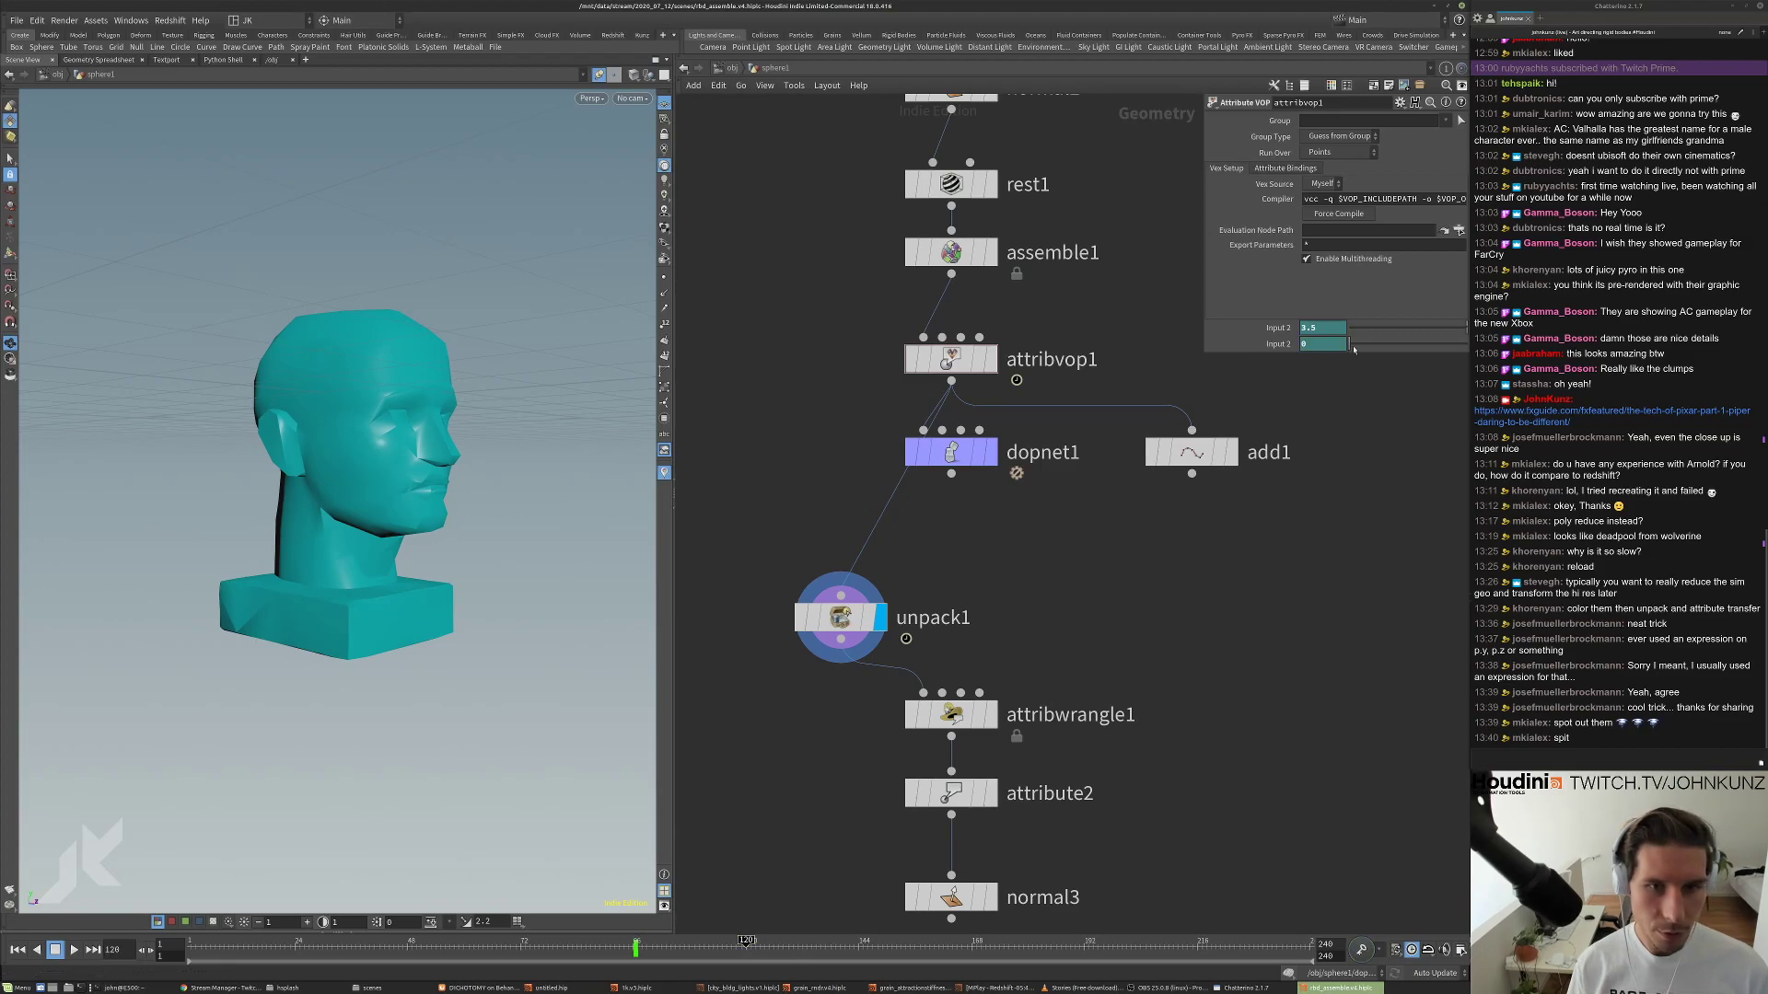
pyautogui.write('1')
pyautogui.press('Return')
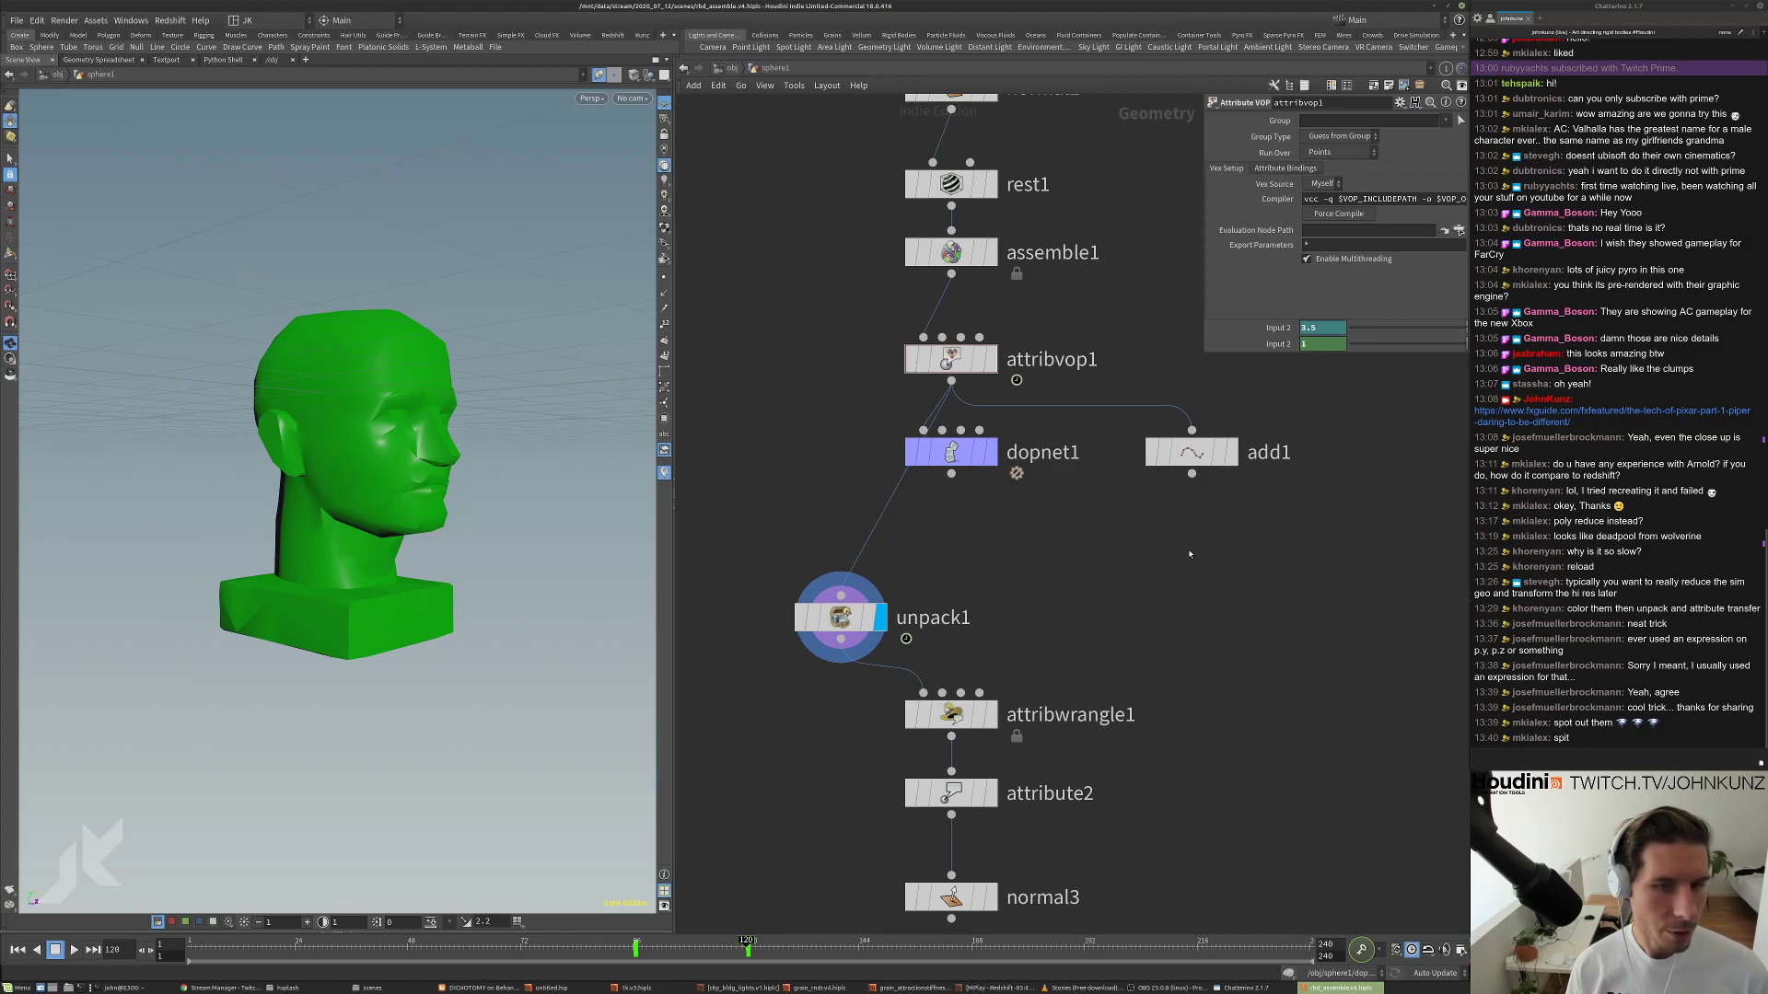
# Play and scrub the timeline to check the keyframed Cd mask, finishing at frame 1.
pyautogui.hotkey('ctrl', 'Up')
pyautogui.press('Up')
pyautogui.click(259, 943)
pyautogui.moveTo(258, 941); pyautogui.dragTo(192, 929)
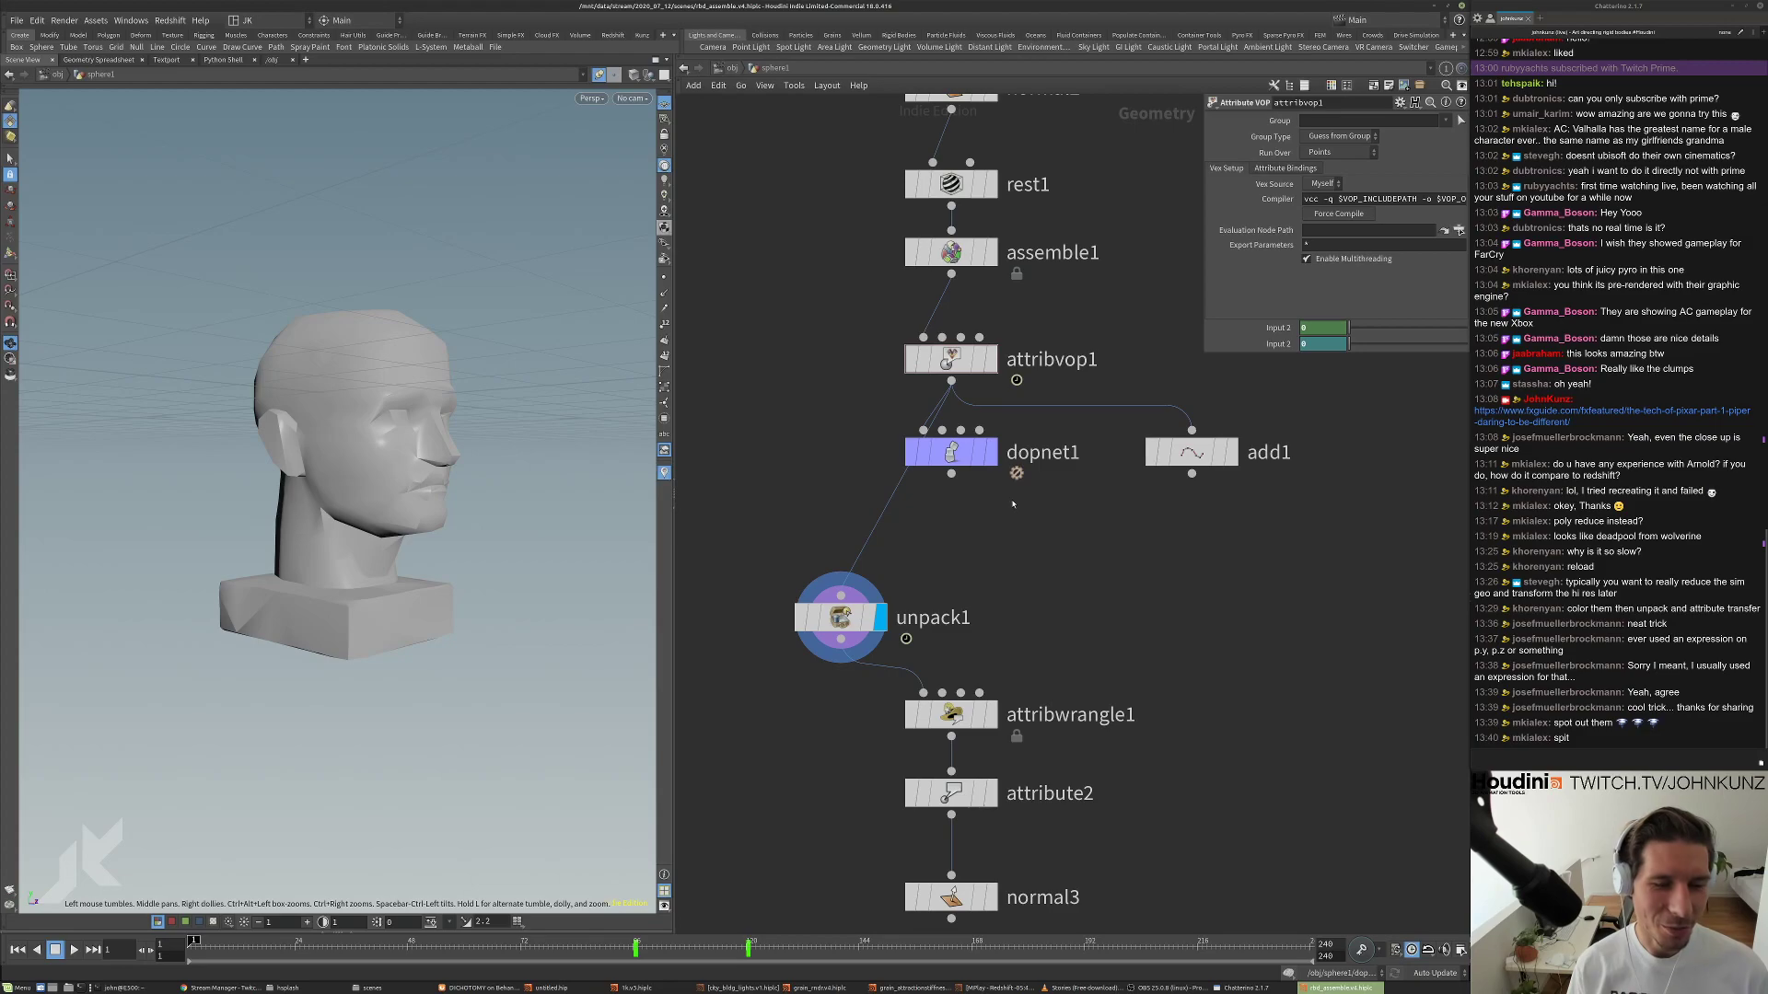
# Rewire unpack1's input to dopnet1, then open dopnet1's network and select popattract1.
pyautogui.scroll(-1, 1196, 428)
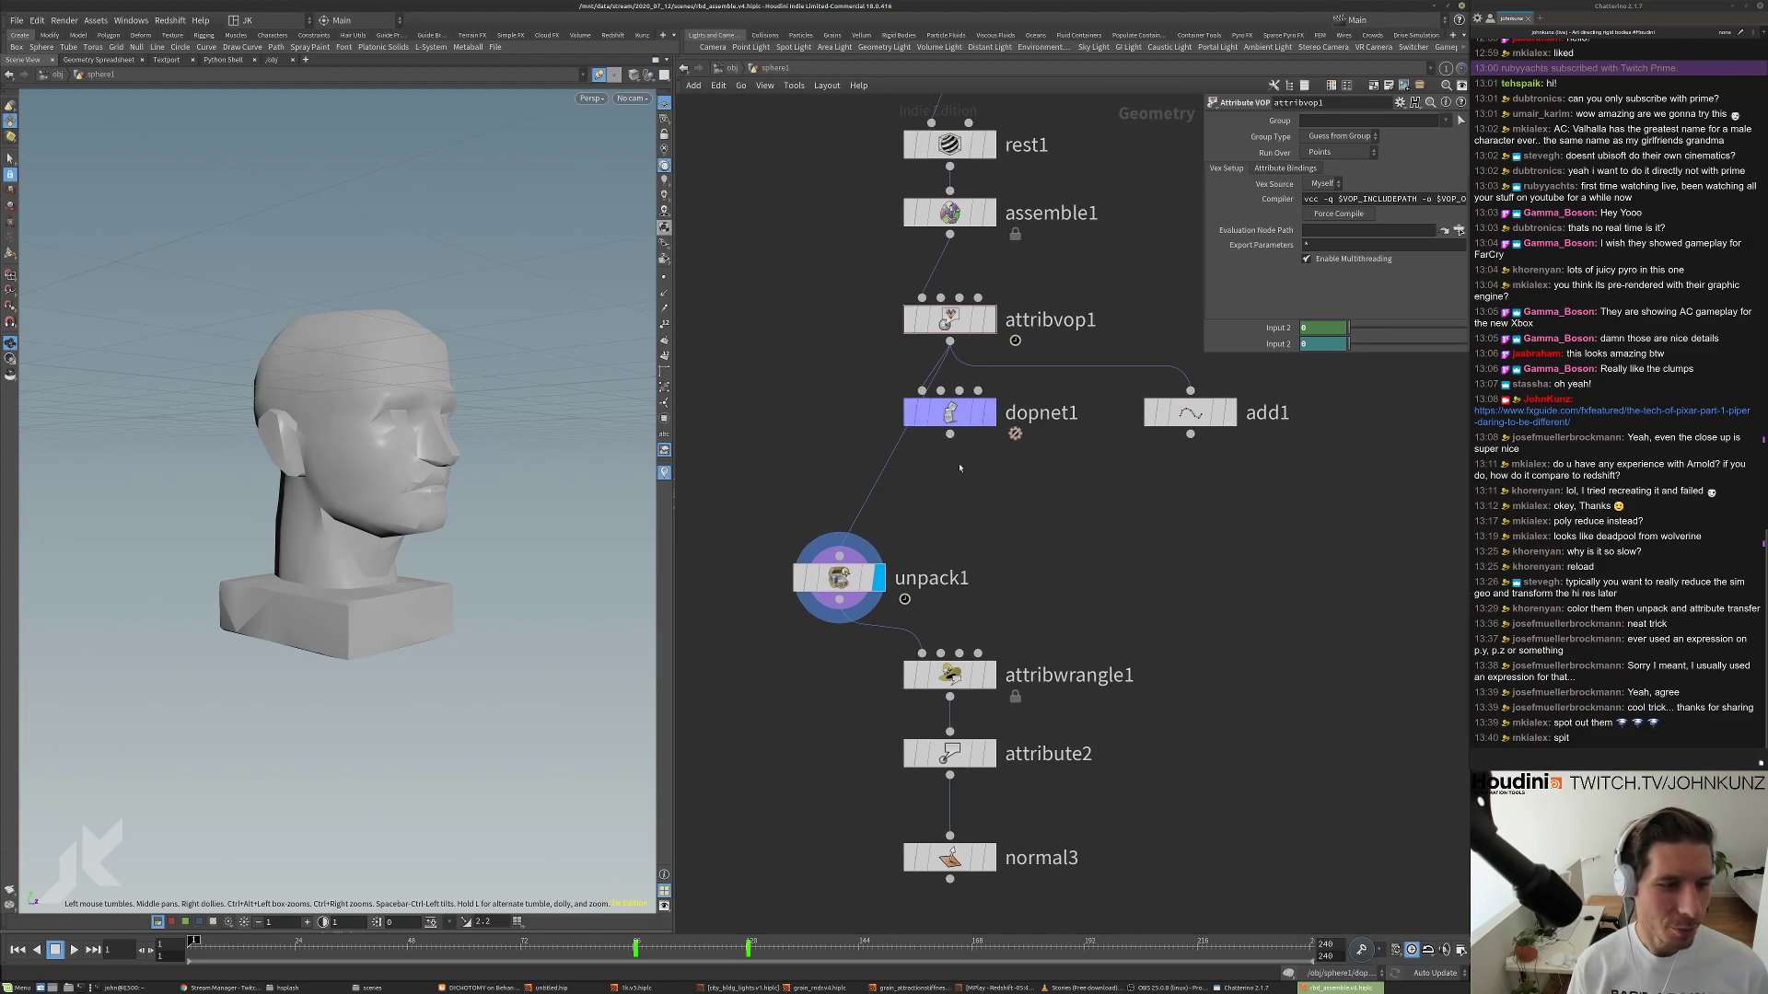
pyautogui.moveTo(865, 536); pyautogui.dragTo(950, 434)
pyautogui.click(950, 415)
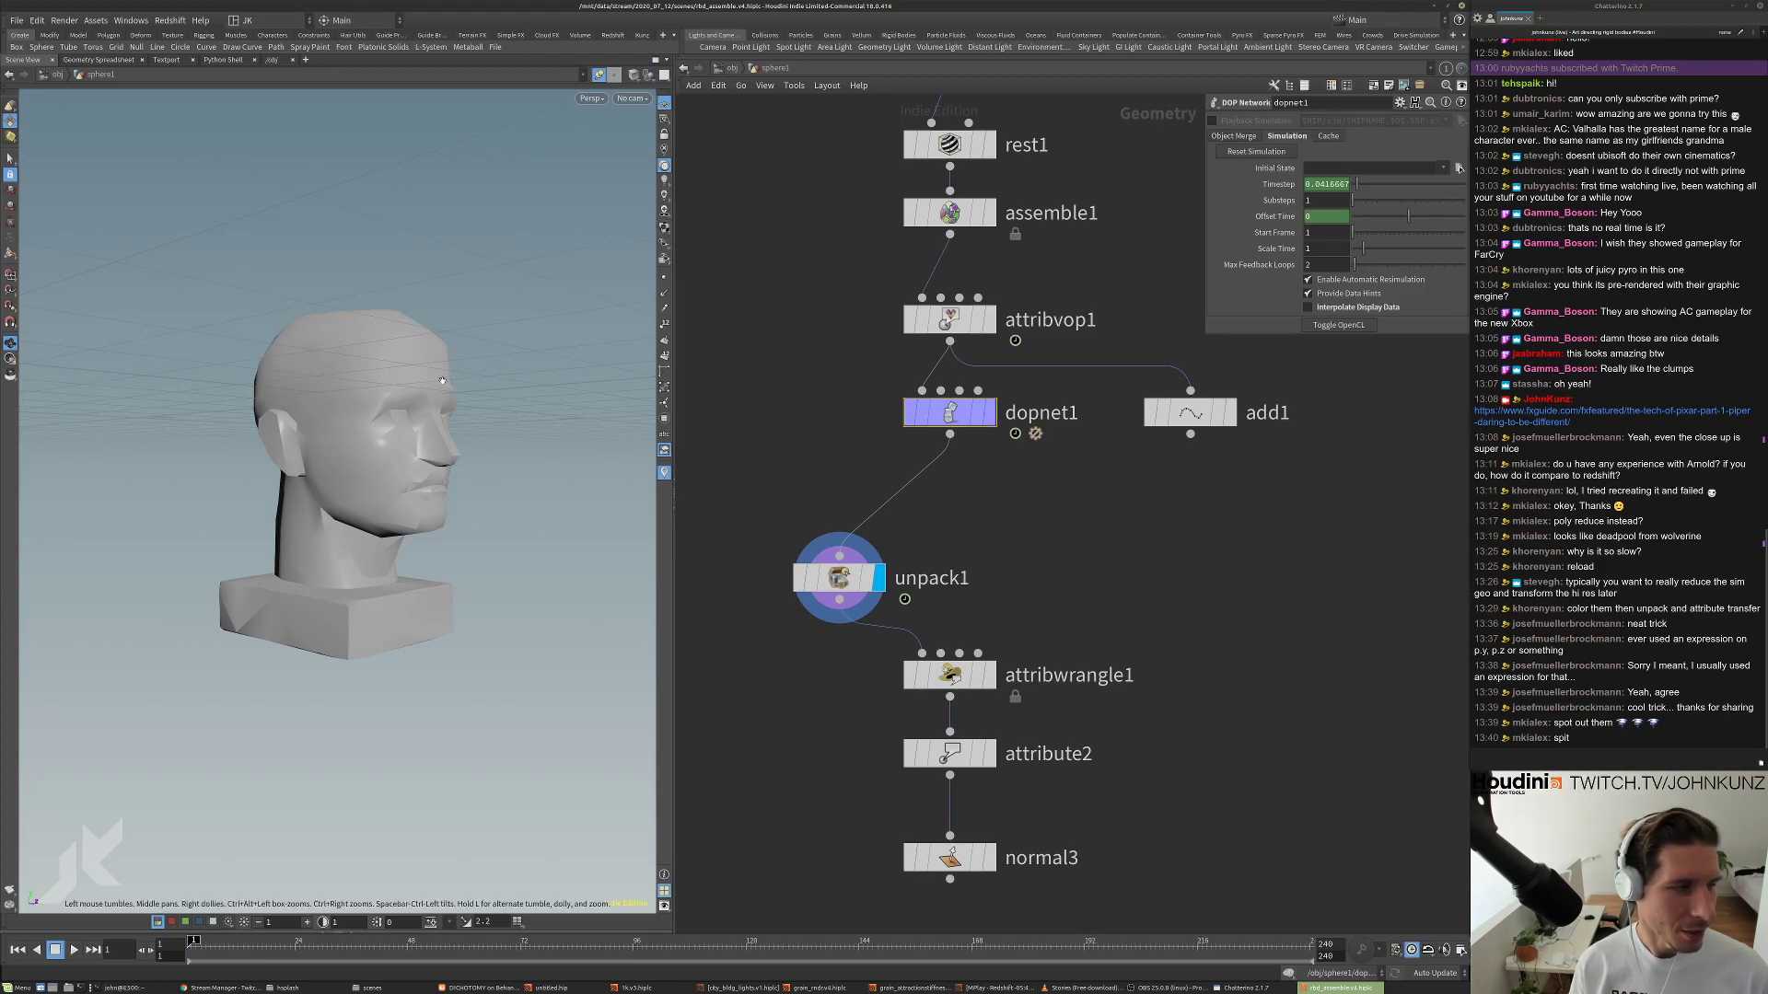
pyautogui.doubleClick(950, 412)
pyautogui.scroll(-1, 1007, 471)
pyautogui.scroll(2, 977, 469)
pyautogui.click(951, 469)
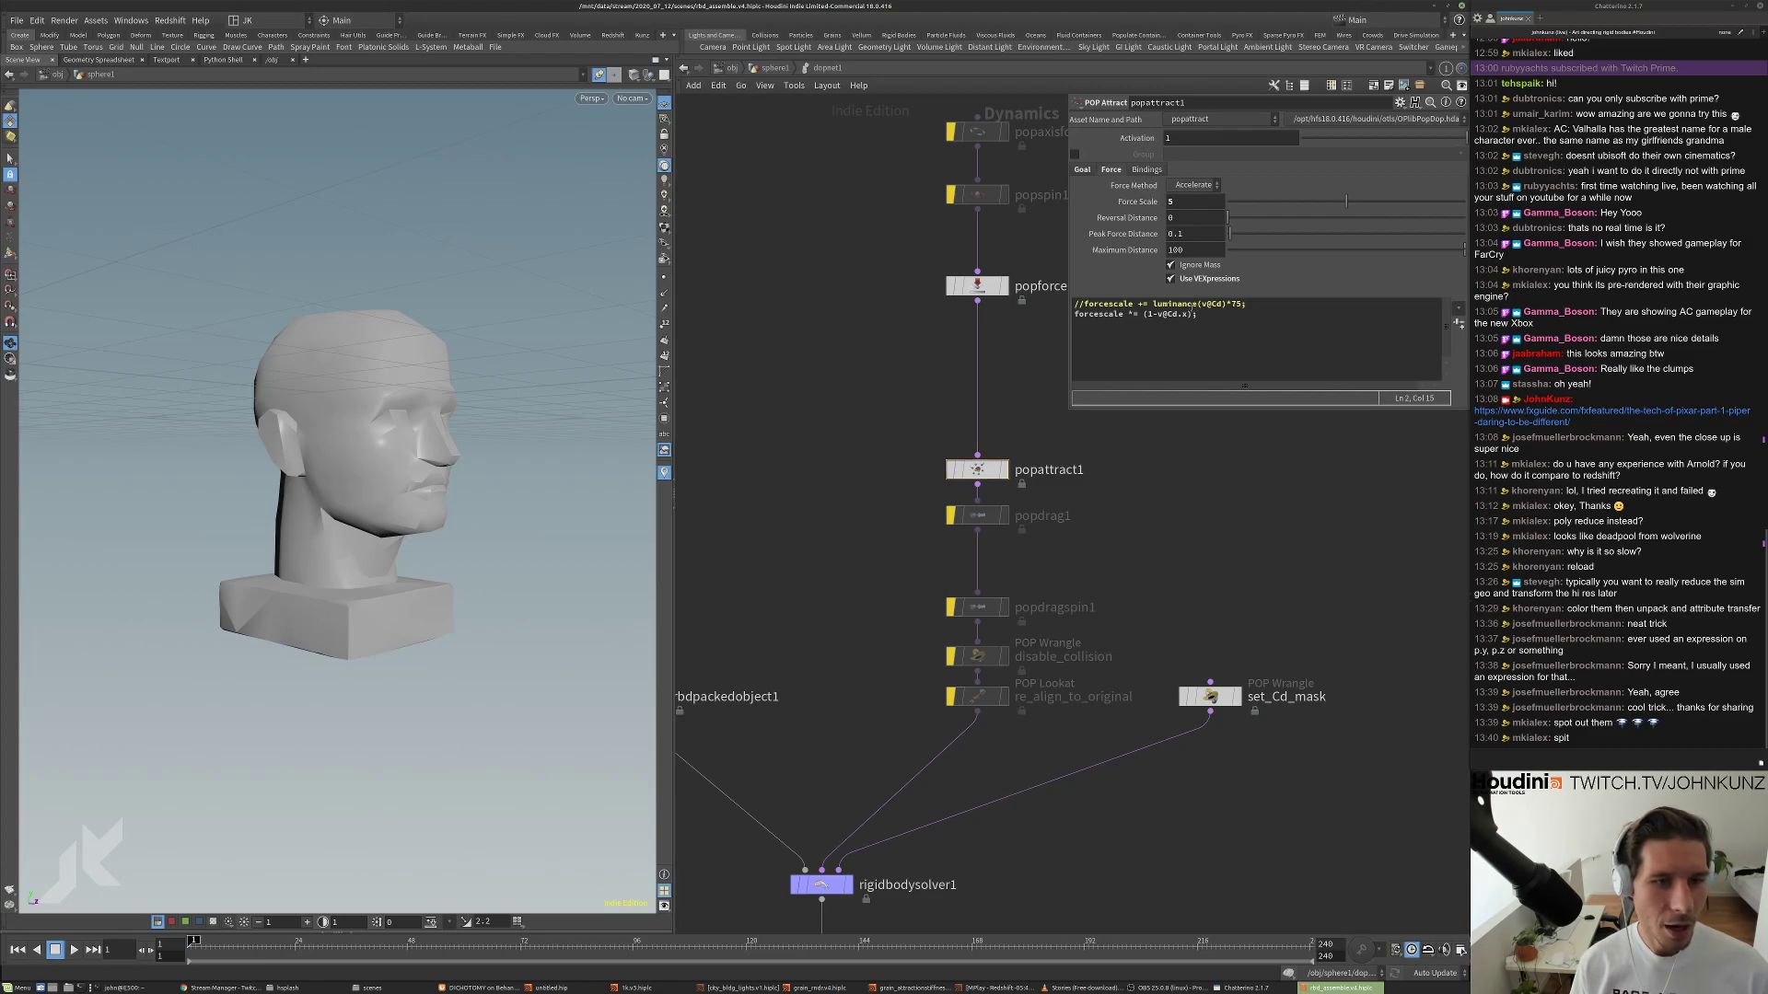
# Return to sphere1, rewire unpack1's input to attribvop1 and scrub the timeline to inspect the mask's blue channel.
pyautogui.click(776, 69)
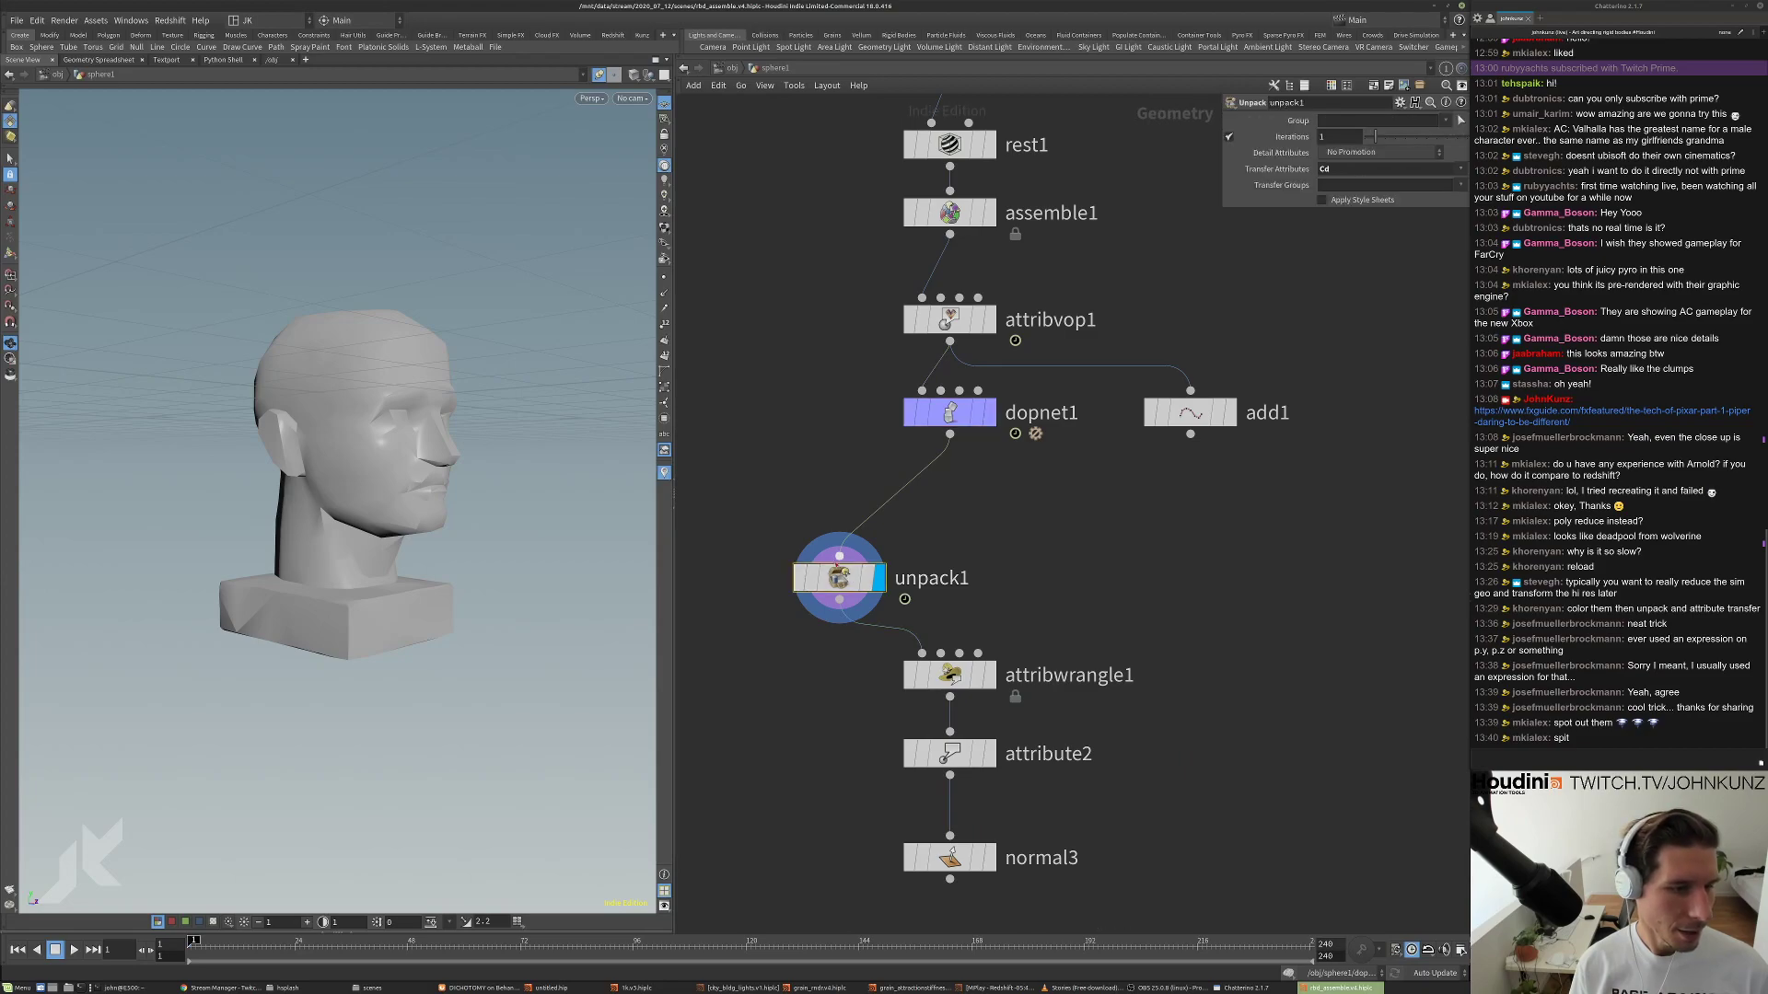
pyautogui.click(951, 341)
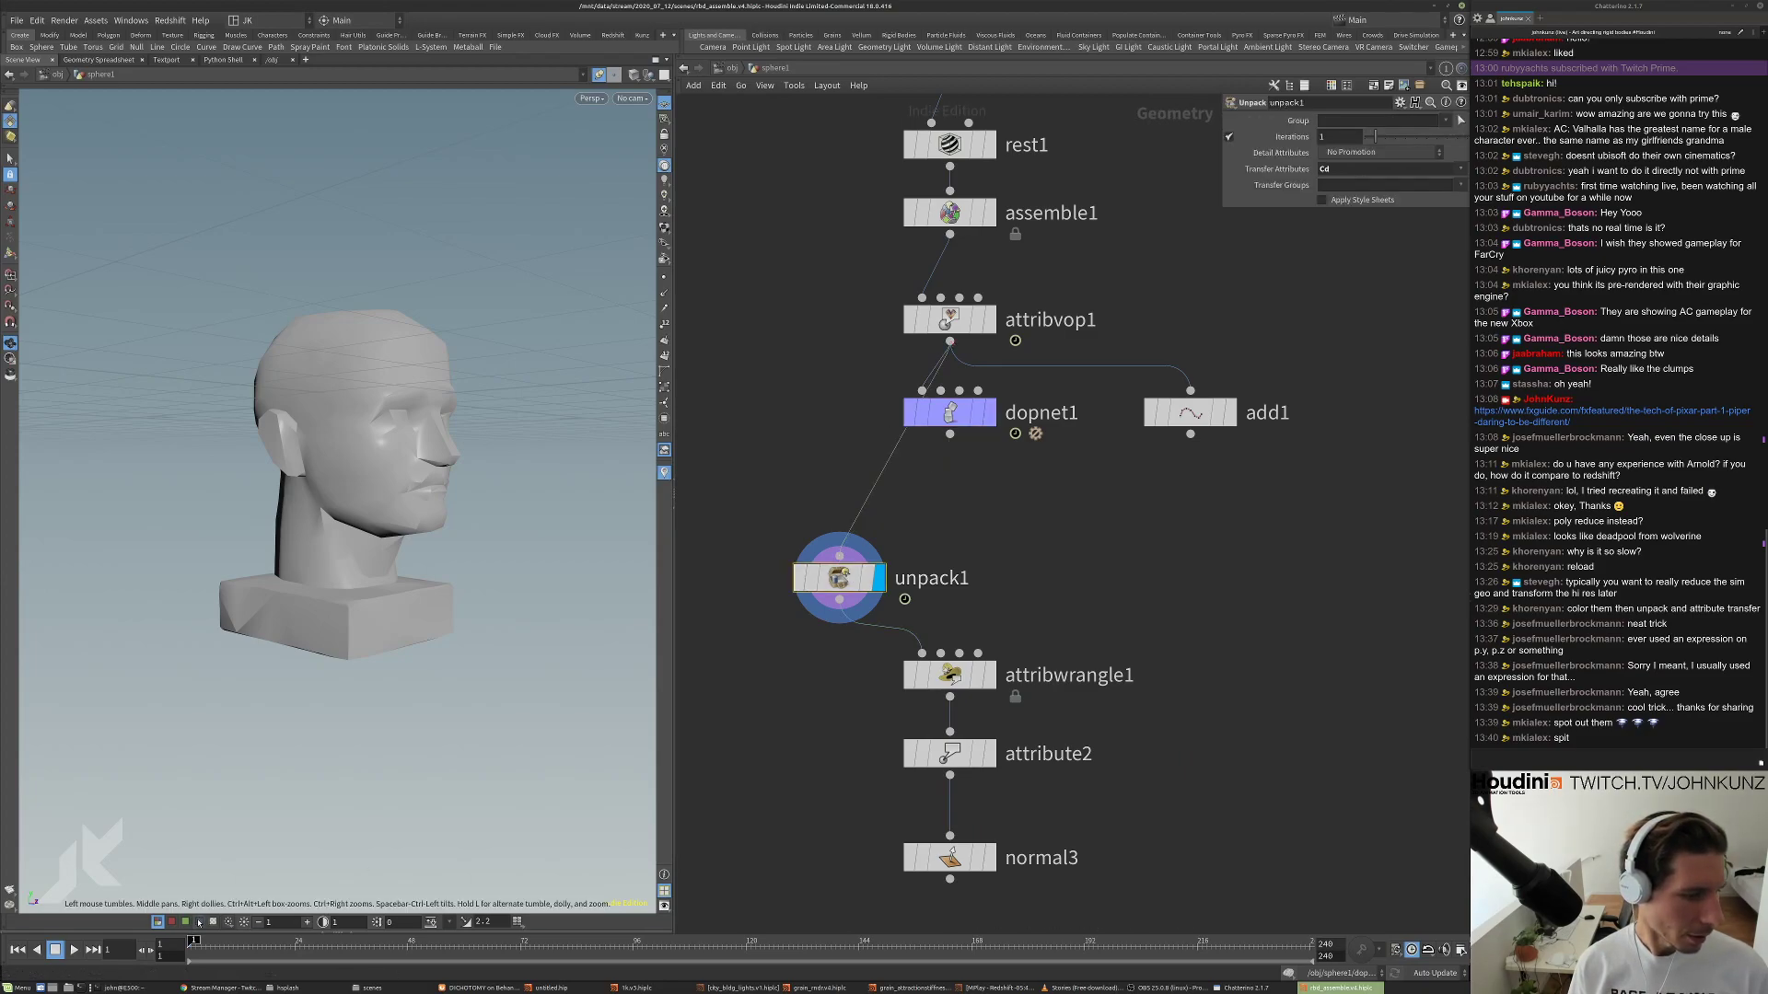
pyautogui.click(230, 941)
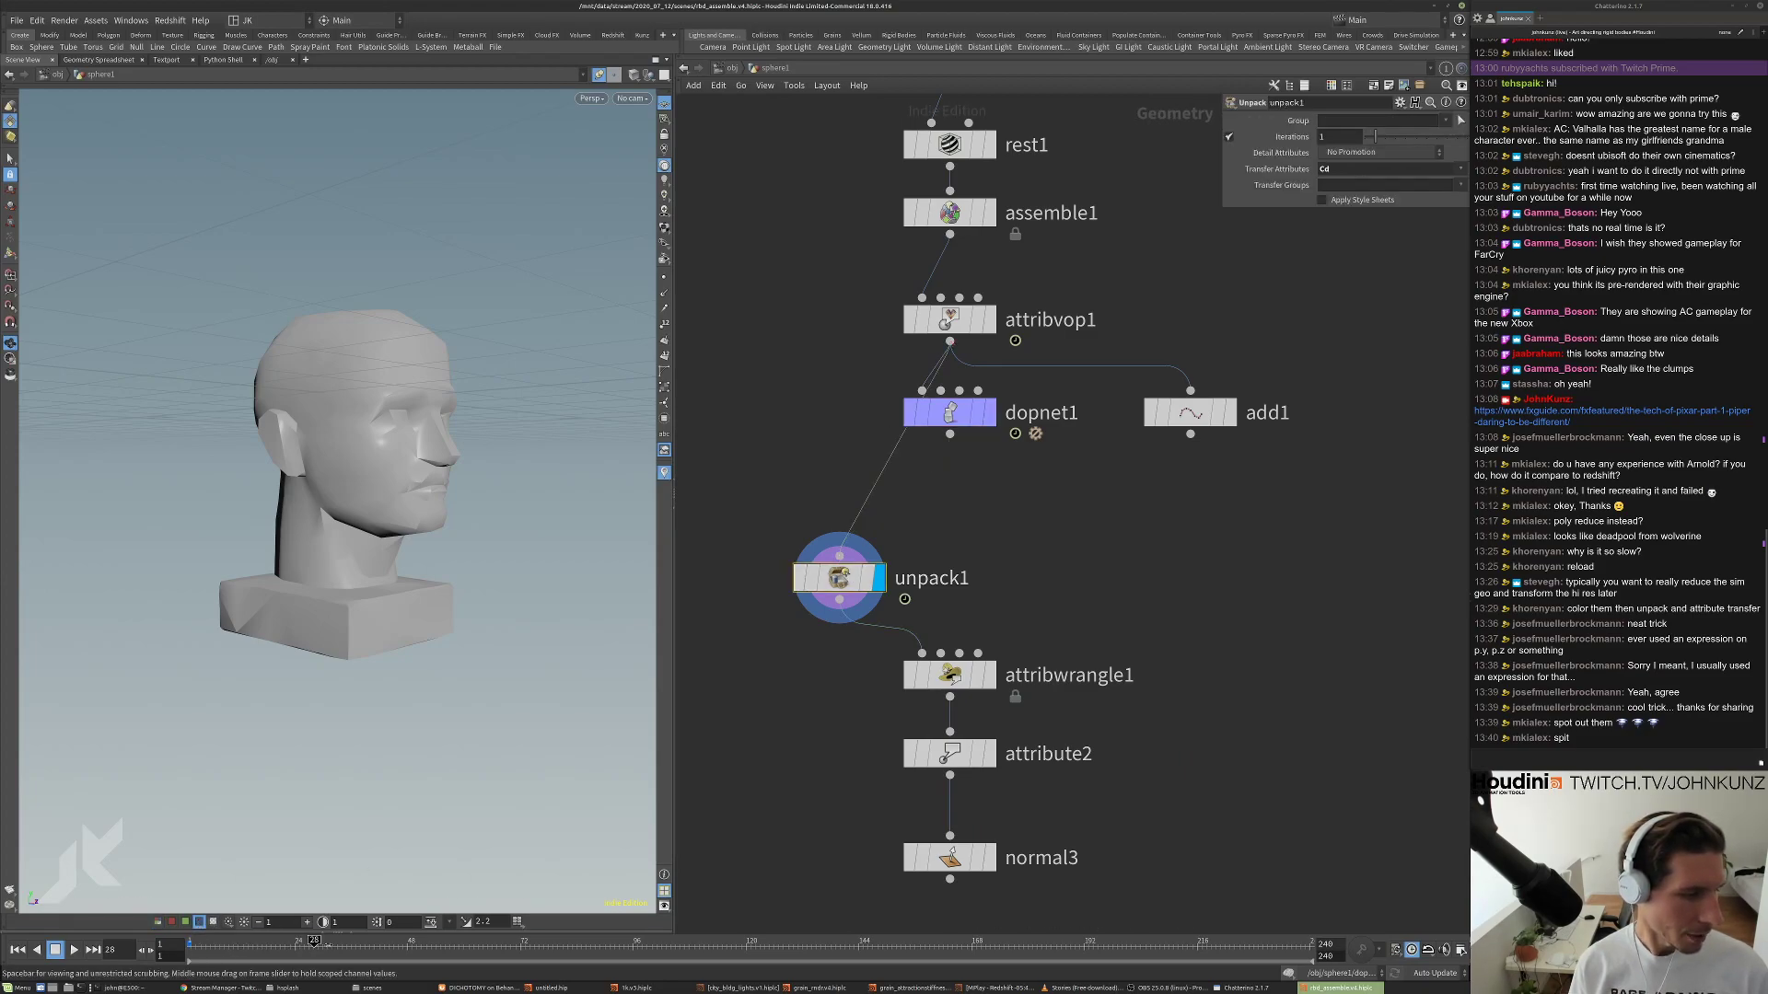
pyautogui.moveTo(399, 945); pyautogui.dragTo(553, 940)
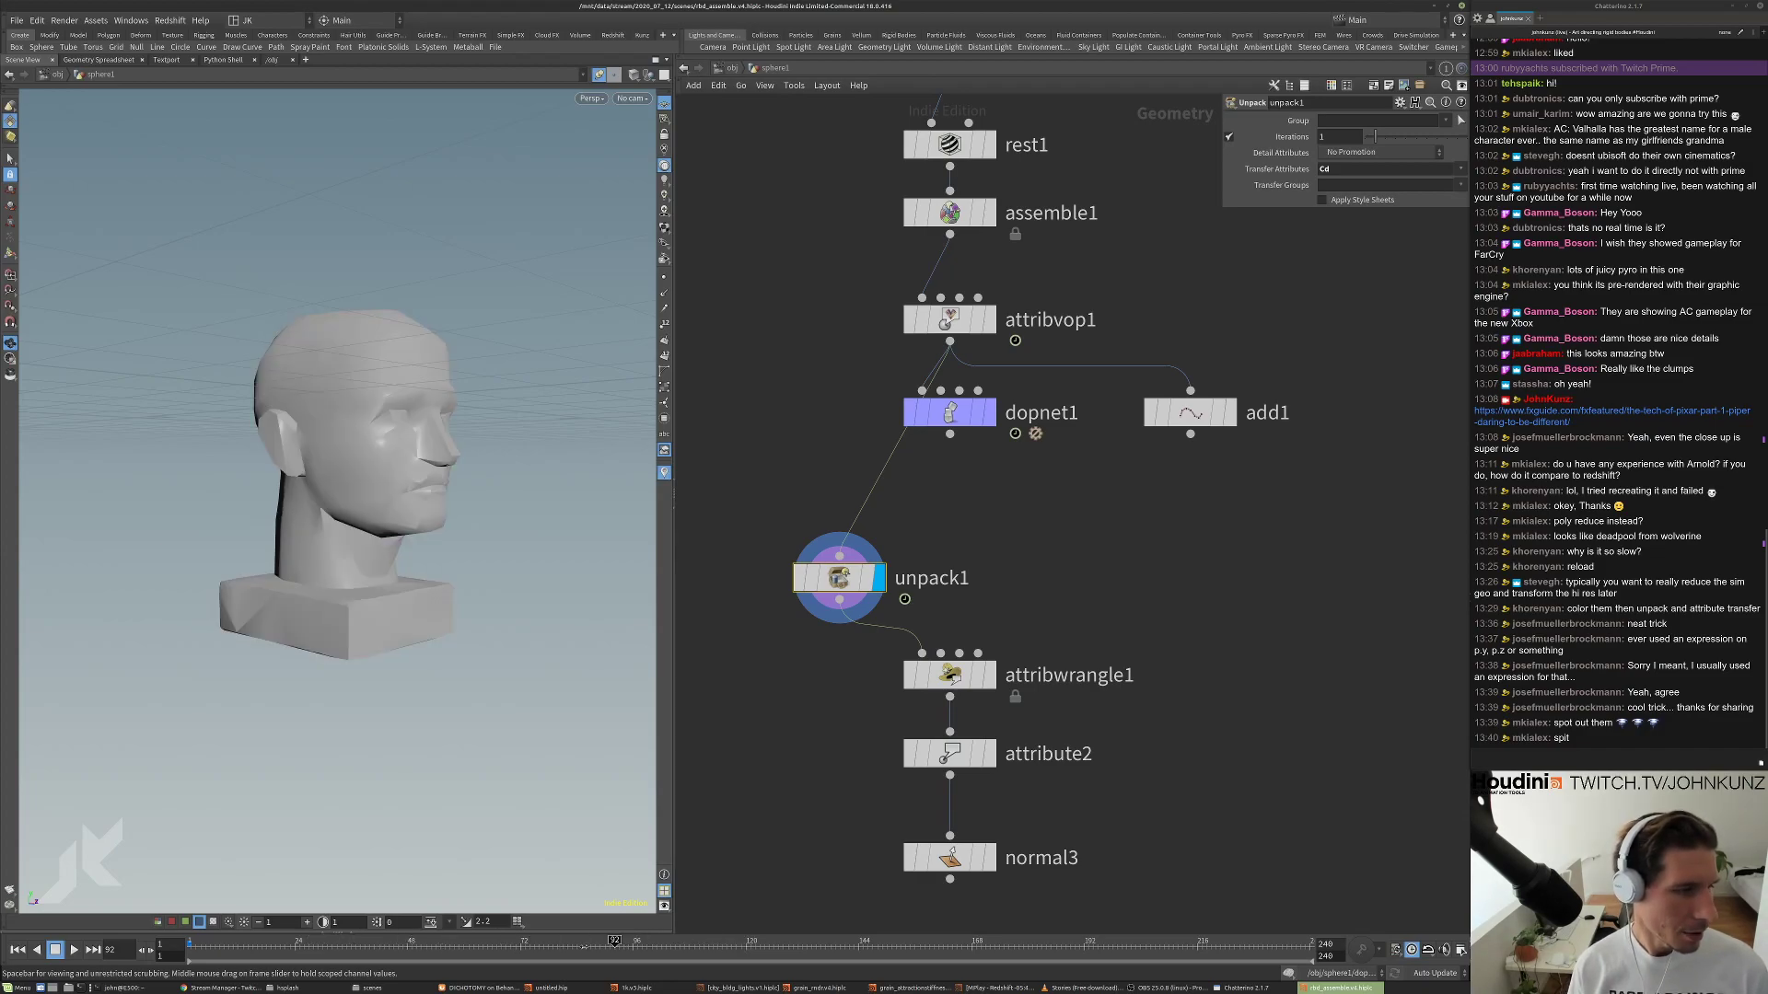
pyautogui.moveTo(585, 941); pyautogui.dragTo(194, 941)
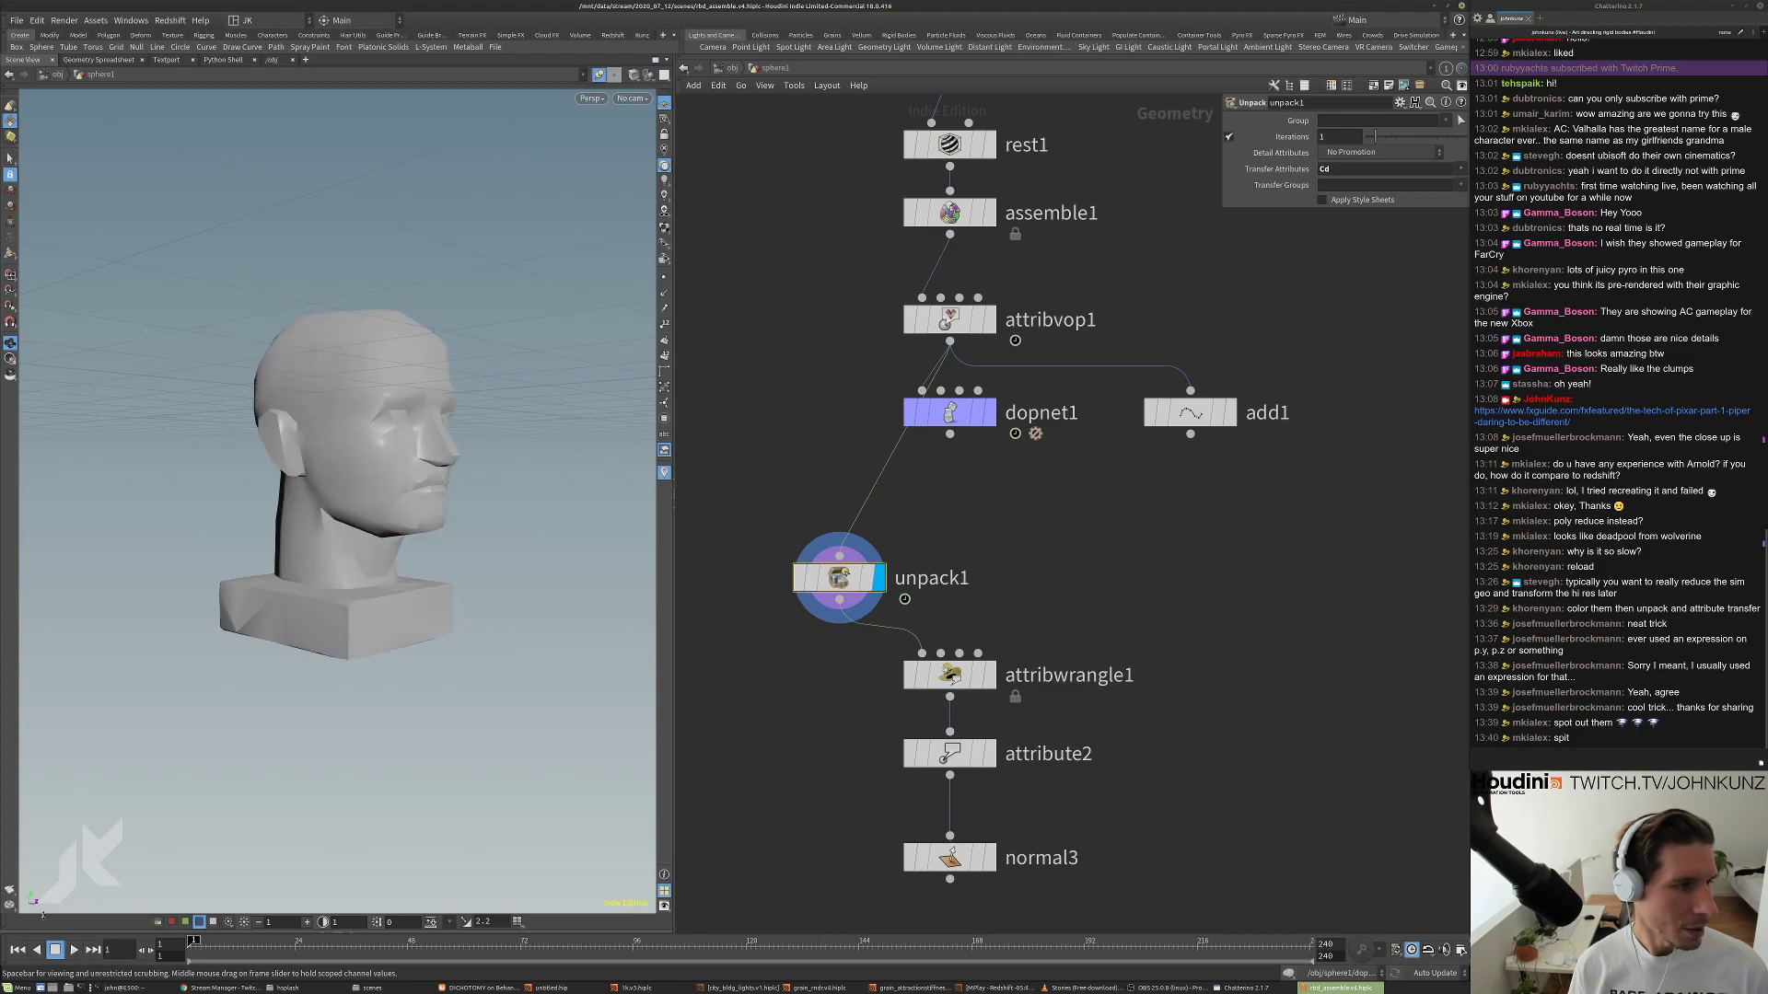
pyautogui.click(838, 556)
pyautogui.click(949, 434)
pyautogui.doubleClick(950, 414)
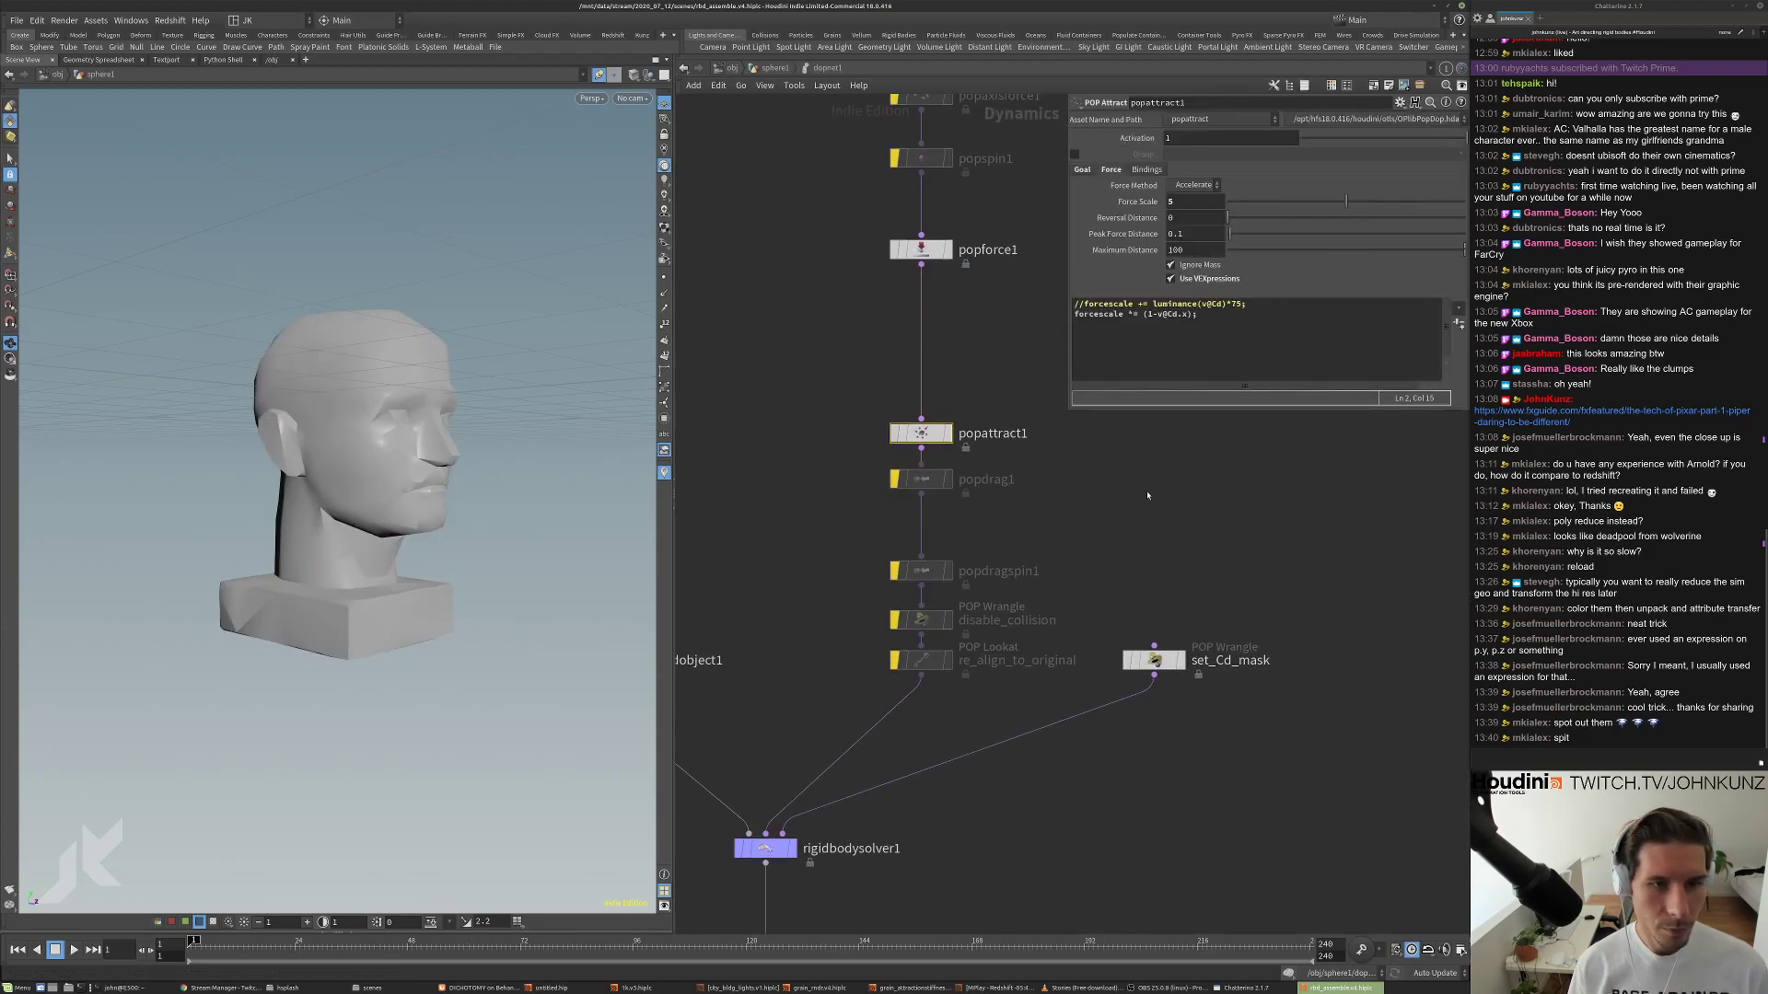
pyautogui.doubleClick(1185, 314)
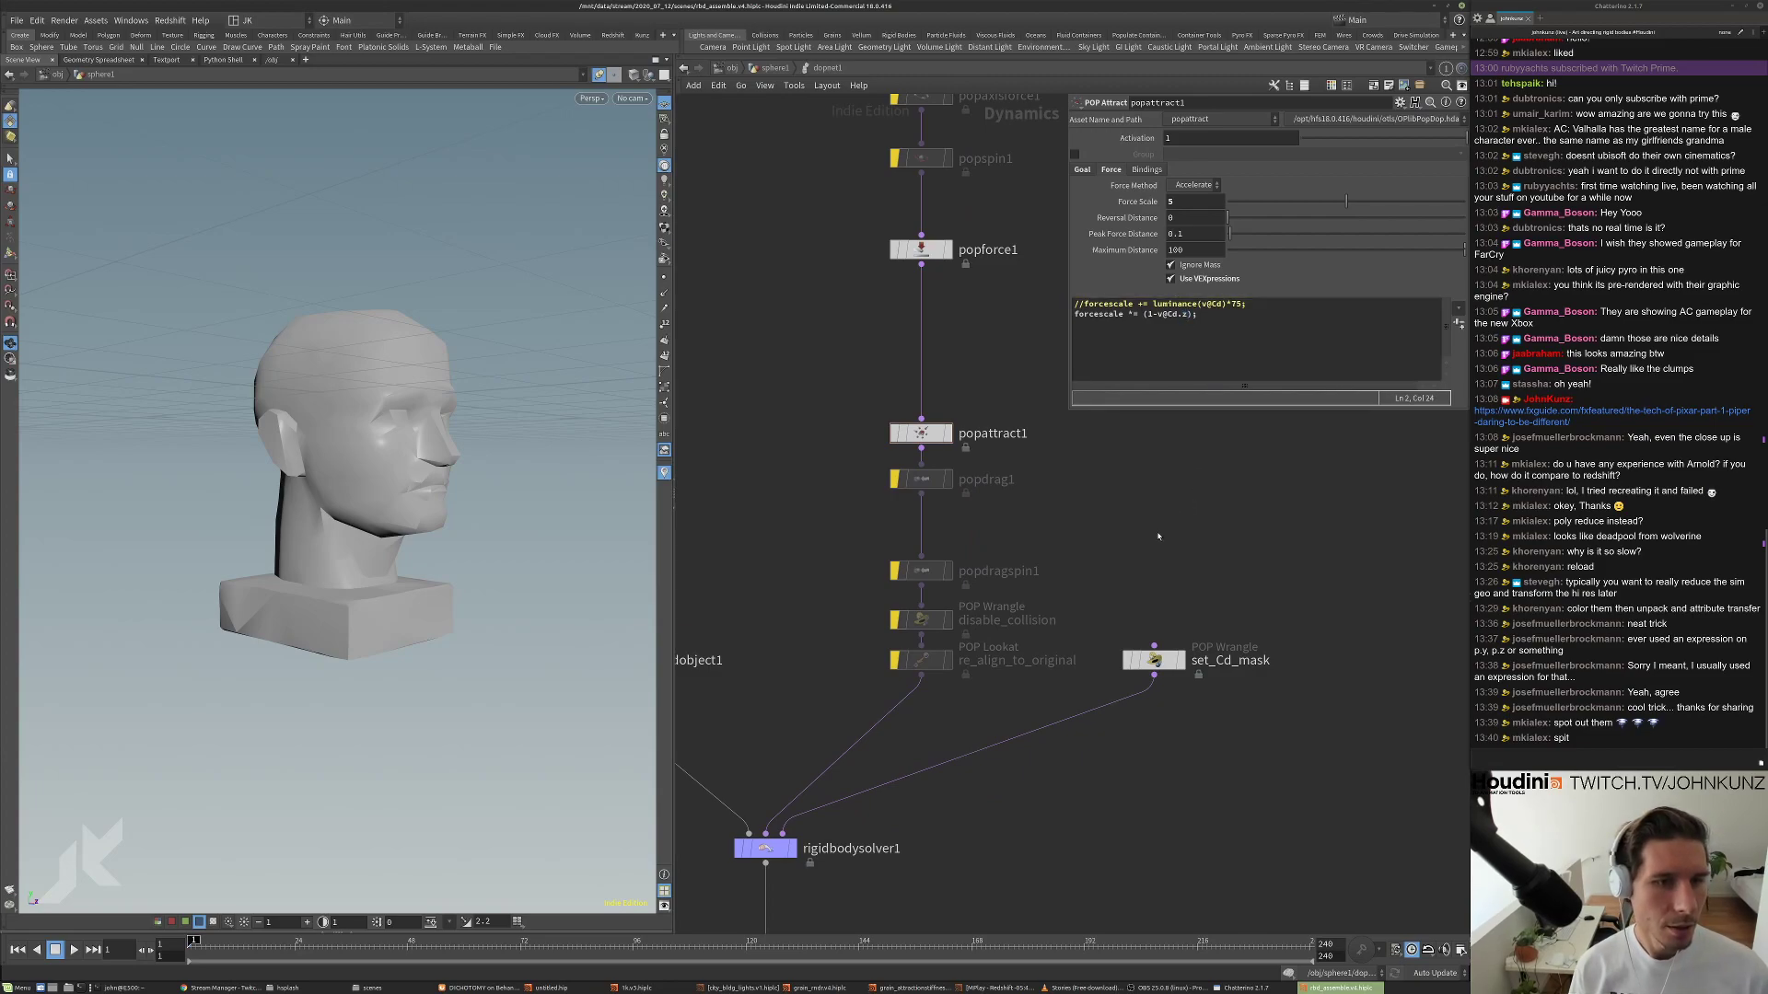
# Set popattract1's Force Scale to 55.
pyautogui.click(1168, 202)
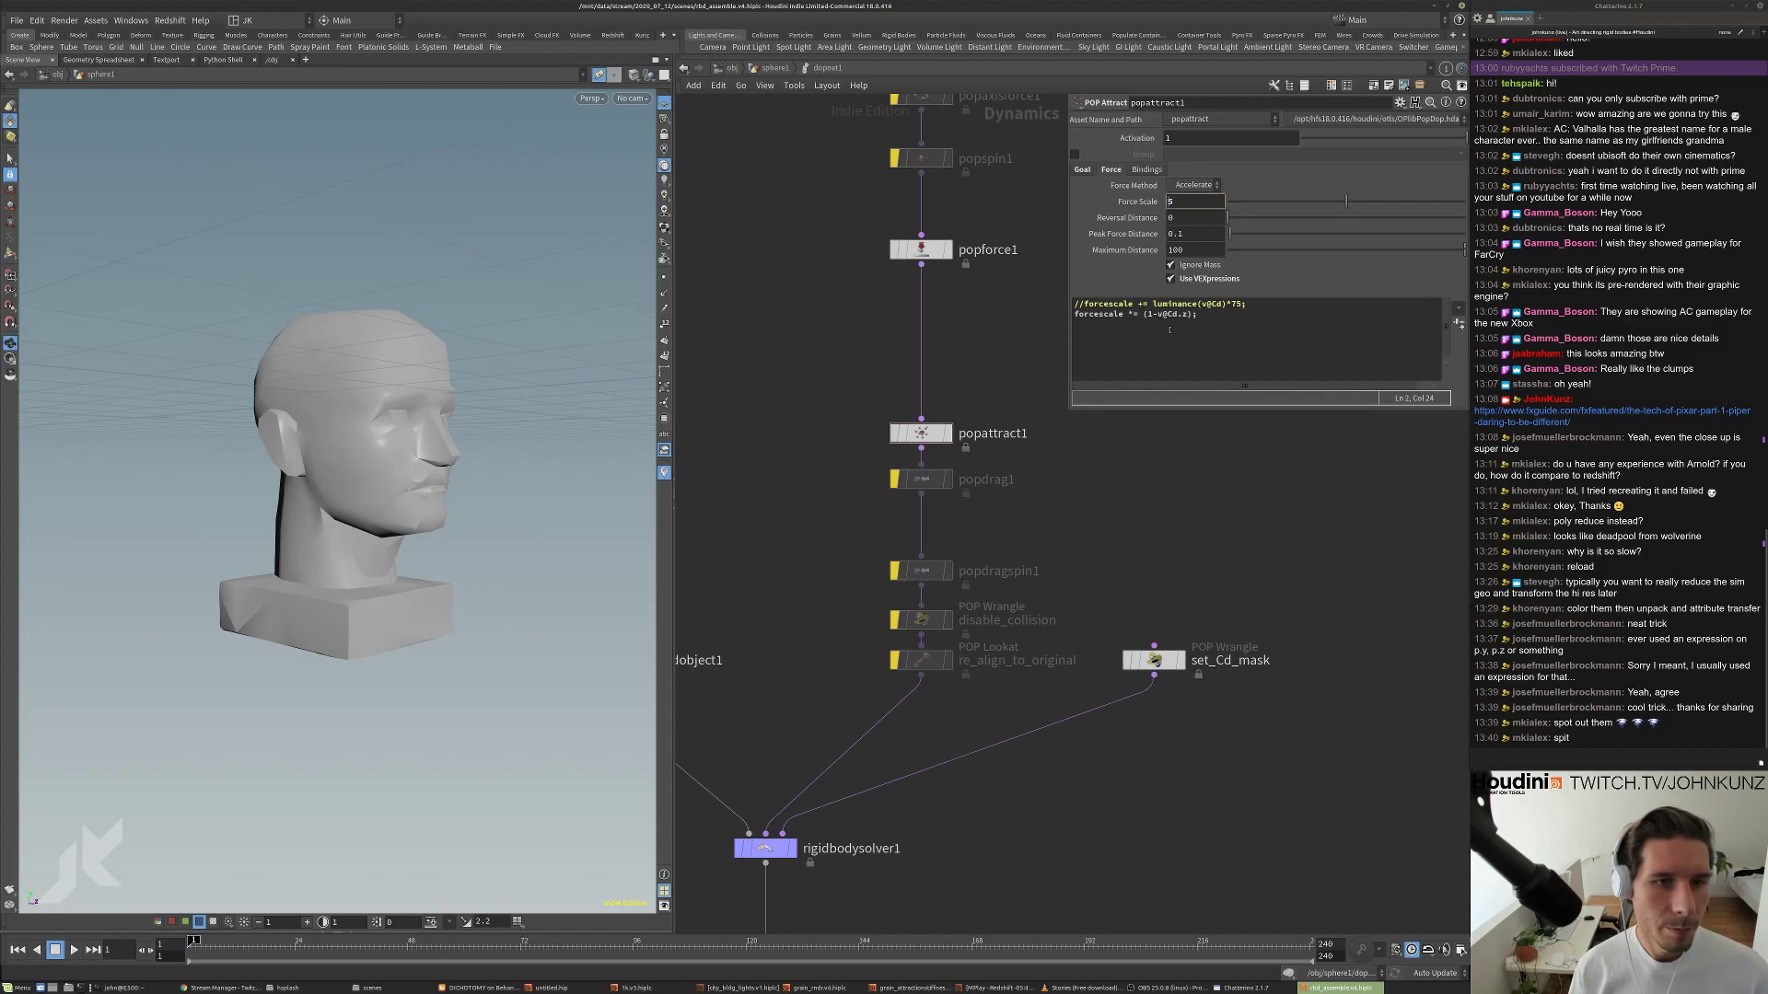
pyautogui.doubleClick(1172, 201)
pyautogui.write('55')
pyautogui.press('Return')
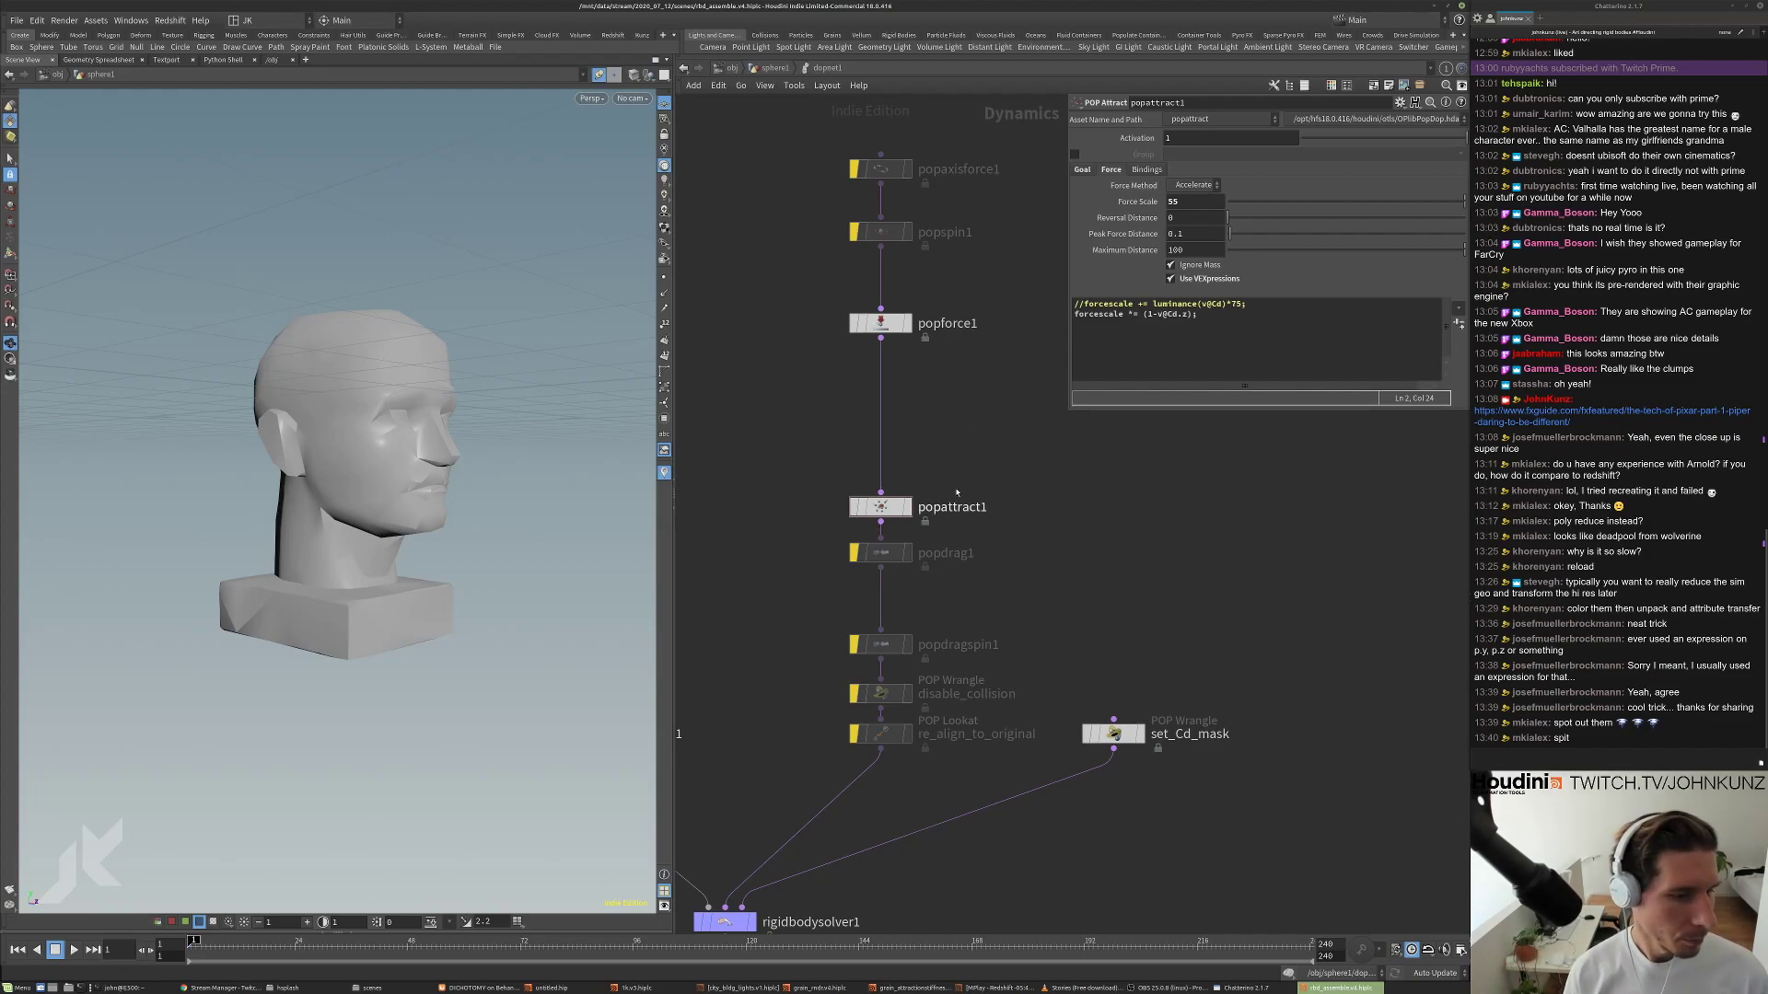
# Play the simulation, display all color channels in the viewport, scrub through the result and return to frame 1.
pyautogui.press('Up')
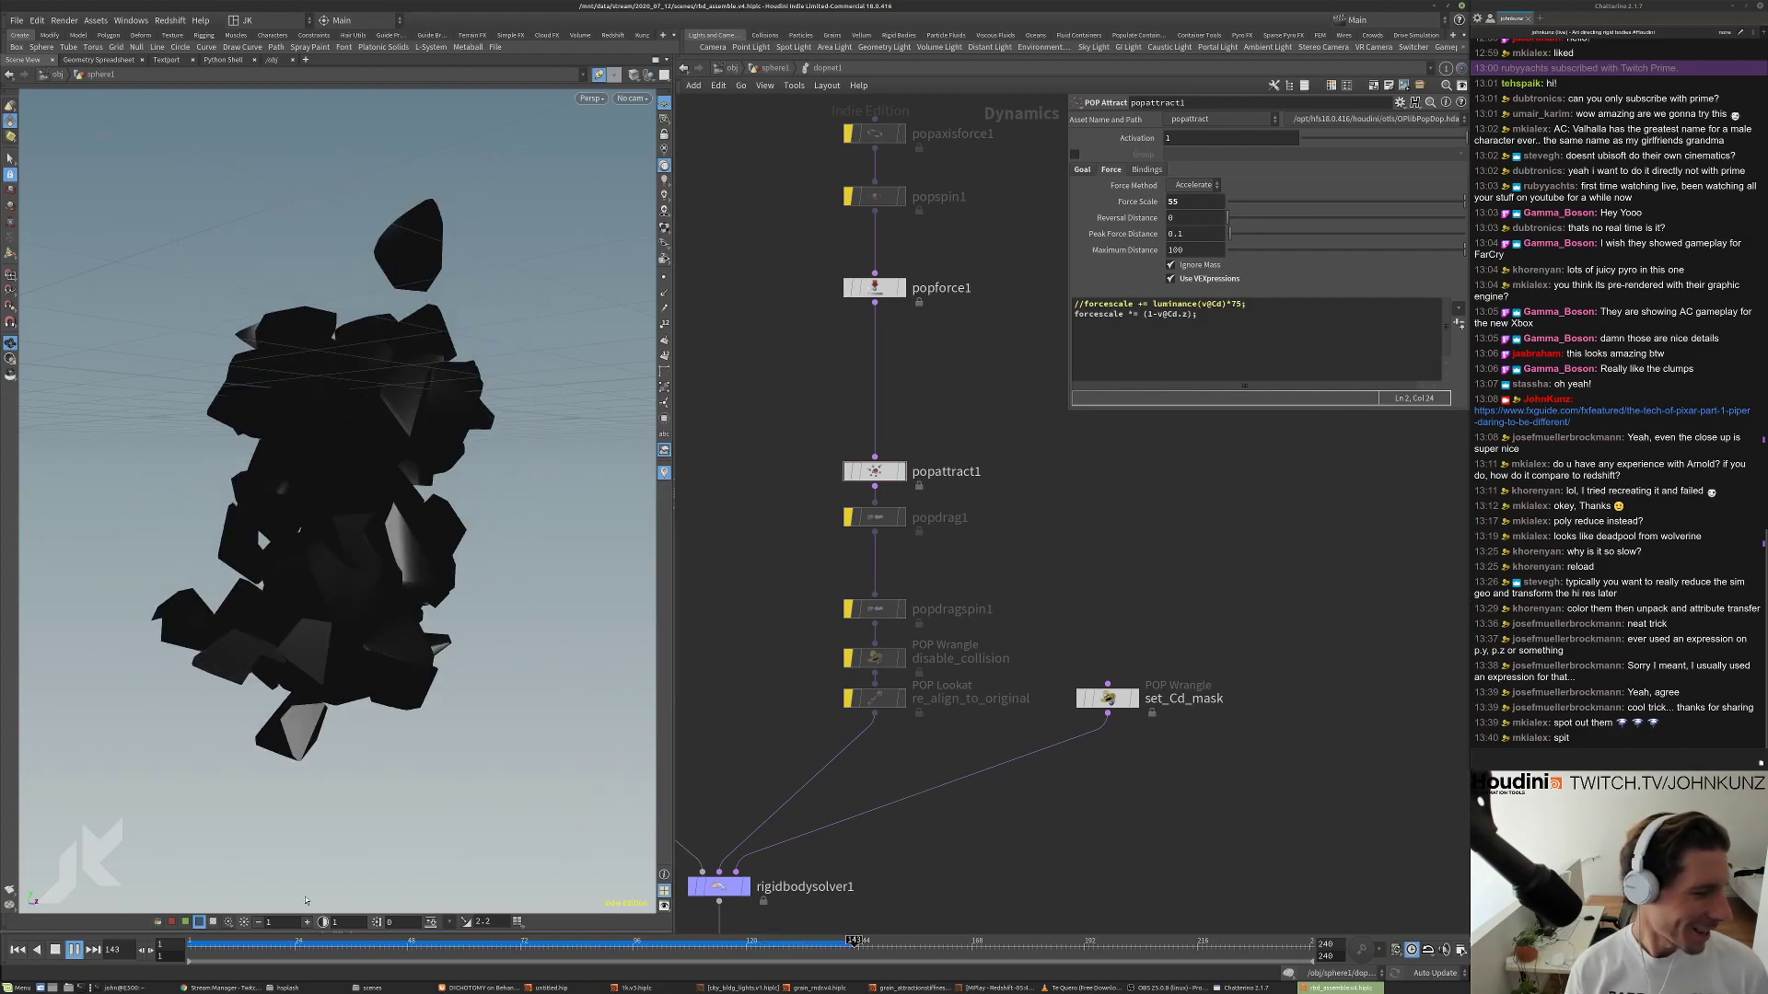
pyautogui.hotkey('ctrl', 'Up')
pyautogui.click(157, 922)
pyautogui.moveTo(213, 946)
pyautogui.mouseDown()
pyautogui.moveTo(836, 940)
pyautogui.moveTo(822, 934)
pyautogui.mouseUp()
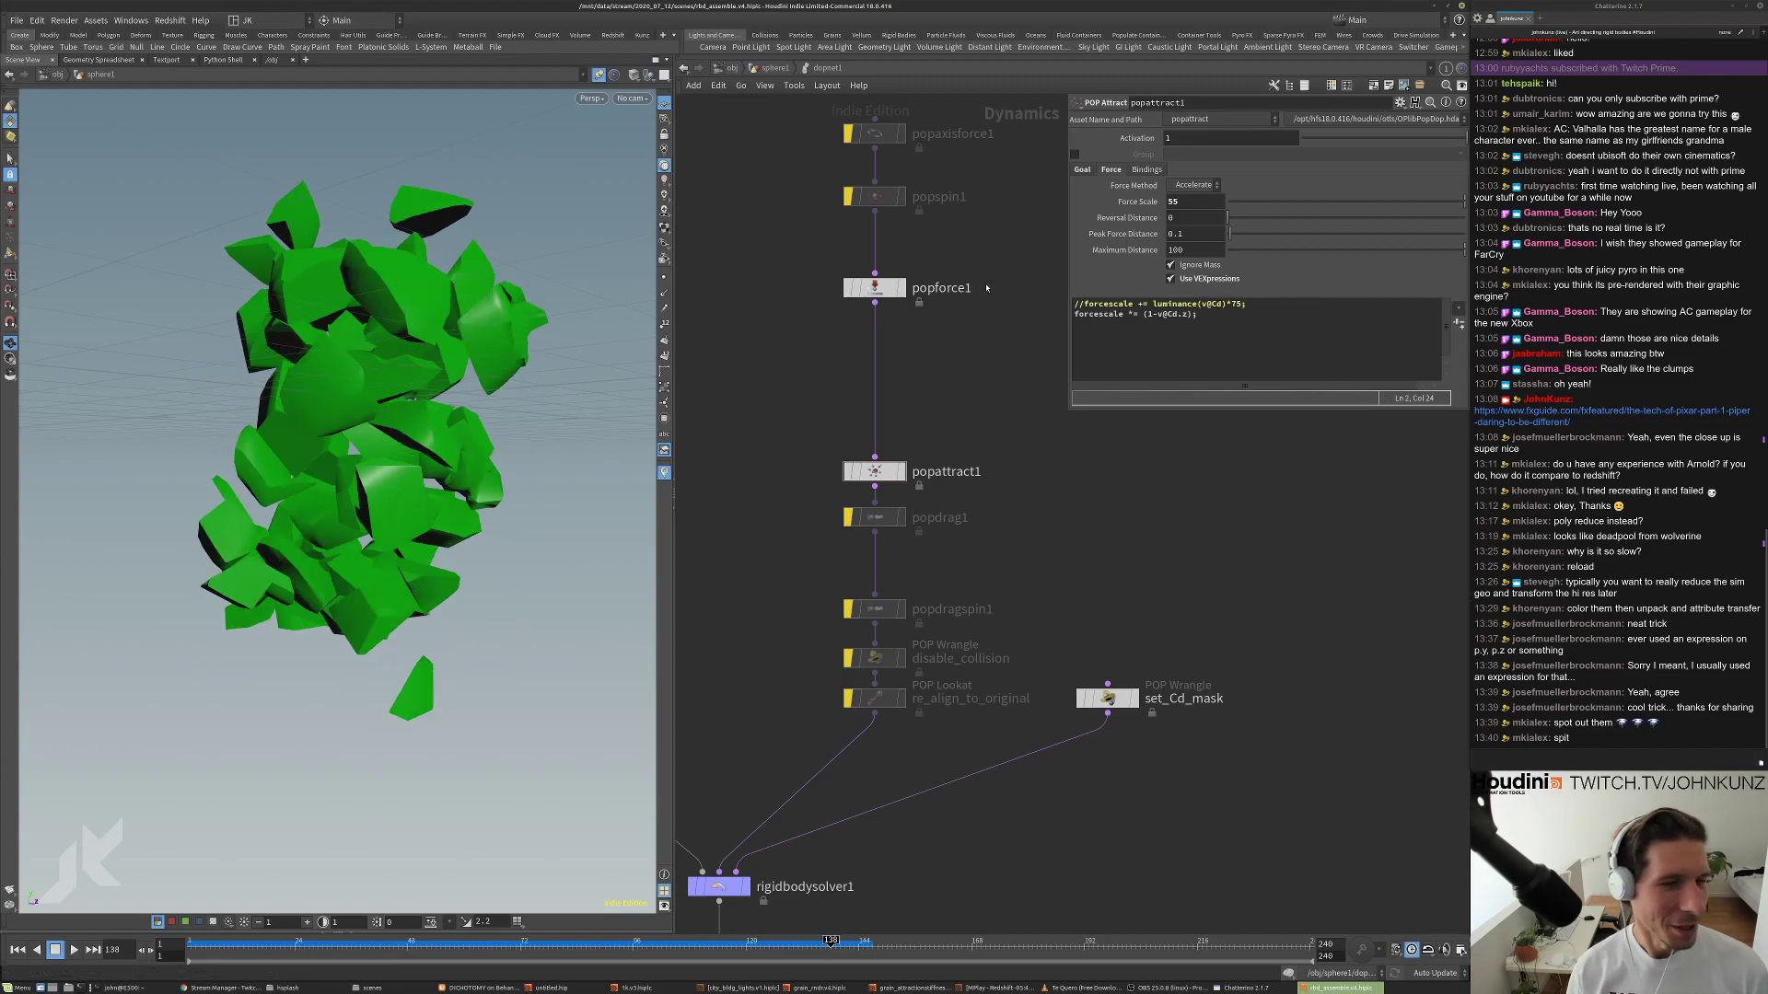
pyautogui.hotkey('ctrl', 'Up')
pyautogui.scroll(2, 833, 529)
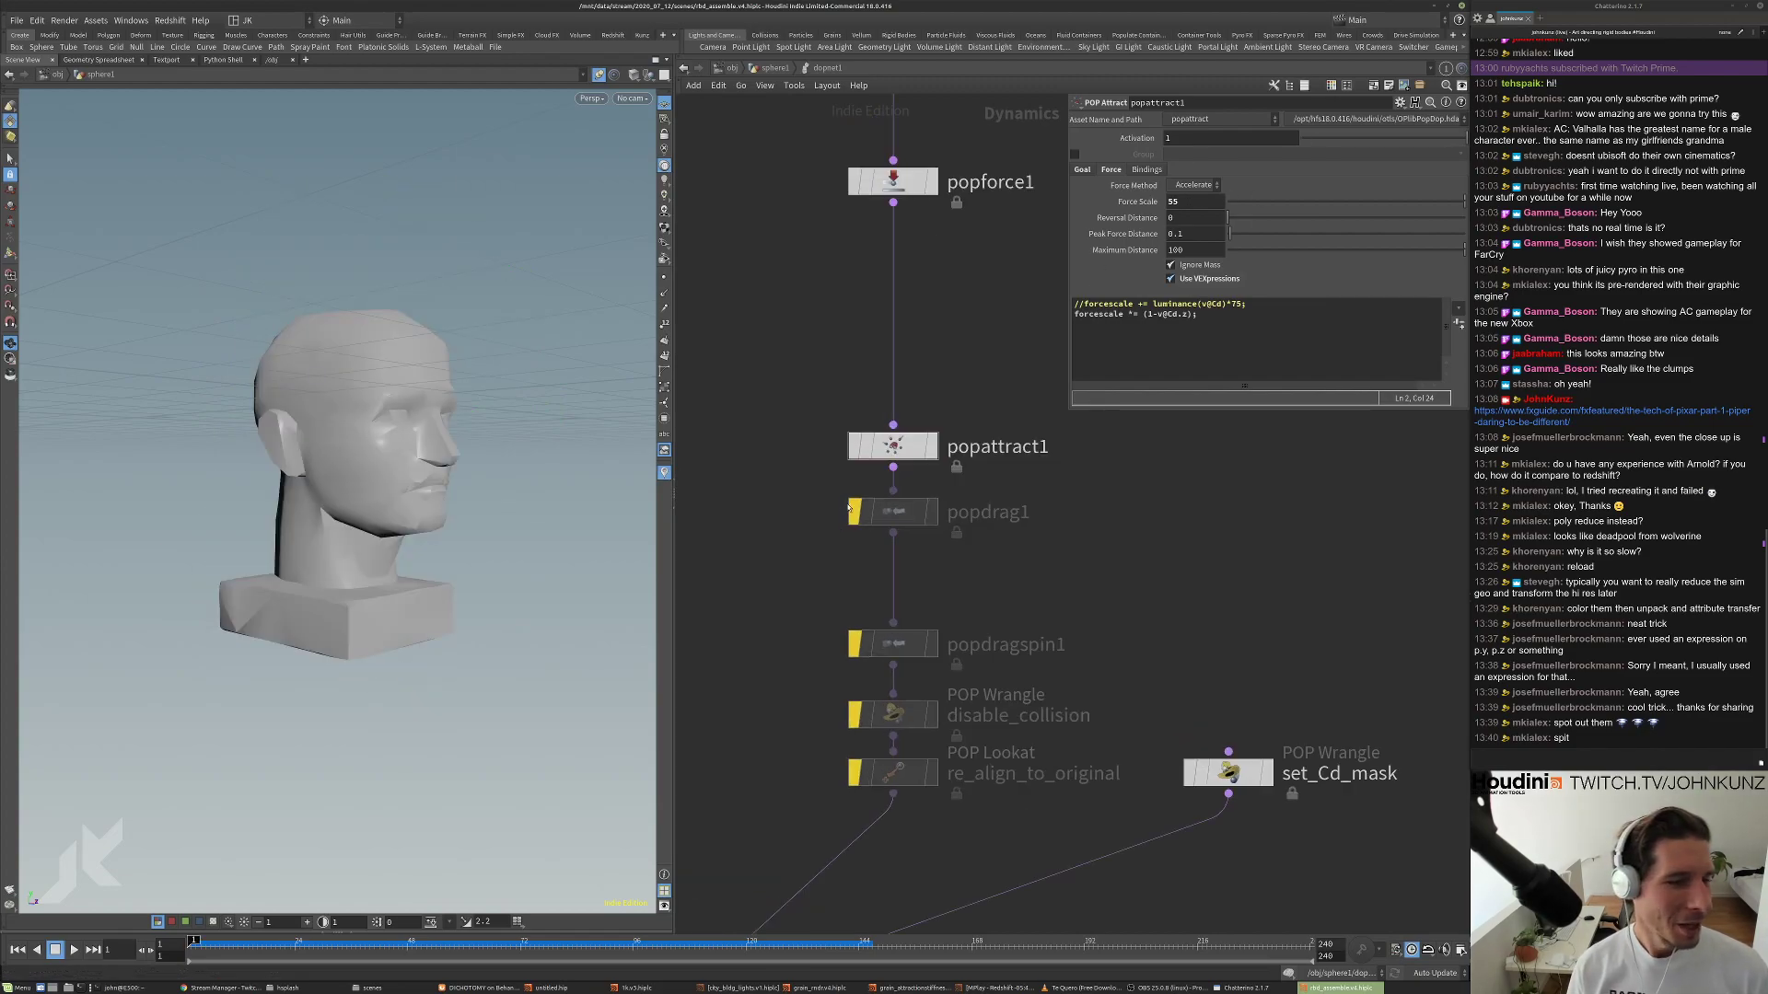
# Move popattract1 slightly up in the chain and enable the bypassed popdrag1 below it.
pyautogui.moveTo(884, 447); pyautogui.dragTo(882, 428)
pyautogui.click(888, 507)
pyautogui.press('b')
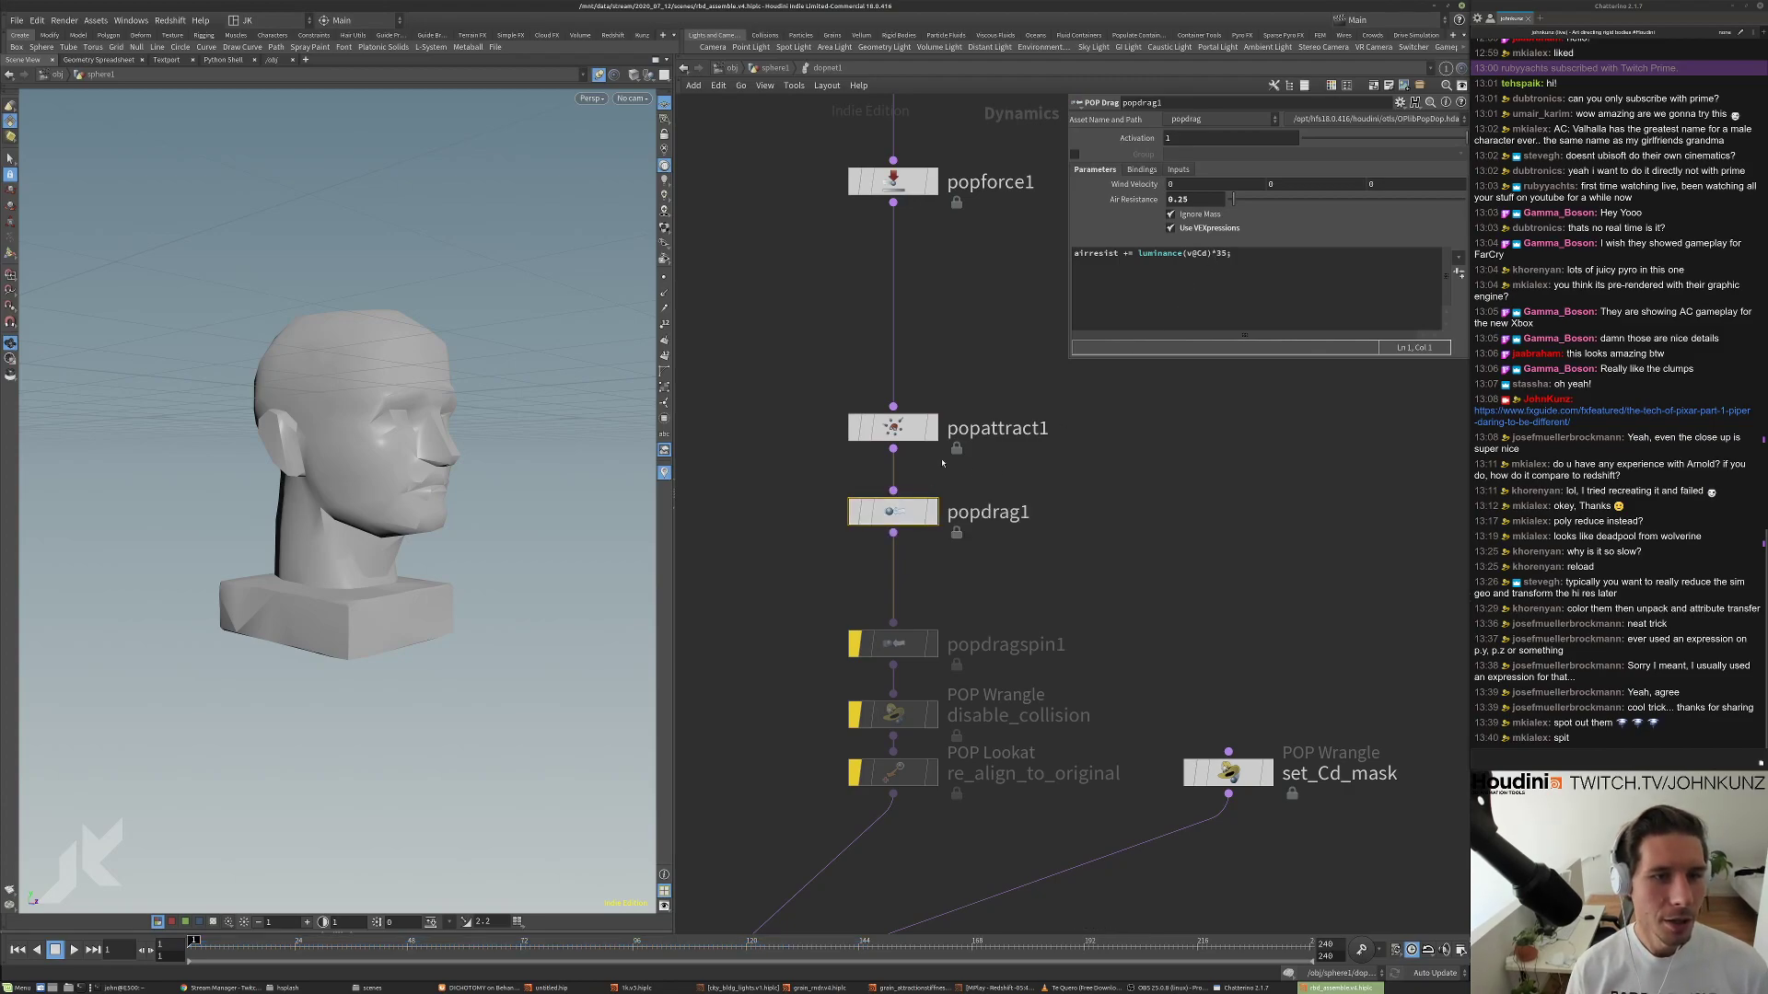
pyautogui.click(891, 427)
pyautogui.moveTo(1222, 314); pyautogui.dragTo(1151, 316)
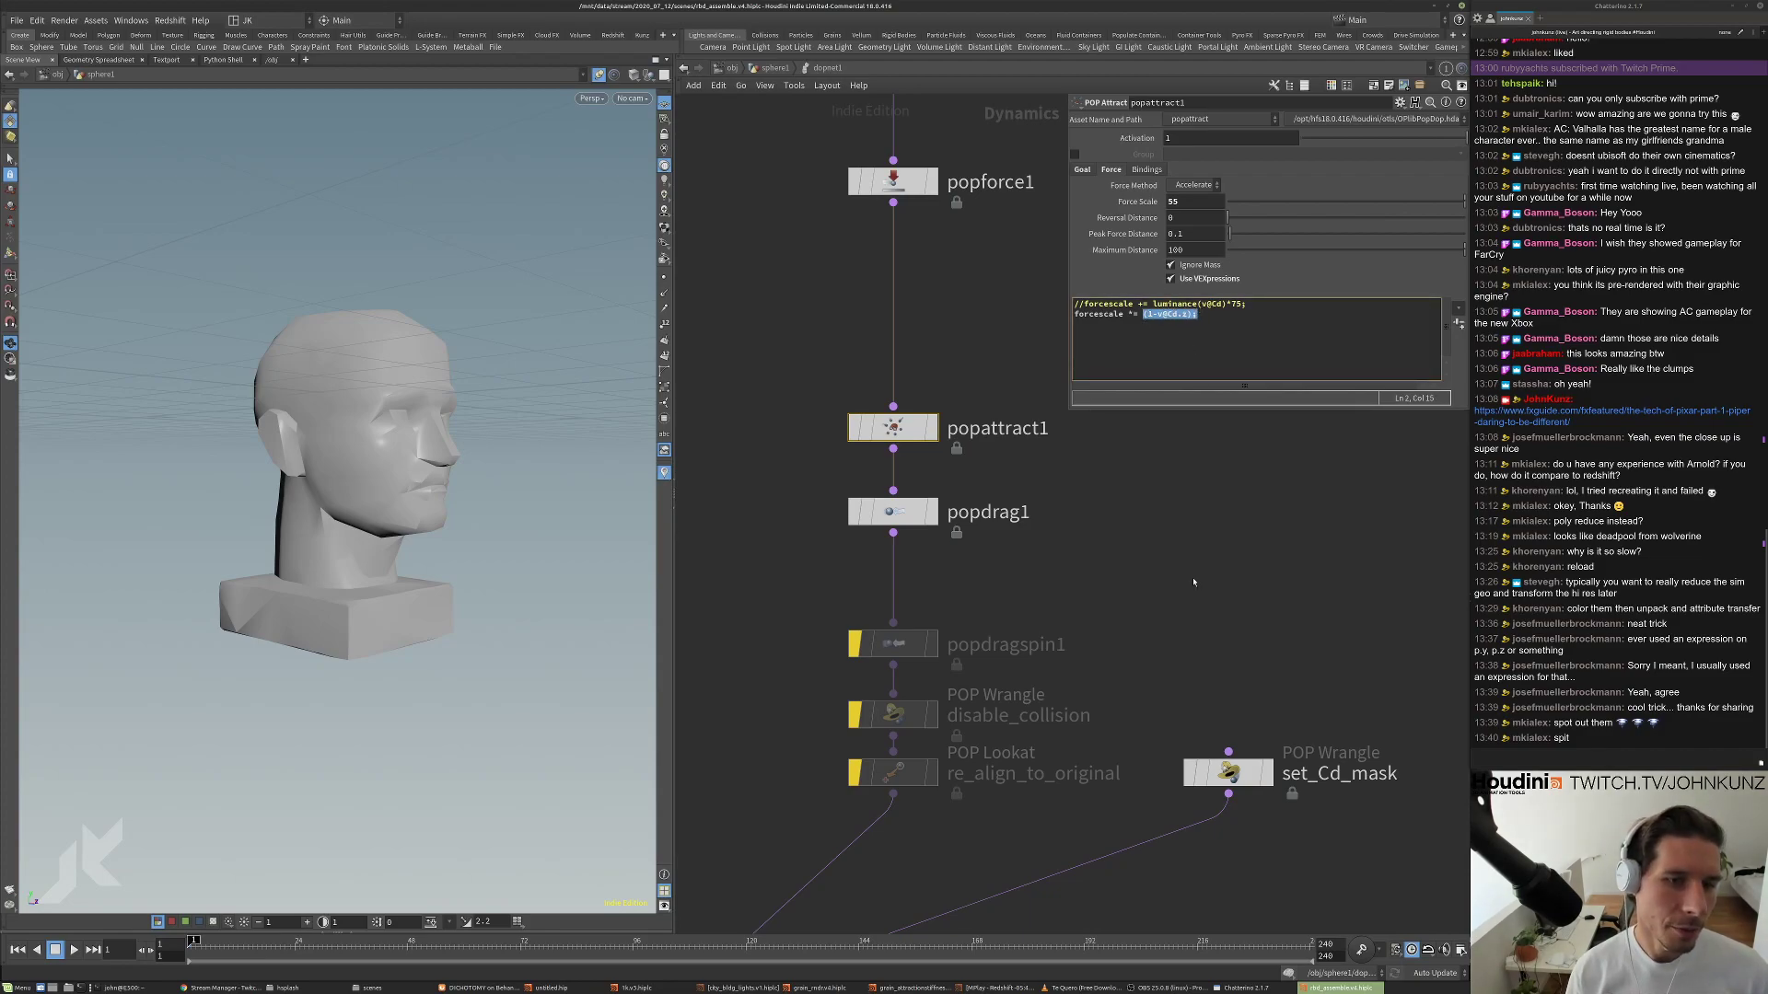
pyautogui.click(900, 511)
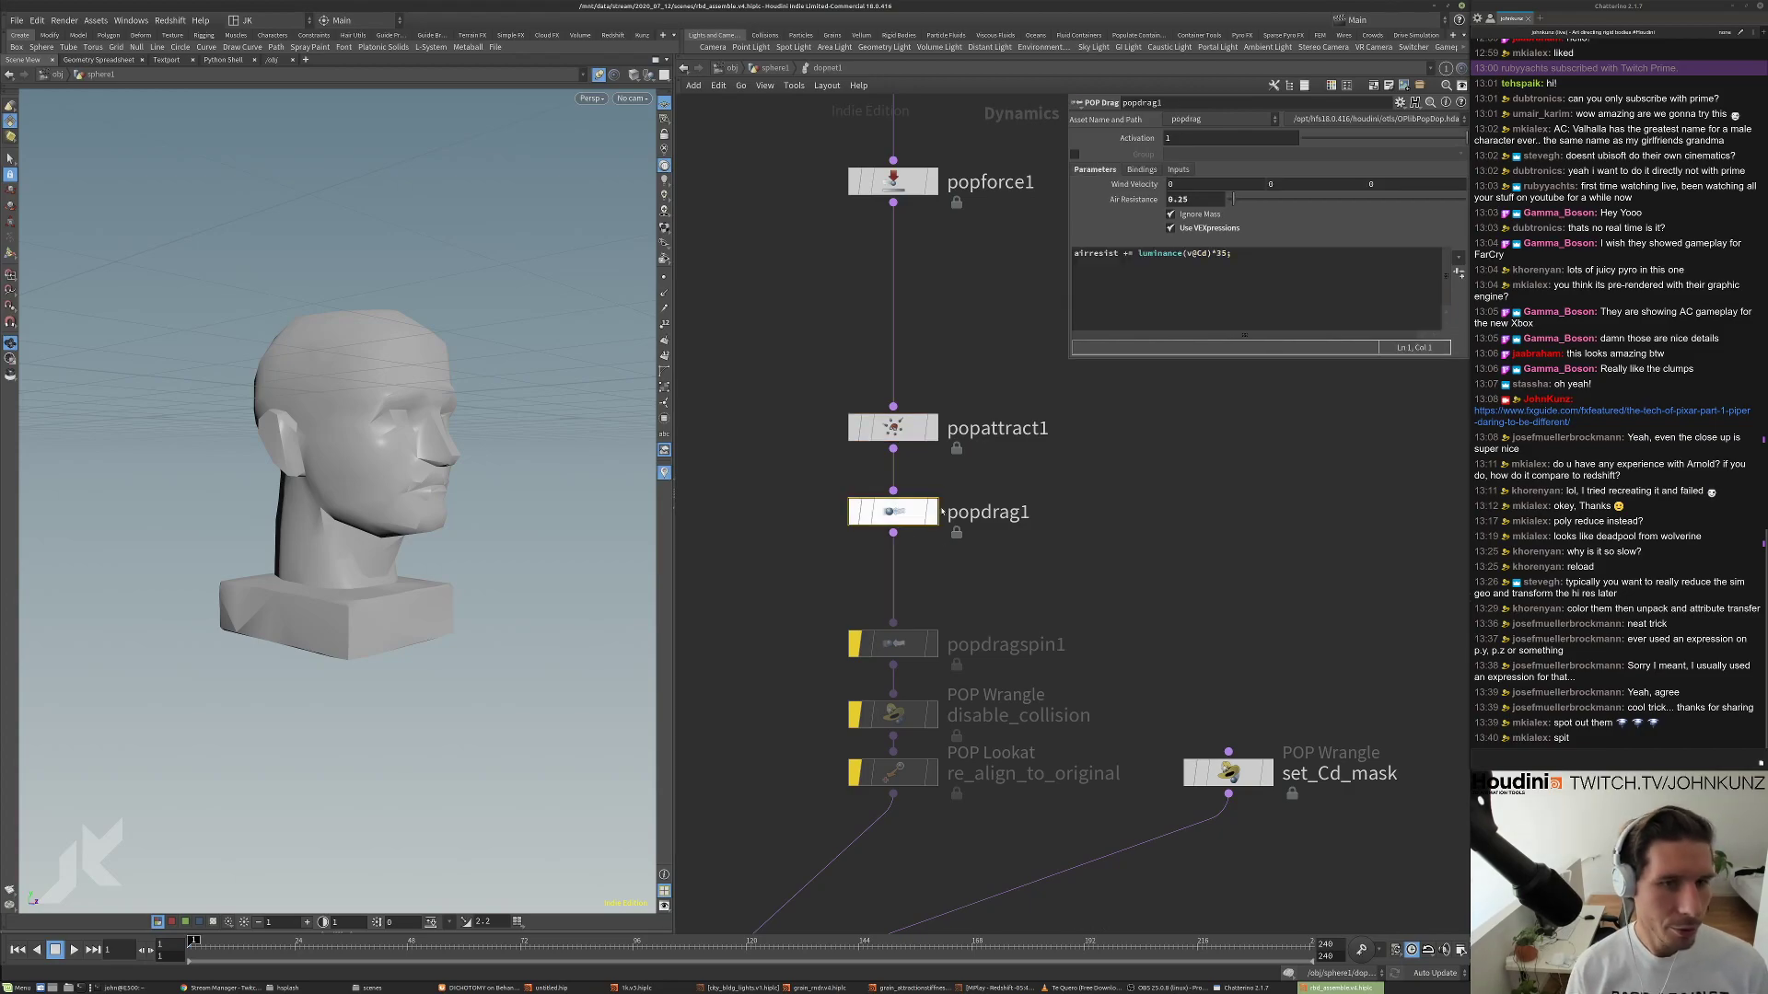
pyautogui.click(1126, 254)
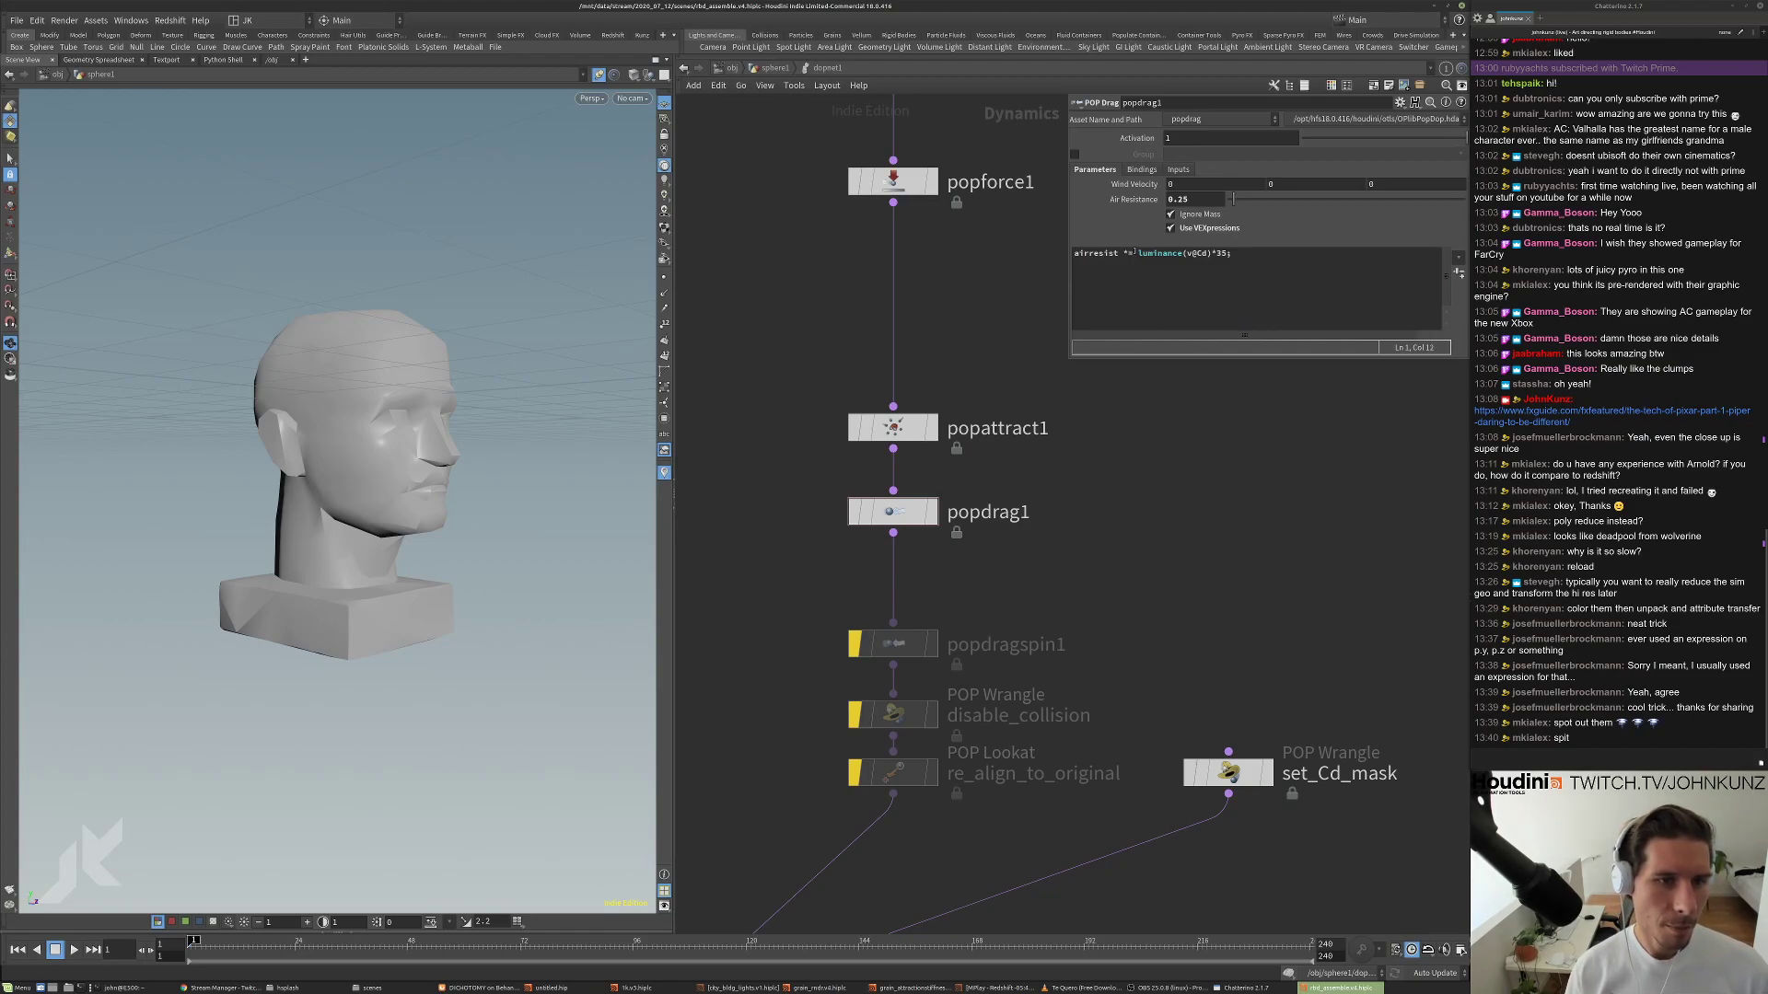
pyautogui.moveTo(1138, 255); pyautogui.dragTo(1210, 254)
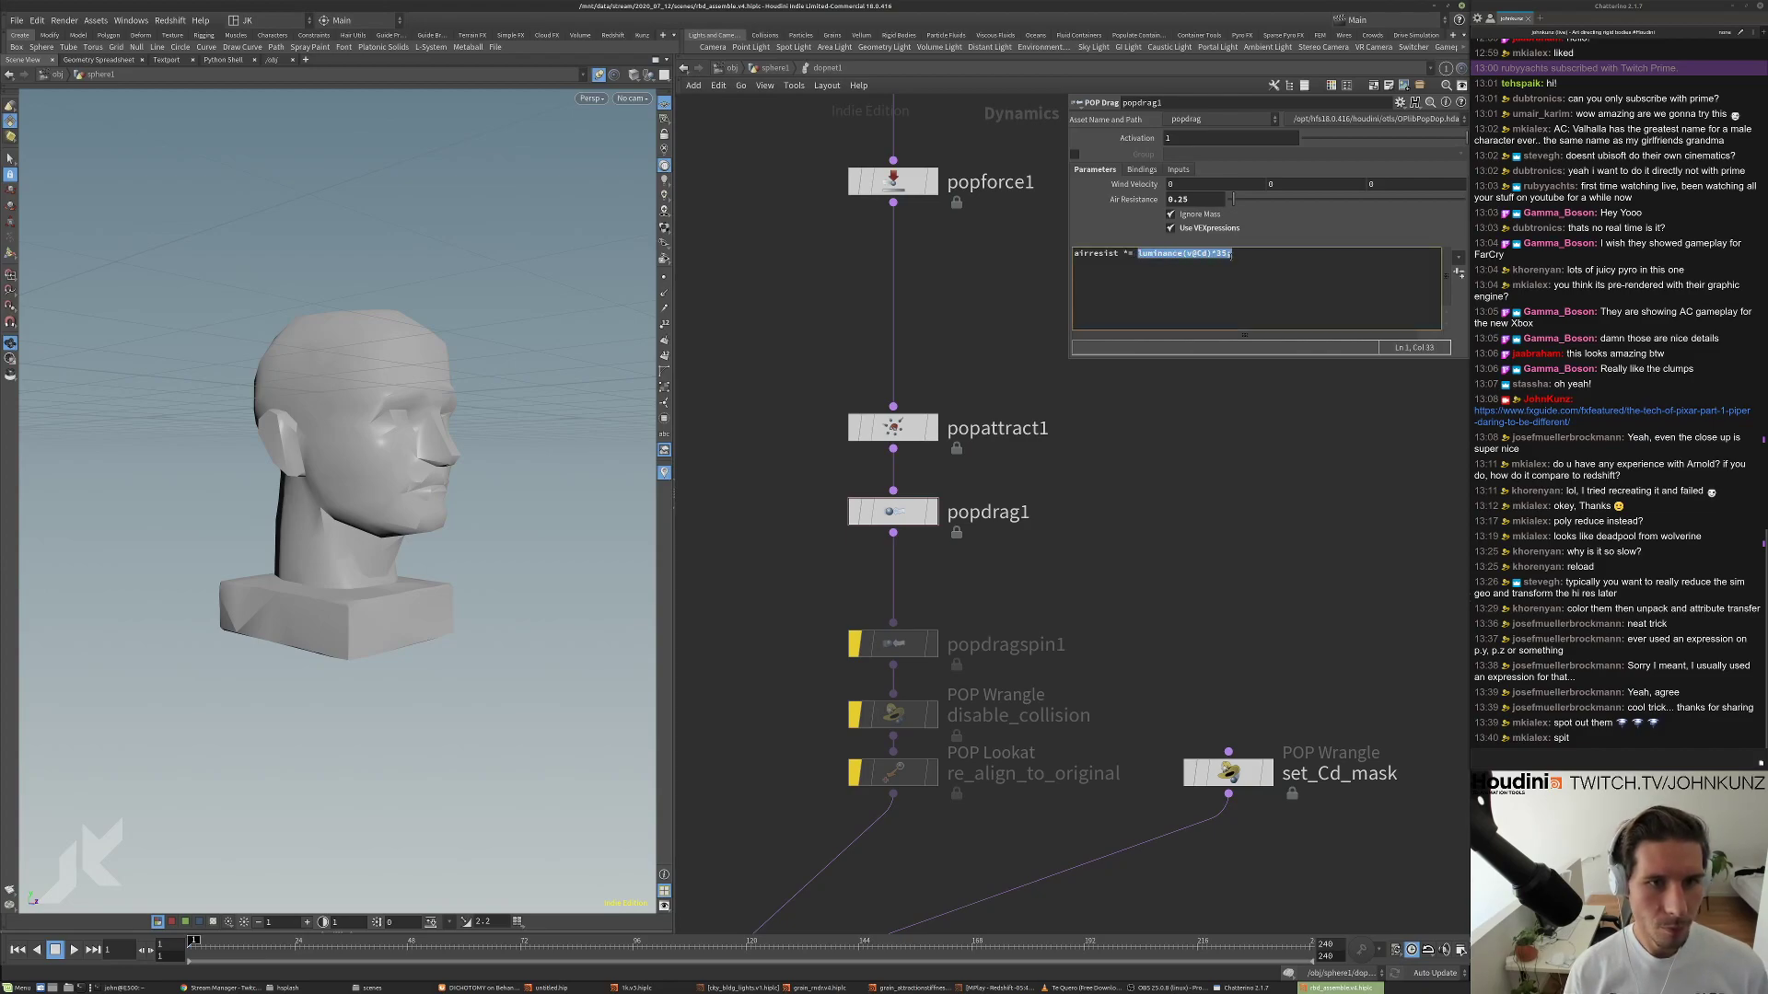
pyautogui.hotkey('ctrl', 'v')
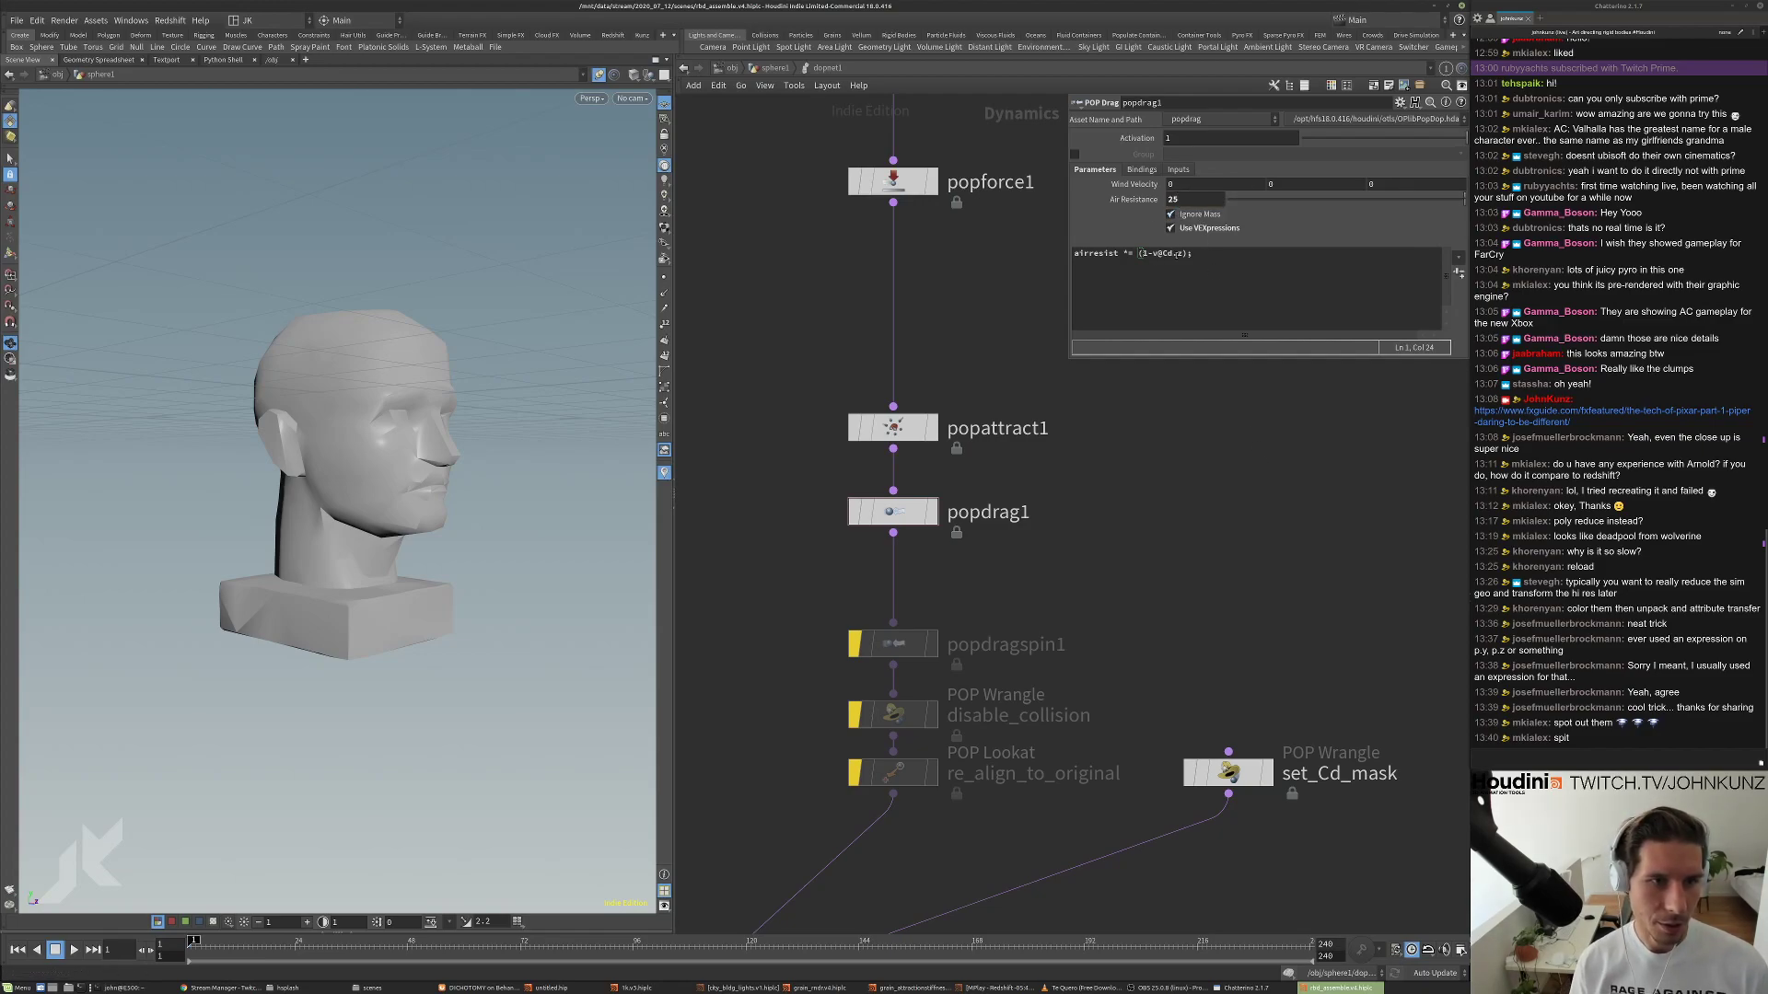
# Play the simulation to check the masked drag, and return to the first frame.
pyautogui.moveTo(1138, 428); pyautogui.dragTo(1094, 443, button='middle')
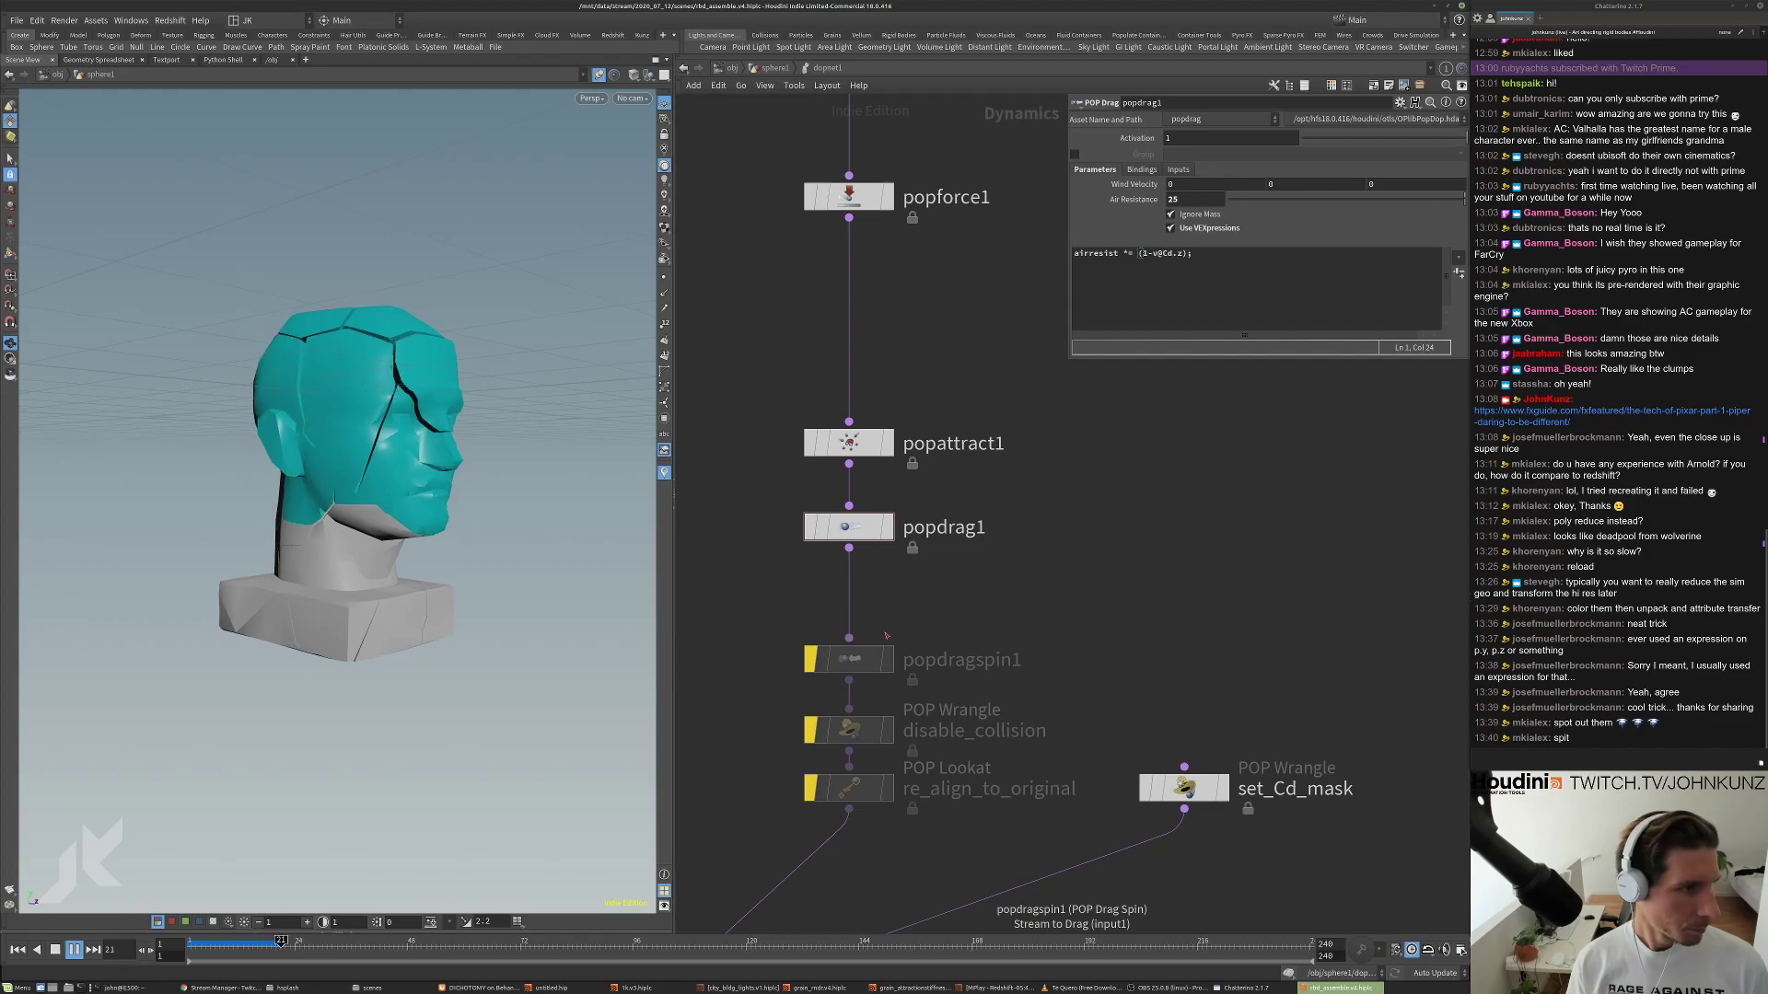
pyautogui.moveTo(930, 603); pyautogui.dragTo(938, 556, button='middle')
pyautogui.scroll(-3, 995, 543)
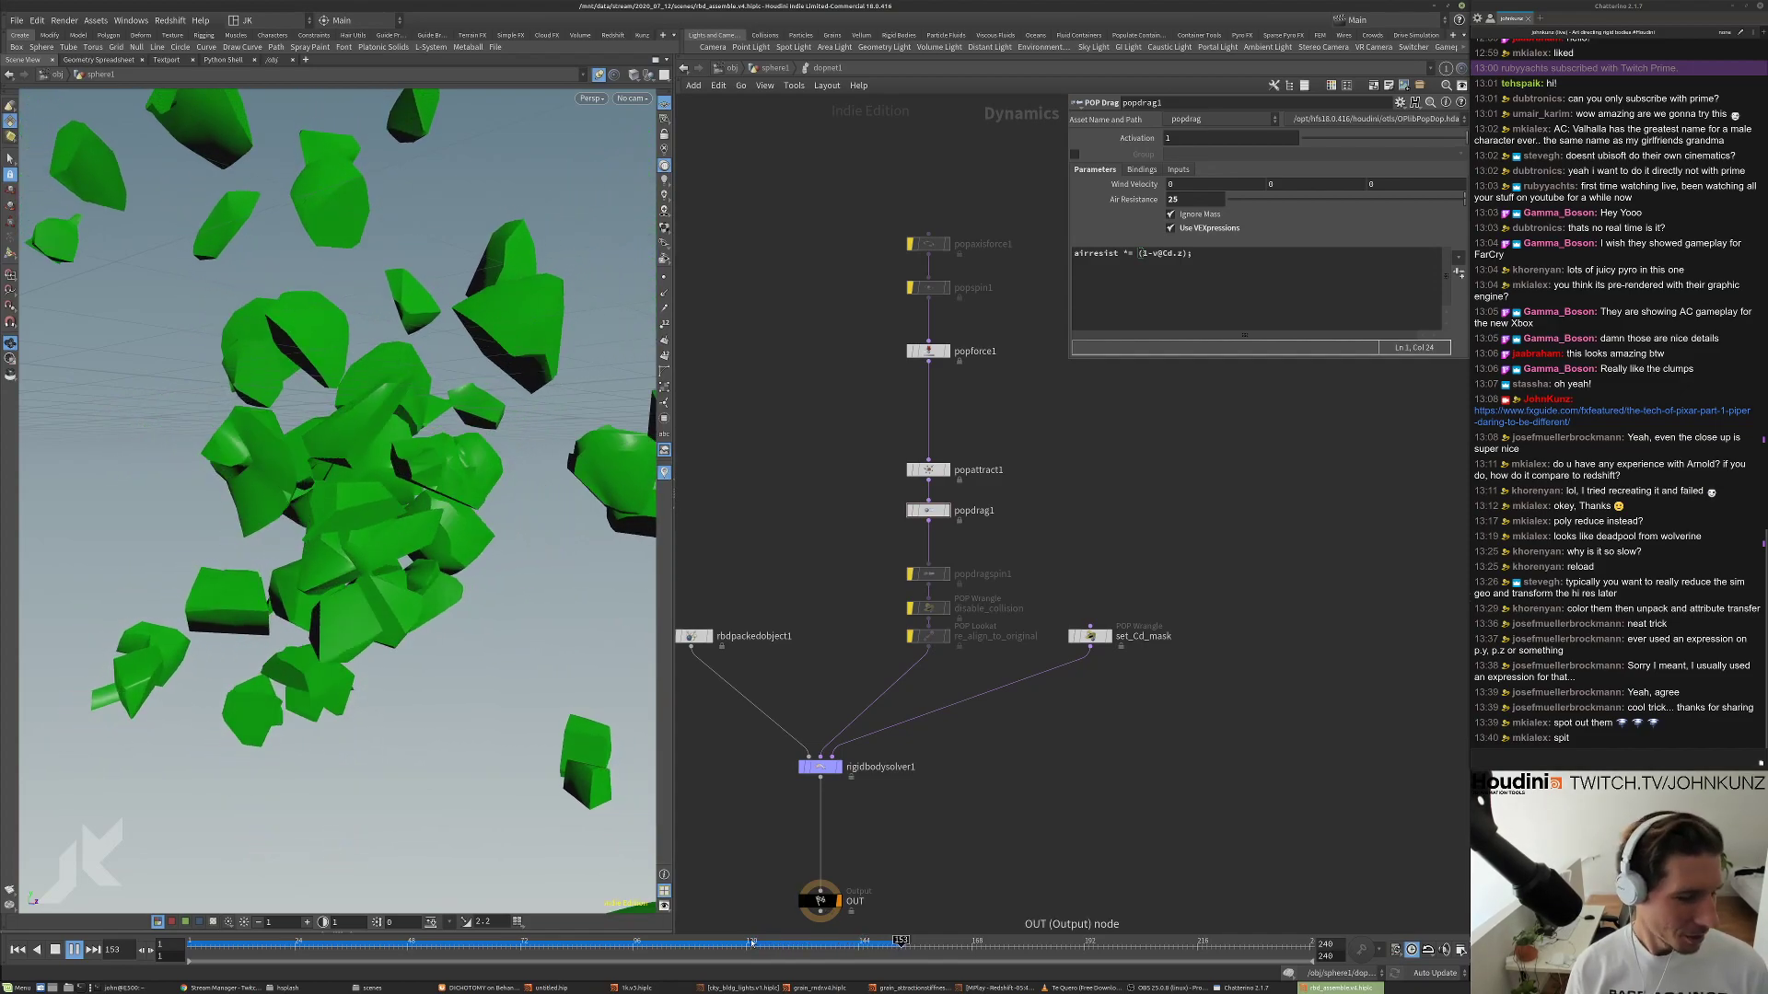
pyautogui.hotkey('ctrl', 'Up')
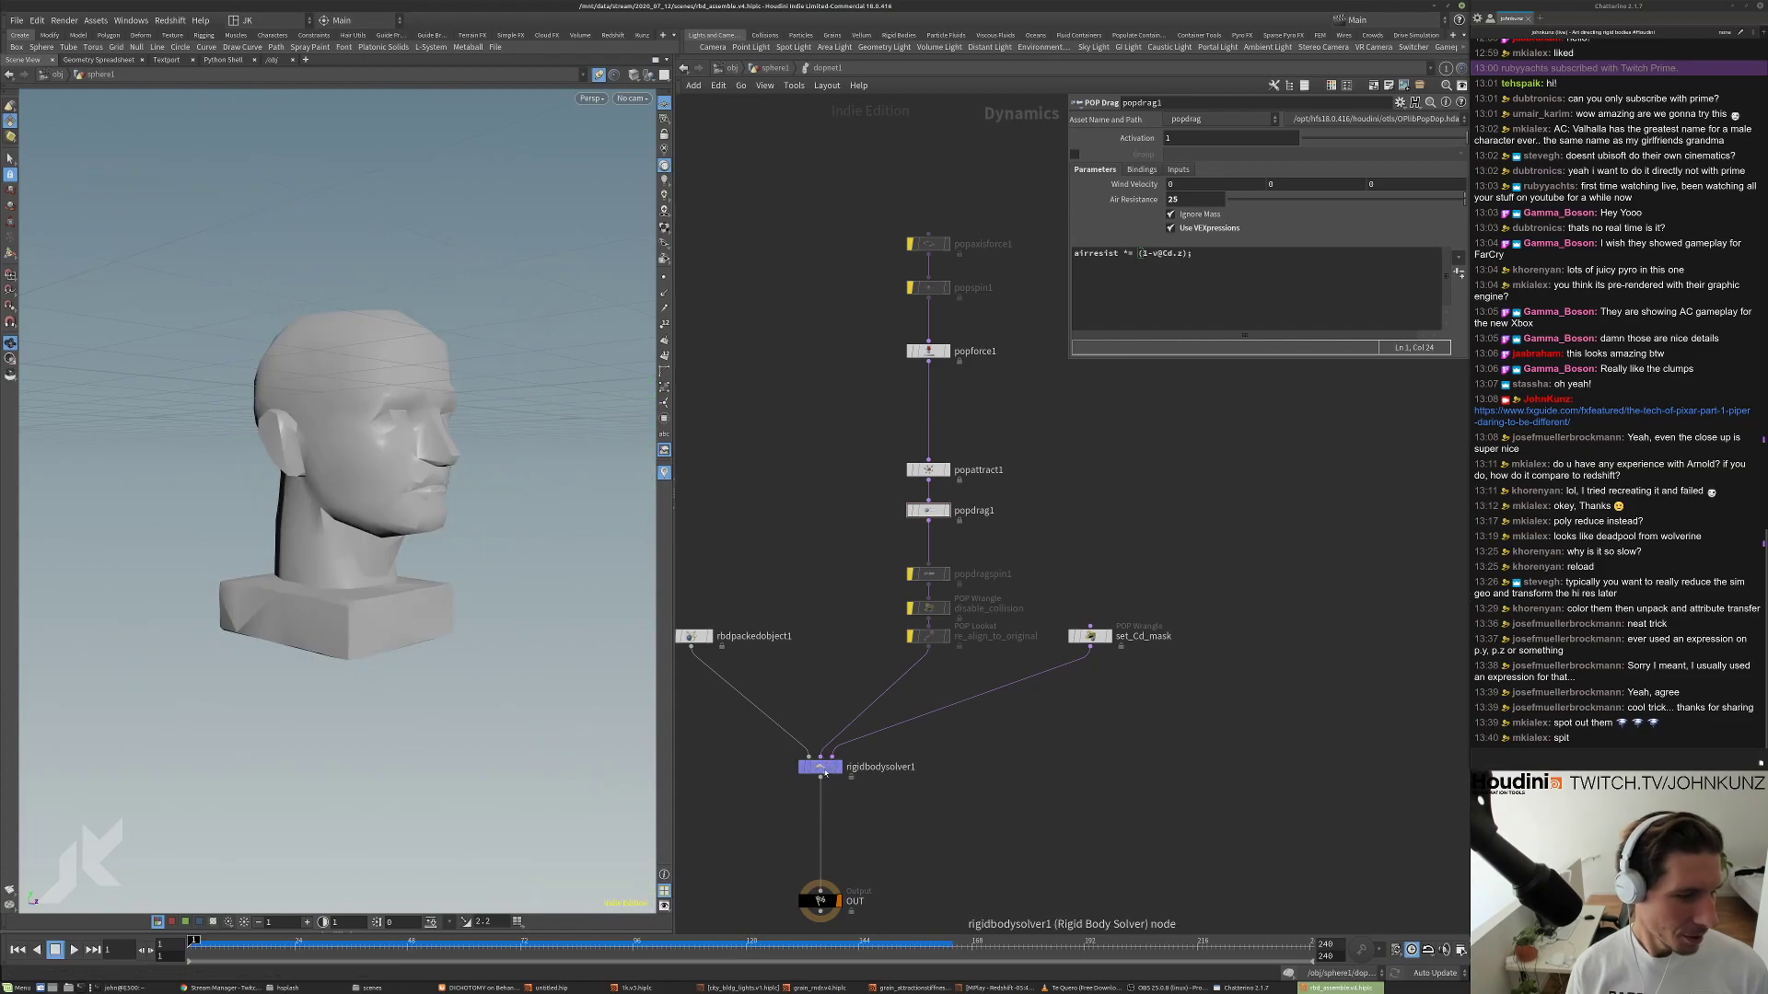
# Set rigidbodysolver1's Number of Substeps to 2 and reset the simulation to the first frame.
pyautogui.click(819, 766)
pyautogui.write('2')
pyautogui.press('Return')
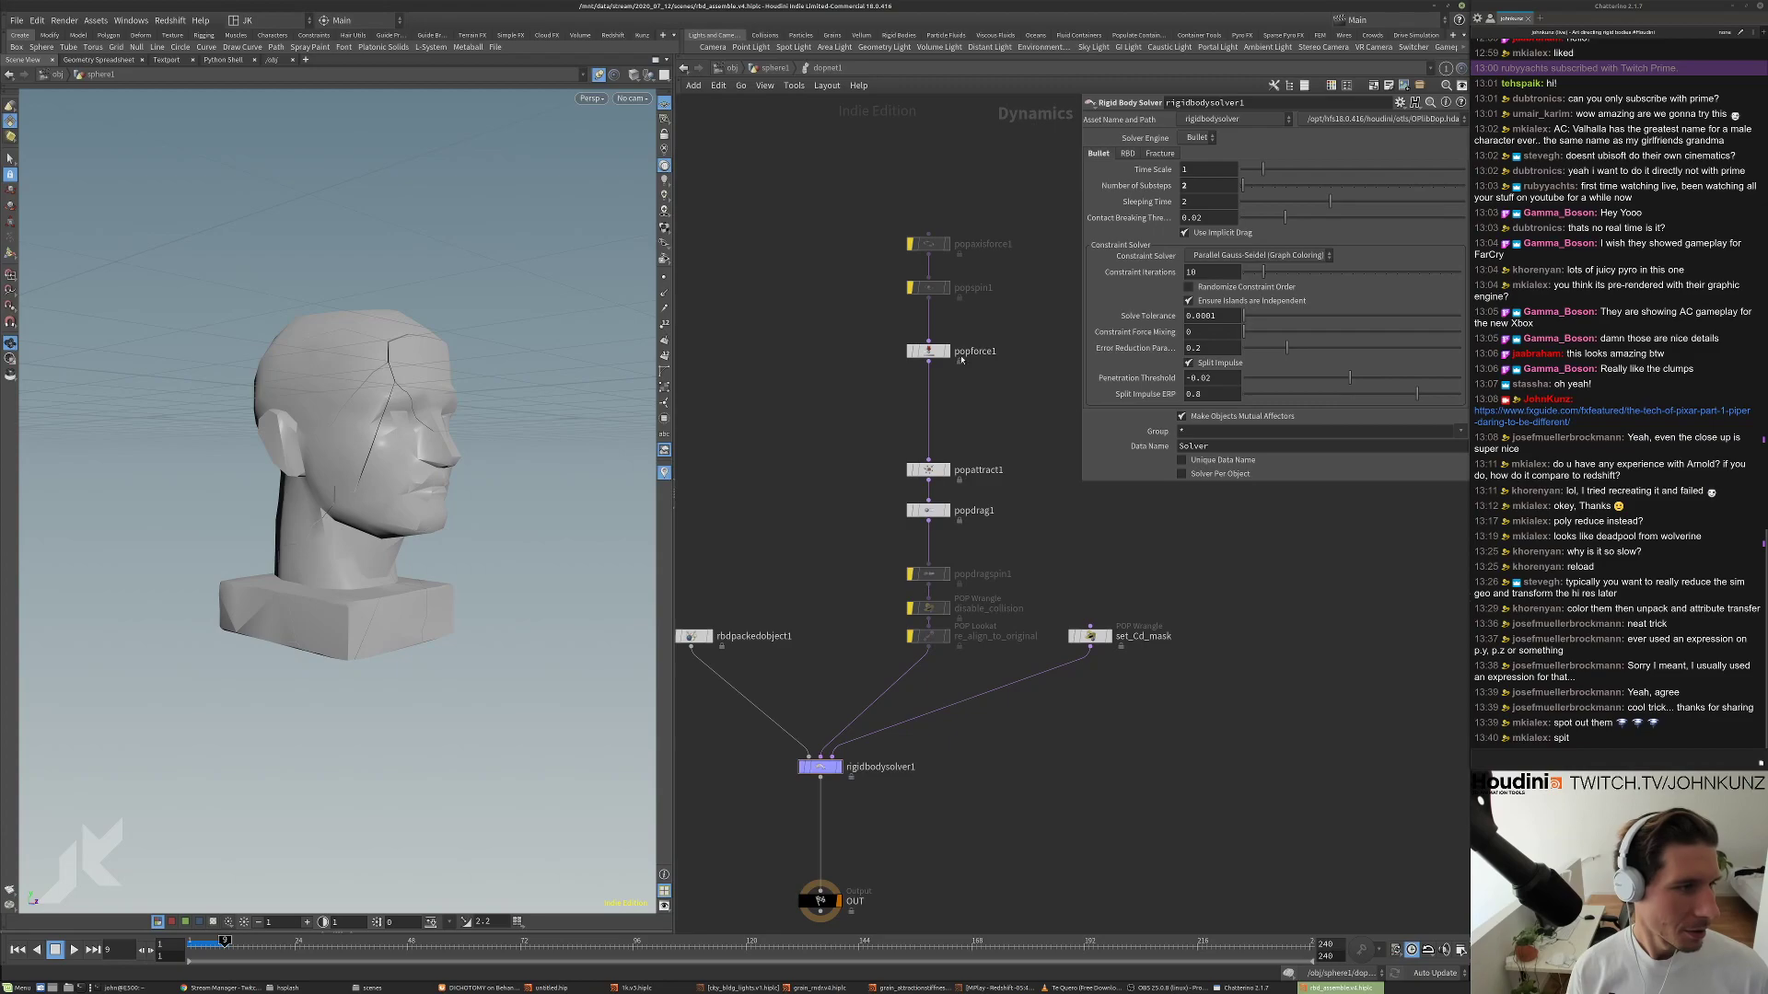
pyautogui.hotkey('ctrl', 'Up')
# Go back up to sphere1, display dopnet1 and add an Attribute Rename node branching from its output.
pyautogui.press('u')
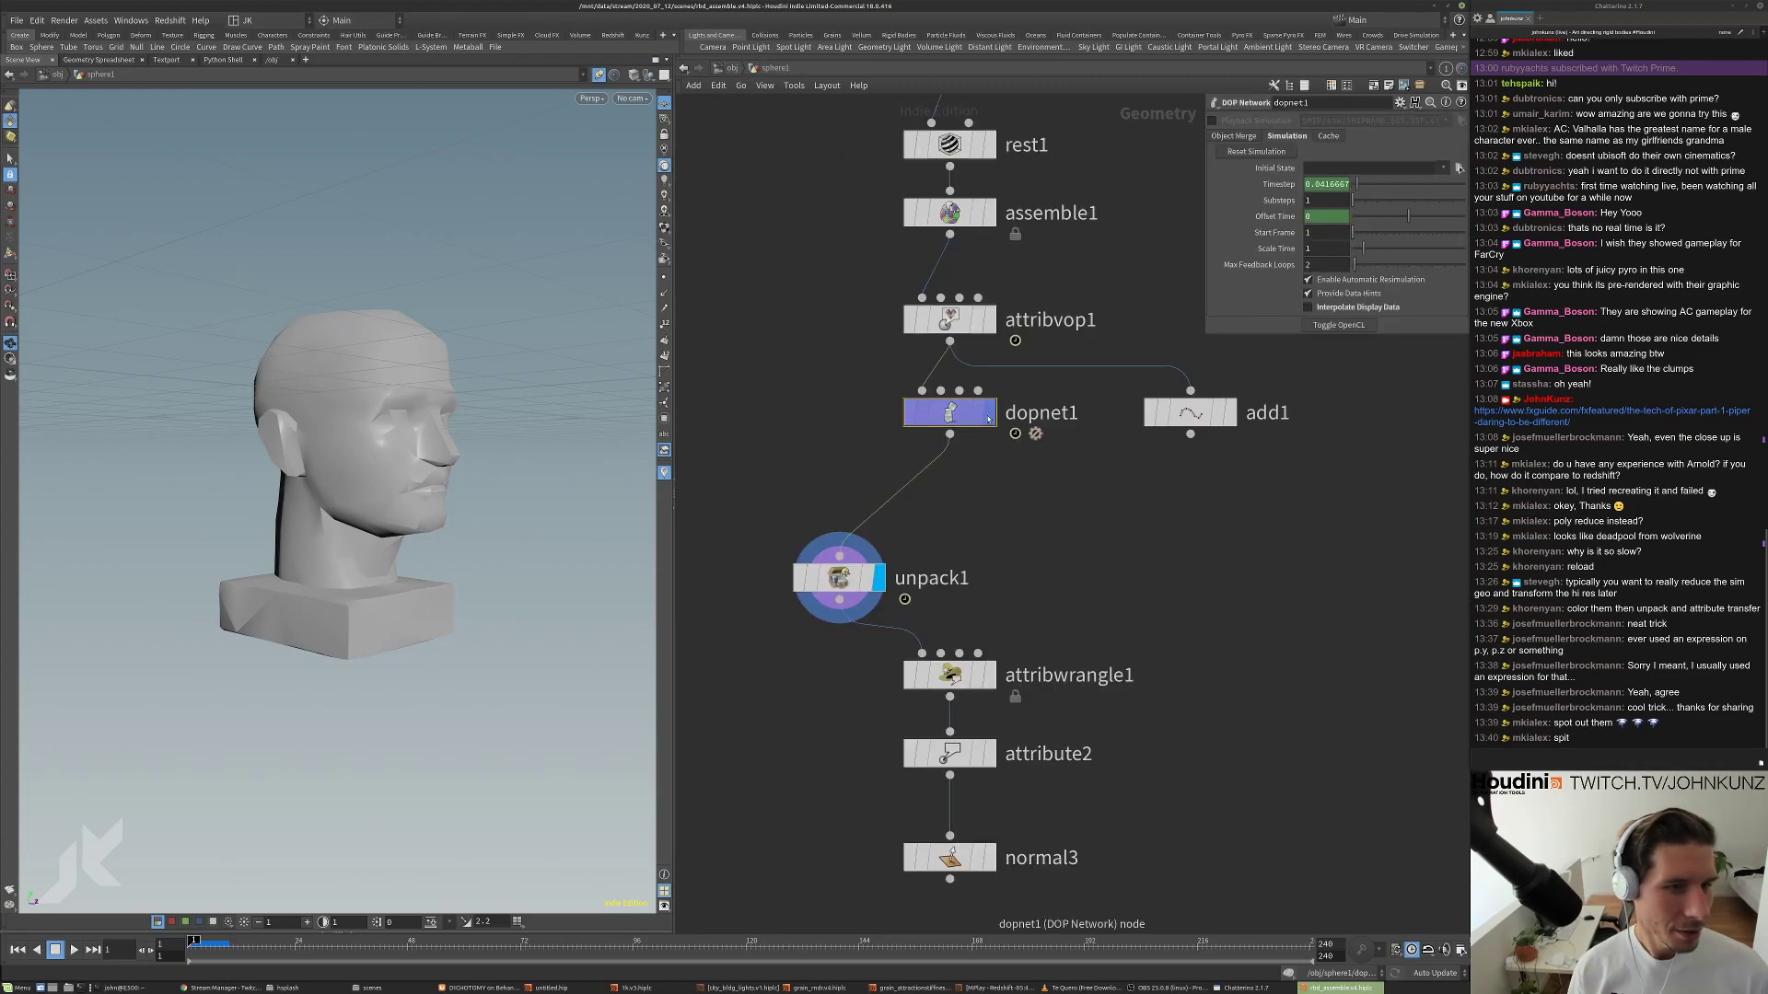
pyautogui.click(989, 419)
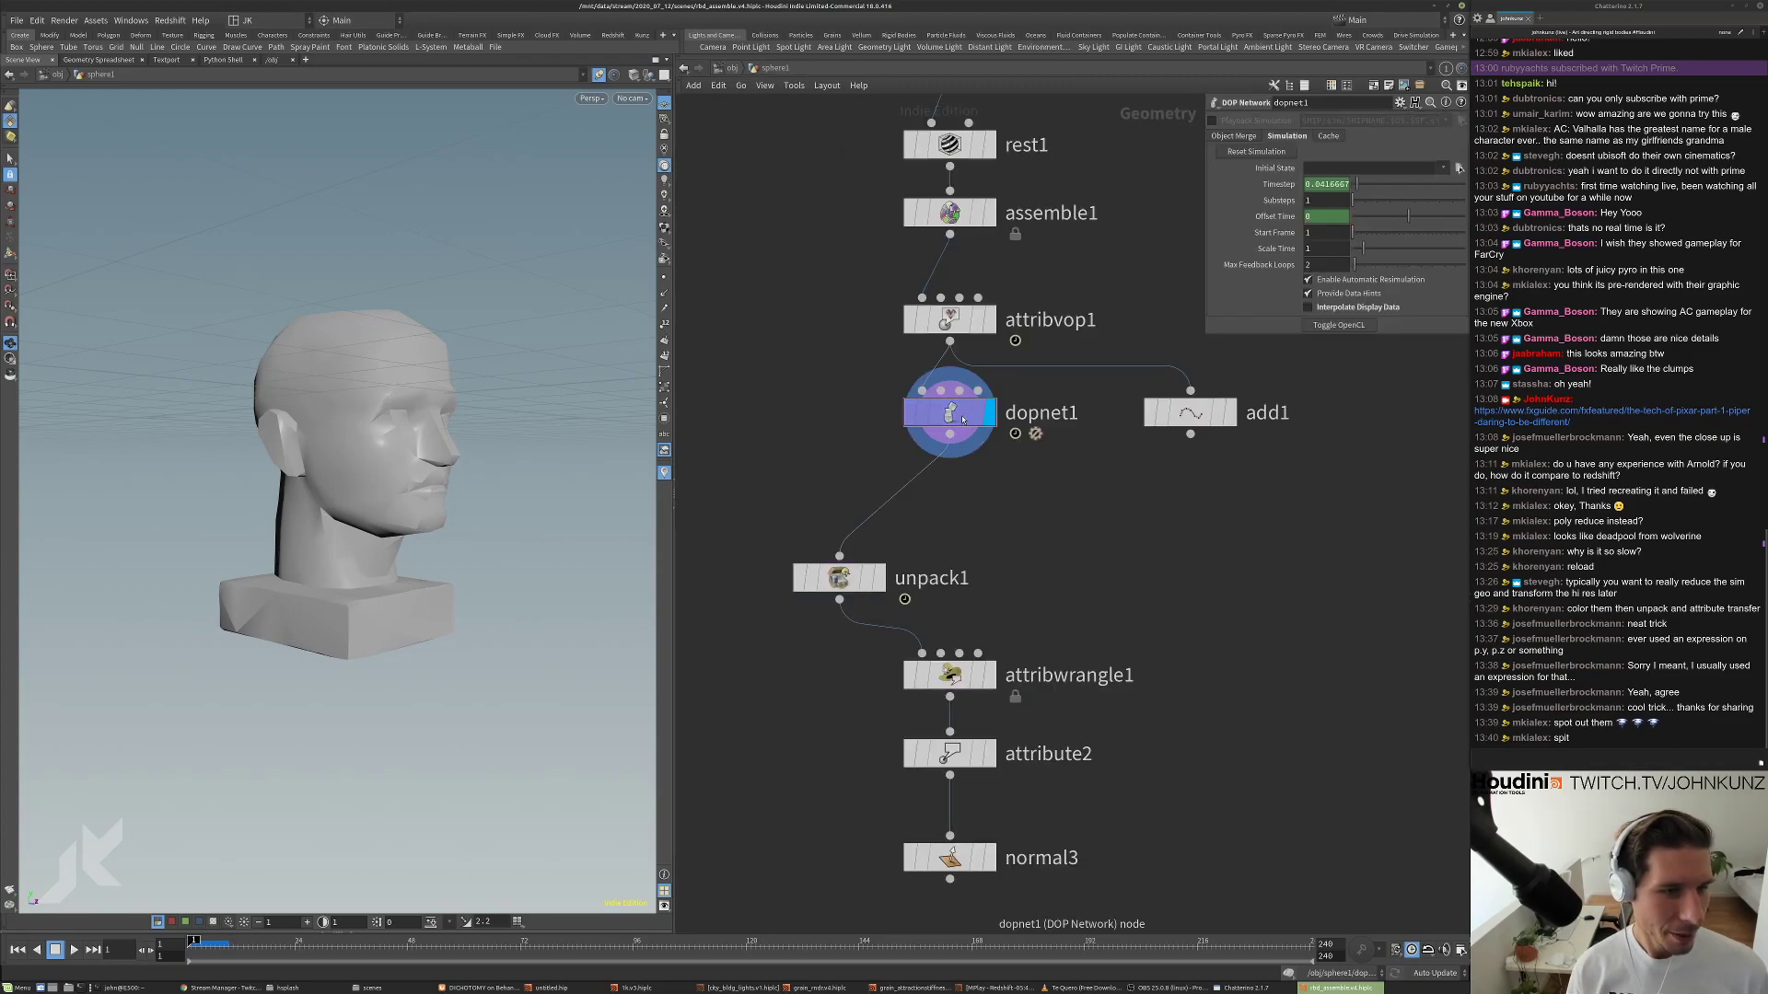
pyautogui.press('Tab')
pyautogui.write('ren')
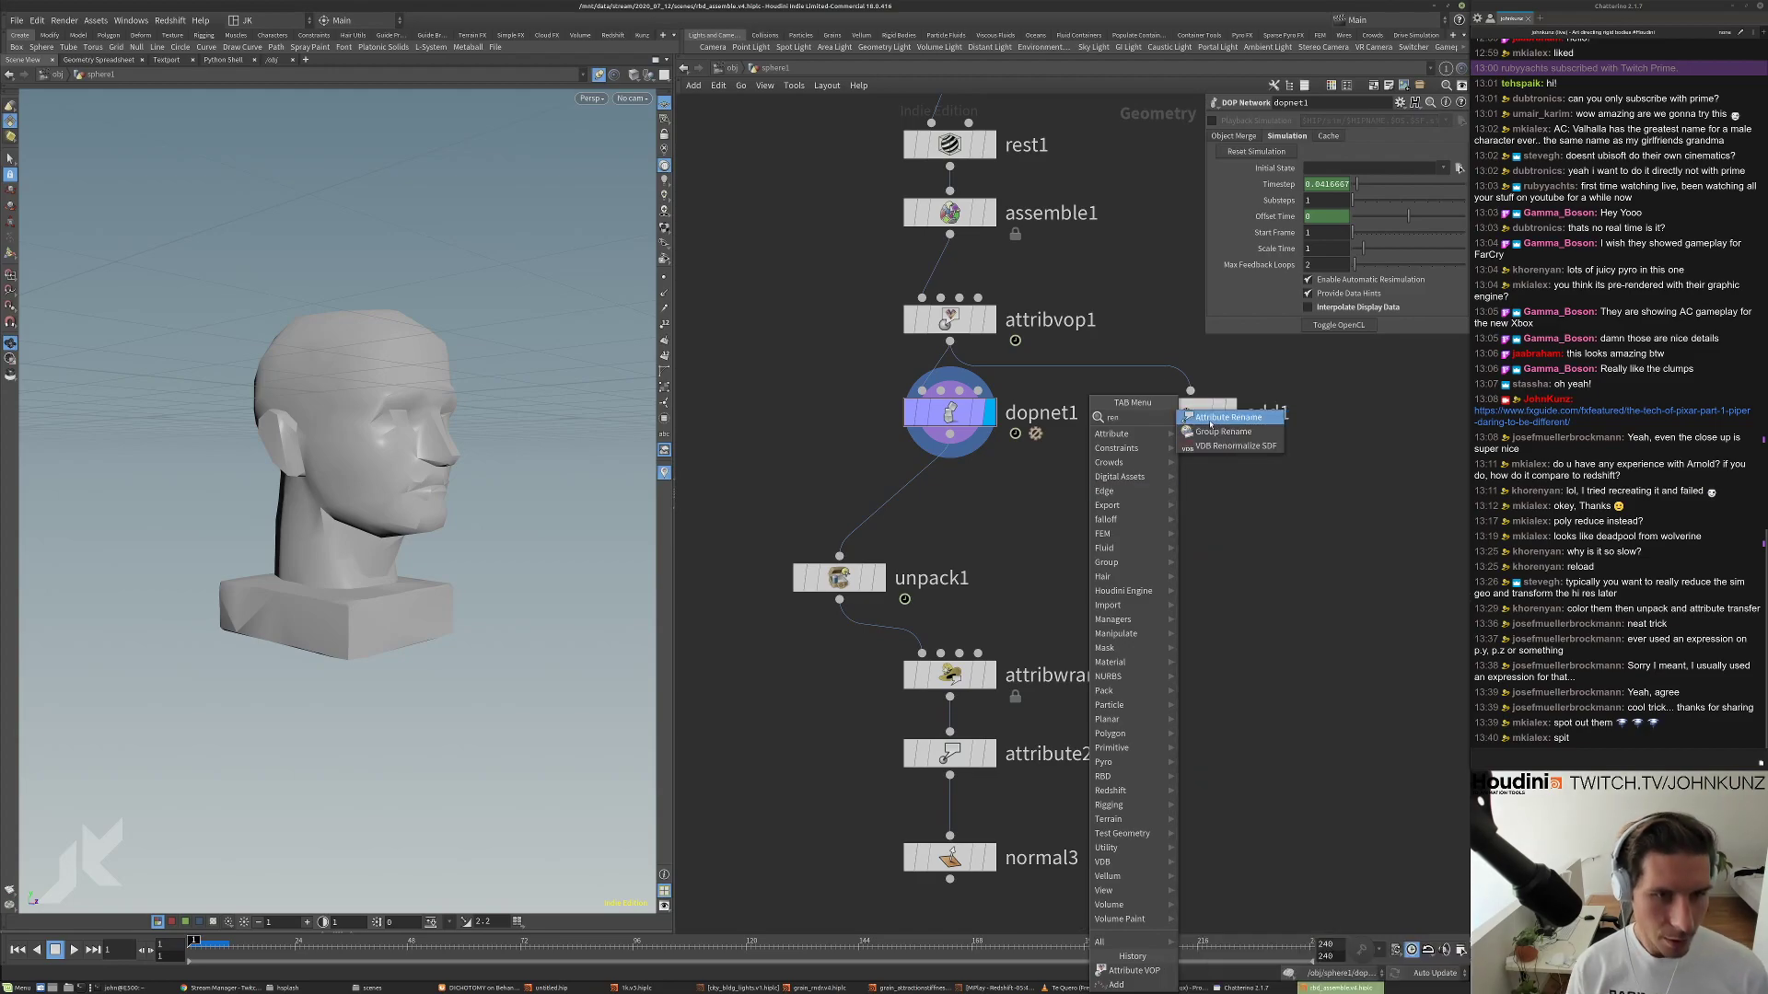
pyautogui.click(1211, 418)
pyautogui.click(1095, 499)
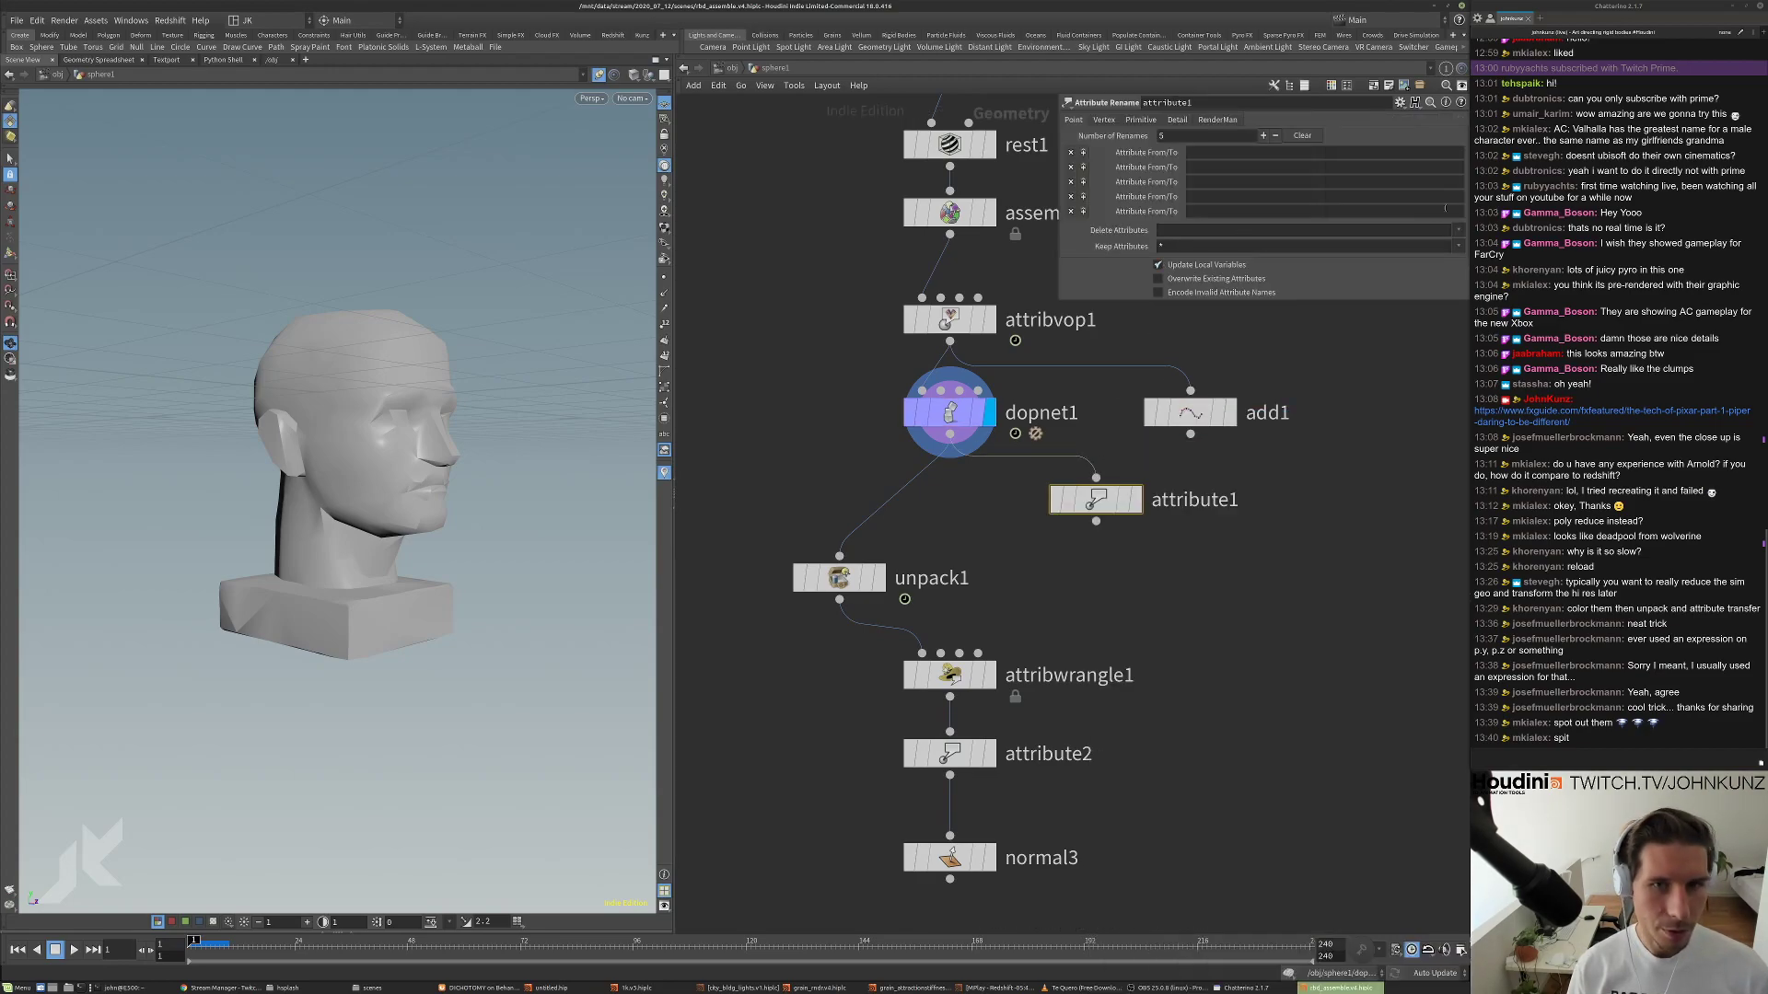
# Set the Attribute Rename node to delete the Cd point attribute, display it and play the simulation before returning to frame 1.
pyautogui.click(1458, 230)
pyautogui.click(1461, 245)
pyautogui.click(1135, 499)
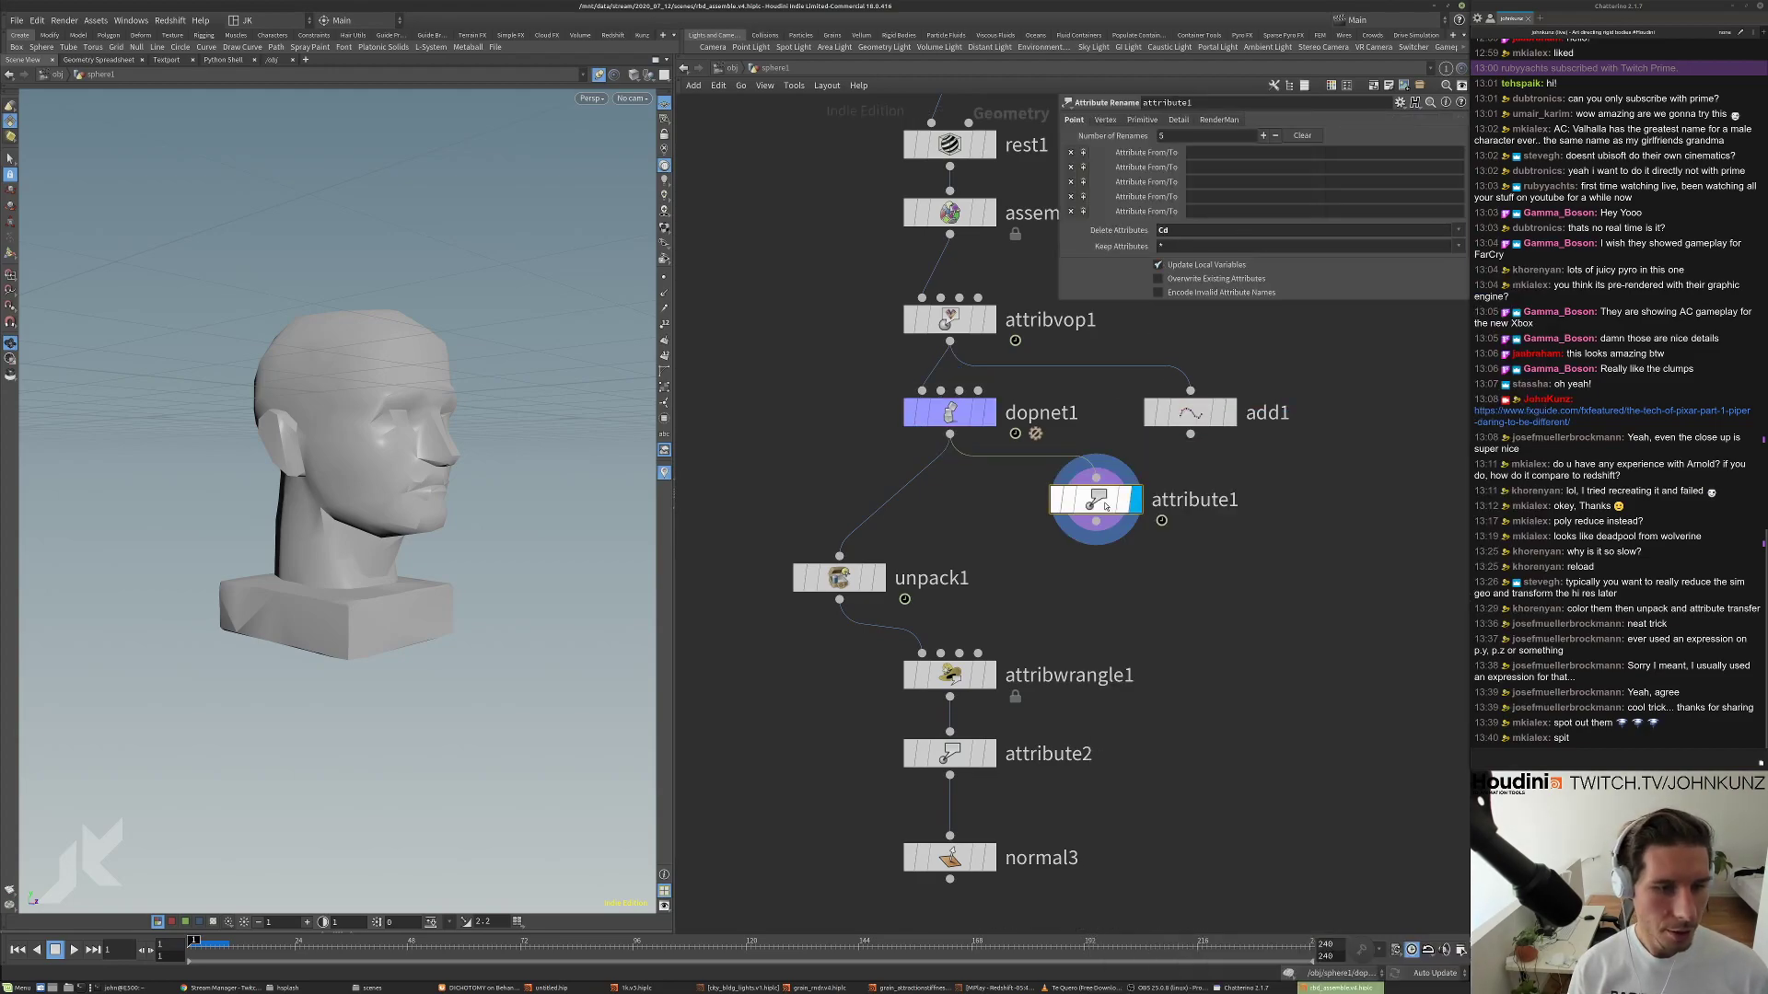
pyautogui.press('Up')
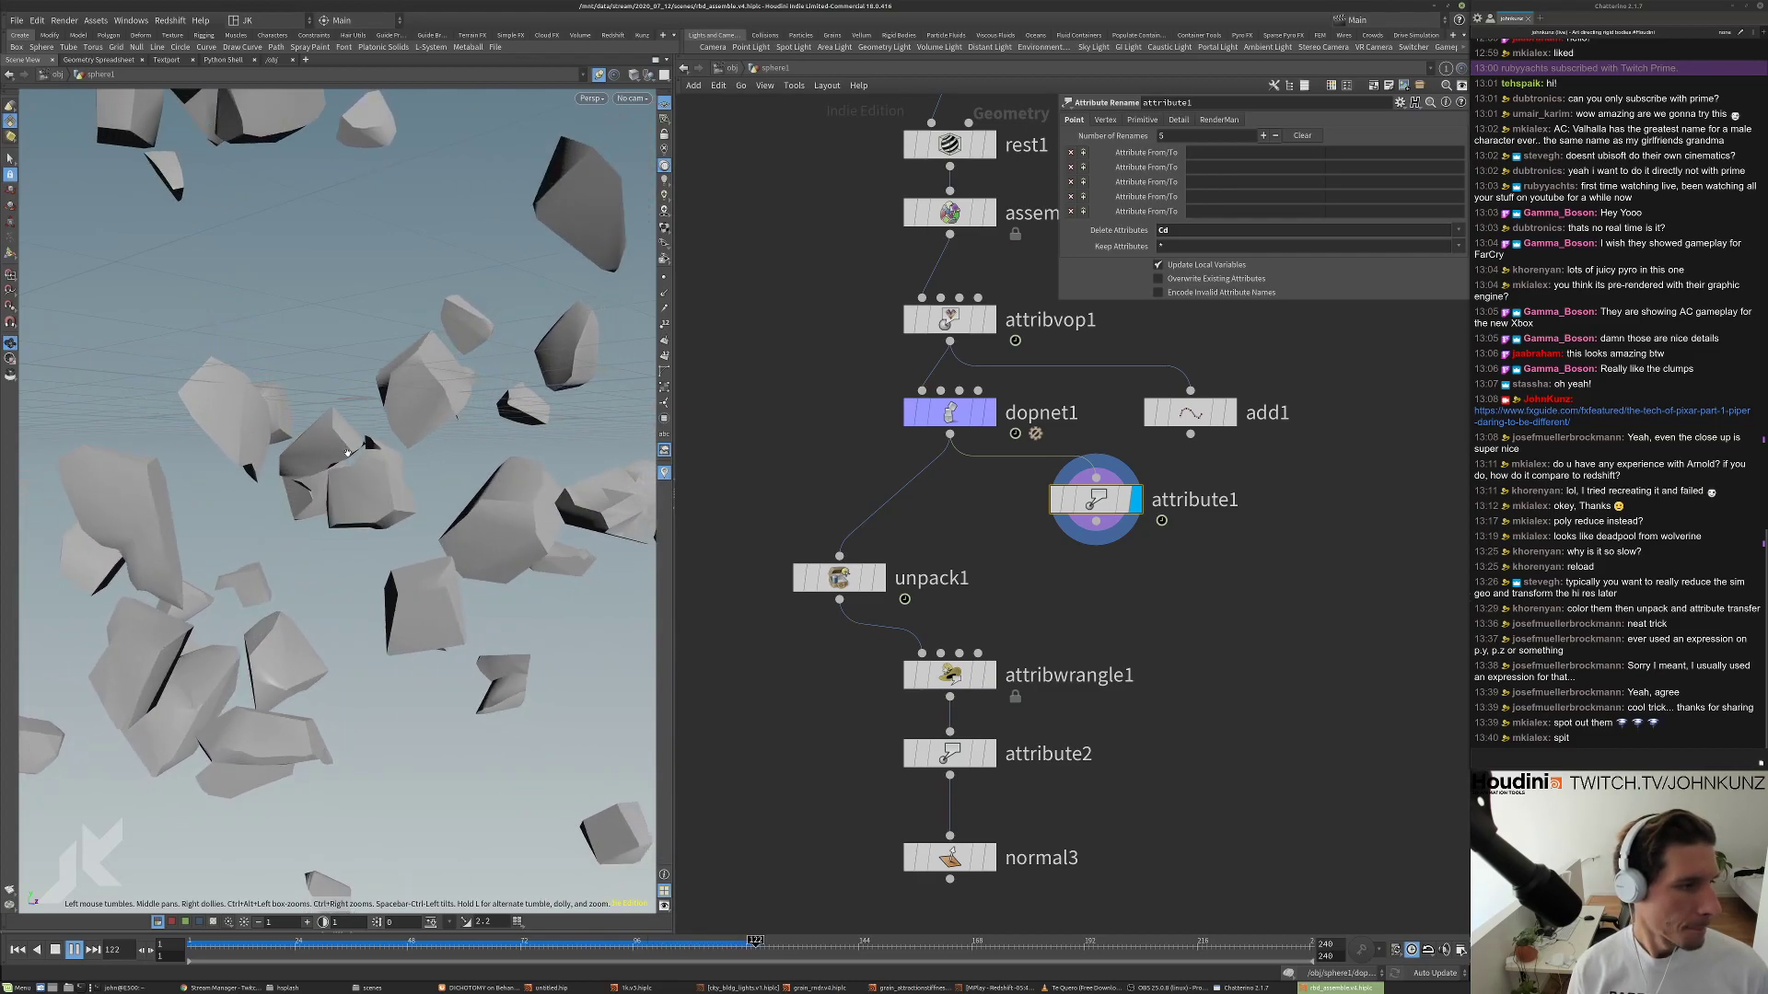
pyautogui.hotkey('ctrl', 'Up')
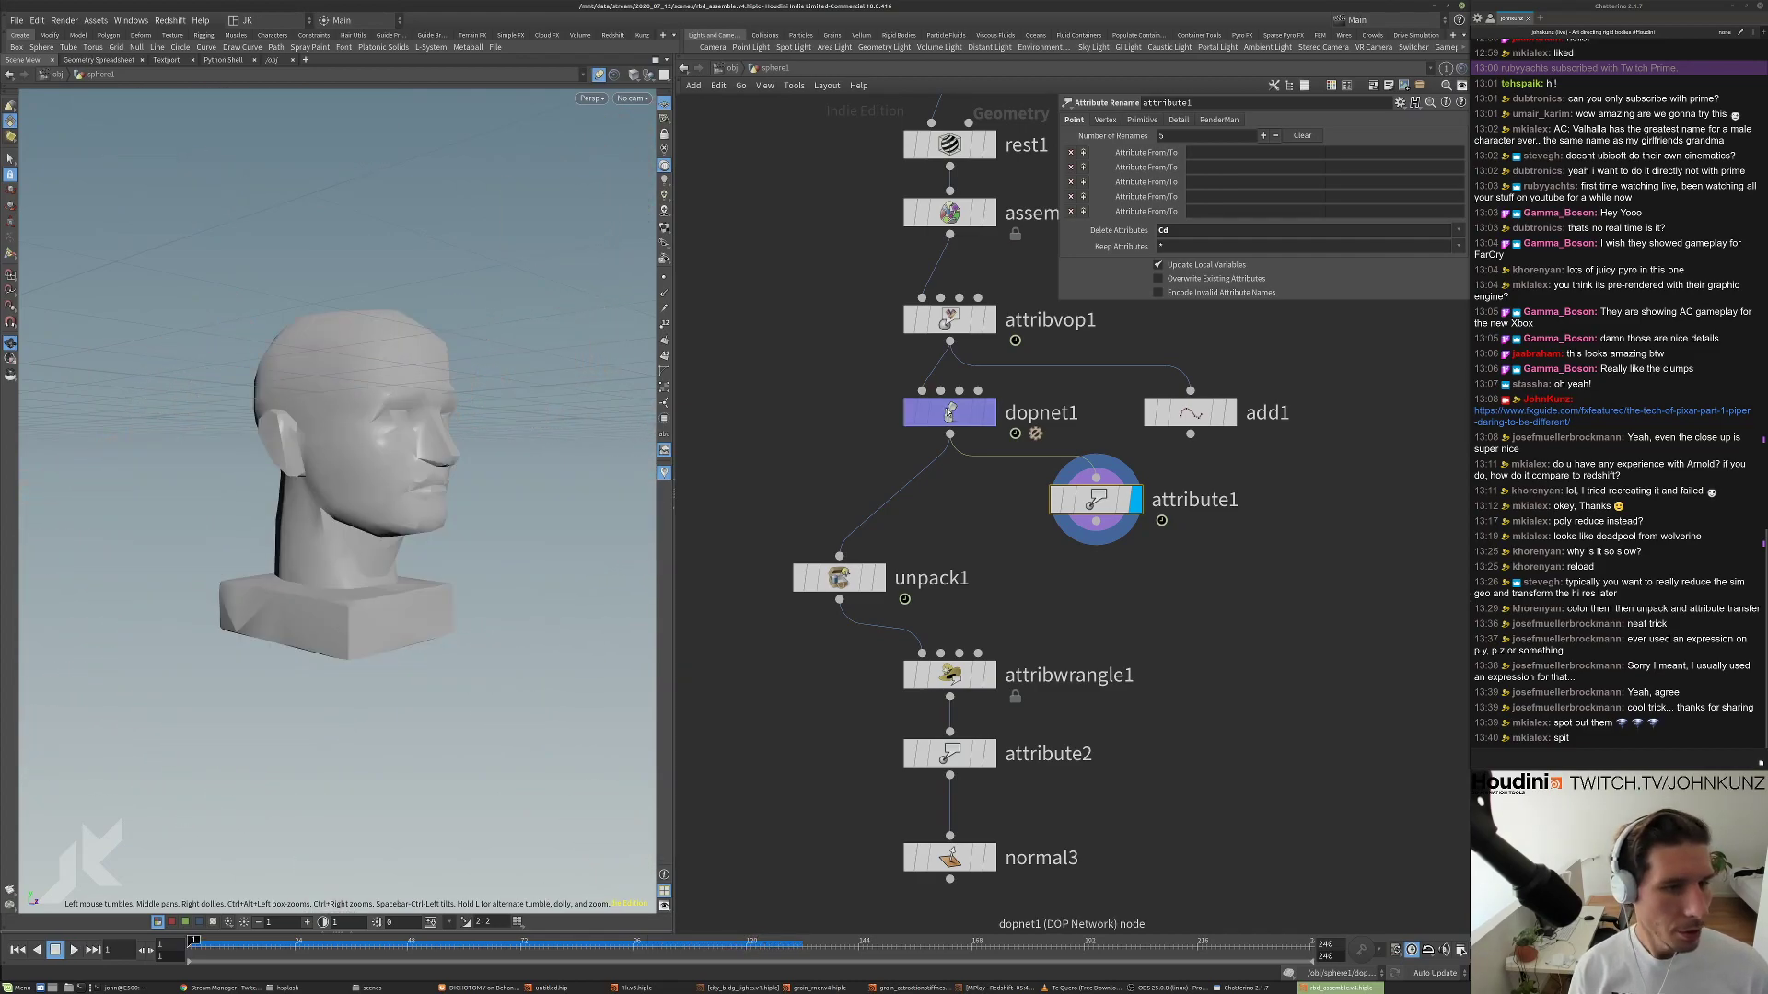
# Move the 3.5-value key of attribvop1's first animated input to frame 24 in the Animation Editor.
pyautogui.click(950, 320)
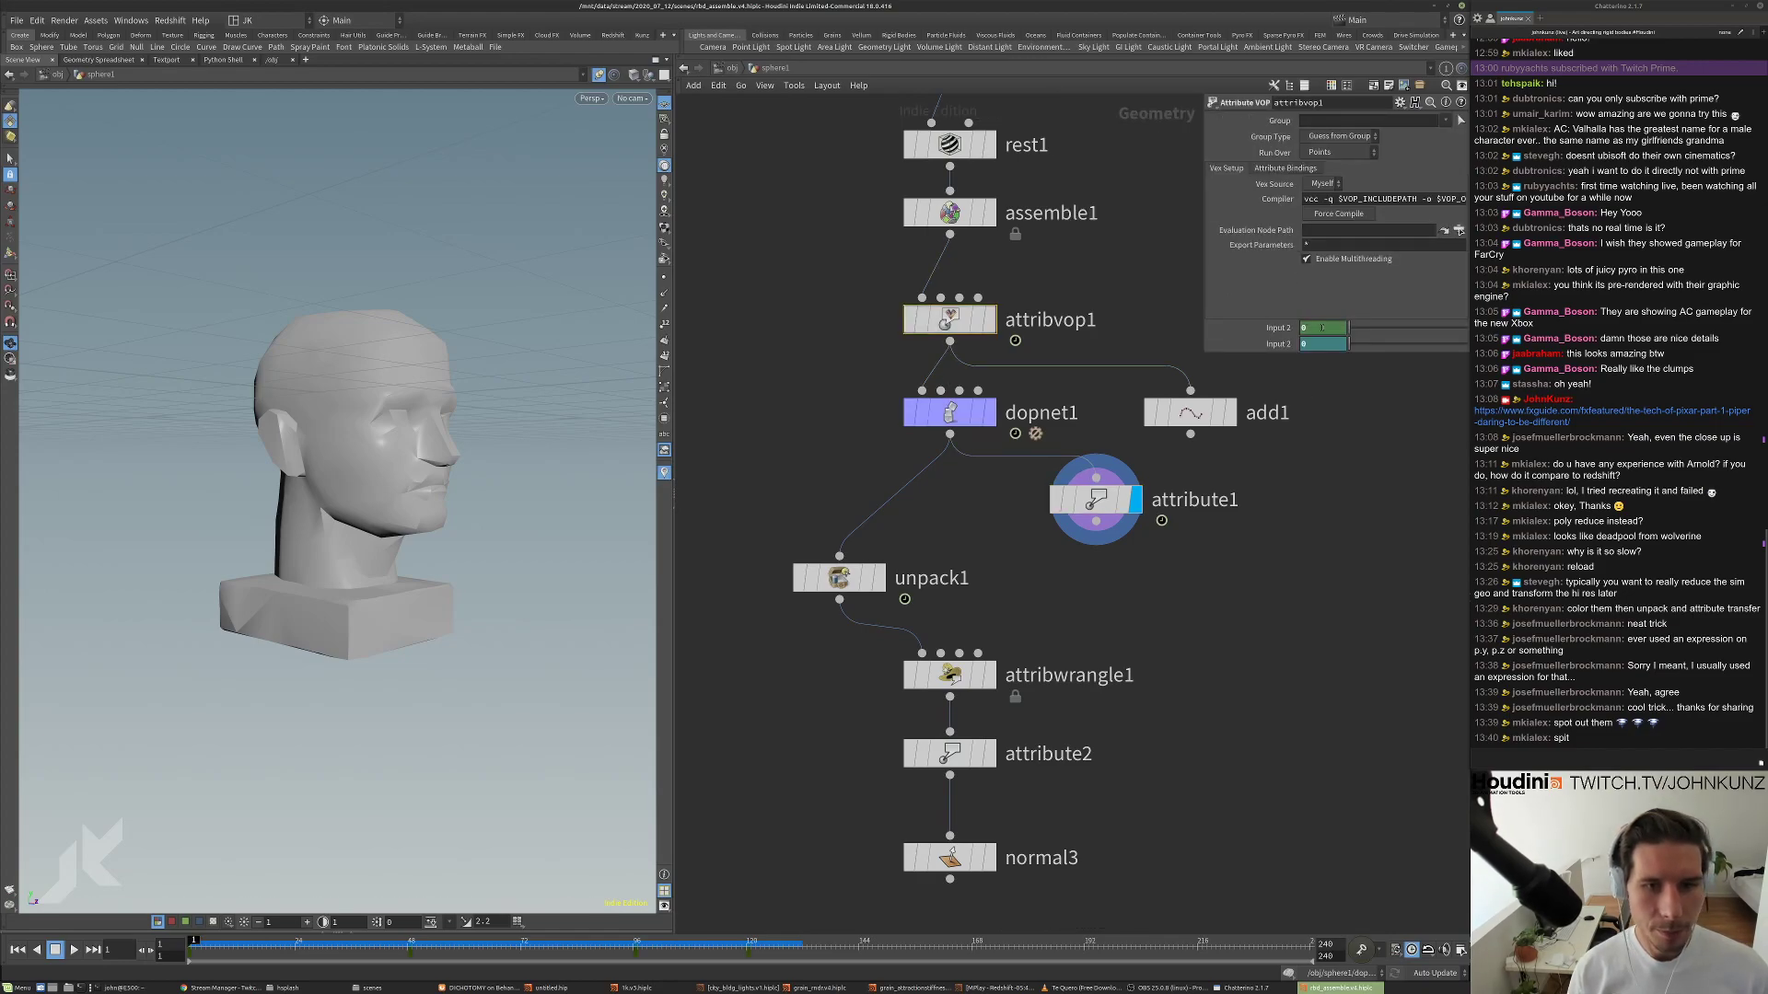
pyautogui.keyDown('shift'); pyautogui.click(1322, 327); pyautogui.keyUp('shift')
pyautogui.scroll(-3, 1046, 342)
pyautogui.moveTo(1286, 323); pyautogui.dragTo(1147, 325)
pyautogui.click(1285, 306)
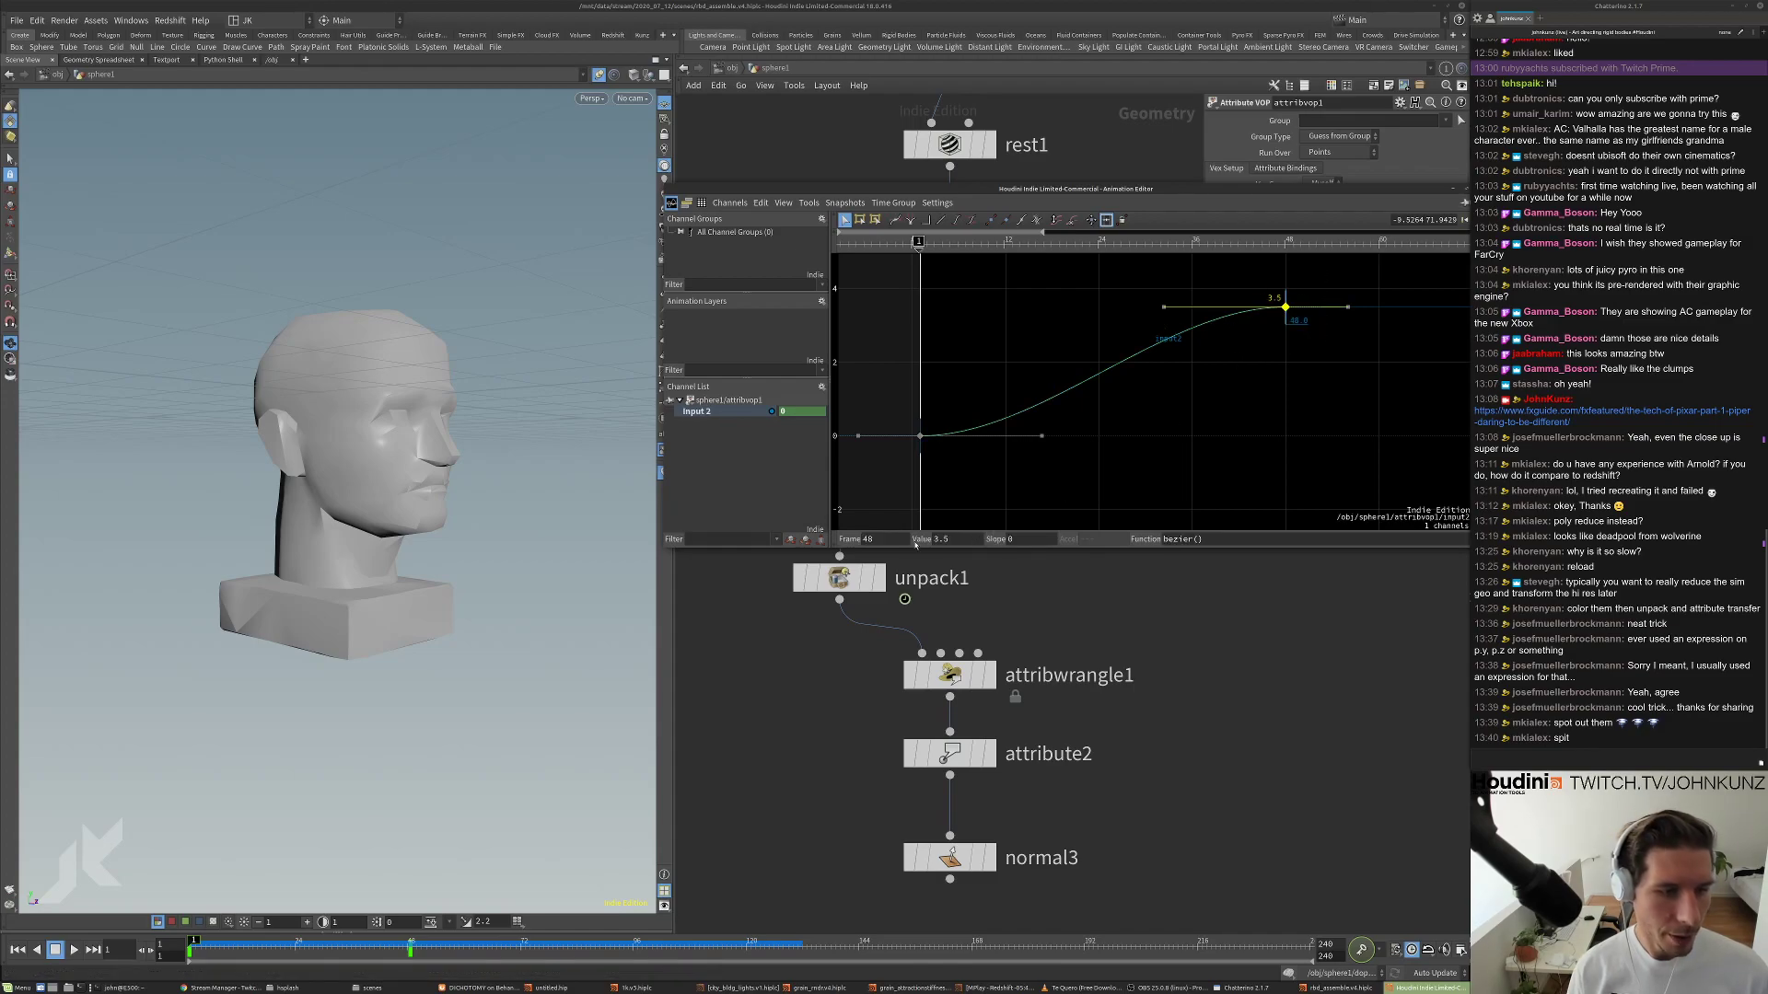
pyautogui.press('Return')
pyautogui.moveTo(1231, 189); pyautogui.dragTo(1140, 211)
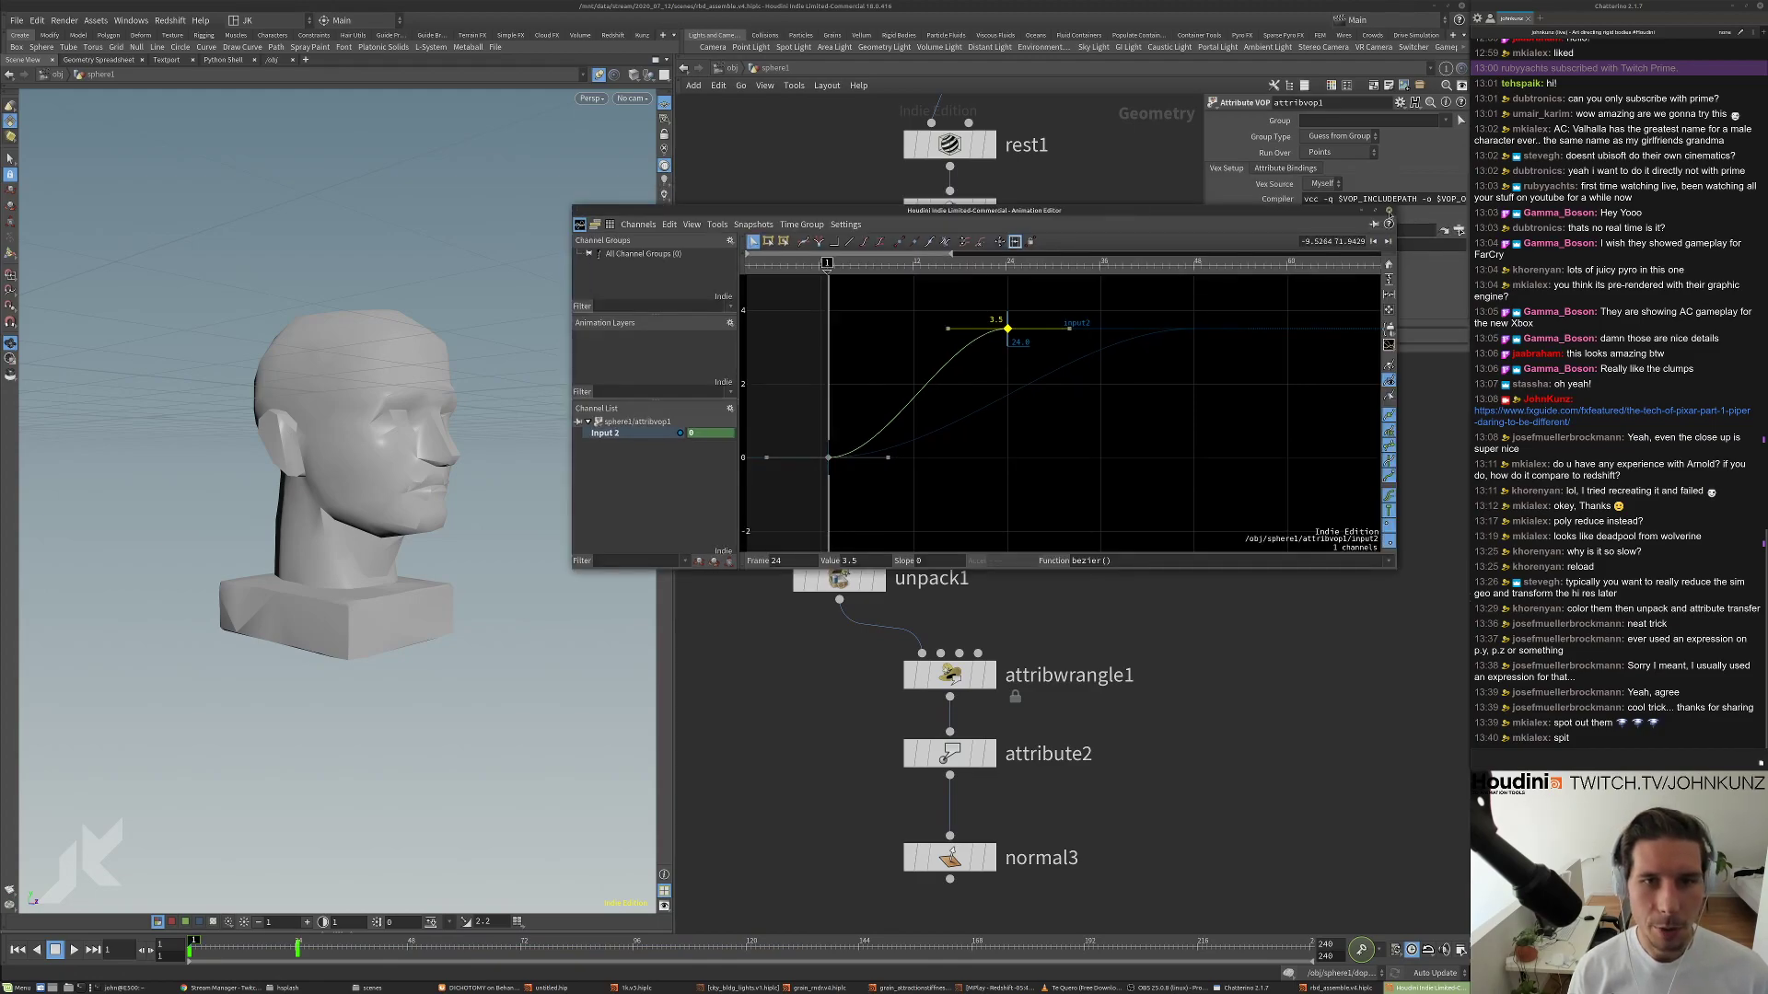
pyautogui.click(1388, 210)
# Shift both keys of attribvop1's second animated input earlier to about frames 36 and 60, and display unpack1 again.
pyautogui.keyDown('shift'); pyautogui.click(1330, 342); pyautogui.keyUp('shift')
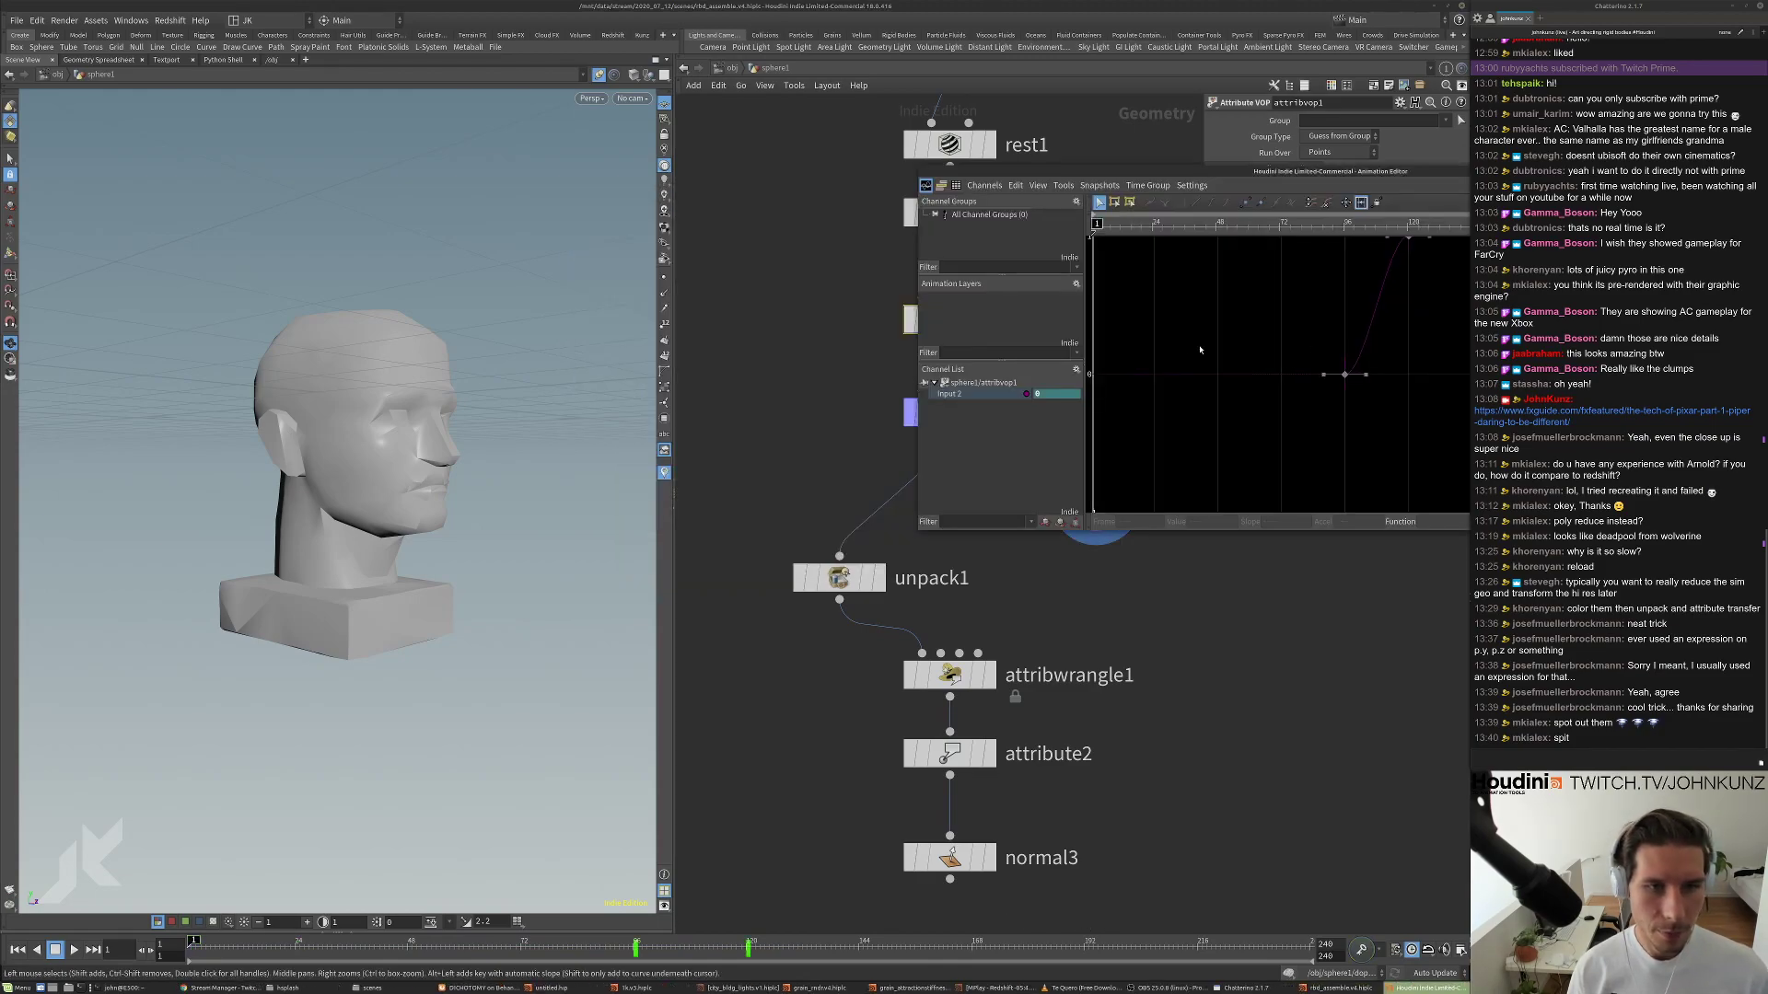
pyautogui.moveTo(1233, 174); pyautogui.dragTo(1151, 189)
pyautogui.moveTo(1345, 409); pyautogui.dragTo(1256, 274)
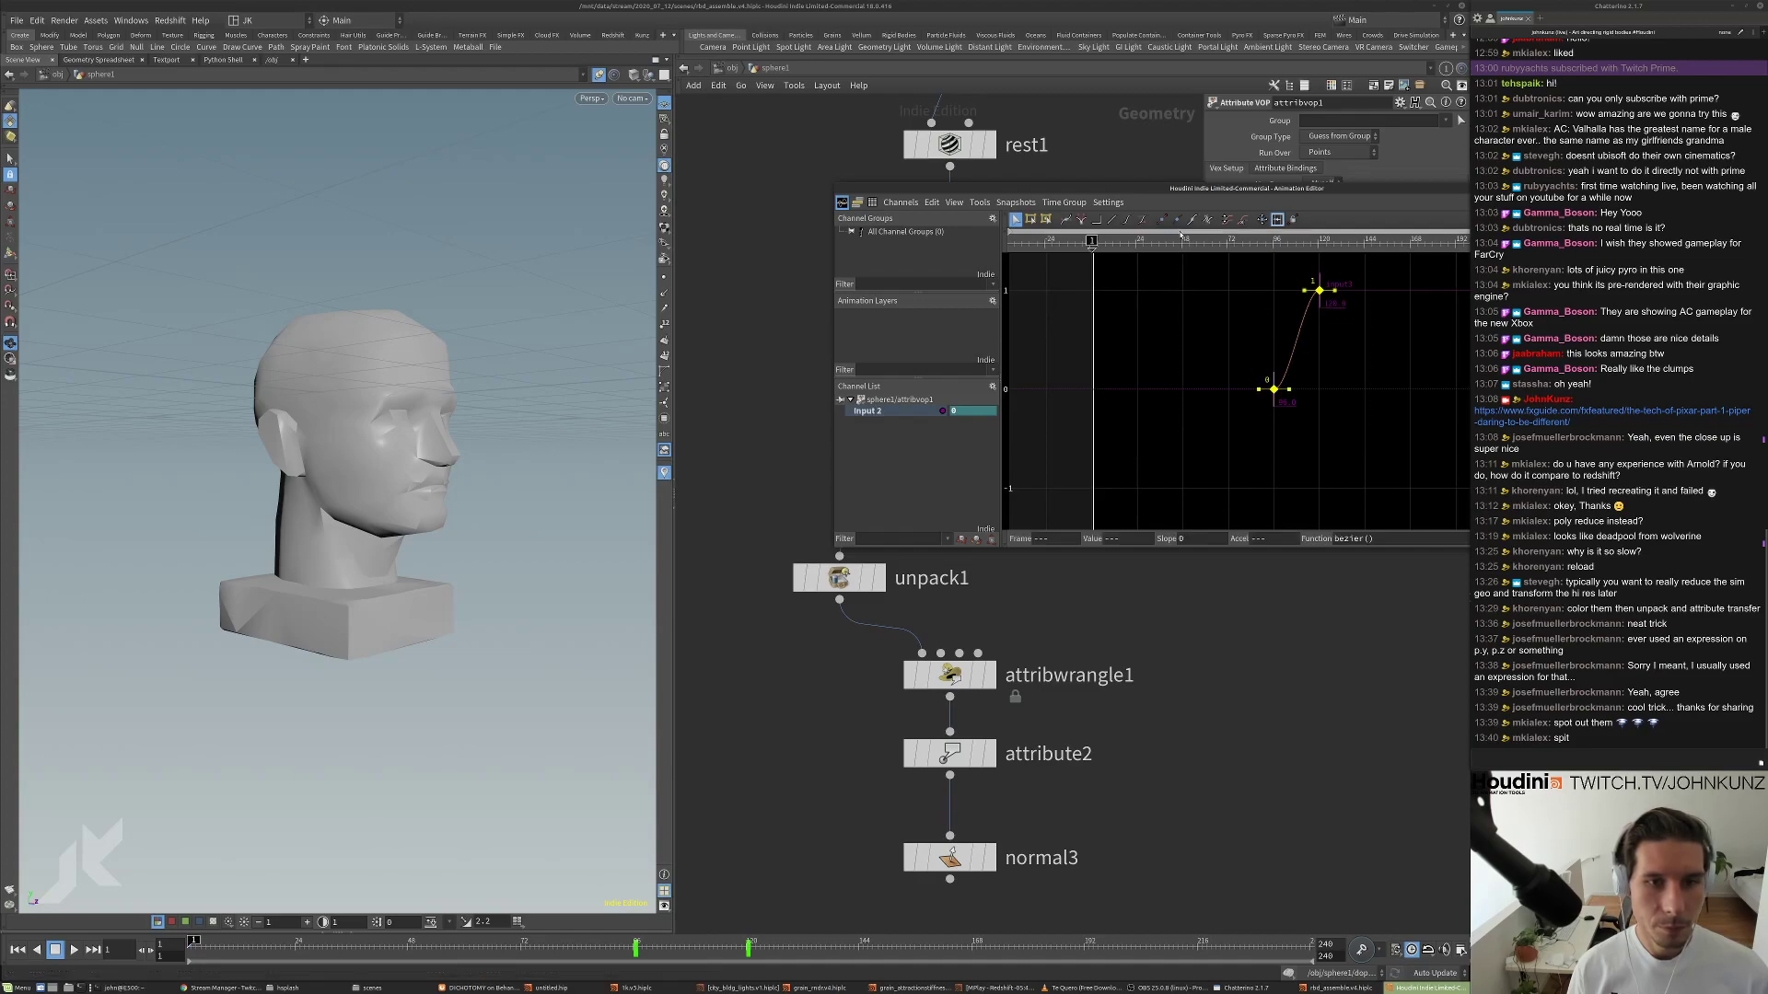
pyautogui.moveTo(1271, 401); pyautogui.dragTo(1159, 390)
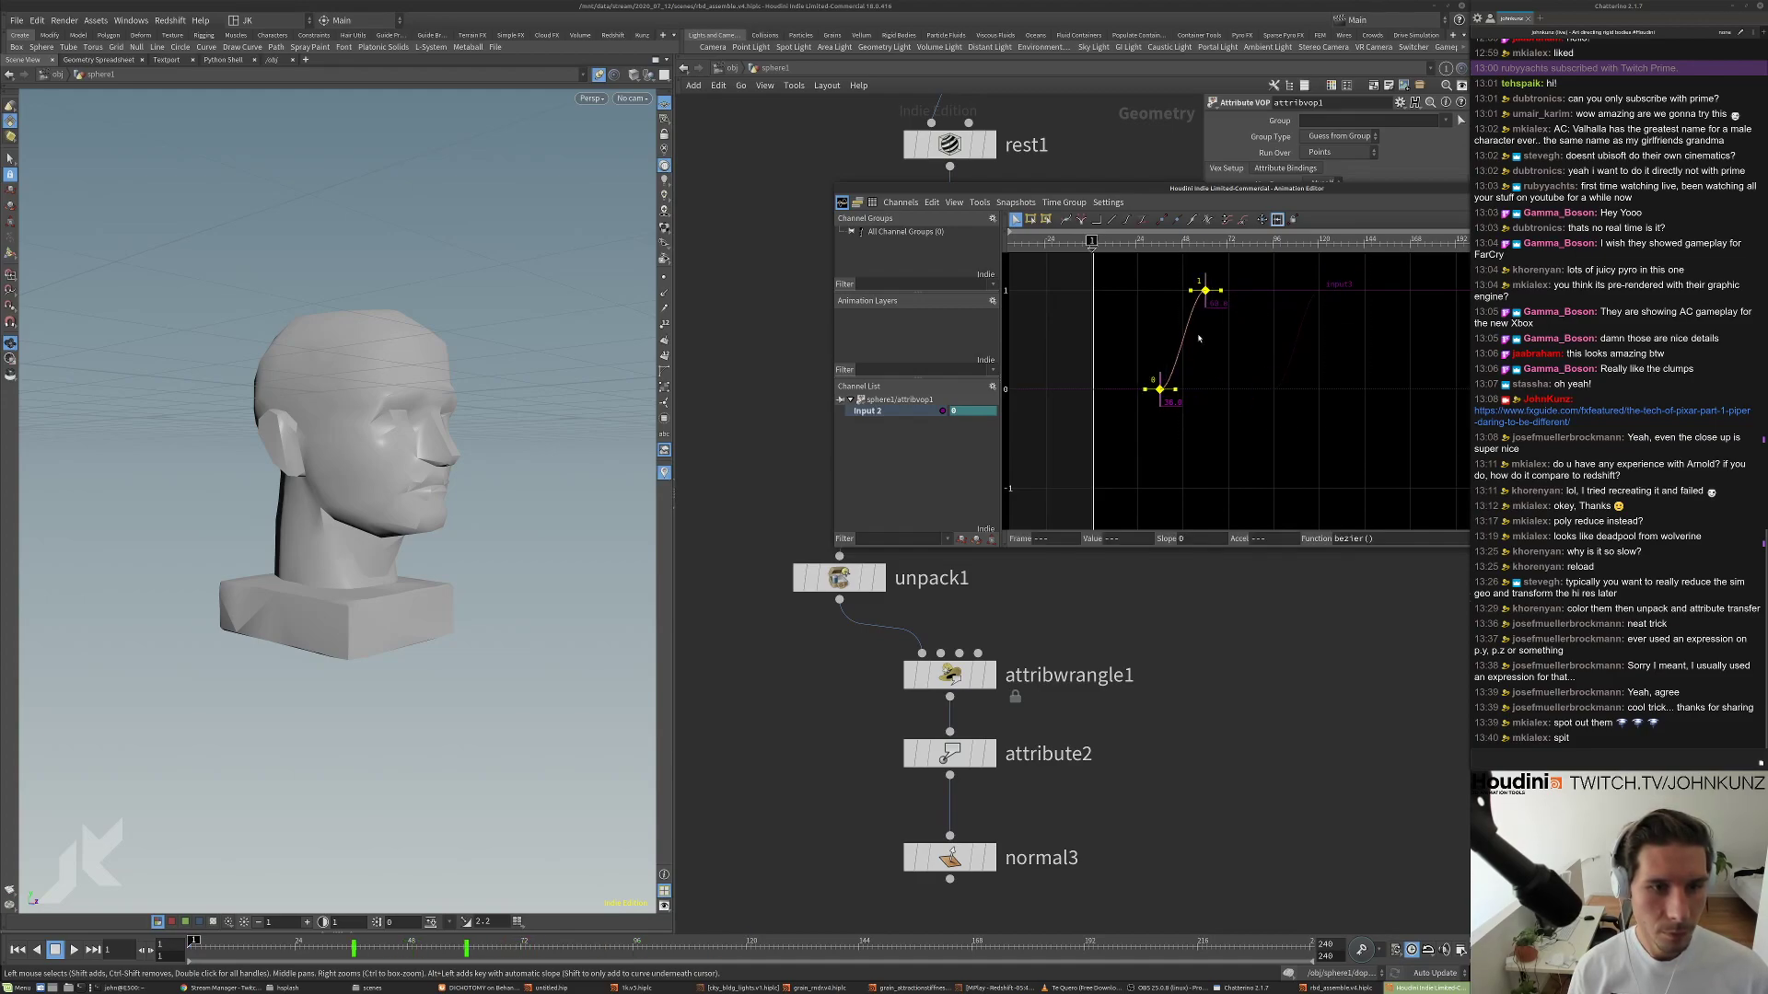
pyautogui.moveTo(1362, 187); pyautogui.dragTo(1256, 203)
pyautogui.moveTo(1418, 209); pyautogui.dragTo(1347, 221)
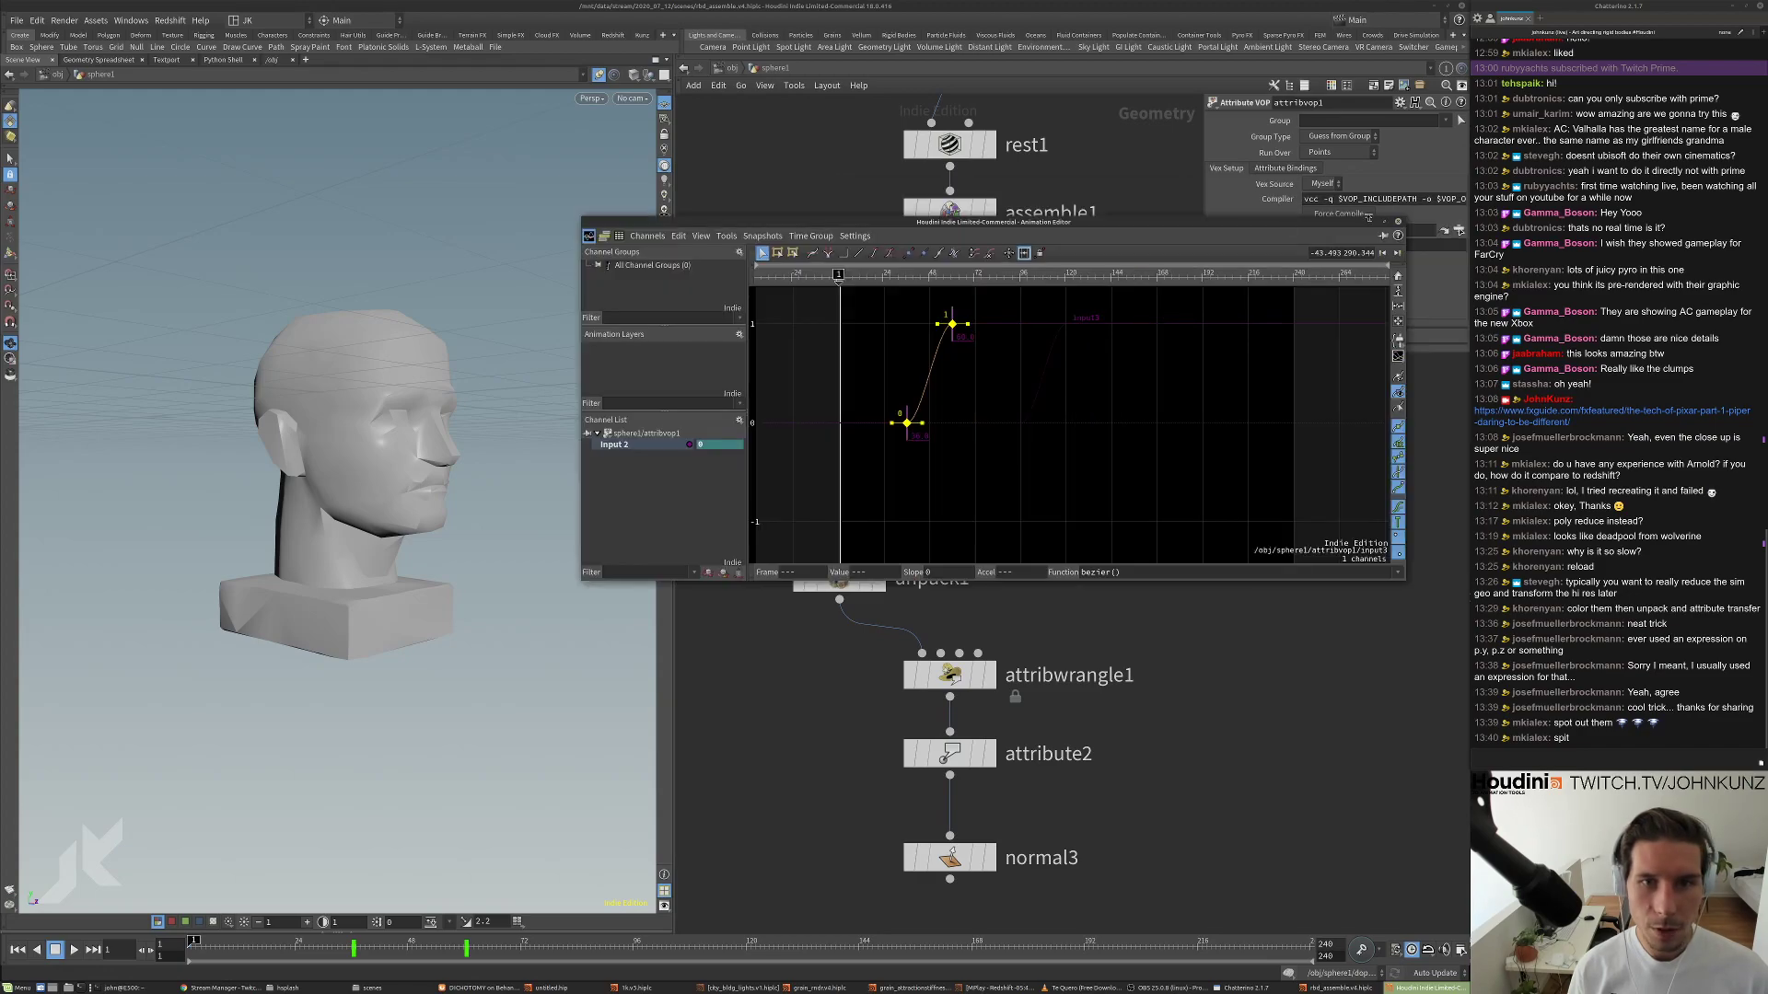
pyautogui.click(1396, 223)
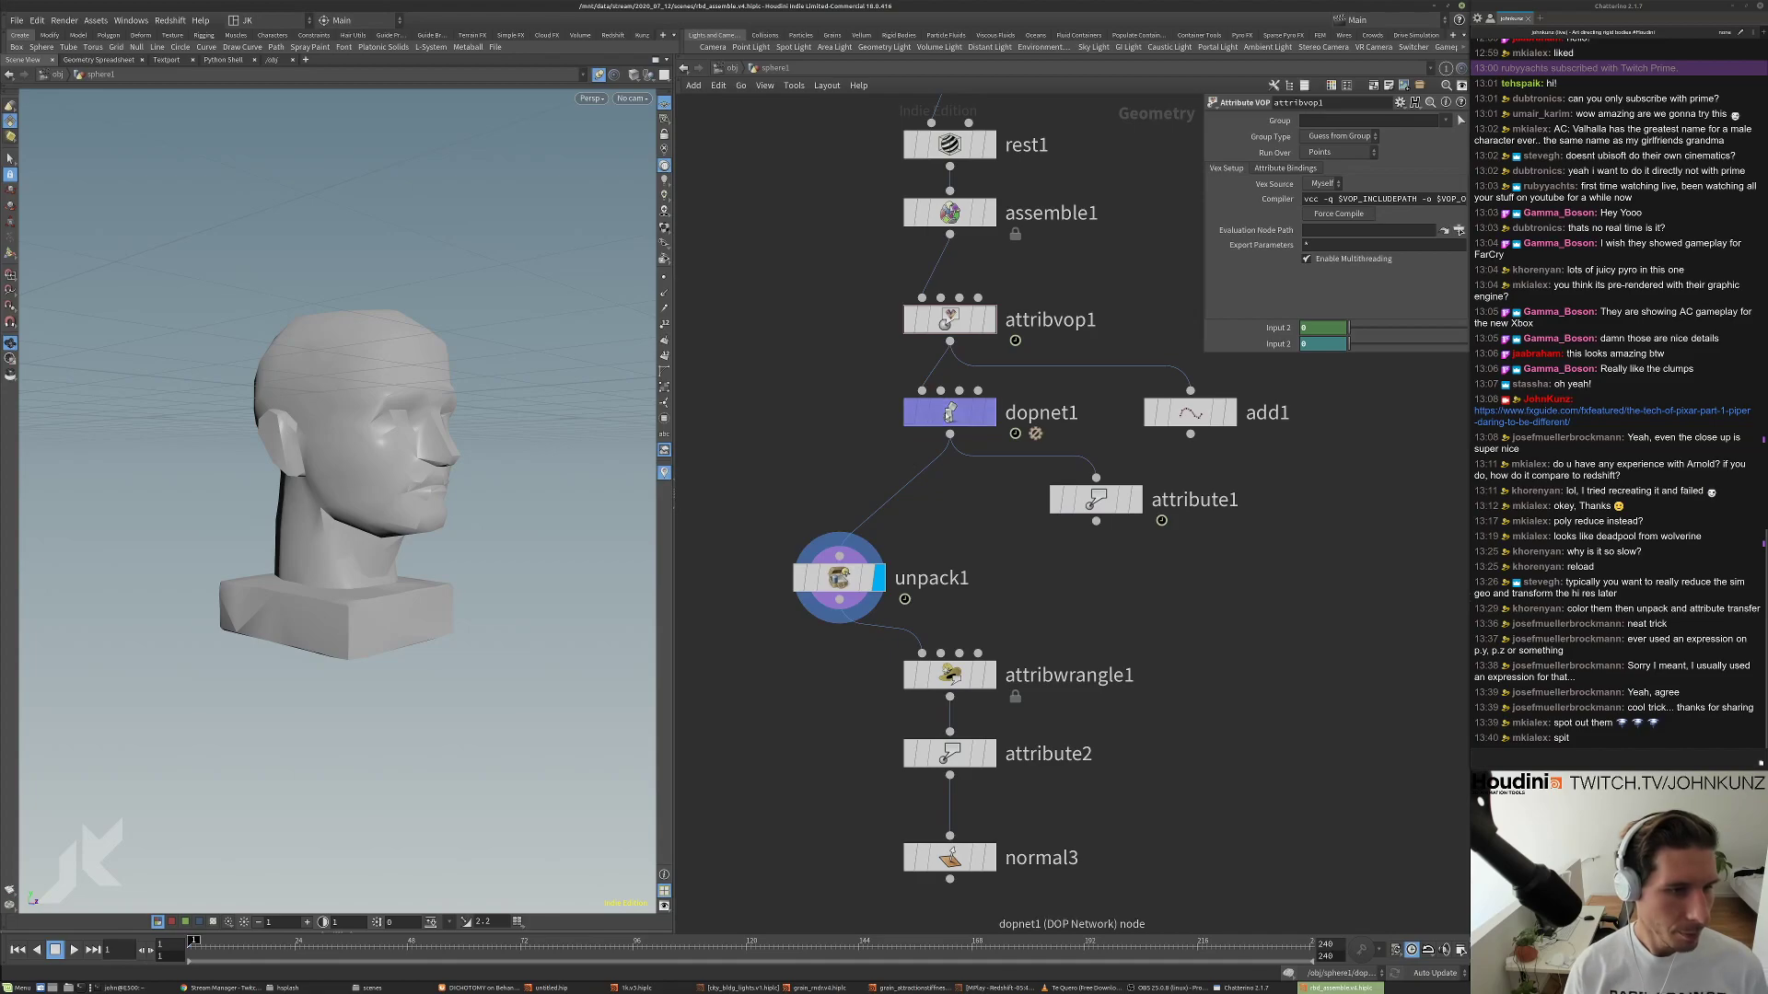
# Inside dopnet1, enable the re_align_to_original POP Lookat node and its Use VEXpressions option.
pyautogui.click(950, 416)
pyautogui.doubleClick(950, 416)
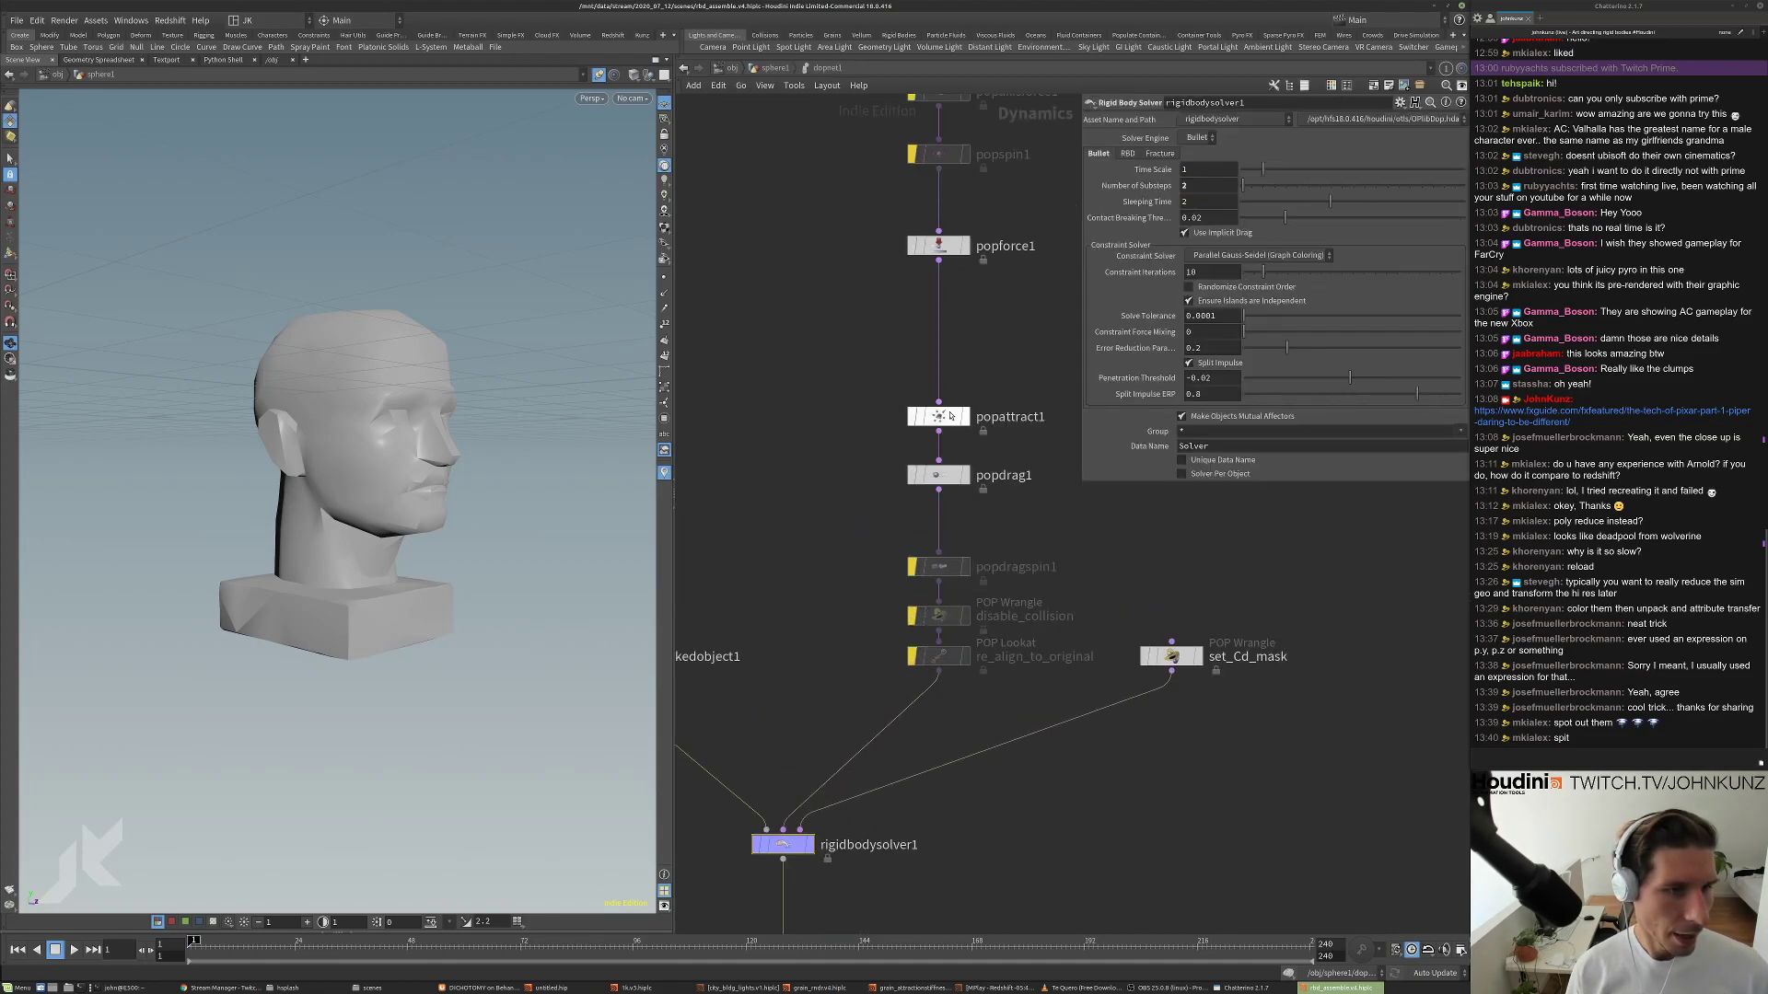
pyautogui.click(950, 416)
pyautogui.scroll(3, 955, 557)
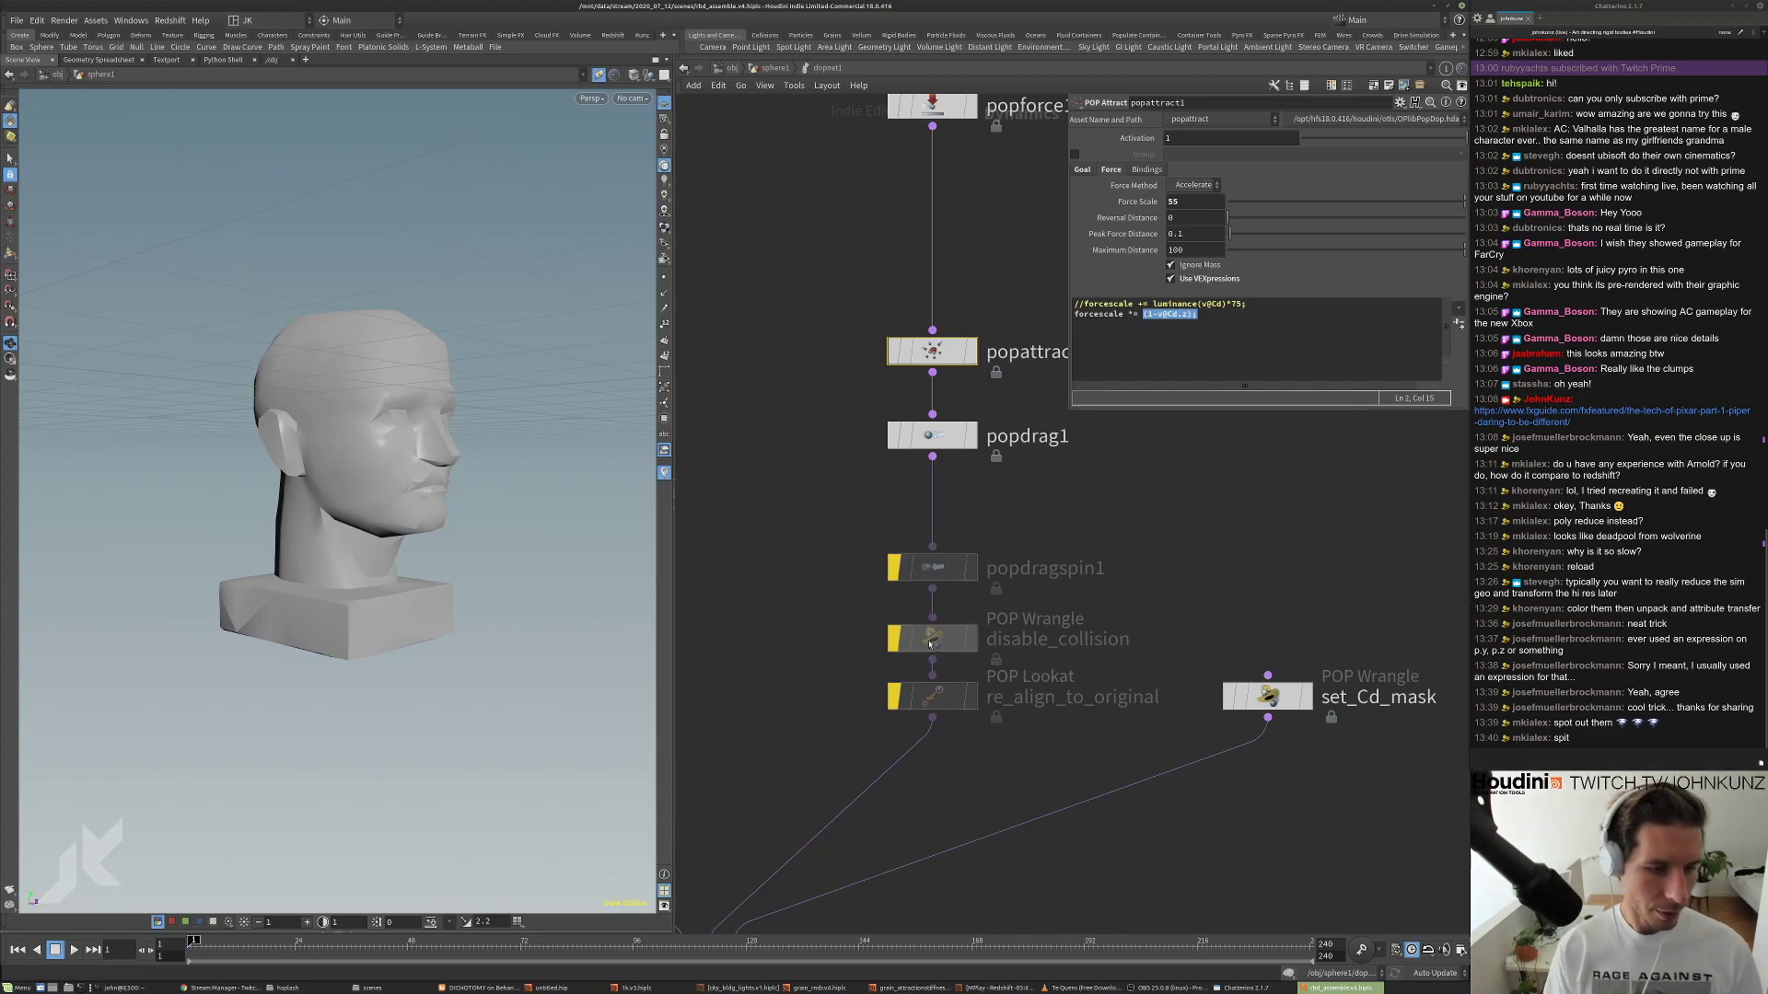
pyautogui.click(900, 642)
pyautogui.click(934, 696)
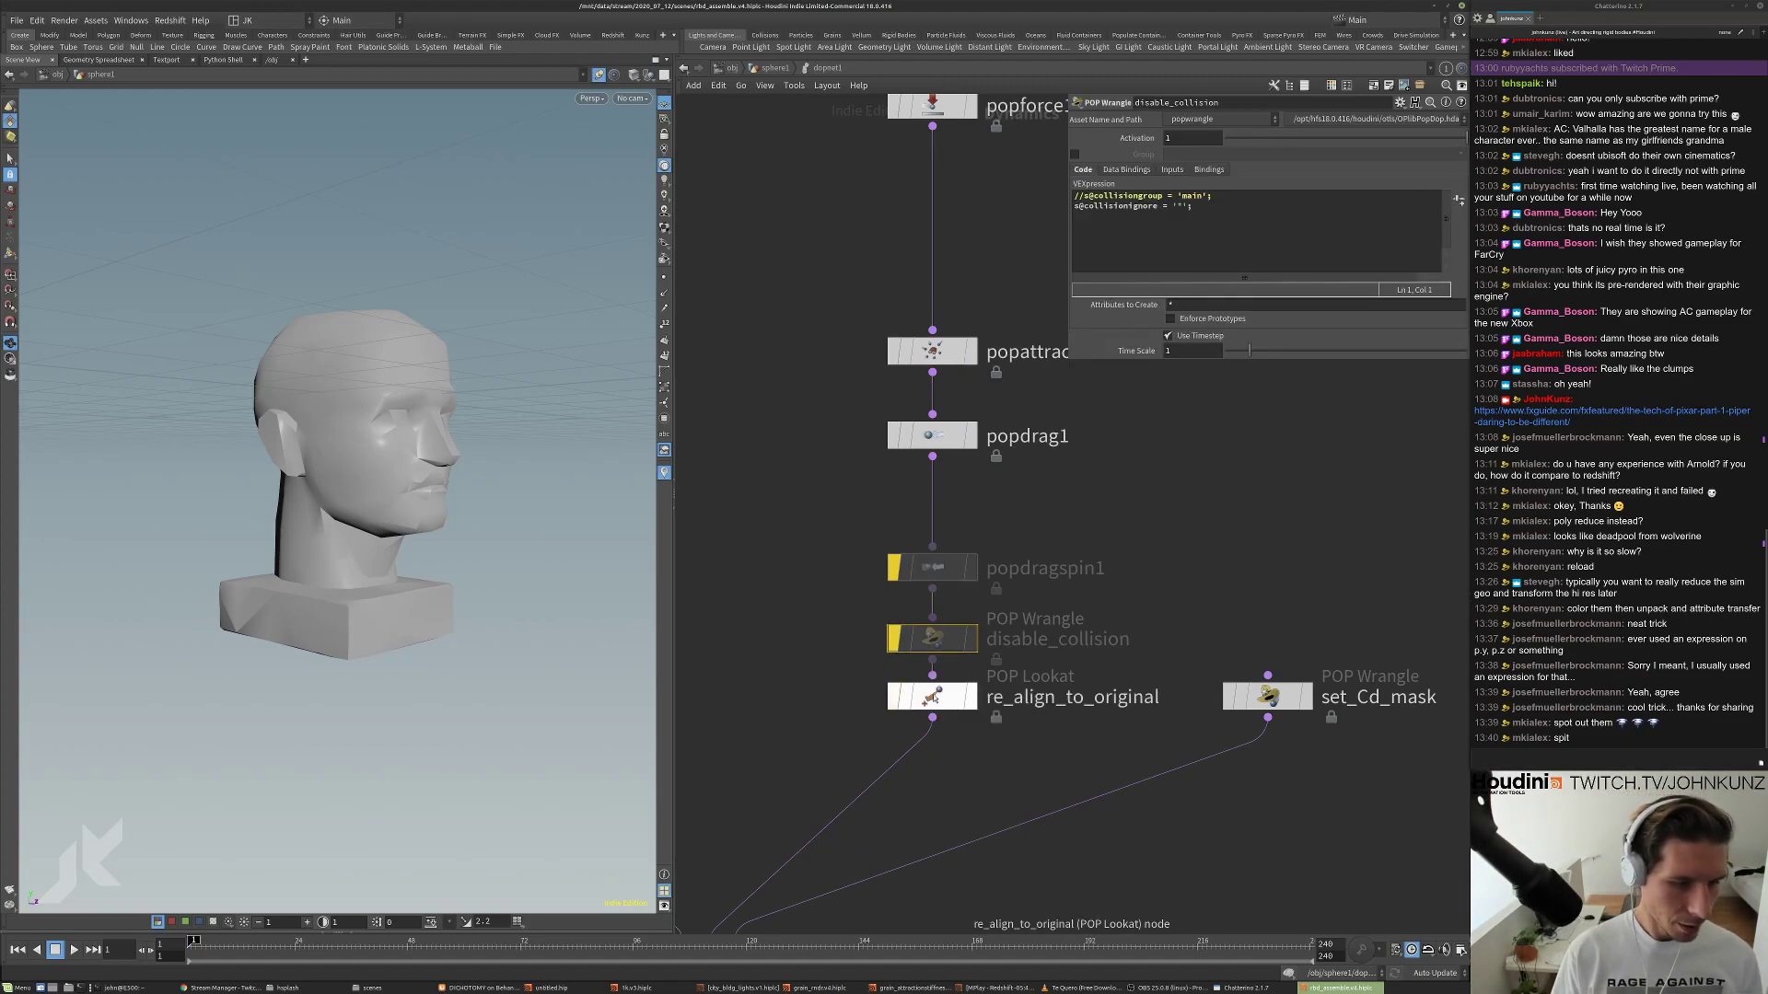
pyautogui.click(1187, 349)
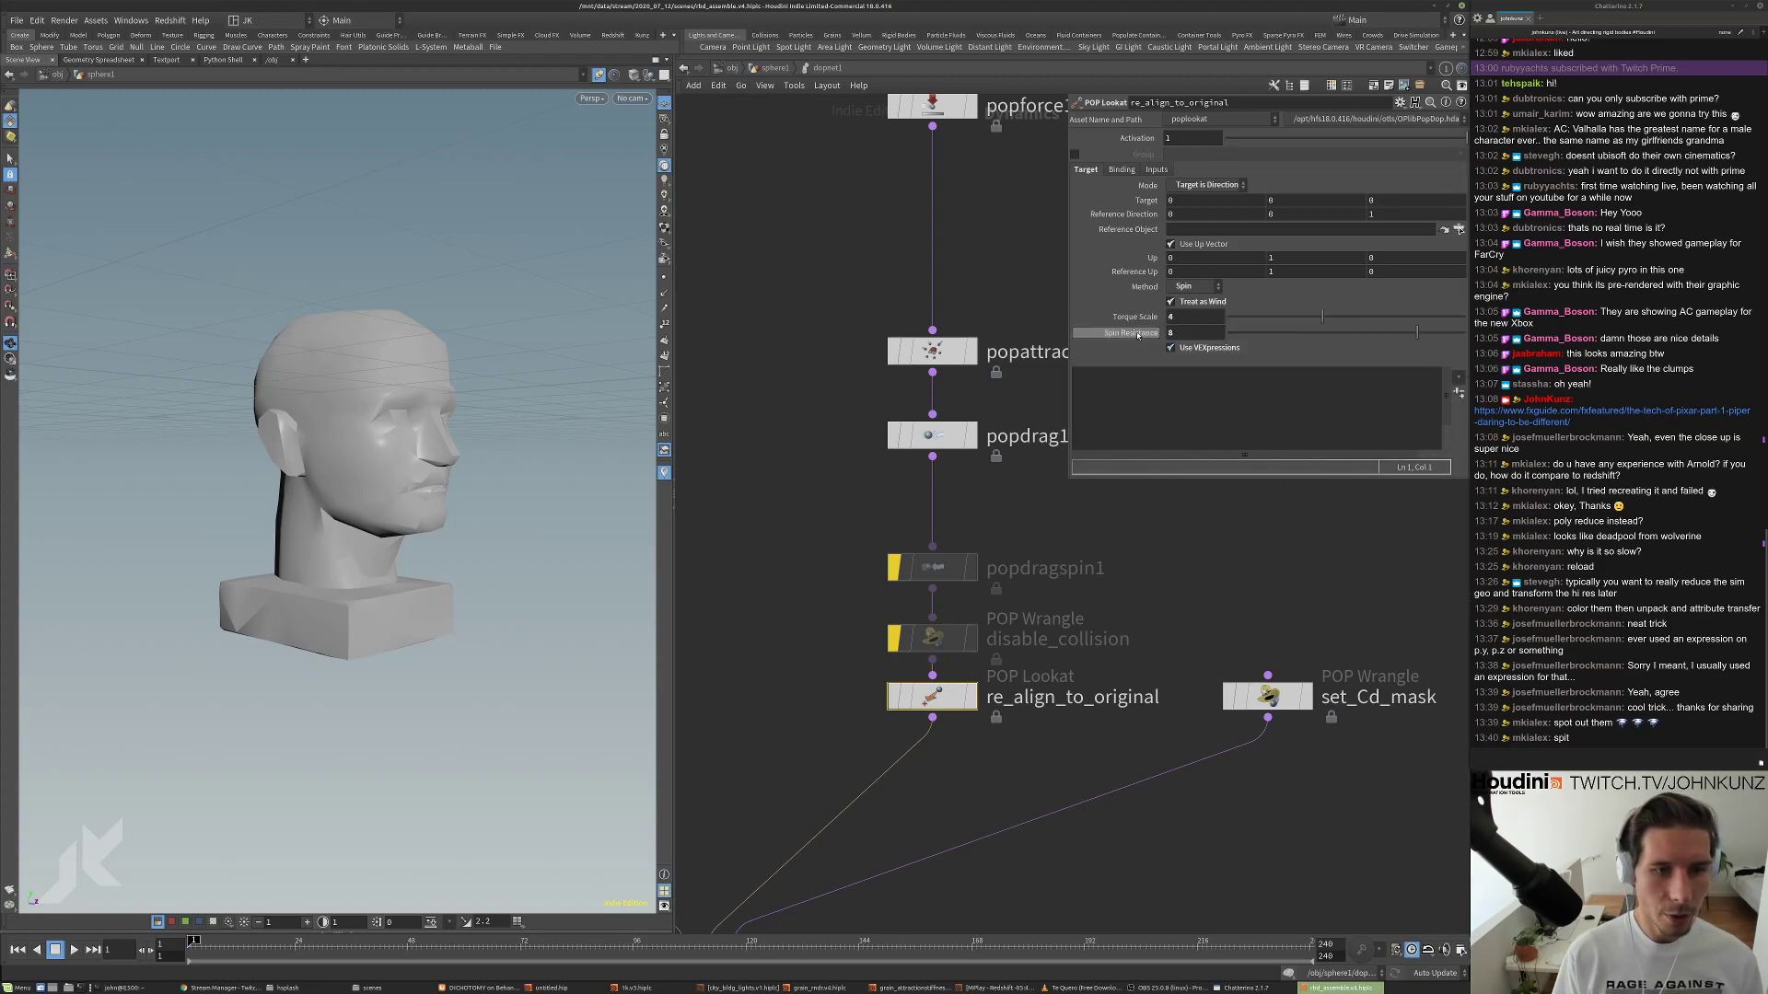
pyautogui.click(972, 429)
pyautogui.moveTo(1193, 253); pyautogui.dragTo(1083, 269)
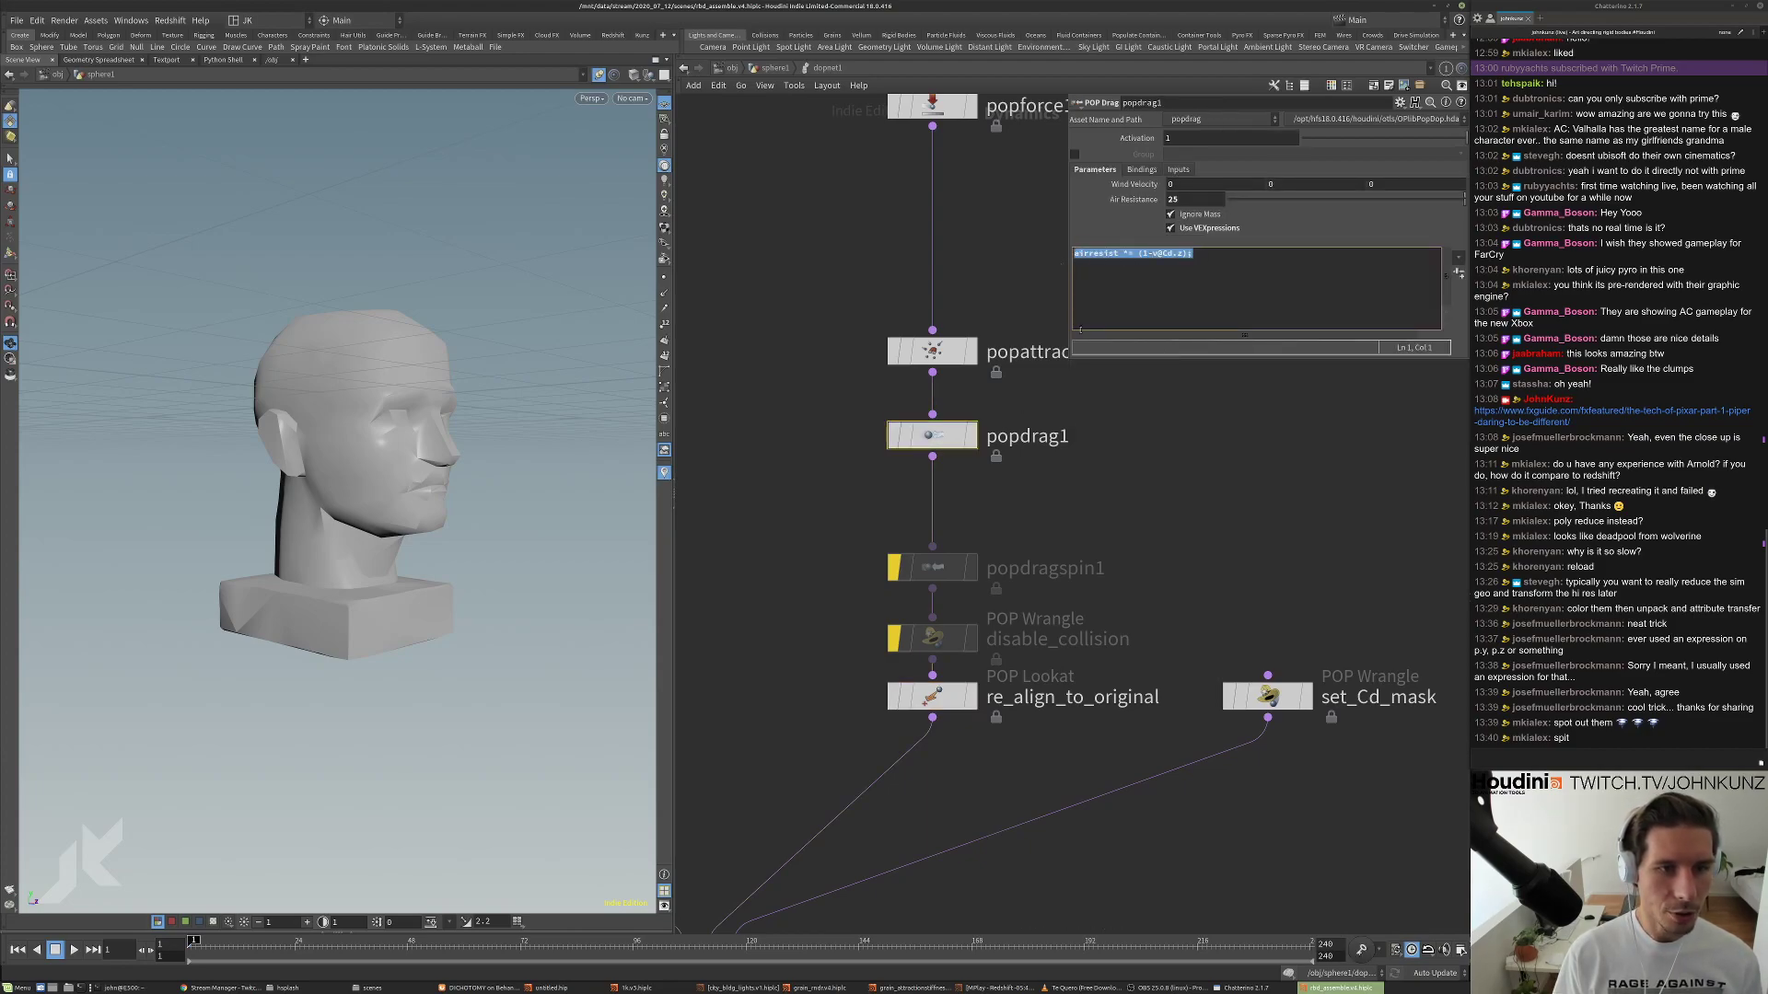
pyautogui.click(948, 697)
pyautogui.click(1168, 378)
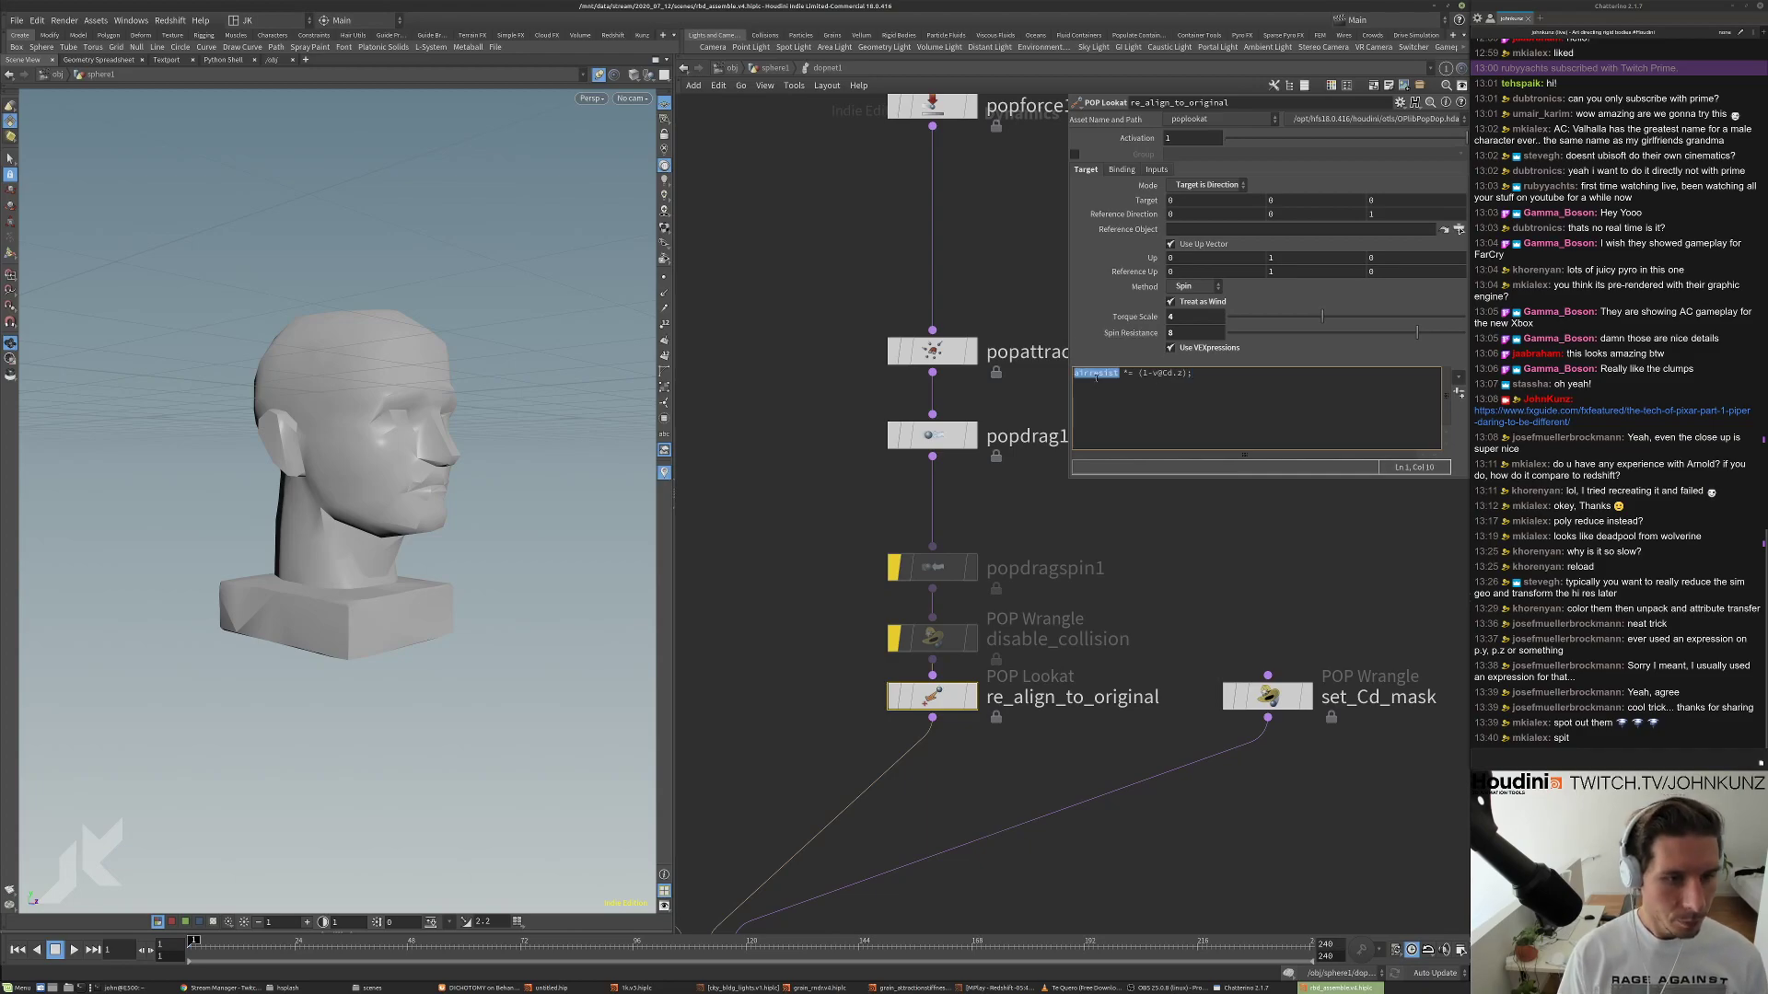
pyautogui.write('torqu')
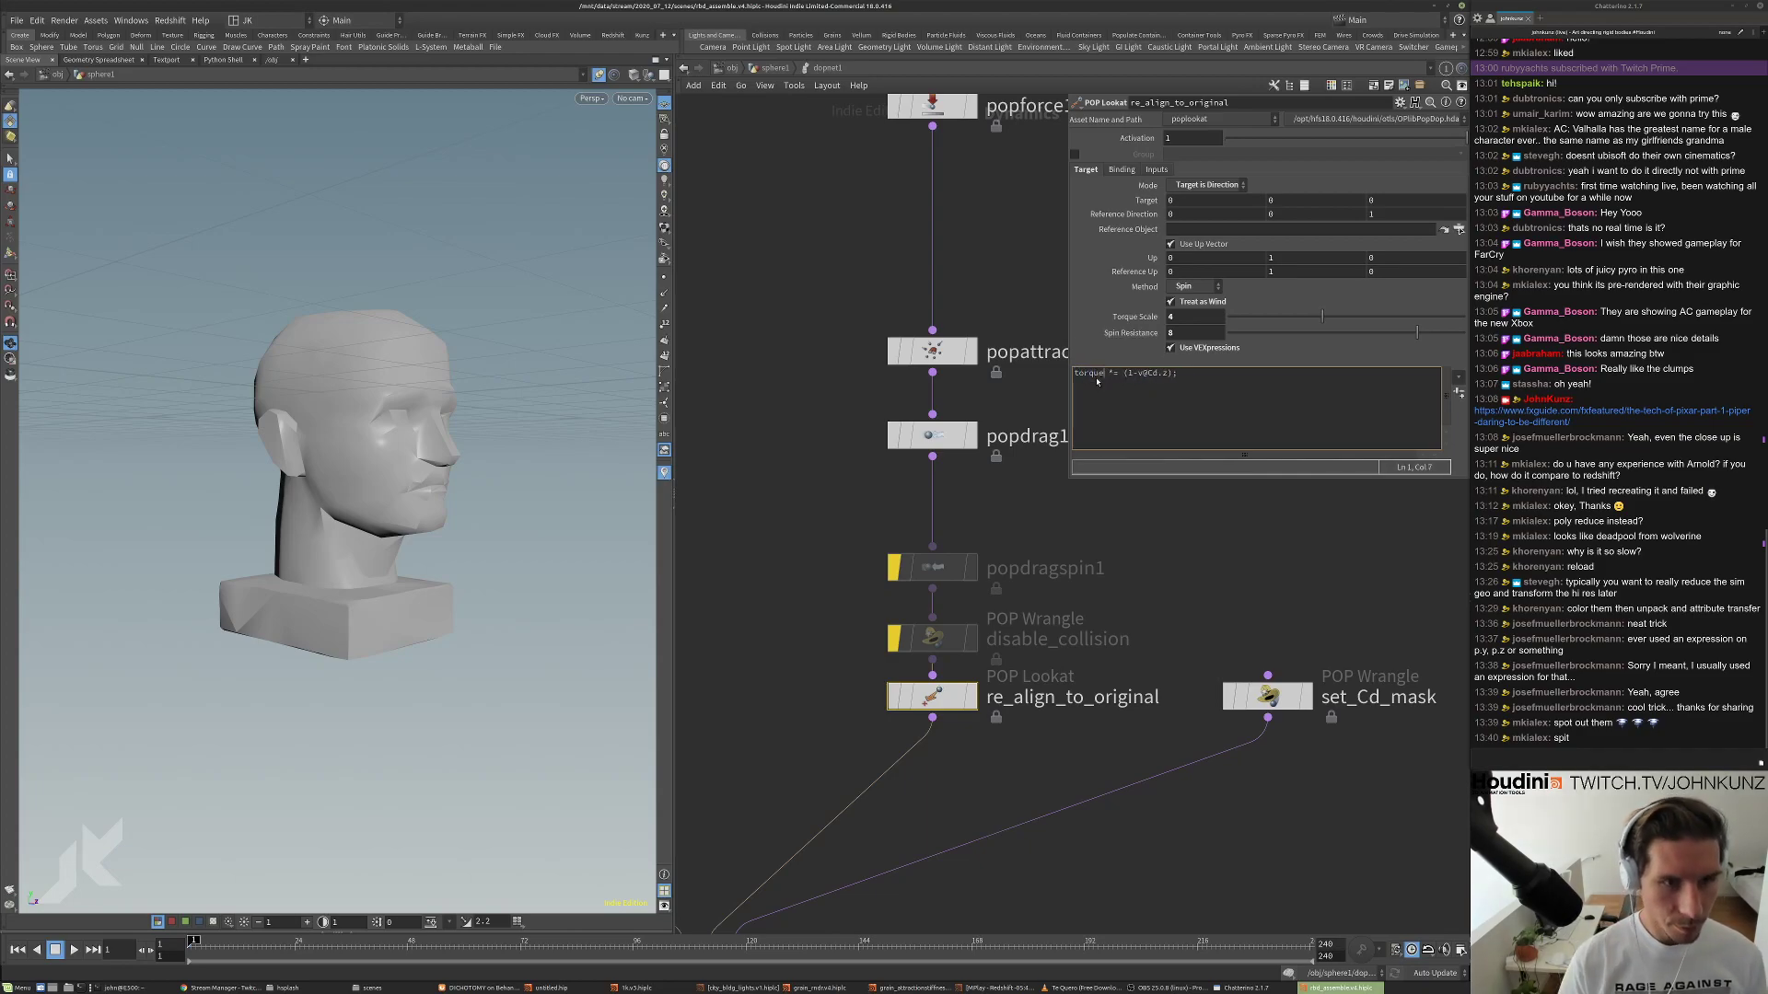
pyautogui.hotkey('shift', 'Home')
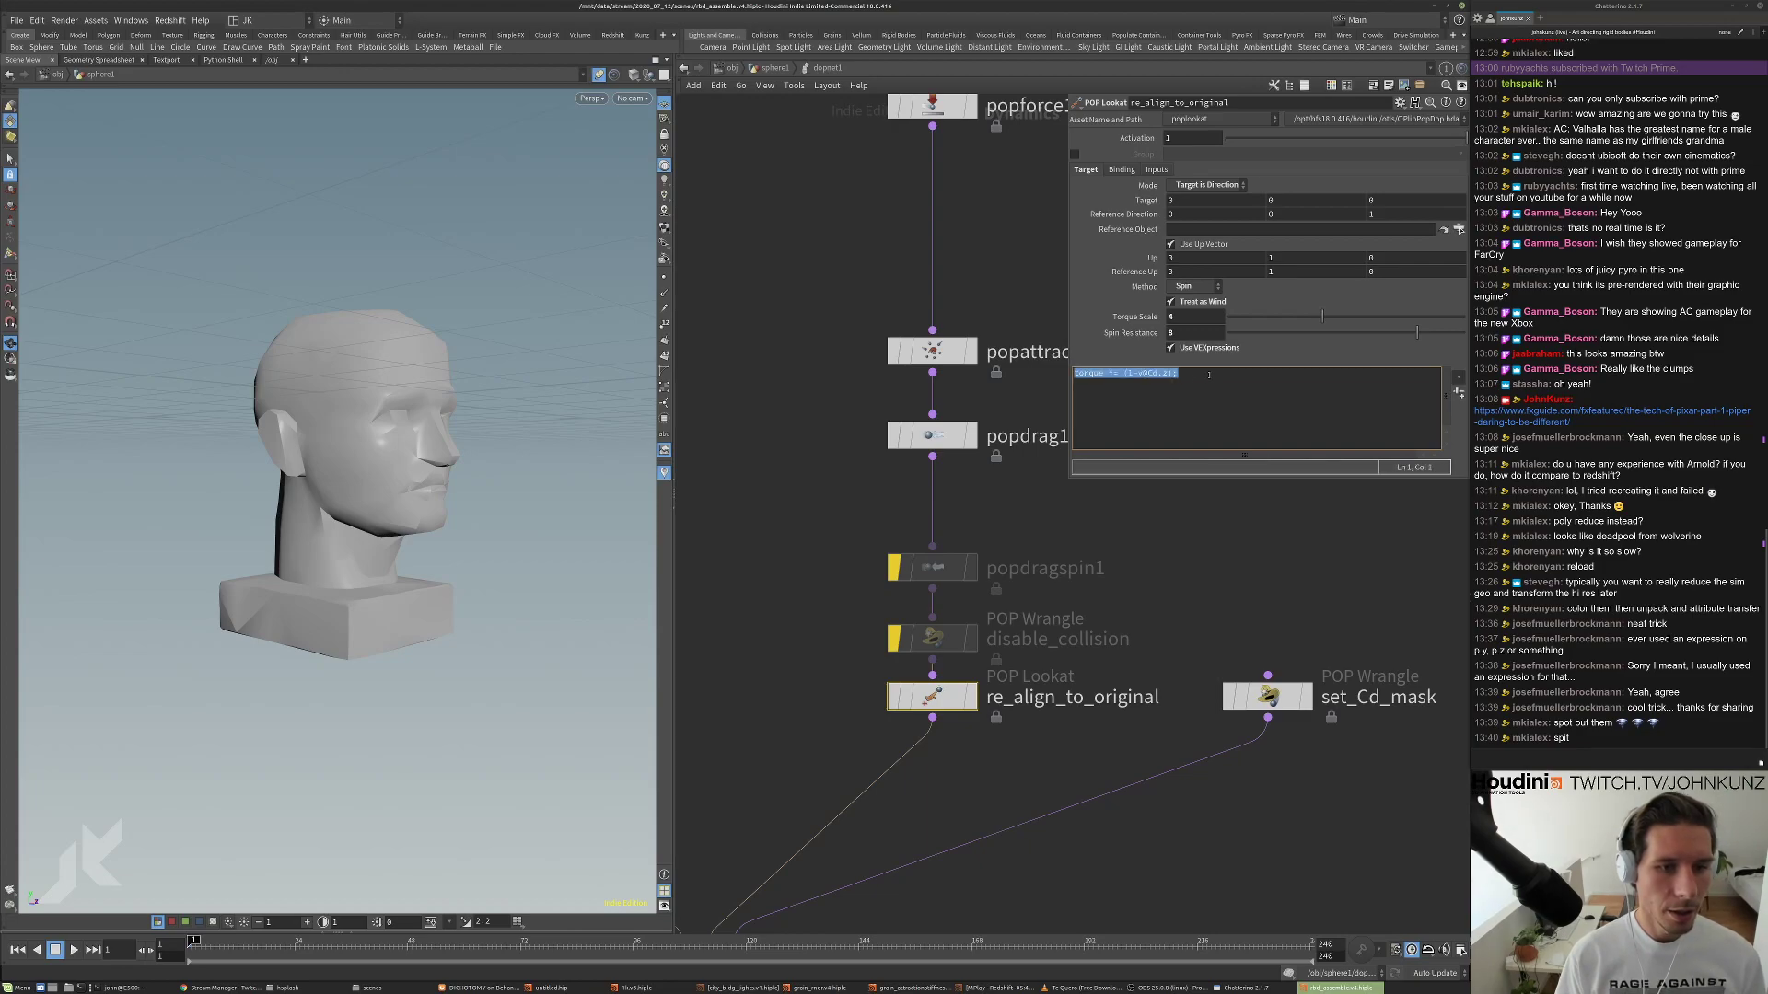
pyautogui.press('Down')
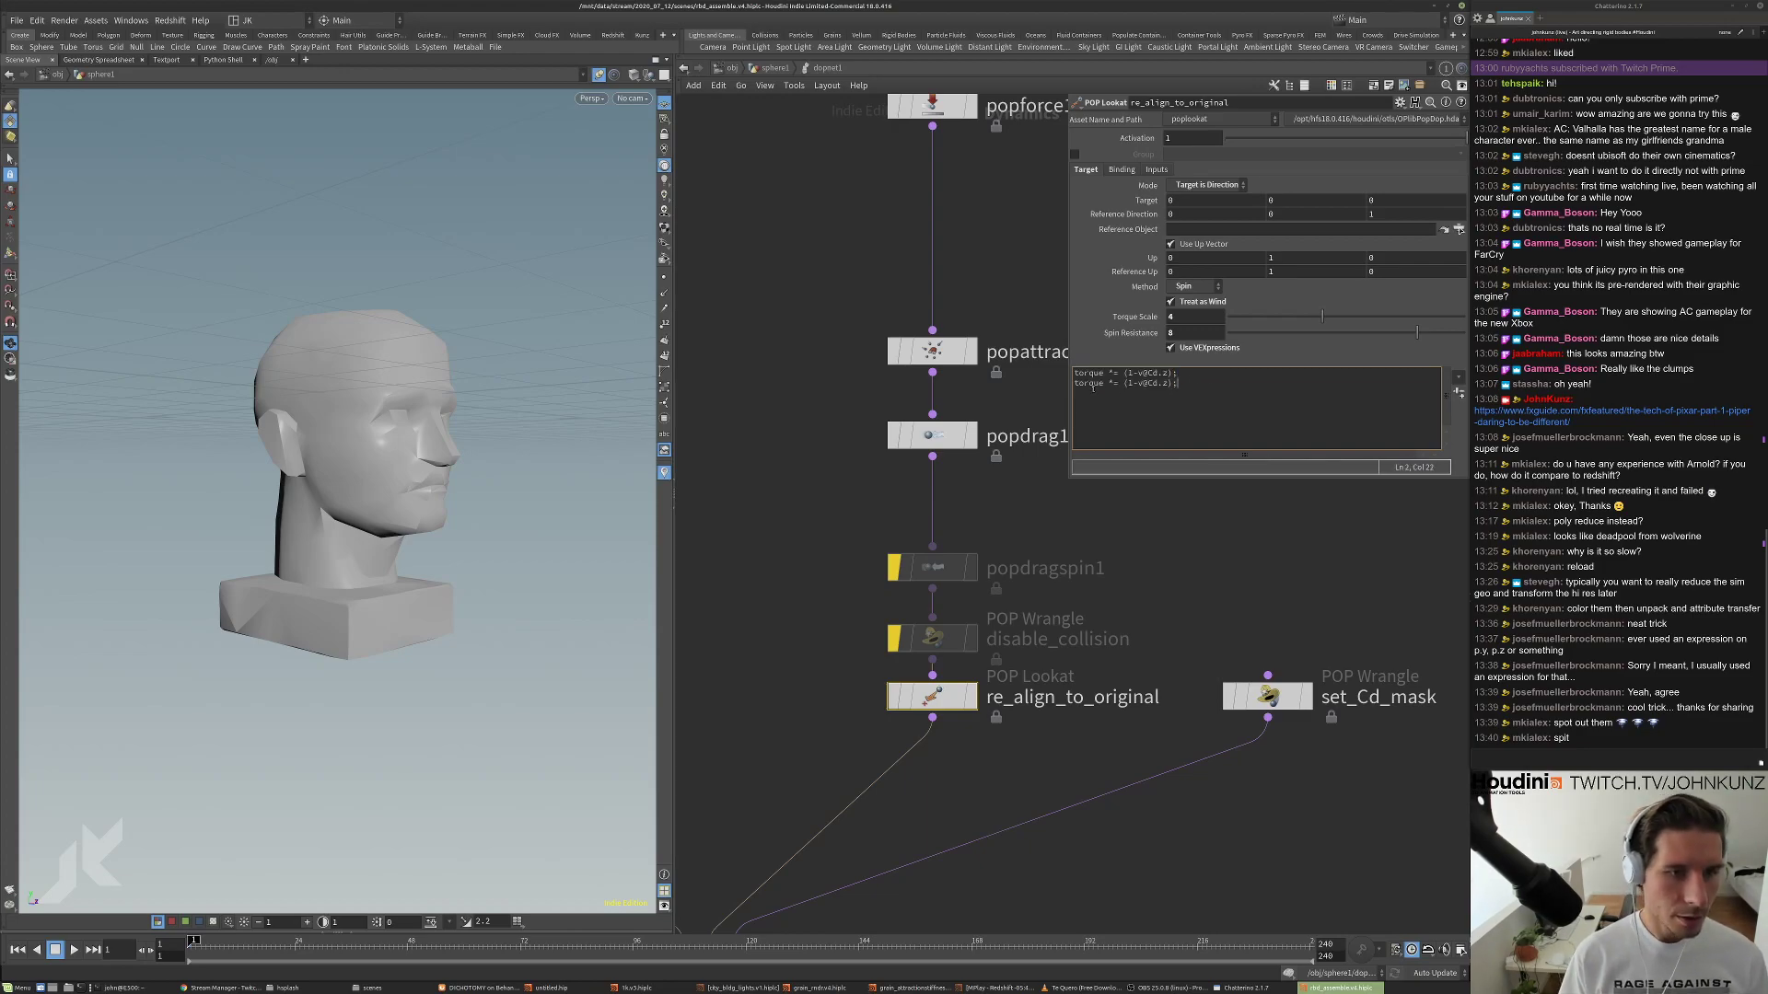
pyautogui.write('spinresis')
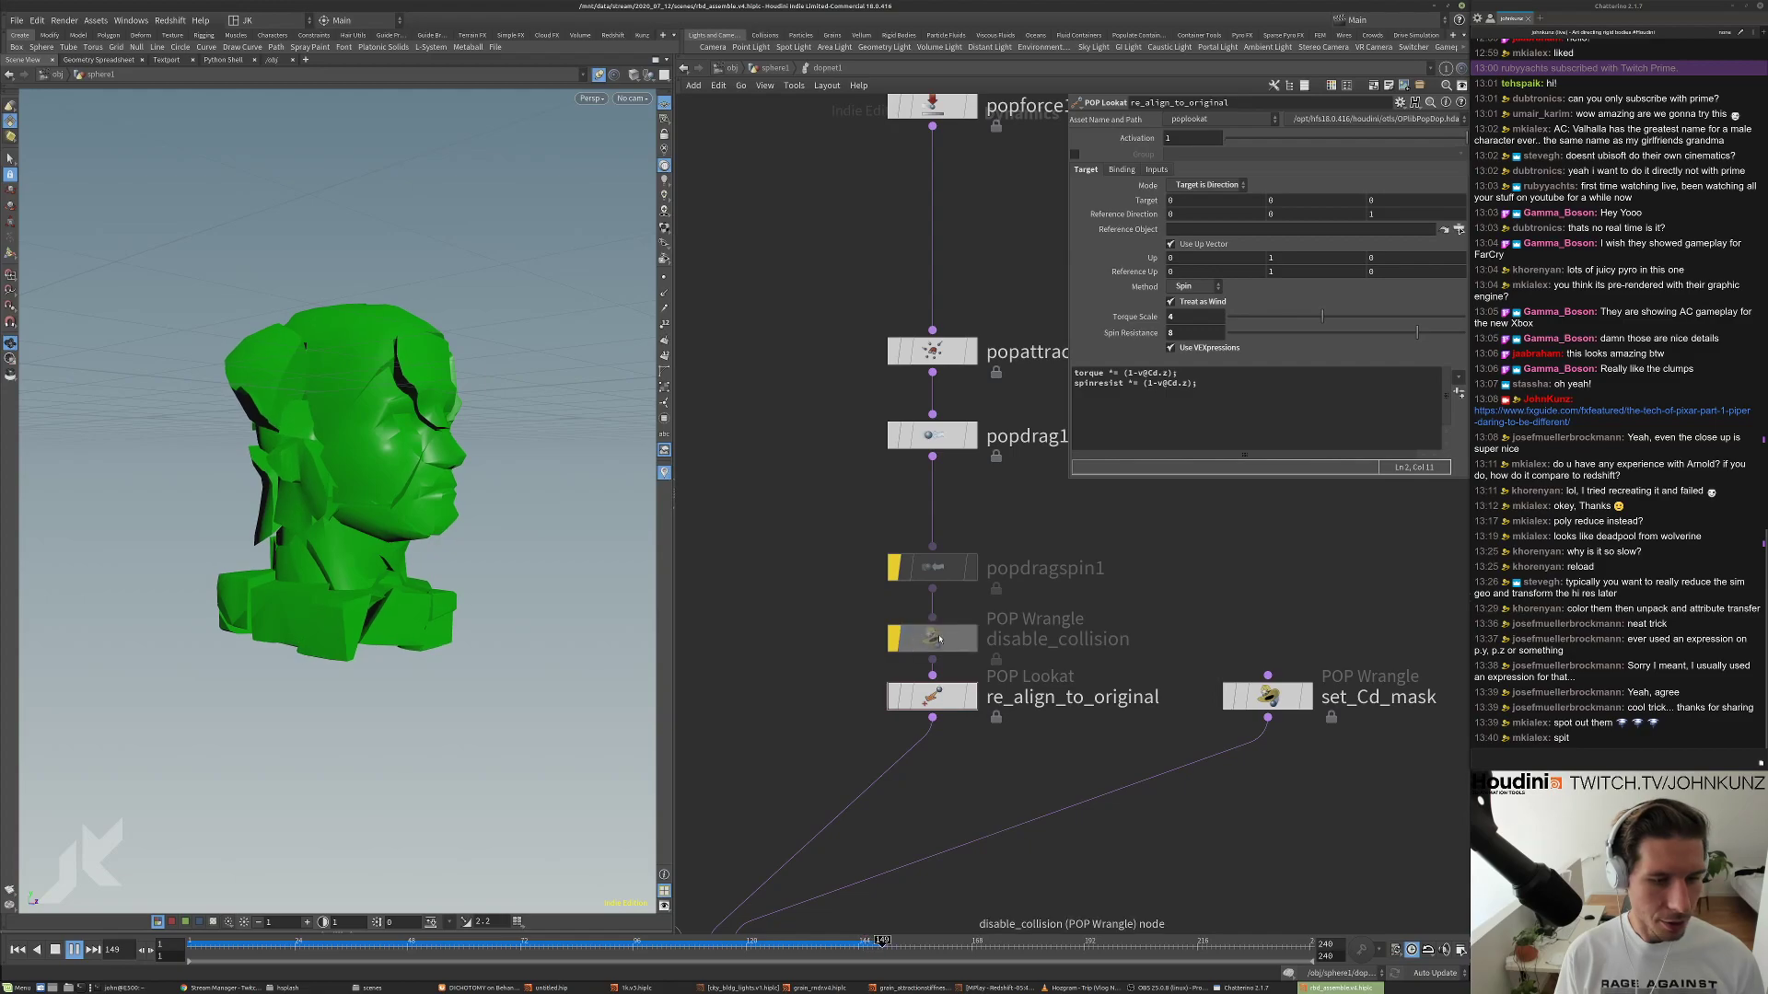
# Play the simulation, examine the reassembling head from the side and up close, and return to the first frame.
pyautogui.press('Down')
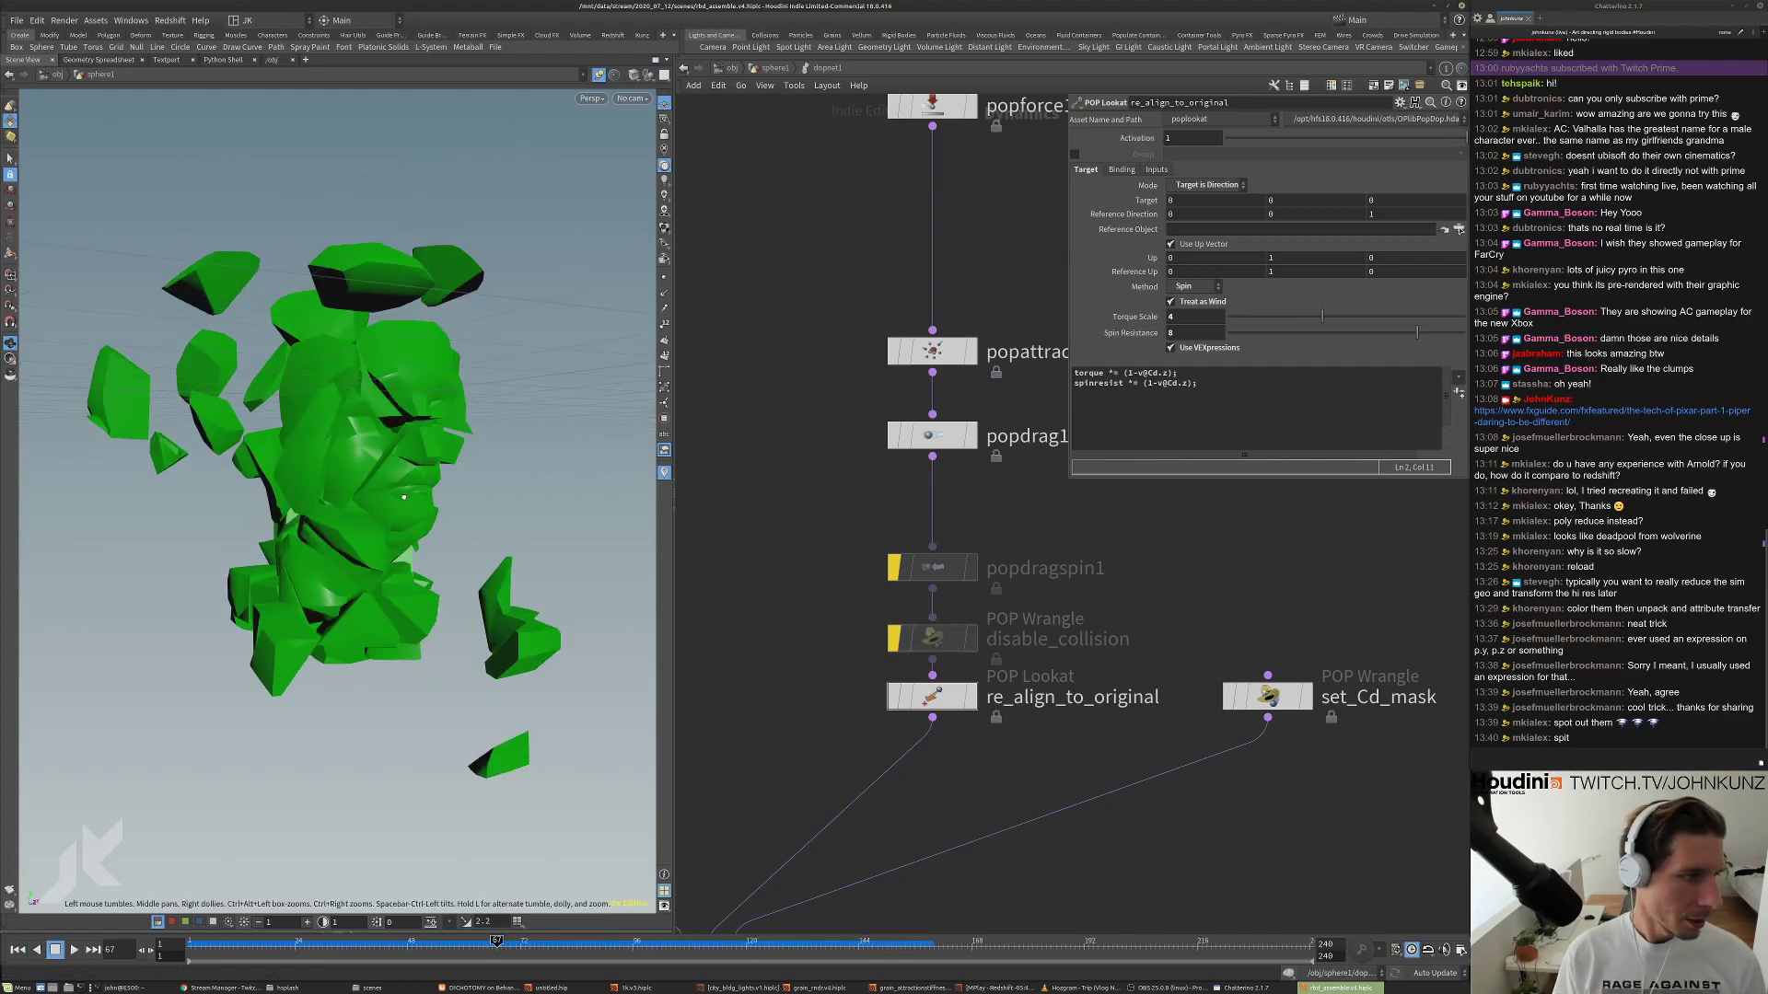
pyautogui.press('Up')
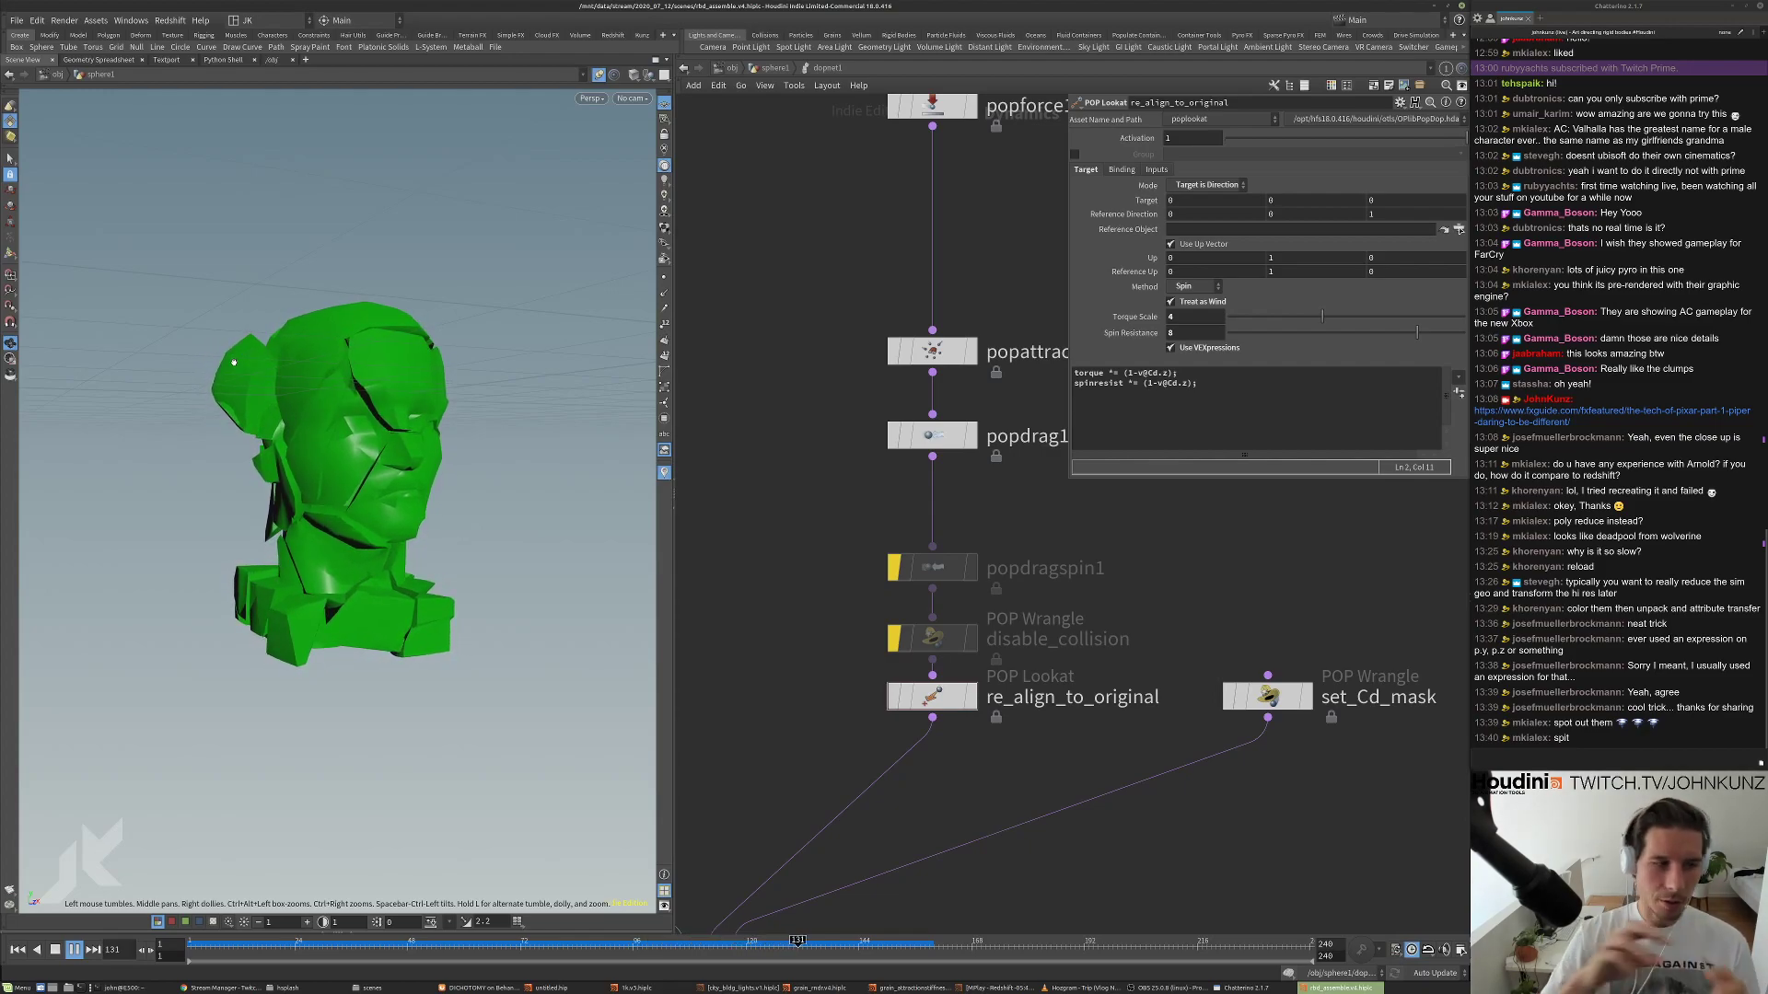
pyautogui.moveTo(234, 362); pyautogui.dragTo(322, 382)
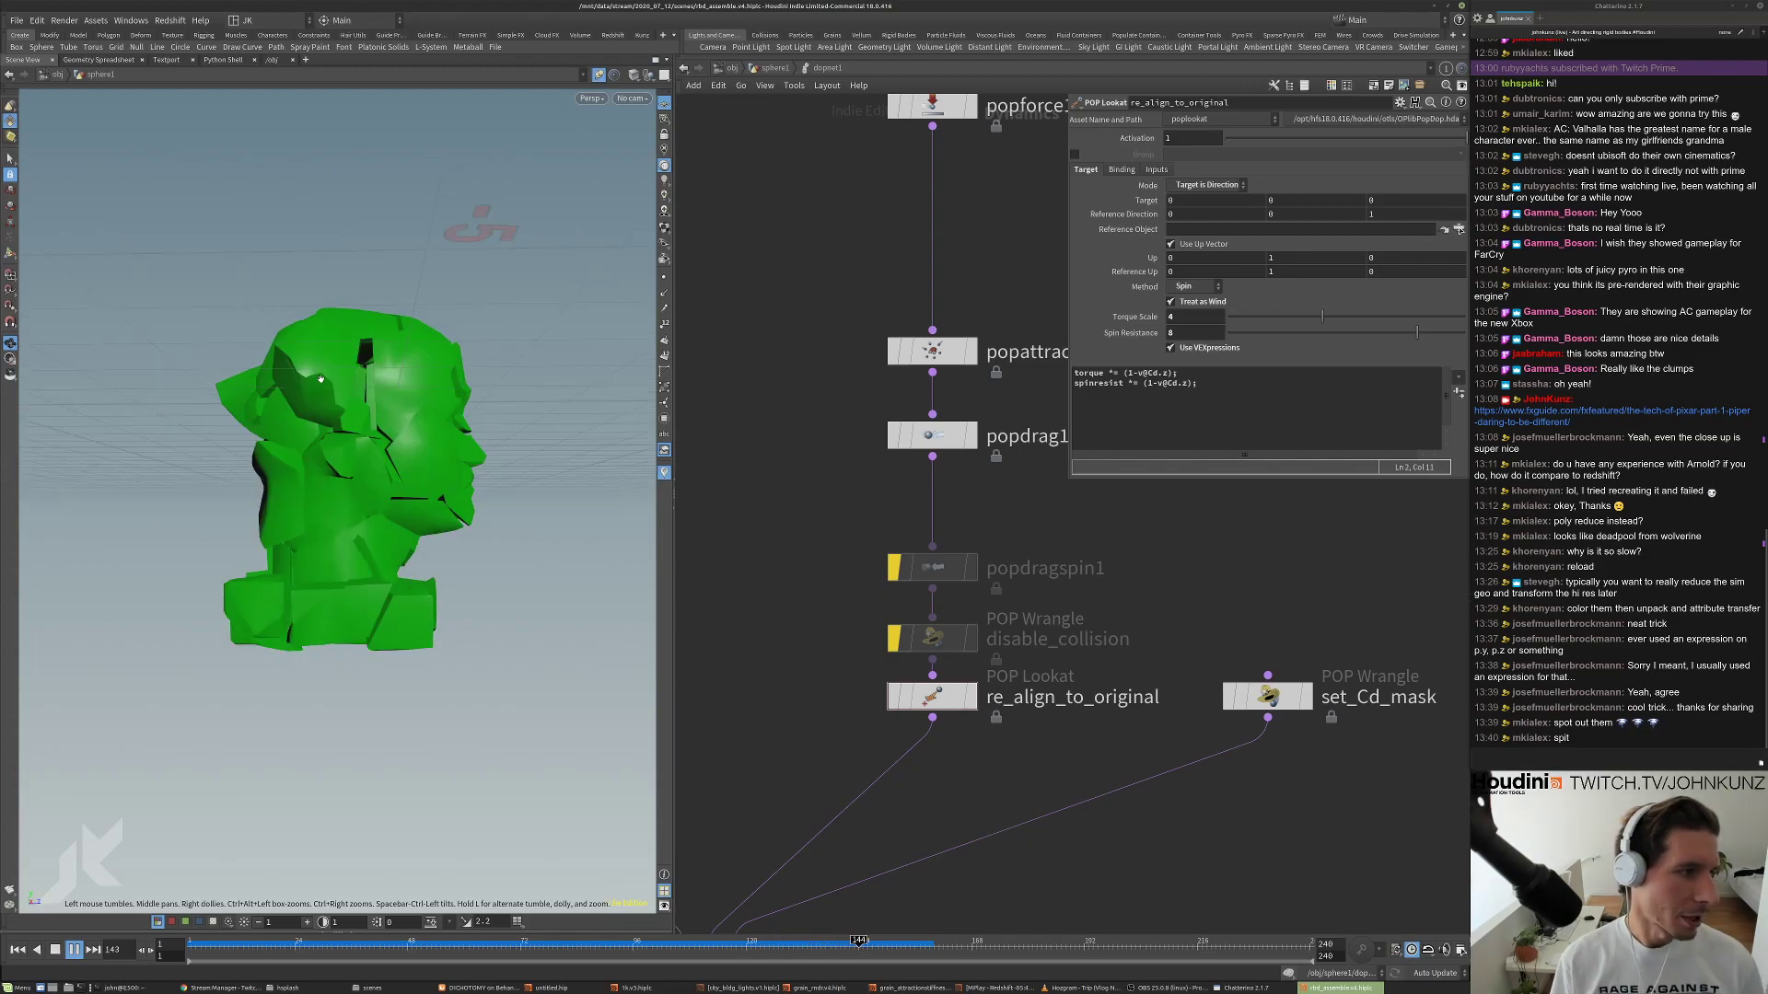
pyautogui.moveTo(323, 382); pyautogui.dragTo(359, 346, button='right')
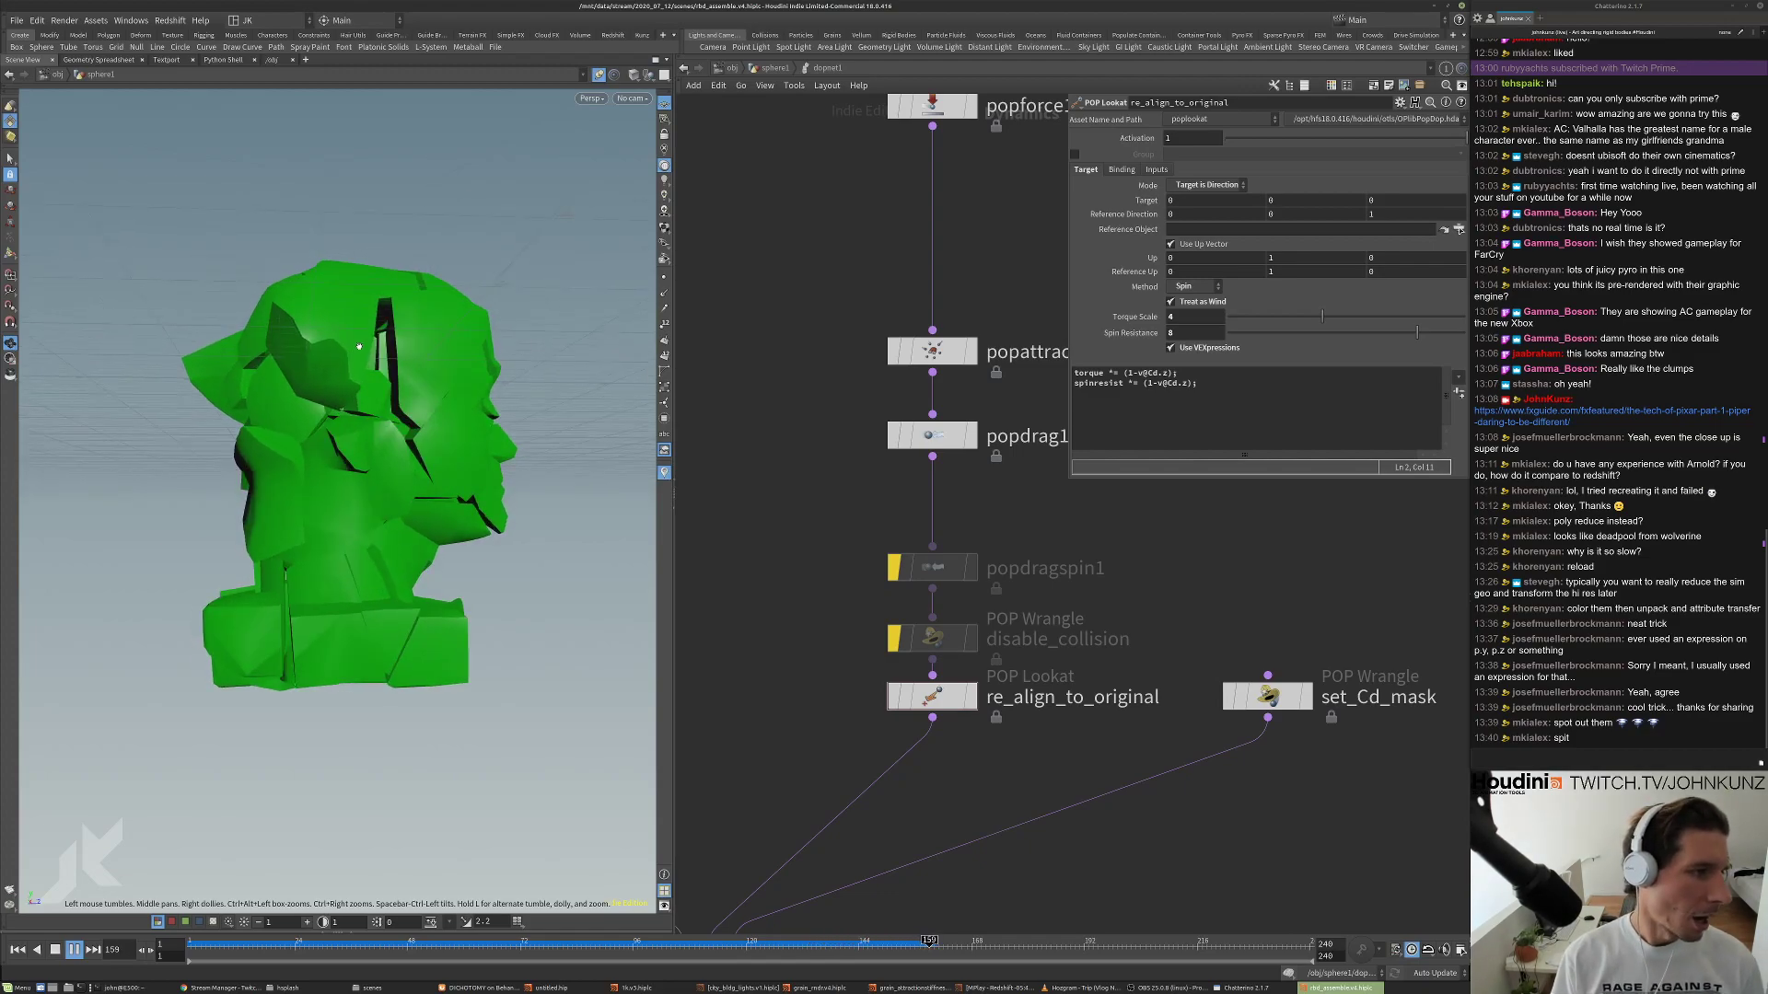
pyautogui.hotkey('ctrl', 'Up')
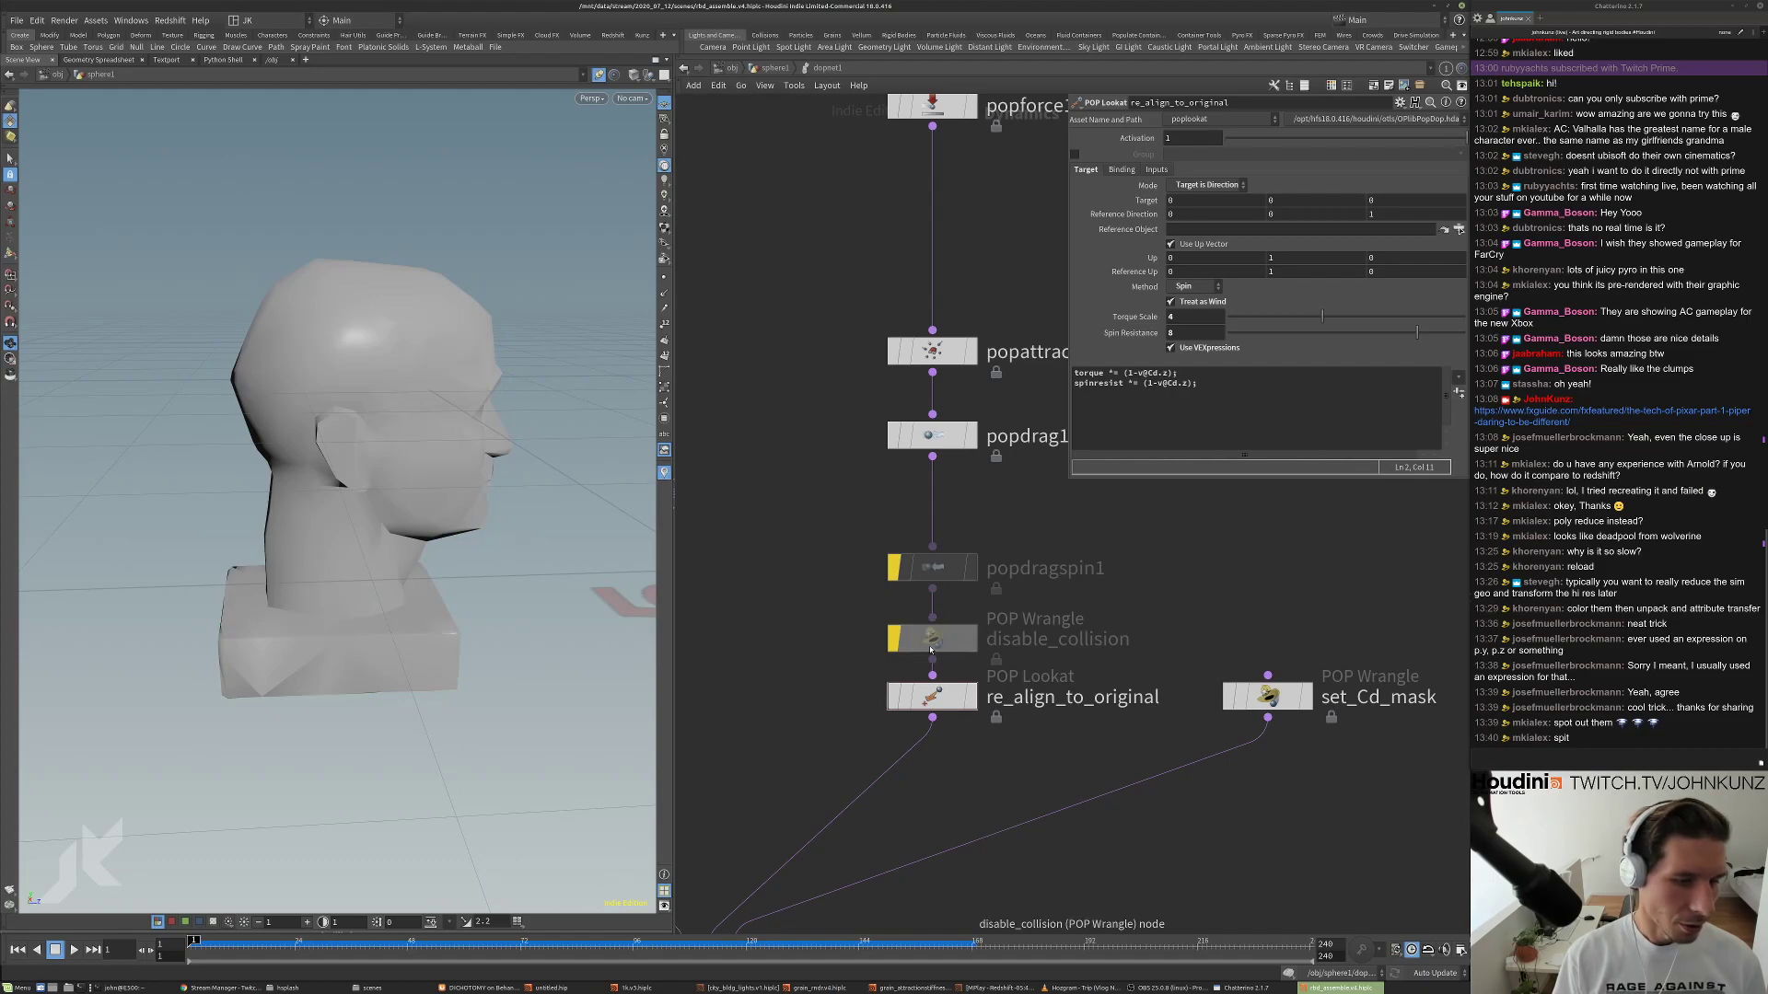
# Space popdragspin1 and disable_collision higher in the POP chain and enable the disable_collision POP Wrangle.
pyautogui.click(957, 637)
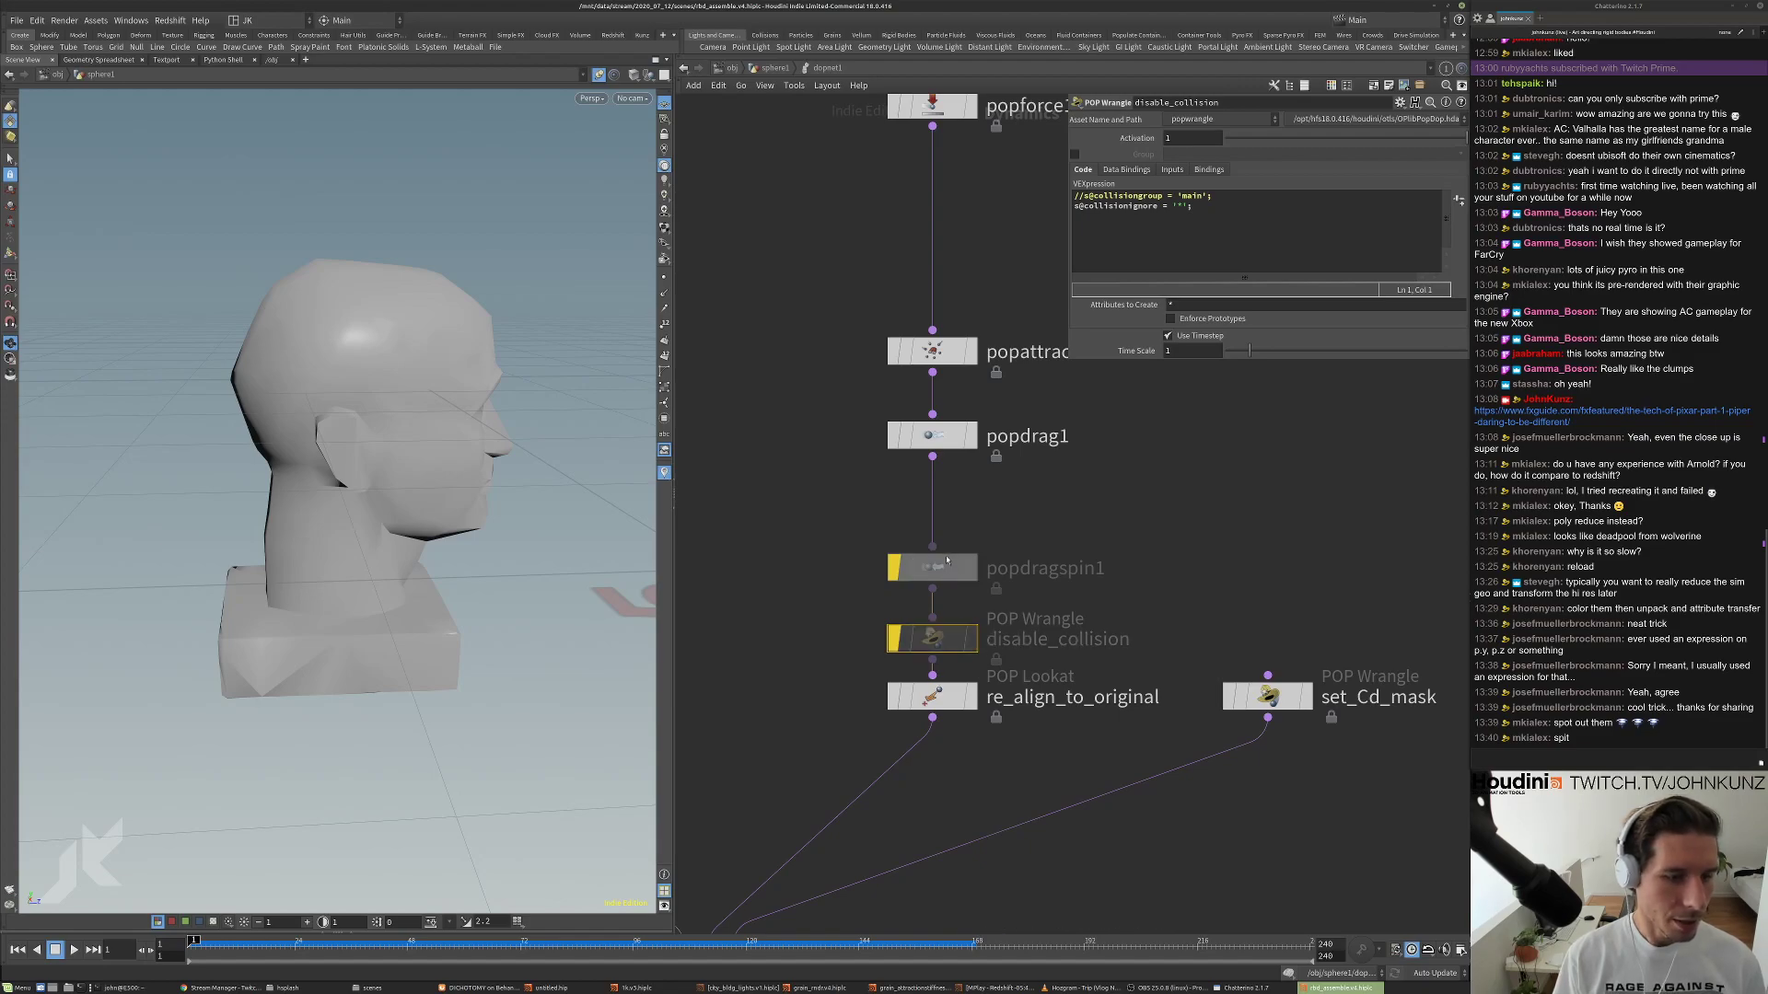
pyautogui.moveTo(935, 568); pyautogui.dragTo(935, 523)
pyautogui.moveTo(937, 637); pyautogui.dragTo(937, 607)
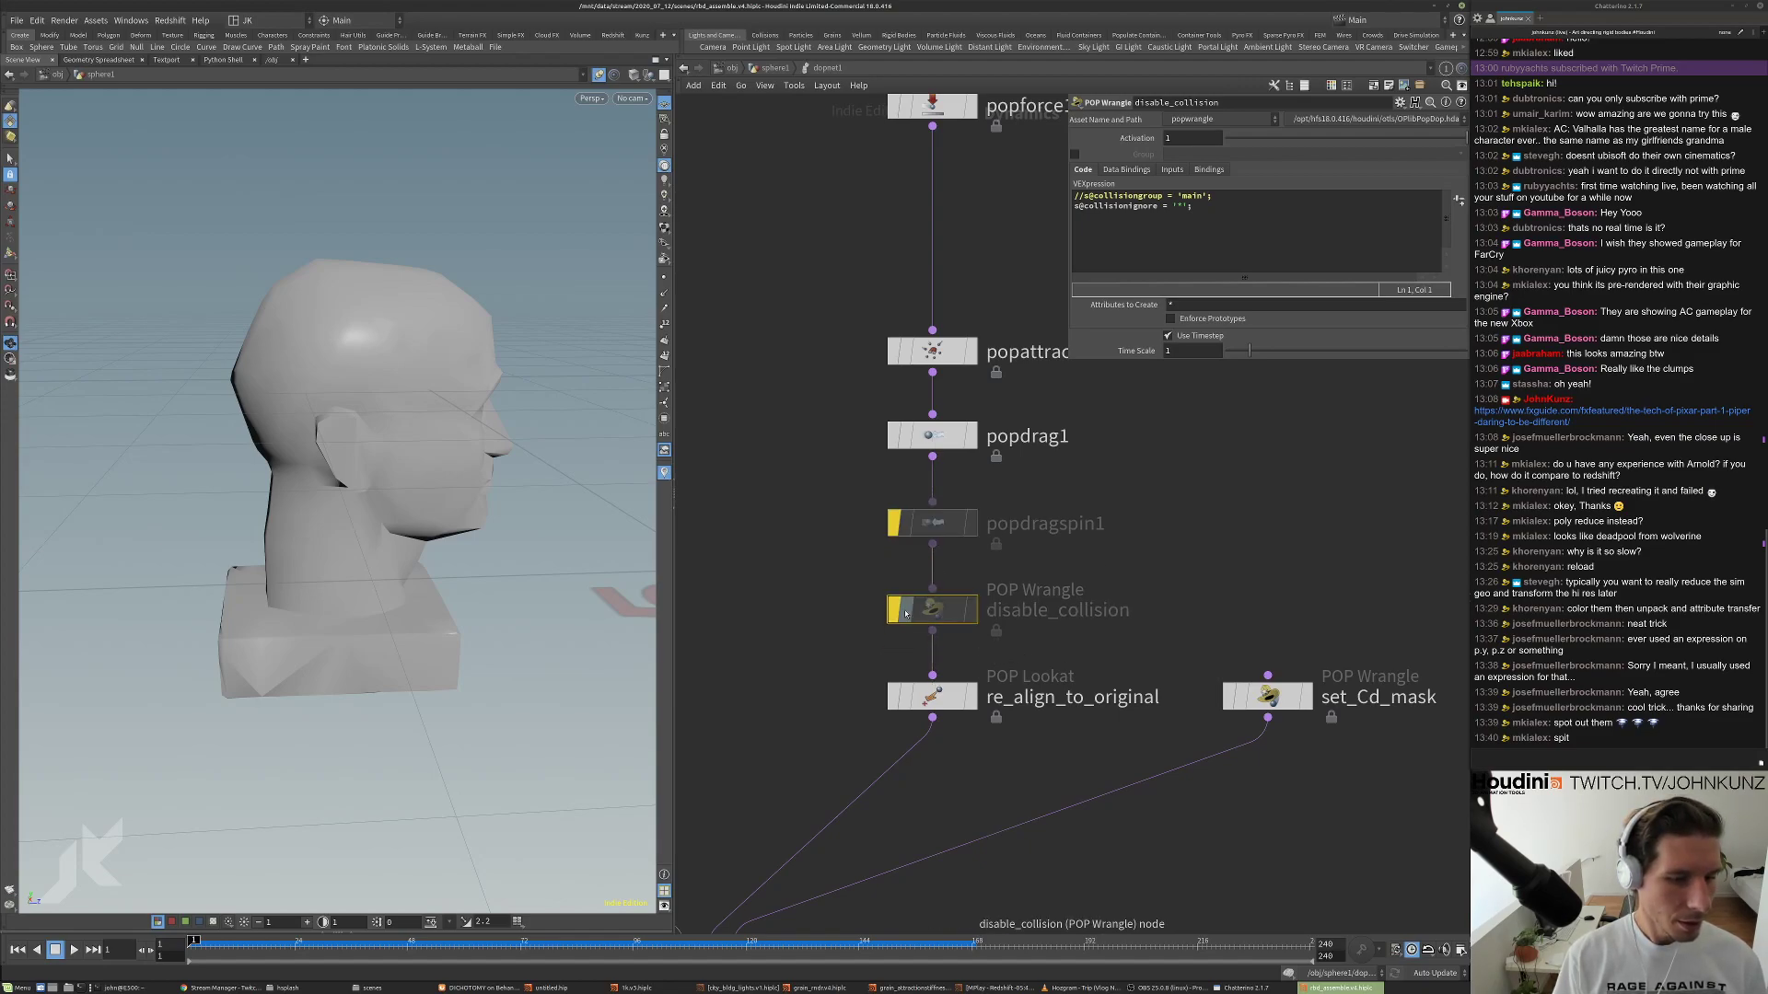
pyautogui.click(895, 609)
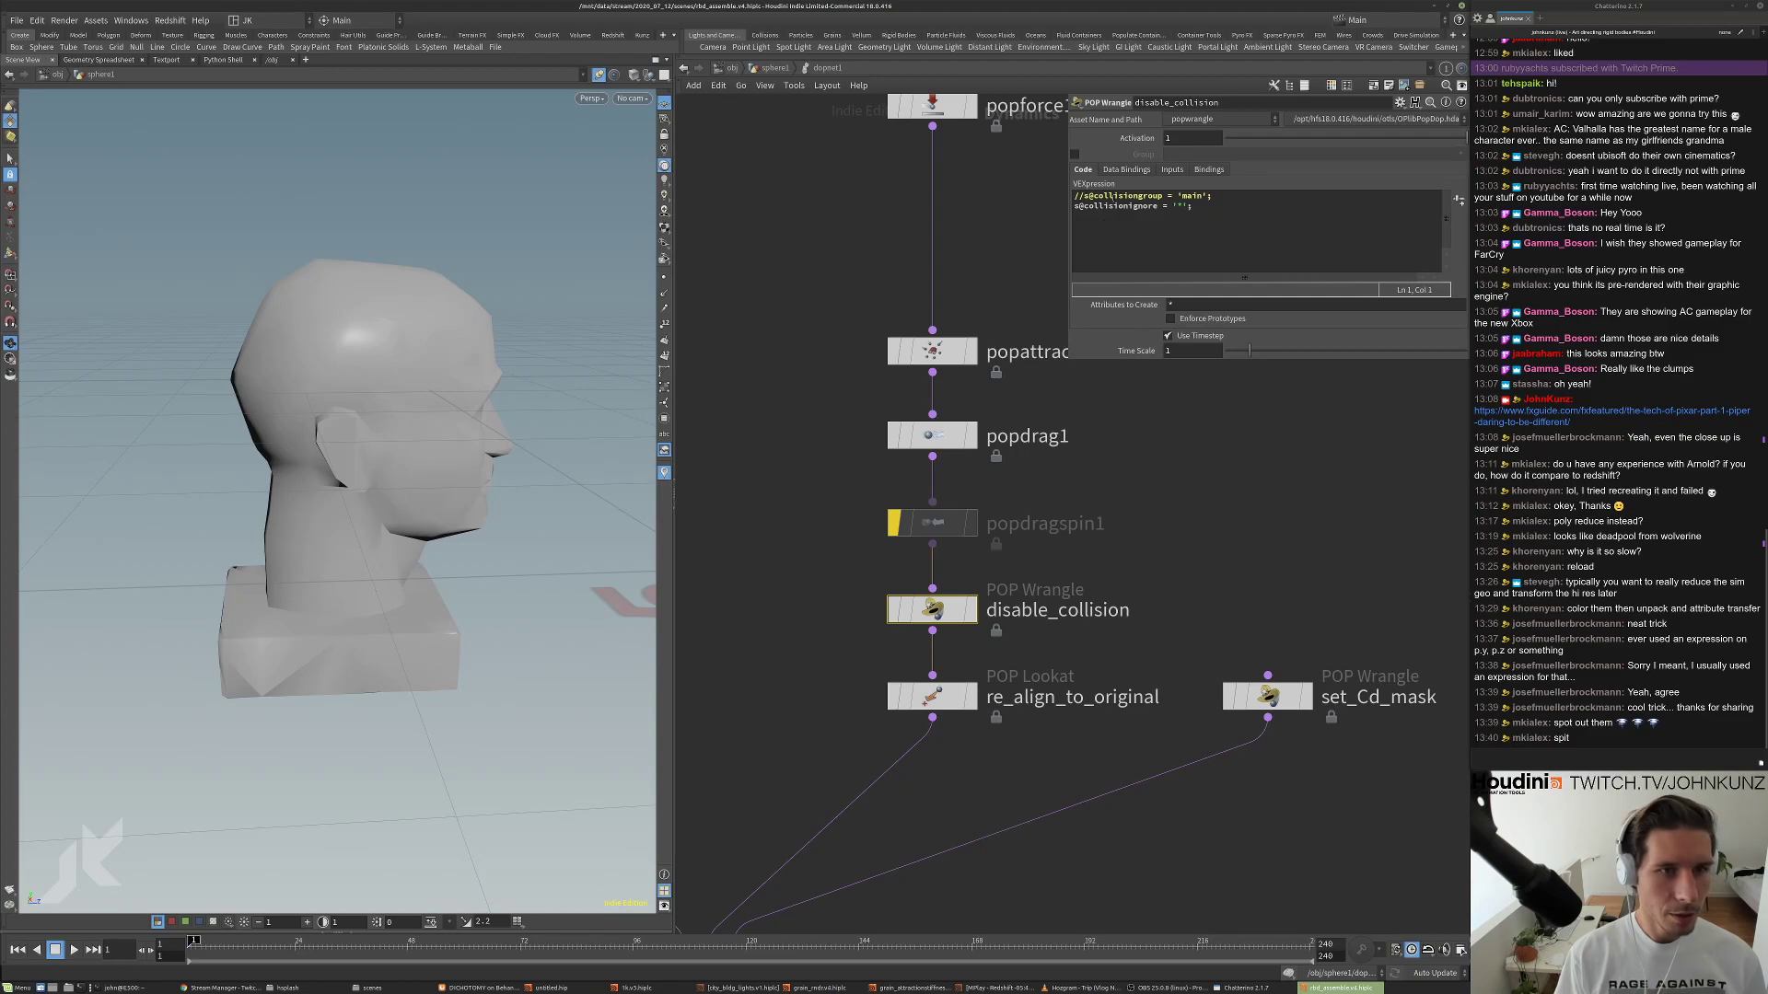
pyautogui.doubleClick(1182, 206)
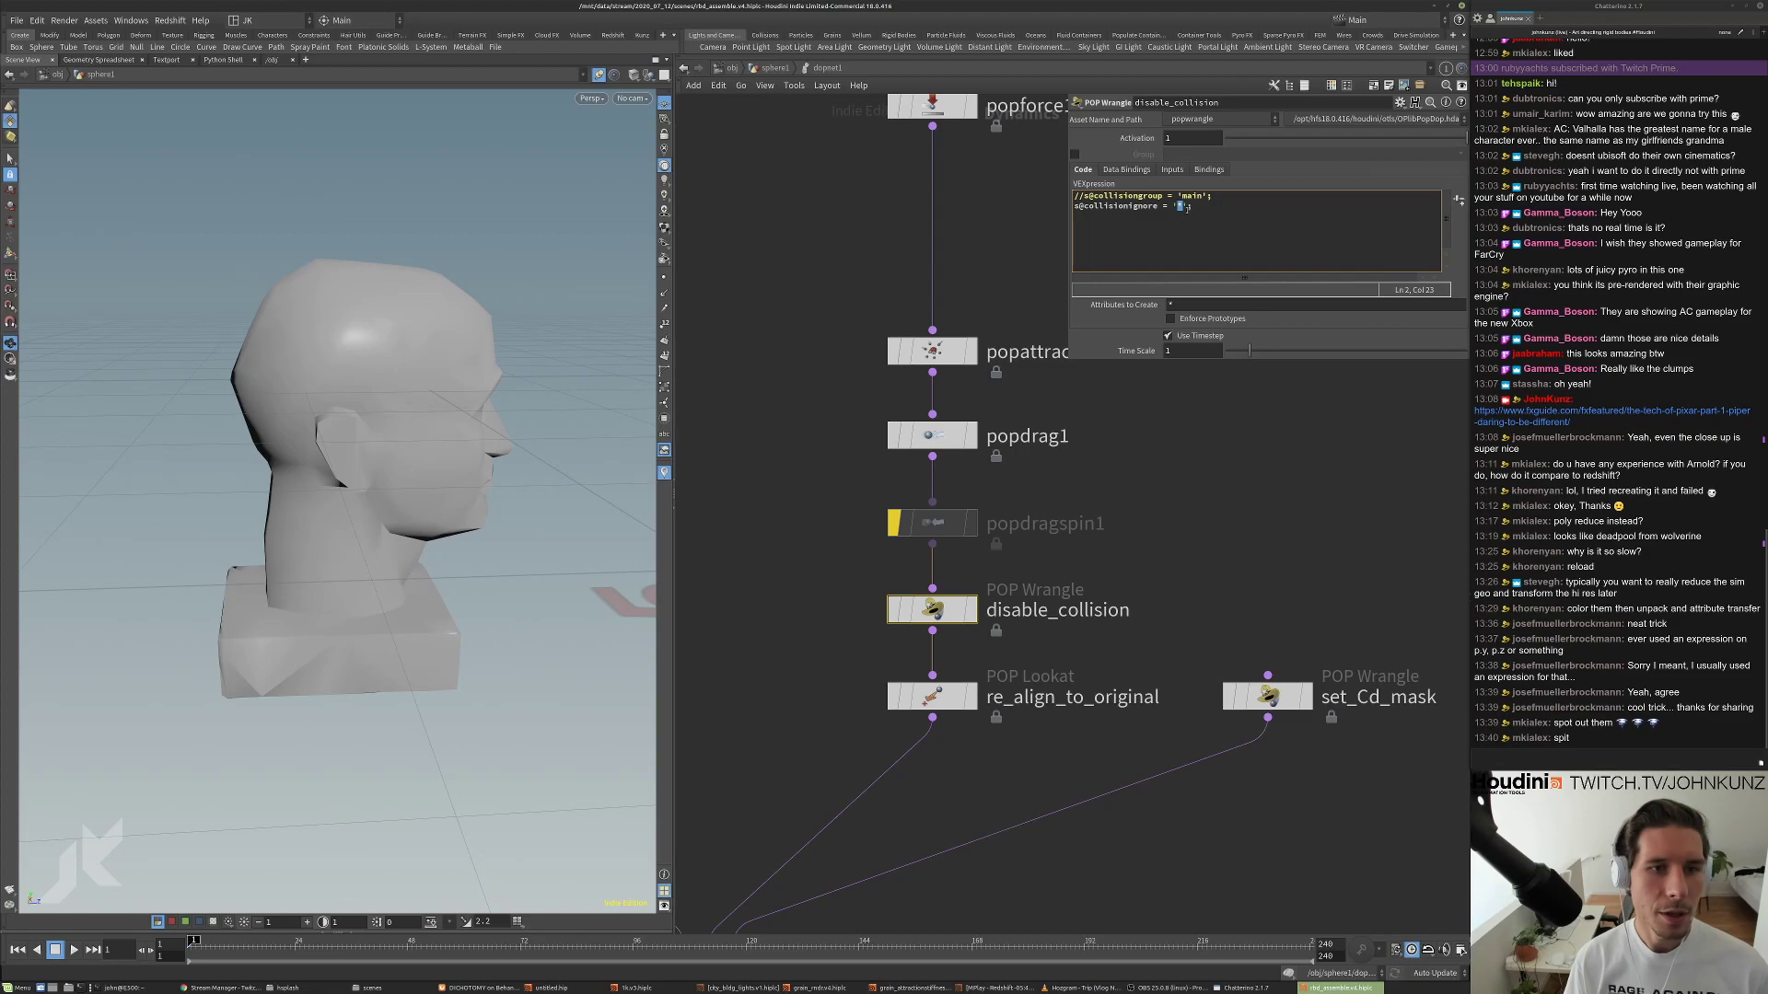
pyautogui.press('Down')
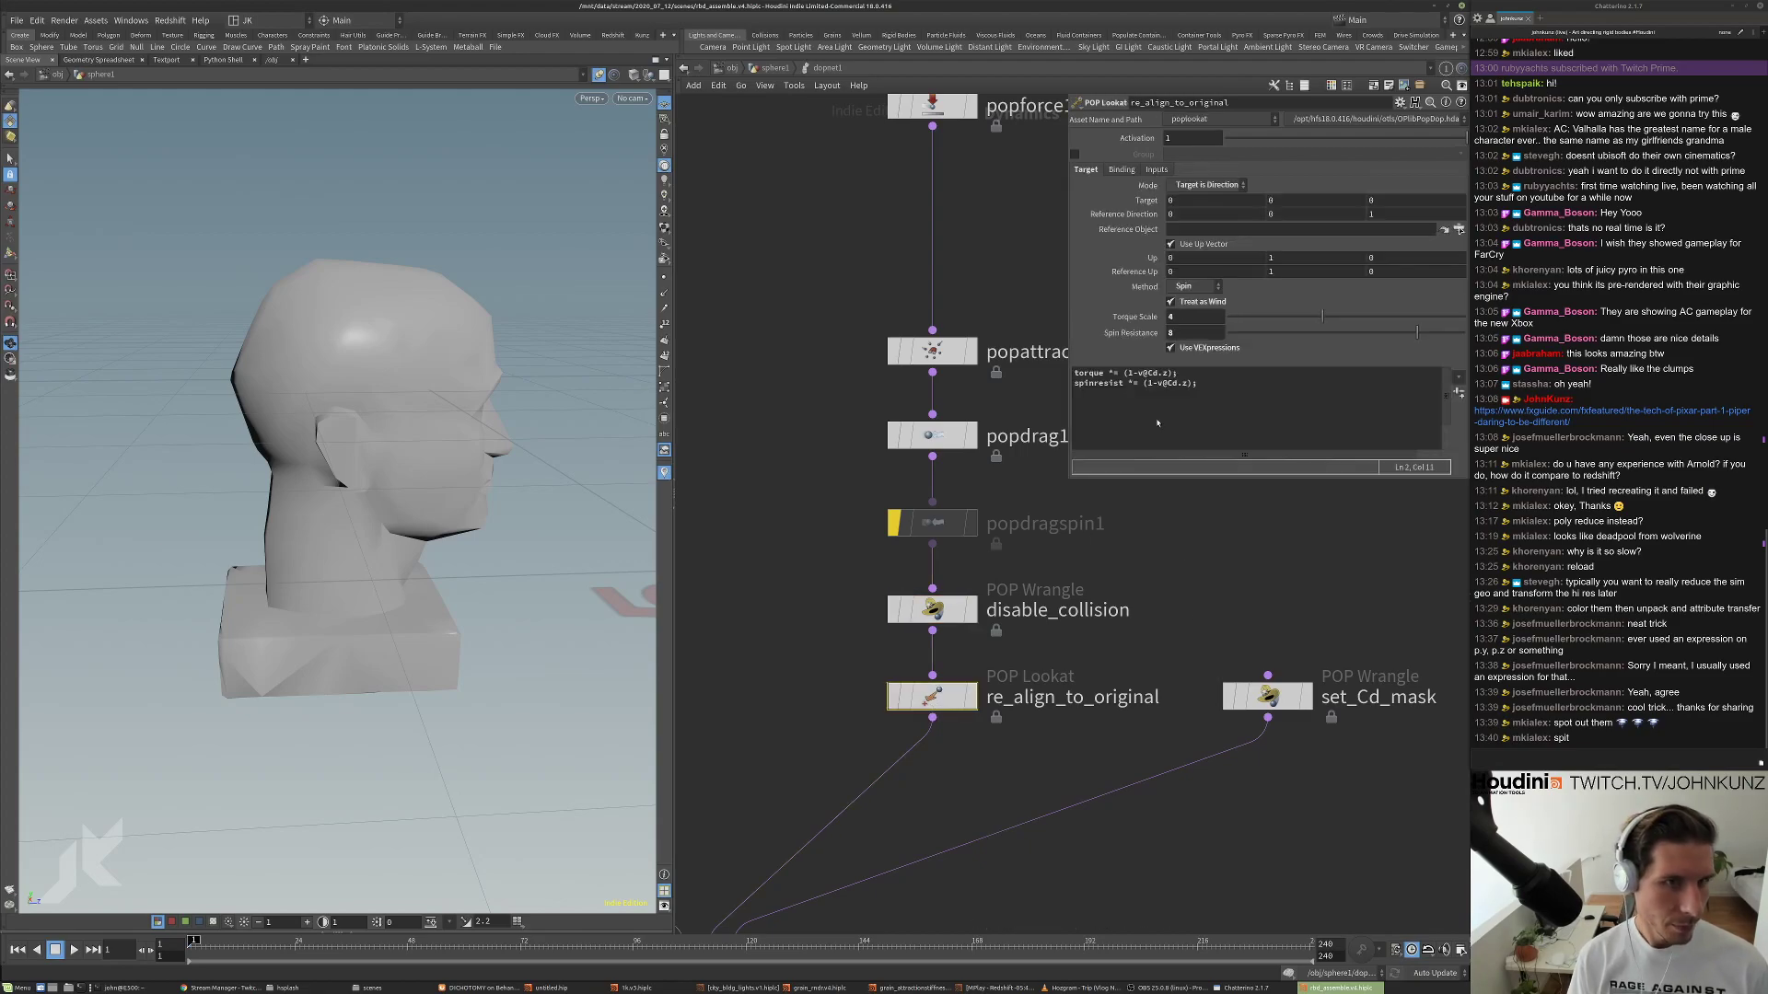
pyautogui.moveTo(1122, 372); pyautogui.dragTo(1179, 374)
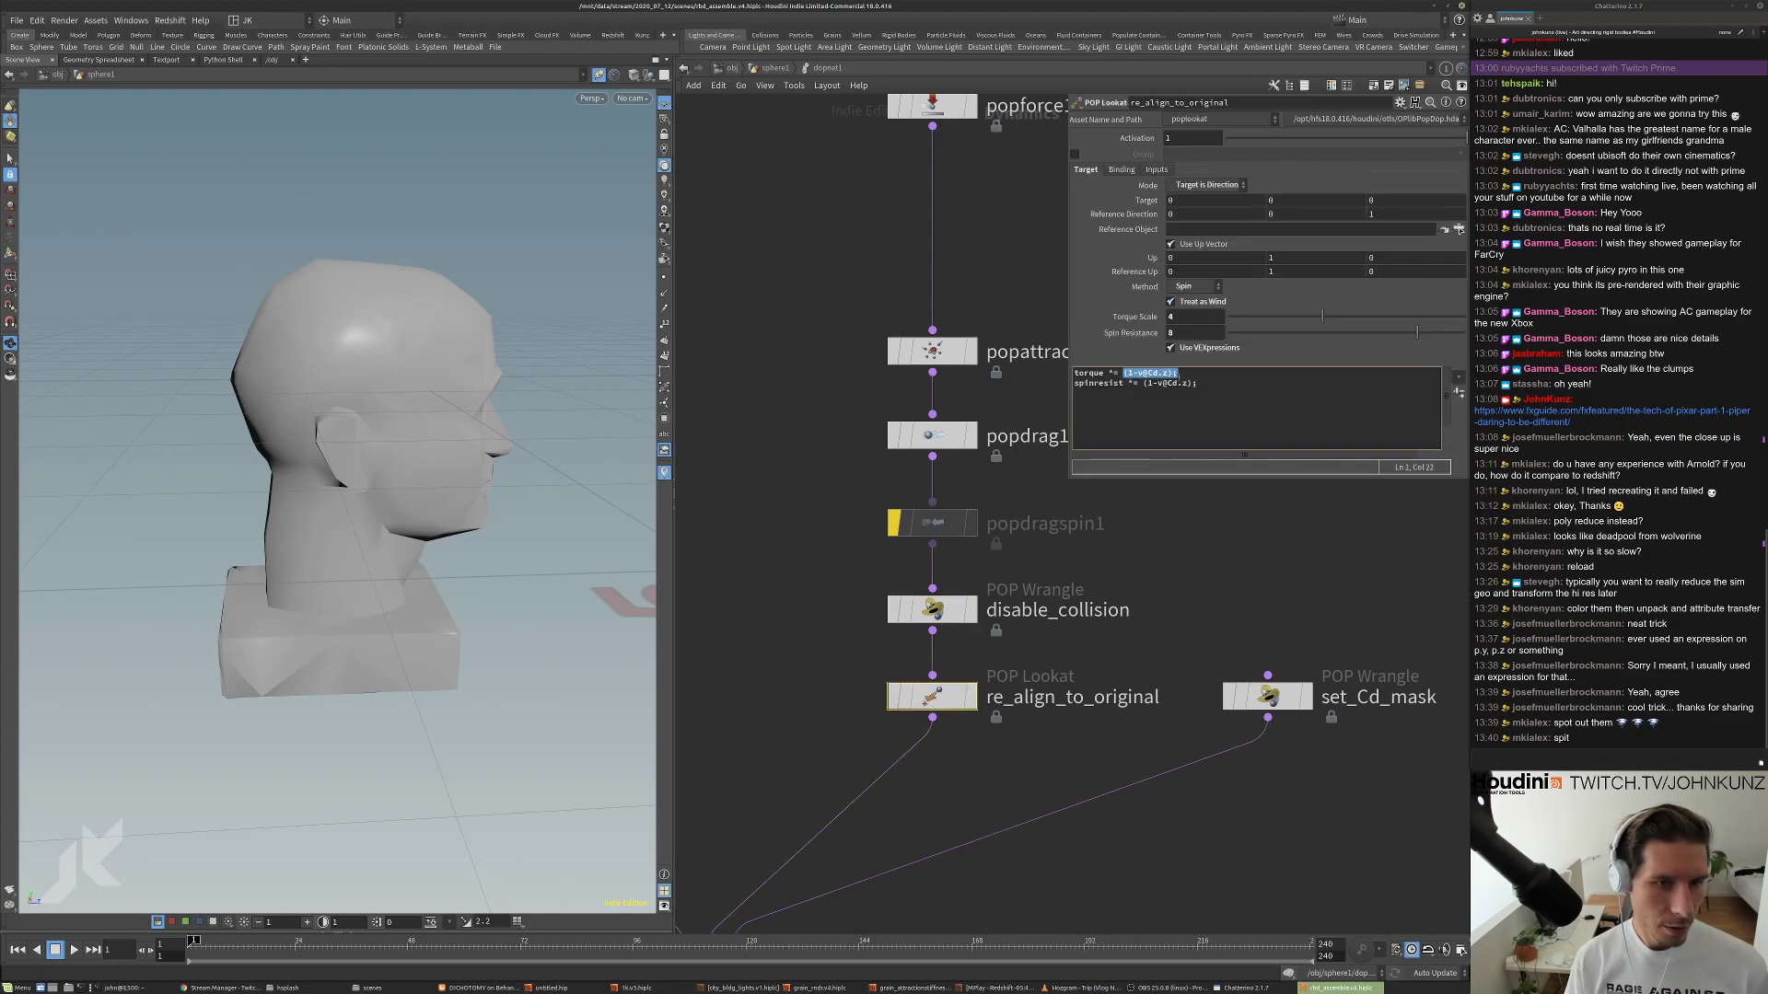
pyautogui.click(932, 609)
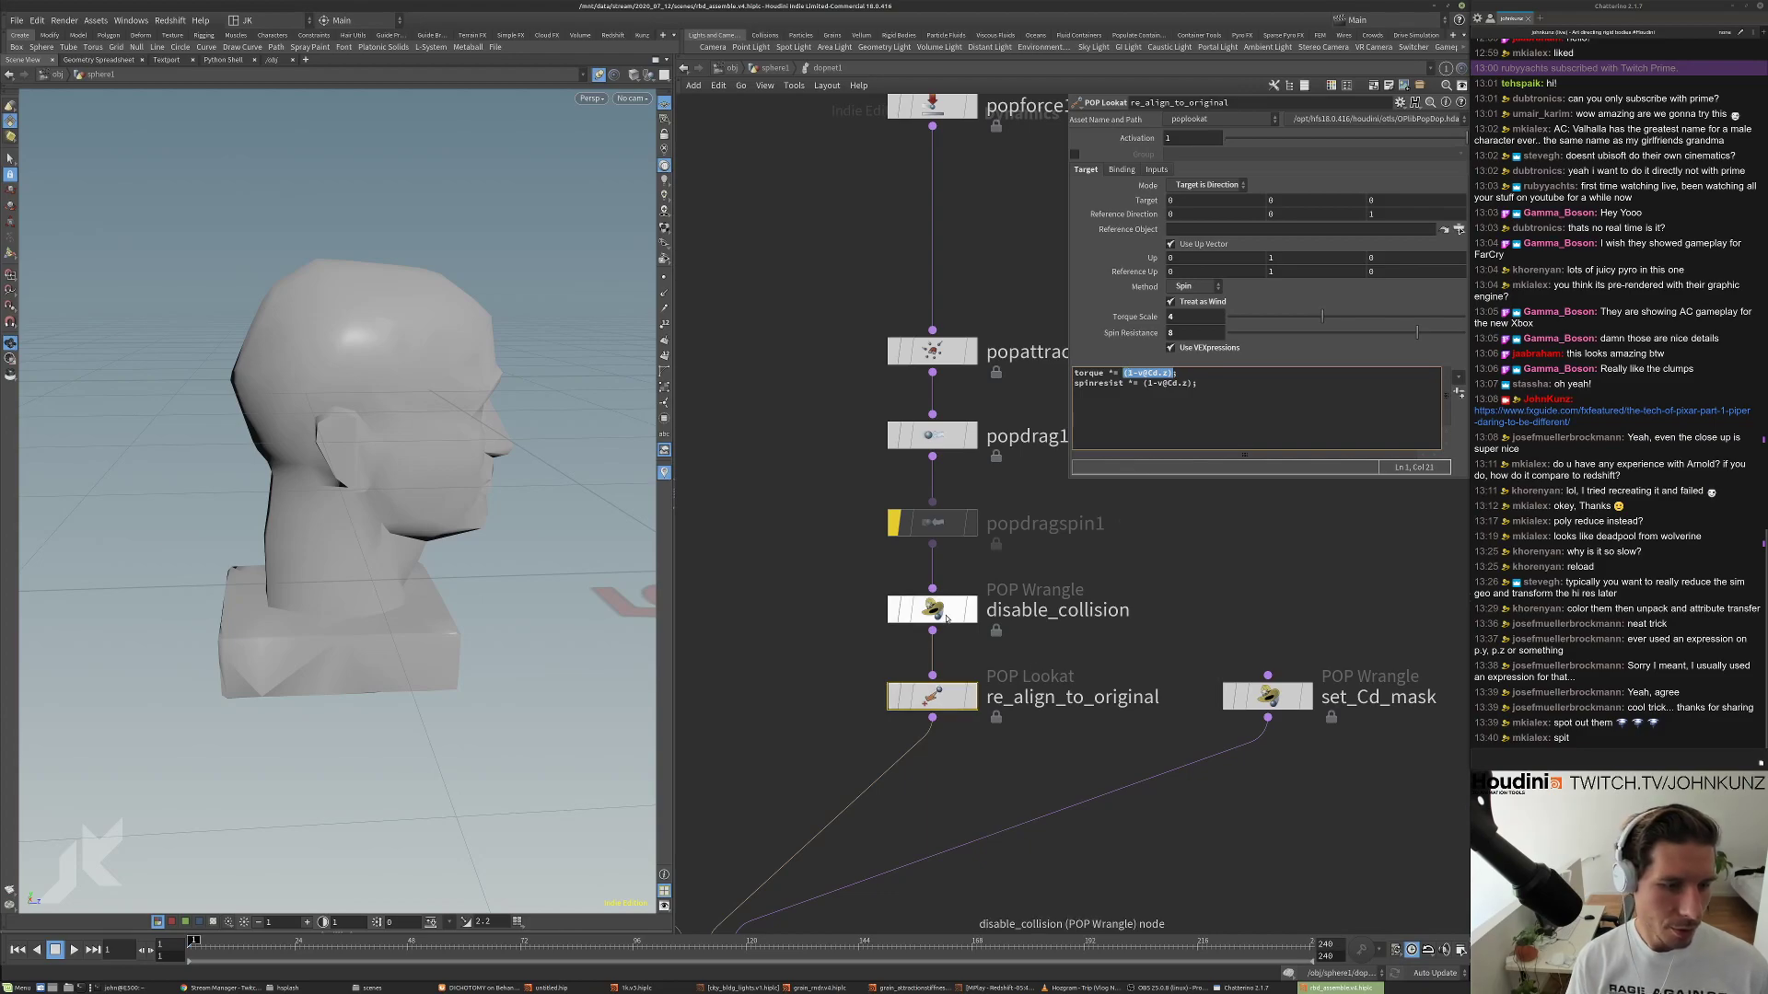
pyautogui.click(1251, 196)
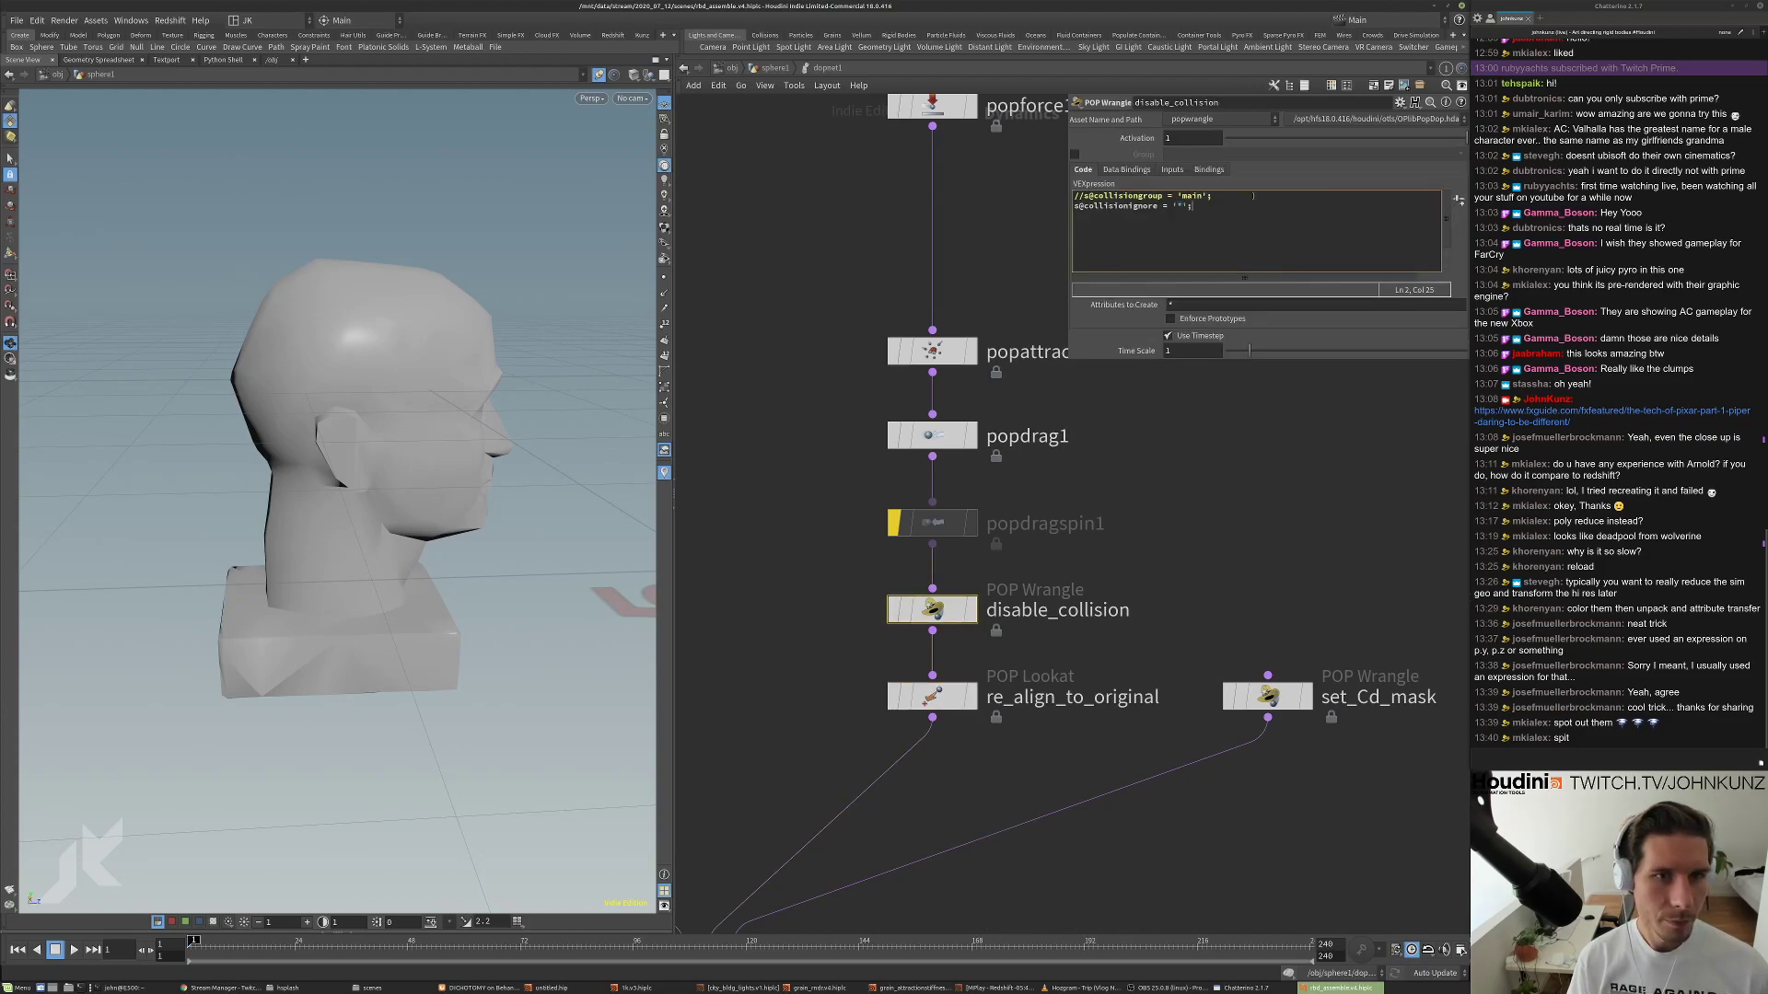
pyautogui.press('Return')
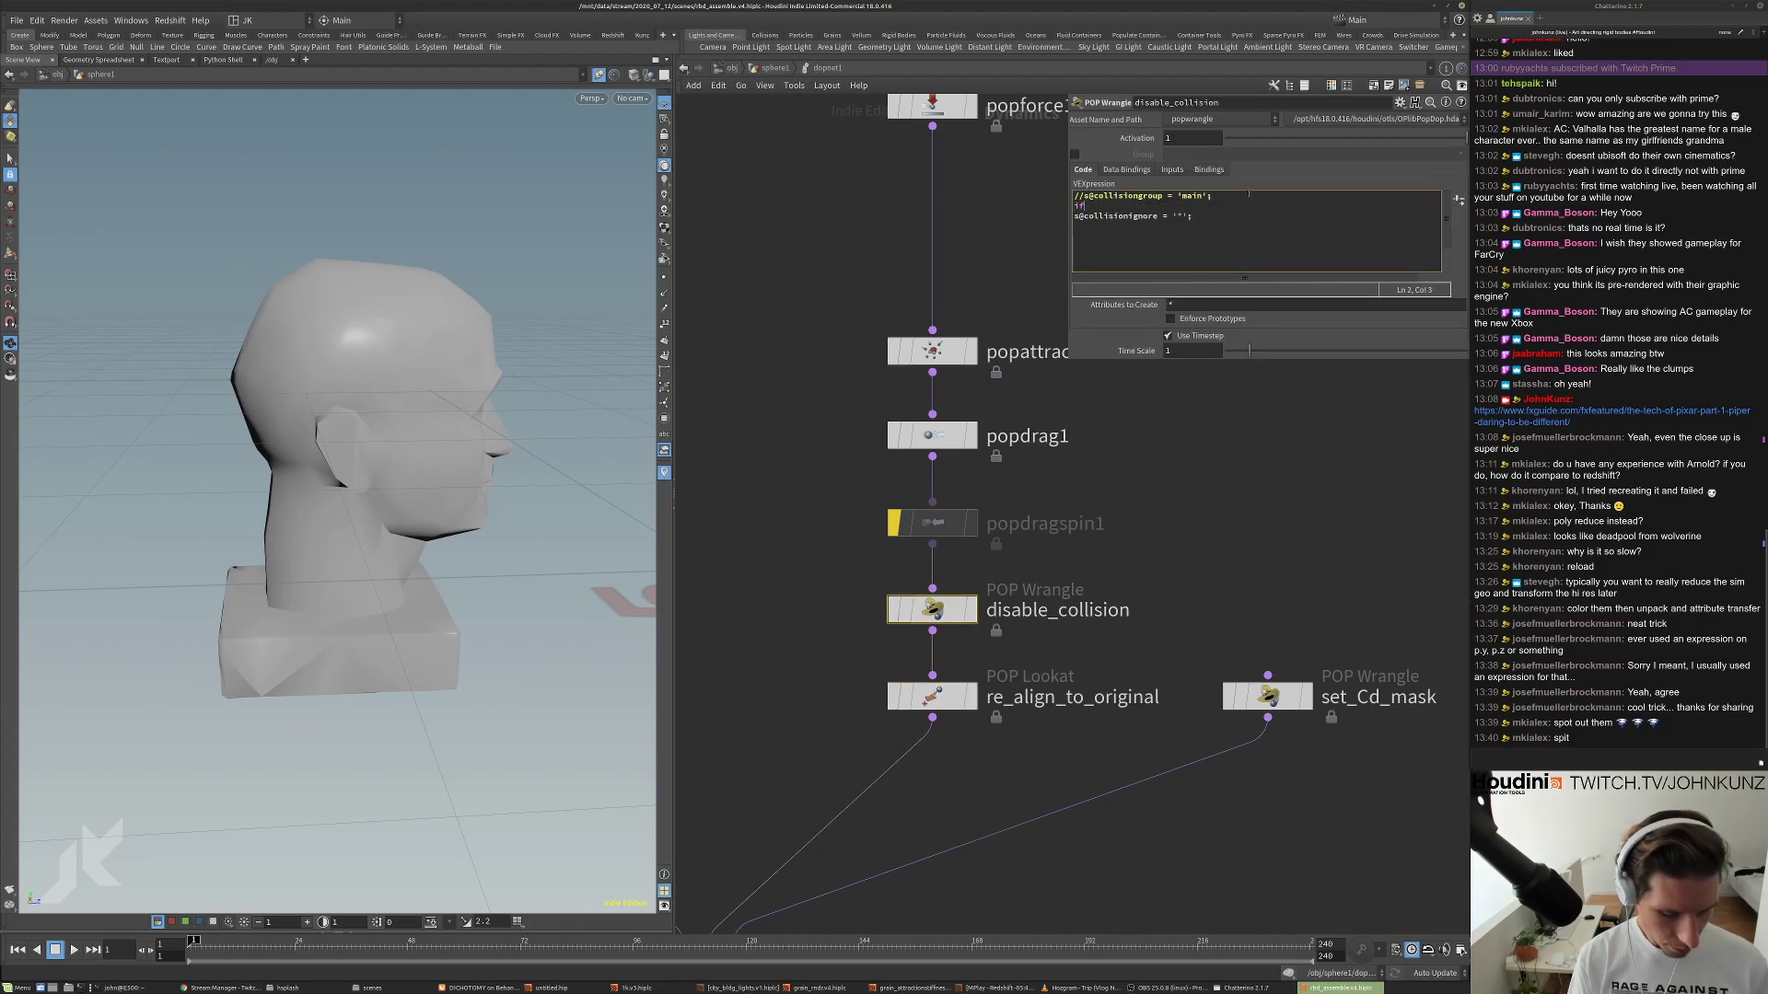
pyautogui.write('if( (1-v@Cd.z)')
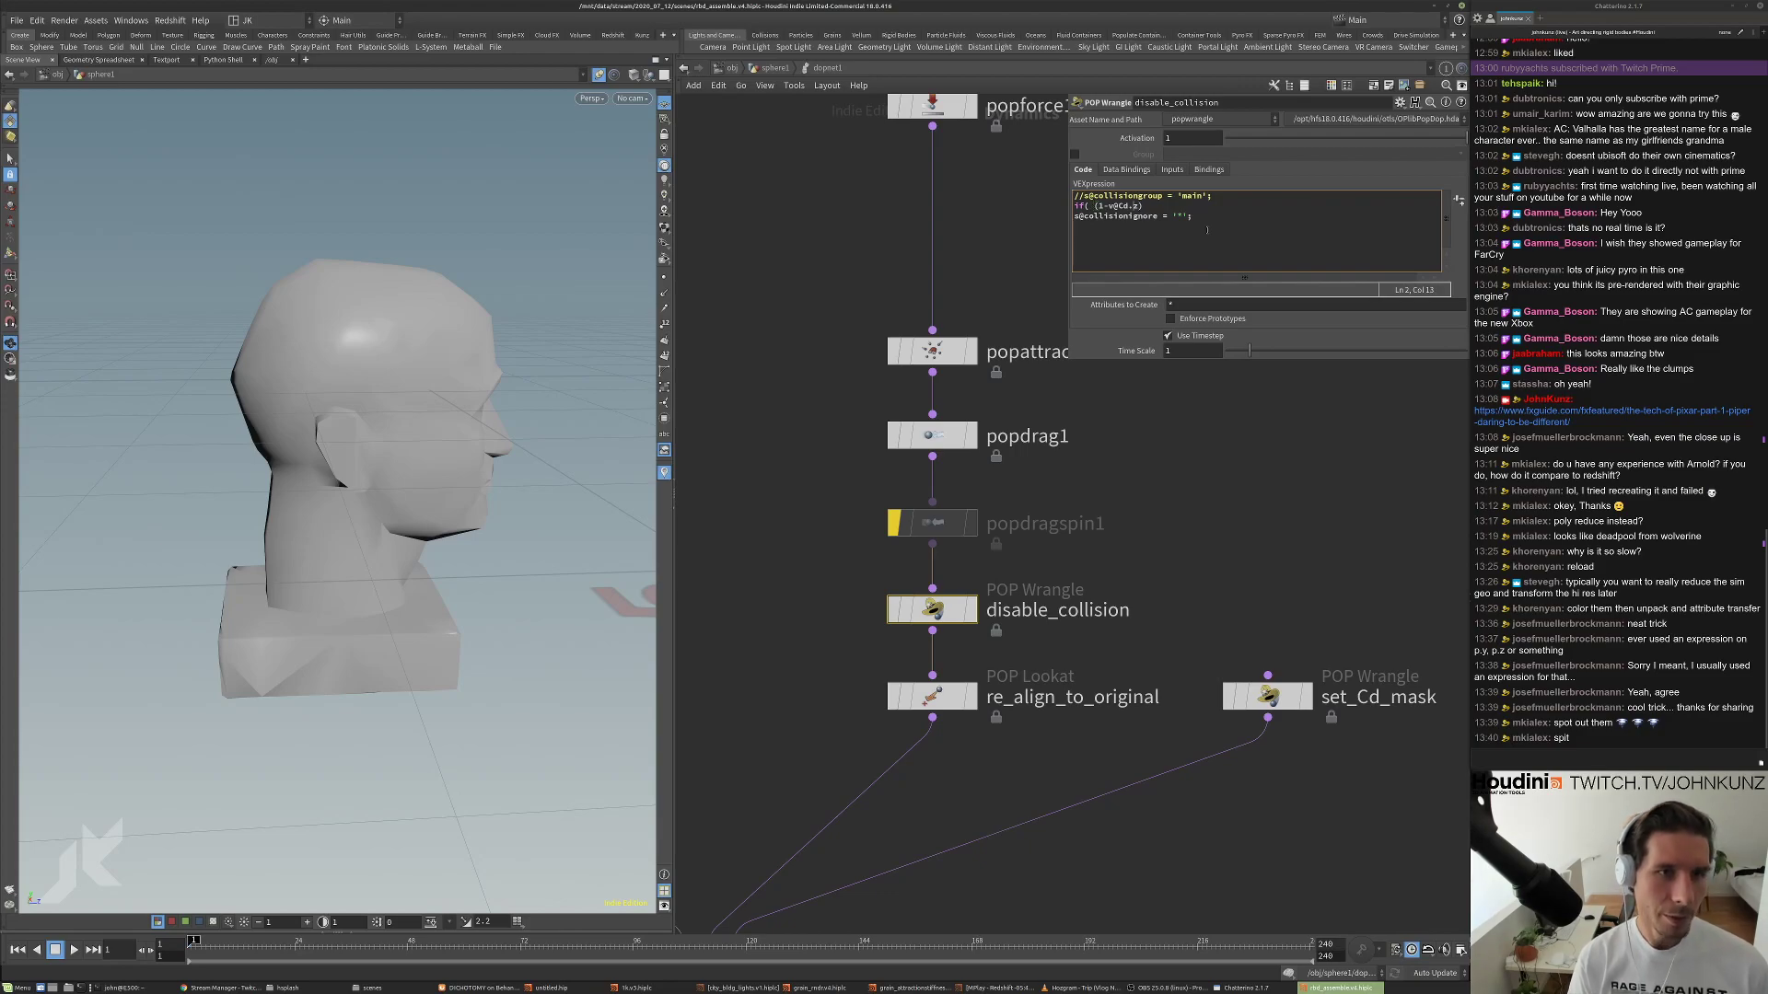
pyautogui.press('Left')
pyautogui.press('Left')
pyautogui.press('Left')
pyautogui.press('BackSpace')
pyautogui.press('BackSpace')
pyautogui.press('BackSpace')
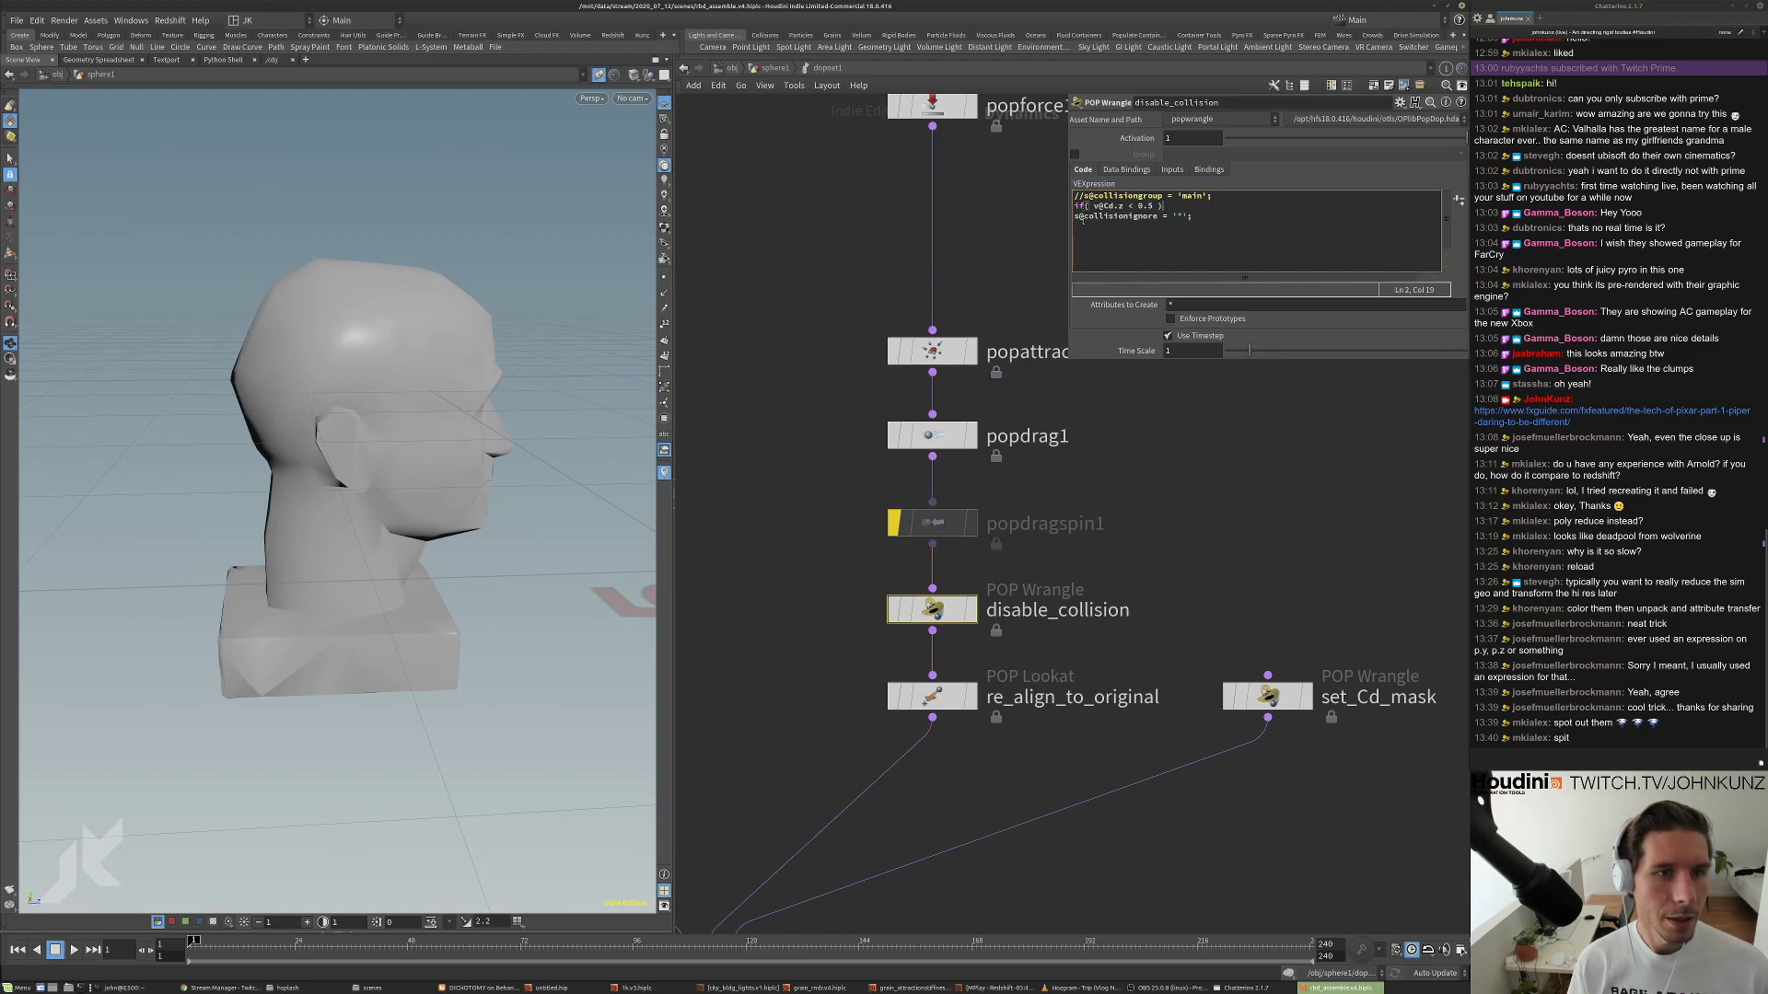
pyautogui.press('Down')
pyautogui.press('Home')
pyautogui.press('Tab')
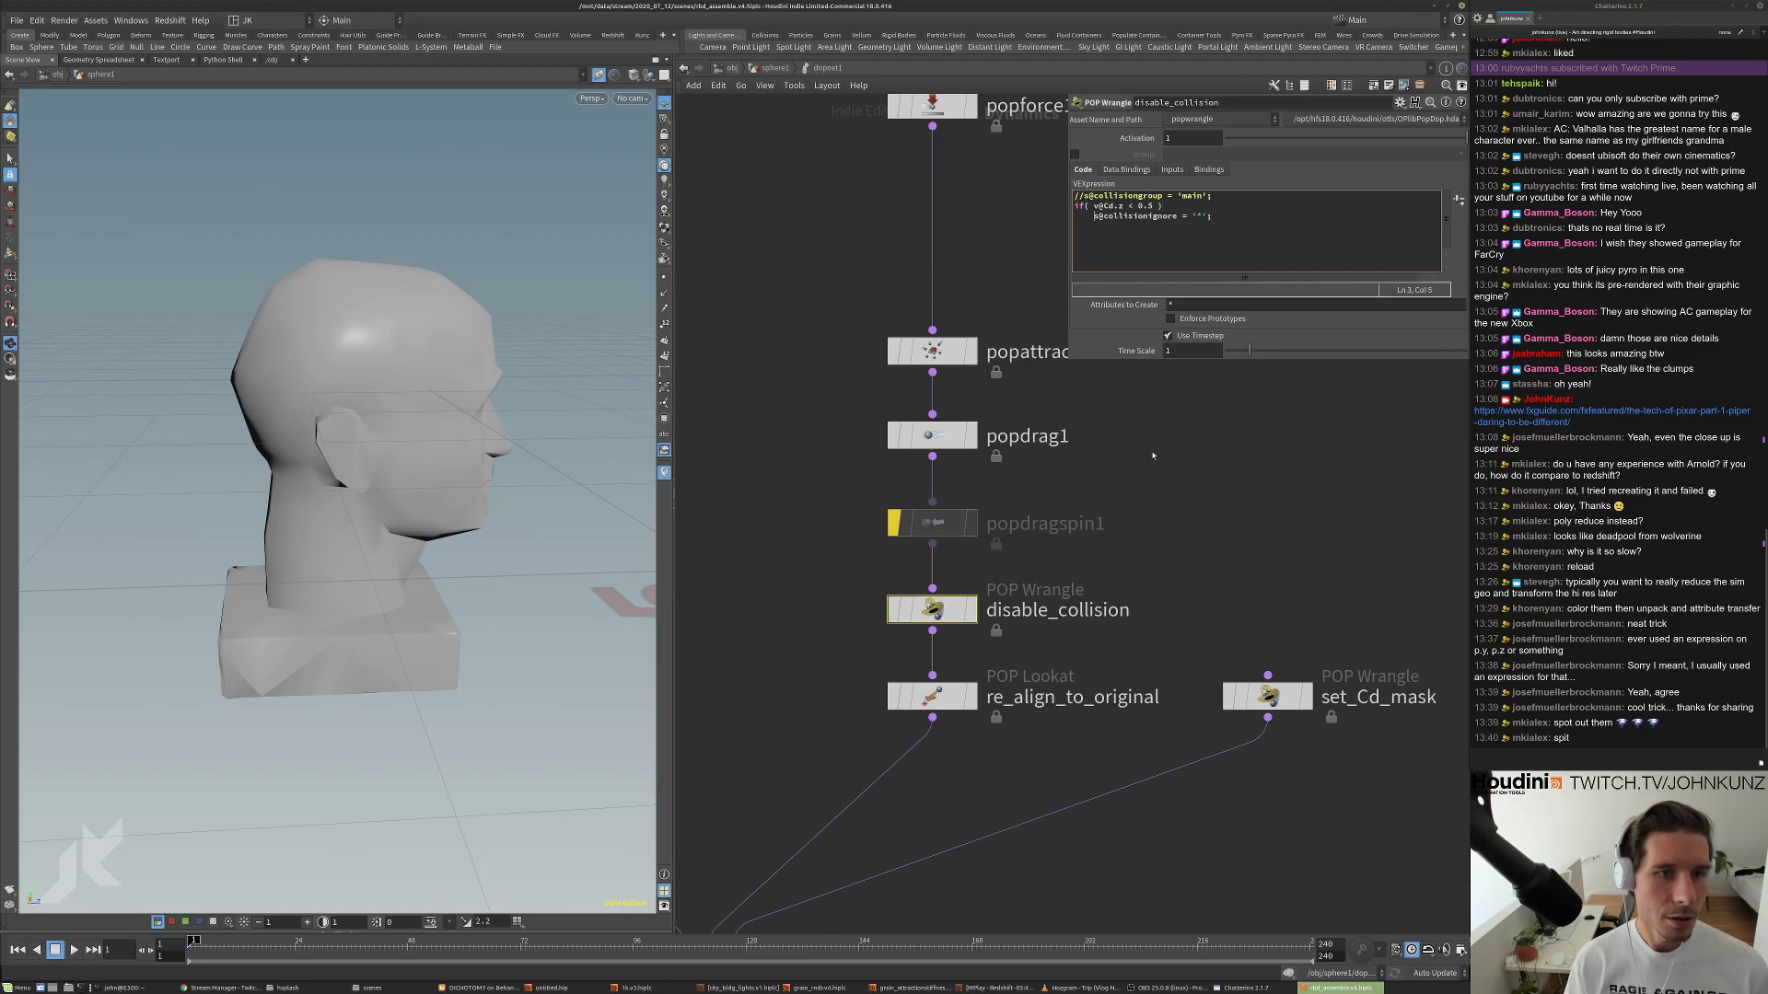
# Play the simulation with the conditional disable_collision wrangle active, stop it and return to the first frame.
pyautogui.moveTo(1163, 524); pyautogui.dragTo(1156, 494, button='middle')
pyautogui.press('Up')
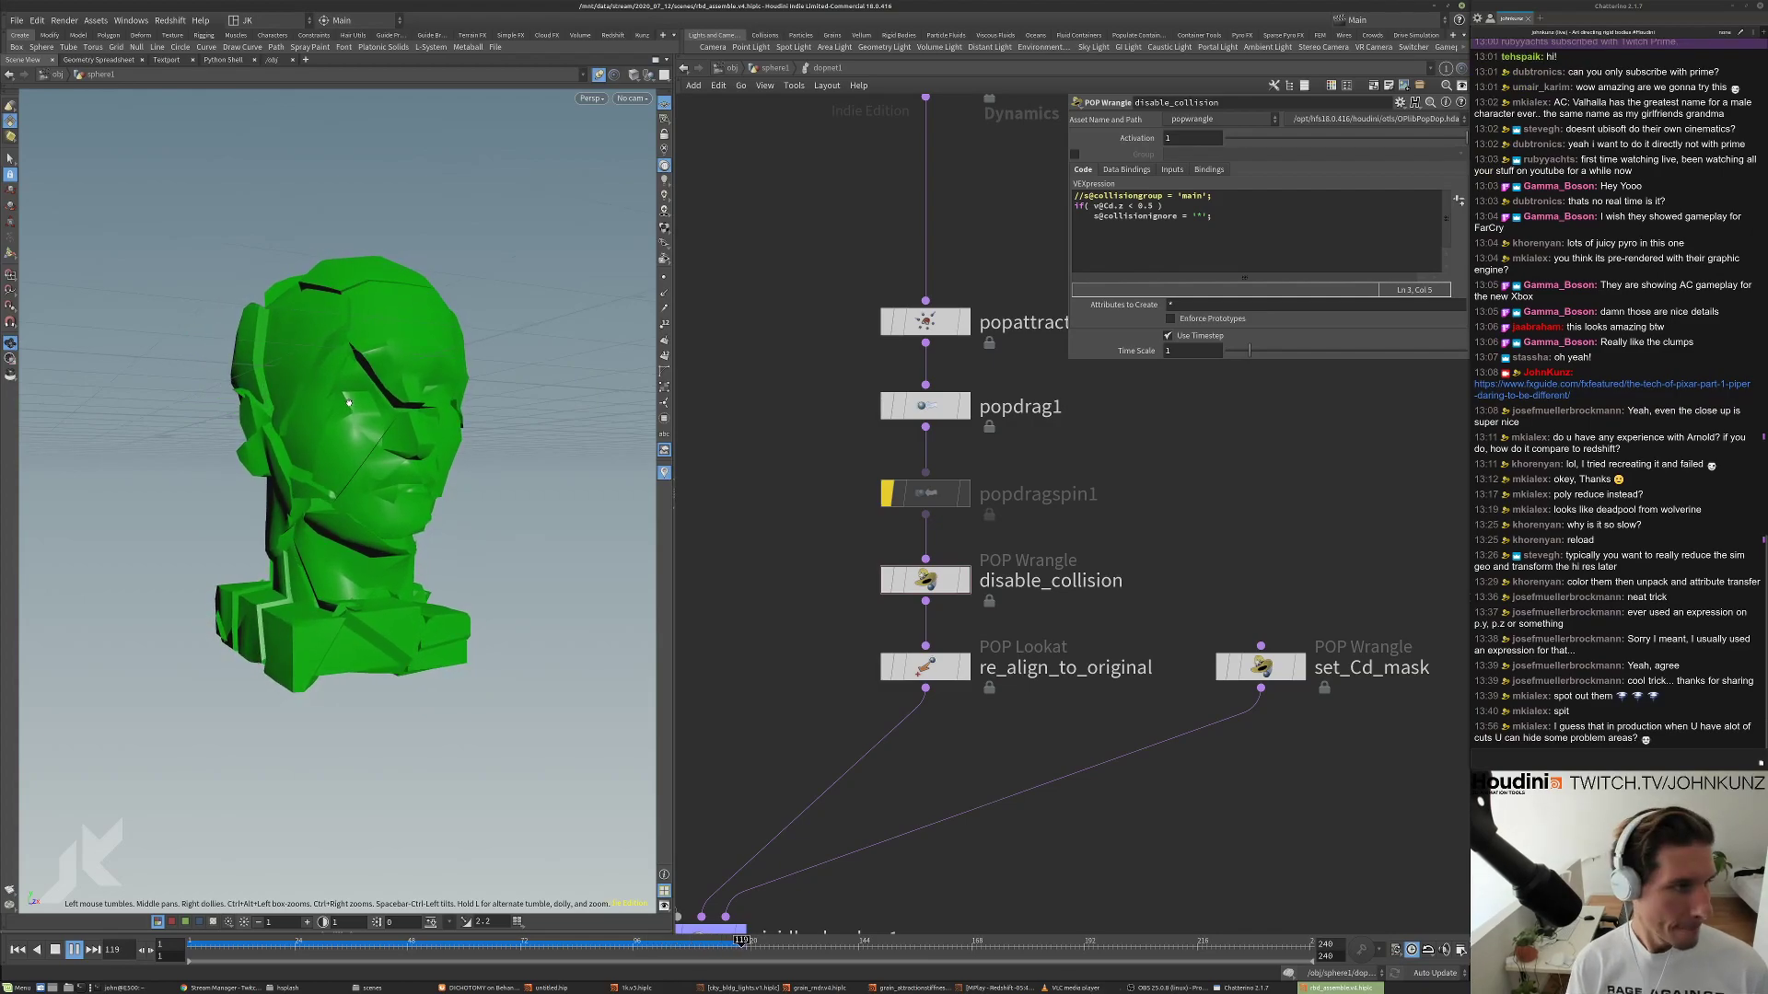
pyautogui.press('Escape')
pyautogui.hotkey('ctrl', 'Up')
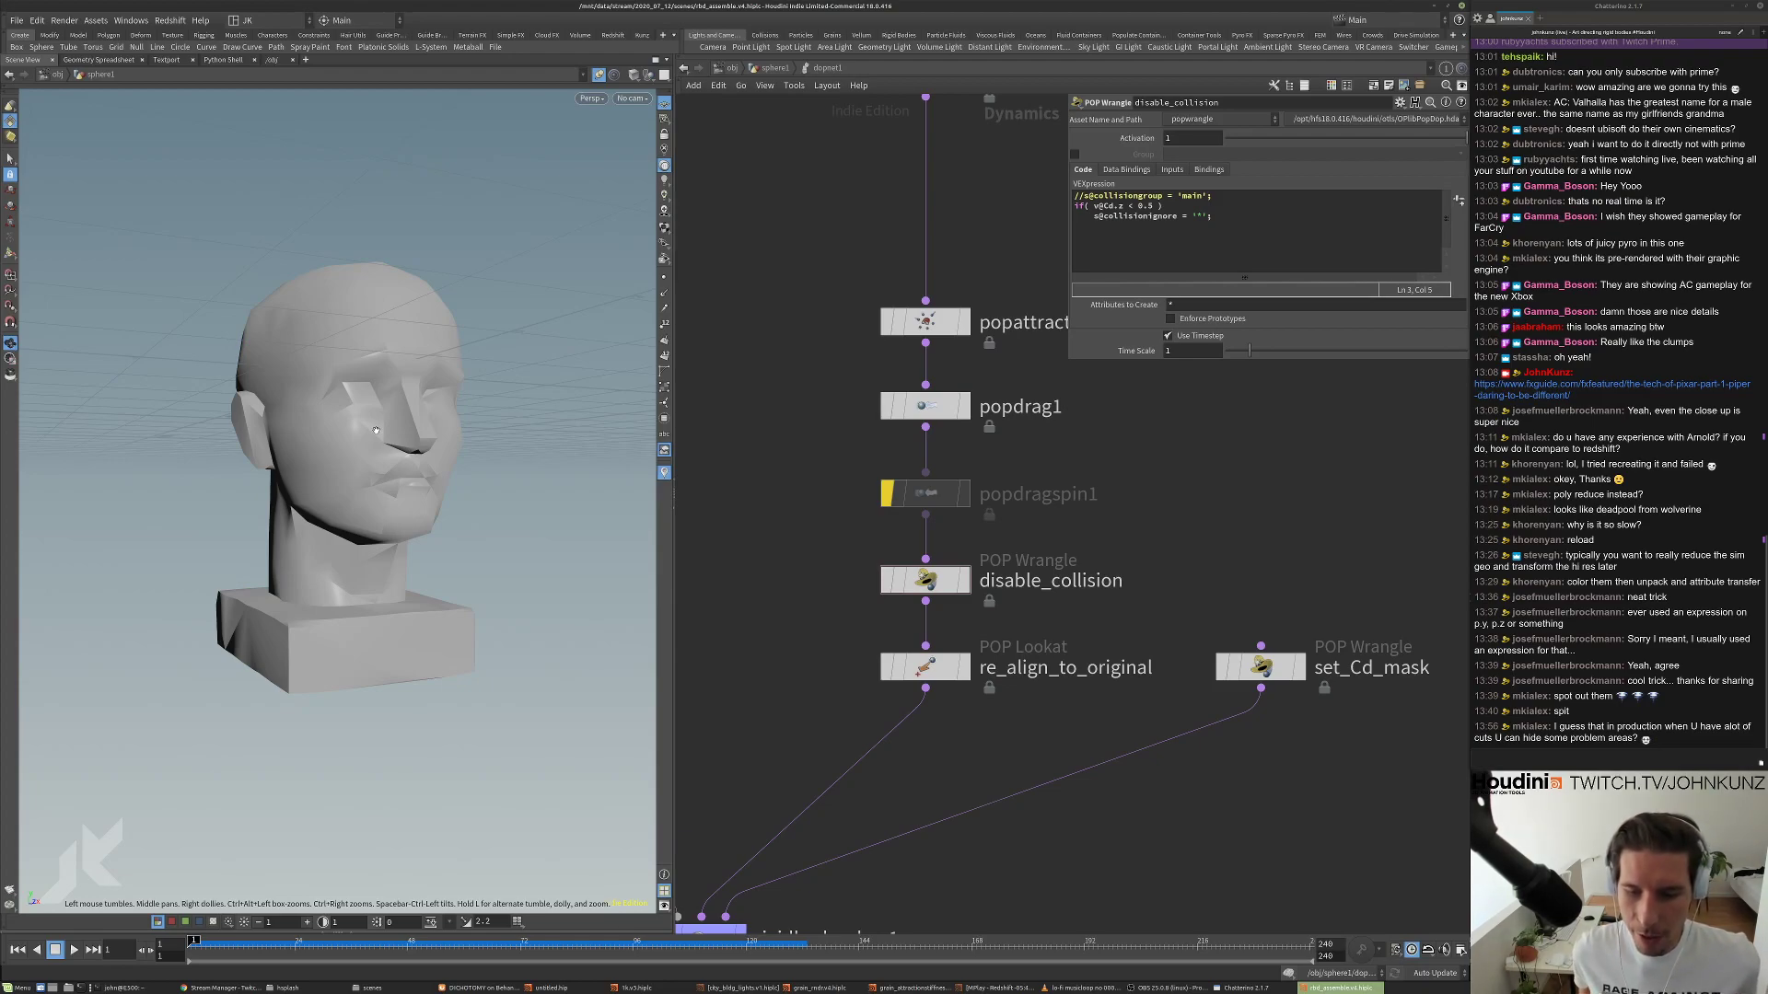
# Replay the opening frames, scrub back to frame 12 and examine the cracks in the head from several angles.
pyautogui.moveTo(380, 418); pyautogui.dragTo(419, 415)
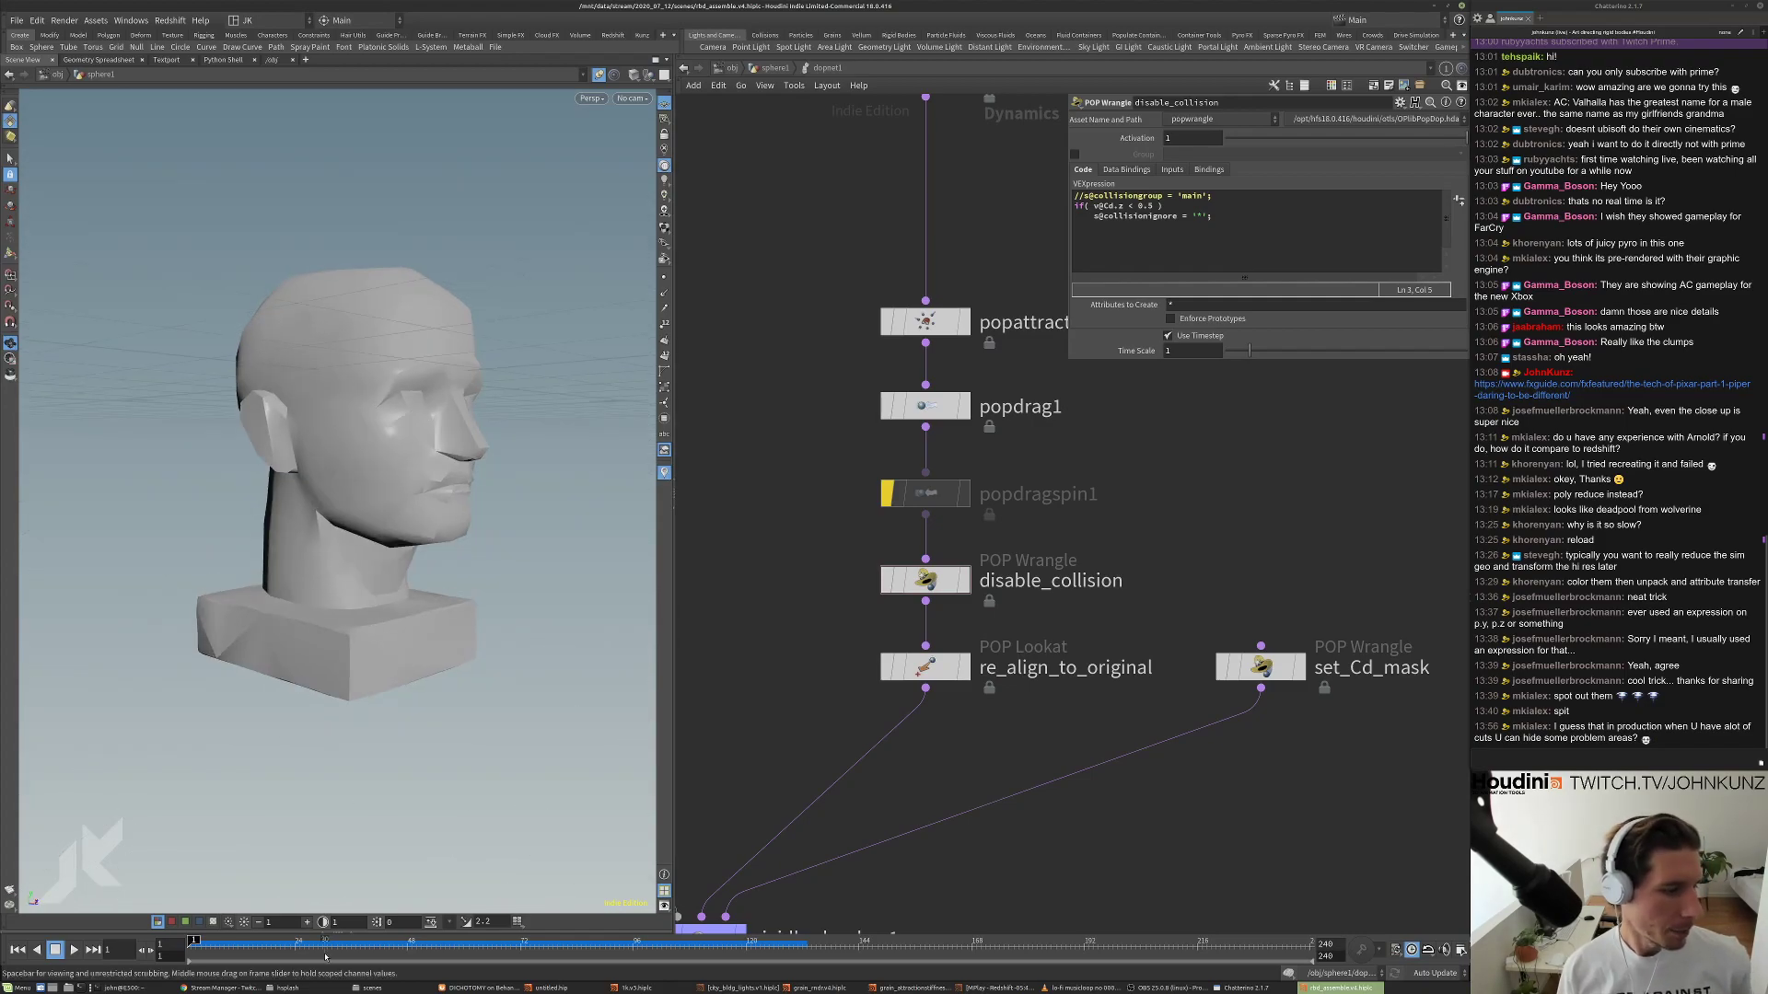
pyautogui.press('Up')
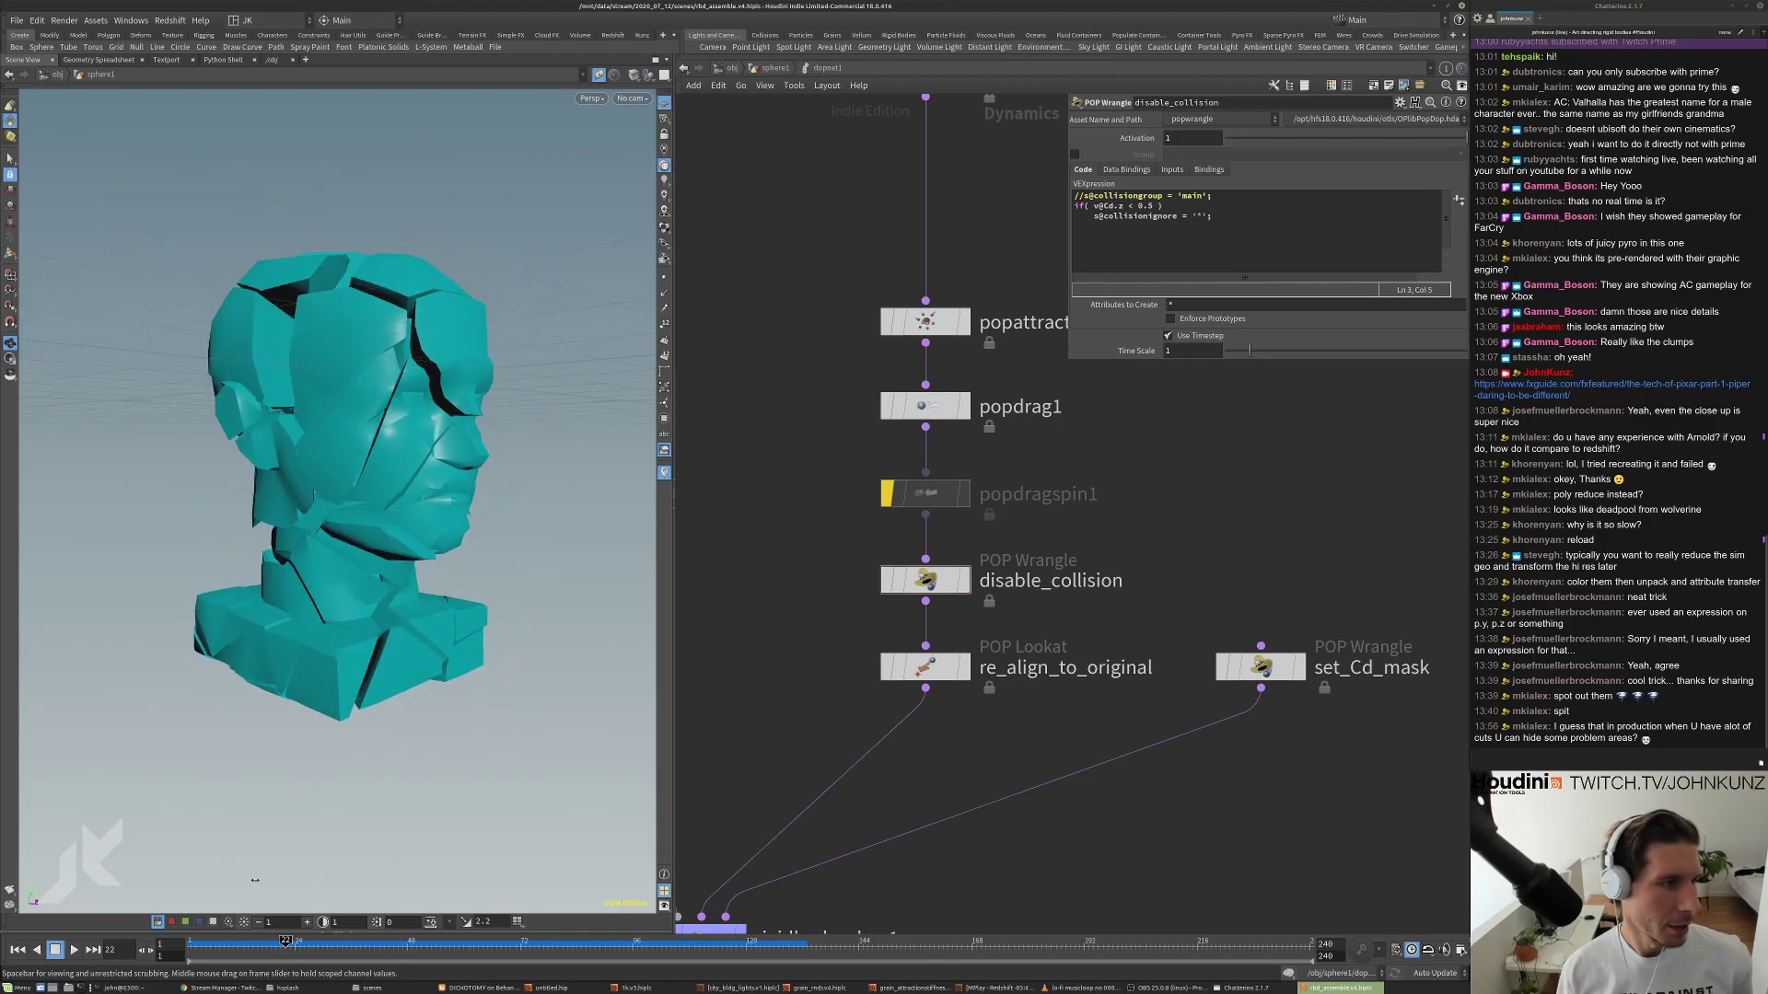
pyautogui.moveTo(255, 881); pyautogui.dragTo(239, 880)
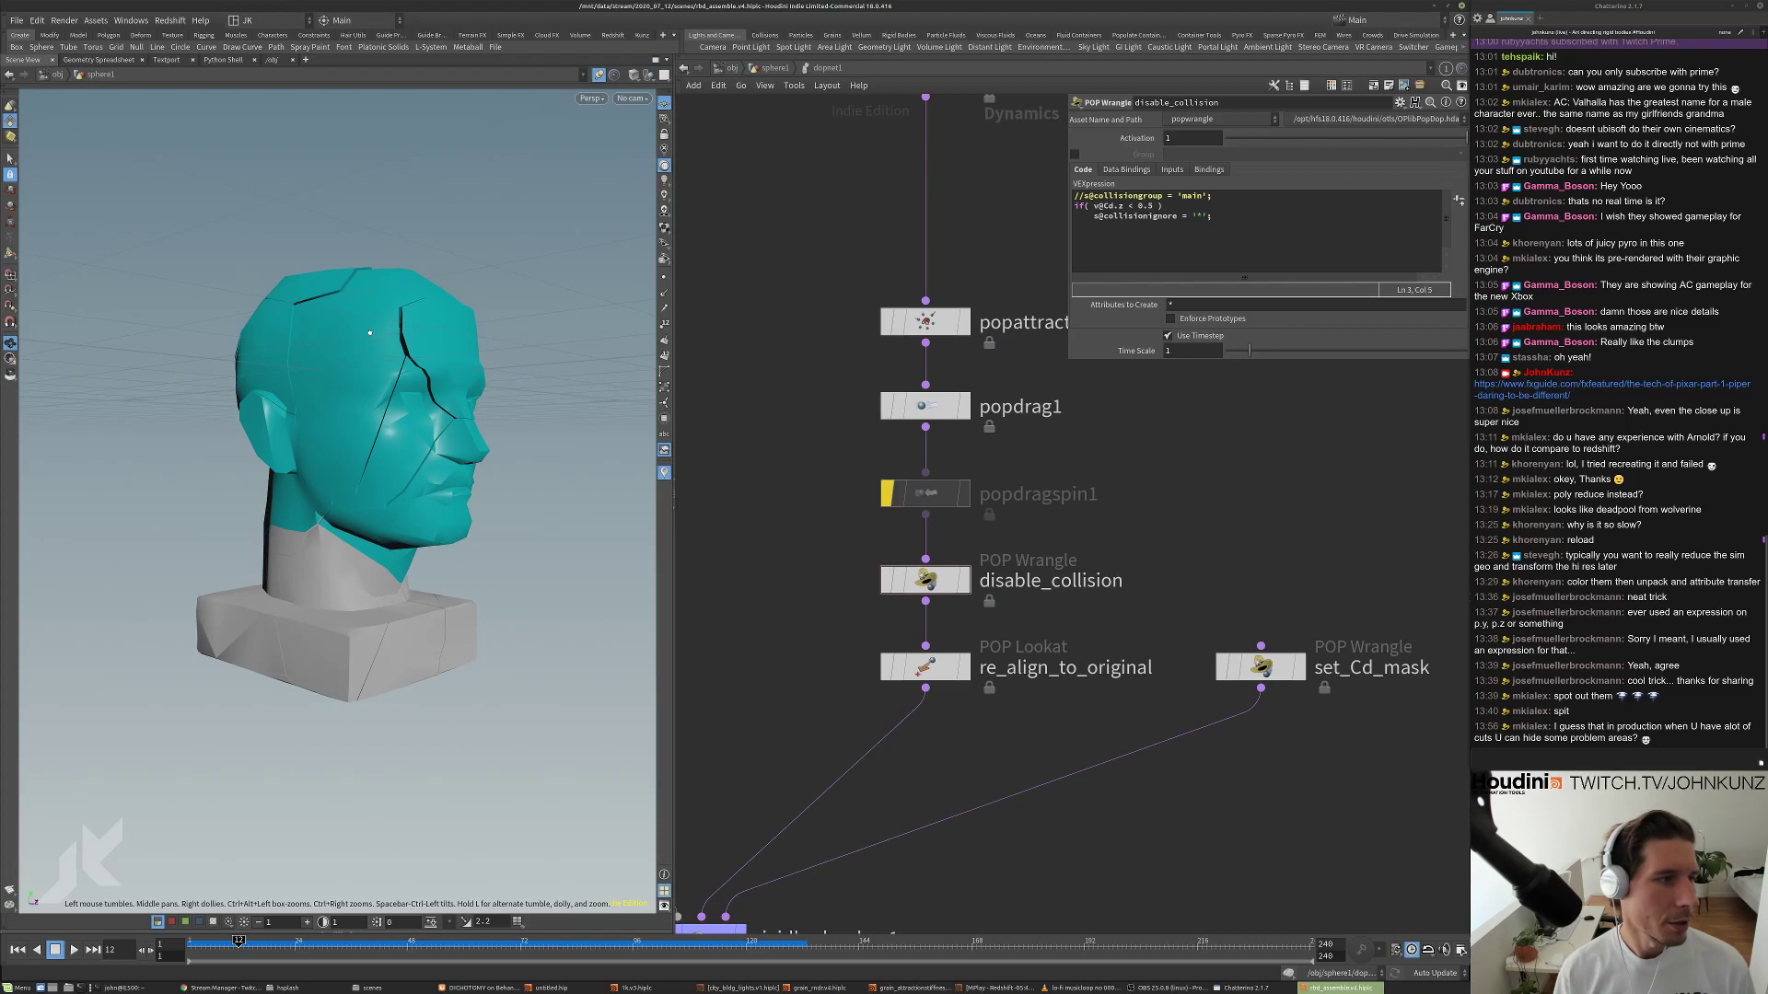
pyautogui.moveTo(367, 308); pyautogui.dragTo(325, 305)
pyautogui.moveTo(325, 305); pyautogui.dragTo(429, 344, button='right')
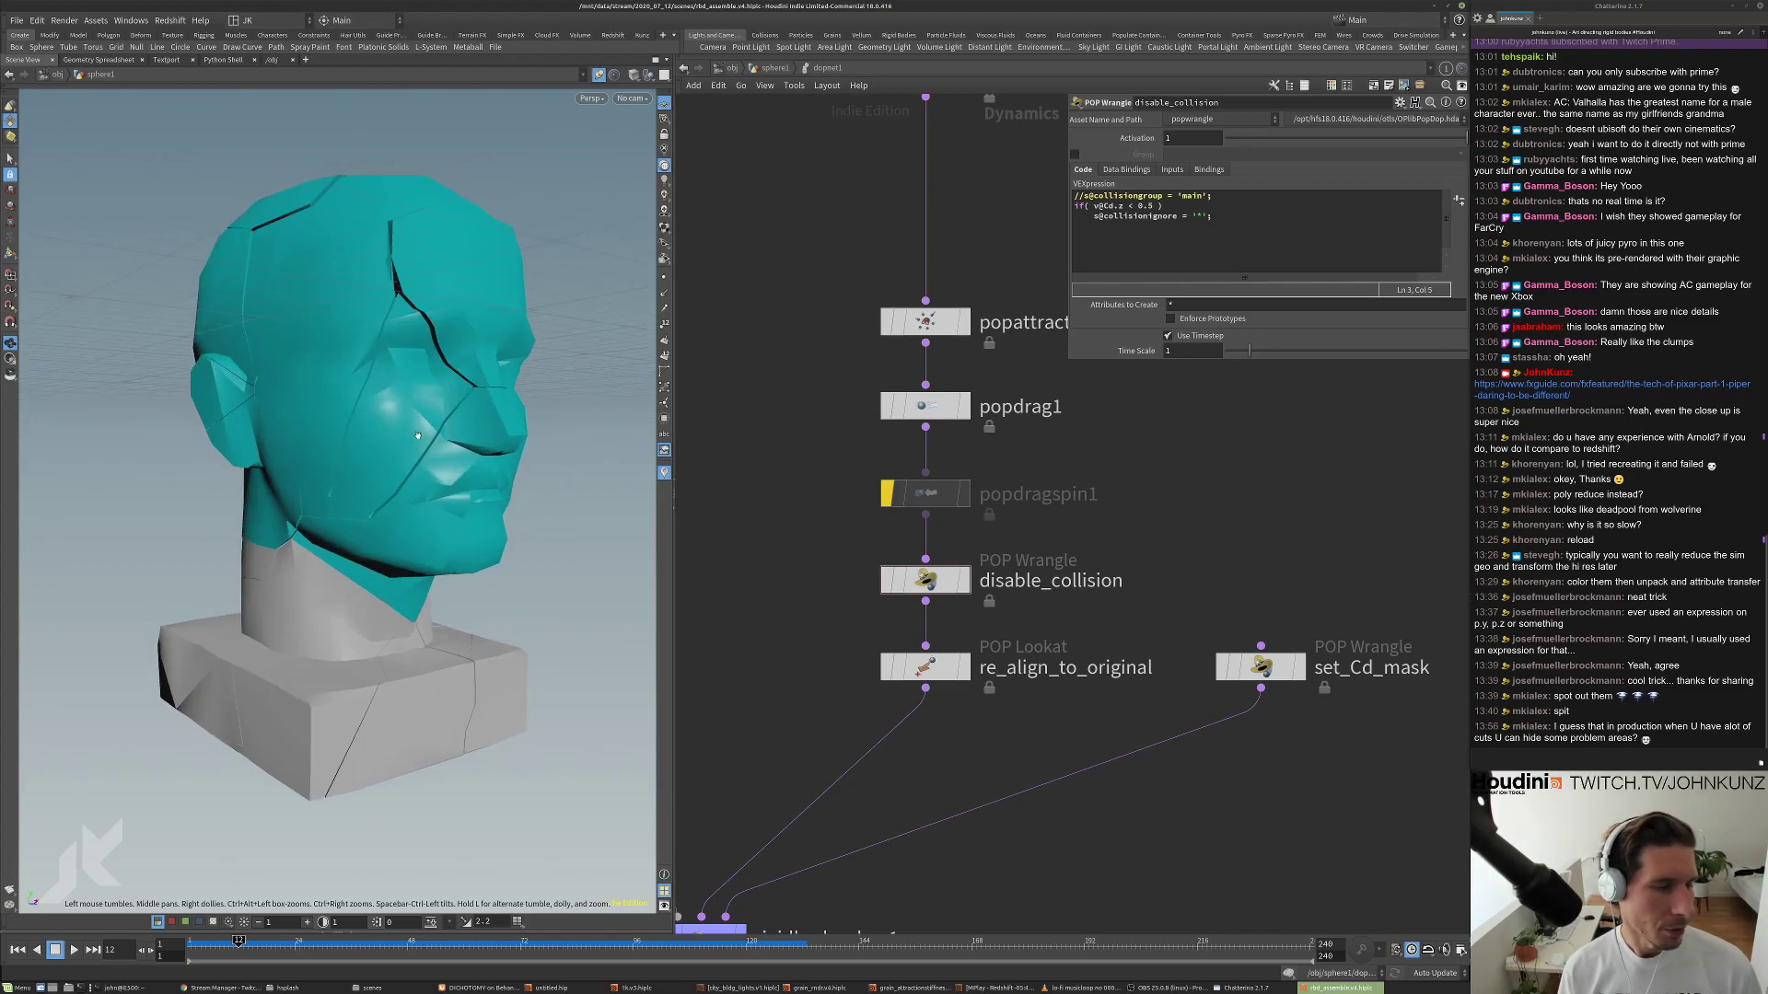
pyautogui.moveTo(446, 377); pyautogui.dragTo(417, 436, button='middle')
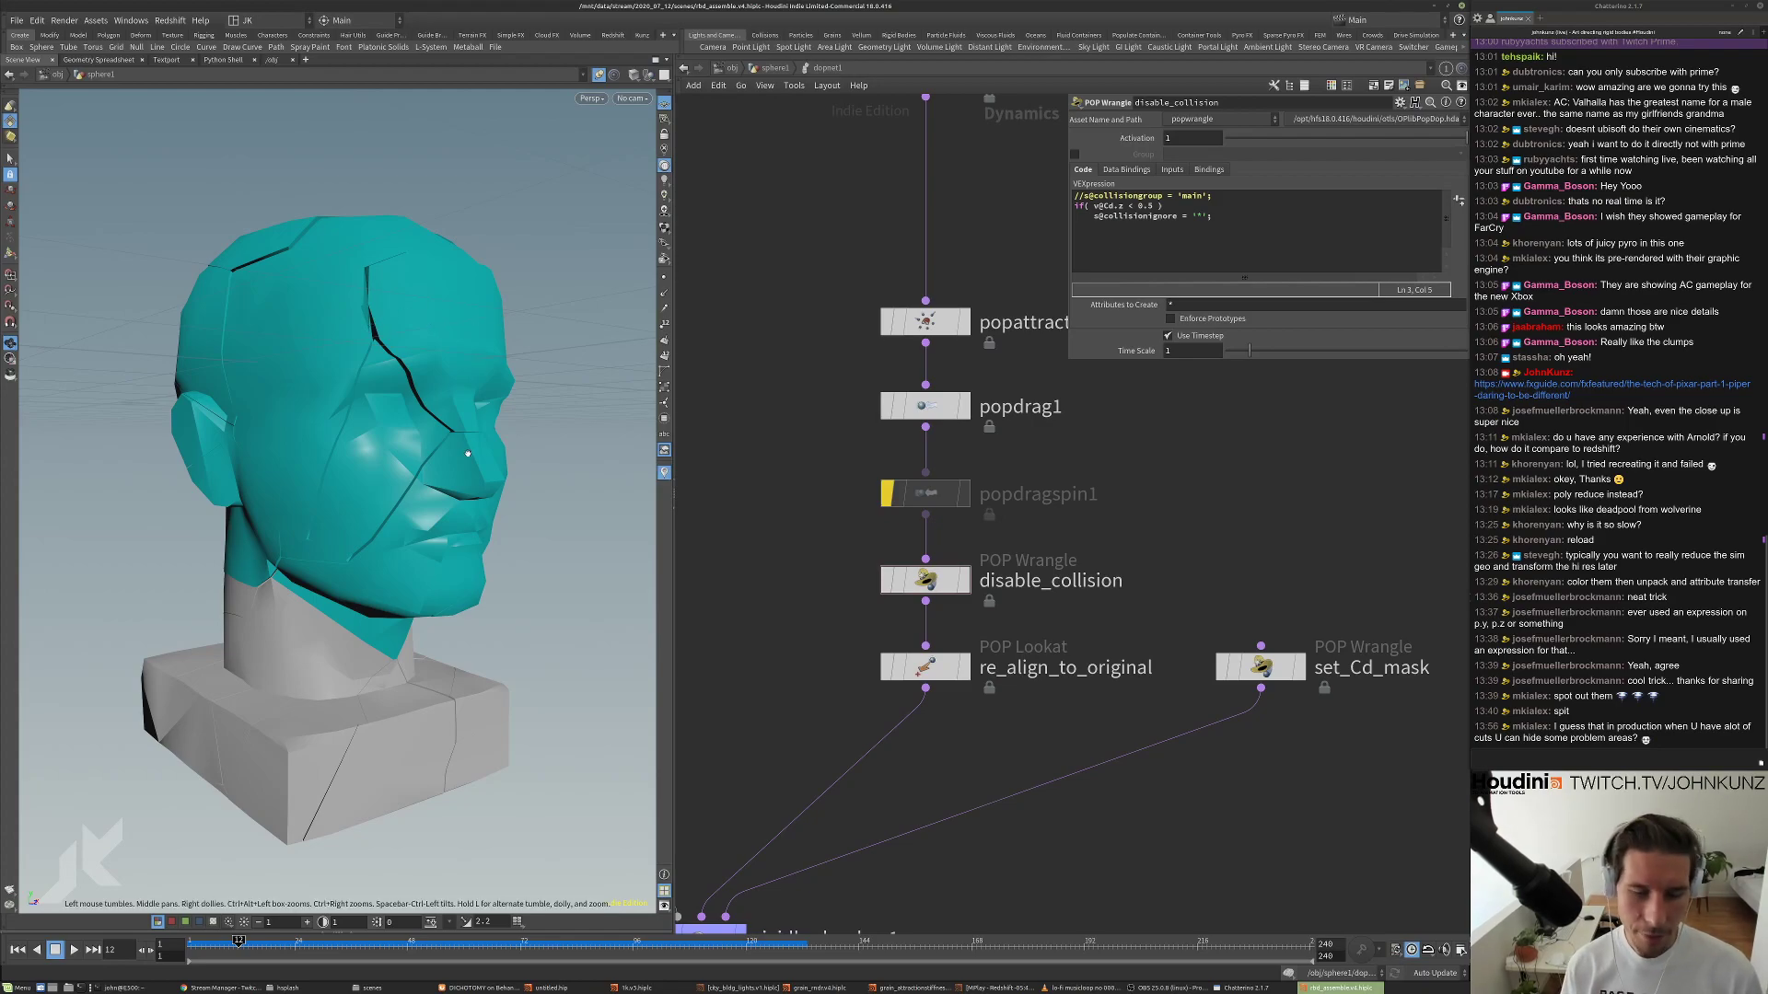
pyautogui.moveTo(465, 452); pyautogui.dragTo(468, 444)
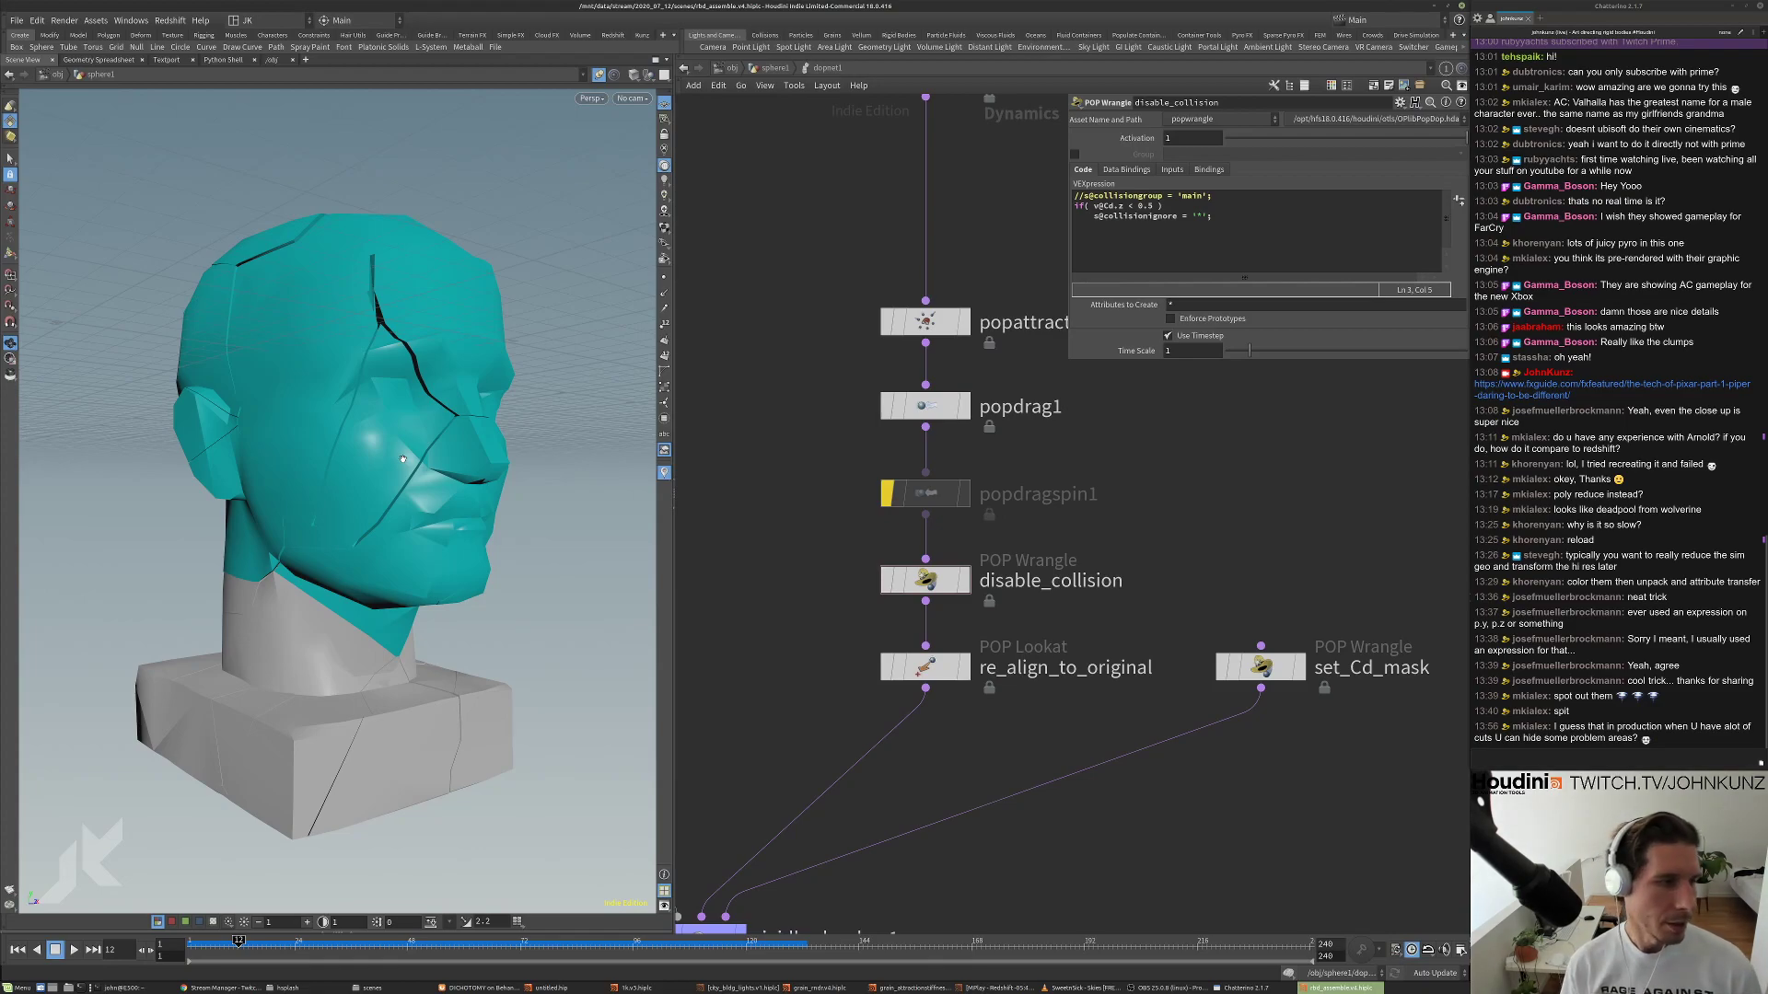
pyautogui.moveTo(405, 456); pyautogui.dragTo(372, 351)
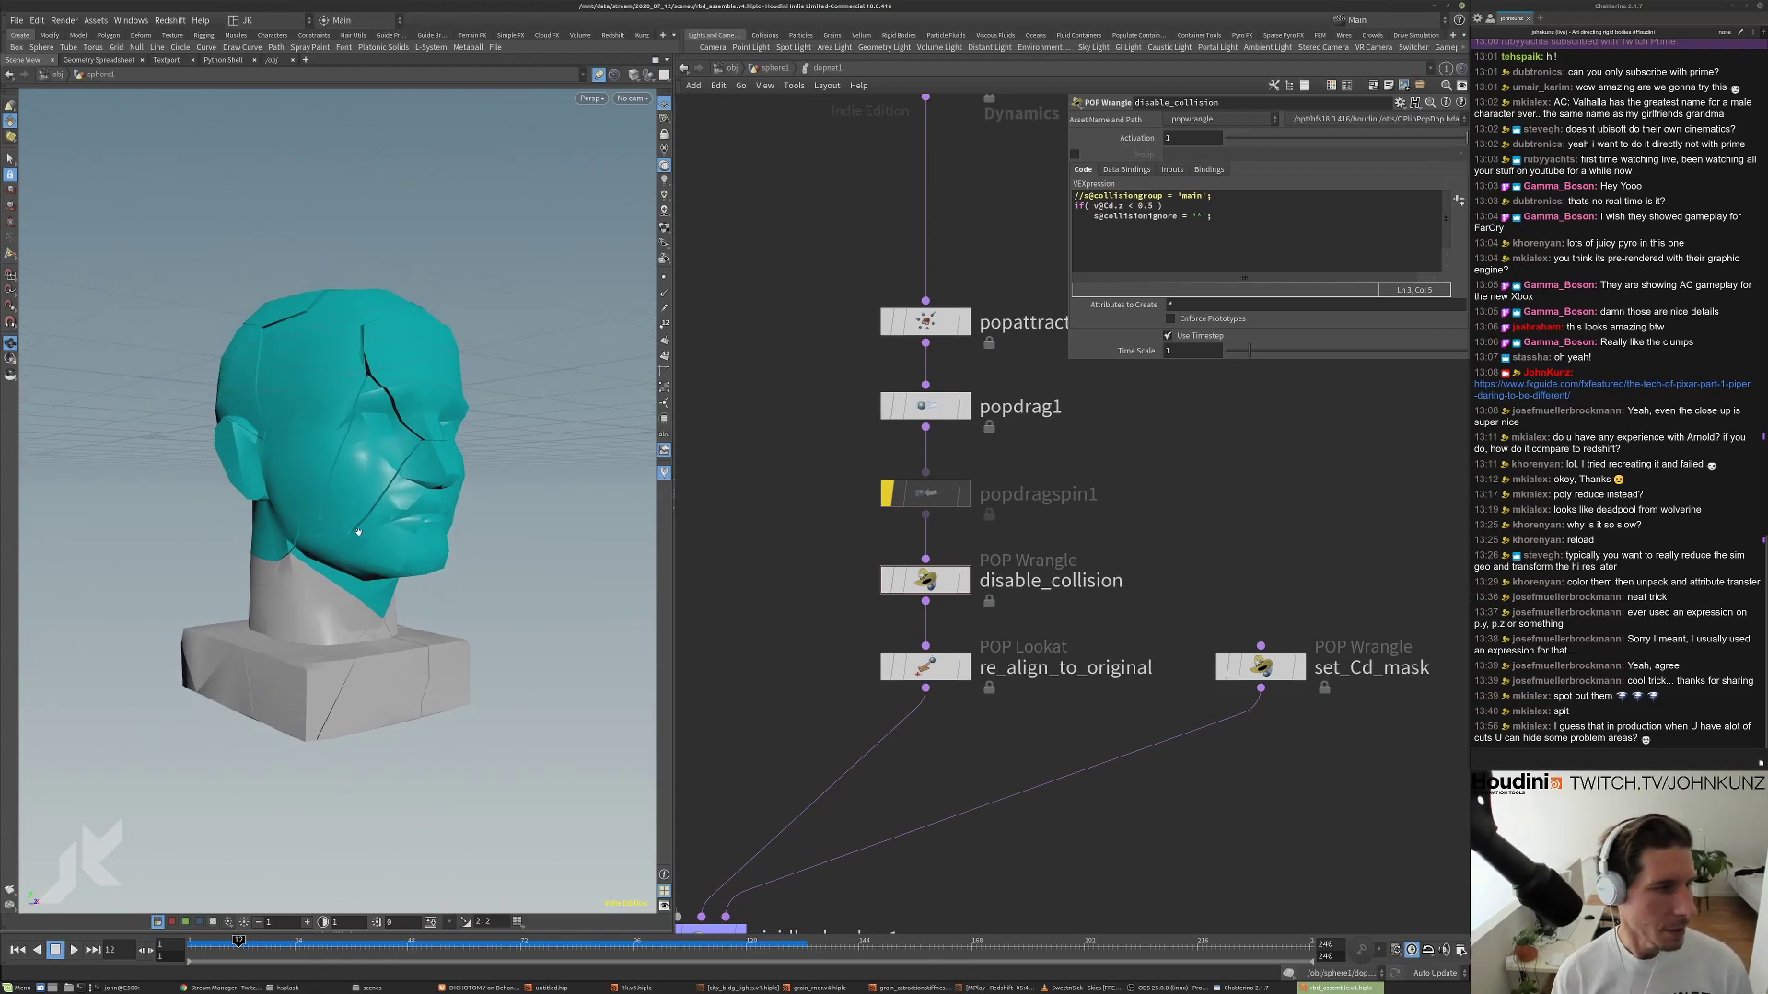
pyautogui.moveTo(373, 536); pyautogui.dragTo(378, 511)
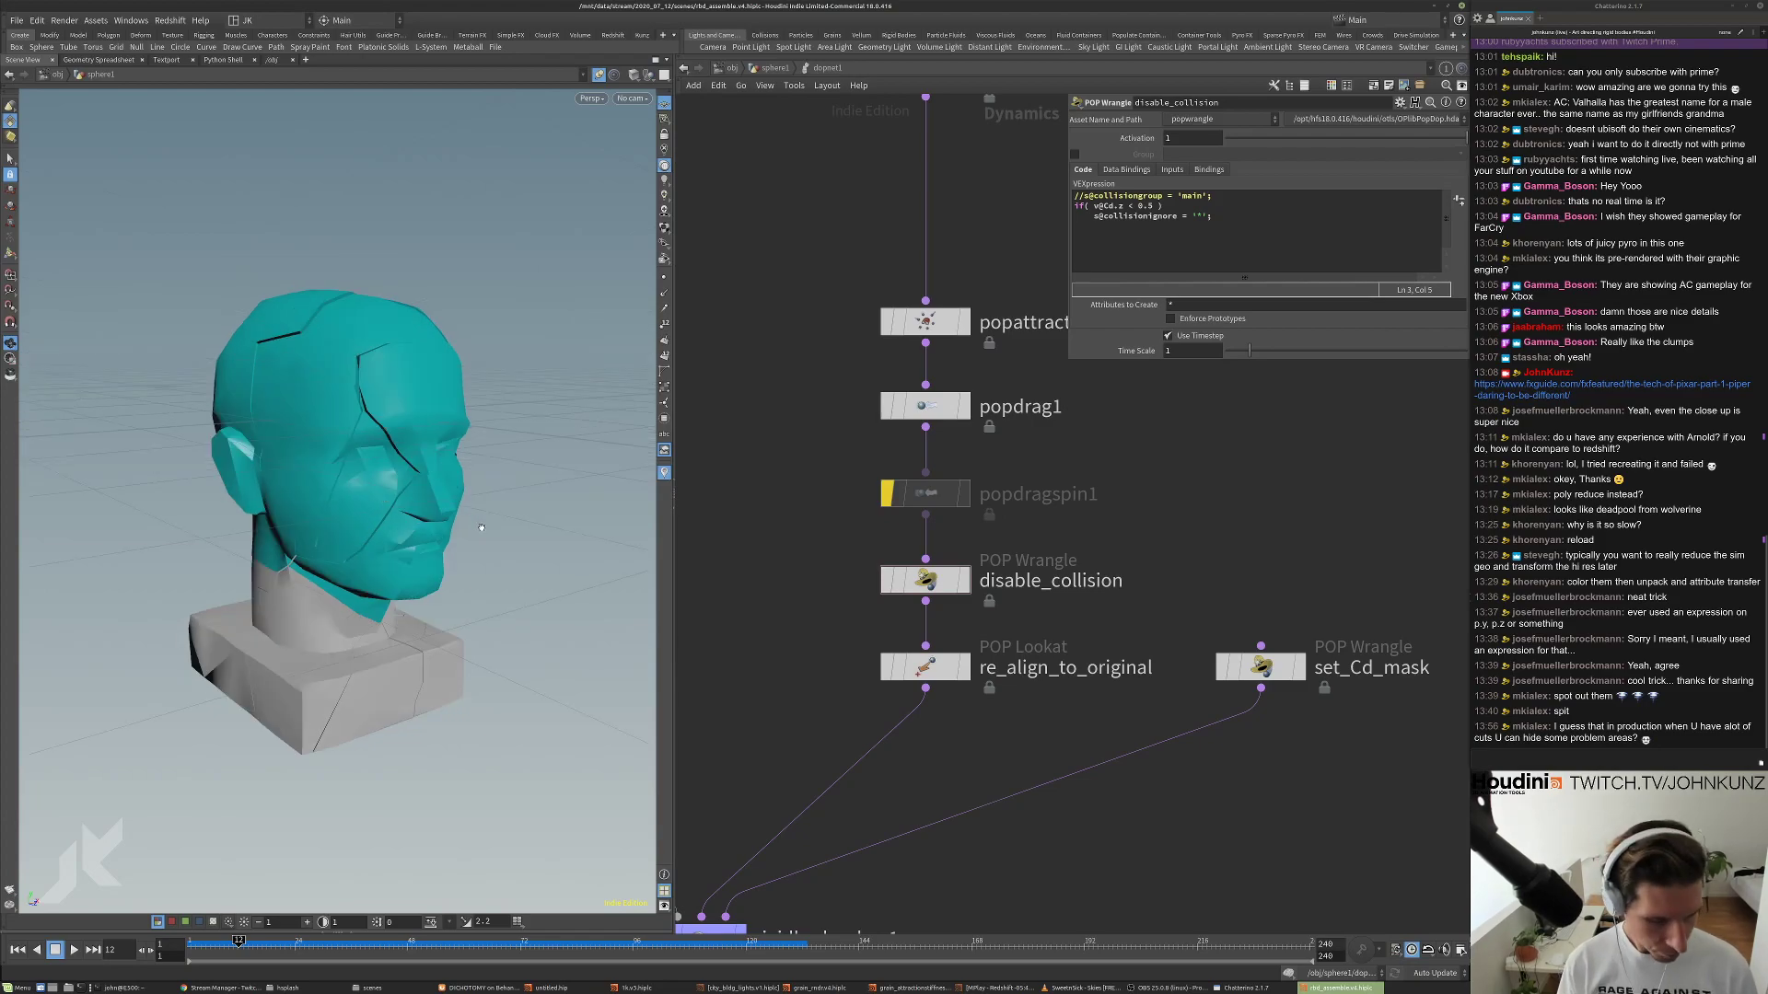
# Return to the first frame, compare popdrag1's settings with popattract1's, and set popattract1's Force Scale to 85.
pyautogui.scroll(-2, 1104, 547)
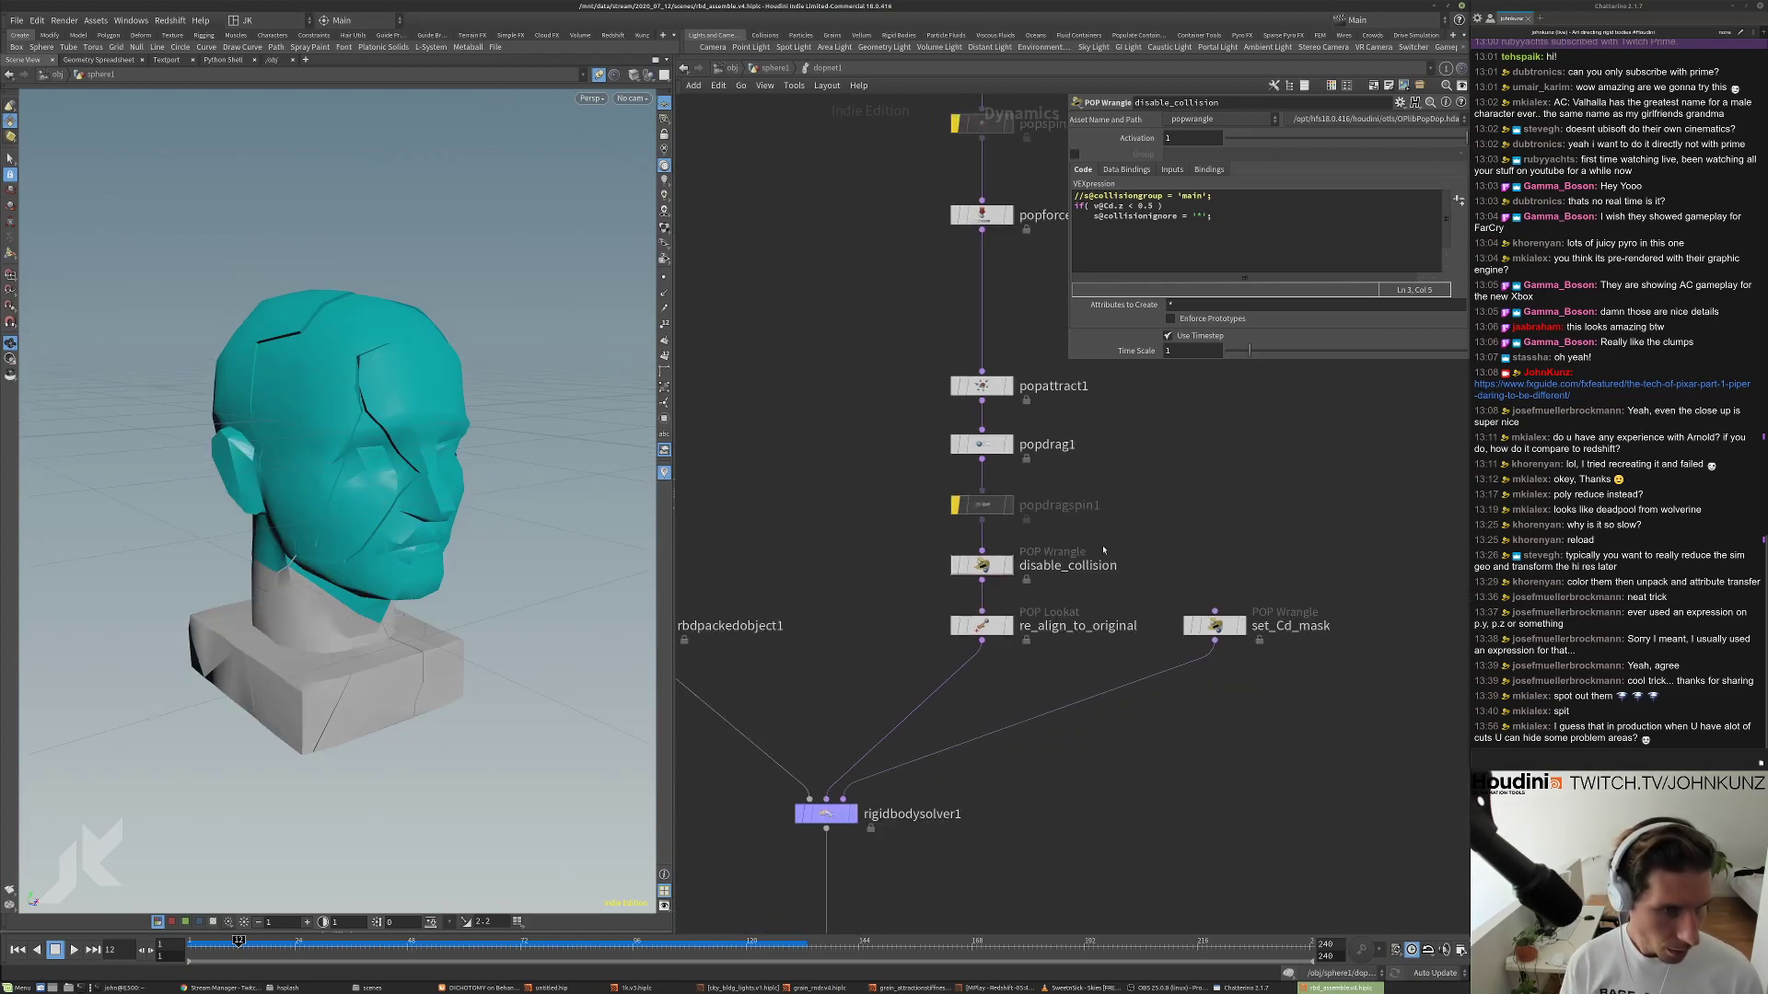
pyautogui.click(983, 390)
pyautogui.scroll(2, 983, 391)
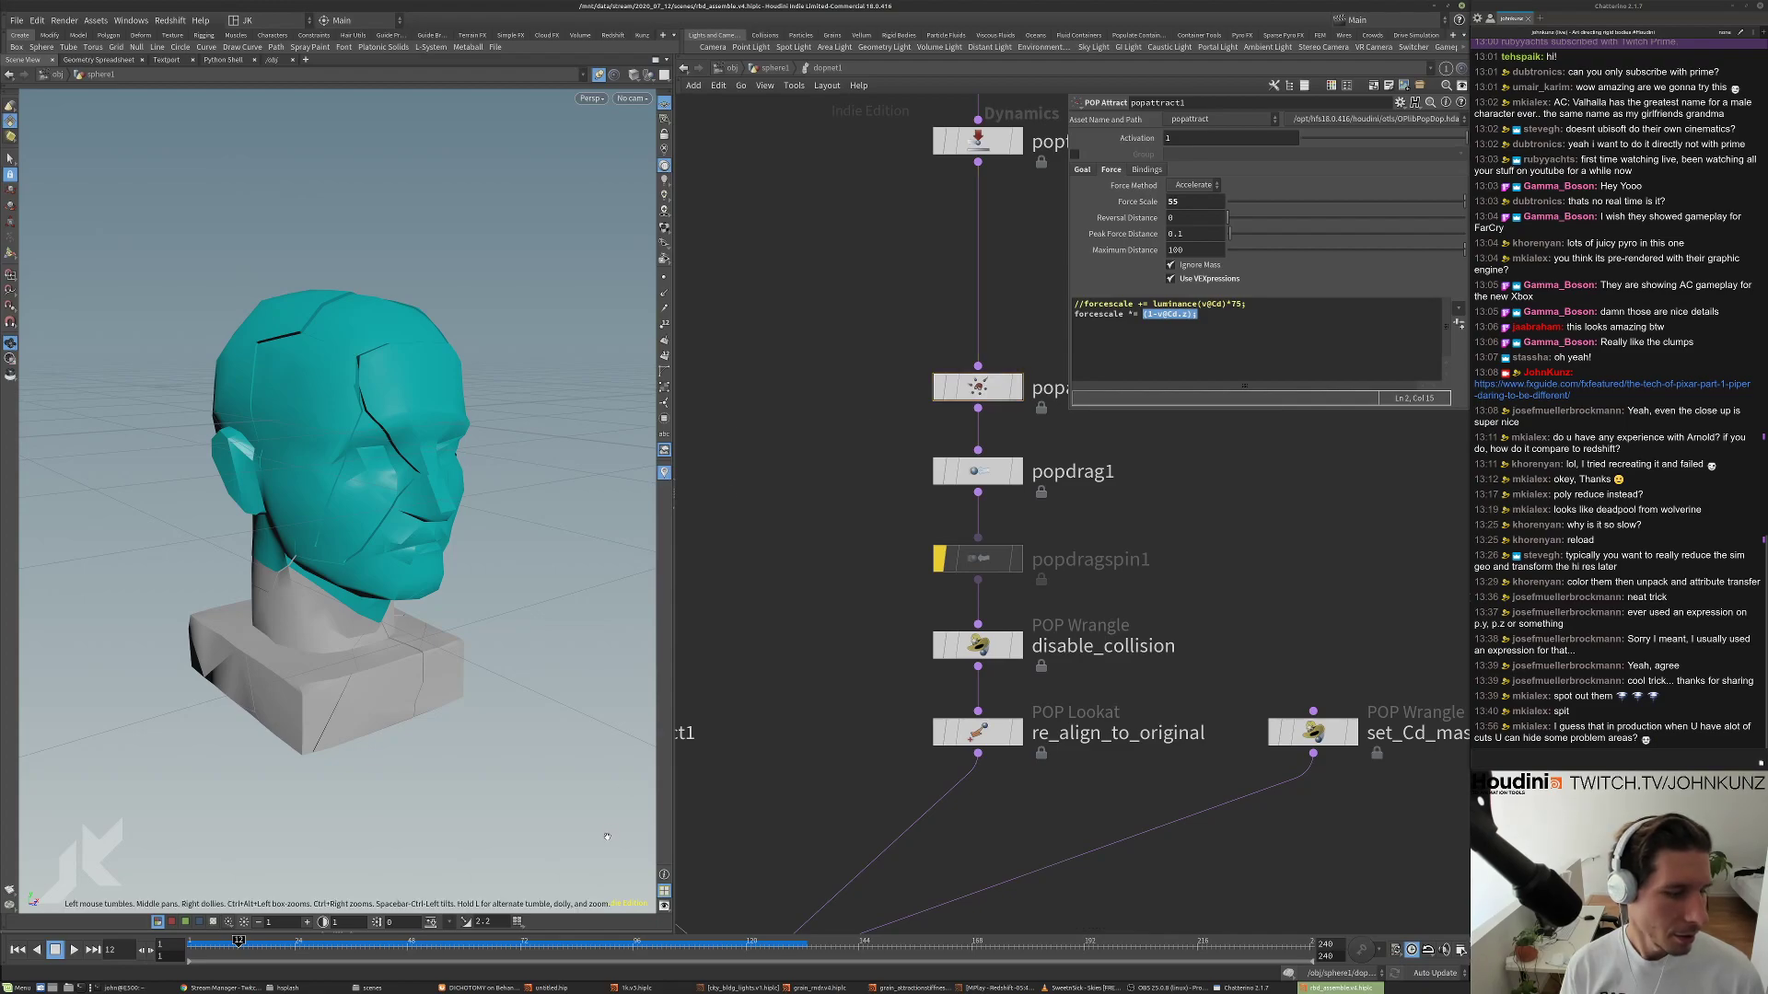
pyautogui.hotkey('ctrl', 'Up')
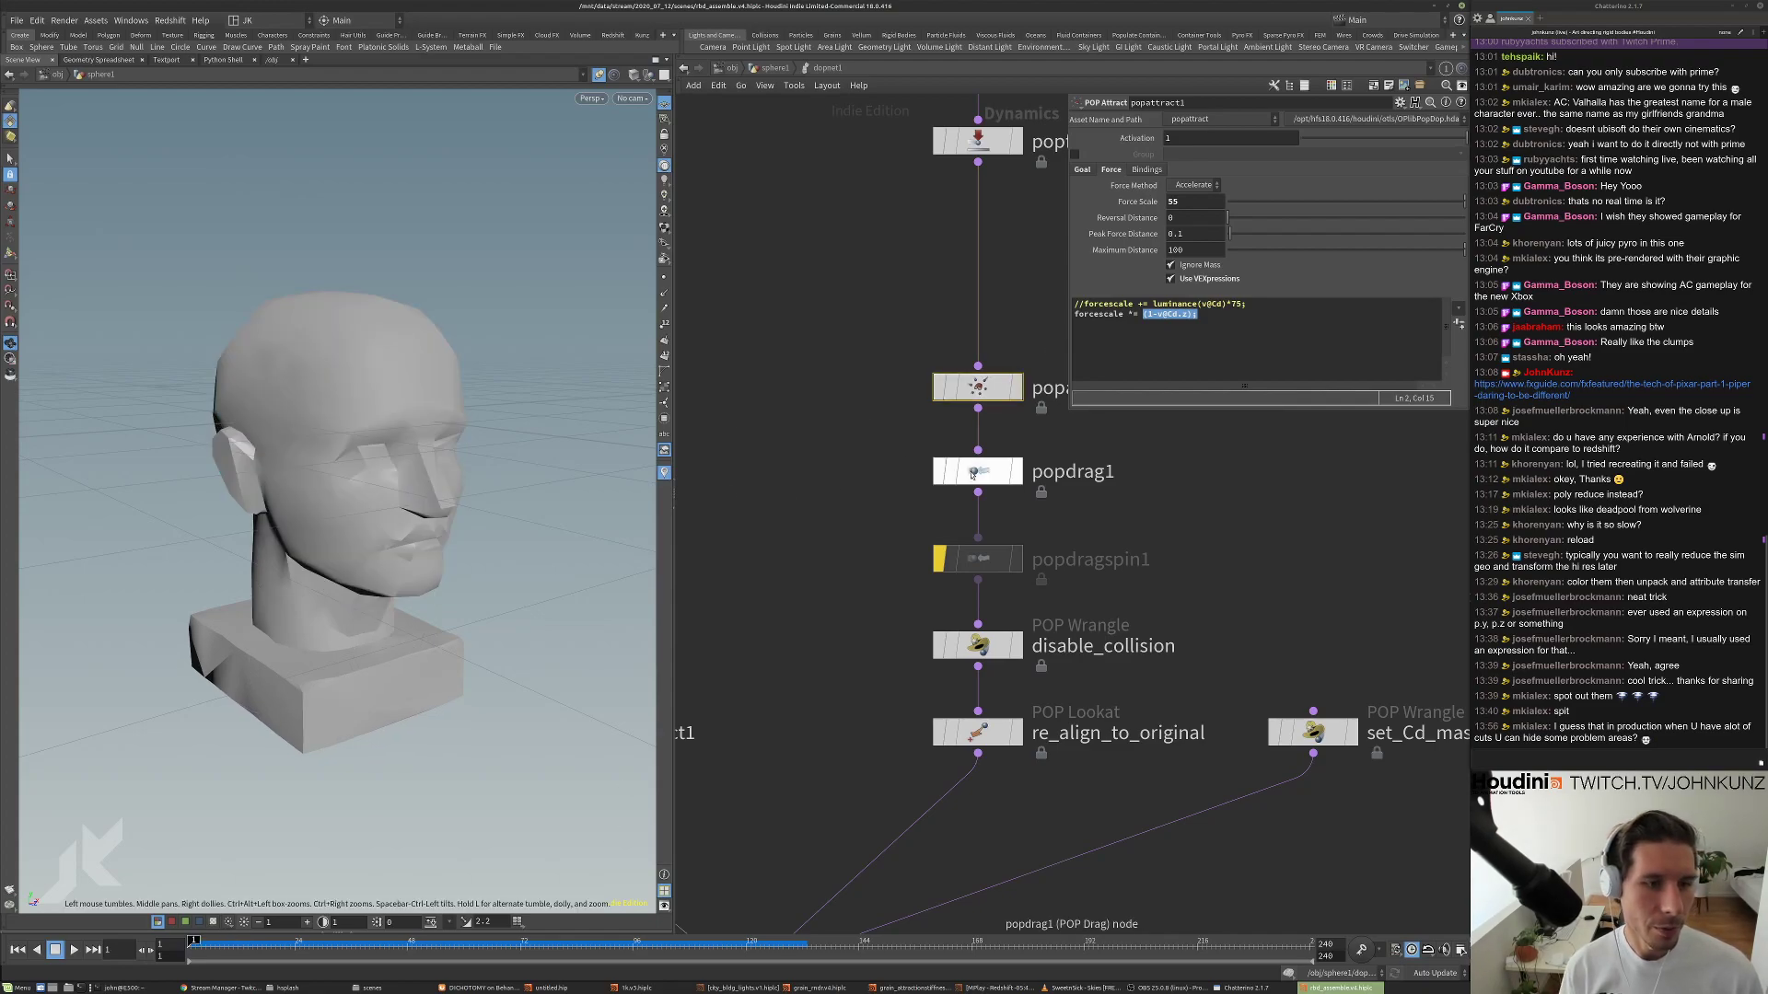
pyautogui.click(972, 473)
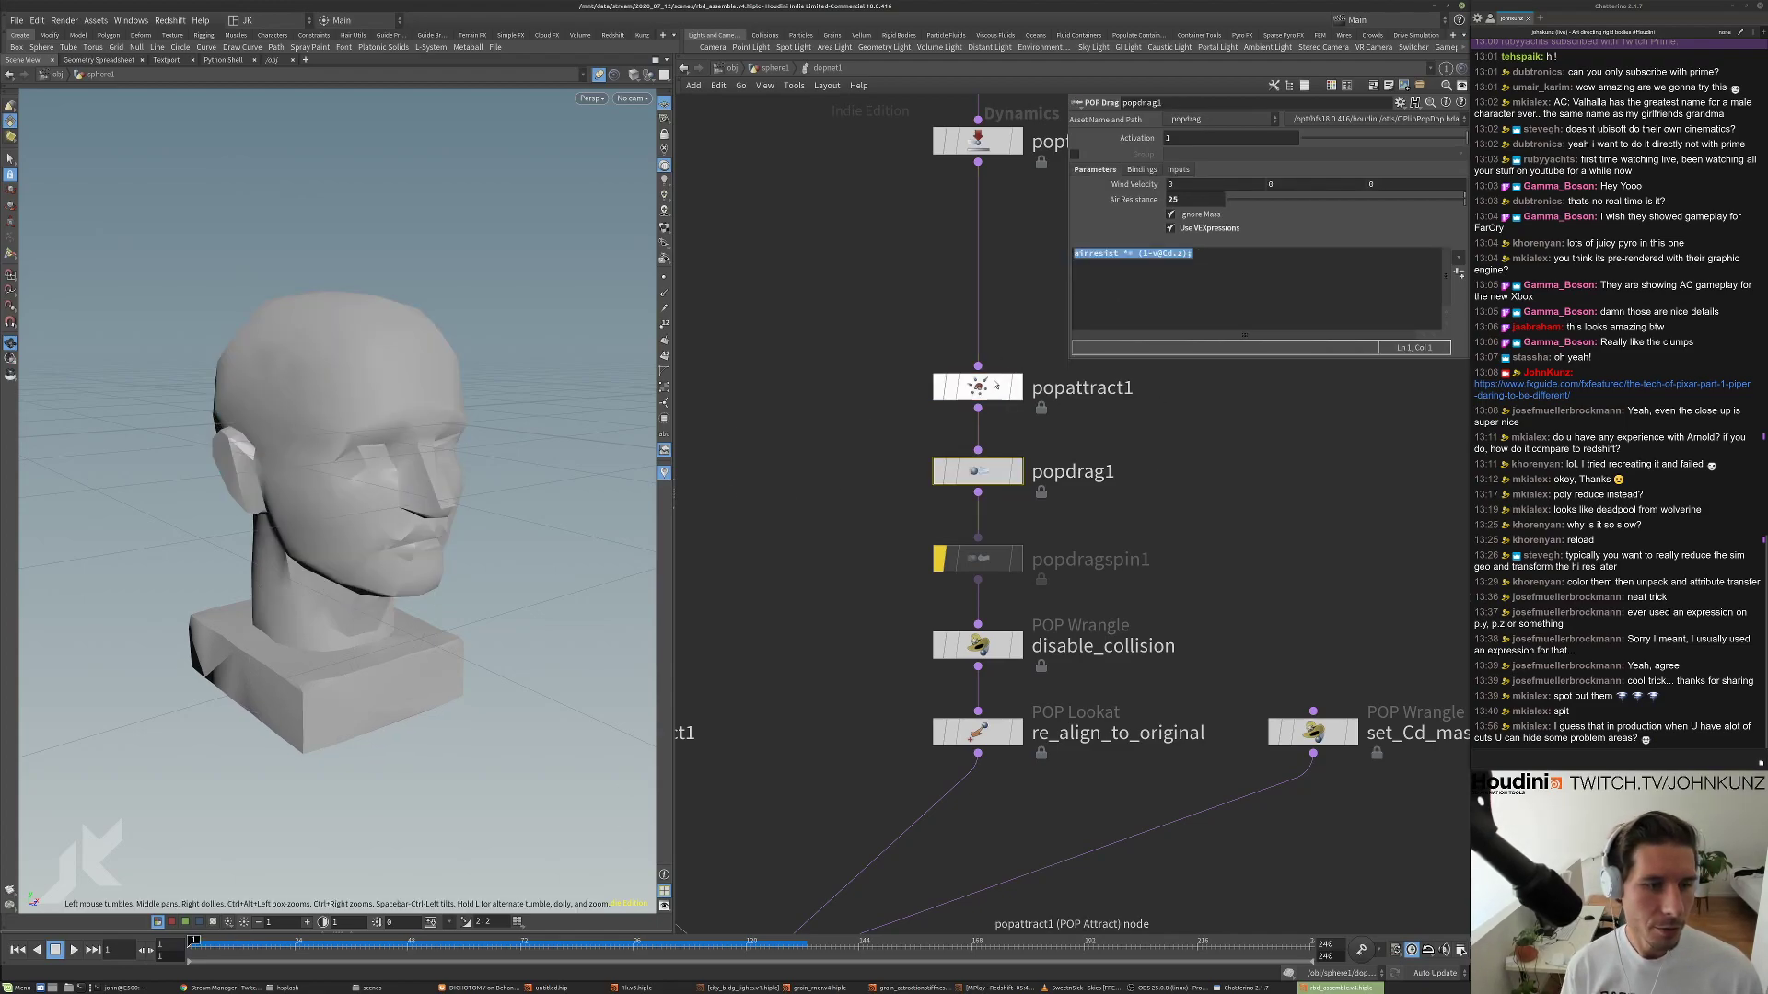
pyautogui.click(994, 385)
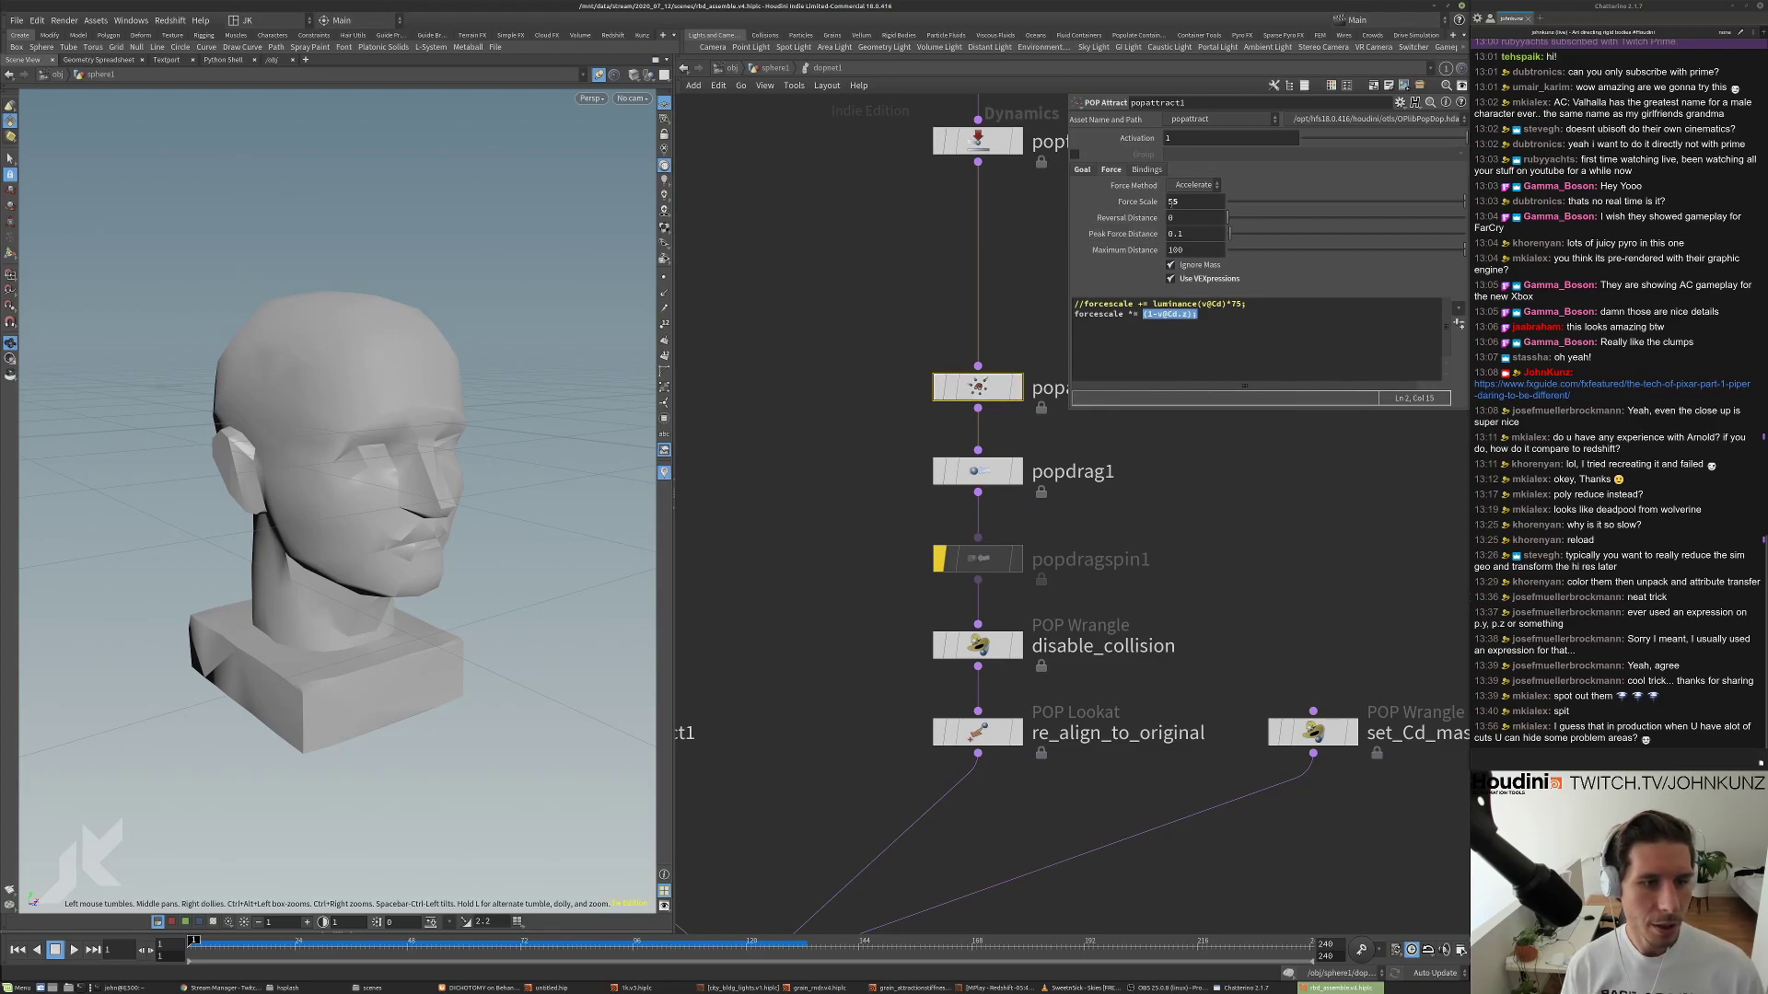
pyautogui.moveTo(1174, 202); pyautogui.dragTo(1166, 202)
pyautogui.write('8')
pyautogui.click(1270, 509)
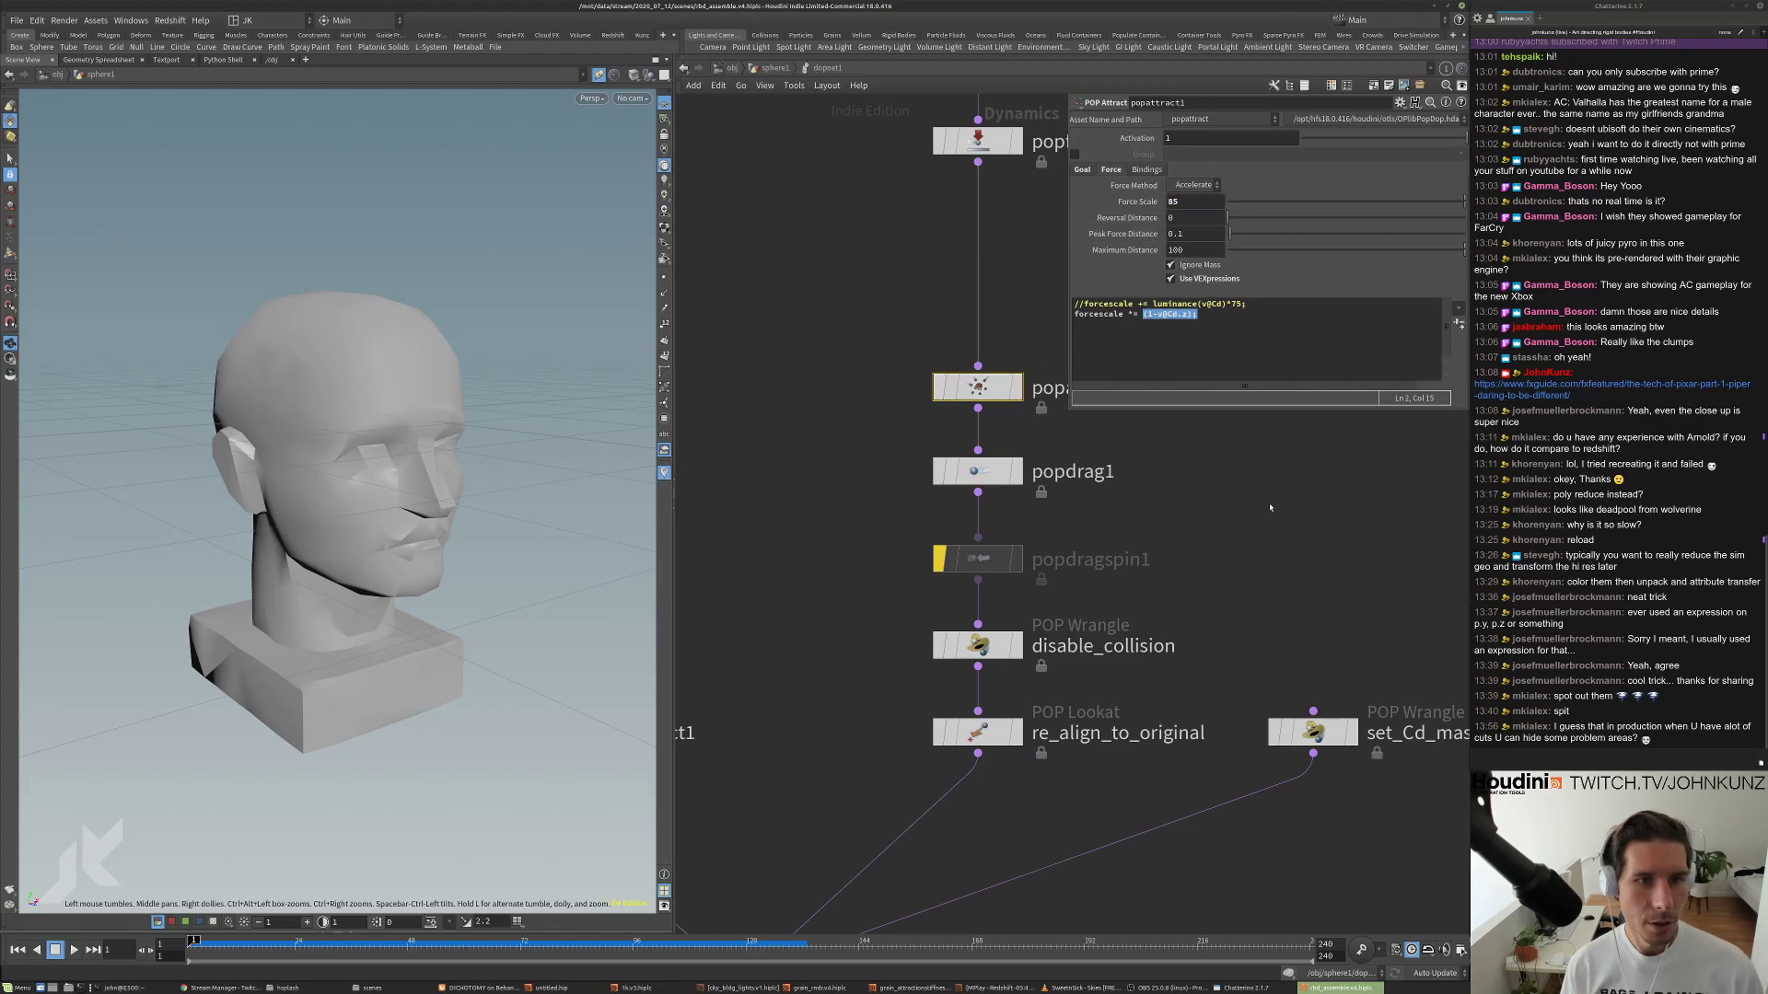
# Increase popdrag1's Air Resistance, play the simulation to check the motion, and return to the first frame.
pyautogui.moveTo(1203, 501); pyautogui.dragTo(1169, 540, button='middle')
pyautogui.click(944, 509)
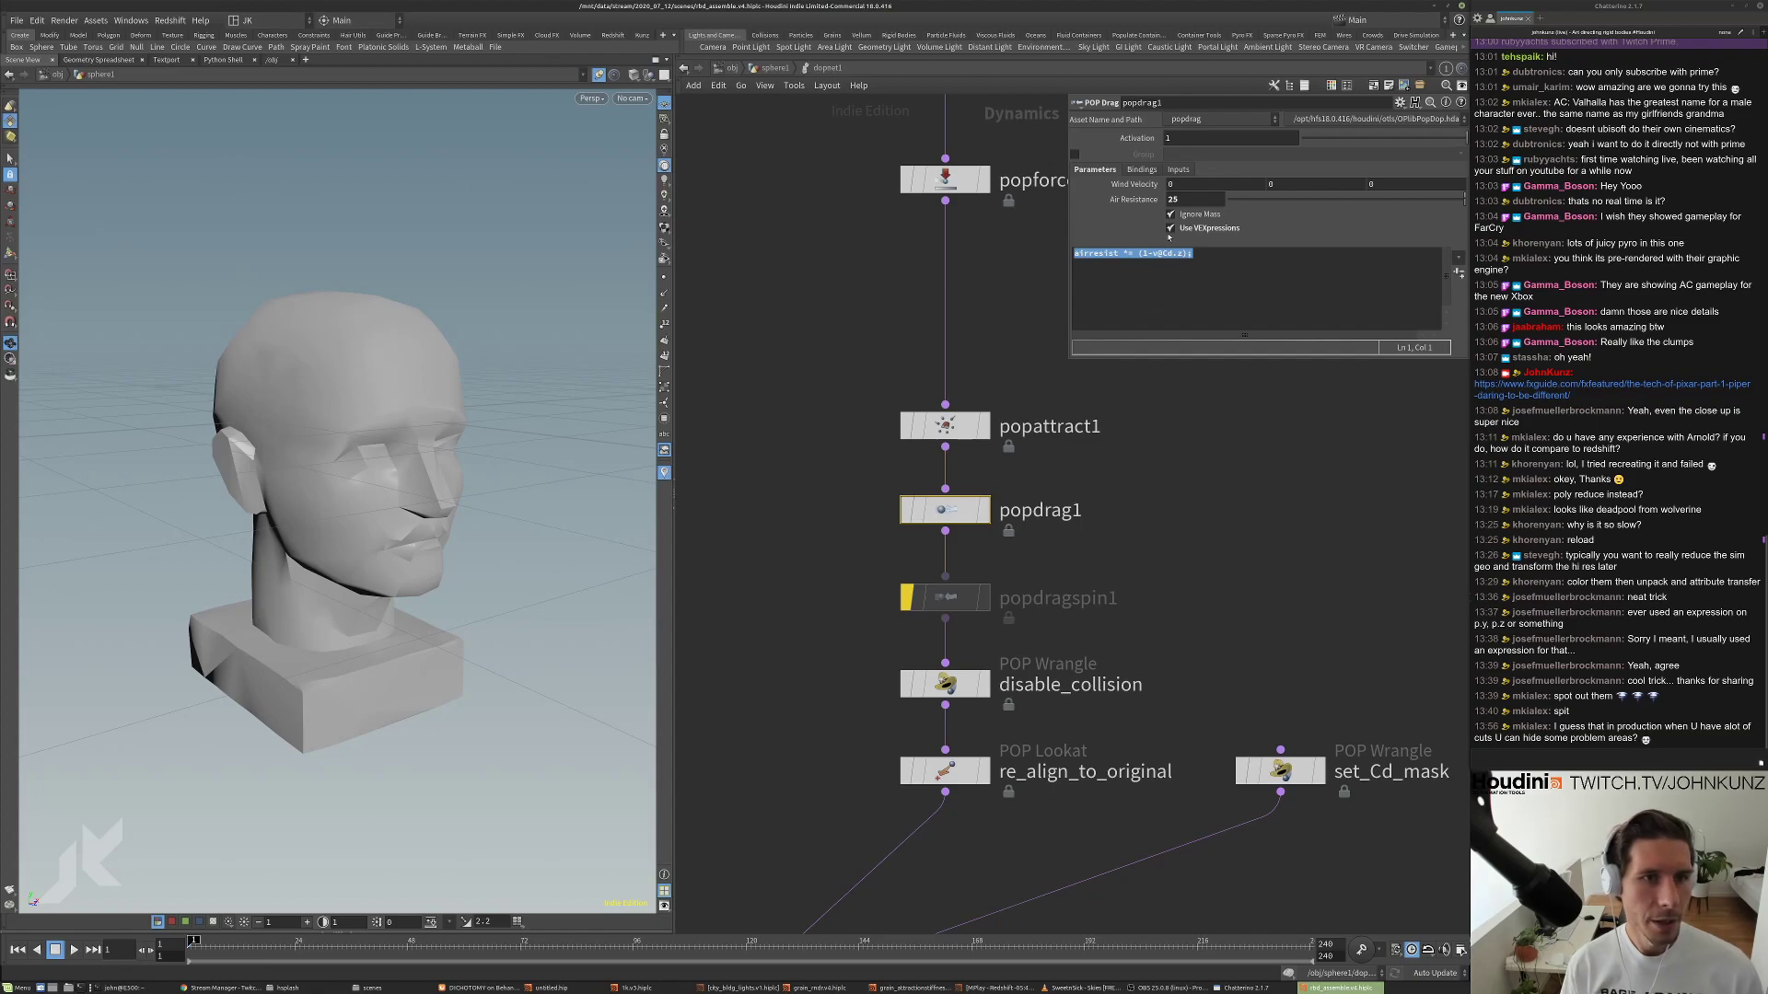
pyautogui.moveTo(1173, 198); pyautogui.dragTo(1165, 199)
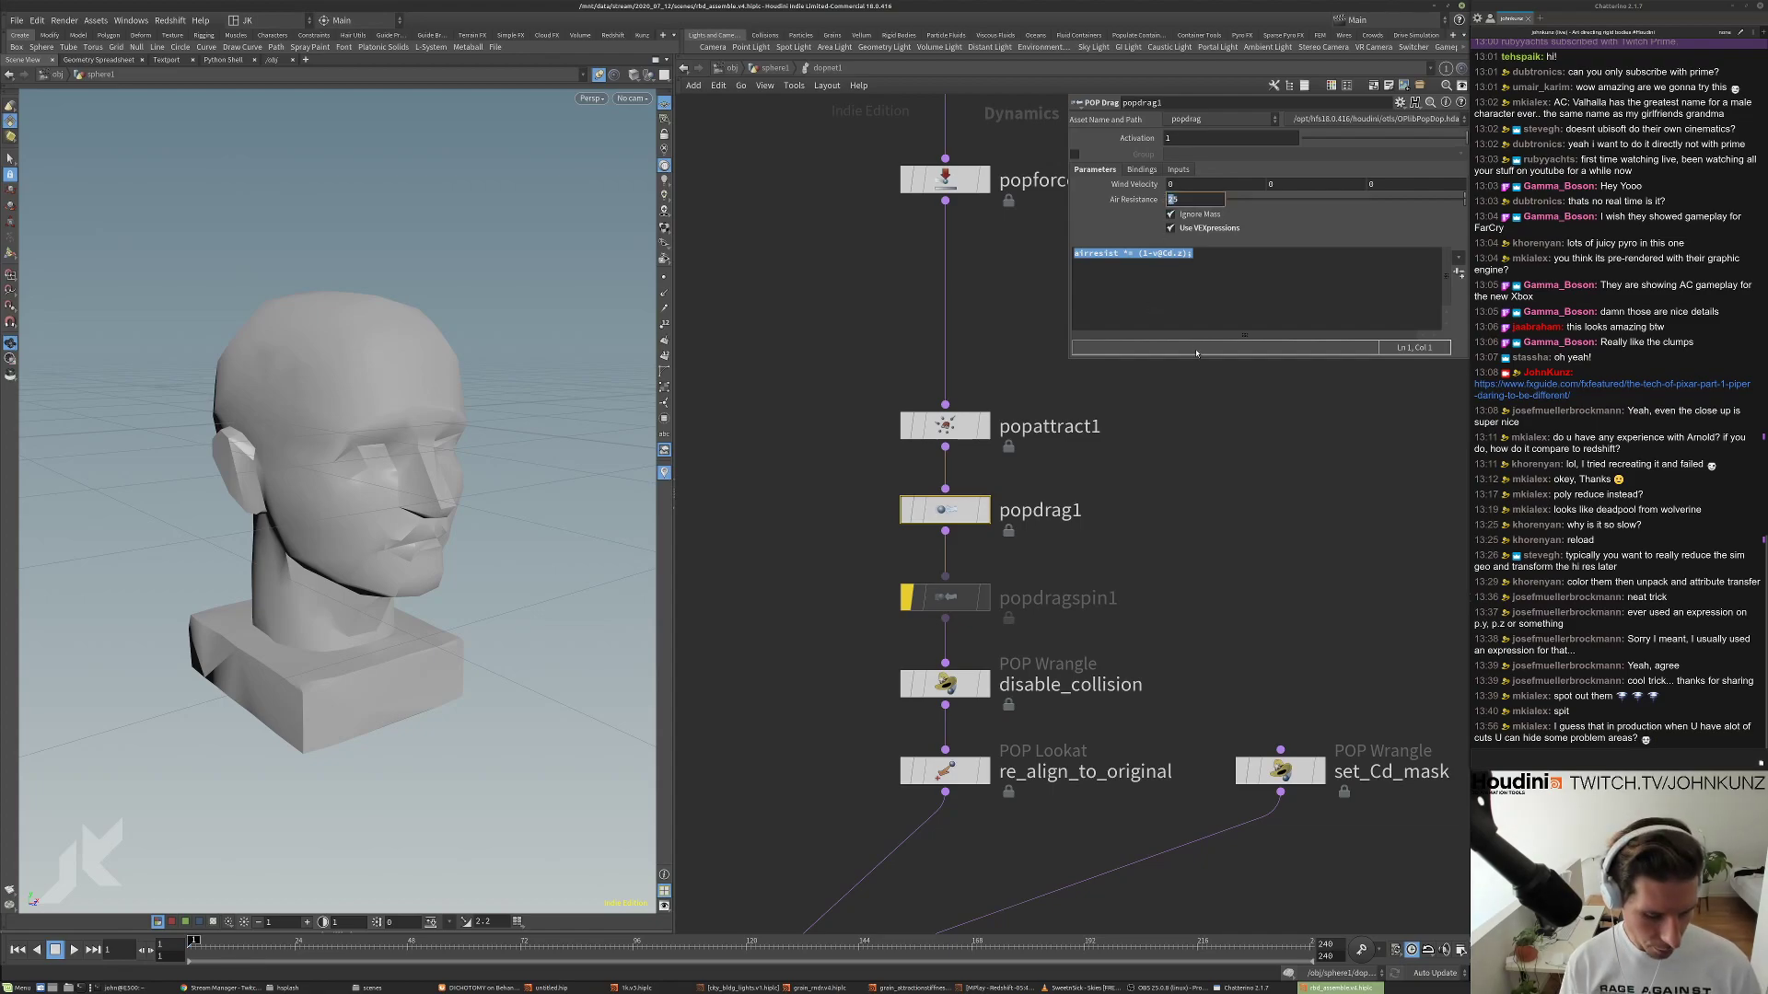
pyautogui.click(1226, 509)
pyautogui.press('Up')
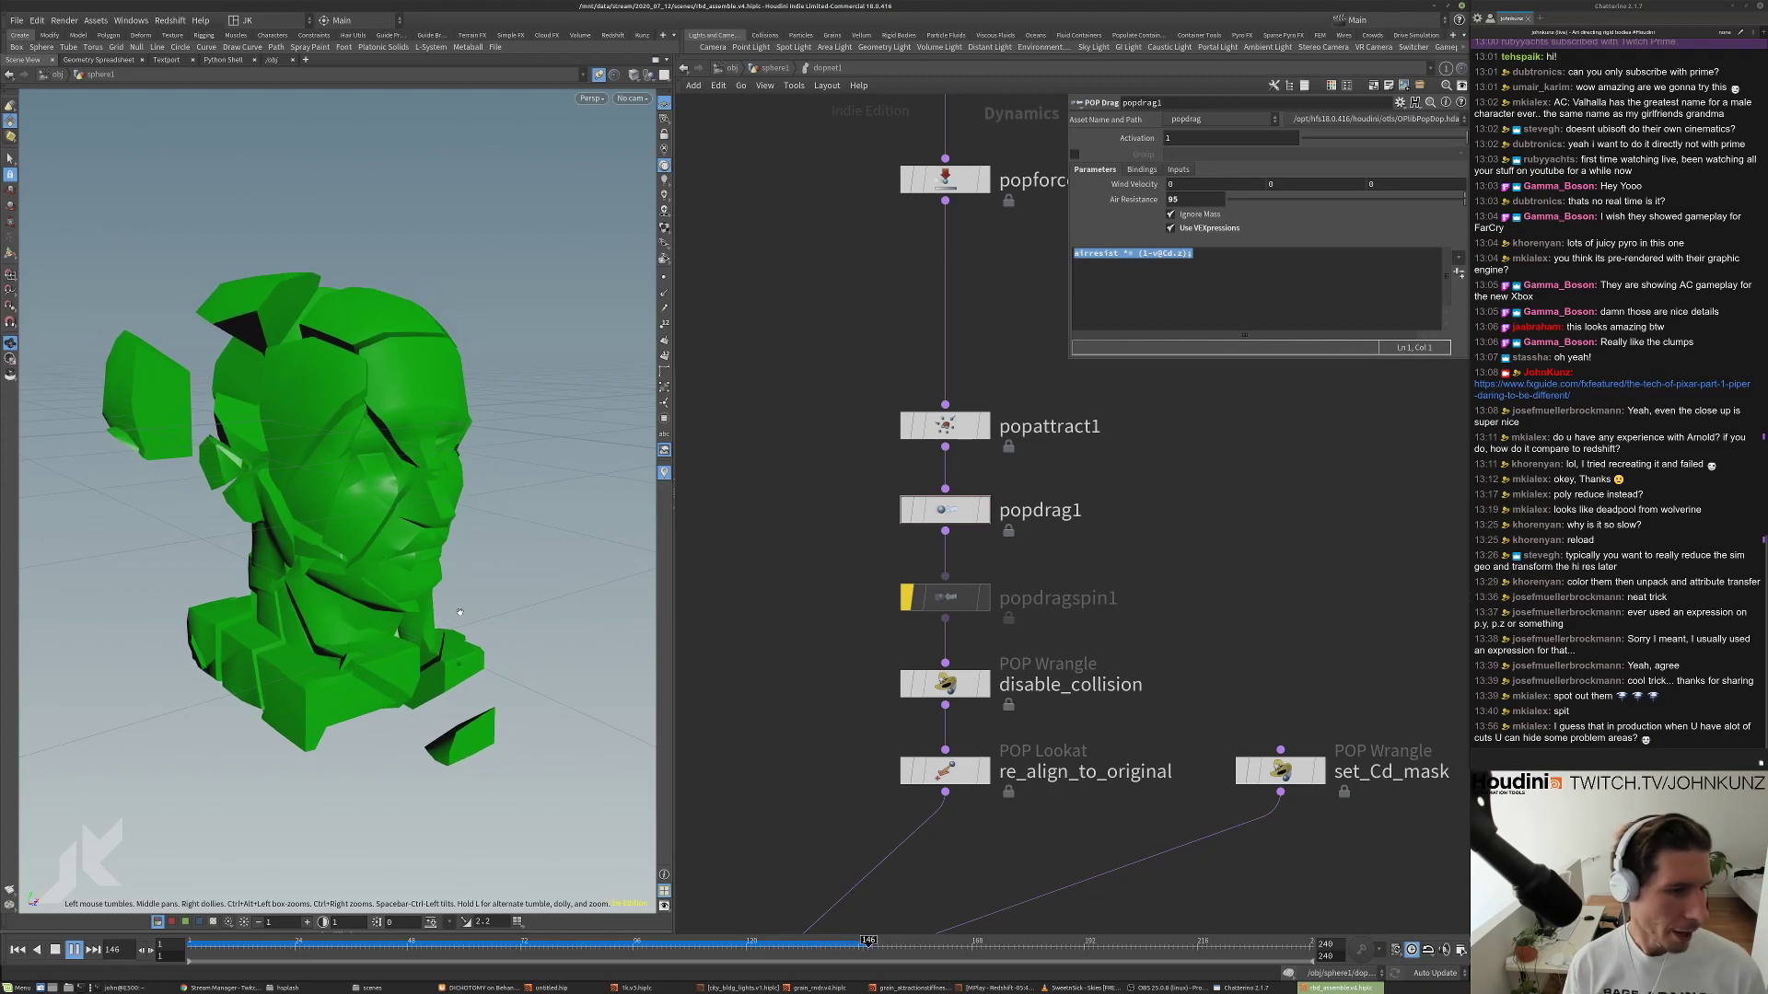
pyautogui.press('Up')
pyautogui.hotkey('ctrl', 'Up')
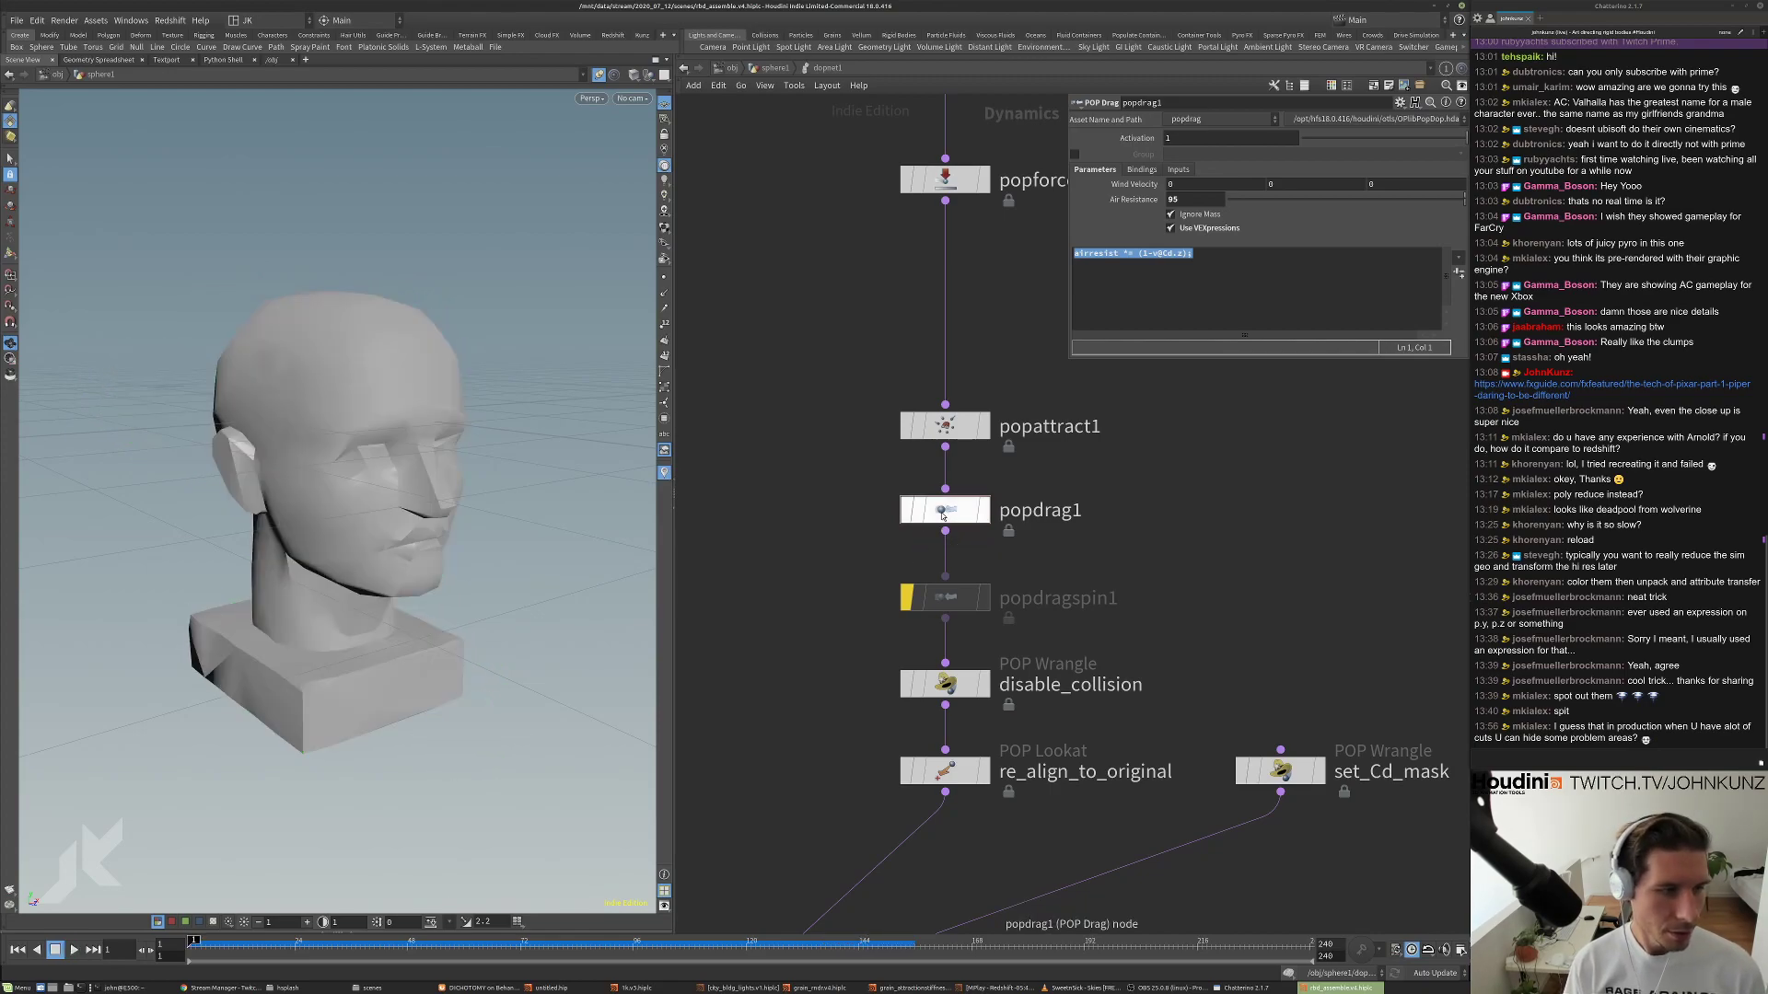
# Compare popdrag1's Air Resistance and VEXpression with popattract1's Goal and Force settings.
pyautogui.scroll(-3, 1079, 488)
pyautogui.scroll(2, 1071, 561)
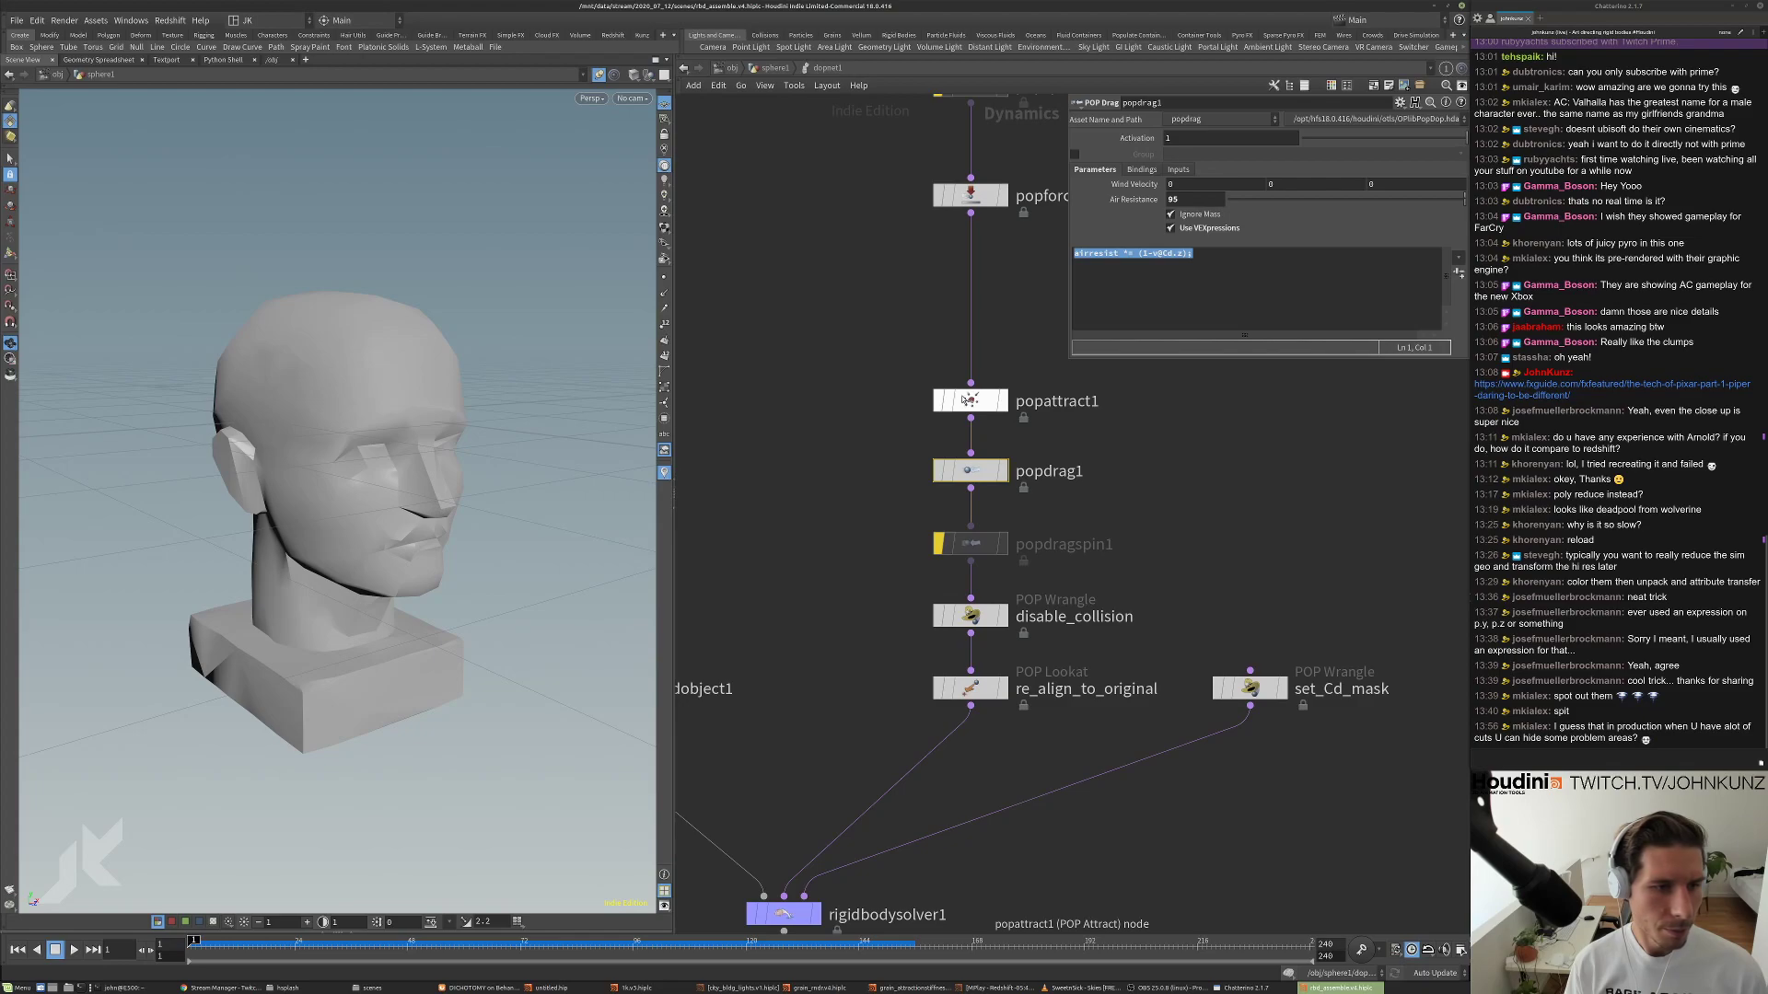
pyautogui.click(1179, 279)
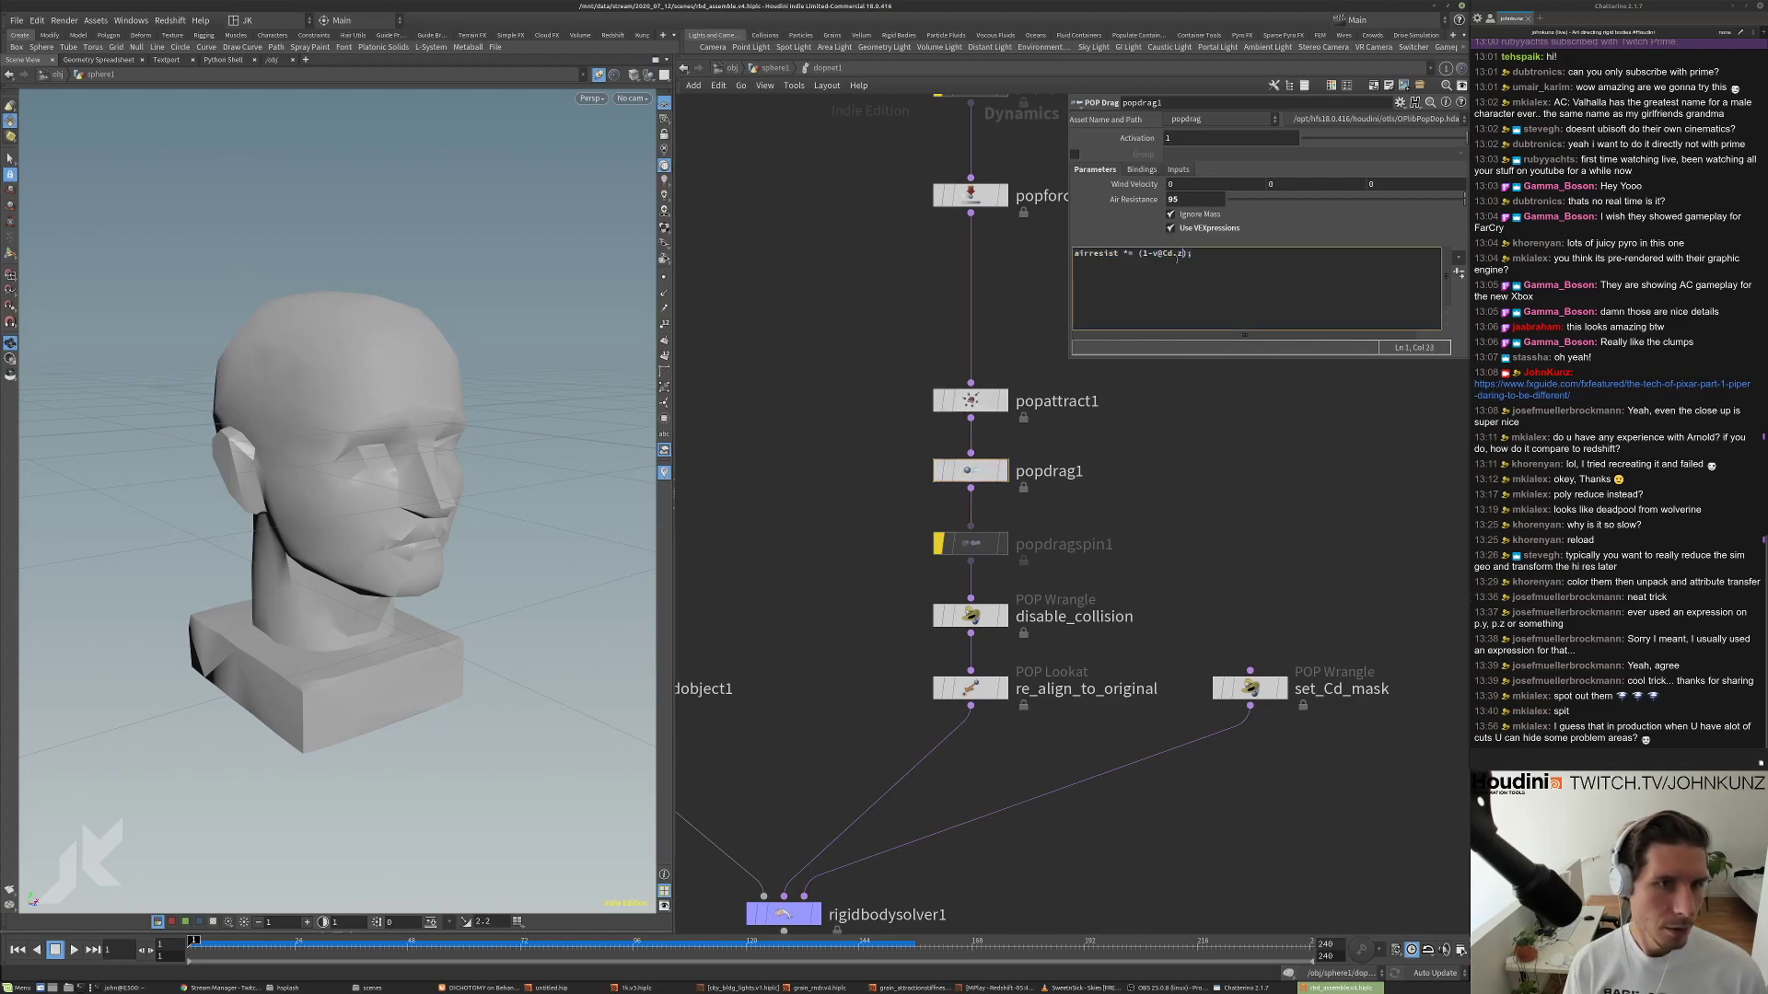
pyautogui.moveTo(1152, 200)
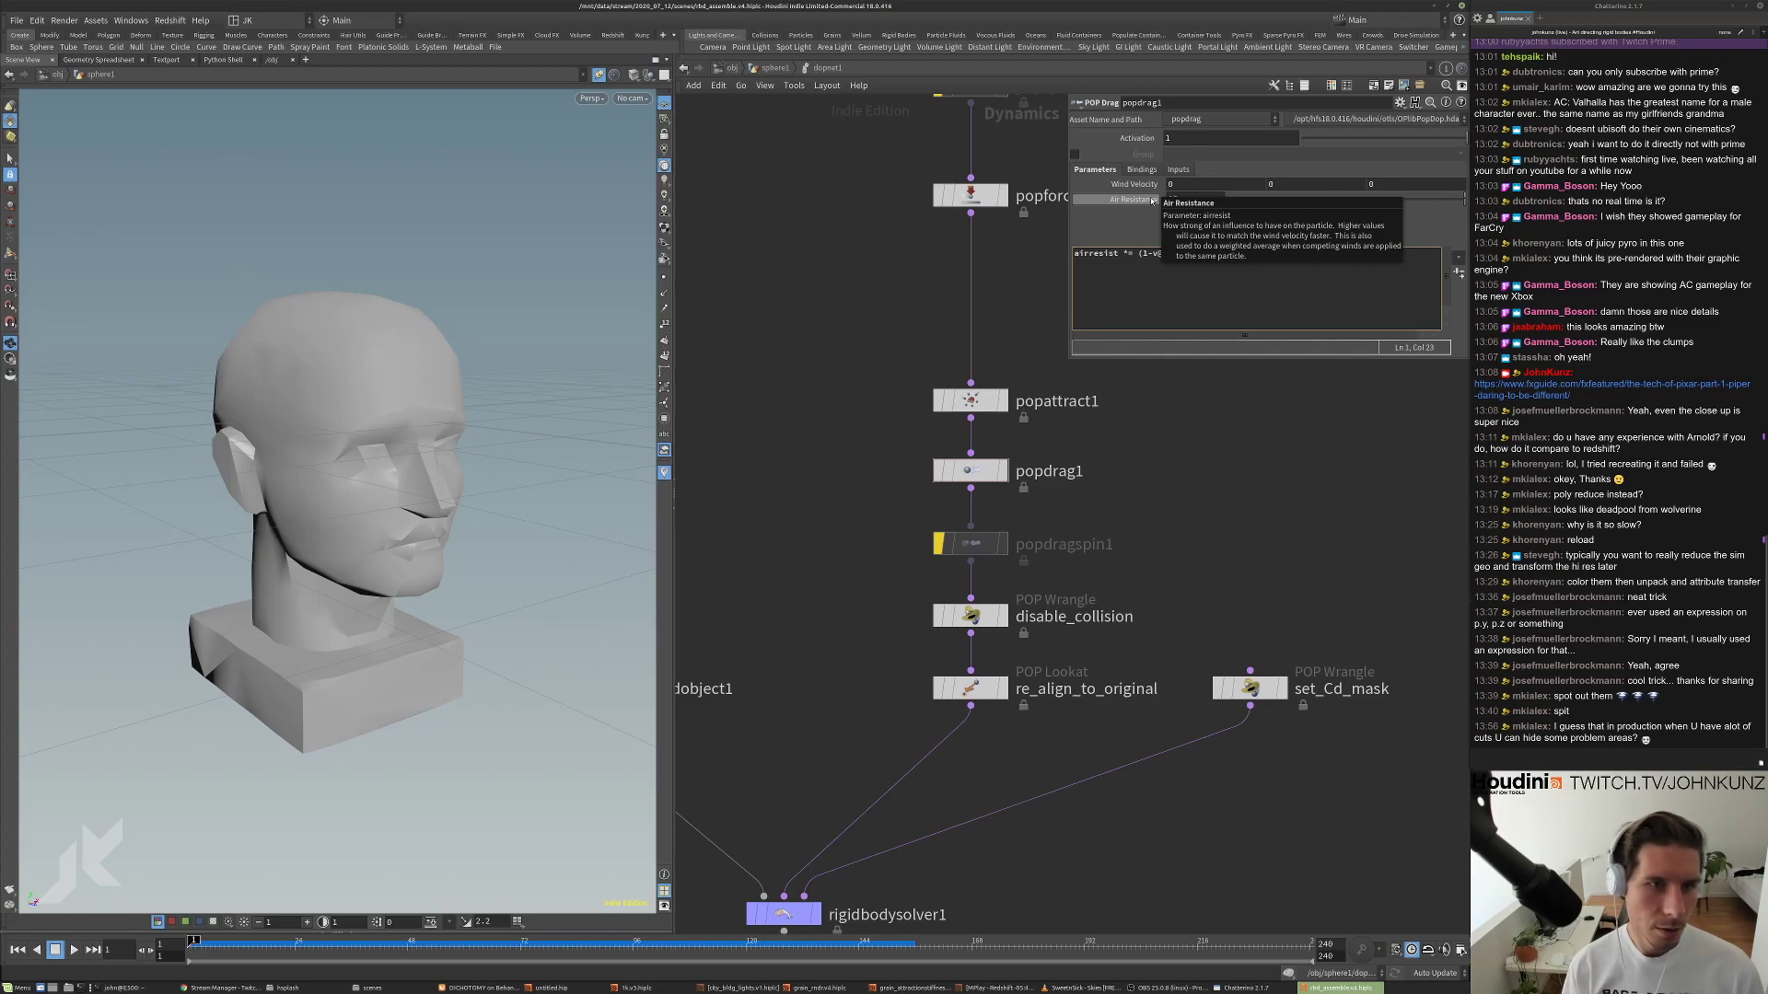
pyautogui.moveTo(923, 448); pyautogui.dragTo(908, 486, button='middle')
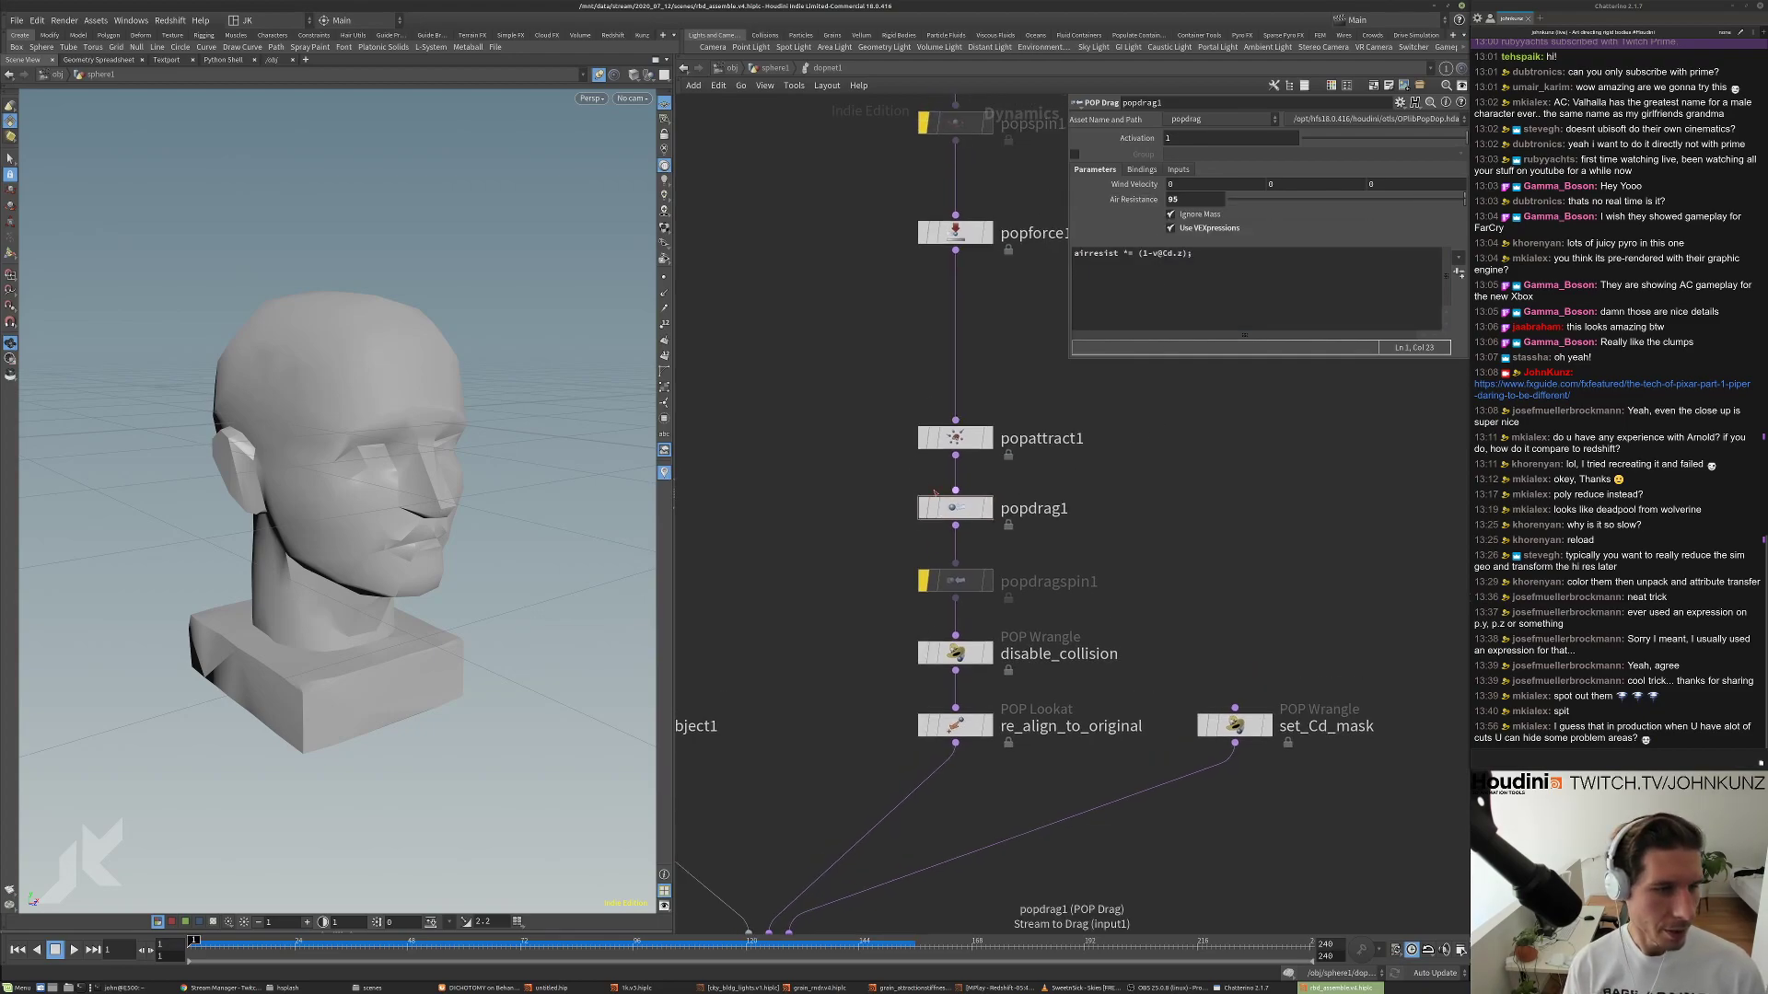
pyautogui.scroll(2, 855, 474)
pyautogui.click(980, 429)
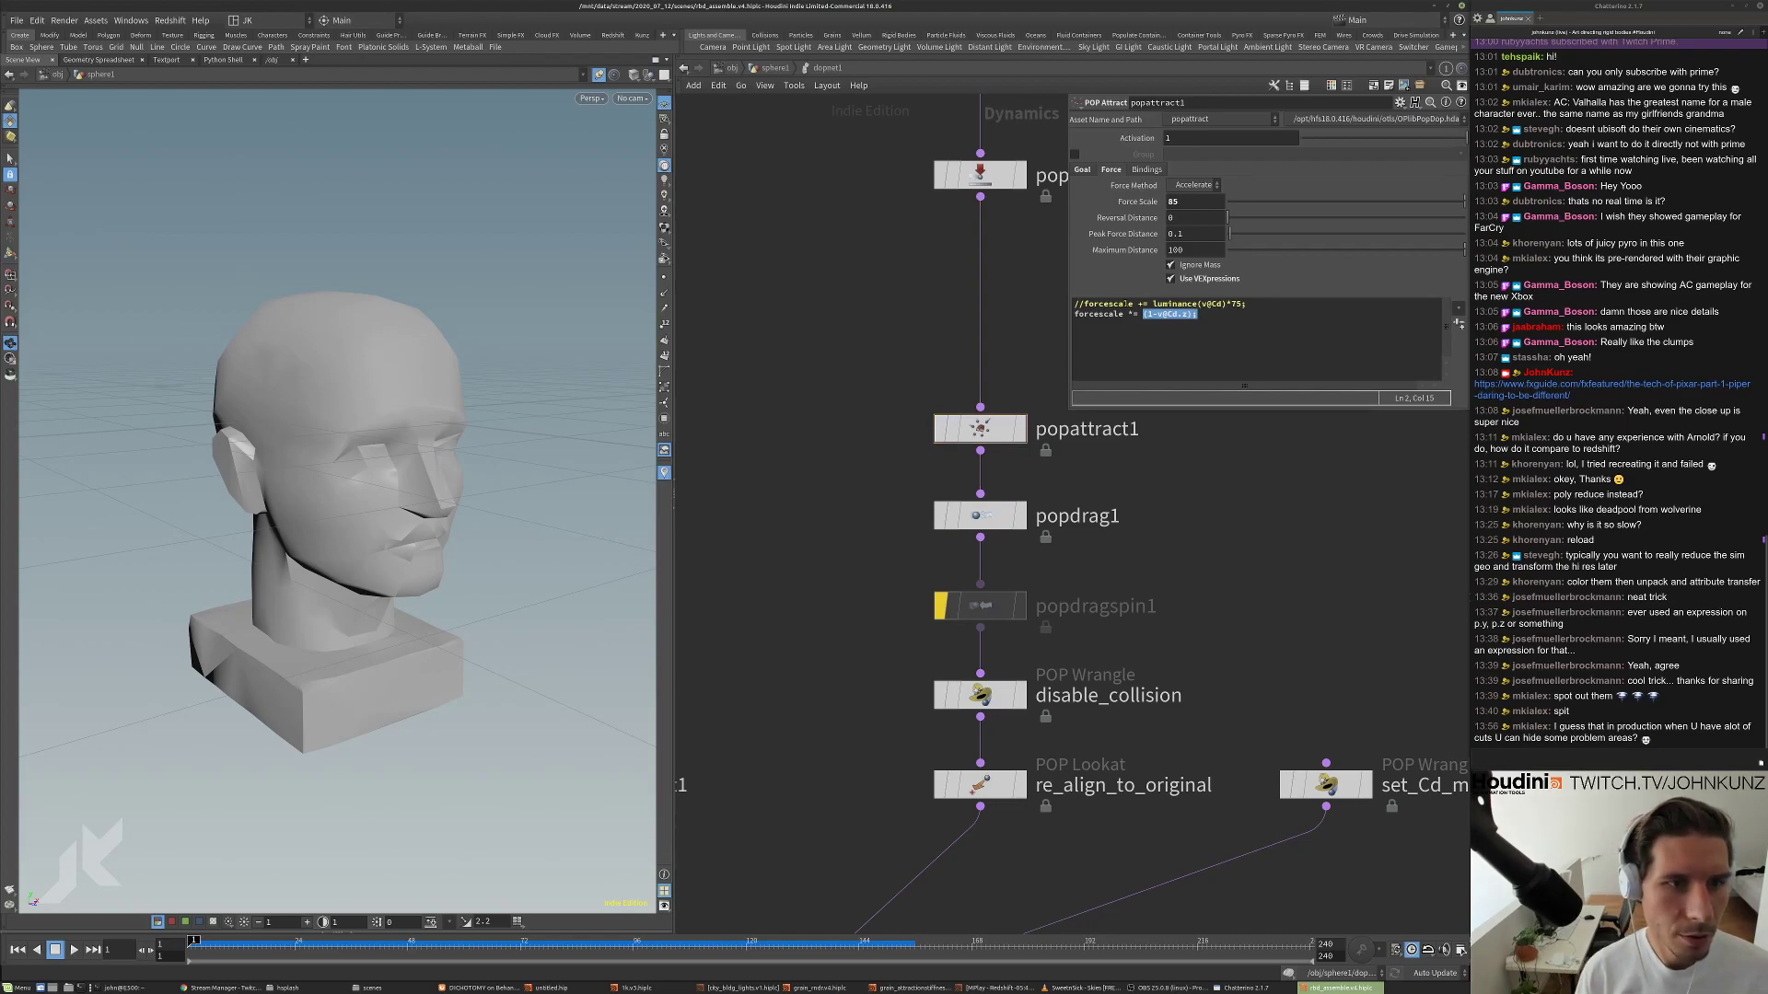
pyautogui.click(1082, 170)
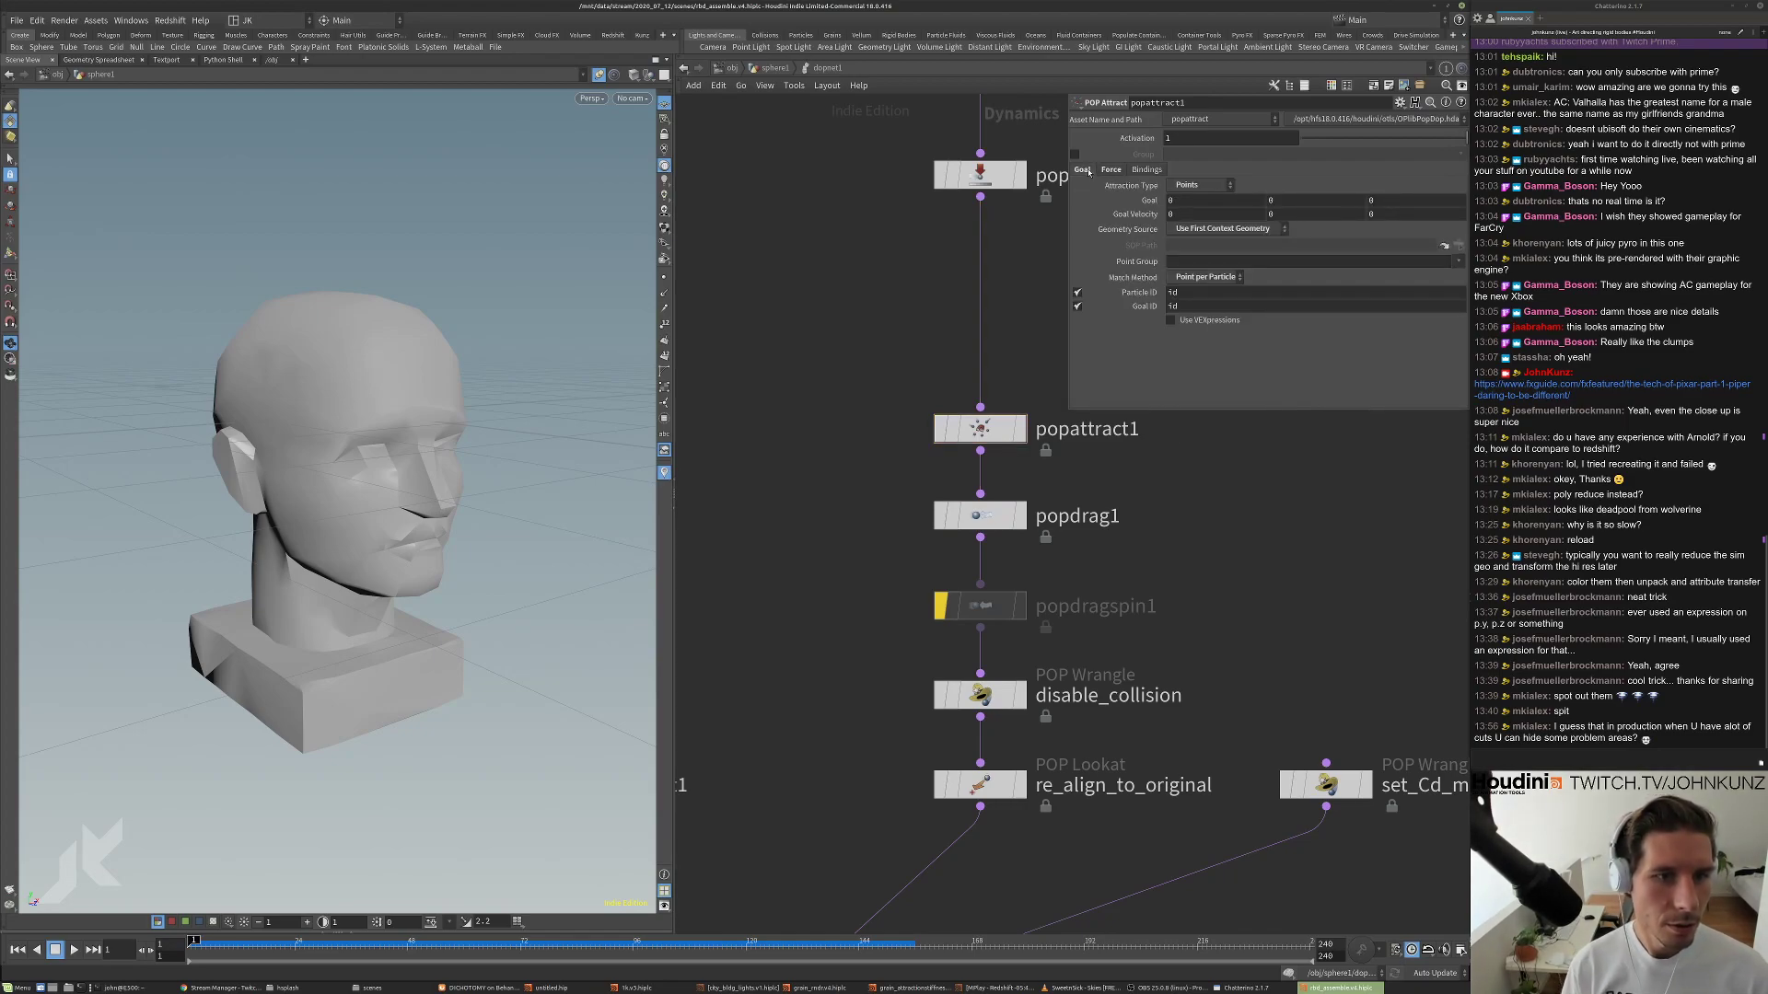
pyautogui.click(1108, 170)
pyautogui.click(979, 515)
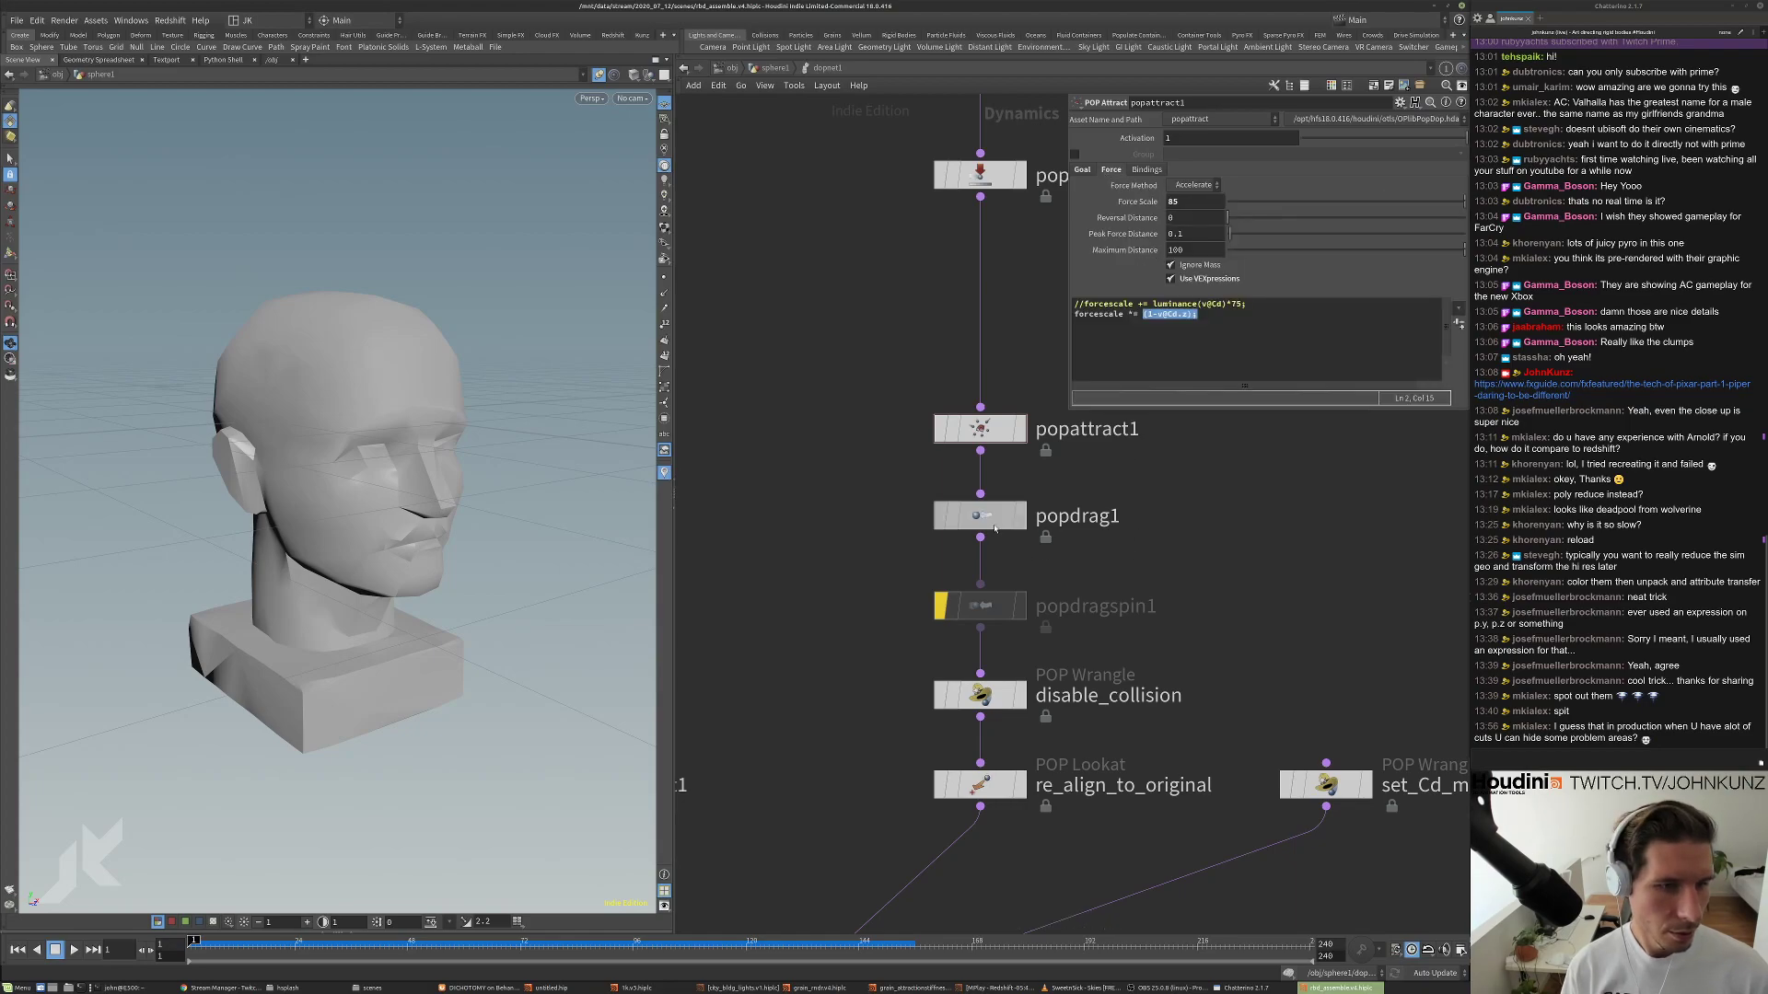
pyautogui.scroll(-2, 1153, 516)
pyautogui.moveTo(1149, 492); pyautogui.dragTo(1134, 512, button='middle')
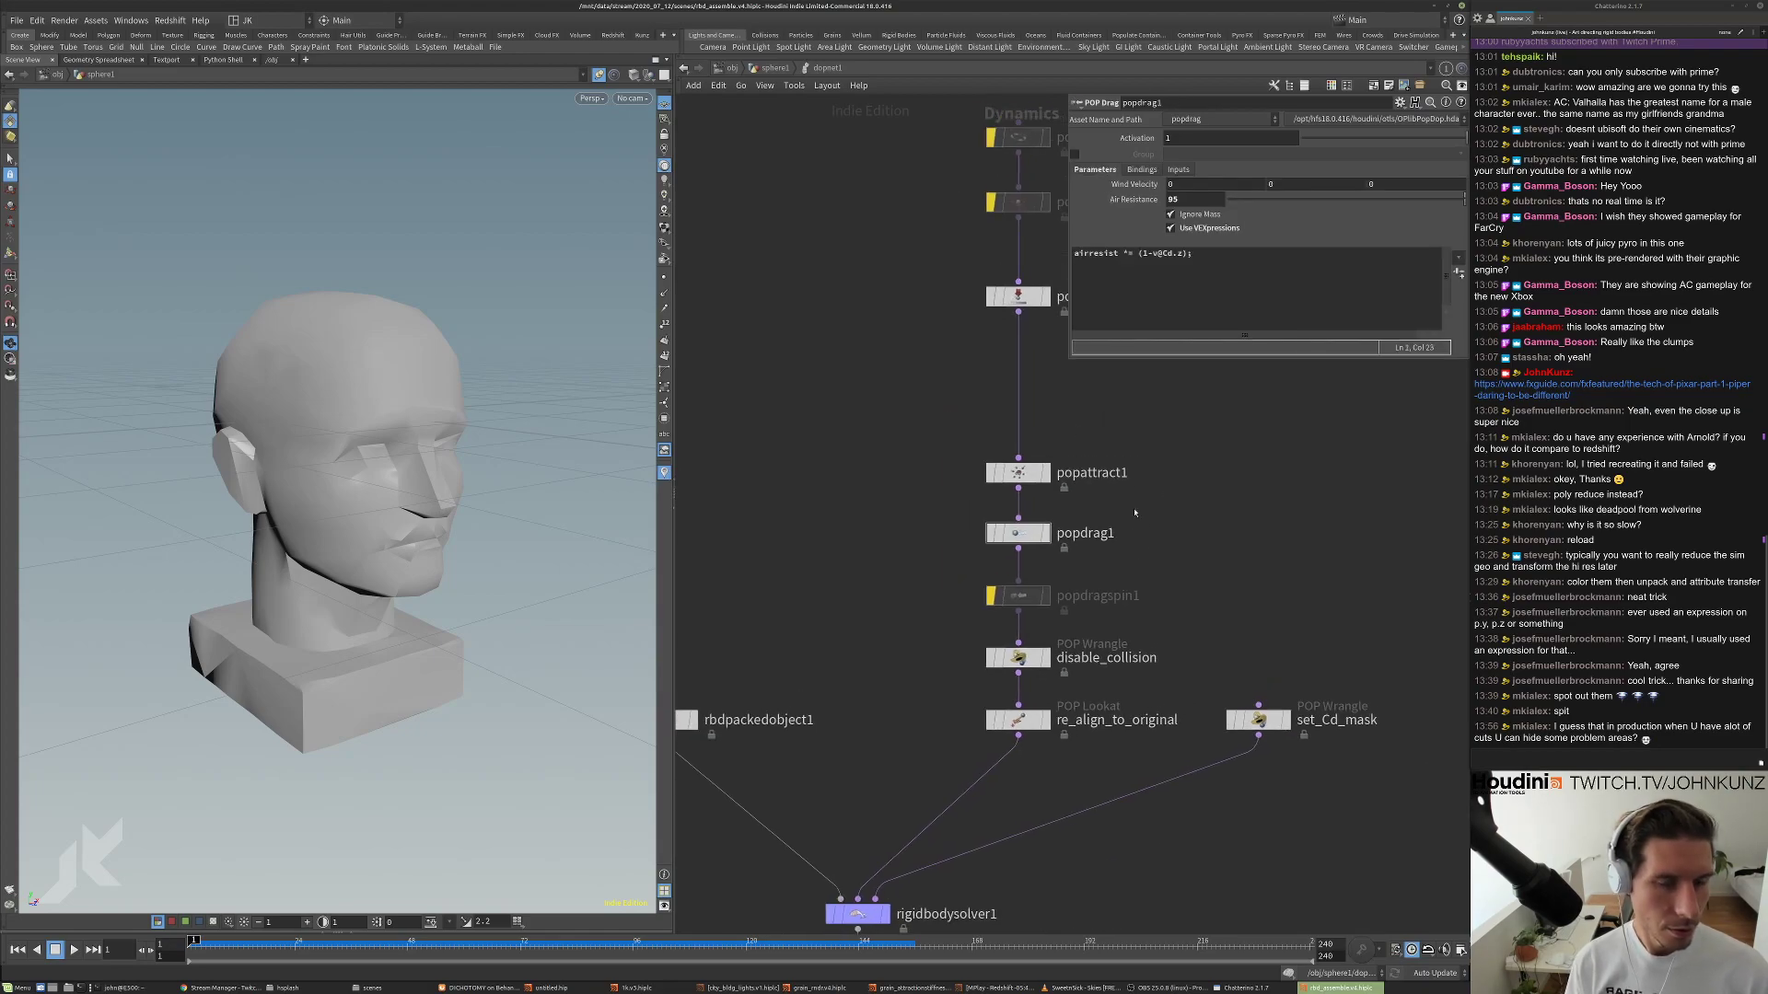
# Return to the sphere1 network, move rest1 and assemble1 up to make room above attribvop1, and check assemble1's node info.
pyautogui.click(773, 68)
pyautogui.moveTo(858, 354); pyautogui.dragTo(857, 498, button='middle')
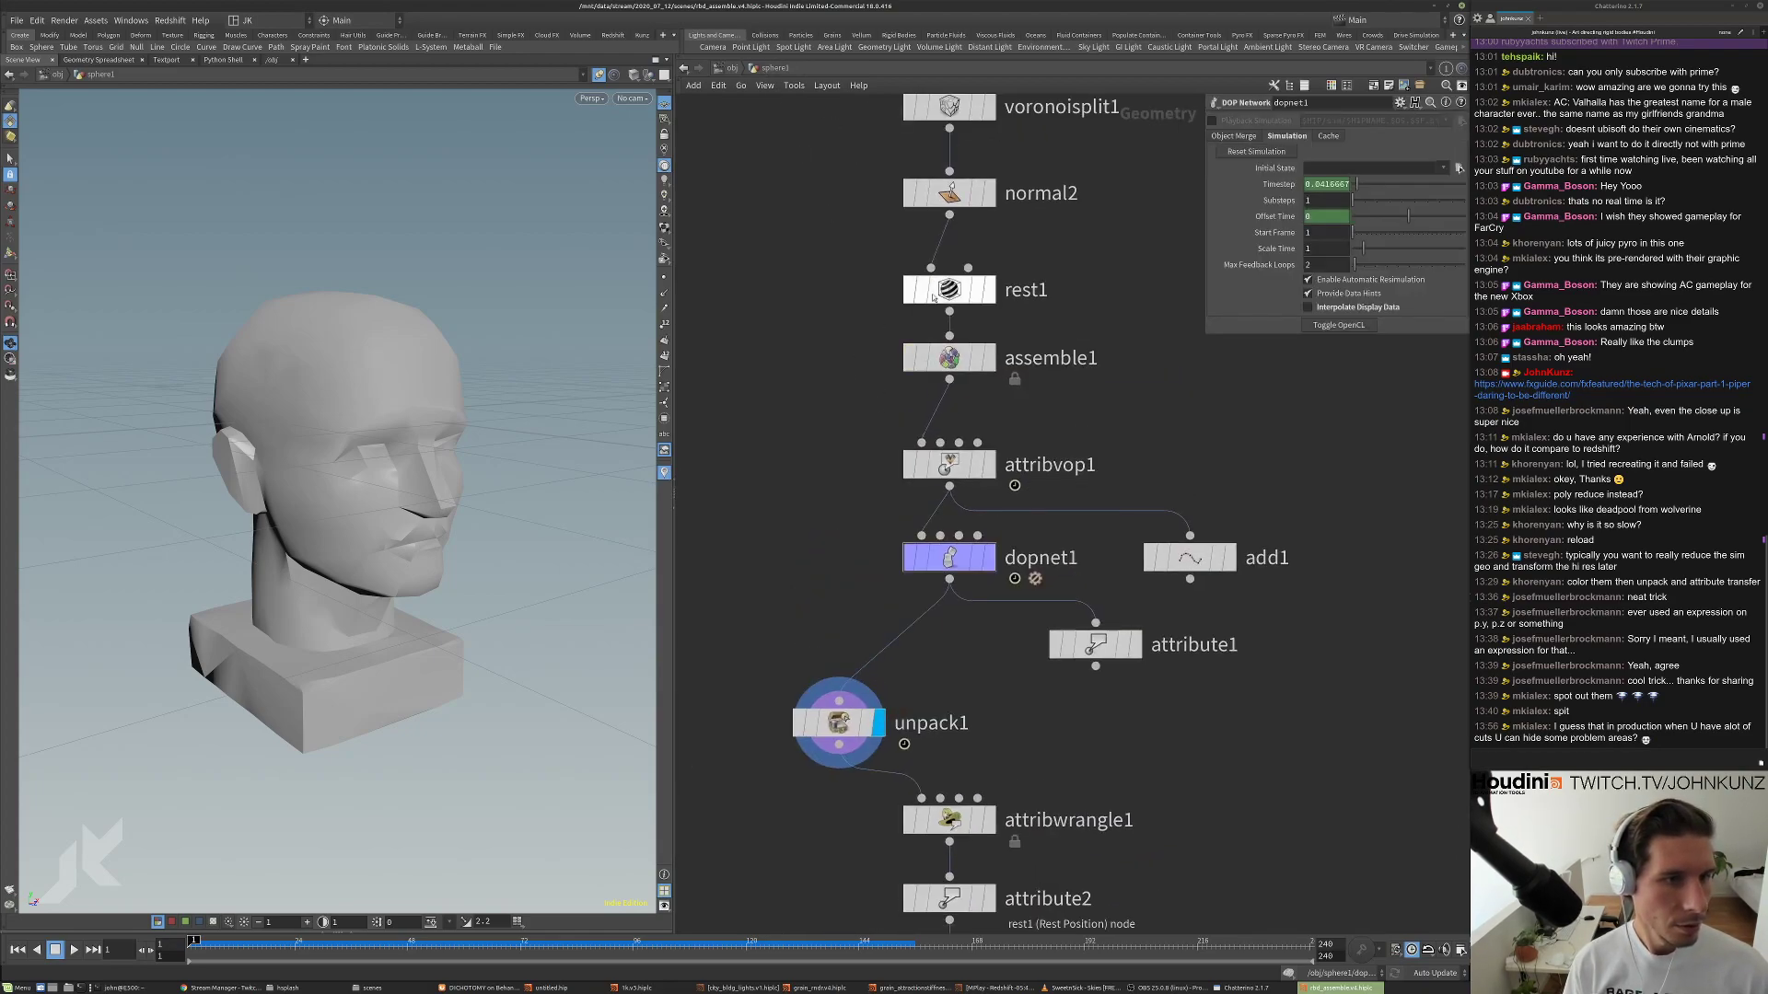
pyautogui.click(951, 146)
pyautogui.moveTo(951, 295); pyautogui.dragTo(951, 274)
pyautogui.moveTo(951, 361); pyautogui.dragTo(953, 336)
pyautogui.middleClick(953, 336)
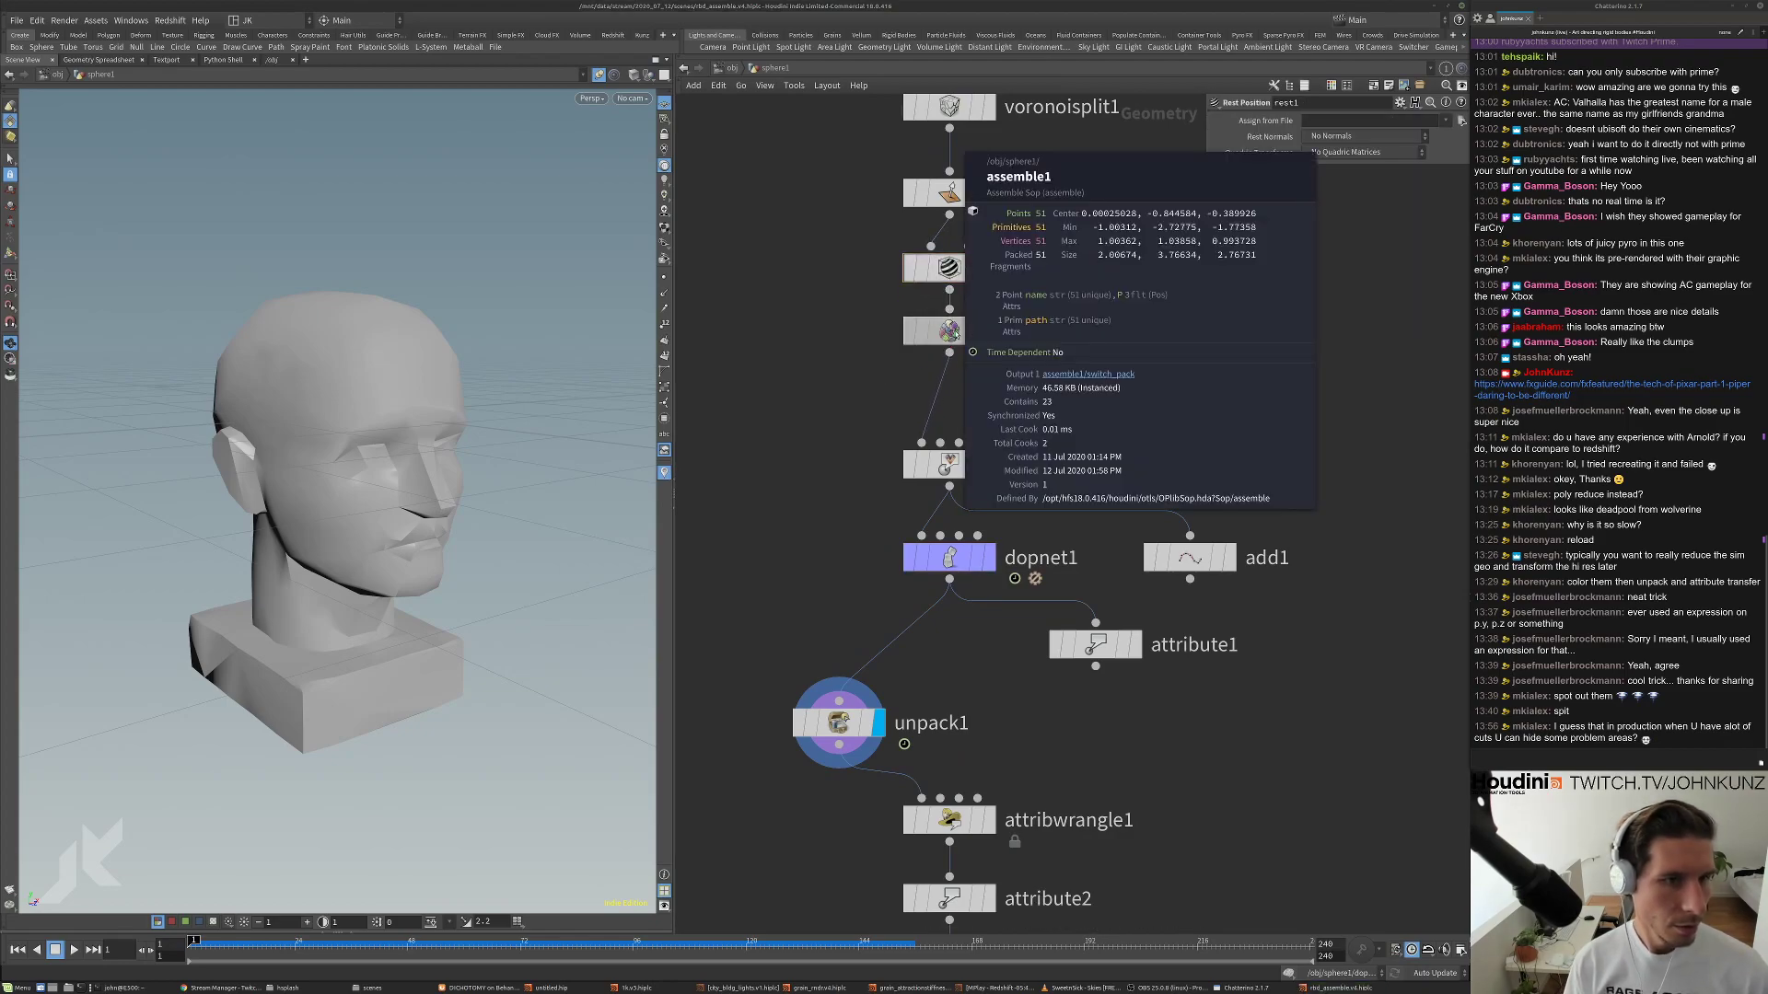
# Insert a Rest Position node between assemble1 and attribvop1.
pyautogui.moveTo(1037, 389); pyautogui.dragTo(1033, 369, button='middle')
pyautogui.press('Tab')
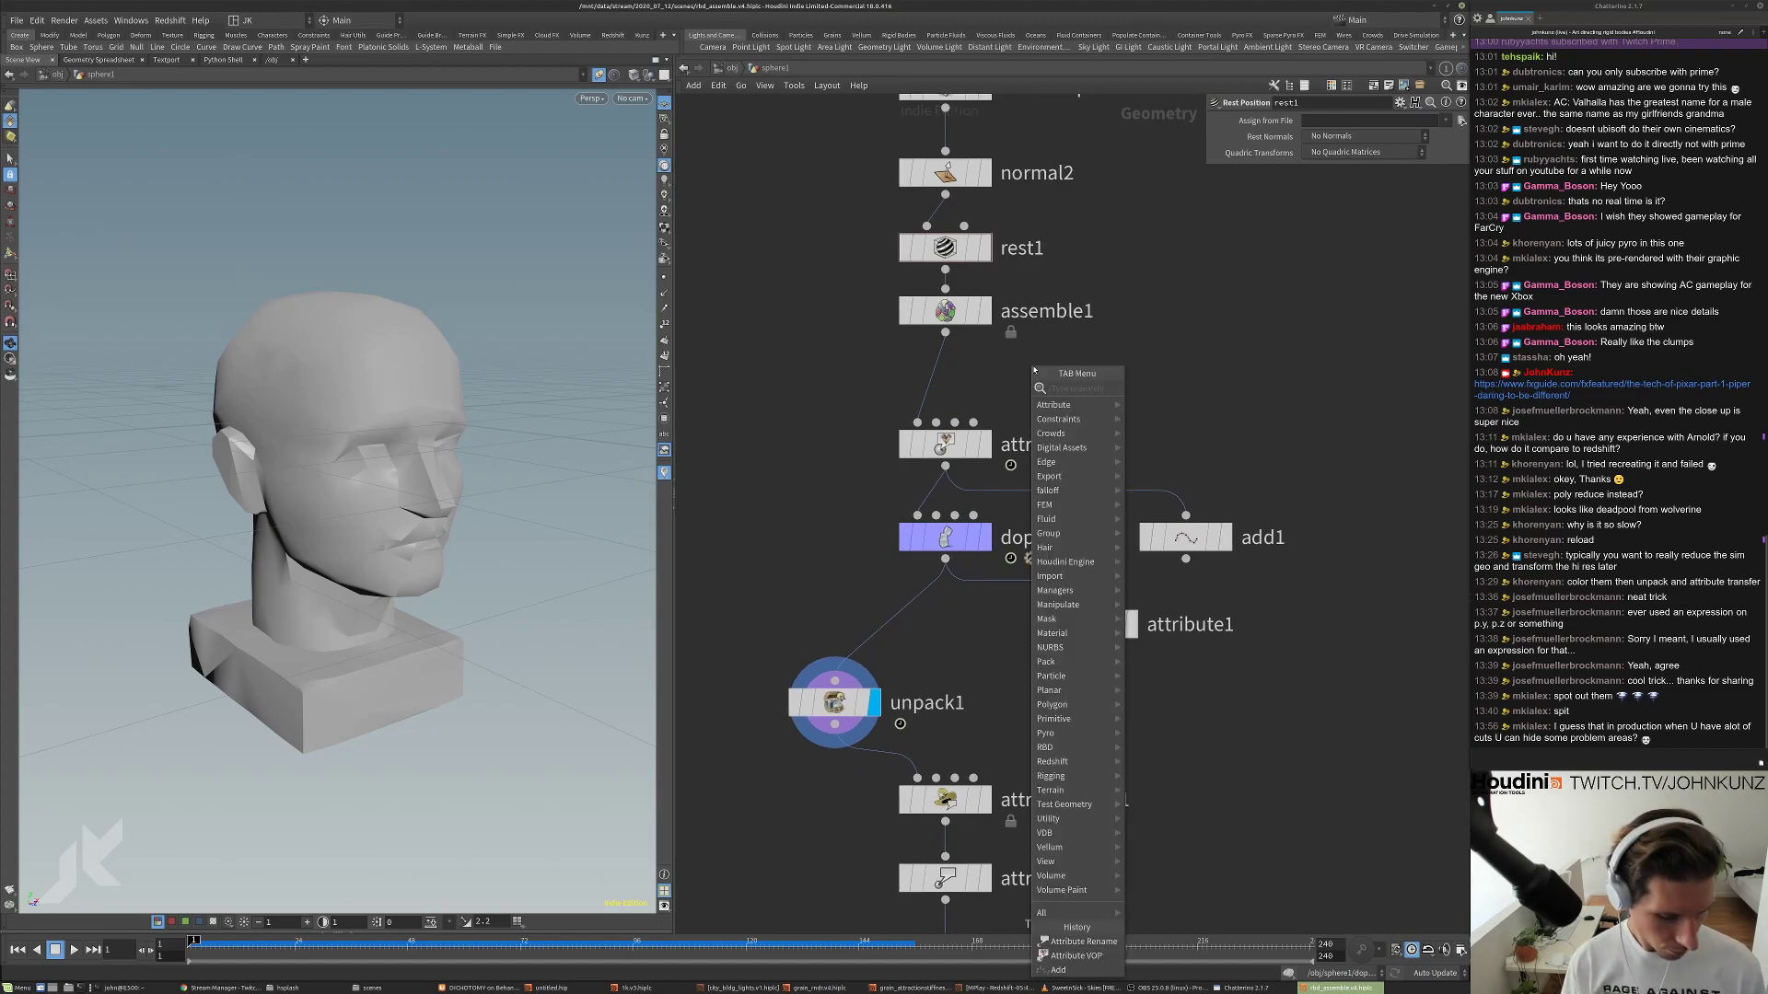
pyautogui.write('re')
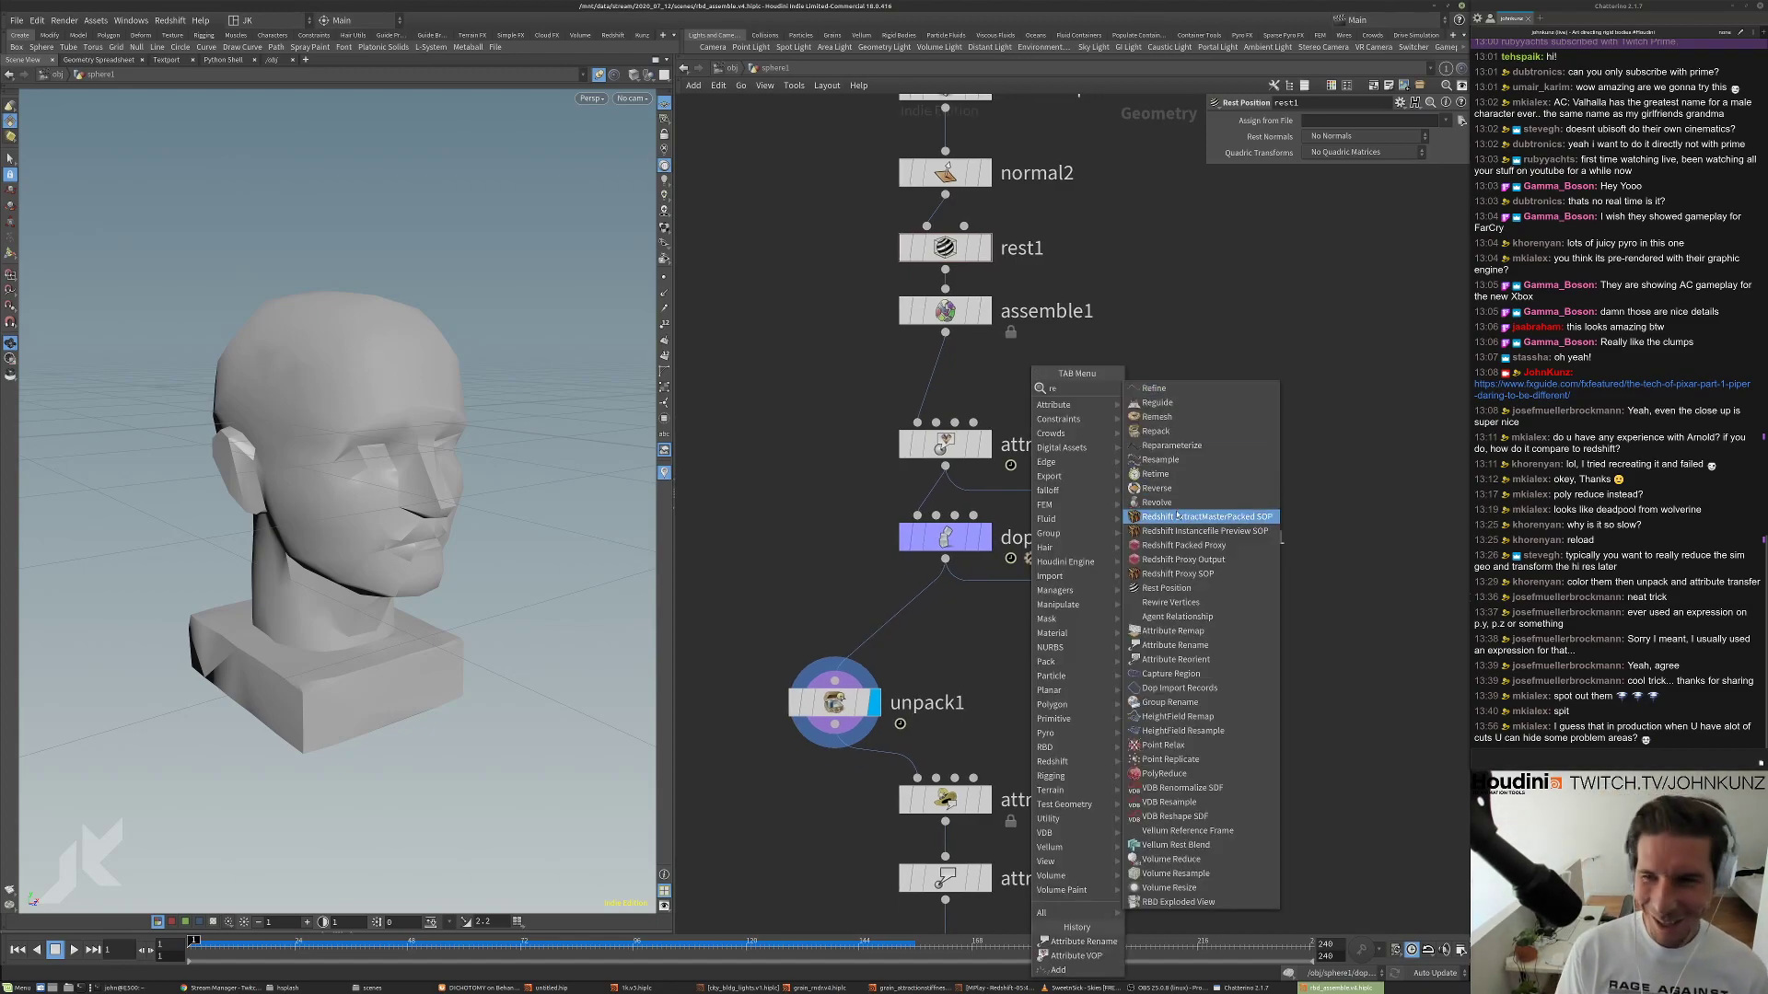
pyautogui.click(1166, 588)
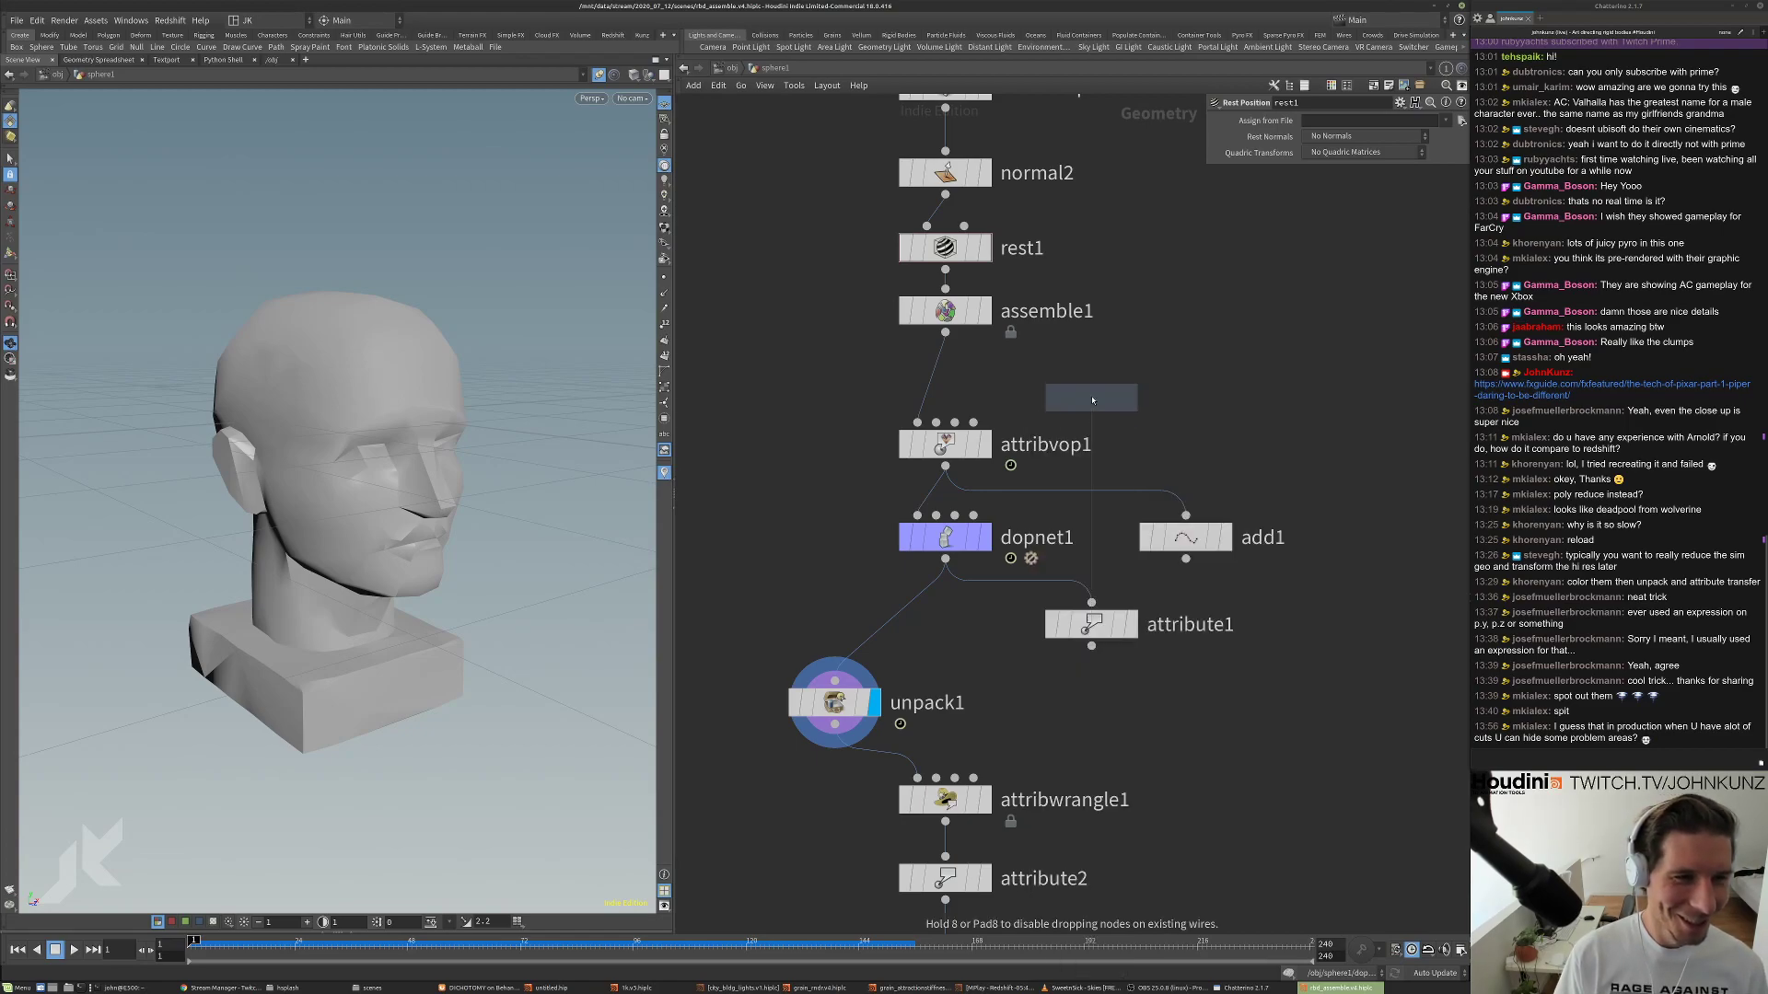
pyautogui.click(945, 372)
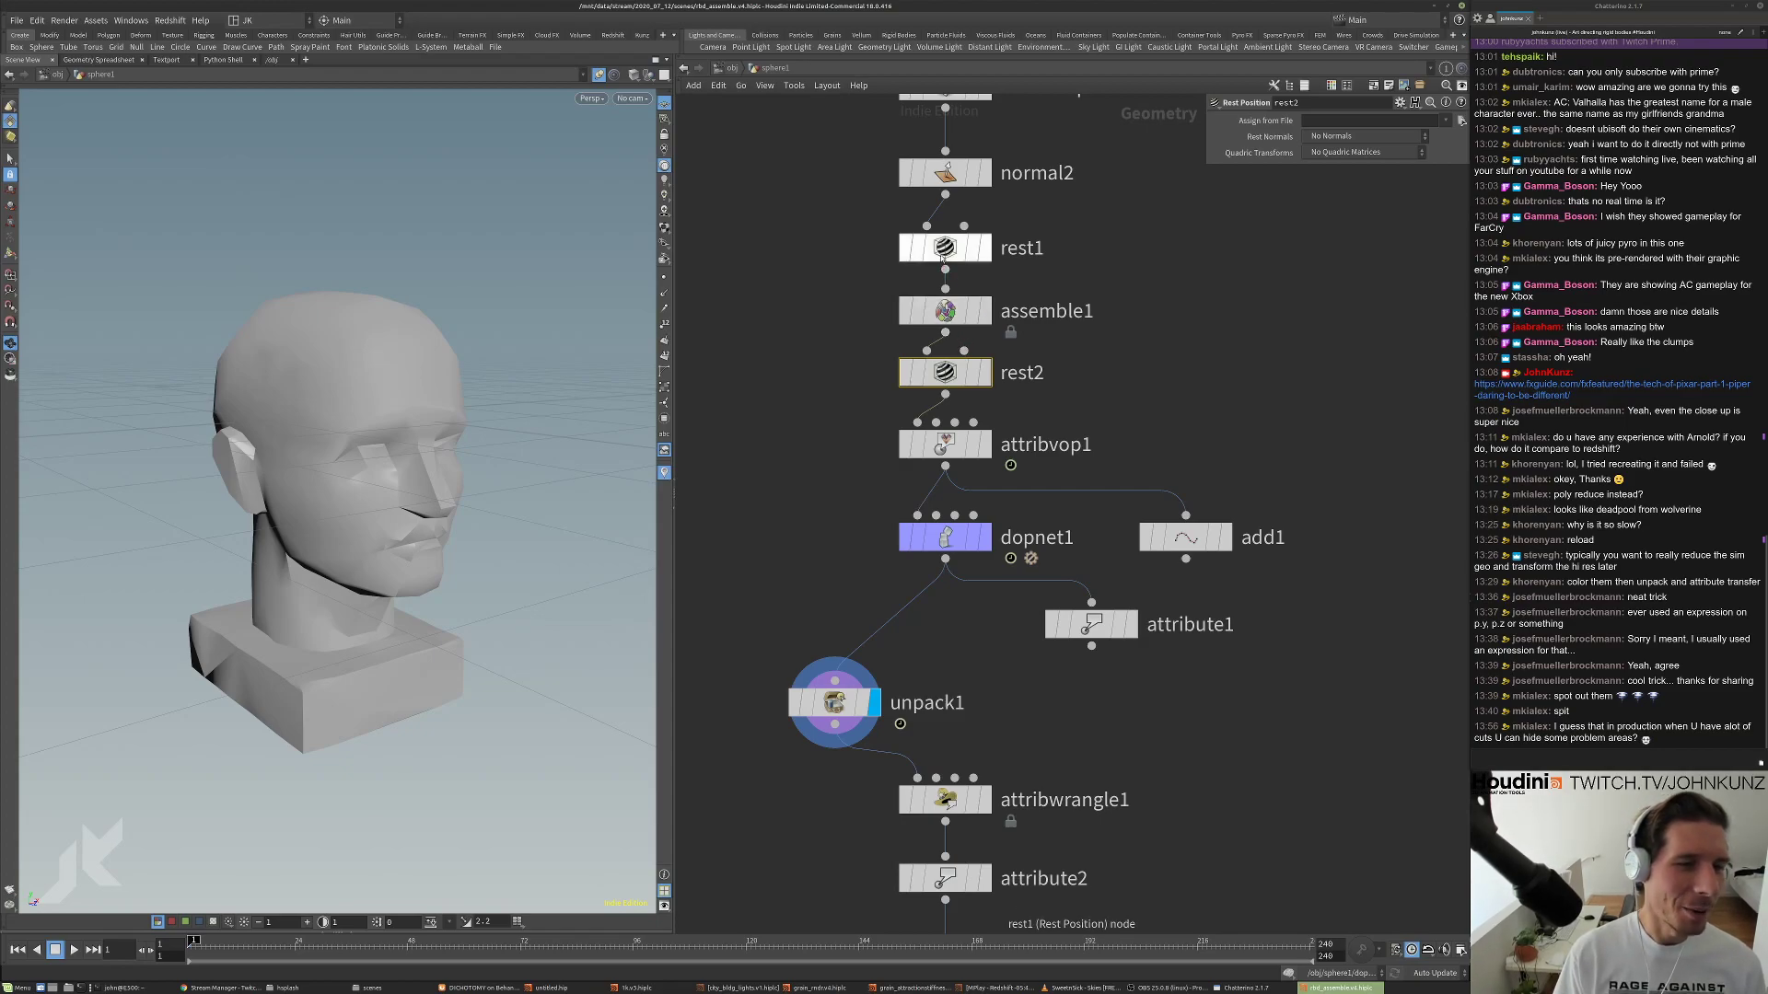
# Check rest1's attributes, display its geometry with point numbers shown, and examine the points on the head up close.
pyautogui.middleClick(946, 249)
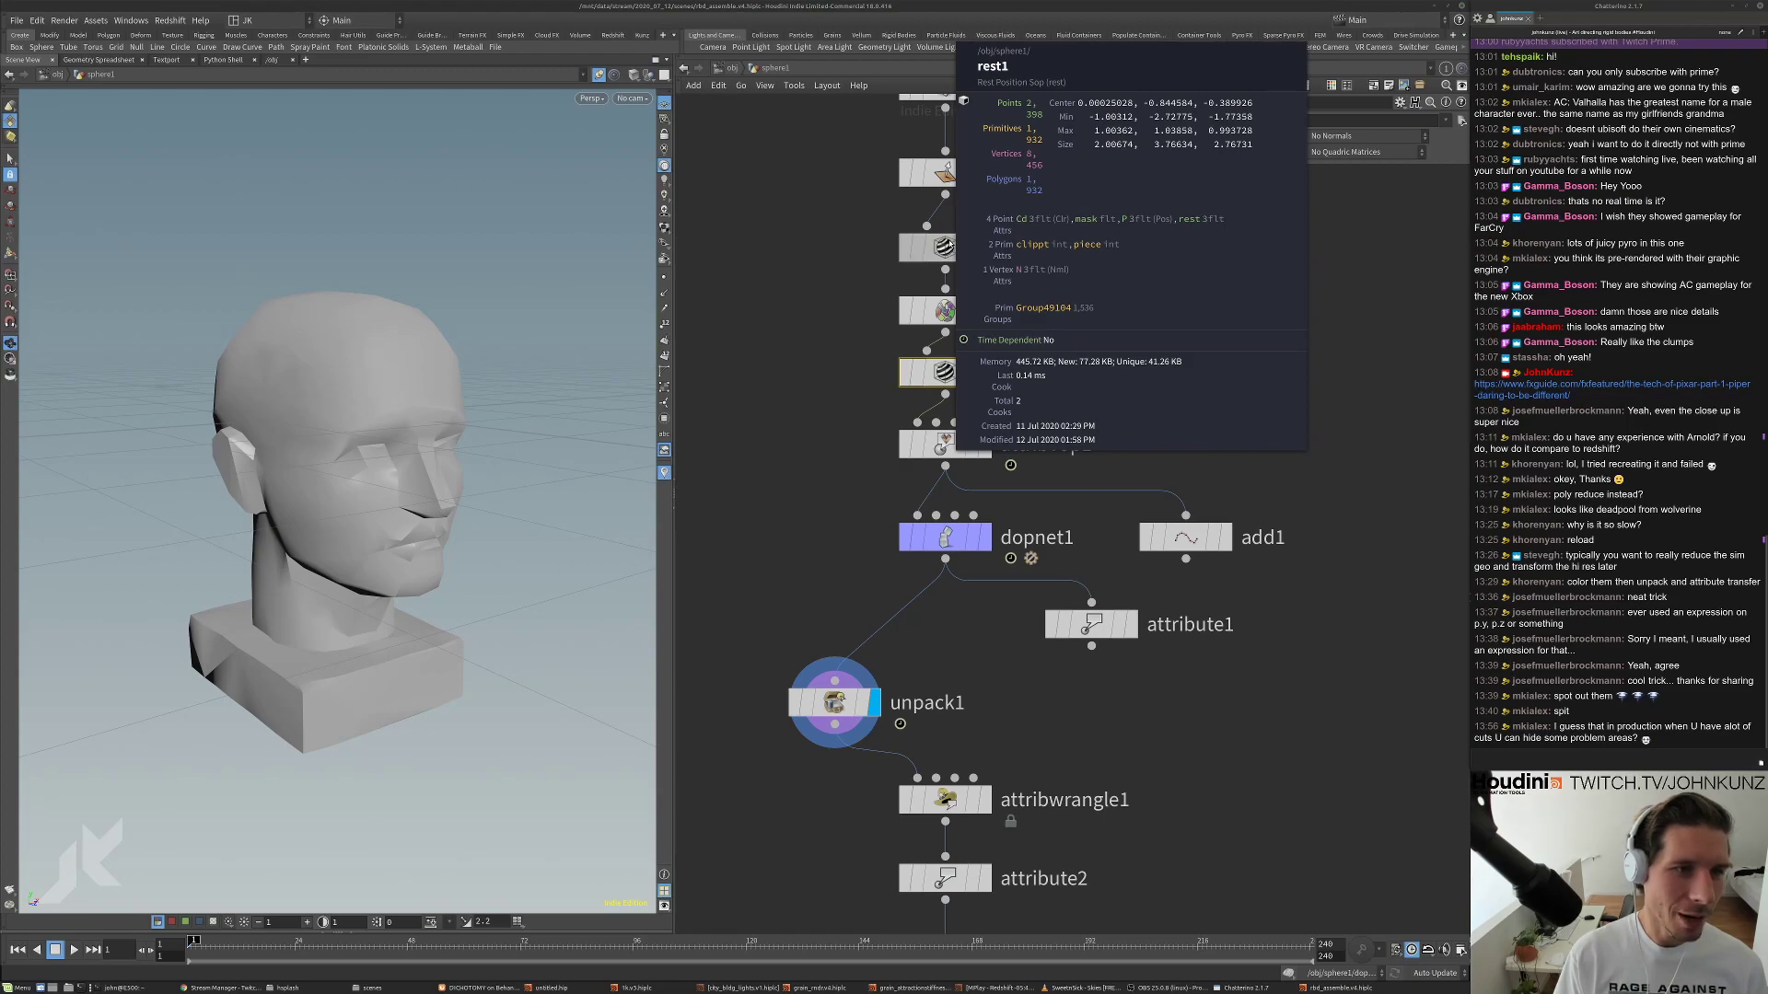
pyautogui.click(984, 249)
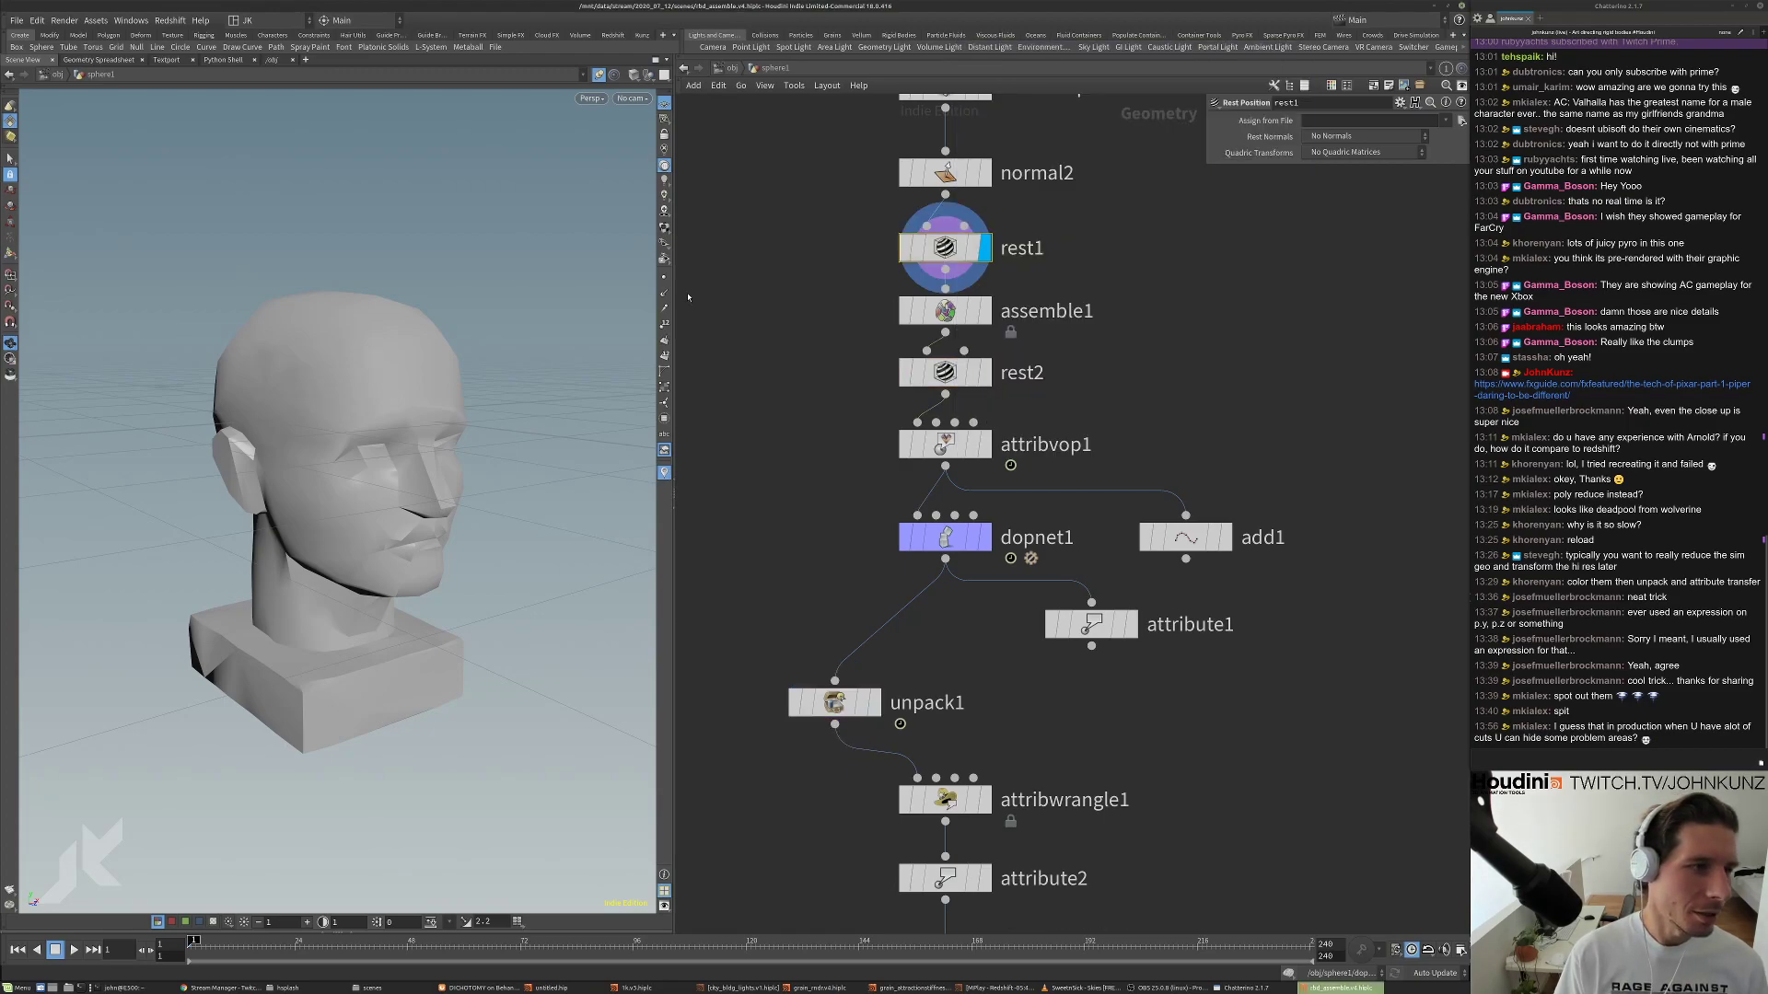
pyautogui.click(663, 327)
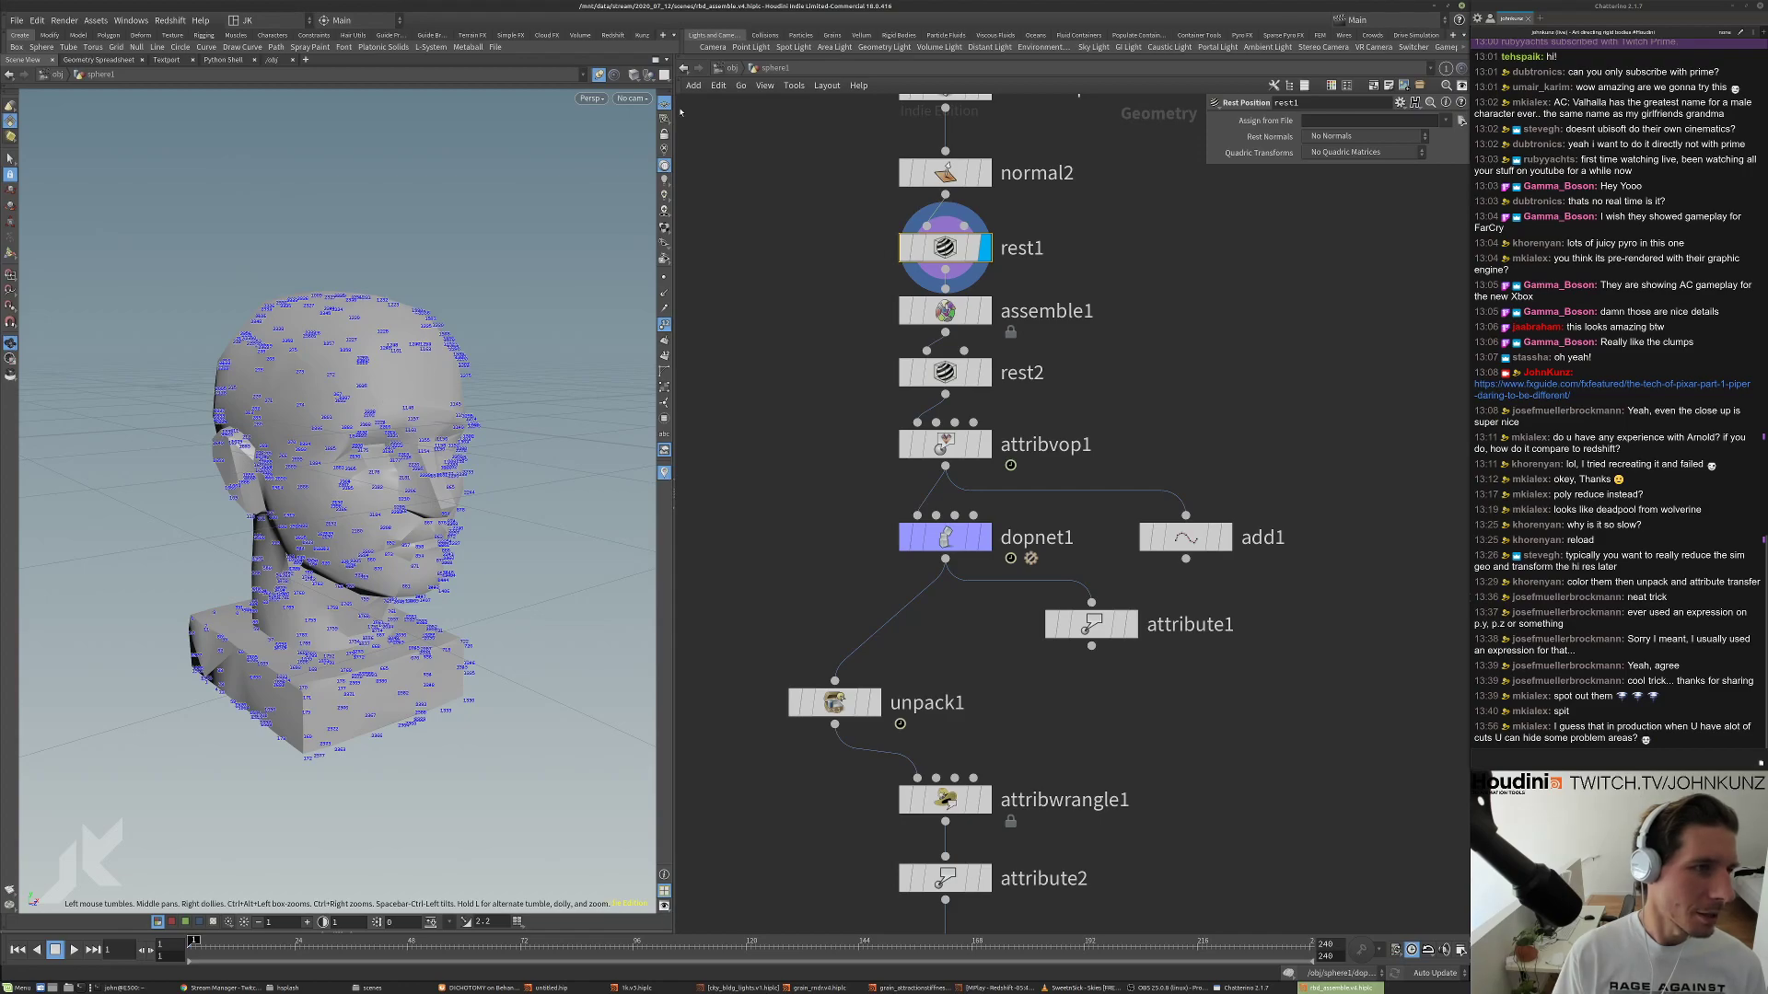
pyautogui.scroll(8, 421, 249)
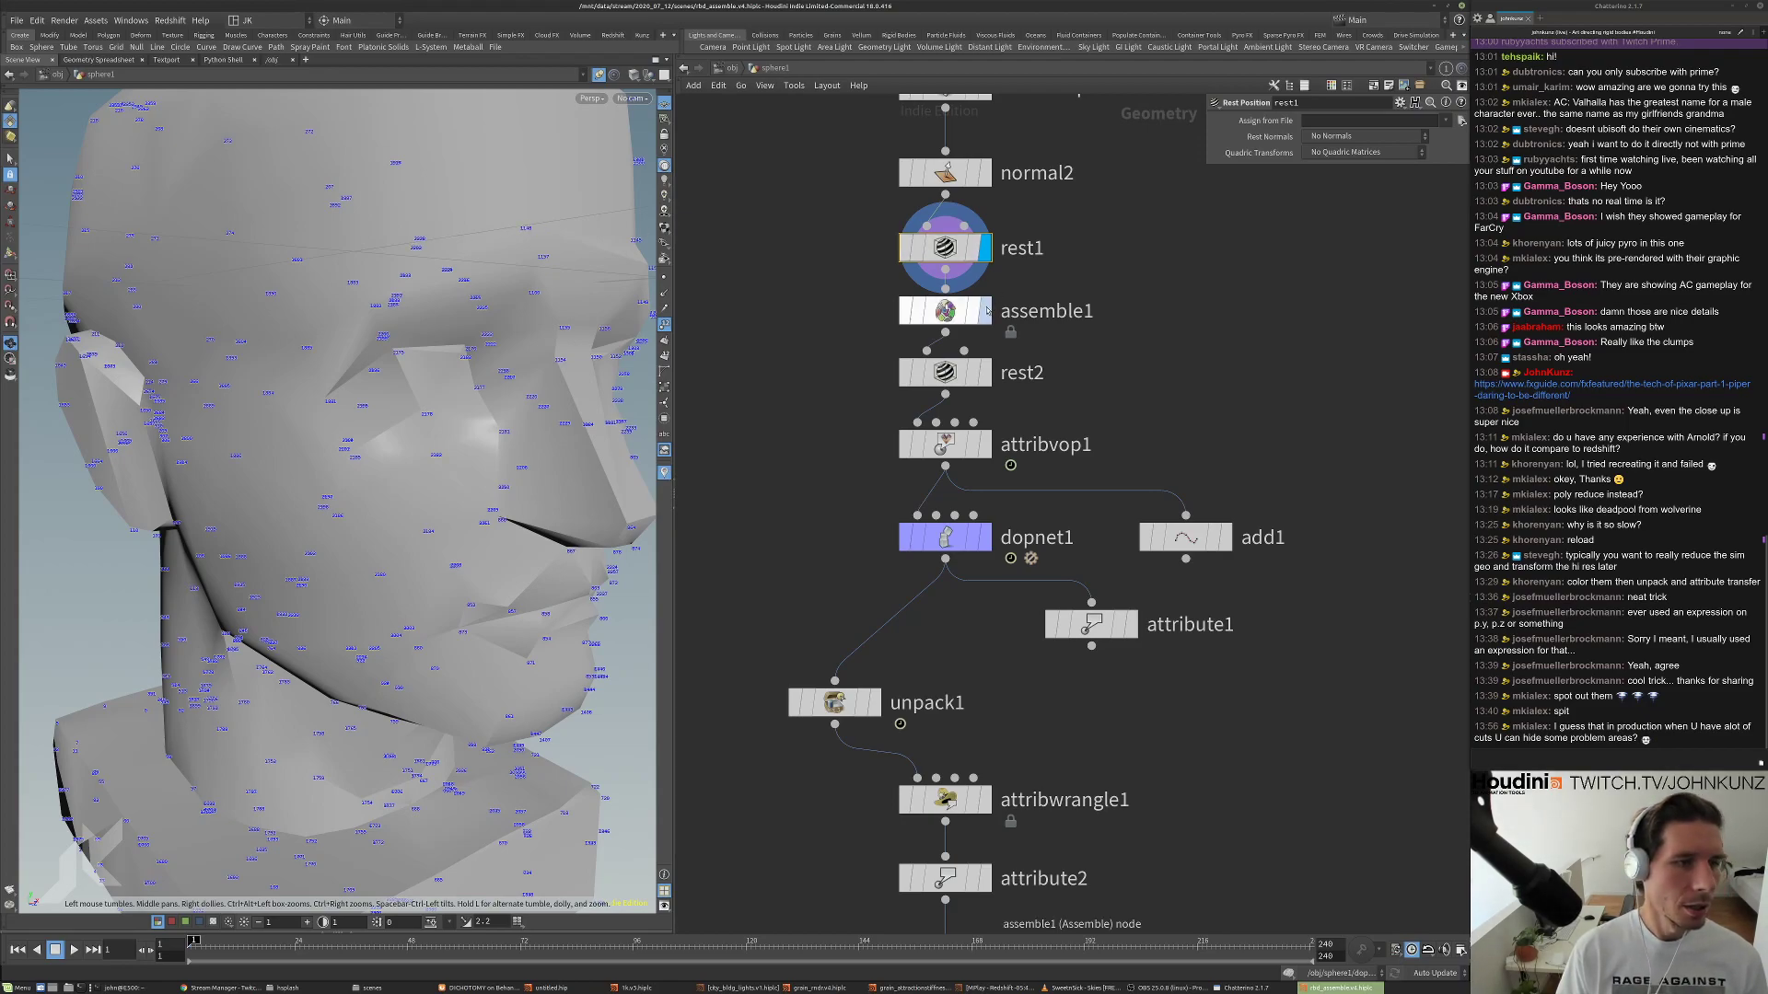
# Display assemble1 in wireframe shading and inspect its packed pieces and node information.
pyautogui.click(983, 311)
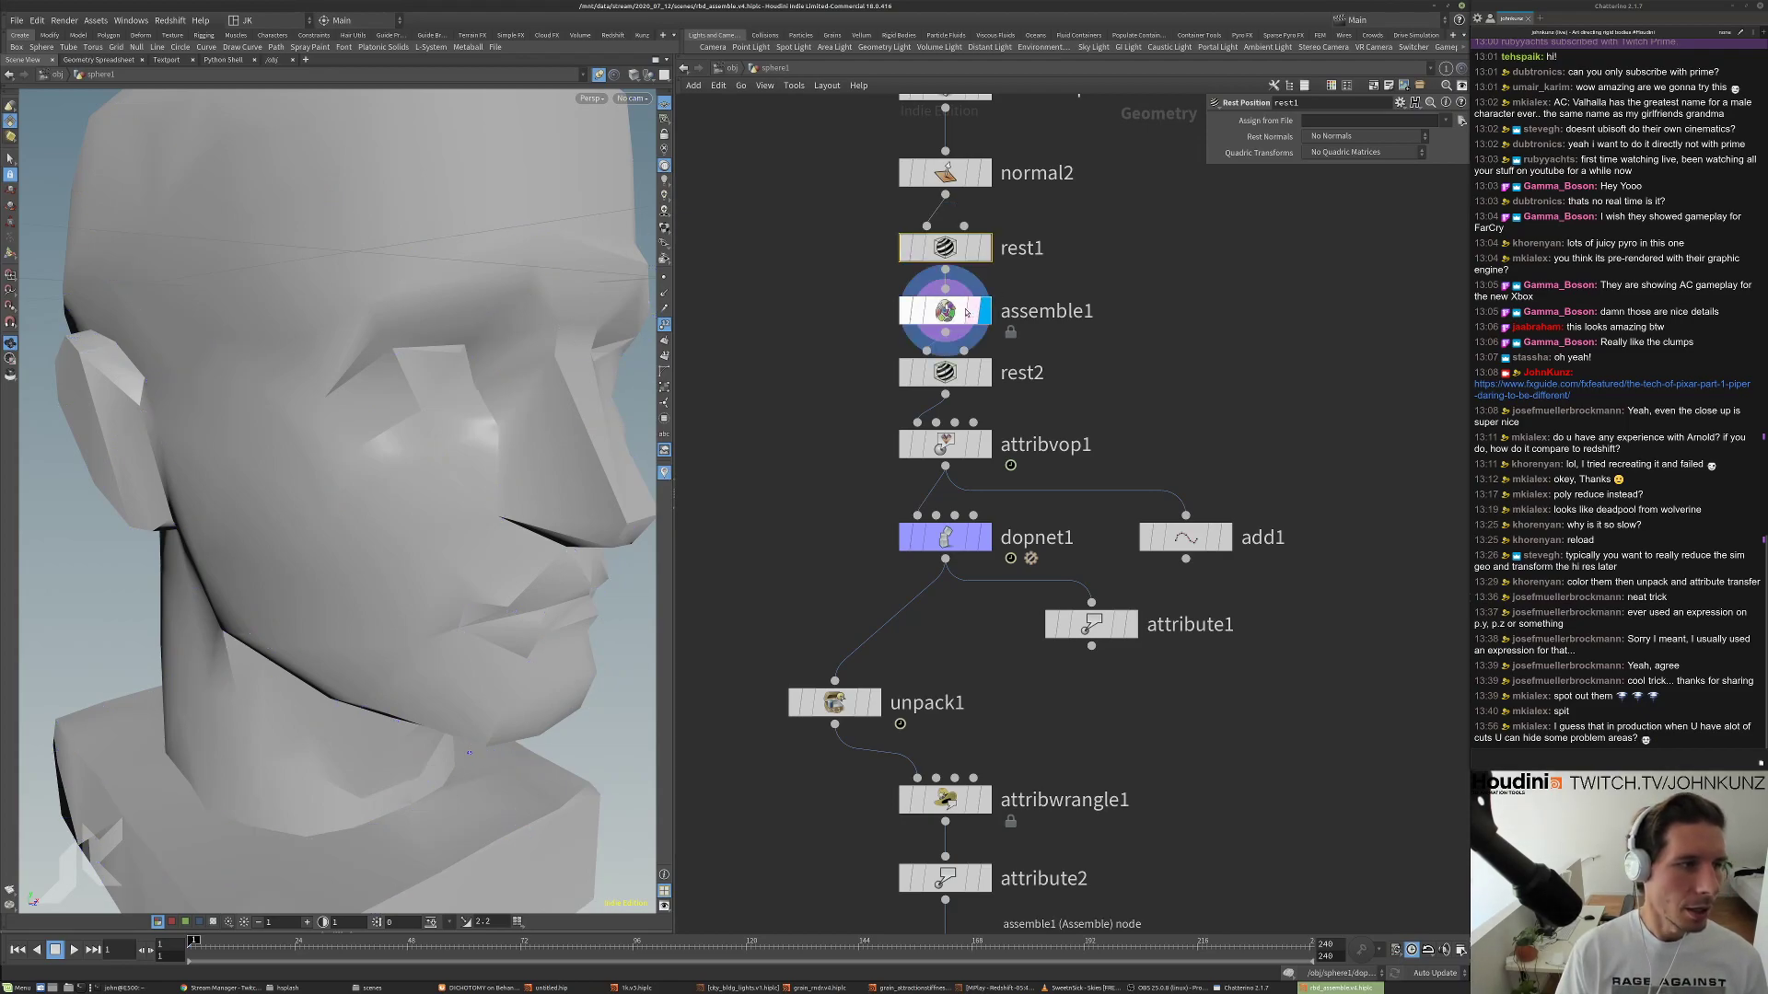
pyautogui.click(633, 76)
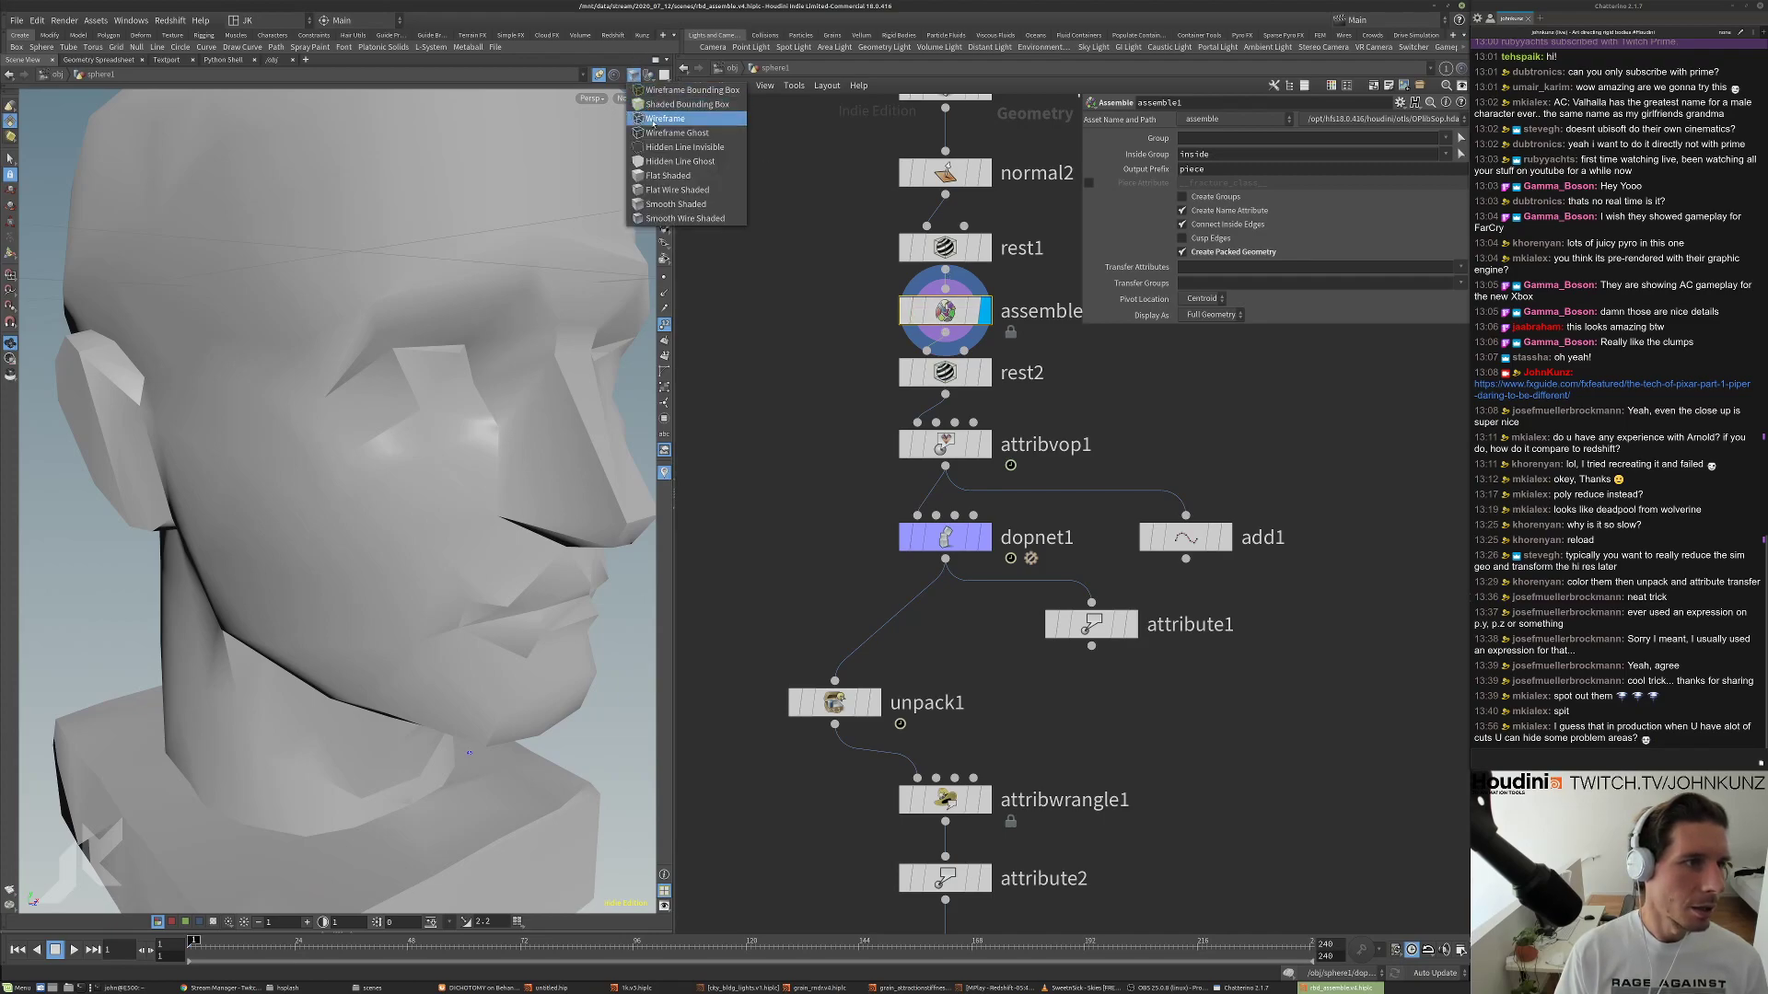
pyautogui.click(668, 117)
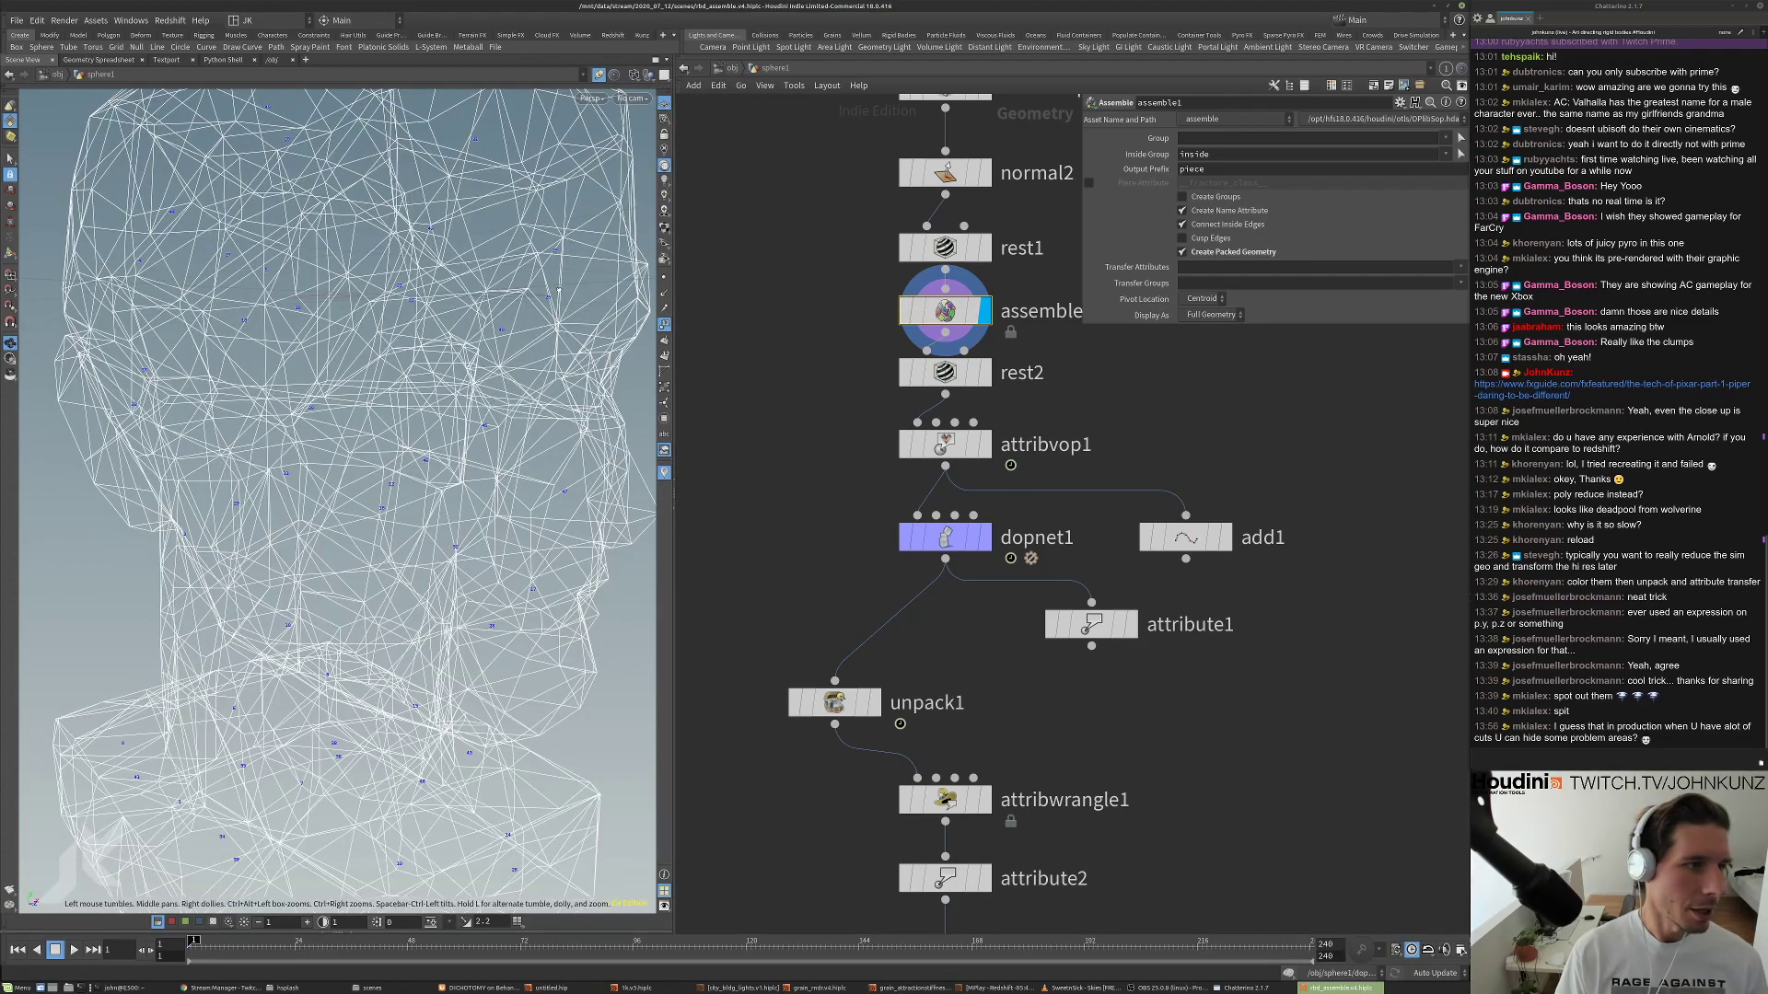
pyautogui.moveTo(559, 290); pyautogui.dragTo(571, 248)
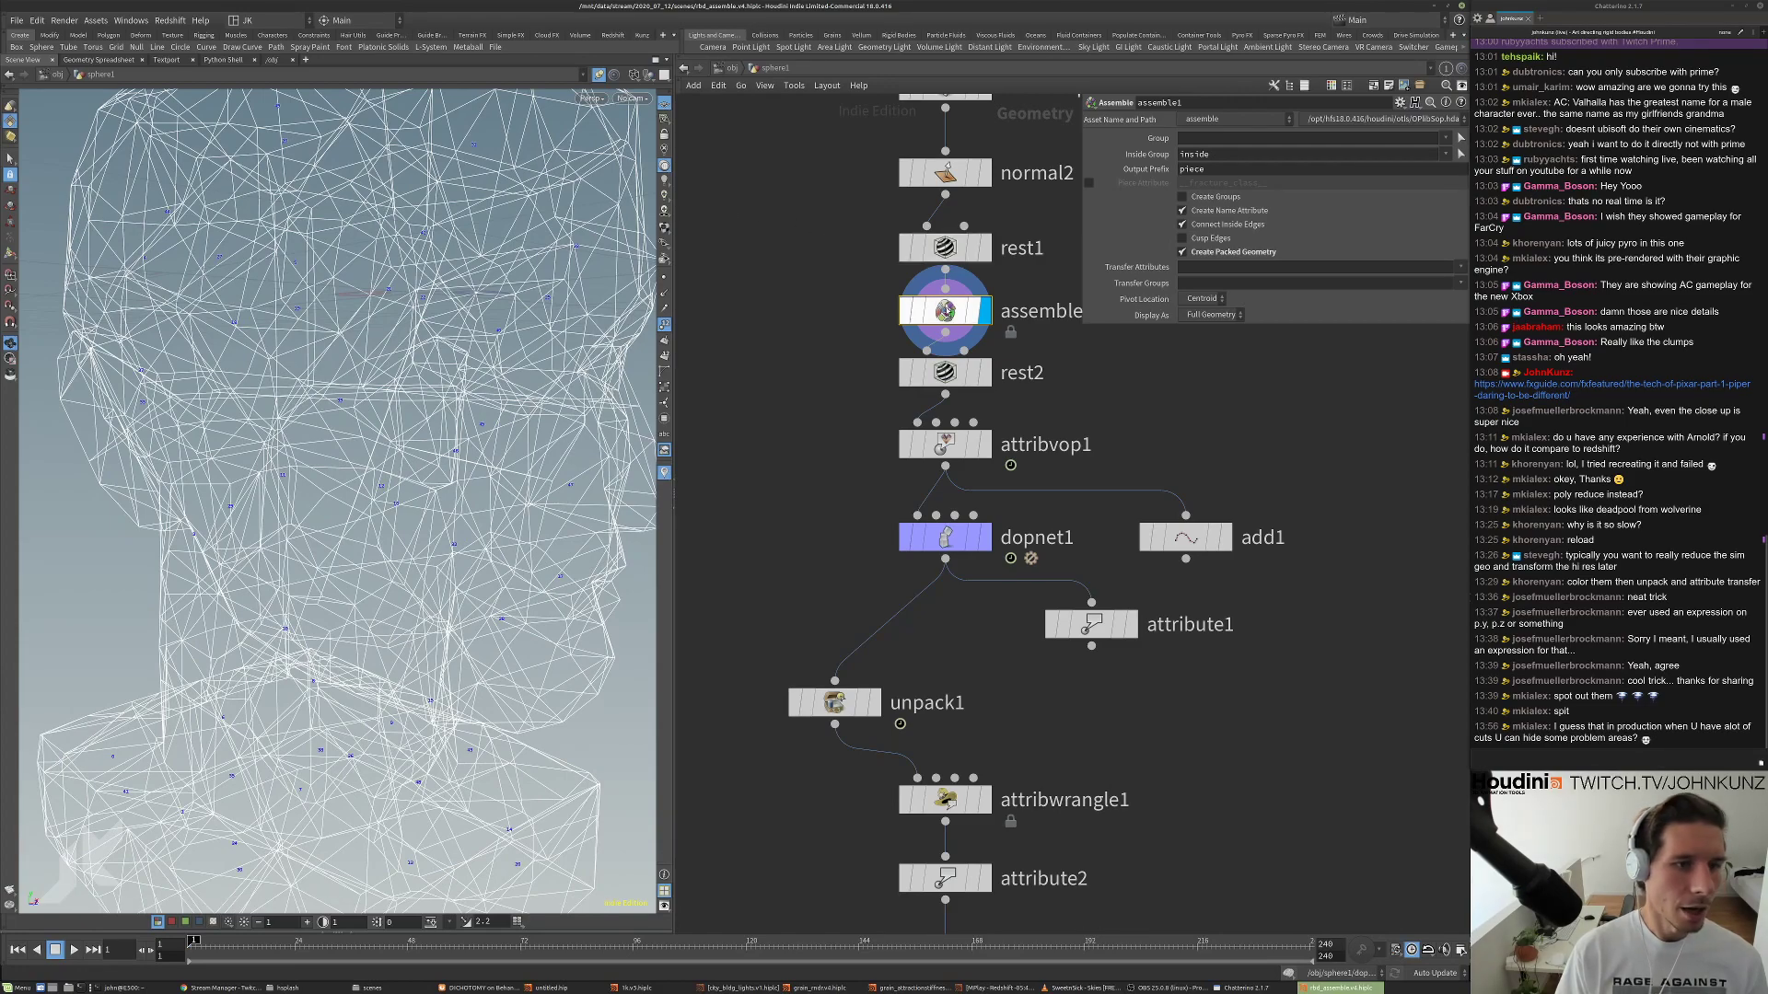
pyautogui.middleClick(978, 313)
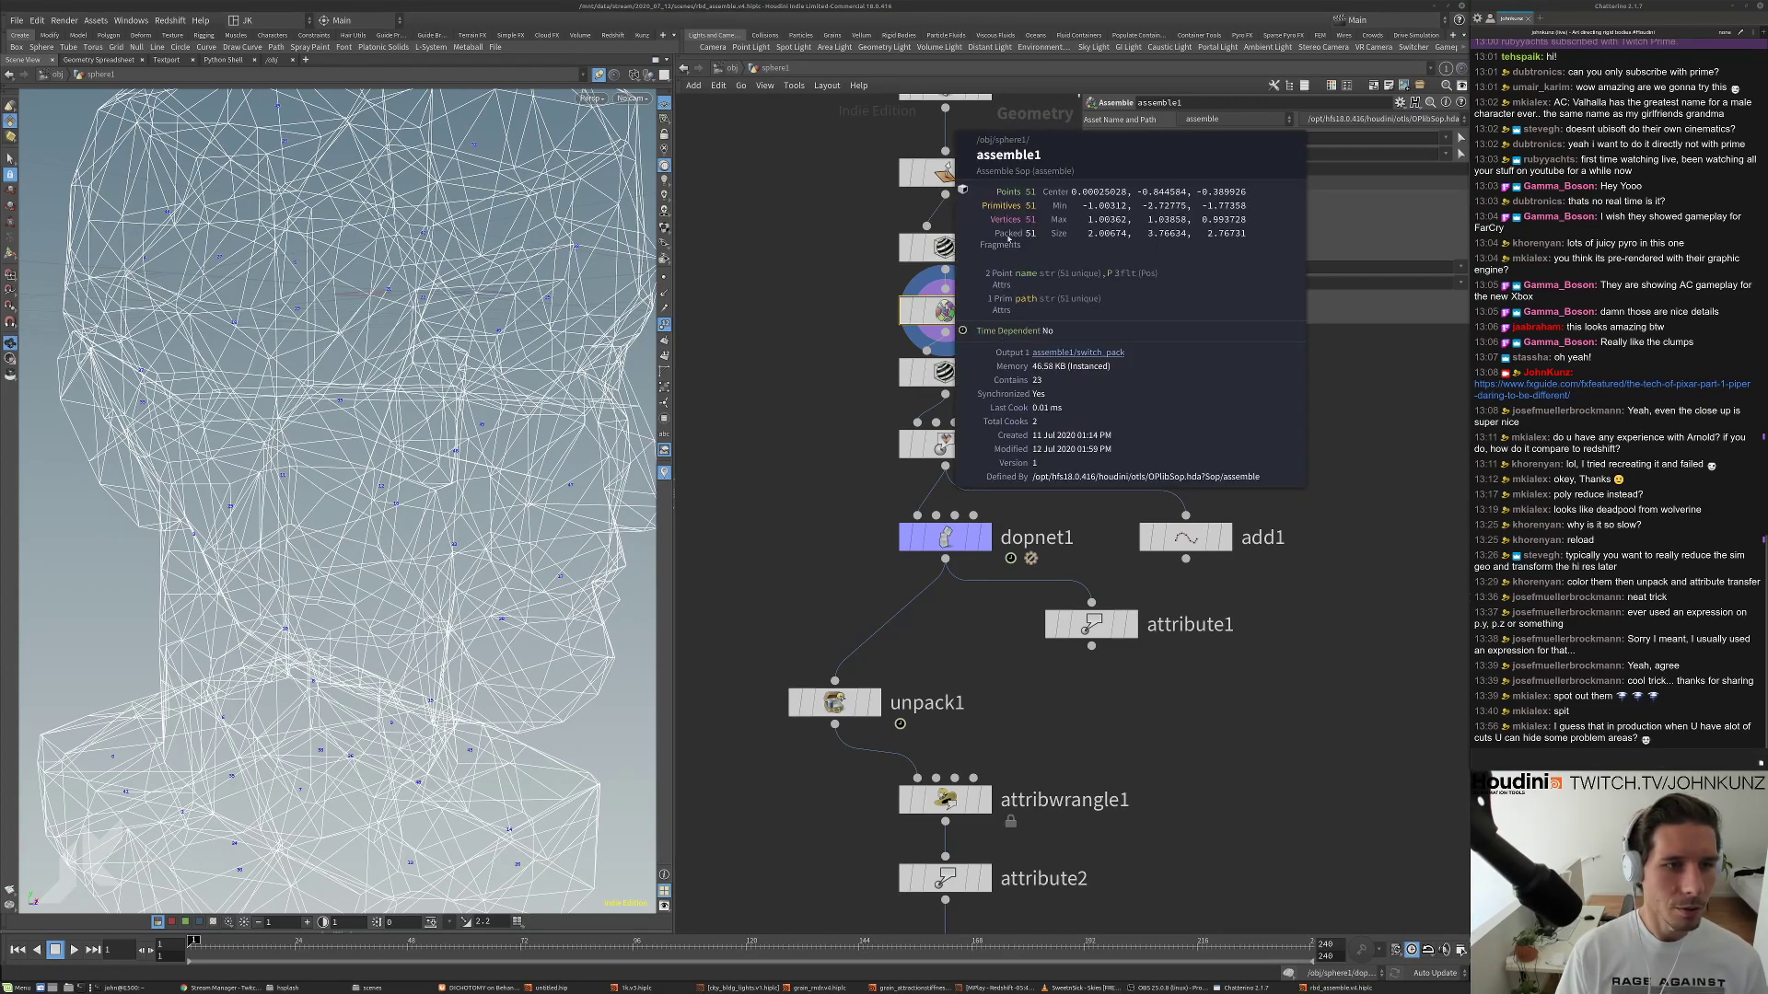
pyautogui.moveTo(516, 377); pyautogui.dragTo(542, 358)
pyautogui.moveTo(523, 465); pyautogui.dragTo(506, 443)
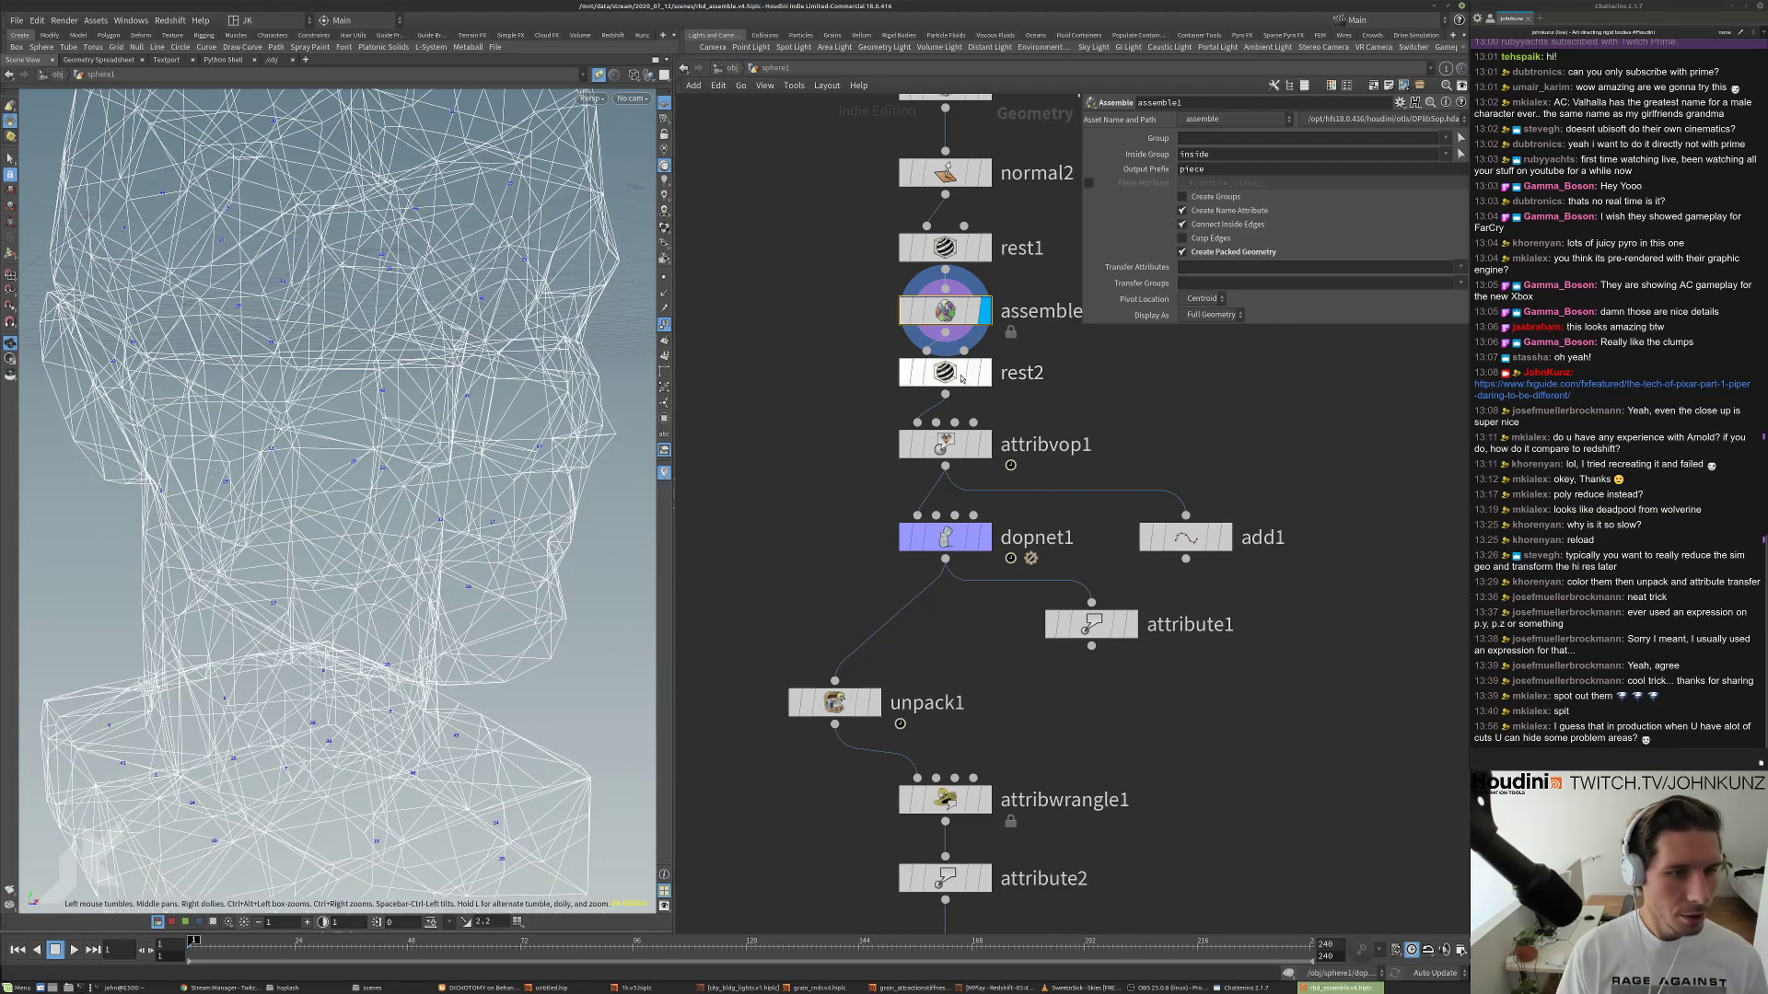
pyautogui.middleClick(945, 315)
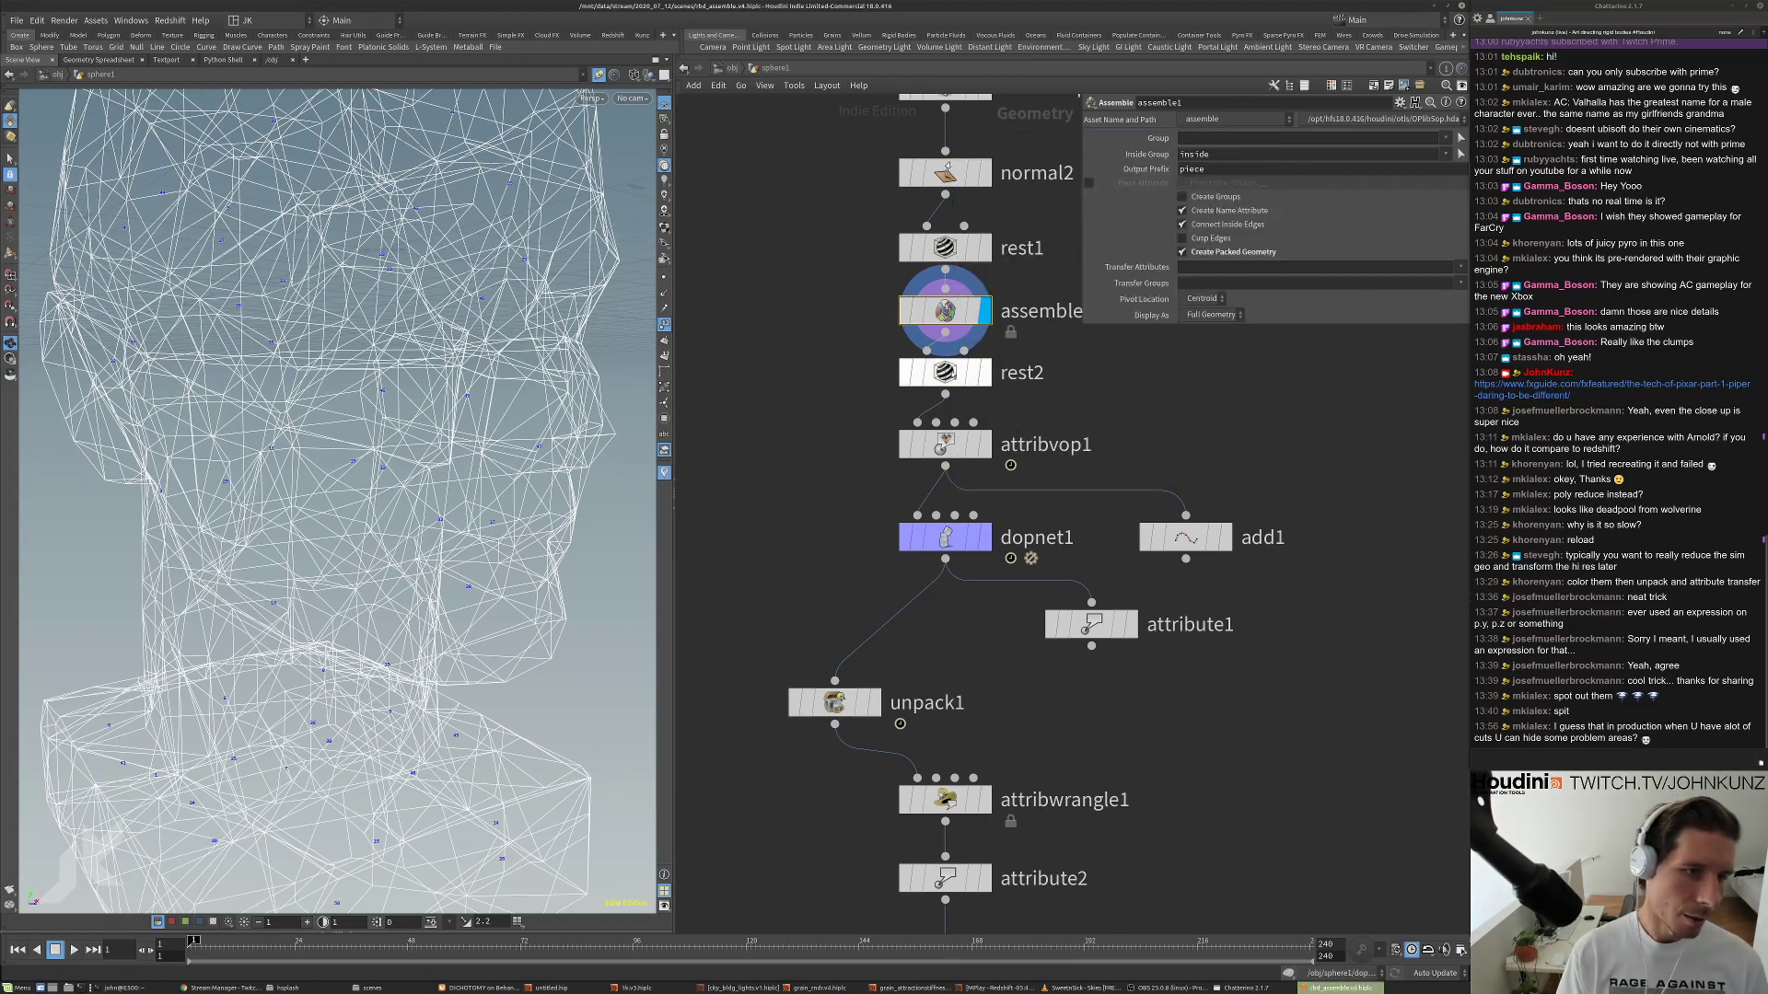
# Display rest2 and inspect the node information of rest2 and rest1.
pyautogui.click(983, 373)
pyautogui.click(966, 373)
pyautogui.middleClick(976, 375)
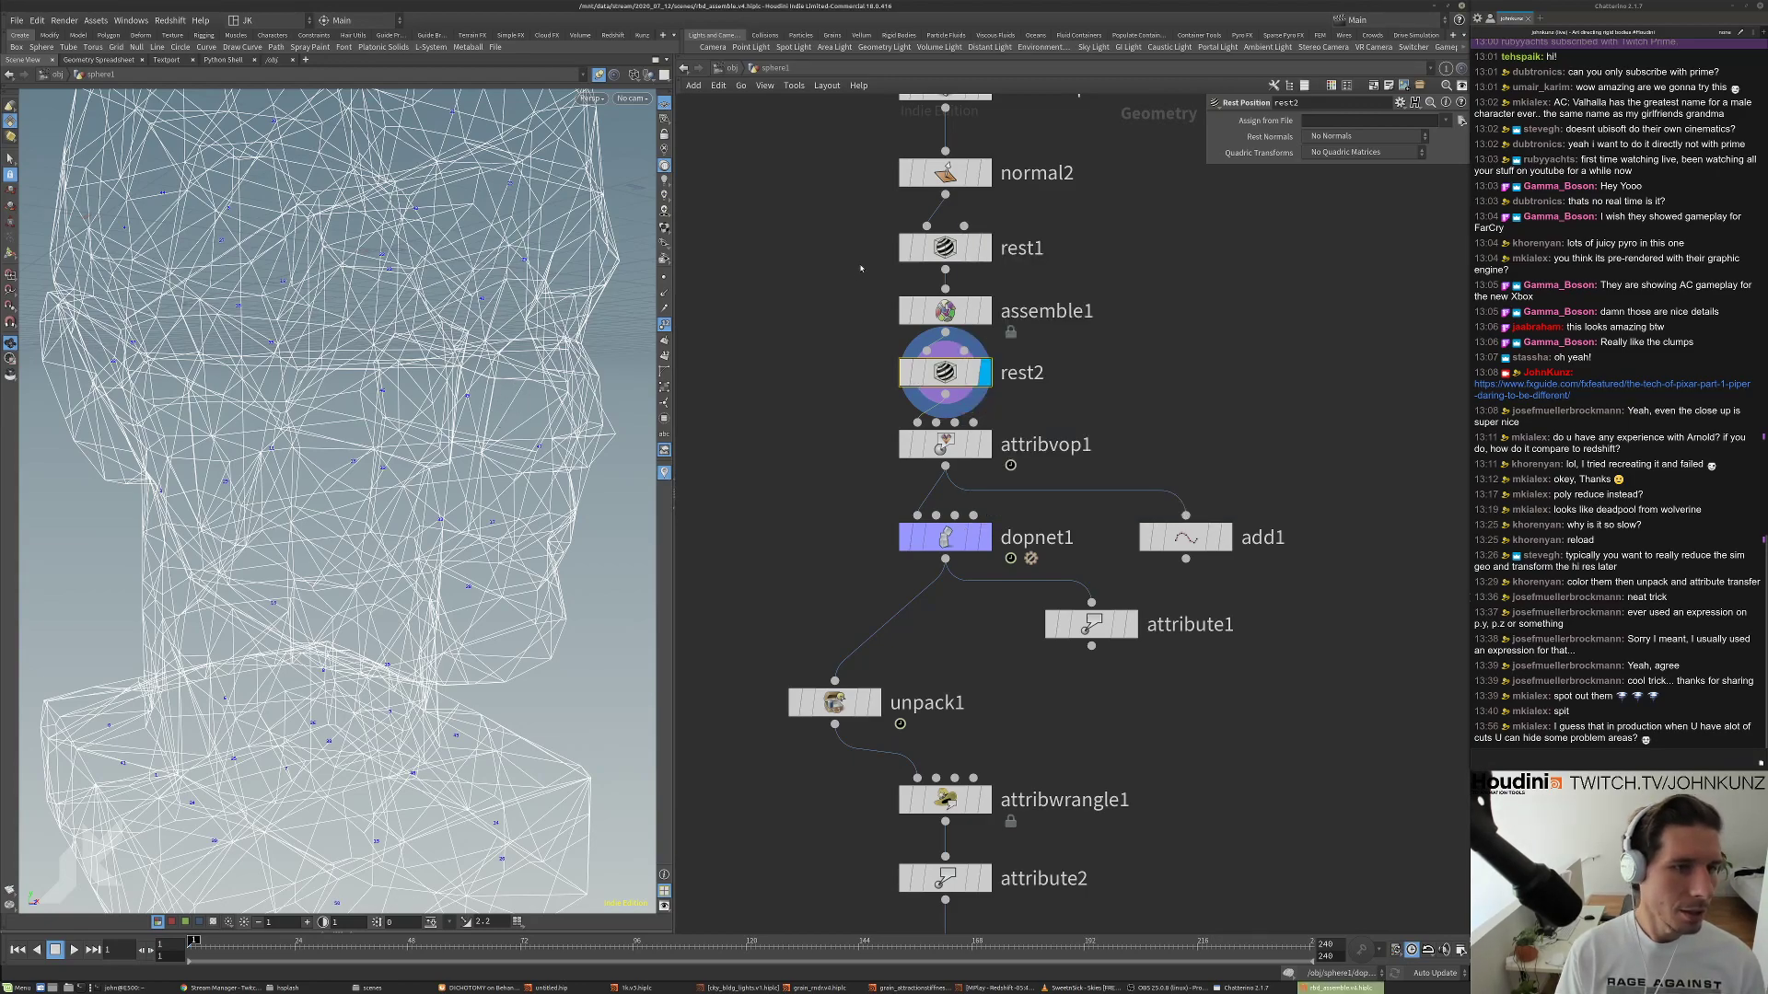
pyautogui.middleClick(945, 247)
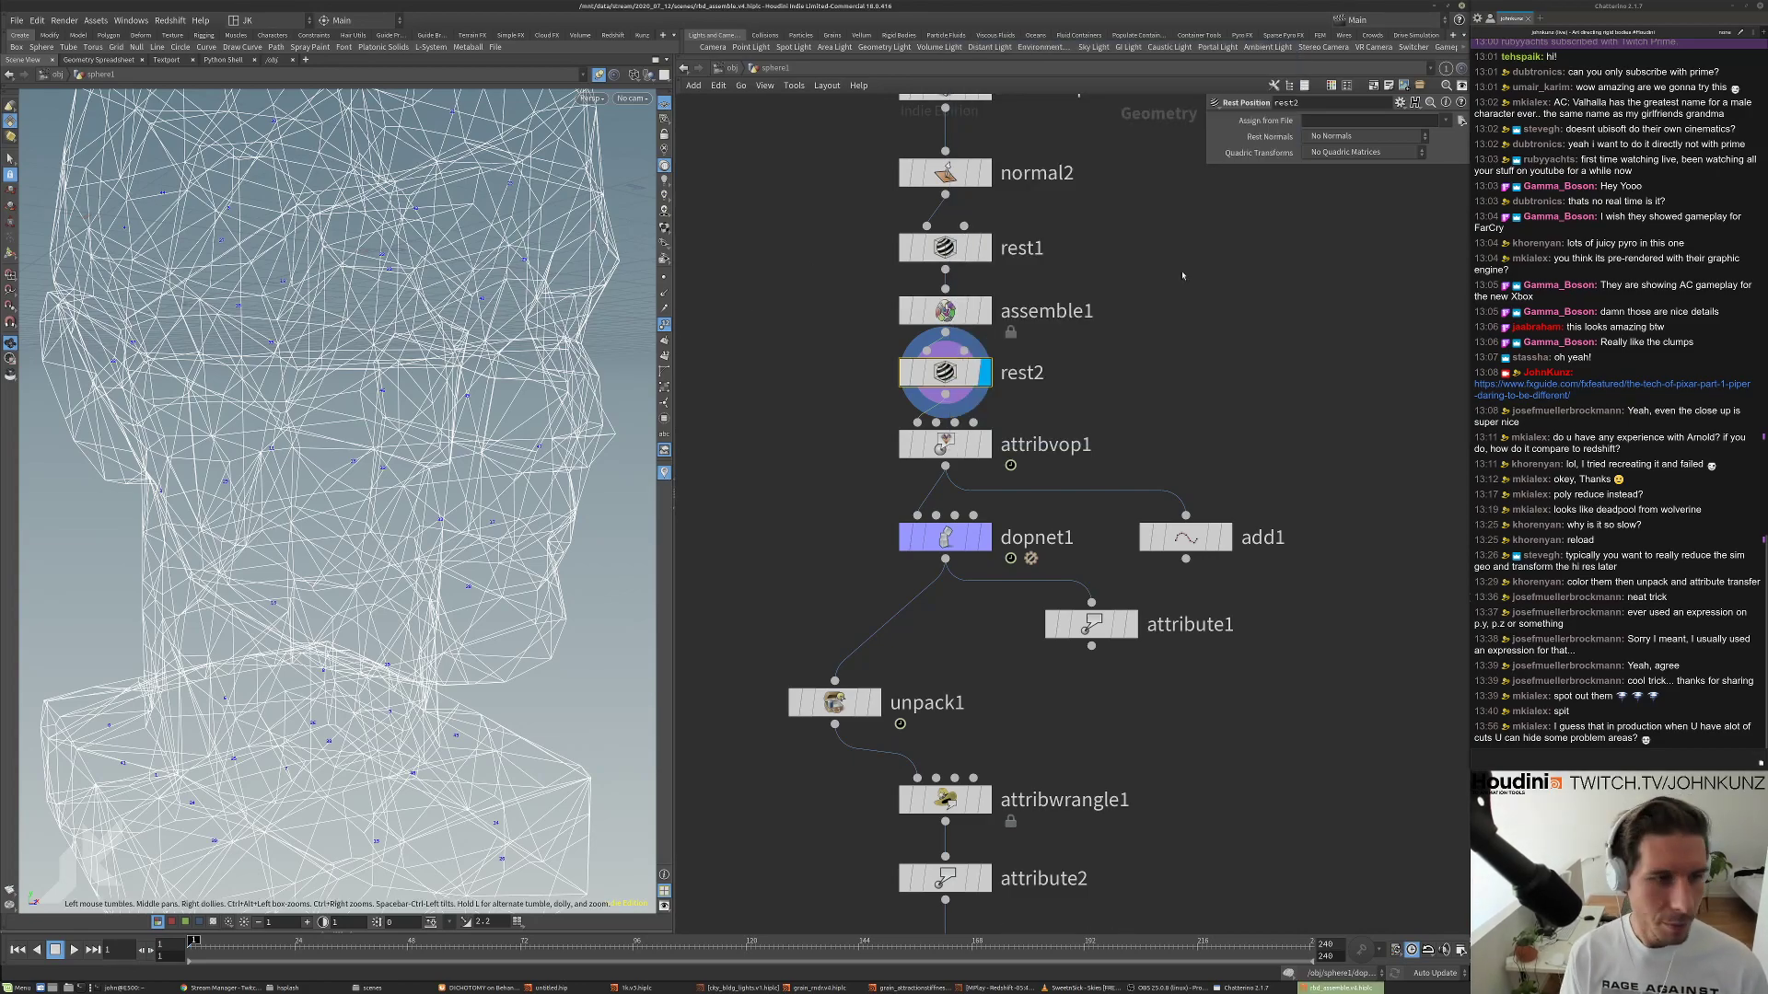
# Open the dopnet1 network and set the viewport shading to Smooth Shaded.
pyautogui.moveTo(1147, 371); pyautogui.dragTo(1151, 339, button='middle')
pyautogui.doubleClick(952, 502)
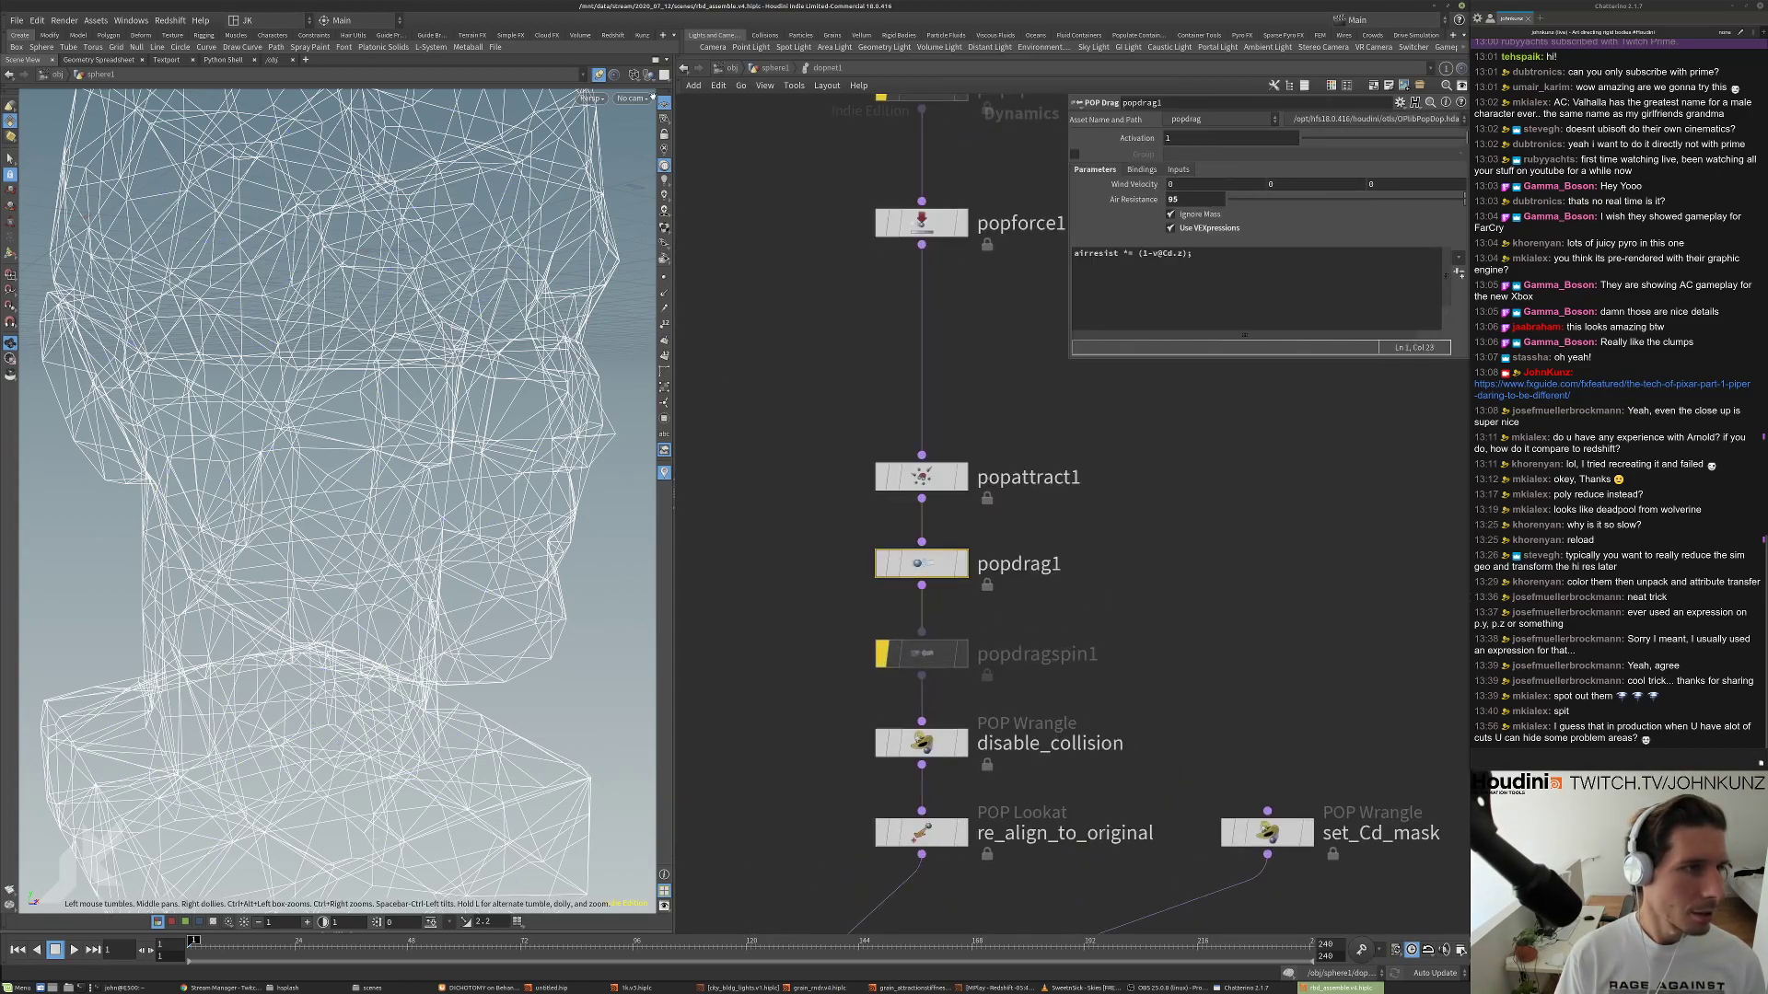
pyautogui.click(633, 74)
pyautogui.click(663, 204)
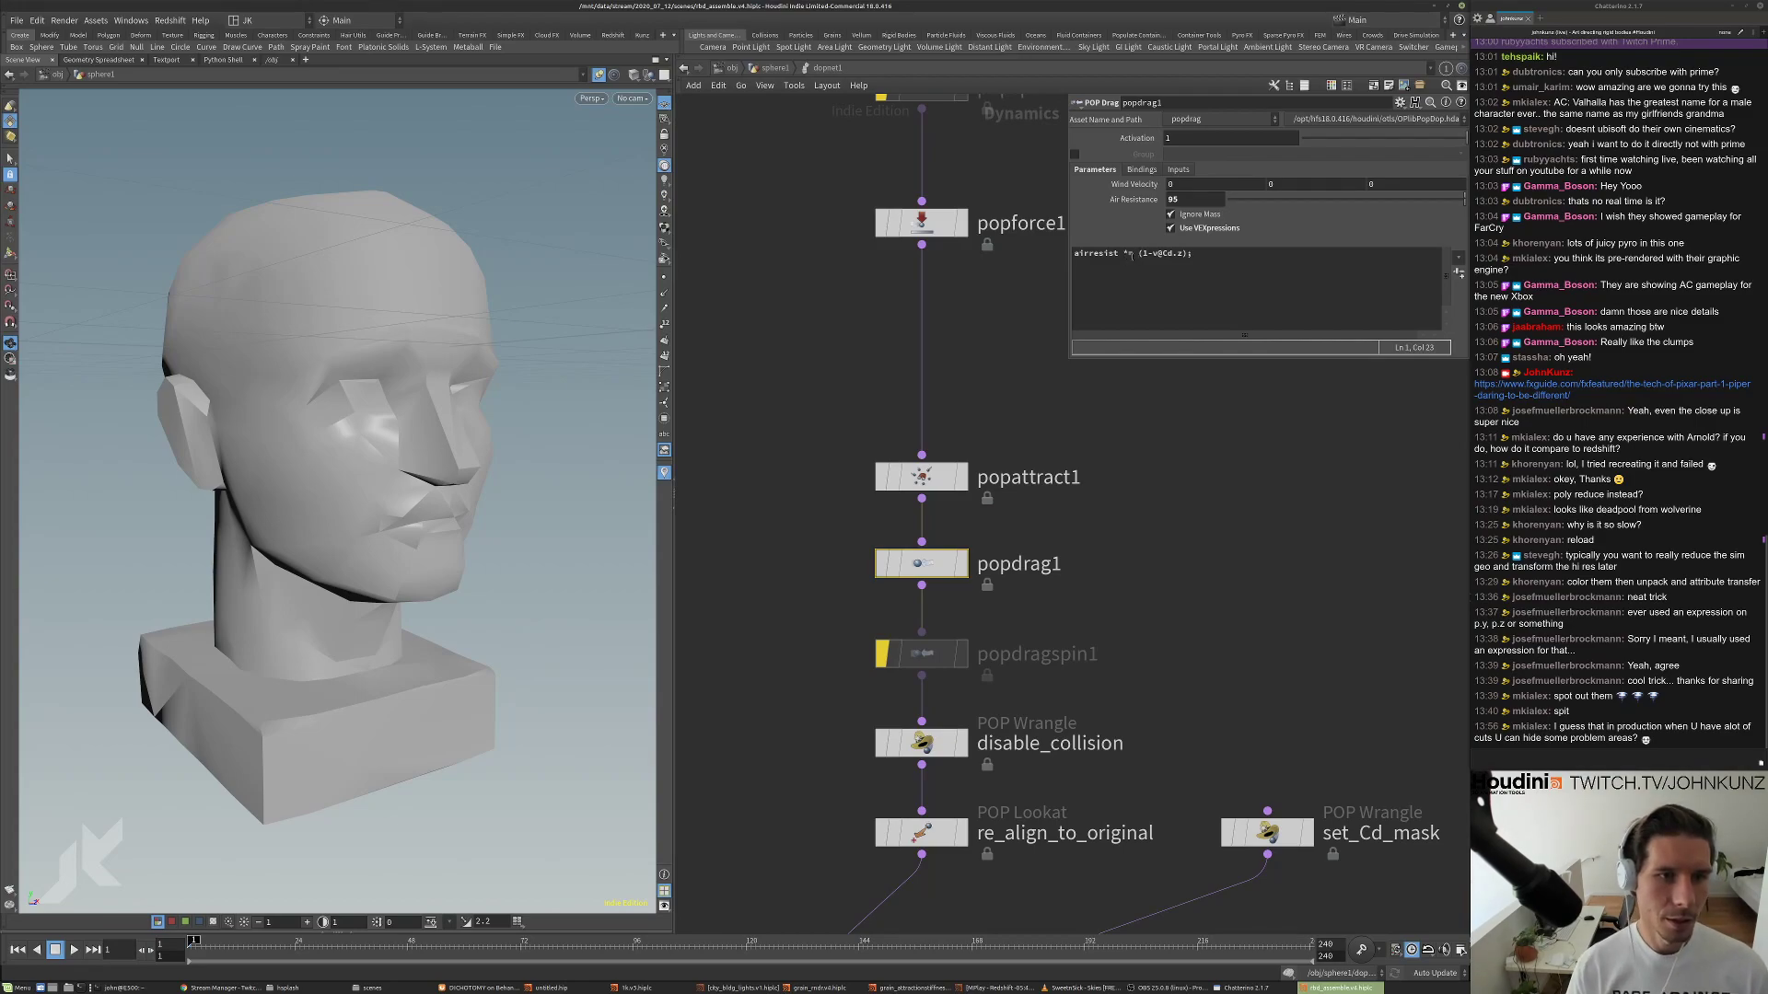
# Copy "fit( distance(@P, target_position), 0.0, 1.75, 1, 0)" from set_Cd_mask onto a second line of popdrag1's VEXpression, ending it with a semicolon.
pyautogui.click(1195, 292)
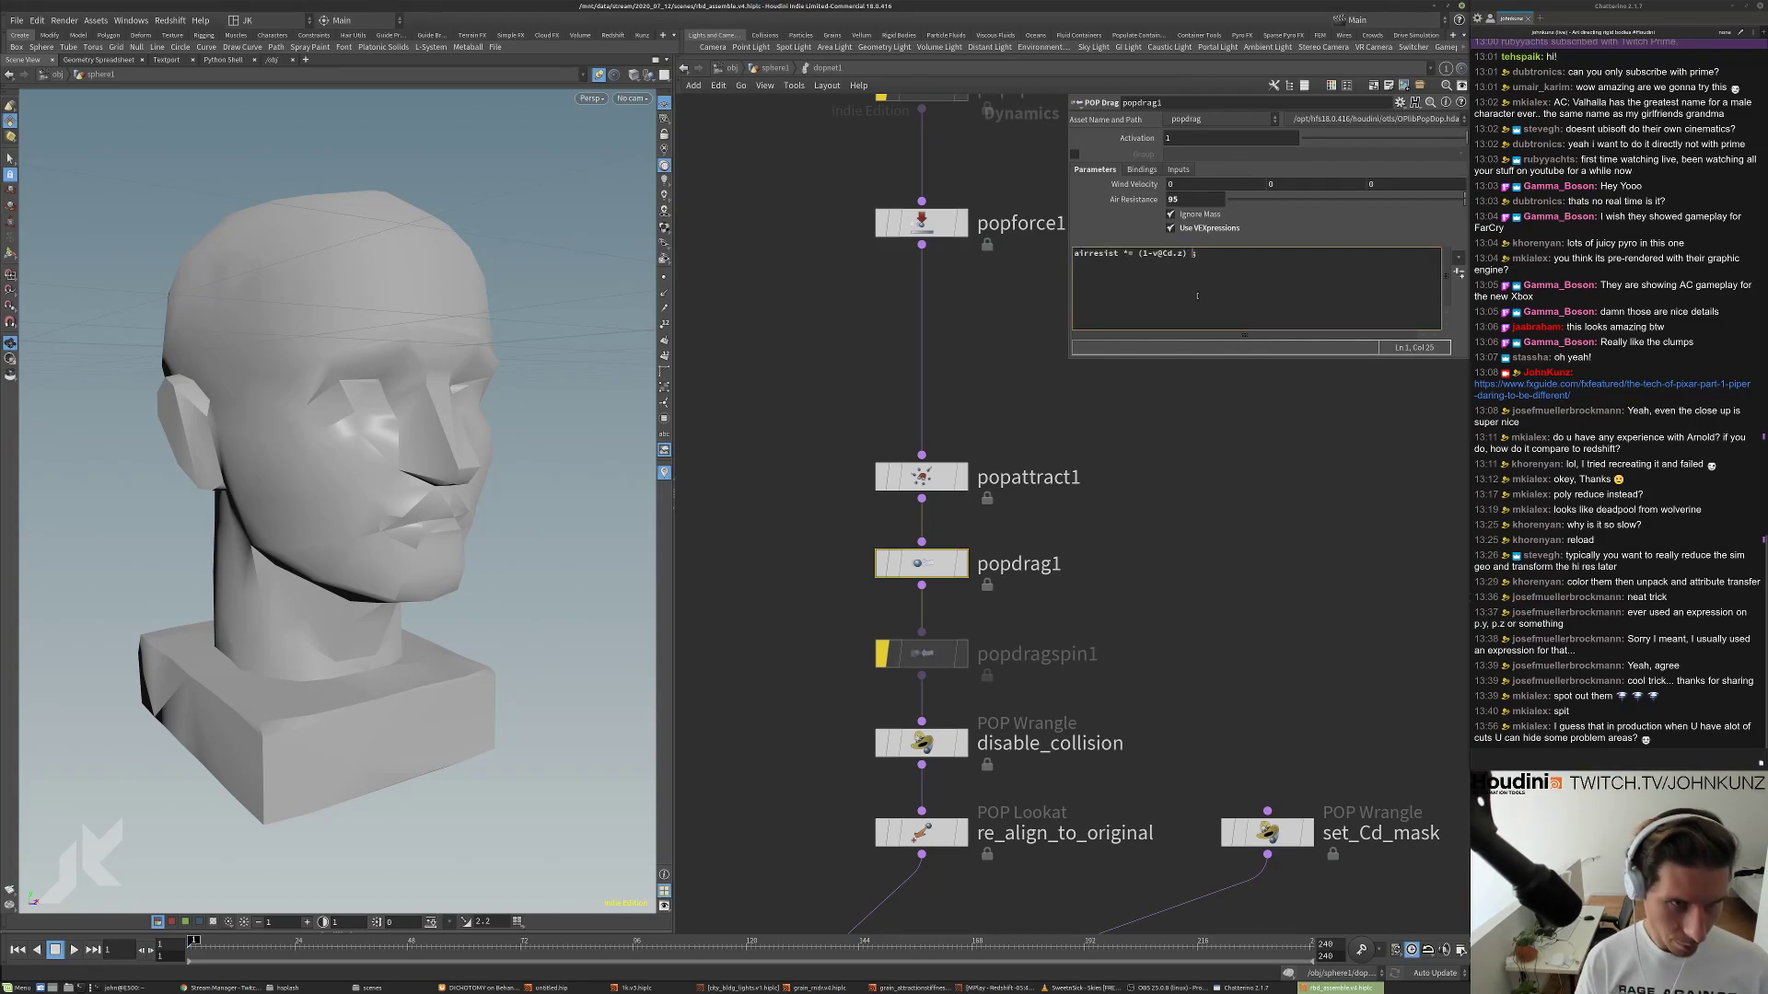
pyautogui.click(1266, 832)
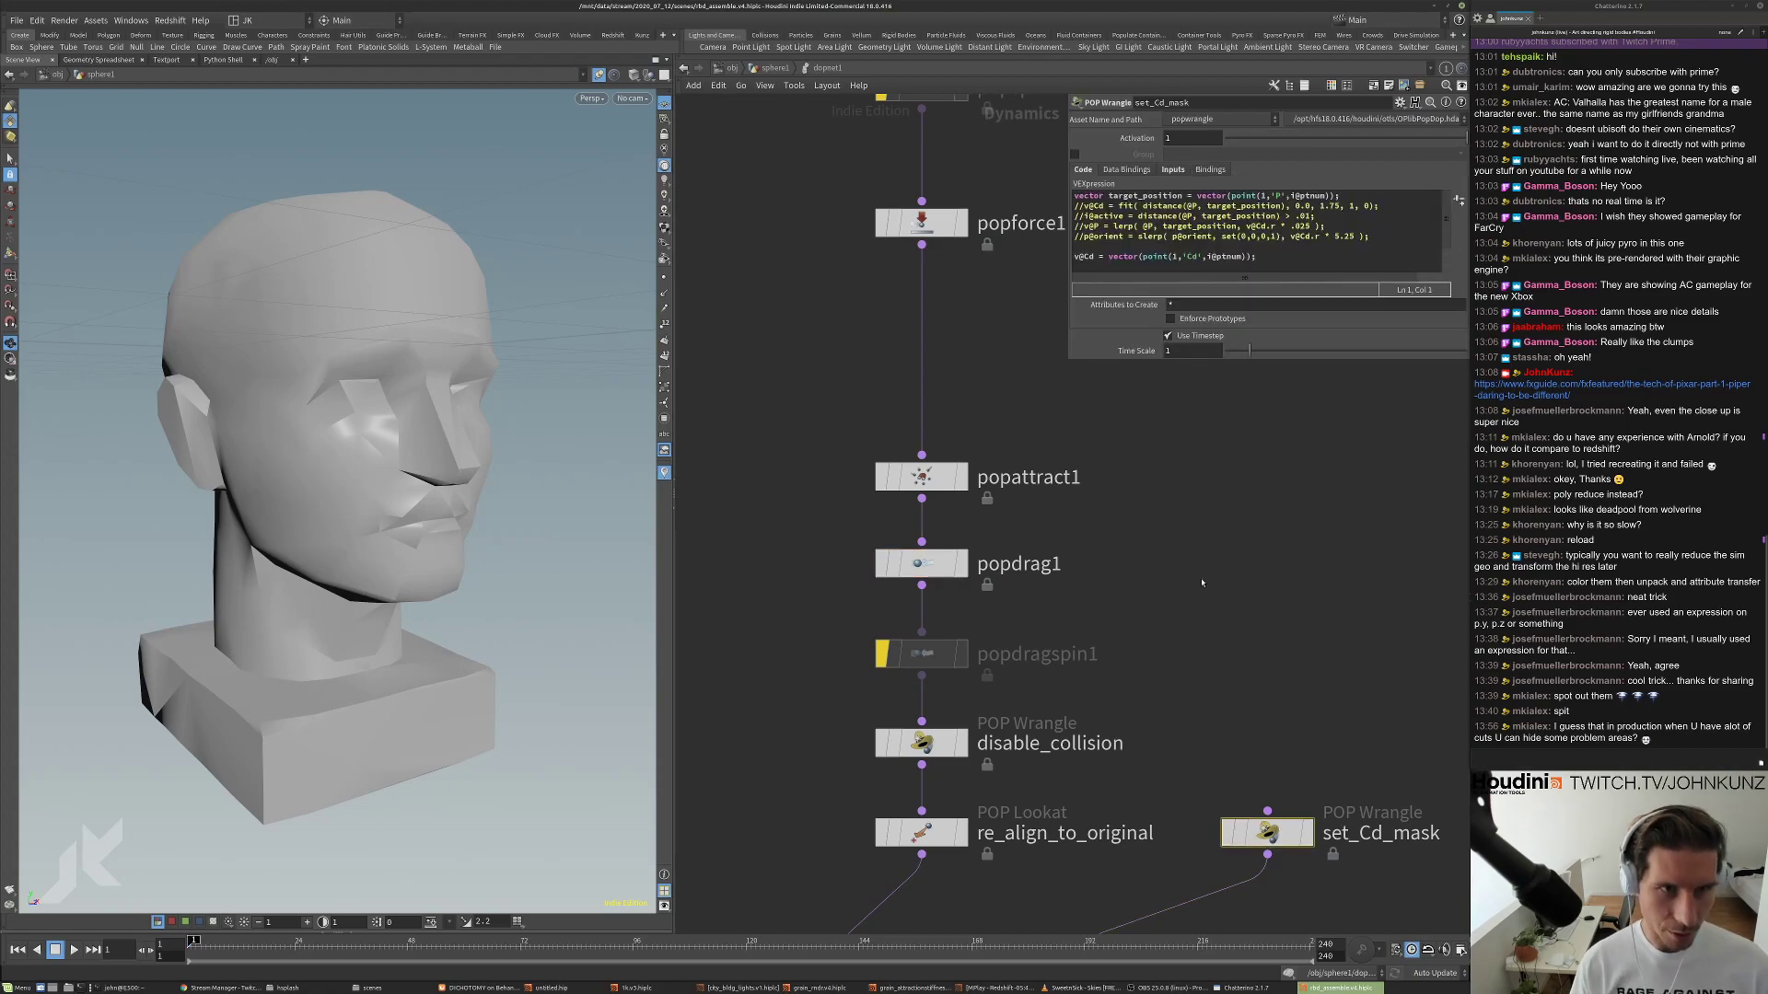
pyautogui.moveTo(1383, 206); pyautogui.dragTo(1109, 206)
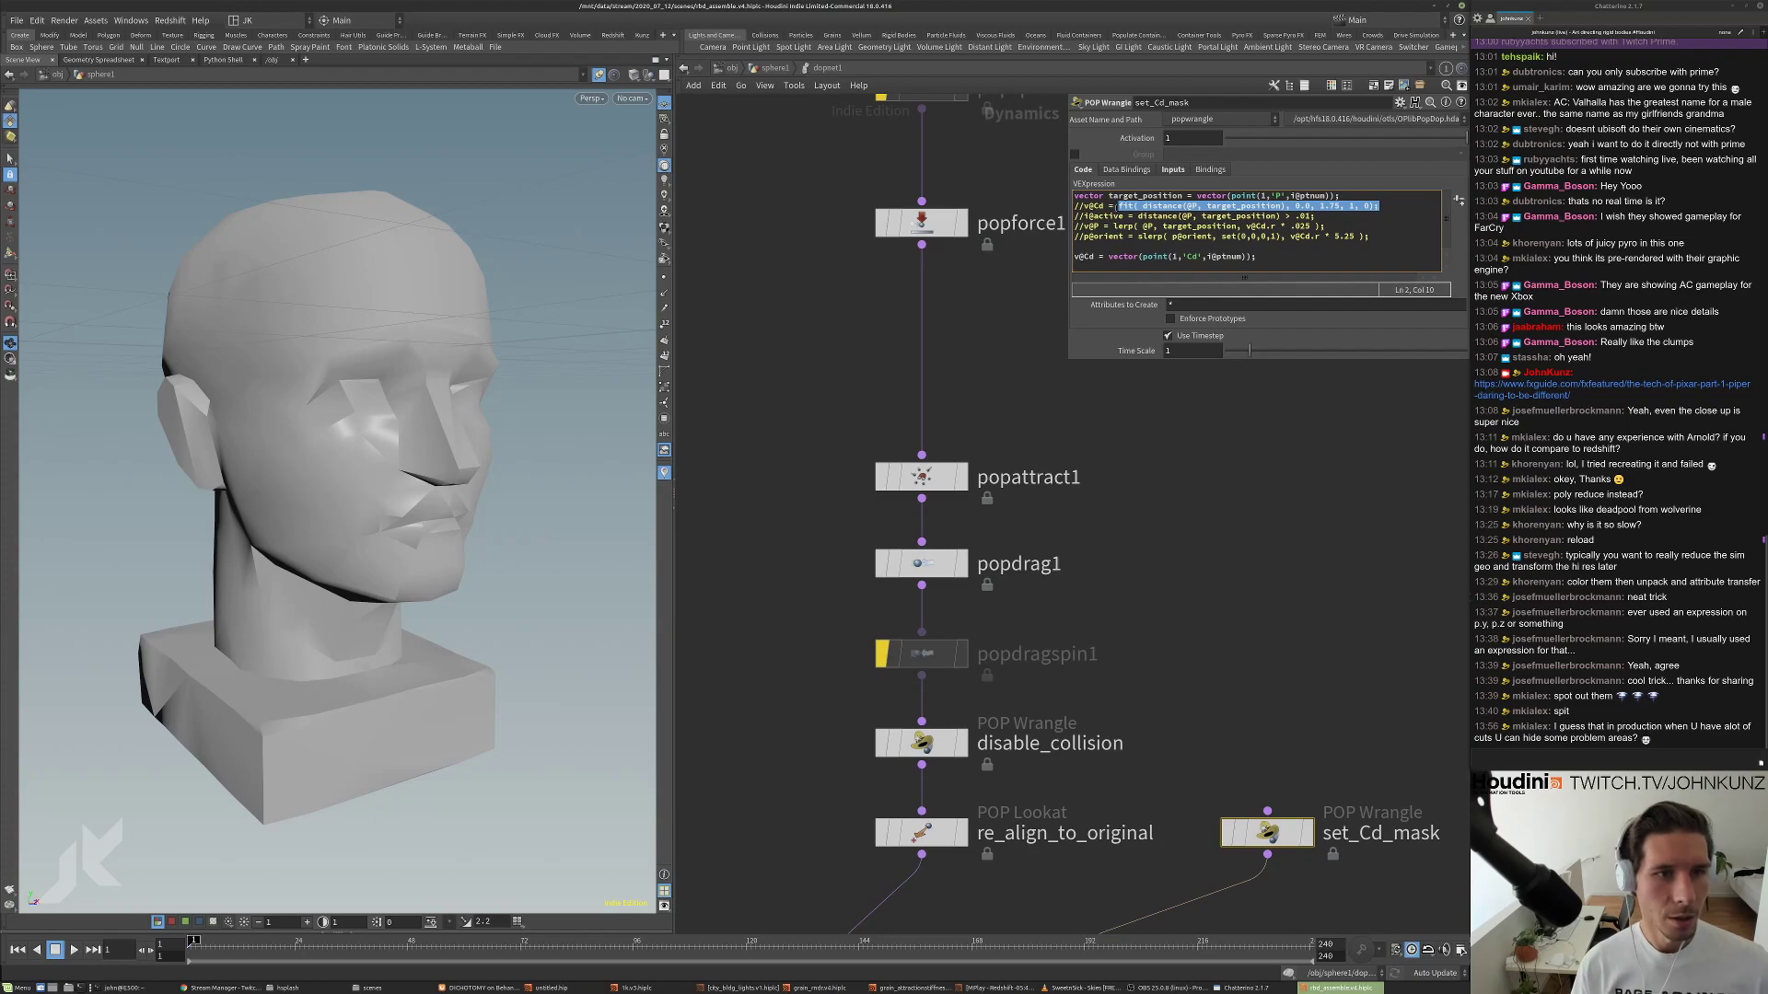
pyautogui.click(920, 563)
pyautogui.write('fit( distance(@P, target_position), 0.0, 1.75, 1, 0)')
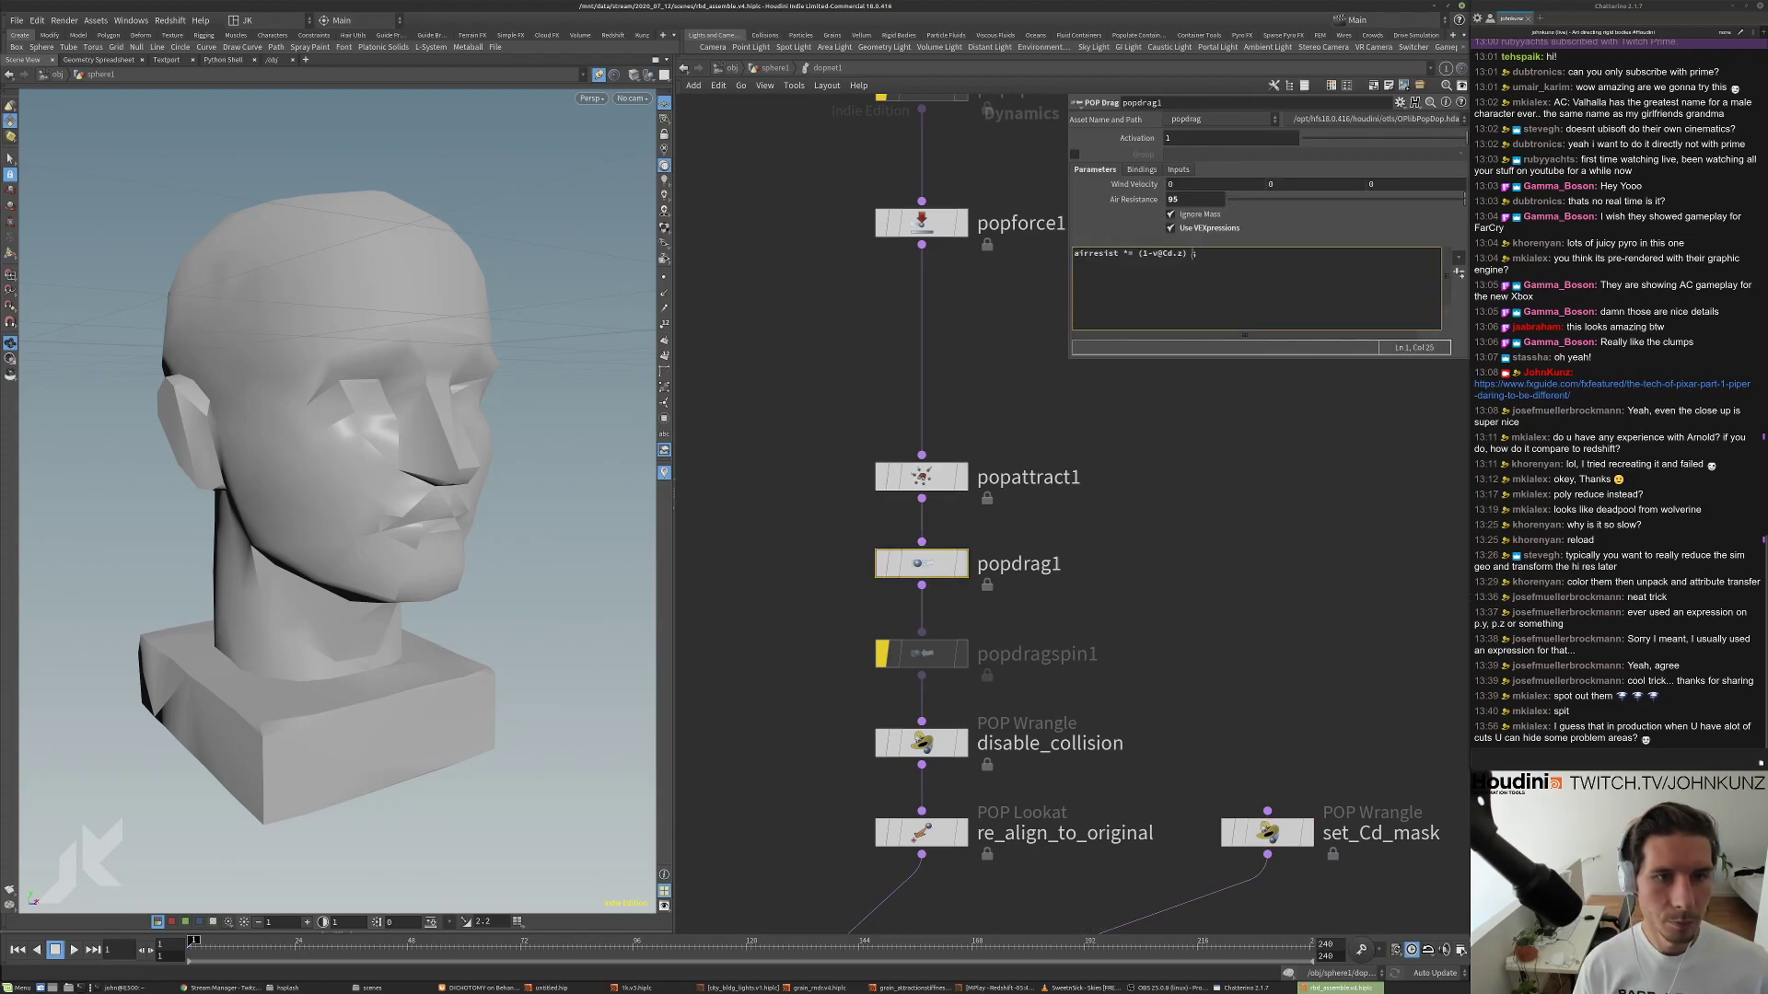
pyautogui.hotkey('ctrl', 'z')
pyautogui.press('Return')
pyautogui.write('fit( distance(@P, target_position), 0.0, 1.75, 1, 0);')
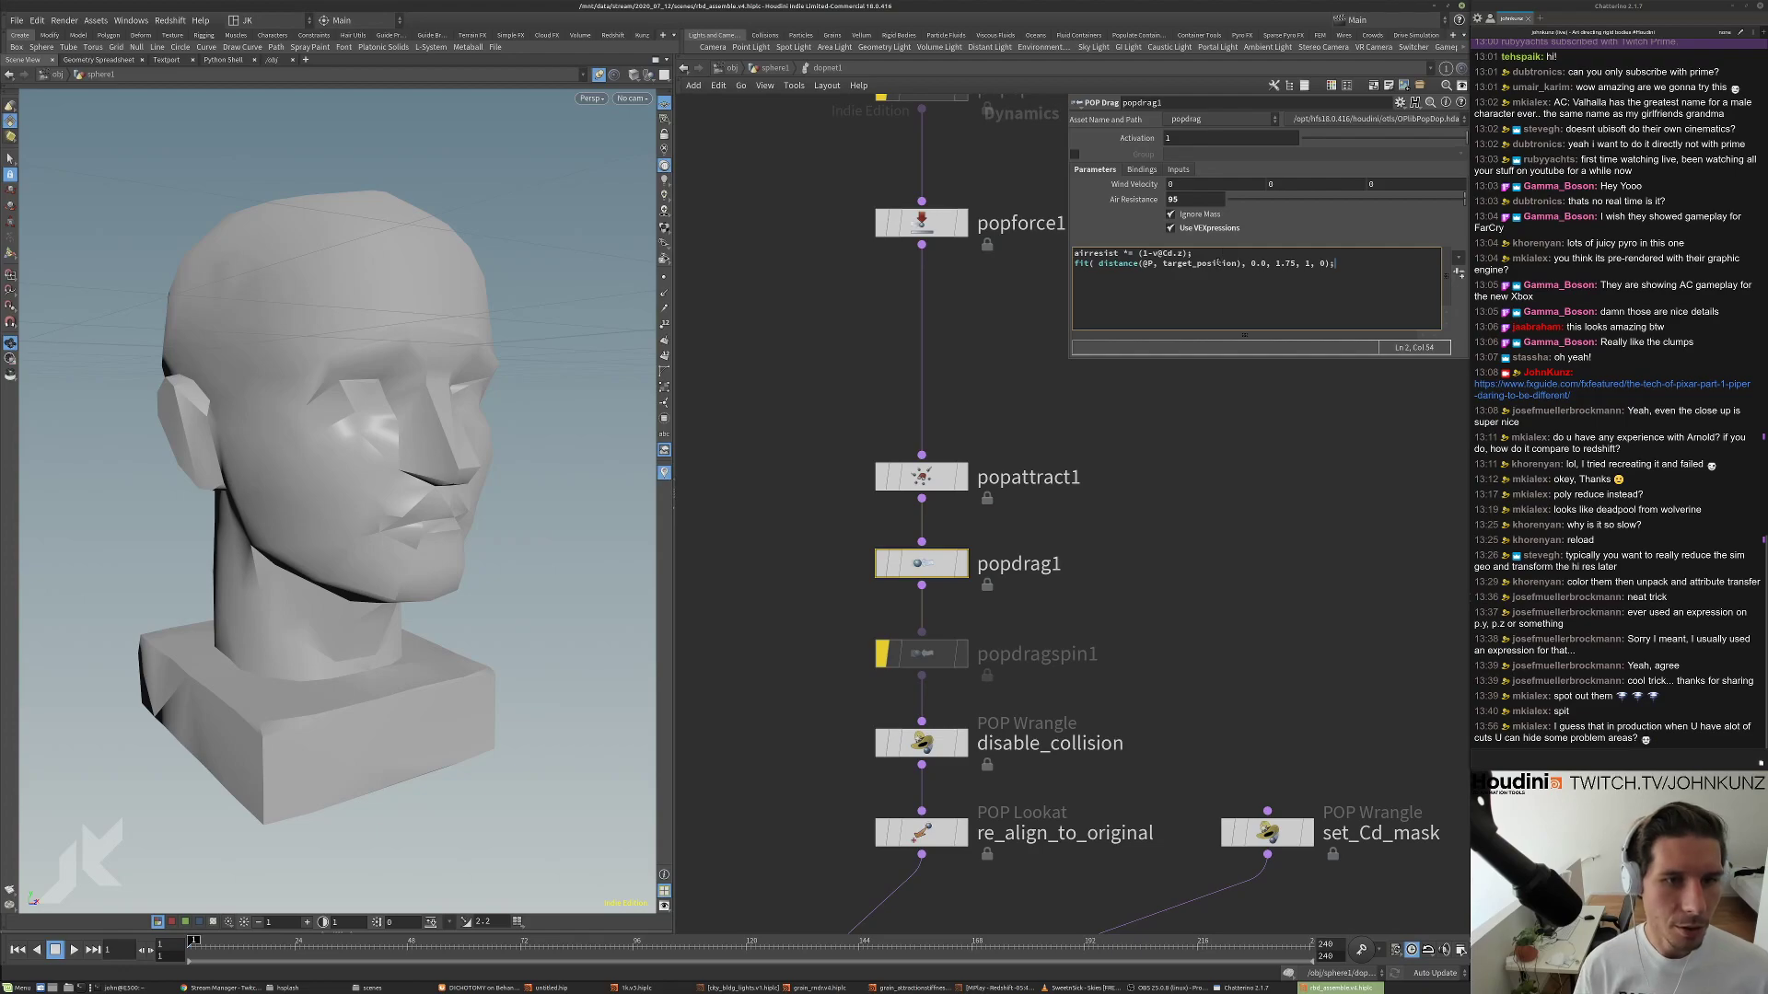
# Replace target_position with v@rest in the fit expression of popdrag1.
pyautogui.doubleClick(1181, 265)
pyautogui.write('@res')
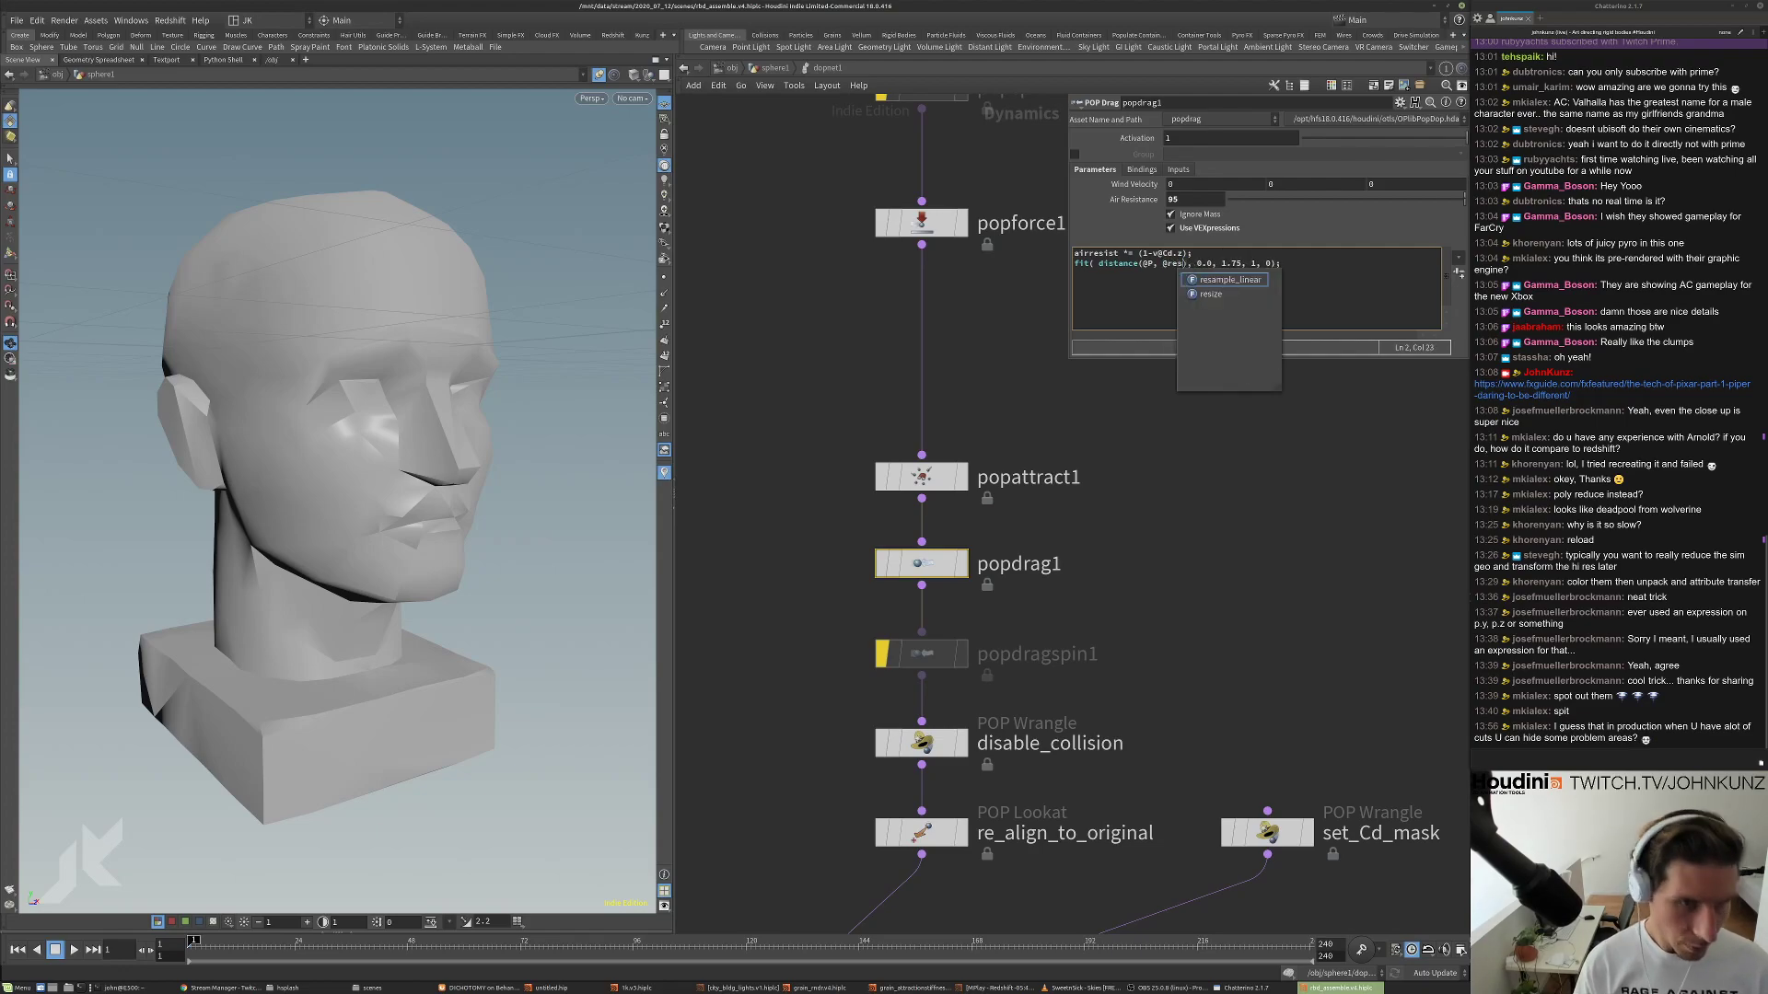
pyautogui.write('t')
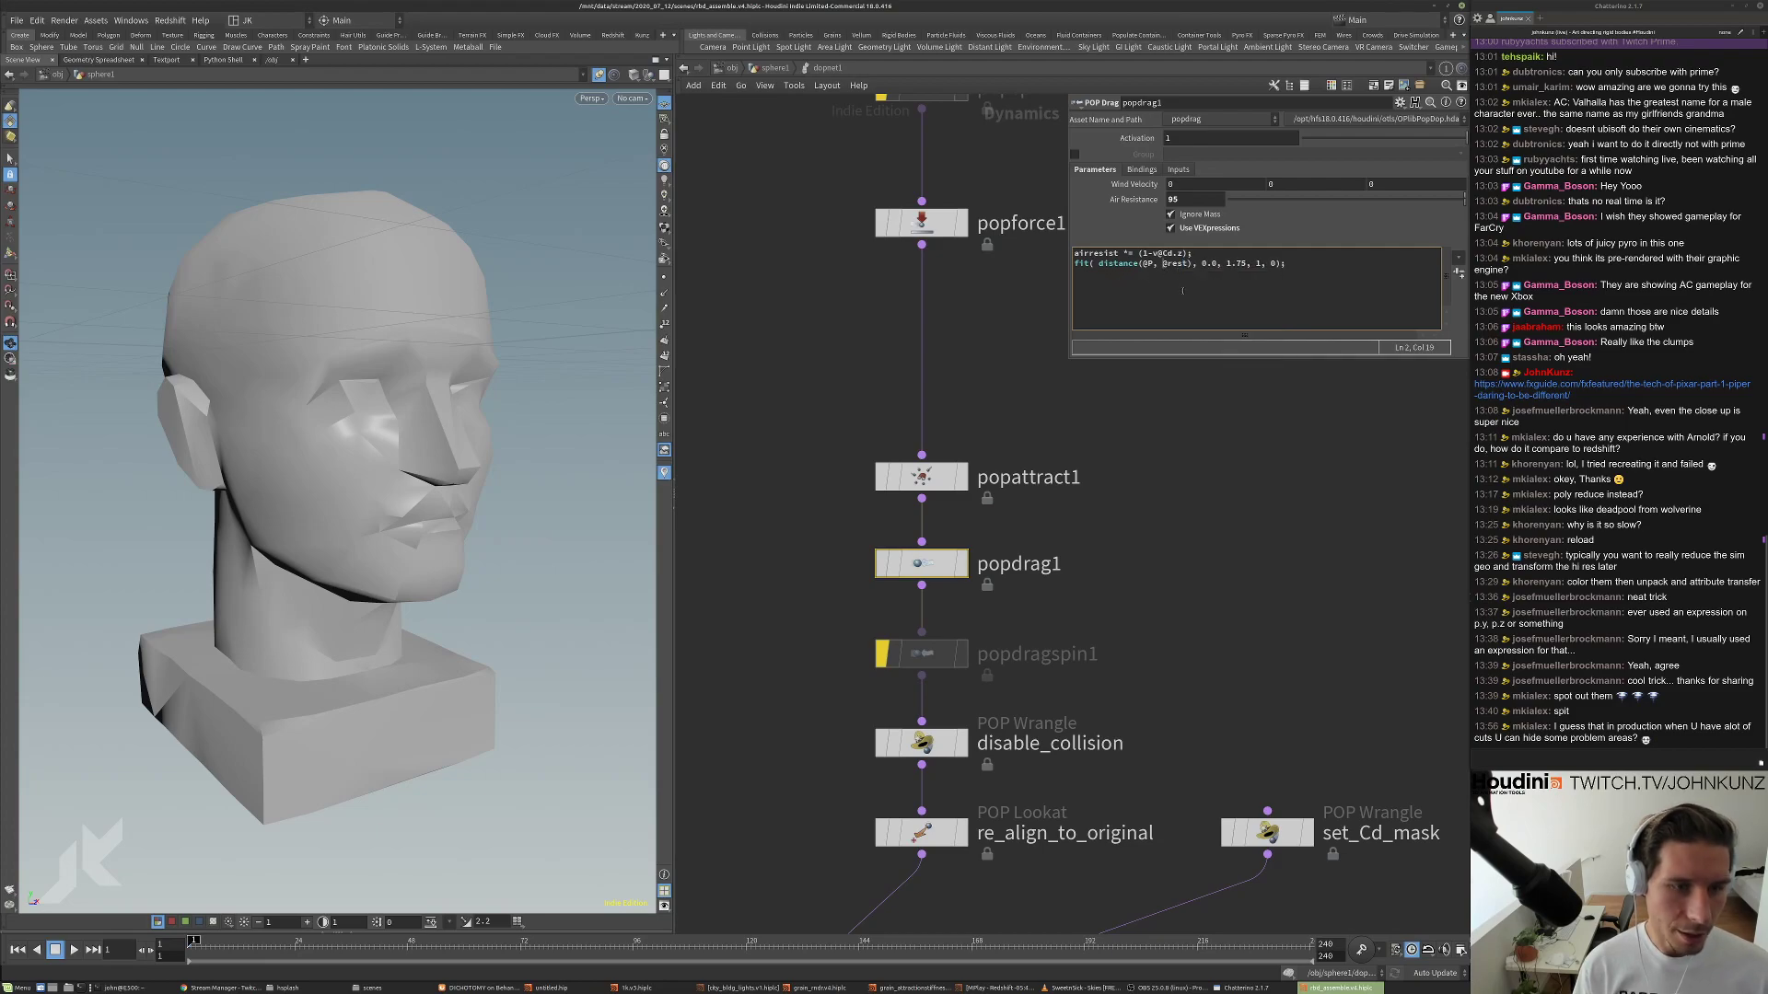
pyautogui.write('v')
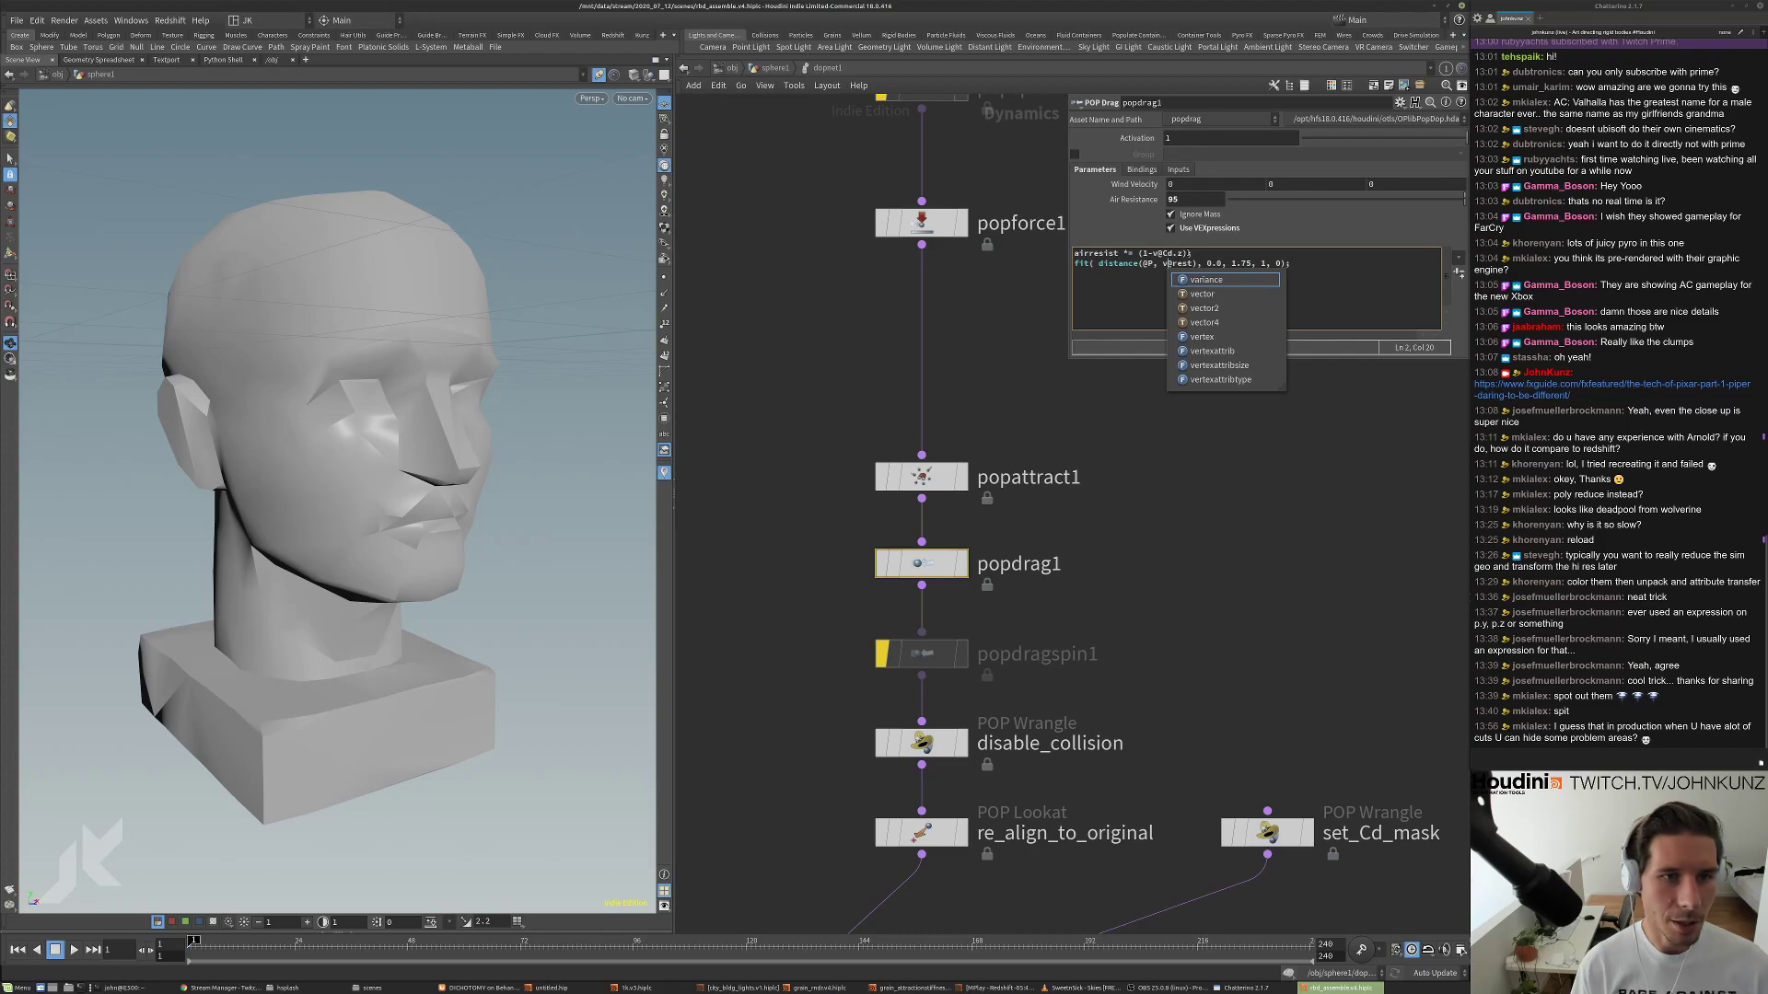
pyautogui.press('Escape')
# Bypass popdrag1, check its input settings, and re-enable the node.
pyautogui.press('b')
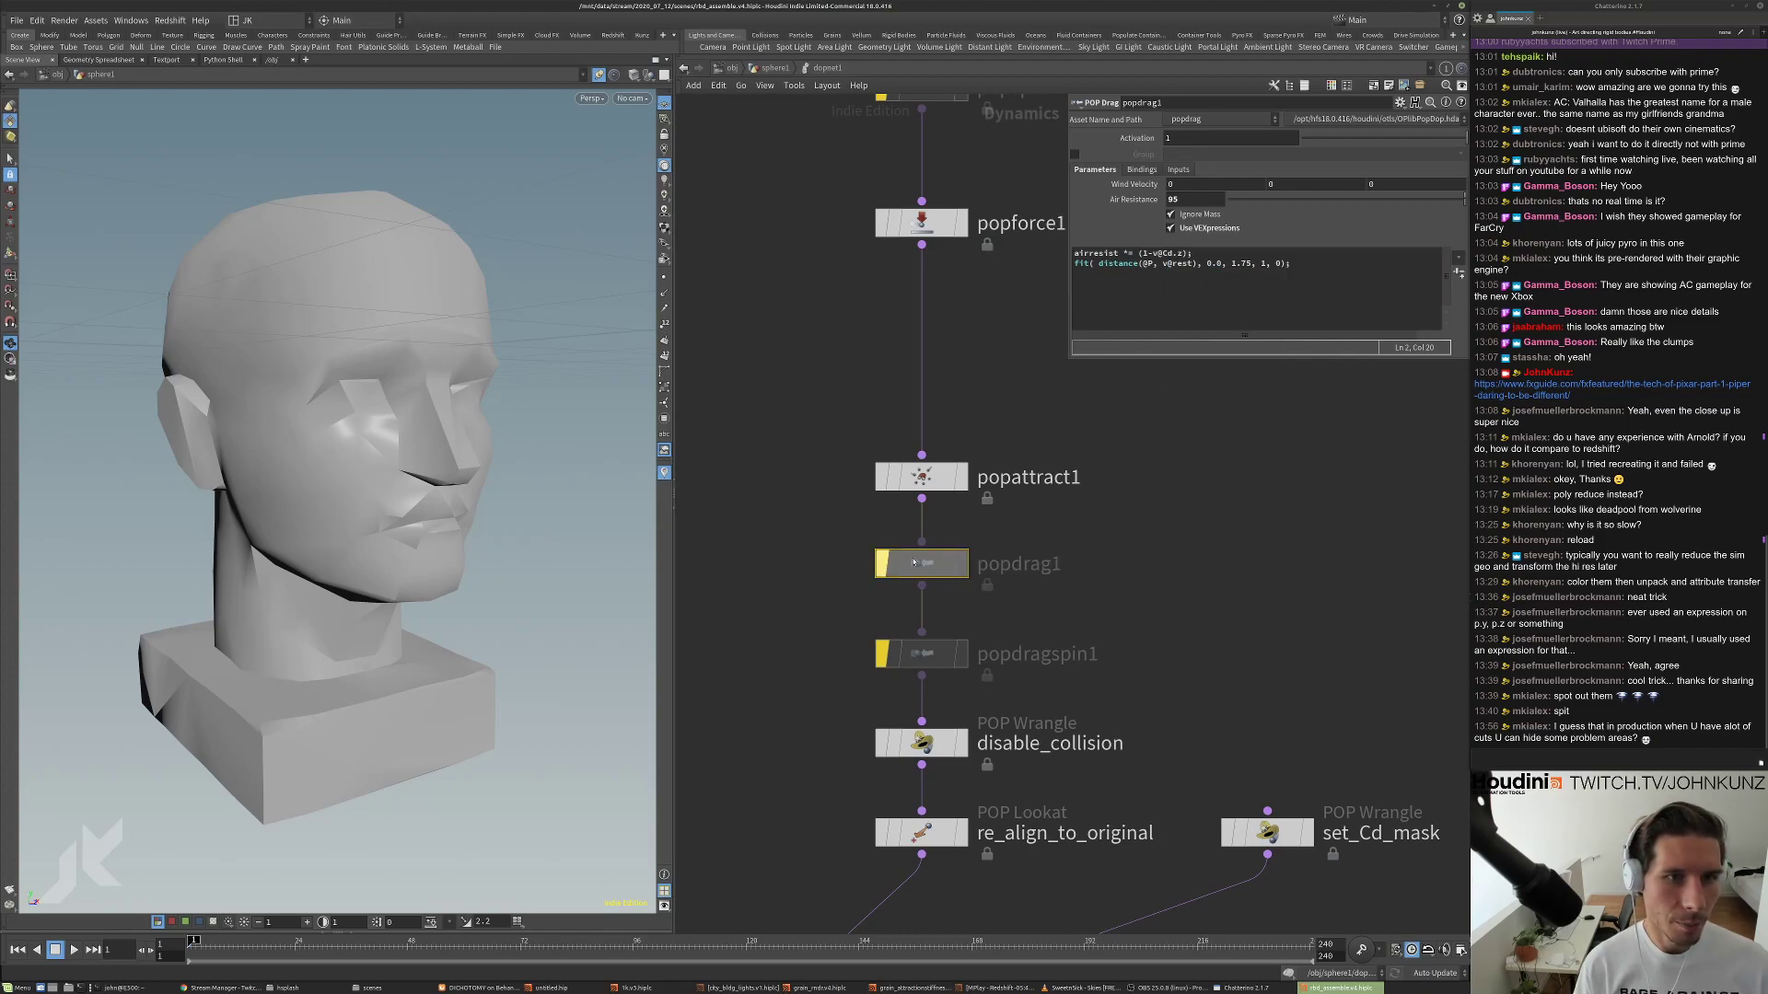
pyautogui.click(1178, 171)
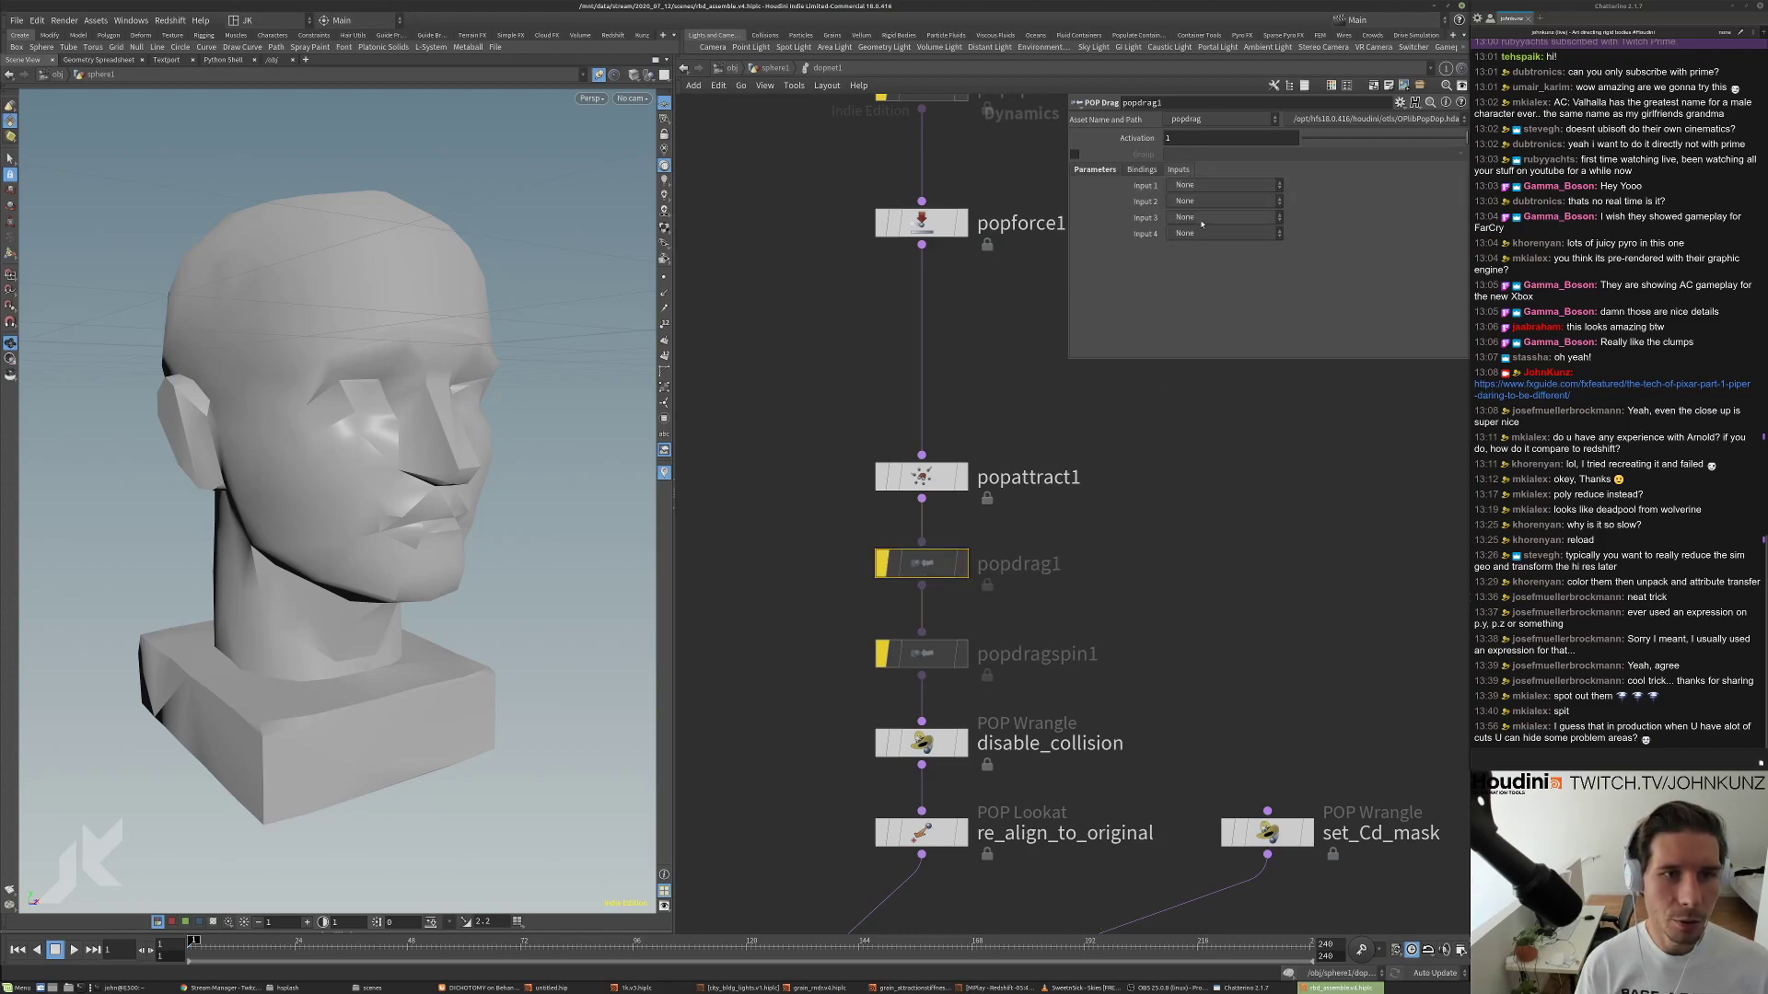
pyautogui.click(1206, 202)
pyautogui.click(1107, 169)
pyautogui.click(1108, 168)
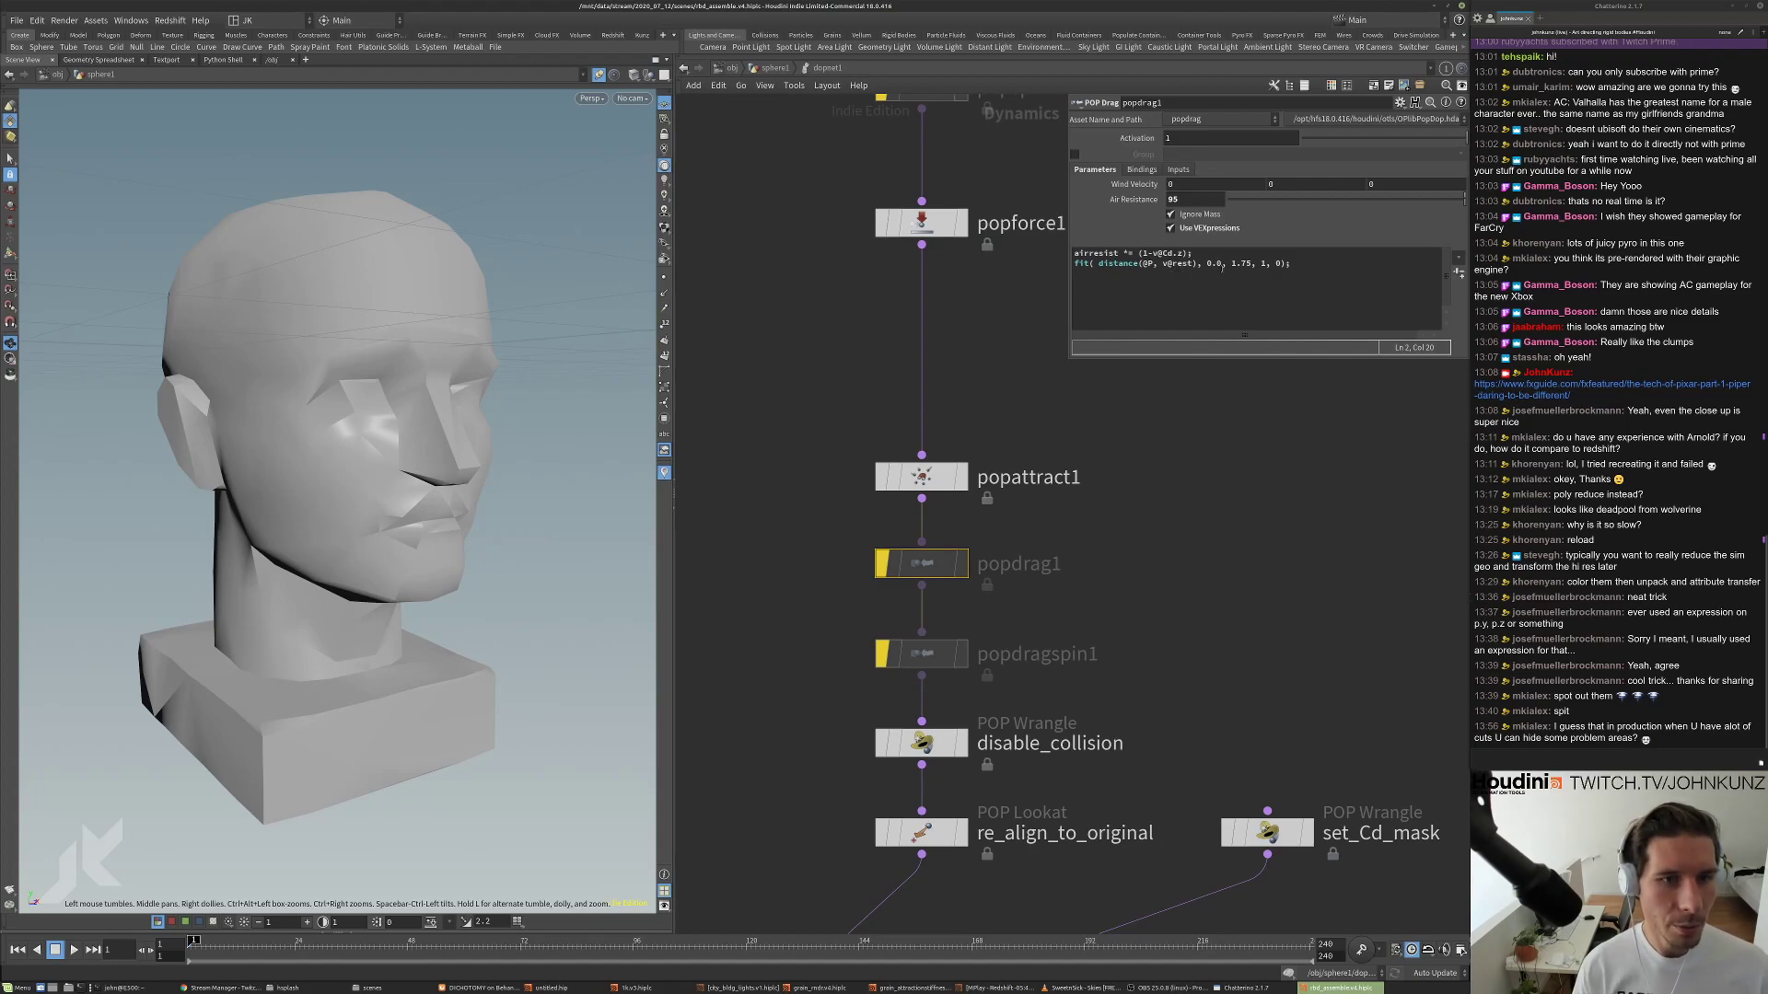
pyautogui.click(881, 564)
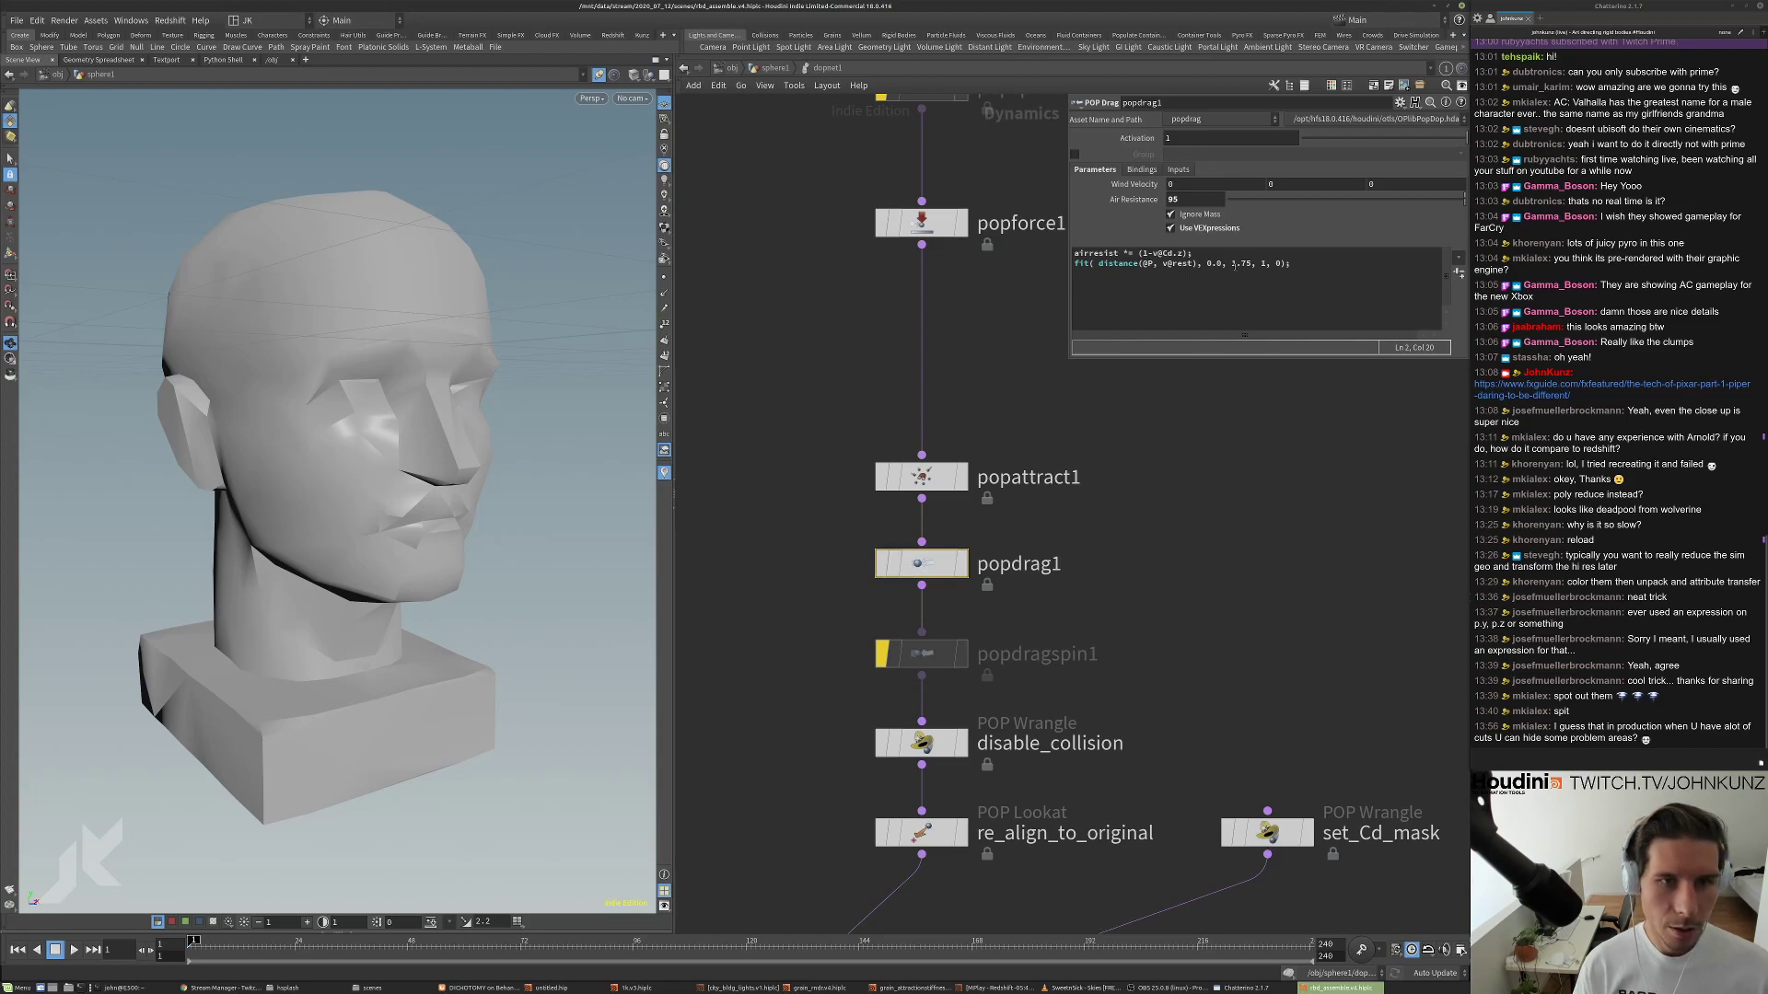
# Multiply the air resistance by the fit result by prefixing popdrag1's second expression line with "airresist *=".
pyautogui.doubleClick(1095, 253)
pyautogui.hotkey('ctrl', 'c')
pyautogui.click(1073, 264)
pyautogui.hotkey('ctrl', 'v')
pyautogui.write('*=')
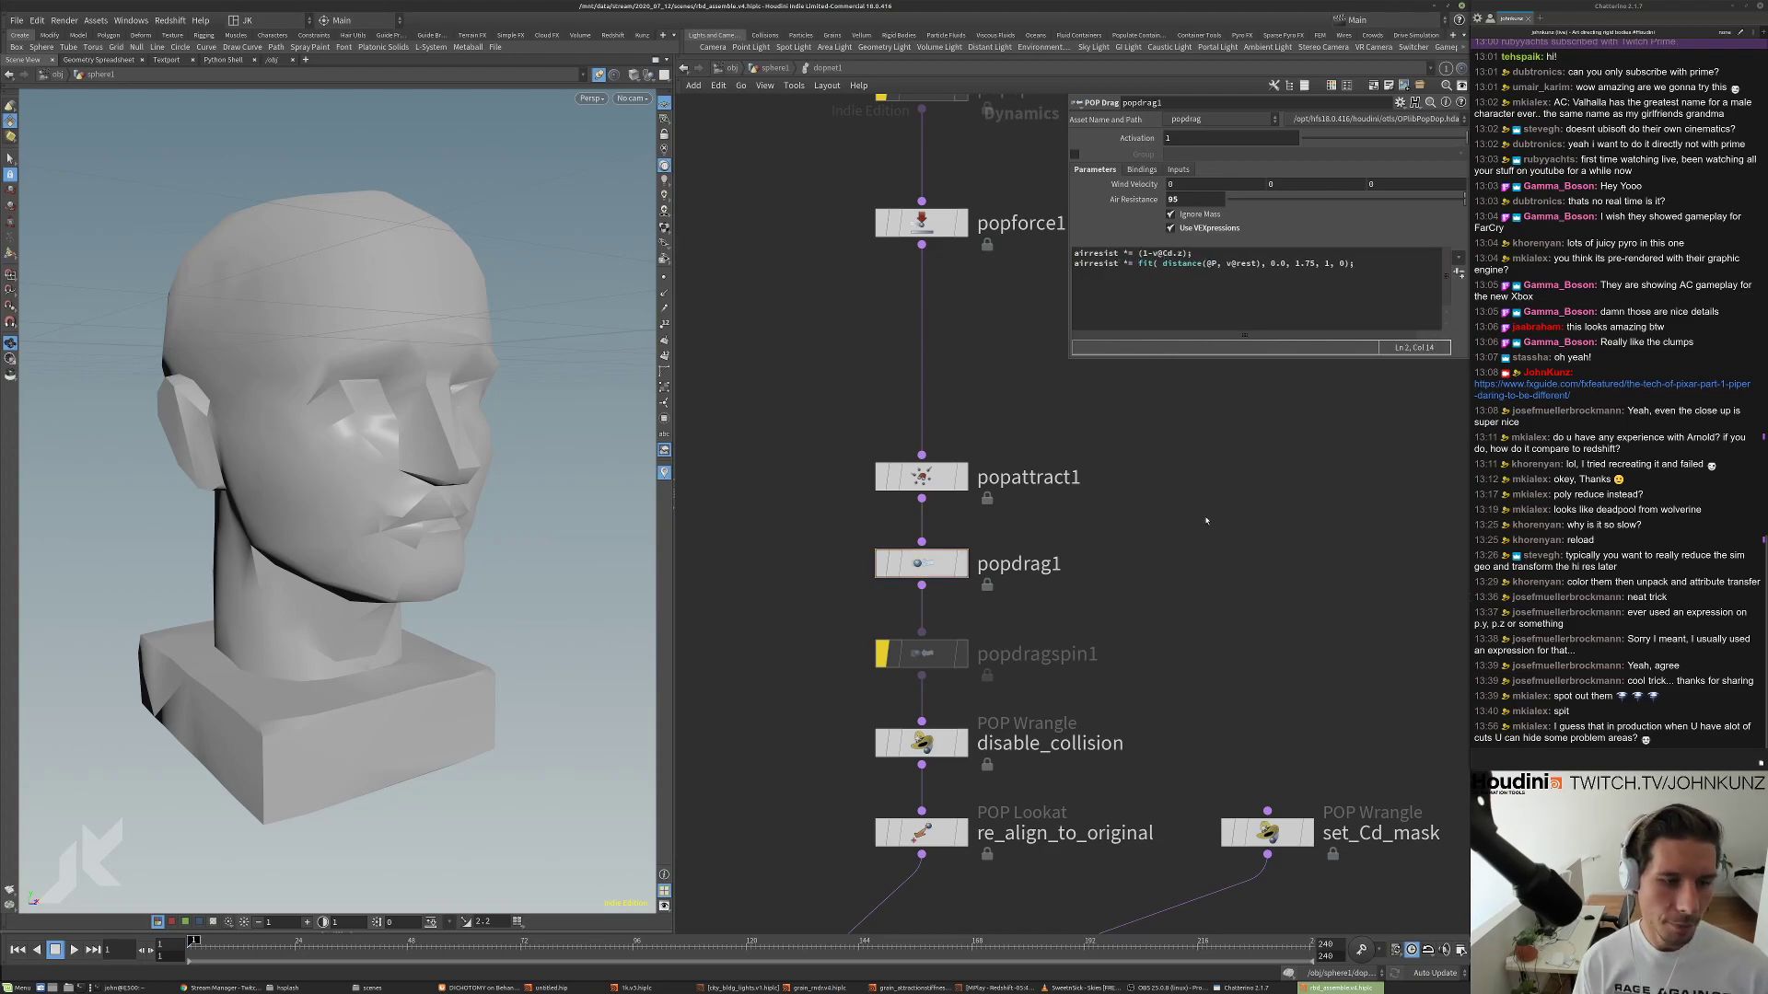
# Play the simulation to check the new drag expression, and rewind to the first frame.
pyautogui.moveTo(1206, 442); pyautogui.dragTo(1187, 417, button='middle')
pyautogui.press('Up')
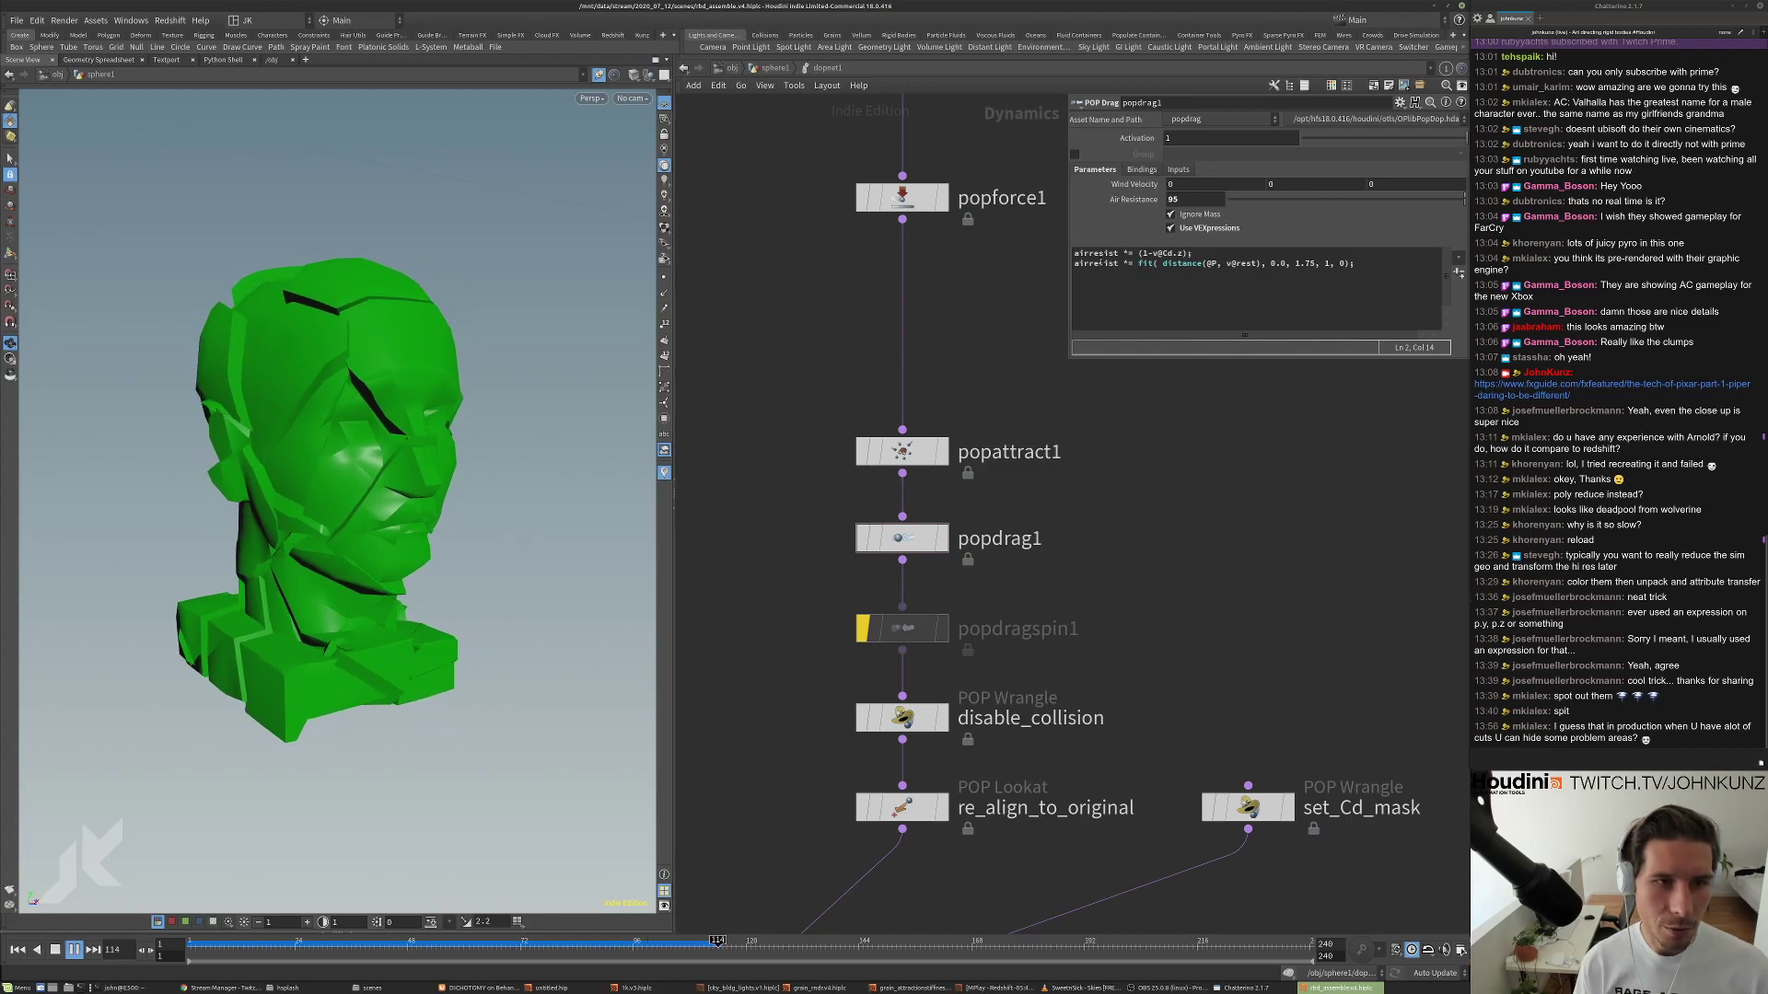
pyautogui.hotkey('ctrl', 'Up')
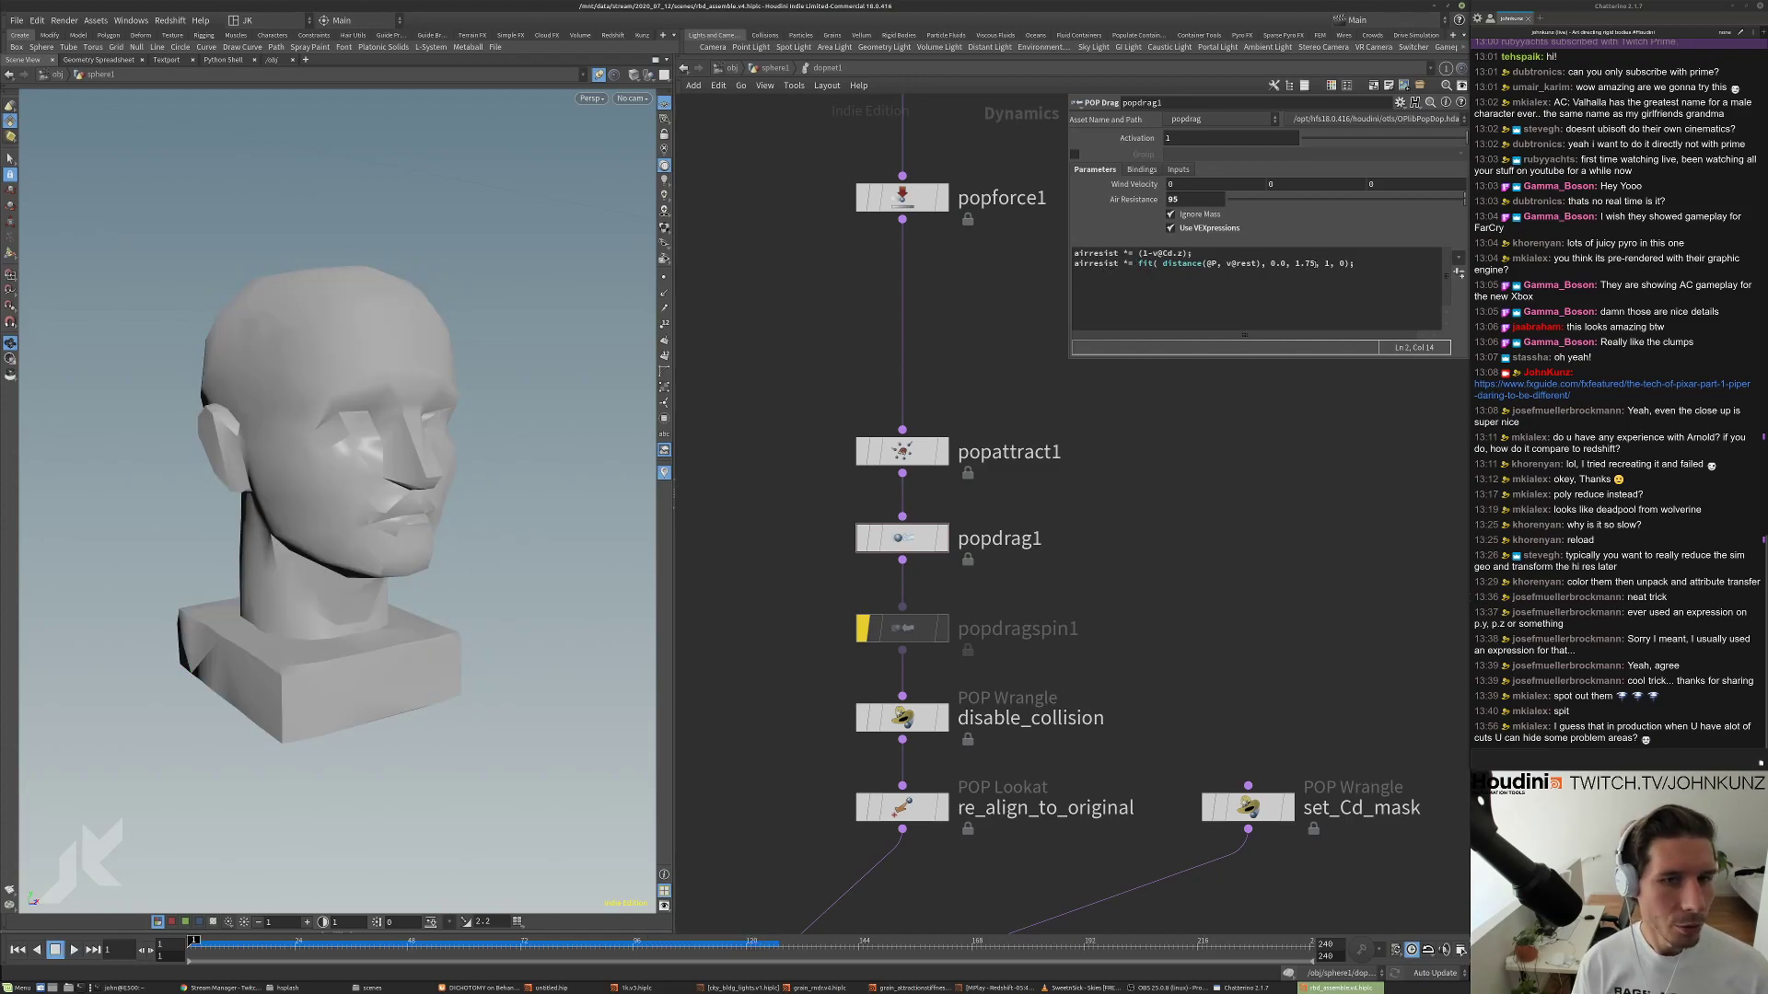
# Set the fit expression's maximum distance to 0.275, play the simulation, and rewind to the first frame.
pyautogui.click(1297, 264)
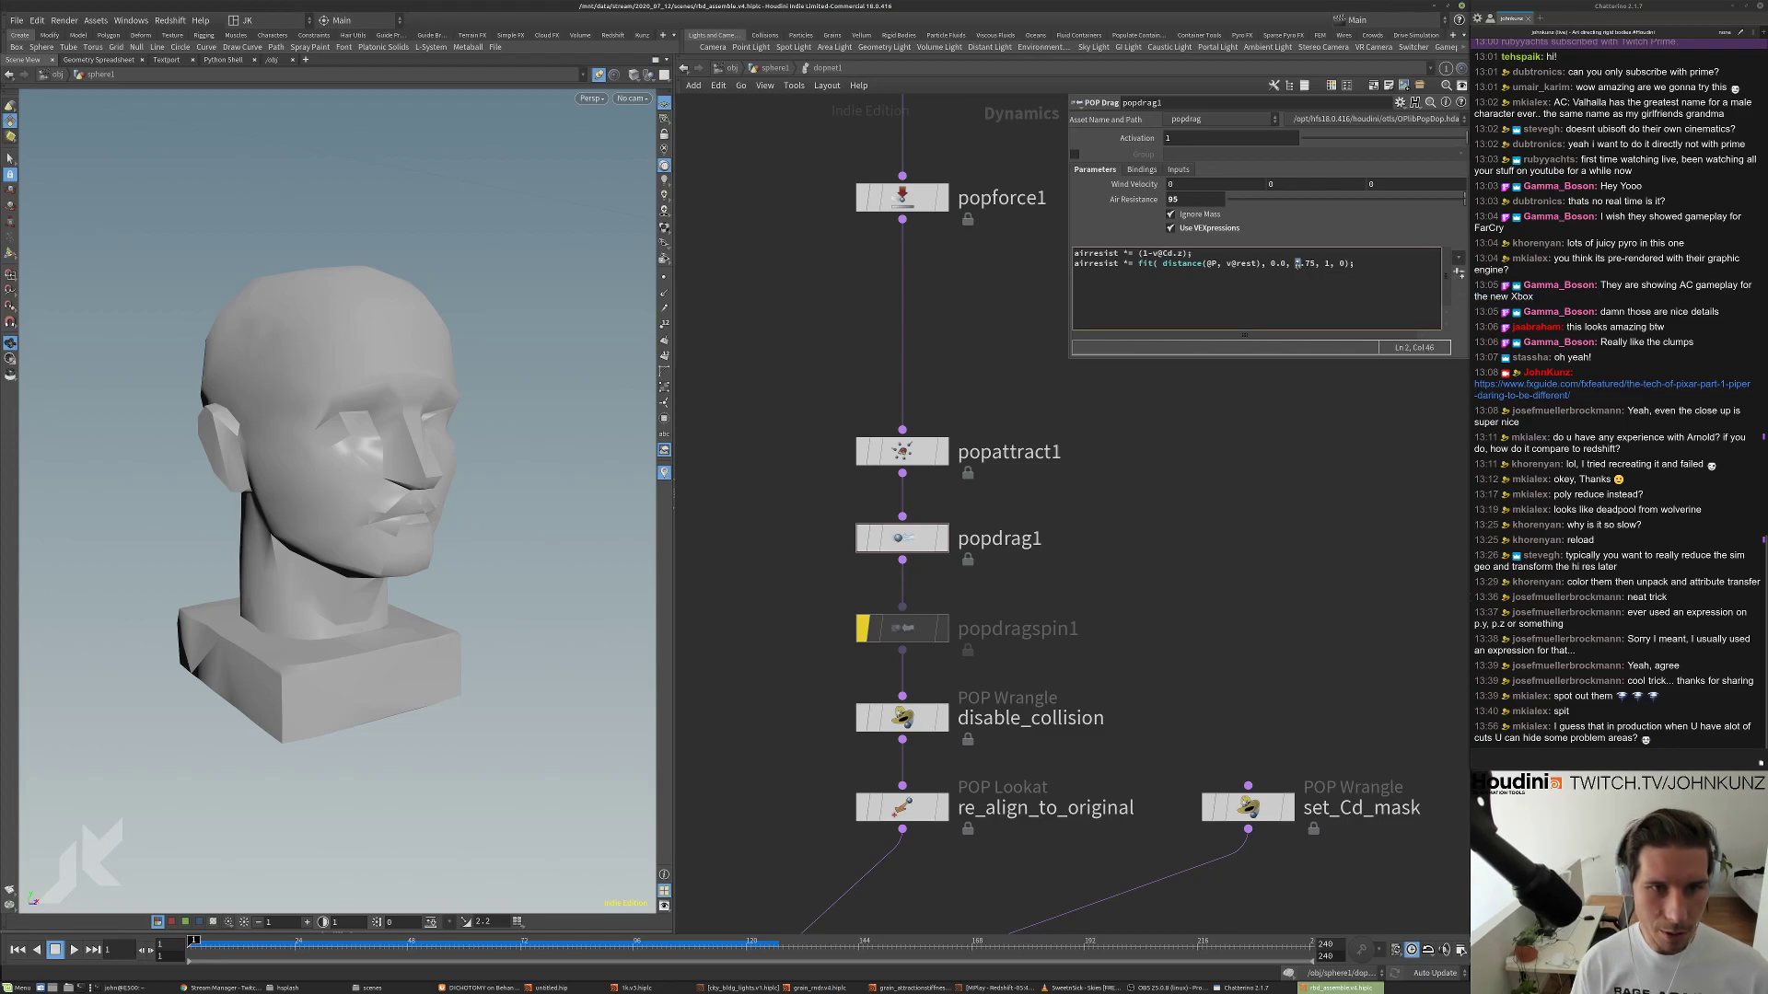
pyautogui.press('Delete')
pyautogui.write('0')
pyautogui.press('Right')
pyautogui.write('2')
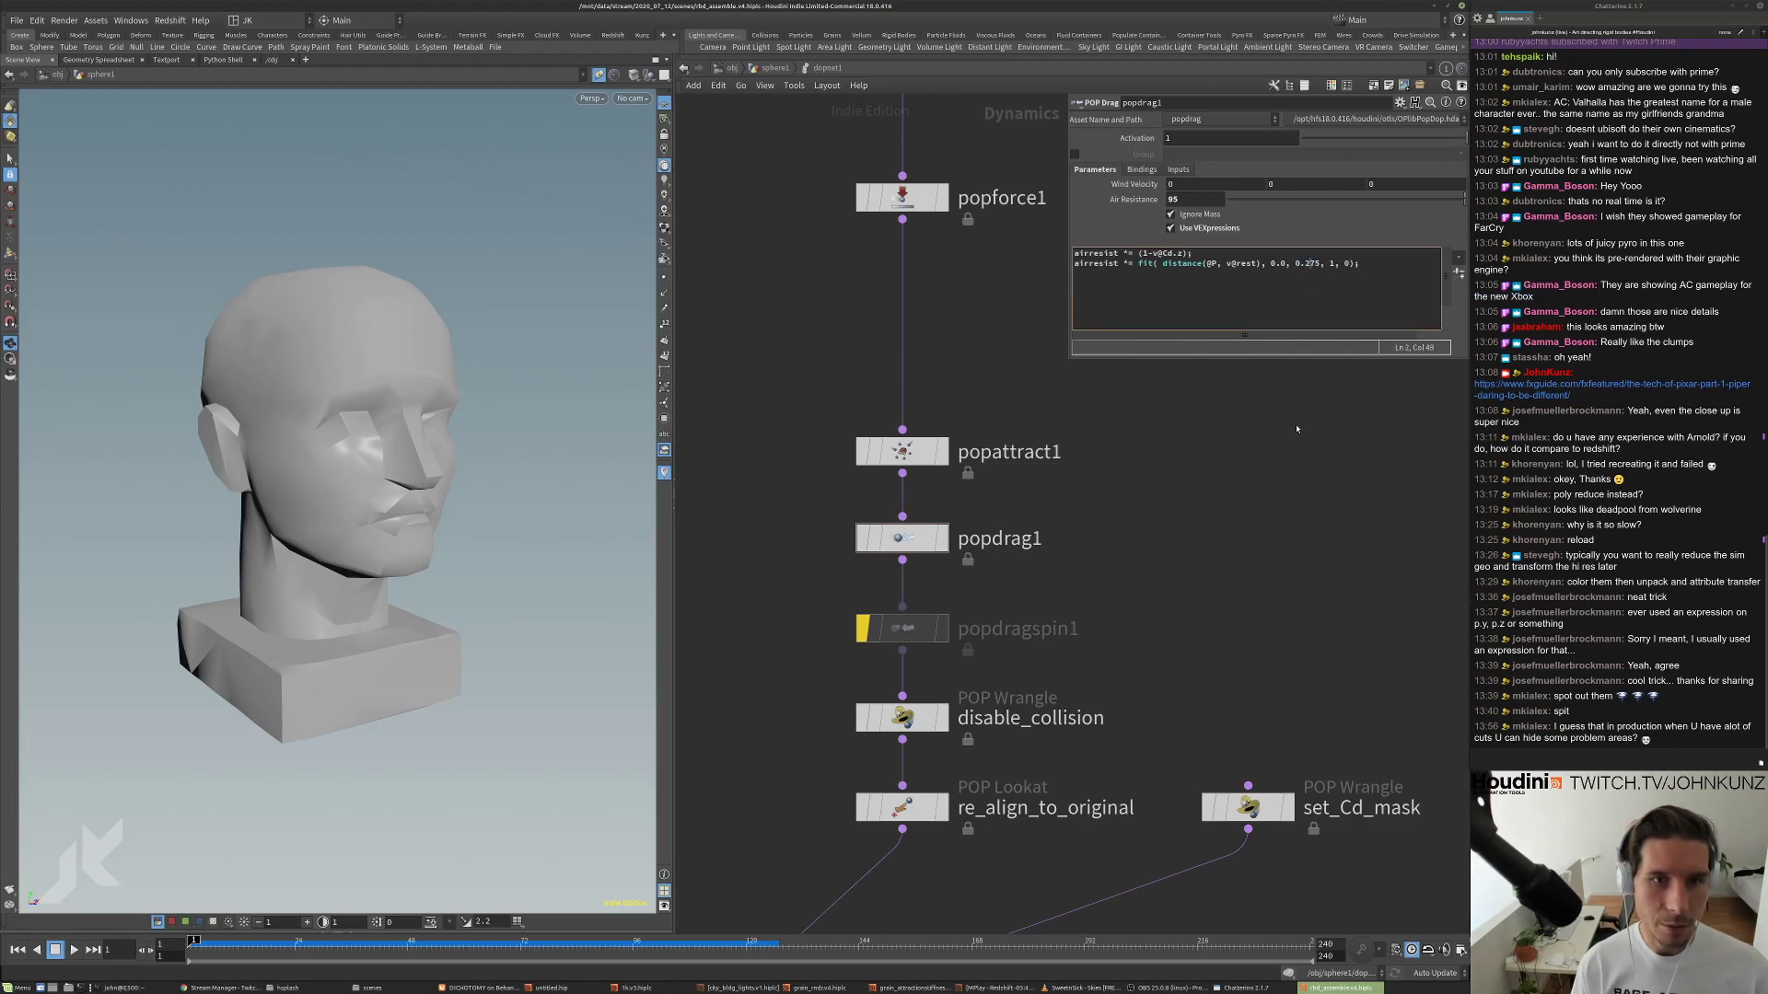
pyautogui.press('Up')
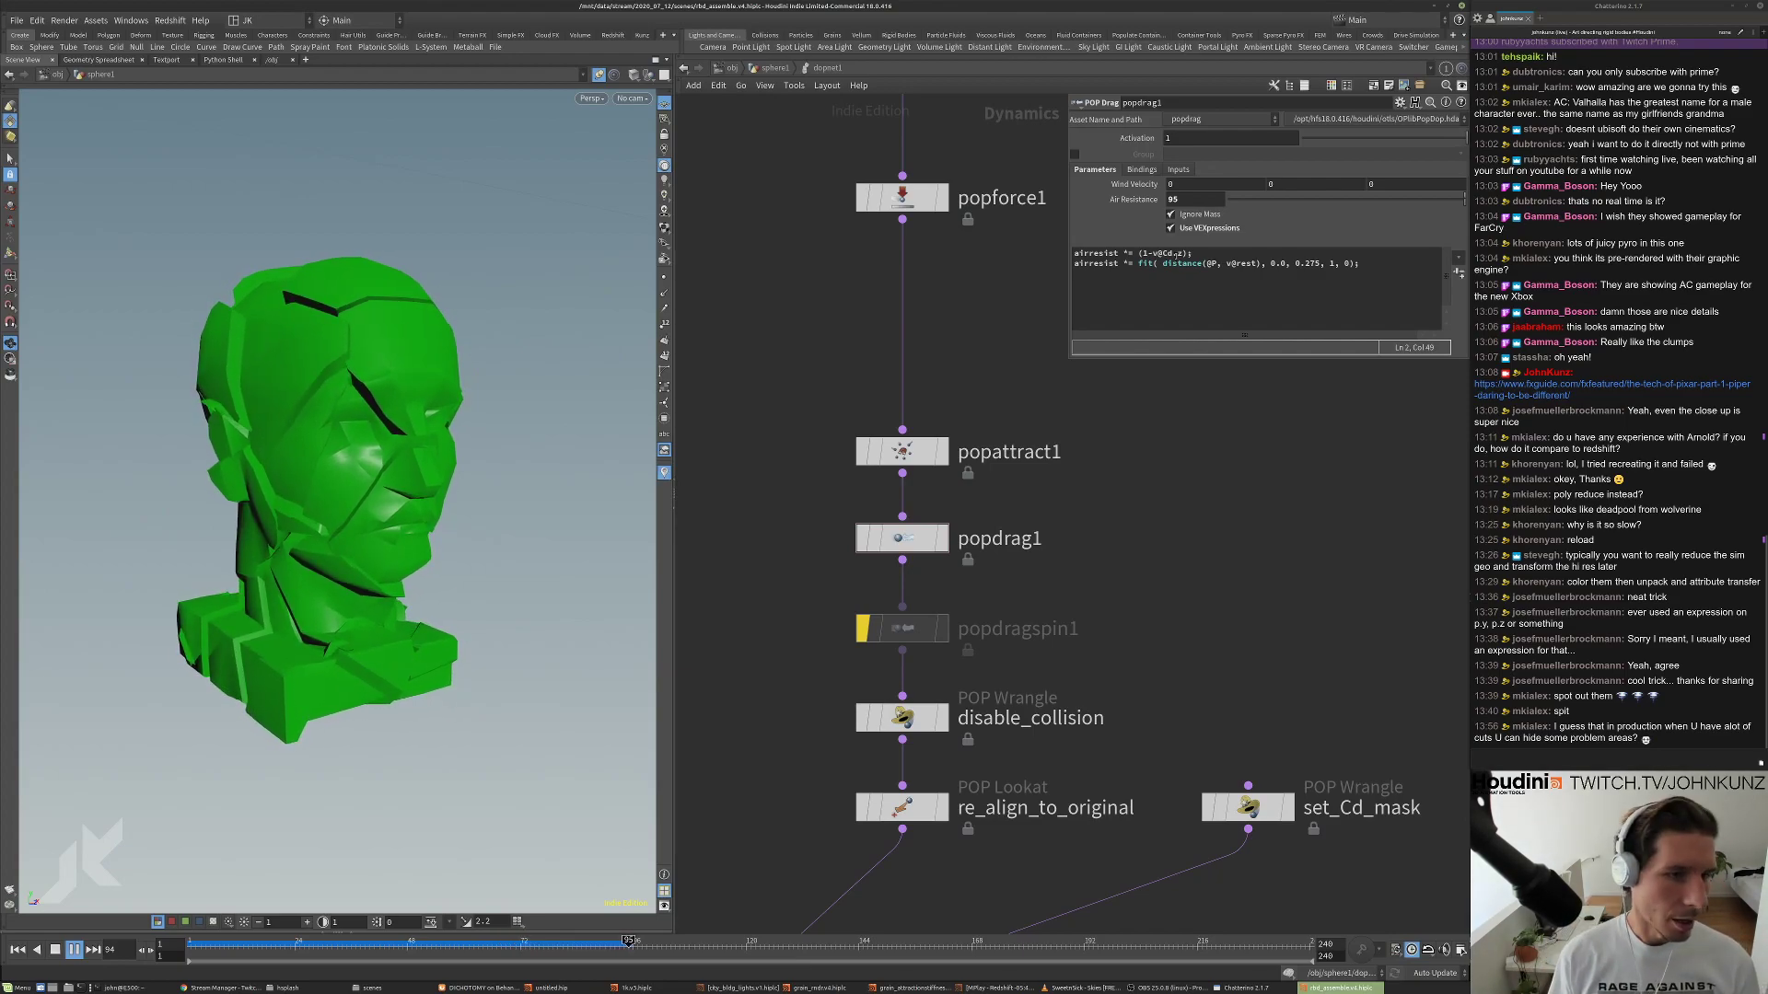
pyautogui.press('Up')
pyautogui.hotkey('ctrl', 'Up')
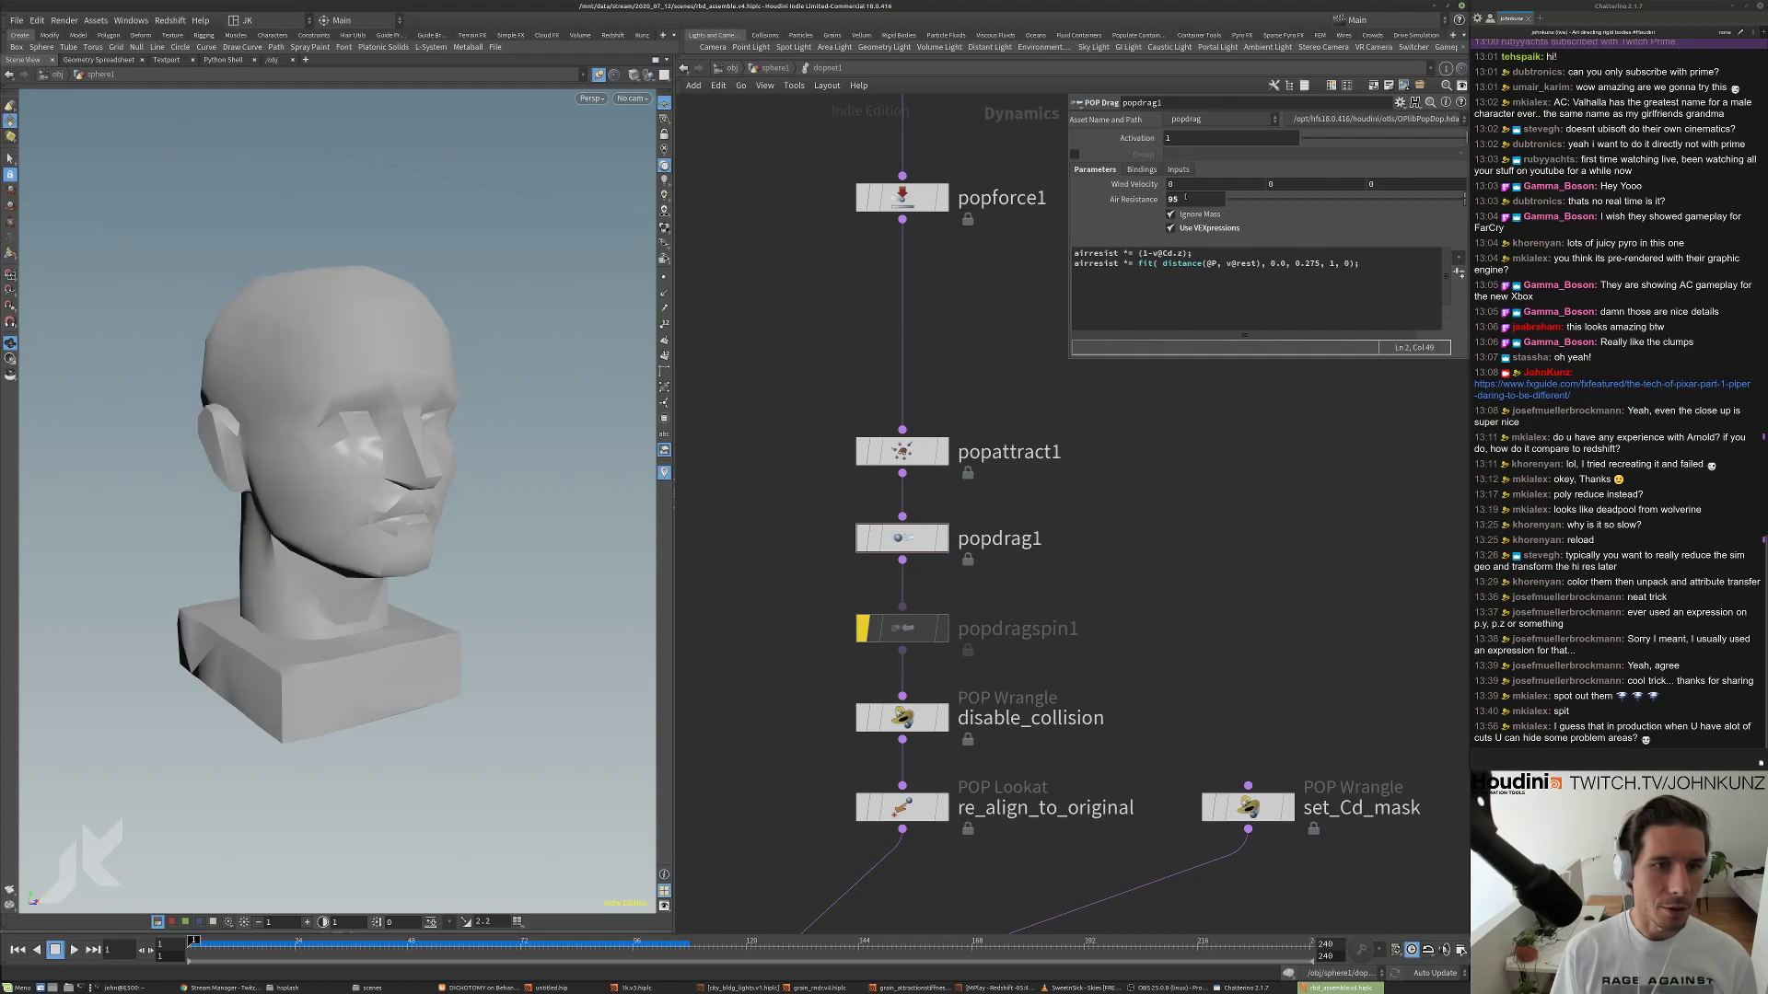
# Set popdrag1's Air Resistance to 35, play the simulation, and rewind to the first frame.
pyautogui.click(1194, 199)
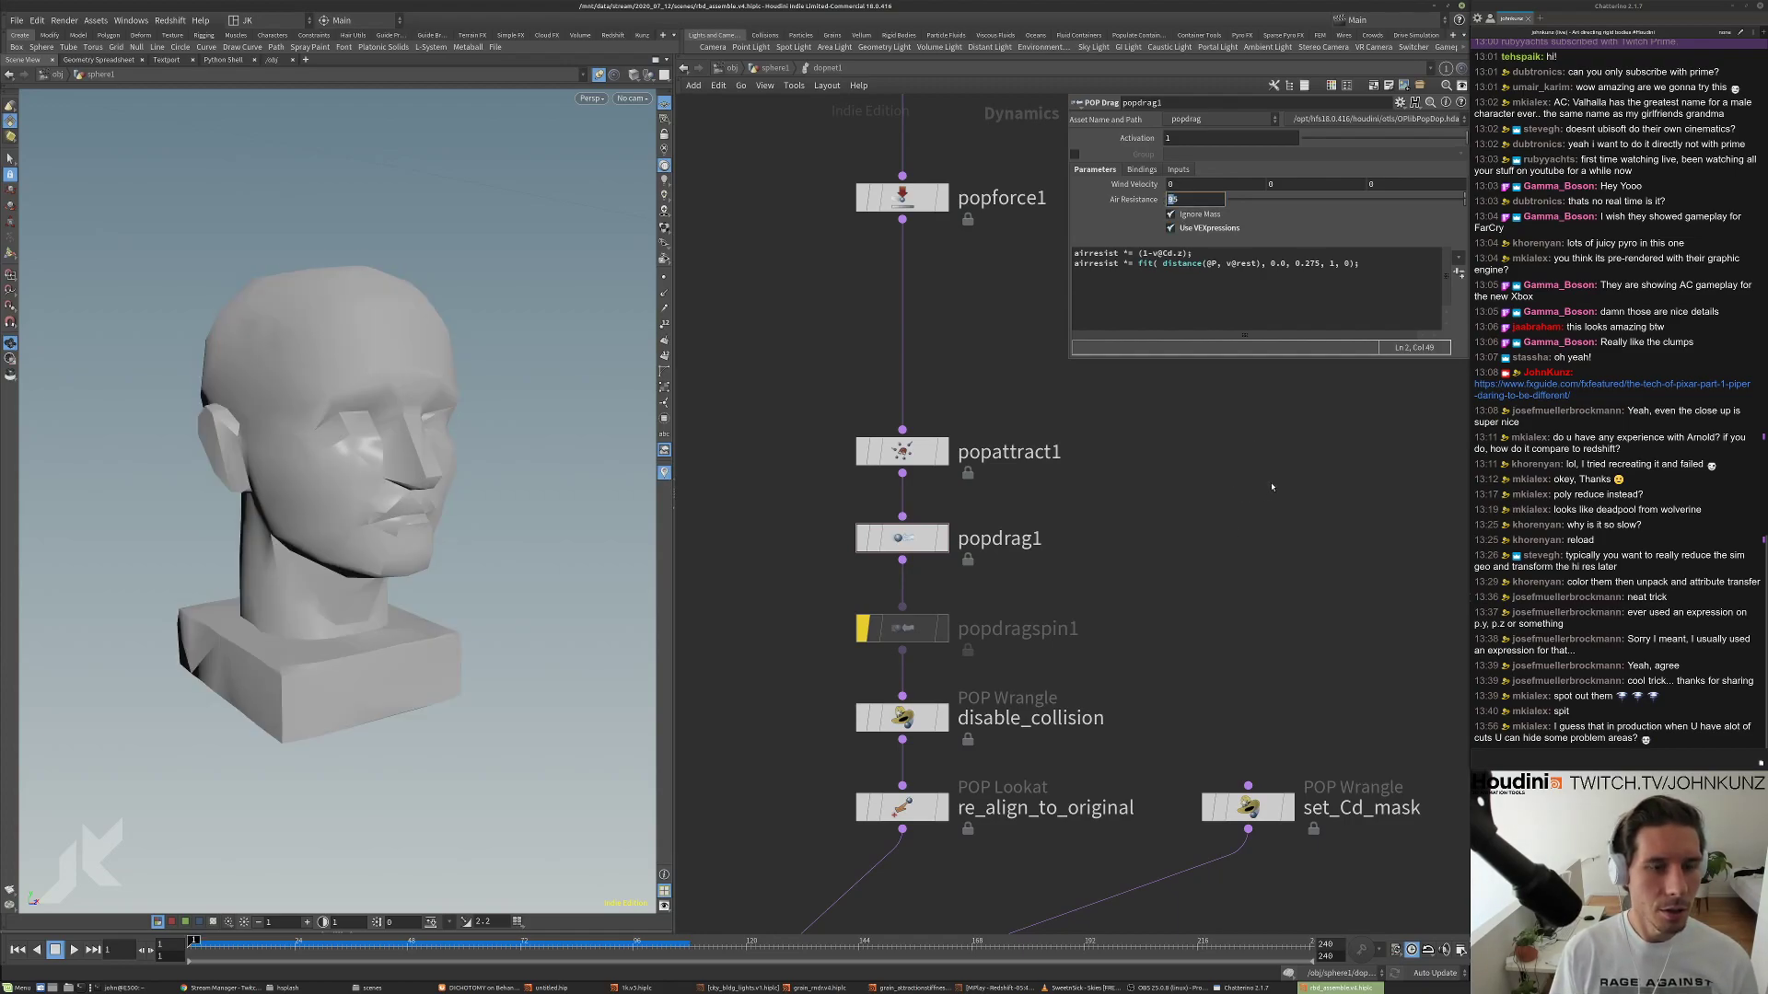
pyautogui.press('Return')
pyautogui.press('Up')
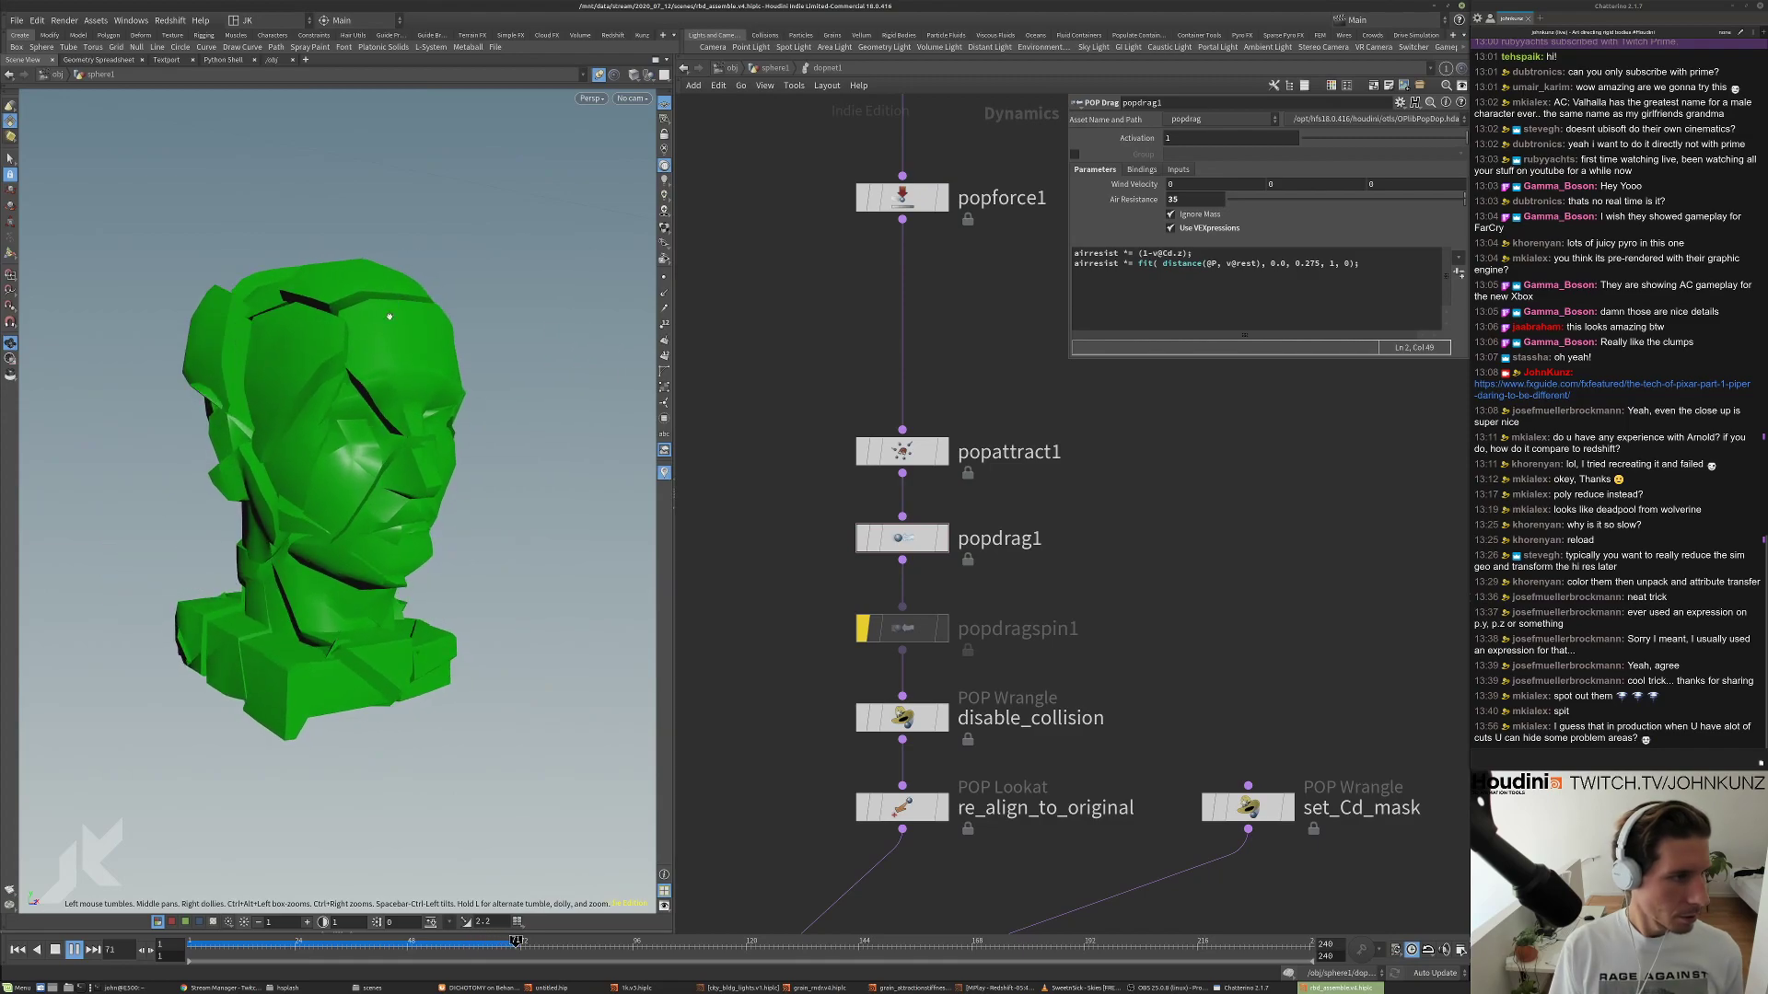
pyautogui.hotkey('ctrl', 'Up')
# Set the maximum distance in popdrag1's fit expression to 0.6.
pyautogui.click(968, 461)
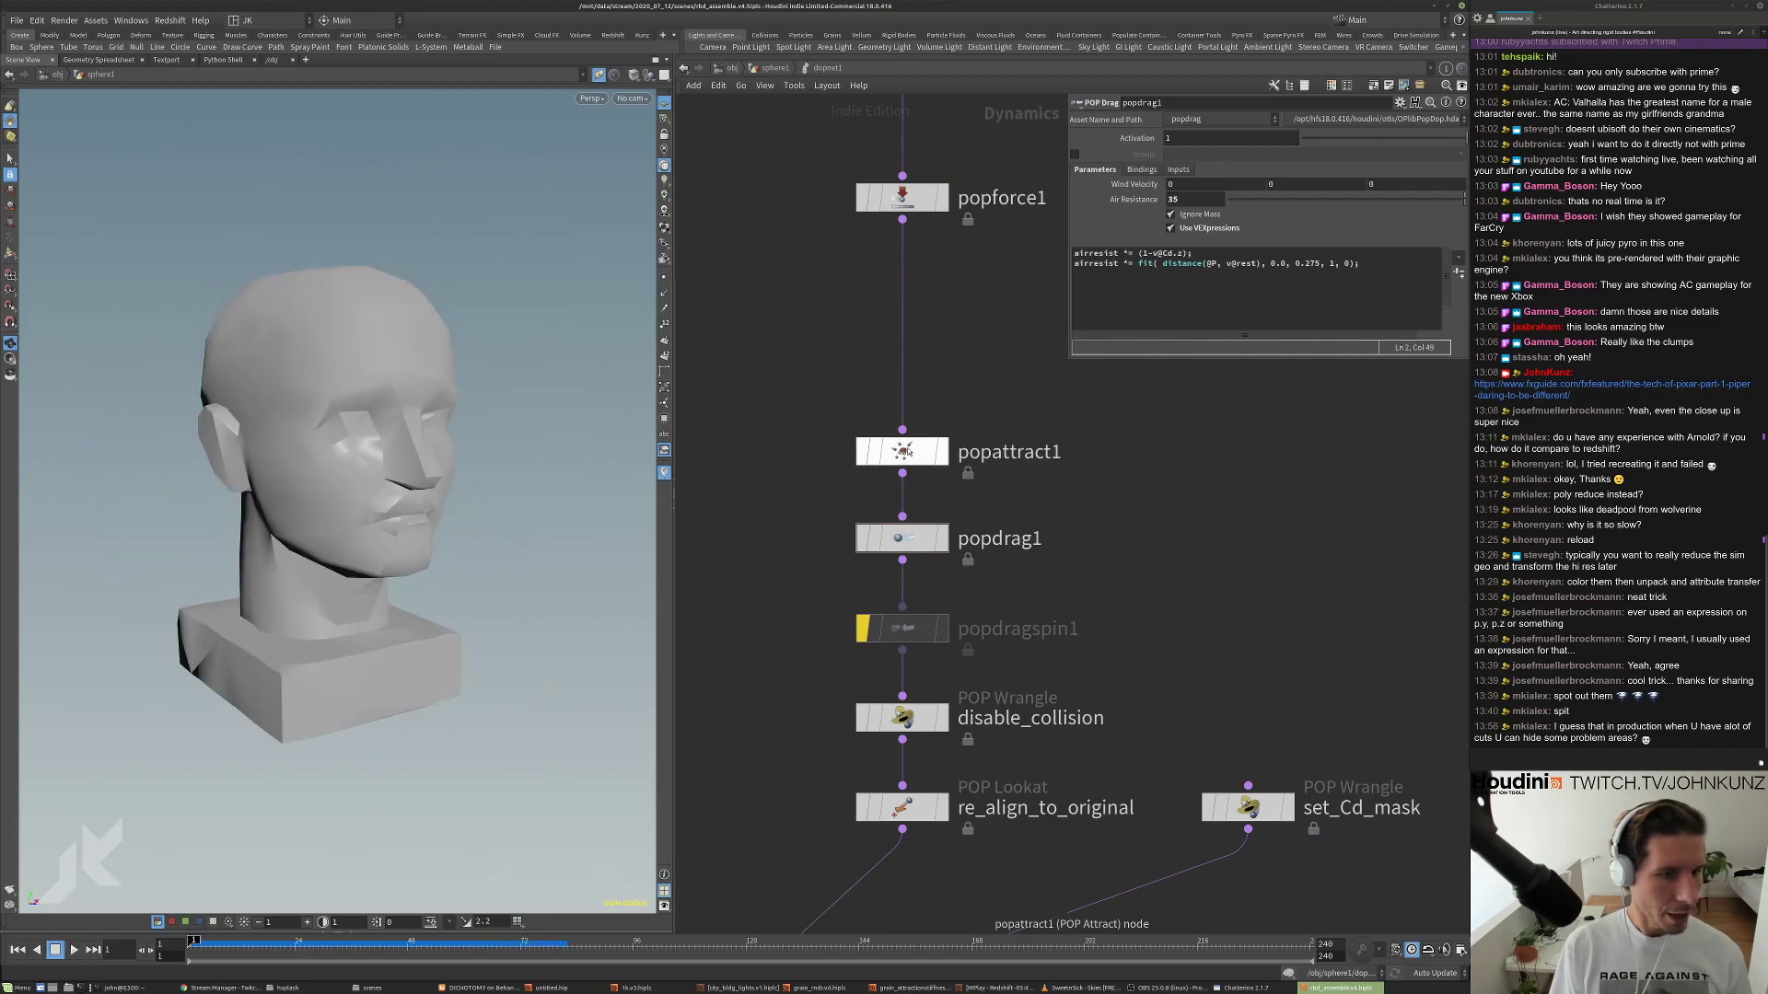
pyautogui.click(889, 537)
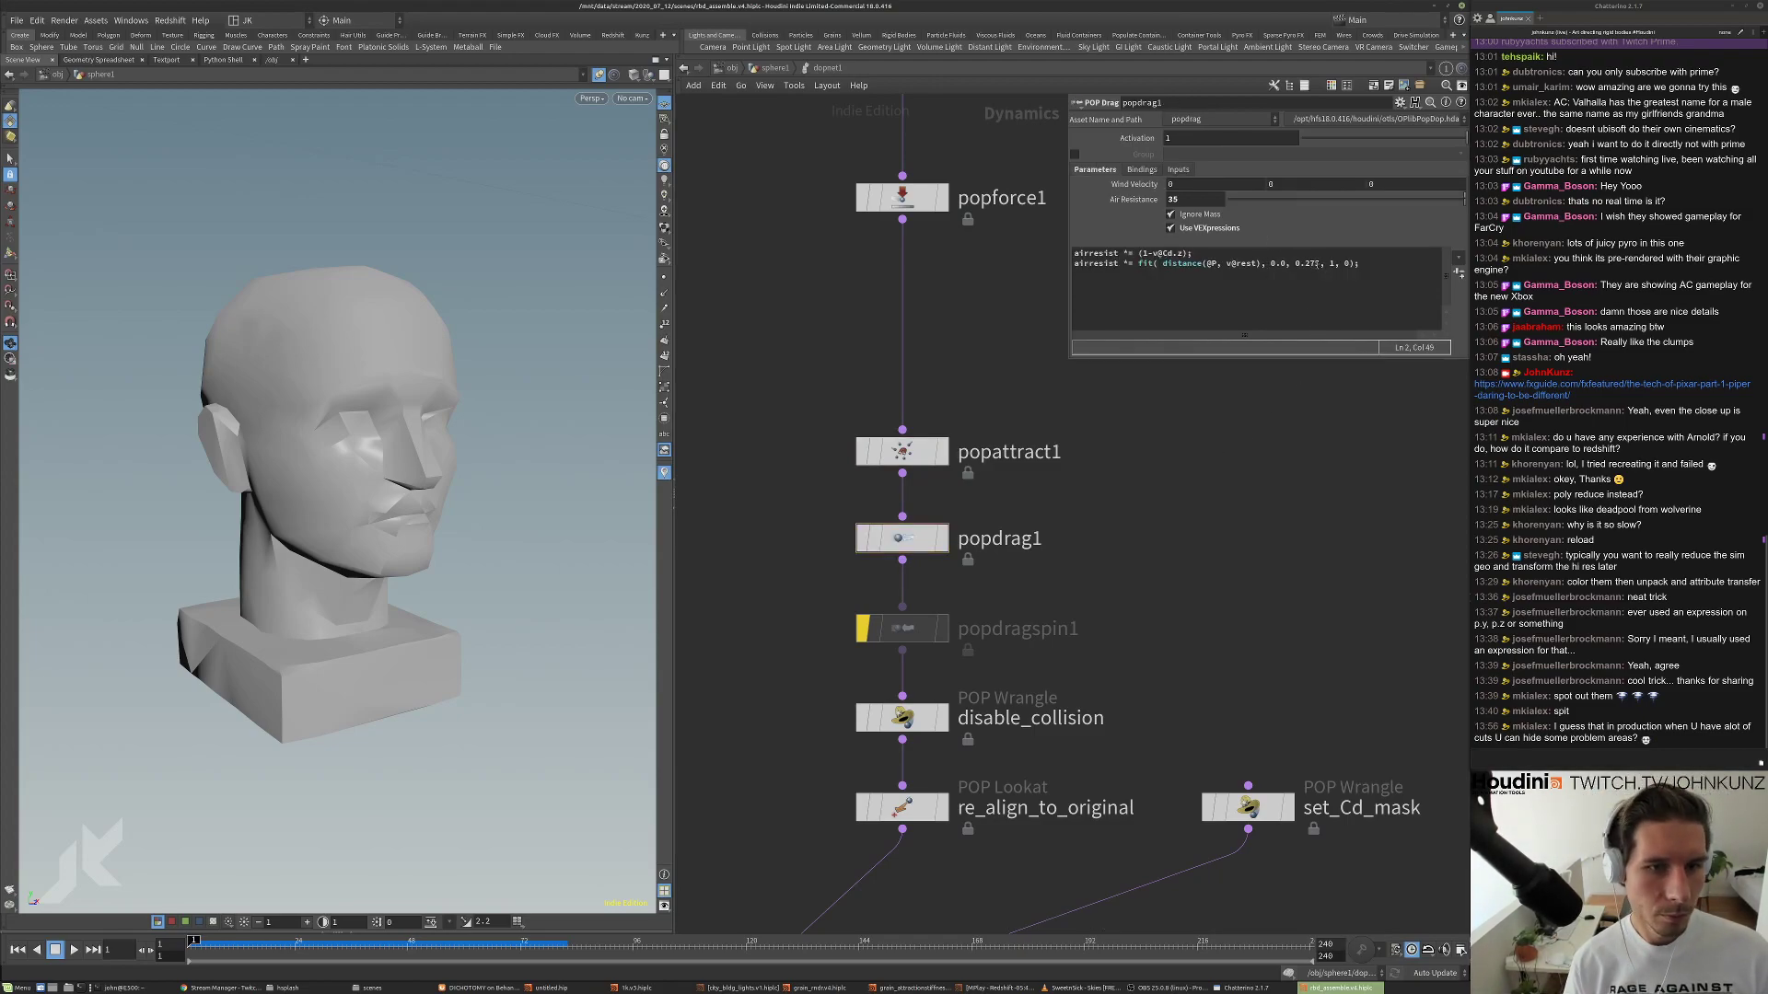
pyautogui.doubleClick(1313, 264)
pyautogui.write('0.6')
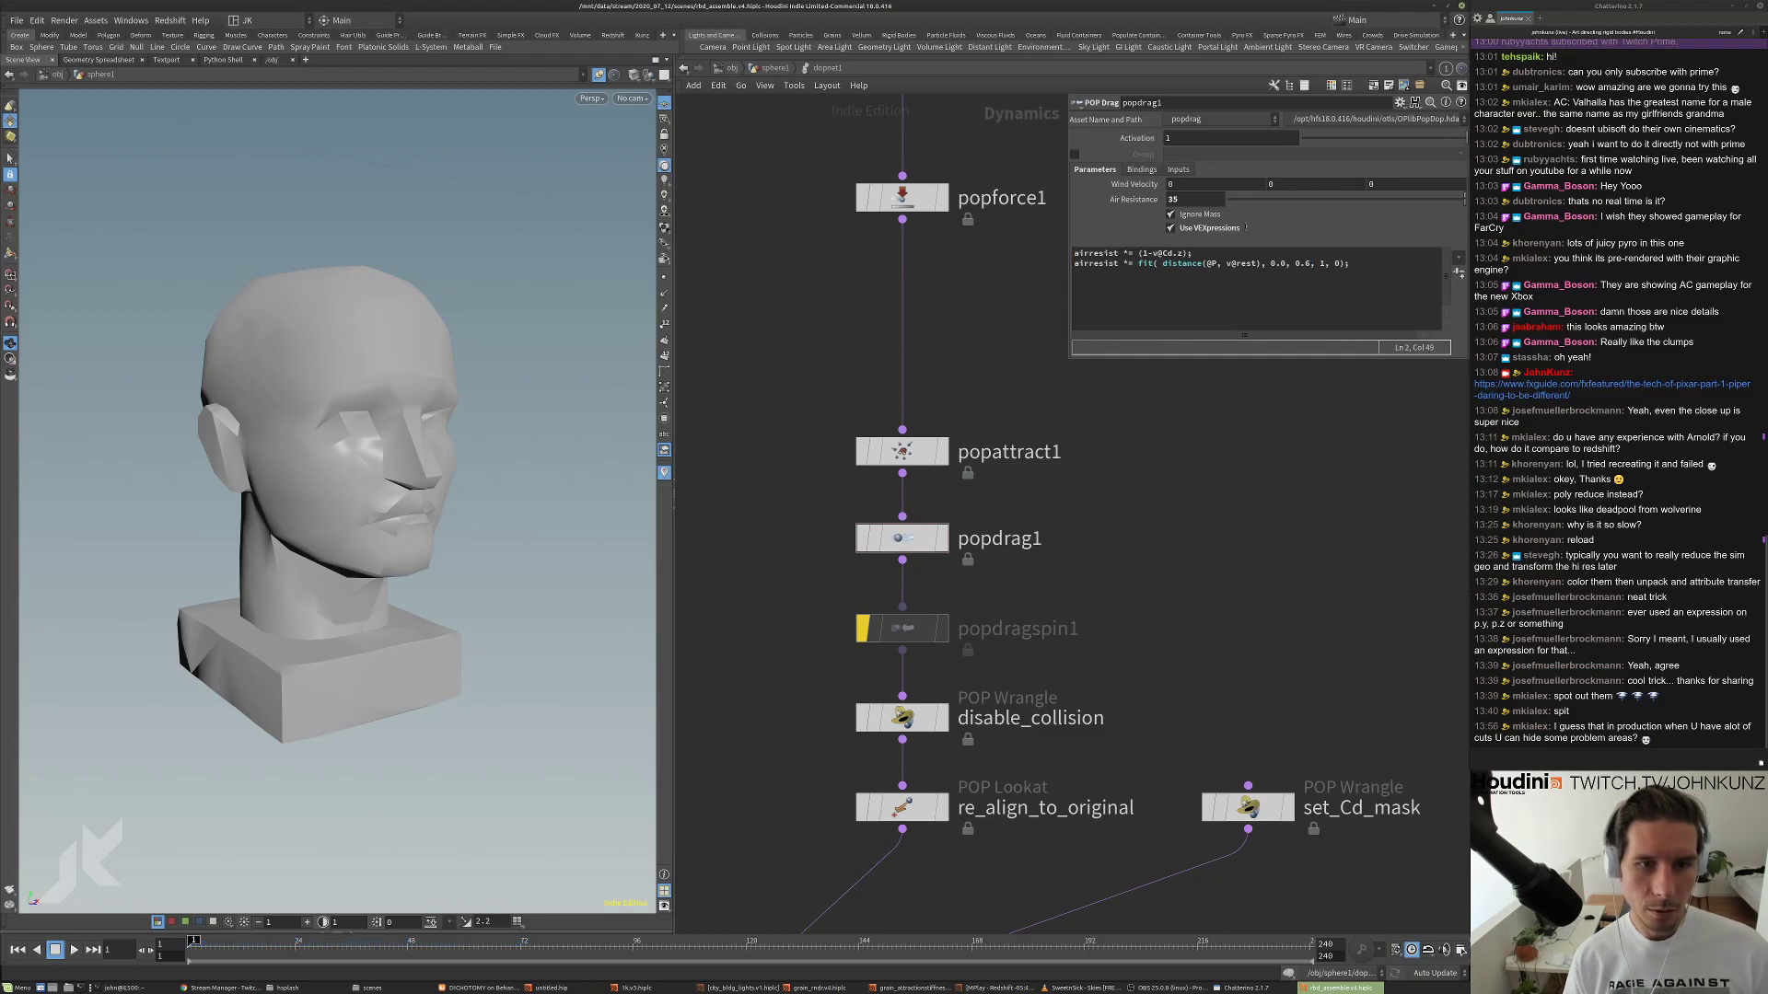
# Raise popdrag1's Air Resistance to 135, then to 175.
pyautogui.write('135')
pyautogui.press('Return')
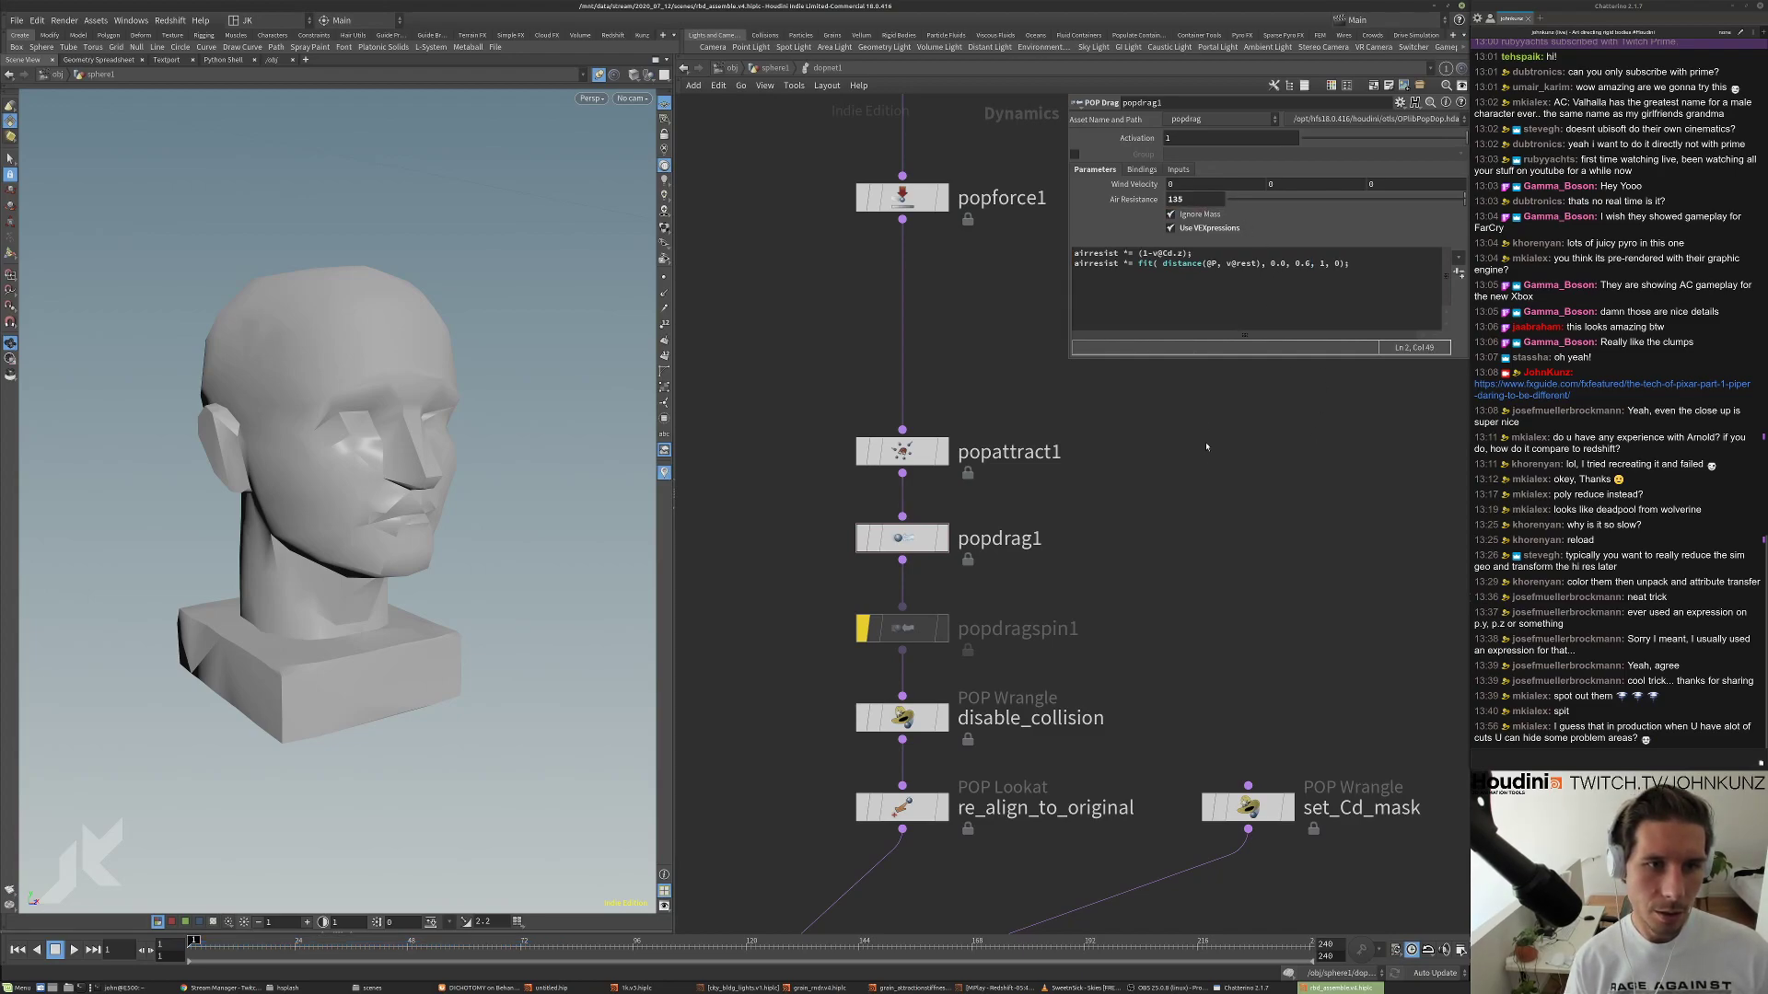
pyautogui.click(1175, 199)
pyautogui.write('175')
pyautogui.press('Return')
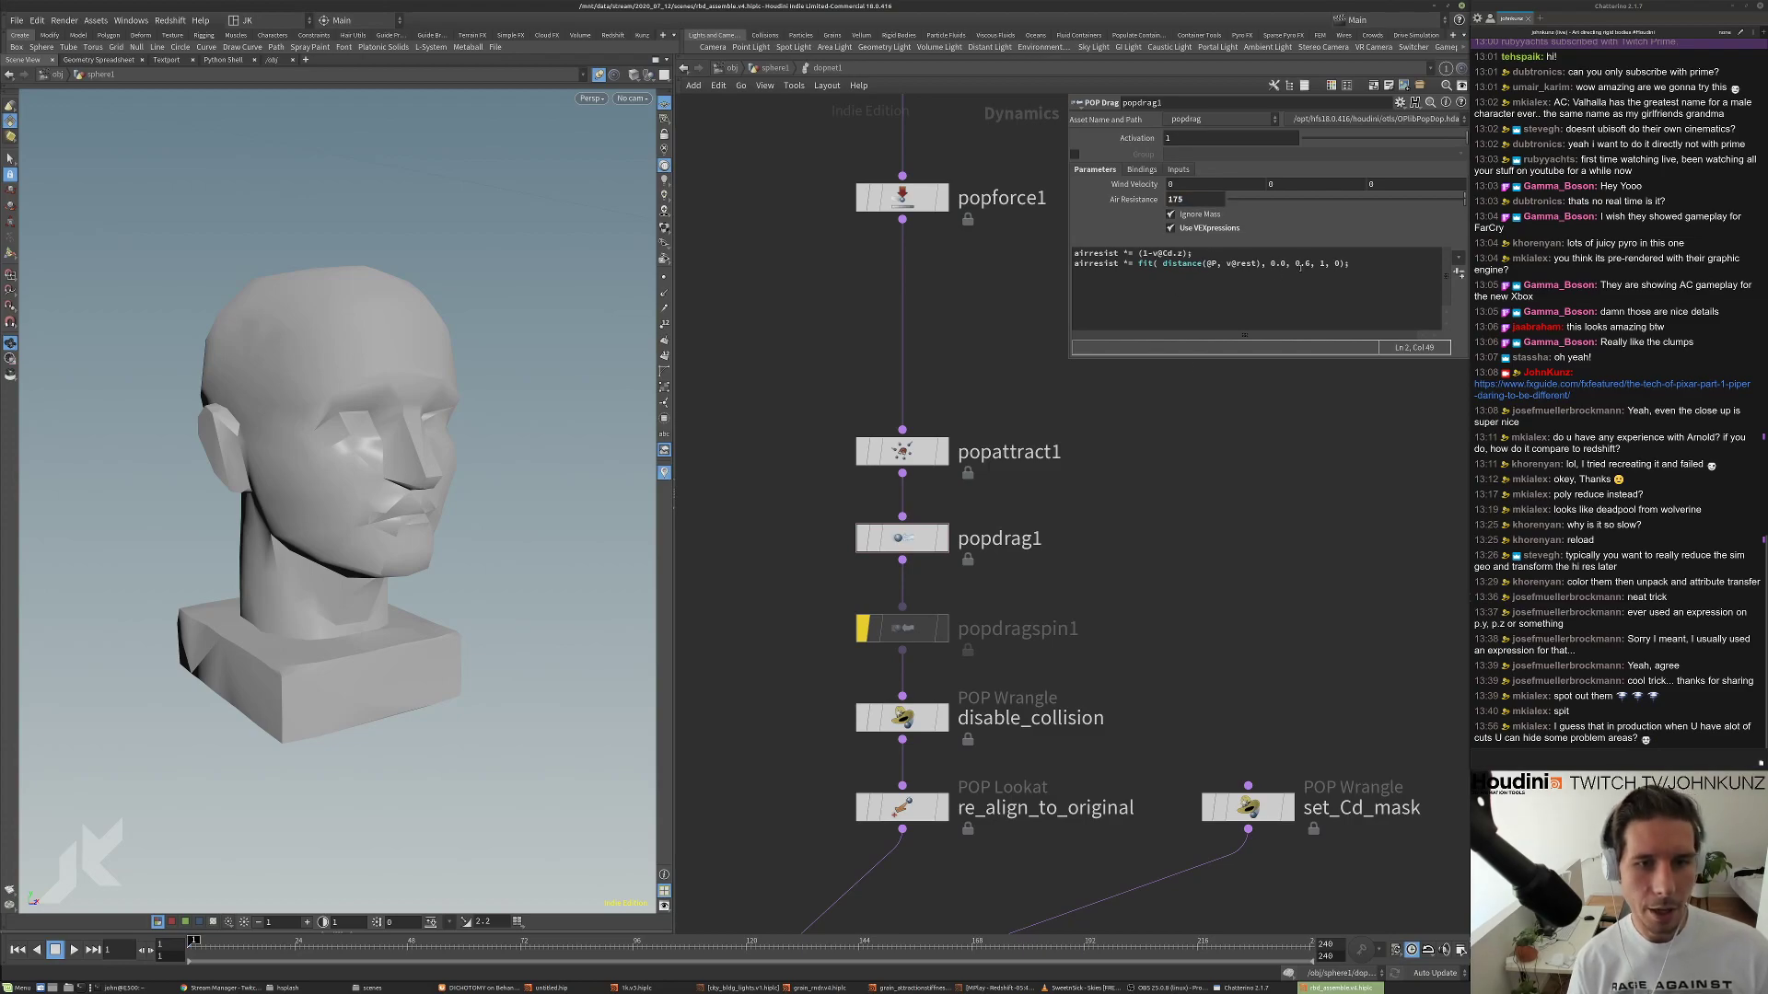
# Set the maximum distance in popdrag1's fit expression to 0.5.
pyautogui.doubleClick(1307, 264)
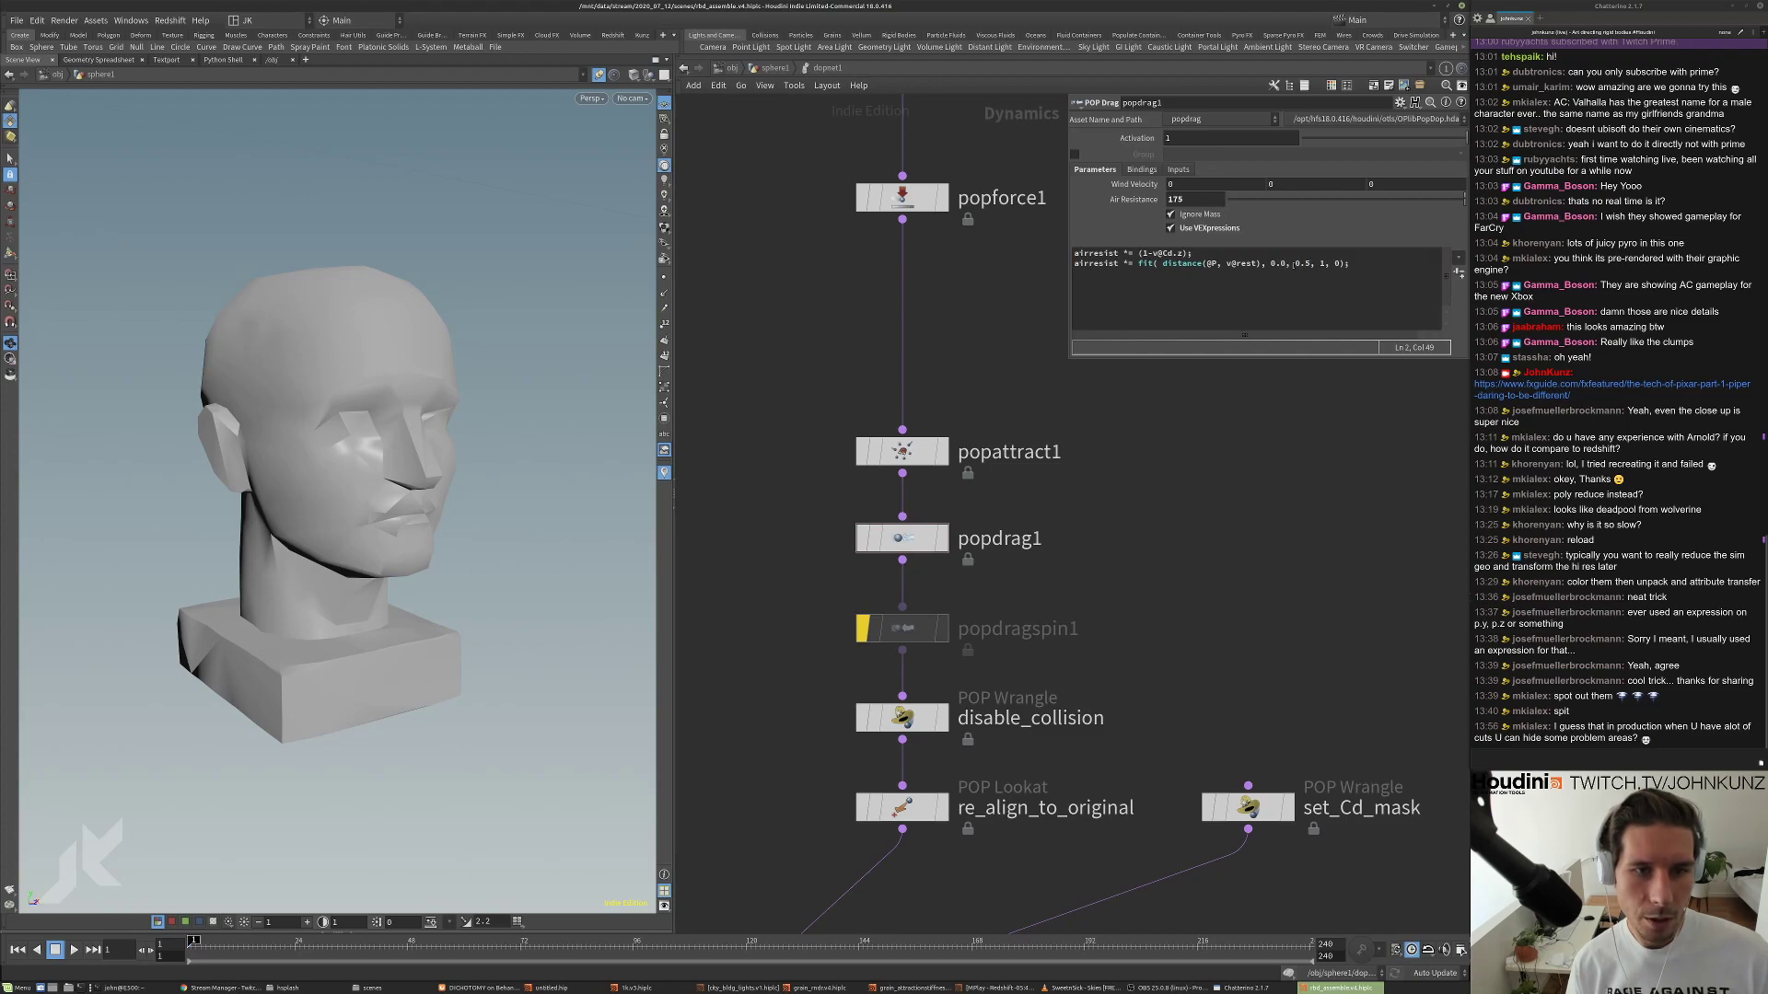
pyautogui.doubleClick(1279, 264)
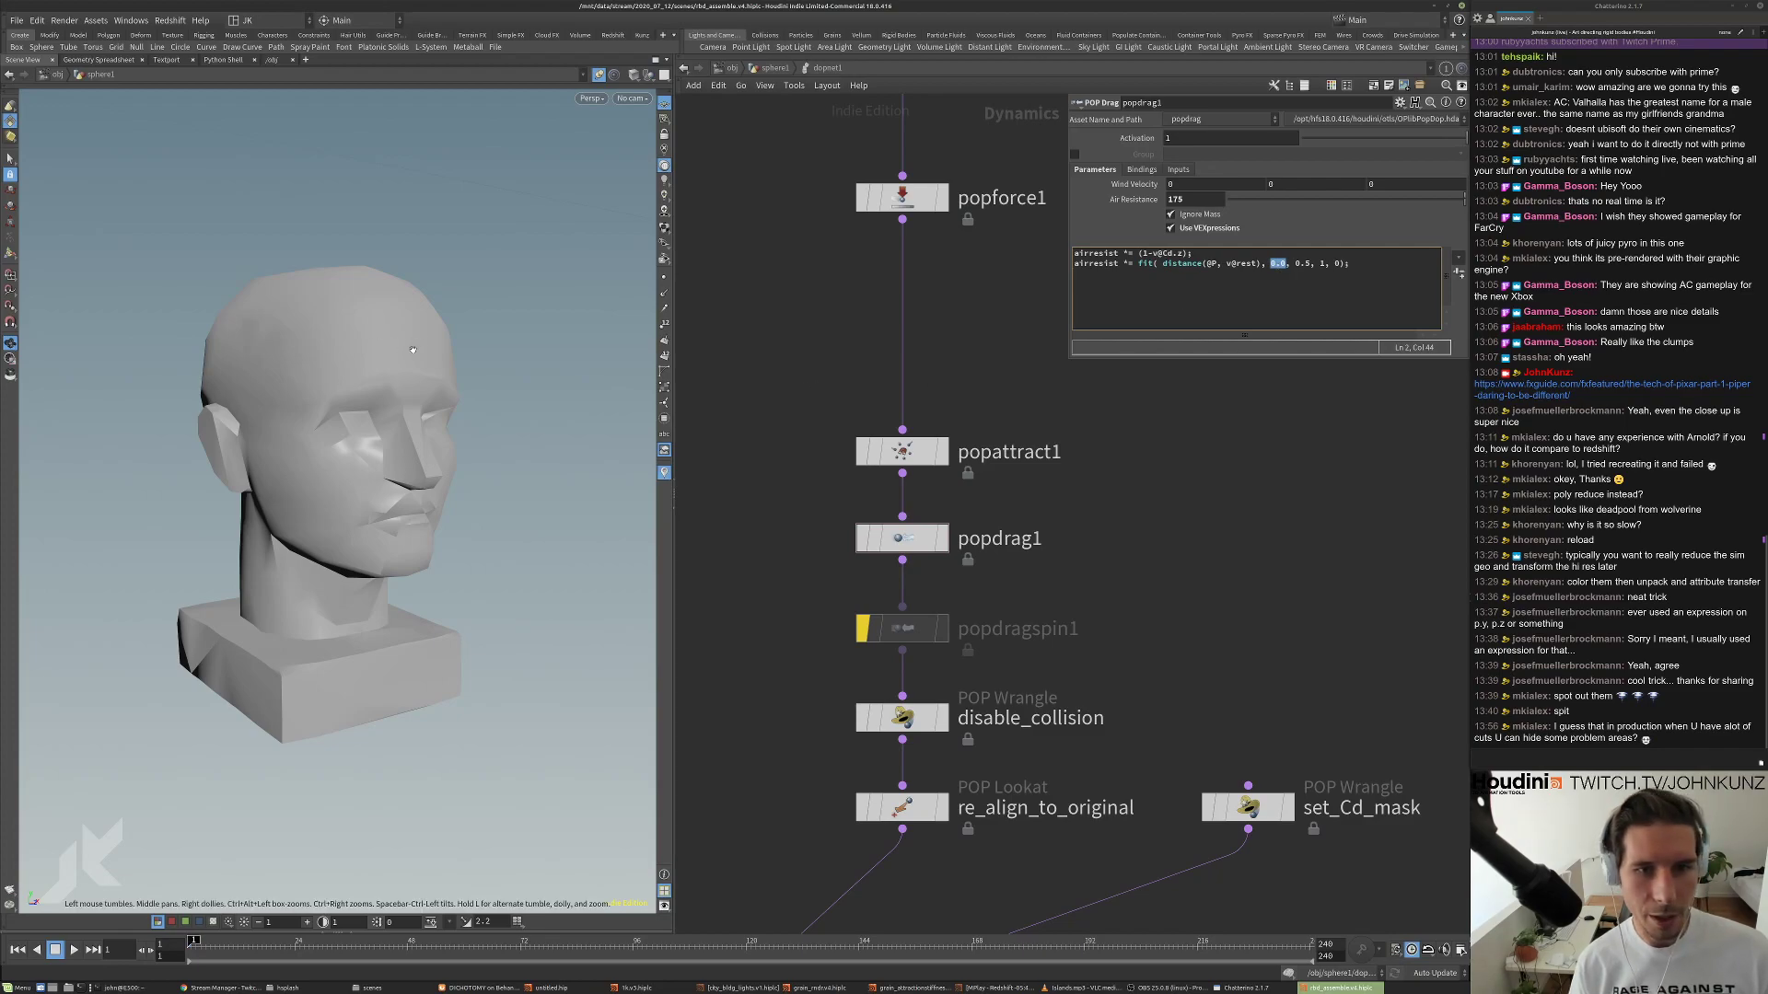
pyautogui.doubleClick(1321, 264)
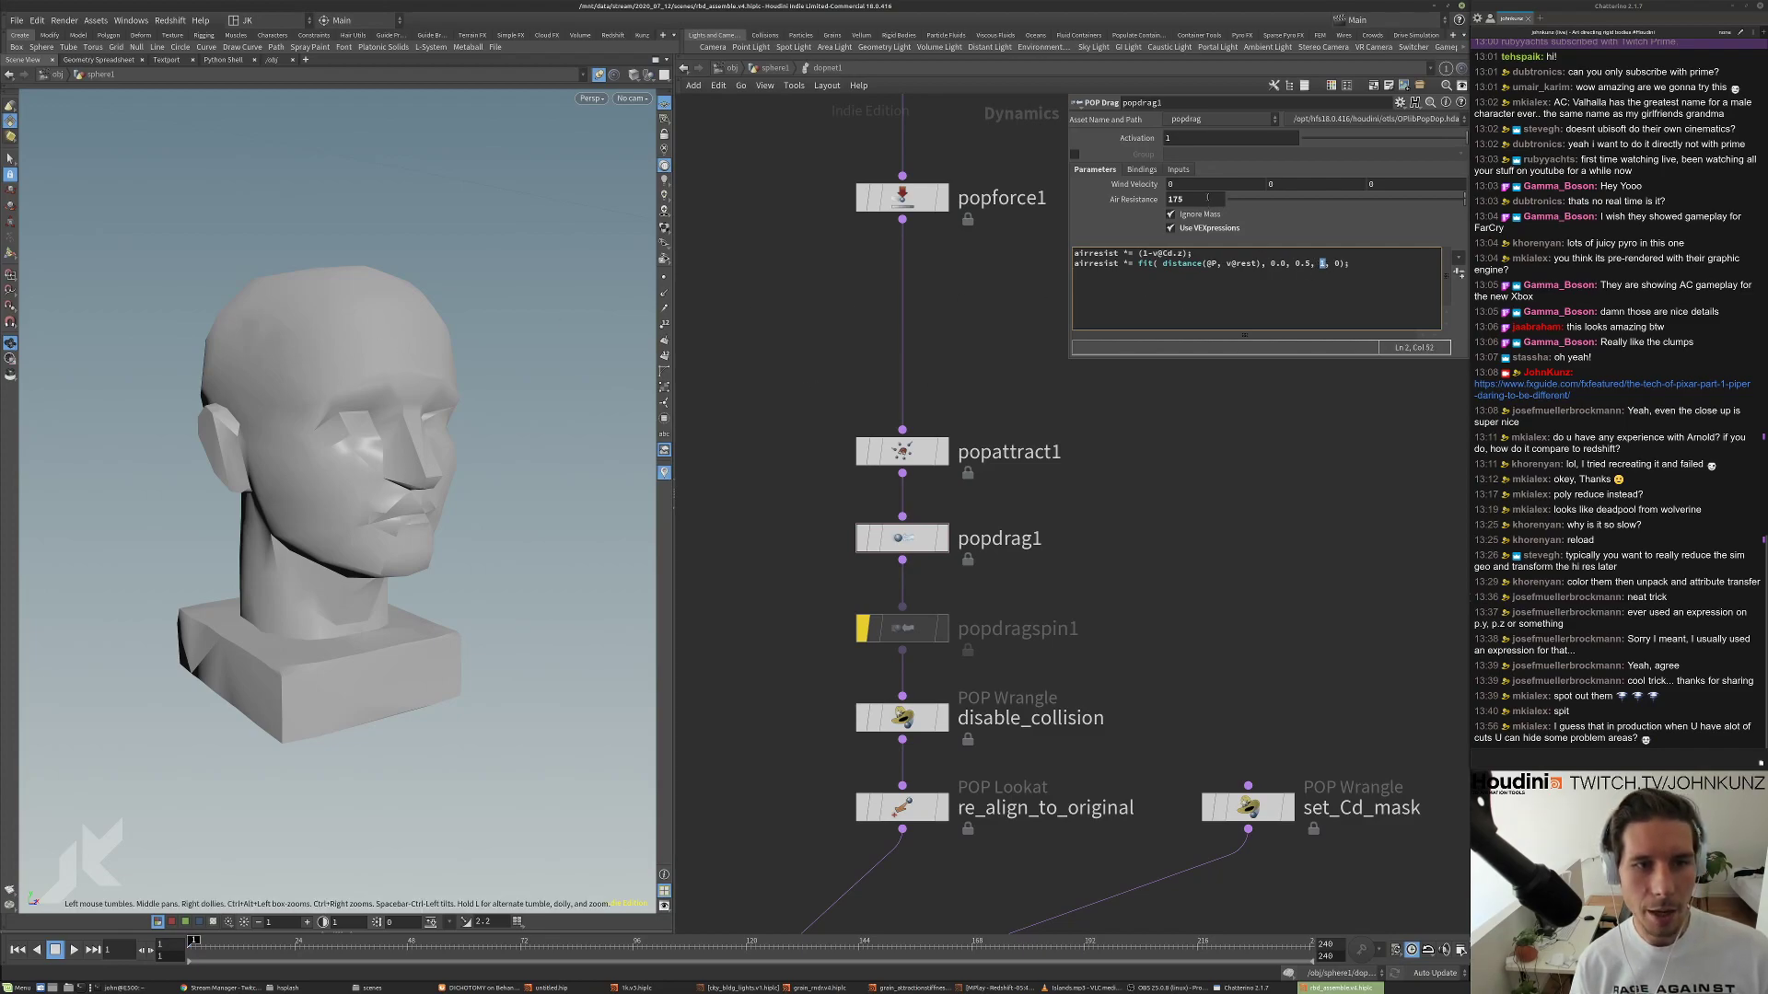
pyautogui.doubleClick(1298, 264)
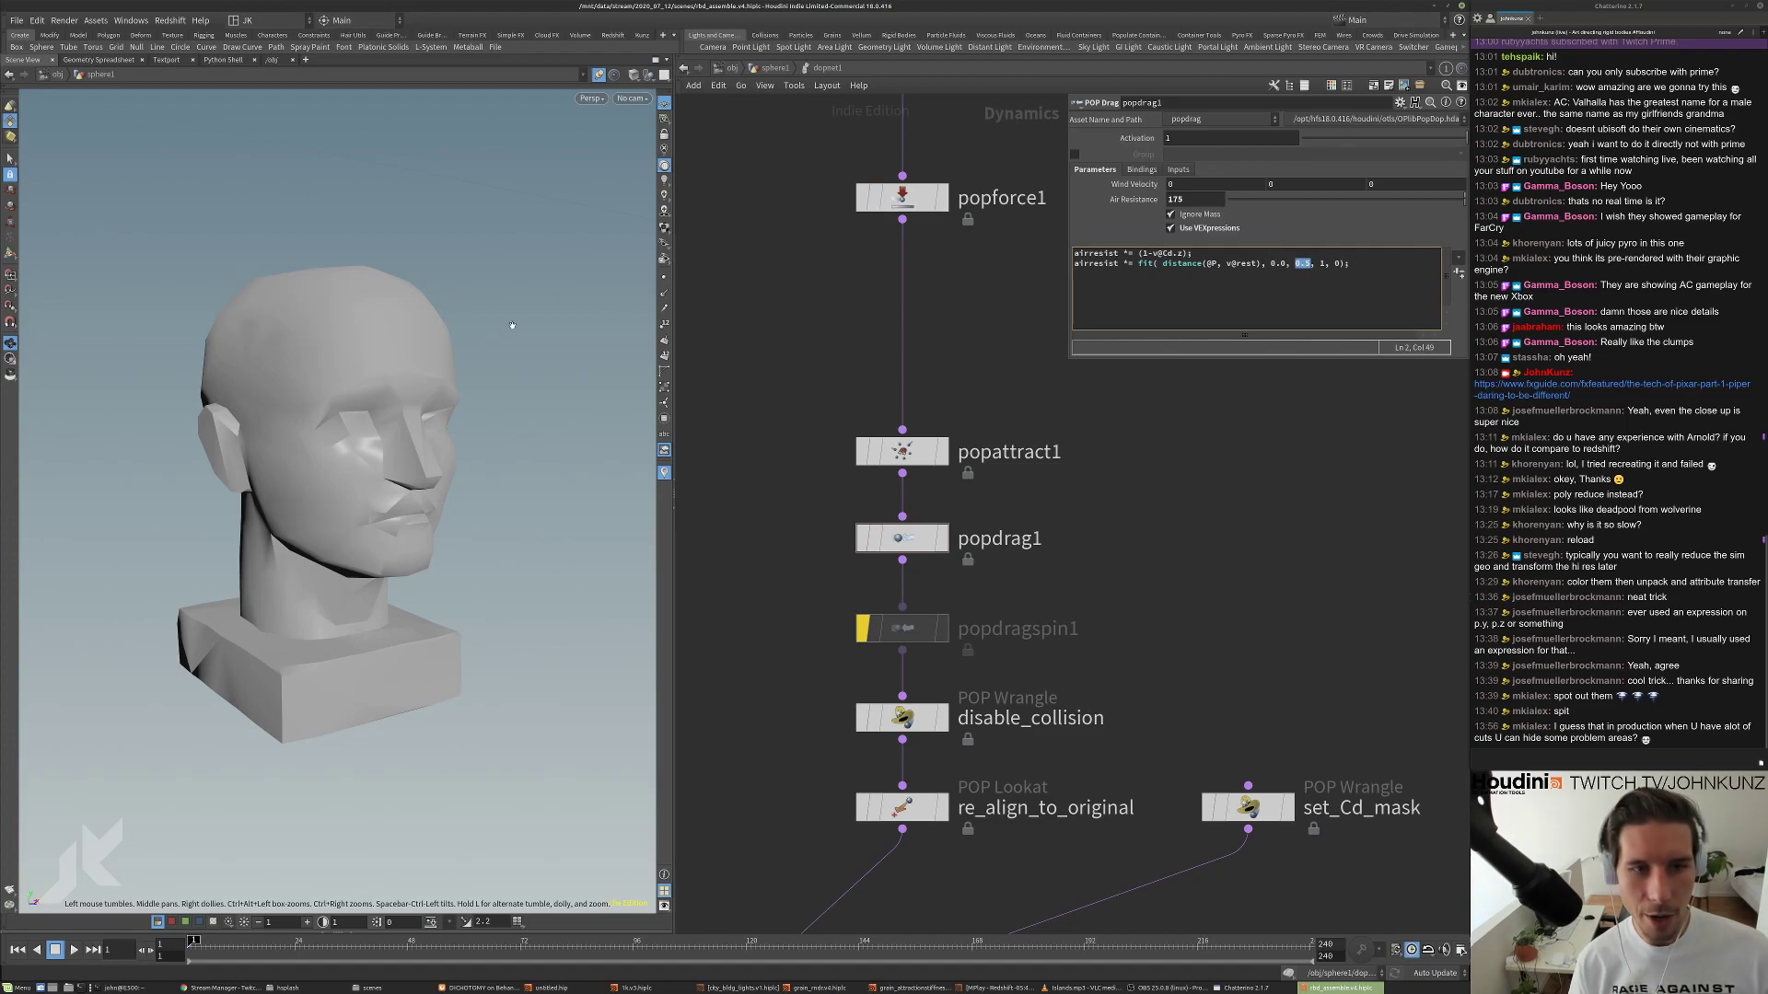
# Play the simulation to check the drag settings, and rewind to the first frame.
pyautogui.moveTo(1156, 508); pyautogui.dragTo(1148, 474, button='middle')
pyautogui.press('Up')
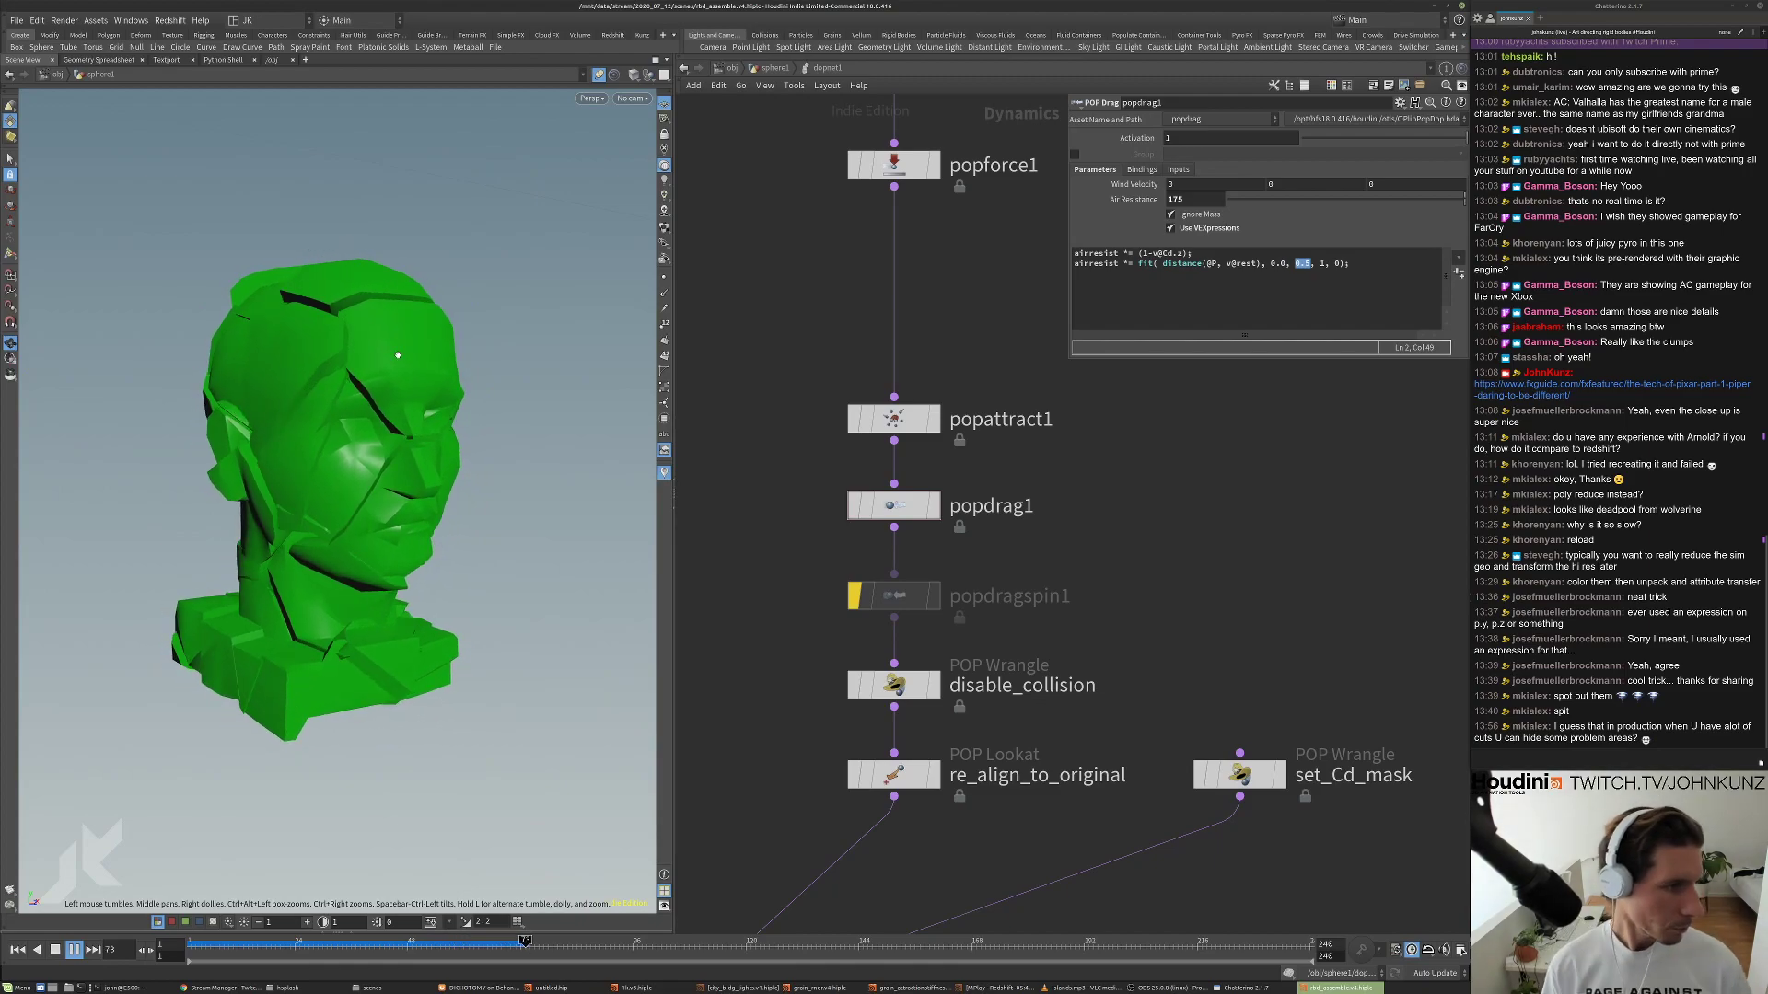
pyautogui.hotkey('ctrl', 'Up')
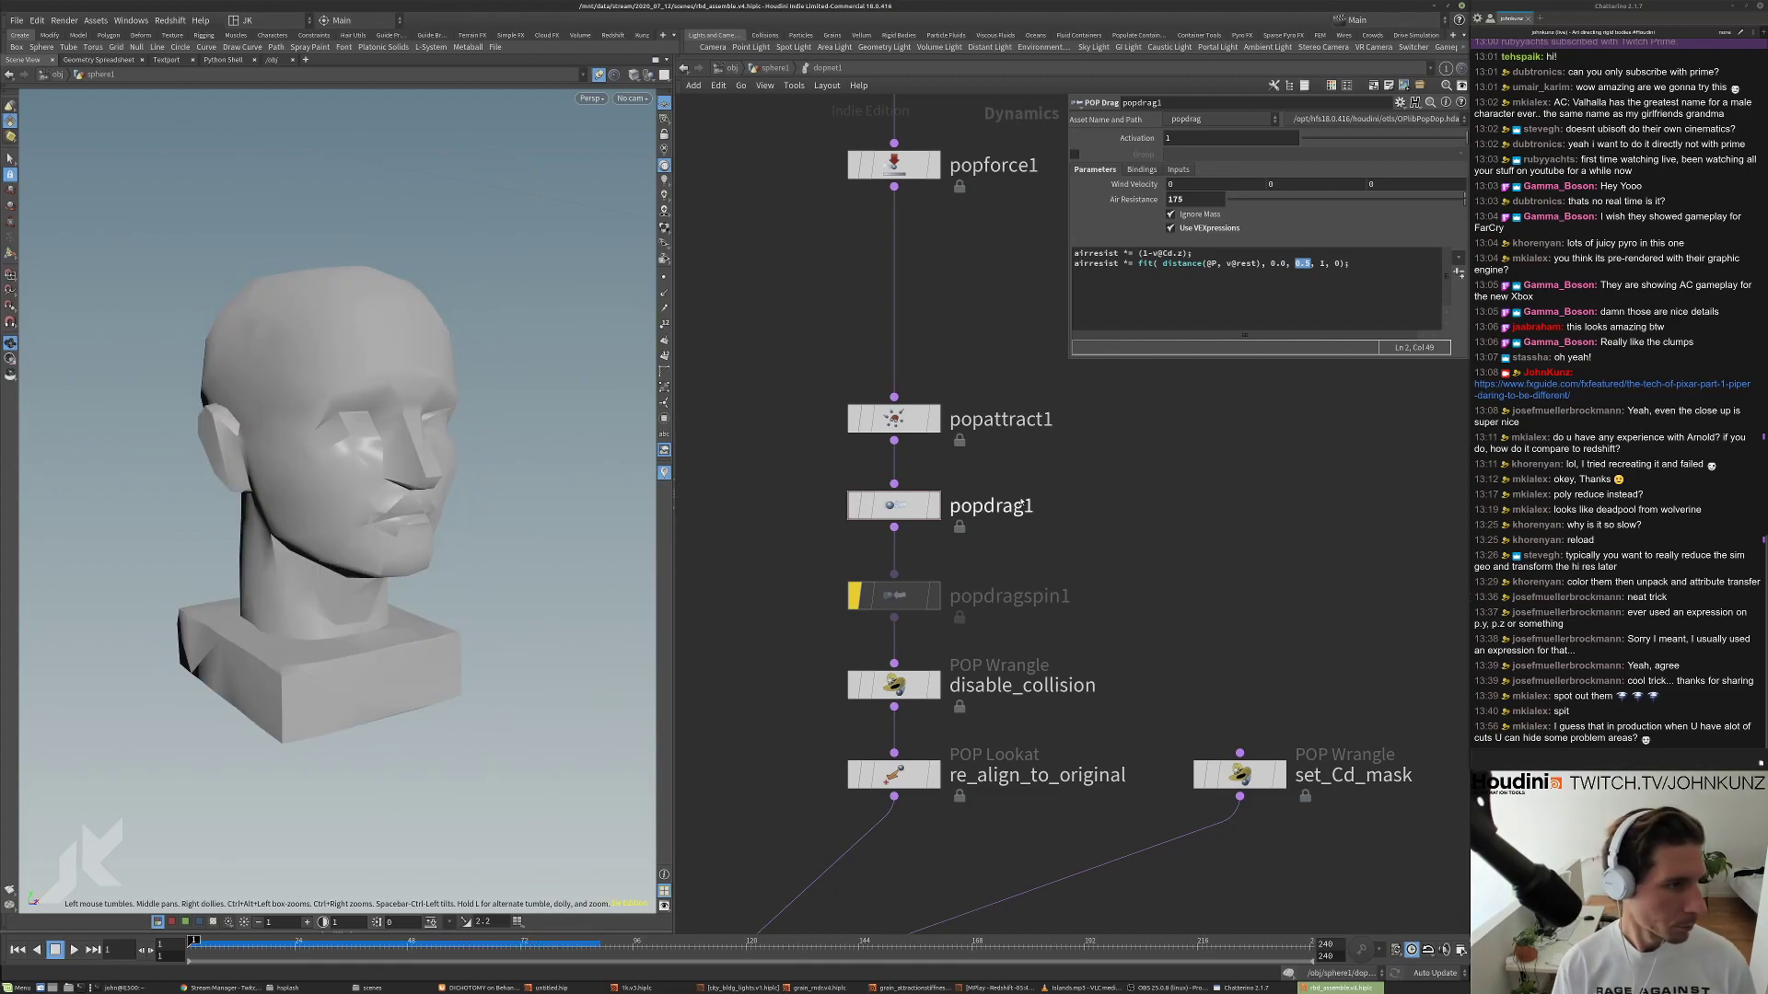
# Set popattract1's Force Scale to 25.
pyautogui.click(893, 419)
pyautogui.click(1193, 201)
pyautogui.press('Return')
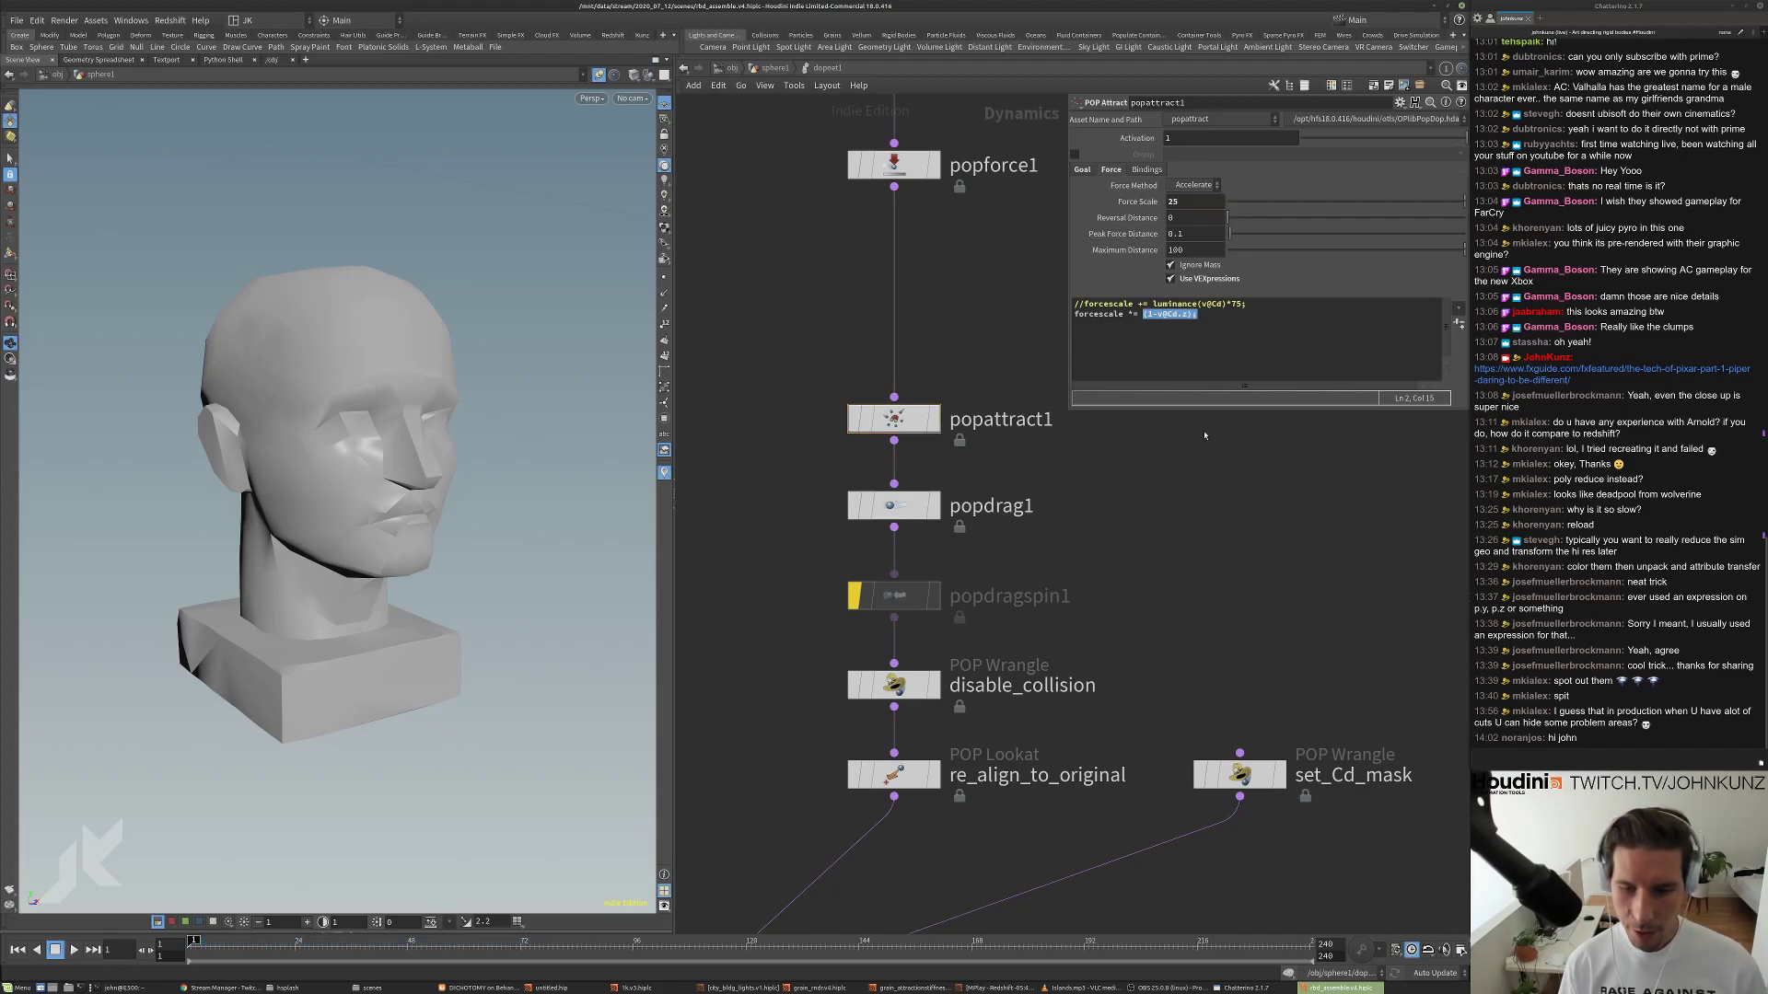
# Set popdrag1's Air Resistance to 54, play the simulation, and rewind to the first frame.
pyautogui.click(893, 505)
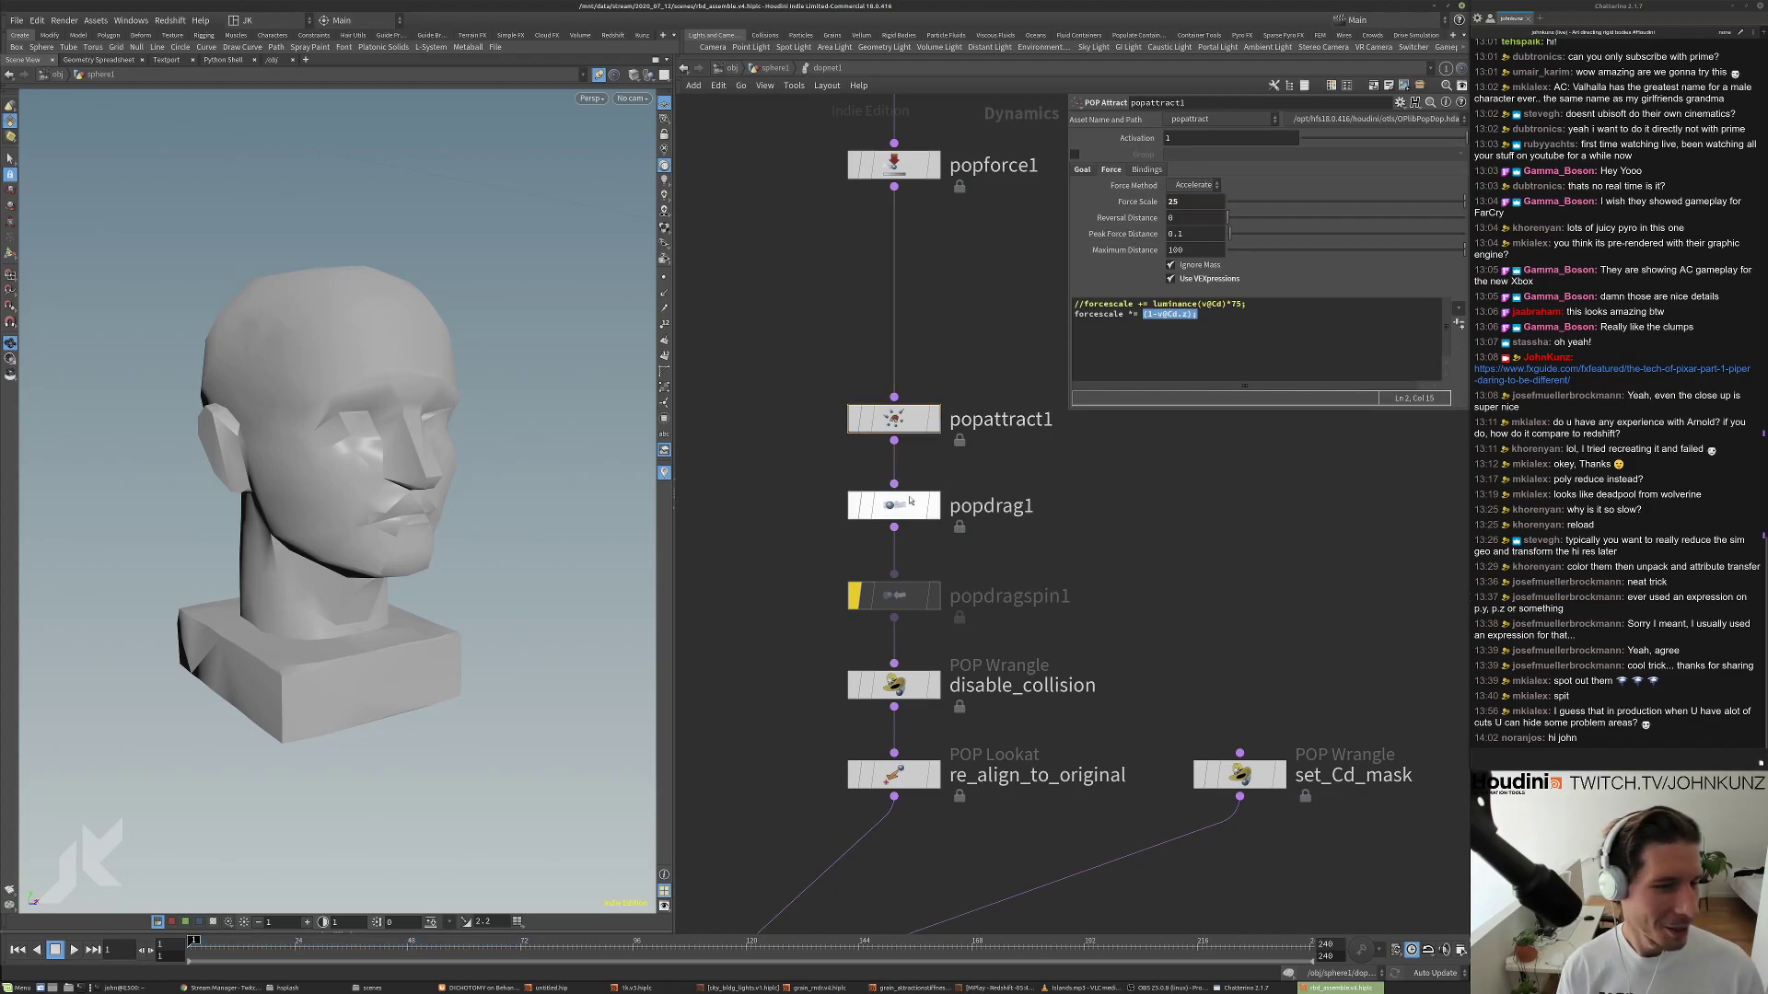
pyautogui.click(1191, 200)
pyautogui.write('54')
pyautogui.press('Return')
pyautogui.press('Up')
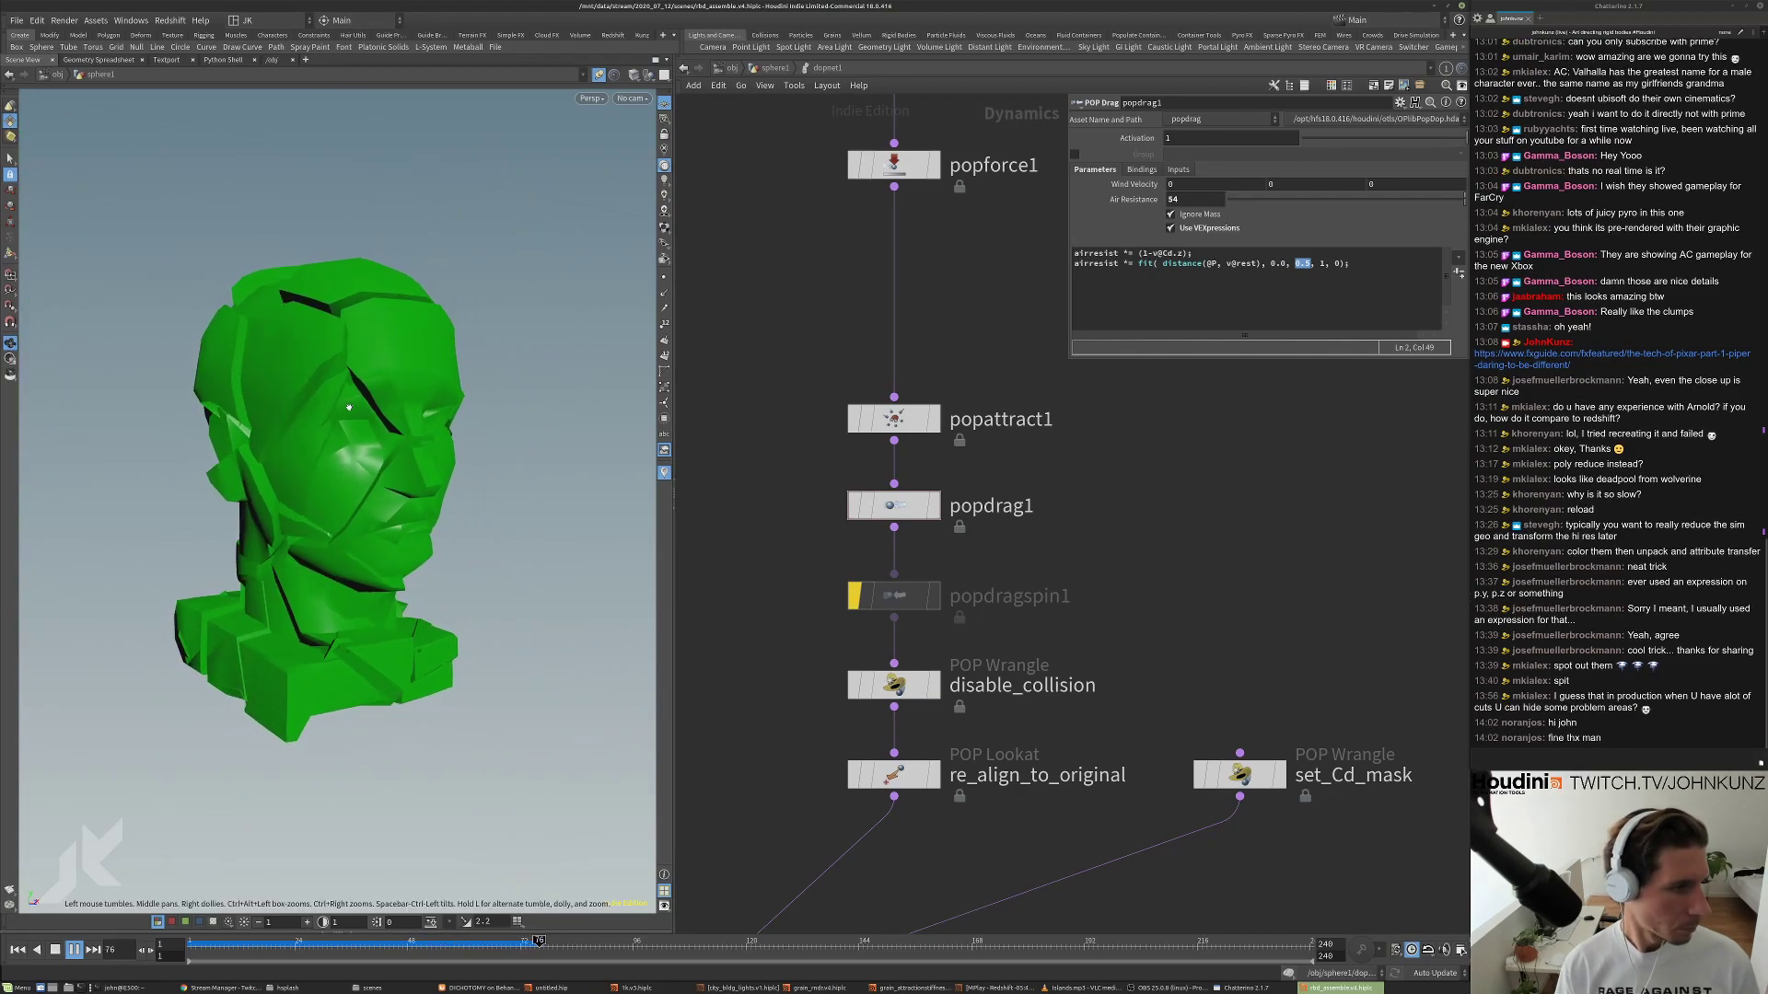
pyautogui.press('Up')
pyautogui.hotkey('ctrl', 'Up')
# Set popattract1's Force Scale to 45.
pyautogui.click(897, 419)
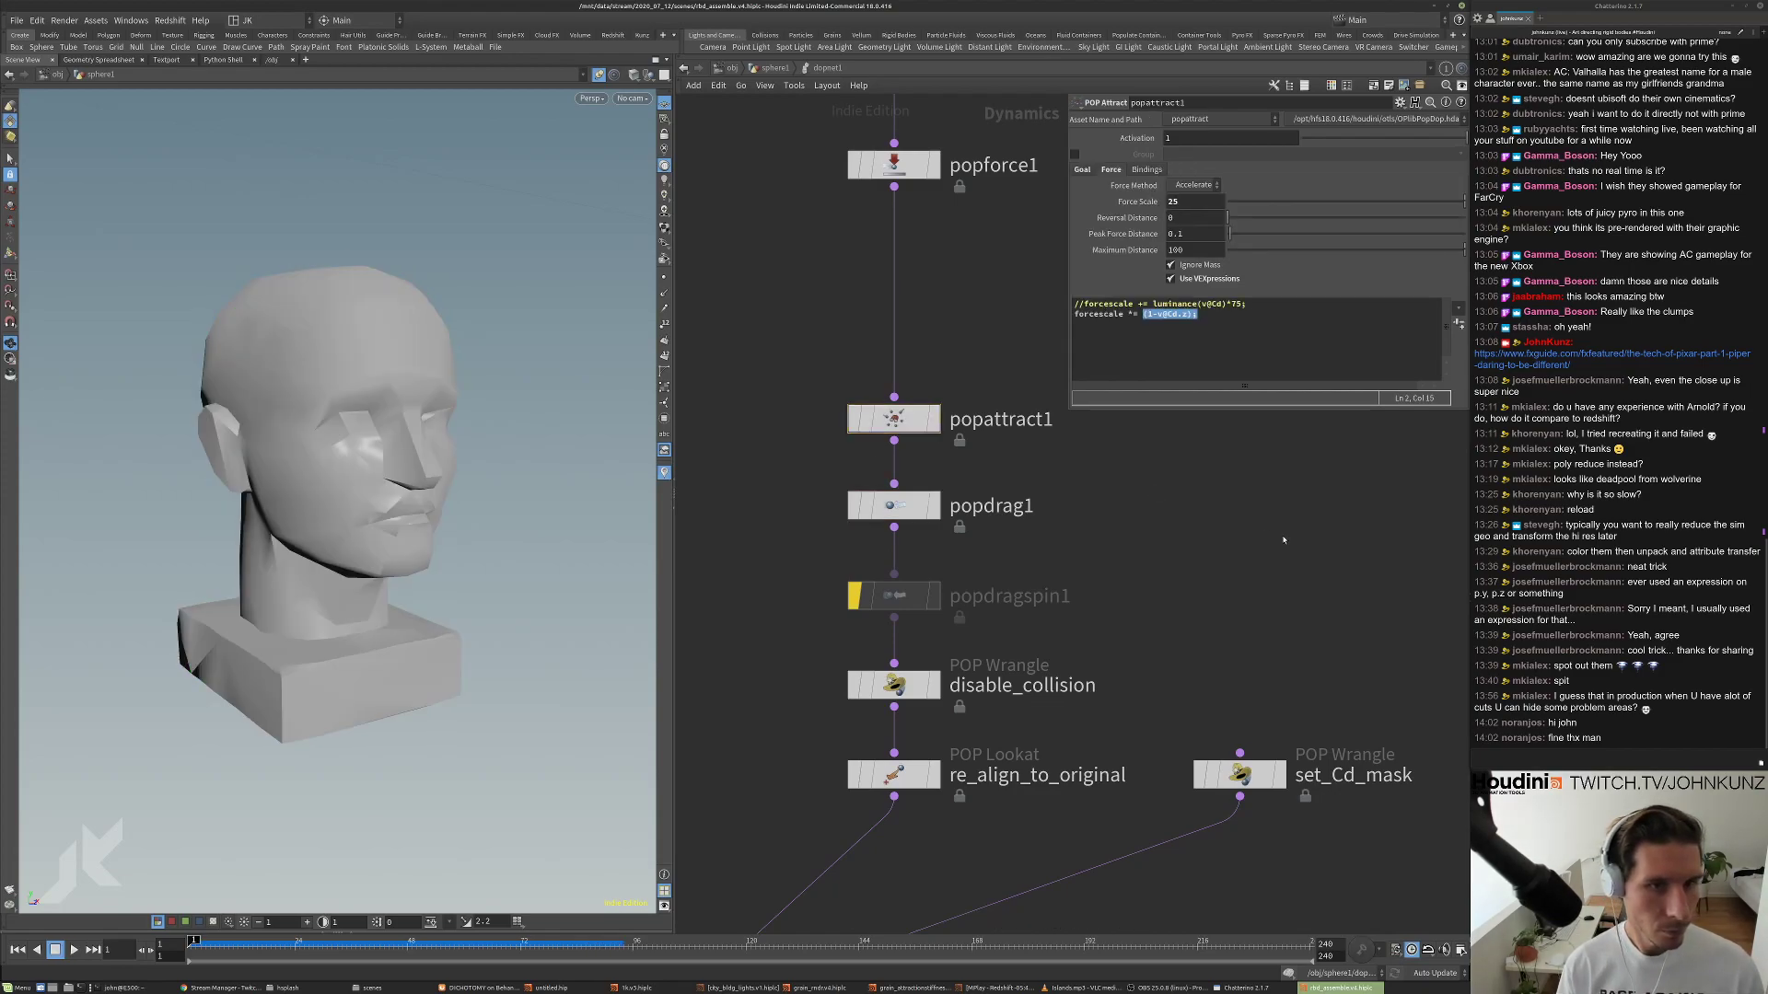
pyautogui.click(900, 505)
pyautogui.click(901, 421)
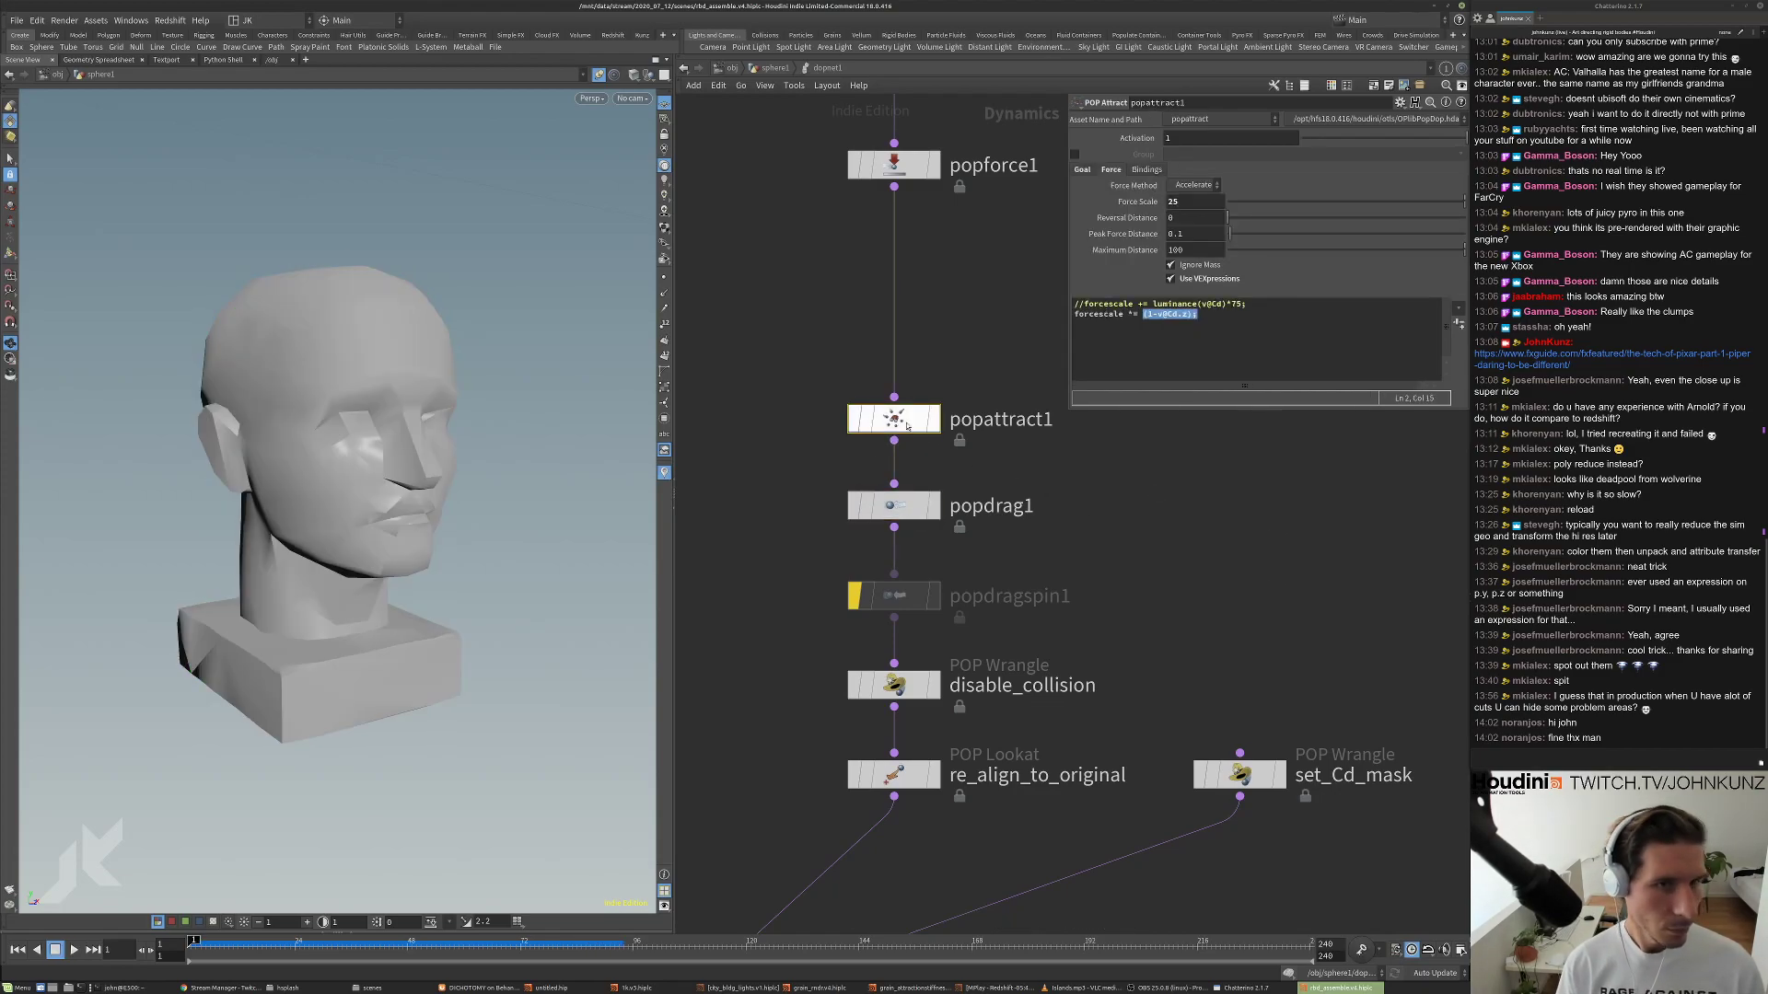
pyautogui.moveTo(1174, 202); pyautogui.dragTo(1164, 202)
pyautogui.write('4')
pyautogui.press('Return')
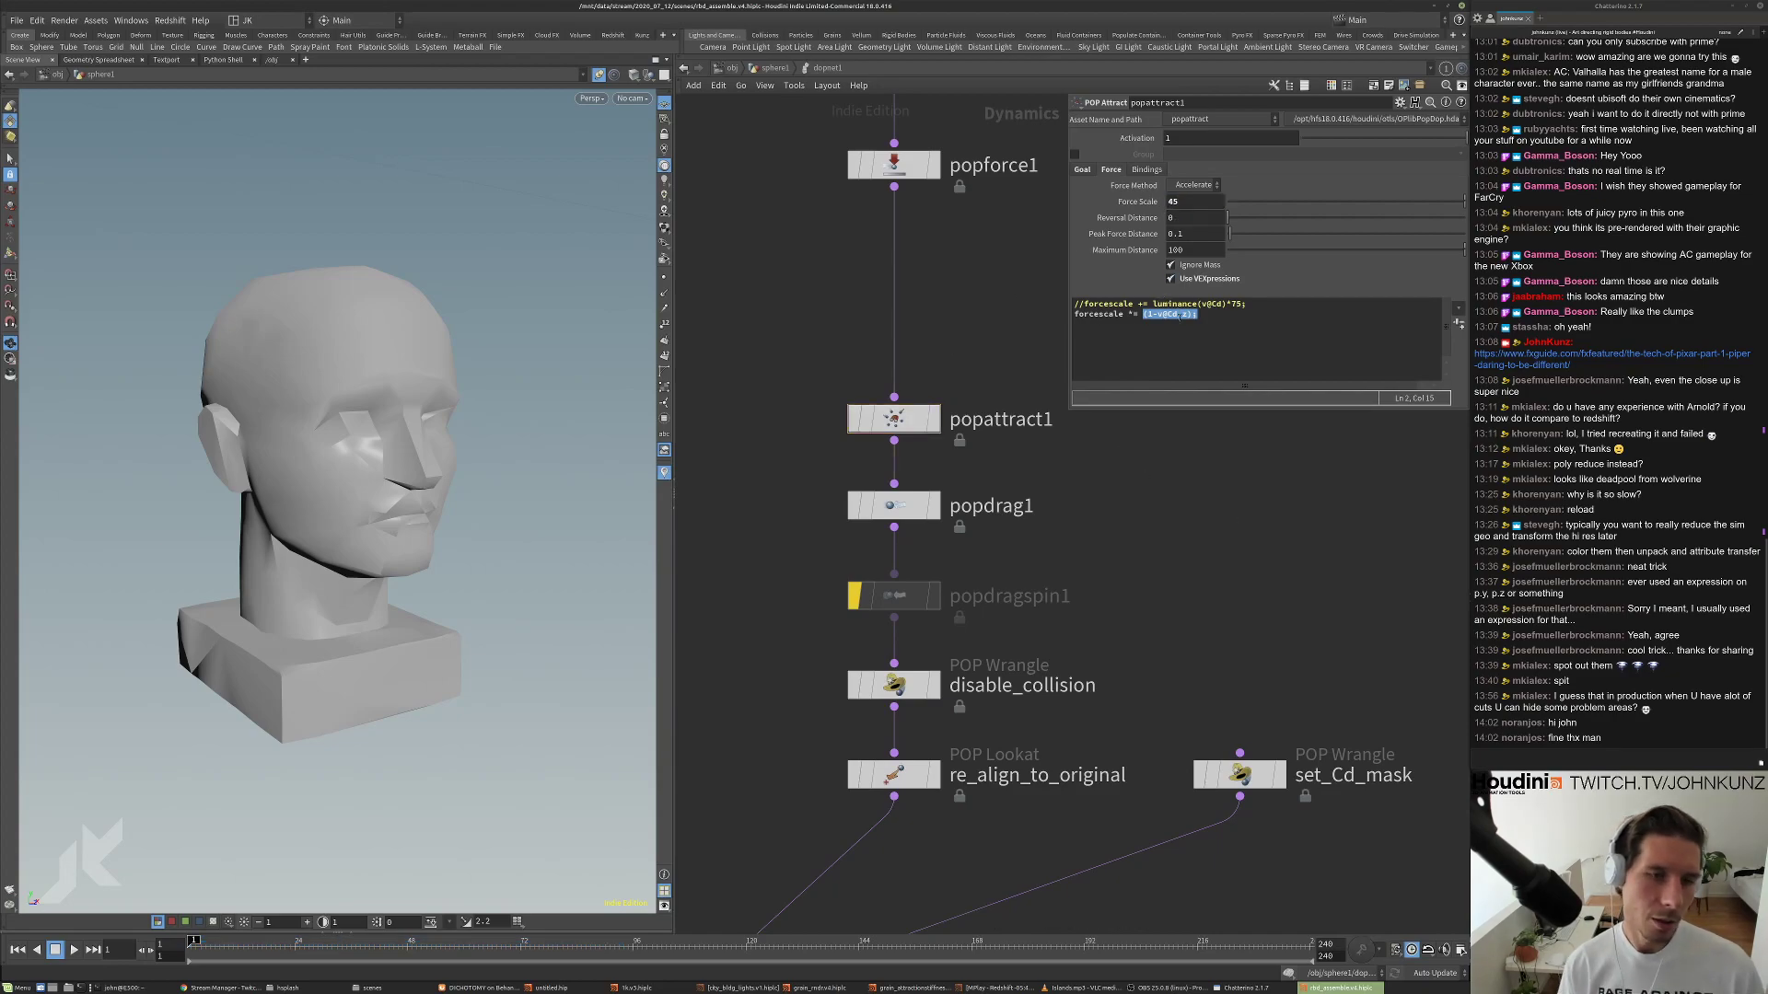
pyautogui.click(1259, 314)
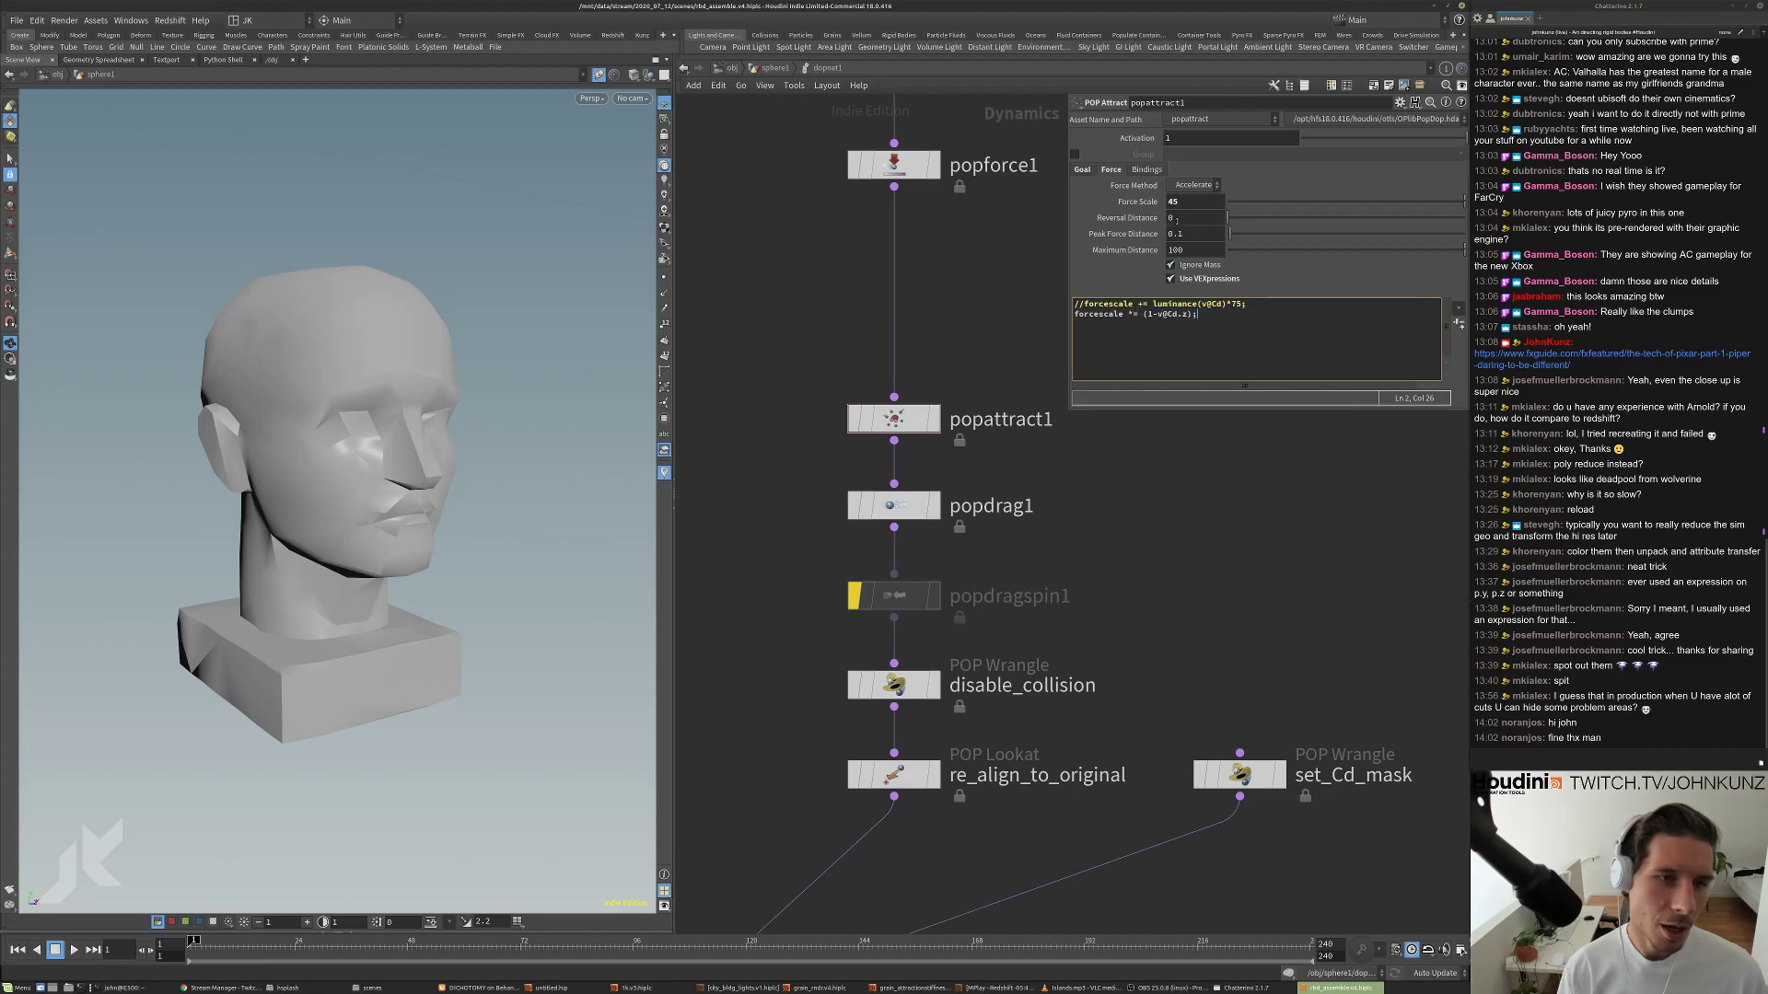
# Play the simulation to check the stronger attraction force, and rewind to the first frame.
pyautogui.press('Up')
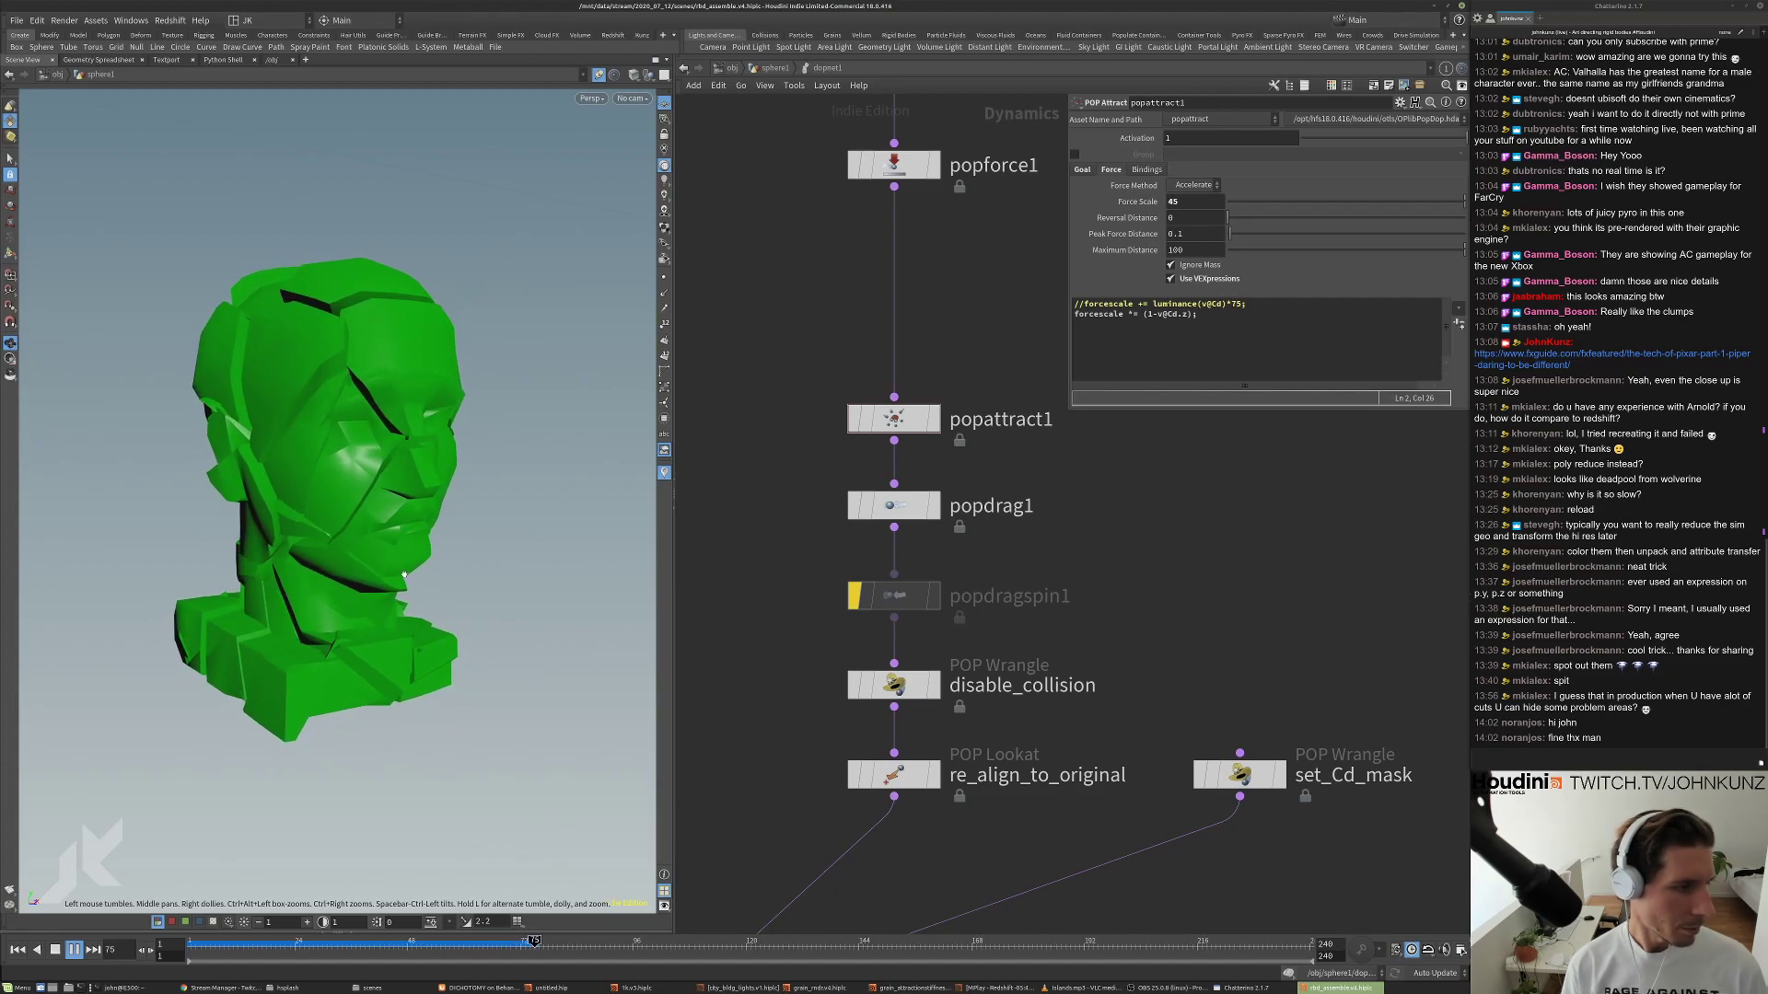
pyautogui.press('Up')
pyautogui.hotkey('ctrl', 'Up')
pyautogui.press('Up')
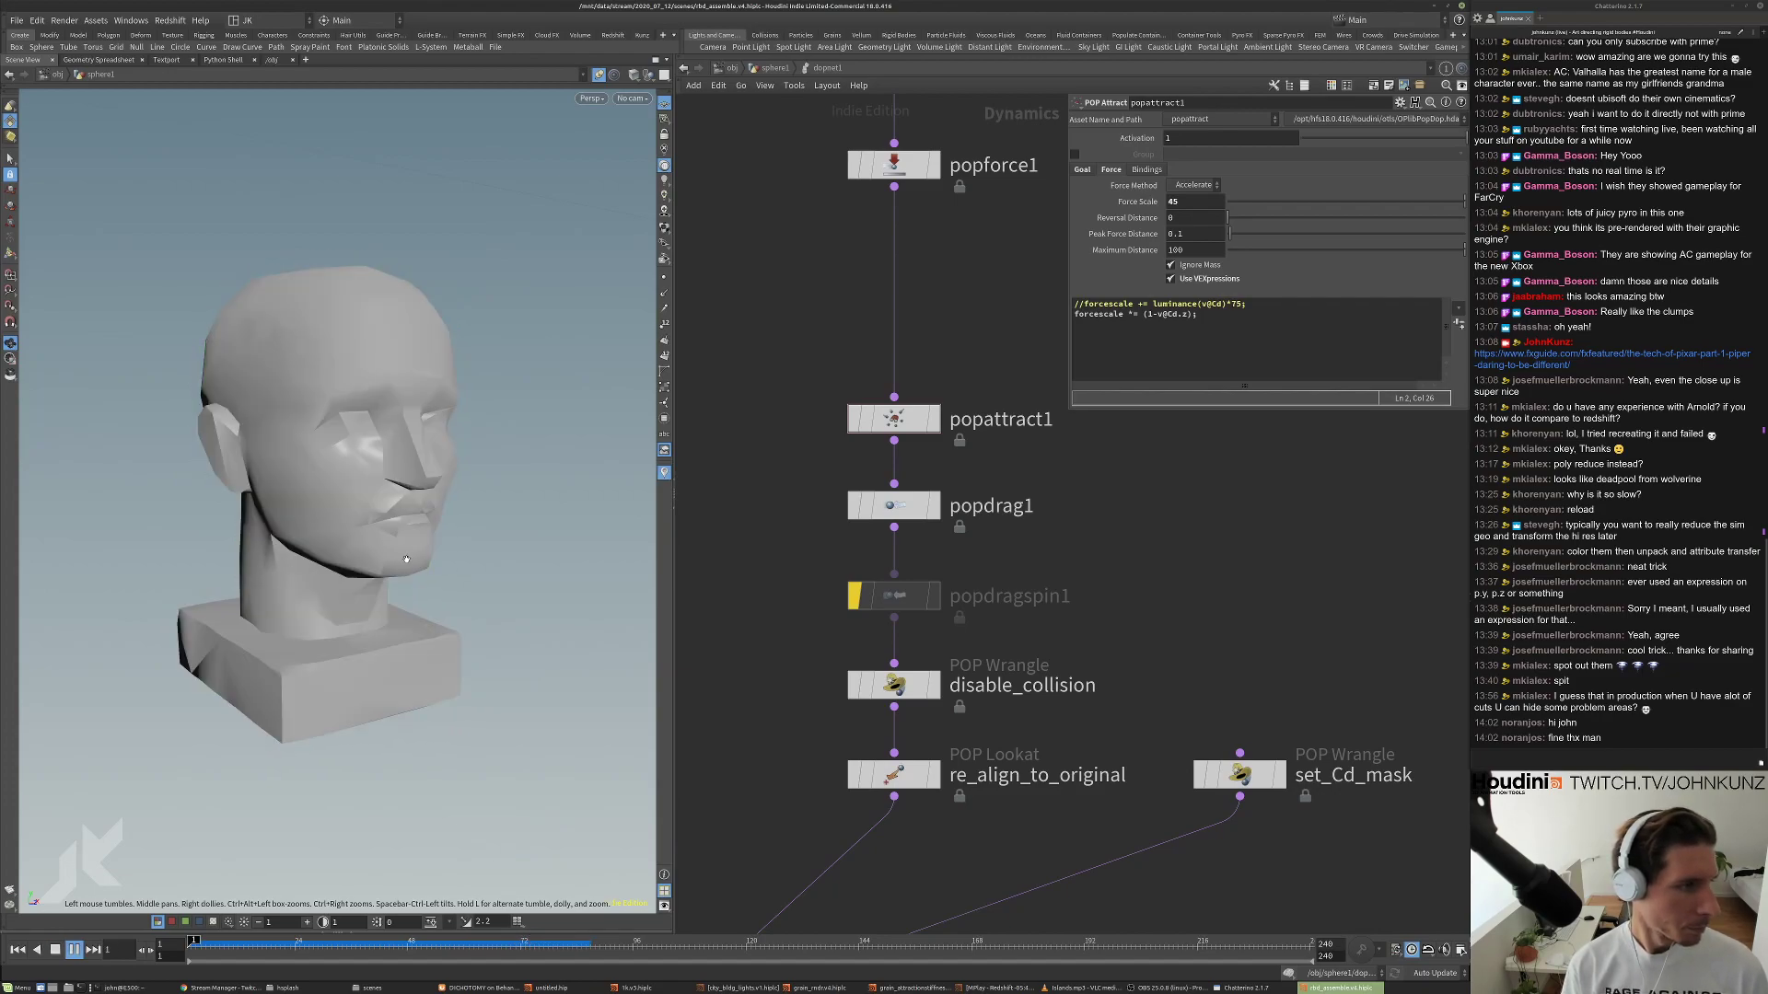
pyautogui.press('Up')
pyautogui.hotkey('ctrl', 'Up')
# Return to the sphere1 network and display the output of normal3.
pyautogui.click(768, 70)
pyautogui.moveTo(948, 619); pyautogui.dragTo(963, 442, button='middle')
pyautogui.moveTo(879, 639); pyautogui.dragTo(887, 575, button='middle')
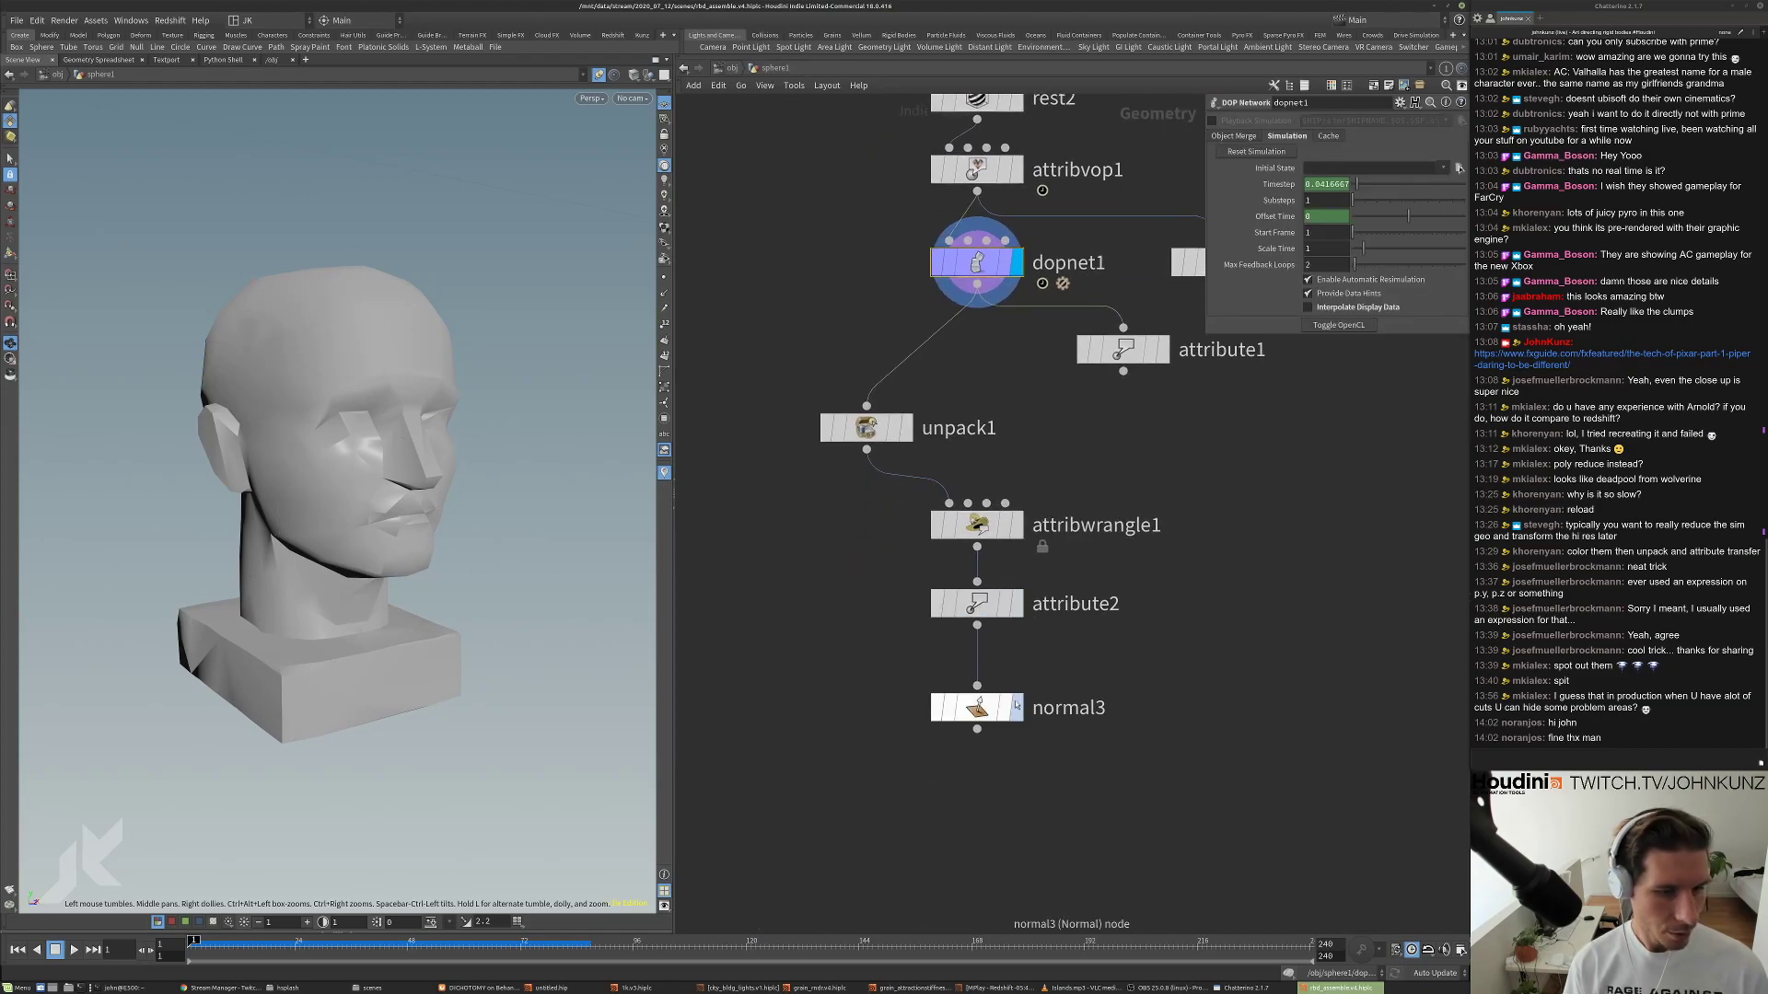
pyautogui.click(1017, 707)
# Play back the unpacked pieces and bypass the normal3 node.
pyautogui.press('Up')
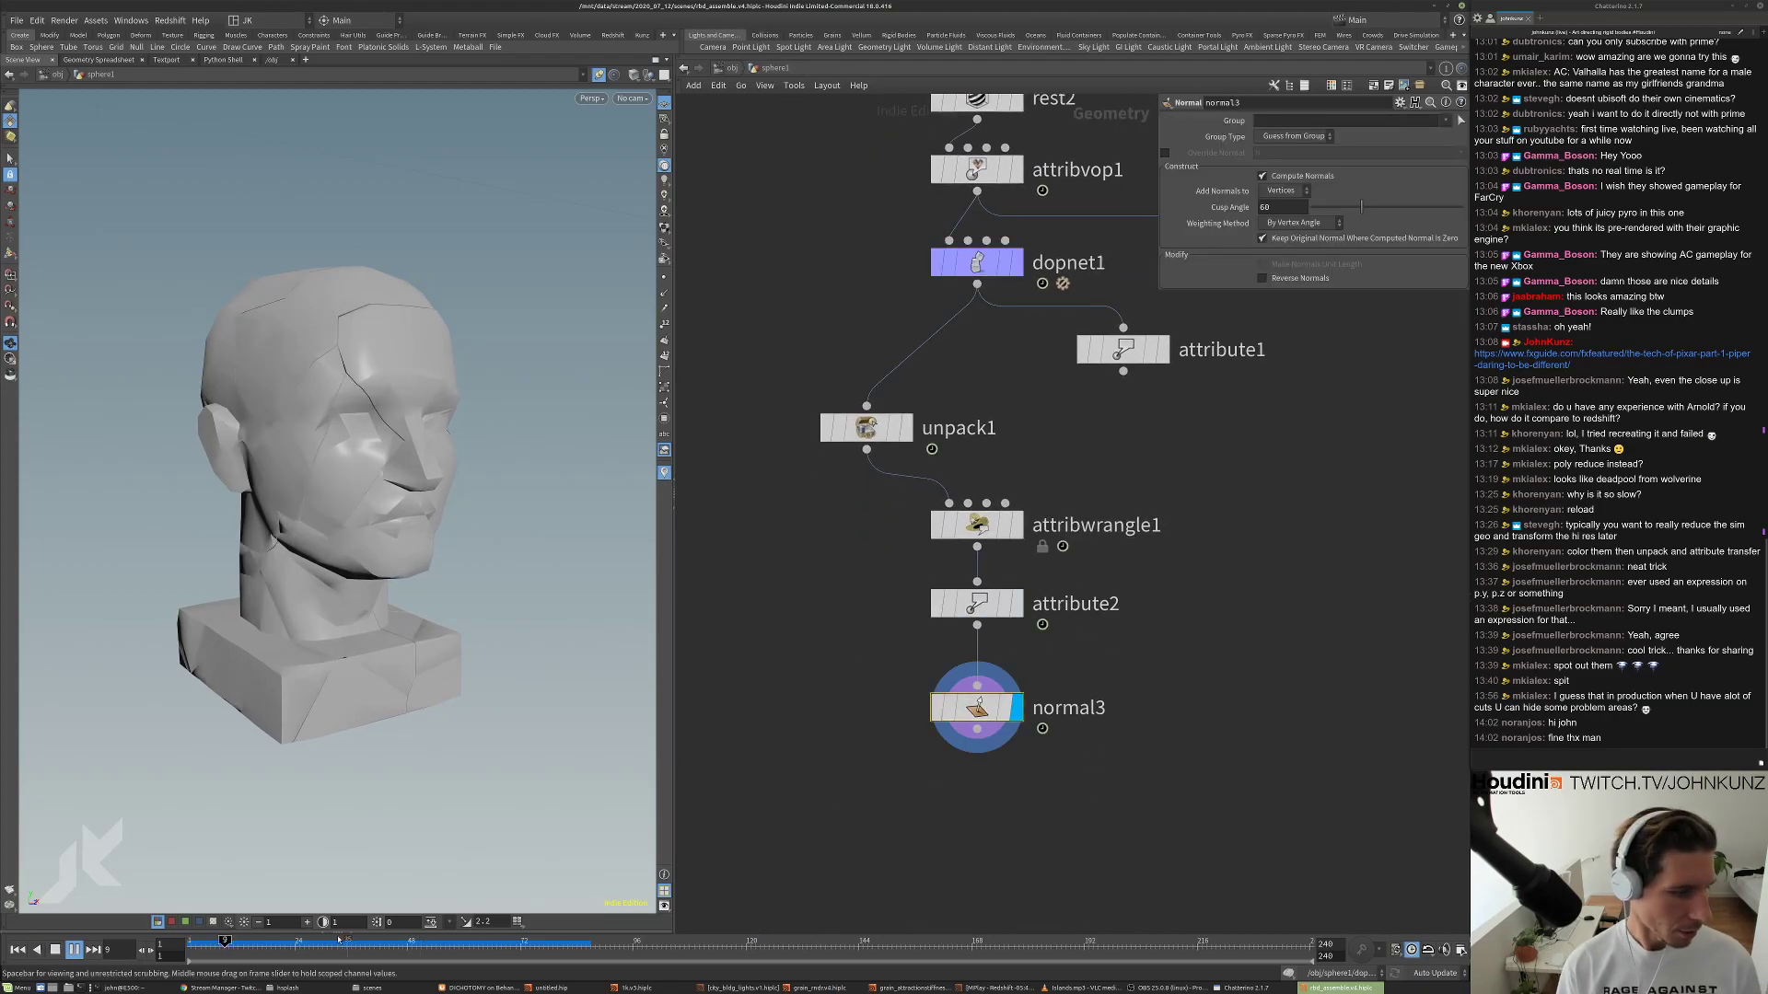
pyautogui.press('Up')
pyautogui.press('Up')
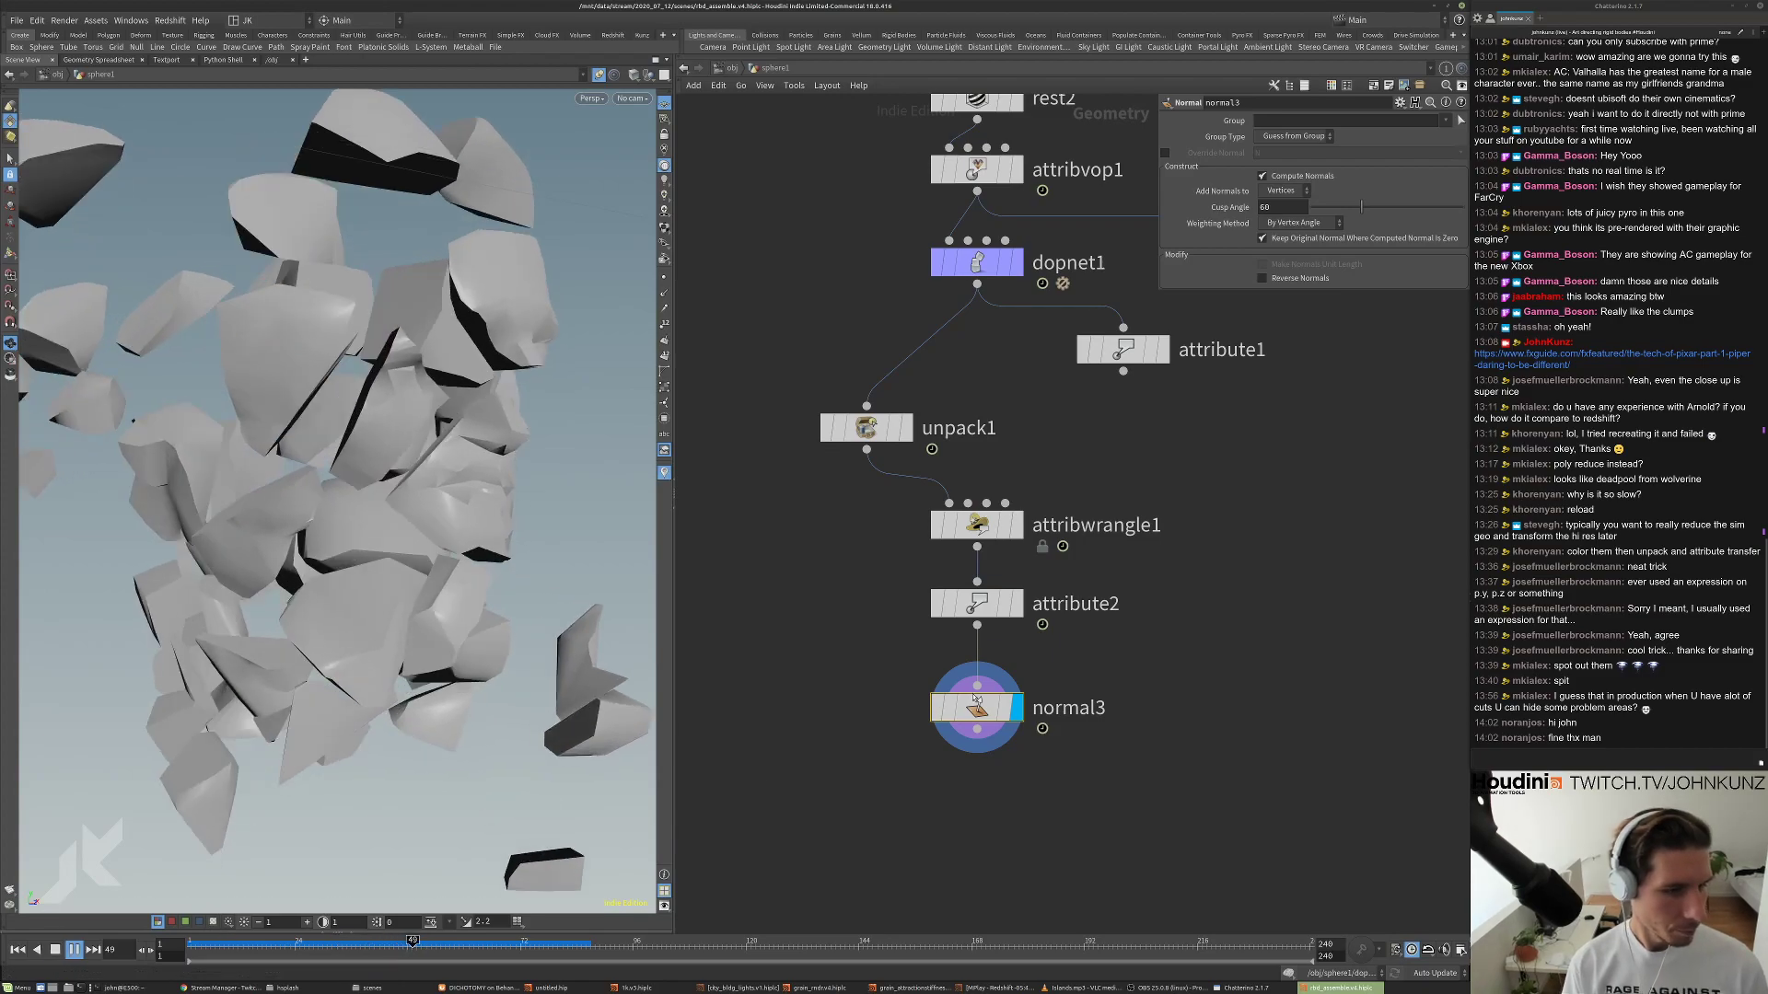
pyautogui.press('b')
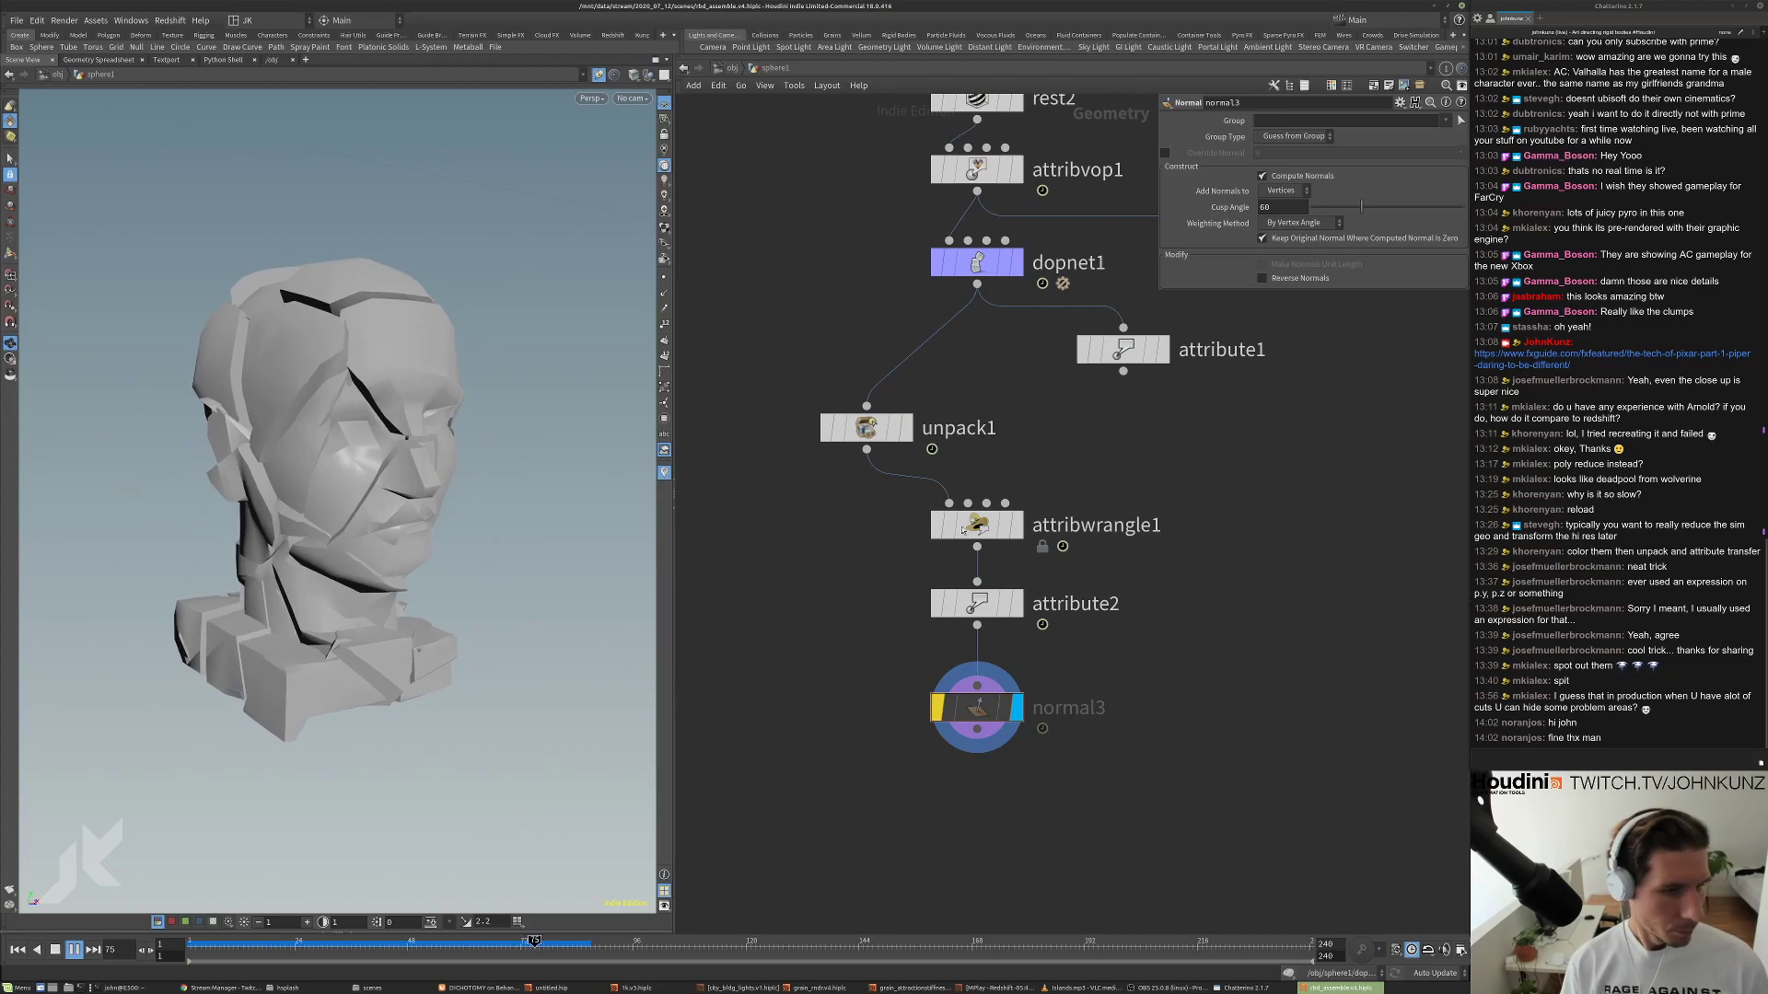
# Set the frame range in attribwrangle1's fit function to 22–37, play the animation, and rewind to the first frame.
pyautogui.click(963, 529)
pyautogui.press('Up')
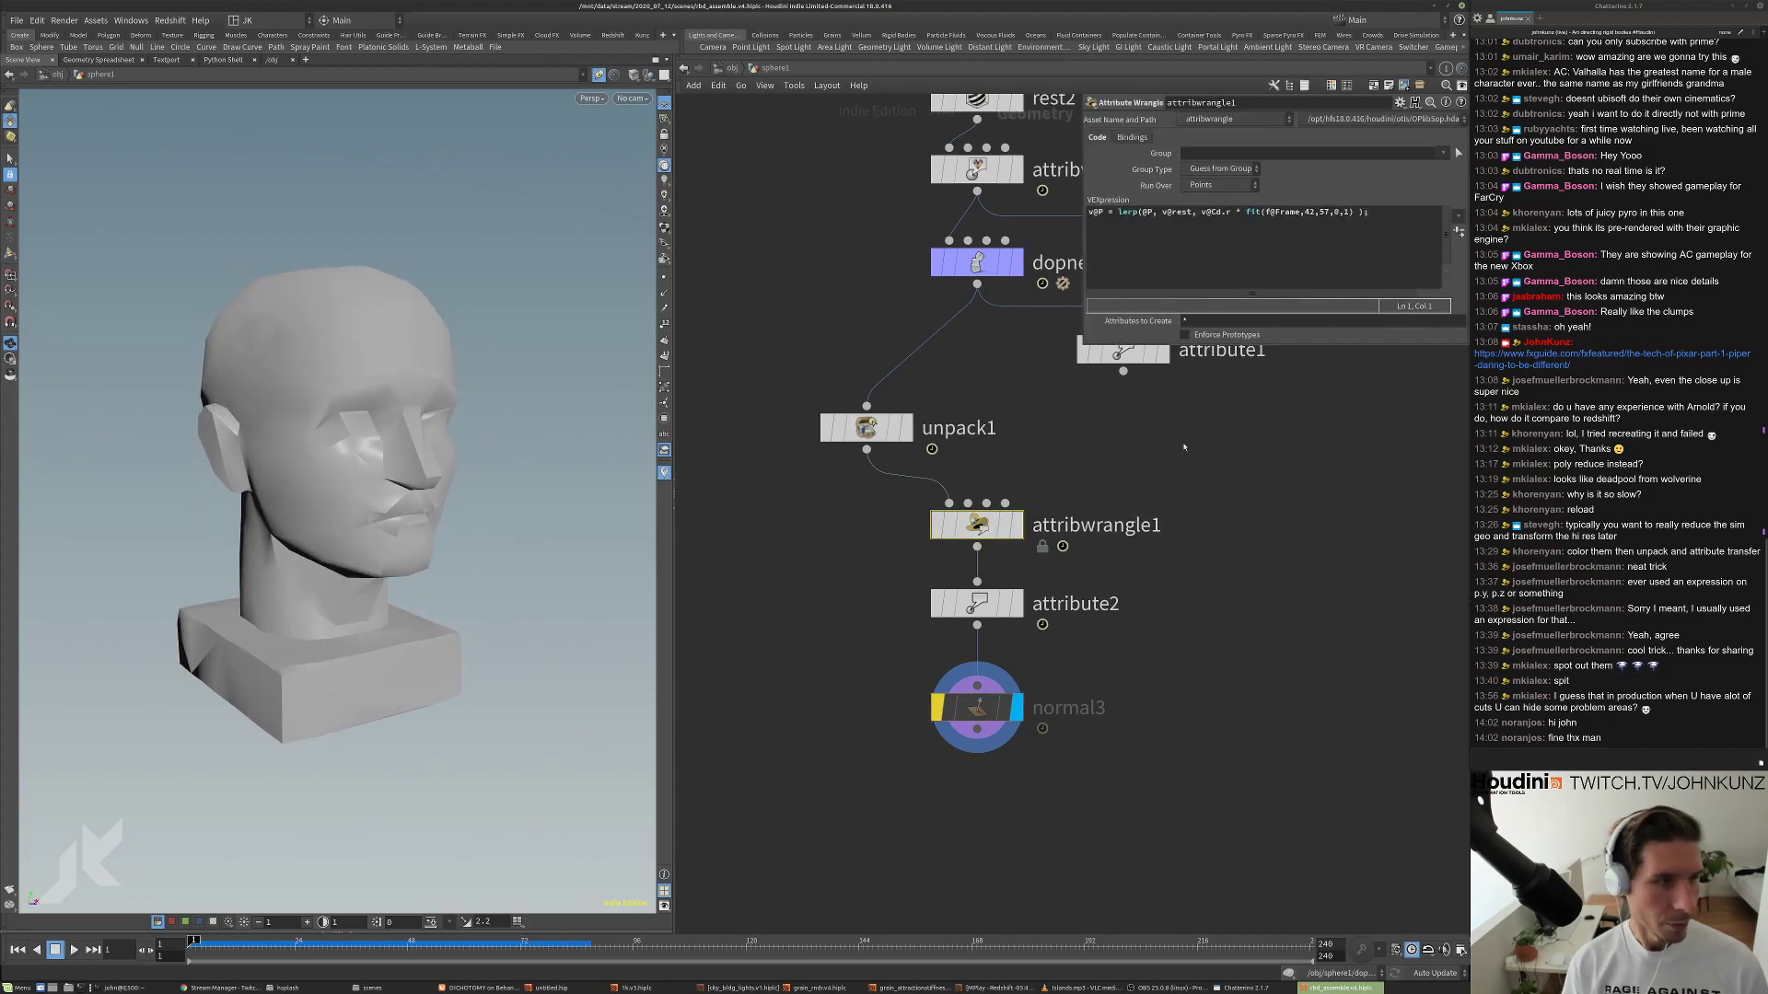
pyautogui.click(1305, 213)
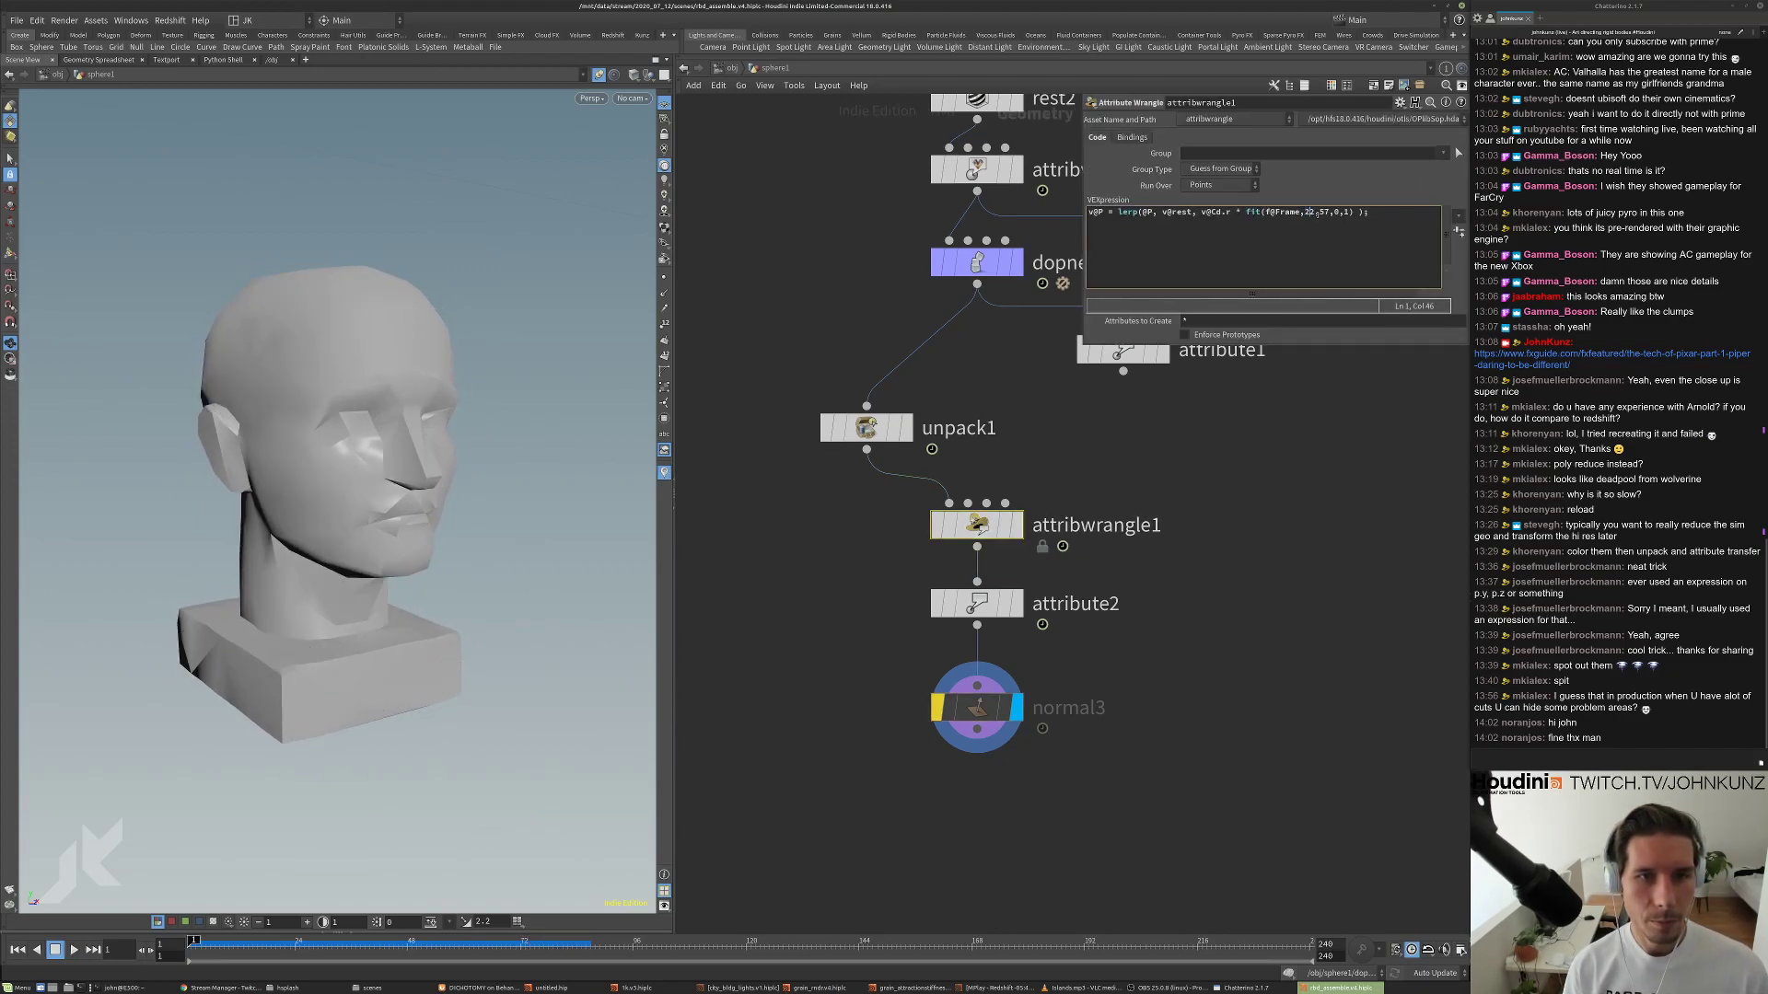
pyautogui.press('Up')
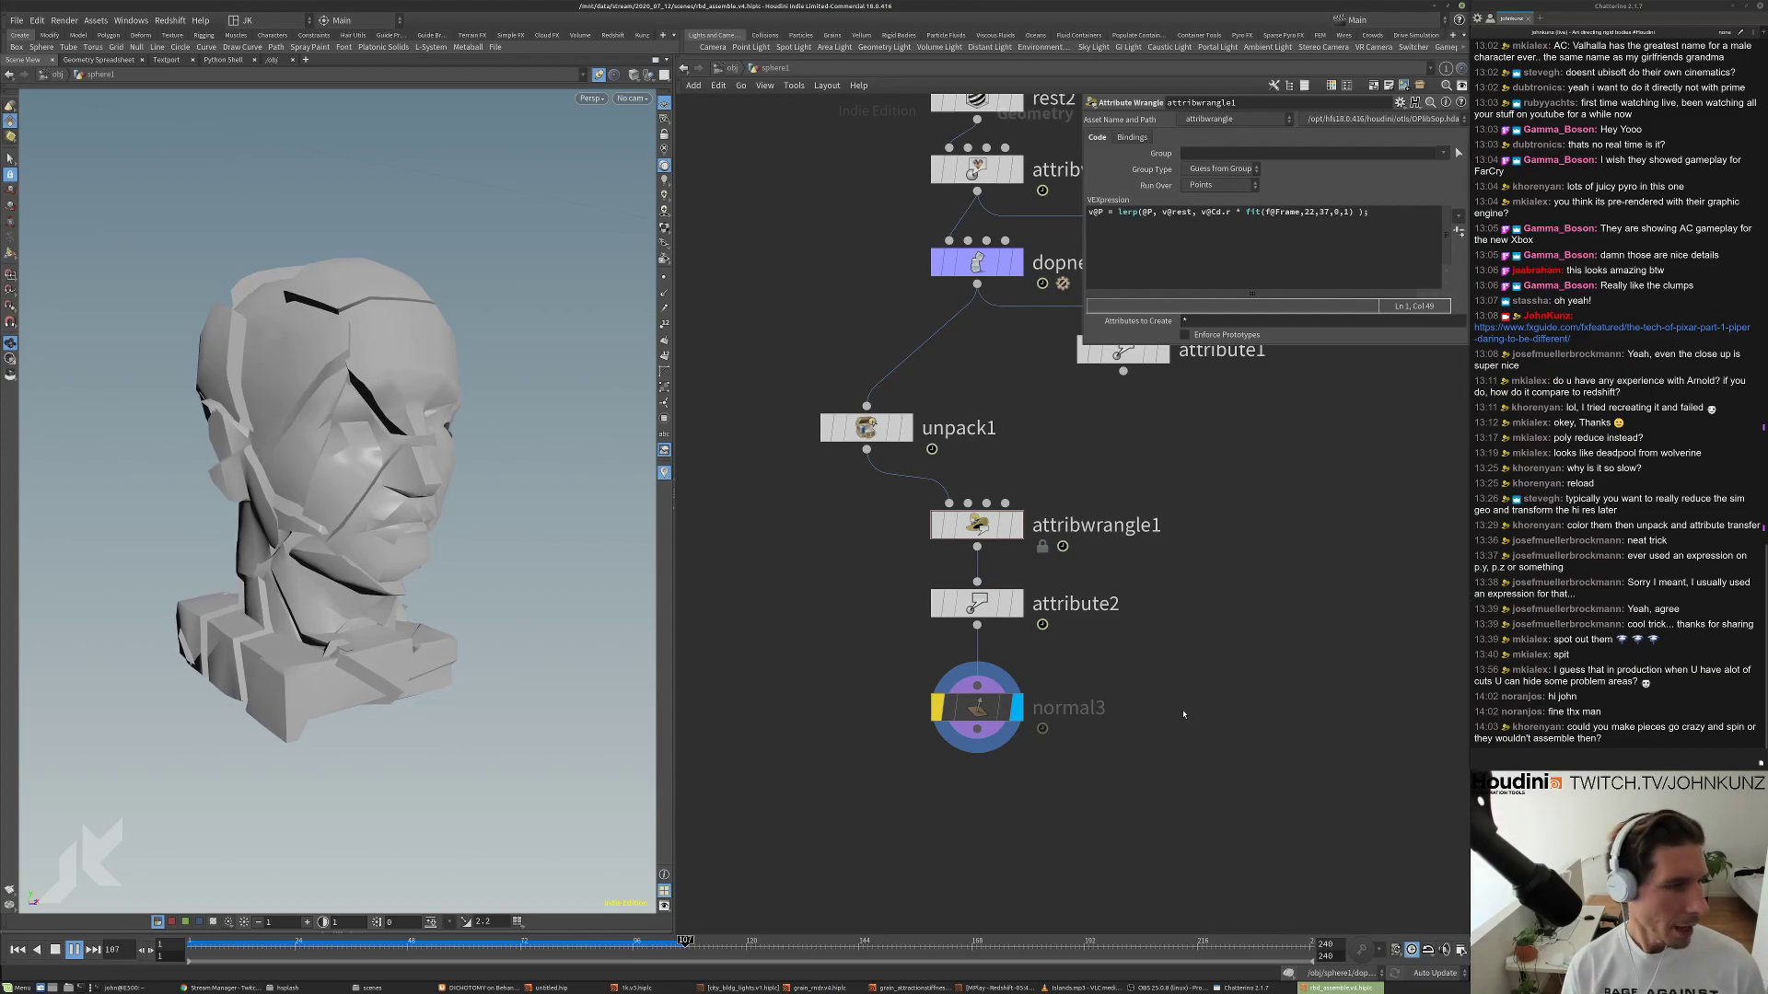
pyautogui.hotkey('ctrl', 'Up')
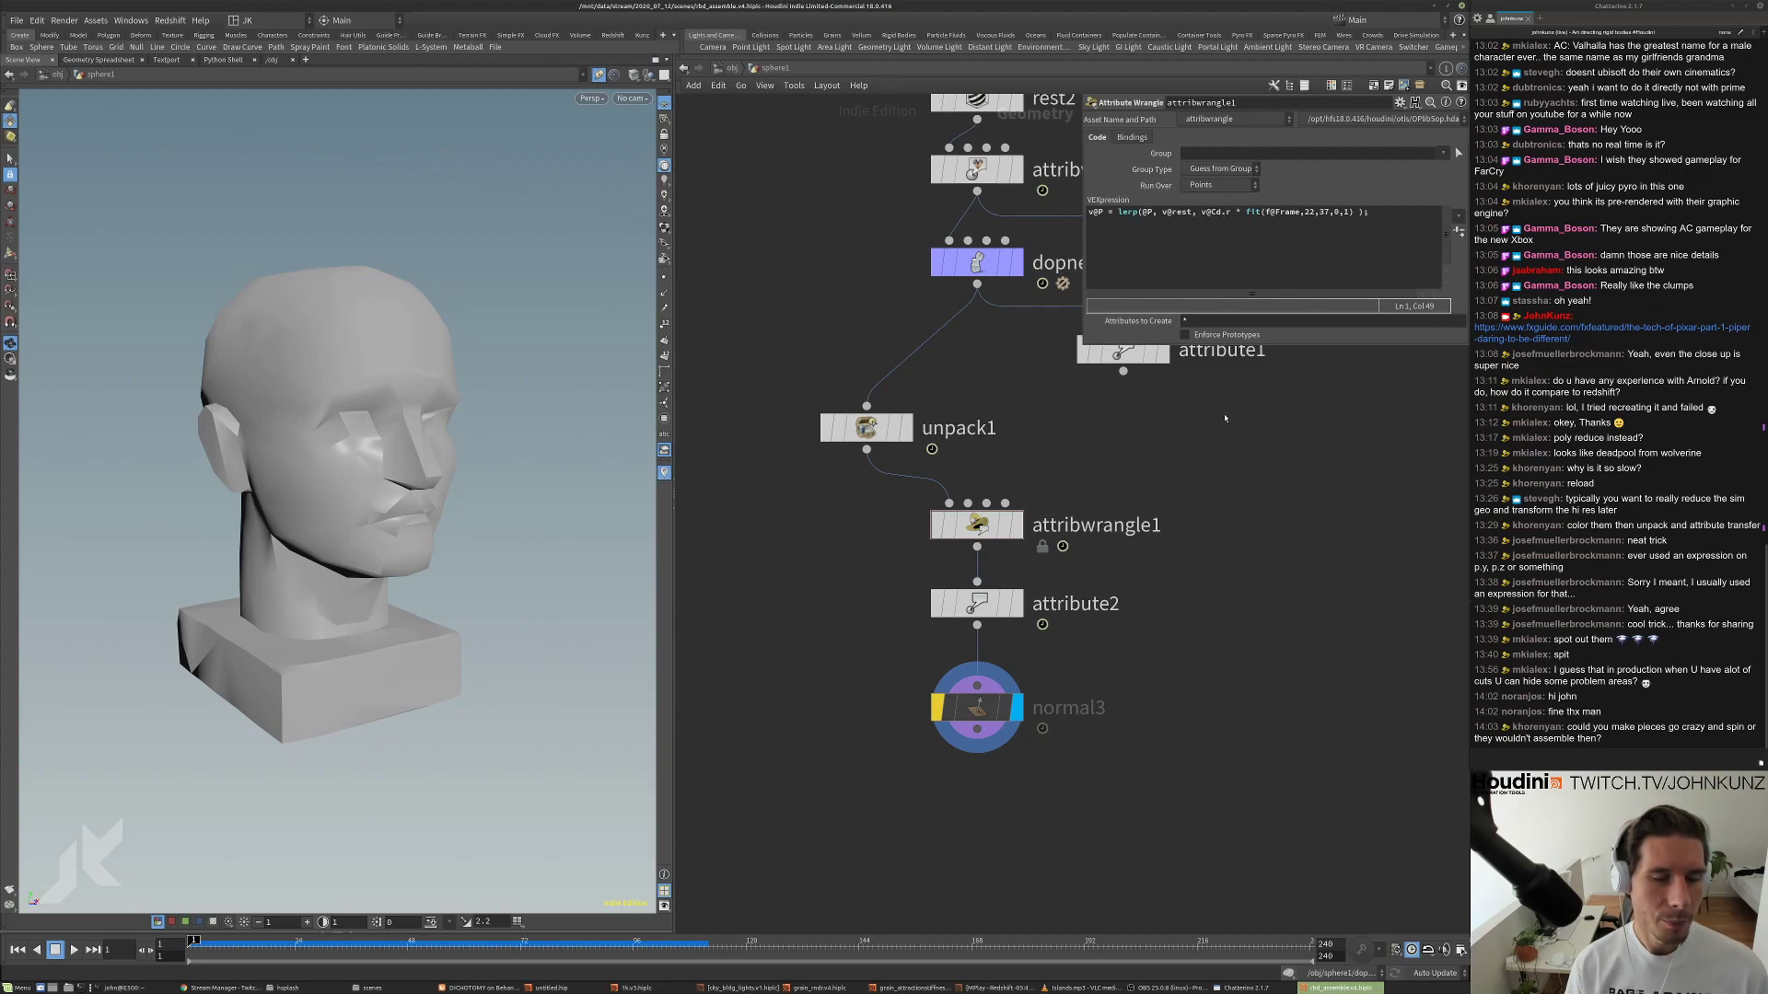
pyautogui.moveTo(1225, 419); pyautogui.dragTo(1221, 464, button='middle')
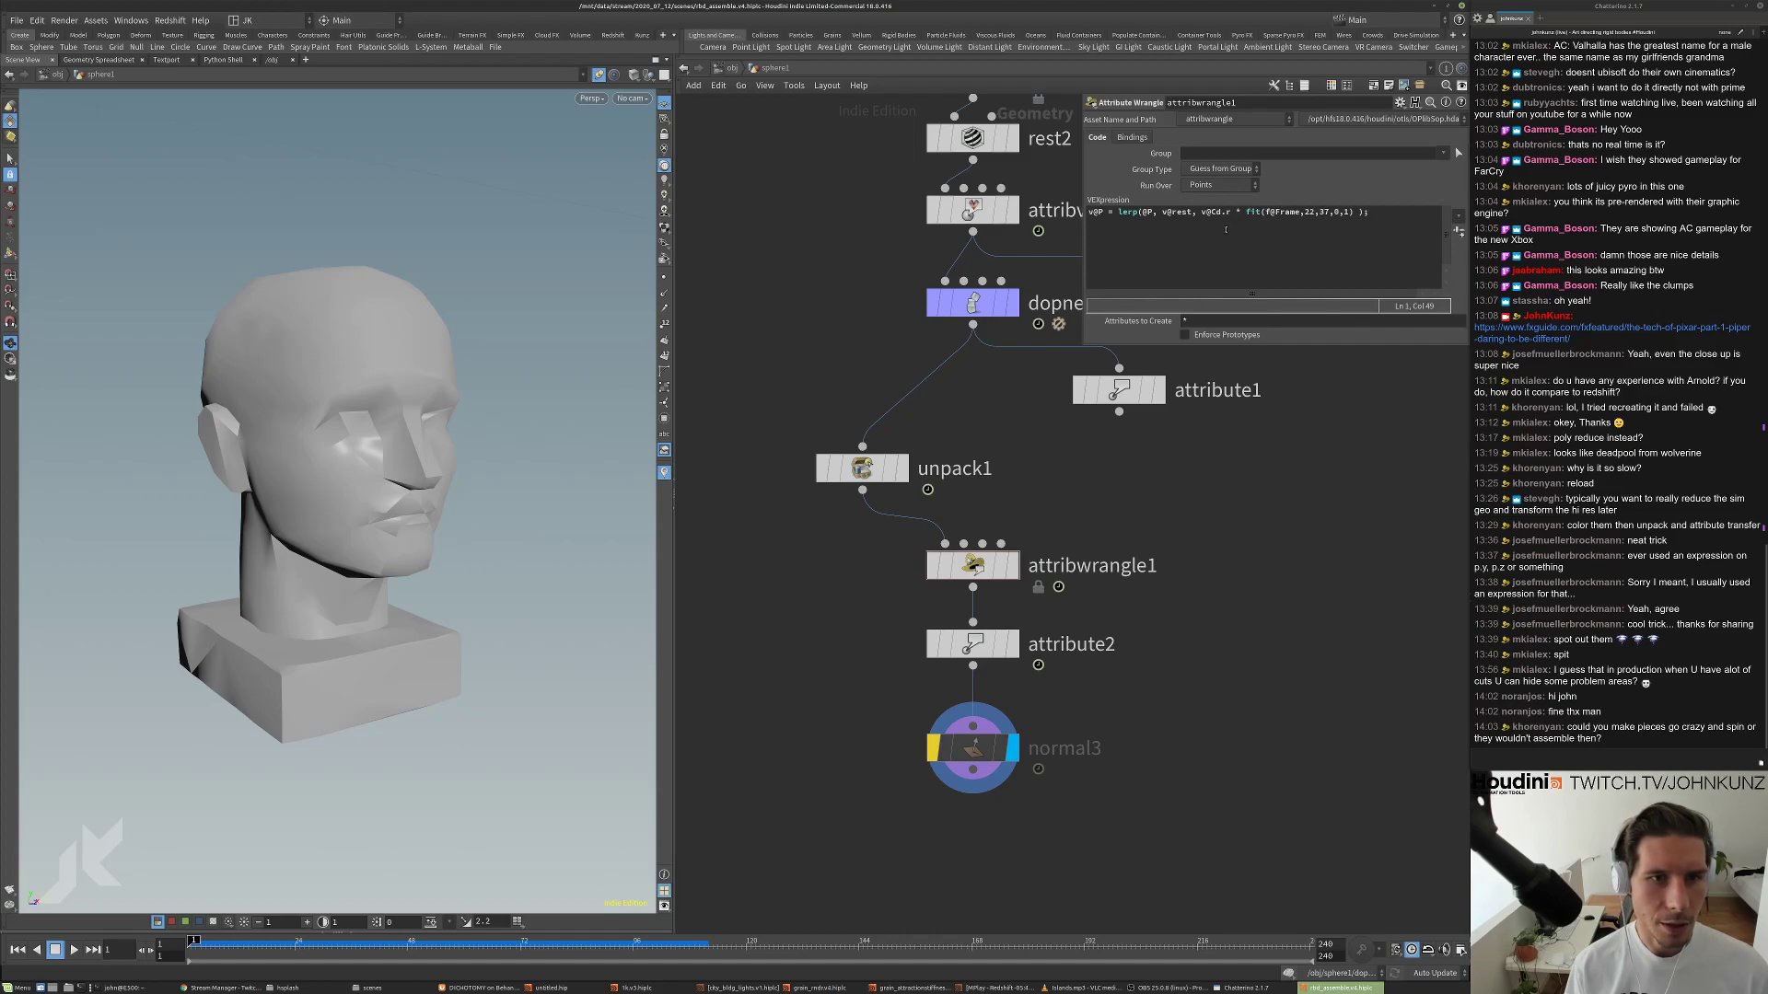
pyautogui.moveTo(1201, 212); pyautogui.dragTo(1354, 213)
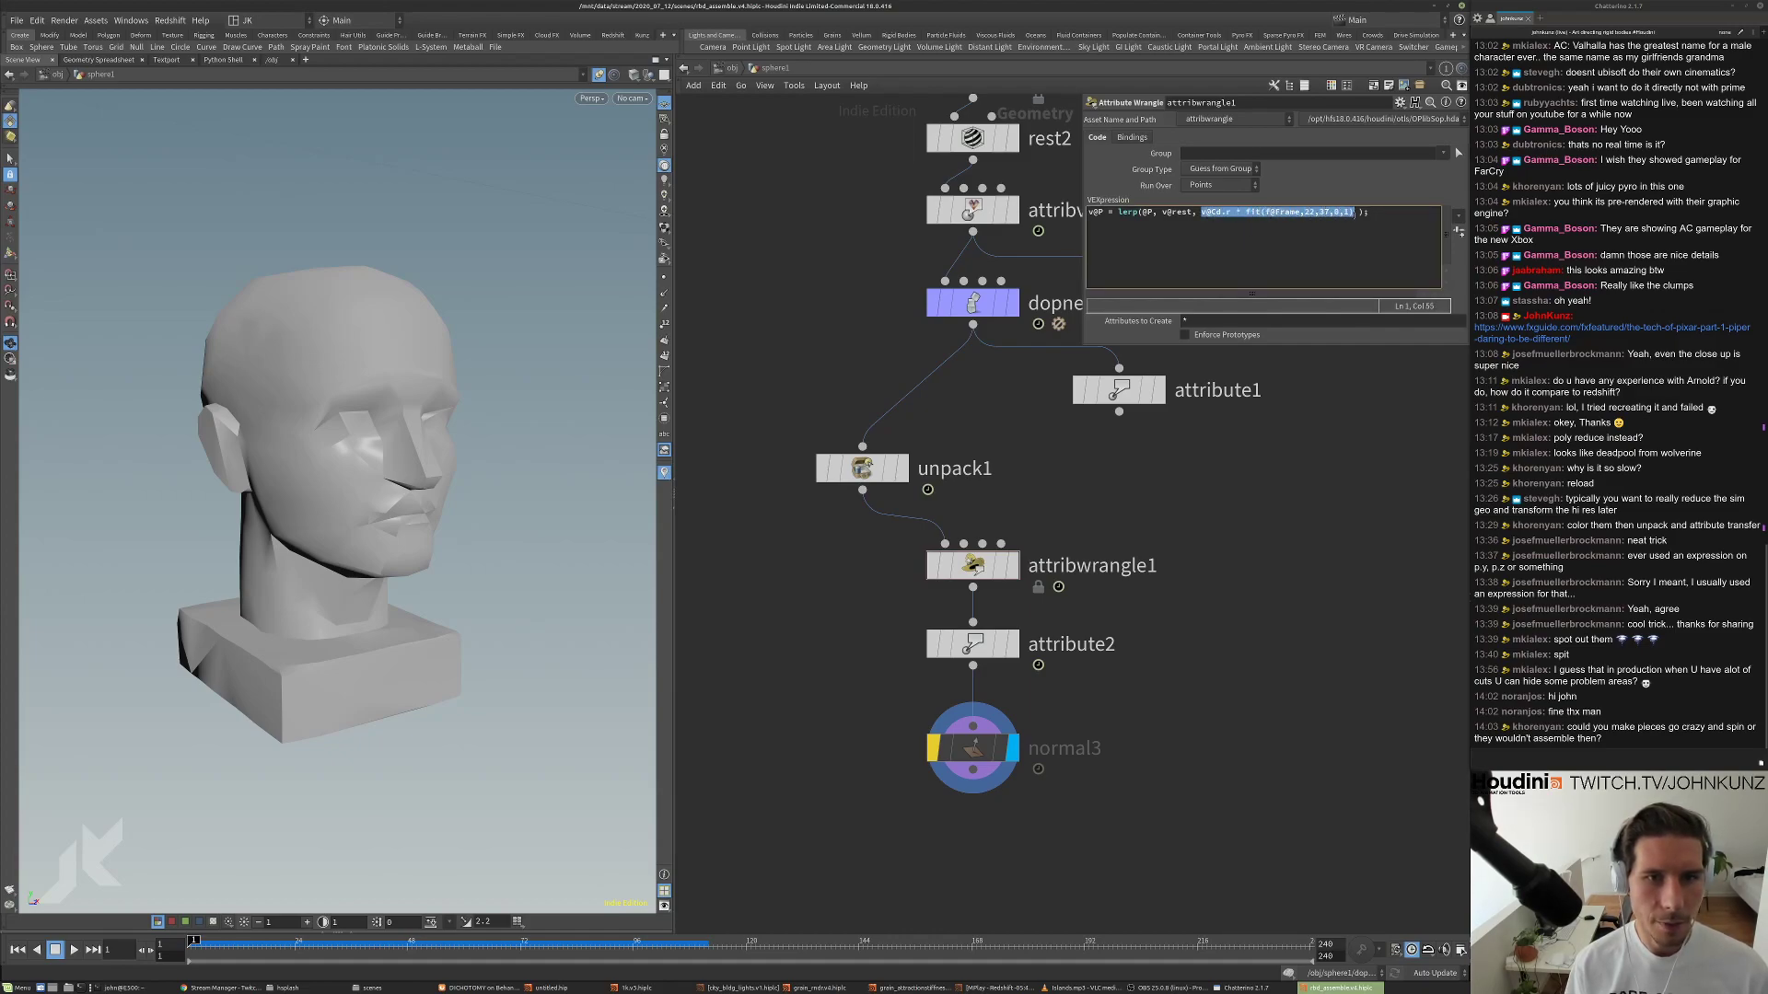
pyautogui.press('BackSpace')
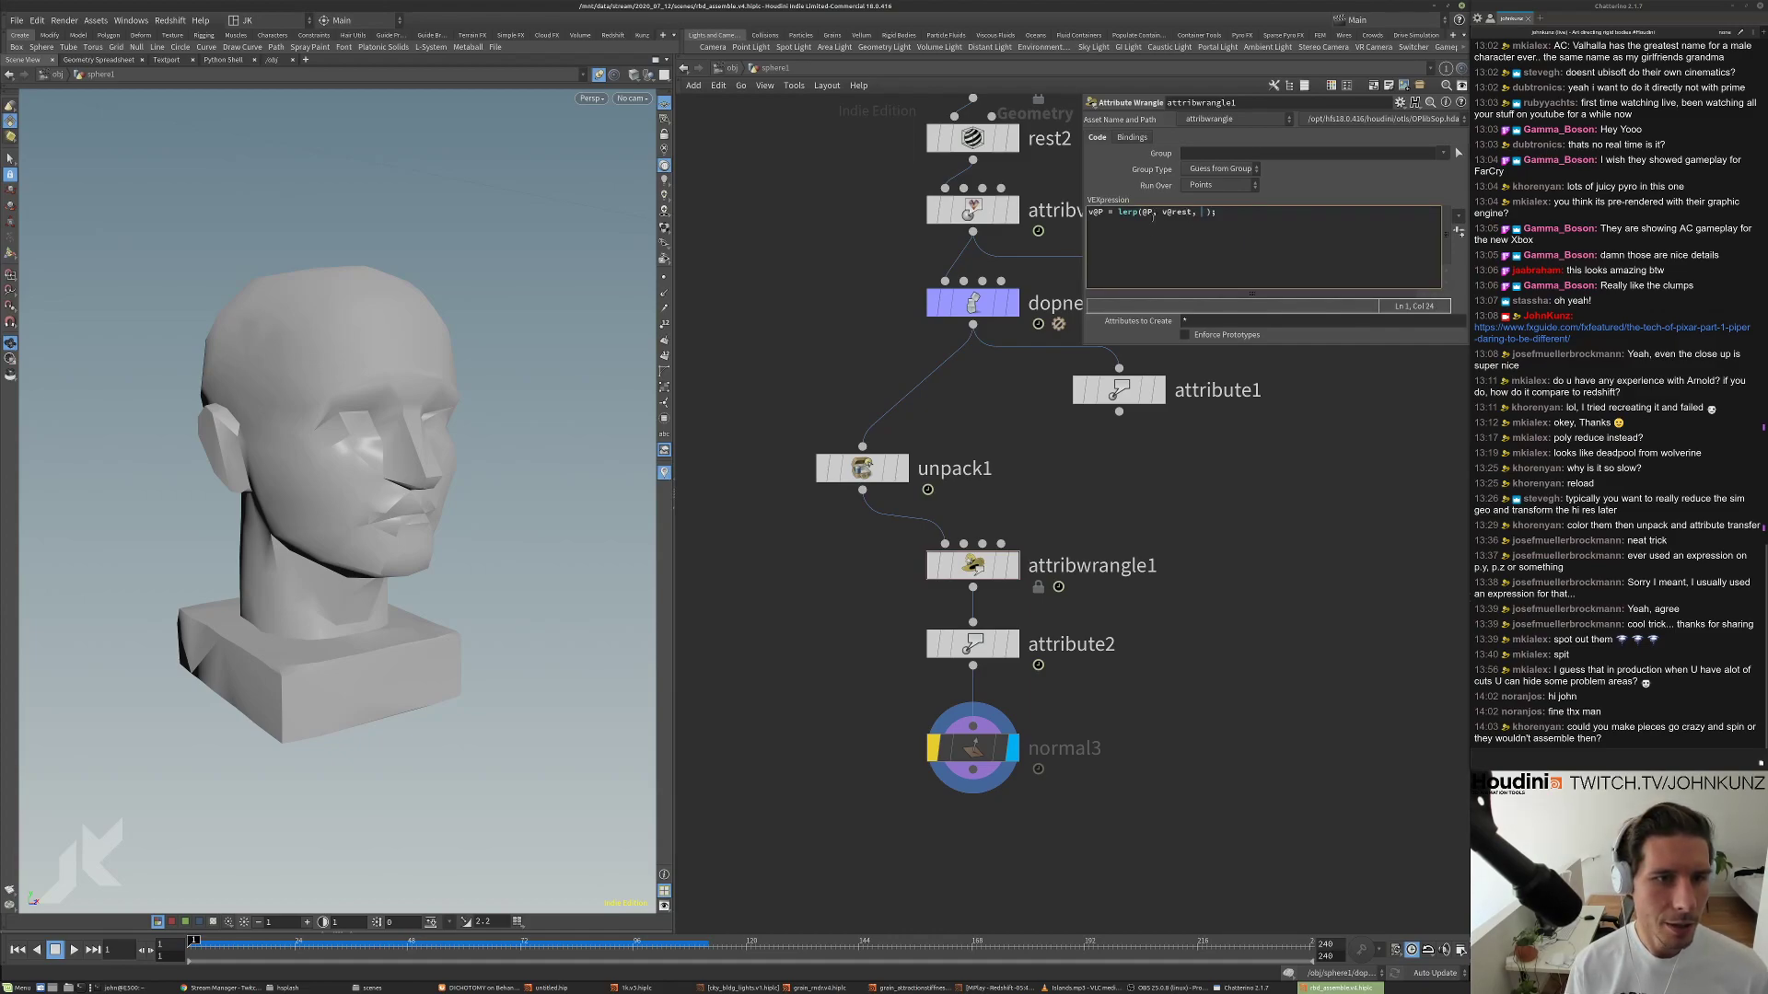
# Copy the distance-based fit expression from popdrag1 inside dopnet1.
pyautogui.moveTo(978, 309); pyautogui.dragTo(965, 353, button='middle')
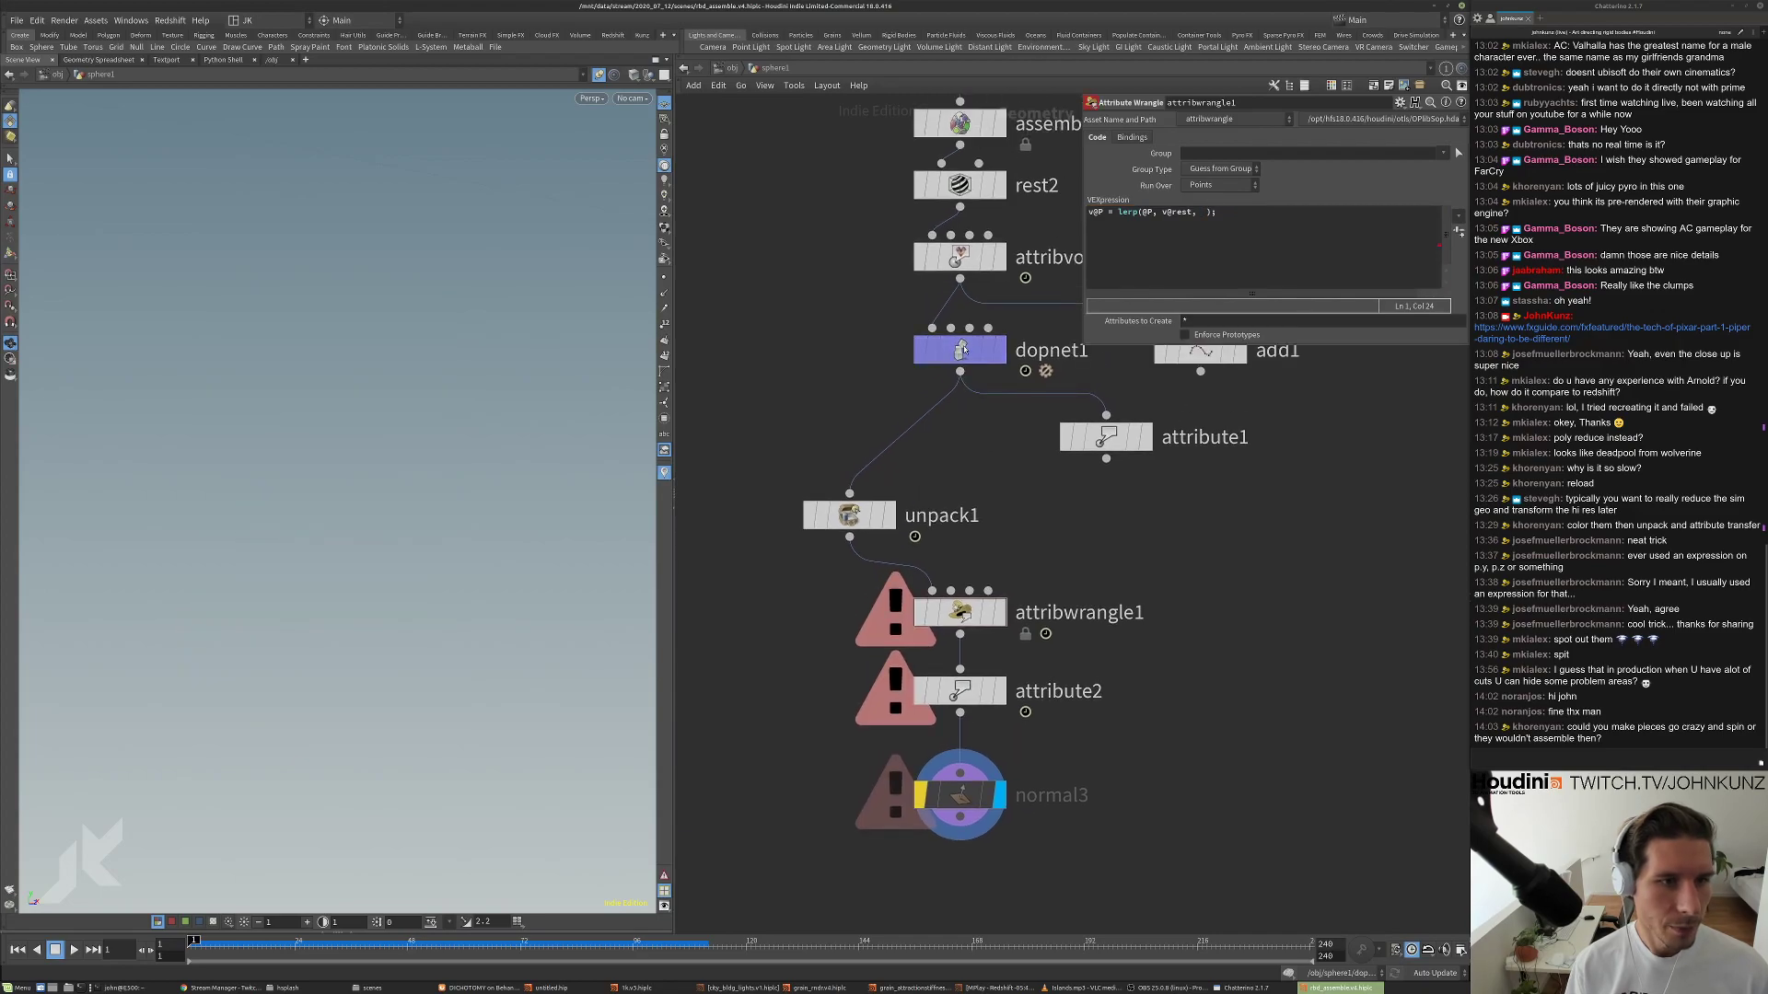
pyautogui.doubleClick(964, 353)
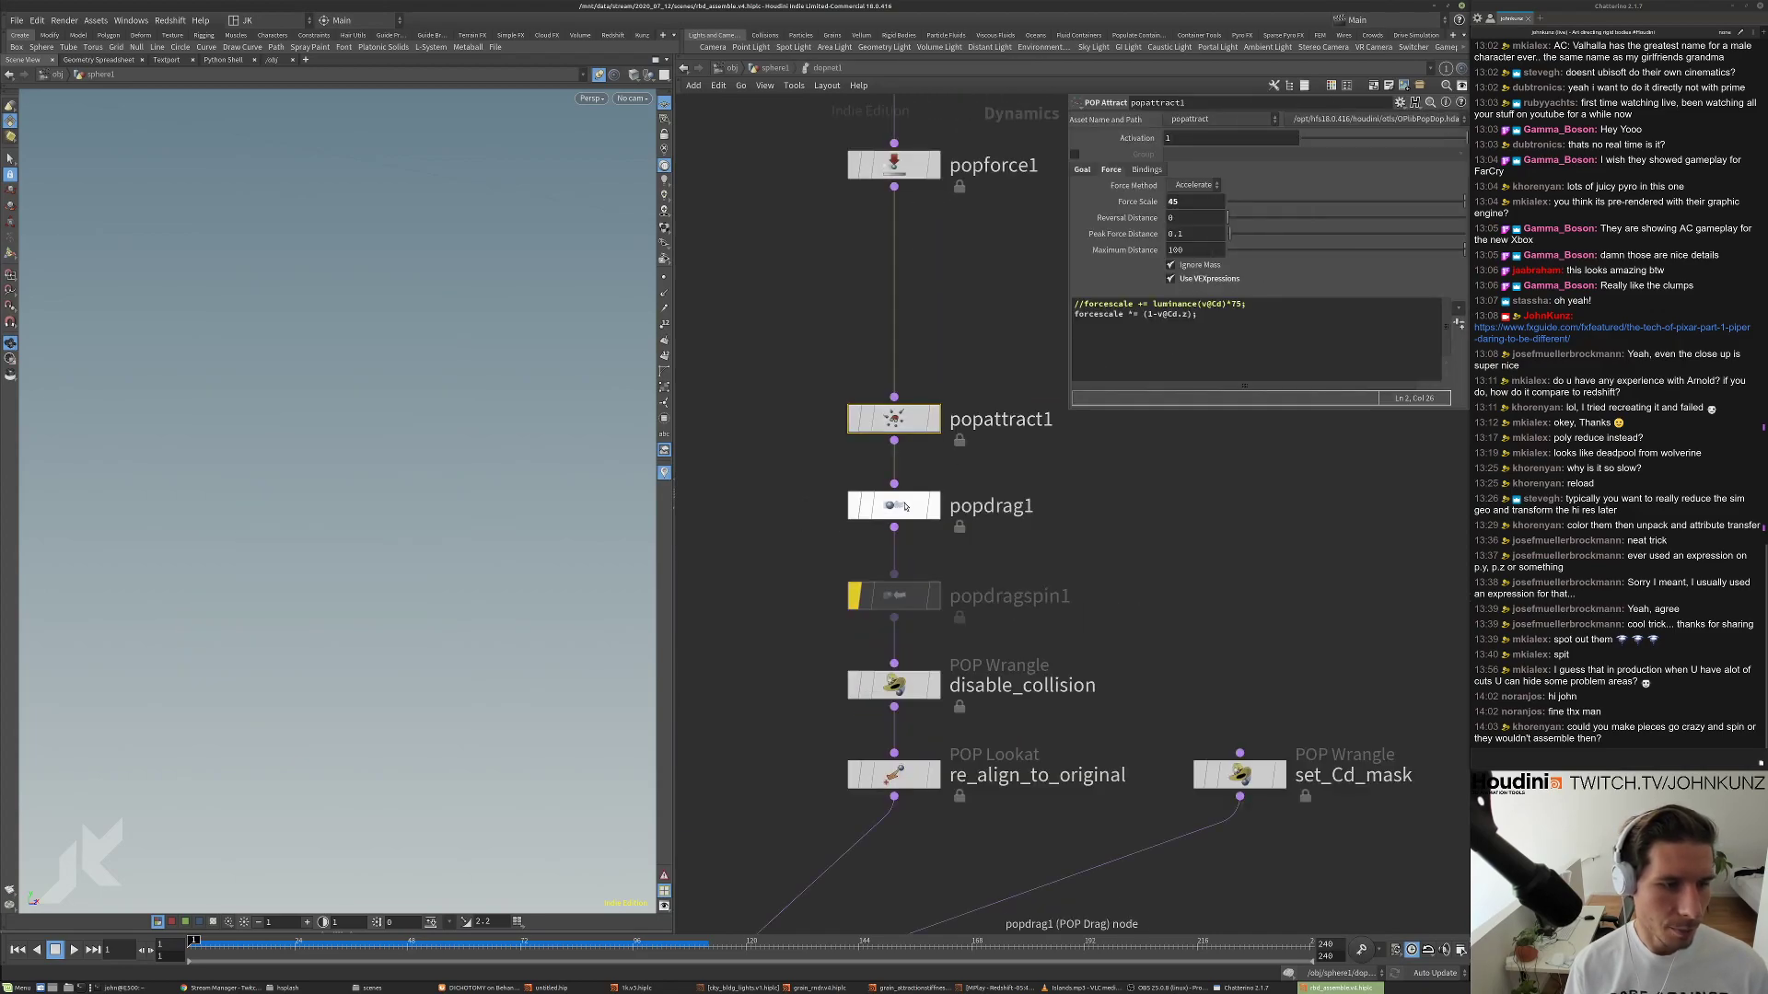
pyautogui.click(904, 506)
pyautogui.moveTo(1138, 264); pyautogui.dragTo(1323, 264)
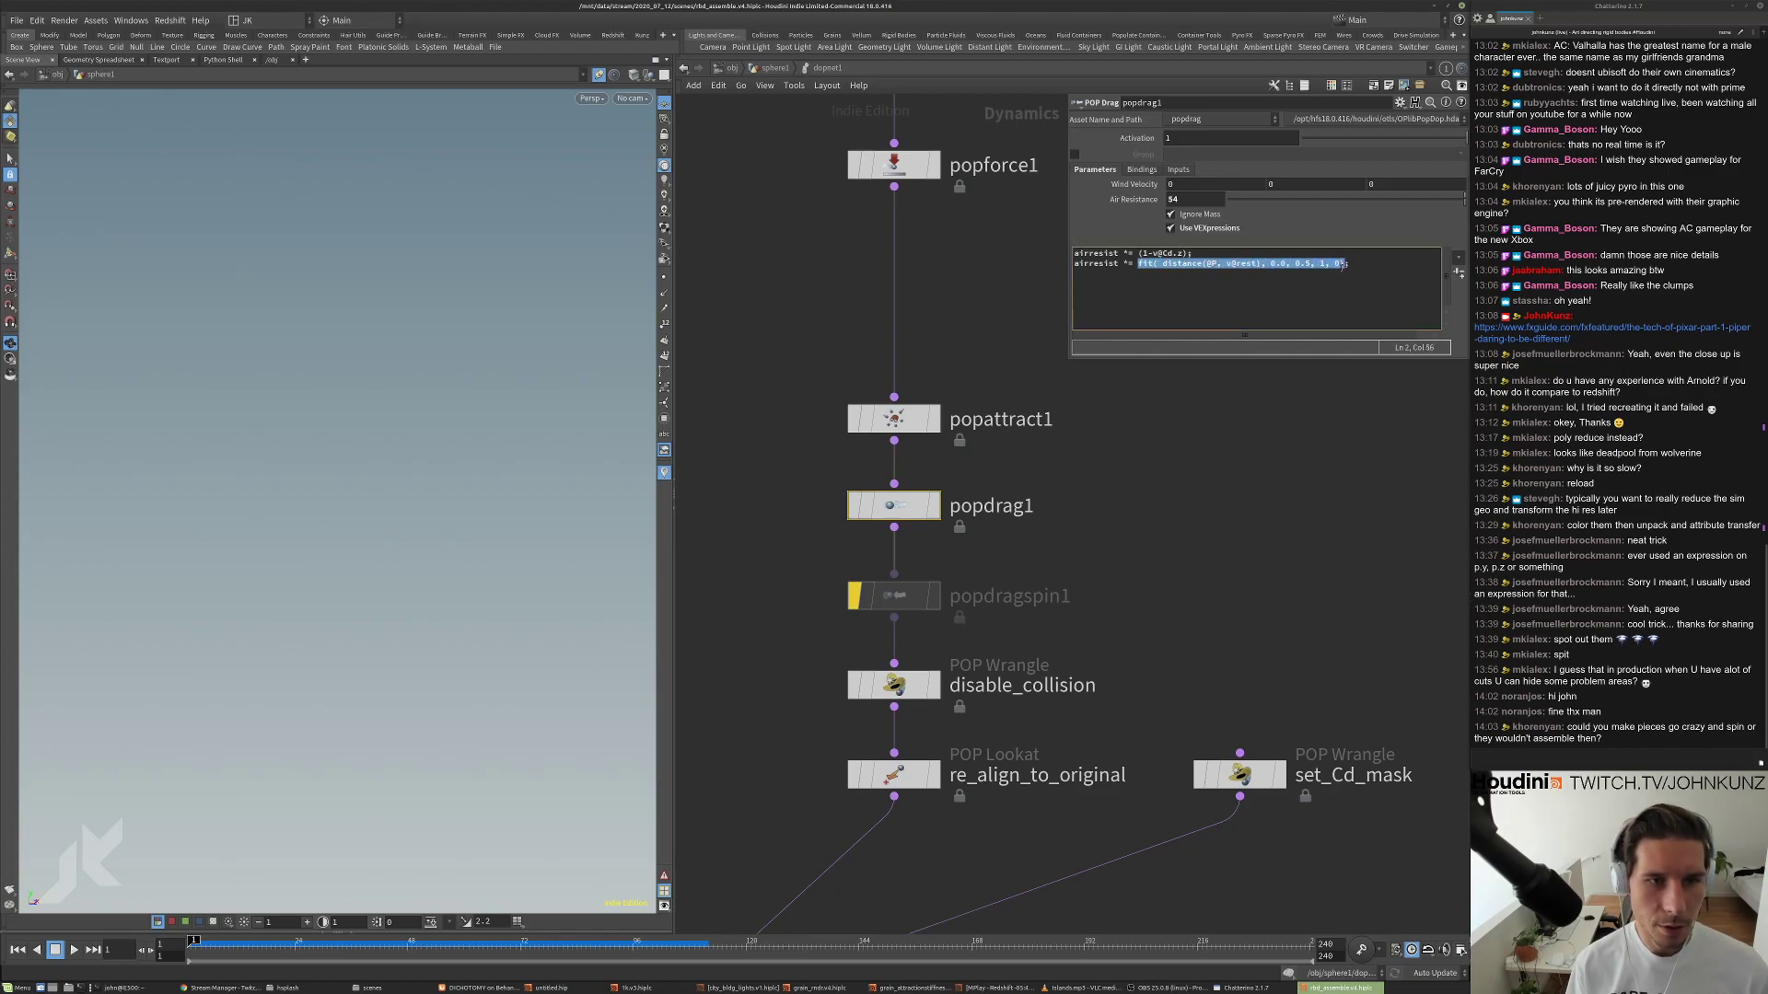
# Insert fit( distance(@P, v@rest), 0.0, 0.5, 1, 0) as the blend amount of attribwrangle1's lerp in the sphere1 network.
pyautogui.click(772, 68)
pyautogui.click(960, 612)
pyautogui.write('fit( distance(@P, v@rest), 0.0, 0.5, 1, 0)')
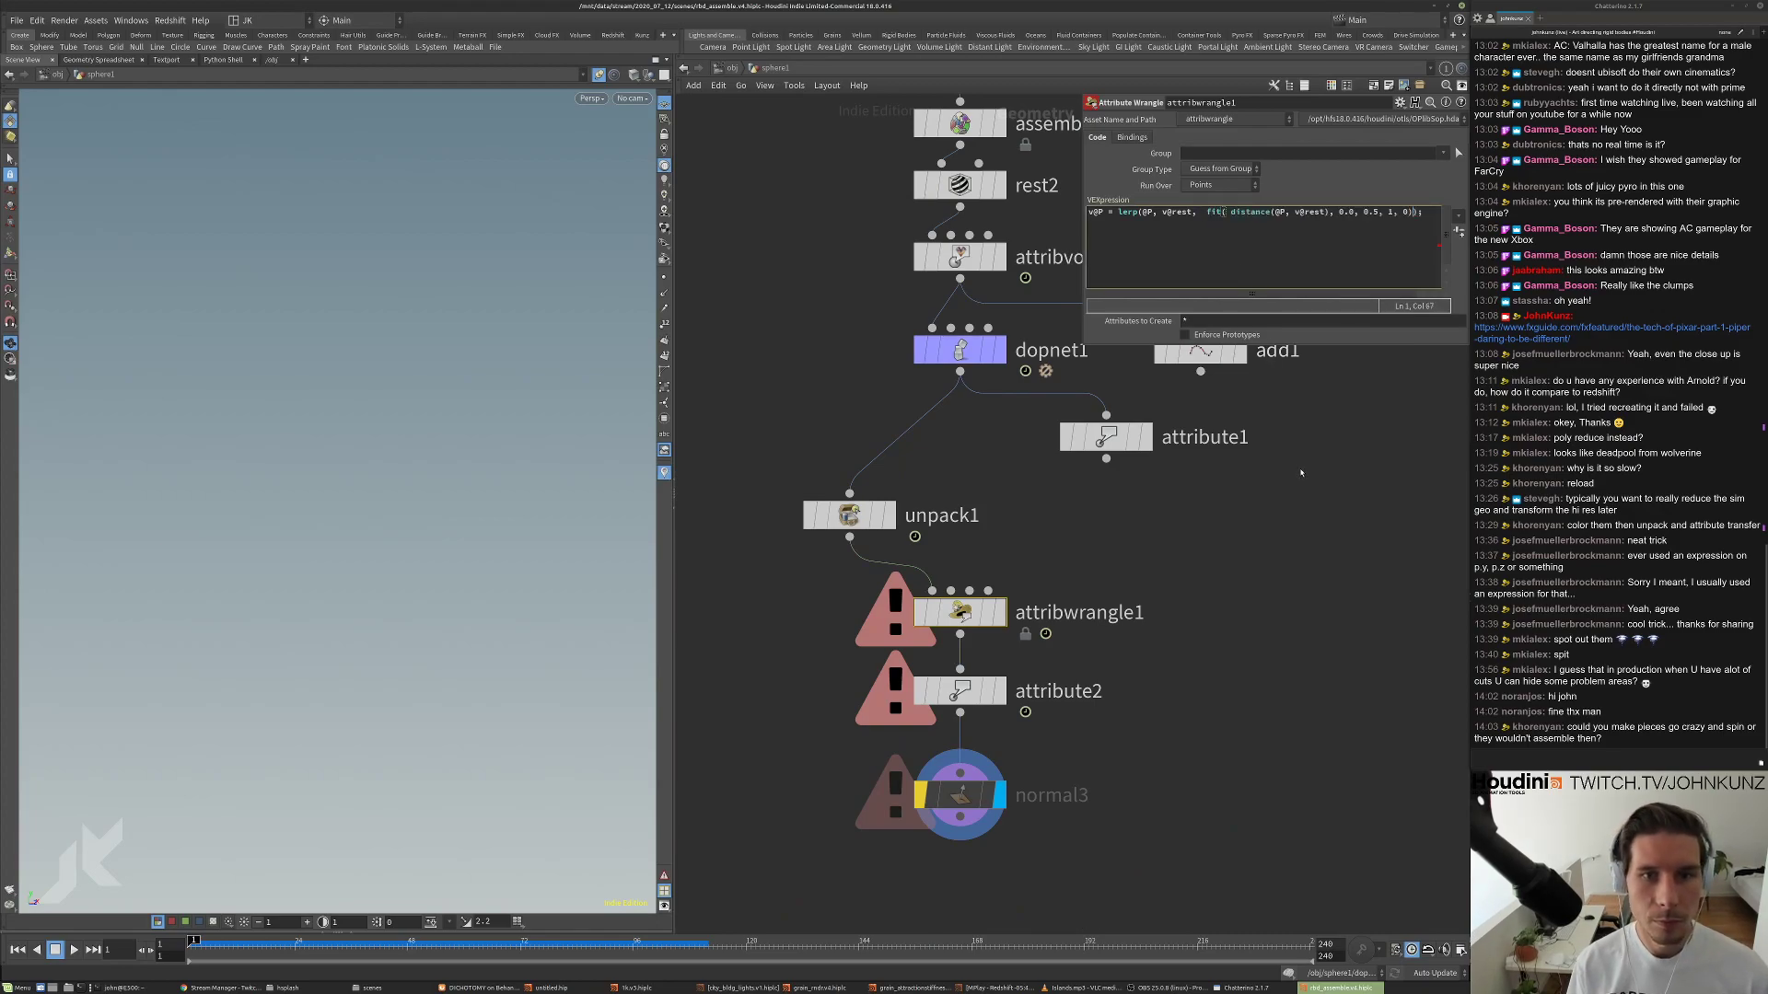
pyautogui.click(1290, 493)
# Play the animation to check the distance-based blend, and stop at frame 85.
pyautogui.moveTo(1310, 503); pyautogui.dragTo(1285, 482, button='middle')
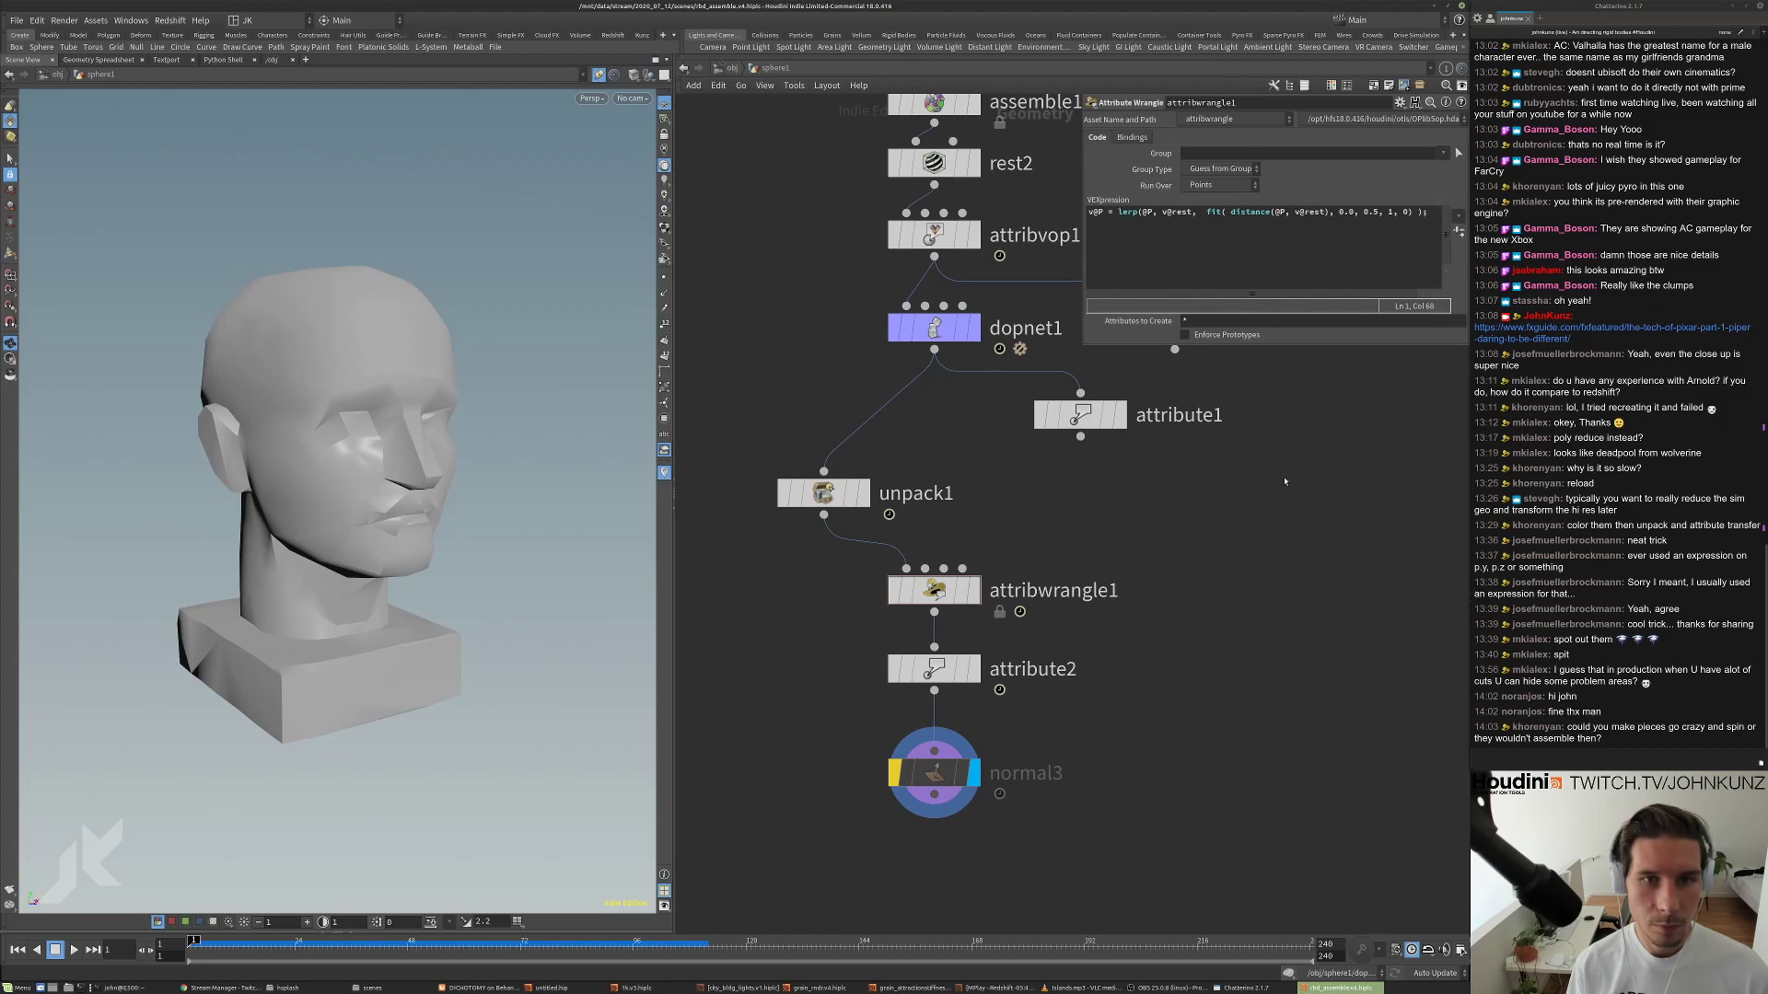
pyautogui.press('Up')
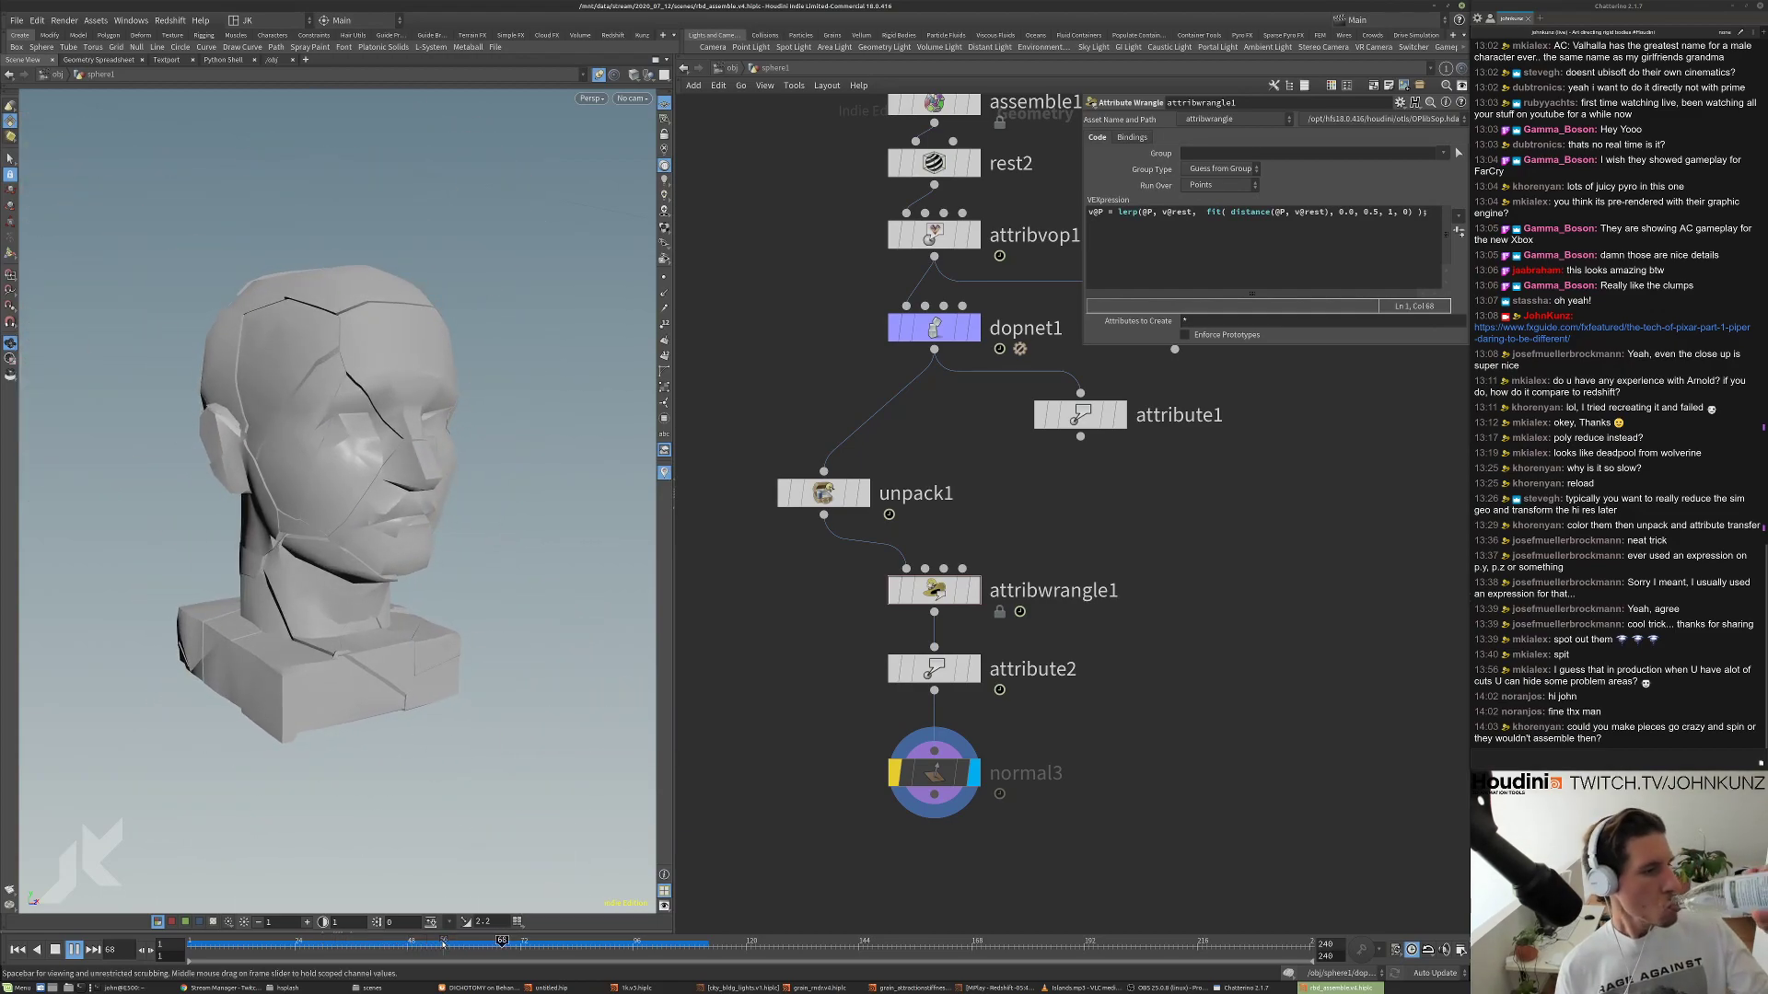
pyautogui.click(582, 949)
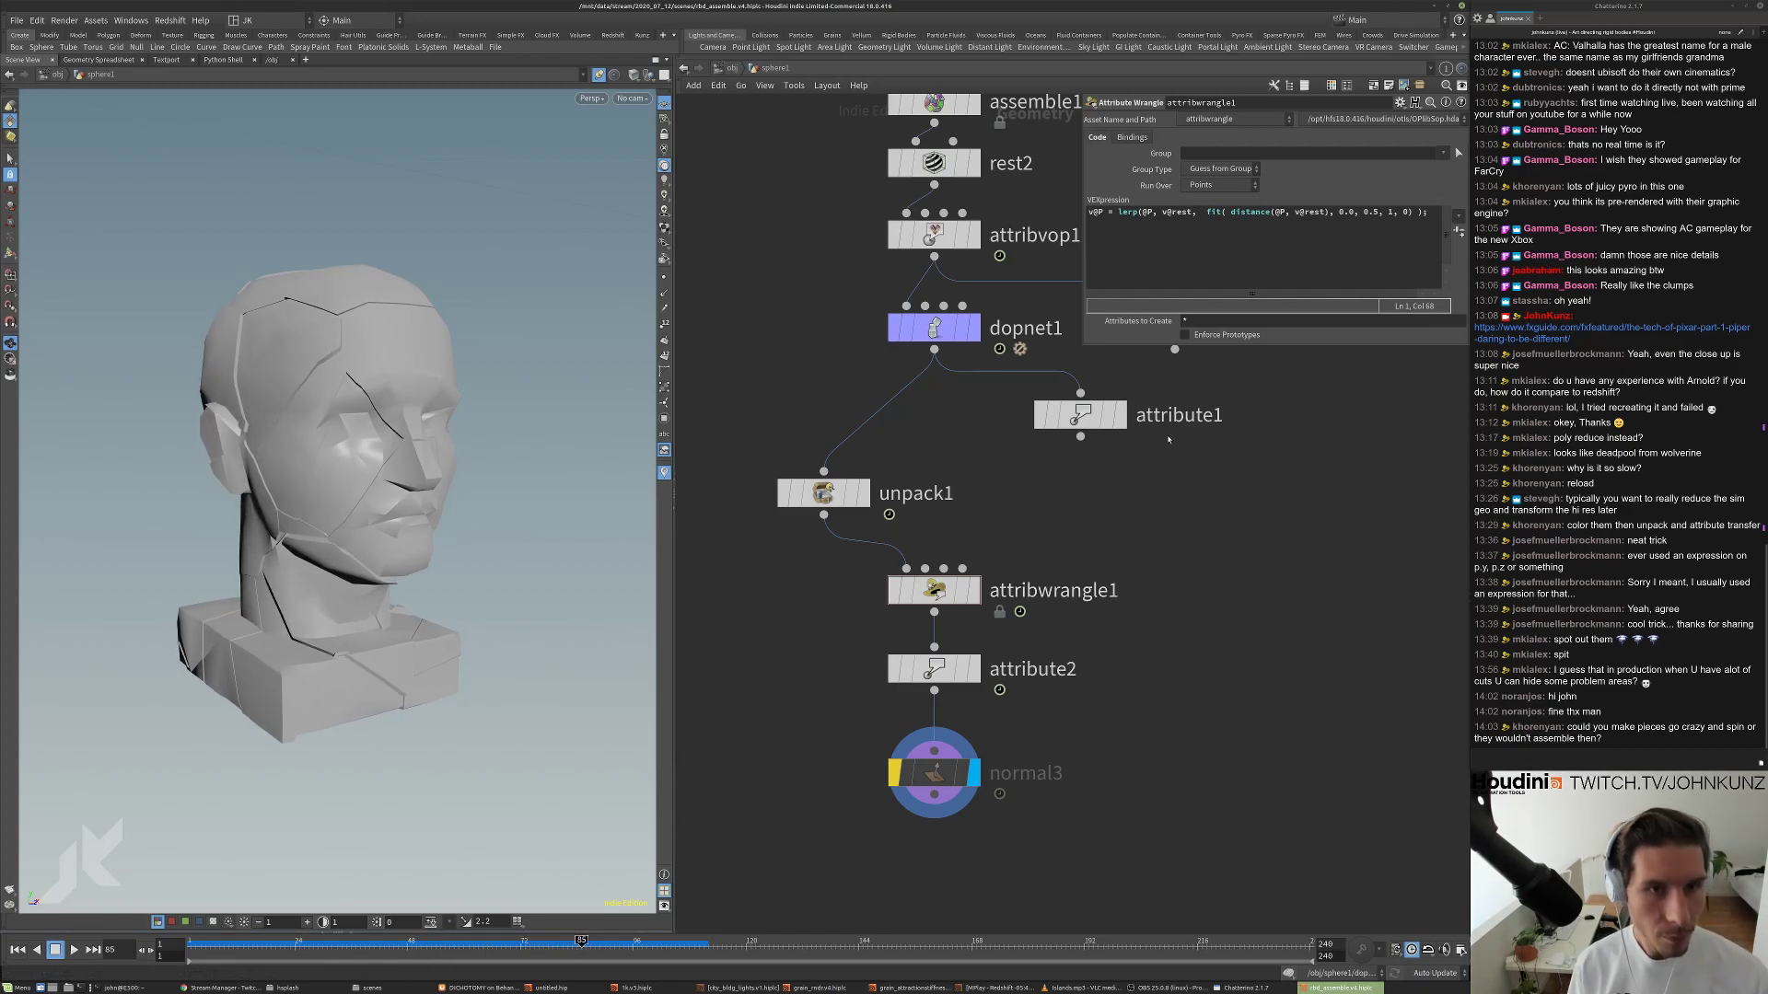
# Change the input range of the distance fit in attribwrangle1 to 0.2 and 0.85.
pyautogui.click(1349, 212)
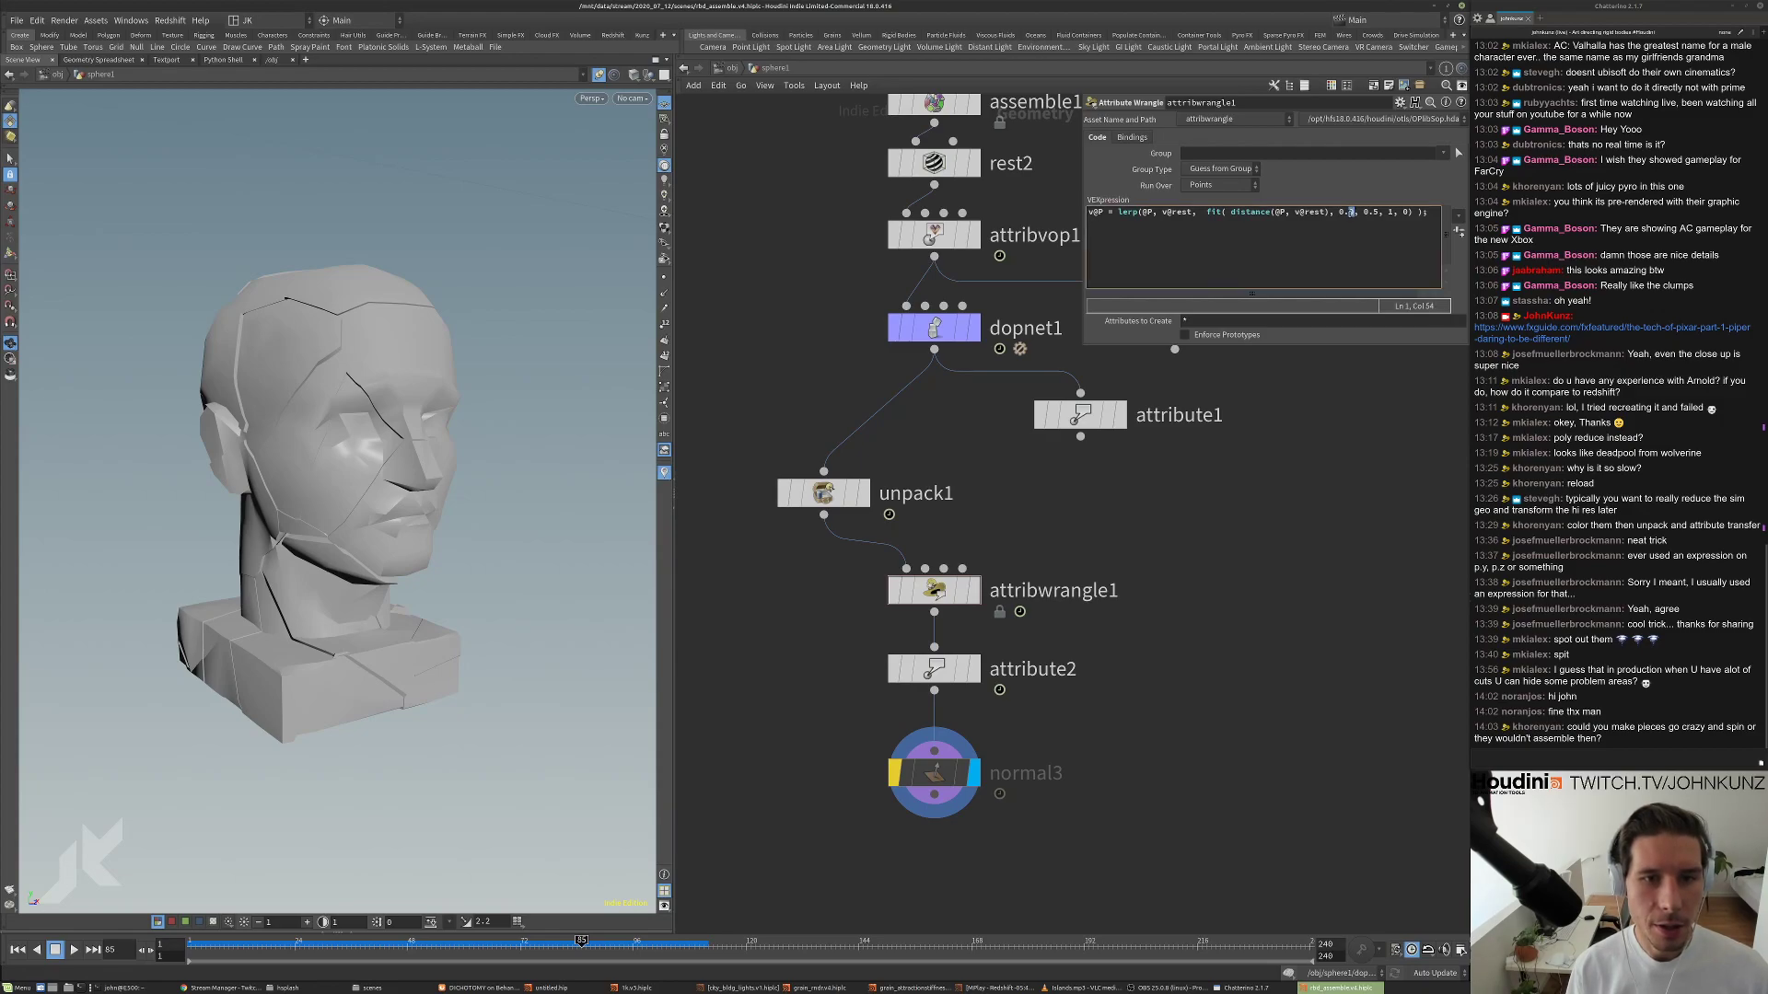
pyautogui.click(1353, 450)
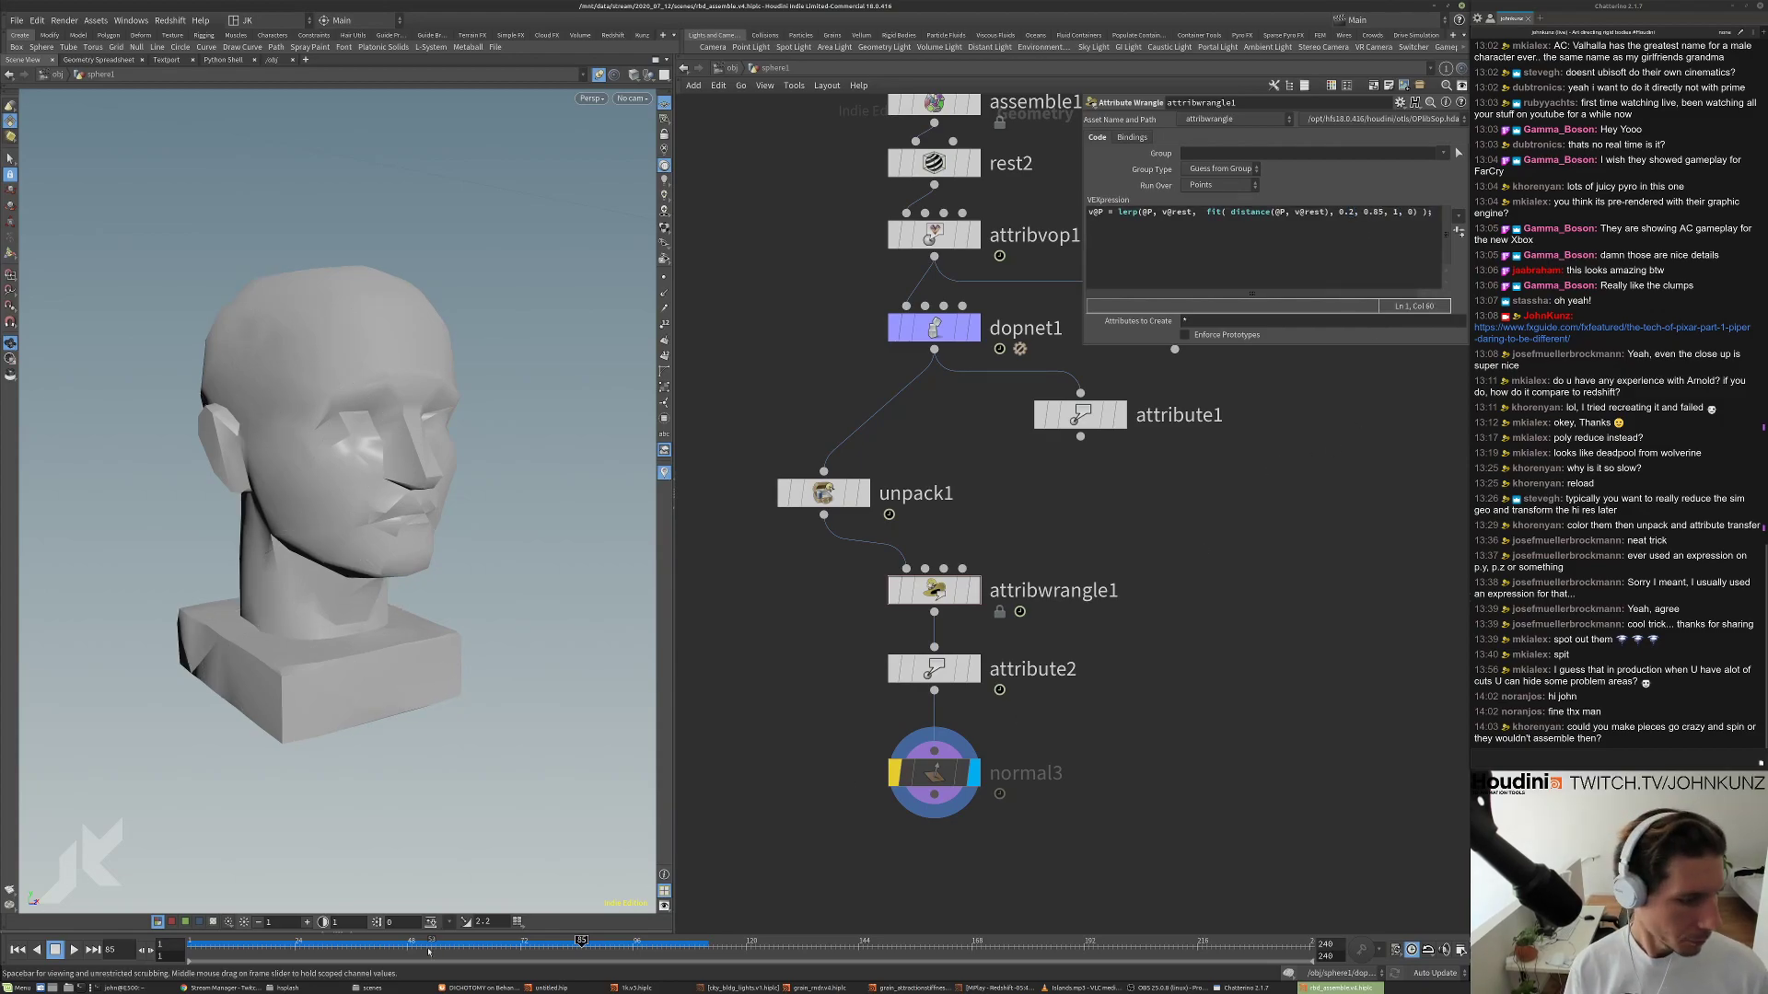
# Play and scrub the animation to check how the pieces blend back to rest, and return to frame 1.
pyautogui.moveTo(425, 948); pyautogui.dragTo(401, 948)
pyautogui.press('Up')
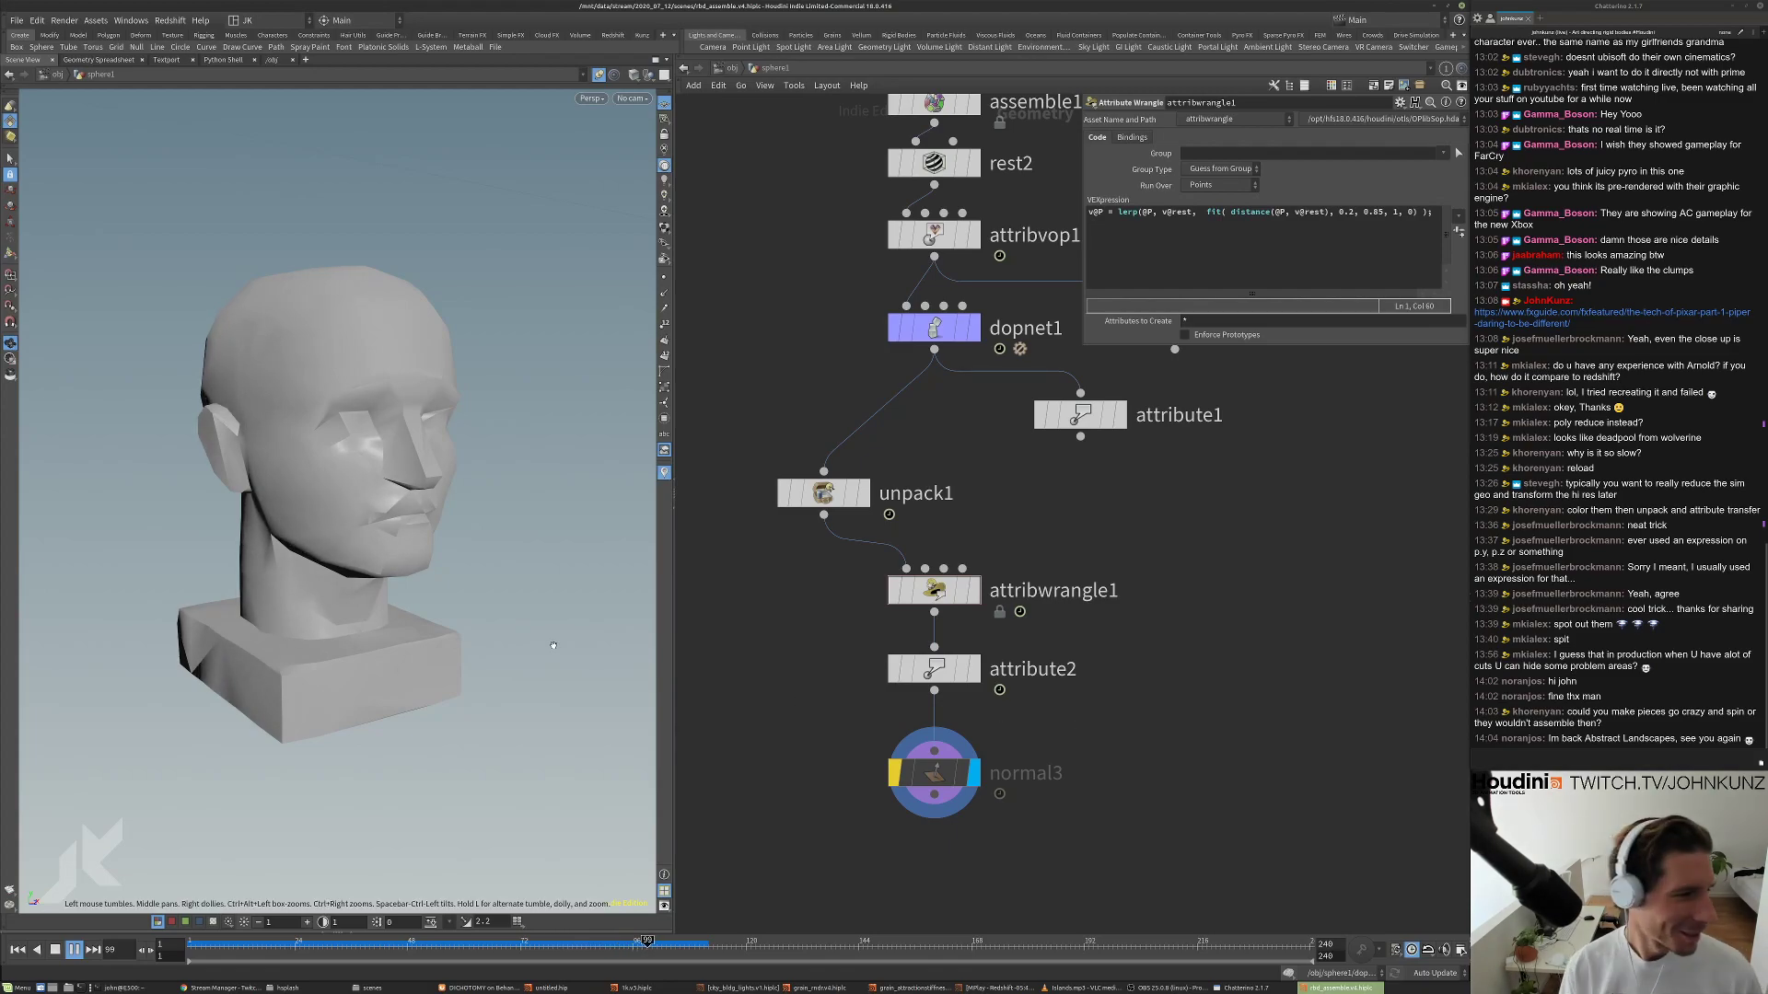
pyautogui.hotkey('ctrl', 'Up')
pyautogui.press('Up')
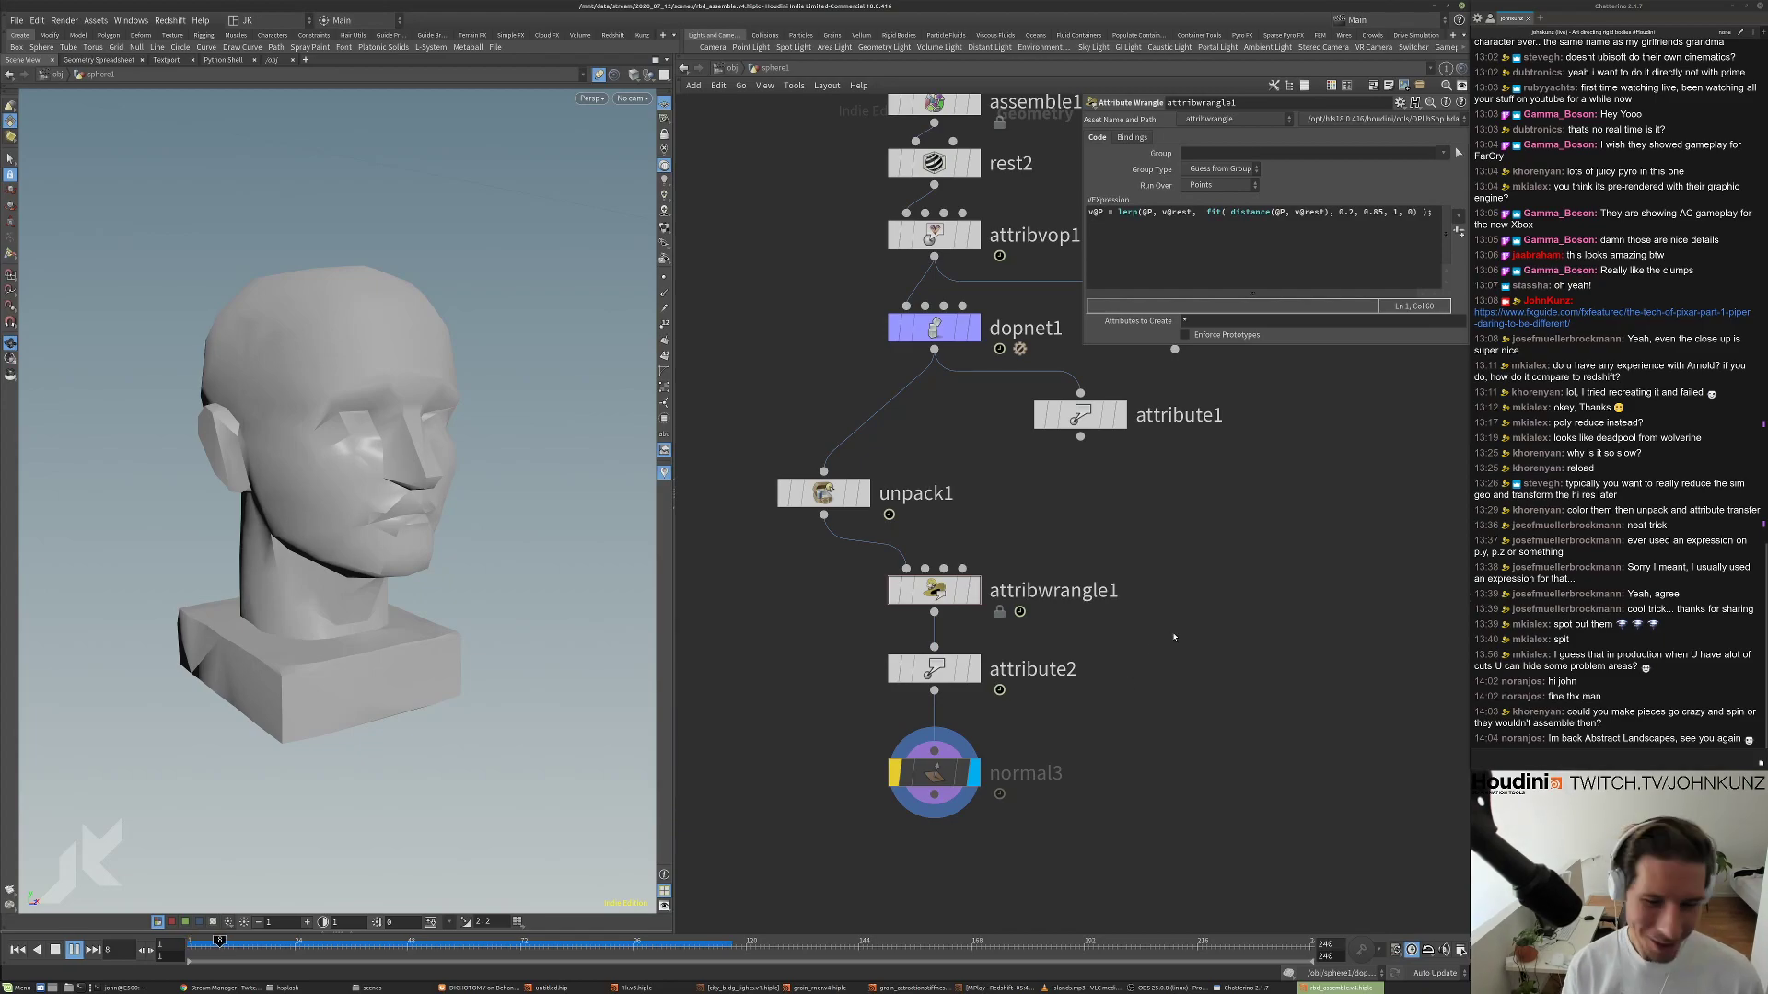
pyautogui.moveTo(276, 945); pyautogui.dragTo(384, 945)
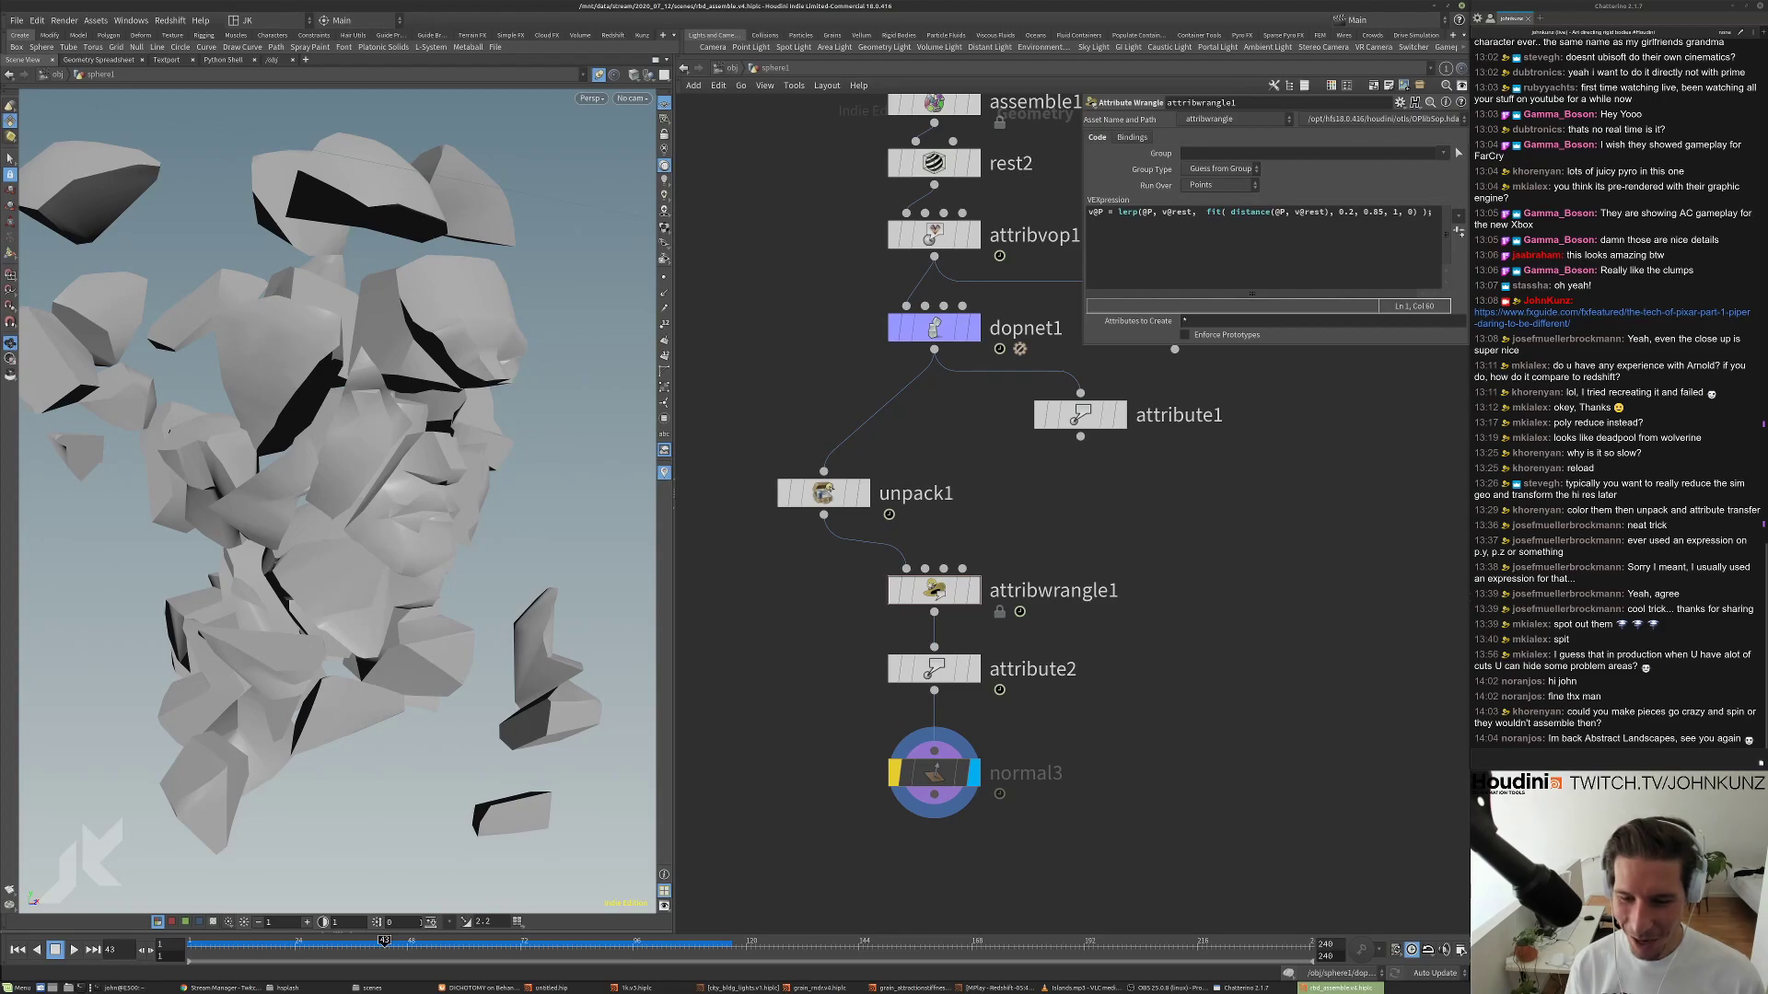
pyautogui.hotkey('ctrl', 'Up')
pyautogui.press('Up')
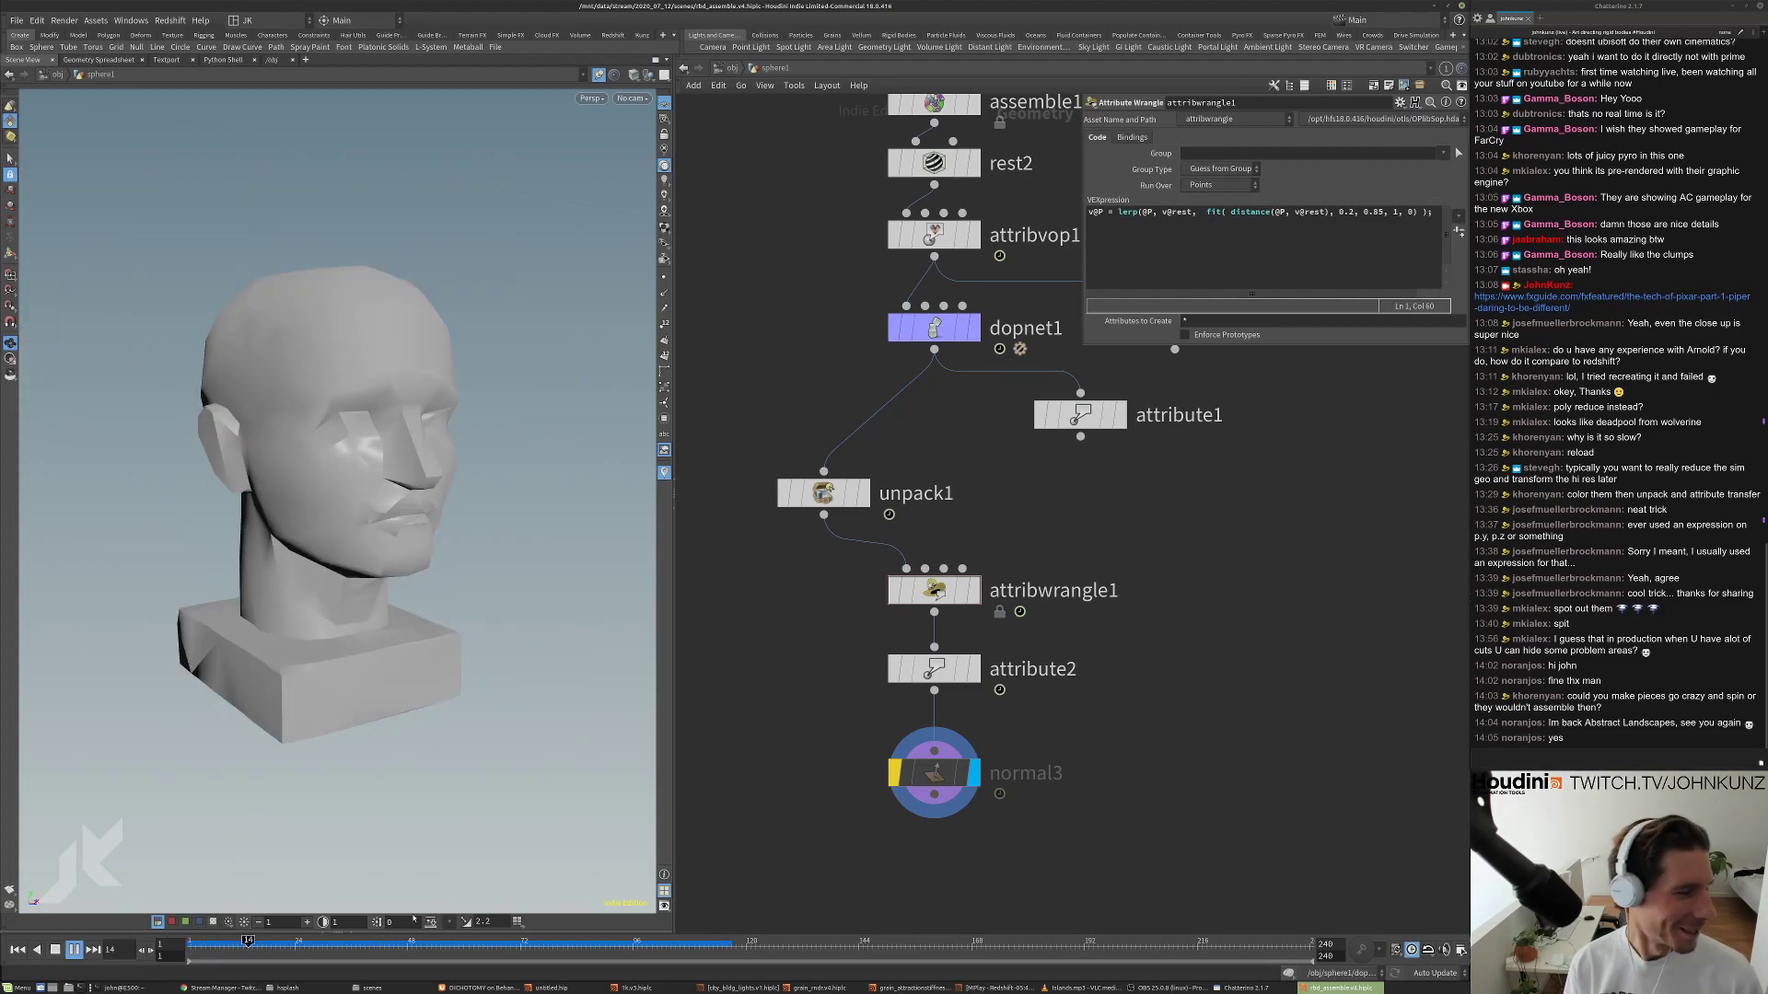
pyautogui.click(415, 946)
pyautogui.hotkey('ctrl', 'Up')
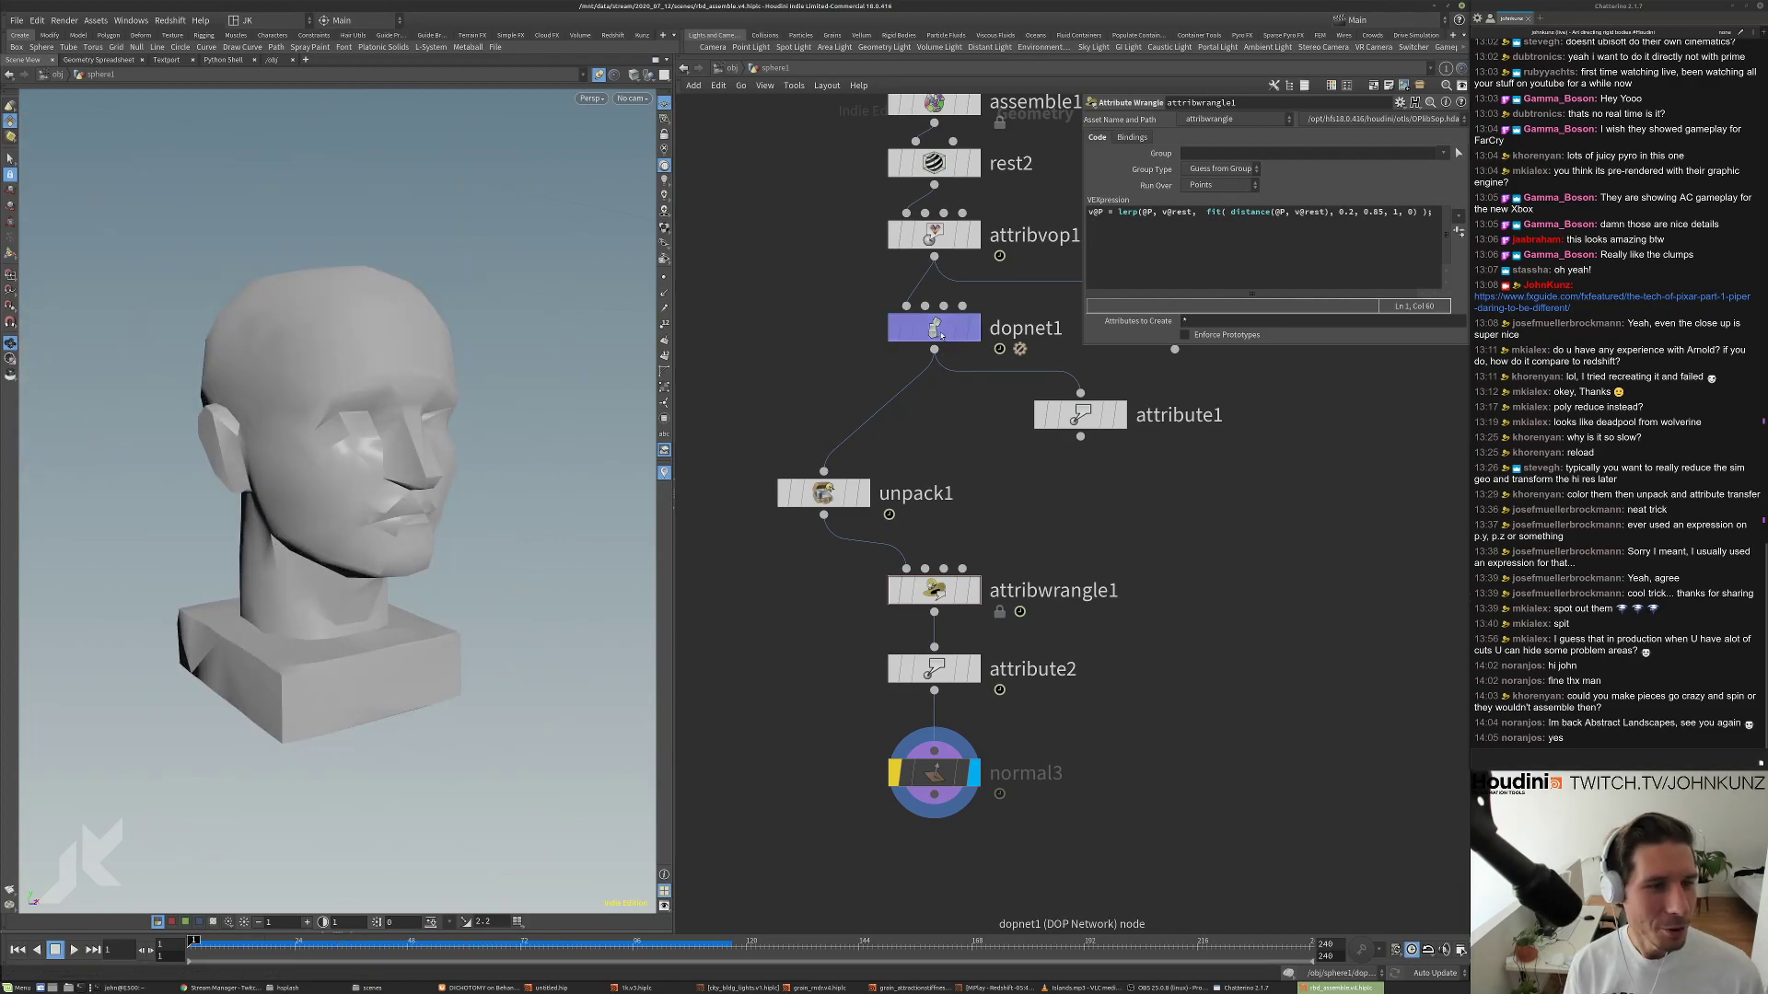
# Enter the dopnet1 network and review the parameters of the bypassed popaxisforce1 node.
pyautogui.doubleClick(937, 330)
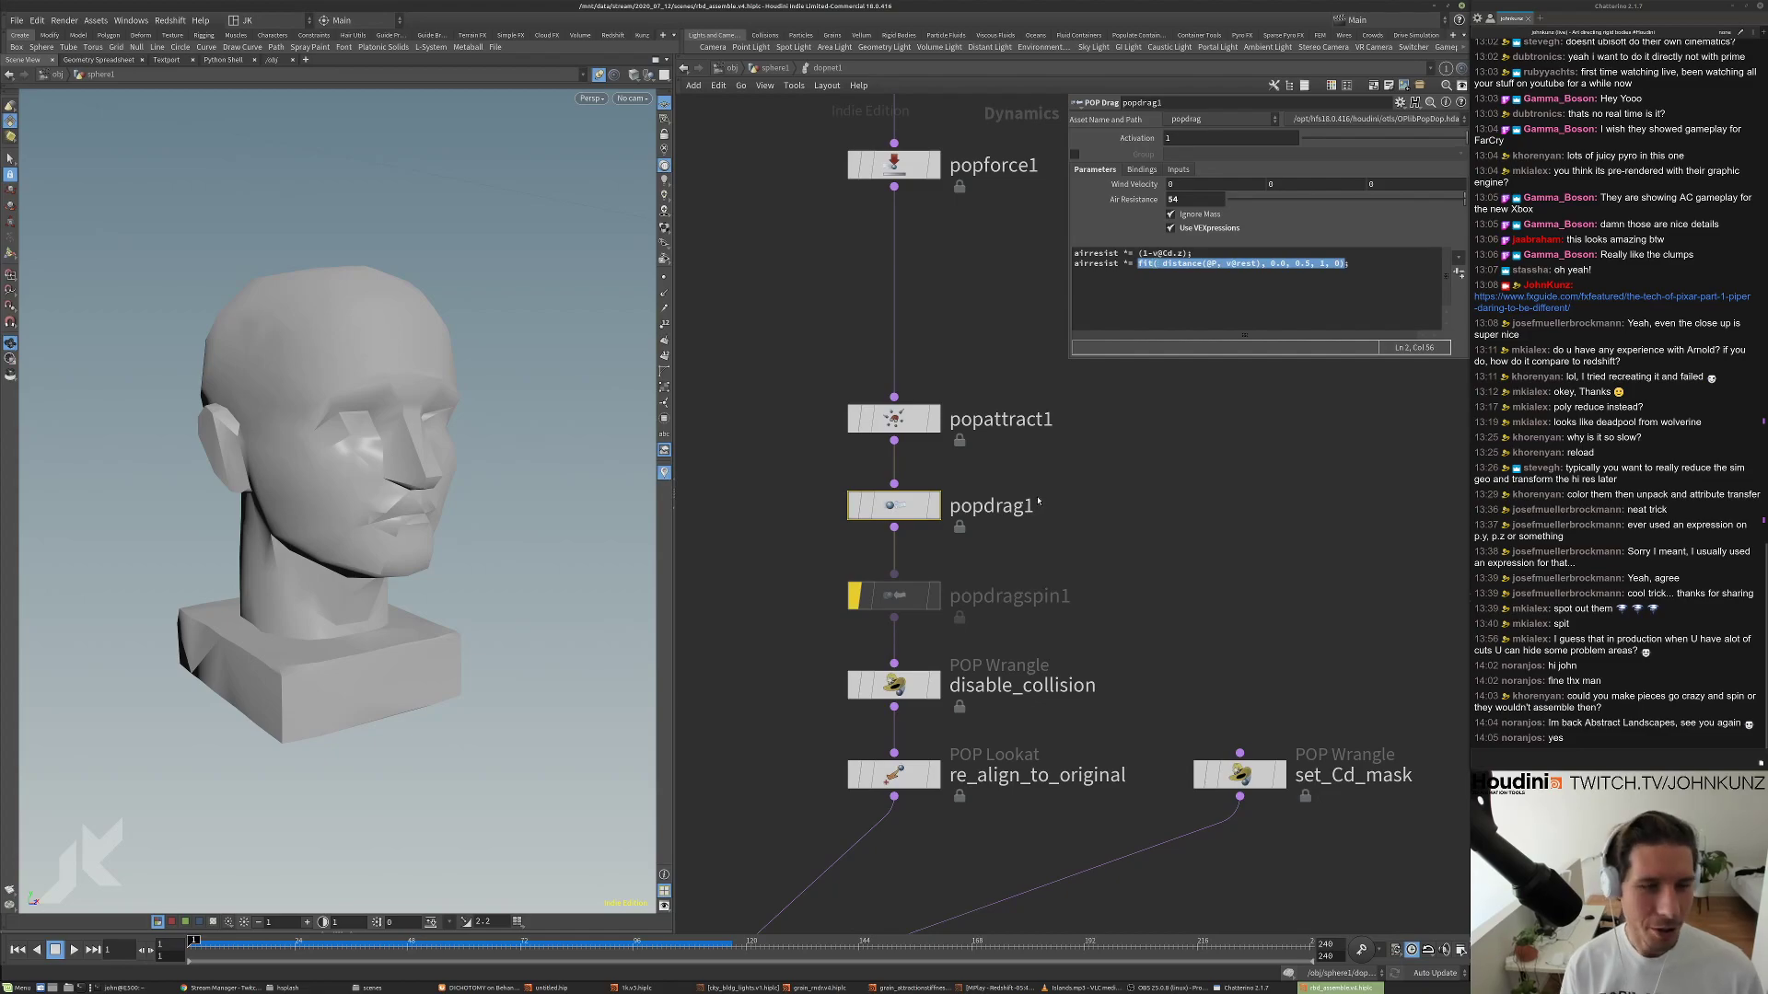
pyautogui.press('h')
pyautogui.scroll(-3, 1066, 517)
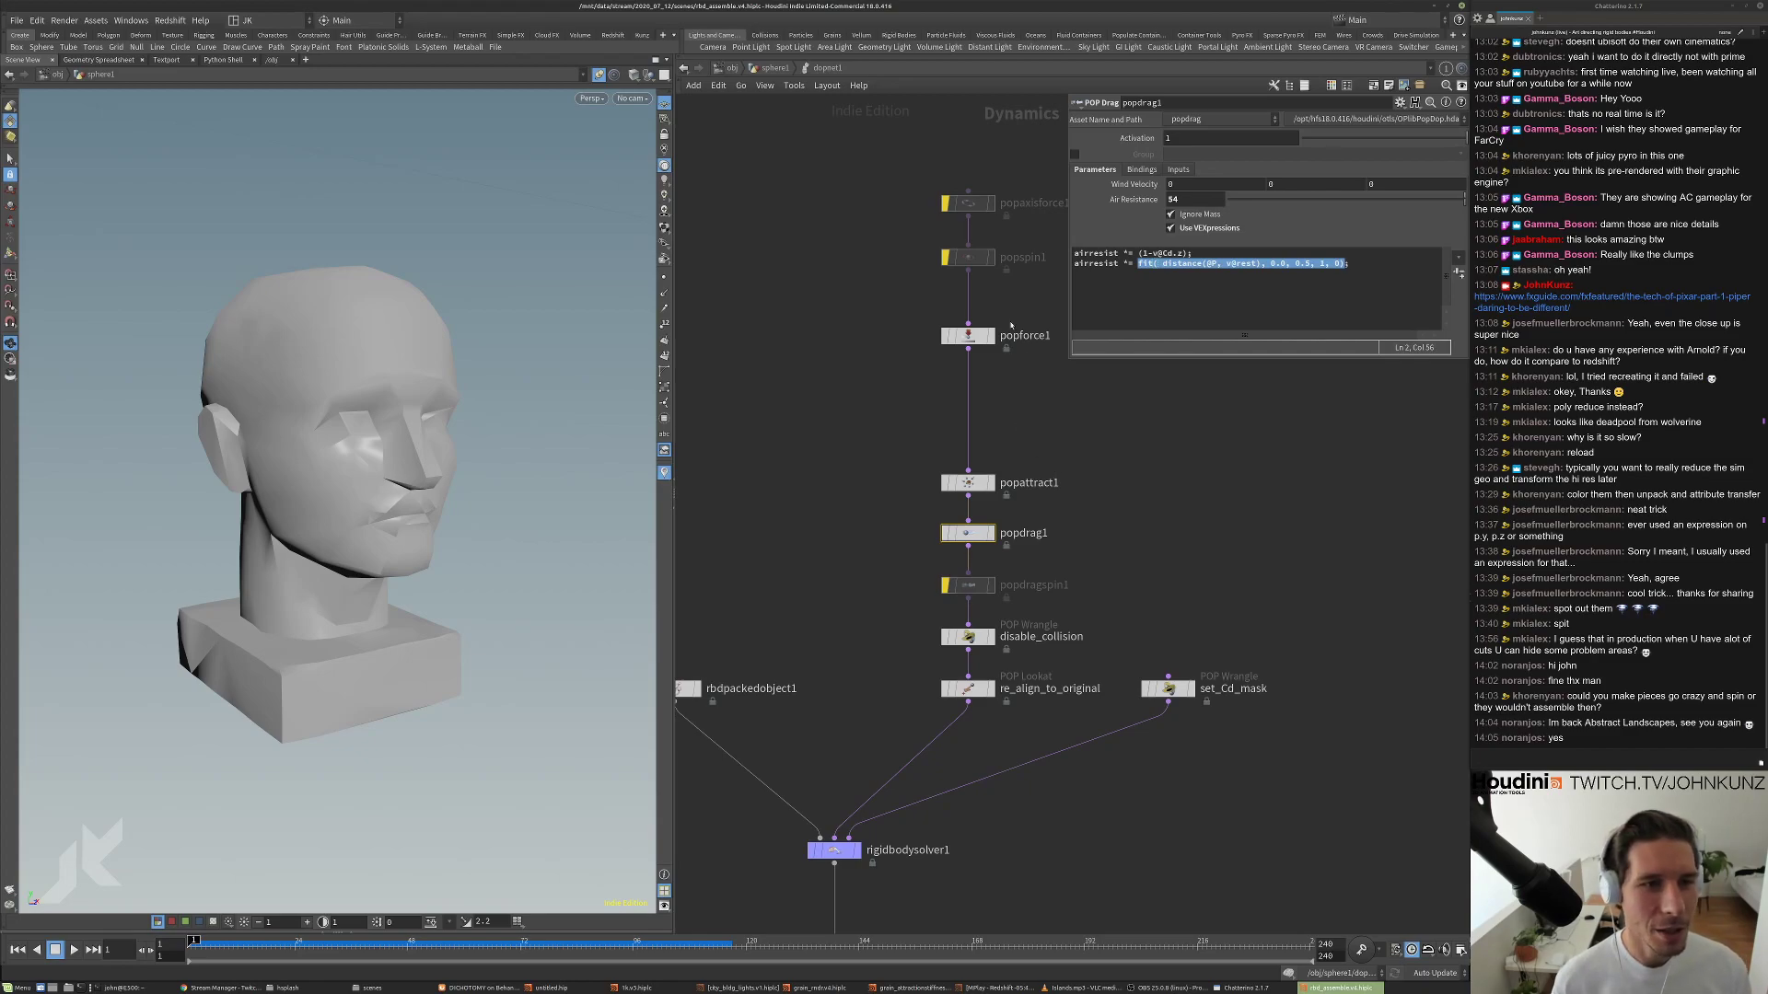
pyautogui.scroll(3, 1012, 336)
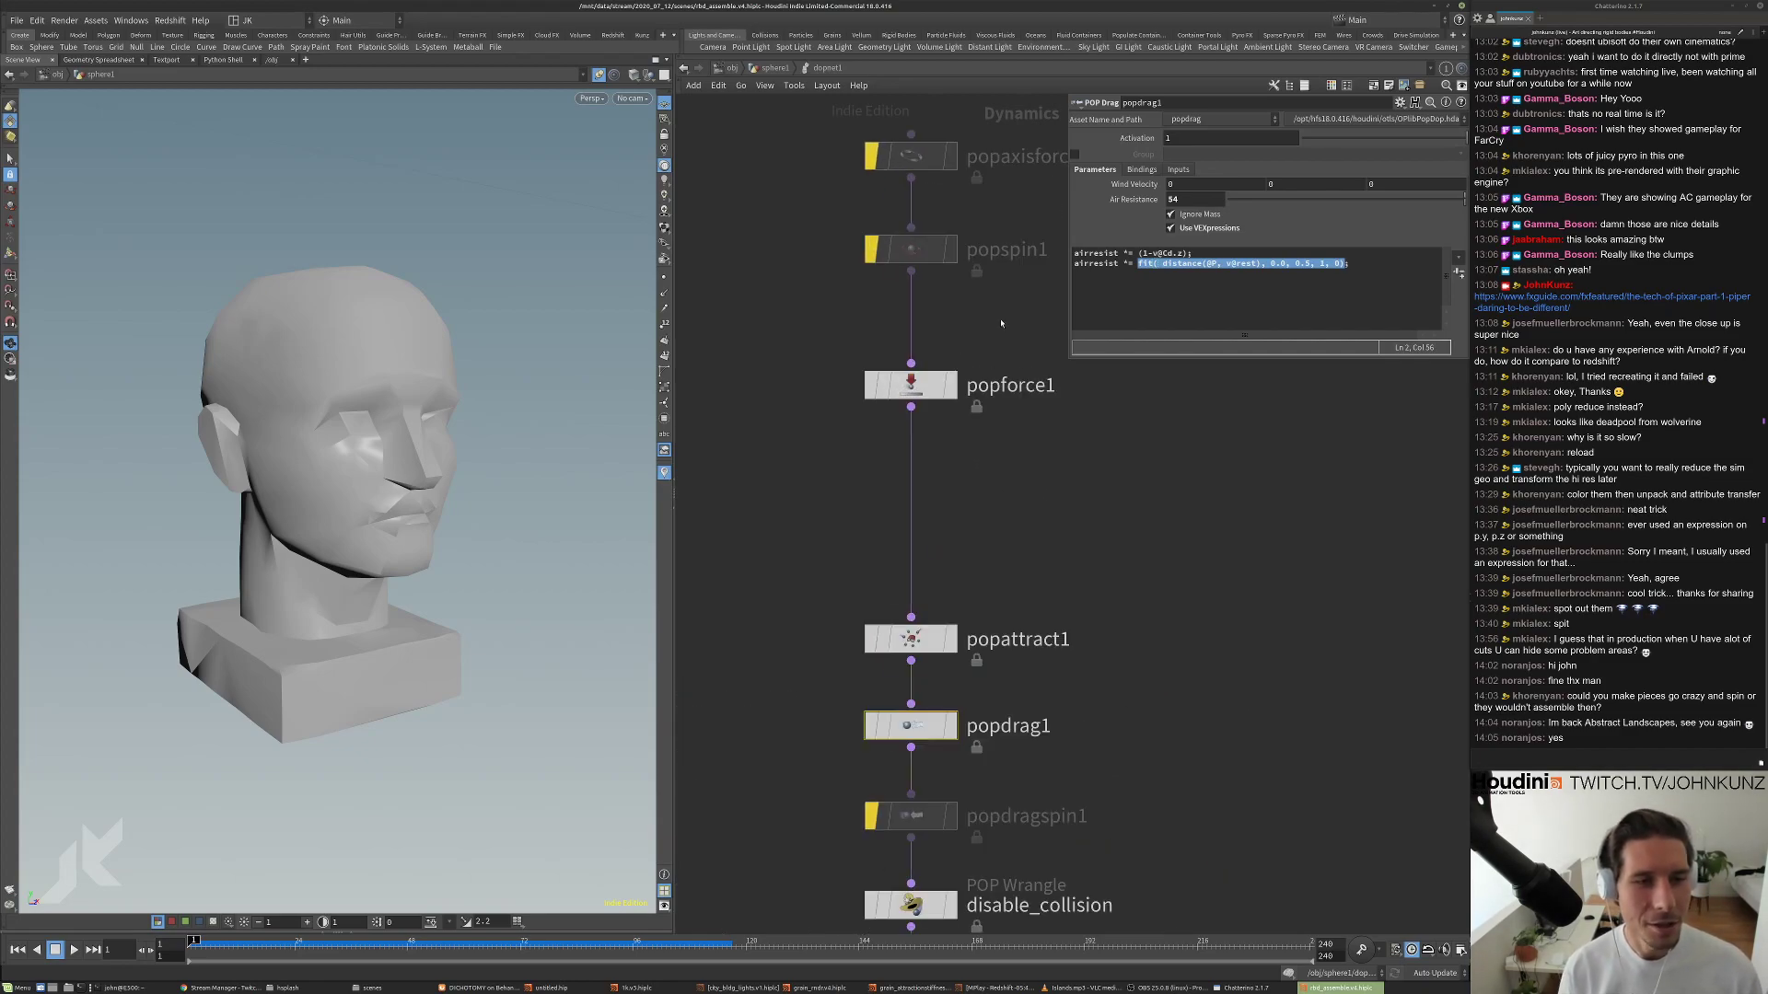
pyautogui.click(897, 162)
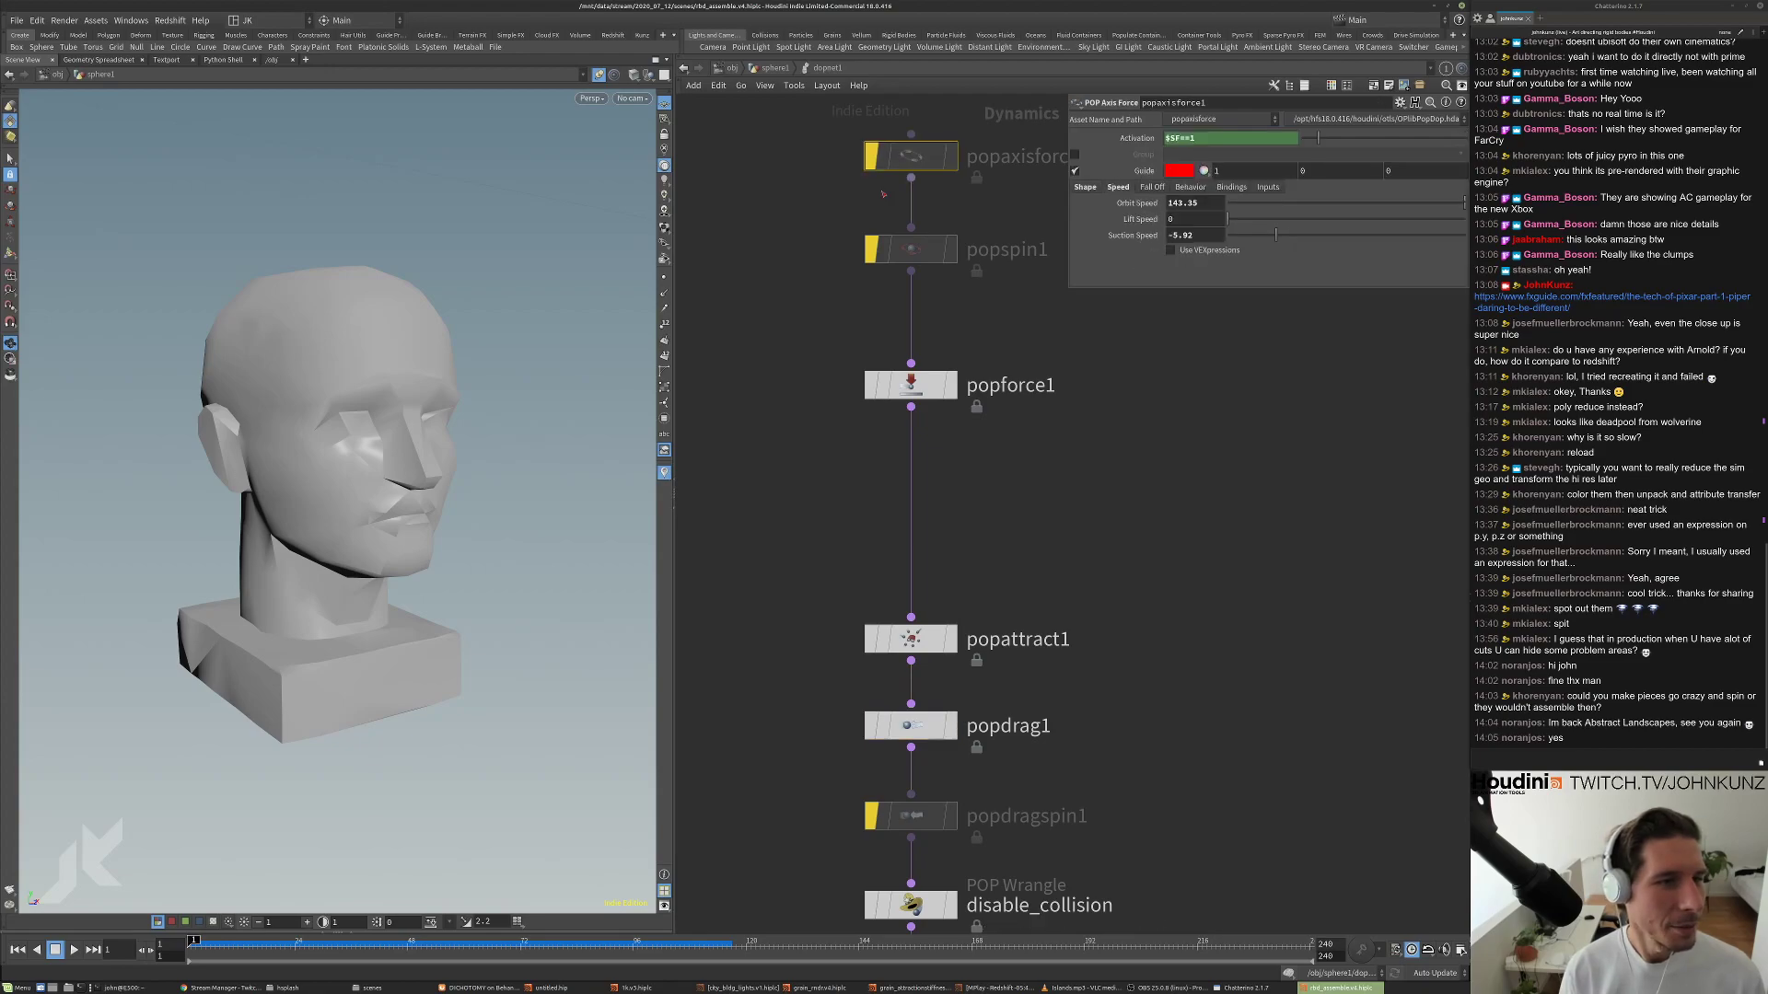
pyautogui.scroll(-5, 816, 247)
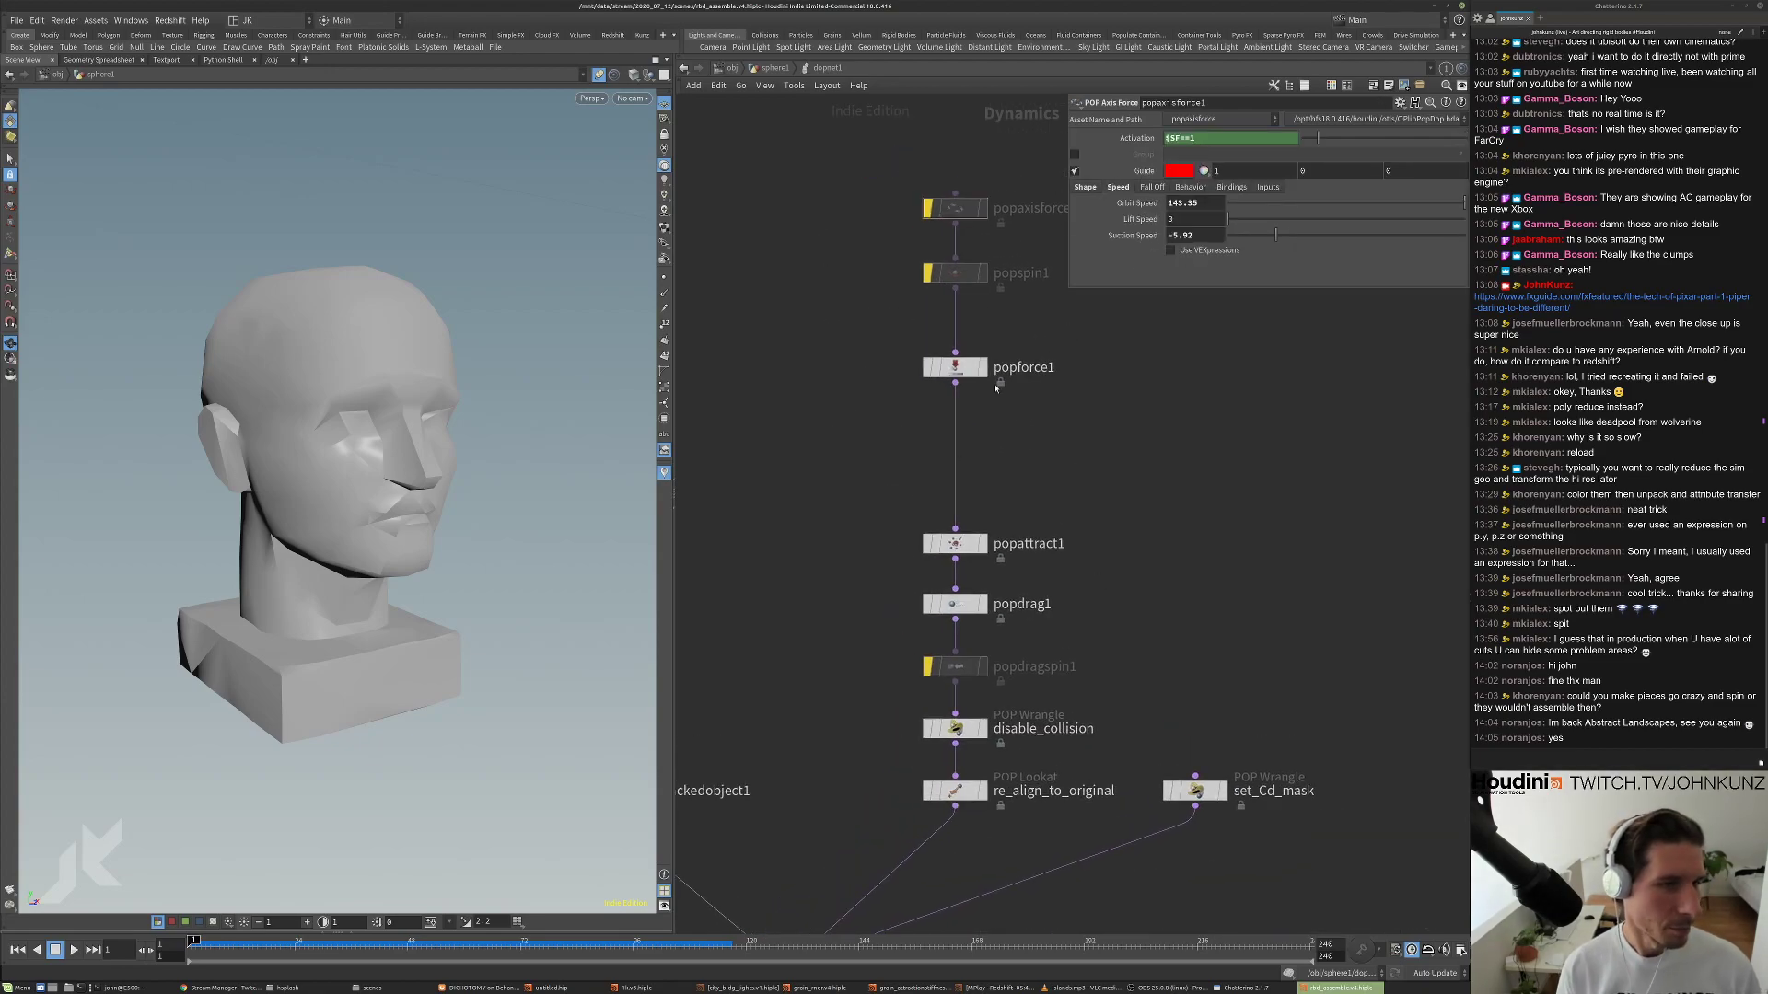
# Set the noise Amplitude of popforce1 to 5.
pyautogui.click(954, 368)
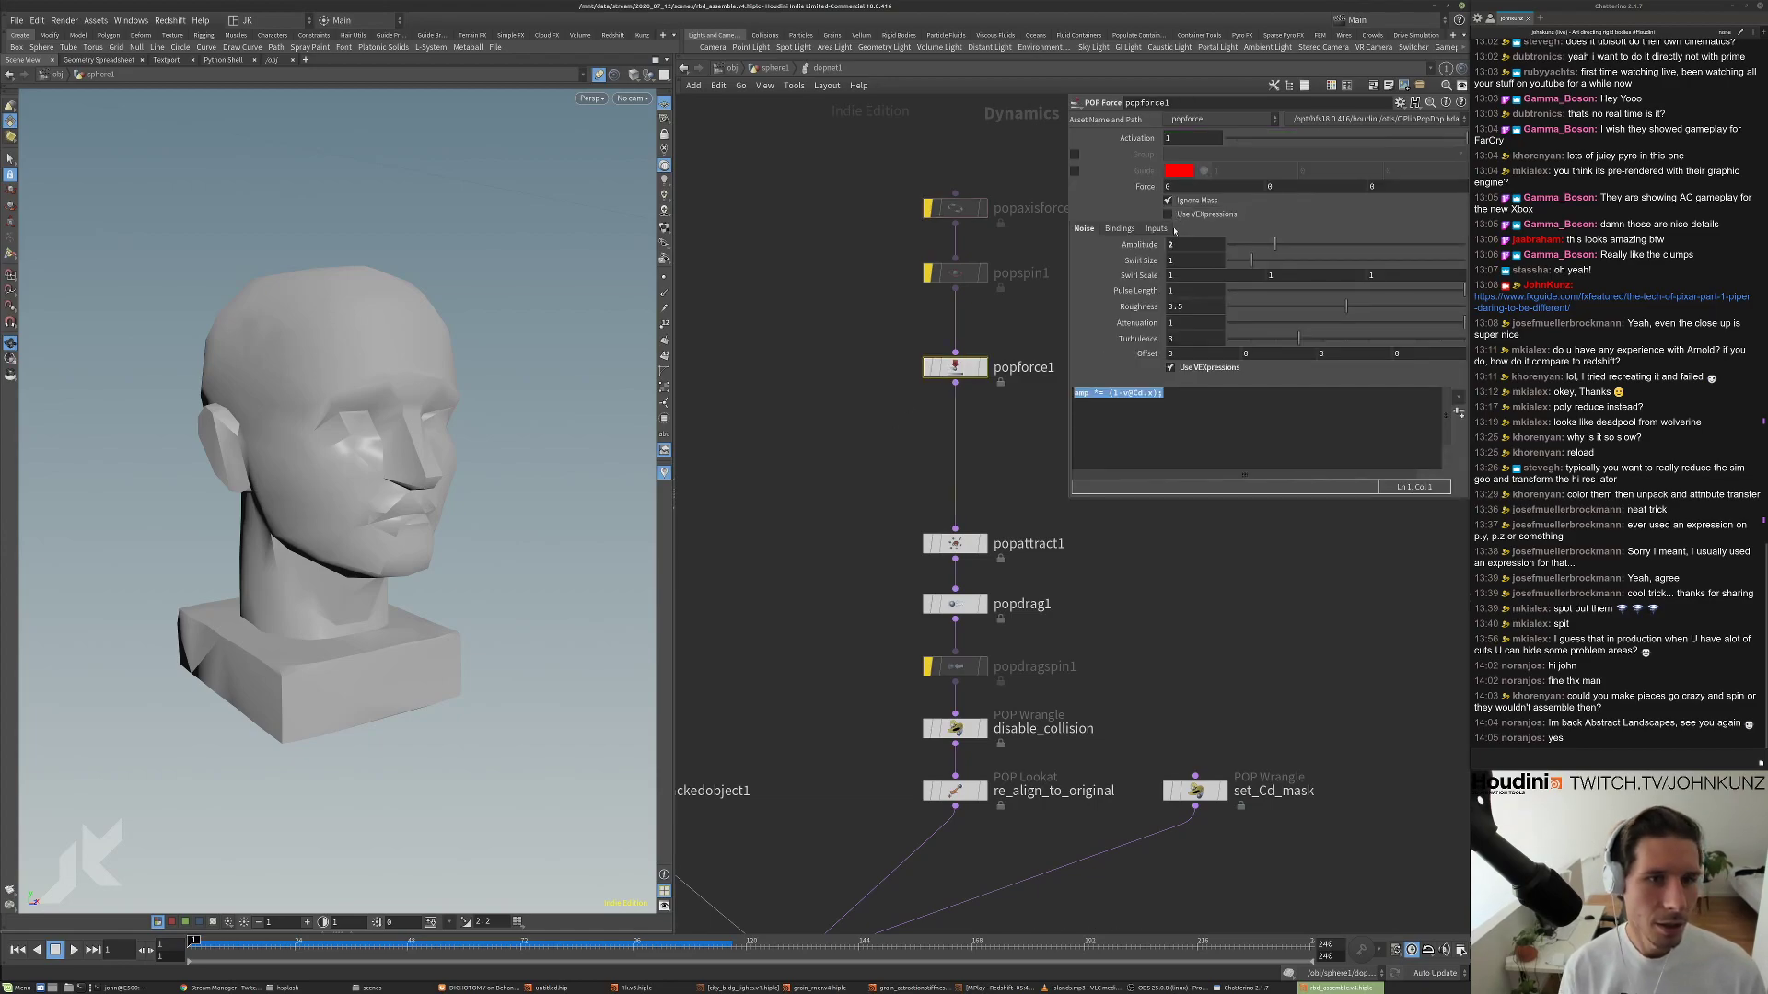
pyautogui.click(1180, 393)
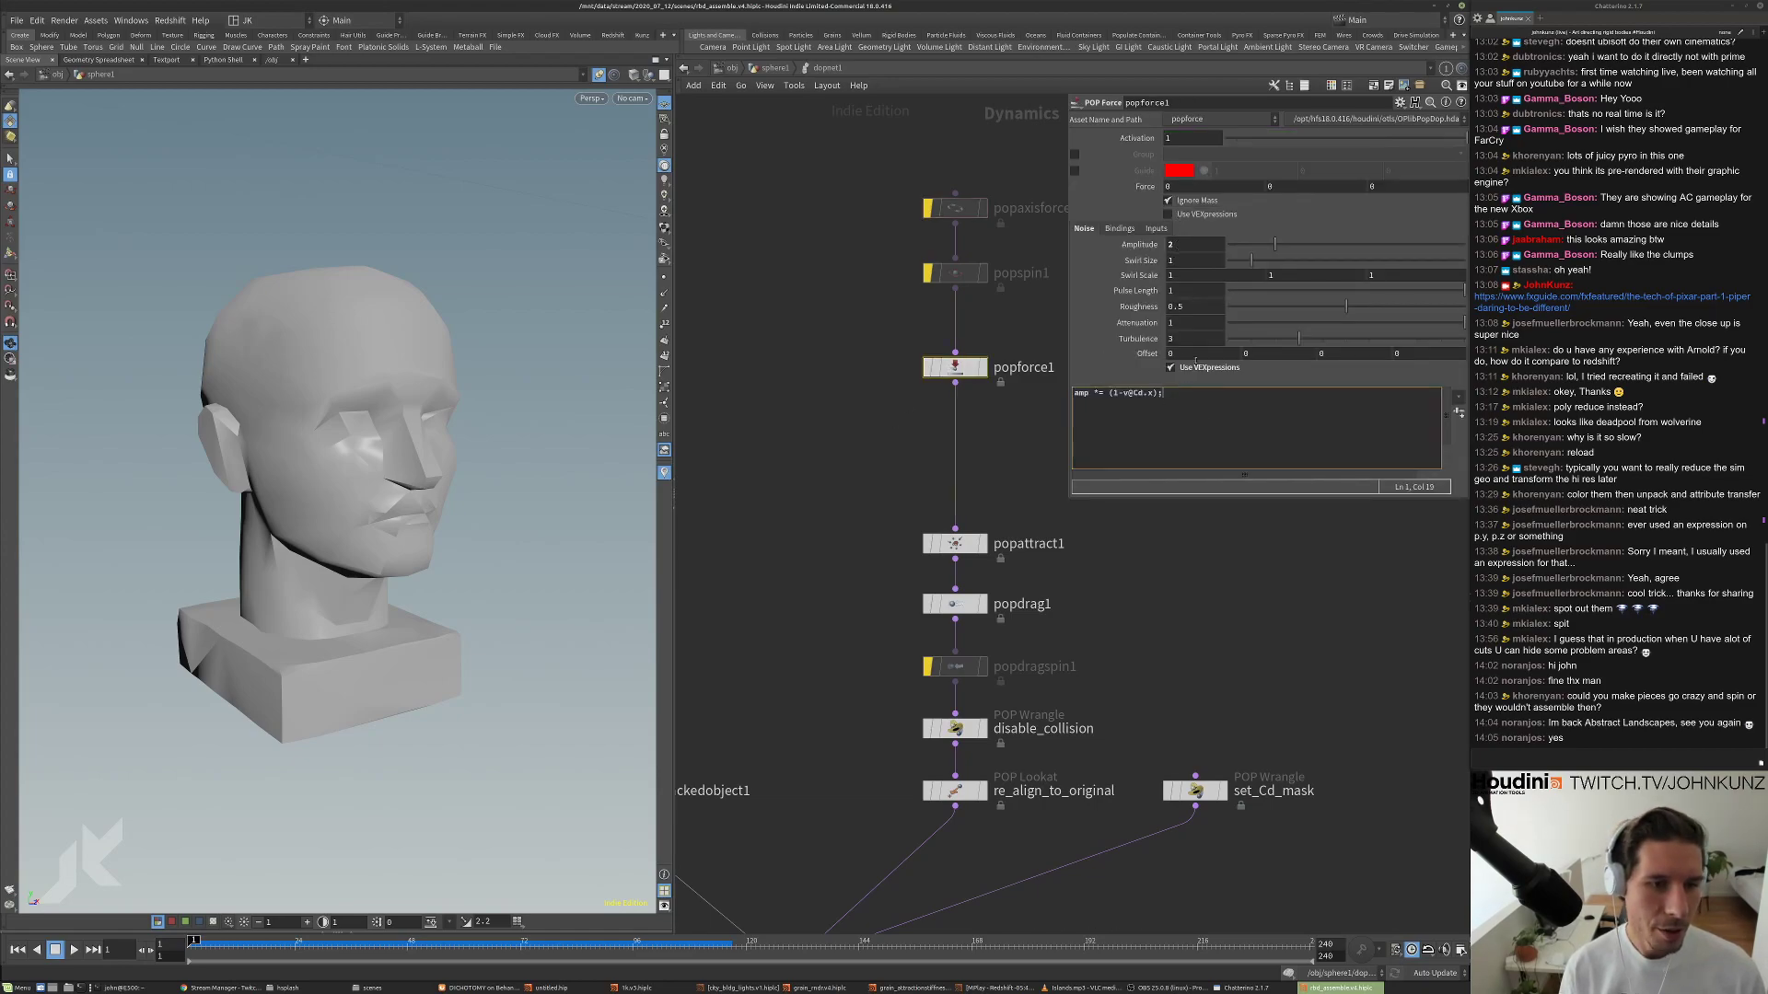
pyautogui.click(1188, 244)
pyautogui.write('5')
pyautogui.press('Return')
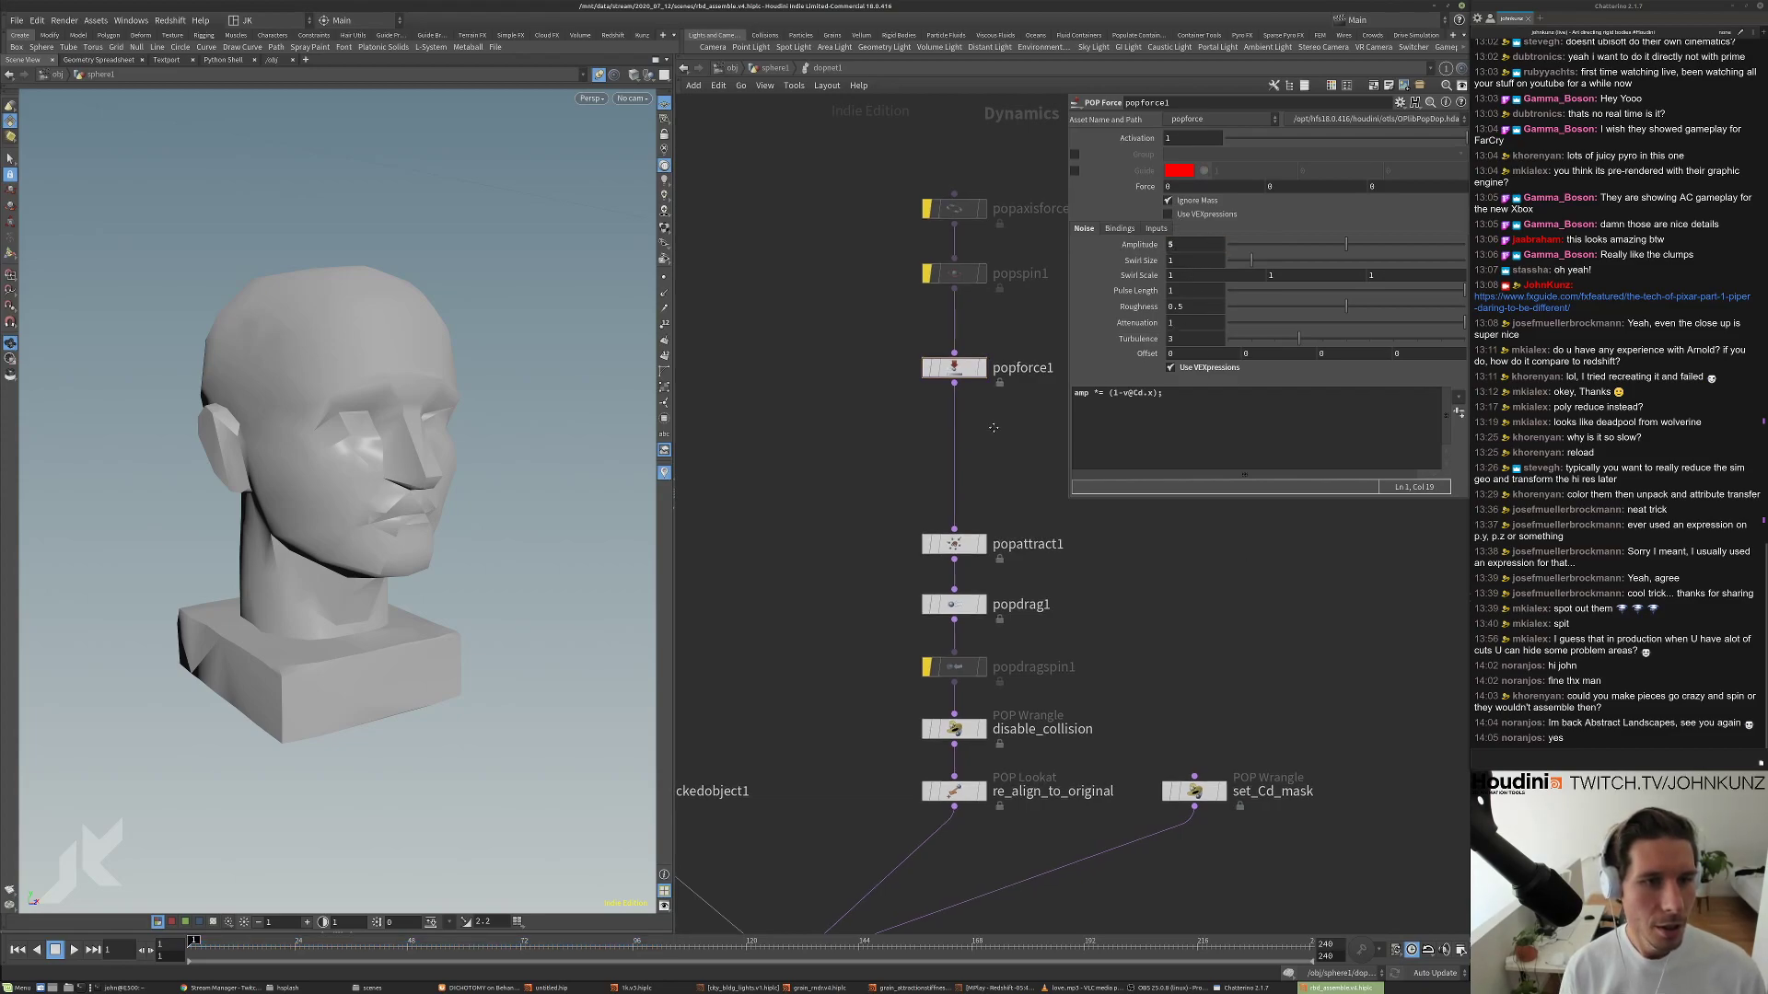
# Enable the bypassed popspin1 node and compare its parameters with those of popforce1.
pyautogui.moveTo(1040, 304); pyautogui.dragTo(1007, 306, button='middle')
pyautogui.click(932, 273)
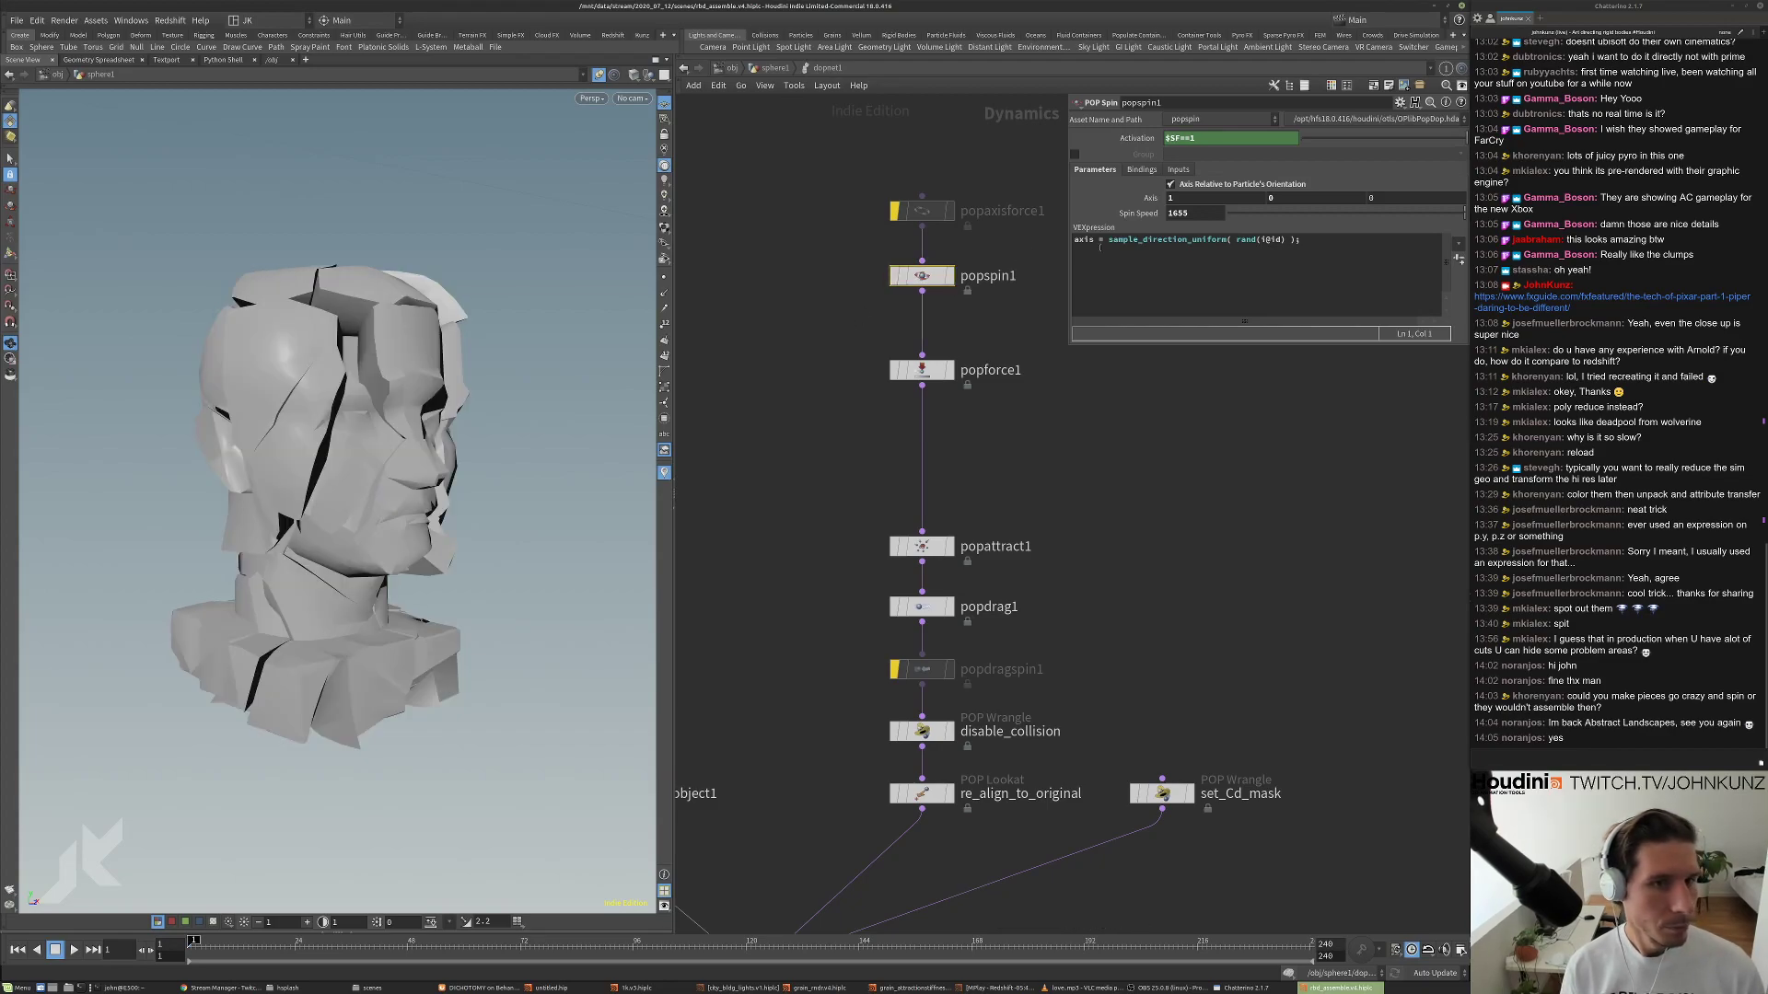
pyautogui.click(935, 368)
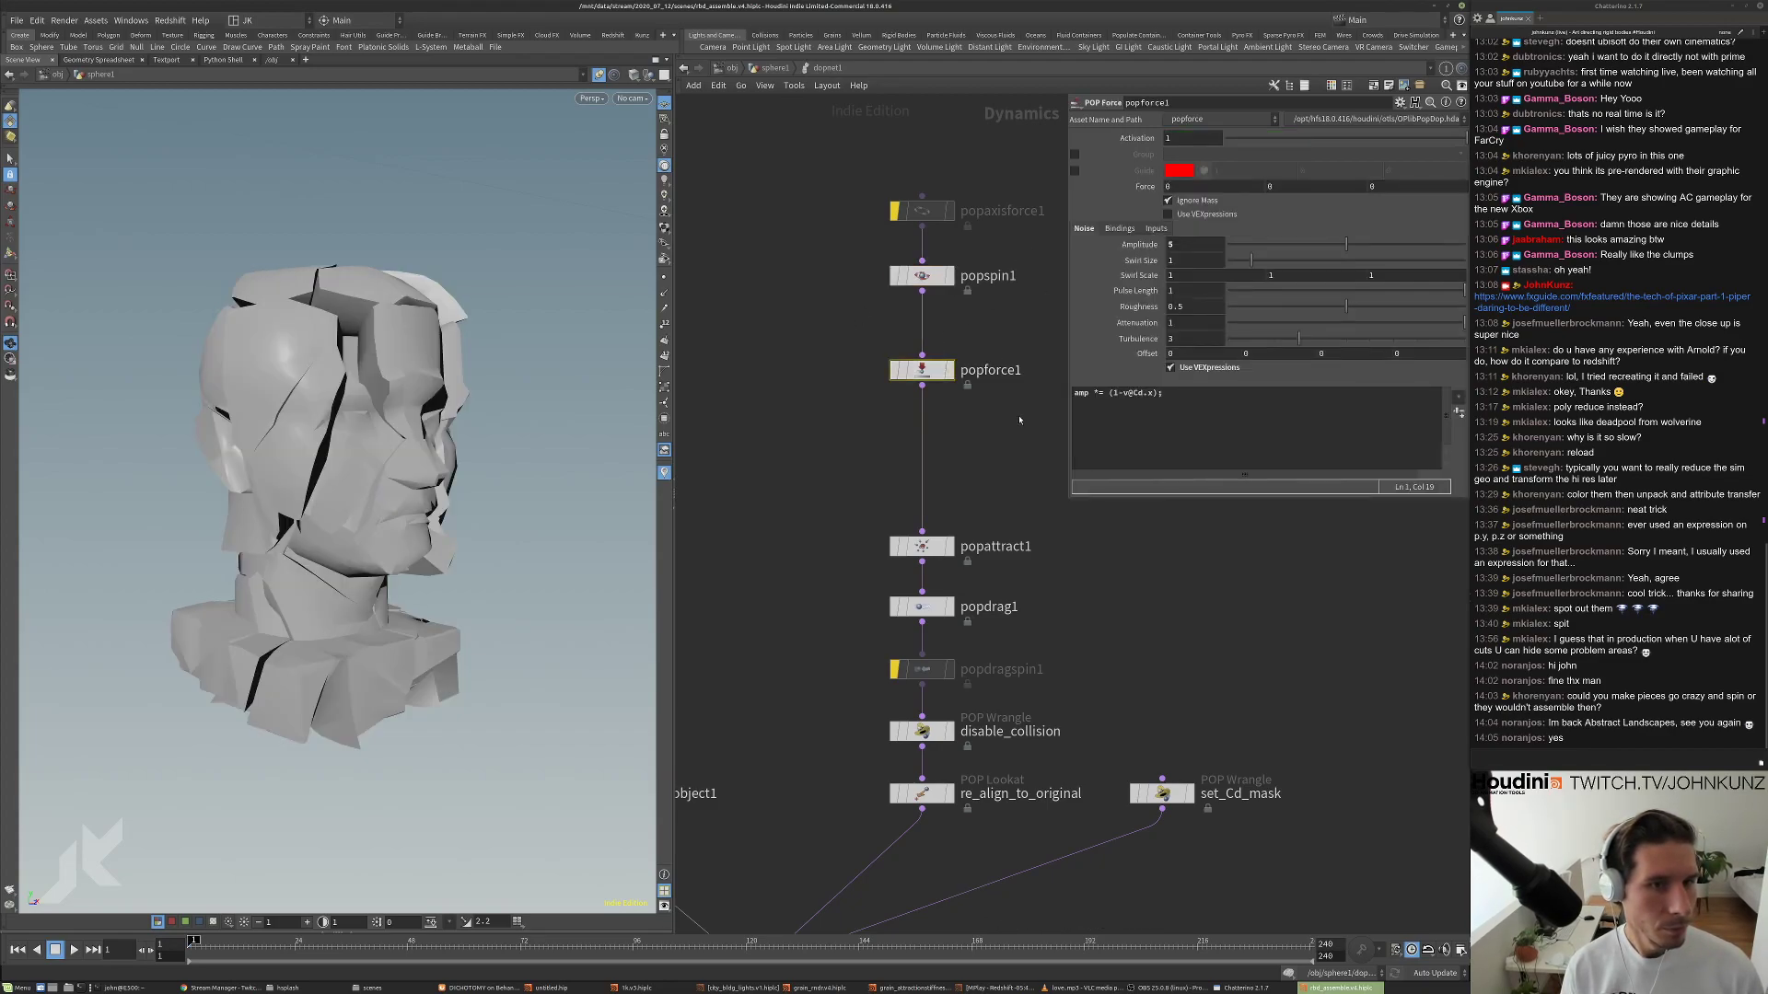
pyautogui.click(923, 280)
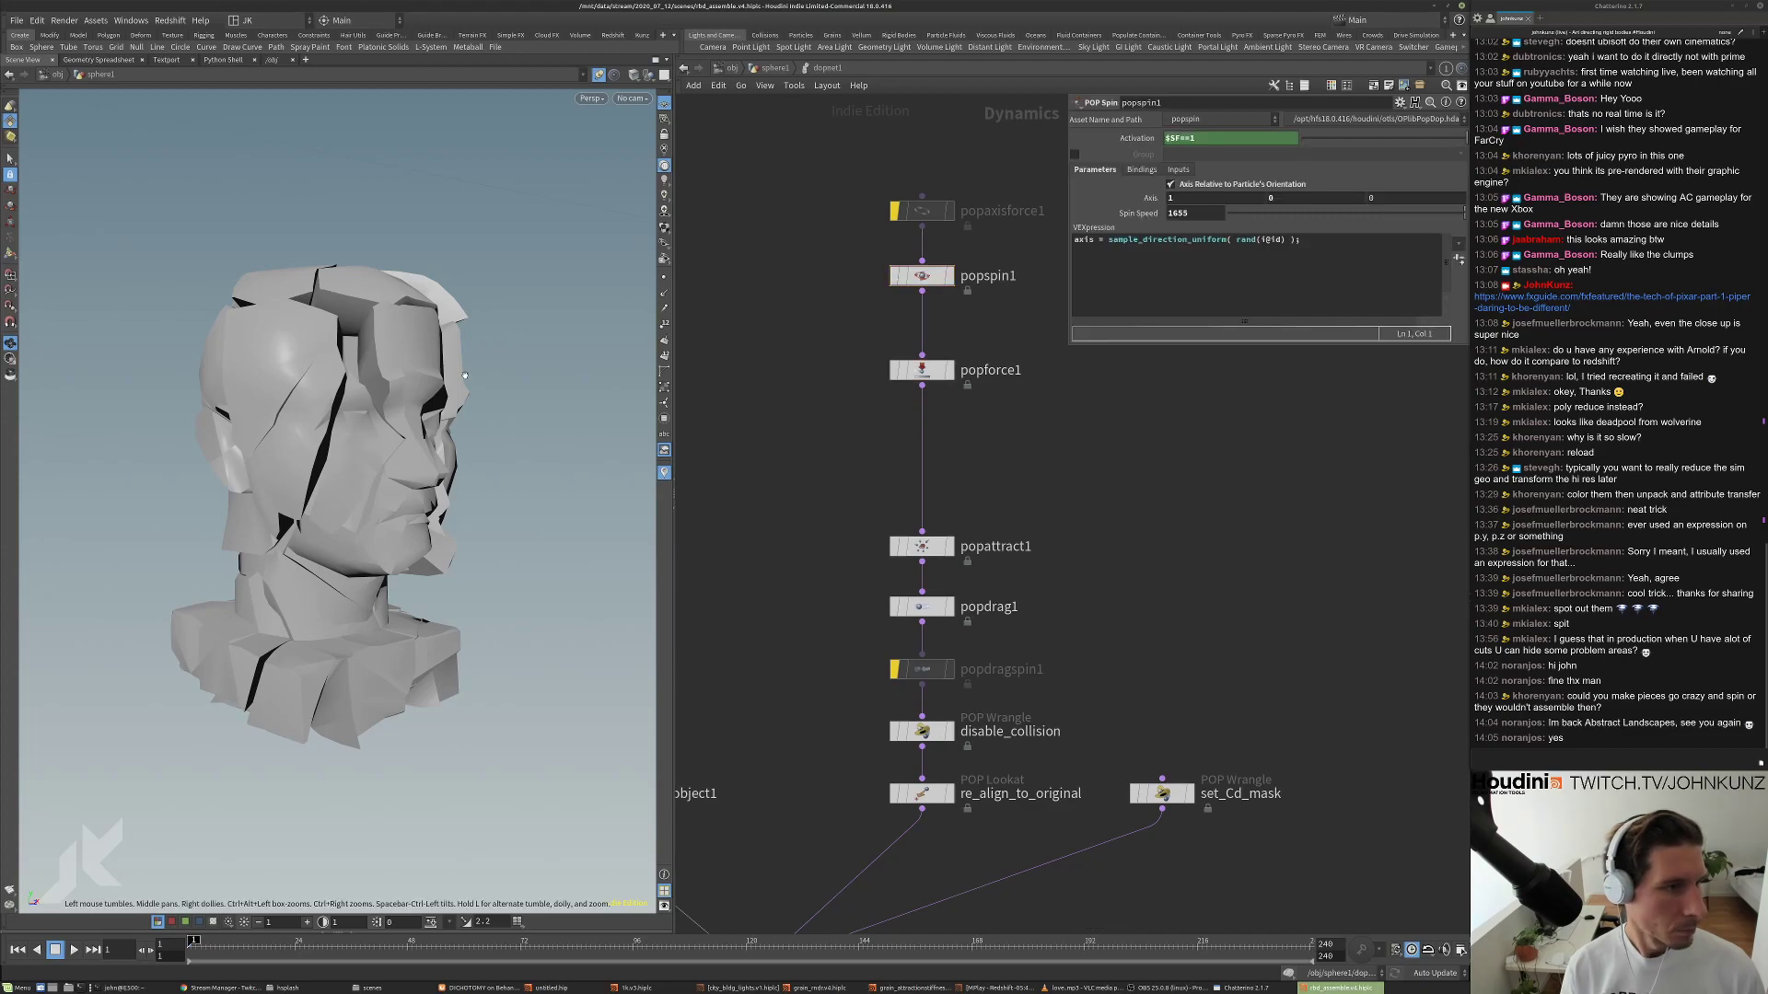
# Play the animation to test the spin, set popspin1's Spin Speed to 165, and return to frame 1.
pyautogui.press('Up')
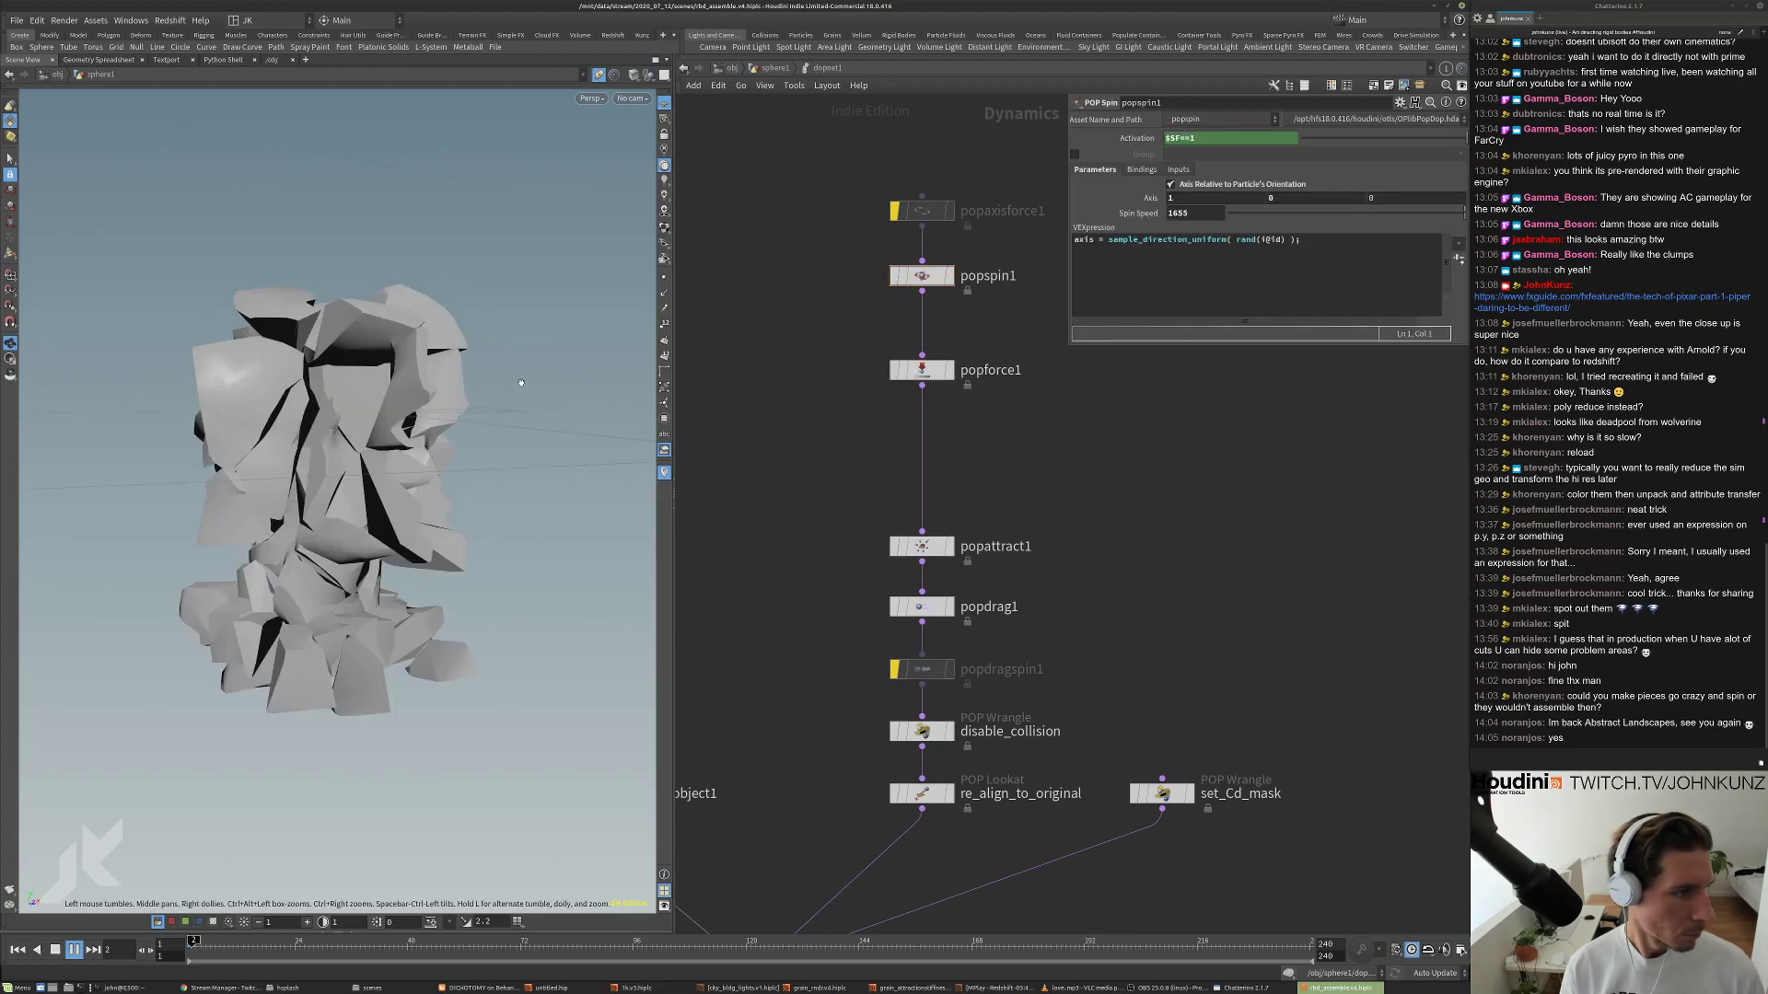
pyautogui.hotkey('ctrl', 'Up')
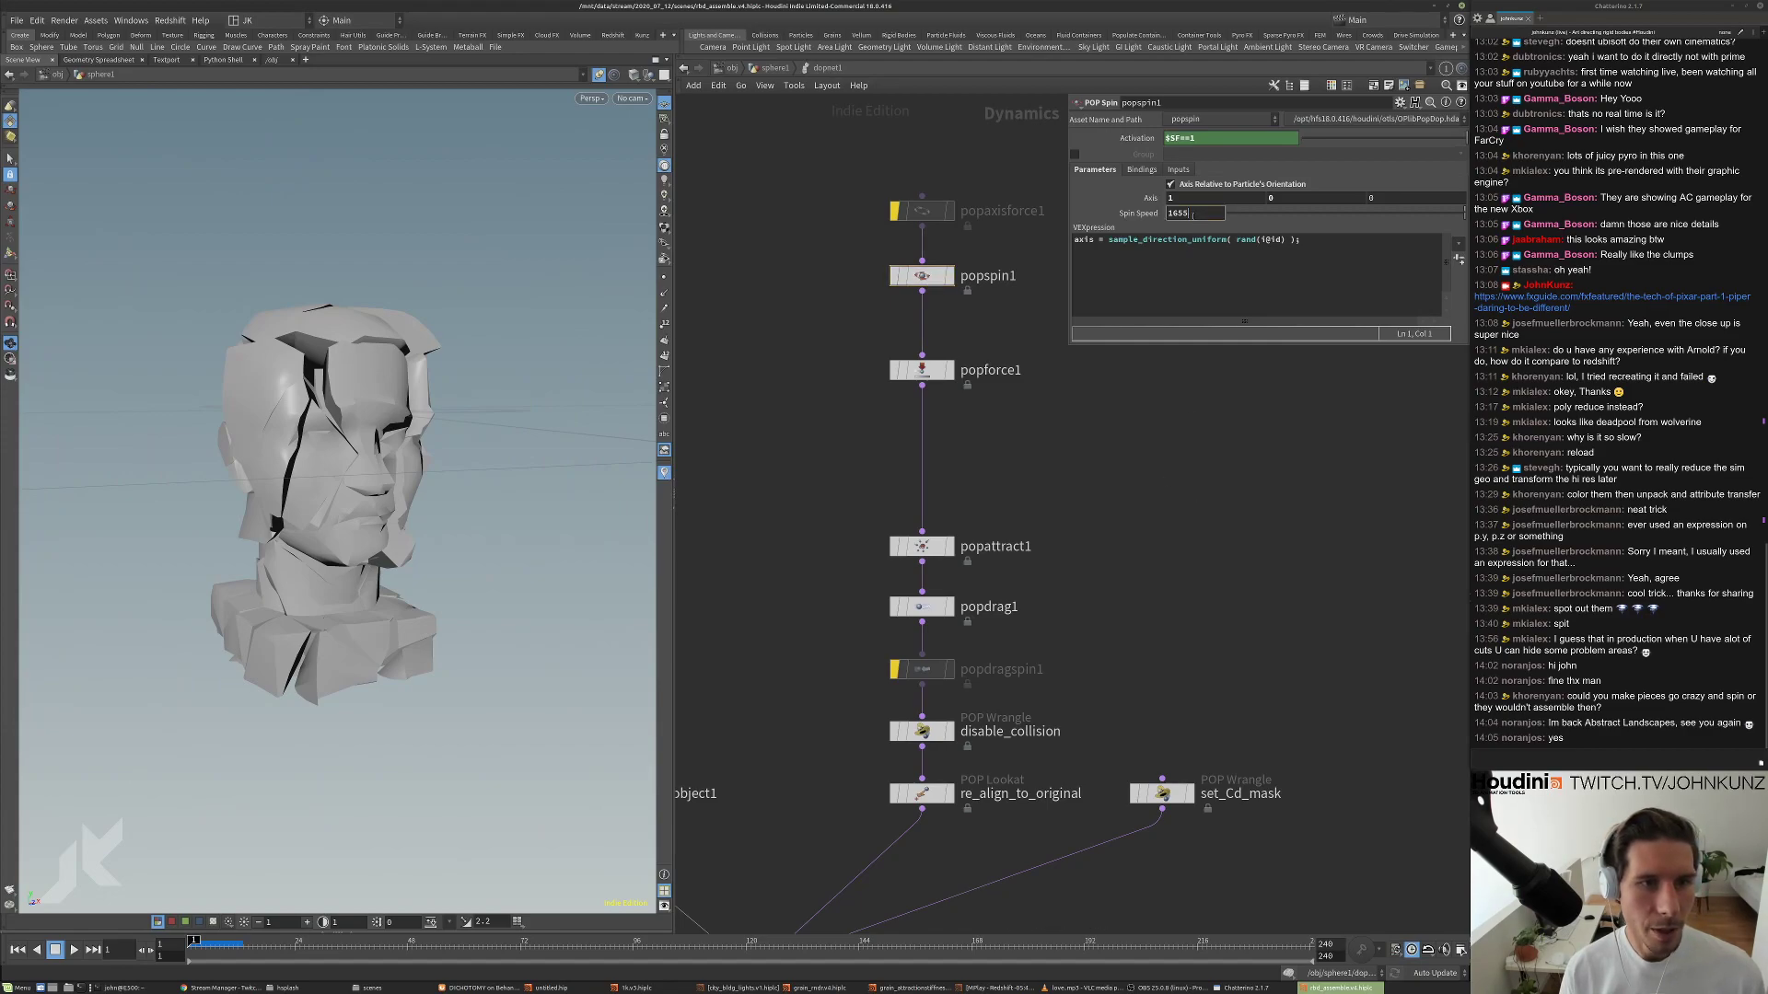
pyautogui.press('Return')
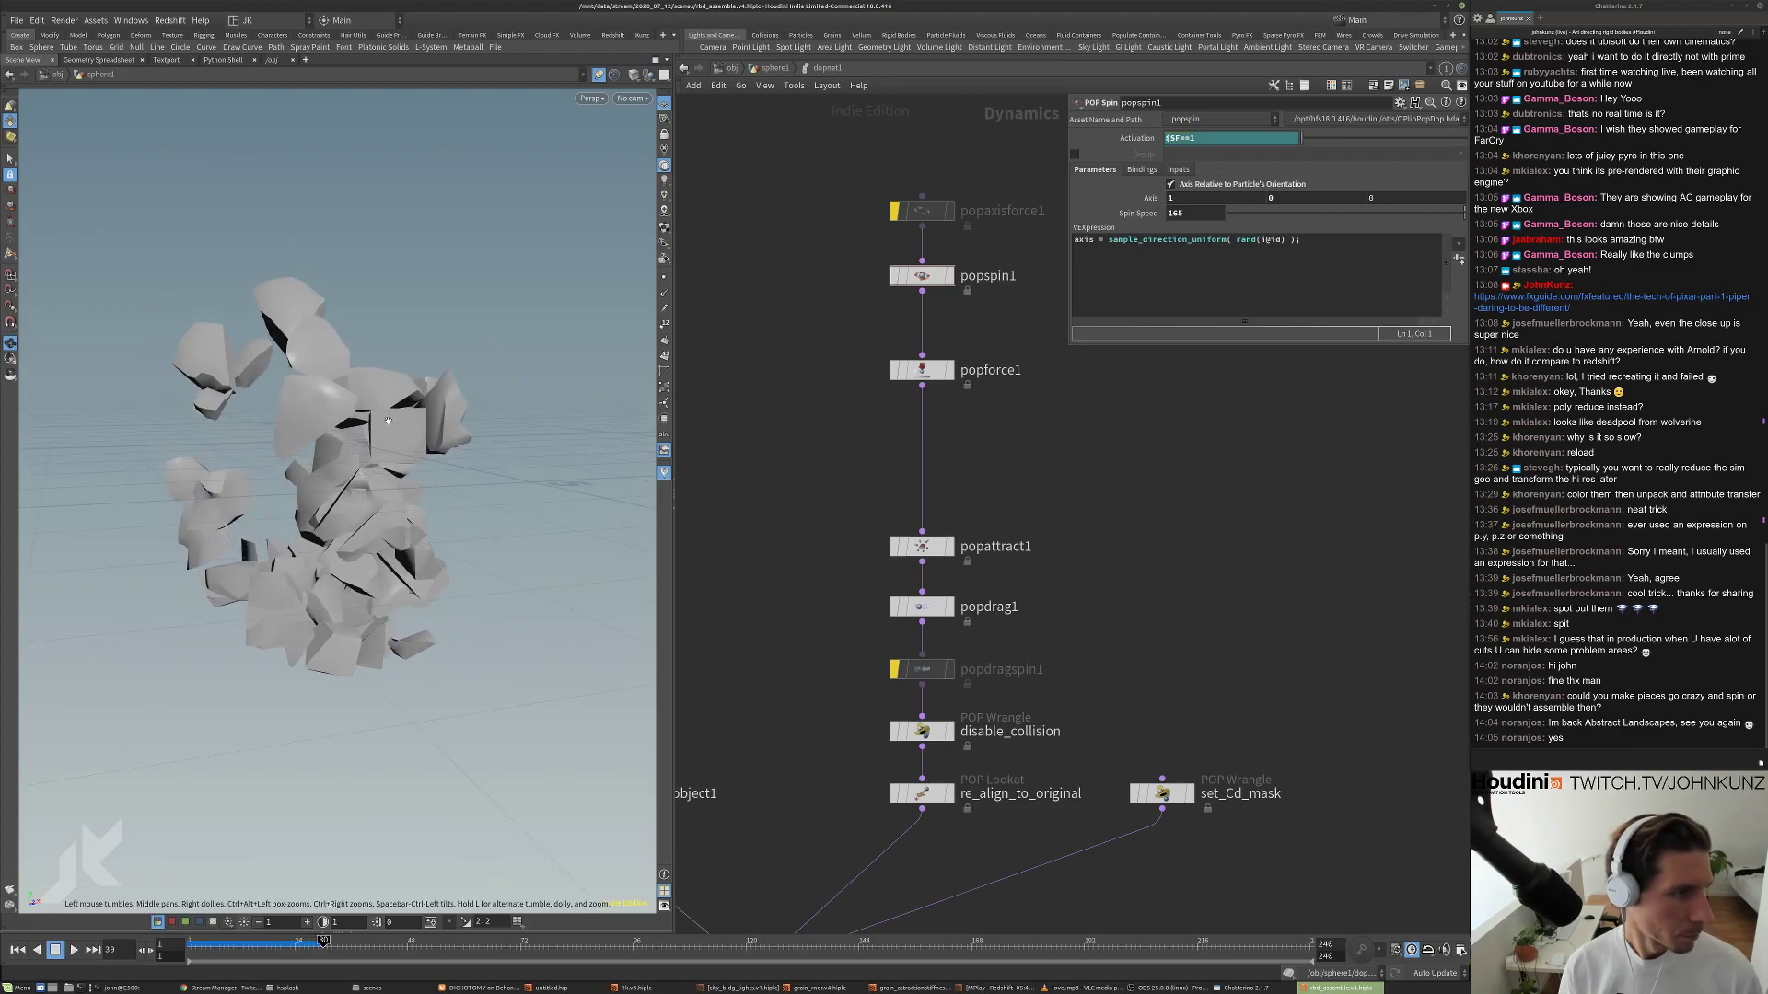
pyautogui.hotkey('ctrl', 'Up')
# Examine the initial state settings of rbdpackedobject1 inside dopnet1 for velocity inheritance.
pyautogui.press('u')
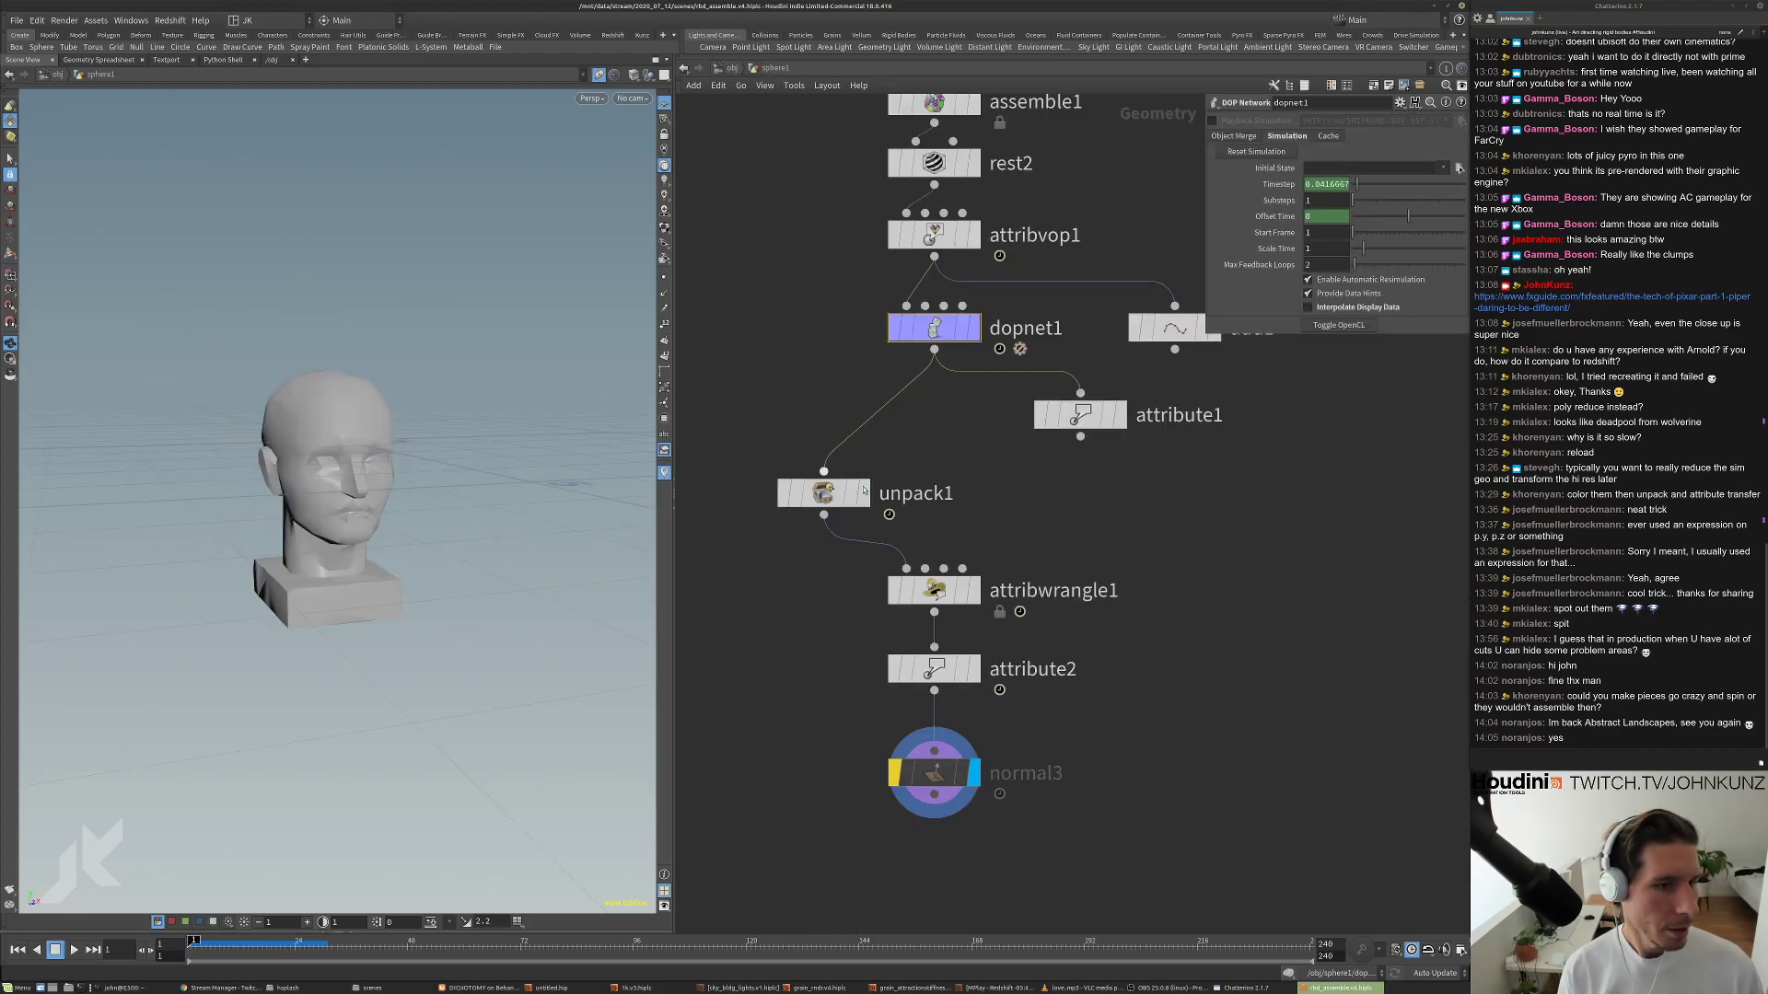
pyautogui.moveTo(954, 333); pyautogui.dragTo(954, 494, button='middle')
pyautogui.doubleClick(954, 488)
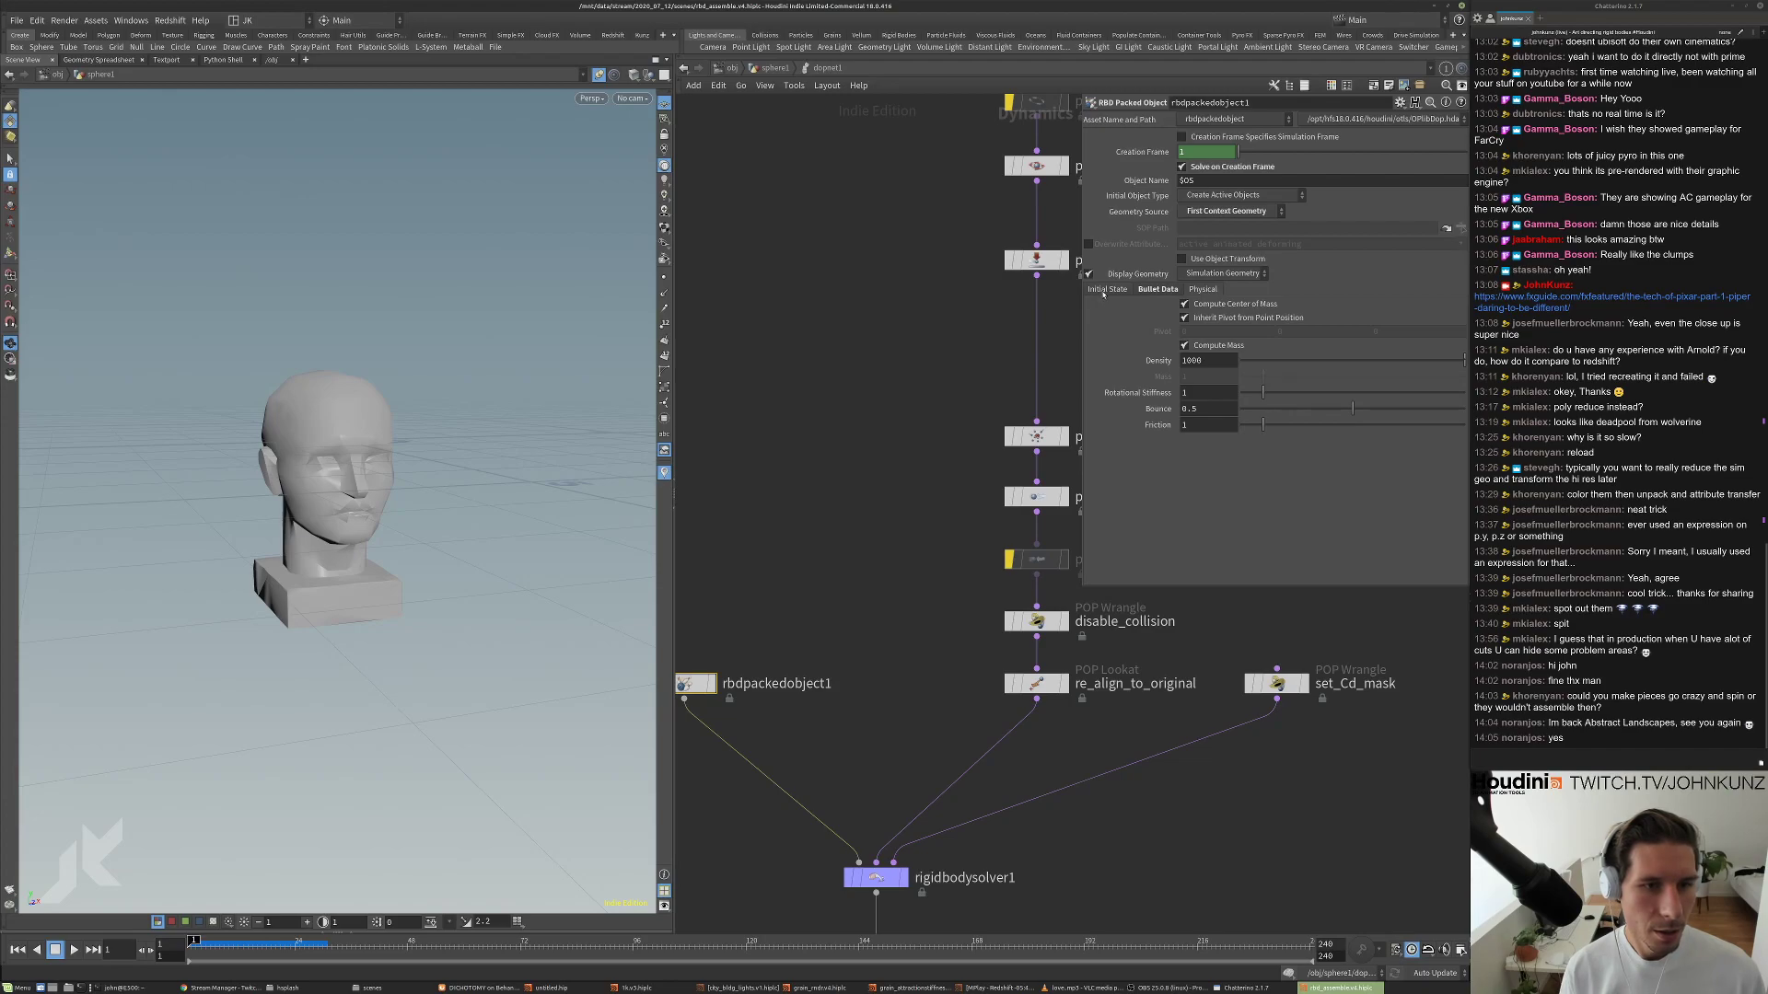
pyautogui.click(1105, 290)
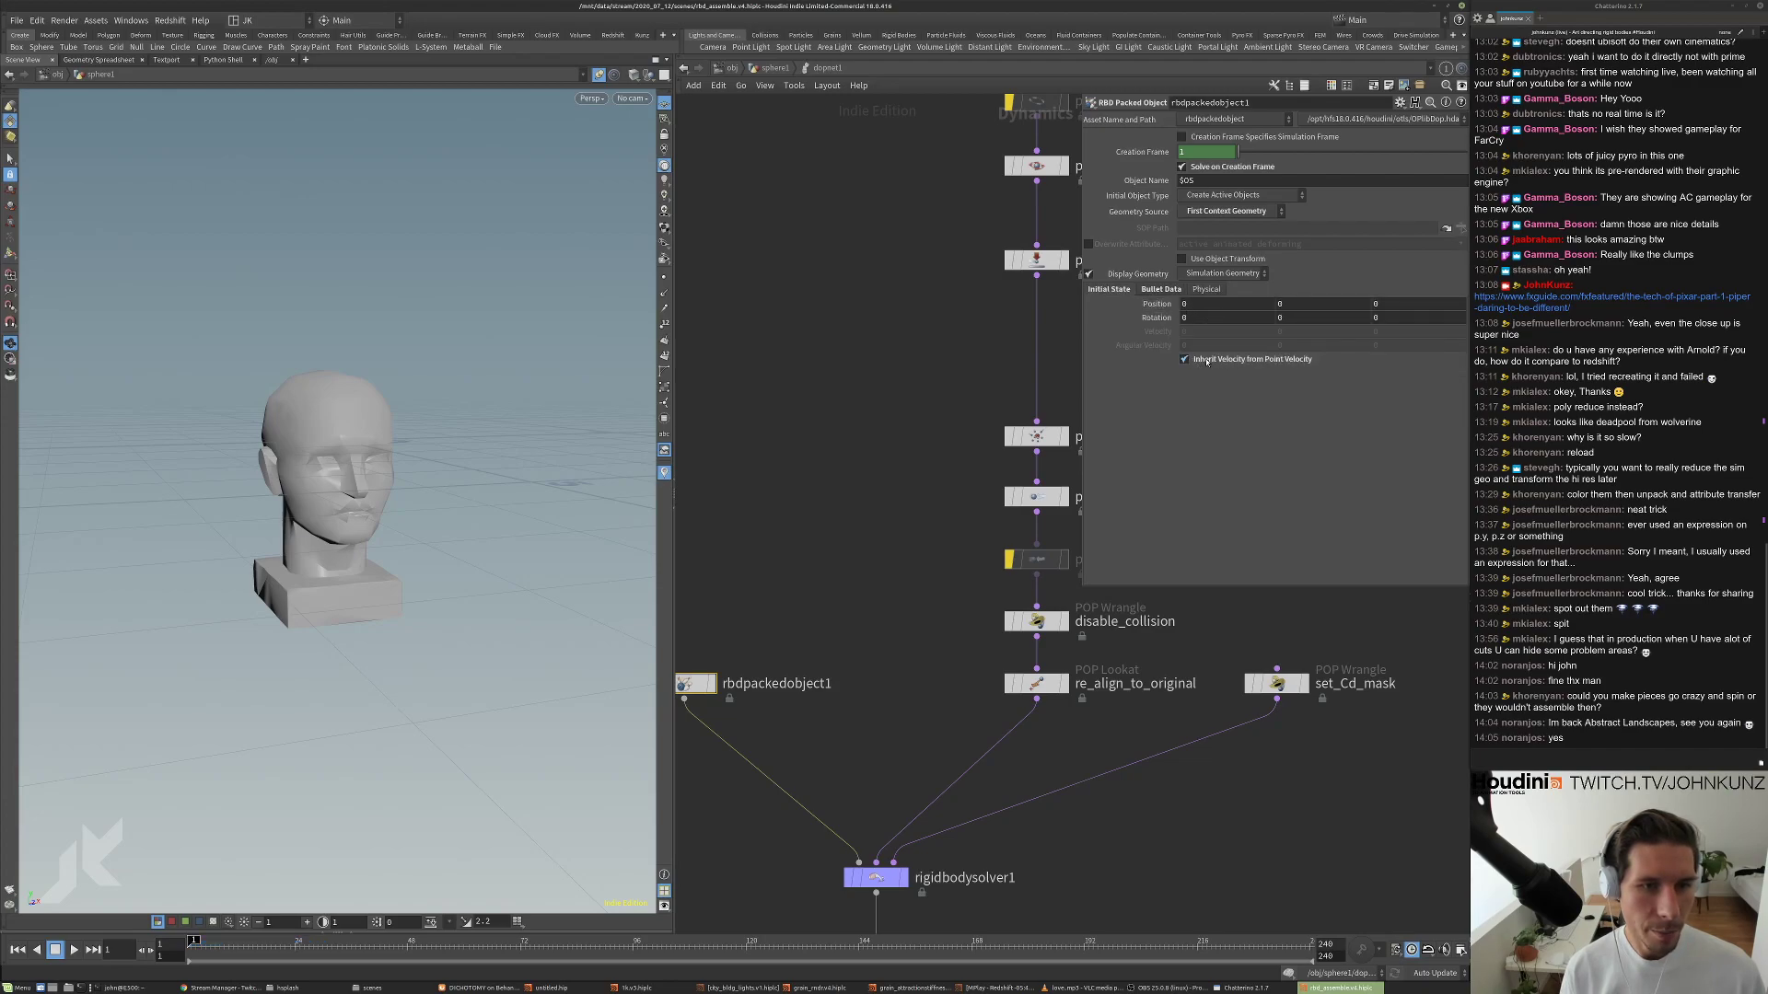
# Insert an Attribute Randomize node between attribvop1 and dopnet1 in the sphere1 network, with attribute name v.
pyautogui.click(770, 68)
pyautogui.press('Tab')
pyautogui.write('rand')
pyautogui.click(927, 386)
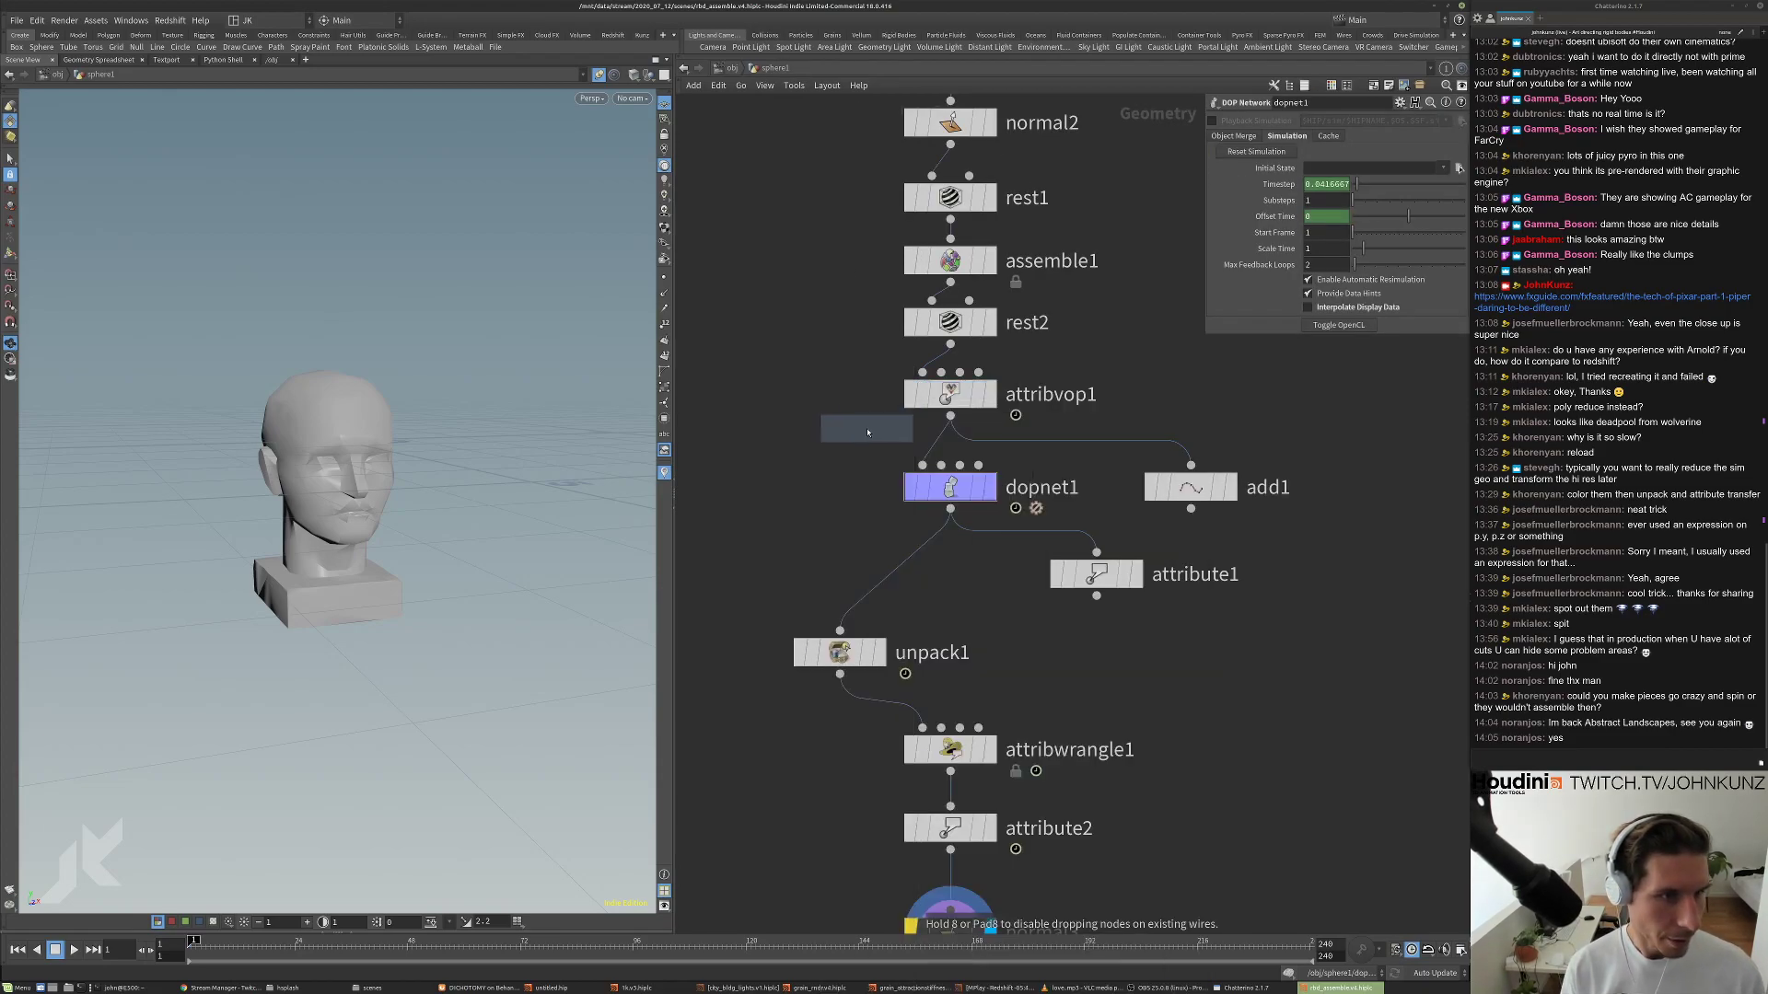
pyautogui.click(841, 441)
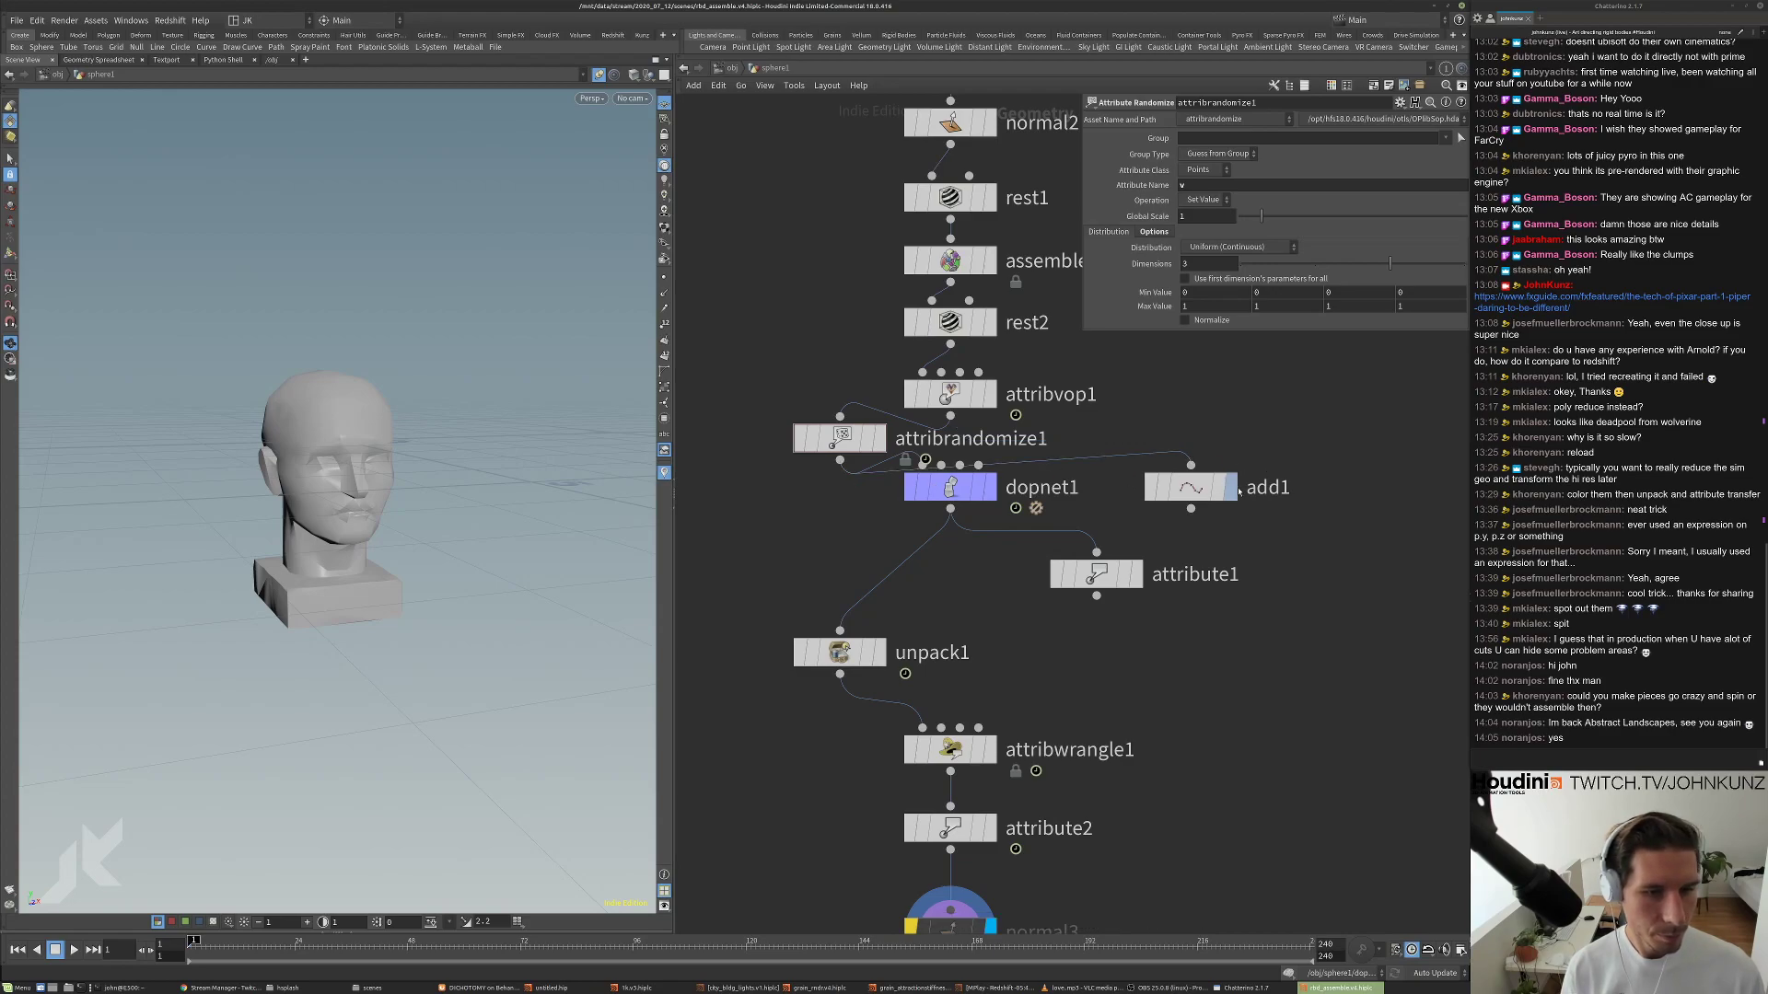
# Display add1's points and set attribrandomize1's distribution to Direction or Orientation with a Global Scale of 15.
pyautogui.click(1232, 488)
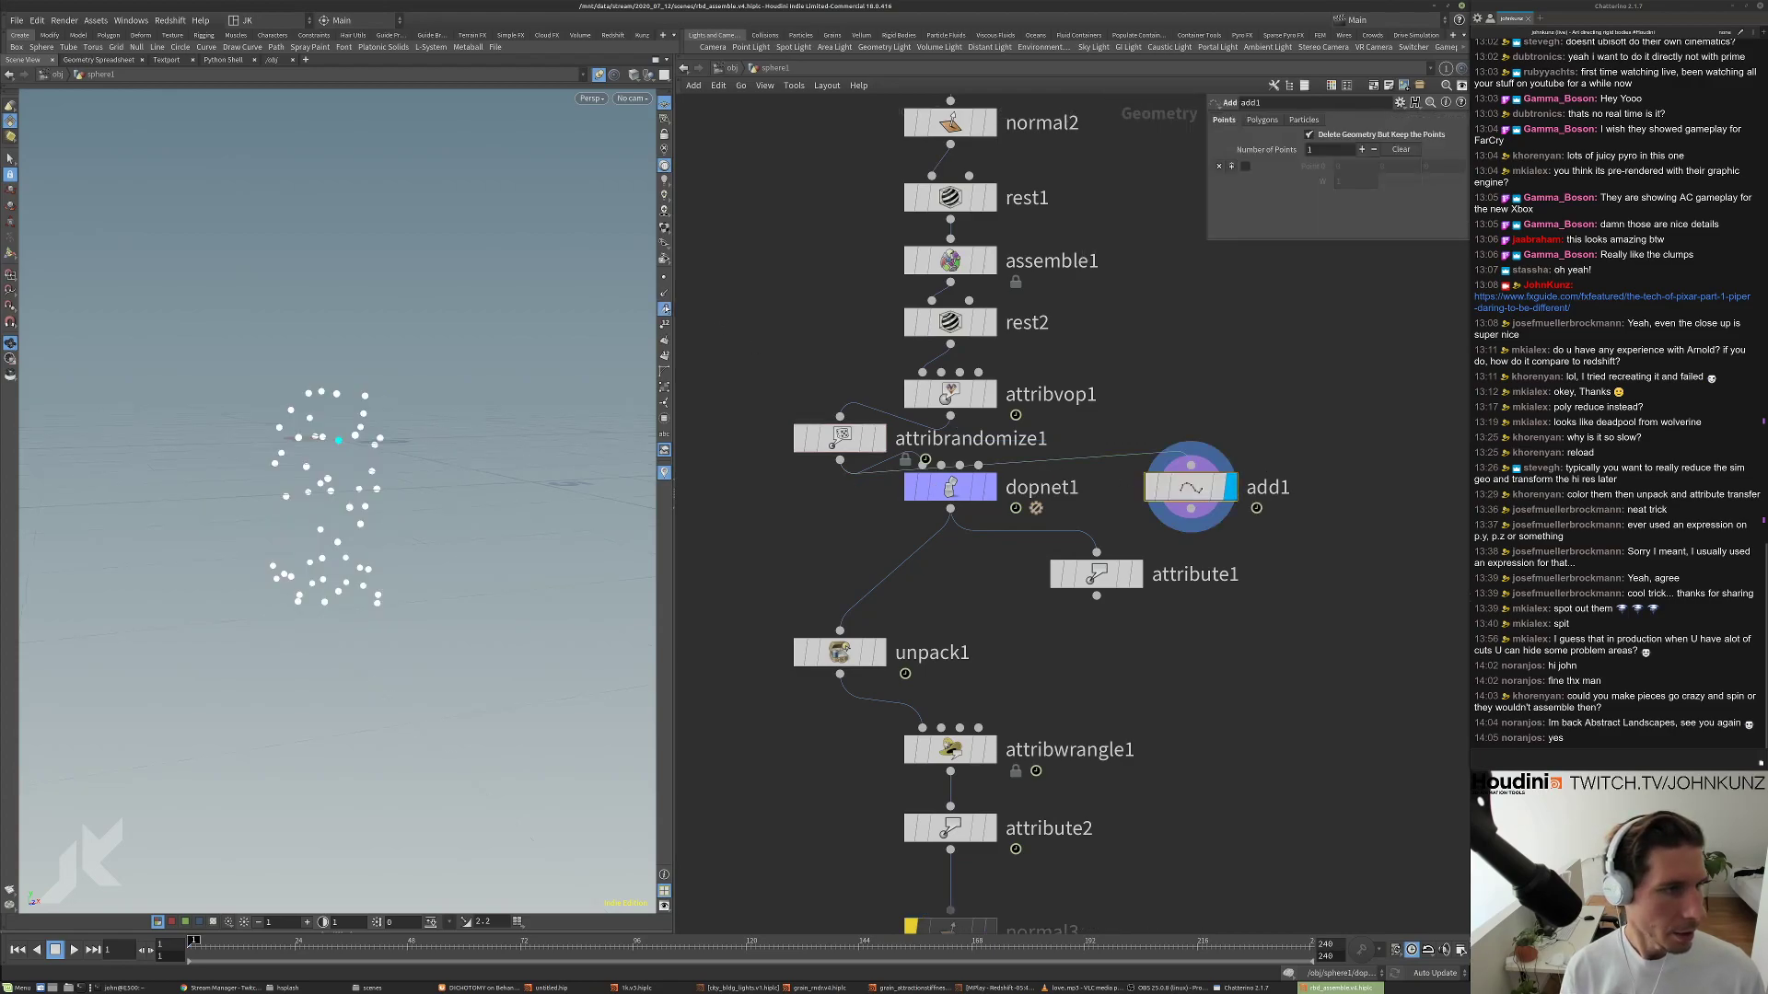
pyautogui.scroll(3, 338, 403)
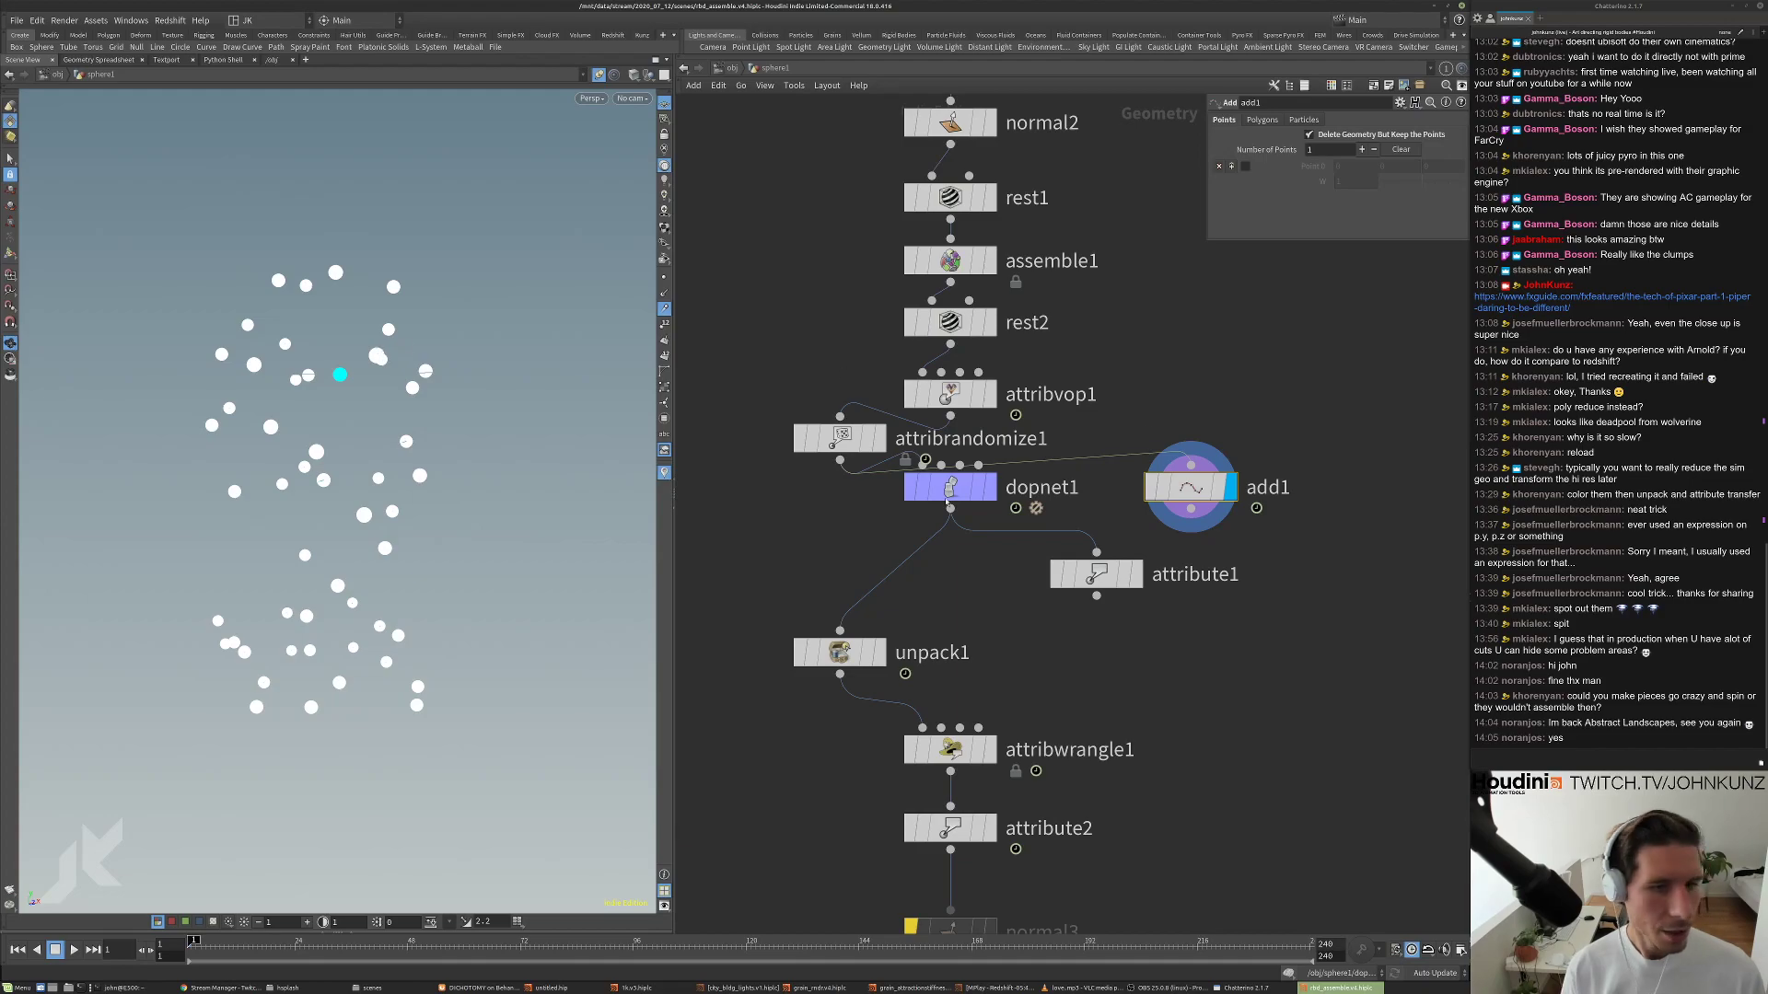
pyautogui.click(840, 438)
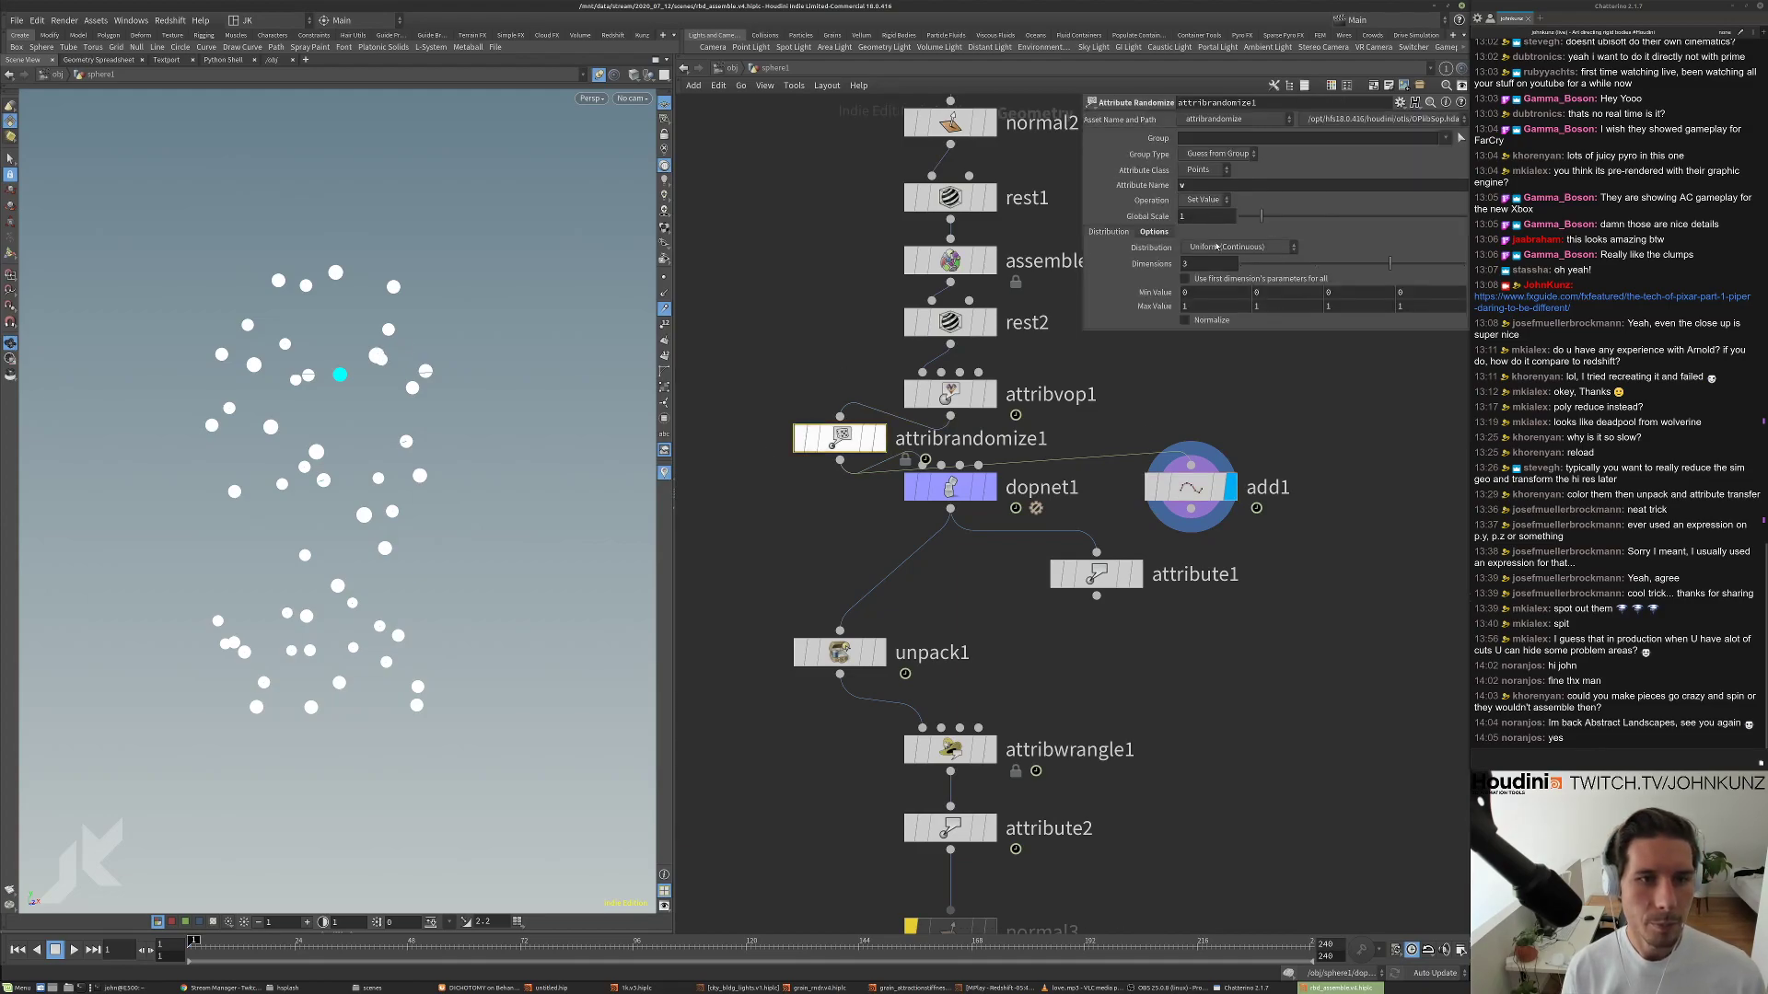
pyautogui.click(1217, 247)
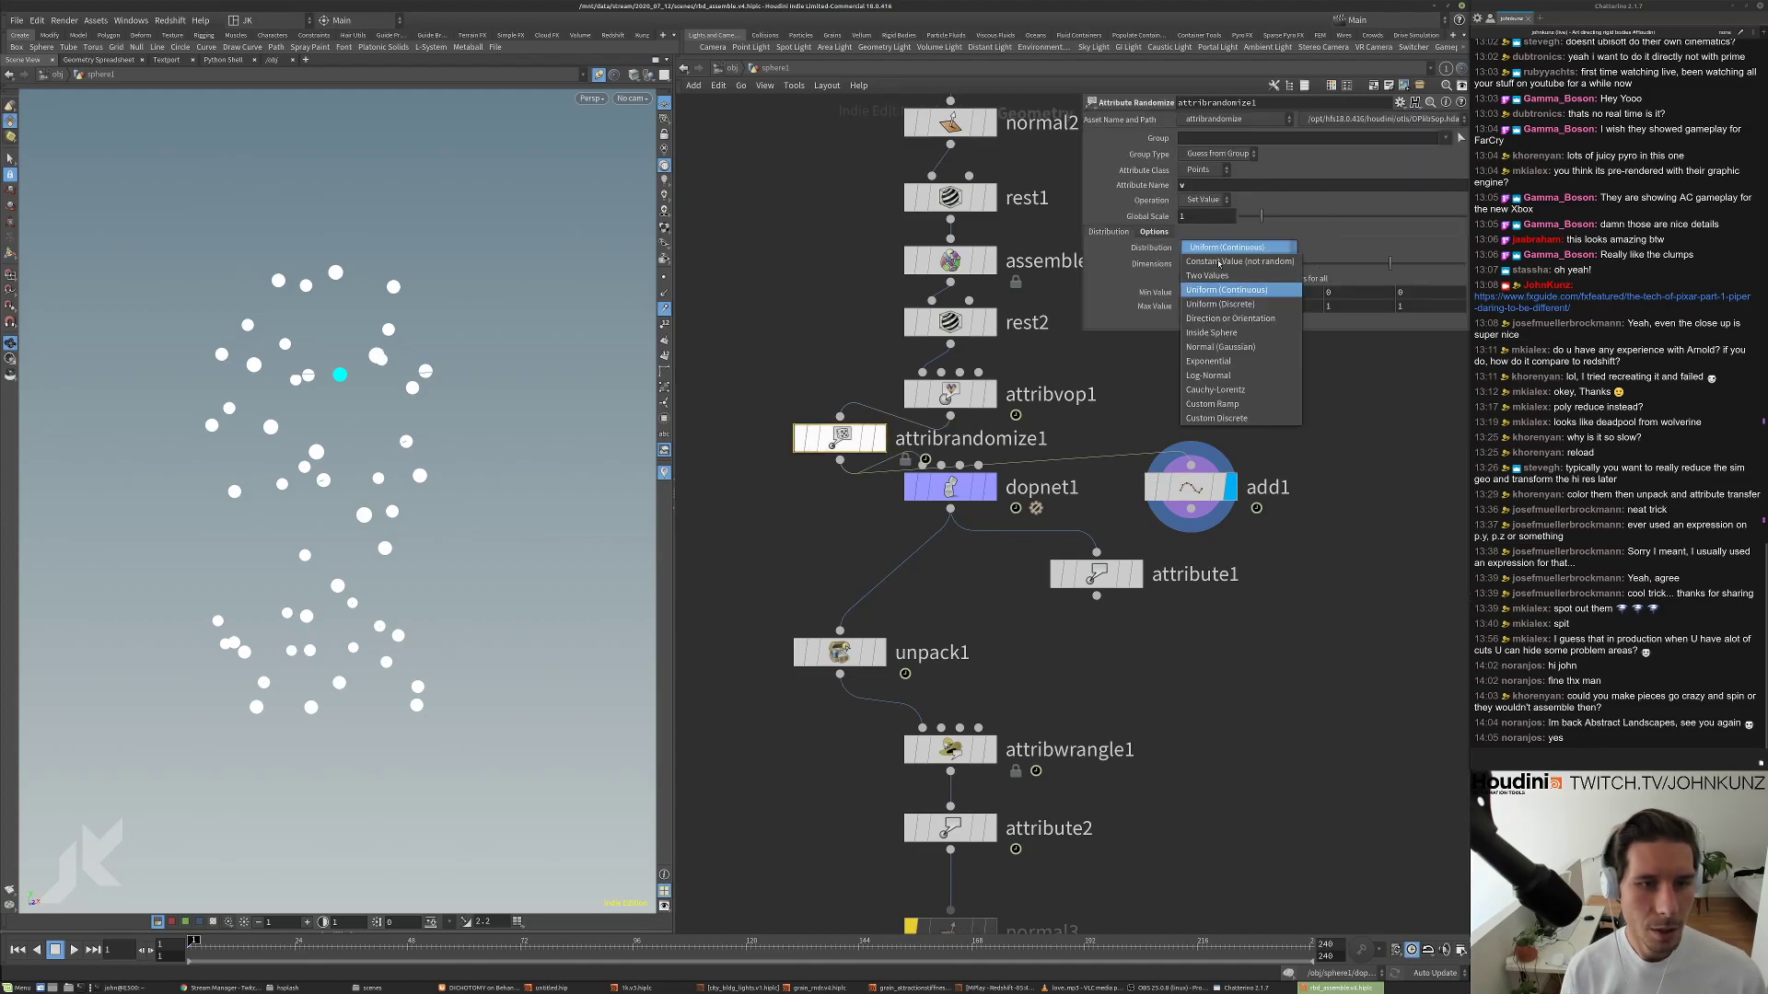
pyautogui.click(1230, 317)
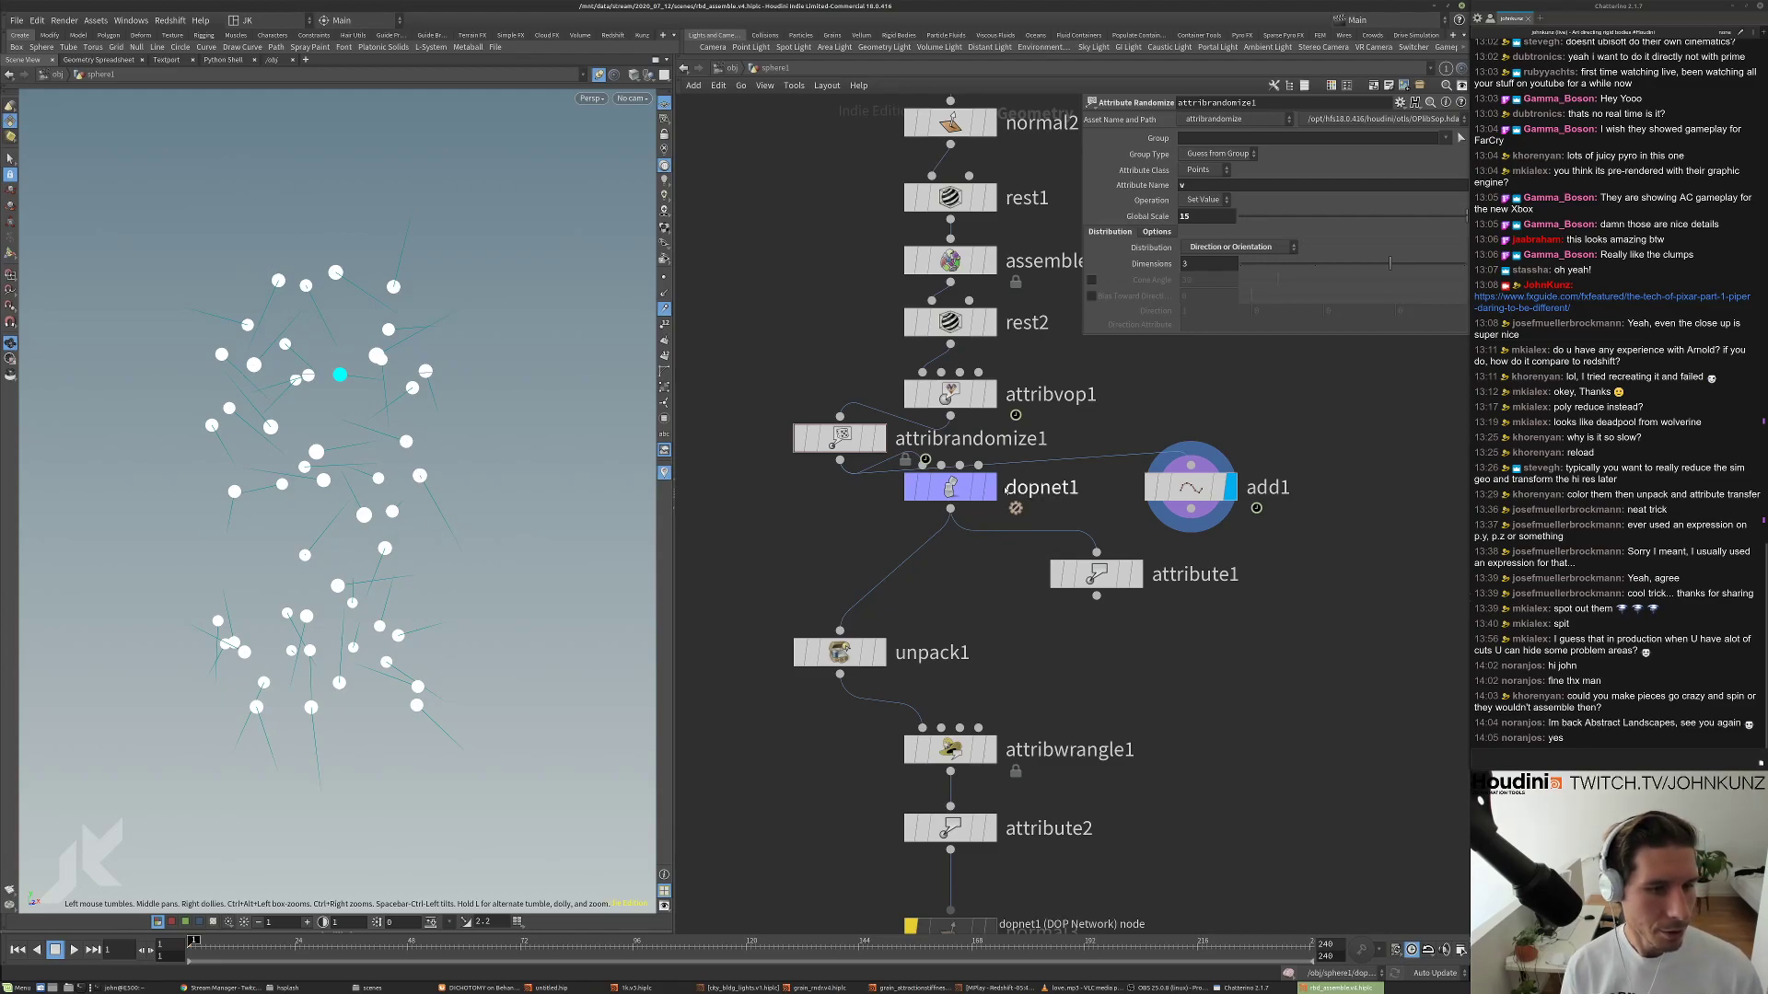
# Display dopnet1 and set attribrandomize1's Global Scale to 1.
pyautogui.click(991, 487)
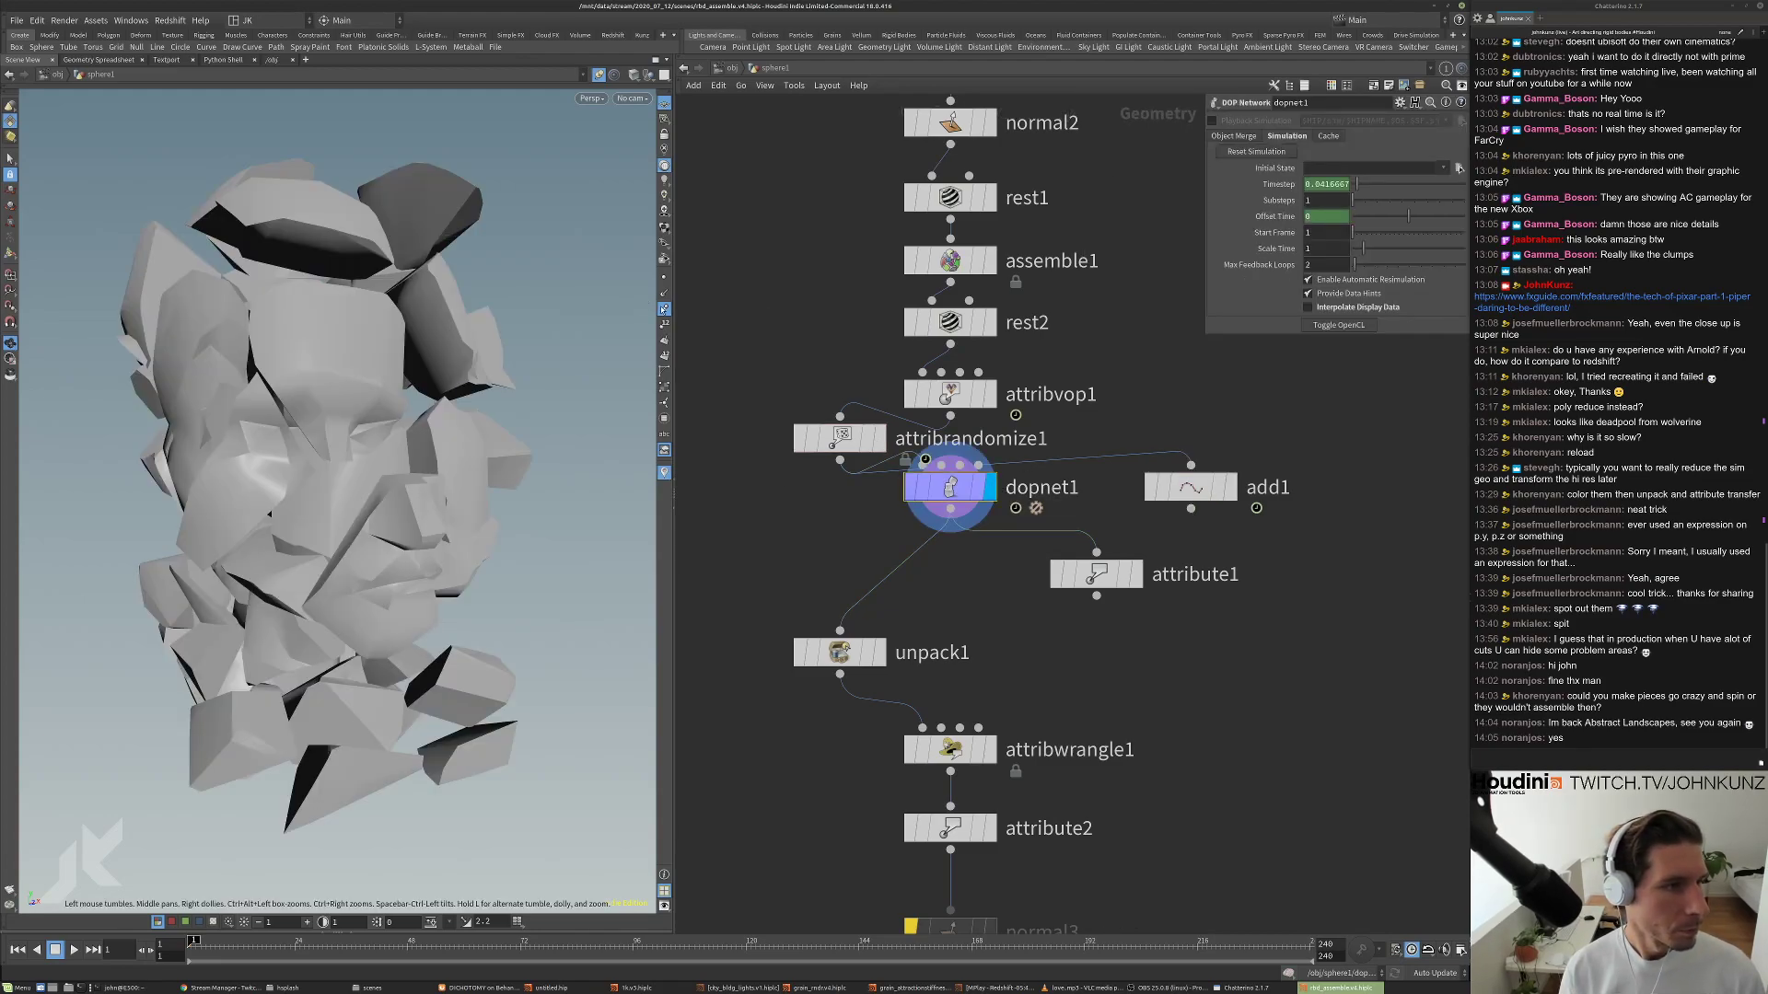
pyautogui.click(868, 443)
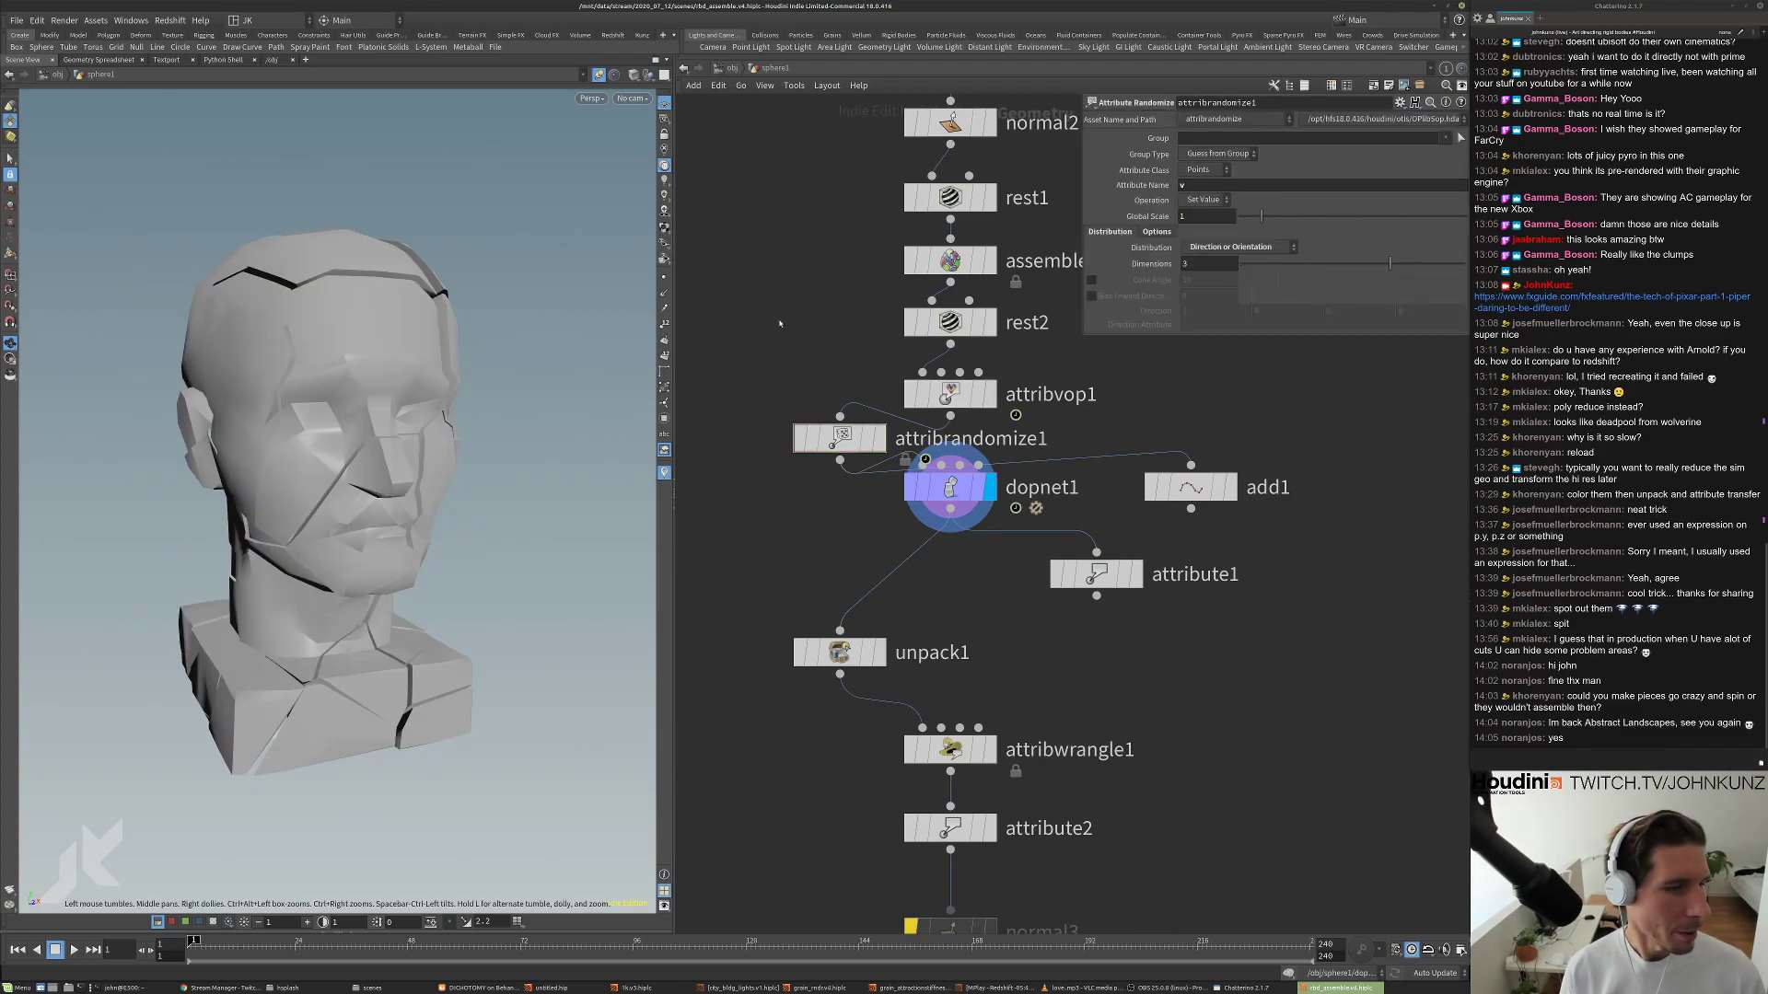
# Enter dopnet1, play the simulation briefly to check the random starting velocity, and return to frame 1.
pyautogui.doubleClick(924, 460)
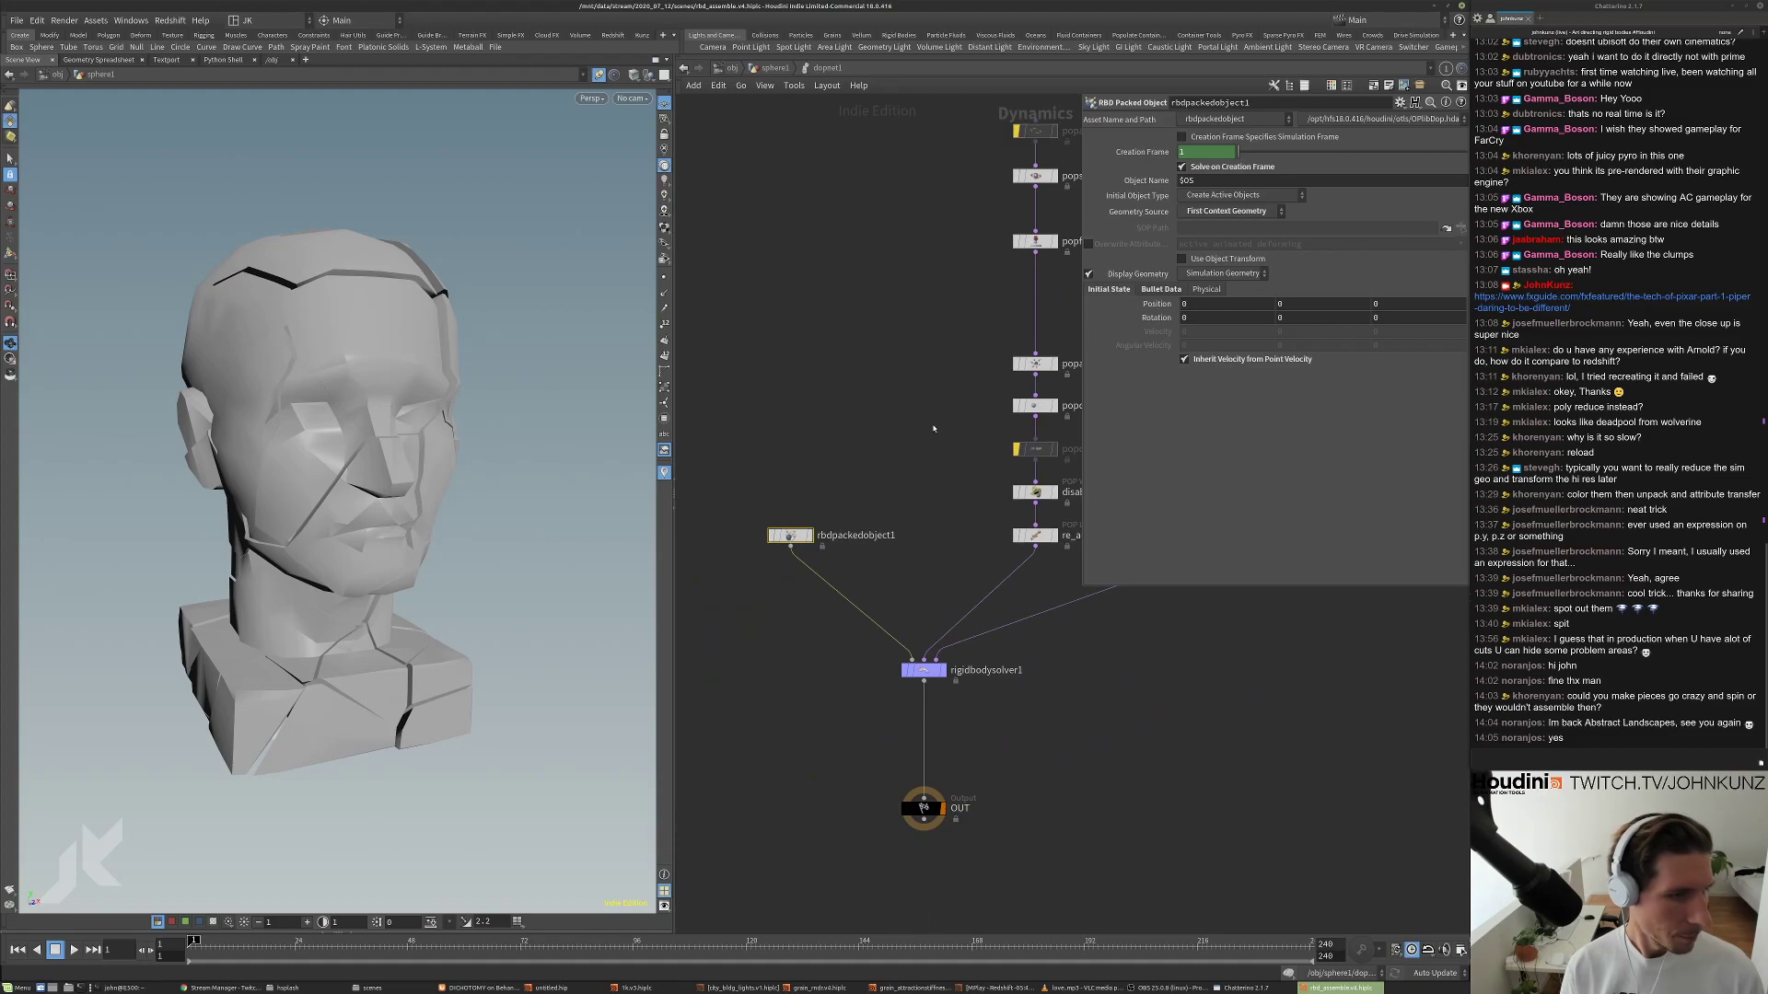
pyautogui.press('Up')
pyautogui.hotkey('ctrl', 'Up')
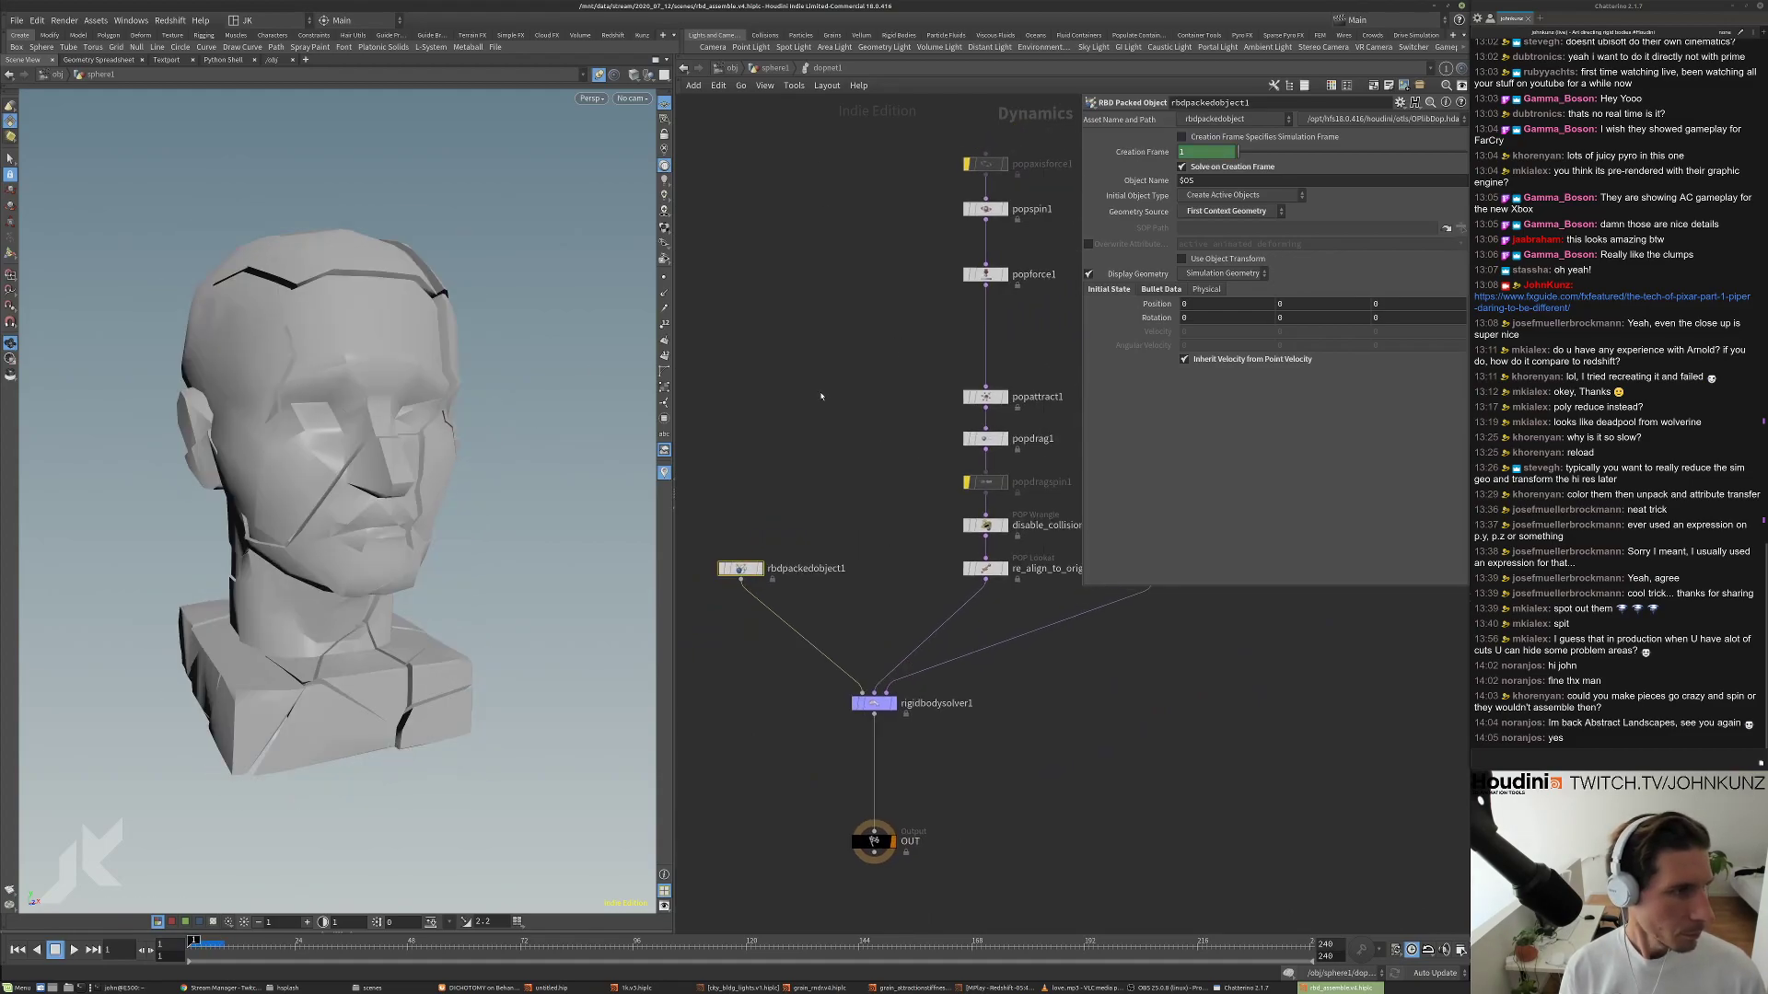
# Set rigidbodysolver1's Number of Substeps to 15.
pyautogui.moveTo(819, 430); pyautogui.dragTo(808, 391, button='middle')
pyautogui.scroll(-1, 807, 390)
pyautogui.click(847, 604)
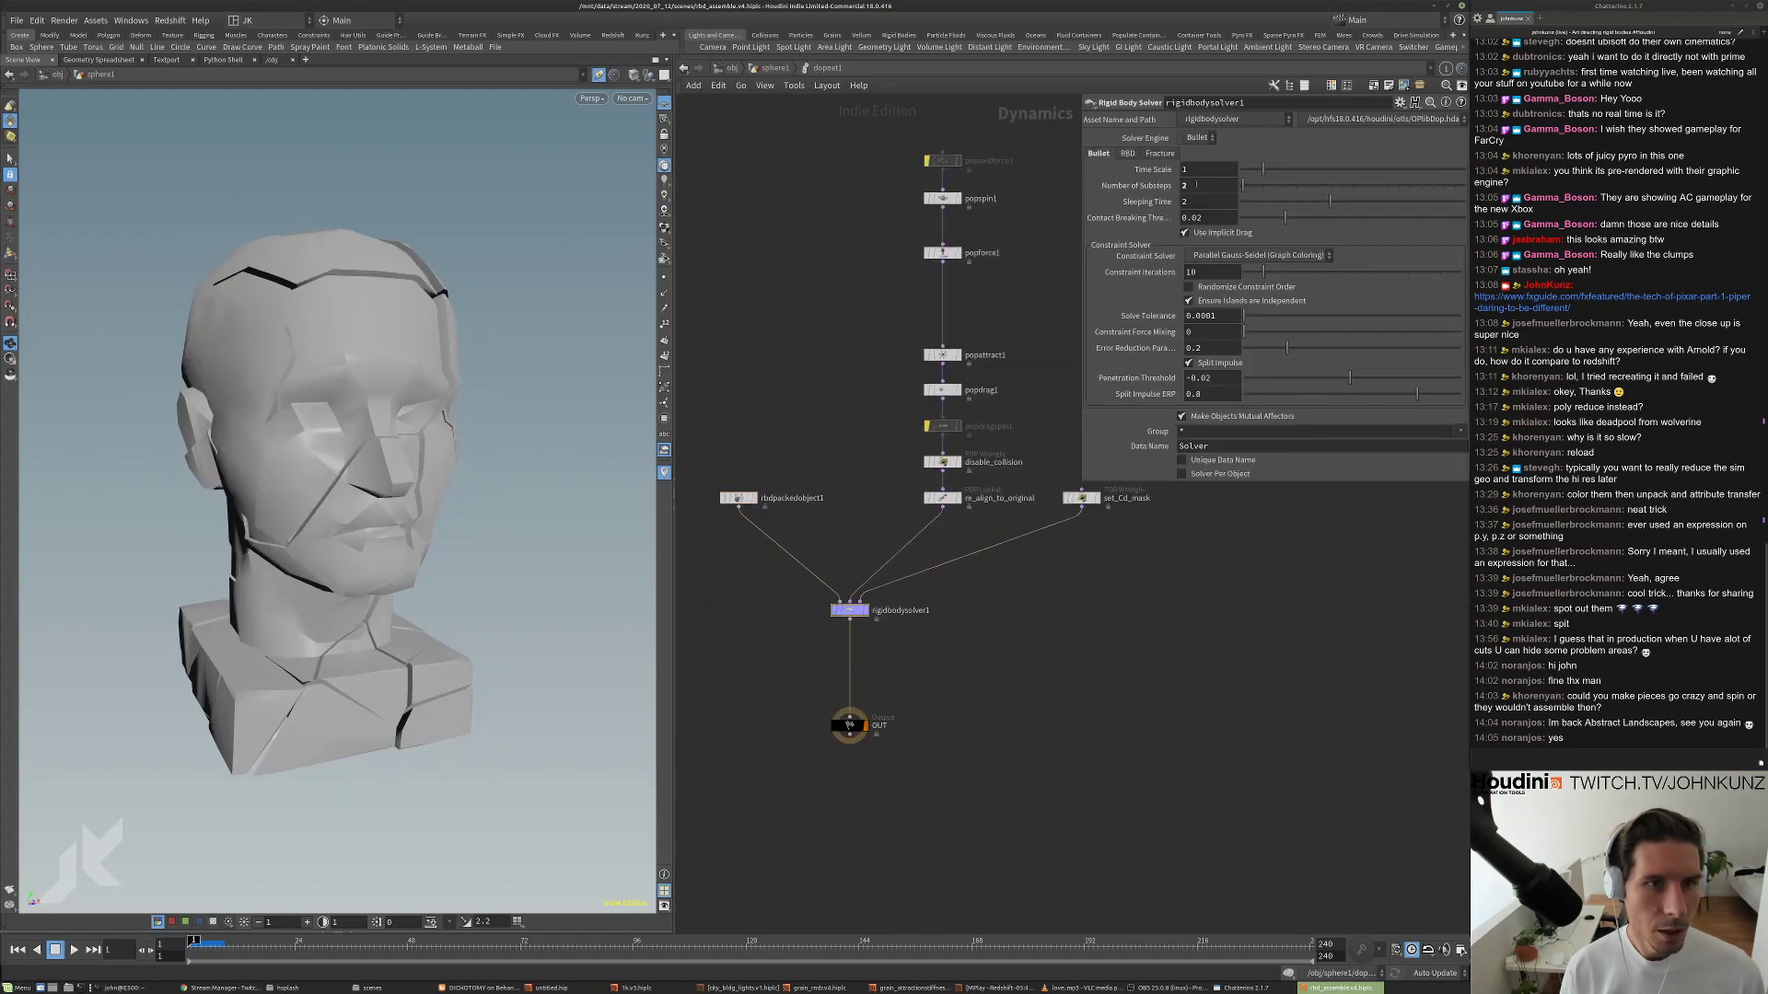
pyautogui.press('Return')
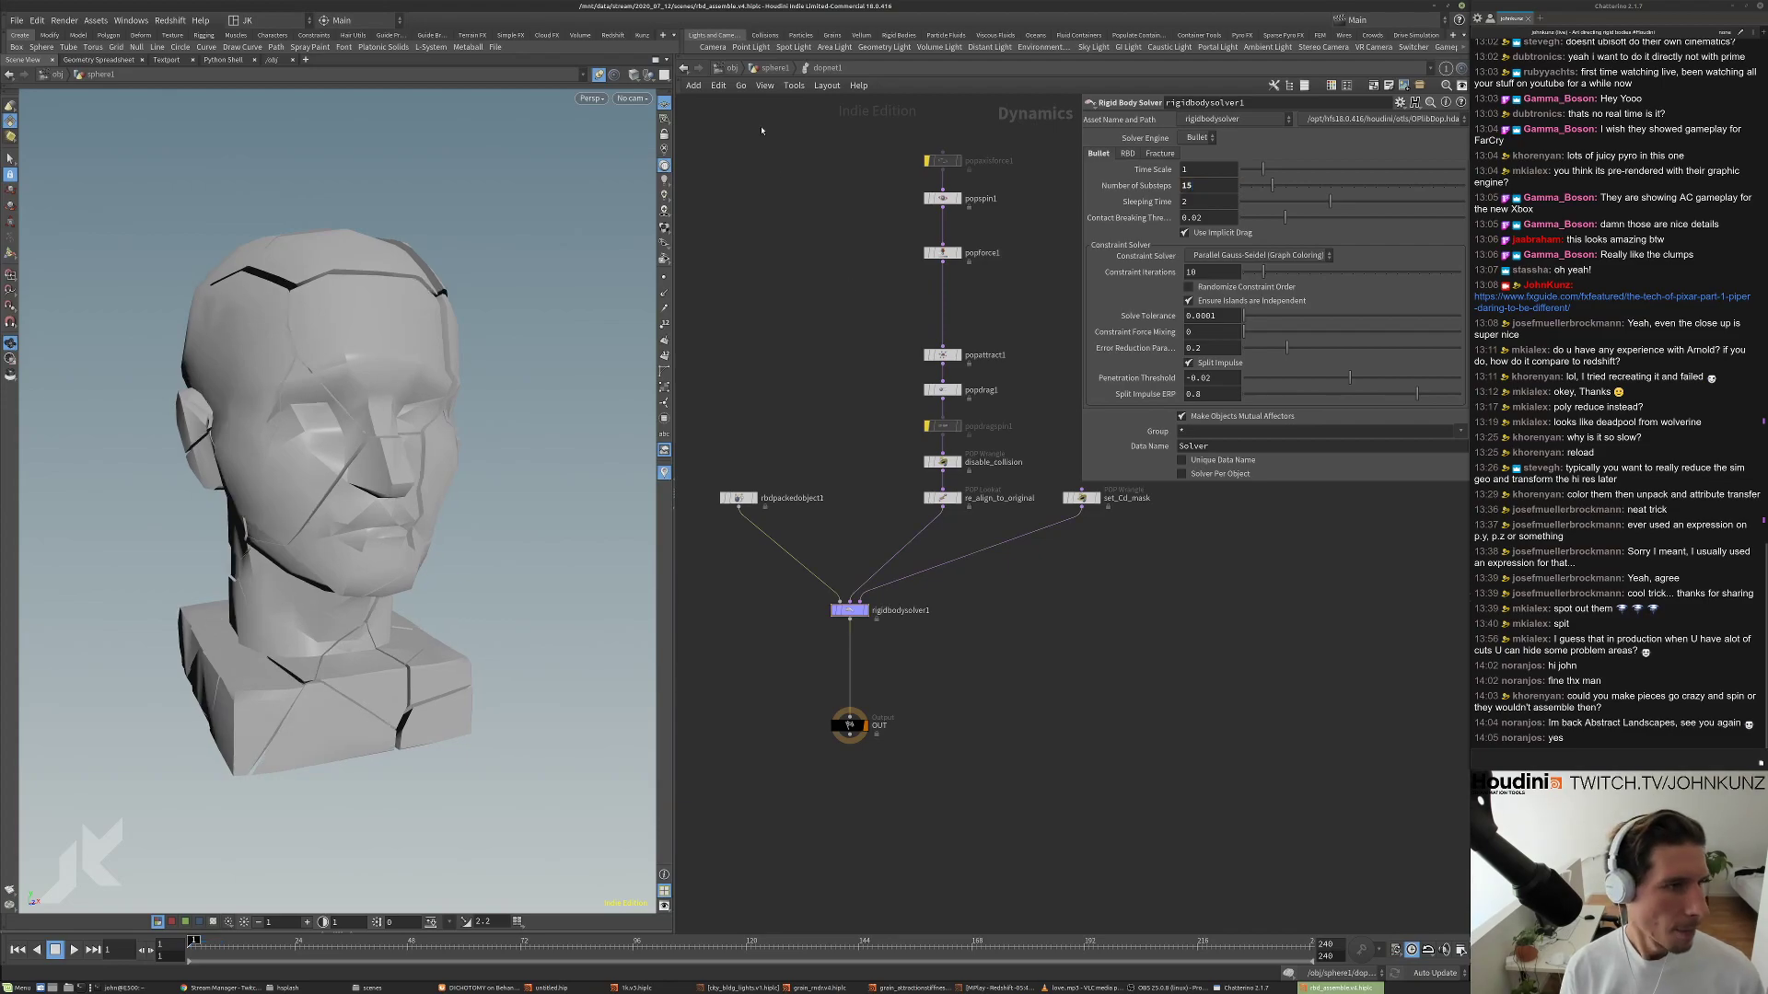
# Go up to sphere1, set attribrandomize1's Global Scale to 7, play the simulation and return to frame 1.
pyautogui.click(765, 69)
pyautogui.click(840, 438)
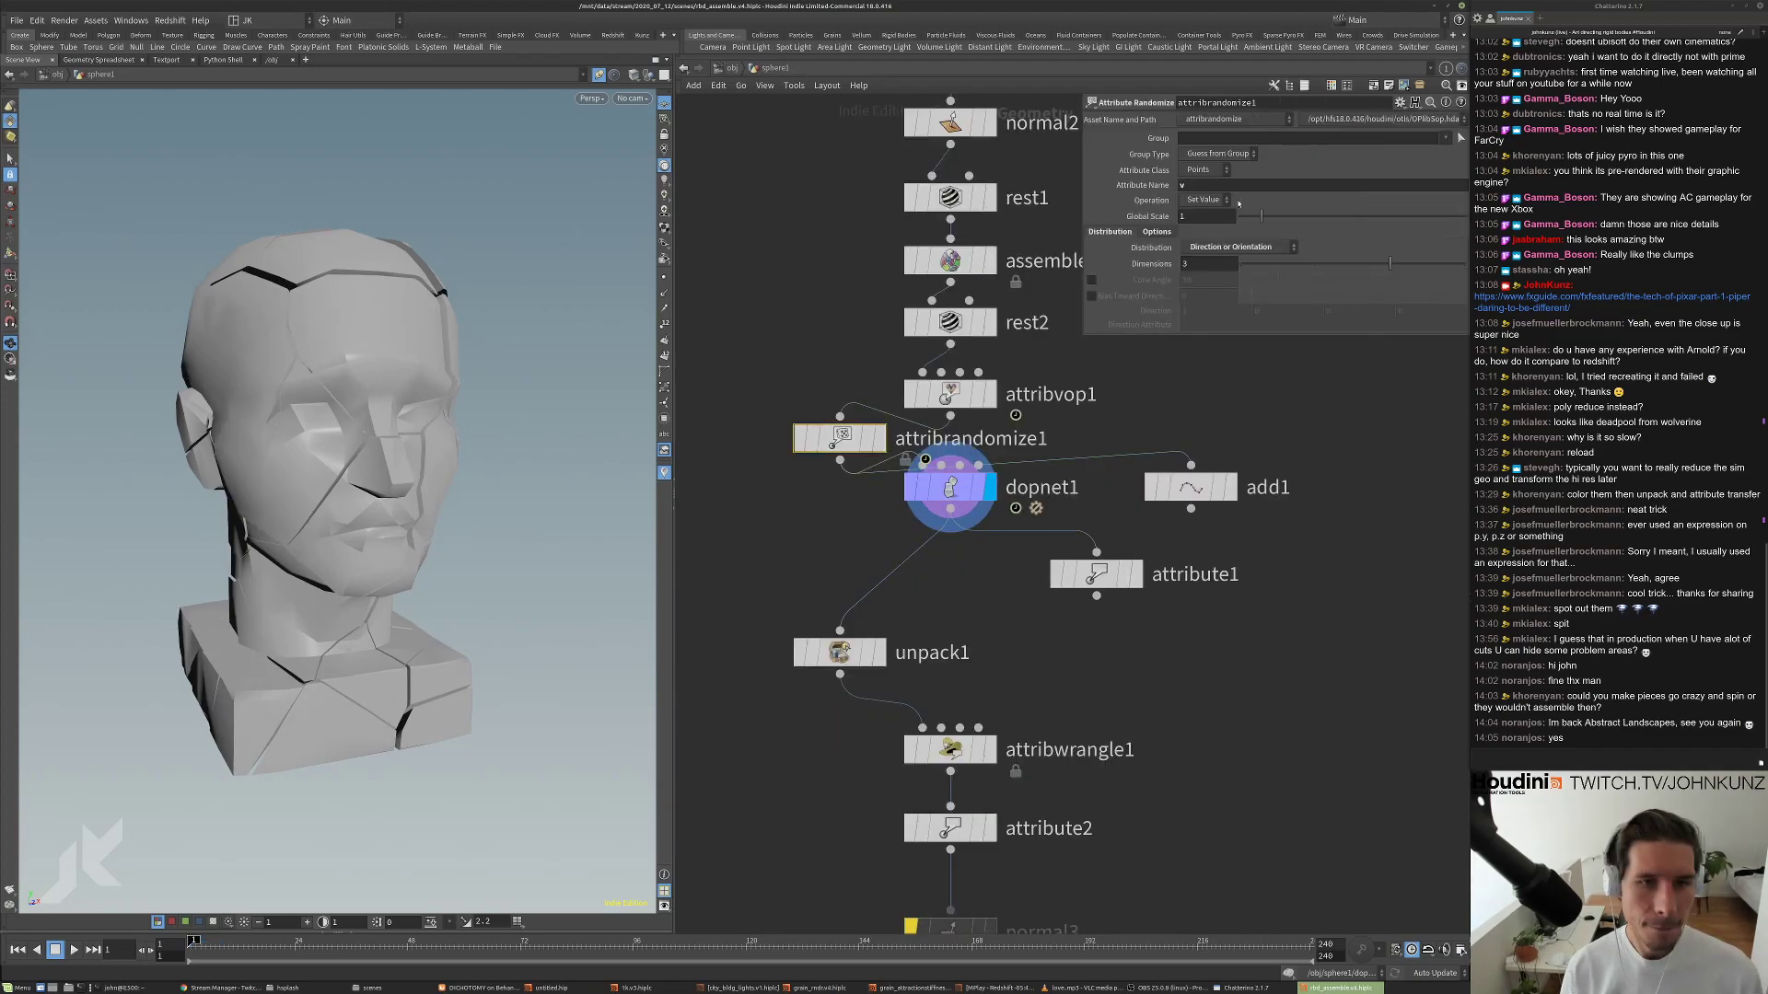
pyautogui.click(1198, 214)
pyautogui.press('Up')
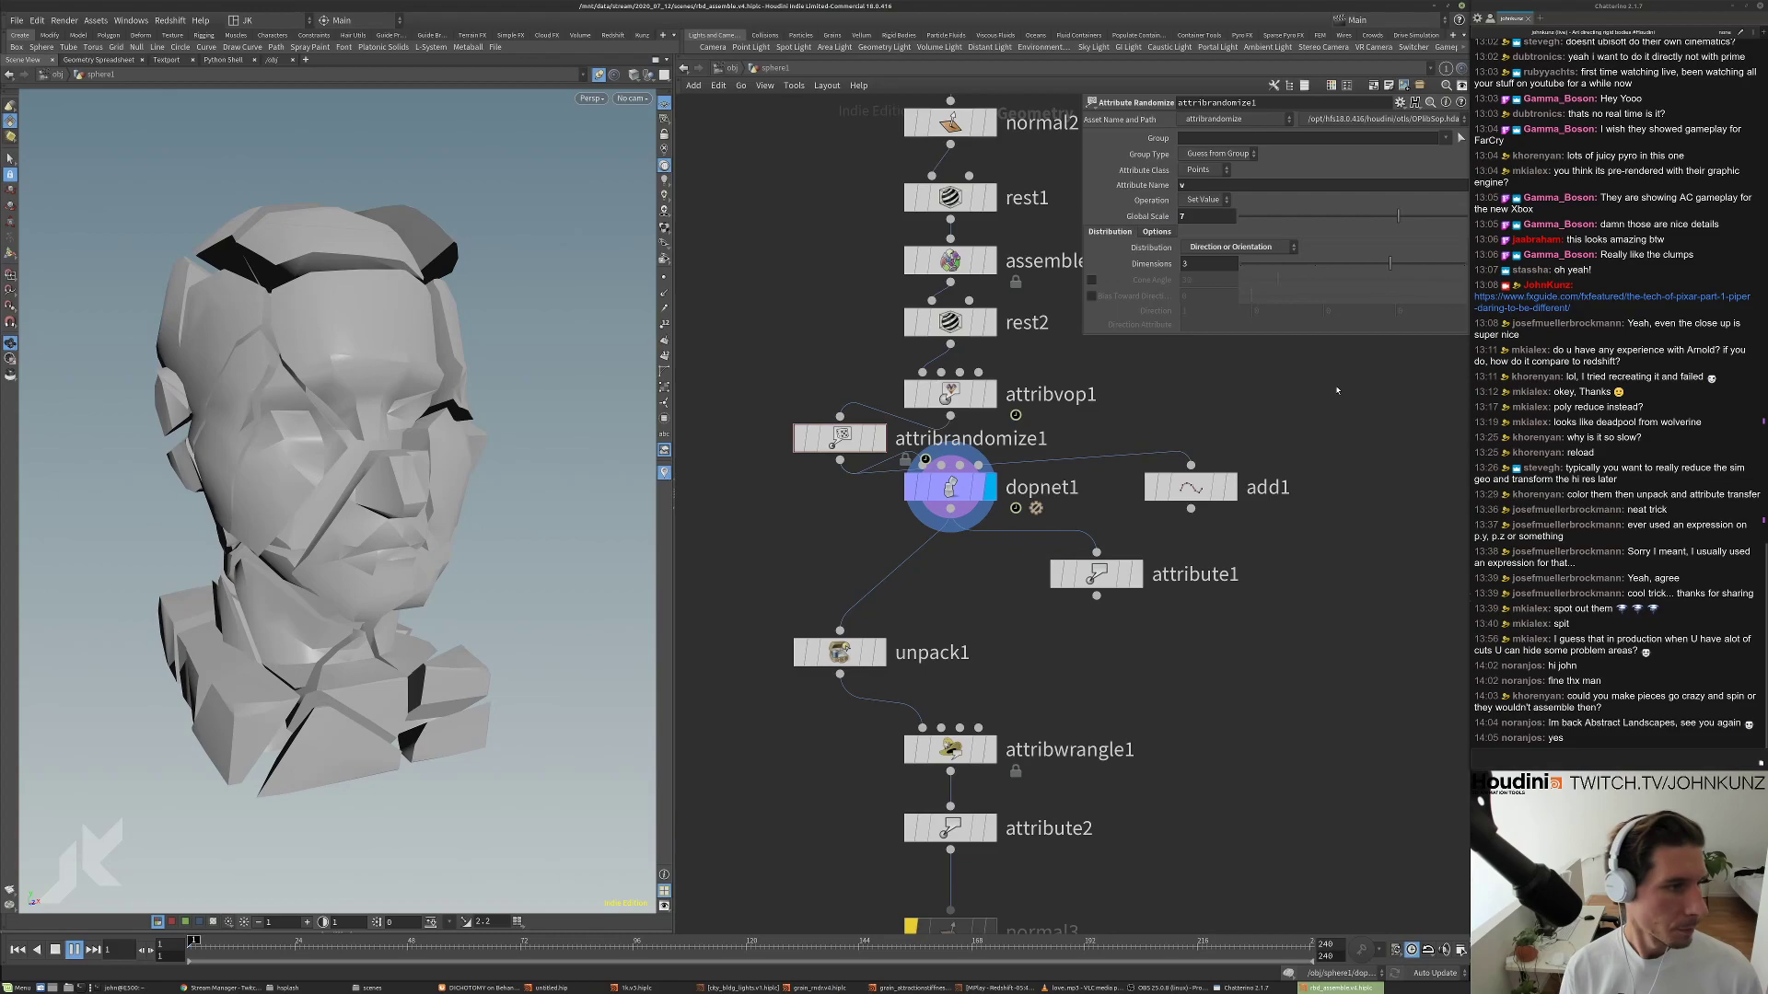
pyautogui.keyDown('alt'); pyautogui.moveTo(355, 400); pyautogui.dragTo(252, 496, button='right'); pyautogui.keyUp('alt')
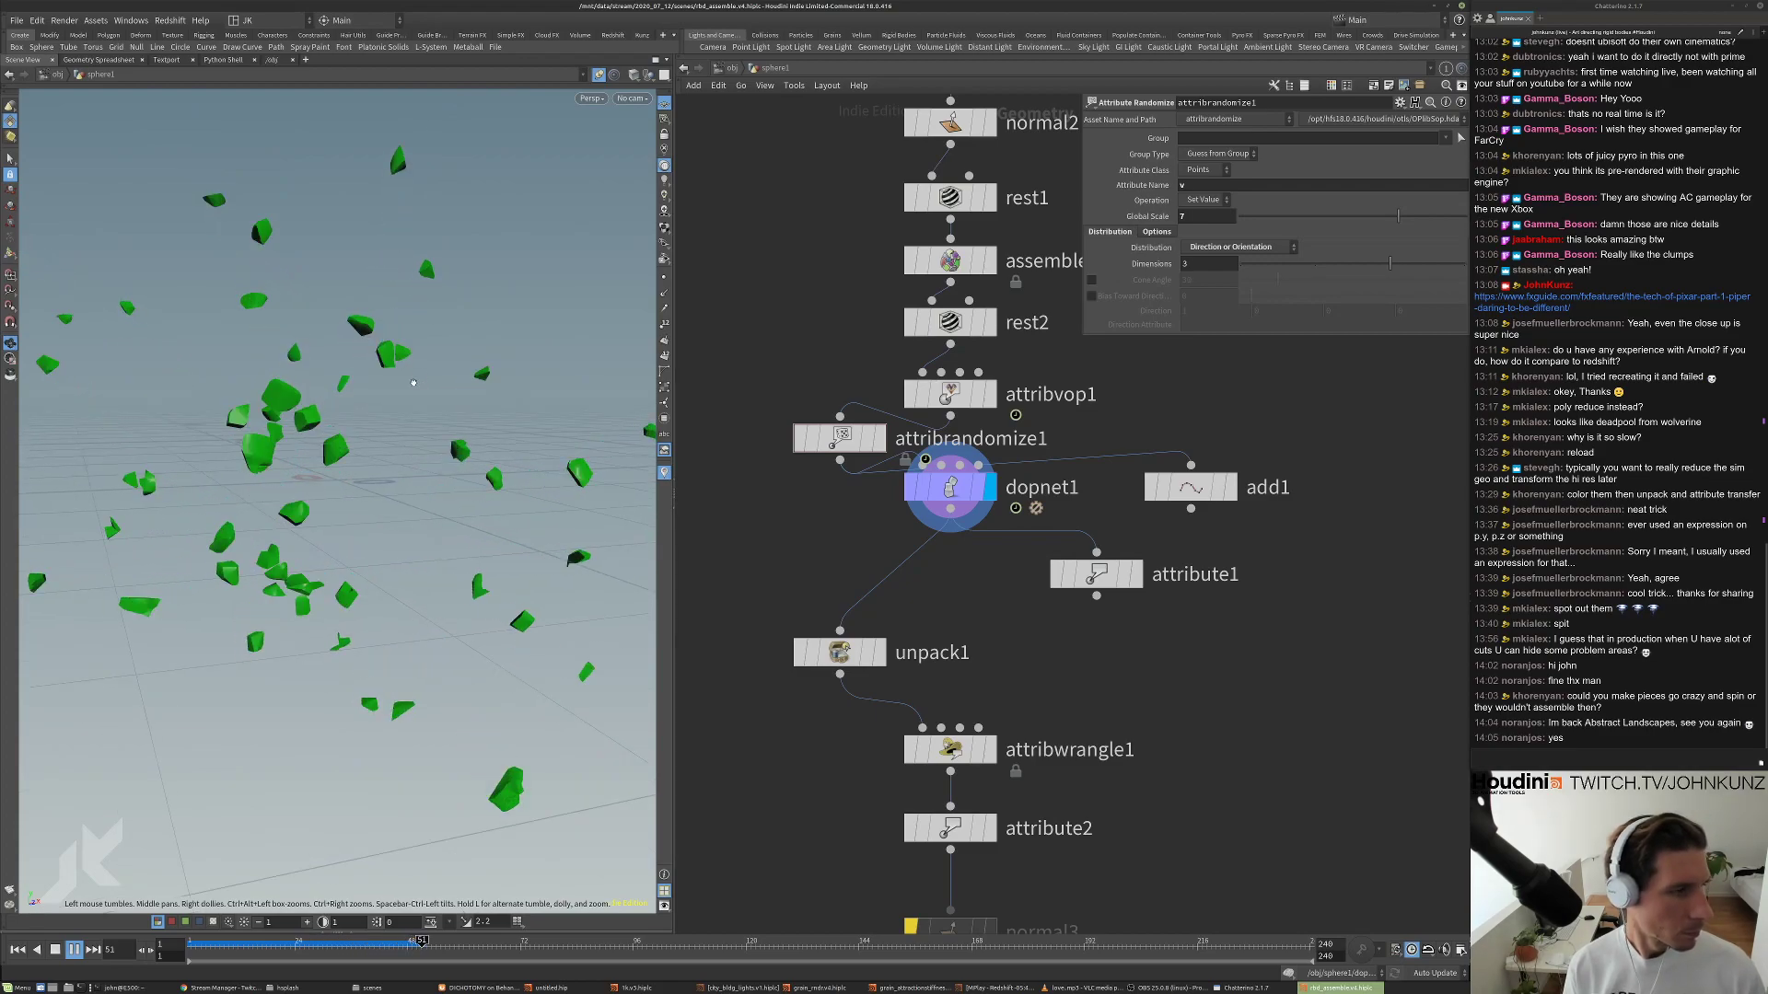
pyautogui.moveTo(387, 460); pyautogui.dragTo(368, 499, button='right')
pyautogui.moveTo(368, 499); pyautogui.dragTo(370, 434)
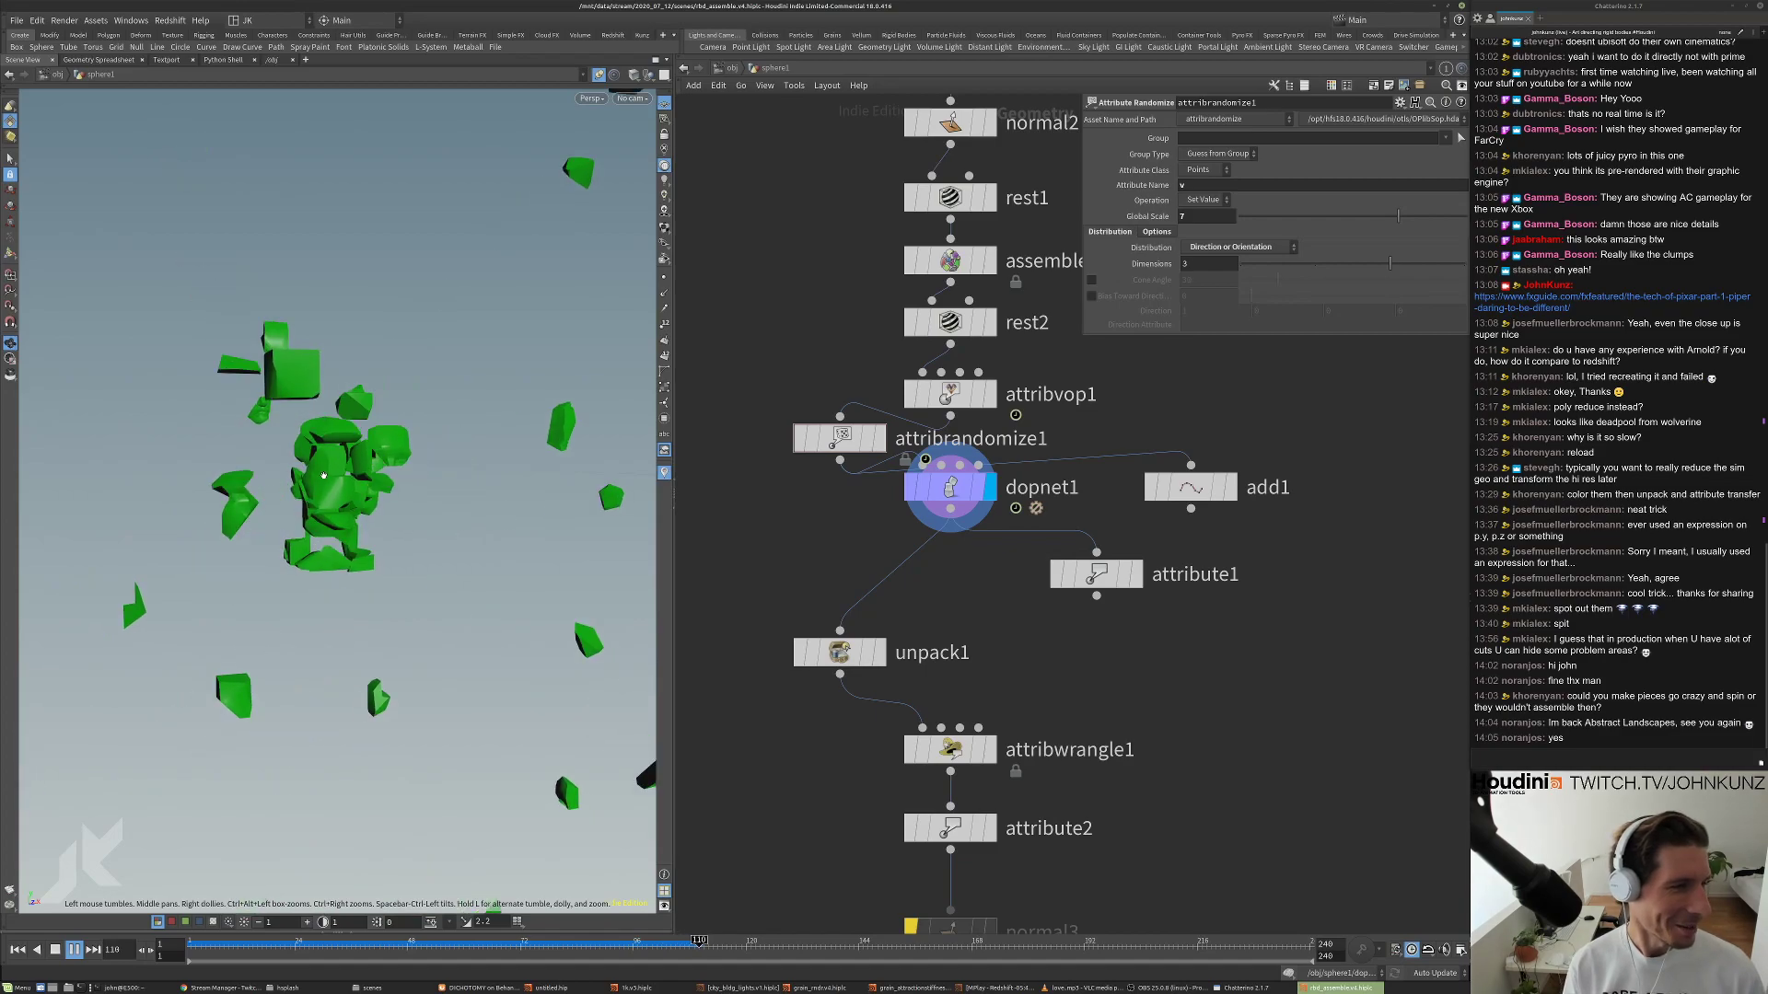
pyautogui.click(877, 445)
pyautogui.hotkey('ctrl', 'Up')
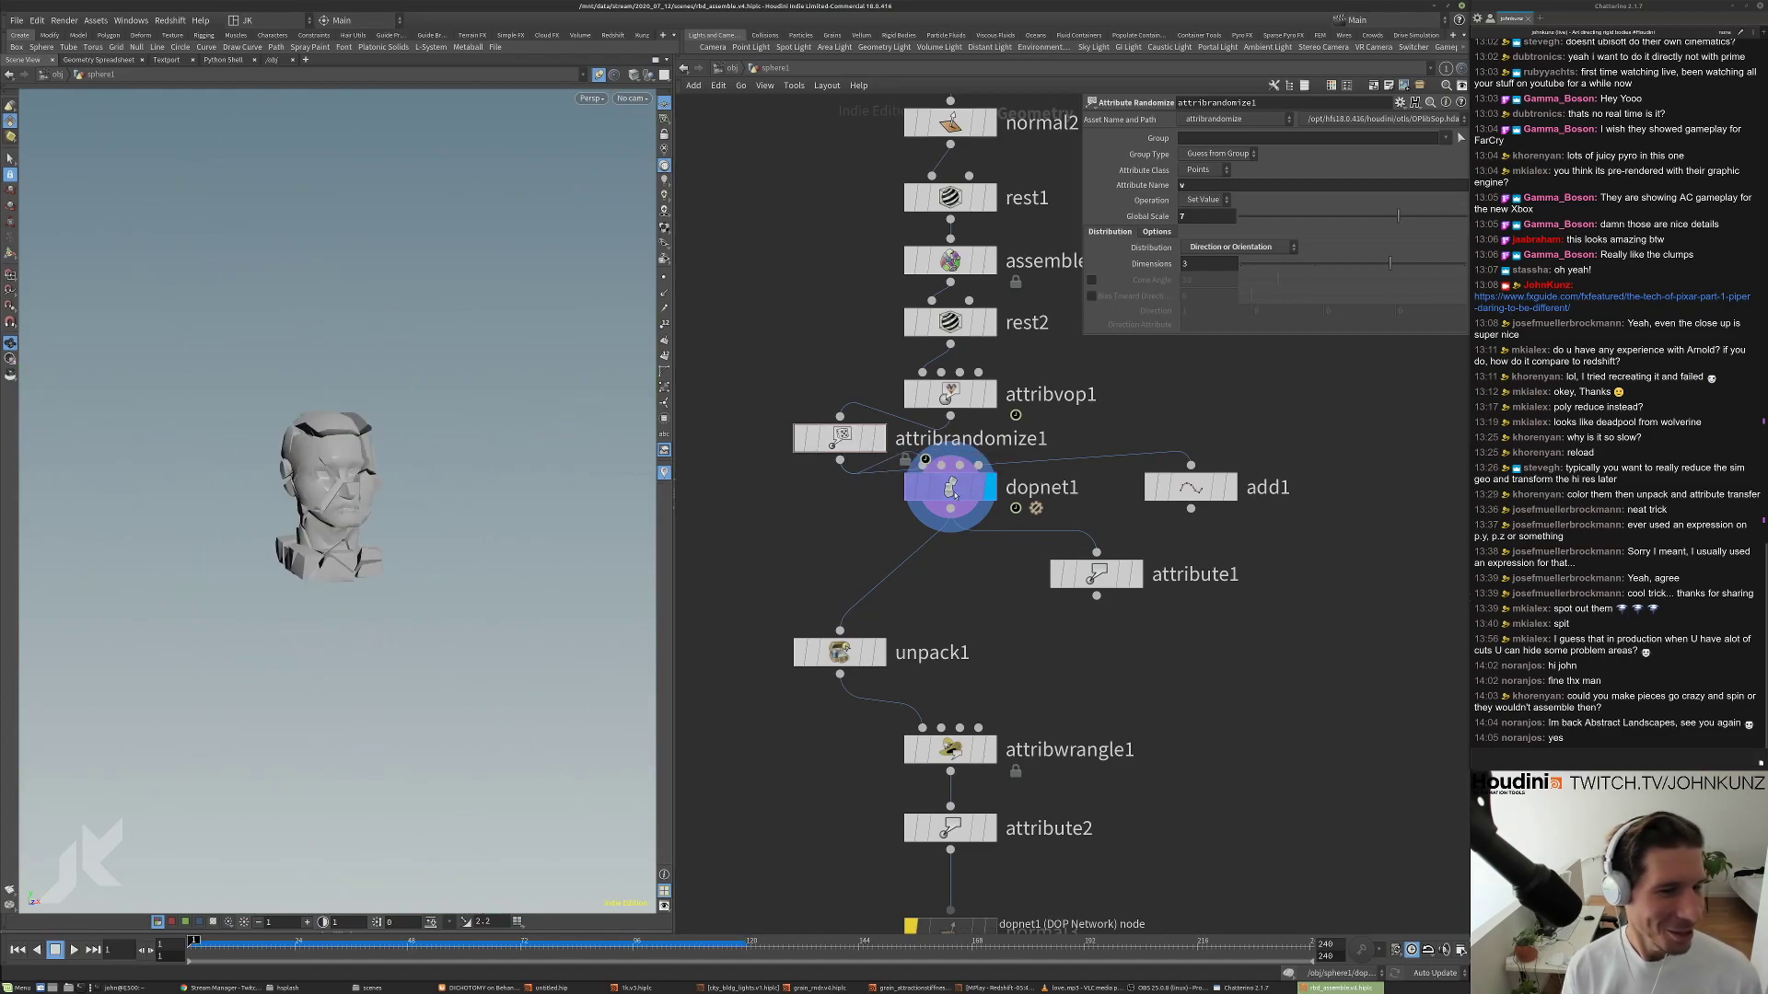
# Enter dopnet1 and bypass the popspin1 and popforce1 nodes.
pyautogui.press('i')
pyautogui.scroll(2, 909, 285)
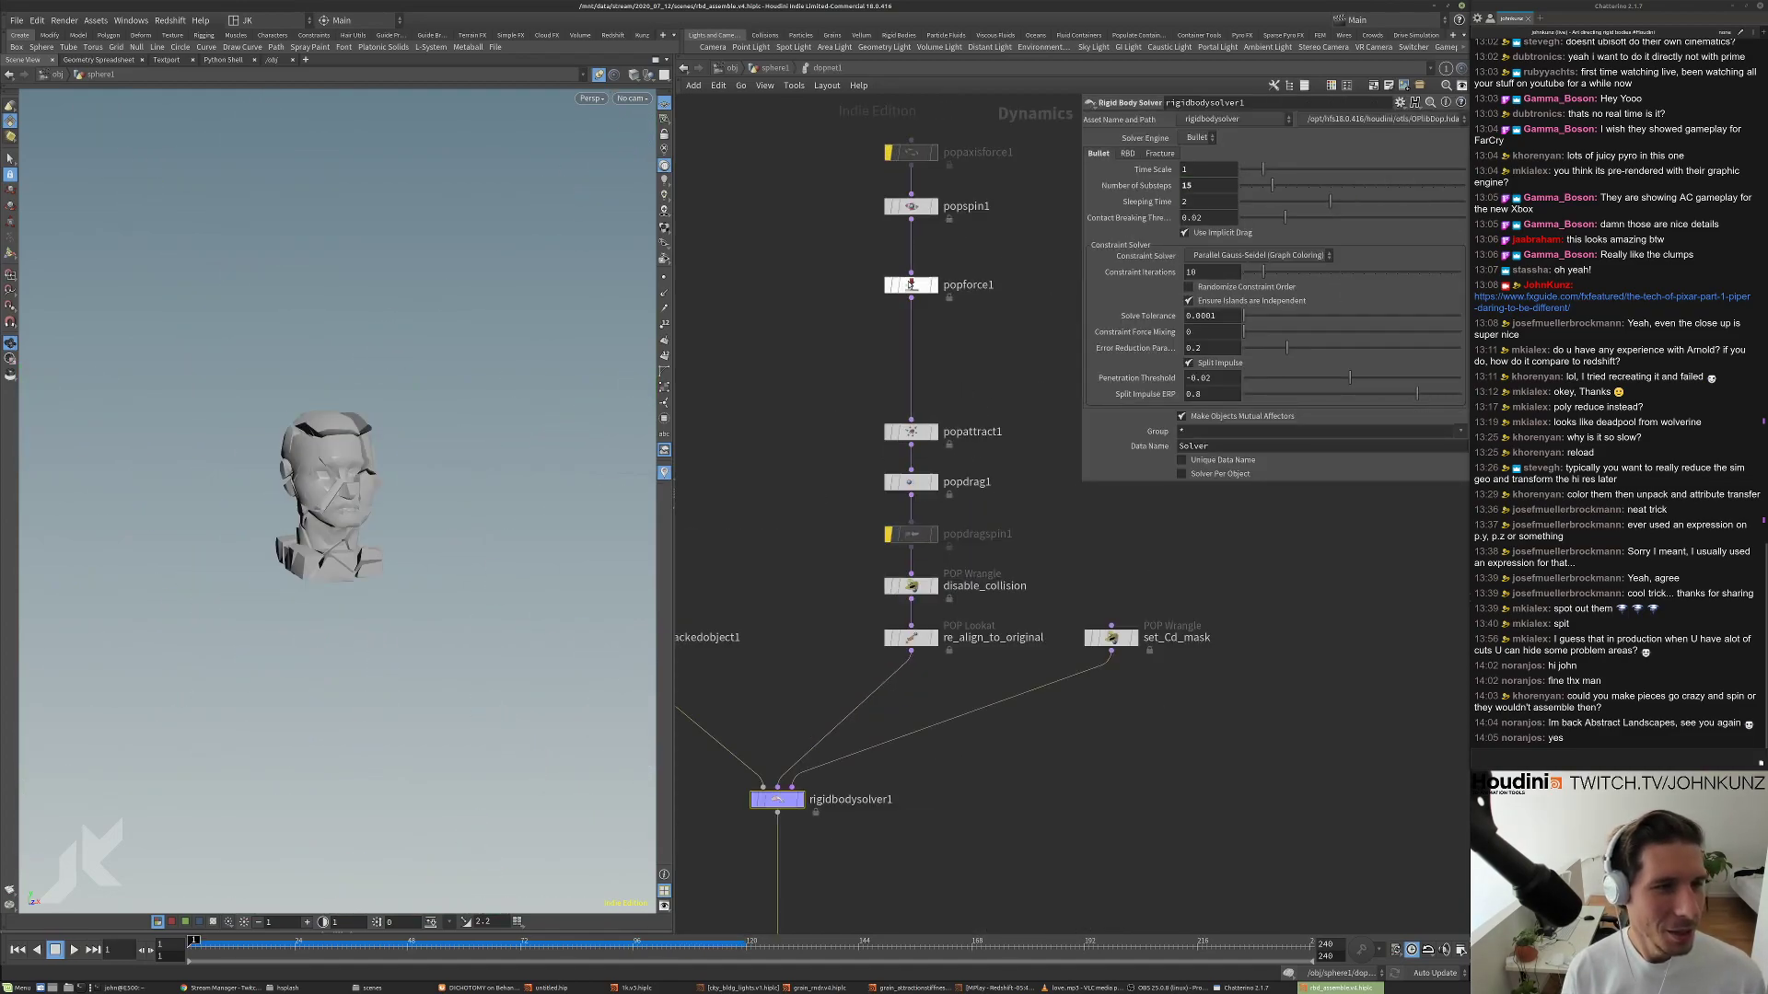
pyautogui.click(912, 208)
pyautogui.click(886, 209)
pyautogui.click(912, 286)
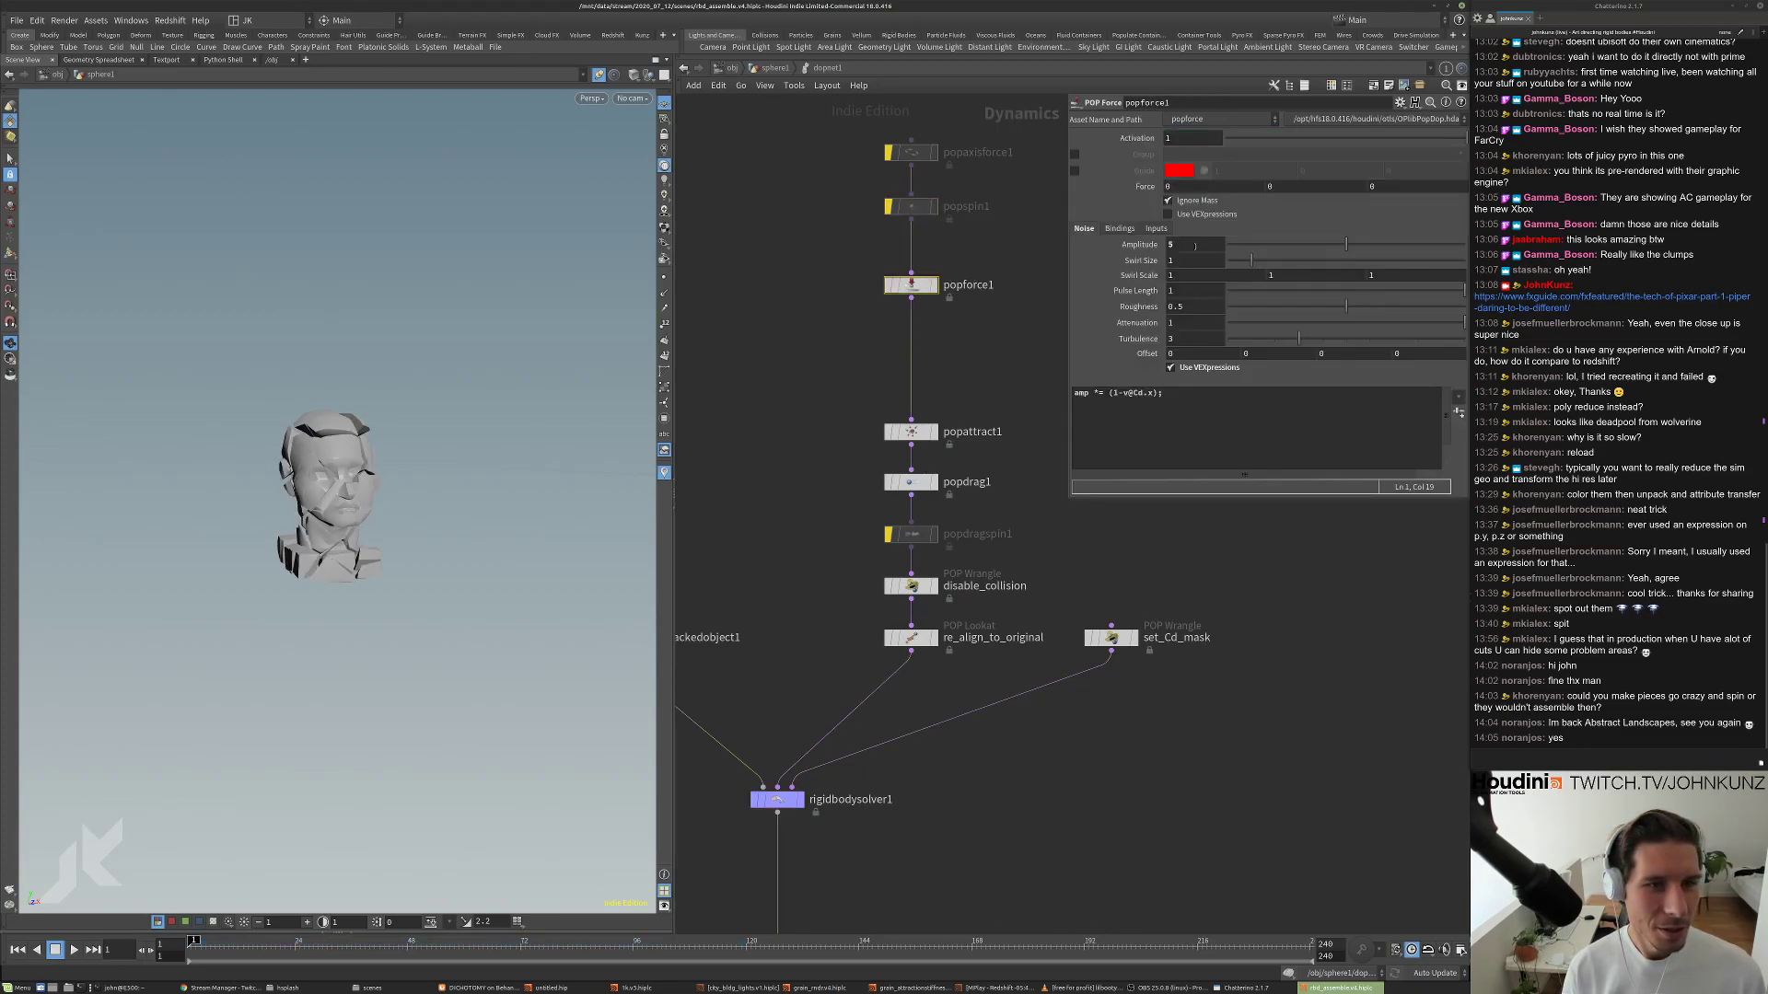
pyautogui.moveTo(811, 433); pyautogui.dragTo(861, 325, button='middle')
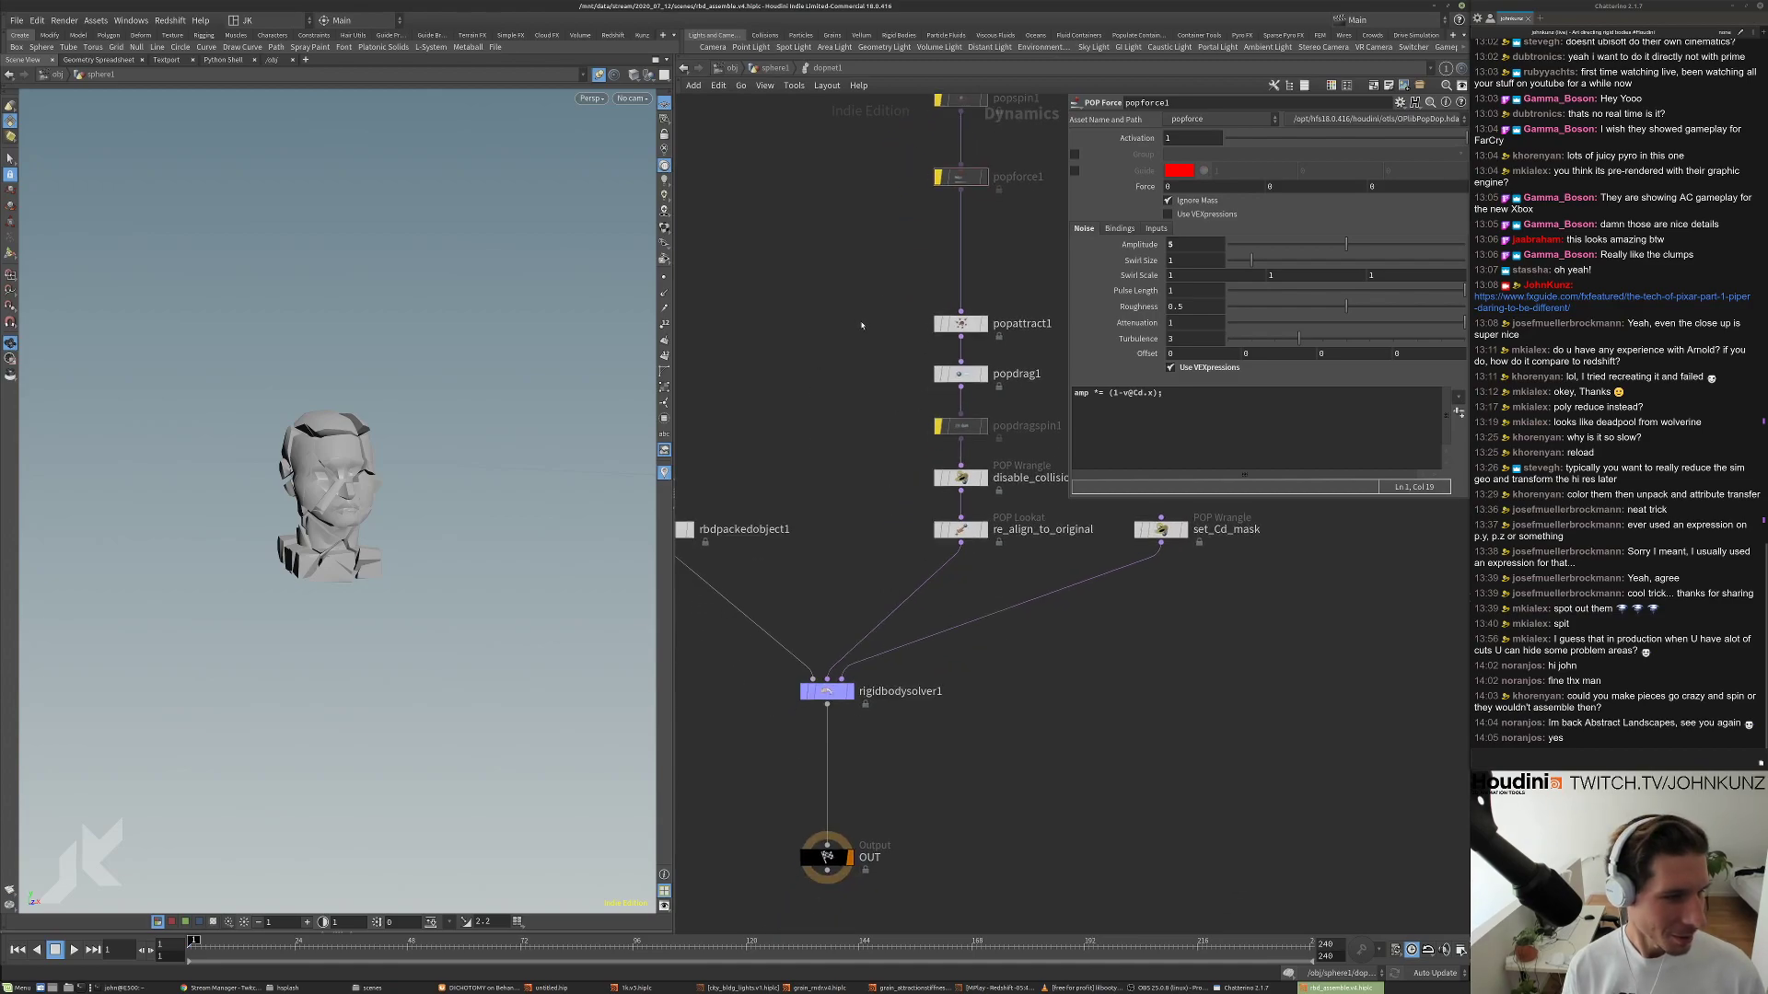
# Disable Solve on Creation Frame on rbdpackedobject1 and check the simulation's playback from the sphere1 level, returning to frame 1.
pyautogui.click(703, 498)
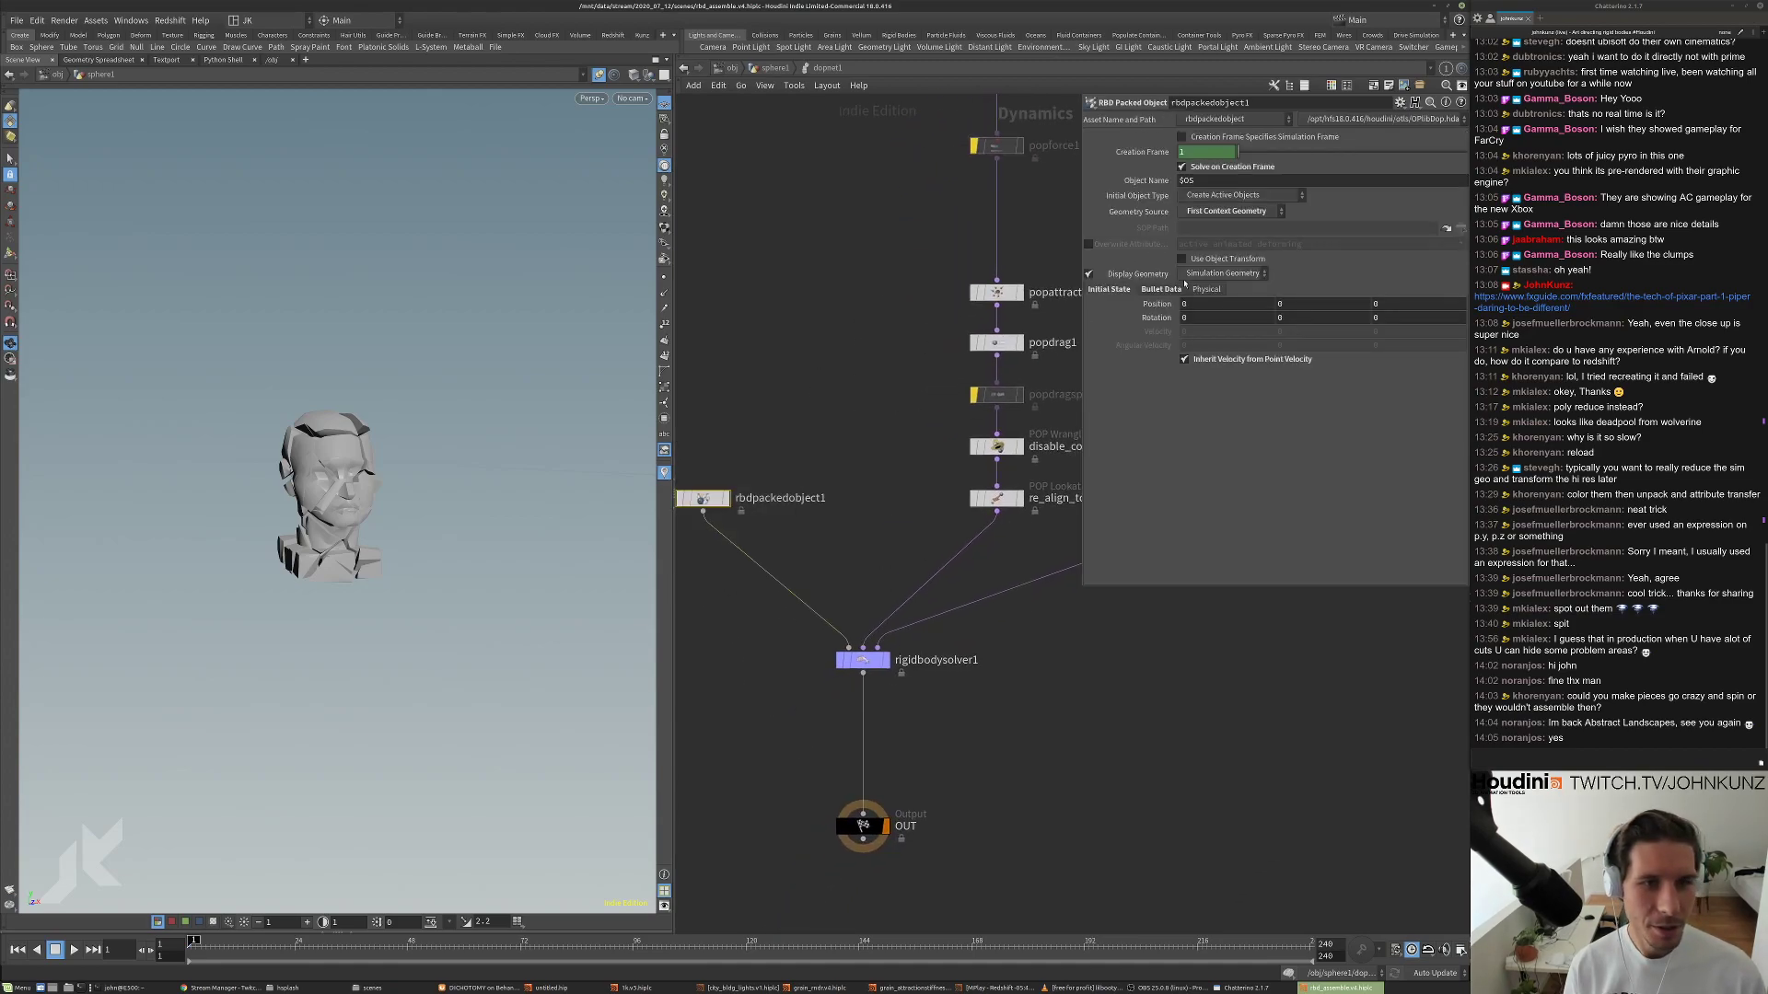
pyautogui.press('Up')
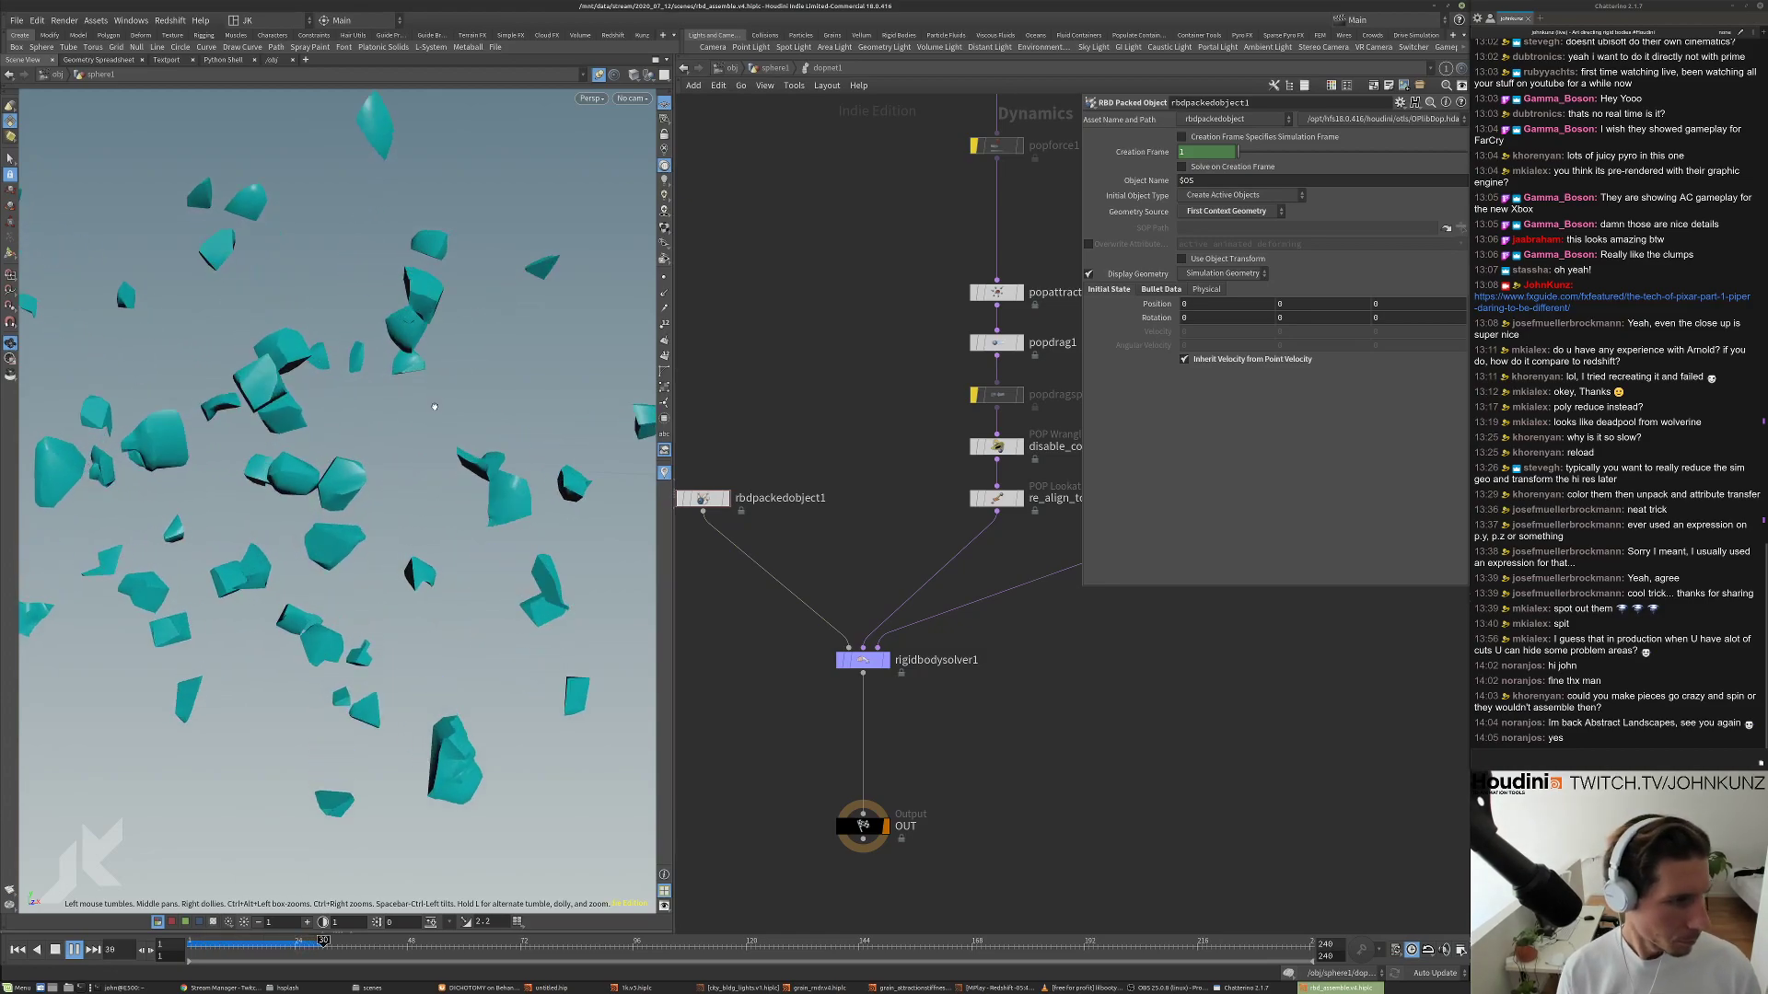
pyautogui.scroll(-2, 283, 487)
pyautogui.moveTo(911, 496); pyautogui.dragTo(800, 579, button='middle')
pyautogui.scroll(-2, 800, 579)
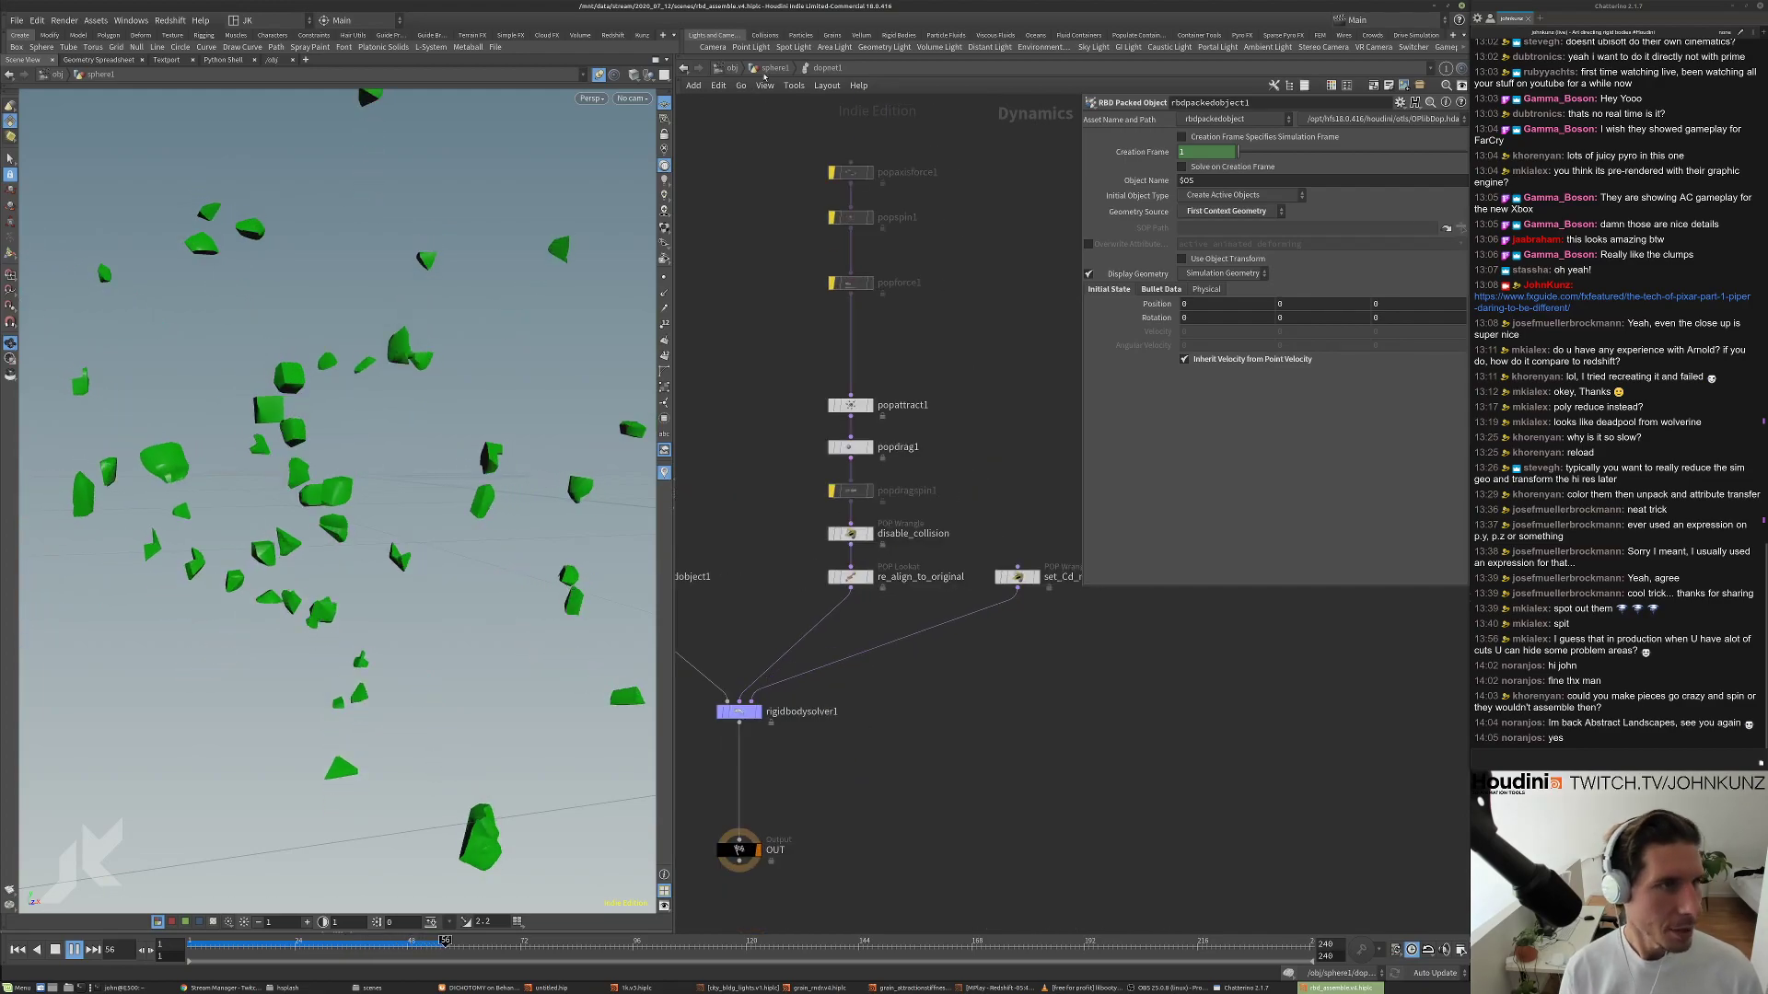
pyautogui.press('u')
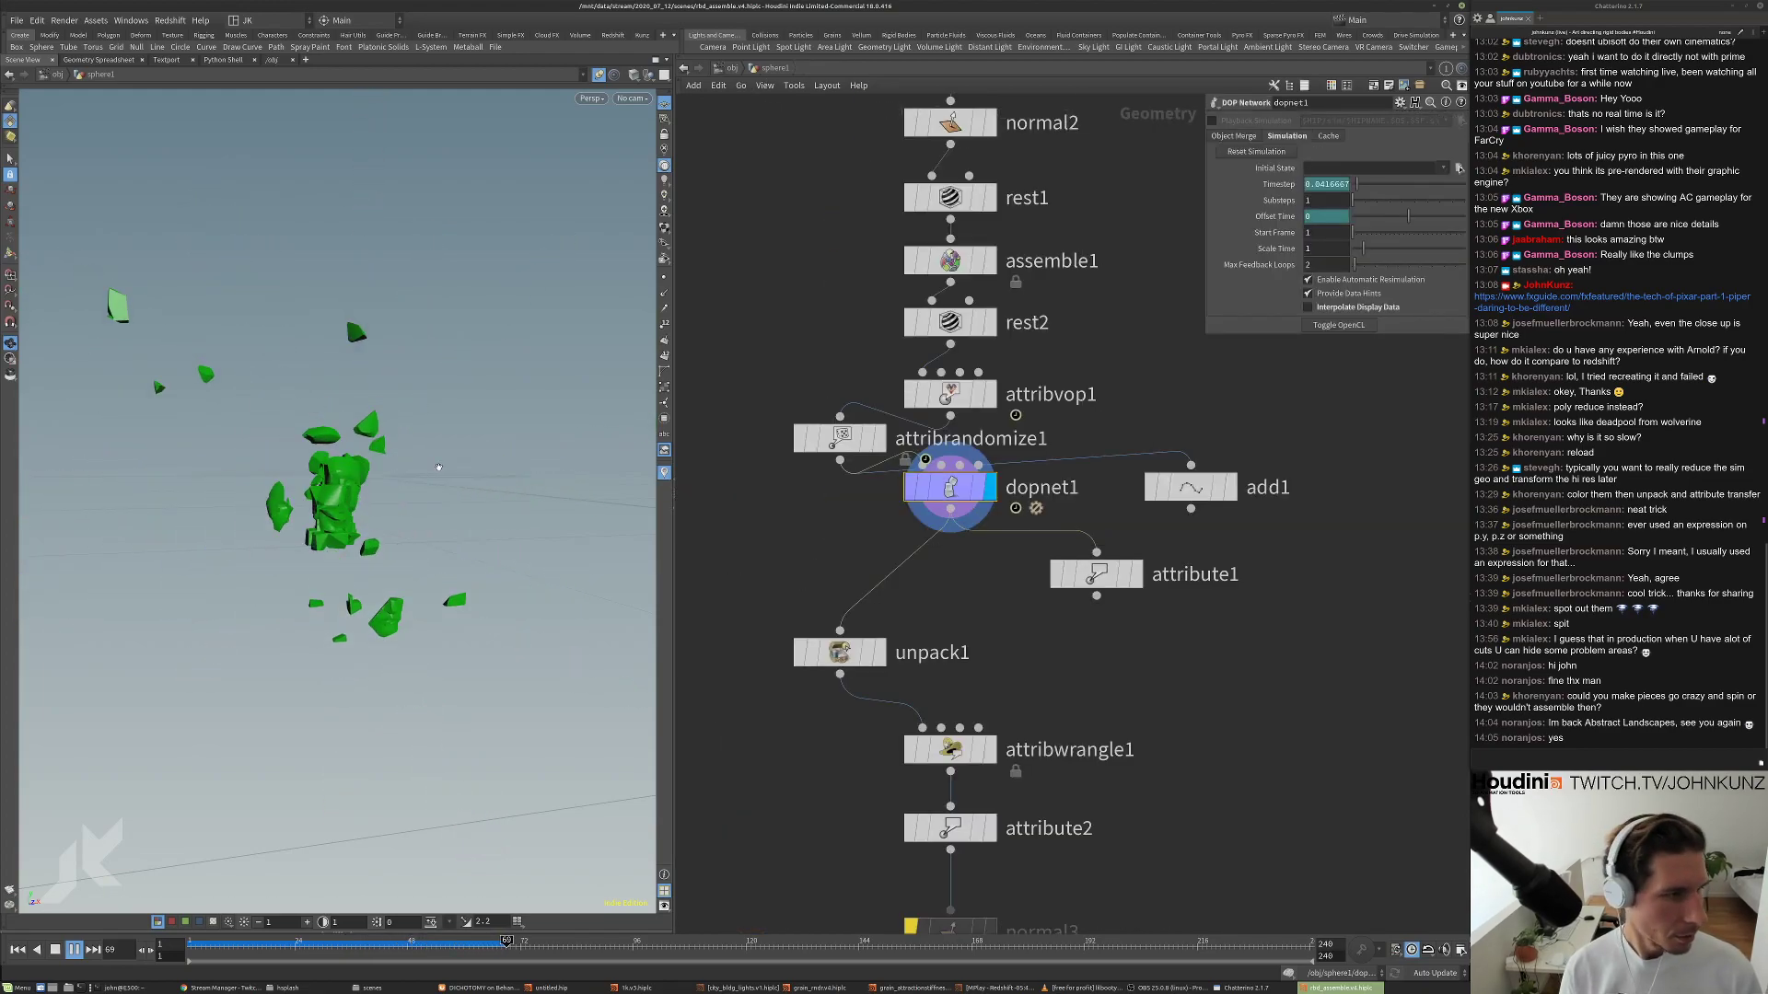
pyautogui.moveTo(442, 466); pyautogui.dragTo(356, 514)
pyautogui.scroll(1, 356, 514)
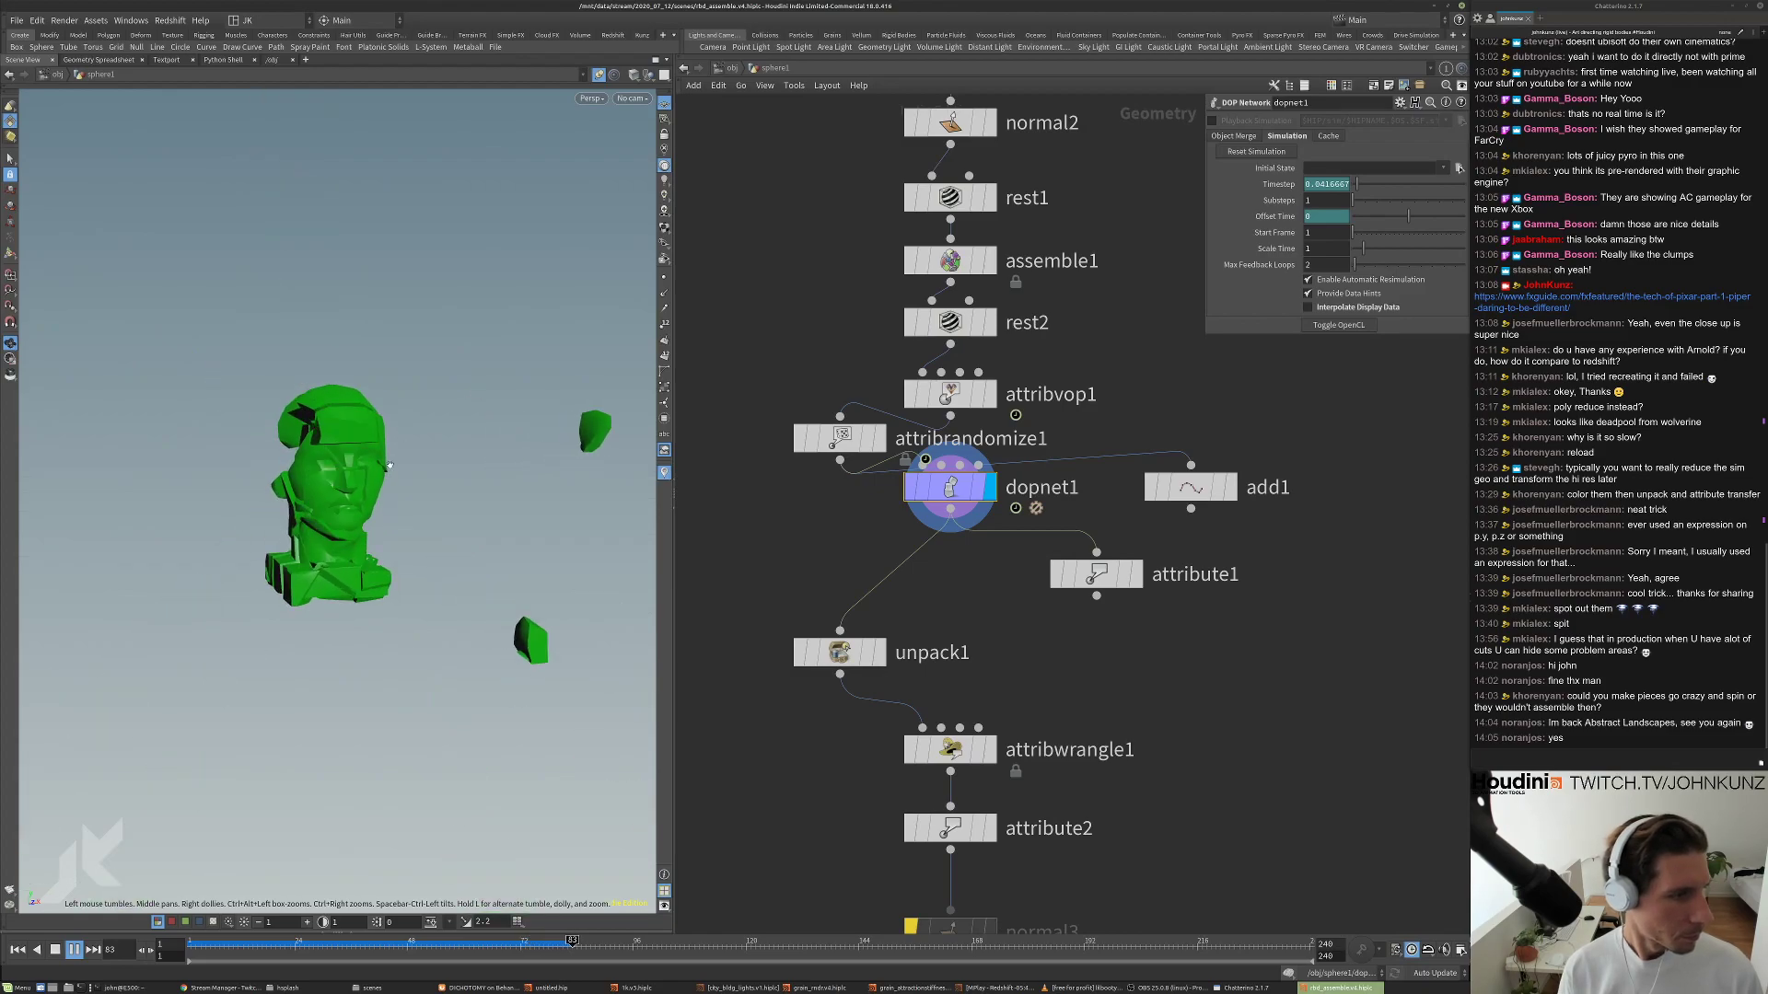
pyautogui.scroll(-3, 297, 555)
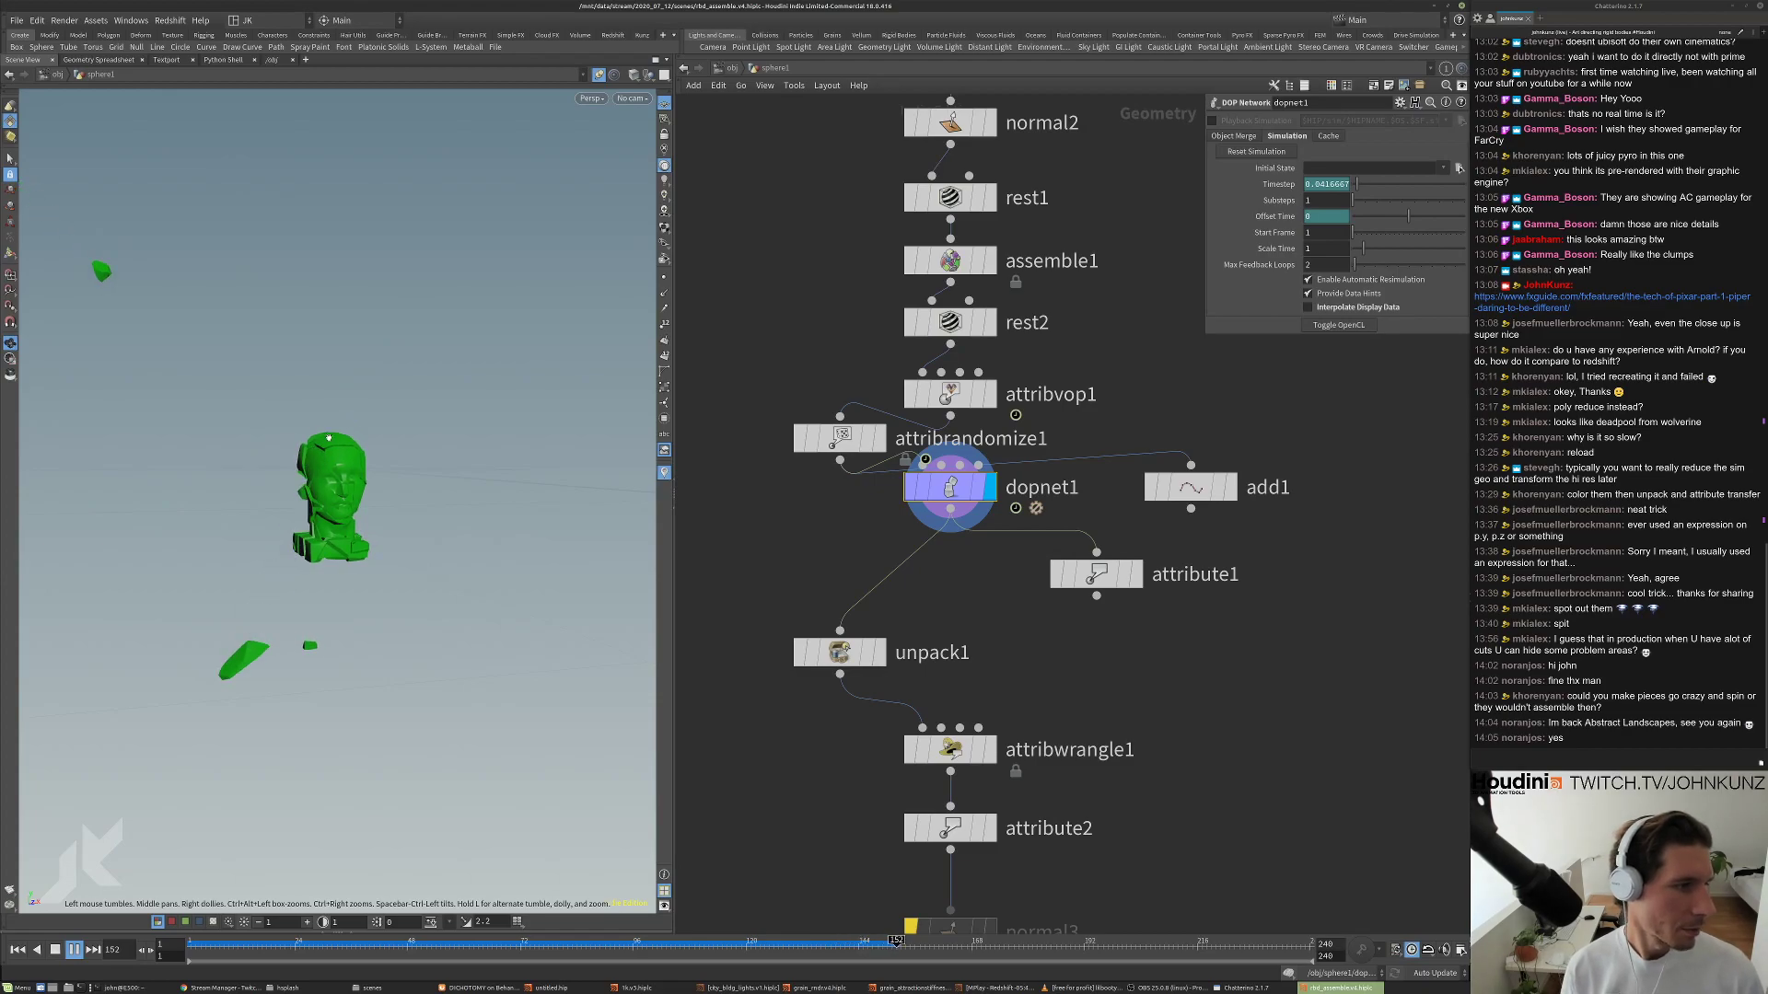
pyautogui.hotkey('ctrl', 'Up')
# Re-enter dopnet1, review popdrag1's air resistance expression and bypass the disable_collision wrangle.
pyautogui.doubleClick(949, 486)
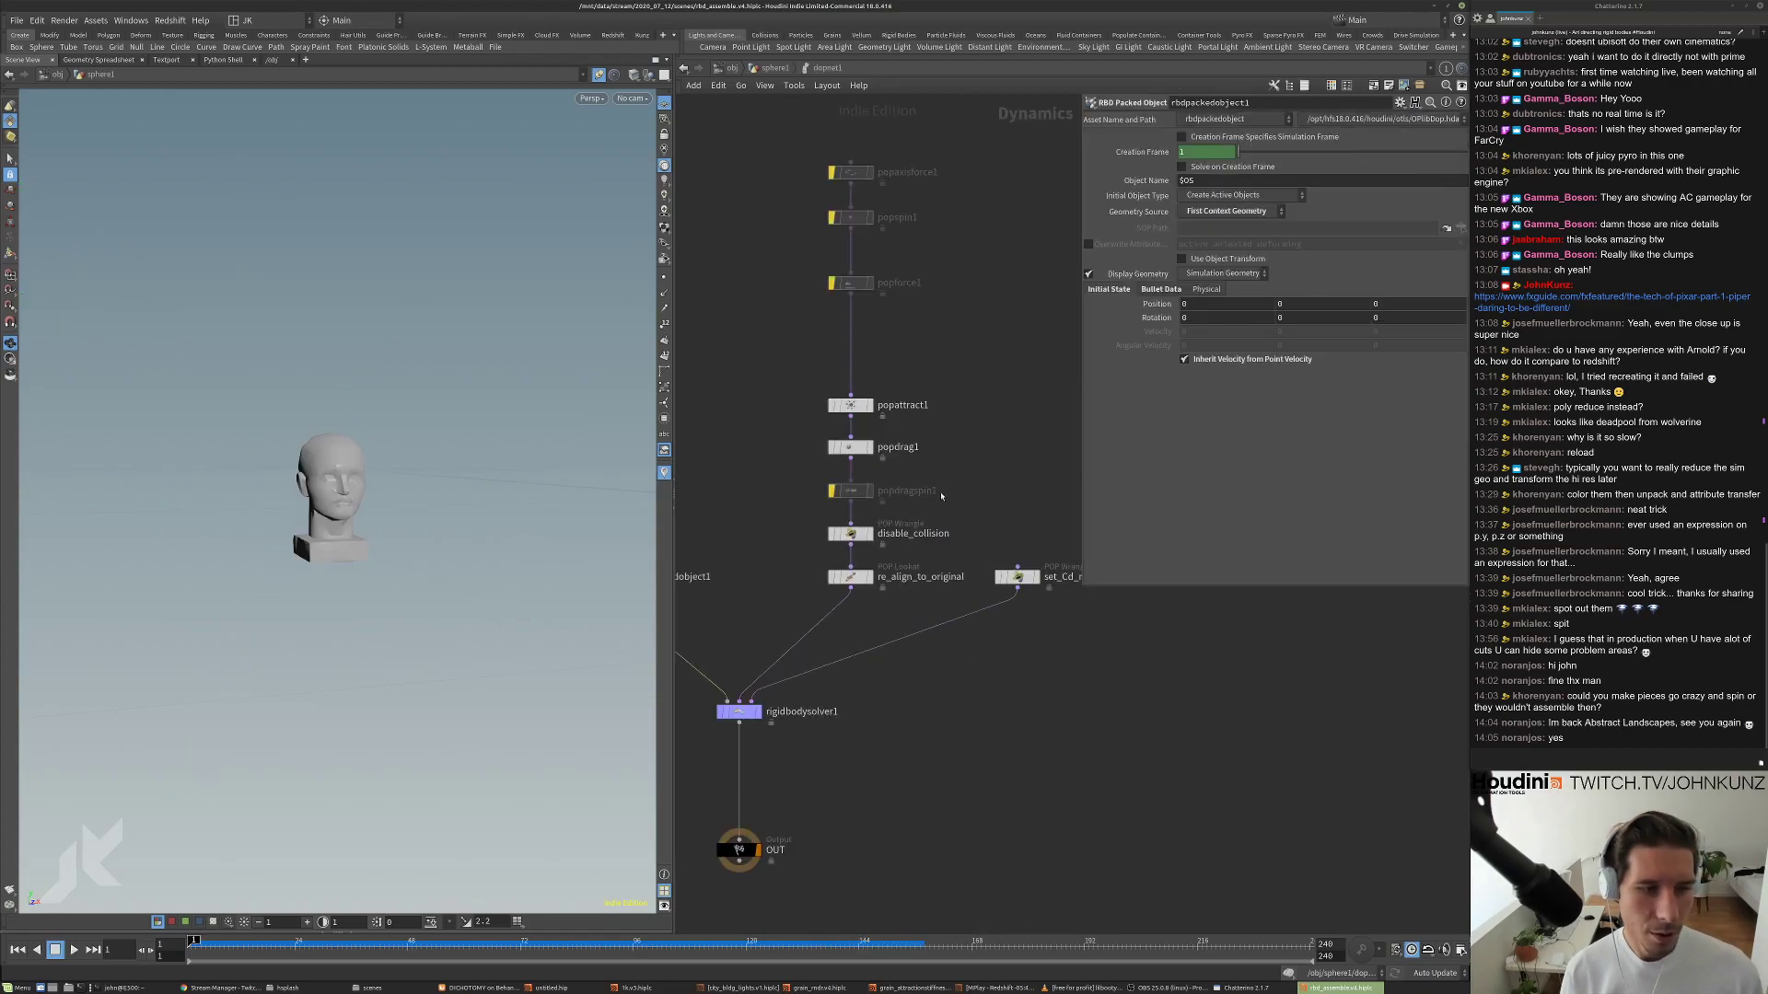
pyautogui.scroll(2, 900, 408)
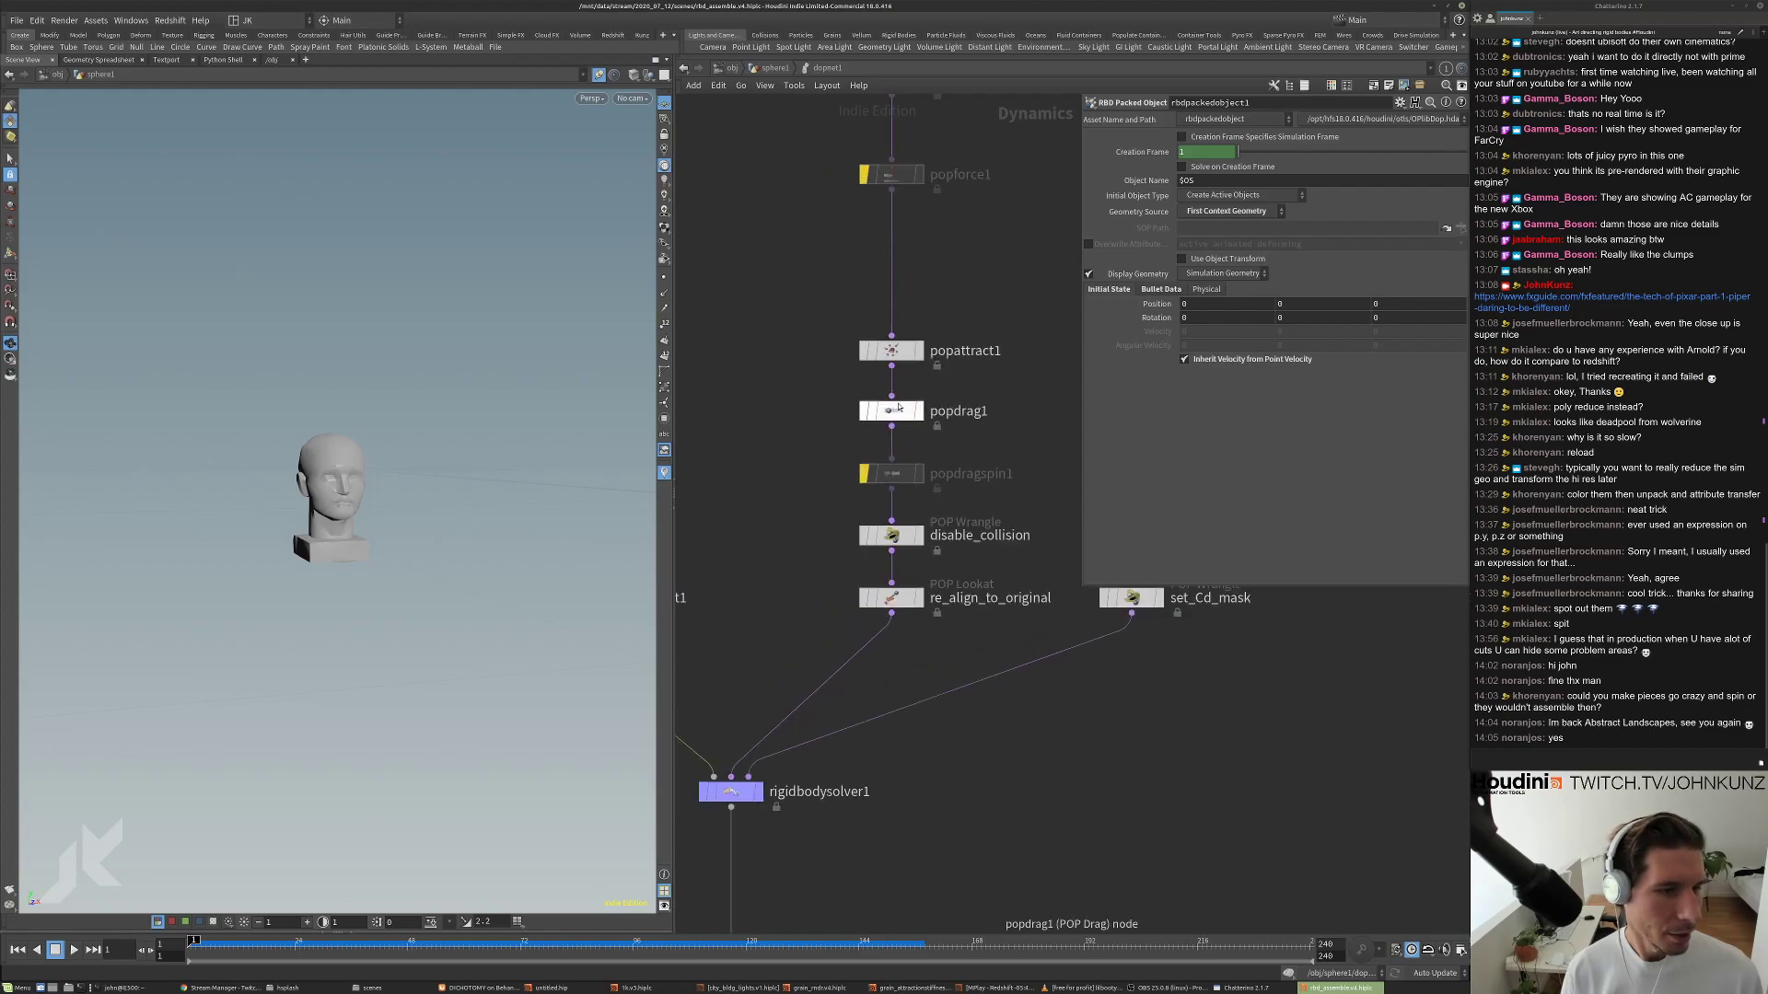
pyautogui.click(890, 411)
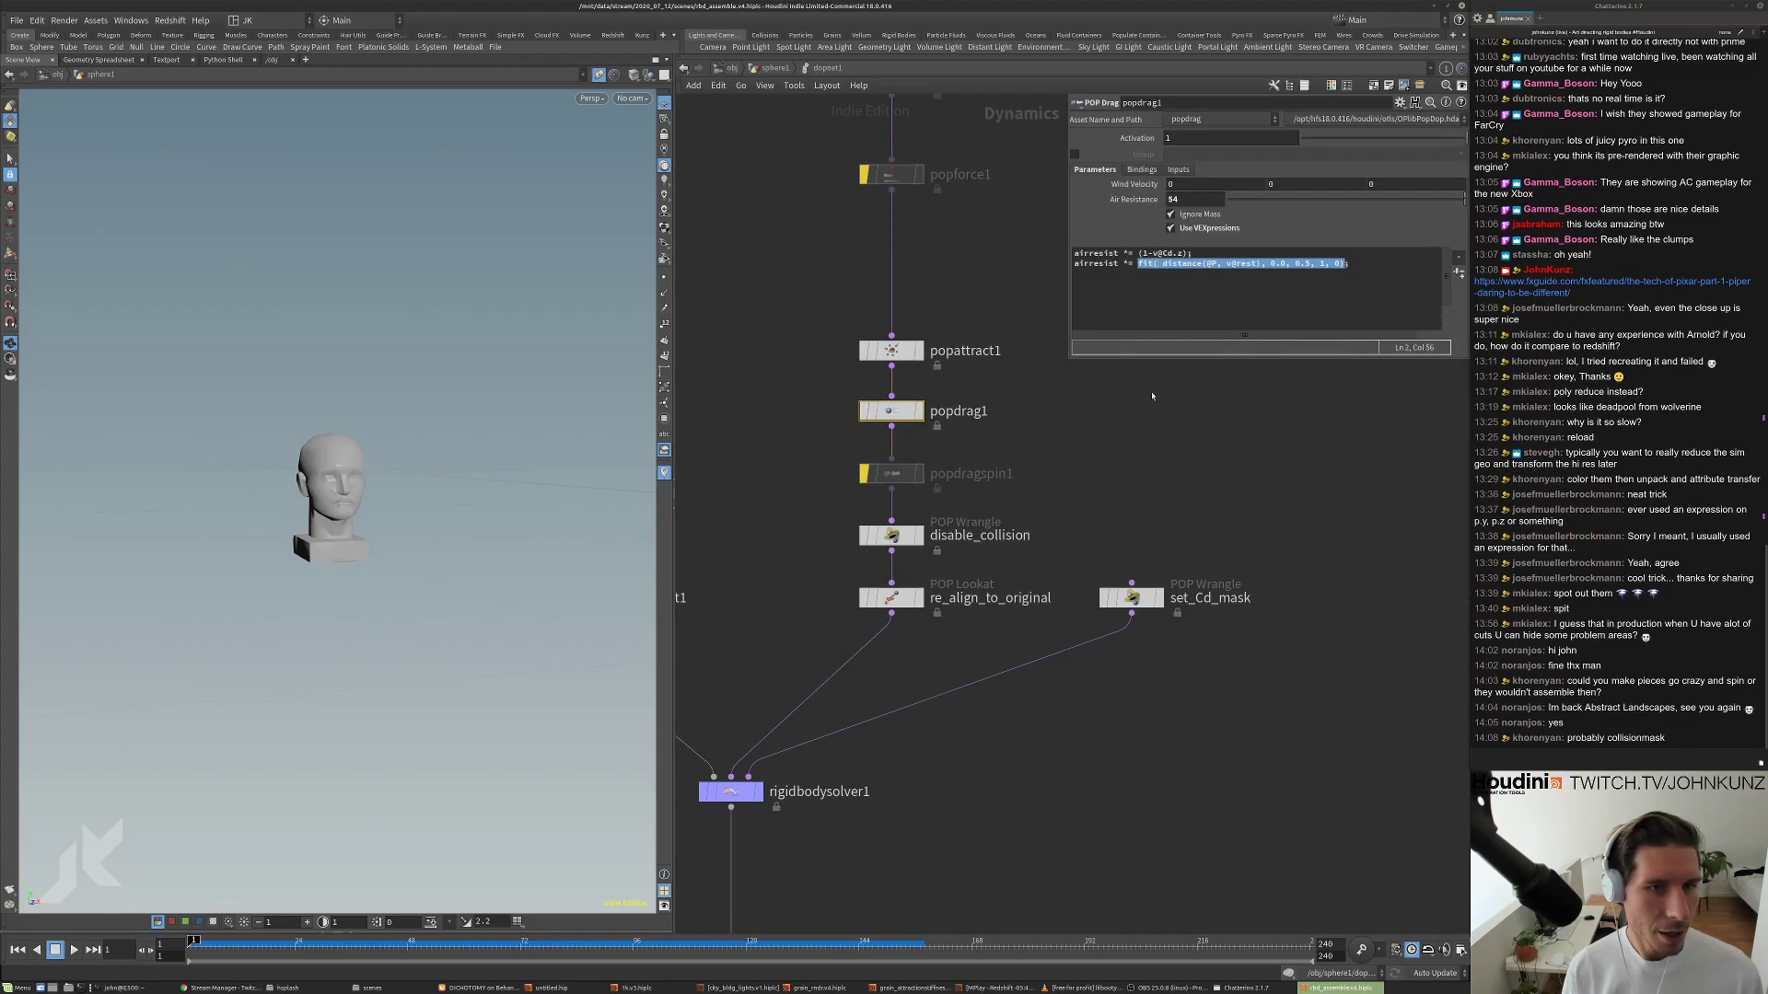
pyautogui.moveTo(1196, 438); pyautogui.dragTo(1212, 485, button='middle')
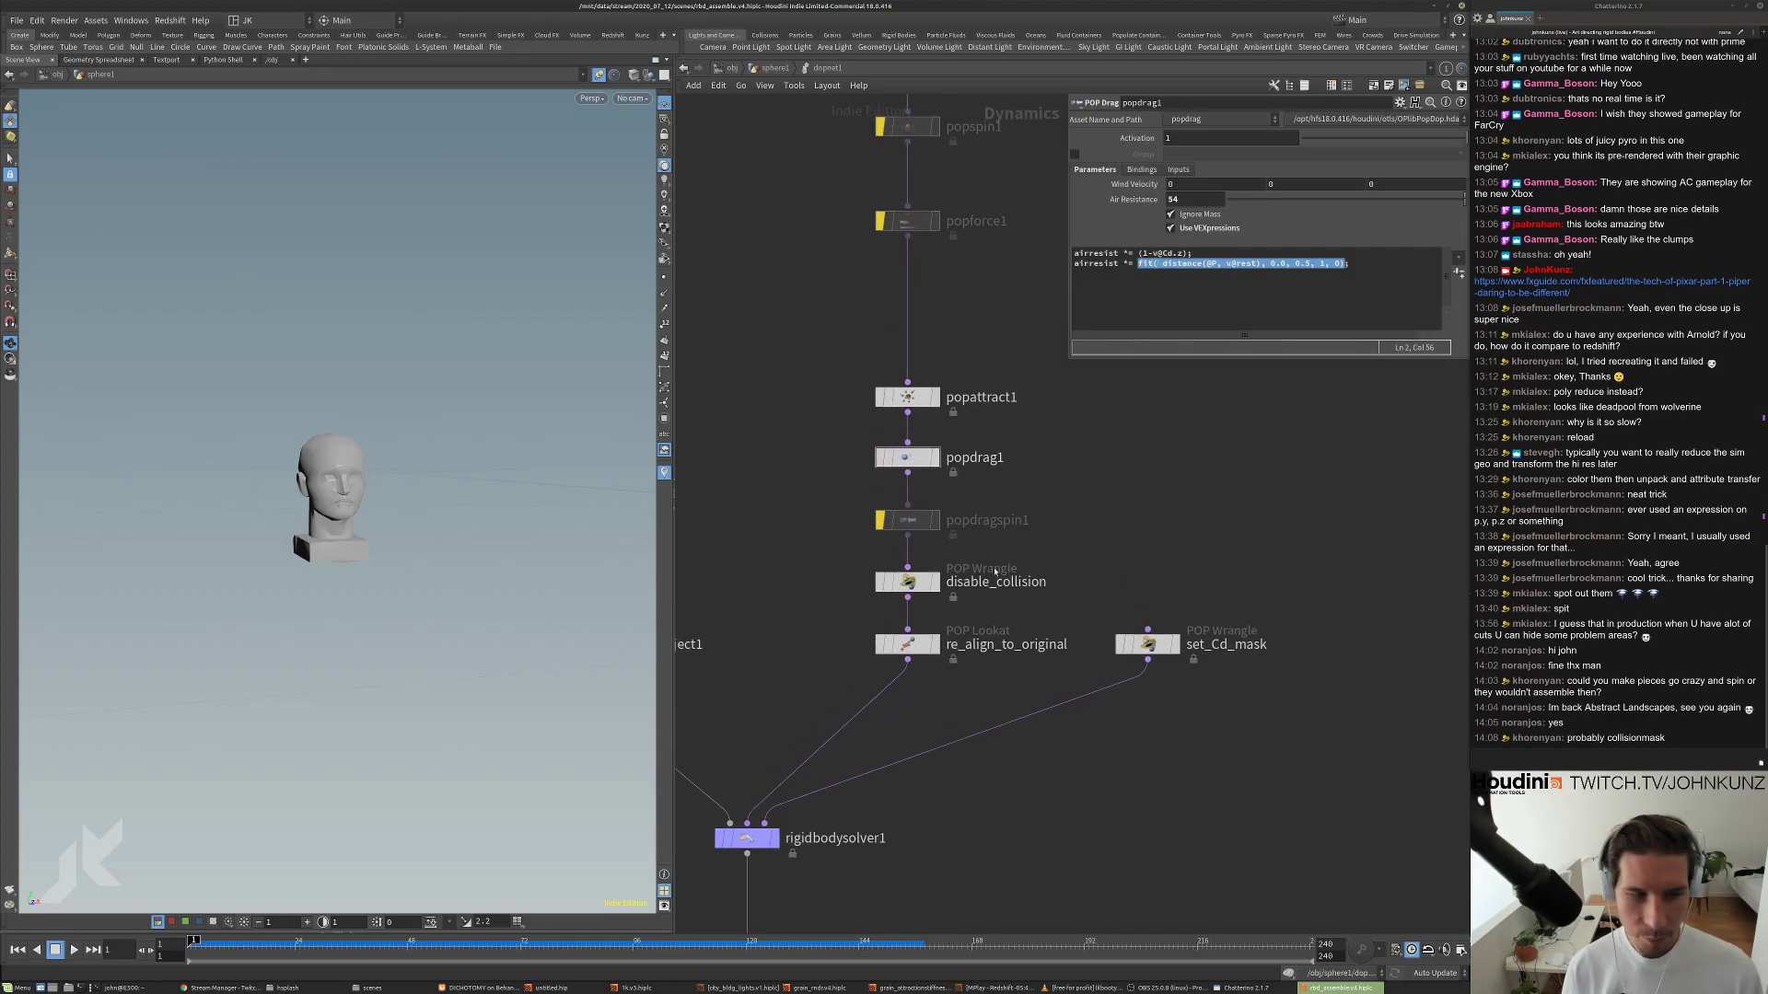
pyautogui.click(914, 586)
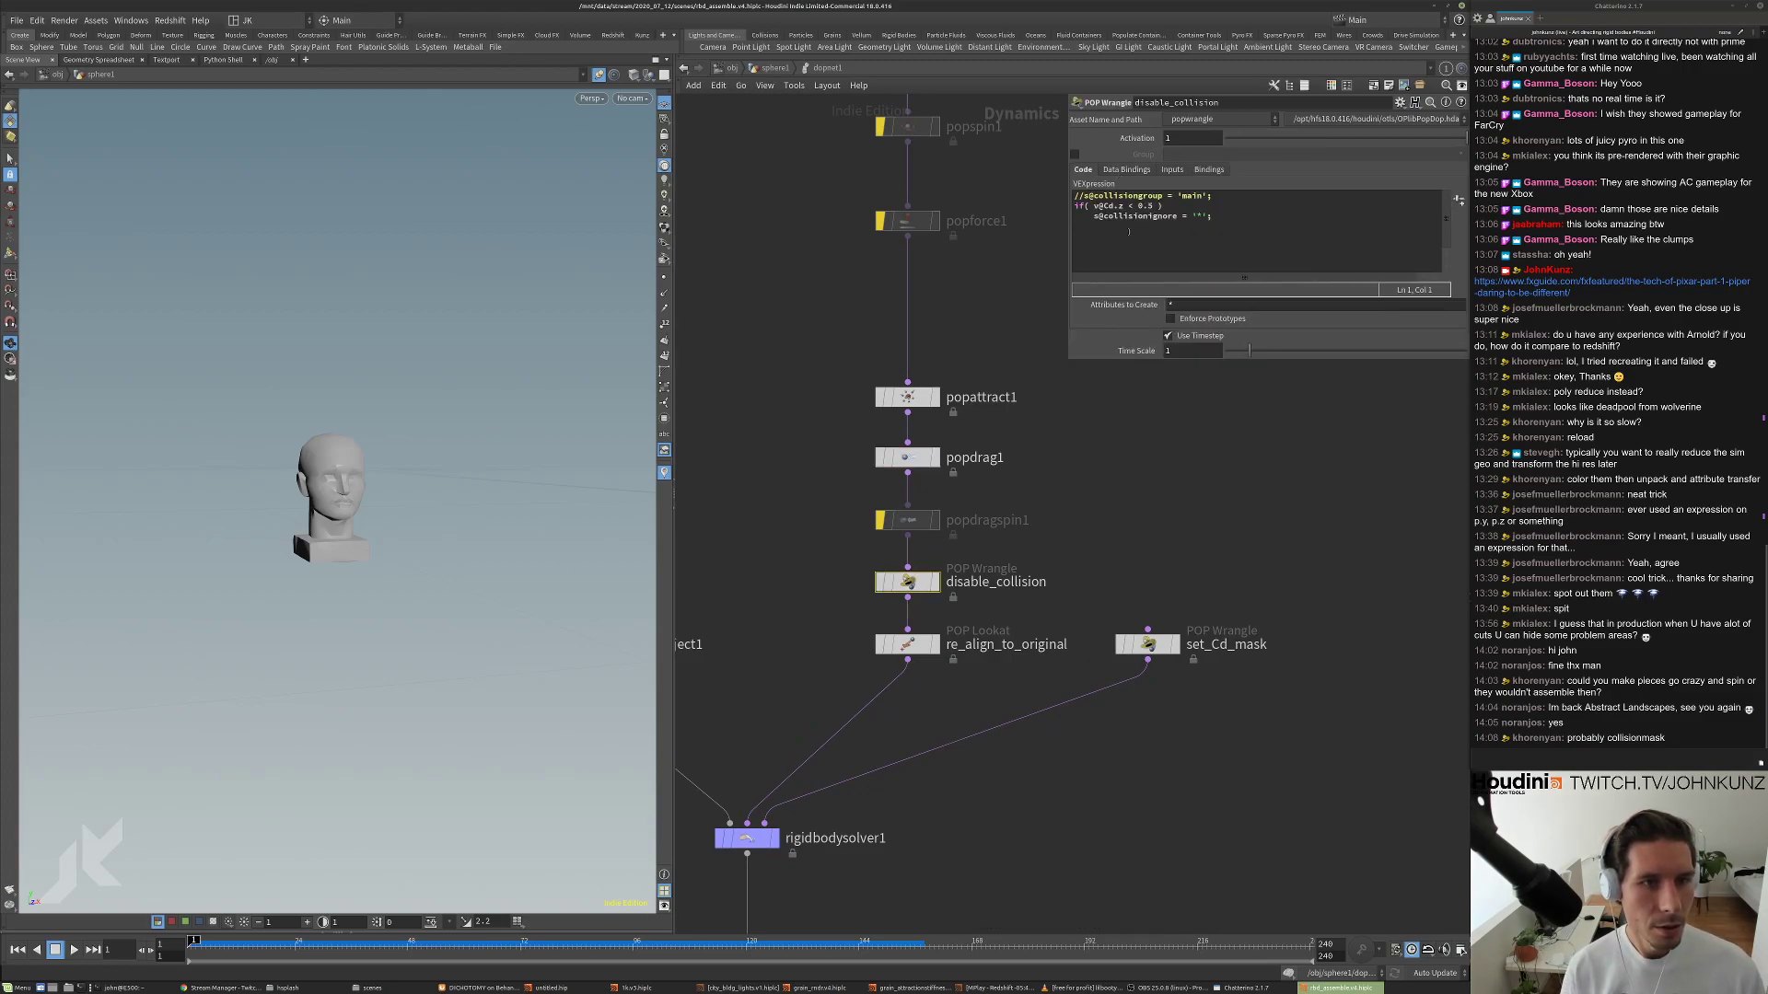
pyautogui.click(880, 587)
# Play the simulation with disable_collision bypassed, inspect how the head's pieces reassemble, and return to frame 1.
pyautogui.press('Up')
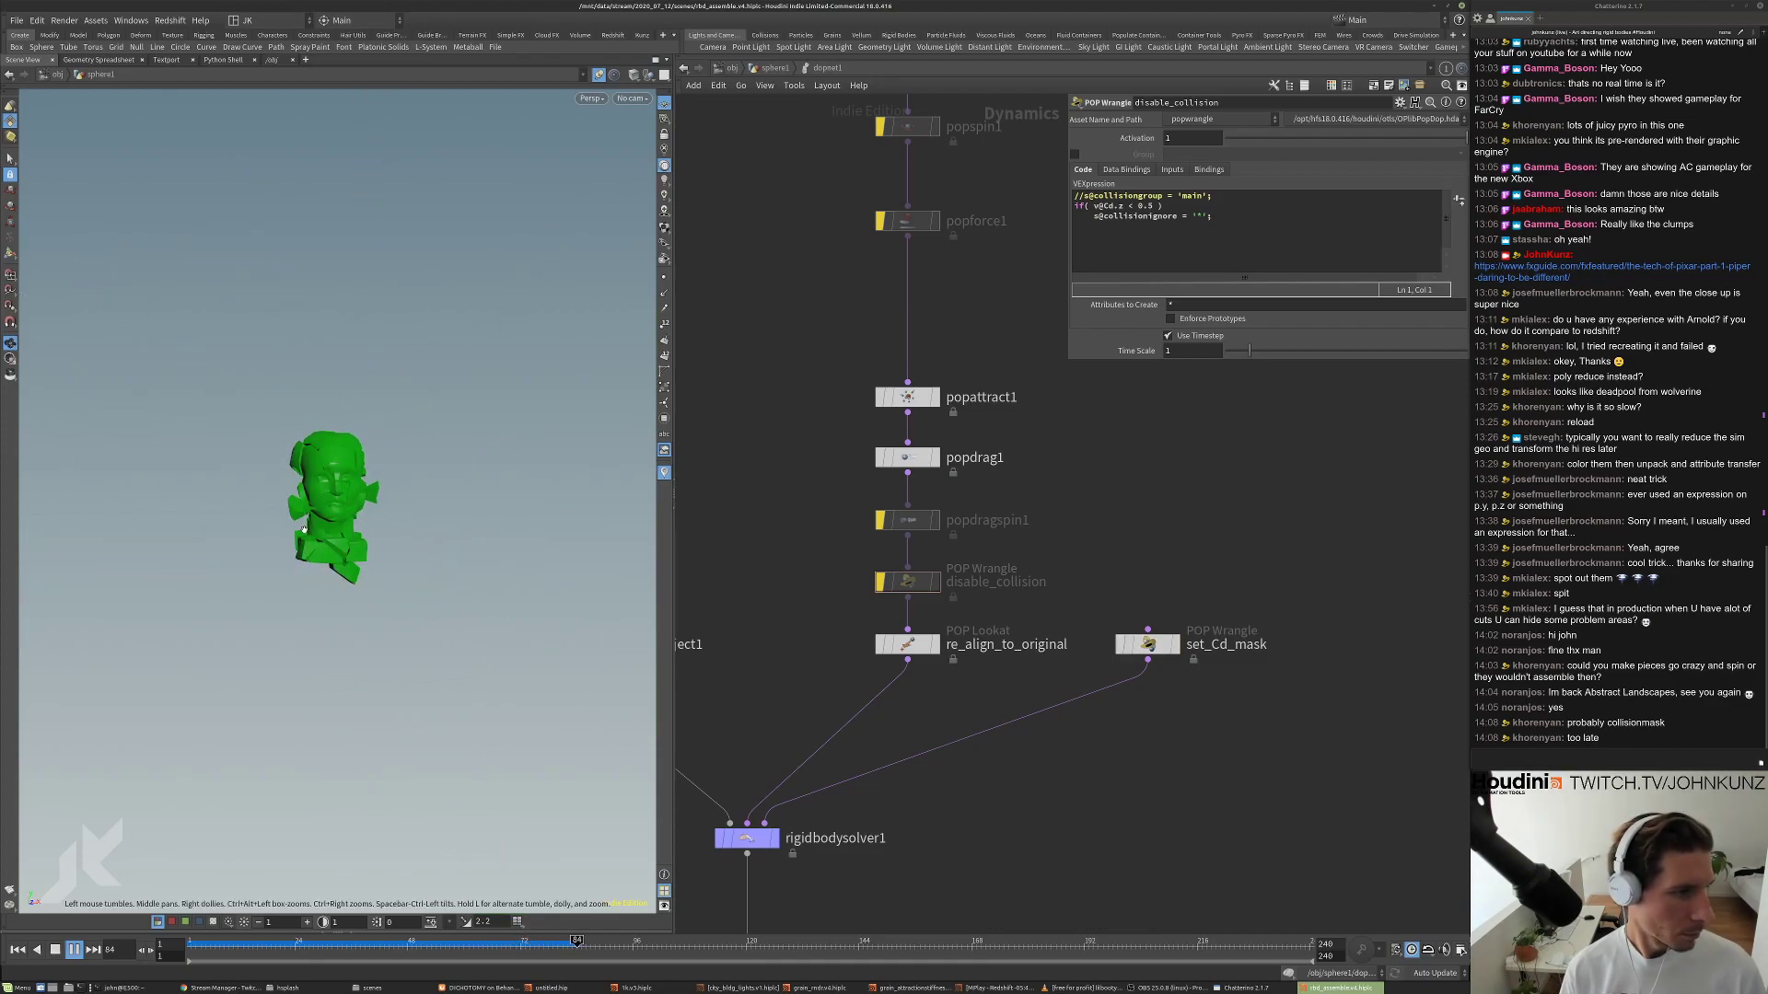
pyautogui.moveTo(385, 458); pyautogui.dragTo(335, 500)
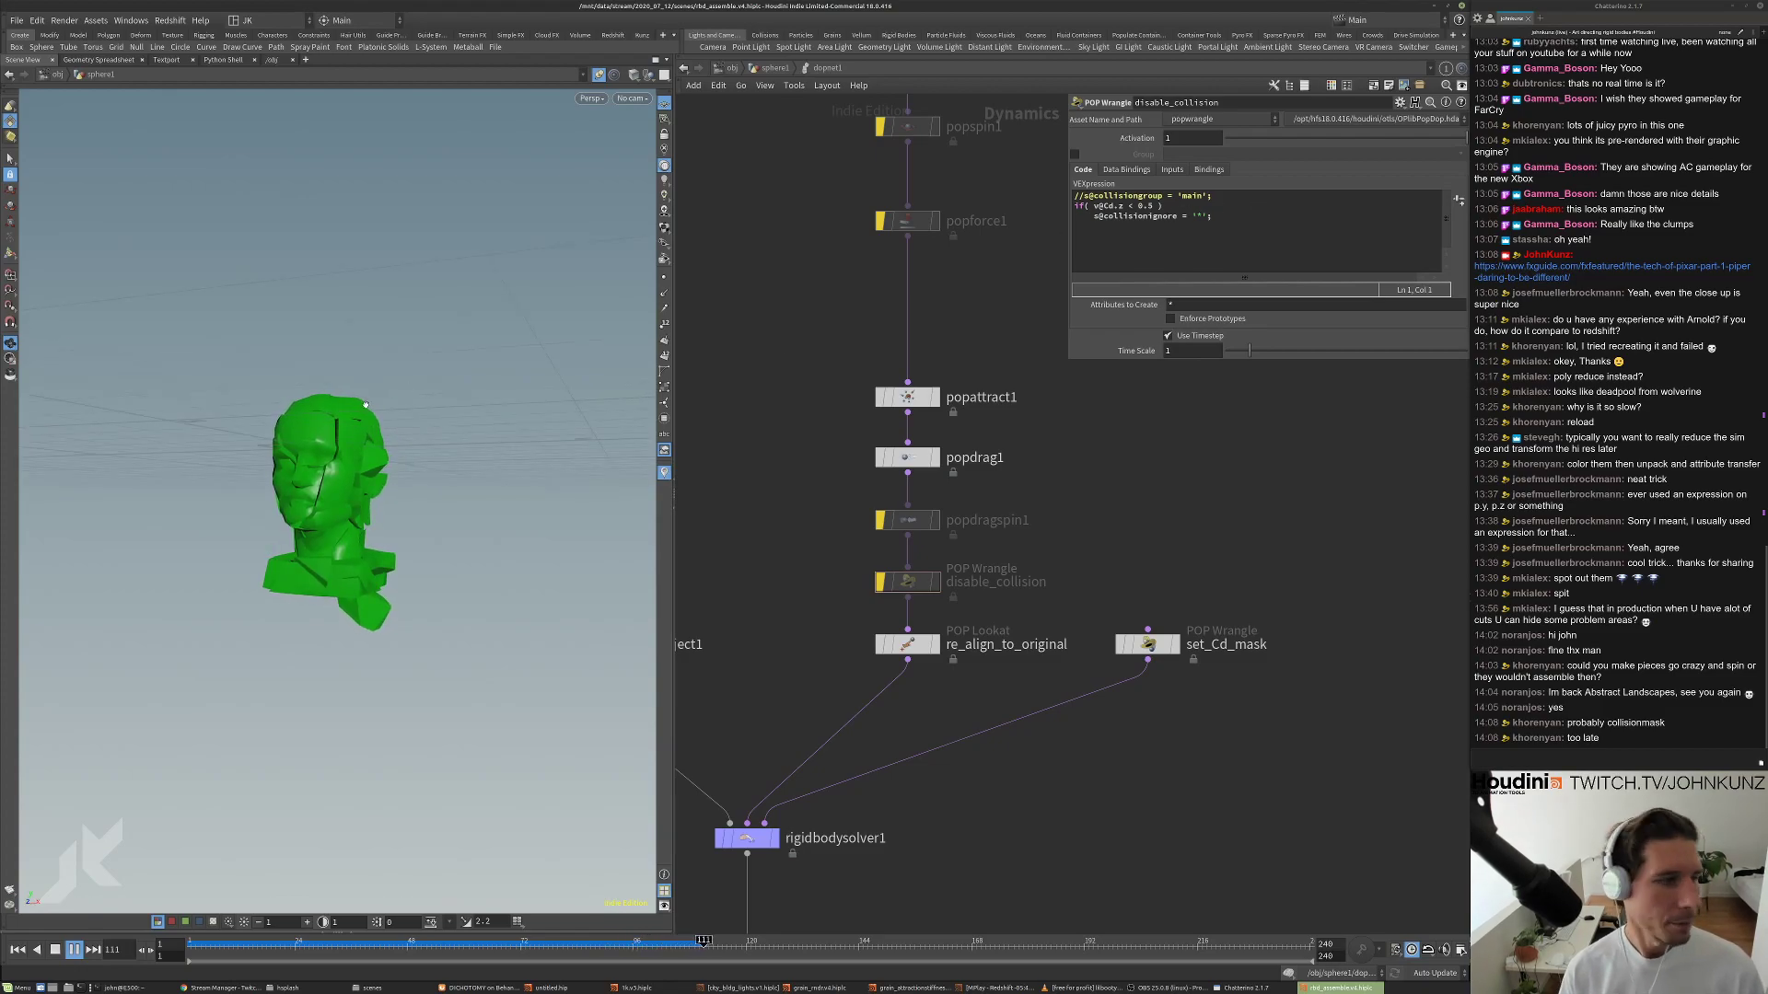
pyautogui.keyDown('alt'); pyautogui.moveTo(414, 428); pyautogui.dragTo(290, 442); pyautogui.keyUp('alt')
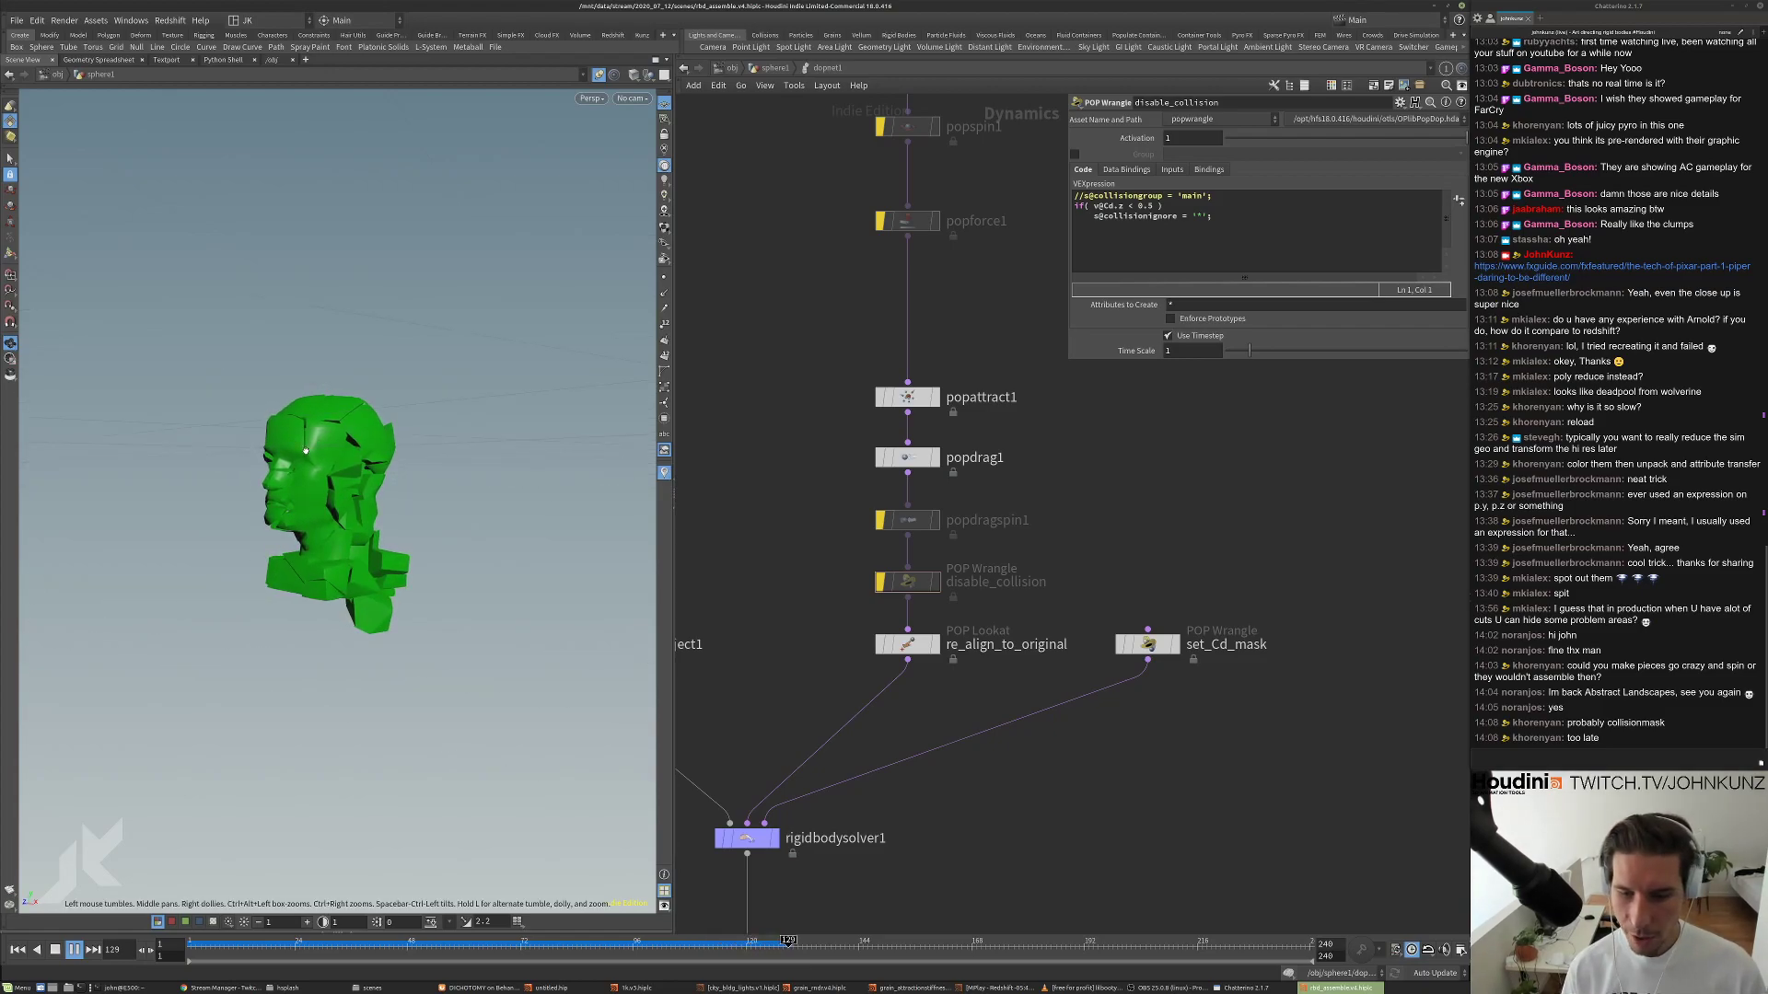
pyautogui.press('Up')
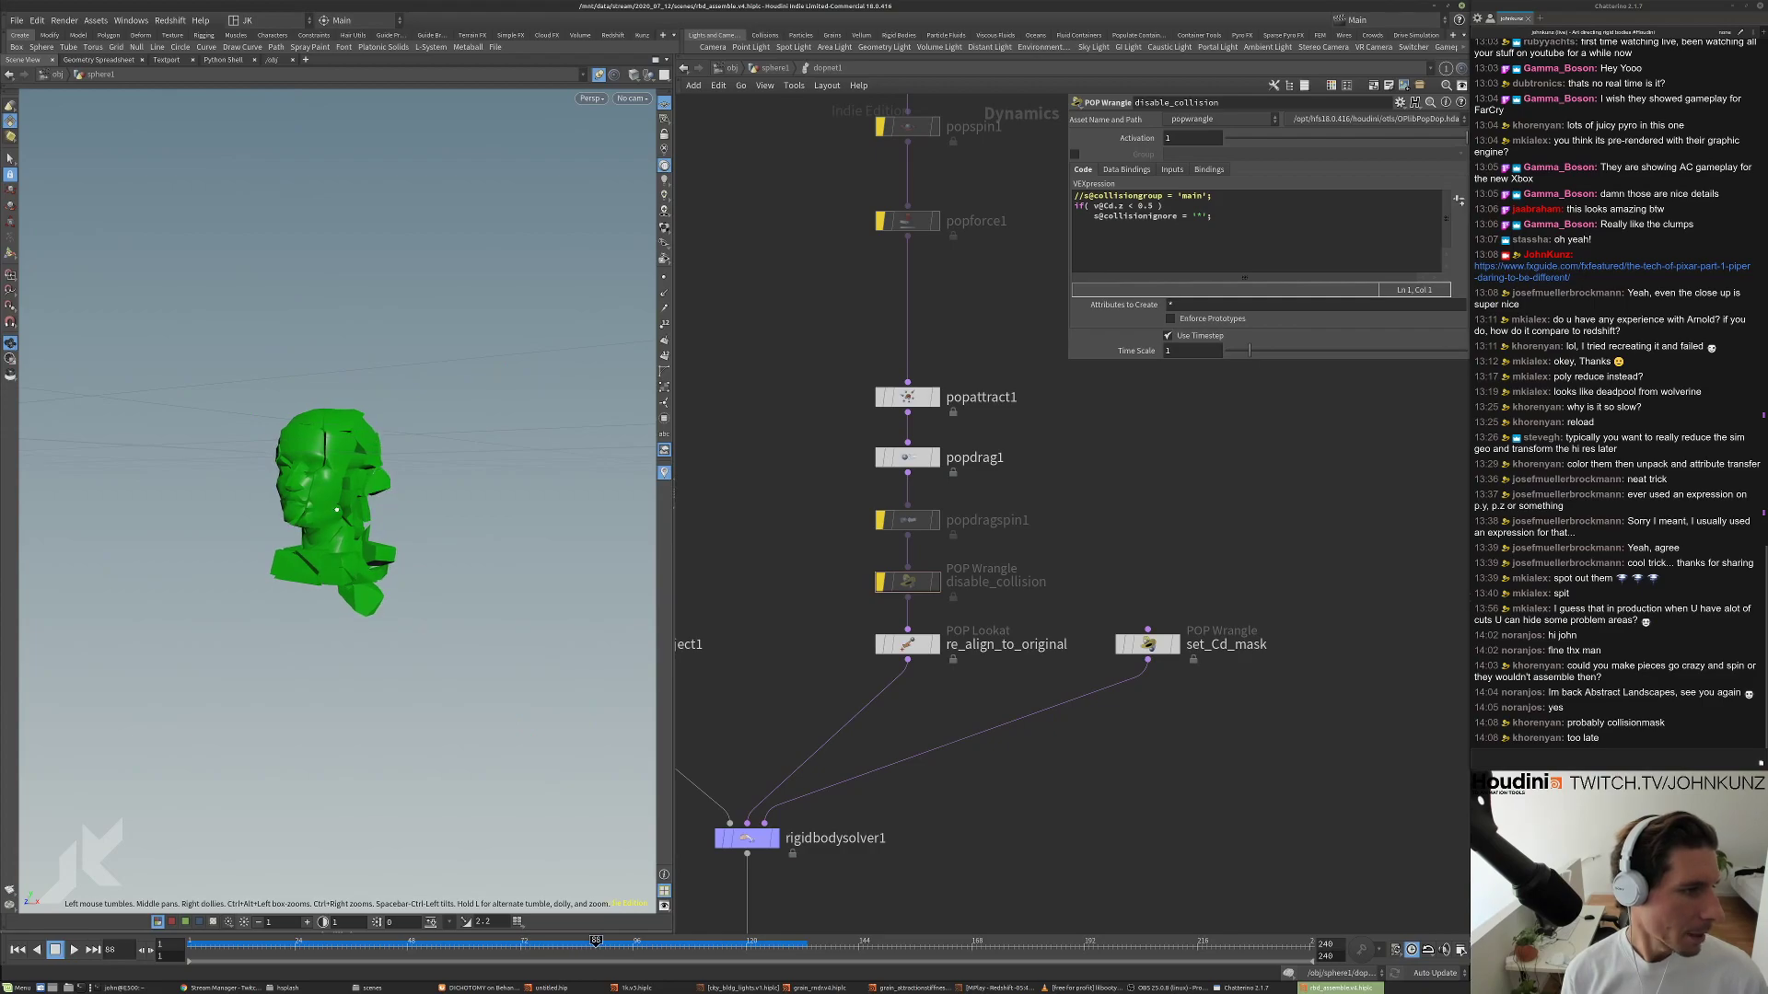
pyautogui.hotkey('ctrl', 'Up')
# Re-enable popaxisforce1 and delete the expression on its Activation parameter, leaving it at 1.
pyautogui.moveTo(740, 403); pyautogui.dragTo(771, 502, button='middle')
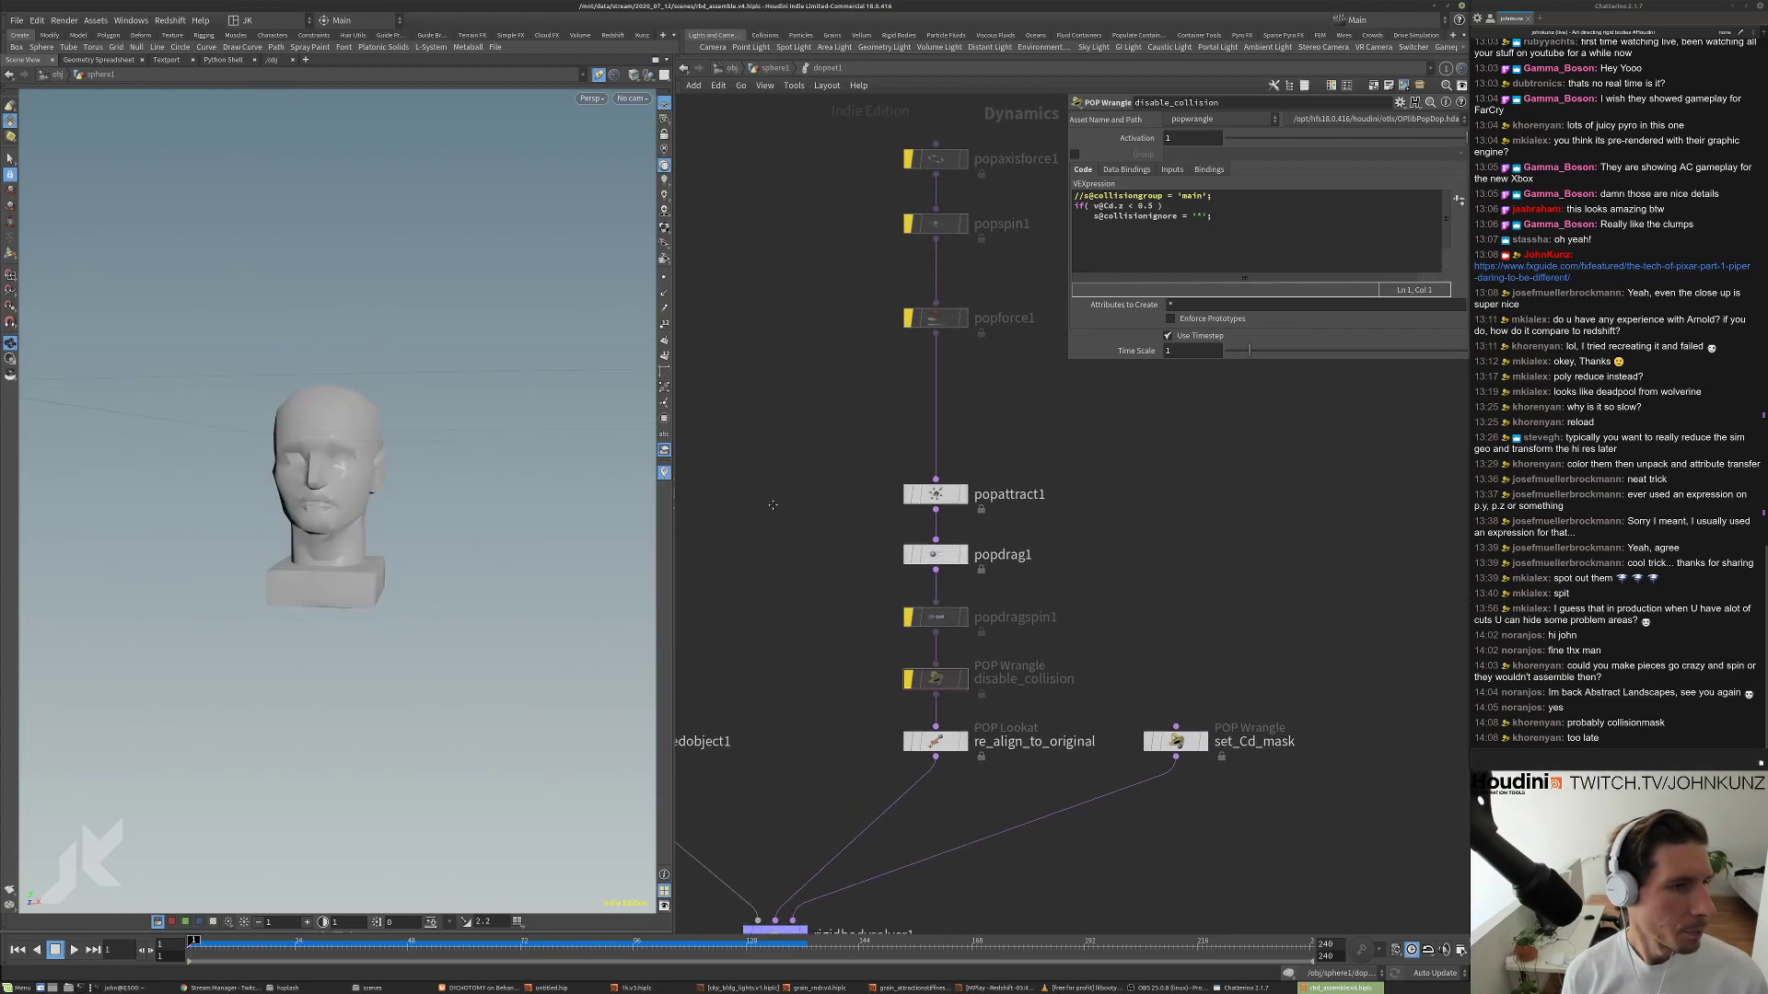
pyautogui.scroll(-3, 764, 557)
pyautogui.scroll(3, 844, 346)
pyautogui.click(853, 312)
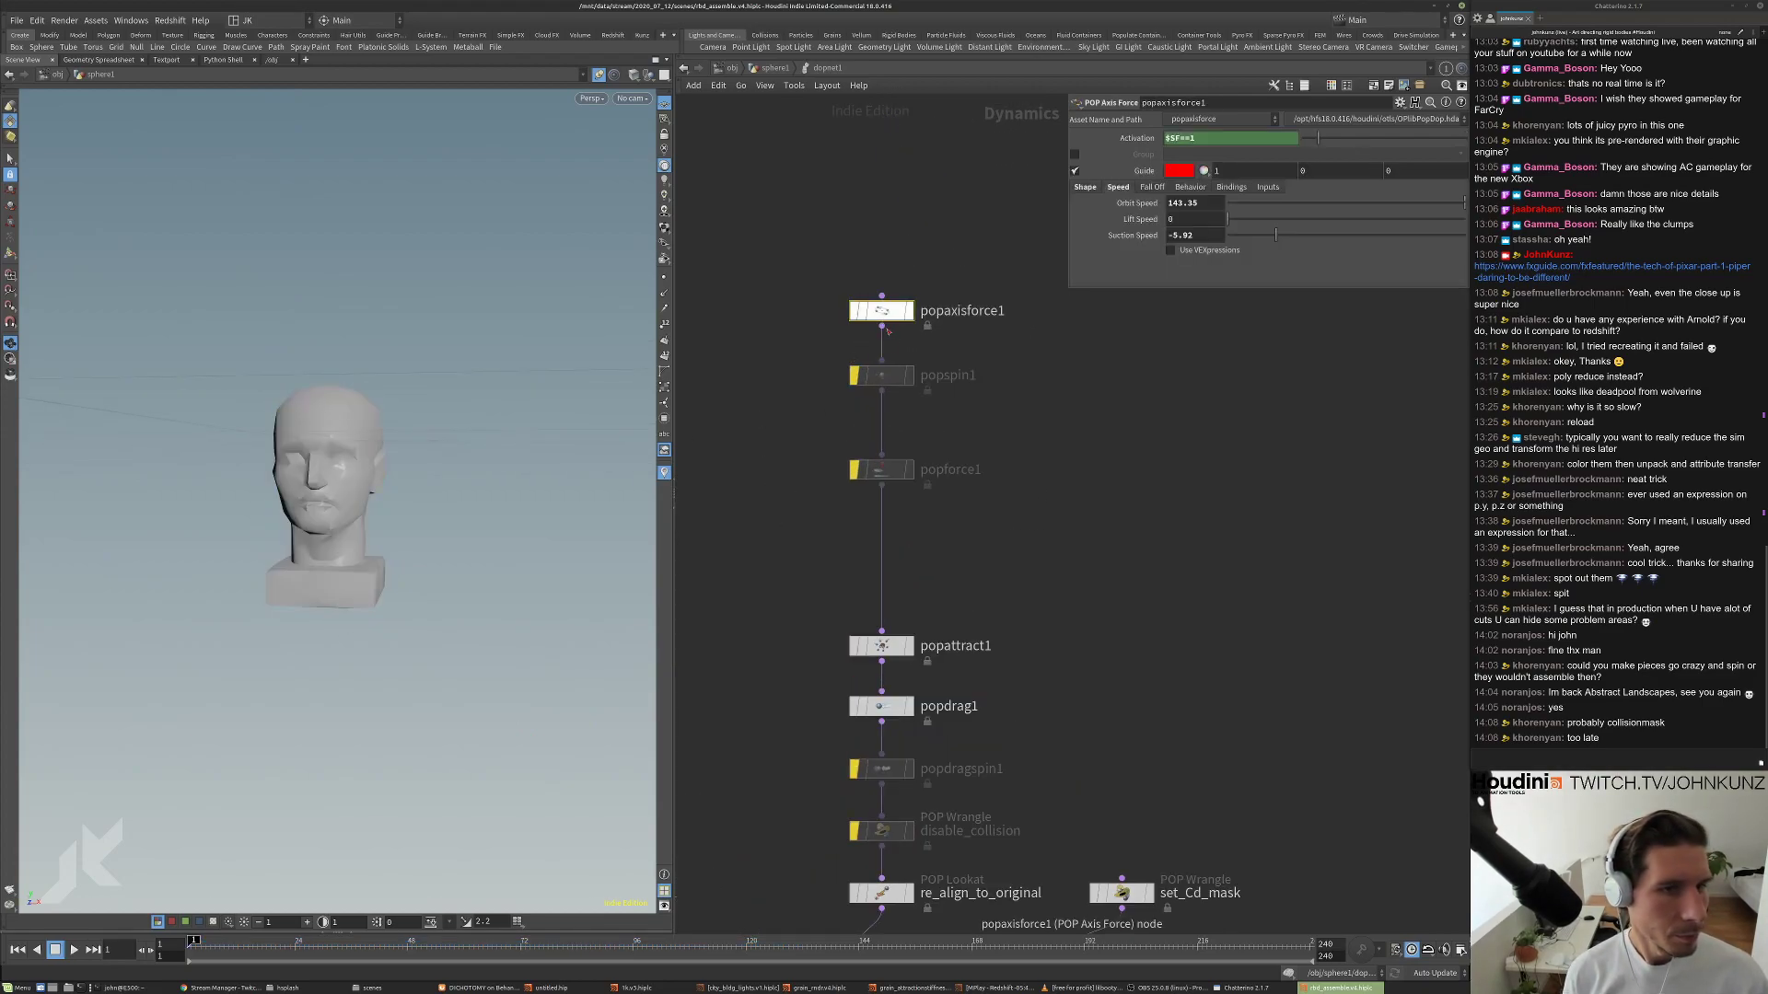
pyautogui.rightClick(1179, 138)
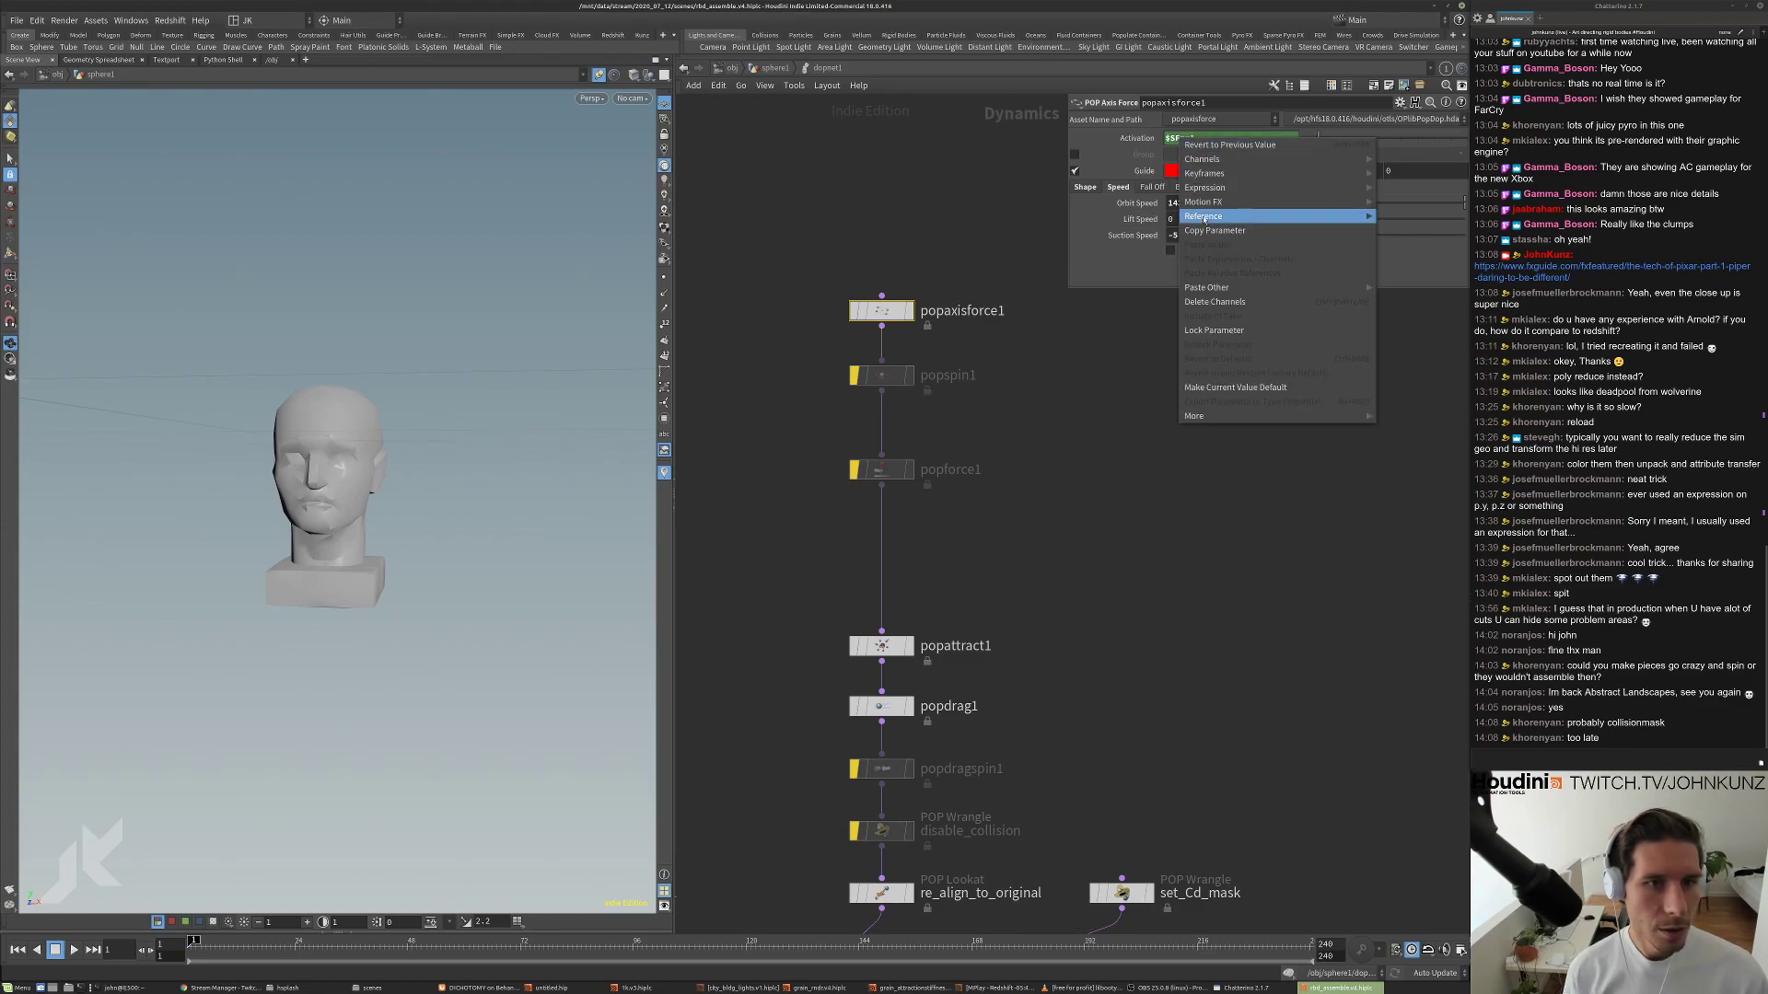
pyautogui.click(1197, 295)
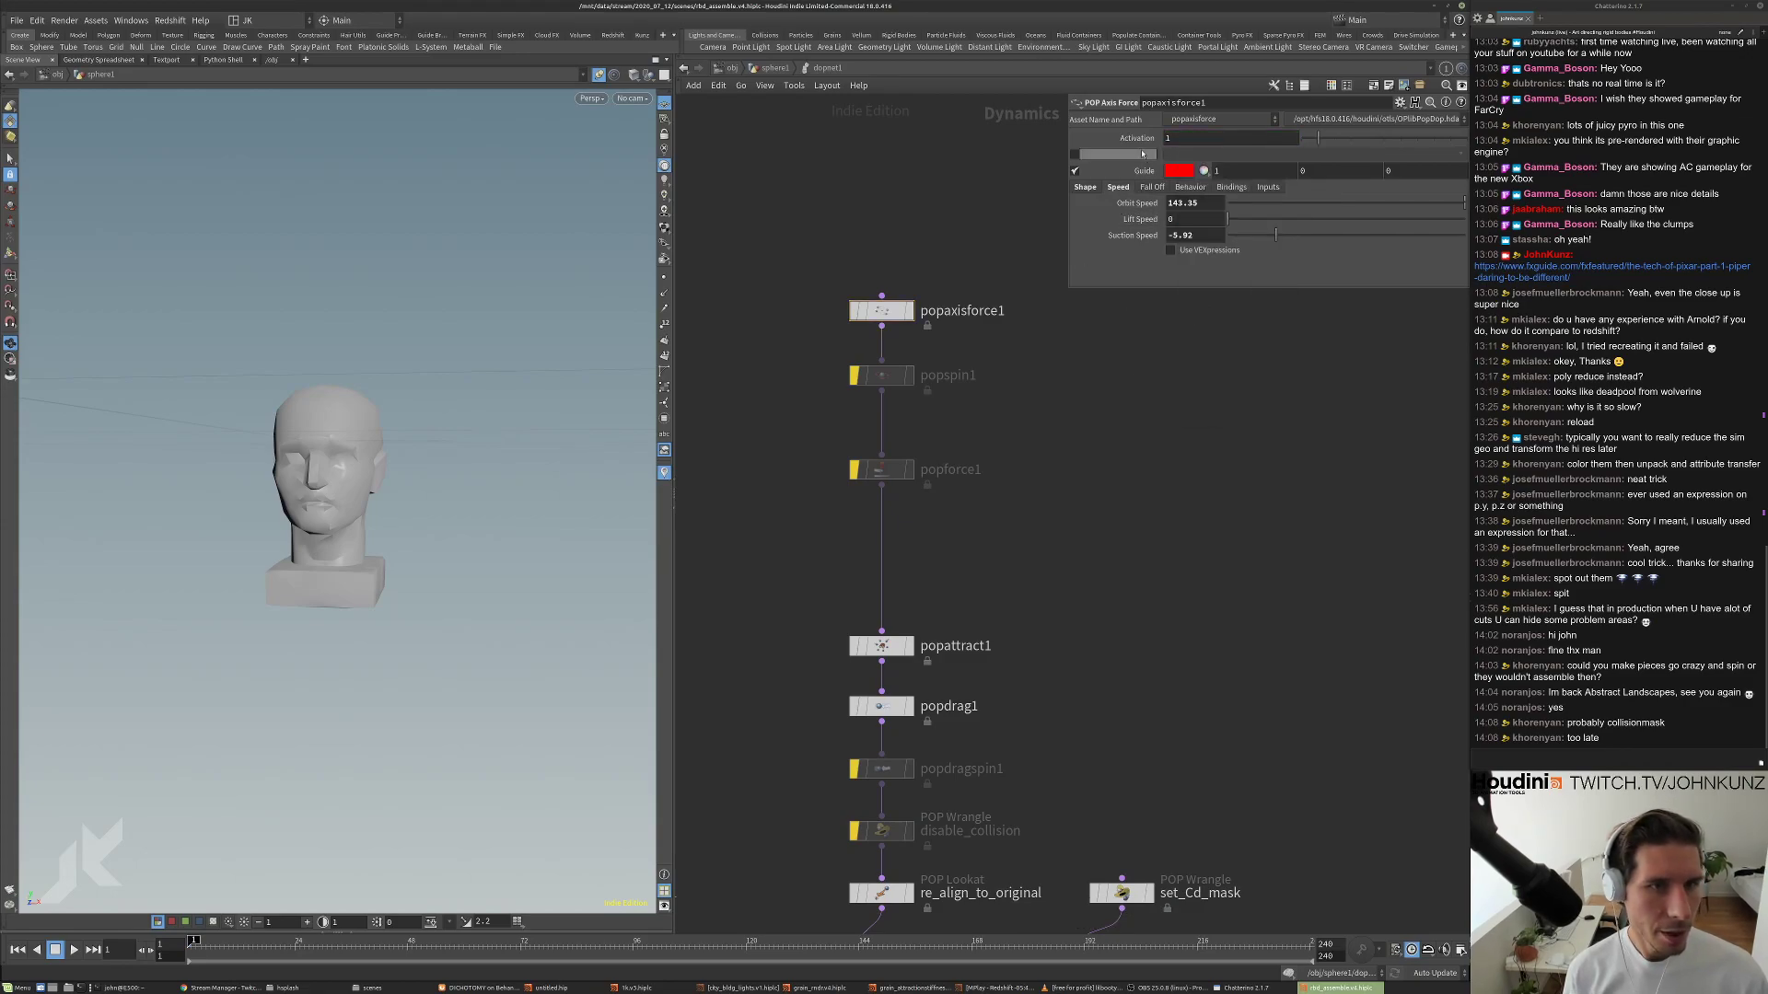
# Test popaxisforce1's continuous force, set its Orbit Speed to 13.35 and replay the simulation viewed from above.
pyautogui.press('Up')
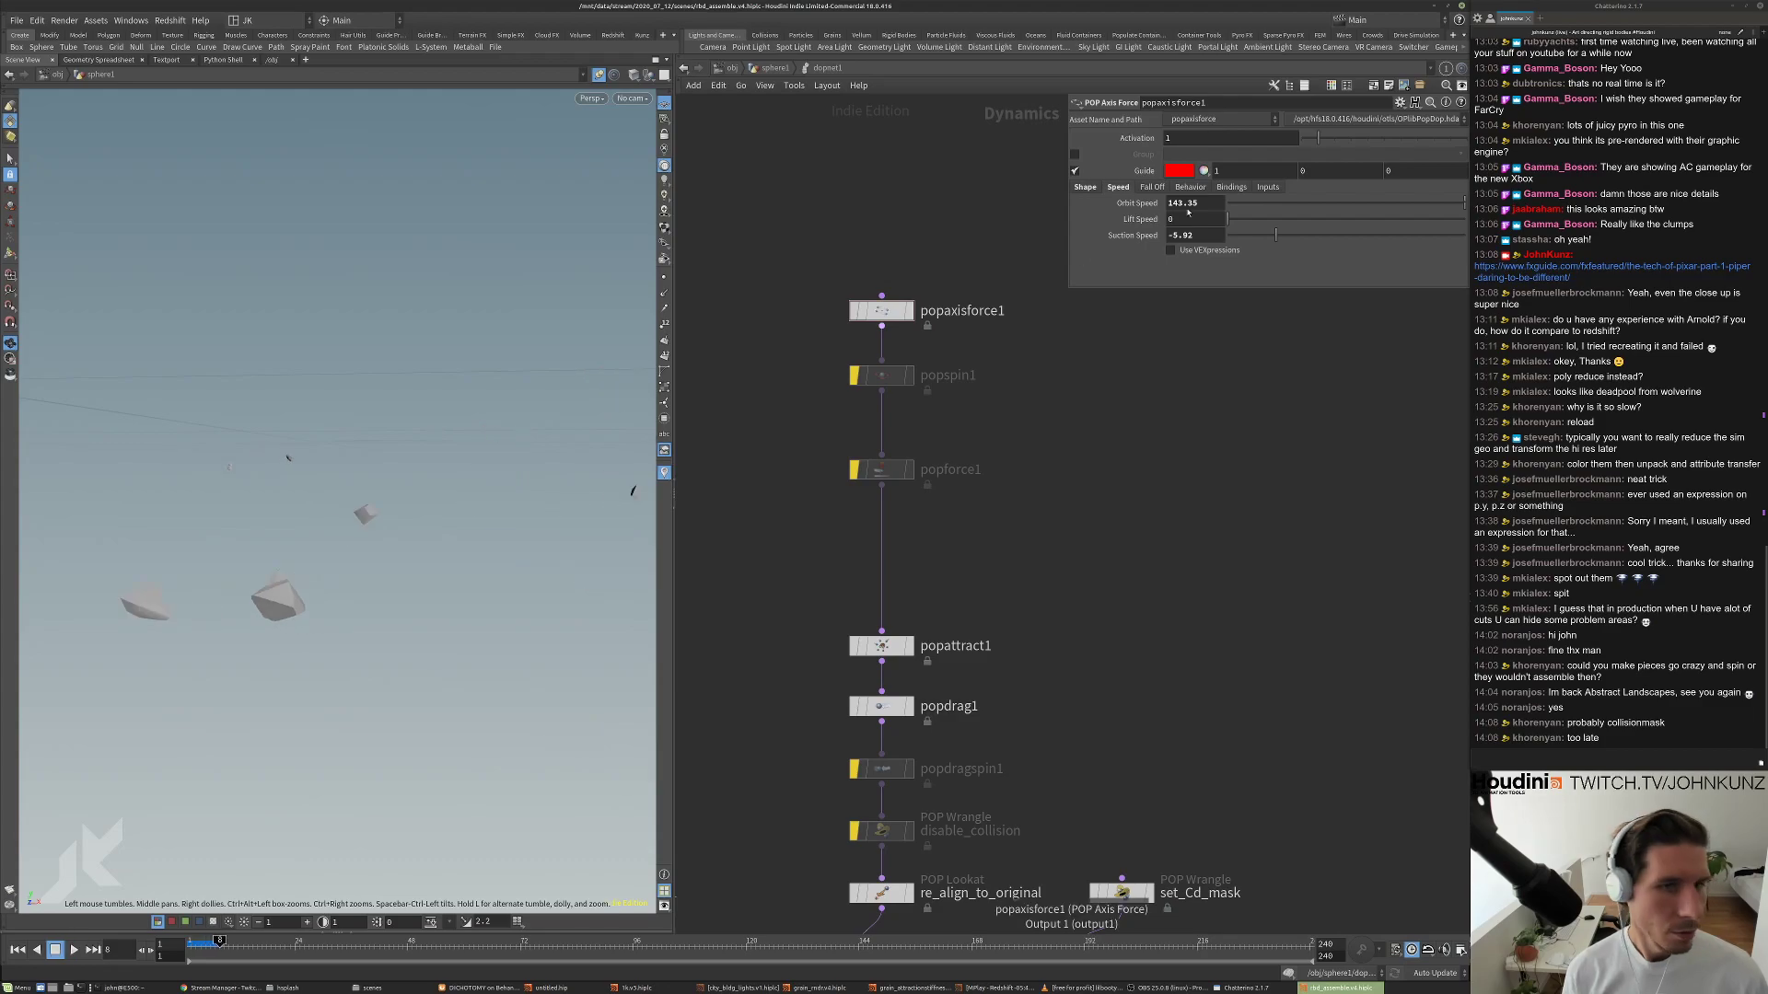
pyautogui.hotkey('ctrl', 'Up')
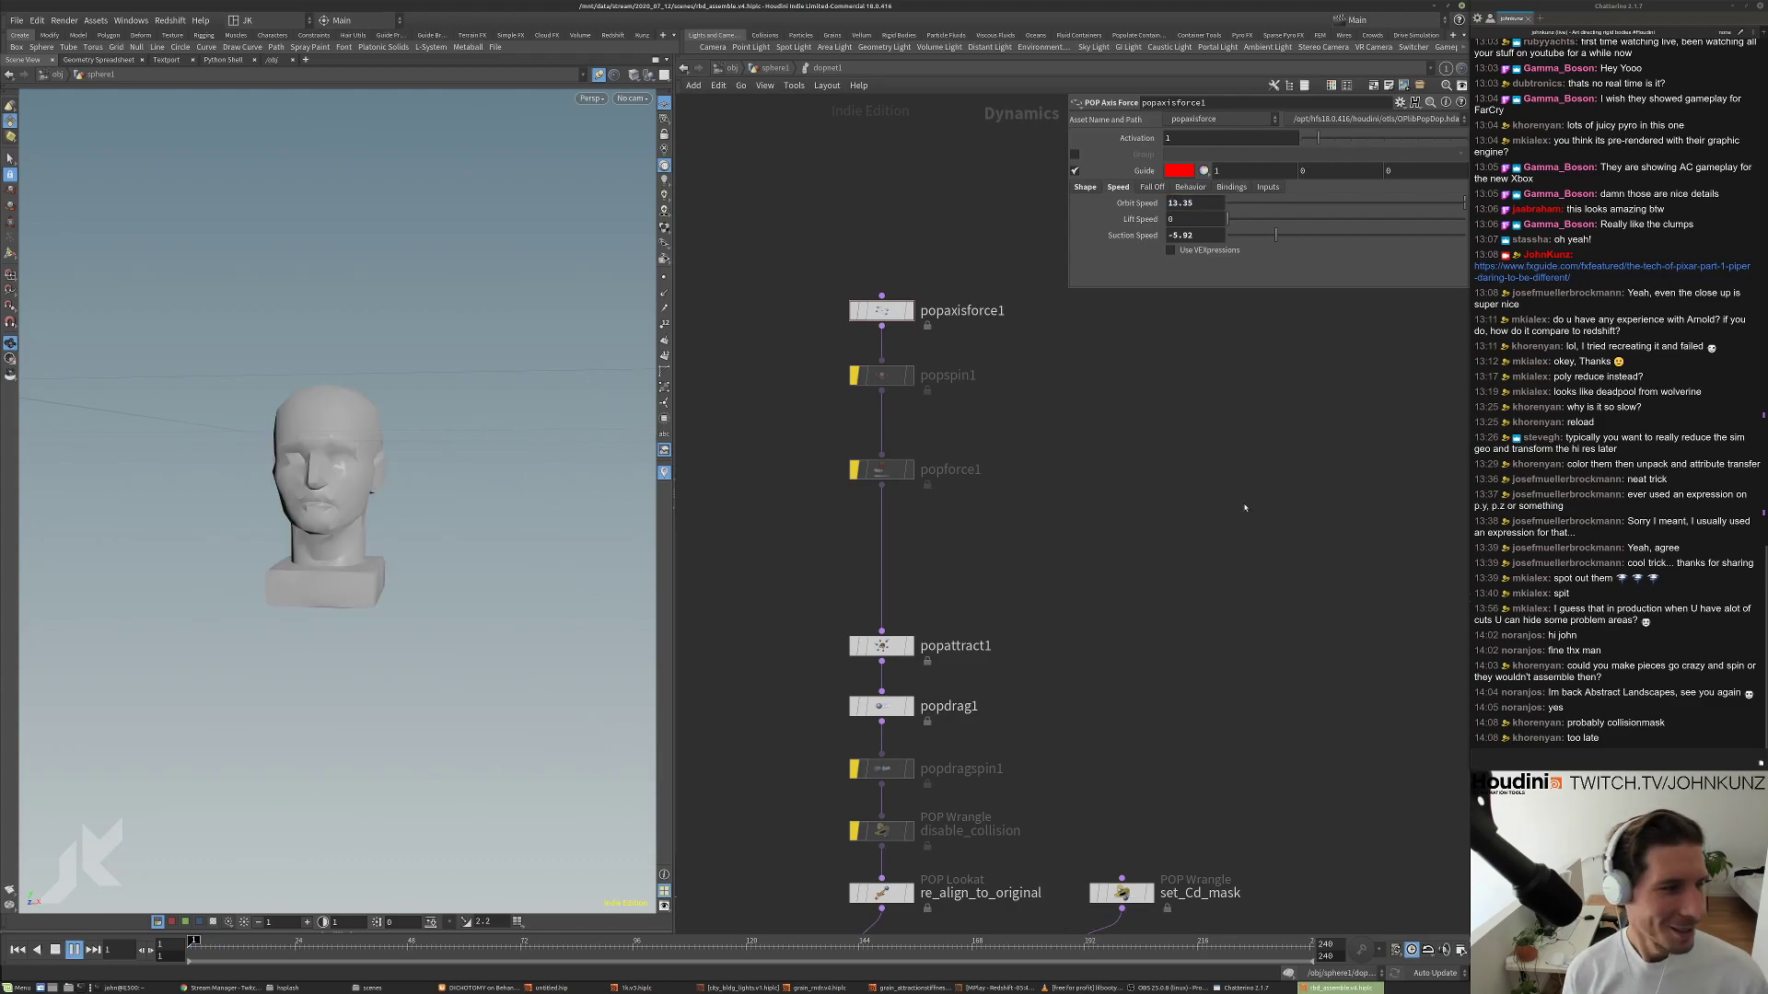
pyautogui.moveTo(205, 544); pyautogui.dragTo(372, 433, button='right')
pyautogui.moveTo(373, 433); pyautogui.dragTo(544, 333)
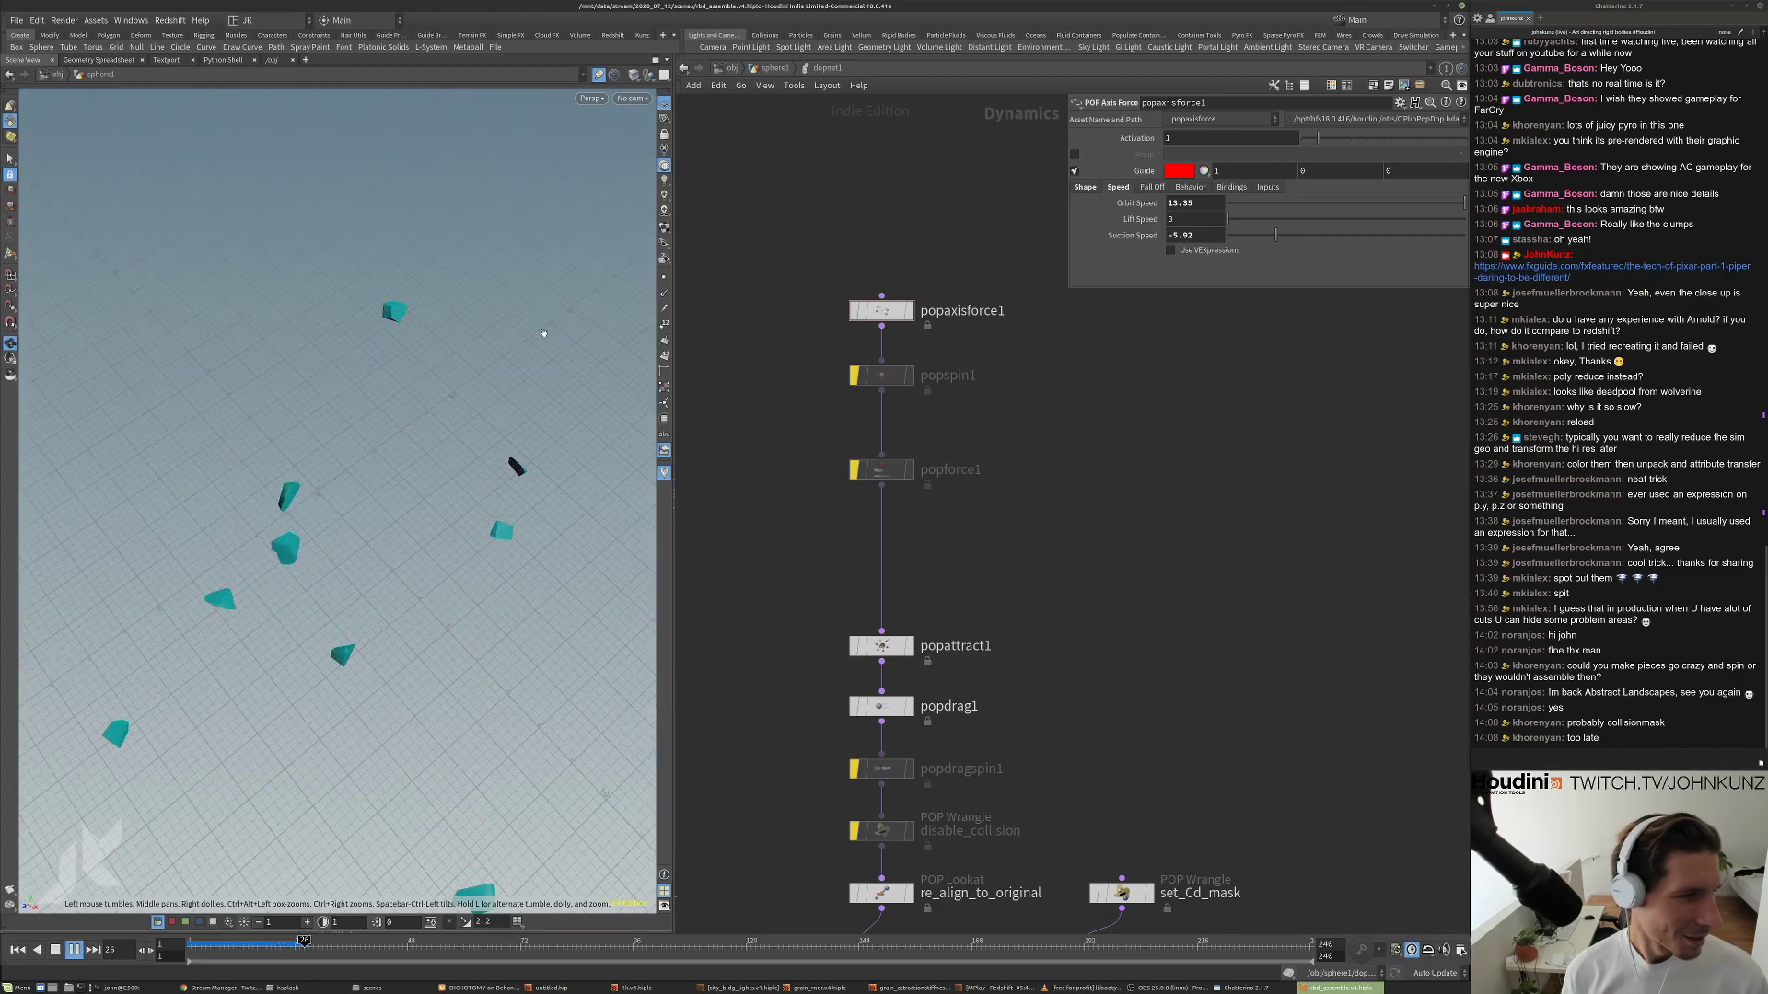
# Return to frame 1, set popaxisforce1's Suction Speed to 2.89 and replay the simulation.
pyautogui.hotkey('ctrl', 'Up')
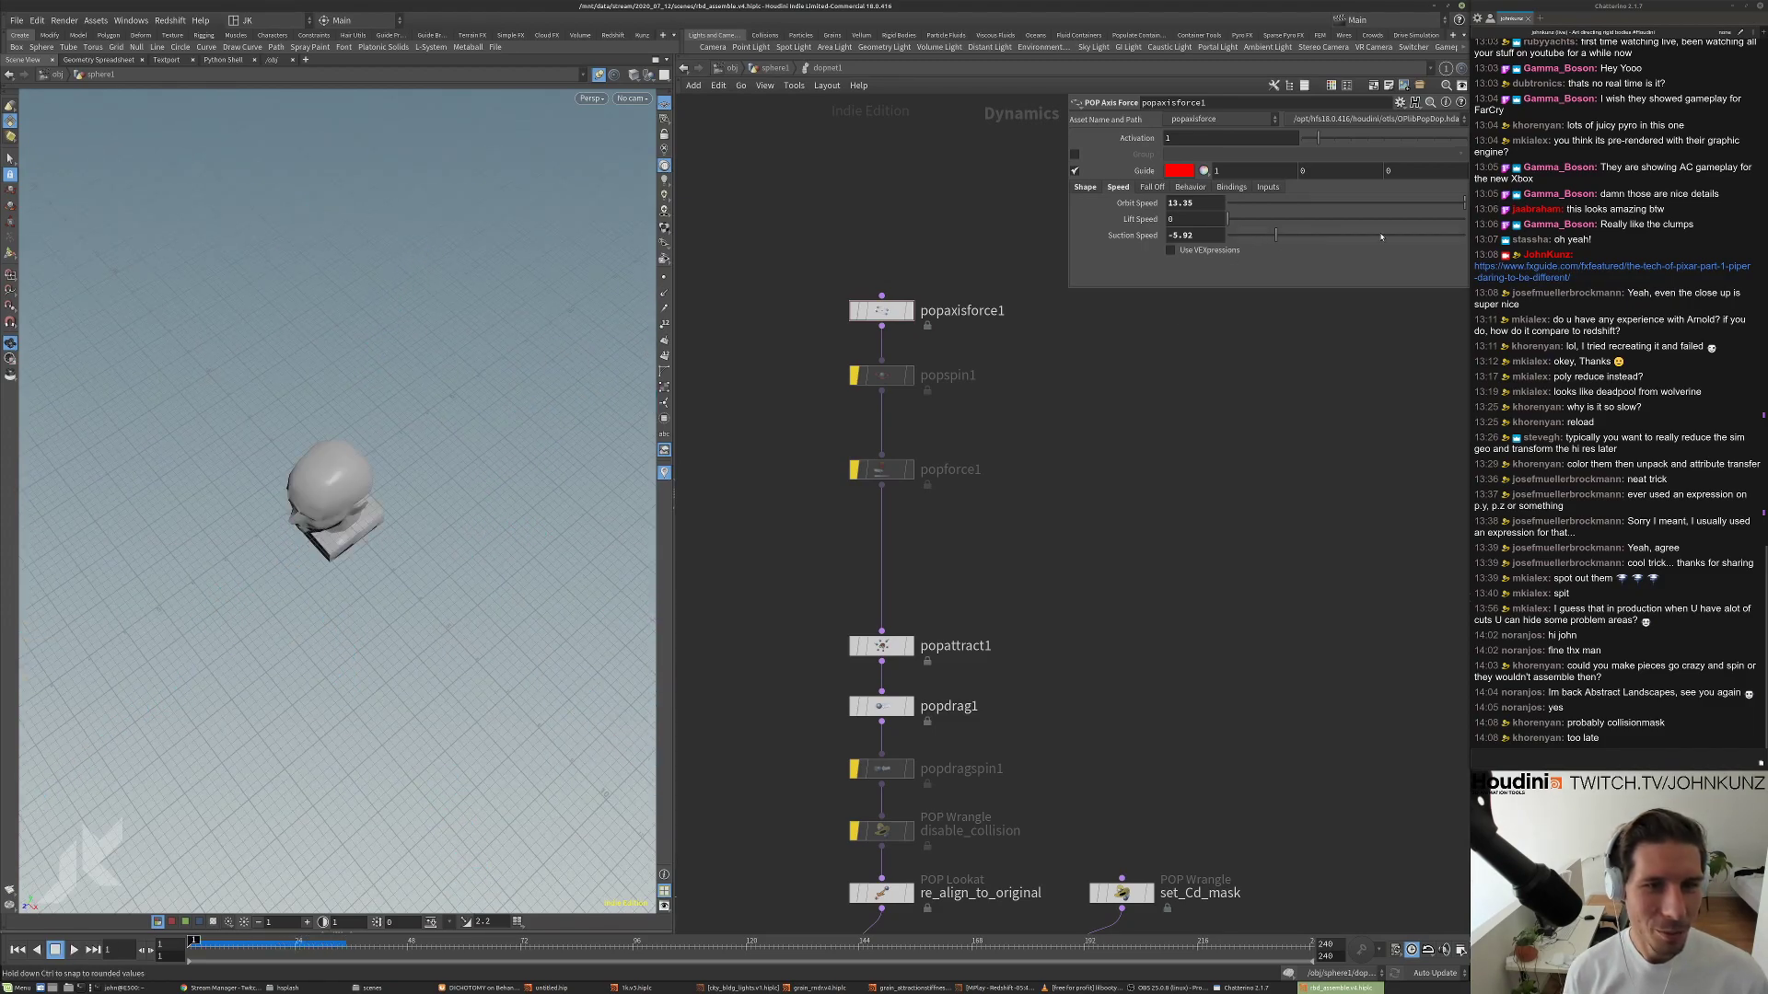
pyautogui.press('Up')
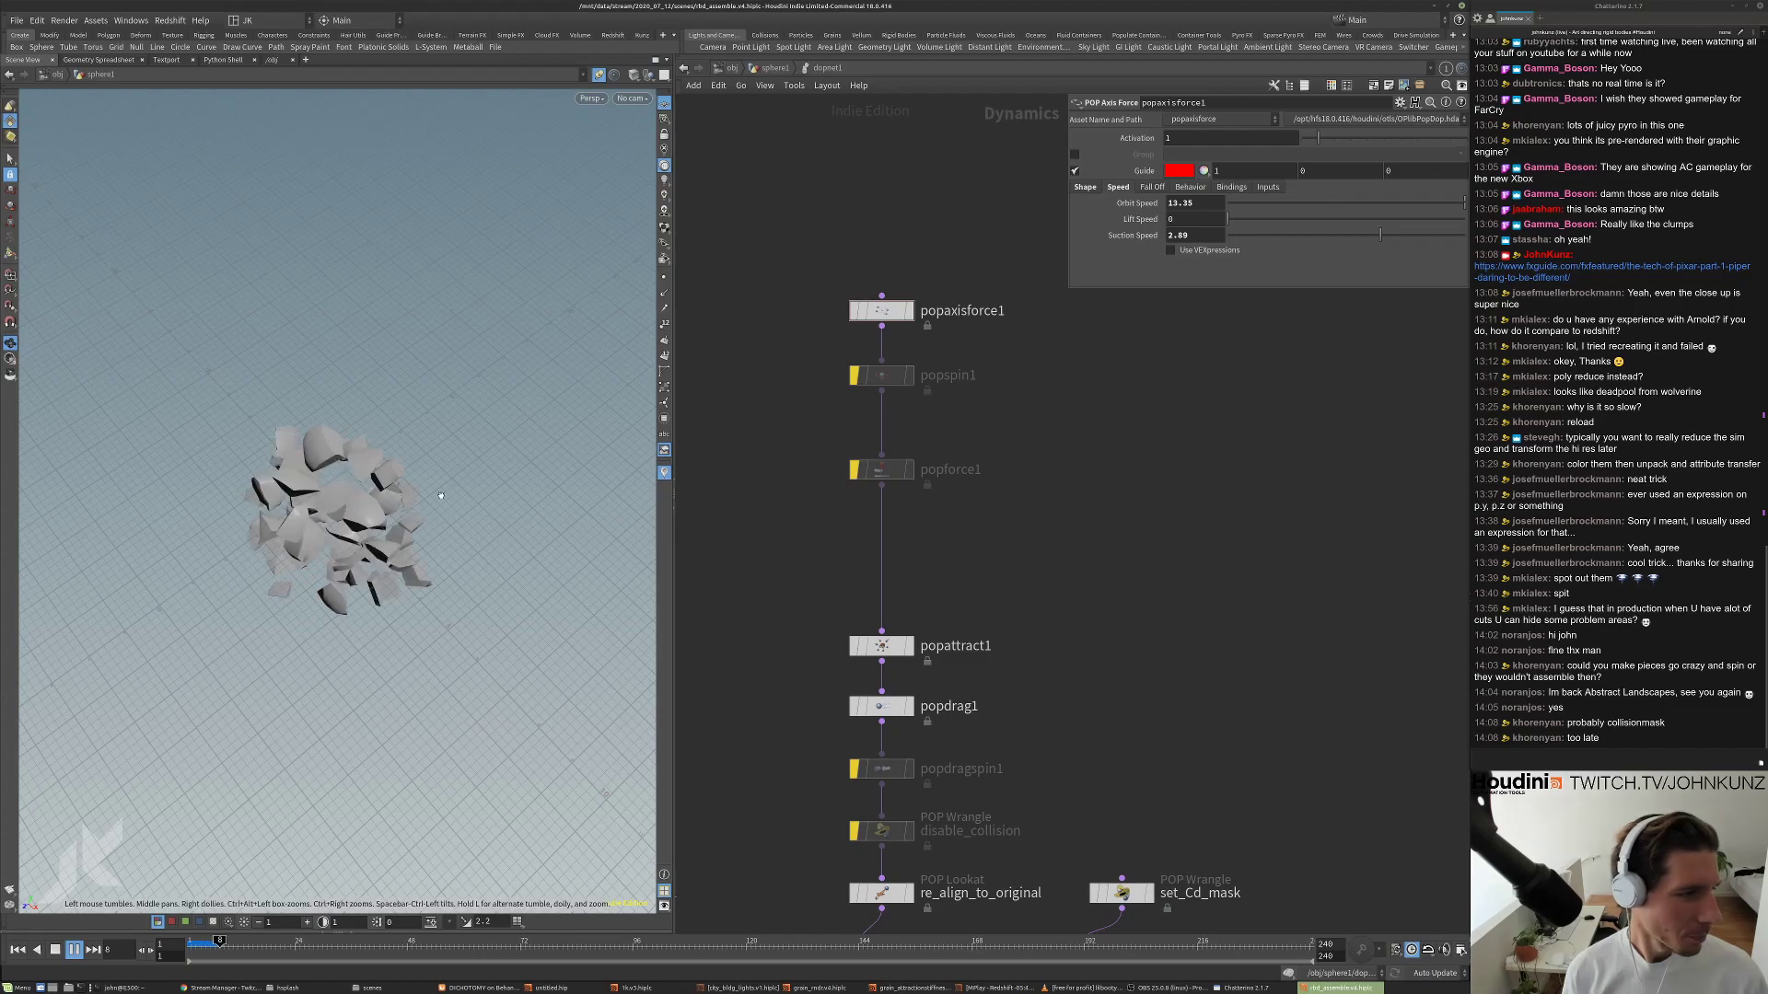
pyautogui.moveTo(478, 433); pyautogui.dragTo(513, 387)
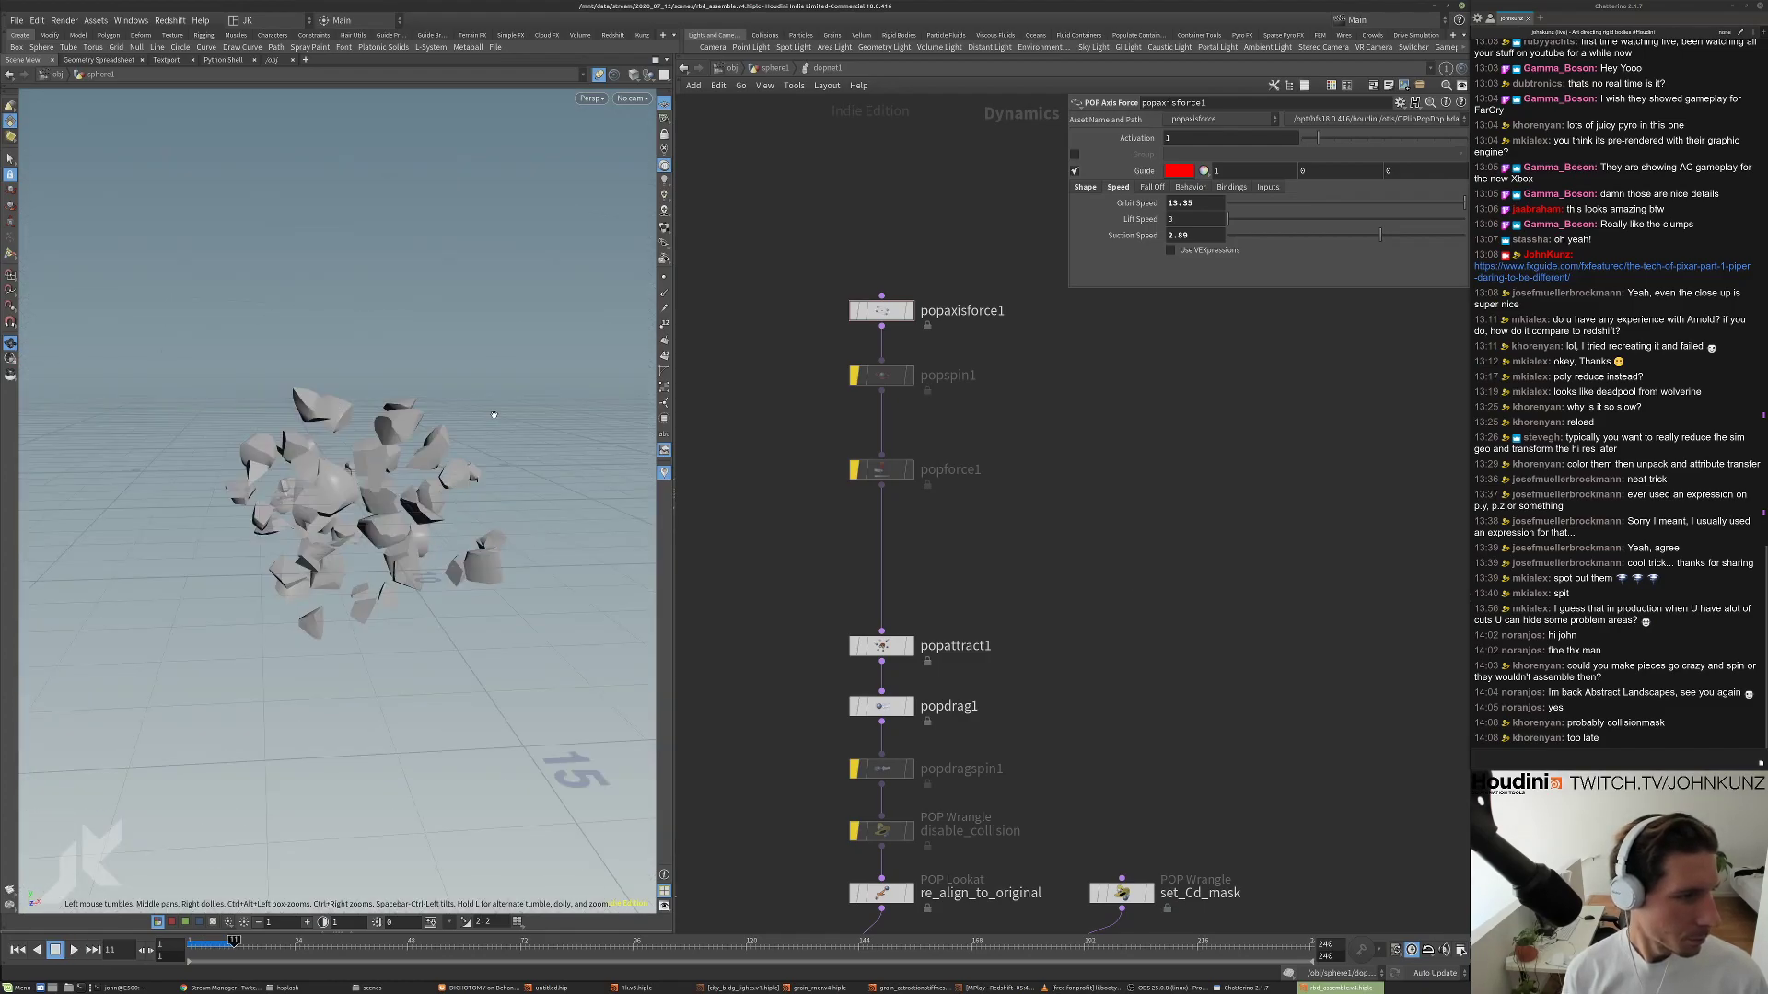
# Play the simulation with the current axis force, watch the pieces from a wider view, and return to frame 1.
pyautogui.press('Up')
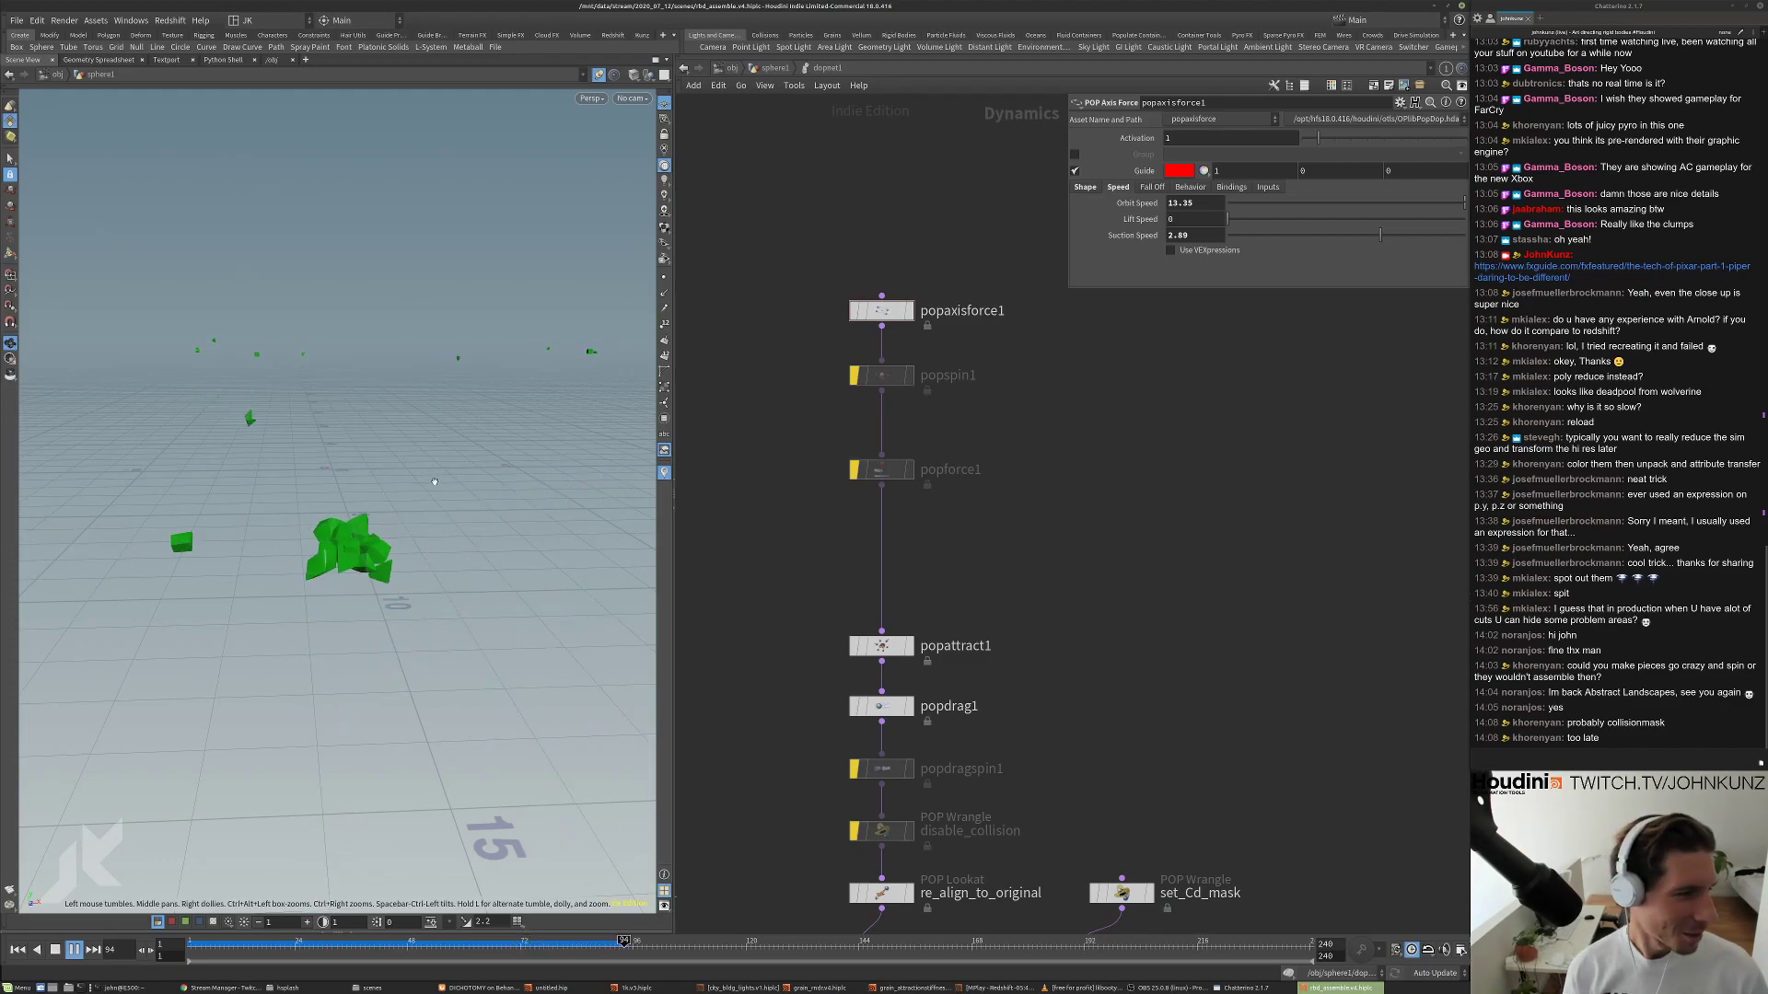
pyautogui.moveTo(433, 481); pyautogui.dragTo(425, 400, button='right')
pyautogui.hotkey('ctrl', 'Up')
# Reuse popdrag1's distance expression in popattract1 by adding the line forcescale *= distance(@P, v@rest); to its VEXpression.
pyautogui.moveTo(758, 640); pyautogui.dragTo(790, 465, button='middle')
pyautogui.scroll(3, 917, 513)
pyautogui.click(921, 461)
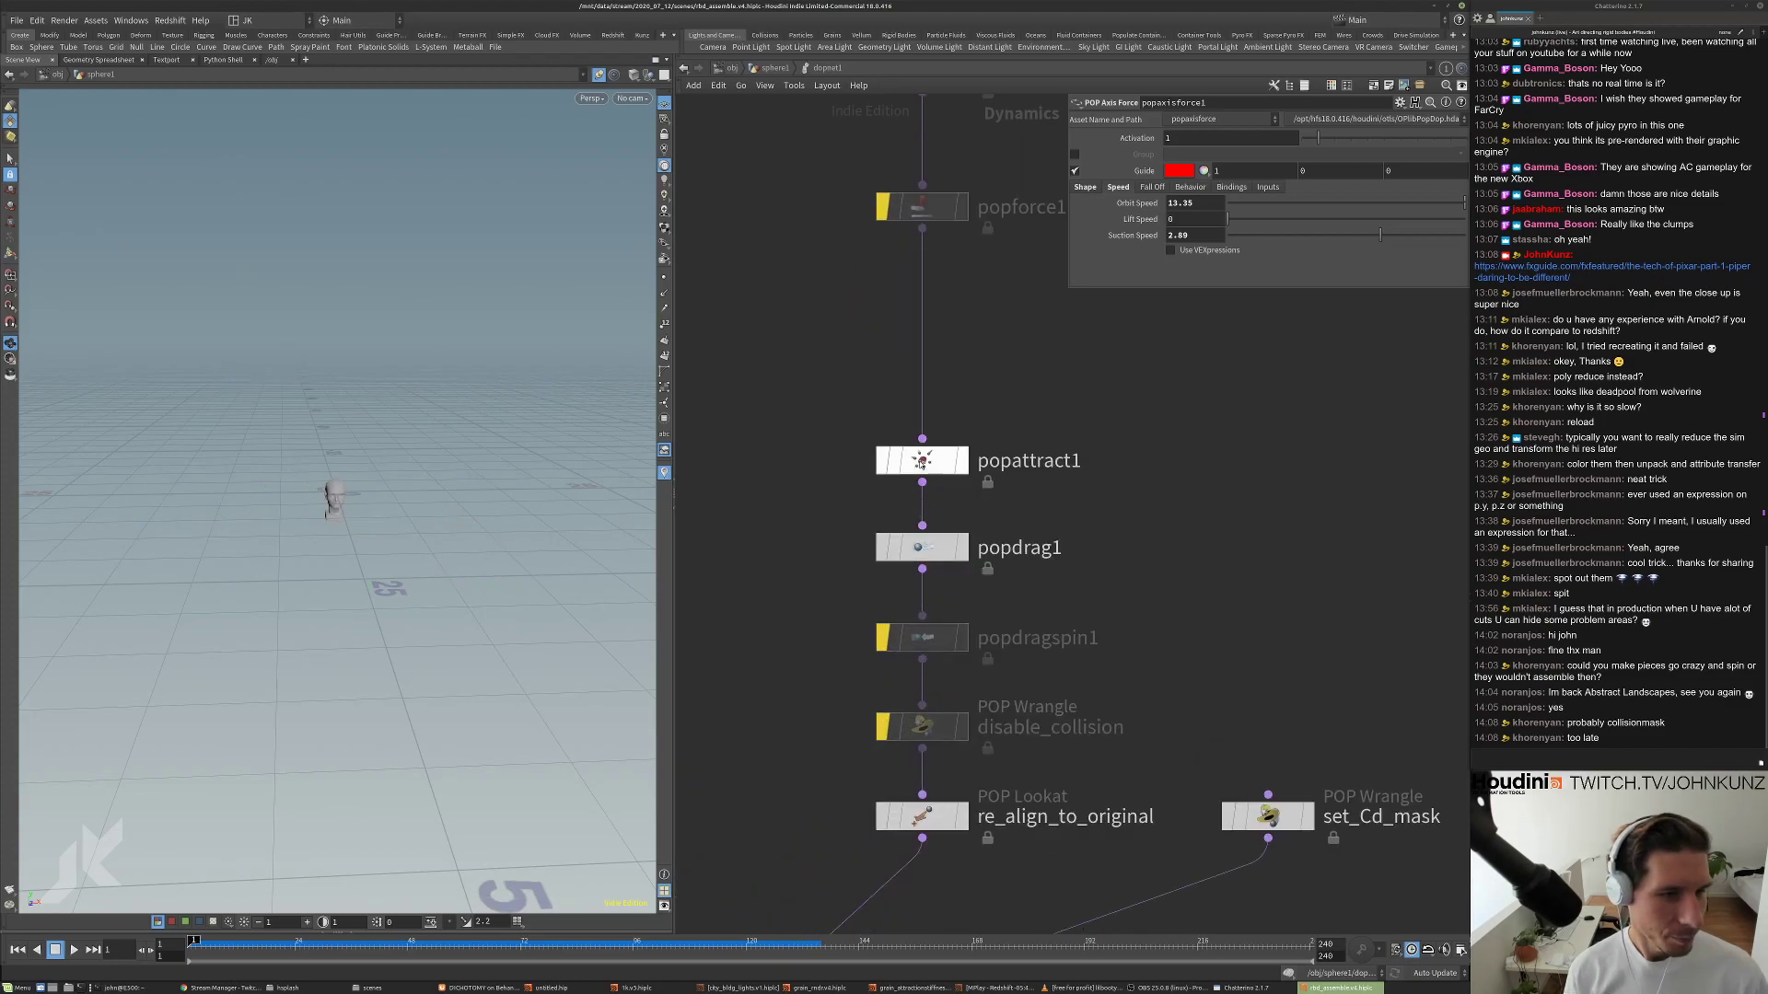
pyautogui.click(893, 540)
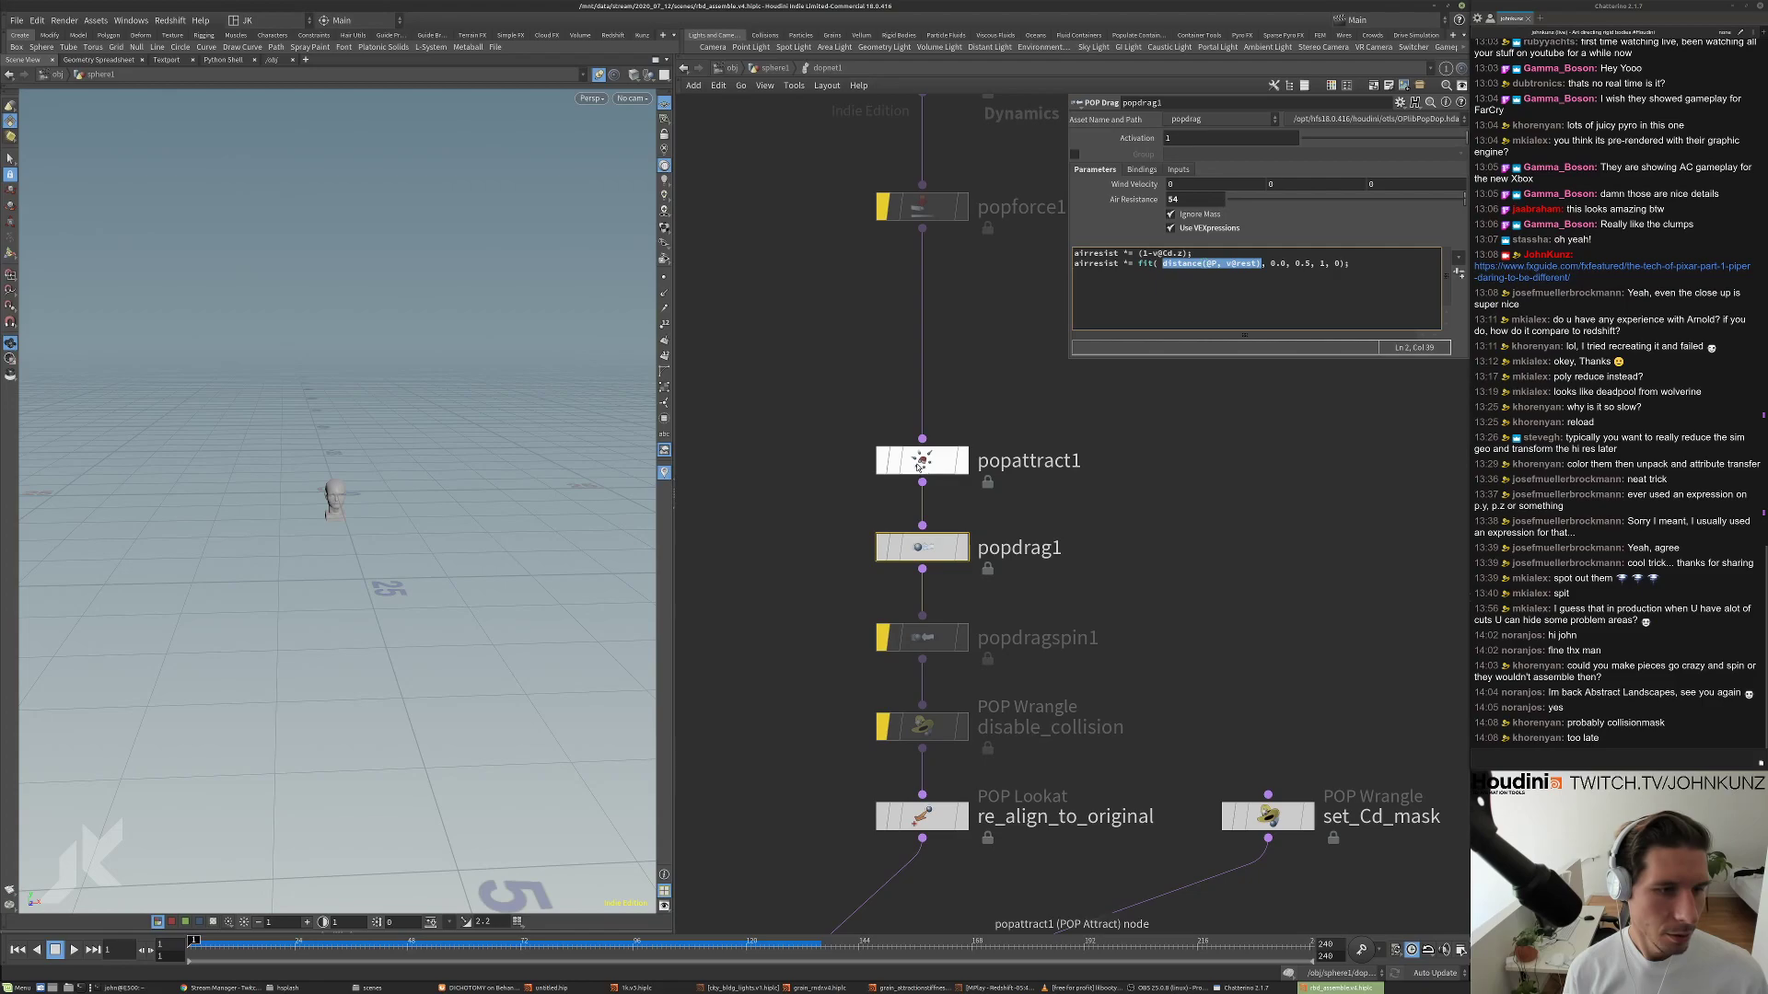
pyautogui.click(921, 461)
pyautogui.click(1201, 315)
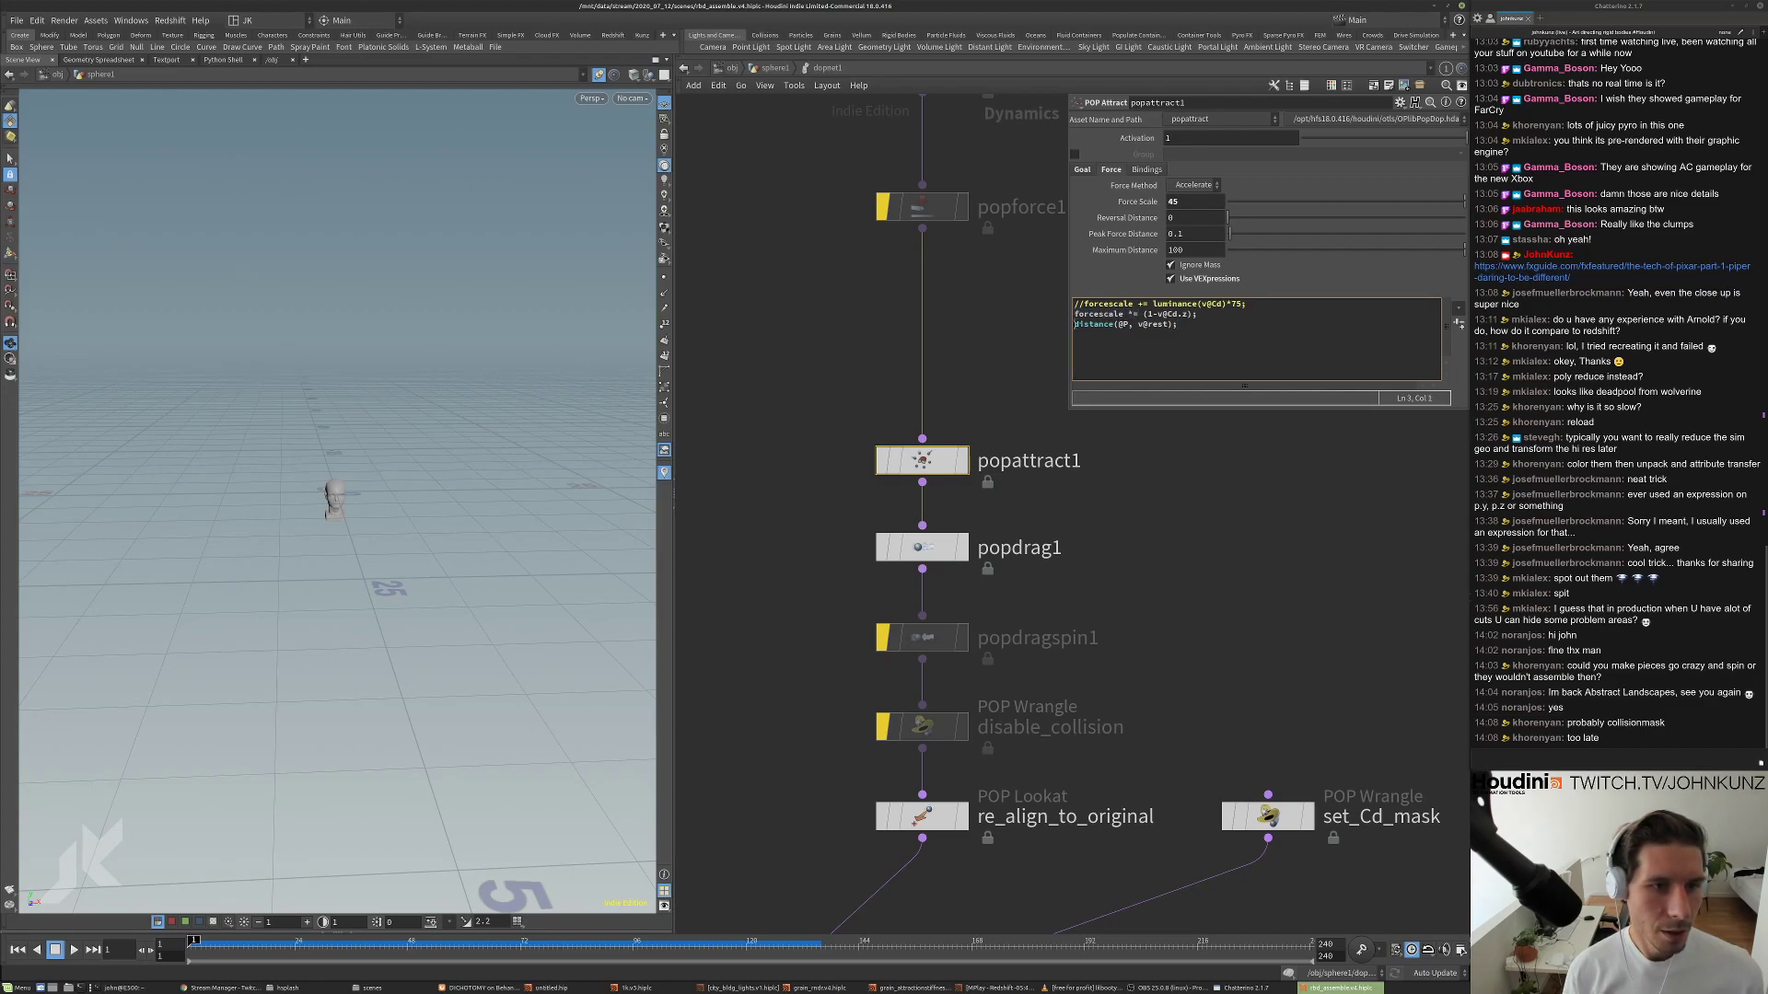
pyautogui.click(1157, 441)
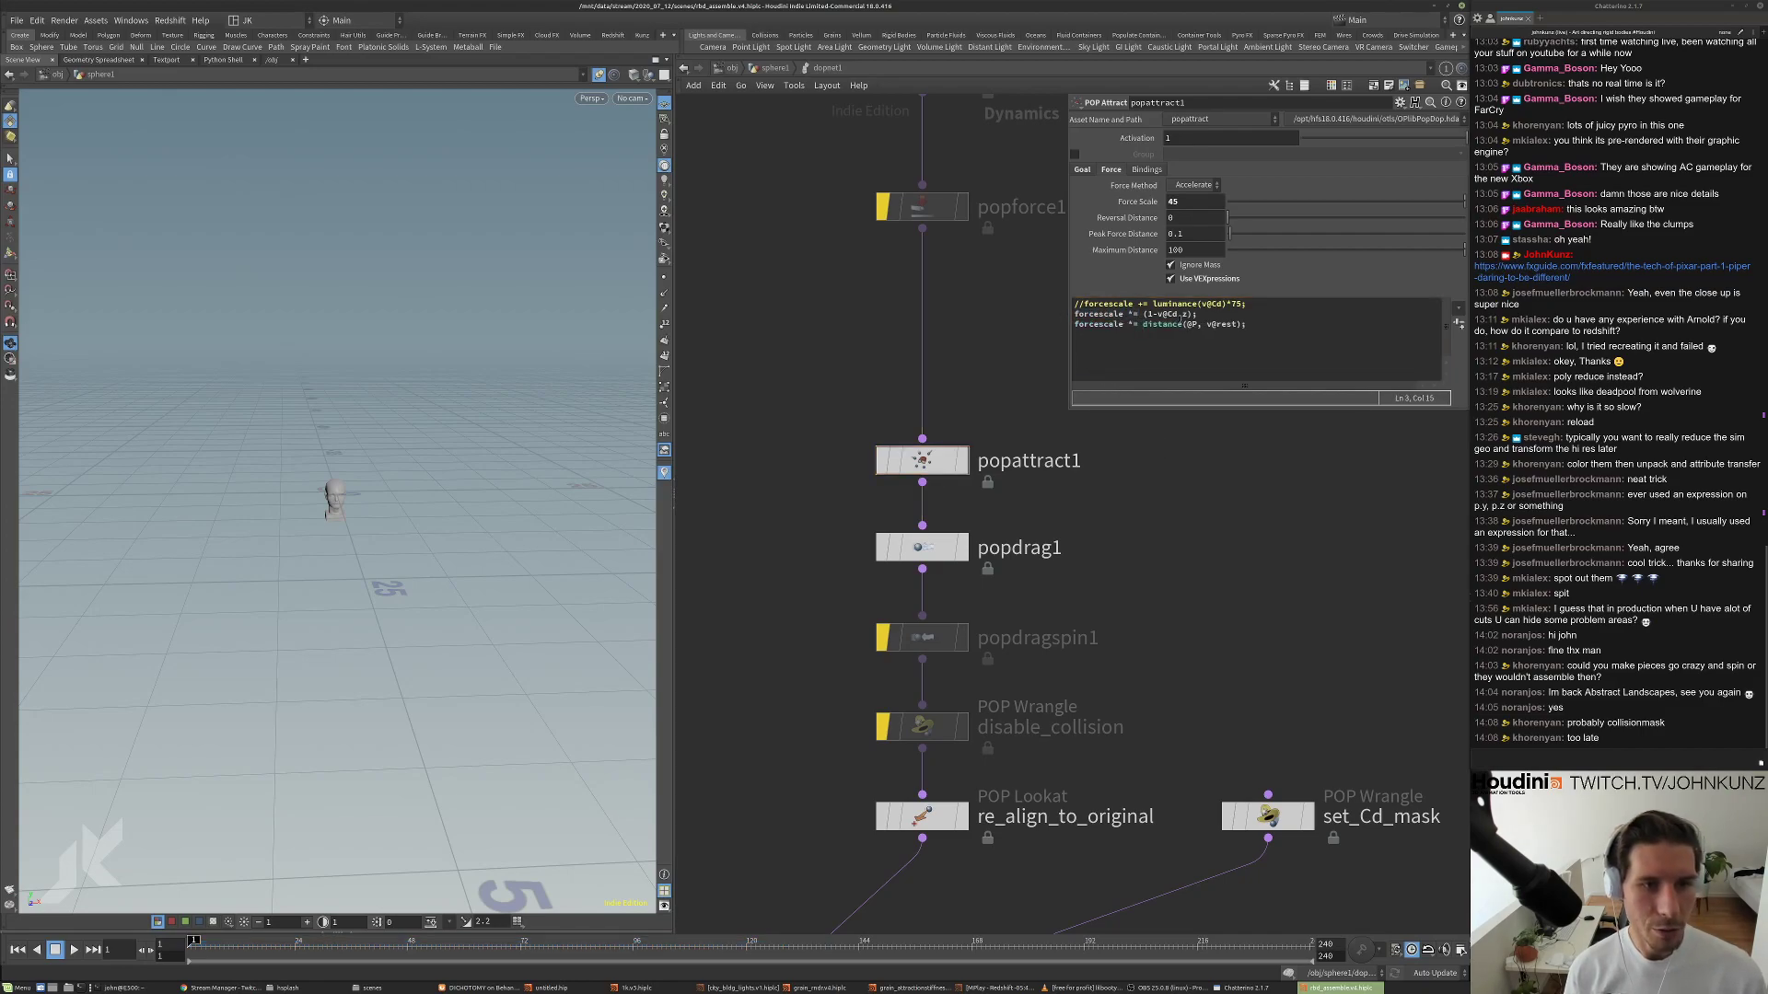
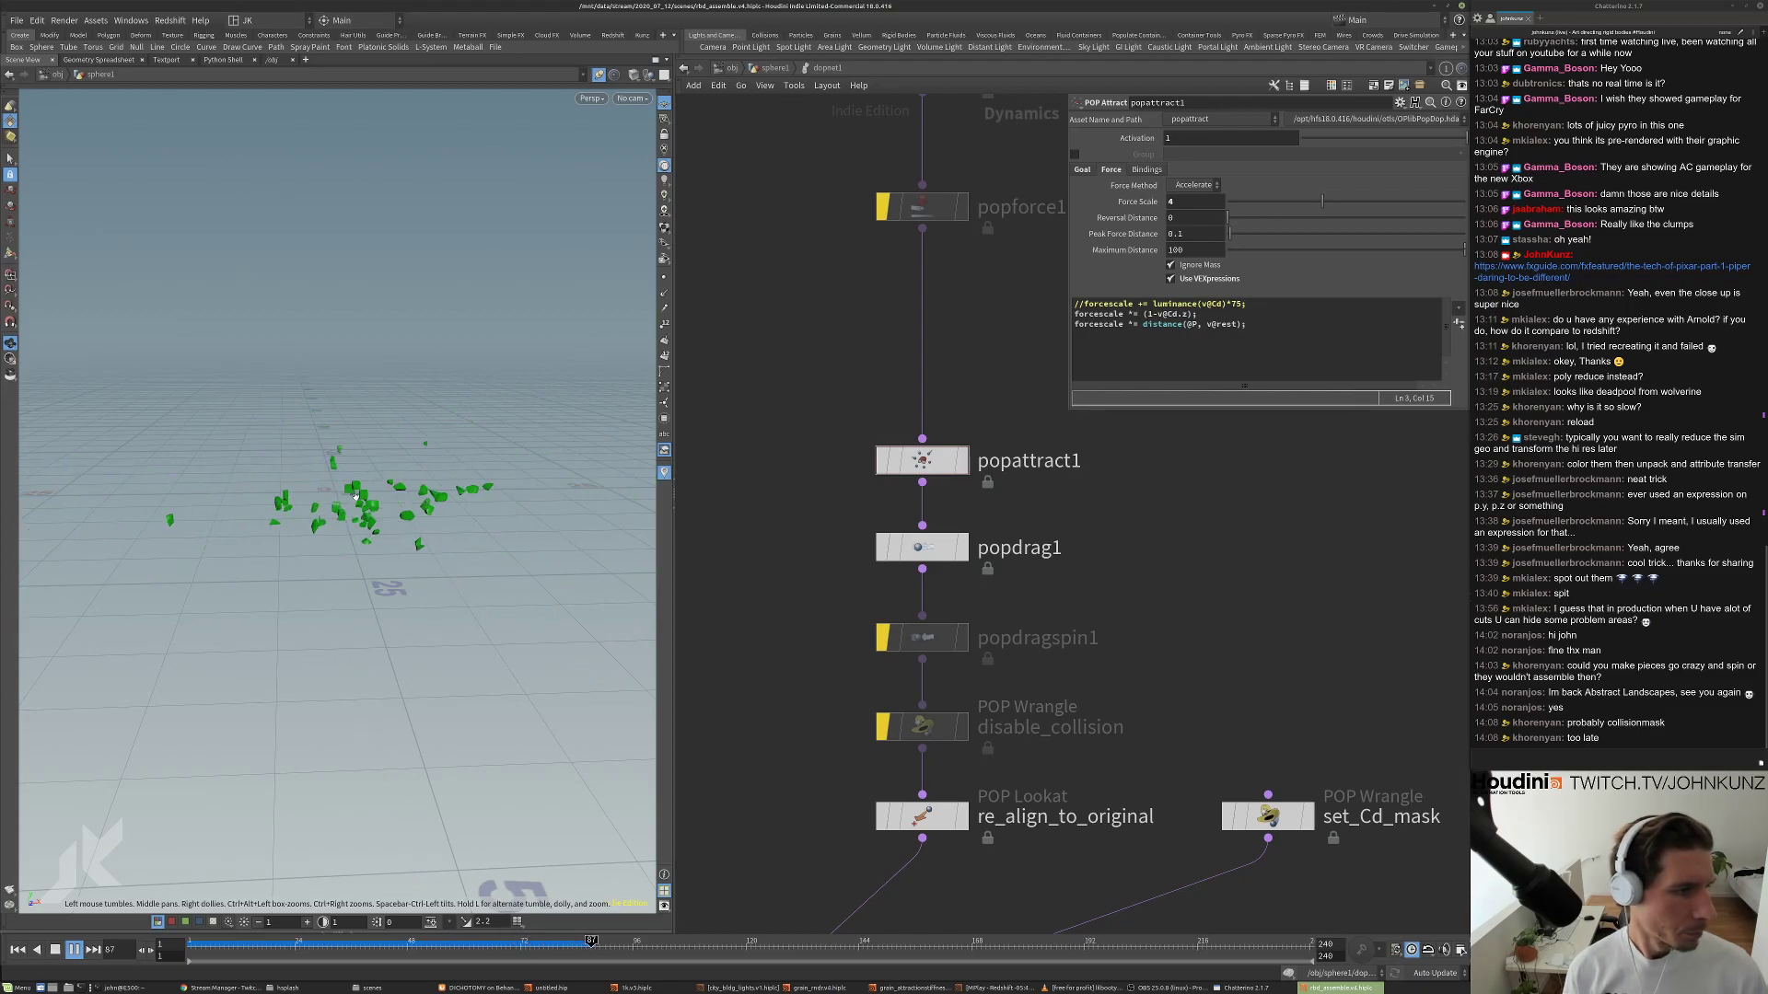
# From frame 1, set popattract1's Force Scale to 1 and replay the simulation, watching how far the pieces scatter.
pyautogui.hotkey('ctrl', 'Up')
pyautogui.press('Return')
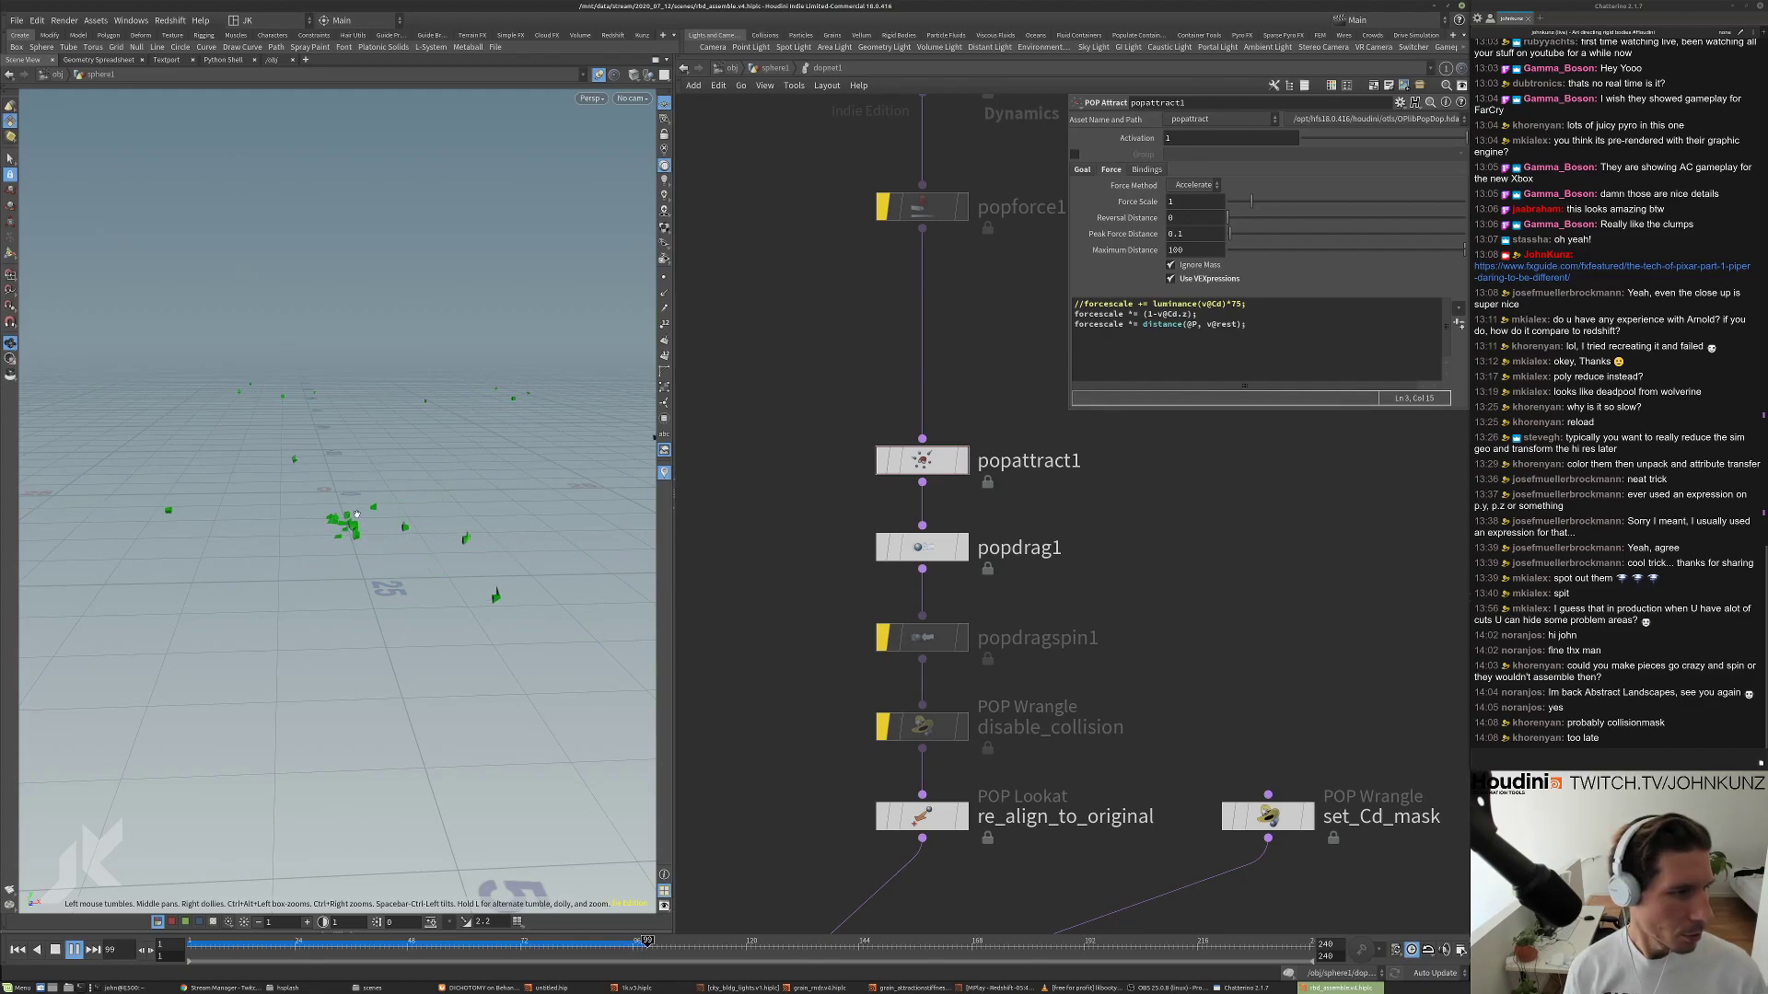
pyautogui.moveTo(372, 500); pyautogui.dragTo(439, 441, button='right')
pyautogui.moveTo(438, 515); pyautogui.dragTo(401, 481, button='right')
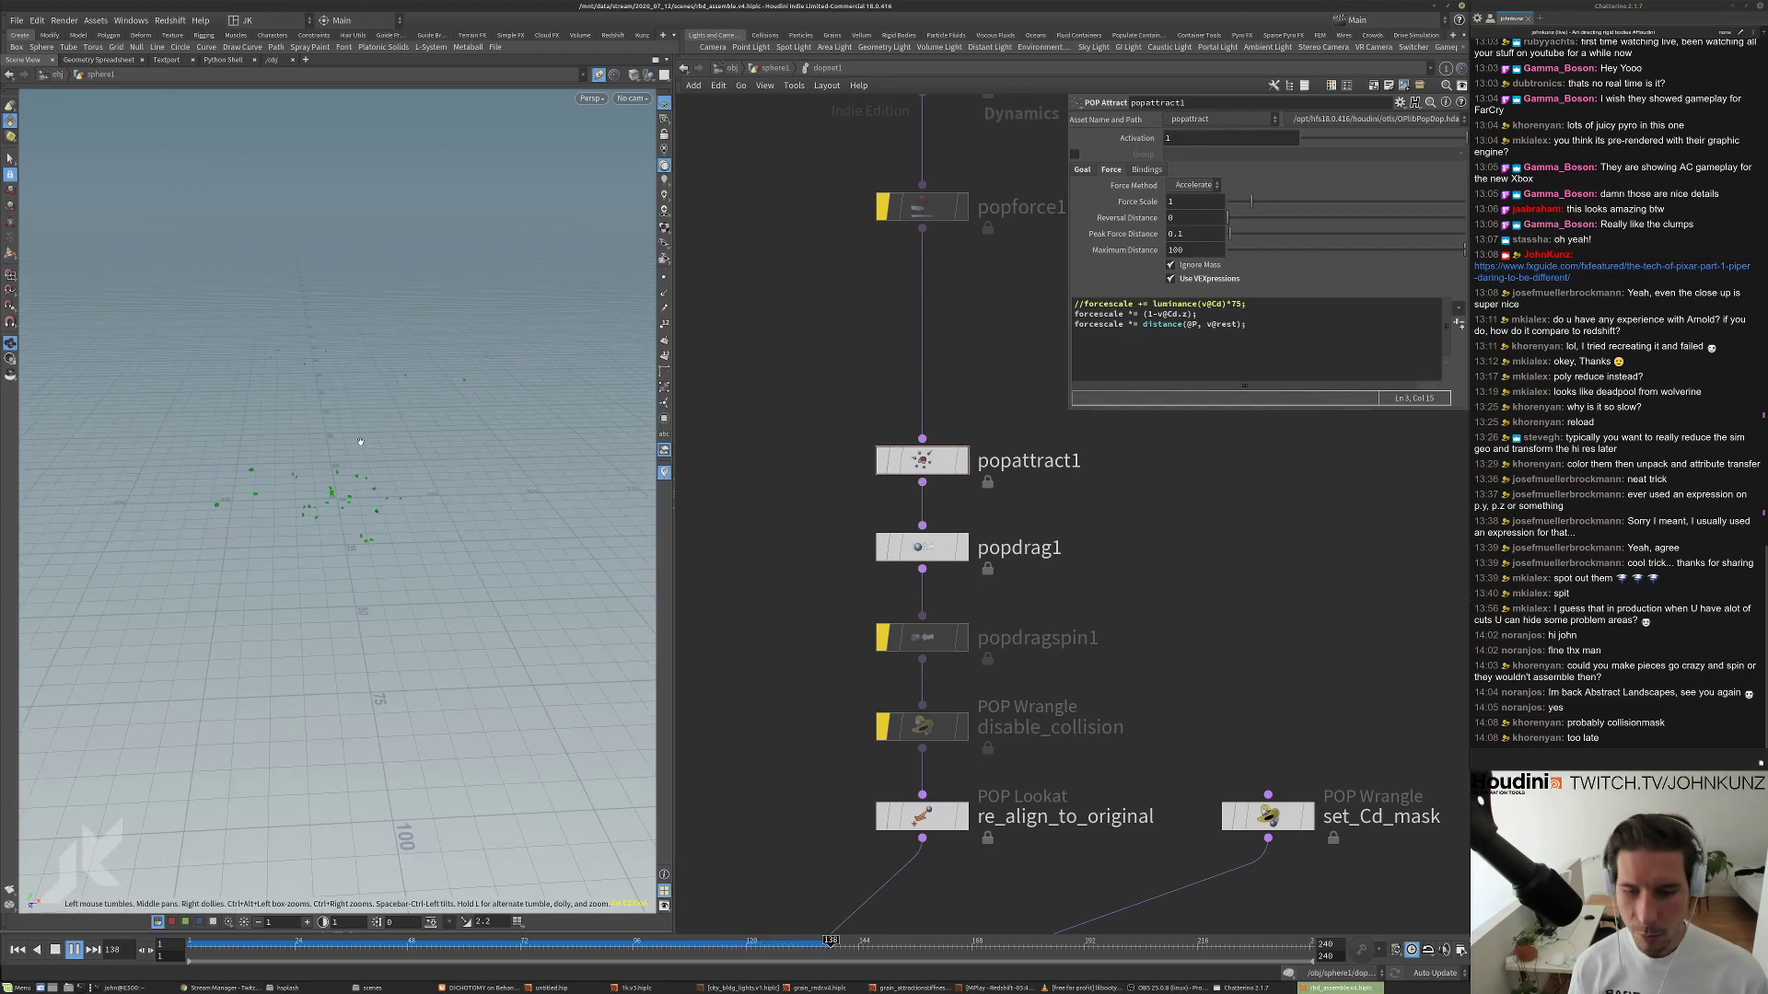
pyautogui.moveTo(293, 492); pyautogui.dragTo(434, 402, button='right')
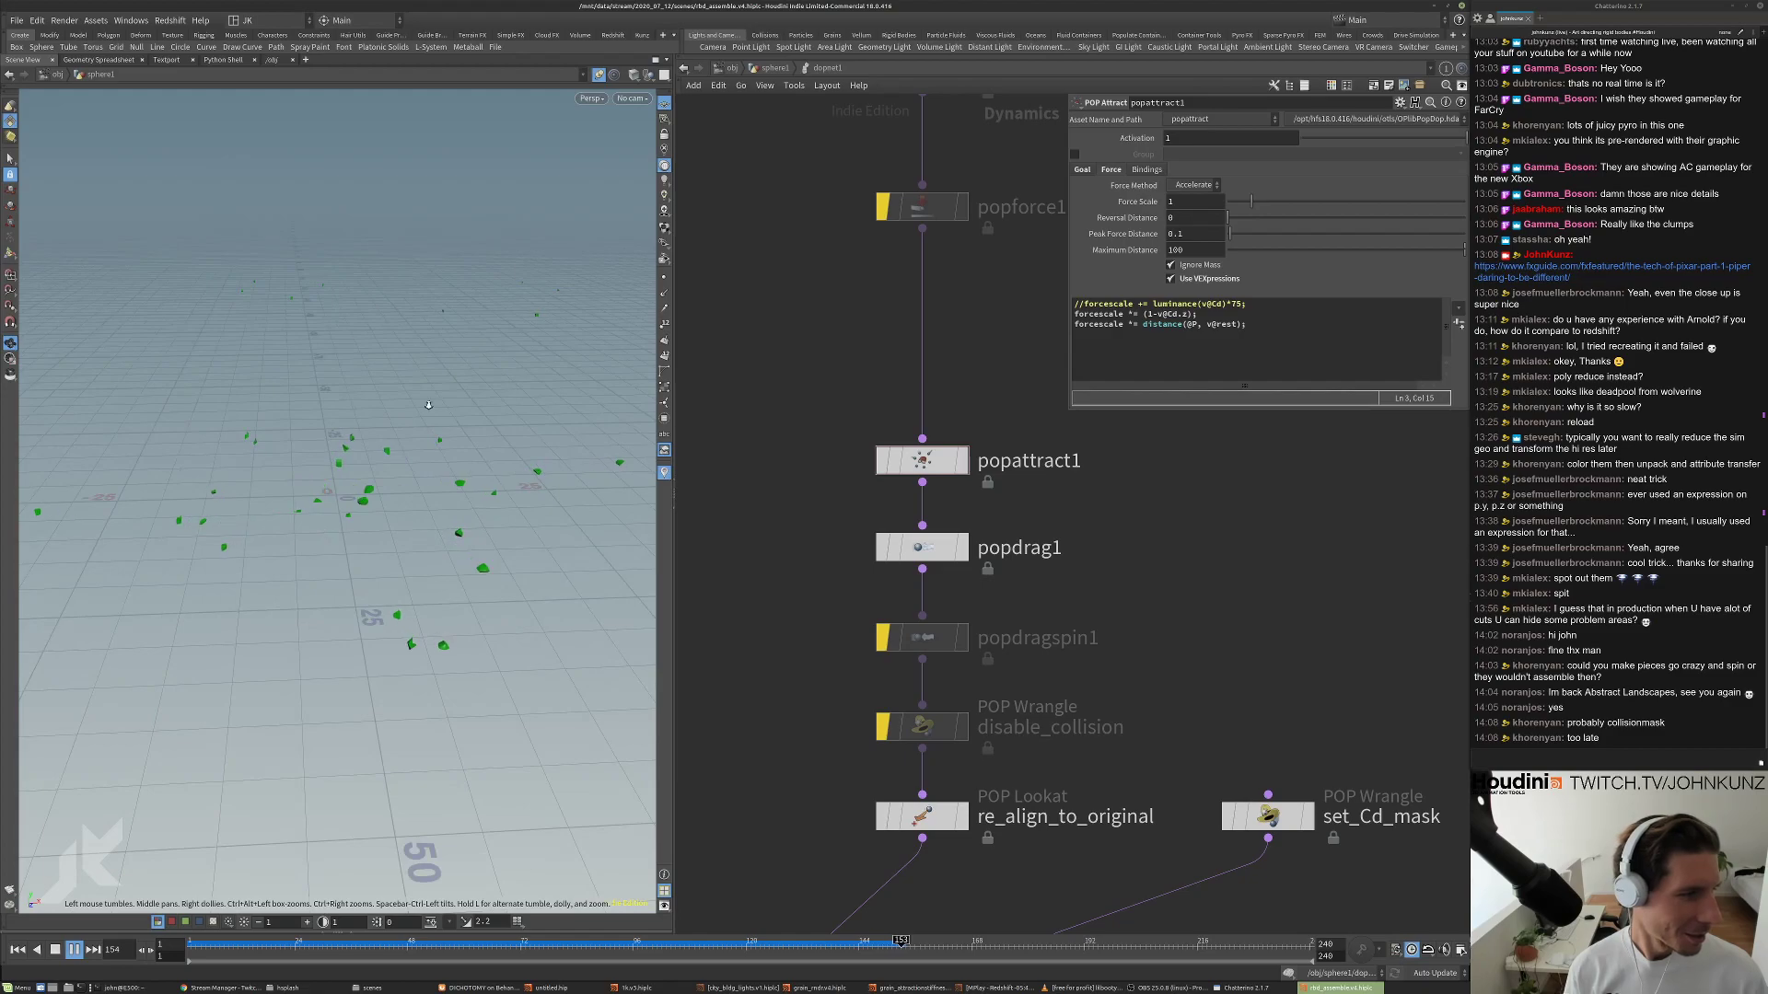
# Replay the opening frames of the simulation from a lower, closer viewpoint and return to frame 1.
pyautogui.hotkey('ctrl', 'Up')
pyautogui.press('Up')
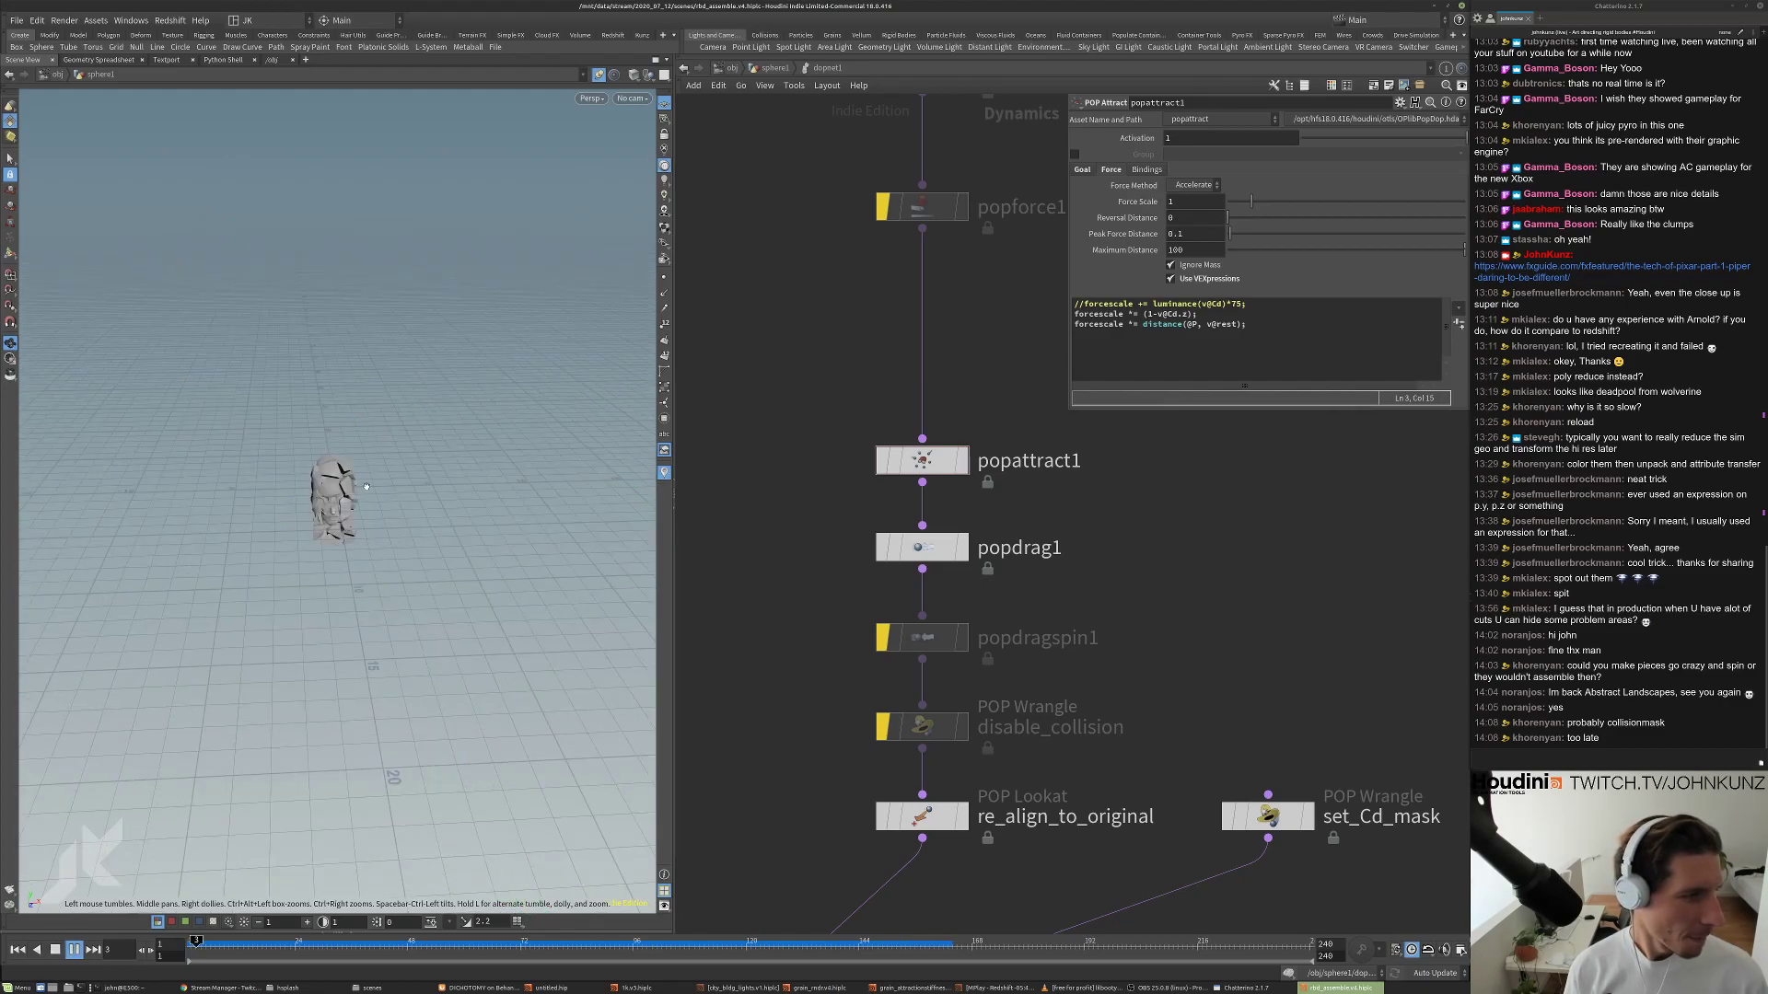
pyautogui.moveTo(392, 457); pyautogui.dragTo(398, 383)
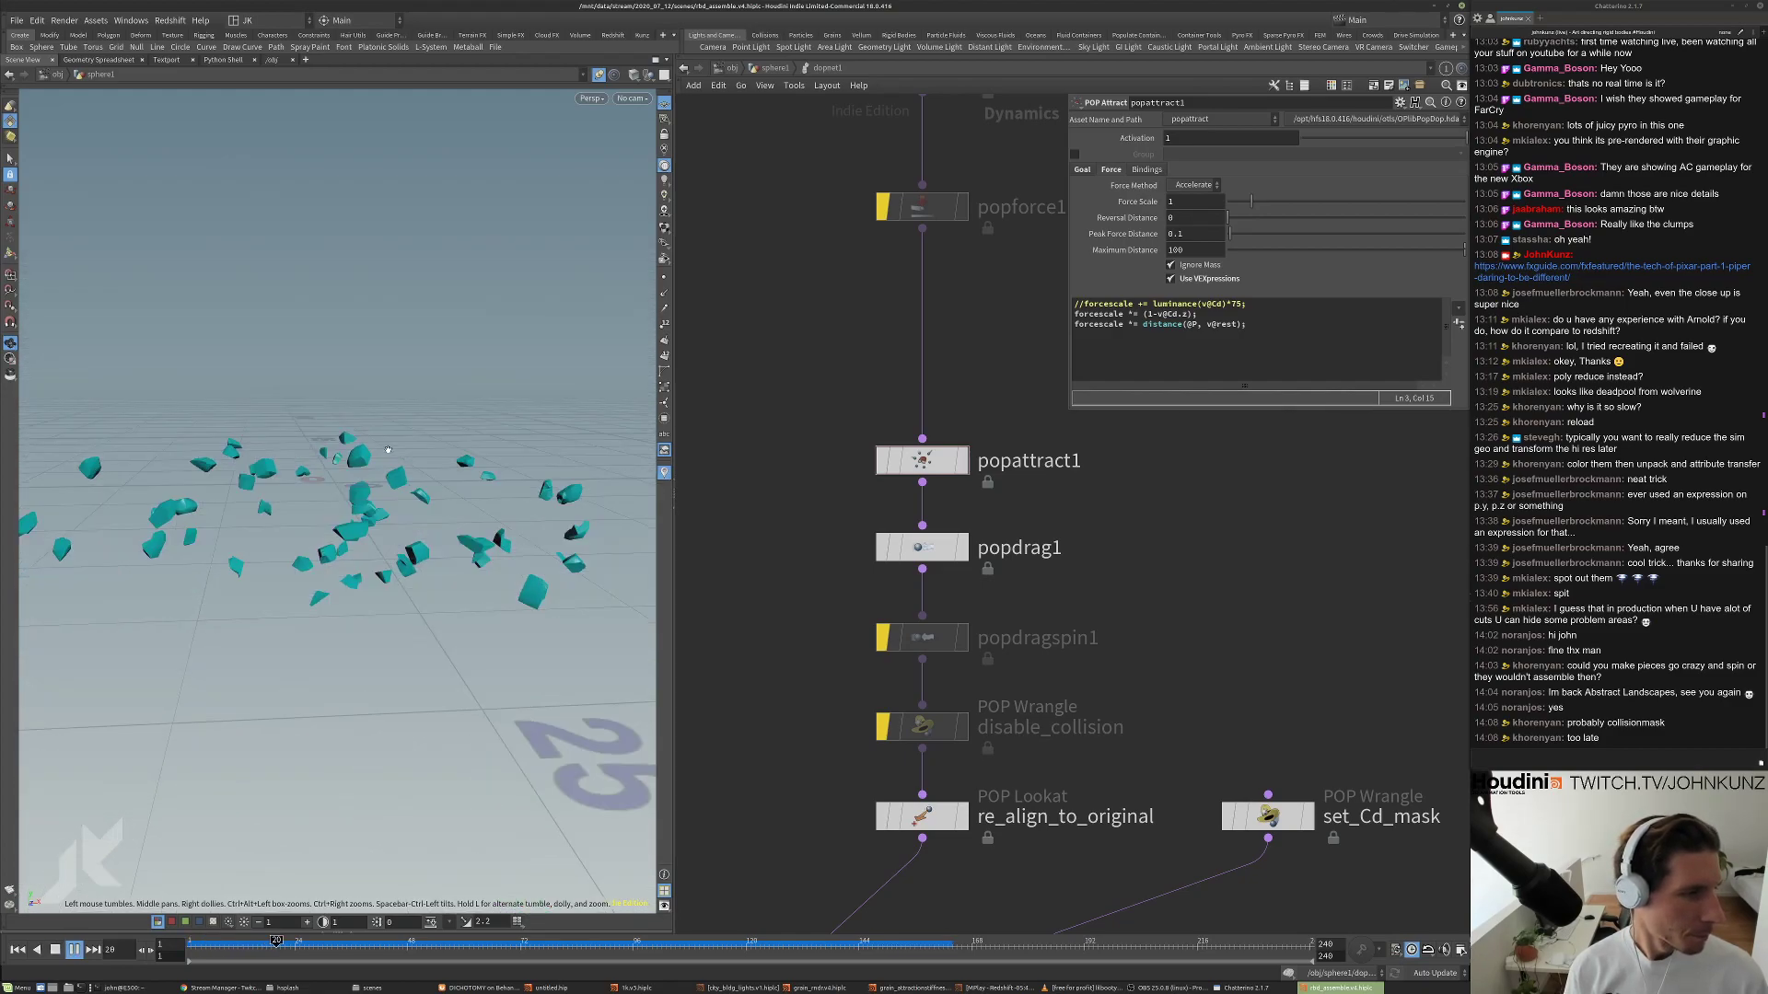
pyautogui.press('Up')
pyautogui.hotkey('ctrl', 'Up')
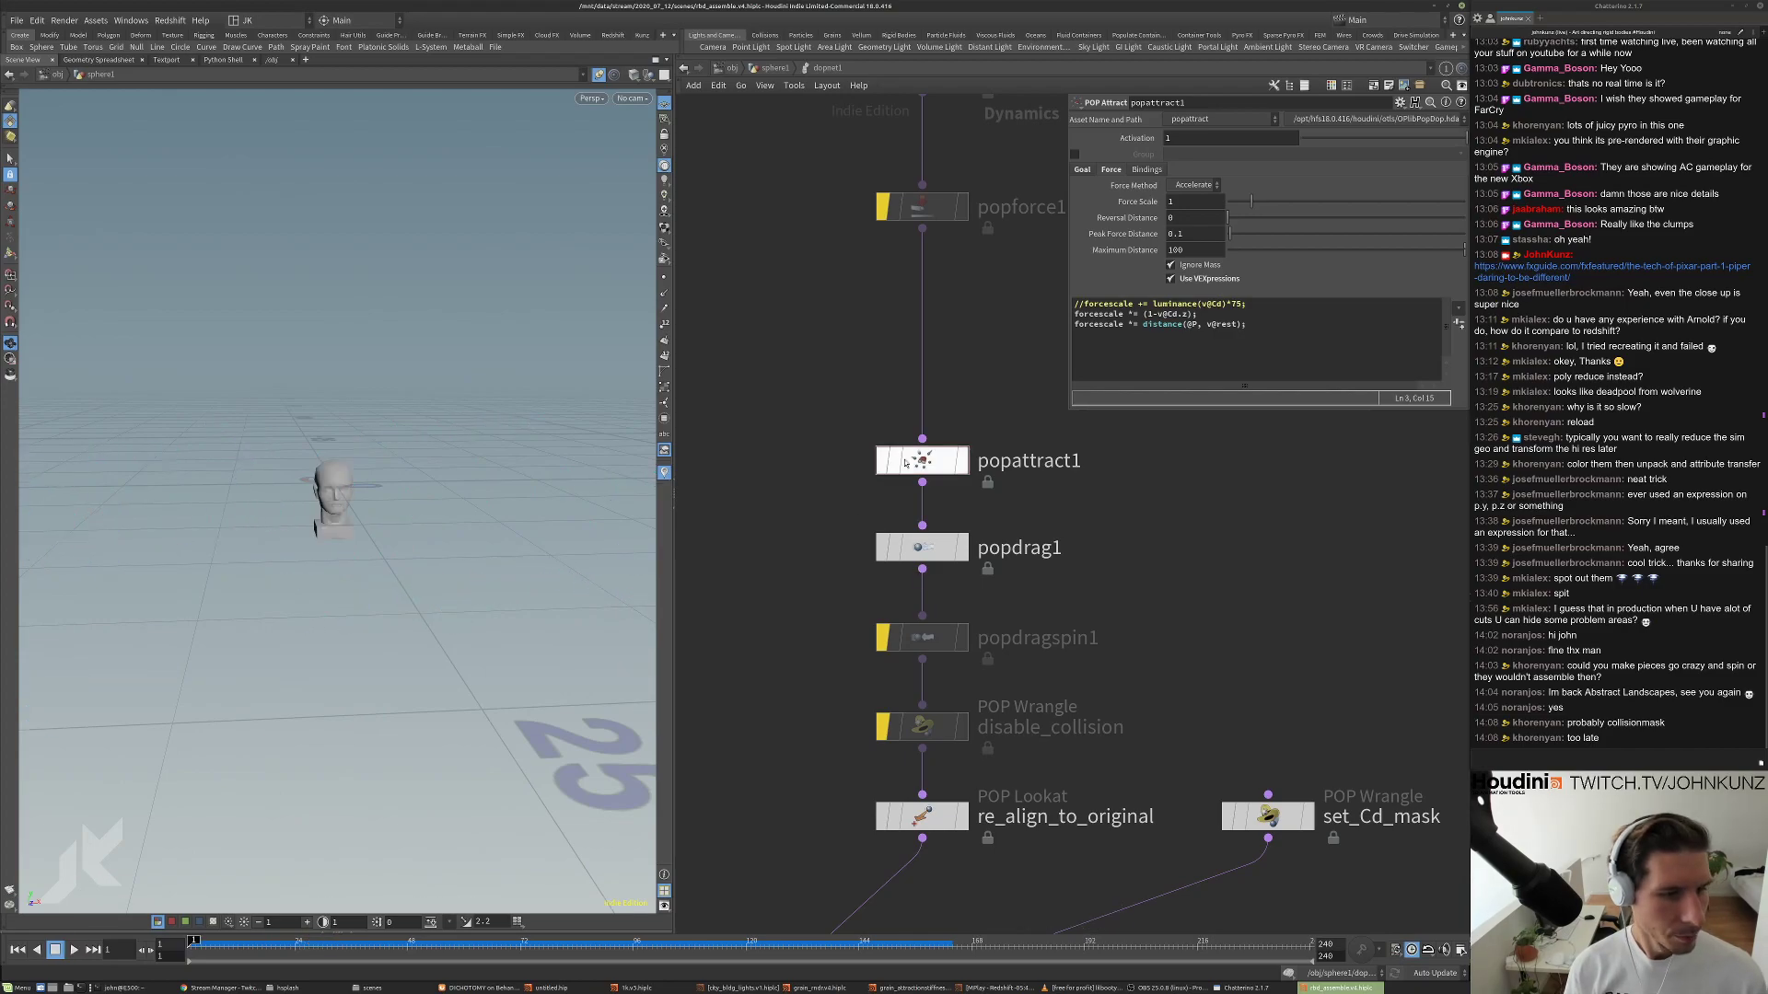
# Change the fit range in popdrag1's air resistance expression to a minimum of 0.05 and a maximum of 1.5.
pyautogui.click(926, 544)
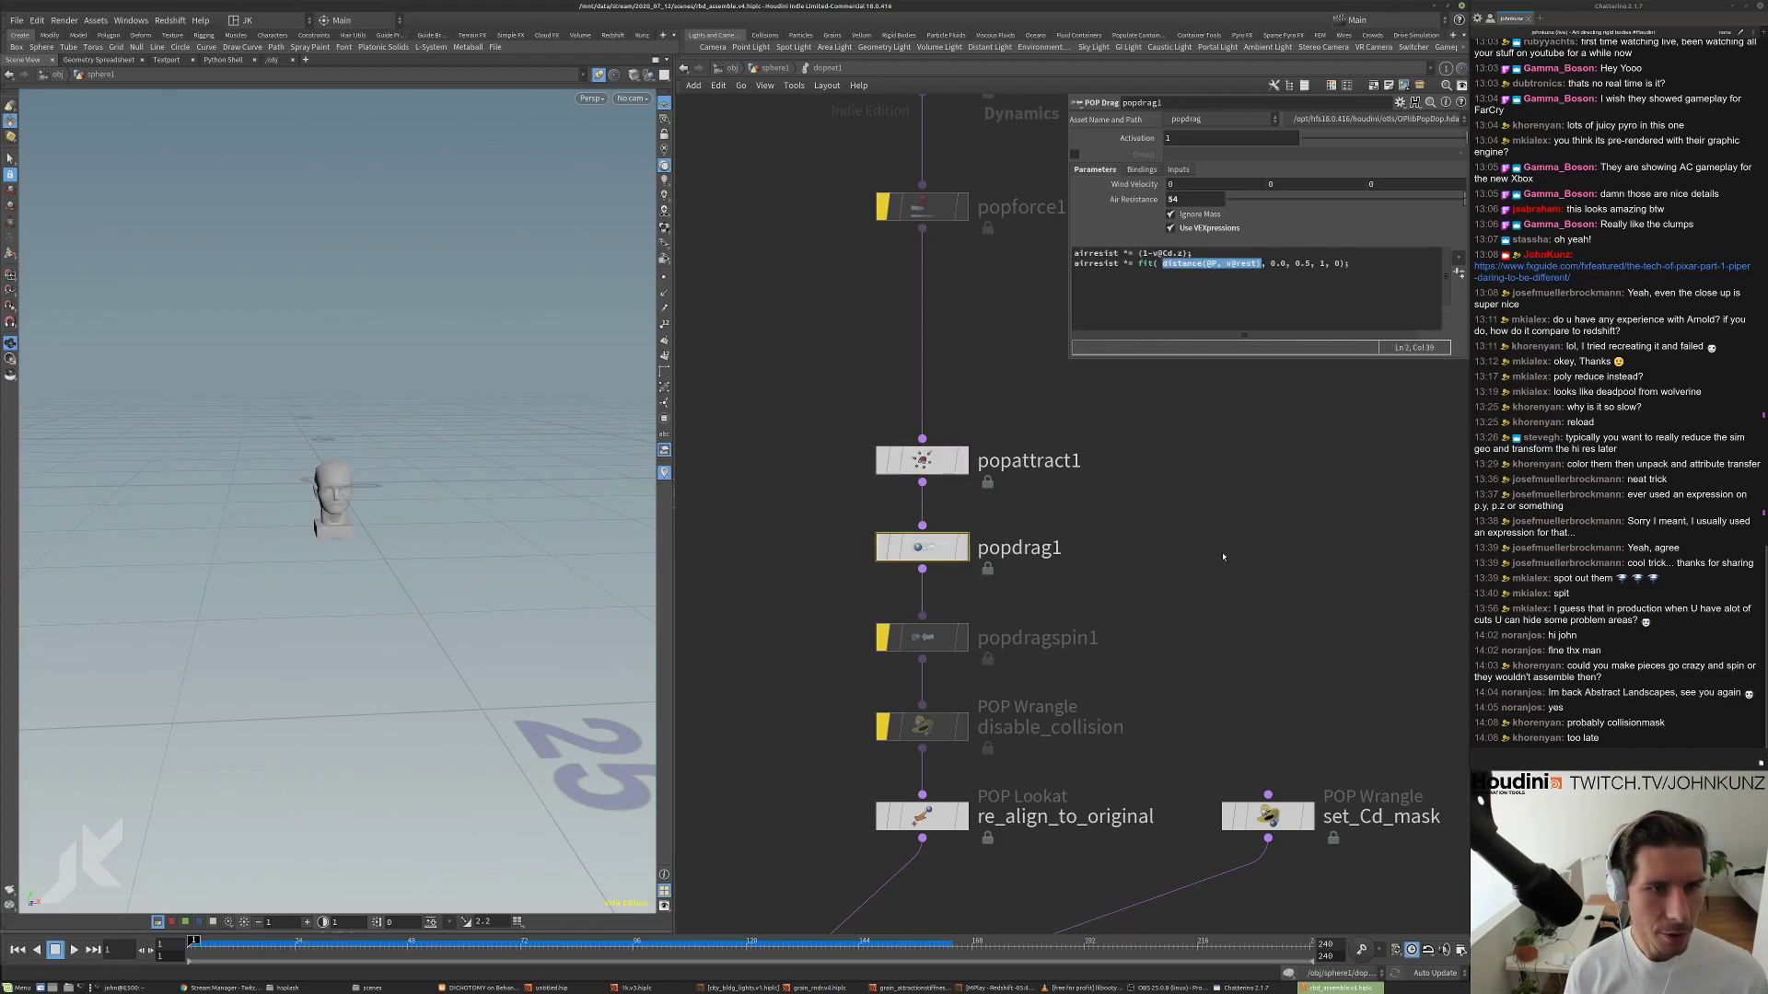
pyautogui.click(1251, 306)
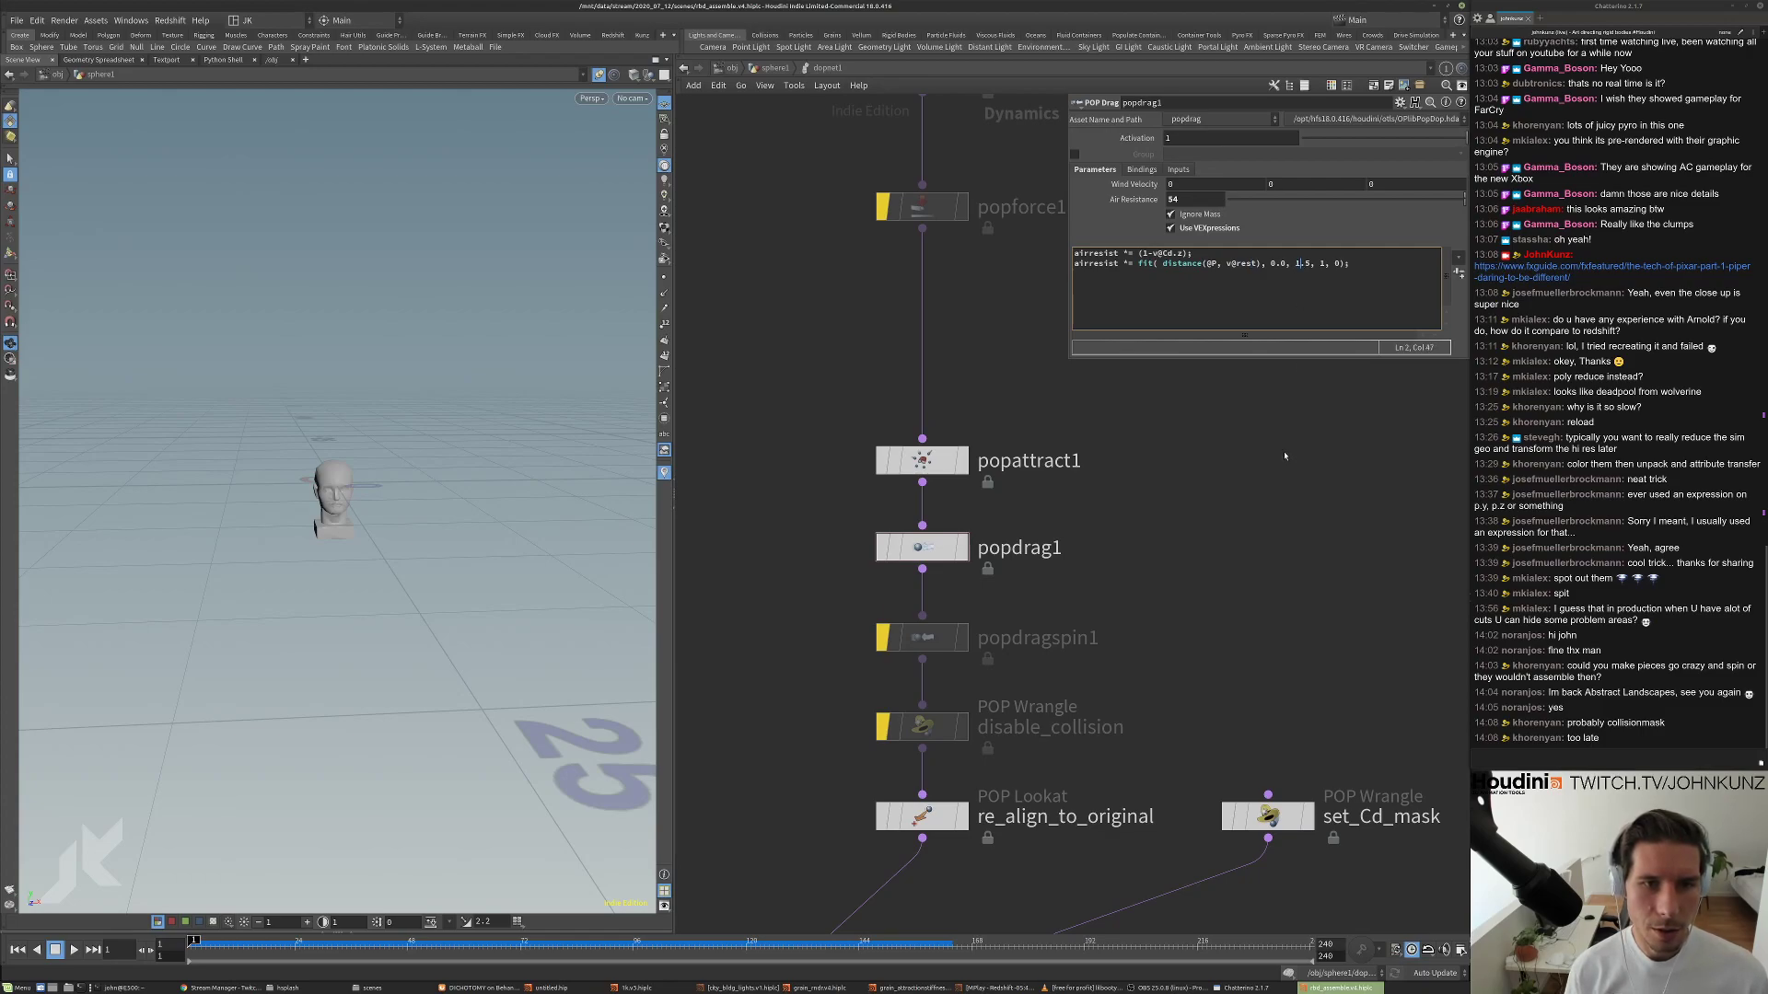
pyautogui.click(1285, 264)
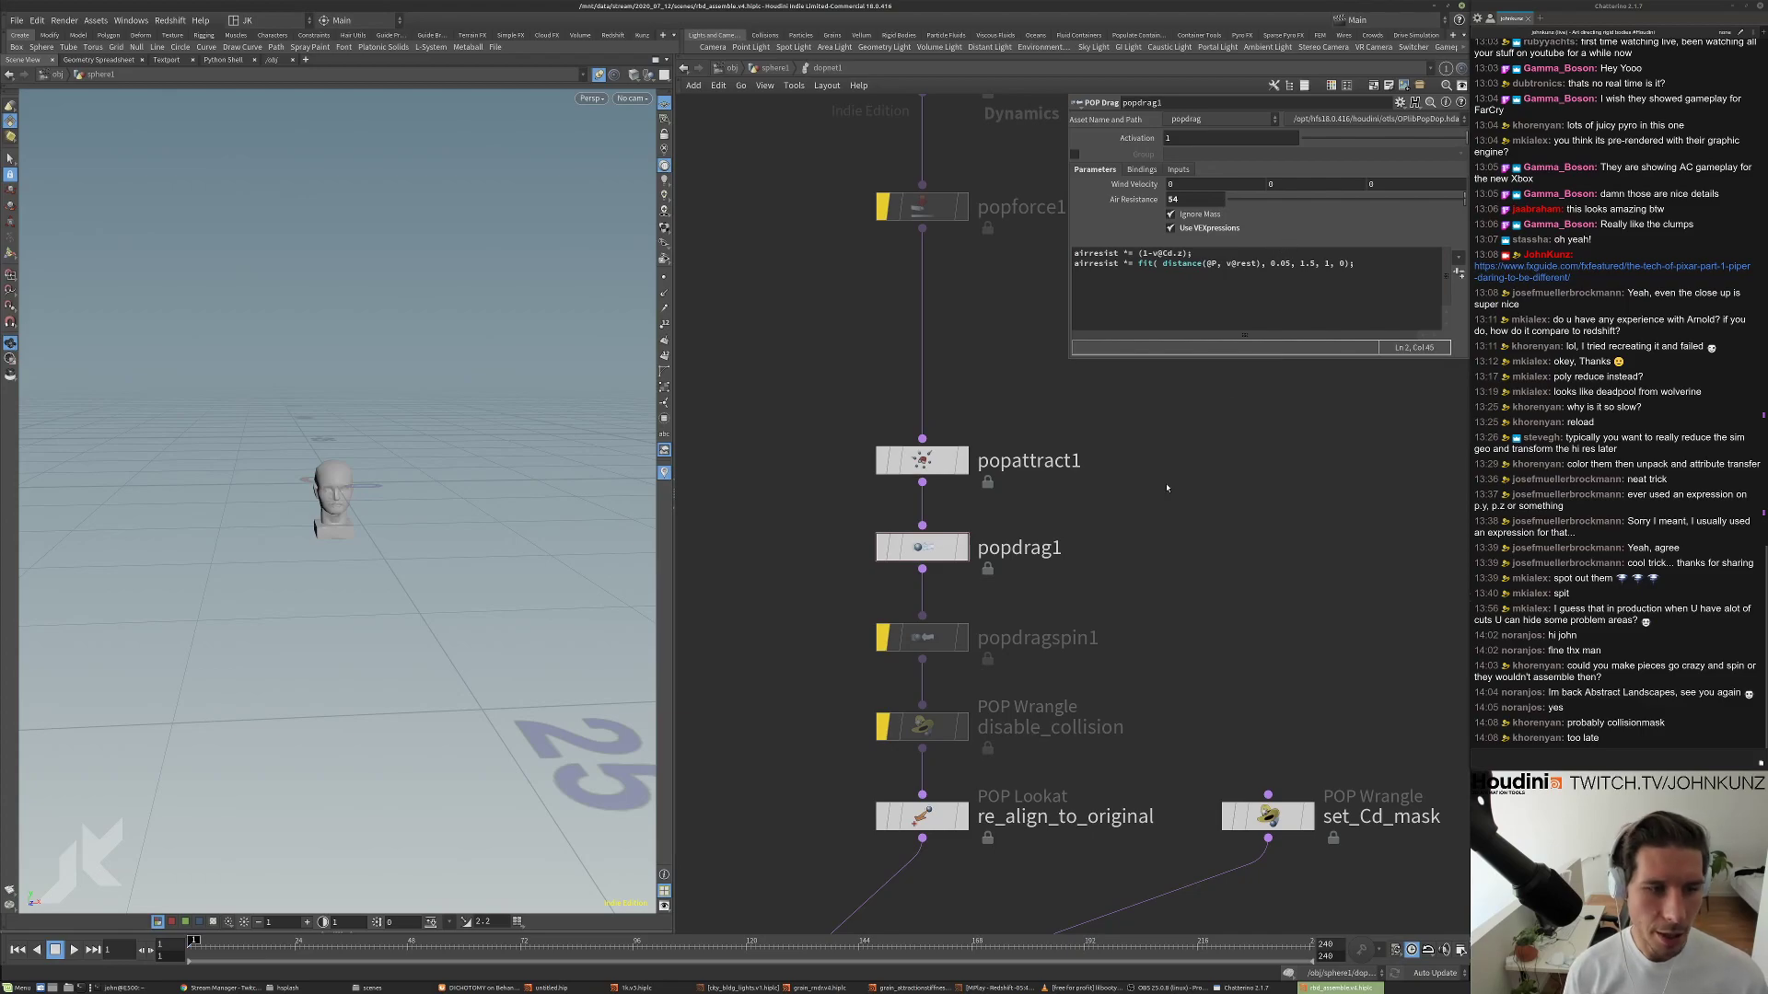
# Set popattract1's Force Scale to 5, replay the simulation to check the pull, and return to frame 1.
pyautogui.moveTo(1152, 476); pyautogui.dragTo(1114, 483, button='middle')
pyautogui.click(925, 462)
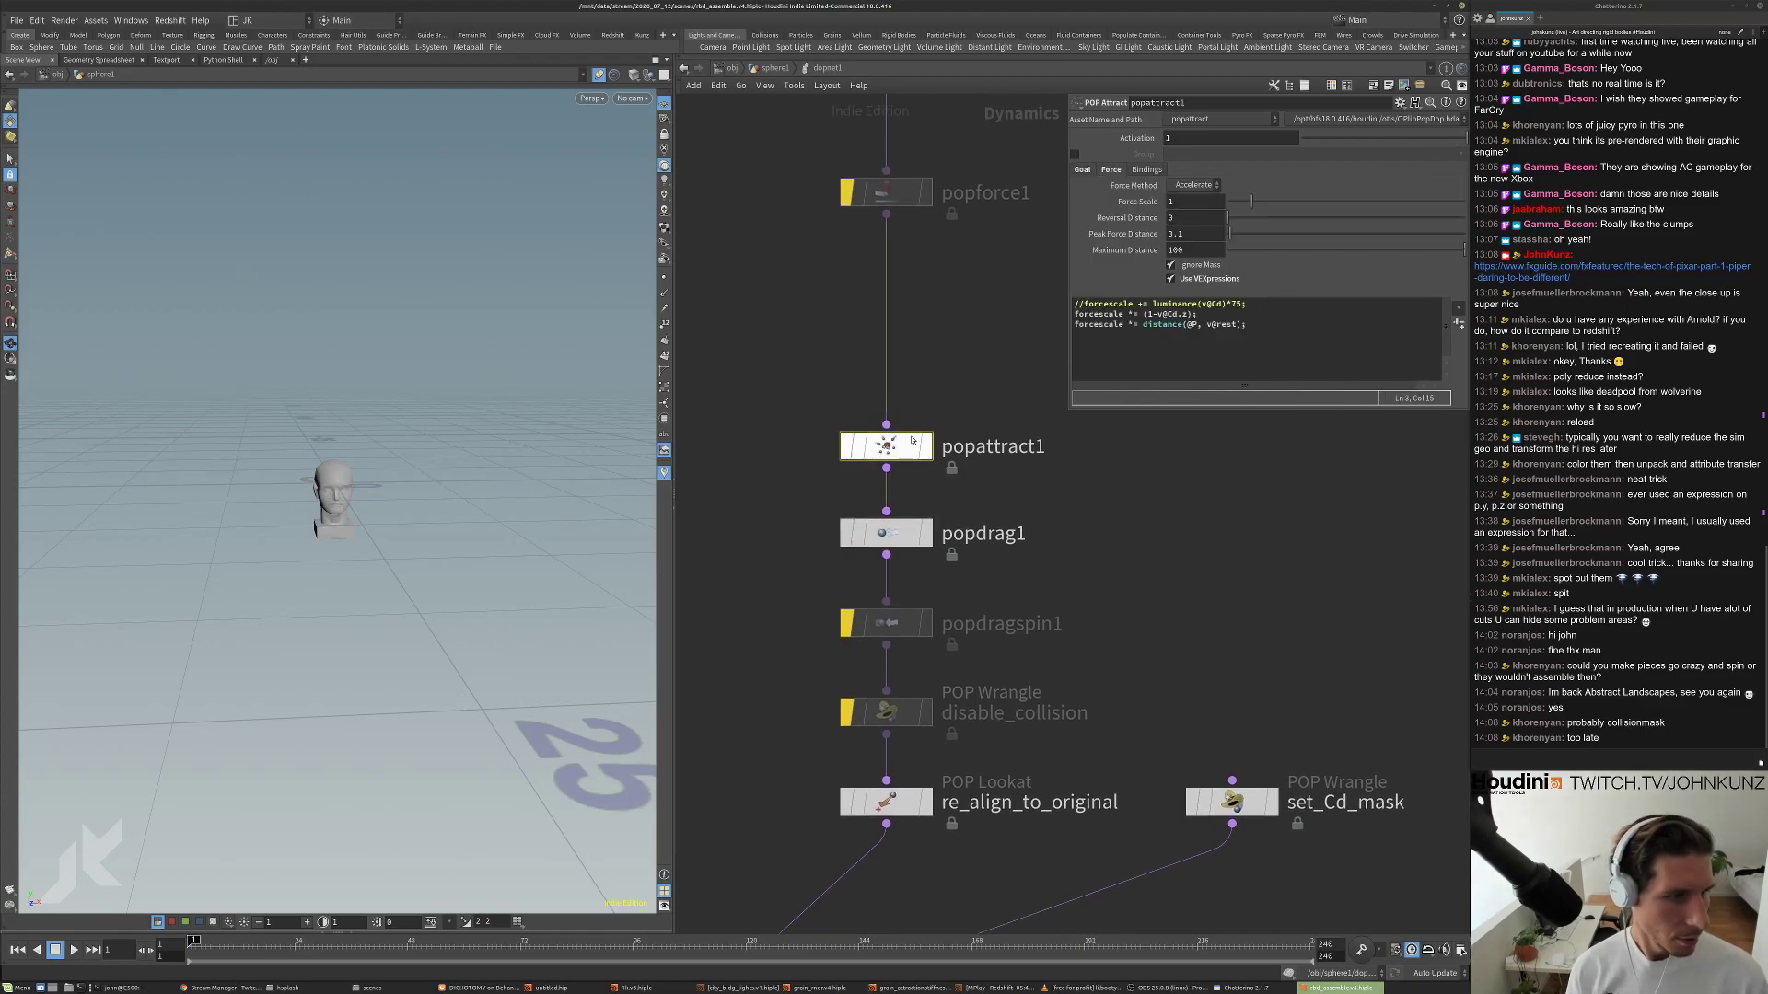
pyautogui.moveTo(933, 448); pyautogui.dragTo(928, 479, button='middle')
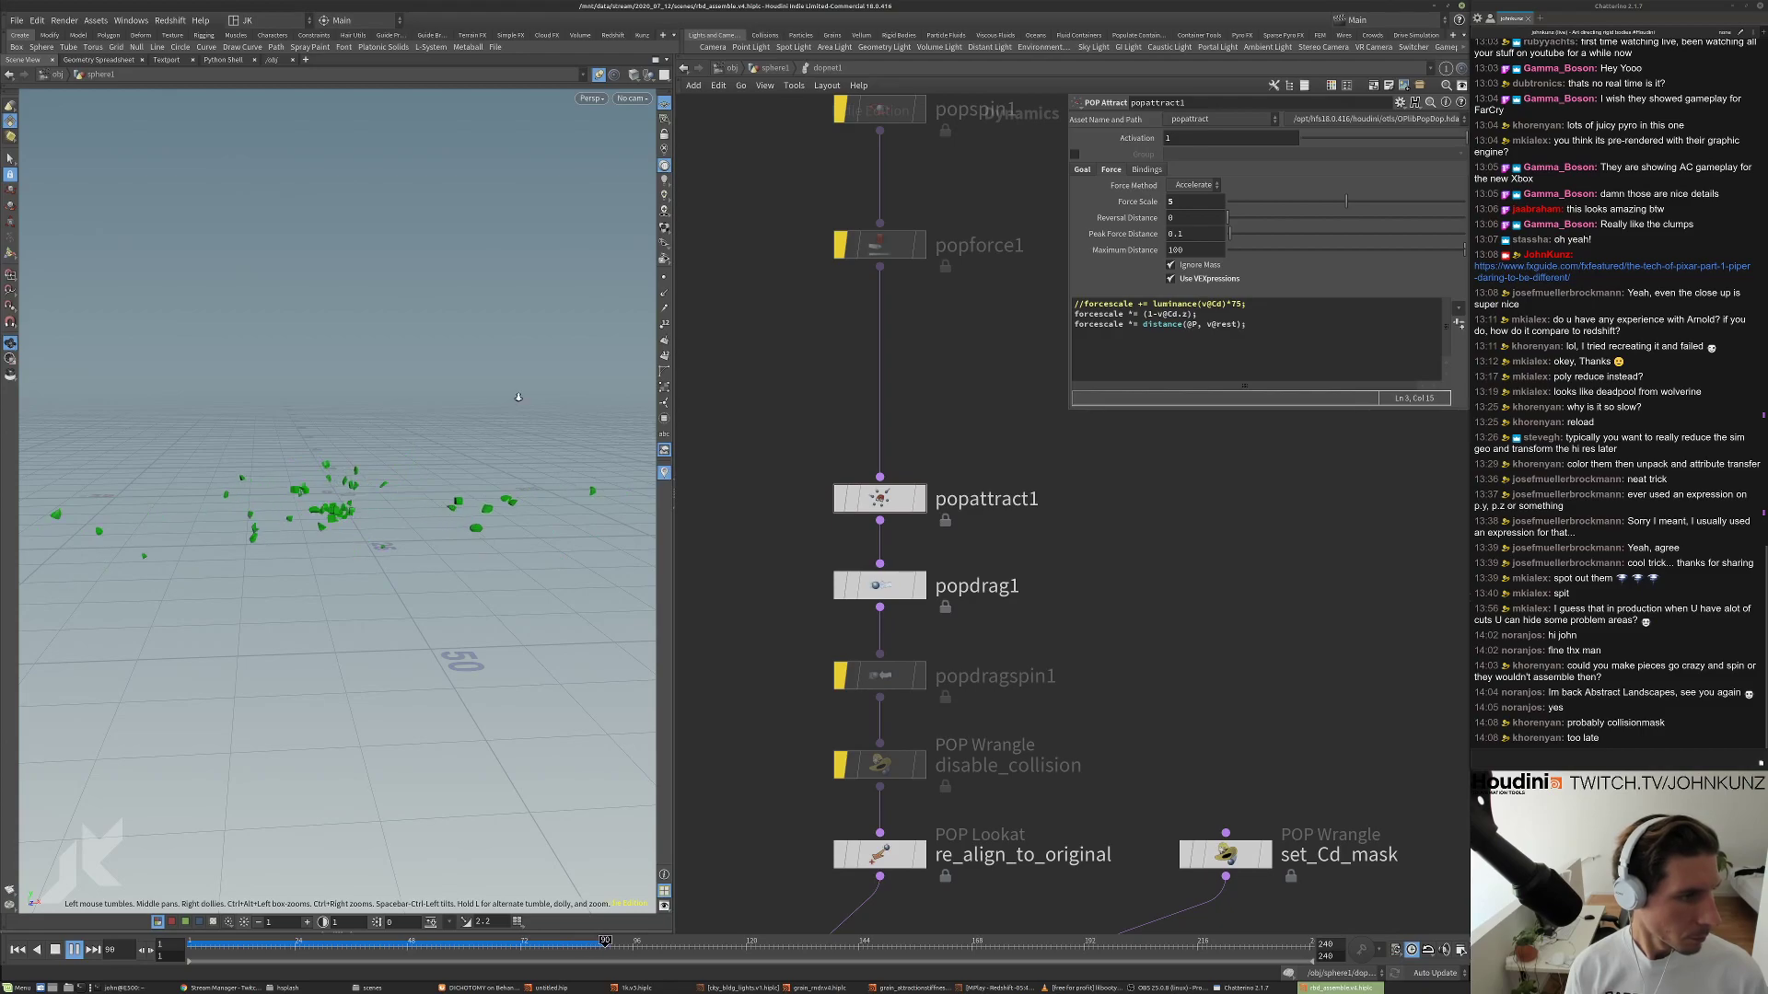
pyautogui.scroll(2, 518, 397)
pyautogui.scroll(1, 518, 396)
pyautogui.hotkey('ctrl', 'Up')
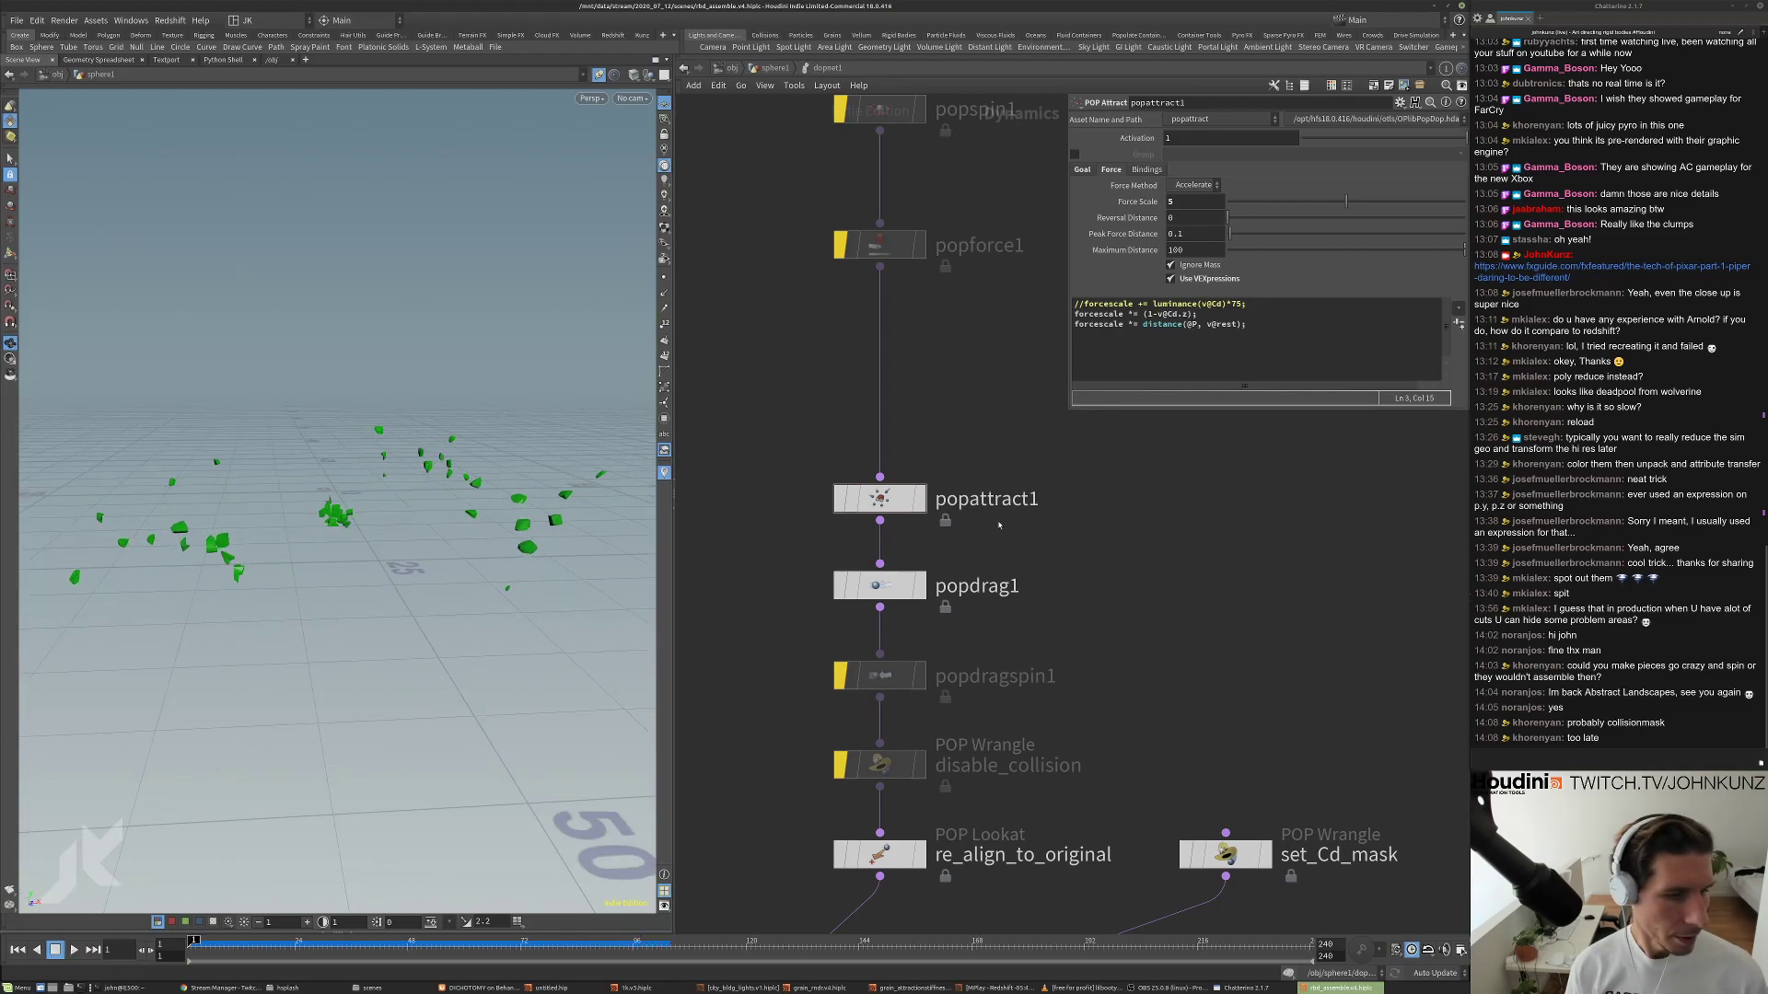
# Insert a POP Speed Limit node between re_align_to_original and rigidbodysolver1, with Maximum Speed enabled and set to 7.
pyautogui.scroll(-2, 999, 525)
pyautogui.moveTo(976, 764); pyautogui.dragTo(974, 654, button='middle')
pyautogui.press('Tab')
pyautogui.moveTo(879, 651)
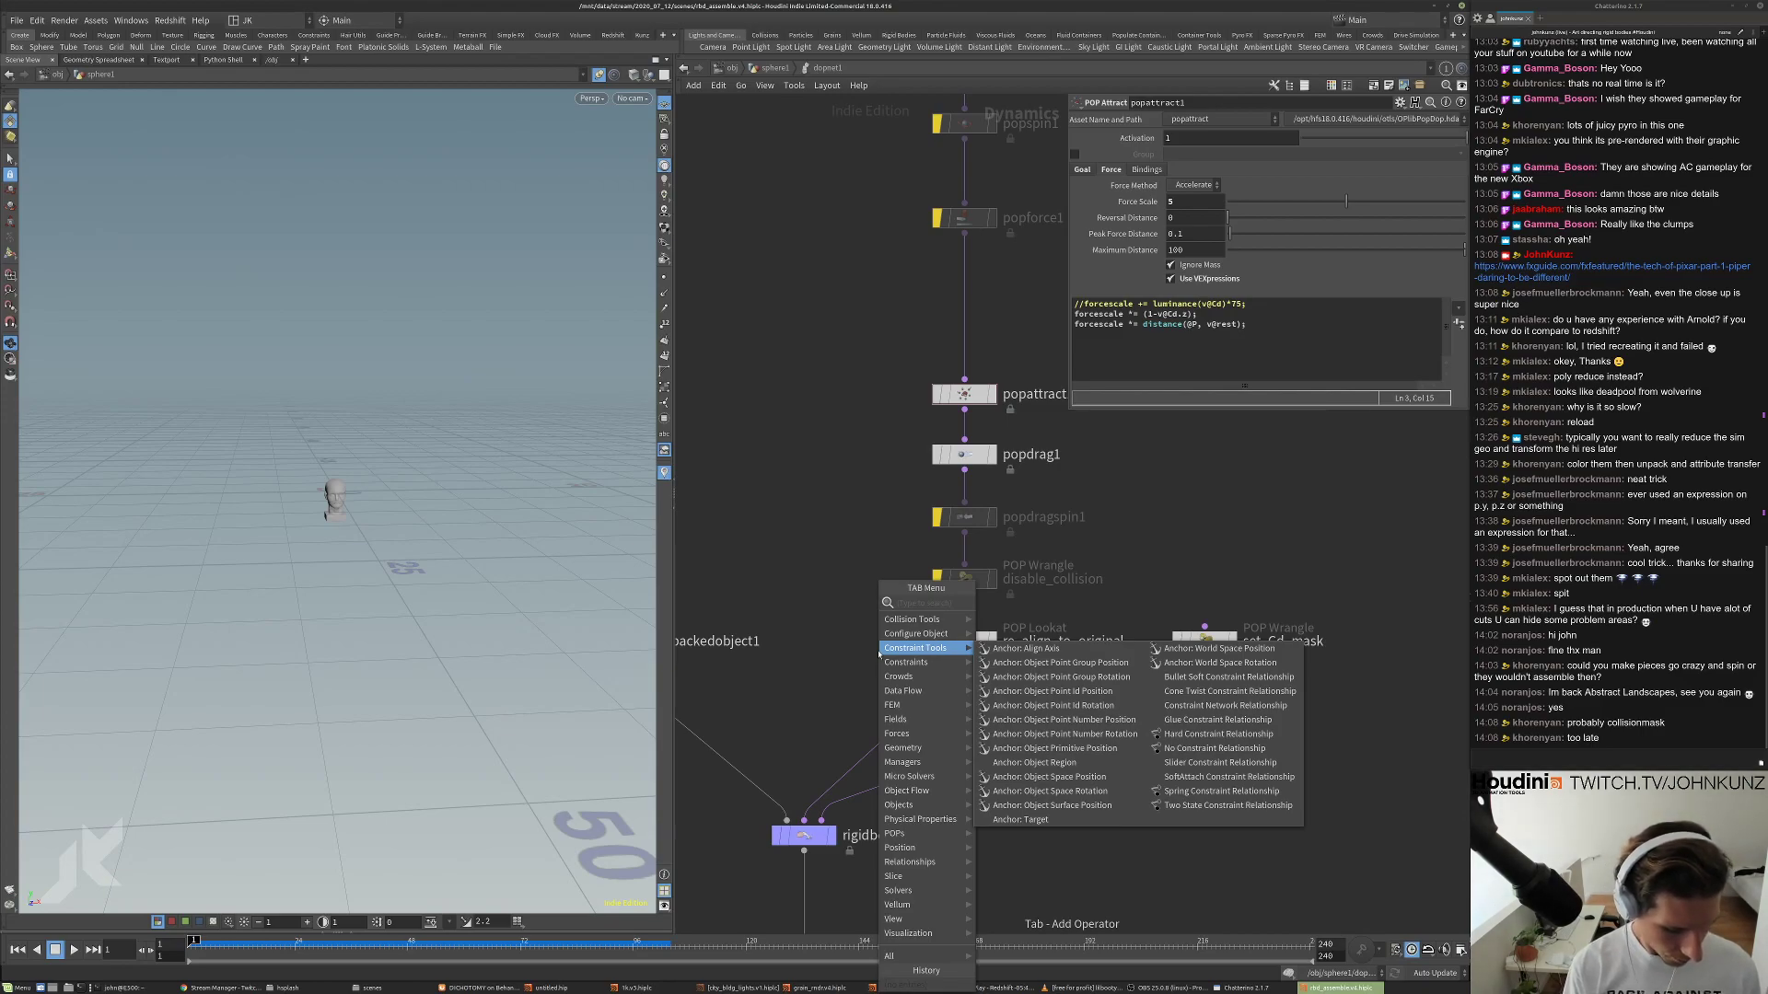
pyautogui.write('spee')
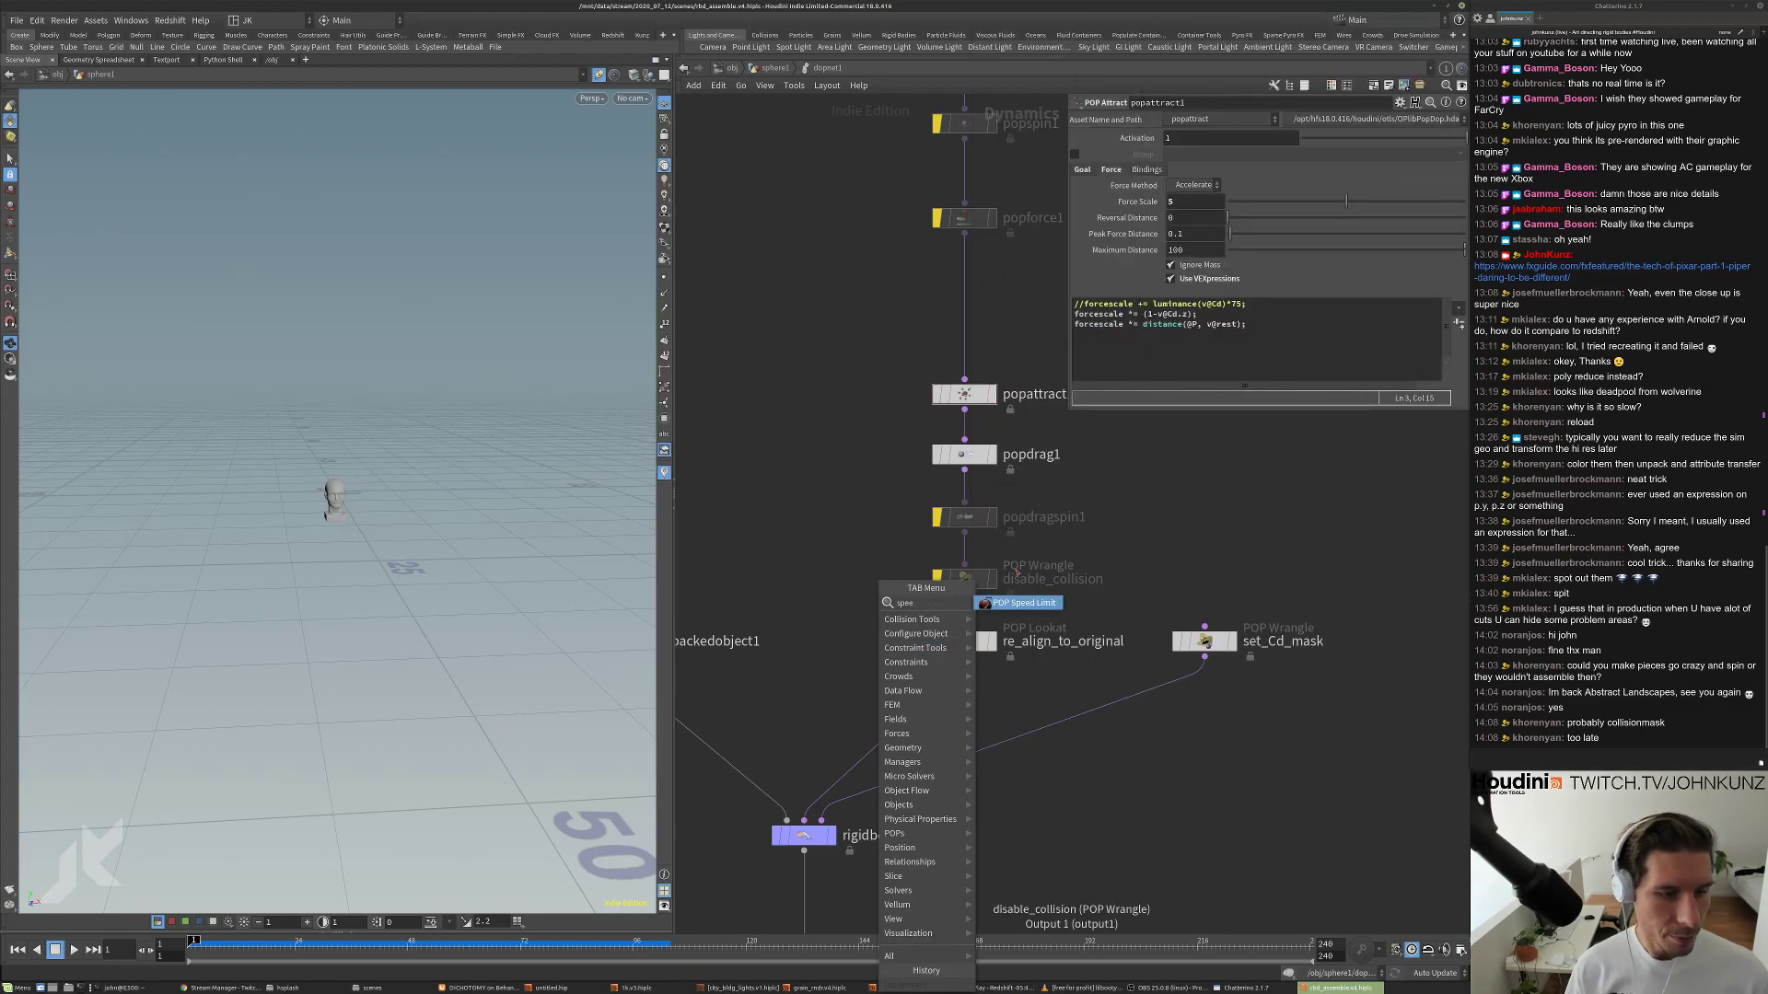
pyautogui.press('Return')
pyautogui.click(905, 641)
pyautogui.moveTo(905, 642); pyautogui.dragTo(966, 697)
pyautogui.click(1078, 202)
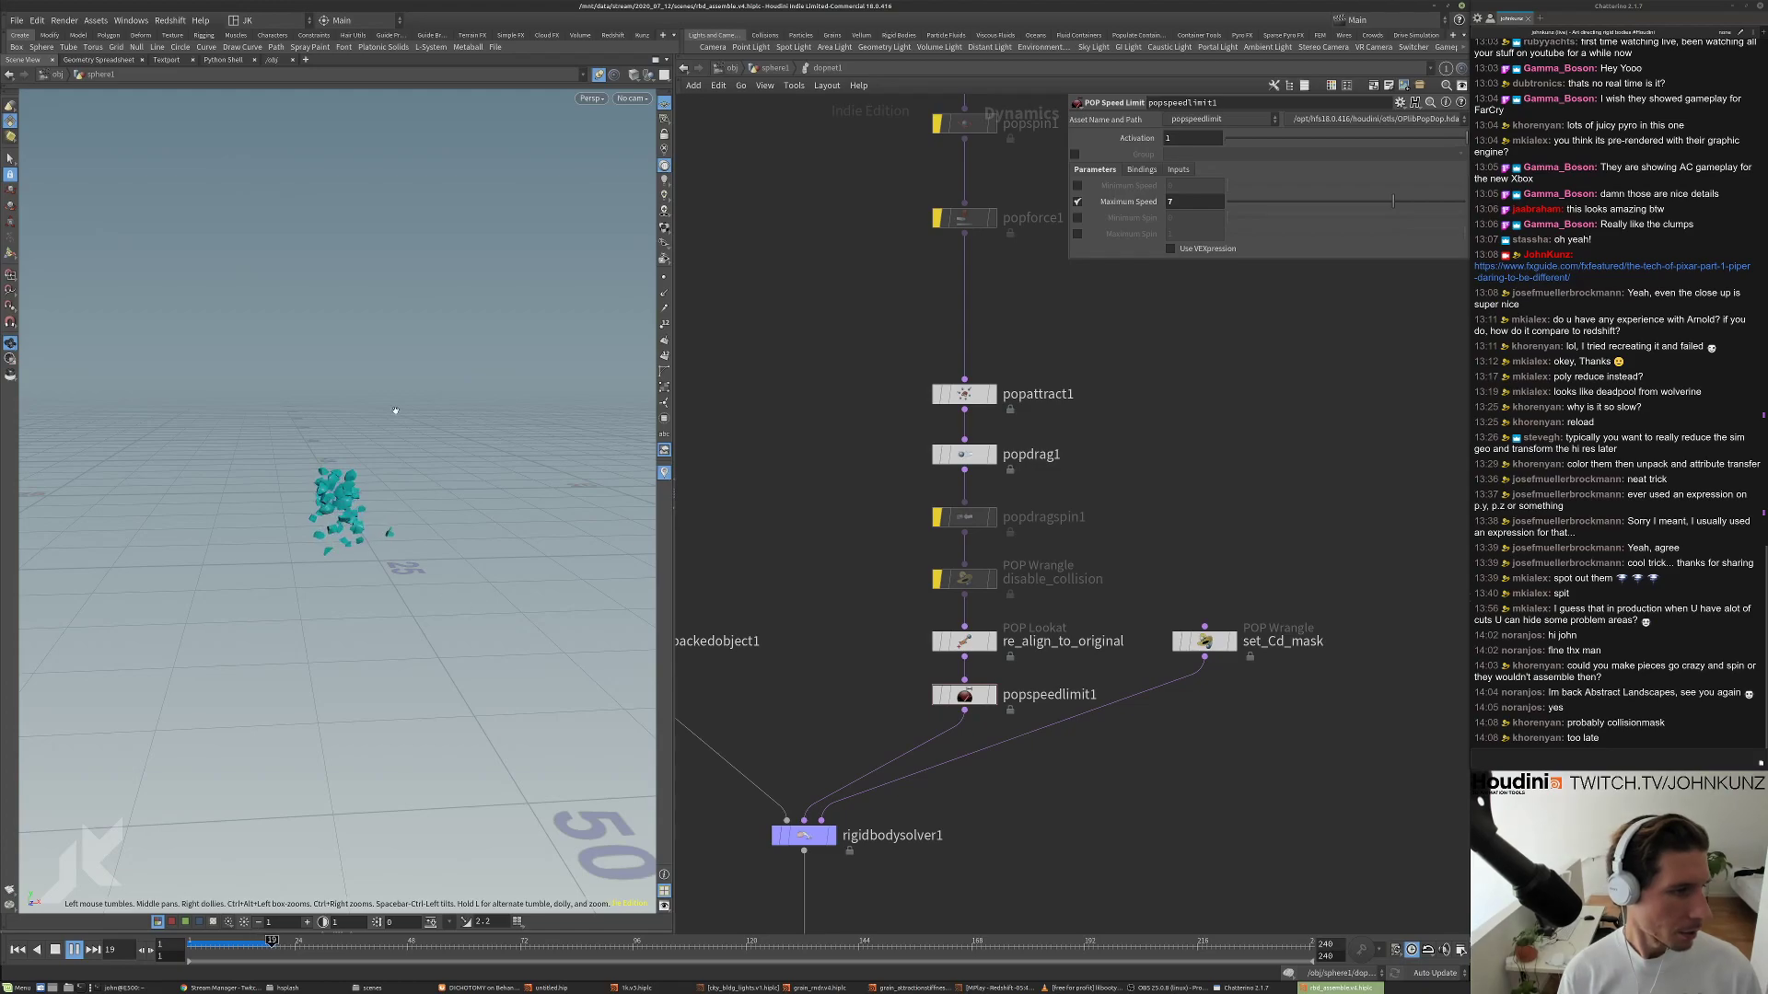
# Inspect the speed-limited simulation from above and up close as the pieces gather, stopping playback around frame 142.
pyautogui.moveTo(377, 537); pyautogui.dragTo(386, 645)
pyautogui.moveTo(387, 644); pyautogui.dragTo(453, 402, button='right')
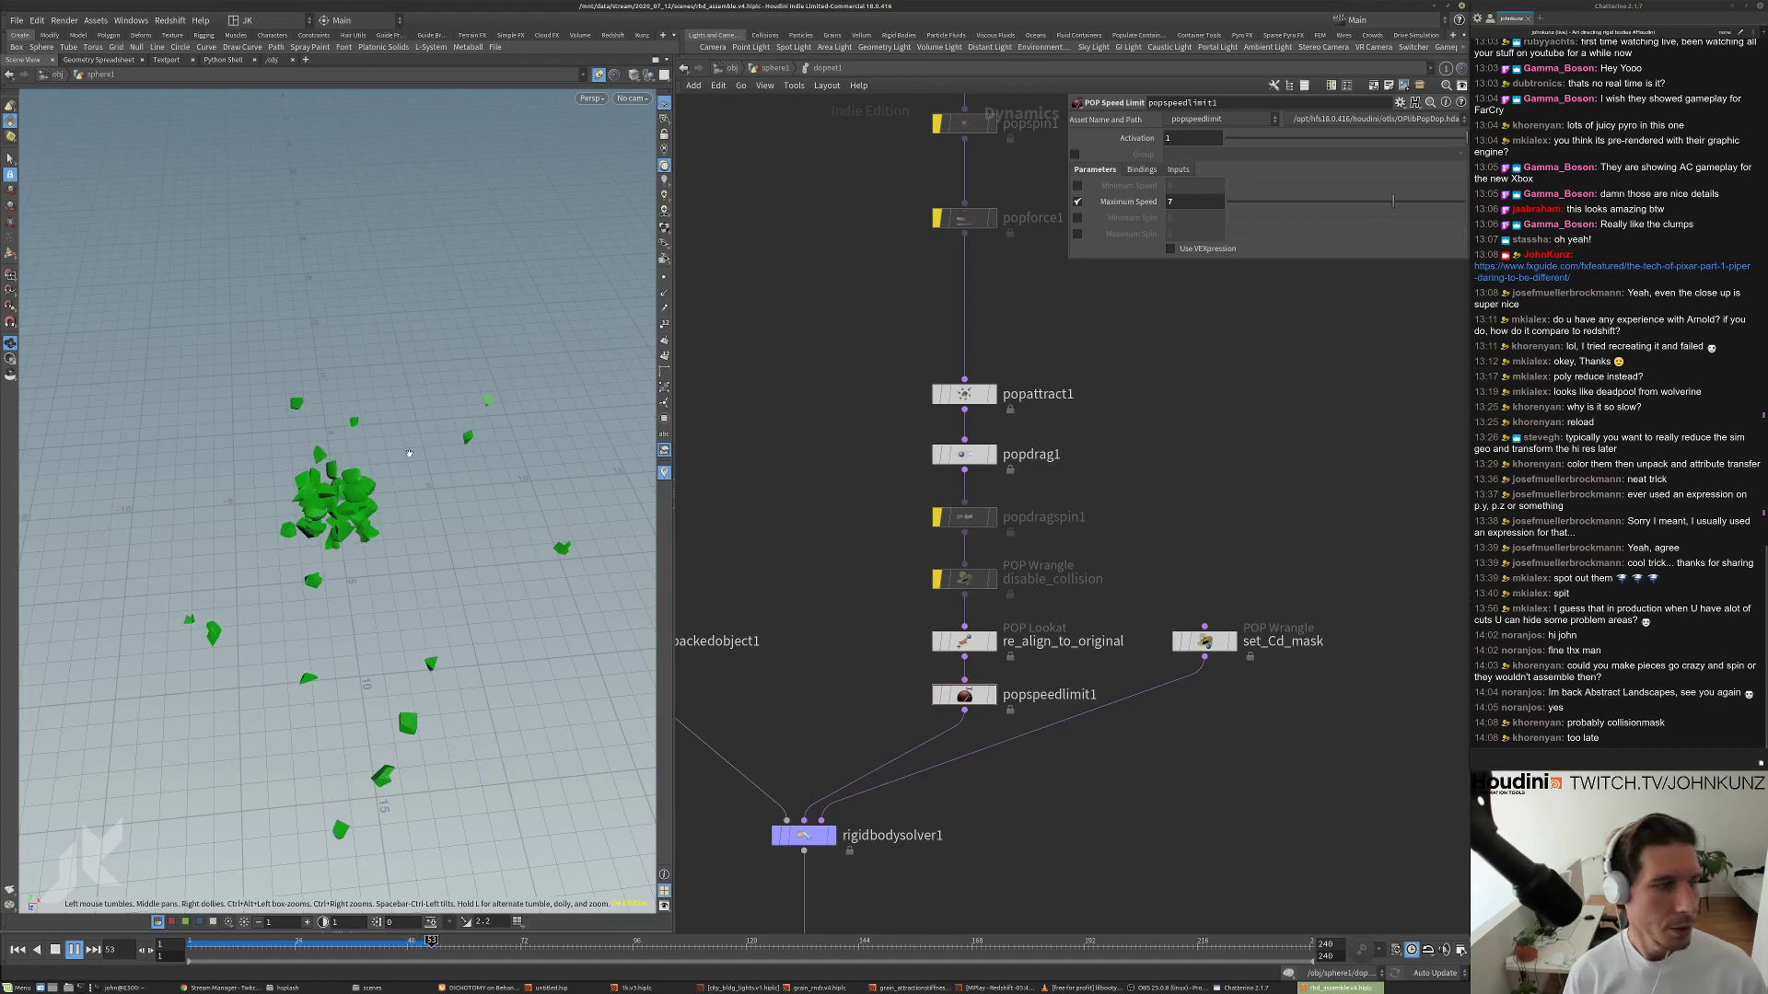
pyautogui.moveTo(354, 451); pyautogui.dragTo(380, 485)
pyautogui.moveTo(451, 367); pyautogui.dragTo(367, 503)
pyautogui.moveTo(447, 343); pyautogui.dragTo(430, 386)
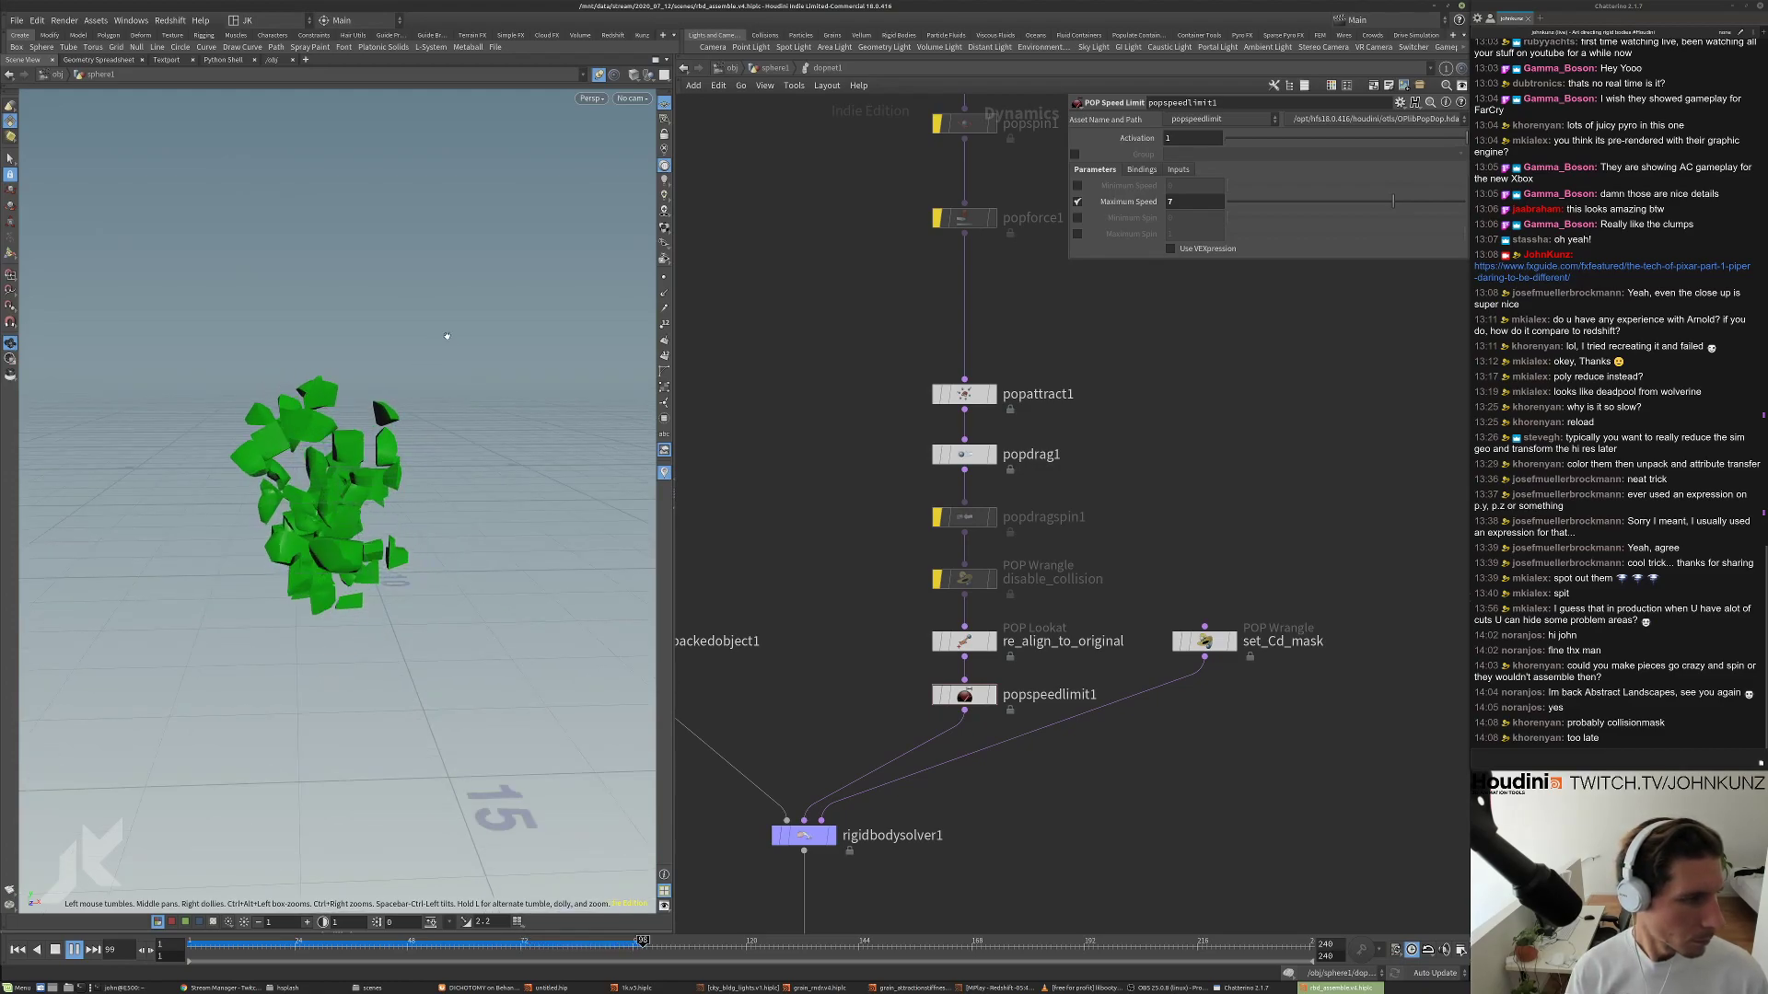
pyautogui.scroll(1, 447, 336)
pyautogui.moveTo(417, 363); pyautogui.dragTo(421, 498, button='right')
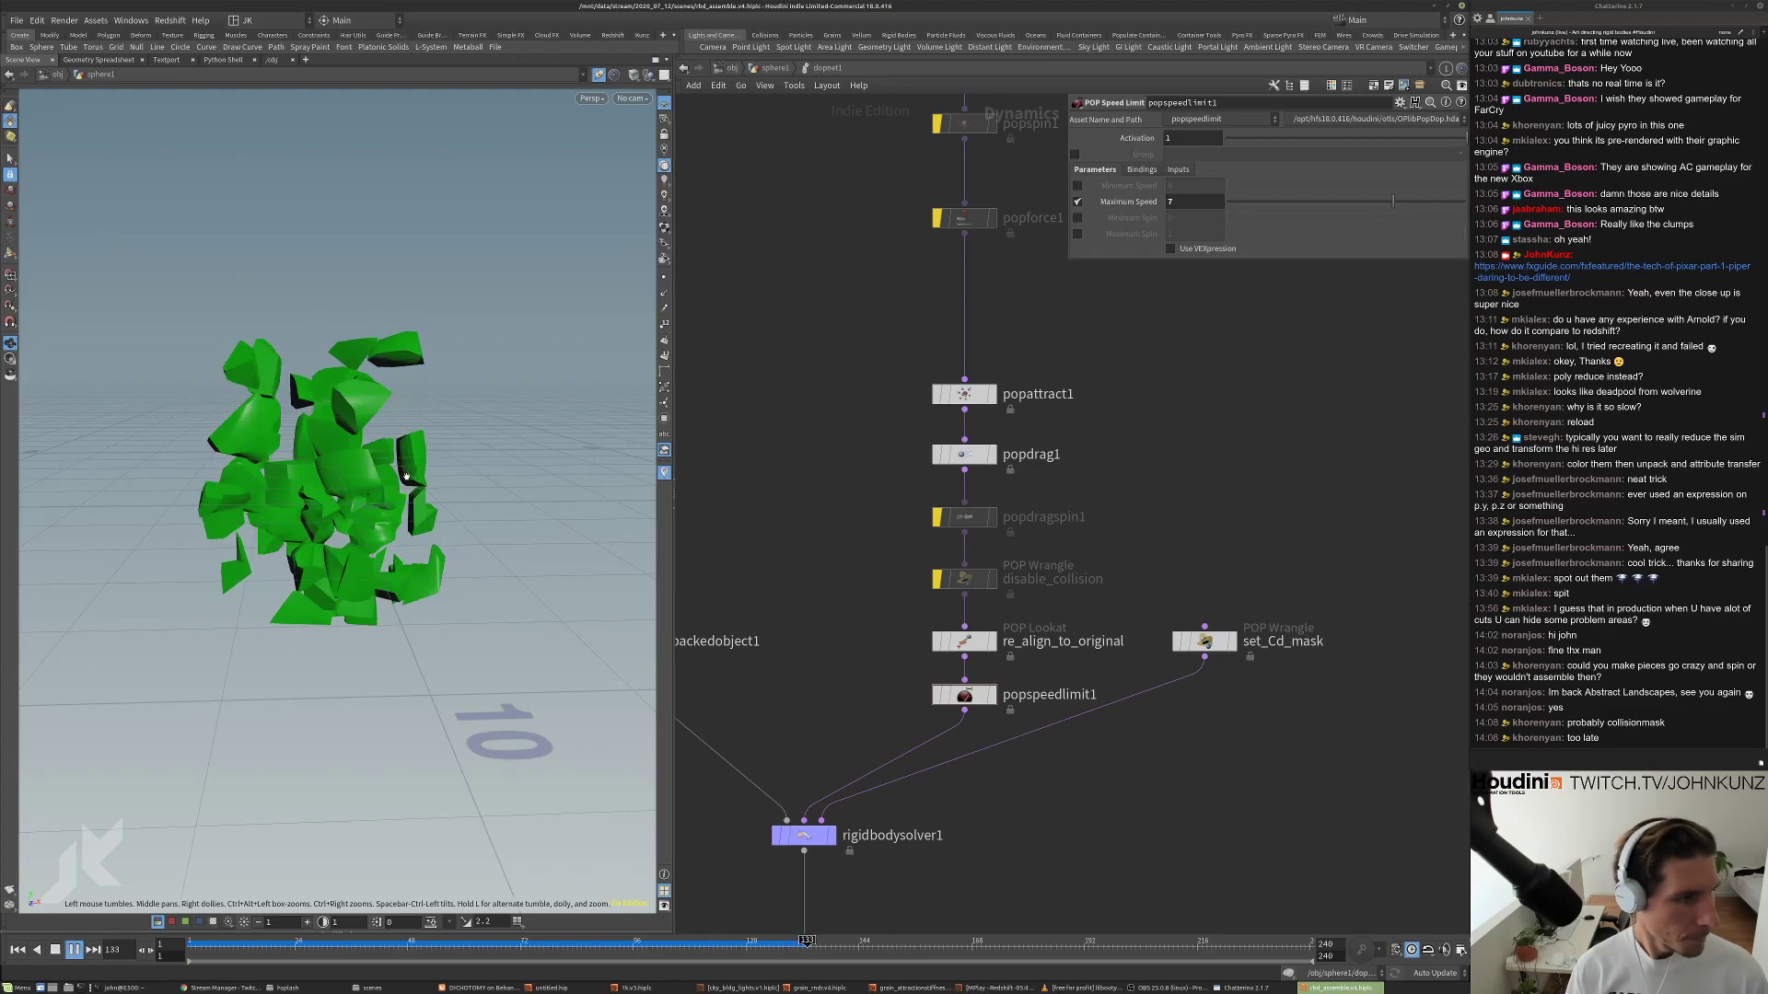
pyautogui.press('Escape')
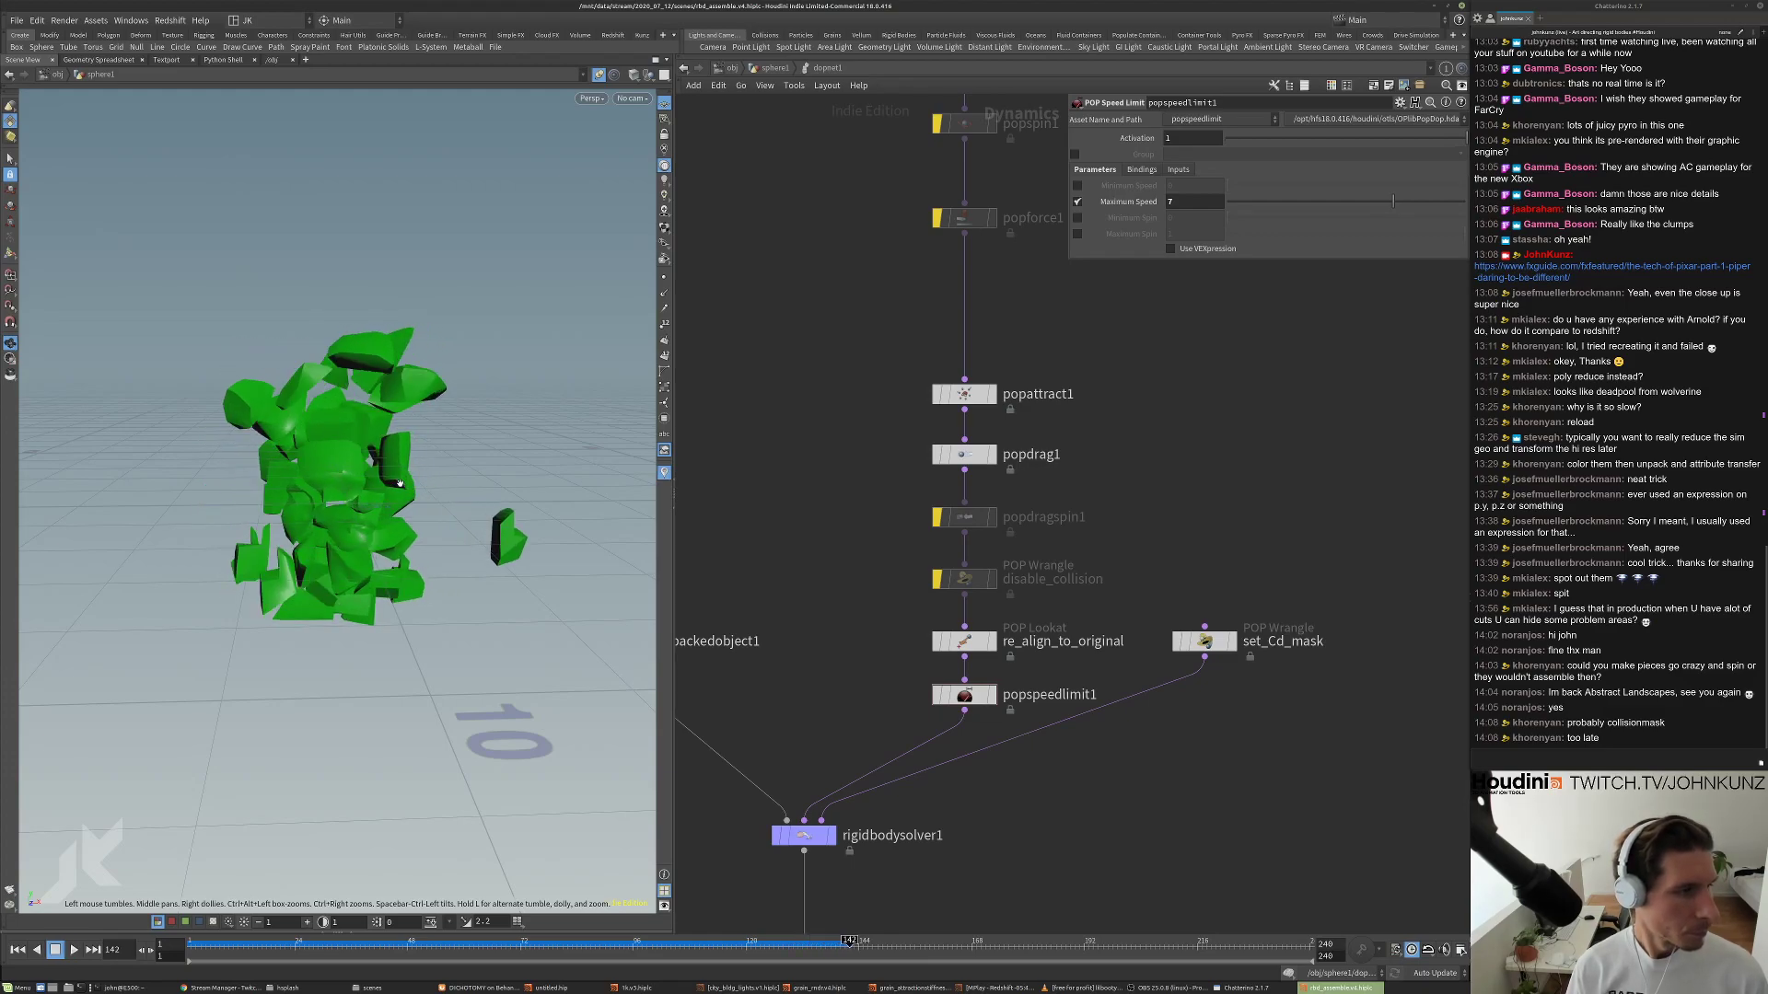
# Change popattract1's last expression line to forcescale += distance(@P, v@rest); and set its Force Scale to 25.
pyautogui.moveTo(864, 423); pyautogui.dragTo(845, 486, button='middle')
pyautogui.click(948, 458)
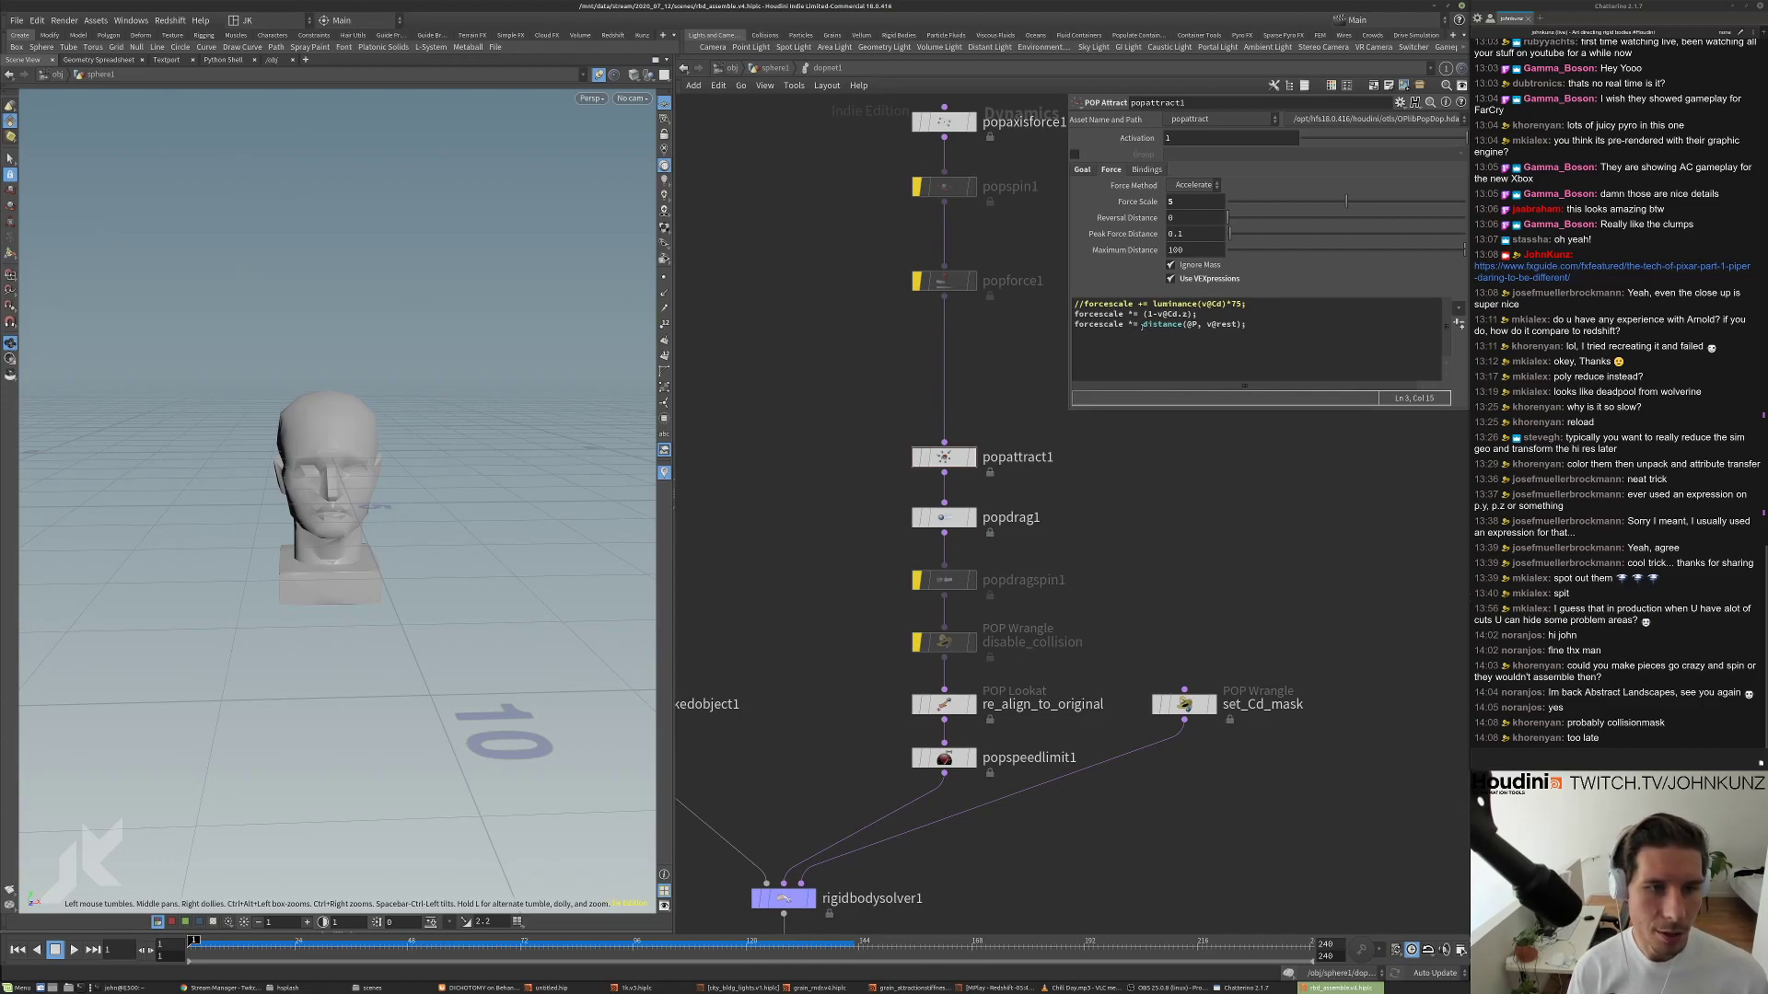
pyautogui.click(1131, 324)
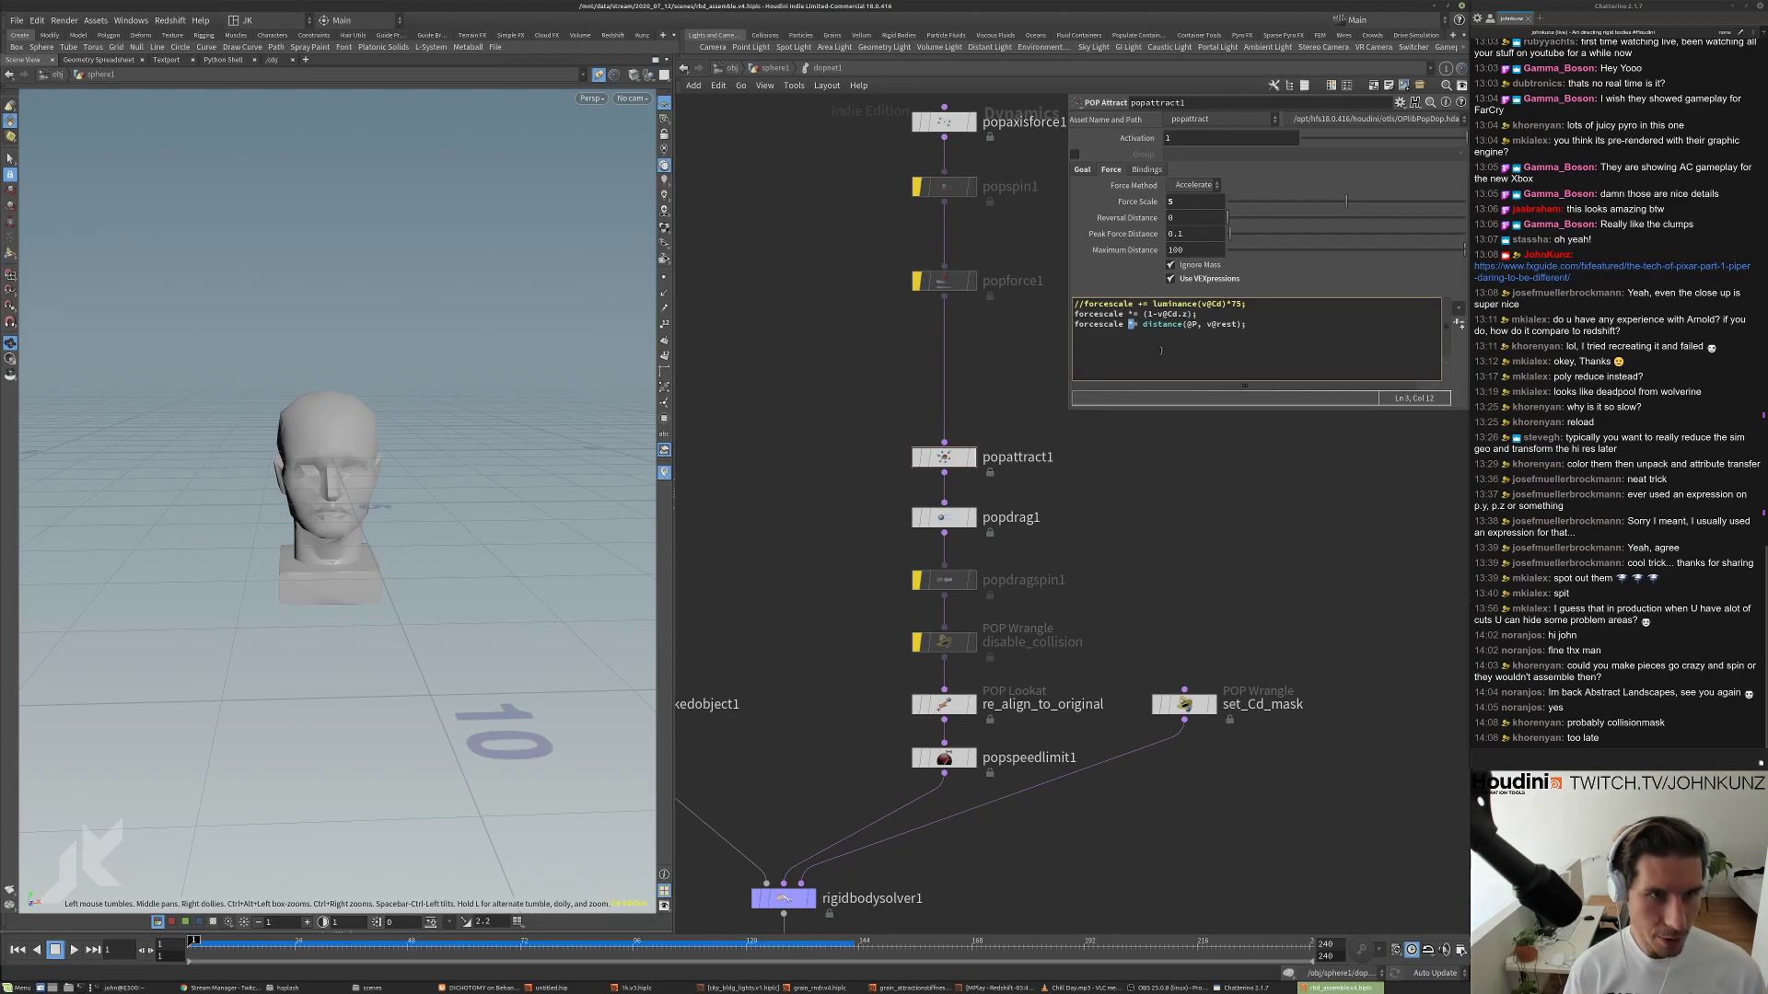
pyautogui.click(1167, 502)
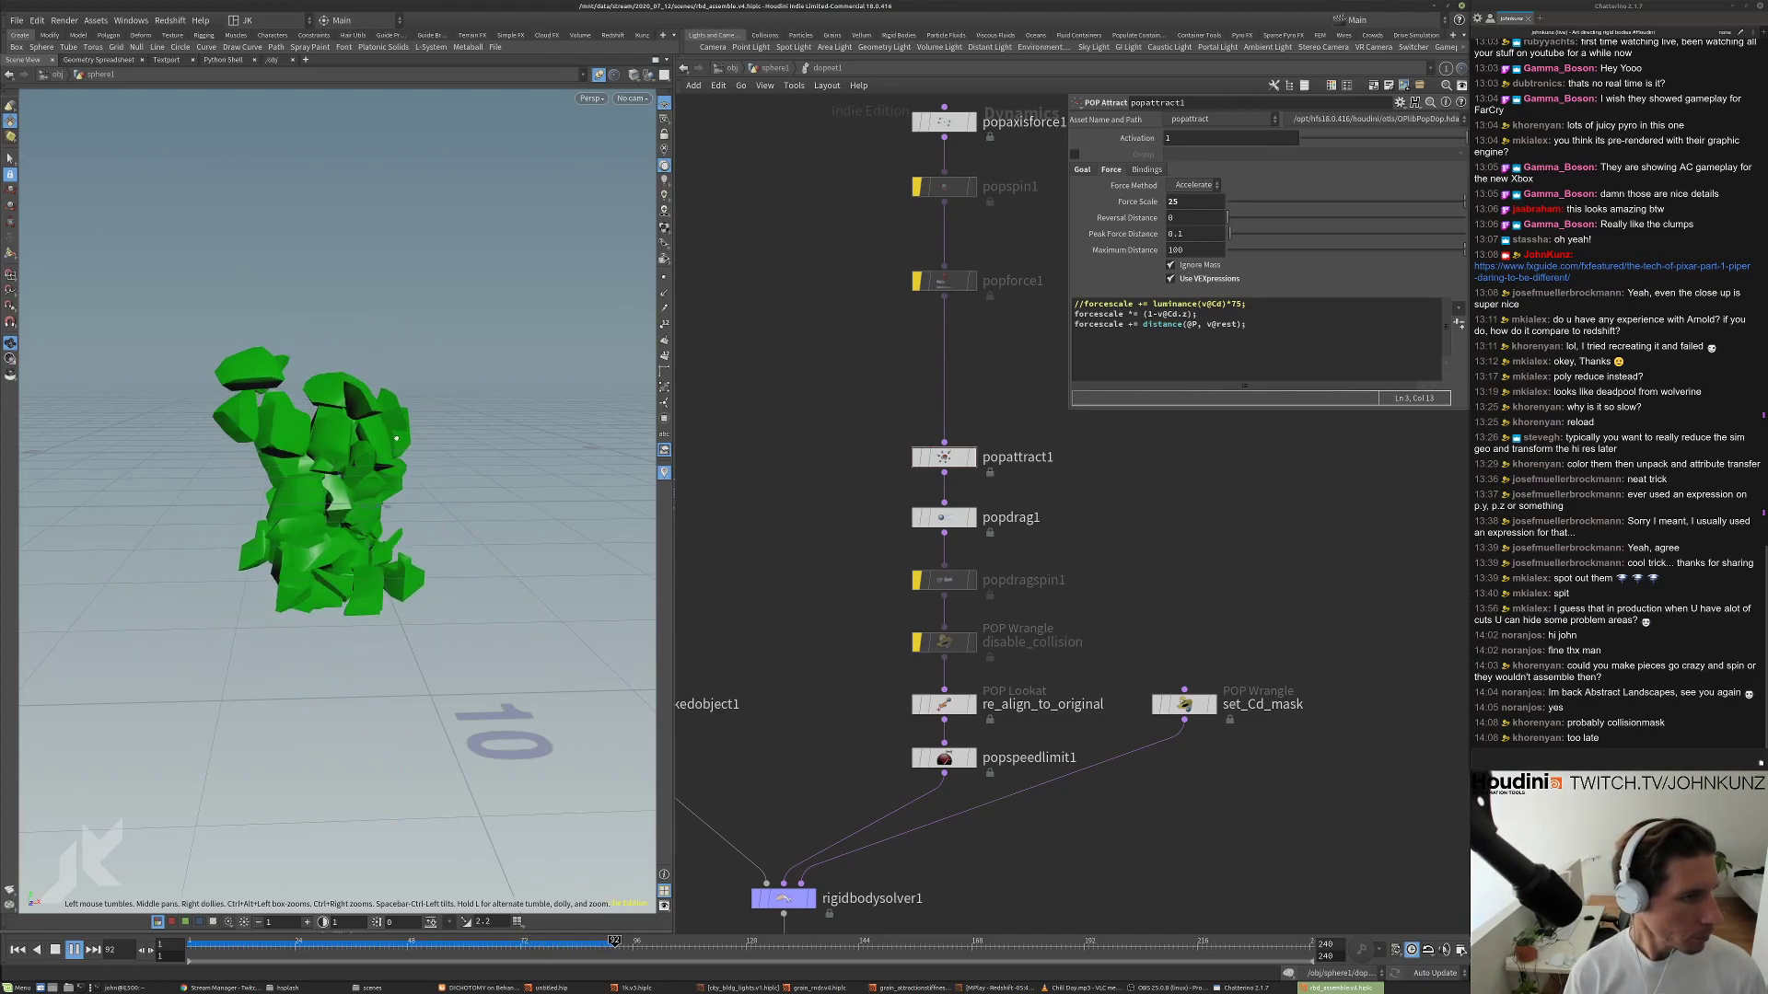
# Examine from several angles how the pieces reassemble into the head under the stronger attraction, and return to frame 1.
pyautogui.moveTo(387, 447); pyautogui.dragTo(428, 446)
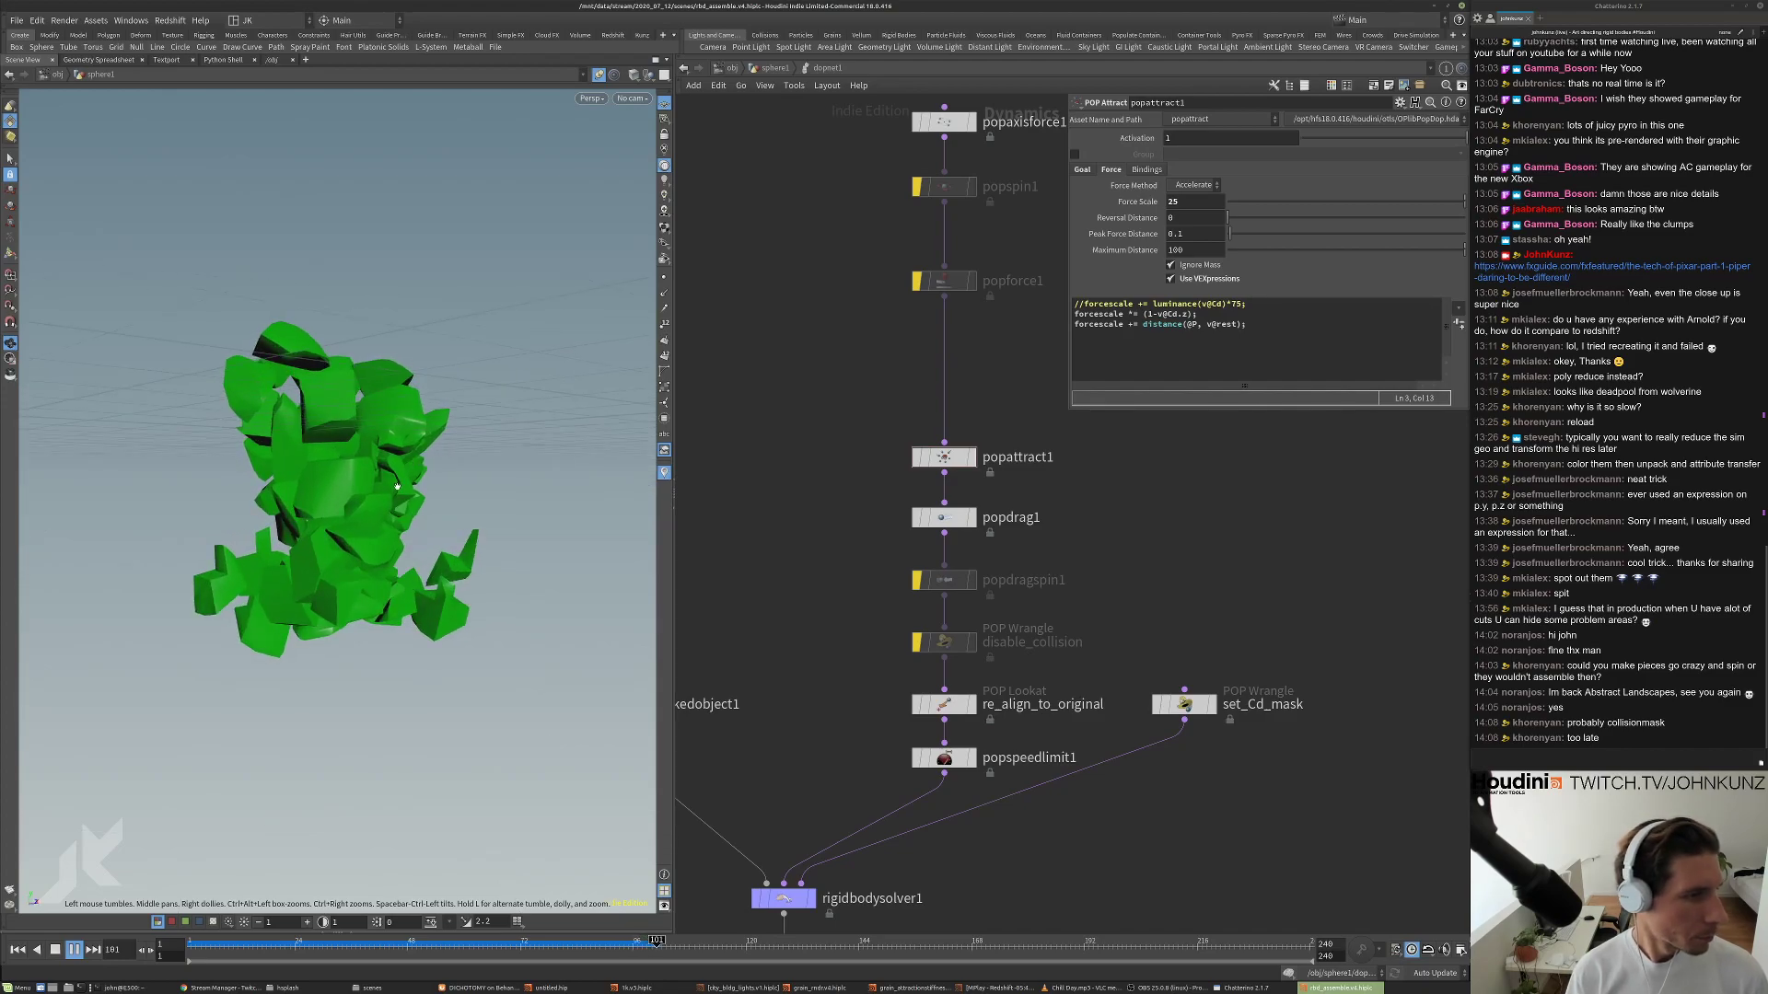
pyautogui.scroll(3, 446, 419)
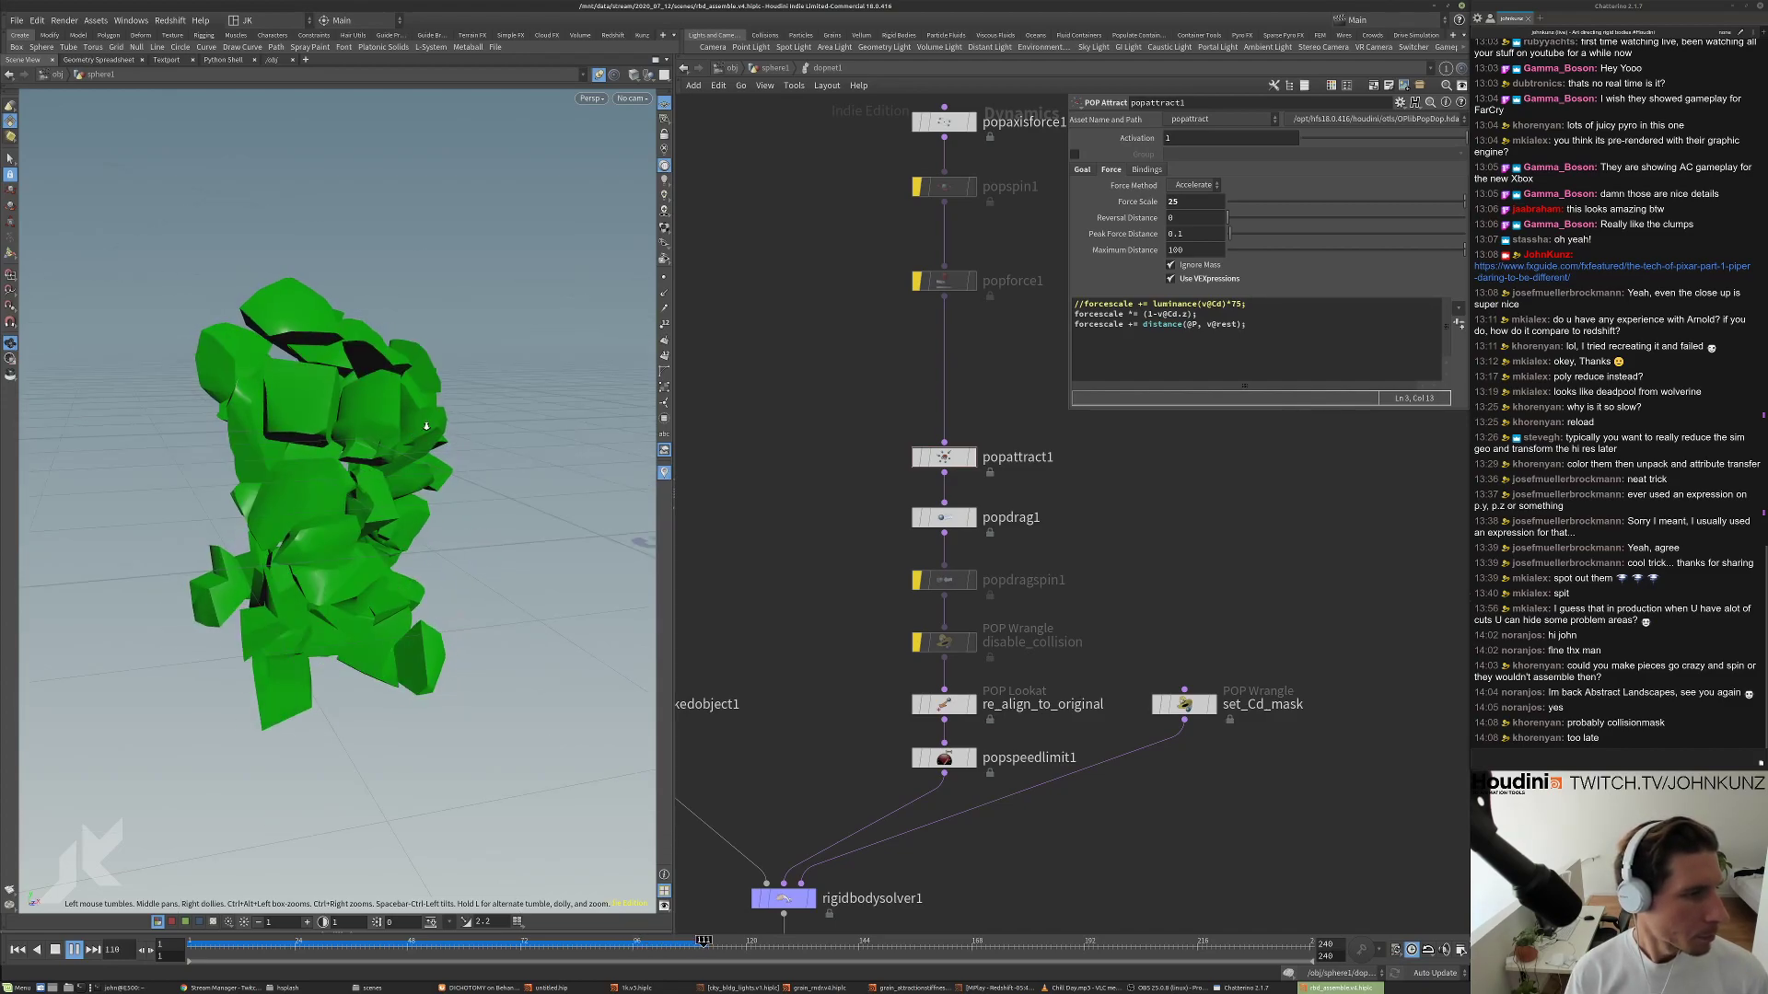
pyautogui.moveTo(445, 419); pyautogui.dragTo(332, 453)
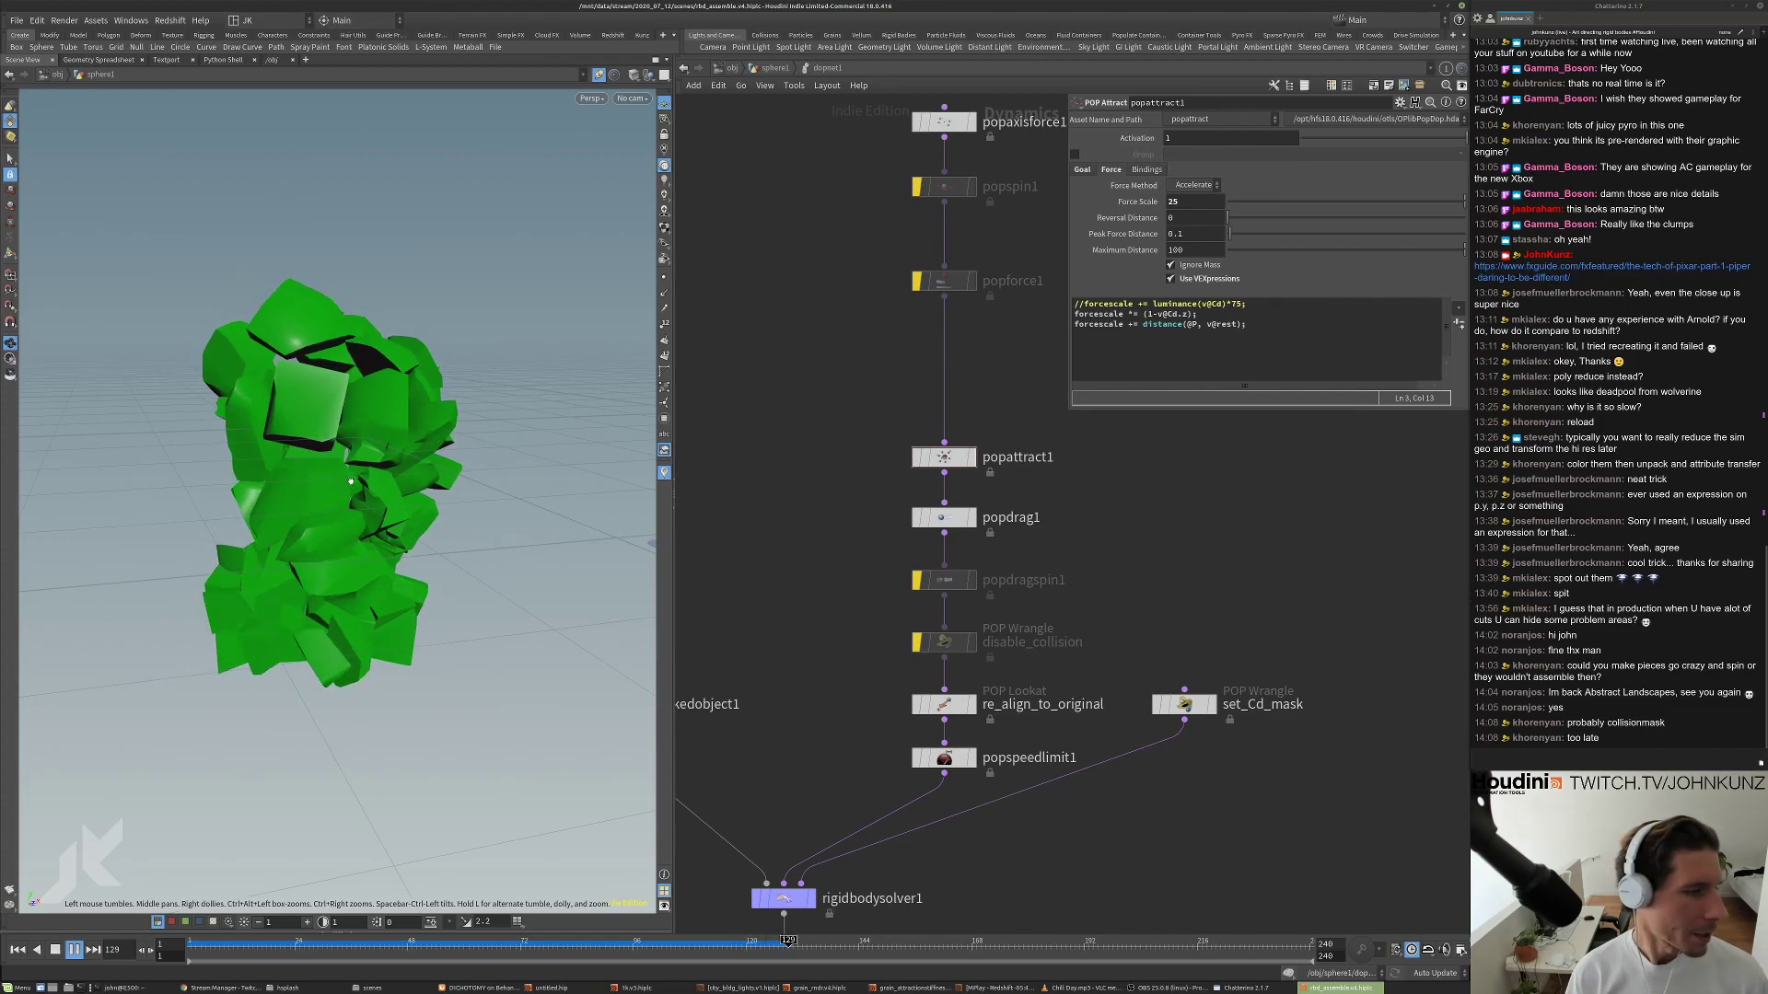
pyautogui.hotkey('ctrl', 'Up')
# Extend the if condition in the disable_collision wrangle with && distance(@P, v@rest)<.25.
pyautogui.moveTo(967, 633); pyautogui.dragTo(951, 546, button='middle')
pyautogui.click(951, 549)
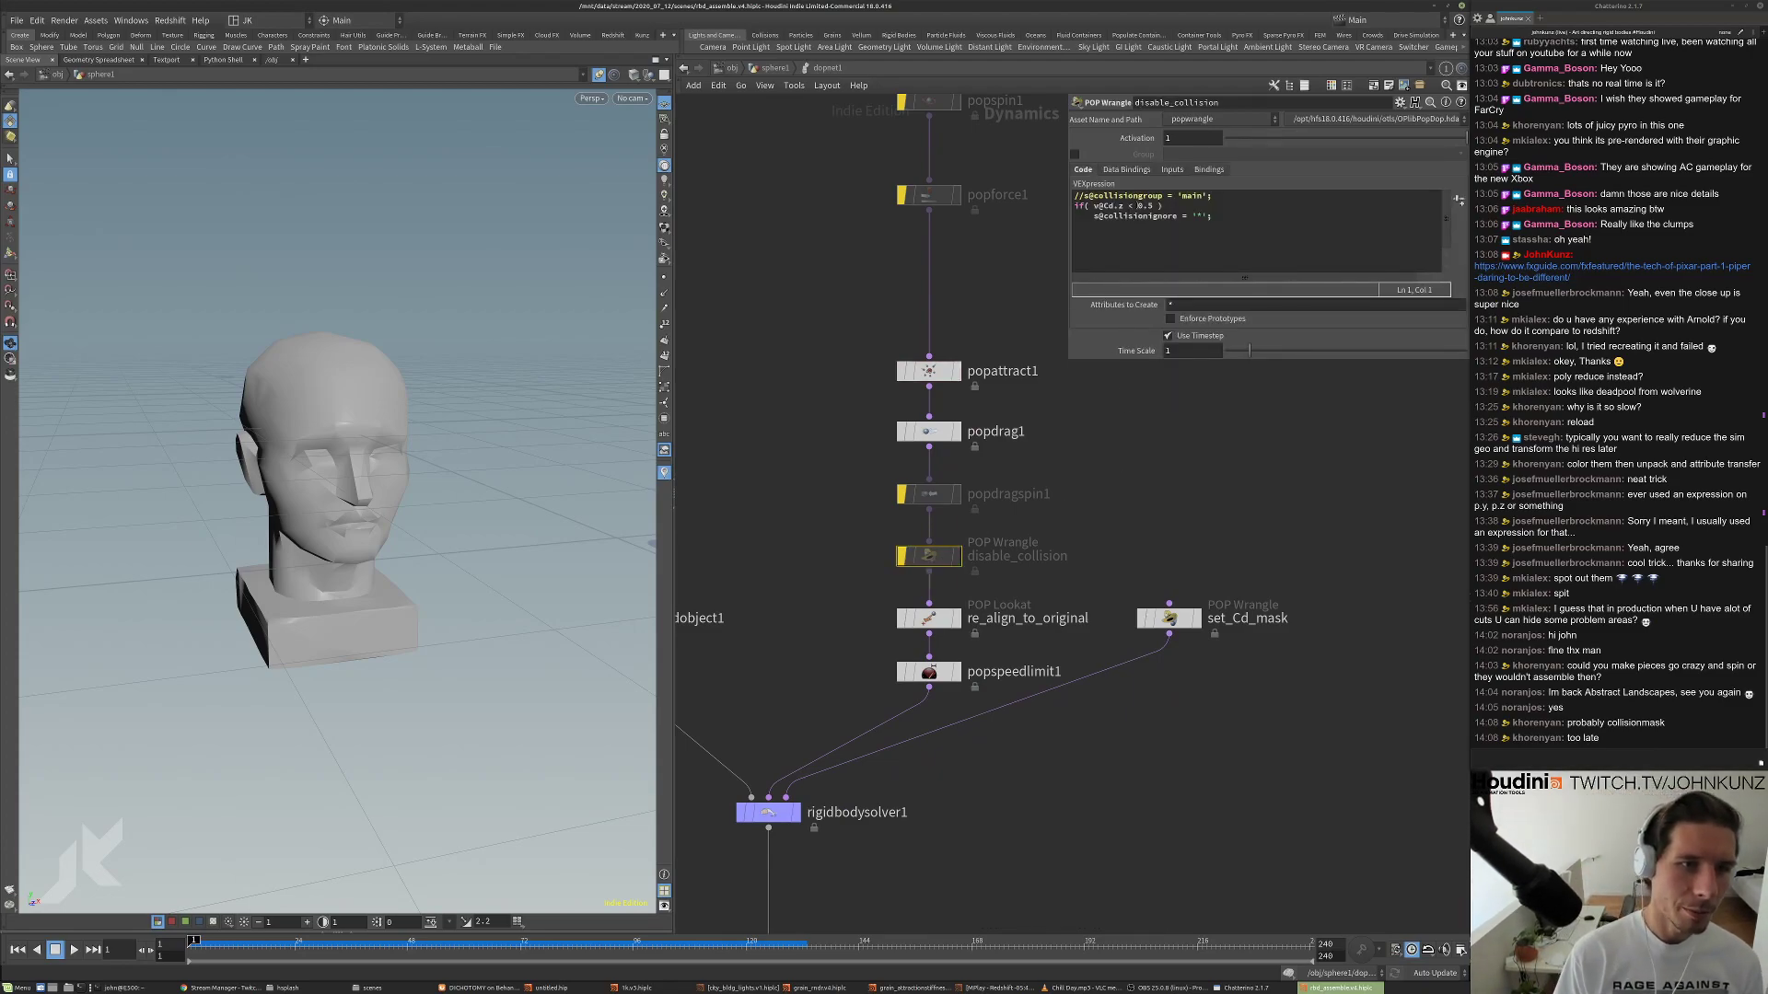
pyautogui.click(1152, 205)
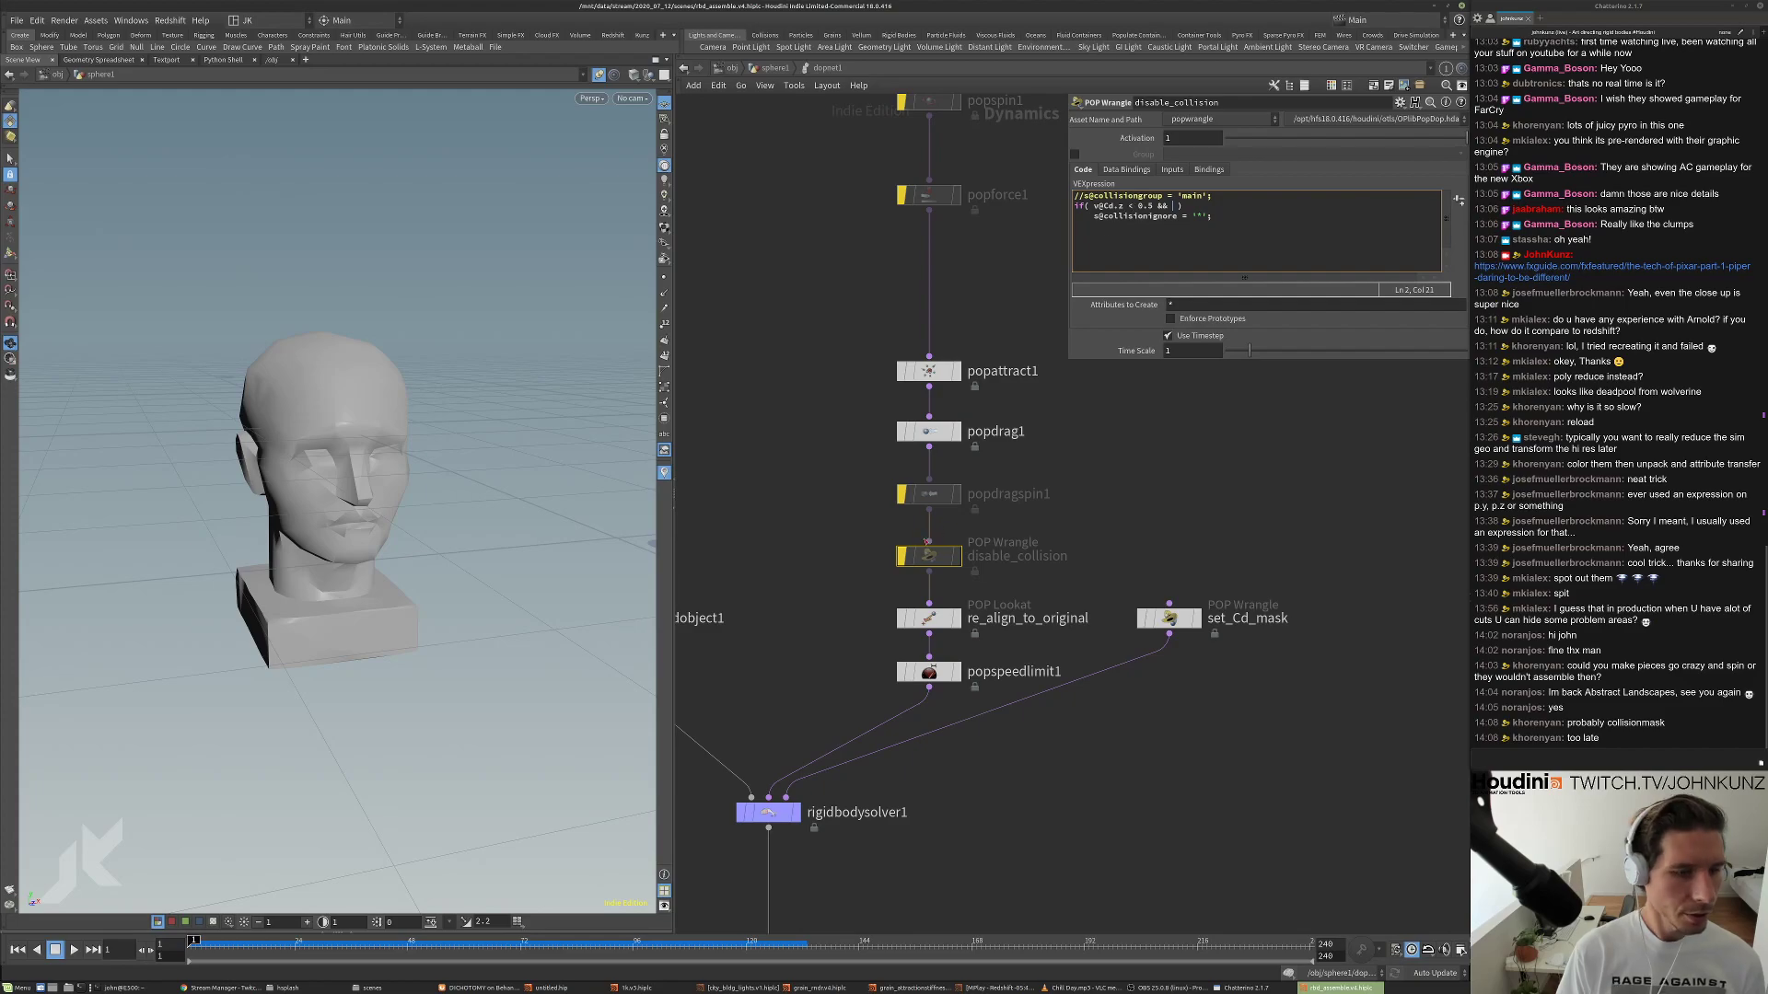
pyautogui.click(928, 430)
pyautogui.moveTo(1164, 264); pyautogui.dragTo(1259, 266)
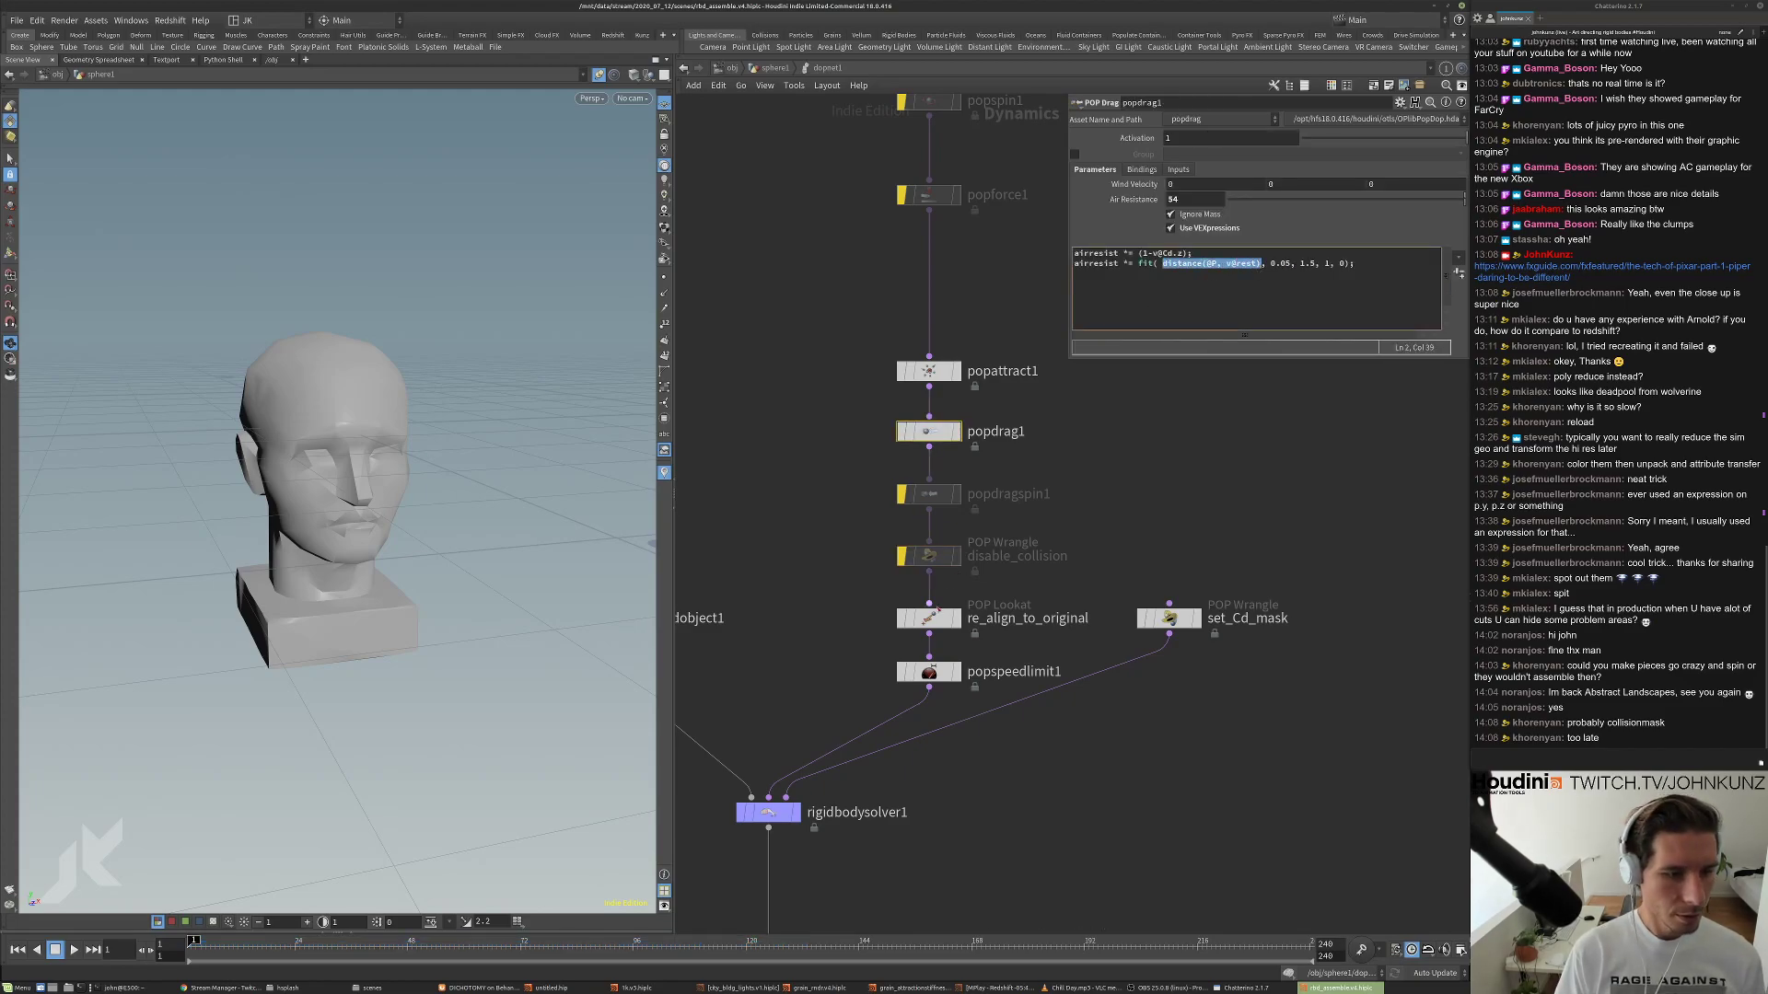
pyautogui.click(935, 613)
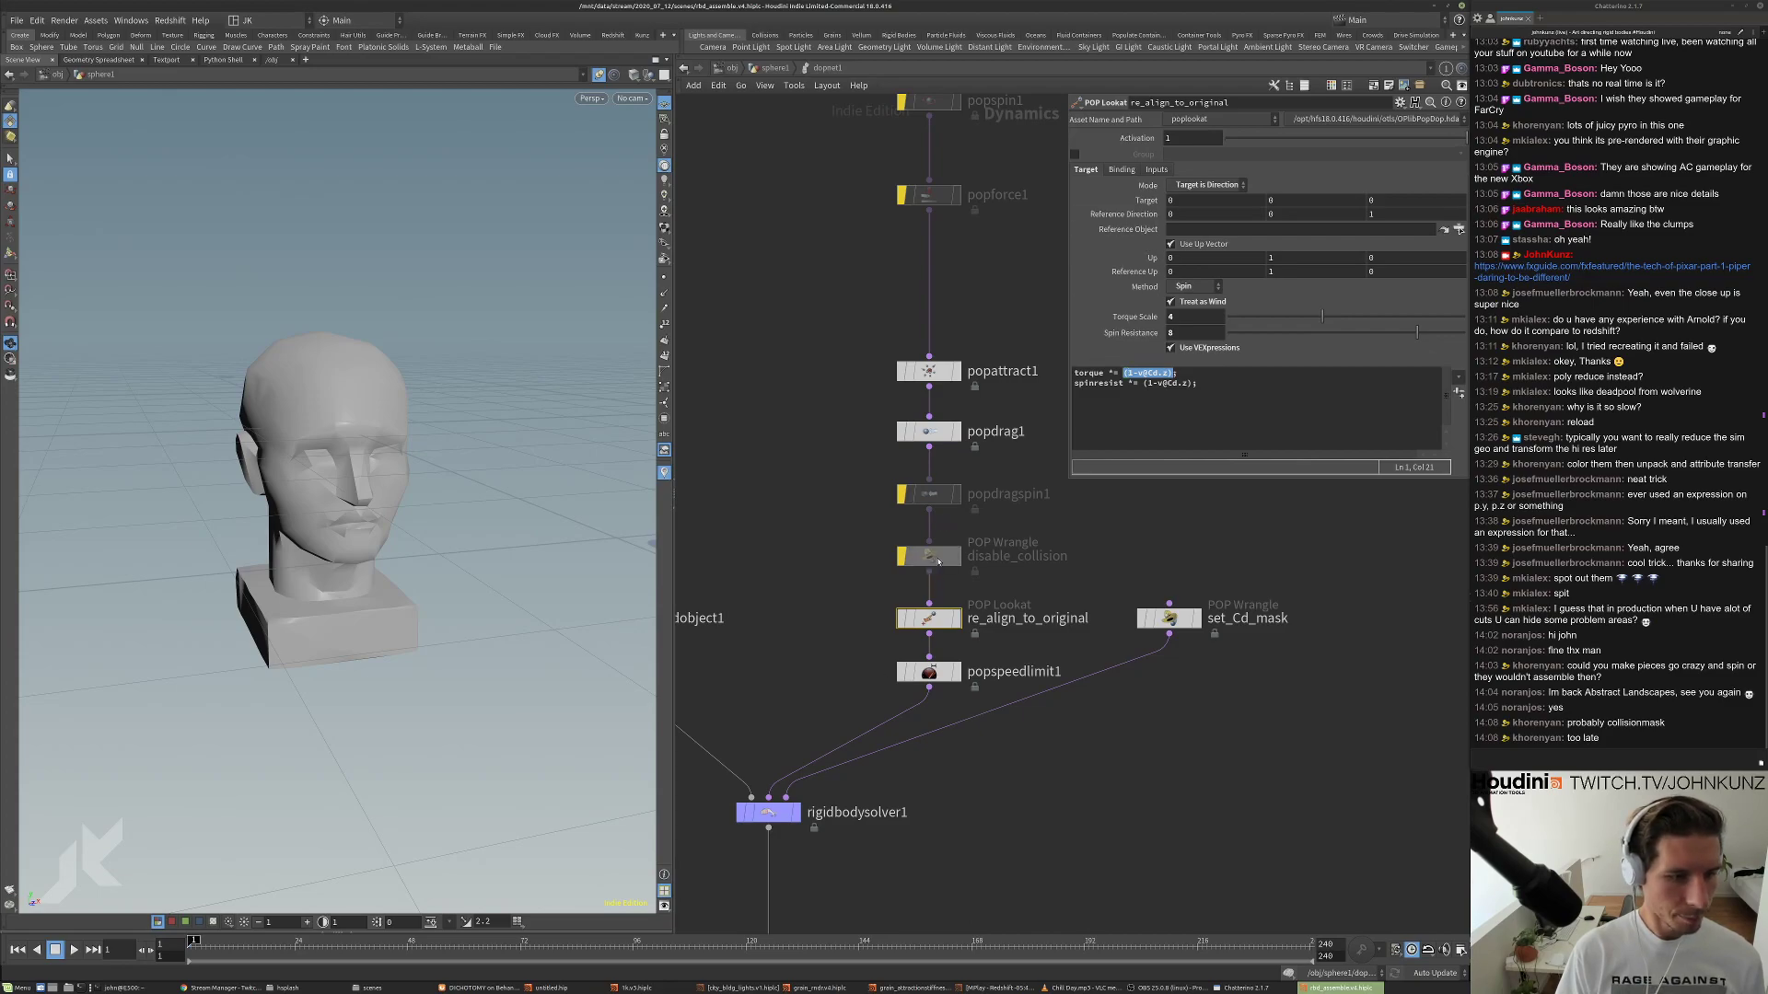
pyautogui.click(928, 555)
pyautogui.click(1173, 207)
pyautogui.write('distance(@P, v@rest)')
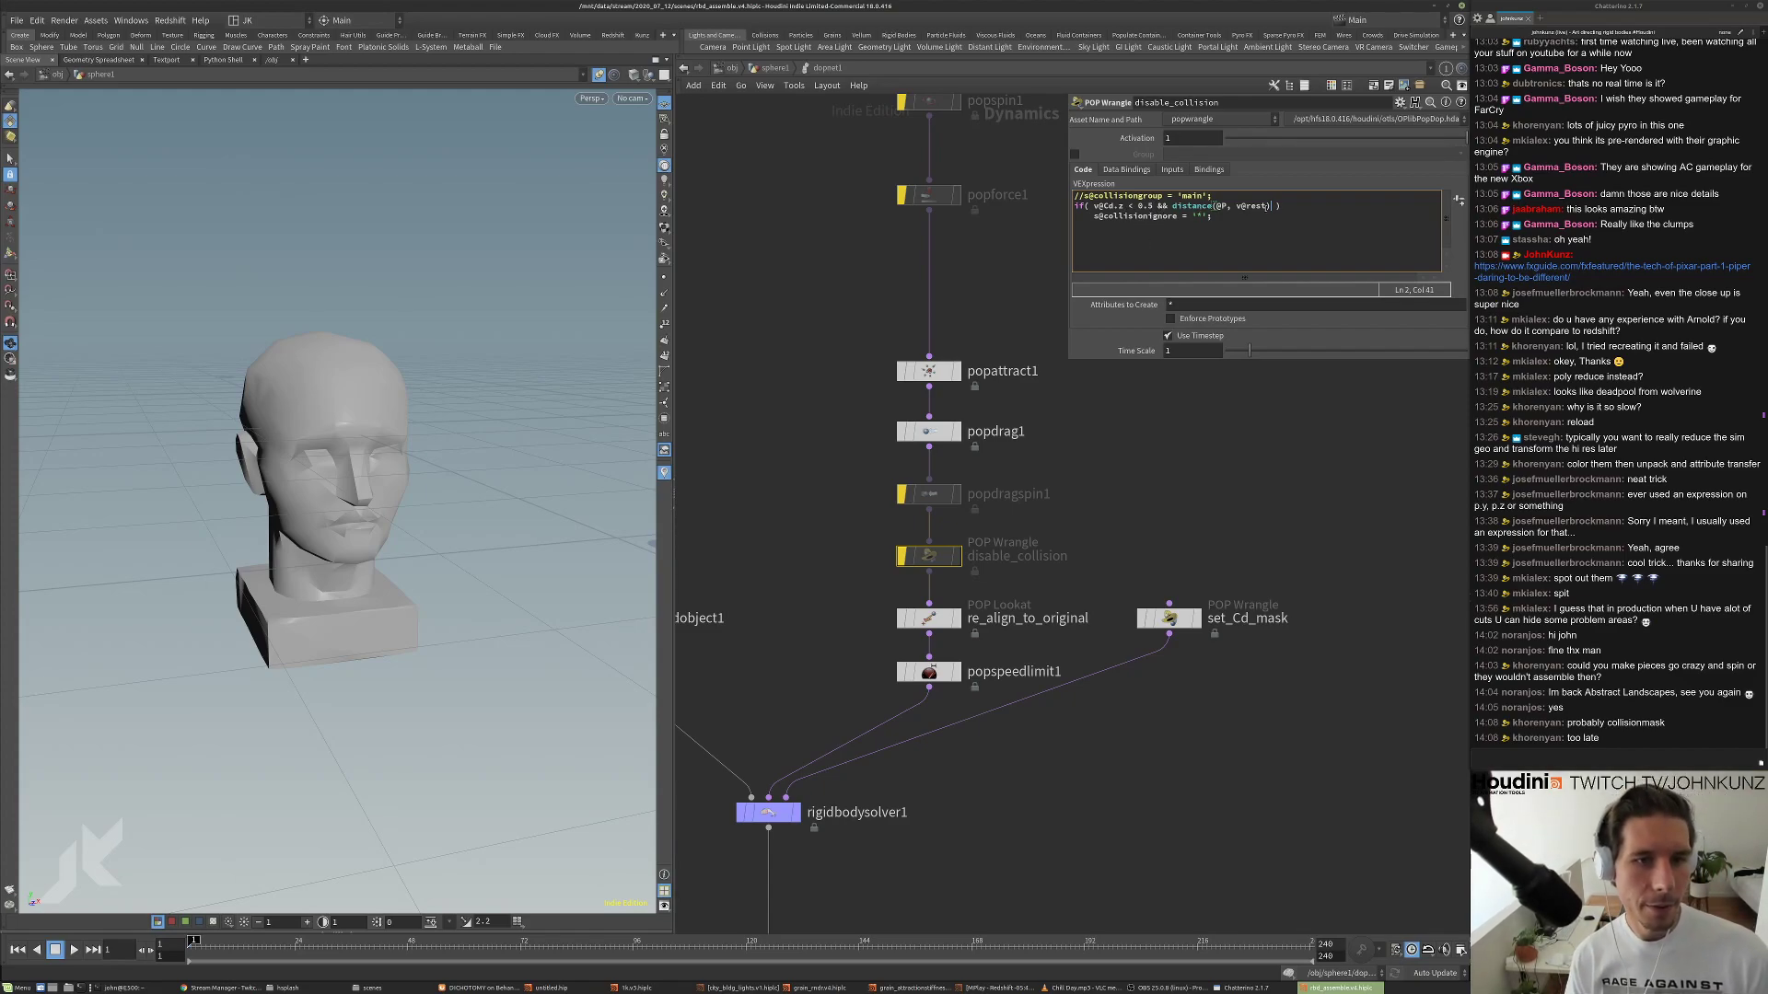
pyautogui.write('<.')
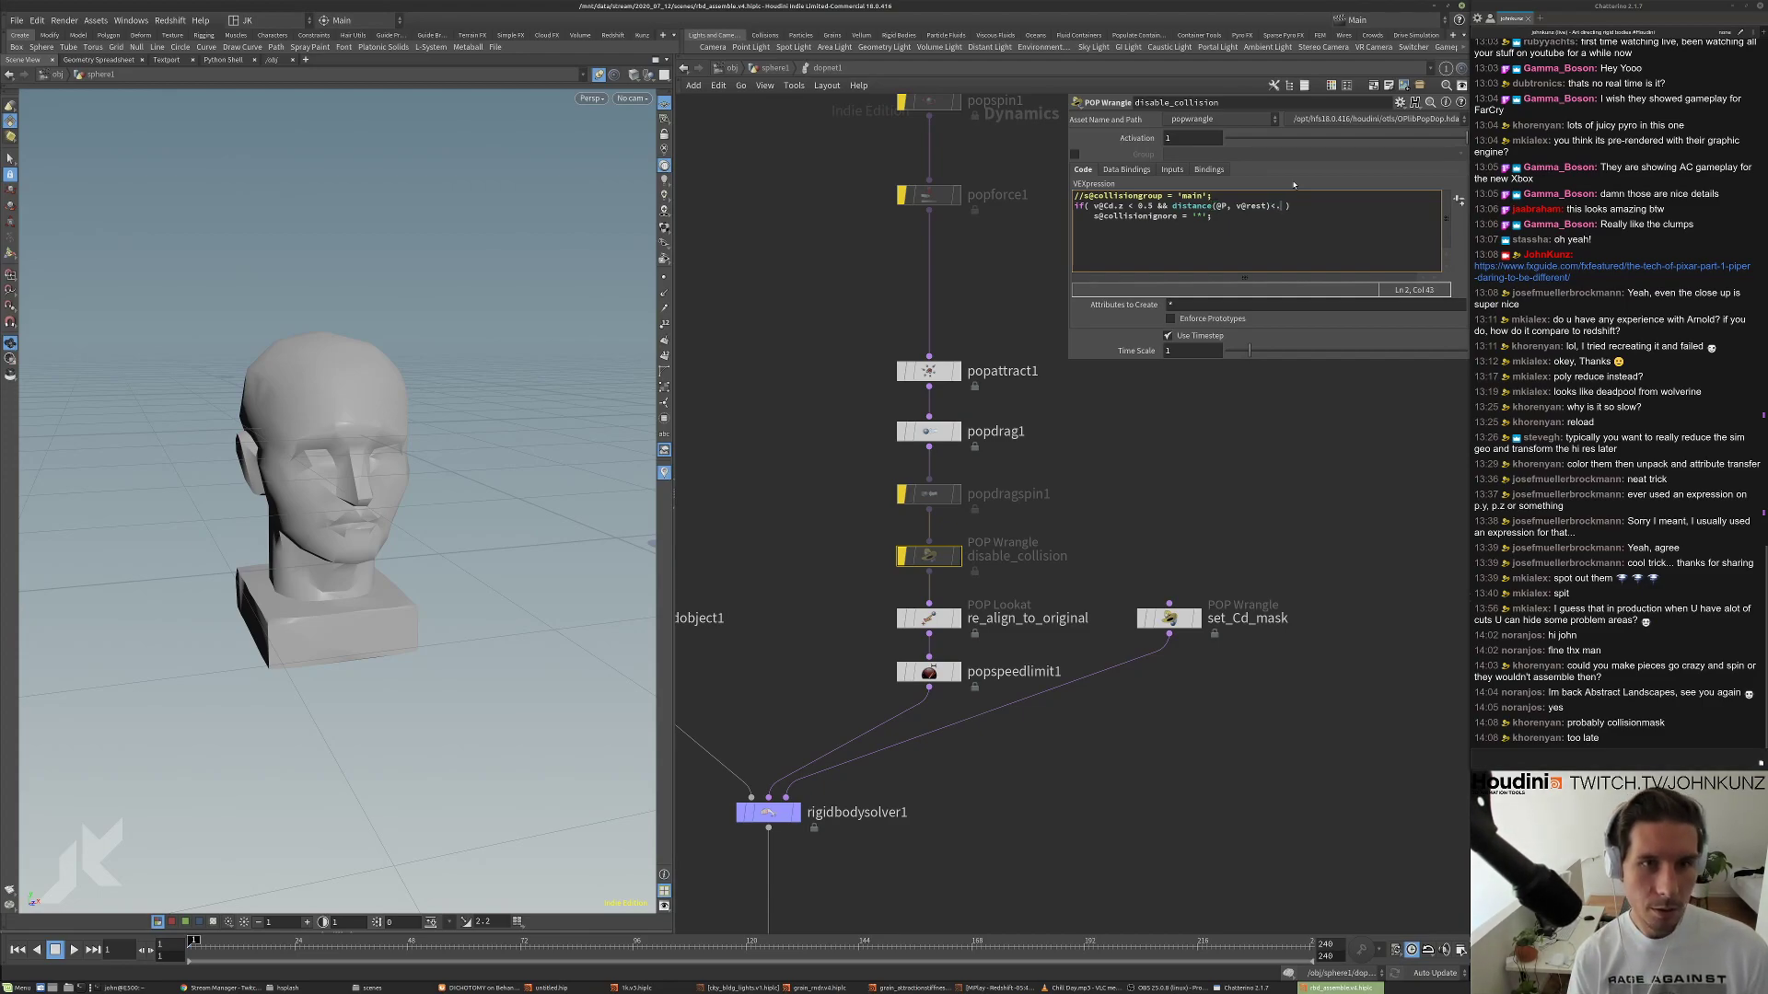
pyautogui.click(1238, 487)
# Re-enable the disable_collision node, play the simulation to check the reassembly, and return to frame 1.
pyautogui.moveTo(1226, 510); pyautogui.dragTo(1216, 482, button='middle')
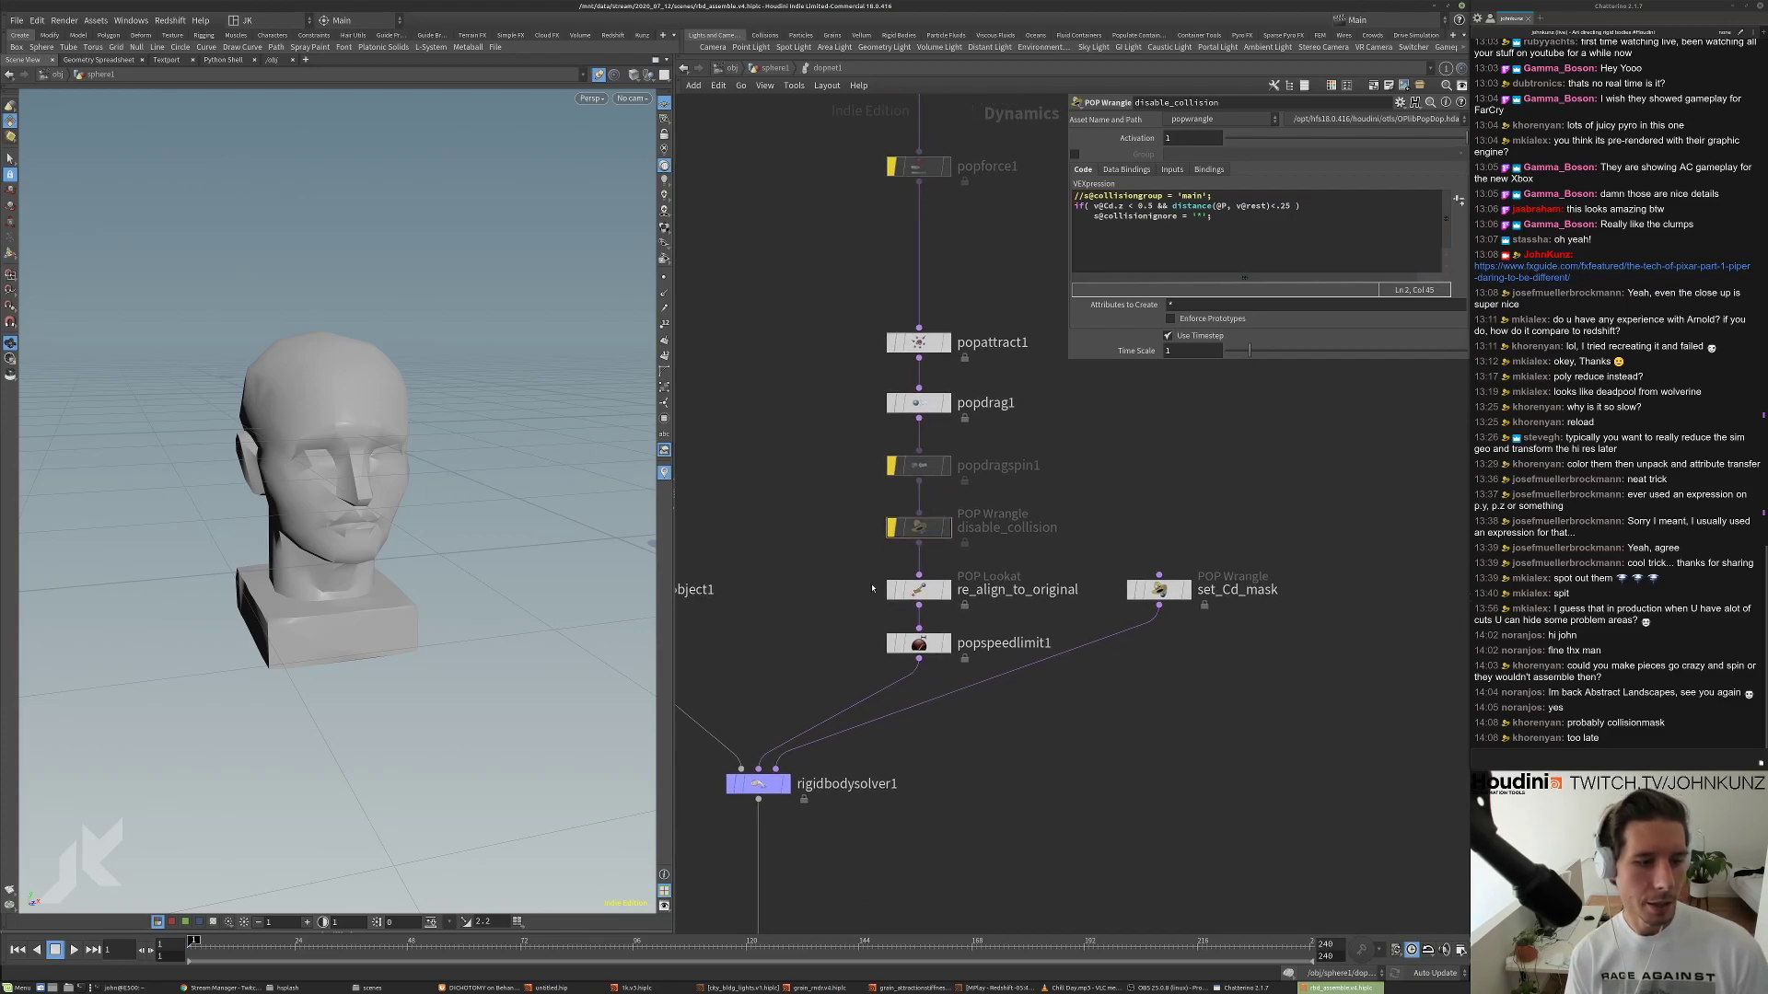
pyautogui.click(892, 526)
pyautogui.press('Up')
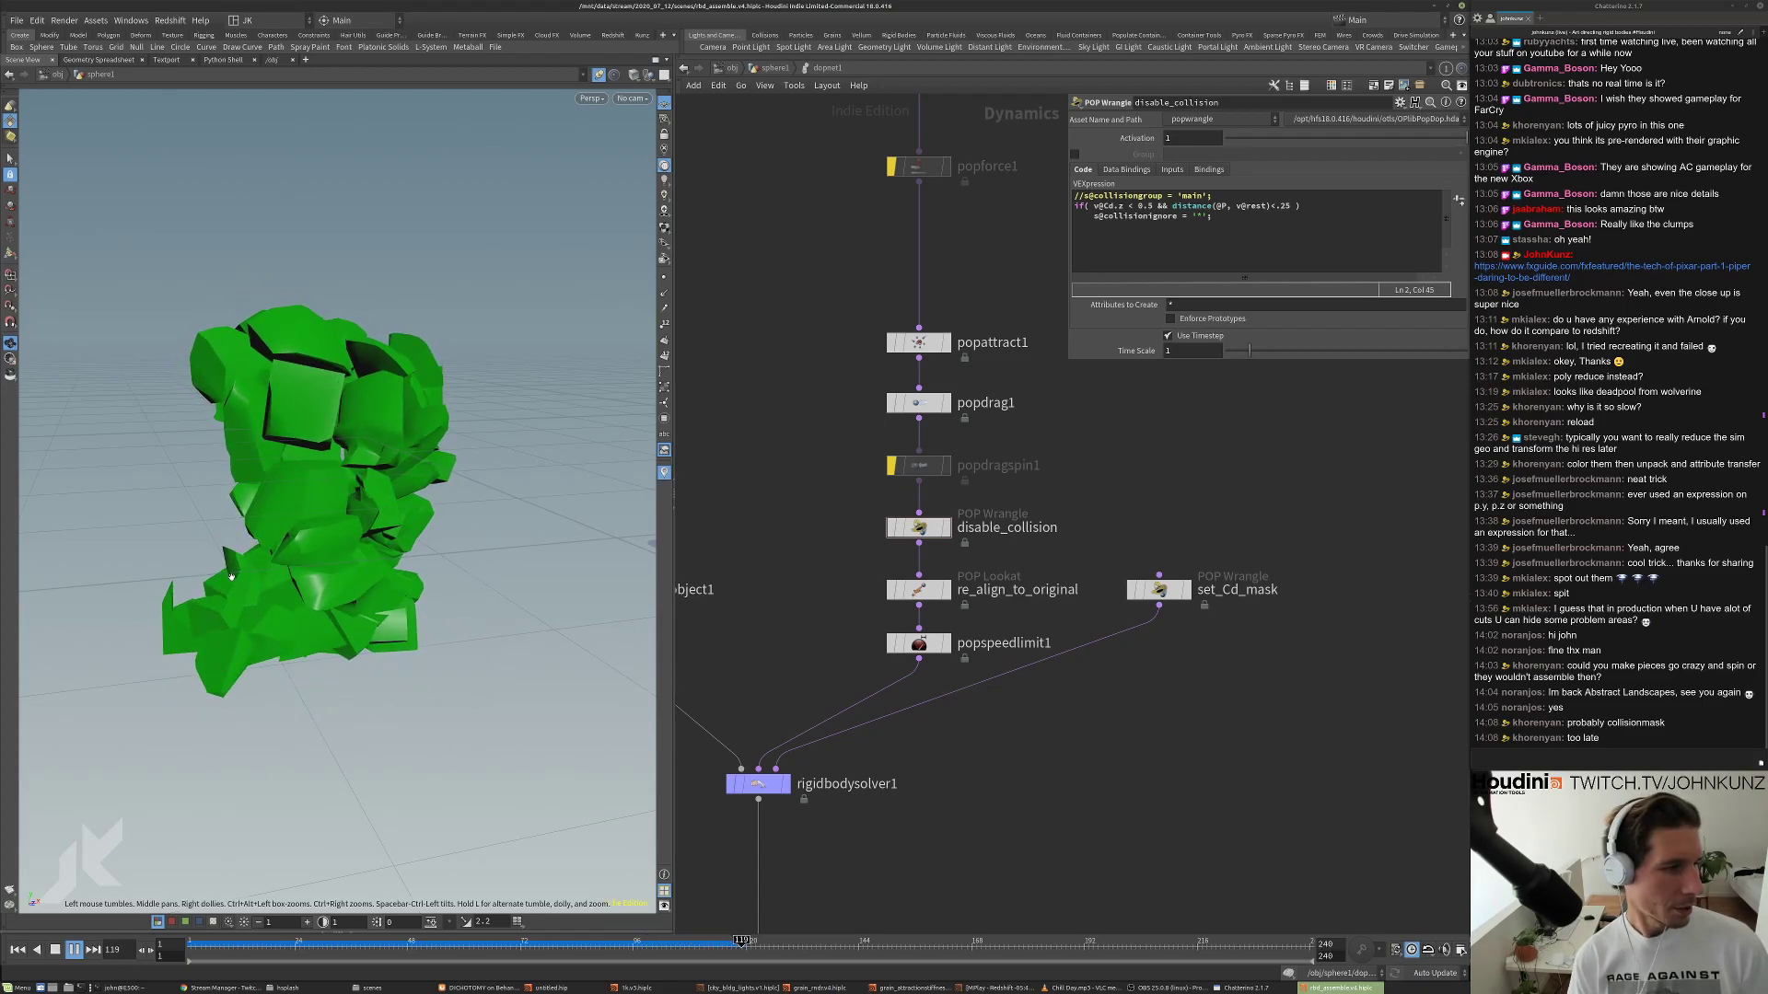
pyautogui.hotkey('ctrl', 'Up')
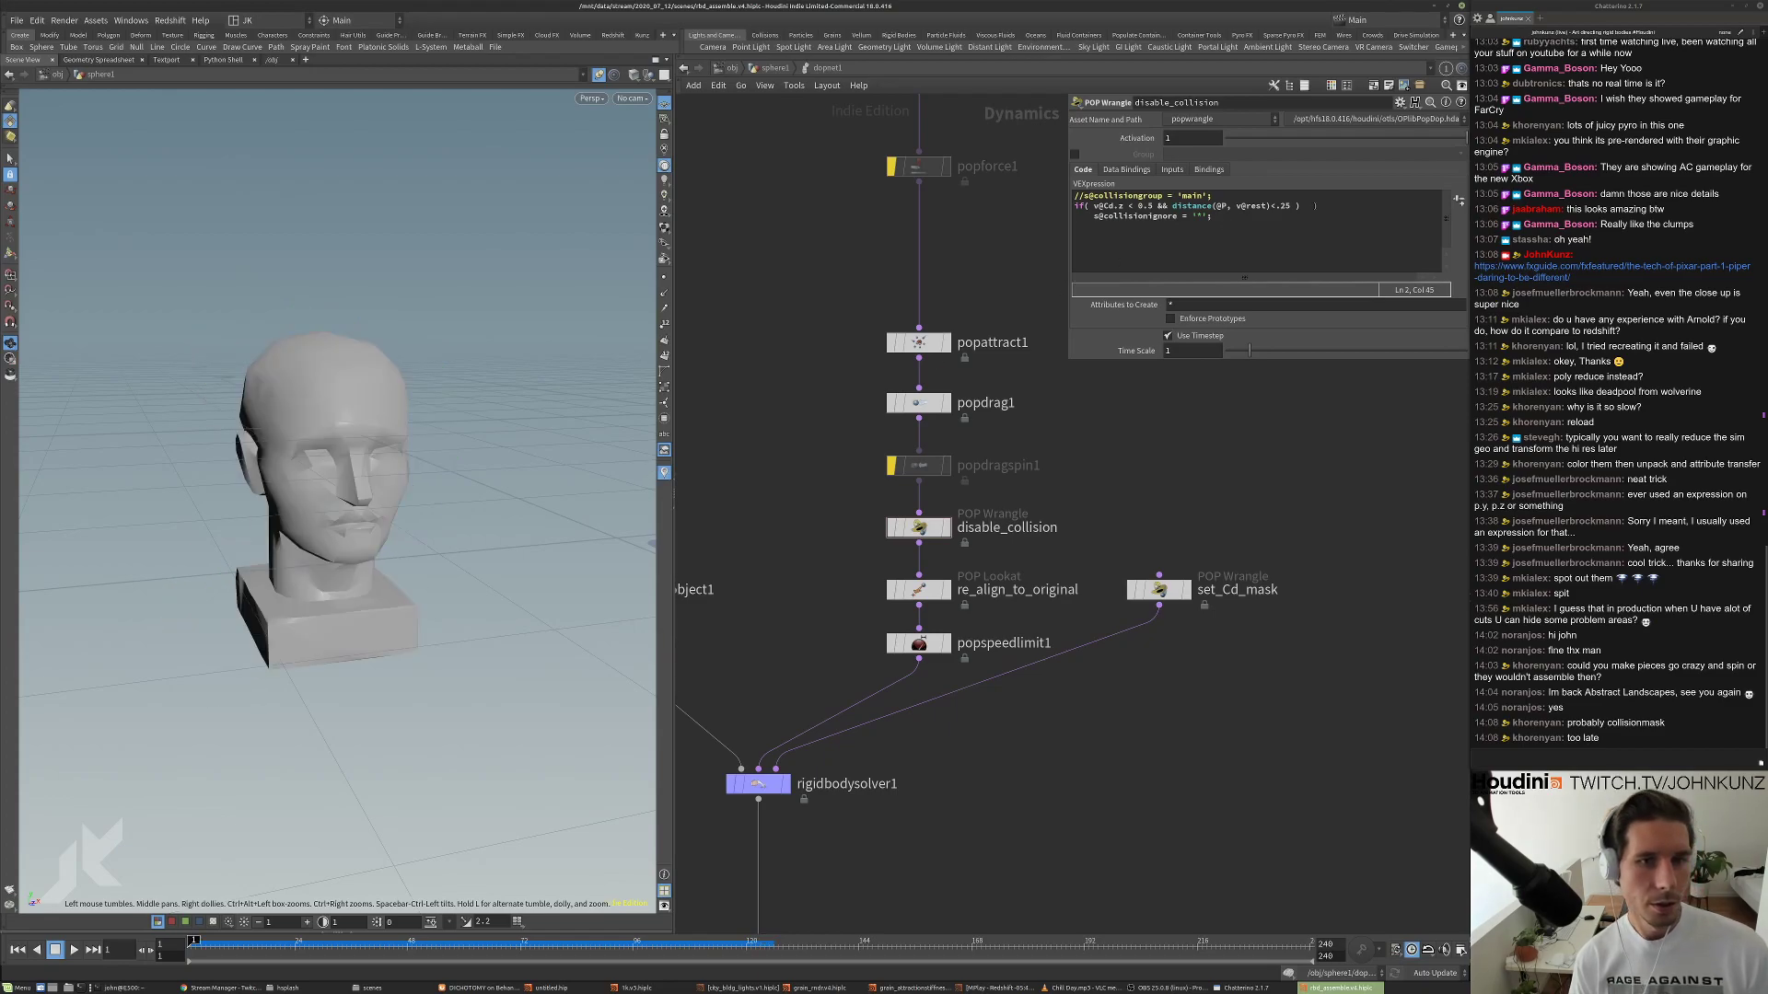
# Raise the distance threshold in the disable_collision condition to 1.25.
pyautogui.press('Left')
pyautogui.press('Left')
pyautogui.press('Left')
pyautogui.write('1')
# Set the Torque Scale of re_align_to_original to 8 and its Spin Resistance to 10.
pyautogui.scroll(1, 897, 649)
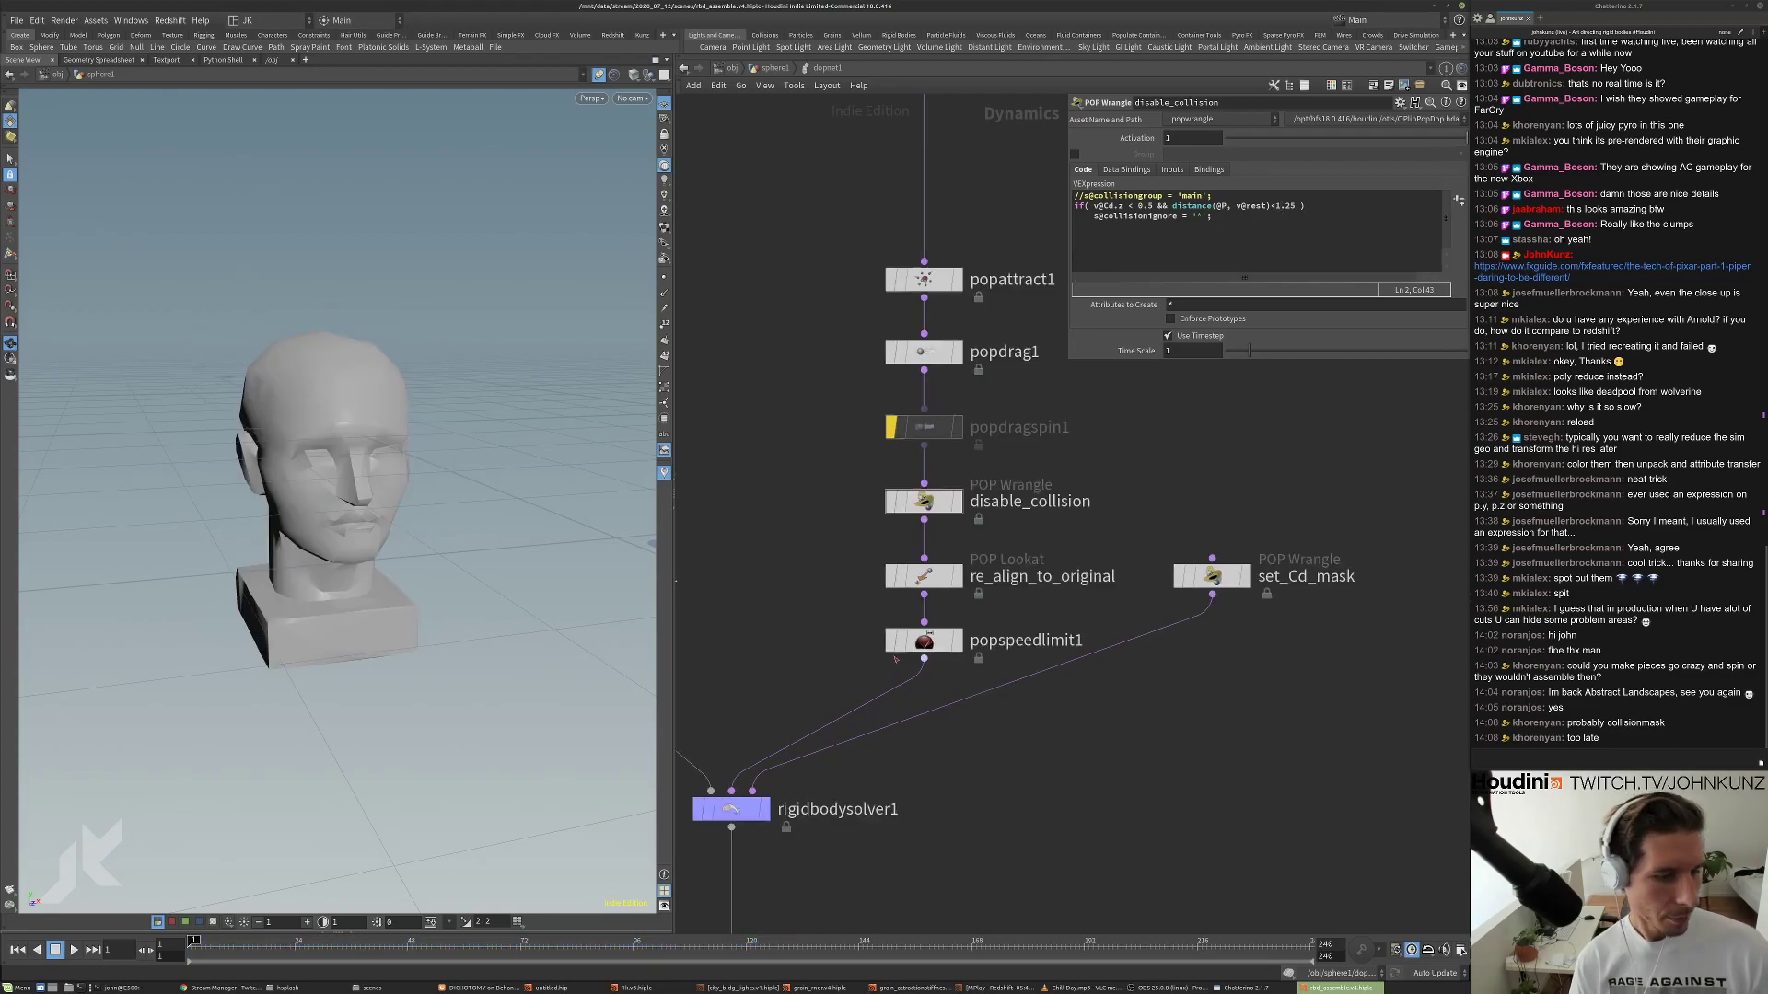
pyautogui.click(924, 640)
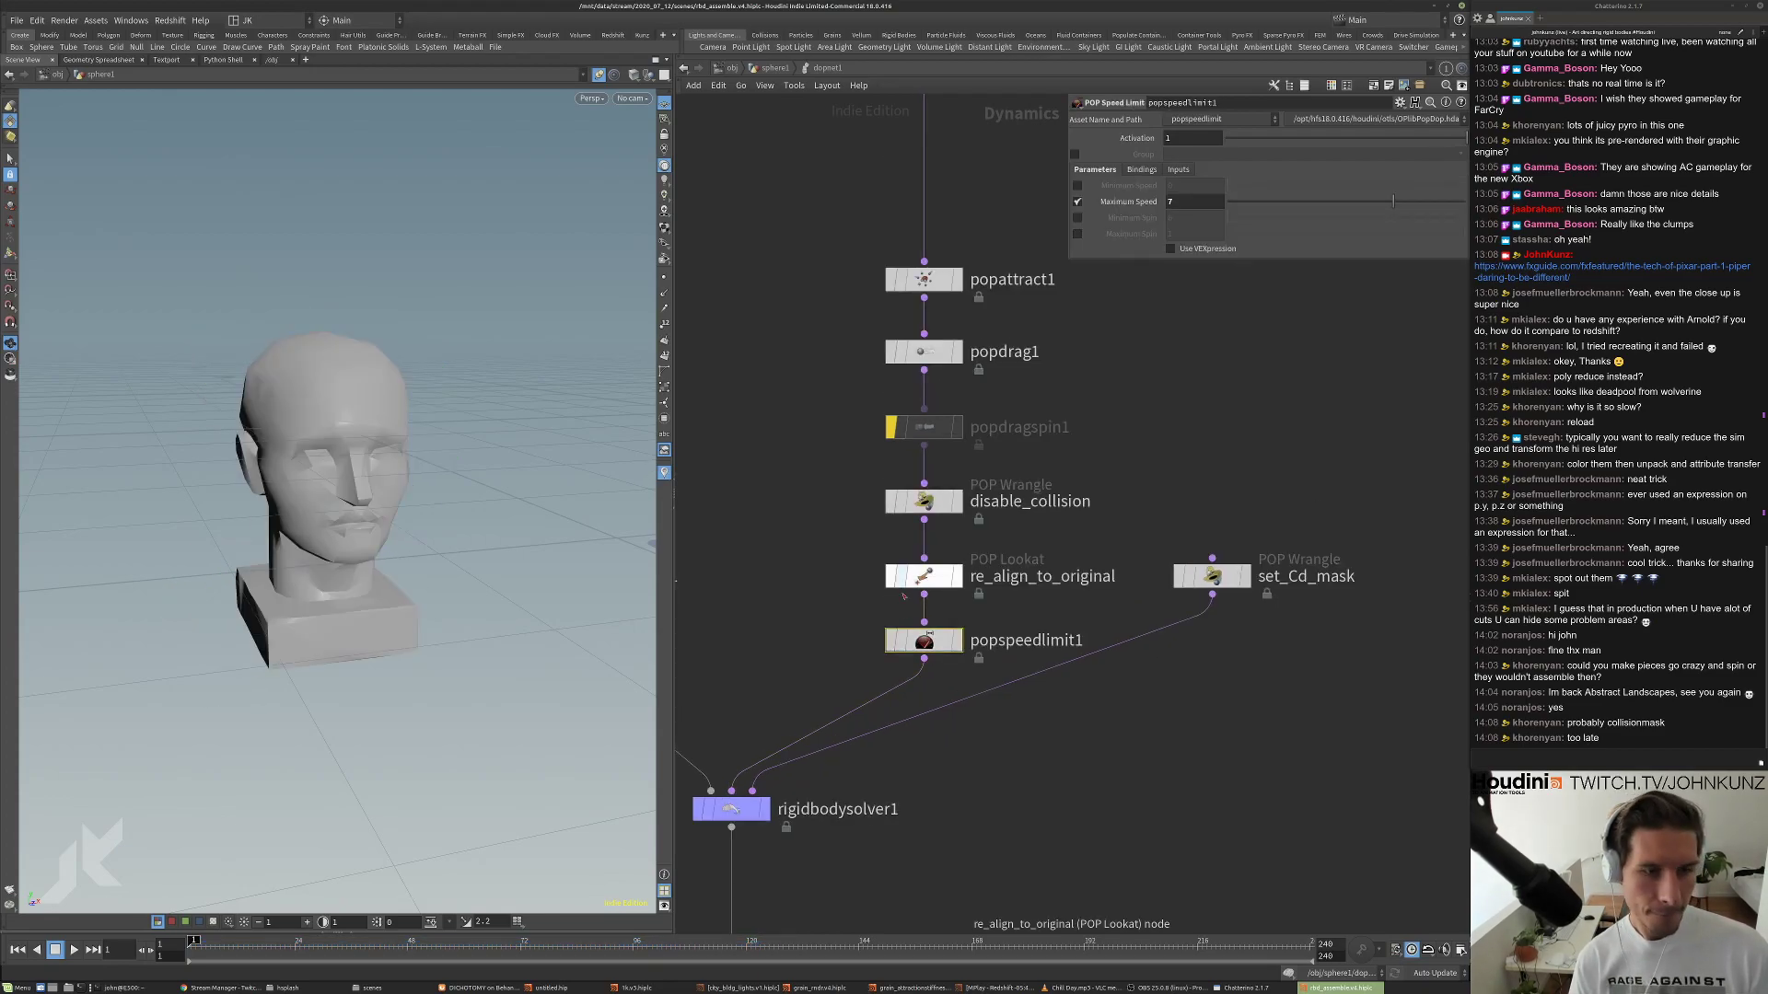
pyautogui.click(923, 577)
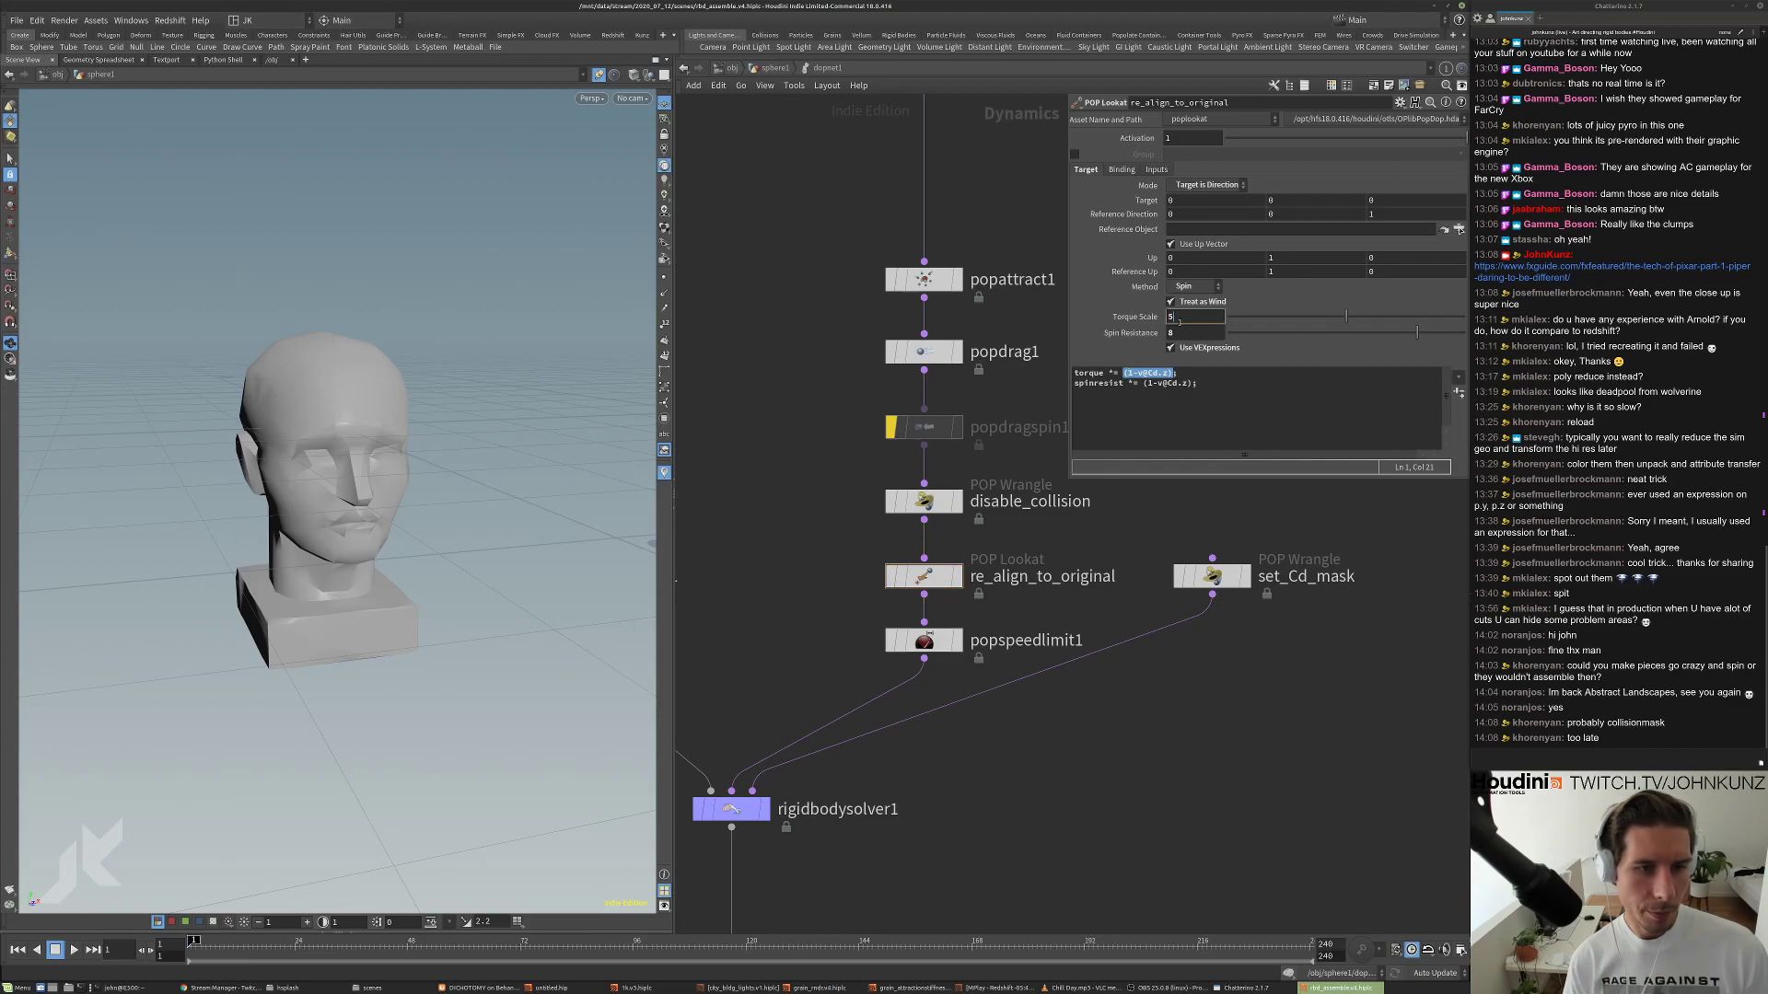
pyautogui.click(1182, 333)
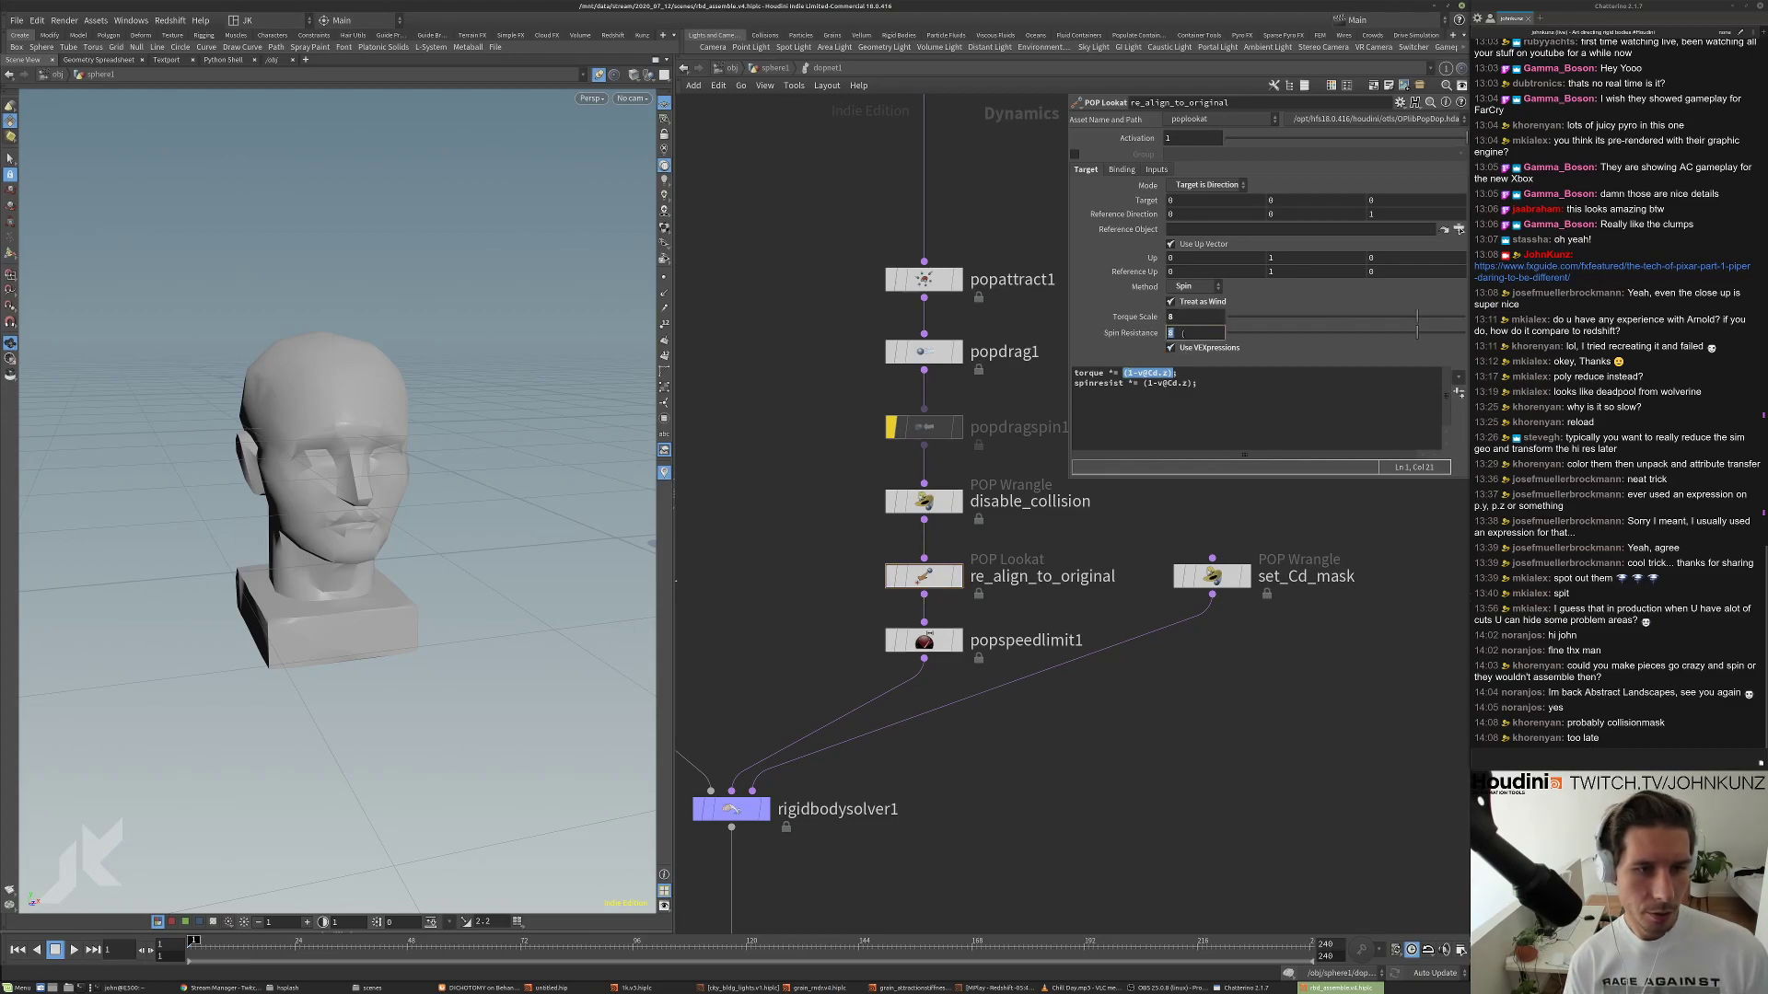
pyautogui.write('10')
pyautogui.press('Return')
# Play the simulation while orbiting around the reassembling head, stopping around frame 133.
pyautogui.press('Up')
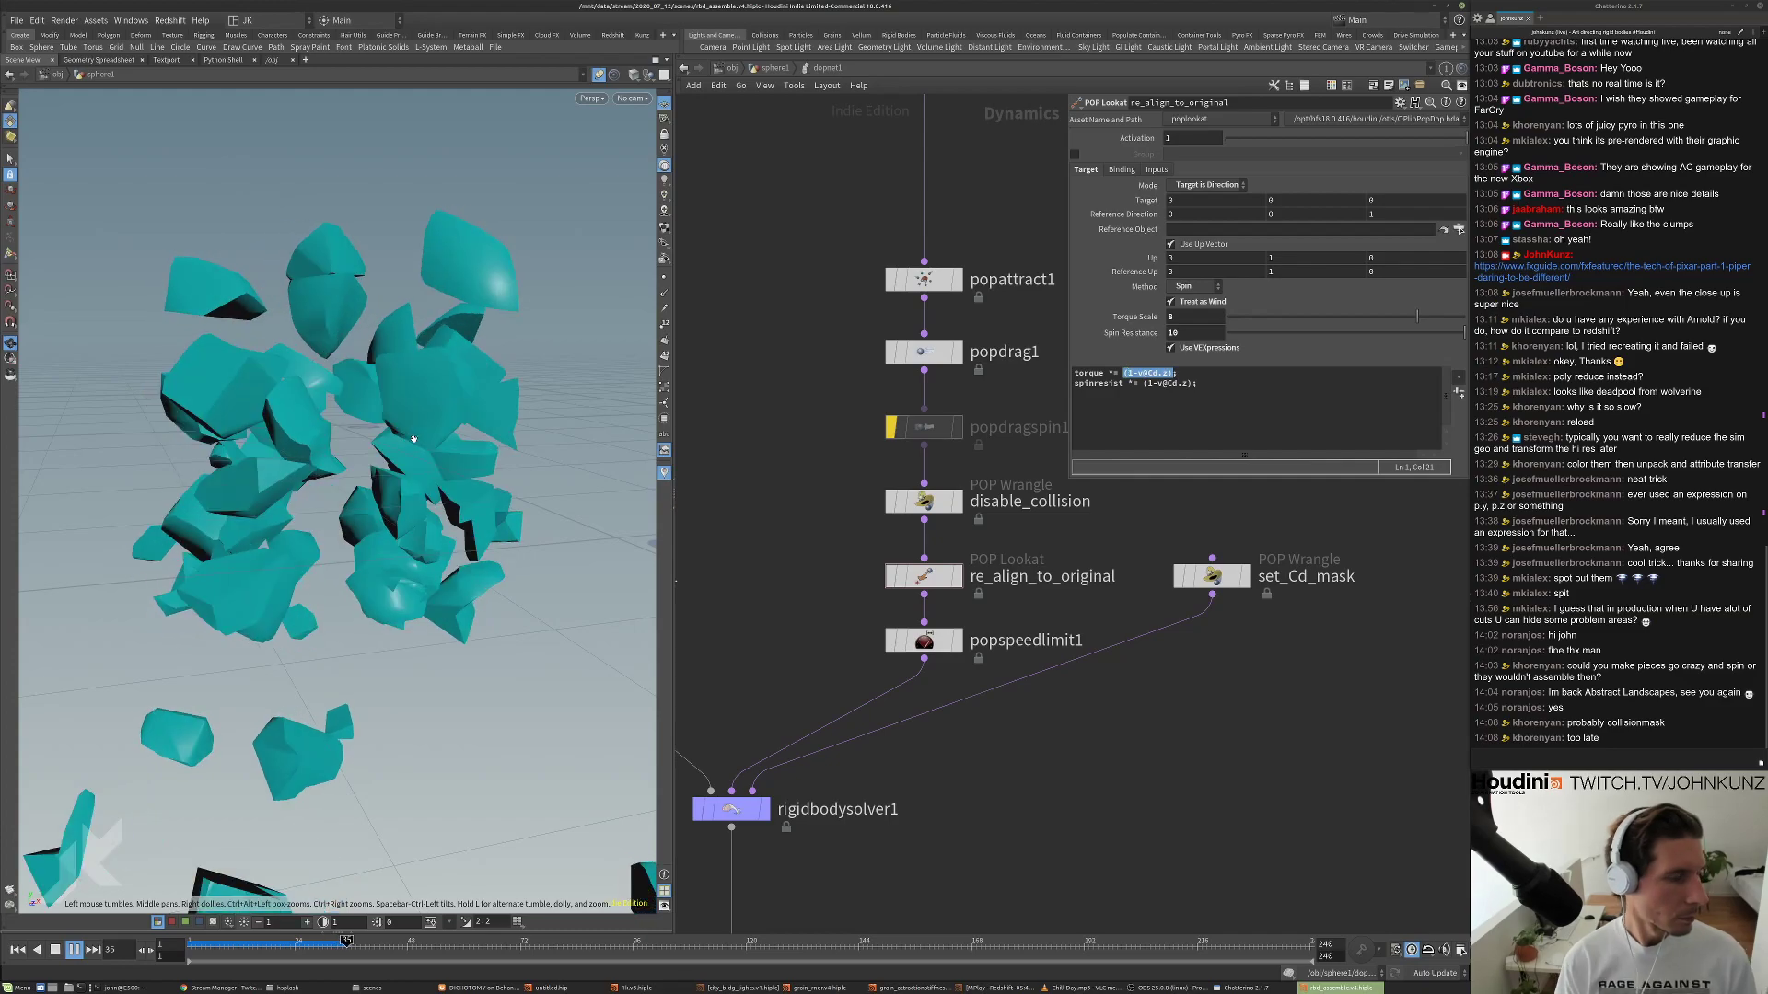
pyautogui.moveTo(422, 467); pyautogui.dragTo(354, 518)
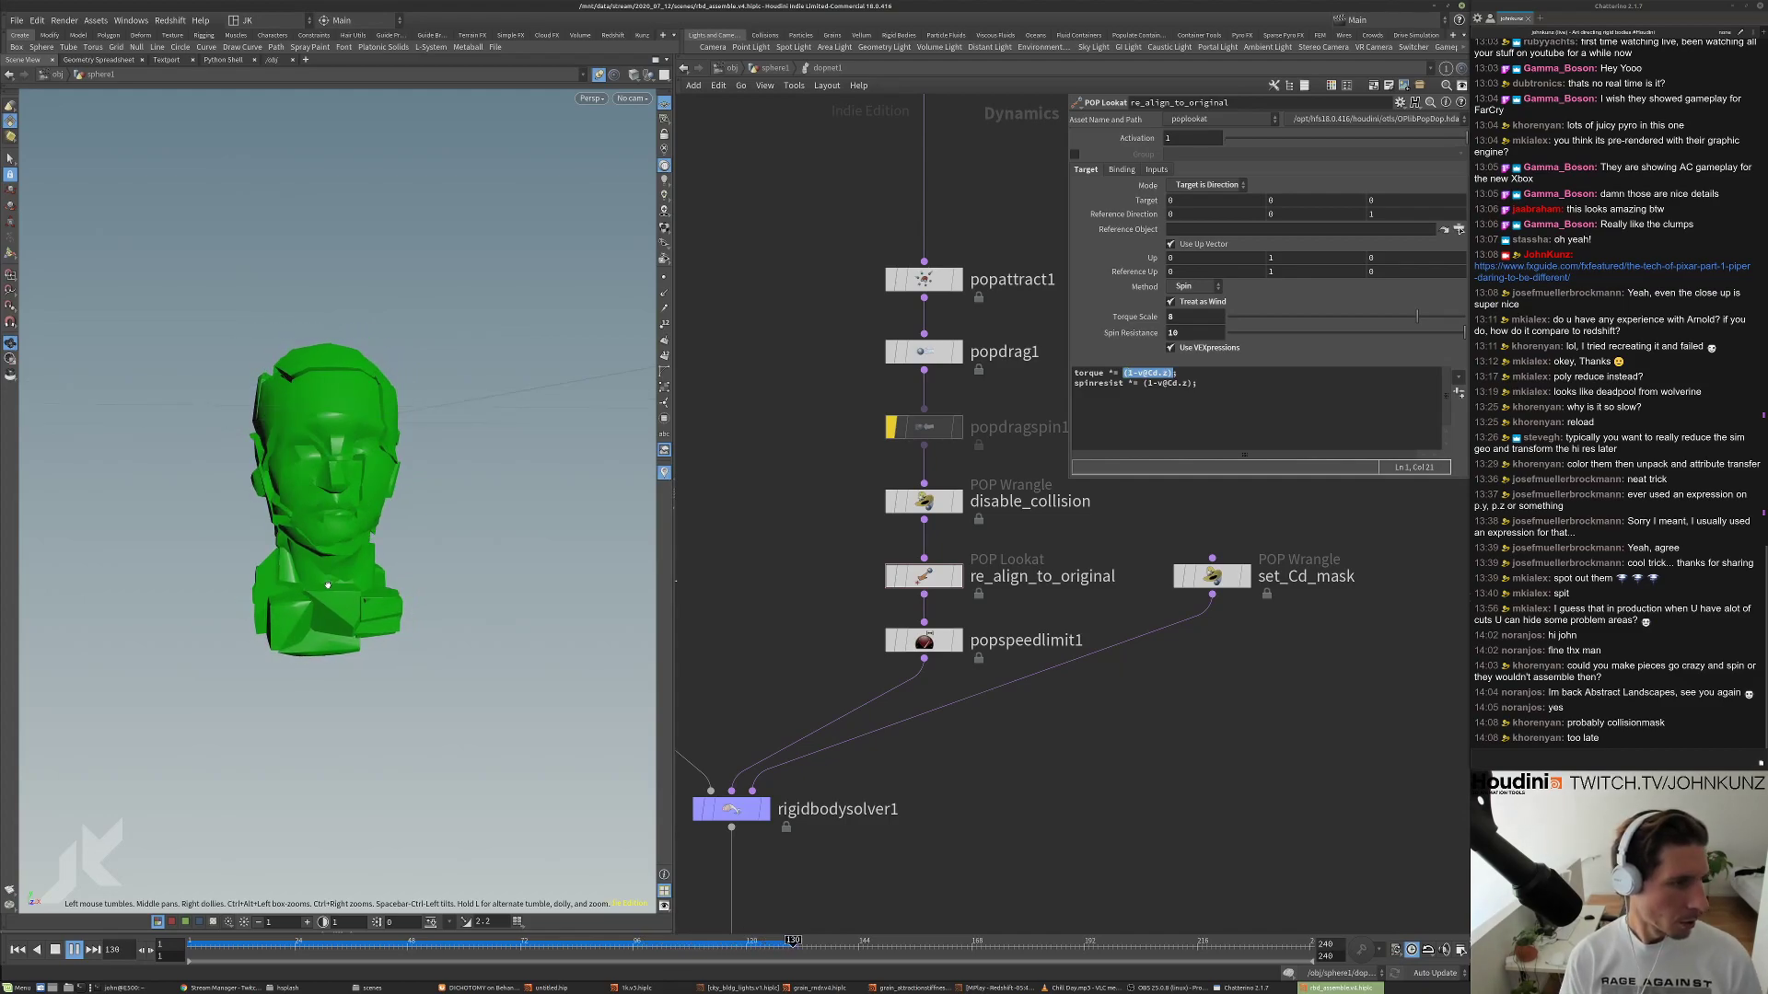
pyautogui.press('Up')
# Go up to the sphere1 network and display the output of the normal3 node.
pyautogui.click(924, 500)
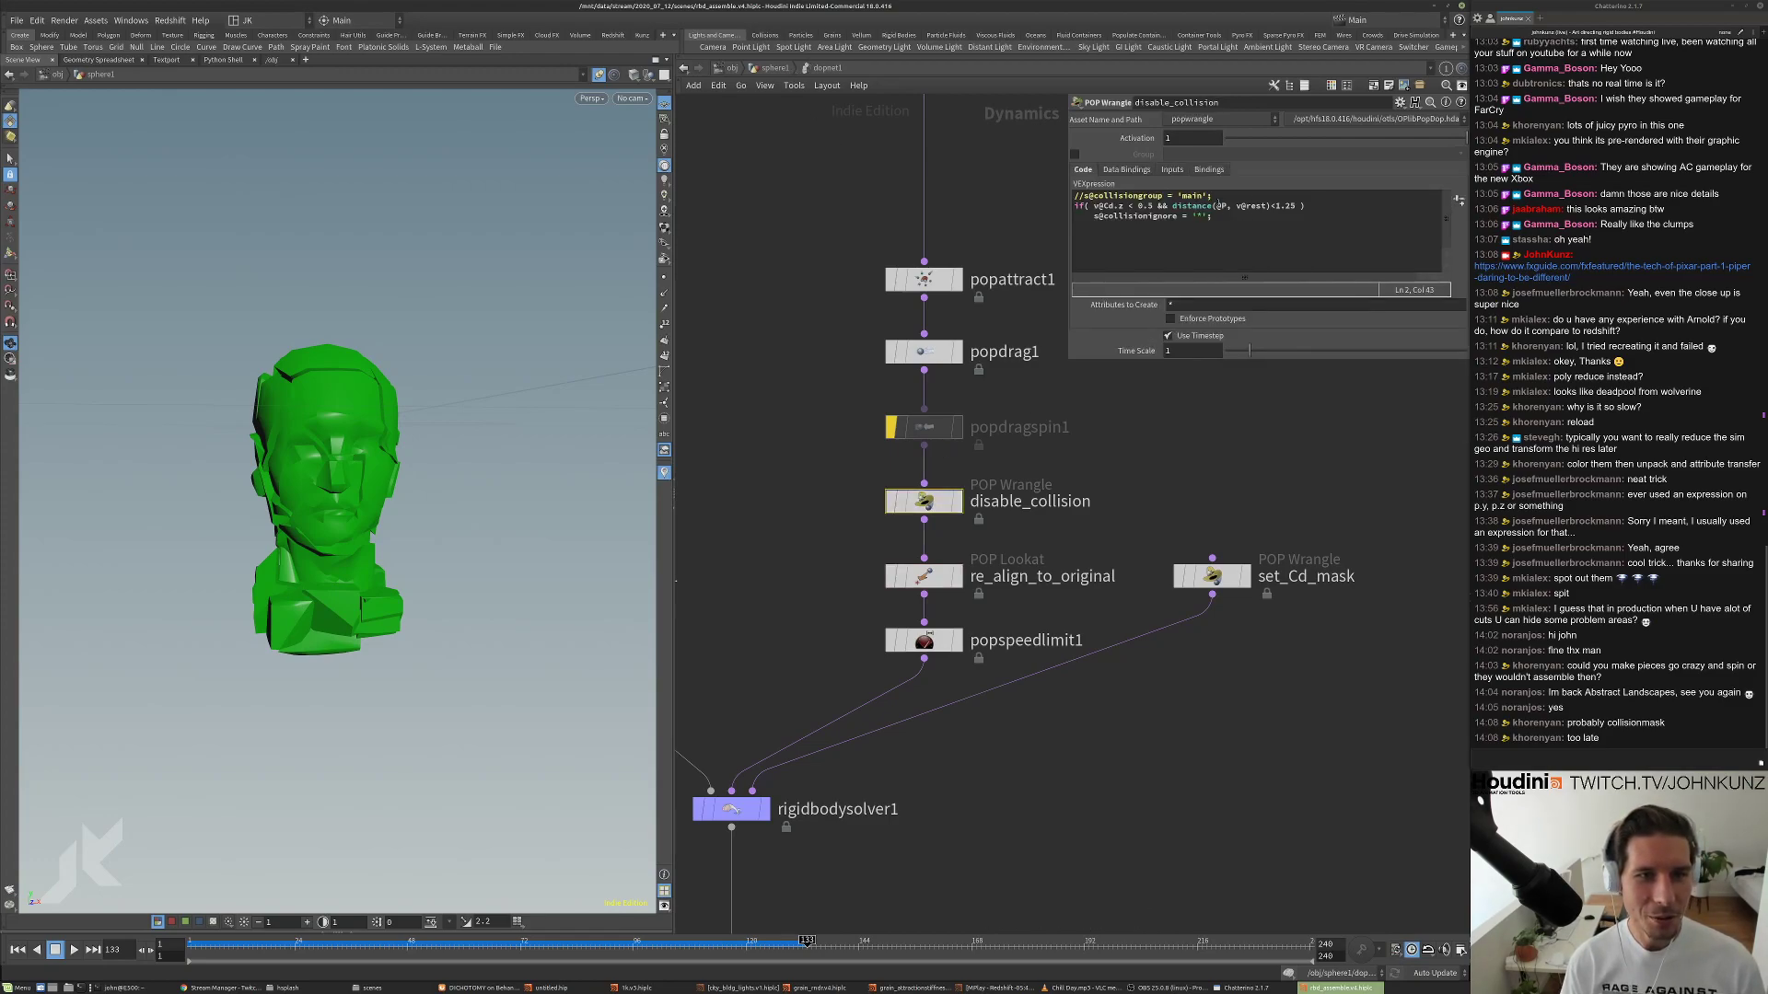
pyautogui.click(773, 67)
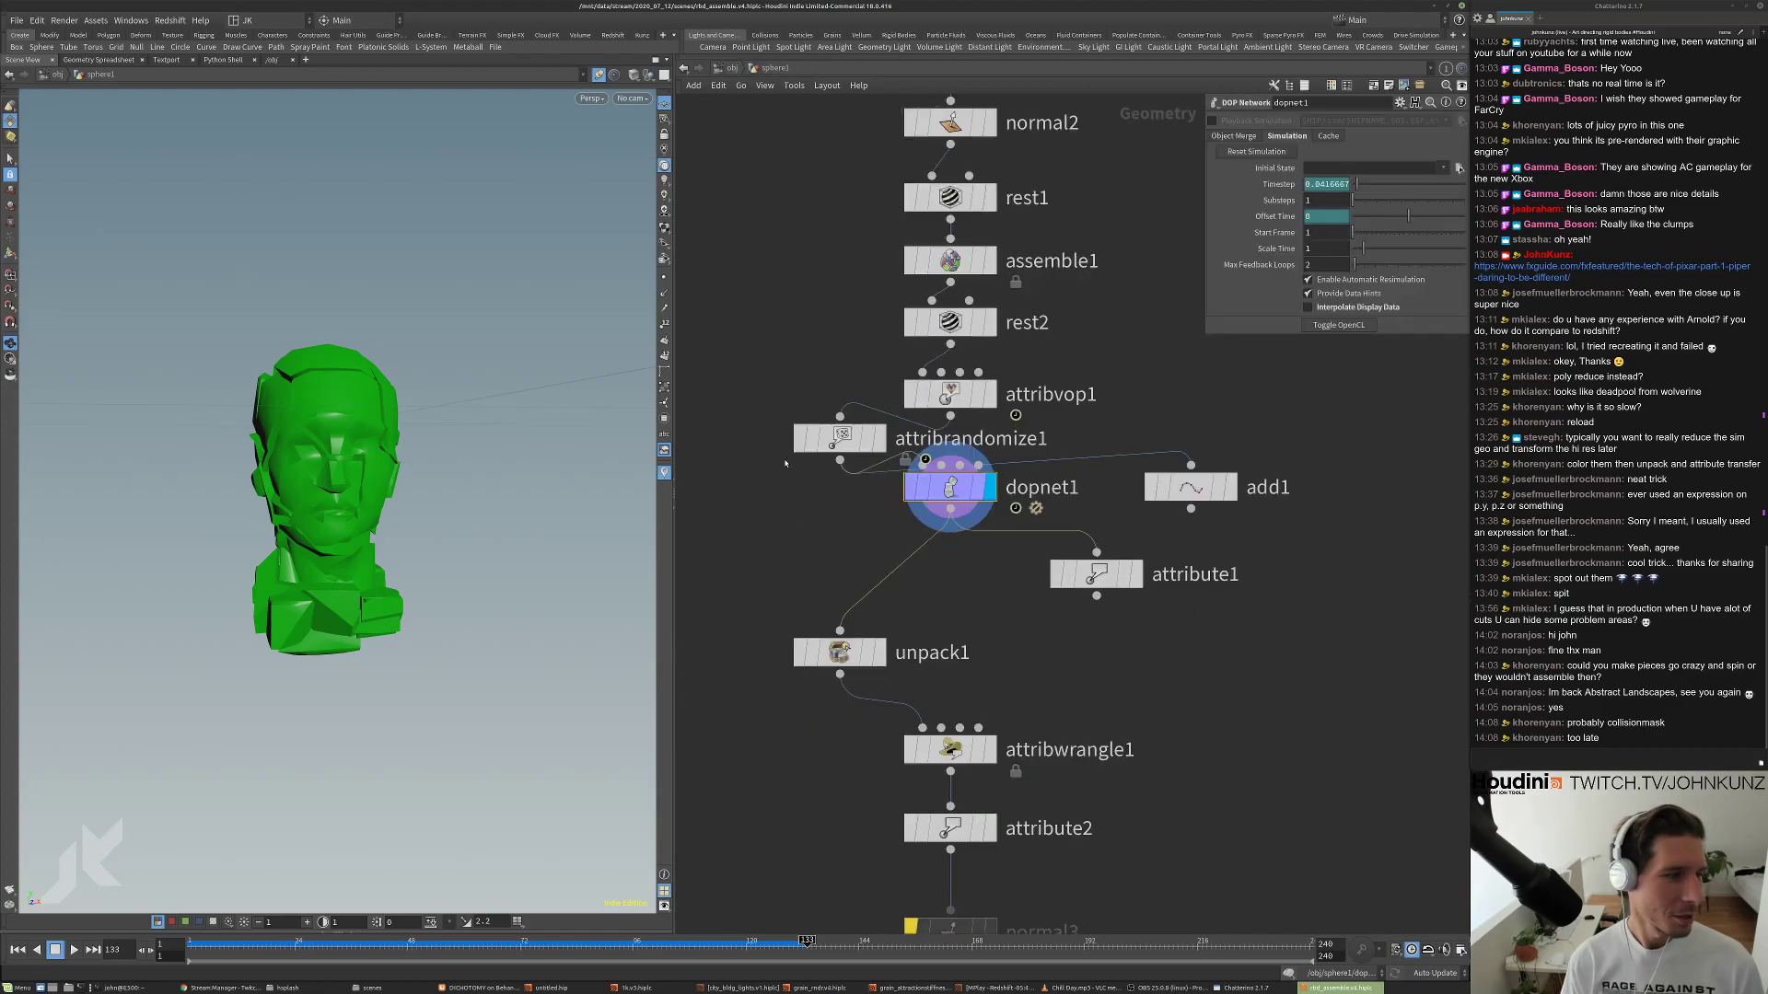
pyautogui.click(1020, 750)
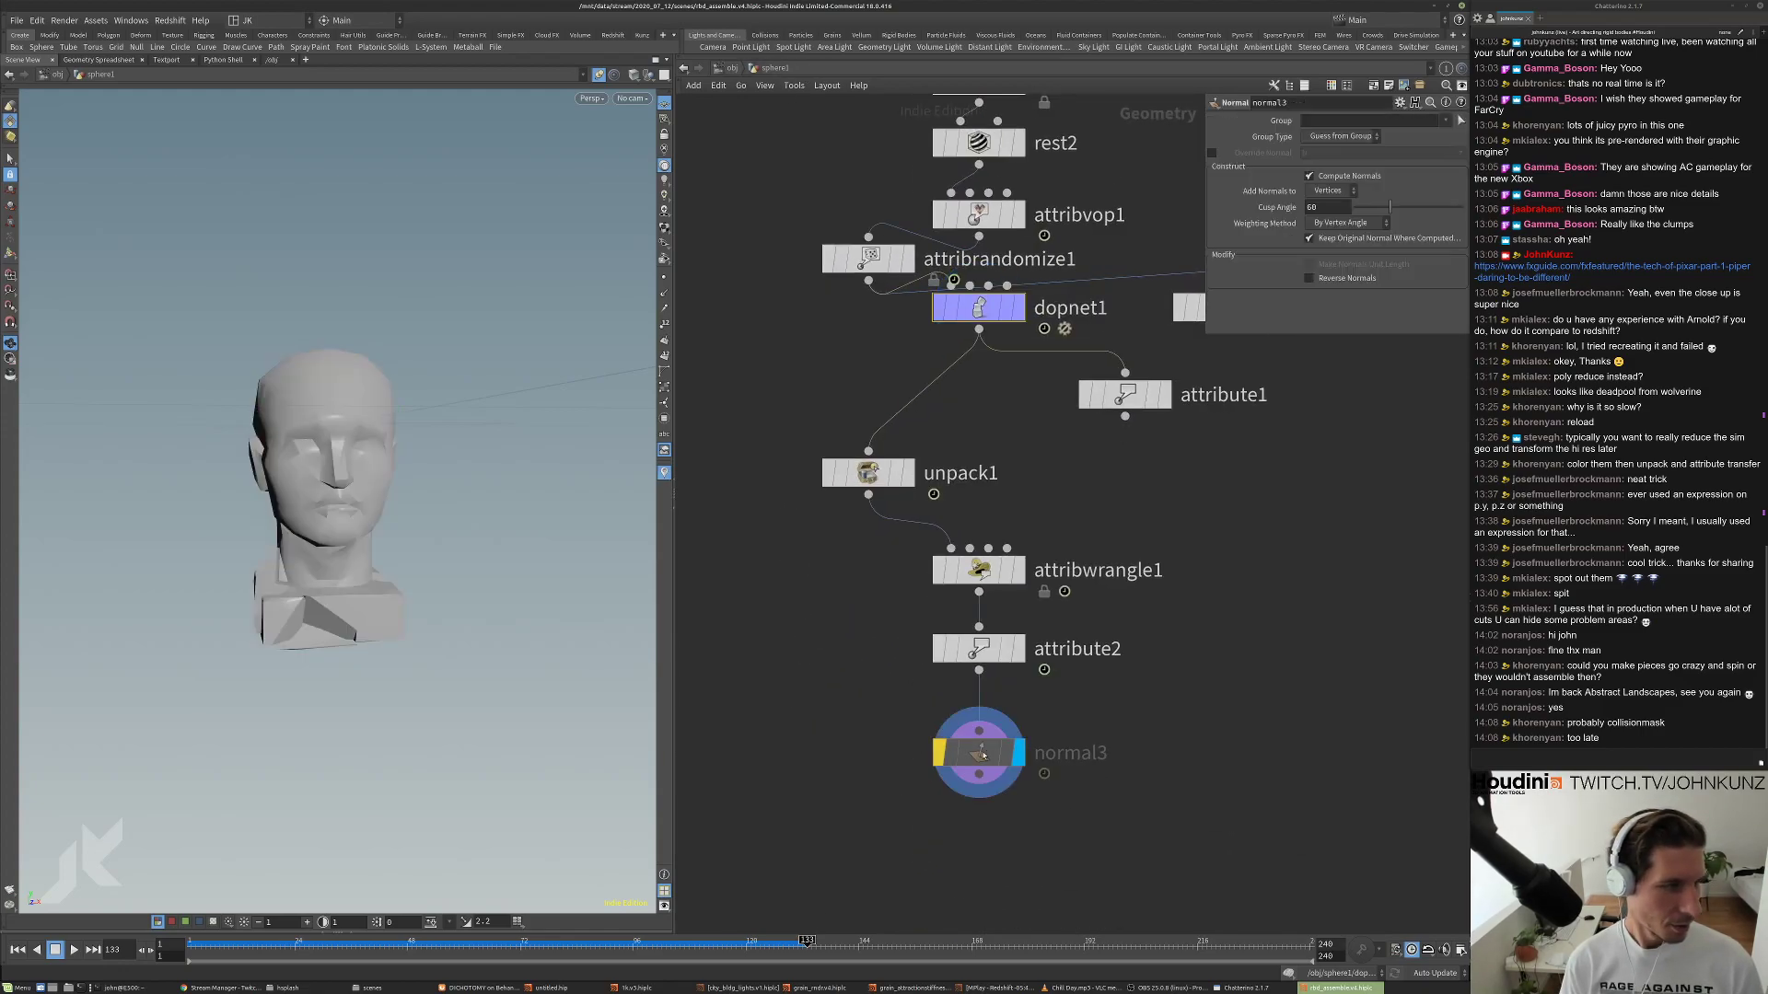
# Play back and scrub the unpacked pieces, examine the reassembled head from several angles, and return to frame 1.
pyautogui.click(446, 943)
pyautogui.press('Up')
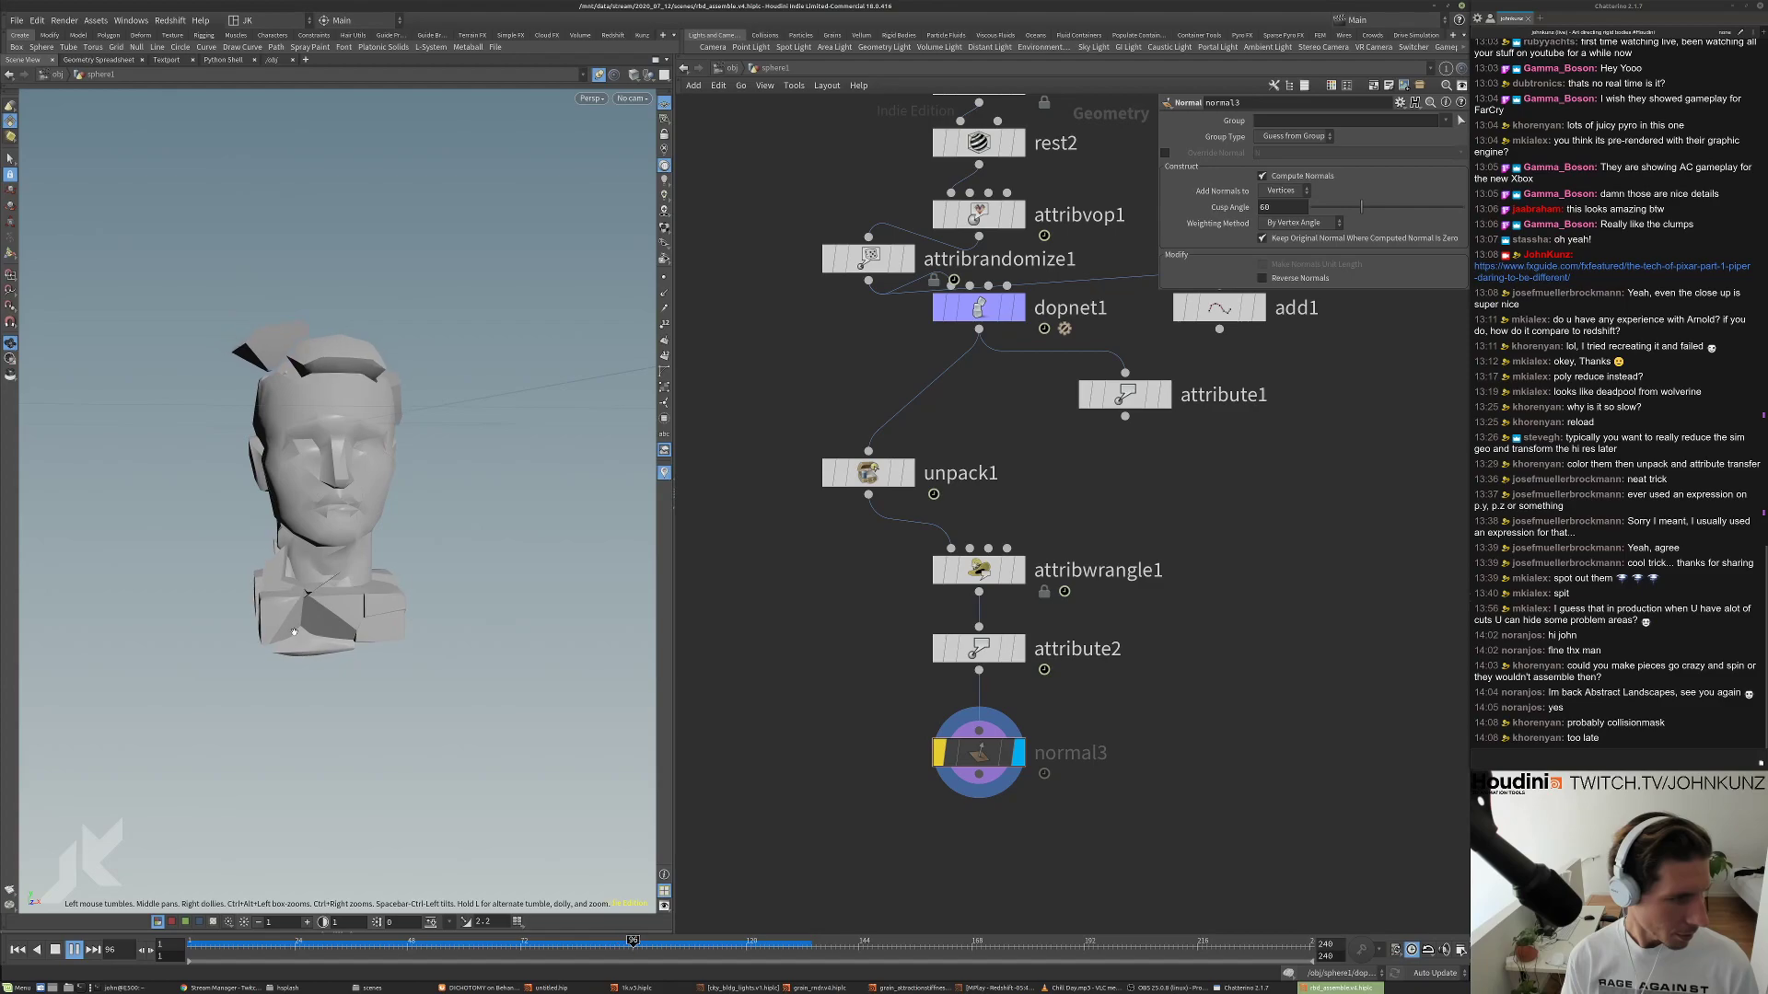
pyautogui.moveTo(357, 618); pyautogui.dragTo(375, 640)
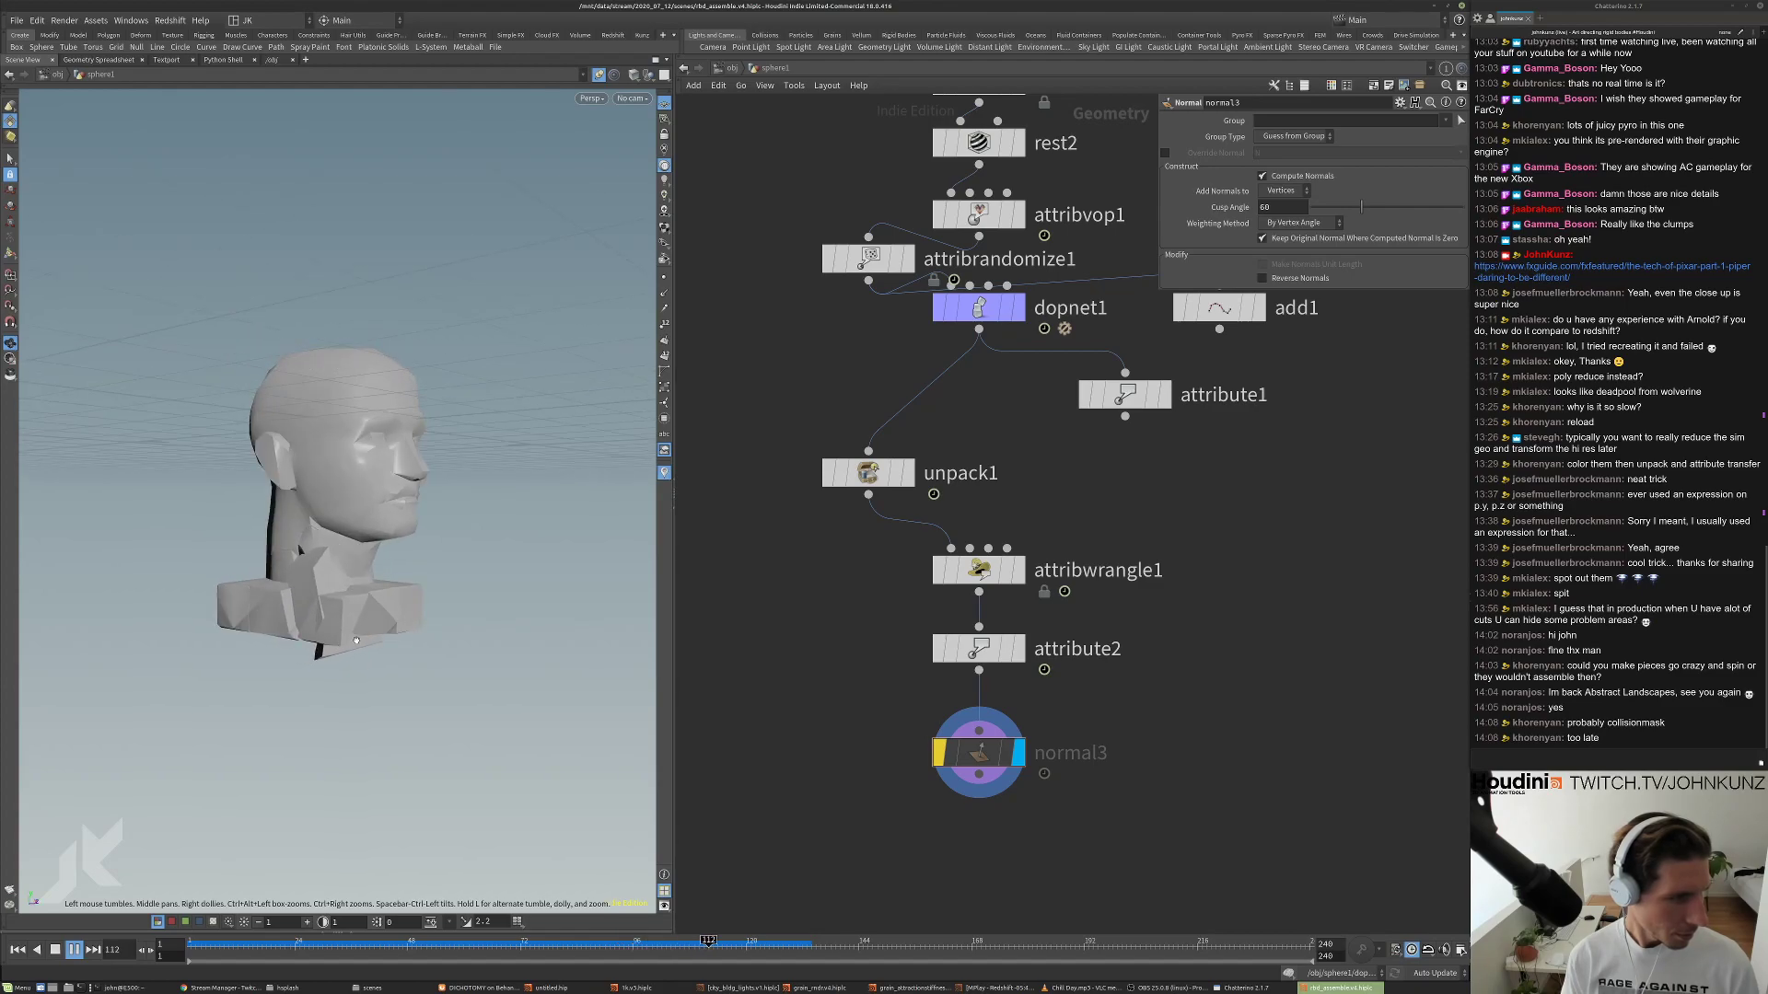
pyautogui.moveTo(352, 637); pyautogui.dragTo(313, 613)
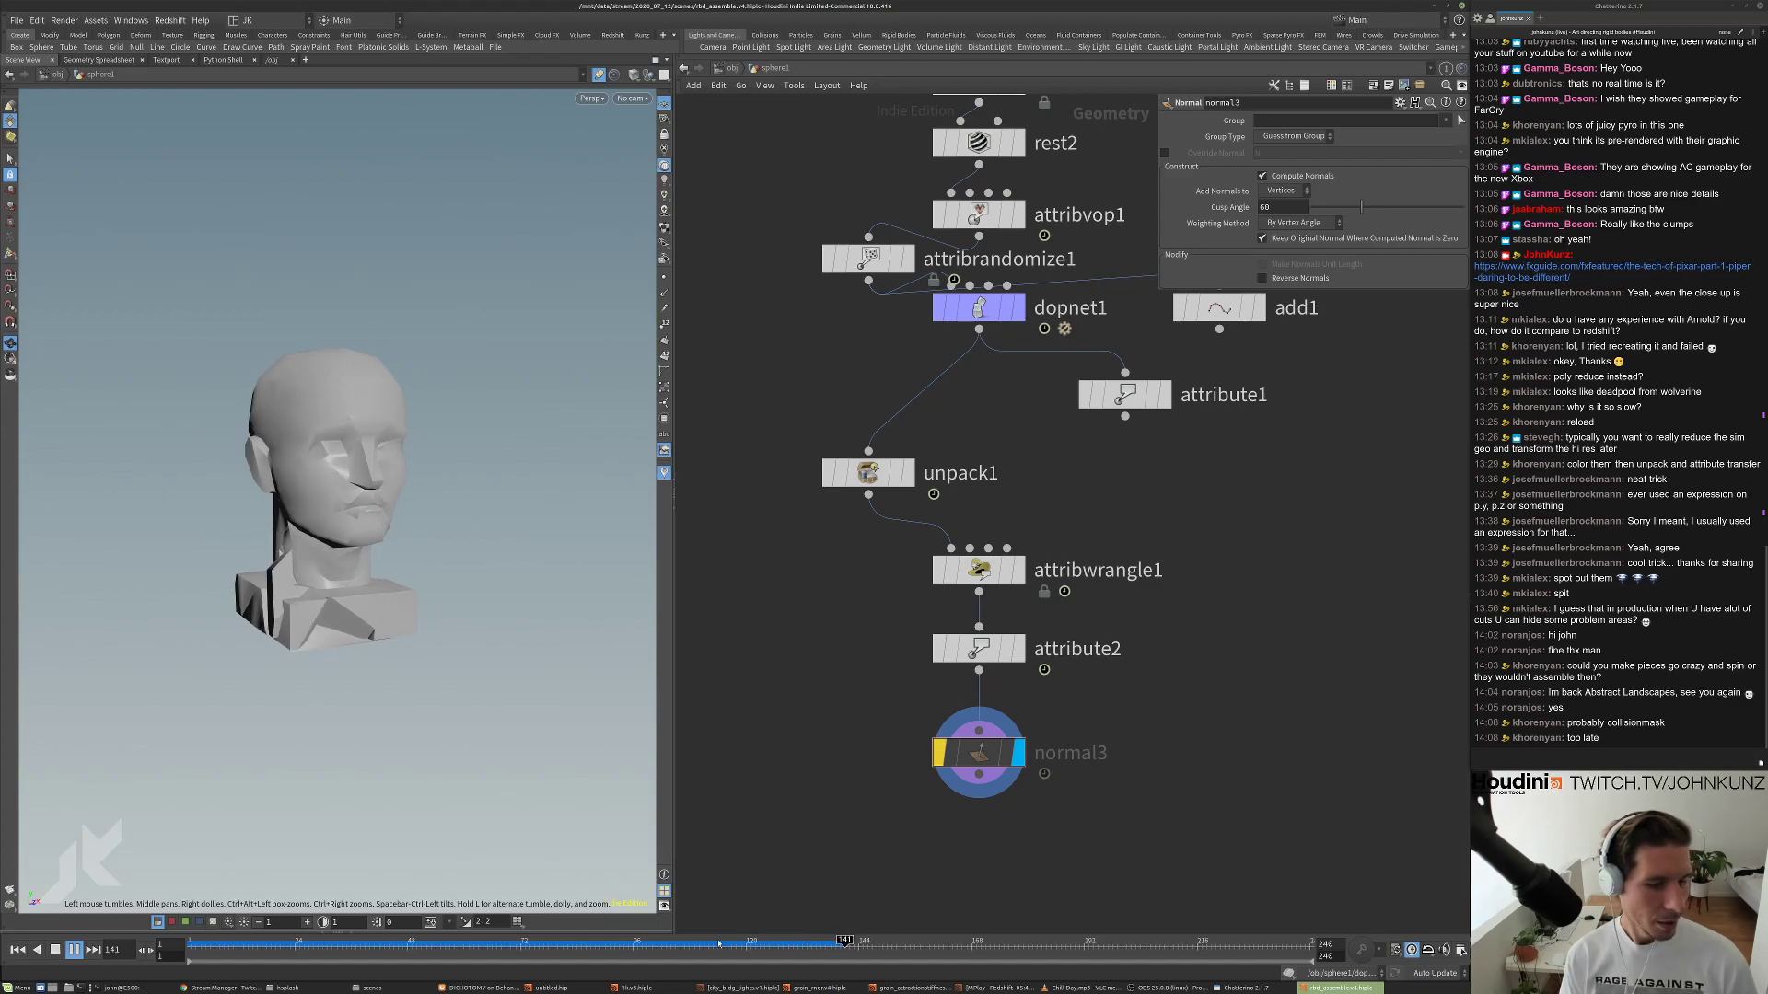
pyautogui.moveTo(718, 944); pyautogui.dragTo(426, 943)
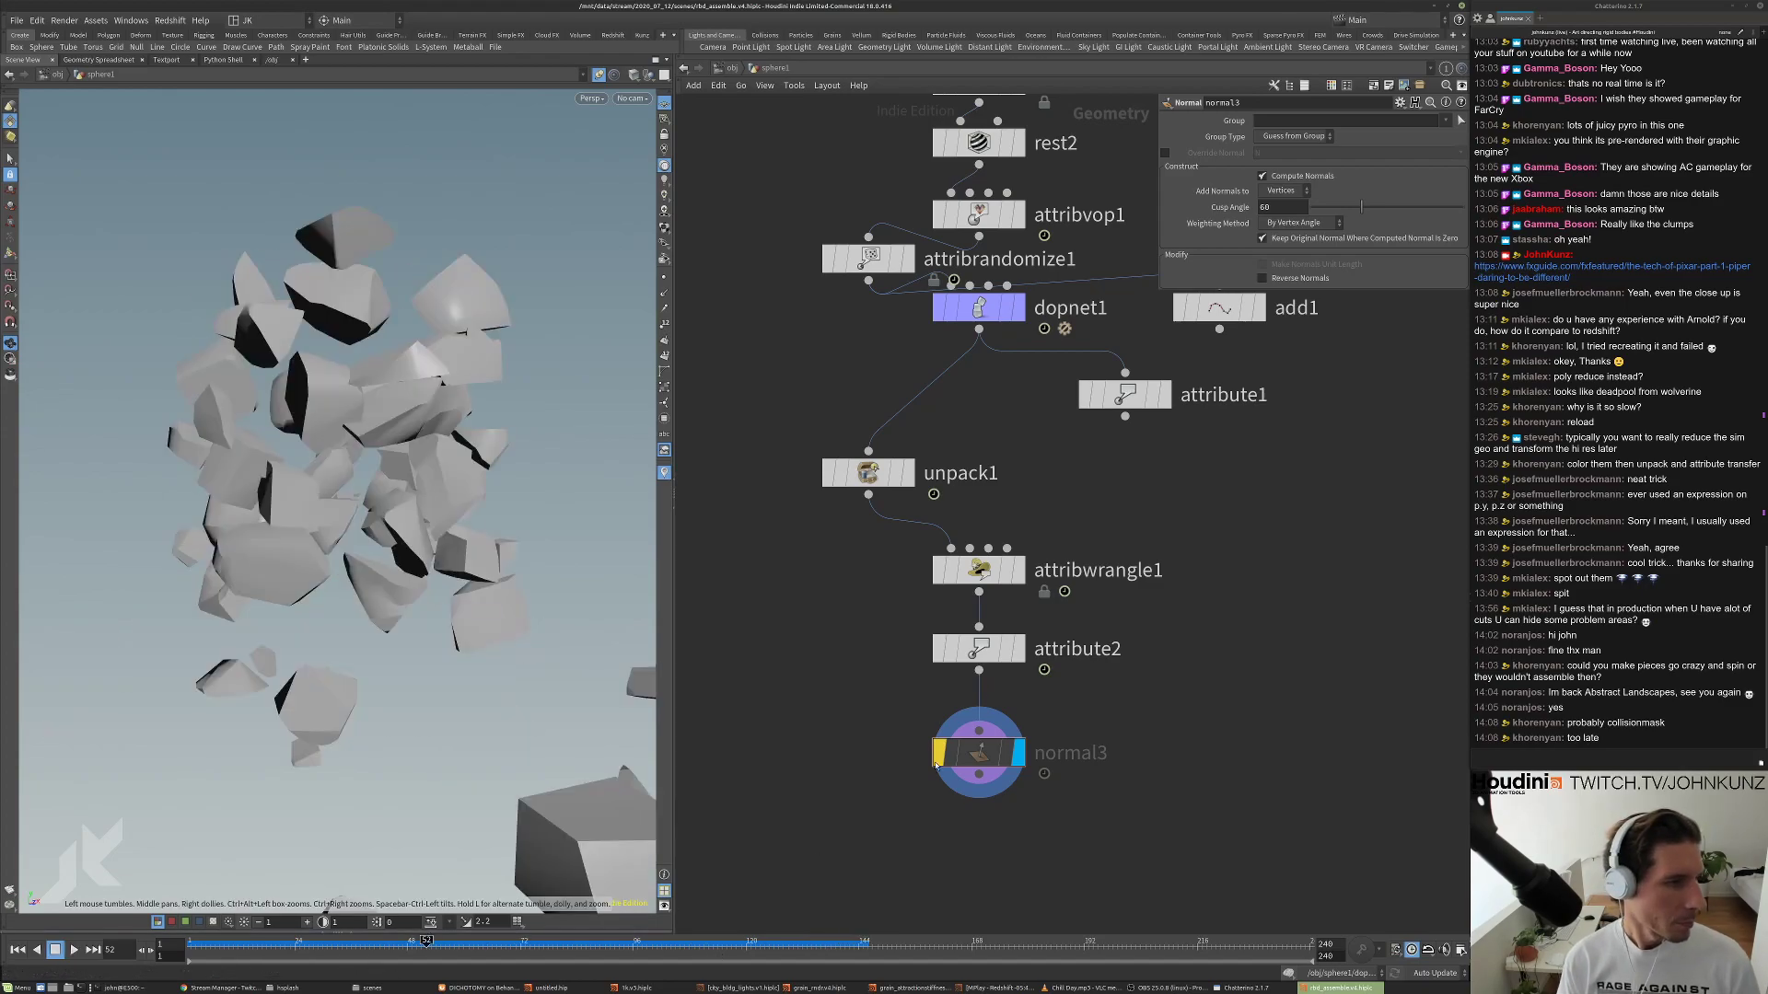
pyautogui.press('Up')
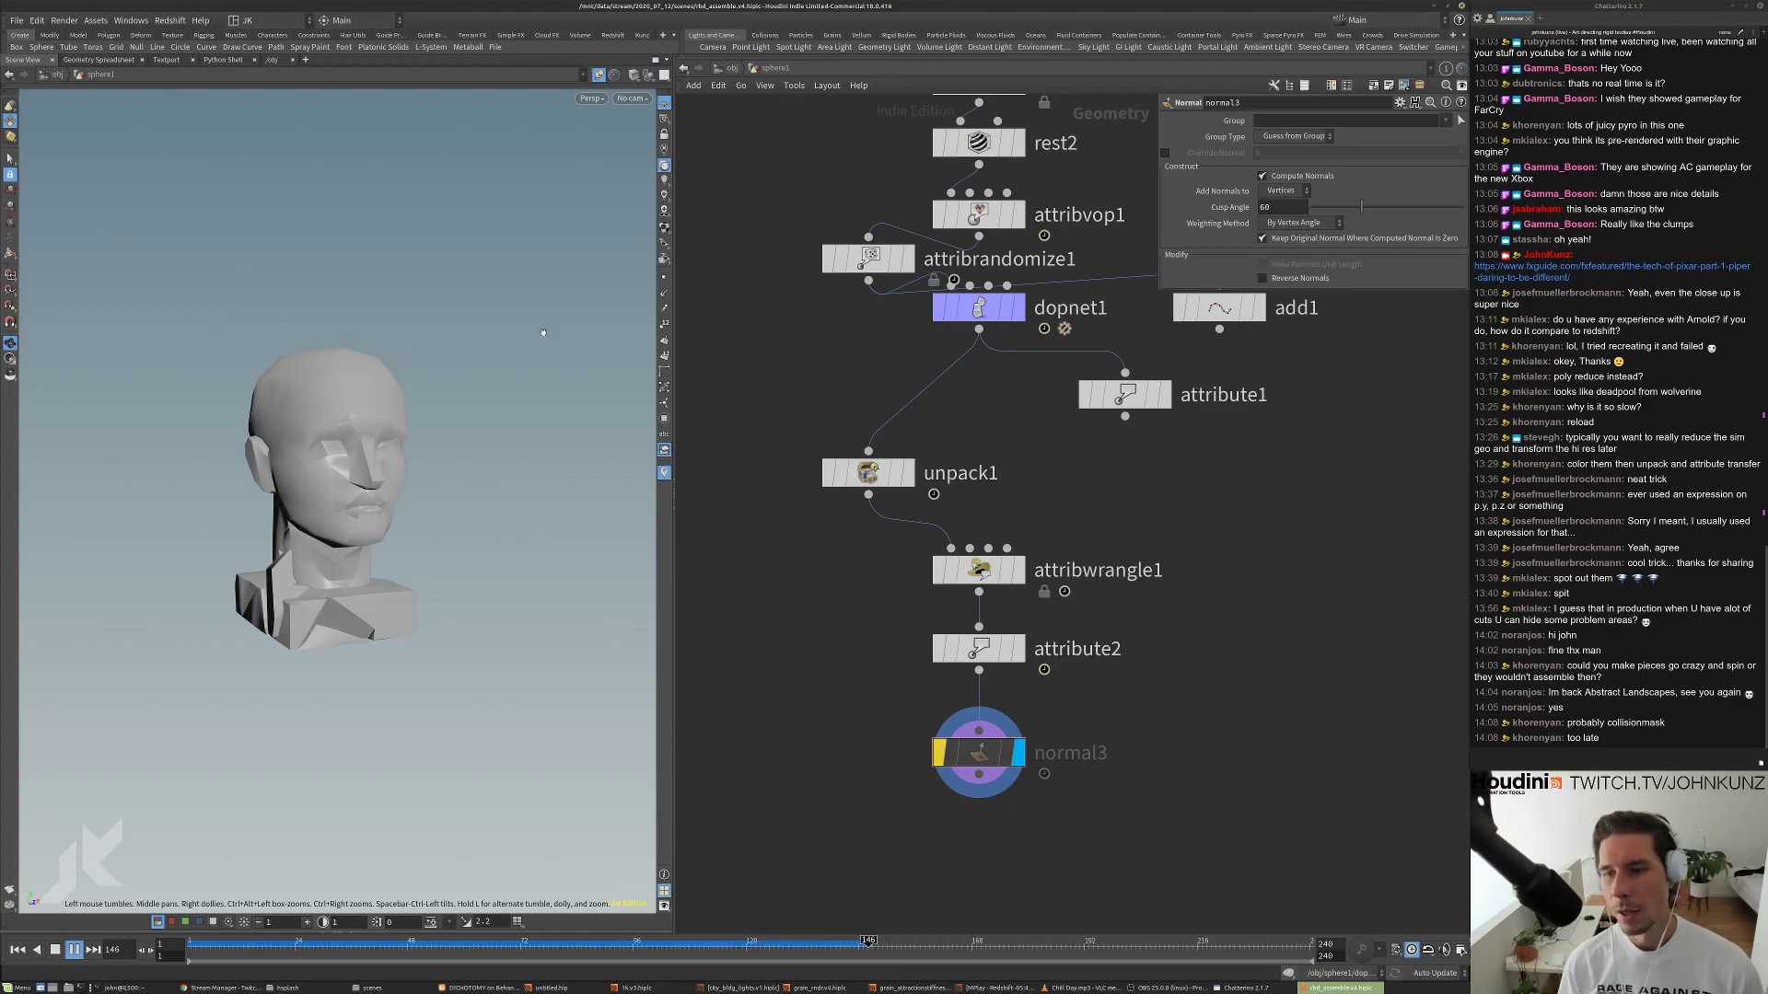
pyautogui.hotkey('ctrl', 'Up')
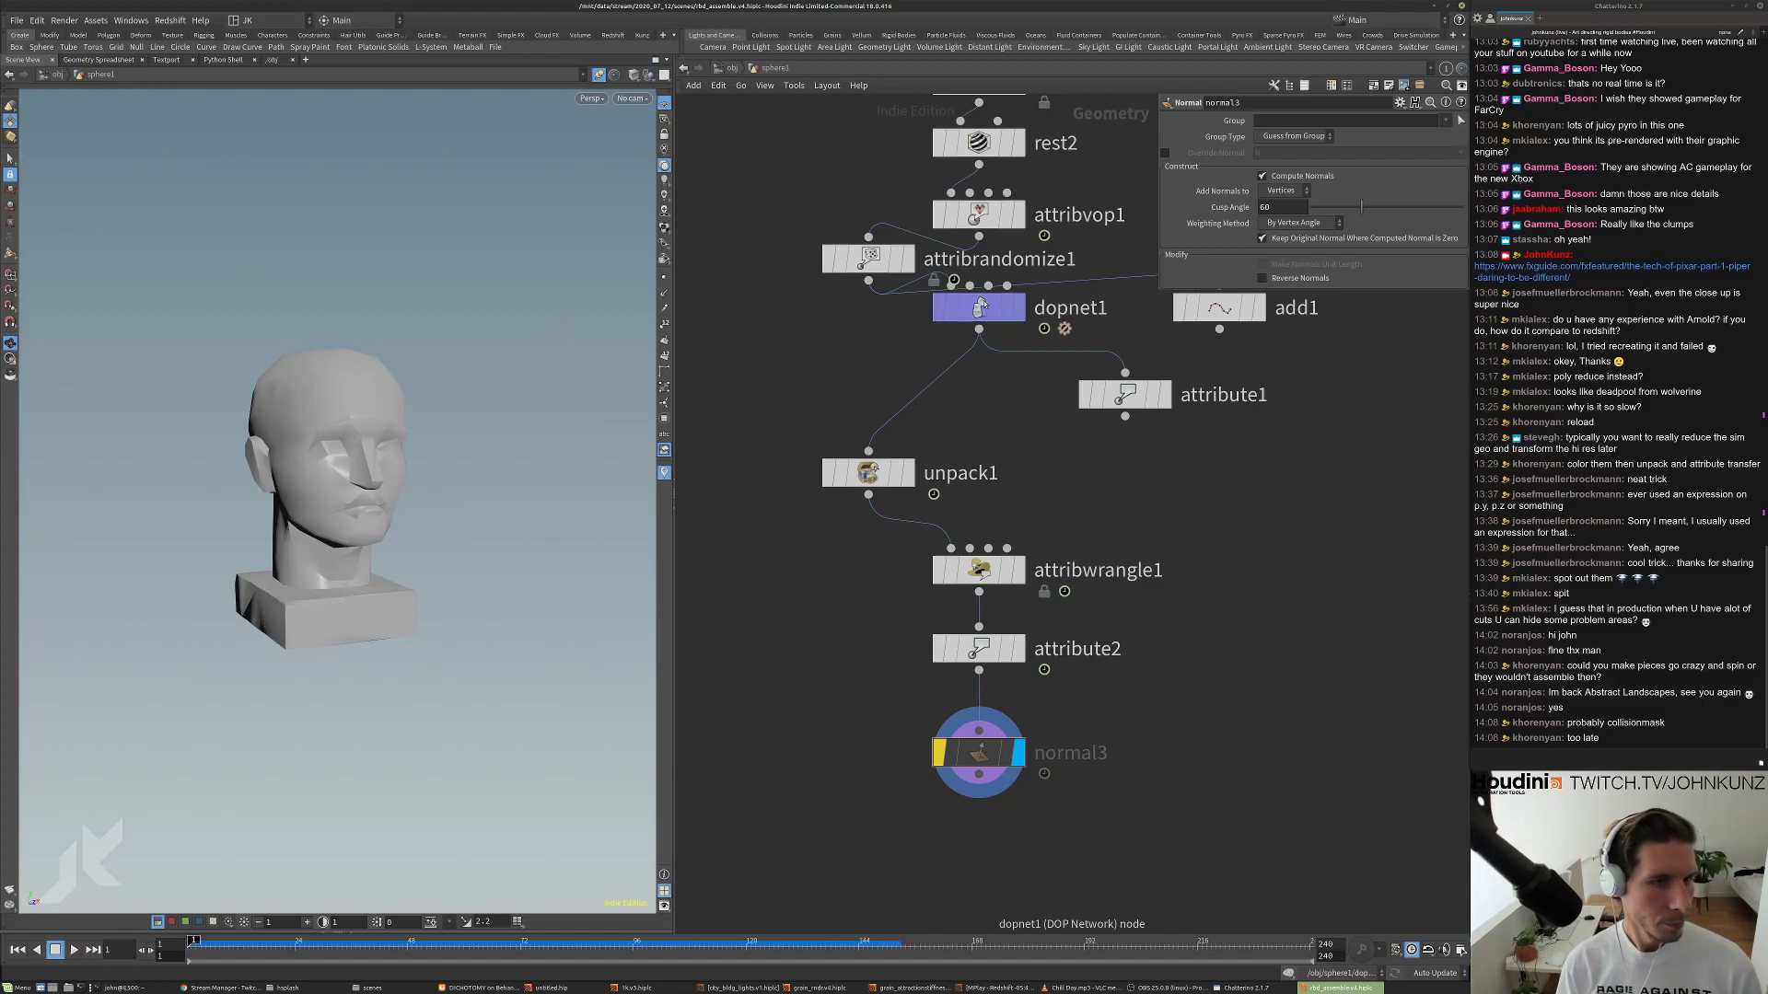
# Go back inside dopnet1 and set the distance threshold in the disable_collision condition to 0.55.
pyautogui.moveTo(981, 305); pyautogui.dragTo(1006, 417, button='middle')
pyautogui.doubleClick(1006, 417)
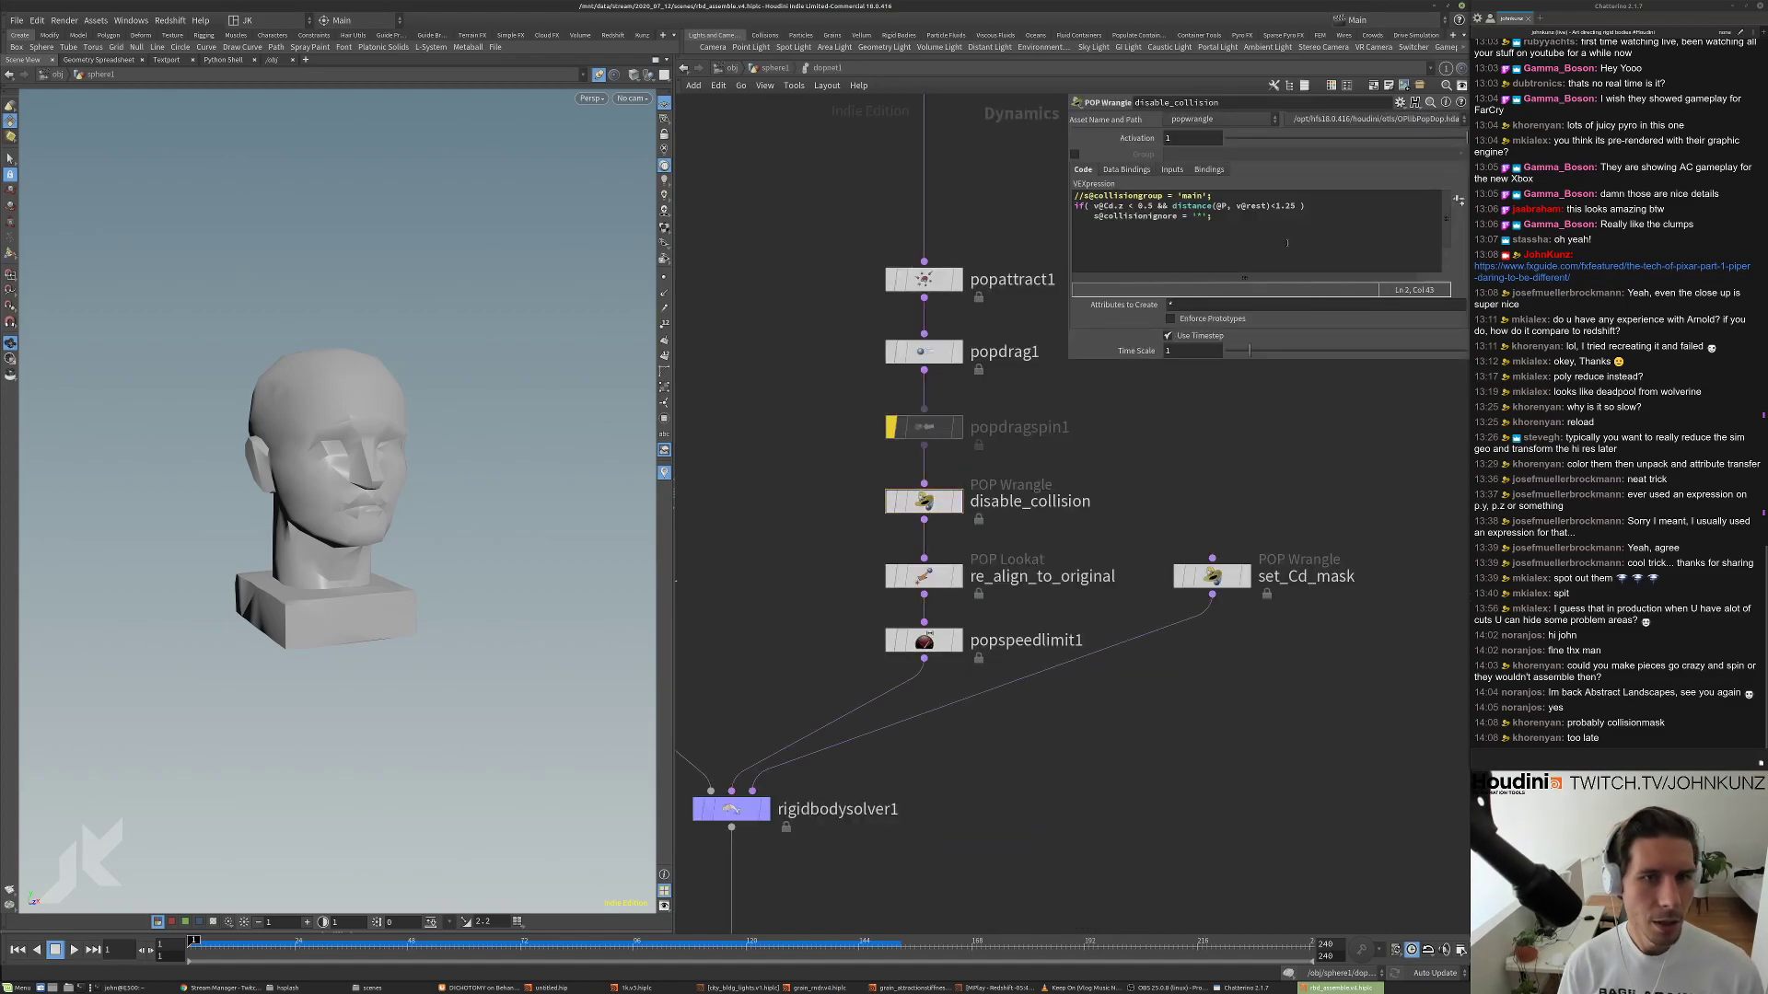
pyautogui.click(1276, 207)
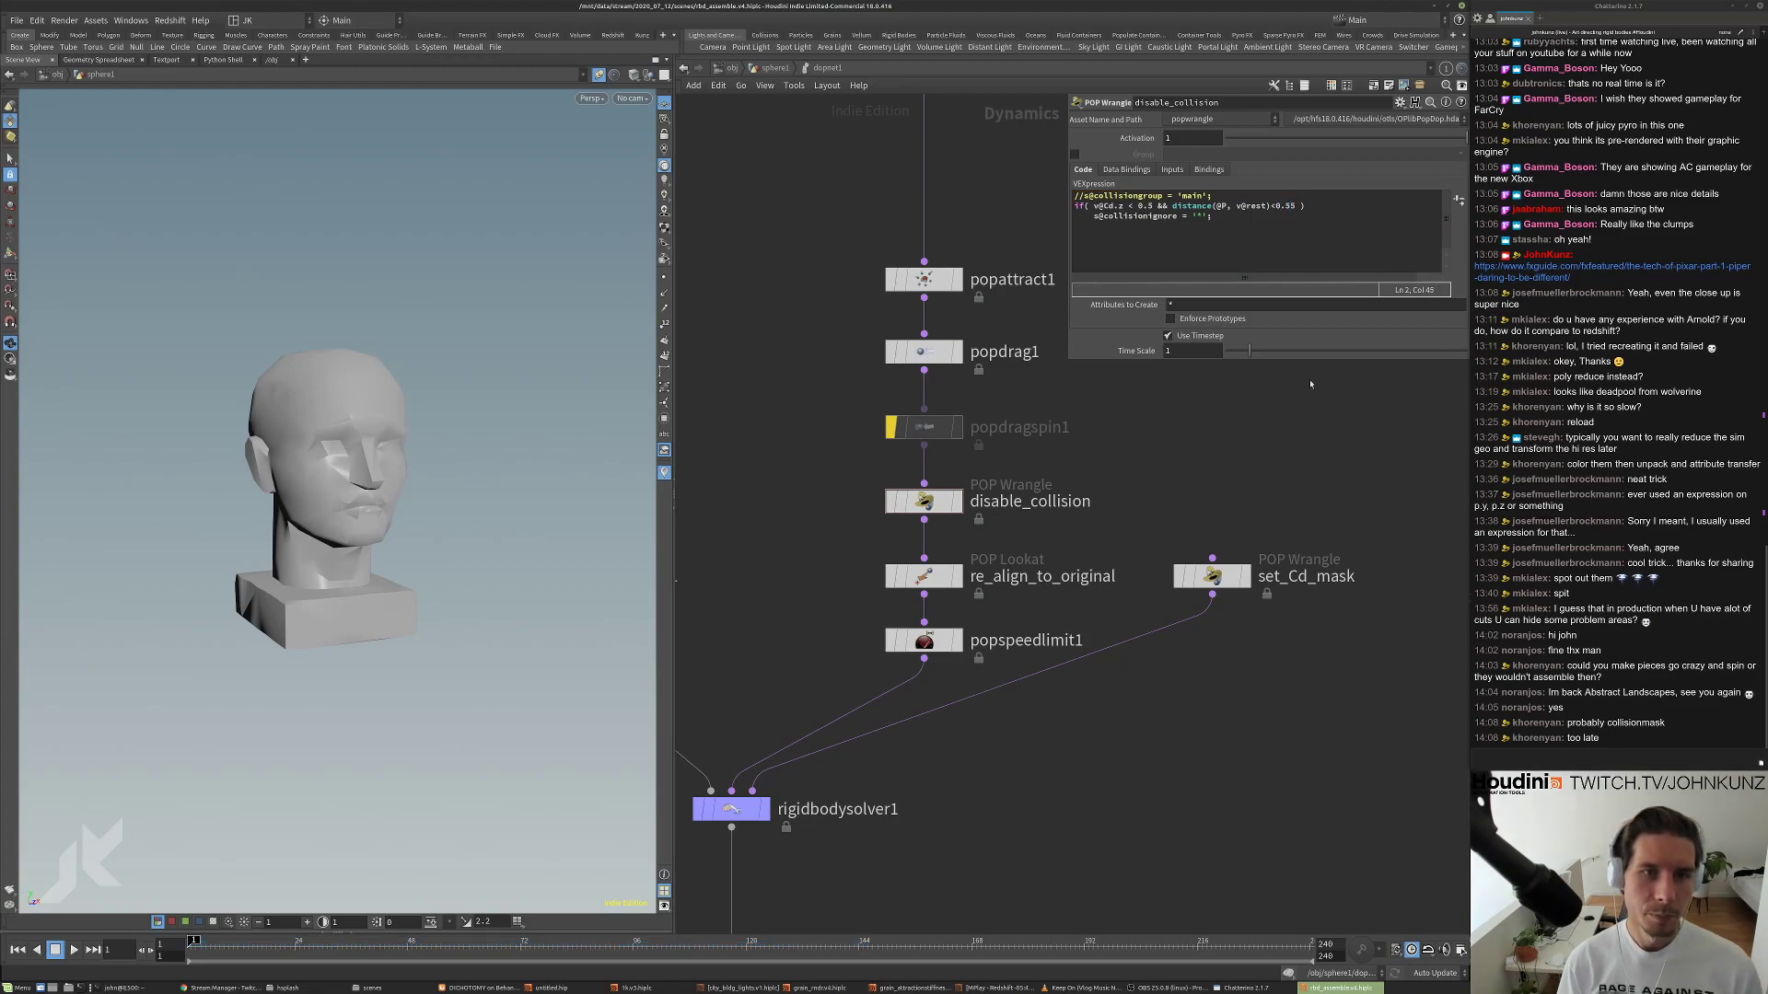
# Set the Force Scale of popattract1 to 65.
pyautogui.moveTo(1186, 528); pyautogui.dragTo(1188, 503, button='middle')
pyautogui.scroll(-2, 1189, 503)
pyautogui.moveTo(903, 478); pyautogui.dragTo(876, 556, button='middle')
pyautogui.click(944, 377)
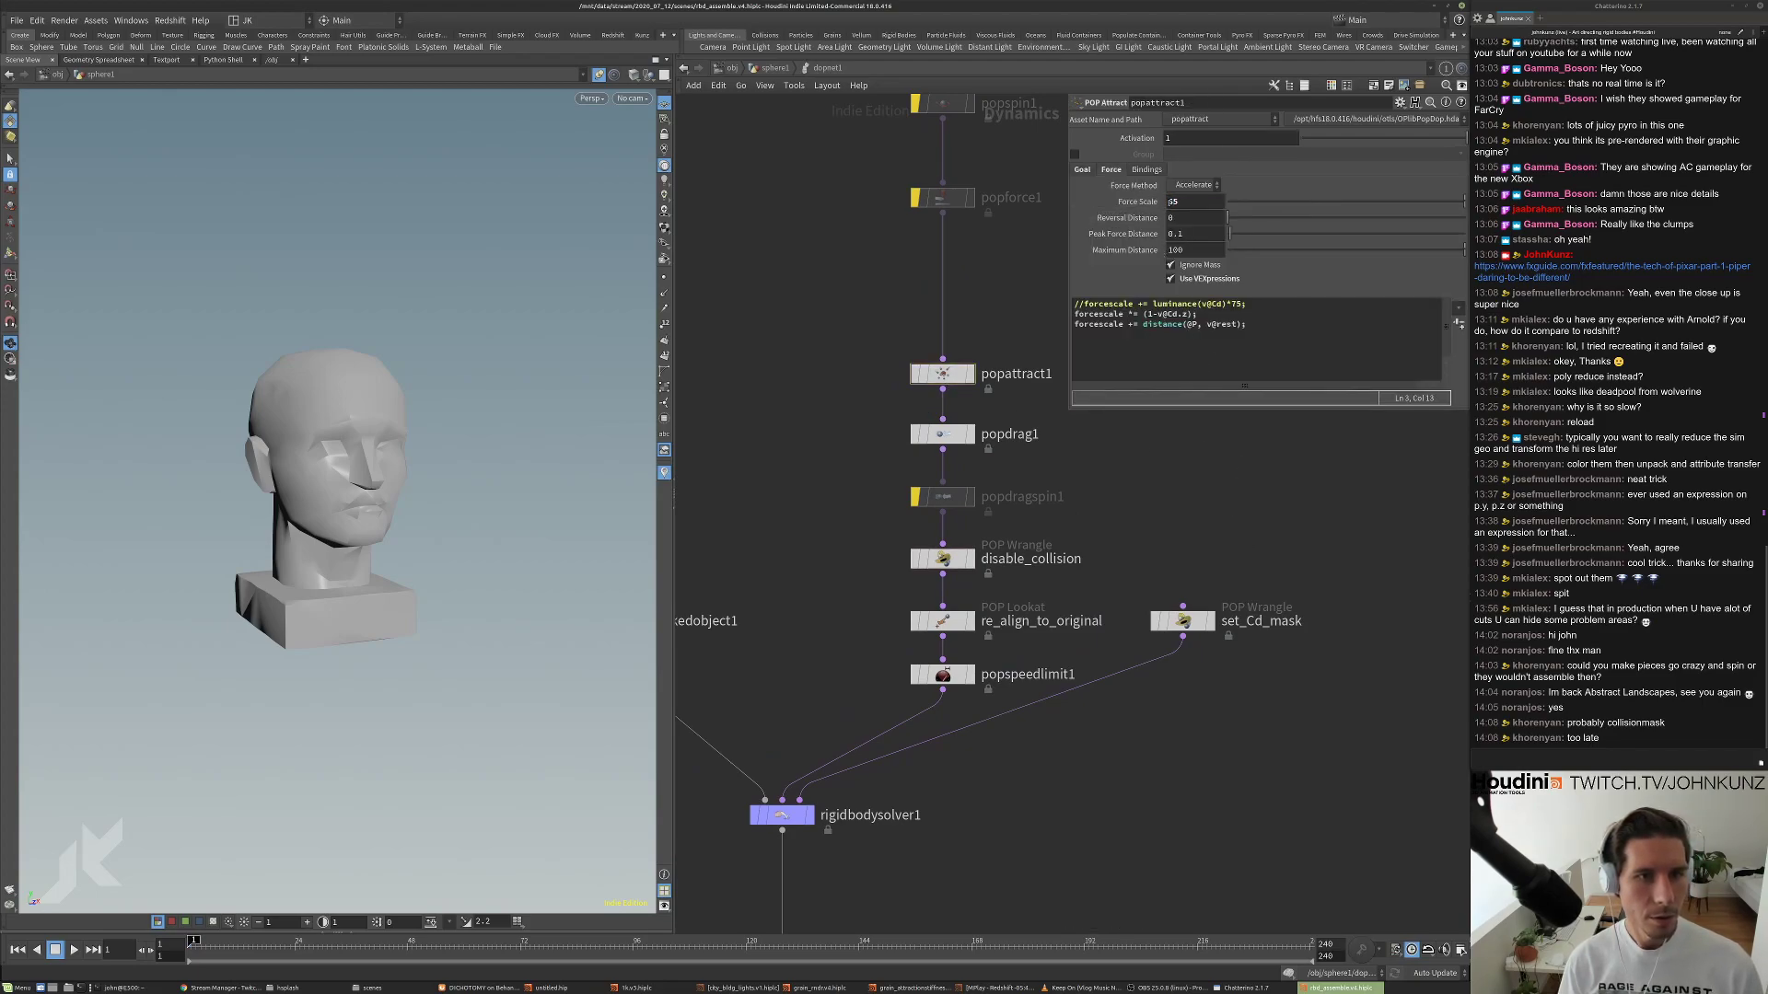
# Play the simulation with the stronger attraction, inspect the gathering pieces from afar and up close, and return to frame 1.
pyautogui.press('Up')
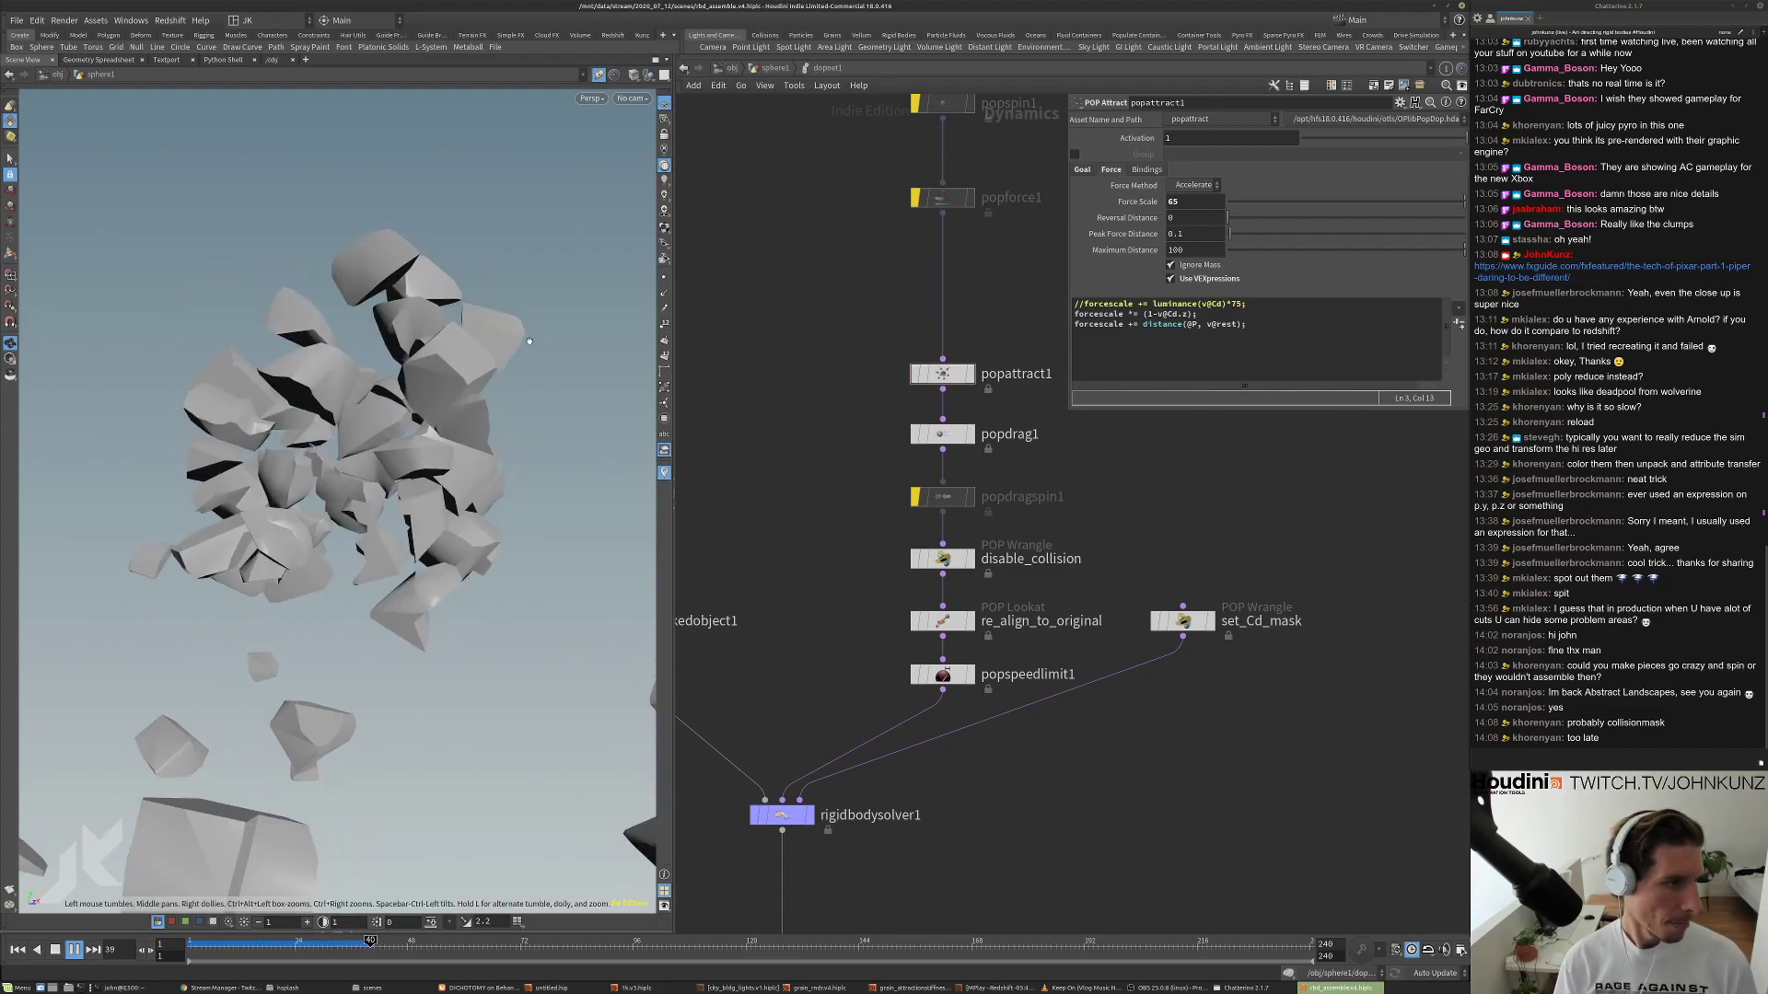
pyautogui.moveTo(341, 473); pyautogui.dragTo(472, 414, button='right')
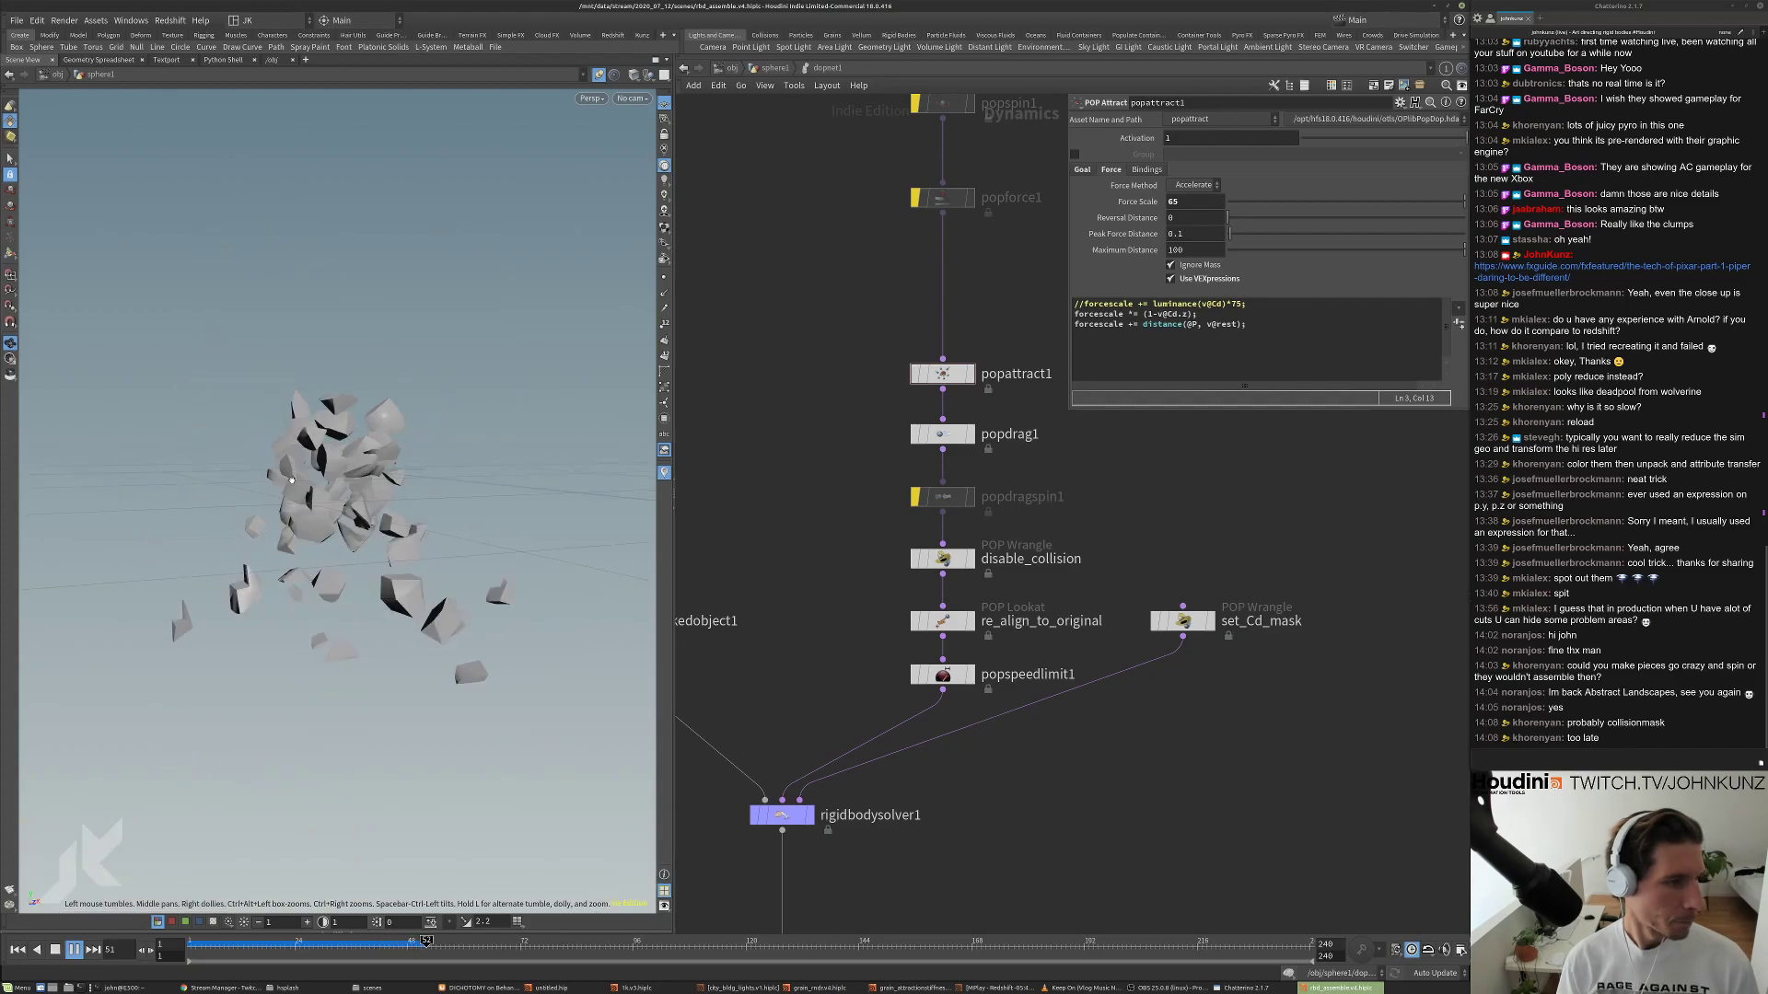
pyautogui.moveTo(297, 521); pyautogui.dragTo(393, 468, button='right')
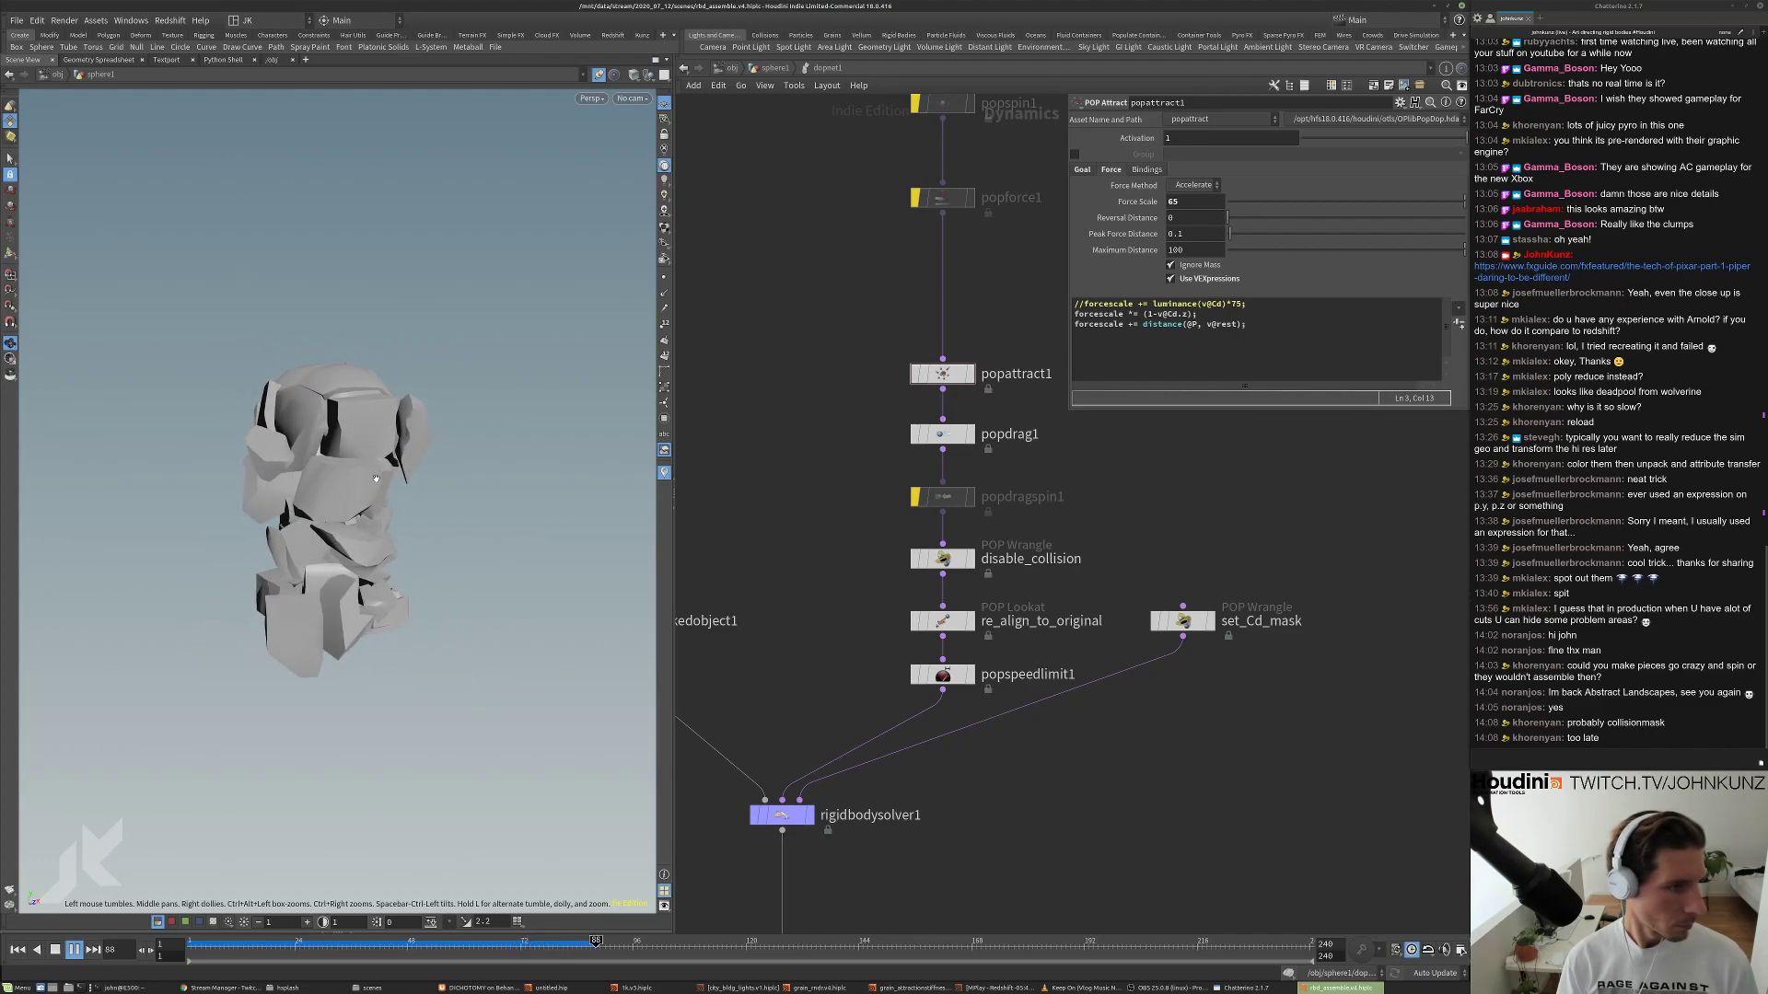
pyautogui.moveTo(282, 498); pyautogui.dragTo(318, 465)
pyautogui.press('Up')
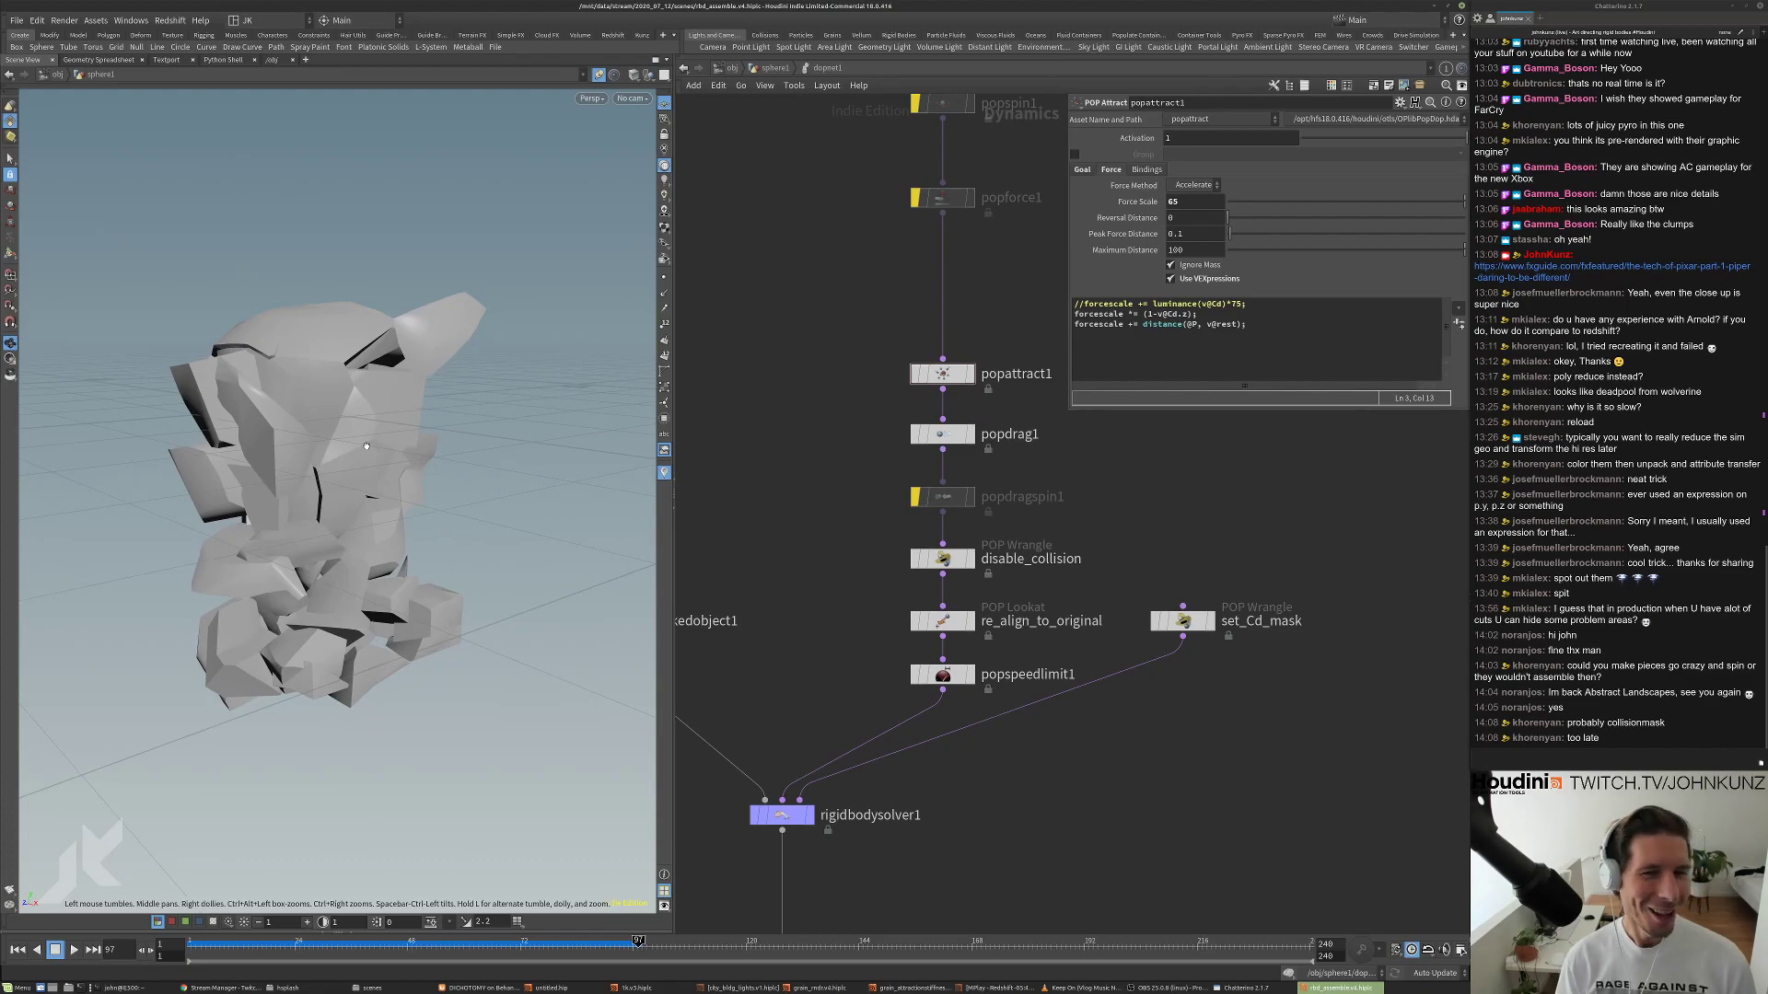
pyautogui.hotkey('ctrl', 'Up')
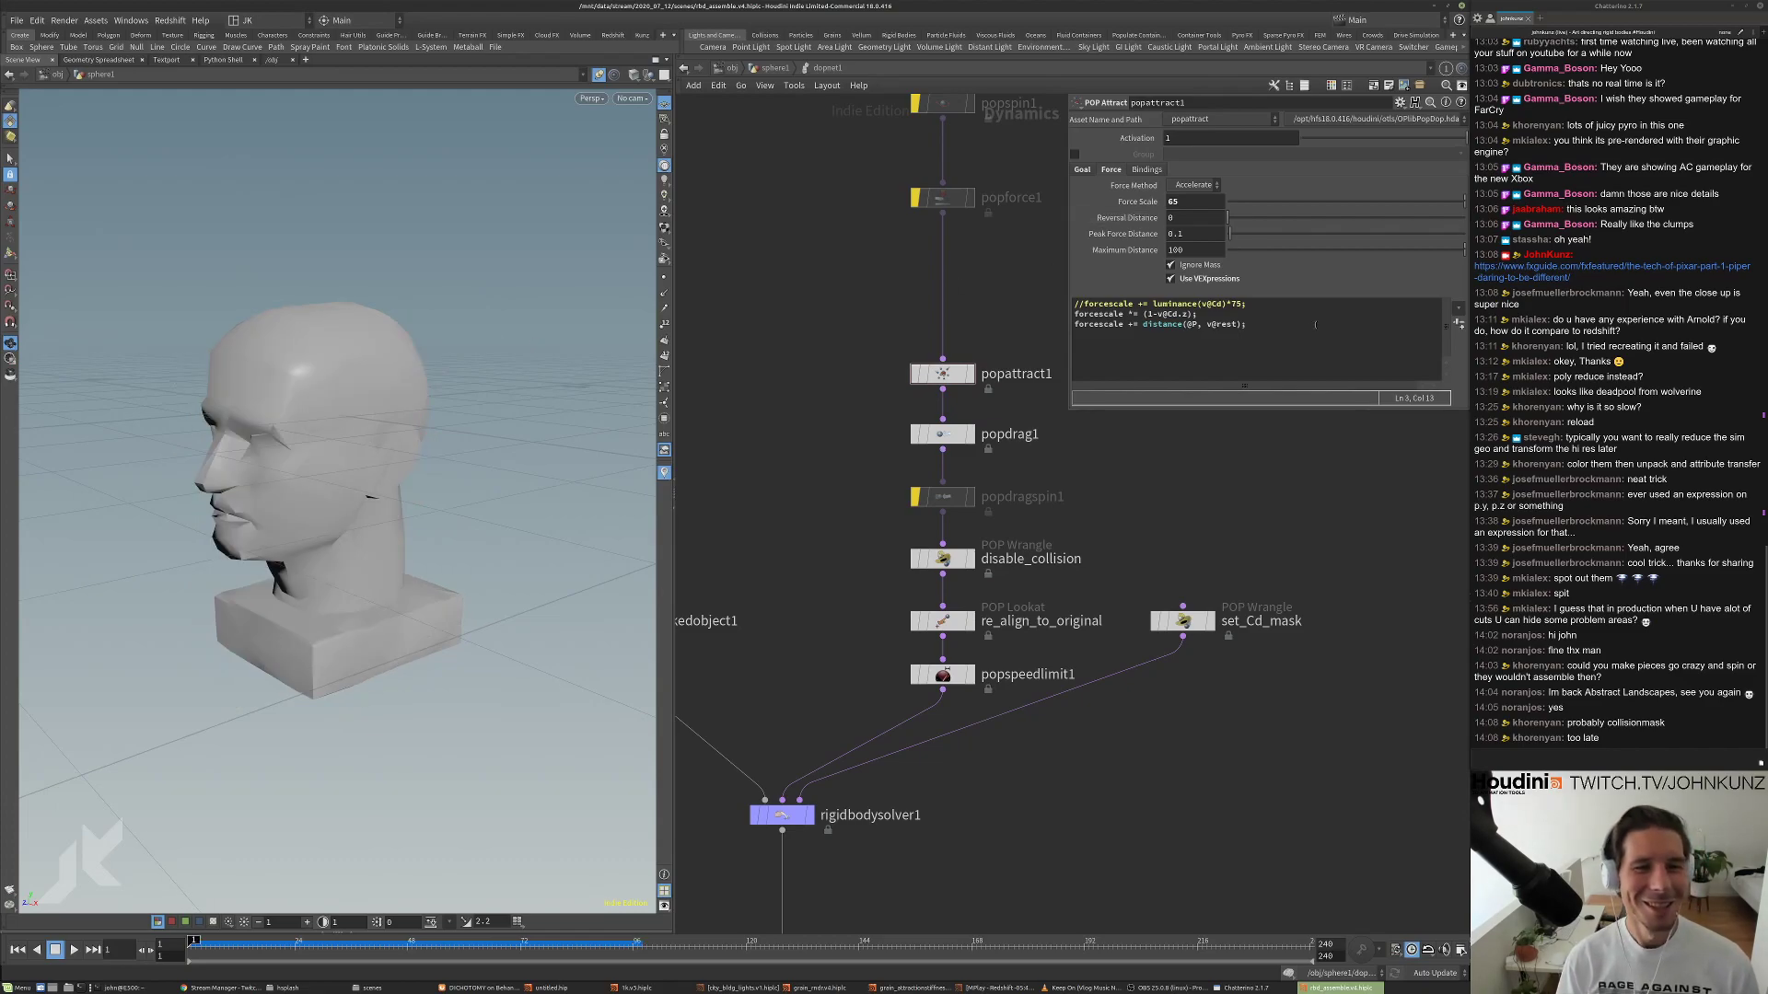
# Change the distance threshold in the disable_collision condition to 1.35.
pyautogui.scroll(1, 968, 575)
pyautogui.click(957, 562)
pyautogui.click(1278, 206)
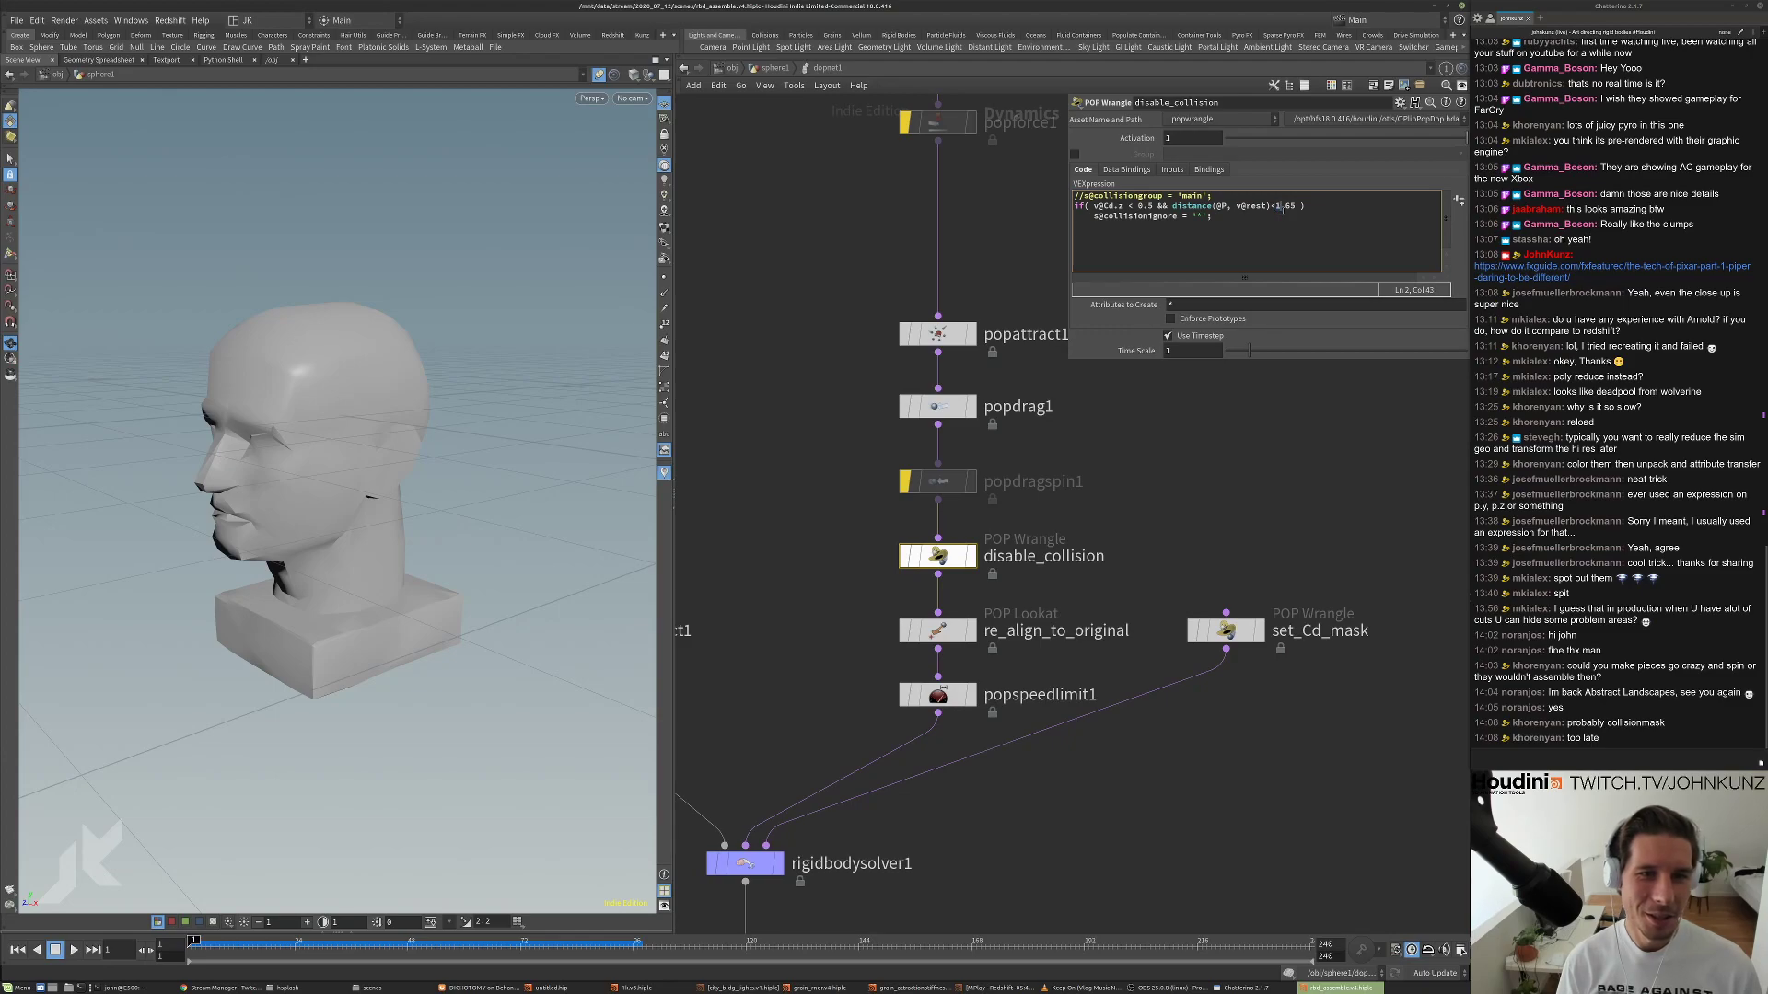
pyautogui.click(1284, 207)
pyautogui.press('Delete')
pyautogui.write('3')
pyautogui.click(1353, 423)
# Play the simulation with the new distance threshold, inspect the reassembling head from several angles, and return to frame 1.
pyautogui.moveTo(1368, 464); pyautogui.dragTo(1344, 421, button='middle')
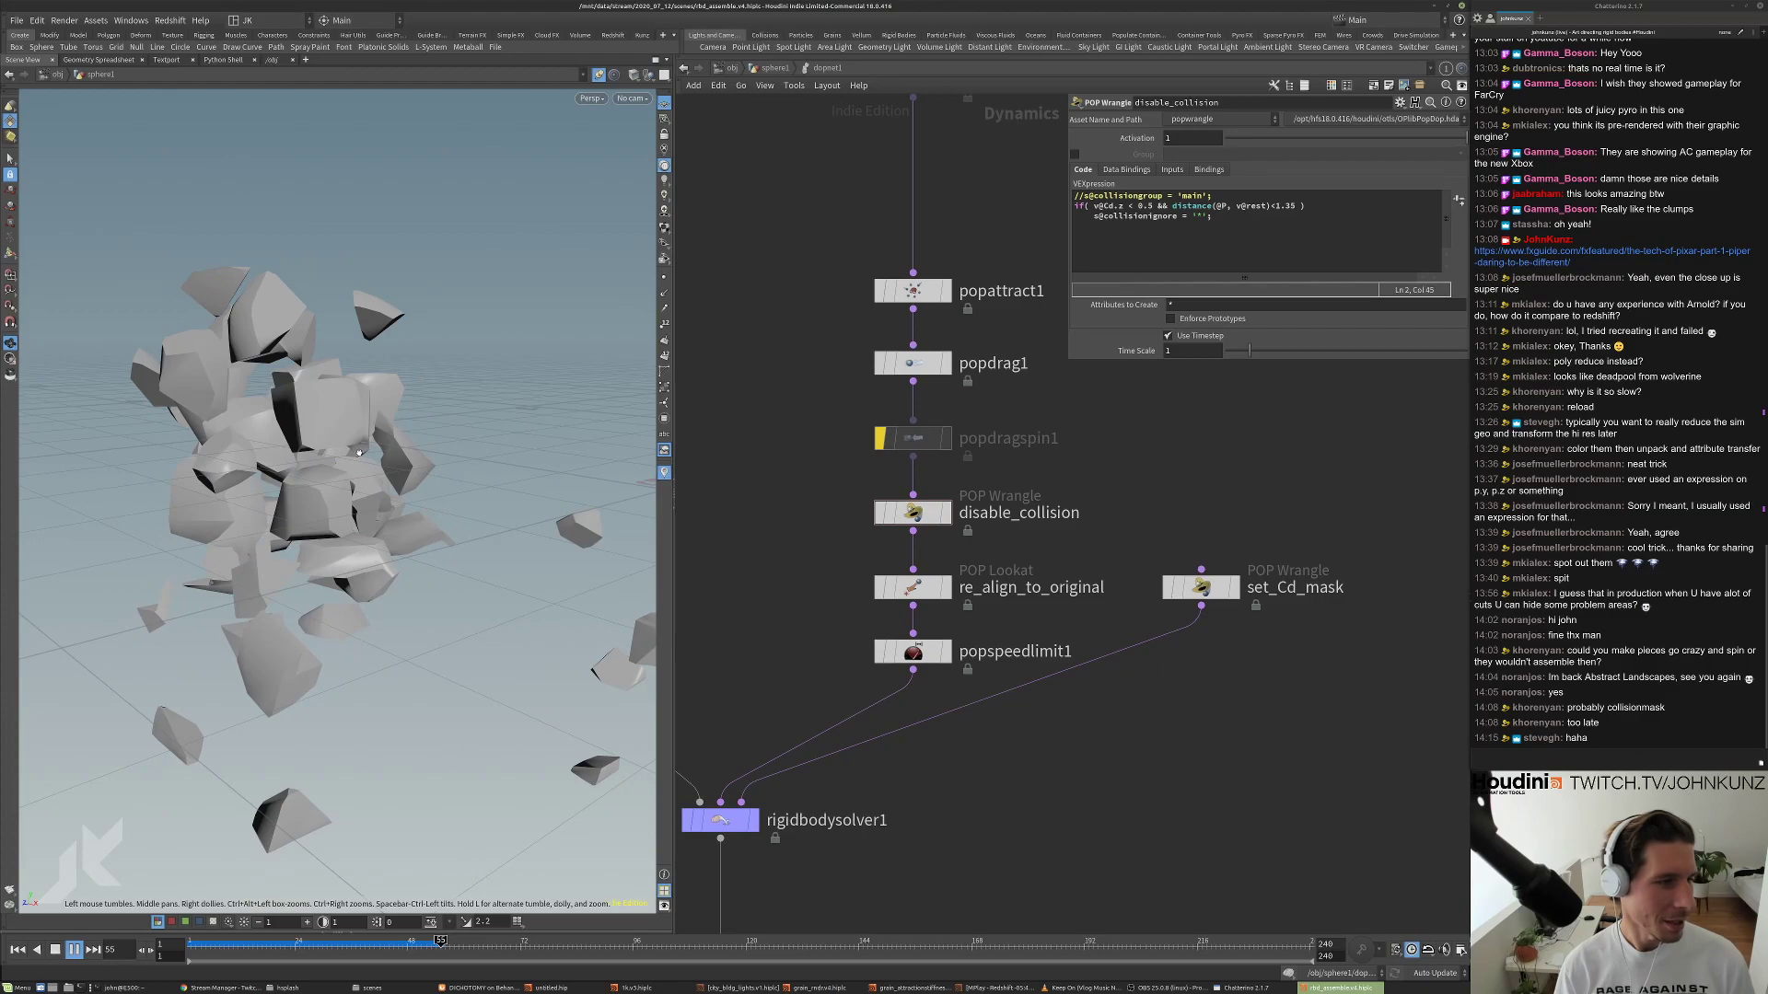
pyautogui.moveTo(359, 452); pyautogui.dragTo(330, 502)
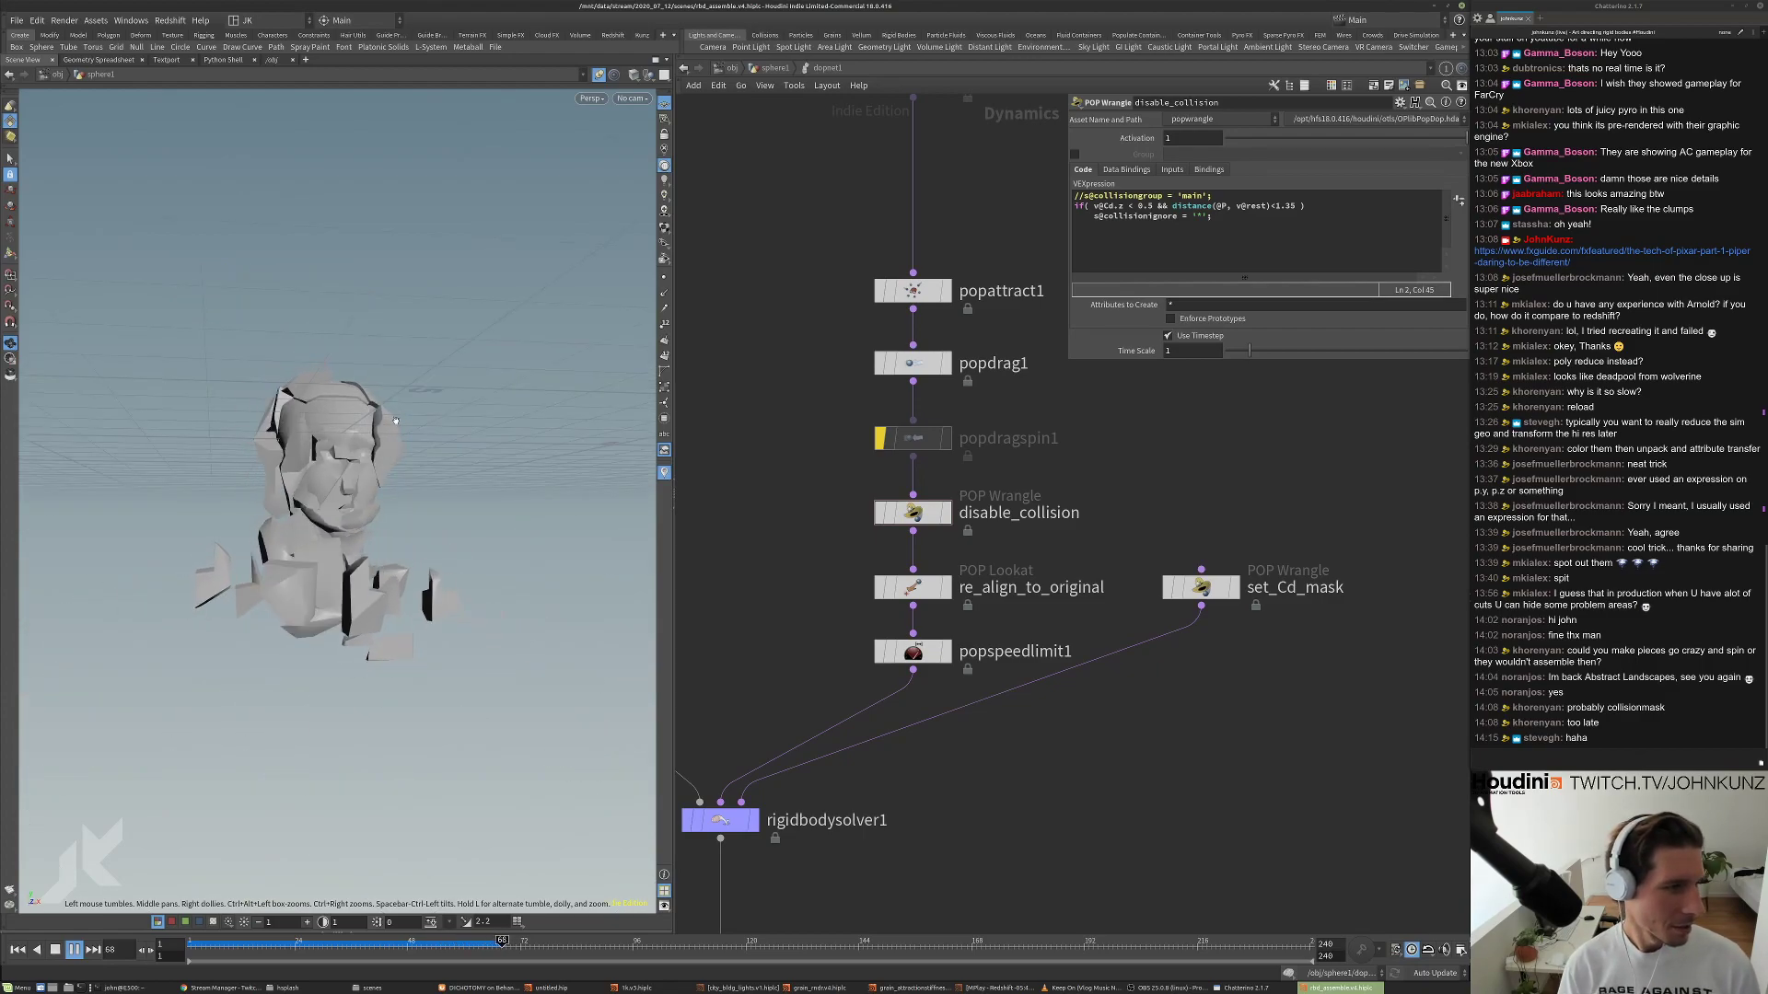
pyautogui.moveTo(374, 458); pyautogui.dragTo(447, 417)
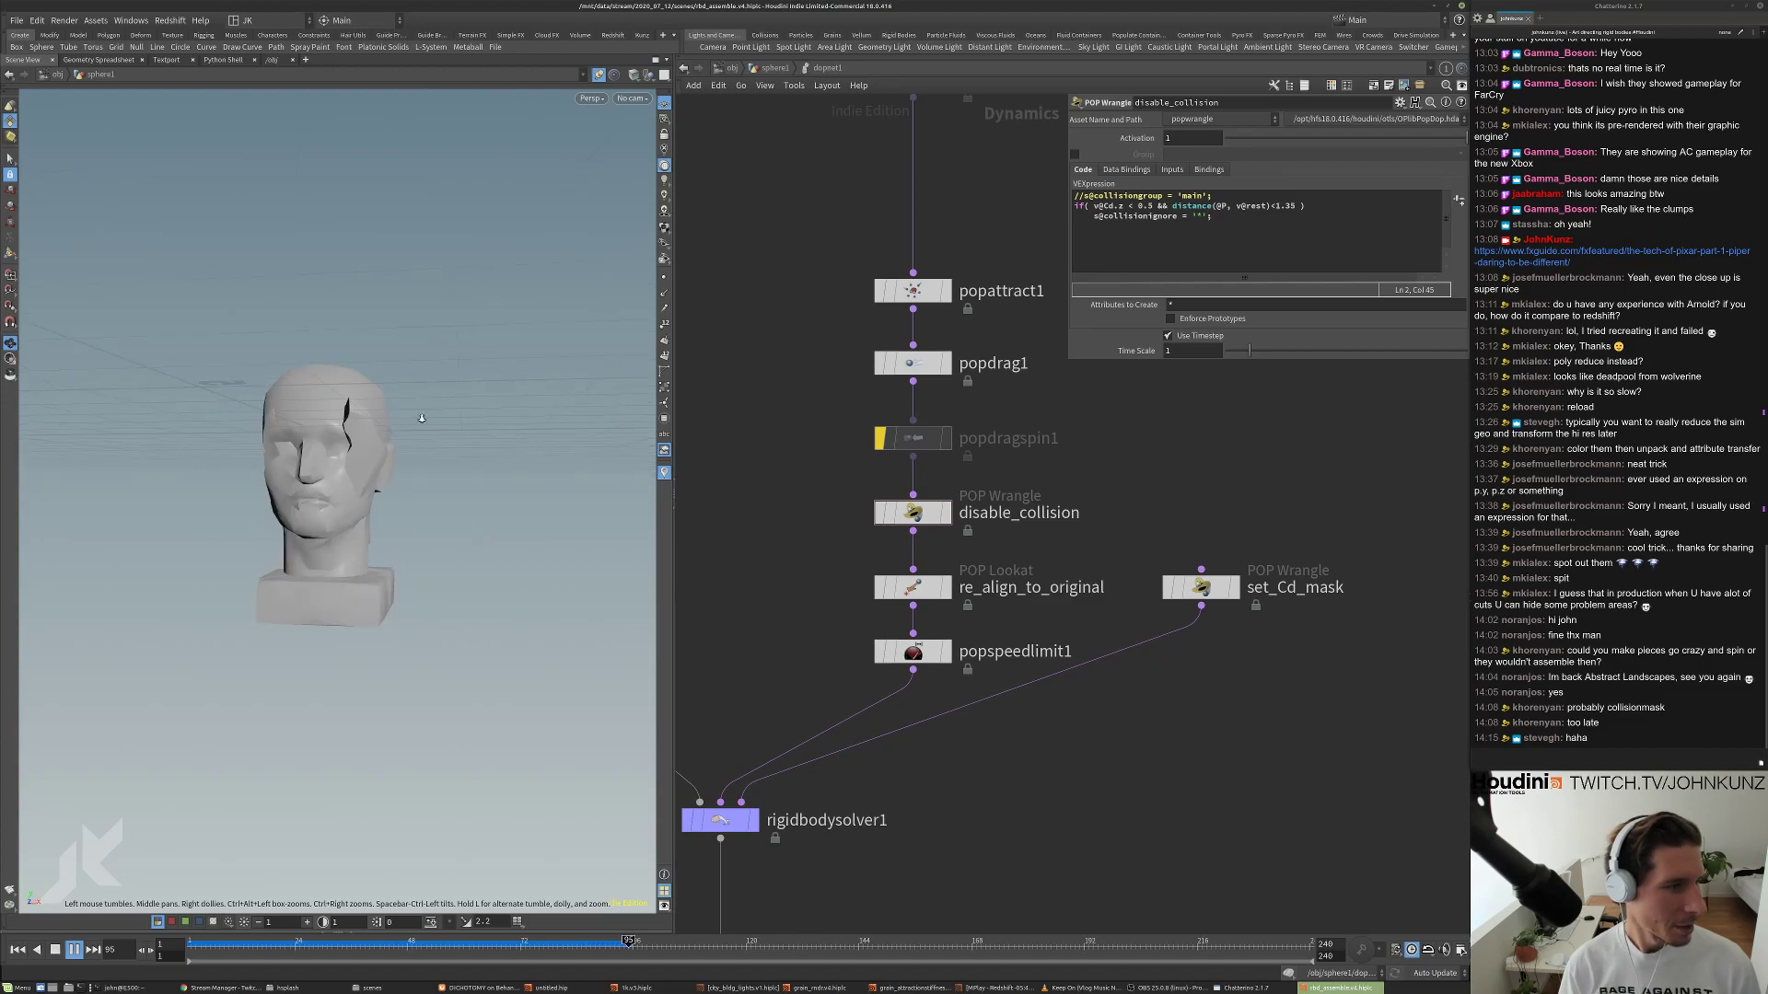
pyautogui.hotkey('ctrl', 'Up')
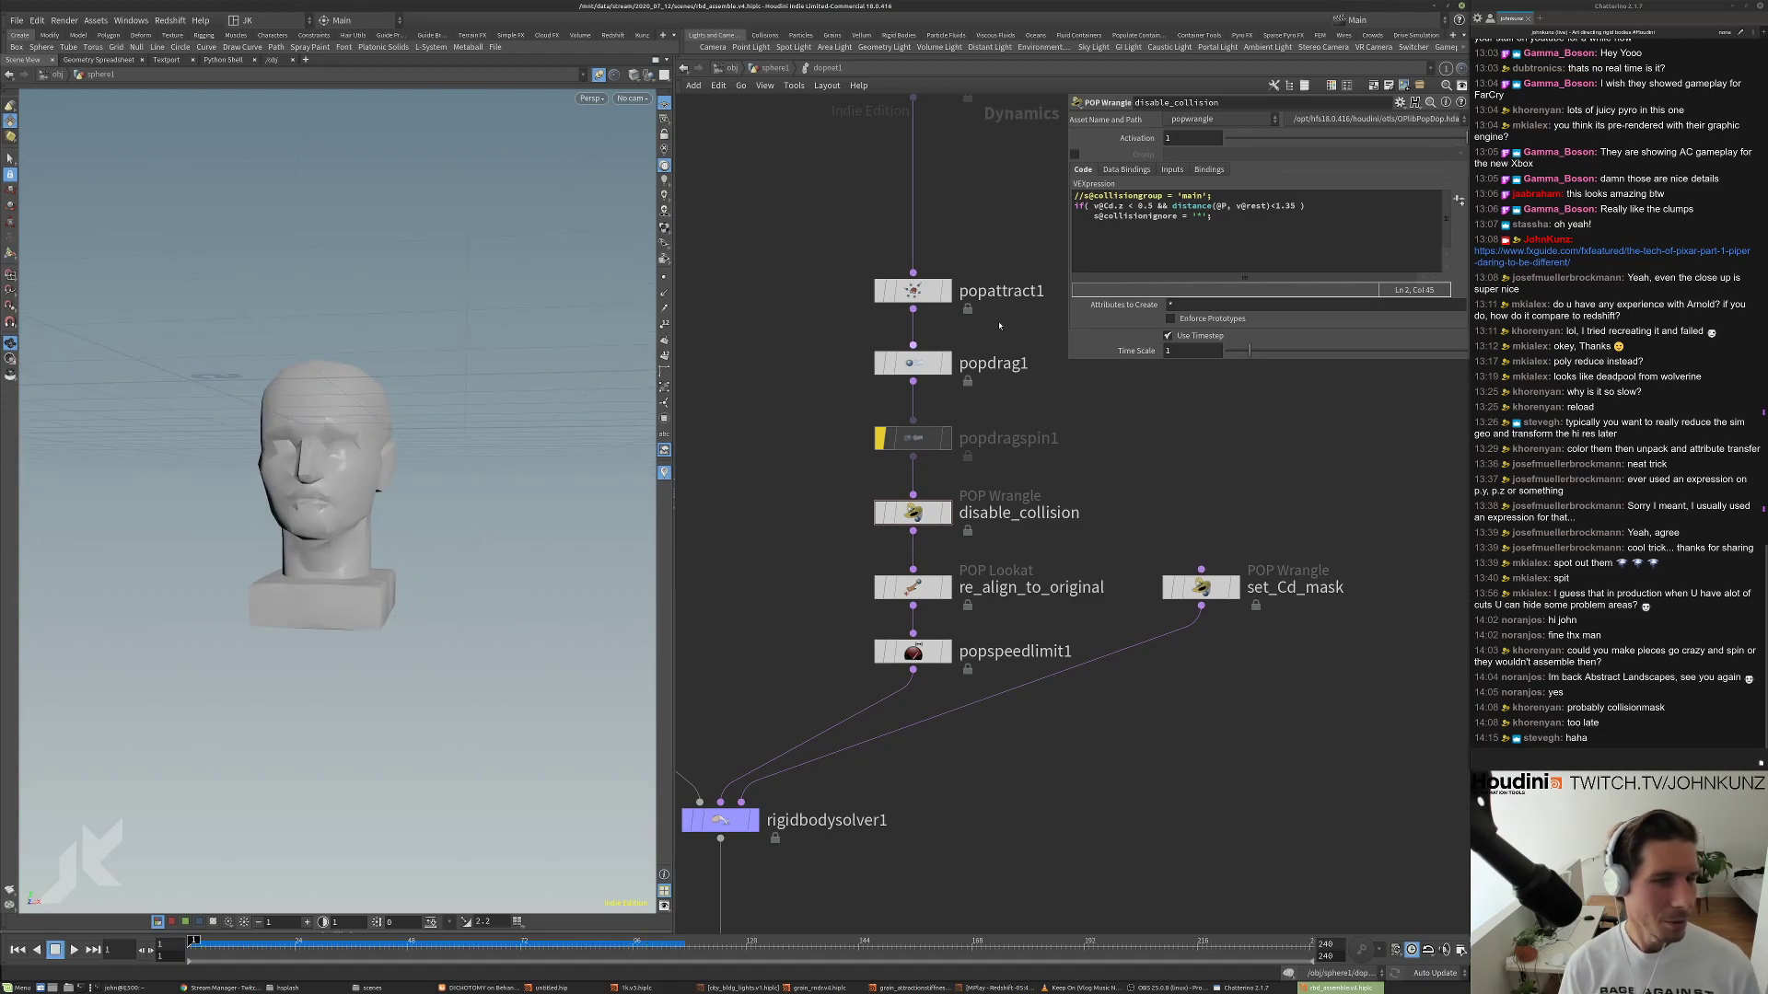
# Set the distance threshold in the disable_collision condition to 1.95, play the simulation through, and return to frame 1.
pyautogui.hotkey('shift', 'Left')
pyautogui.press('Up')
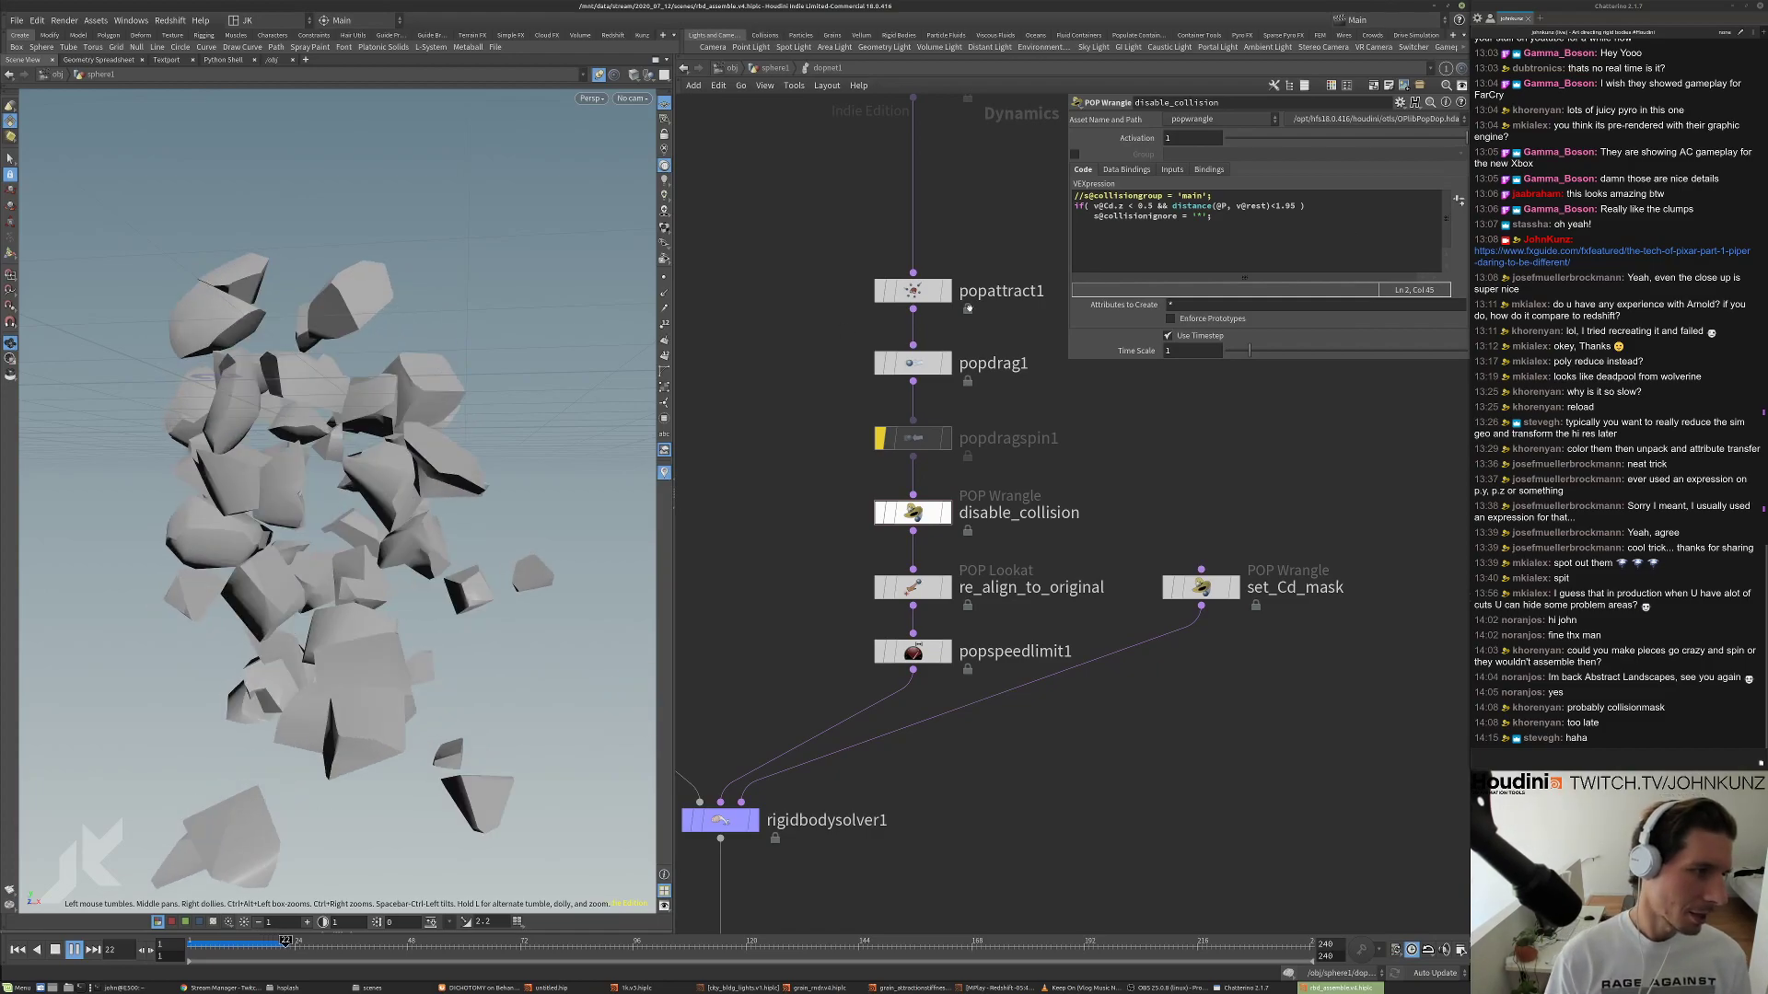
pyautogui.moveTo(1123, 205); pyautogui.dragTo(1099, 205)
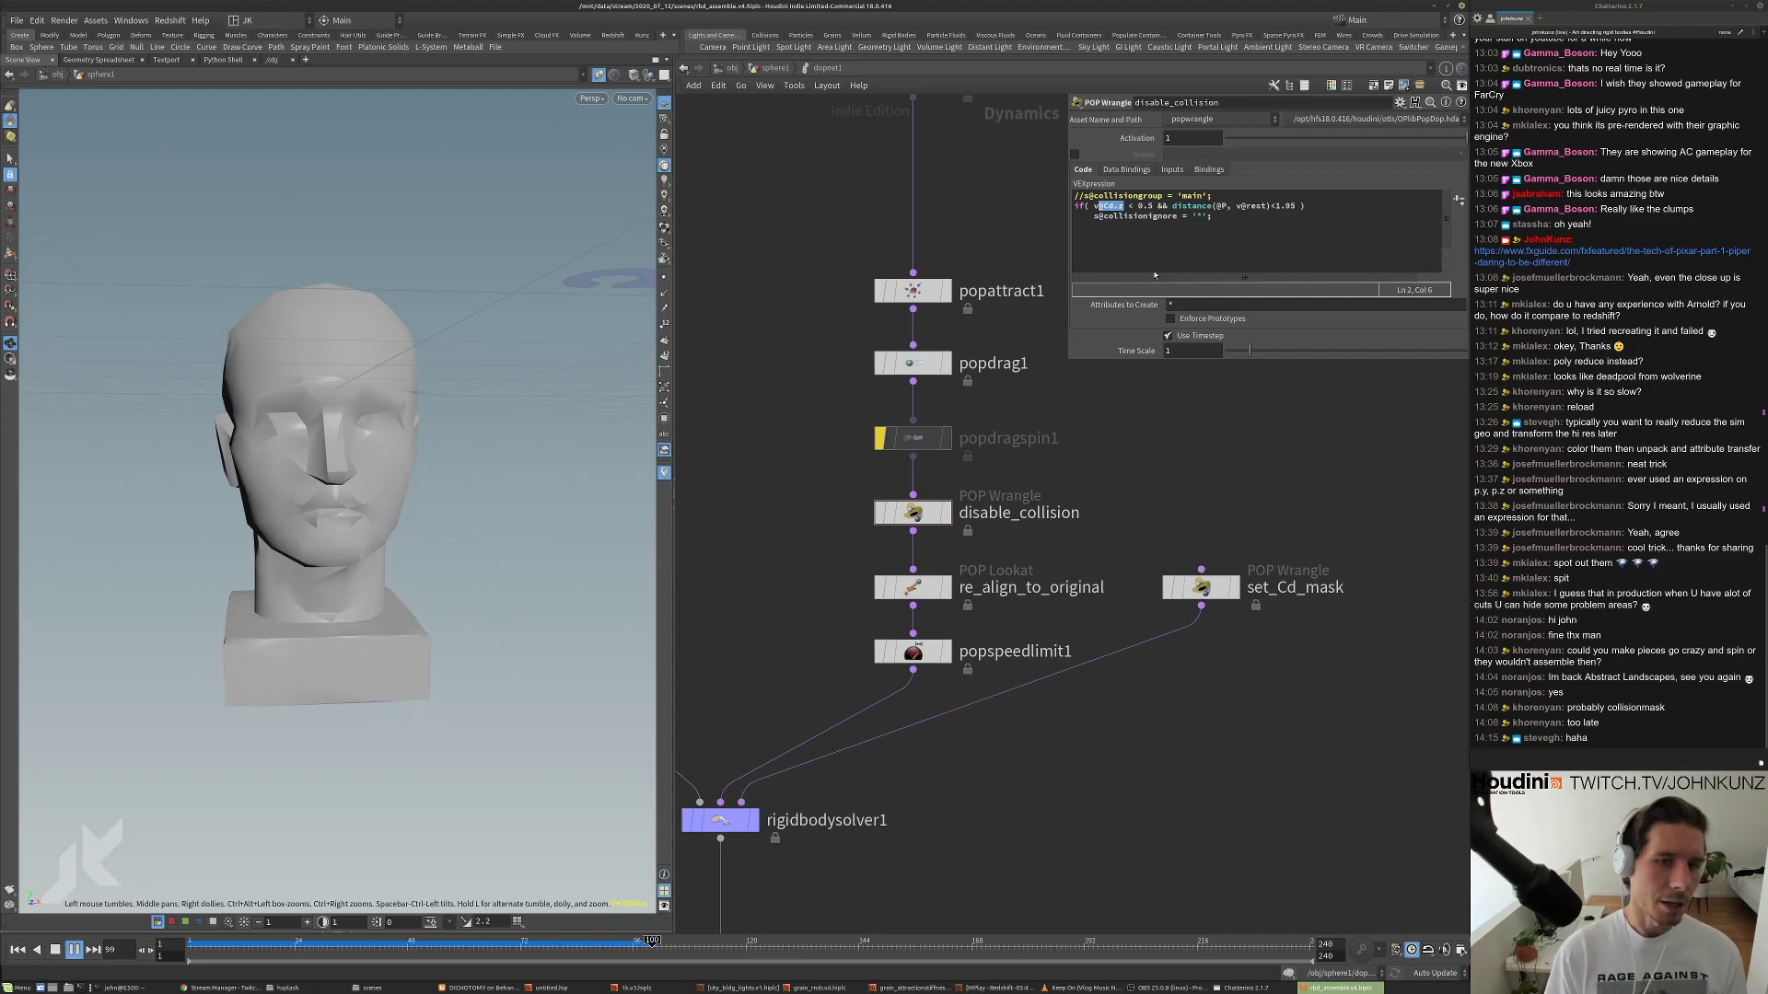
pyautogui.press('Up')
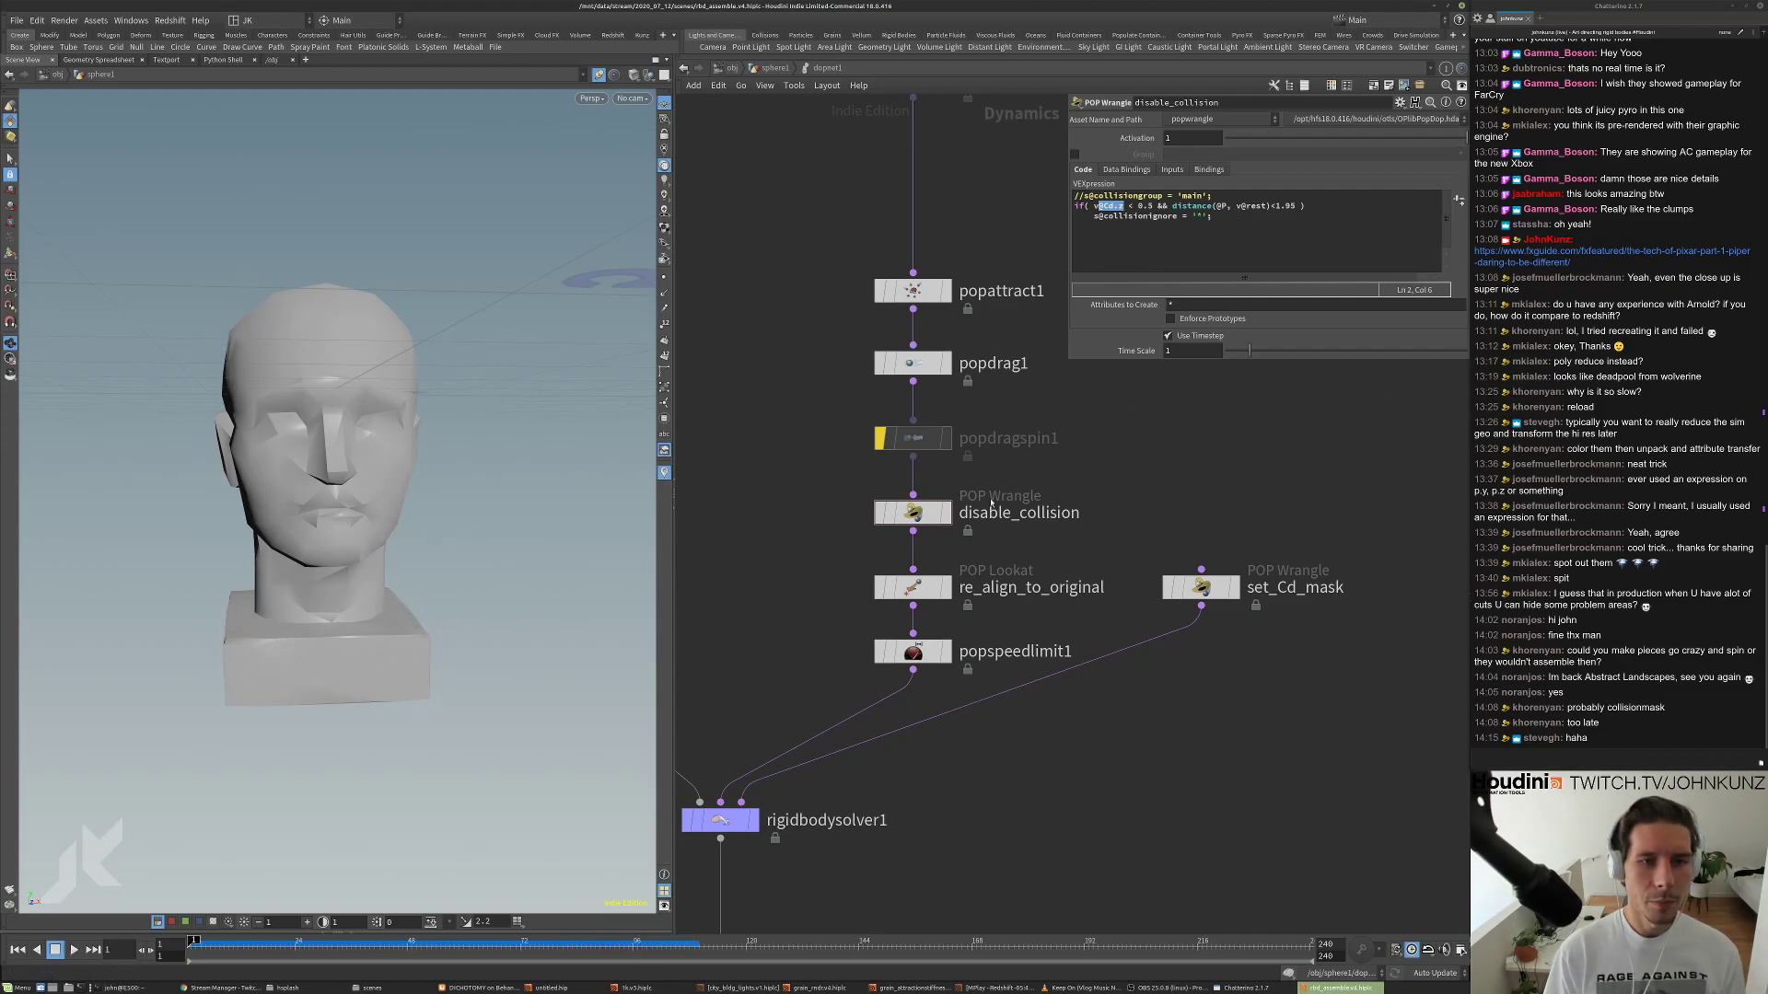
# Scrub to around frame 88 to examine the pieces at the base, and review the distance condition and collisionignore line in disable_collision.
pyautogui.moveTo(433, 943); pyautogui.dragTo(596, 941)
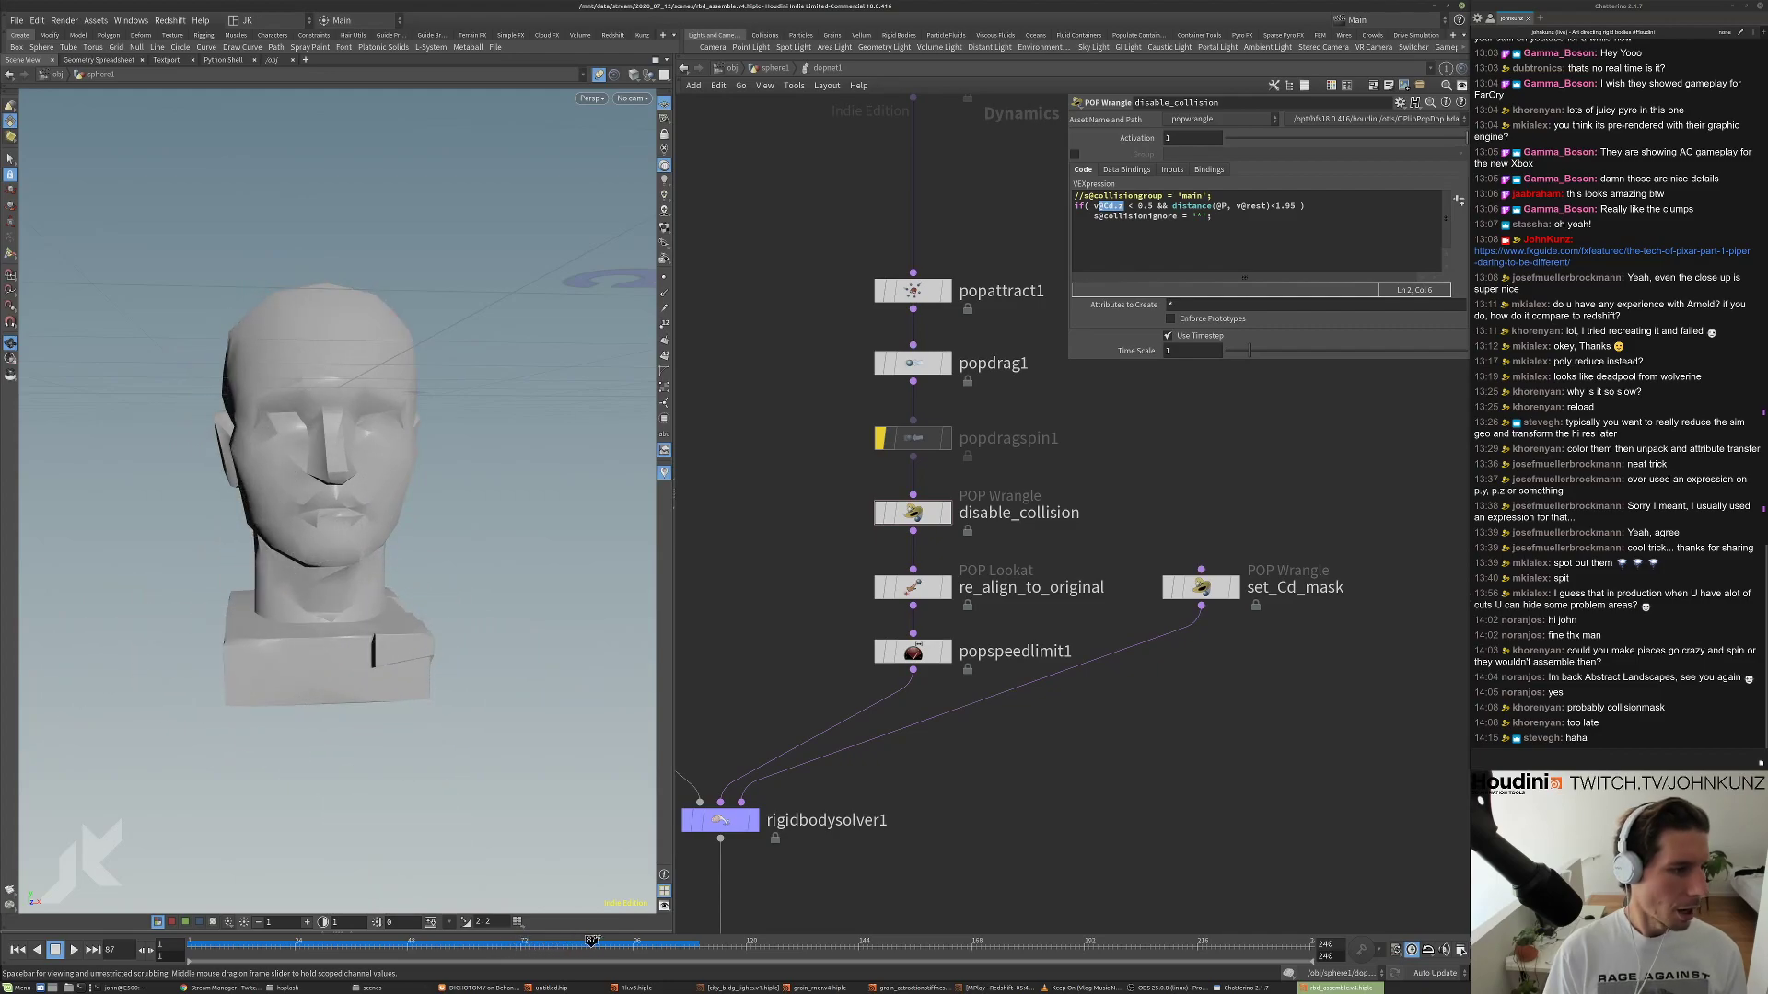
pyautogui.moveTo(382, 544); pyautogui.dragTo(372, 533)
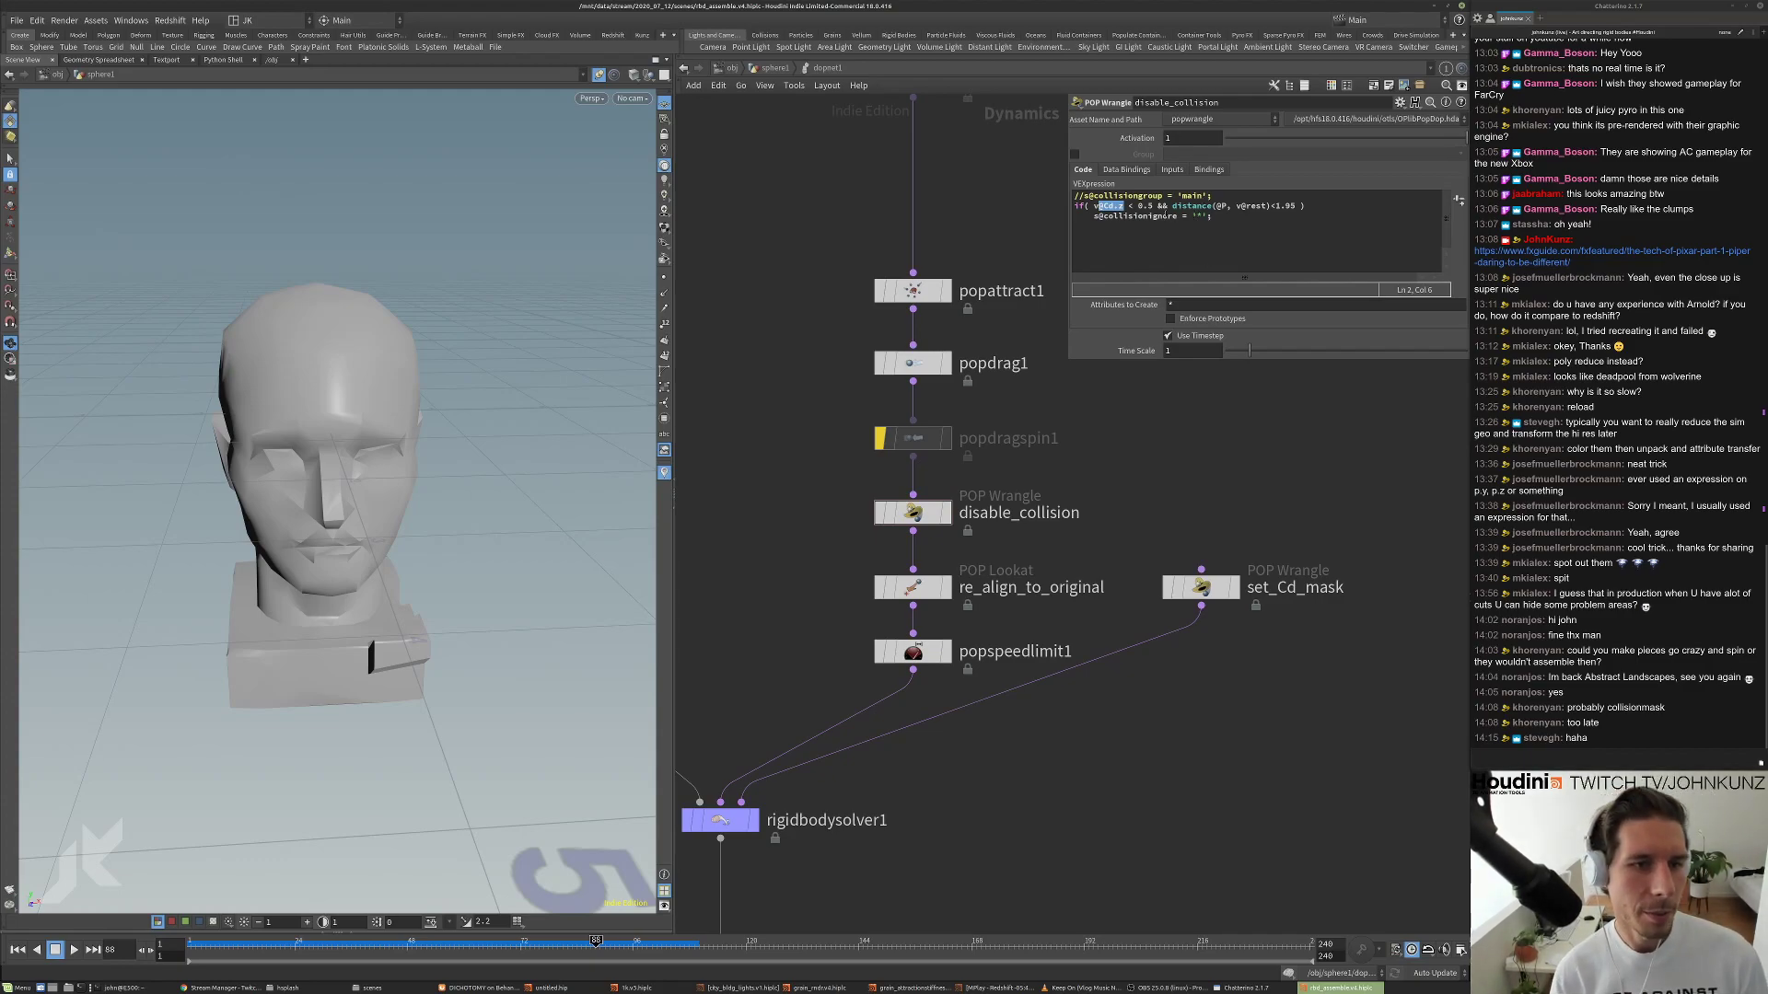
pyautogui.moveTo(1172, 207); pyautogui.dragTo(1293, 207)
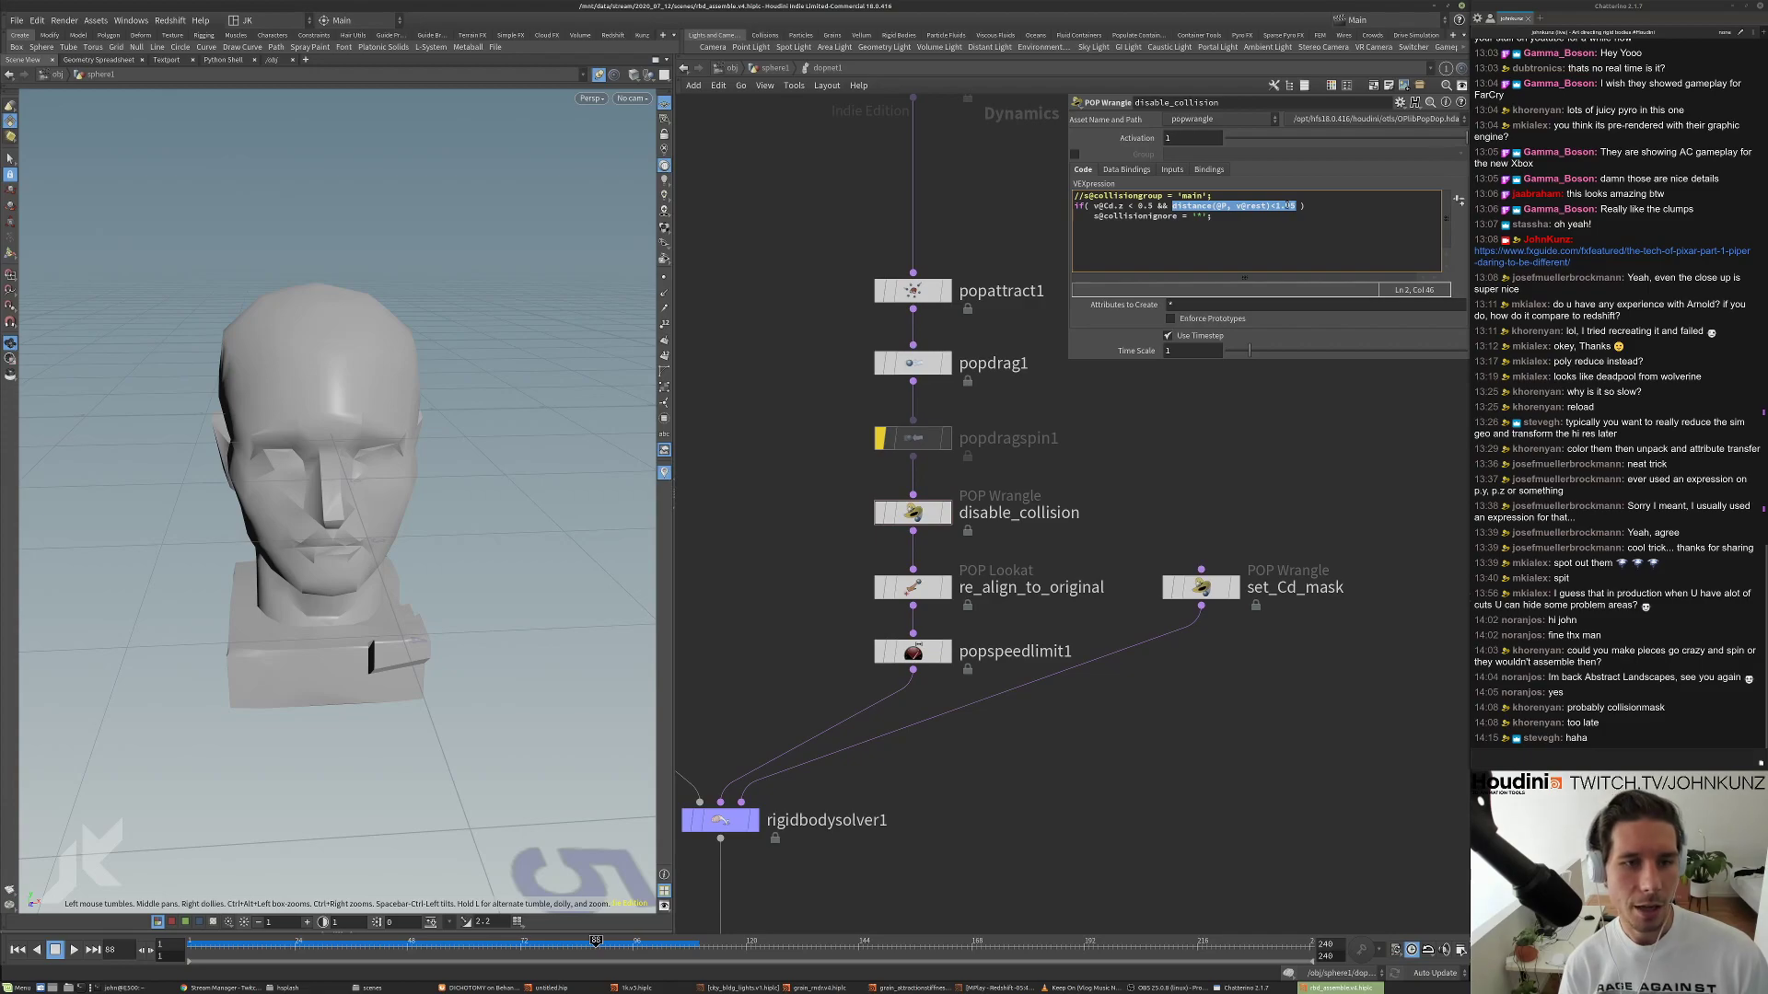
pyautogui.moveTo(1093, 217); pyautogui.dragTo(1204, 217)
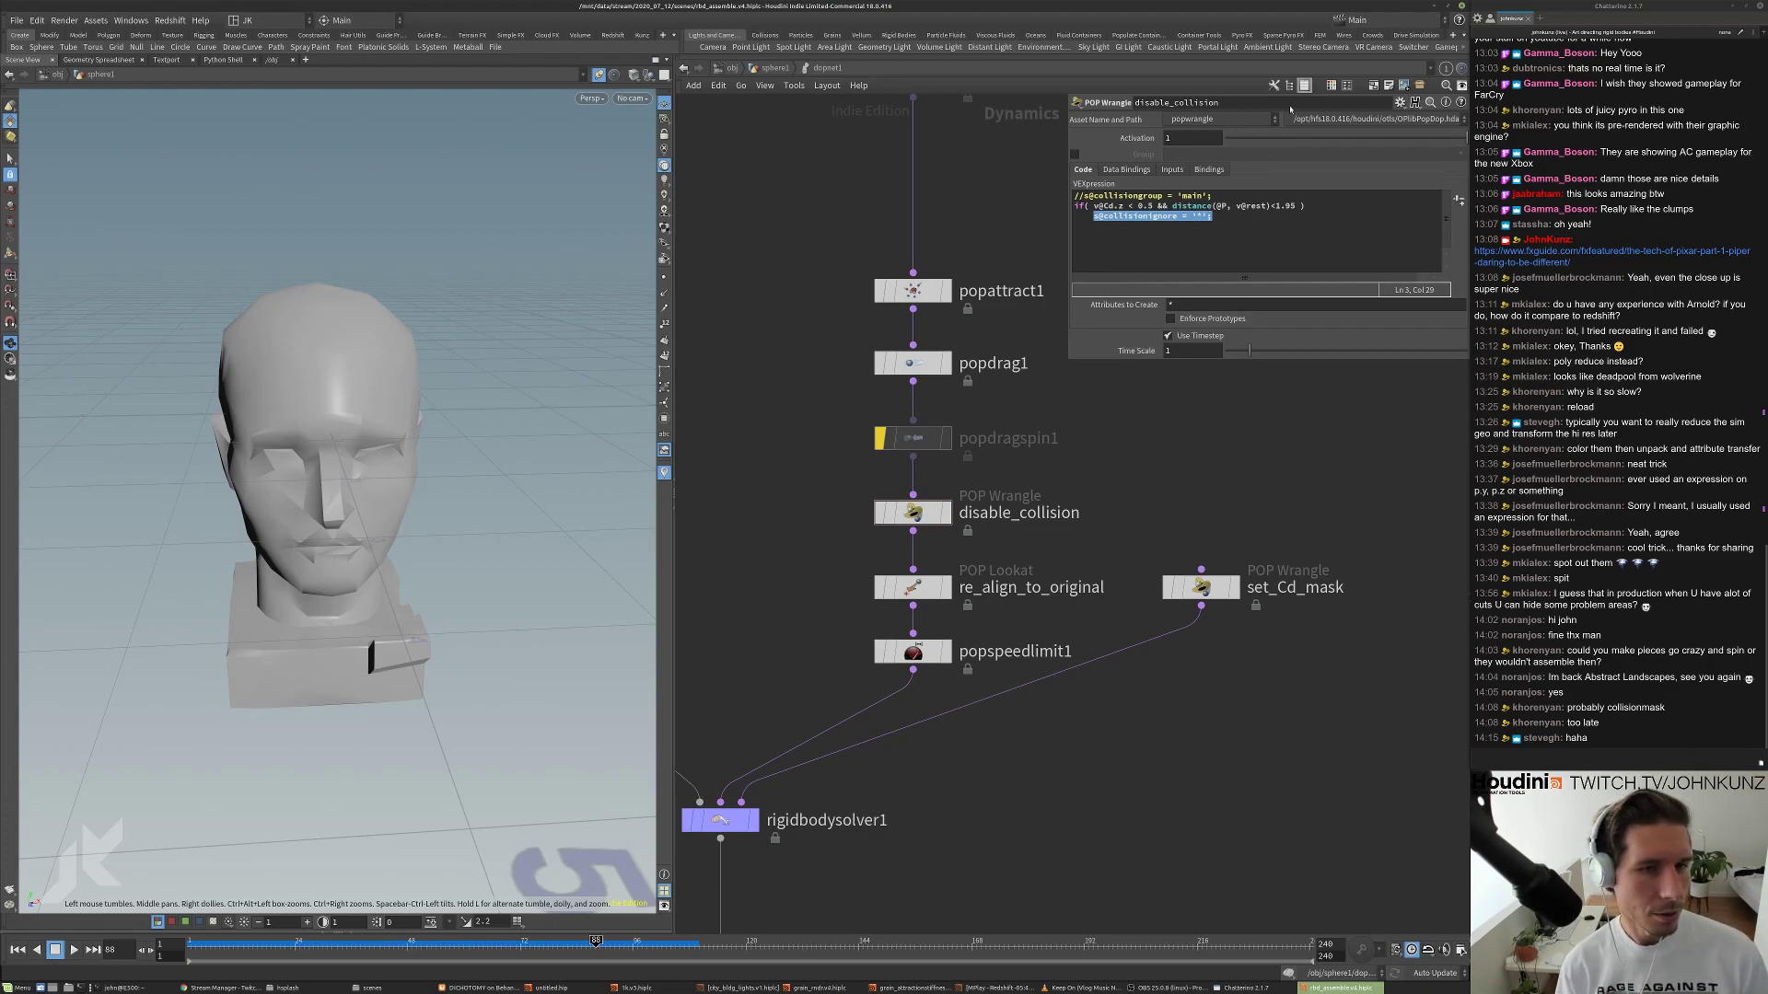
# Return to frame 1, go up to the sphere1 network, and set the Force Total Count of scatter1 to 75.
pyautogui.hotkey('ctrl', 'Up')
pyautogui.click(776, 68)
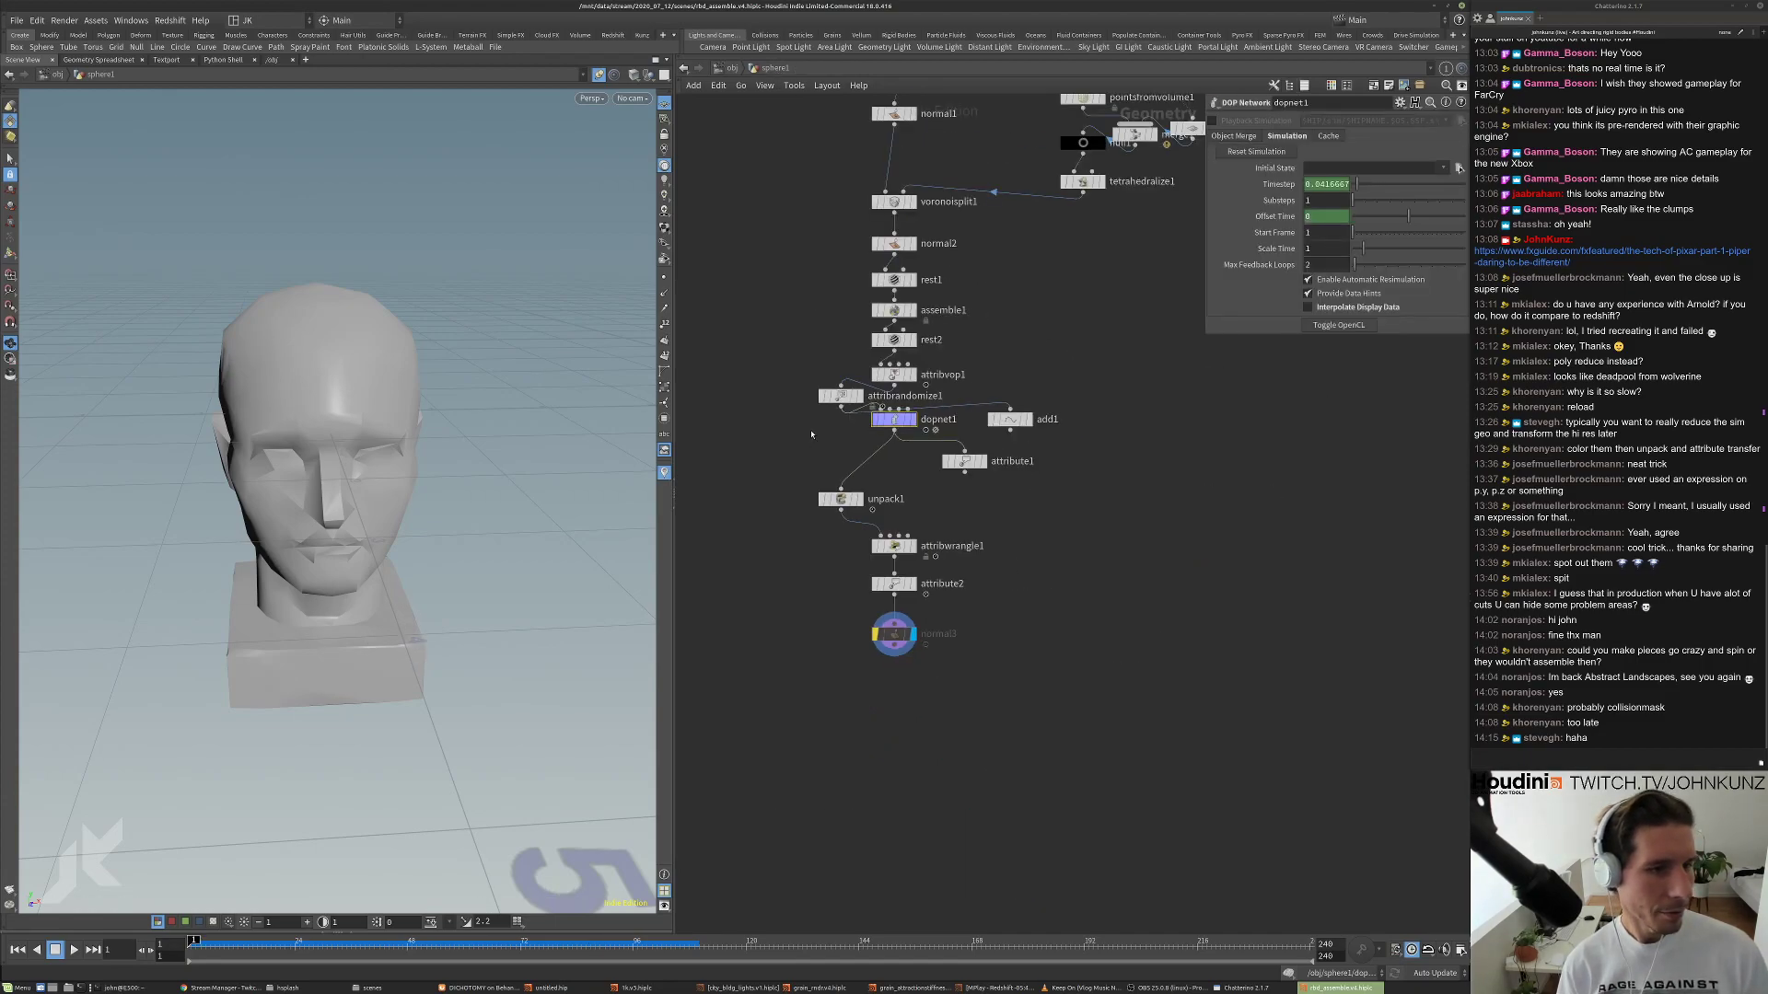
pyautogui.scroll(-2, 973, 438)
pyautogui.moveTo(1217, 778); pyautogui.dragTo(1022, 544)
pyautogui.click(934, 541)
pyautogui.moveTo(955, 452); pyautogui.dragTo(1018, 465)
pyautogui.moveTo(932, 440); pyautogui.dragTo(852, 568, button='middle')
pyautogui.moveTo(1197, 421); pyautogui.dragTo(1138, 552, button='middle')
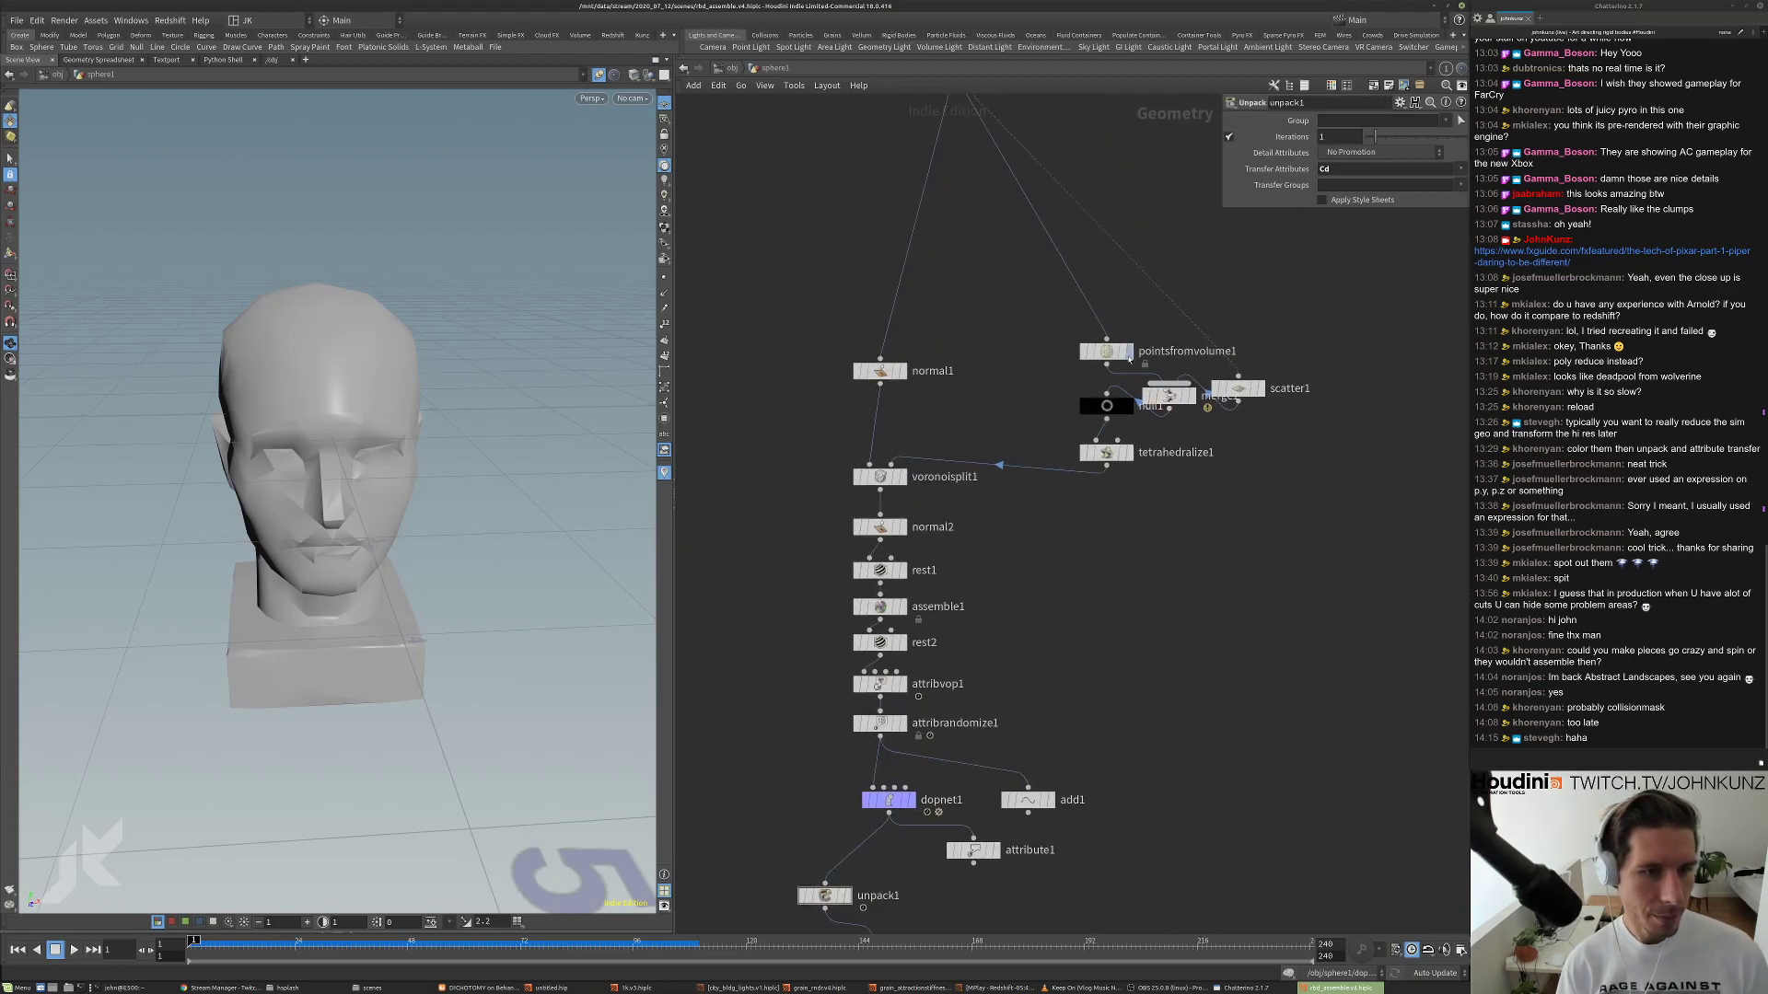
pyautogui.click(1238, 388)
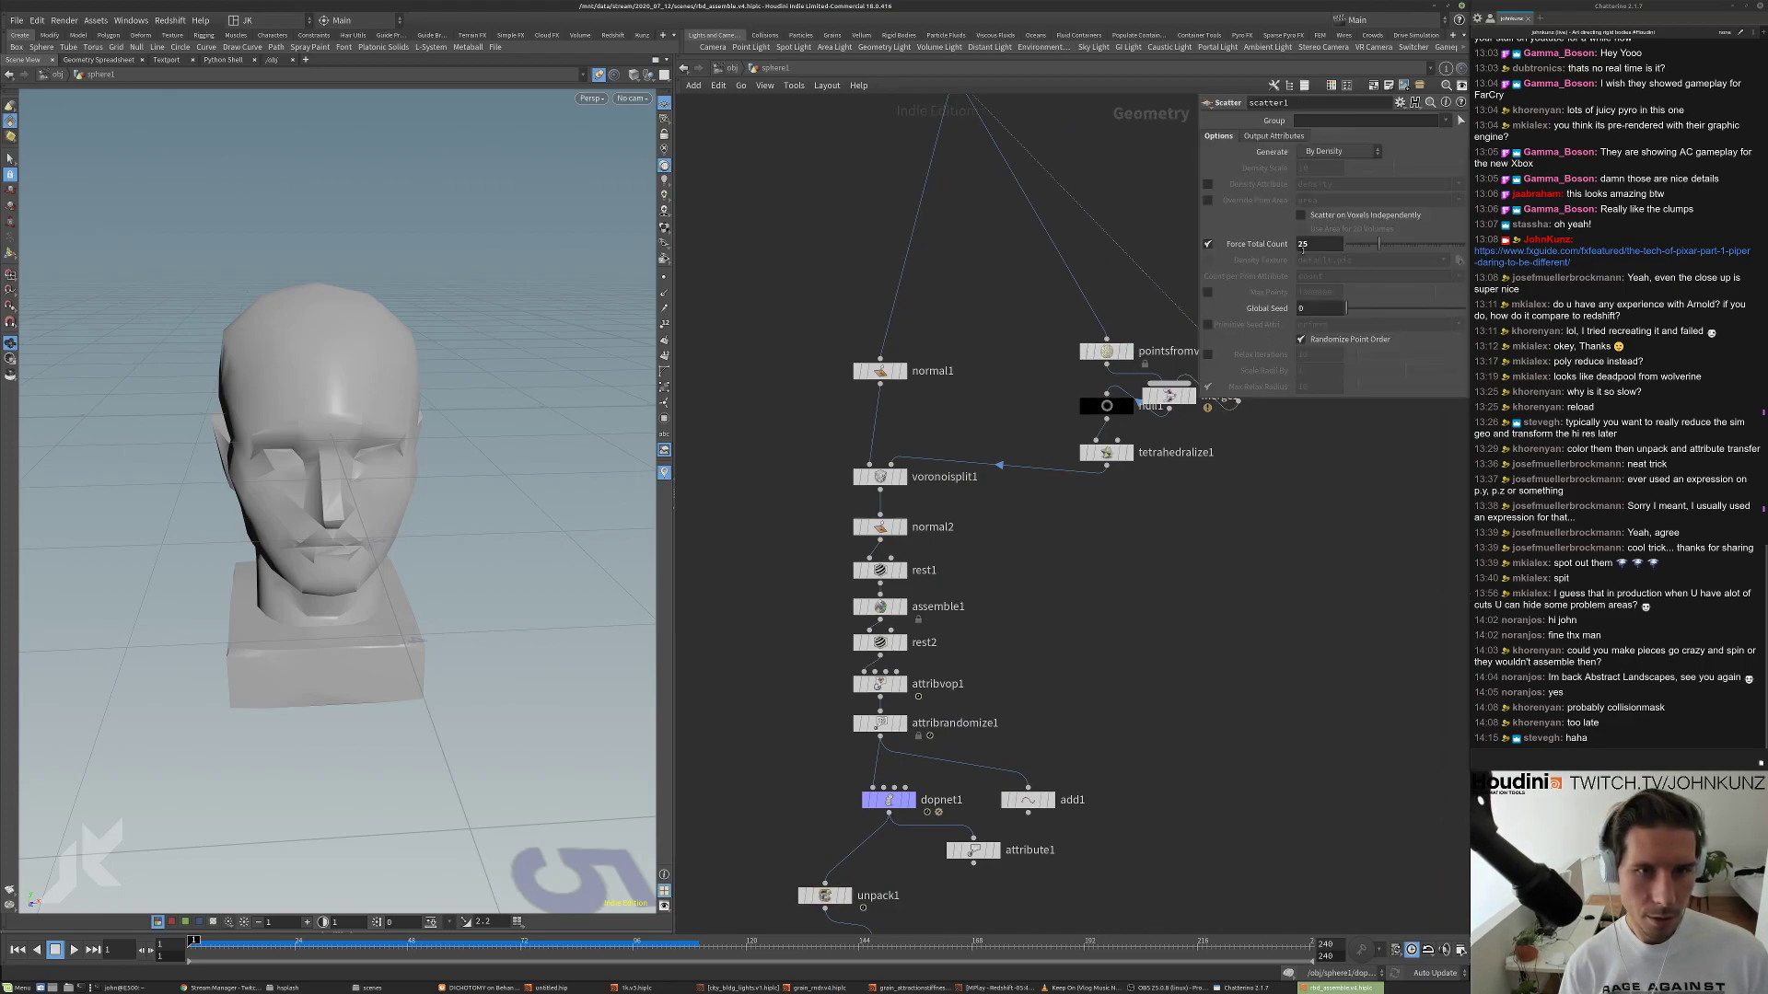
pyautogui.doubleClick(1302, 244)
pyautogui.press('Return')
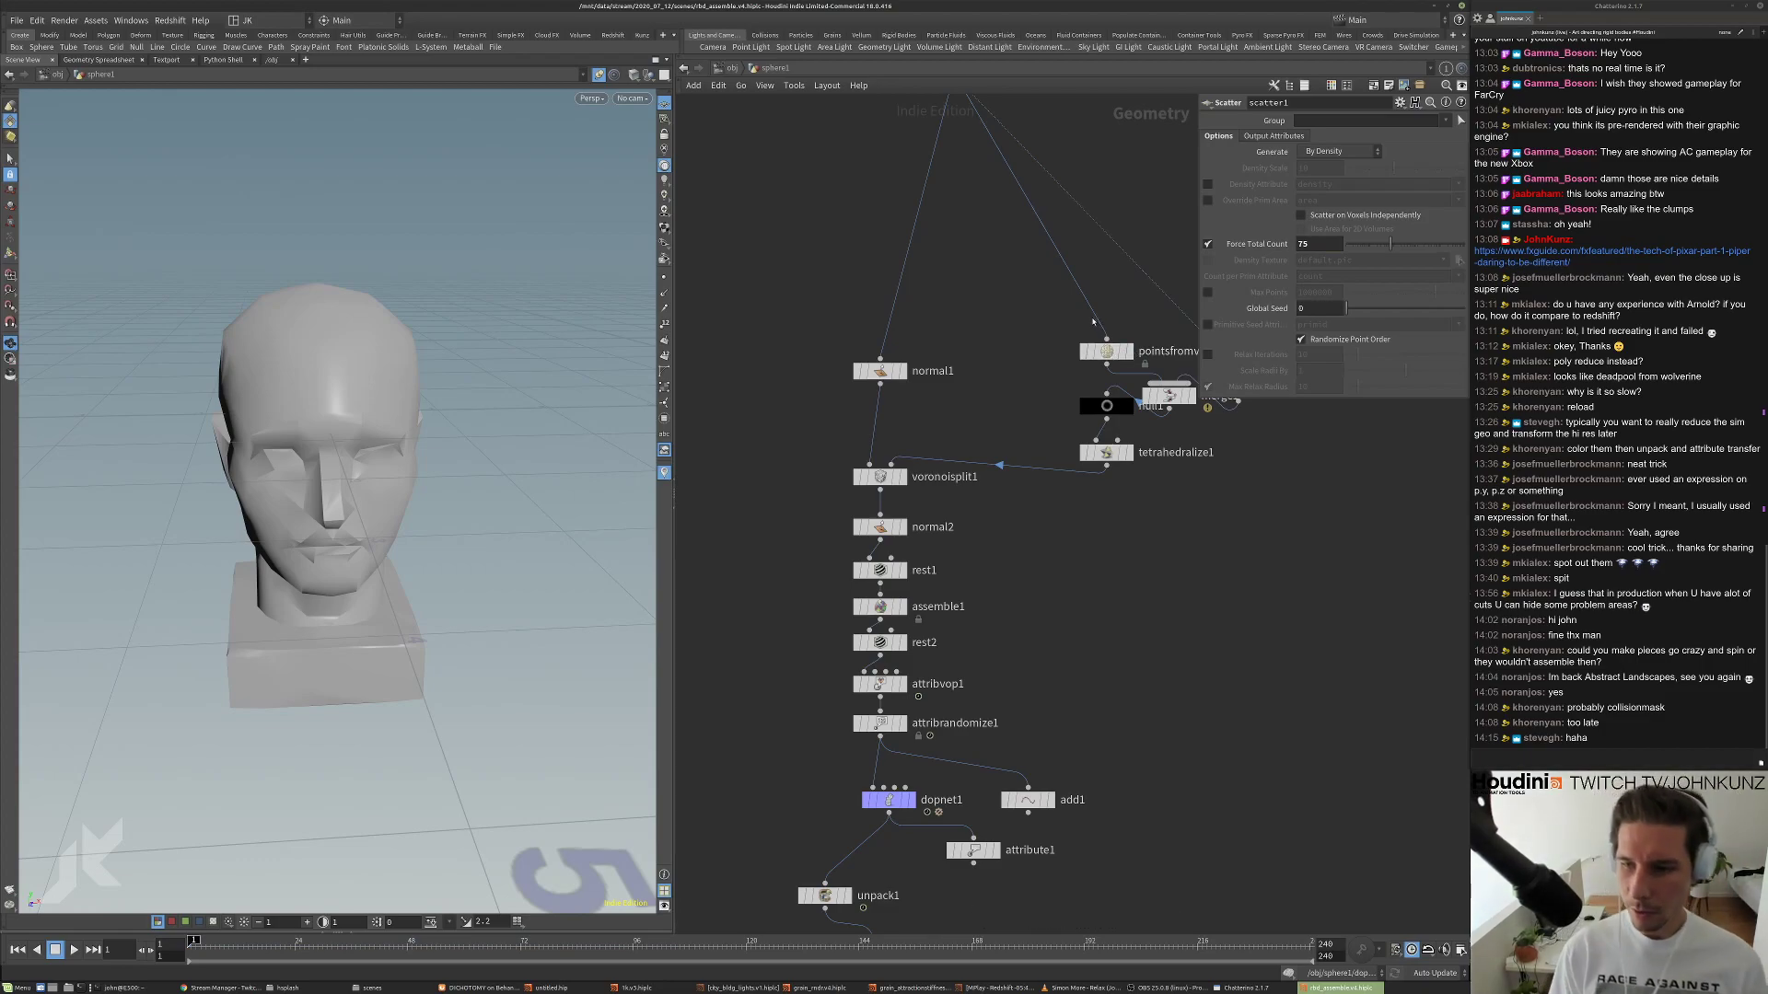
# Set the Point Separation of pointsfromvolume1 to 0.34 and check the geometry information of voronoisplit1 and assemble1.
pyautogui.scroll(4, 1098, 344)
pyautogui.click(1100, 350)
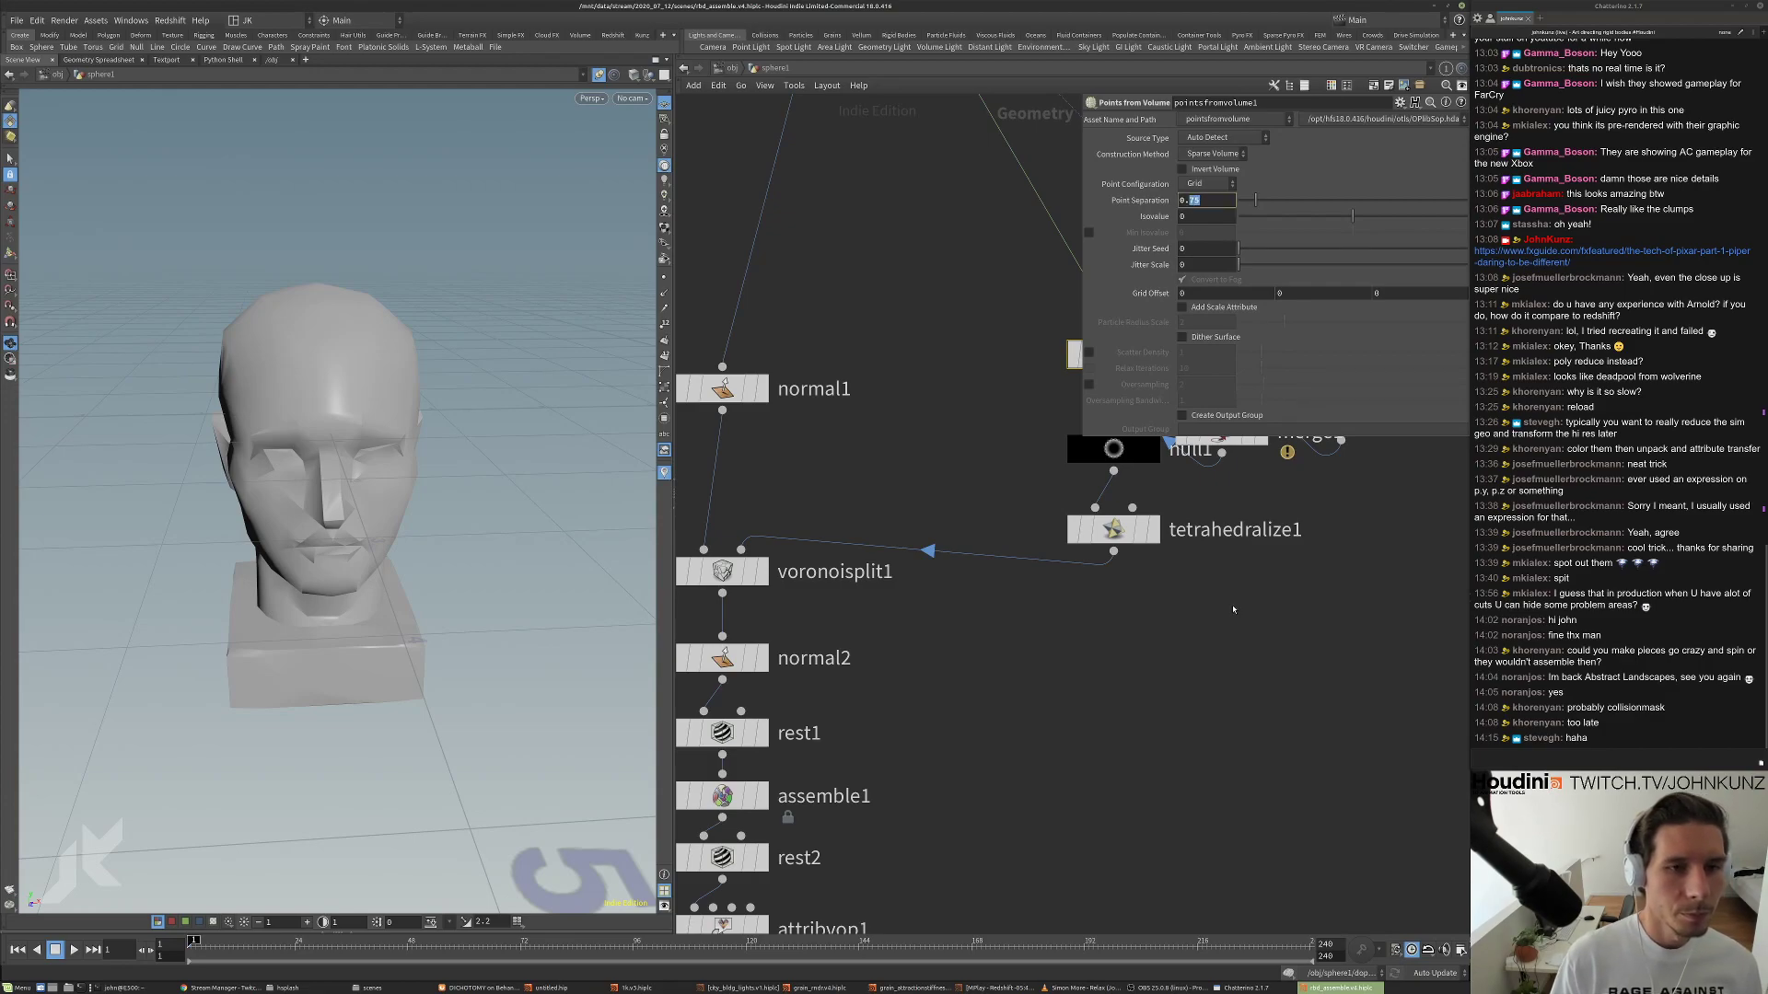
pyautogui.press('Return')
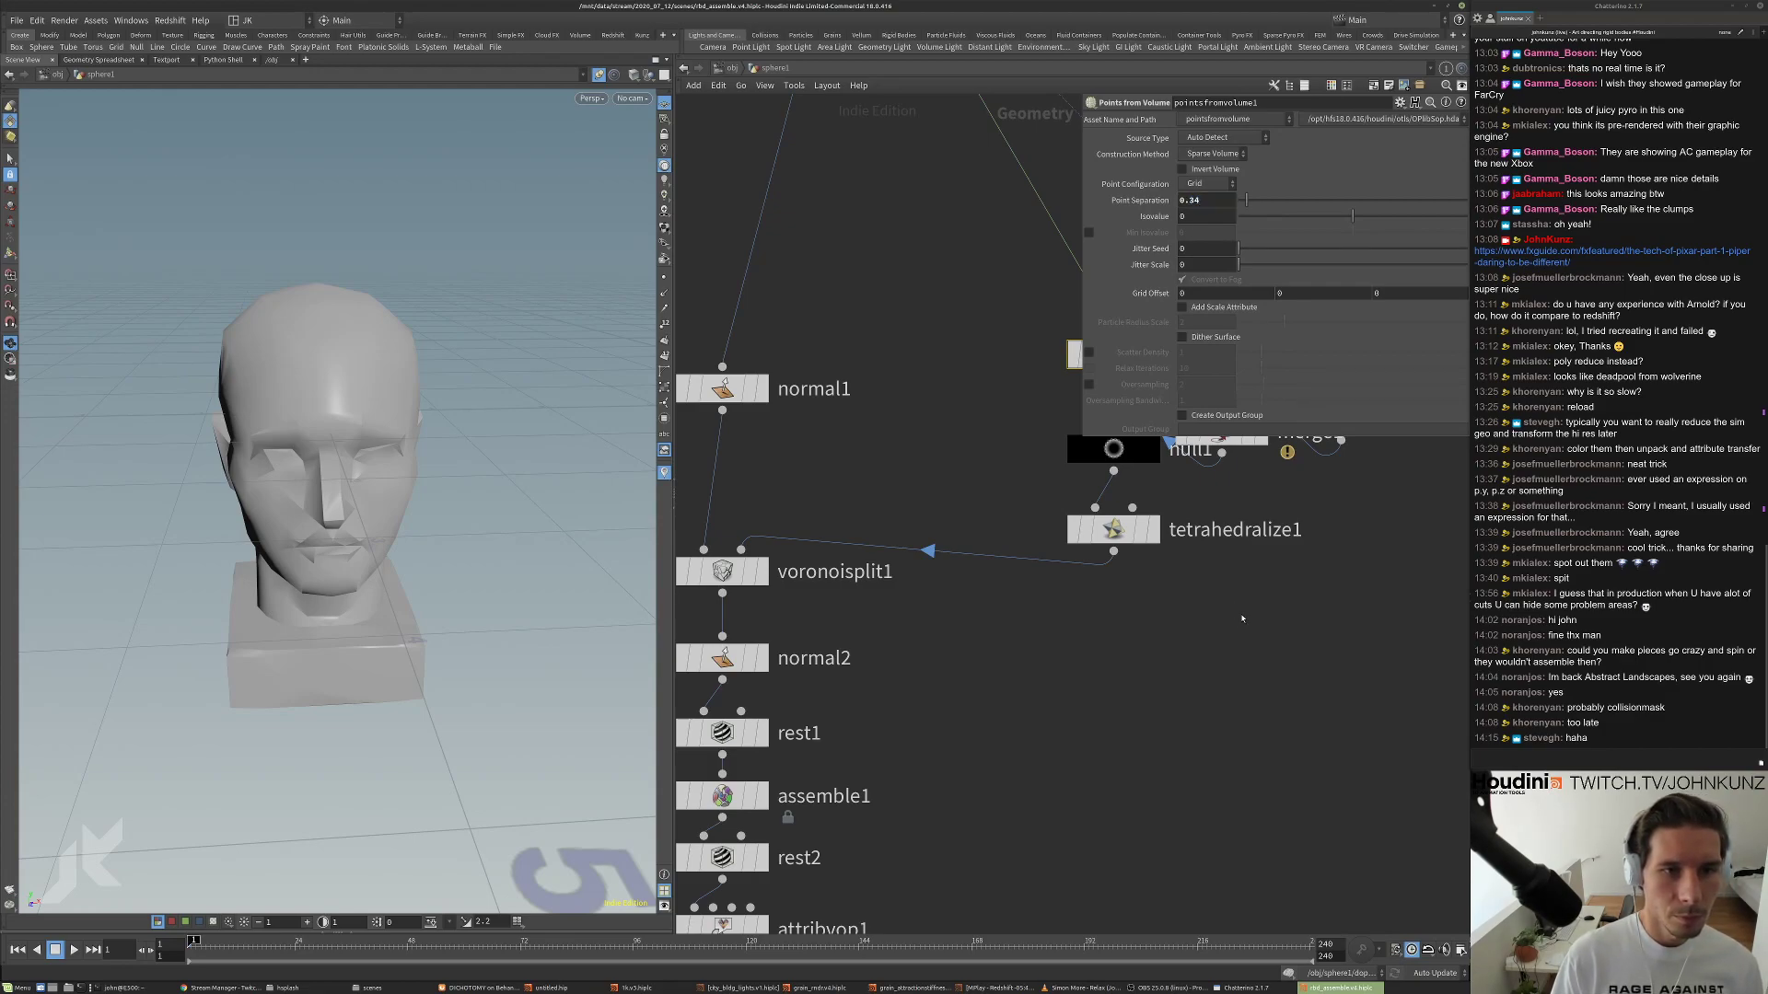
pyautogui.middleClick(724, 571)
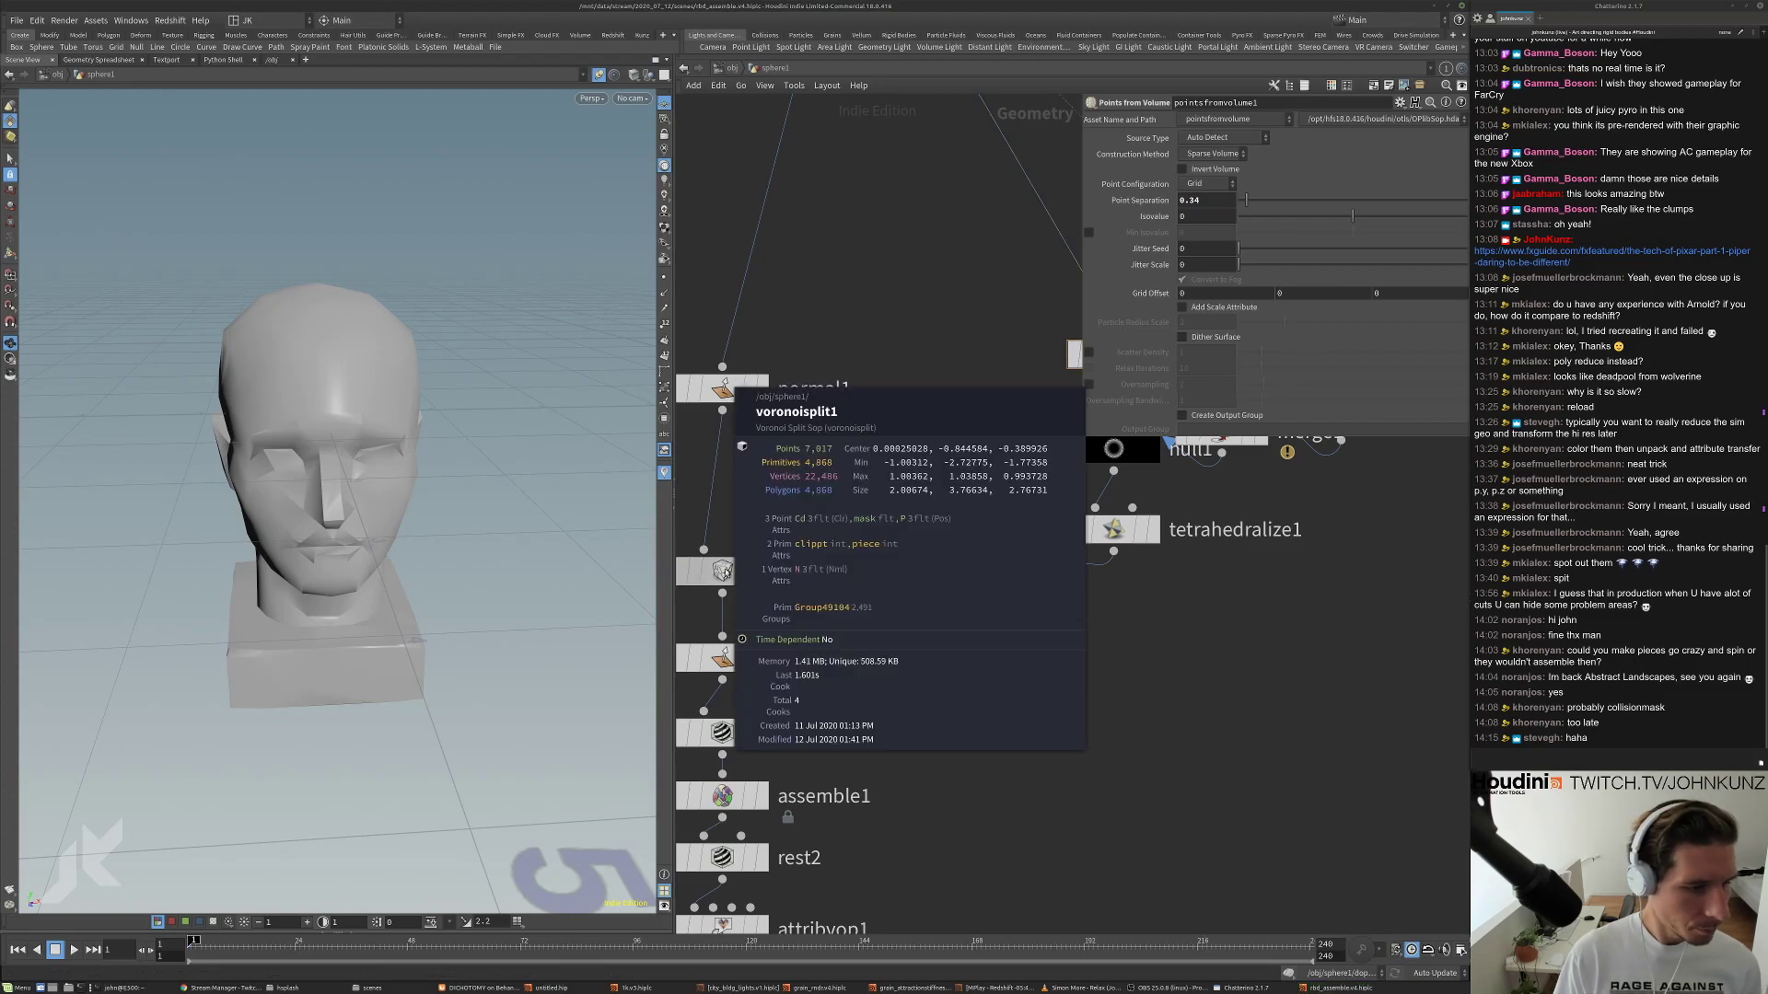
pyautogui.moveTo(729, 894); pyautogui.dragTo(828, 631, button='middle')
pyautogui.middleClick(829, 541)
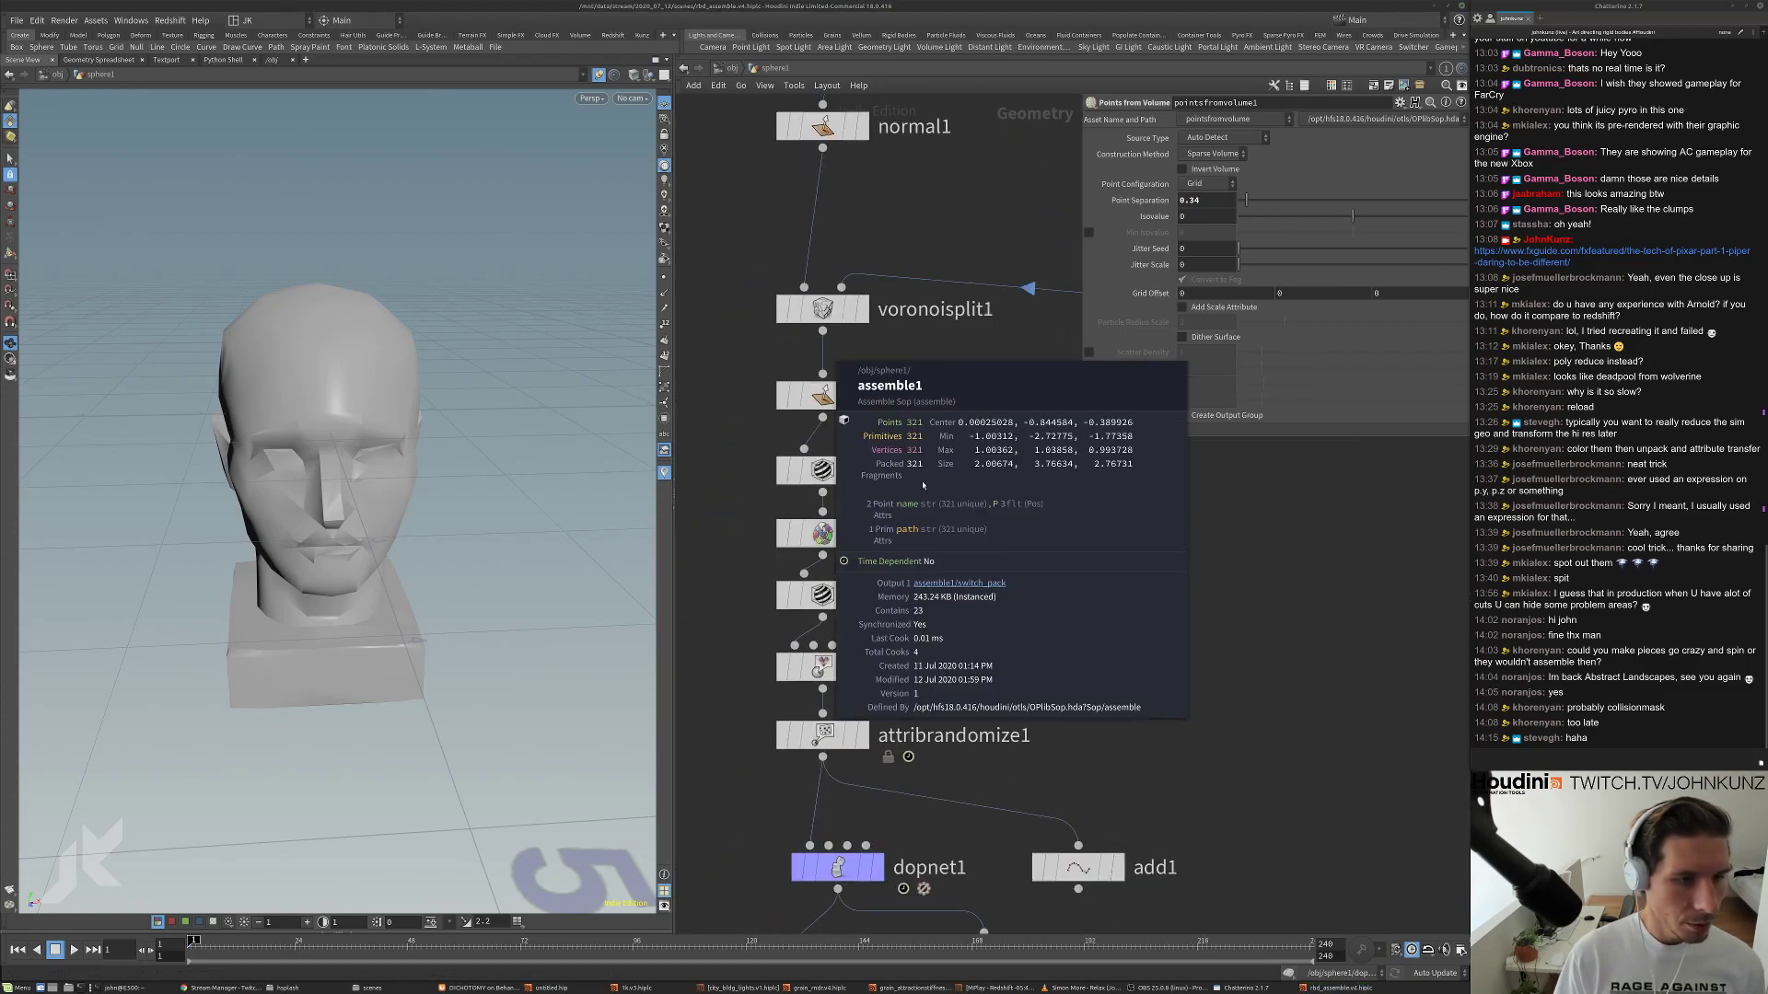
# Display the dopnet1 output and play the simulation with the finer fracture pieces.
pyautogui.scroll(-2, 911, 483)
pyautogui.moveTo(842, 810); pyautogui.dragTo(919, 577, button='middle')
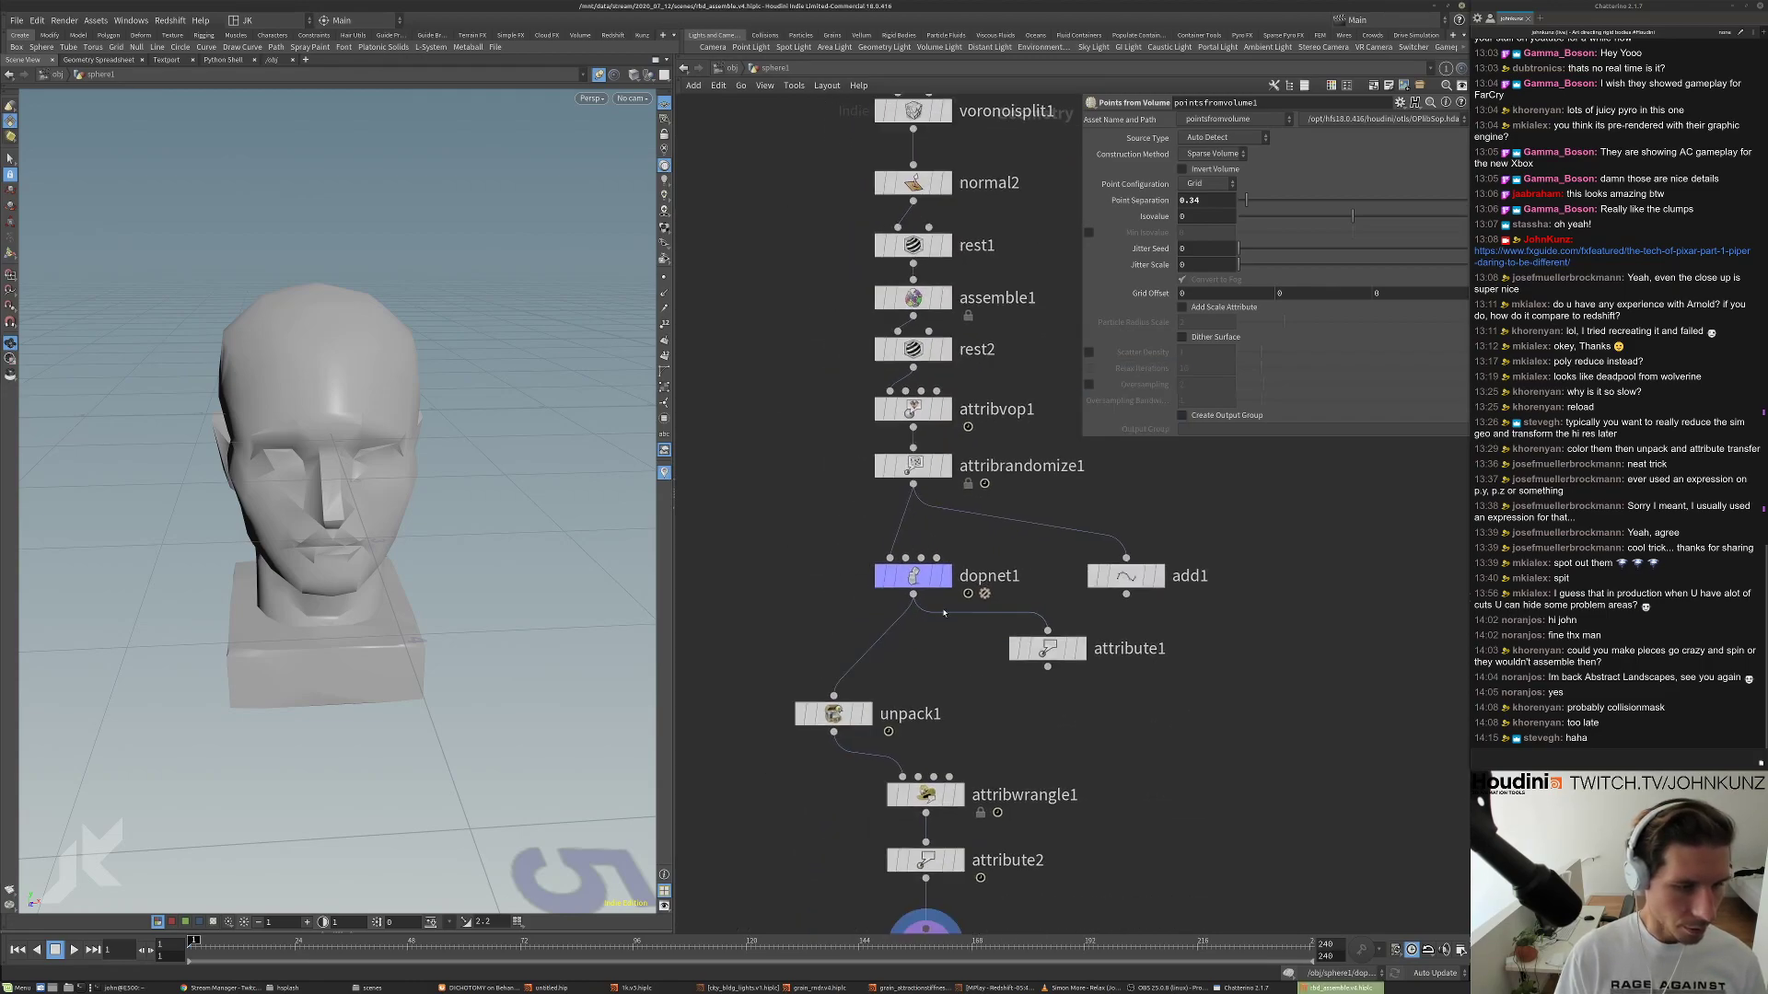
pyautogui.click(946, 580)
pyautogui.press('Up')
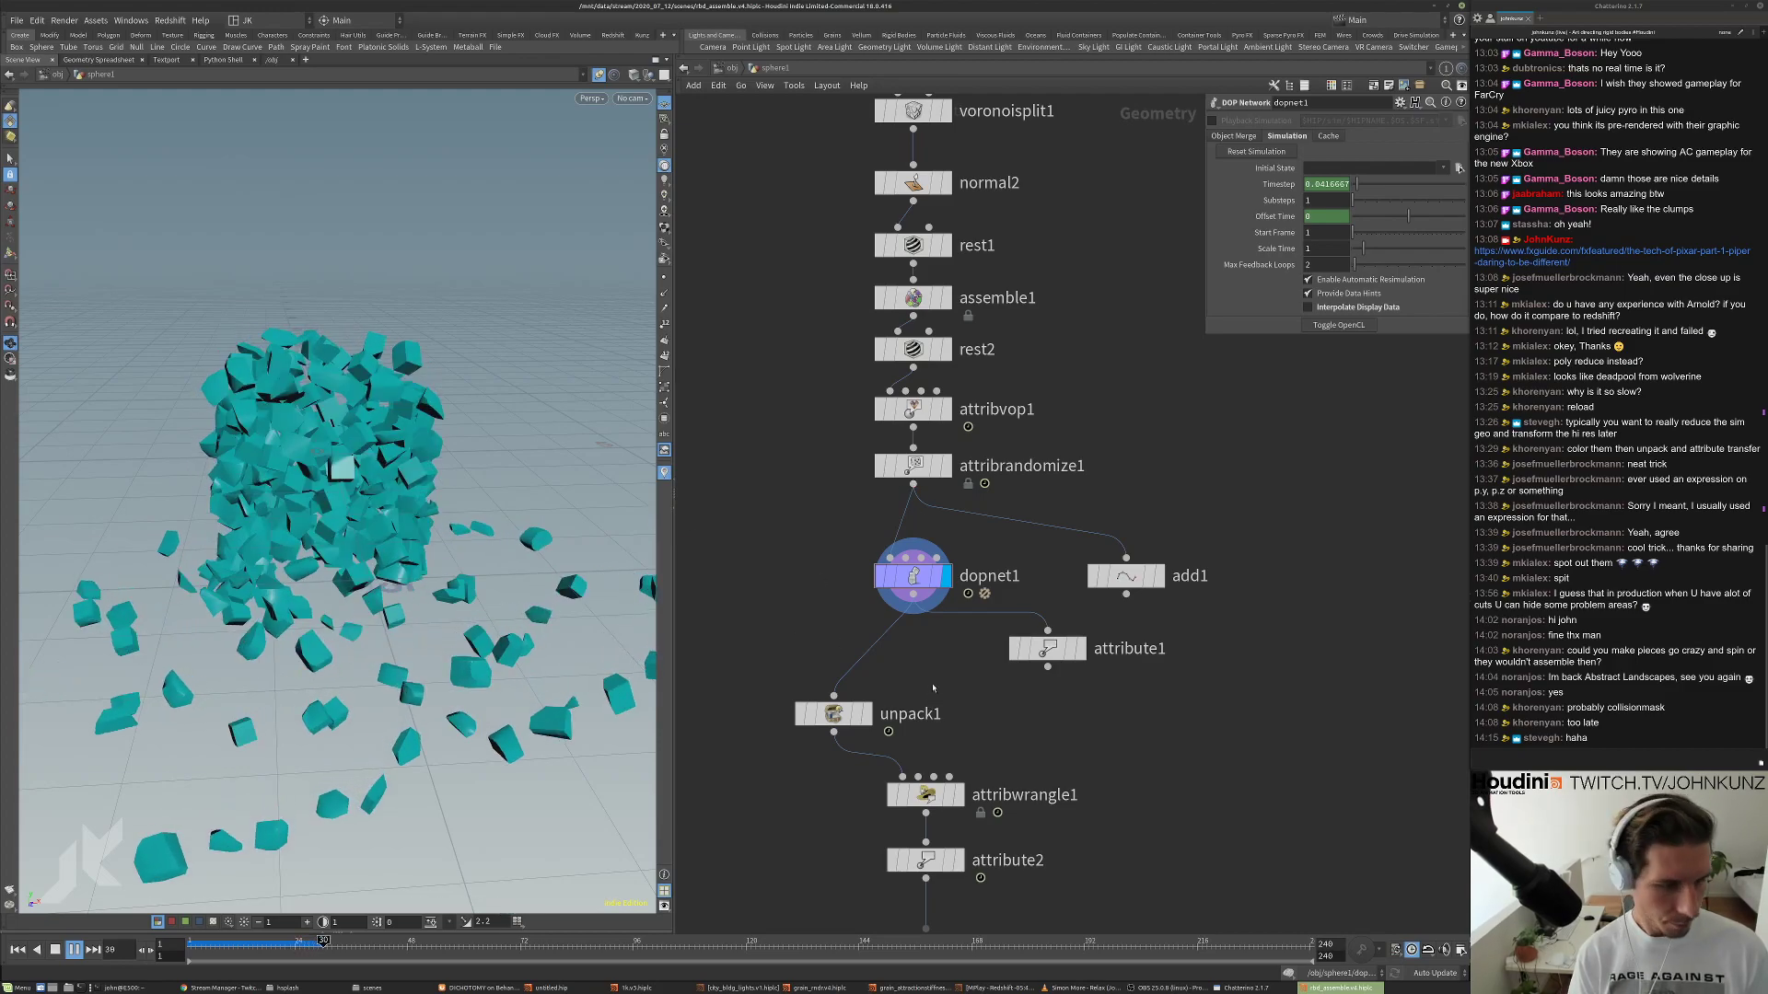
pyautogui.moveTo(935, 617); pyautogui.dragTo(949, 424, button='middle')
pyautogui.press('Up')
# Display attribute2 instead of dopnet1, replay the simulation from the start, and return to frame 1.
pyautogui.click(961, 693)
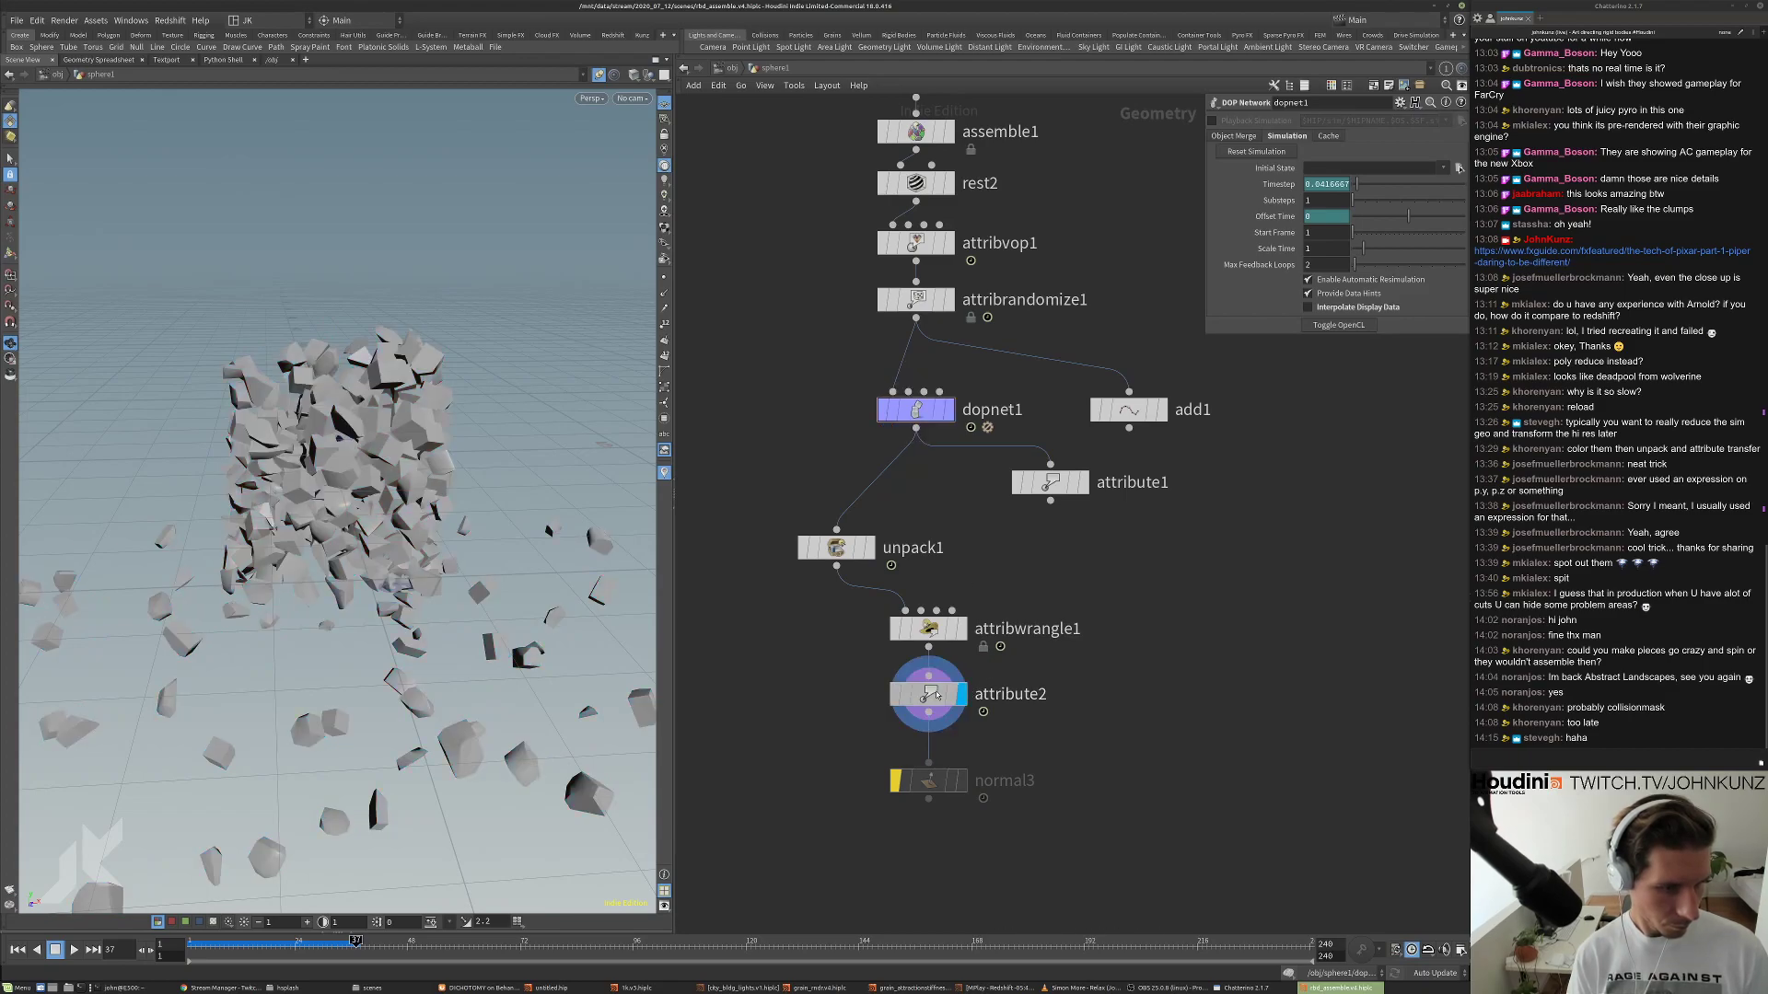
pyautogui.hotkey('ctrl', 'Left')
pyautogui.press('Up')
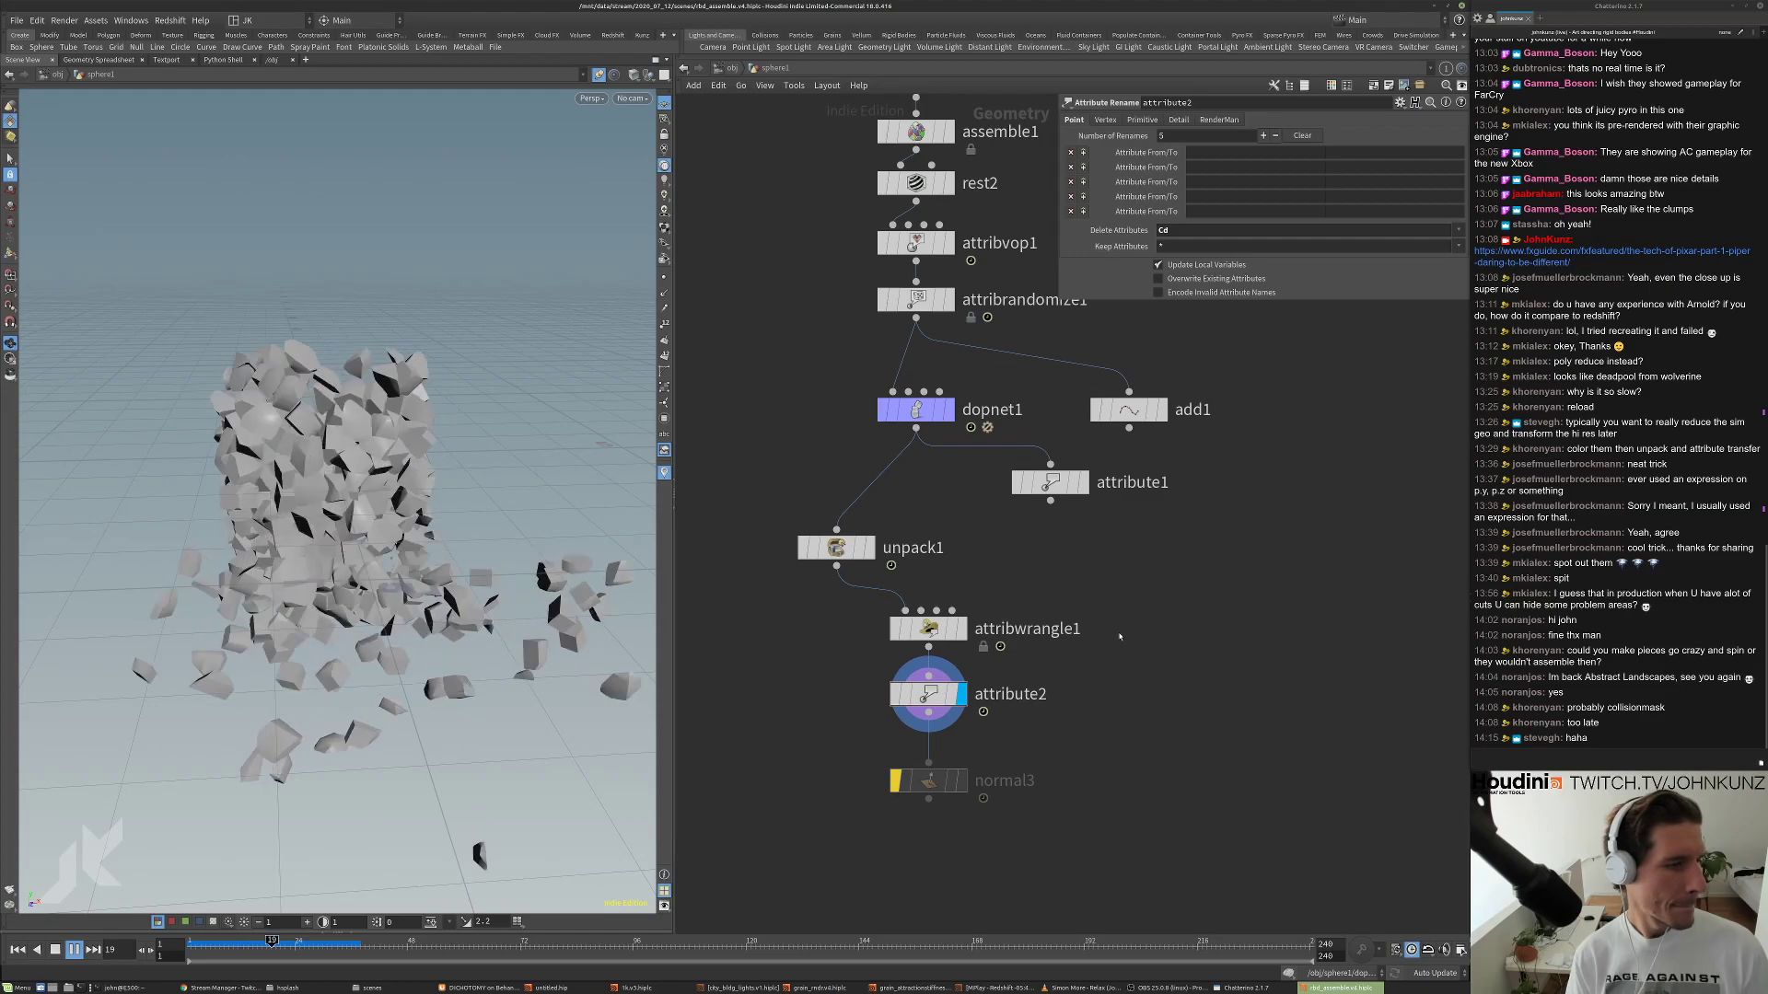
pyautogui.hotkey('ctrl', 'Up')
# Bypass the attribrandomize1 node that gives the pieces their random initial velocity.
pyautogui.scroll(2, 821, 371)
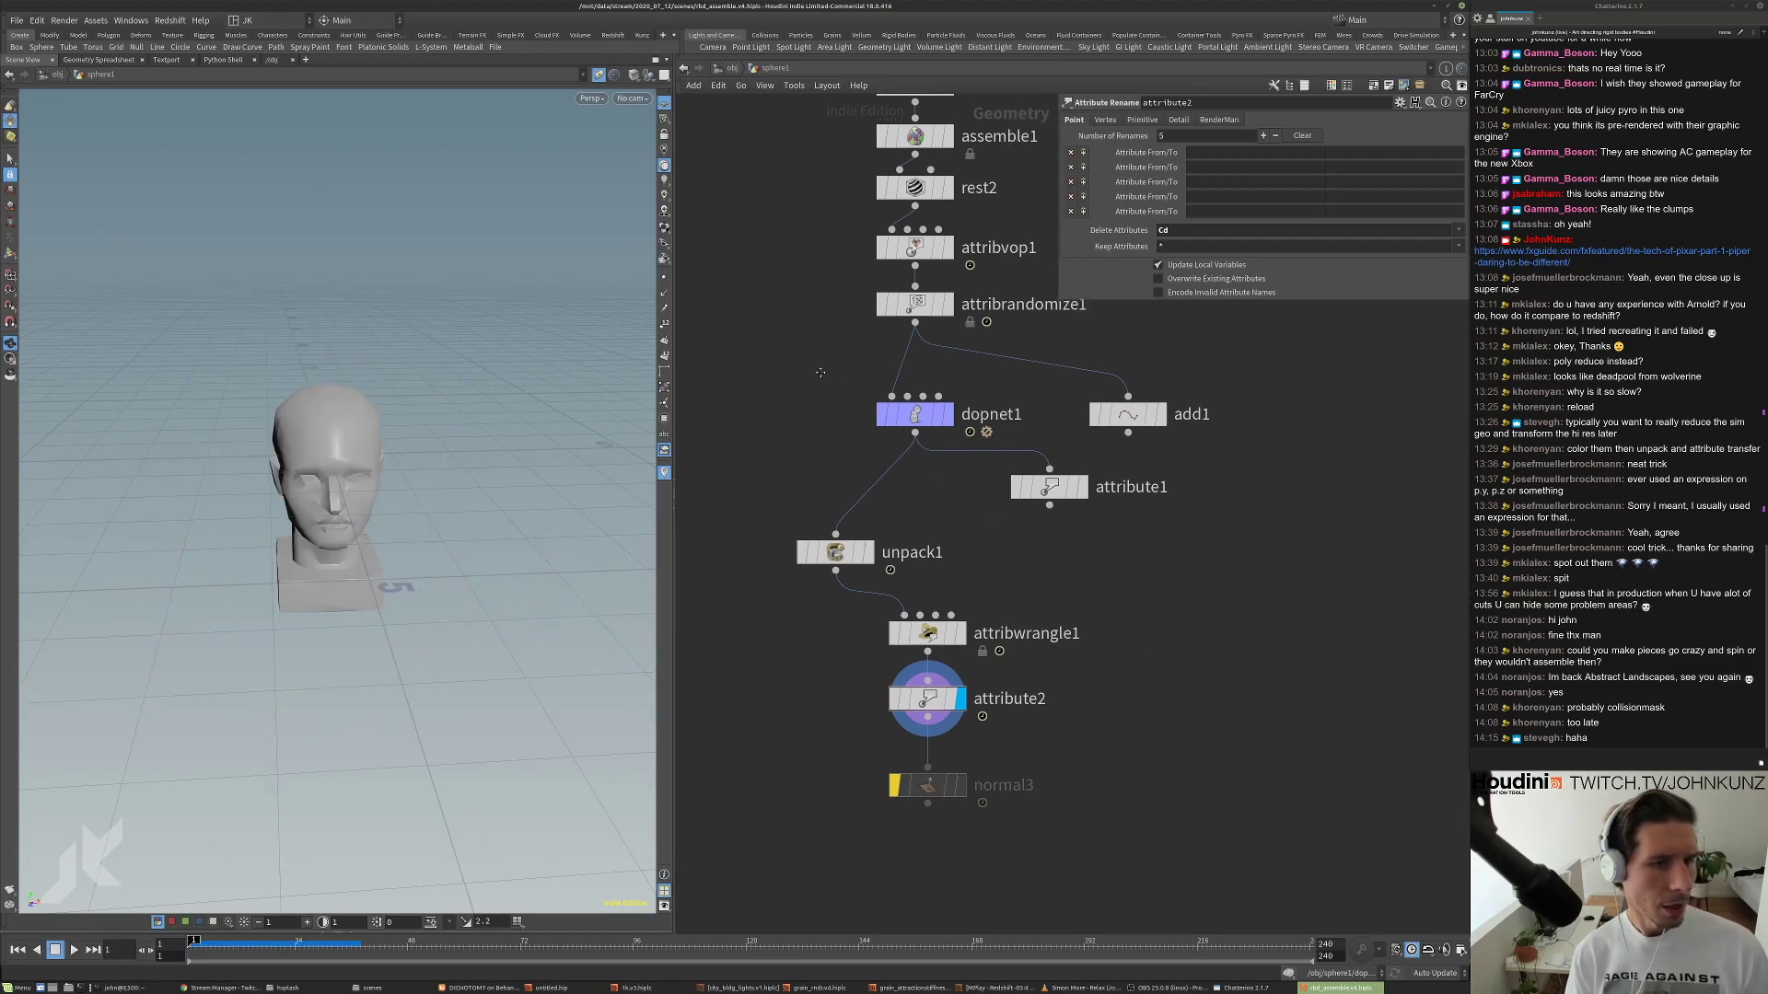
pyautogui.moveTo(898, 256); pyautogui.dragTo(846, 345, button='middle')
pyautogui.click(869, 377)
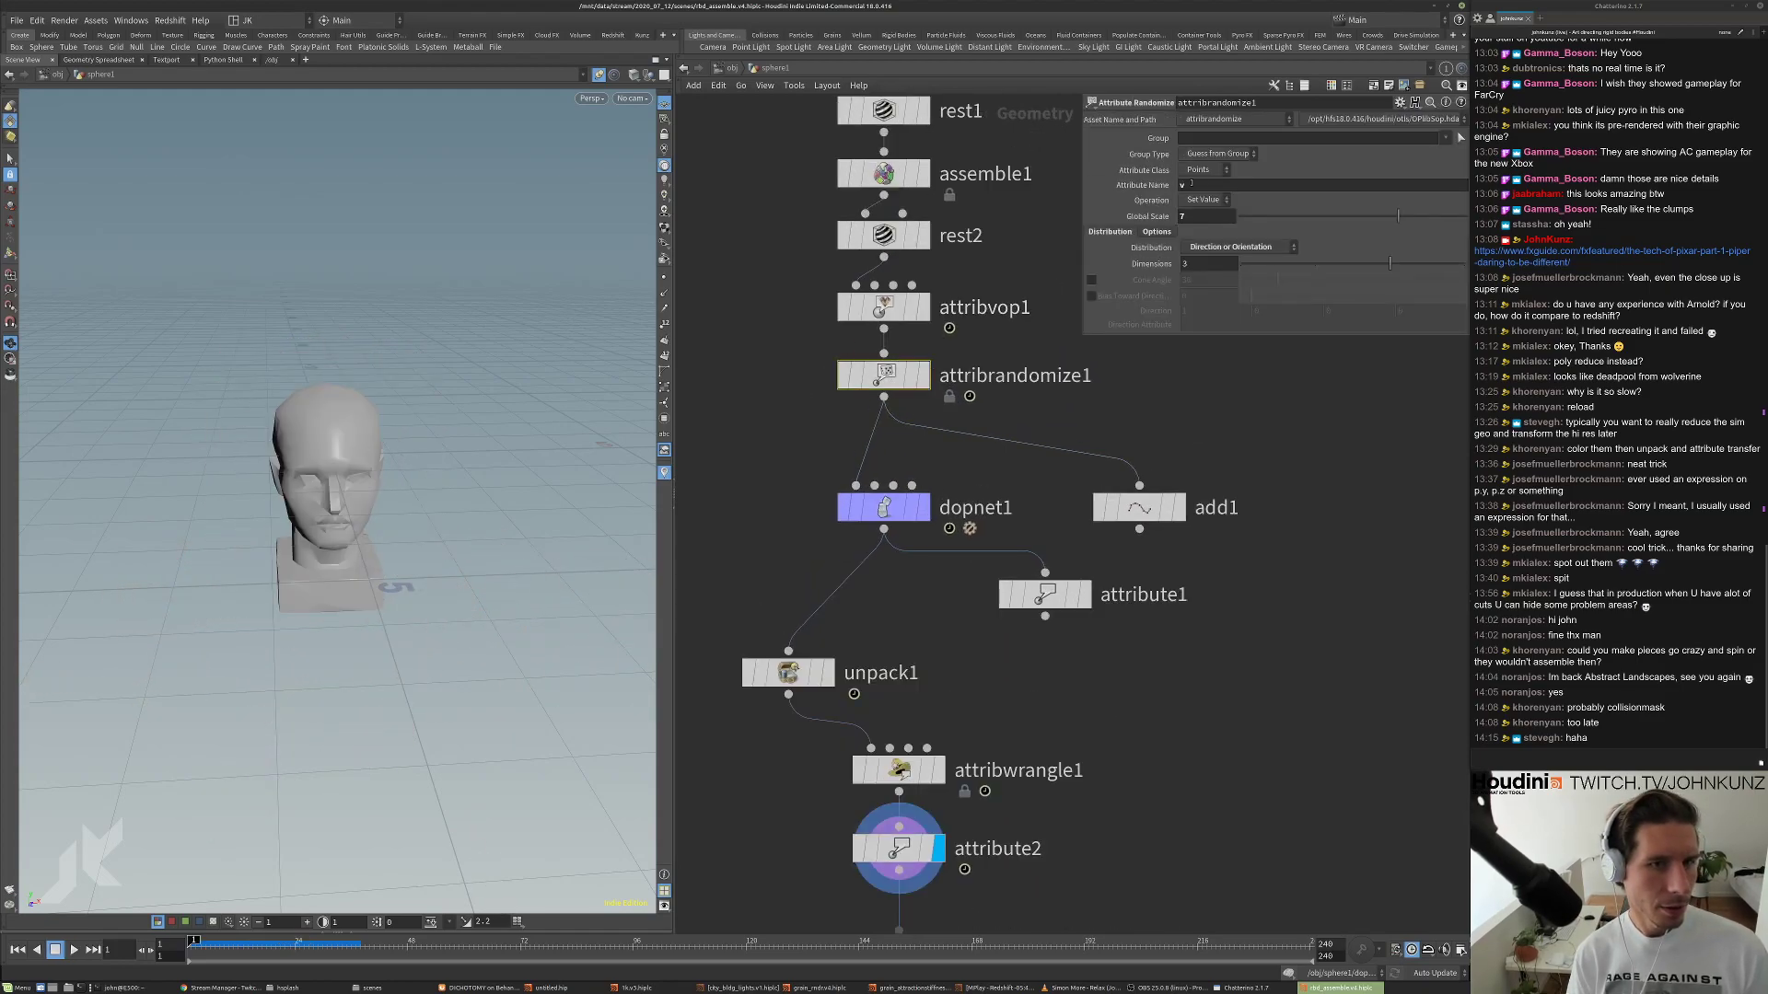
pyautogui.click(844, 376)
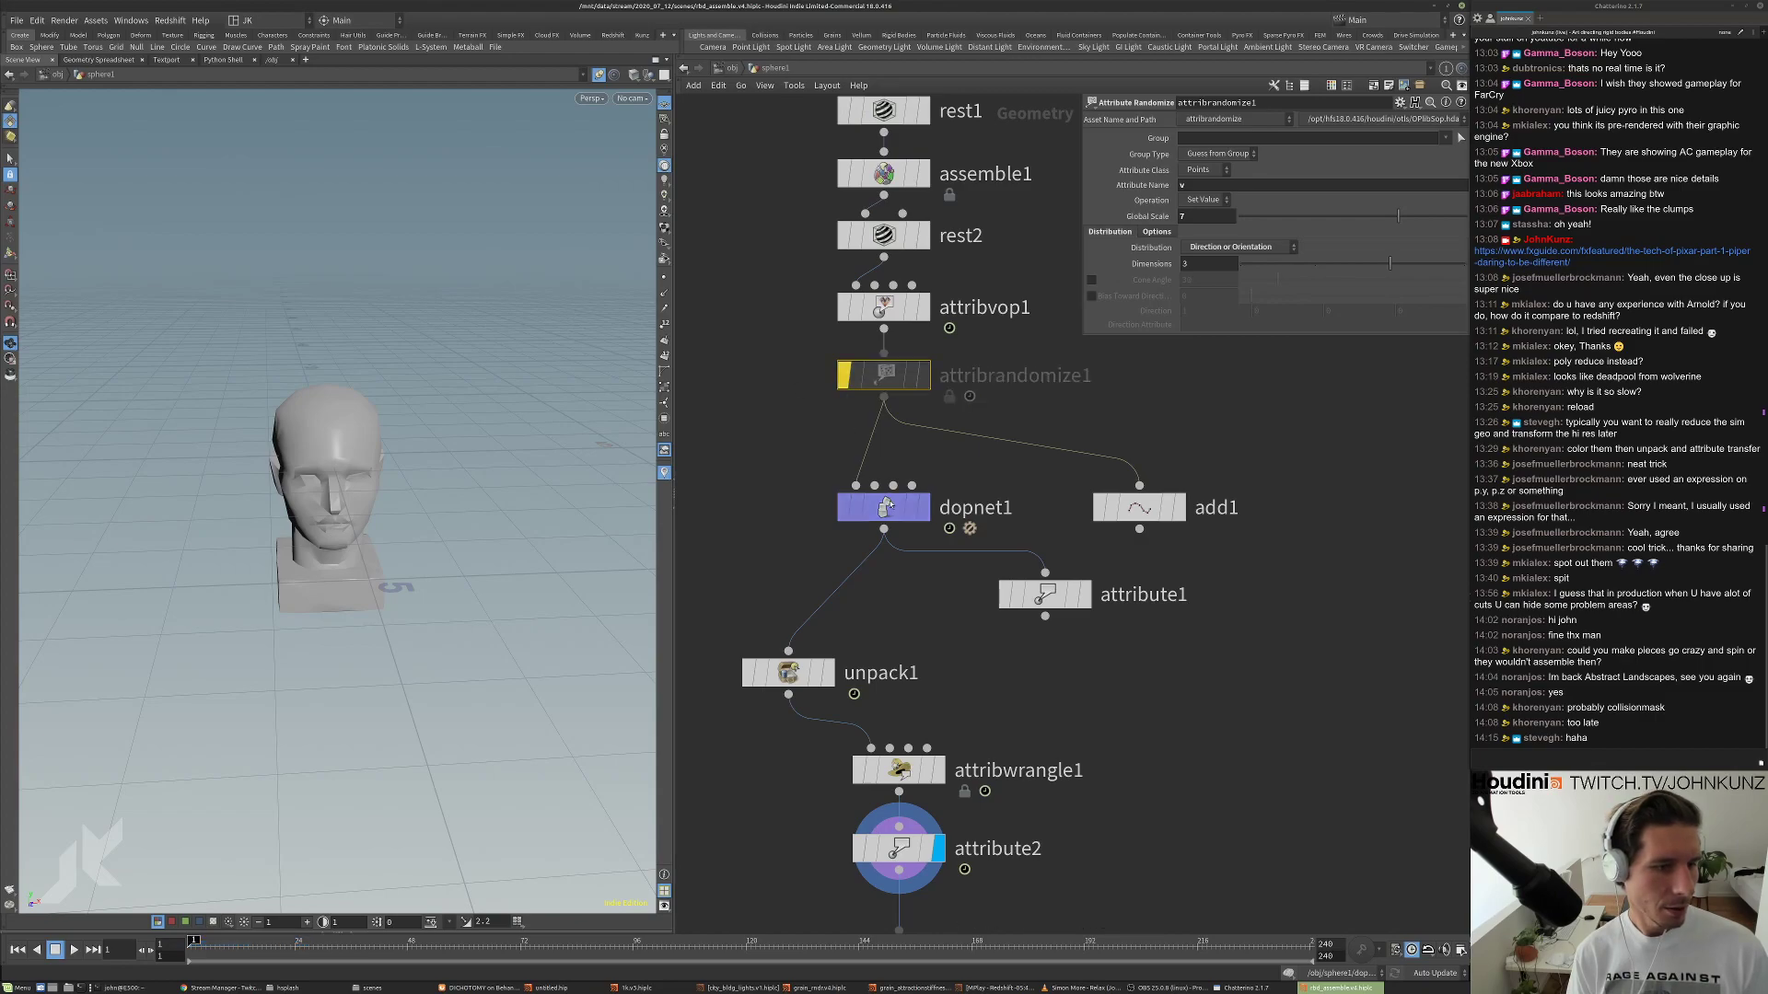
# Go inside dopnet1 and bypass the popaxisforce1 node.
pyautogui.doubleClick(892, 512)
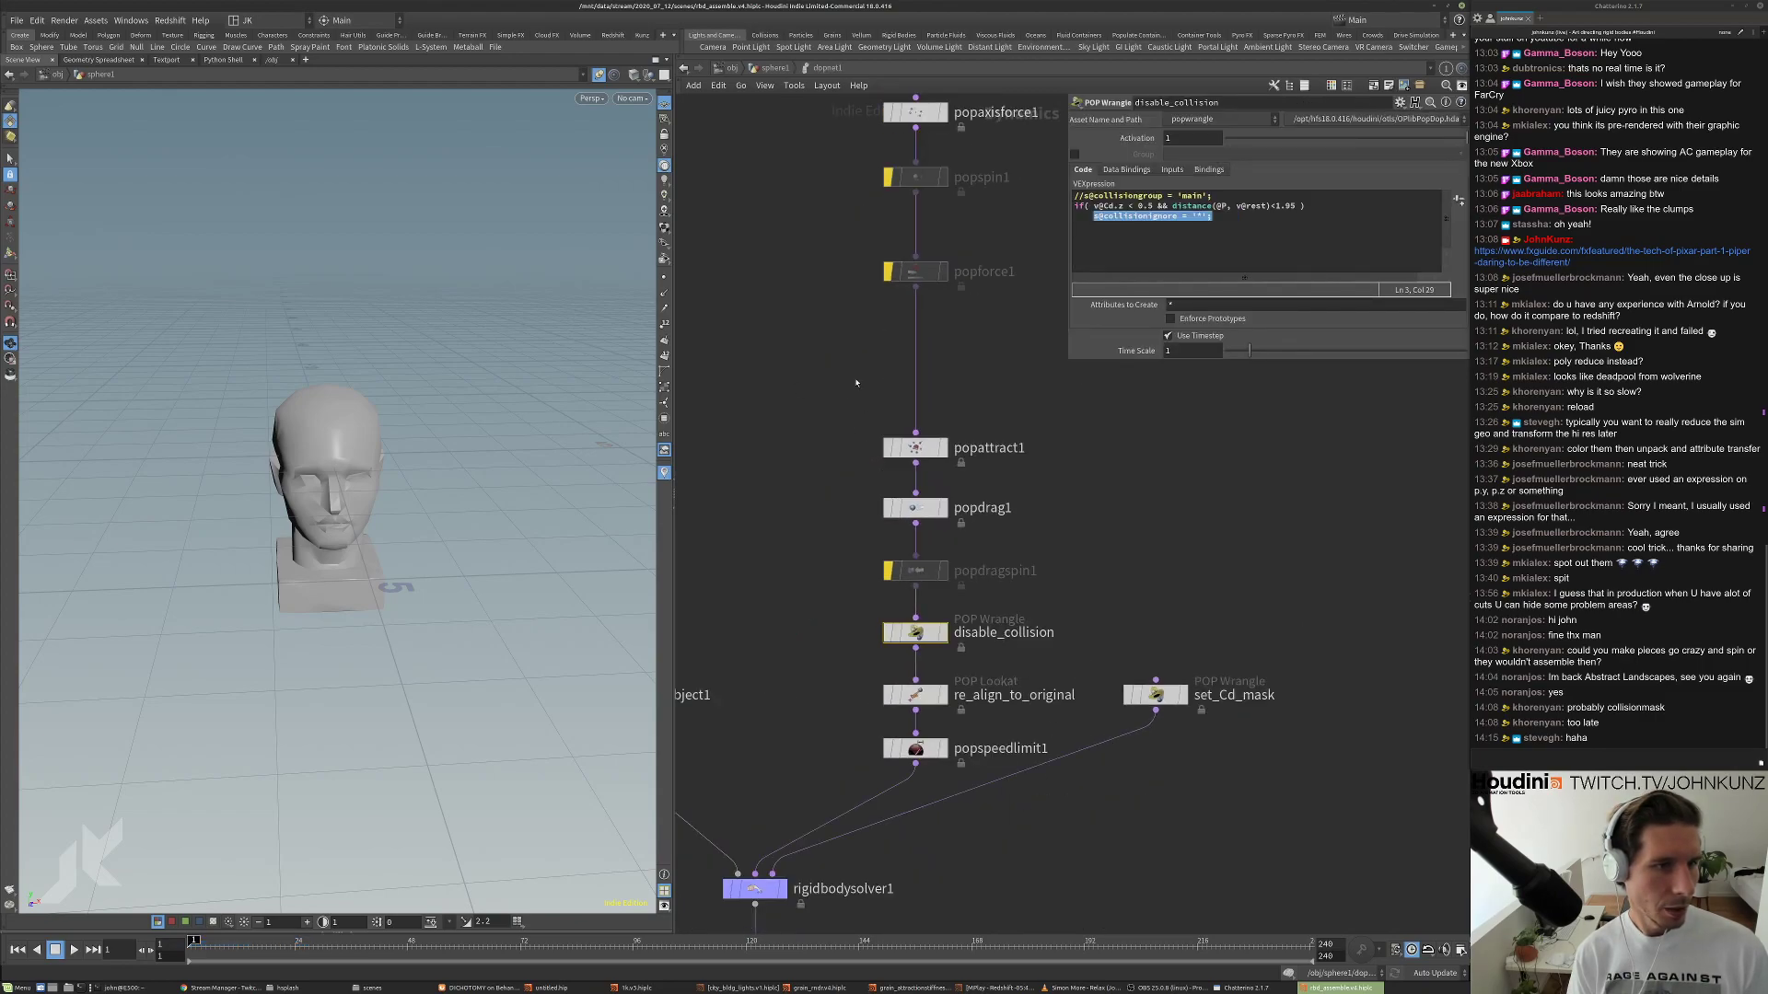
pyautogui.click(873, 233)
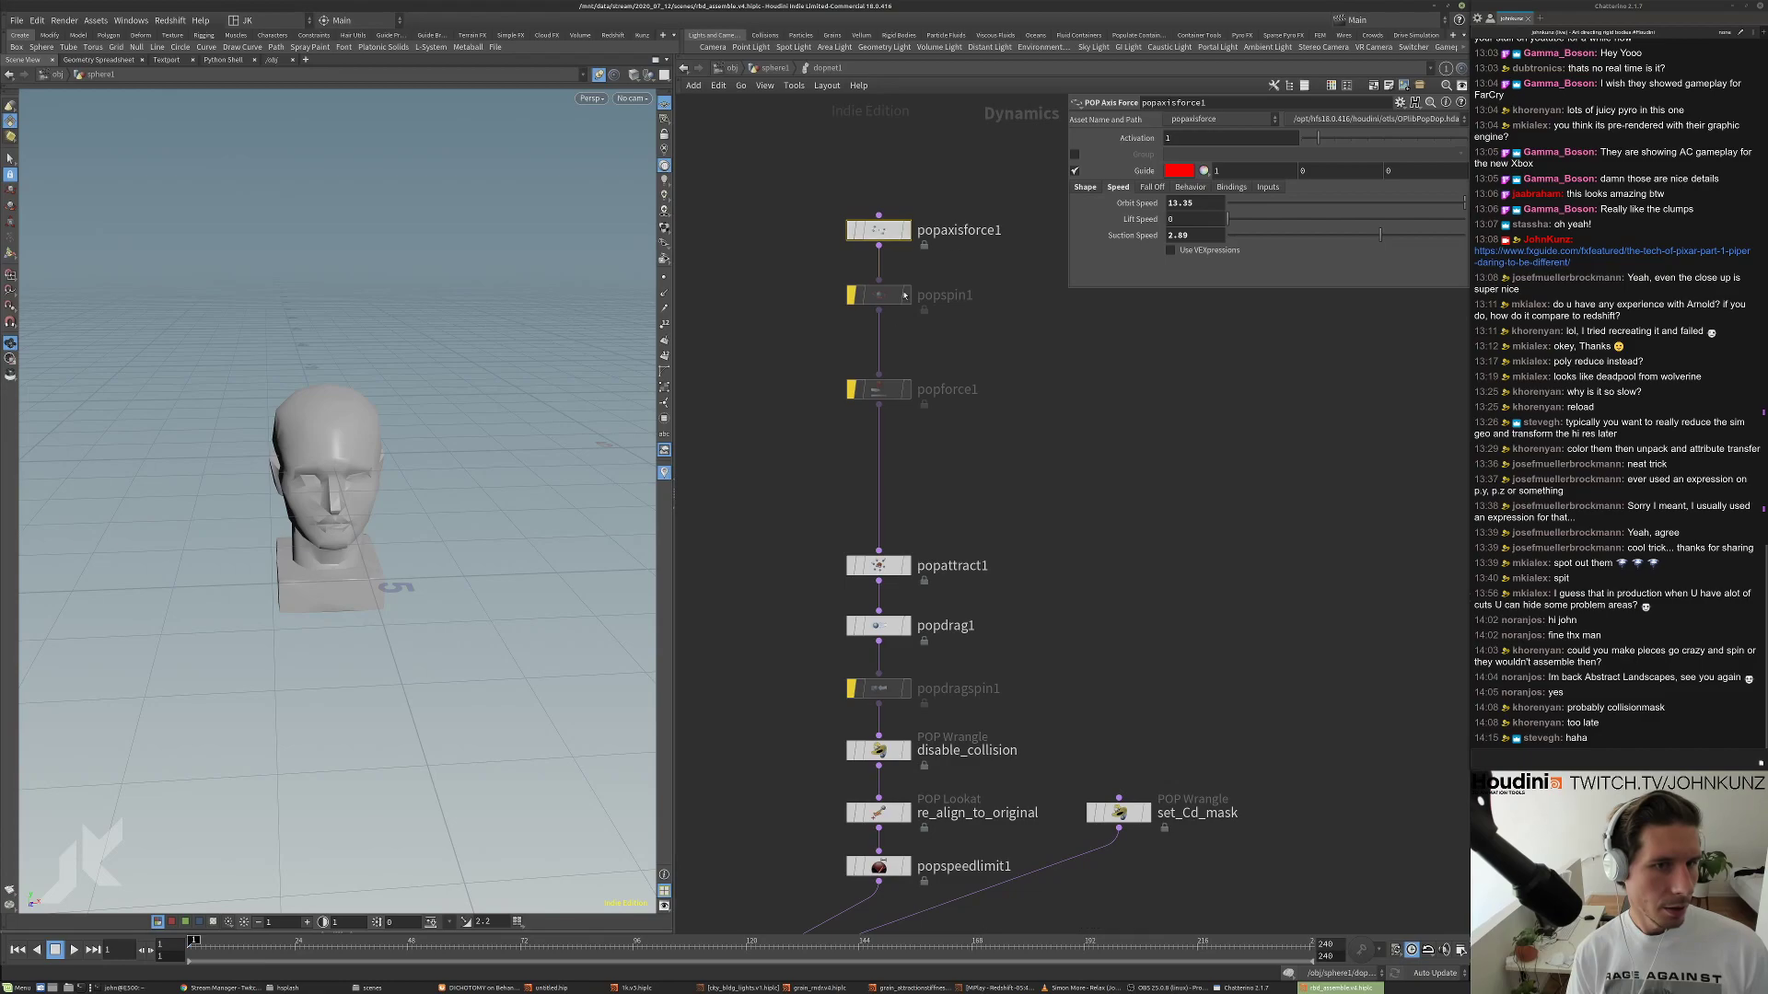
pyautogui.click(850, 231)
pyautogui.click(878, 565)
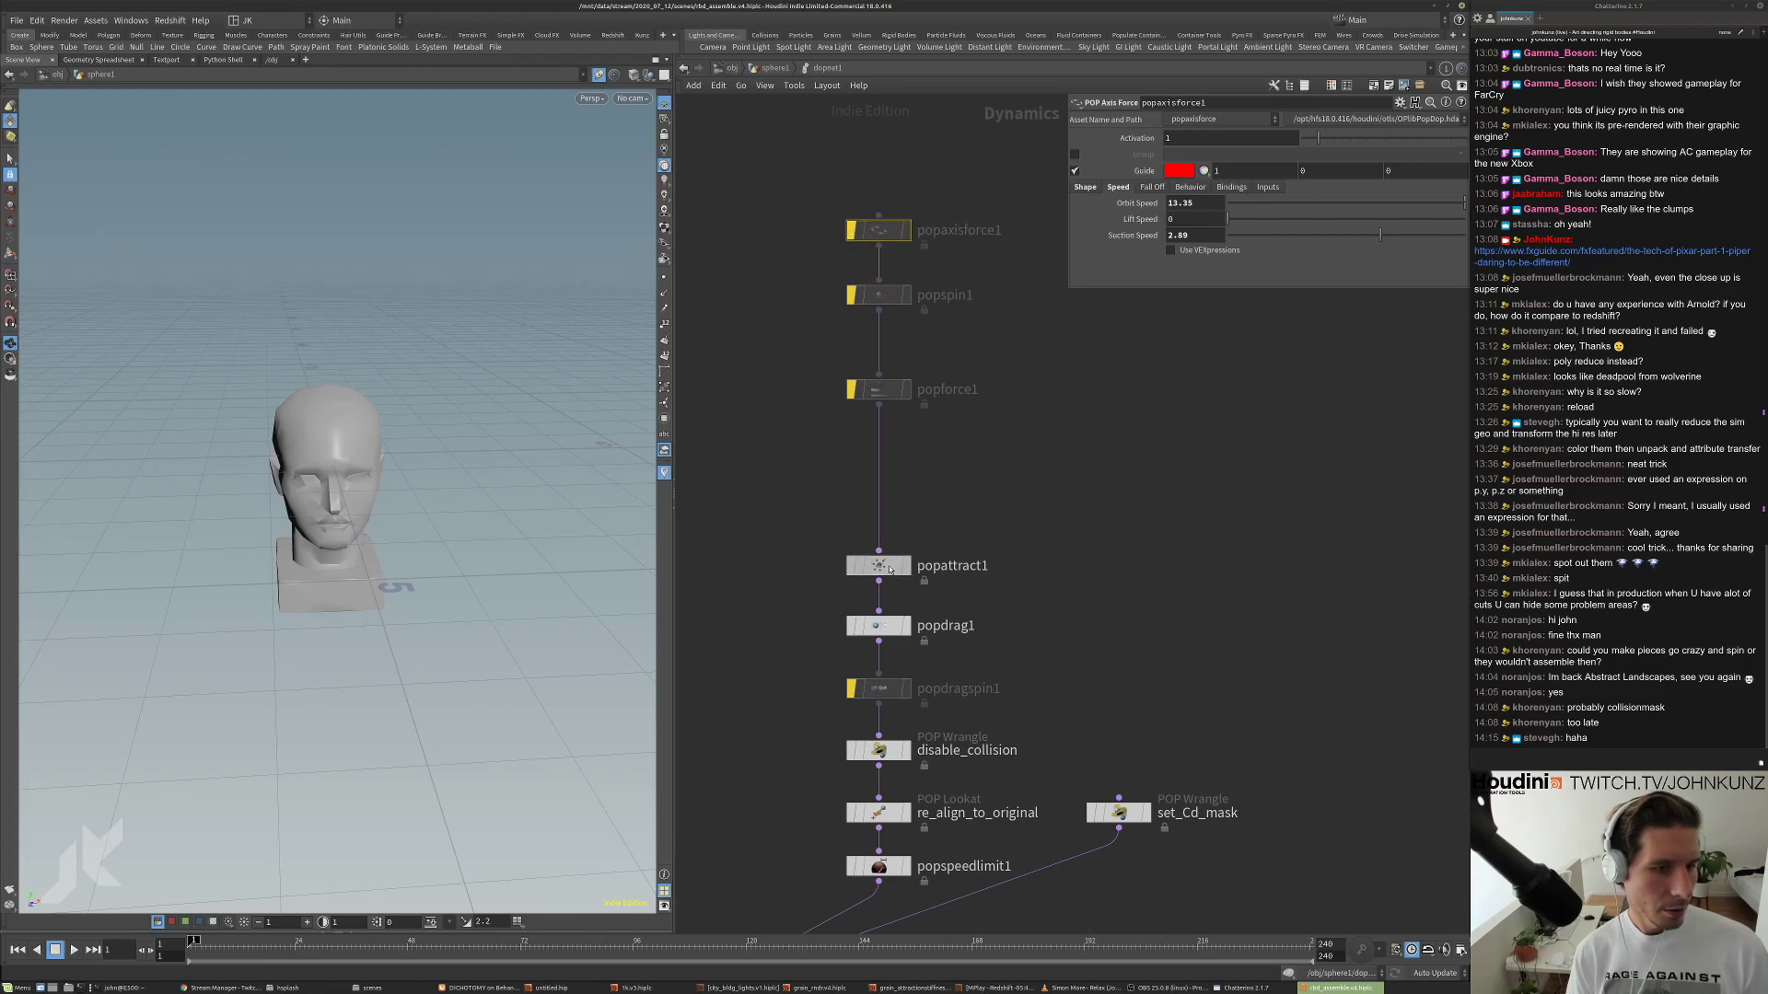
pyautogui.moveTo(1207, 314); pyautogui.dragTo(1058, 321)
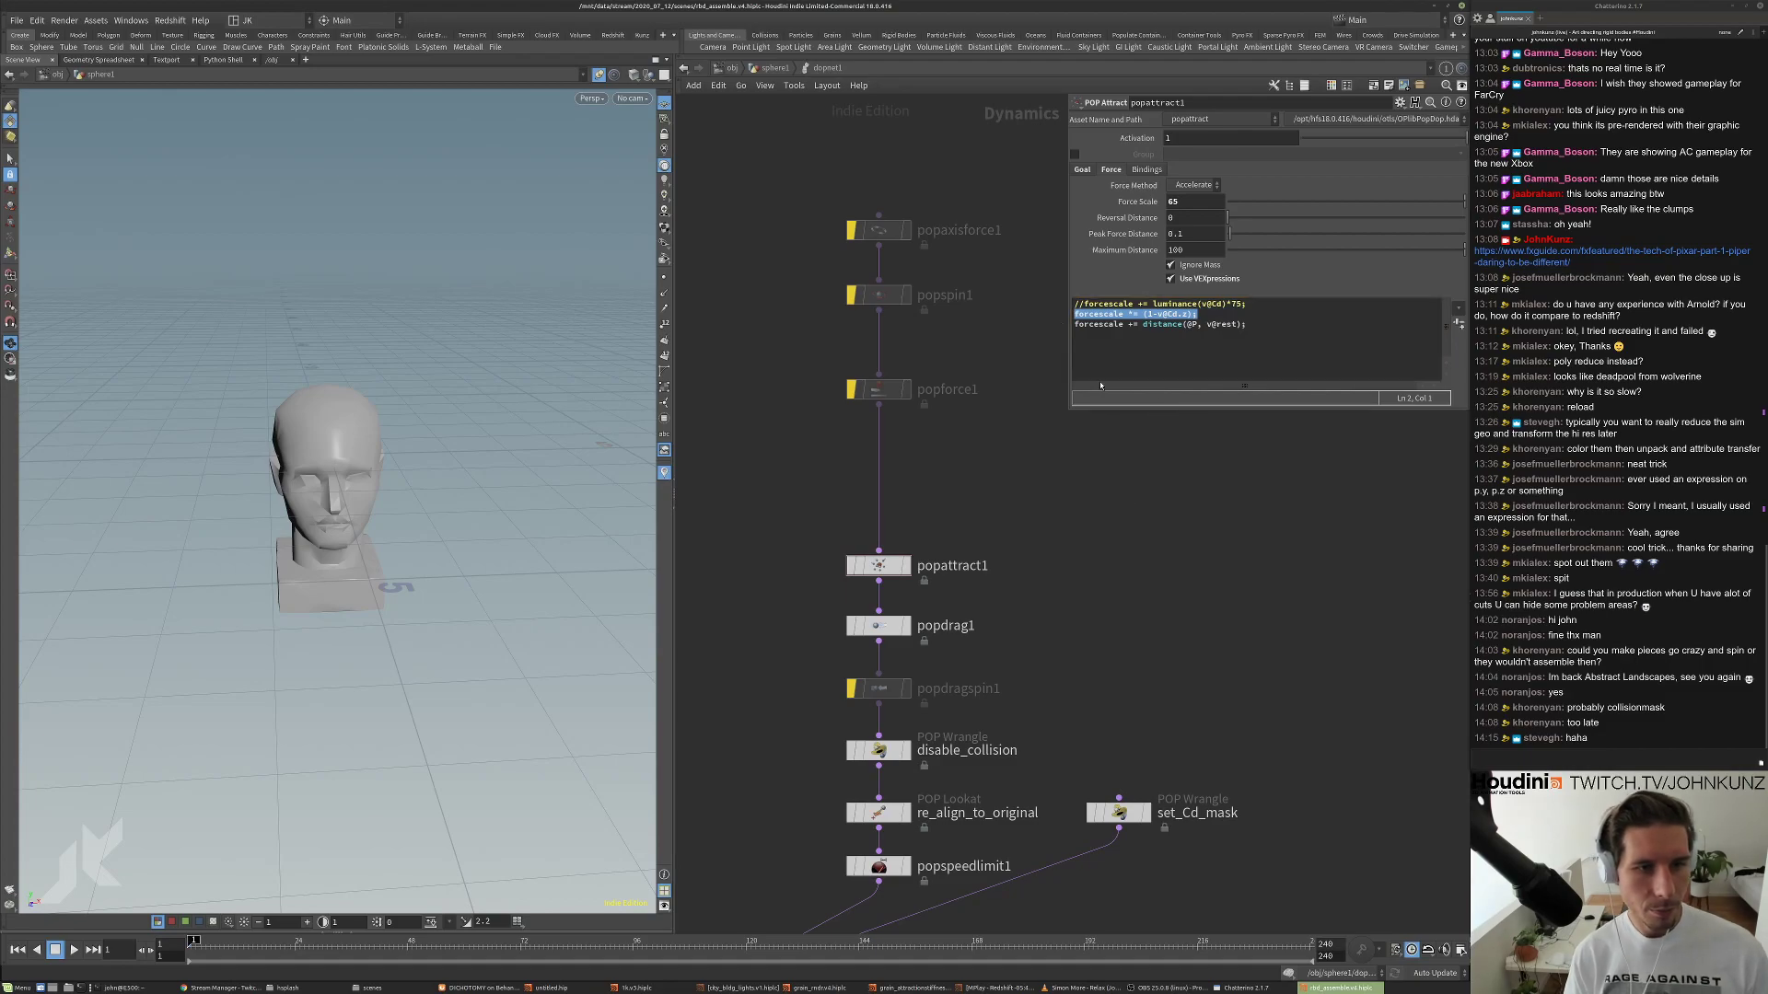
pyautogui.click(853, 229)
pyautogui.click(885, 233)
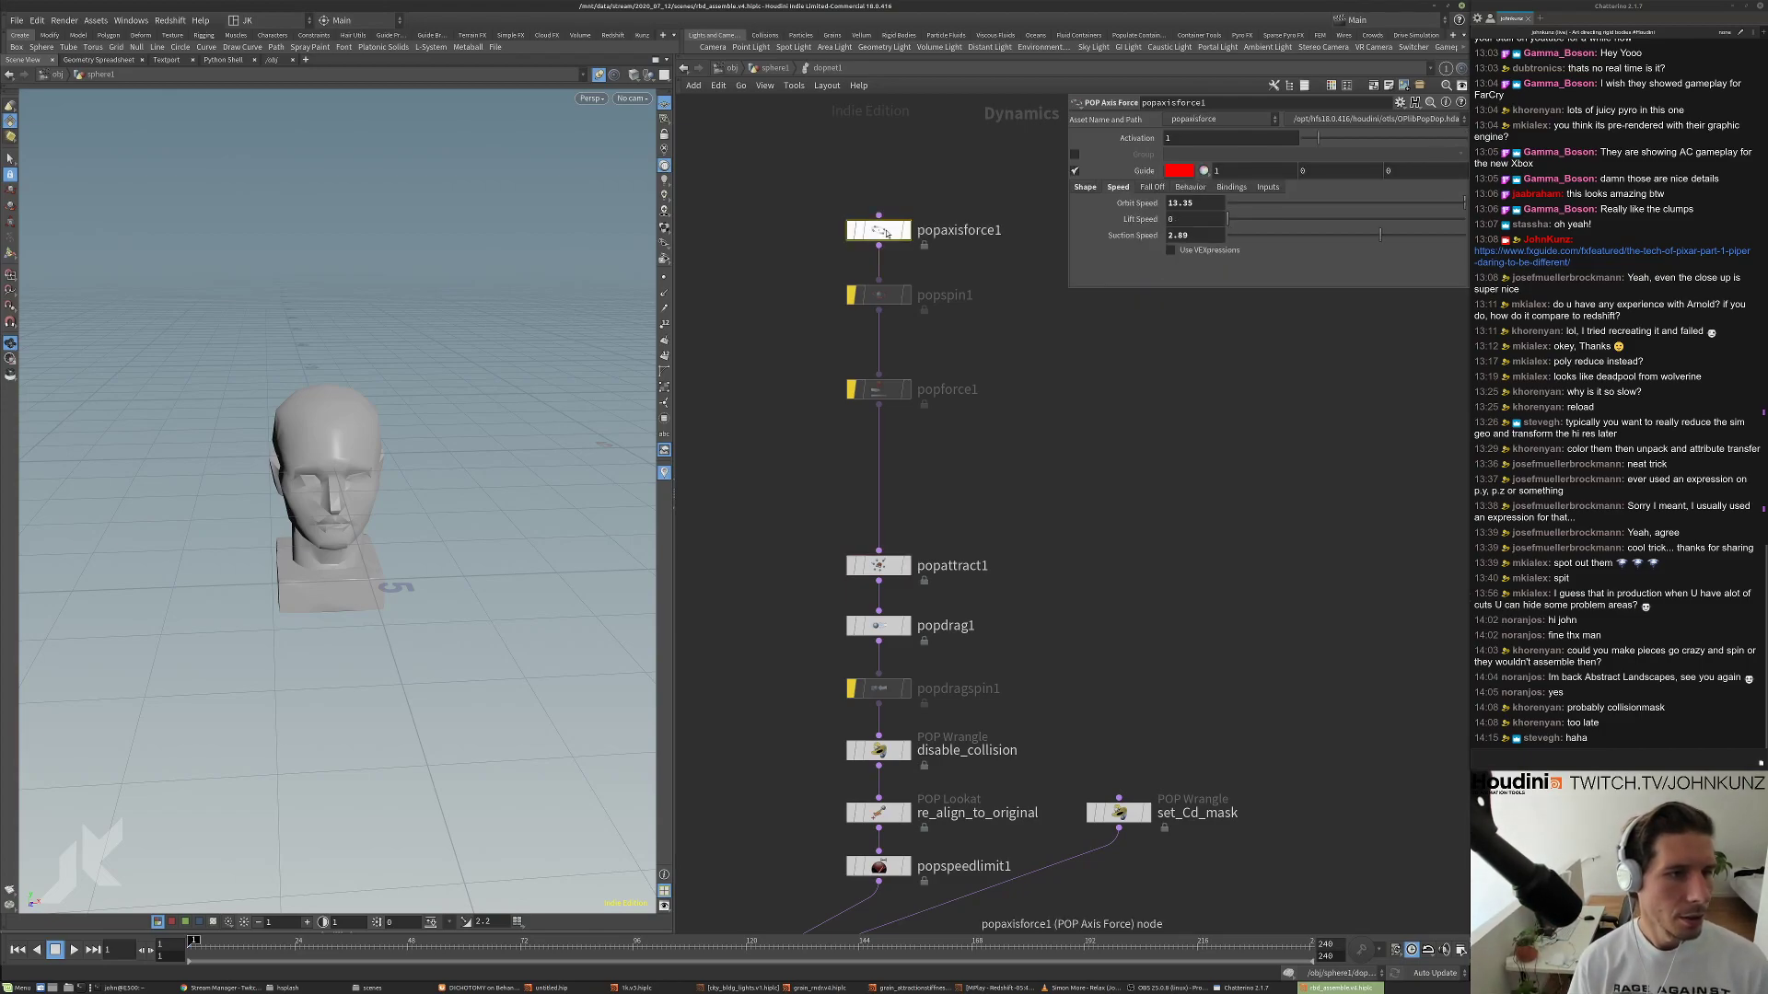
pyautogui.click(1199, 252)
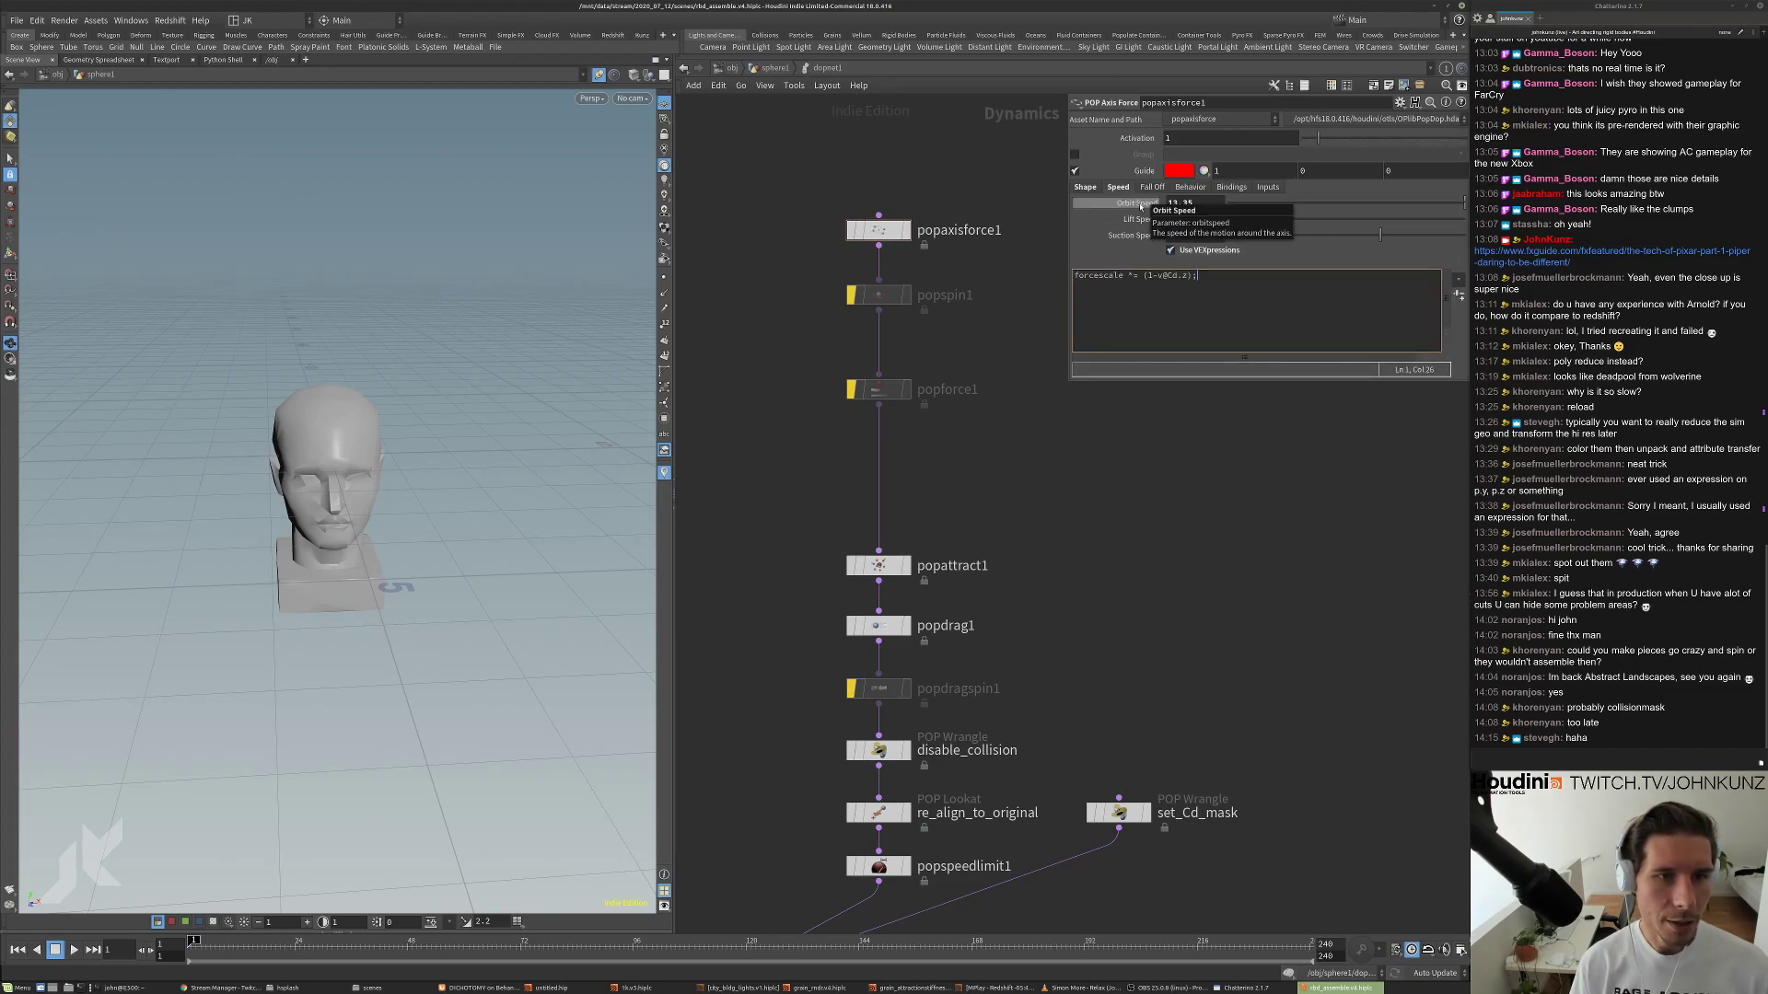
pyautogui.doubleClick(1104, 275)
pyautogui.write('orbitspeed')
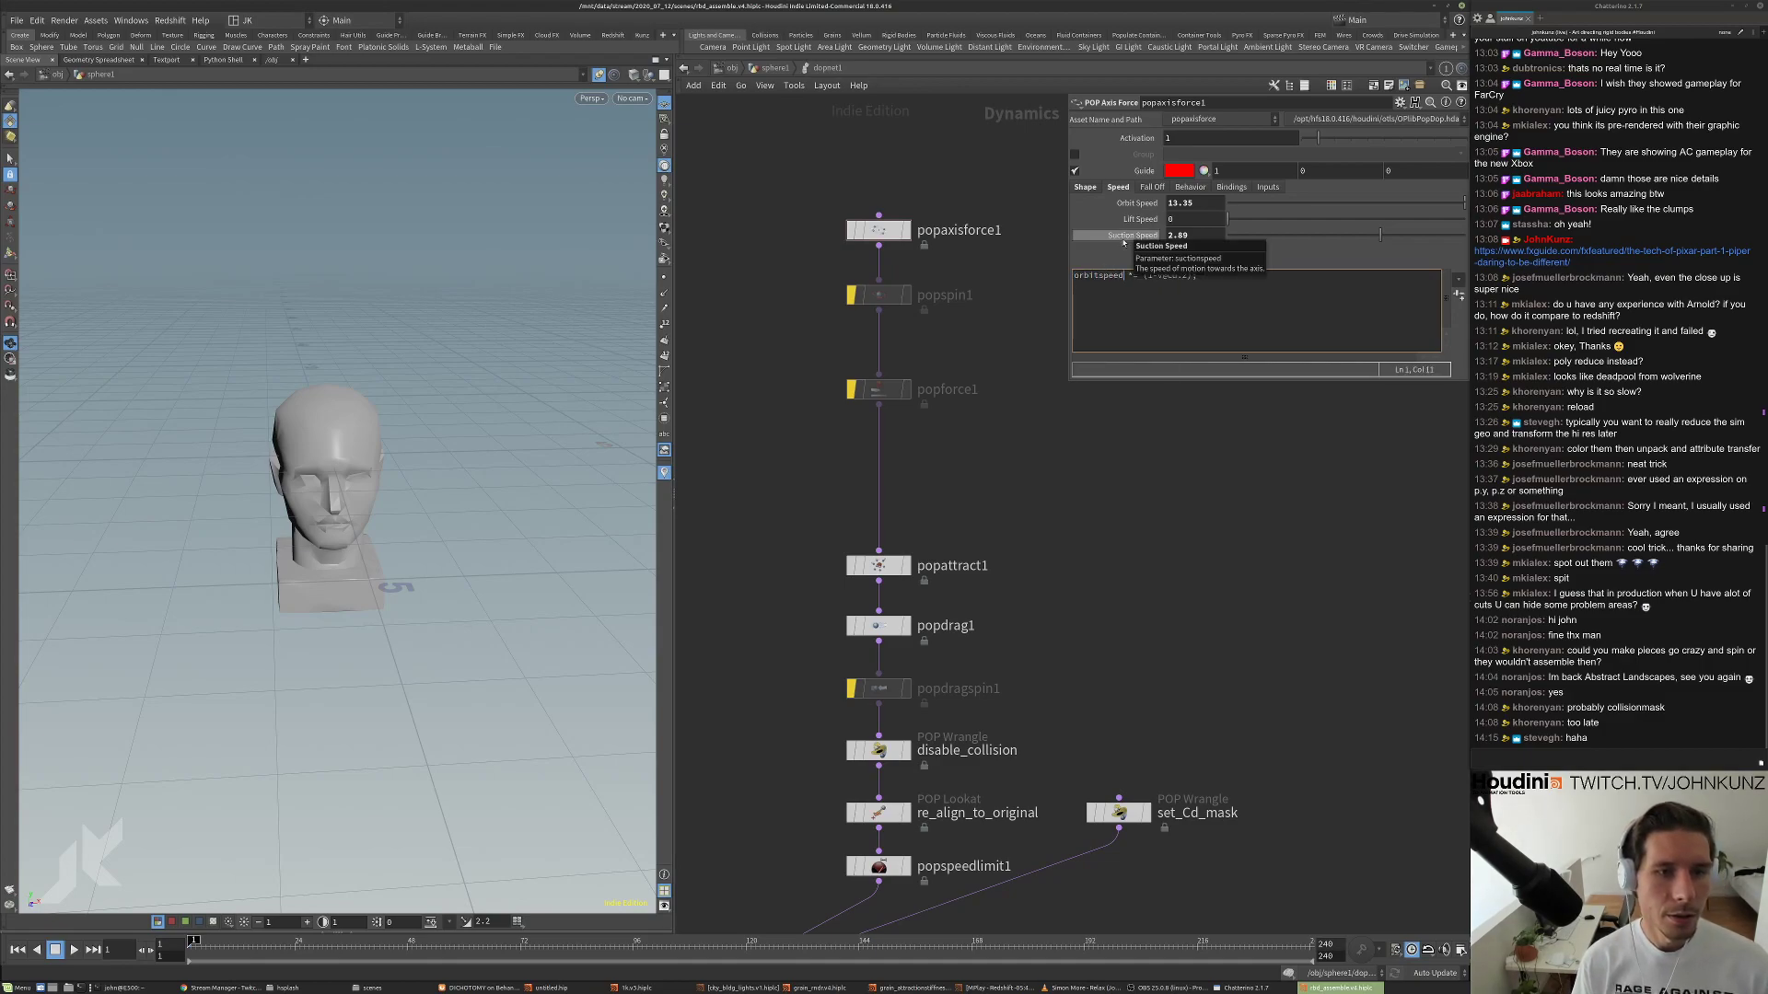
pyautogui.moveTo(1200, 275); pyautogui.dragTo(1064, 285)
pyautogui.hotkey('ctrl', 'c')
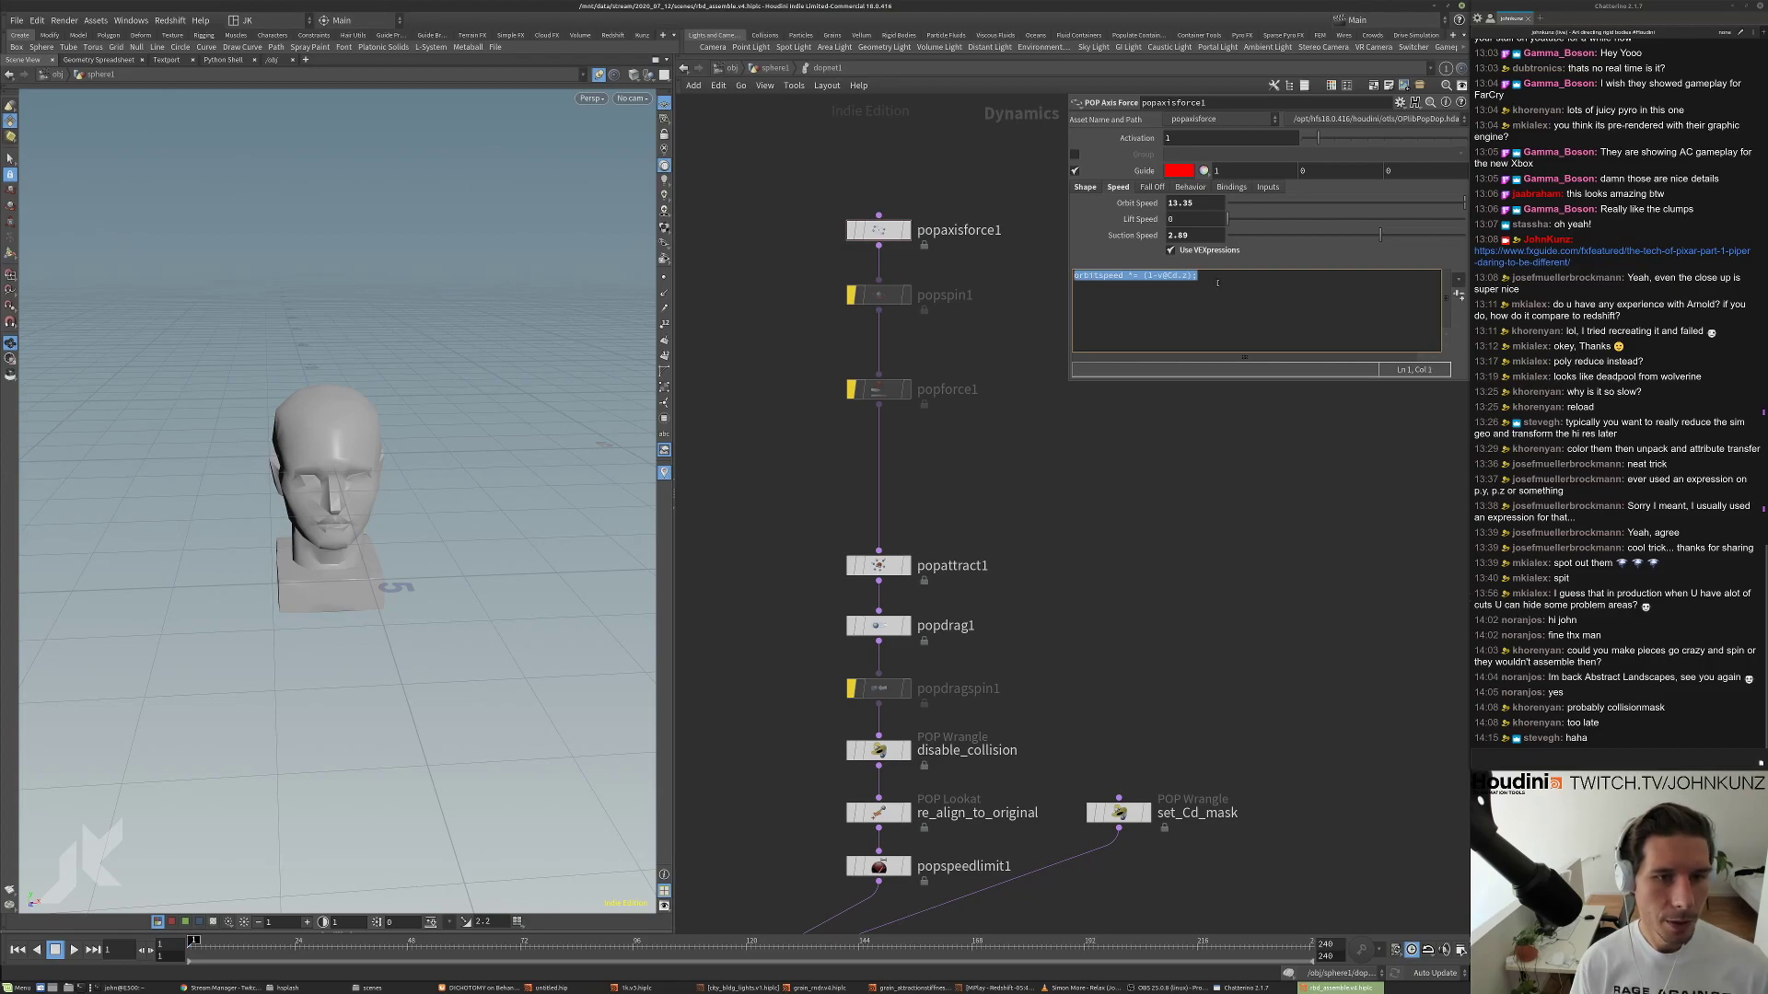
pyautogui.click(1216, 281)
pyautogui.hotkey('ctrl', 'v')
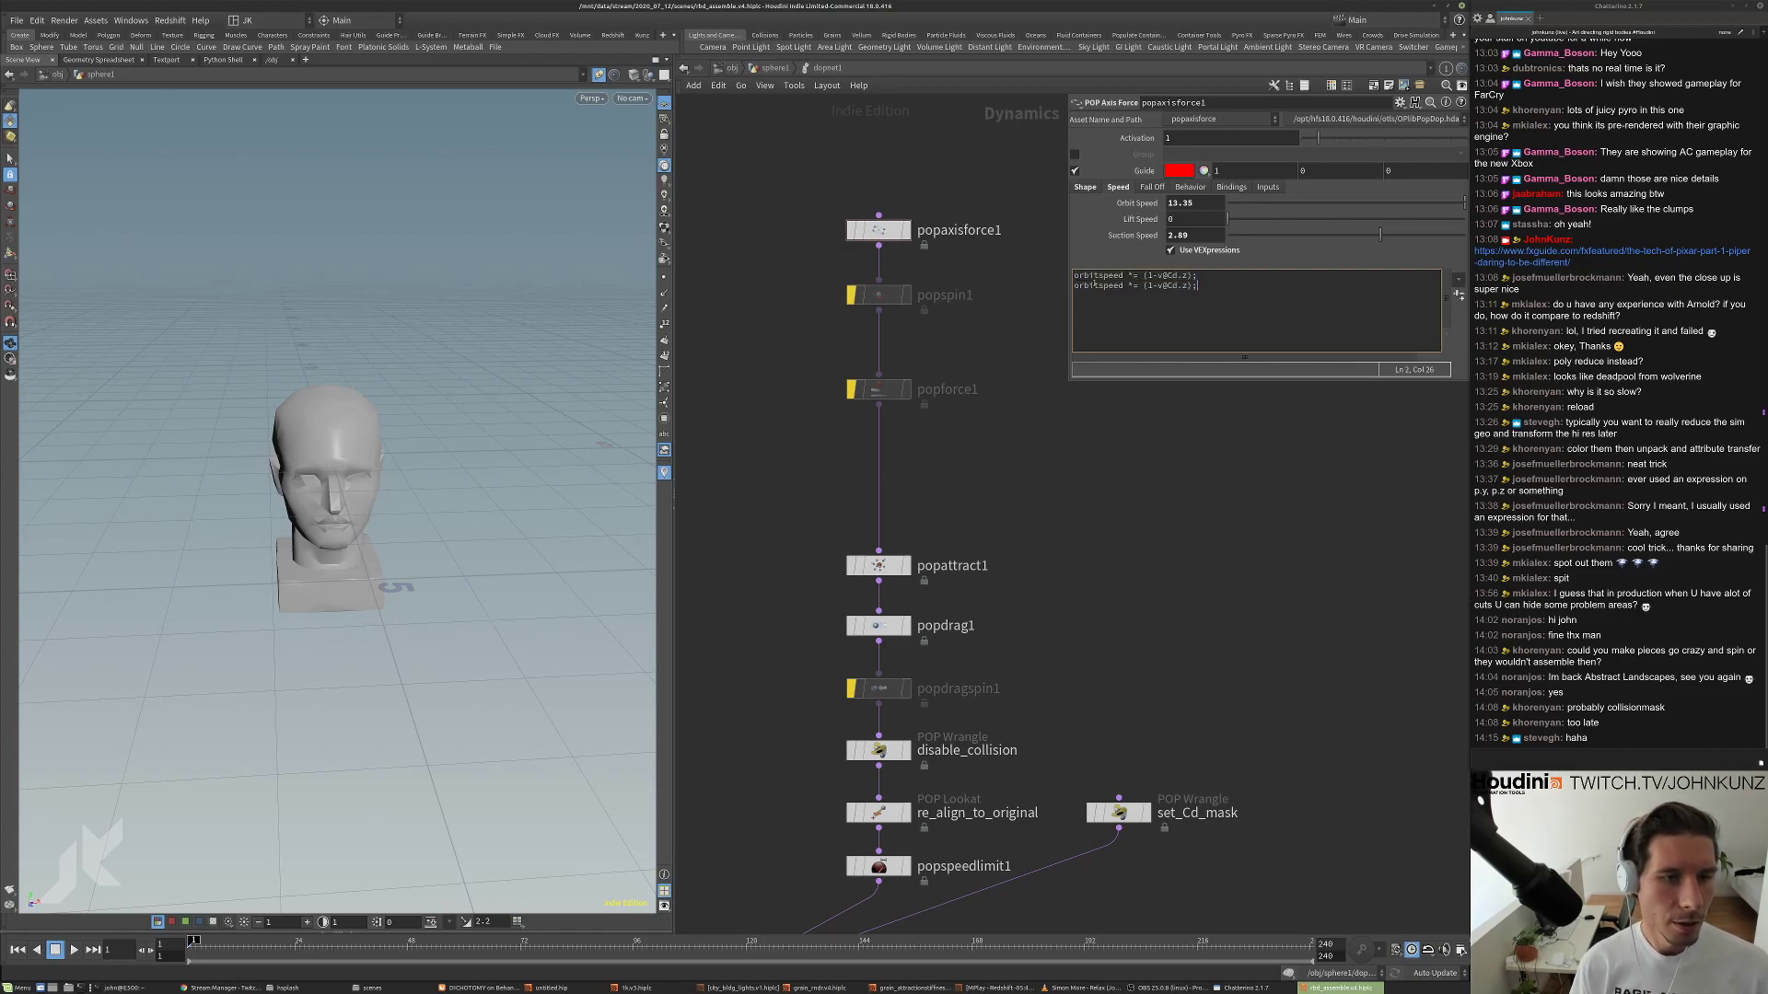
pyautogui.write('suction')
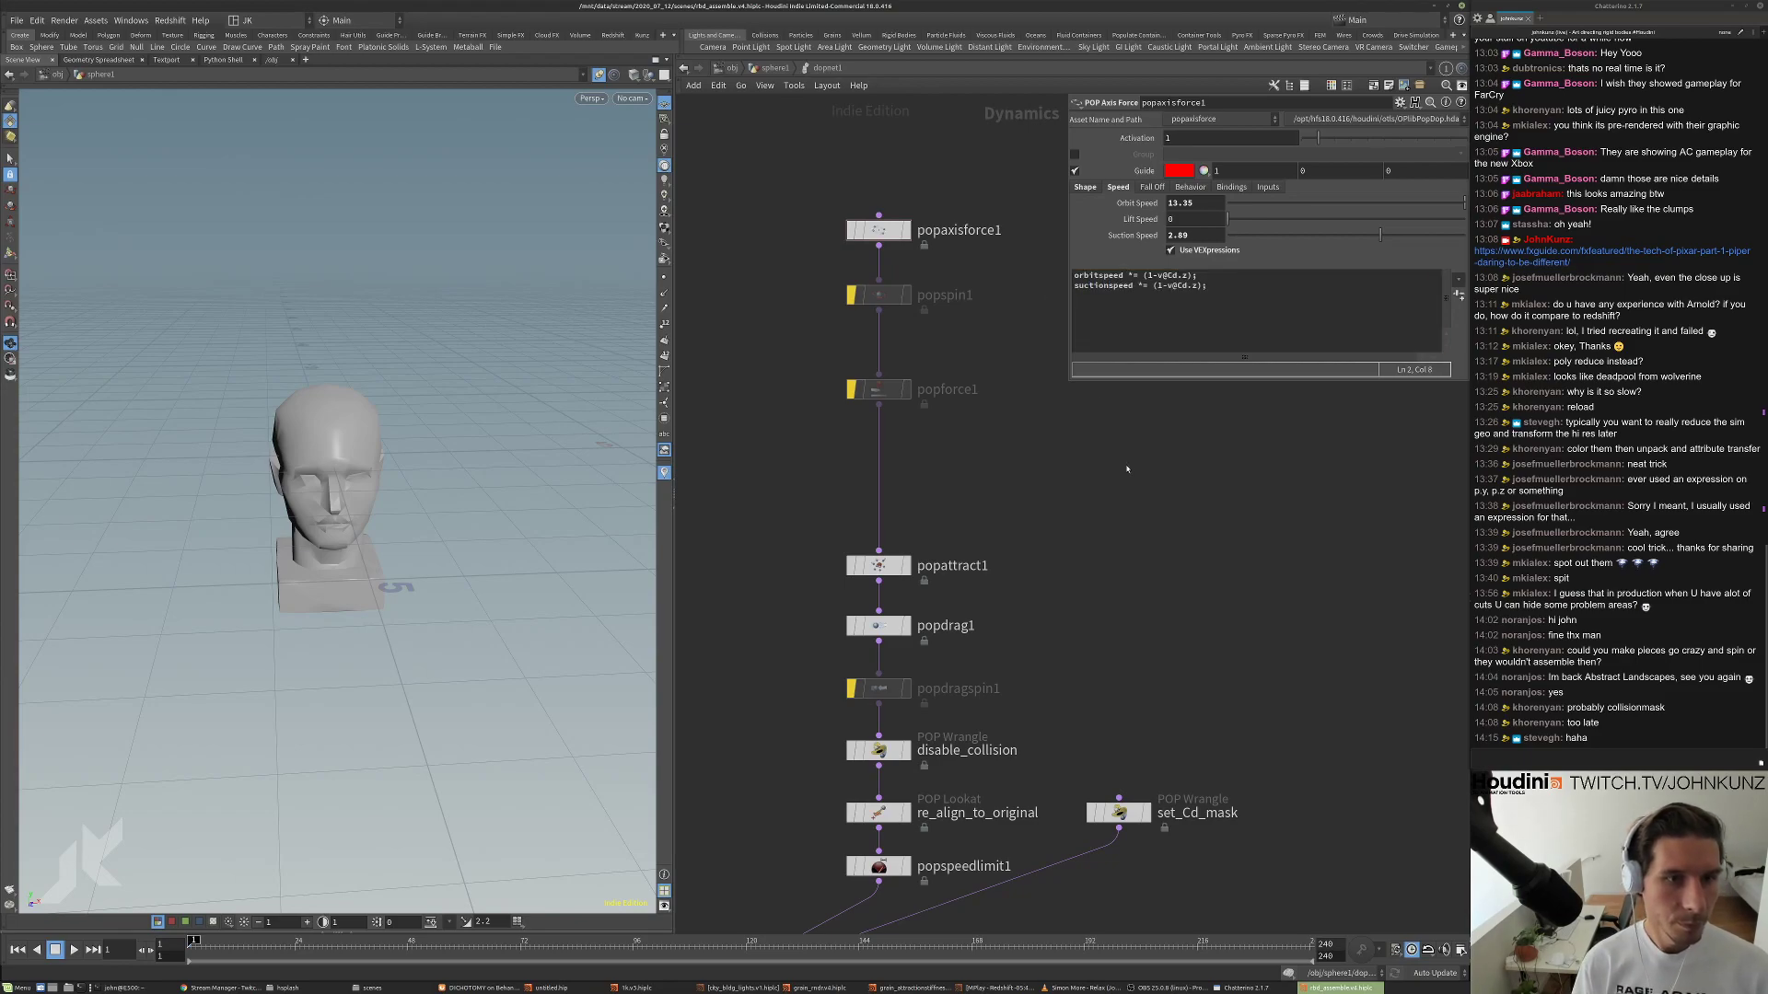
# Play the simulation with the masked axis force and stop at frame 24.
pyautogui.scroll(-3, 1121, 488)
pyautogui.press('Up')
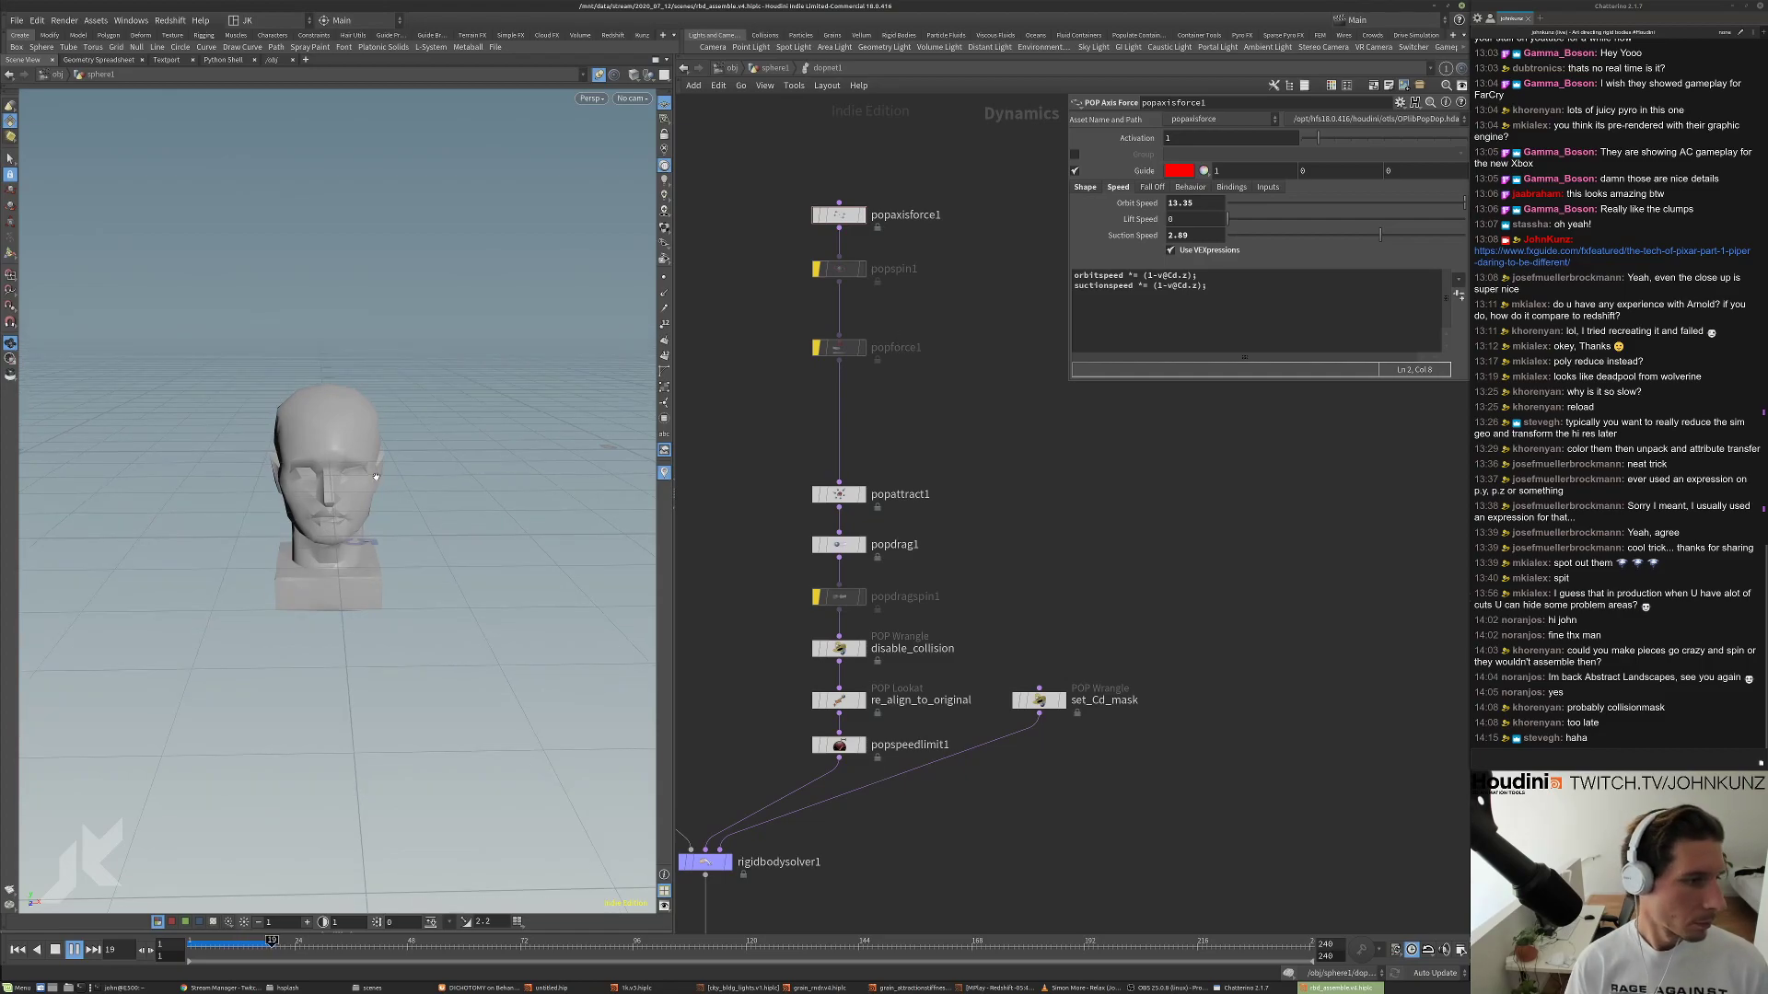
pyautogui.press('Up')
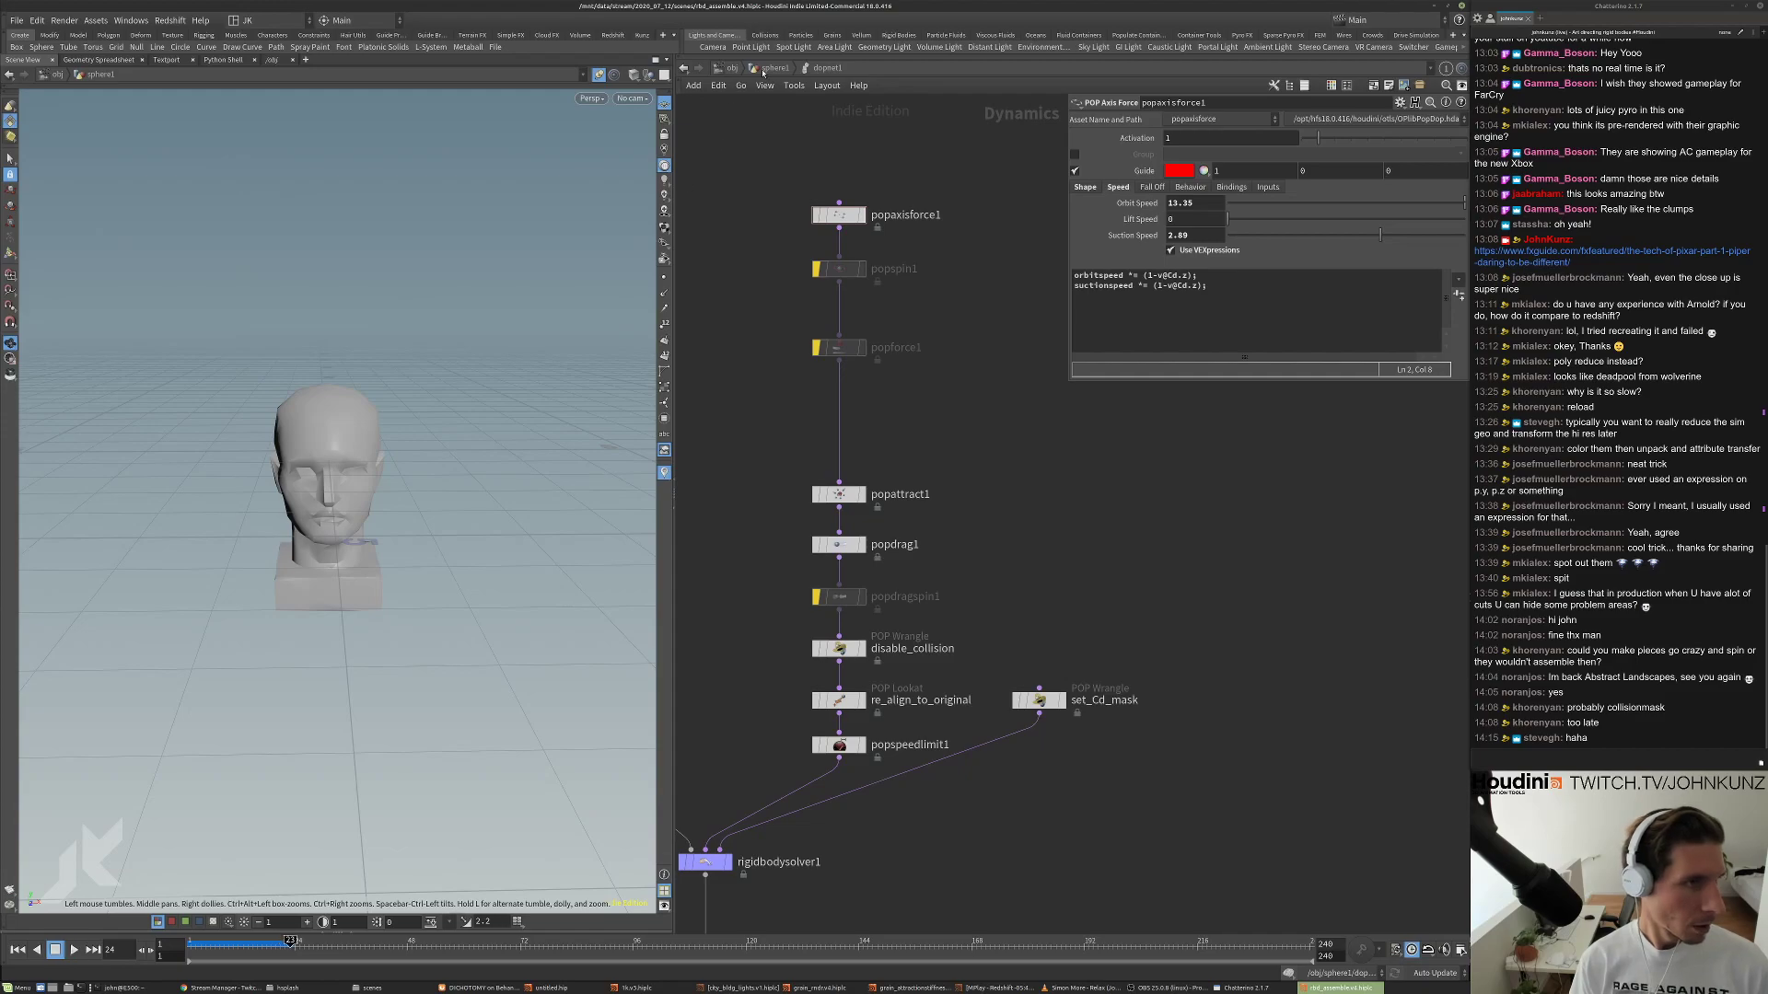
# Go up to the sphere1 network, display unpack1, replay the simulation from the start, and return to frame 1.
pyautogui.press('u')
pyautogui.moveTo(840, 638); pyautogui.dragTo(849, 576, button='middle')
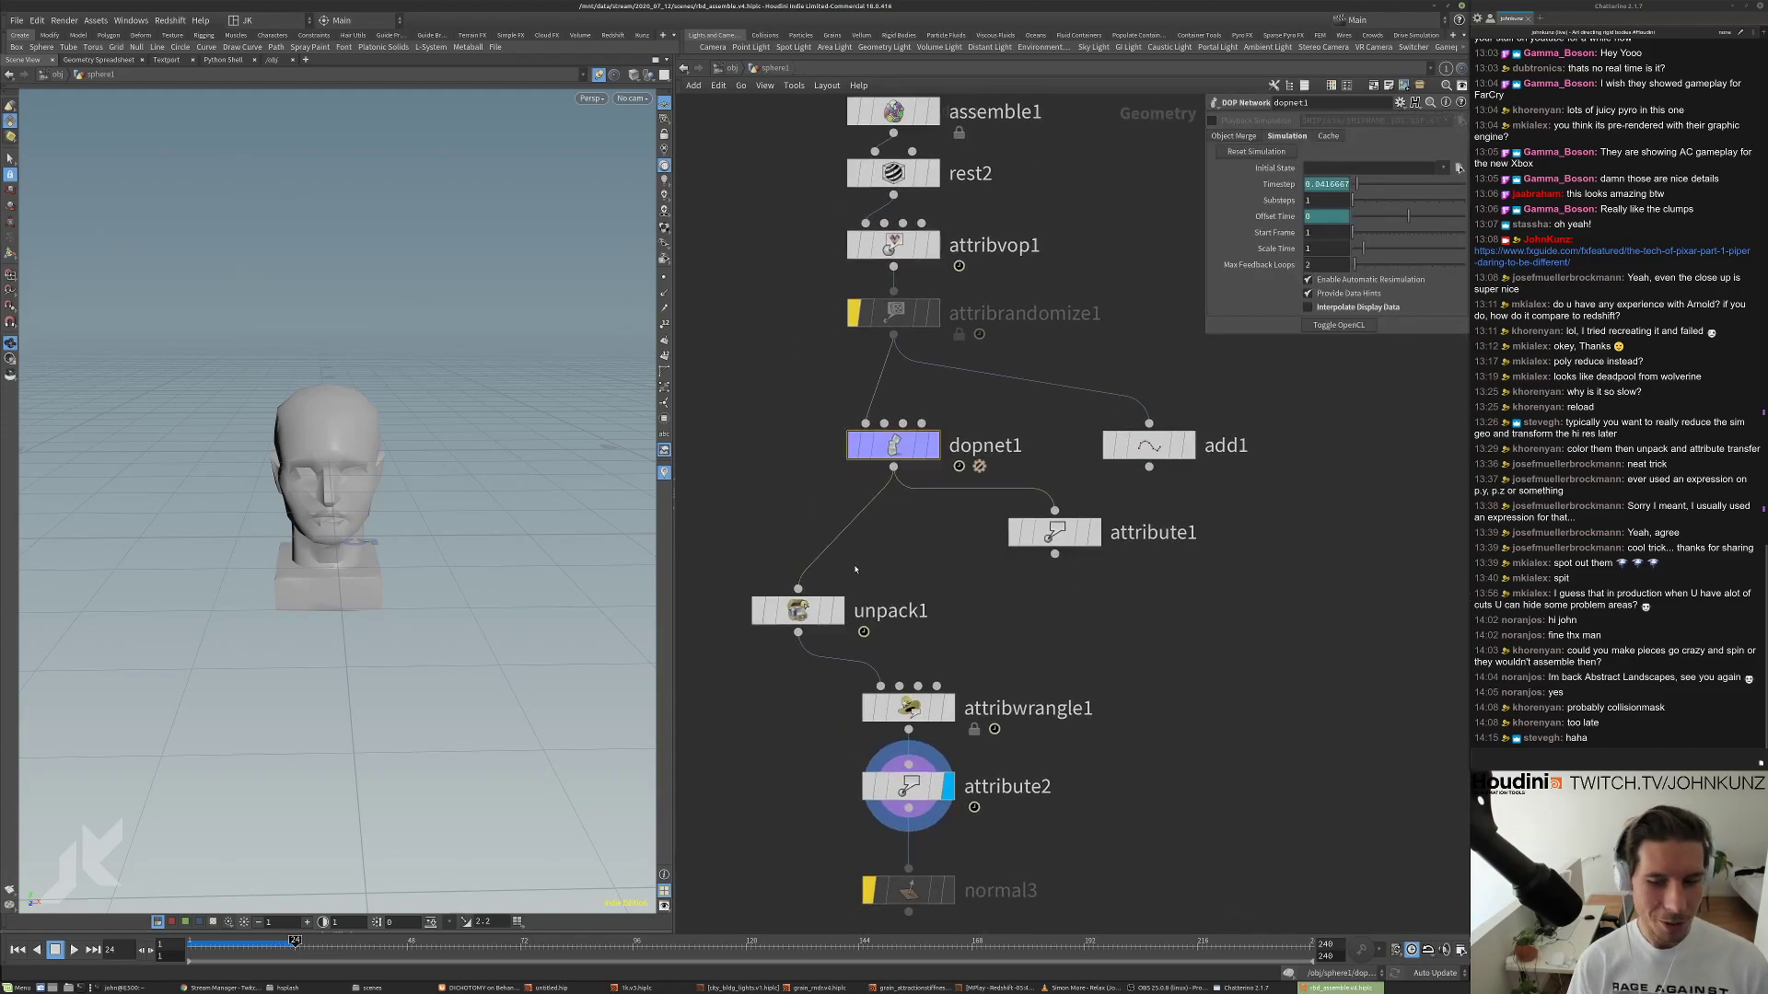
pyautogui.press('r')
pyautogui.click(806, 610)
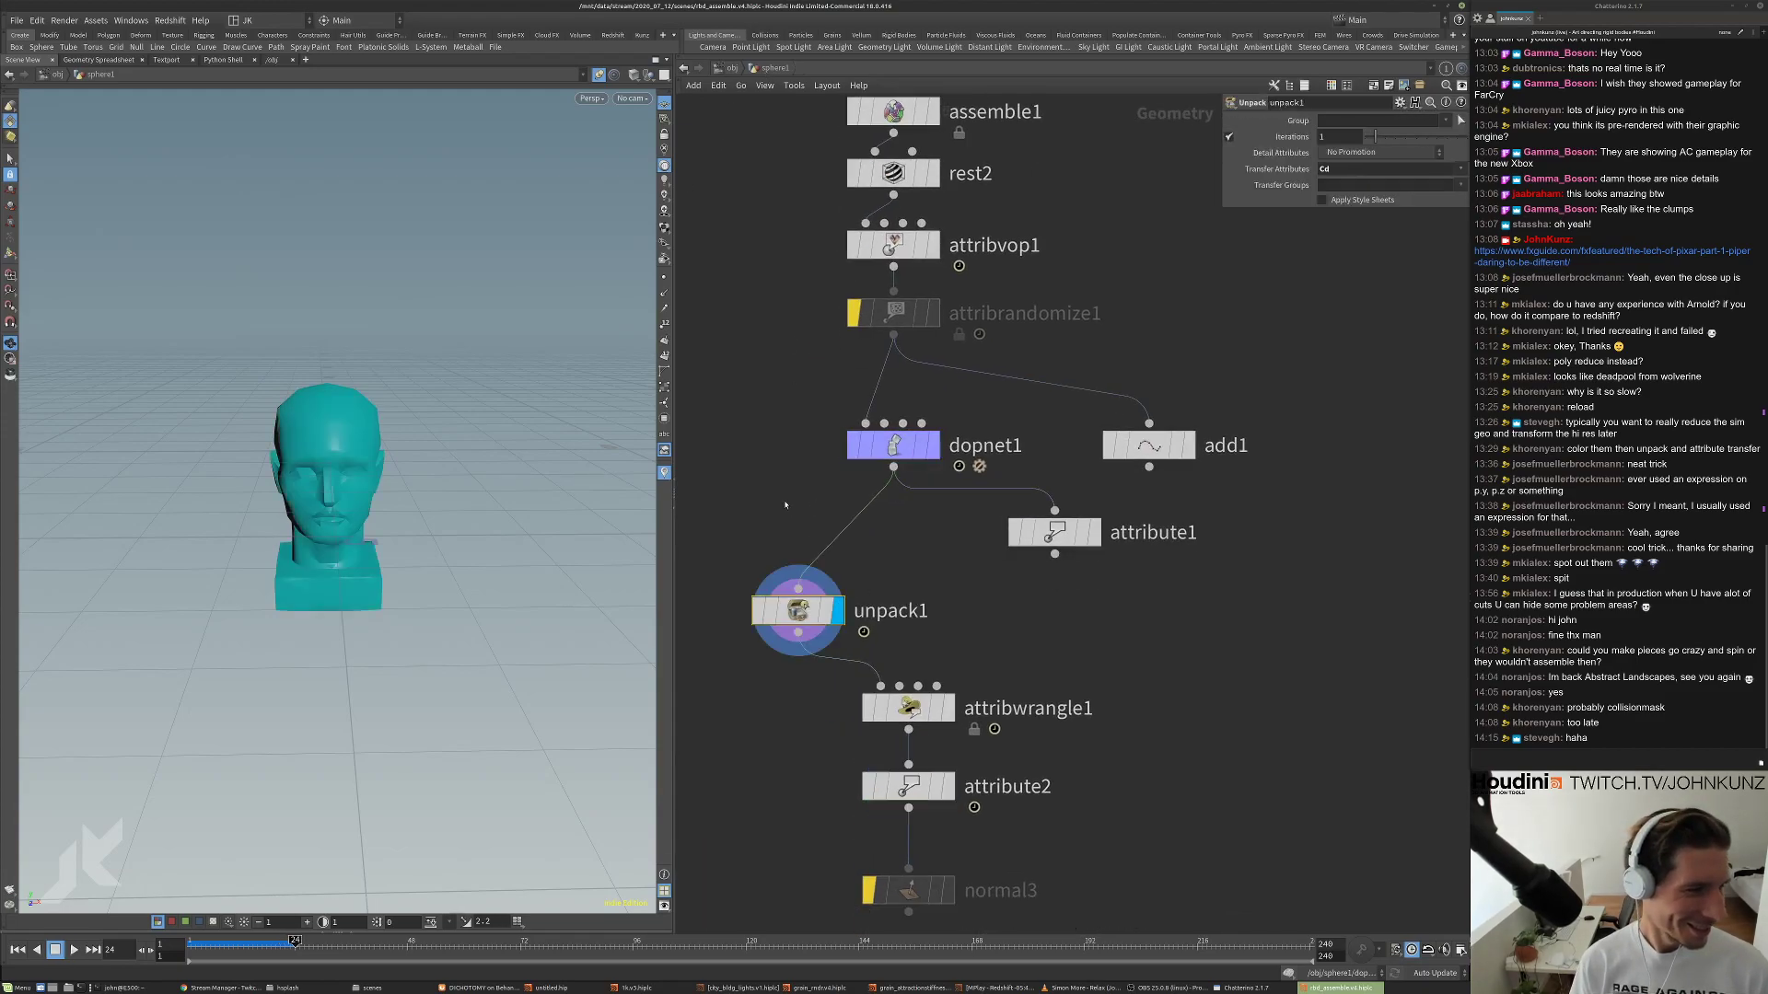
pyautogui.hotkey('ctrl', 'Up')
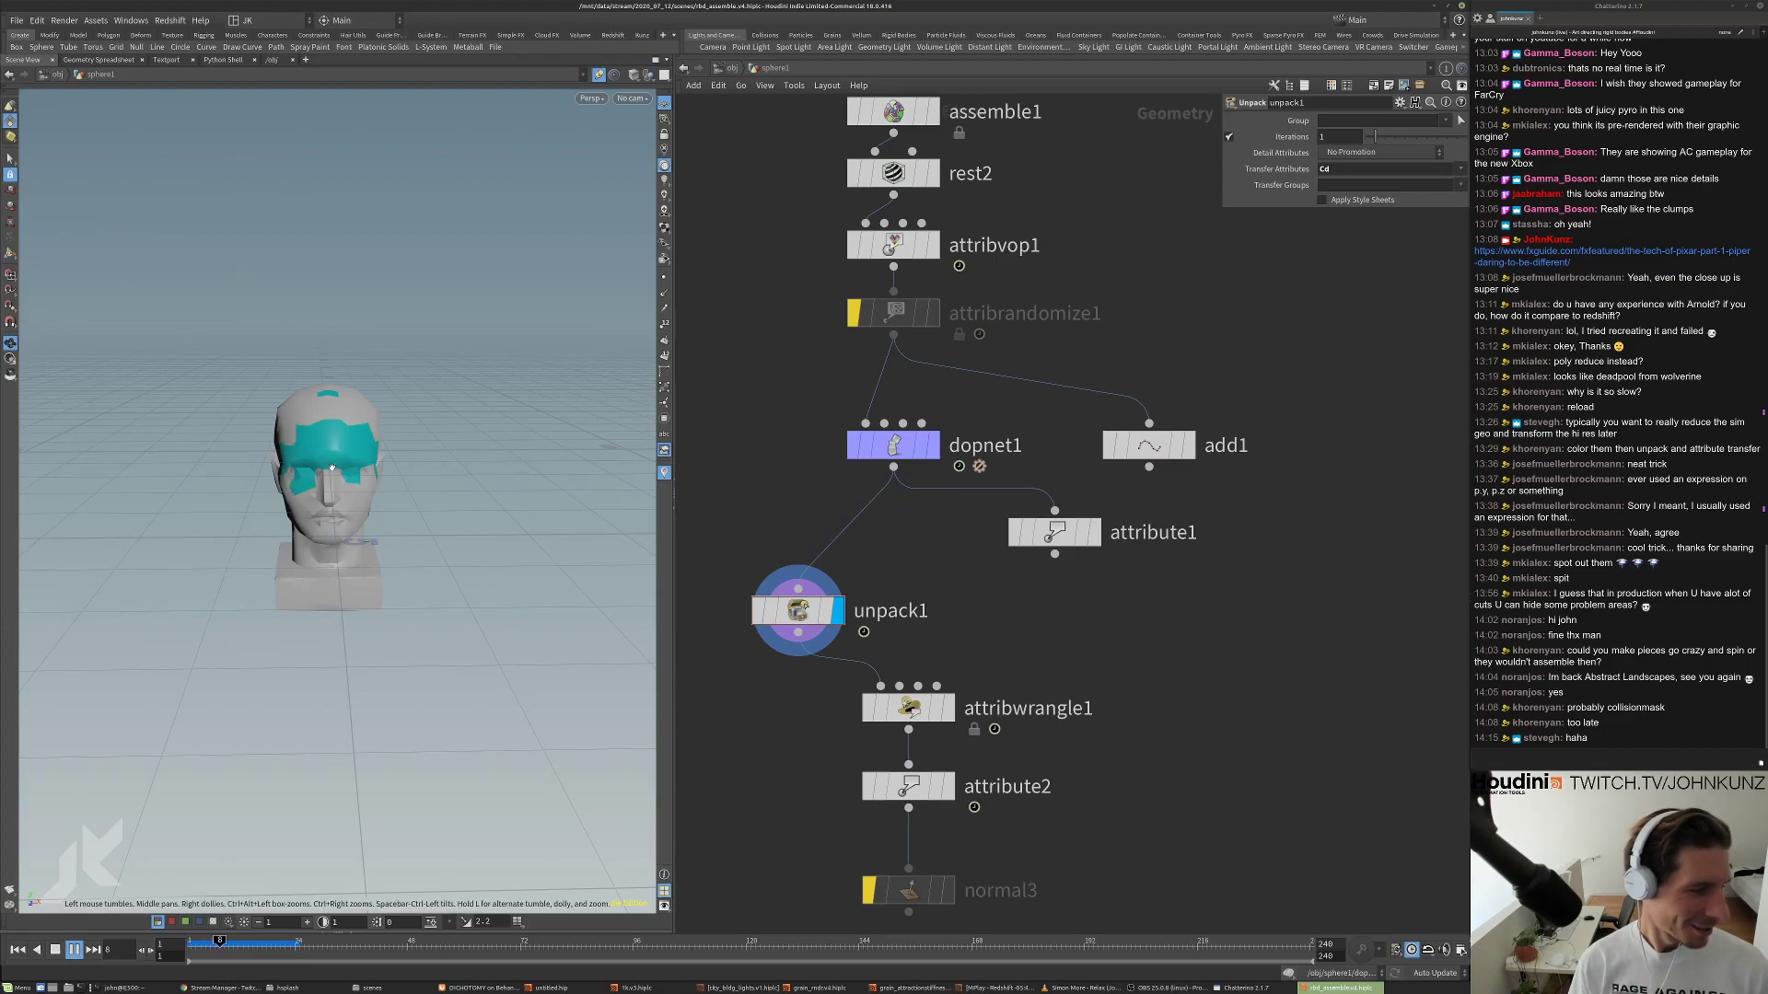
pyautogui.hotkey('ctrl', 'Up')
# Go inside dopnet1 and disable Inherit Velocity from Point Velocity on rbdpackedobject1.
pyautogui.doubleClick(843, 450)
pyautogui.scroll(5, 762, 675)
pyautogui.moveTo(762, 675); pyautogui.dragTo(891, 547, button='middle')
pyautogui.click(771, 501)
pyautogui.moveTo(884, 482); pyautogui.dragTo(856, 528, button='middle')
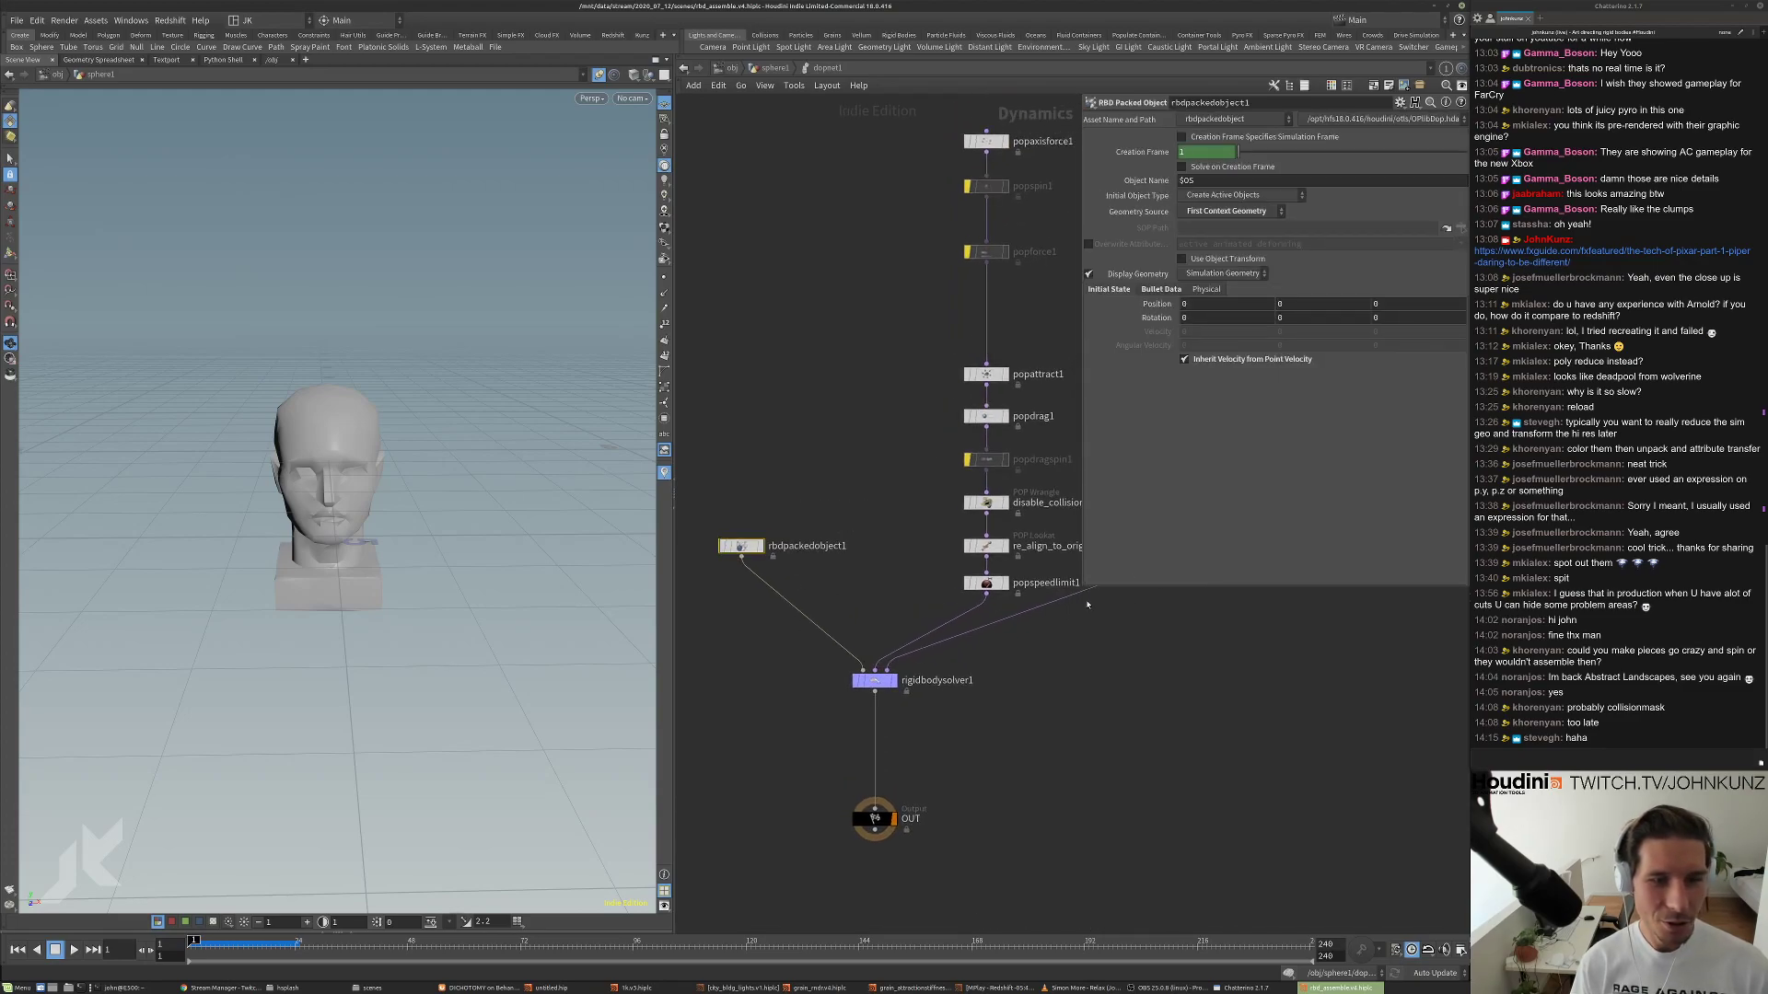
pyautogui.click(1185, 359)
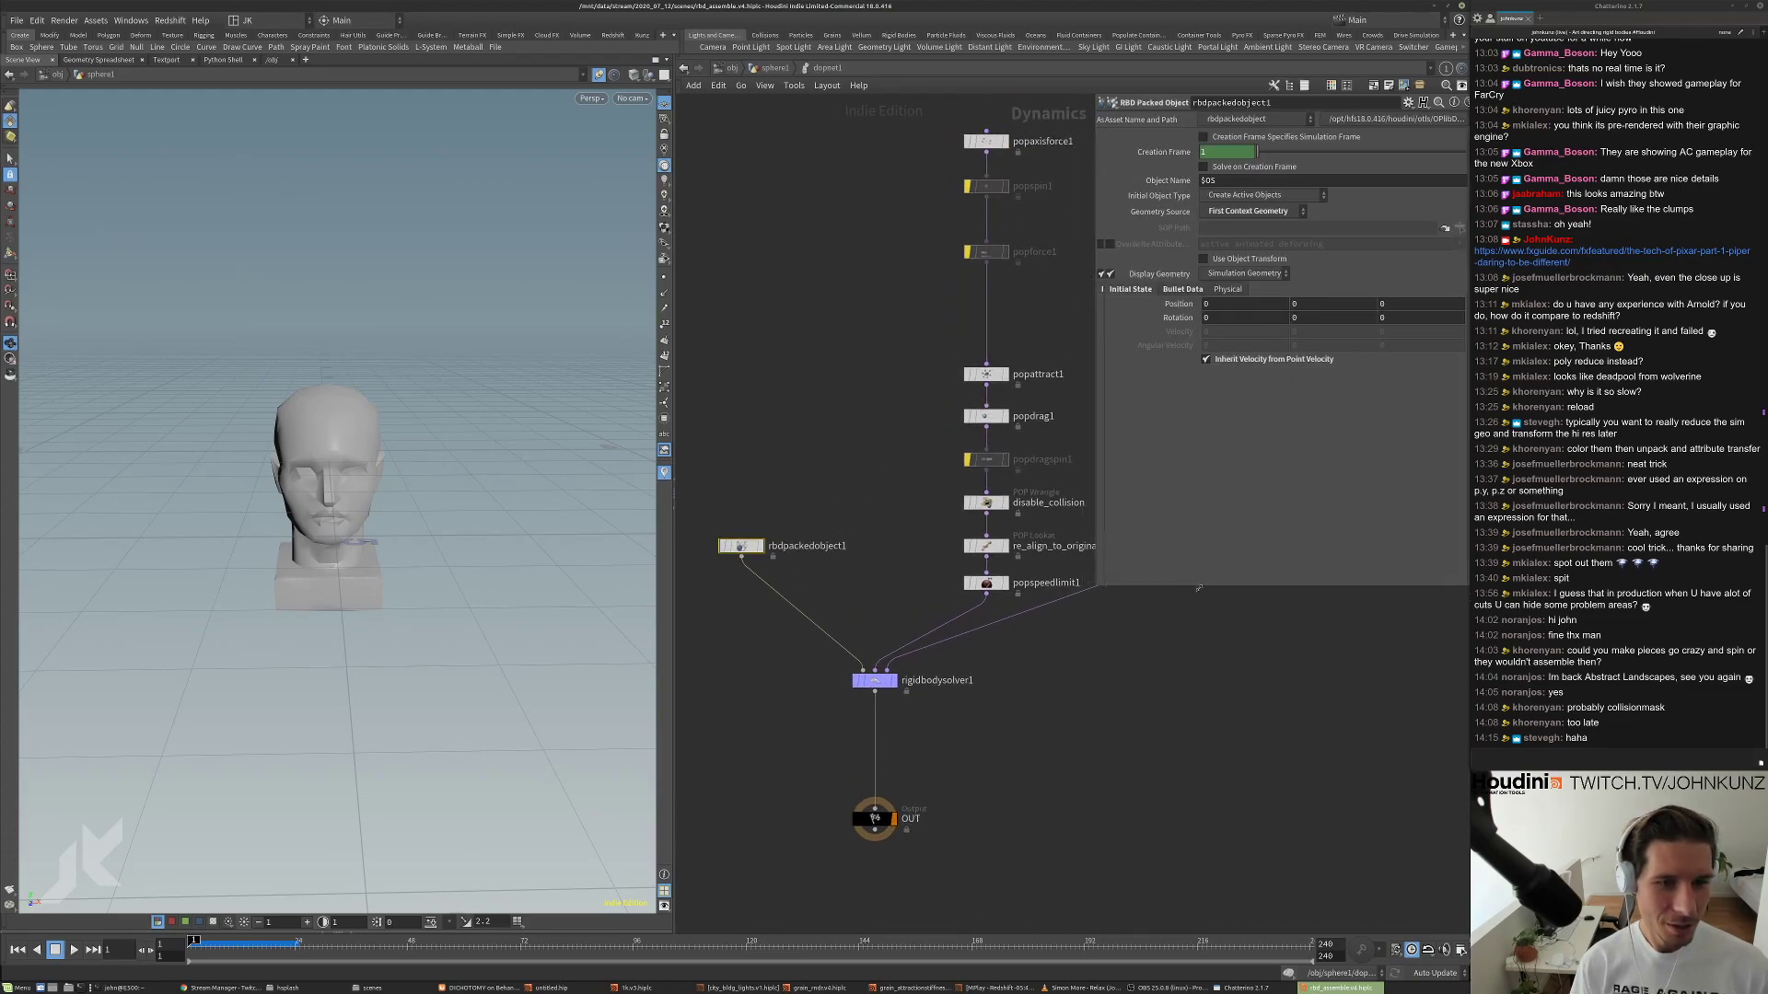
# Review the VEXpressions of popattract1 and set_Cd_mask.
pyautogui.scroll(2, 967, 366)
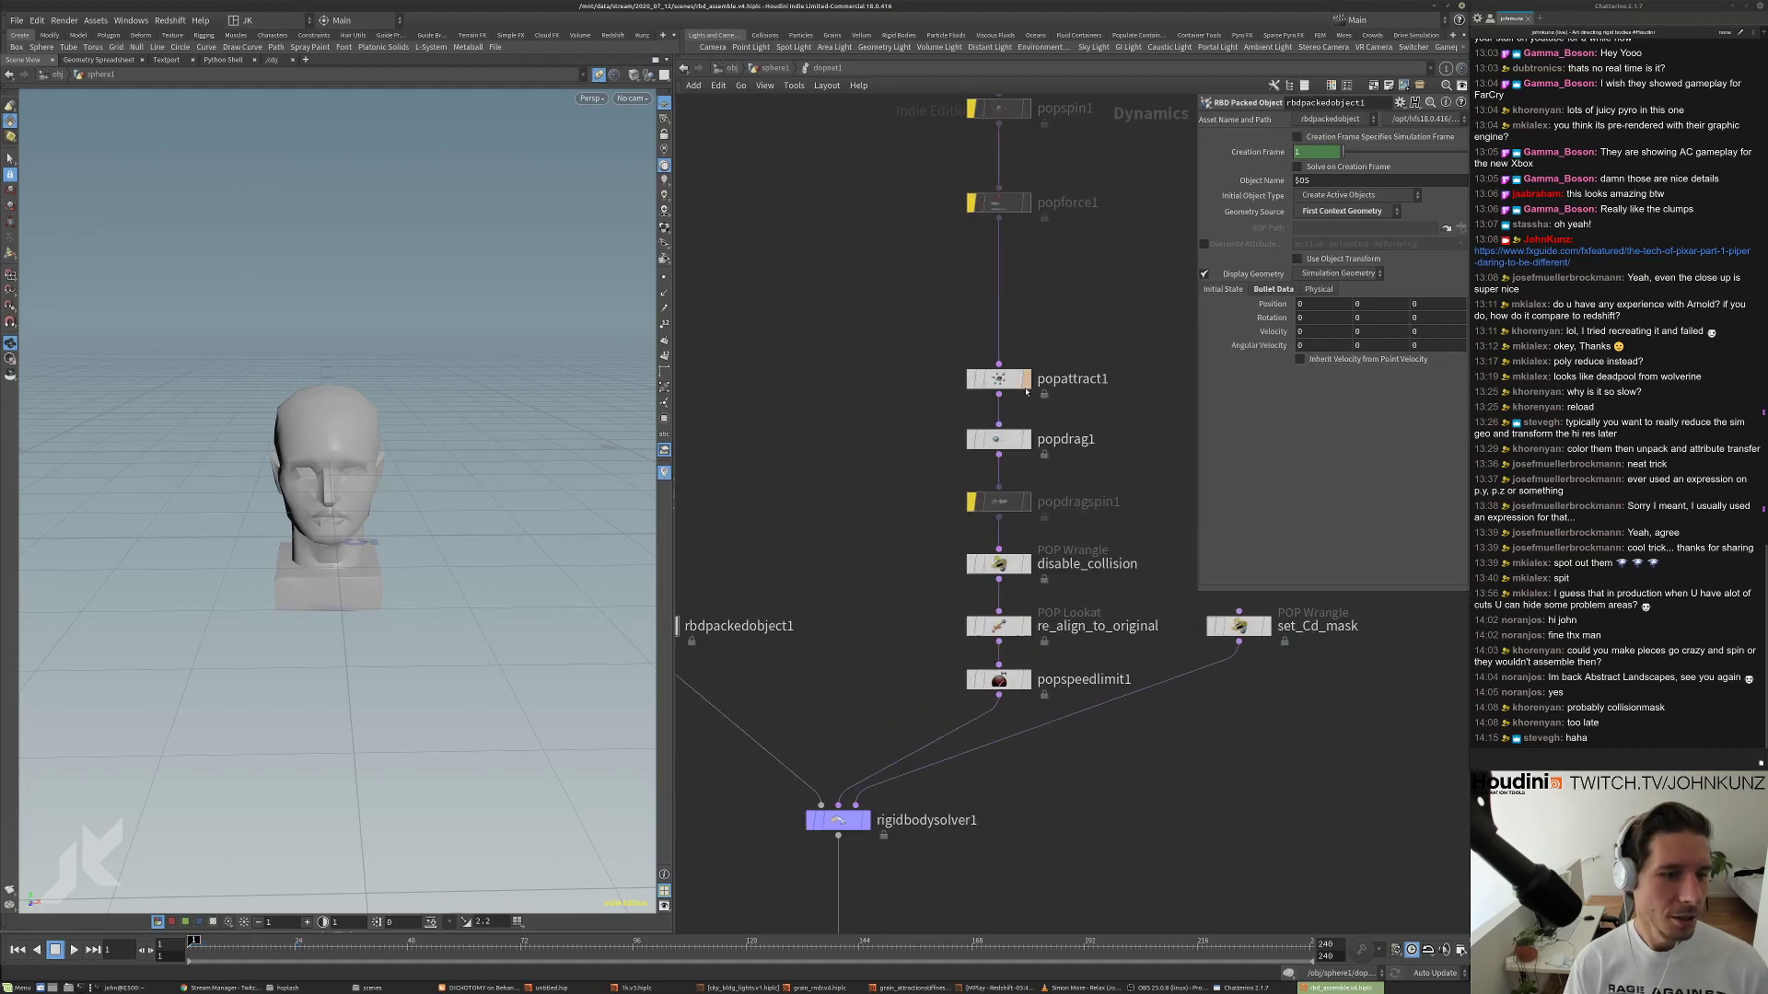
pyautogui.click(998, 378)
pyautogui.click(1290, 314)
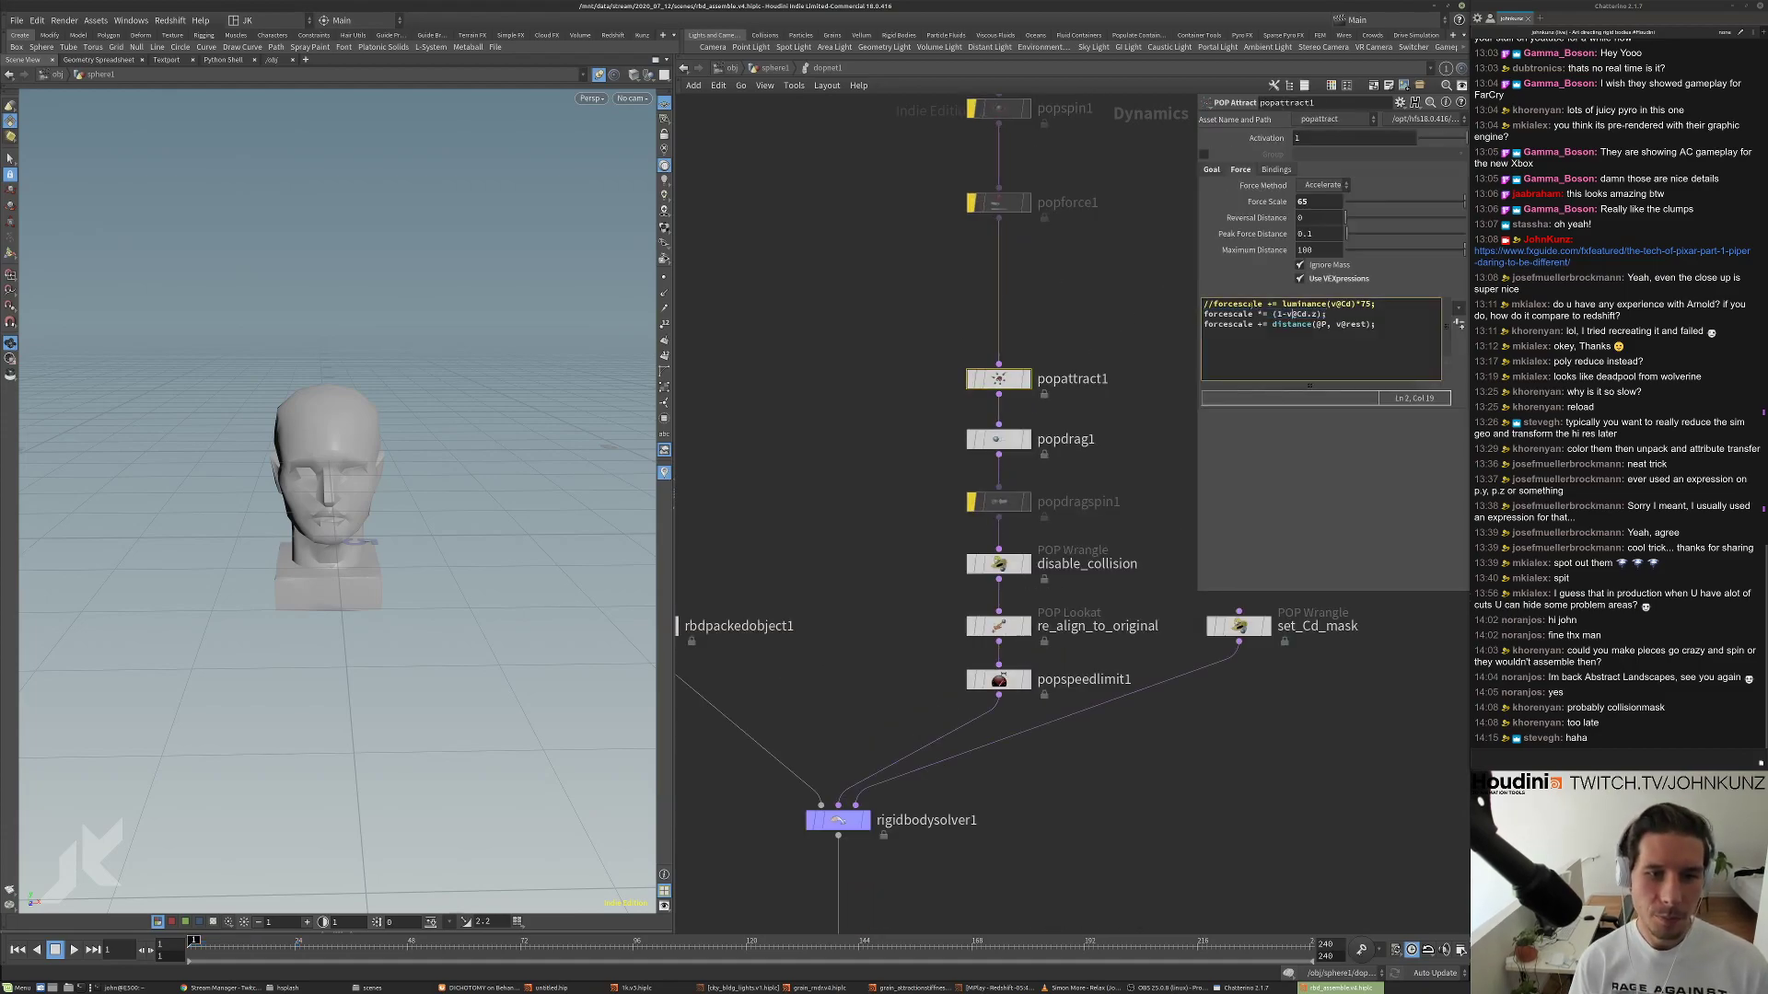
pyautogui.scroll(-2, 1130, 449)
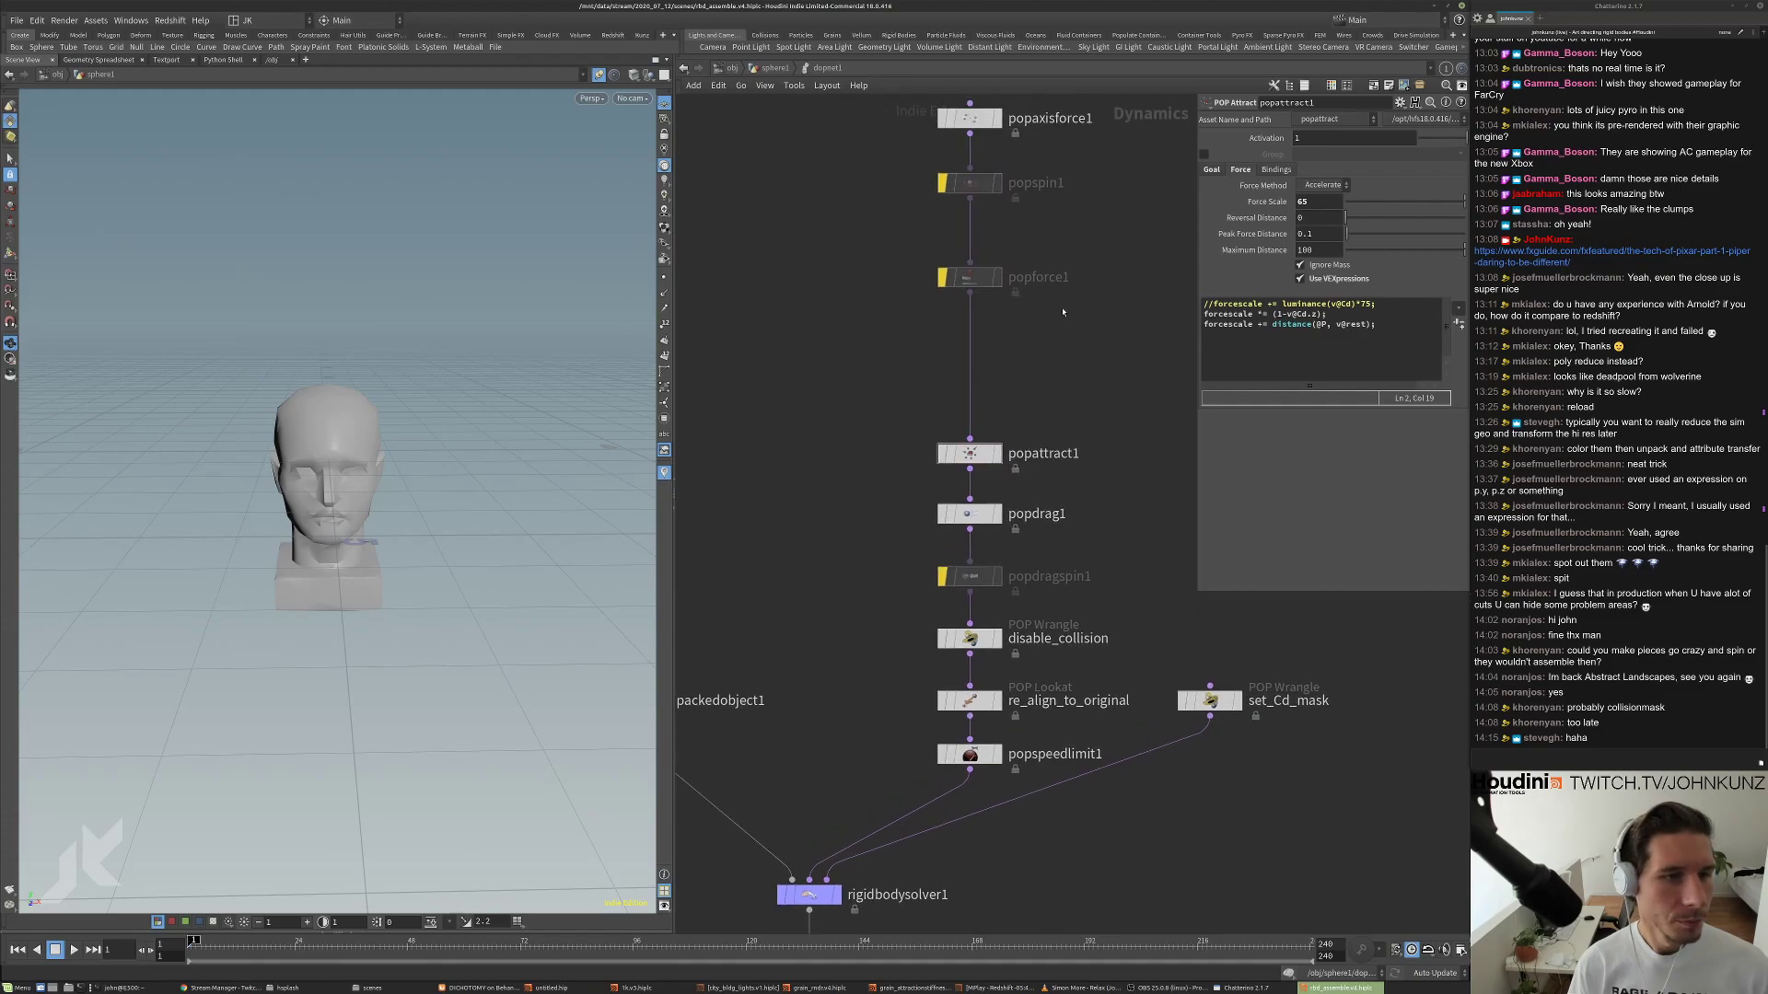
pyautogui.moveTo(1165, 581); pyautogui.dragTo(1167, 621)
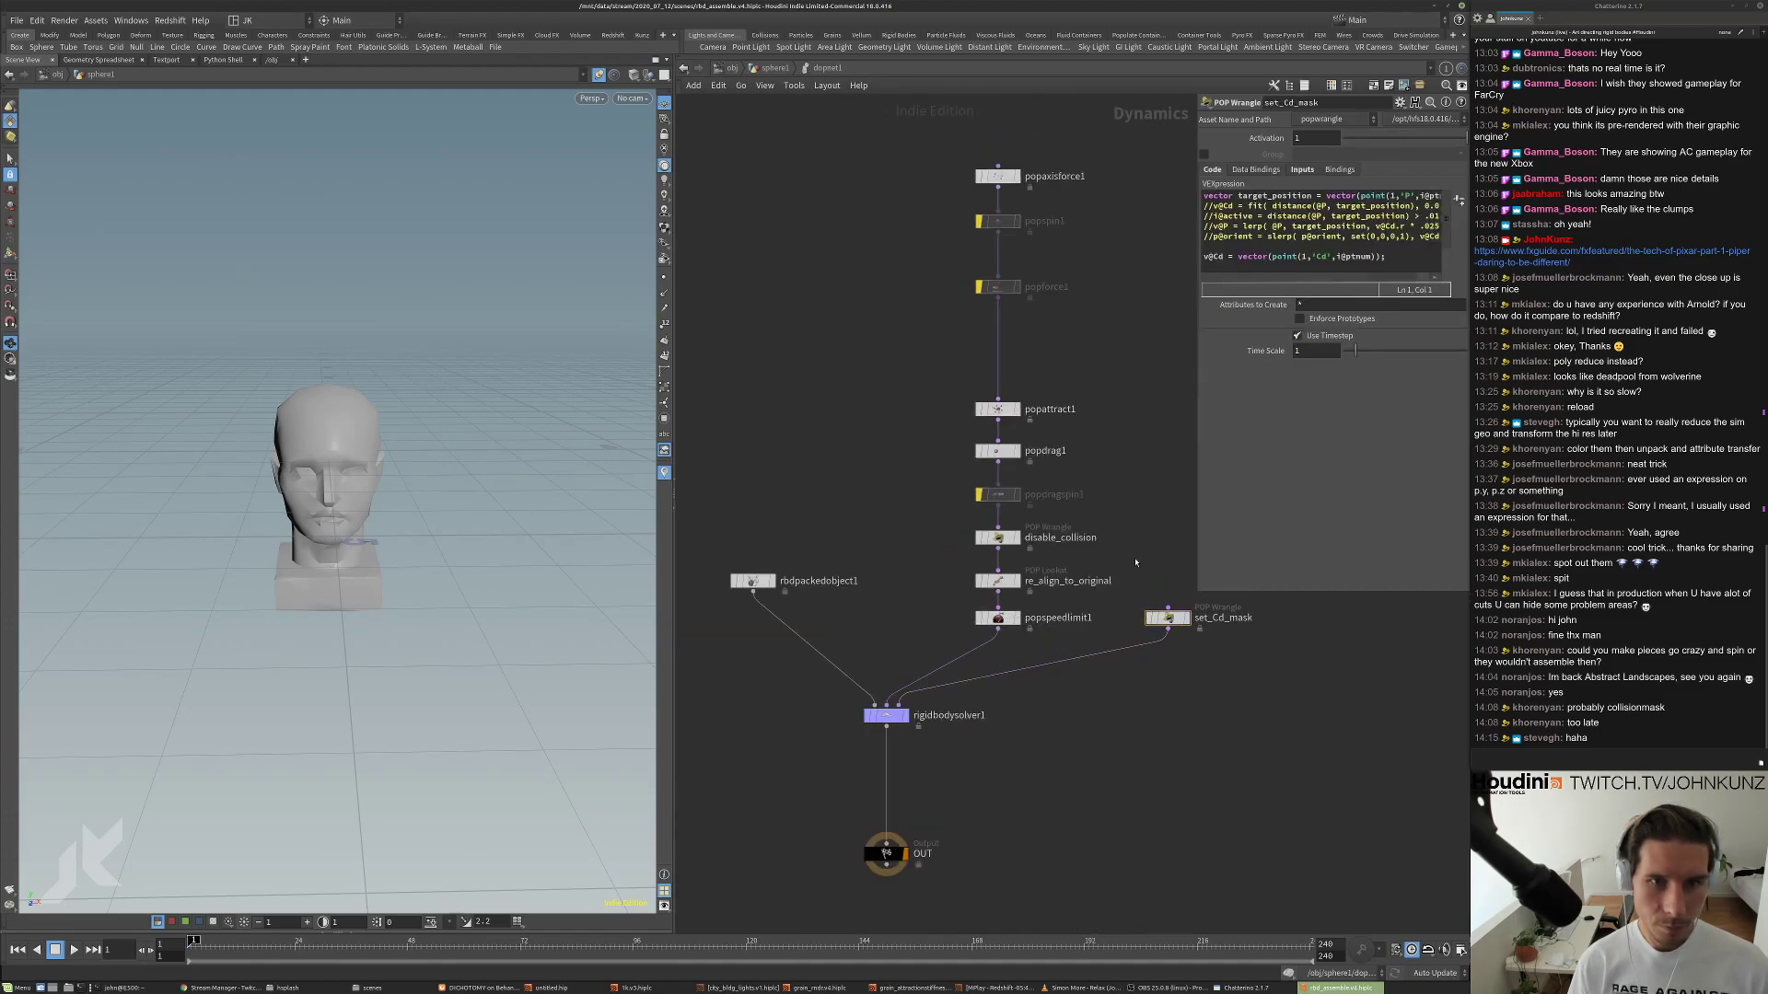
pyautogui.moveTo(1095, 472); pyautogui.dragTo(1085, 489, button='middle')
# Bypass popaxisforce1 and check the VEXpressions of popdrag1 and popattract1.
pyautogui.click(992, 192)
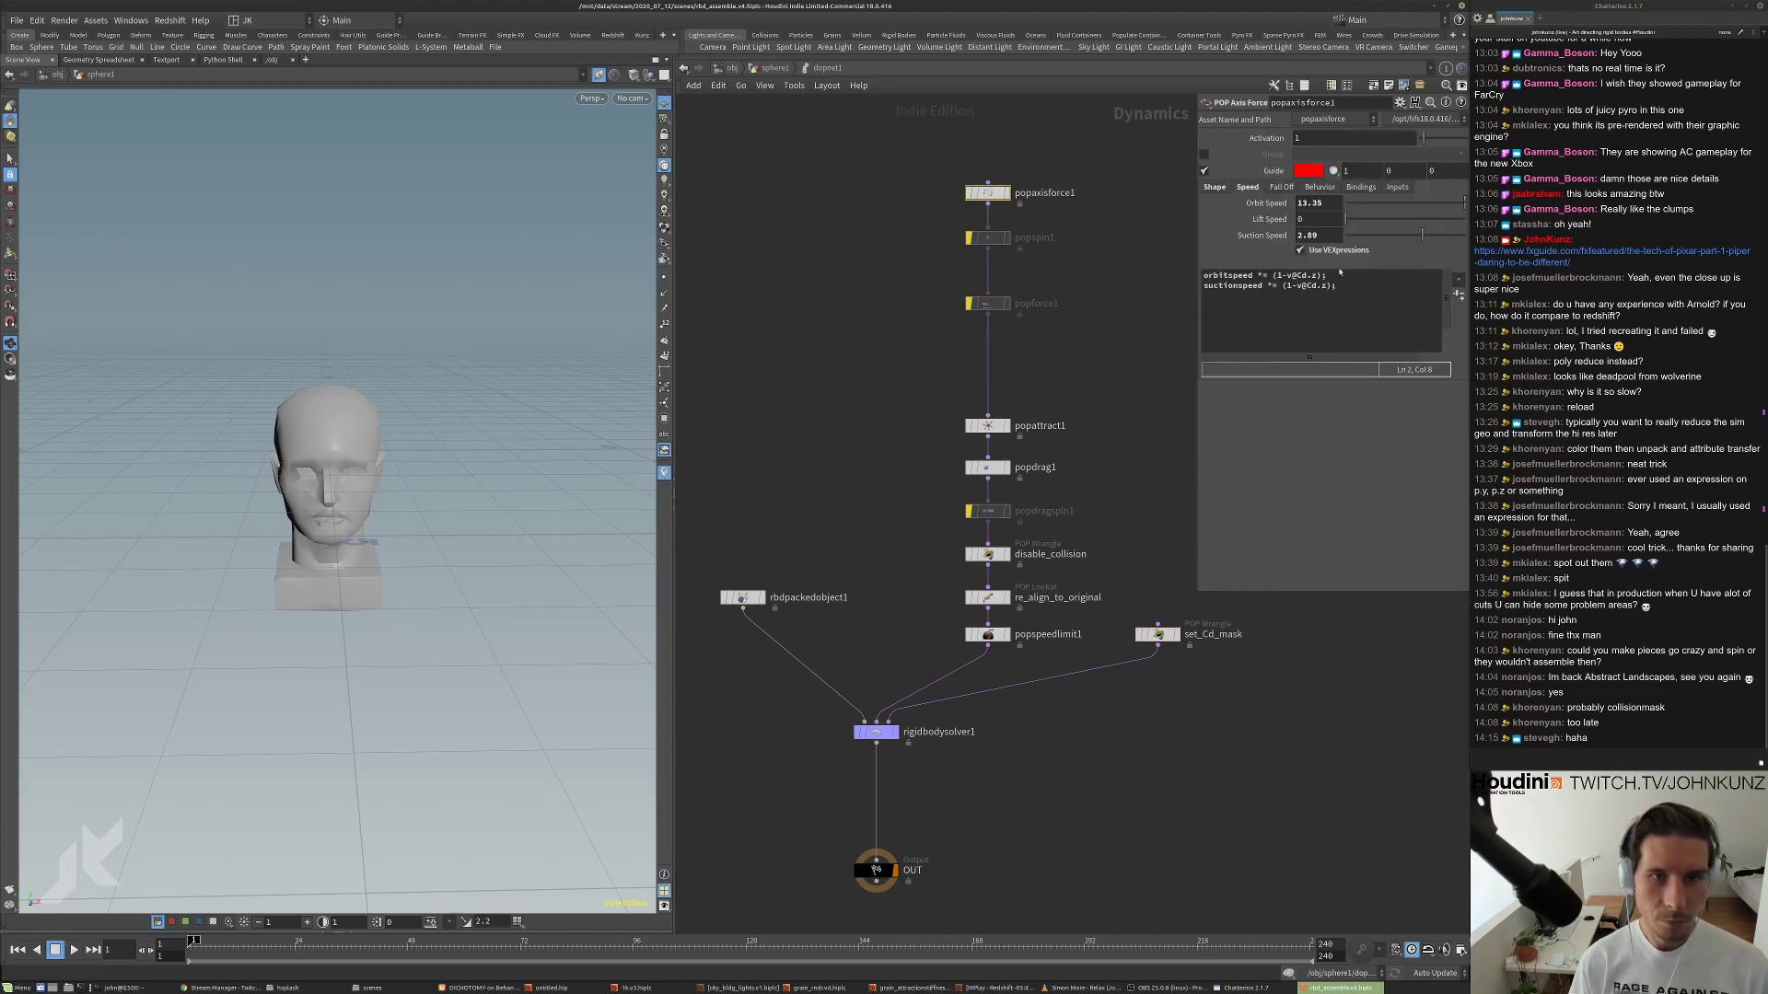
pyautogui.click(969, 194)
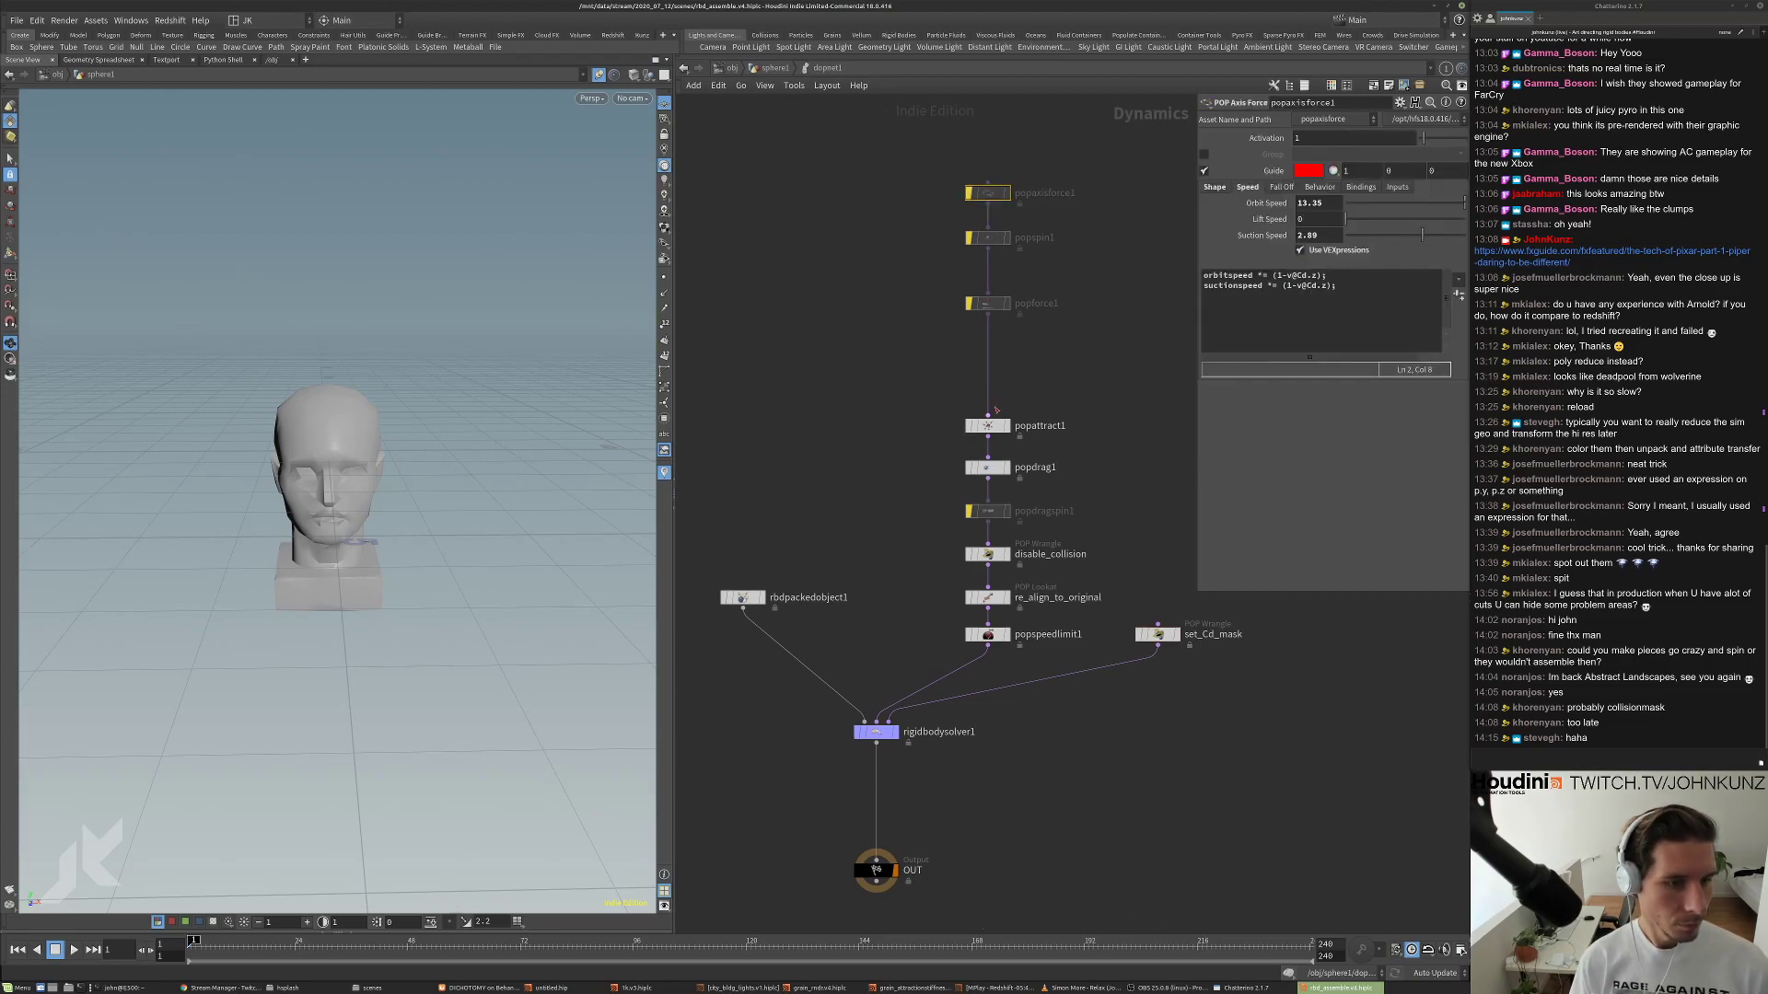
pyautogui.scroll(1, 989, 428)
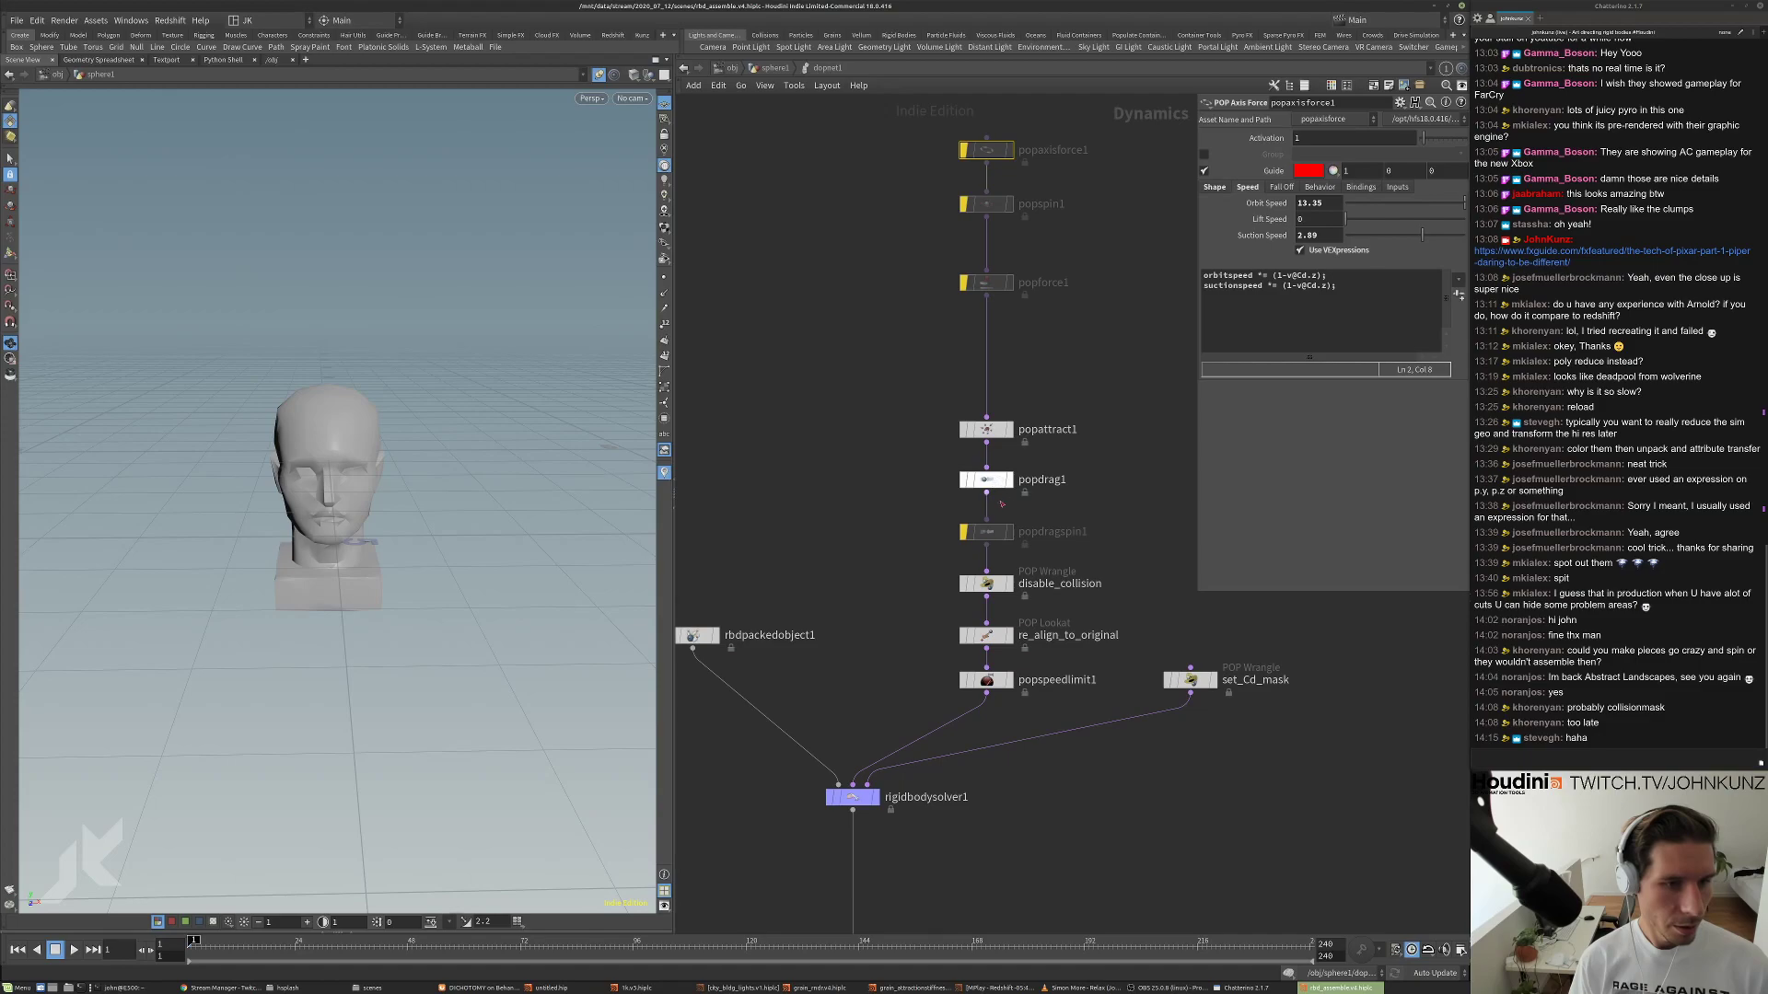
pyautogui.click(984, 490)
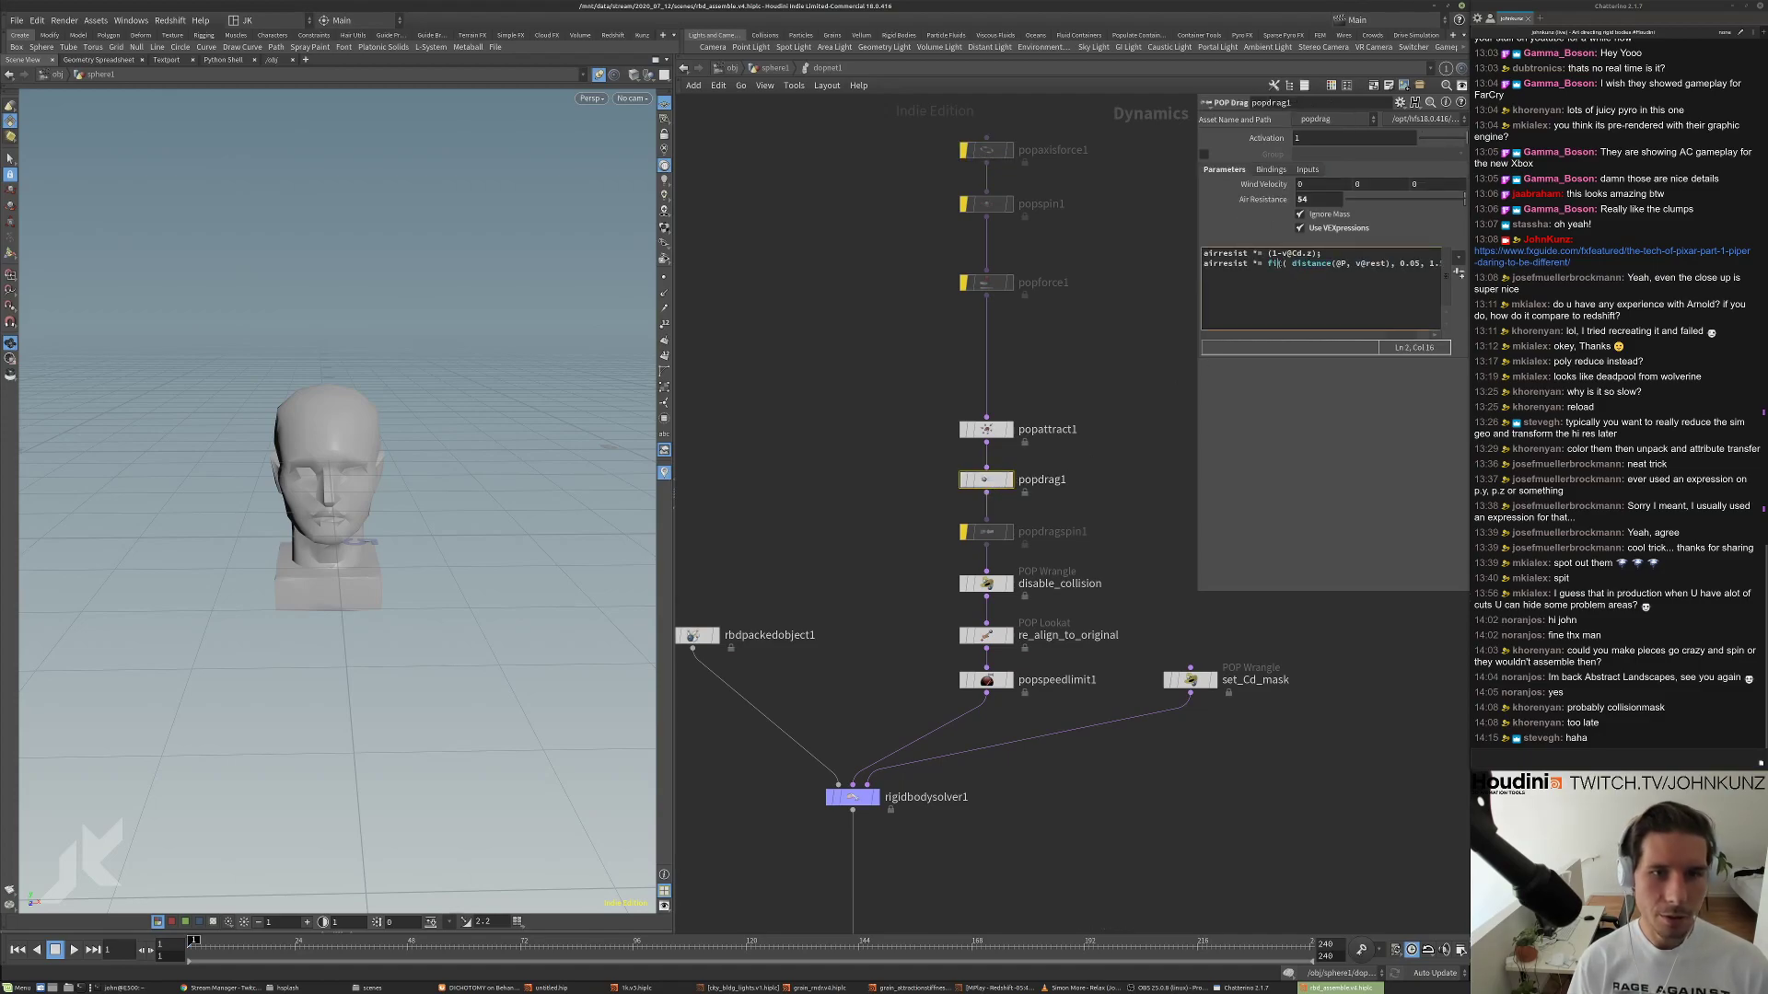
pyautogui.click(985, 429)
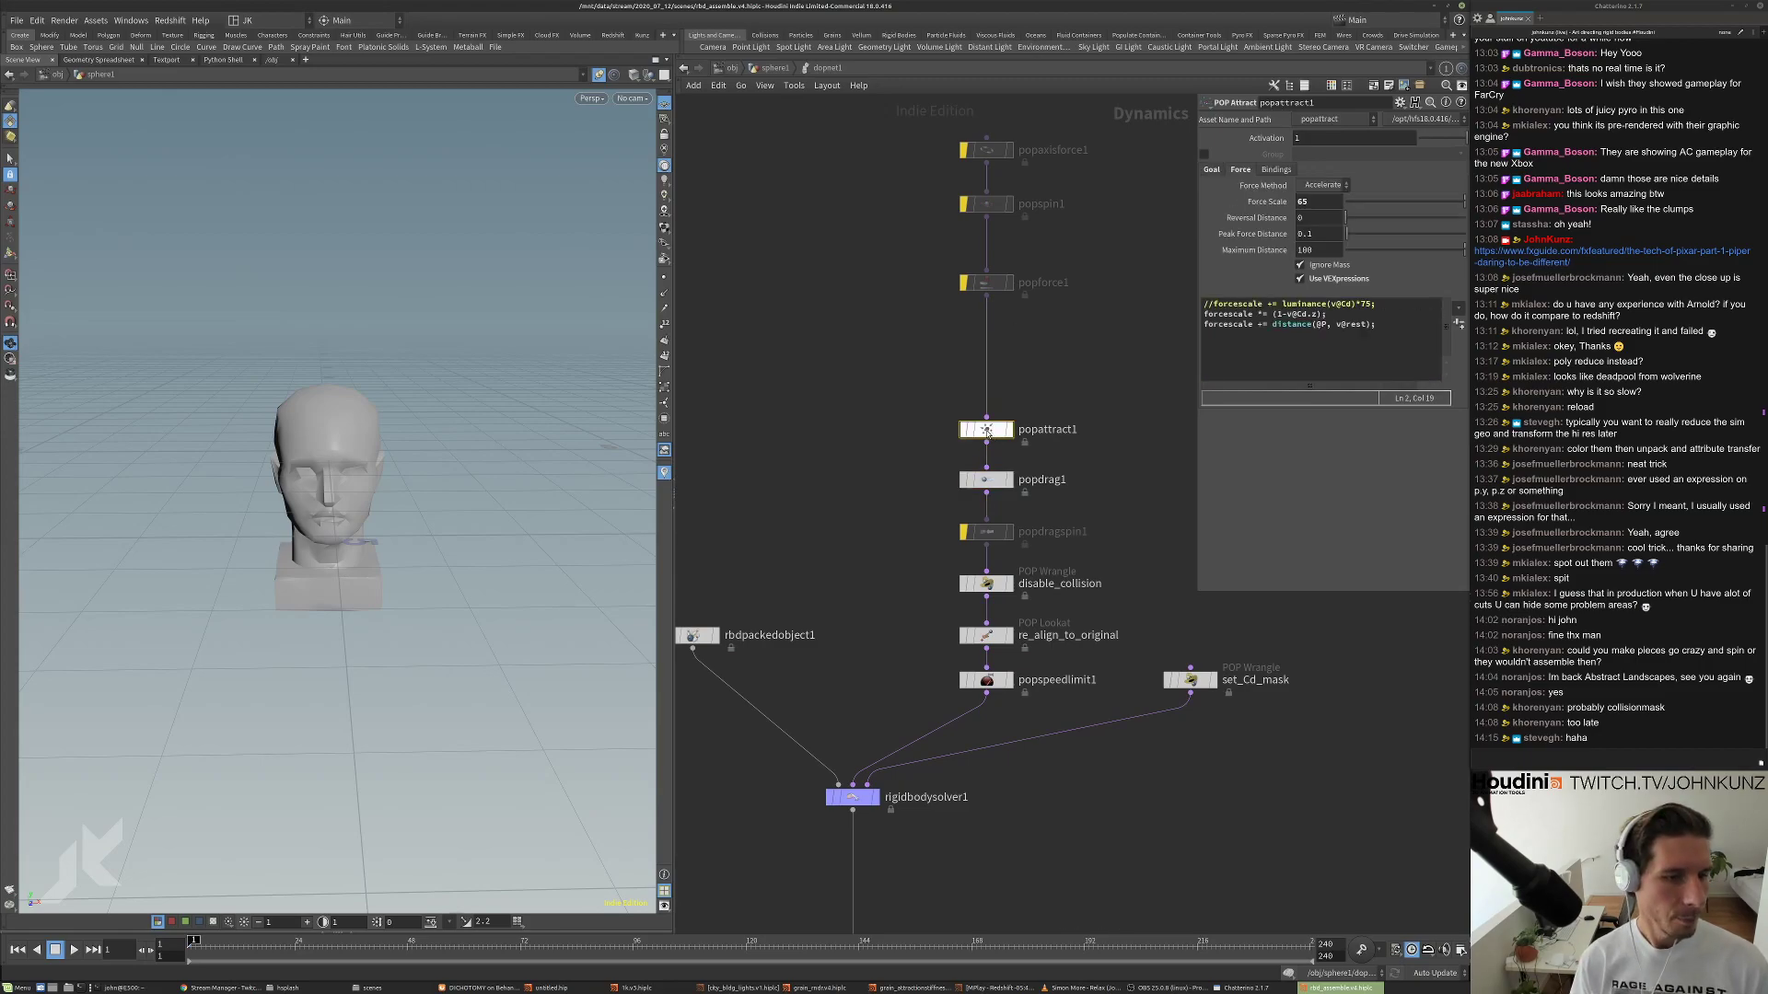
# Re-enable popforce1, show its noise settings, and play the simulation.
pyautogui.click(963, 283)
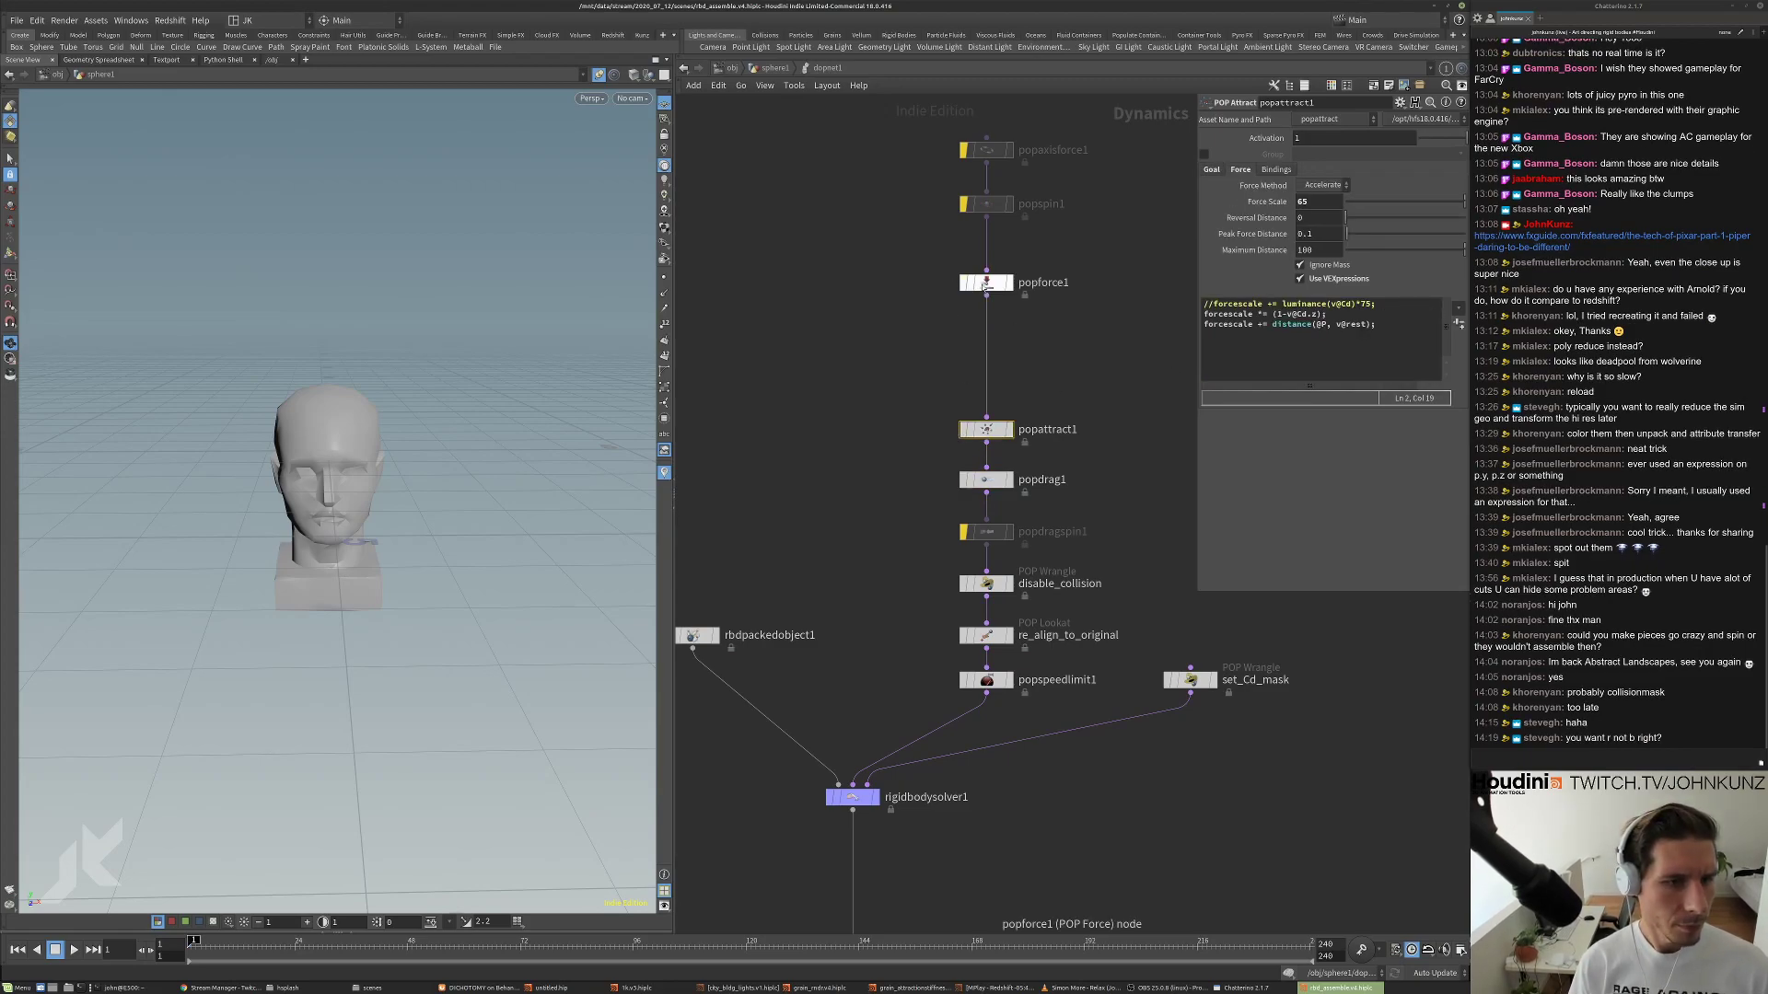
pyautogui.click(985, 282)
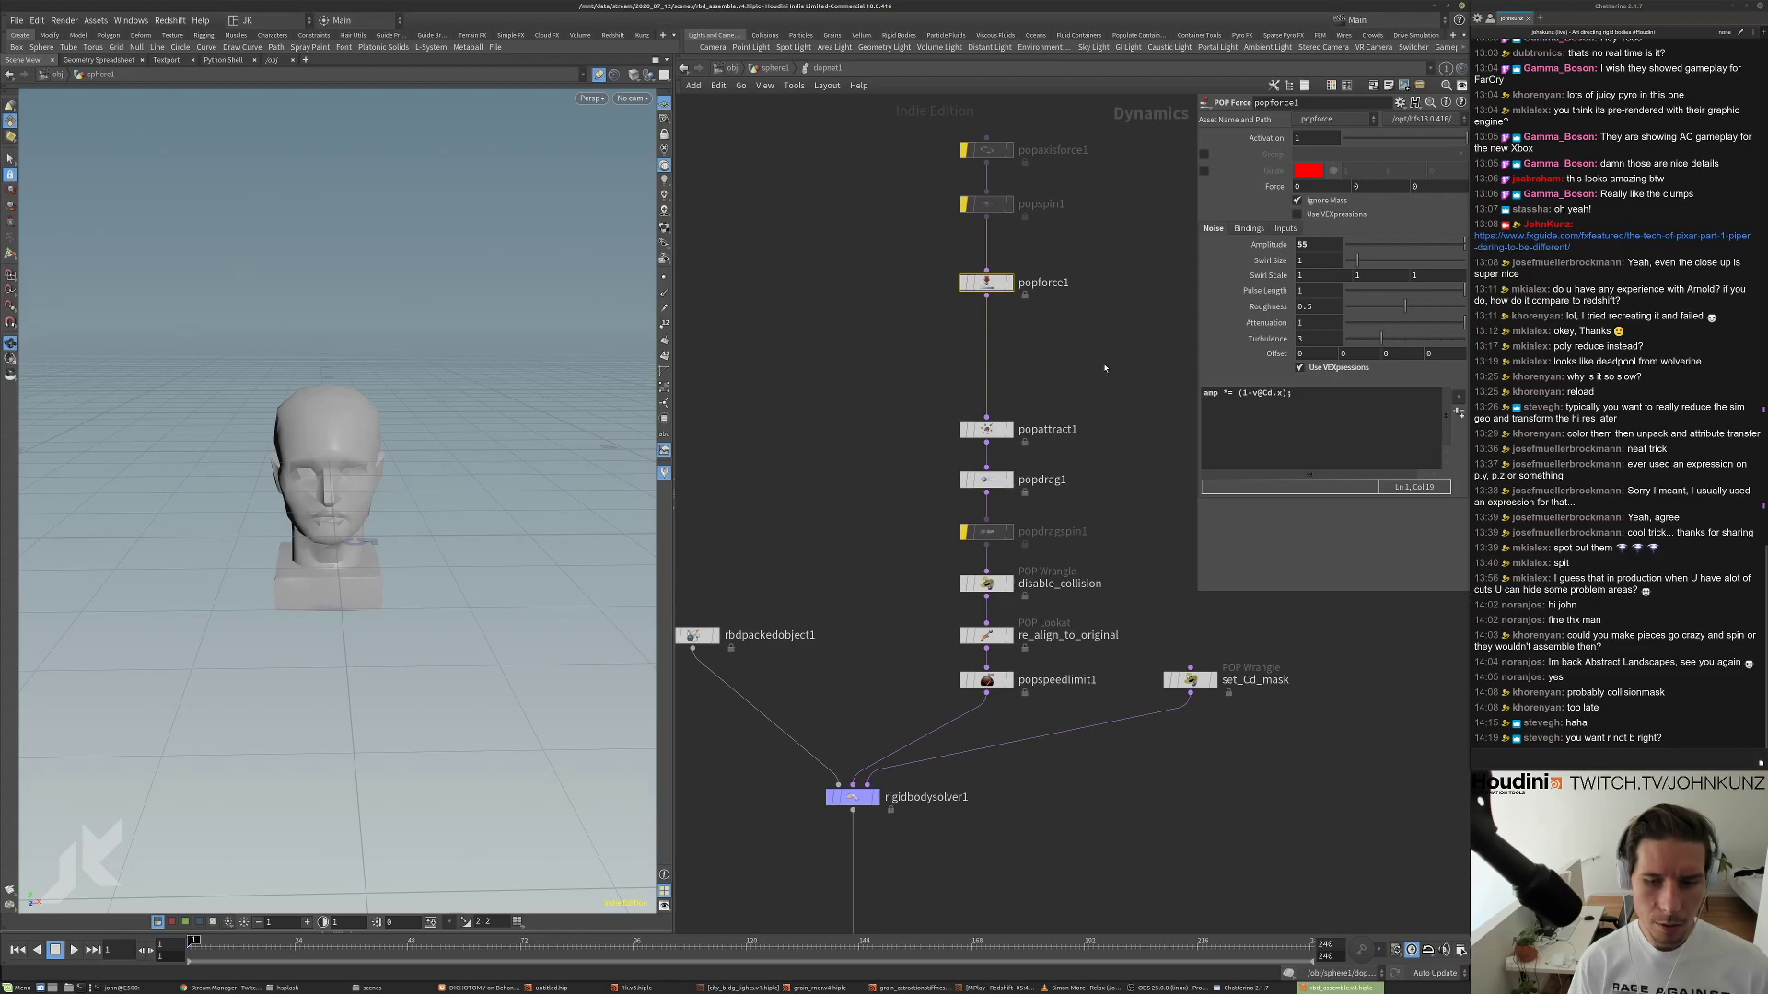
pyautogui.moveTo(1103, 358); pyautogui.dragTo(1086, 388, button='middle')
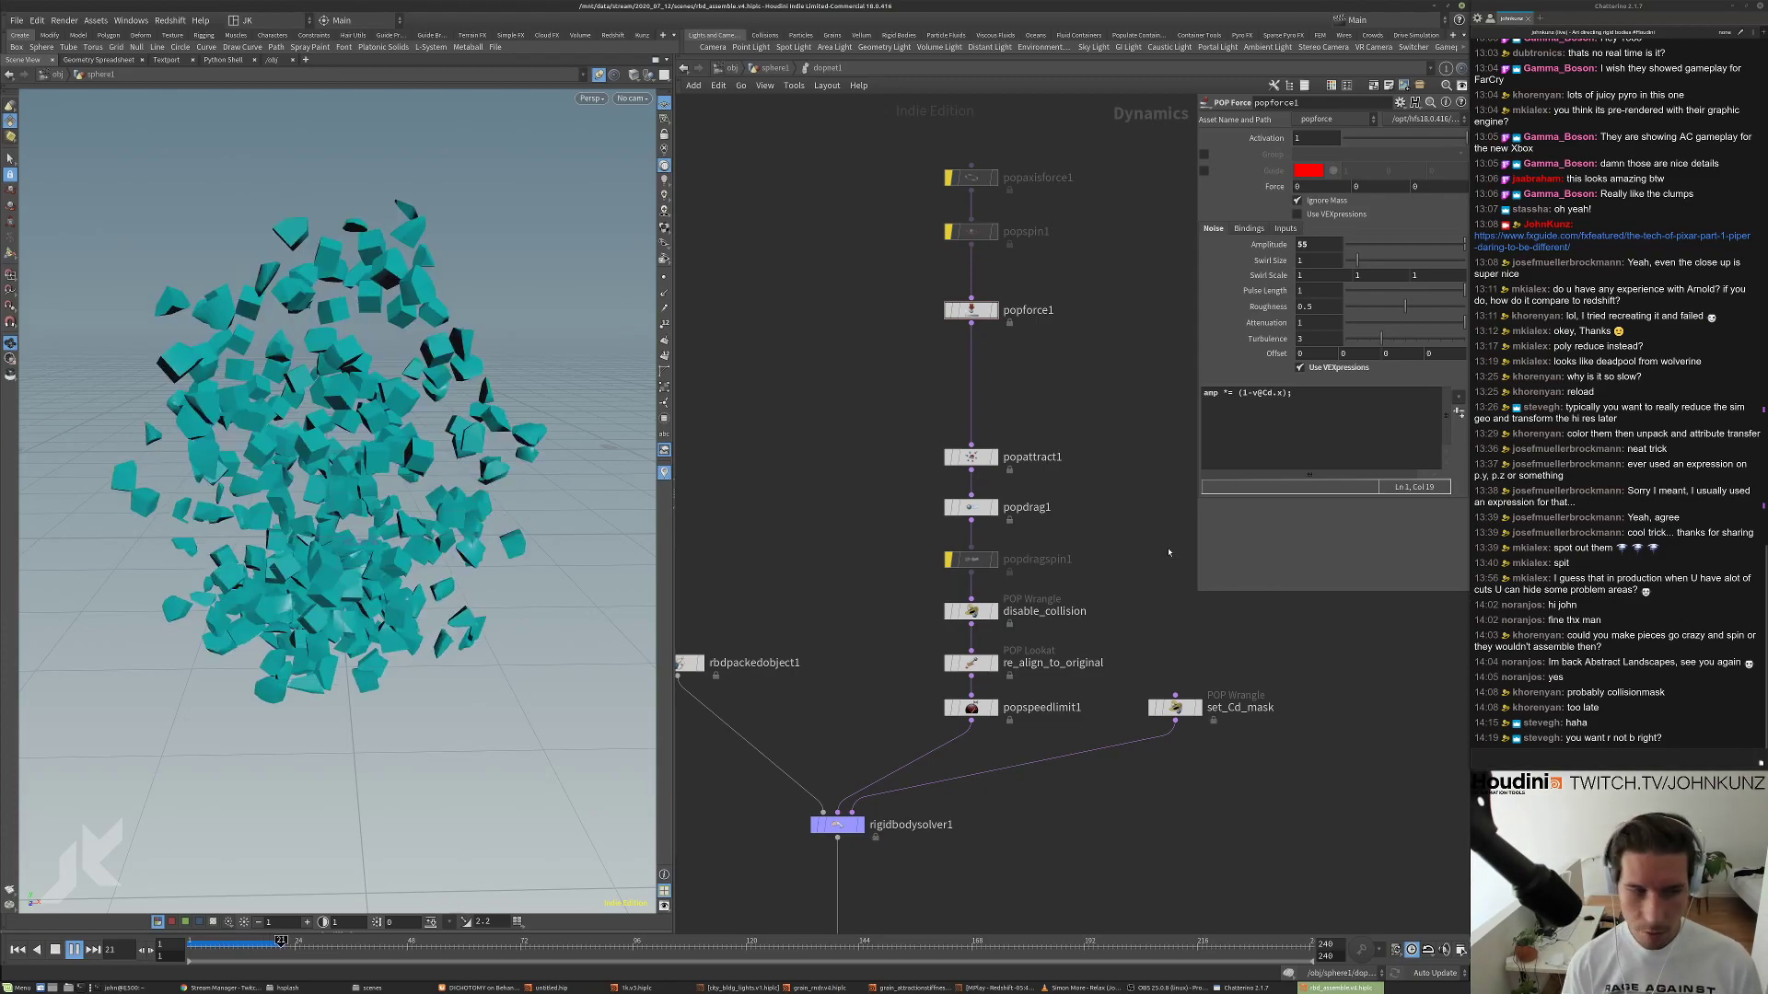
pyautogui.click(972, 178)
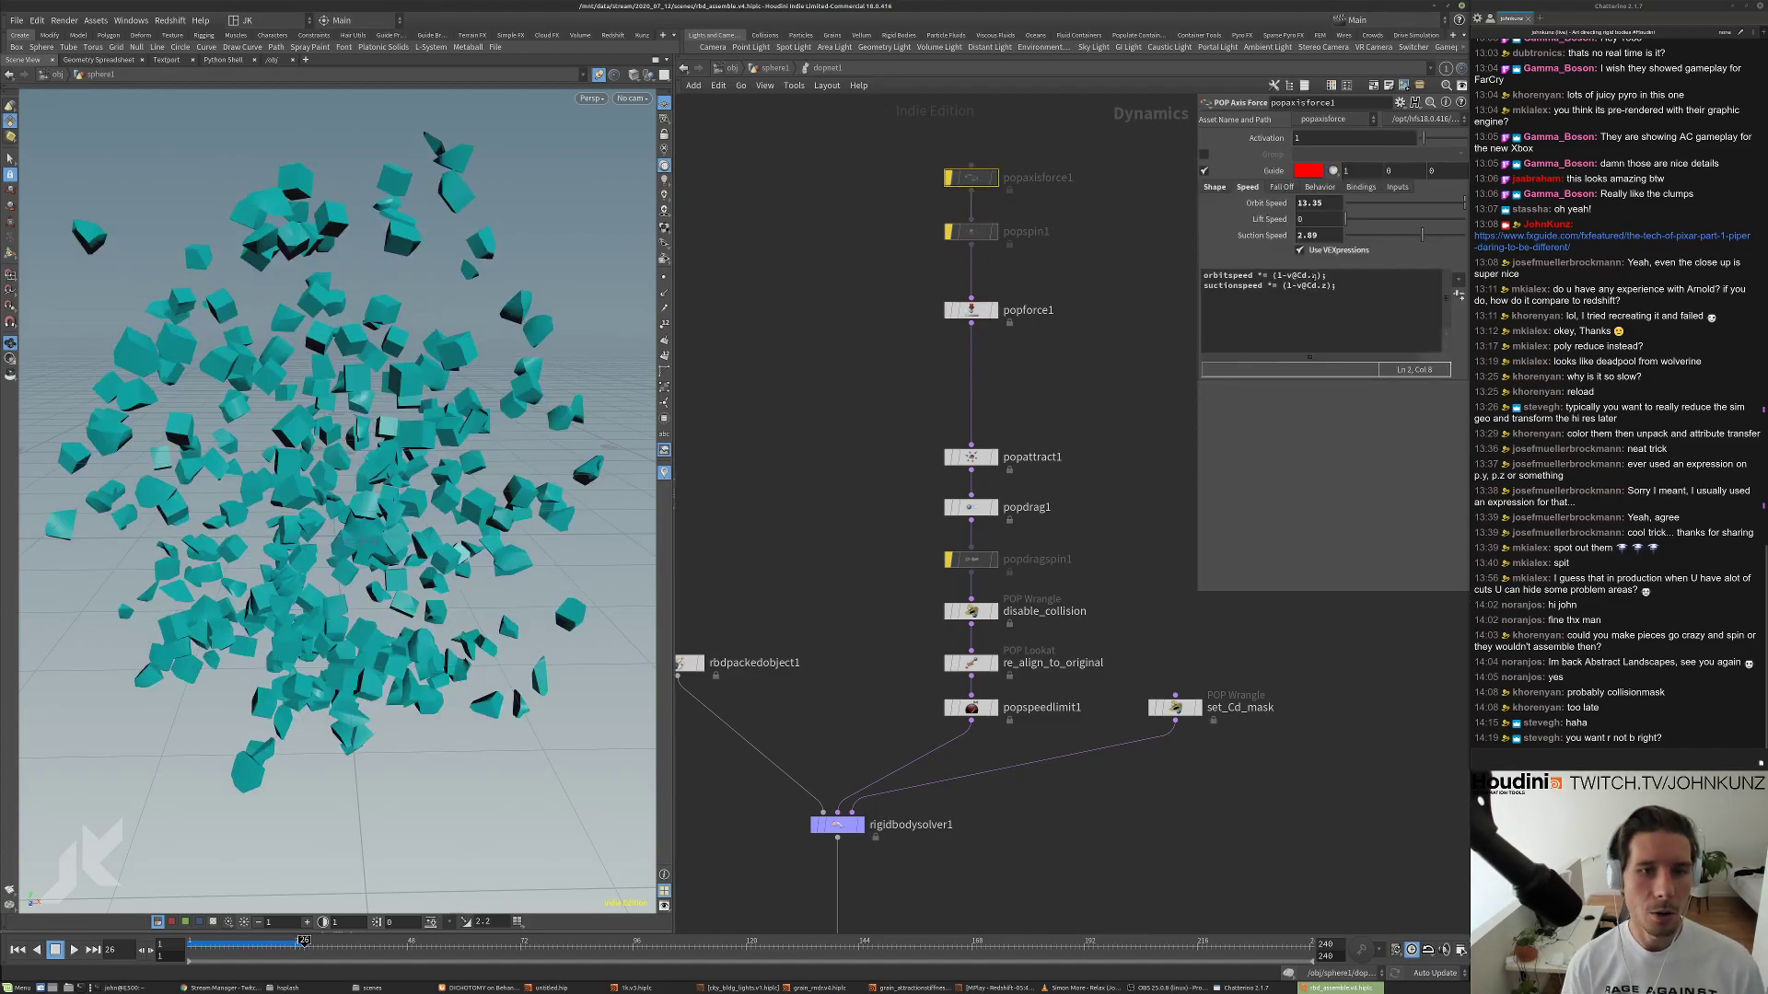
pyautogui.click(1315, 276)
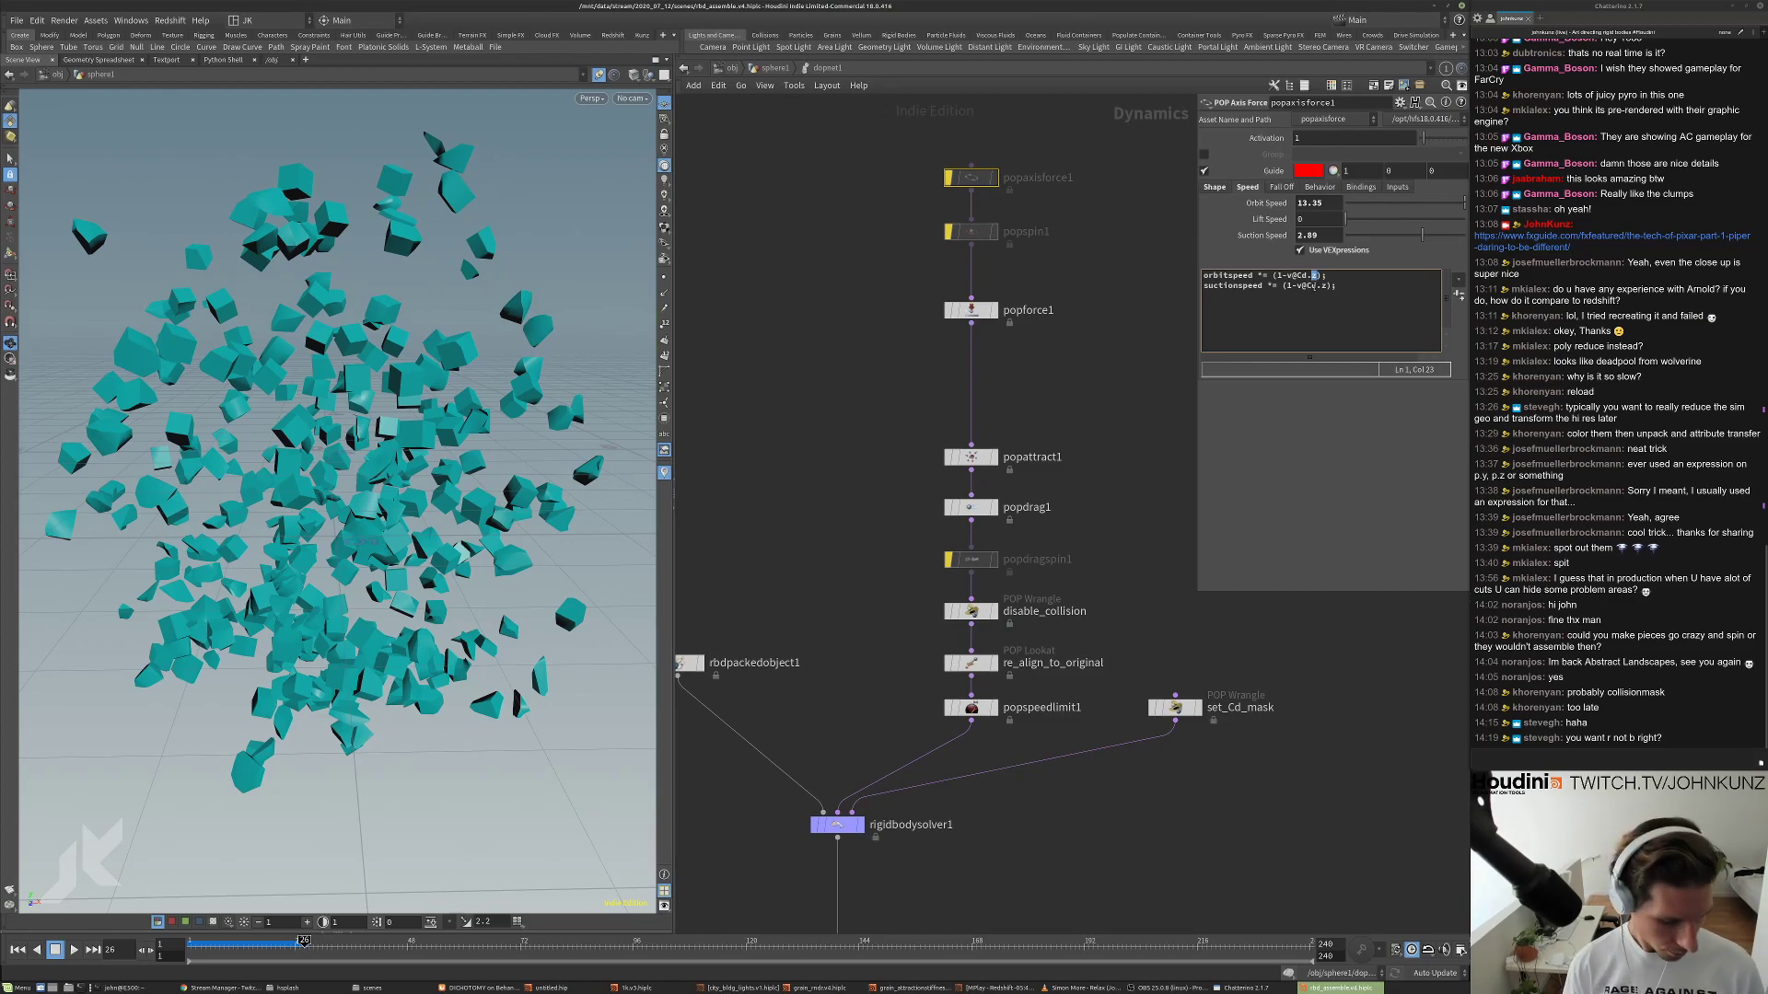
pyautogui.doubleClick(1323, 286)
pyautogui.write('r')
# Show popforce1's settings, replay the simulation from the start, stop at frame 47, and examine the scattered pieces.
pyautogui.click(971, 310)
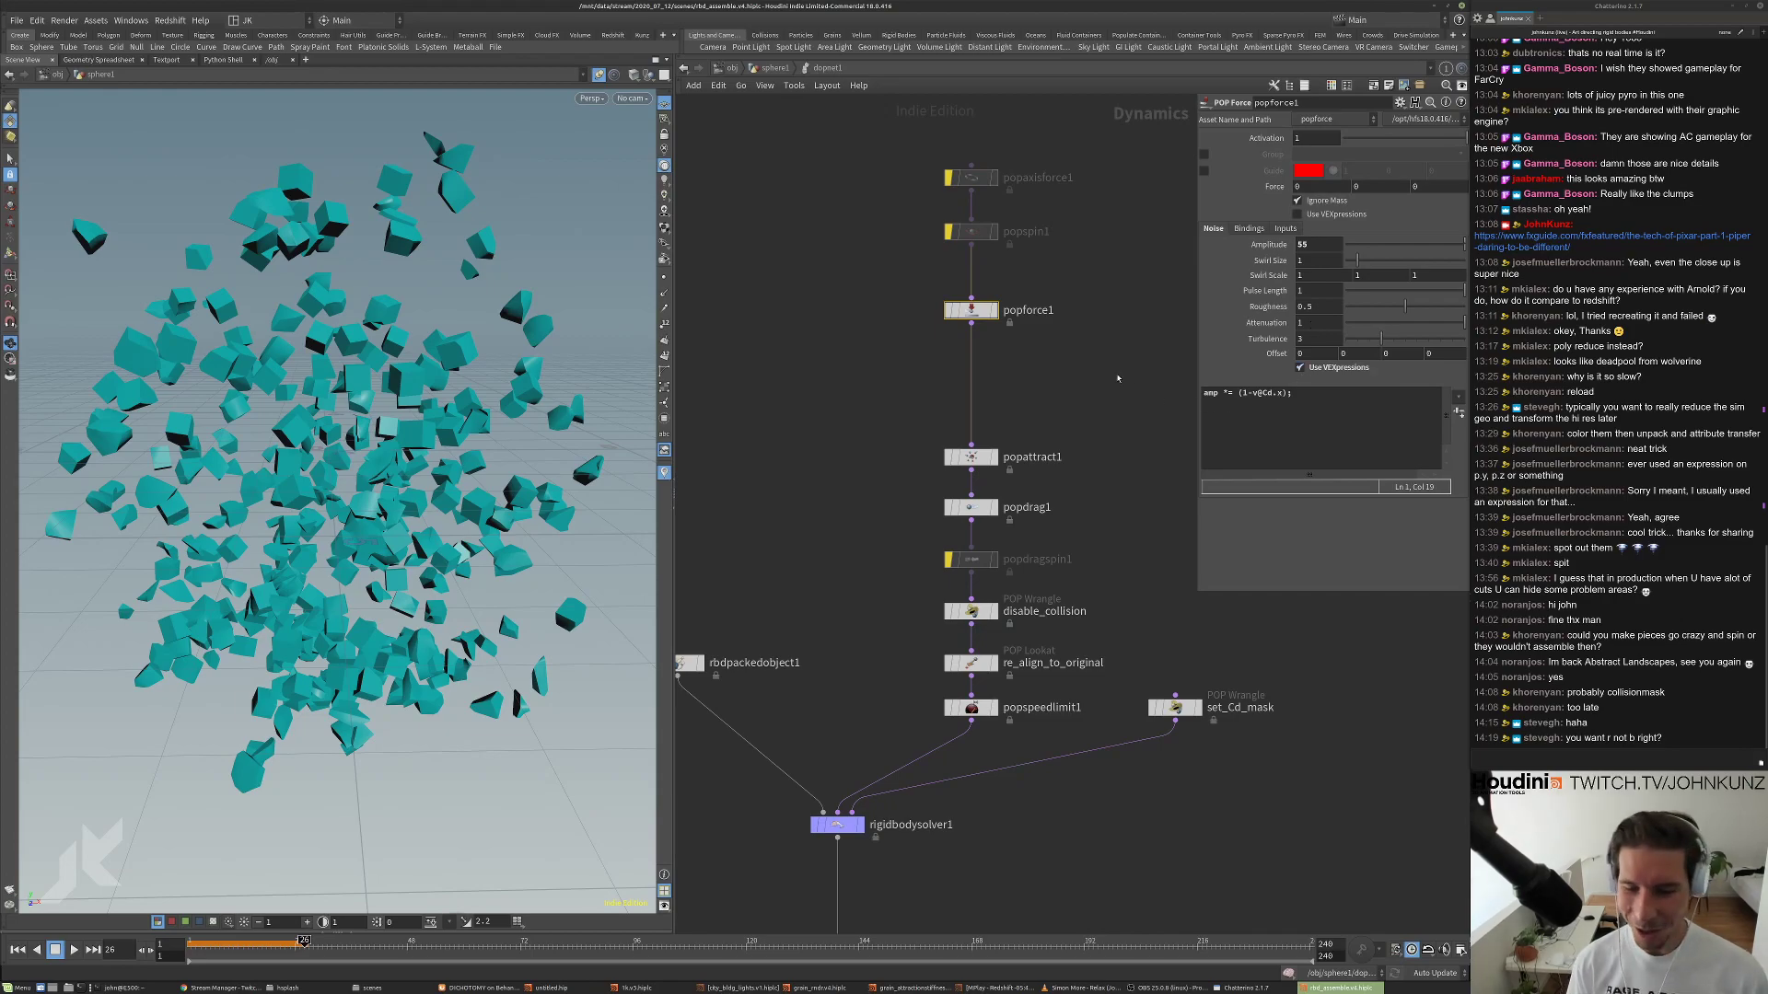
pyautogui.hotkey('ctrl', 'Up')
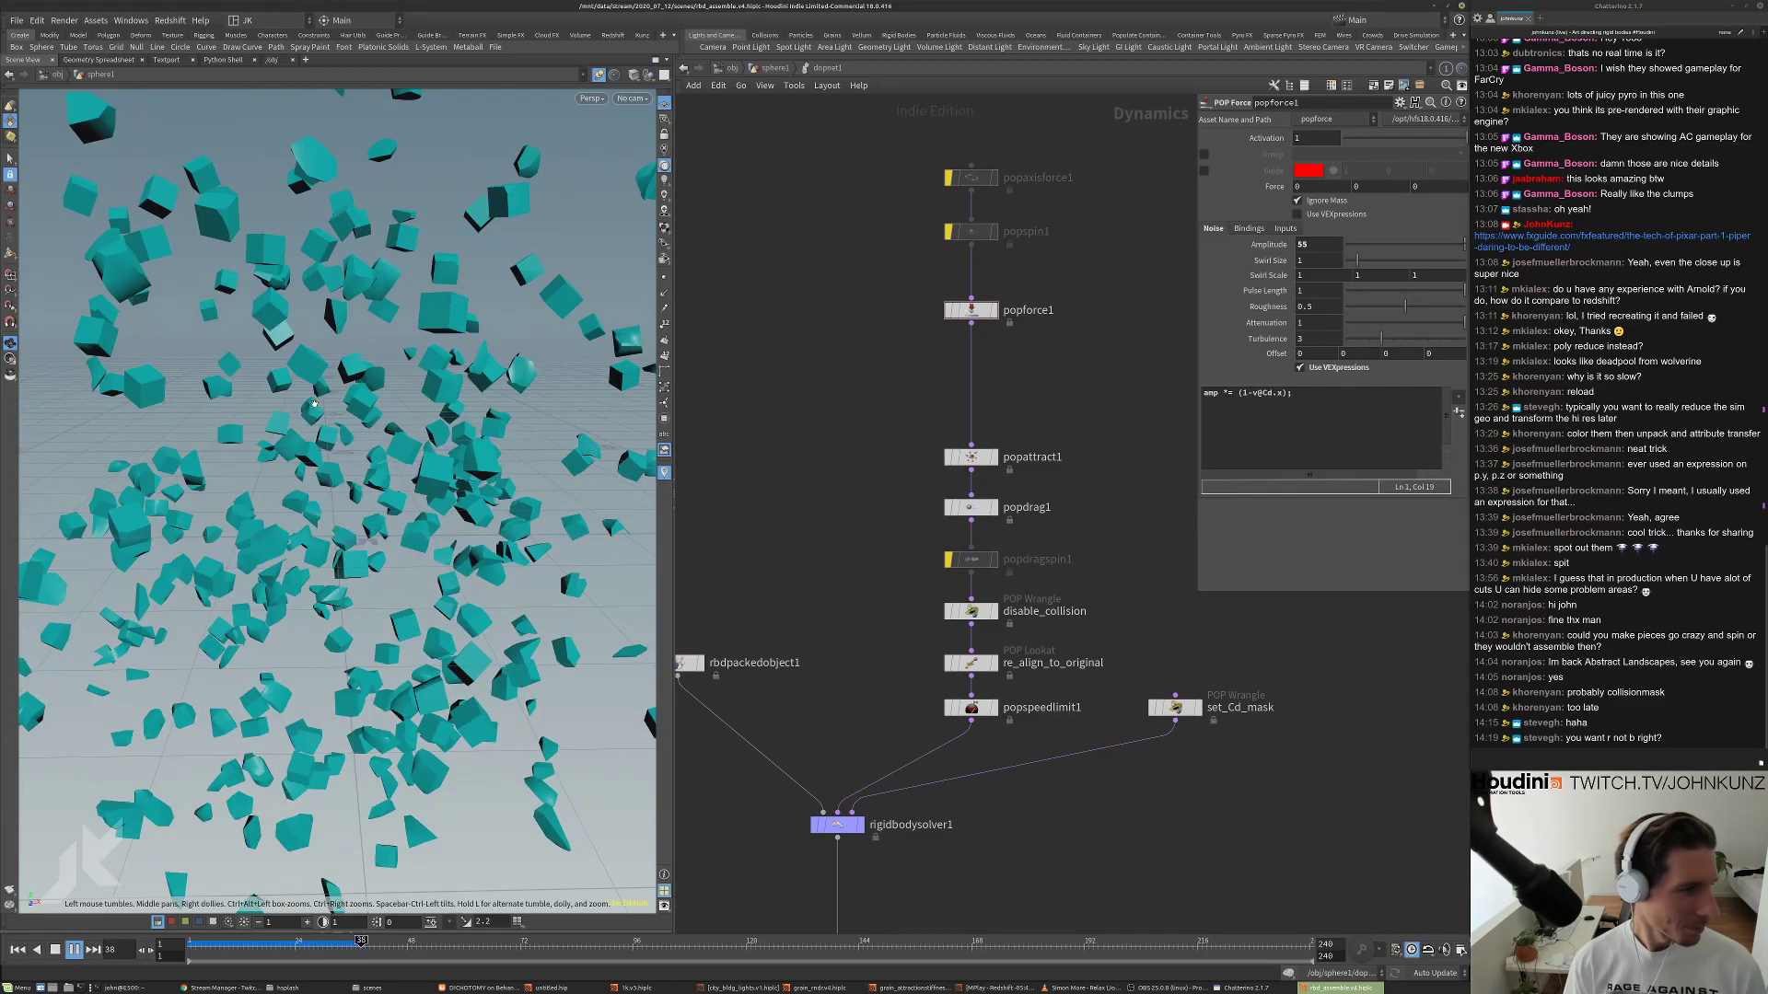
pyautogui.press('Up')
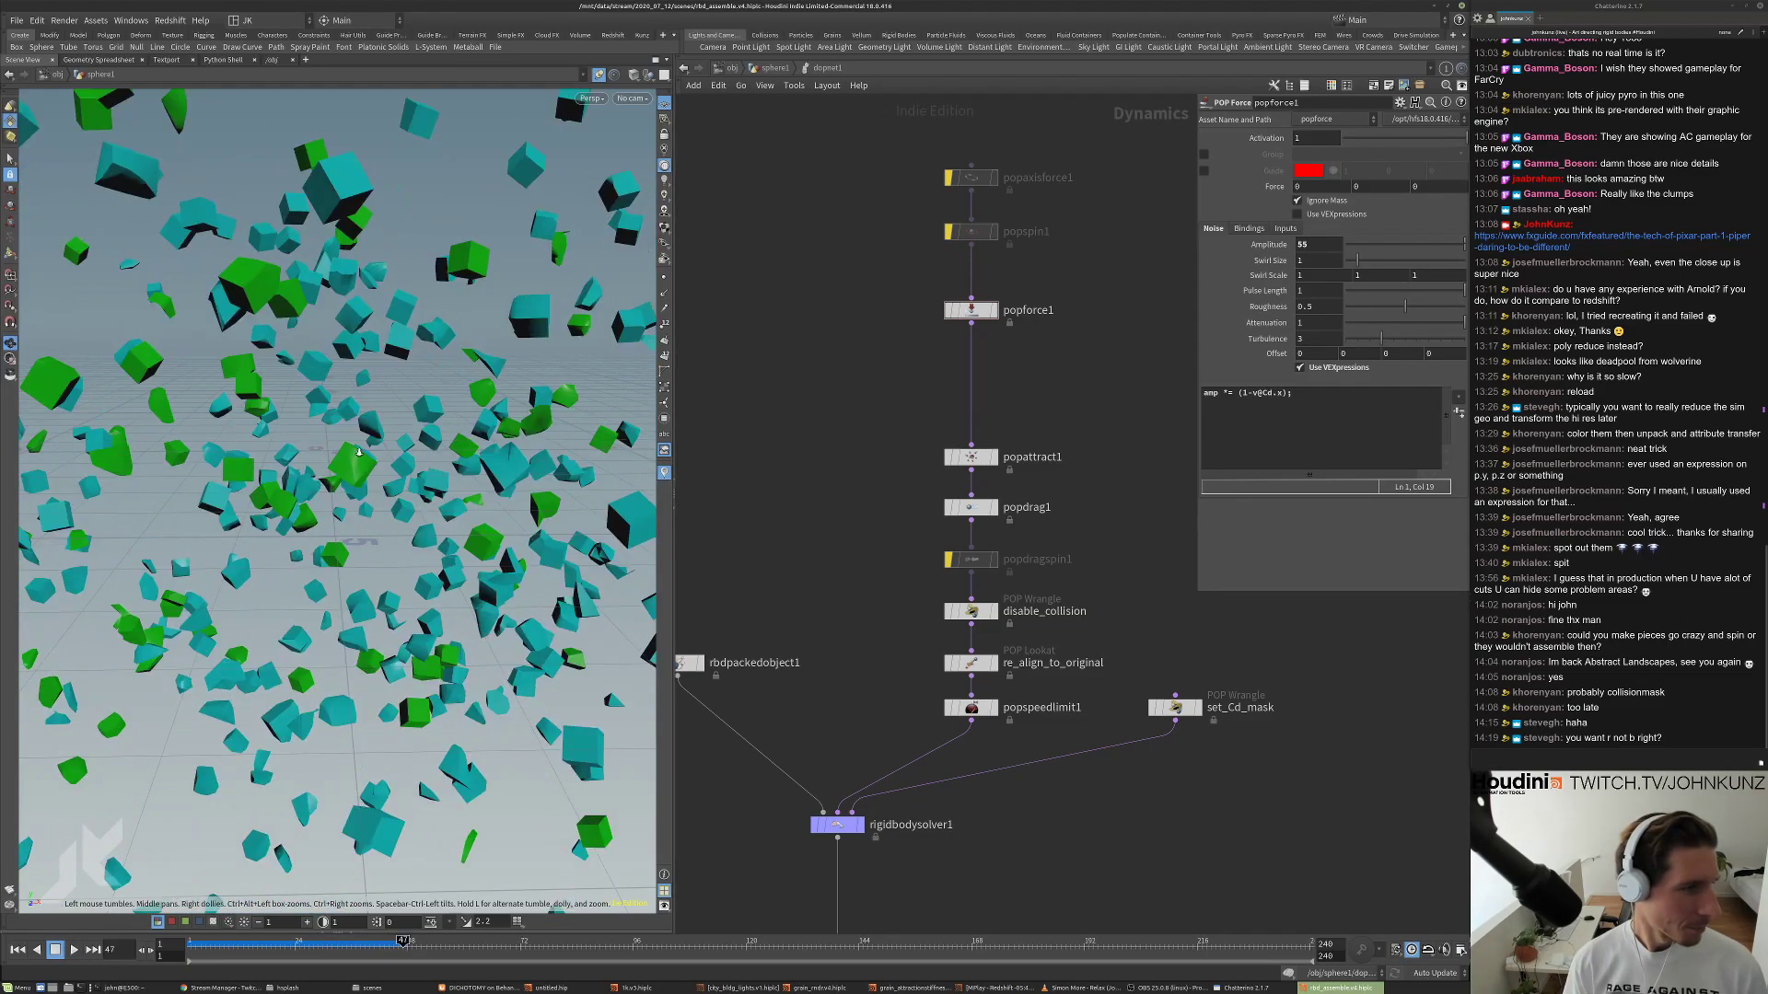
pyautogui.scroll(-3, 373, 420)
pyautogui.moveTo(362, 422); pyautogui.dragTo(313, 427)
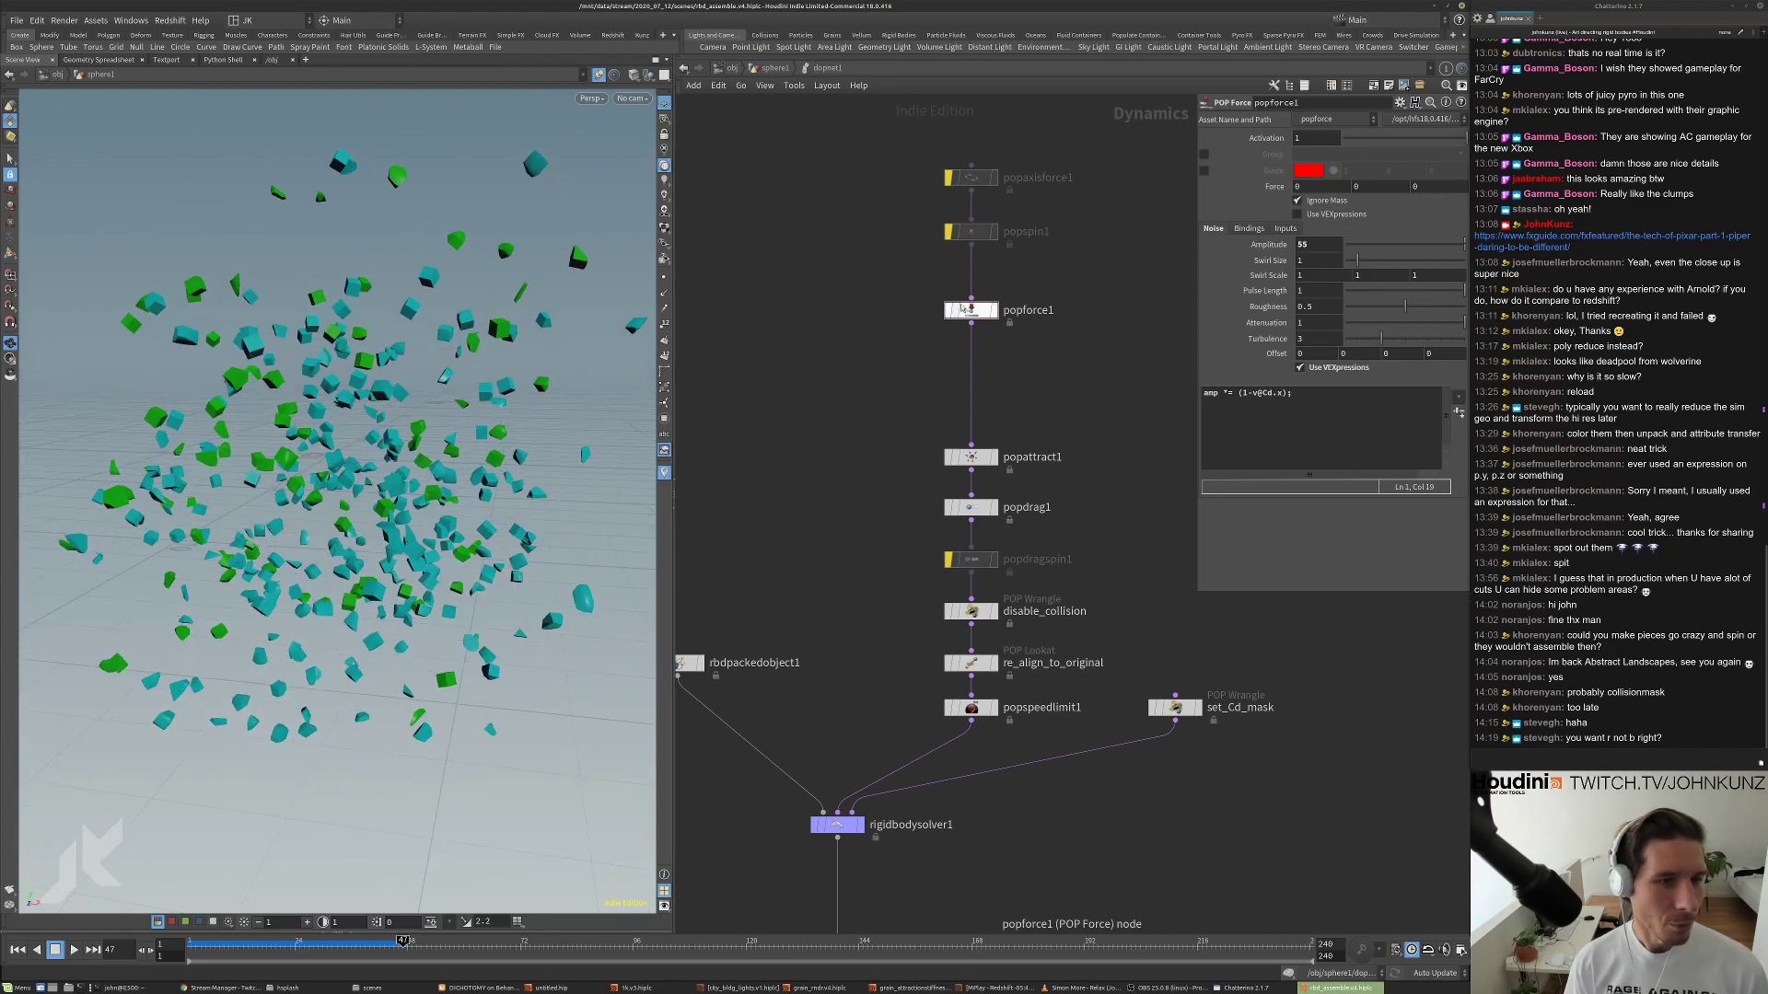
# Return to frame 1, set popforce1's noise Amplitude to 111, and re-enable popaxisforce1.
pyautogui.hotkey('ctrl', 'Up')
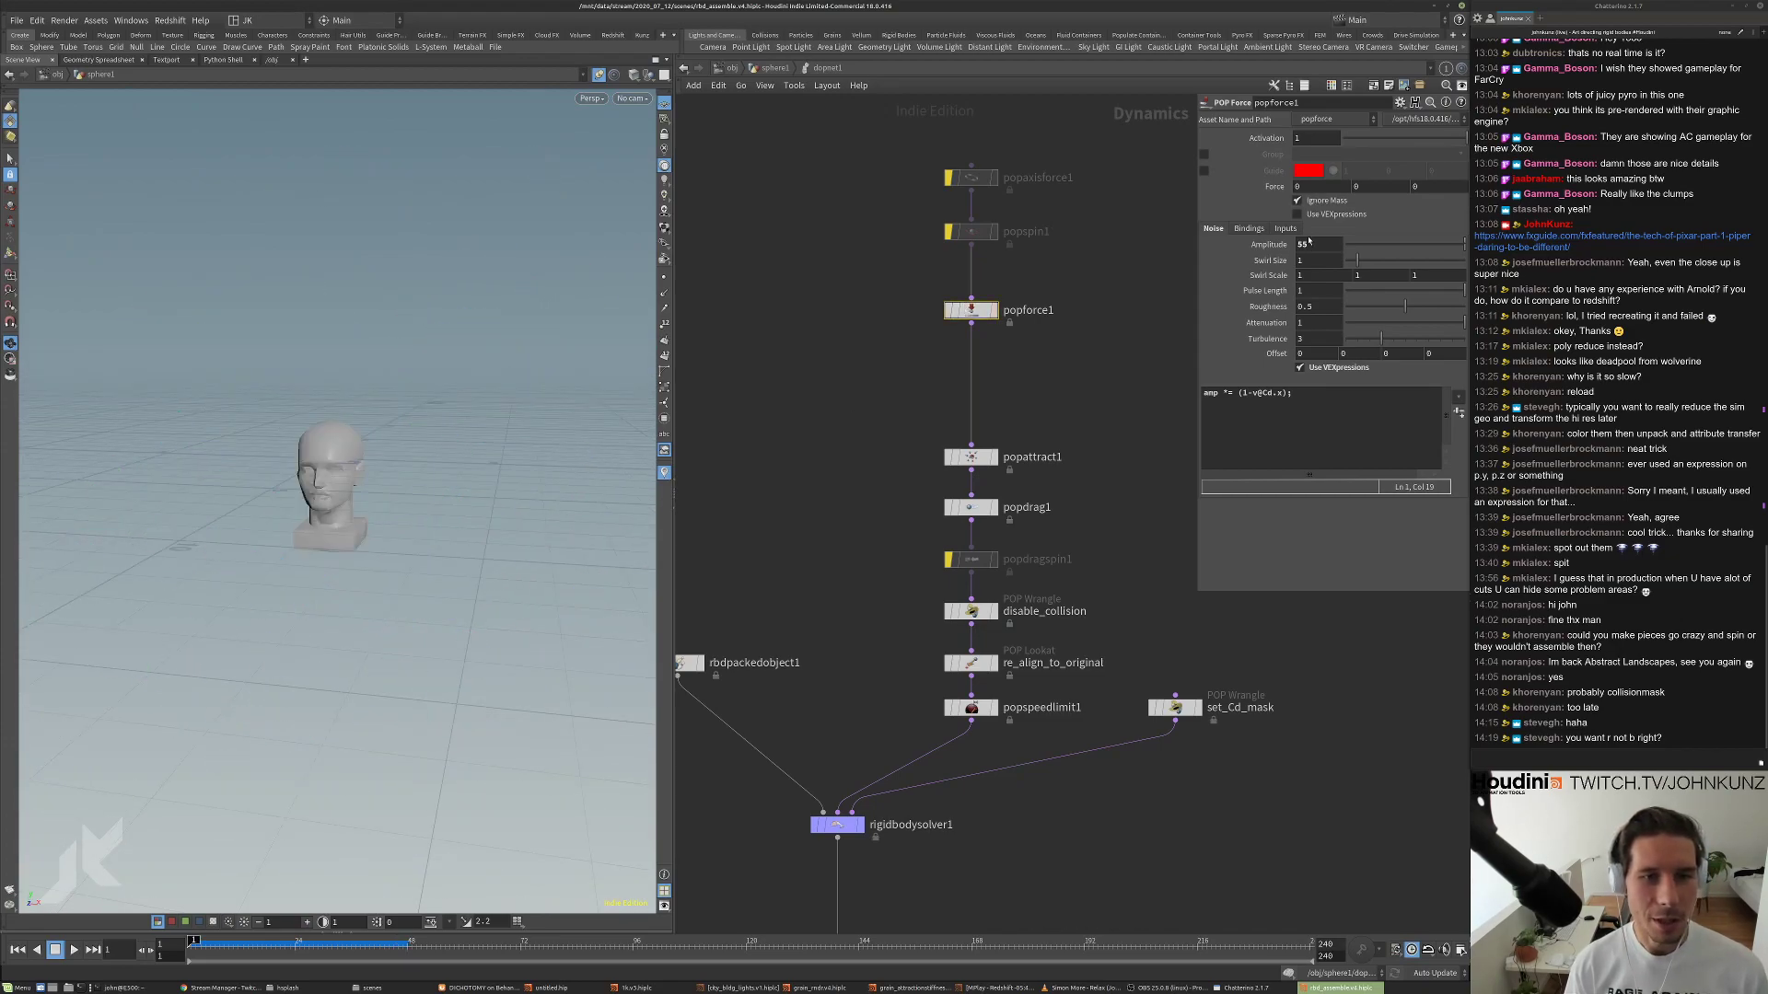
pyautogui.write('1')
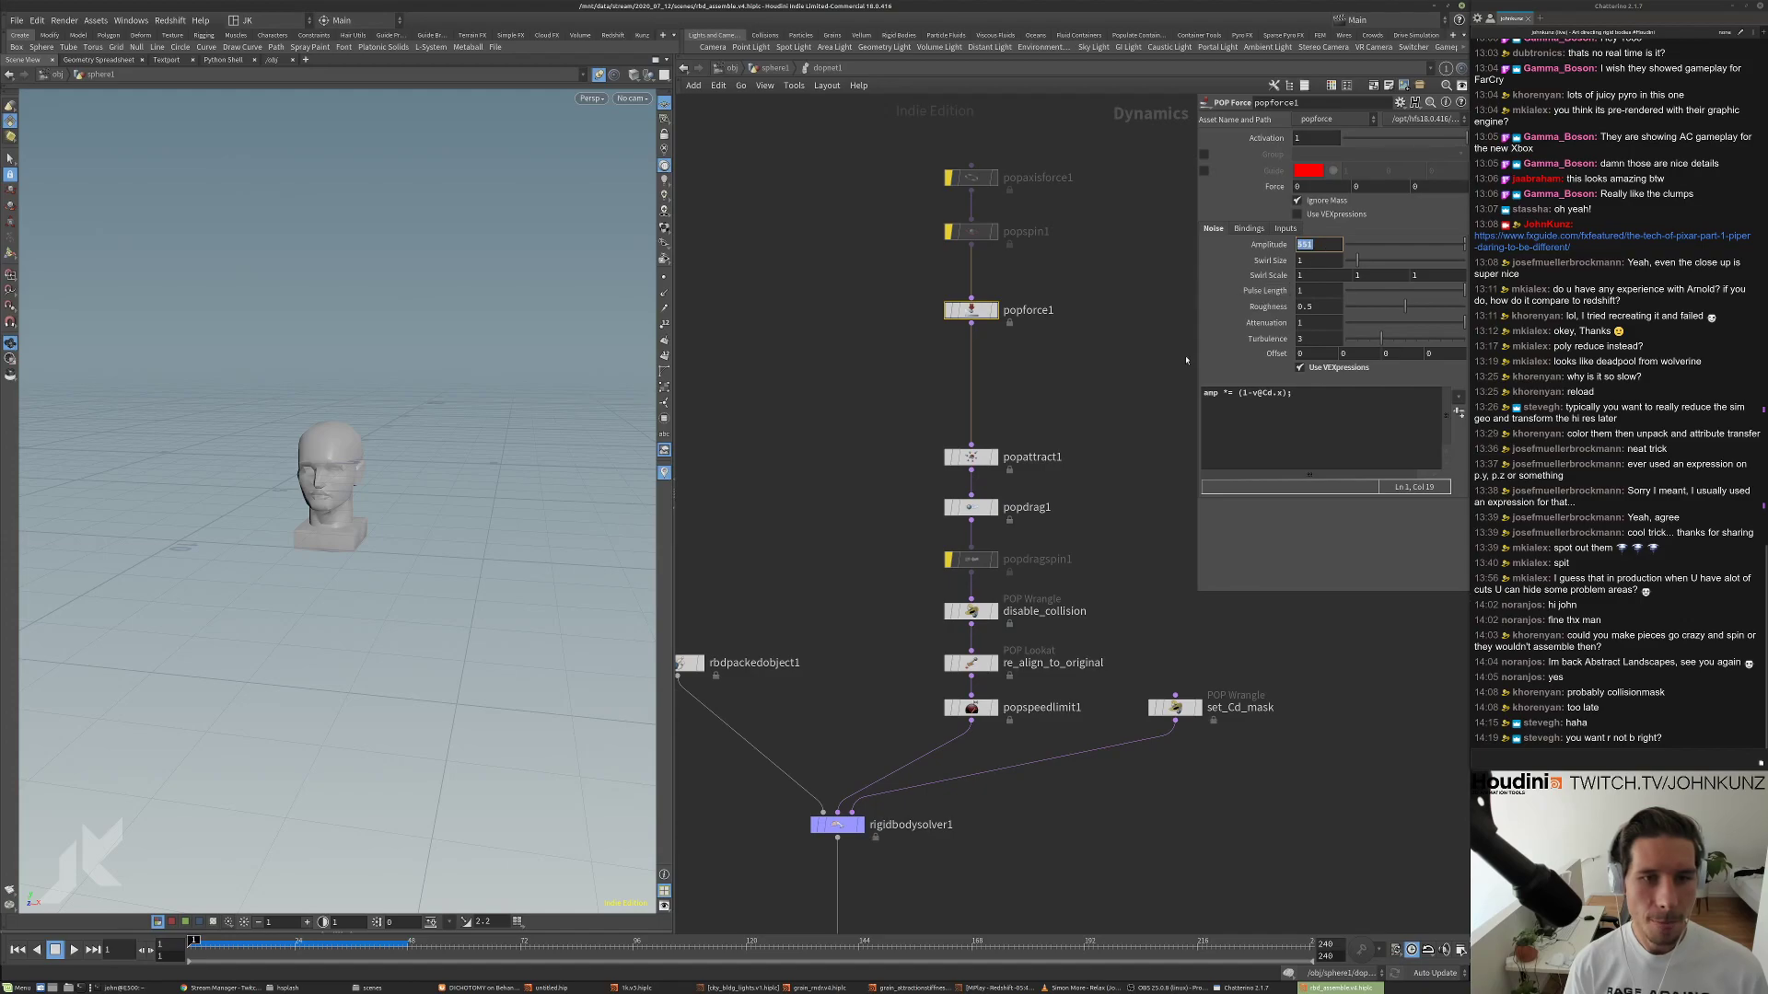
pyautogui.click(972, 179)
# Play the simulation, scrub back to frame 63 to inspect the pieces, and go up to the sphere1 network.
pyautogui.press('Up')
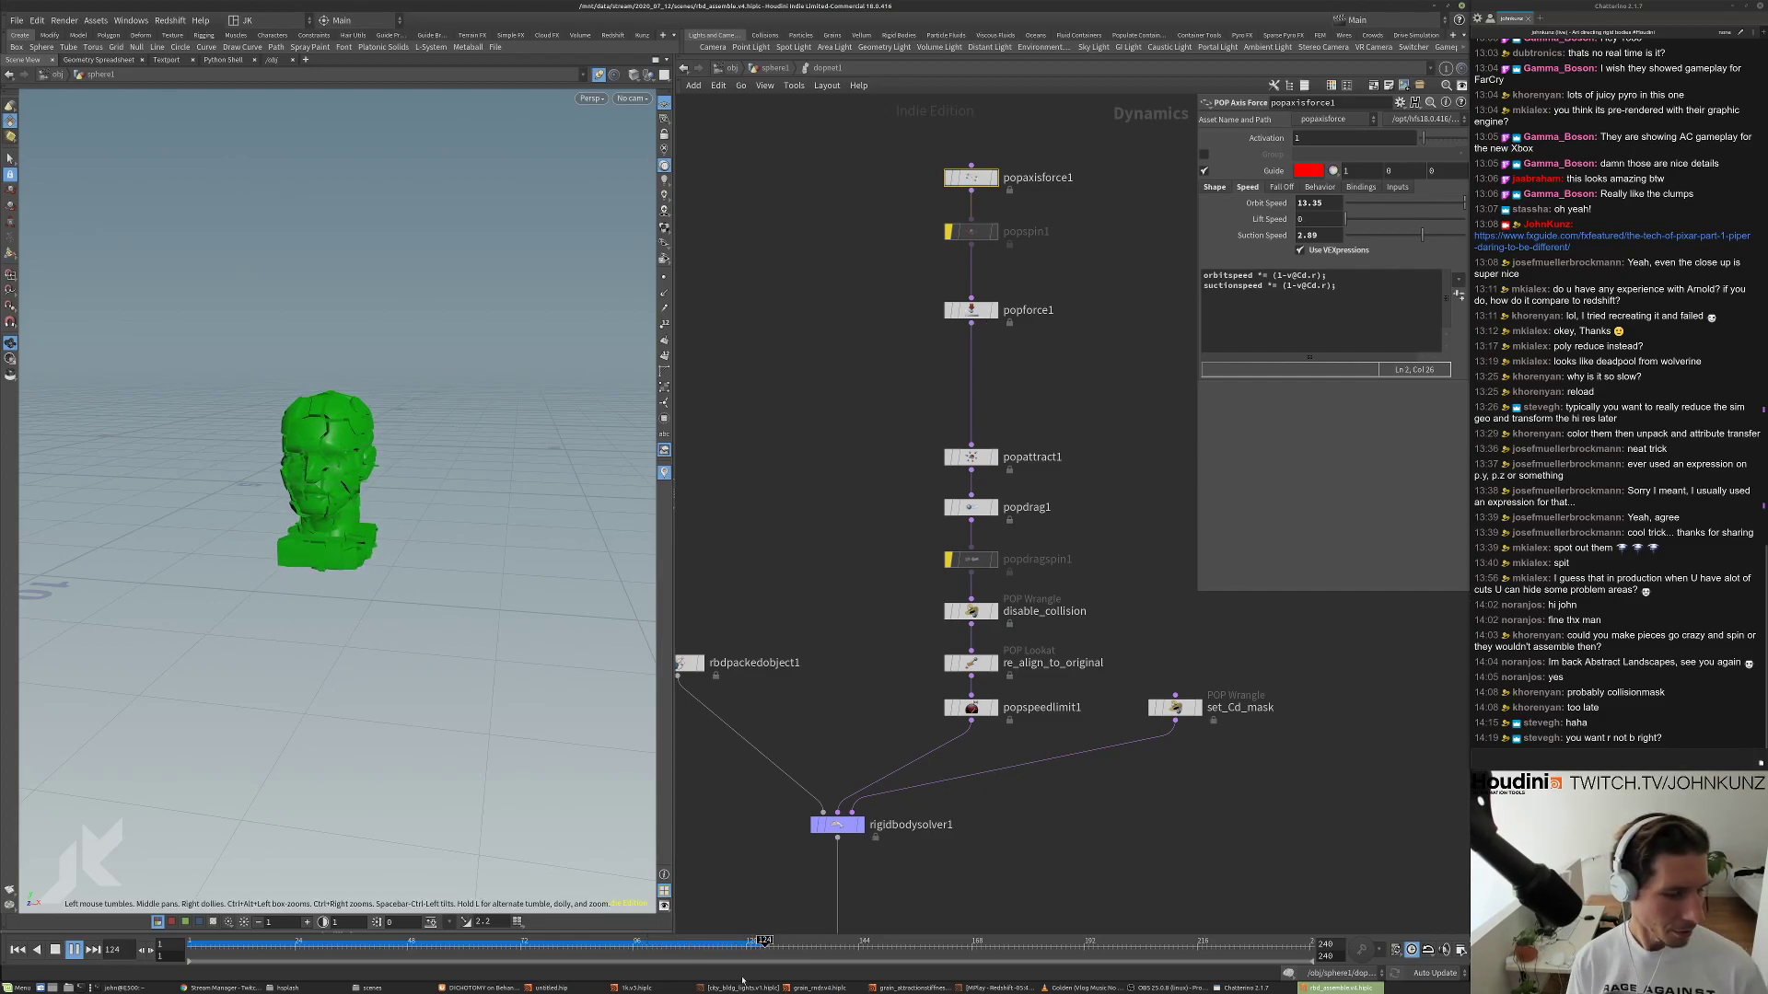
pyautogui.click(736, 941)
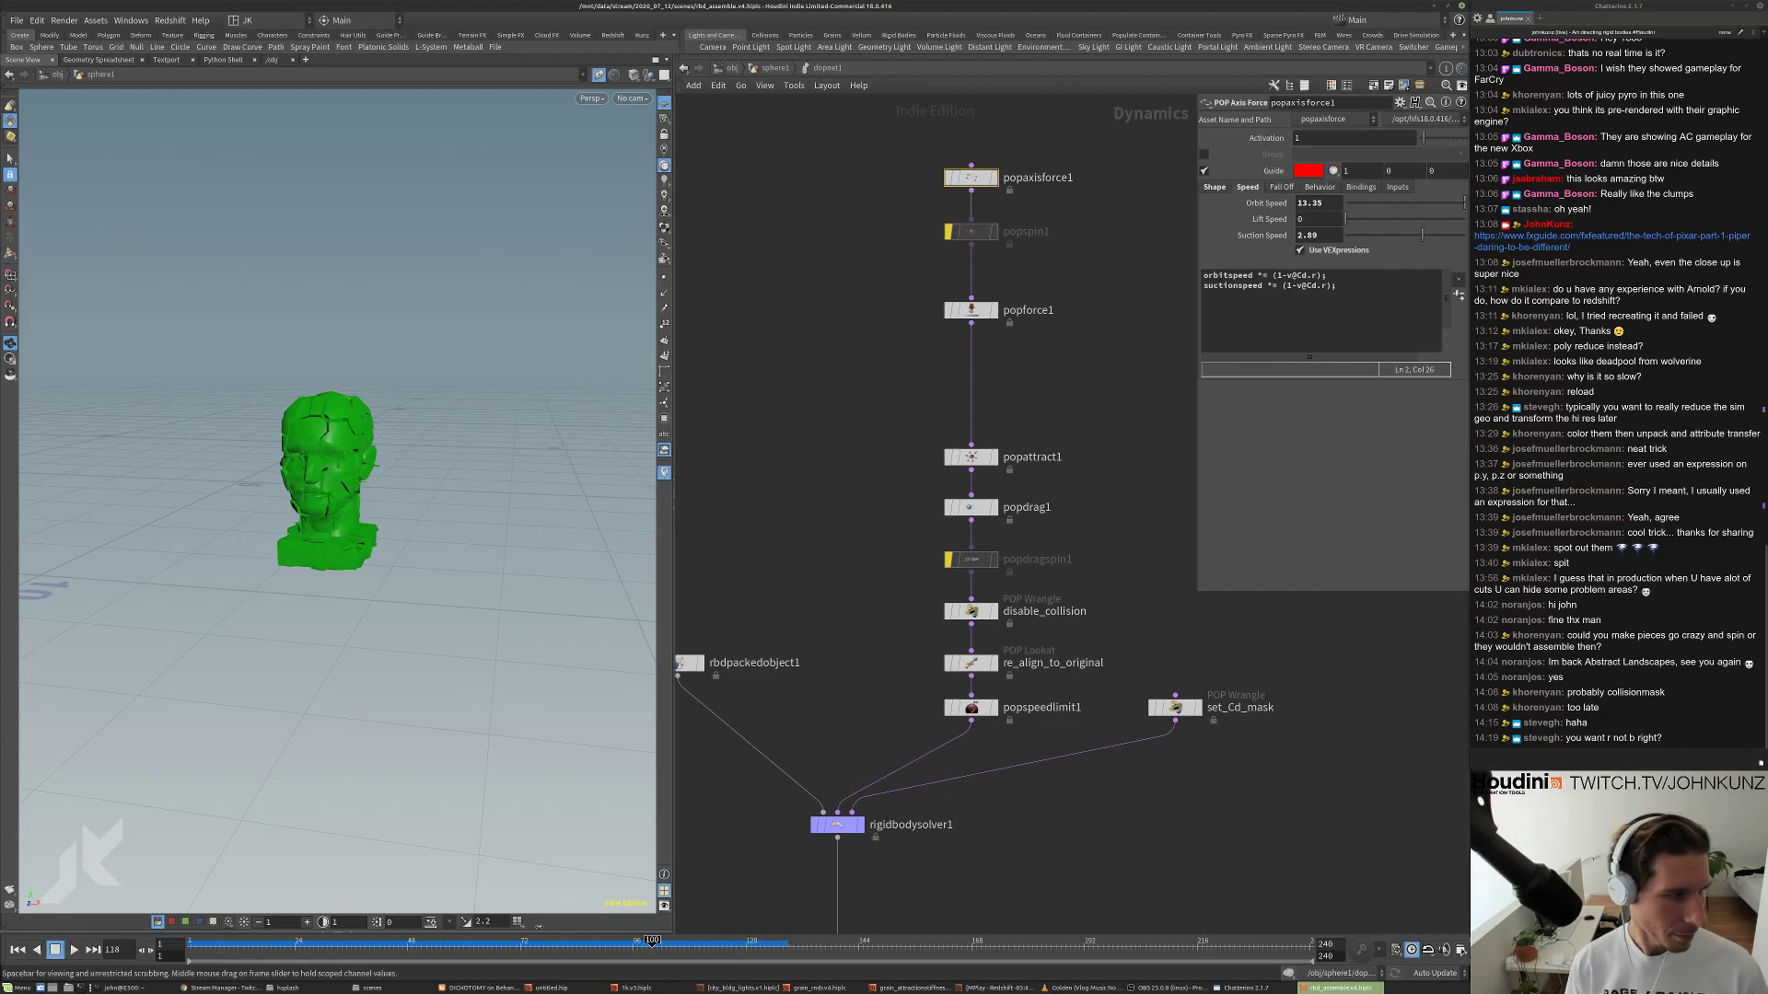
pyautogui.moveTo(652, 940); pyautogui.dragTo(478, 941)
pyautogui.moveTo(709, 158); pyautogui.dragTo(718, 111, button='middle')
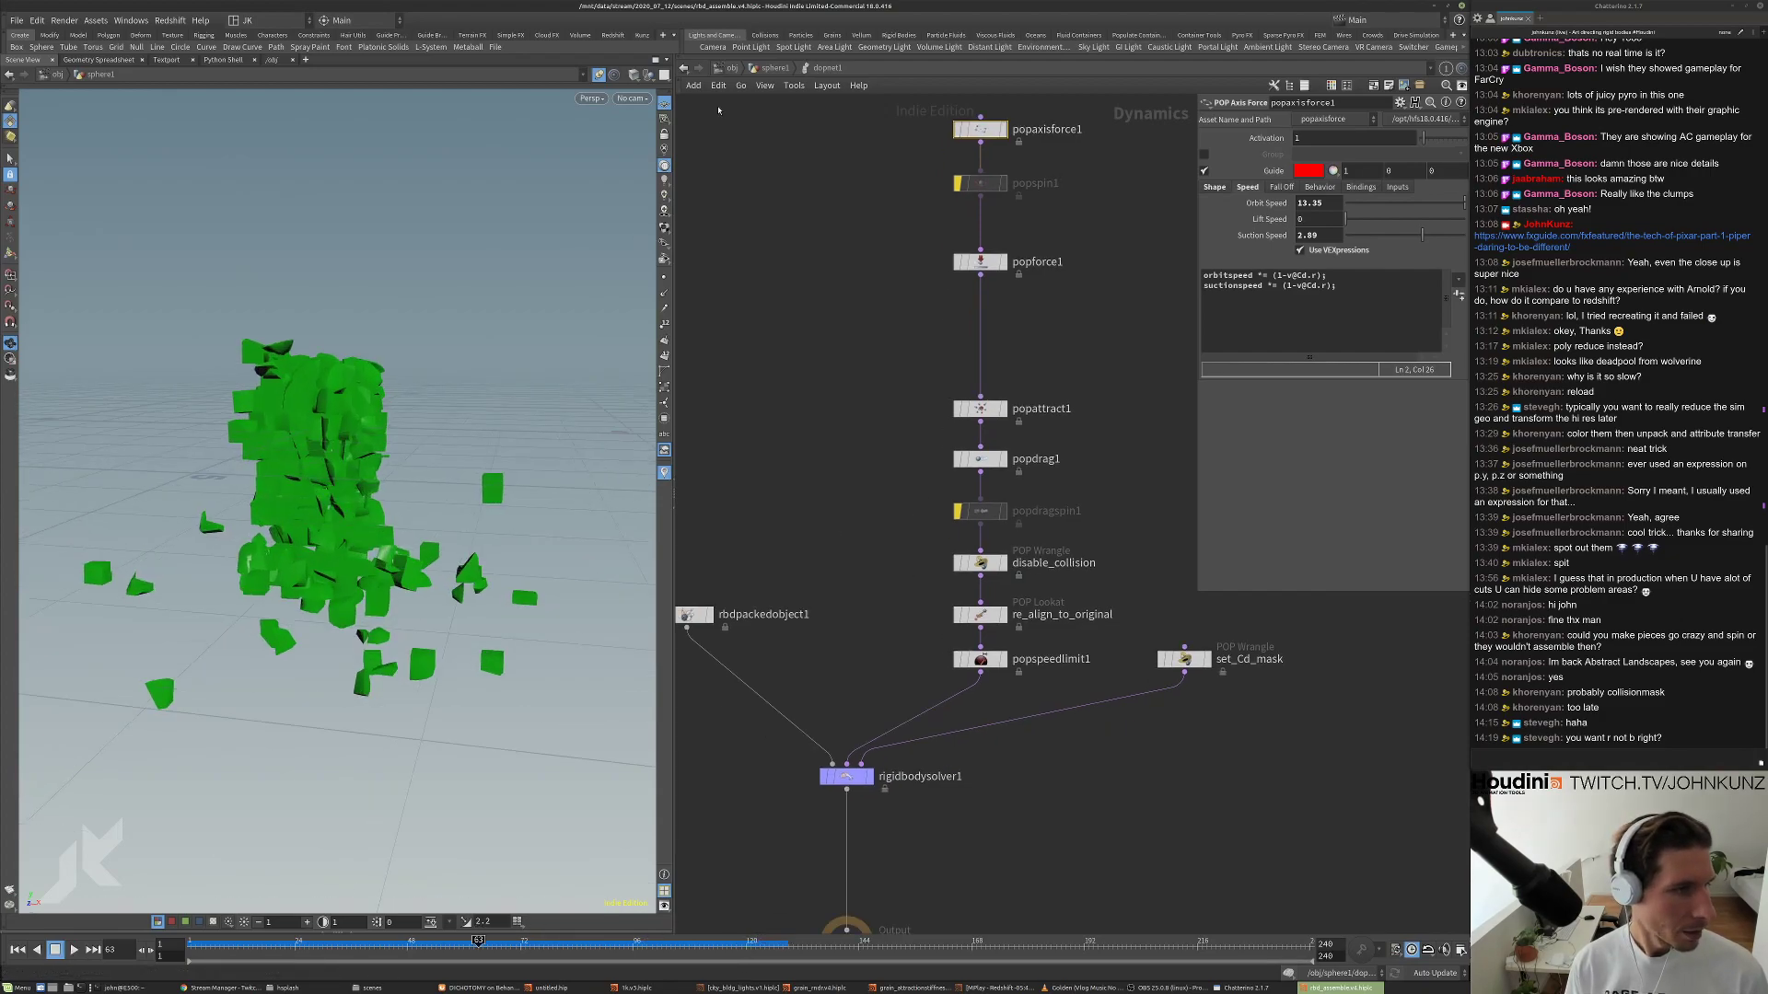
pyautogui.click(765, 68)
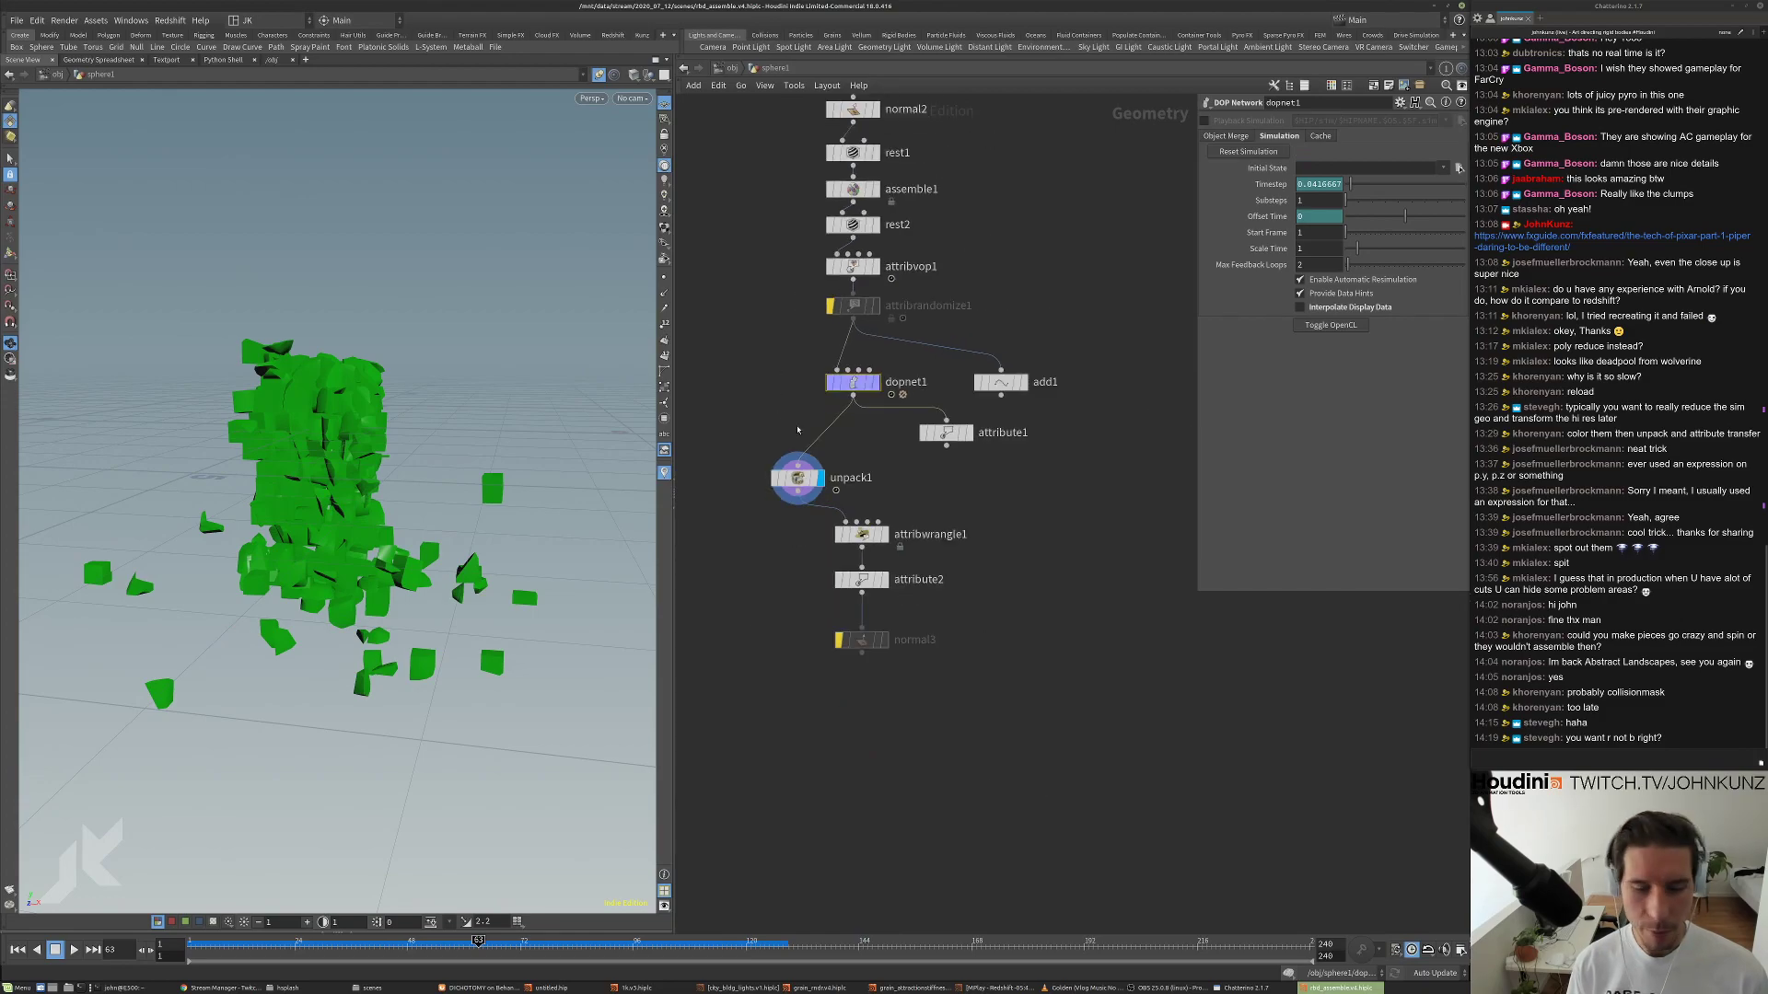
# Line up unpack1, attribwrangle1 and the nodes below them under dopnet1, and display attribute2's output.
pyautogui.scroll(3, 791, 425)
pyautogui.moveTo(798, 513); pyautogui.dragTo(892, 508)
pyautogui.moveTo(800, 527); pyautogui.dragTo(813, 463, button='middle')
pyautogui.moveTo(1033, 794); pyautogui.dragTo(934, 536)
pyautogui.moveTo(925, 543); pyautogui.dragTo(909, 528)
pyautogui.click(897, 612)
pyautogui.click(942, 611)
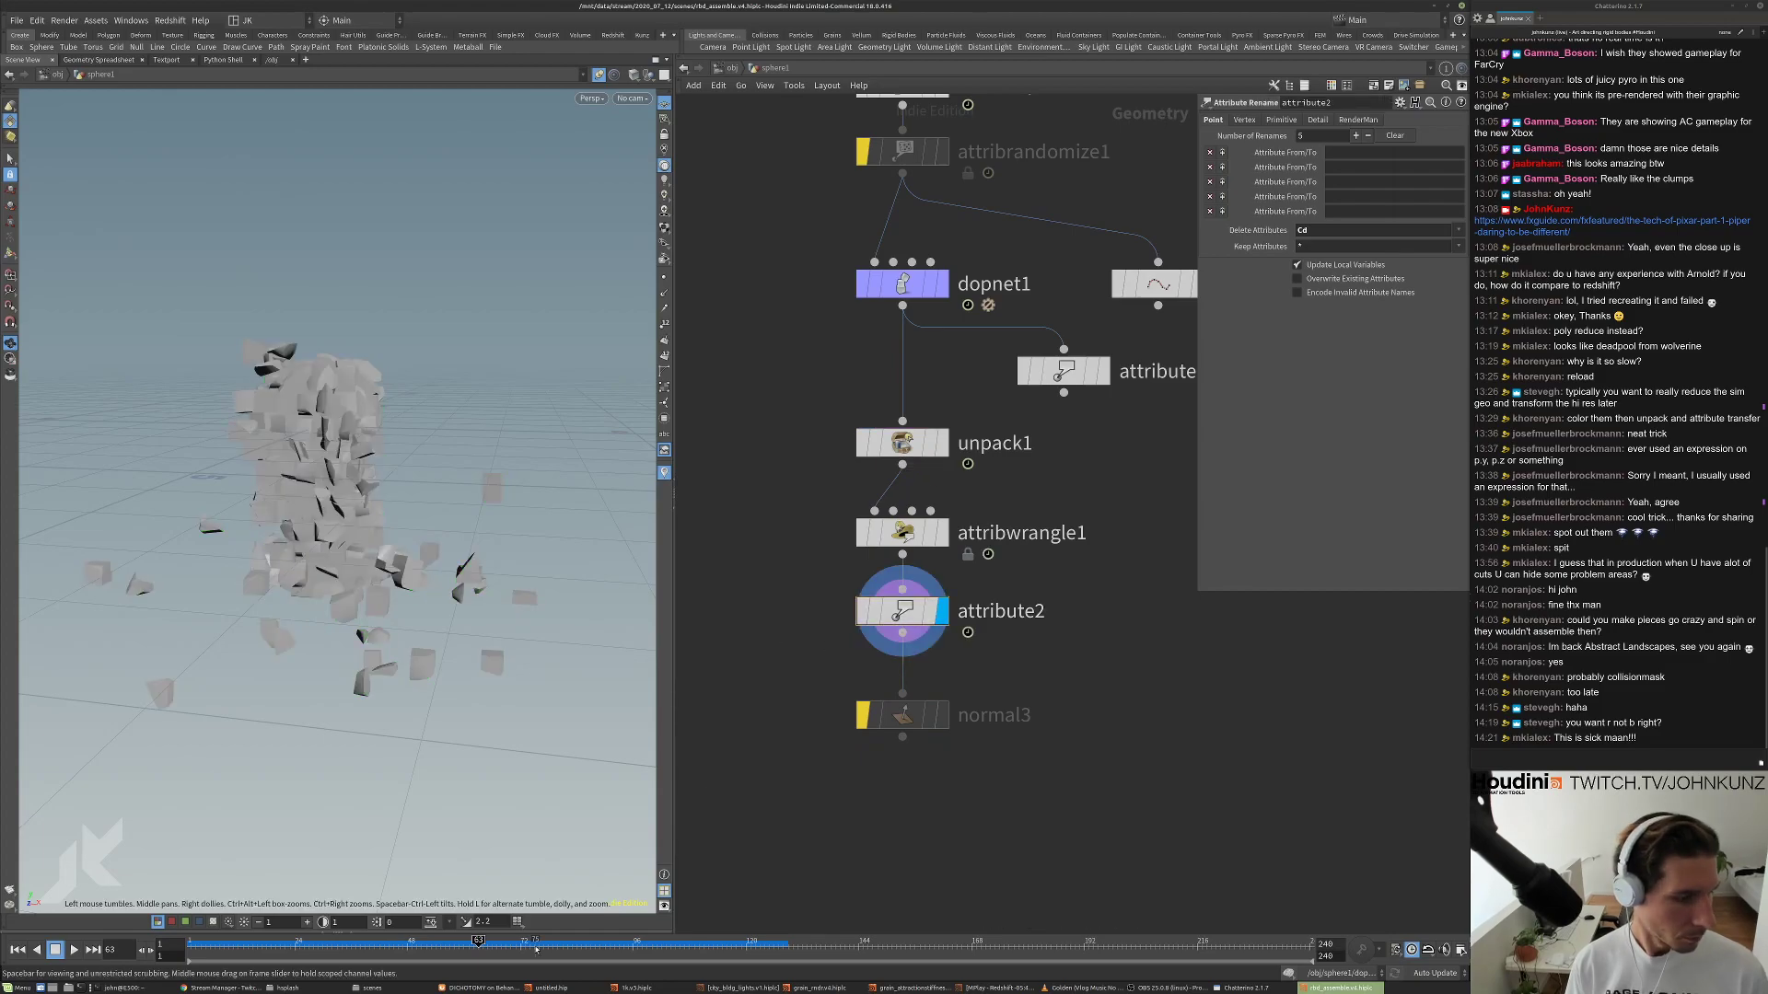
# Play the reassembly, examine the head up close from different angles, stop playback, and return to frame 1.
pyautogui.press('Up')
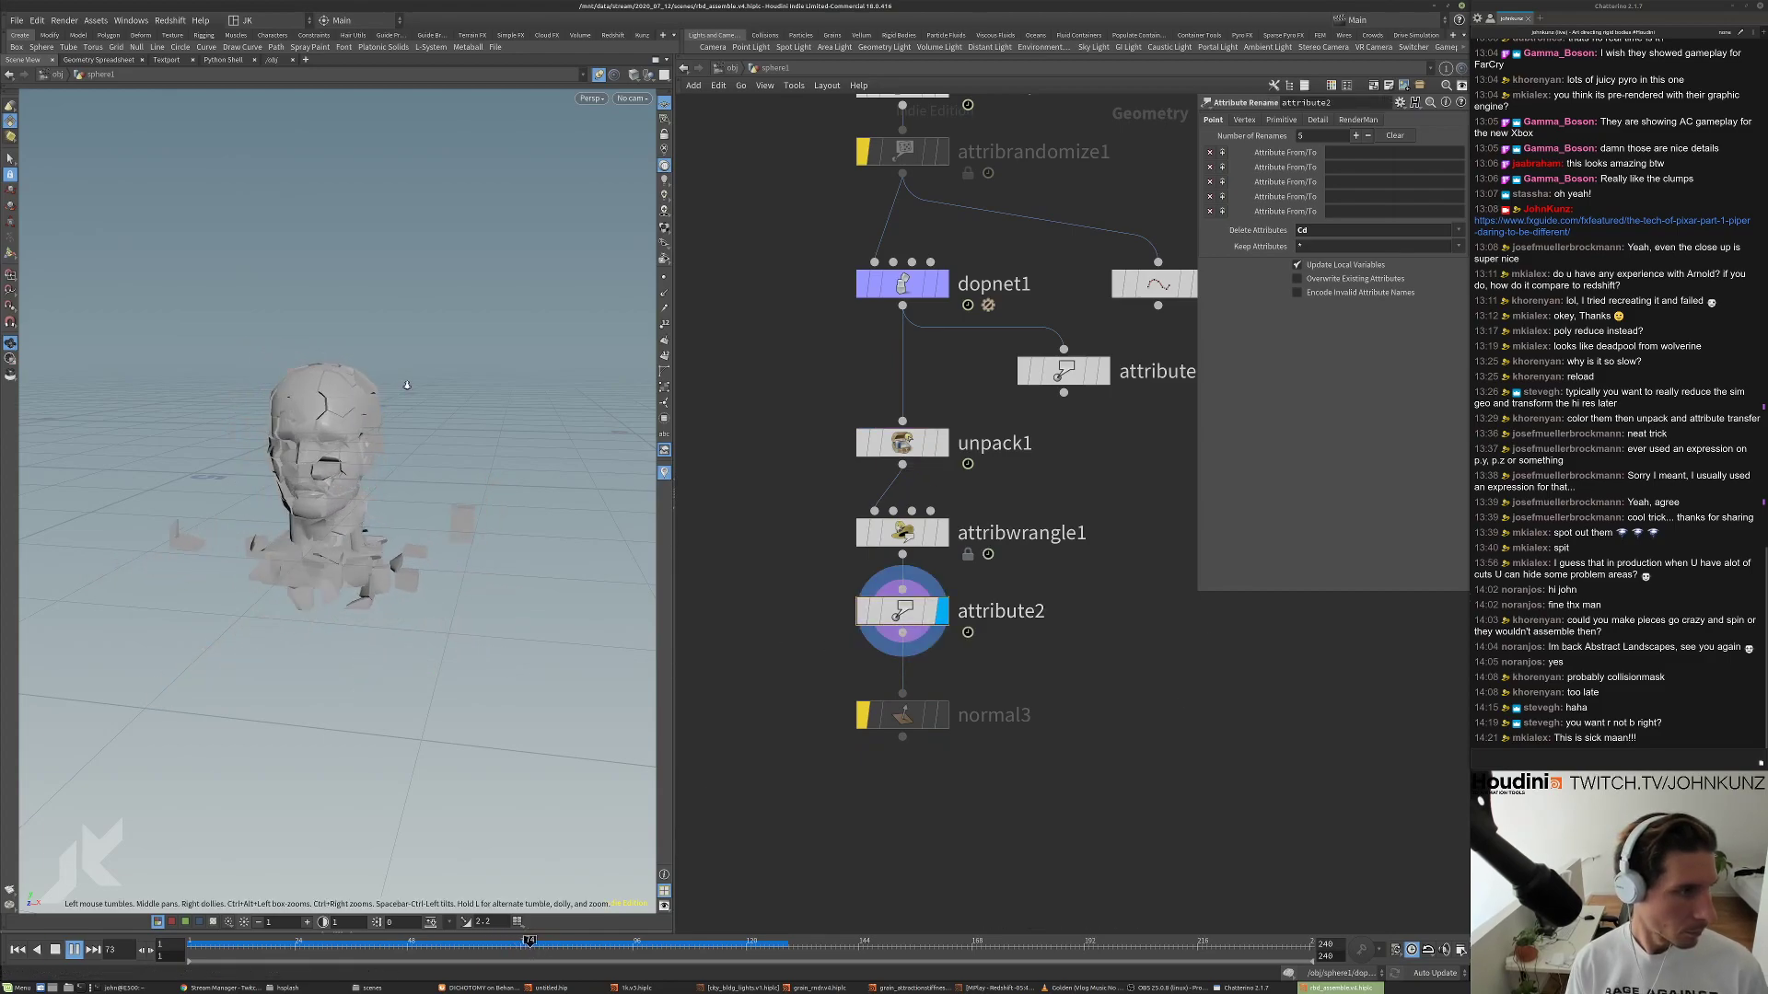
pyautogui.moveTo(407, 386); pyautogui.dragTo(390, 422, button='right')
pyautogui.moveTo(389, 422); pyautogui.dragTo(360, 460)
pyautogui.moveTo(361, 460); pyautogui.dragTo(354, 500, button='right')
pyautogui.moveTo(355, 500); pyautogui.dragTo(380, 453)
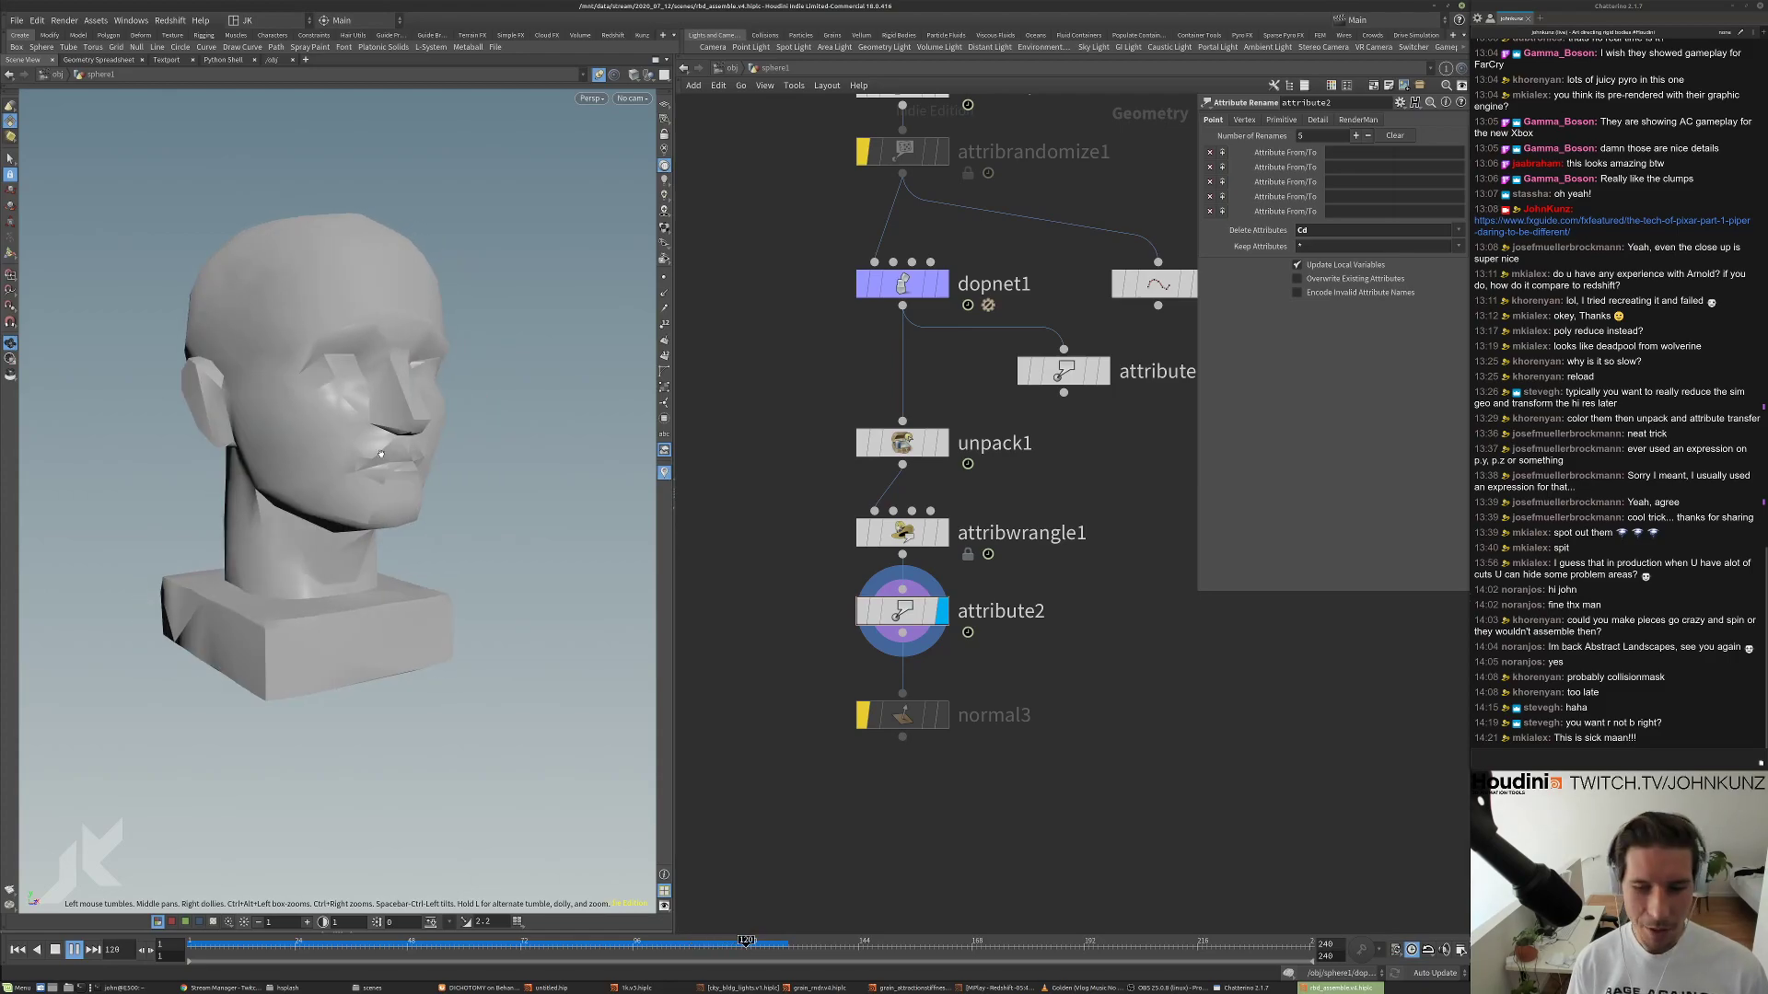
pyautogui.press('Escape')
pyautogui.hotkey('ctrl', 'Up')
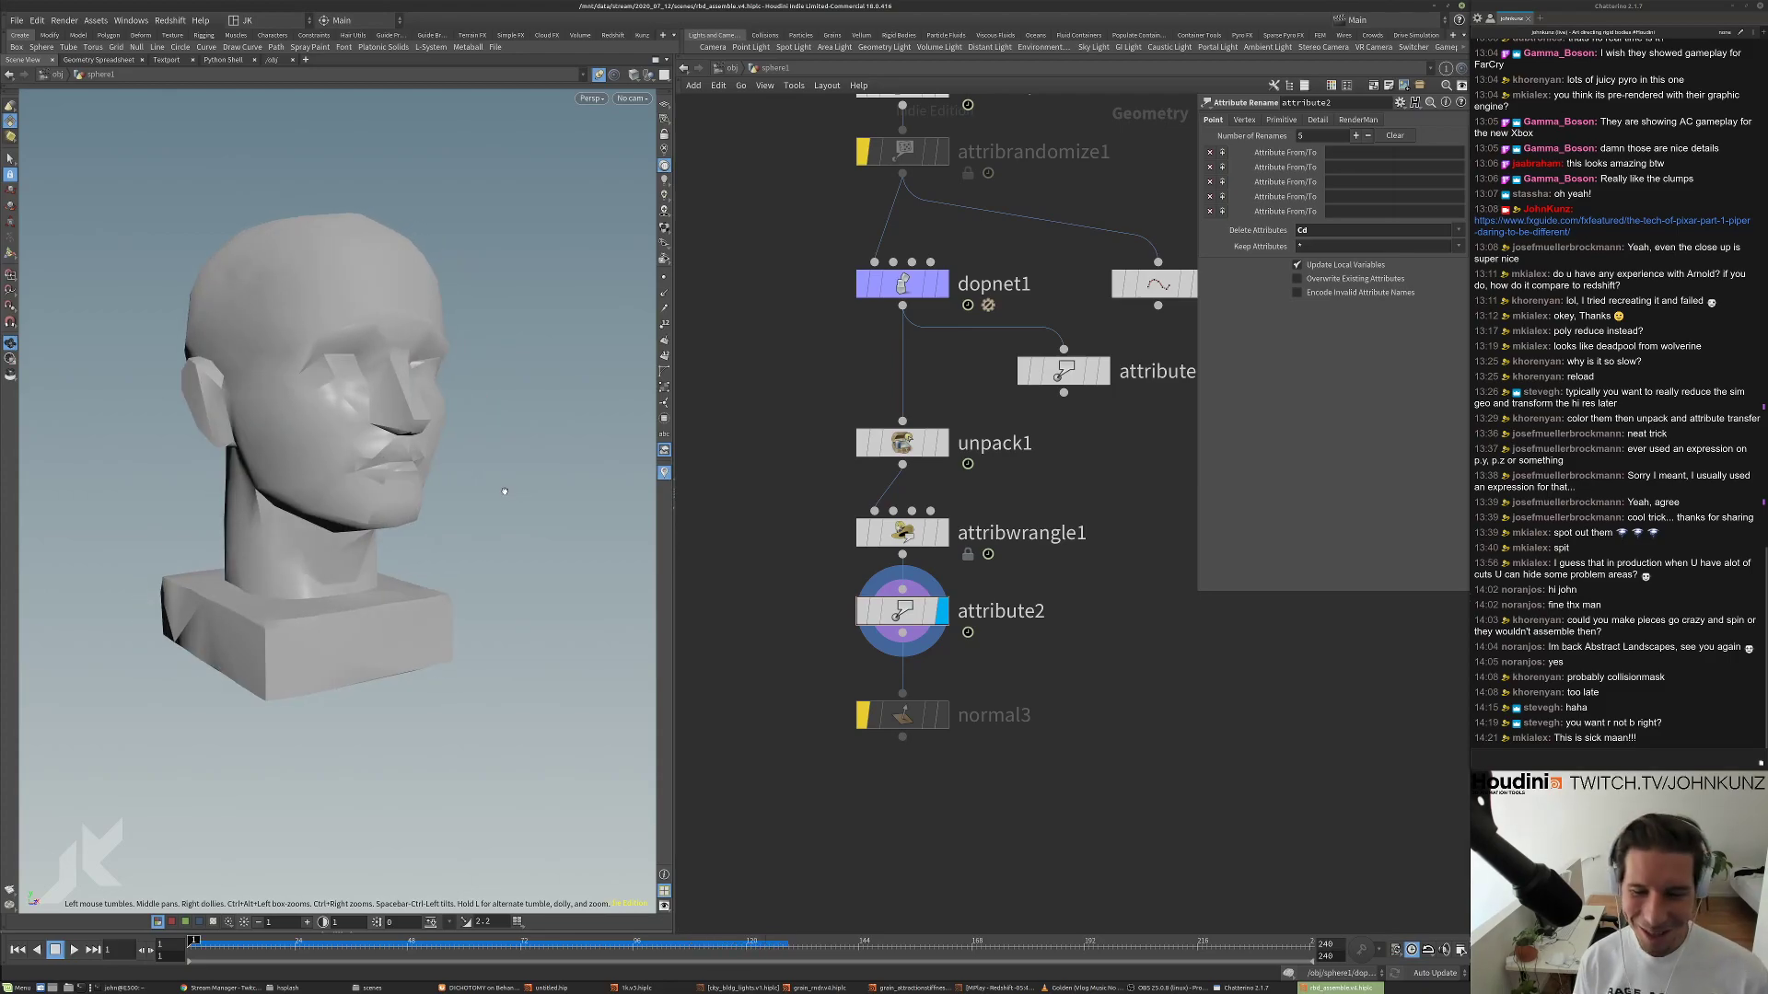
# Replay the cached reassembly from mid-range, examine the pieces closing from the front, and go back to frame 1.
pyautogui.moveTo(478, 941); pyautogui.dragTo(361, 941)
pyautogui.scroll(-5, 410, 497)
pyautogui.press('Up')
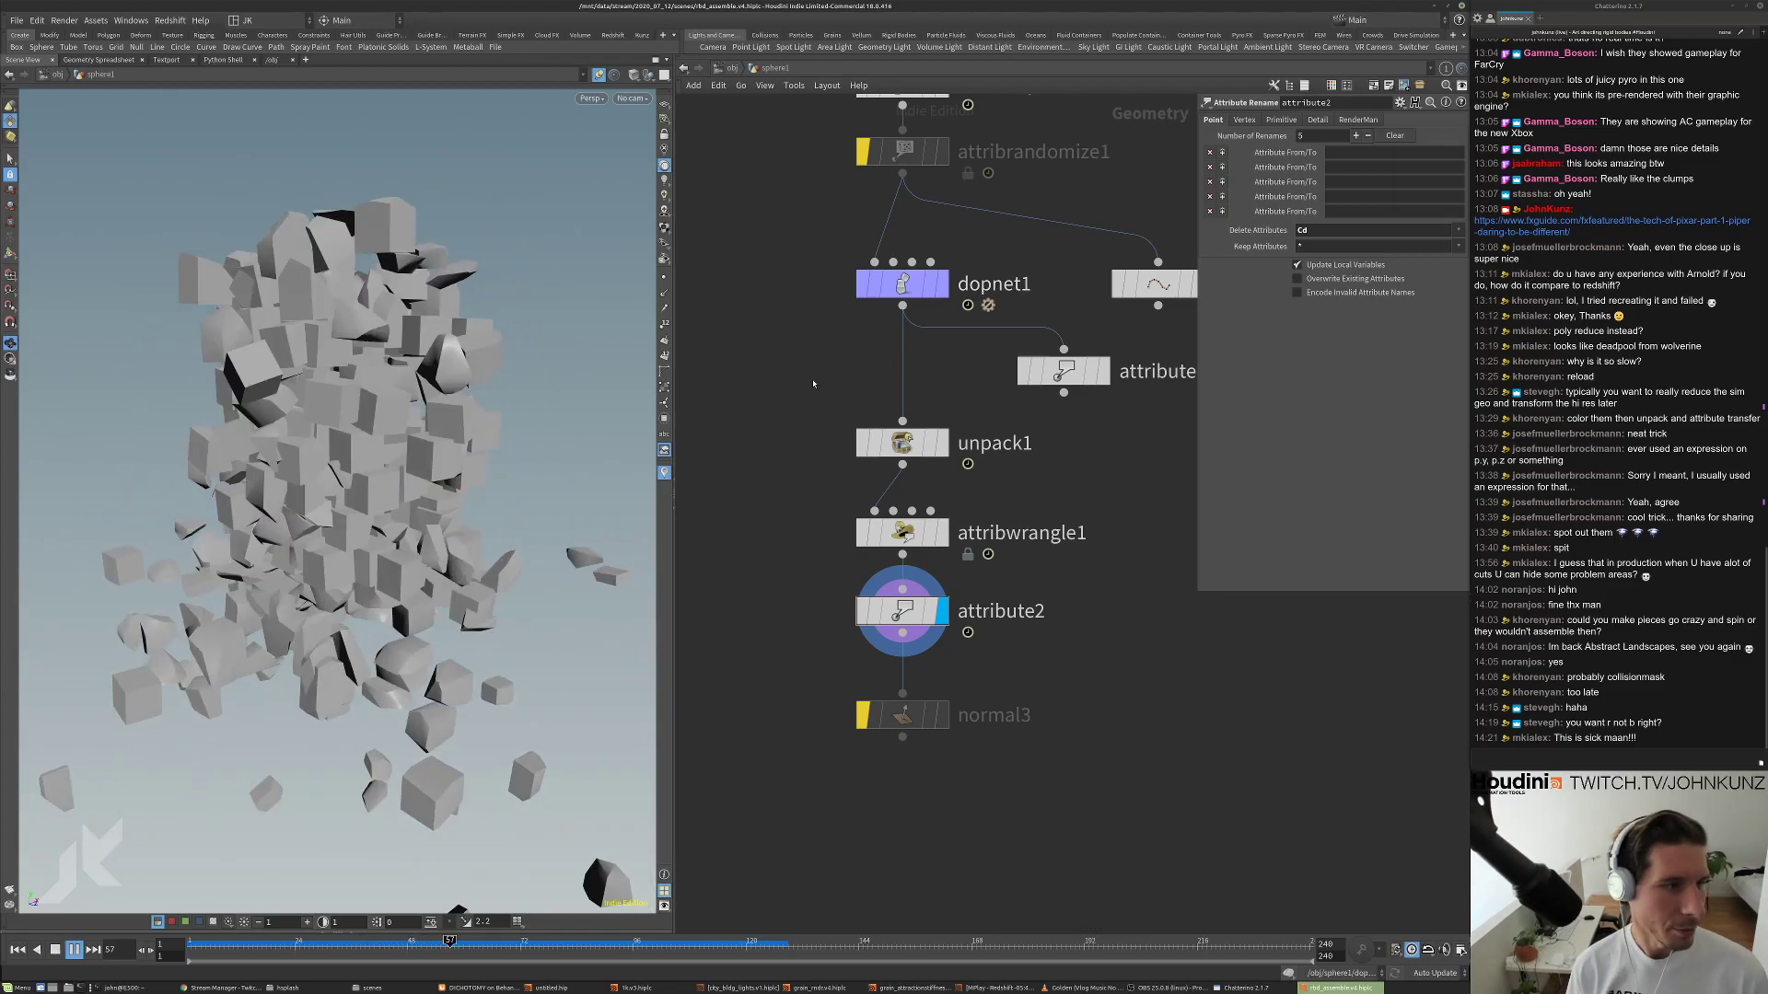
pyautogui.scroll(-3, 810, 396)
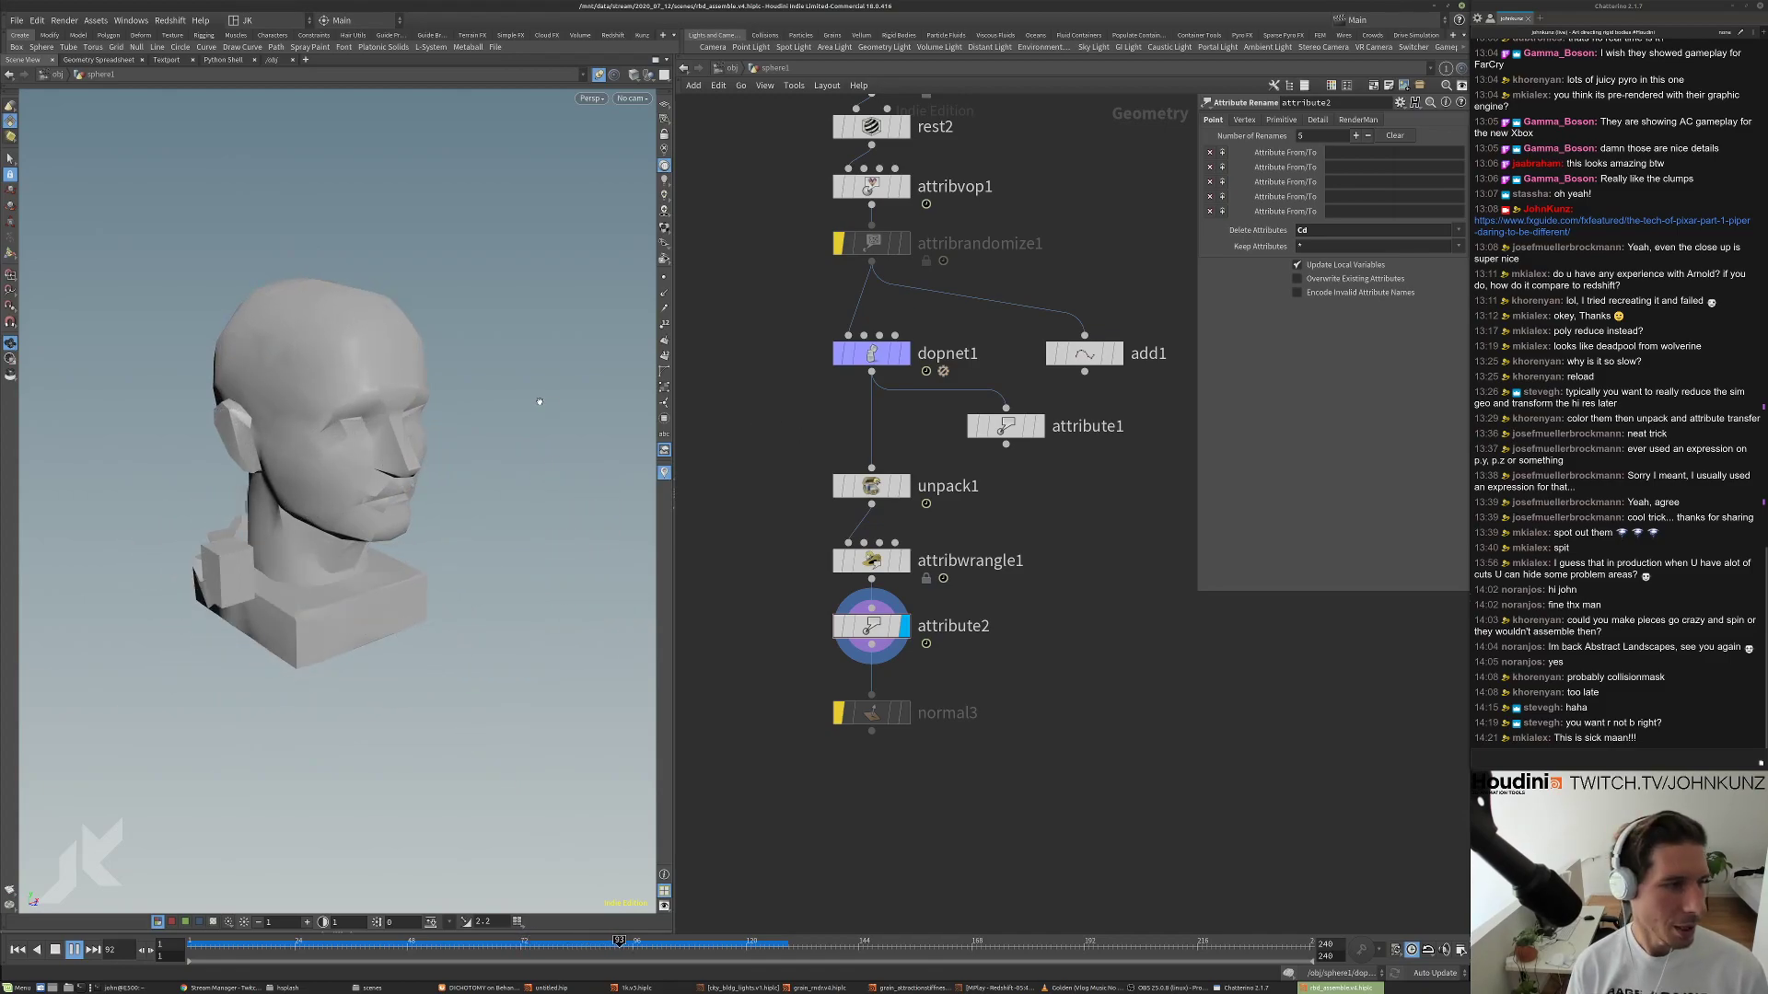
pyautogui.moveTo(539, 401); pyautogui.dragTo(442, 399)
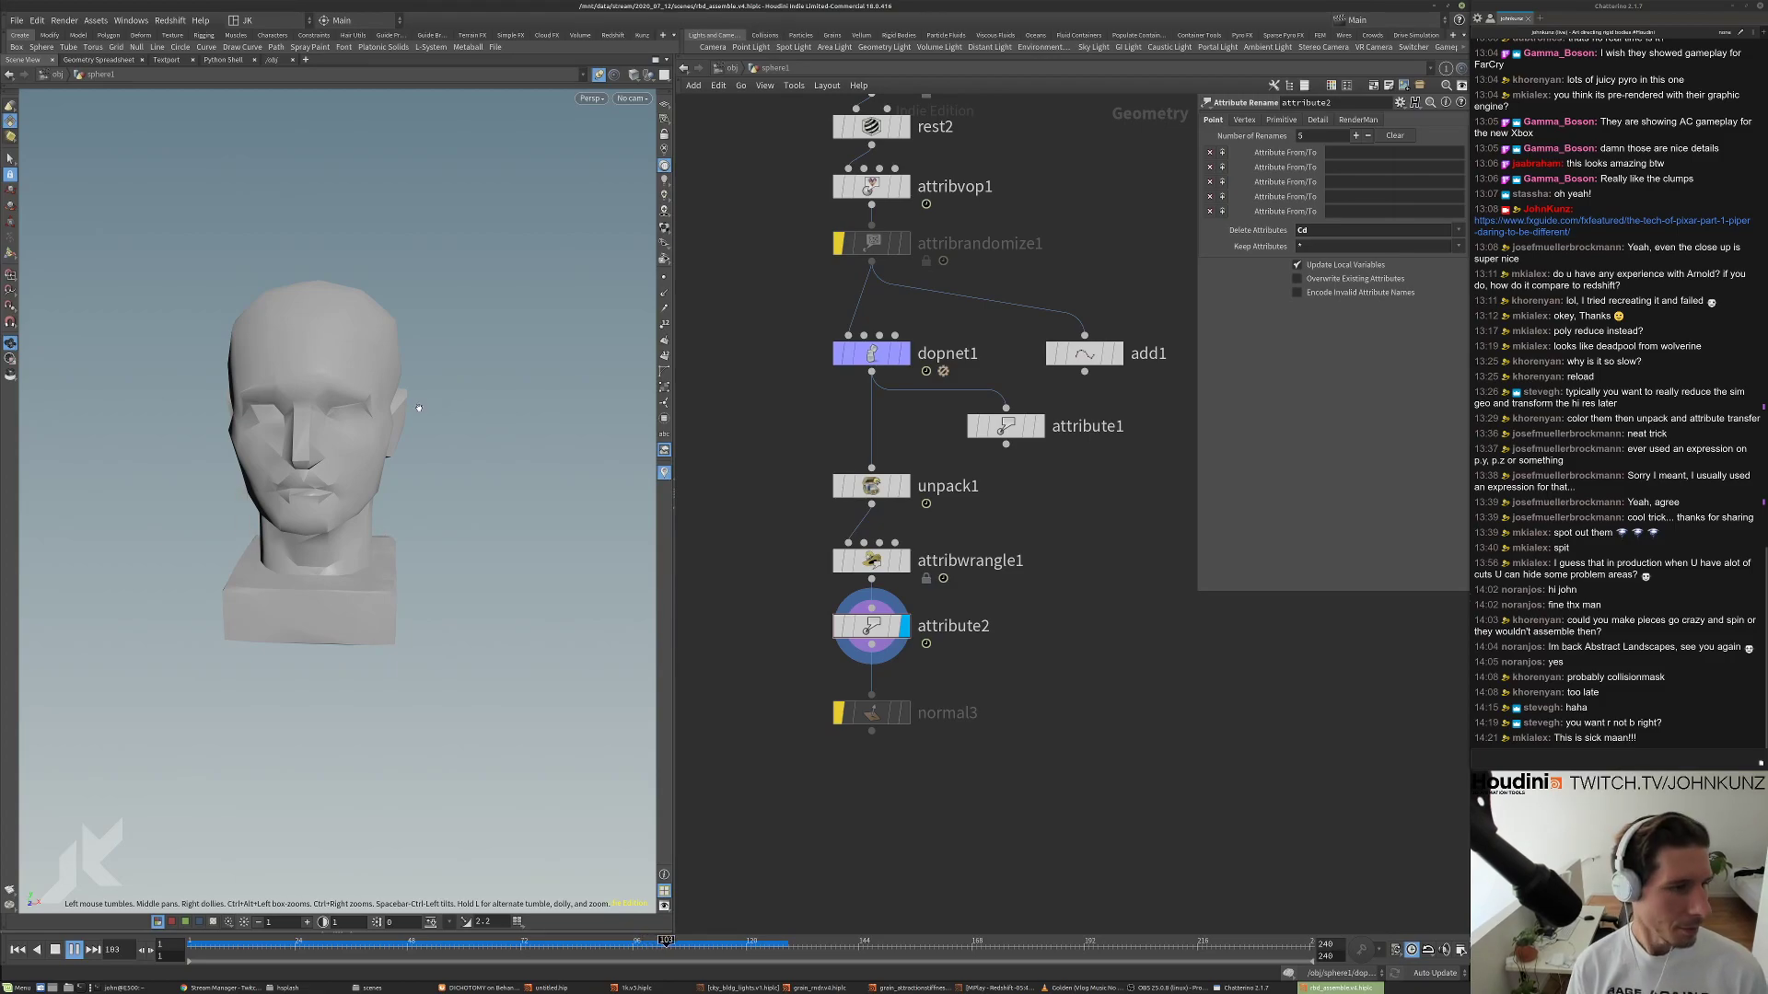
pyautogui.hotkey('ctrl', 'Up')
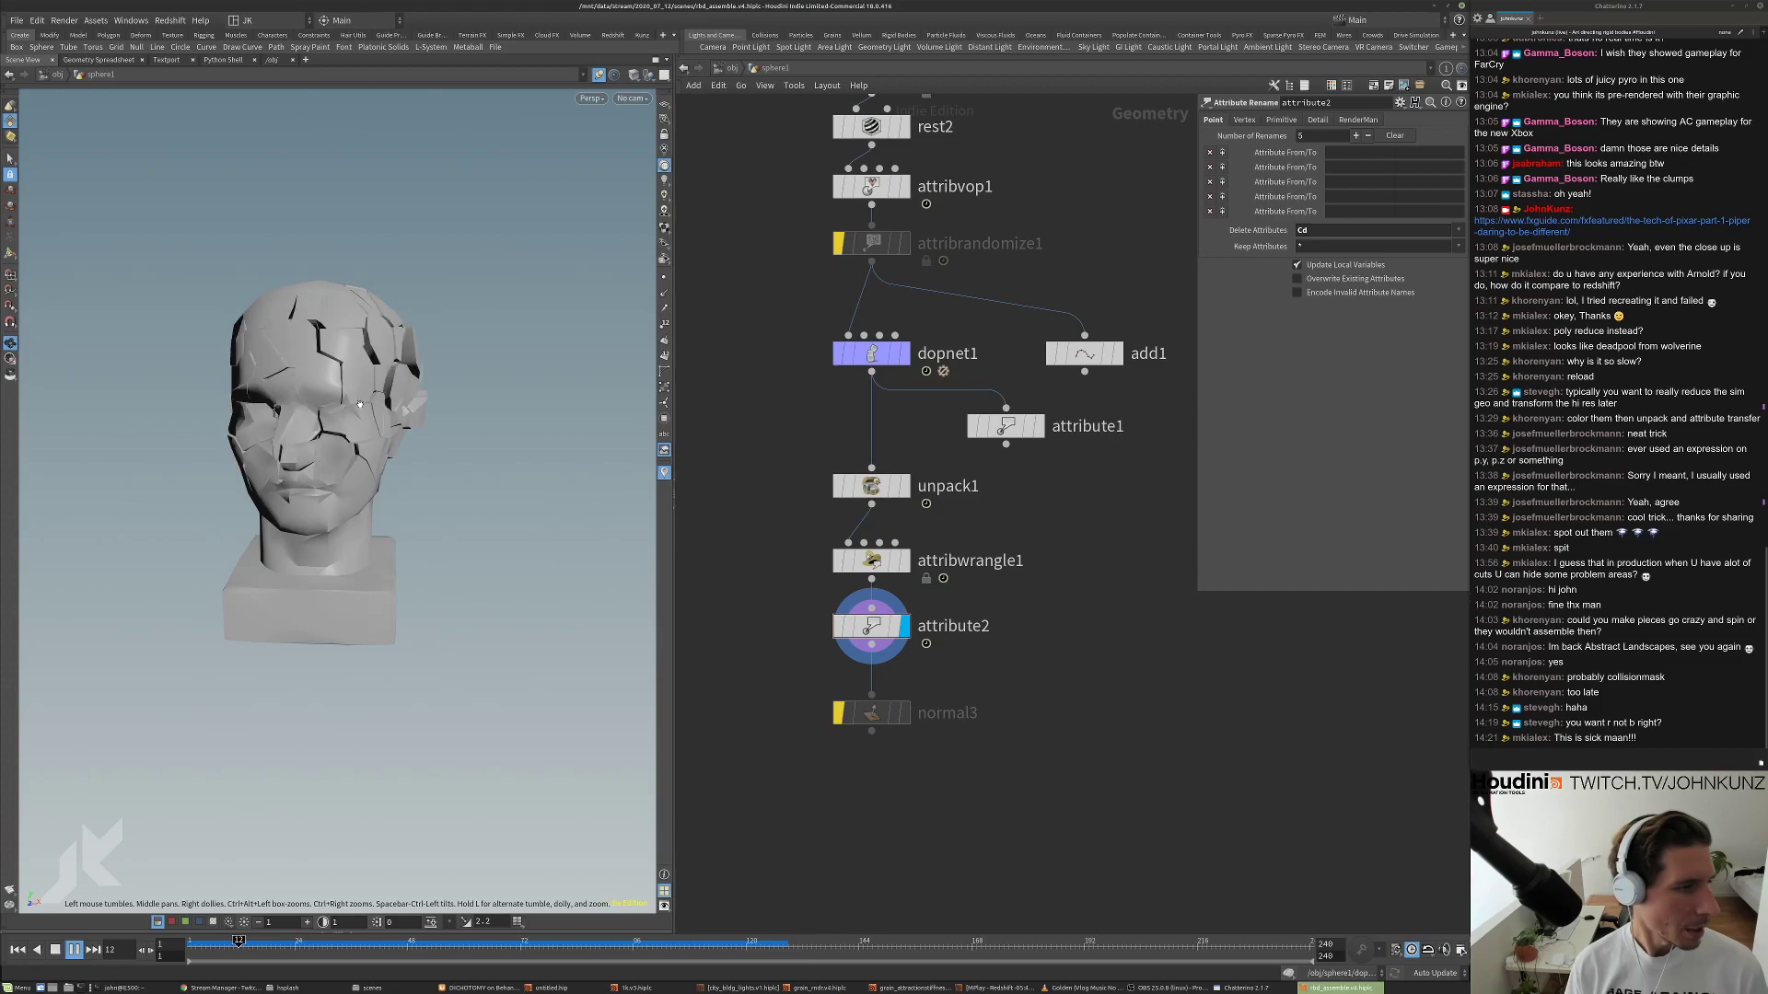
pyautogui.hotkey('ctrl', 'Up')
# Display scatter1 in the fracture point setup and set its Force Total Count to 875.
pyautogui.moveTo(771, 377); pyautogui.dragTo(812, 837, button='middle')
pyautogui.middleClick(911, 350)
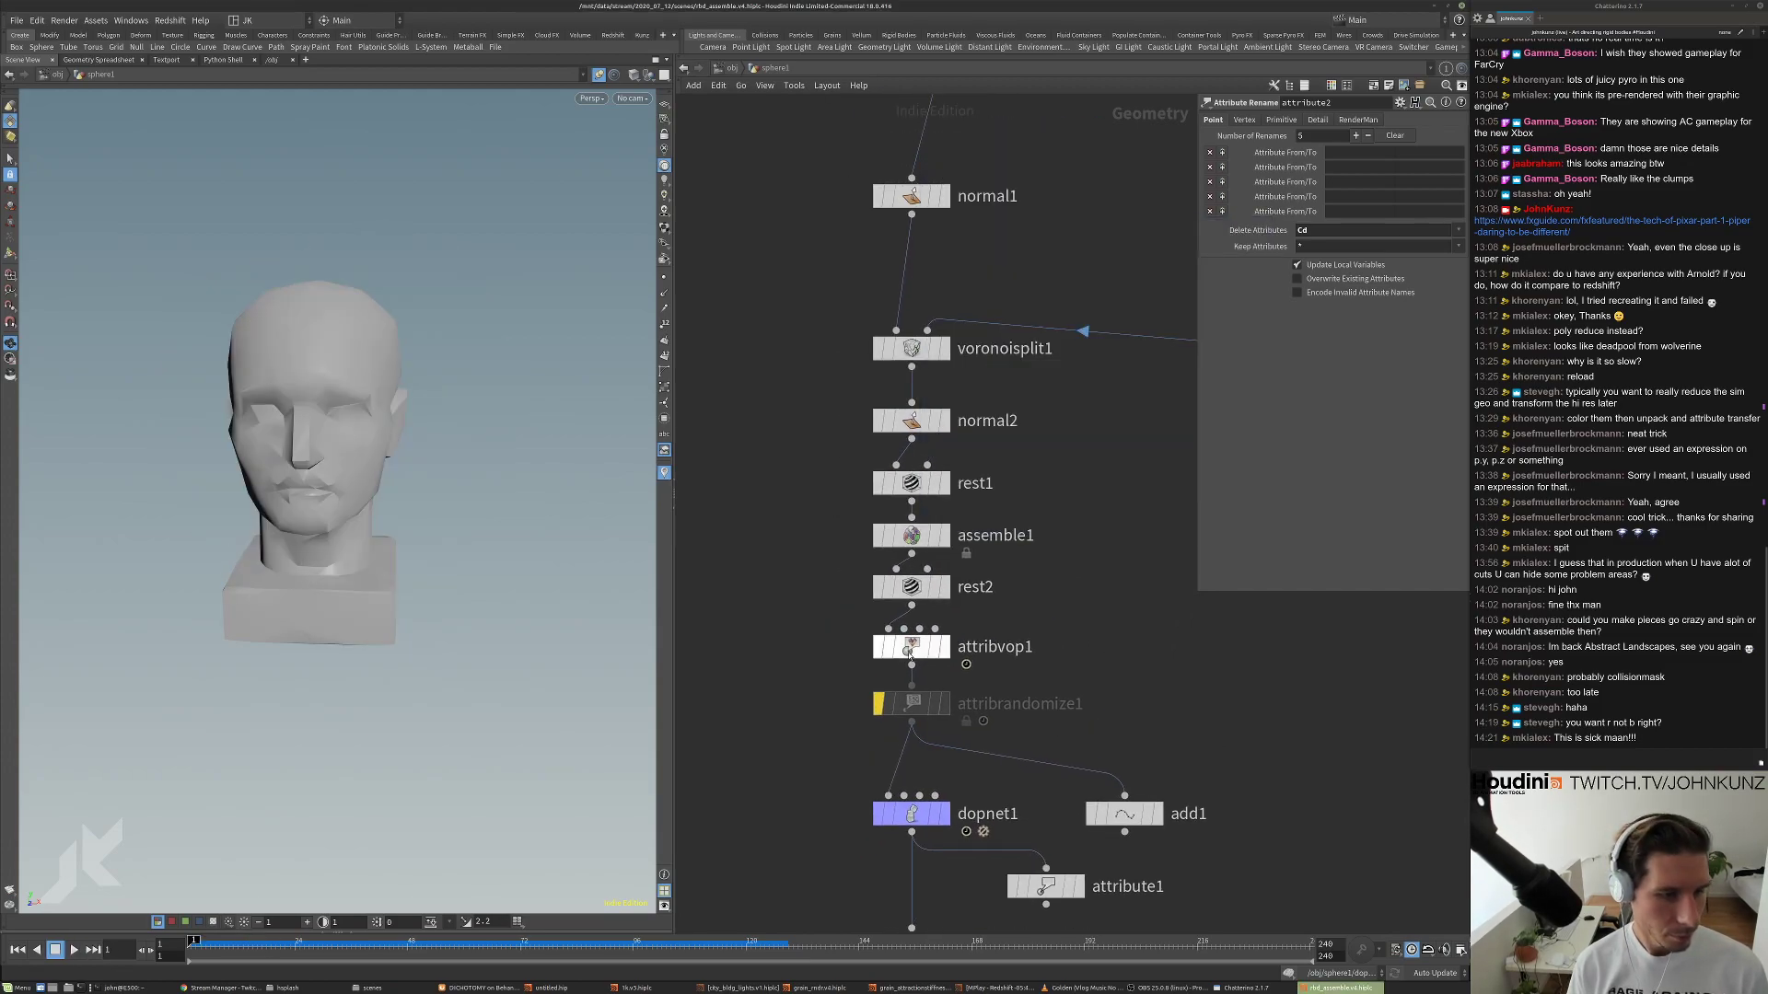
pyautogui.middleClick(910, 649)
pyautogui.scroll(-3, 1017, 489)
pyautogui.moveTo(1017, 489); pyautogui.dragTo(861, 604, button='middle')
pyautogui.click(1012, 381)
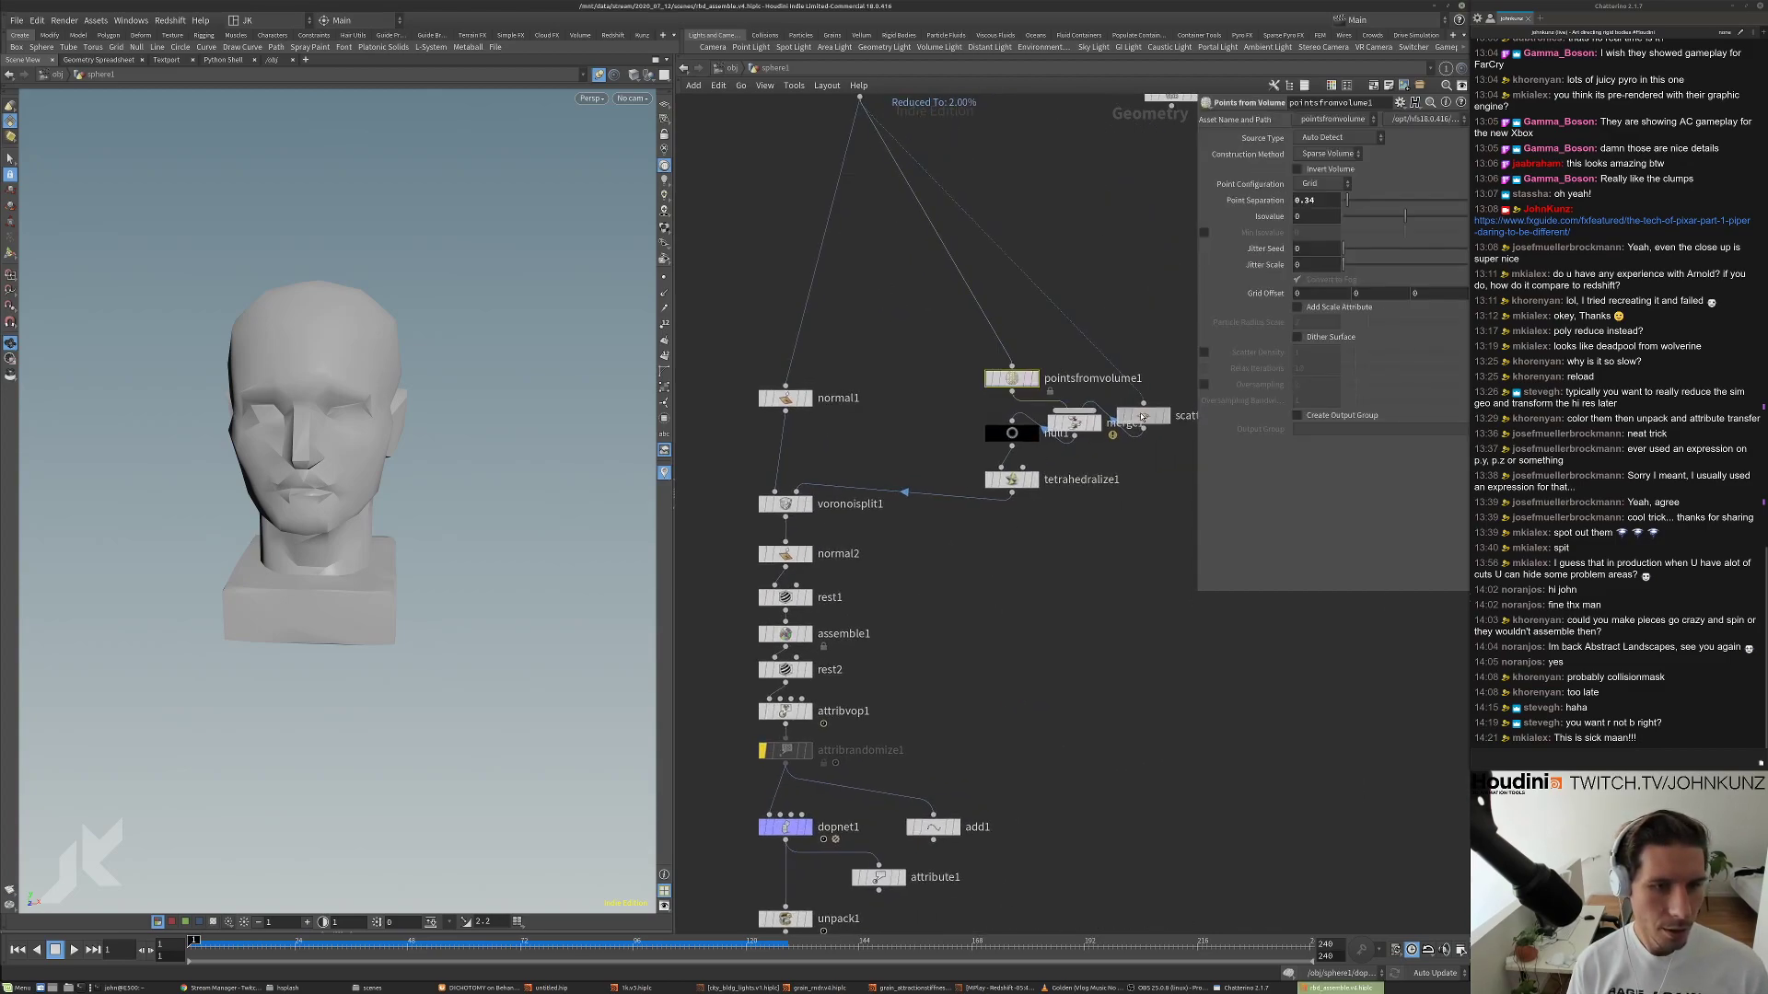
pyautogui.click(1144, 416)
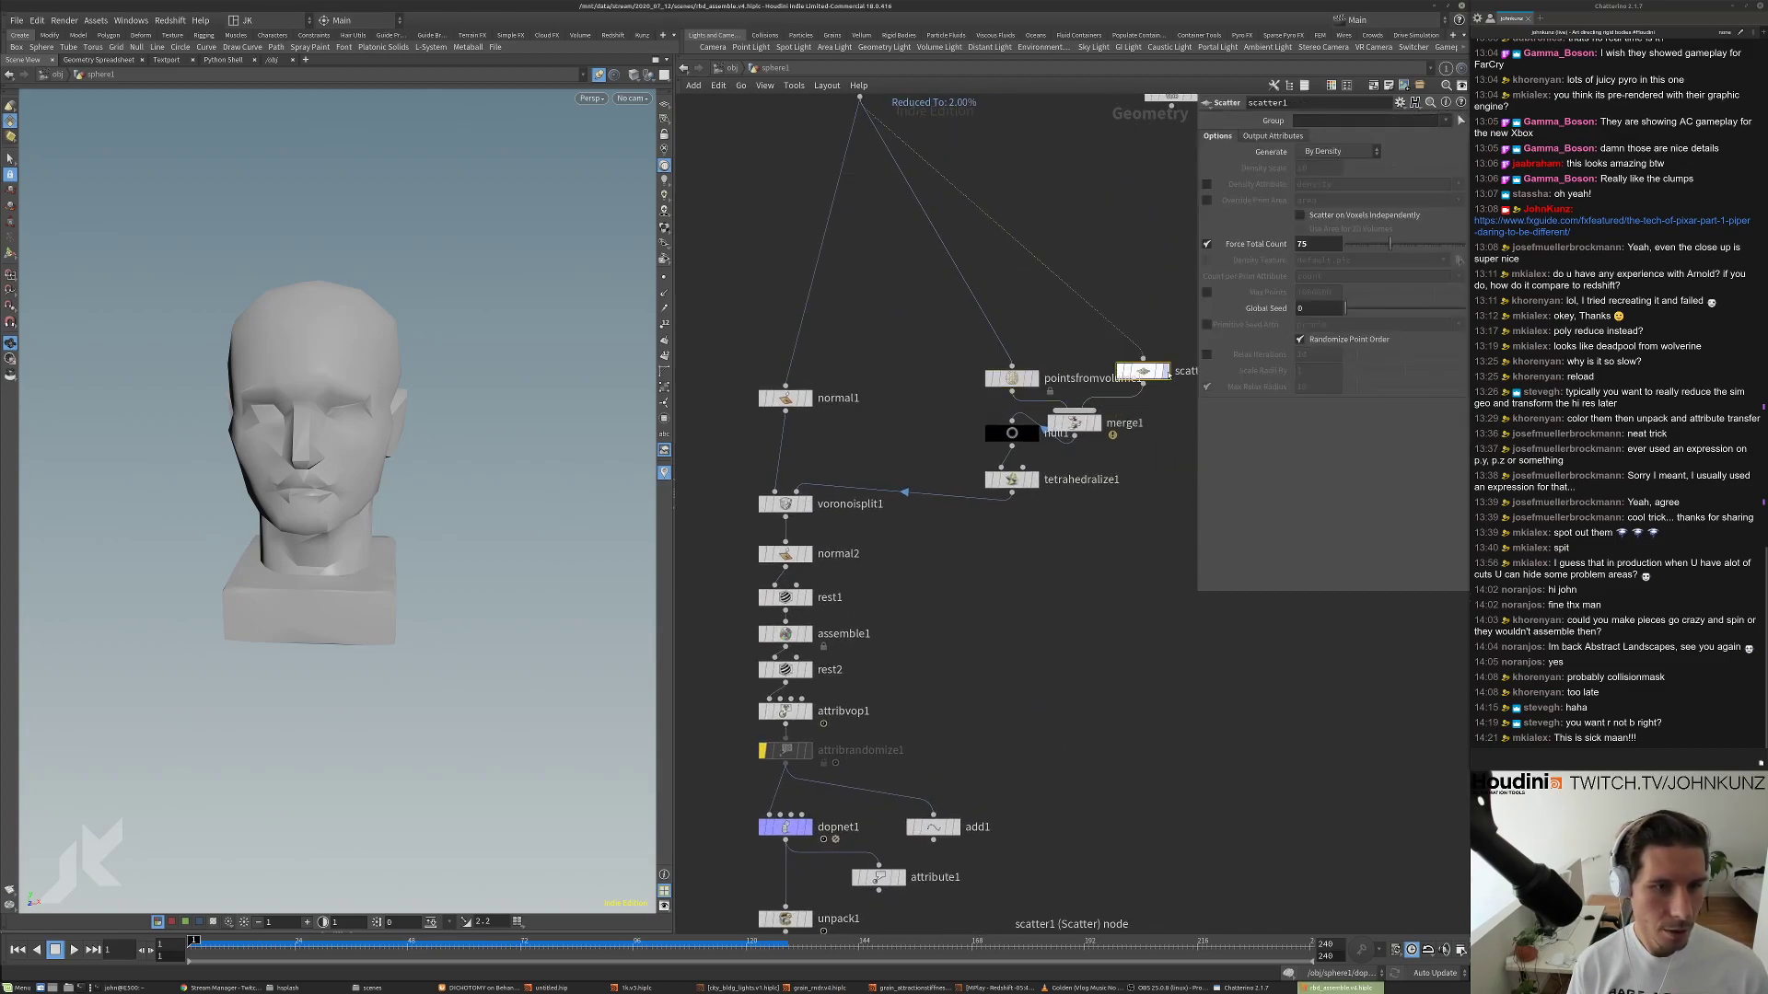
pyautogui.click(1164, 371)
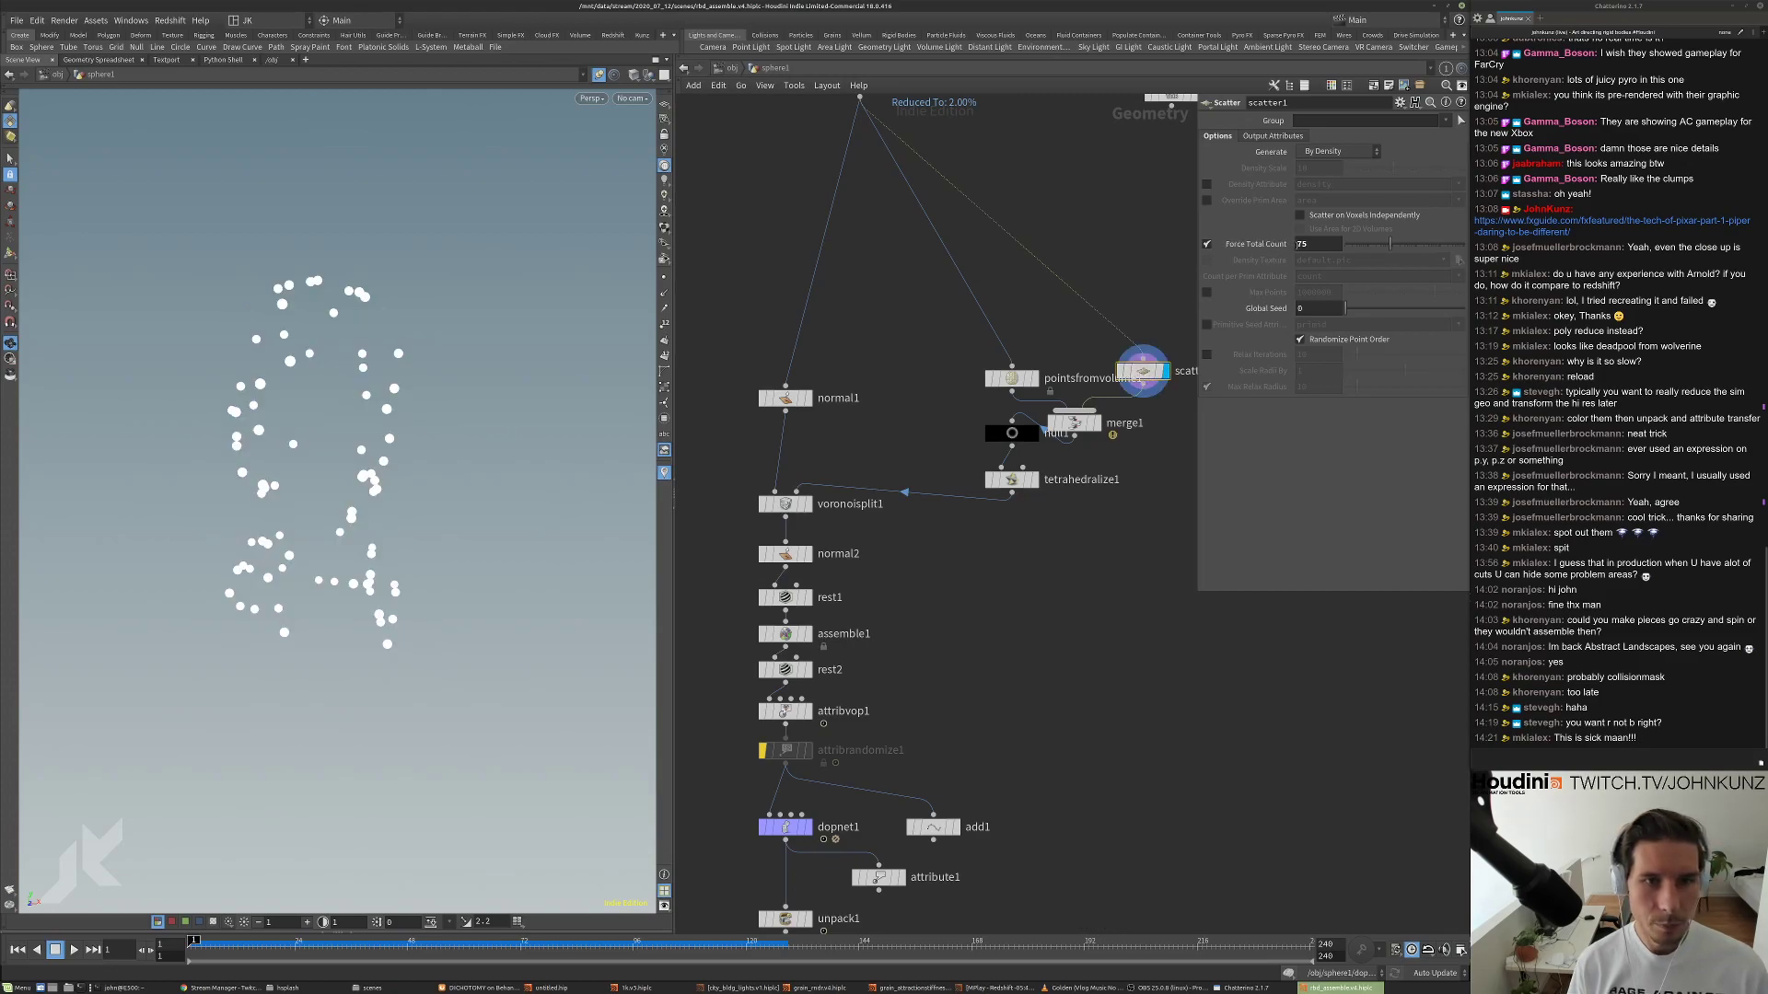
pyautogui.press('Return')
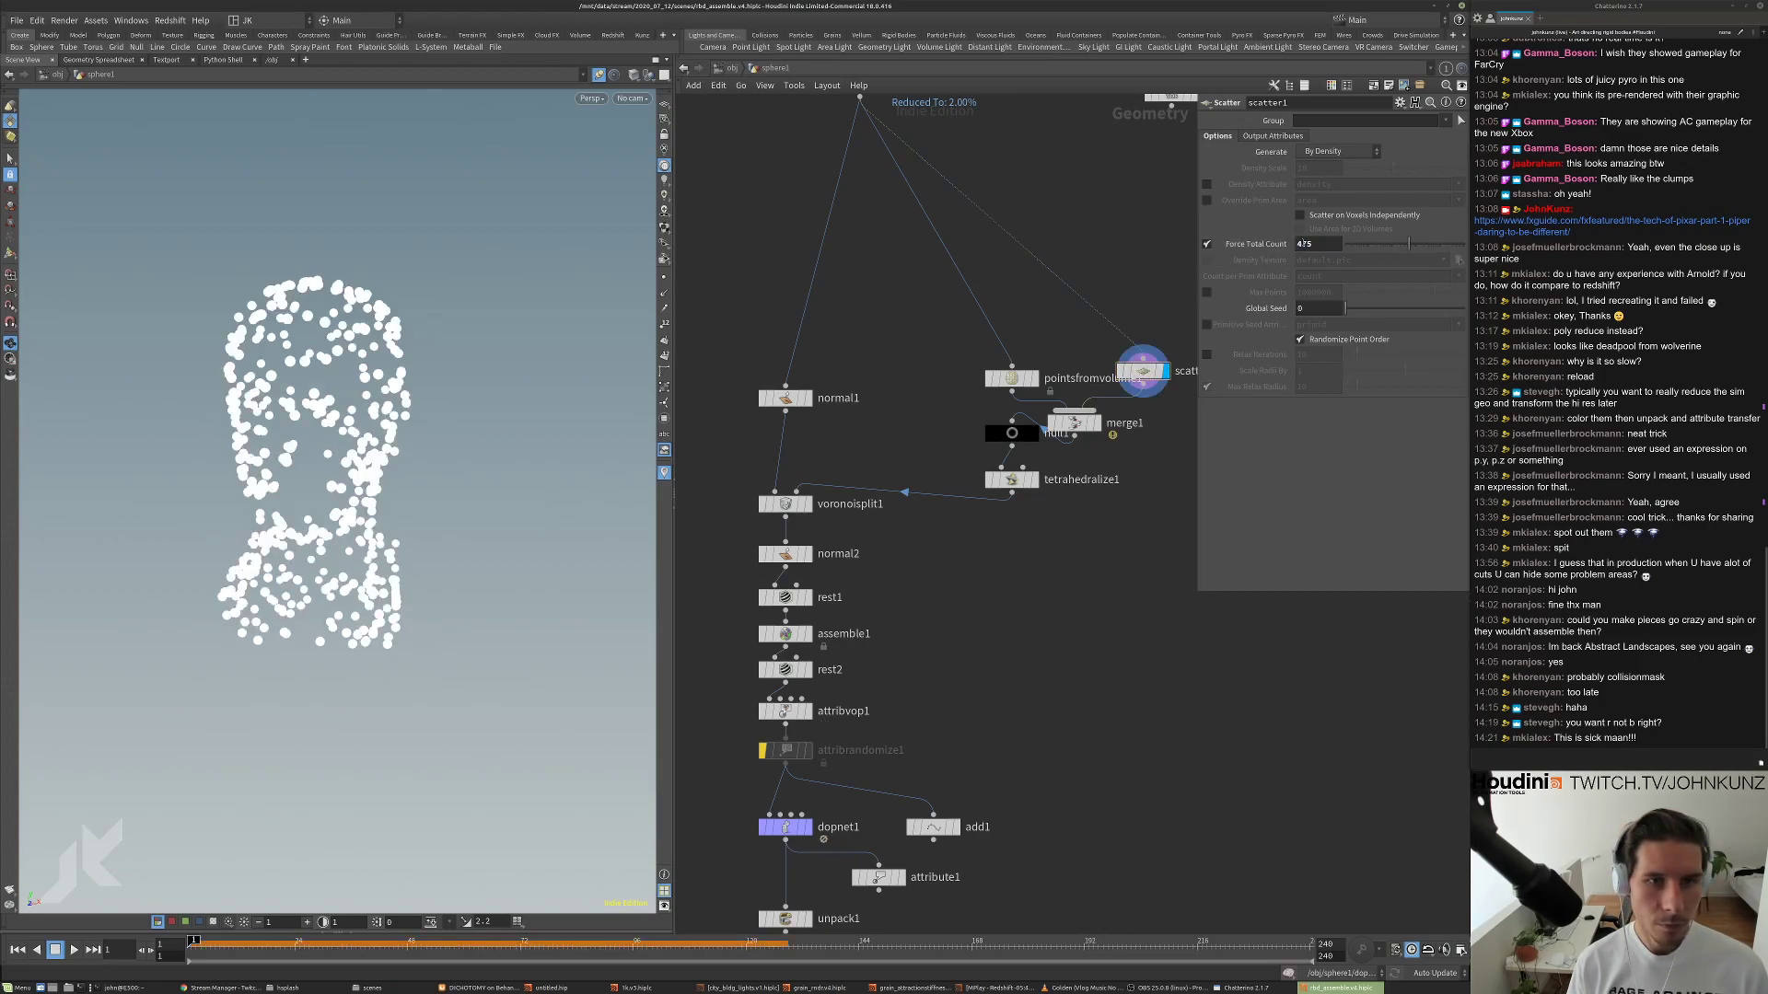
pyautogui.press('Return')
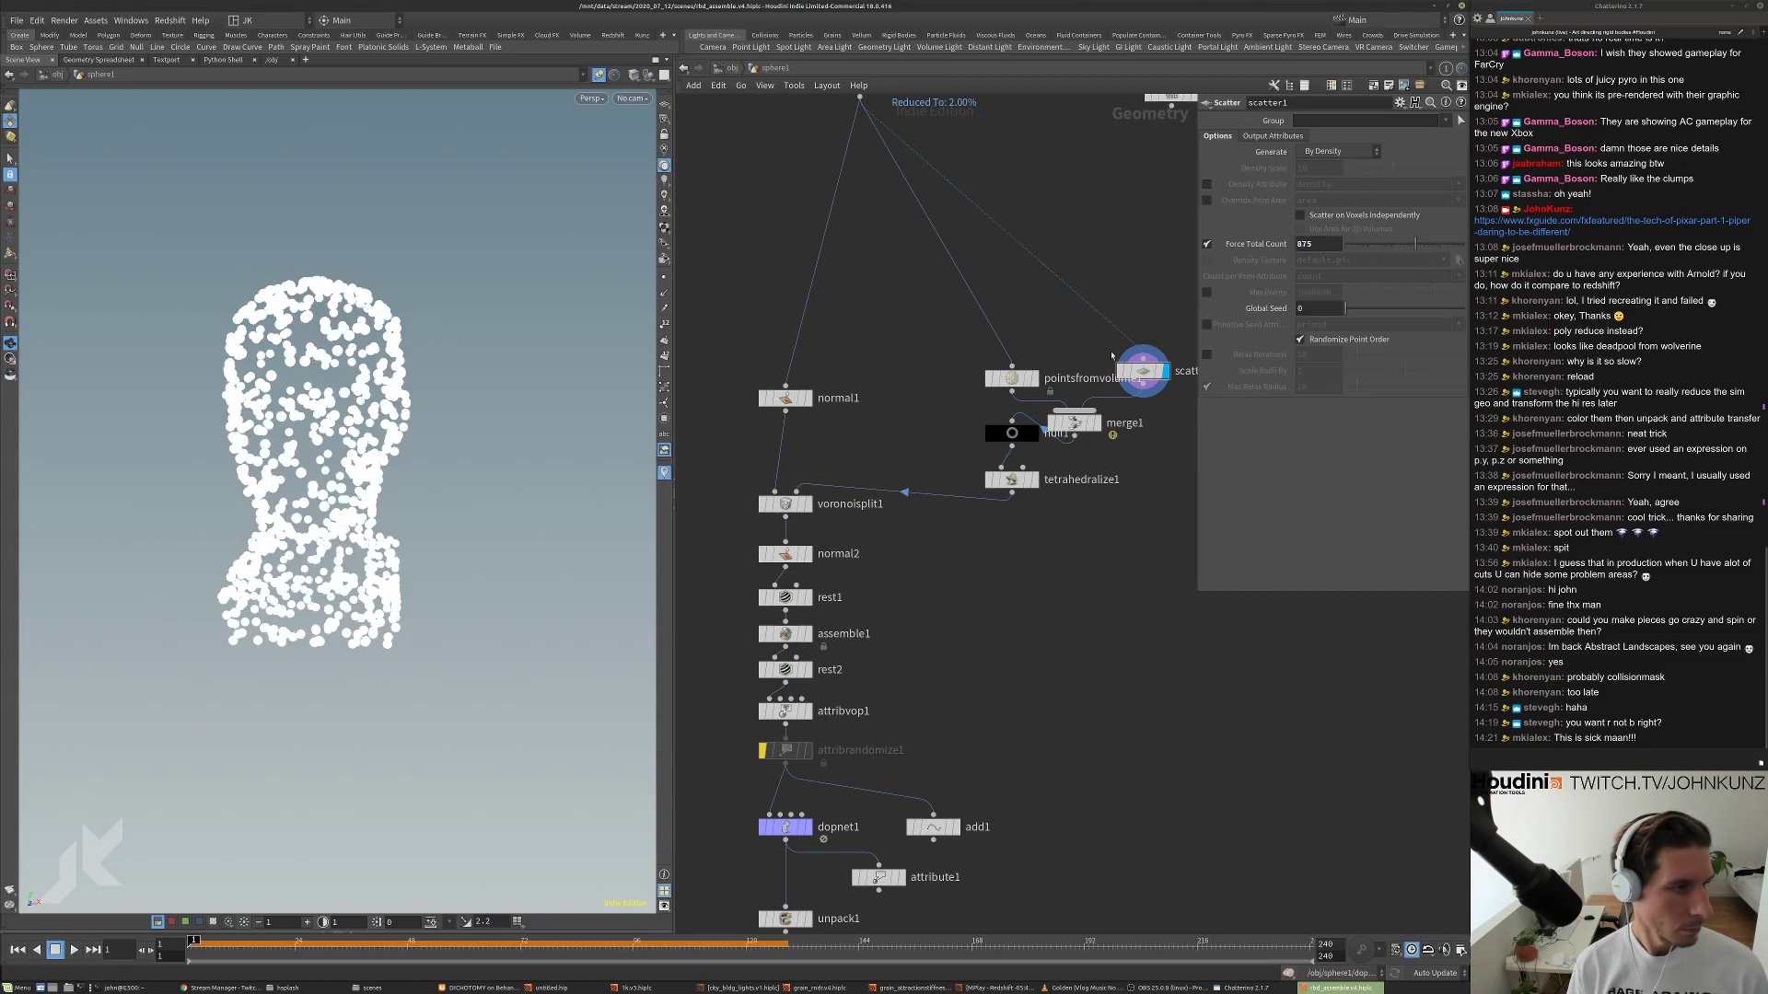
# Check voronoisplit1's output, display dopnet1, and simulate to frame 104 while examining the finer pieces.
pyautogui.scroll(-2, 1037, 560)
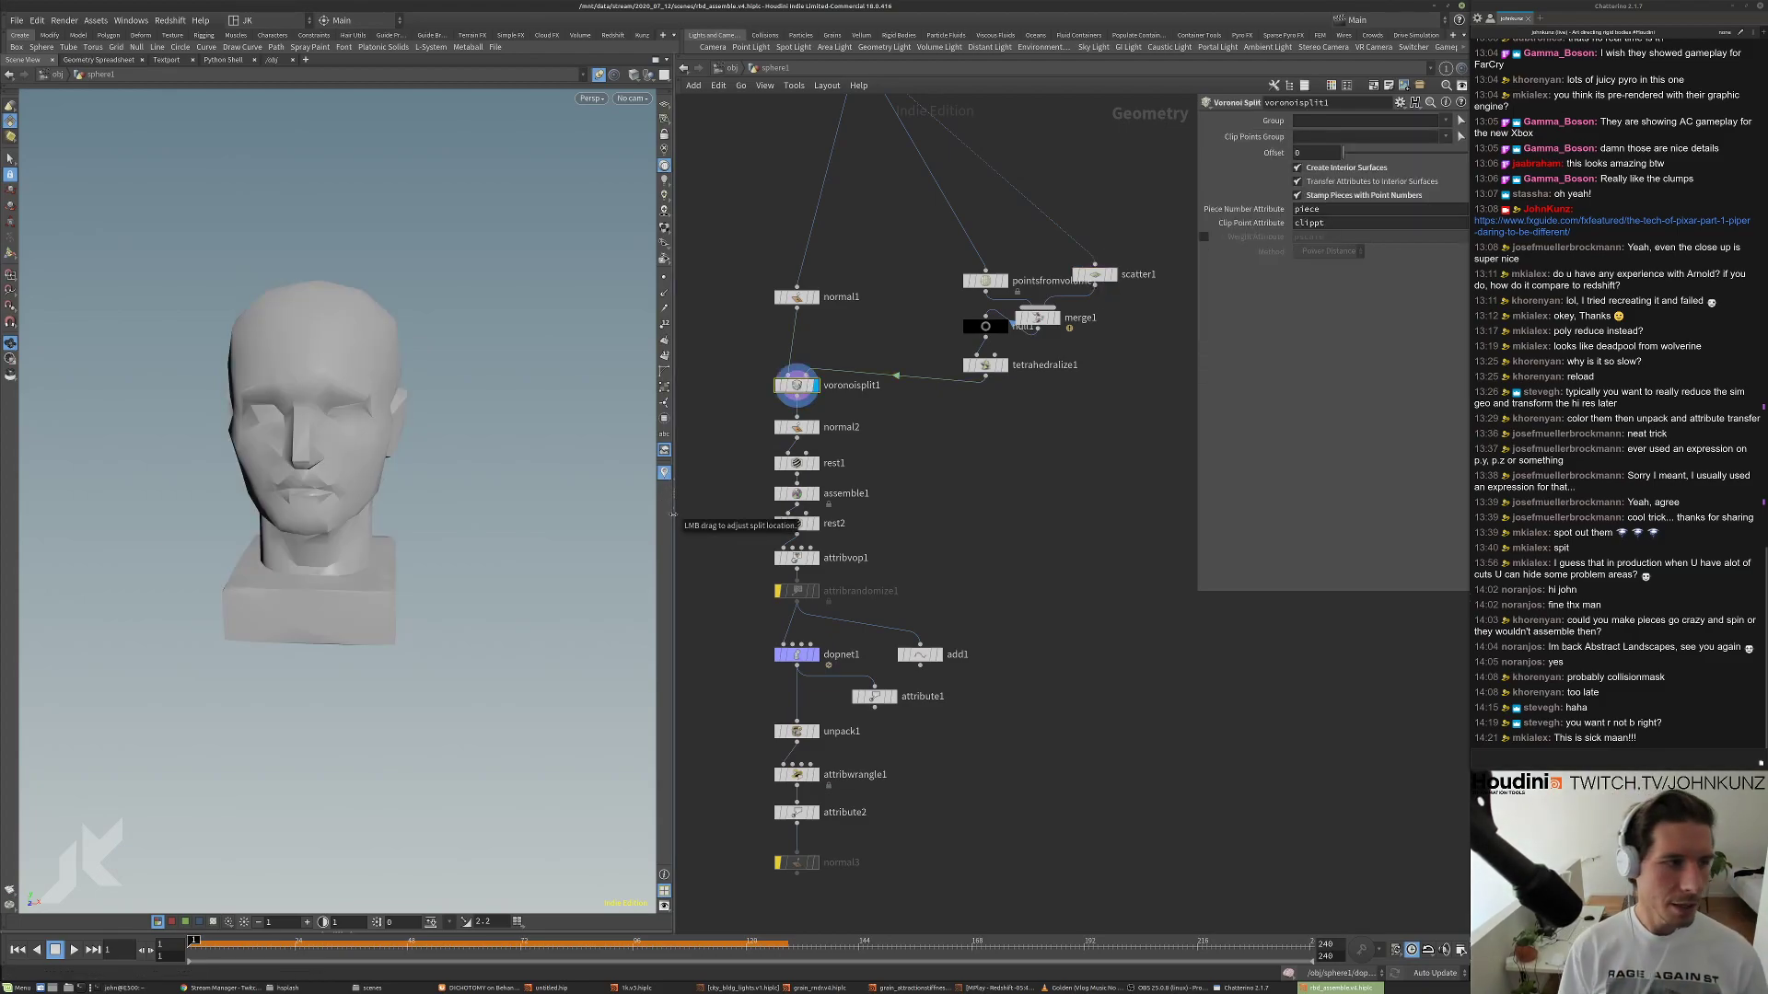
pyautogui.scroll(3, 867, 648)
pyautogui.click(859, 647)
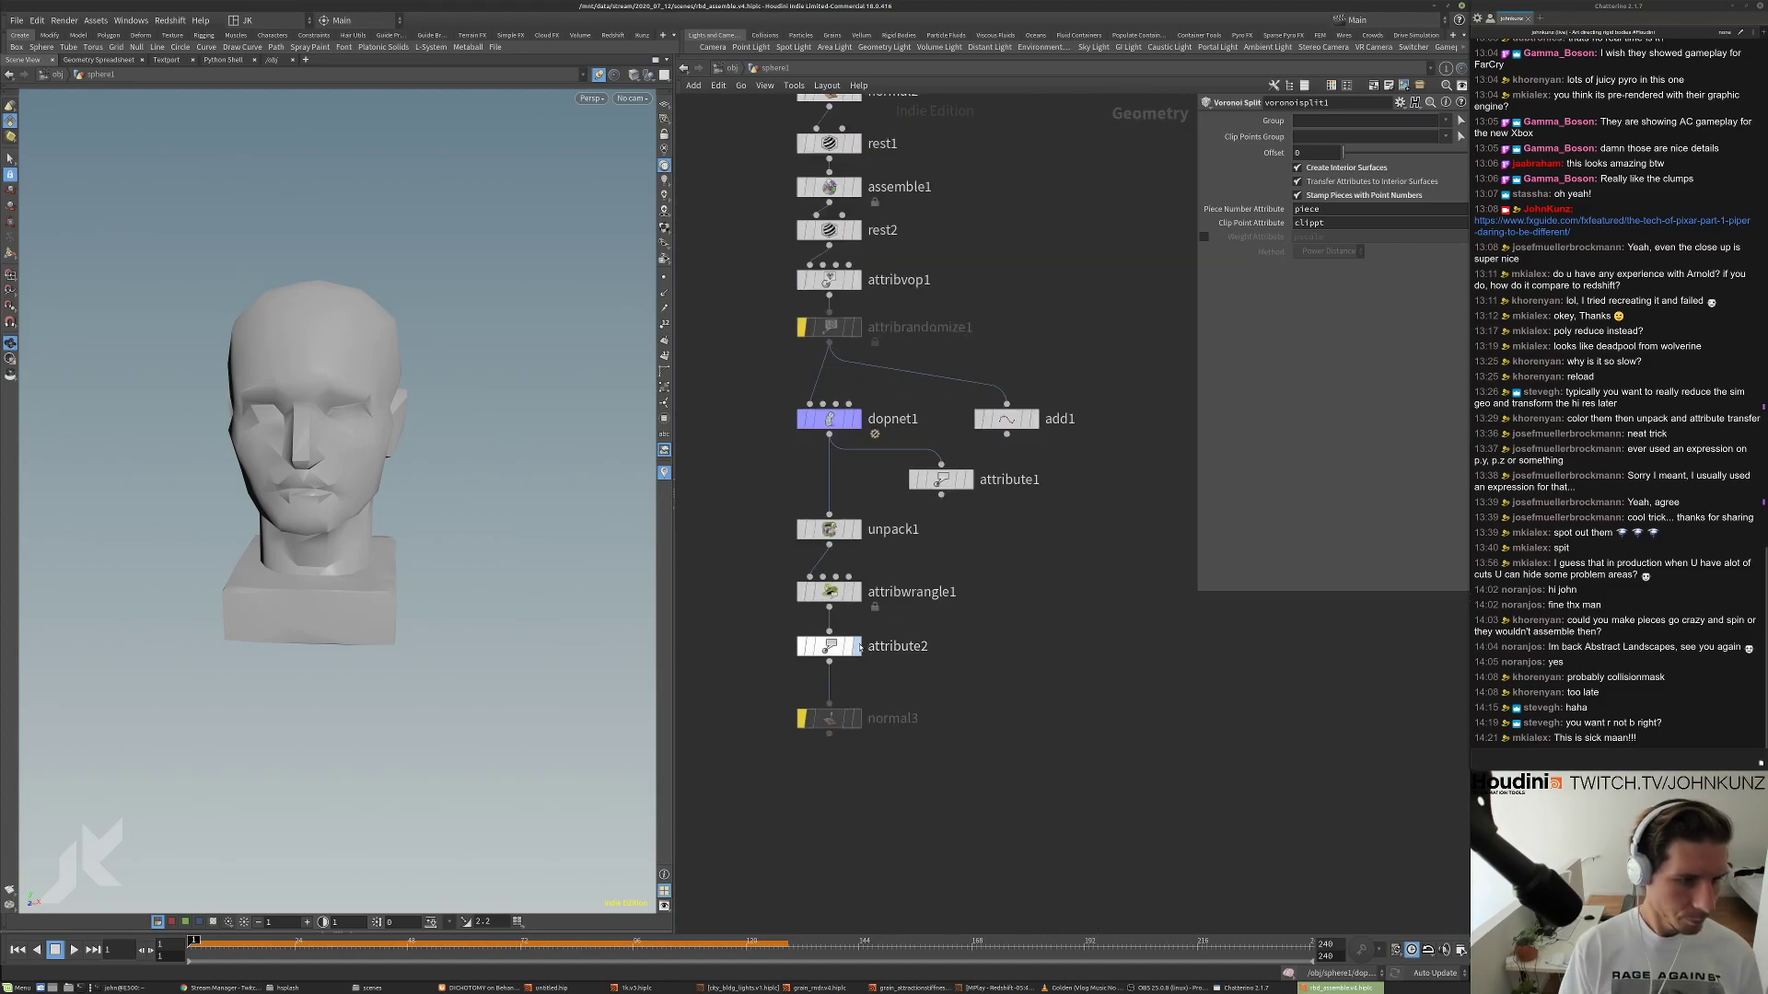
pyautogui.click(856, 419)
pyautogui.press('Up')
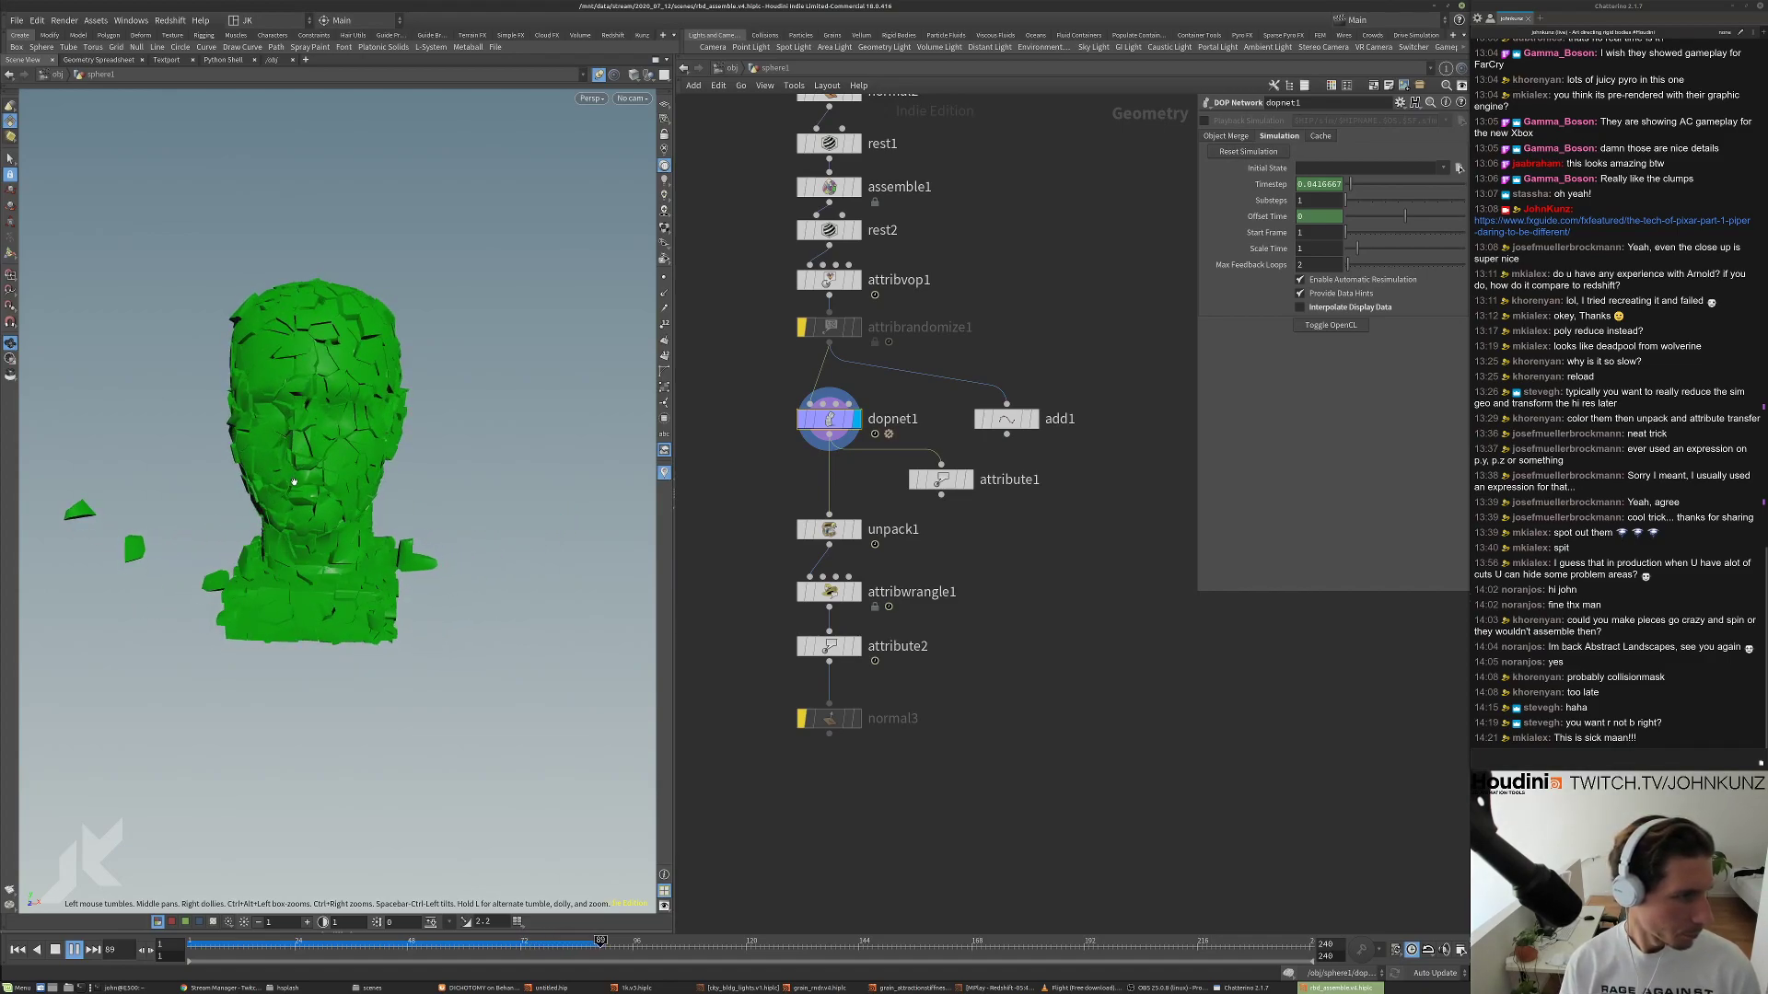
pyautogui.press('Escape')
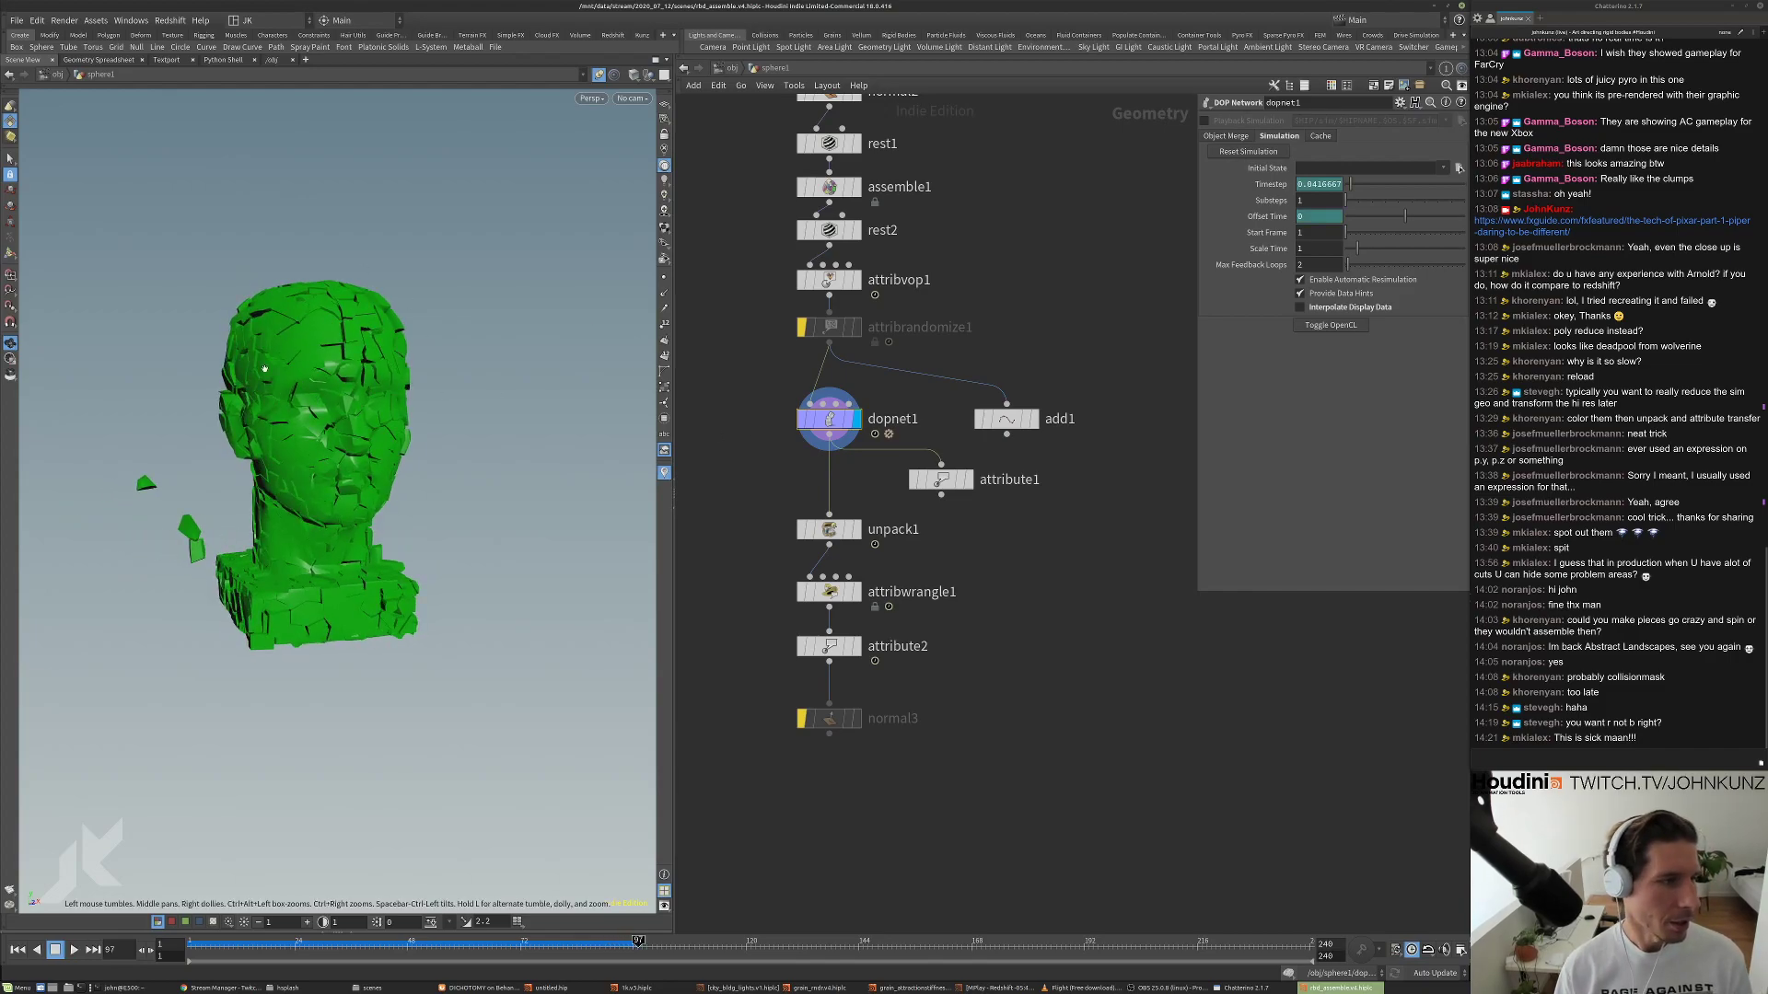
pyautogui.moveTo(354, 418); pyautogui.dragTo(352, 315, button='right')
pyautogui.press('Up')
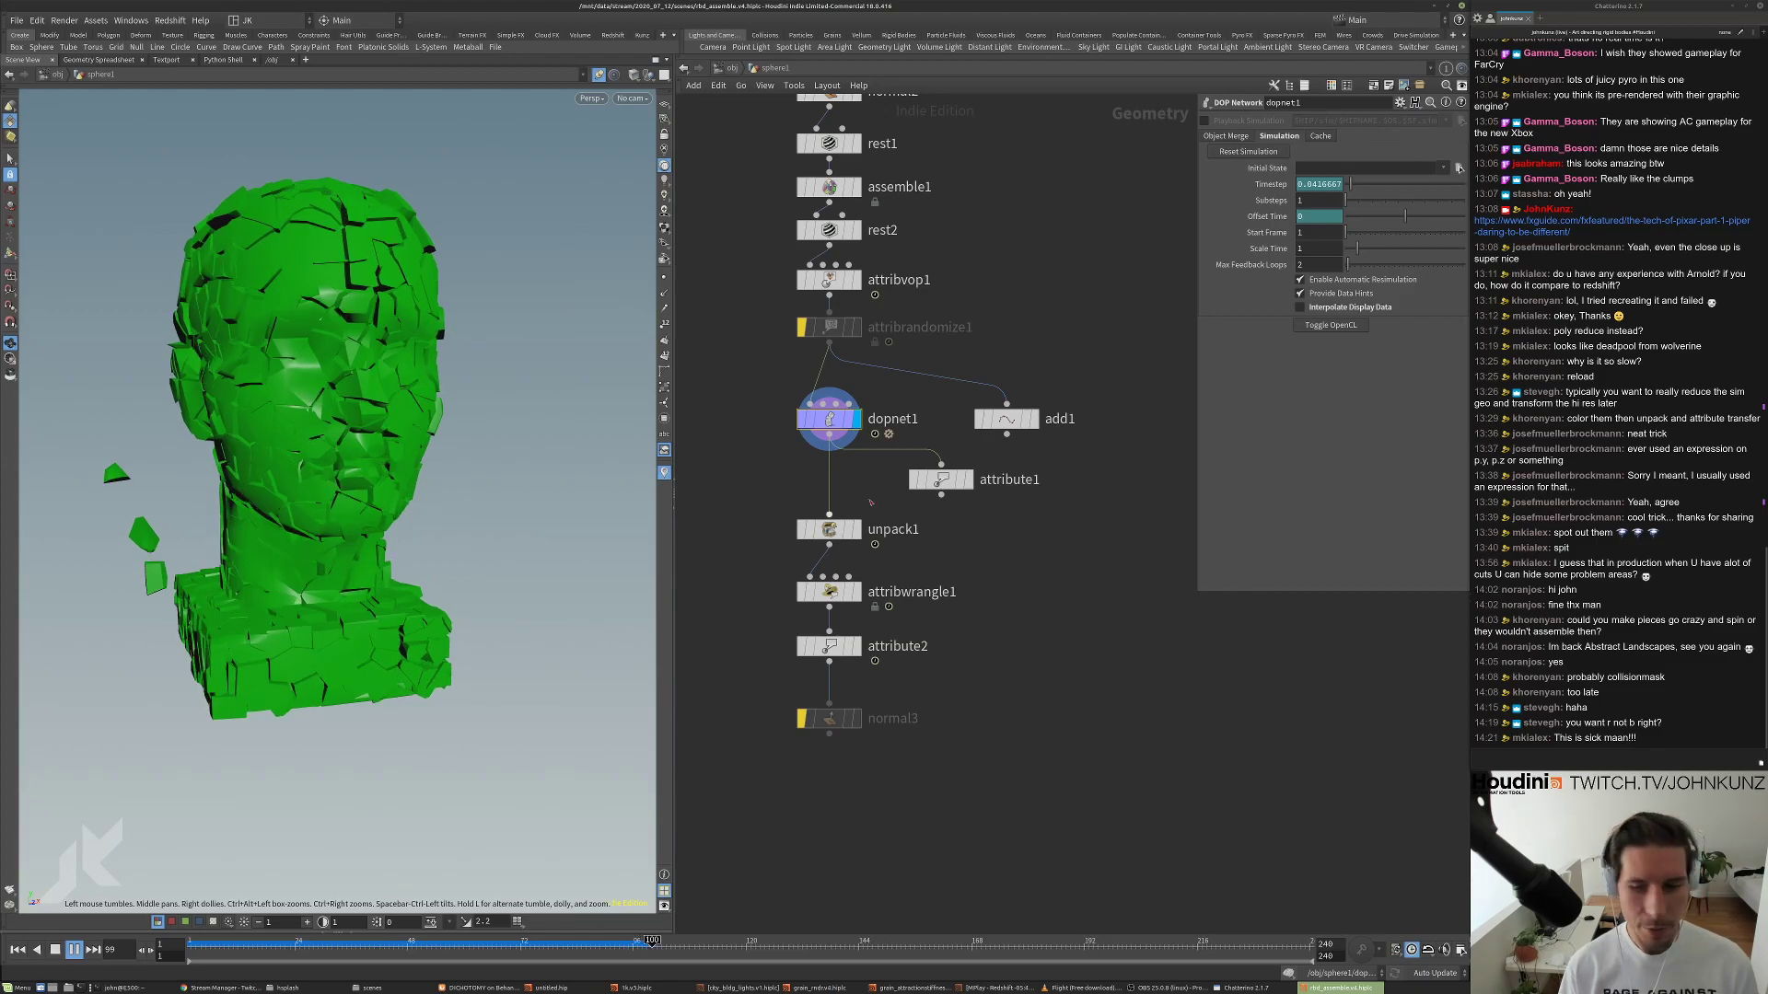
pyautogui.press('Escape')
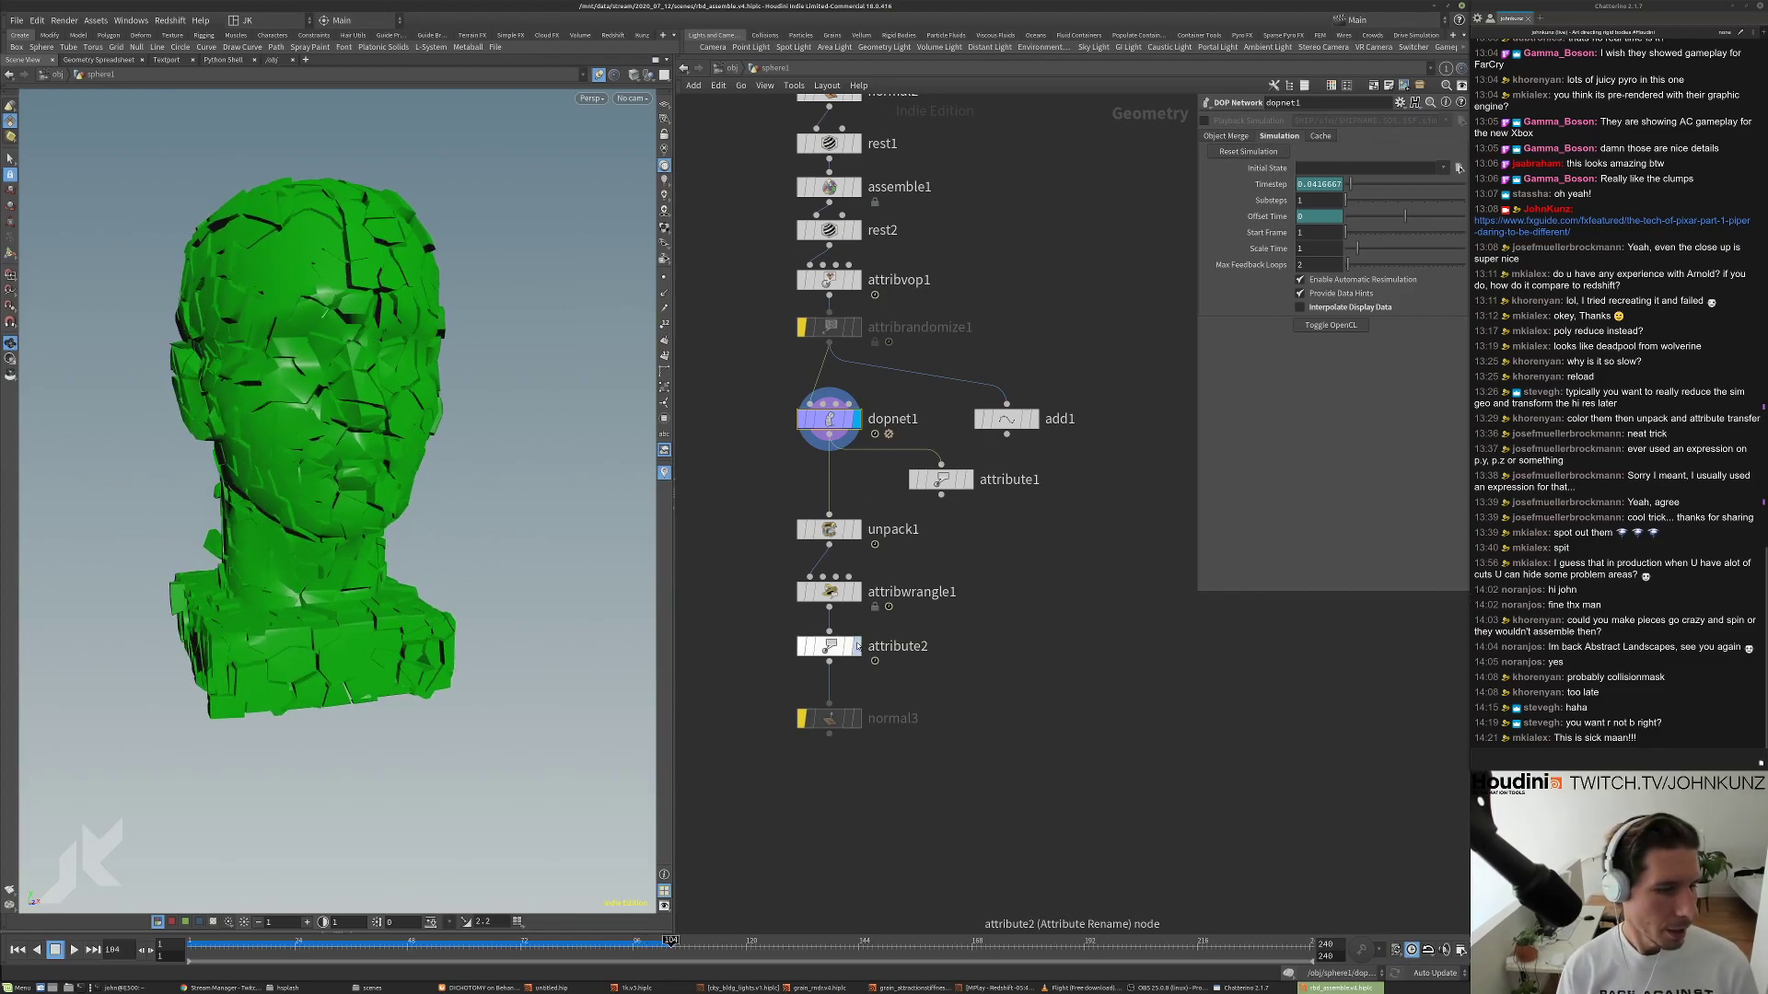
# Display attribute2's output, scrub back to the scattered pieces, and replay their reassembly.
pyautogui.press('r')
pyautogui.click(828, 648)
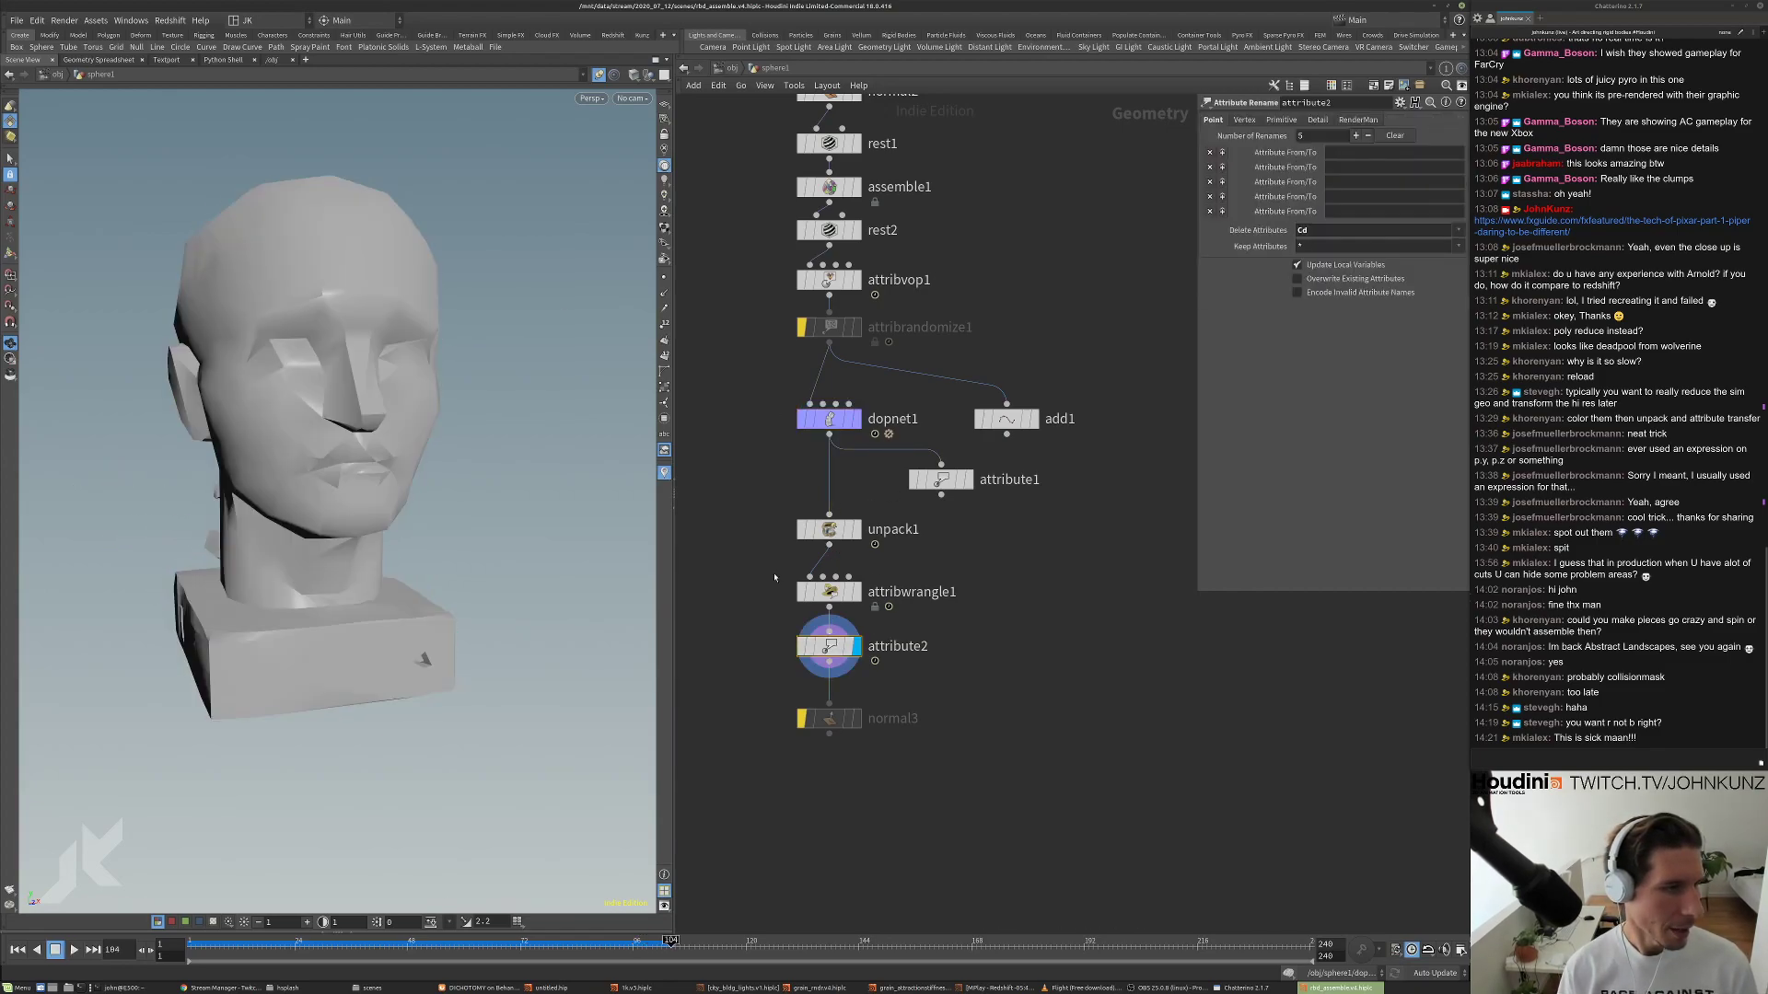
pyautogui.moveTo(509, 940); pyautogui.dragTo(359, 940)
pyautogui.press('Up')
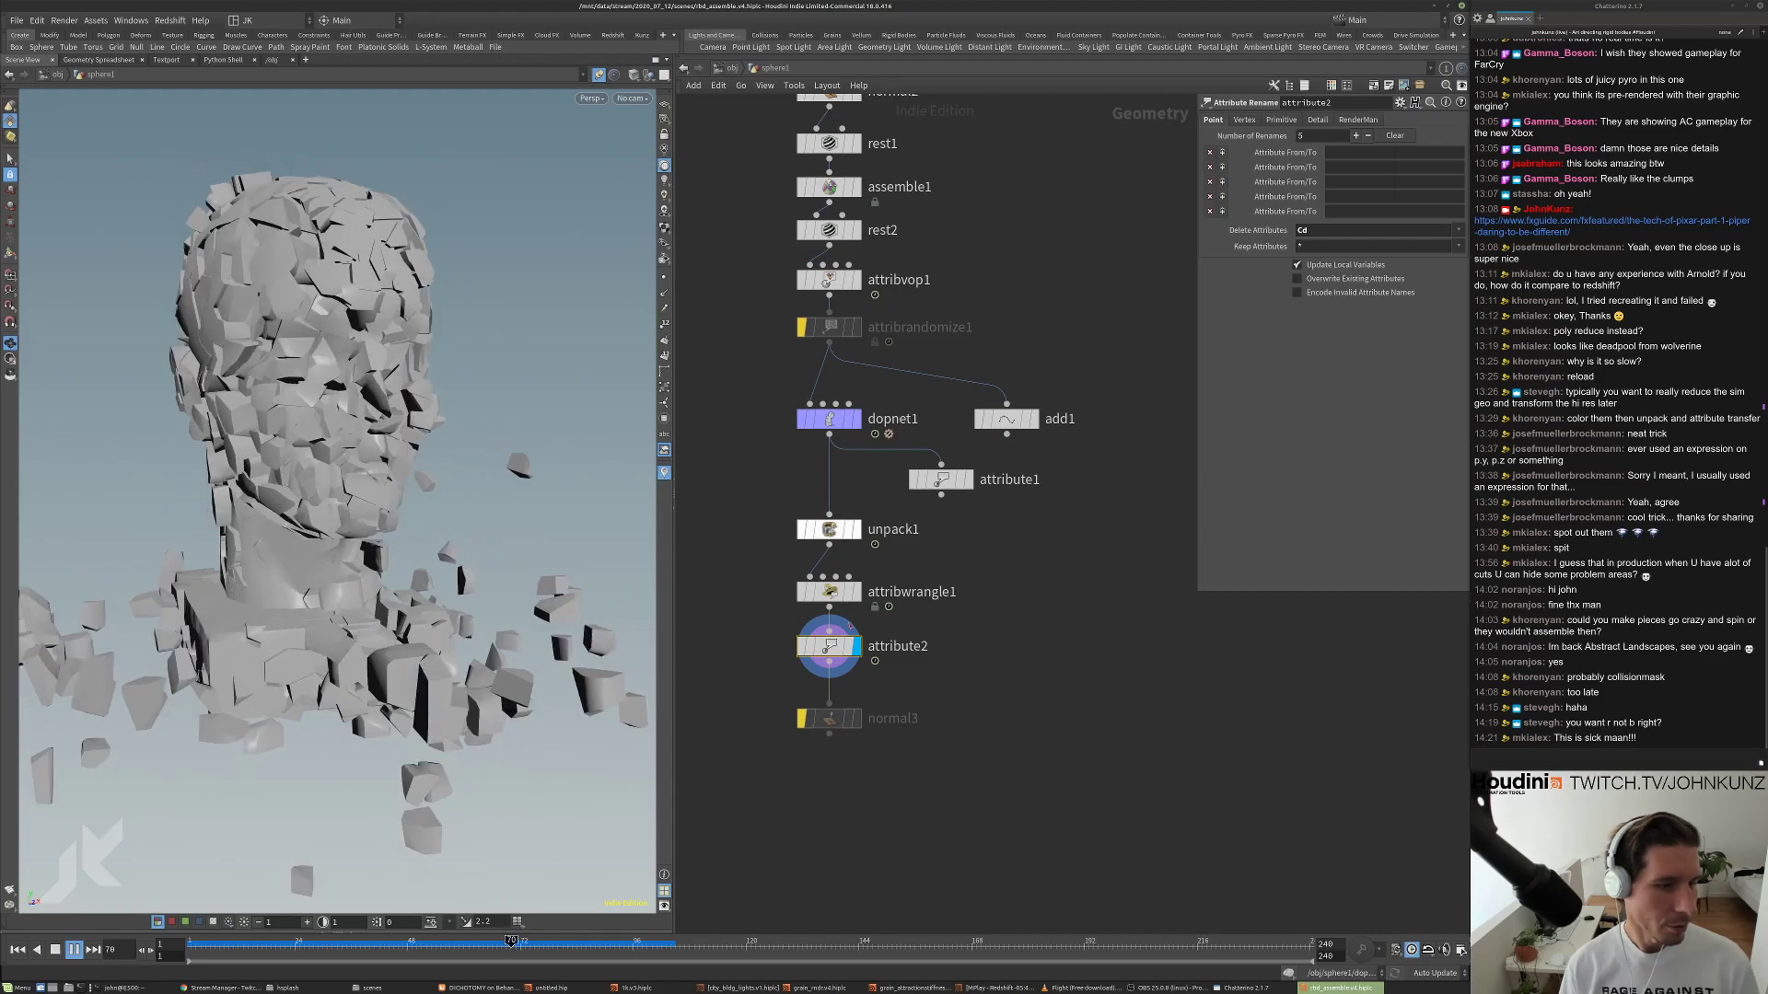
# Show attribwrangle1's full VEXpression in a widened parameter area, and scrub back to frame 56.
pyautogui.scroll(3, 845, 623)
pyautogui.click(821, 577)
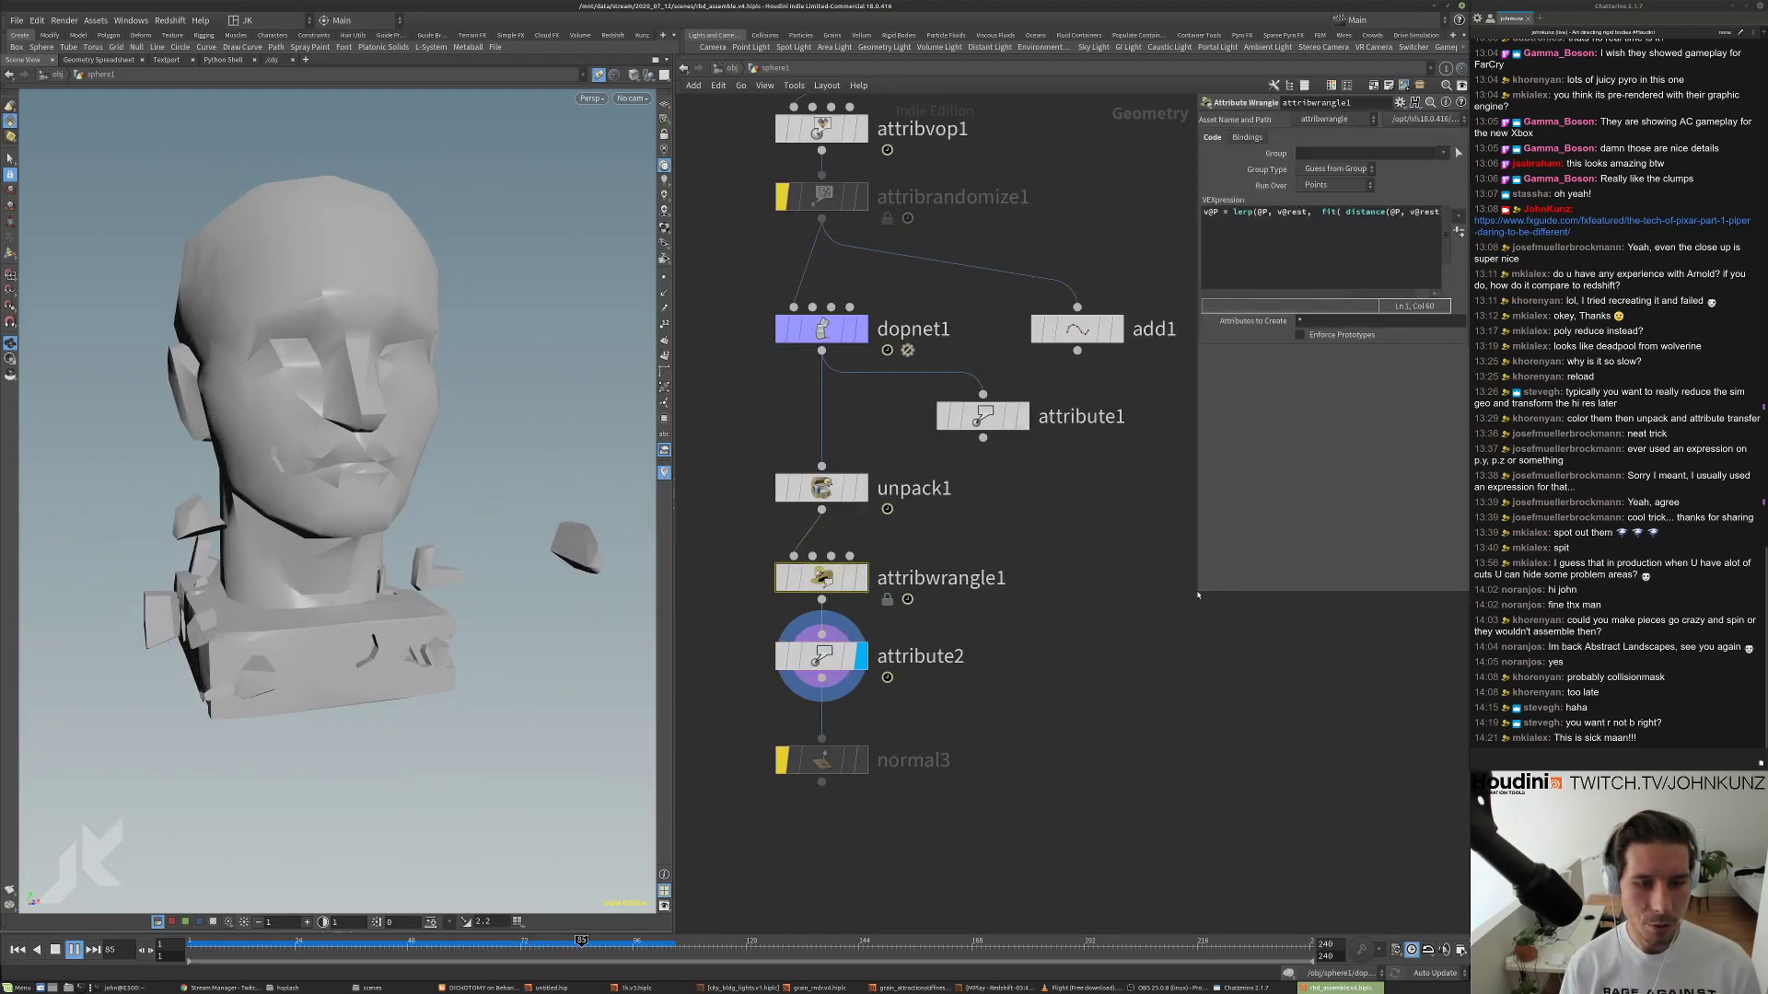
pyautogui.moveTo(1199, 593); pyautogui.dragTo(1086, 594)
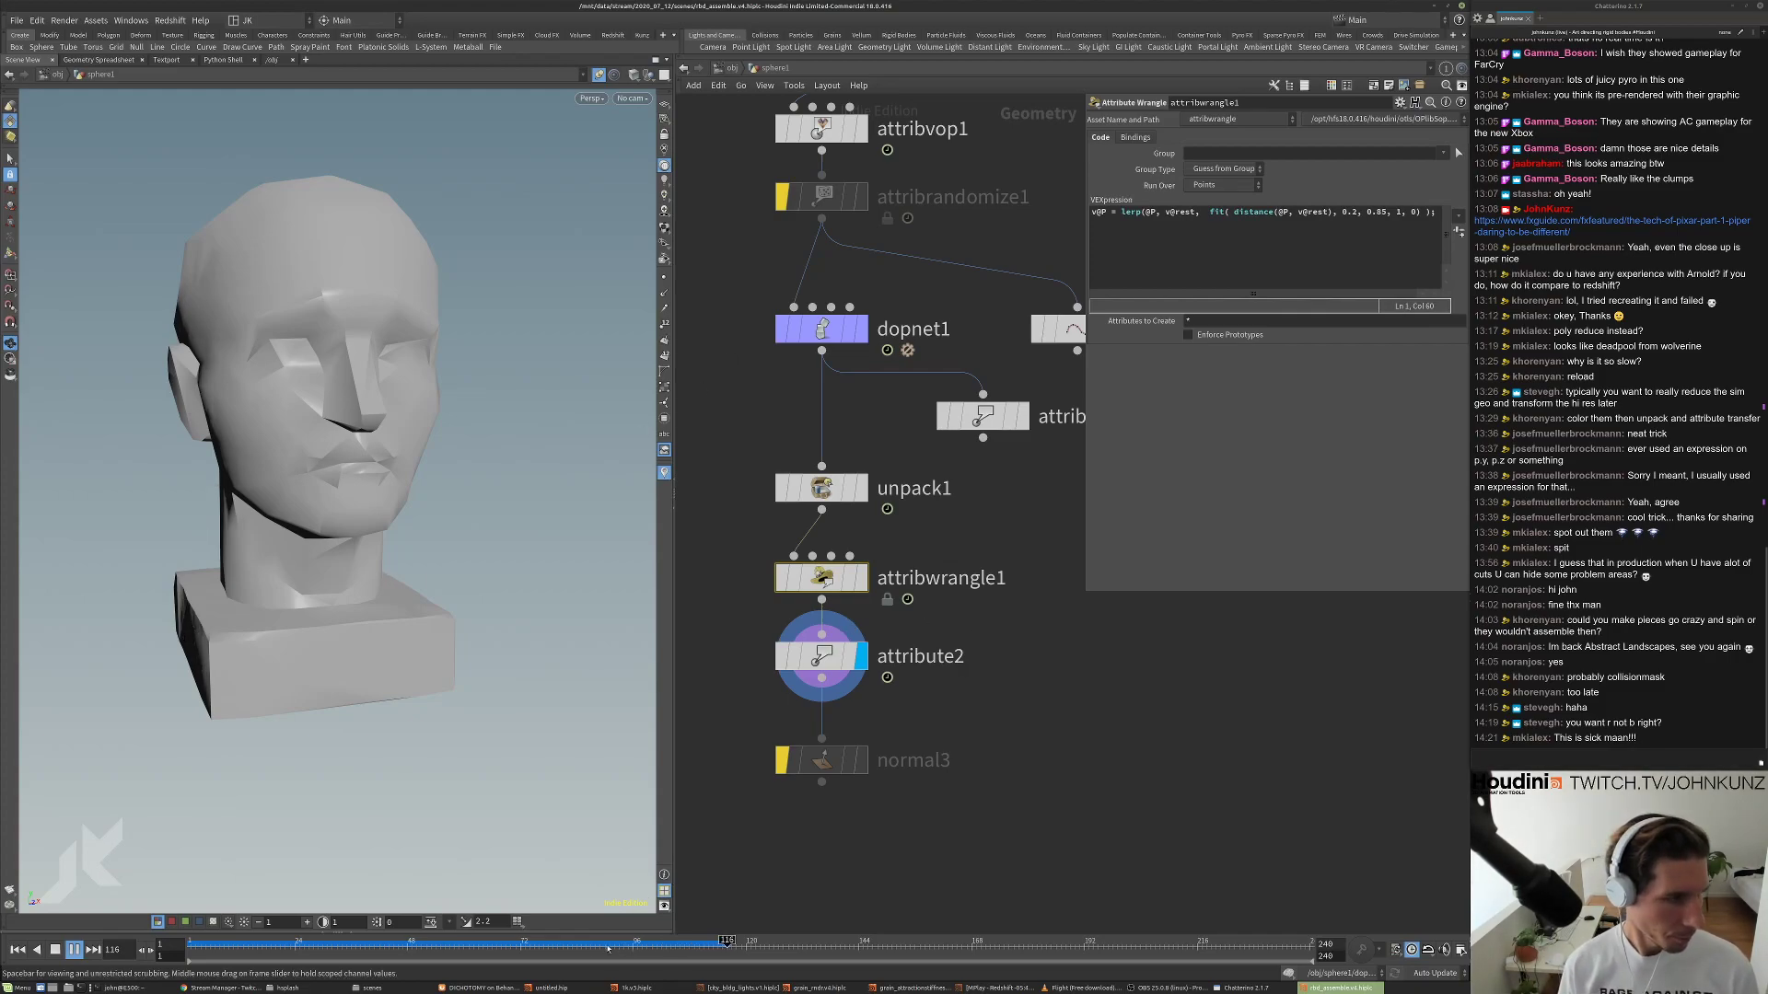
pyautogui.moveTo(515, 947); pyautogui.dragTo(455, 945)
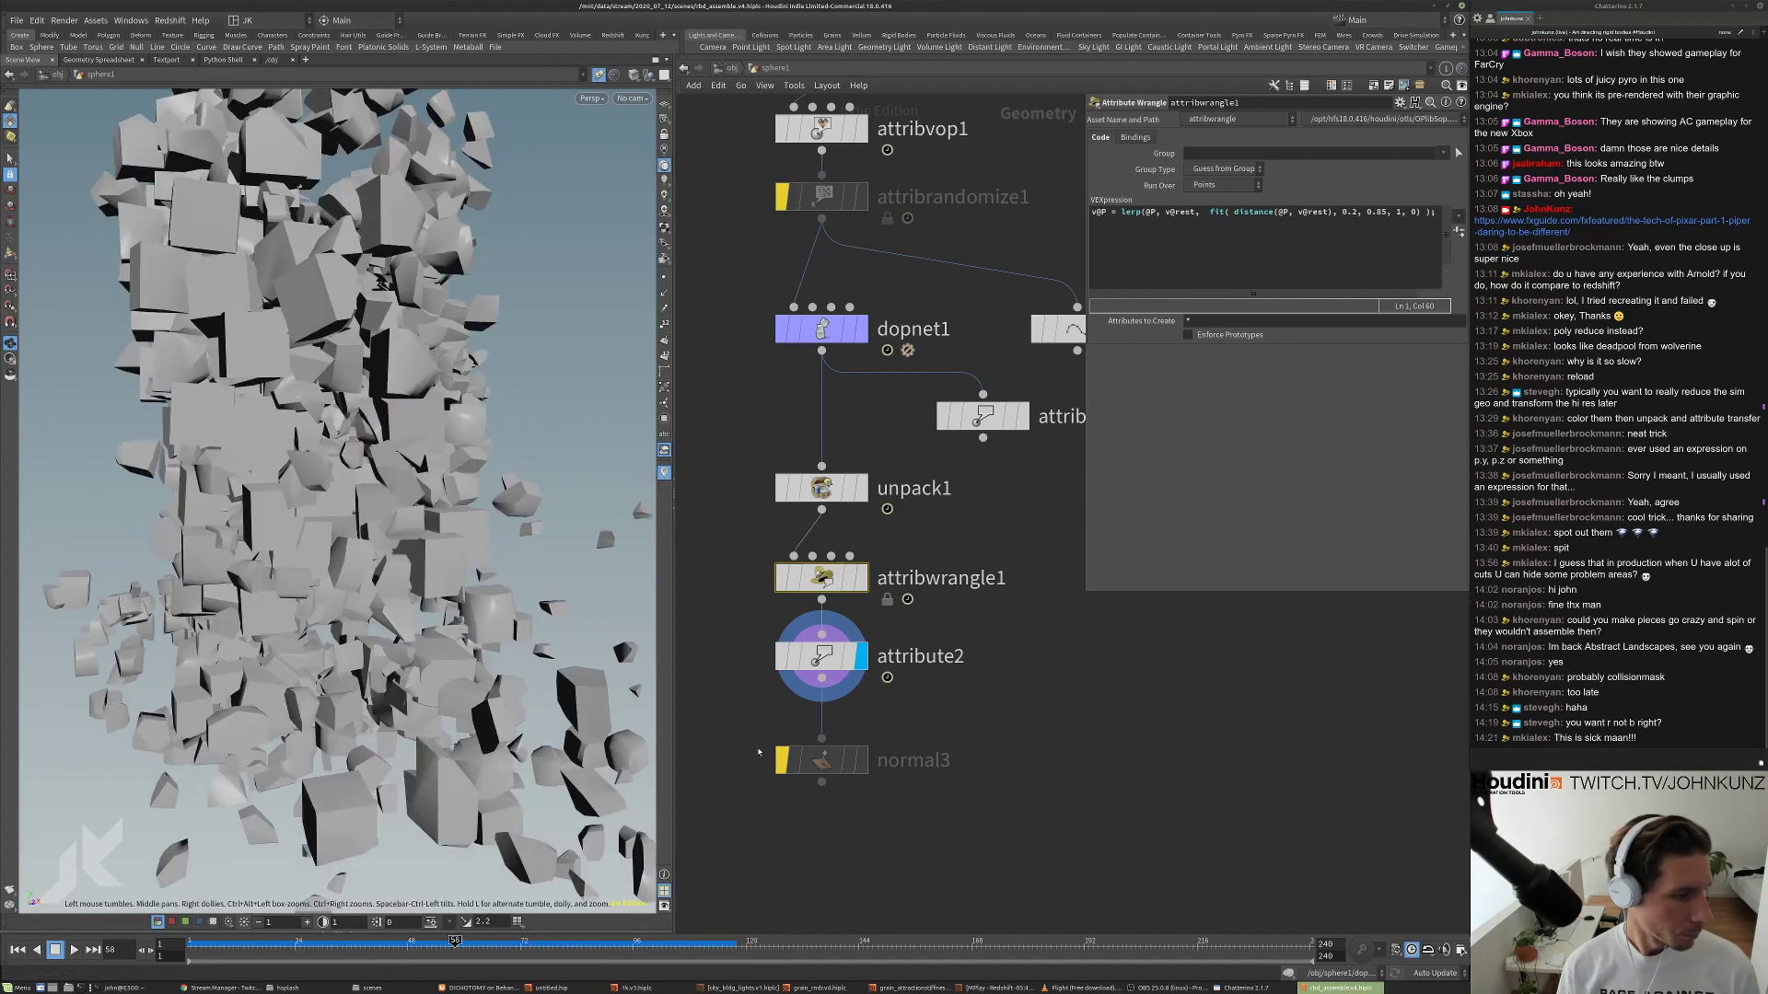
# Return to frame 1, enter dopnet1, and set popforce1's noise Amplitude to 15 and Swirl Size to 1.71.
pyautogui.hotkey('ctrl', 'Up')
pyautogui.scroll(-3, 777, 360)
pyautogui.moveTo(777, 360); pyautogui.dragTo(763, 472, button='middle')
pyautogui.scroll(3, 783, 410)
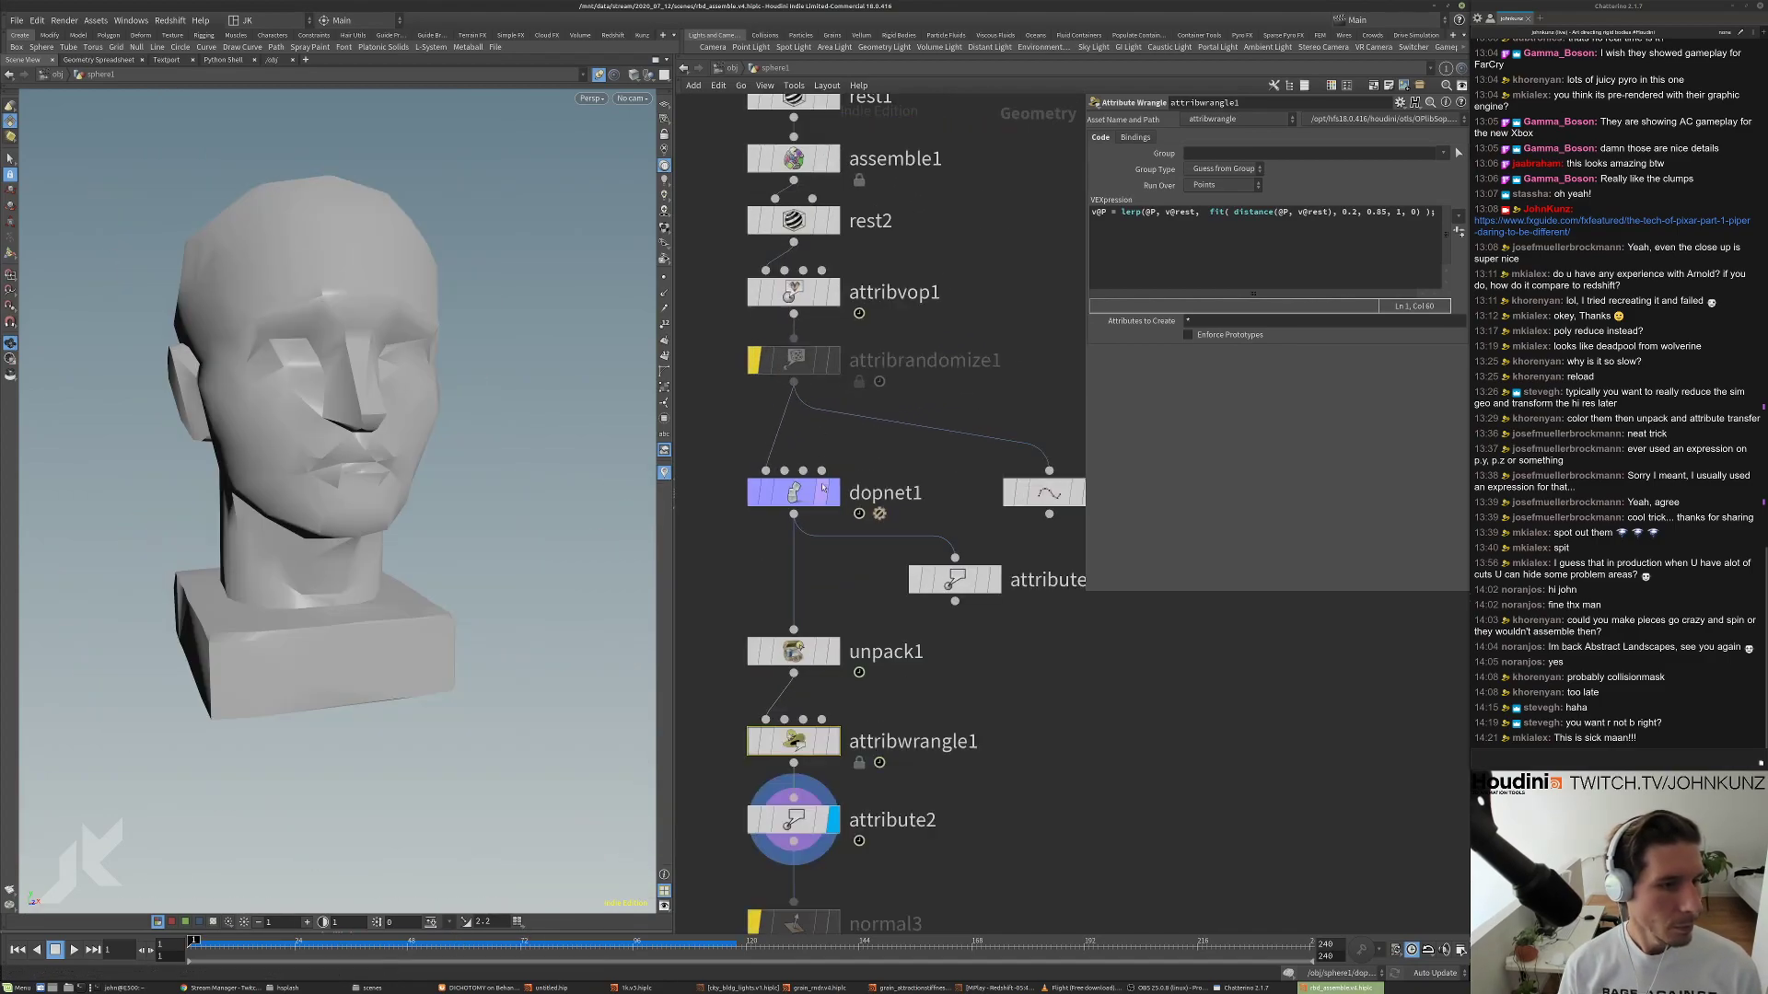
pyautogui.doubleClick(819, 486)
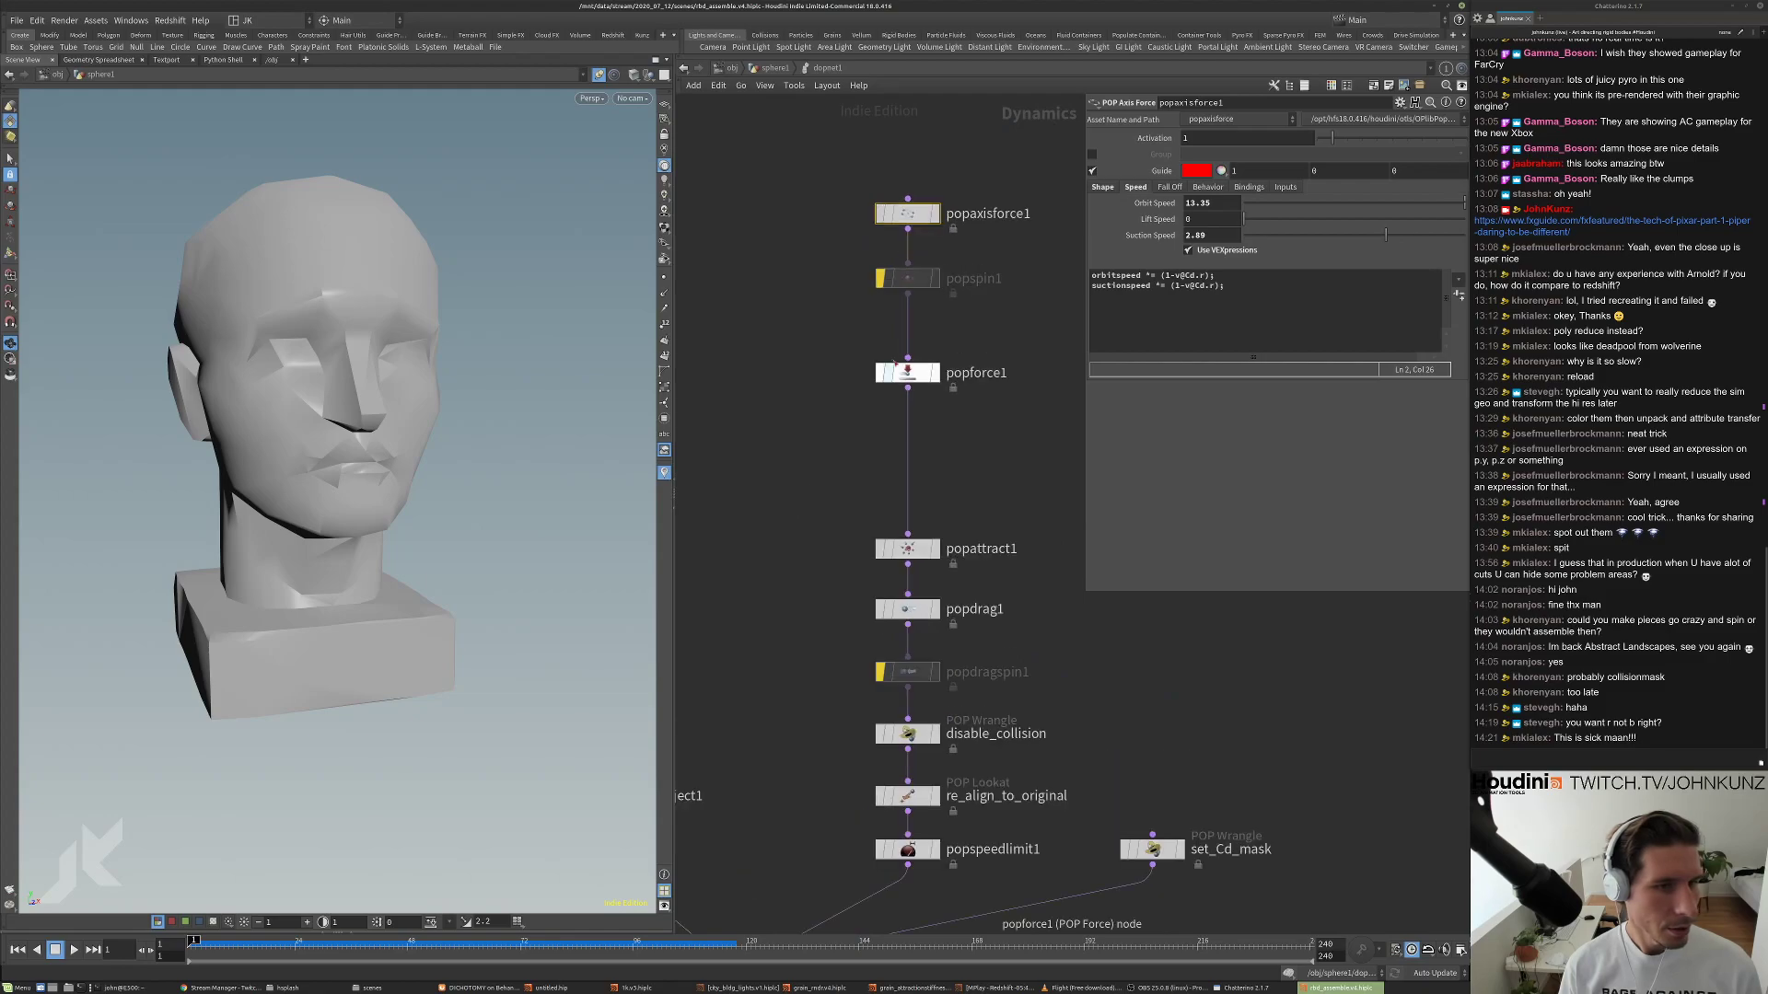
pyautogui.scroll(2, 896, 365)
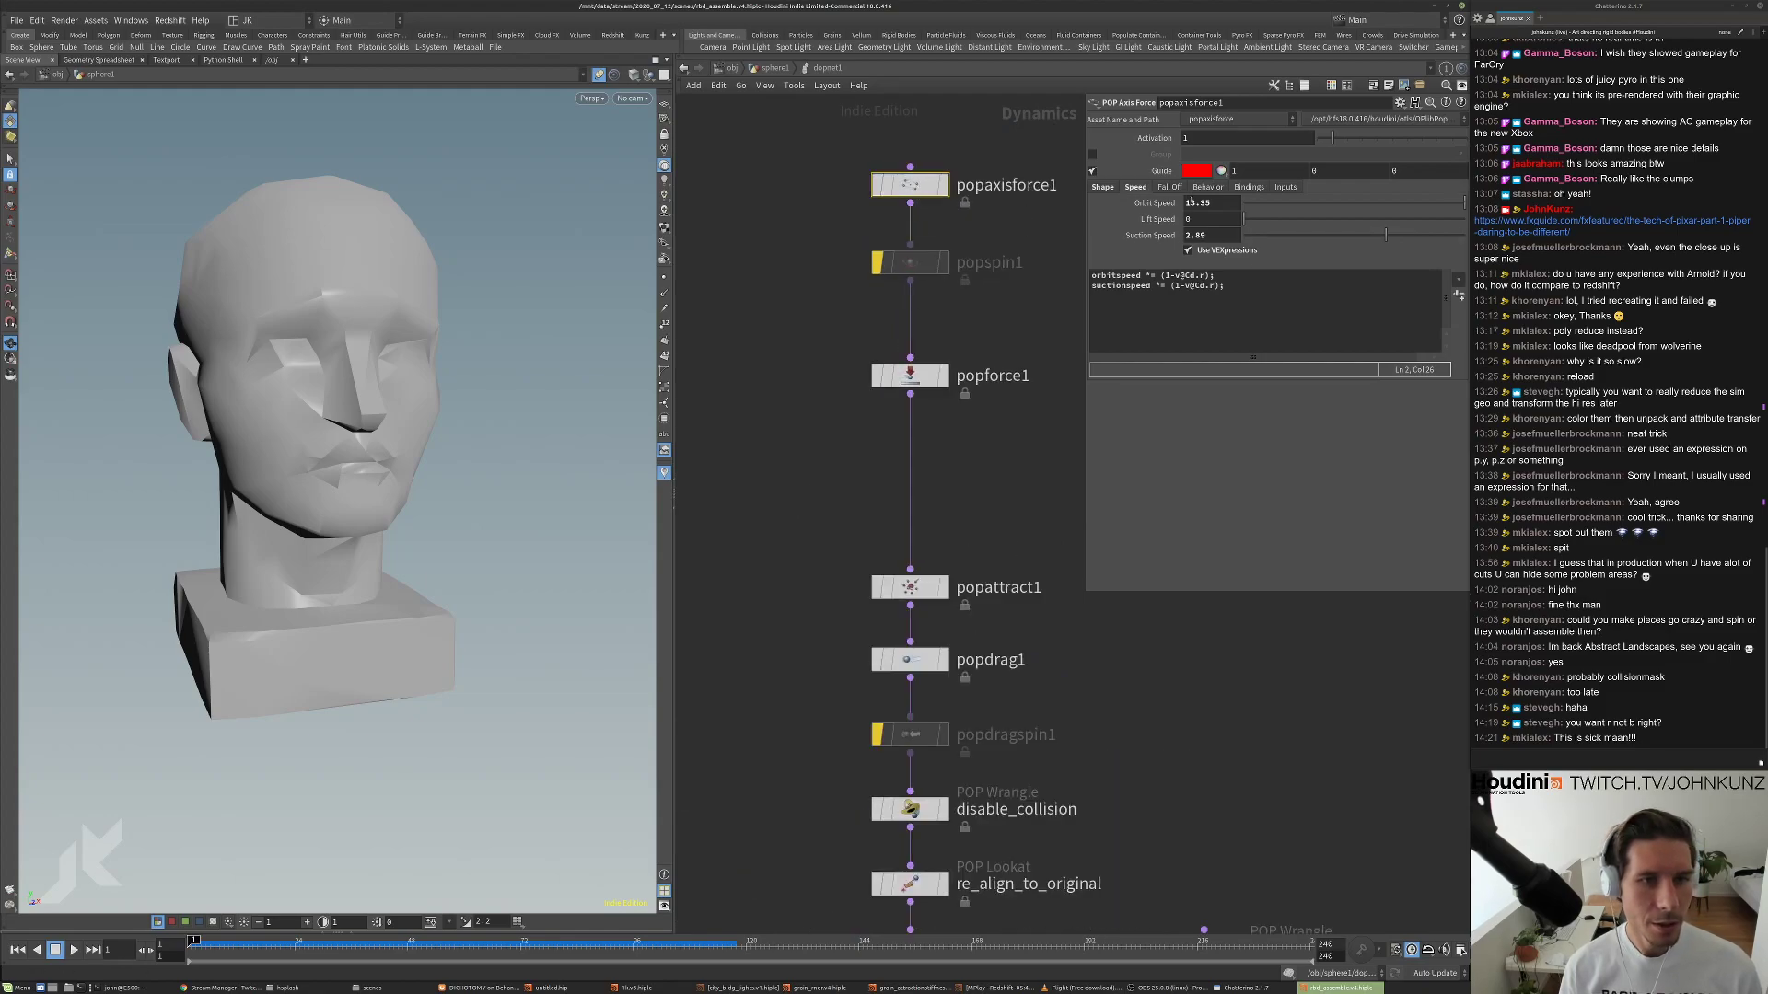
pyautogui.doubleClick(1191, 203)
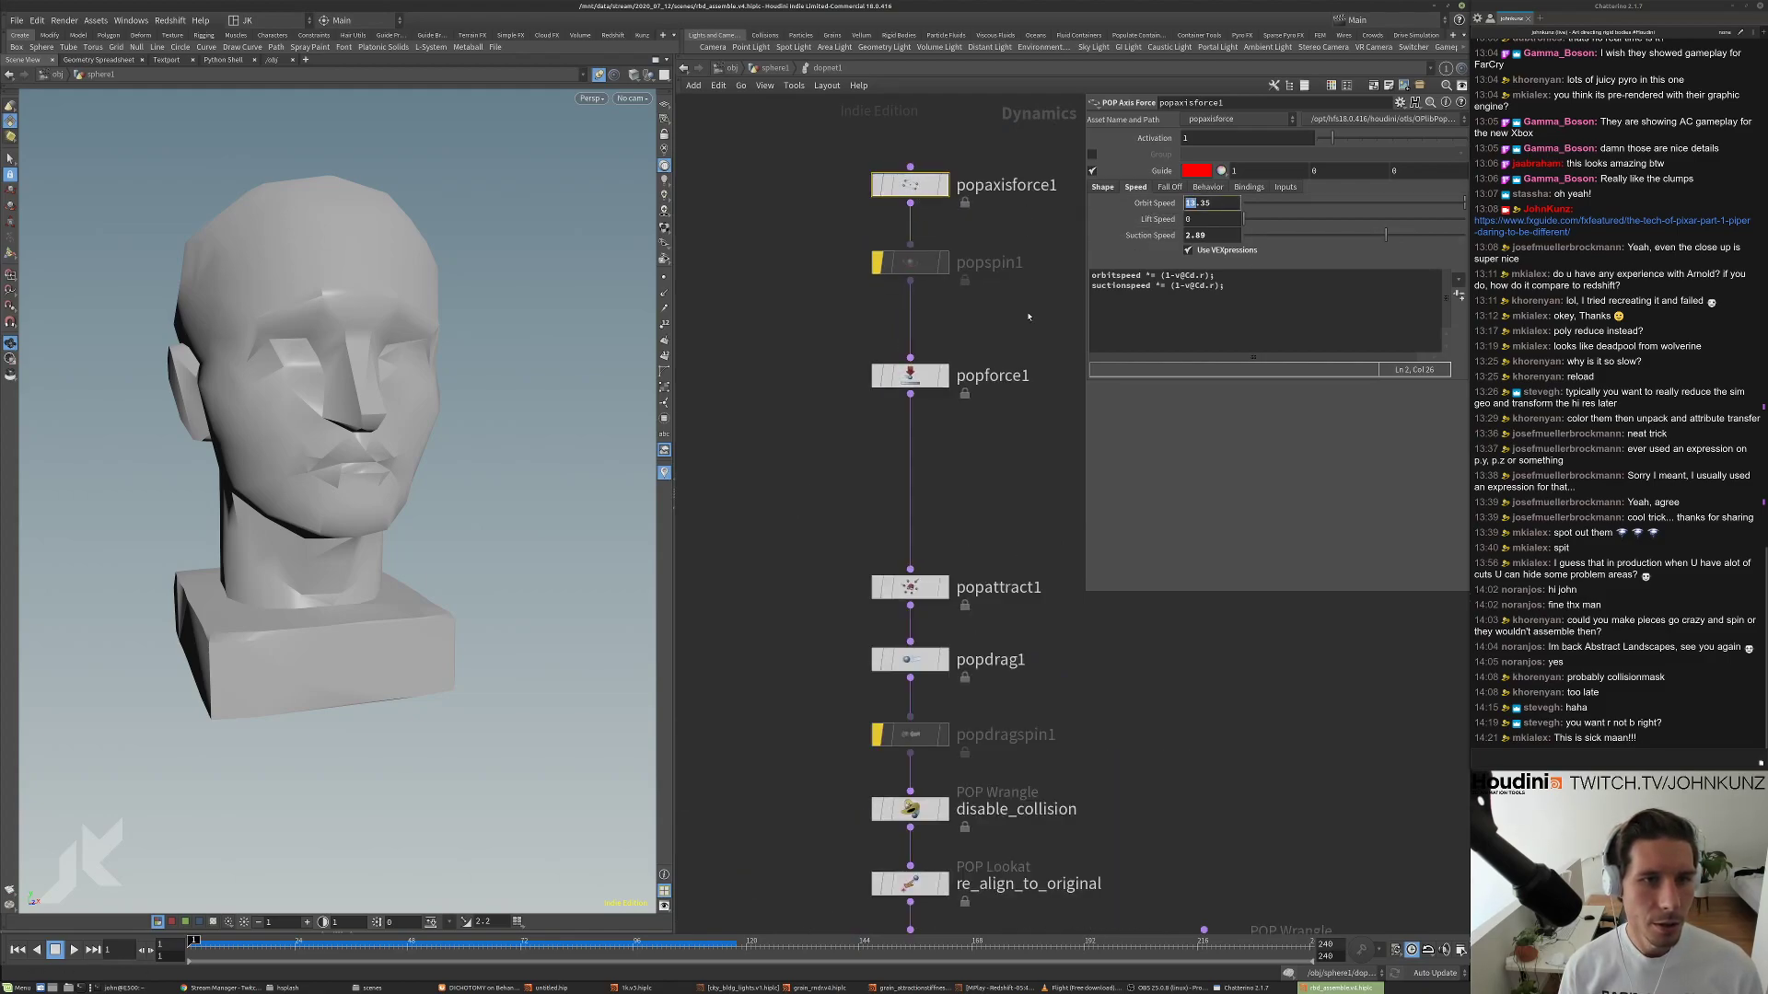
pyautogui.click(910, 376)
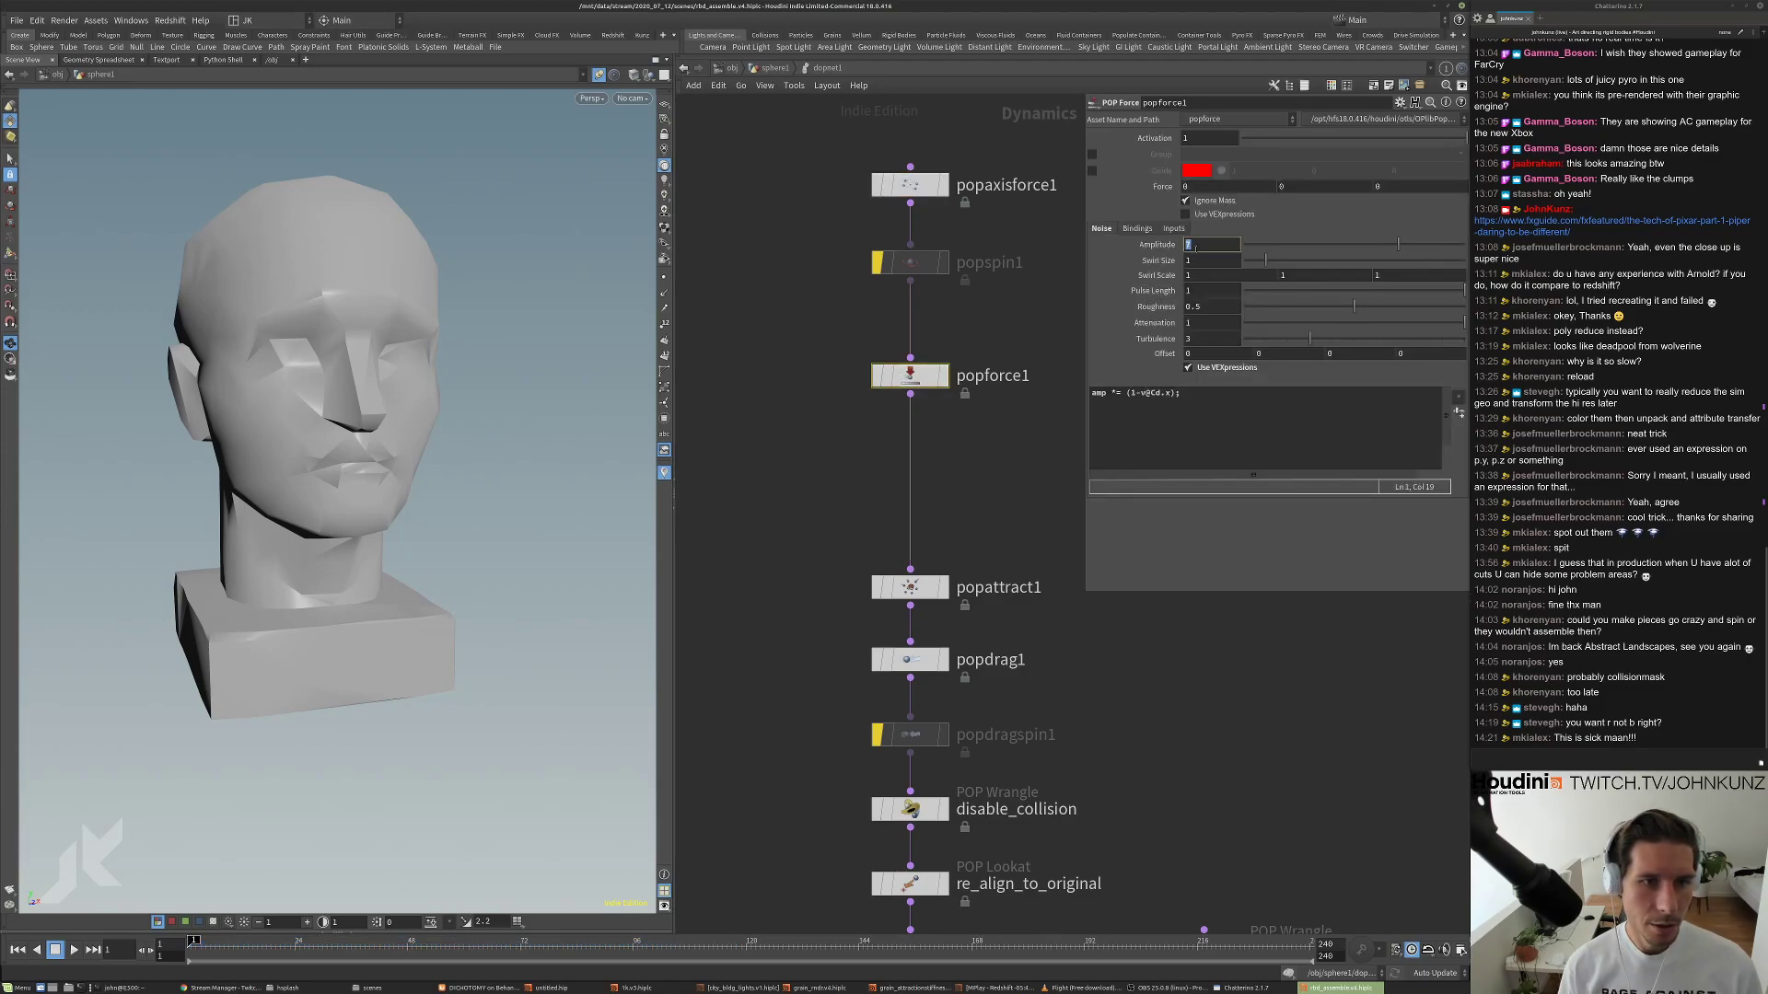
pyautogui.press('Return')
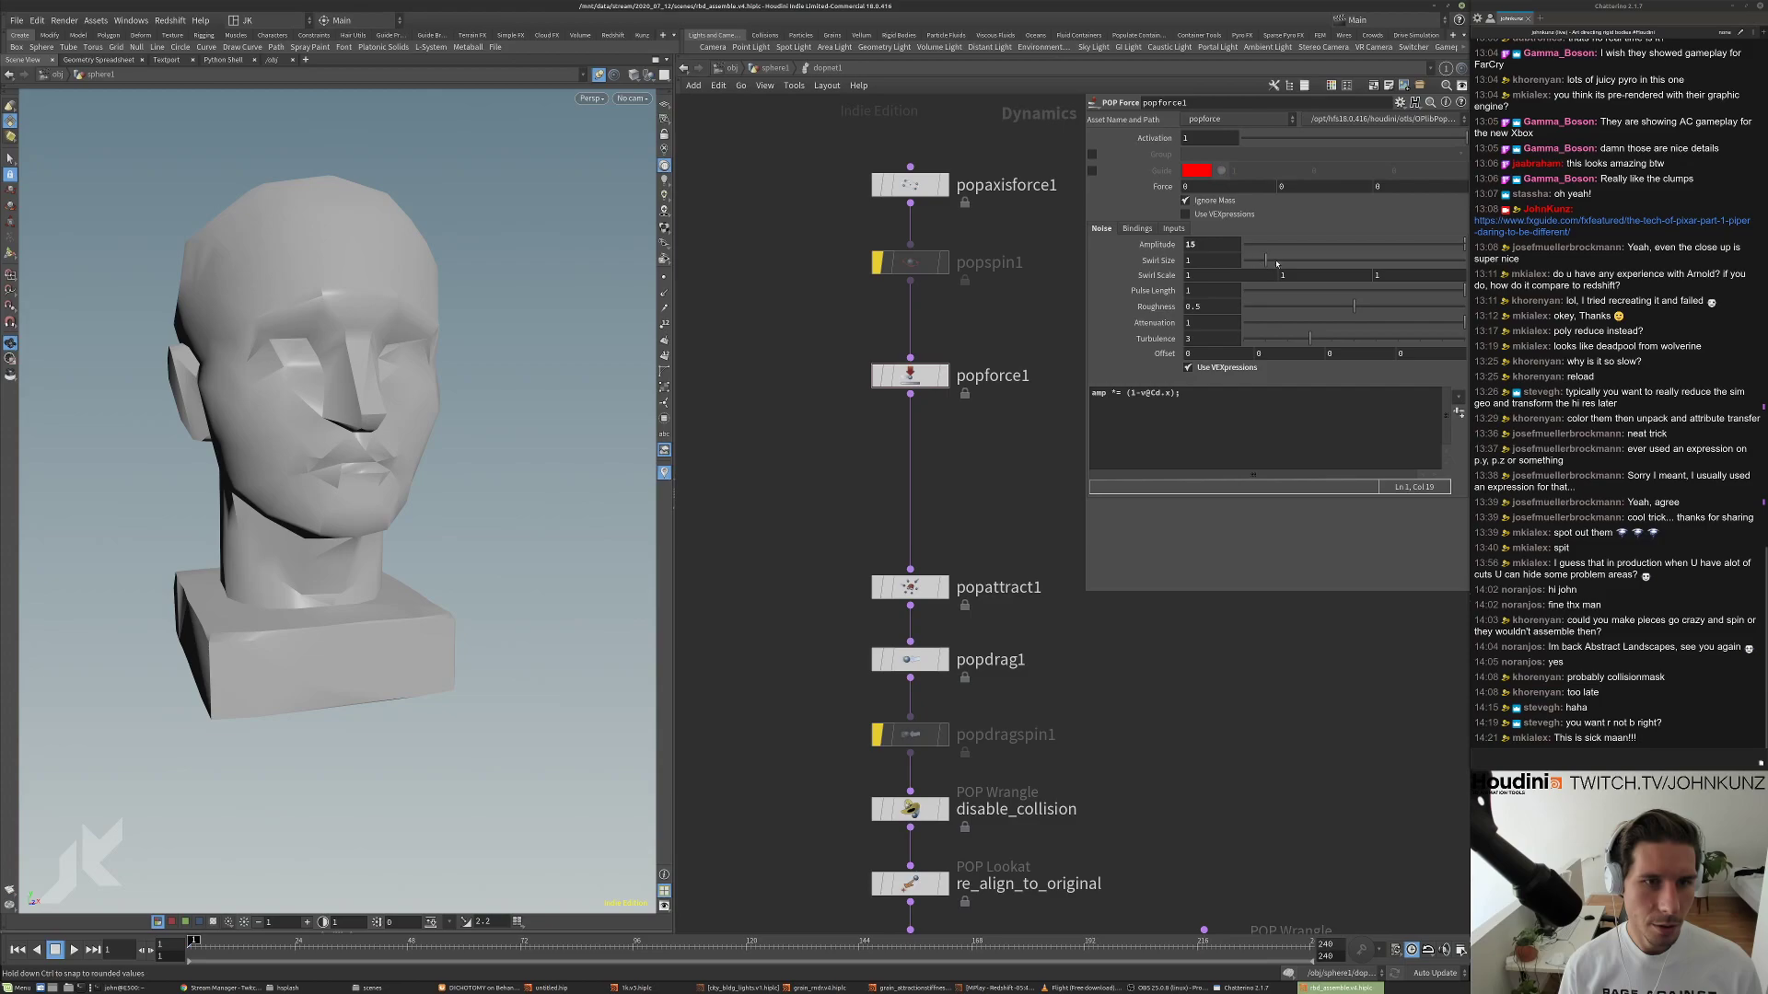
# Play the simulation with the new noise settings, leave dopnet1 for the parent network, and select attribute2.
pyautogui.scroll(-3, 1020, 445)
pyautogui.moveTo(1018, 445); pyautogui.dragTo(981, 441, button='middle')
pyautogui.press('Up')
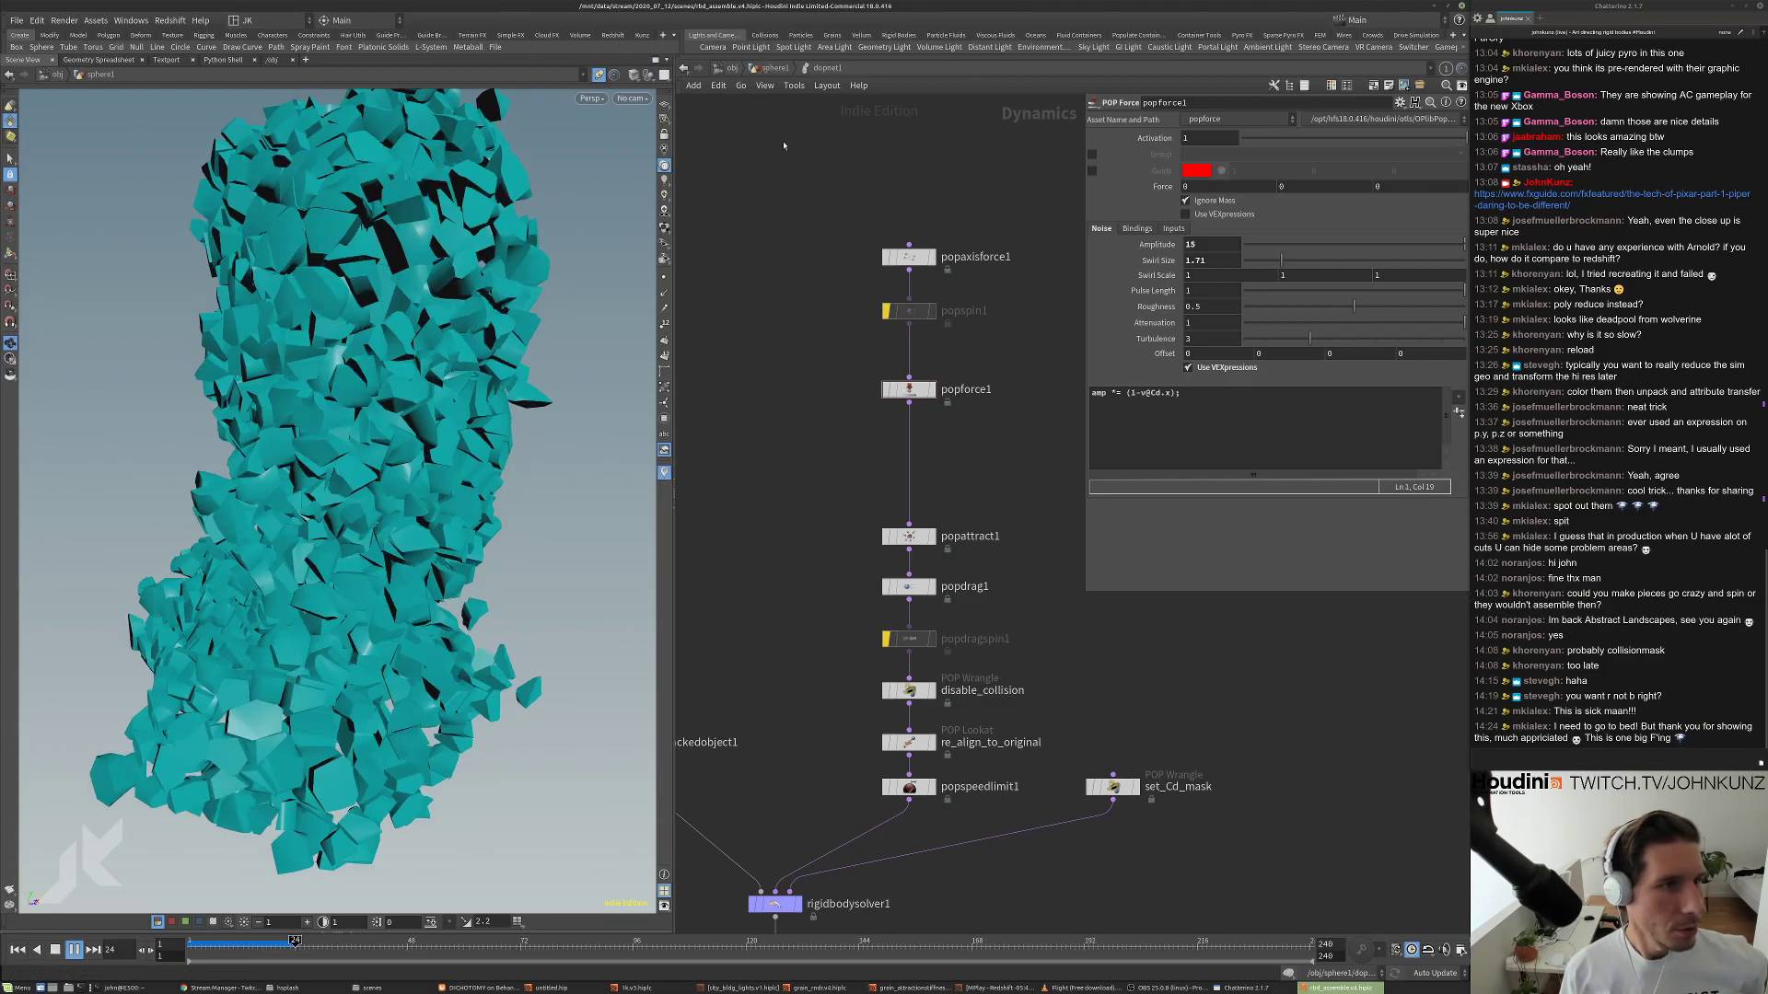
pyautogui.press('u')
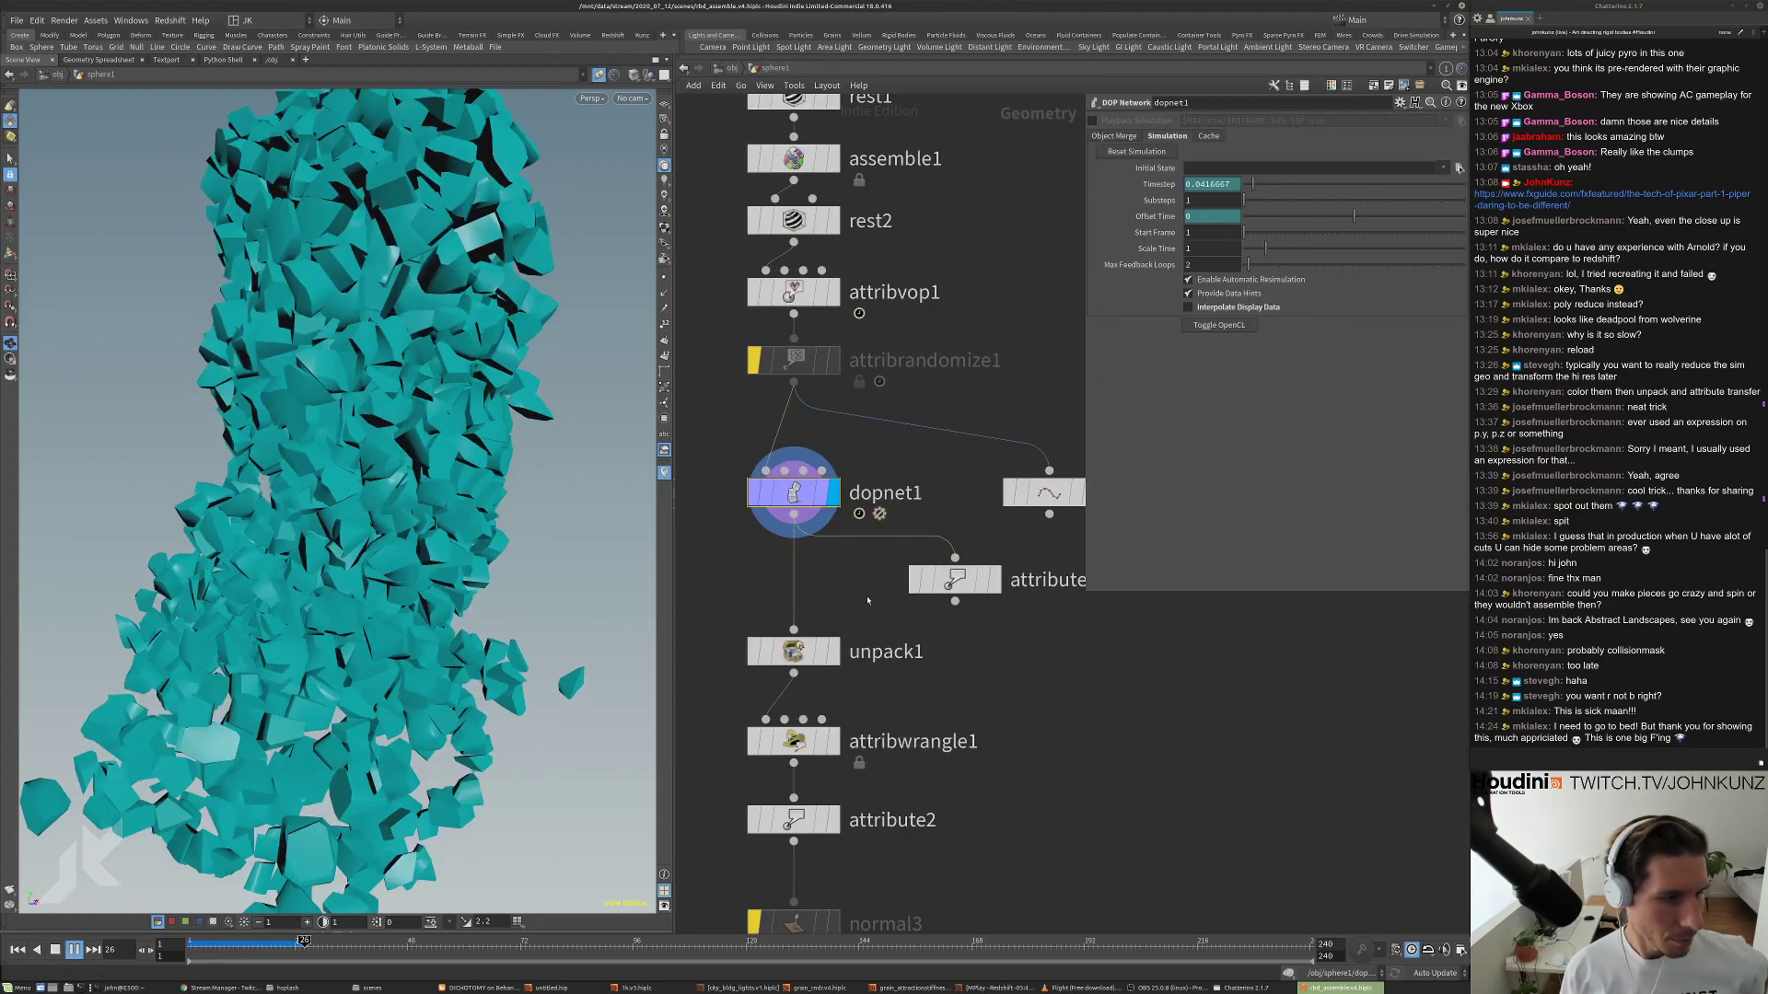
pyautogui.moveTo(849, 667); pyautogui.dragTo(863, 572, button='middle')
pyautogui.moveTo(852, 730); pyautogui.dragTo(857, 645, button='middle')
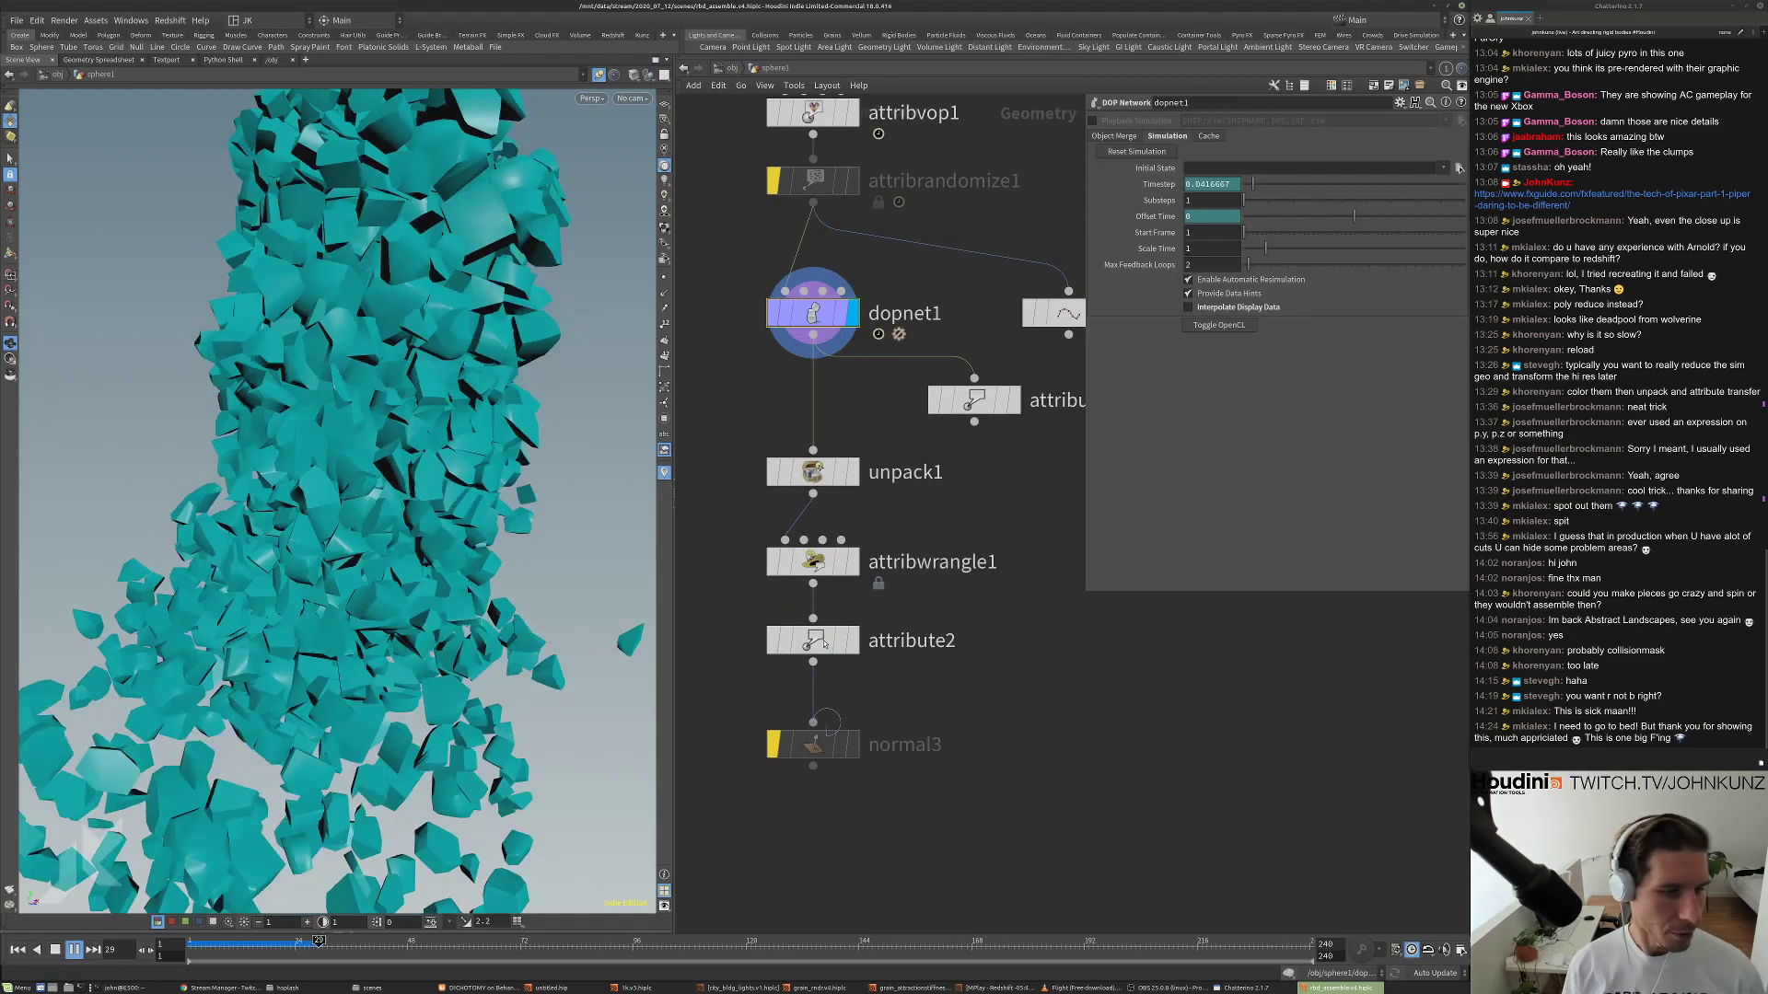
pyautogui.click(824, 644)
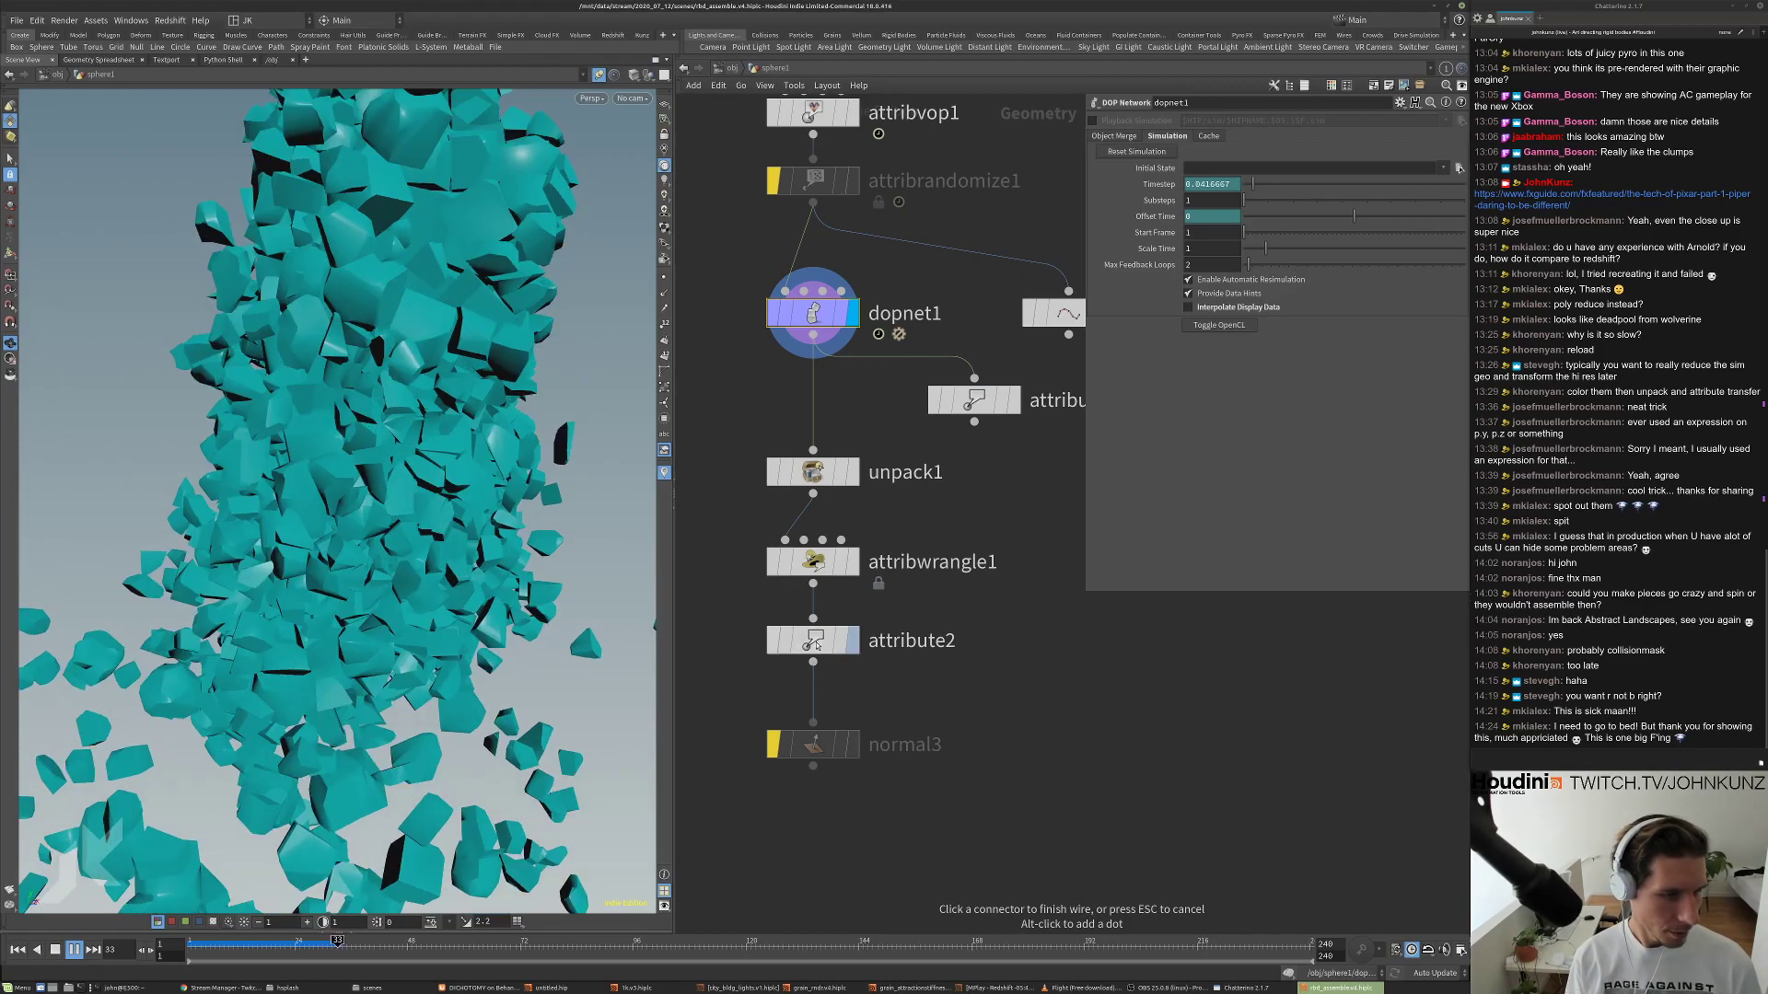
pyautogui.click(849, 642)
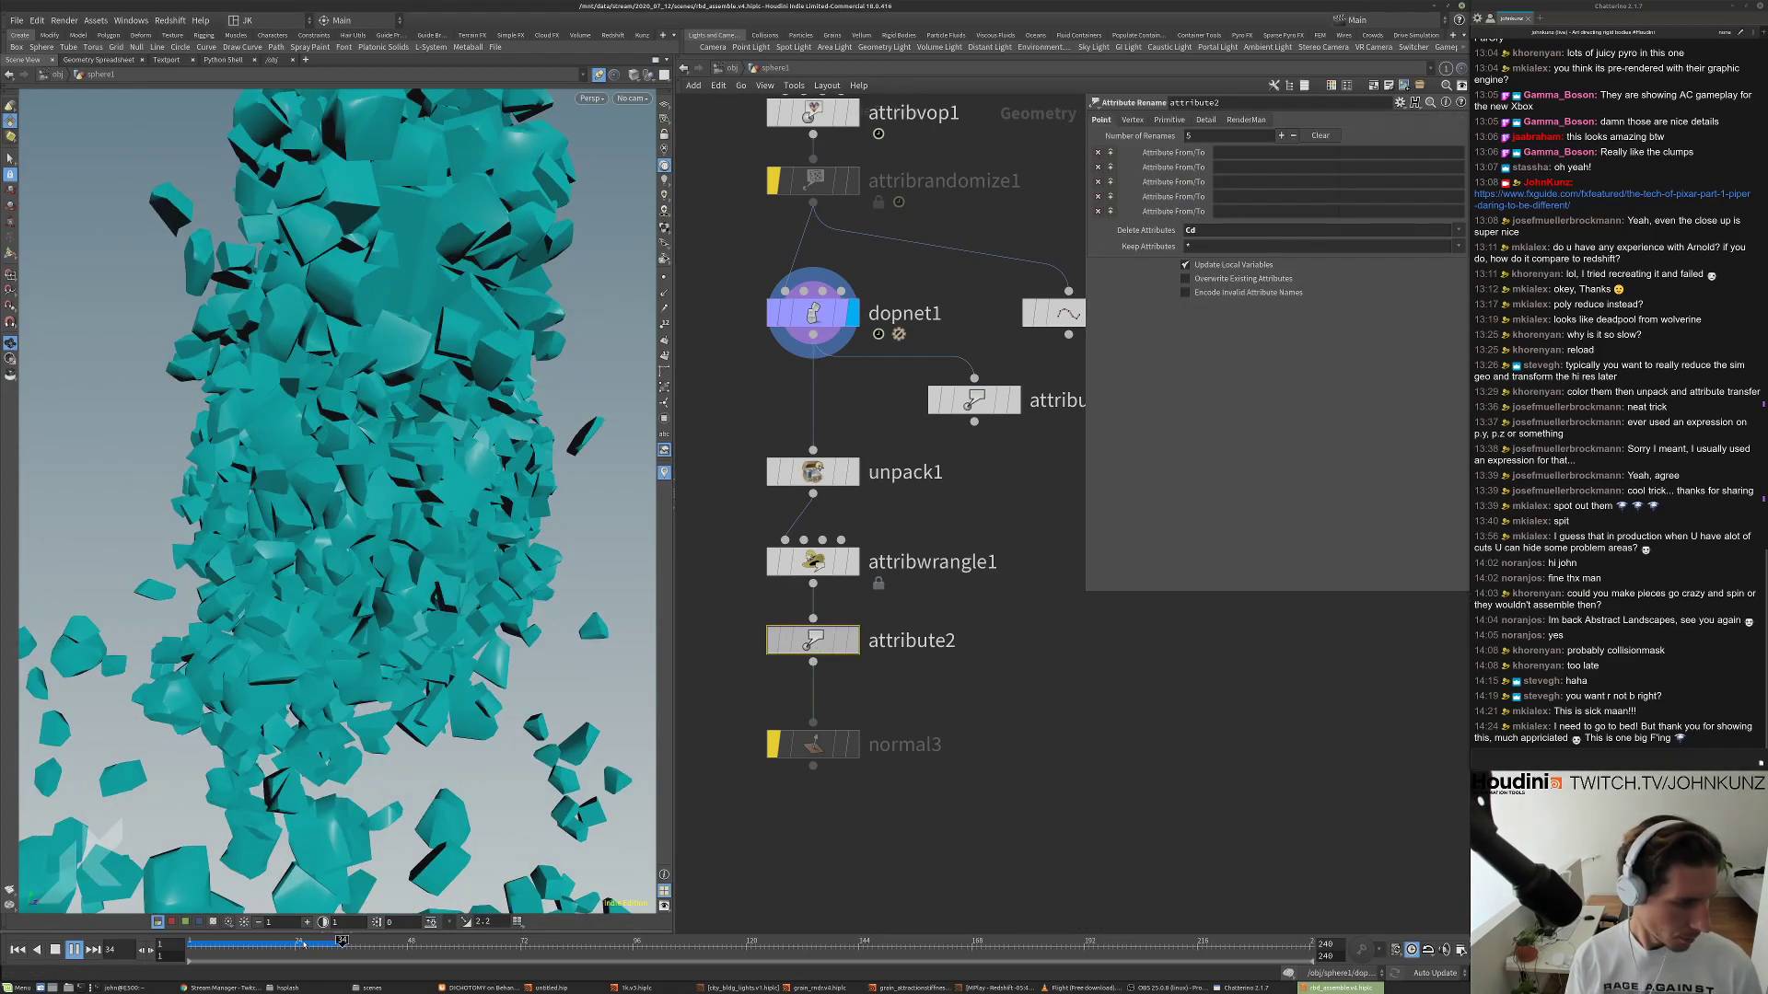
# Stop at frame 26 and check the outputs of unpack1, attribwrangle1 and attribute2 in turn.
pyautogui.click(304, 944)
pyautogui.click(851, 642)
pyautogui.click(840, 474)
pyautogui.click(840, 474)
pyautogui.click(852, 472)
pyautogui.click(853, 564)
pyautogui.click(852, 641)
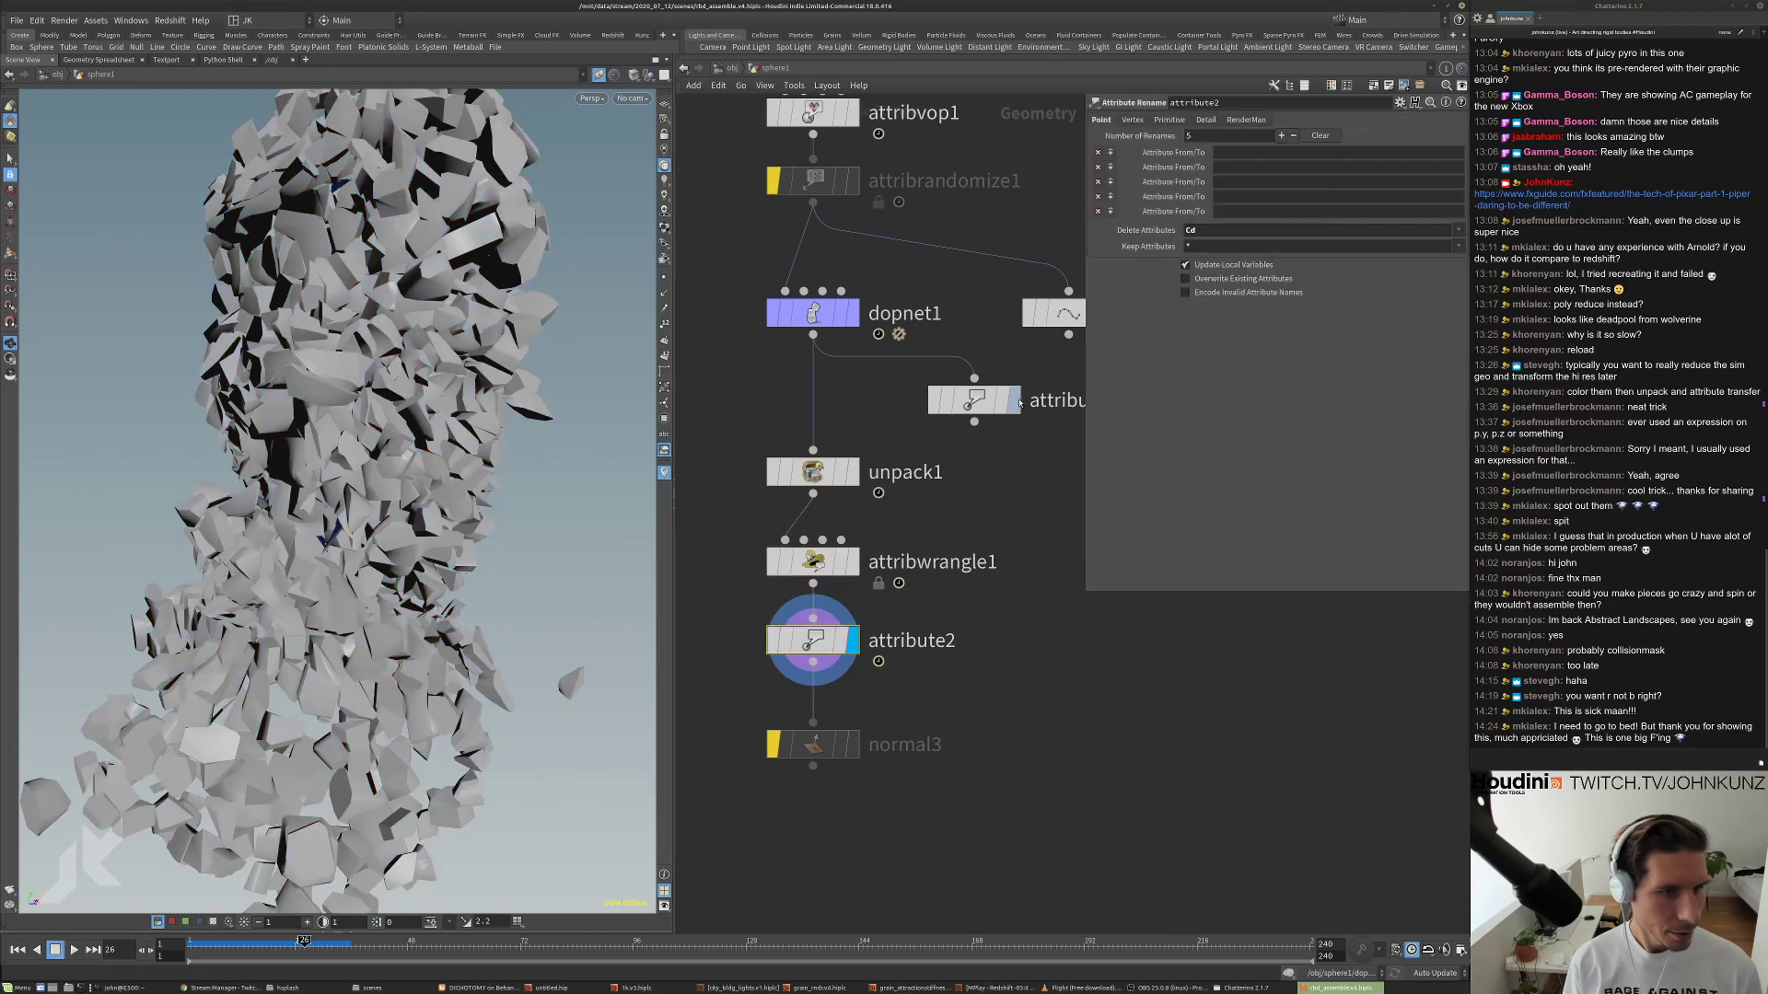
# Display attribute1's output and replay the simulation from frame 1, examining the scattering pieces from another angle.
pyautogui.click(1016, 401)
pyautogui.hotkey('ctrl', 'Up')
pyautogui.press('Up')
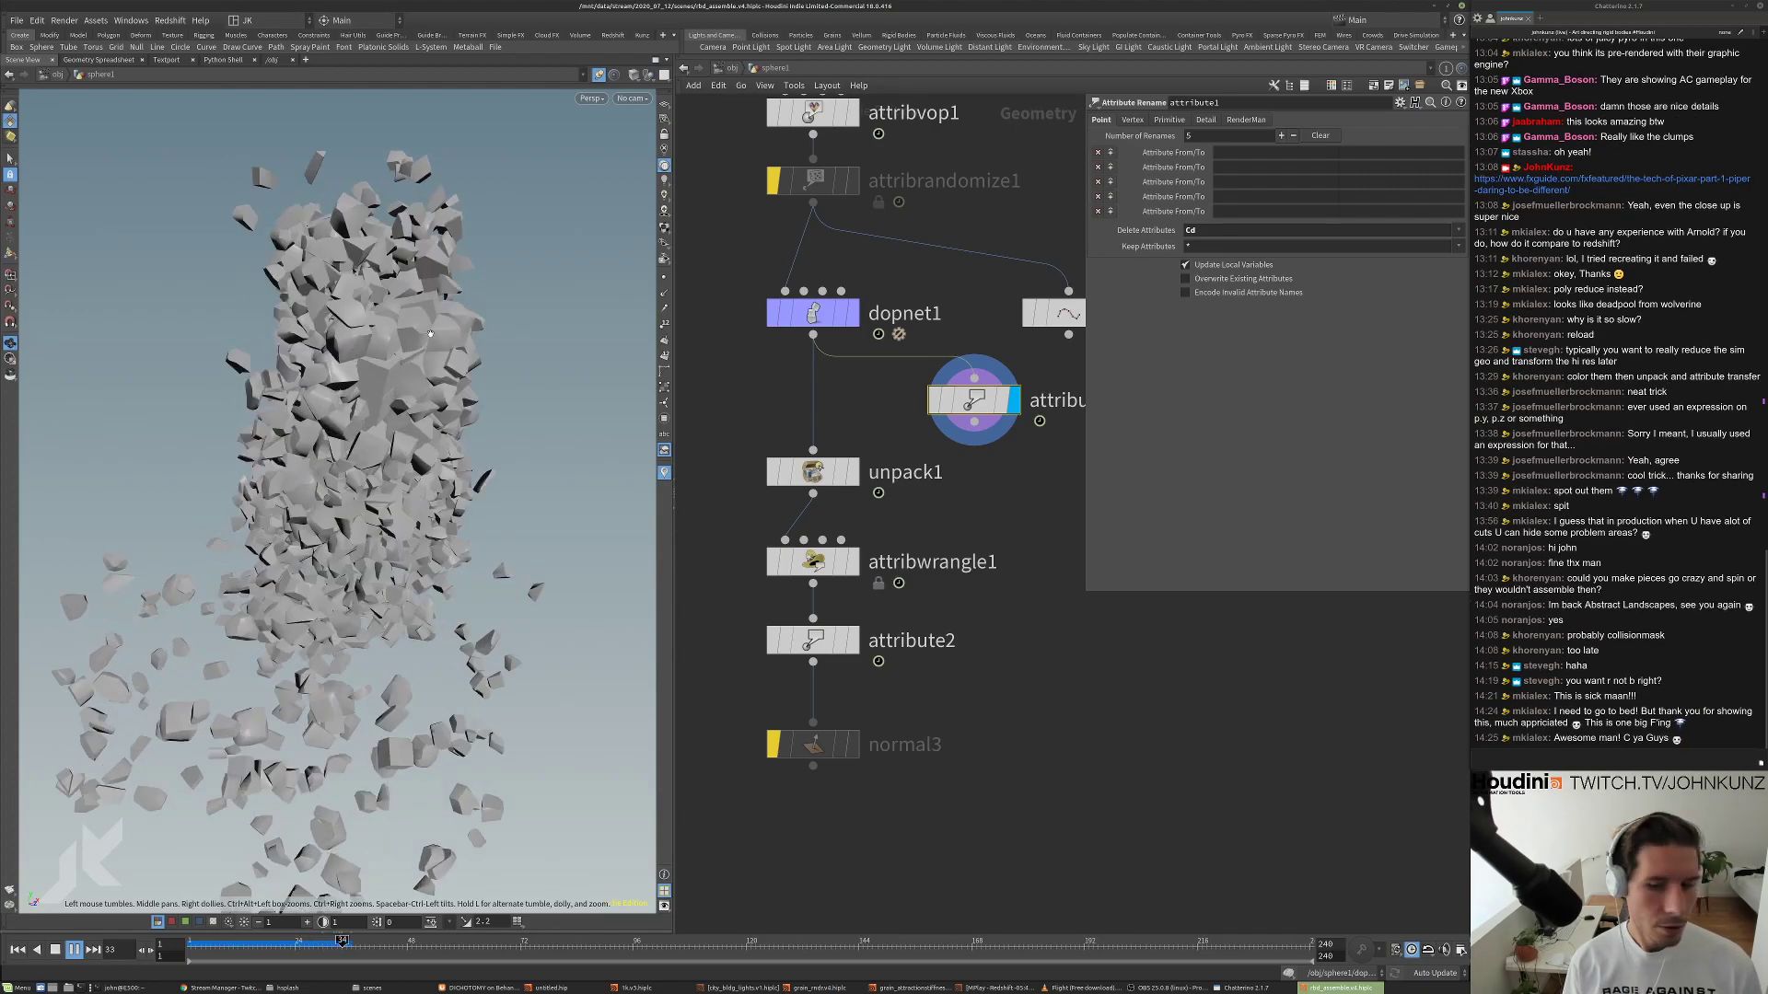
pyautogui.moveTo(382, 377); pyautogui.dragTo(403, 281)
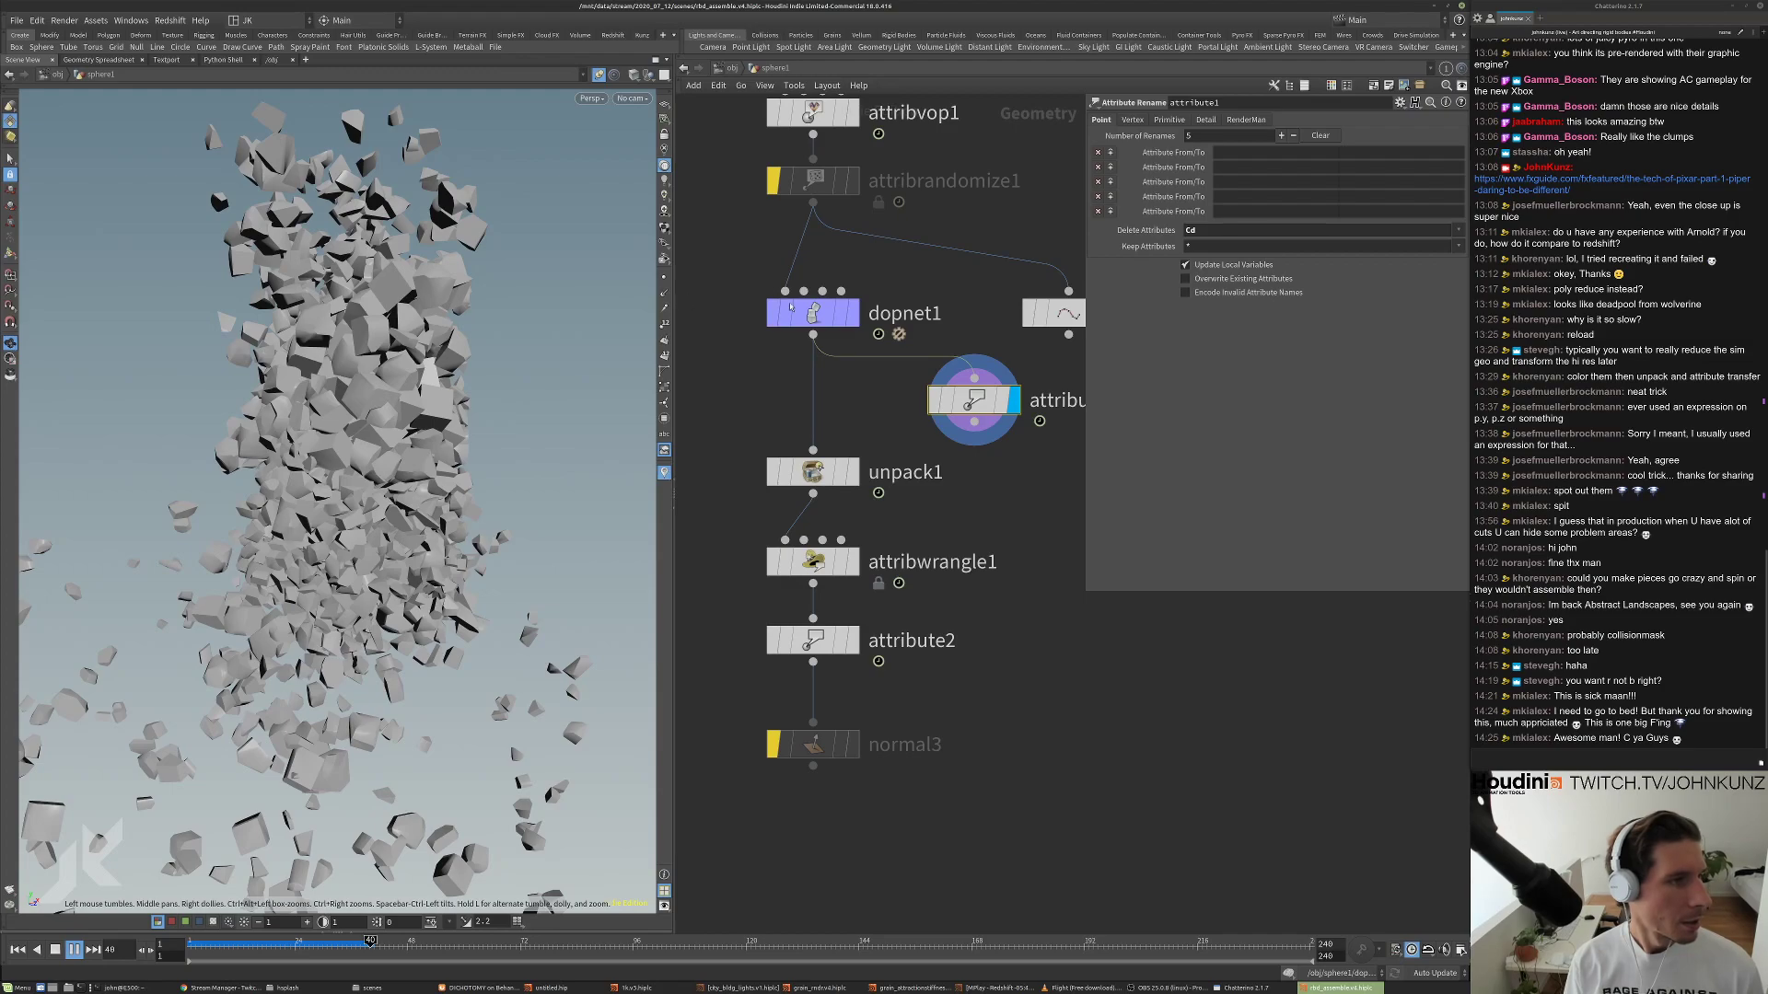
# Return to frame 1, enter dopnet1, and set popforce1's Swirl Size to 1.2 and noise Amplitude to 45.
pyautogui.hotkey('ctrl', 'Up')
pyautogui.doubleClick(790, 310)
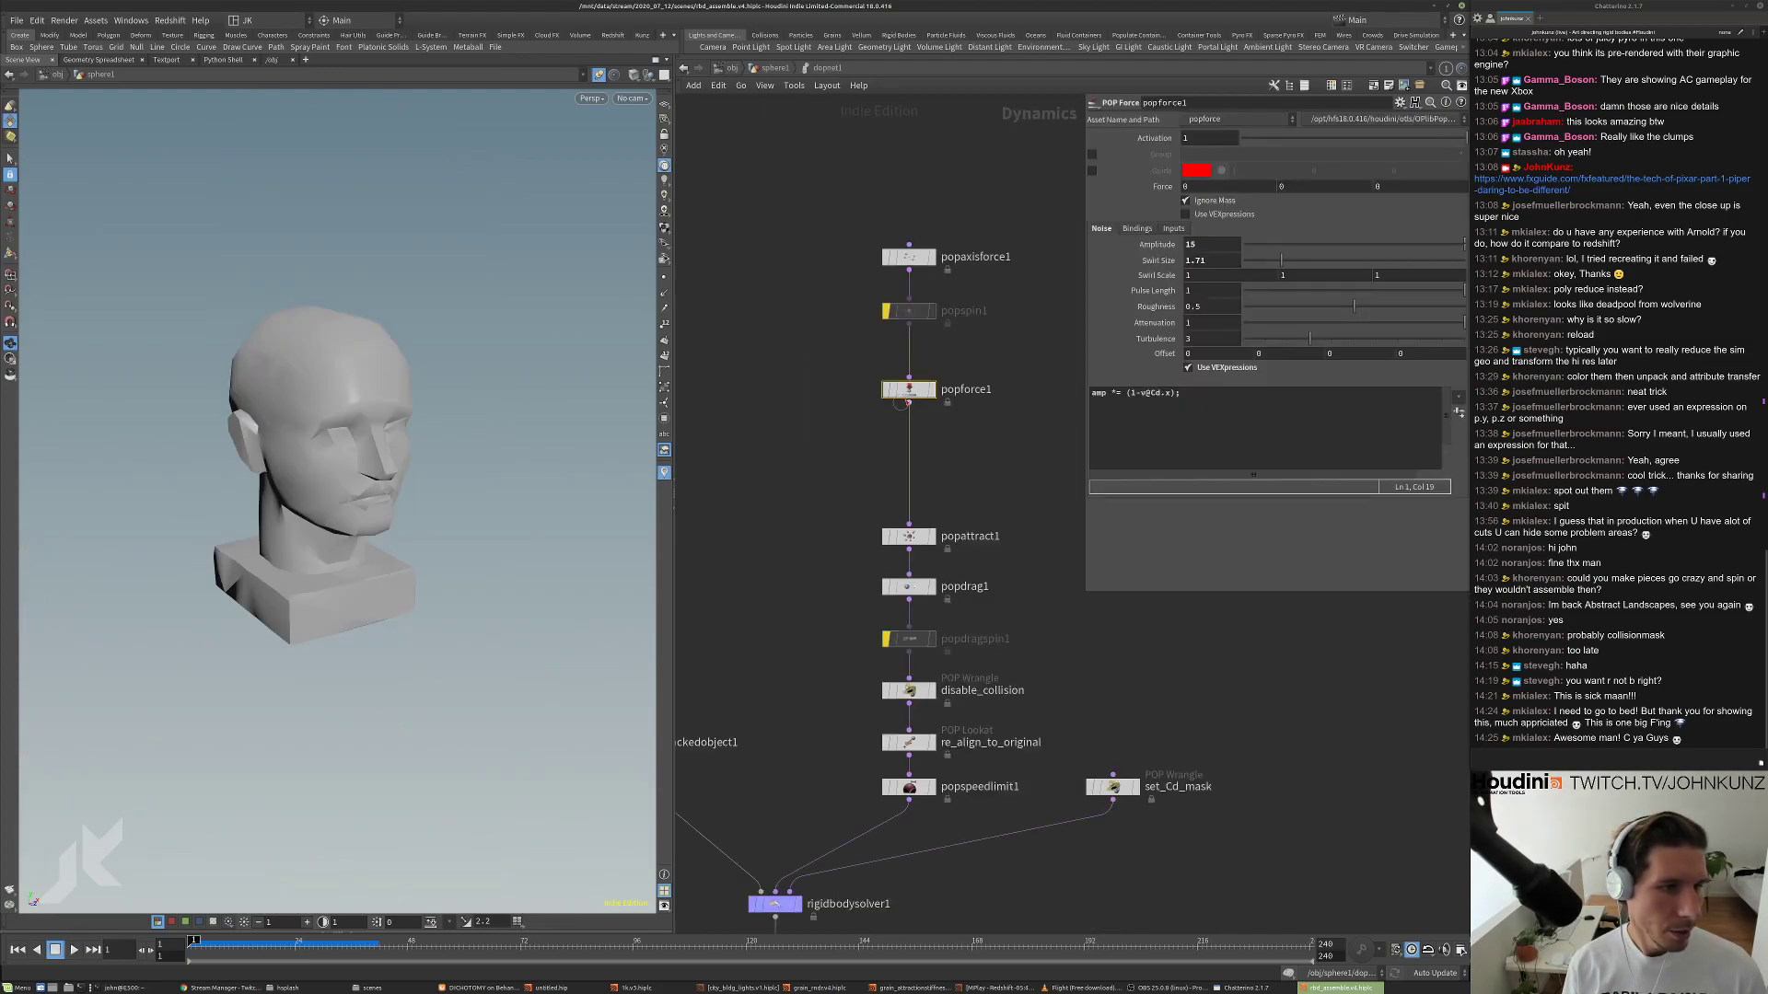
pyautogui.moveTo(405, 304); pyautogui.dragTo(358, 293)
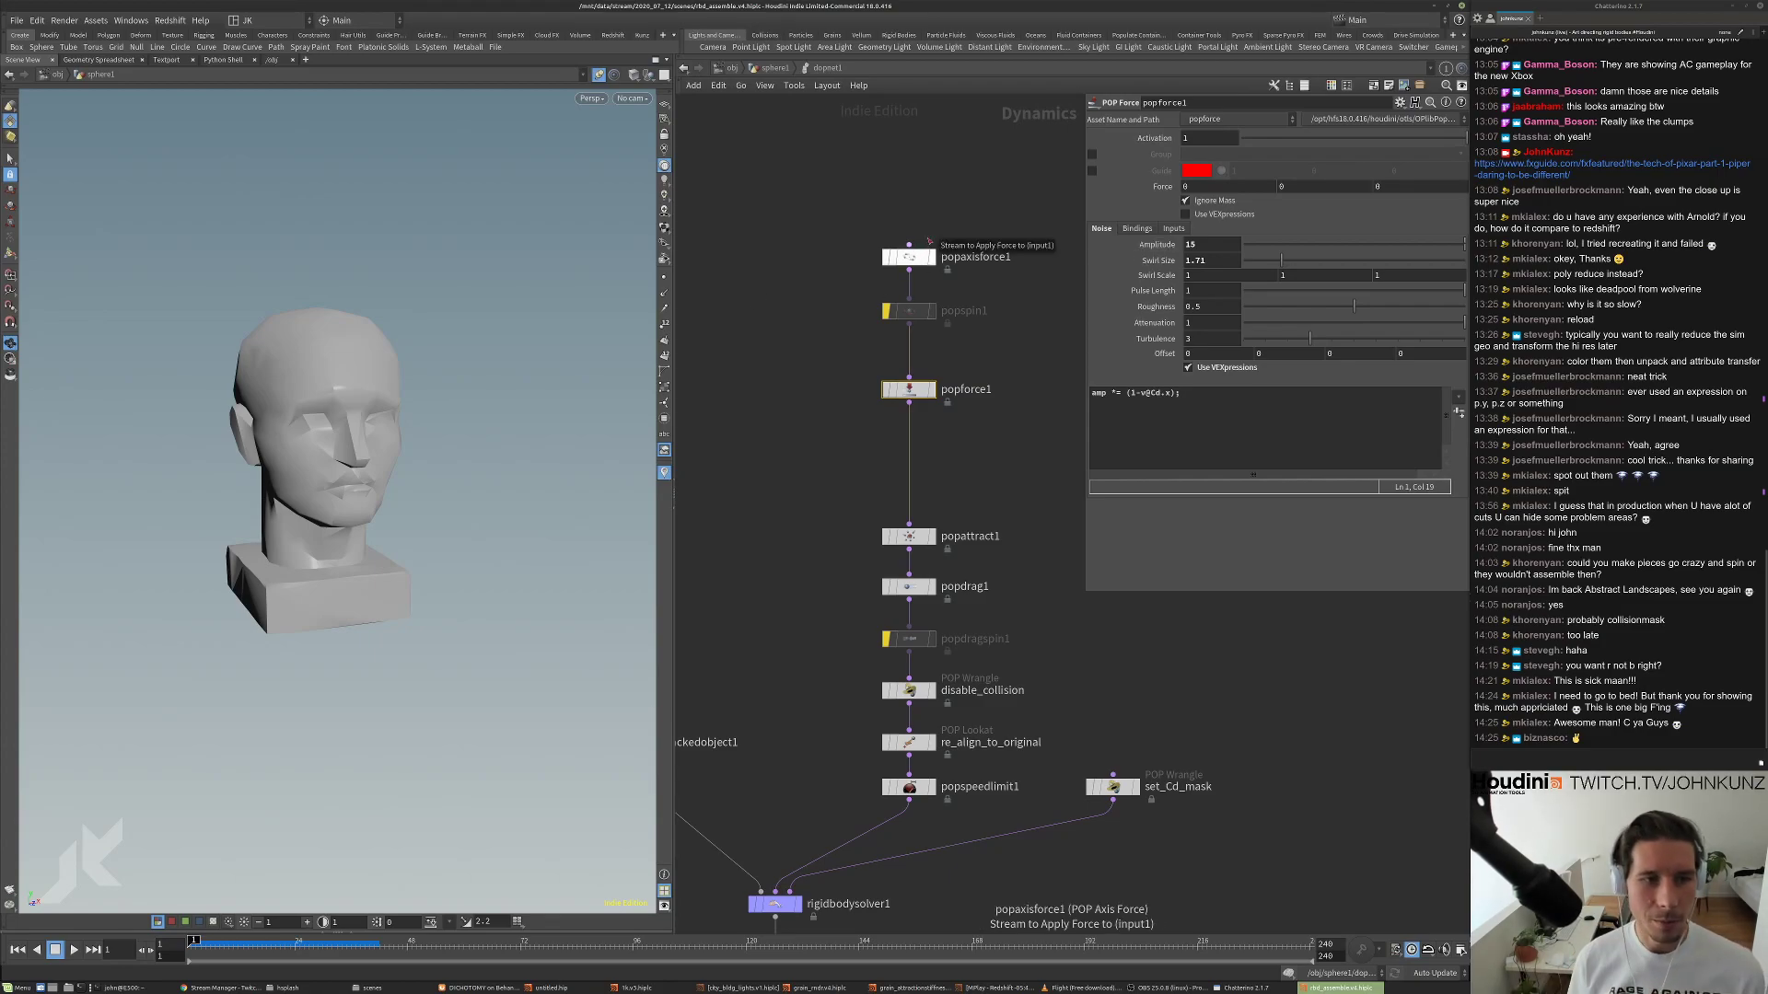
pyautogui.doubleClick(1196, 259)
pyautogui.write('1.2')
pyautogui.press('Return')
pyautogui.doubleClick(1196, 244)
pyautogui.write('45')
pyautogui.press('Return')
pyautogui.moveTo(1015, 429); pyautogui.dragTo(993, 403, button='middle')
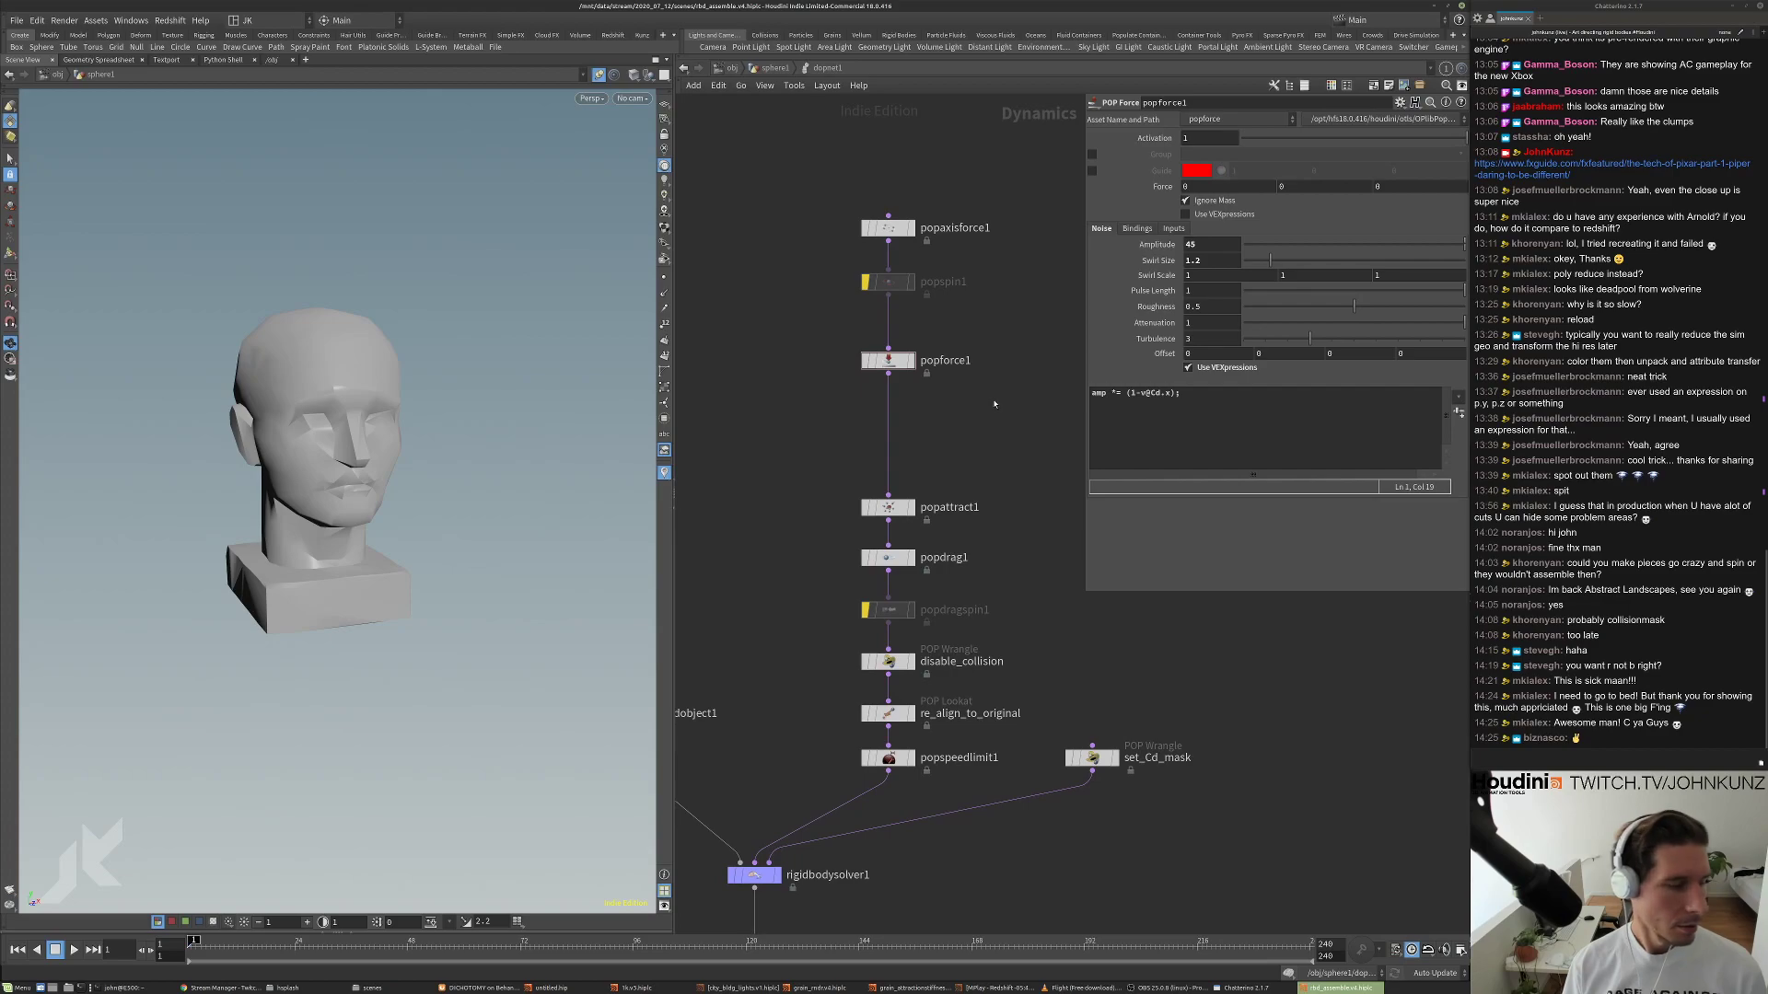
# Simulate the stronger noise, restart from frame 1 with a wider view, and stop at frame 74.
pyautogui.press('Up')
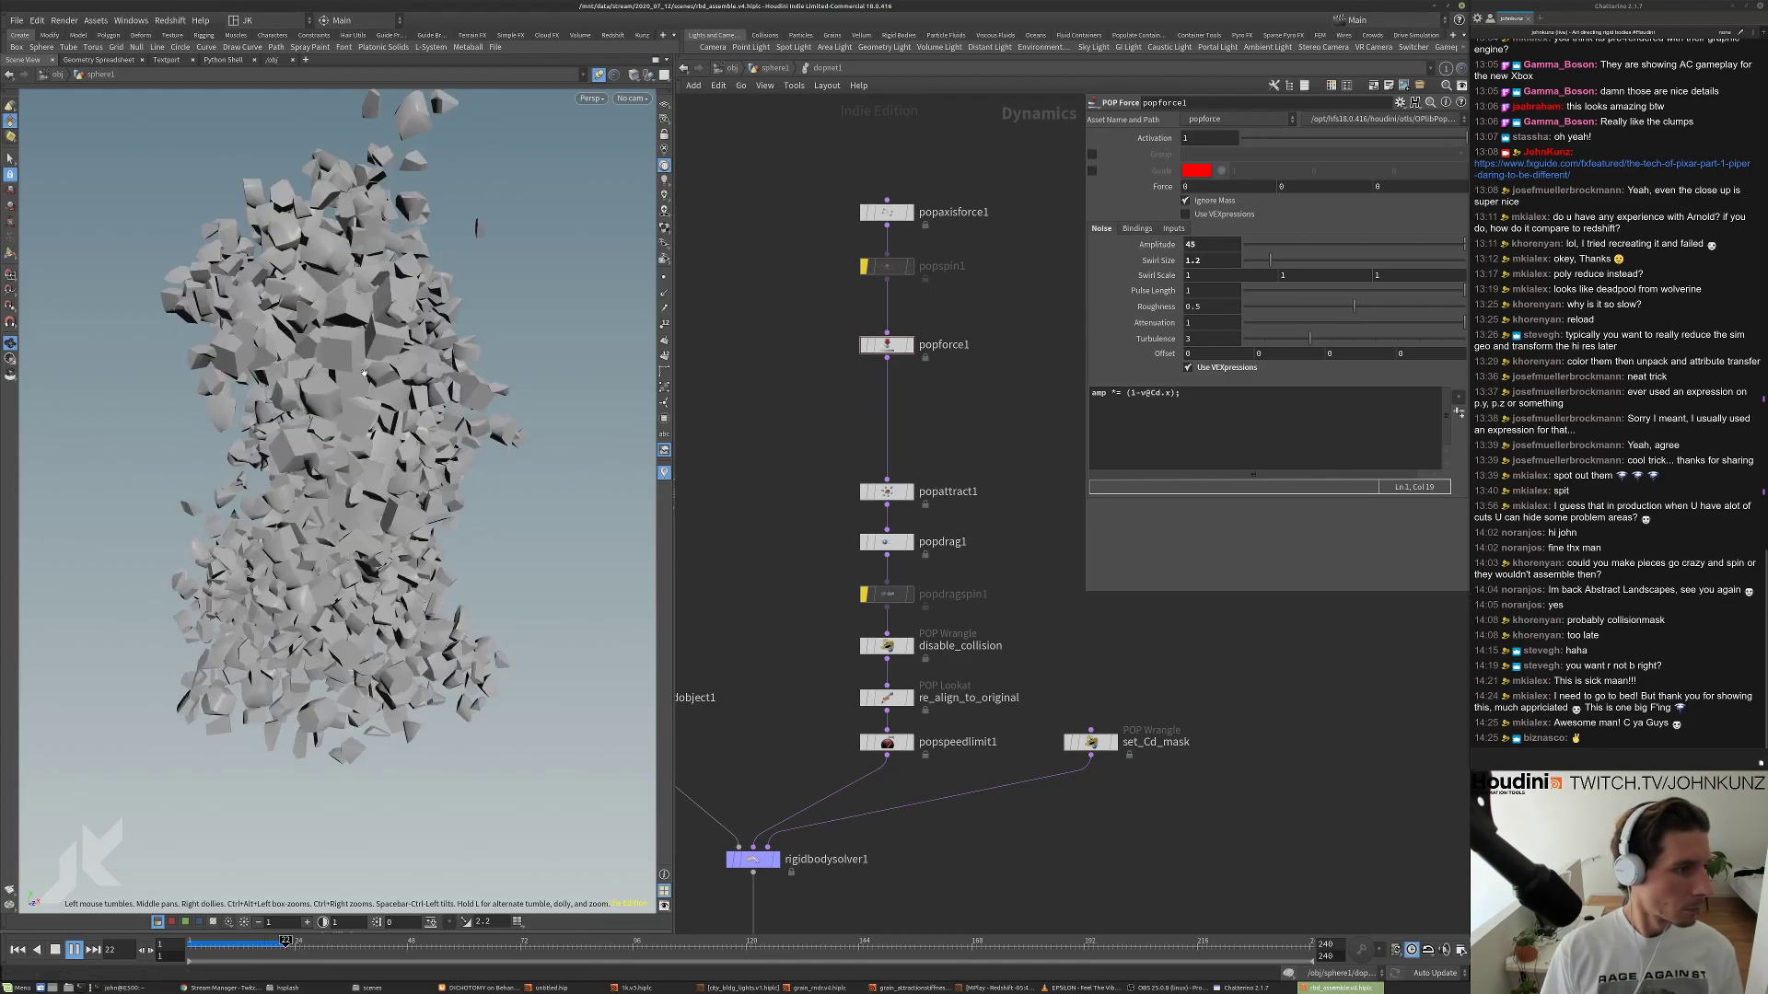
pyautogui.press('Escape')
pyautogui.scroll(-5, 412, 458)
pyautogui.moveTo(413, 458); pyautogui.dragTo(326, 459)
pyautogui.hotkey('ctrl', 'Up')
pyautogui.press('Up')
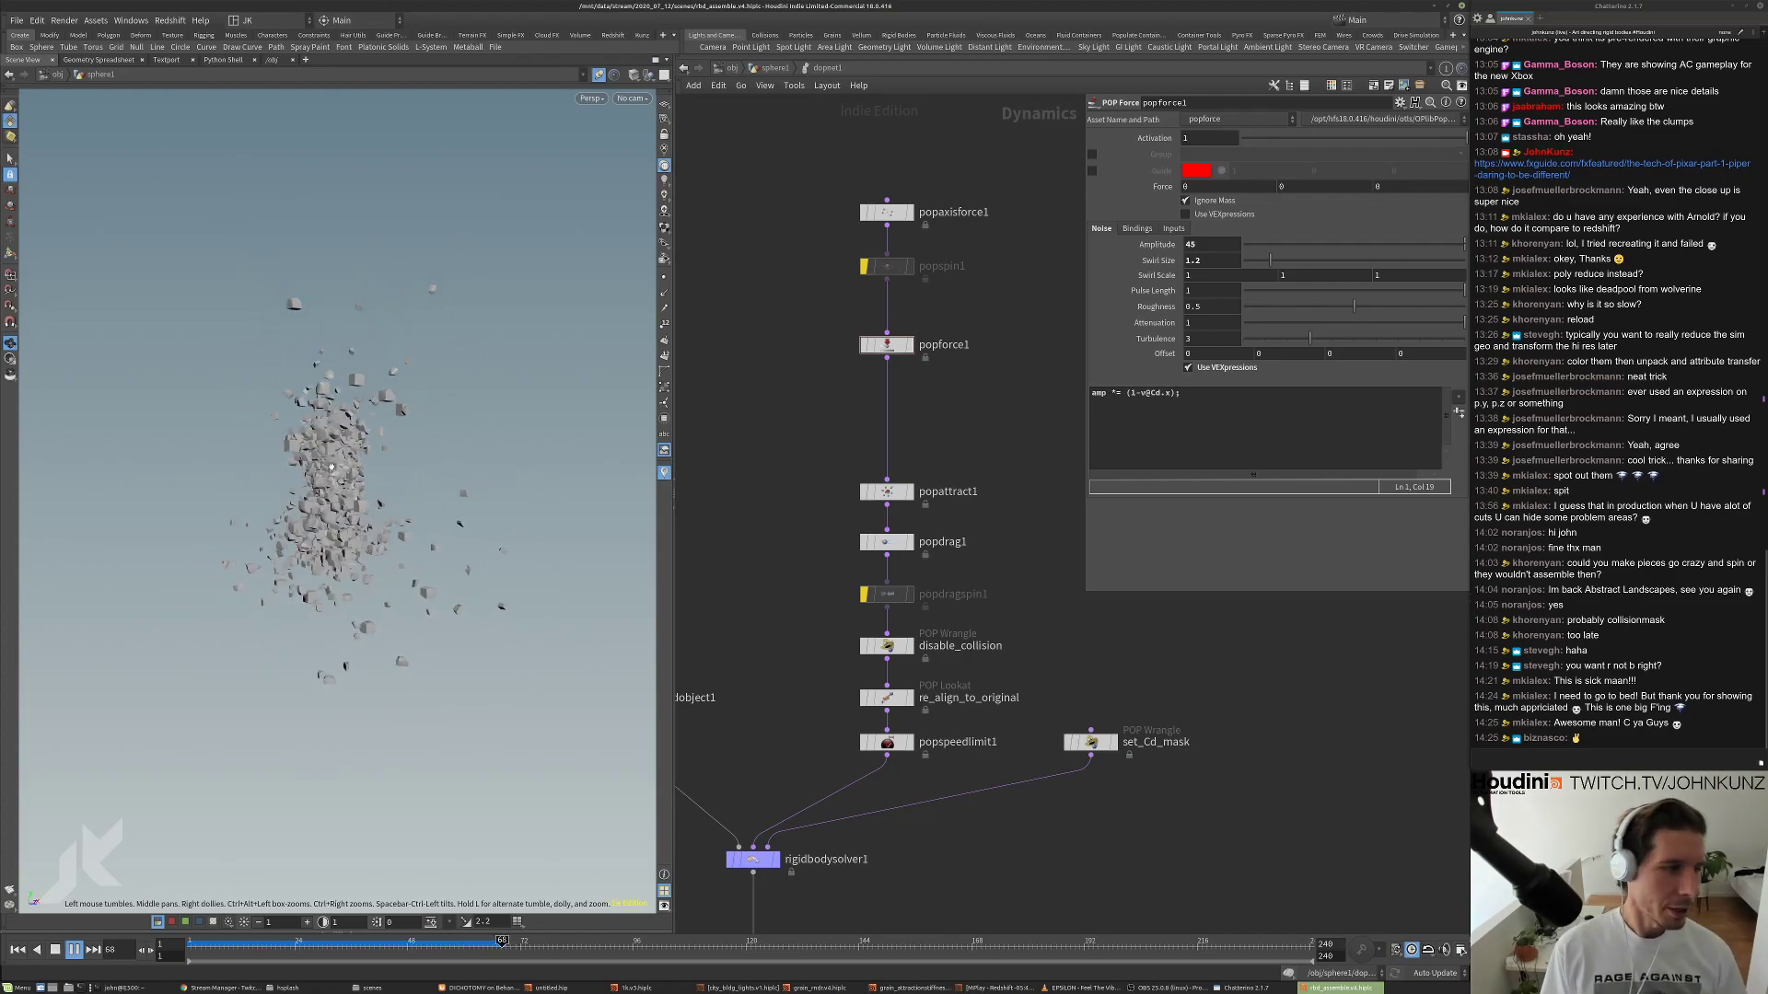
pyautogui.press('Escape')
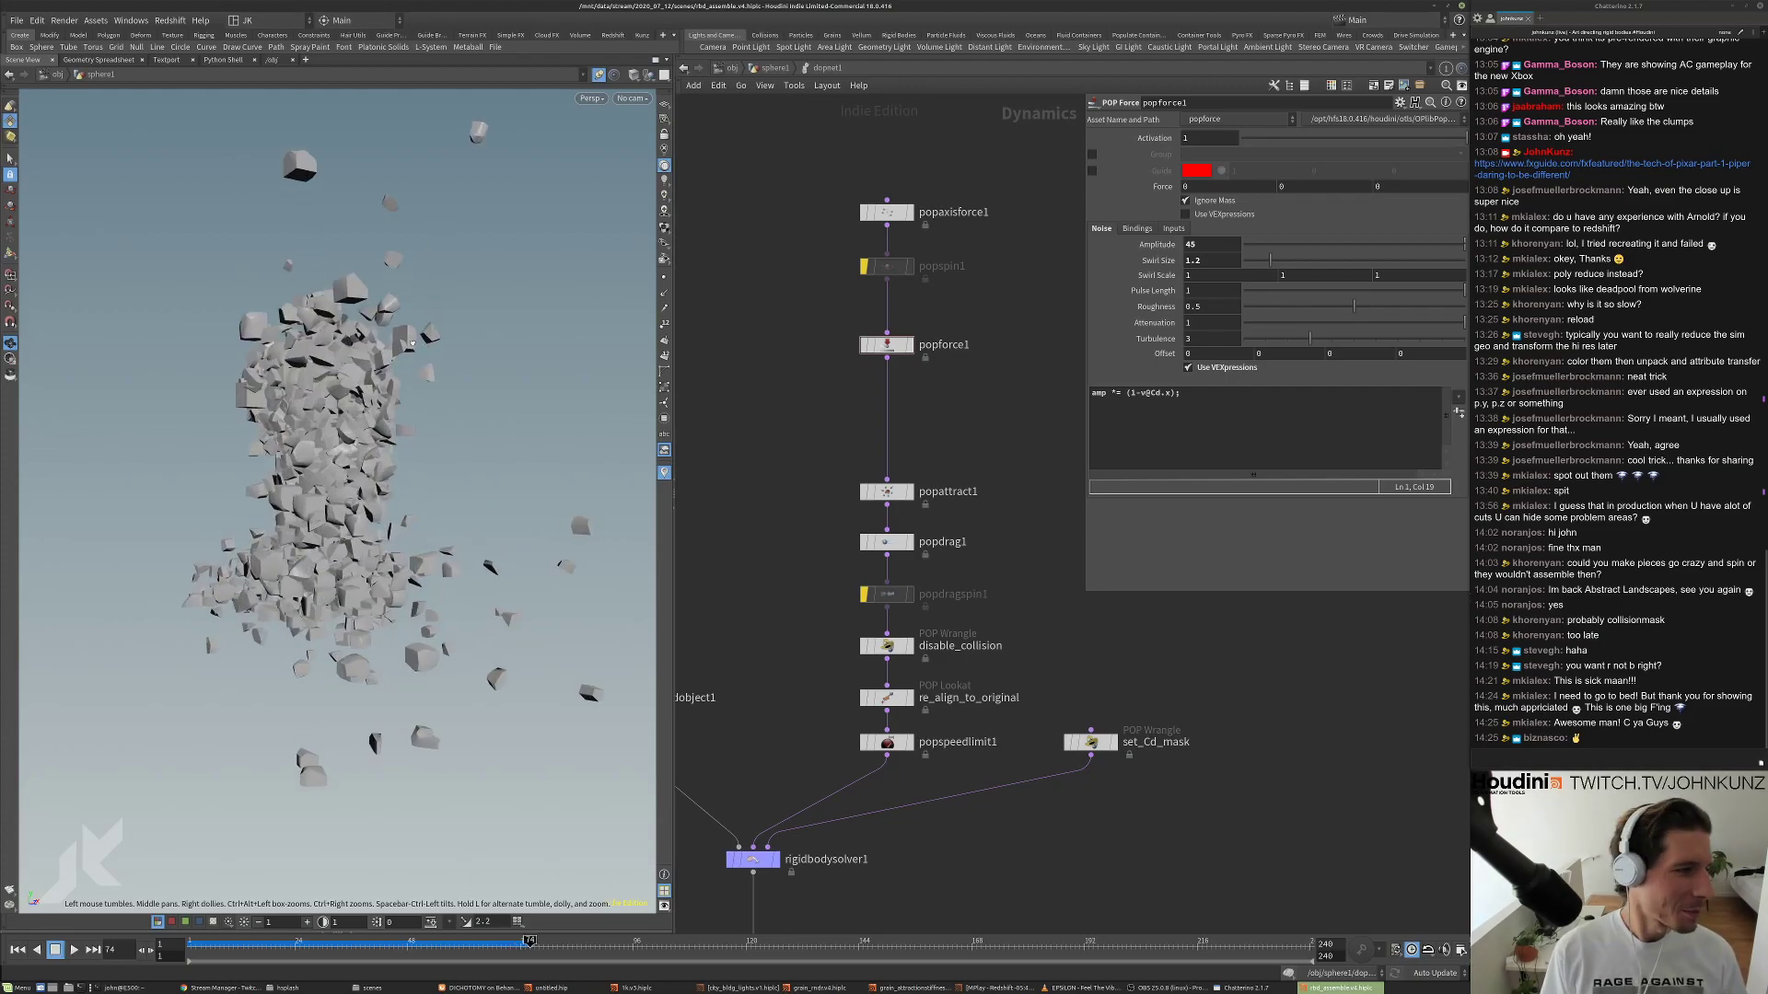
# Replay the simulation from the first frame to frame 113, examining how the pieces gather into the head.
pyautogui.hotkey('ctrl', 'Up')
pyautogui.press('Up')
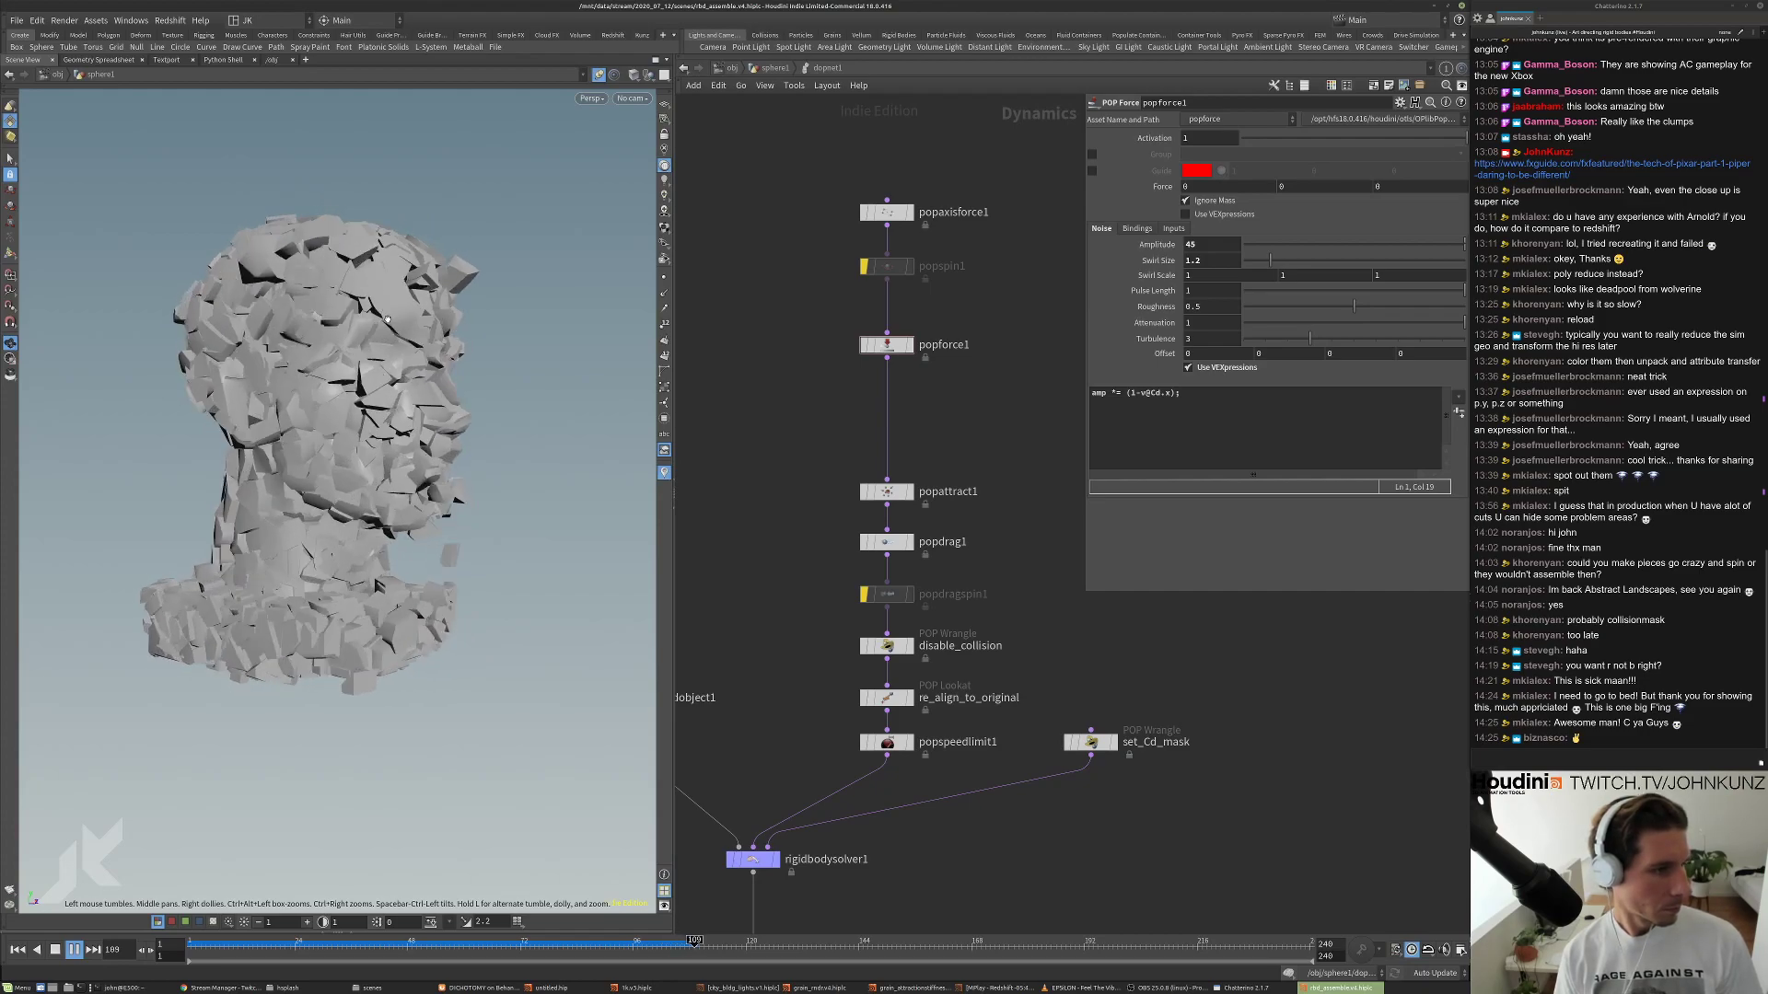
pyautogui.moveTo(318, 326); pyautogui.dragTo(175, 331)
pyautogui.press('Up')
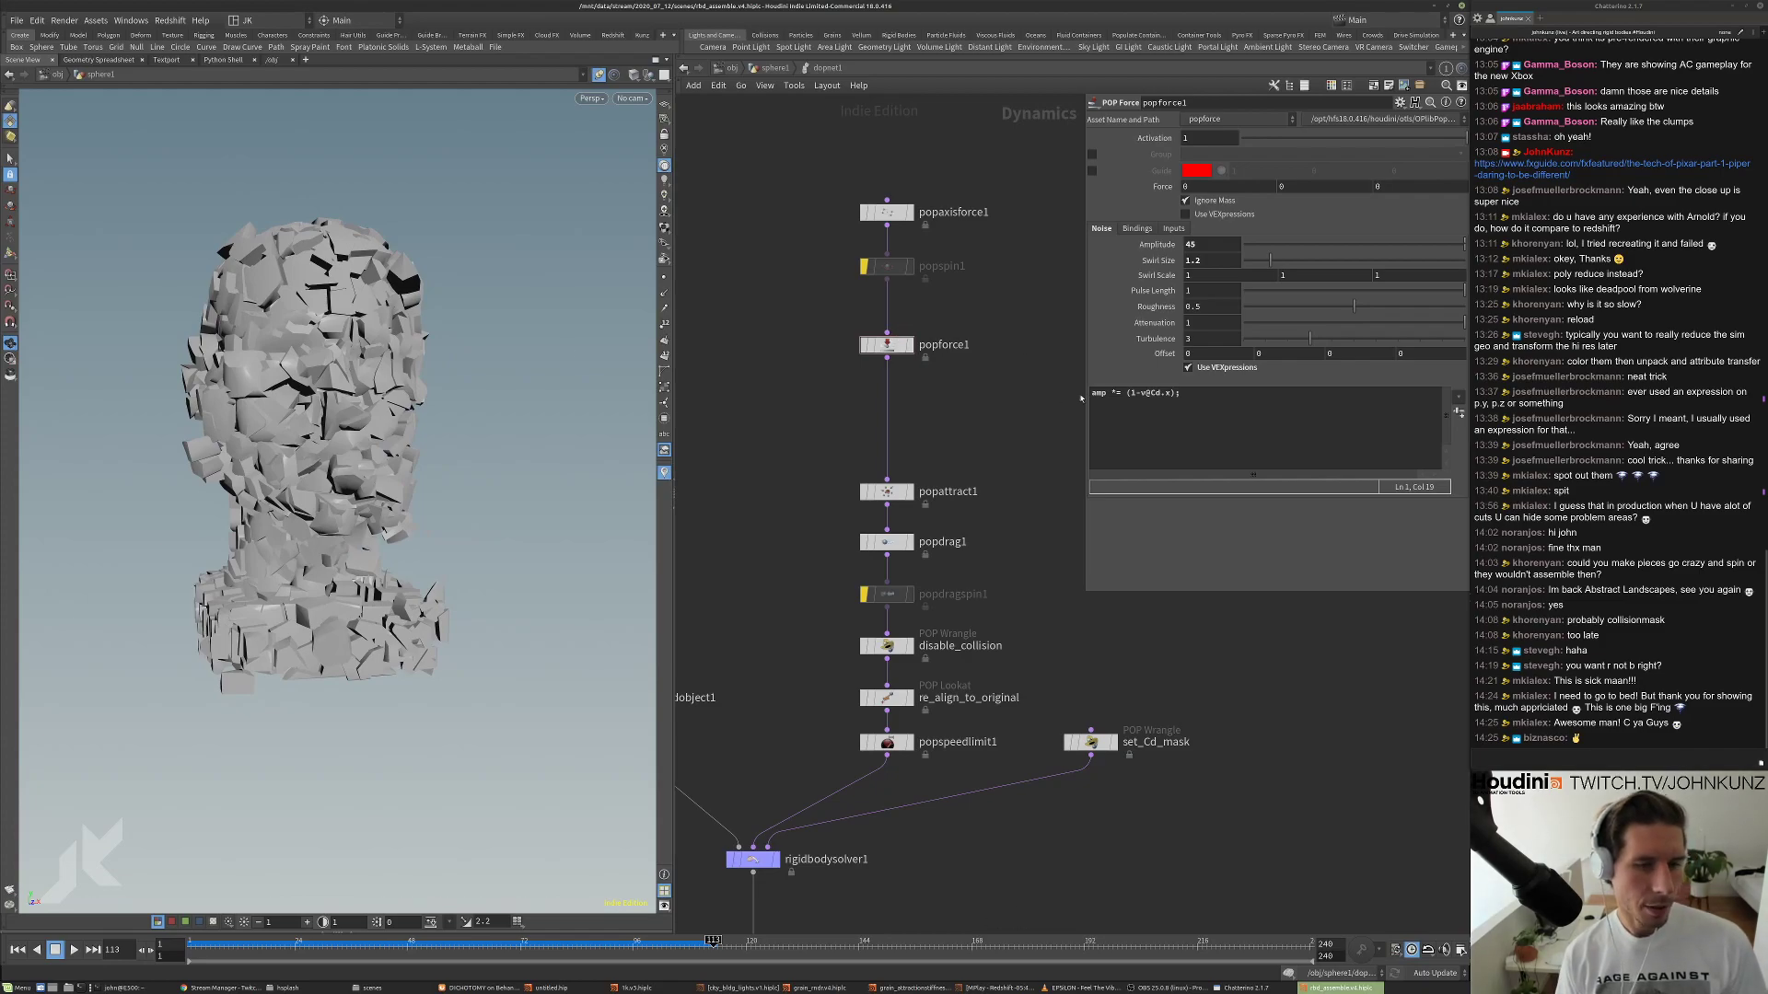
# Leave dopnet1, display attribute2's output, scrub back to the scattered pieces, and replay the reassembly.
pyautogui.press('u')
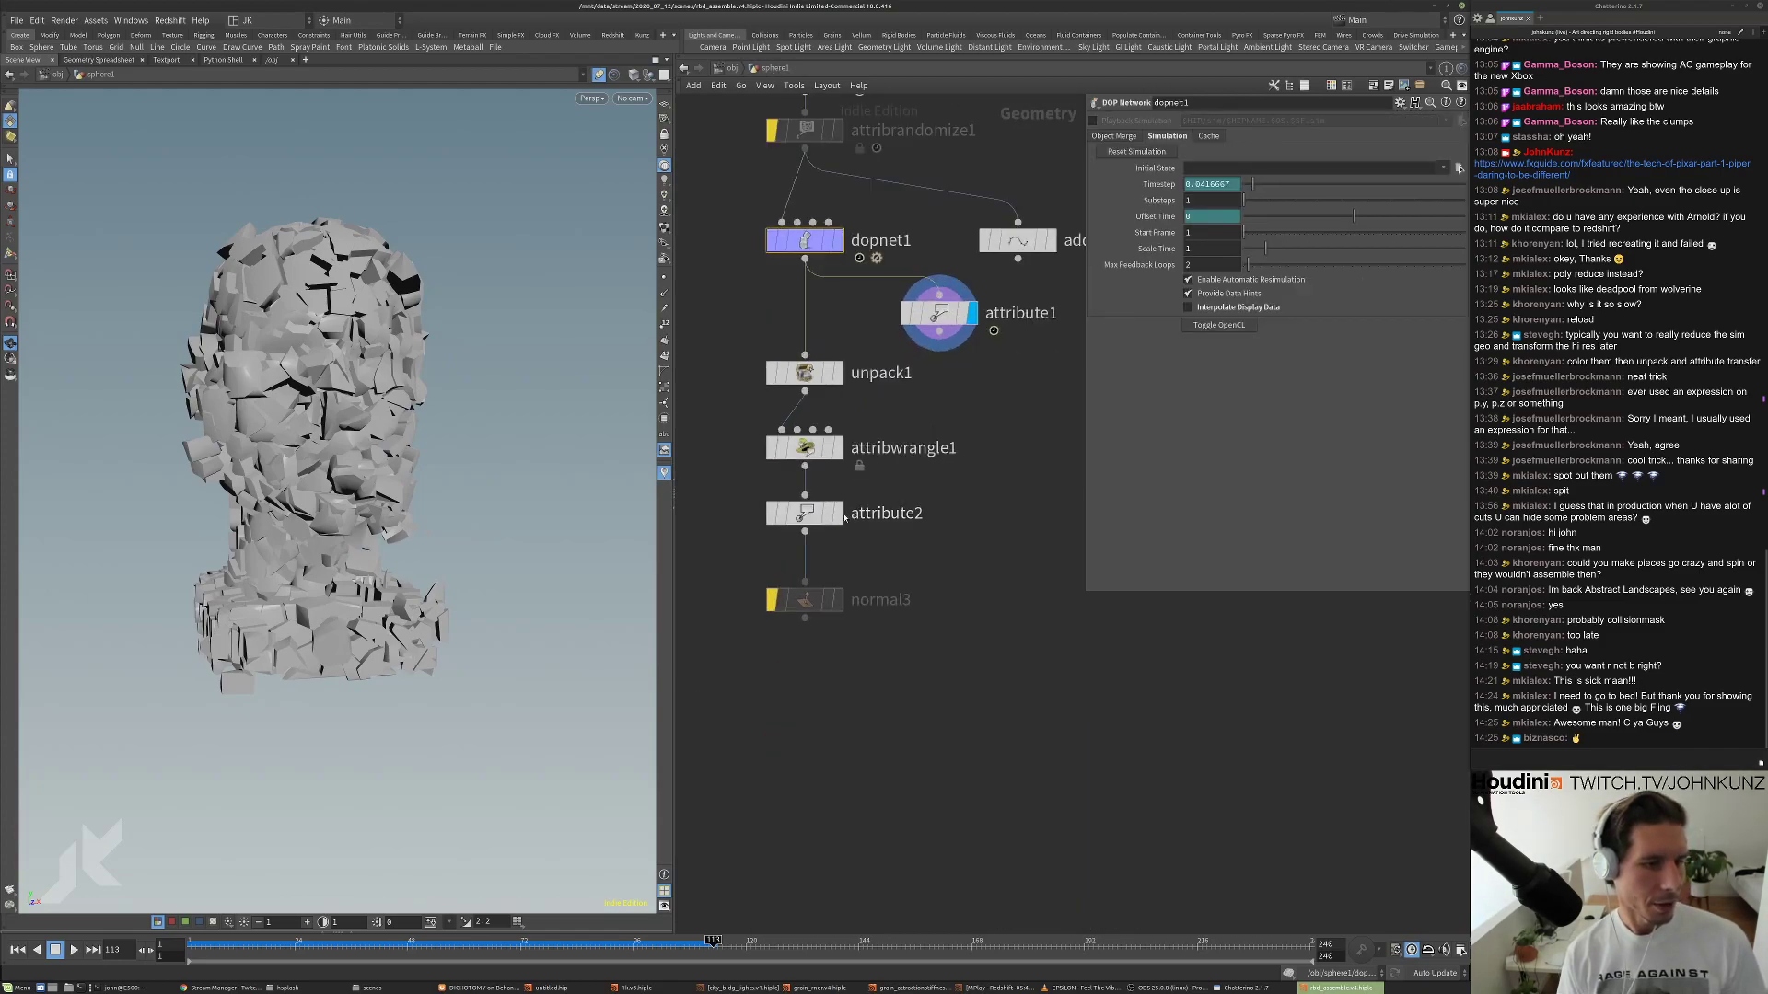
pyautogui.click(836, 521)
pyautogui.moveTo(568, 948); pyautogui.dragTo(533, 947)
pyautogui.press('Up')
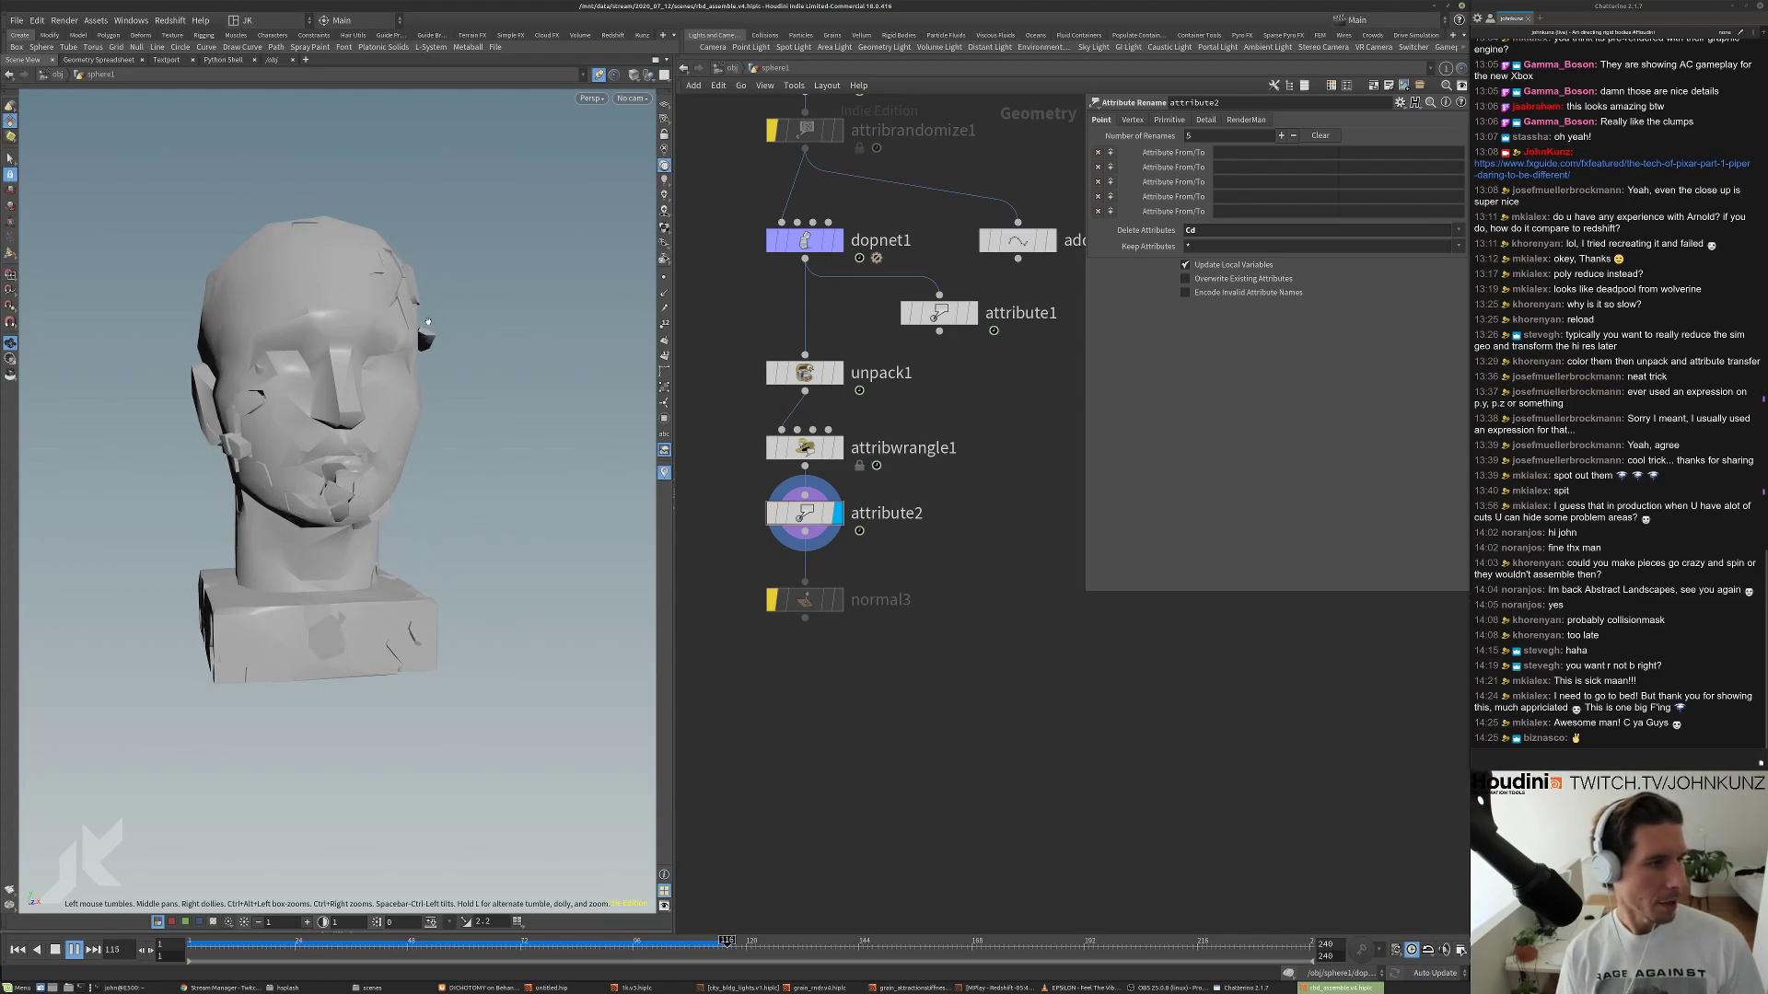
pyautogui.hotkey('ctrl', 'Up')
pyautogui.doubleClick(804, 239)
pyautogui.scroll(3, 899, 470)
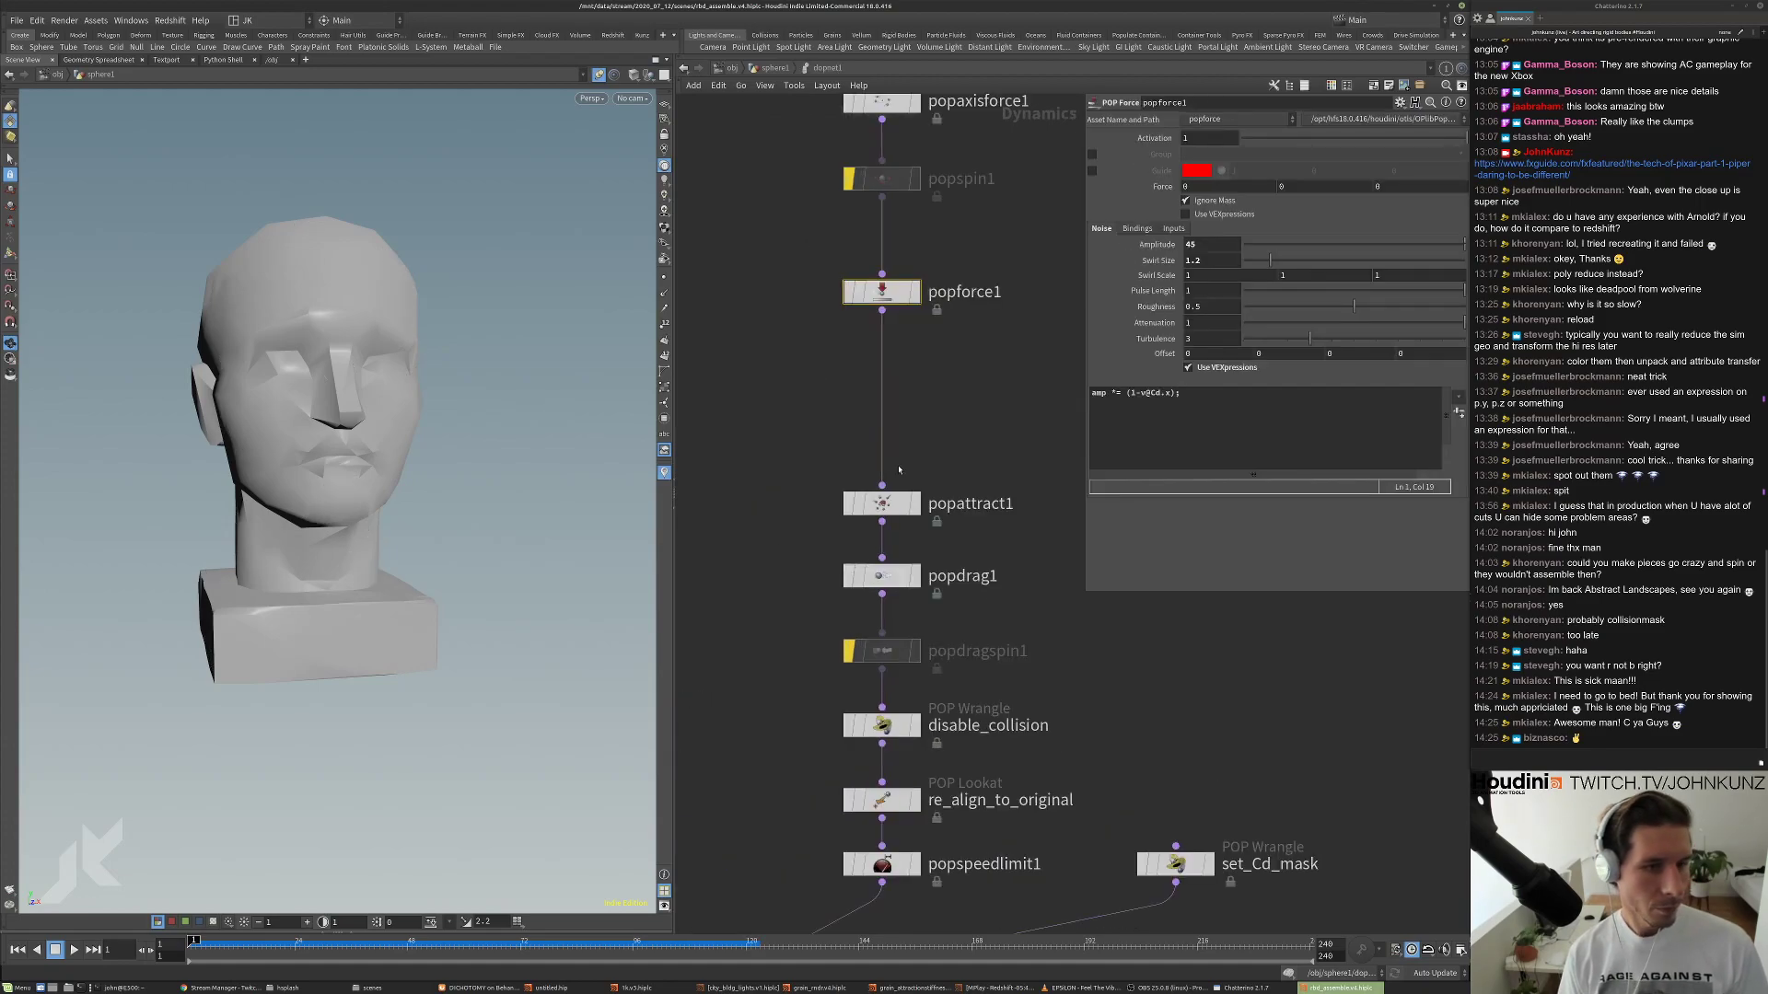
pyautogui.click(881, 503)
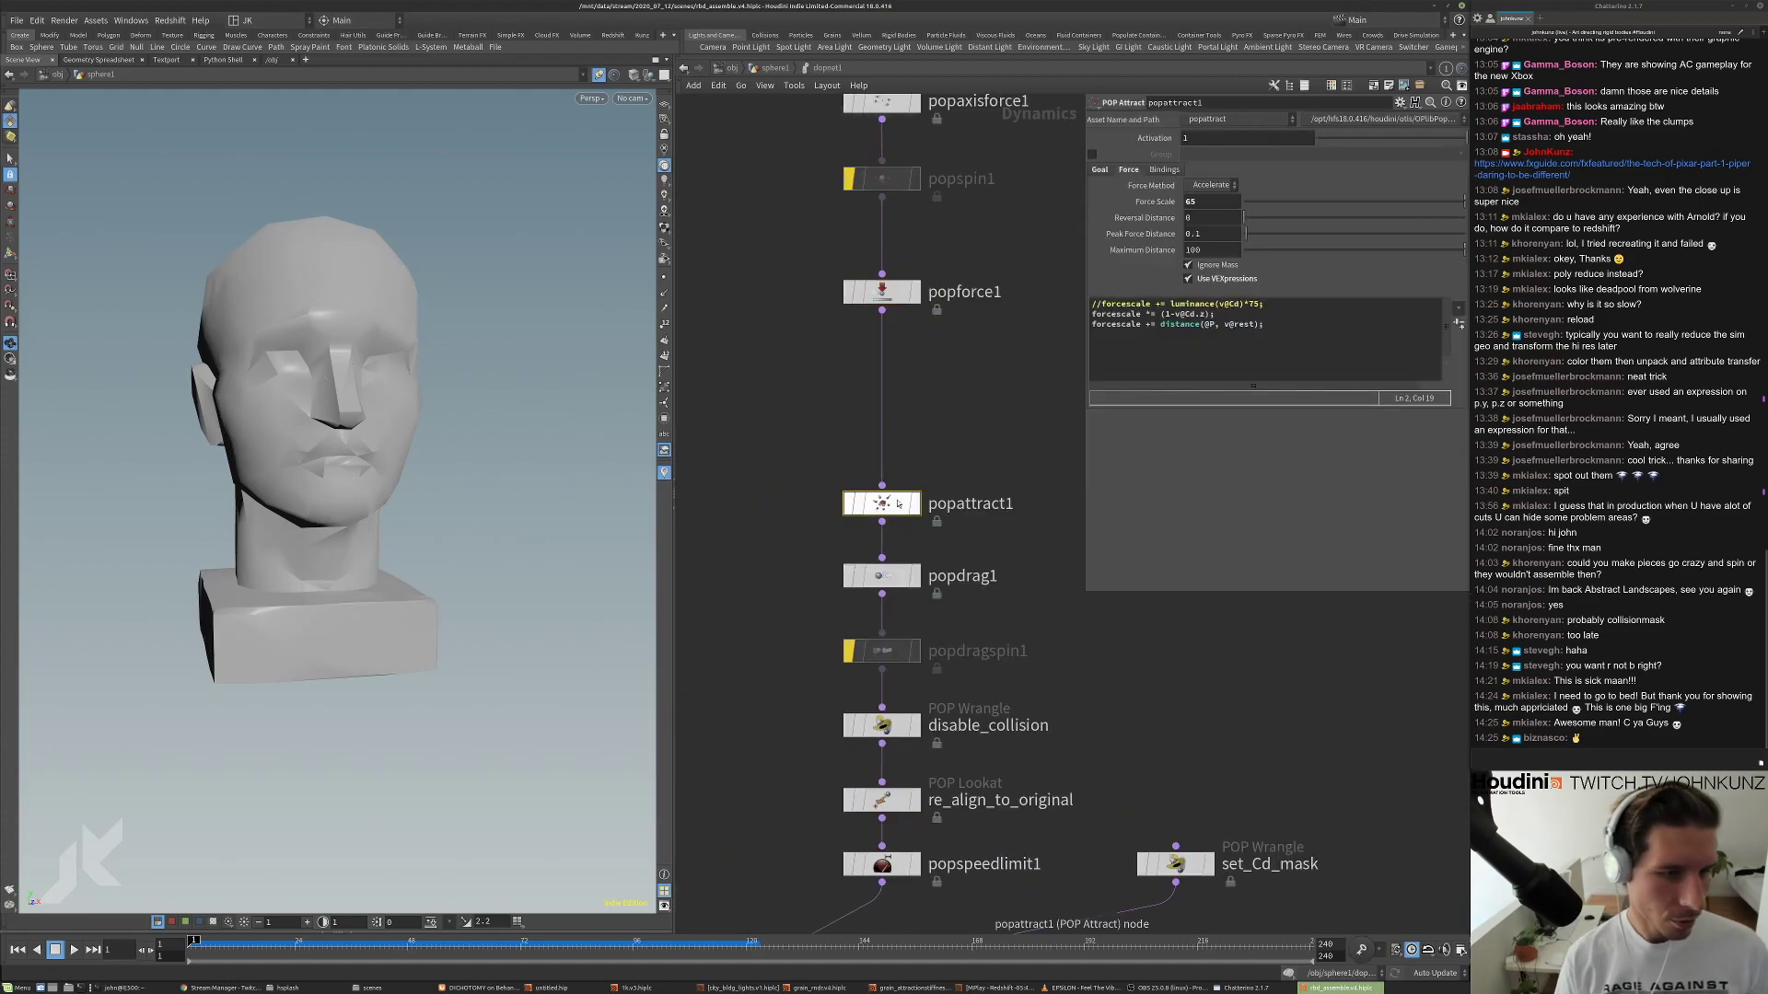
pyautogui.moveTo(1217, 314); pyautogui.dragTo(1077, 319)
pyautogui.hotkey('ctrl', 'c')
pyautogui.click(881, 290)
pyautogui.click(1298, 398)
pyautogui.press('Return')
pyautogui.hotkey('ctrl', 'v')
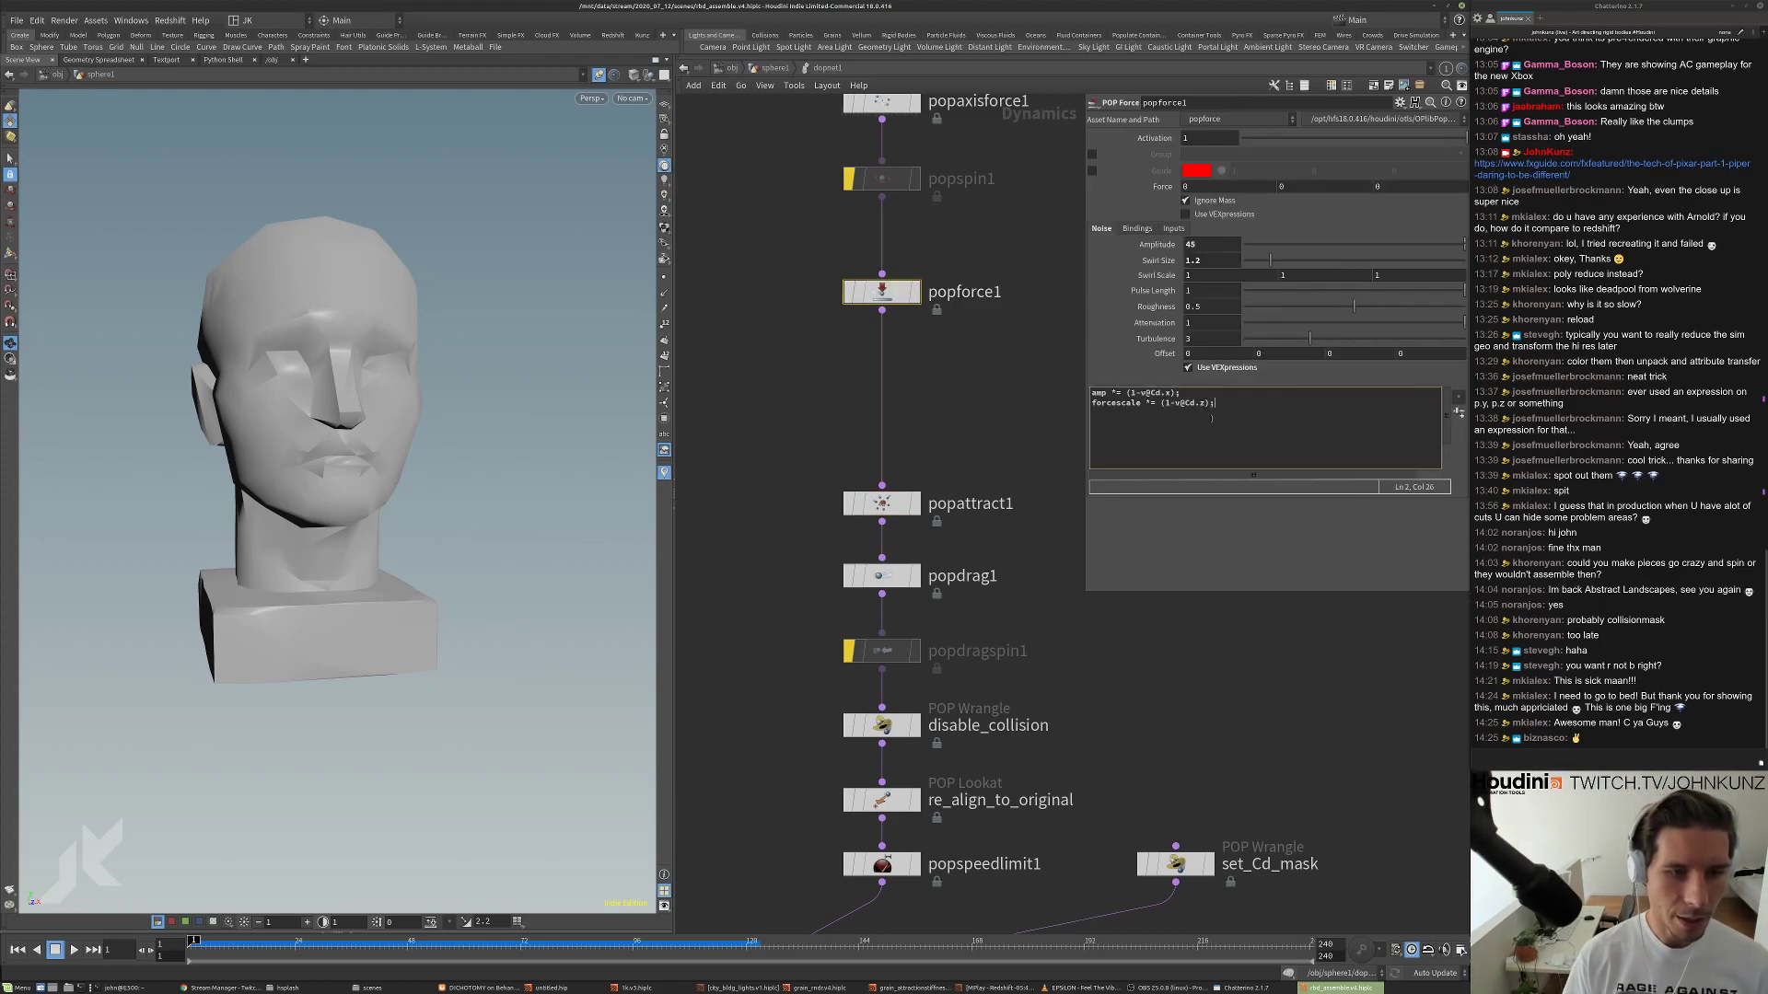
pyautogui.press('BackSpace')
pyautogui.press('BackSpace')
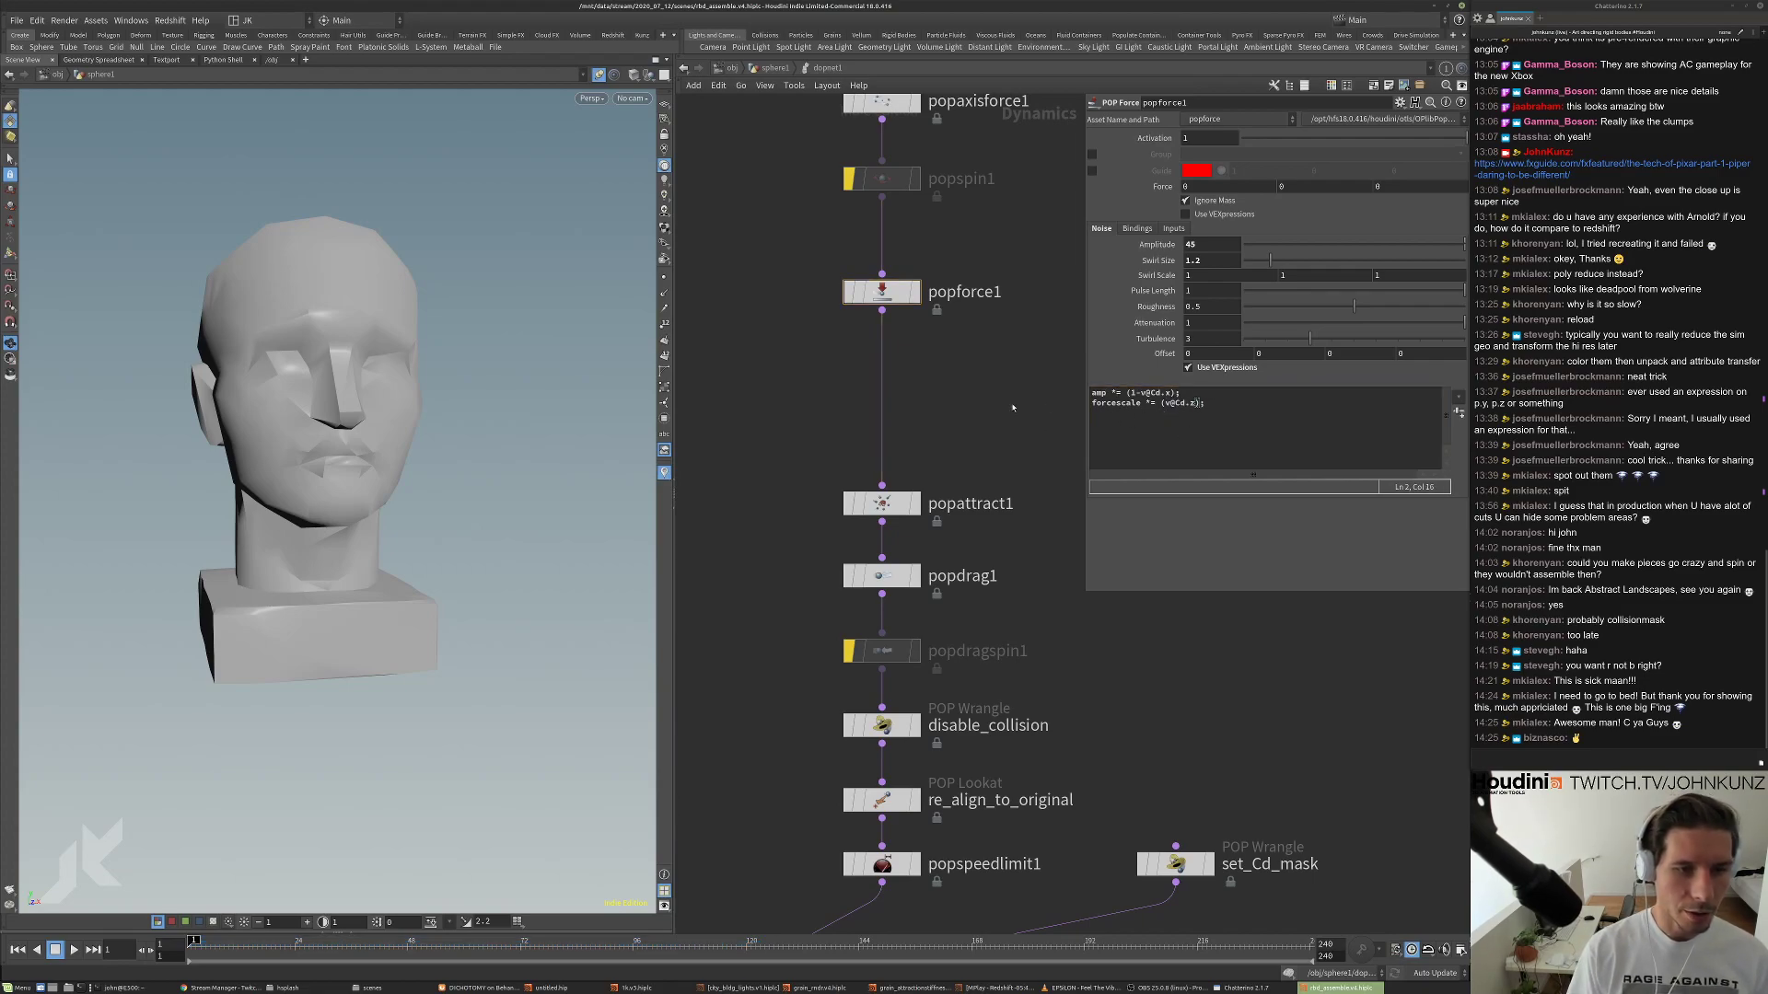
pyautogui.moveTo(1011, 406); pyautogui.dragTo(953, 401, button='middle')
pyautogui.scroll(-2, 951, 401)
pyautogui.click(845, 480)
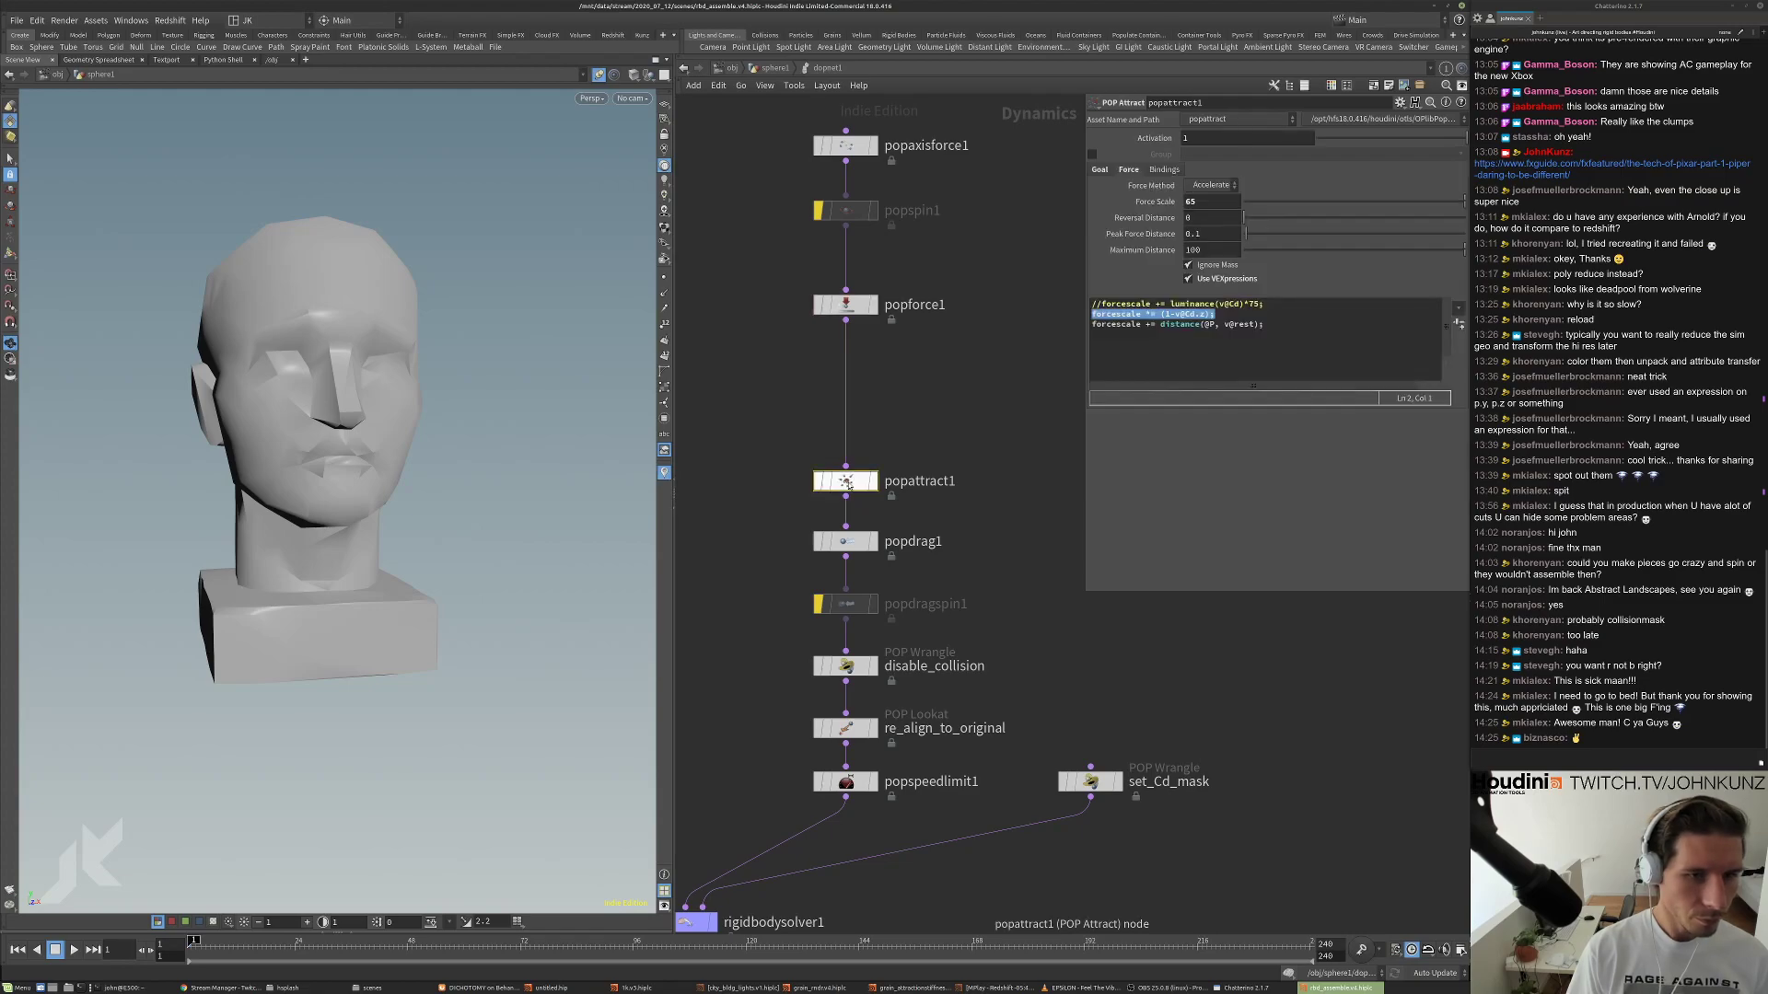
pyautogui.moveTo(1165, 314); pyautogui.dragTo(1208, 318)
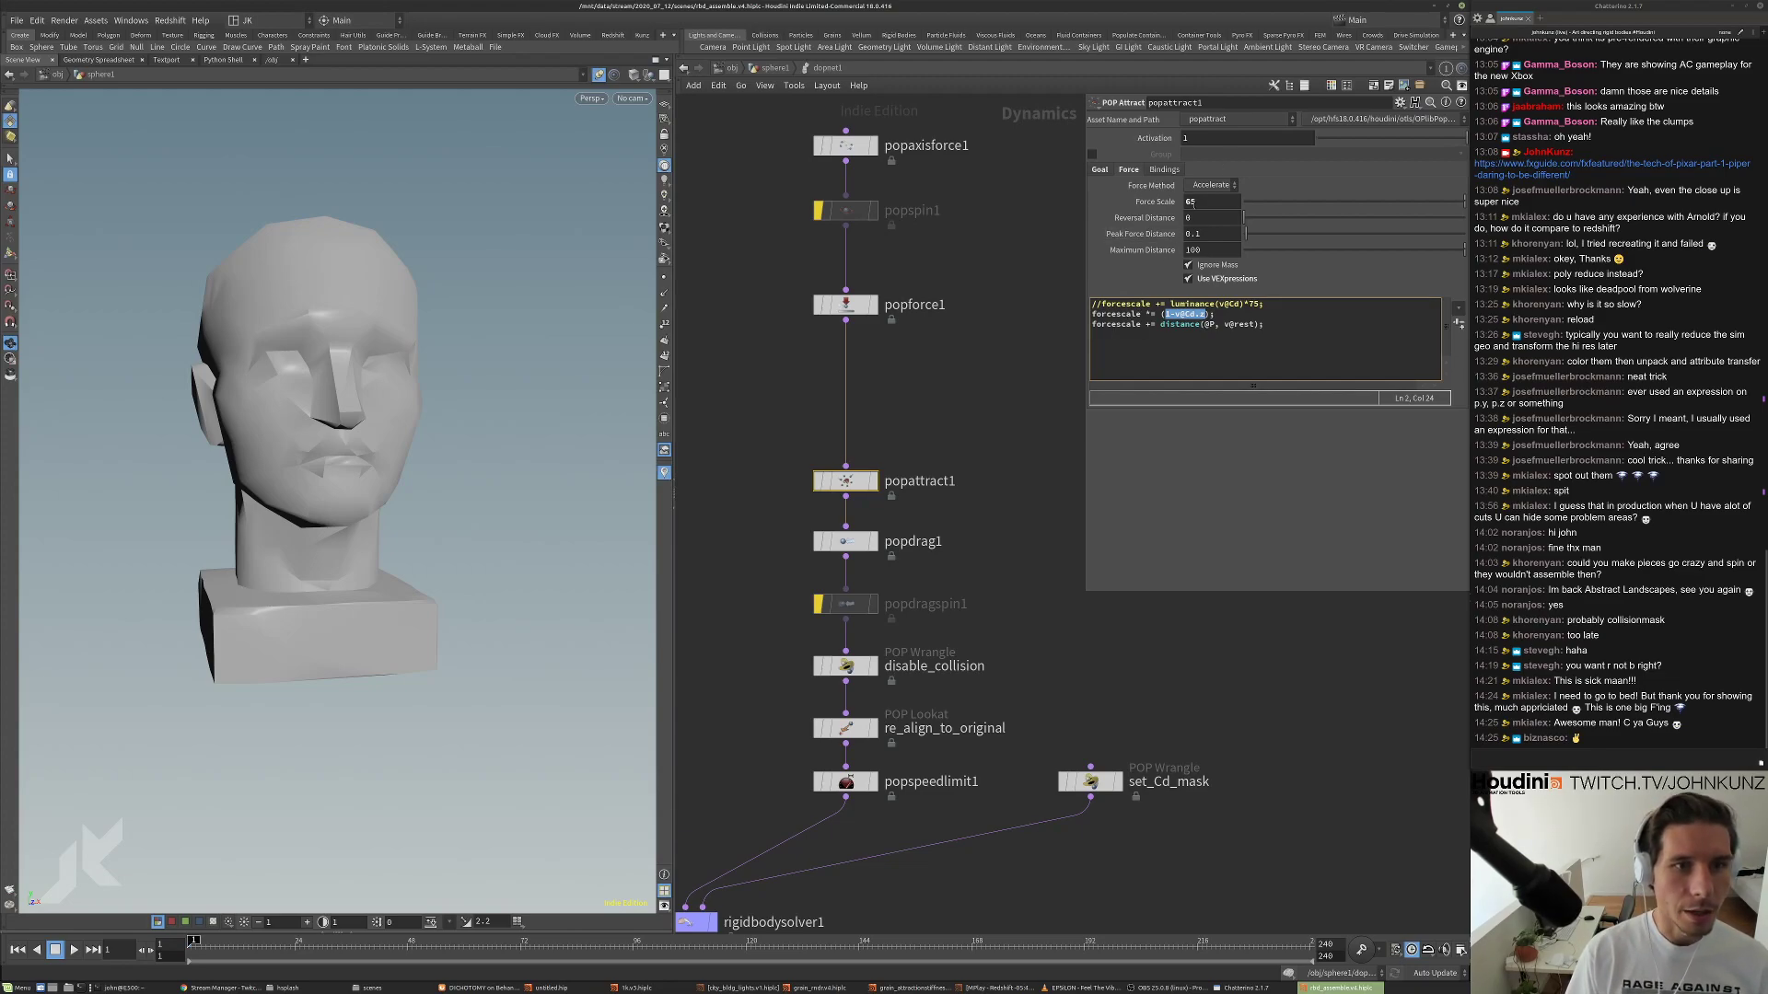
pyautogui.click(855, 310)
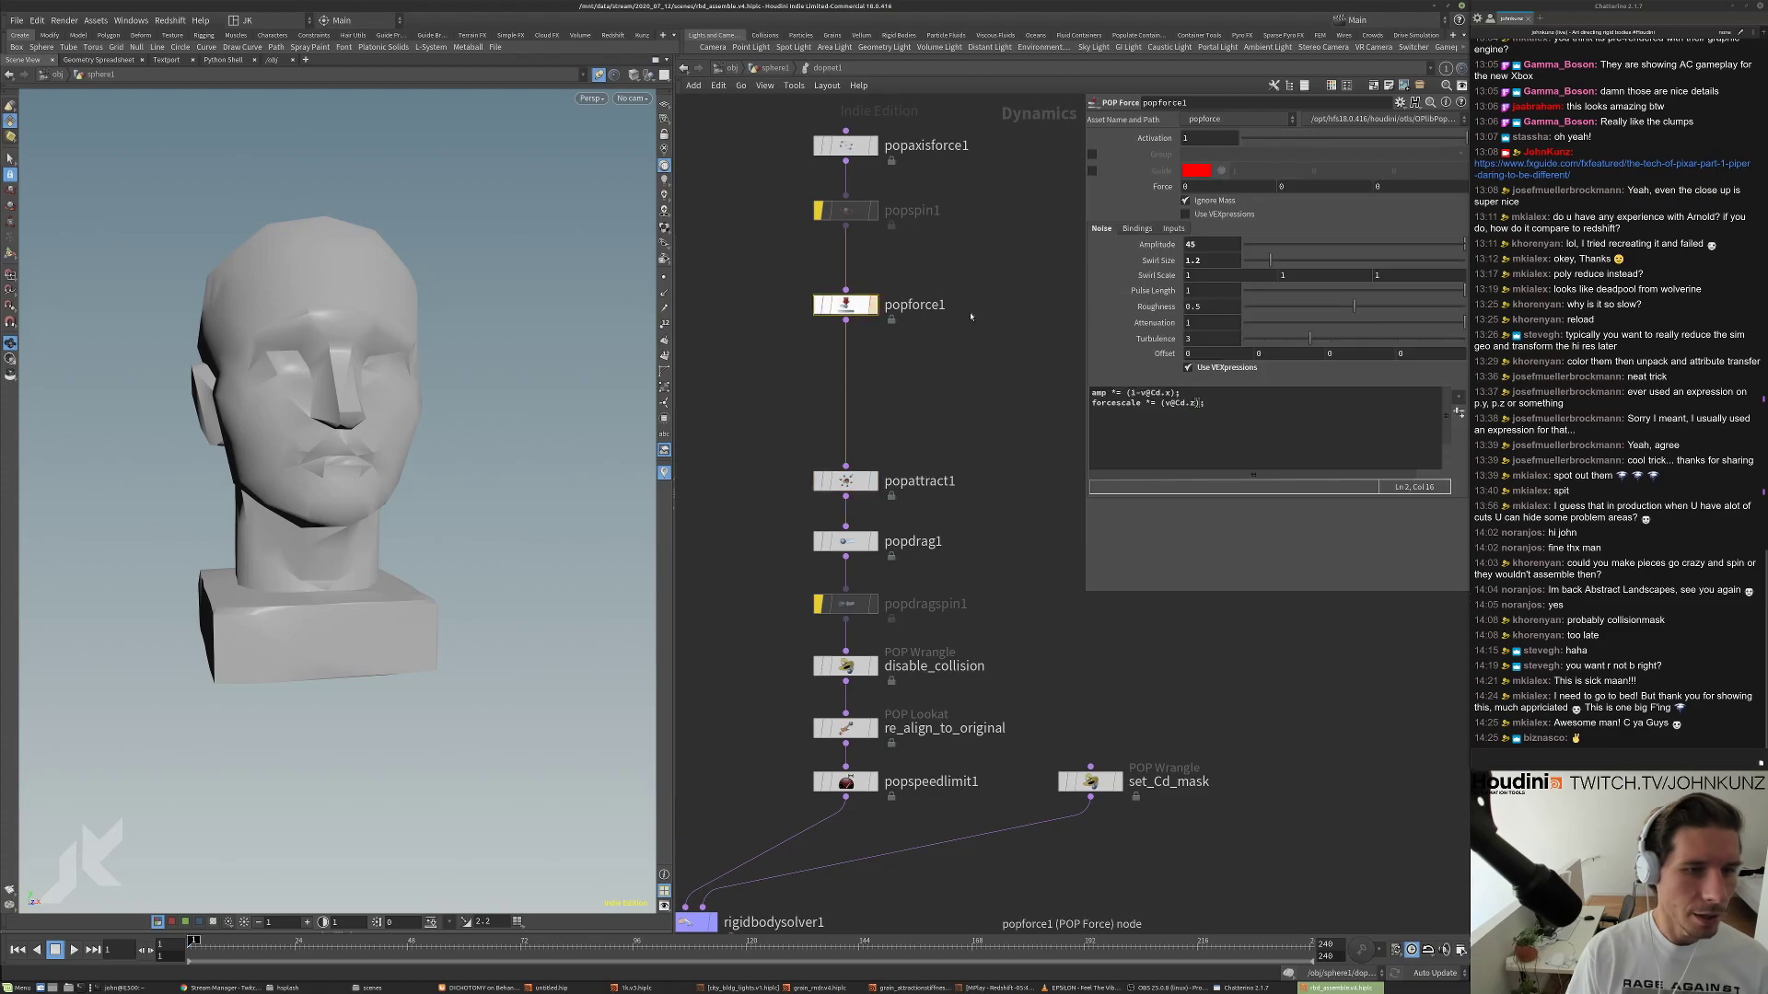
pyautogui.moveTo(1164, 402); pyautogui.dragTo(1198, 403)
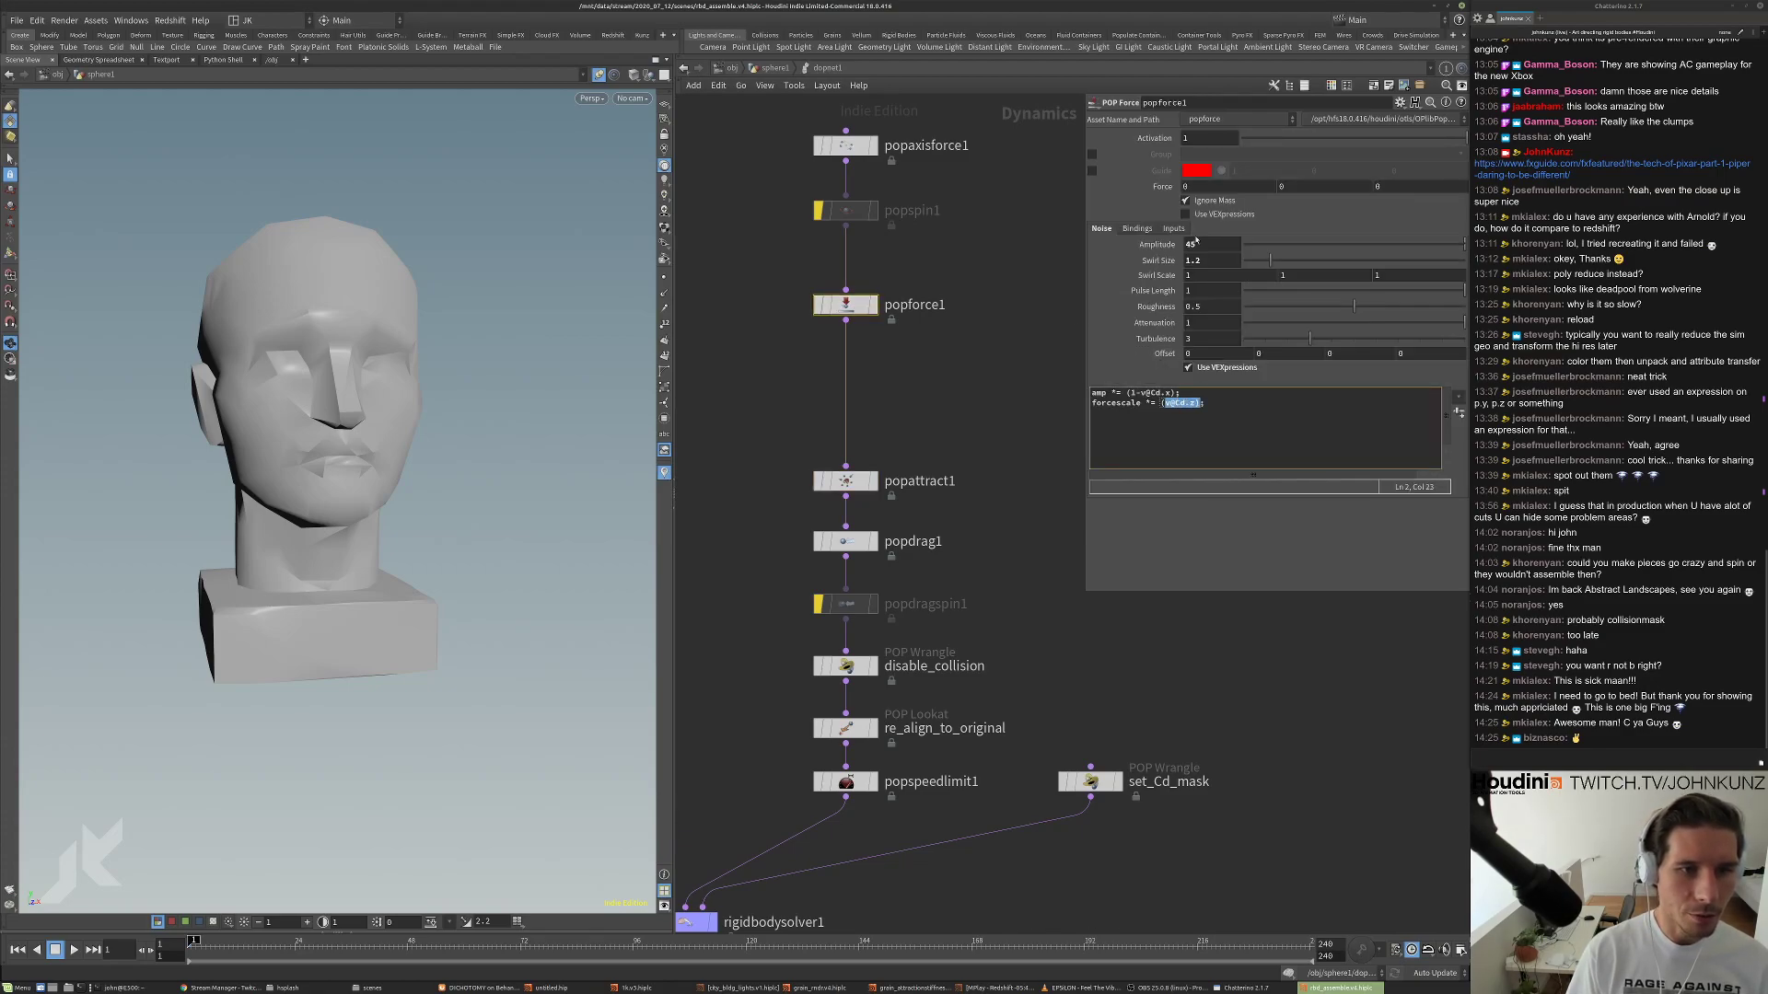
pyautogui.click(1099, 393)
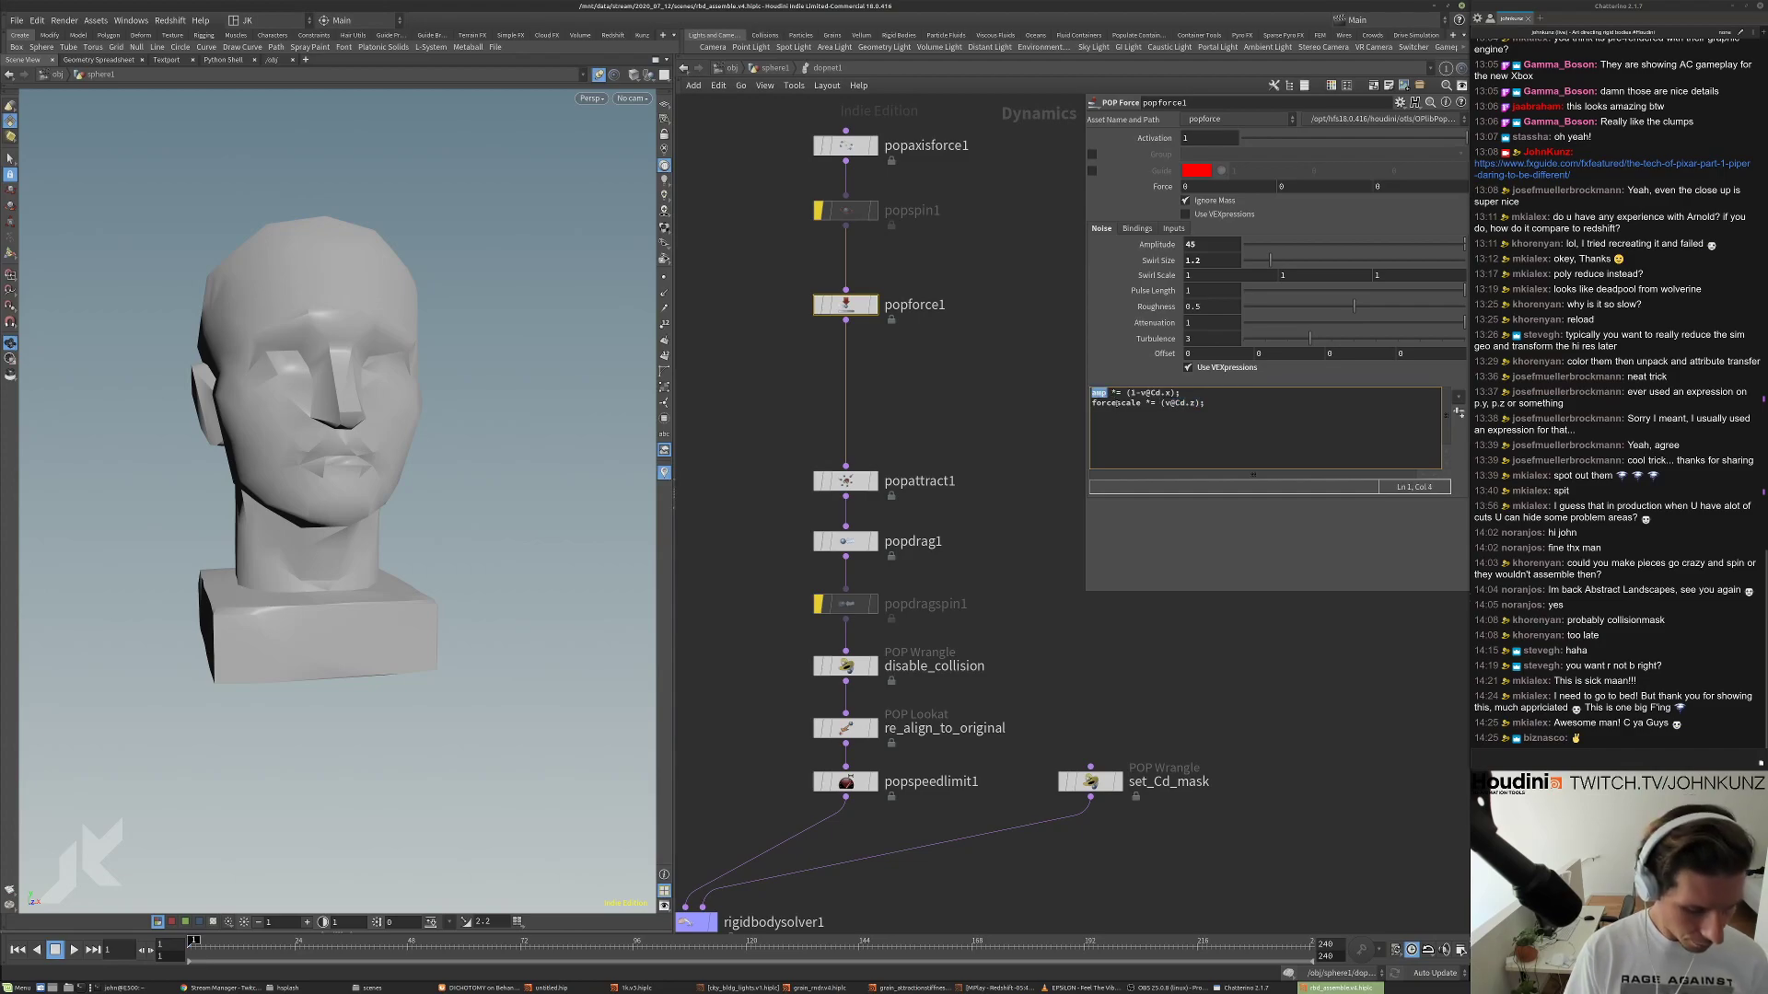
pyautogui.doubleClick(1122, 403)
pyautogui.write('amp')
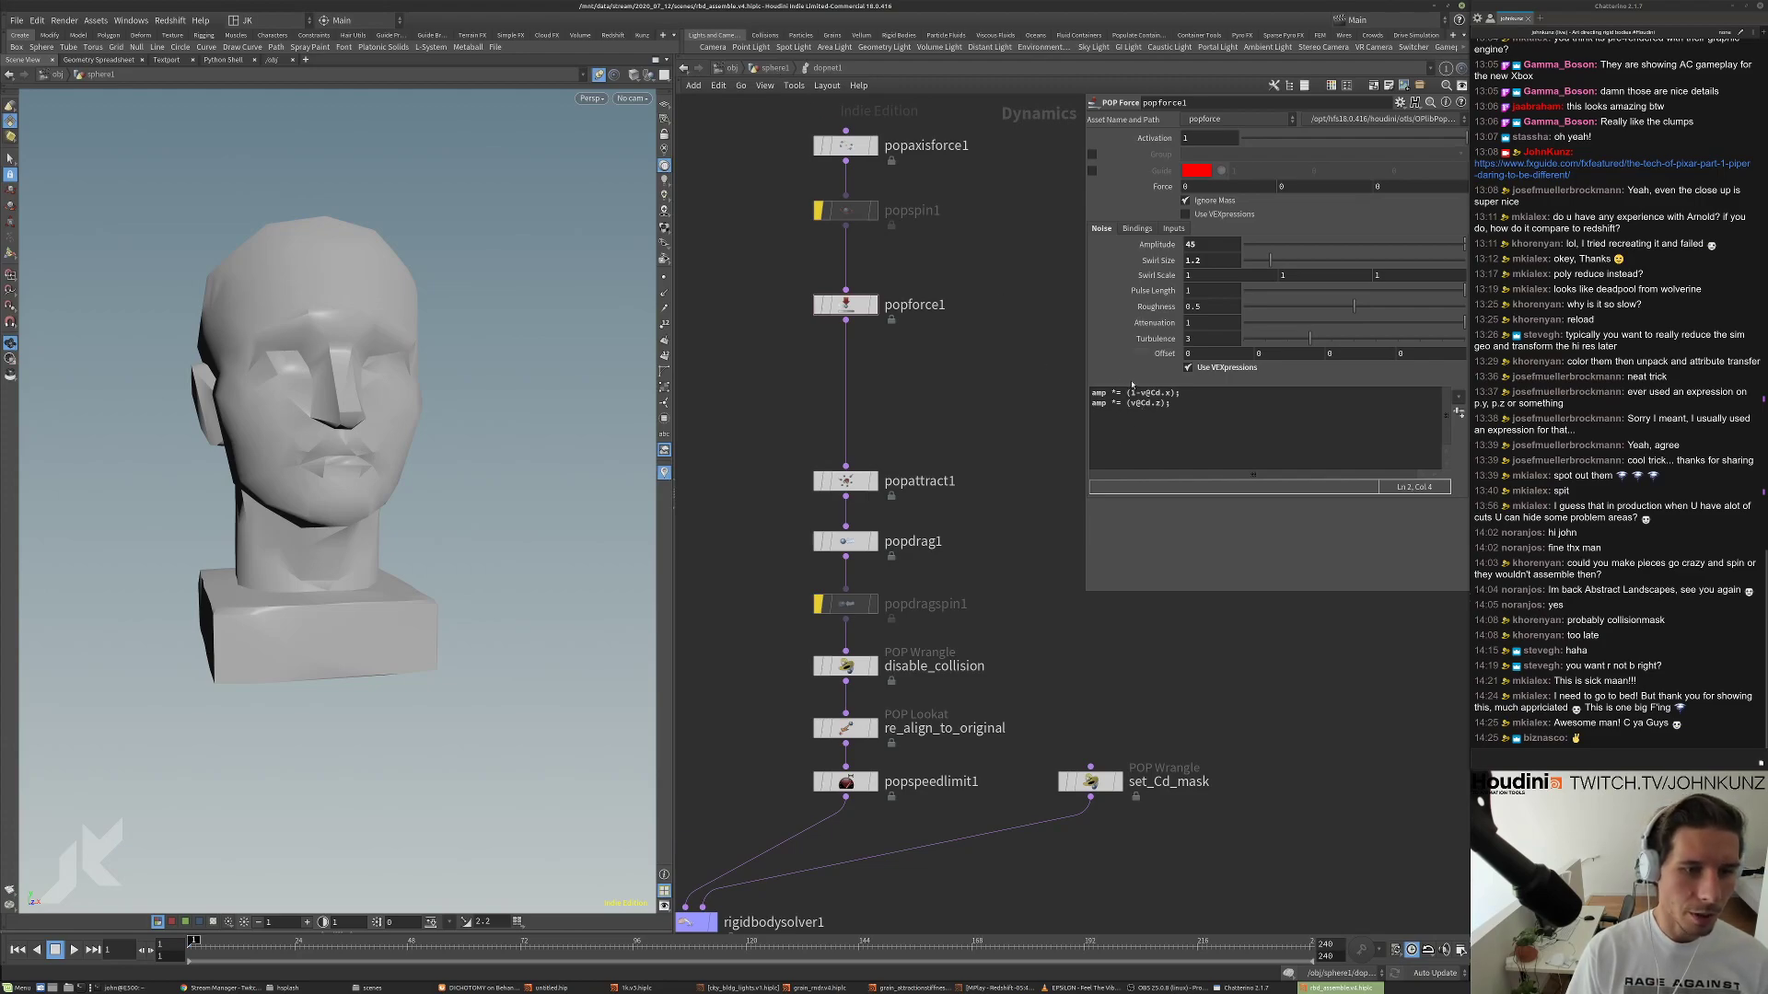
# Return to the parent network, check dopnet1's output, and display attribute2's output with the whole head framed.
pyautogui.click(771, 69)
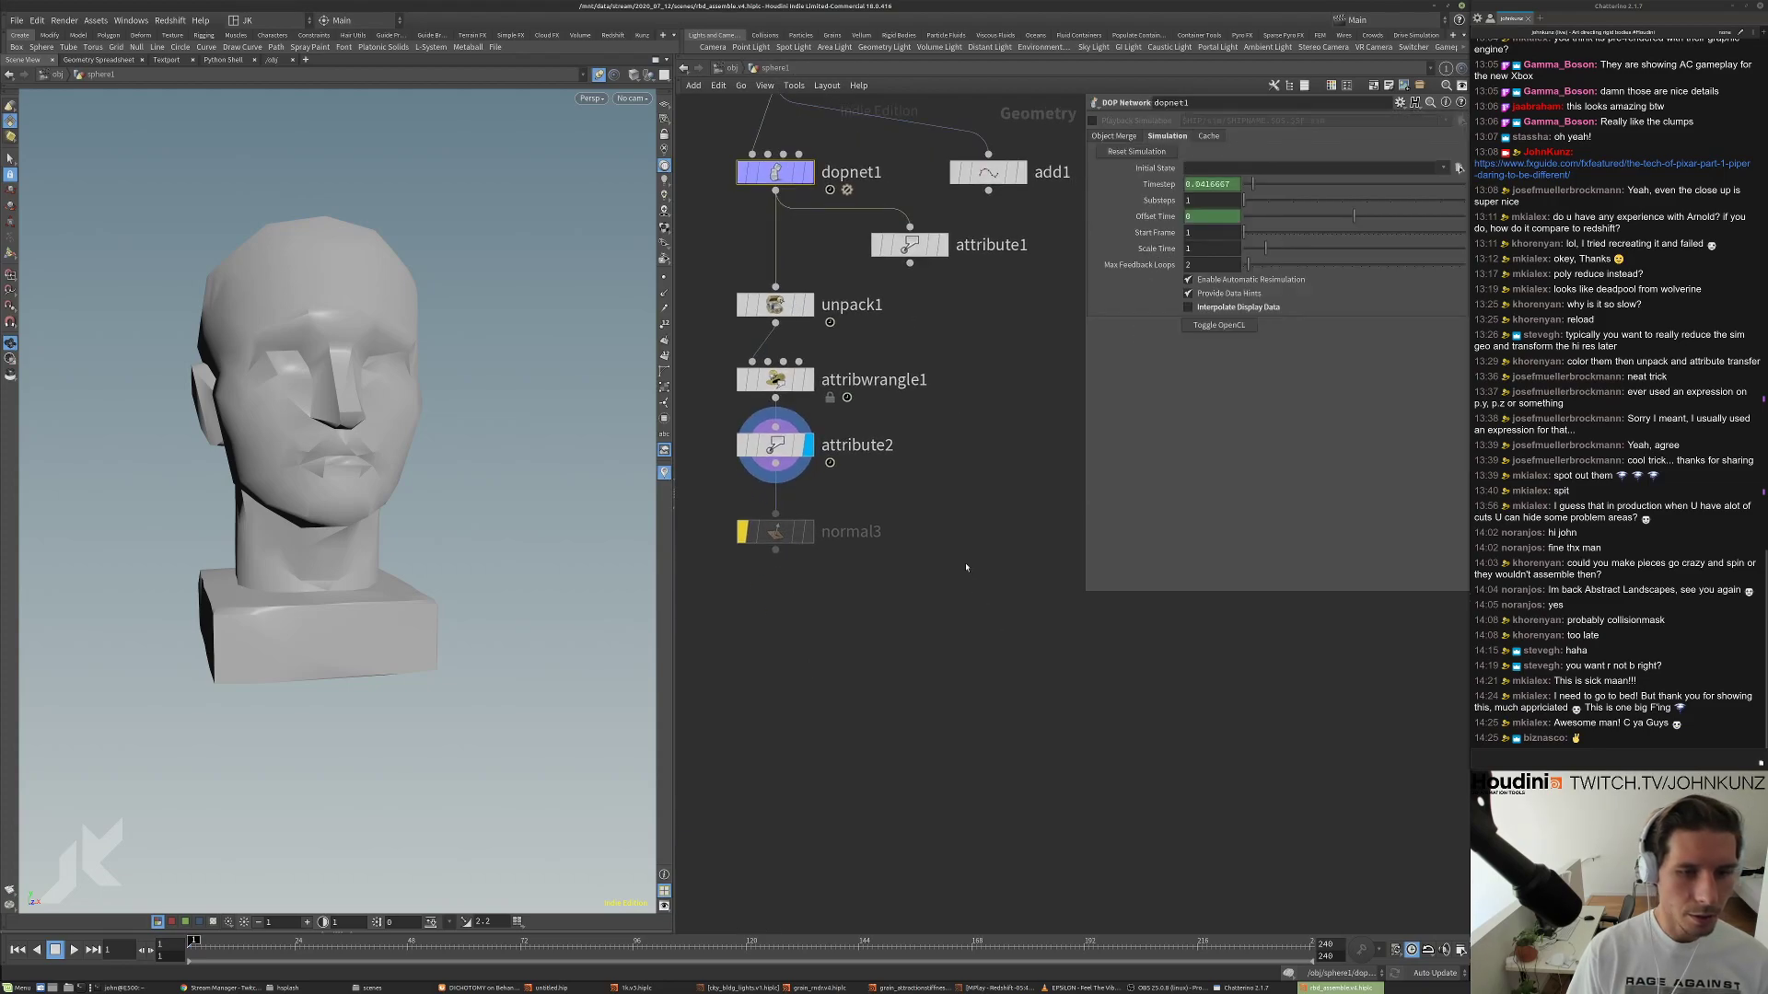
pyautogui.moveTo(1041, 580); pyautogui.dragTo(1020, 608, button='middle')
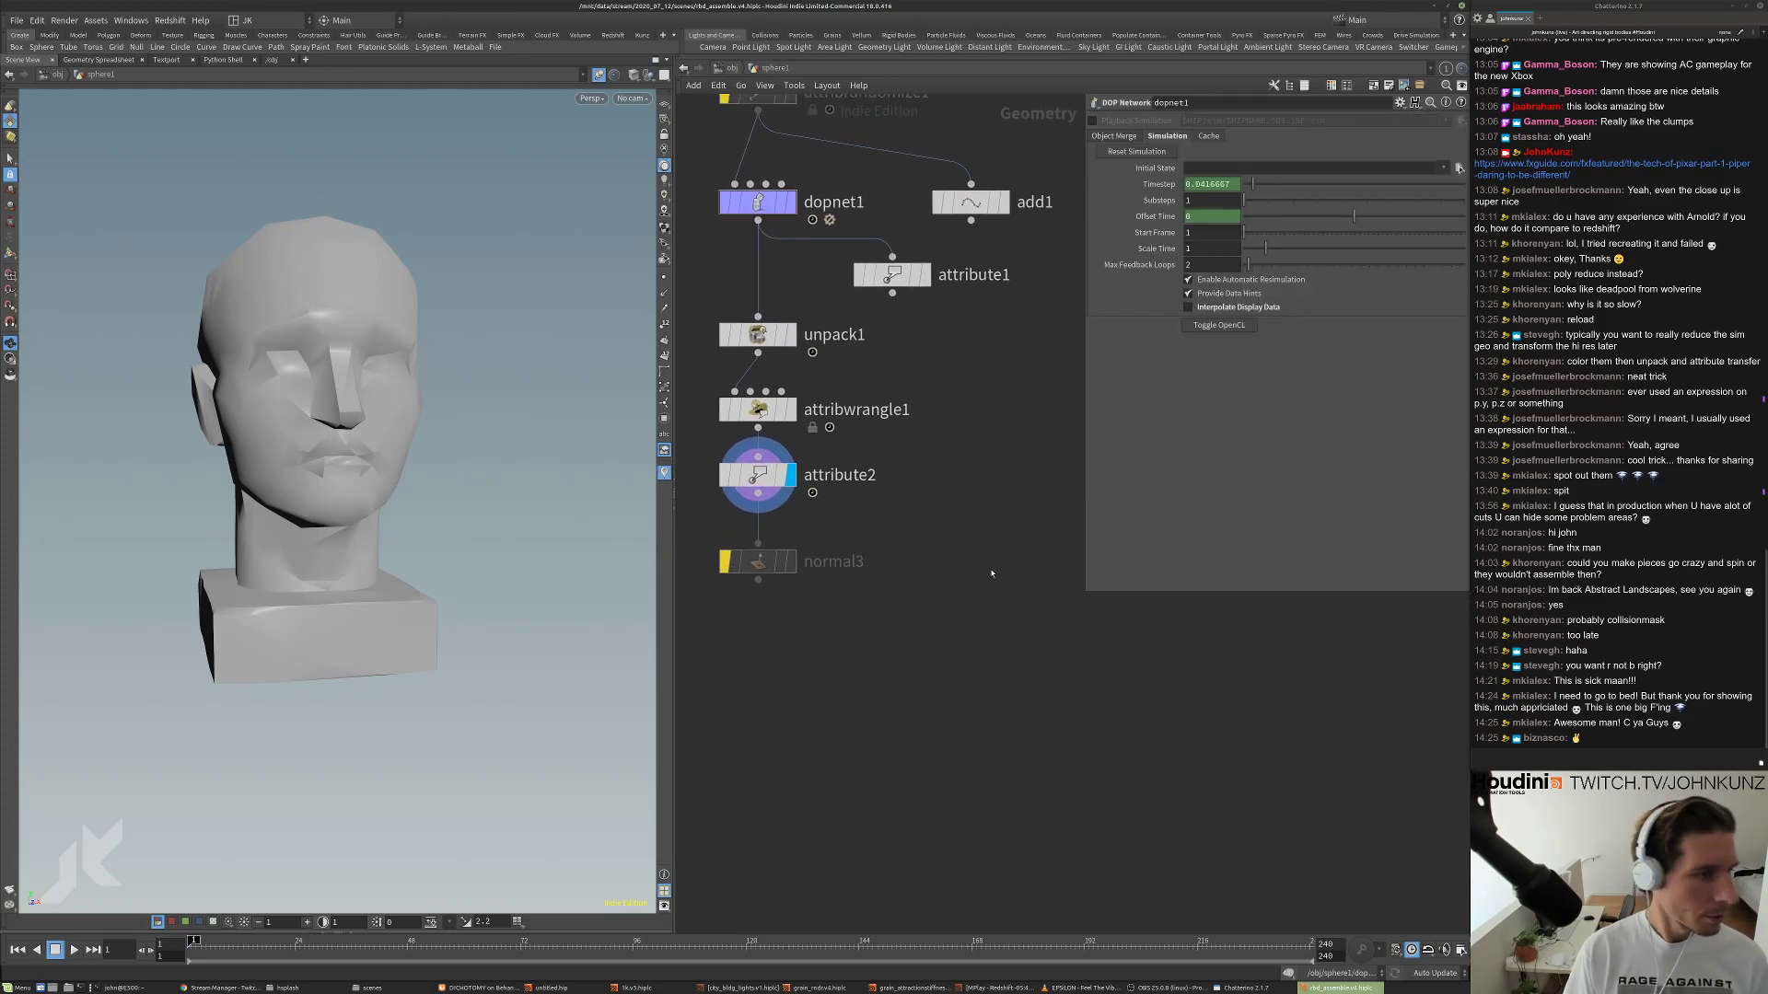
pyautogui.click(790, 201)
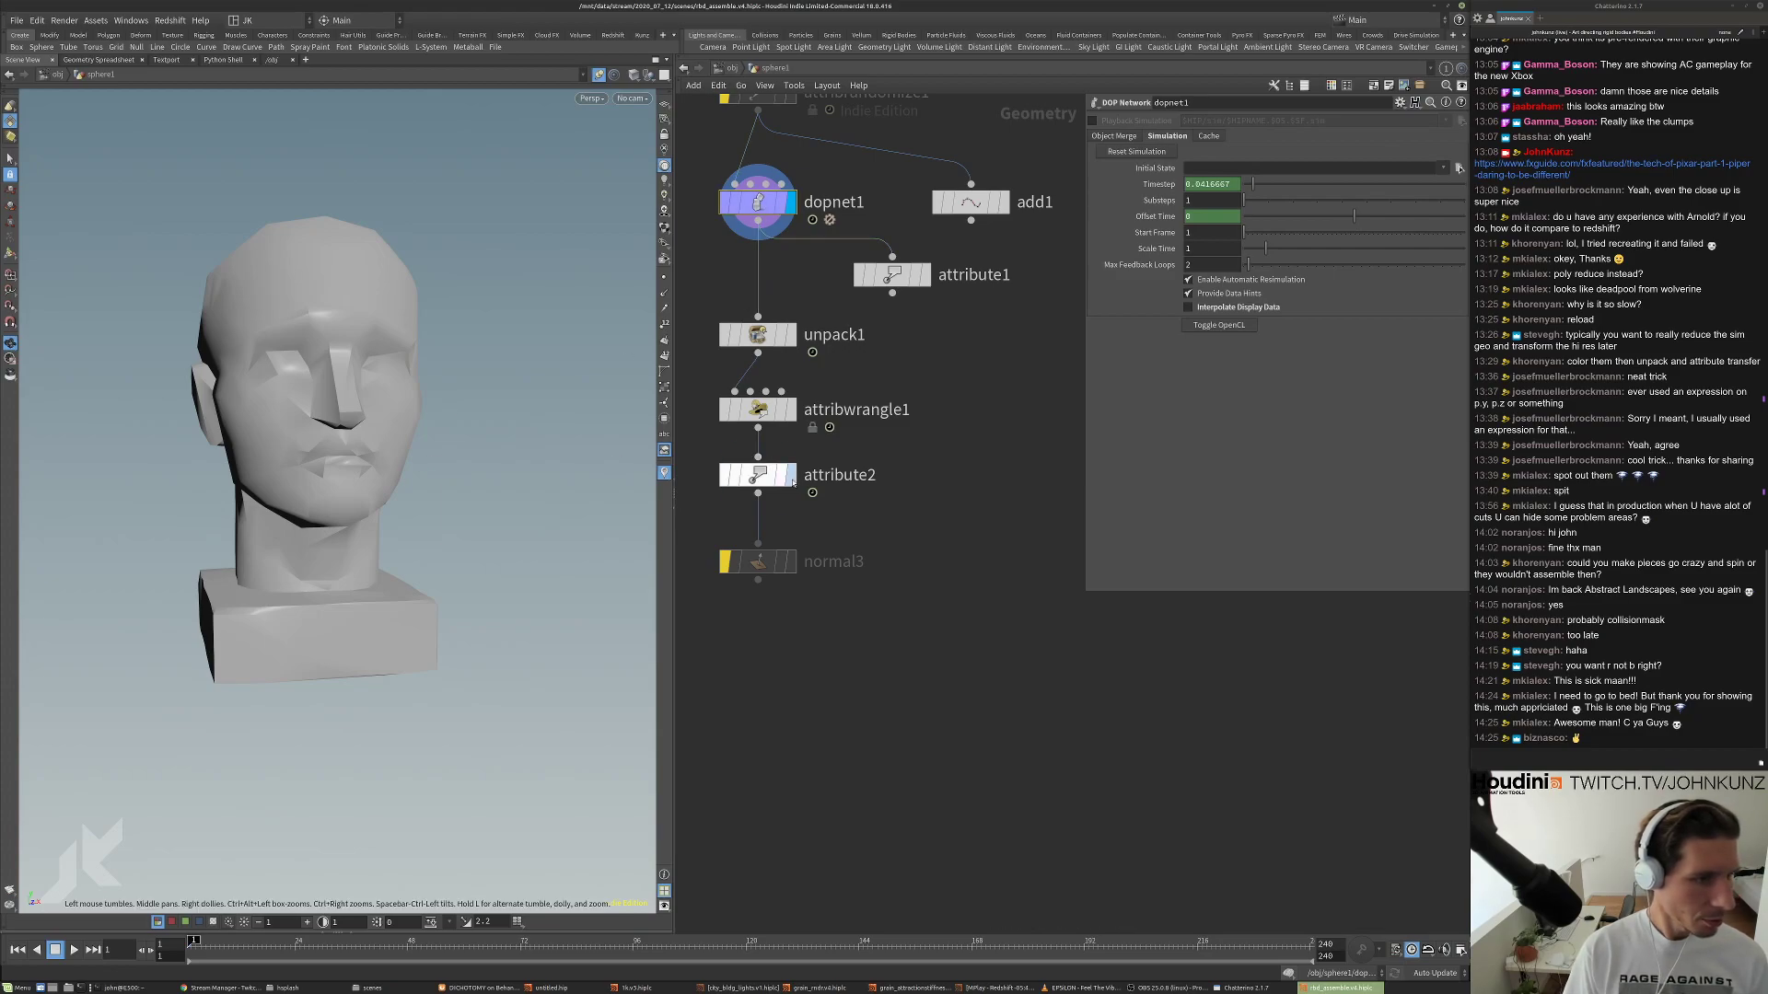
pyautogui.click(757, 474)
pyautogui.scroll(-3, 409, 457)
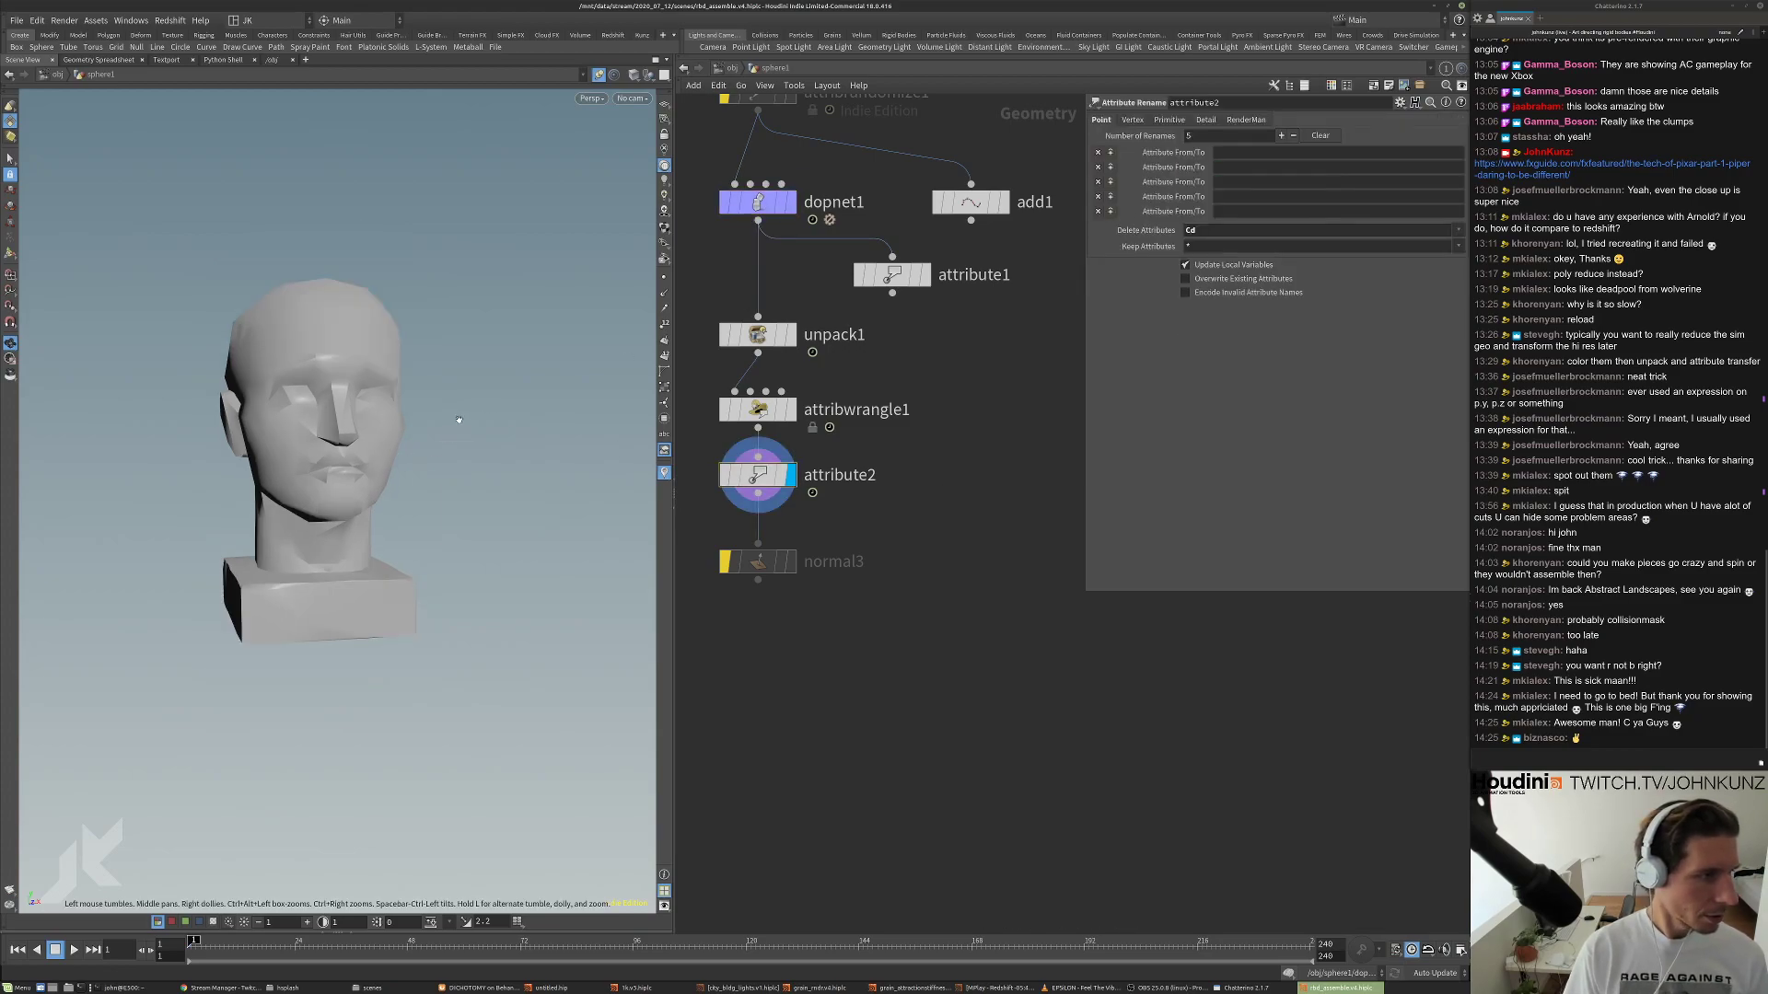
# Start a new labelled flipbook of the full frame range, switching off the 1280x720 resolution so it renders at viewport size.
pyautogui.click(10, 890)
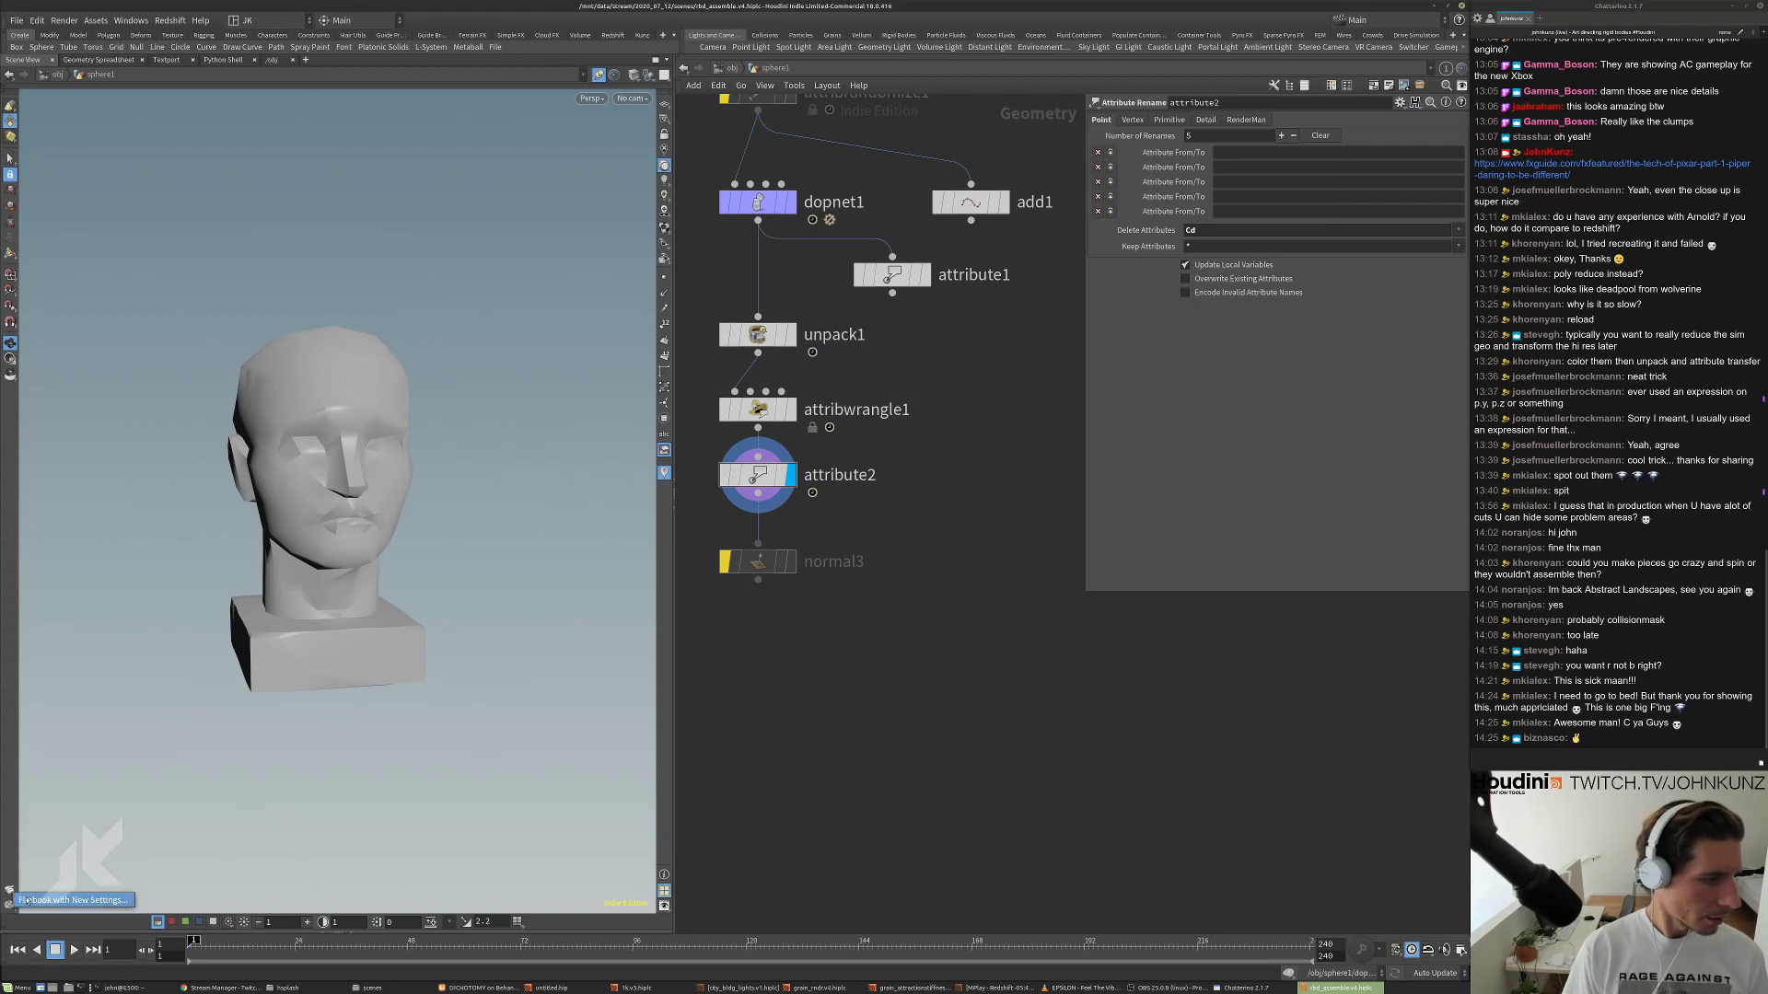
pyautogui.moveTo(275, 711); pyautogui.dragTo(794, 276)
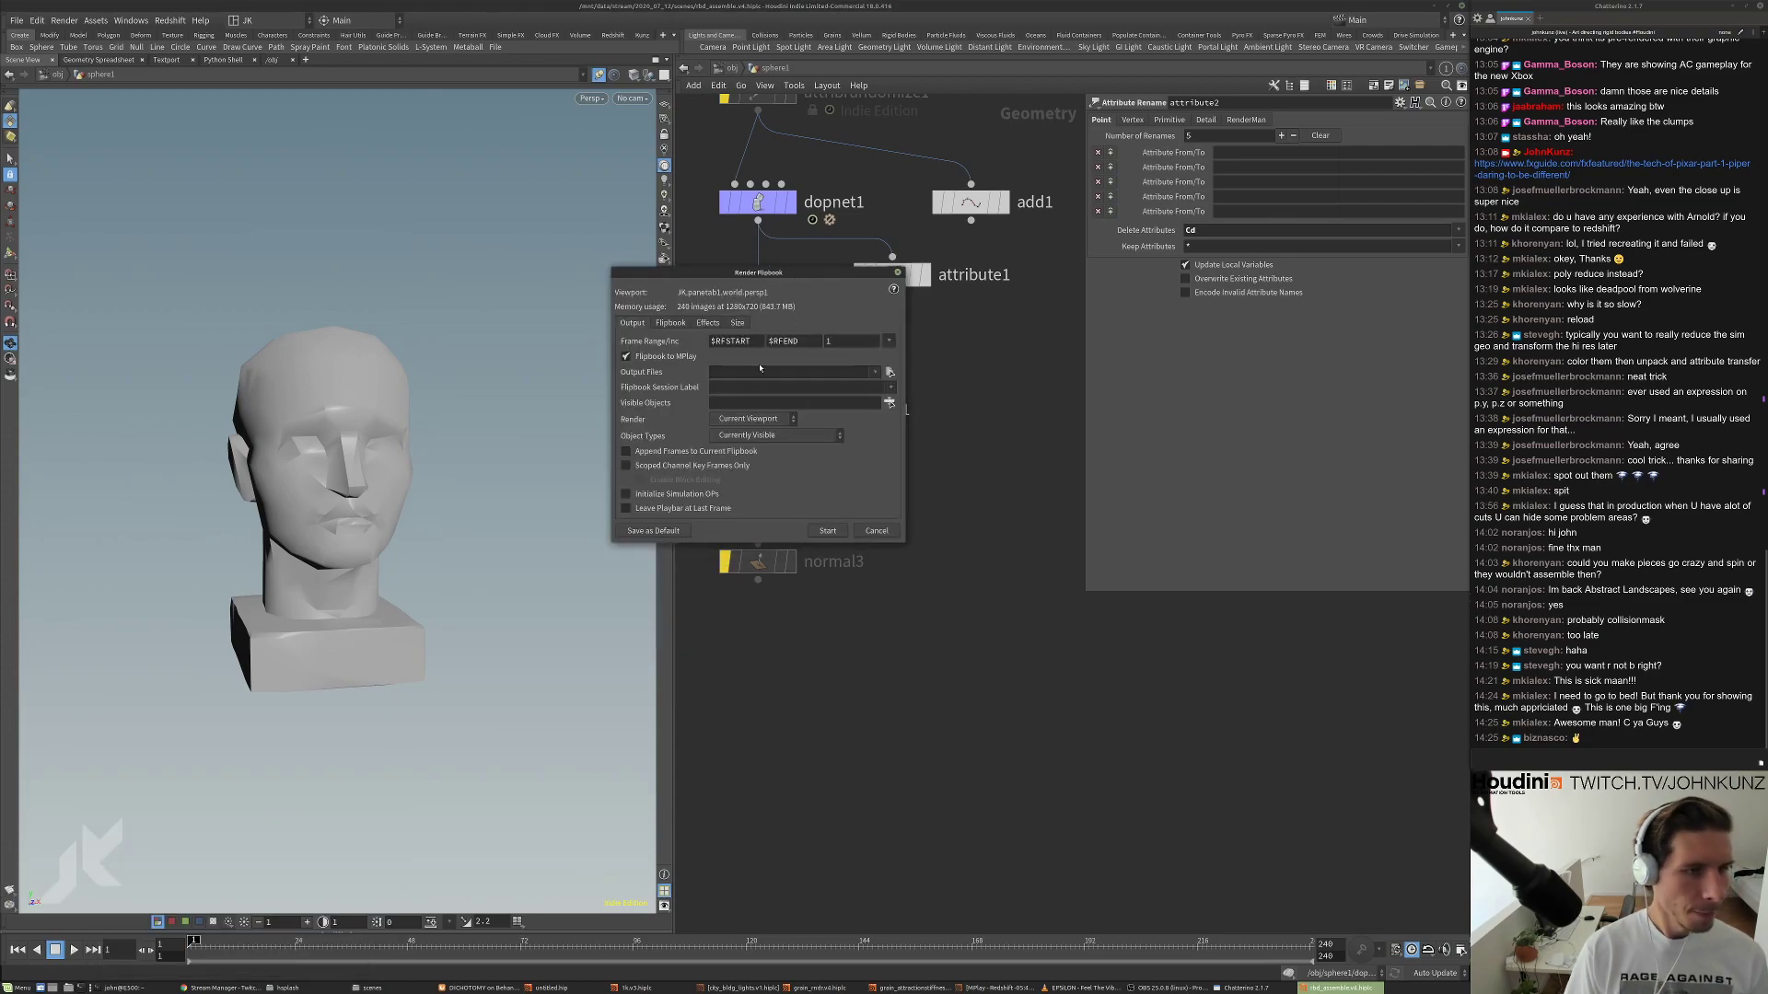
pyautogui.click(737, 323)
pyautogui.click(626, 359)
pyautogui.click(631, 323)
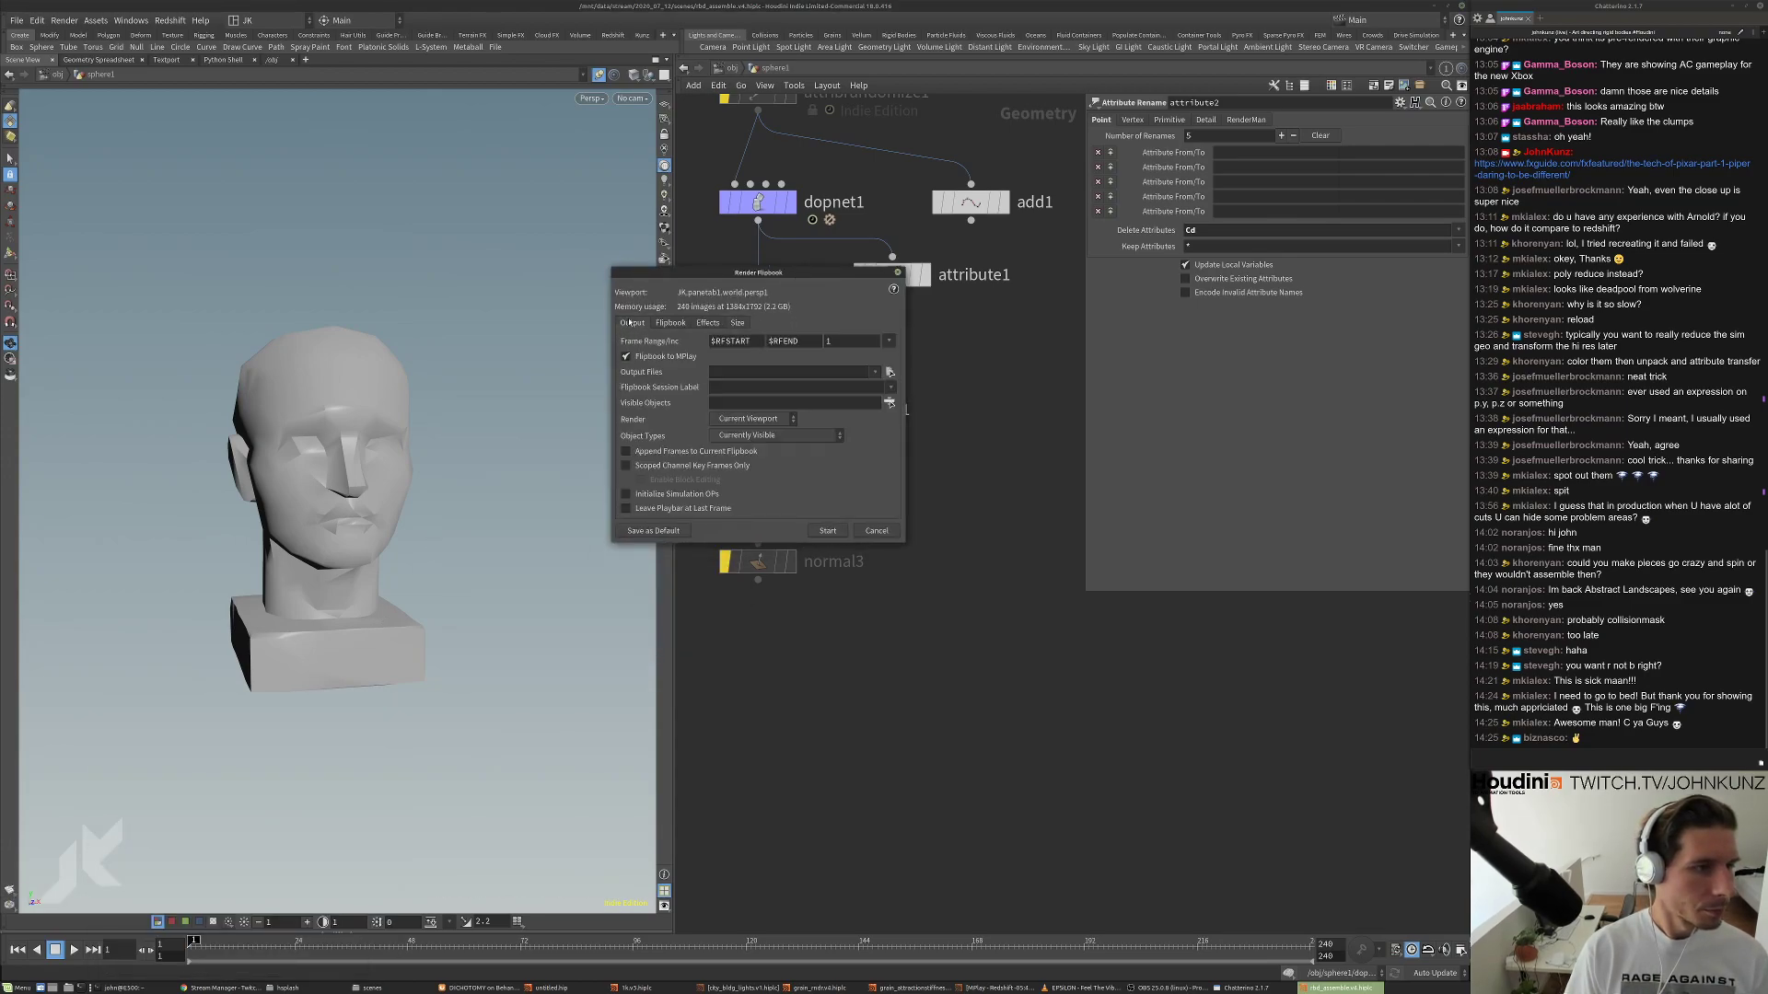
pyautogui.moveTo(727, 385); pyautogui.dragTo(773, 387, button='middle')
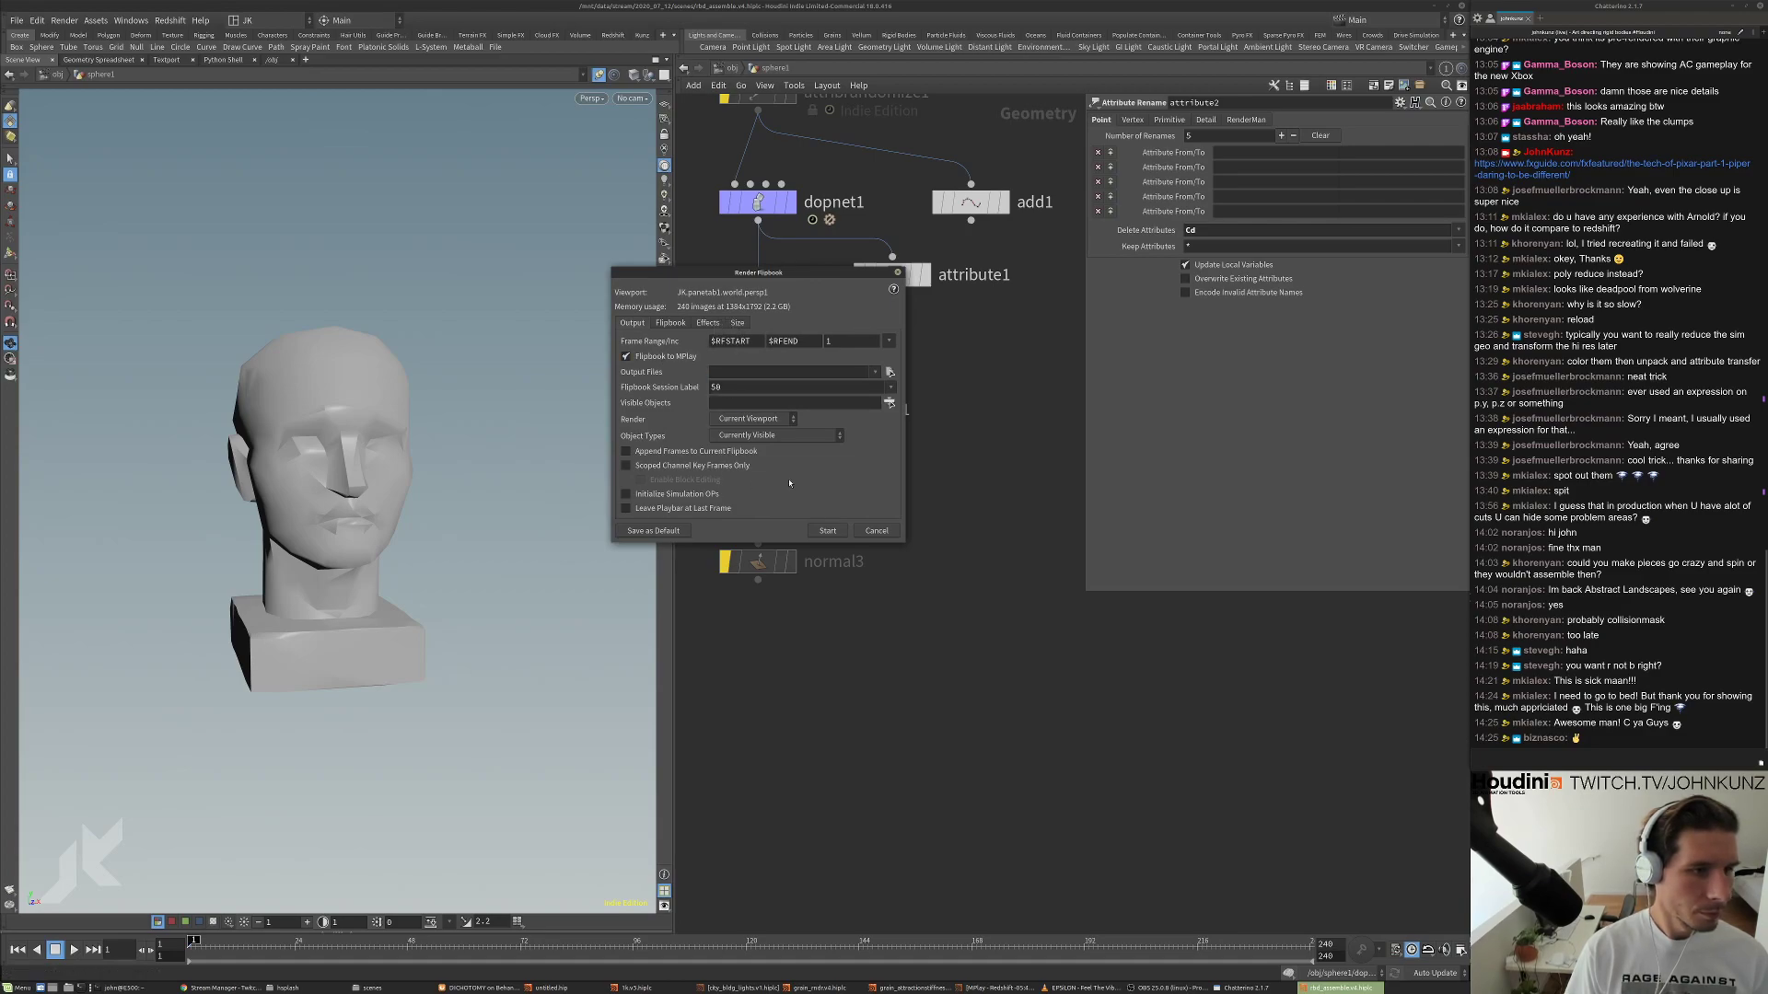
pyautogui.click(822, 531)
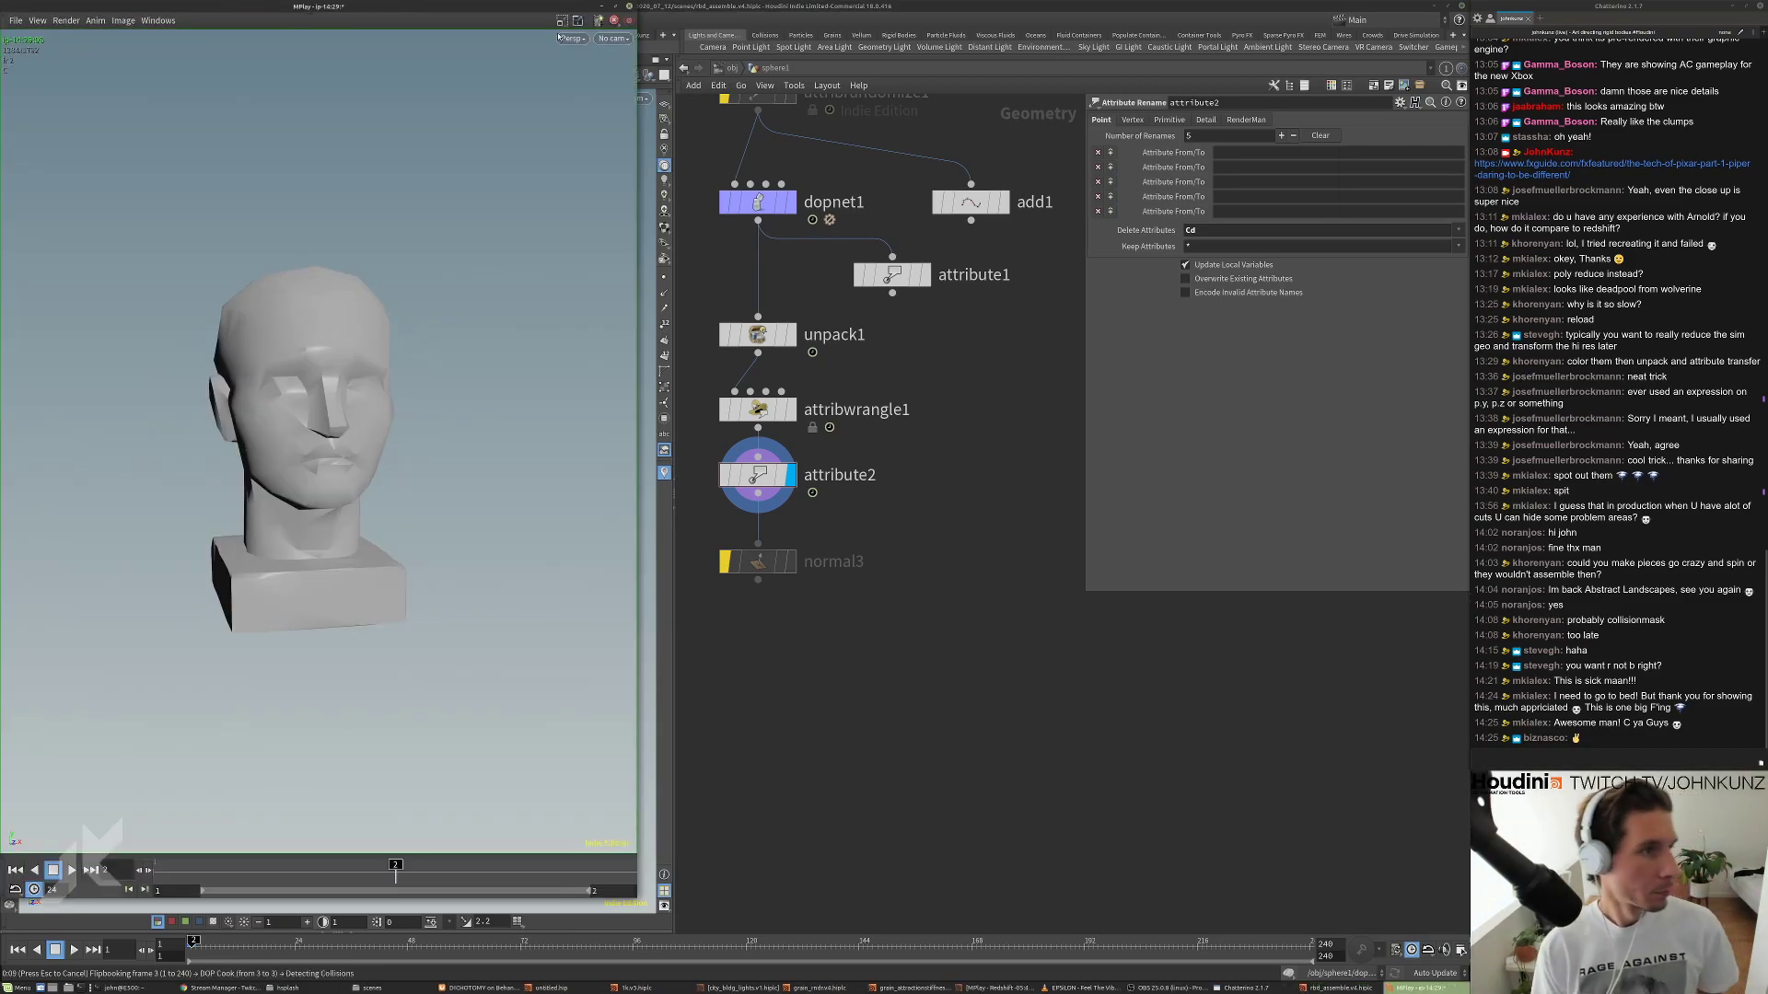
# Place the flipbook player beside the viewport, review the simulated frames, and stop the flipbook rendering.
pyautogui.moveTo(540, 19); pyautogui.dragTo(1287, 39)
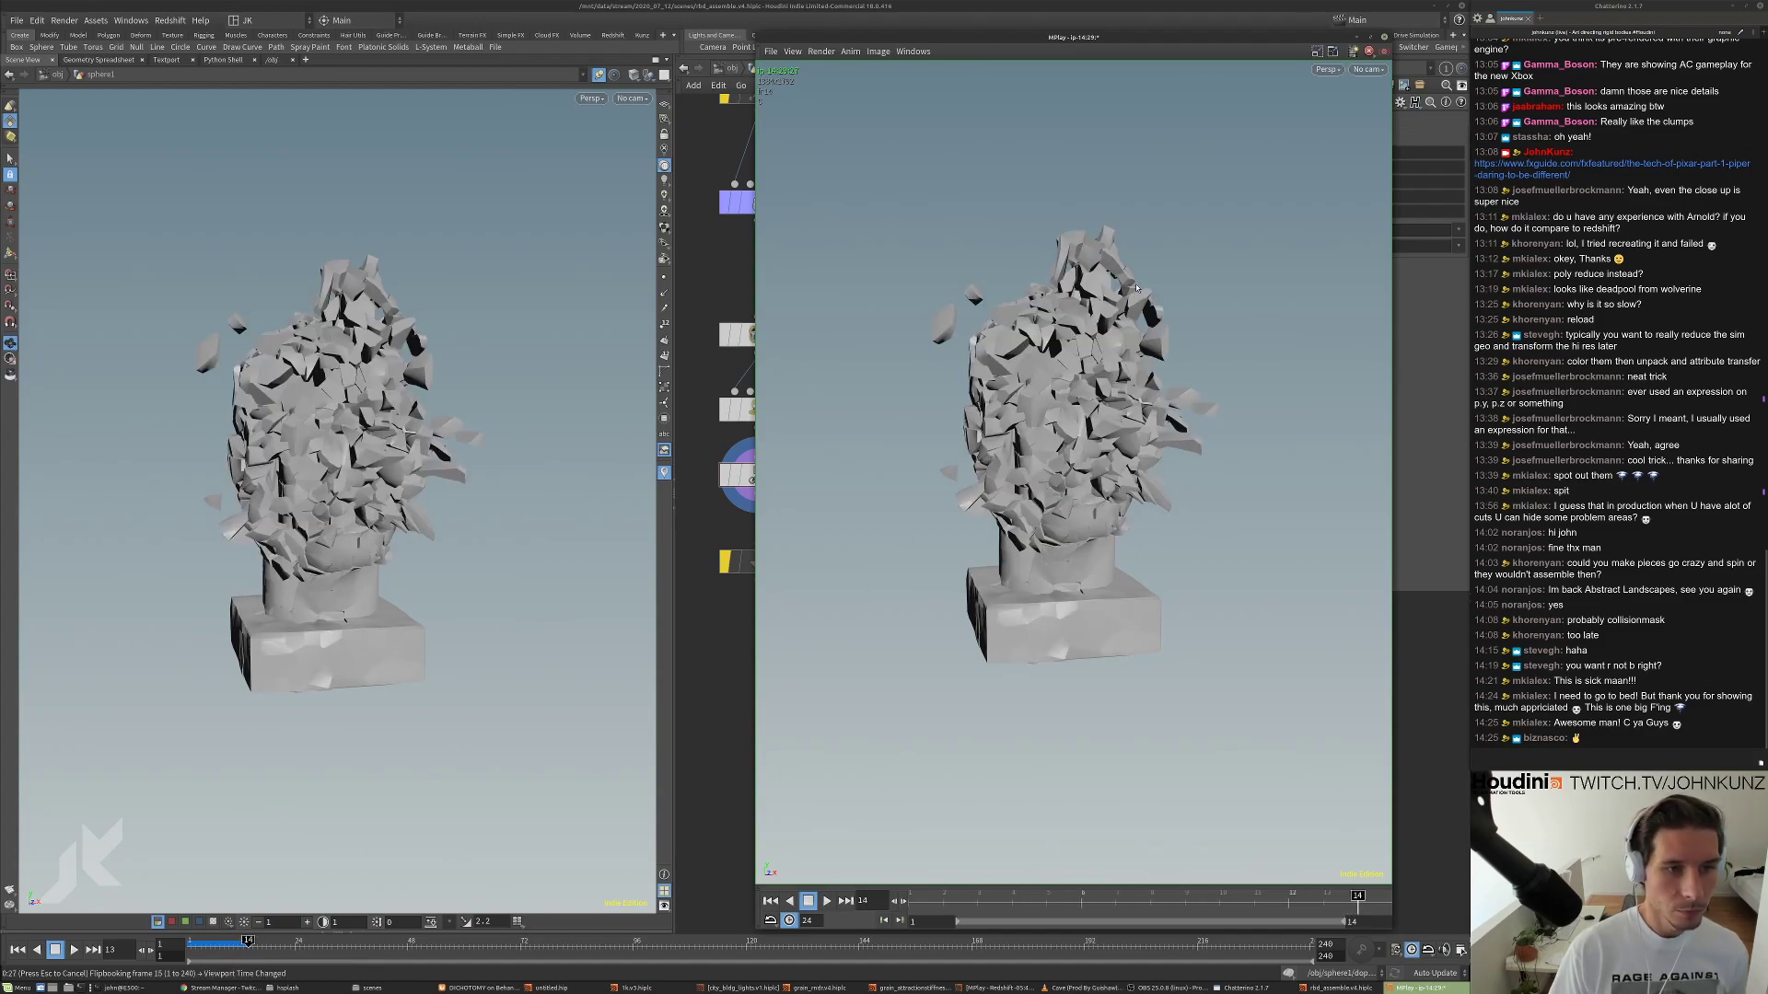
pyautogui.press('Up')
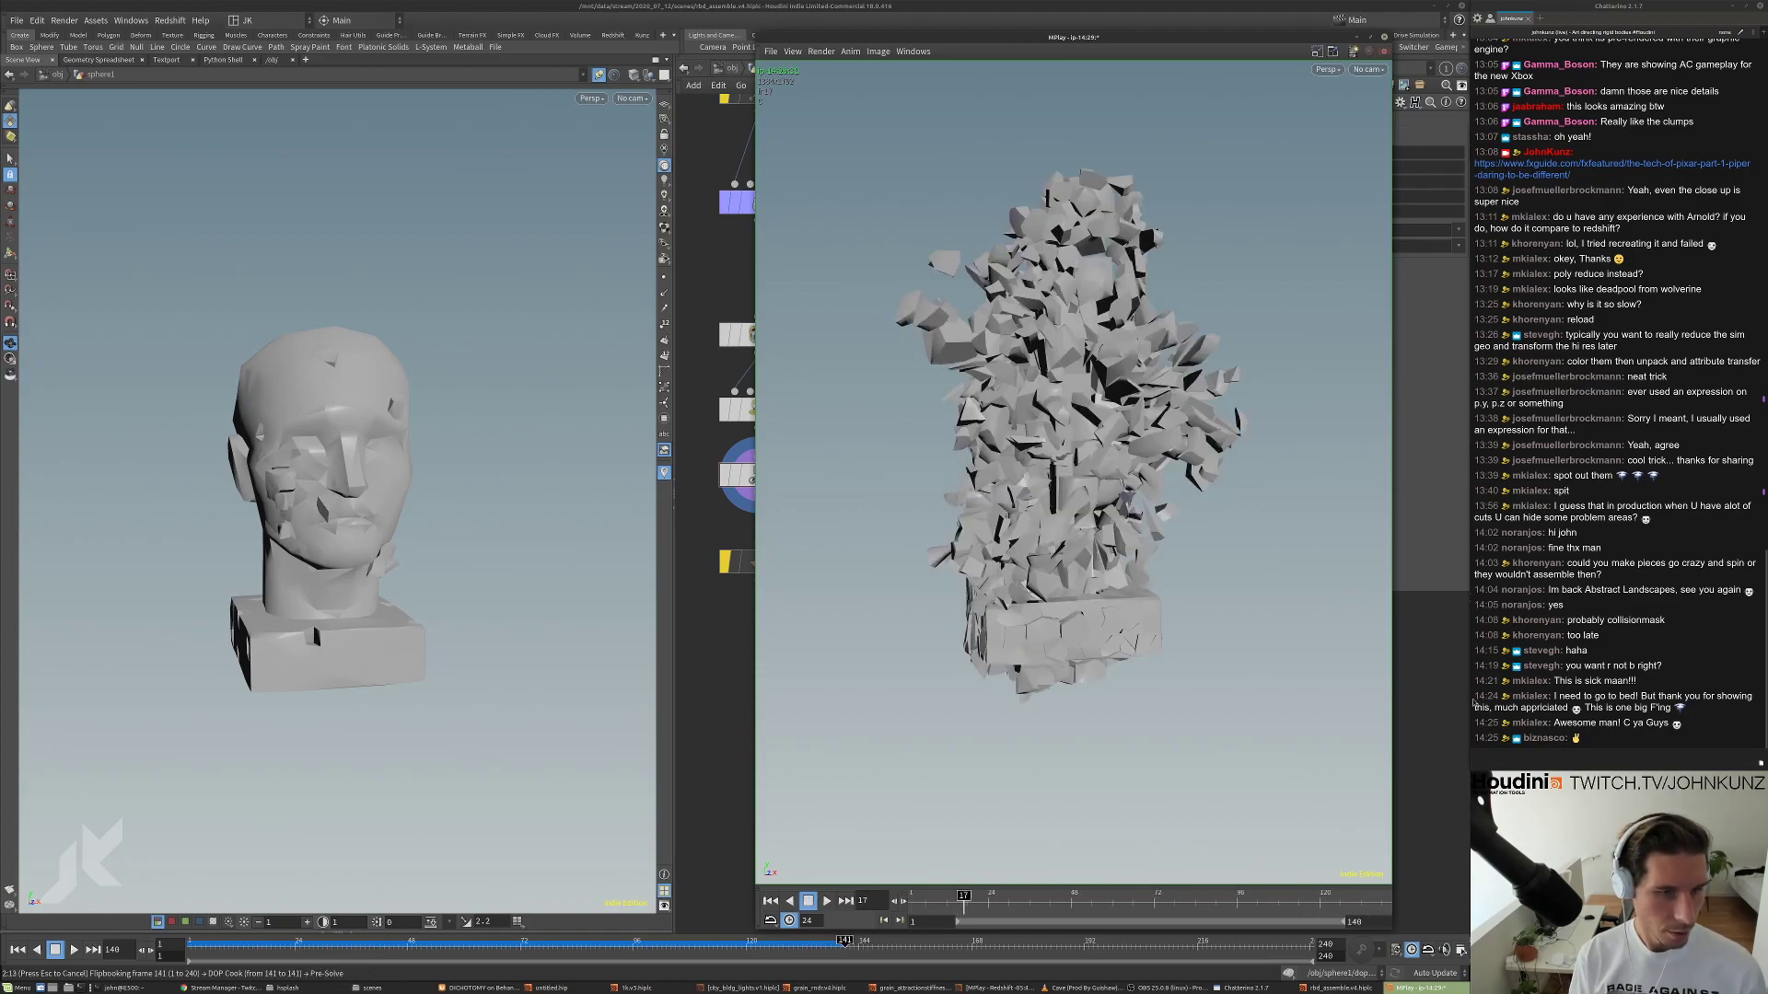
pyautogui.click(1430, 690)
pyautogui.press('Escape')
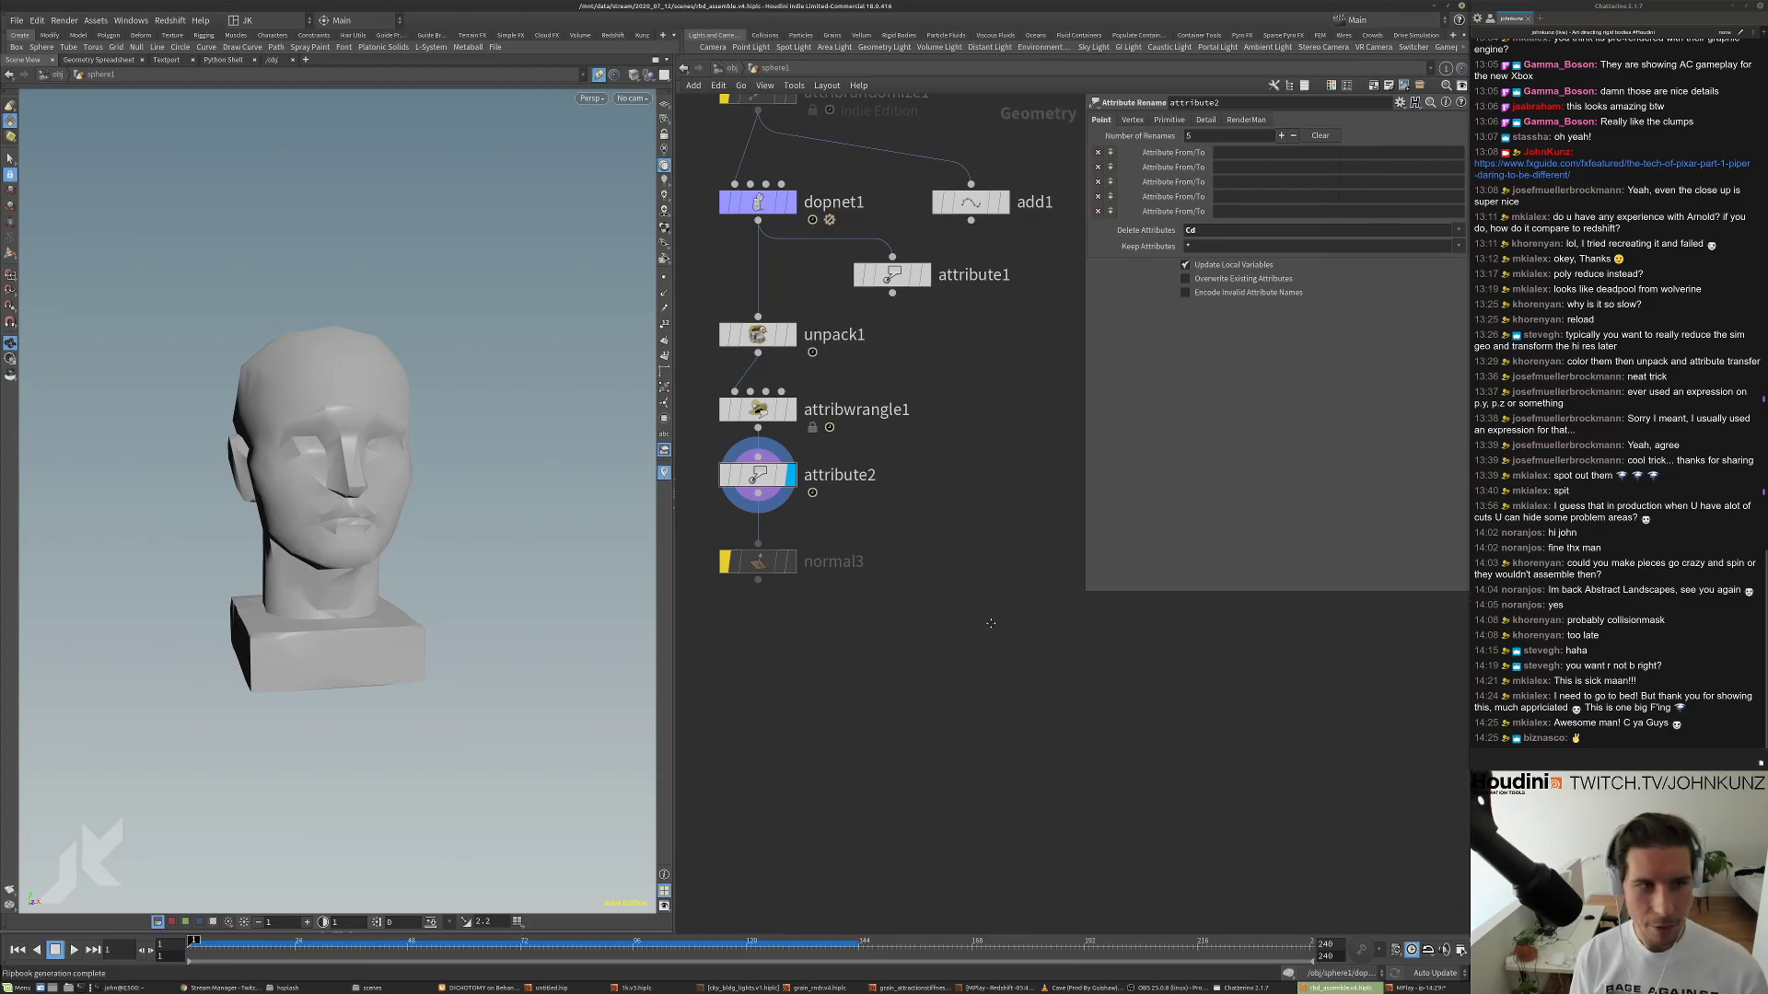
# Move the add1 and attribute1 nodes closer to the main node chain beside dopnet1.
pyautogui.moveTo(990, 614); pyautogui.dragTo(1001, 728, button='middle')
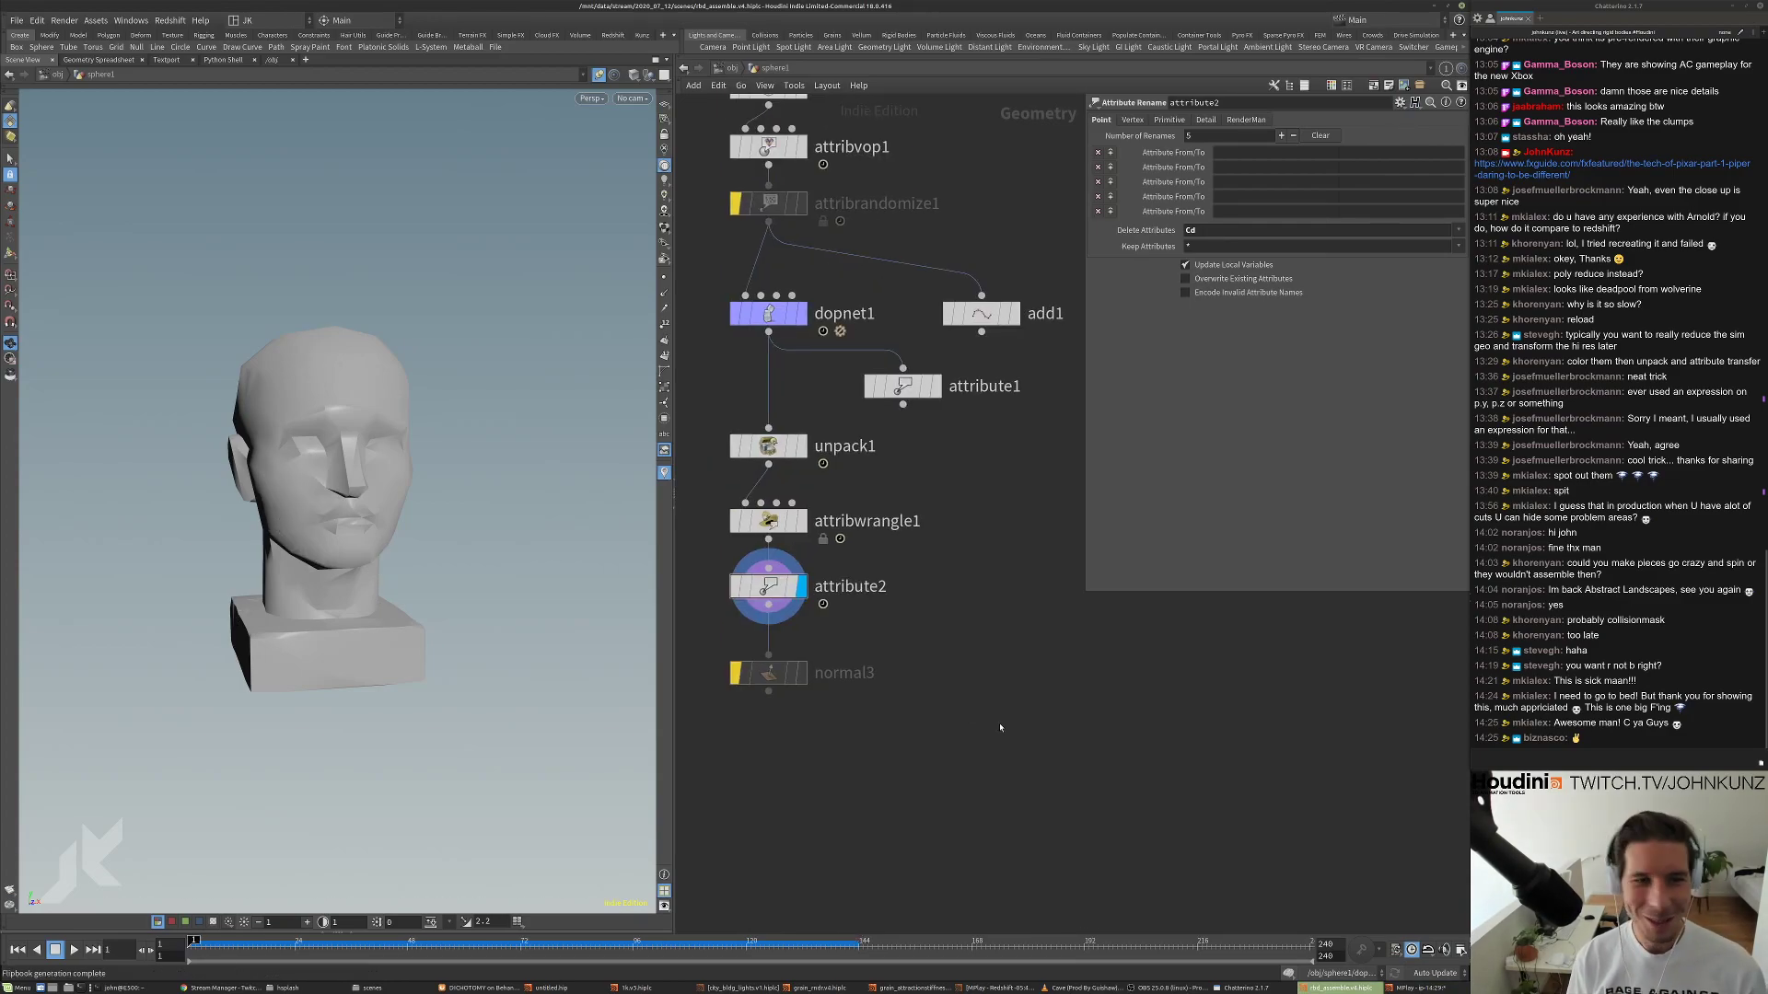
pyautogui.scroll(-5, 1001, 728)
pyautogui.scroll(3, 984, 571)
pyautogui.moveTo(978, 565); pyautogui.dragTo(912, 523)
pyautogui.moveTo(982, 707); pyautogui.dragTo(914, 497)
pyautogui.scroll(-3, 907, 628)
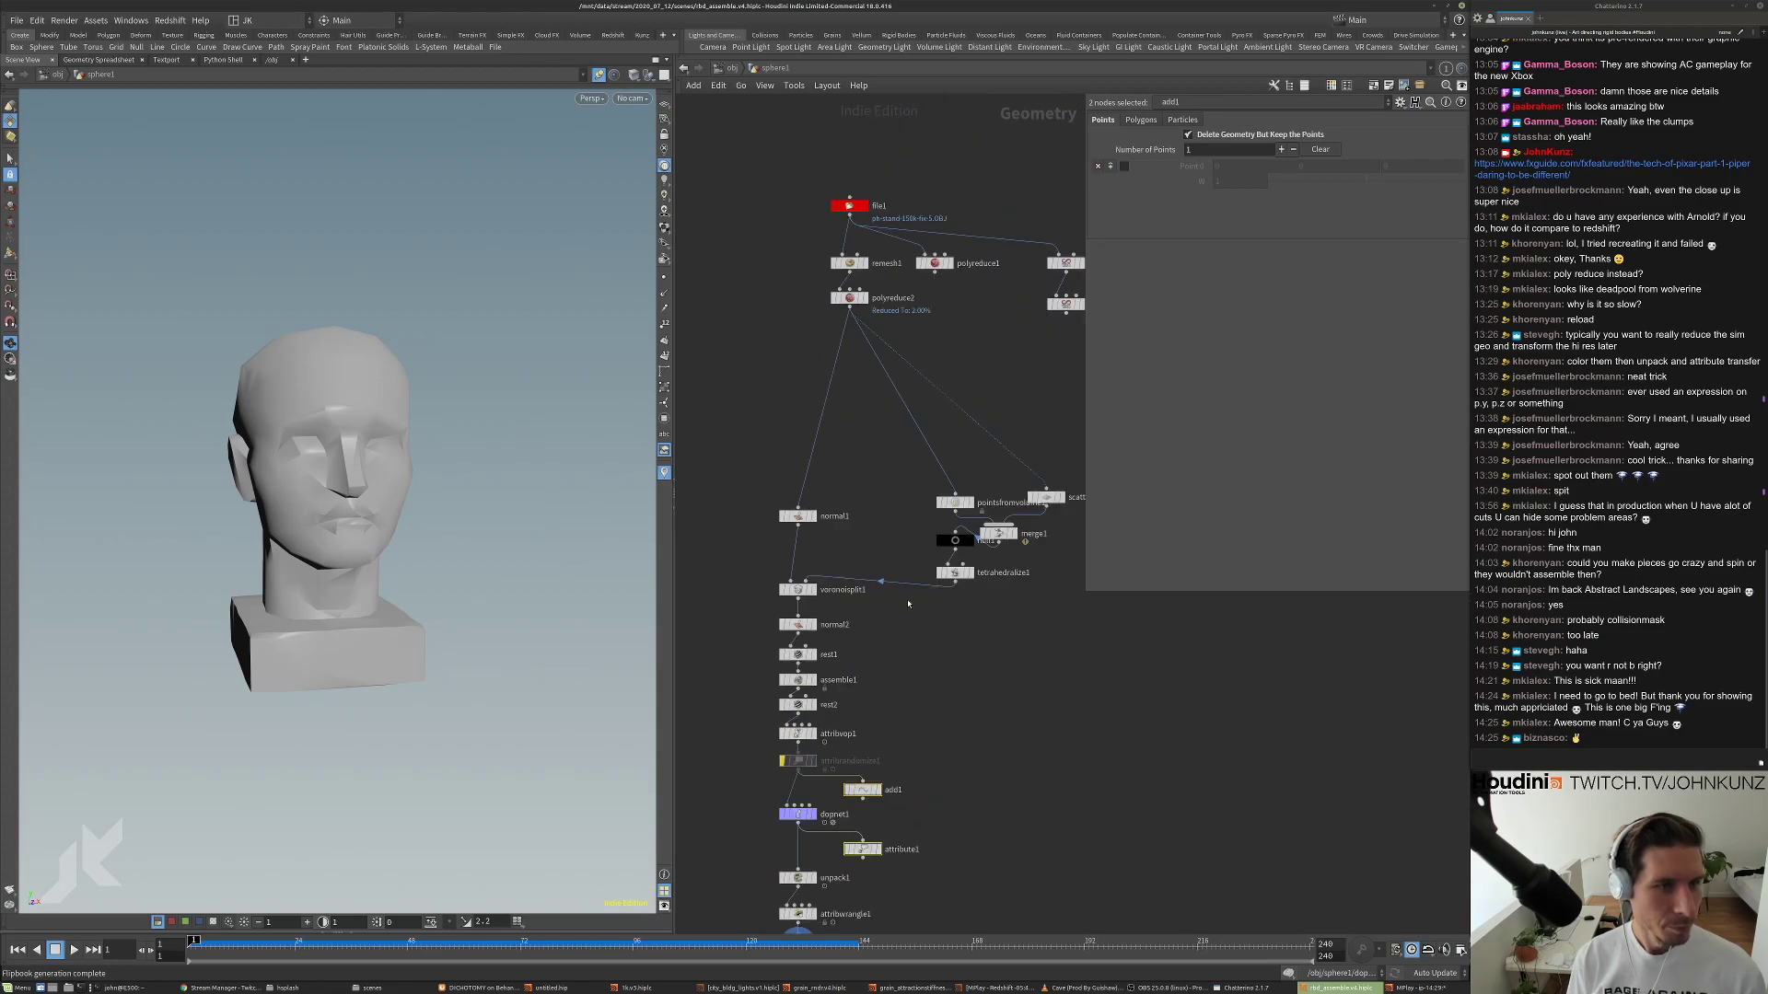
# Move the whole fracture-point branch from pointsfromvolume1 and scatter1 down to tetrahedralize1 upward, with tetrahedralize1 level with normal1.
pyautogui.scroll(-2, 907, 627)
pyautogui.moveTo(824, 282); pyautogui.dragTo(1068, 425)
pyautogui.moveTo(855, 397); pyautogui.dragTo(819, 398)
pyautogui.click(777, 434)
pyautogui.scroll(3, 932, 421)
pyautogui.moveTo(1046, 530); pyautogui.dragTo(928, 686)
pyautogui.moveTo(942, 572)
pyautogui.mouseDown()
pyautogui.moveTo(929, 512)
pyautogui.moveTo(942, 574)
pyautogui.mouseUp()
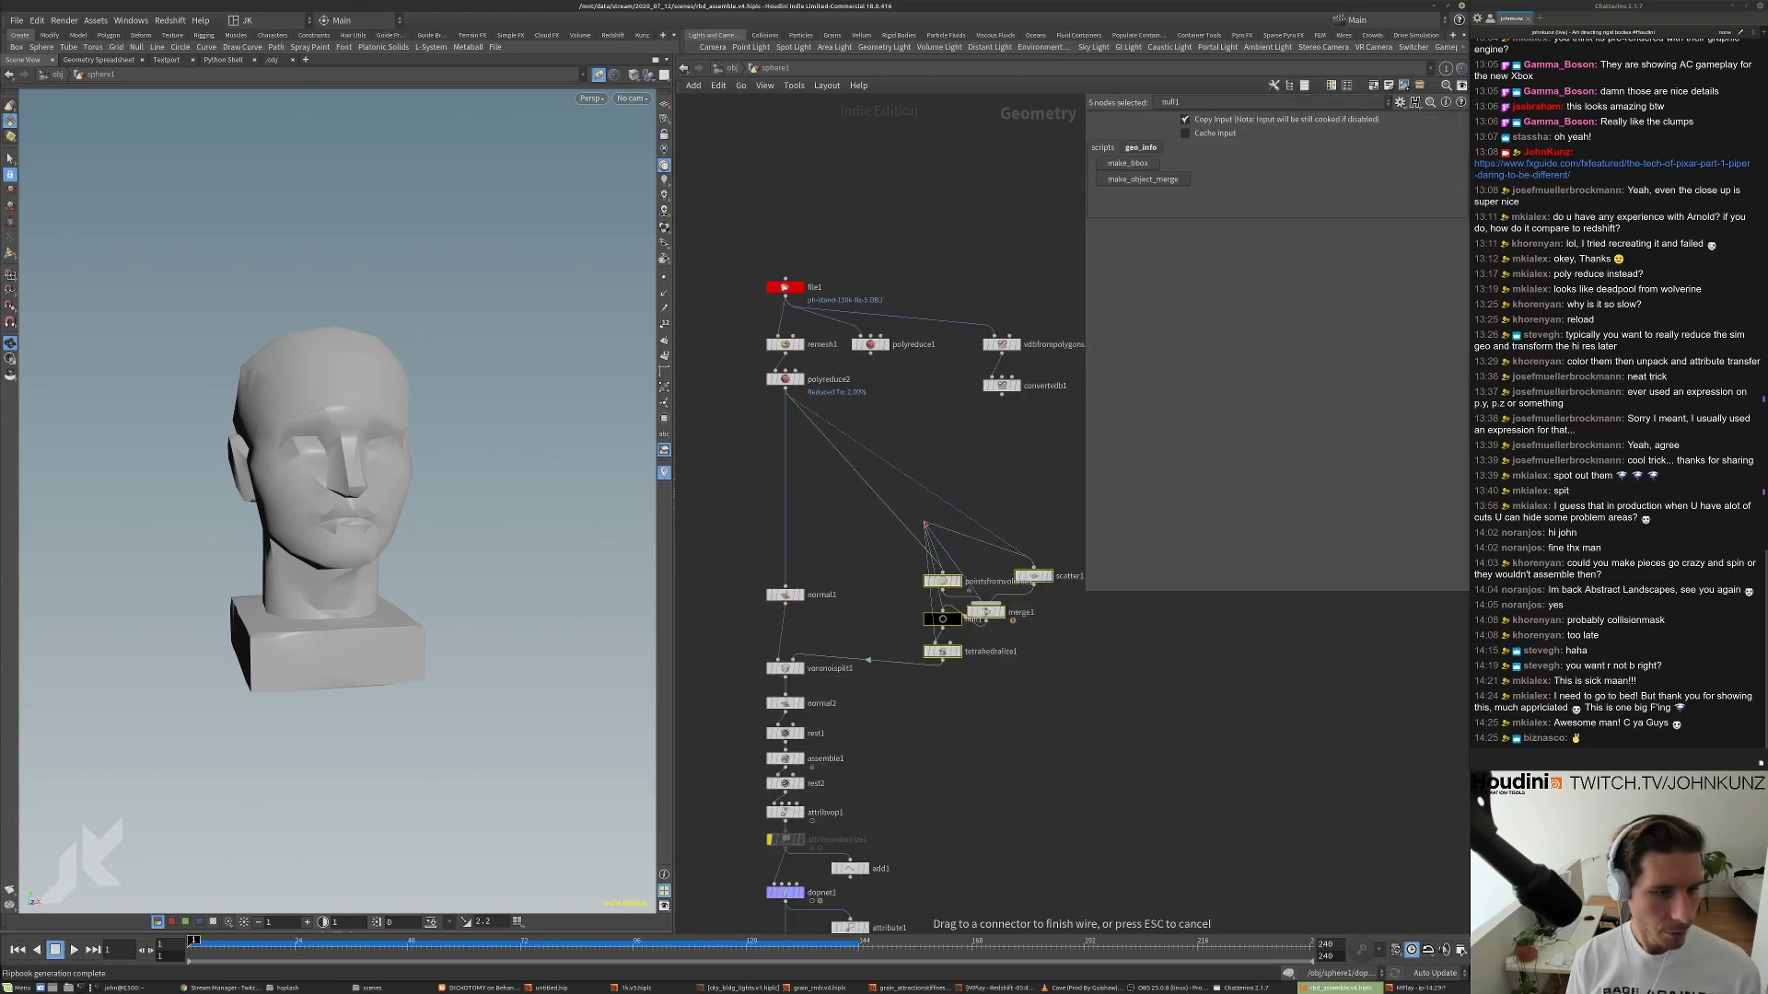
pyautogui.moveTo(941, 650); pyautogui.dragTo(905, 594)
pyautogui.click(906, 562)
pyautogui.scroll(3, 906, 533)
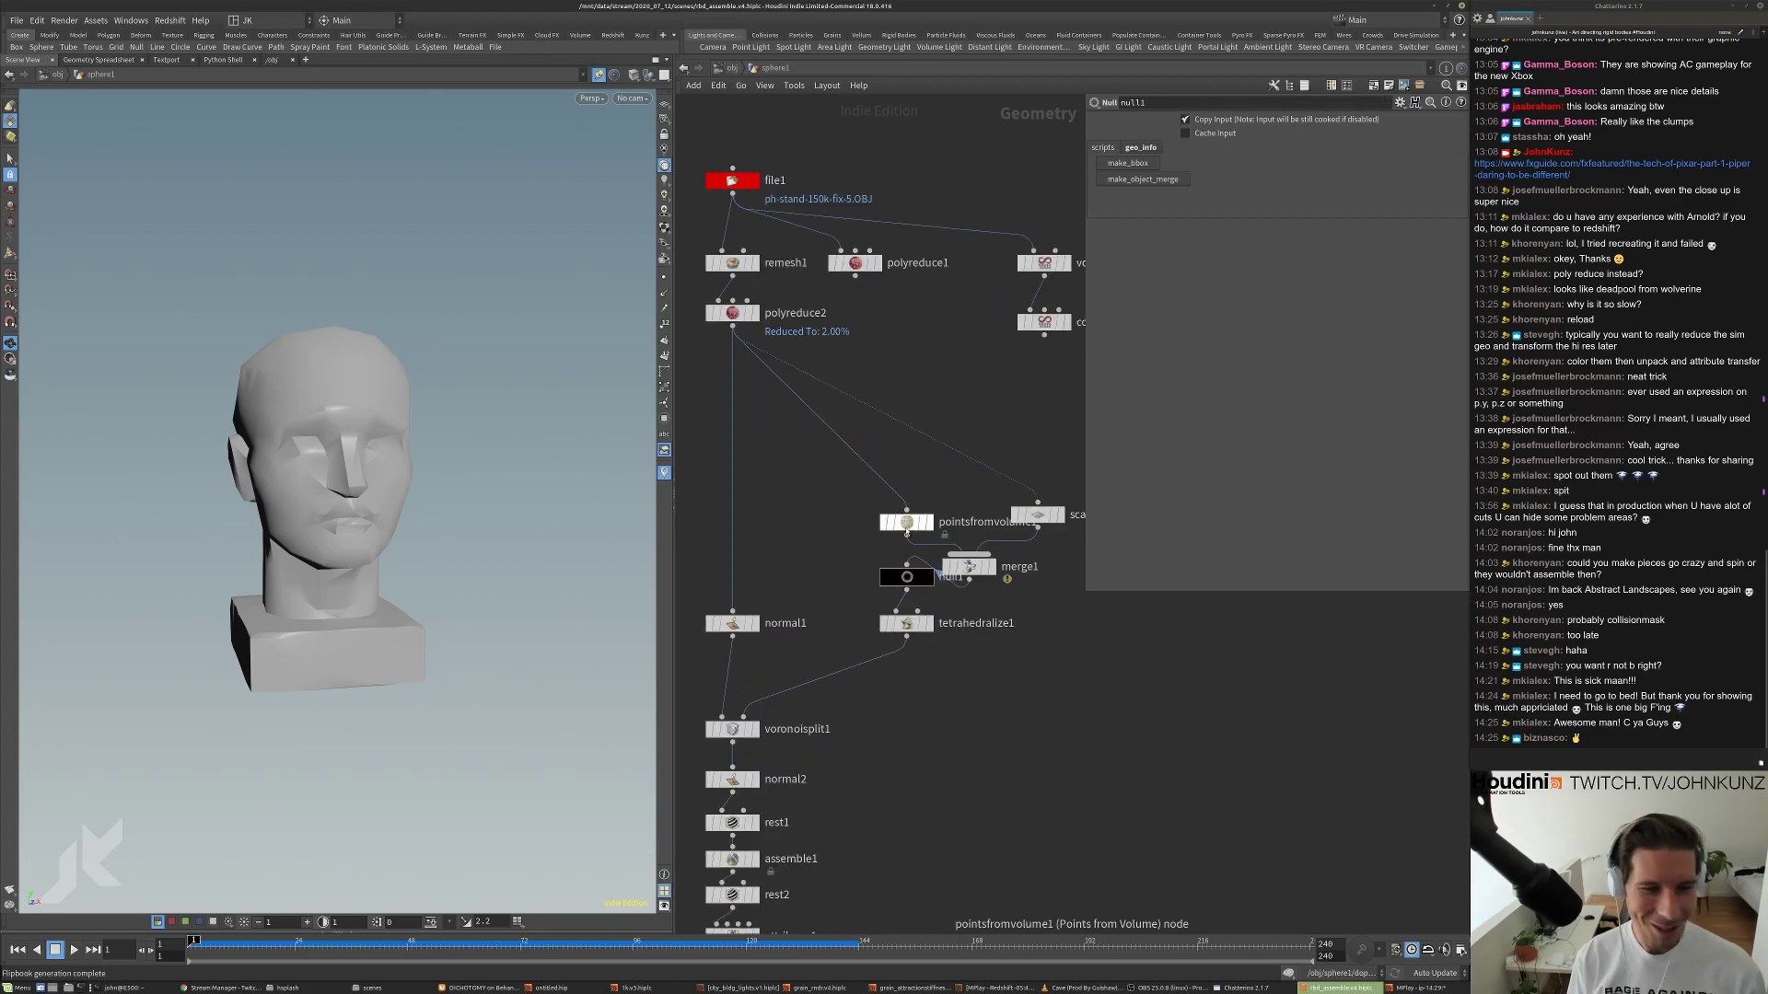
# Raise pointsfromvolume1 and scatter1 side by side, and place merge1 directly between pointsfromvolume1 and null1.
pyautogui.moveTo(906, 525); pyautogui.dragTo(906, 492)
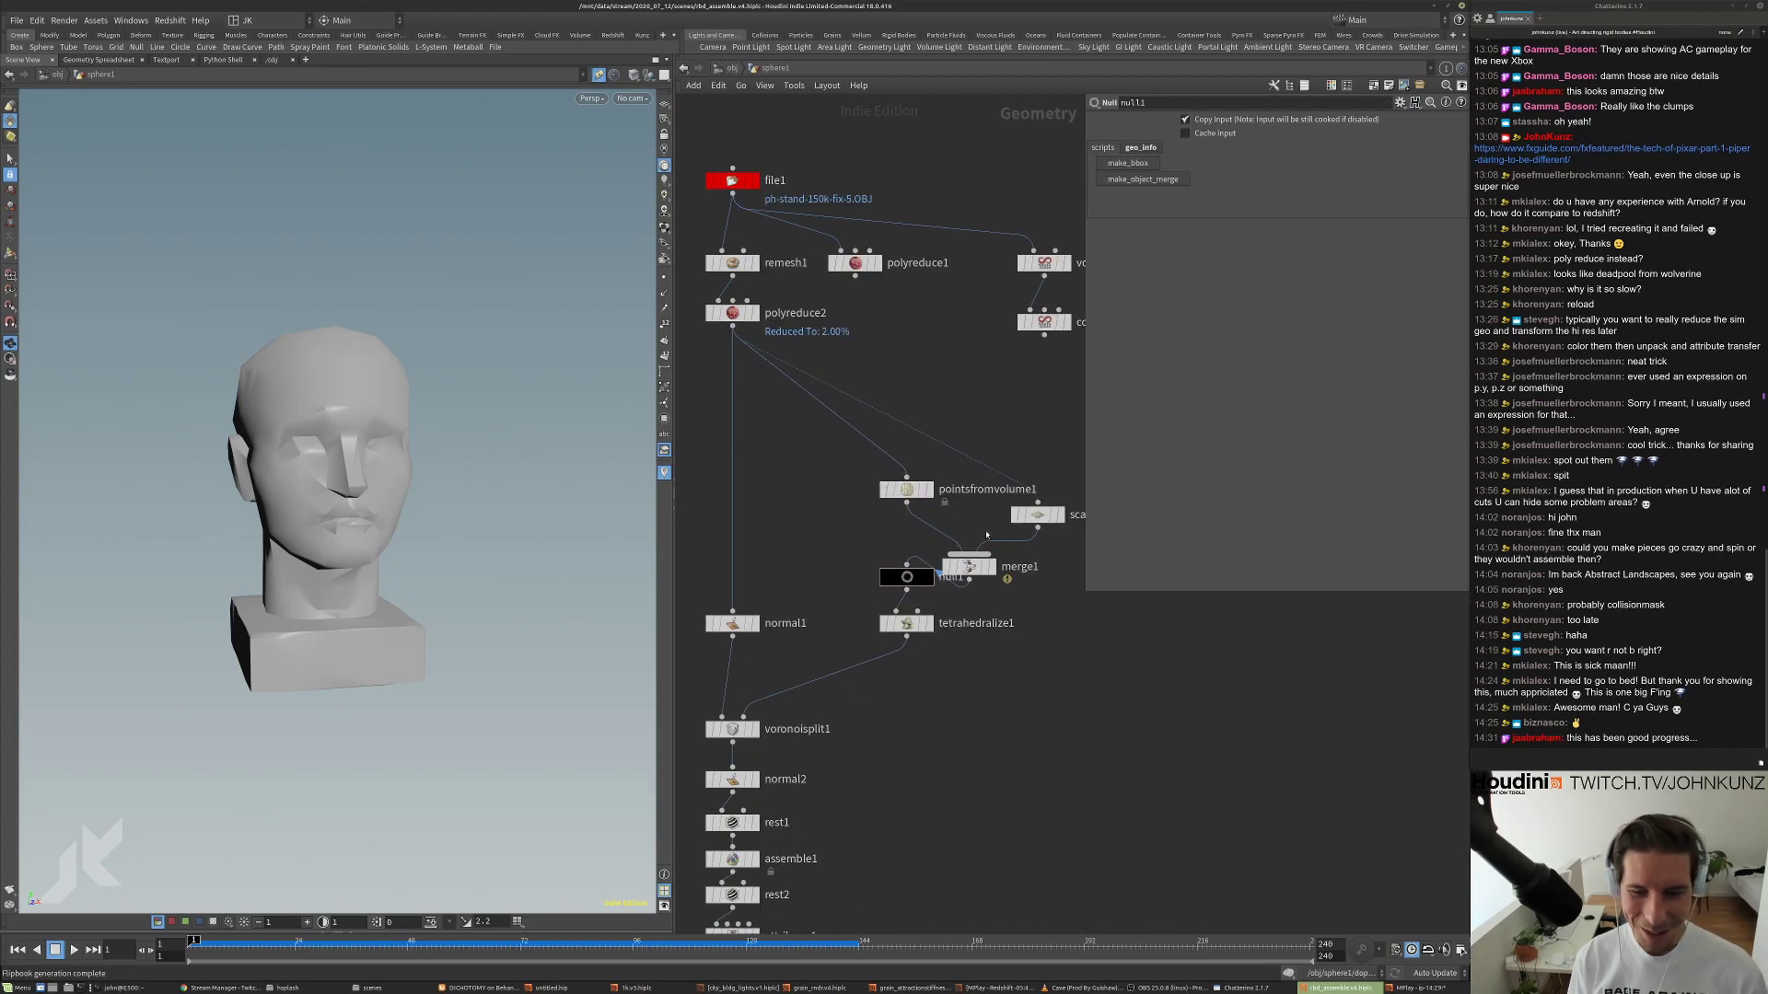
pyautogui.moveTo(1038, 515); pyautogui.dragTo(1065, 489)
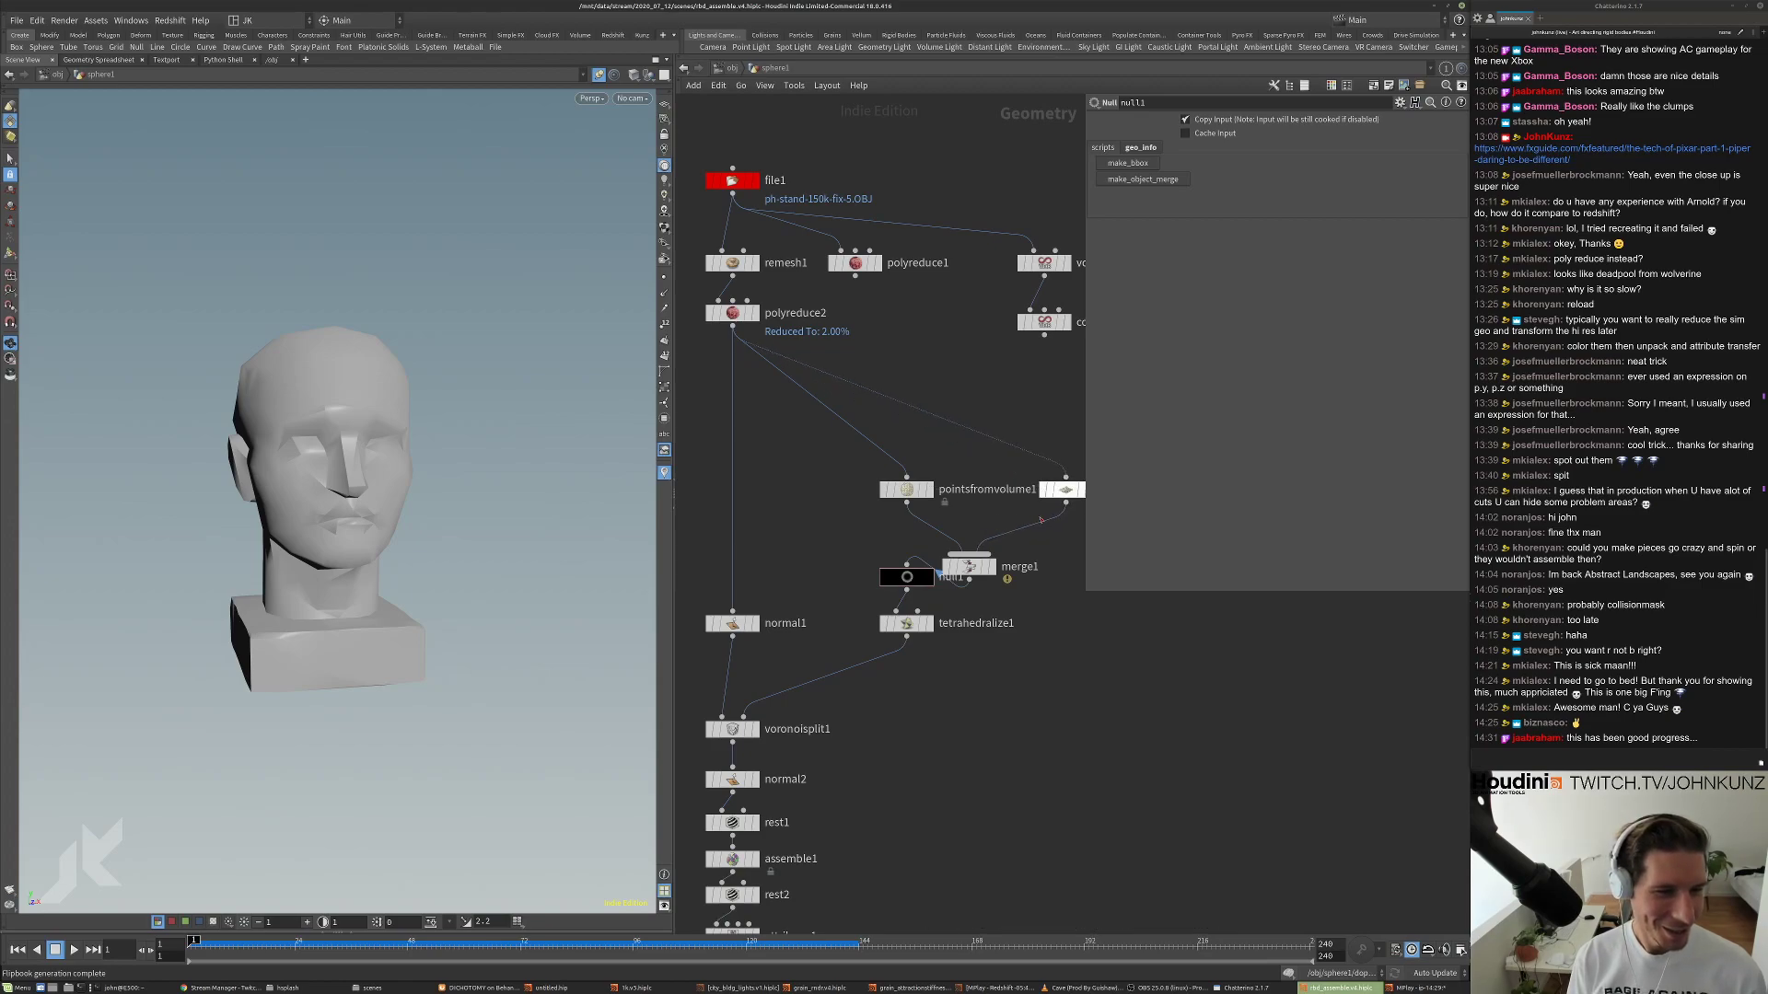
pyautogui.moveTo(968, 568); pyautogui.dragTo(907, 539)
pyautogui.scroll(-3, 1074, 753)
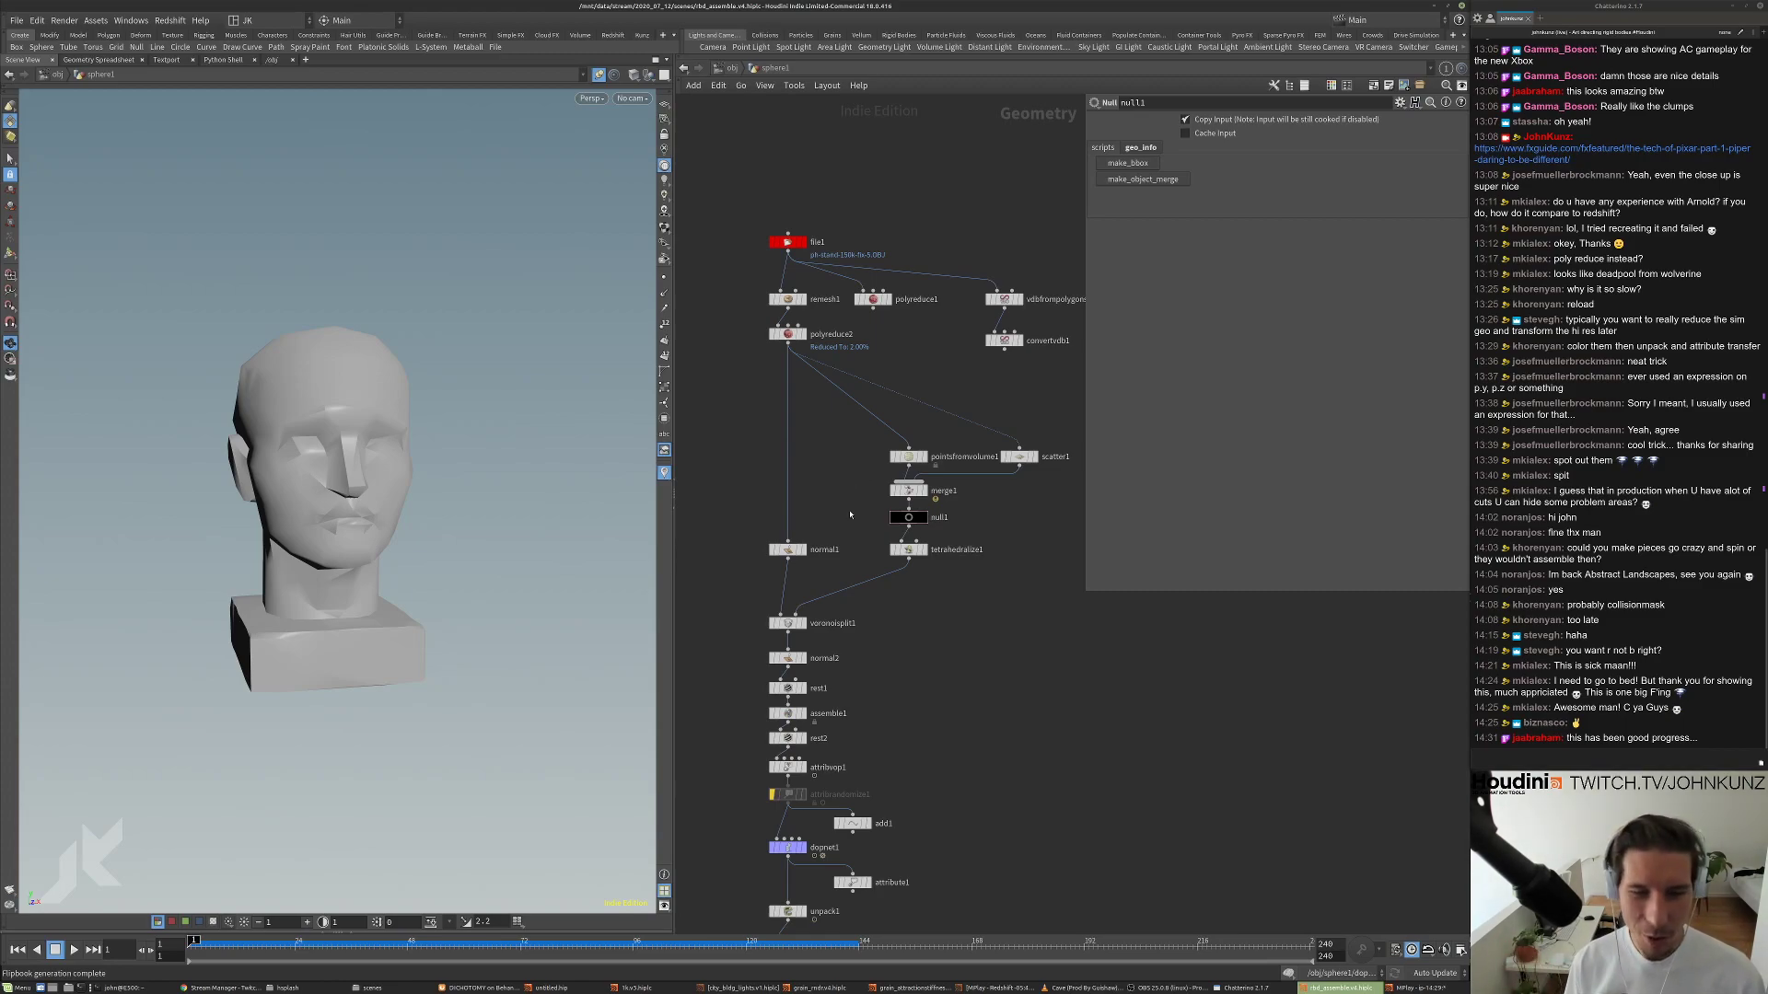
pyautogui.scroll(-2, 843, 473)
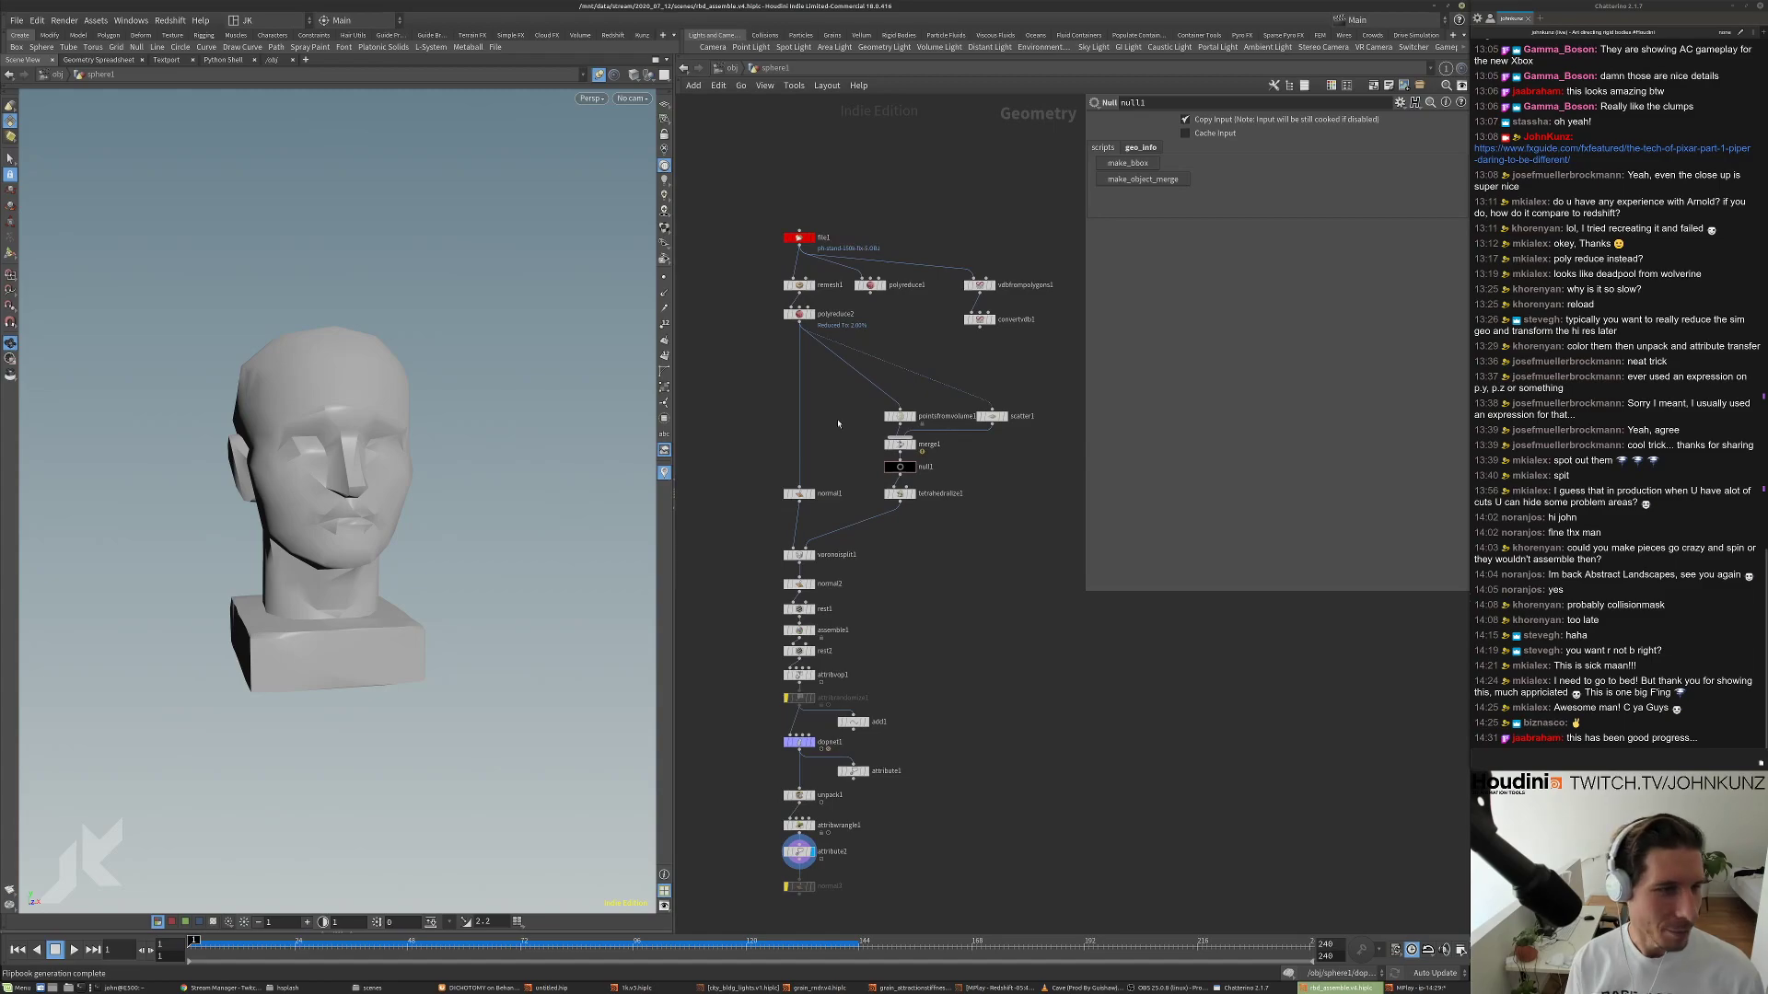
pyautogui.scroll(2, 914, 396)
# Display file1 and inspect its geometry information.
pyautogui.click(1016, 426)
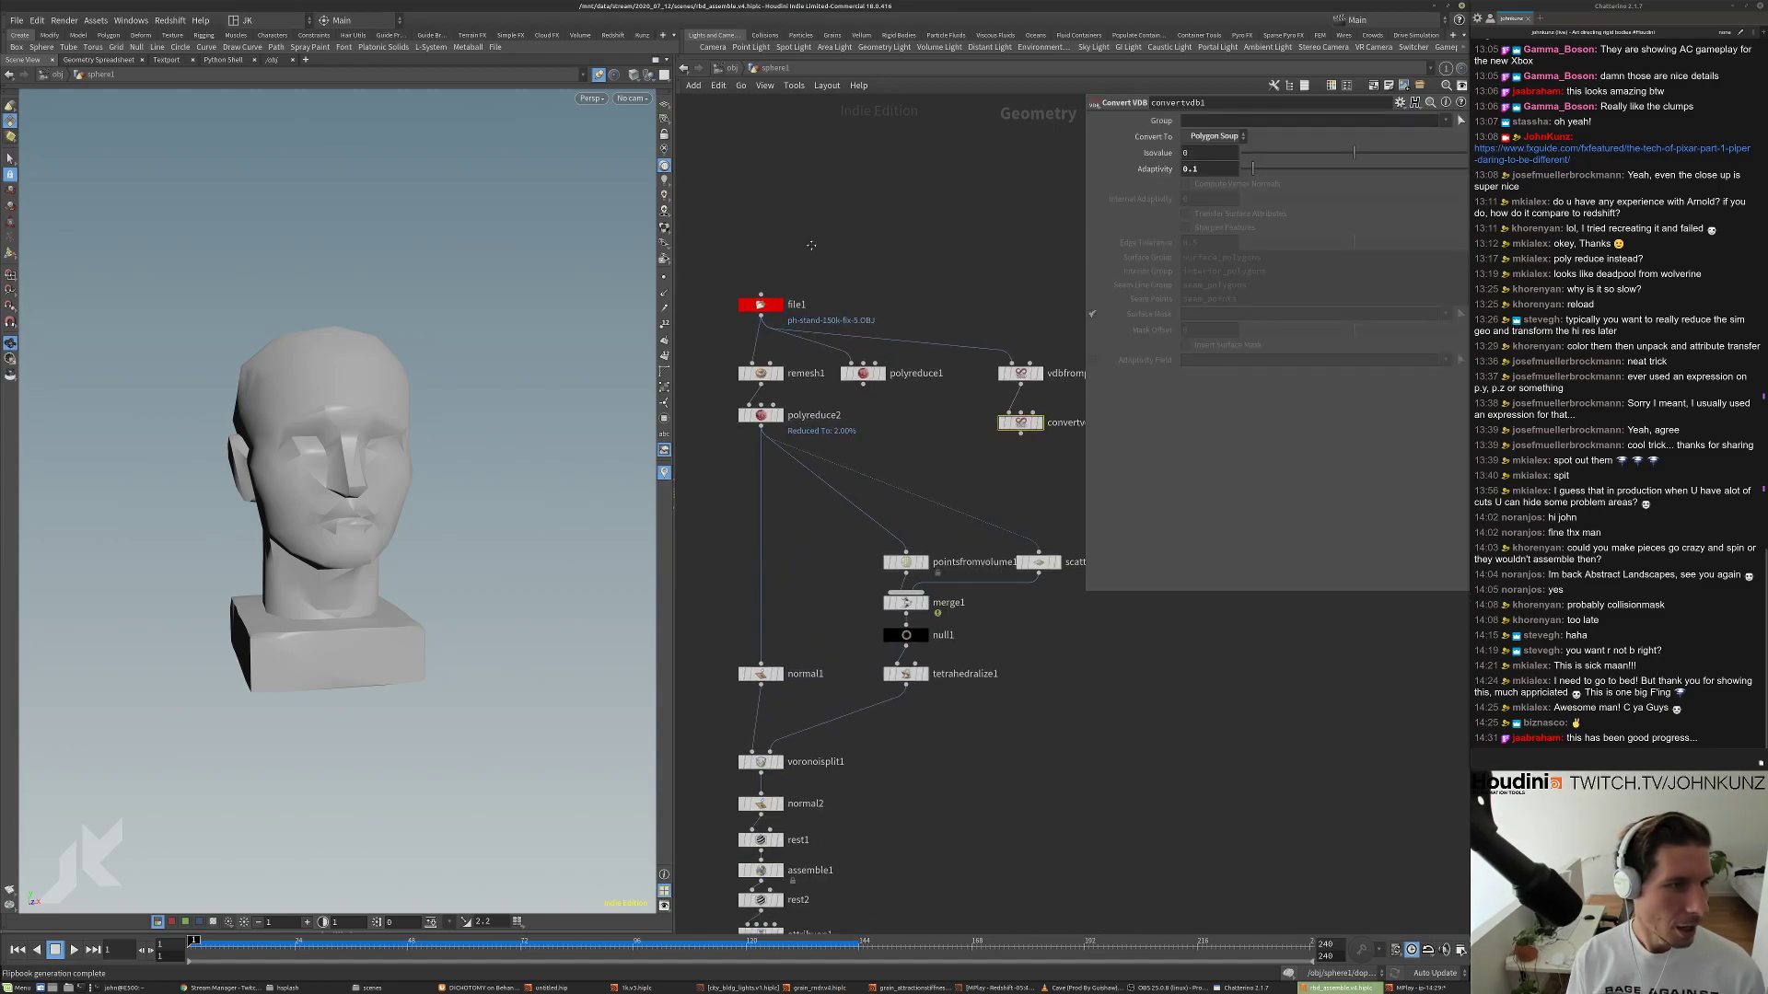
pyautogui.scroll(3, 814, 280)
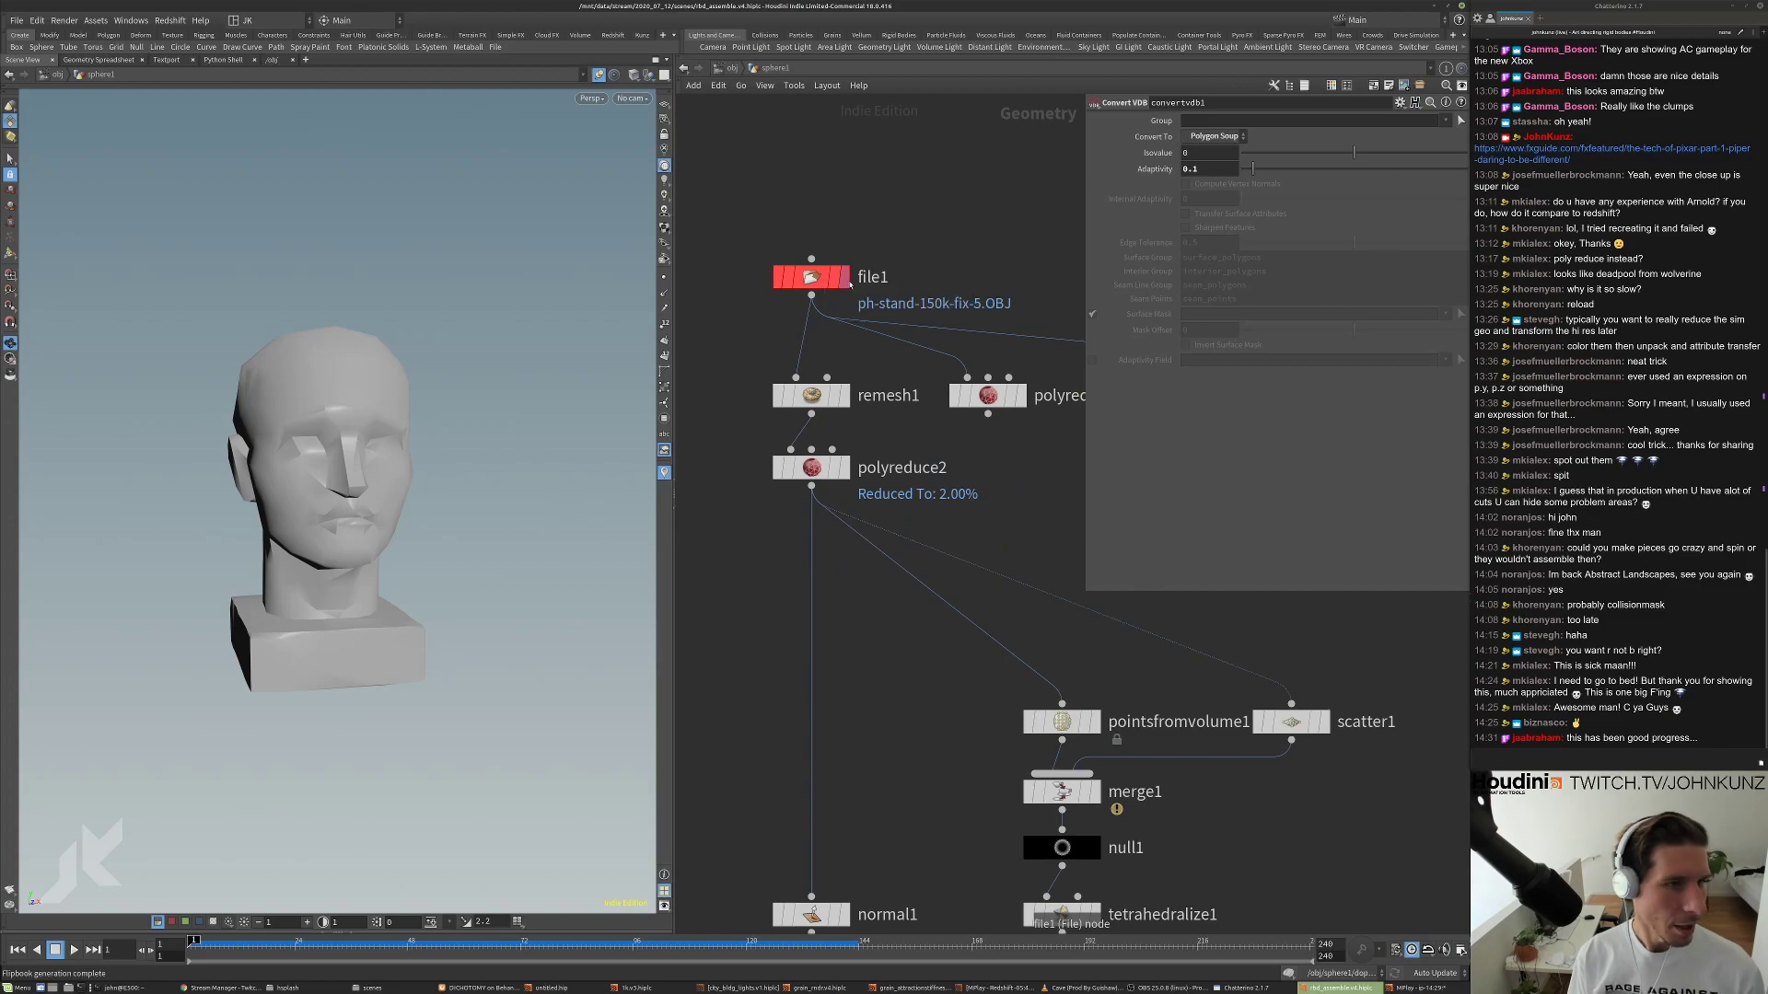
pyautogui.click(810, 277)
pyautogui.middleClick(812, 277)
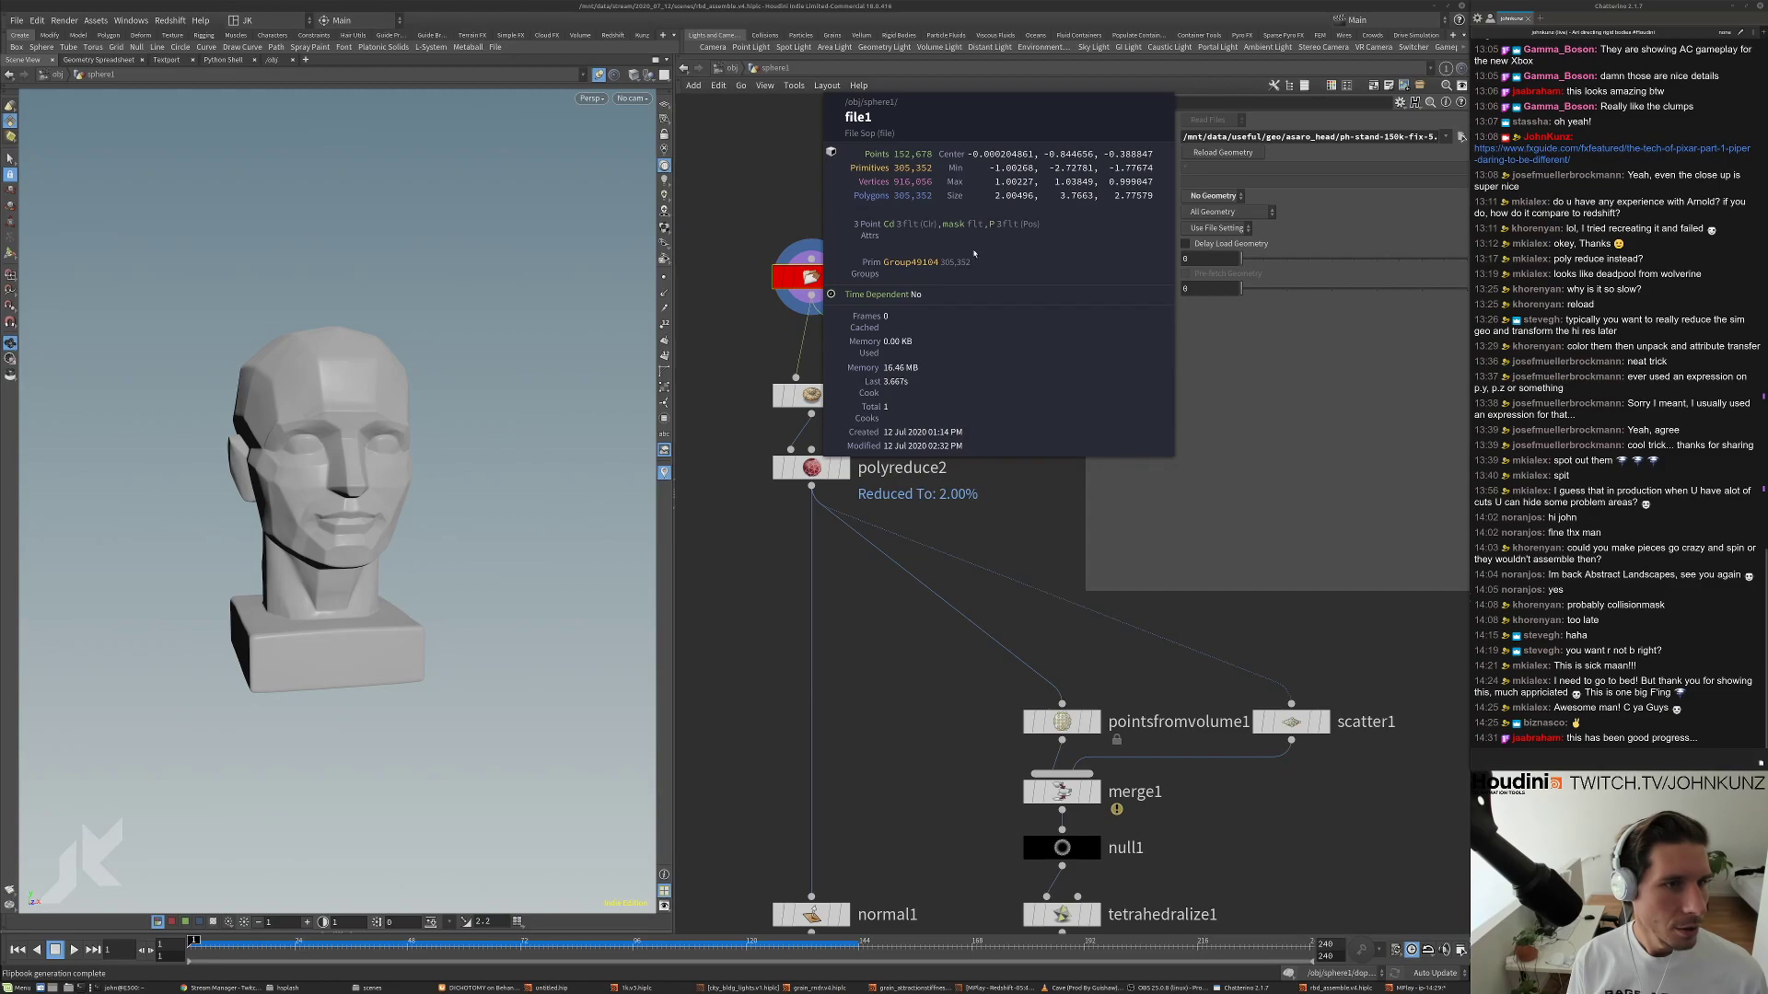
# Insert a Stash node between file1 and its downstream branches, and stash the incoming head geometry in it.
pyautogui.moveTo(816, 297); pyautogui.dragTo(817, 240)
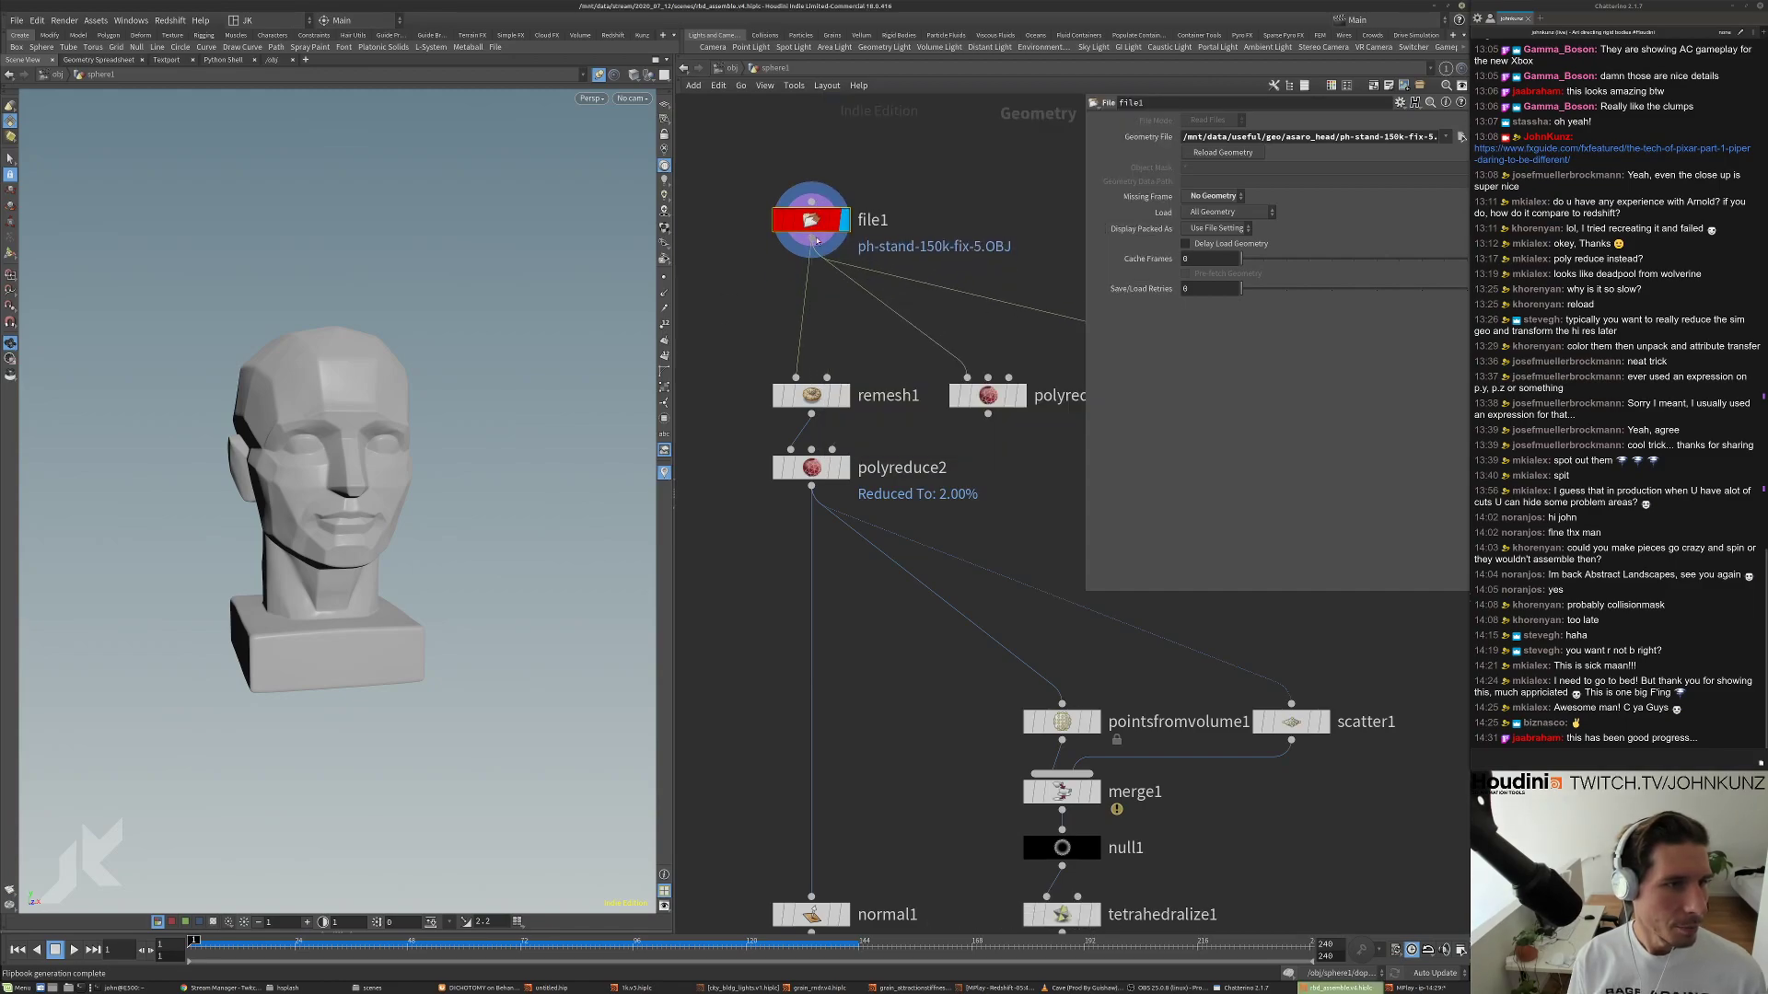
pyautogui.rightClick(817, 241)
pyautogui.write('clip')
pyautogui.press('Return')
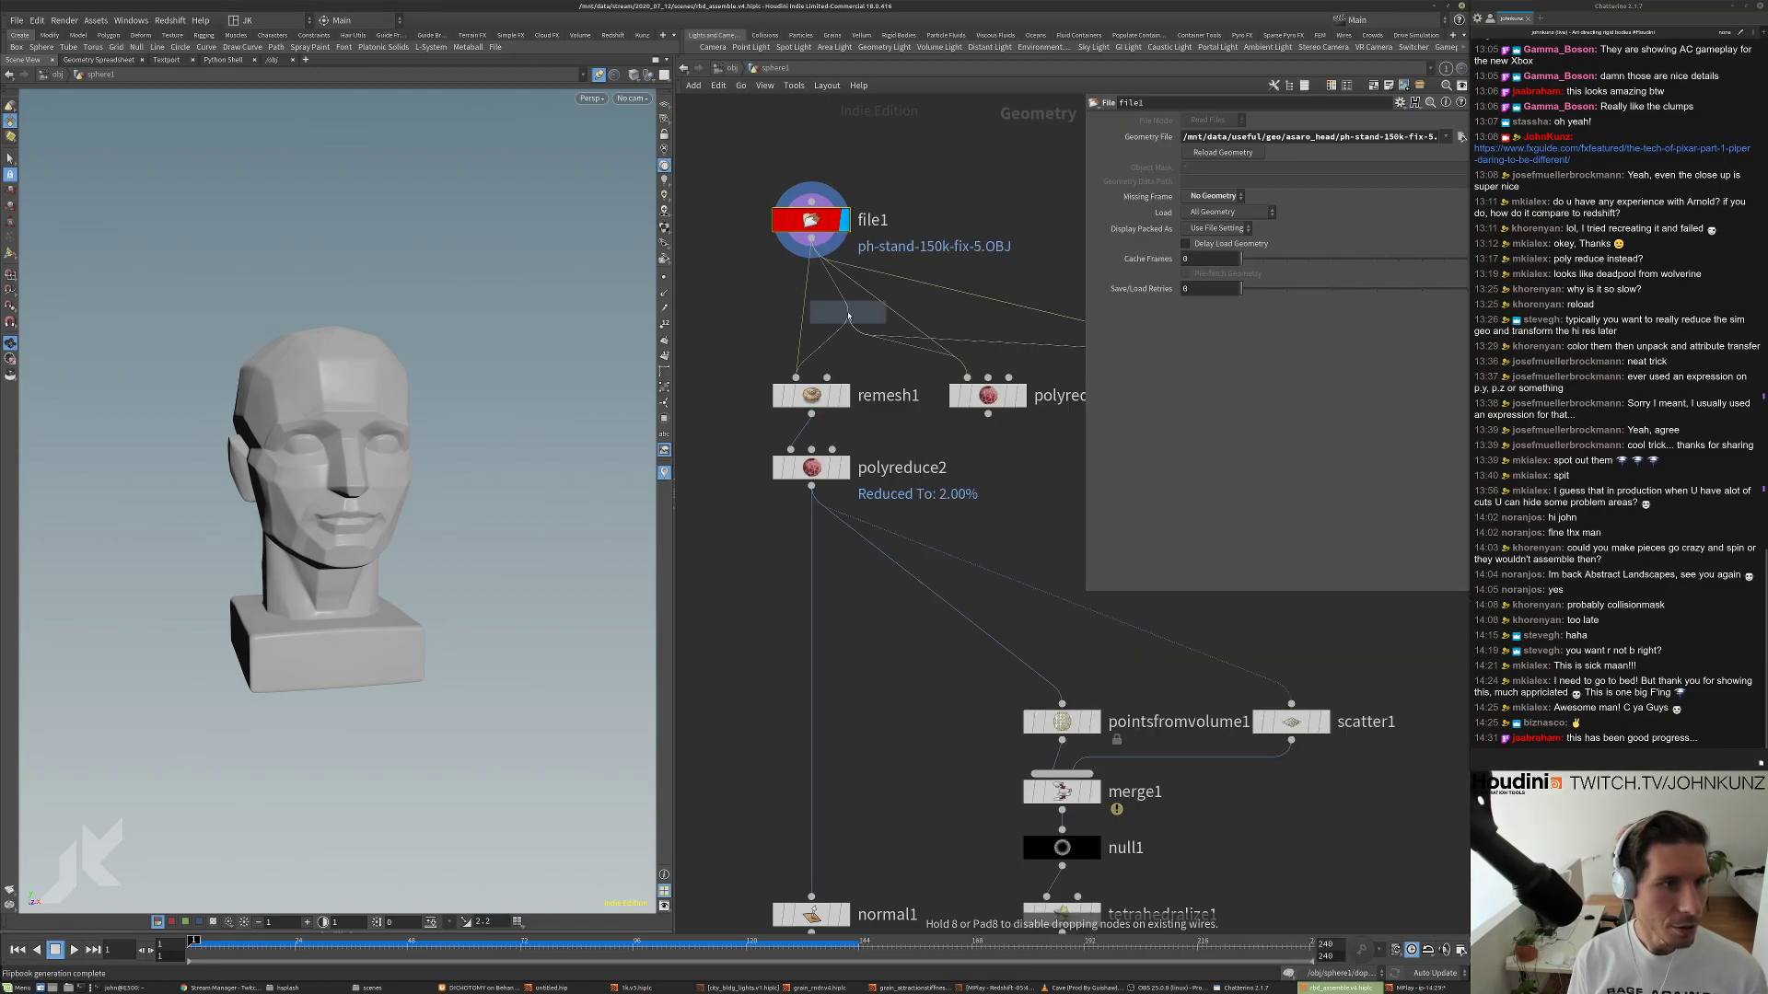
pyautogui.click(817, 308)
pyautogui.moveTo(817, 307); pyautogui.dragTo(817, 285)
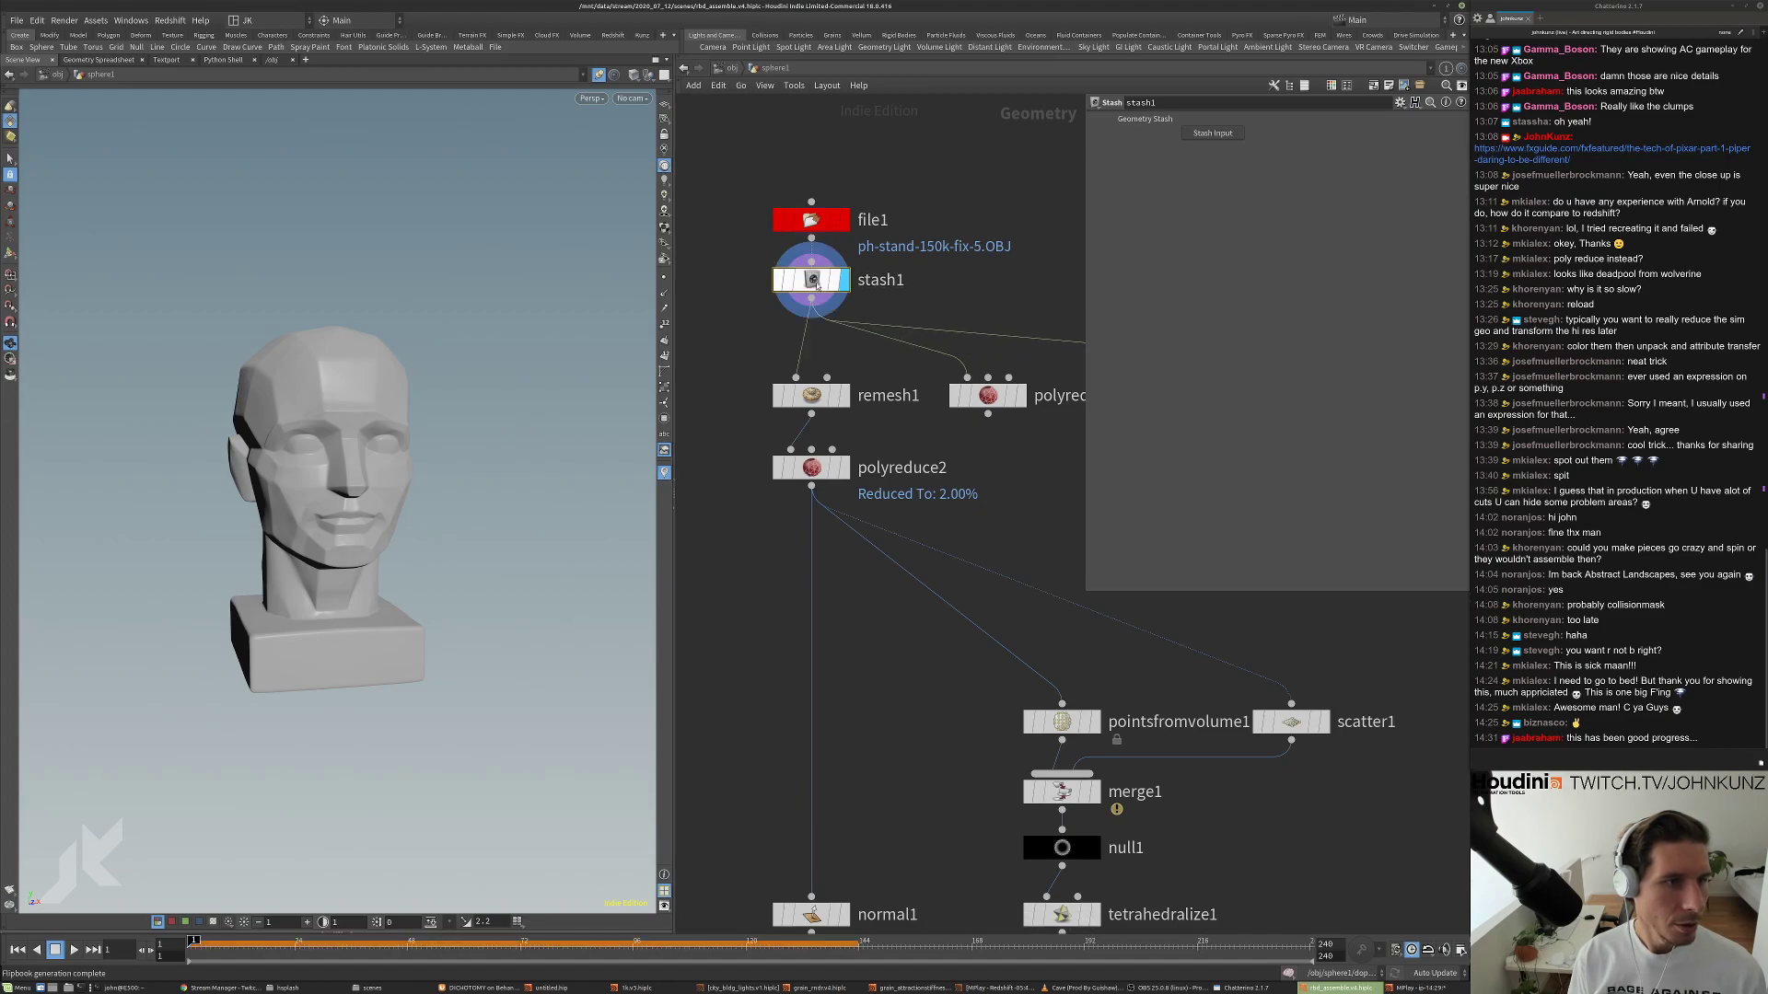
pyautogui.click(1212, 133)
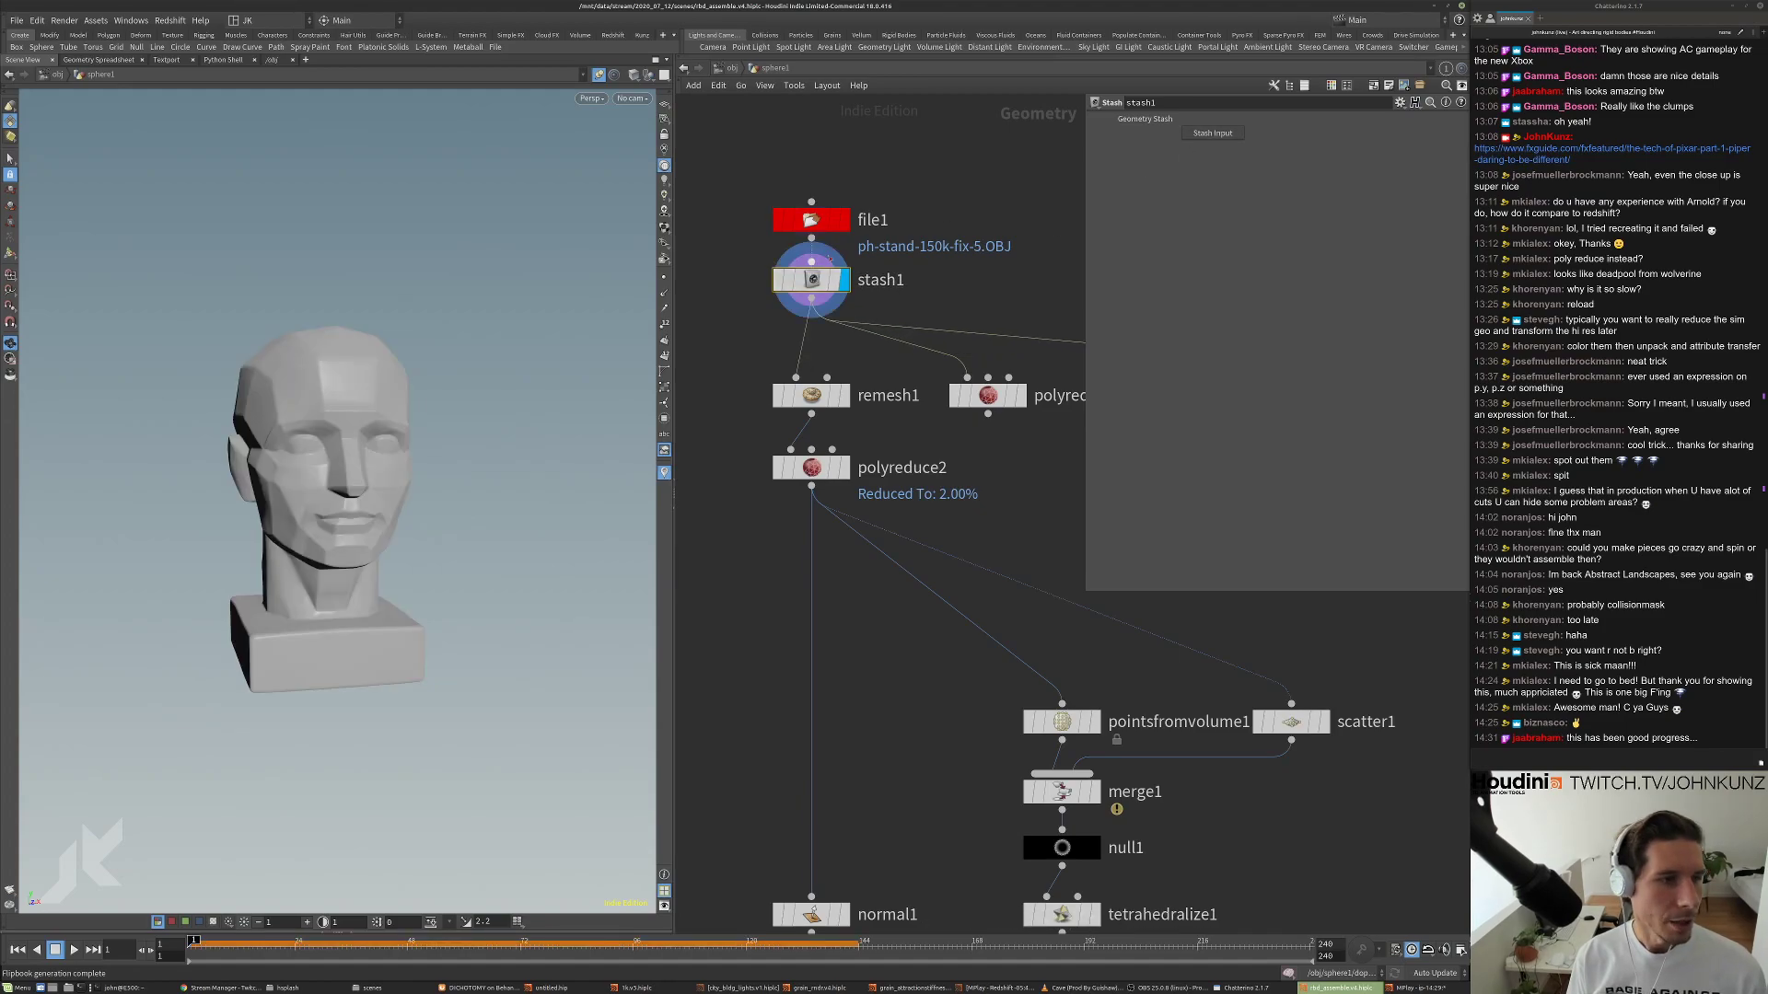
# Delete the file1 node so that stash1 becomes the source of the network.
pyautogui.moveTo(810, 279); pyautogui.dragTo(935, 266, button='middle')
pyautogui.click(810, 219)
pyautogui.press('Delete')
pyautogui.scroll(-3, 819, 311)
pyautogui.scroll(-5, 818, 304)
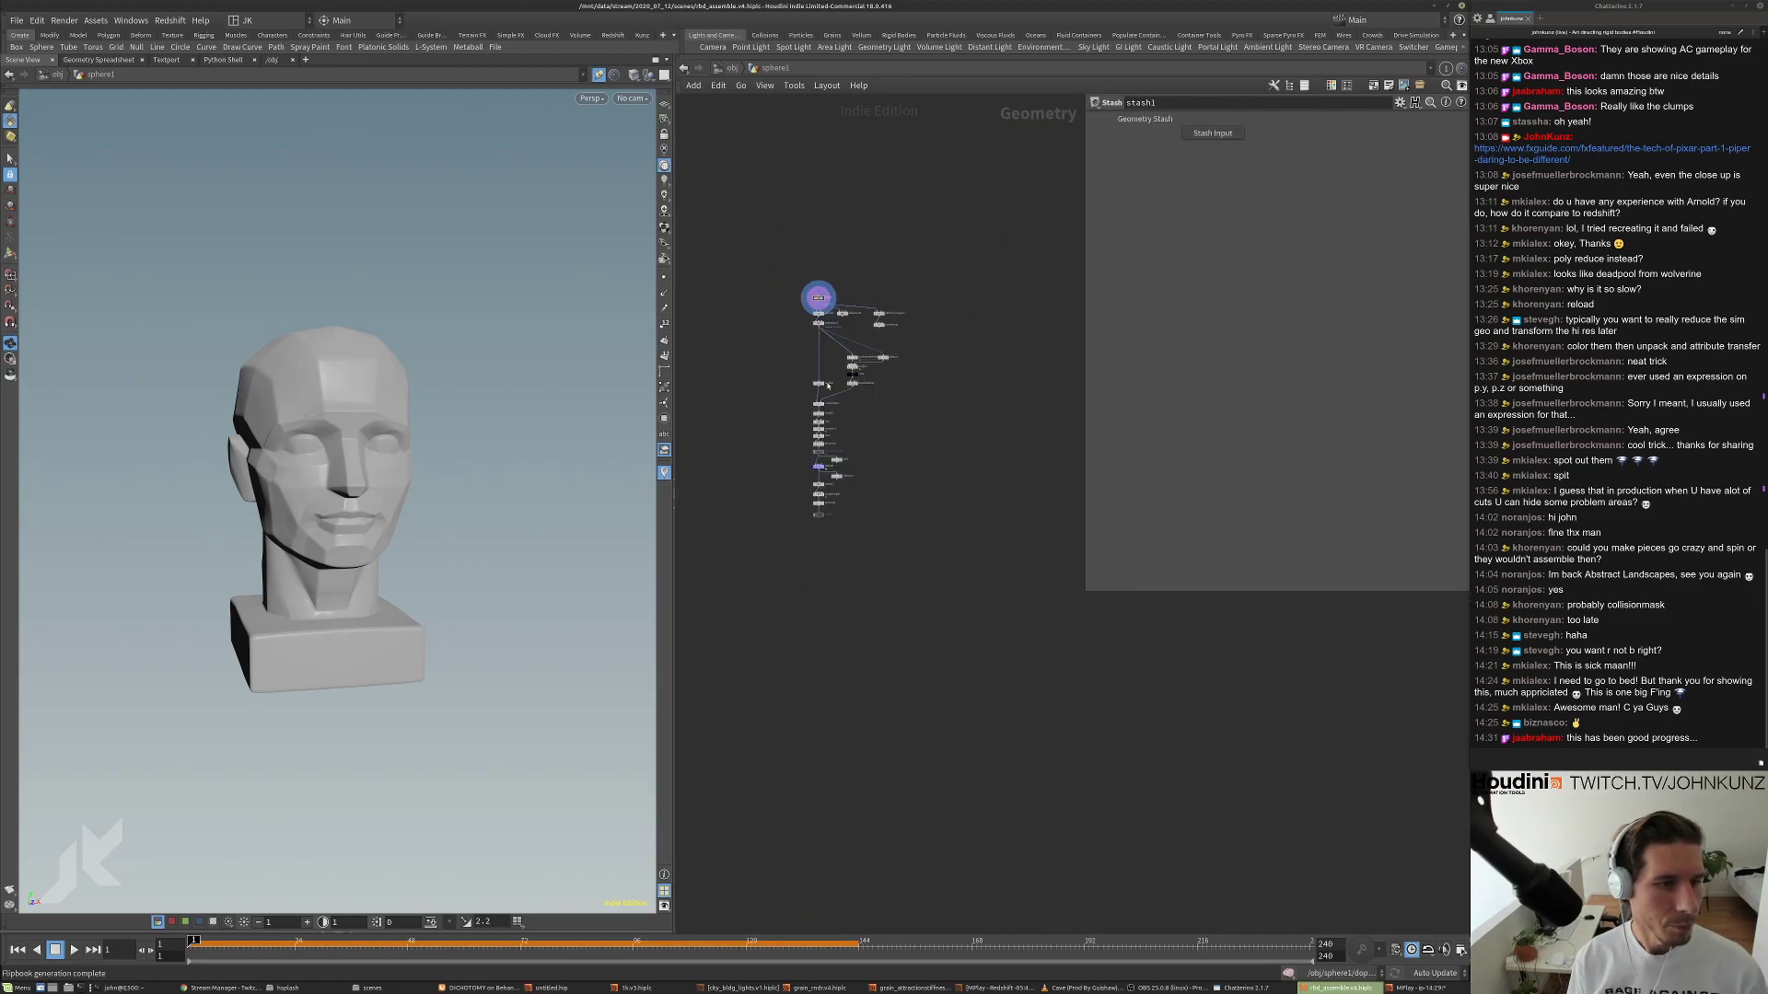
pyautogui.scroll(3, 799, 420)
pyautogui.moveTo(908, 425); pyautogui.dragTo(916, 559, button='middle')
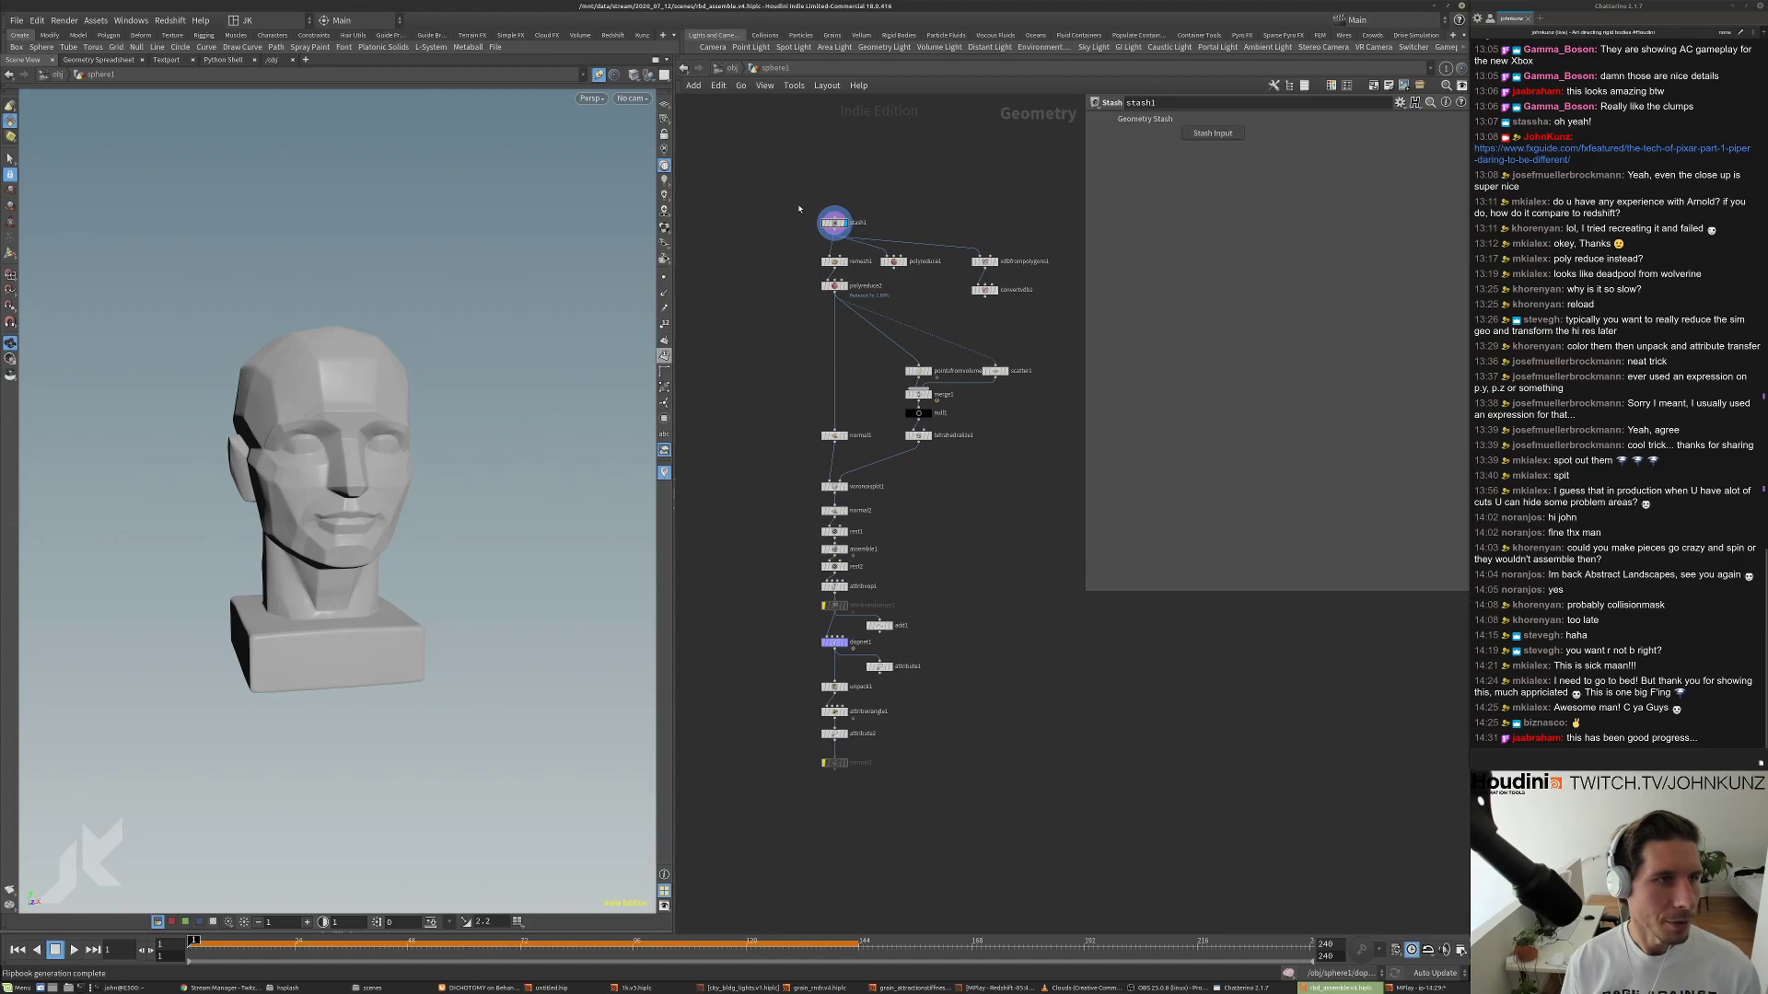
# Return to the object level and save the scene as rbd_assemble.v4.hiplc, overwriting the existing file.
pyautogui.click(731, 69)
pyautogui.click(923, 393)
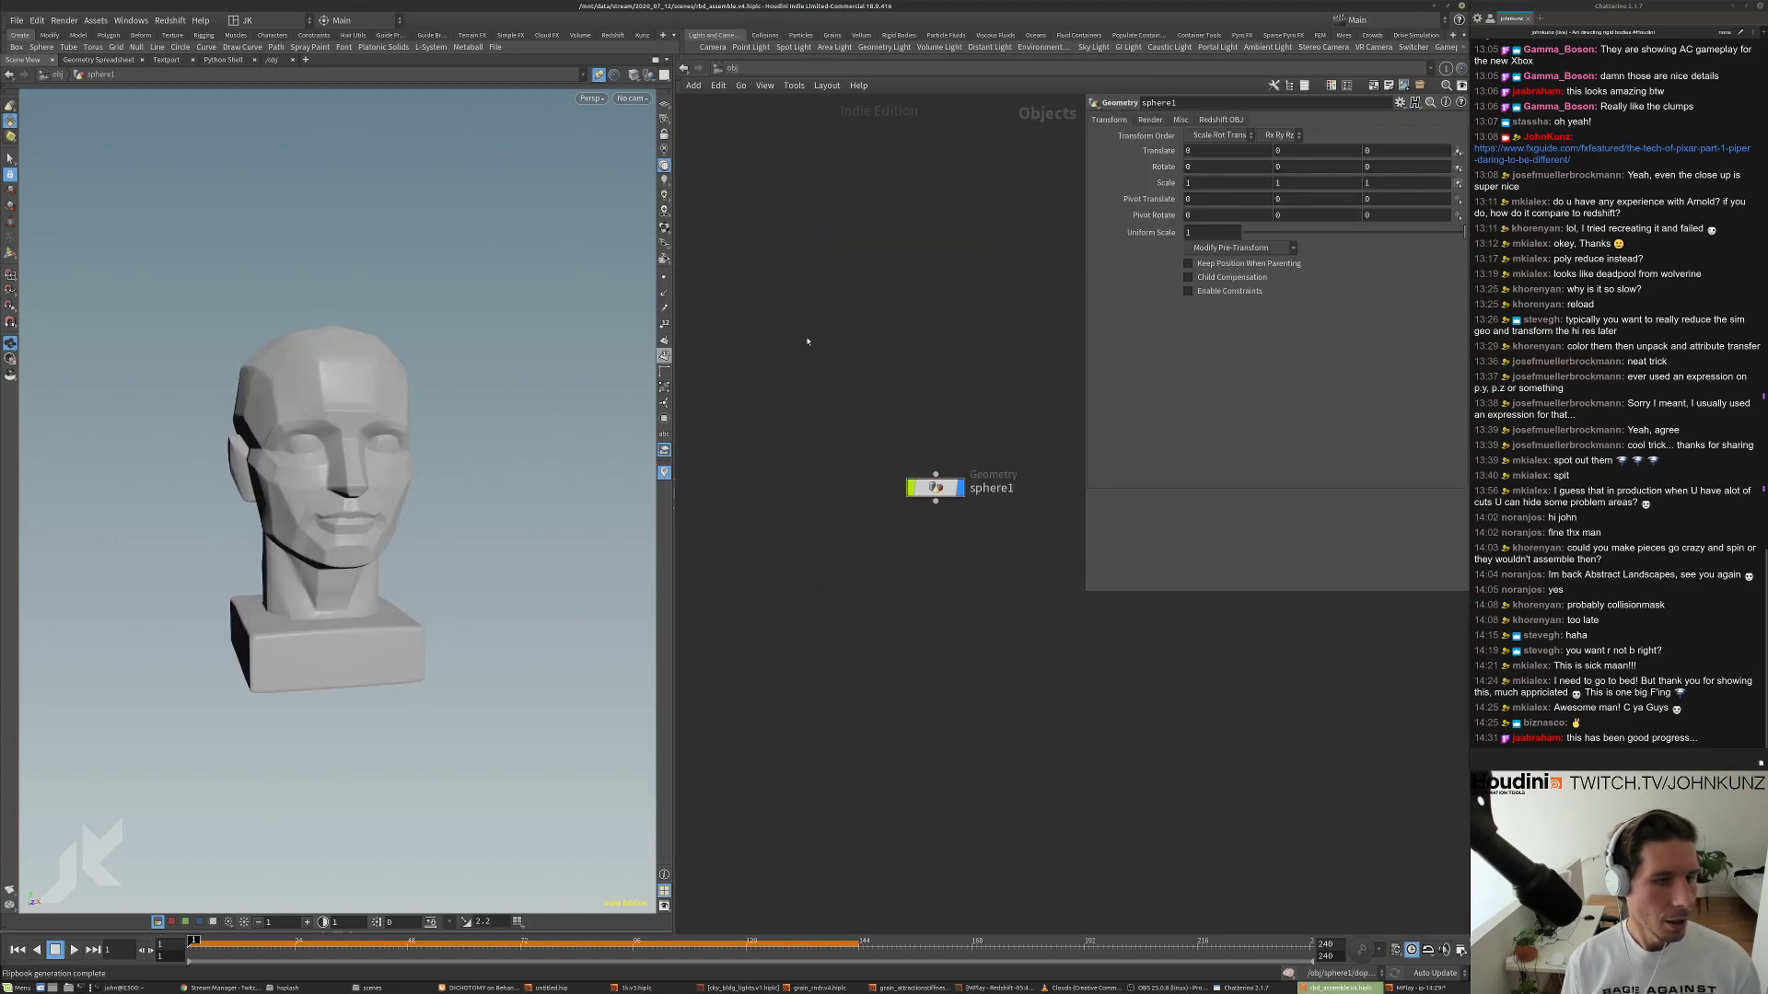
pyautogui.click(16, 19)
pyautogui.click(41, 103)
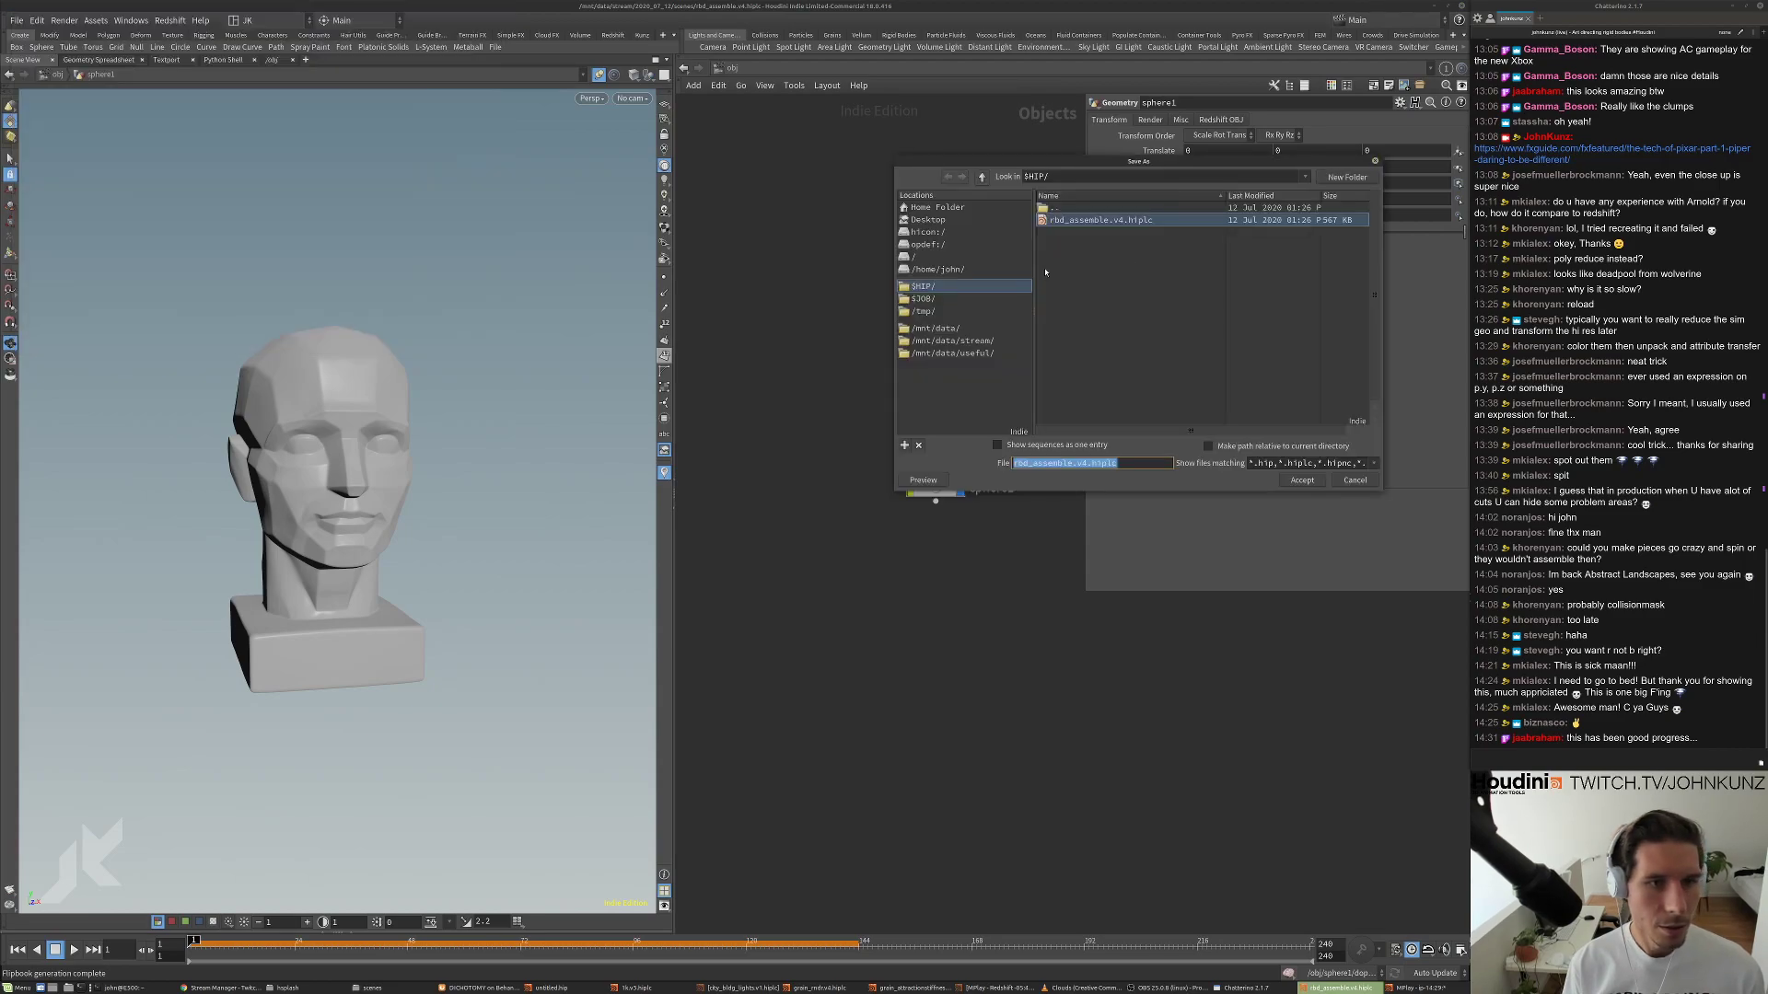
pyautogui.click(1302, 481)
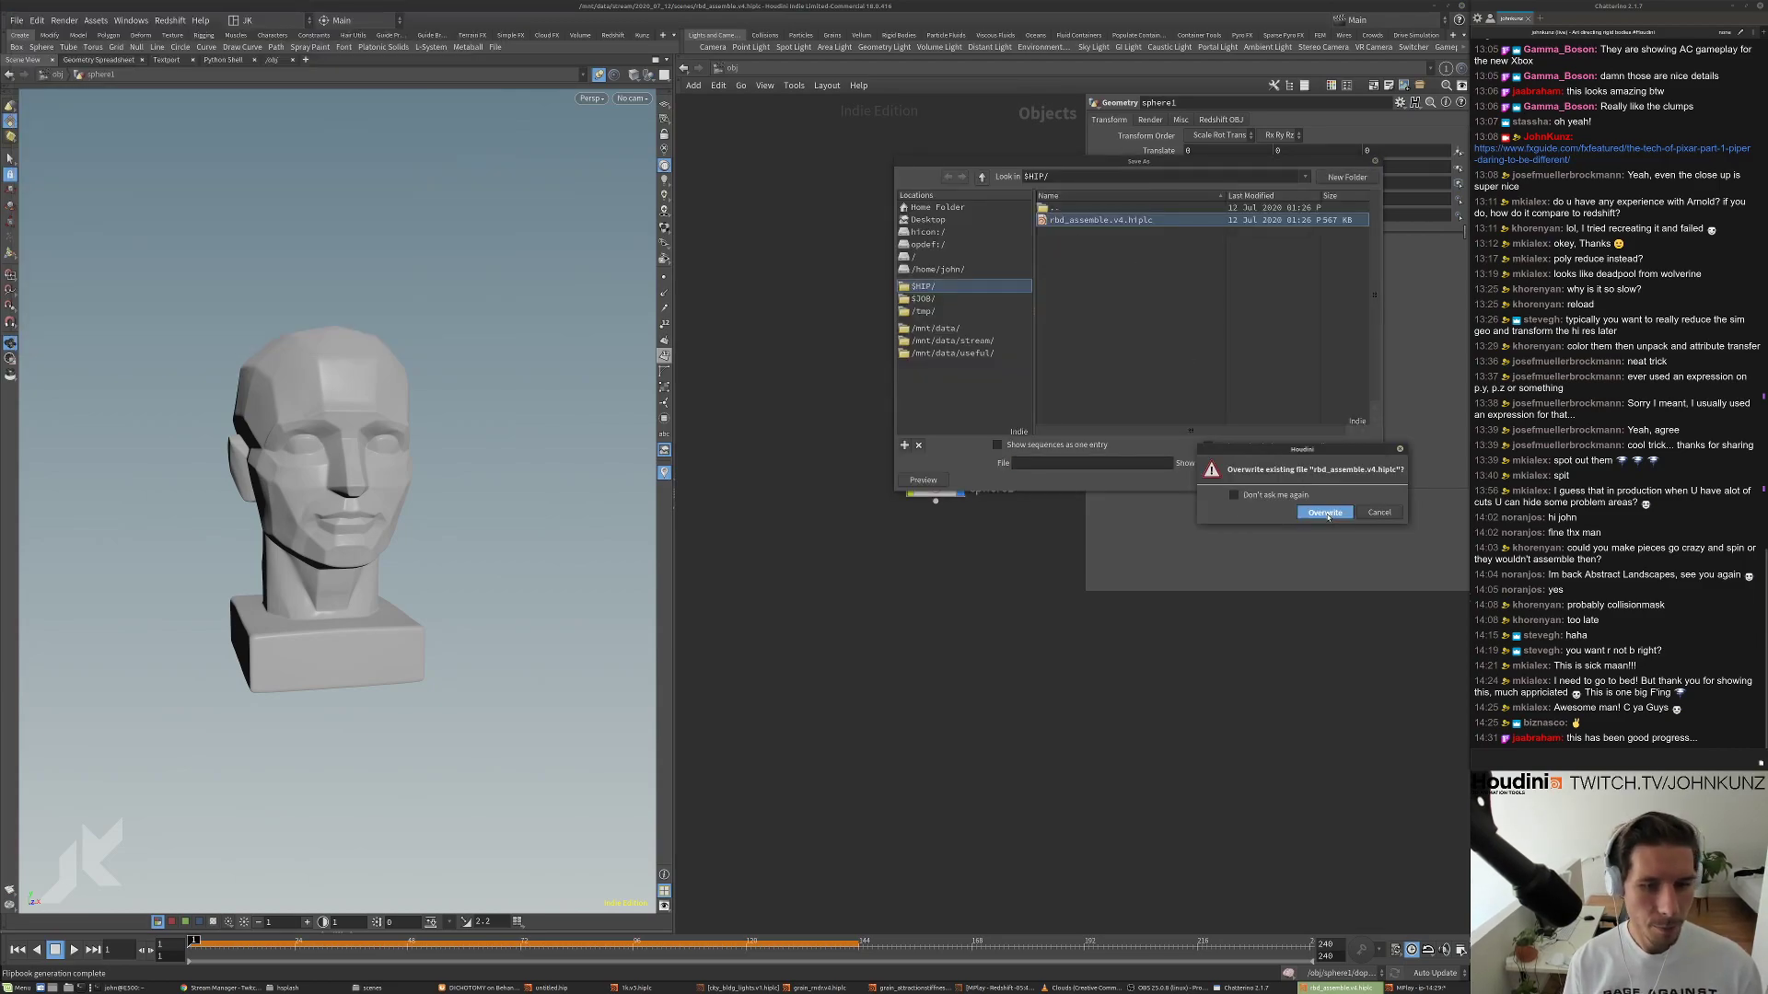
pyautogui.click(1323, 516)
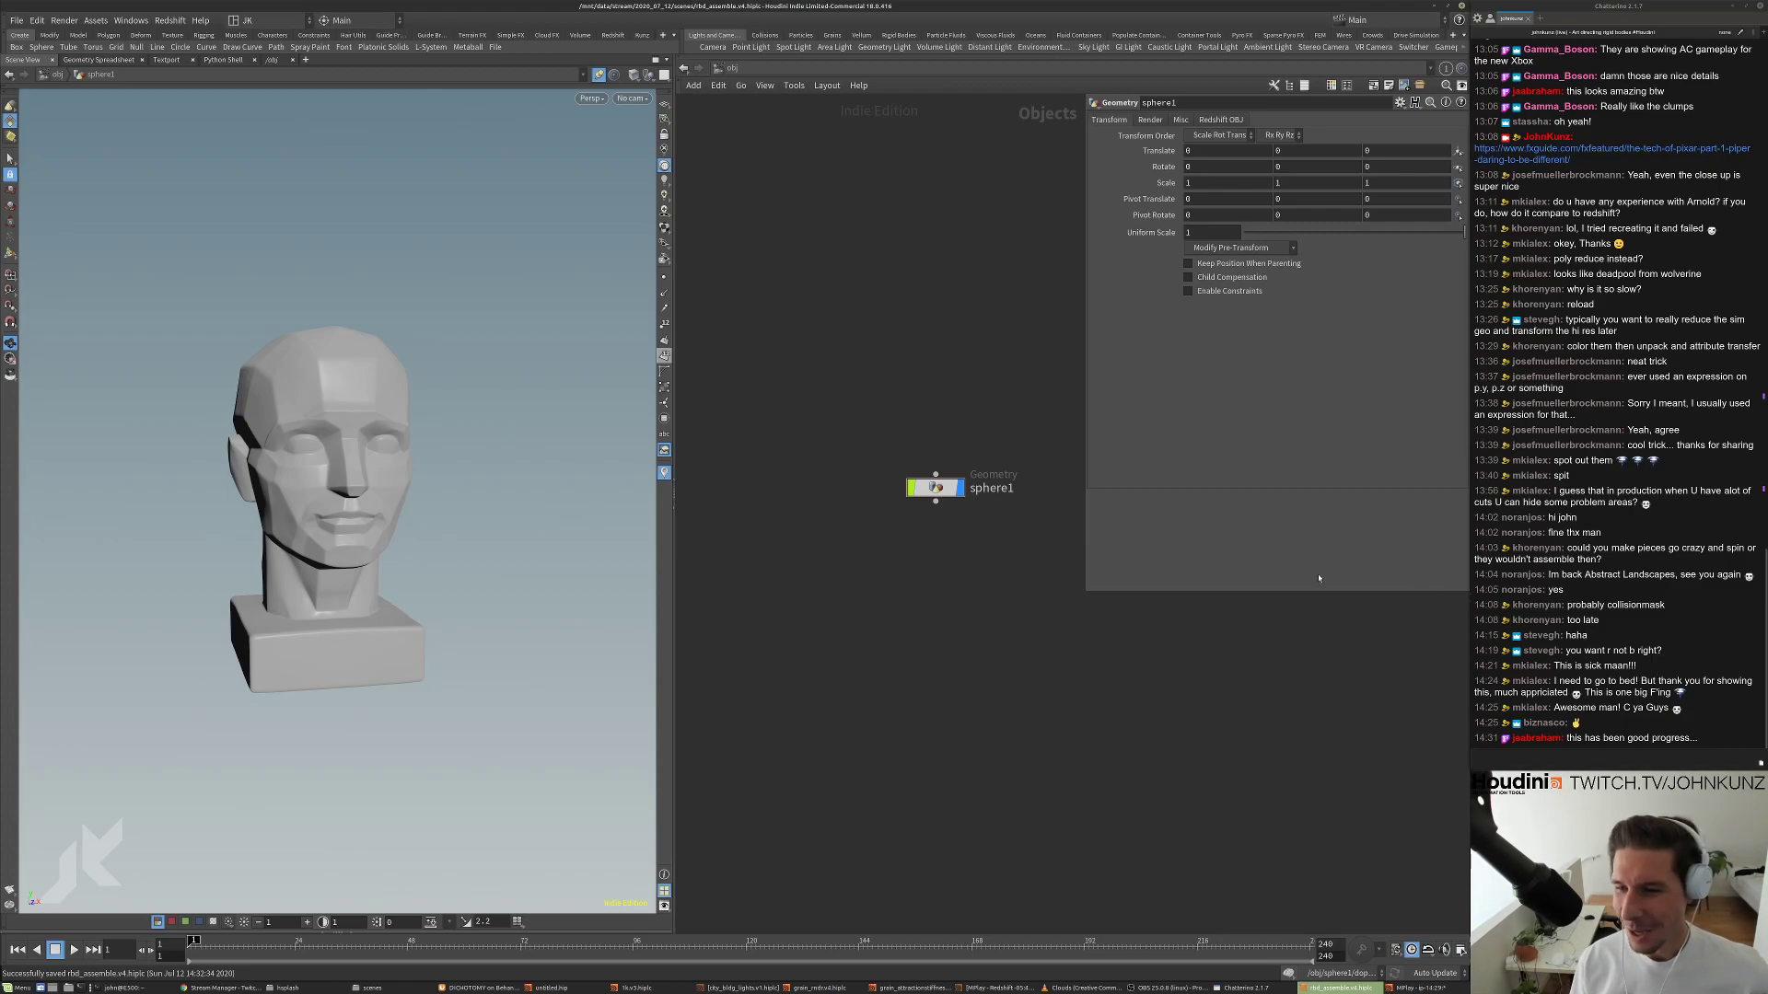
pyautogui.moveTo(914, 560); pyautogui.dragTo(874, 599, button='middle')
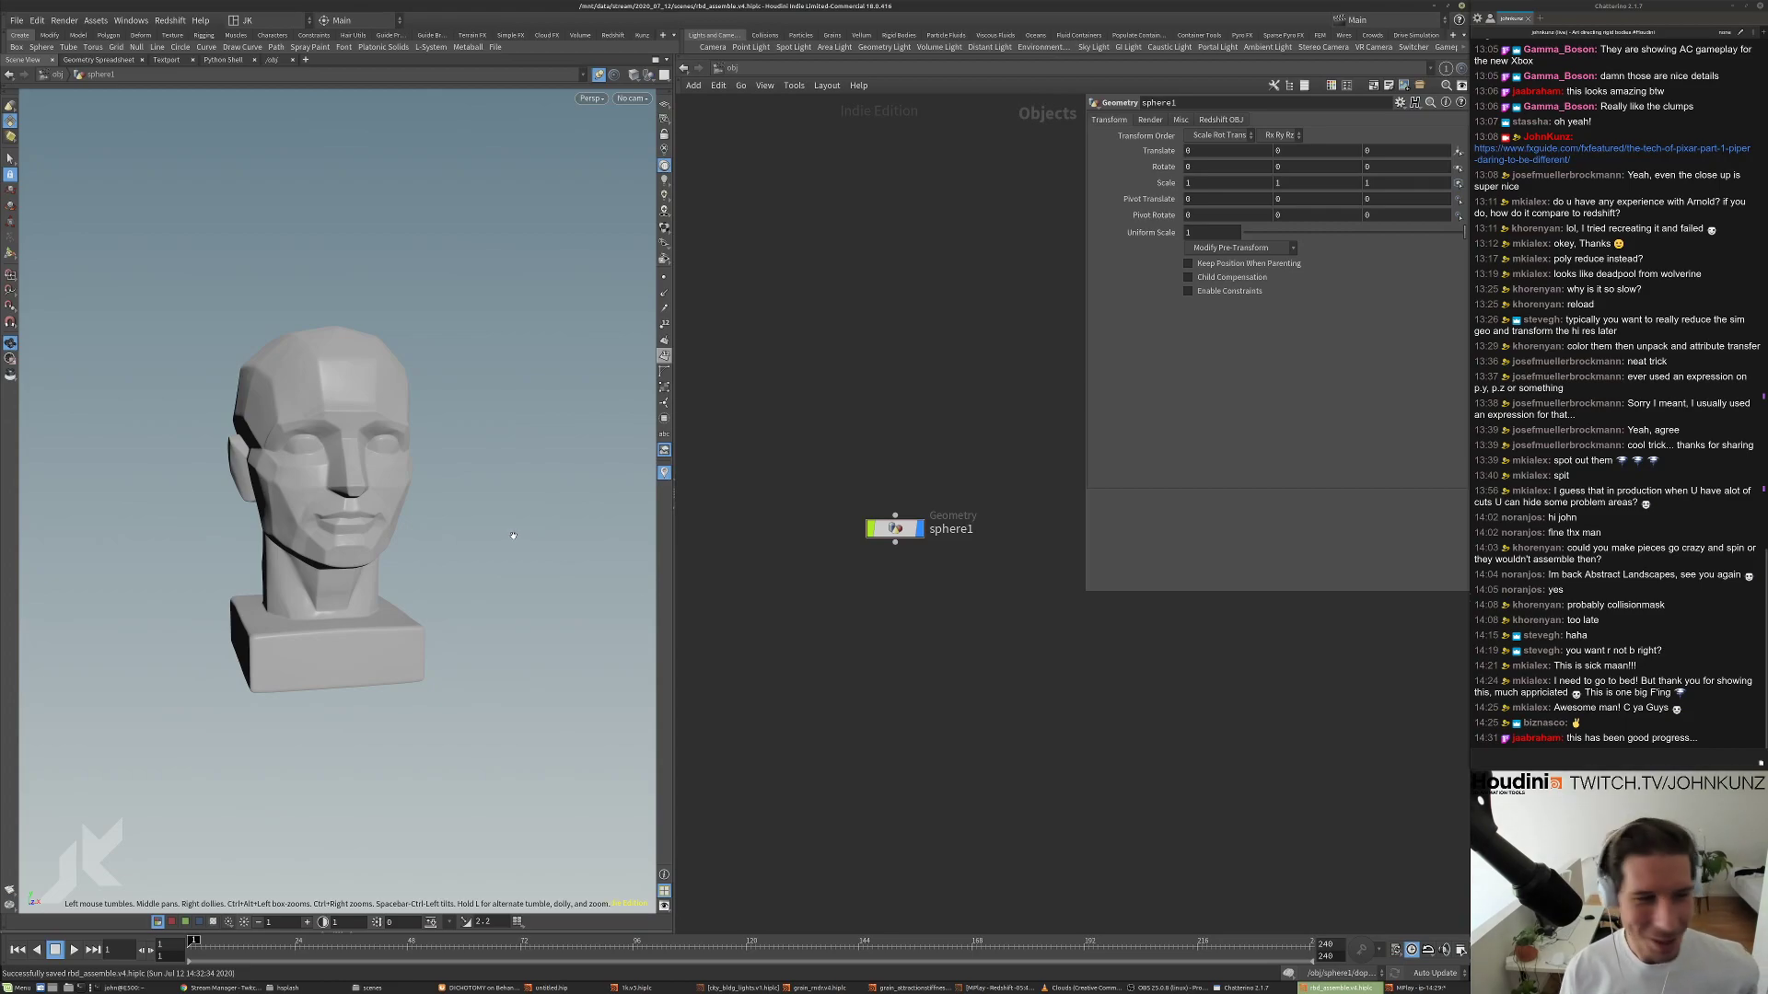
pyautogui.moveTo(336, 497); pyautogui.dragTo(305, 556)
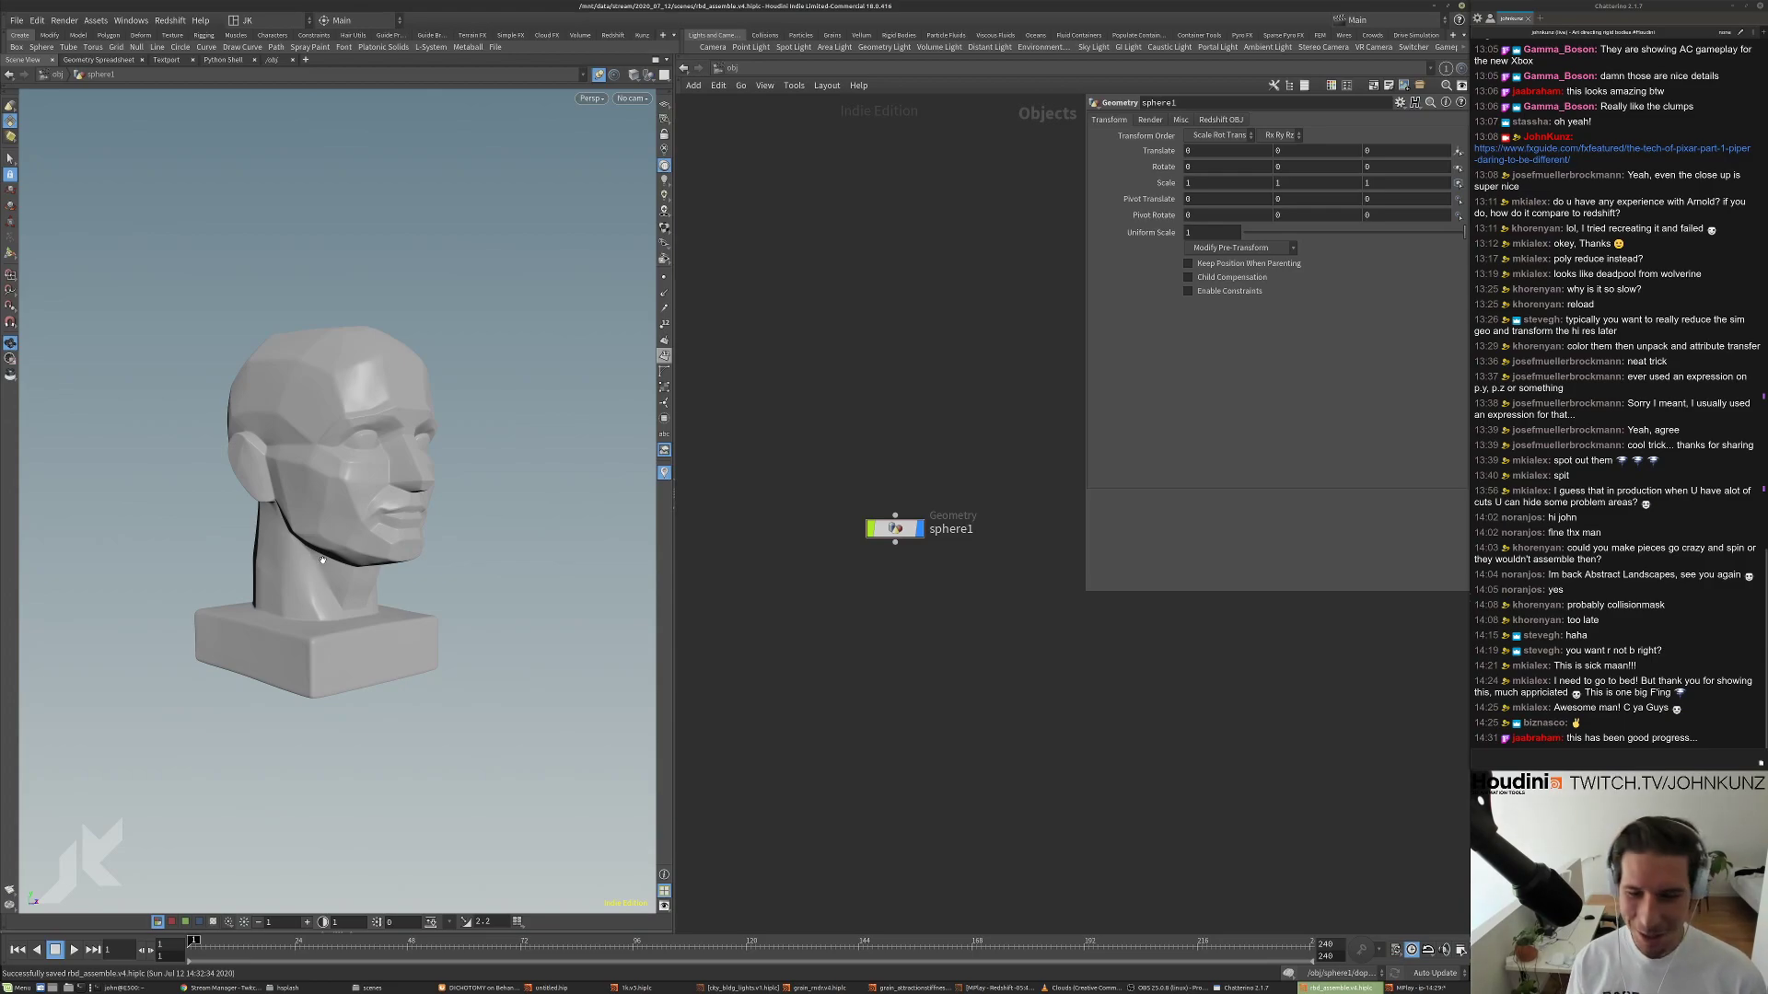
pyautogui.moveTo(327, 543); pyautogui.dragTo(332, 513, button='right')
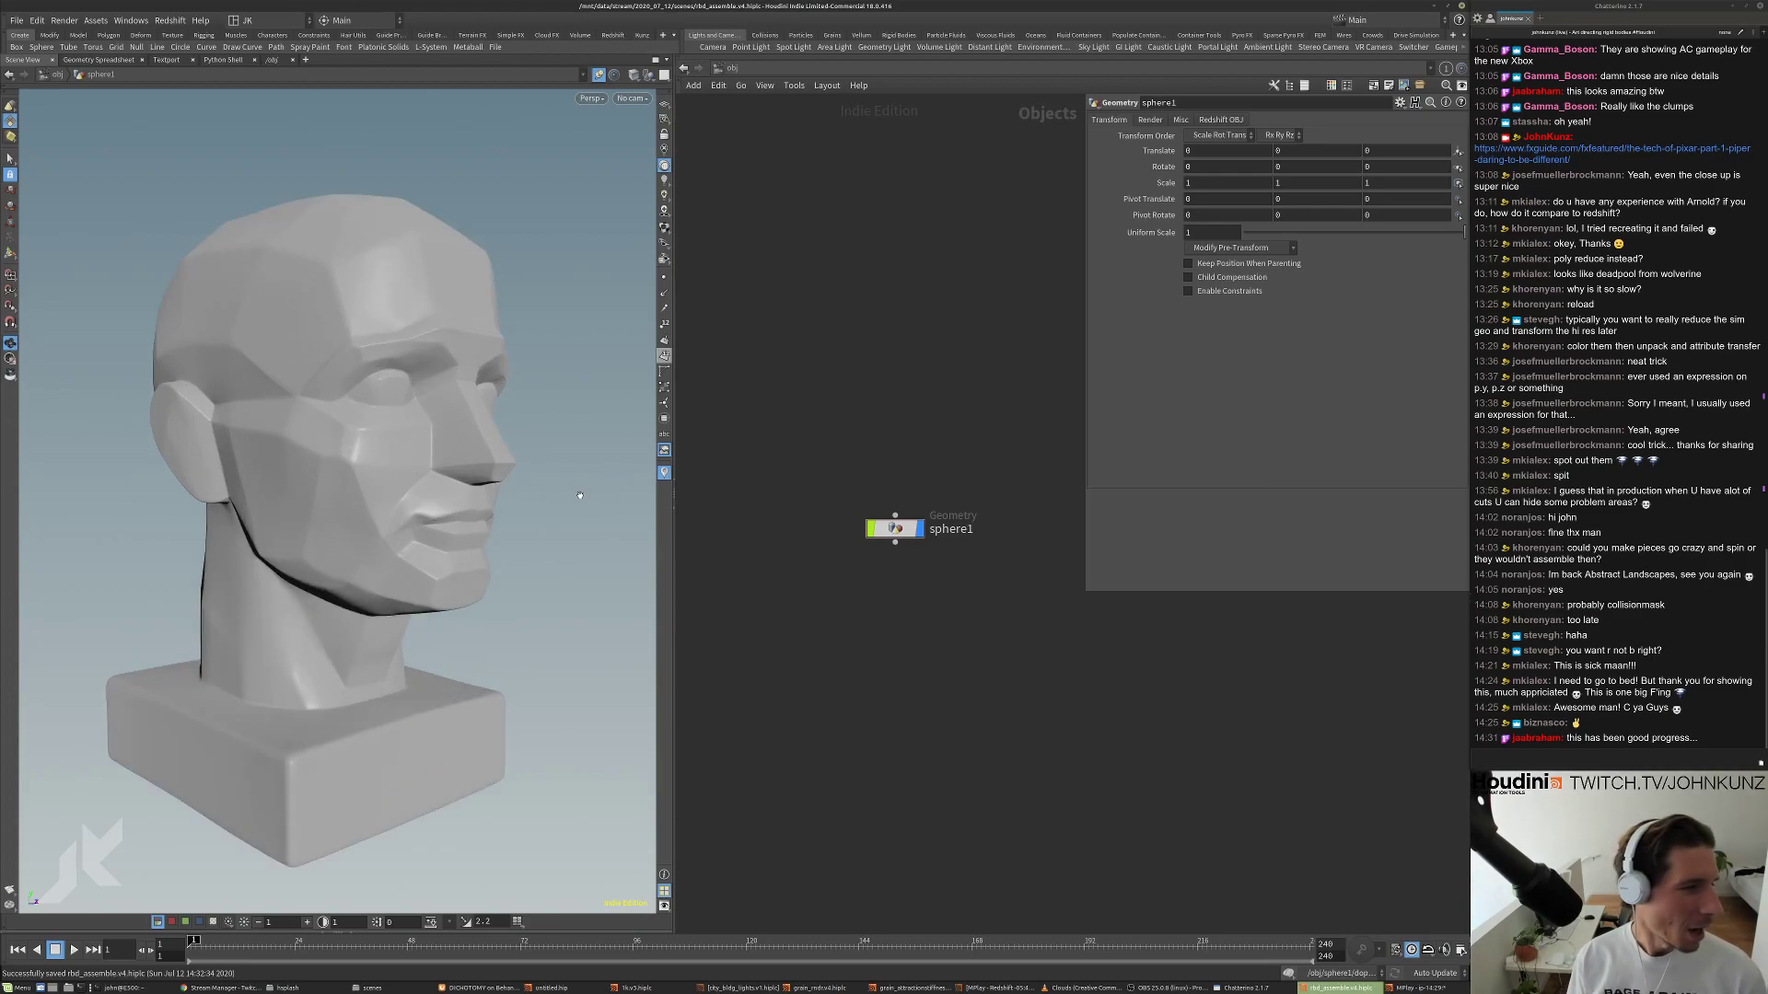